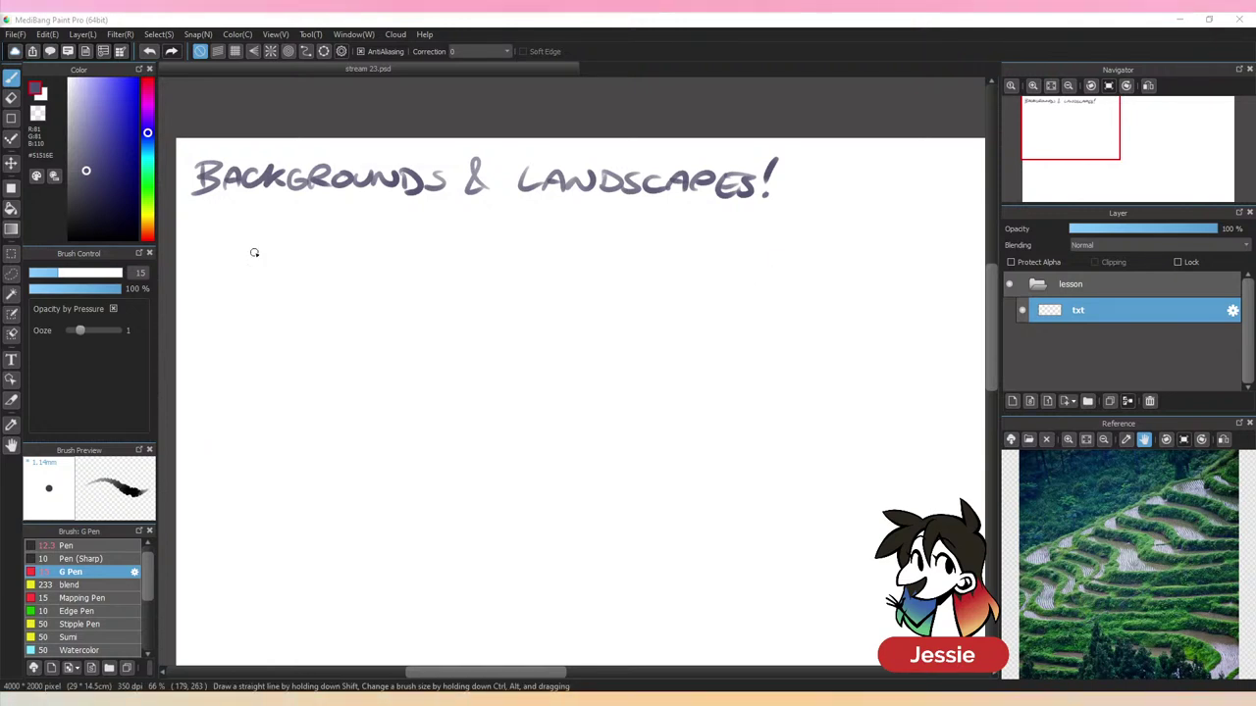
pyautogui.hotkey('ctrl', '-')
pyautogui.hotkey('ctrl', '+')
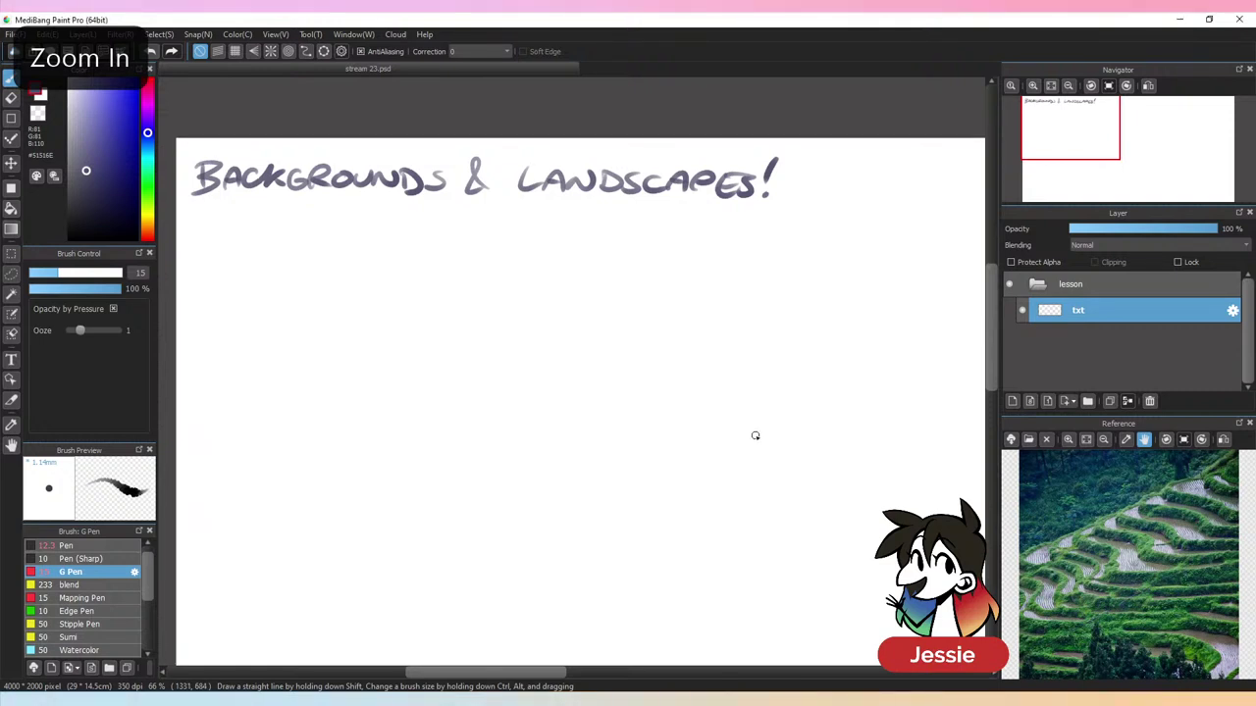
pyautogui.moveTo(682, 442); pyautogui.dragTo(671, 389)
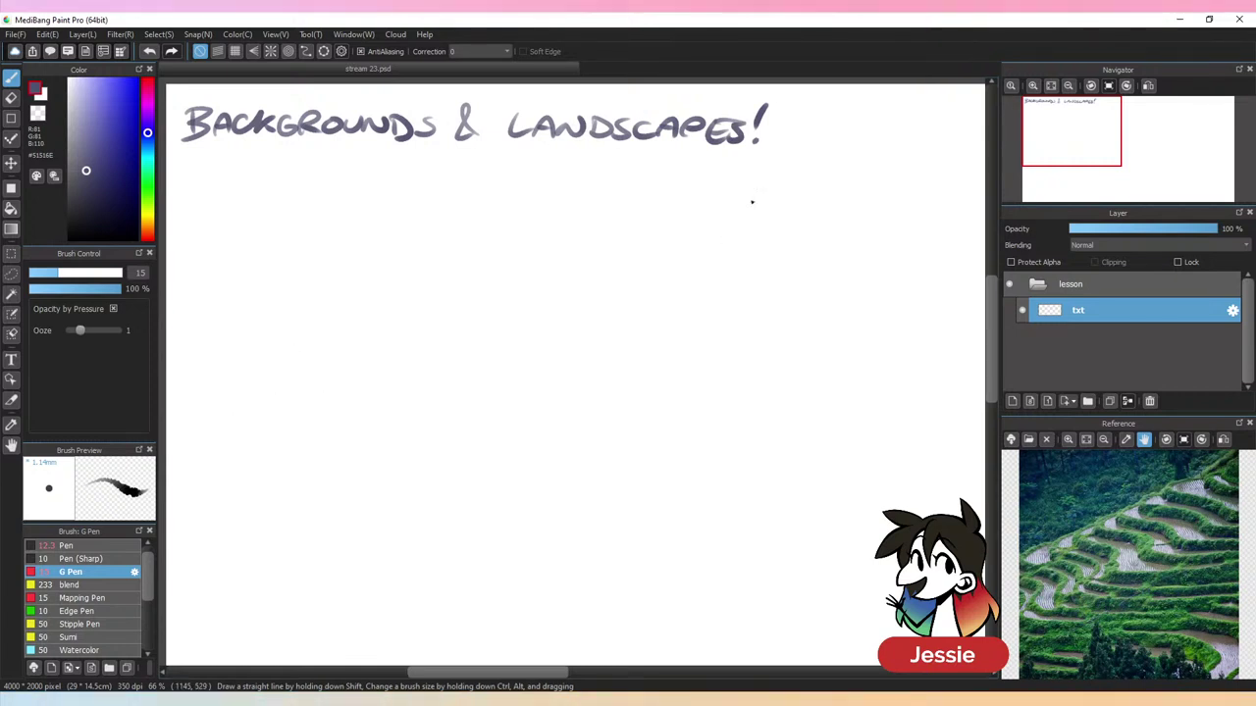
pyautogui.scroll(-1, 717, 471)
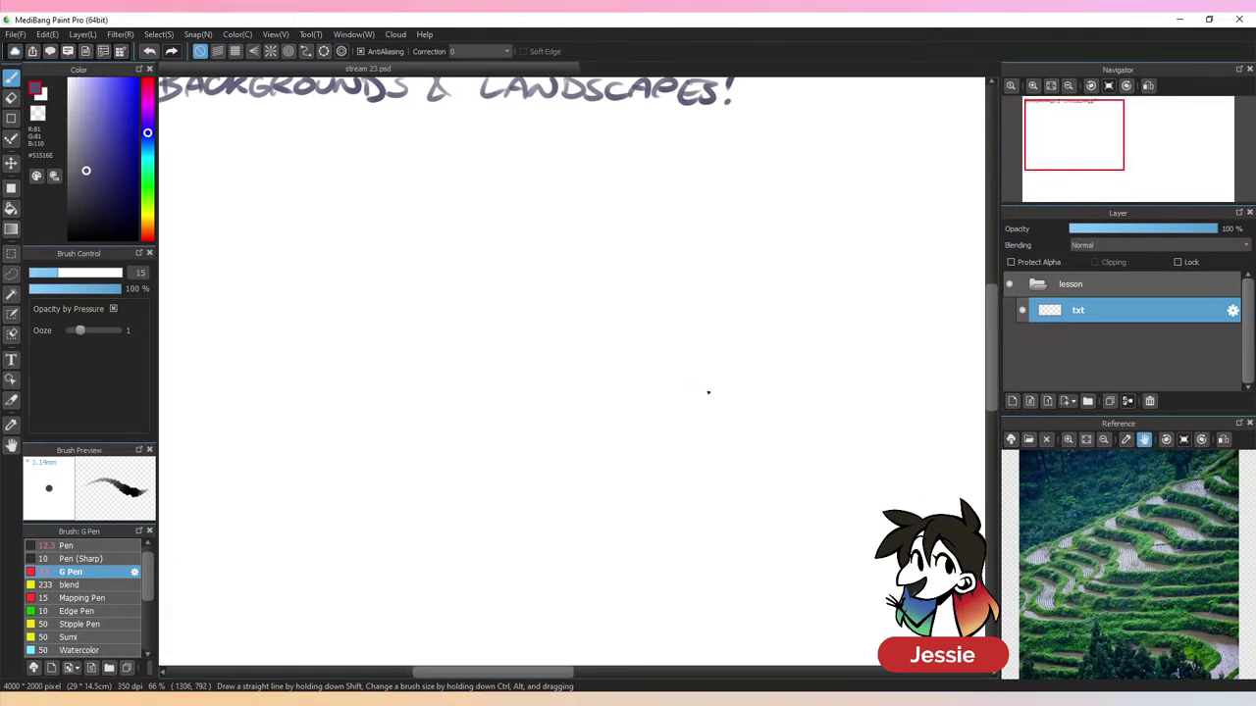
pyautogui.hotkey('ctrl', '-')
pyautogui.moveTo(812, 513); pyautogui.dragTo(692, 406)
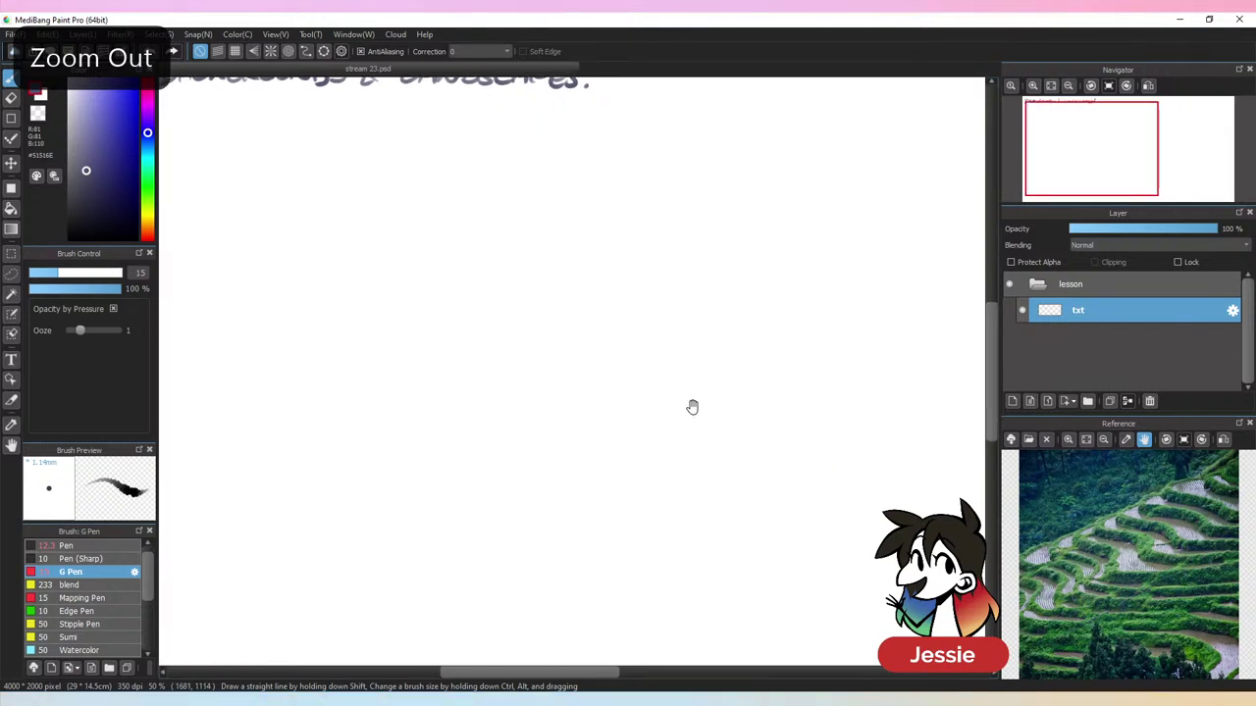
pyautogui.hotkey('ctrl', '-')
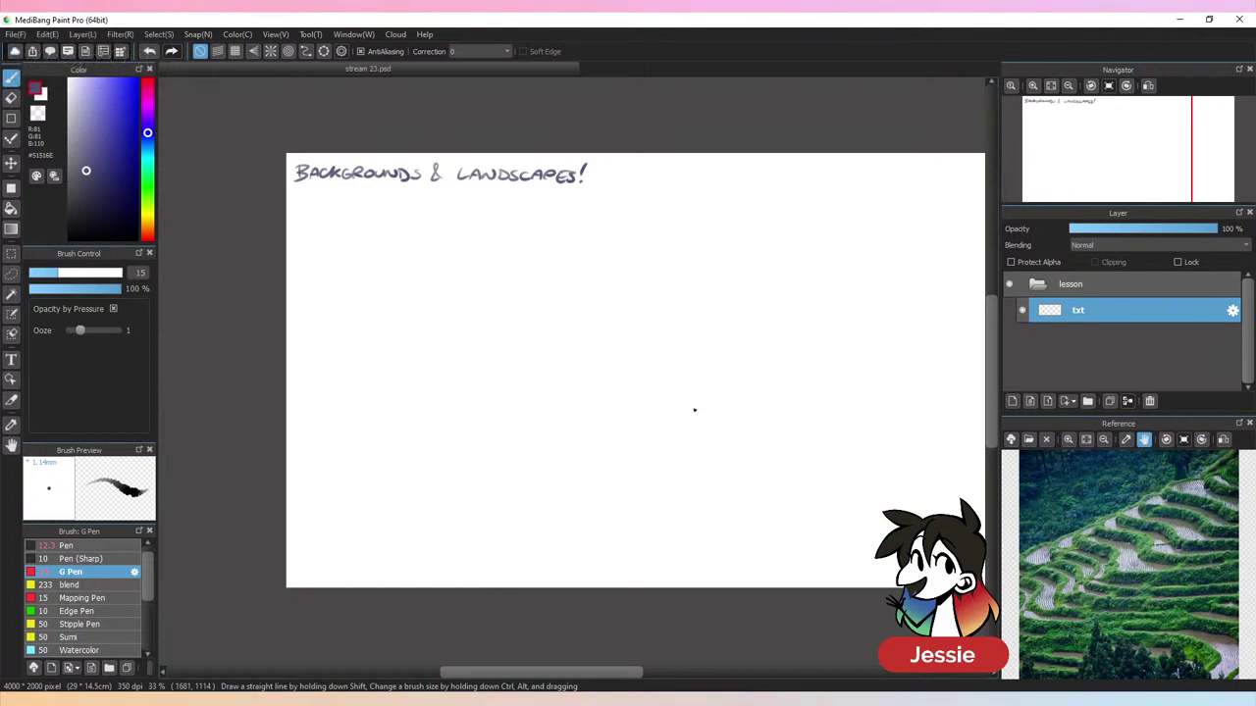
pyautogui.hotkey('ctrl', '+')
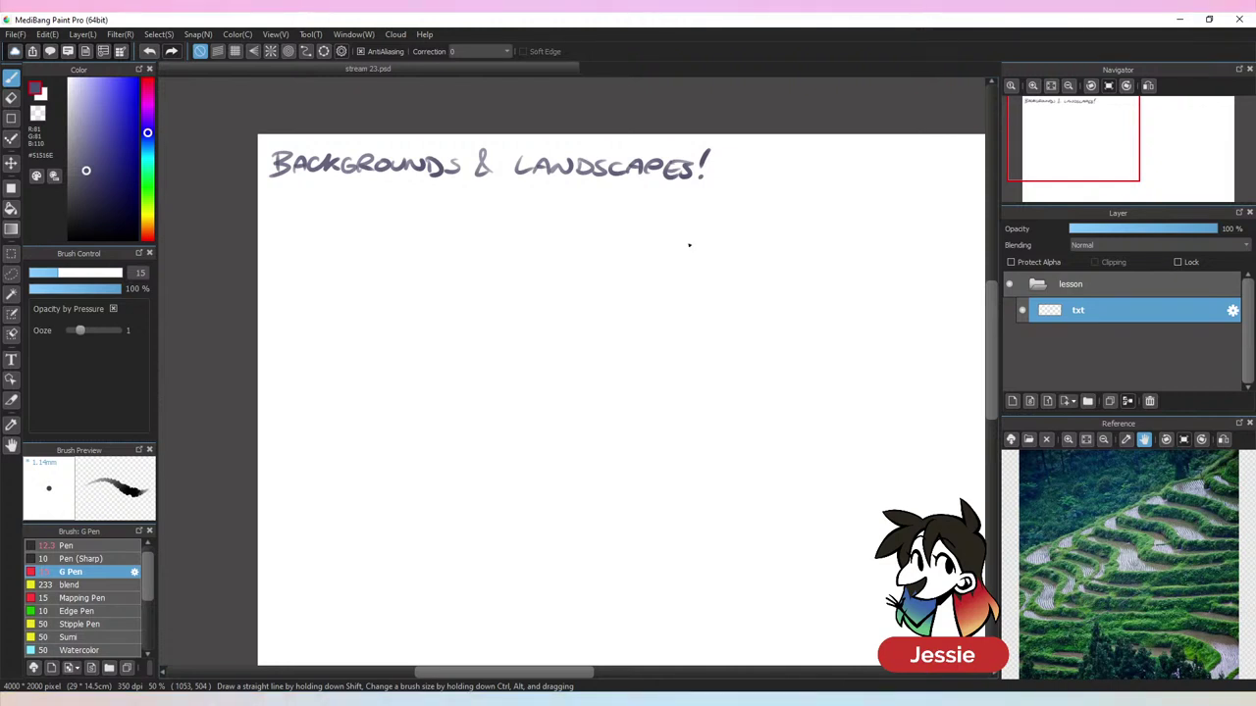
pyautogui.moveTo(628, 425); pyautogui.dragTo(536, 375)
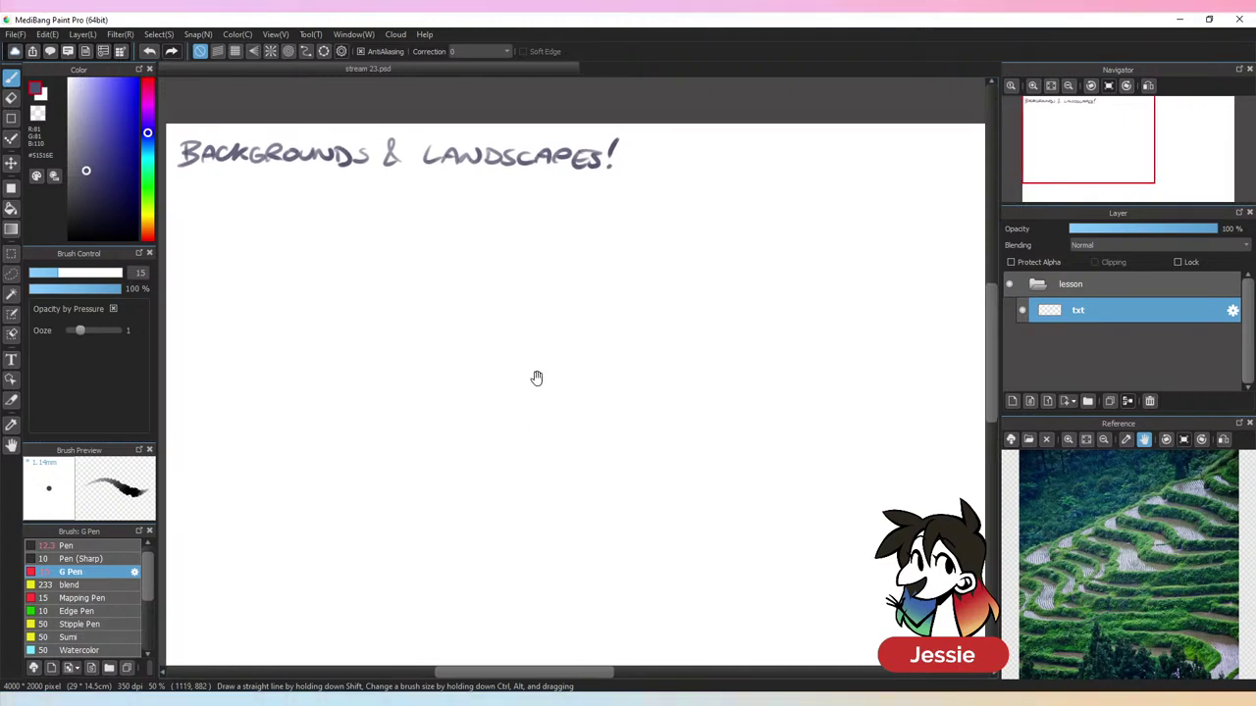
# Draw an outlined landscape-format rectangle as a picture frame under the heading, using the shape tool at brush size 11.7
pyautogui.click(11, 117)
pyautogui.moveTo(231, 206); pyautogui.dragTo(585, 502)
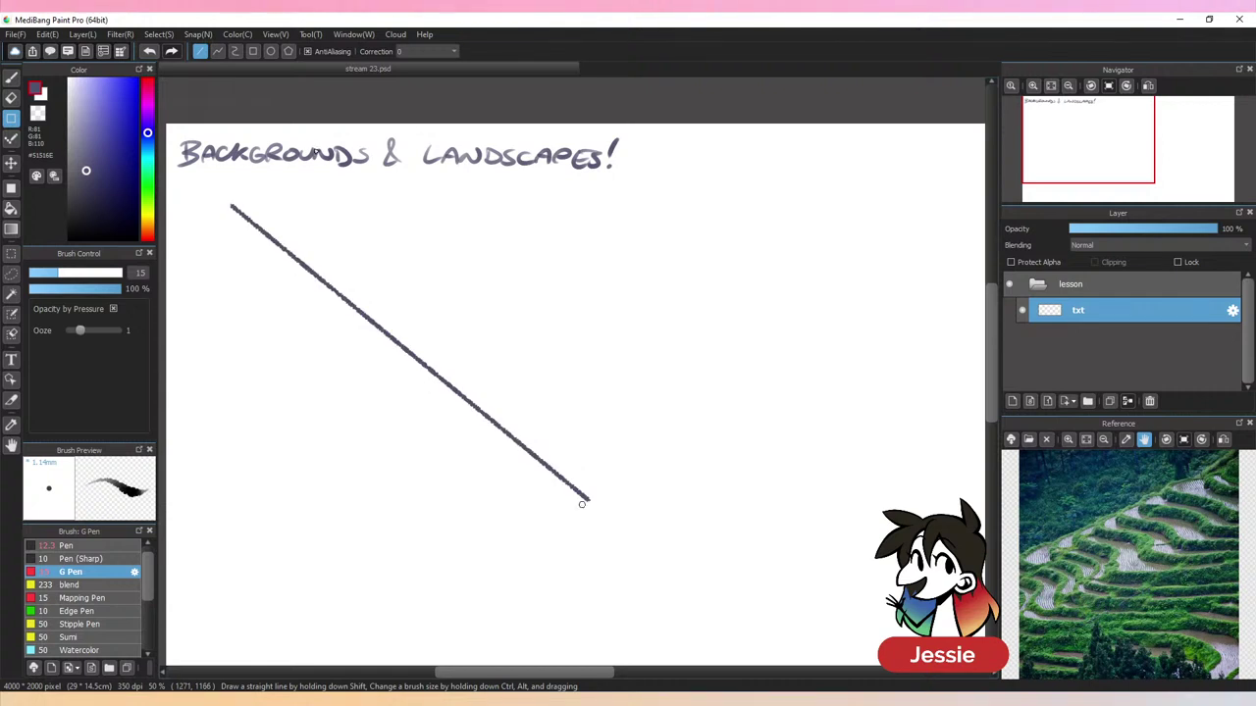
pyautogui.hotkey('ctrl', 'z')
pyautogui.click(253, 51)
pyautogui.moveTo(233, 201); pyautogui.dragTo(752, 540)
pyautogui.hotkey('ctrl', 'z')
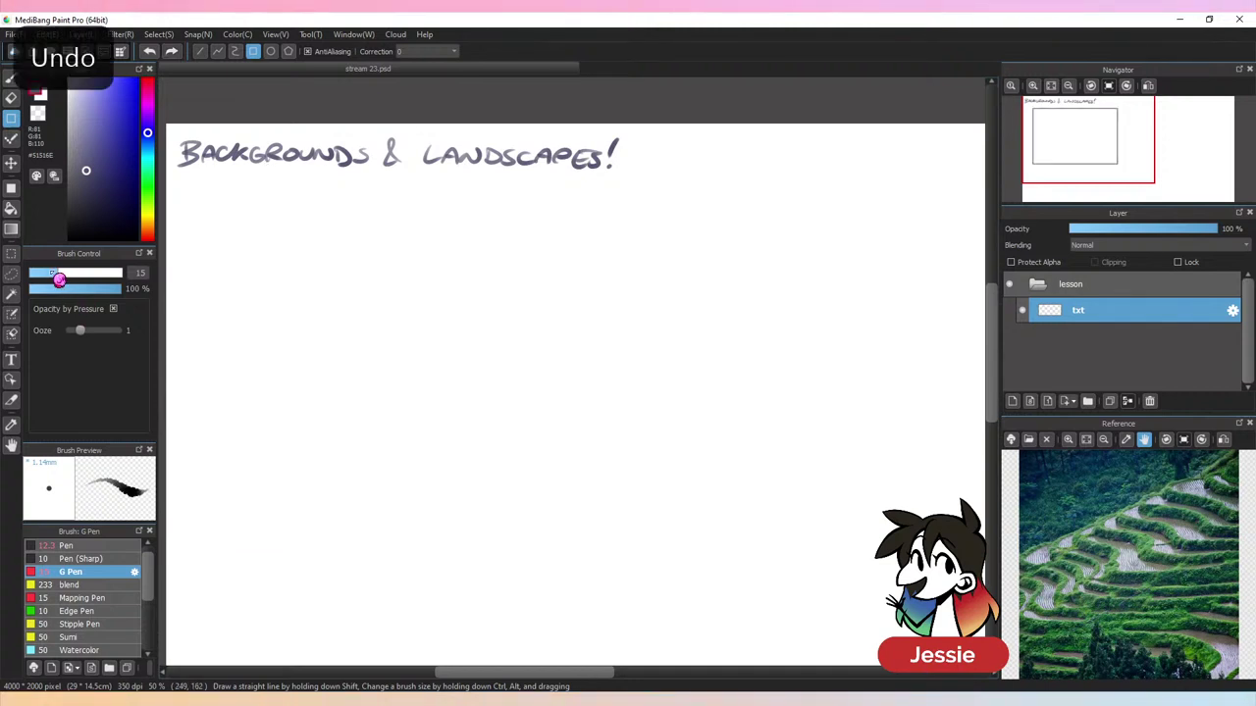
pyautogui.click(56, 274)
pyautogui.moveTo(232, 197)
pyautogui.mouseDown()
pyautogui.moveTo(549, 409)
pyautogui.moveTo(717, 556)
pyautogui.moveTo(766, 569)
pyautogui.moveTo(804, 538)
pyautogui.moveTo(828, 549)
pyautogui.mouseUp()
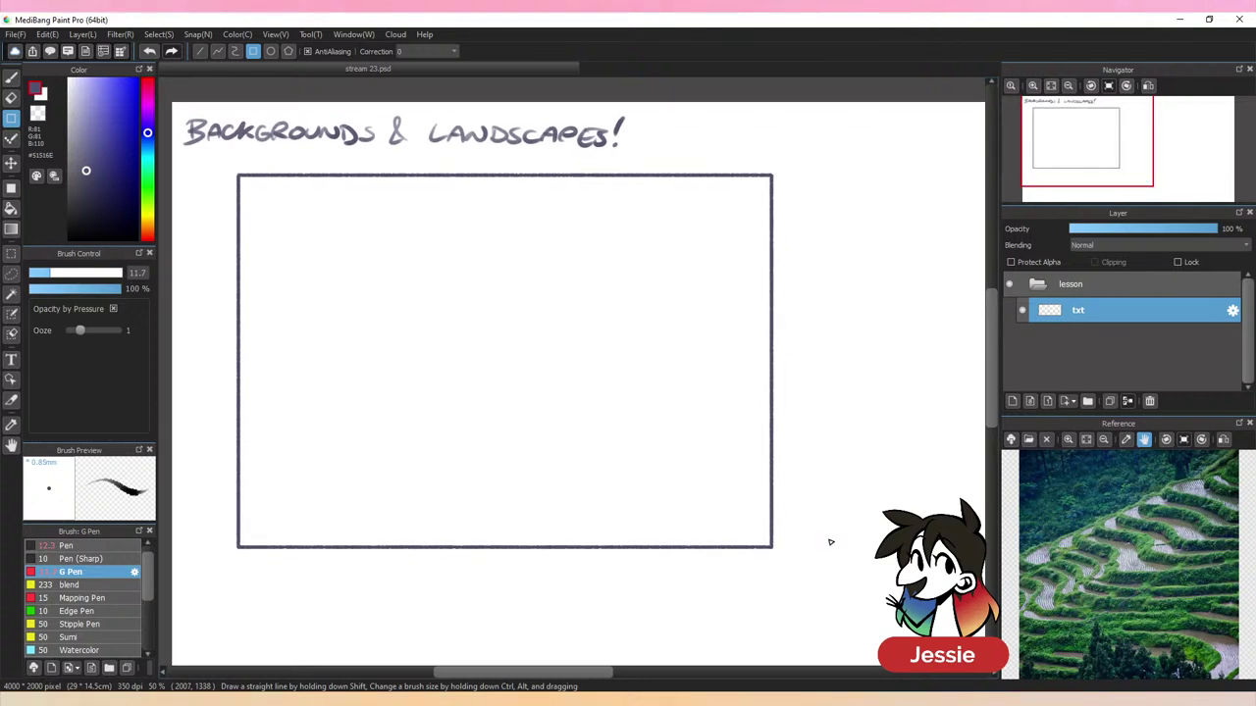
# Add a new layer beneath the txt layer in the lesson folder and name it bkg
pyautogui.click(1013, 400)
pyautogui.moveTo(1112, 317)
pyautogui.mouseDown()
pyautogui.moveTo(1110, 345)
pyautogui.moveTo(1103, 299)
pyautogui.mouseUp()
pyautogui.doubleClick(1084, 336)
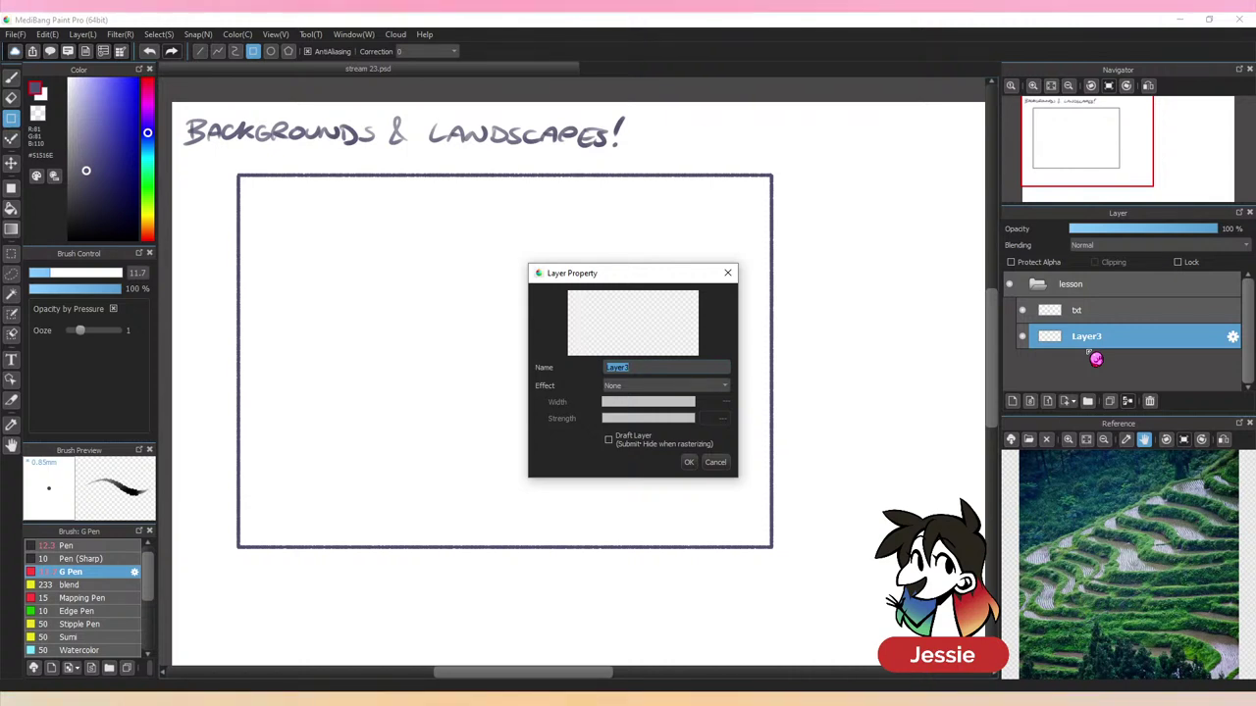
pyautogui.write('bkg')
pyautogui.press('Return')
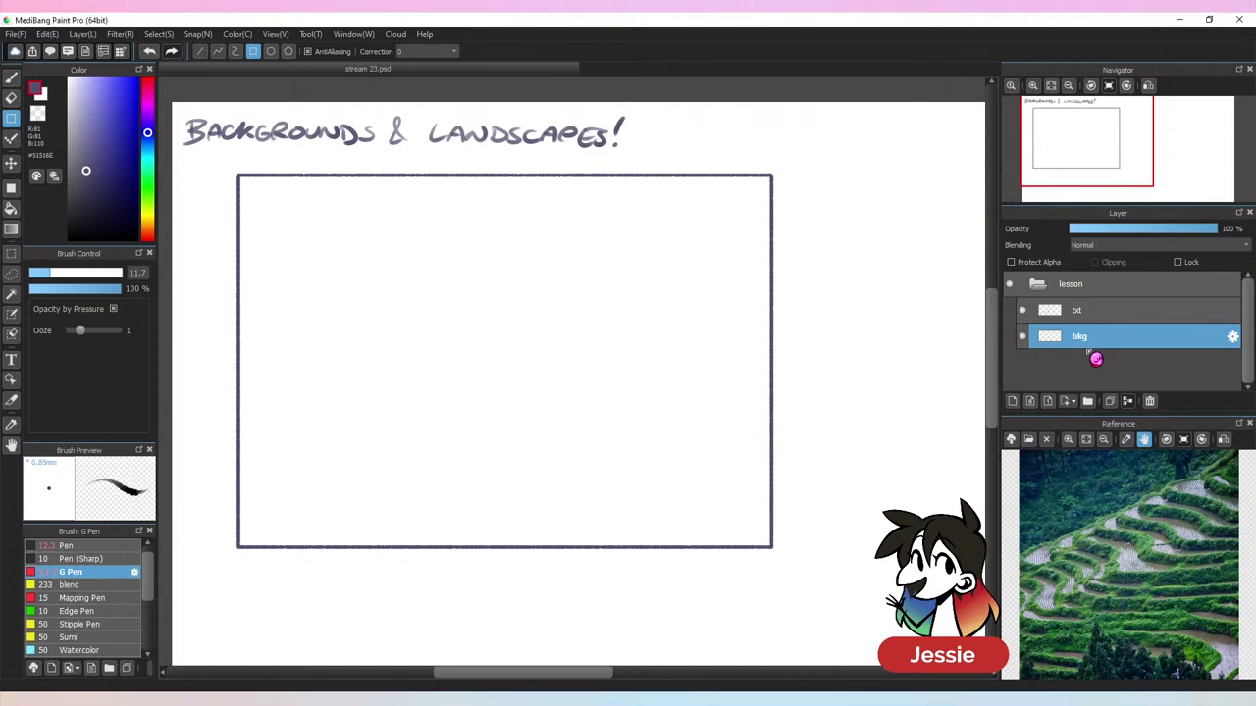
# Set up the Pen brush at size 47 with the light gray colour #ABABAB
pyautogui.moveTo(85, 129); pyautogui.dragTo(67, 130)
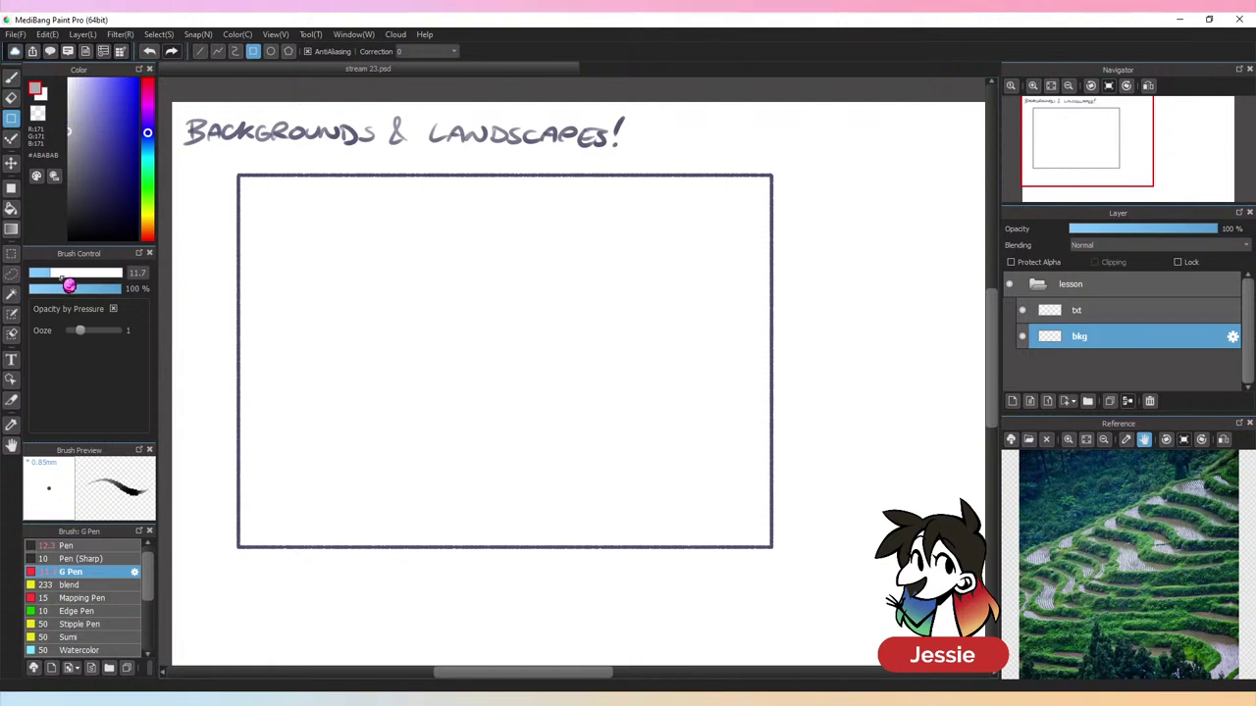
pyautogui.moveTo(70, 275); pyautogui.dragTo(98, 273)
pyautogui.click(80, 274)
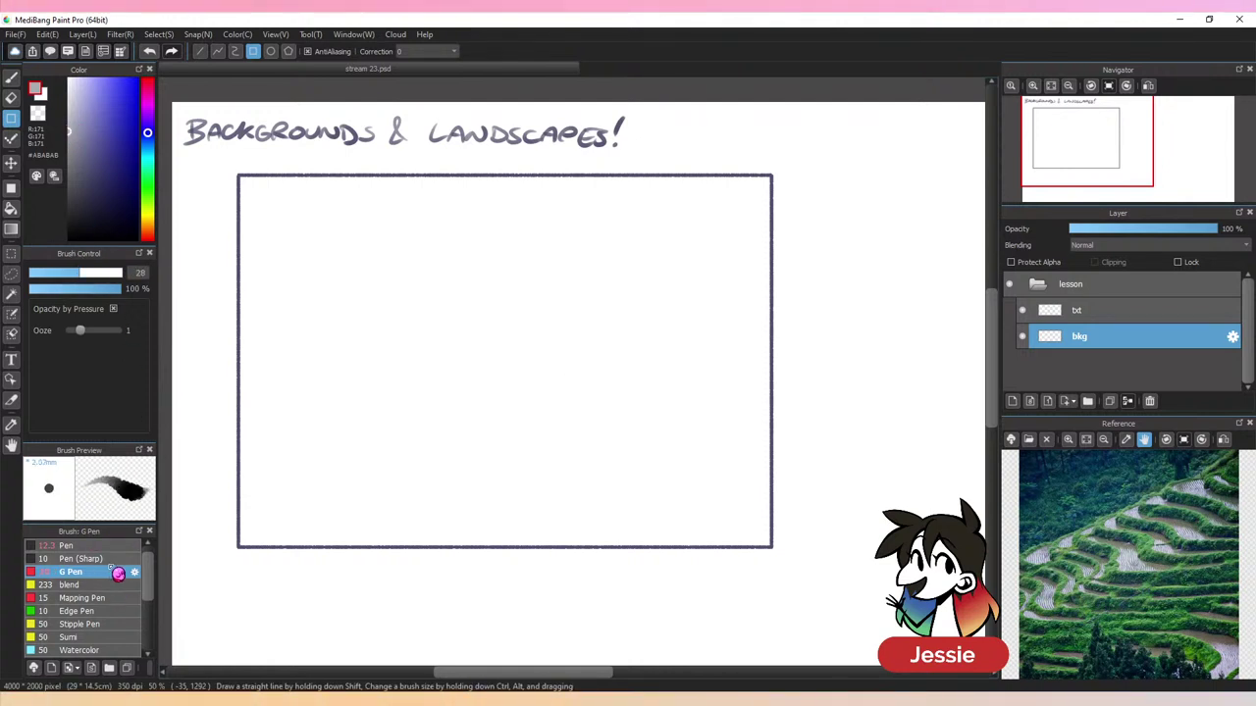
pyautogui.click(122, 547)
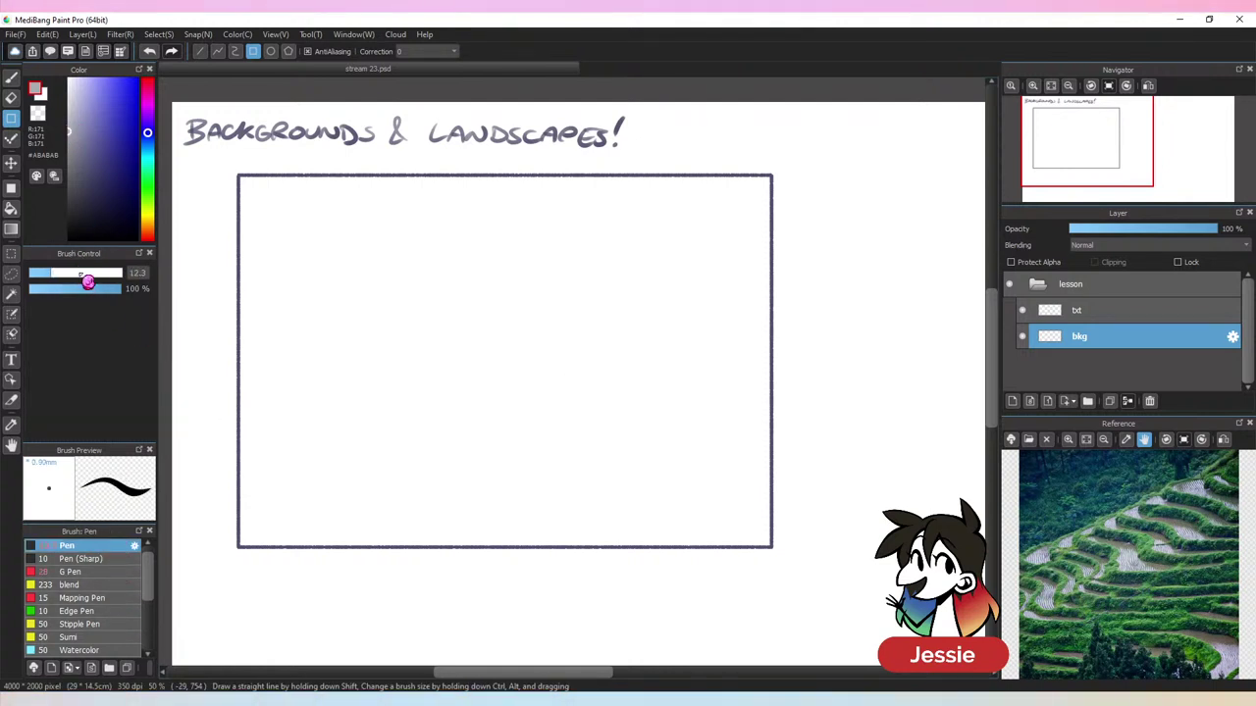
pyautogui.moveTo(88, 274); pyautogui.dragTo(65, 278)
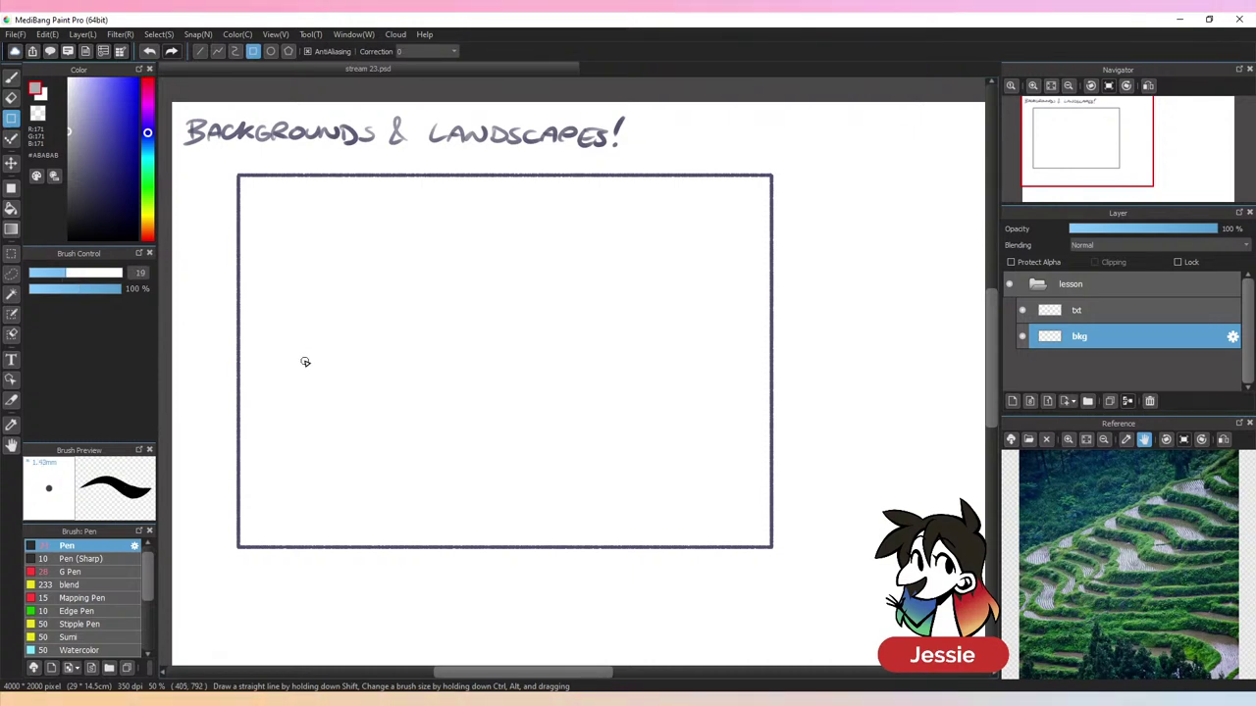
pyautogui.click(97, 272)
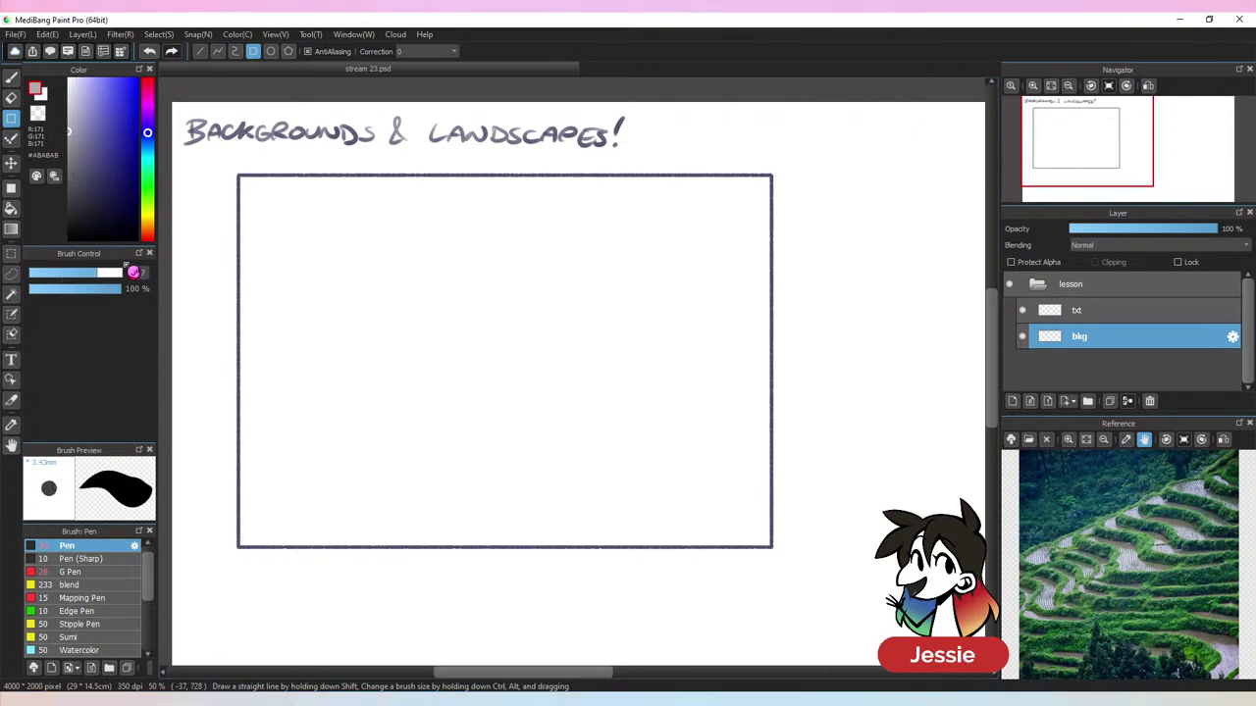
pyautogui.click(245, 308)
pyautogui.moveTo(246, 306); pyautogui.dragTo(315, 258)
pyautogui.hotkey('ctrl', 'z')
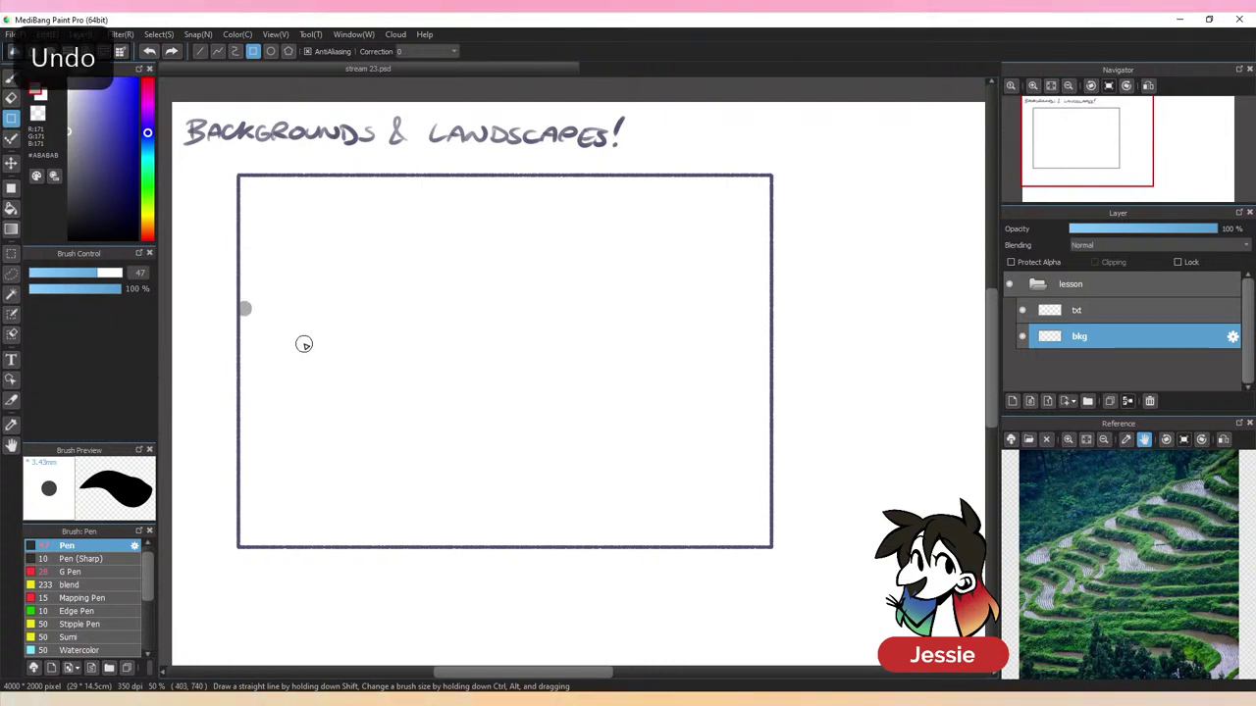
pyautogui.hotkey('ctrl', 'z')
# Paint a light gray mountain ridge line with several peaks across the full width of the frame using the Brush tool
pyautogui.click(11, 78)
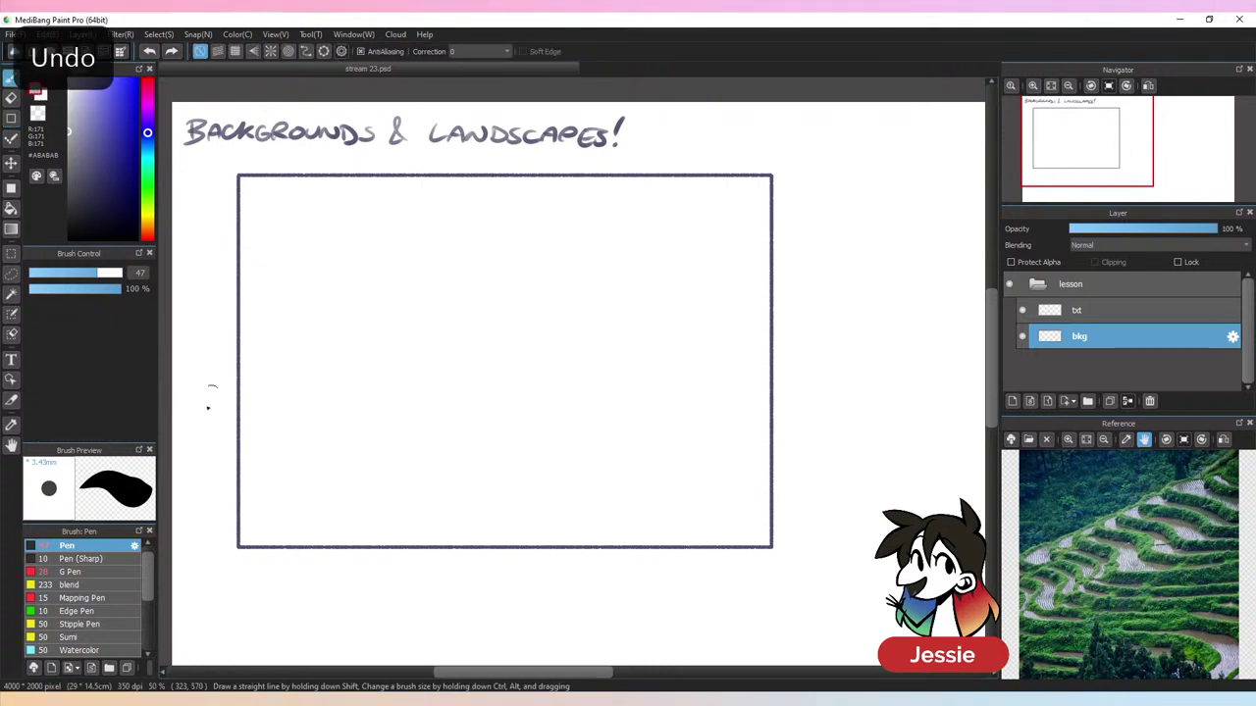
pyautogui.moveTo(241, 315)
pyautogui.mouseDown()
pyautogui.moveTo(336, 241)
pyautogui.moveTo(399, 270)
pyautogui.moveTo(432, 260)
pyautogui.moveTo(519, 351)
pyautogui.moveTo(633, 343)
pyautogui.mouseUp()
pyautogui.moveTo(504, 342)
pyautogui.mouseDown()
pyautogui.moveTo(614, 285)
pyautogui.moveTo(714, 355)
pyautogui.moveTo(757, 343)
pyautogui.moveTo(746, 309)
pyautogui.moveTo(770, 284)
pyautogui.mouseUp()
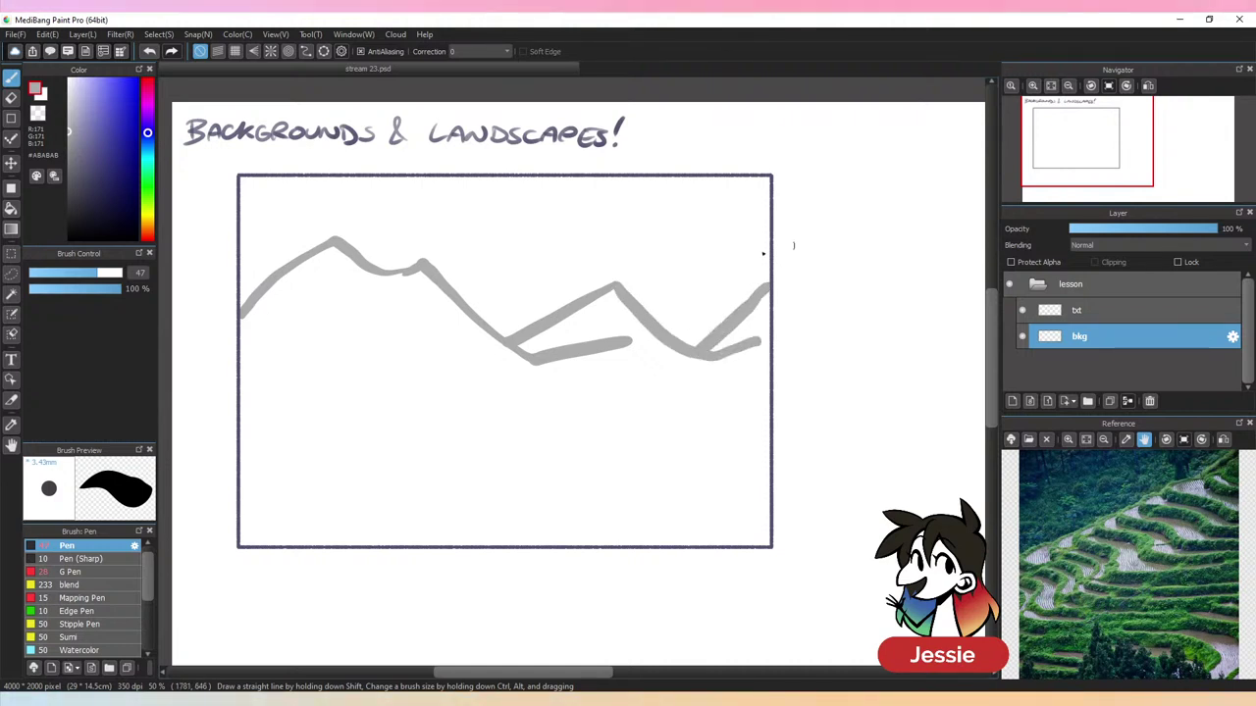
# Fill the whole frame area below the ridge line with light gray, brushing along the edges and bucket-filling the enclosed remainder
pyautogui.moveTo(241, 327)
pyautogui.mouseDown()
pyautogui.moveTo(333, 255)
pyautogui.moveTo(248, 335)
pyautogui.moveTo(260, 429)
pyautogui.mouseUp()
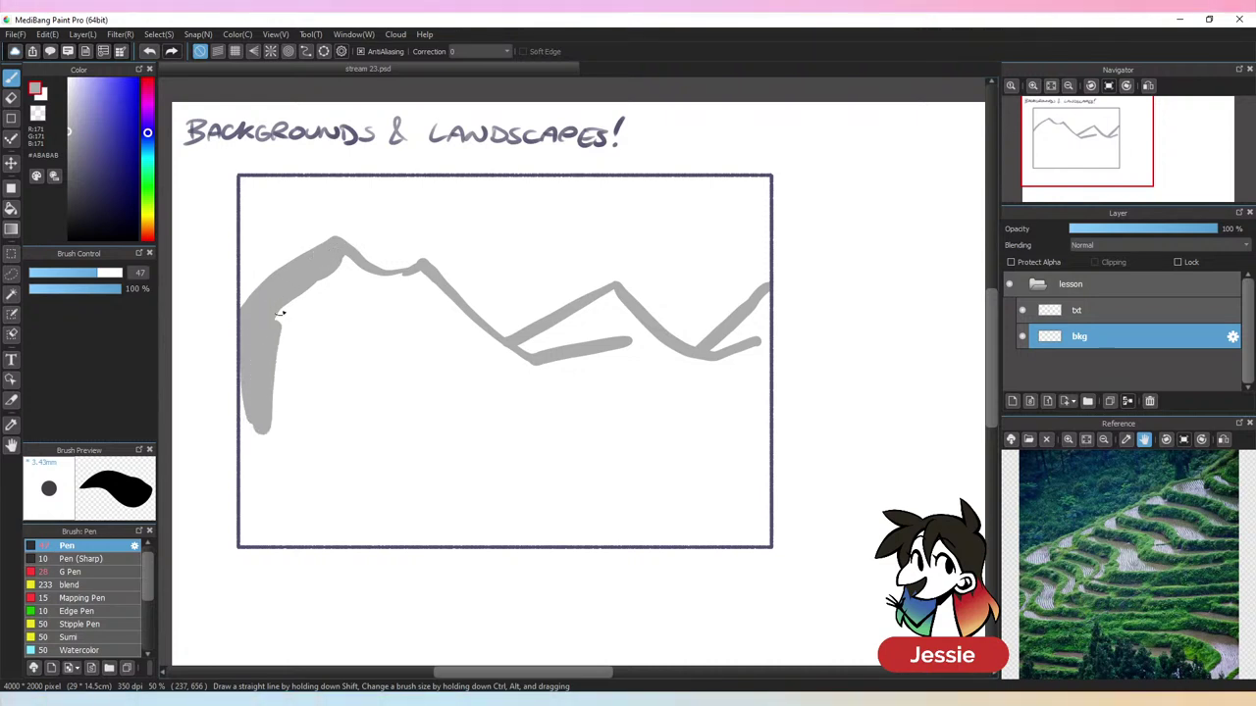
pyautogui.moveTo(281, 313)
pyautogui.mouseDown()
pyautogui.moveTo(288, 453)
pyautogui.moveTo(308, 297)
pyautogui.moveTo(297, 419)
pyautogui.moveTo(334, 311)
pyautogui.moveTo(325, 461)
pyautogui.mouseUp()
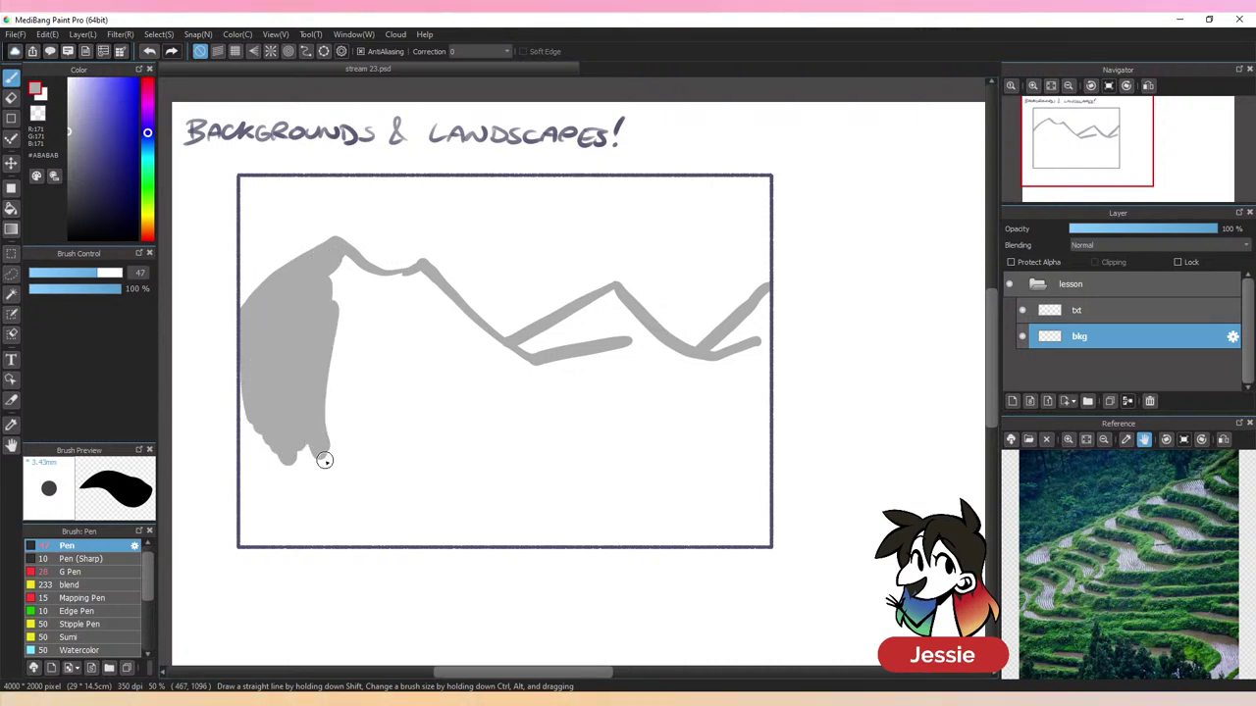
pyautogui.moveTo(112, 274); pyautogui.dragTo(124, 274)
pyautogui.moveTo(382, 359)
pyautogui.mouseDown()
pyautogui.moveTo(330, 335)
pyautogui.moveTo(350, 284)
pyautogui.moveTo(412, 281)
pyautogui.moveTo(503, 385)
pyautogui.moveTo(494, 359)
pyautogui.moveTo(550, 353)
pyautogui.moveTo(611, 291)
pyautogui.moveTo(540, 379)
pyautogui.moveTo(622, 328)
pyautogui.moveTo(668, 370)
pyautogui.moveTo(734, 347)
pyautogui.moveTo(762, 285)
pyautogui.moveTo(748, 379)
pyautogui.moveTo(614, 477)
pyautogui.moveTo(547, 379)
pyautogui.moveTo(462, 435)
pyautogui.moveTo(256, 393)
pyautogui.moveTo(250, 345)
pyautogui.moveTo(247, 542)
pyautogui.mouseUp()
pyautogui.click(97, 272)
pyautogui.keyDown('shift'); pyautogui.click(779, 540); pyautogui.keyUp('shift')
pyautogui.moveTo(776, 519); pyautogui.dragTo(768, 355)
pyautogui.moveTo(288, 434)
pyautogui.mouseDown()
pyautogui.moveTo(258, 468)
pyautogui.moveTo(335, 422)
pyautogui.mouseUp()
pyautogui.click(10, 209)
pyautogui.click(676, 504)
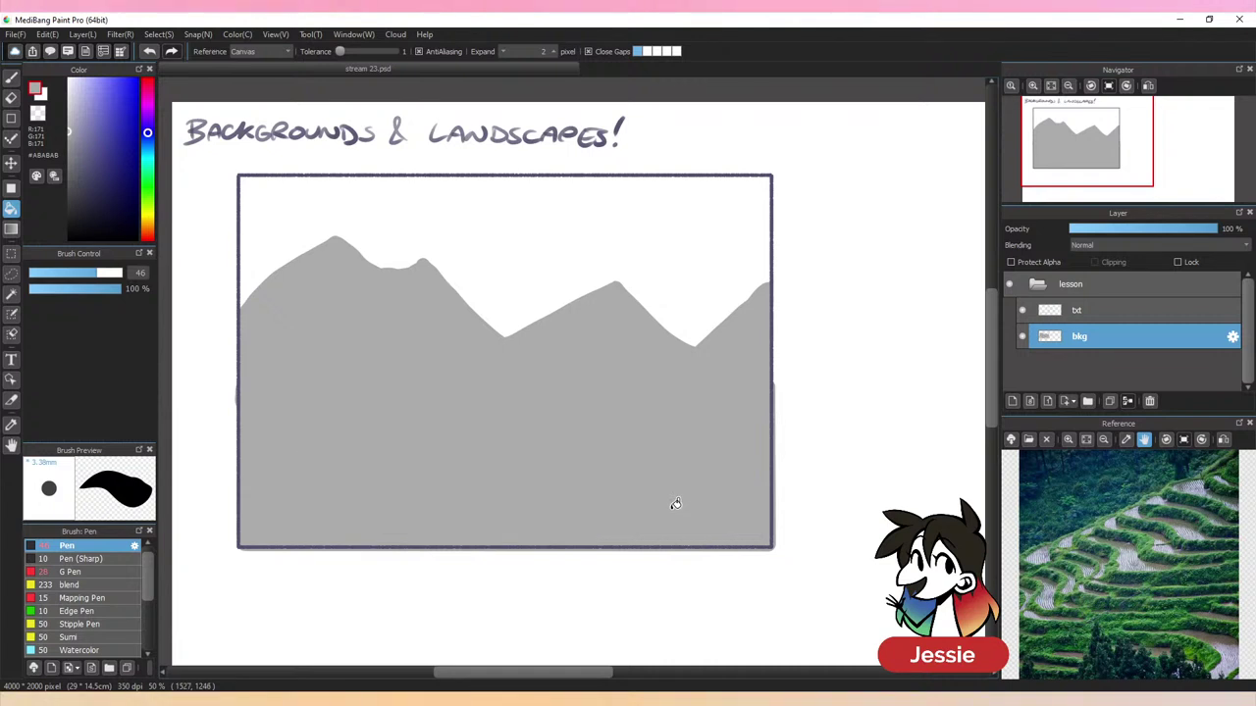
# Reshape the ridge with the mountains' sampled light gray, adding a slope at the frame's left edge and a taller peak at its right edge
pyautogui.press('b')
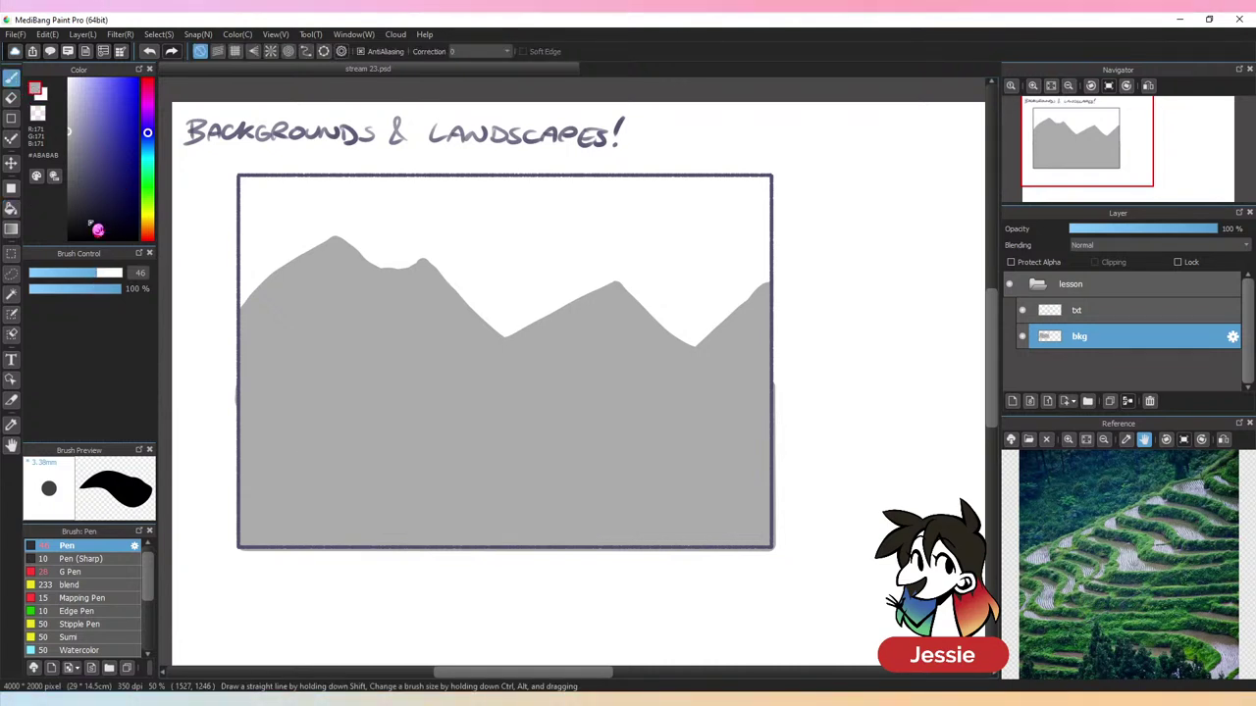
pyautogui.moveTo(90, 223)
pyautogui.mouseDown()
pyautogui.moveTo(103, 169)
pyautogui.moveTo(84, 212)
pyautogui.moveTo(86, 149)
pyautogui.moveTo(68, 192)
pyautogui.mouseUp()
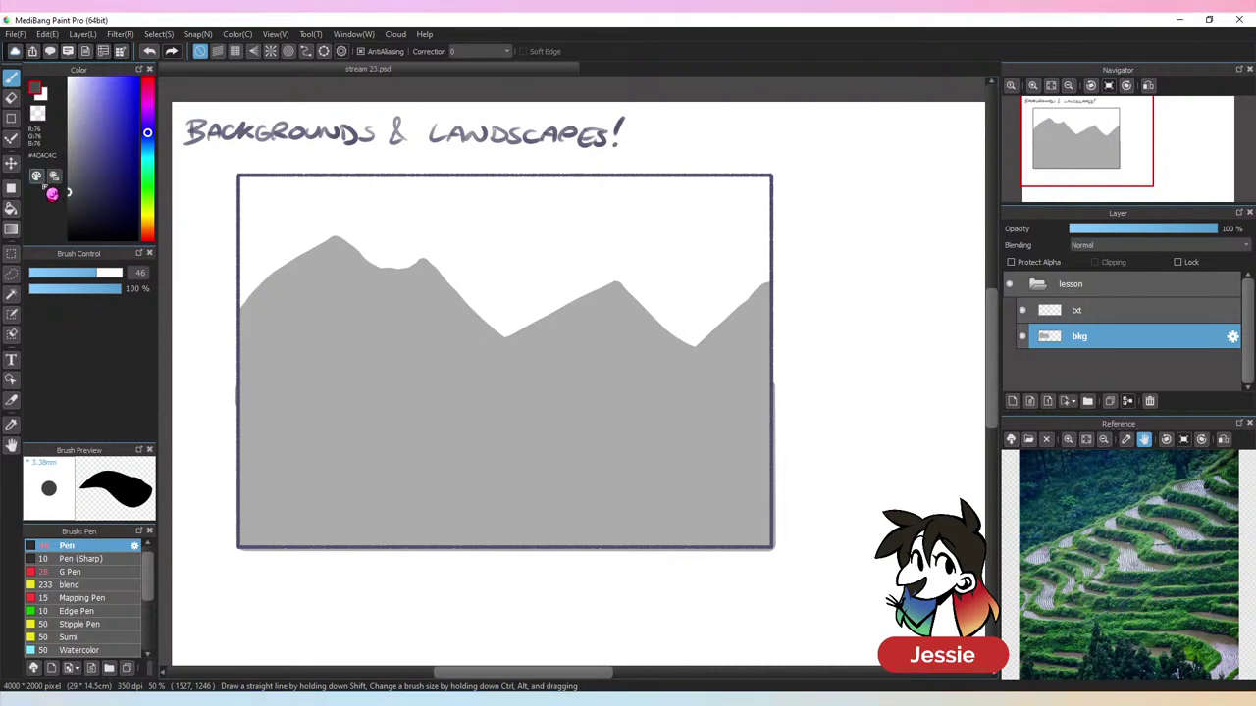
pyautogui.keyDown('alt'); pyautogui.click(406, 342); pyautogui.keyUp('alt')
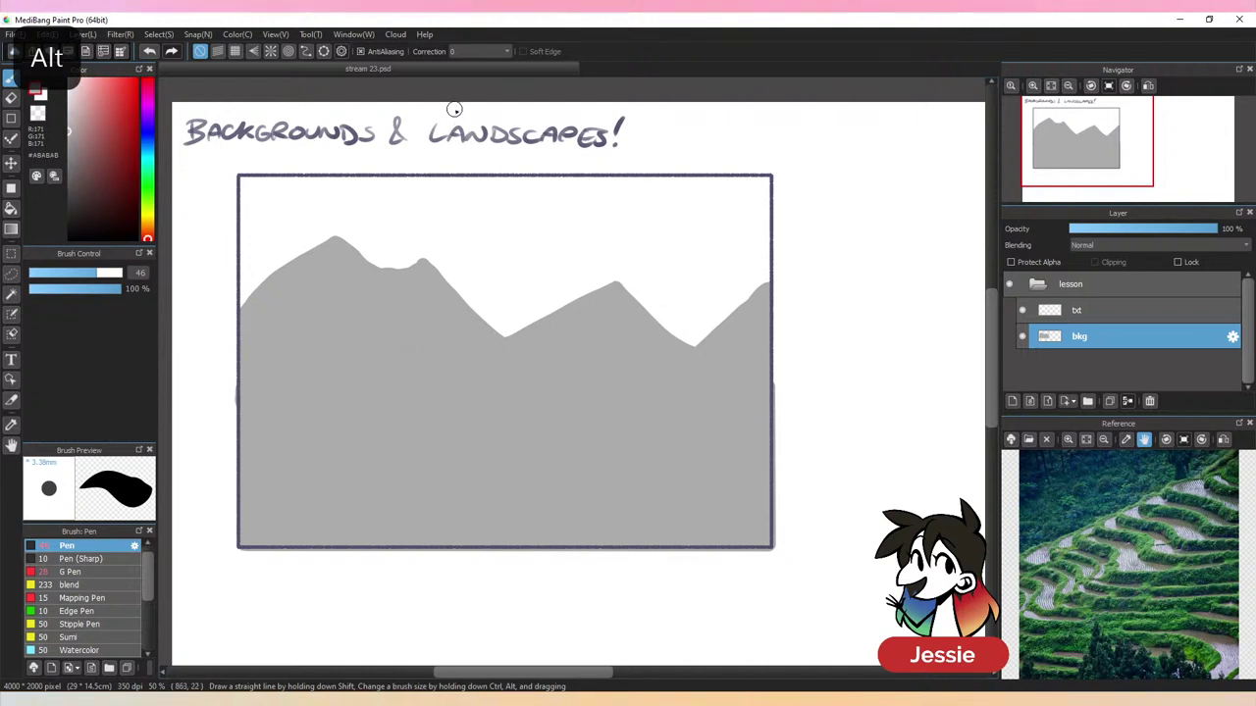
pyautogui.moveTo(382, 265)
pyautogui.mouseDown()
pyautogui.moveTo(454, 289)
pyautogui.moveTo(515, 332)
pyautogui.mouseUp()
pyautogui.moveTo(247, 263); pyautogui.dragTo(249, 314)
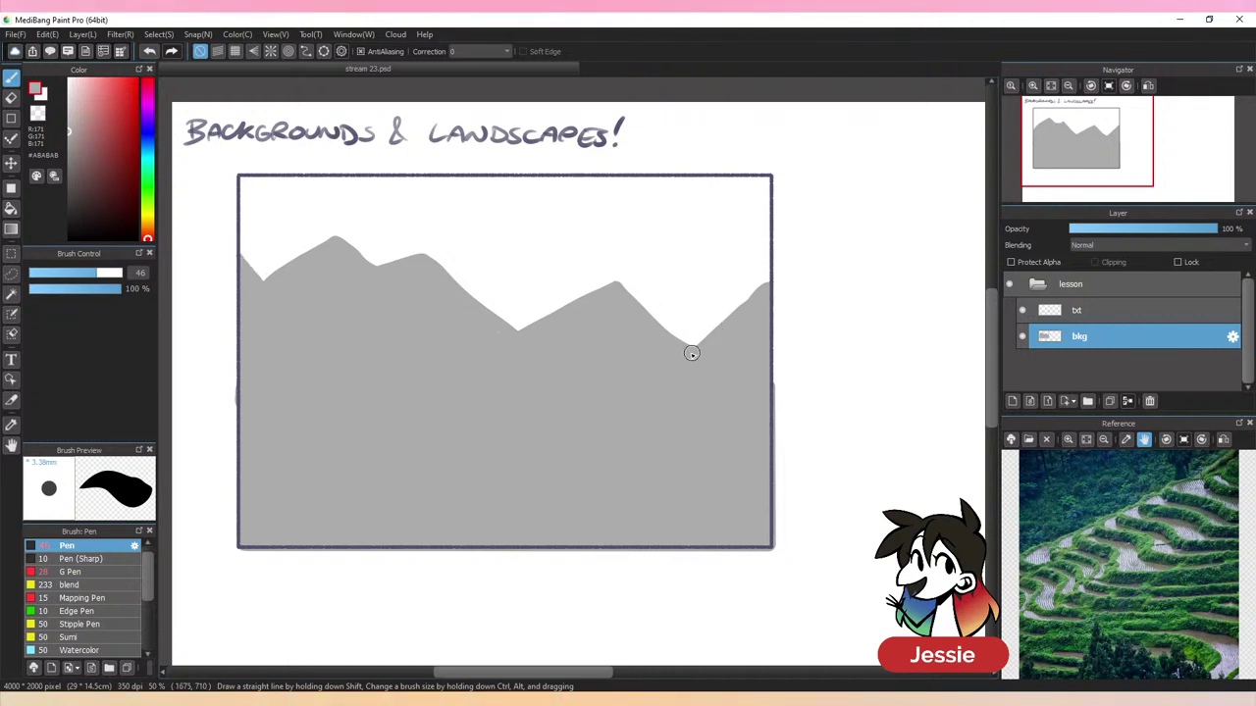
pyautogui.moveTo(687, 345)
pyautogui.mouseDown()
pyautogui.moveTo(755, 233)
pyautogui.moveTo(771, 232)
pyautogui.moveTo(758, 242)
pyautogui.moveTo(762, 295)
pyautogui.moveTo(748, 262)
pyautogui.moveTo(700, 352)
pyautogui.mouseUp()
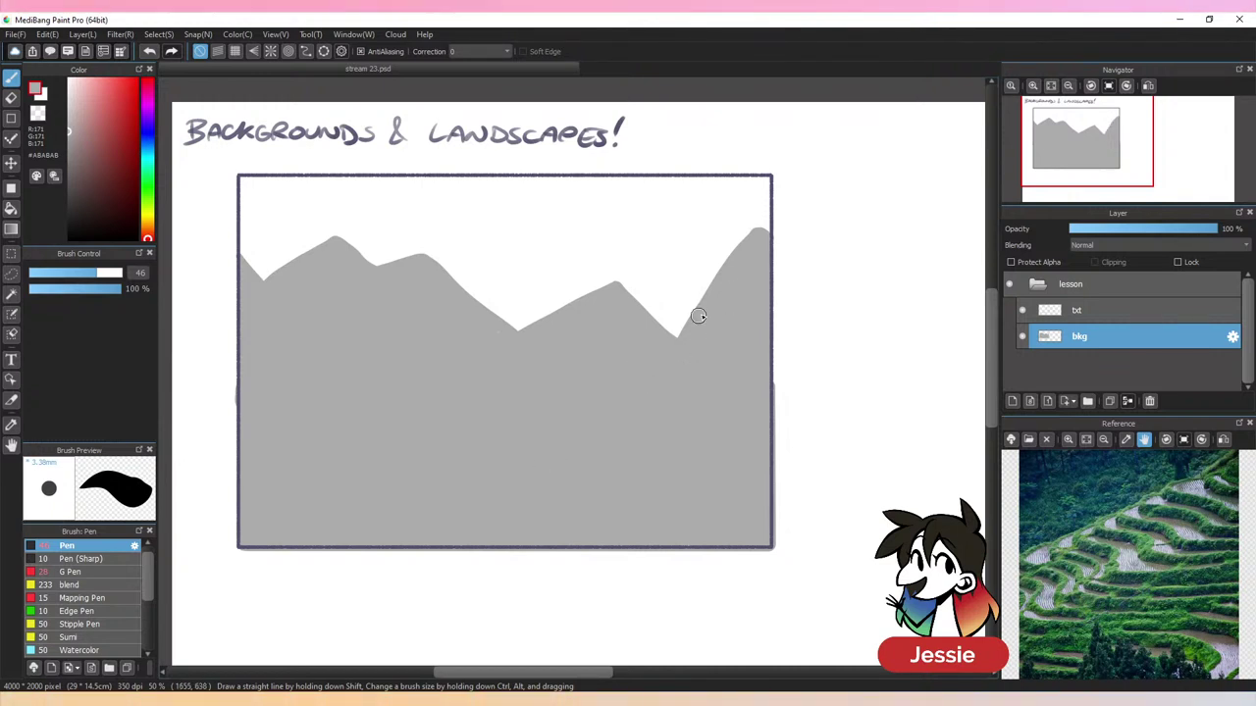
# Paint an uneven dark gray (#636363) ground line across the lower part of the mountains, thickening it on the left side
pyautogui.hotkey('ctrl', '-')
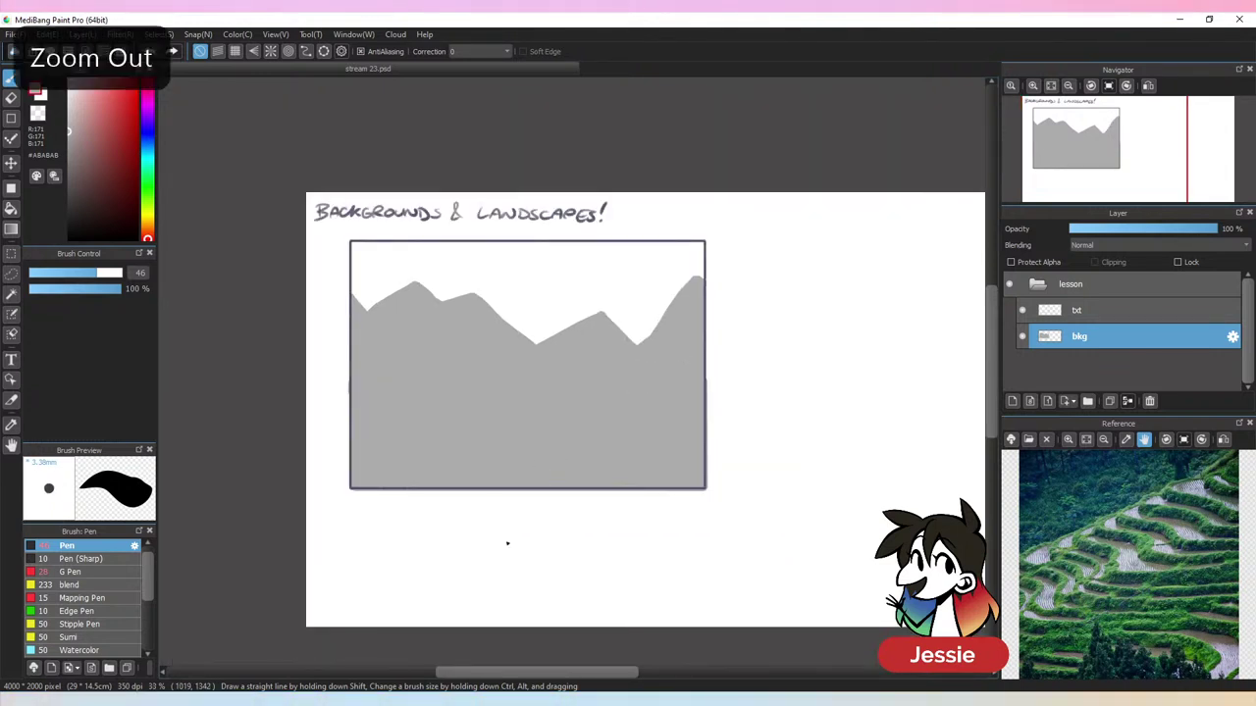
pyautogui.hotkey('ctrl', '+')
pyautogui.click(67, 176)
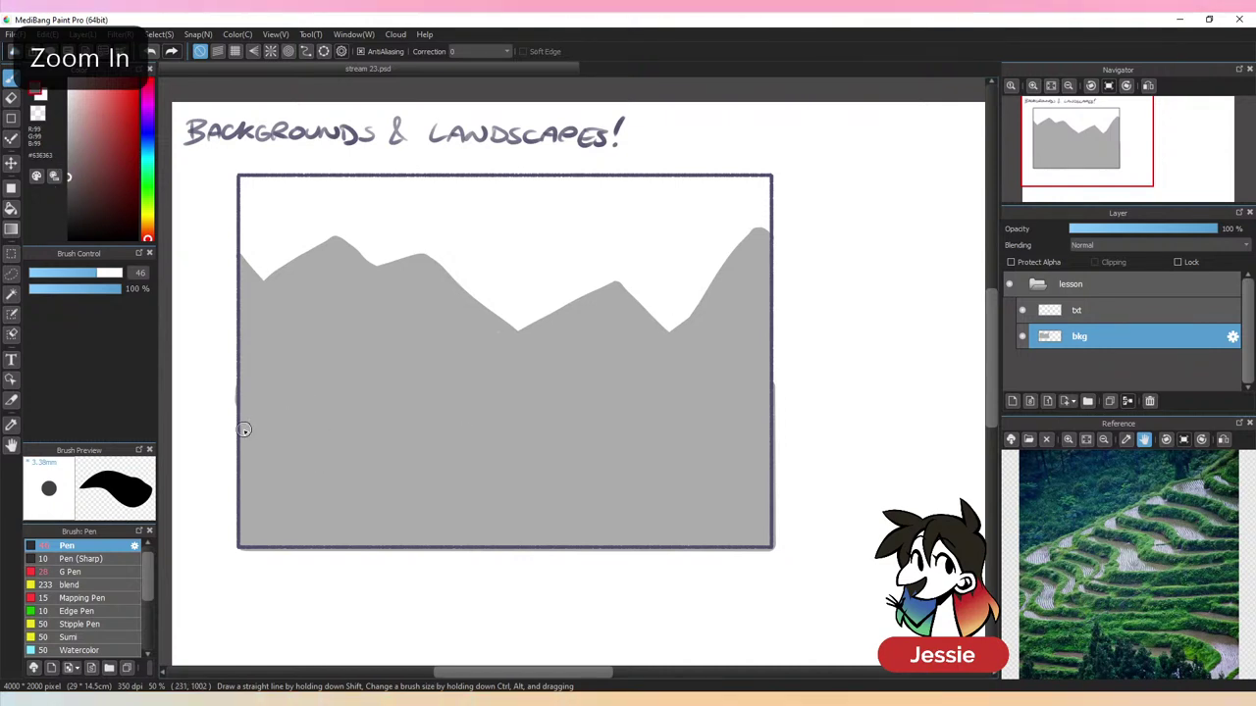
pyautogui.moveTo(257, 424)
pyautogui.mouseDown()
pyautogui.moveTo(244, 422)
pyautogui.moveTo(664, 422)
pyautogui.mouseUp()
pyautogui.moveTo(503, 426)
pyautogui.mouseDown()
pyautogui.moveTo(720, 424)
pyautogui.moveTo(768, 402)
pyautogui.mouseUp()
pyautogui.moveTo(242, 440)
pyautogui.mouseDown()
pyautogui.moveTo(251, 490)
pyautogui.moveTo(334, 432)
pyautogui.moveTo(416, 438)
pyautogui.moveTo(343, 441)
pyautogui.mouseUp()
pyautogui.moveTo(447, 439); pyautogui.dragTo(560, 445)
# Paint a solid dark gray house silhouette with a pointed roof standing on the left part of the ground line
pyautogui.moveTo(342, 353); pyautogui.dragTo(343, 415)
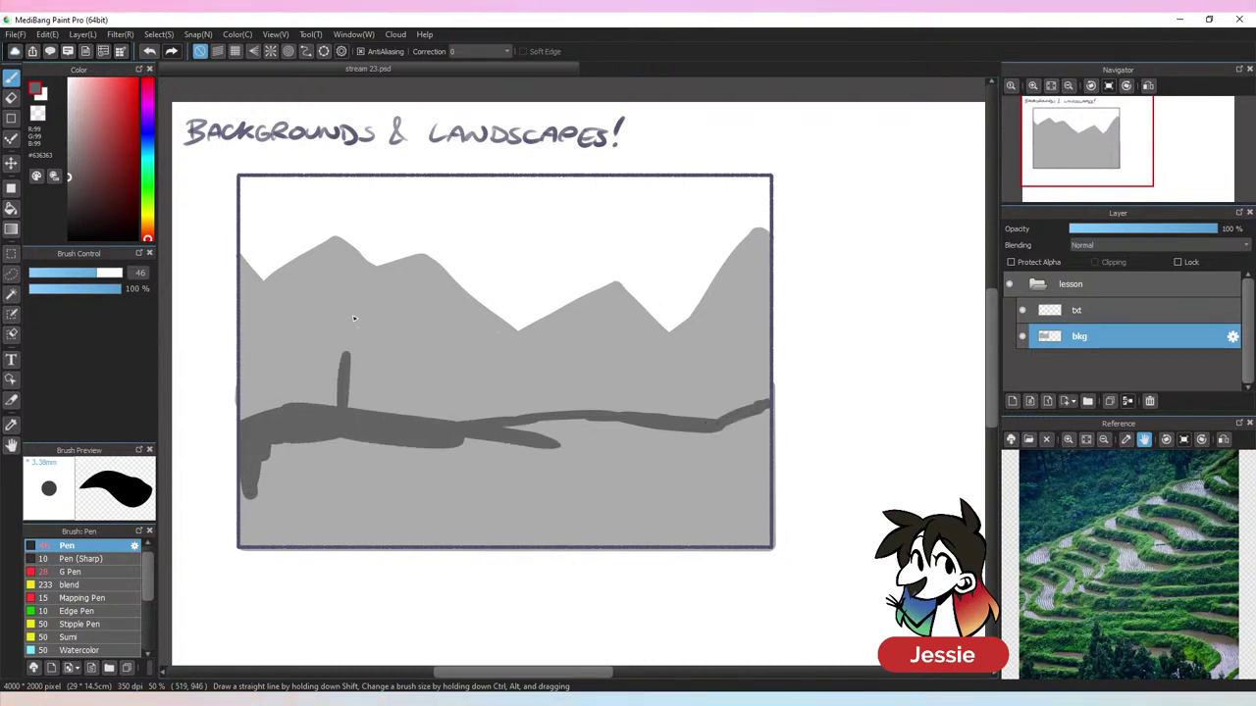
pyautogui.moveTo(421, 353); pyautogui.dragTo(422, 417)
pyautogui.moveTo(335, 347); pyautogui.dragTo(432, 348)
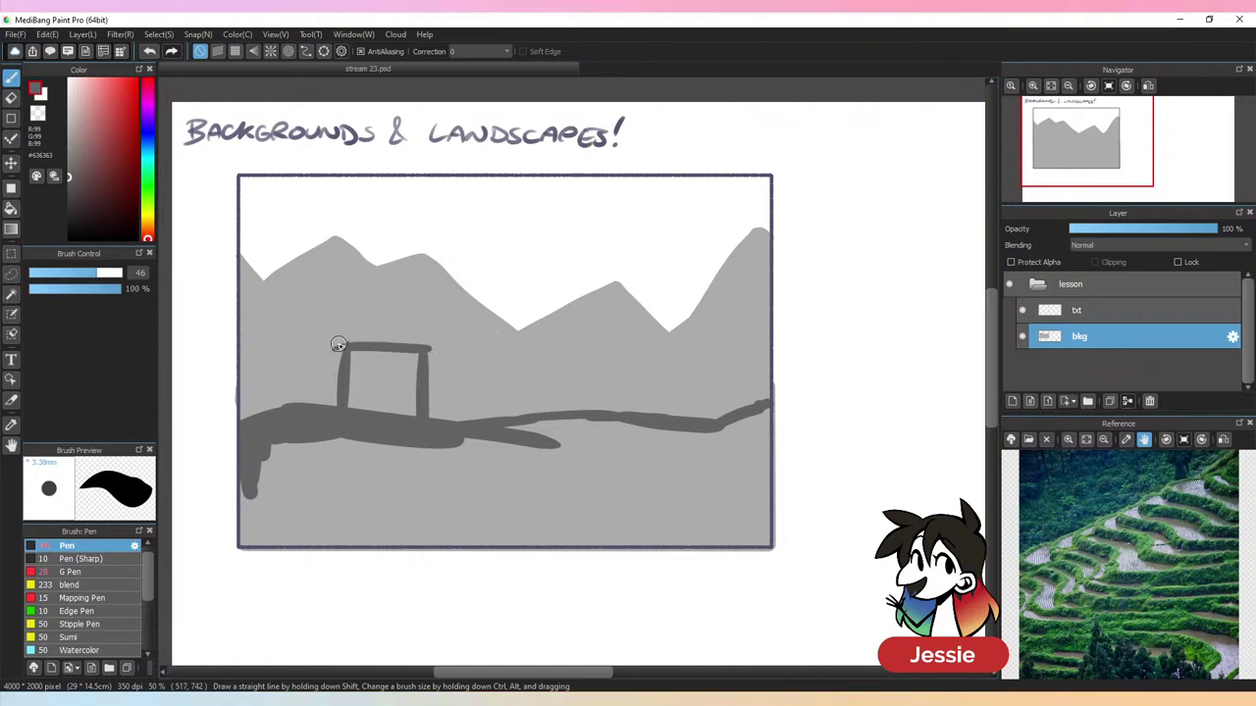
pyautogui.moveTo(338, 344)
pyautogui.mouseDown()
pyautogui.moveTo(370, 322)
pyautogui.moveTo(420, 343)
pyautogui.mouseUp()
pyautogui.hotkey('ctrl', 'z')
pyautogui.moveTo(340, 347)
pyautogui.mouseDown()
pyautogui.moveTo(381, 323)
pyautogui.moveTo(432, 347)
pyautogui.moveTo(373, 330)
pyautogui.moveTo(403, 341)
pyautogui.moveTo(349, 359)
pyautogui.moveTo(367, 421)
pyautogui.moveTo(407, 358)
pyautogui.moveTo(421, 424)
pyautogui.mouseUp()
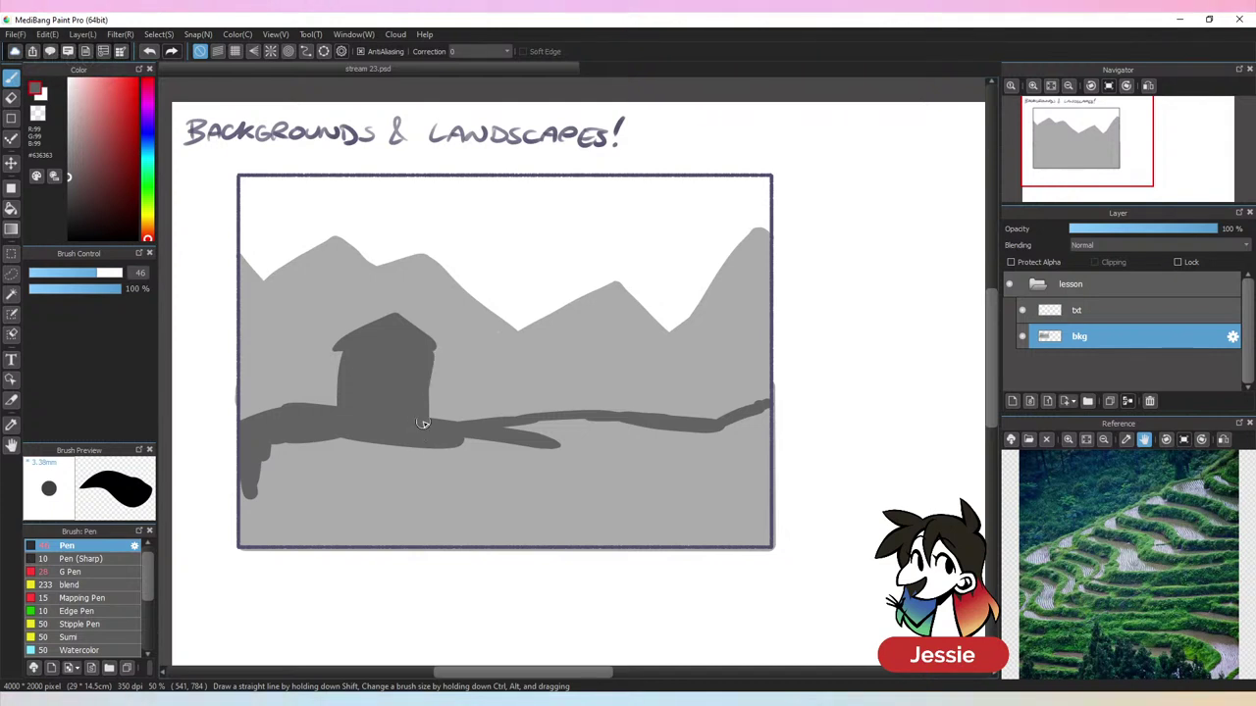
# Paint a tall, narrow dark gray tower against the left side of the house, rising above its roof
pyautogui.moveTo(310, 407)
pyautogui.mouseDown()
pyautogui.moveTo(319, 299)
pyautogui.moveTo(364, 301)
pyautogui.moveTo(330, 332)
pyautogui.moveTo(318, 398)
pyautogui.moveTo(346, 330)
pyautogui.mouseUp()
pyautogui.hotkey('ctrl', 'z')
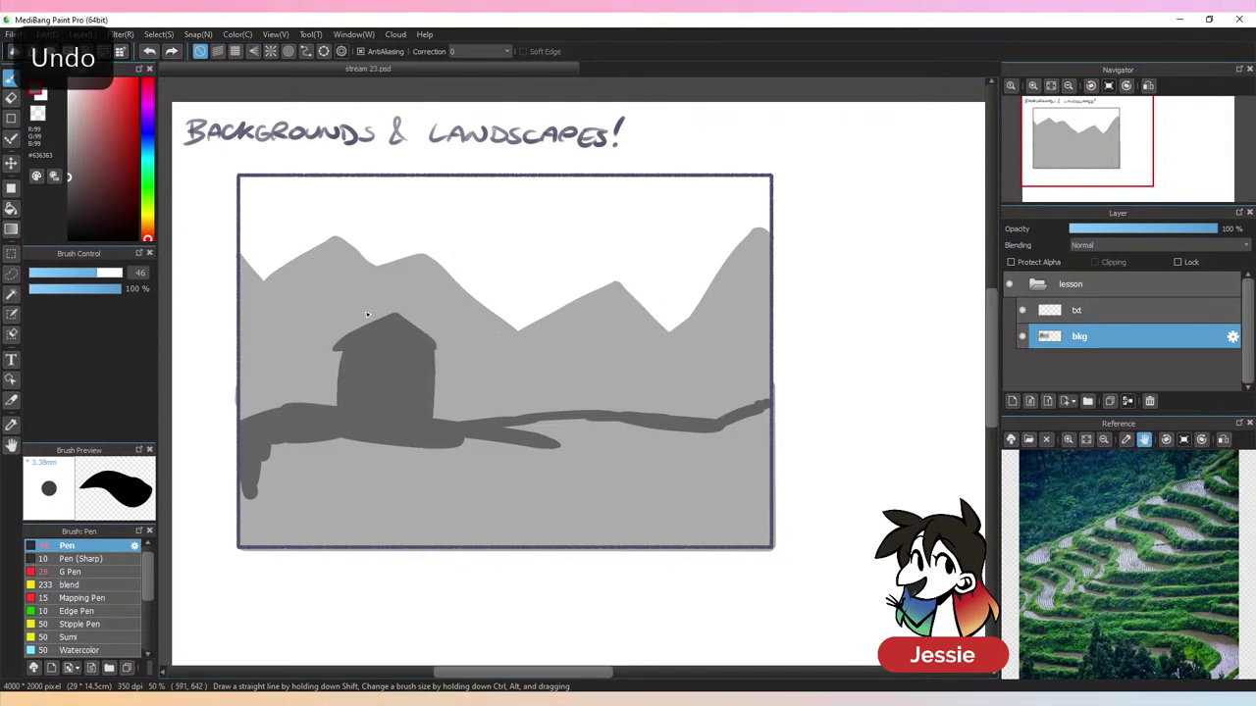
pyautogui.moveTo(312, 402)
pyautogui.mouseDown()
pyautogui.moveTo(314, 316)
pyautogui.moveTo(343, 302)
pyautogui.moveTo(322, 402)
pyautogui.moveTo(330, 393)
pyautogui.mouseUp()
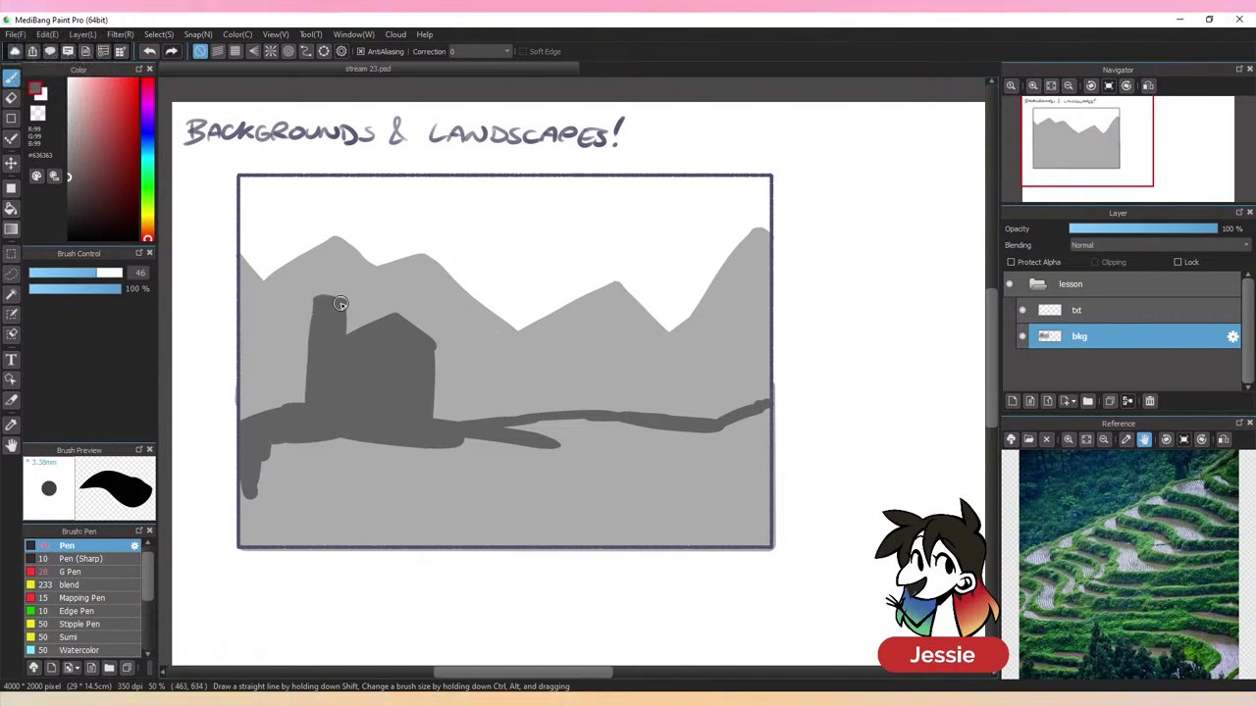
# Round off the tower's top with a domed cap, thicken the ground line, and fill the area below it with dark gray
pyautogui.moveTo(321, 290); pyautogui.dragTo(340, 293)
pyautogui.hotkey('ctrl', 'z')
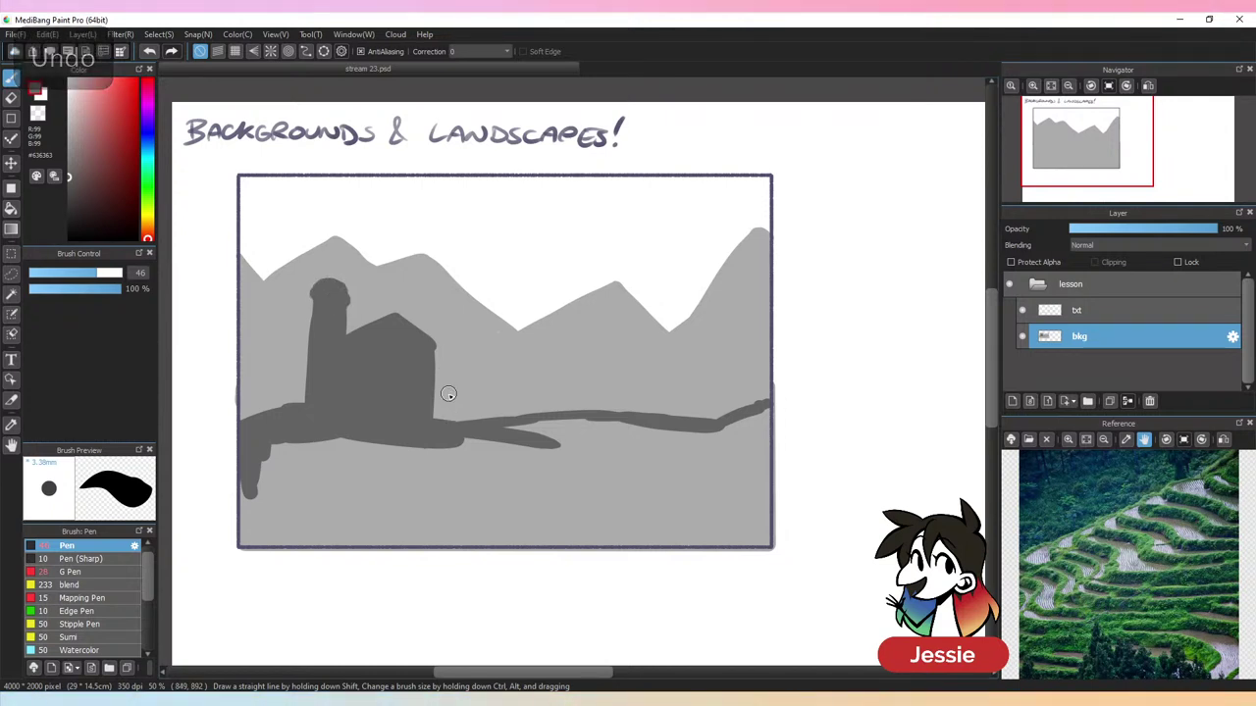
pyautogui.moveTo(263, 453); pyautogui.dragTo(650, 432)
pyautogui.press('g')
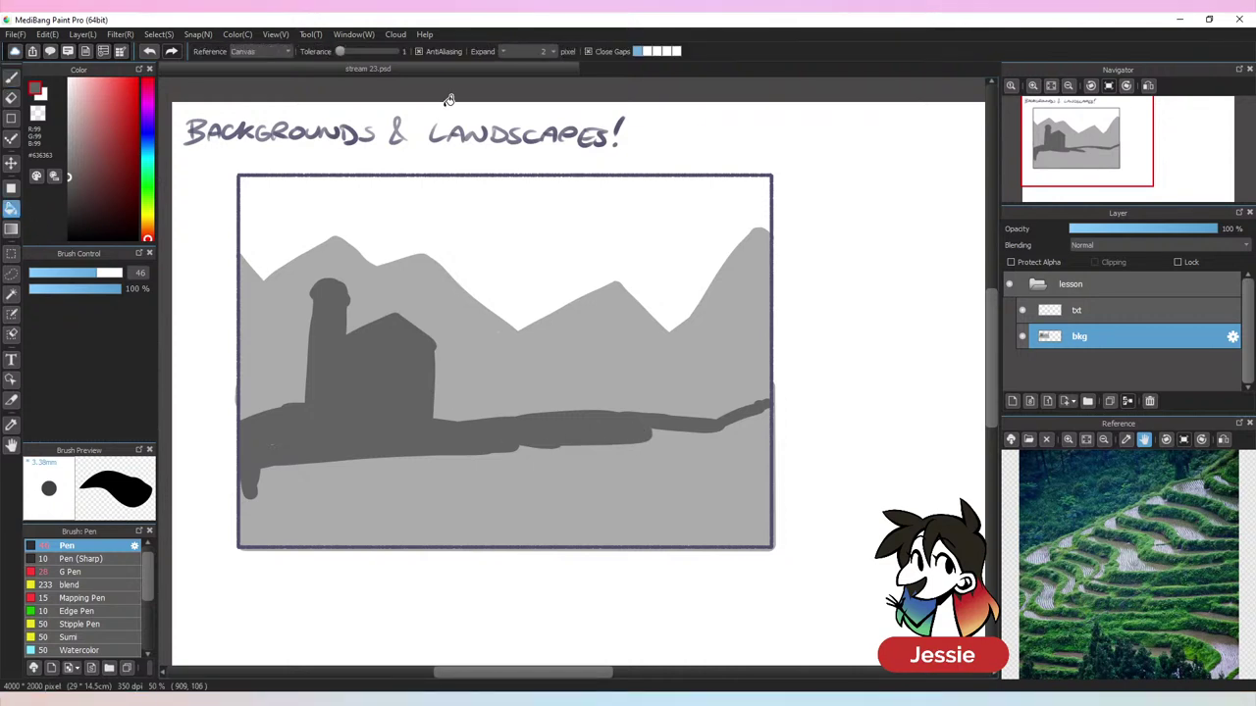
pyautogui.click(485, 508)
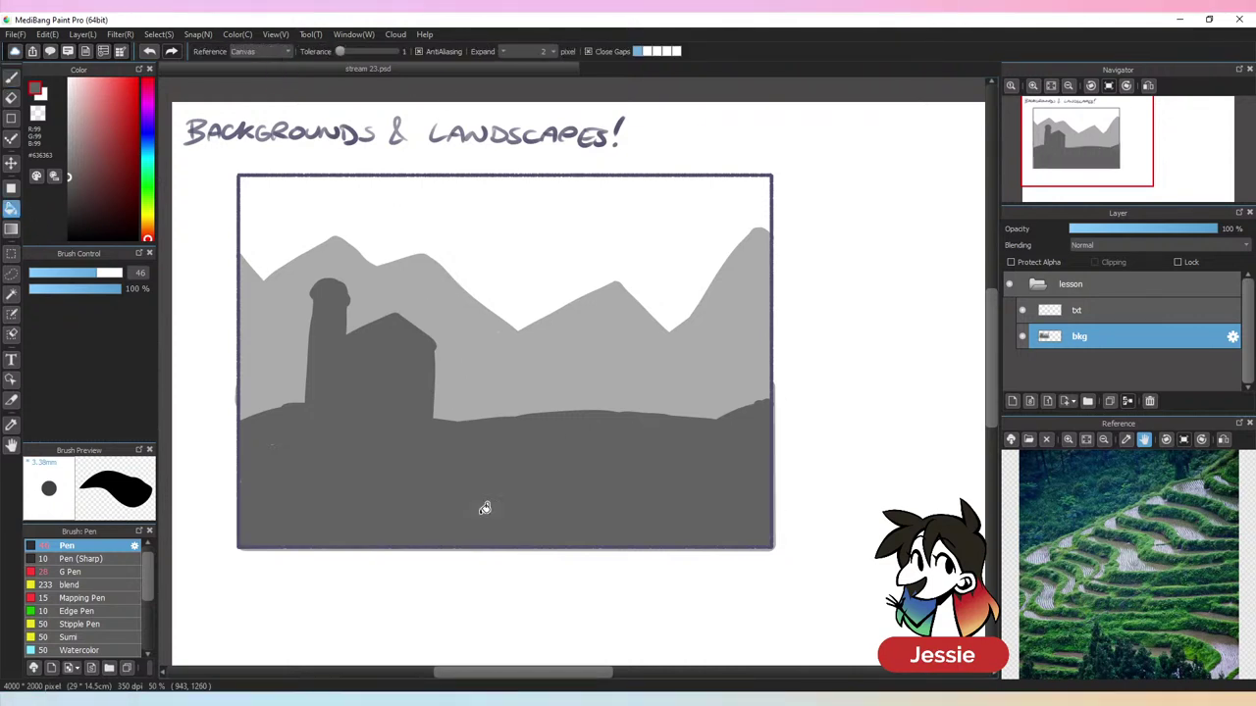
# Paint a near-black (#161616) foreground tree along the frame's left edge, with a curved trunk, flared base and scalloped foliage across the upper-left corner
pyautogui.click(68, 227)
pyautogui.press('b')
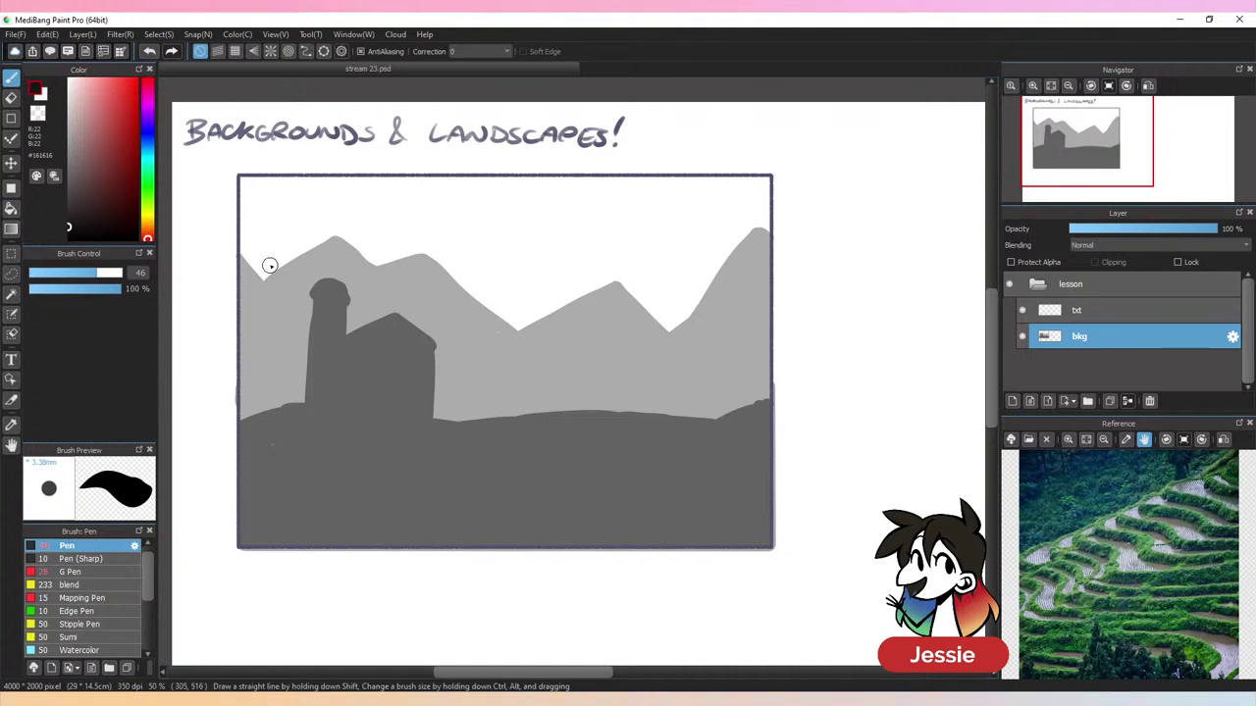
pyautogui.moveTo(273, 244)
pyautogui.mouseDown()
pyautogui.moveTo(265, 394)
pyautogui.moveTo(281, 478)
pyautogui.moveTo(330, 543)
pyautogui.mouseUp()
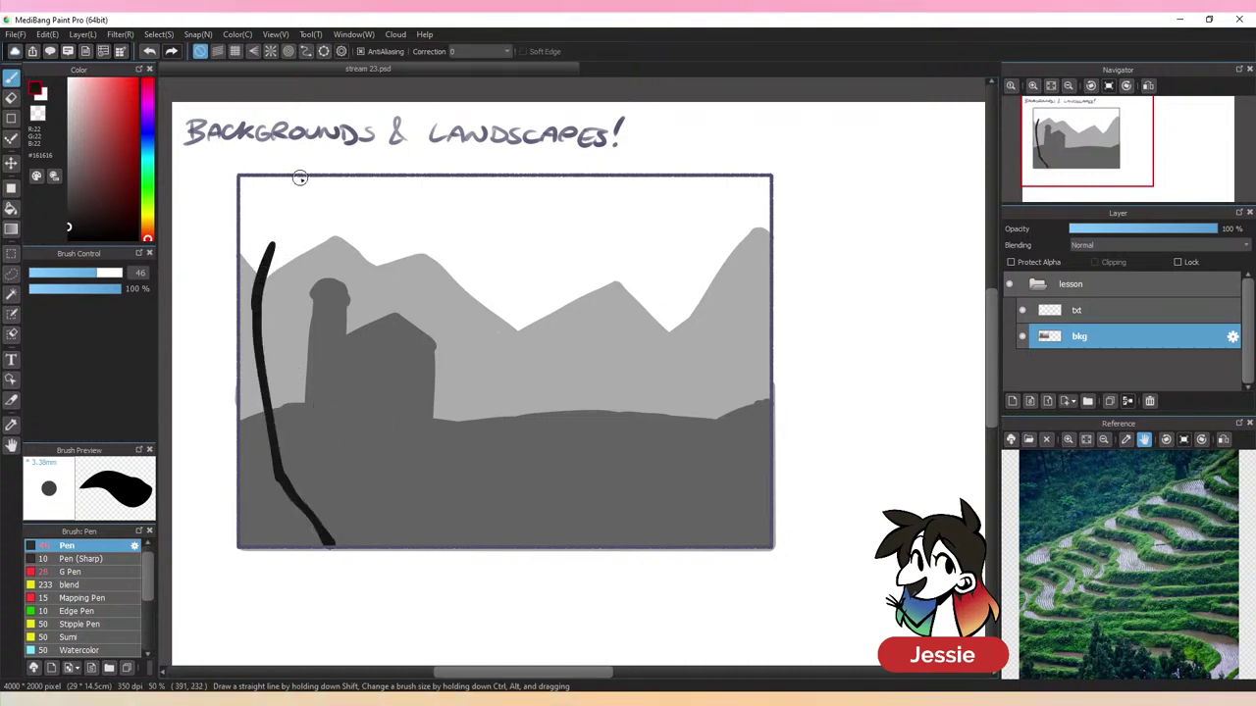
pyautogui.moveTo(265, 268)
pyautogui.mouseDown()
pyautogui.moveTo(340, 252)
pyautogui.moveTo(370, 214)
pyautogui.moveTo(430, 179)
pyautogui.mouseUp()
pyautogui.moveTo(243, 178)
pyautogui.mouseDown()
pyautogui.moveTo(244, 330)
pyautogui.moveTo(263, 450)
pyautogui.moveTo(252, 396)
pyautogui.moveTo(279, 493)
pyautogui.mouseUp()
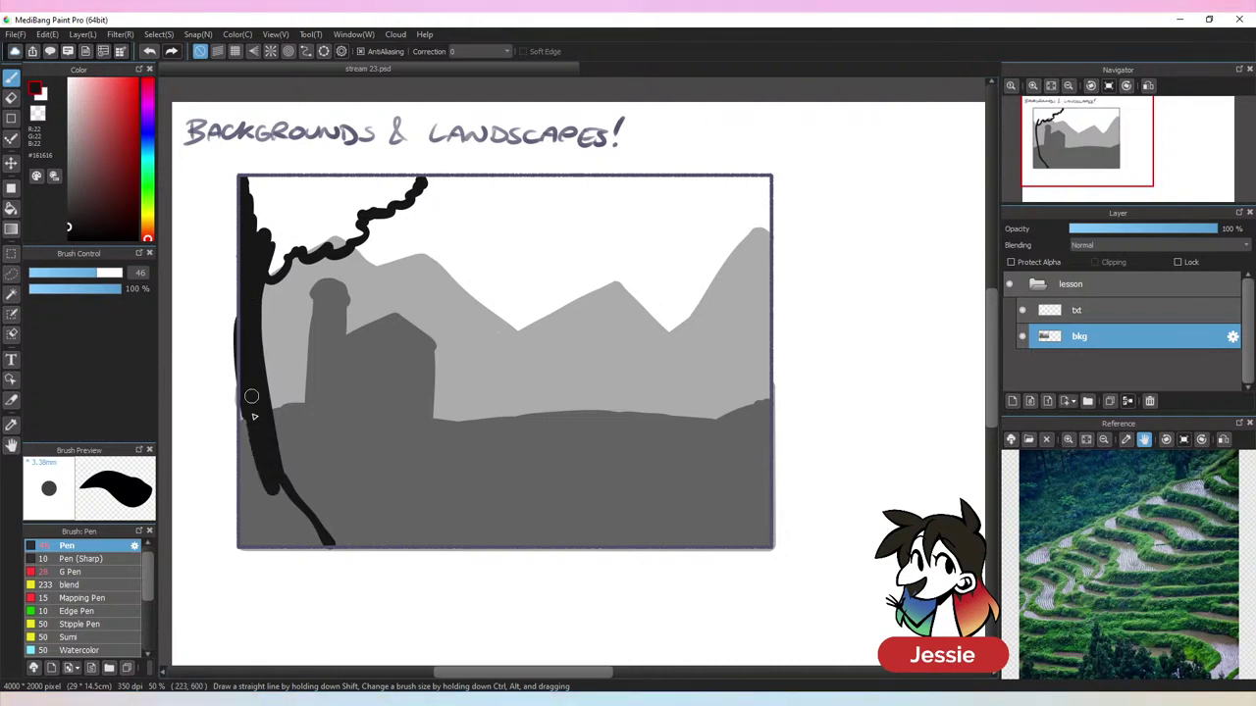
pyautogui.moveTo(251, 397)
pyautogui.mouseDown()
pyautogui.moveTo(241, 529)
pyautogui.moveTo(267, 487)
pyautogui.moveTo(264, 524)
pyautogui.moveTo(246, 533)
pyautogui.moveTo(299, 517)
pyautogui.mouseUp()
pyautogui.moveTo(265, 273)
pyautogui.mouseDown()
pyautogui.moveTo(302, 234)
pyautogui.moveTo(307, 251)
pyautogui.moveTo(342, 252)
pyautogui.moveTo(364, 204)
pyautogui.moveTo(404, 211)
pyautogui.moveTo(385, 223)
pyautogui.moveTo(455, 183)
pyautogui.moveTo(363, 187)
pyautogui.moveTo(396, 196)
pyautogui.moveTo(276, 240)
pyautogui.moveTo(248, 180)
pyautogui.moveTo(418, 185)
pyautogui.moveTo(257, 210)
pyautogui.mouseUp()
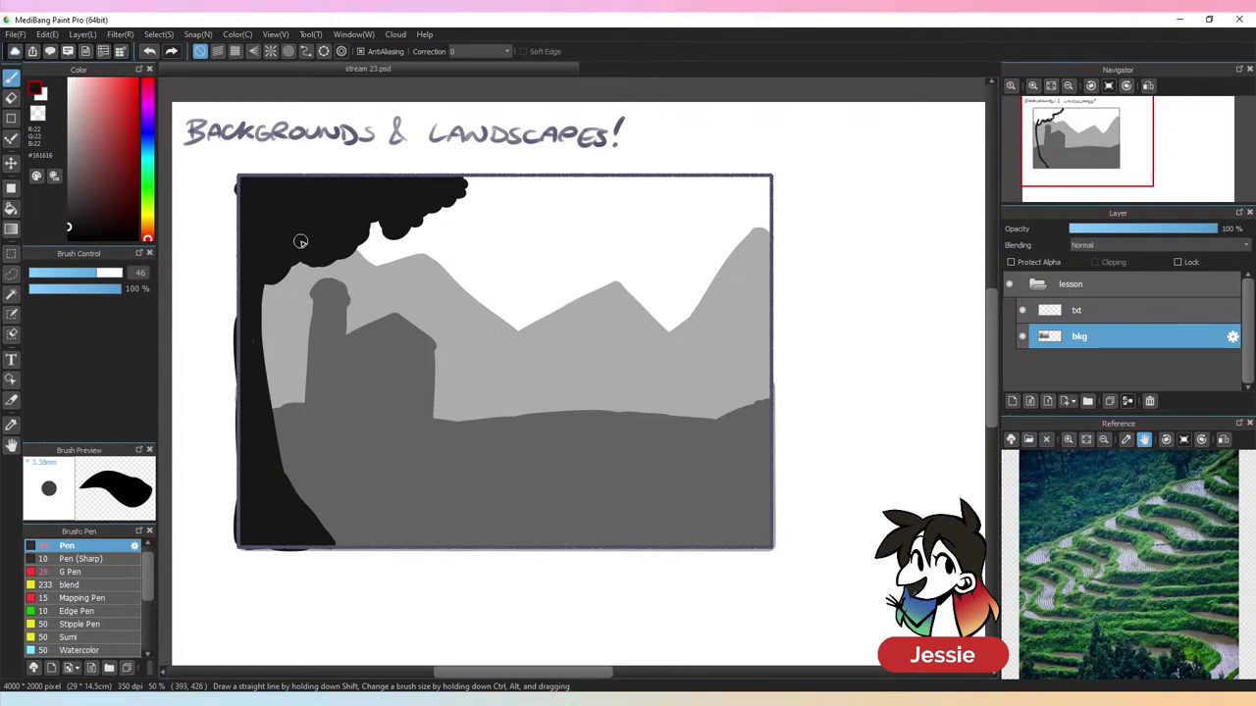
# Paint a matching near-black tree along the frame's right edge, with clumped foliage in the upper-right corner and a trunk widening at its base
pyautogui.moveTo(600, 248)
pyautogui.mouseDown()
pyautogui.moveTo(570, 265)
pyautogui.moveTo(588, 249)
pyautogui.moveTo(561, 231)
pyautogui.moveTo(593, 216)
pyautogui.moveTo(585, 228)
pyautogui.moveTo(610, 238)
pyautogui.moveTo(606, 262)
pyautogui.moveTo(576, 230)
pyautogui.moveTo(590, 204)
pyautogui.moveTo(549, 179)
pyautogui.moveTo(602, 187)
pyautogui.moveTo(599, 202)
pyautogui.moveTo(657, 187)
pyautogui.moveTo(599, 215)
pyautogui.moveTo(647, 210)
pyautogui.moveTo(655, 228)
pyautogui.moveTo(625, 249)
pyautogui.moveTo(650, 254)
pyautogui.moveTo(639, 264)
pyautogui.moveTo(650, 274)
pyautogui.moveTo(696, 243)
pyautogui.moveTo(697, 269)
pyautogui.moveTo(736, 286)
pyautogui.mouseUp()
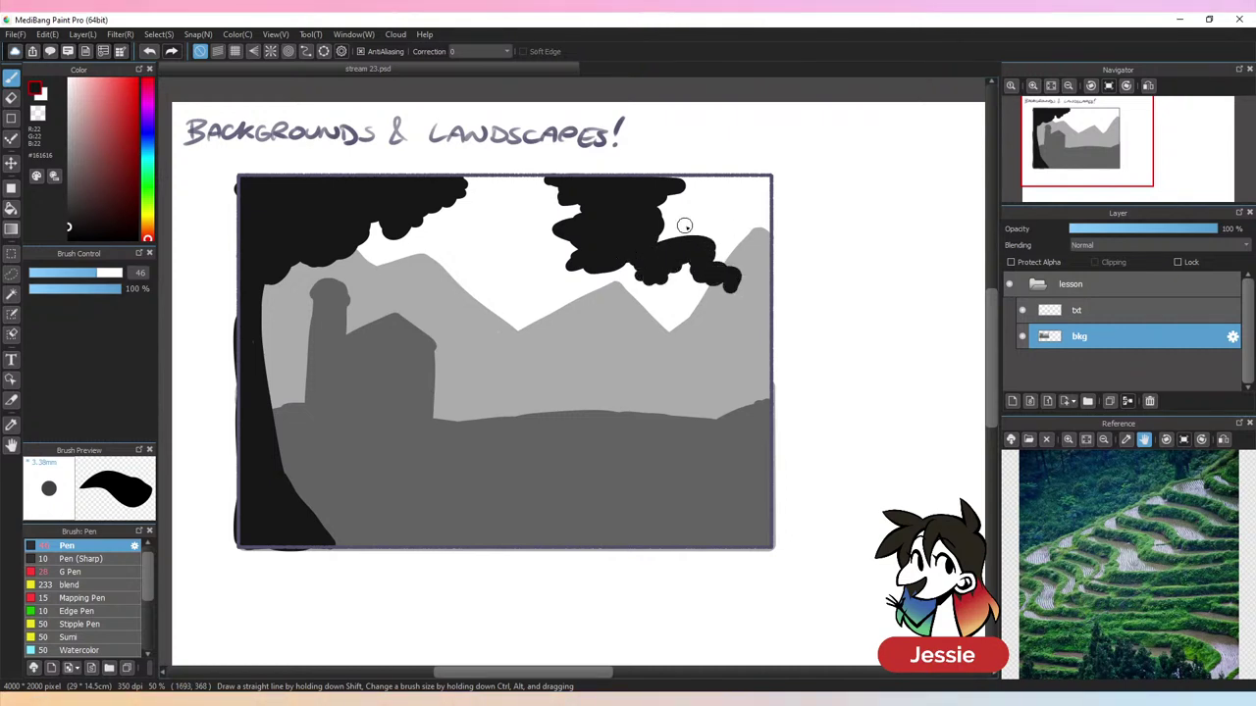
pyautogui.moveTo(684, 226)
pyautogui.mouseDown()
pyautogui.moveTo(647, 228)
pyautogui.moveTo(652, 207)
pyautogui.moveTo(679, 183)
pyautogui.moveTo(764, 183)
pyautogui.mouseUp()
pyautogui.moveTo(712, 247)
pyautogui.mouseDown()
pyautogui.moveTo(744, 263)
pyautogui.moveTo(757, 291)
pyautogui.moveTo(761, 261)
pyautogui.moveTo(768, 335)
pyautogui.mouseUp()
pyautogui.moveTo(719, 276)
pyautogui.mouseDown()
pyautogui.moveTo(733, 449)
pyautogui.moveTo(713, 493)
pyautogui.moveTo(656, 544)
pyautogui.moveTo(745, 537)
pyautogui.mouseUp()
pyautogui.moveTo(687, 531)
pyautogui.mouseDown()
pyautogui.moveTo(714, 490)
pyautogui.moveTo(728, 493)
pyautogui.moveTo(751, 448)
pyautogui.mouseUp()
pyautogui.moveTo(745, 292)
pyautogui.mouseDown()
pyautogui.moveTo(743, 336)
pyautogui.moveTo(755, 292)
pyautogui.moveTo(766, 415)
pyautogui.moveTo(753, 368)
pyautogui.moveTo(726, 530)
pyautogui.moveTo(756, 455)
pyautogui.moveTo(741, 540)
pyautogui.mouseUp()
# Erase the paint spilling outside the frame's right edge
pyautogui.press('e')
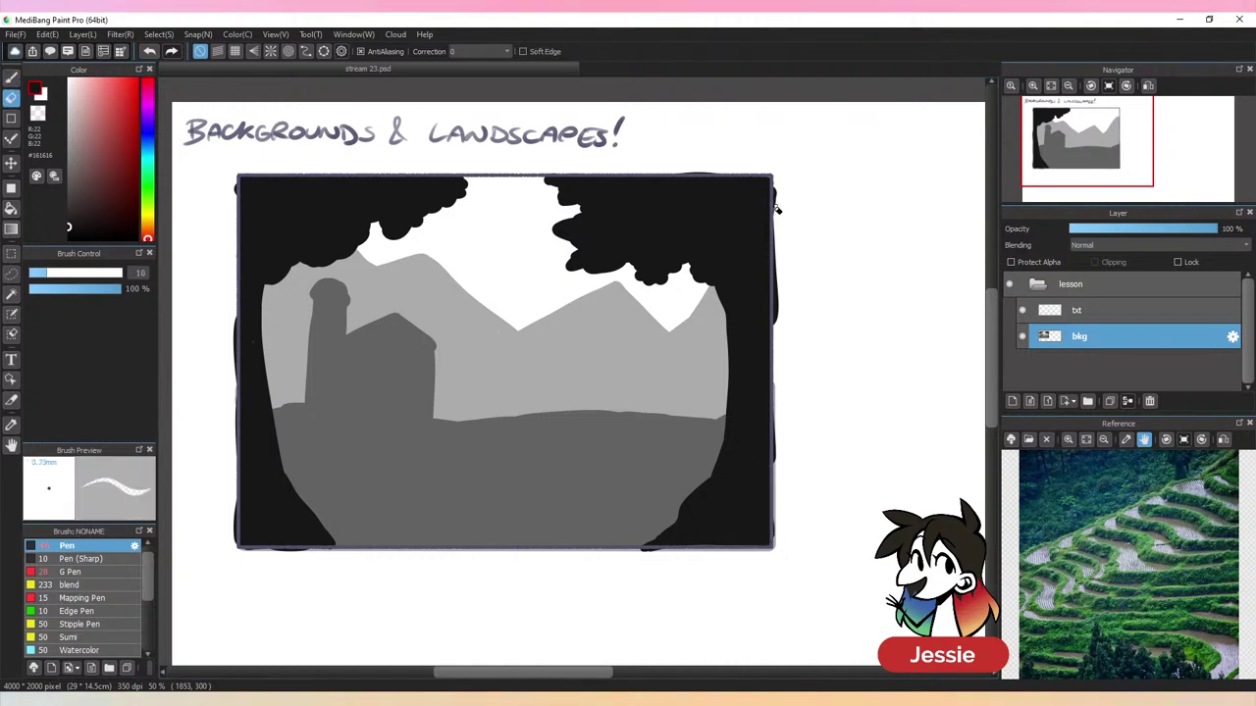
pyautogui.moveTo(776, 208); pyautogui.dragTo(781, 263)
pyautogui.moveTo(782, 405); pyautogui.dragTo(779, 428)
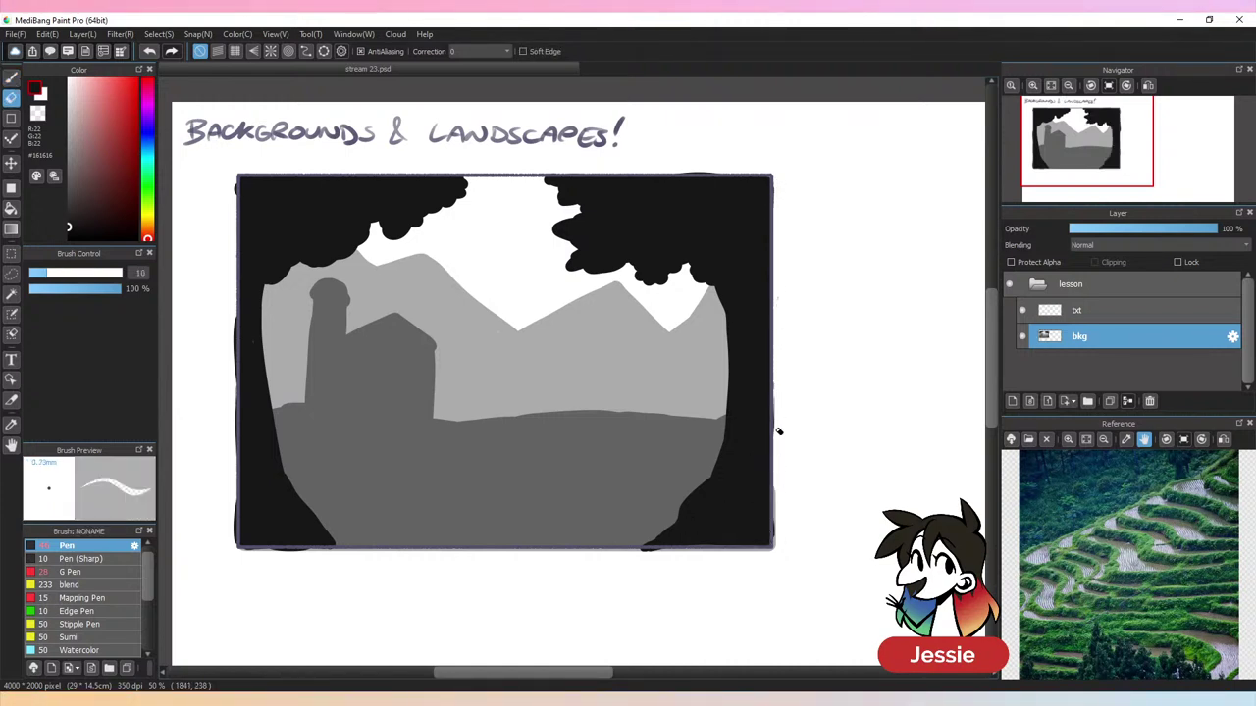
# Add a thin curved branch from the right tree's trunk to its foliage, and extra leaf clumps along the frame's upper edge
pyautogui.press('b')
pyautogui.moveTo(645, 246)
pyautogui.mouseDown()
pyautogui.moveTo(678, 299)
pyautogui.moveTo(733, 342)
pyautogui.mouseUp()
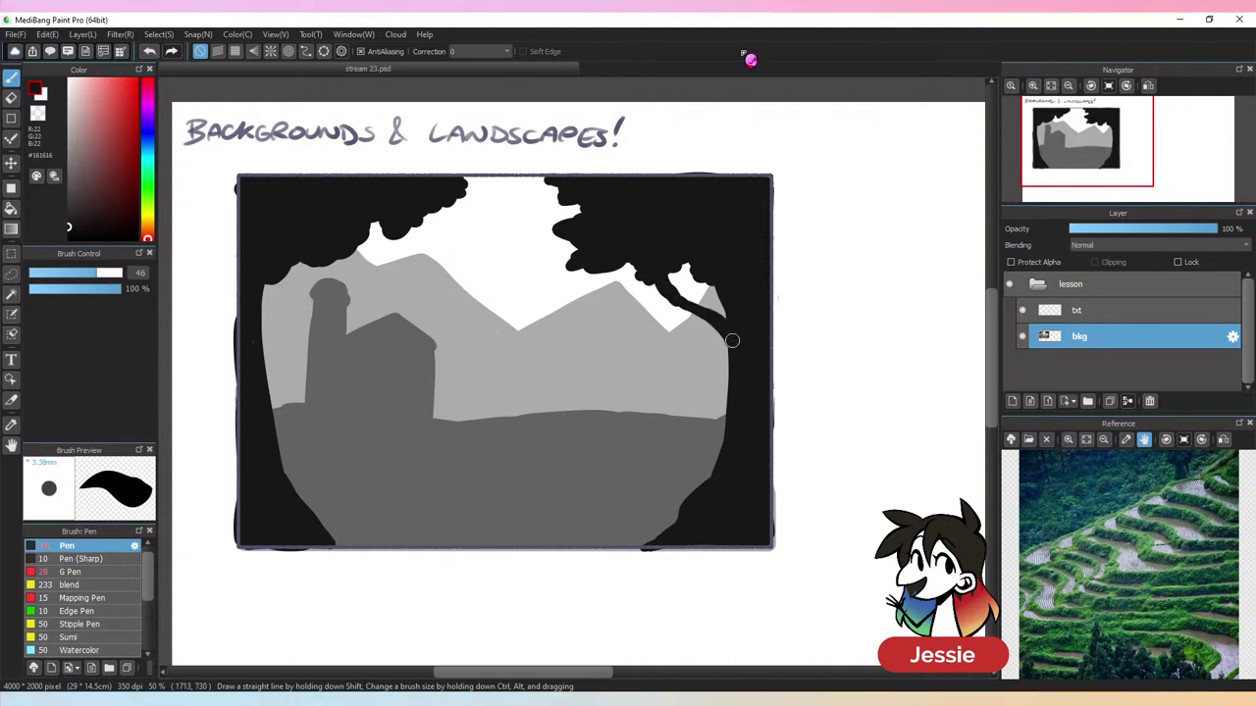
pyautogui.moveTo(498, 185)
pyautogui.mouseDown()
pyautogui.moveTo(530, 193)
pyautogui.moveTo(579, 185)
pyautogui.mouseUp()
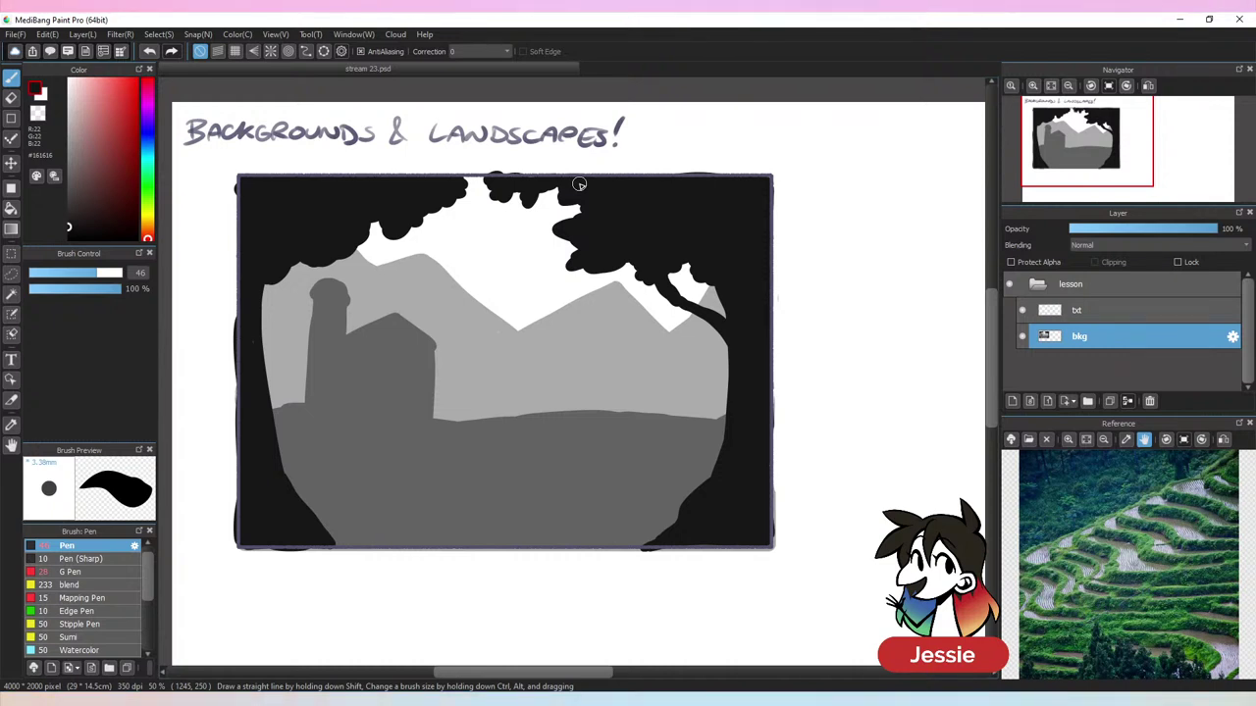
# Paint a near-black rounded bush at the base of the left tree, tapering along the frame's lower edge
pyautogui.moveTo(317, 514)
pyautogui.mouseDown()
pyautogui.moveTo(337, 487)
pyautogui.moveTo(355, 506)
pyautogui.moveTo(378, 487)
pyautogui.moveTo(346, 474)
pyautogui.moveTo(316, 486)
pyautogui.moveTo(336, 524)
pyautogui.moveTo(394, 516)
pyautogui.moveTo(430, 546)
pyautogui.moveTo(471, 545)
pyautogui.mouseUp()
pyautogui.moveTo(756, 555); pyautogui.dragTo(673, 572)
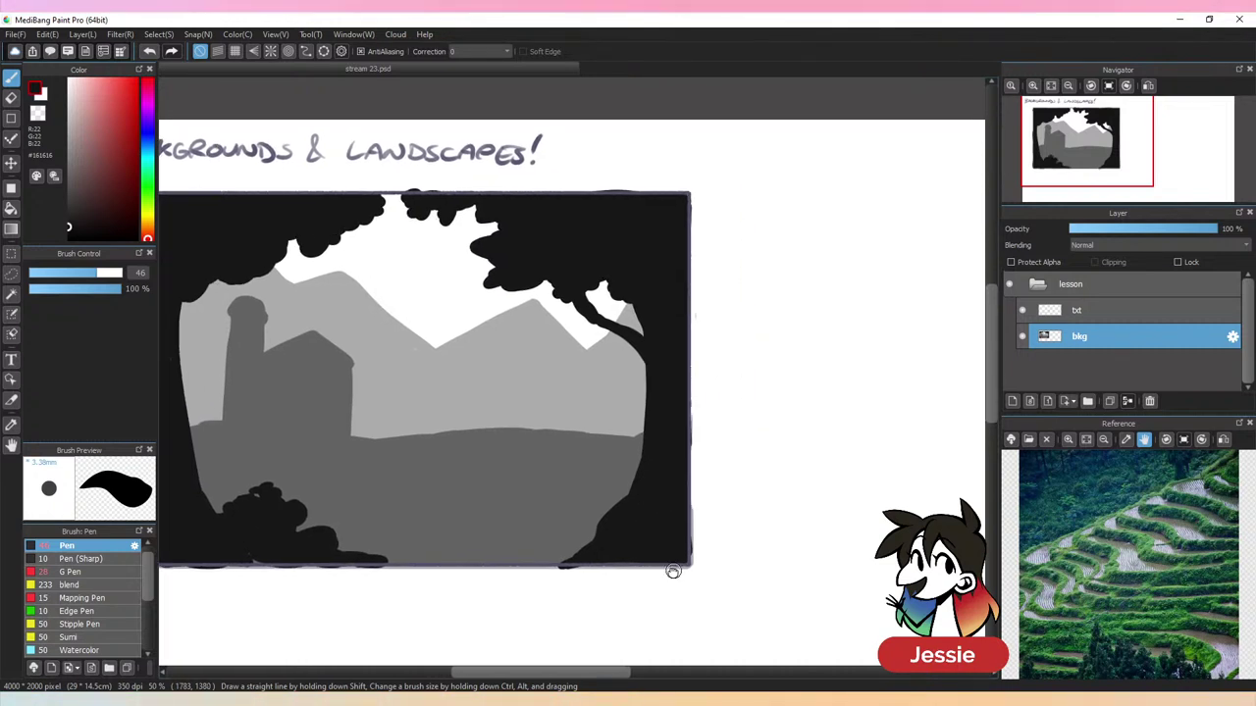
pyautogui.moveTo(735, 474); pyautogui.dragTo(696, 513)
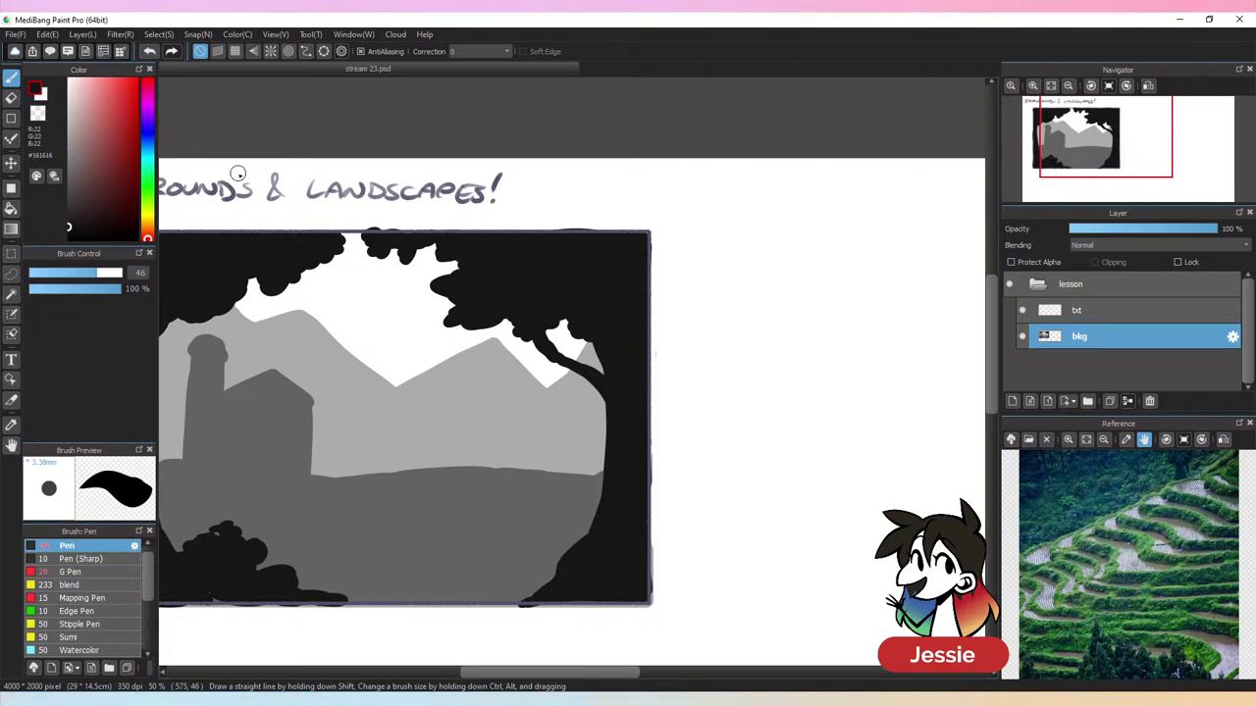
# Set the pen size to 24 and sample the mountains' light gray (#ABABAB)
pyautogui.moveTo(78, 283); pyautogui.dragTo(76, 283)
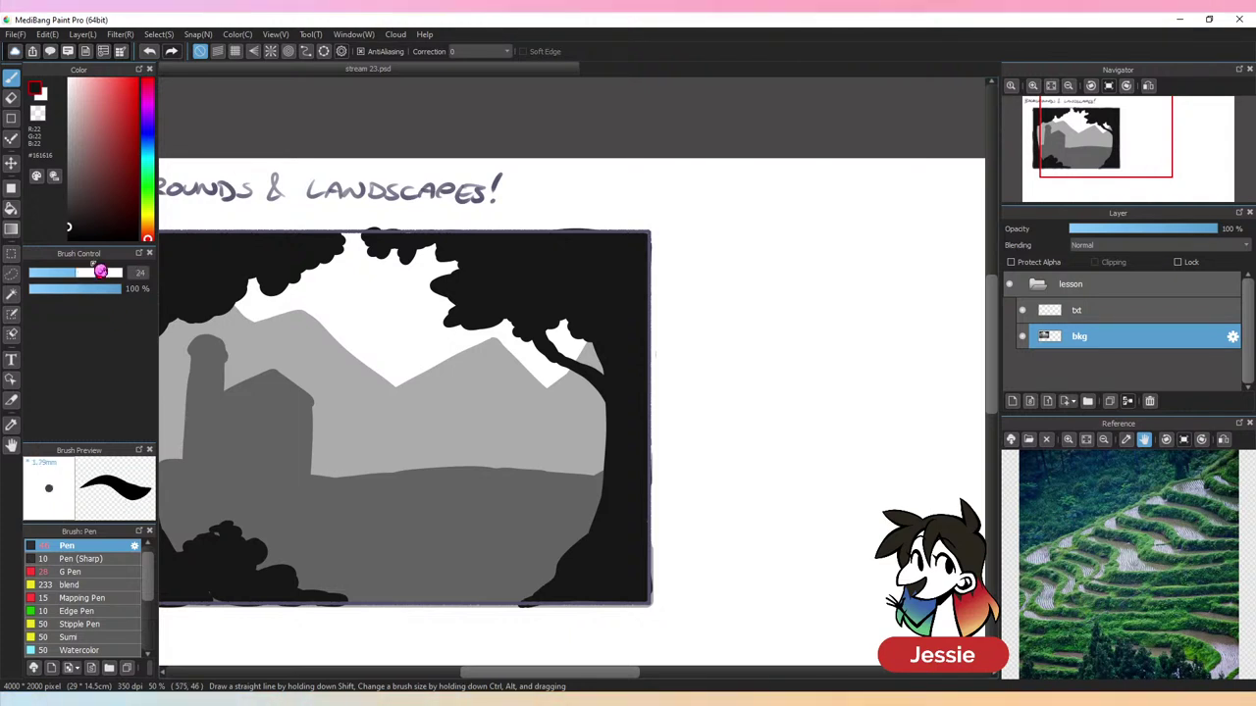
pyautogui.keyDown('alt'); pyautogui.click(434, 399); pyautogui.keyUp('alt')
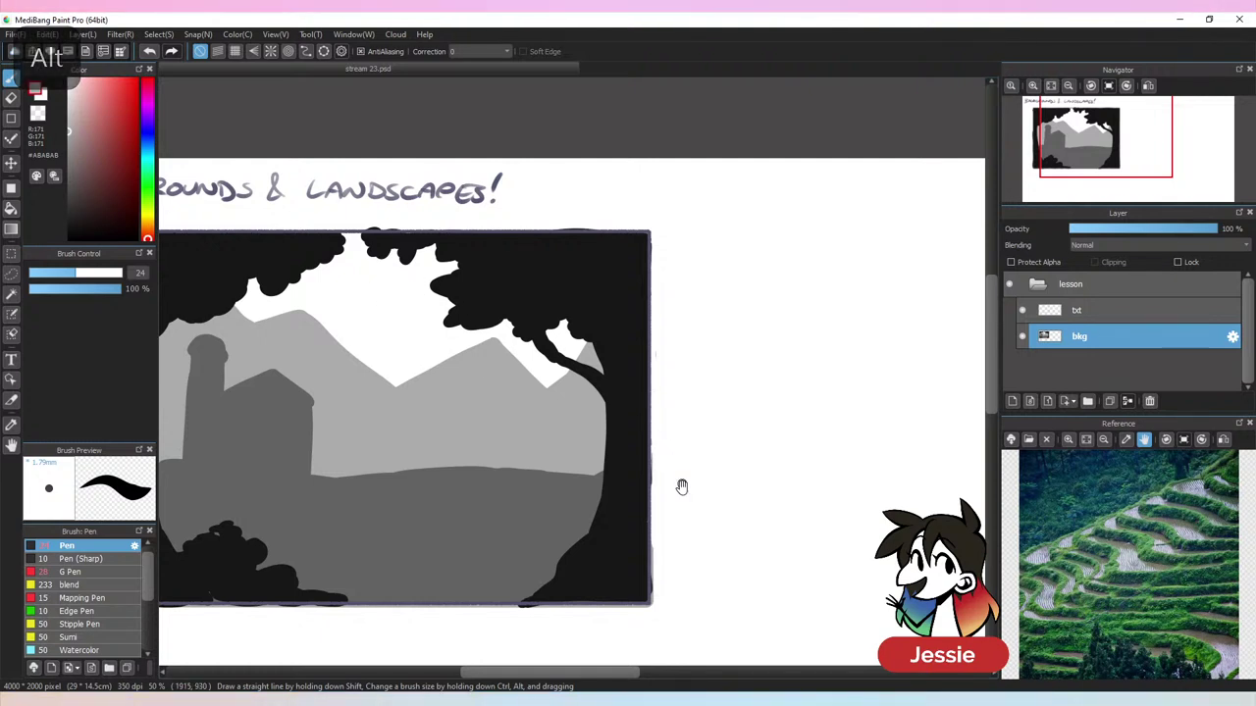
pyautogui.moveTo(676, 502)
pyautogui.mouseDown()
pyautogui.moveTo(648, 502)
pyautogui.moveTo(676, 484)
pyautogui.mouseUp()
pyautogui.hotkey('ctrl', '-')
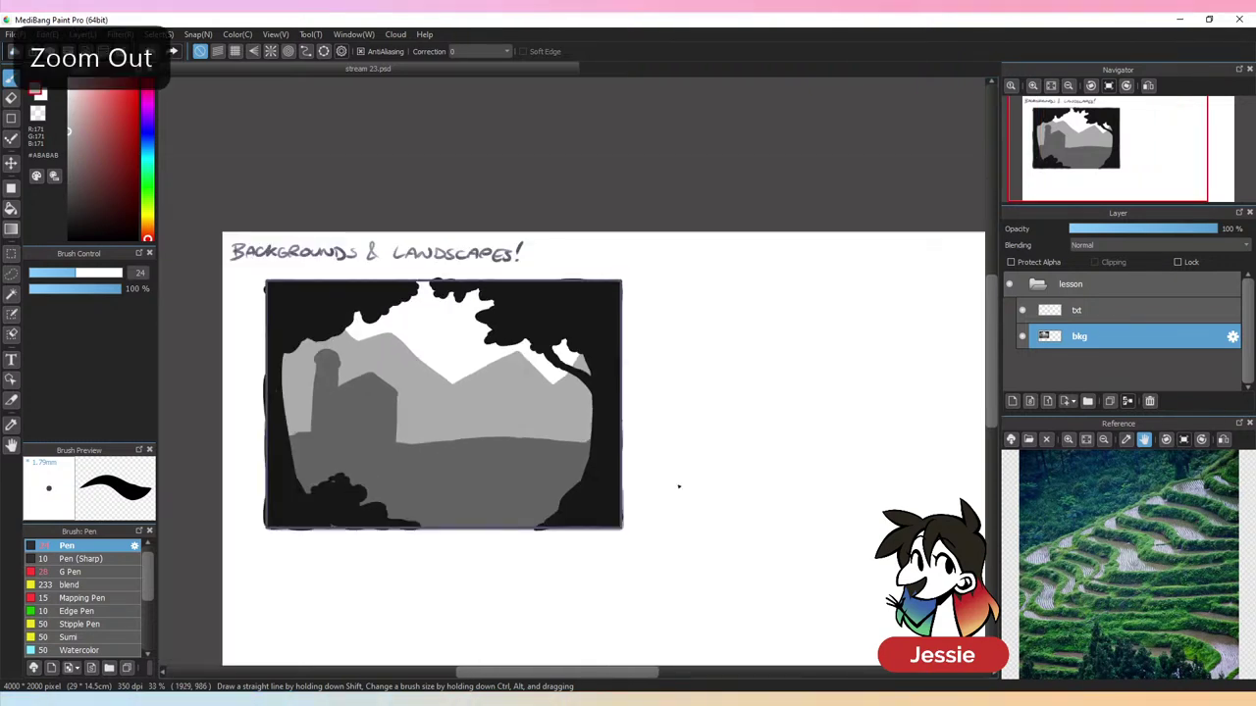
# Erase the black paint outside the frame's left edge and lower-left corner with a size 35 eraser
pyautogui.hotkey('ctrl', '+')
pyautogui.moveTo(740, 432); pyautogui.dragTo(849, 436)
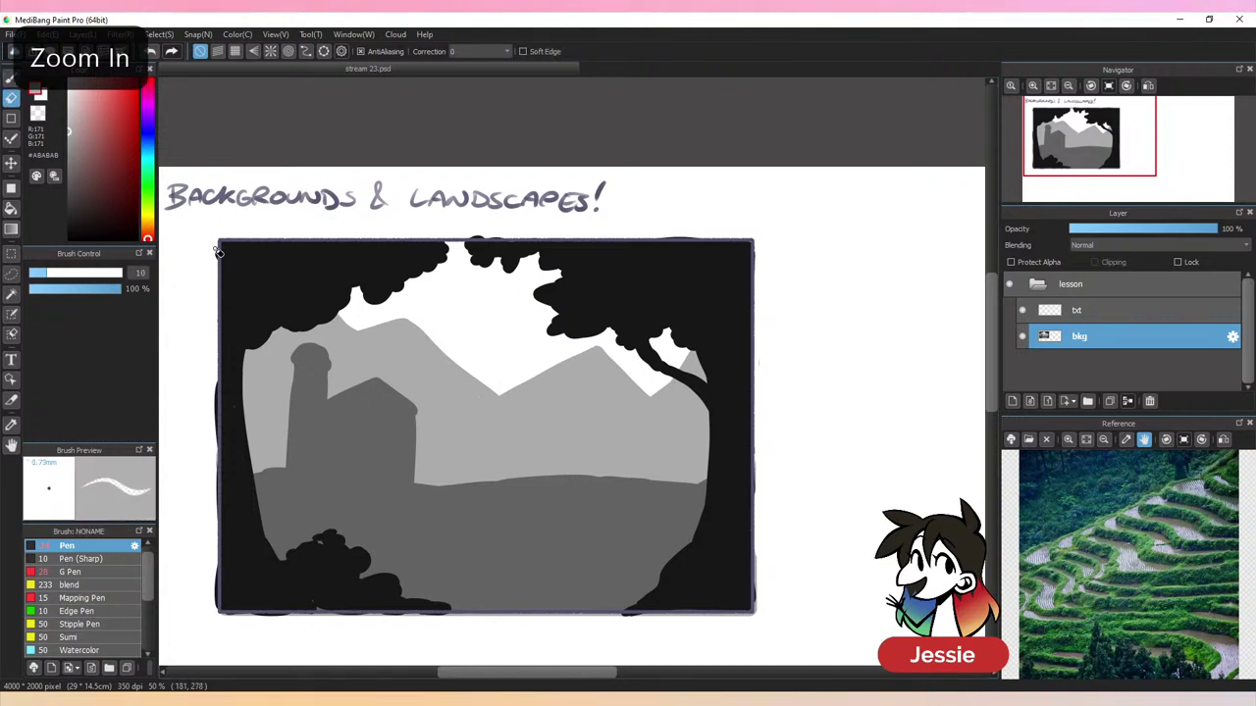
pyautogui.click(11, 98)
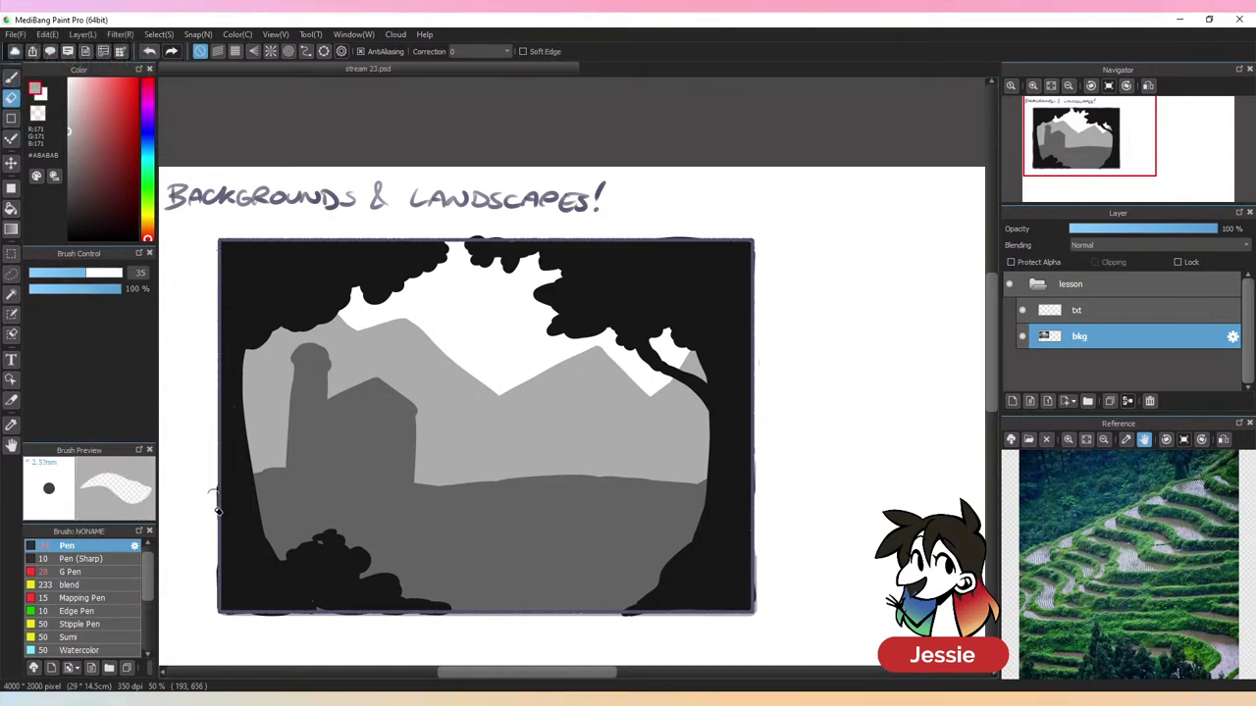
pyautogui.moveTo(230, 618); pyautogui.dragTo(323, 619)
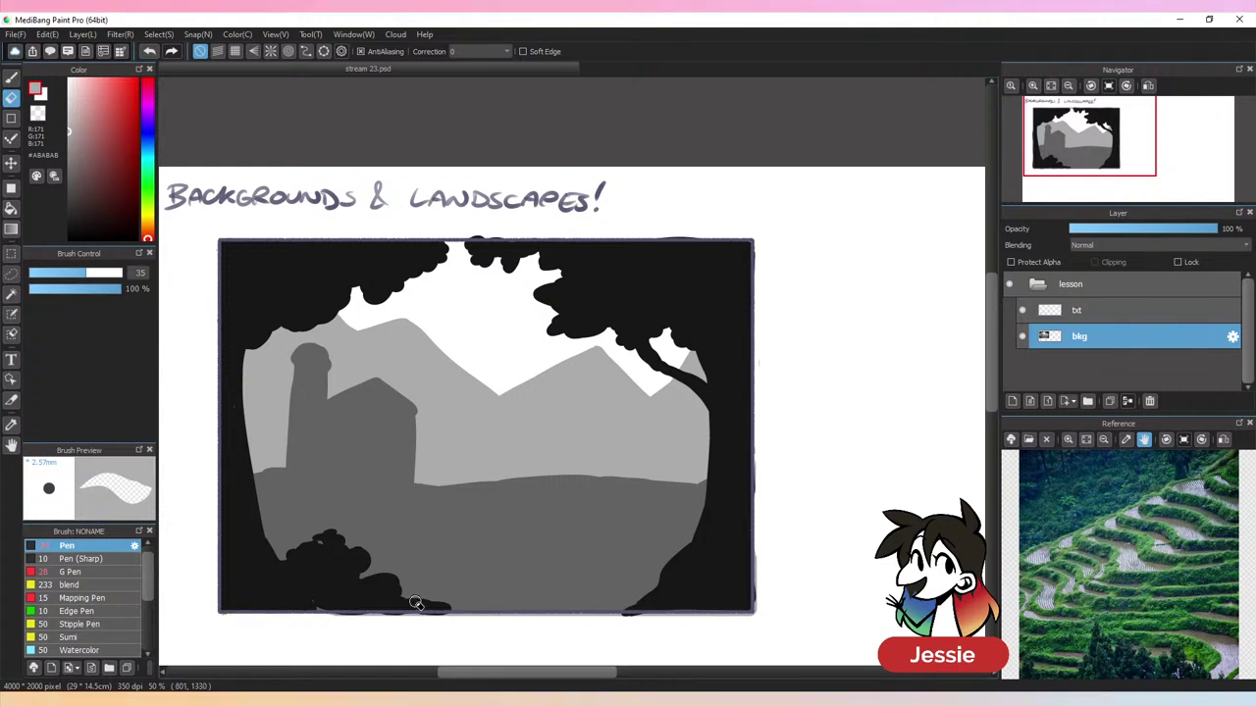
# Handwrite the heading "- BACKGROUND" in light gray beside the upper right of the framed landscape
pyautogui.click(11, 77)
pyautogui.moveTo(772, 456); pyautogui.dragTo(703, 432)
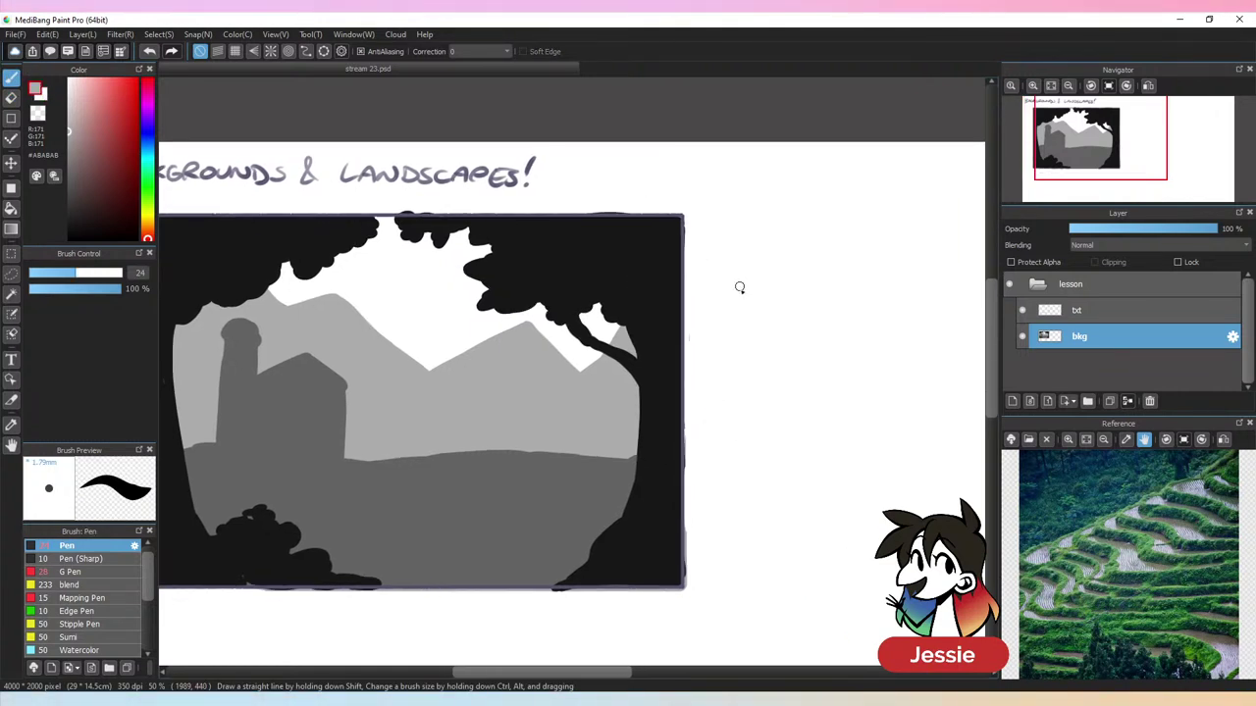
pyautogui.moveTo(704, 246); pyautogui.dragTo(733, 260)
pyautogui.moveTo(755, 261); pyautogui.dragTo(922, 255)
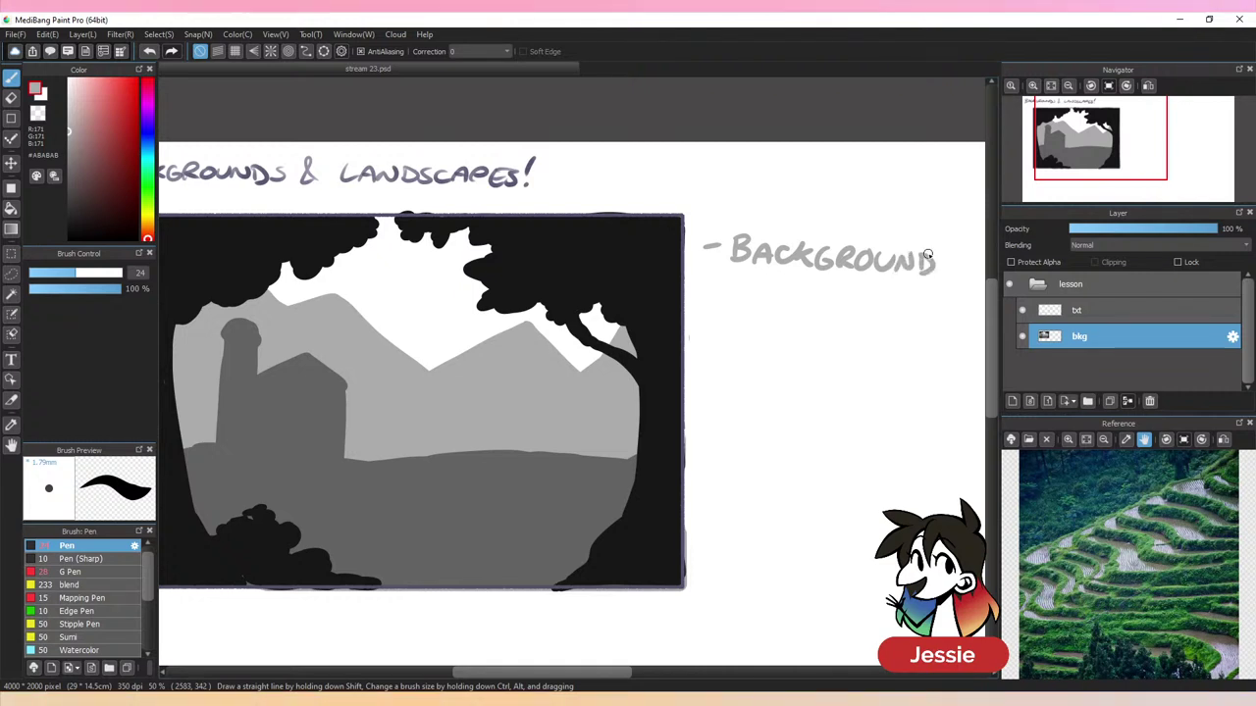
# Set the pen size to 13.3, and lasso the "- BACKGROUND" heading to scale it down and level it beside the frame
pyautogui.moveTo(711, 424); pyautogui.dragTo(633, 401)
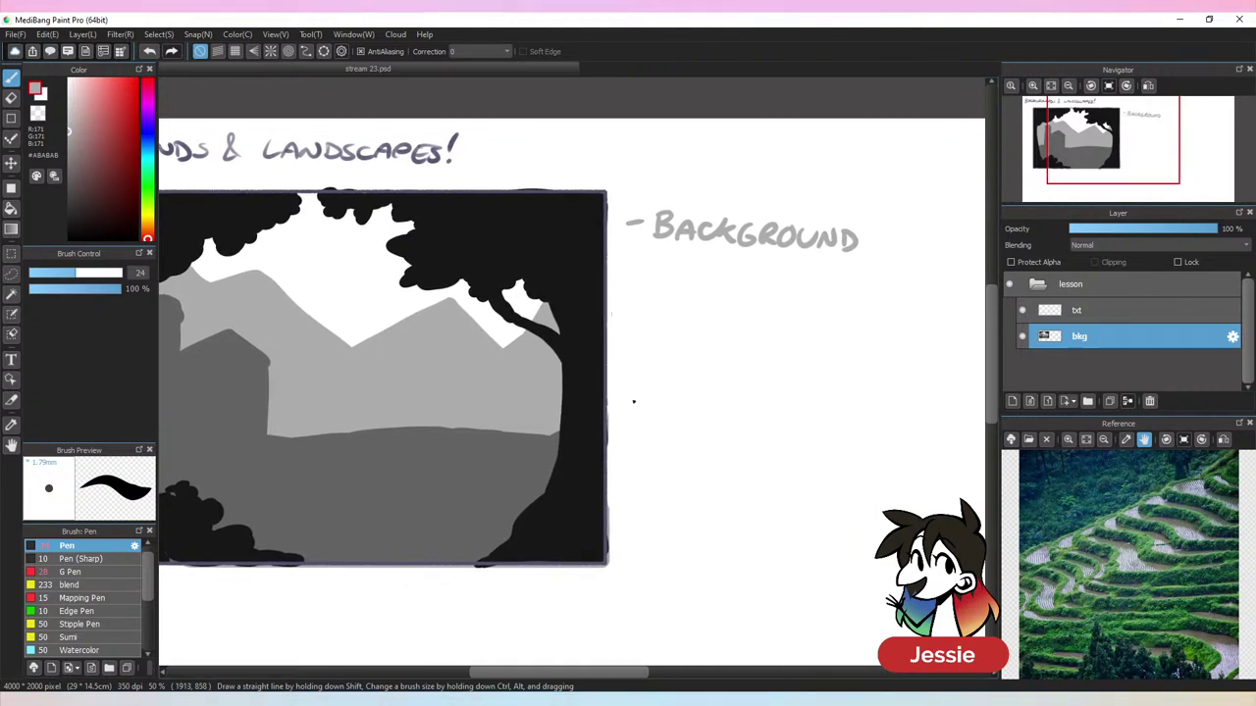
pyautogui.moveTo(65, 275); pyautogui.dragTo(88, 275)
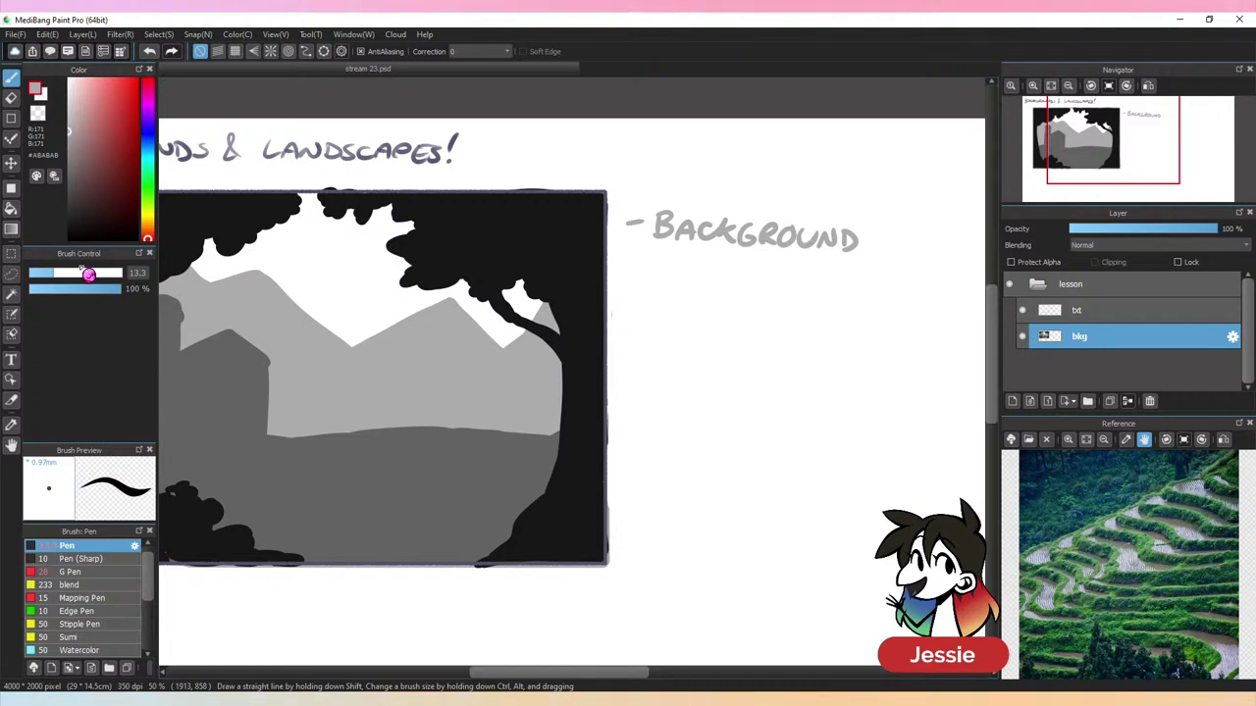
pyautogui.click(10, 274)
pyautogui.moveTo(715, 205)
pyautogui.mouseDown()
pyautogui.moveTo(886, 190)
pyautogui.moveTo(886, 163)
pyautogui.mouseUp()
pyautogui.hotkey('ctrl', 't')
pyautogui.moveTo(841, 201); pyautogui.dragTo(804, 187)
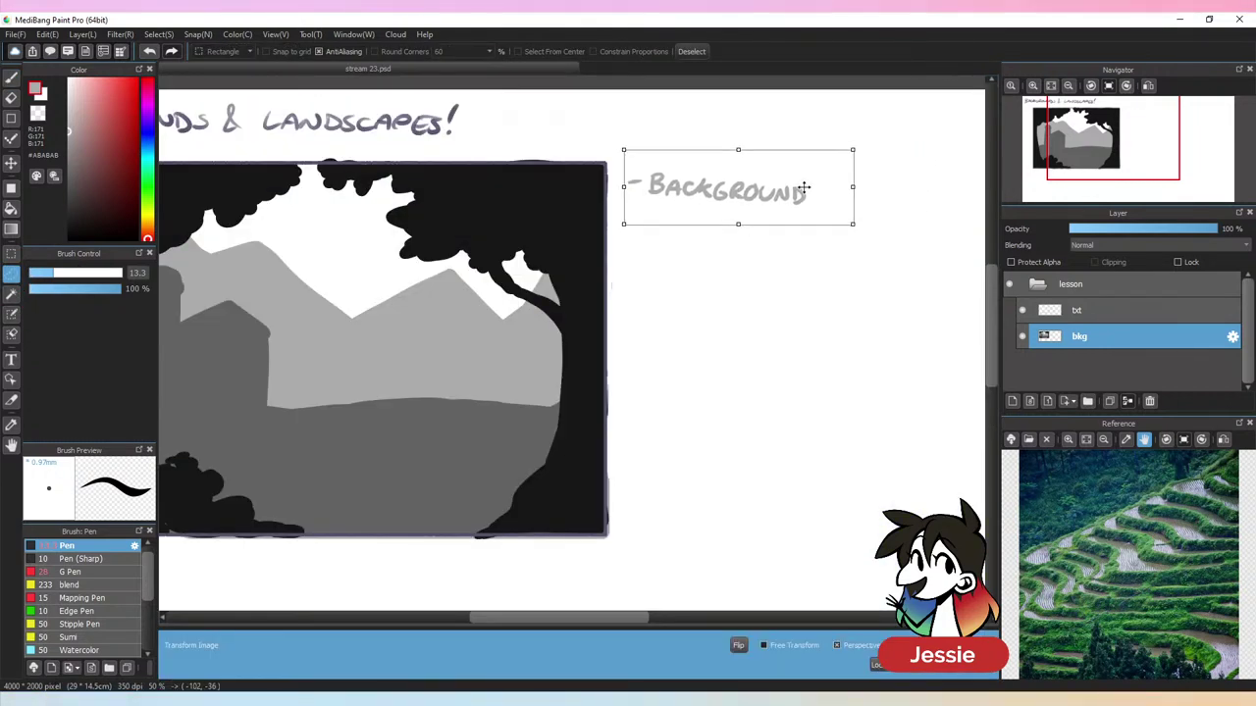
pyautogui.moveTo(862, 149); pyautogui.dragTo(857, 137)
pyautogui.moveTo(775, 184); pyautogui.dragTo(774, 178)
pyautogui.click(957, 673)
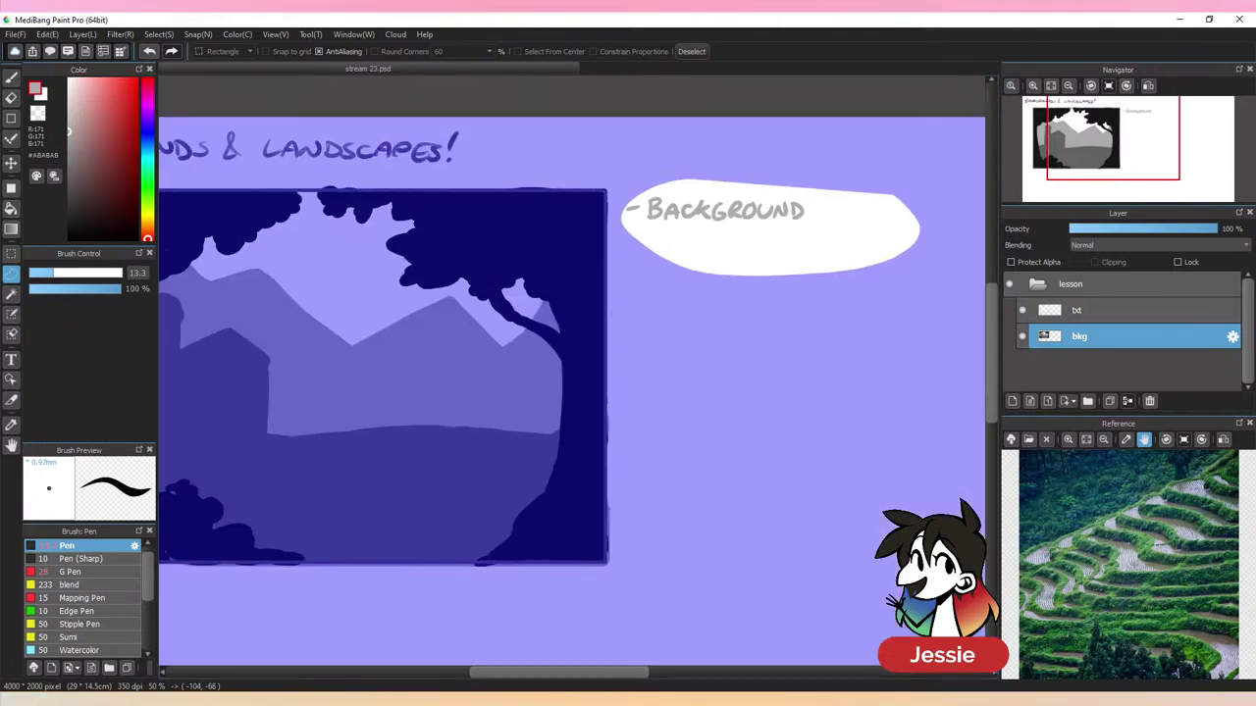
pyautogui.hotkey('ctrl', 'd')
# Handwrite the light gray note "THINGS FARTHEST FROM THE VIEWER" with a small arrow under the background heading
pyautogui.press('b')
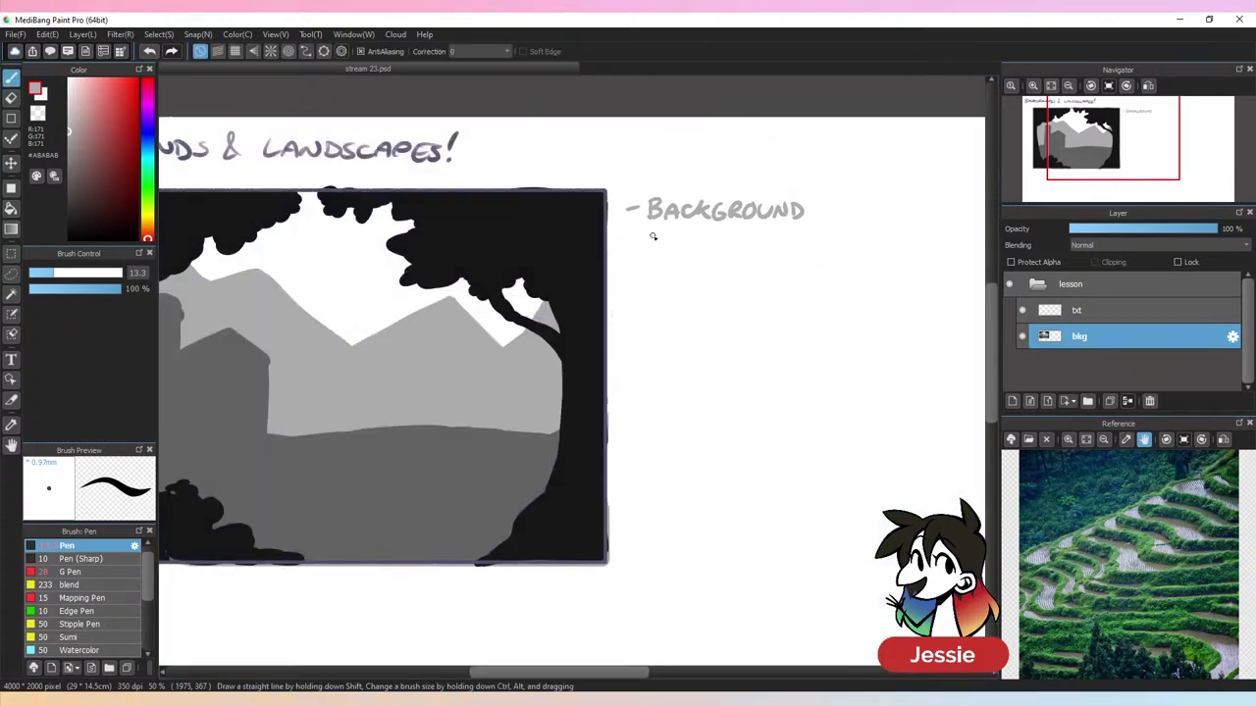
pyautogui.moveTo(652, 232); pyautogui.dragTo(667, 244)
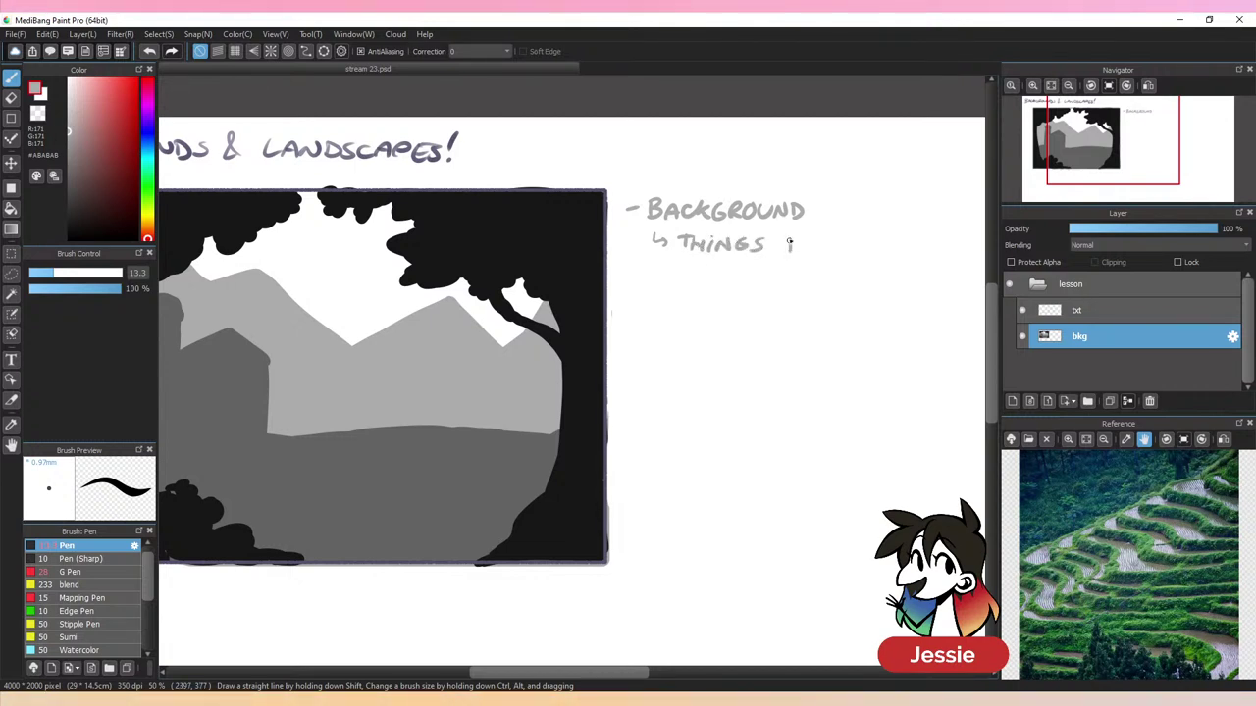
pyautogui.moveTo(854, 239); pyautogui.dragTo(867, 246)
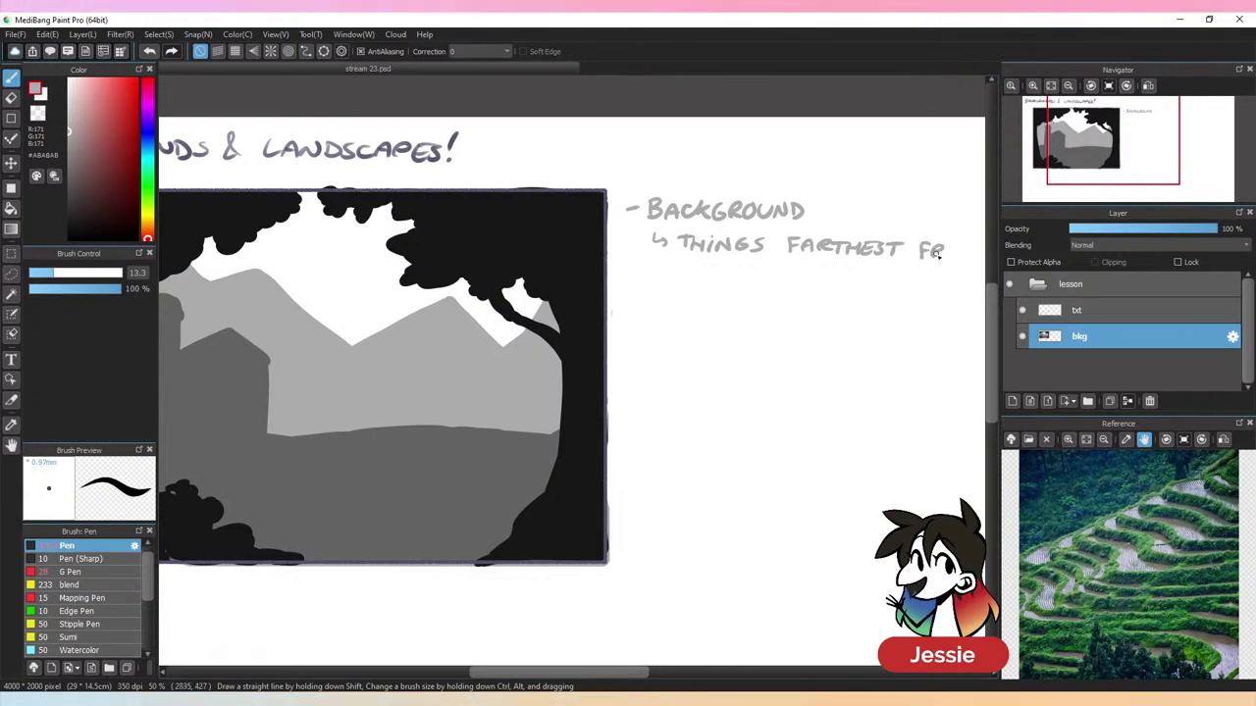
pyautogui.moveTo(963, 254); pyautogui.dragTo(973, 257)
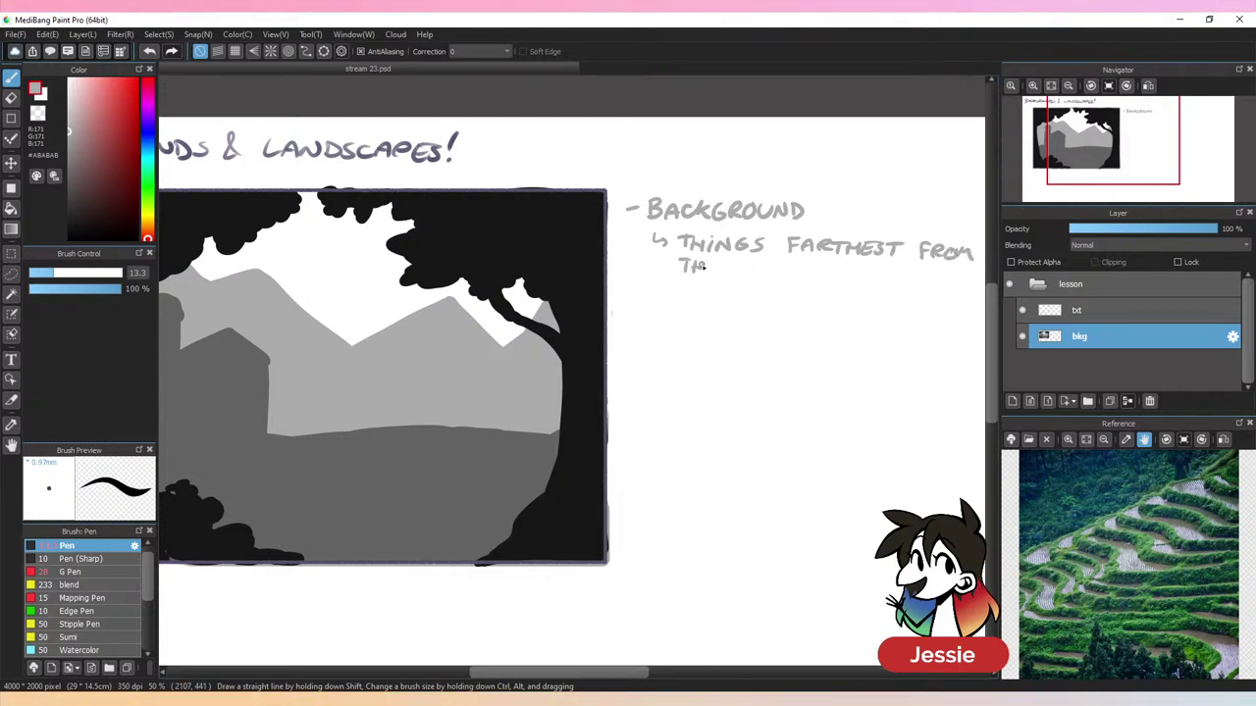
pyautogui.moveTo(730, 263); pyautogui.dragTo(747, 264)
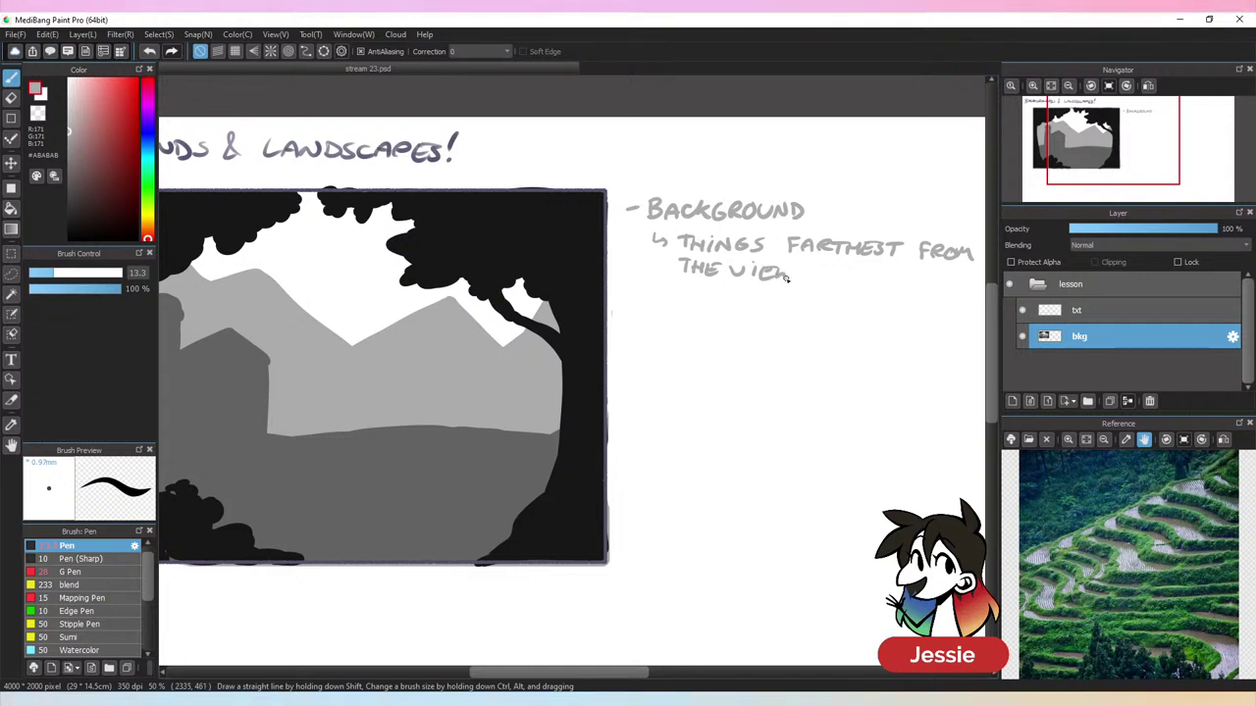
# Sample the ground's dark gray (#636363) and handwrite the heading "- MIDDLE GROUND" below the background note
pyautogui.keyDown('alt'); pyautogui.click(448, 448); pyautogui.keyUp('alt')
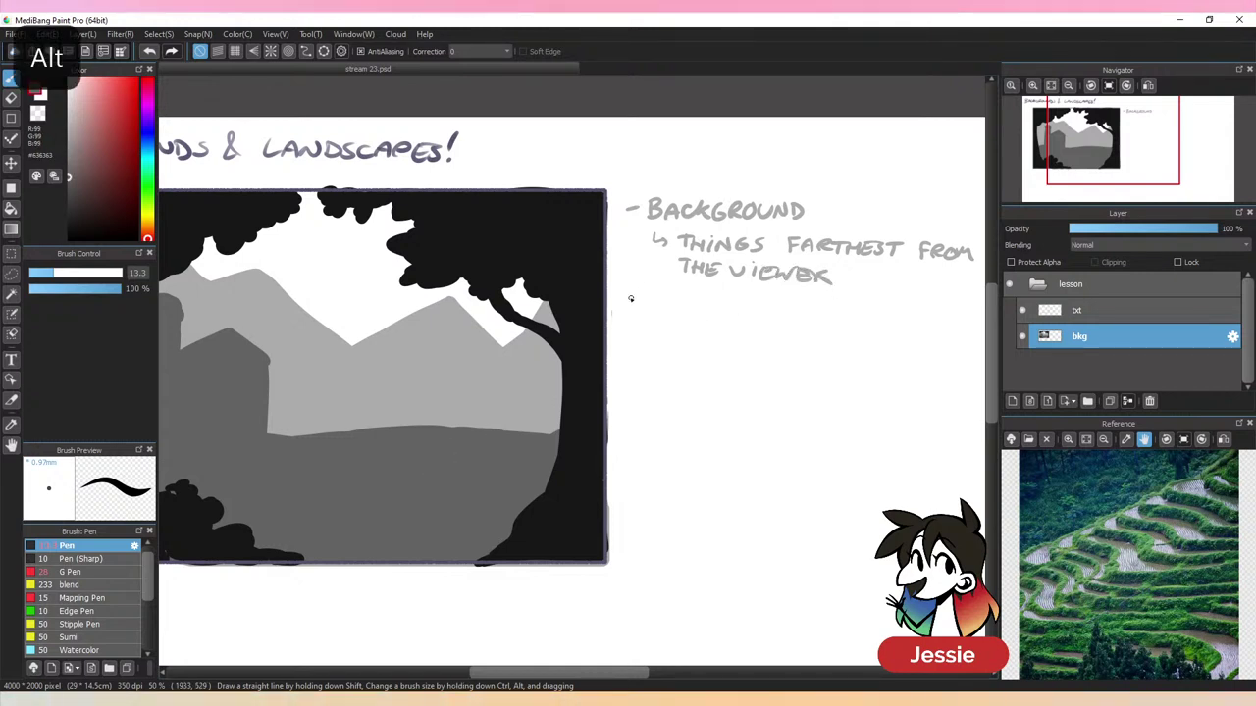
pyautogui.moveTo(619, 299); pyautogui.dragTo(635, 297)
pyautogui.moveTo(636, 296); pyautogui.dragTo(665, 315)
pyautogui.moveTo(670, 299)
pyautogui.mouseDown()
pyautogui.moveTo(671, 315)
pyautogui.moveTo(761, 312)
pyautogui.mouseUp()
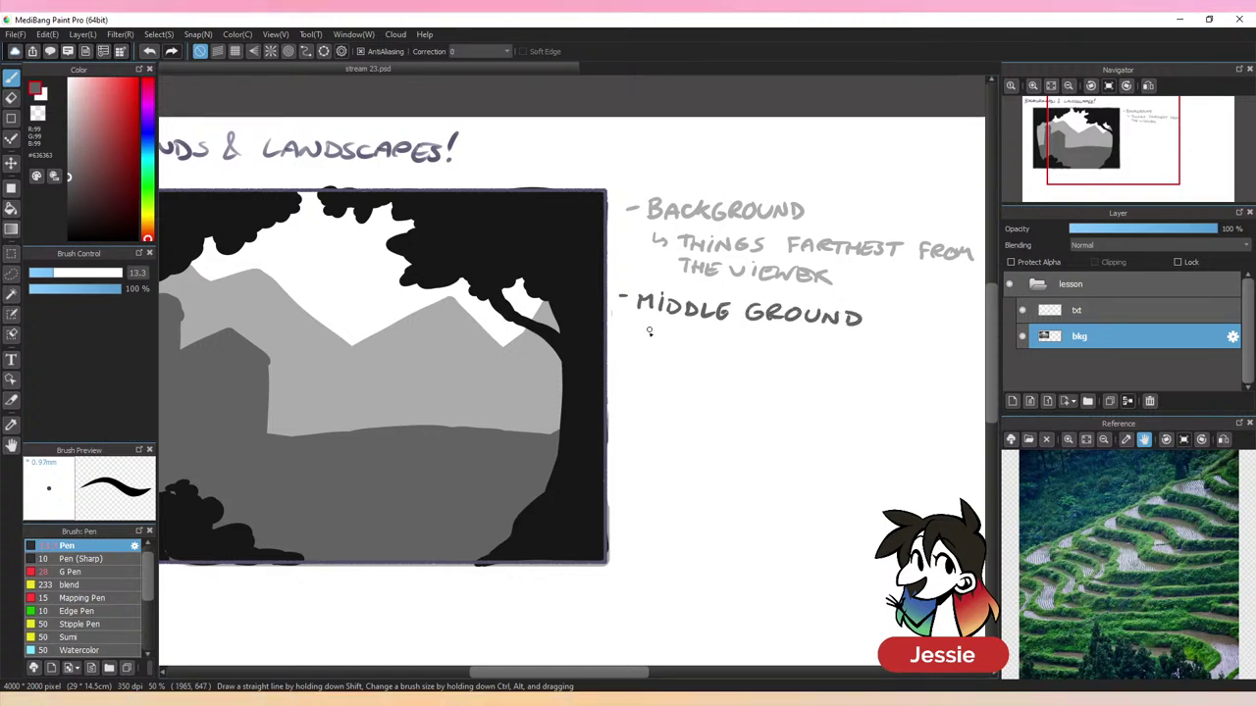
# Handwrite the dark gray note 'OFTEN WHERE "FOCAL POINT" IS' with a small arrow under the middle ground heading
pyautogui.moveTo(708, 339); pyautogui.dragTo(732, 339)
pyautogui.moveTo(720, 339); pyautogui.dragTo(720, 350)
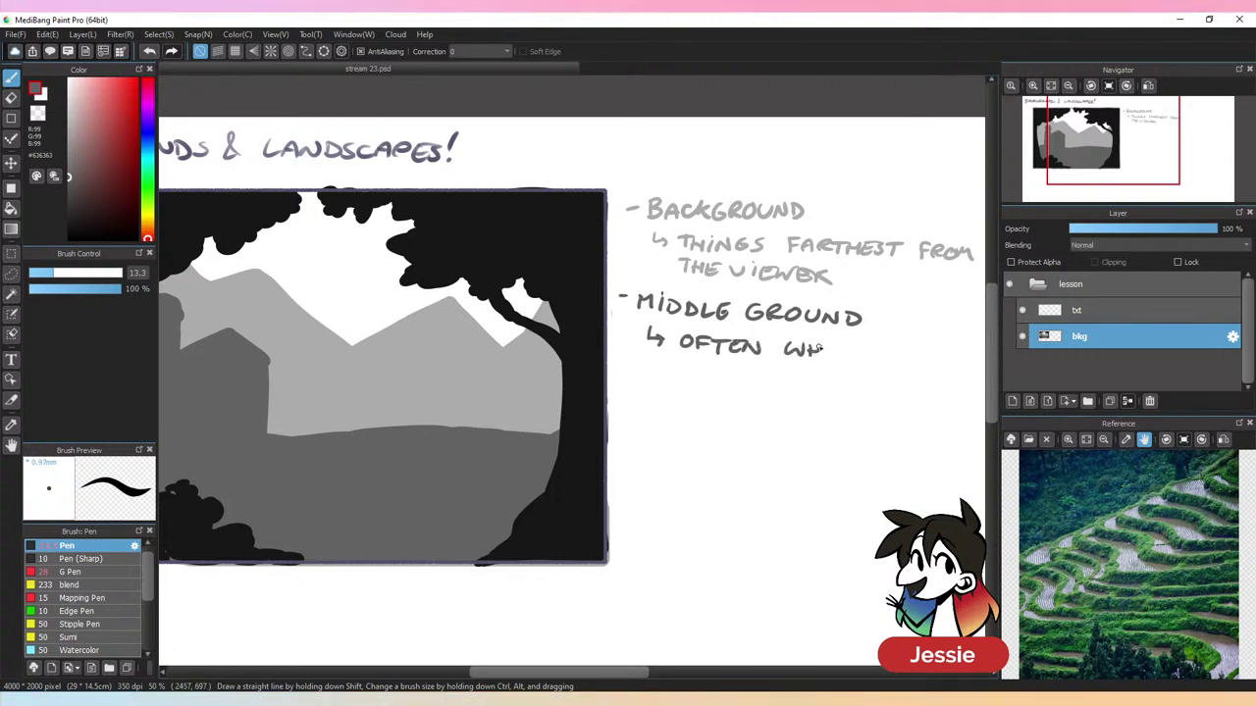
pyautogui.moveTo(841, 345)
pyautogui.mouseDown()
pyautogui.moveTo(855, 361)
pyautogui.moveTo(956, 357)
pyautogui.mouseUp()
pyautogui.moveTo(961, 344); pyautogui.dragTo(976, 361)
pyautogui.moveTo(679, 359)
pyautogui.mouseDown()
pyautogui.moveTo(679, 378)
pyautogui.moveTo(742, 372)
pyautogui.mouseUp()
pyautogui.moveTo(793, 374); pyautogui.dragTo(800, 386)
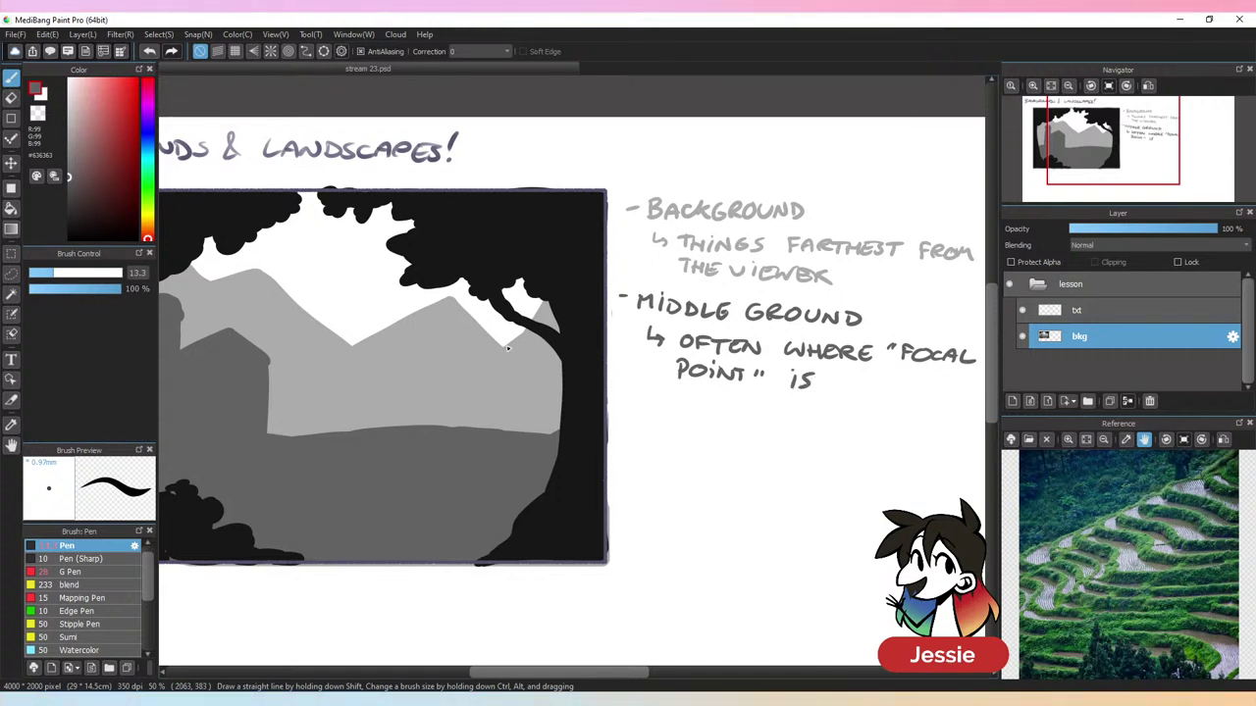
# Sample the foreground's near-black (#161616) and handwrite the heading "- FOREGROUND" below the middle ground note
pyautogui.keyDown('alt'); pyautogui.click(588, 362); pyautogui.keyUp('alt')
pyautogui.moveTo(625, 413)
pyautogui.mouseDown()
pyautogui.moveTo(806, 410)
pyautogui.moveTo(814, 426)
pyautogui.mouseUp()
# Handwrite the near-black note "THINGS CLOSEST TO VIEWER" with a small arrow under the foreground heading
pyautogui.moveTo(654, 439)
pyautogui.mouseDown()
pyautogui.moveTo(665, 459)
pyautogui.moveTo(711, 450)
pyautogui.mouseUp()
pyautogui.hotkey('ctrl', 'z')
pyautogui.moveTo(703, 451)
pyautogui.mouseDown()
pyautogui.moveTo(704, 465)
pyautogui.moveTo(745, 467)
pyautogui.moveTo(771, 449)
pyautogui.mouseUp()
pyautogui.moveTo(783, 454)
pyautogui.mouseDown()
pyautogui.moveTo(781, 467)
pyautogui.moveTo(830, 455)
pyautogui.moveTo(834, 471)
pyautogui.mouseUp()
pyautogui.moveTo(820, 465); pyautogui.dragTo(836, 466)
pyautogui.hotkey('ctrl', 'z')
pyautogui.hotkey('ctrl', 'z')
pyautogui.moveTo(848, 457)
pyautogui.mouseDown()
pyautogui.moveTo(841, 469)
pyautogui.moveTo(845, 456)
pyautogui.mouseUp()
pyautogui.moveTo(867, 455)
pyautogui.mouseDown()
pyautogui.moveTo(856, 469)
pyautogui.moveTo(914, 455)
pyautogui.mouseUp()
pyautogui.moveTo(907, 455); pyautogui.dragTo(907, 470)
pyautogui.moveTo(938, 456)
pyautogui.mouseDown()
pyautogui.moveTo(939, 467)
pyautogui.moveTo(949, 454)
pyautogui.mouseUp()
pyautogui.moveTo(959, 458); pyautogui.dragTo(957, 459)
pyautogui.moveTo(697, 480)
pyautogui.mouseDown()
pyautogui.moveTo(704, 490)
pyautogui.moveTo(720, 479)
pyautogui.mouseUp()
pyautogui.moveTo(727, 479)
pyautogui.mouseDown()
pyautogui.moveTo(727, 498)
pyautogui.moveTo(746, 498)
pyautogui.mouseUp()
pyautogui.moveTo(734, 490)
pyautogui.mouseDown()
pyautogui.moveTo(778, 482)
pyautogui.moveTo(785, 498)
pyautogui.mouseUp()
pyautogui.moveTo(787, 488); pyautogui.dragTo(799, 498)
pyautogui.moveTo(799, 483); pyautogui.dragTo(812, 498)
pyautogui.hotkey('ctrl', '-')
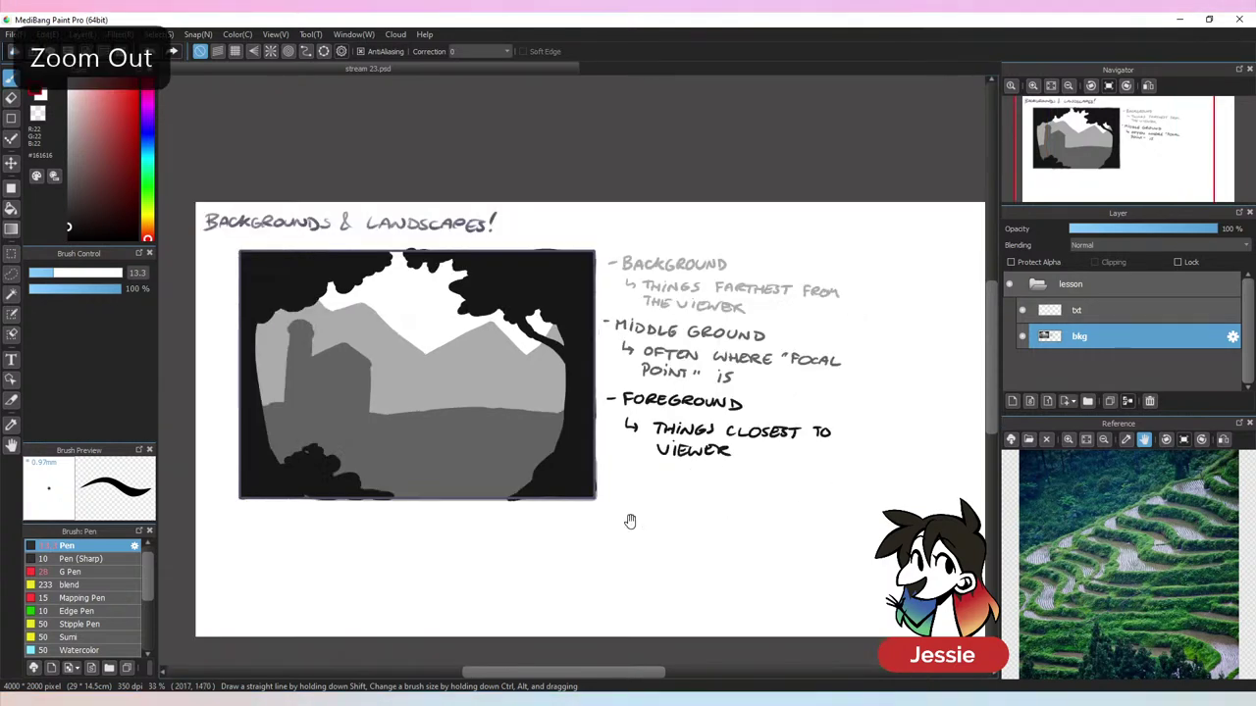
pyautogui.moveTo(630, 521); pyautogui.dragTo(642, 502)
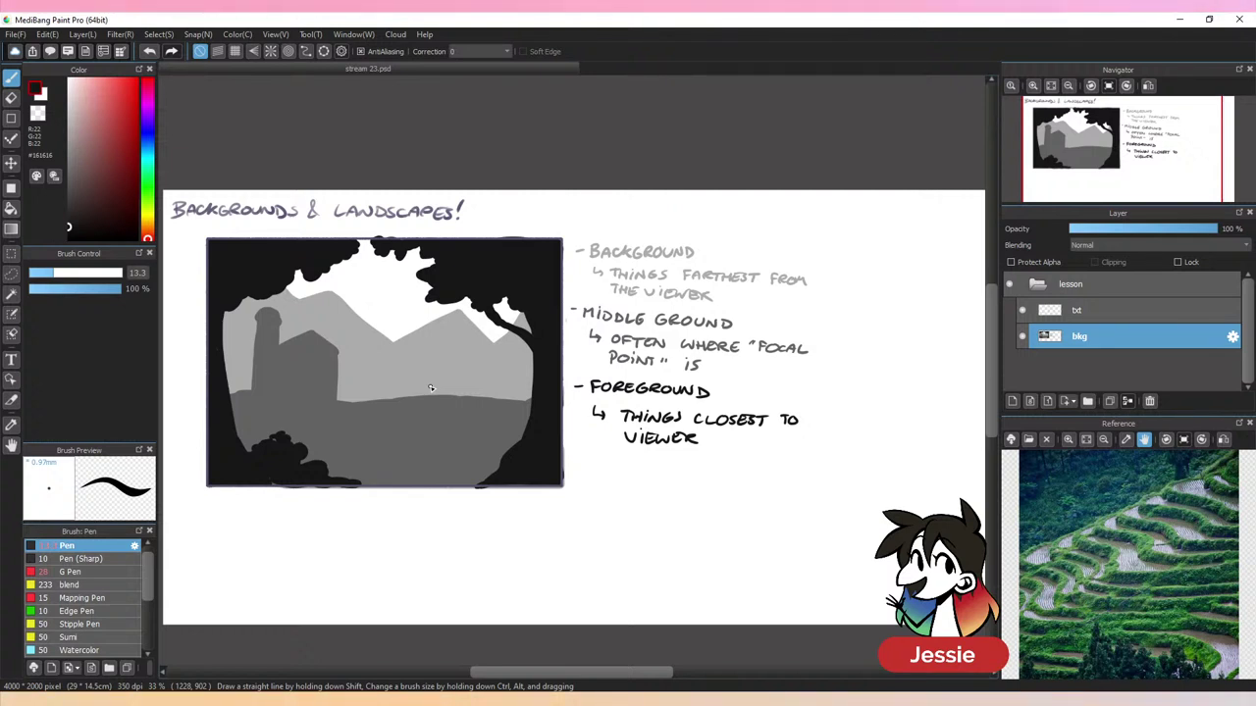
# Collapse the "lesson" layer folder and save the document
pyautogui.click(700, 366)
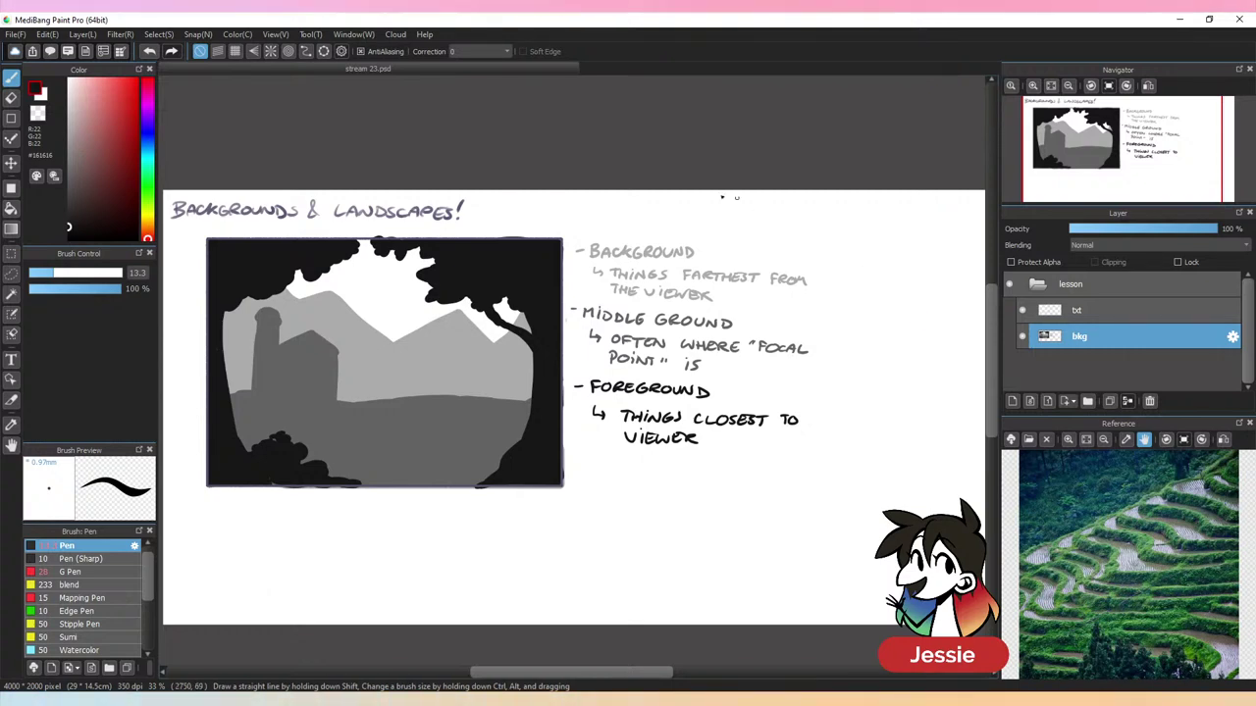
pyautogui.hotkey('ctrl', '-')
pyautogui.hotkey('ctrl', '+')
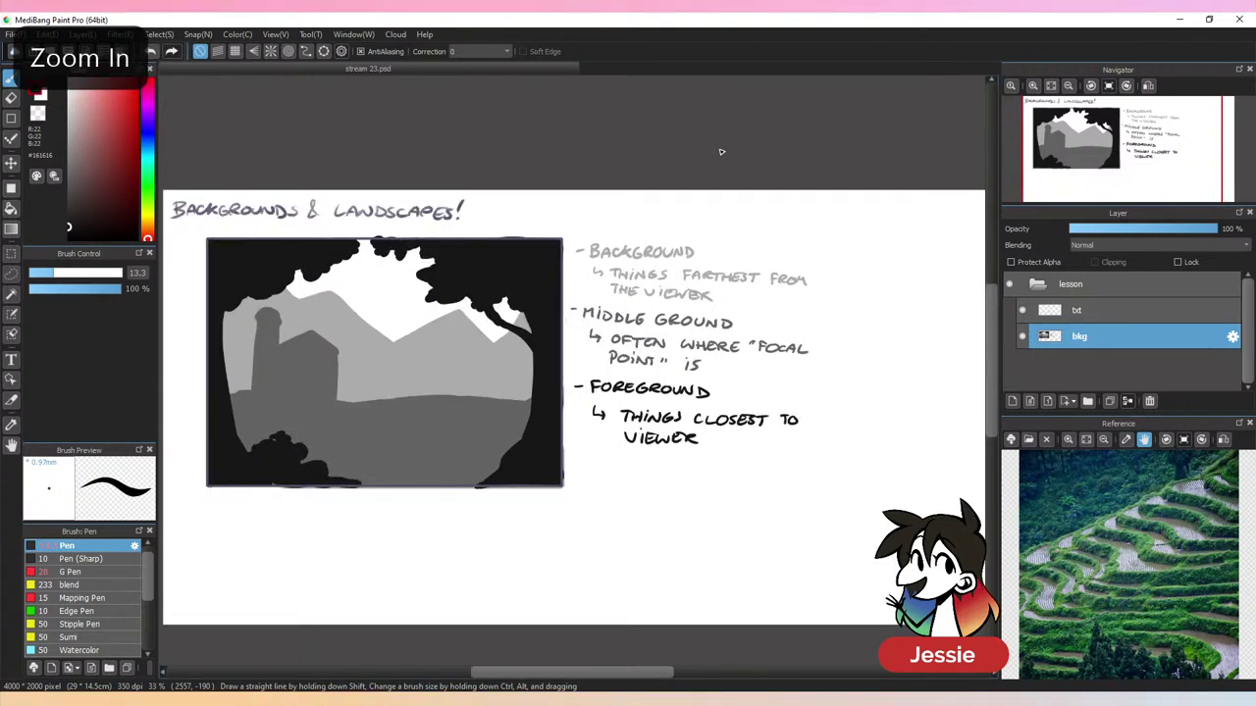
pyautogui.click(1048, 285)
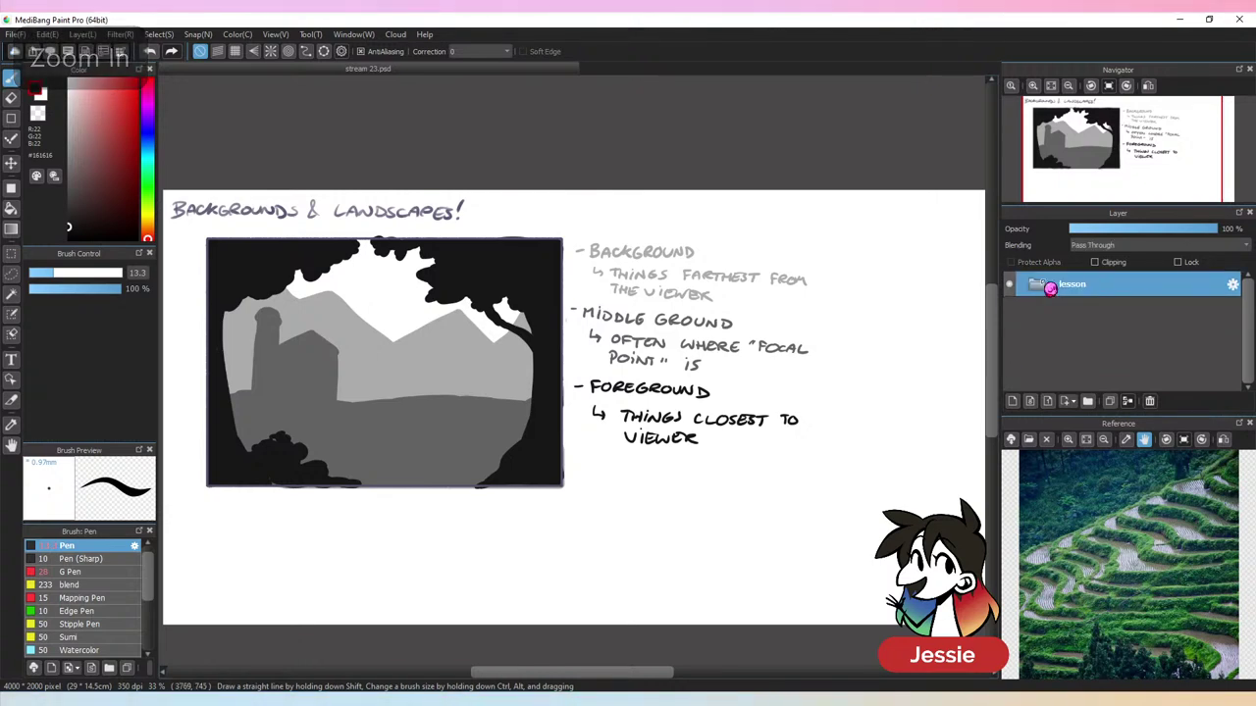
pyautogui.hotkey('ctrl', '-')
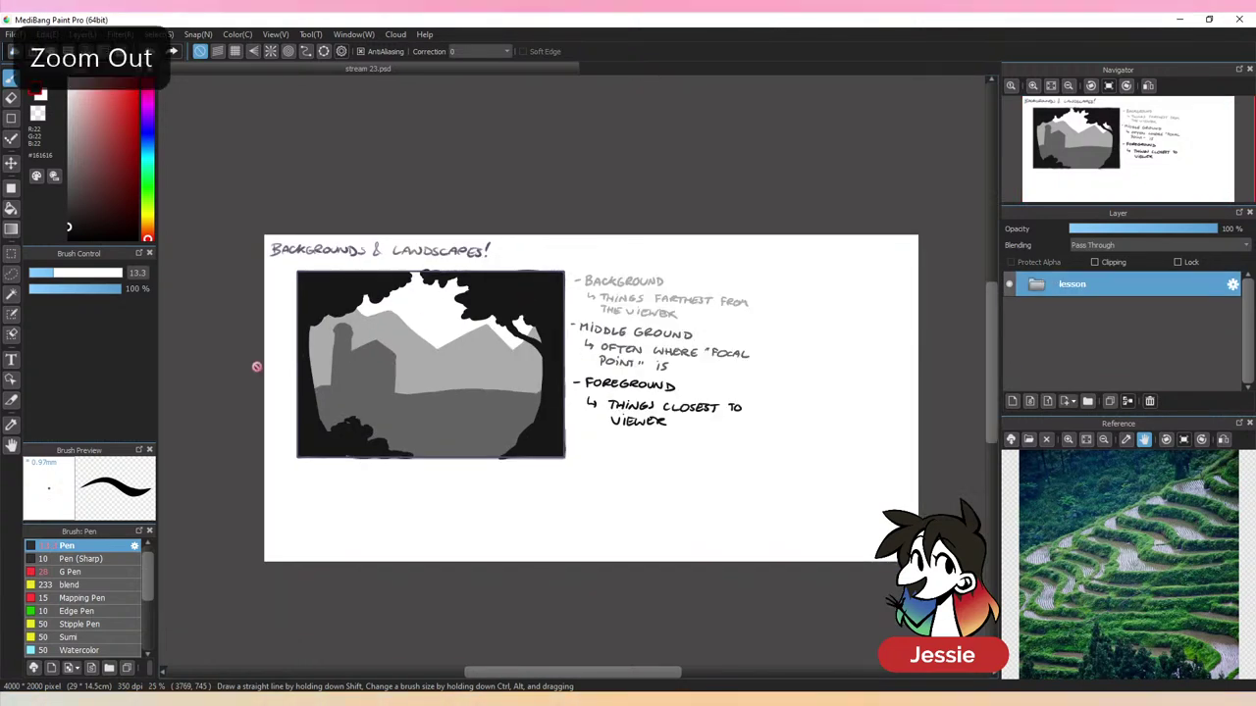
pyautogui.click(11, 445)
pyautogui.moveTo(717, 457); pyautogui.dragTo(706, 436)
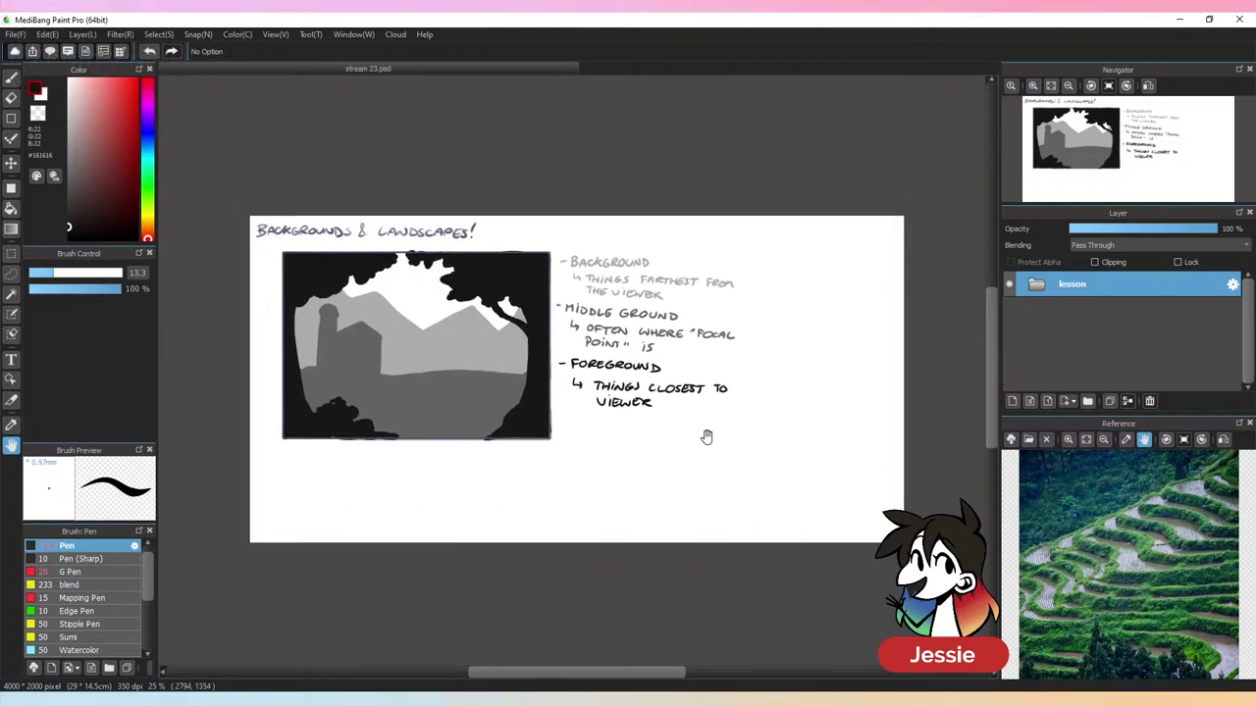
pyautogui.hotkey('ctrl', '+')
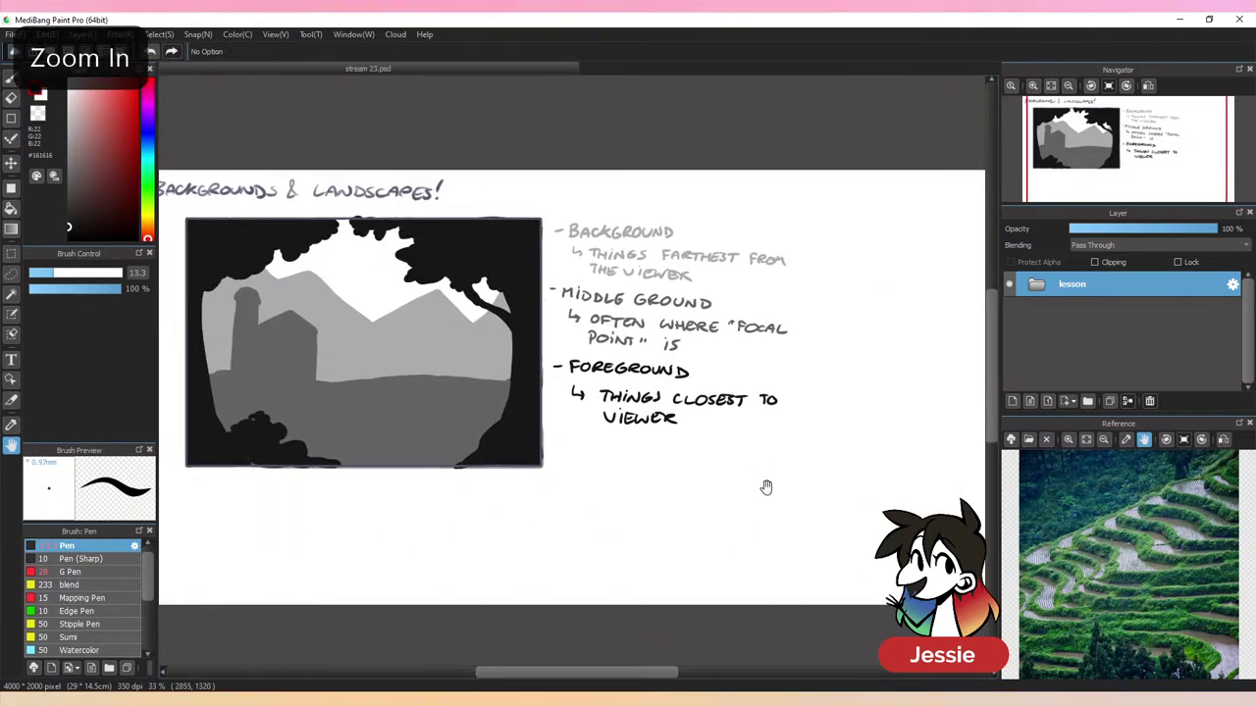
pyautogui.moveTo(762, 485); pyautogui.dragTo(778, 478)
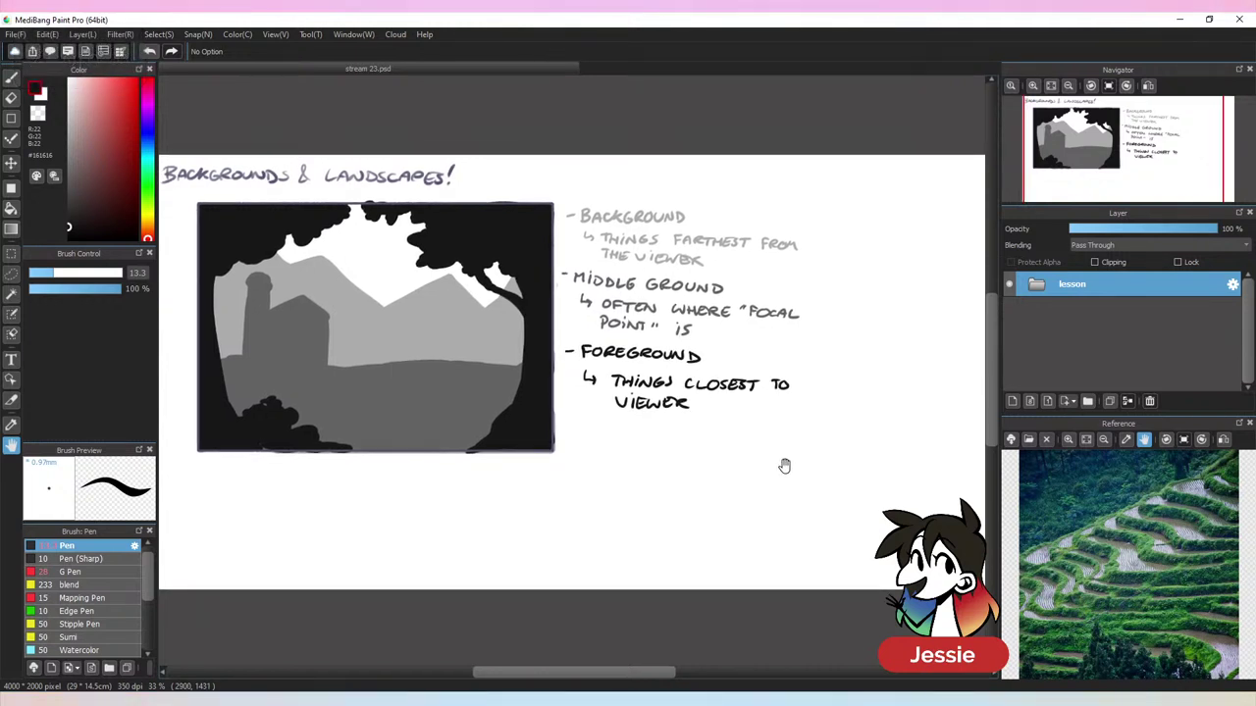
pyautogui.hotkey('ctrl', 's')
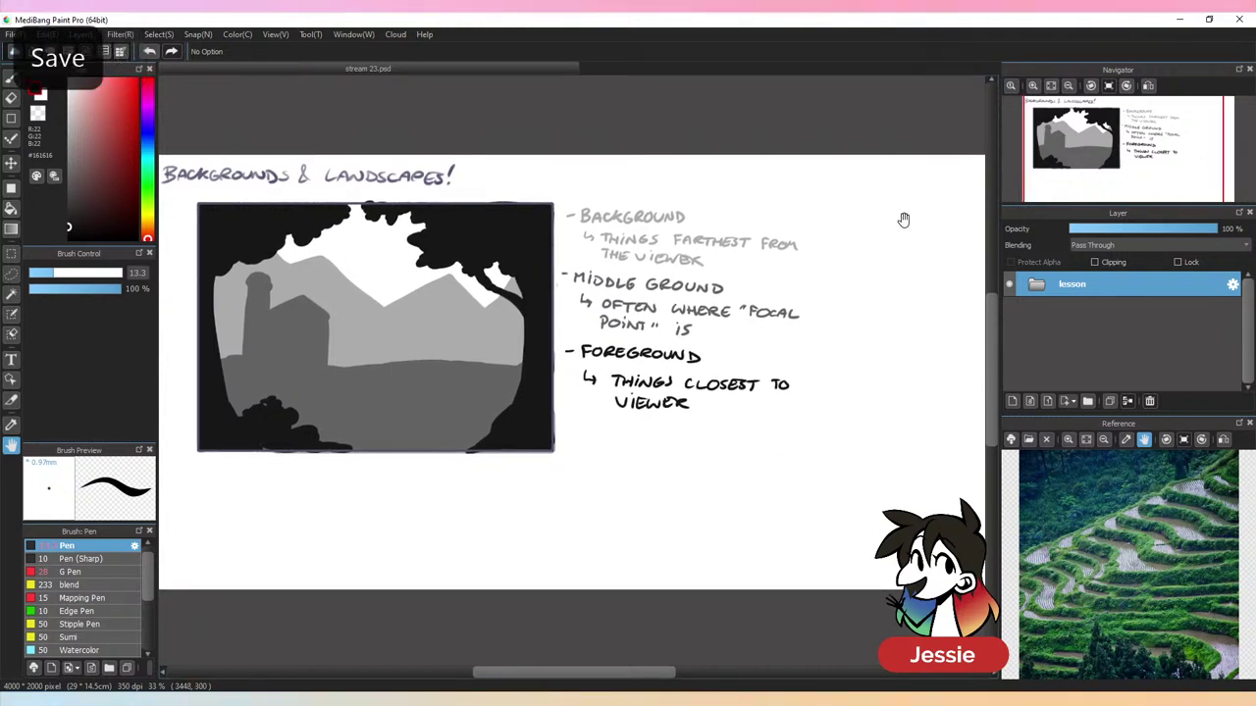
# Hide the "lesson" folder and add a new layer folder named "illustration" above it
pyautogui.moveTo(679, 428)
pyautogui.mouseDown()
pyautogui.moveTo(661, 435)
pyautogui.moveTo(673, 442)
pyautogui.mouseUp()
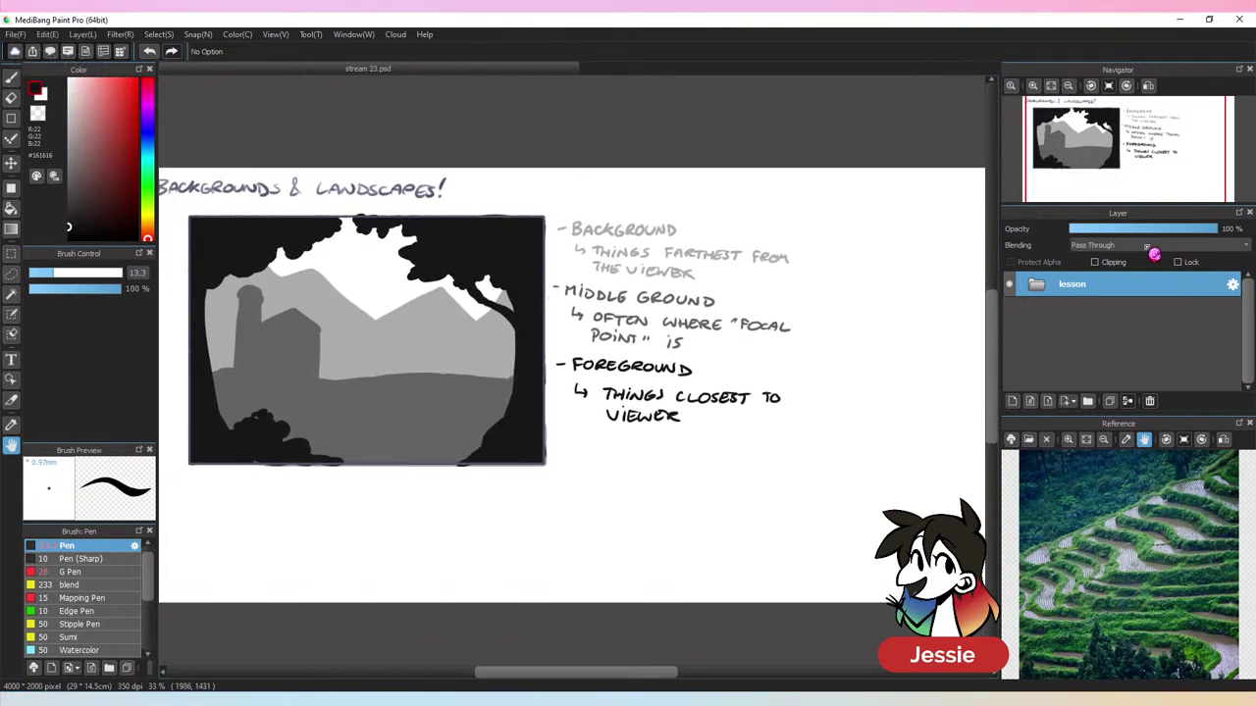
pyautogui.click(1009, 283)
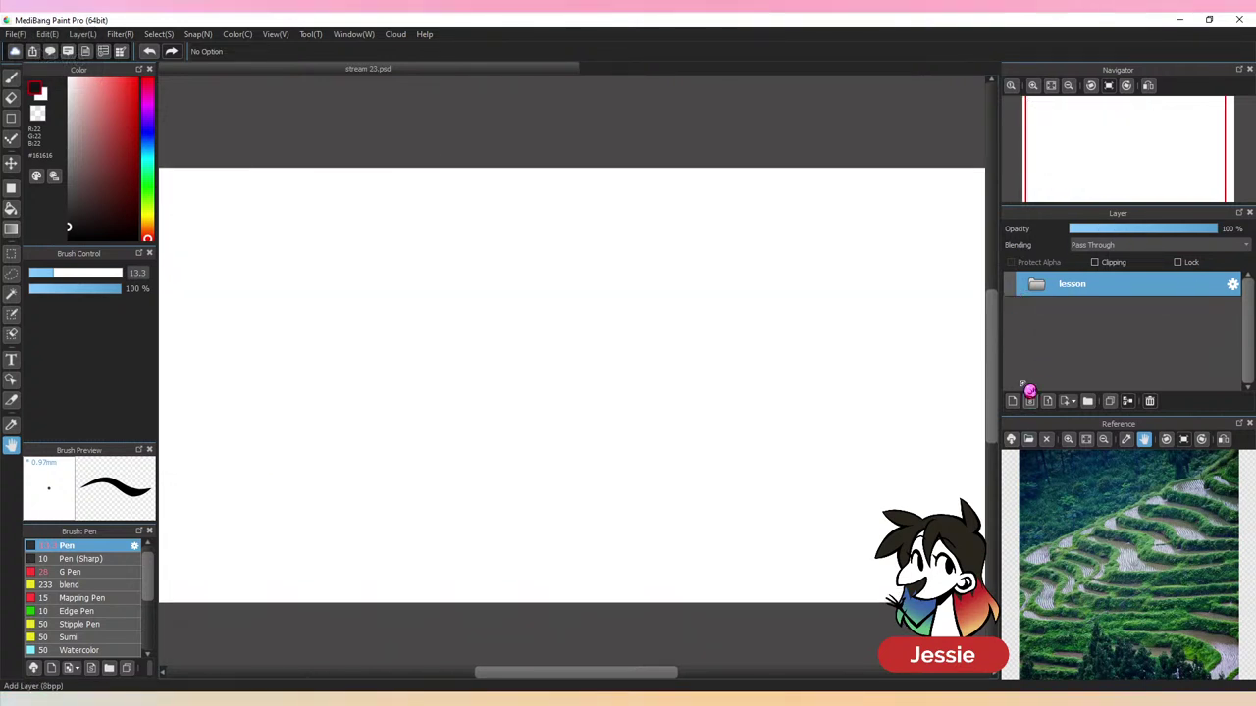
pyautogui.click(1083, 404)
pyautogui.doubleClick(1079, 289)
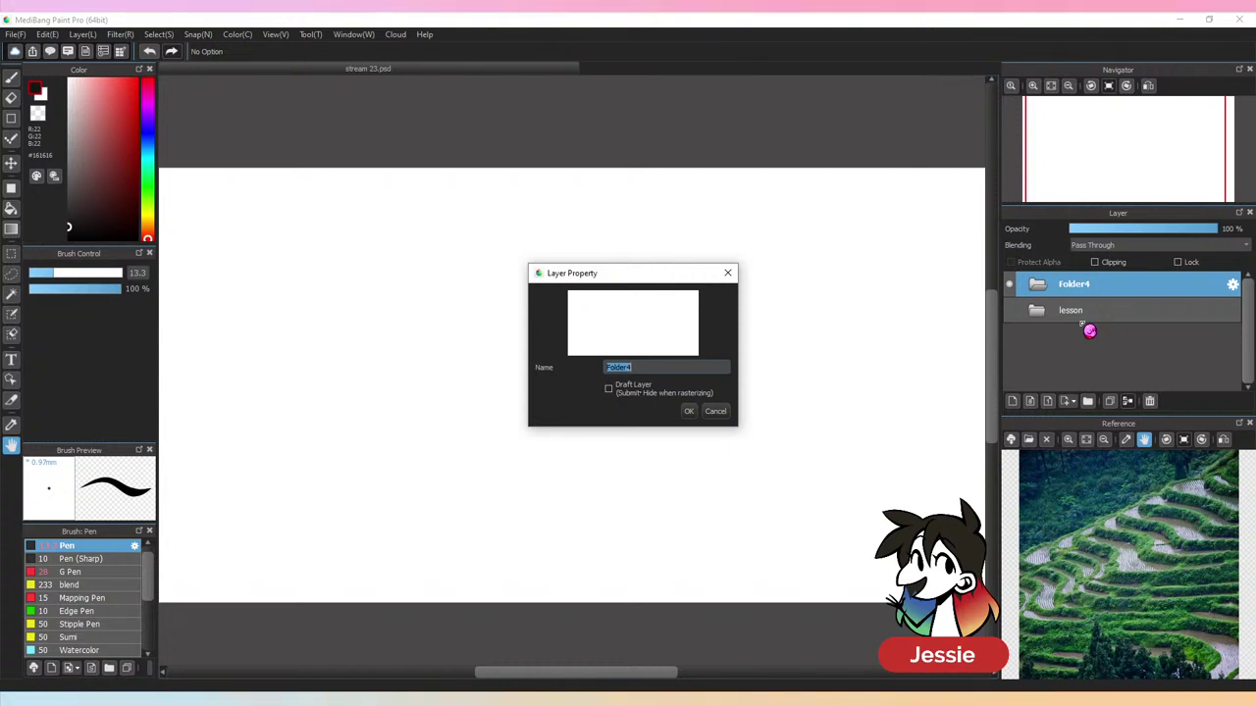
pyautogui.write('a')
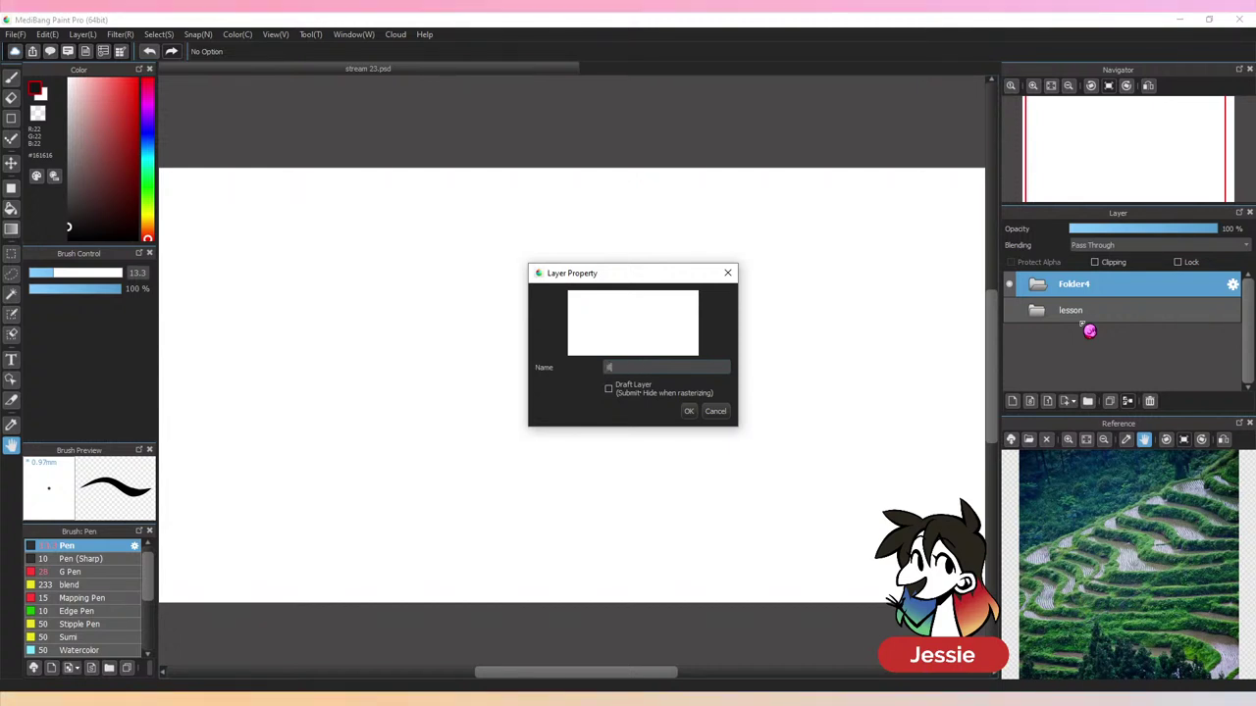
pyautogui.write('llustration')
pyautogui.press('Return')
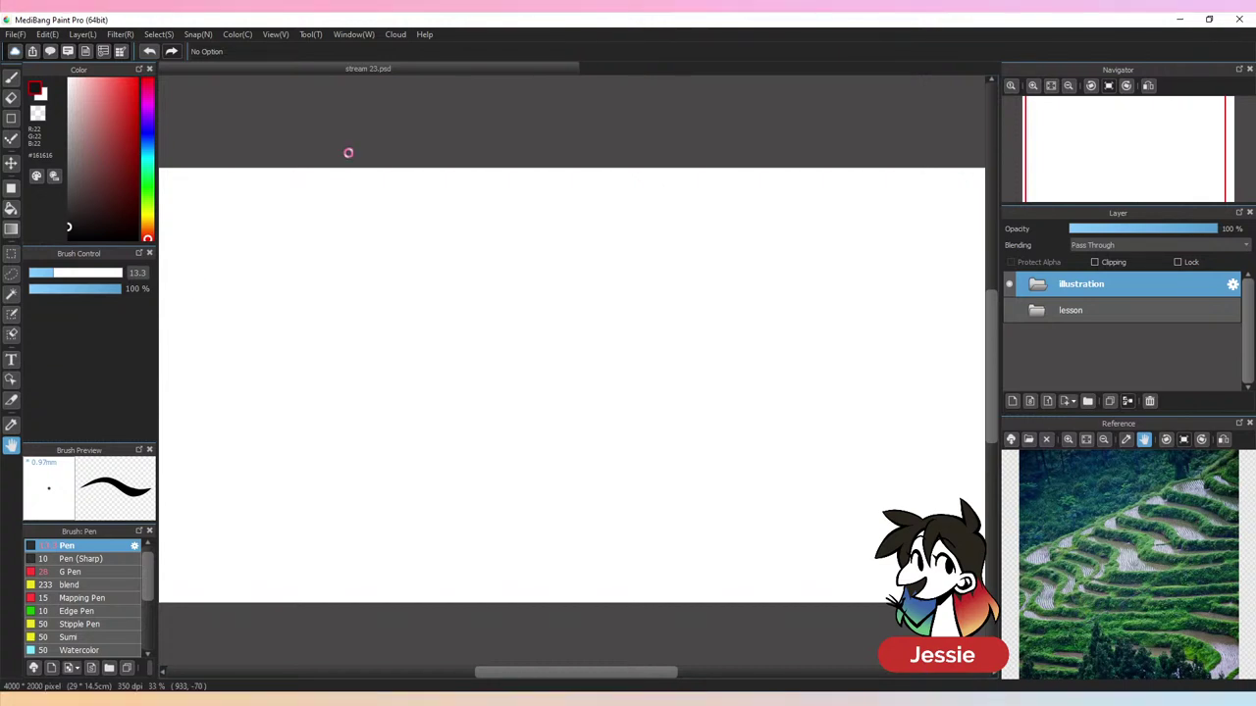
pyautogui.moveTo(481, 309)
pyautogui.mouseDown()
pyautogui.moveTo(519, 303)
pyautogui.moveTo(503, 307)
pyautogui.mouseUp()
pyautogui.hotkey('ctrl', '-')
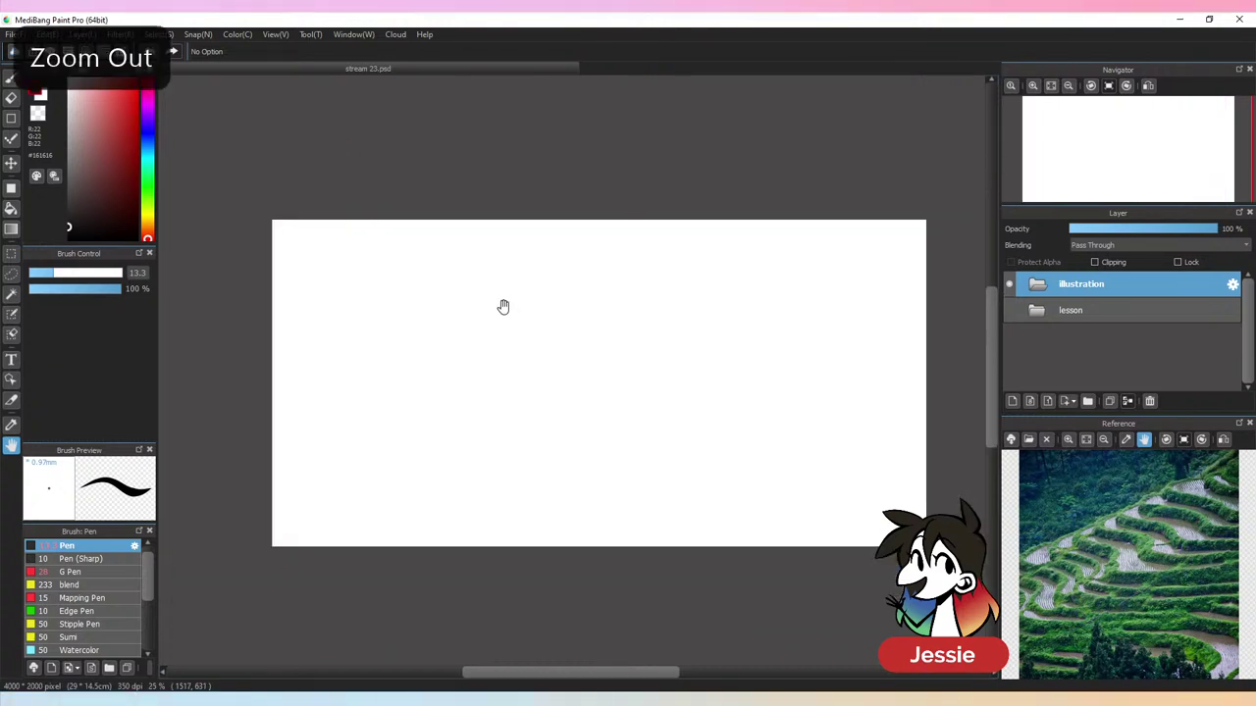
pyautogui.moveTo(1136, 553)
pyautogui.mouseDown()
pyautogui.moveTo(1144, 545)
pyautogui.moveTo(1121, 535)
pyautogui.moveTo(1142, 556)
pyautogui.moveTo(1128, 532)
pyautogui.mouseUp()
pyautogui.click(1068, 440)
pyautogui.click(1103, 440)
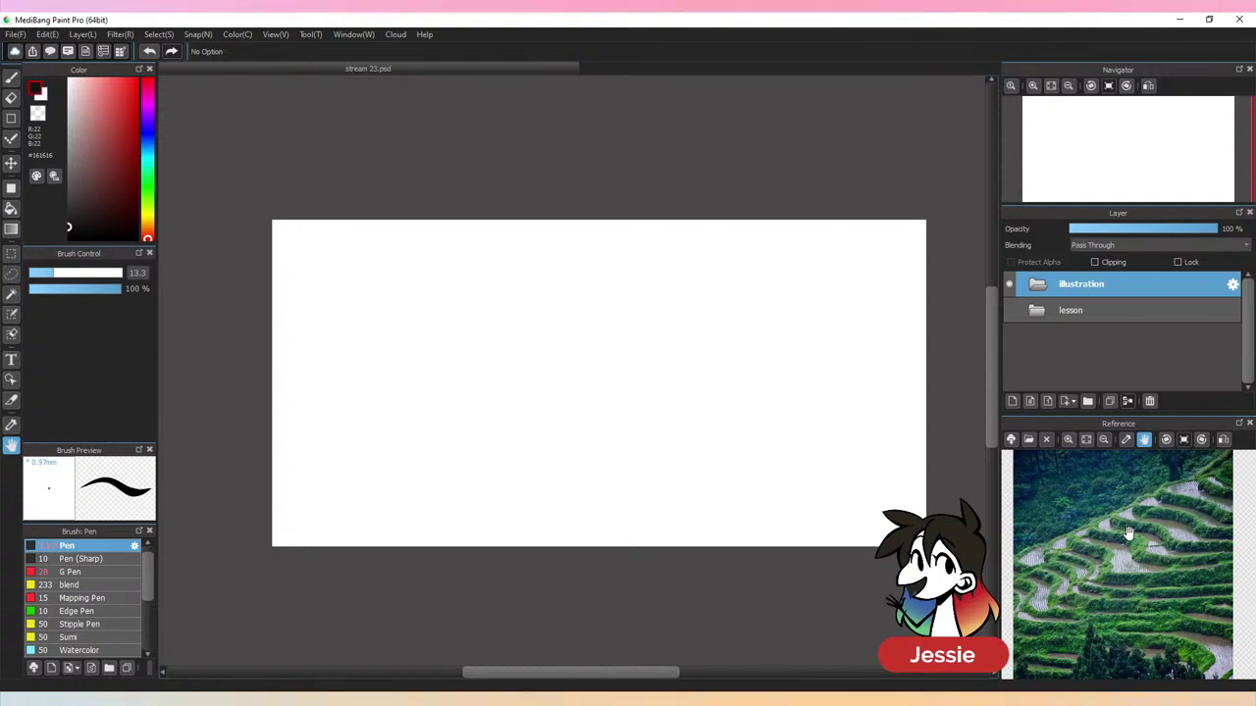
pyautogui.moveTo(830, 361); pyautogui.dragTo(814, 367)
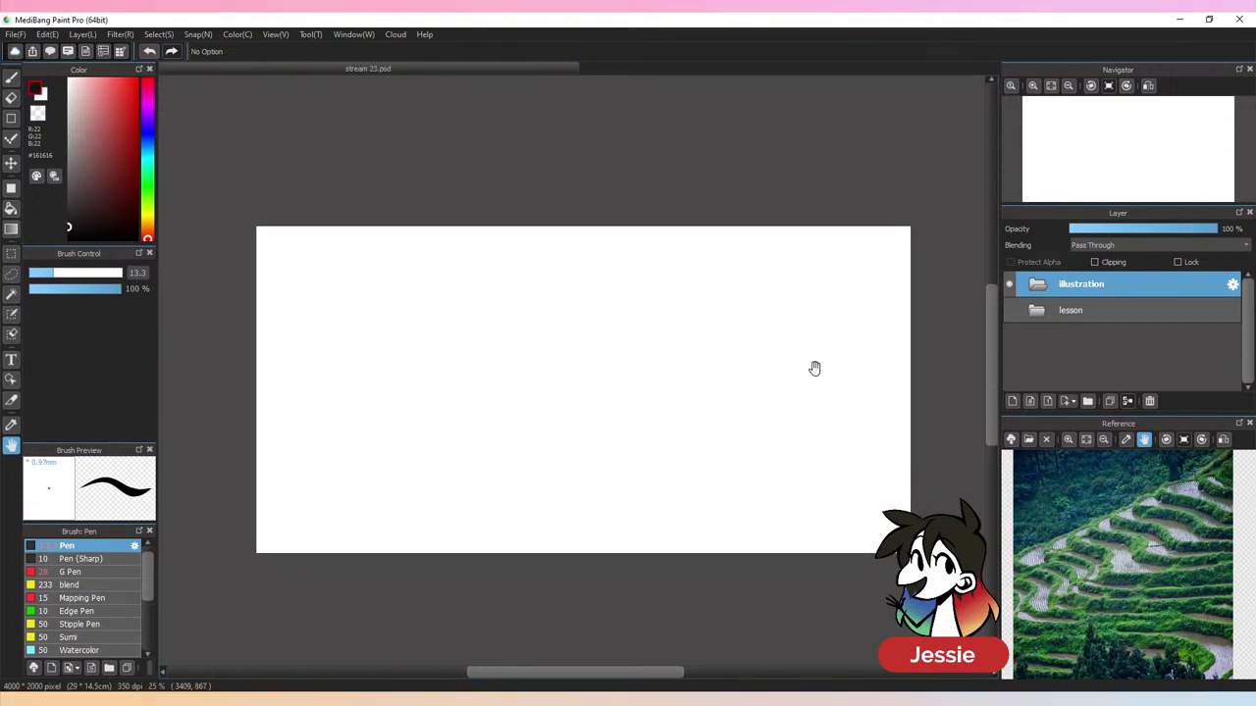
pyautogui.moveTo(738, 435); pyautogui.dragTo(721, 430)
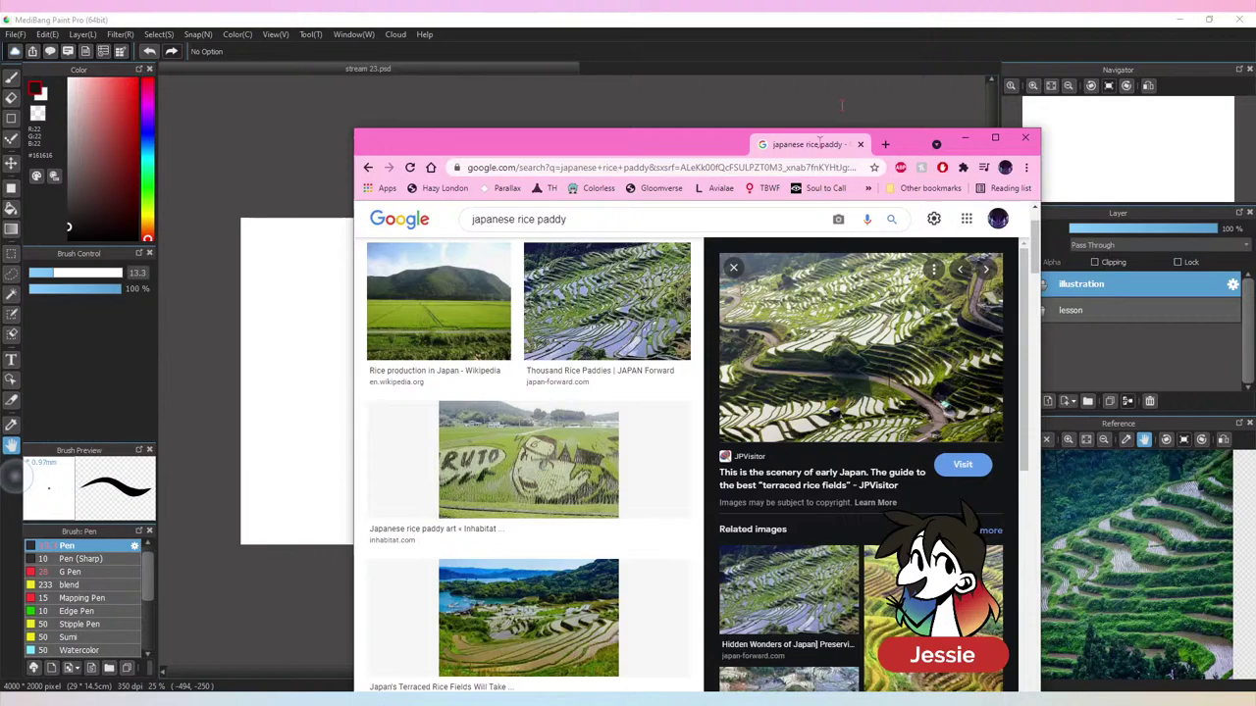
# Examine terraced field photos and their related images in the browser's "japanese rice paddy" image results, and return to MediBang Paint
pyautogui.moveTo(840, 104); pyautogui.dragTo(824, 14)
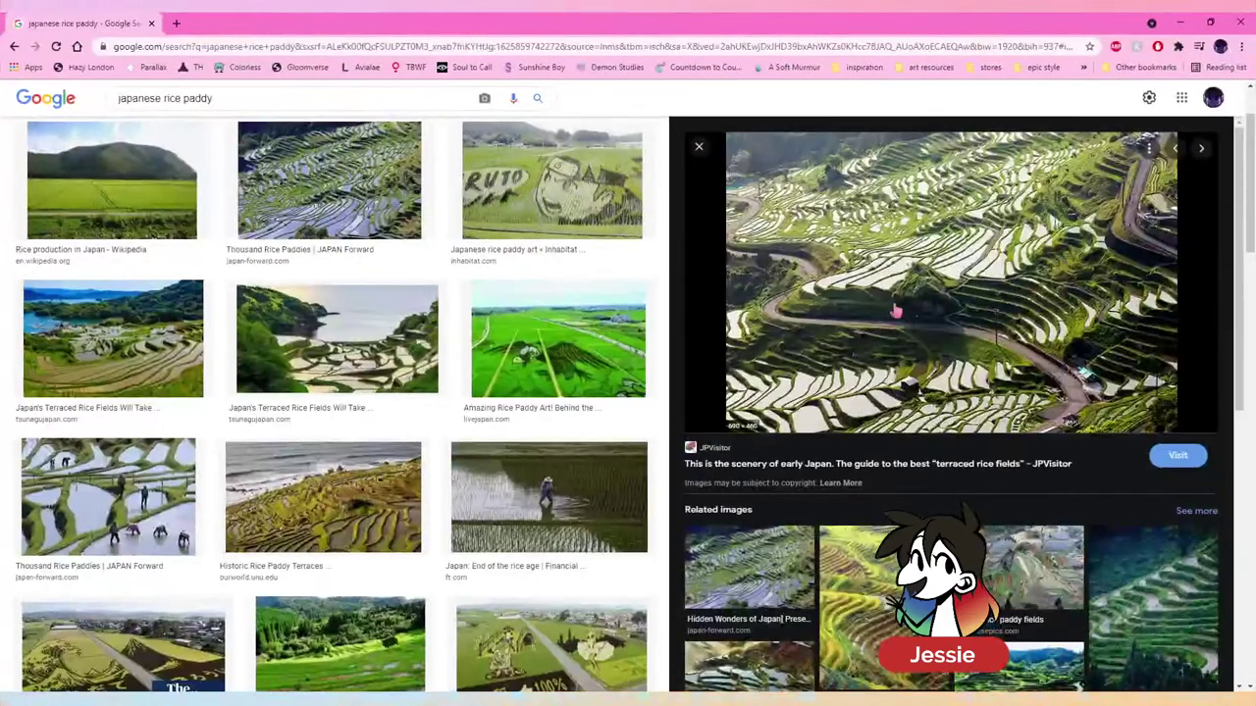
pyautogui.scroll(2, 538, 369)
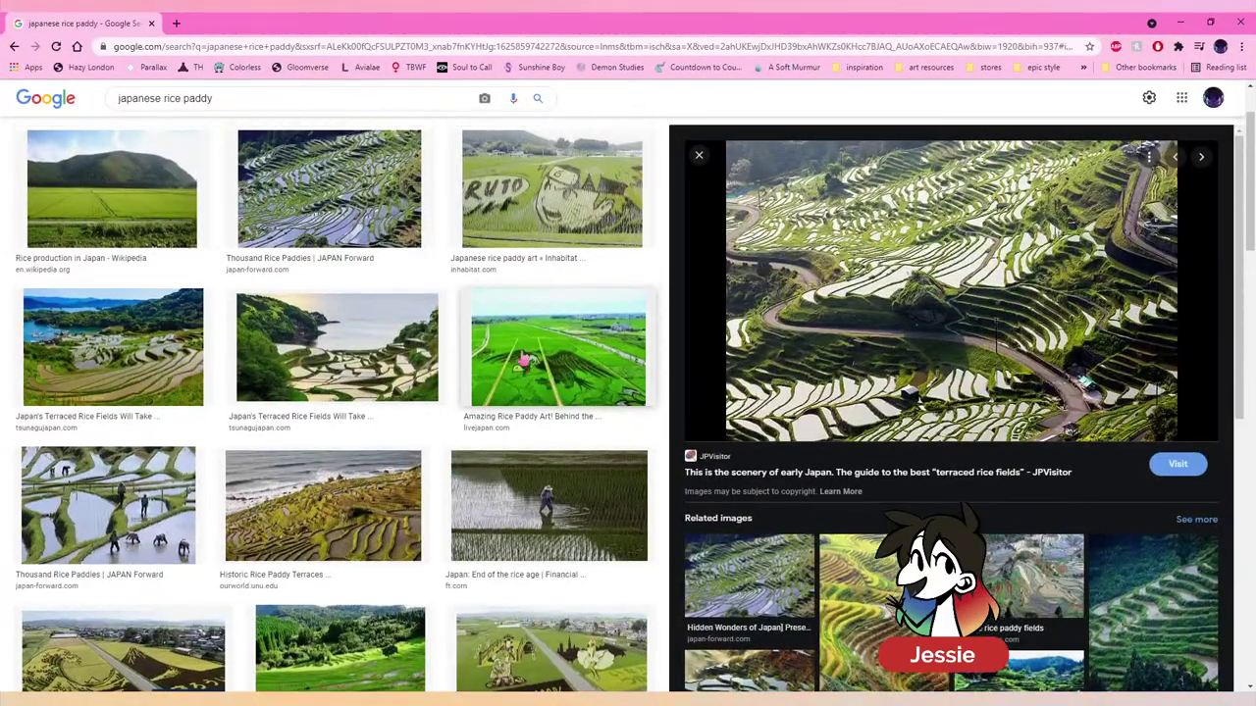
pyautogui.scroll(-5, 893, 437)
pyautogui.scroll(-2, 900, 443)
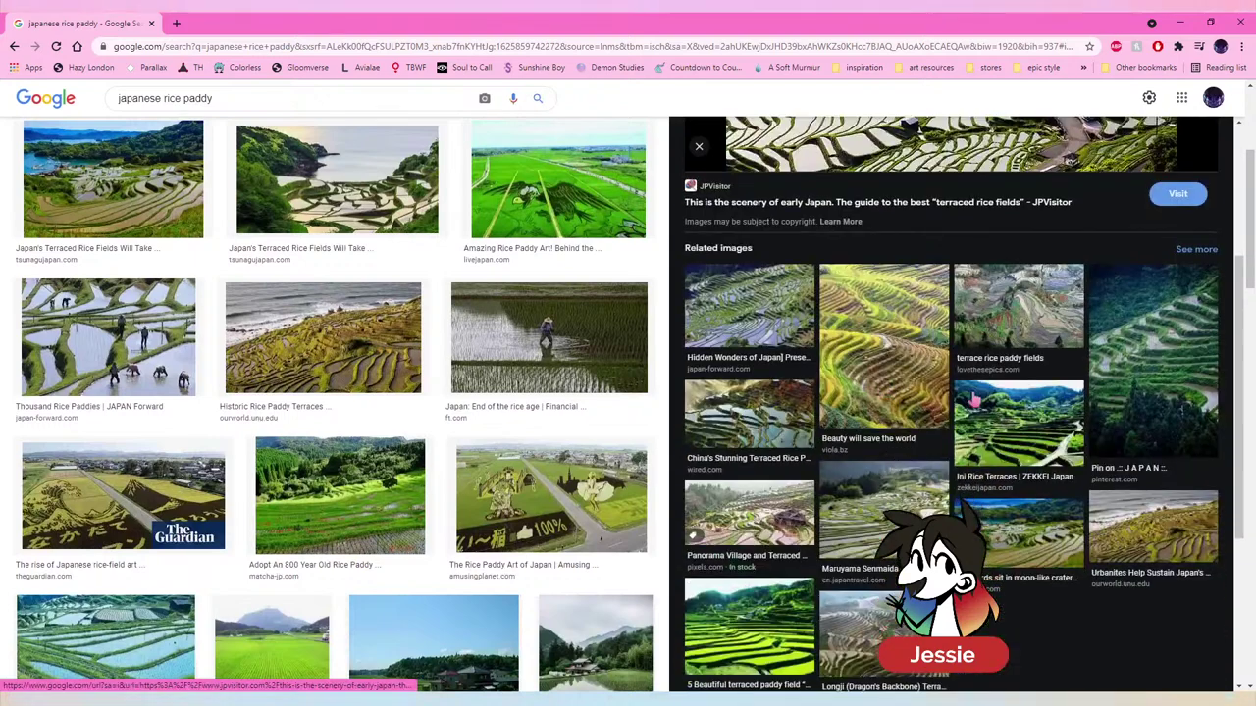
pyautogui.click(886, 352)
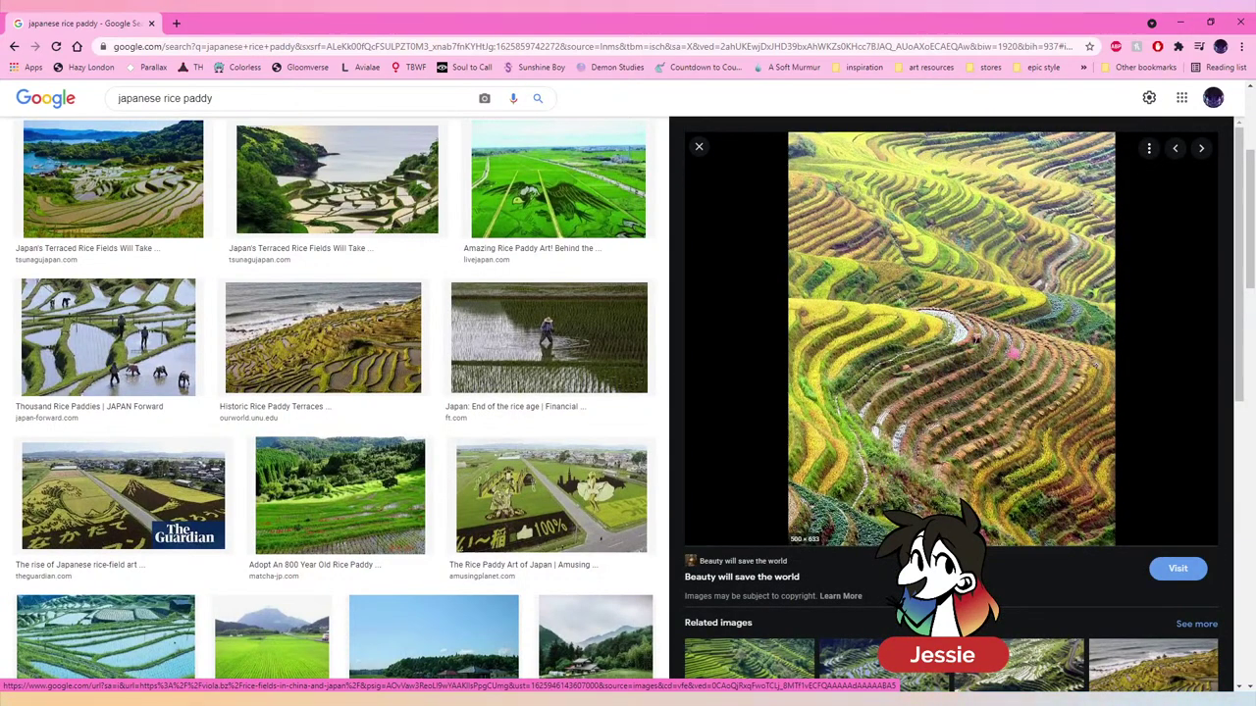
pyautogui.scroll(-3, 841, 522)
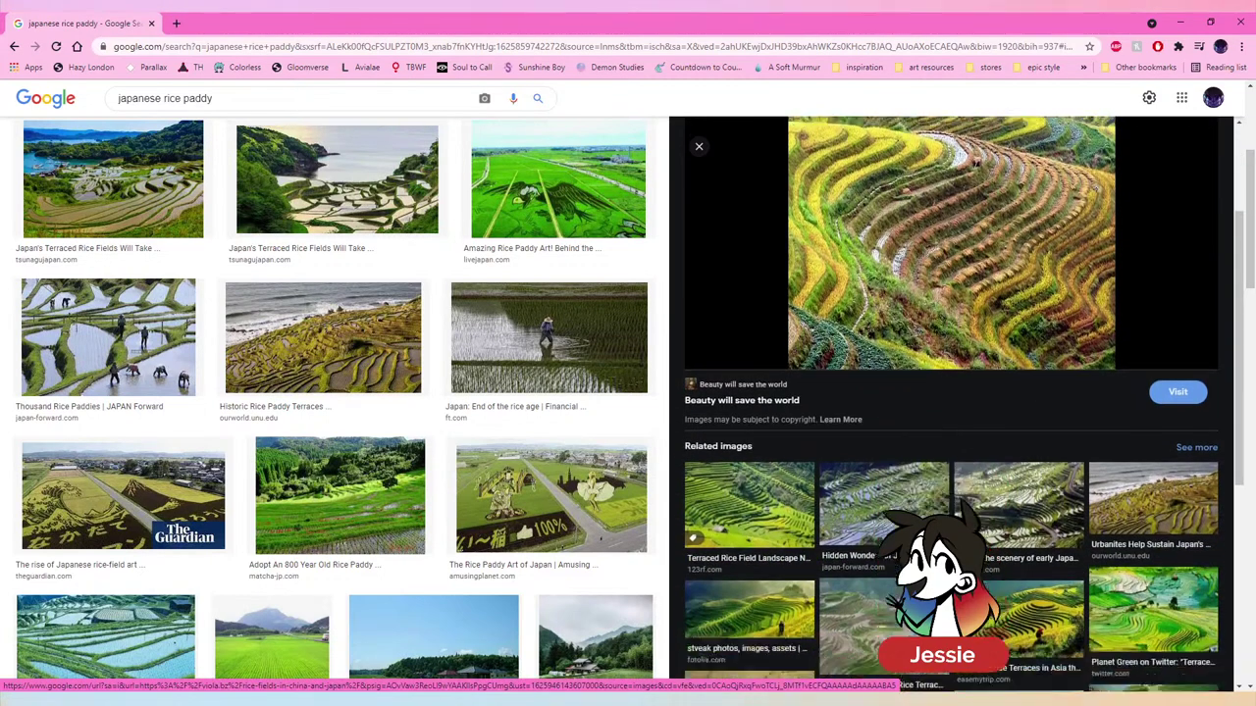
pyautogui.click(886, 446)
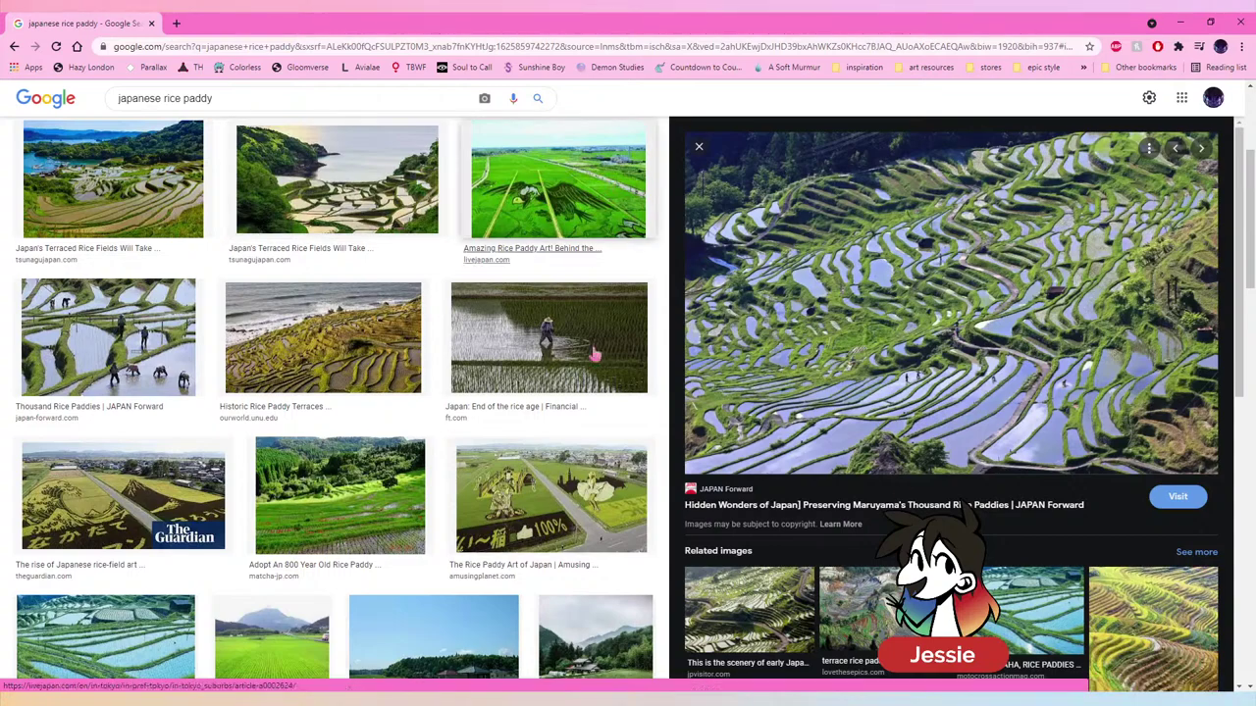
pyautogui.scroll(-3, 846, 530)
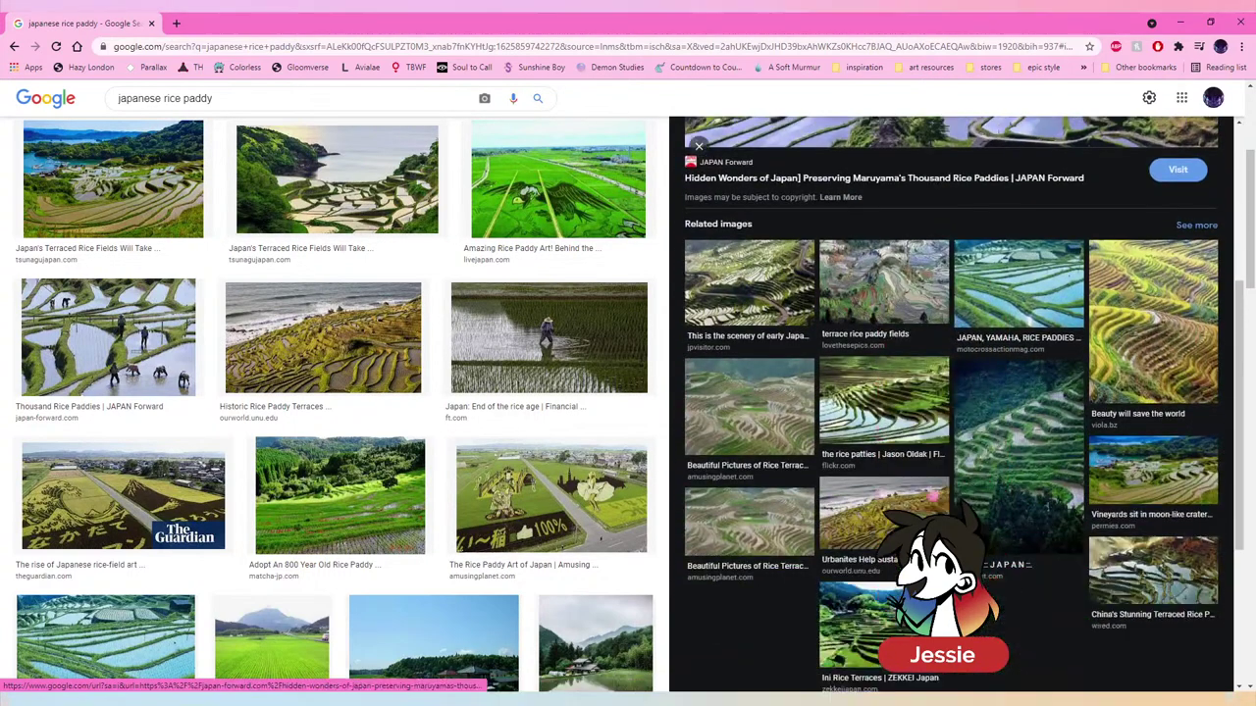
pyautogui.click(926, 440)
pyautogui.scroll(3, 989, 402)
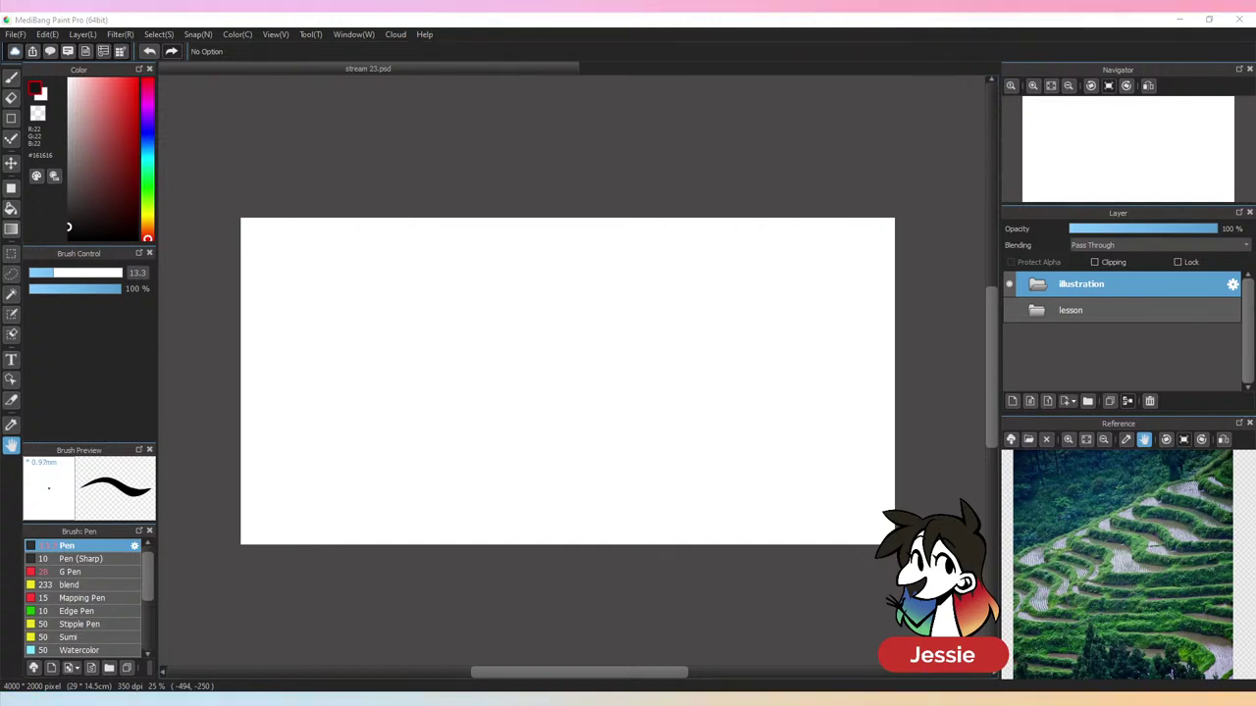
pyautogui.click(917, 353)
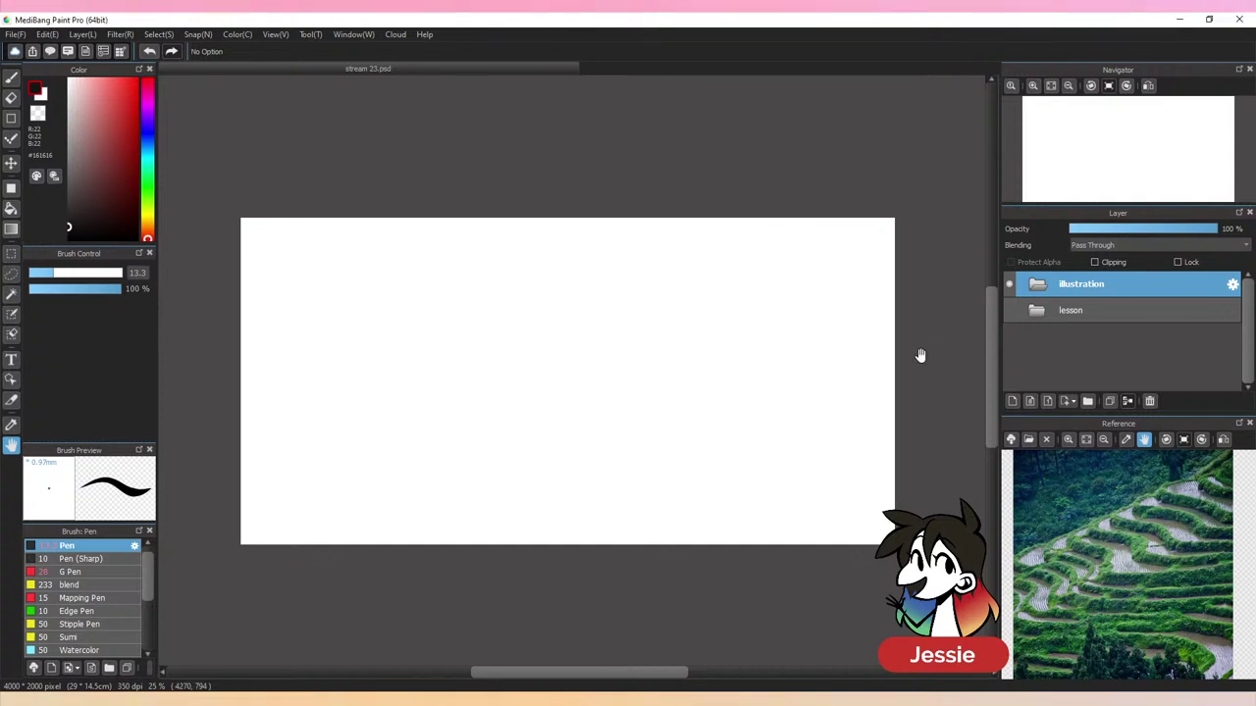
# Add a new layer inside the "illustration" folder and name it "d"
pyautogui.moveTo(807, 501); pyautogui.dragTo(789, 488)
pyautogui.click(1012, 402)
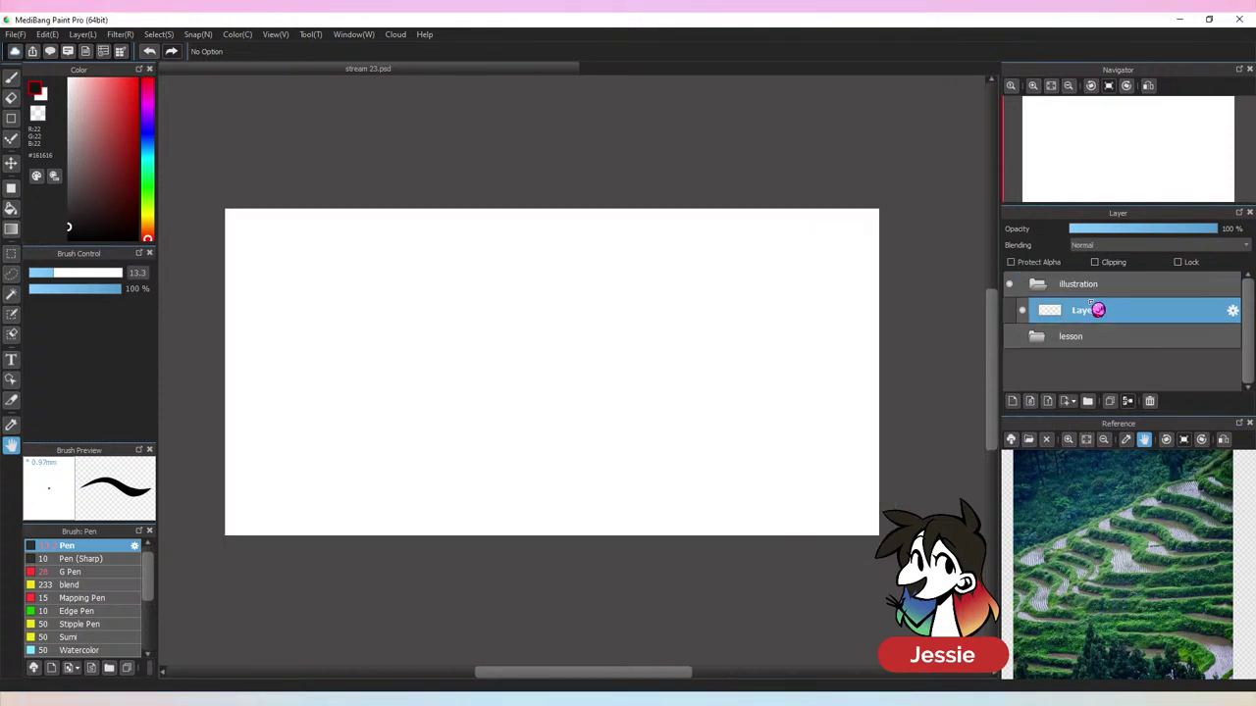
pyautogui.doubleClick(1112, 312)
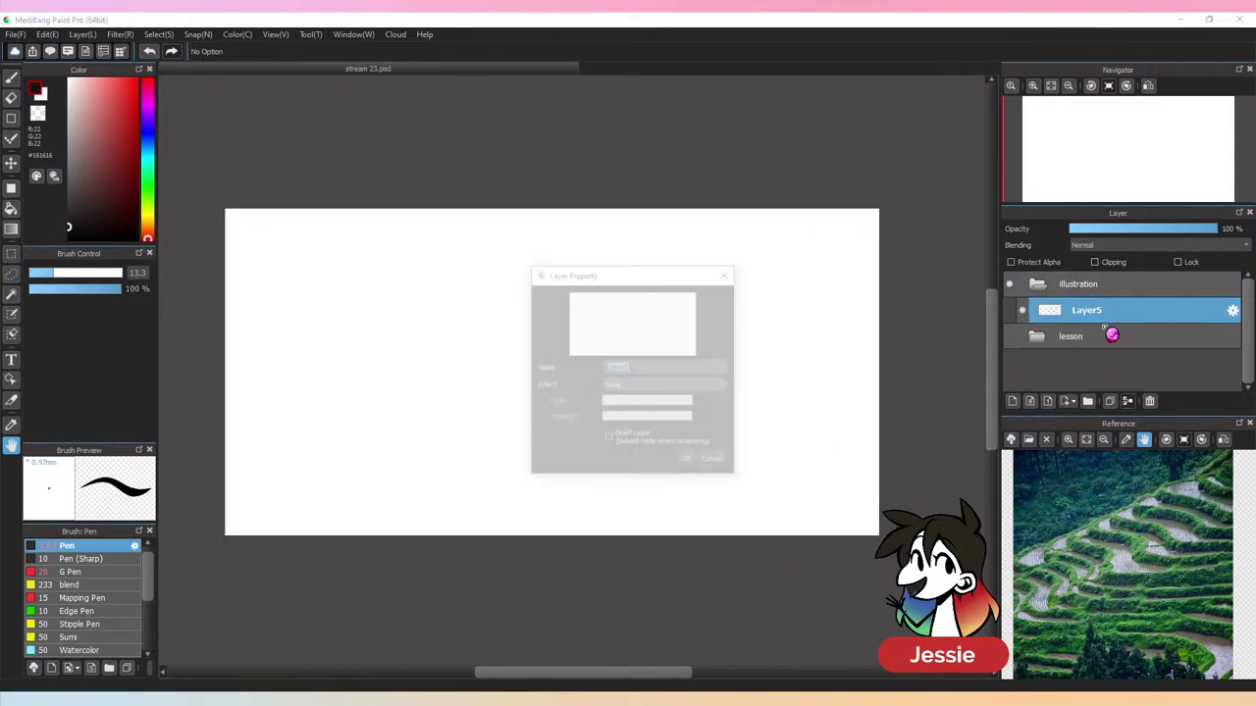
pyautogui.write('d')
pyautogui.press('Return')
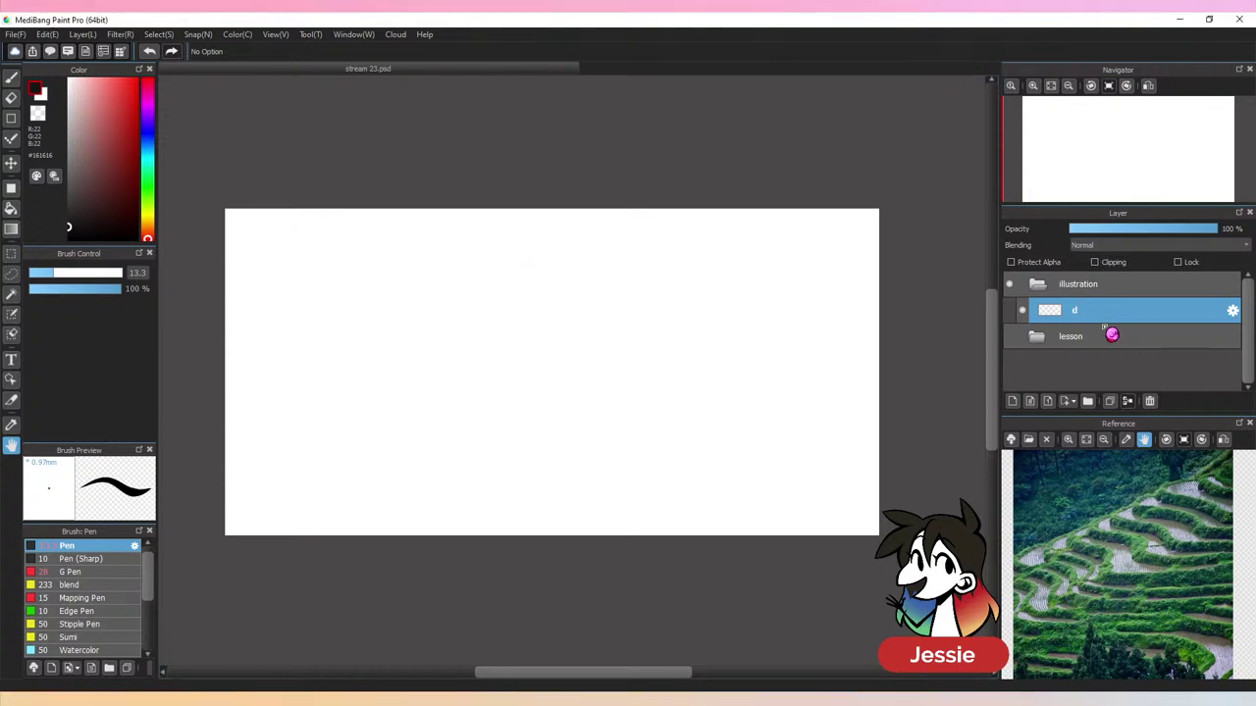
# Switch to the G Pen brush at size 47, try a stroke on the canvas and undo it
pyautogui.click(11, 78)
pyautogui.click(116, 573)
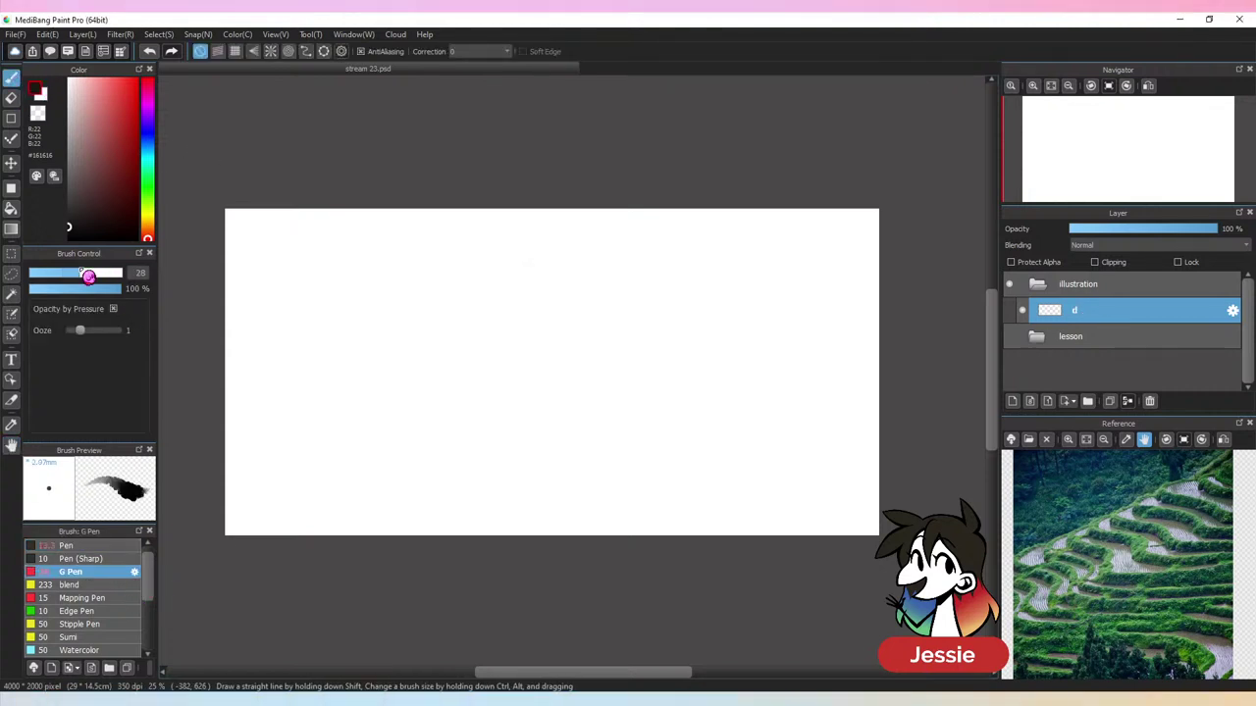
pyautogui.moveTo(81, 270); pyautogui.dragTo(97, 274)
pyautogui.moveTo(491, 401)
pyautogui.mouseDown()
pyautogui.moveTo(530, 422)
pyautogui.moveTo(552, 470)
pyautogui.mouseUp()
pyautogui.hotkey('ctrl', 'z')
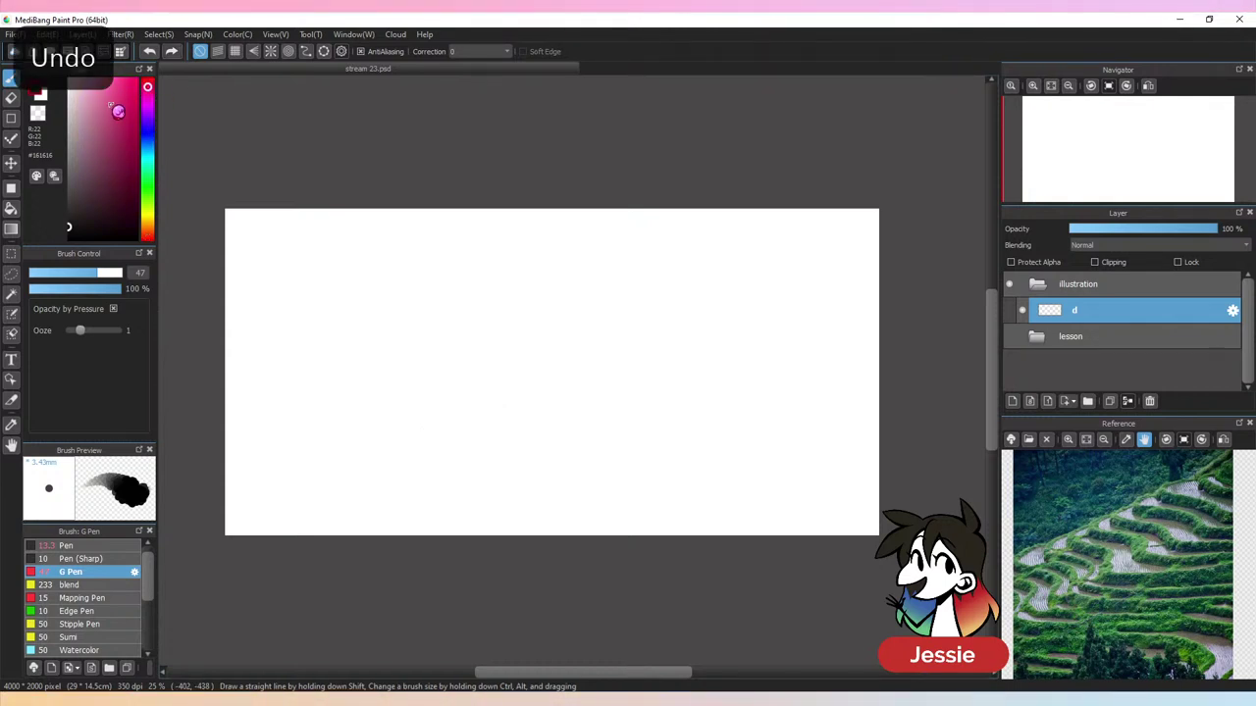
# Set the brush color to orange (#D7833F) and reduce the G Pen size
pyautogui.moveTo(111, 104)
pyautogui.mouseDown()
pyautogui.moveTo(108, 93)
pyautogui.moveTo(152, 230)
pyautogui.mouseUp()
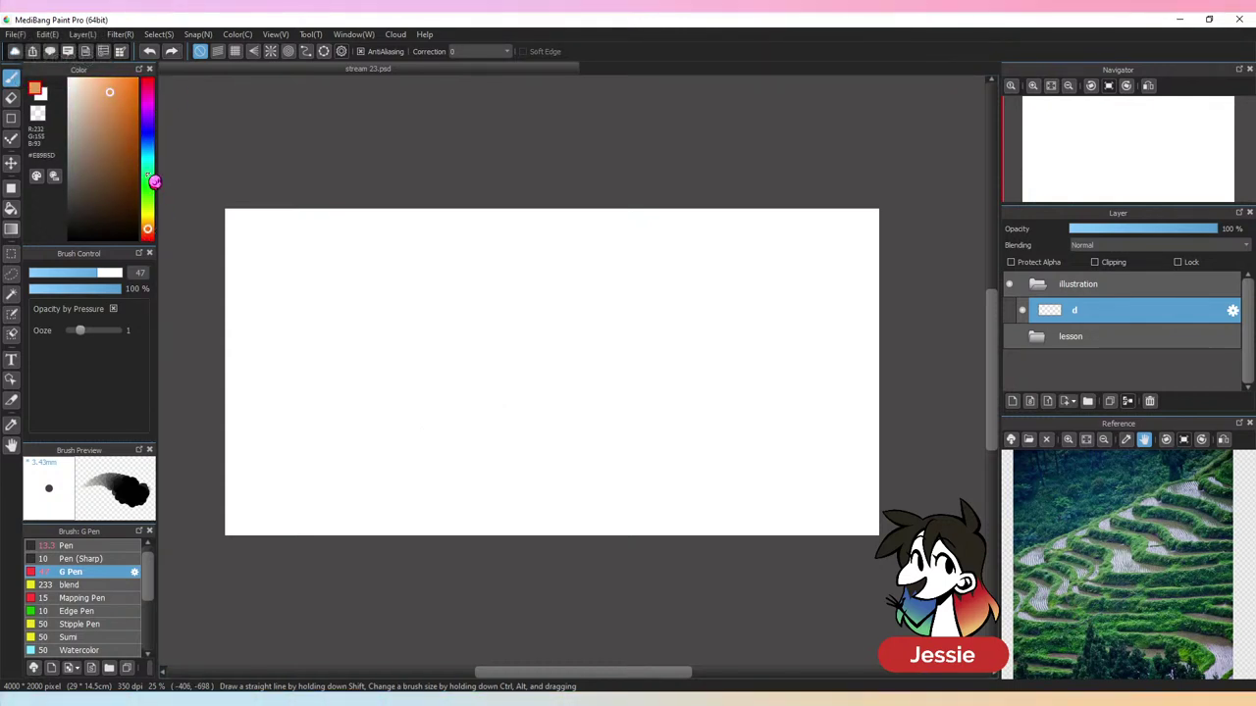
pyautogui.click(117, 102)
pyautogui.moveTo(96, 274); pyautogui.dragTo(74, 275)
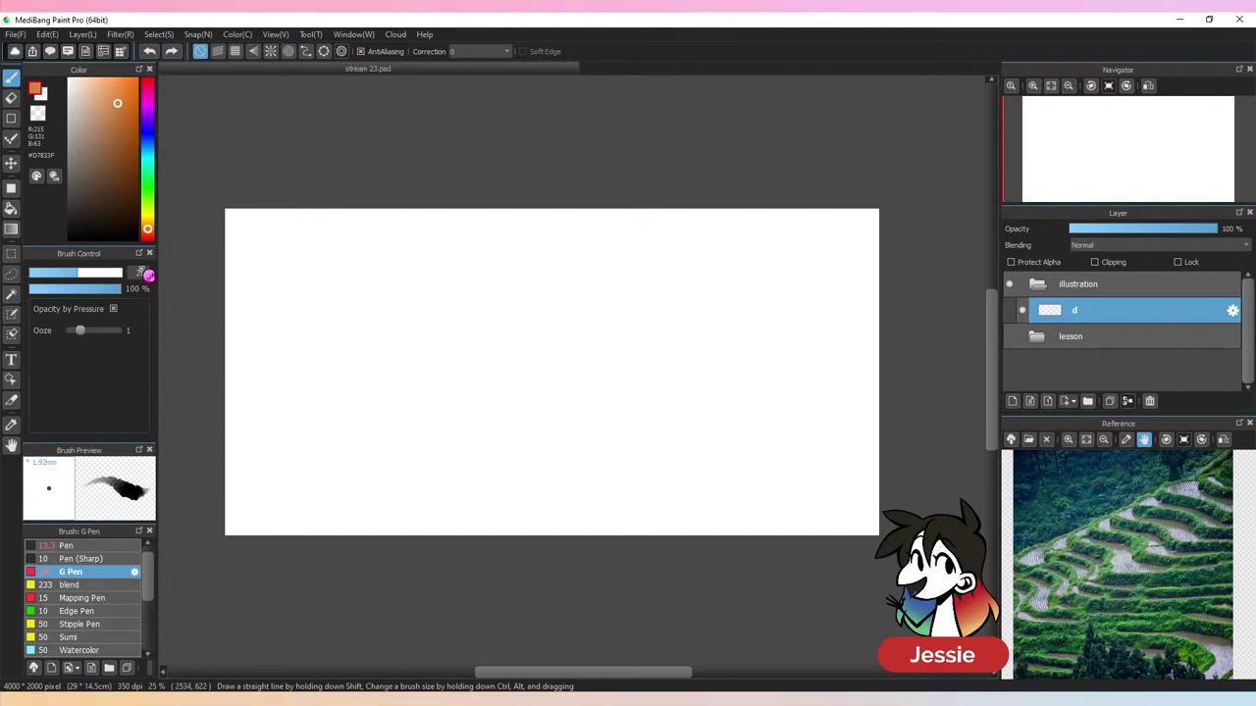
# Set the G Pen size to 25
pyautogui.click(66, 273)
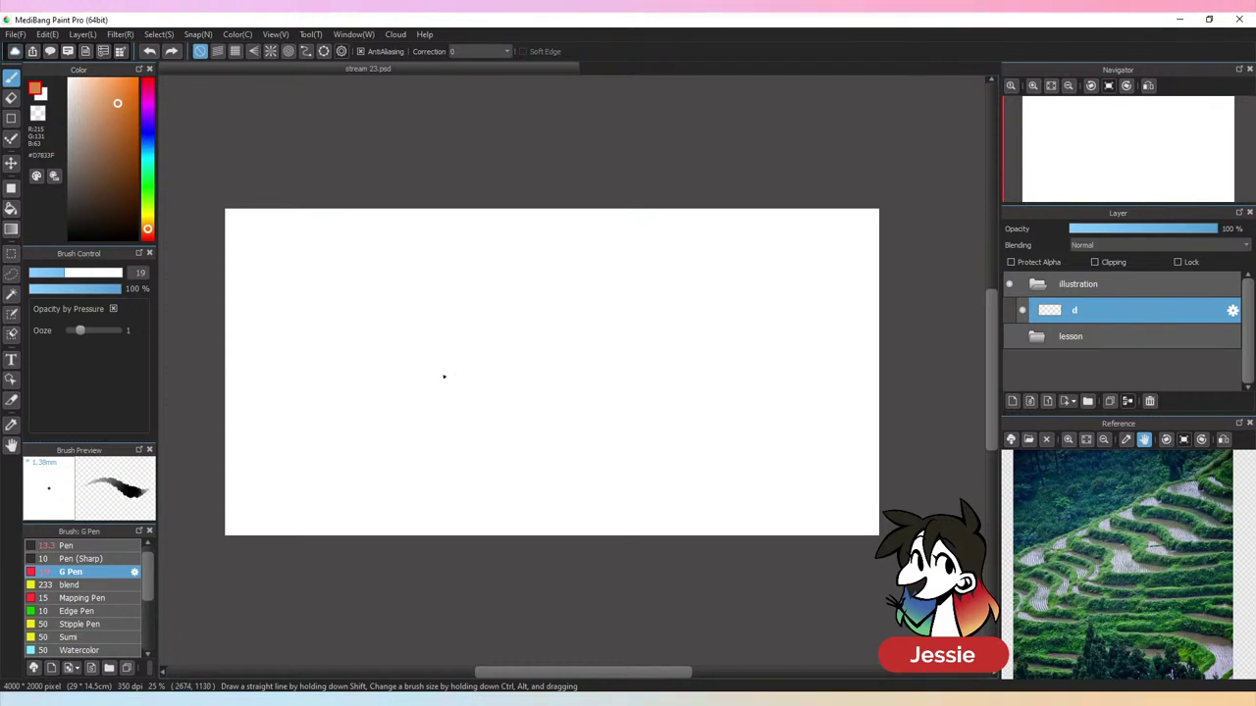
pyautogui.click(77, 273)
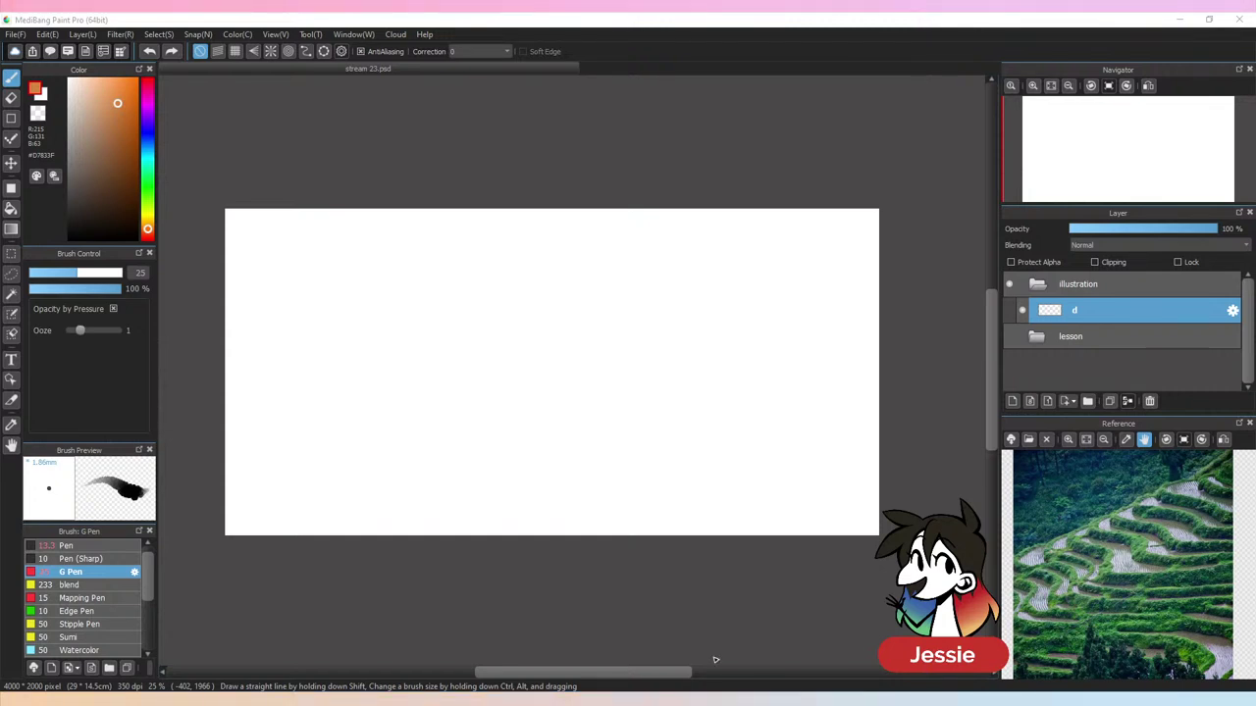
pyautogui.click(681, 201)
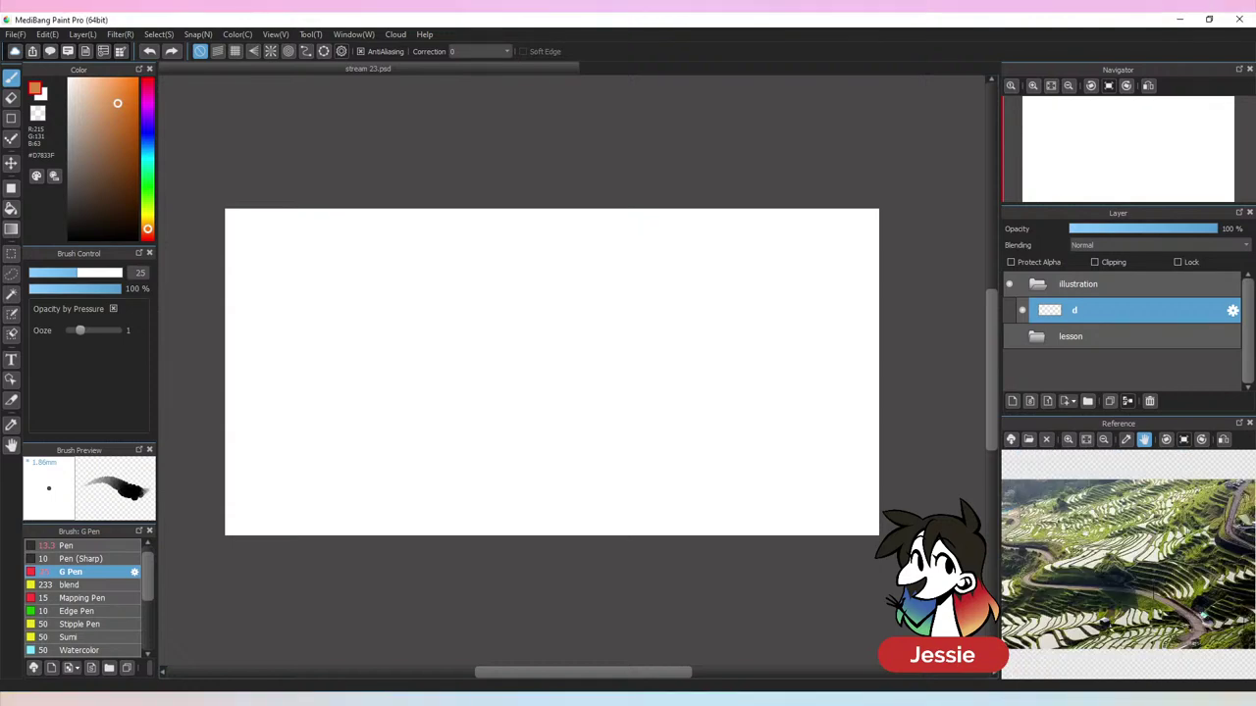
# Enlarge the terraced hillside reference photo and examine its fields and winding road
pyautogui.click(1072, 441)
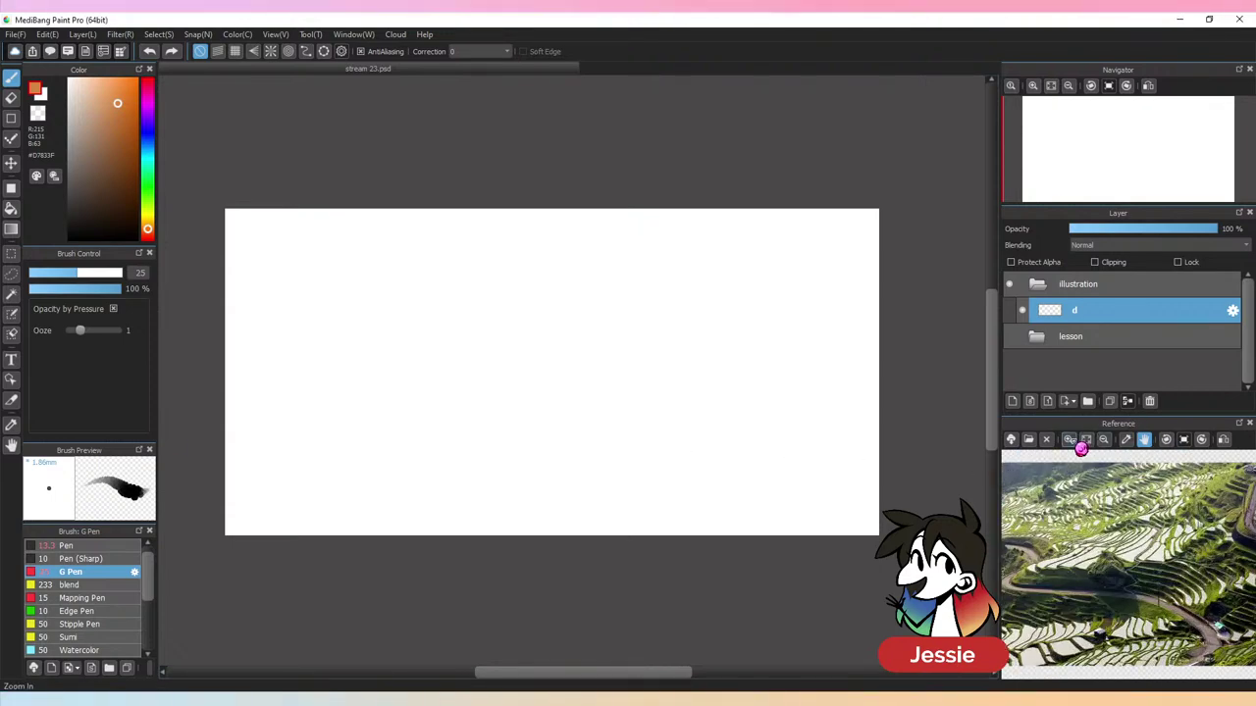
pyautogui.moveTo(1242, 538); pyautogui.dragTo(1201, 552)
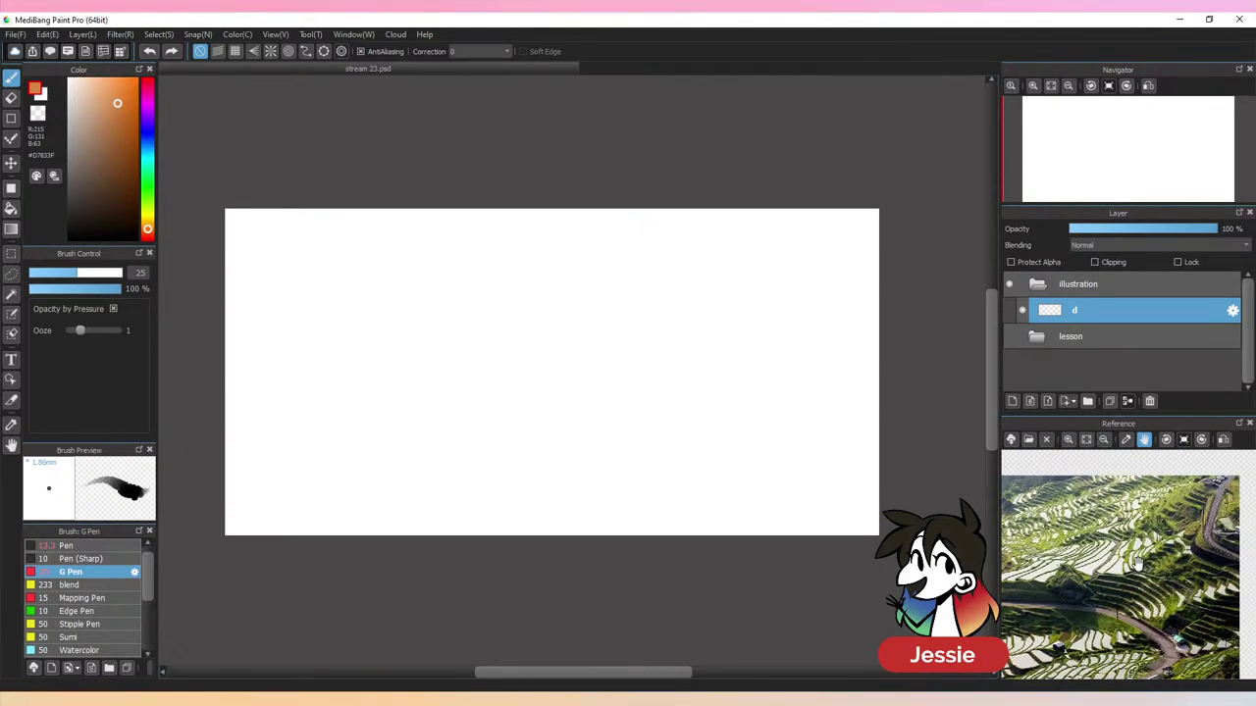
pyautogui.moveTo(1059, 582); pyautogui.dragTo(1244, 591)
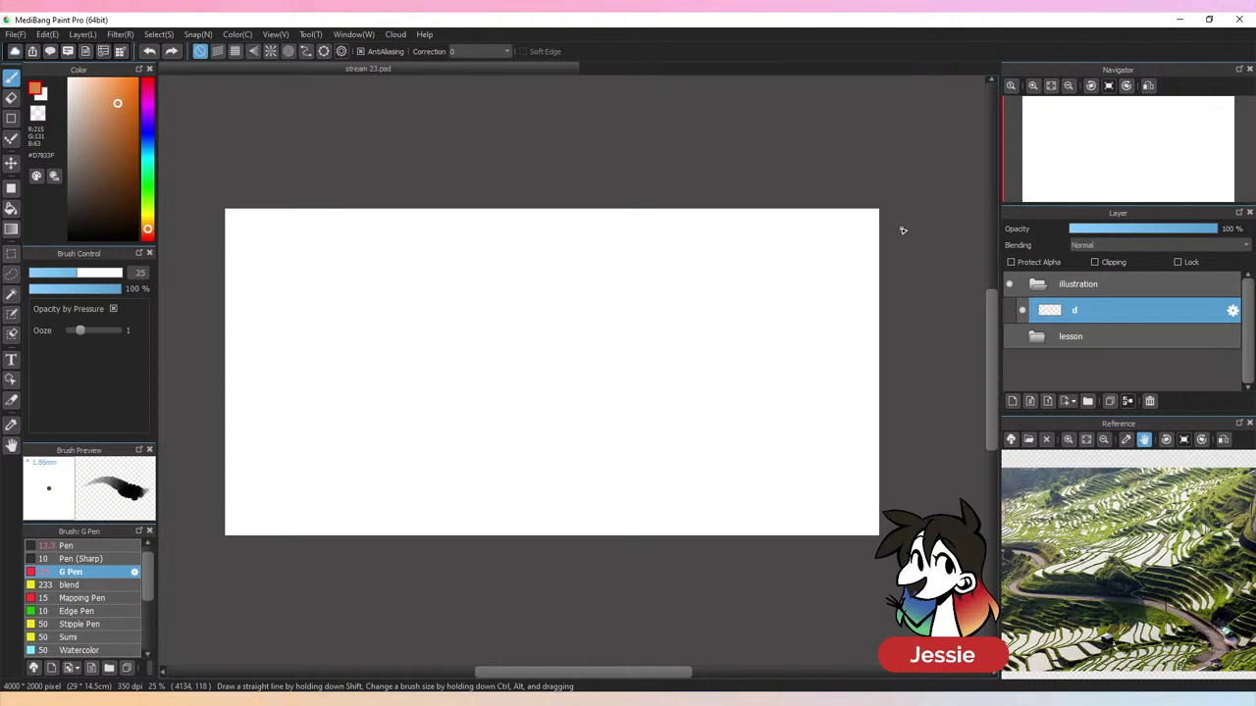
# Set the G Pen size to 45 and change the brush color to green (#68A762)
pyautogui.click(97, 273)
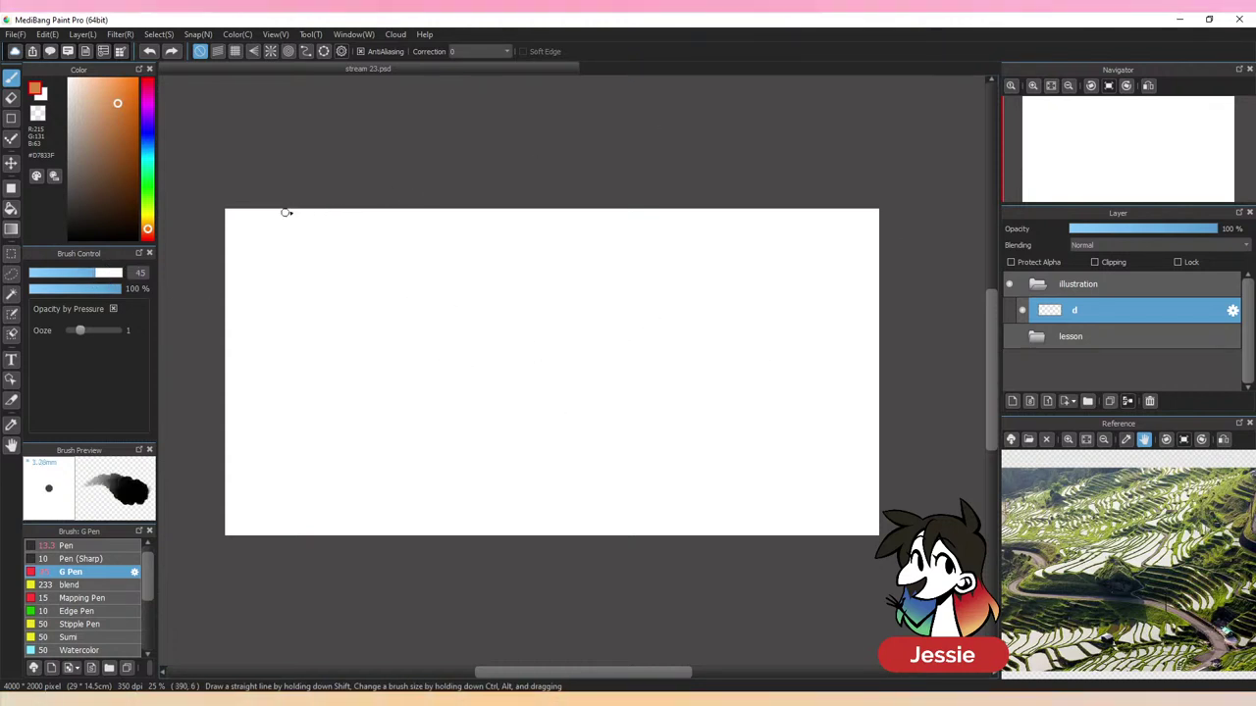
pyautogui.hotkey('ctrl', '-')
pyautogui.hotkey('ctrl', '-')
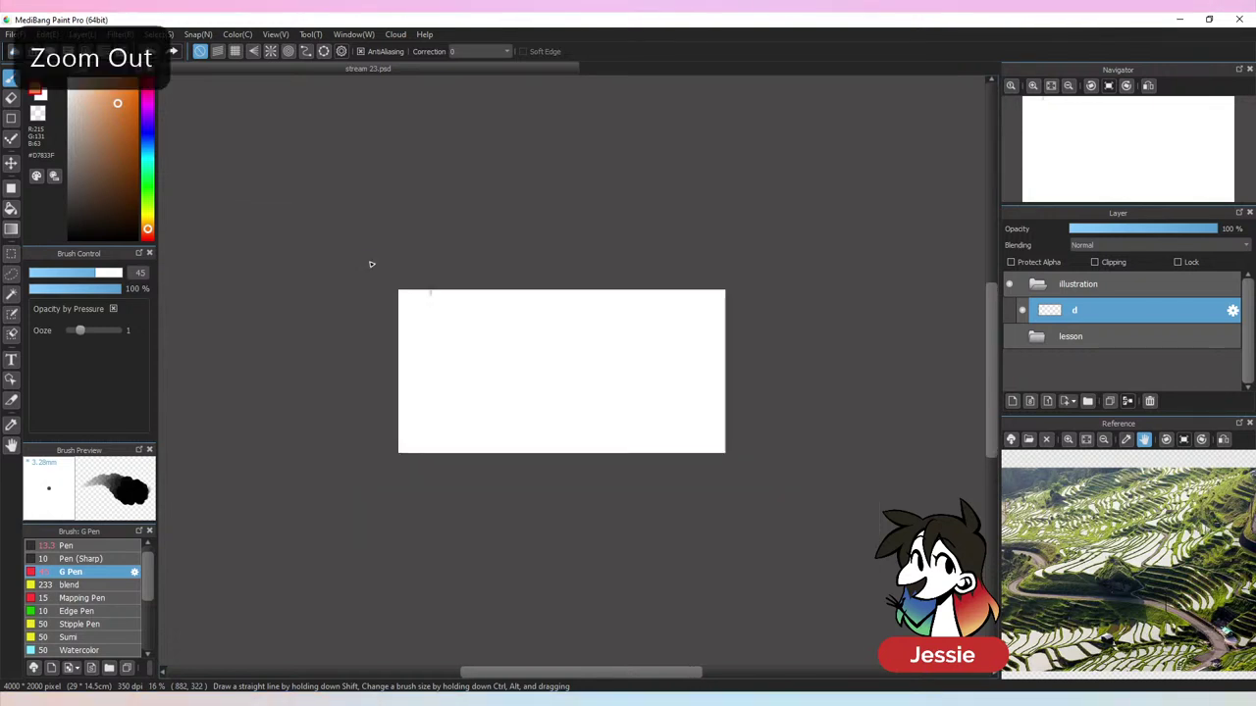
pyautogui.click(147, 190)
pyautogui.moveTo(117, 118); pyautogui.dragTo(96, 134)
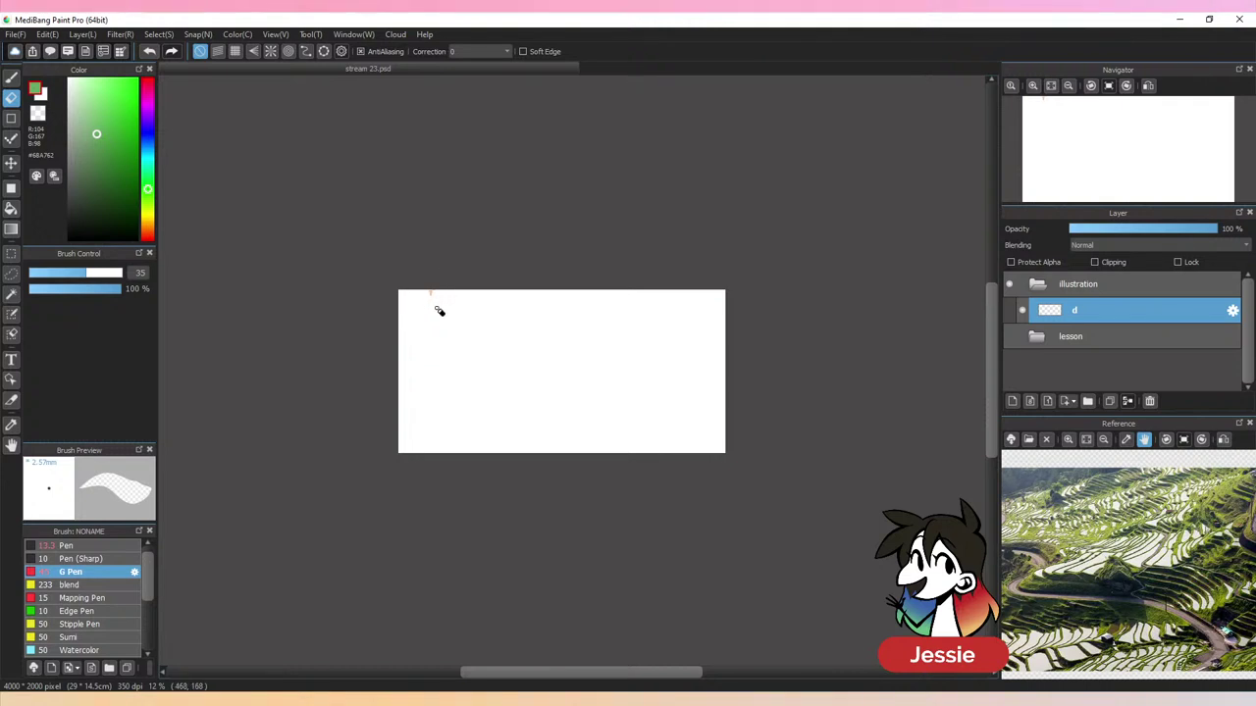
# Erase the stray orange mark at the canvas's upper edge with the eraser at size 105, and return to the G Pen
pyautogui.press('e')
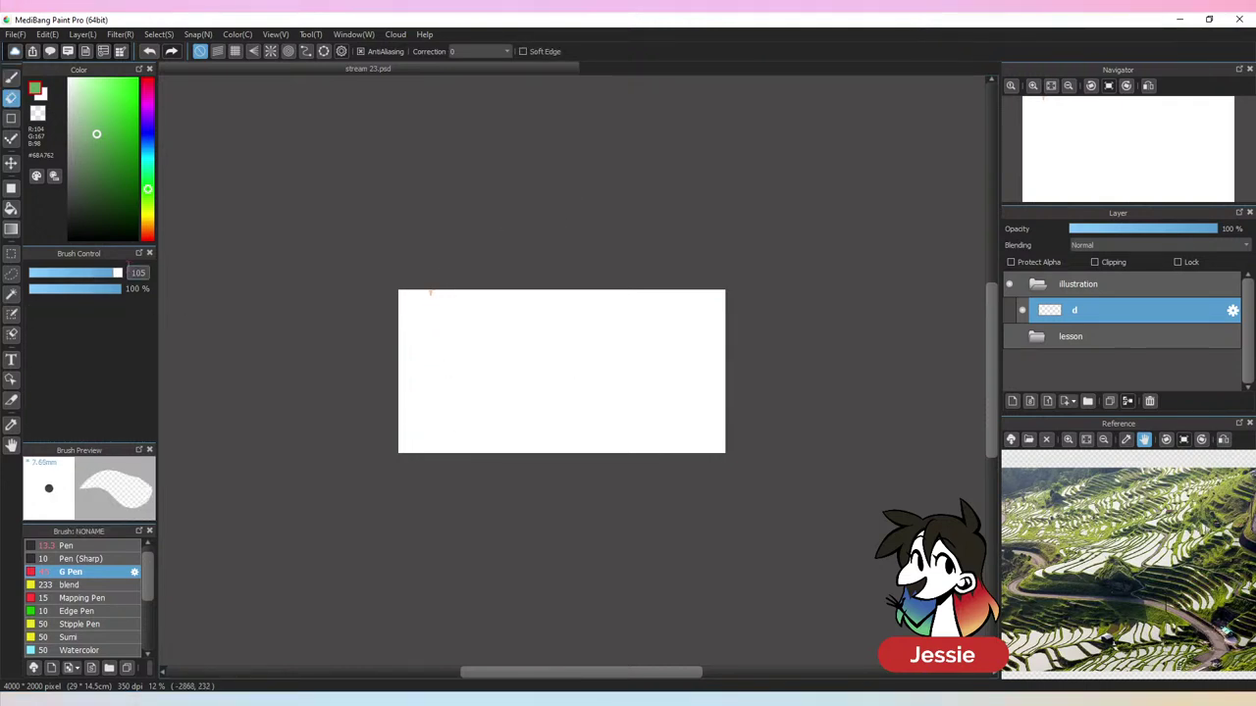
pyautogui.press('b')
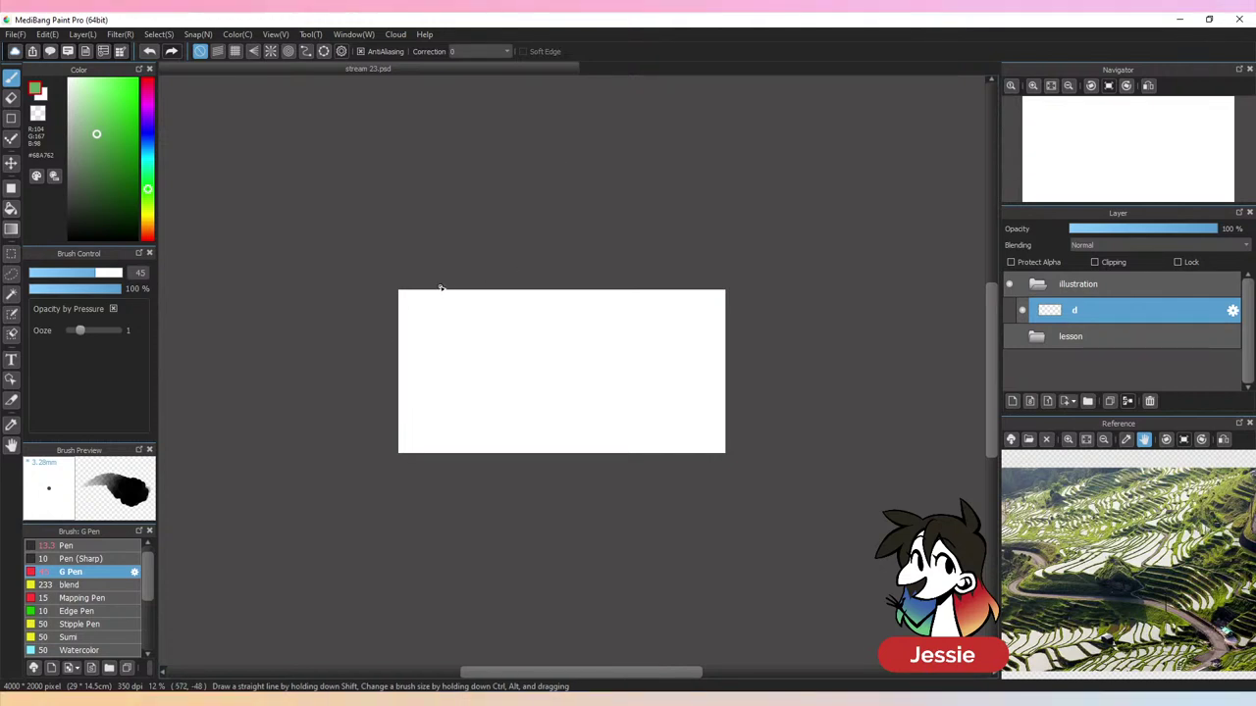
# Sketch long curved terrace contours across the canvas's left half and two diagonal edges of a winding path through the center
pyautogui.moveTo(440, 286)
pyautogui.mouseDown()
pyautogui.moveTo(448, 308)
pyautogui.moveTo(572, 334)
pyautogui.mouseUp()
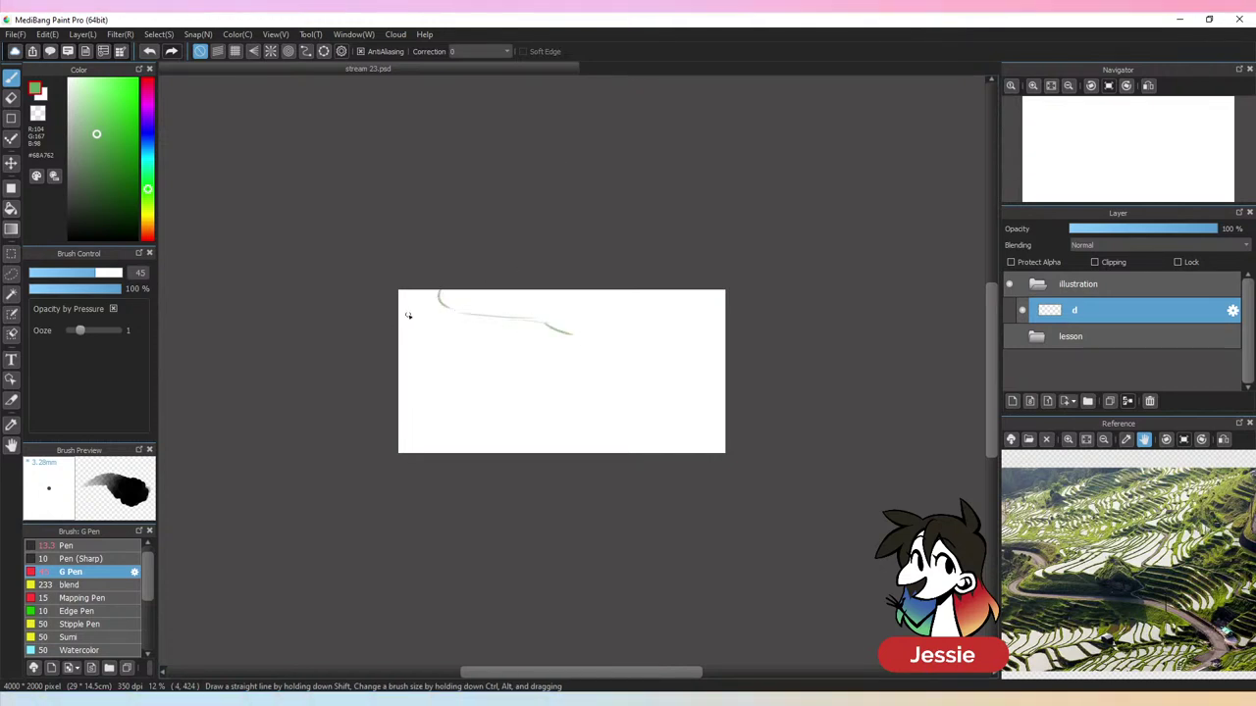
pyautogui.moveTo(400, 333)
pyautogui.mouseDown()
pyautogui.moveTo(451, 364)
pyautogui.moveTo(567, 388)
pyautogui.mouseUp()
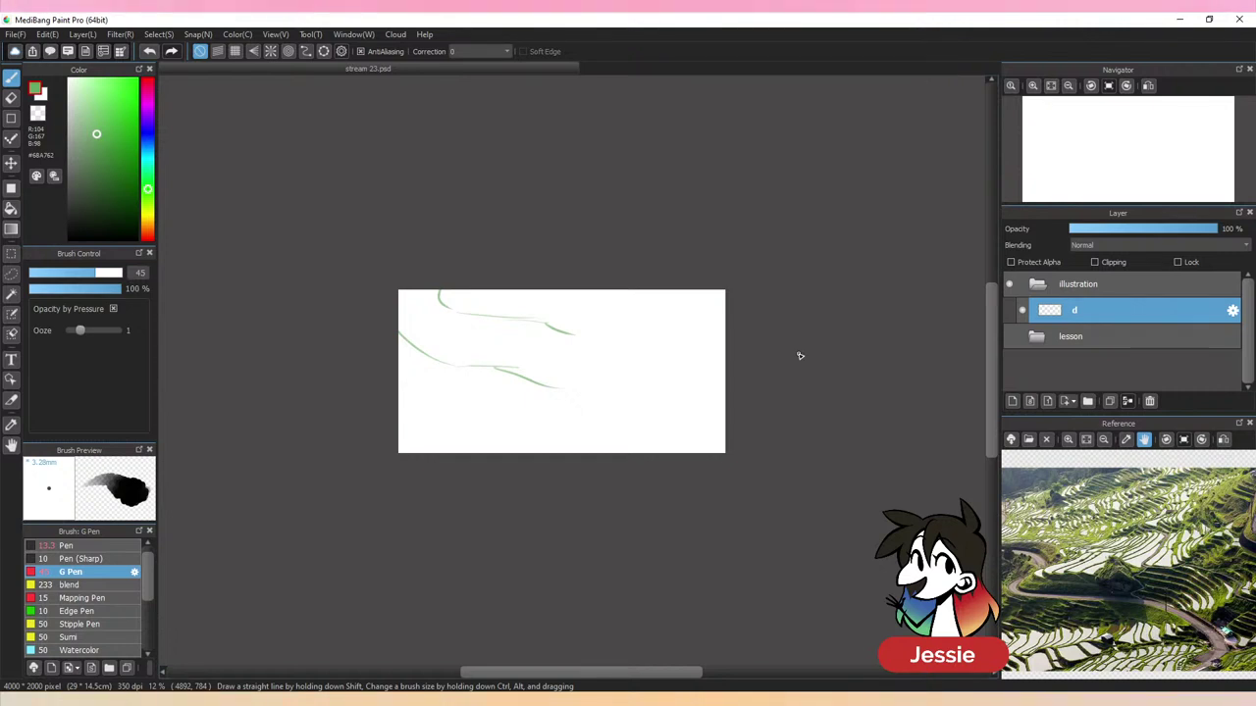
pyautogui.moveTo(653, 291)
pyautogui.mouseDown()
pyautogui.moveTo(569, 387)
pyautogui.moveTo(484, 442)
pyautogui.mouseUp()
pyautogui.moveTo(592, 449)
pyautogui.mouseDown()
pyautogui.moveTo(656, 316)
pyautogui.moveTo(694, 295)
pyautogui.mouseUp()
pyautogui.moveTo(574, 340); pyautogui.dragTo(624, 341)
pyautogui.moveTo(499, 292)
pyautogui.mouseDown()
pyautogui.moveTo(585, 296)
pyautogui.moveTo(627, 320)
pyautogui.mouseUp()
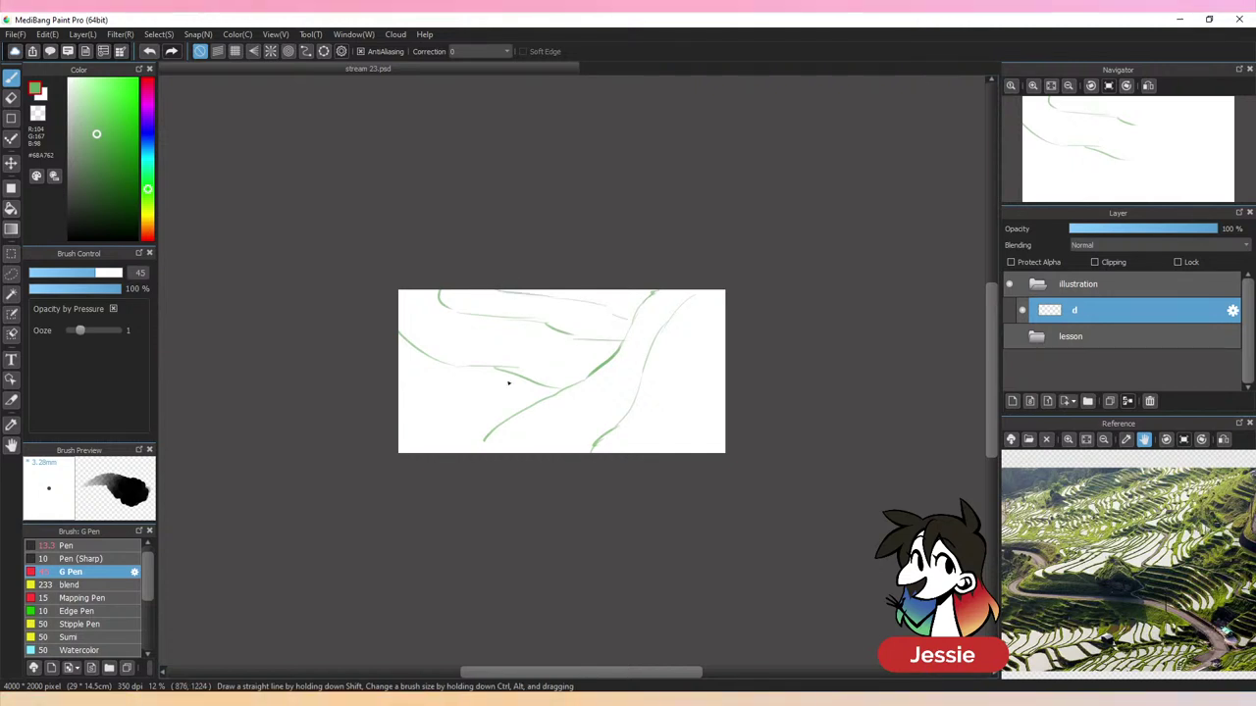
# Sketch short branching dividers between the left-hand contours and a lower contour line to form separate terrace fields
pyautogui.moveTo(538, 402); pyautogui.dragTo(481, 398)
pyautogui.moveTo(398, 395)
pyautogui.mouseDown()
pyautogui.moveTo(472, 408)
pyautogui.moveTo(505, 398)
pyautogui.moveTo(477, 376)
pyautogui.moveTo(472, 401)
pyautogui.moveTo(478, 382)
pyautogui.moveTo(493, 398)
pyautogui.mouseUp()
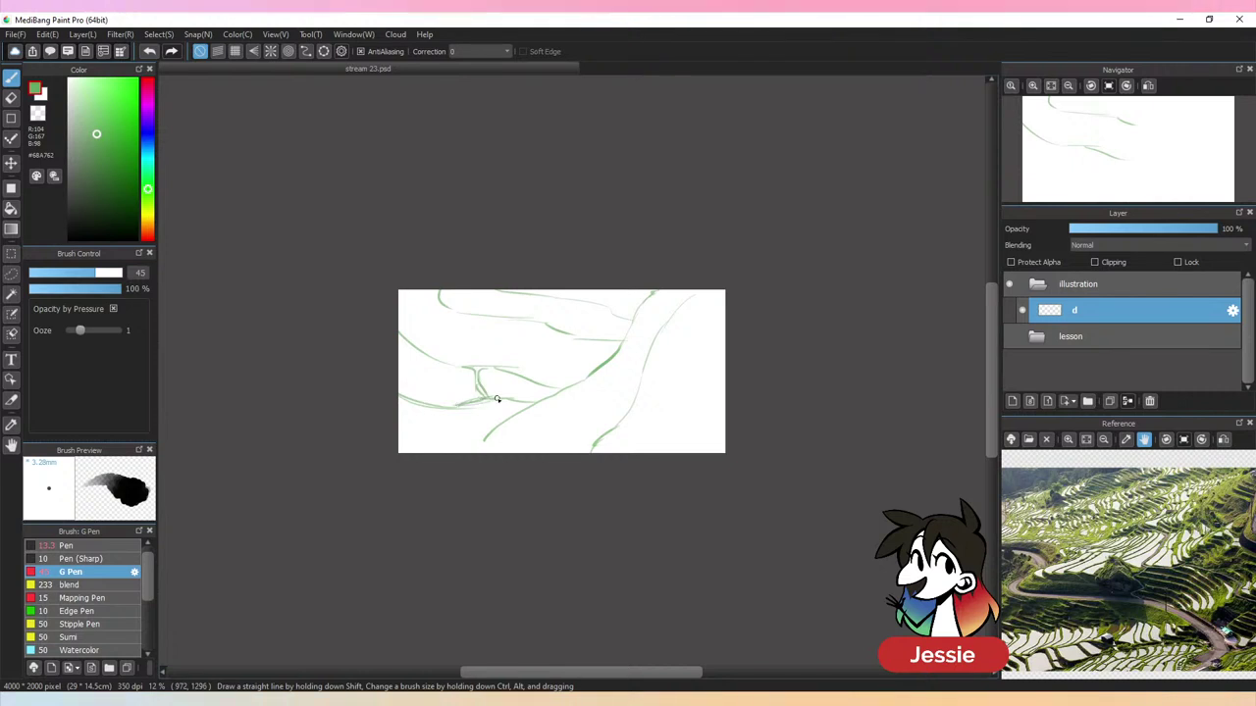
pyautogui.moveTo(462, 317)
pyautogui.mouseDown()
pyautogui.moveTo(442, 362)
pyautogui.moveTo(485, 324)
pyautogui.moveTo(507, 321)
pyautogui.mouseUp()
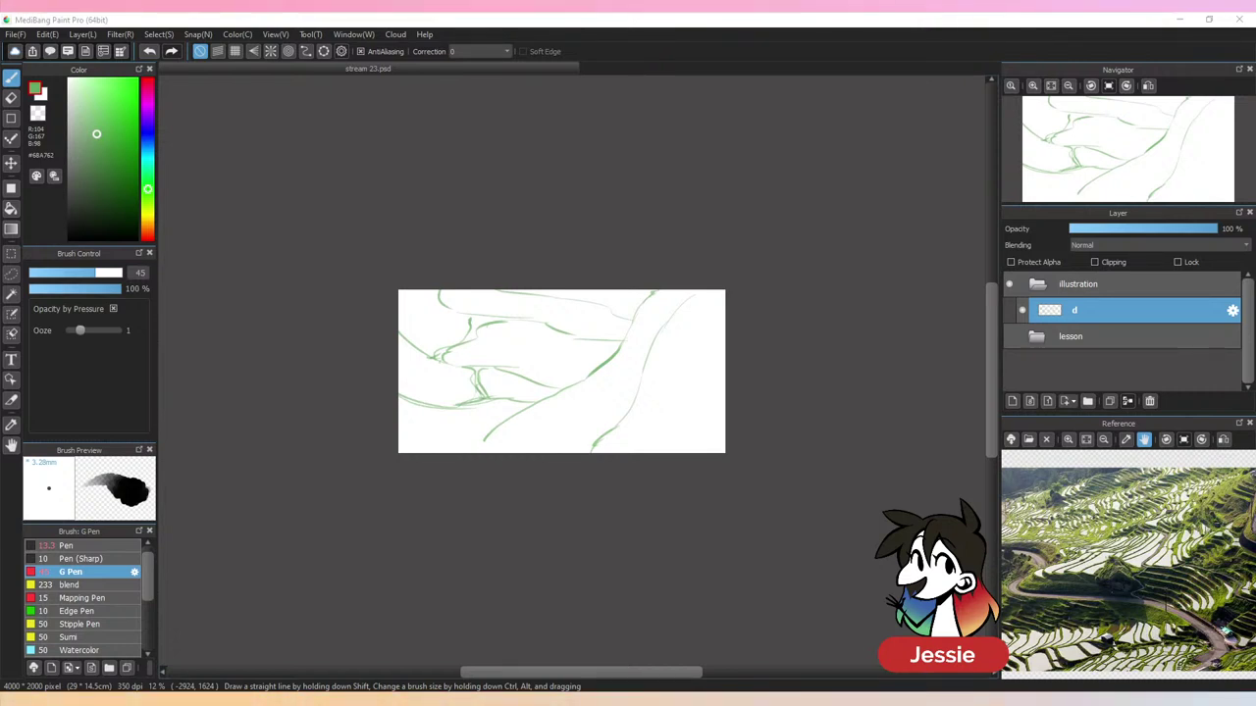
pyautogui.click(285, 229)
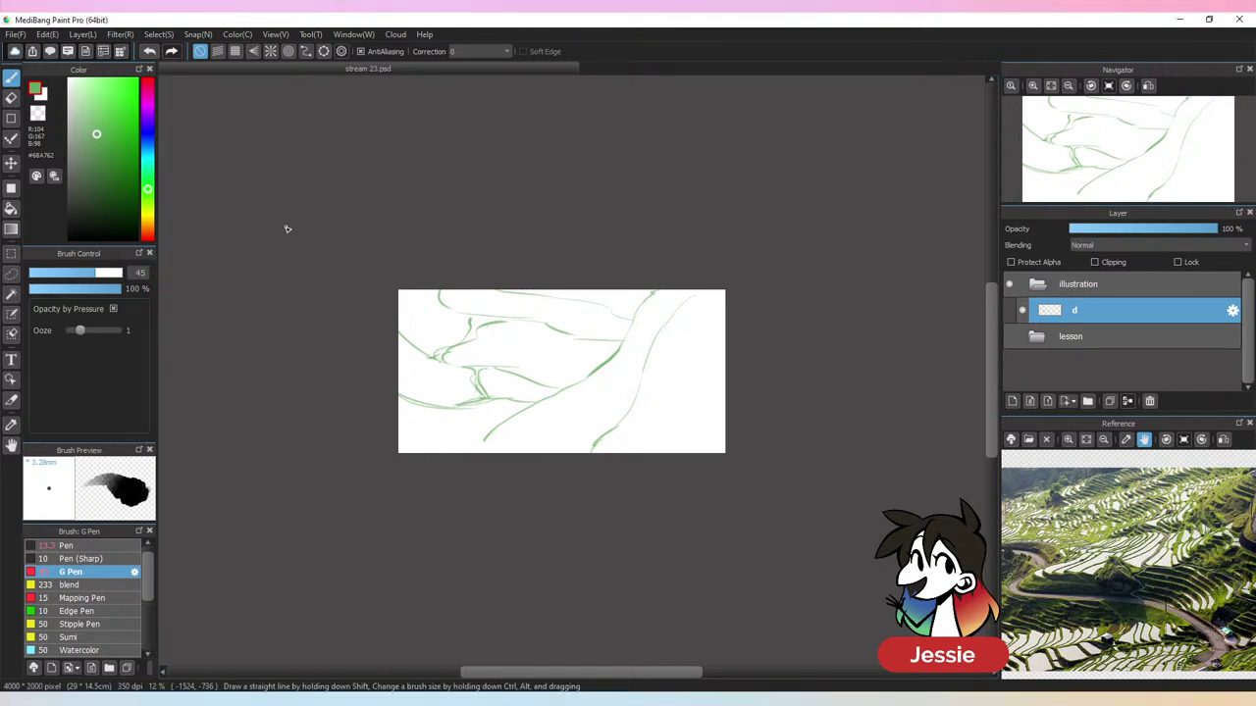
pyautogui.moveTo(559, 332)
pyautogui.mouseDown()
pyautogui.moveTo(608, 312)
pyautogui.moveTo(588, 340)
pyautogui.mouseUp()
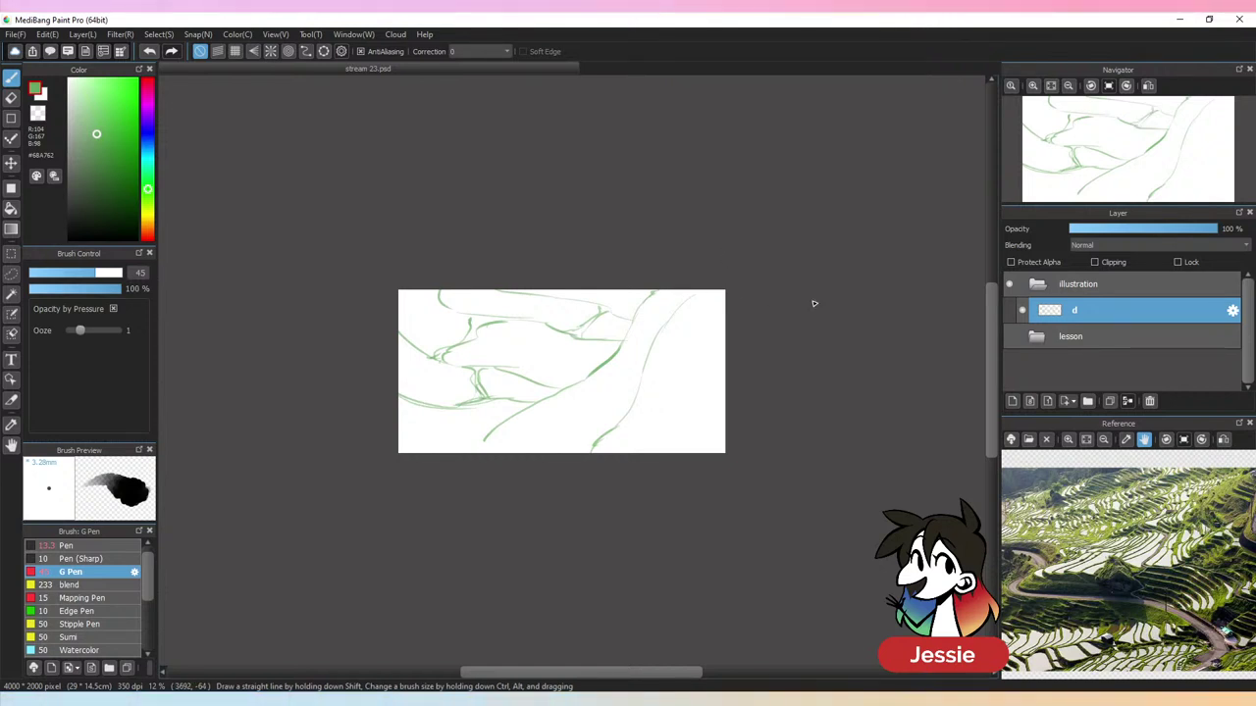
pyautogui.moveTo(607, 312)
pyautogui.mouseDown()
pyautogui.moveTo(631, 320)
pyautogui.moveTo(600, 310)
pyautogui.mouseUp()
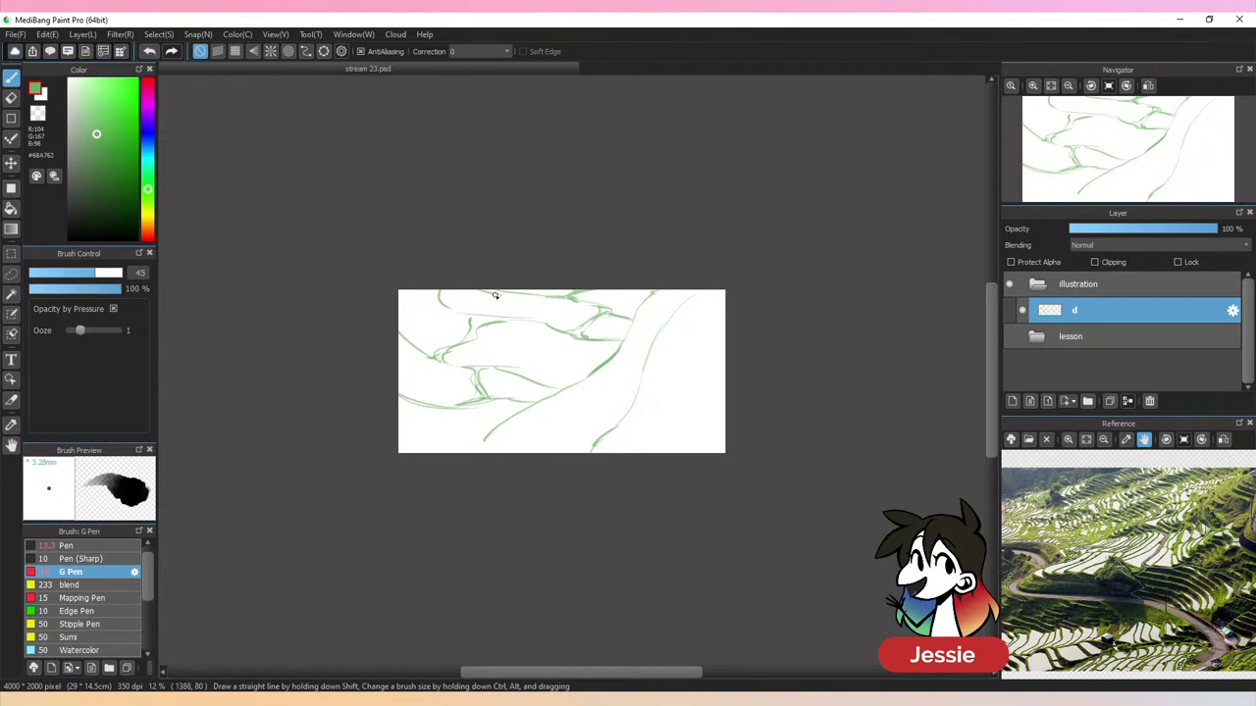
# Retrace and thicken the left-hand terrace contours, and add more terraces in the canvas's lower-left corner
pyautogui.moveTo(524, 294); pyautogui.dragTo(623, 318)
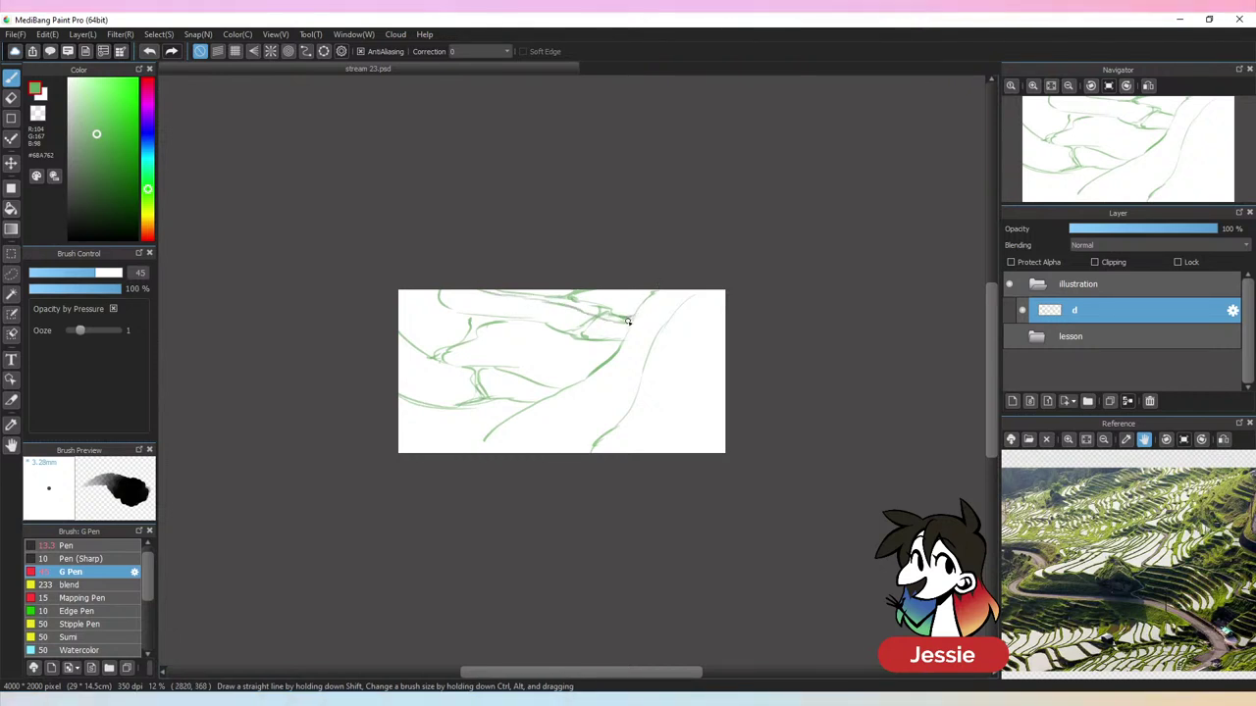
pyautogui.moveTo(429, 296)
pyautogui.mouseDown()
pyautogui.moveTo(468, 326)
pyautogui.moveTo(622, 351)
pyautogui.mouseUp()
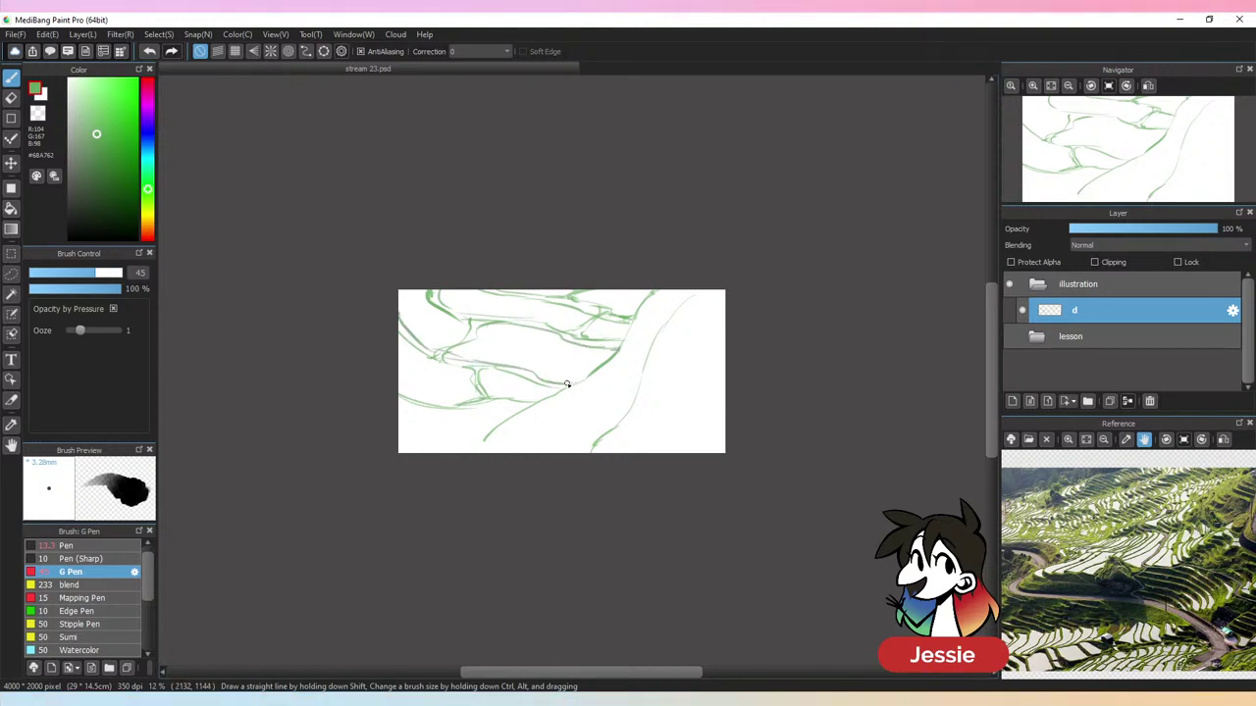
pyautogui.moveTo(569, 383)
pyautogui.mouseDown()
pyautogui.moveTo(526, 411)
pyautogui.moveTo(451, 420)
pyautogui.moveTo(468, 451)
pyautogui.moveTo(387, 438)
pyautogui.mouseUp()
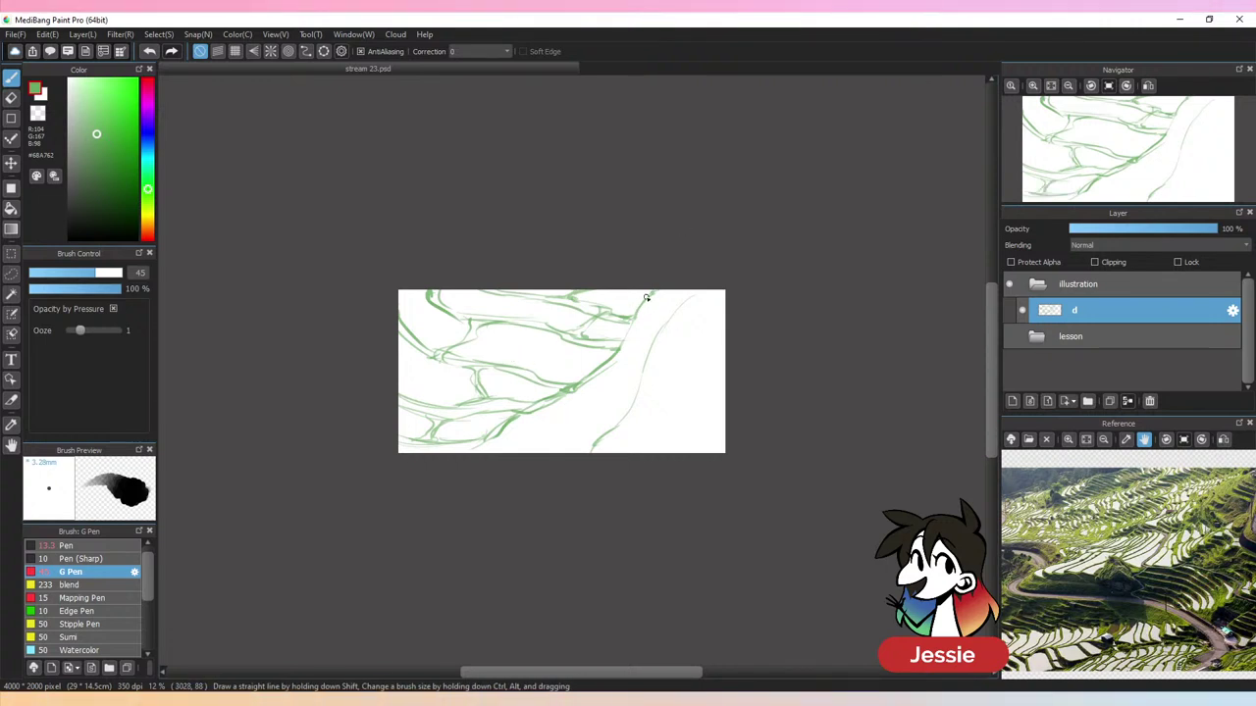
# Sketch stacked terrace fields with dividers along the right side of the central path, from the canvas's upper edge down to its lower edge
pyautogui.moveTo(677, 310)
pyautogui.mouseDown()
pyautogui.moveTo(749, 324)
pyautogui.moveTo(709, 320)
pyautogui.mouseUp()
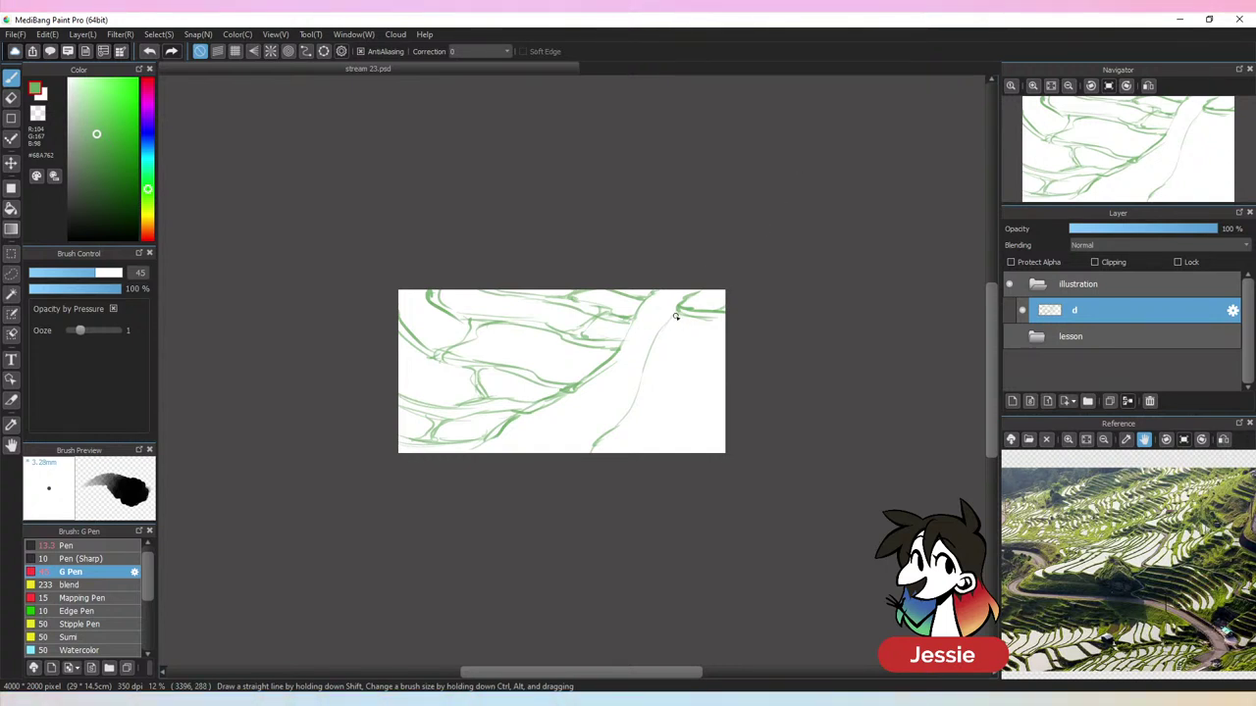
pyautogui.moveTo(660, 337); pyautogui.dragTo(740, 341)
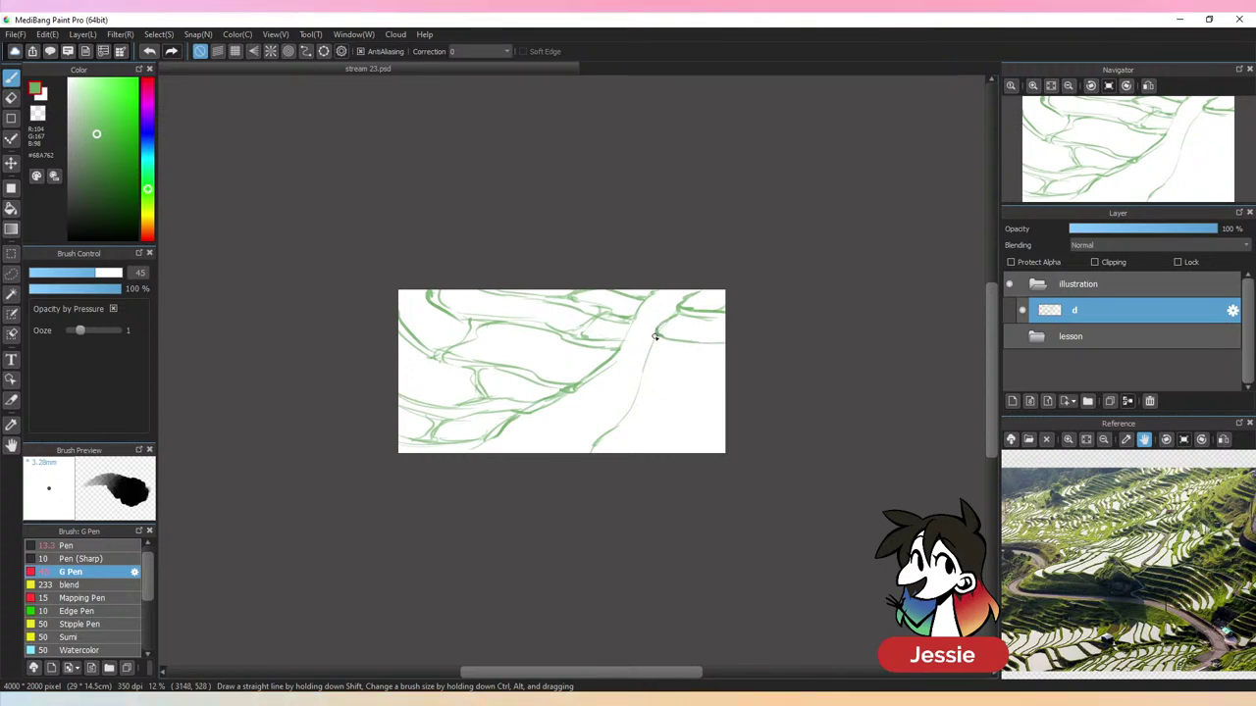
pyautogui.moveTo(654, 337)
pyautogui.mouseDown()
pyautogui.moveTo(723, 350)
pyautogui.moveTo(656, 375)
pyautogui.moveTo(722, 385)
pyautogui.mouseUp()
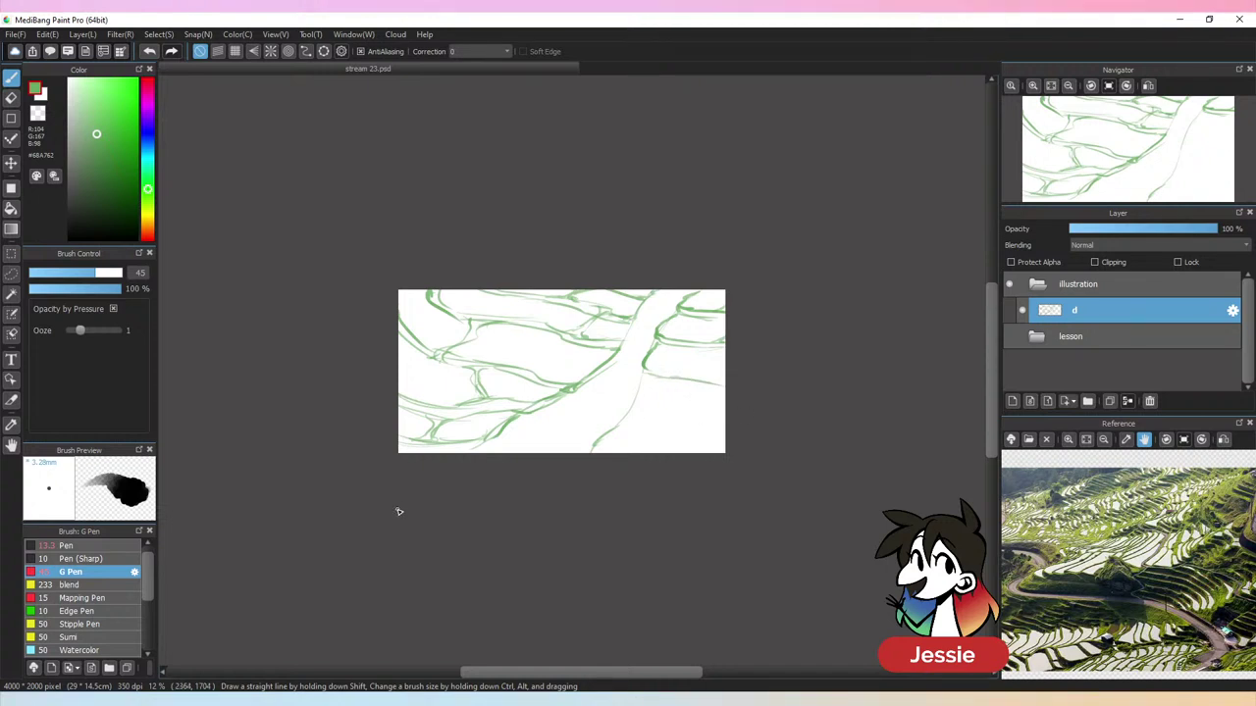
pyautogui.moveTo(649, 347); pyautogui.dragTo(728, 359)
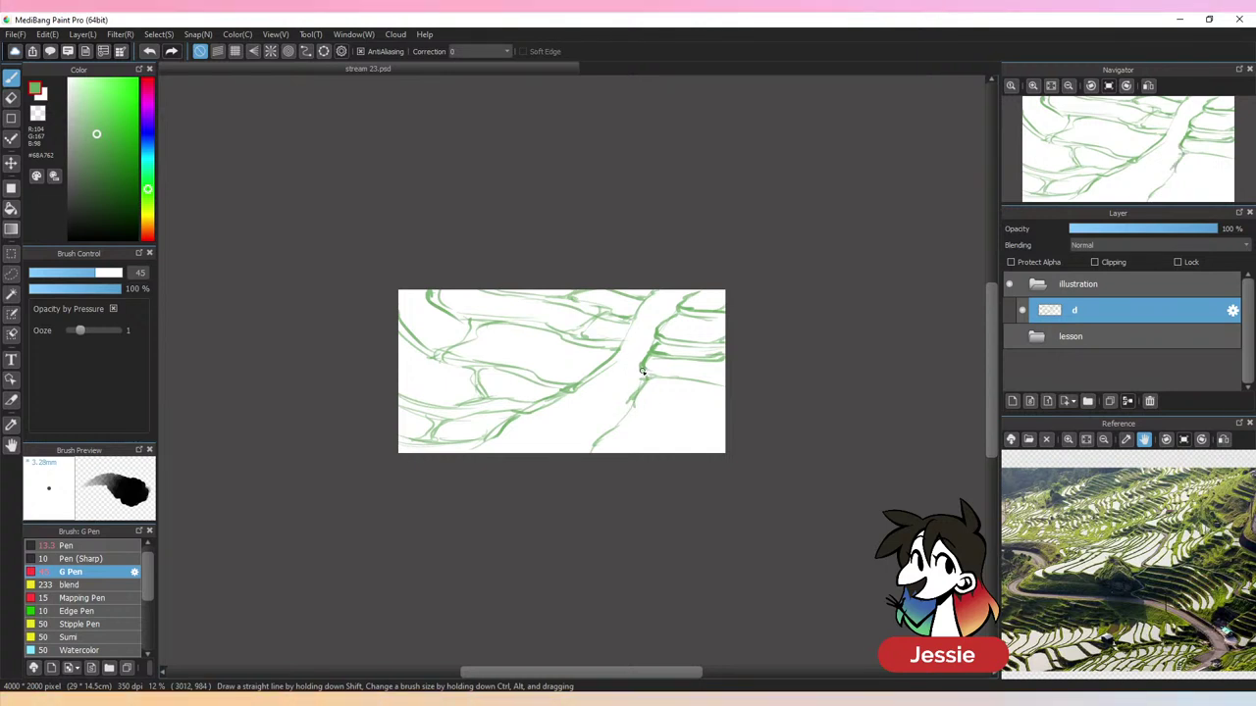
pyautogui.moveTo(632, 402); pyautogui.dragTo(715, 410)
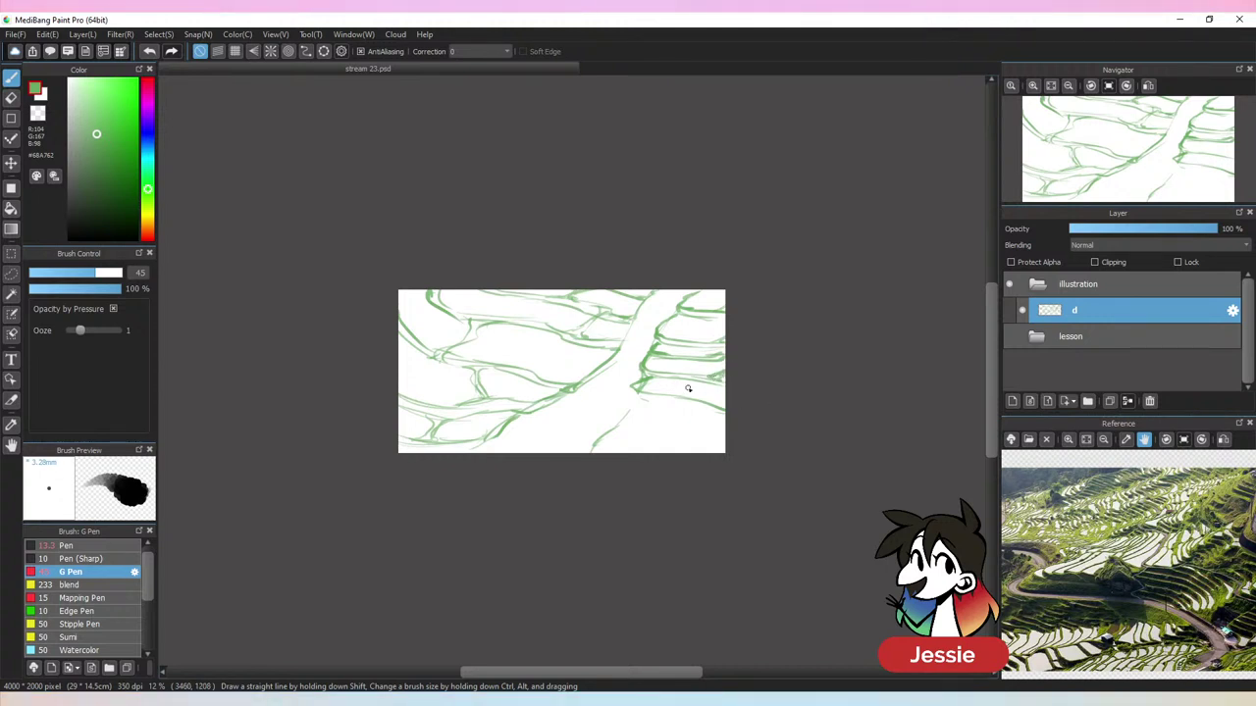
pyautogui.moveTo(683, 391)
pyautogui.mouseDown()
pyautogui.moveTo(661, 399)
pyautogui.moveTo(725, 425)
pyautogui.mouseUp()
pyautogui.moveTo(645, 401)
pyautogui.mouseDown()
pyautogui.moveTo(611, 425)
pyautogui.moveTo(728, 448)
pyautogui.moveTo(661, 412)
pyautogui.moveTo(741, 428)
pyautogui.moveTo(681, 425)
pyautogui.moveTo(691, 428)
pyautogui.mouseUp()
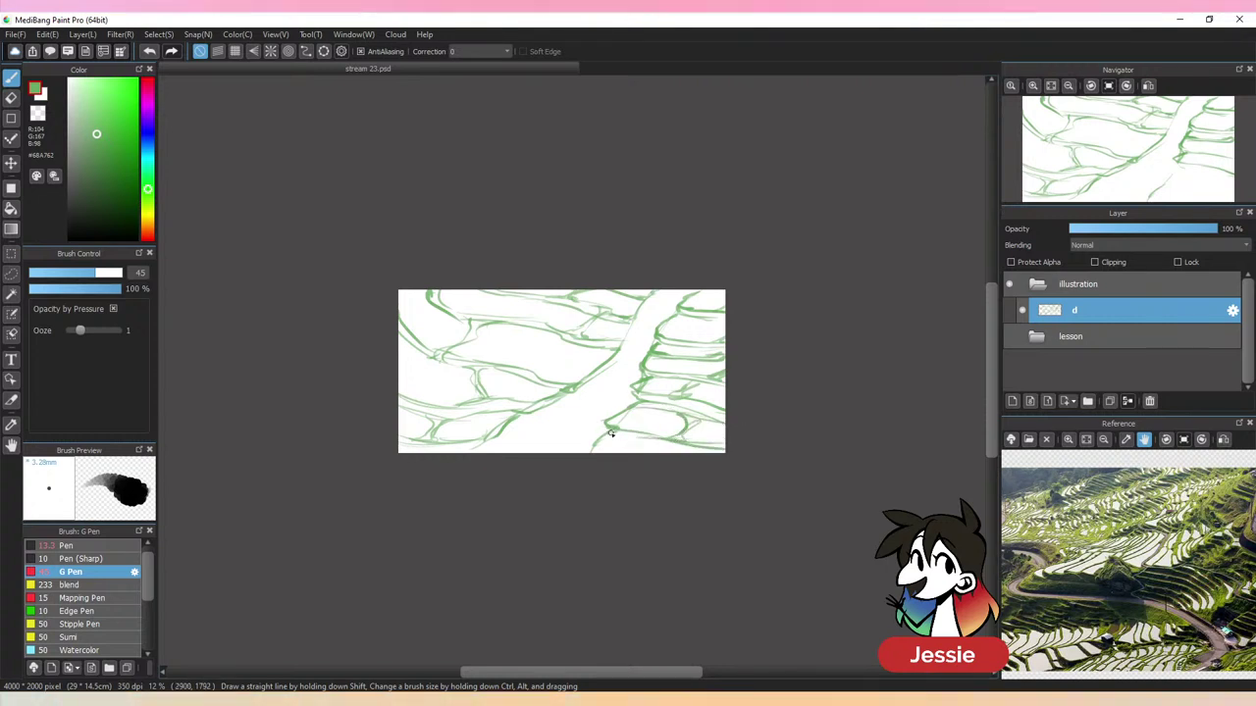
pyautogui.moveTo(610, 432); pyautogui.dragTo(581, 455)
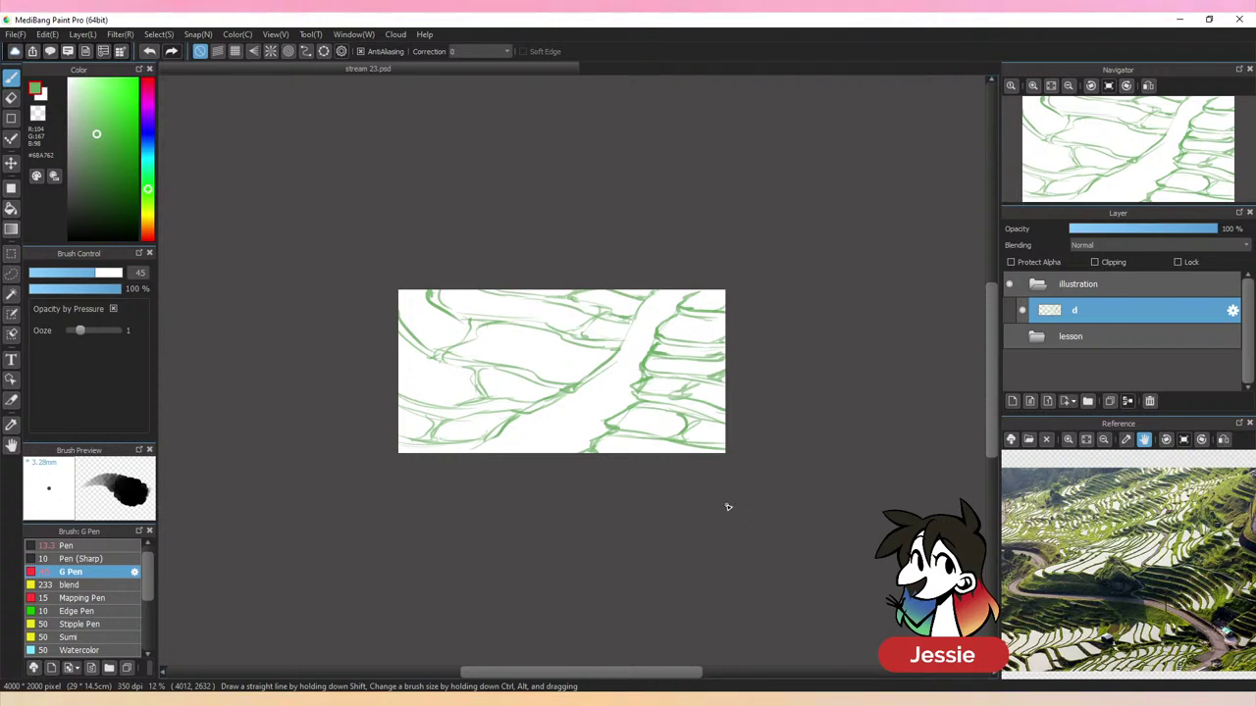
# Thicken the central path's left edge, sketch an extra curved terrace beside it, and undo the last stroke
pyautogui.moveTo(578, 387)
pyautogui.mouseDown()
pyautogui.moveTo(615, 363)
pyautogui.moveTo(656, 291)
pyautogui.mouseUp()
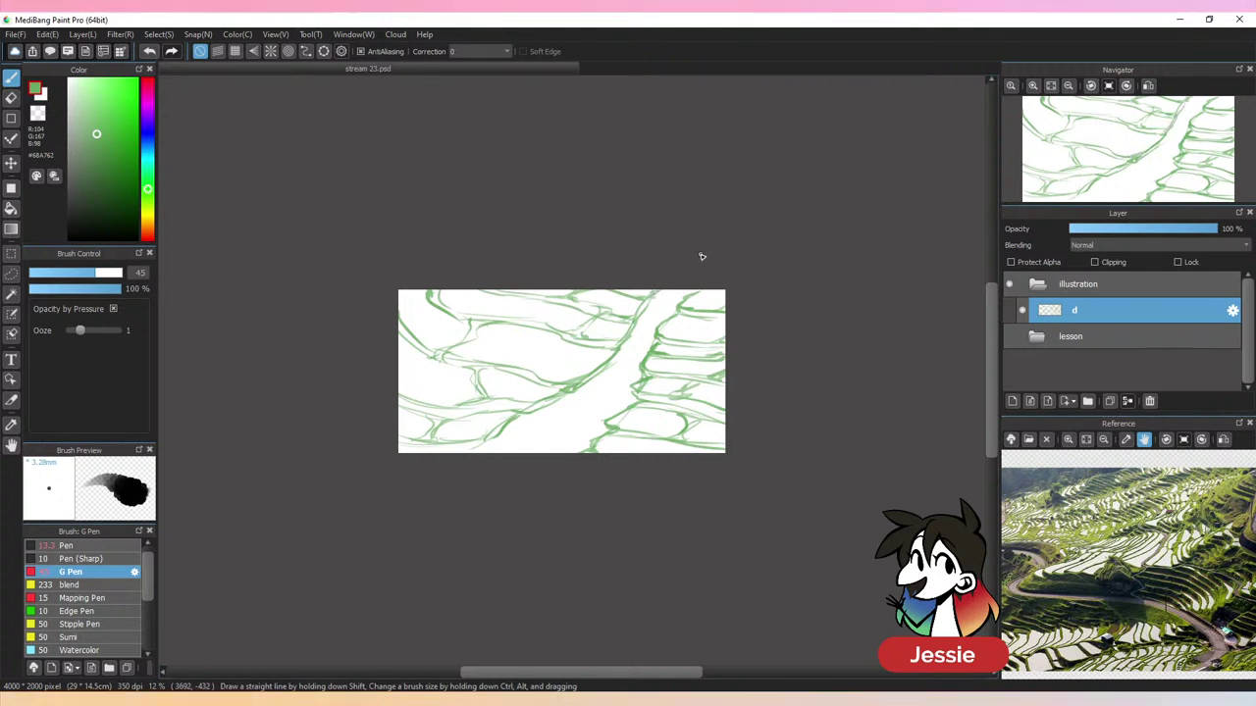
pyautogui.moveTo(529, 331)
pyautogui.mouseDown()
pyautogui.moveTo(602, 354)
pyautogui.moveTo(525, 328)
pyautogui.moveTo(538, 351)
pyautogui.moveTo(608, 364)
pyautogui.mouseUp()
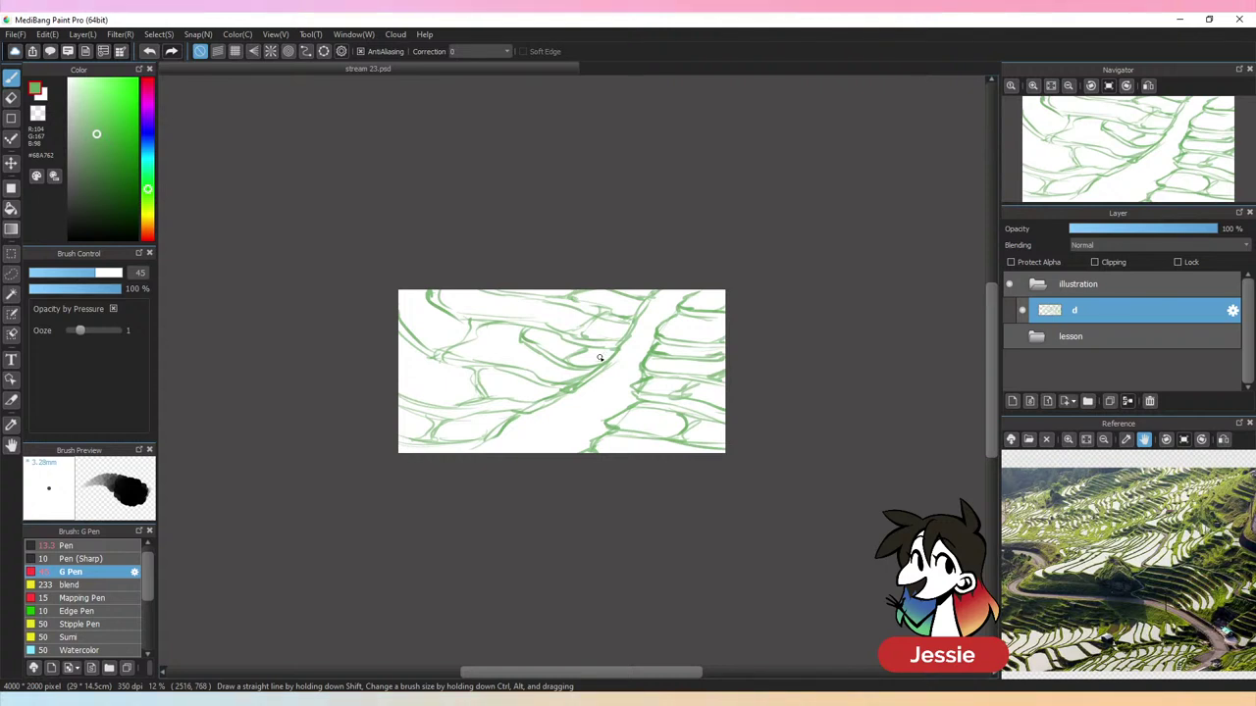
pyautogui.hotkey('ctrl', 'z')
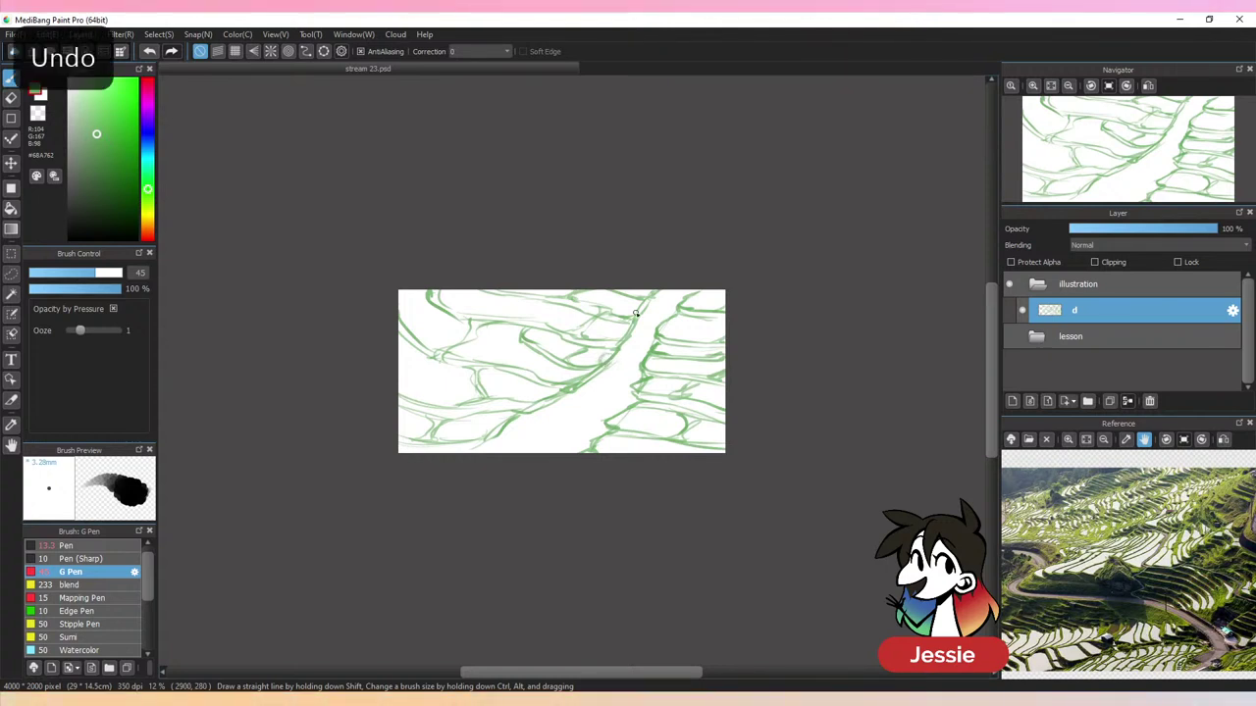
# Enlarge the canvas view and the reference photo, and examine the terraces and winding road in the photo
pyautogui.hotkey('ctrl', '+')
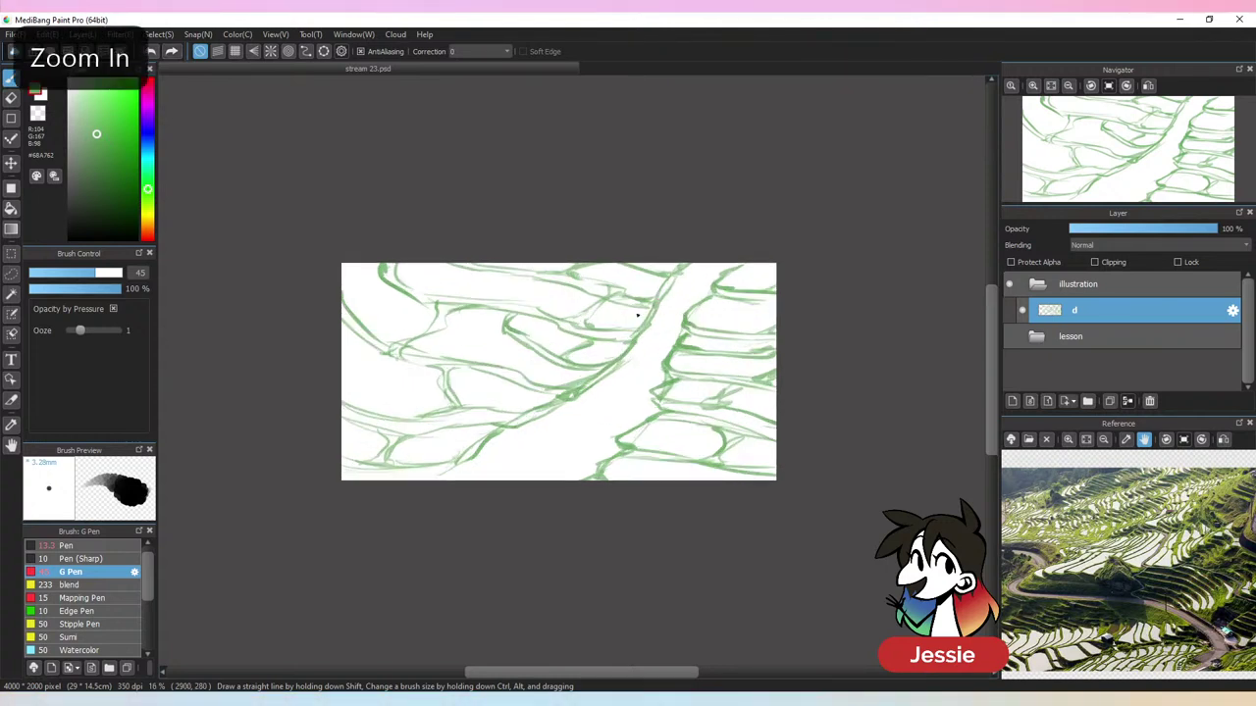
pyautogui.click(1068, 439)
pyautogui.click(1068, 439)
pyautogui.click(1068, 439)
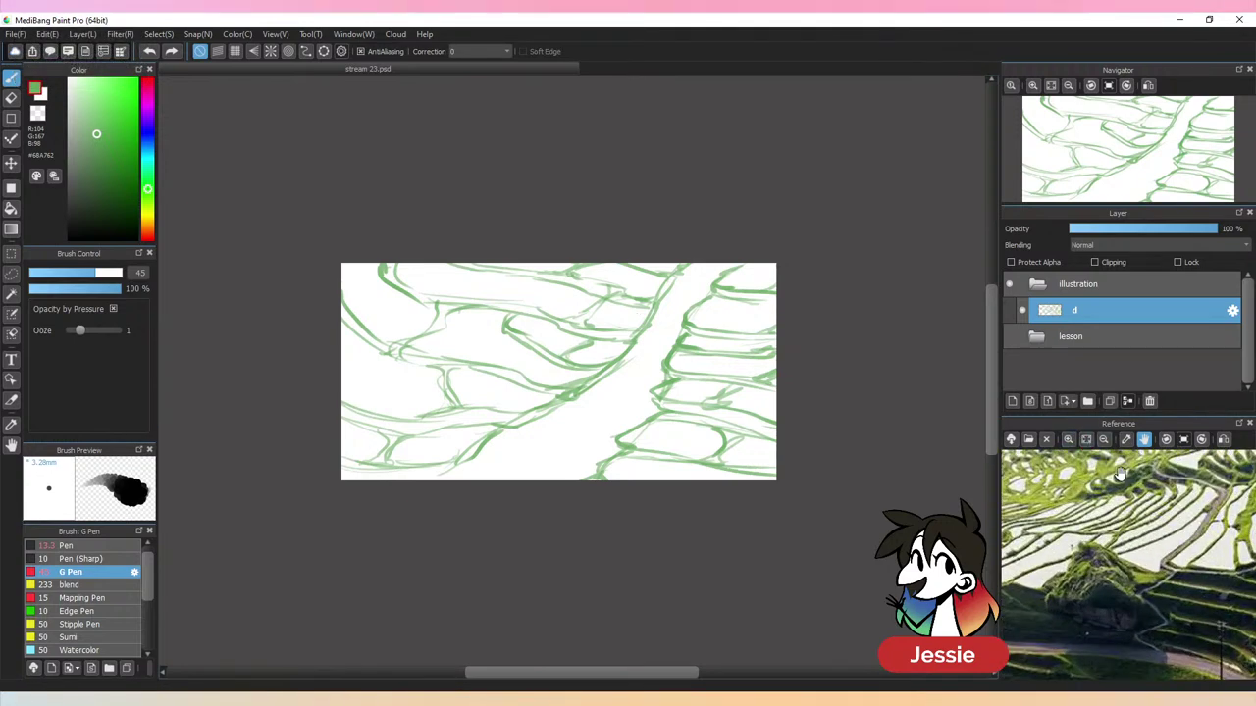
pyautogui.moveTo(1131, 610); pyautogui.dragTo(1175, 649)
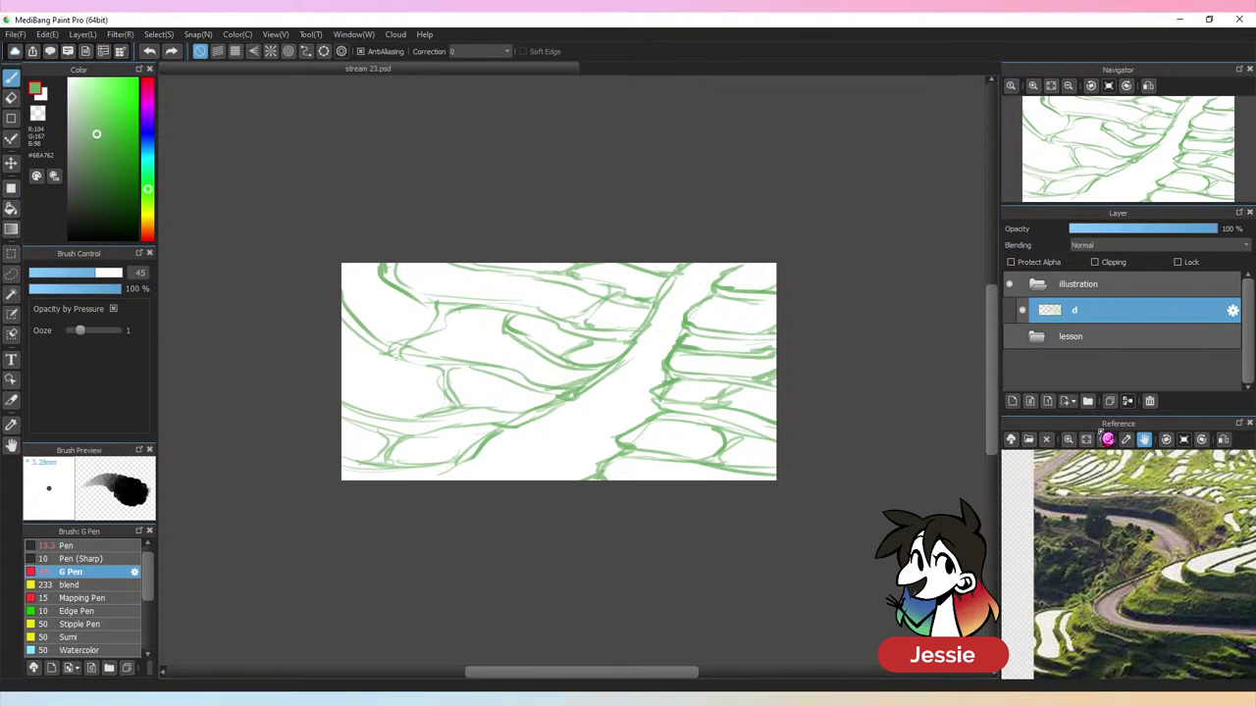
# Try to sketch a small figure on the central path on layer "d", and remove its strokes
pyautogui.click(1103, 439)
pyautogui.click(1104, 439)
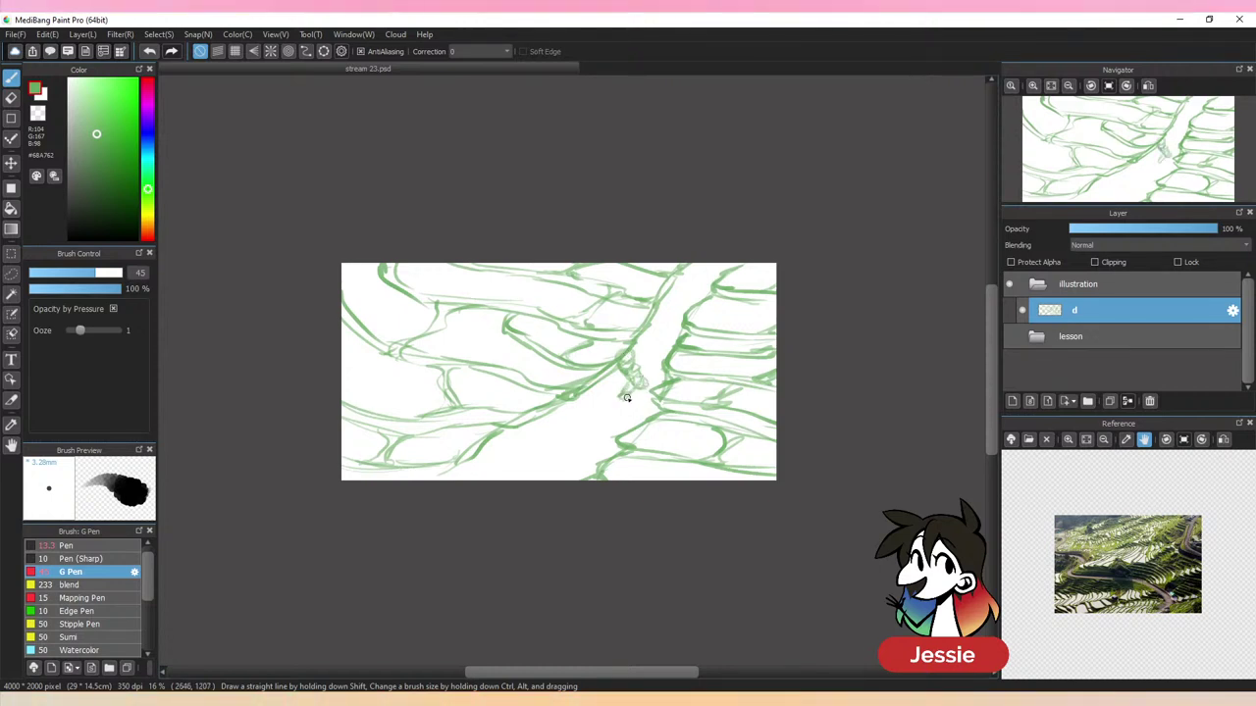
pyautogui.moveTo(620, 404); pyautogui.dragTo(598, 428)
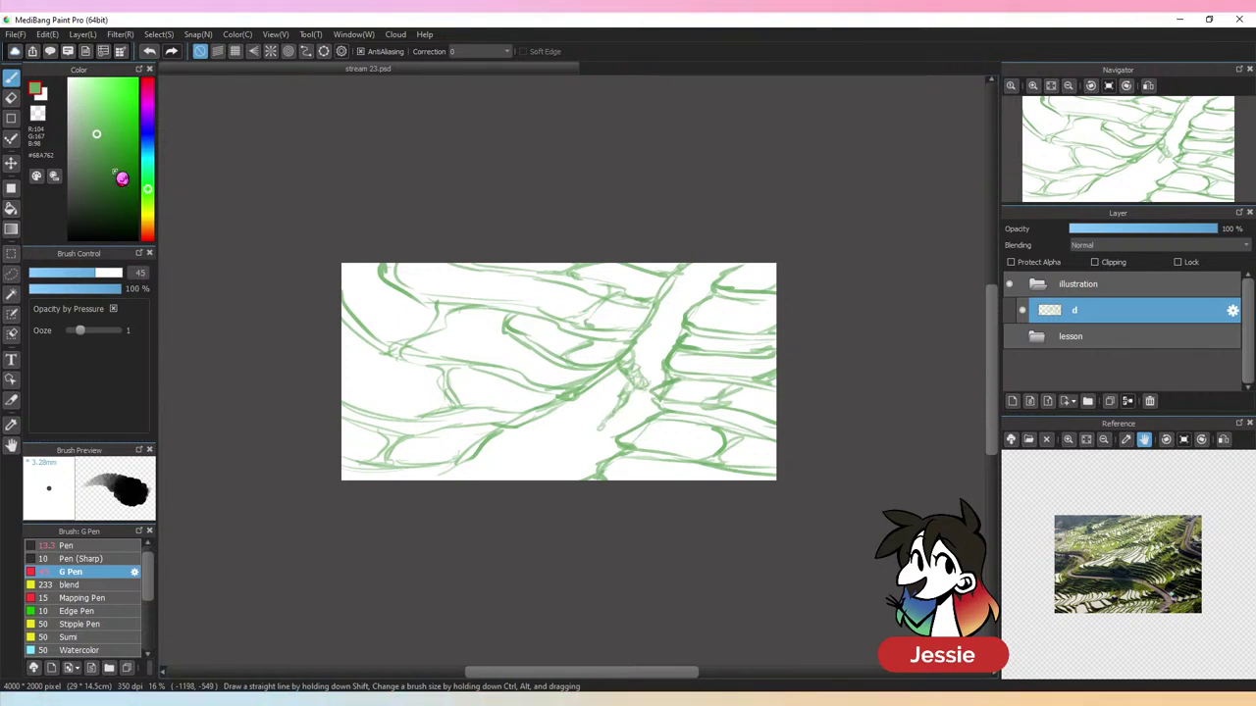
pyautogui.hotkey('ctrl', 'z')
pyautogui.hotkey('ctrl', 'z')
pyautogui.hotkey('ctrl', 'z')
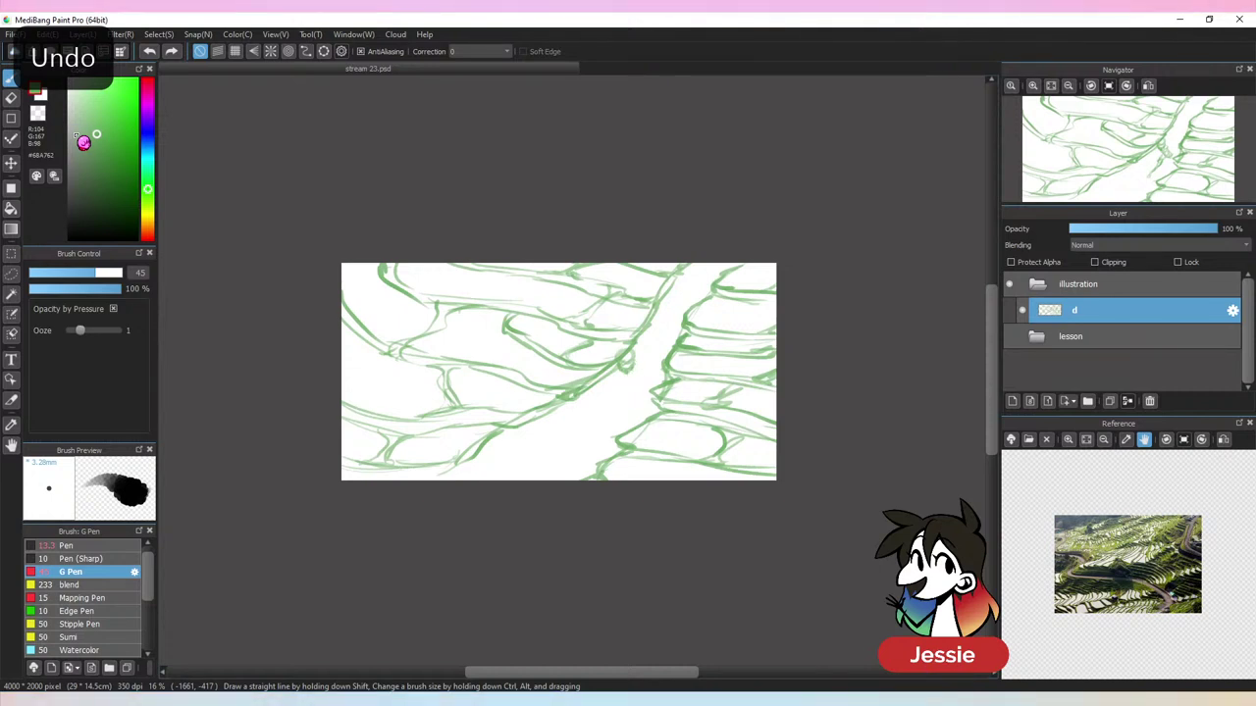
pyautogui.hotkey('ctrl', 'z')
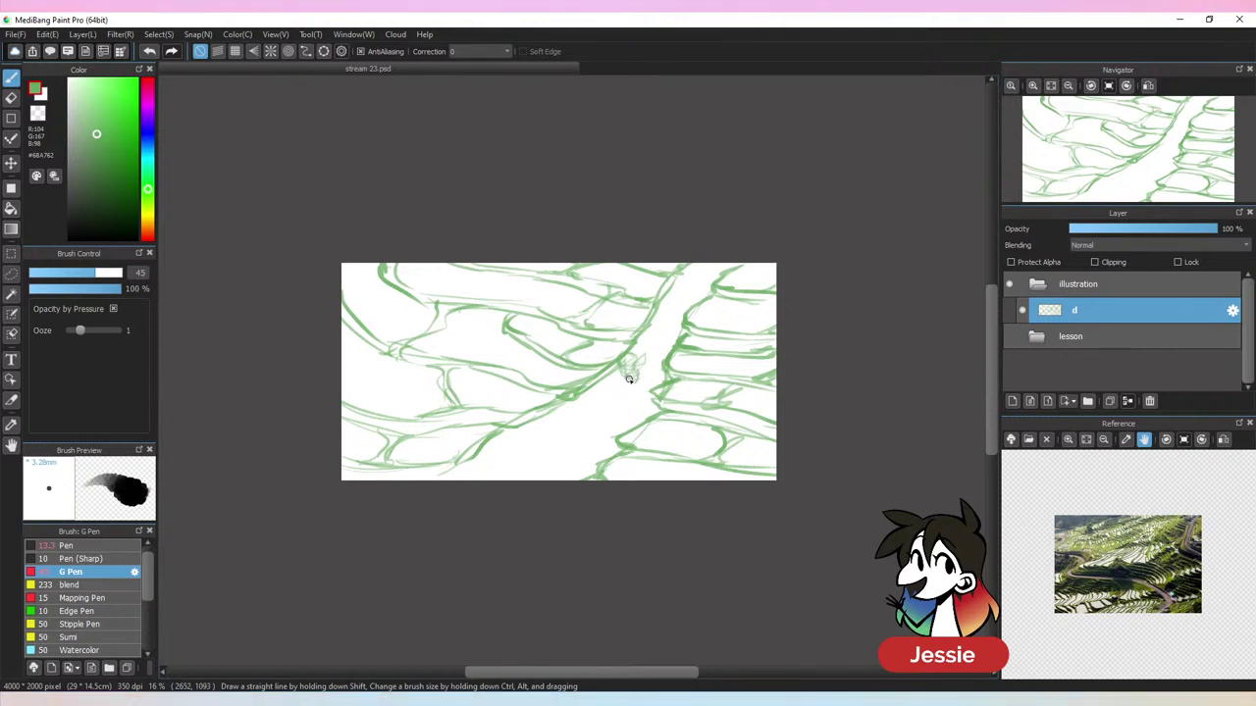
pyautogui.moveTo(632, 384)
pyautogui.mouseDown()
pyautogui.moveTo(614, 393)
pyautogui.moveTo(633, 377)
pyautogui.mouseUp()
pyautogui.press('e')
pyautogui.press('b')
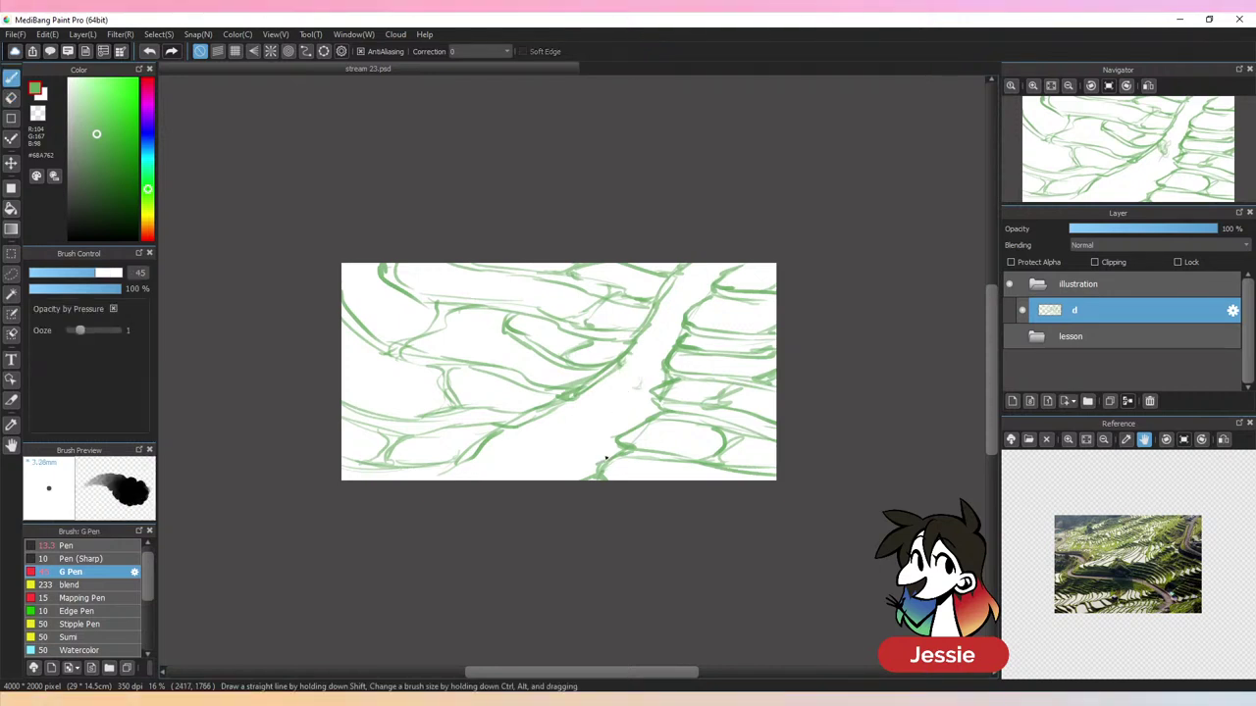
# Add a new layer above "d" in the "illustration" folder and name it "d2"
pyautogui.click(1012, 401)
pyautogui.doubleClick(1087, 310)
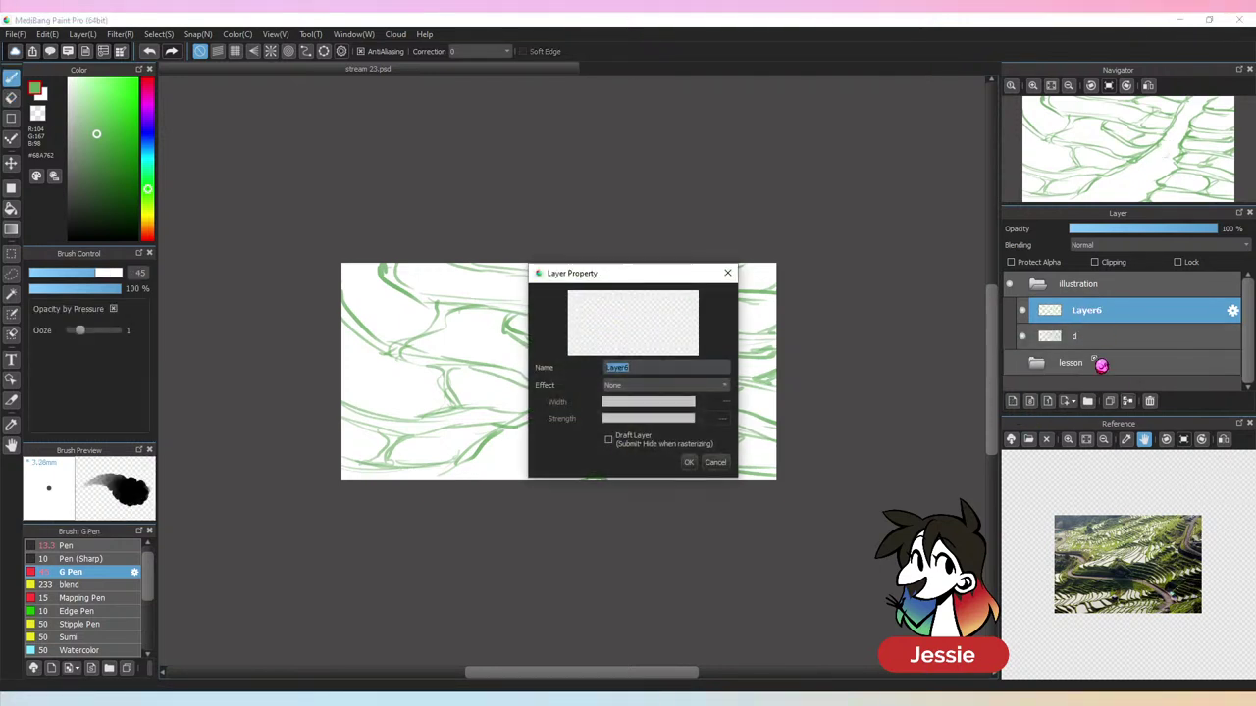
pyautogui.write('d2')
pyautogui.press('Return')
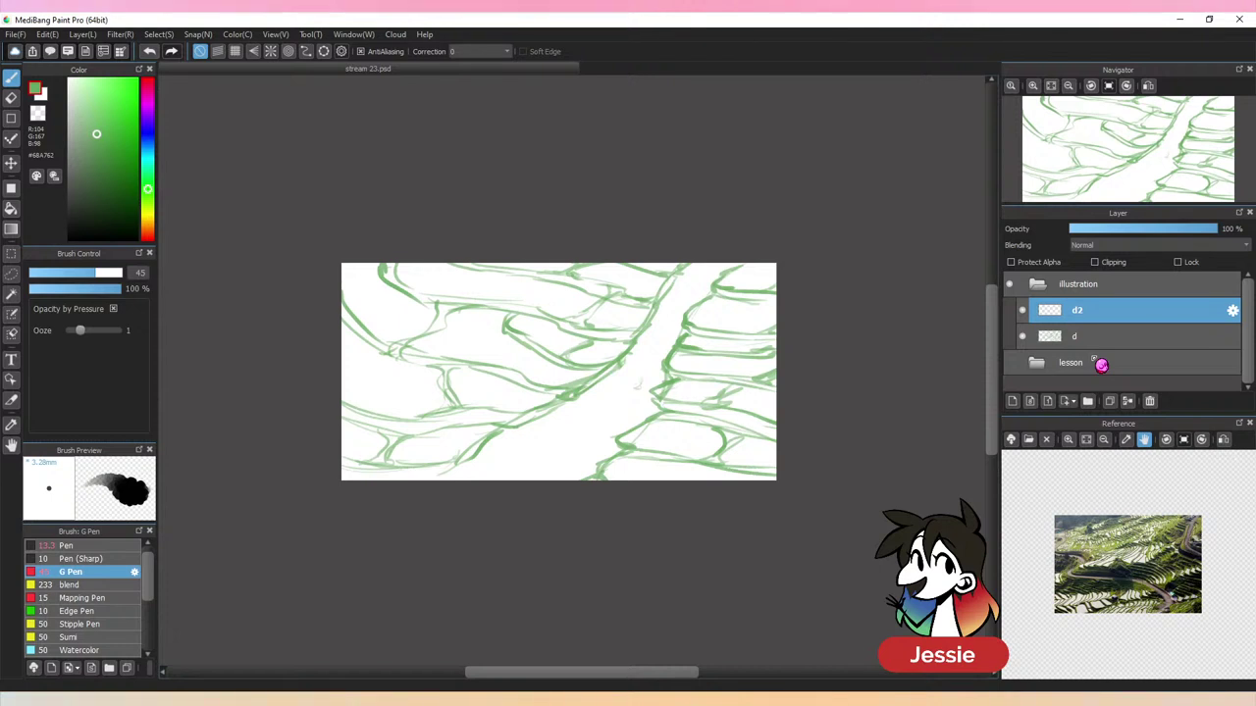
# Set the drawing colour to dark green #2C651E and the G Pen size to 31
pyautogui.hotkey('ctrl', 'Up')
pyautogui.moveTo(789, 454); pyautogui.dragTo(774, 450)
pyautogui.click(147, 138)
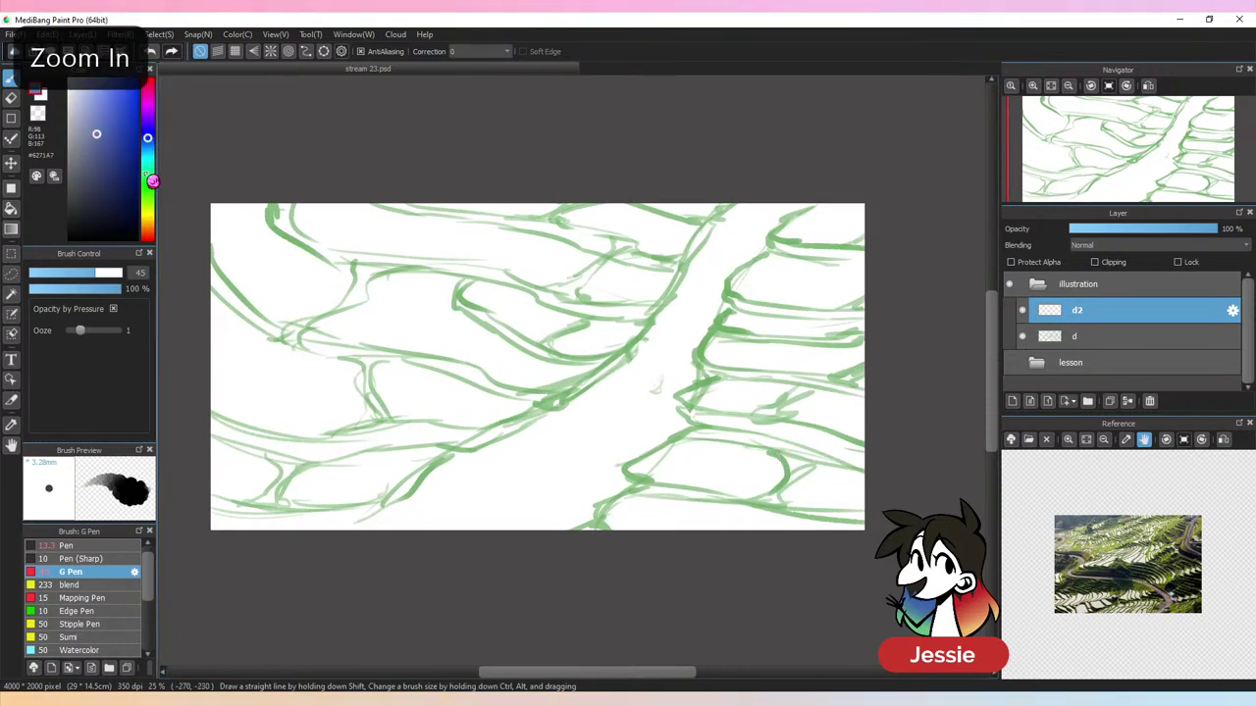
pyautogui.moveTo(152, 186); pyautogui.dragTo(147, 228)
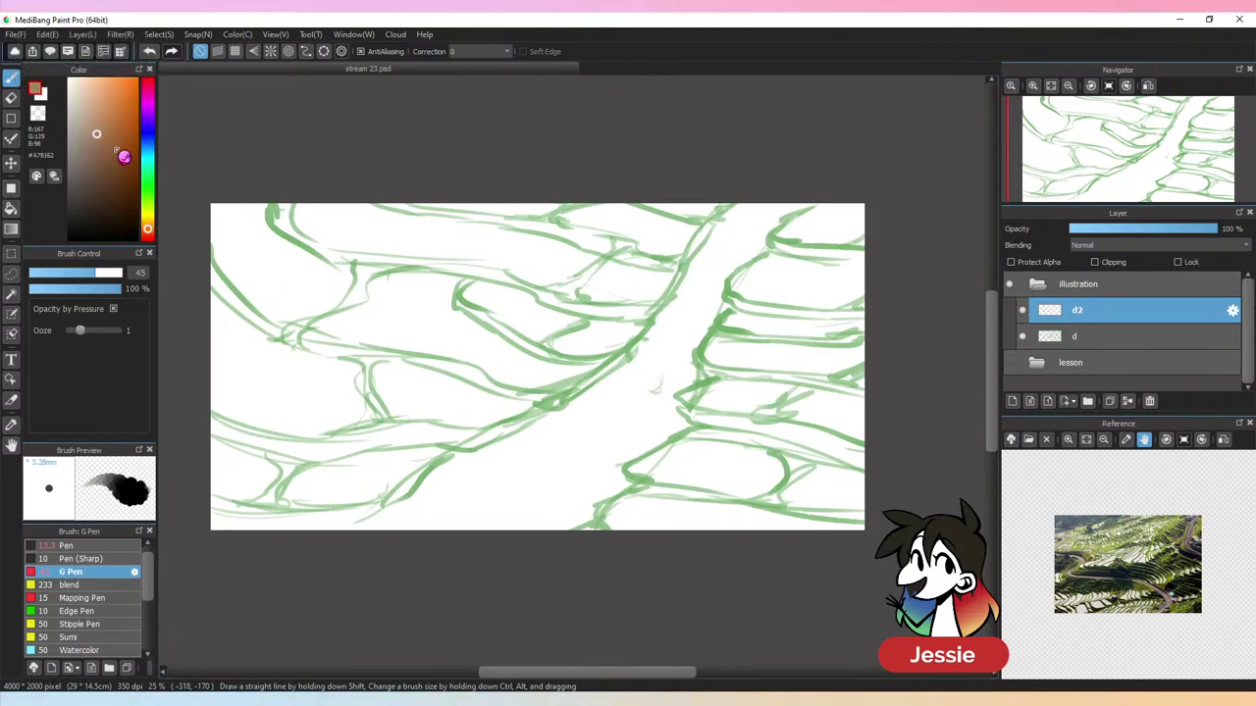
pyautogui.click(147, 193)
pyautogui.click(106, 168)
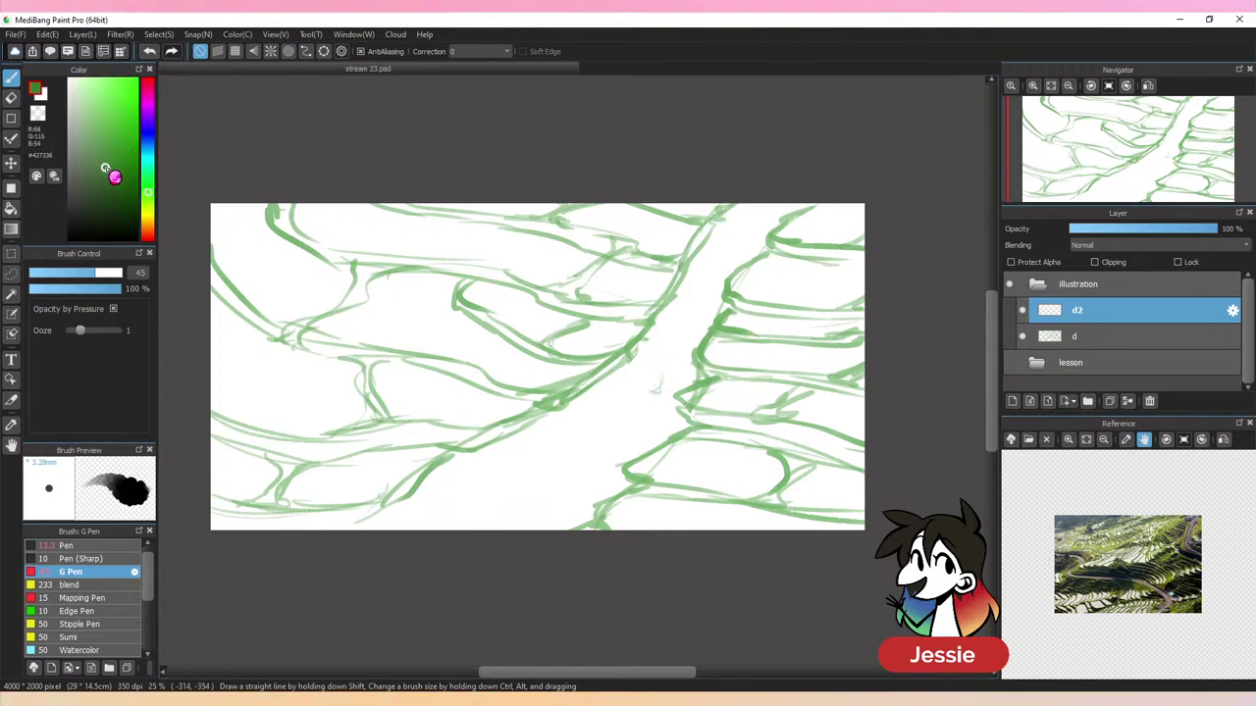
pyautogui.moveTo(106, 168); pyautogui.dragTo(117, 175)
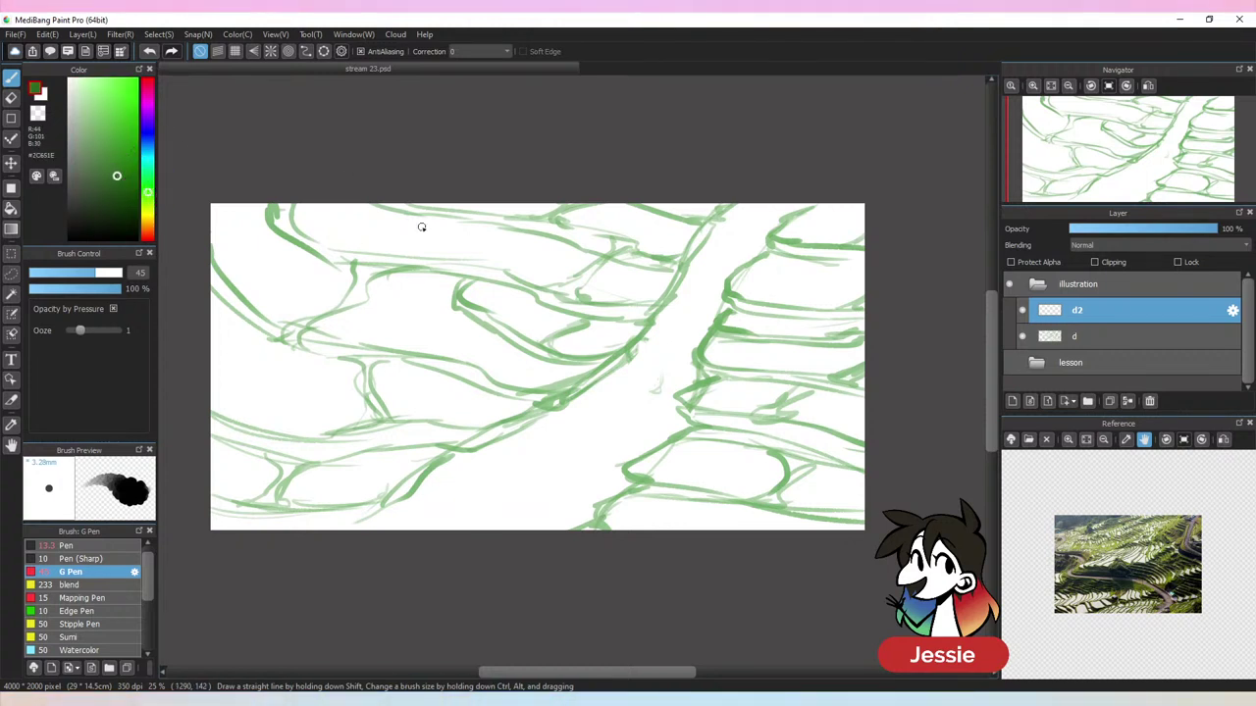
pyautogui.click(83, 272)
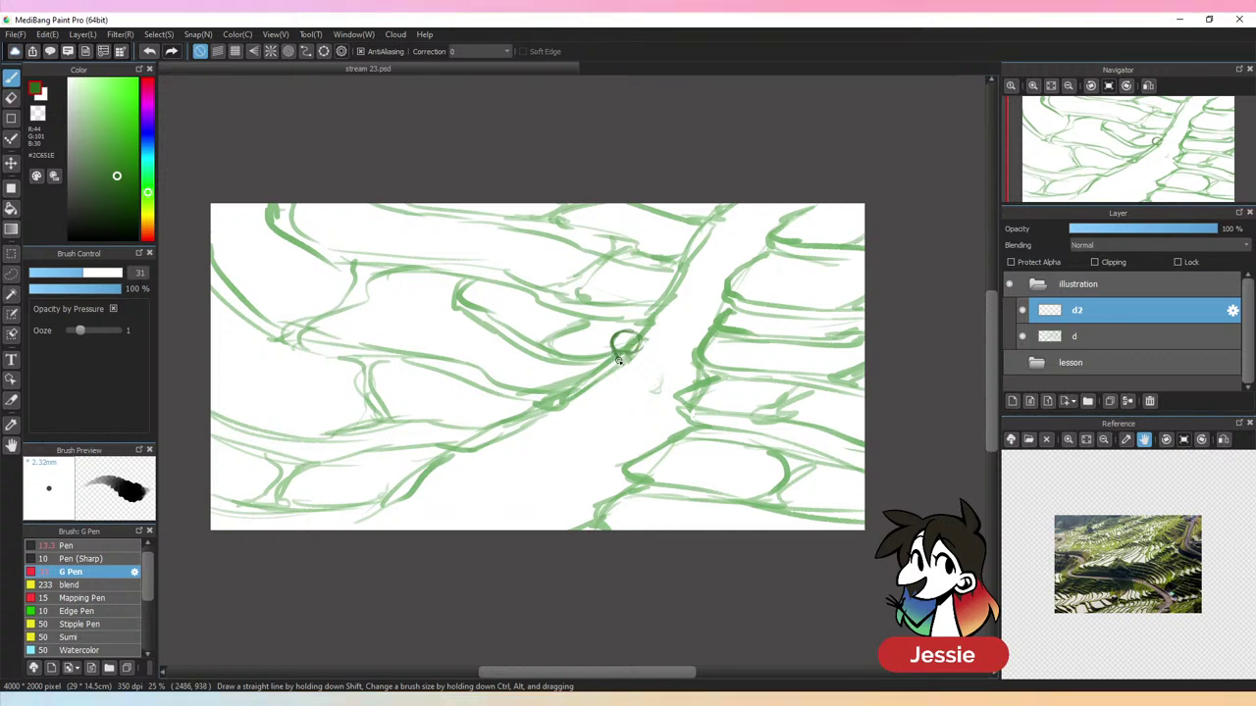
# Sketch a small figure's head and torso at the central path's left edge, shrink it with Transform, and extend its lower body
pyautogui.moveTo(629, 366)
pyautogui.mouseDown()
pyautogui.moveTo(659, 326)
pyautogui.moveTo(653, 340)
pyautogui.moveTo(618, 339)
pyautogui.moveTo(633, 322)
pyautogui.moveTo(618, 338)
pyautogui.moveTo(621, 348)
pyautogui.moveTo(660, 319)
pyautogui.moveTo(605, 338)
pyautogui.moveTo(640, 328)
pyautogui.moveTo(648, 374)
pyautogui.mouseUp()
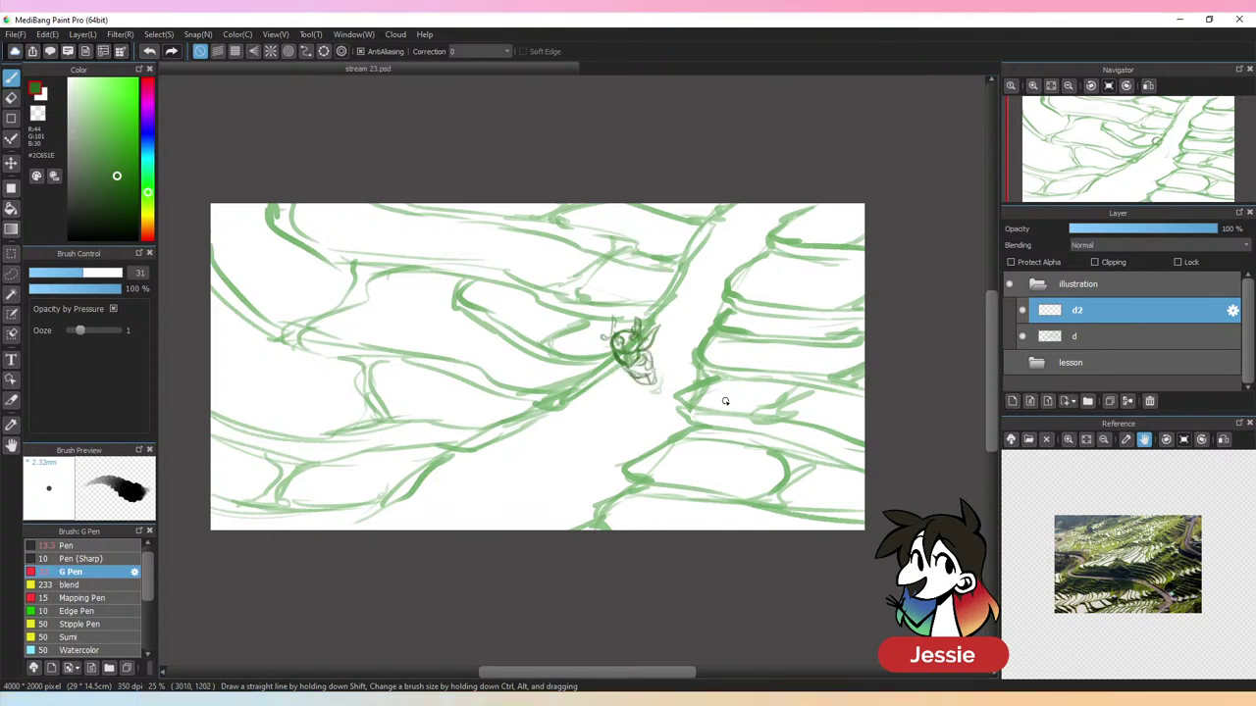
pyautogui.hotkey('ctrl', 't')
pyautogui.moveTo(661, 289); pyautogui.dragTo(641, 325)
pyautogui.click(953, 673)
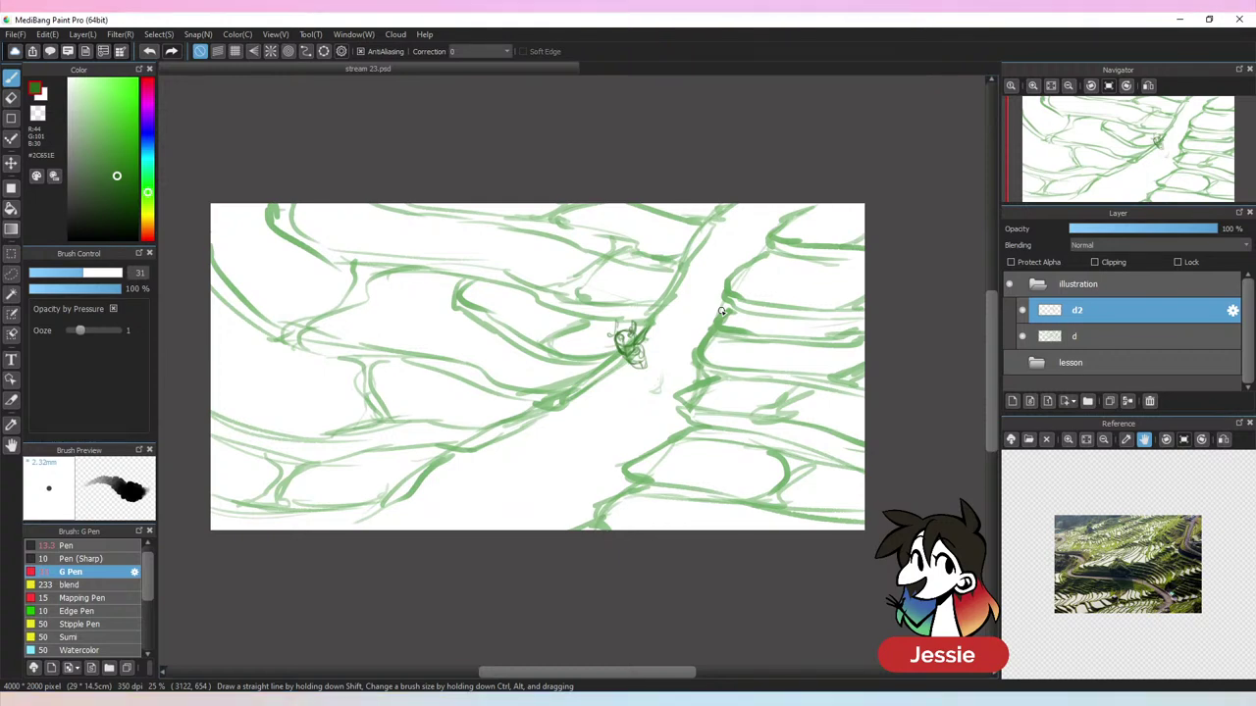
pyautogui.moveTo(640, 376); pyautogui.dragTo(646, 366)
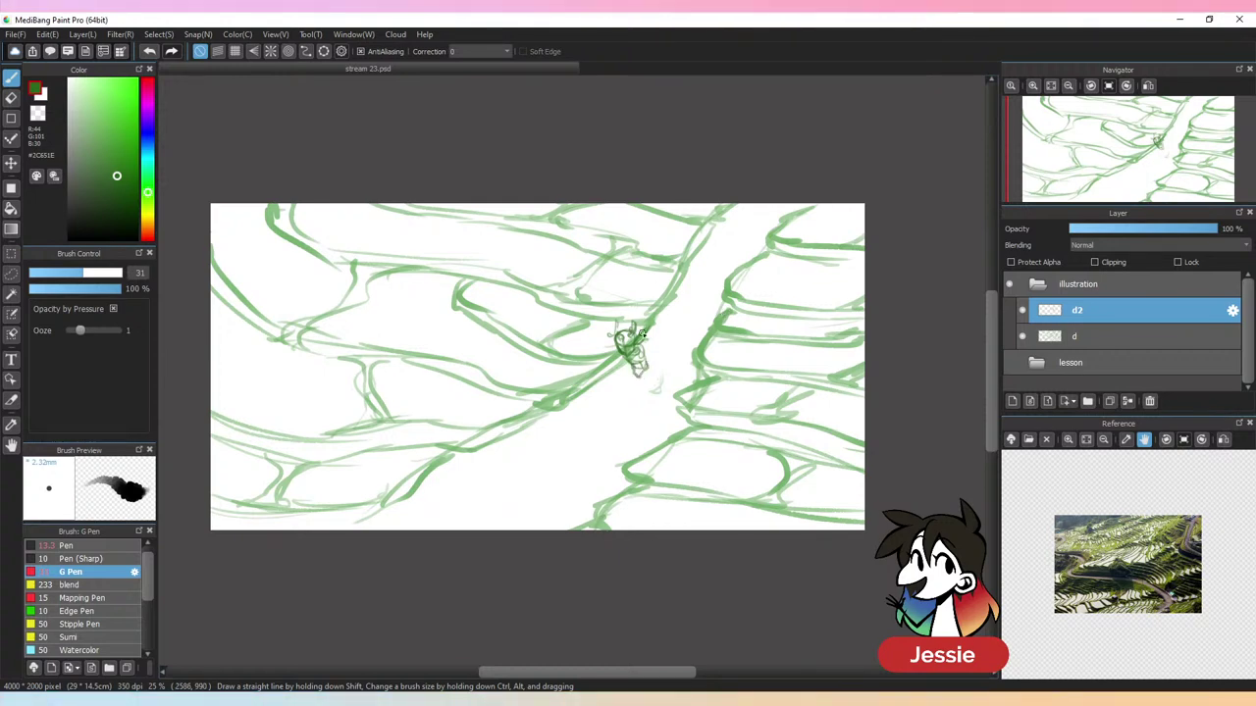
# Enlarge the terrace reference photo, and sketch the figure's limb reaching down the path and wavy lines trailing up the path
pyautogui.click(1068, 440)
pyautogui.click(1068, 439)
pyautogui.click(1068, 440)
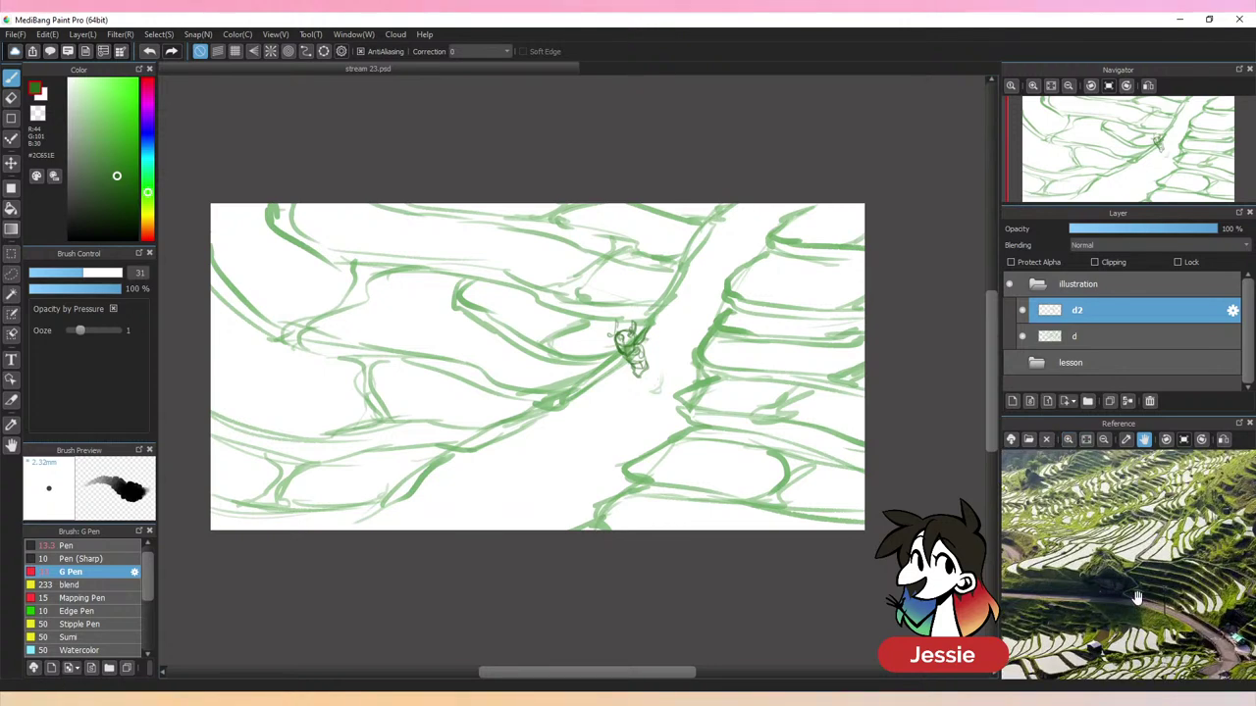
pyautogui.moveTo(1137, 596); pyautogui.dragTo(1160, 618)
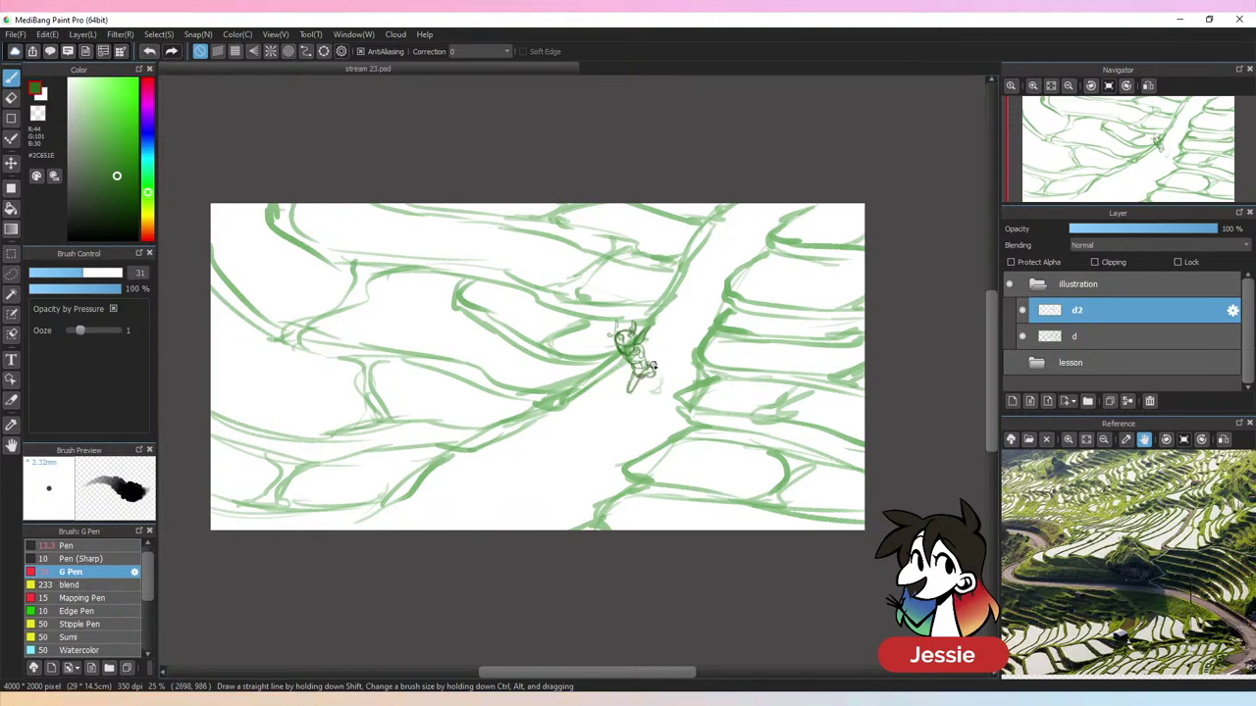
pyautogui.moveTo(654, 365); pyautogui.dragTo(657, 371)
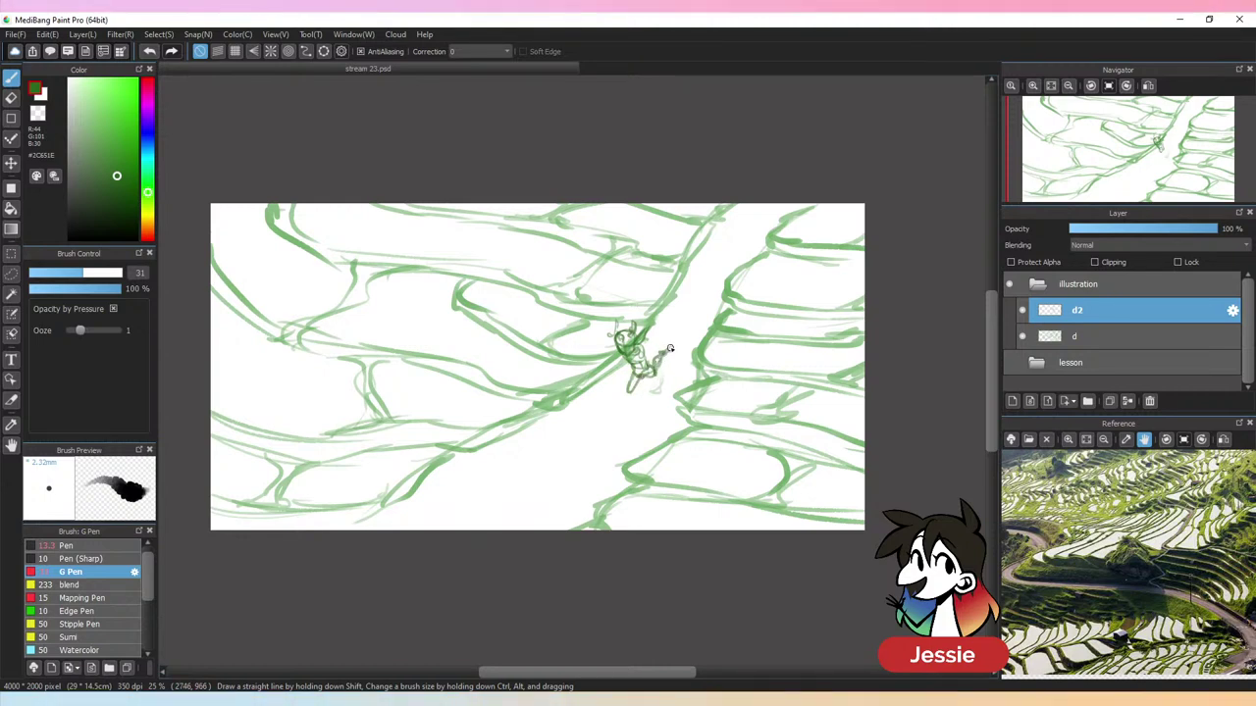
pyautogui.moveTo(634, 374); pyautogui.dragTo(609, 431)
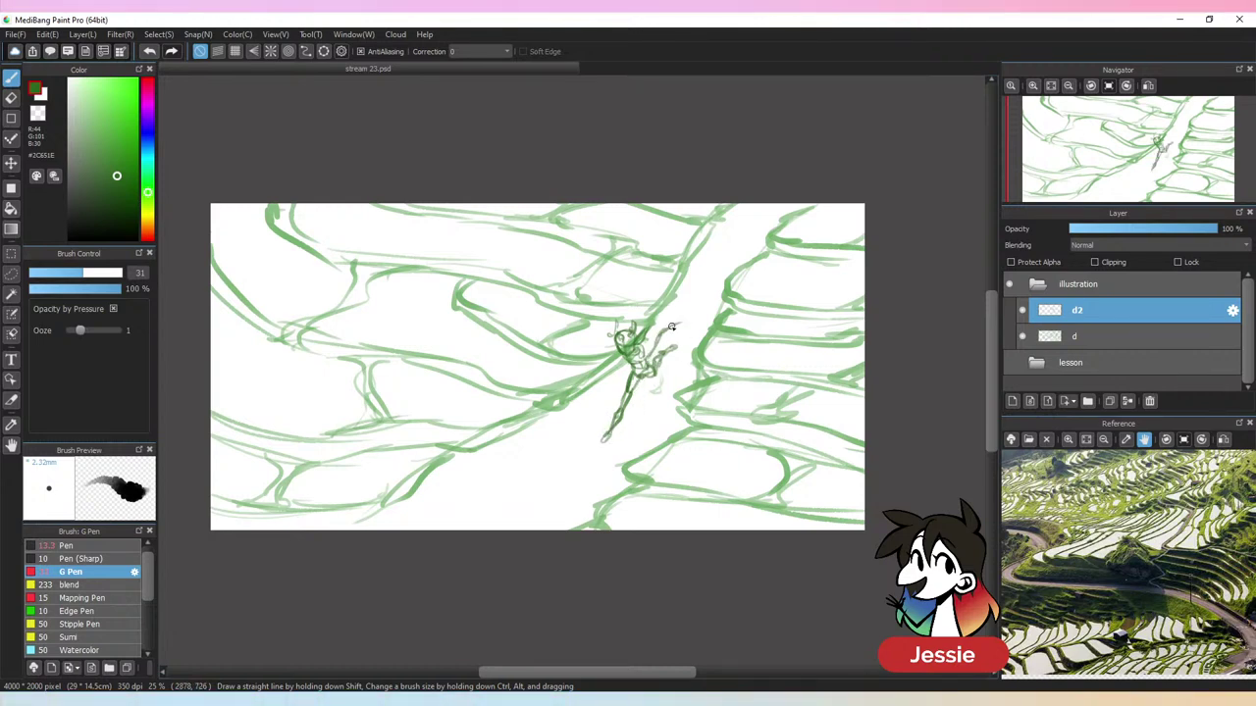
pyautogui.moveTo(671, 326)
pyautogui.mouseDown()
pyautogui.moveTo(714, 271)
pyautogui.moveTo(645, 360)
pyautogui.moveTo(708, 263)
pyautogui.moveTo(719, 267)
pyautogui.moveTo(742, 237)
pyautogui.moveTo(657, 359)
pyautogui.mouseUp()
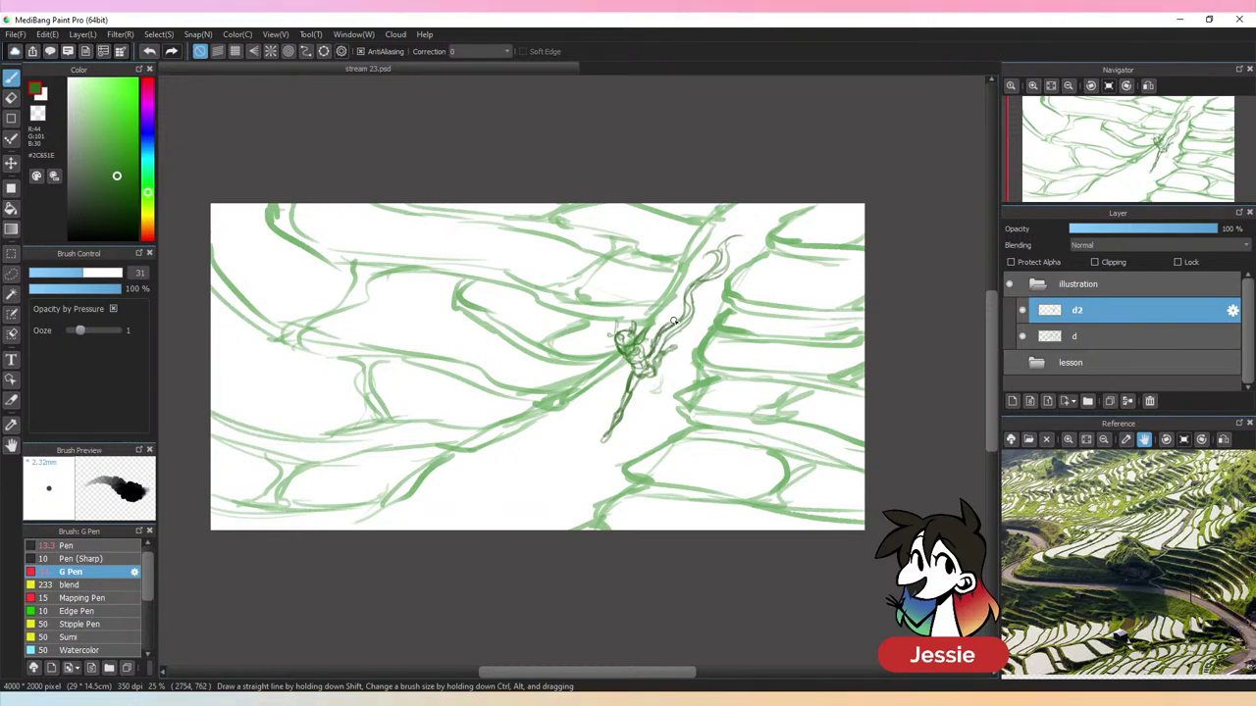
pyautogui.moveTo(677, 323); pyautogui.dragTo(657, 357)
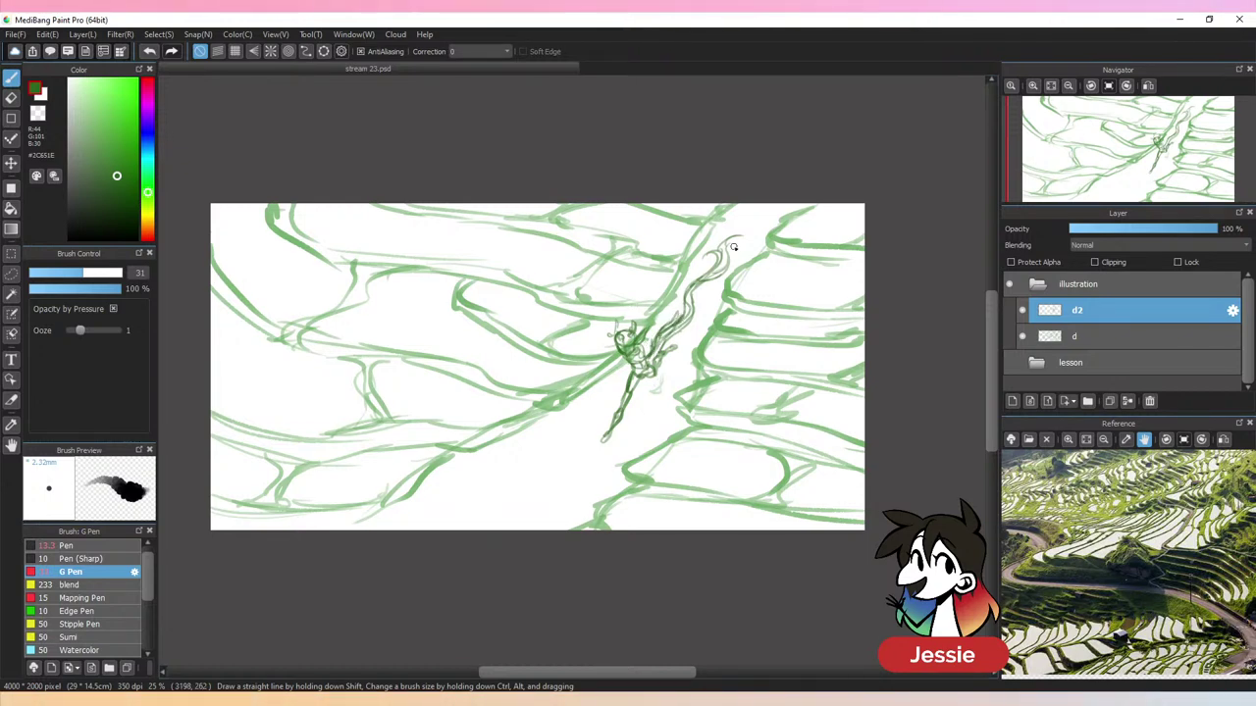
# Rework the figure's torso with darker outlines, undoing the trial strokes
pyautogui.hotkey('ctrl', '+')
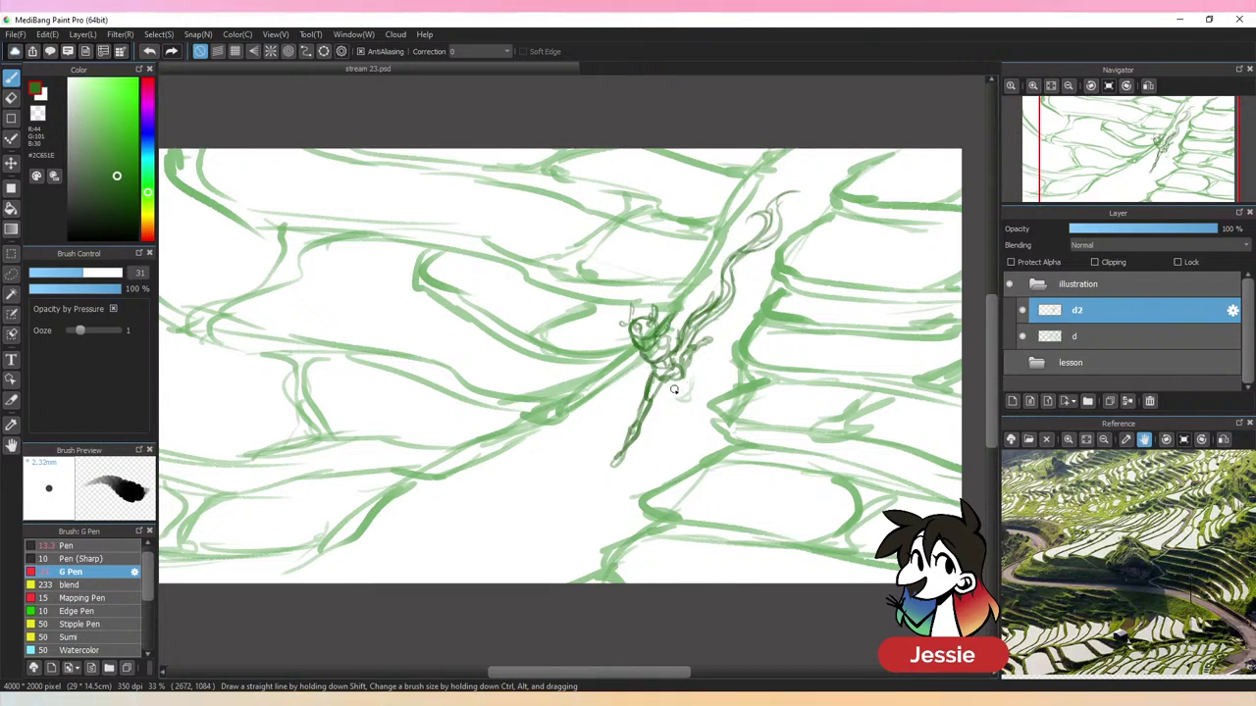
pyautogui.hotkey('ctrl', 'z')
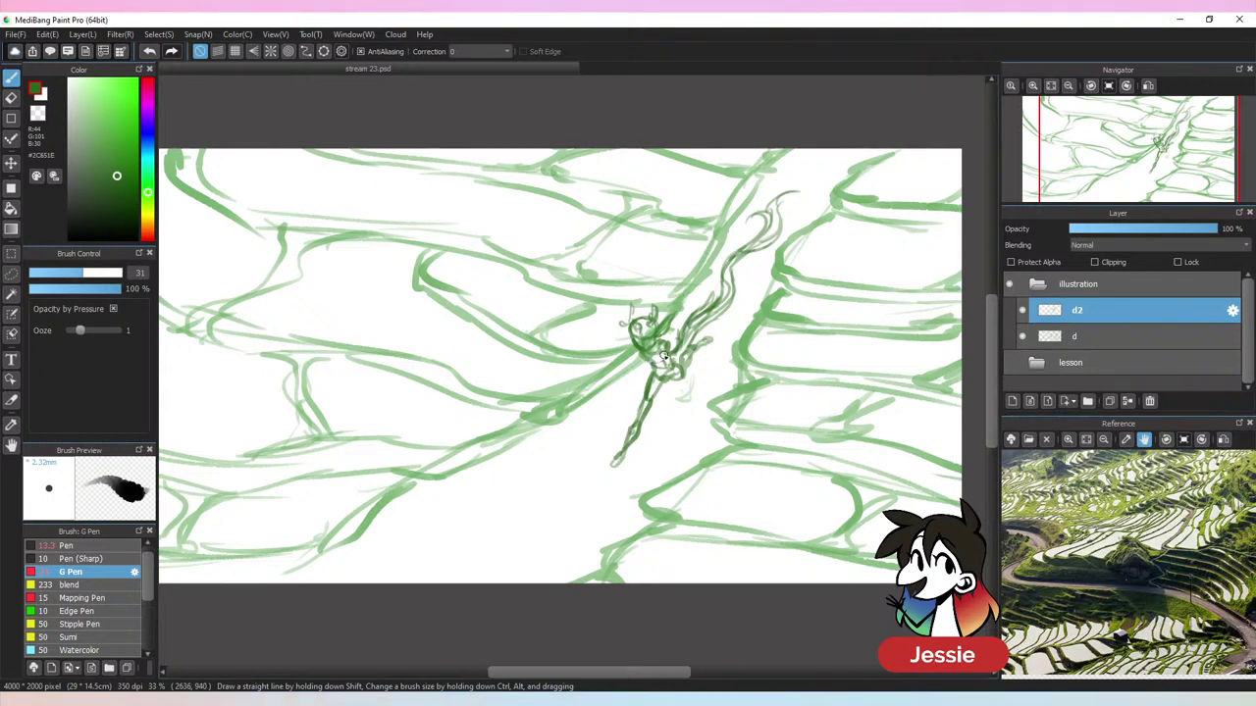
pyautogui.moveTo(664, 345); pyautogui.dragTo(653, 367)
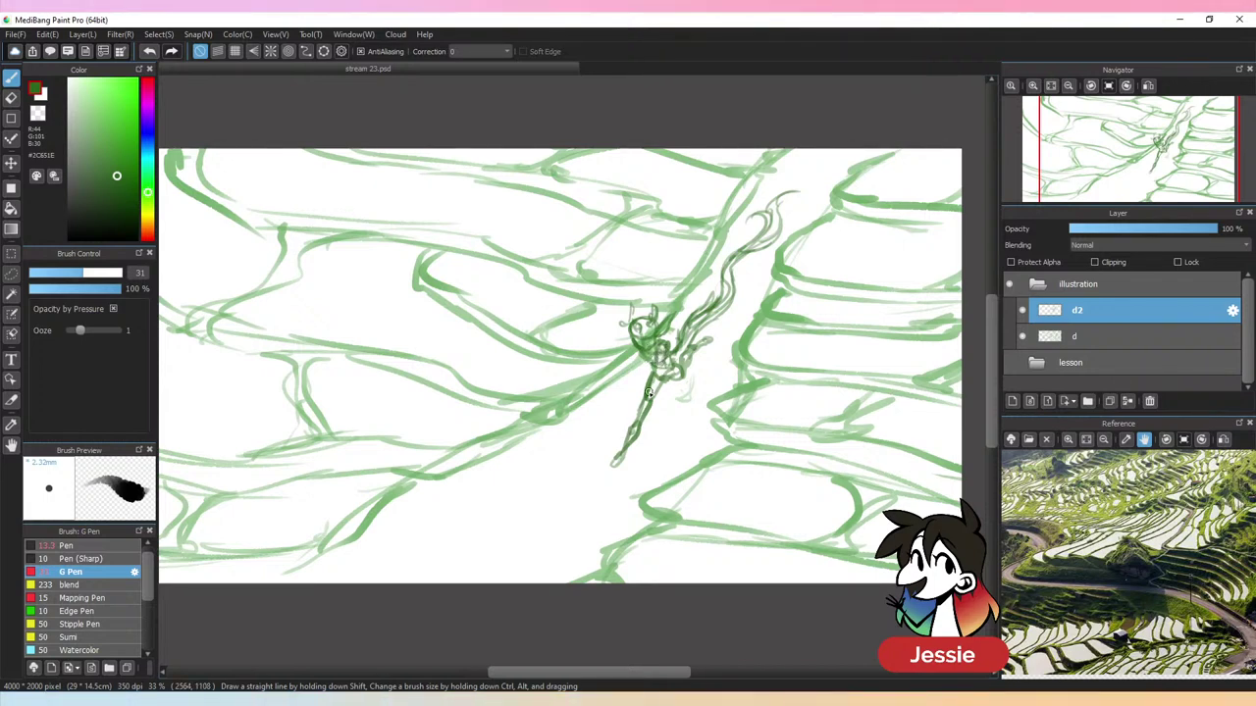
pyautogui.hotkey('ctrl', 'z')
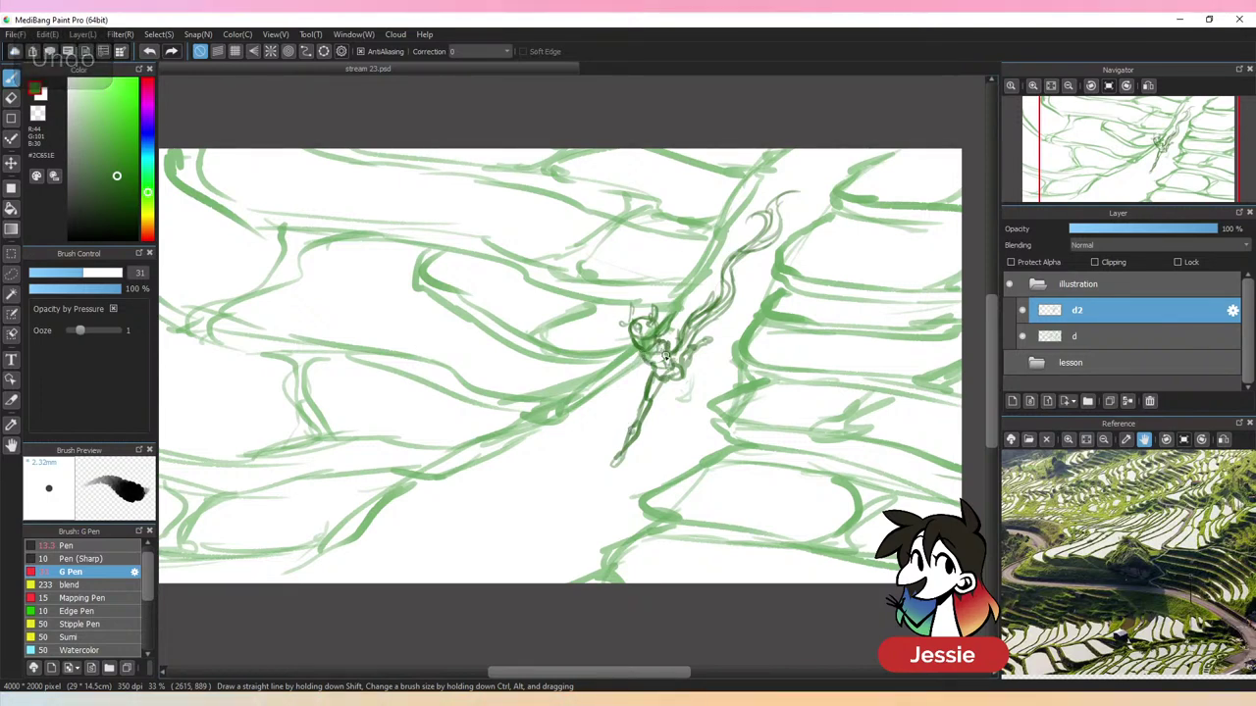
pyautogui.press('e')
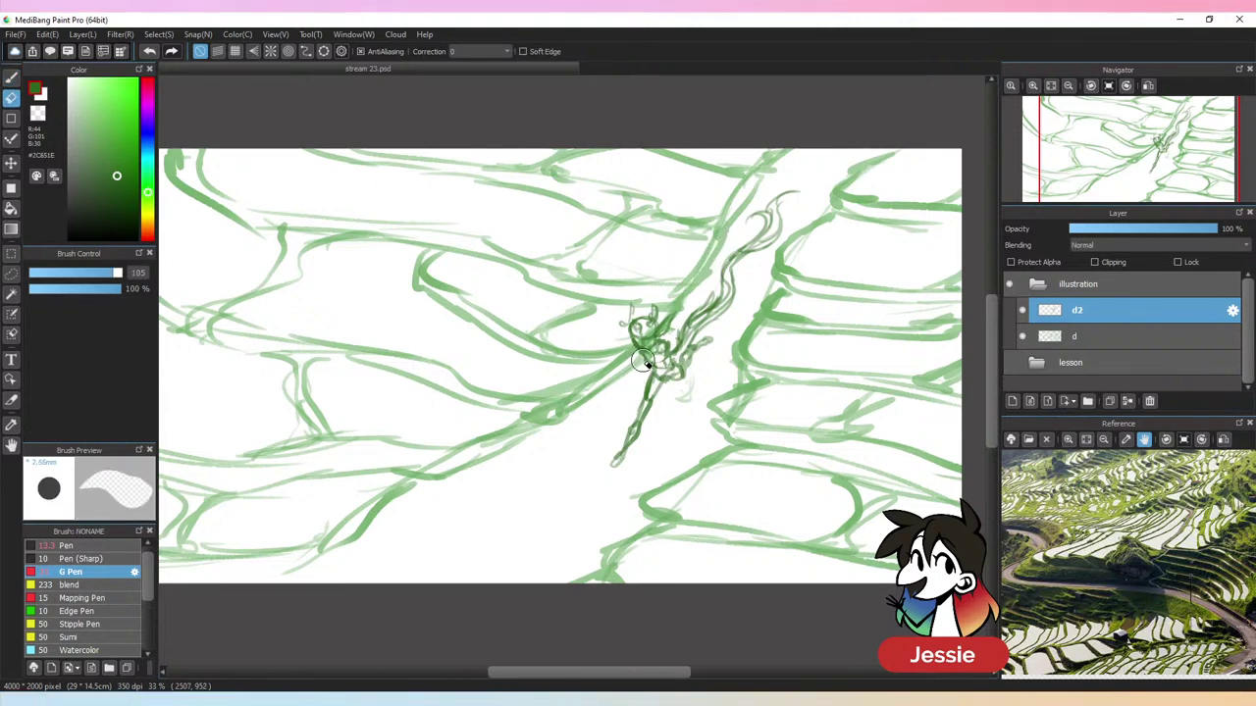
pyautogui.press('b')
pyautogui.moveTo(643, 346)
pyautogui.mouseDown()
pyautogui.moveTo(670, 366)
pyautogui.moveTo(691, 351)
pyautogui.moveTo(688, 381)
pyautogui.mouseUp()
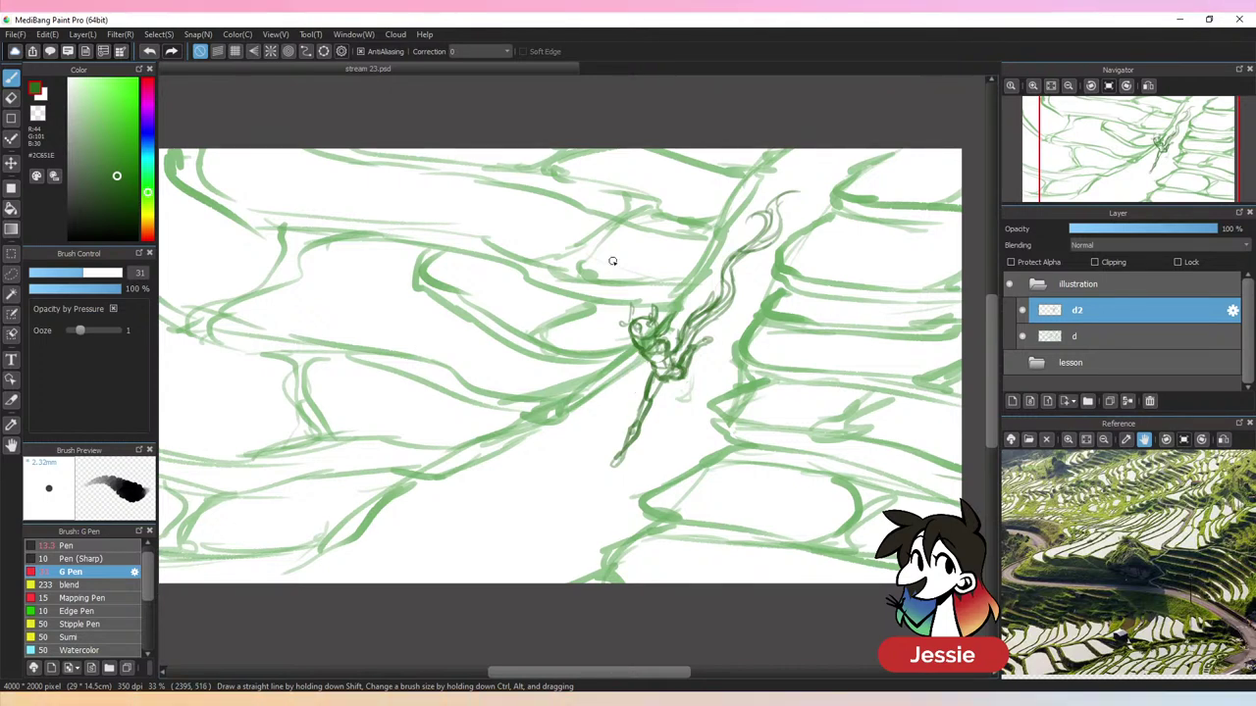
# Sketch a small round shape on the path below the figure, and undo the extra trial strokes around it
pyautogui.hotkey('ctrl', '-')
pyautogui.hotkey('ctrl', '+')
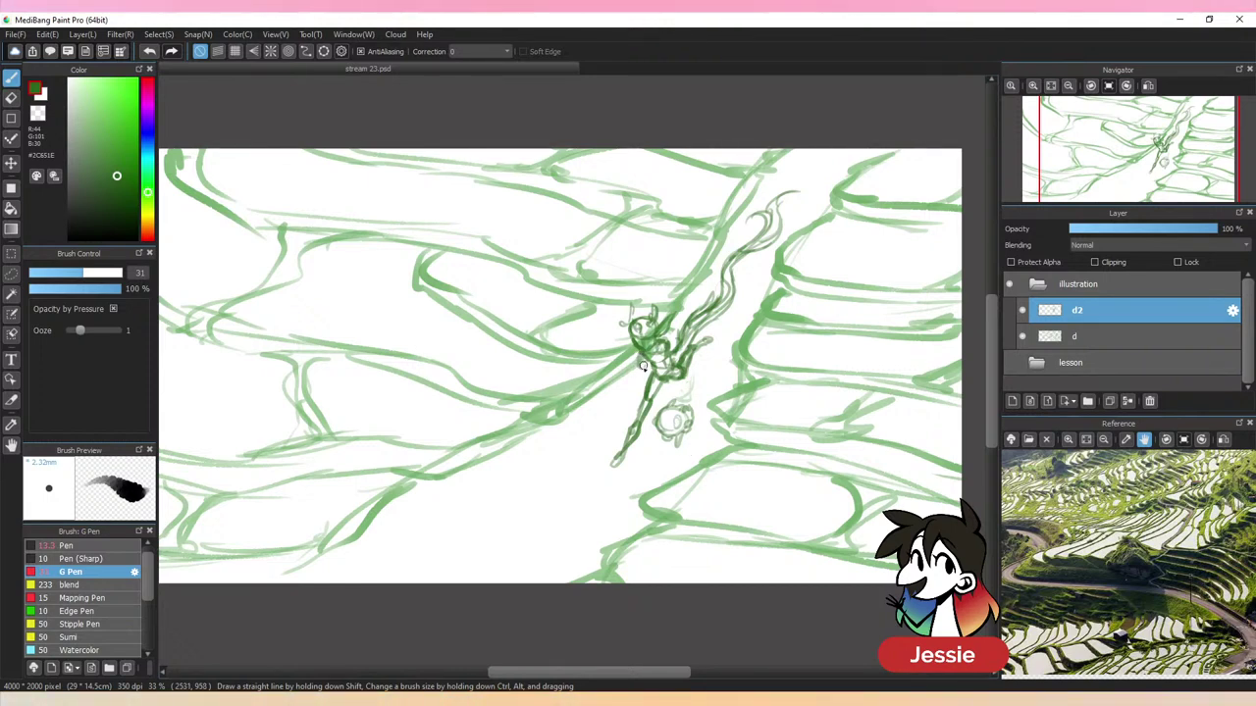
pyautogui.hotkey('ctrl', '-')
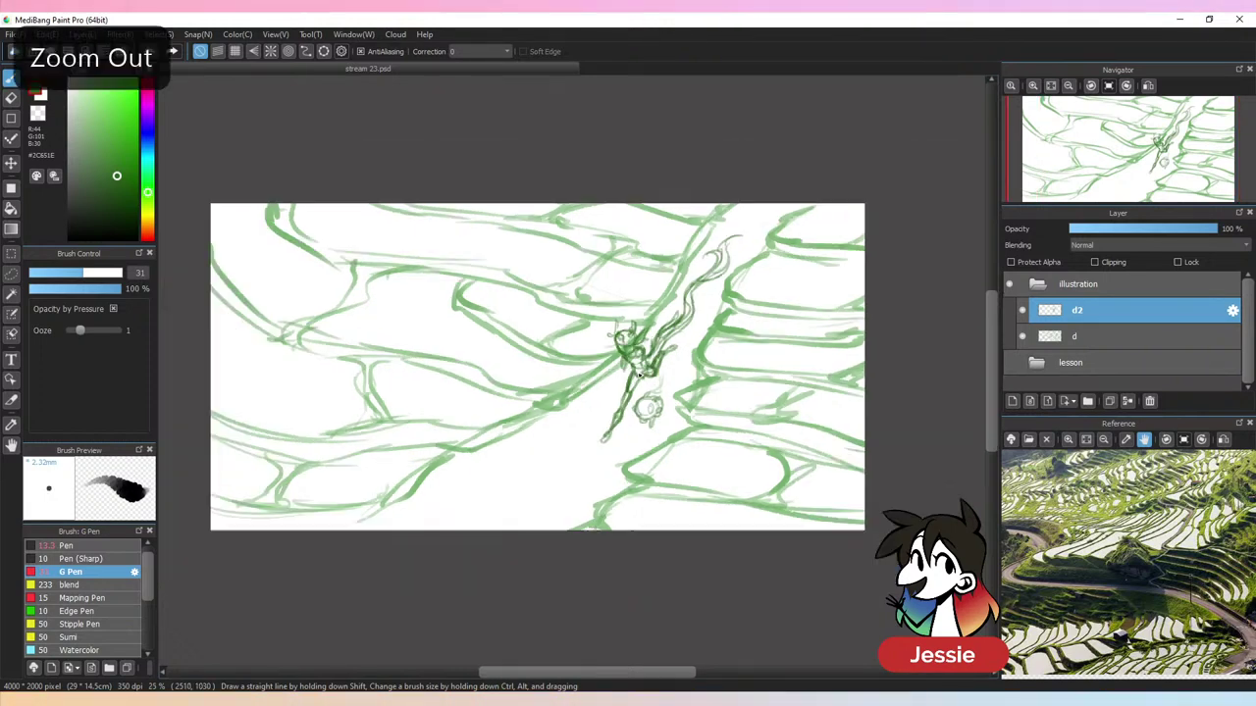
pyautogui.hotkey('ctrl', '-')
pyautogui.hotkey('ctrl', '+')
pyautogui.hotkey('ctrl', '+')
pyautogui.hotkey('ctrl', 'z')
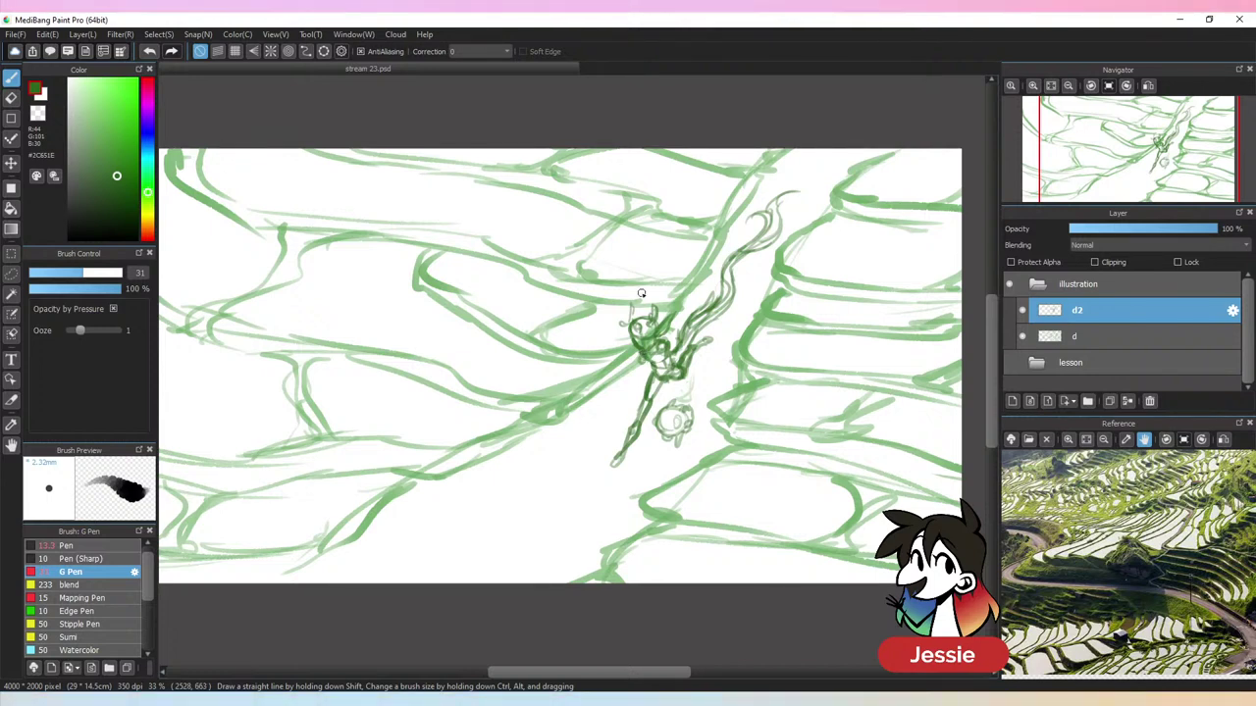
pyautogui.hotkey('ctrl', 'z')
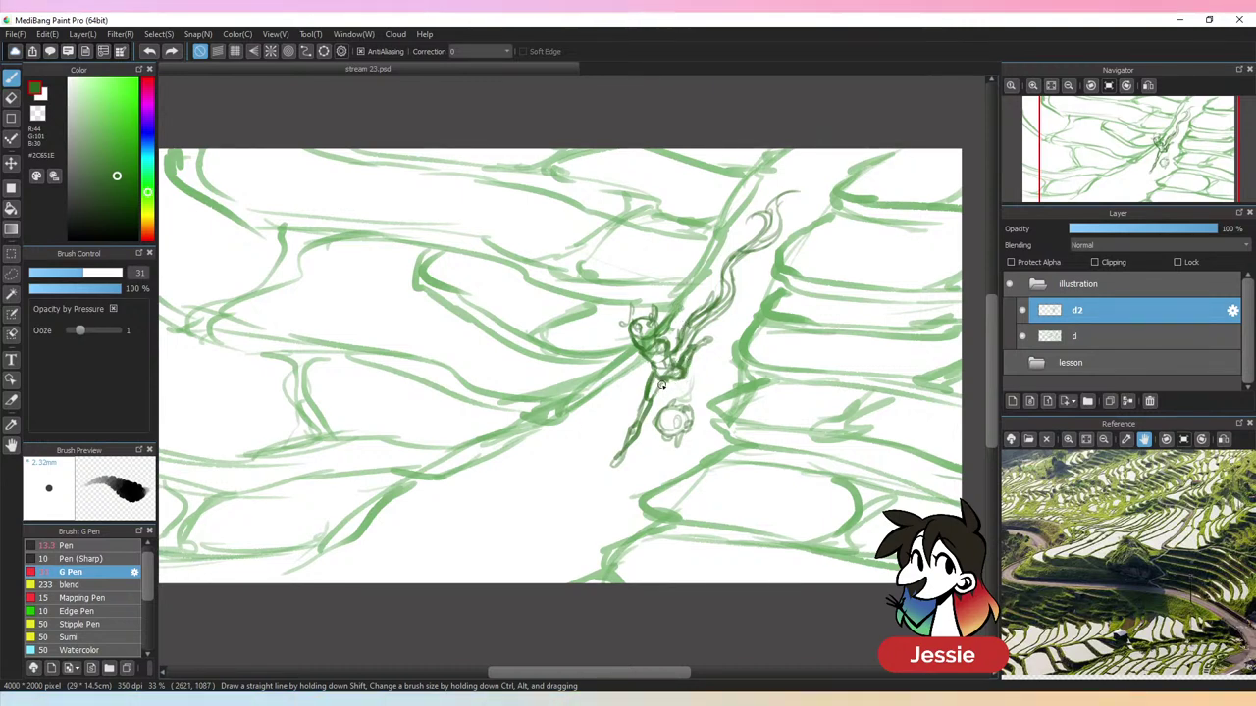
# Add fringe-like hanging strokes along the left side of the figure's torso
pyautogui.moveTo(628, 368); pyautogui.dragTo(624, 406)
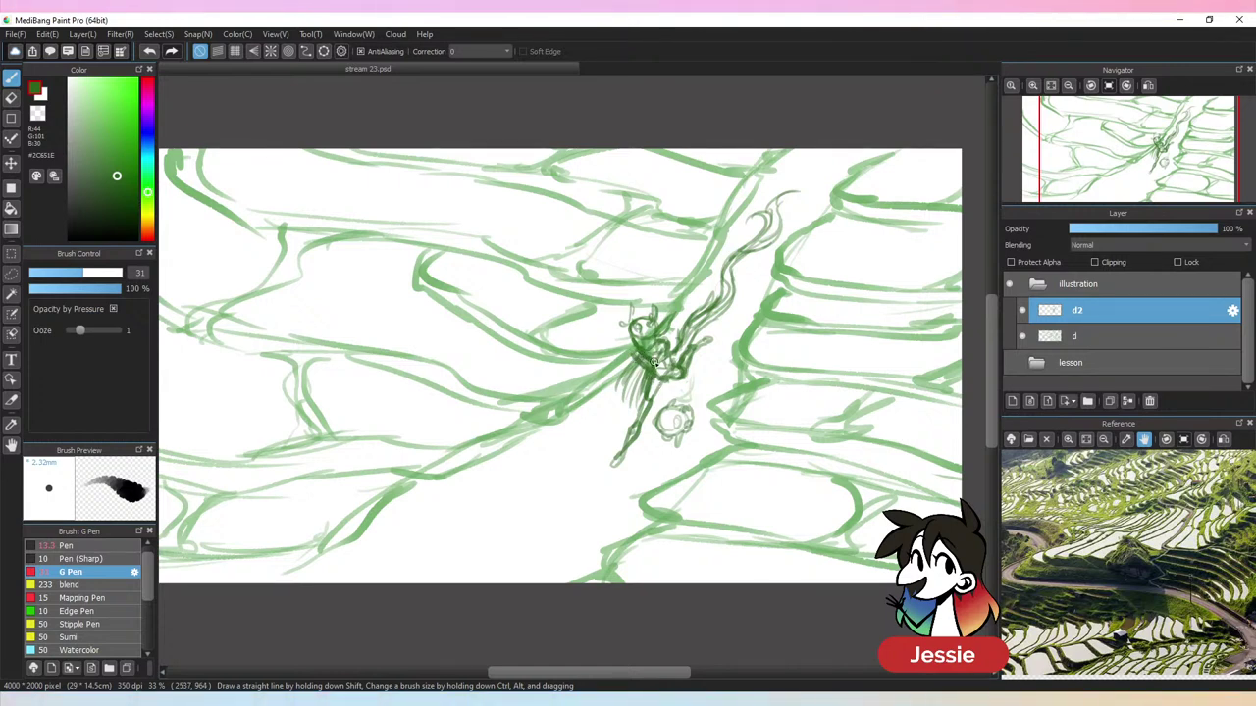
pyautogui.moveTo(646, 375); pyautogui.dragTo(617, 394)
pyautogui.hotkey('ctrl', '-')
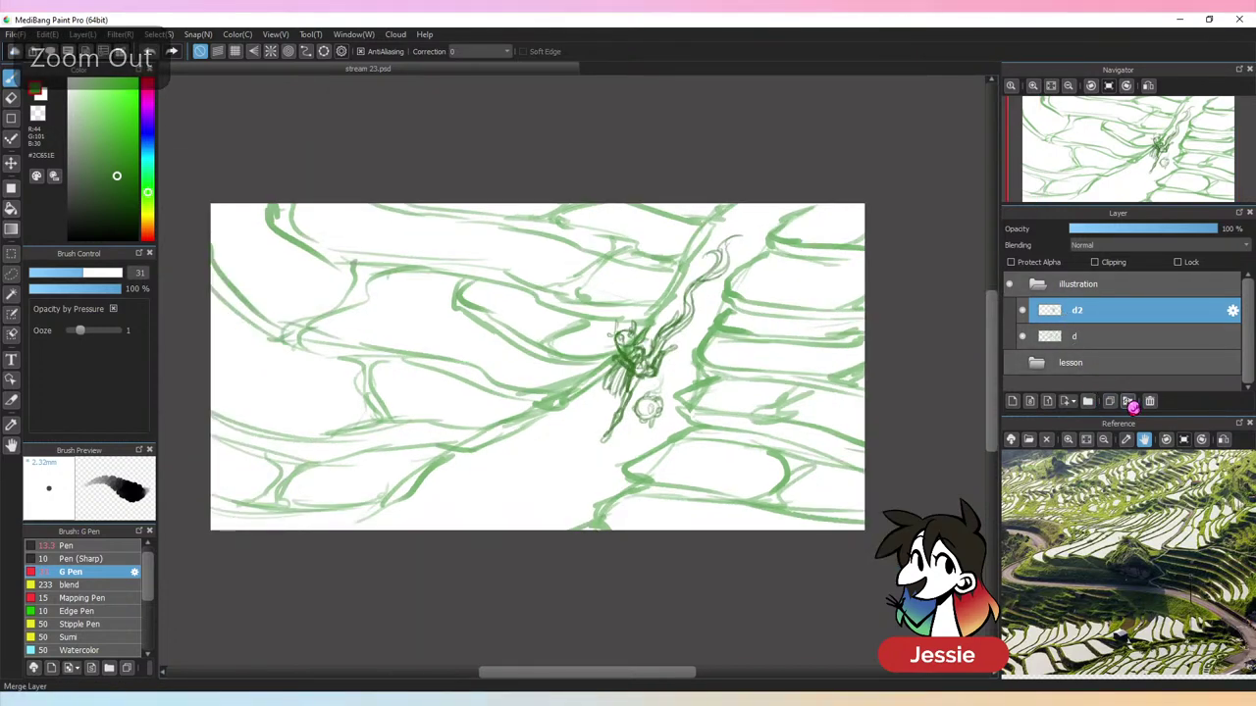
# Group layers d2 and d in a new folder named "d1" inside the illustration folder, and lower that folder's opacity
pyautogui.click(1087, 400)
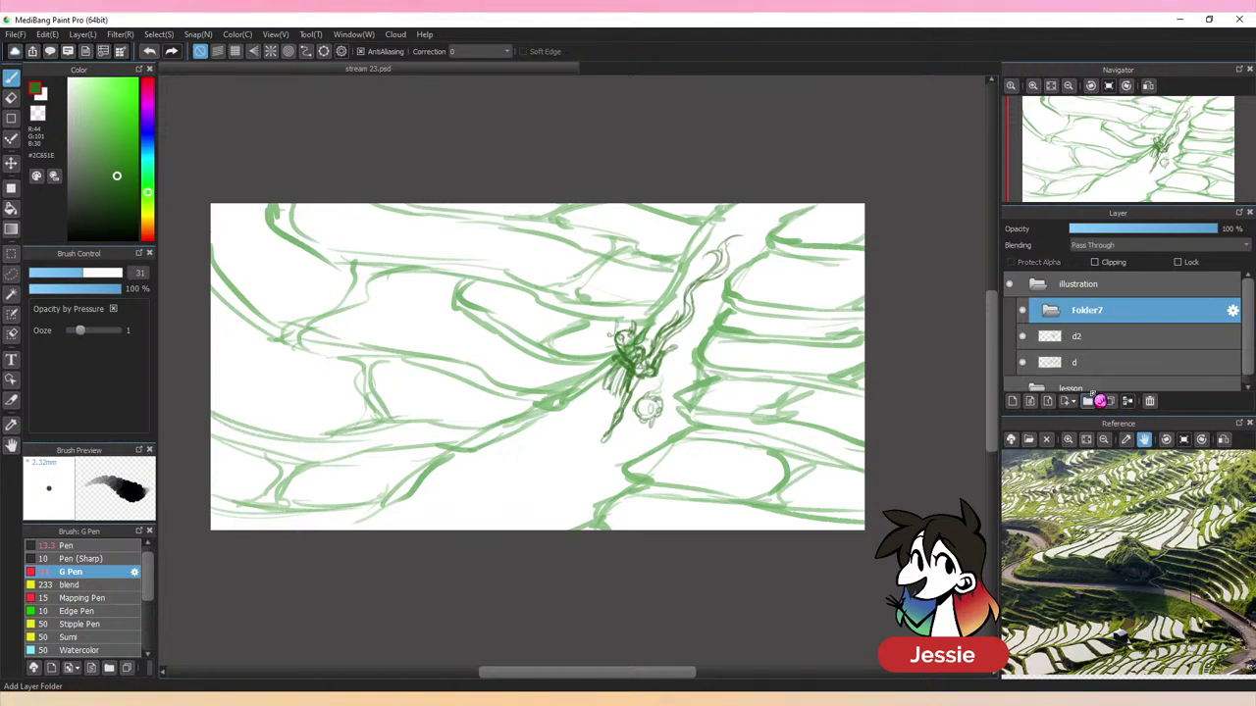
pyautogui.click(1099, 339)
pyautogui.keyDown('shift'); pyautogui.click(1106, 367); pyautogui.keyUp('shift')
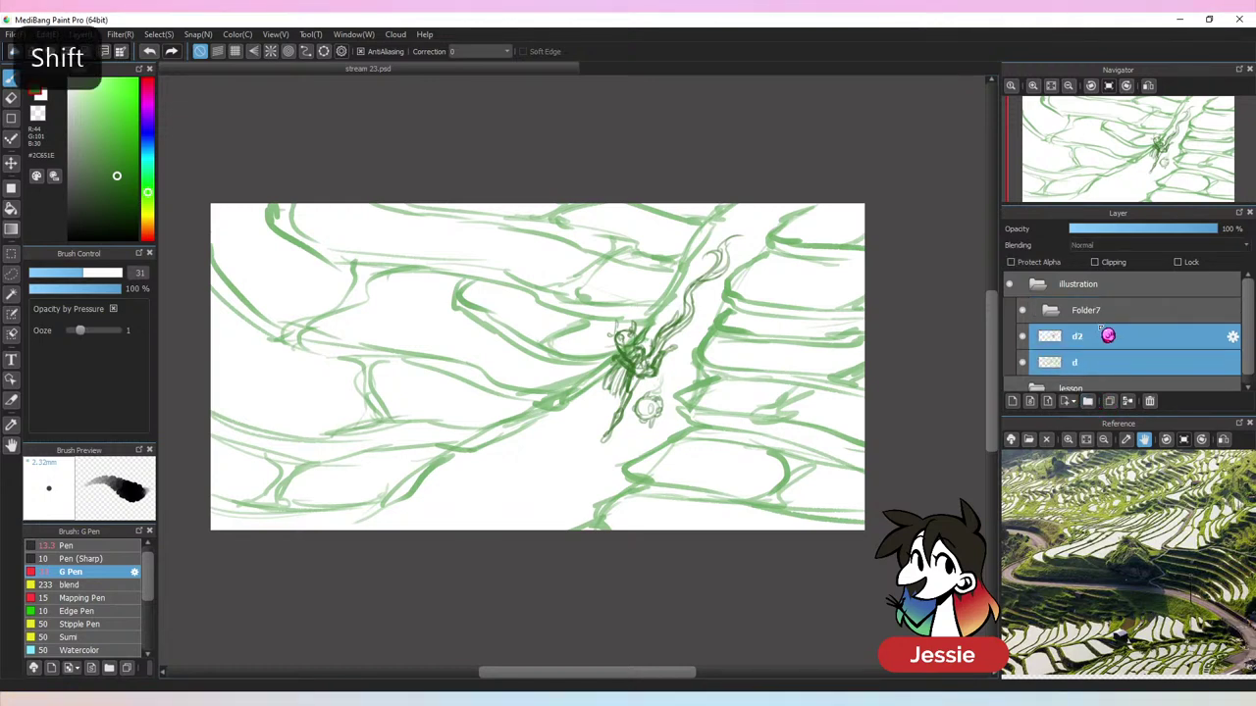
pyautogui.moveTo(1106, 336); pyautogui.dragTo(1067, 319)
pyautogui.doubleClick(1068, 319)
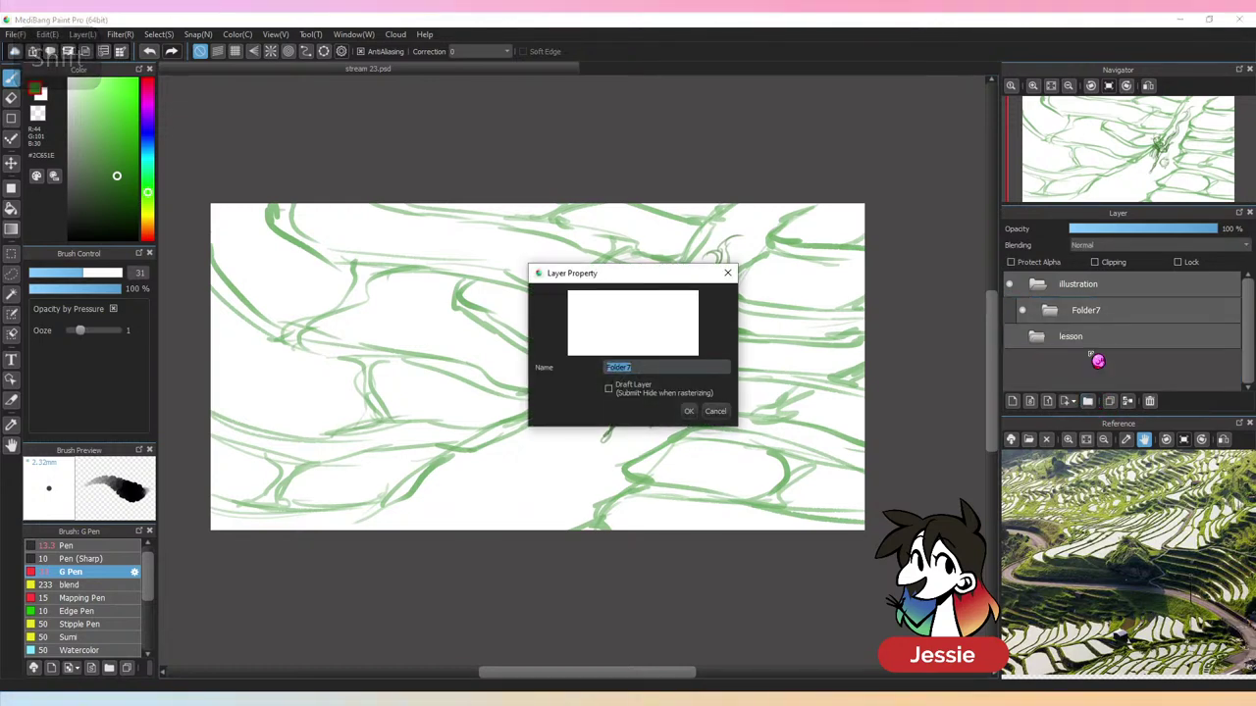
pyautogui.write('d1')
pyautogui.press('Return')
pyautogui.click(1114, 314)
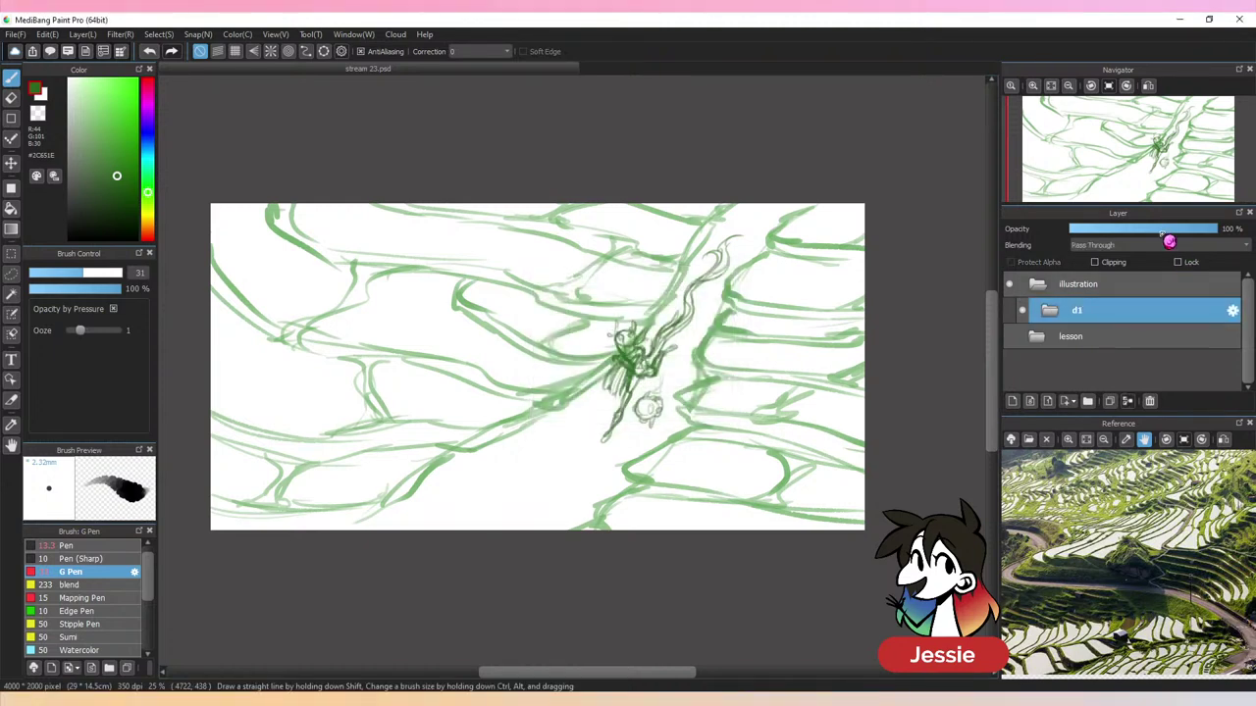
pyautogui.moveTo(1168, 232); pyautogui.dragTo(1125, 233)
# Add a new layer above folder d1 and place it in a new folder named "d2"
pyautogui.click(1012, 400)
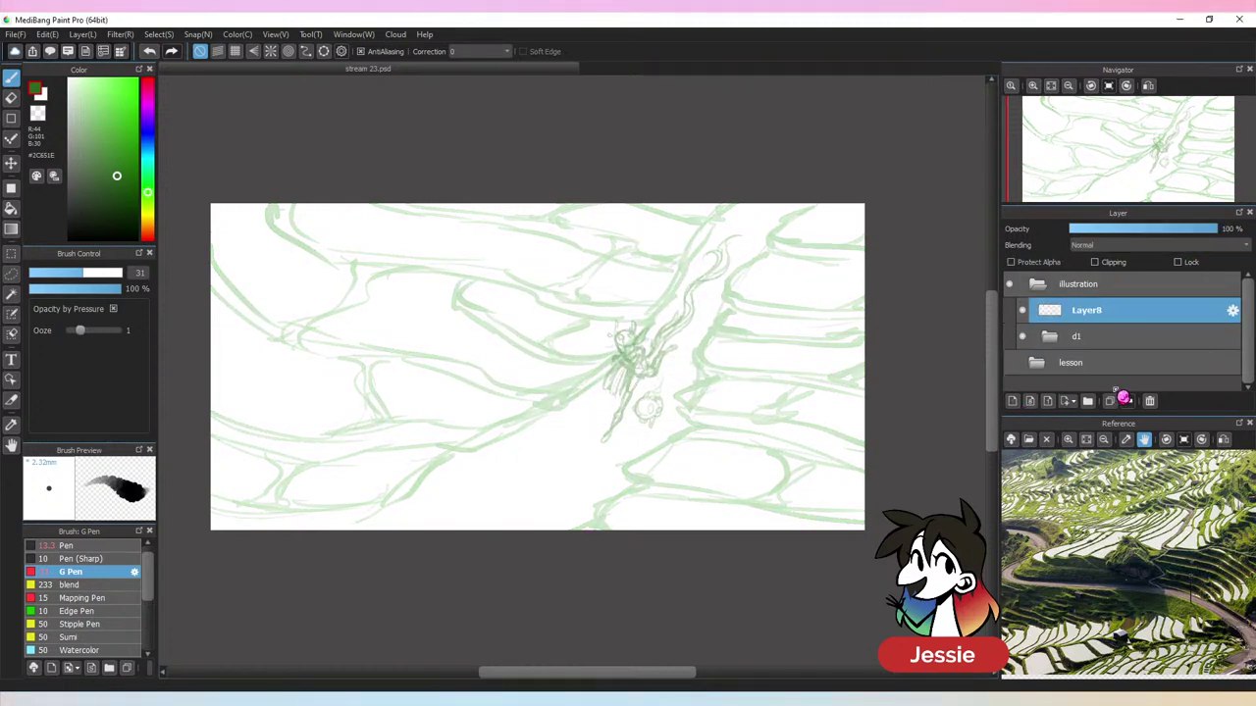
pyautogui.click(1087, 400)
pyautogui.moveTo(1103, 343); pyautogui.dragTo(1105, 313)
pyautogui.doubleClick(1090, 312)
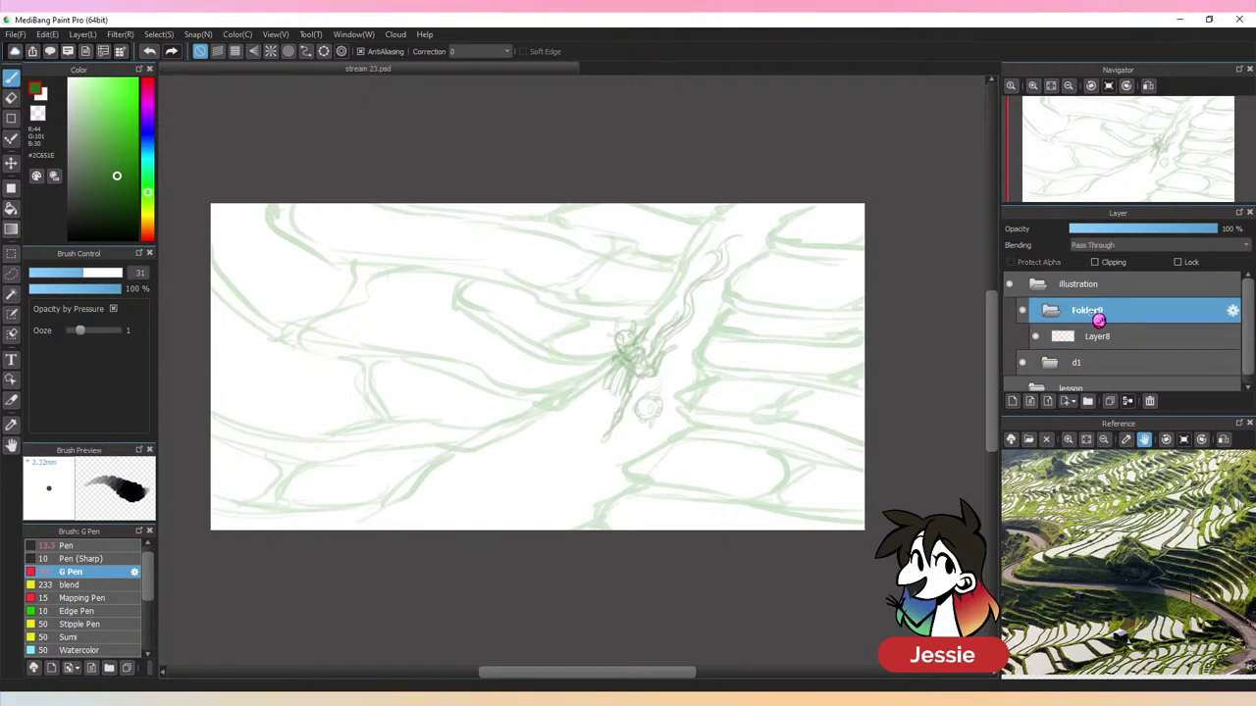
pyautogui.write('d2')
pyautogui.press('Return')
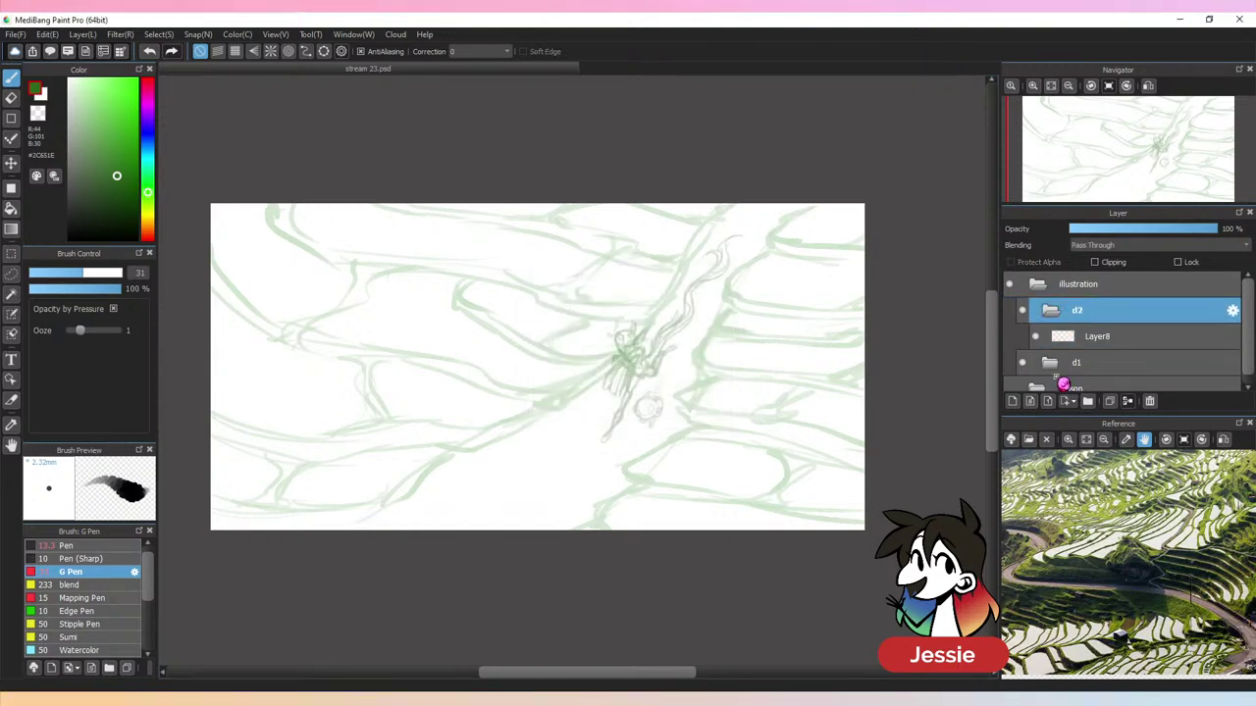
# Rename the new layer inside folder d2 as "1"
pyautogui.click(1110, 340)
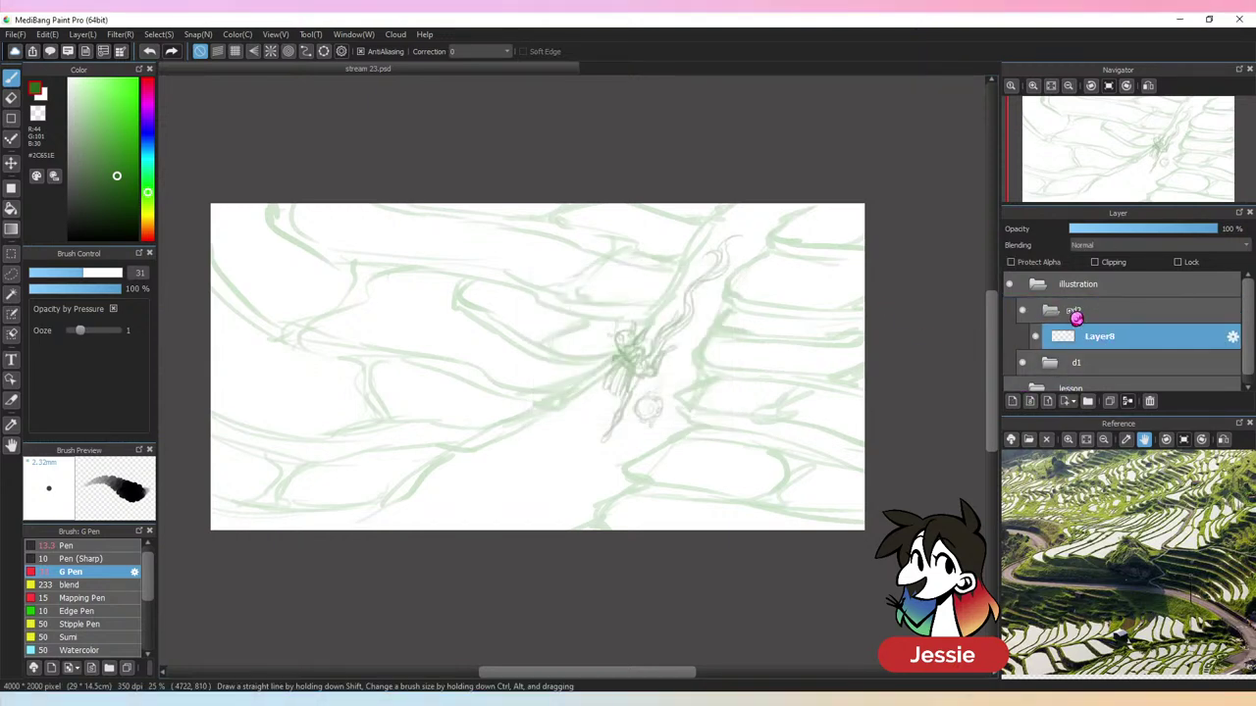
pyautogui.doubleClick(1110, 340)
pyautogui.write('1')
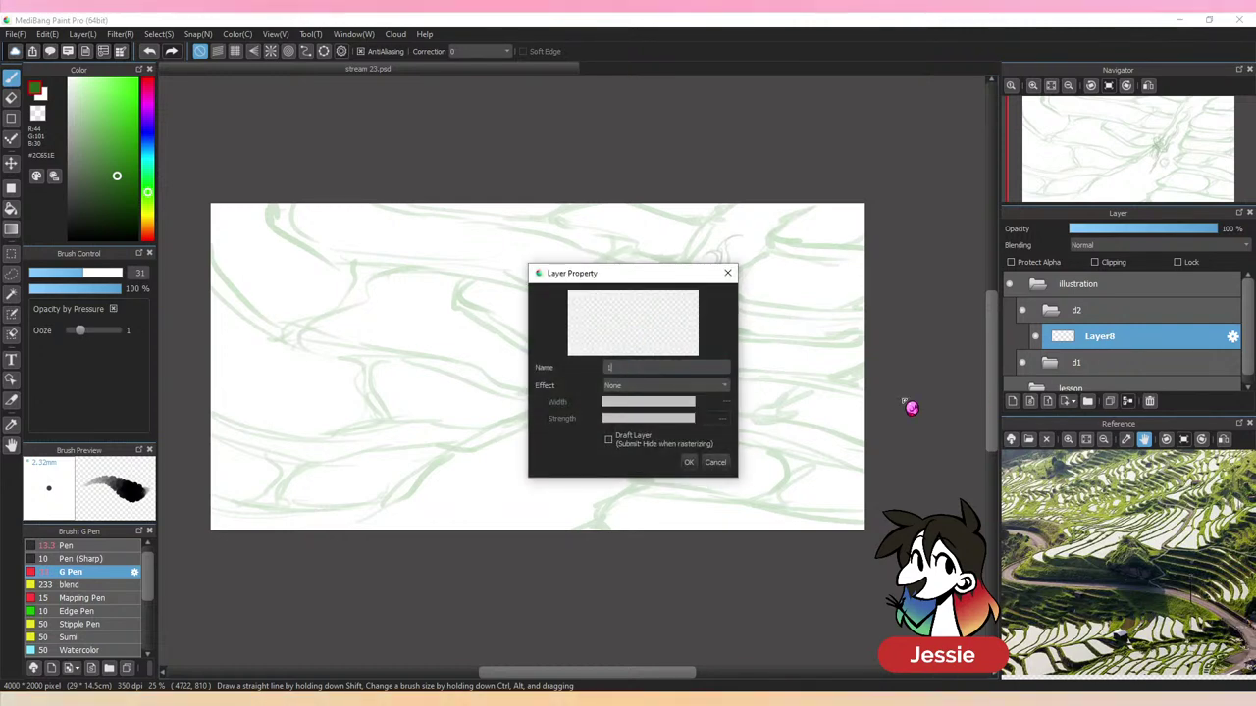
pyautogui.press('Return')
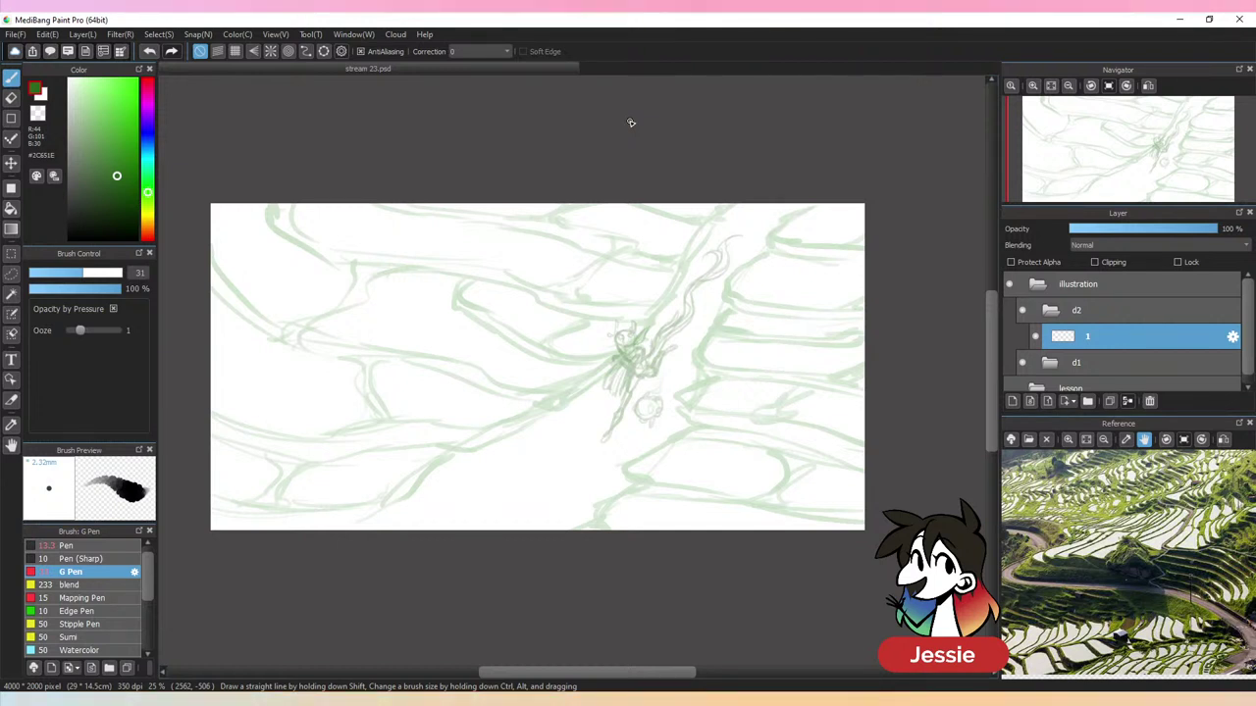
# Switch the G Pen to pink #E42C7A, start tracing the path's upper left edge, and set the brush size to 20
pyautogui.moveTo(147, 137); pyautogui.dragTo(145, 93)
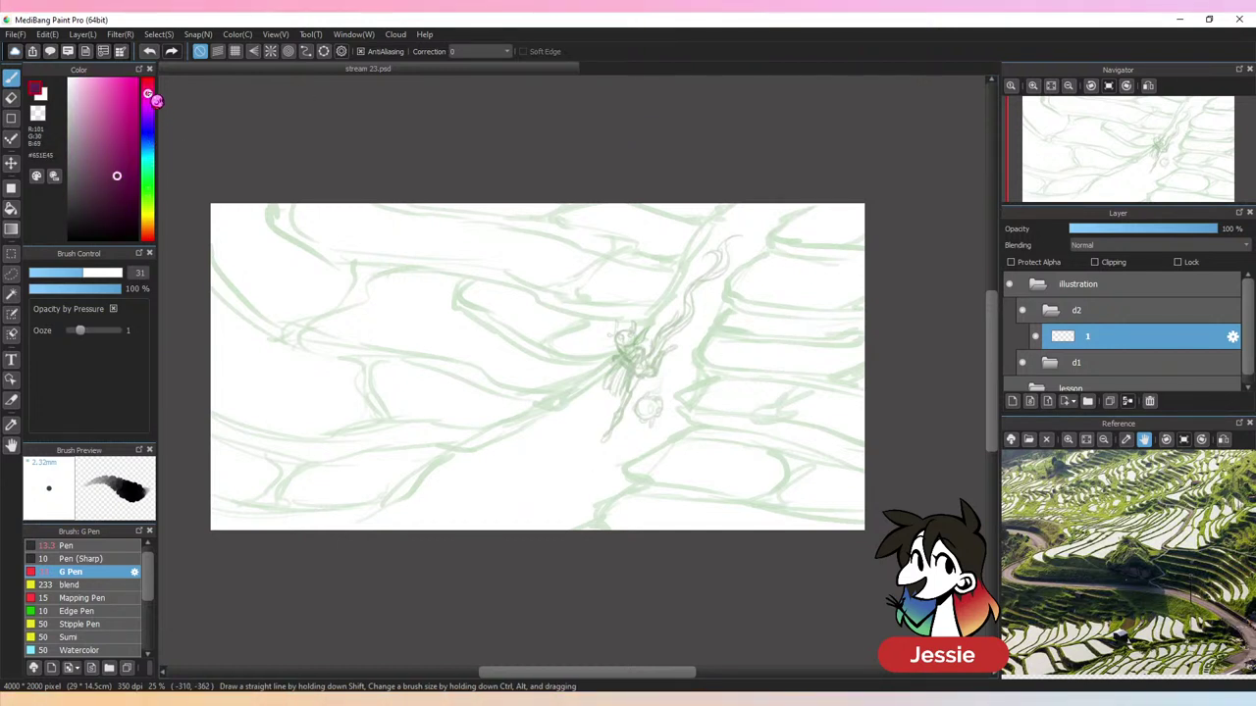
pyautogui.click(124, 94)
pyautogui.moveTo(87, 271); pyautogui.dragTo(72, 272)
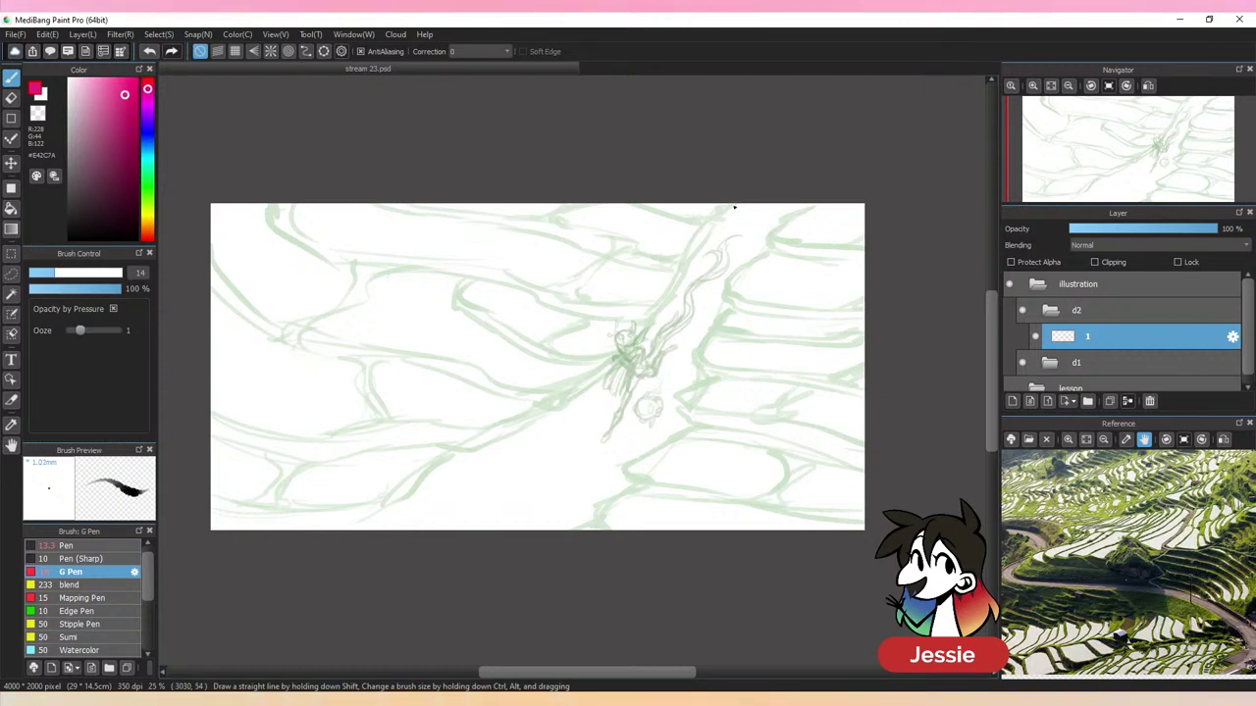
pyautogui.moveTo(734, 205); pyautogui.dragTo(706, 217)
pyautogui.click(88, 268)
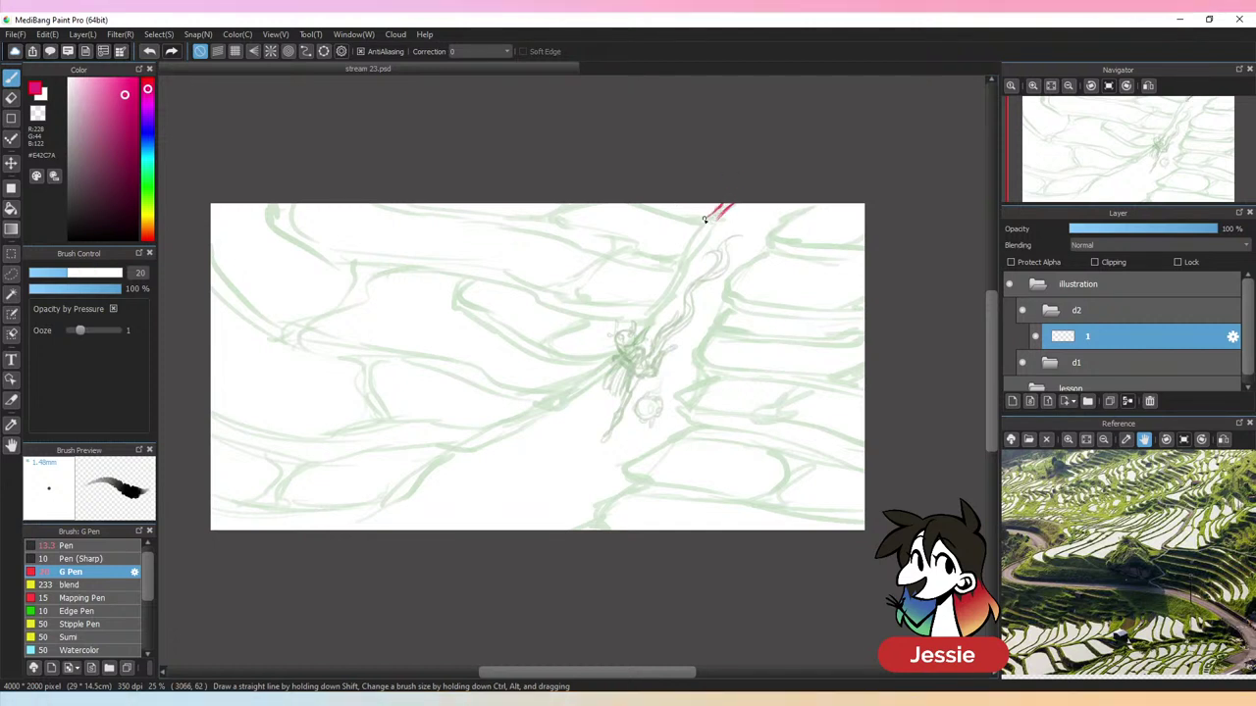
# Trace the topmost terrace left of the path and its boundary lines in pink, undoing the last extra stroke
pyautogui.moveTo(614, 204)
pyautogui.mouseDown()
pyautogui.moveTo(694, 232)
pyautogui.moveTo(716, 220)
pyautogui.moveTo(637, 206)
pyautogui.moveTo(691, 227)
pyautogui.mouseUp()
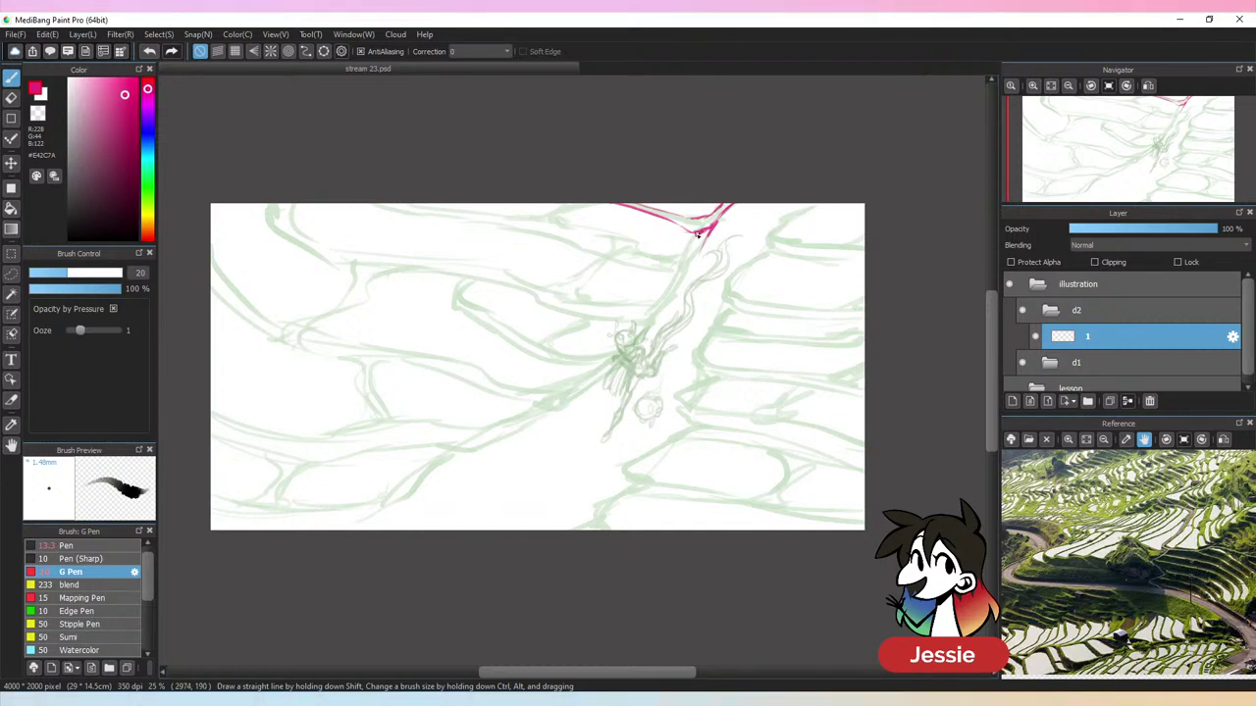
pyautogui.moveTo(660, 248)
pyautogui.mouseDown()
pyautogui.moveTo(558, 222)
pyautogui.moveTo(574, 203)
pyautogui.moveTo(502, 228)
pyautogui.moveTo(505, 215)
pyautogui.moveTo(419, 203)
pyautogui.mouseUp()
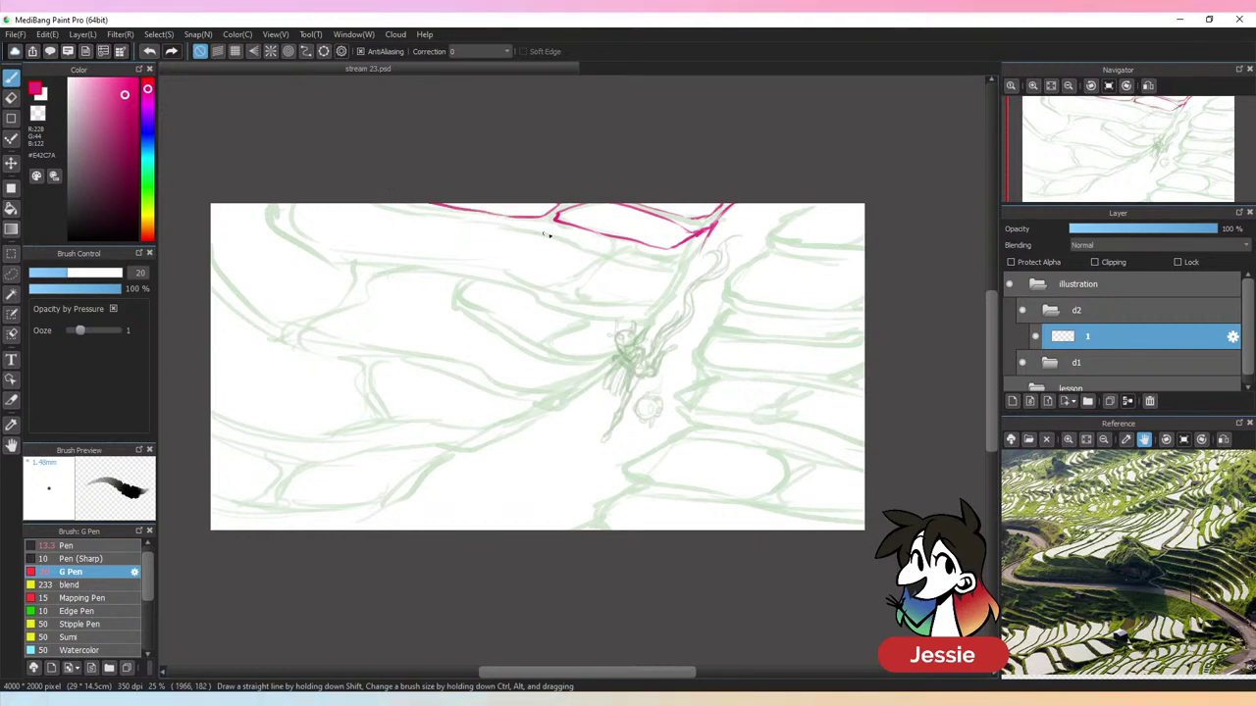
pyautogui.hotkey('ctrl', 'z')
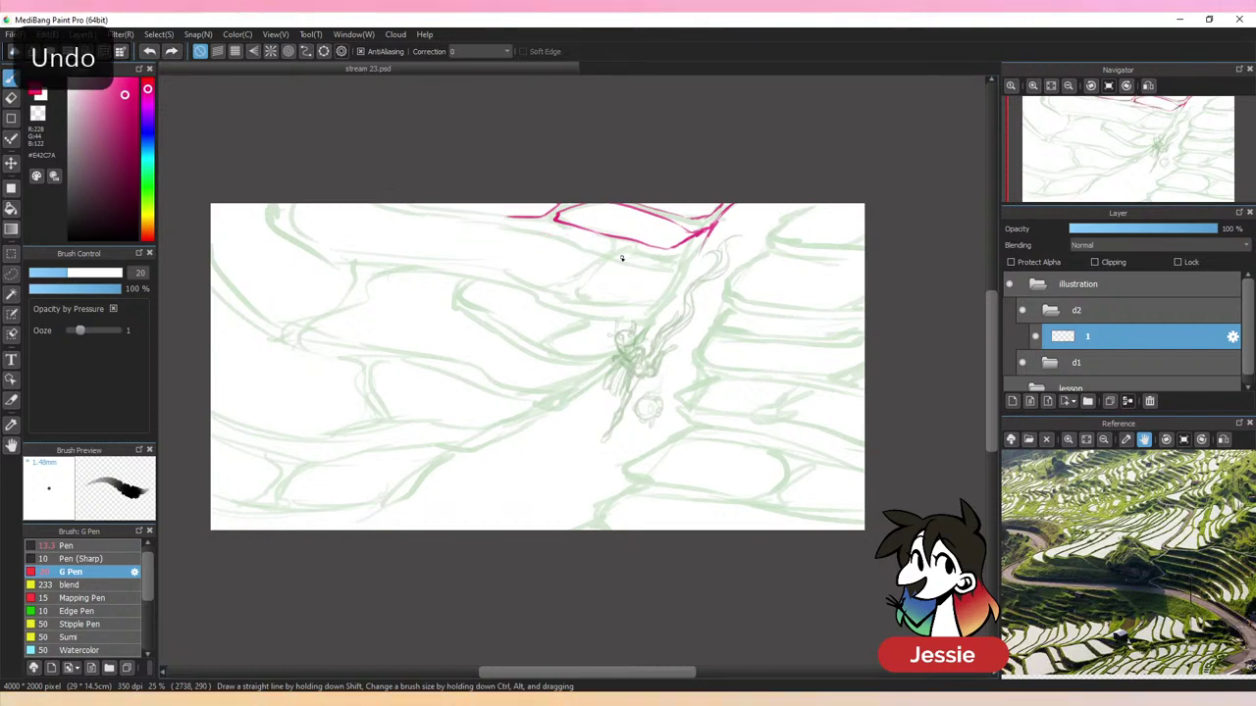
# Outline the small rounded terrace below the topmost one in pink, adding bank lines around it and along the path's edge
pyautogui.moveTo(518, 232)
pyautogui.mouseDown()
pyautogui.moveTo(663, 275)
pyautogui.moveTo(693, 264)
pyautogui.moveTo(679, 272)
pyautogui.moveTo(706, 237)
pyautogui.moveTo(675, 298)
pyautogui.mouseUp()
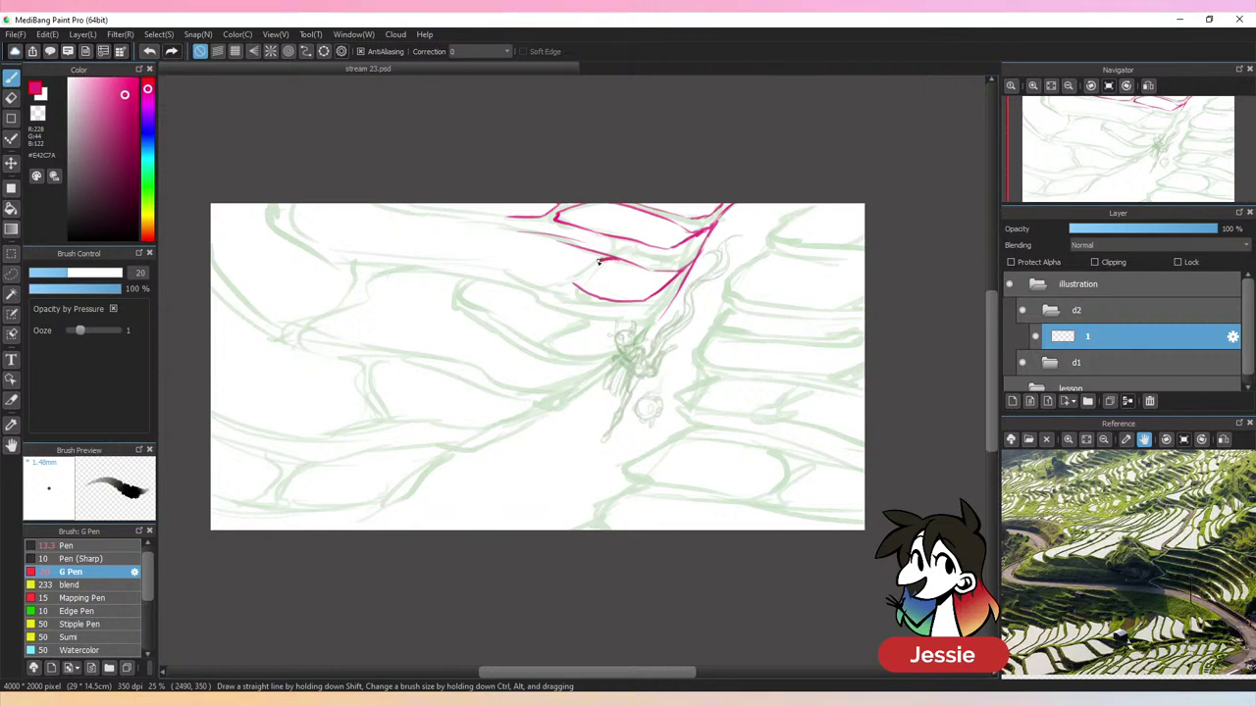
pyautogui.moveTo(599, 261); pyautogui.dragTo(575, 283)
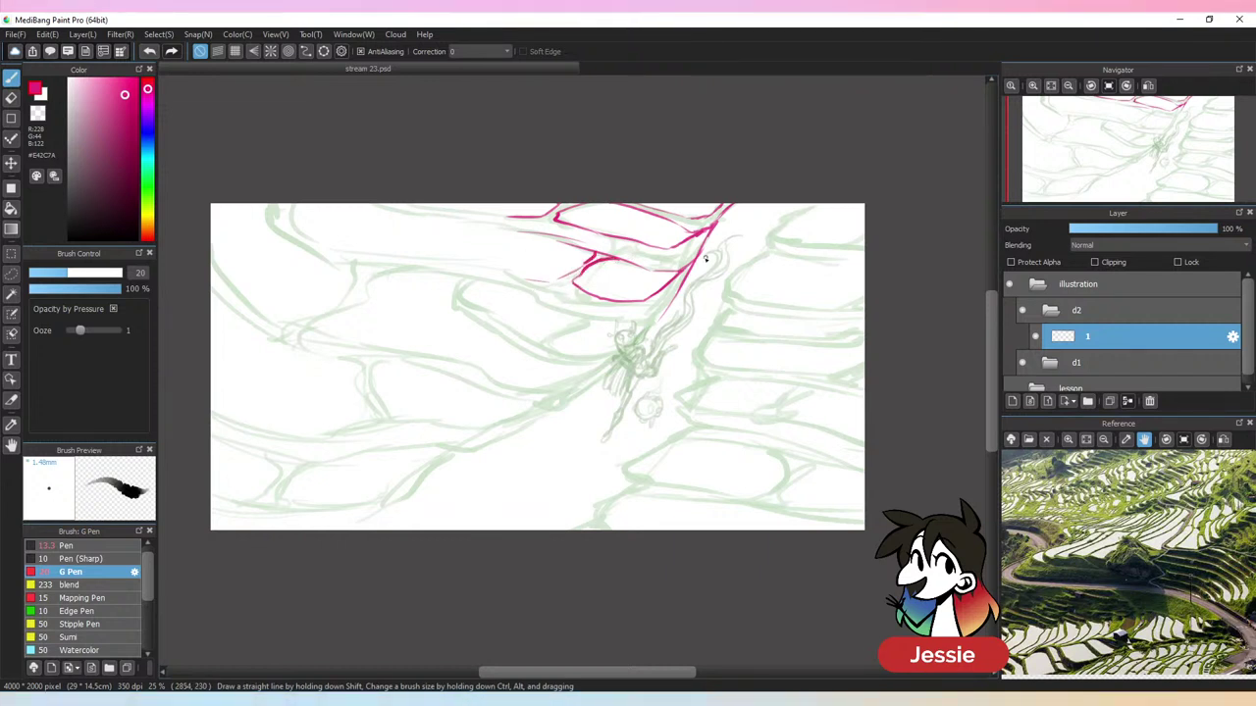
pyautogui.moveTo(563, 228); pyautogui.dragTo(652, 253)
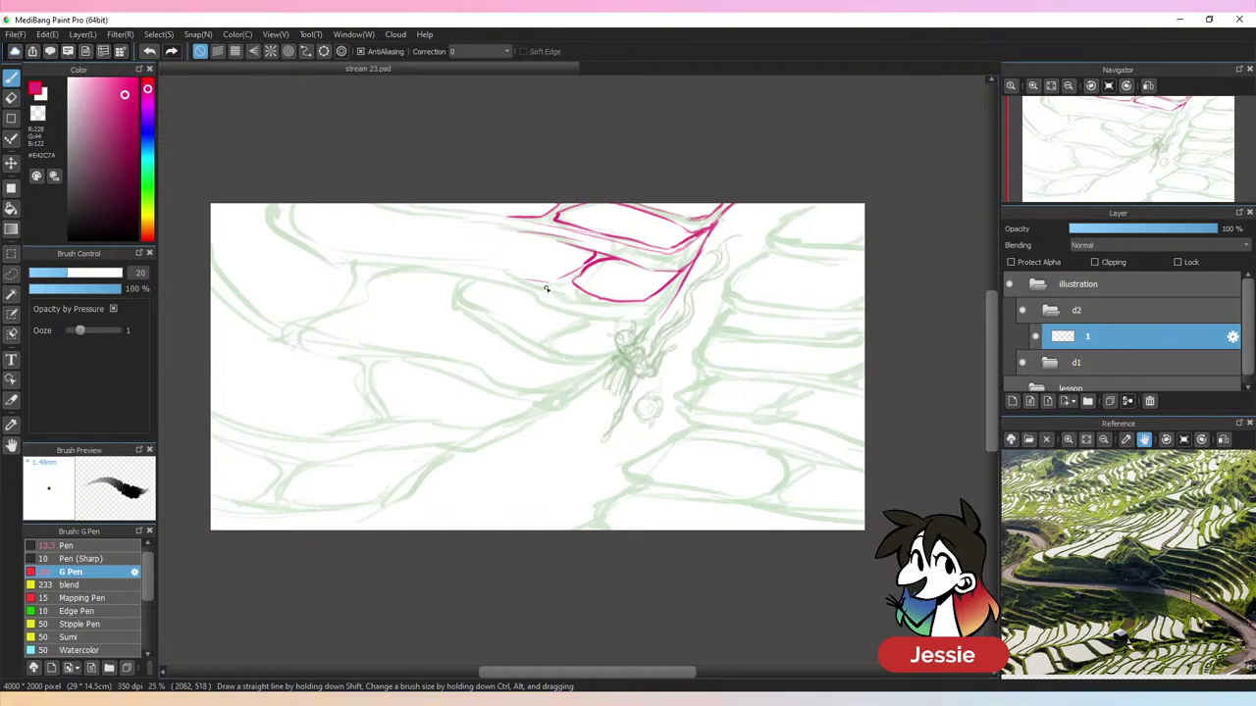
pyautogui.moveTo(546, 288); pyautogui.dragTo(658, 307)
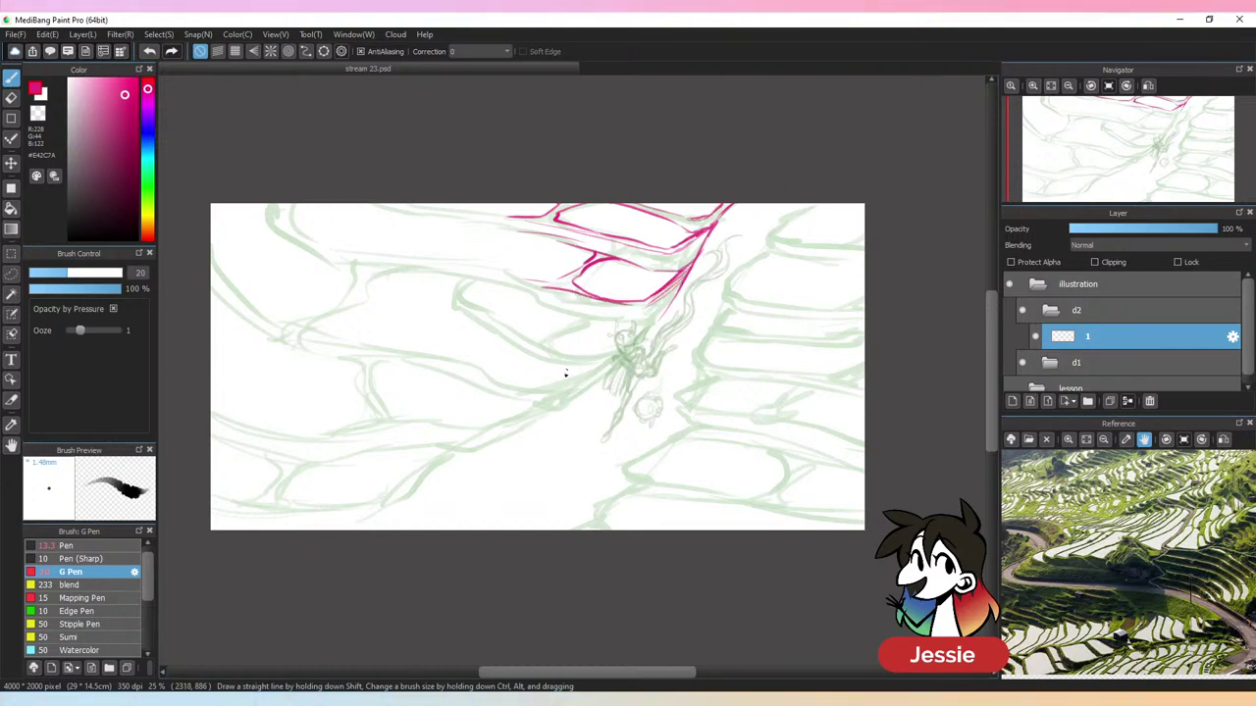
pyautogui.hotkey('ctrl', '-')
pyautogui.hotkey('ctrl', '+')
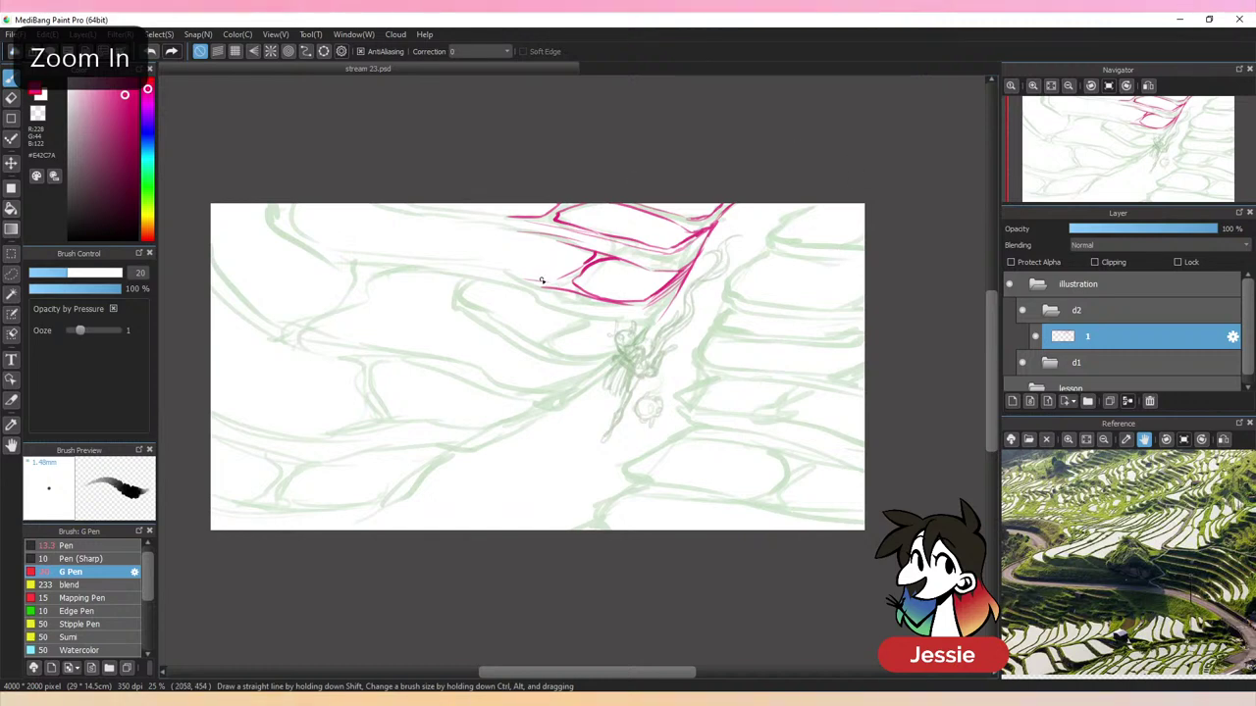
# Trace the long terrace extending to the upper left in pink, and begin its outer bank with a slightly ragged line
pyautogui.moveTo(545, 285)
pyautogui.mouseDown()
pyautogui.moveTo(310, 230)
pyautogui.moveTo(294, 204)
pyautogui.moveTo(510, 229)
pyautogui.moveTo(409, 206)
pyautogui.moveTo(467, 215)
pyautogui.mouseUp()
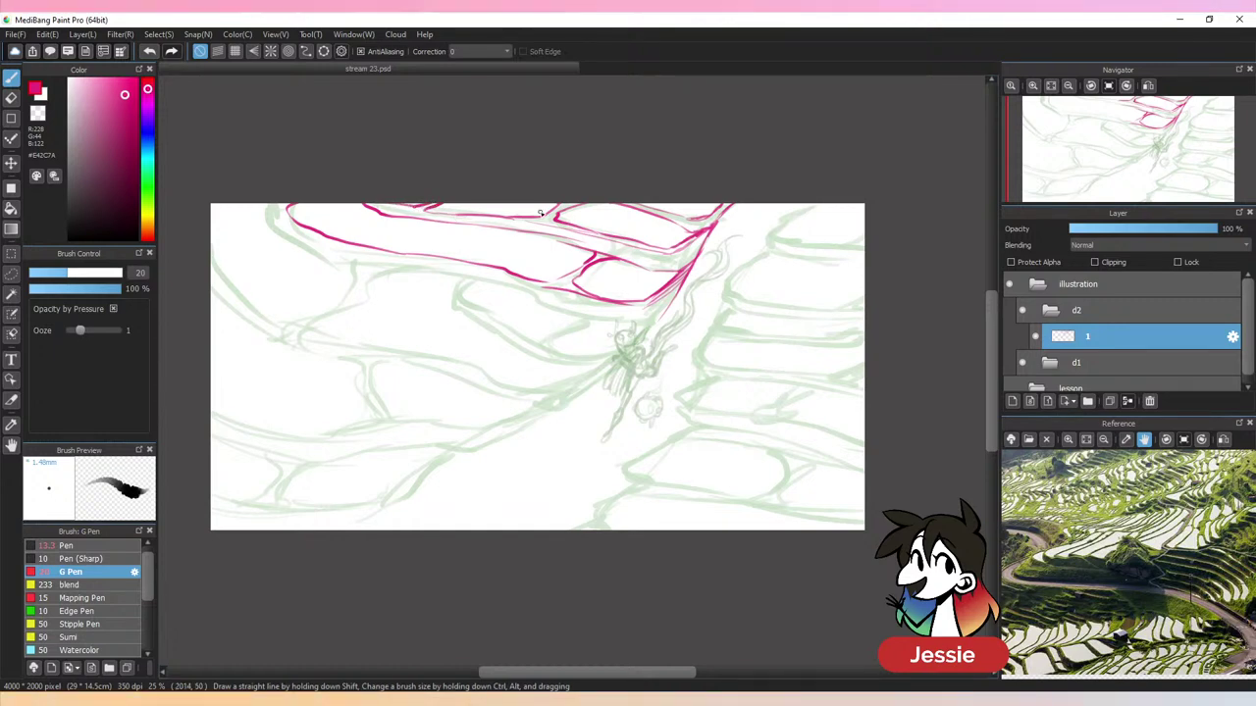
pyautogui.hotkey('ctrl', 'z')
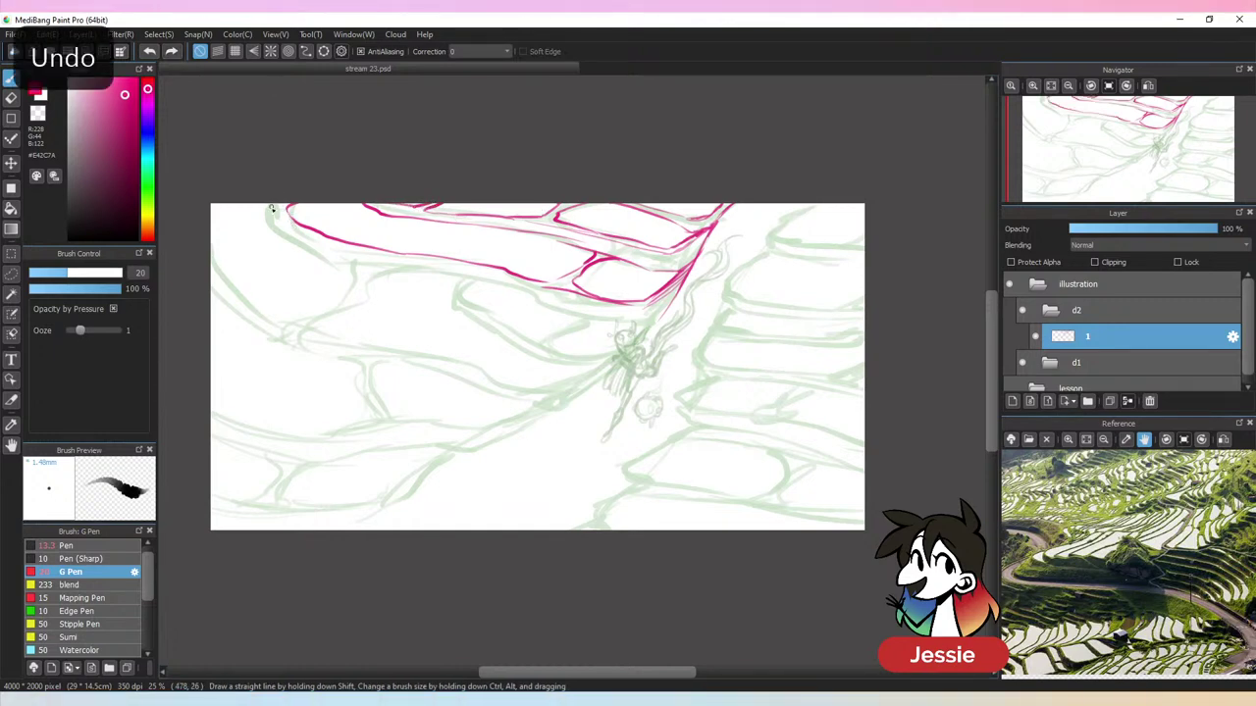
pyautogui.moveTo(266, 210)
pyautogui.mouseDown()
pyautogui.moveTo(367, 265)
pyautogui.moveTo(449, 271)
pyautogui.mouseUp()
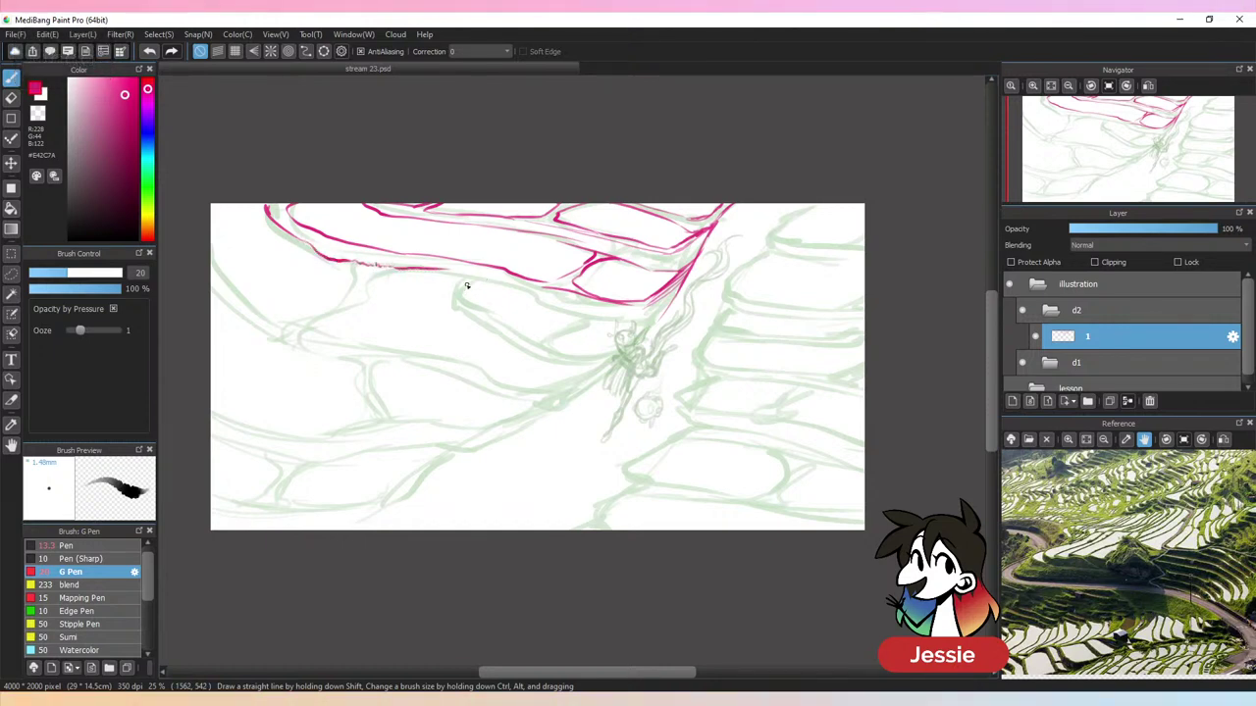
# Using the reference photo's terrace edges as a guide, continue the long terrace's ragged lower bank rightward to the path
pyautogui.click(1070, 441)
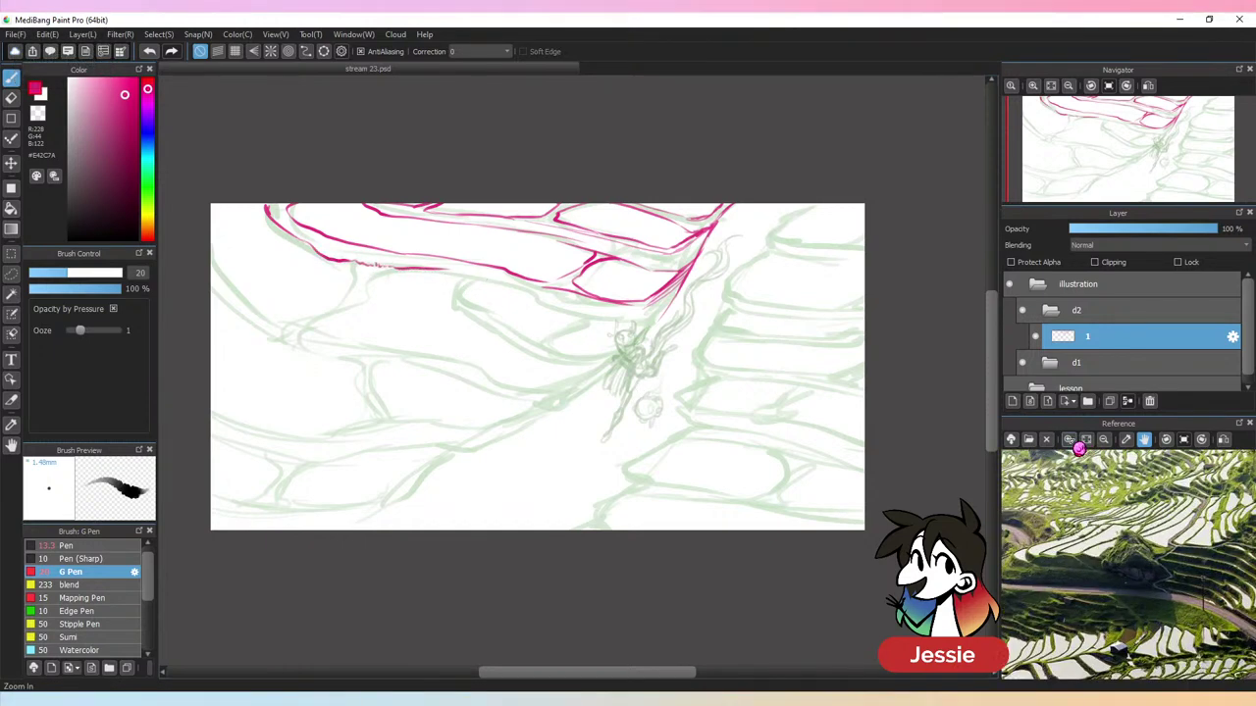
pyautogui.click(1070, 441)
pyautogui.click(1070, 441)
pyautogui.moveTo(1101, 587); pyautogui.dragTo(1158, 616)
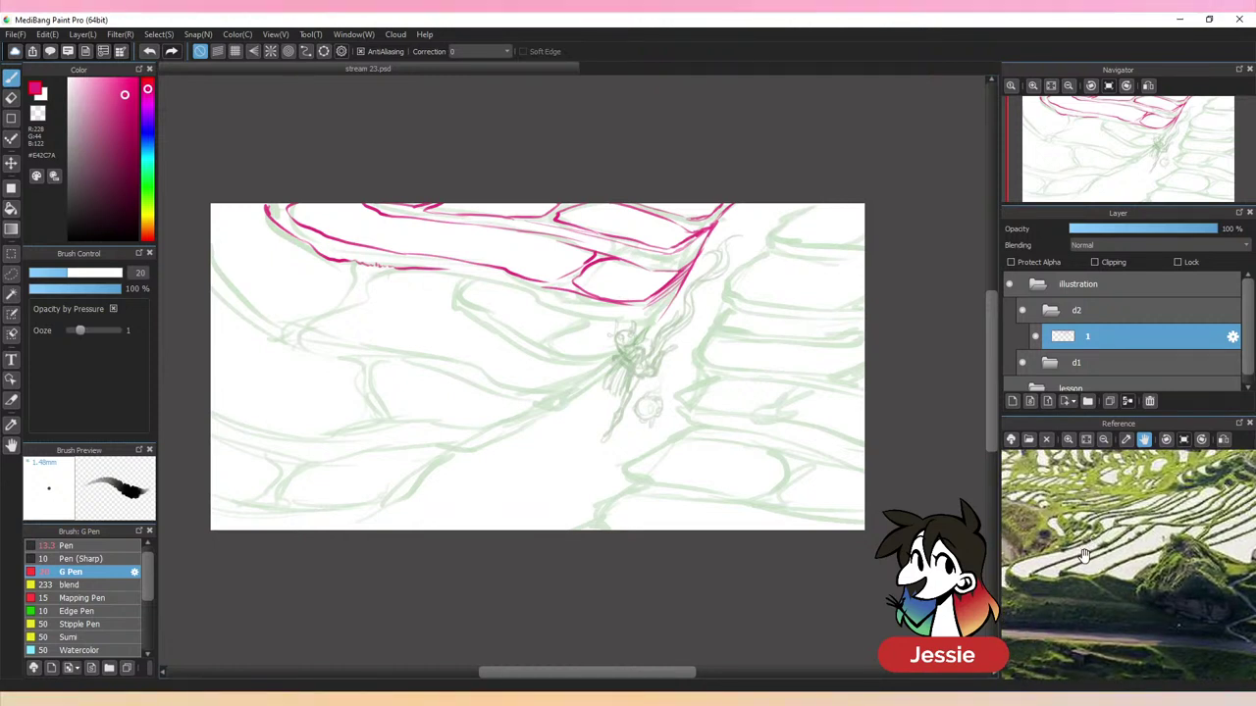
pyautogui.moveTo(1084, 556); pyautogui.dragTo(1091, 586)
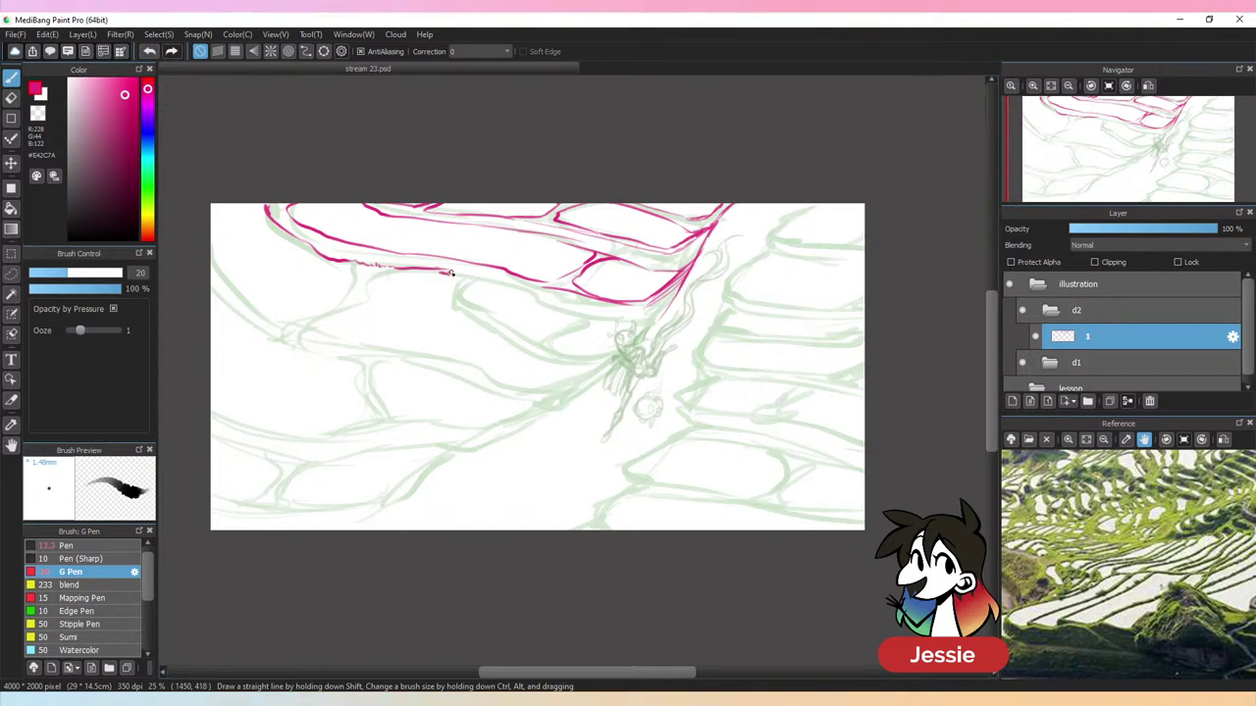
pyautogui.moveTo(490, 283); pyautogui.dragTo(514, 286)
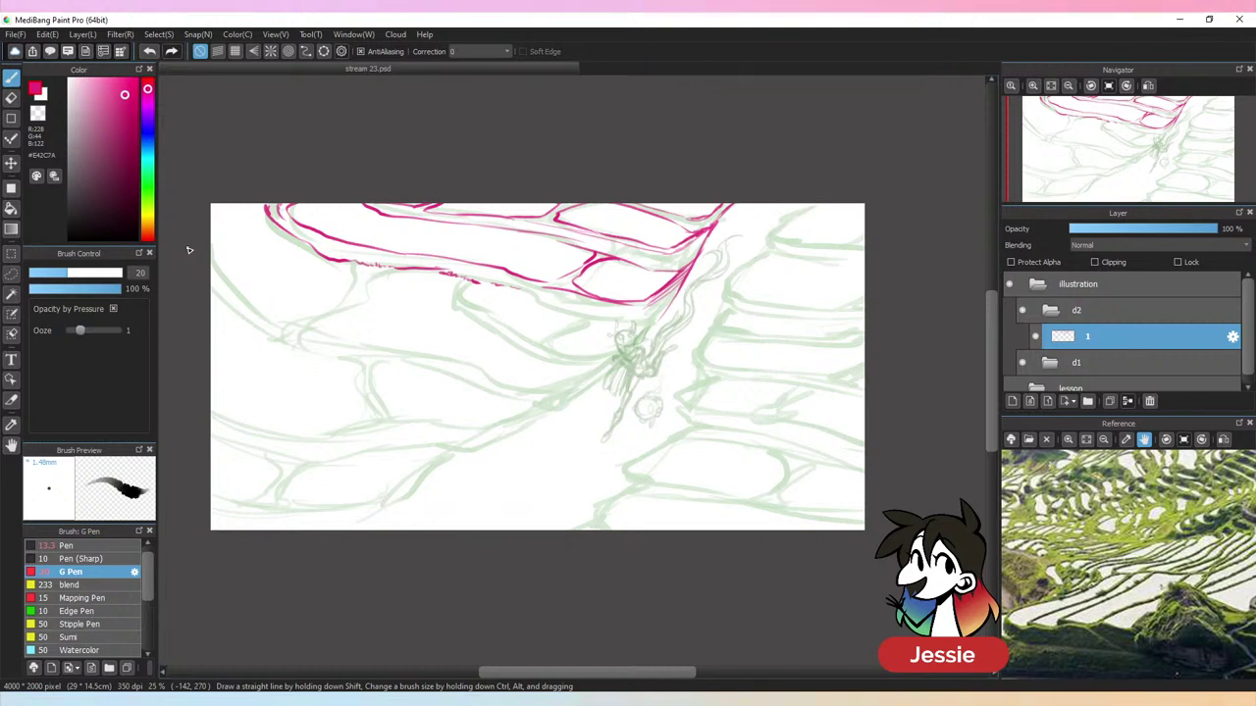
pyautogui.hotkey('ctrl', 'z')
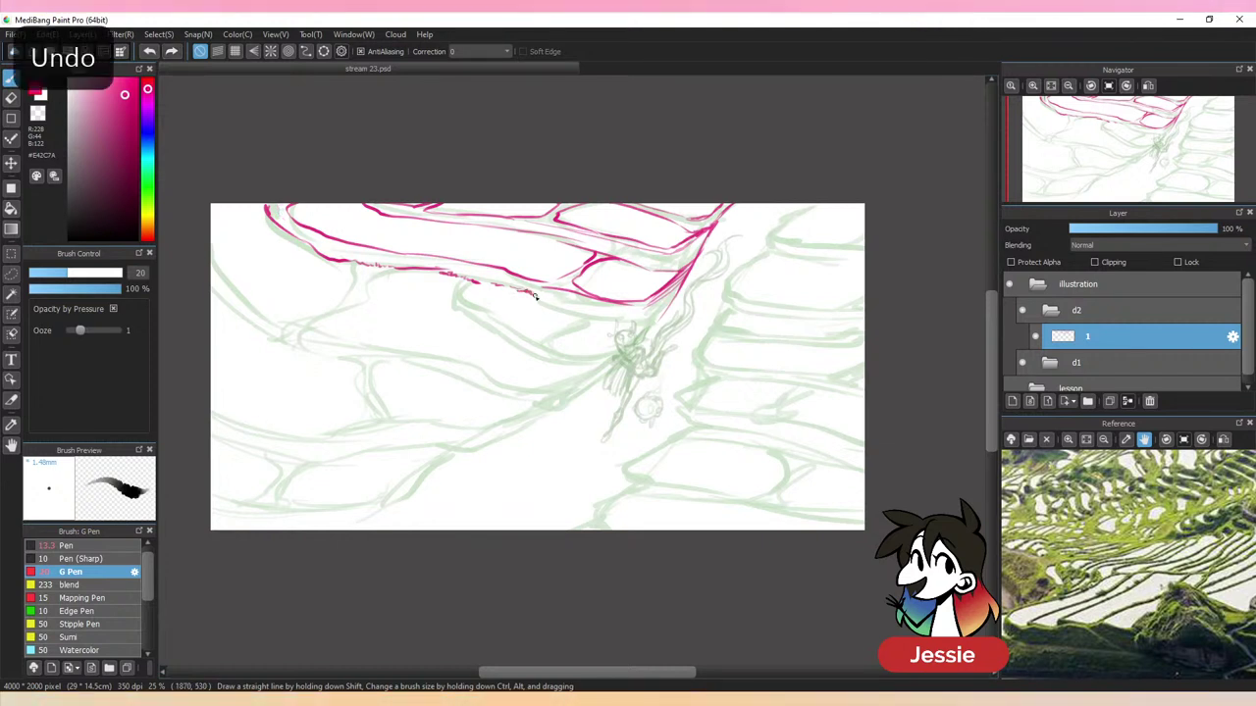
pyautogui.moveTo(534, 296); pyautogui.dragTo(623, 320)
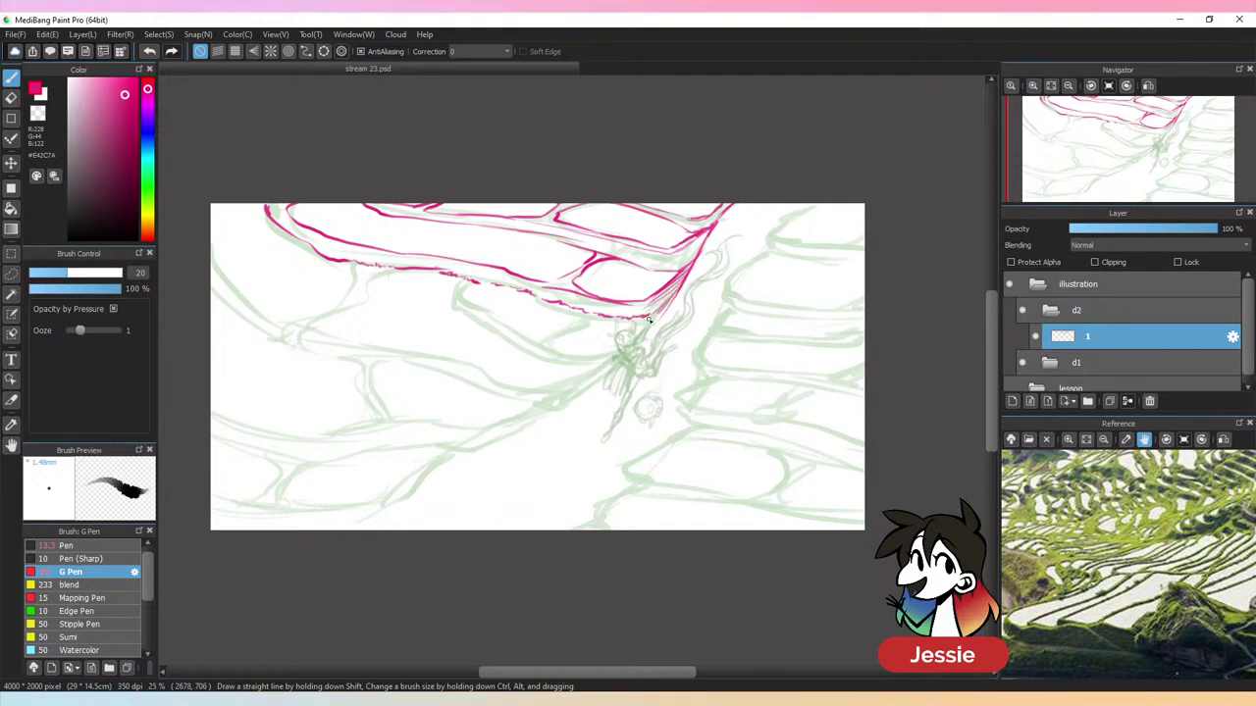
pyautogui.hotkey('ctrl', '-')
pyautogui.hotkey('ctrl', '+')
pyautogui.hotkey('ctrl', '+')
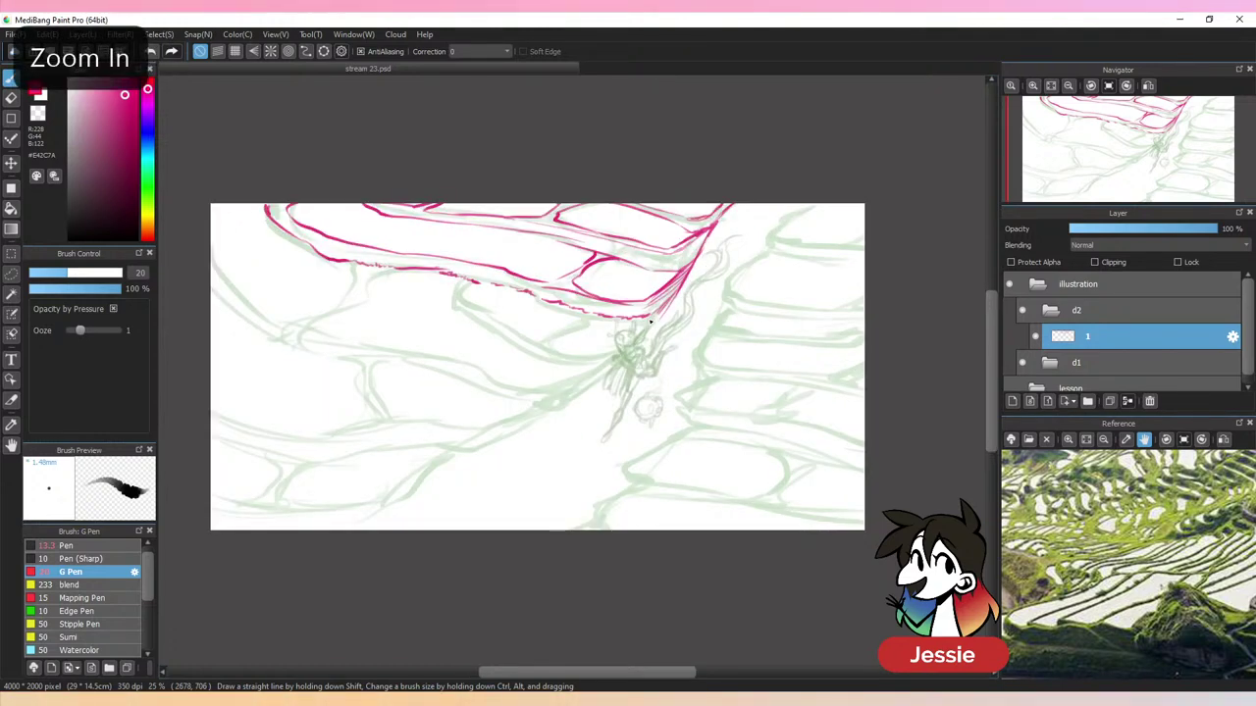
# Draw the two curved dividing lines below the long terrace and the bank line at the canvas's left edge, redoing the latter
pyautogui.moveTo(360, 264)
pyautogui.mouseDown()
pyautogui.moveTo(367, 289)
pyautogui.moveTo(283, 323)
pyautogui.moveTo(299, 329)
pyautogui.mouseUp()
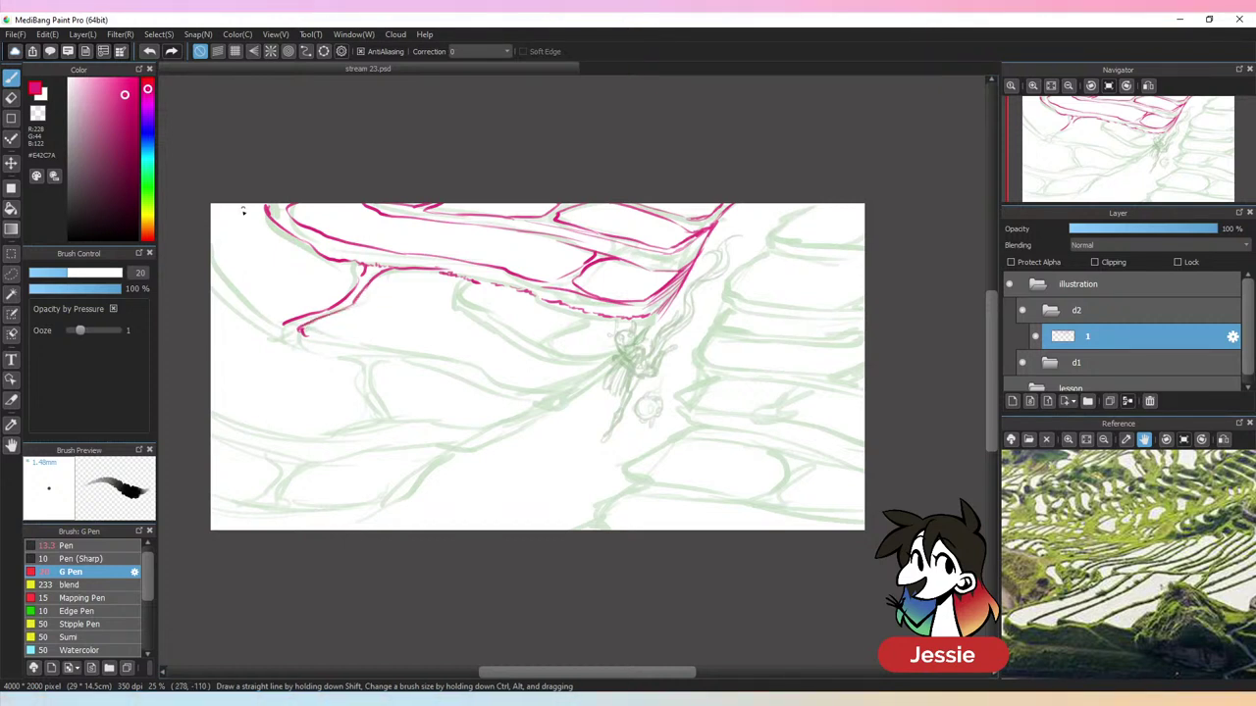
pyautogui.moveTo(241, 296); pyautogui.dragTo(212, 259)
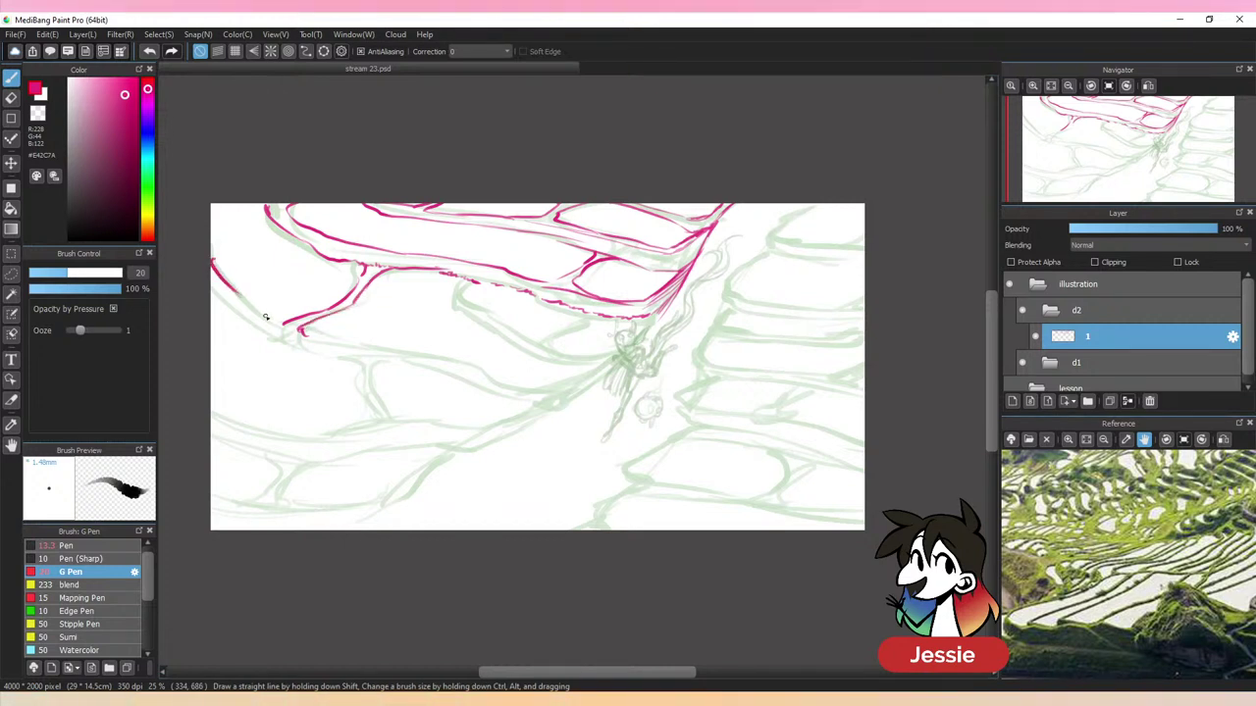
pyautogui.hotkey('ctrl', 'z')
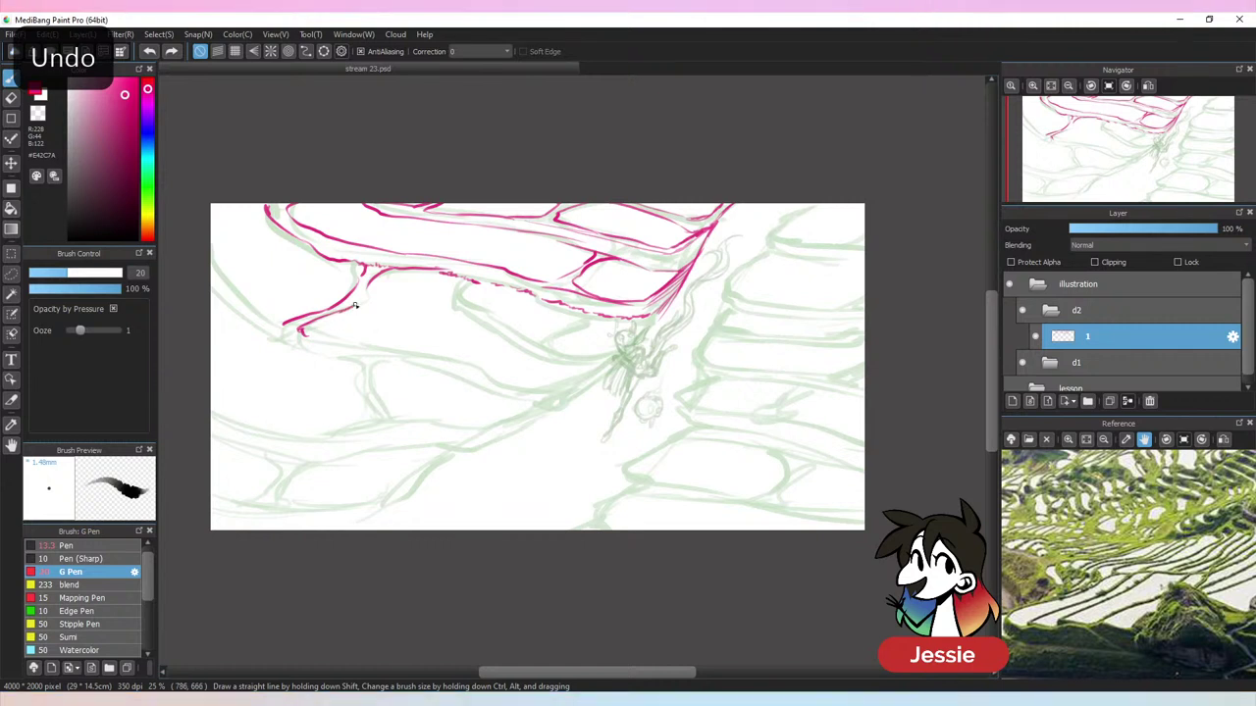
pyautogui.moveTo(242, 312); pyautogui.dragTo(212, 265)
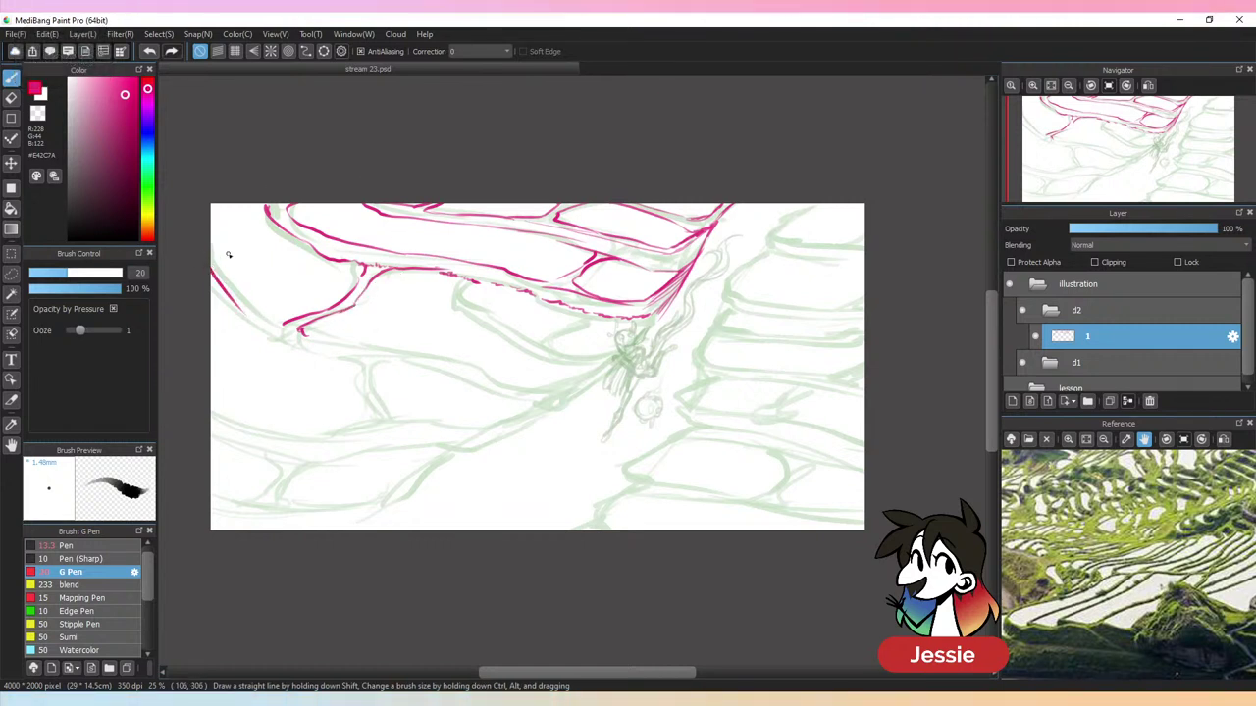
# Trace the wide middle terrace's lower edge in pink, then outline the smaller rounded terraces inside its right end
pyautogui.hotkey('ctrl', 'z')
pyautogui.moveTo(212, 265)
pyautogui.mouseDown()
pyautogui.moveTo(372, 350)
pyautogui.moveTo(327, 344)
pyautogui.moveTo(452, 362)
pyautogui.moveTo(428, 352)
pyautogui.moveTo(416, 353)
pyautogui.moveTo(542, 388)
pyautogui.moveTo(633, 340)
pyautogui.mouseUp()
pyautogui.hotkey('ctrl', 'z')
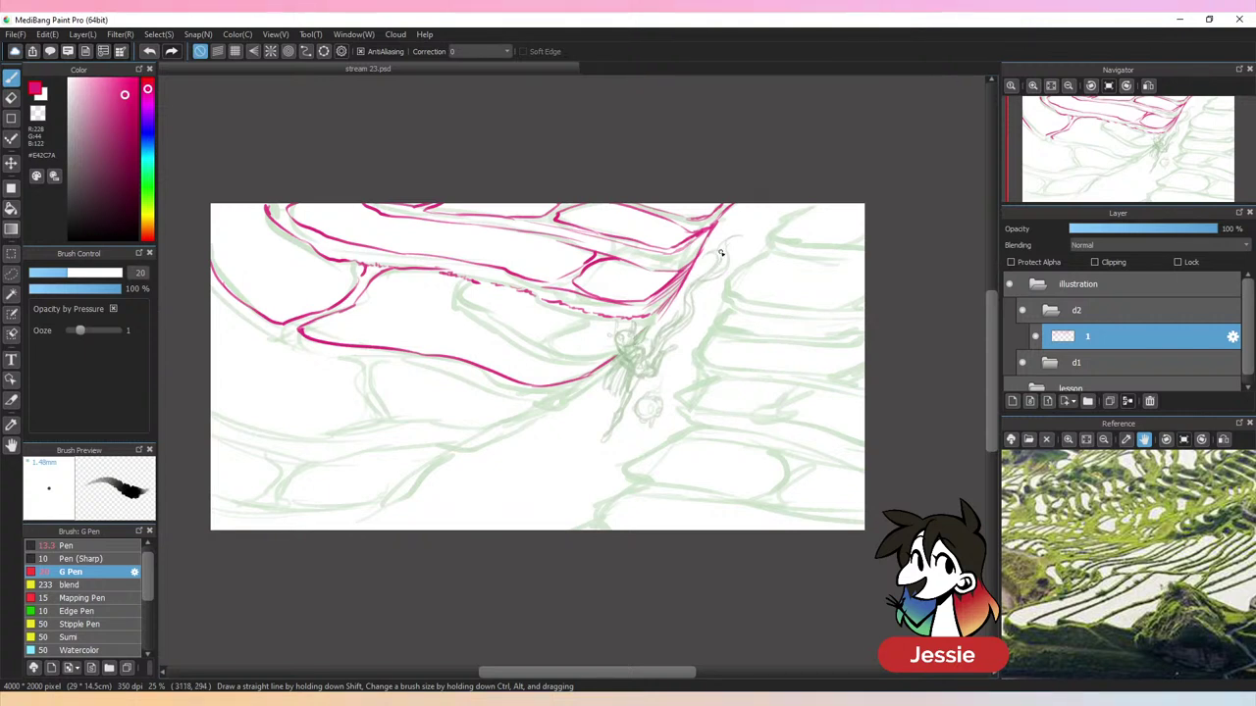
pyautogui.moveTo(460, 279)
pyautogui.mouseDown()
pyautogui.moveTo(560, 322)
pyautogui.moveTo(473, 308)
pyautogui.moveTo(529, 336)
pyautogui.moveTo(510, 328)
pyautogui.moveTo(543, 336)
pyautogui.moveTo(603, 316)
pyautogui.moveTo(549, 346)
pyautogui.moveTo(591, 361)
pyautogui.moveTo(568, 358)
pyautogui.moveTo(620, 339)
pyautogui.mouseUp()
pyautogui.moveTo(465, 314)
pyautogui.mouseDown()
pyautogui.moveTo(563, 363)
pyautogui.moveTo(532, 377)
pyautogui.mouseUp()
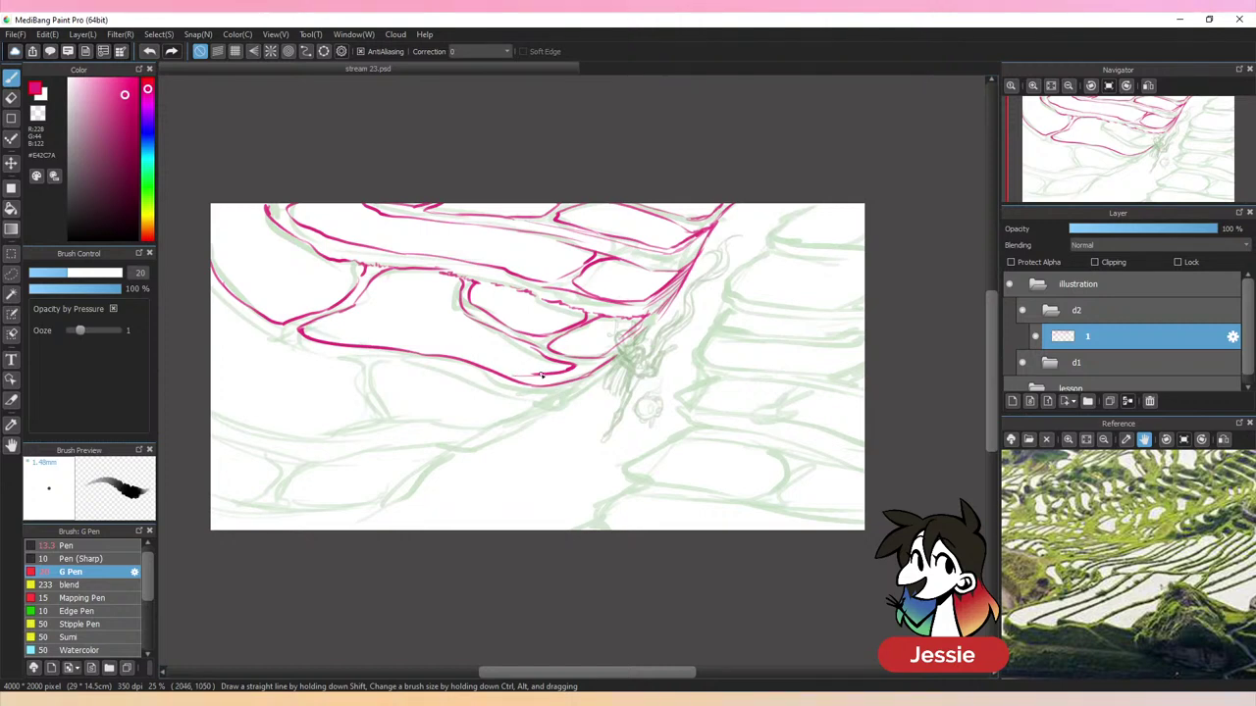
# Clean up the overlapping lines at the middle terrace's right tip with the eraser and redraw the tip as a rounded corner
pyautogui.hotkey('ctrl', '-')
pyautogui.press('e')
pyautogui.hotkey('ctrl', '+')
pyautogui.hotkey('ctrl', 'z')
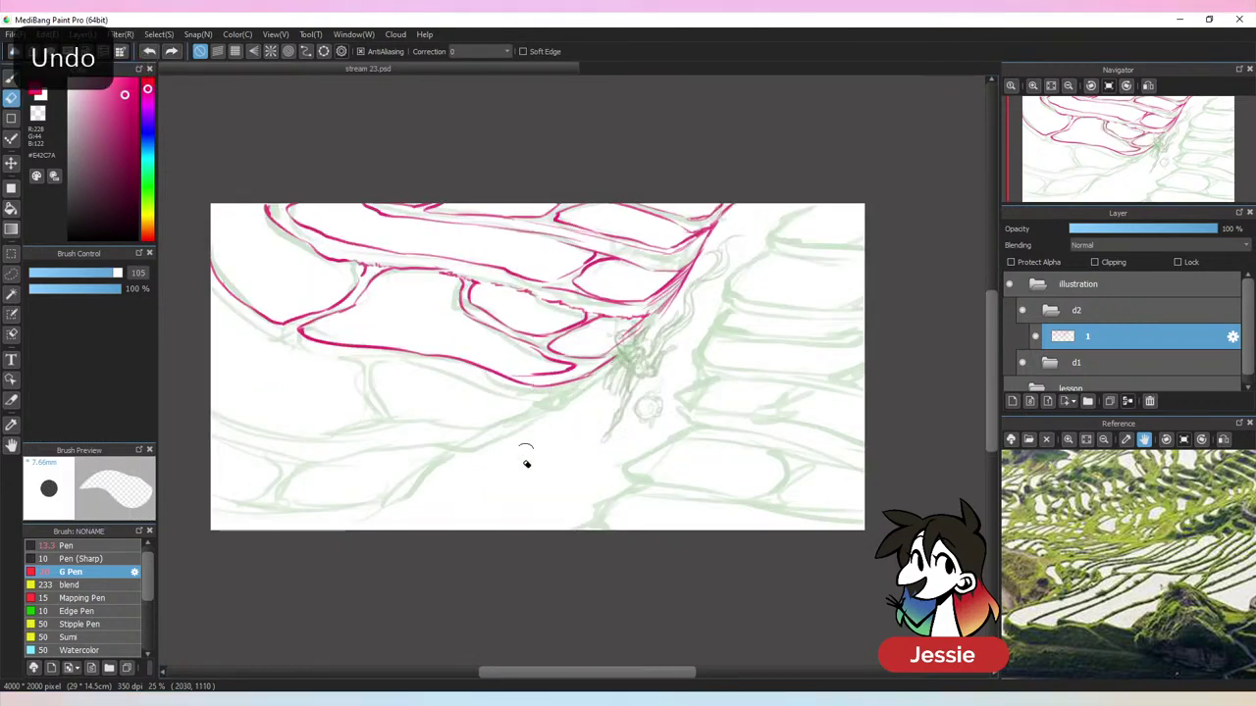
pyautogui.press('b')
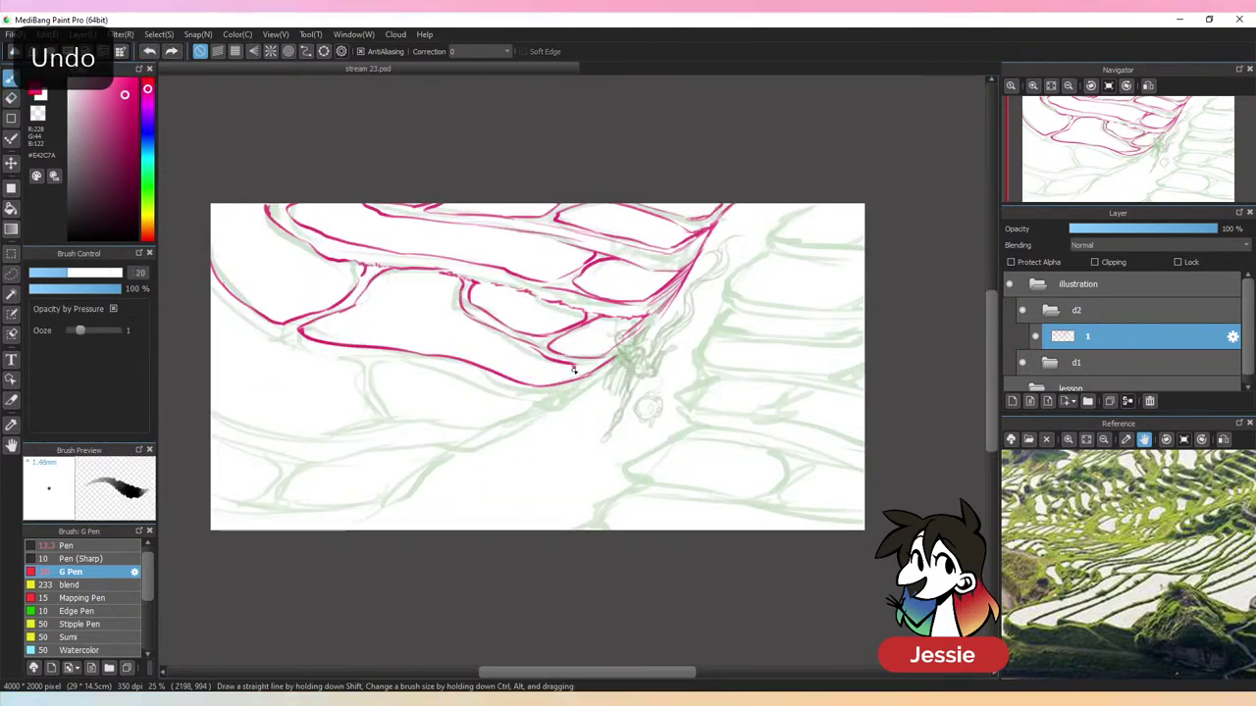
pyautogui.press('e')
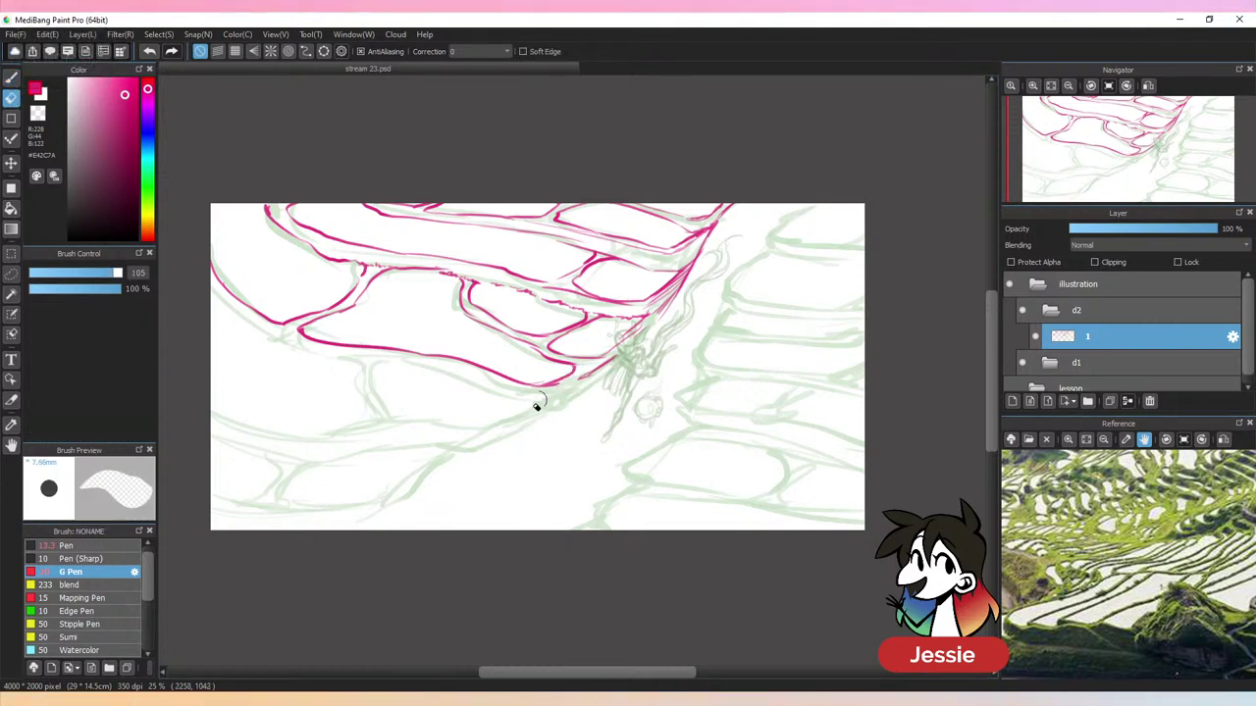
pyautogui.press('b')
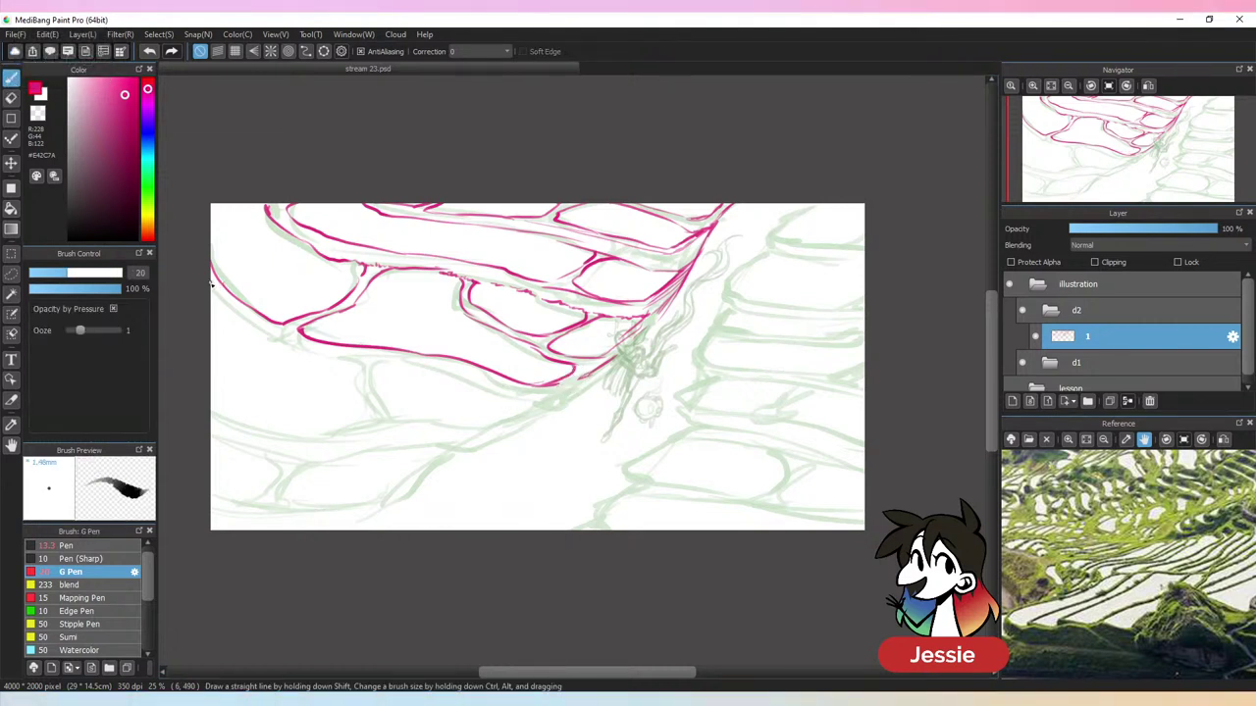
# Draw the slightly ragged bank beneath the middle terraces, plus the curved dividing lines and upper edge of the terrace below
pyautogui.moveTo(212, 282)
pyautogui.mouseDown()
pyautogui.moveTo(288, 338)
pyautogui.moveTo(233, 310)
pyautogui.moveTo(310, 326)
pyautogui.moveTo(336, 355)
pyautogui.mouseUp()
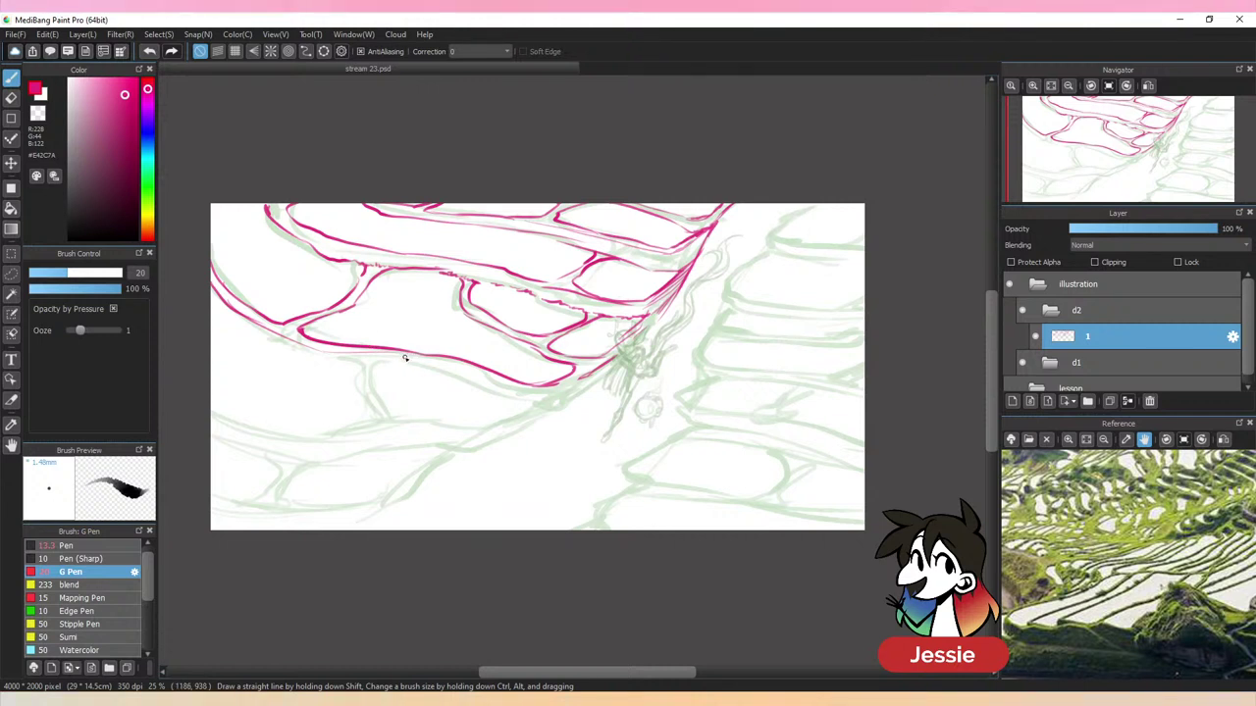
pyautogui.moveTo(479, 375)
pyautogui.mouseDown()
pyautogui.moveTo(551, 397)
pyautogui.moveTo(597, 373)
pyautogui.moveTo(542, 404)
pyautogui.mouseUp()
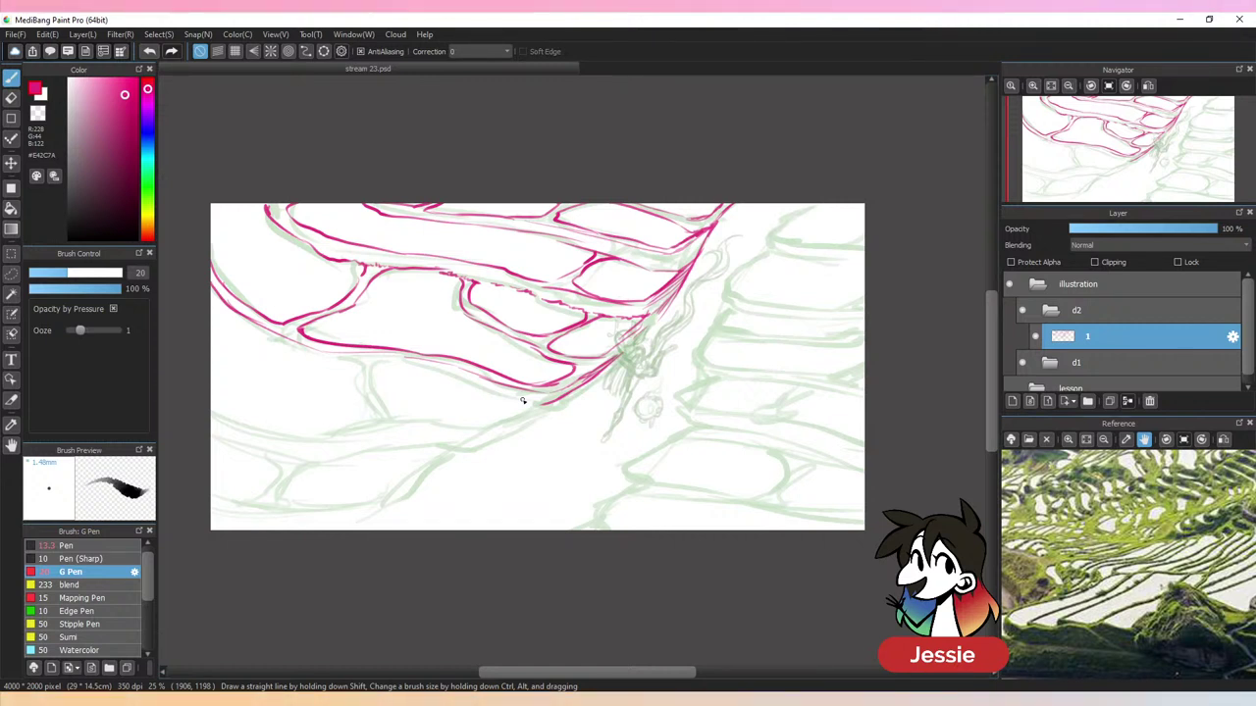
pyautogui.moveTo(212, 296)
pyautogui.mouseDown()
pyautogui.moveTo(287, 347)
pyautogui.moveTo(358, 358)
pyautogui.moveTo(334, 359)
pyautogui.moveTo(363, 367)
pyautogui.moveTo(397, 420)
pyautogui.mouseUp()
pyautogui.moveTo(368, 373)
pyautogui.mouseDown()
pyautogui.moveTo(376, 360)
pyautogui.moveTo(464, 383)
pyautogui.mouseUp()
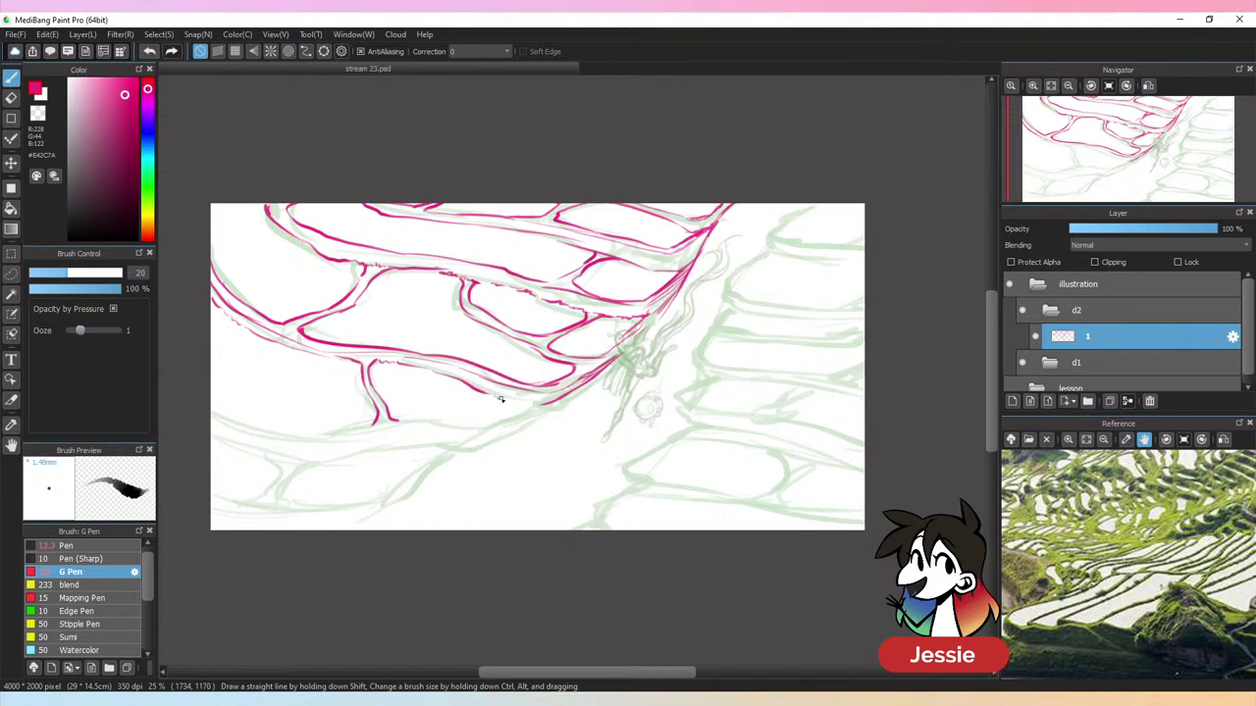
# Check the pink lines without the d1 sketch, then close the lower terrace's bottom edge and add bank lines and short connecting strokes along the path
pyautogui.click(1023, 361)
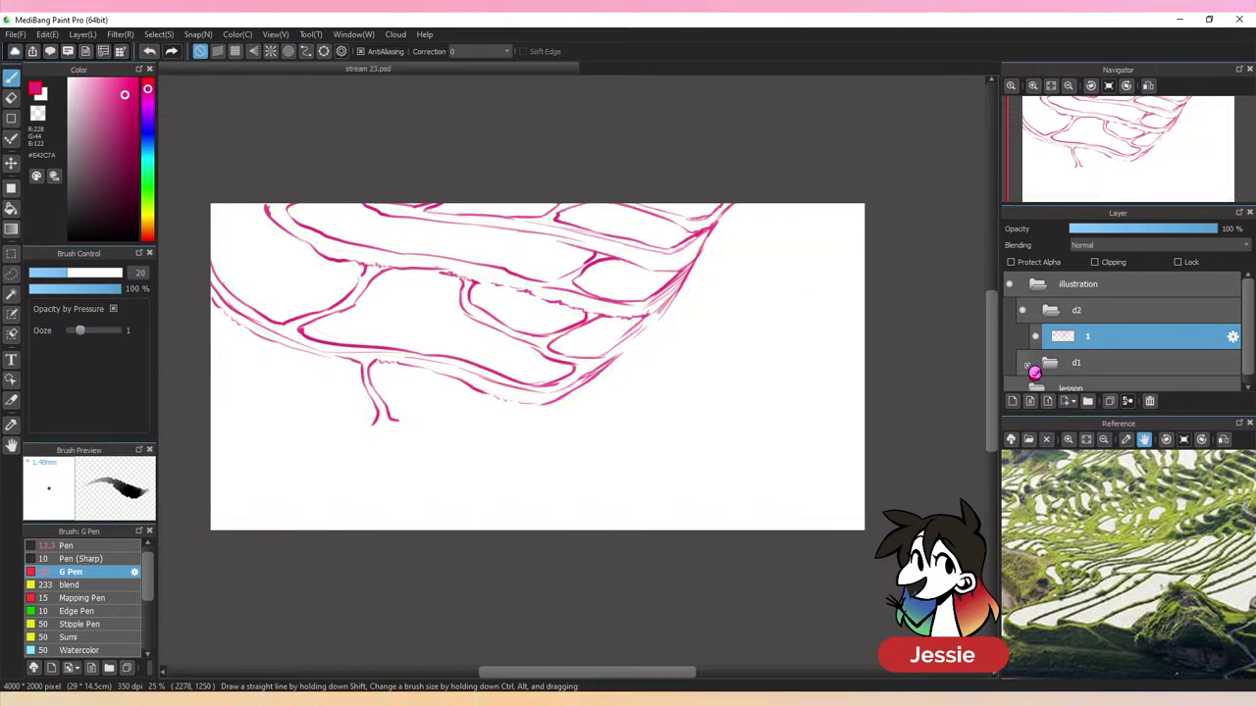
pyautogui.click(1023, 362)
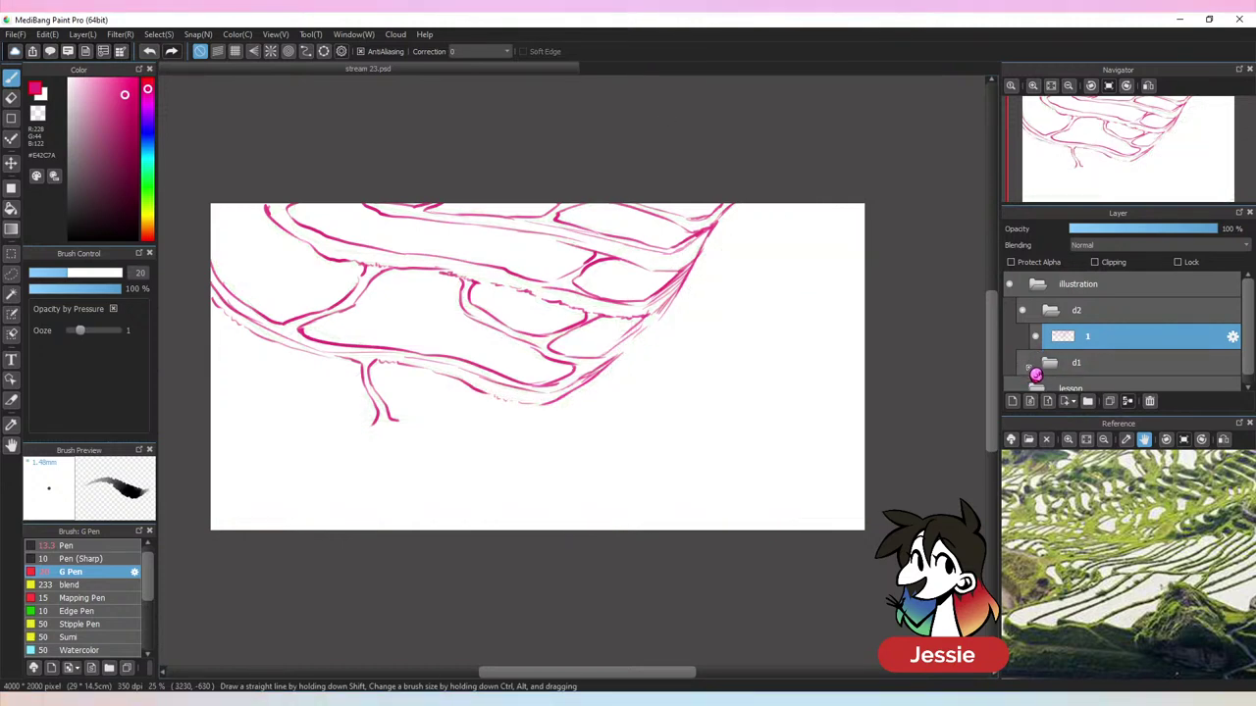
pyautogui.moveTo(396, 422); pyautogui.dragTo(502, 426)
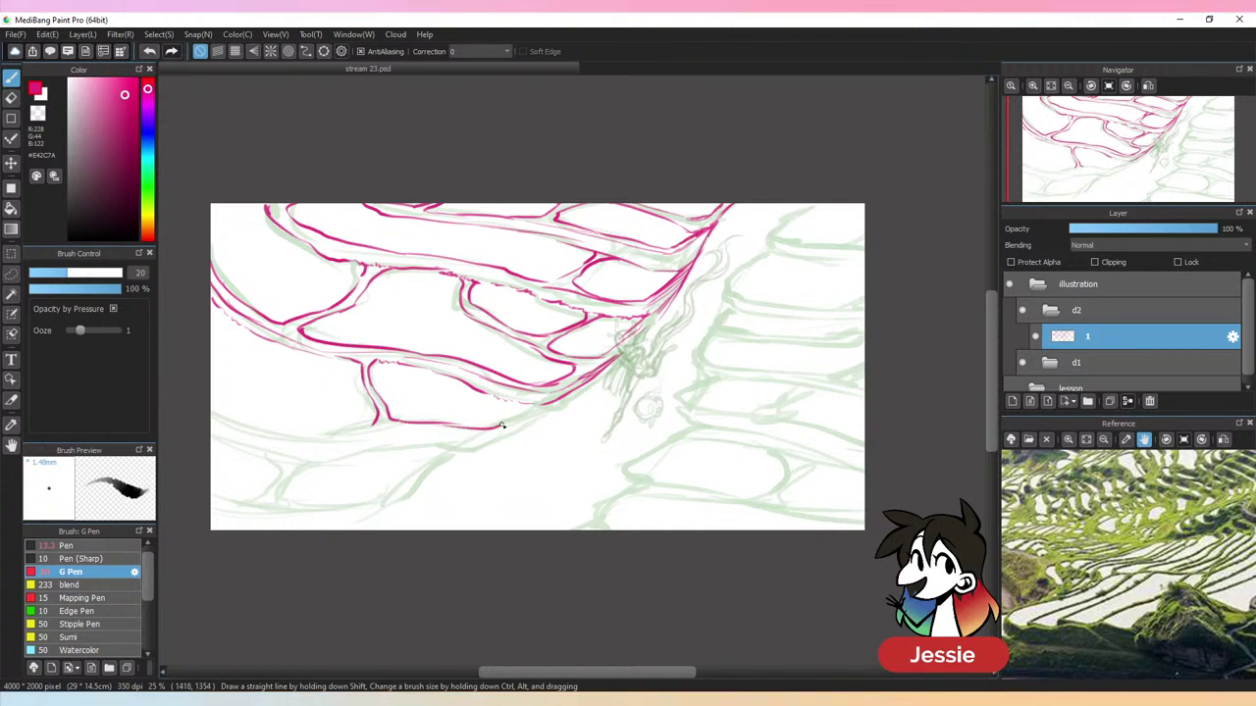
pyautogui.moveTo(572, 394); pyautogui.dragTo(496, 449)
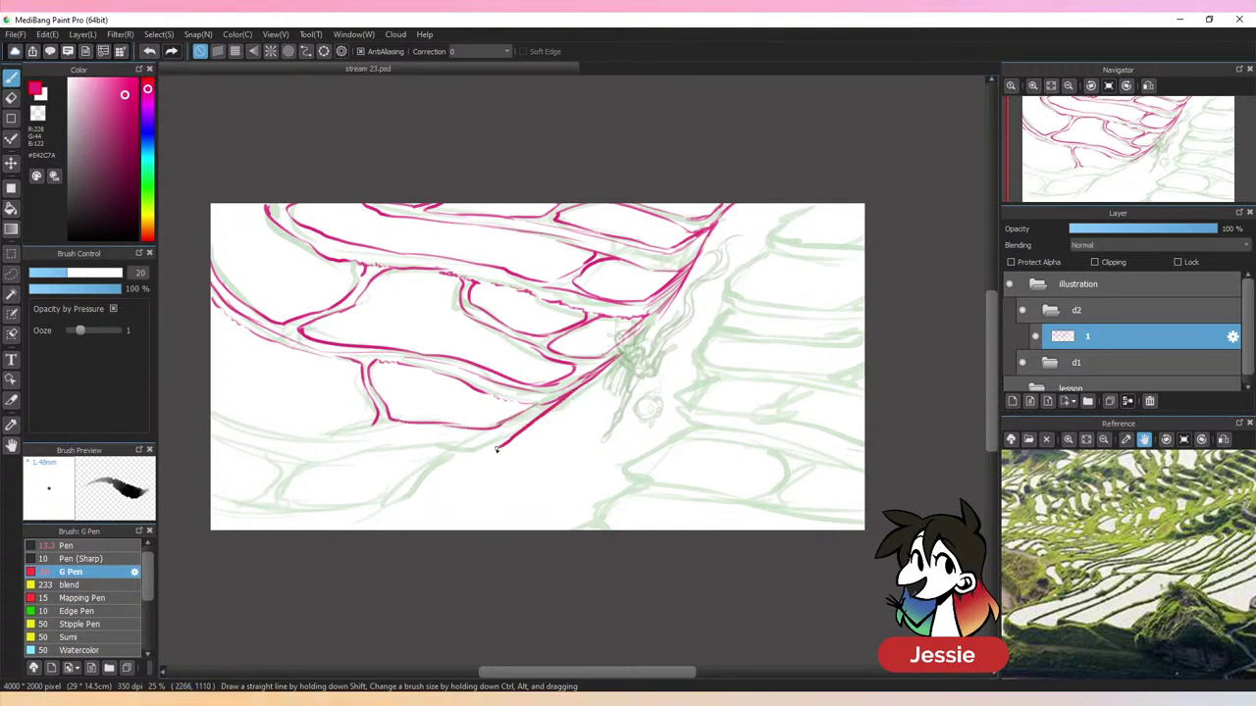
pyautogui.moveTo(553, 402); pyautogui.dragTo(480, 419)
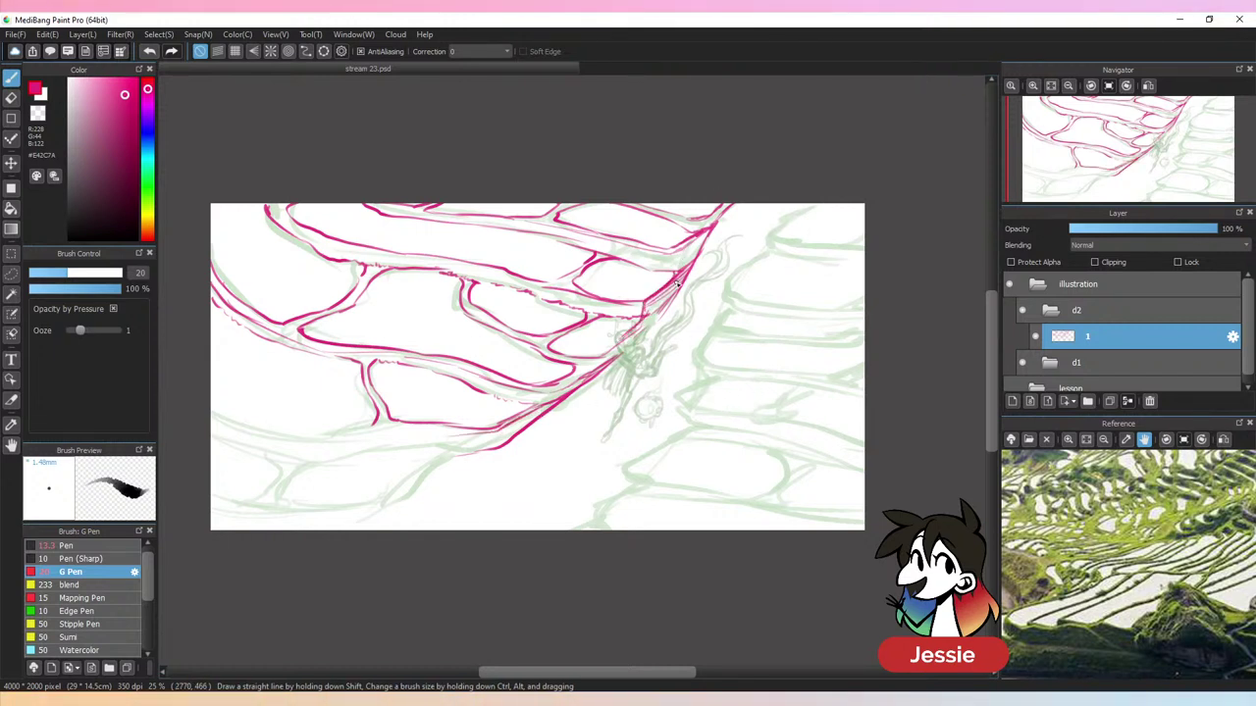
pyautogui.moveTo(677, 275); pyautogui.dragTo(717, 206)
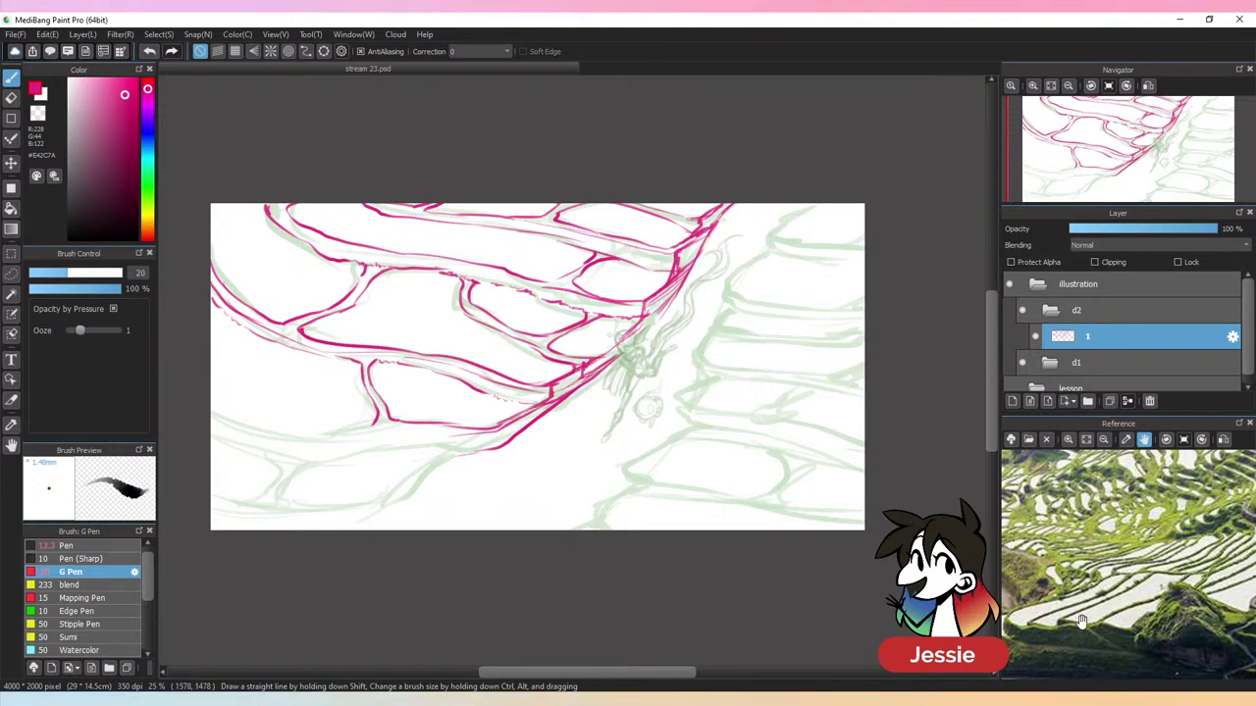
# Bring the reference photo's winding road into view and draw the lower-left terrace's ragged bottom edge and the bank line beneath it
pyautogui.moveTo(1079, 601); pyautogui.dragTo(1167, 618)
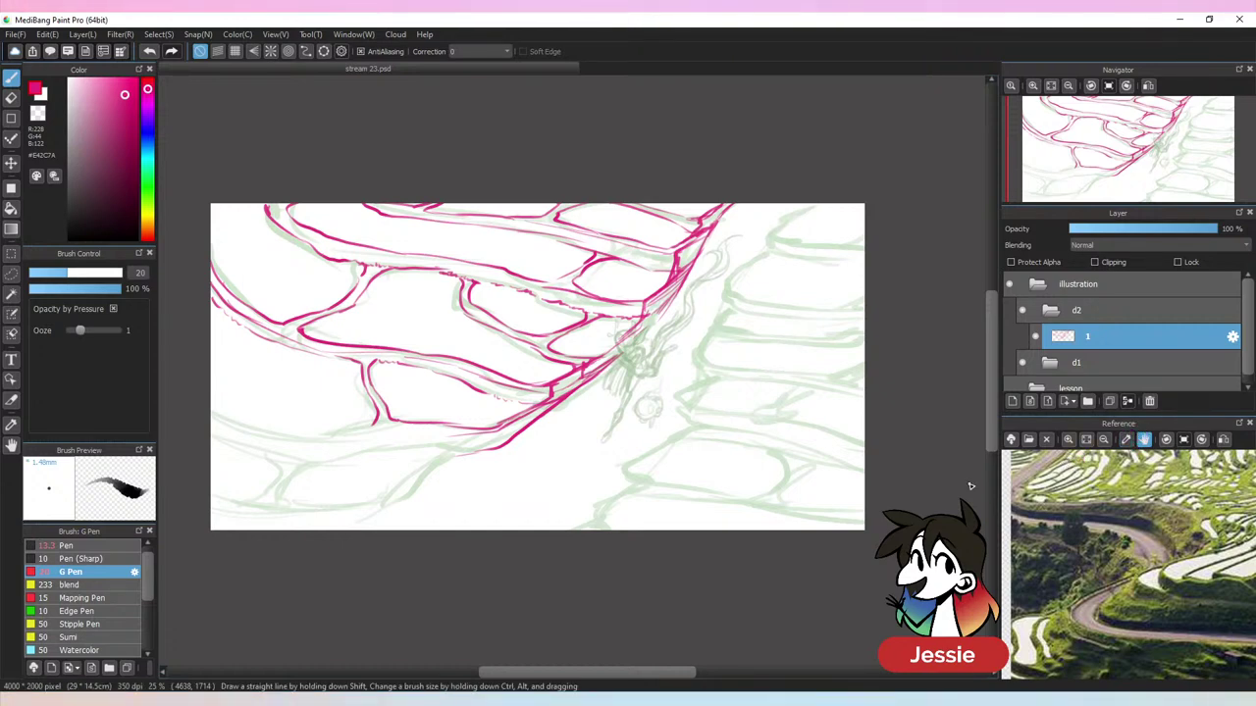
pyautogui.click(353, 34)
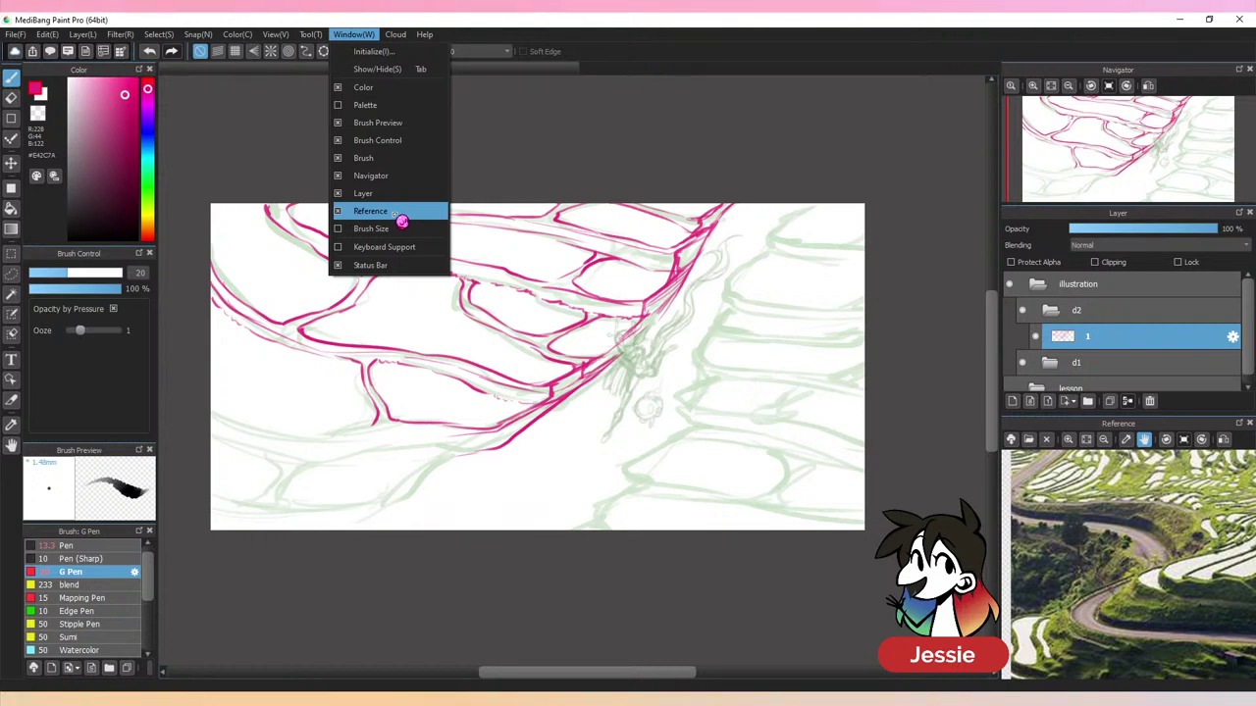
pyautogui.click(953, 463)
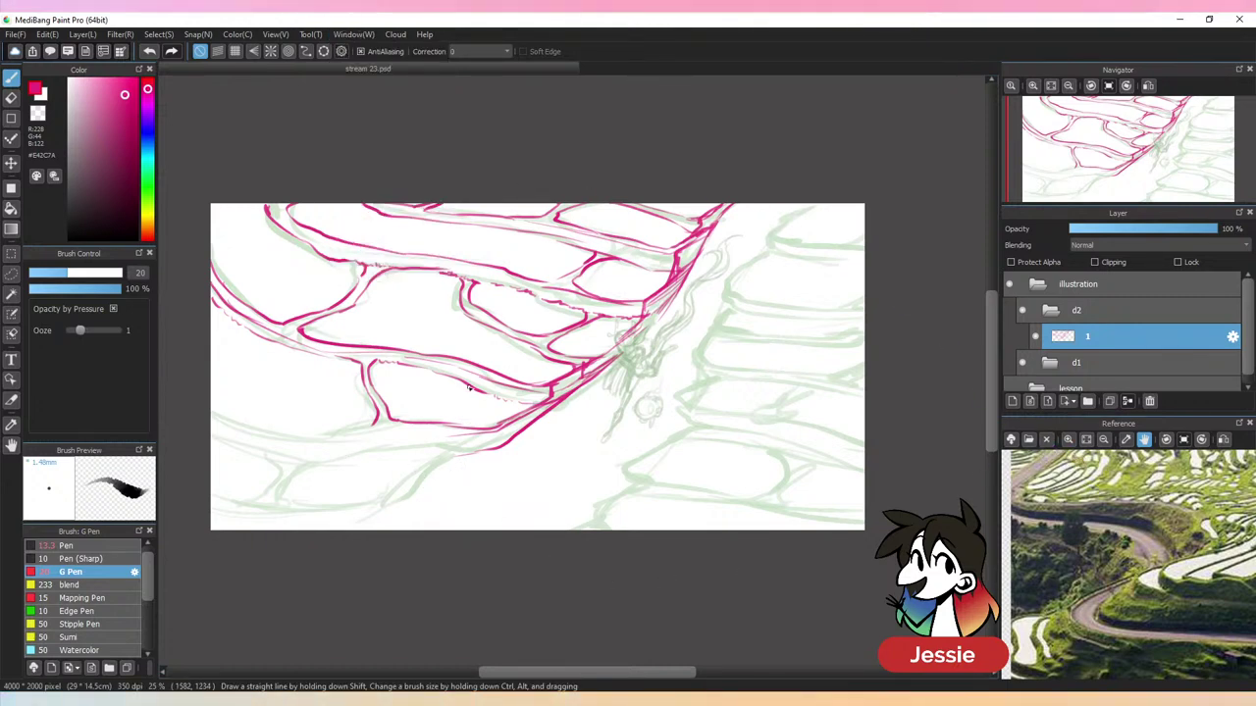
pyautogui.moveTo(445, 441); pyautogui.dragTo(569, 428)
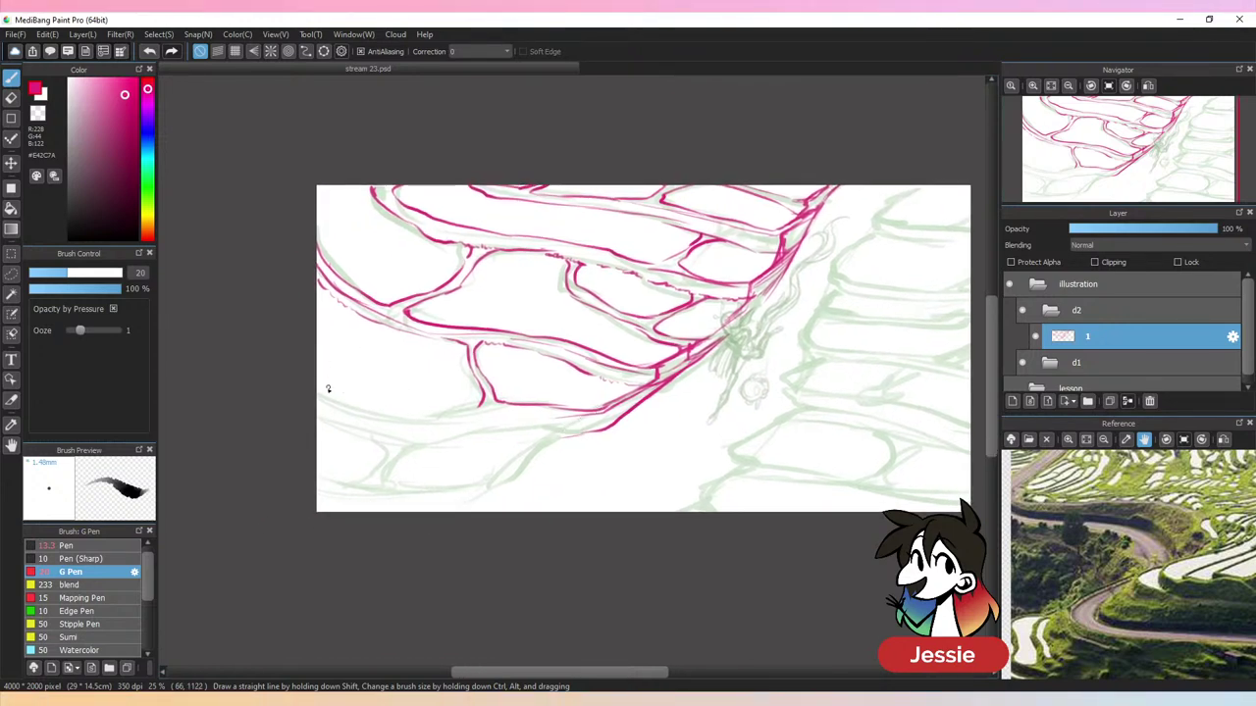
pyautogui.moveTo(318, 397); pyautogui.dragTo(437, 413)
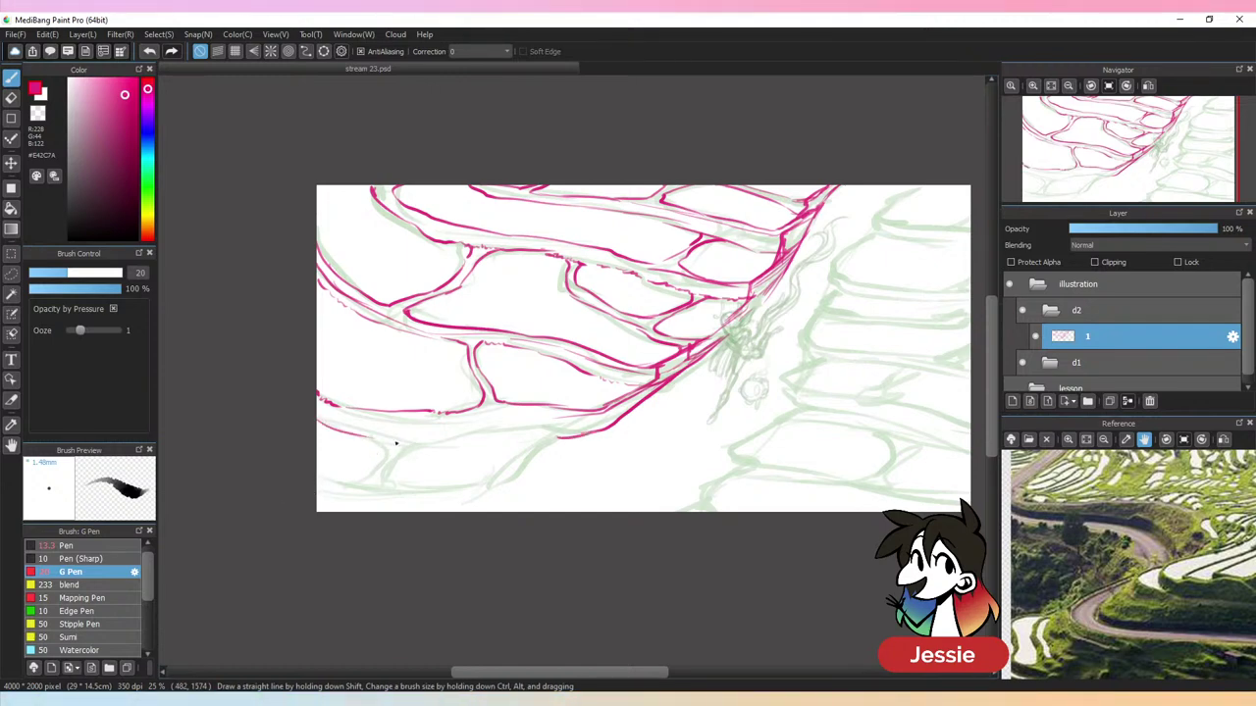
pyautogui.moveTo(318, 422); pyautogui.dragTo(408, 445)
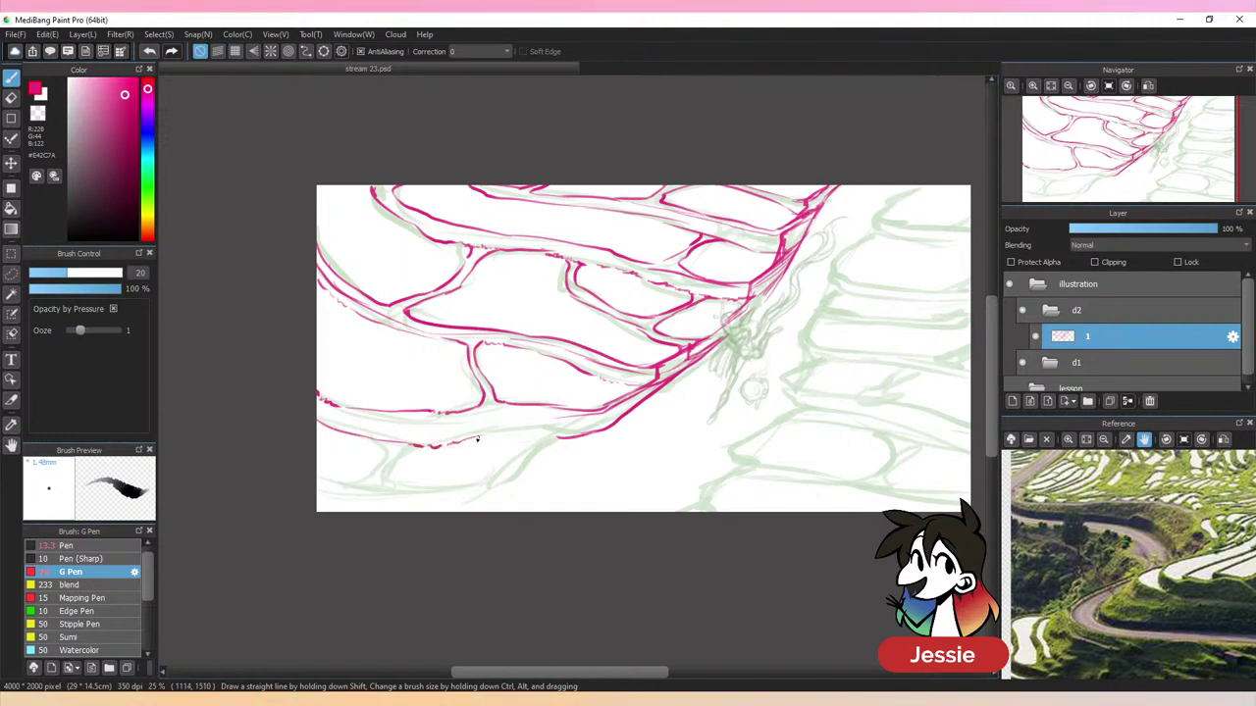
pyautogui.hotkey('ctrl', 'z')
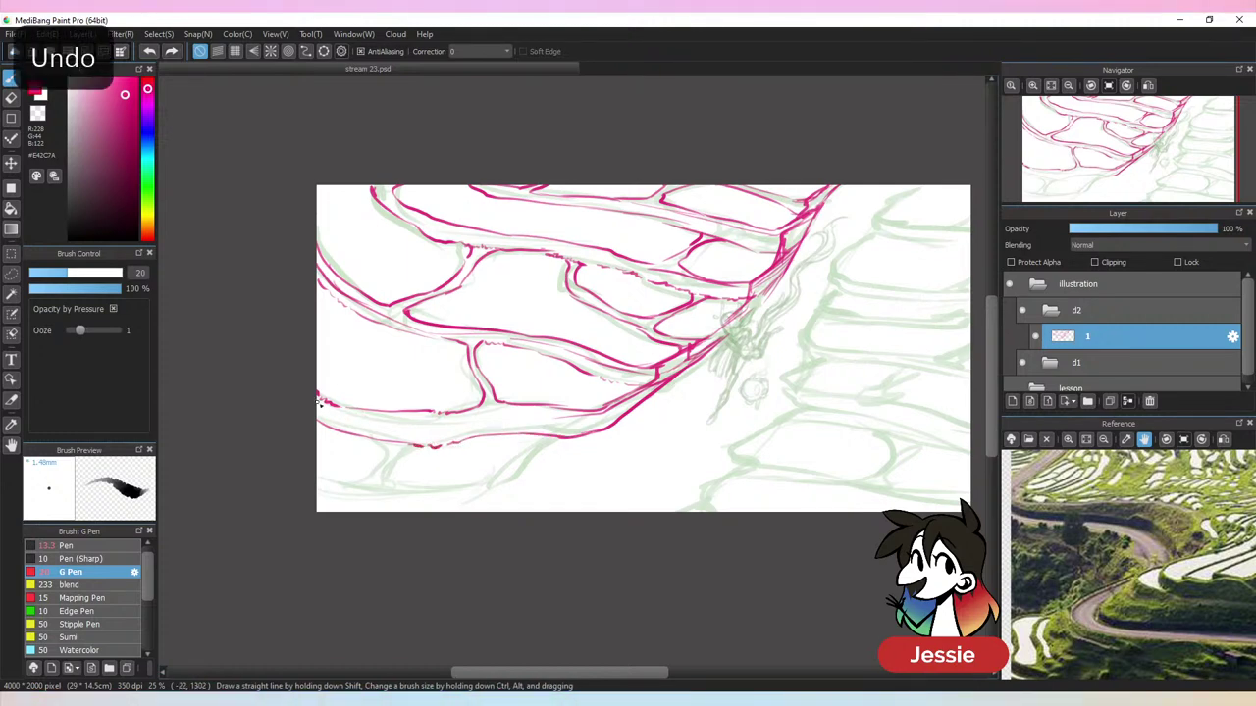
# Extend the lower-left bank's upper line to the path, close its end with short vertical strokes, and tidy the corner with the eraser
pyautogui.moveTo(369, 418); pyautogui.dragTo(579, 414)
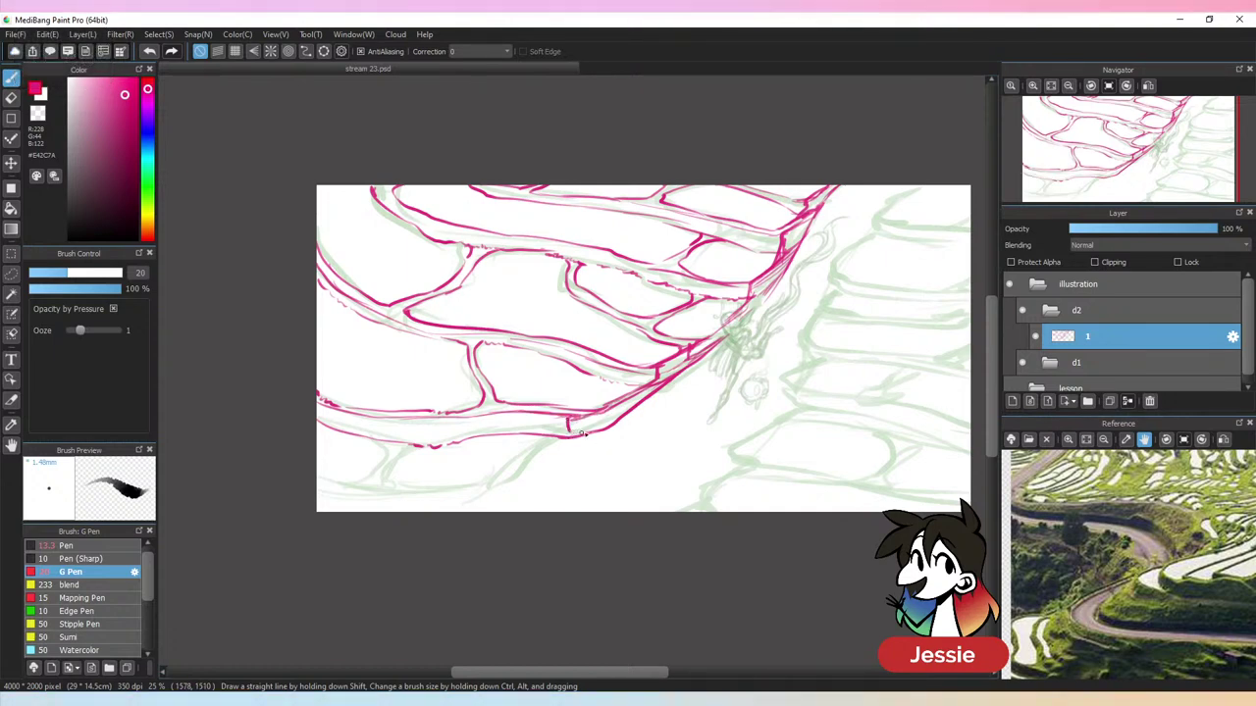
pyautogui.moveTo(610, 405); pyautogui.dragTo(569, 422)
pyautogui.hotkey('ctrl', '-')
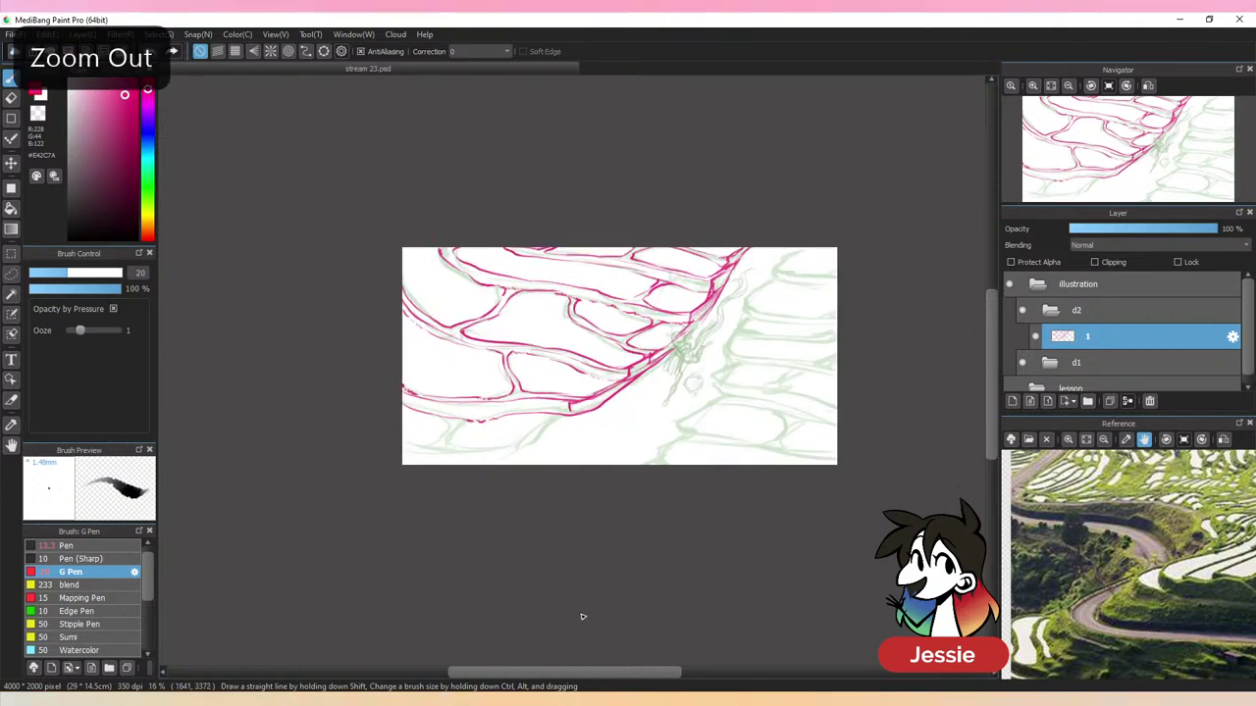
pyautogui.hotkey('ctrl', '+')
pyautogui.press('e')
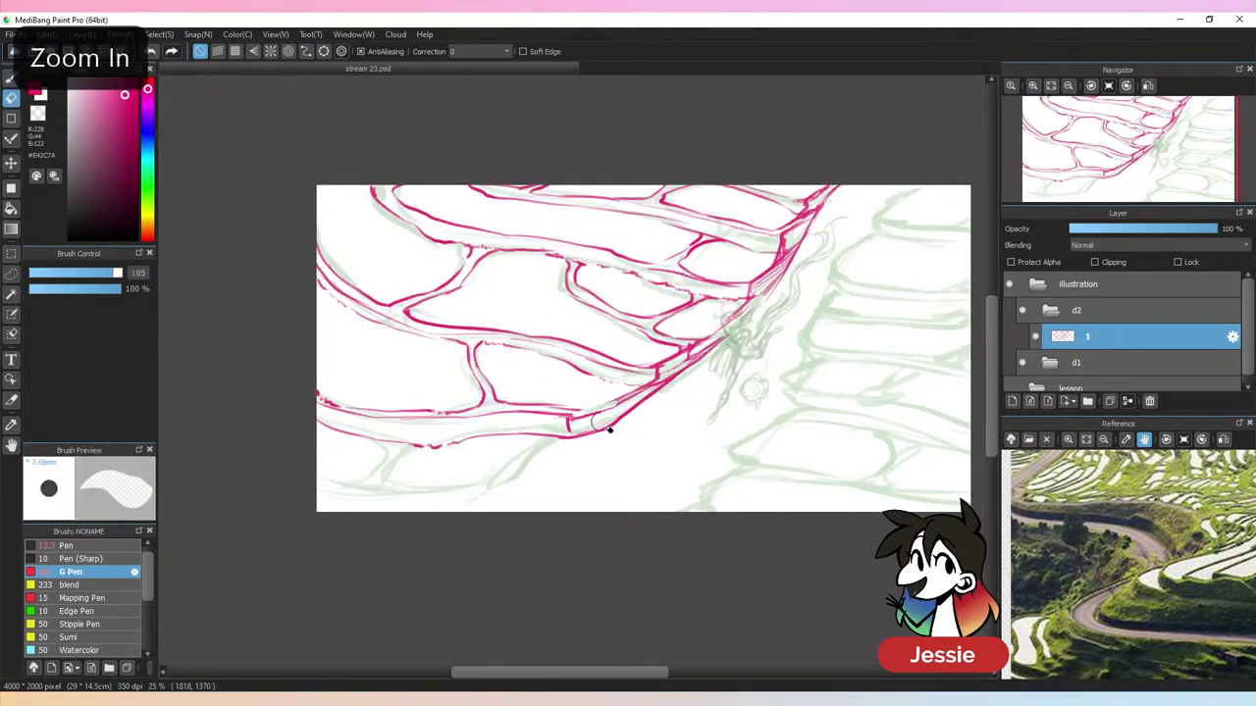
pyautogui.press('b')
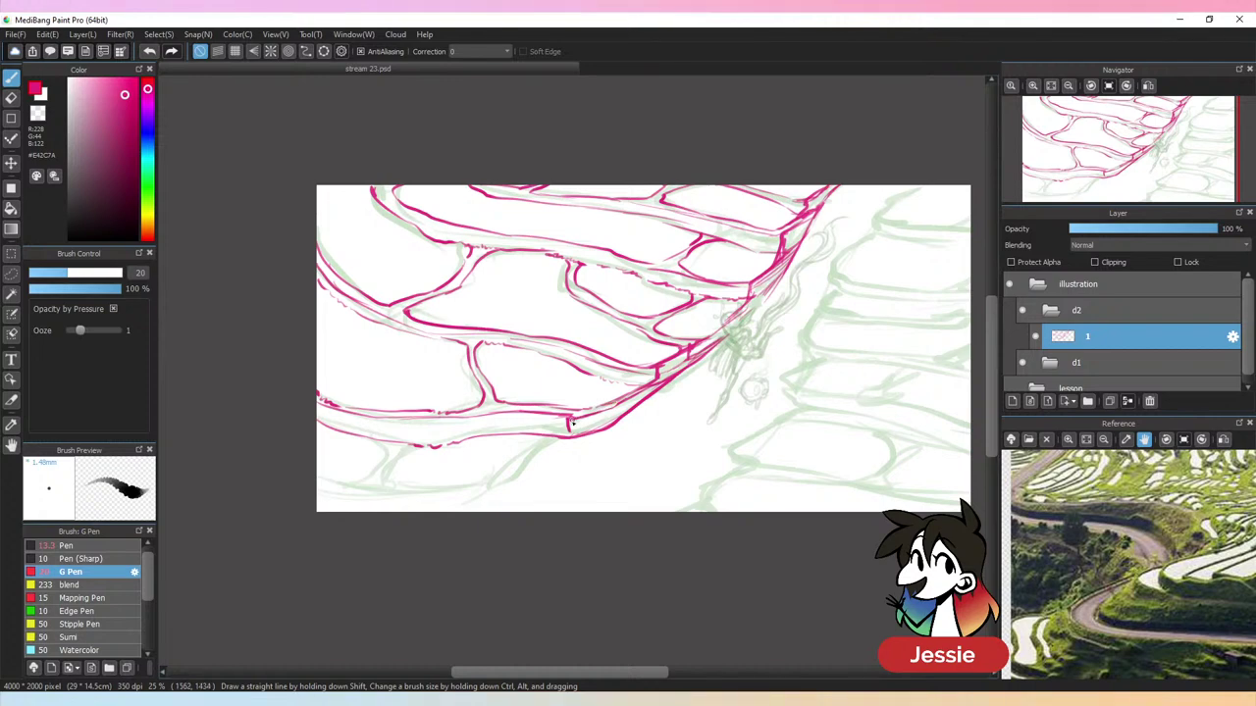
# Outline the two bottom-left terraces in pink, extend the path's edge to the canvas bottom, and add ragged bank lines beneath them
pyautogui.moveTo(569, 435)
pyautogui.mouseDown()
pyautogui.moveTo(589, 437)
pyautogui.moveTo(494, 481)
pyautogui.mouseUp()
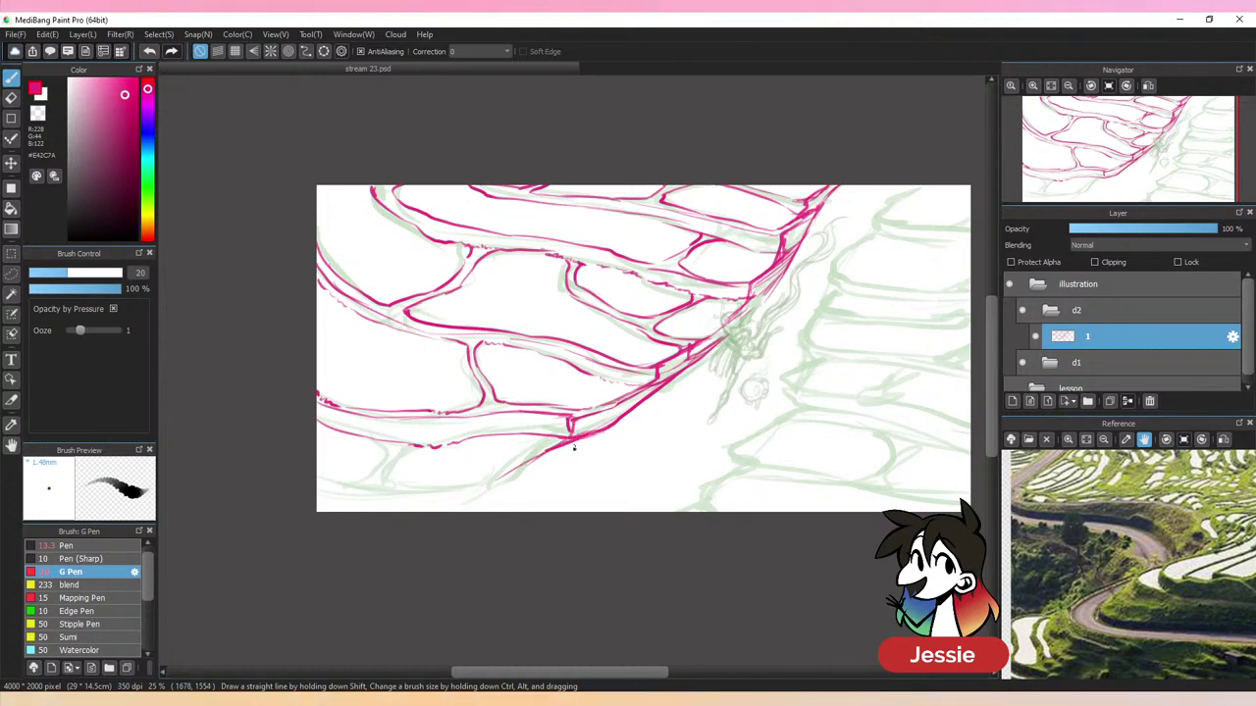
pyautogui.moveTo(592, 438)
pyautogui.mouseDown()
pyautogui.moveTo(522, 499)
pyautogui.moveTo(397, 485)
pyautogui.mouseUp()
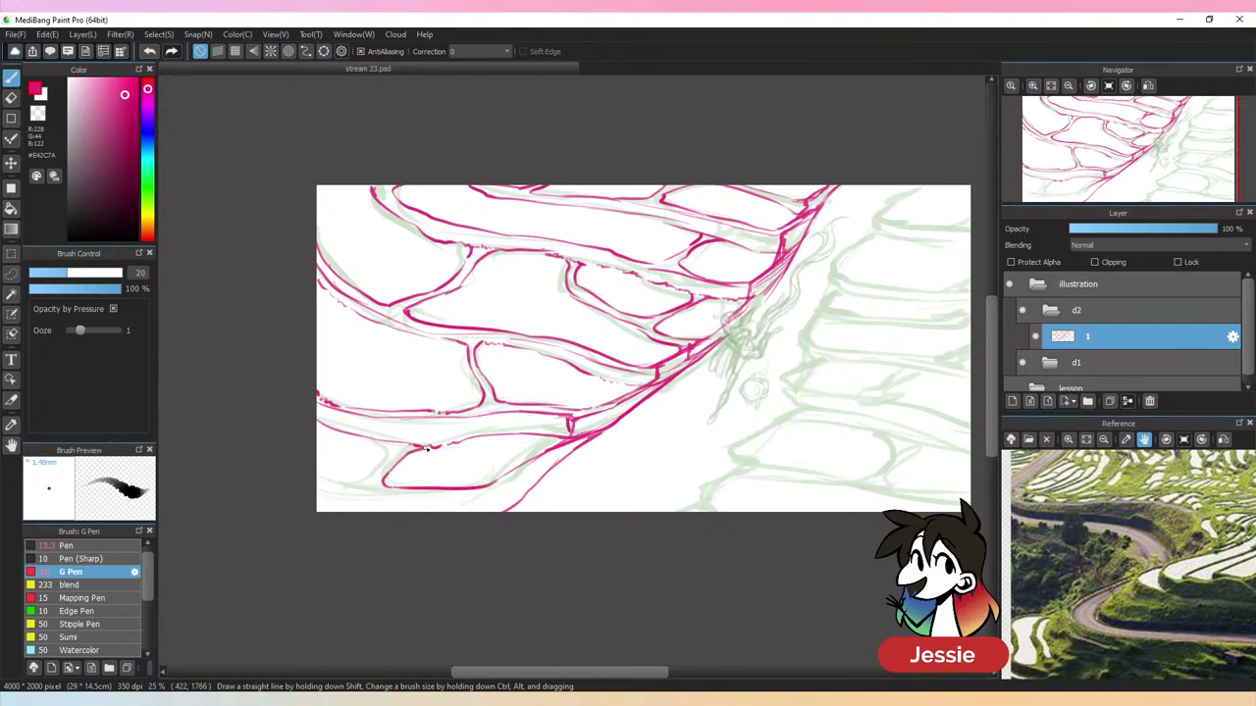
pyautogui.hotkey('ctrl', 'z')
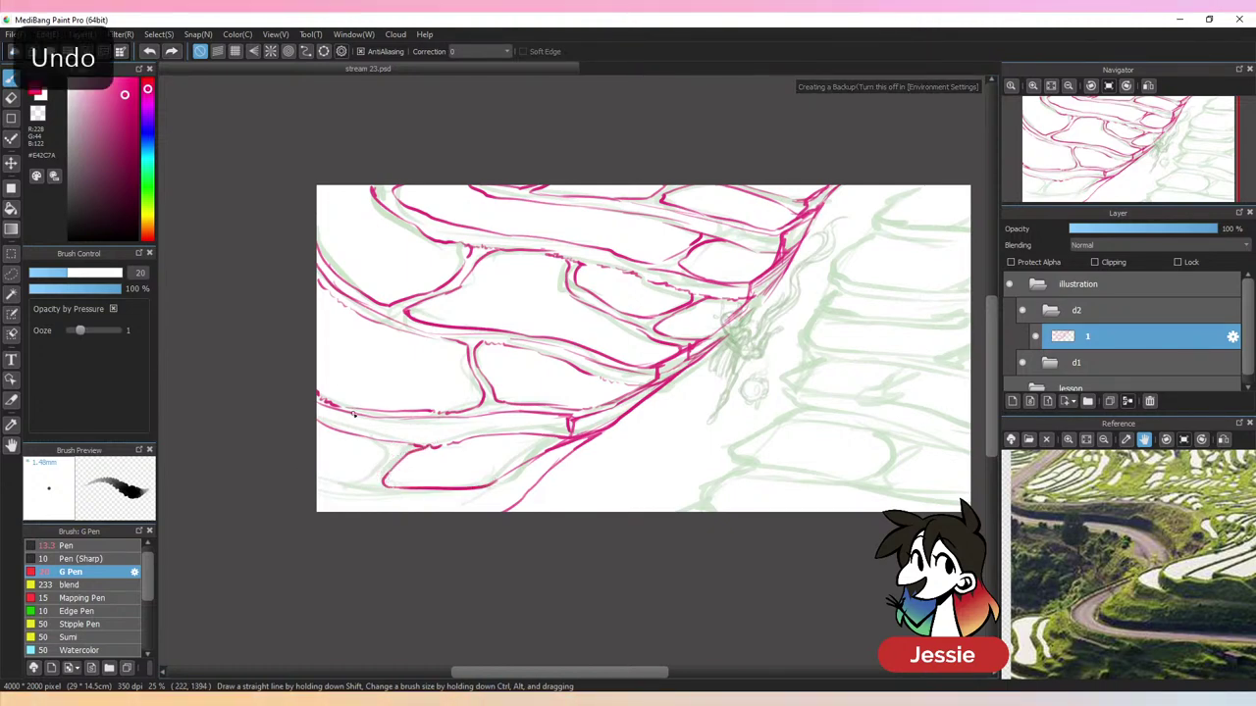
pyautogui.moveTo(405, 444)
pyautogui.mouseDown()
pyautogui.moveTo(385, 469)
pyautogui.moveTo(317, 484)
pyautogui.mouseUp()
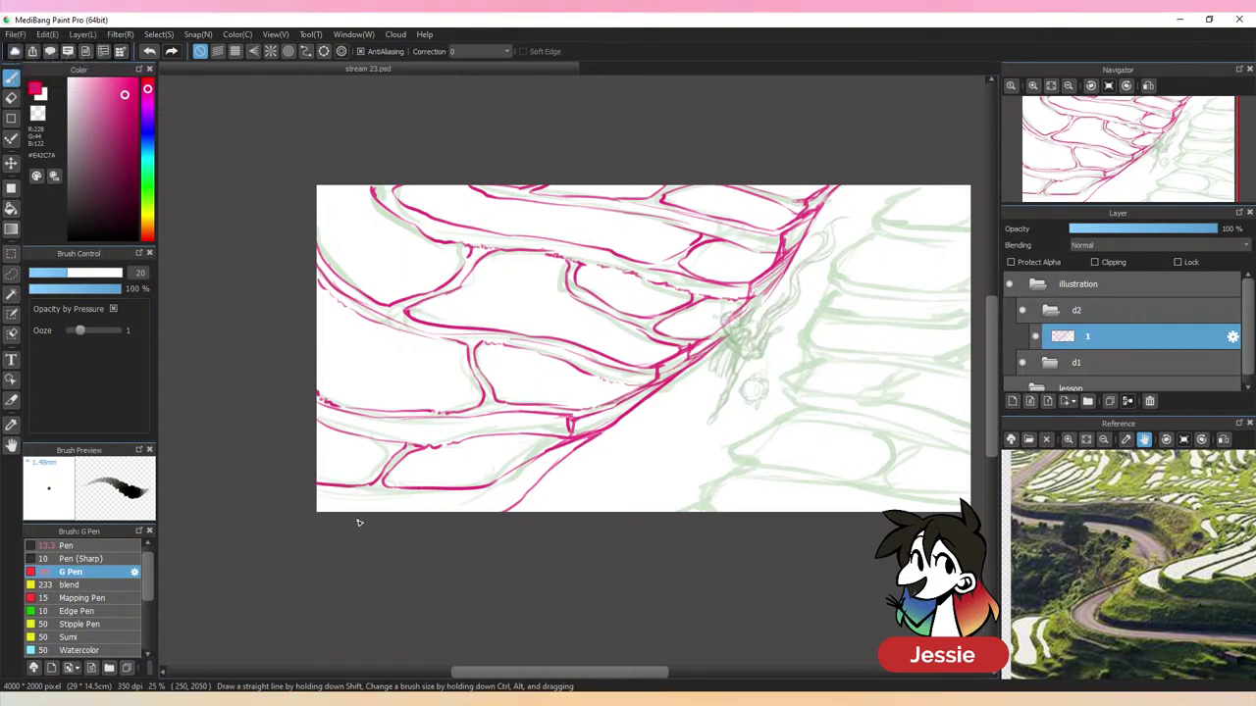
pyautogui.moveTo(322, 490); pyautogui.dragTo(397, 493)
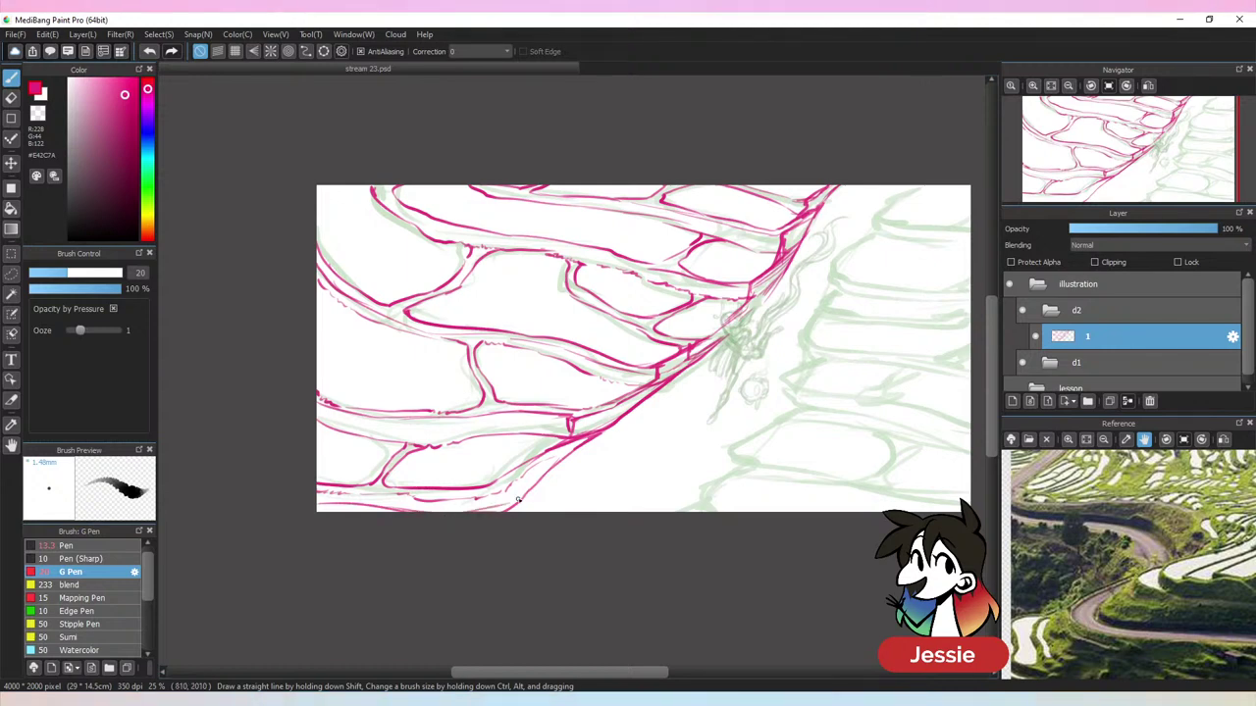
# Hide the d1 sketch folder and reinforce the ends of the terrace banks along the path with short pink strokes
pyautogui.hotkey('ctrl', '-')
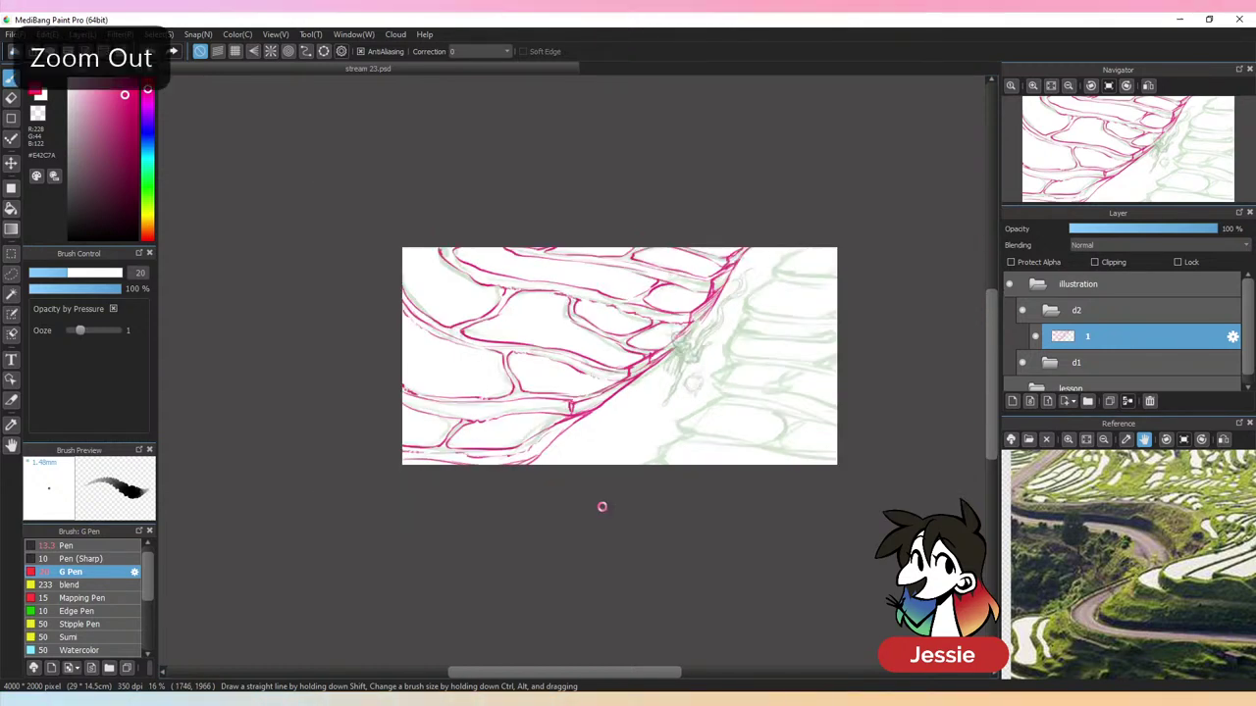
pyautogui.hotkey('ctrl', '+')
pyautogui.click(1023, 366)
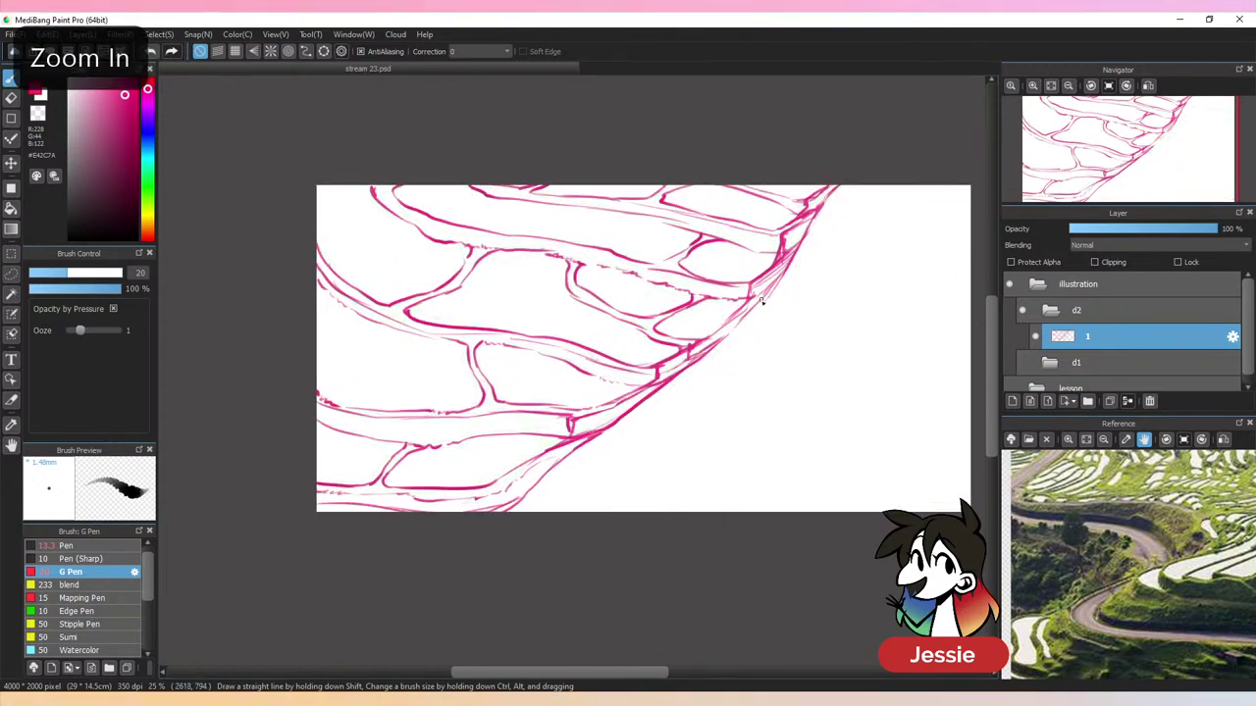
pyautogui.moveTo(661, 368); pyautogui.dragTo(657, 380)
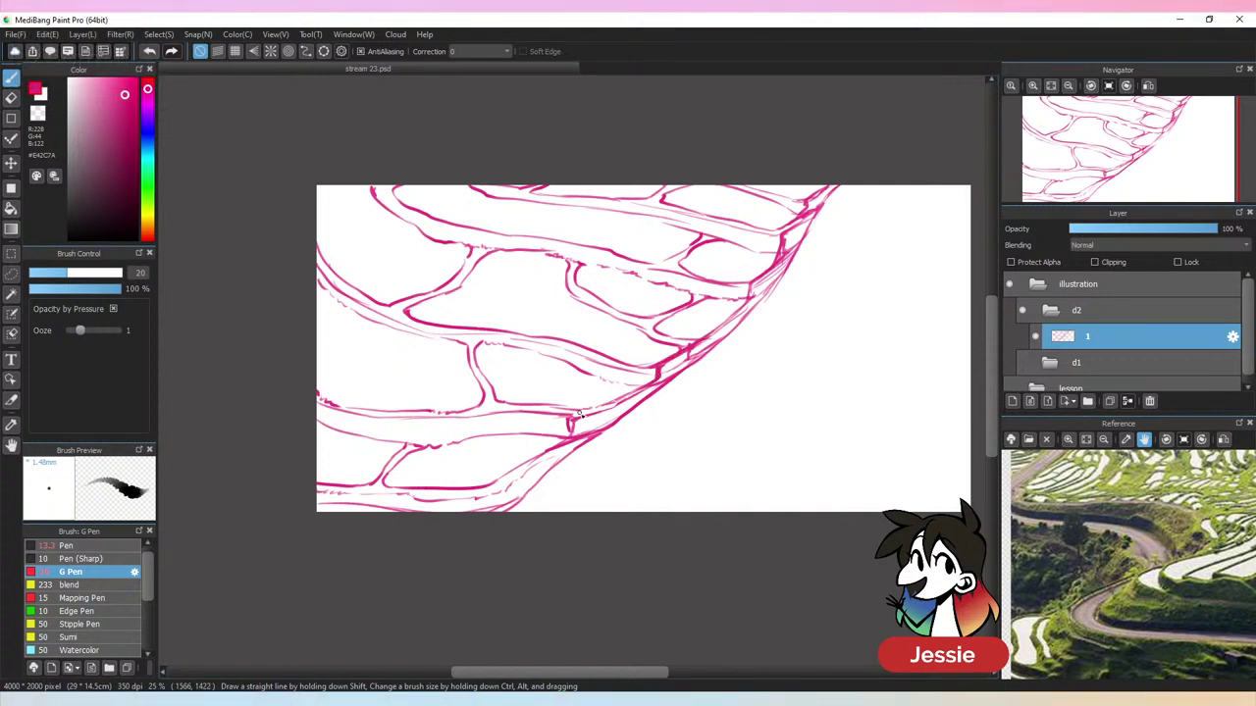
pyautogui.moveTo(580, 415)
pyautogui.mouseDown()
pyautogui.moveTo(571, 438)
pyautogui.moveTo(516, 466)
pyautogui.moveTo(615, 421)
pyautogui.mouseUp()
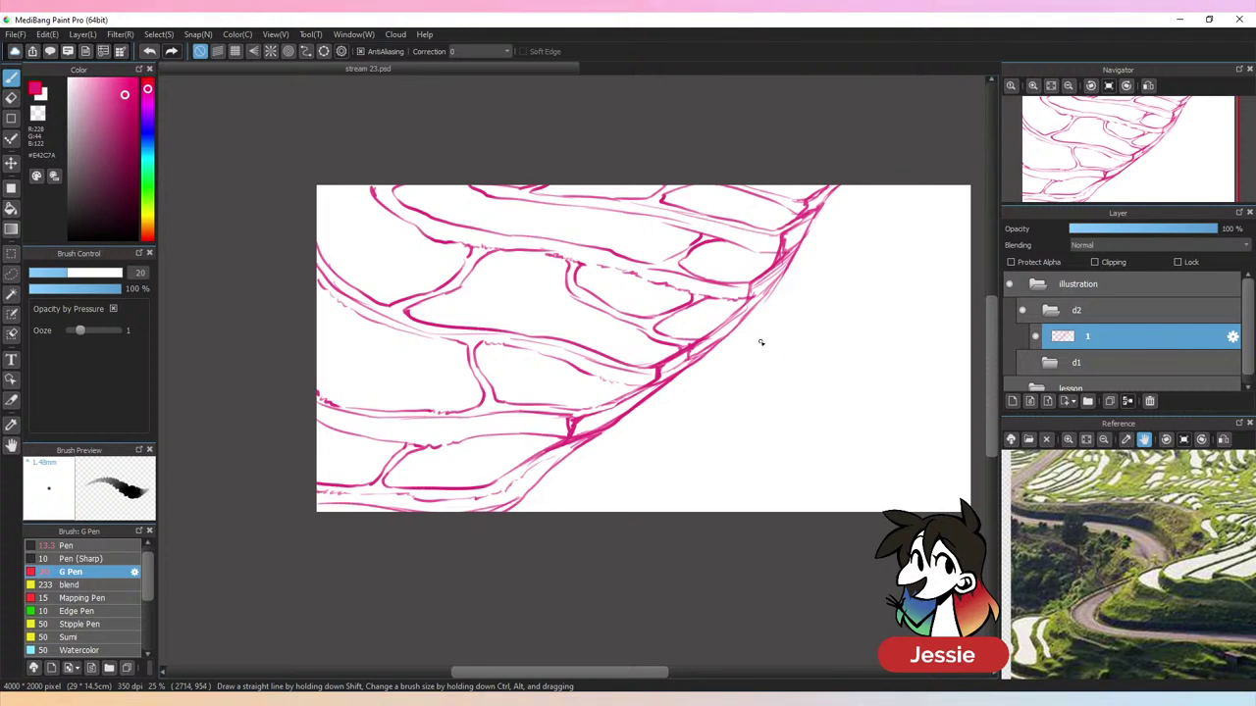
# Tidy the lower stretch of the path's left edge with the eraser and reinforce it with short pink strokes
pyautogui.press('e')
pyautogui.moveTo(628, 410); pyautogui.dragTo(754, 296)
pyautogui.press('b')
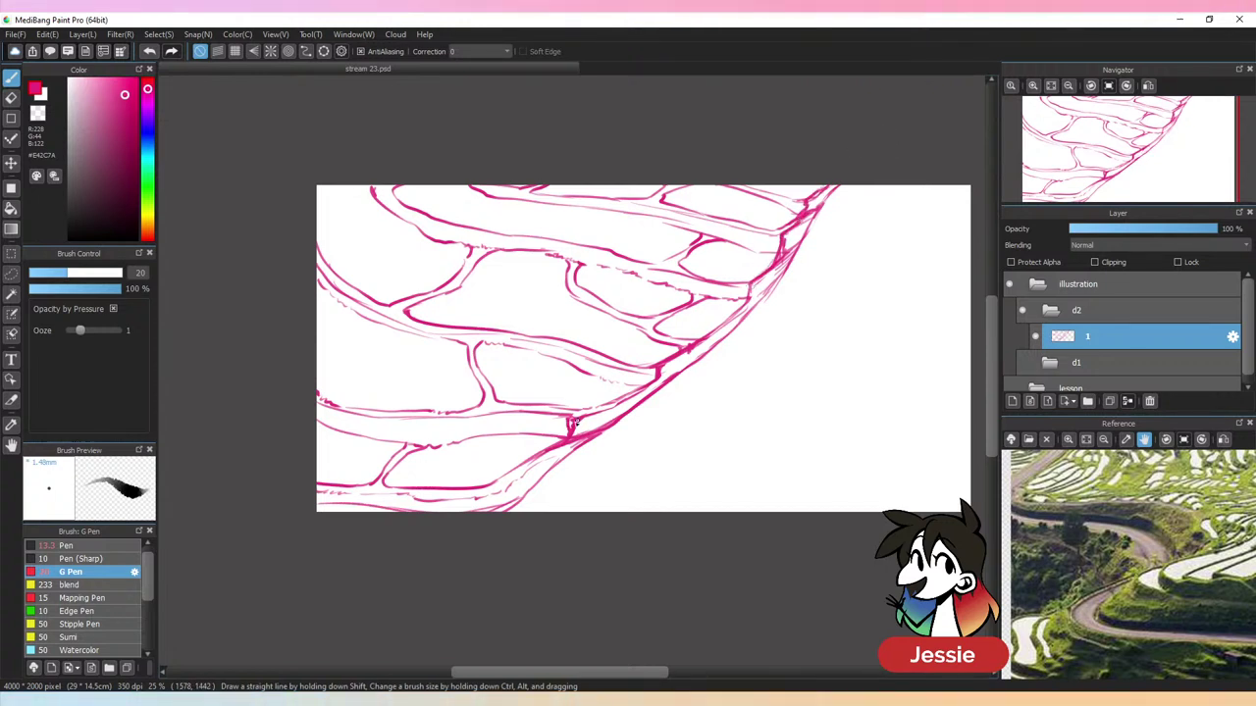
pyautogui.moveTo(535, 457); pyautogui.dragTo(491, 487)
pyautogui.moveTo(513, 474)
pyautogui.mouseDown()
pyautogui.moveTo(489, 510)
pyautogui.moveTo(582, 441)
pyautogui.mouseUp()
# Show the d1 sketch folder and outline the two uppermost terraces right of the path in pink
pyautogui.click(1024, 362)
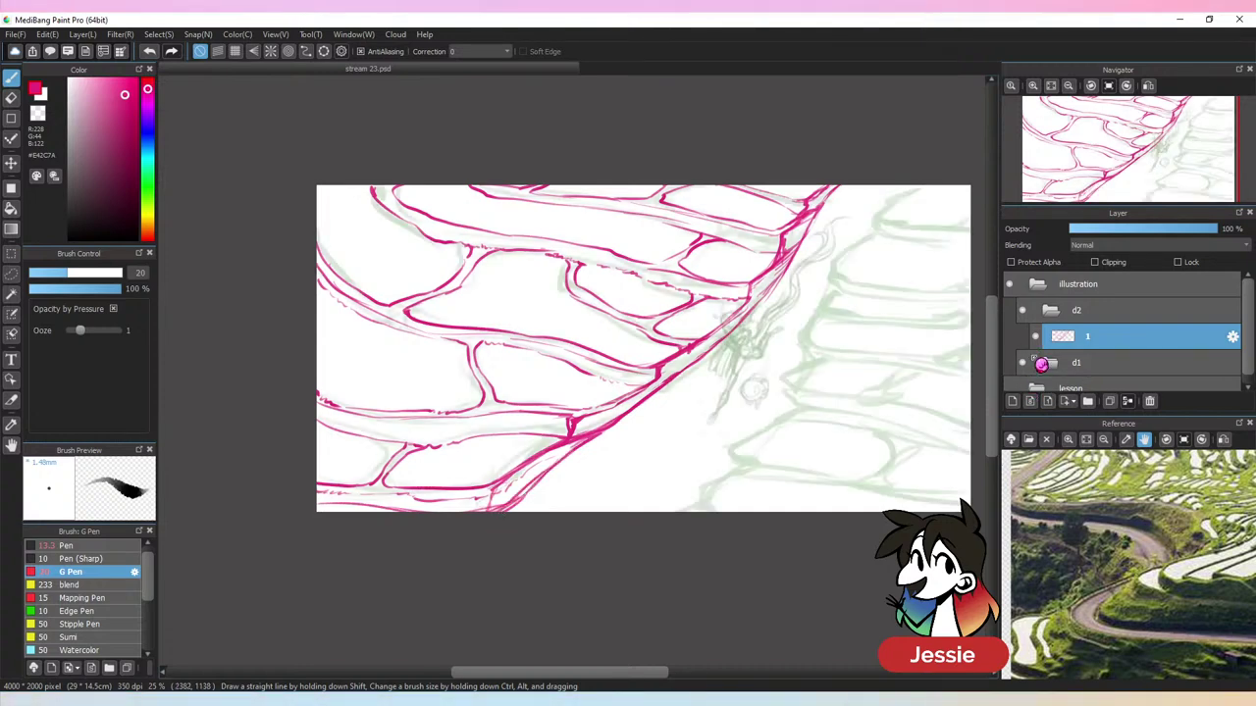
pyautogui.moveTo(801, 474); pyautogui.dragTo(530, 521)
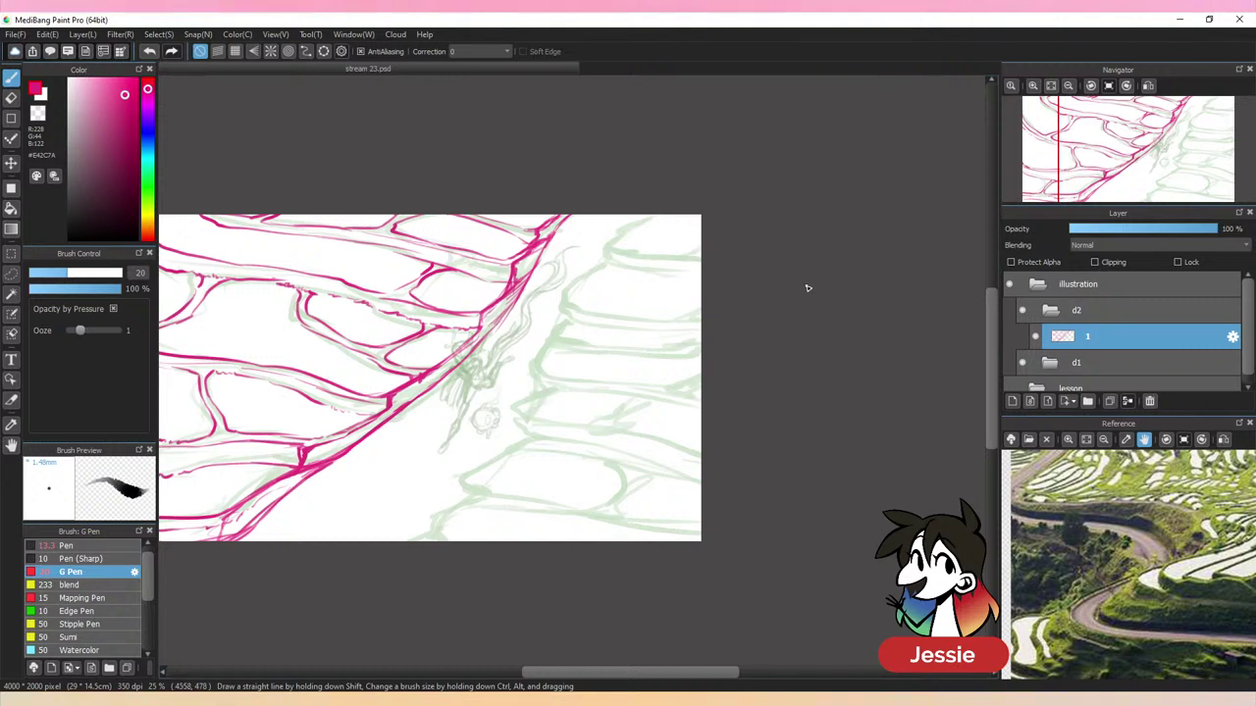
pyautogui.moveTo(650, 214)
pyautogui.mouseDown()
pyautogui.moveTo(619, 248)
pyautogui.moveTo(703, 267)
pyautogui.mouseUp()
pyautogui.moveTo(655, 215)
pyautogui.mouseDown()
pyautogui.moveTo(632, 246)
pyautogui.moveTo(672, 256)
pyautogui.moveTo(610, 266)
pyautogui.moveTo(580, 288)
pyautogui.moveTo(581, 305)
pyautogui.moveTo(634, 260)
pyautogui.mouseUp()
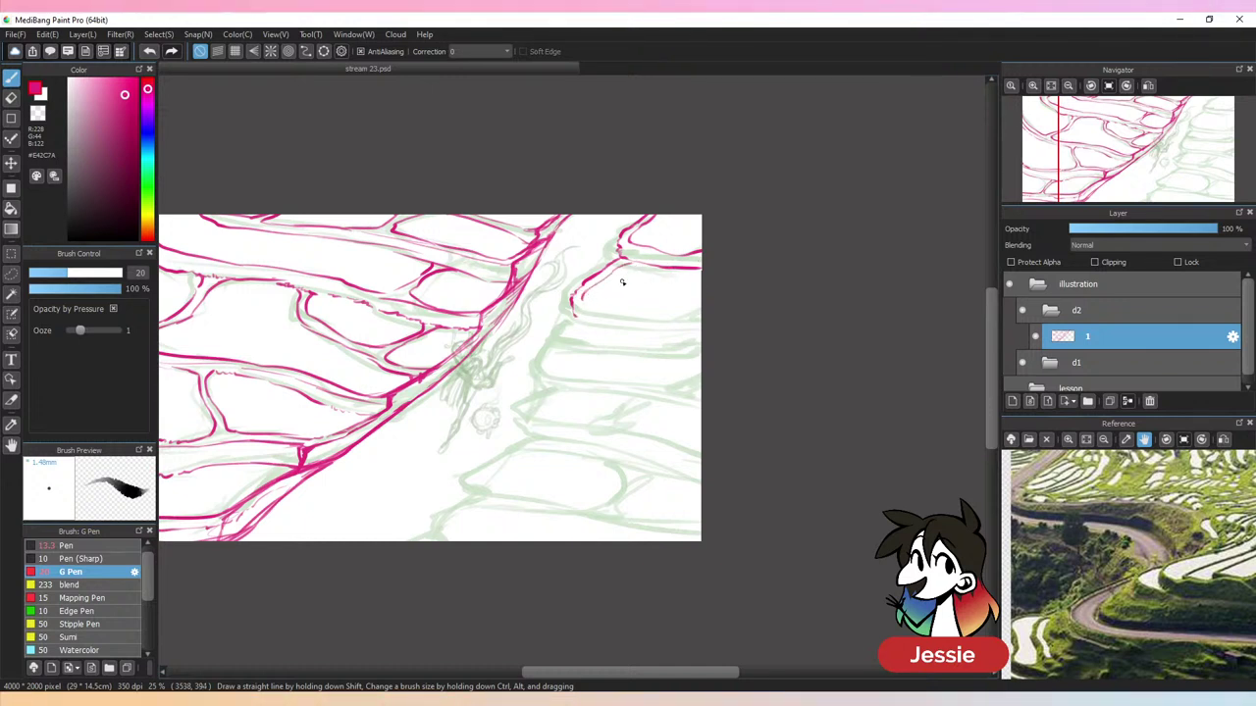
pyautogui.moveTo(633, 266); pyautogui.dragTo(712, 271)
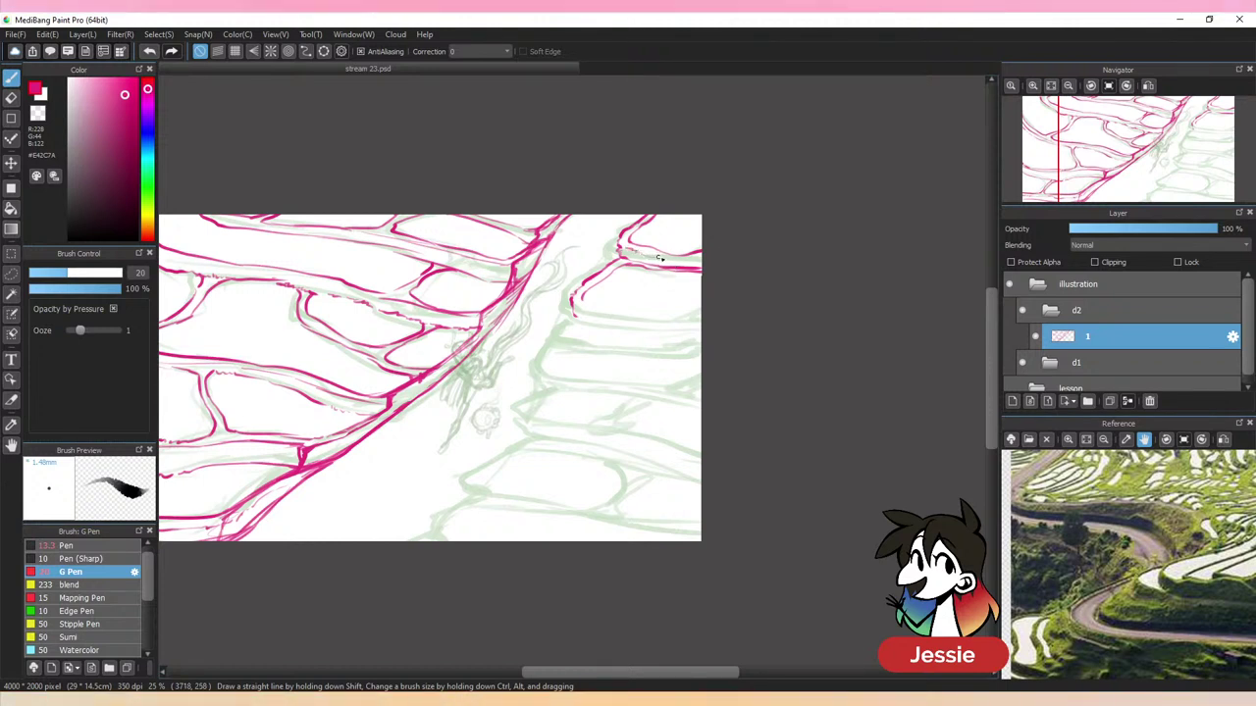
pyautogui.moveTo(581, 300)
pyautogui.mouseDown()
pyautogui.moveTo(676, 315)
pyautogui.moveTo(710, 306)
pyautogui.mouseUp()
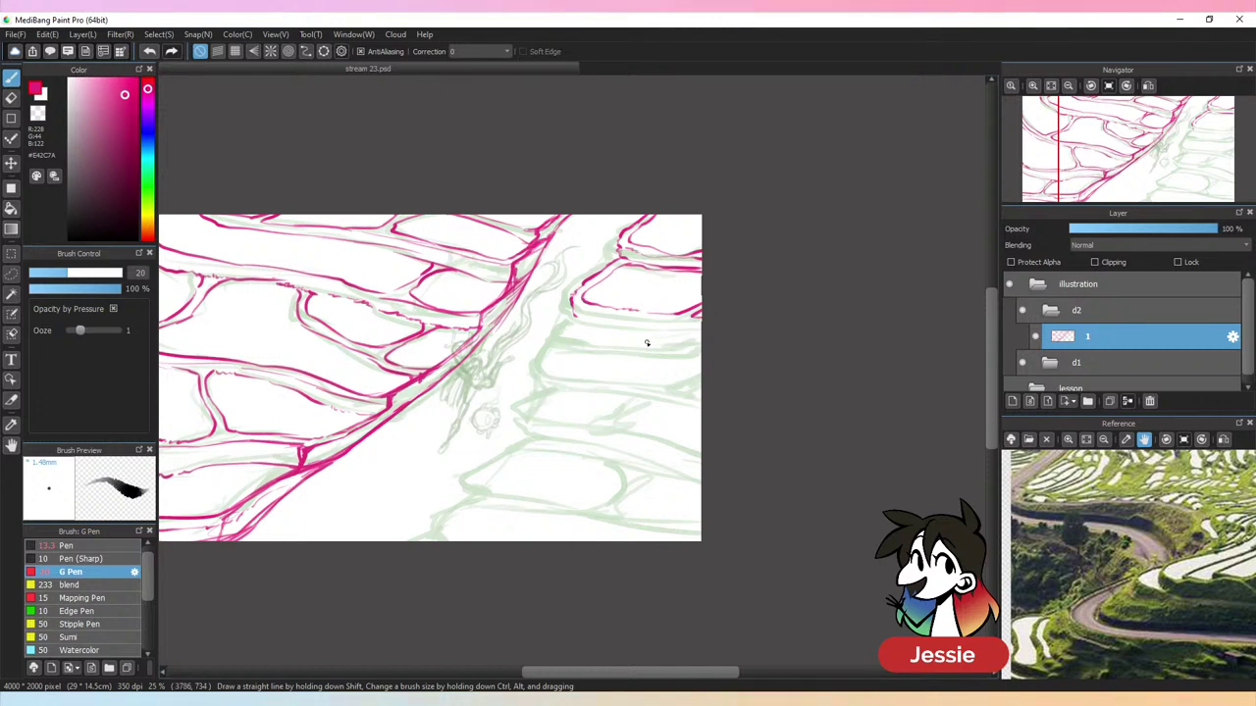
# Extend the path's right edge downward and outline the narrow terrace below, with bank lines running to the canvas edge
pyautogui.moveTo(578, 314); pyautogui.dragTo(551, 345)
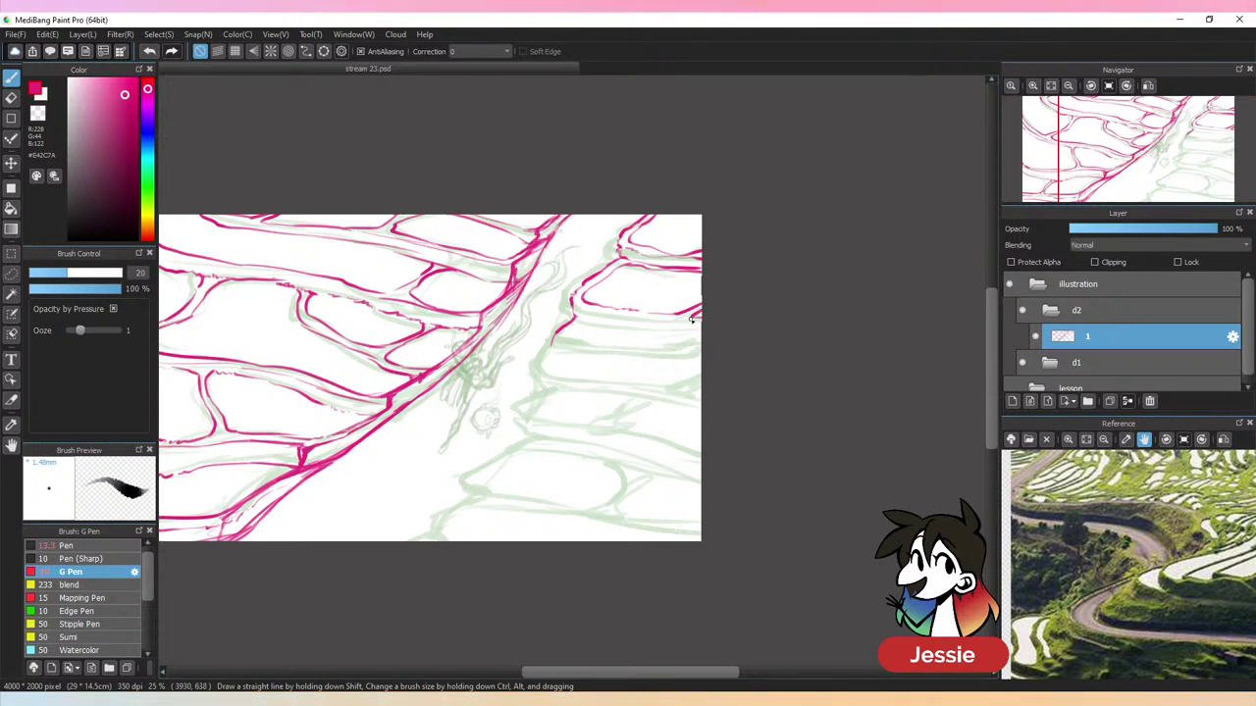
pyautogui.moveTo(581, 318); pyautogui.dragTo(706, 336)
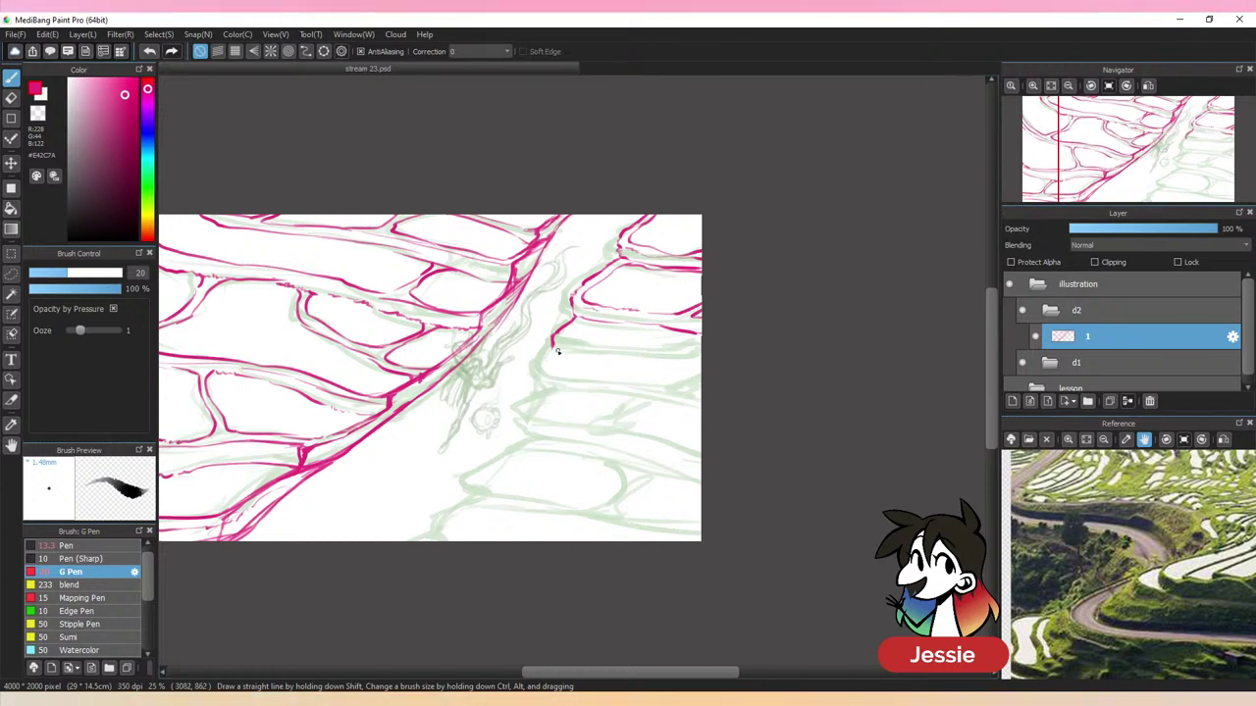
pyautogui.moveTo(560, 342)
pyautogui.mouseDown()
pyautogui.moveTo(694, 345)
pyautogui.moveTo(703, 361)
pyautogui.mouseUp()
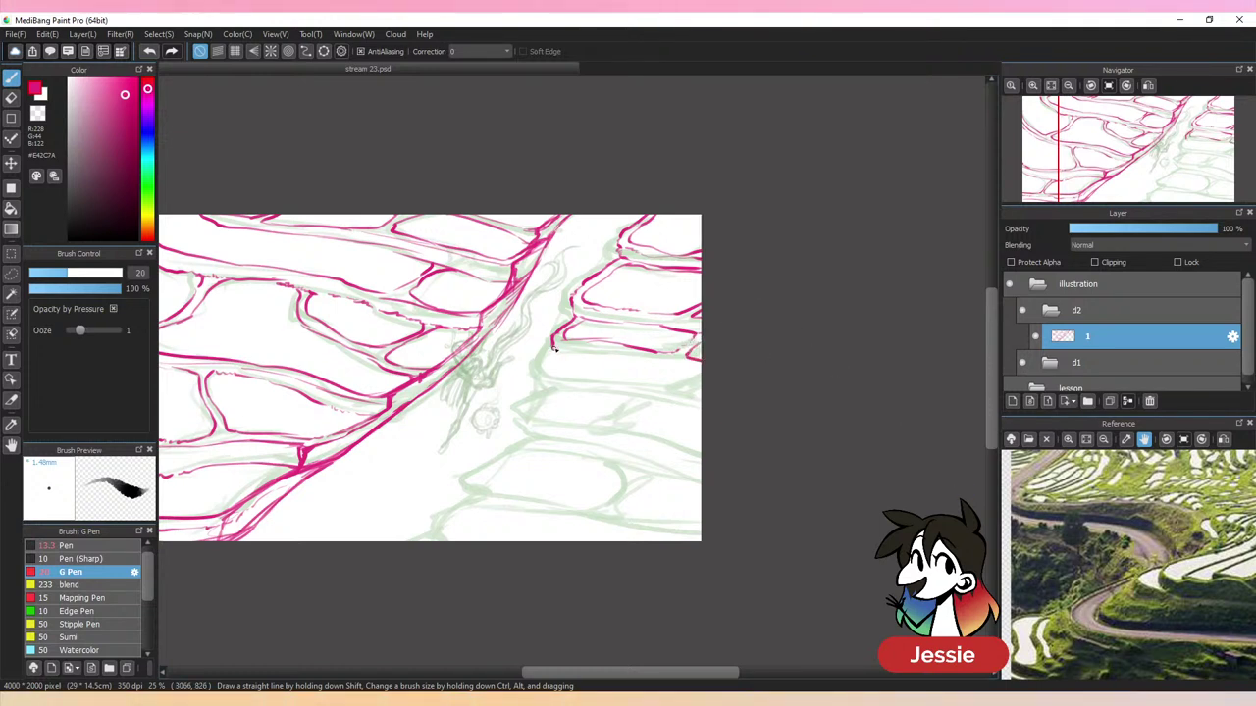
pyautogui.moveTo(554, 348); pyautogui.dragTo(704, 378)
# Outline the next terrace down on the path's right side and continue the path's edge diagonally to the next sketched corner
pyautogui.scroll(2, 1059, 486)
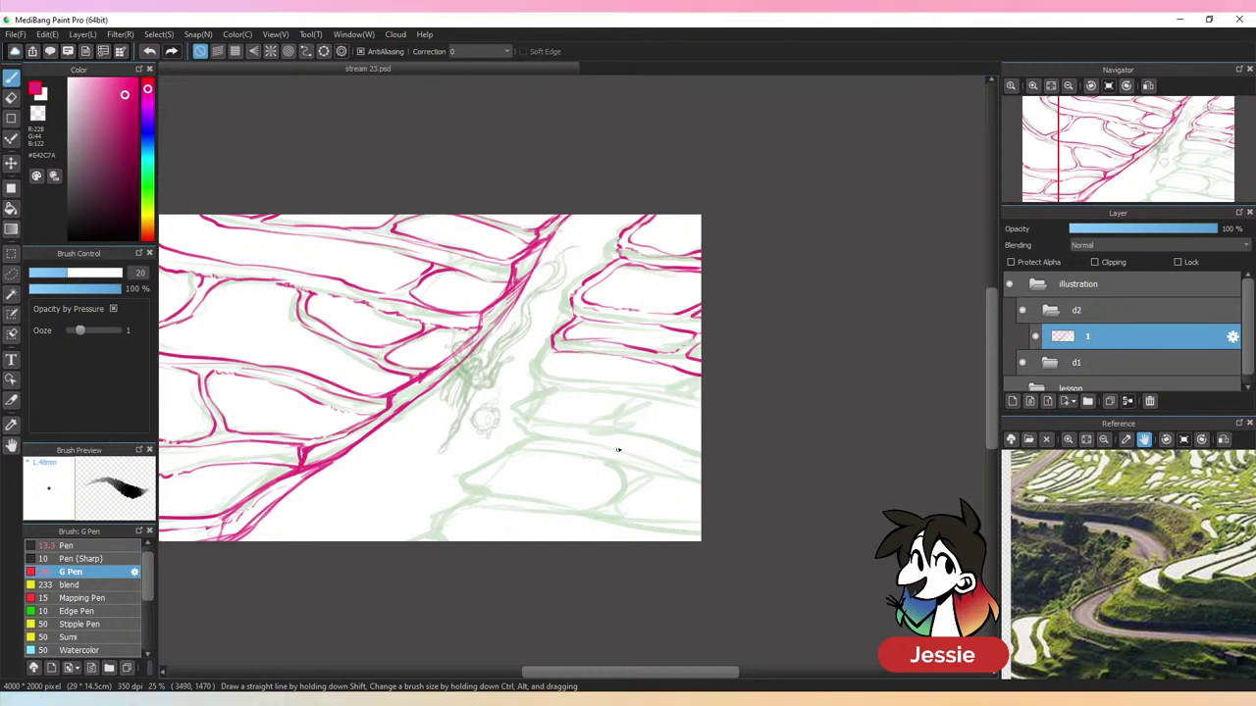
pyautogui.moveTo(636, 487); pyautogui.dragTo(693, 496)
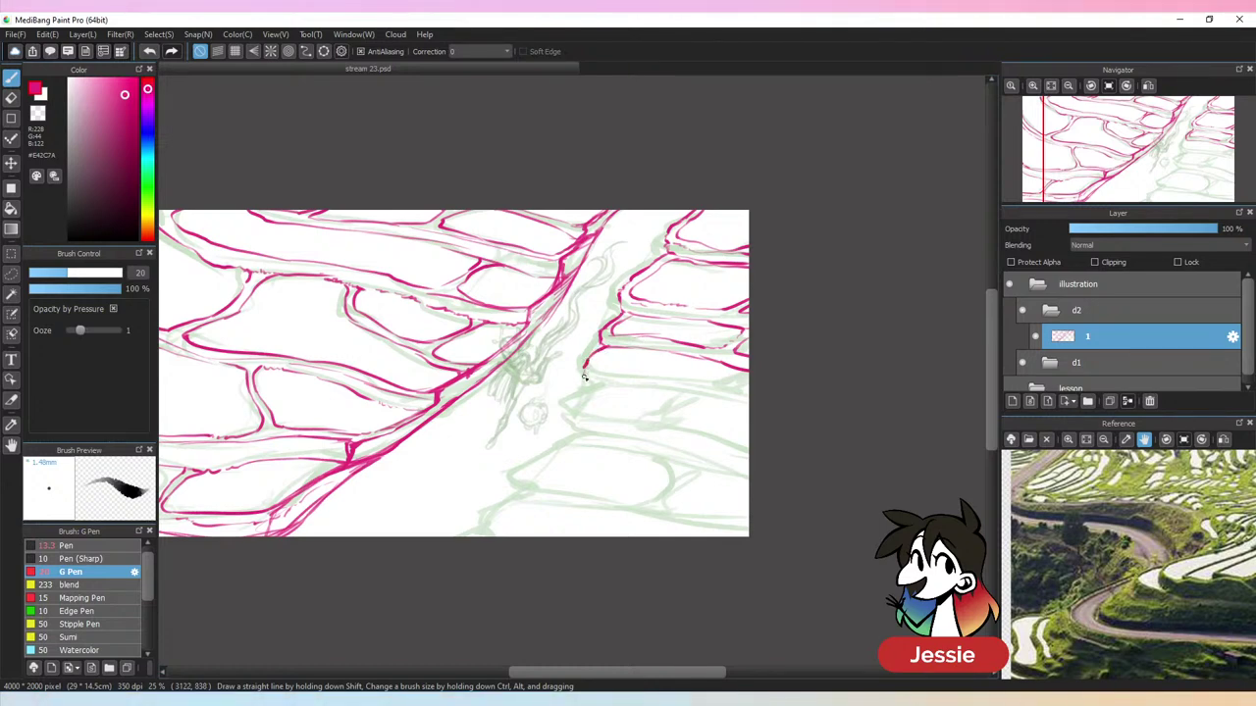
pyautogui.moveTo(582, 375)
pyautogui.mouseDown()
pyautogui.moveTo(596, 391)
pyautogui.moveTo(749, 406)
pyautogui.mouseUp()
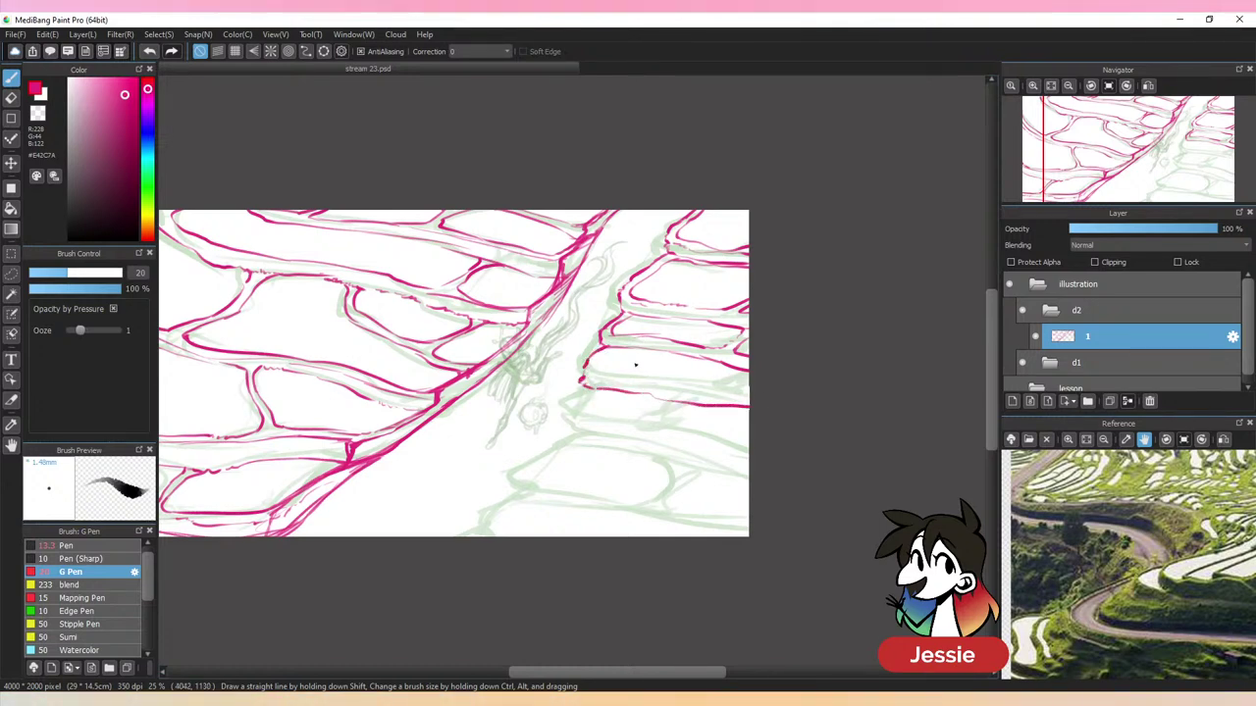
pyautogui.moveTo(591, 351); pyautogui.dragTo(584, 377)
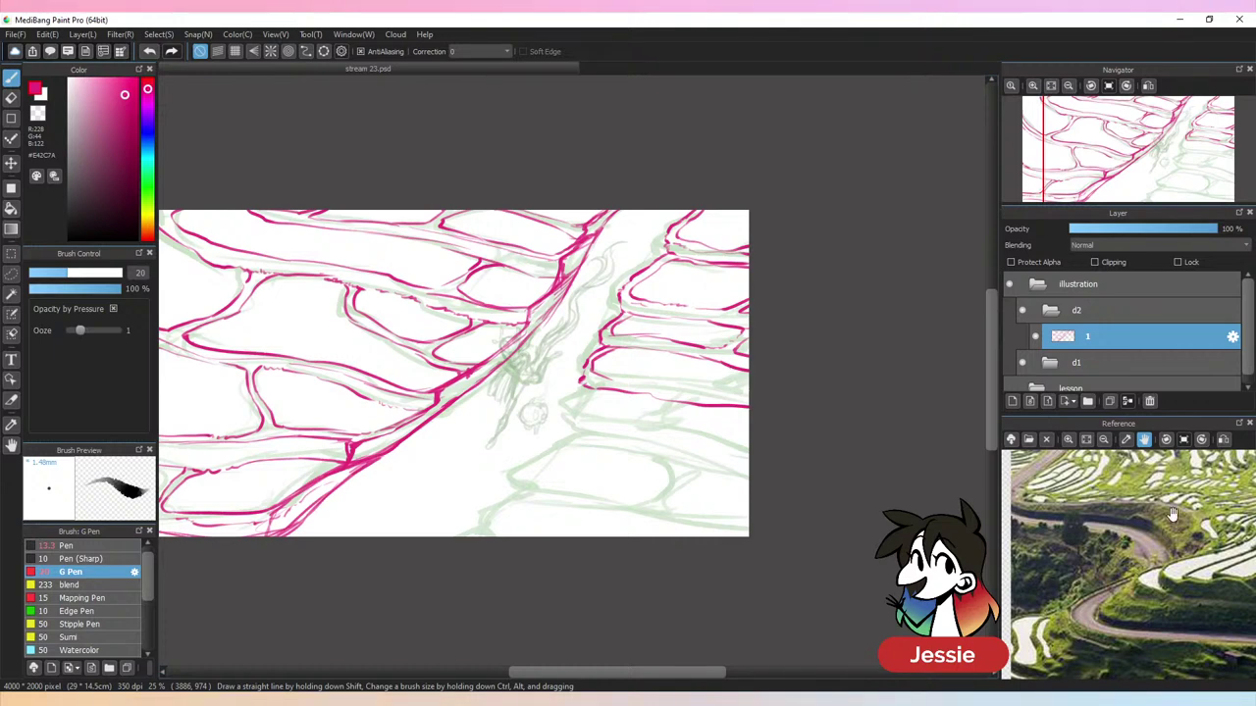
pyautogui.moveTo(690, 381); pyautogui.dragTo(751, 395)
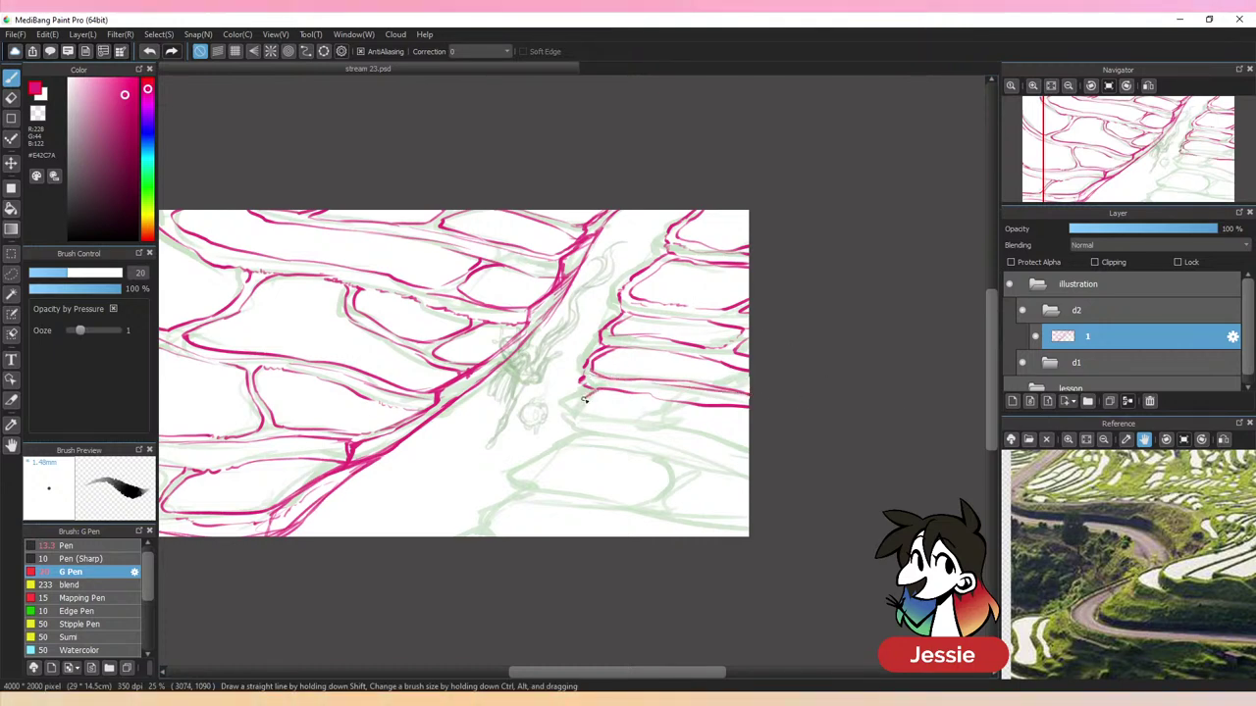
pyautogui.moveTo(587, 391)
pyautogui.mouseDown()
pyautogui.moveTo(544, 453)
pyautogui.moveTo(544, 443)
pyautogui.mouseUp()
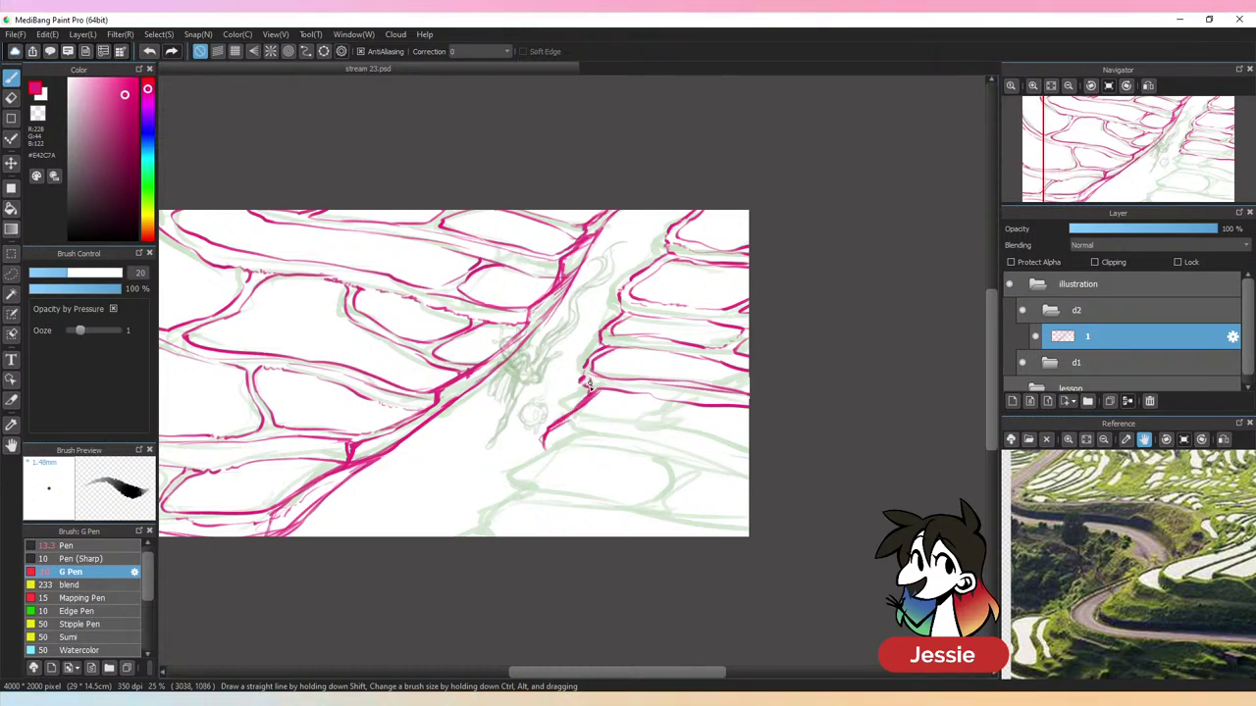
pyautogui.moveTo(591, 371); pyautogui.dragTo(587, 389)
# Hide the d1 sketch folder and reinforce the path's left edge and the upper-right terrace's corner with short pink strokes
pyautogui.click(1023, 363)
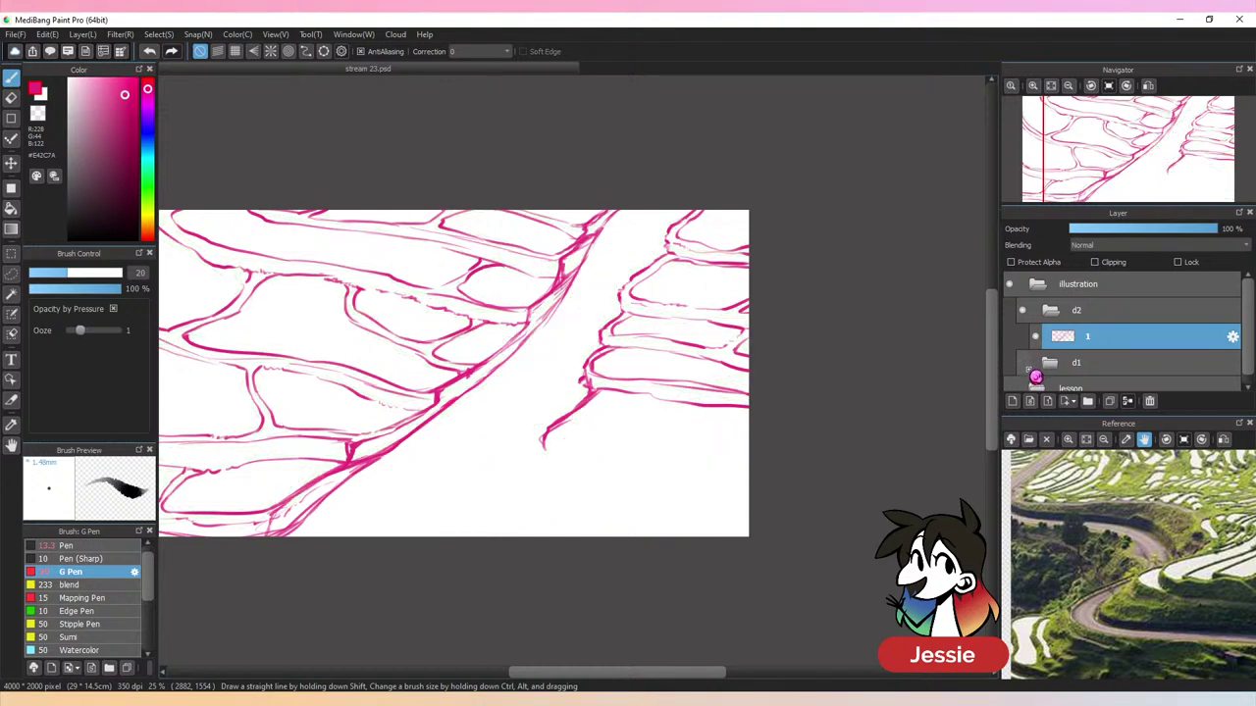
pyautogui.hotkey('ctrl', '-')
pyautogui.hotkey('ctrl', '+')
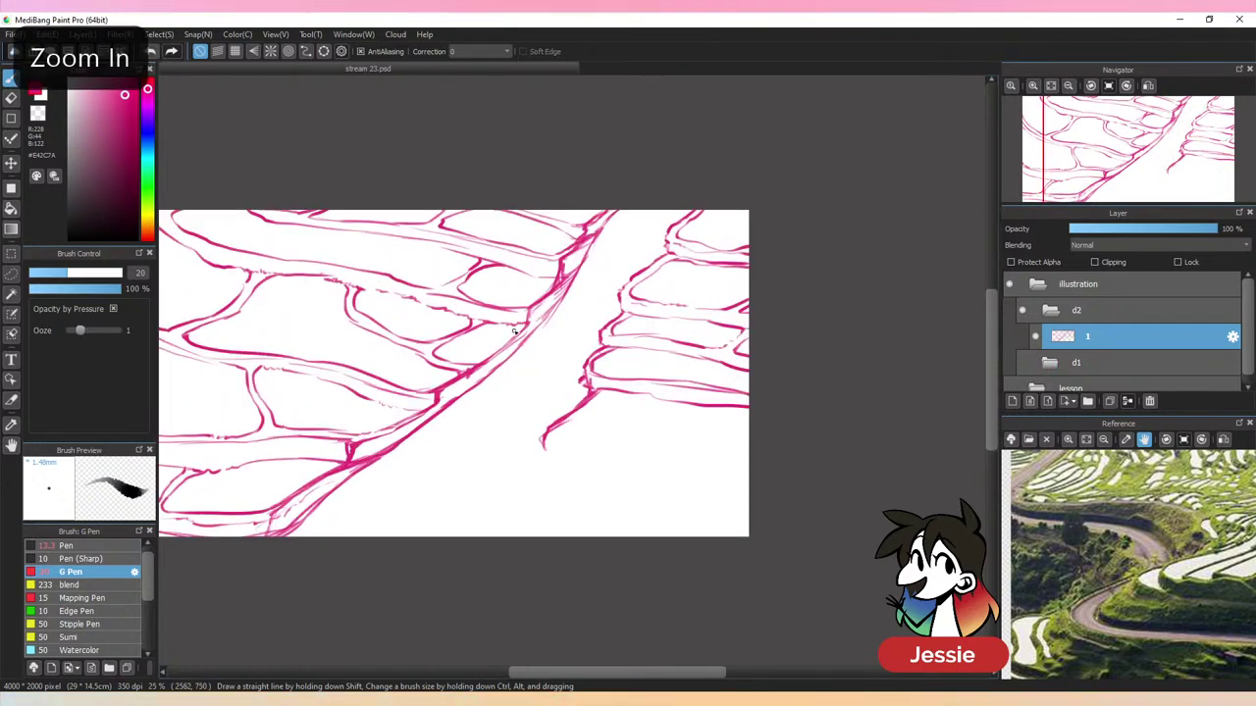
pyautogui.moveTo(446, 404); pyautogui.dragTo(460, 392)
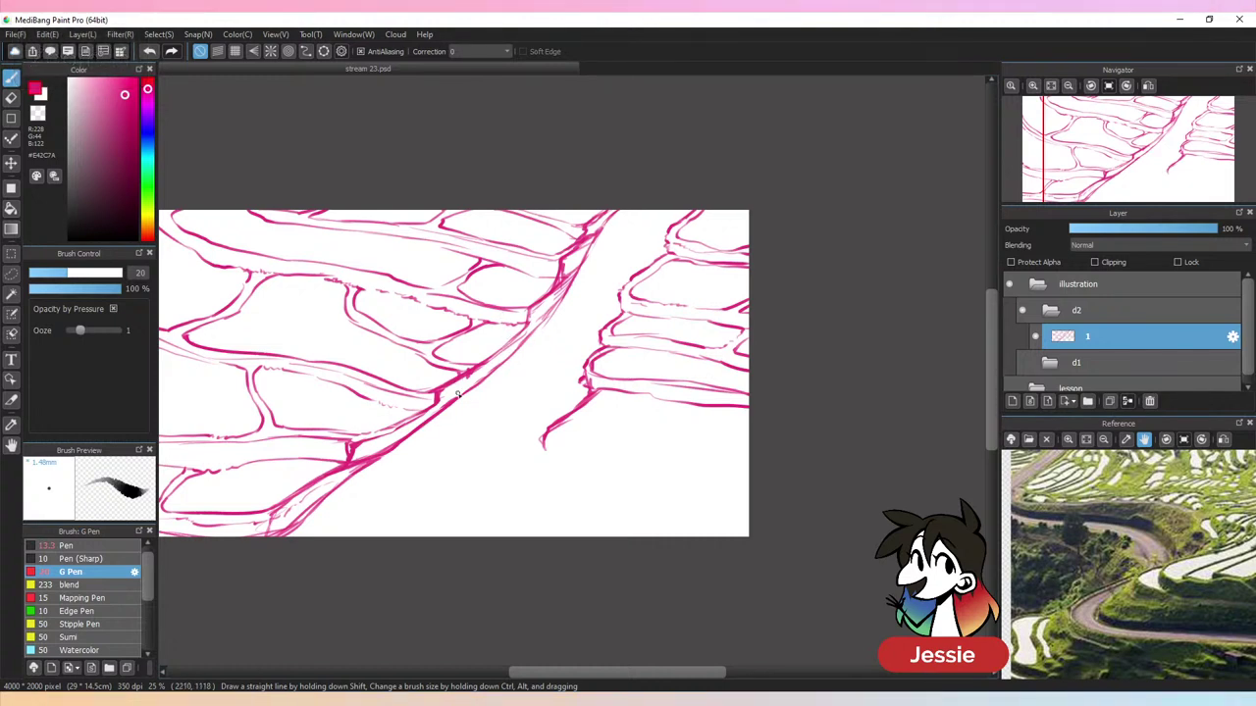
pyautogui.moveTo(665, 259); pyautogui.dragTo(695, 204)
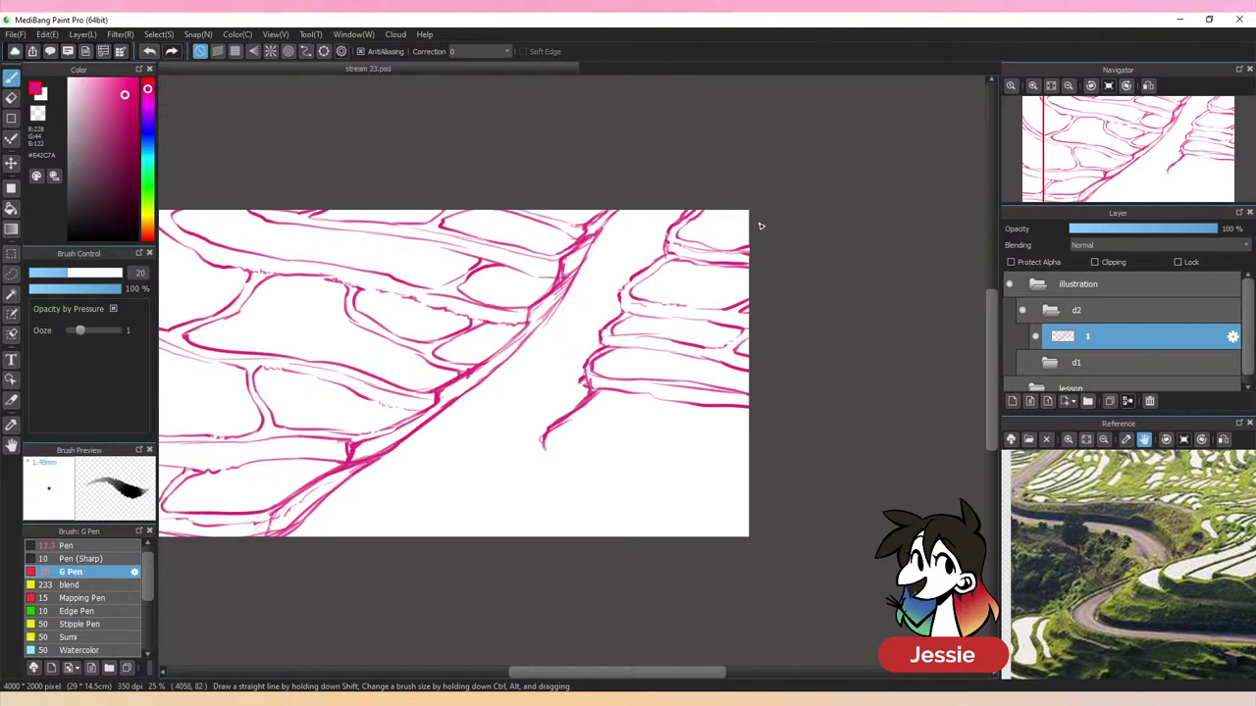
pyautogui.hotkey('ctrl', '-')
pyautogui.hotkey('ctrl', '+')
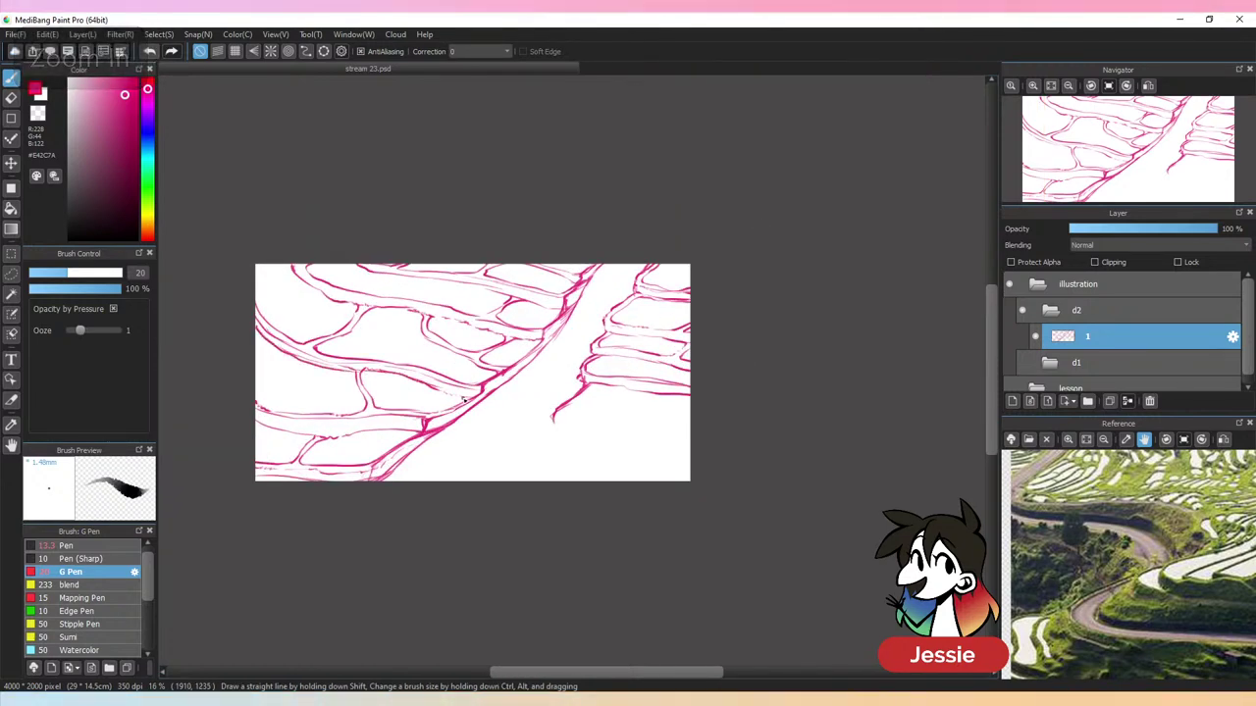
pyautogui.hotkey('ctrl', '+')
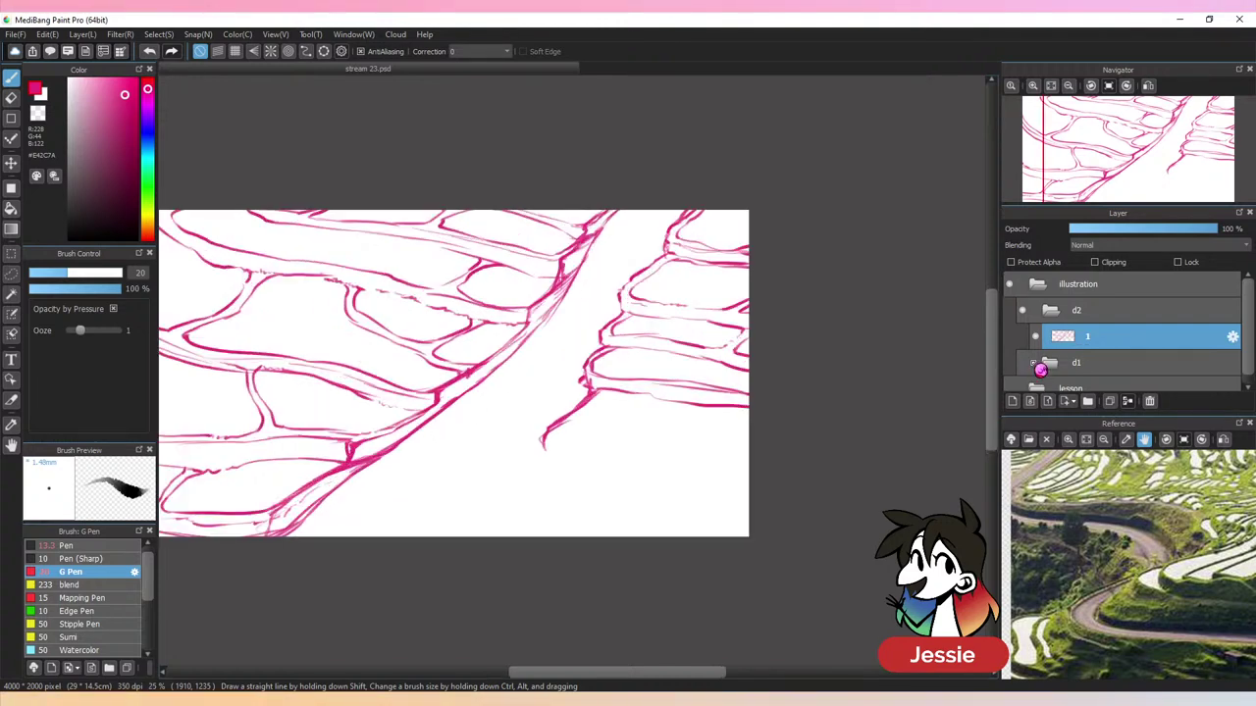
# Show the d1 sketch folder and outline the wide lower-right terrace in pink, adding a broken bank line beneath it
pyautogui.click(1030, 389)
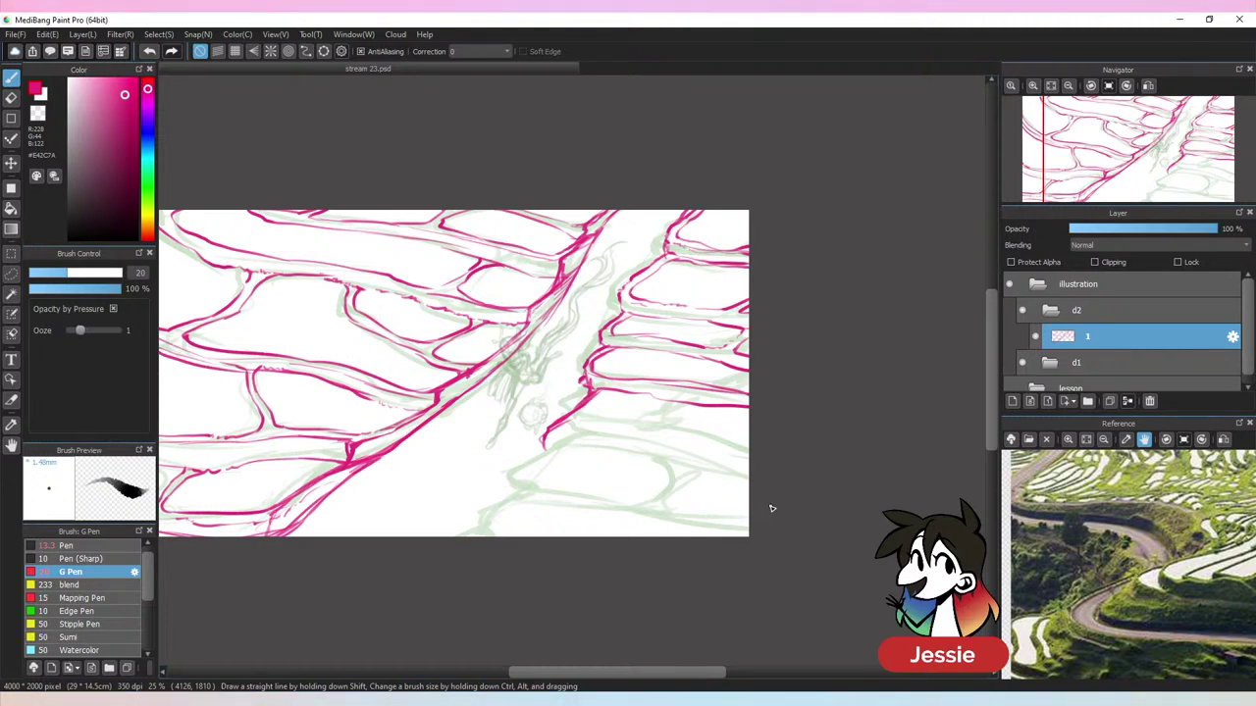
pyautogui.hotkey('ctrl', '+')
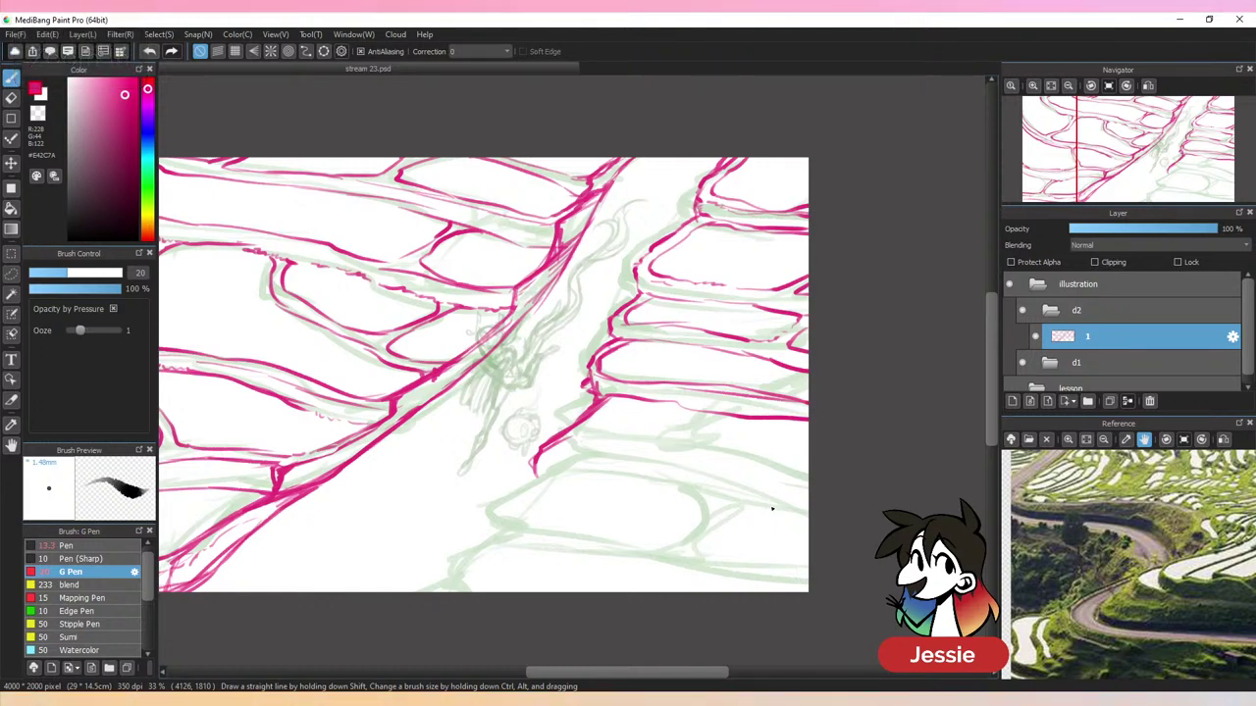
pyautogui.moveTo(564, 492); pyautogui.dragTo(540, 364)
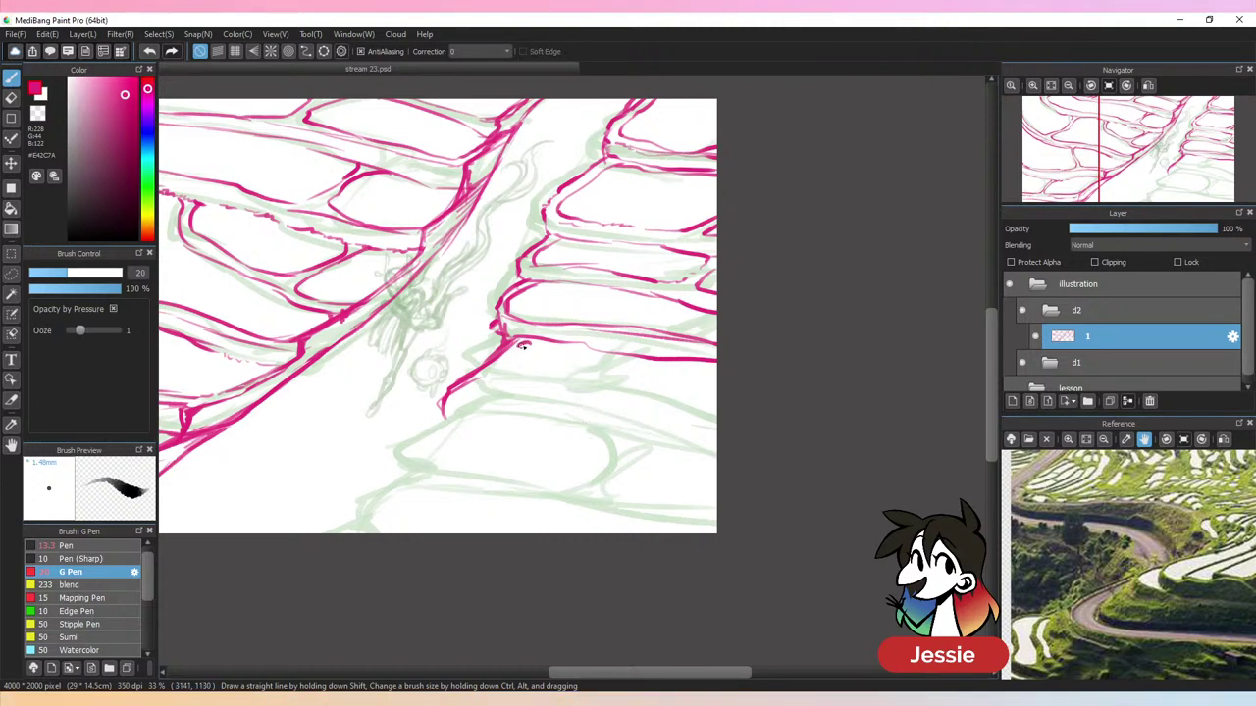
pyautogui.moveTo(526, 344)
pyautogui.mouseDown()
pyautogui.moveTo(468, 393)
pyautogui.moveTo(480, 408)
pyautogui.moveTo(578, 359)
pyautogui.moveTo(706, 373)
pyautogui.mouseUp()
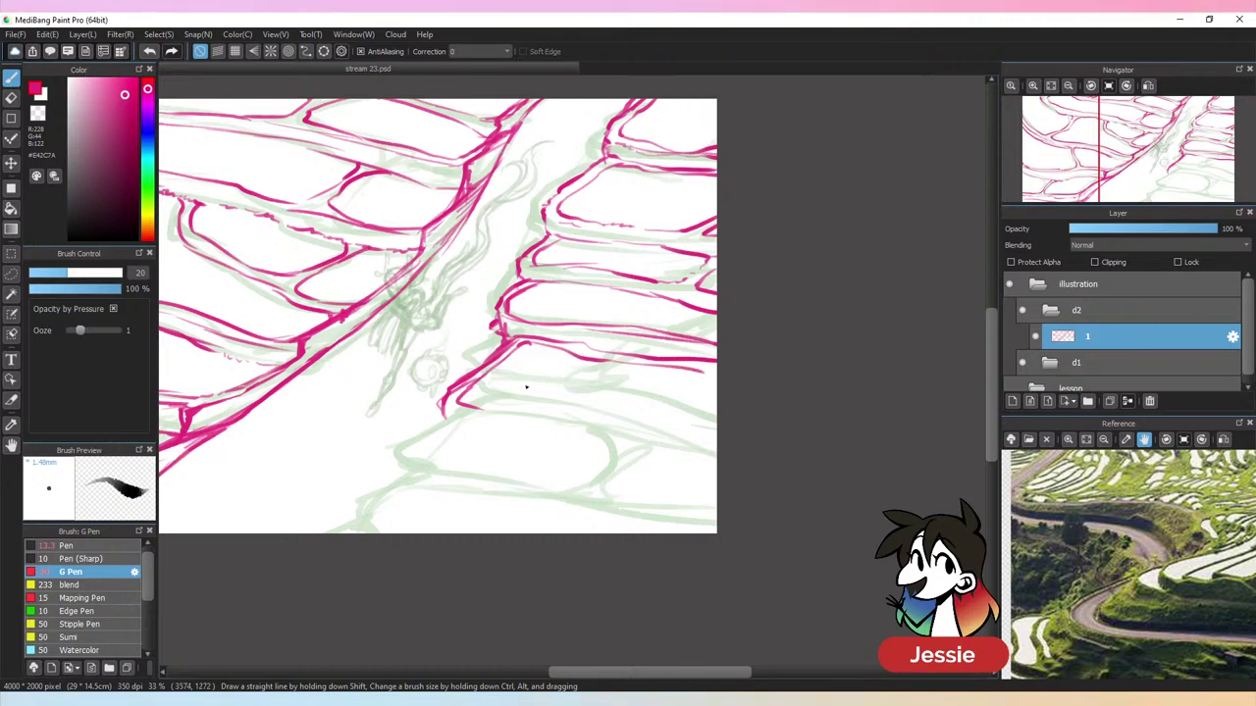
pyautogui.moveTo(461, 391)
pyautogui.mouseDown()
pyautogui.moveTo(465, 404)
pyautogui.moveTo(692, 425)
pyautogui.moveTo(714, 403)
pyautogui.mouseUp()
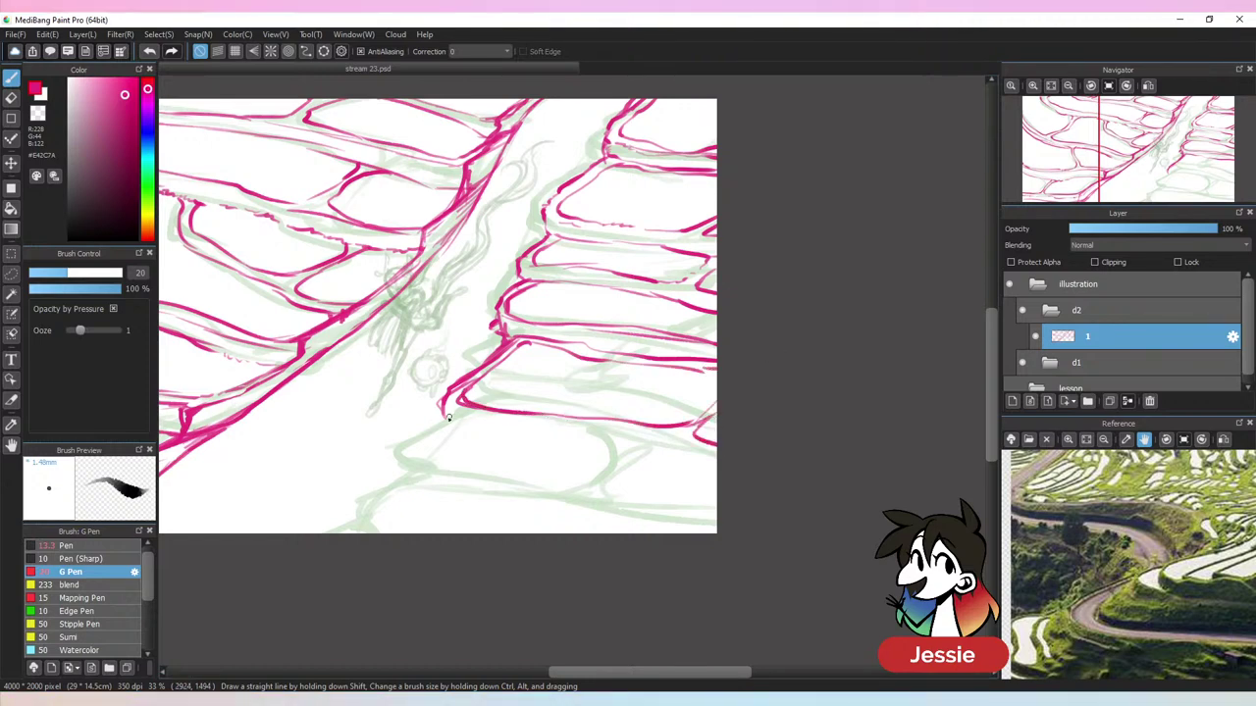
pyautogui.moveTo(453, 423); pyautogui.dragTo(736, 479)
pyautogui.moveTo(606, 428); pyautogui.dragTo(752, 463)
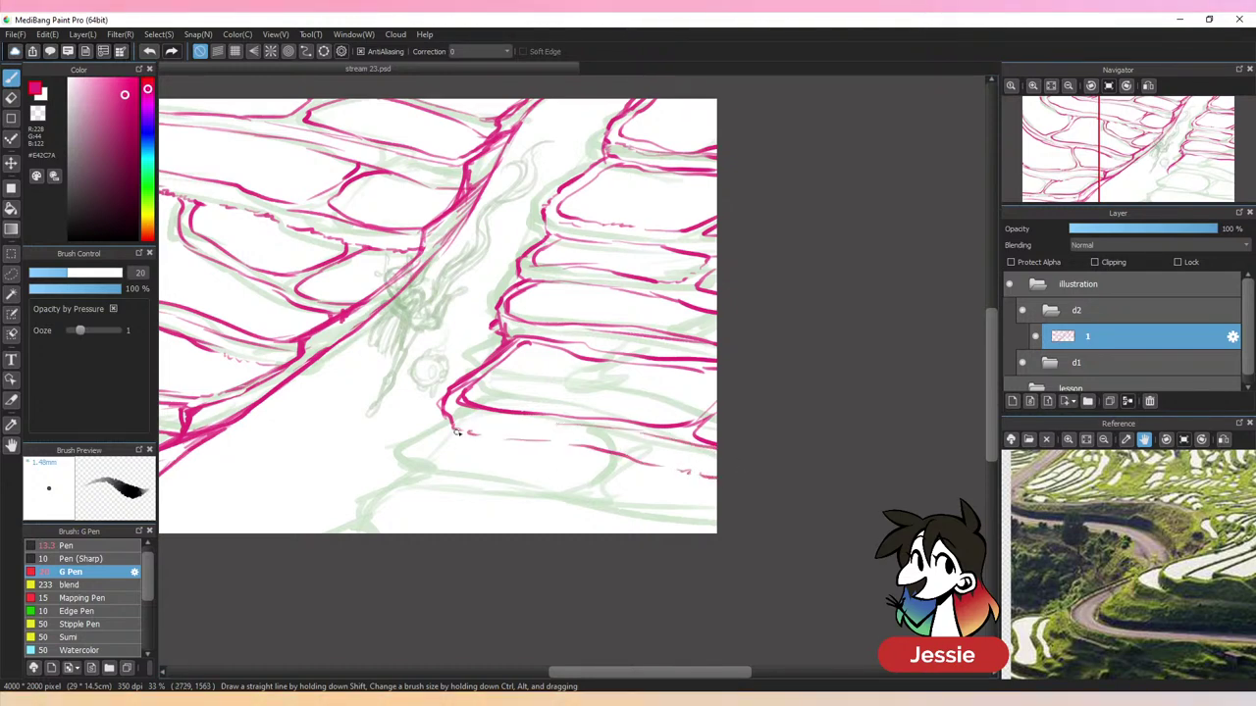
# Outline the bottom-right terrace with its short dividing line, then extend and tidy its corner beside the path using pen and eraser
pyautogui.moveTo(456, 432)
pyautogui.mouseDown()
pyautogui.moveTo(371, 483)
pyautogui.moveTo(359, 503)
pyautogui.moveTo(363, 493)
pyautogui.moveTo(375, 532)
pyautogui.moveTo(480, 439)
pyautogui.moveTo(465, 447)
pyautogui.moveTo(688, 480)
pyautogui.moveTo(675, 510)
pyautogui.mouseUp()
pyautogui.moveTo(382, 493); pyautogui.dragTo(579, 535)
pyautogui.moveTo(689, 498)
pyautogui.mouseDown()
pyautogui.moveTo(677, 532)
pyautogui.moveTo(724, 486)
pyautogui.mouseUp()
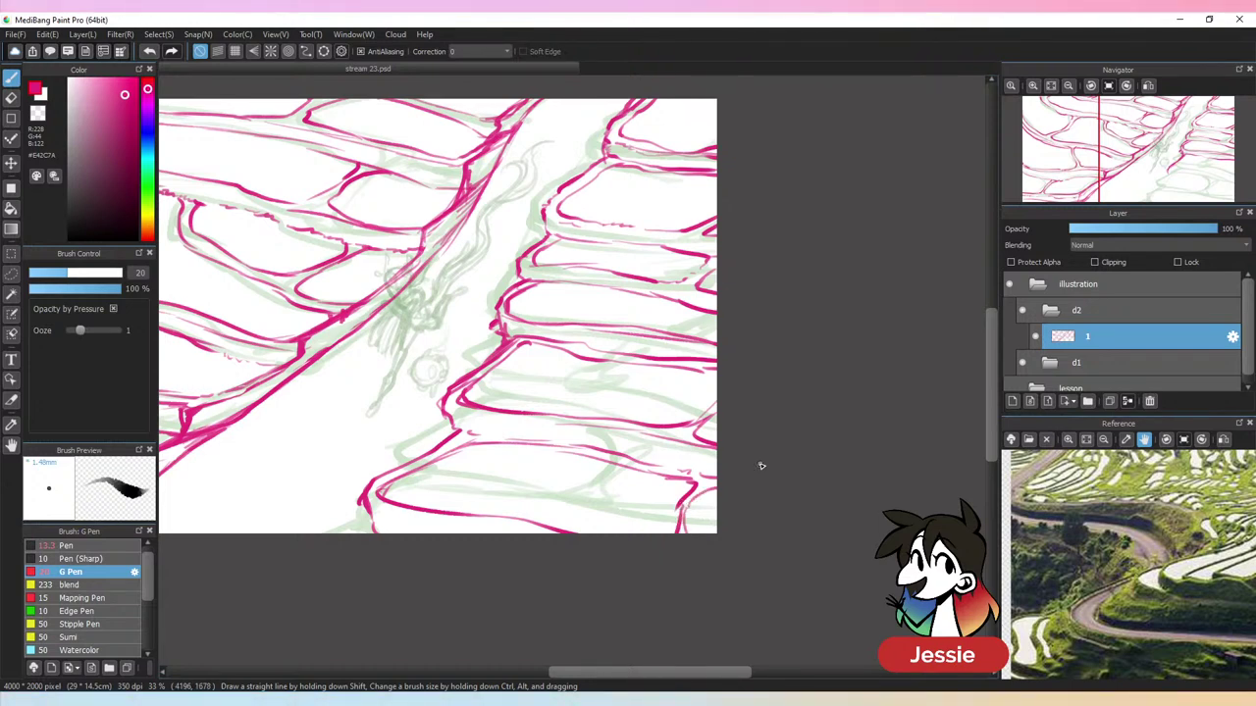
pyautogui.hotkey('ctrl', '-')
pyautogui.hotkey('ctrl', '-')
pyautogui.hotkey('ctrl', '+')
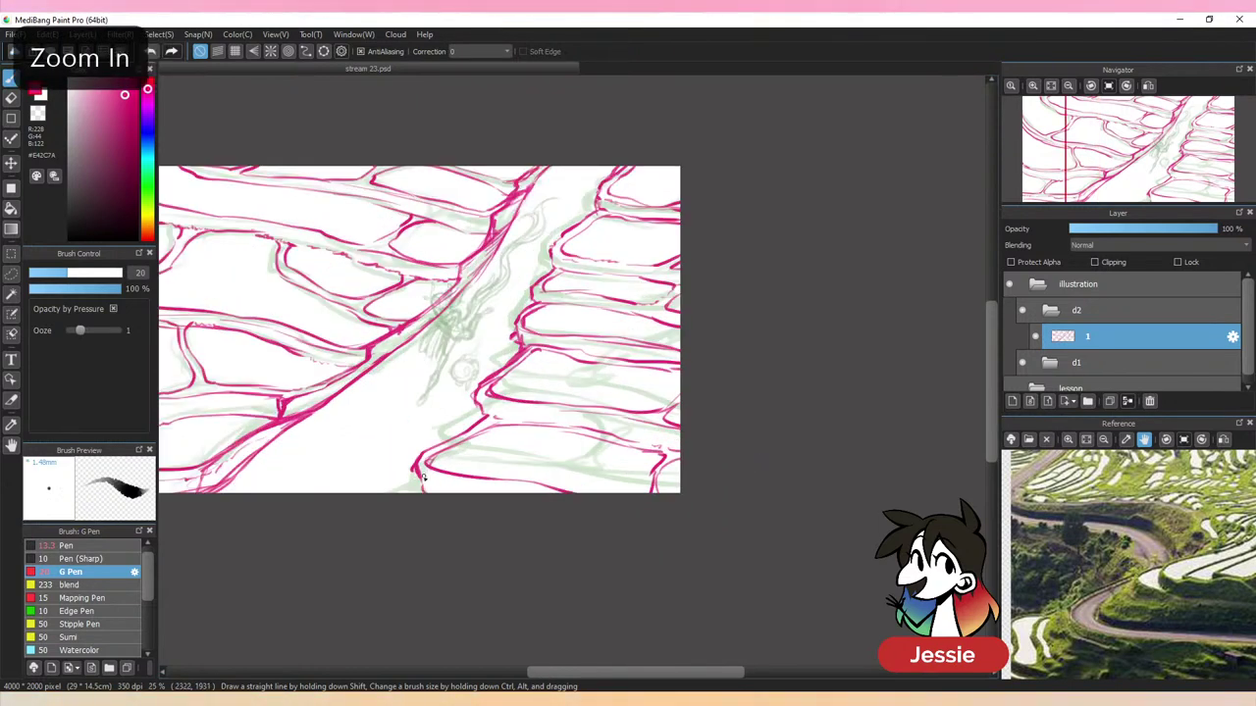
pyautogui.press('e')
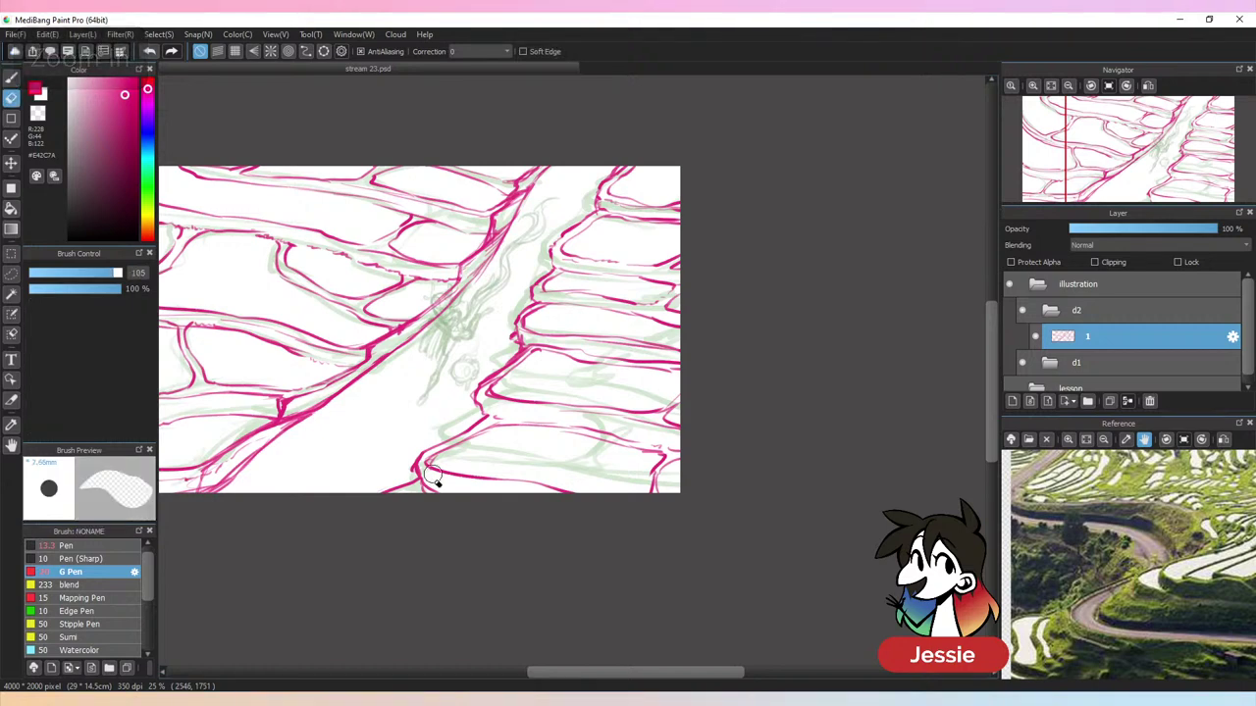
pyautogui.press('b')
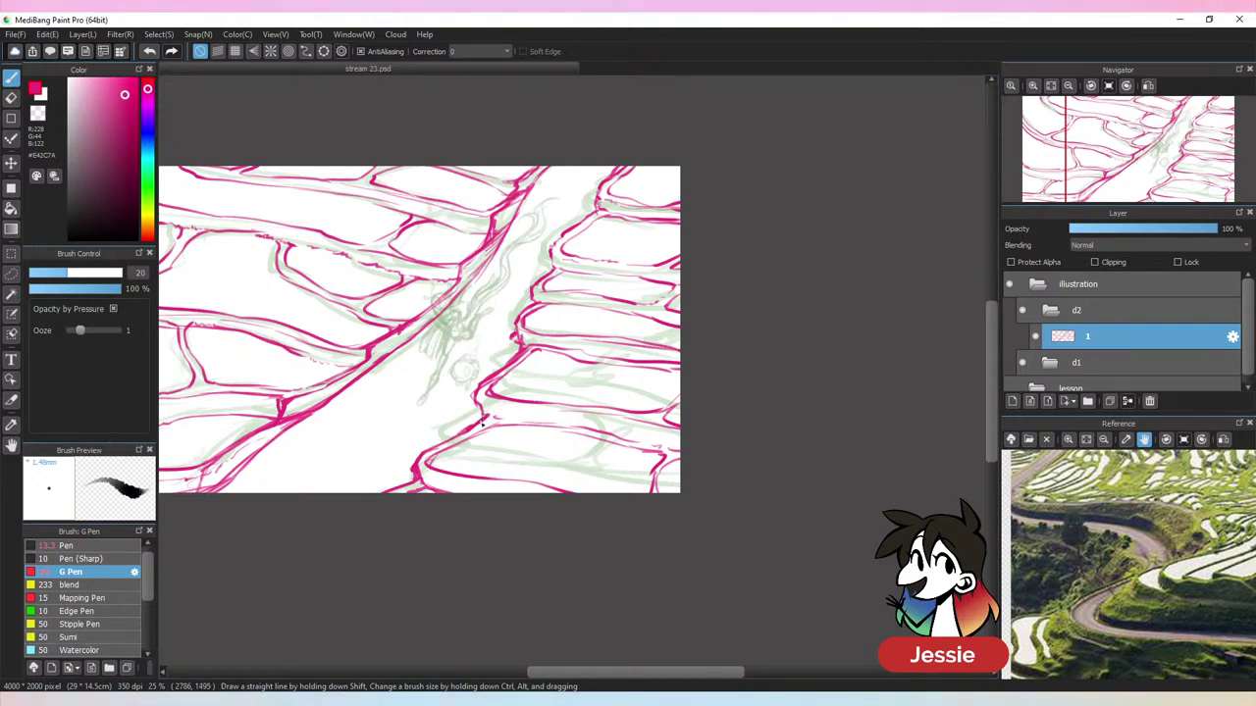
pyautogui.hotkey('ctrl', '-')
pyautogui.hotkey('ctrl', '-')
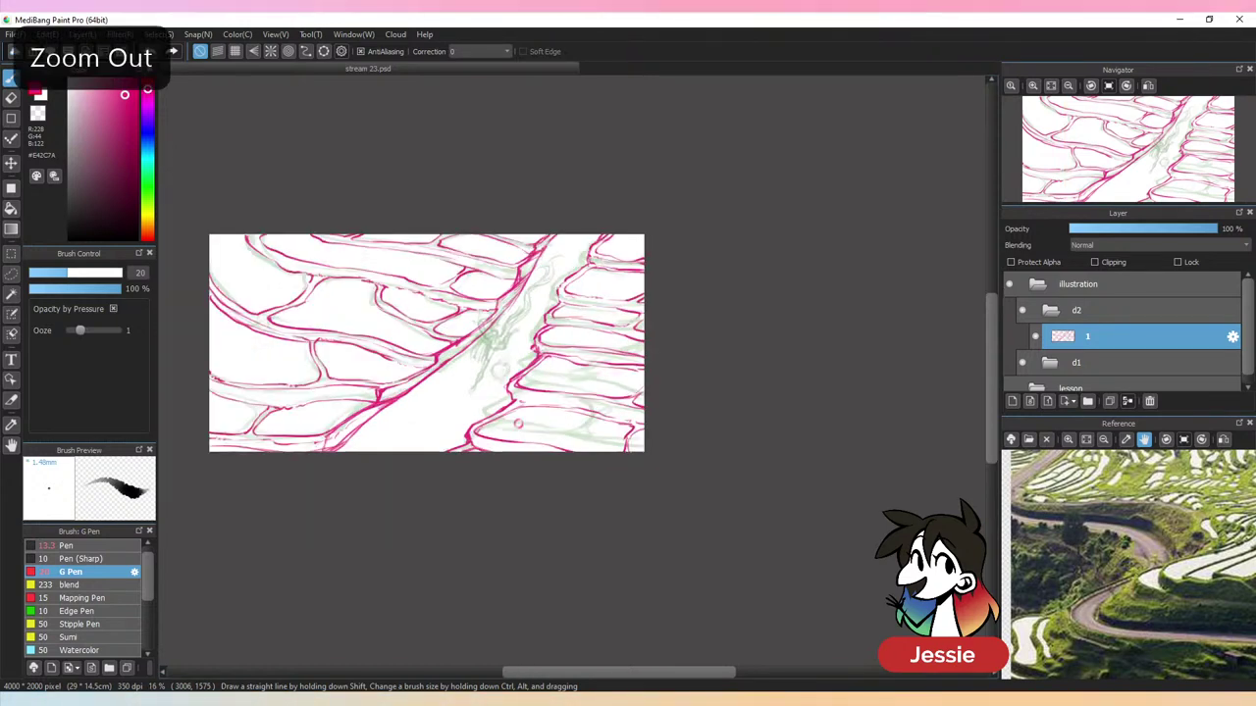
pyautogui.hotkey('ctrl', '+')
pyautogui.hotkey('ctrl', '+')
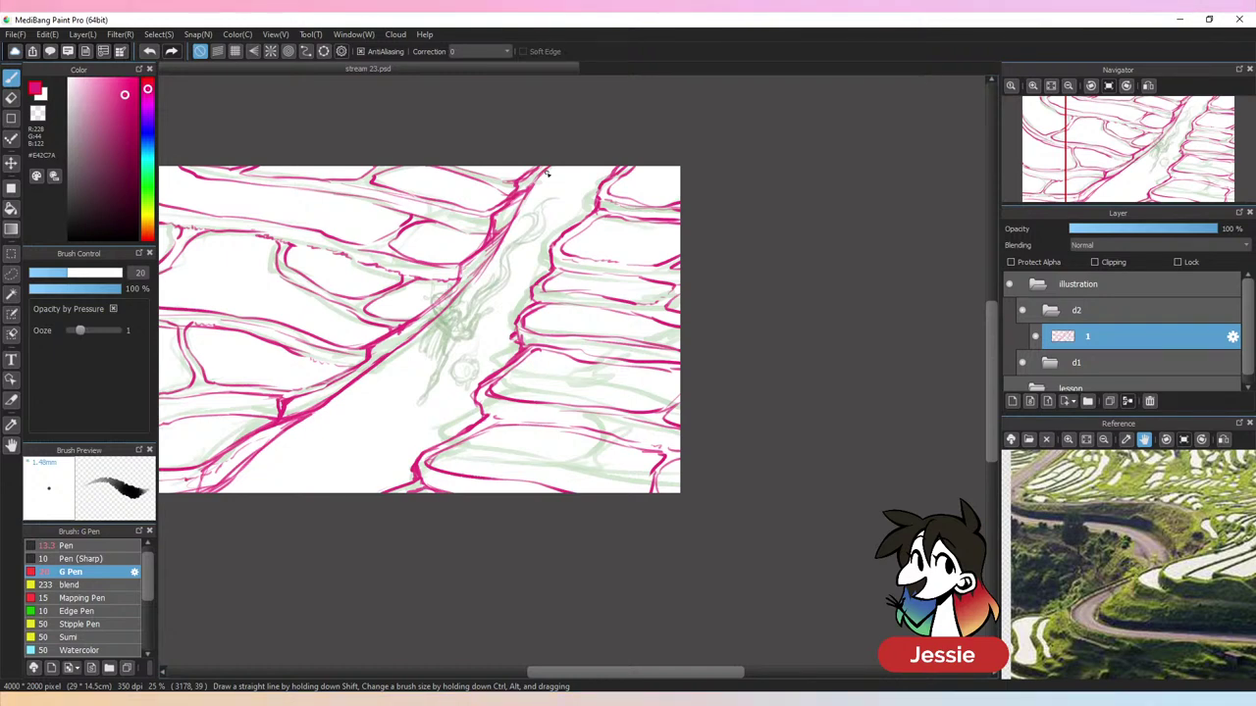
pyautogui.hotkey('ctrl', '+')
pyautogui.hotkey('ctrl', '-')
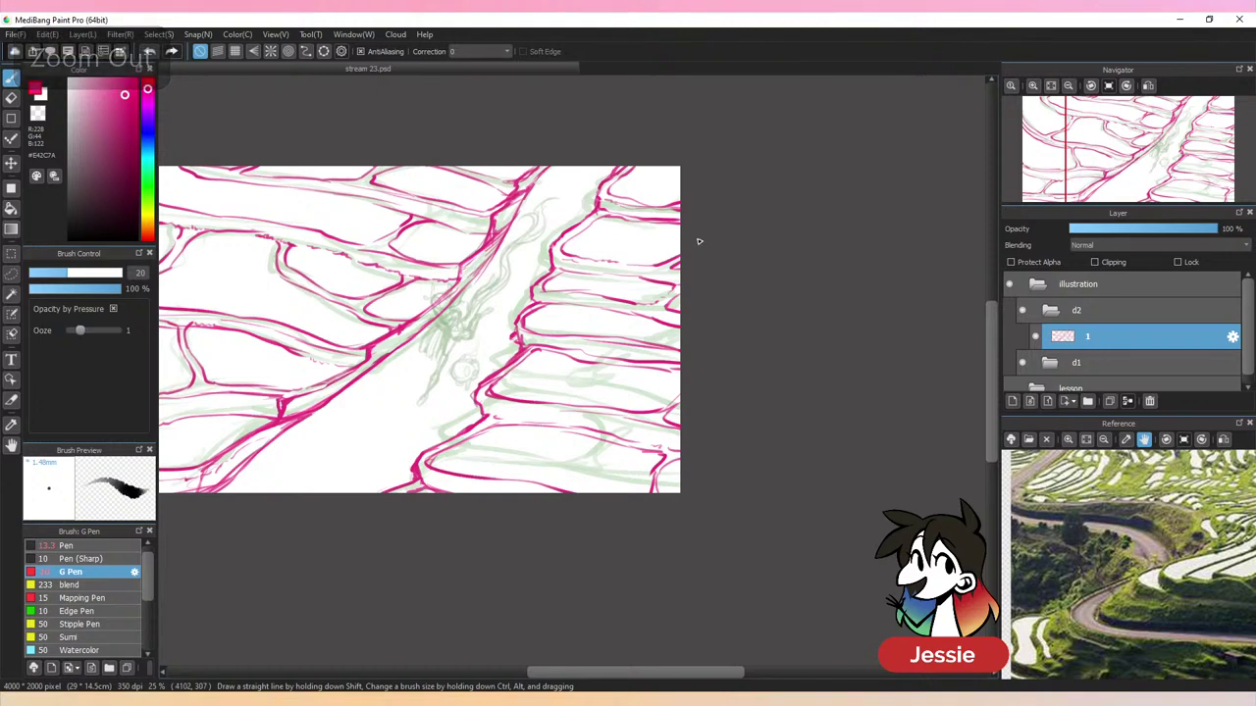
pyautogui.moveTo(699, 241); pyautogui.dragTo(857, 274)
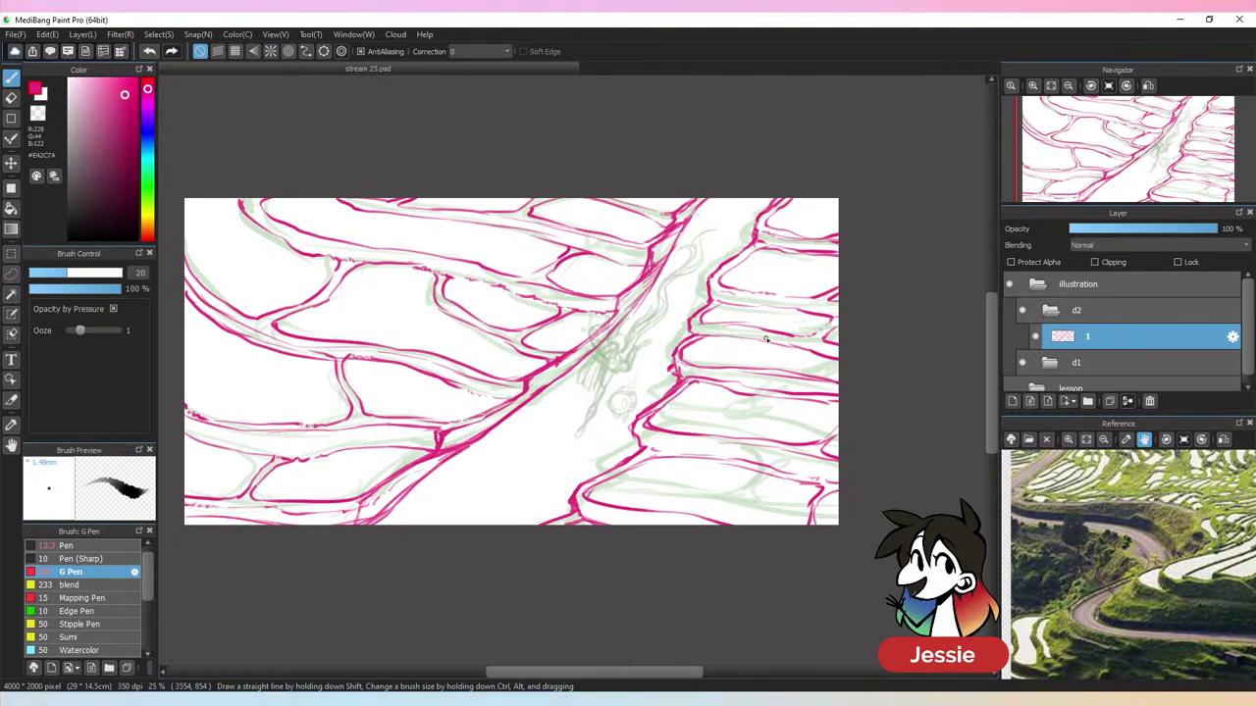
# Examine the upper rice terraces in the reference photo
pyautogui.scroll(5, 1186, 583)
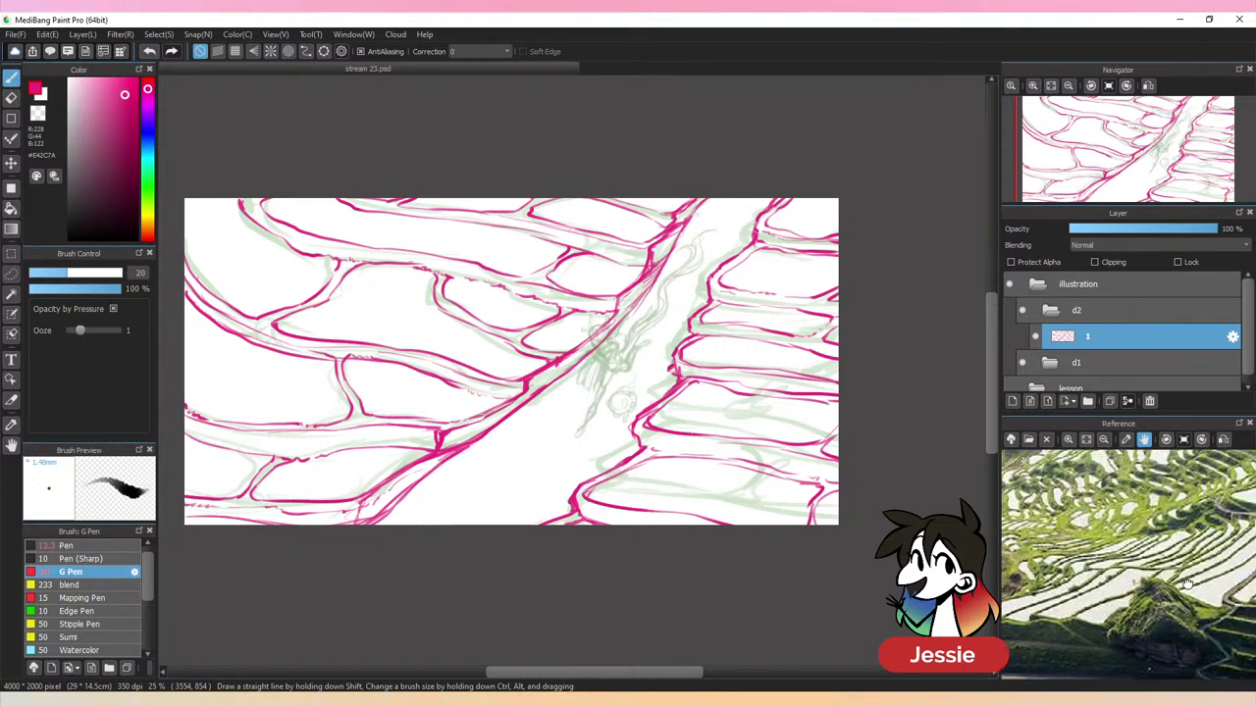
pyautogui.moveTo(1187, 583); pyautogui.dragTo(1163, 653)
pyautogui.moveTo(1137, 559); pyautogui.dragTo(1139, 595)
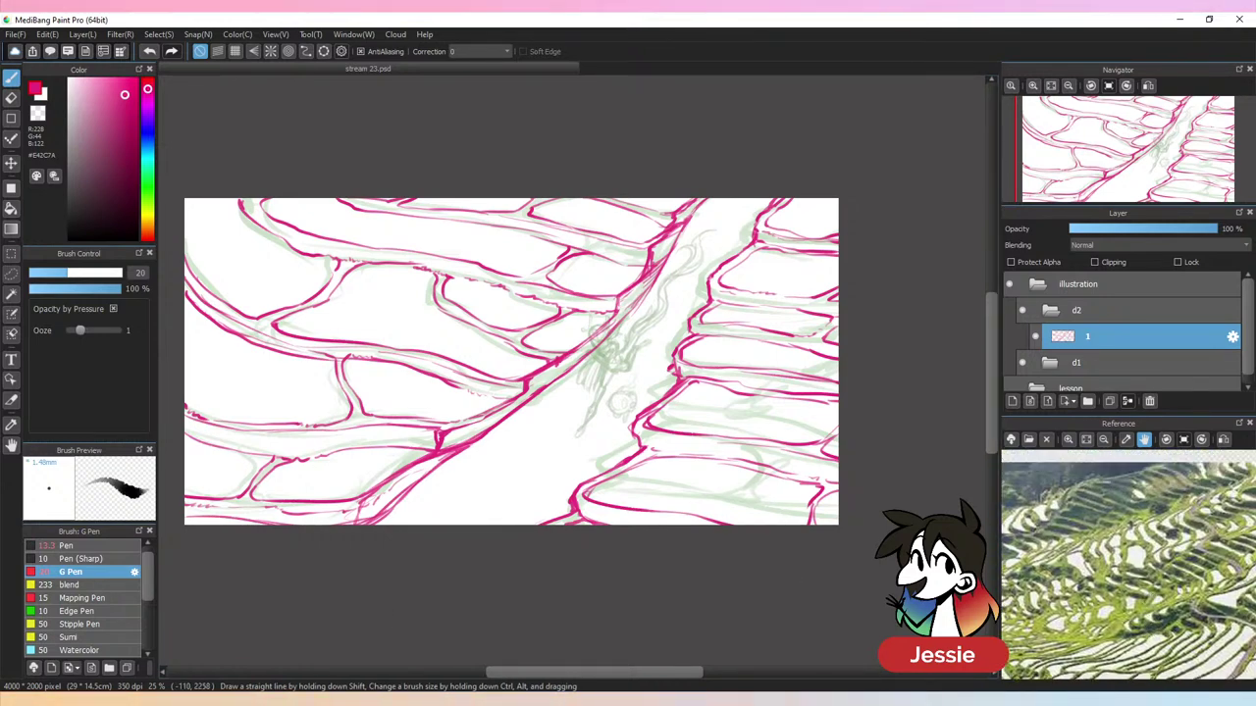
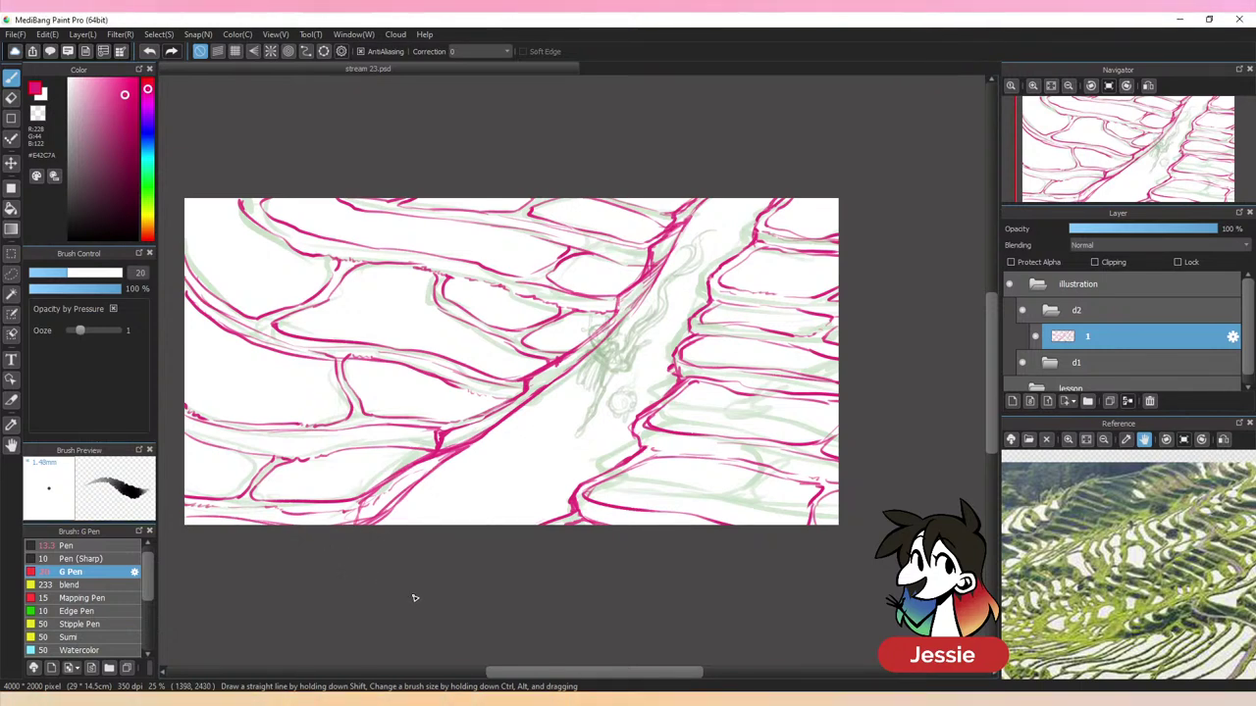
# Sketch a small round head with a jaw and facial guide lines in pink beside the green figure sketch on the path
pyautogui.hotkey('ctrl', '+')
pyautogui.hotkey('ctrl', '+')
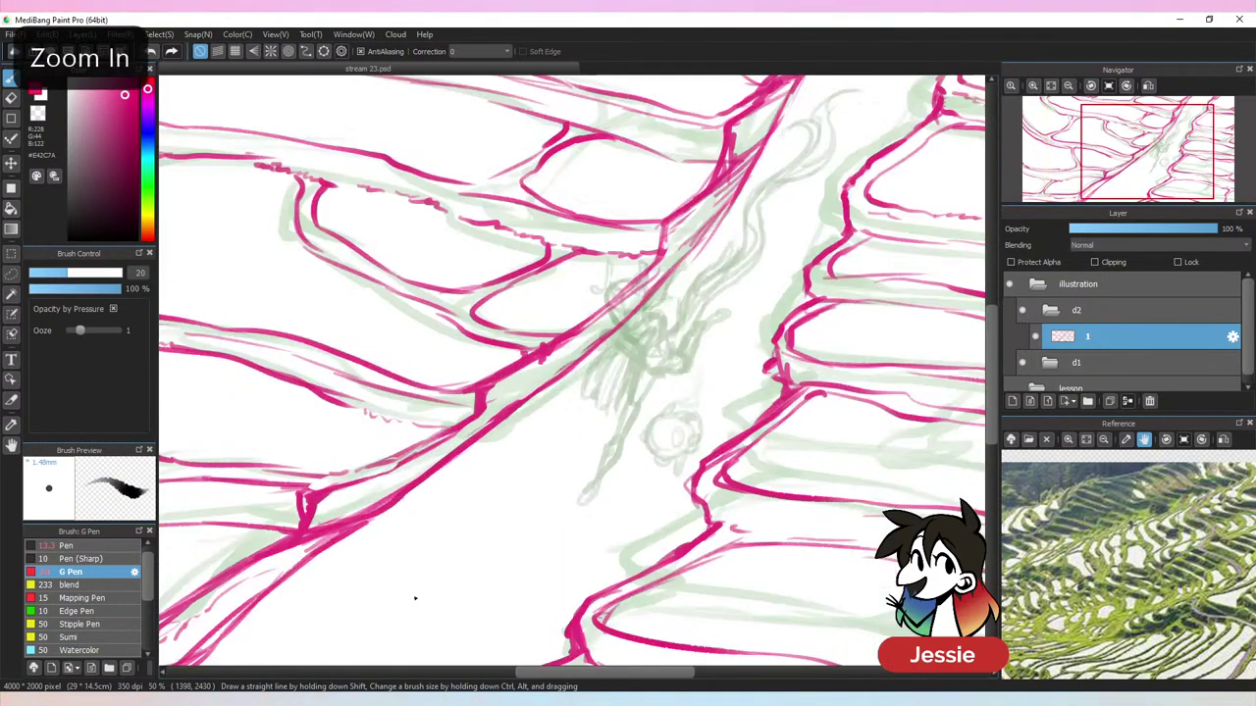
pyautogui.moveTo(806, 428); pyautogui.dragTo(720, 433)
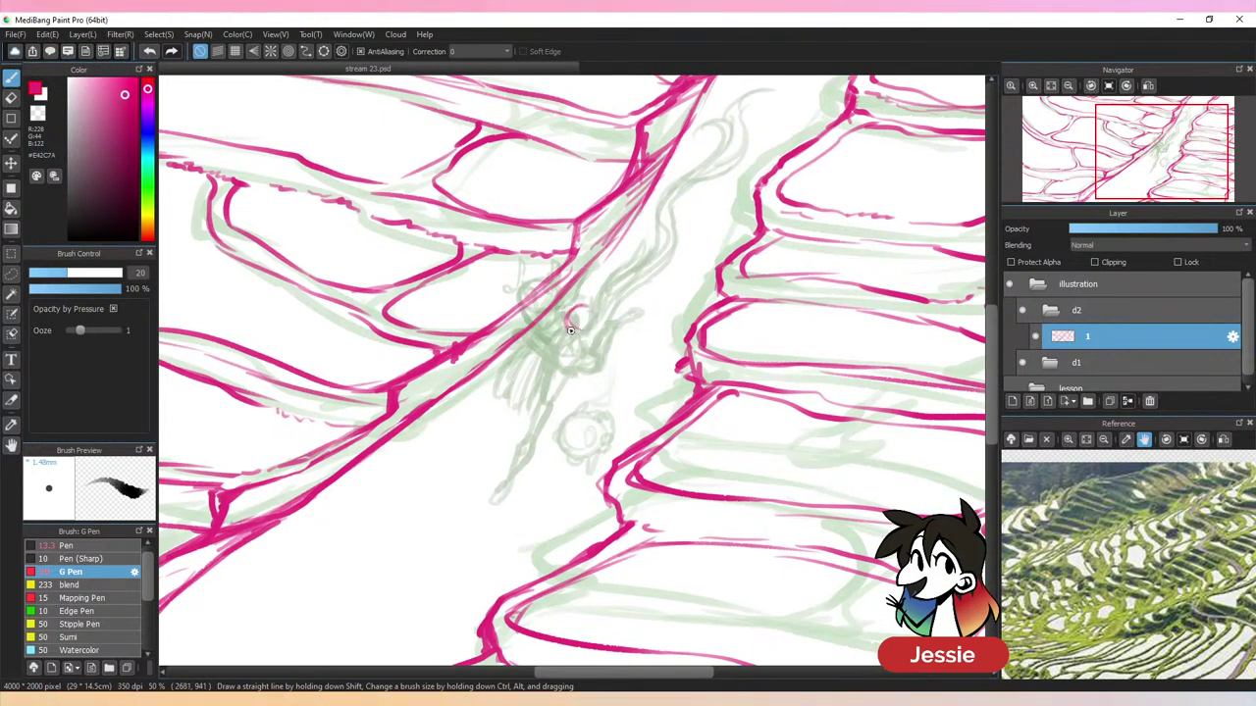
pyautogui.moveTo(570, 330); pyautogui.dragTo(592, 313)
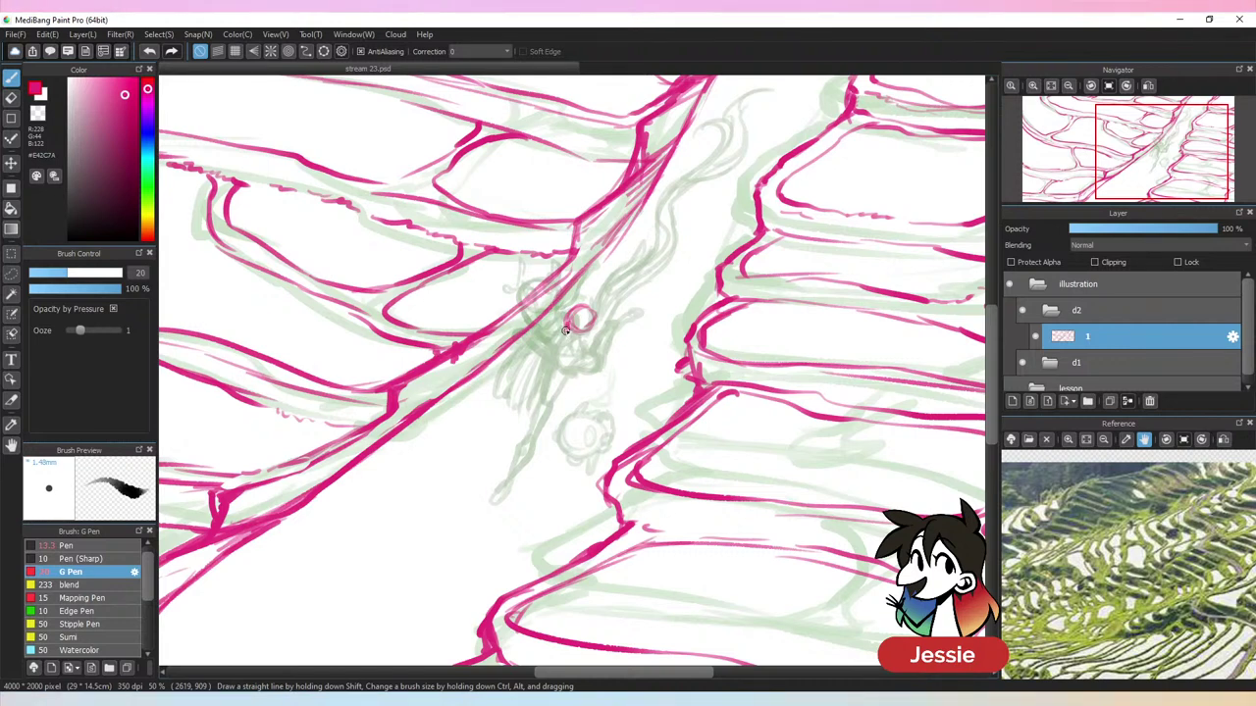
pyautogui.moveTo(590, 337)
pyautogui.mouseDown()
pyautogui.moveTo(592, 322)
pyautogui.moveTo(577, 346)
pyautogui.moveTo(592, 327)
pyautogui.mouseUp()
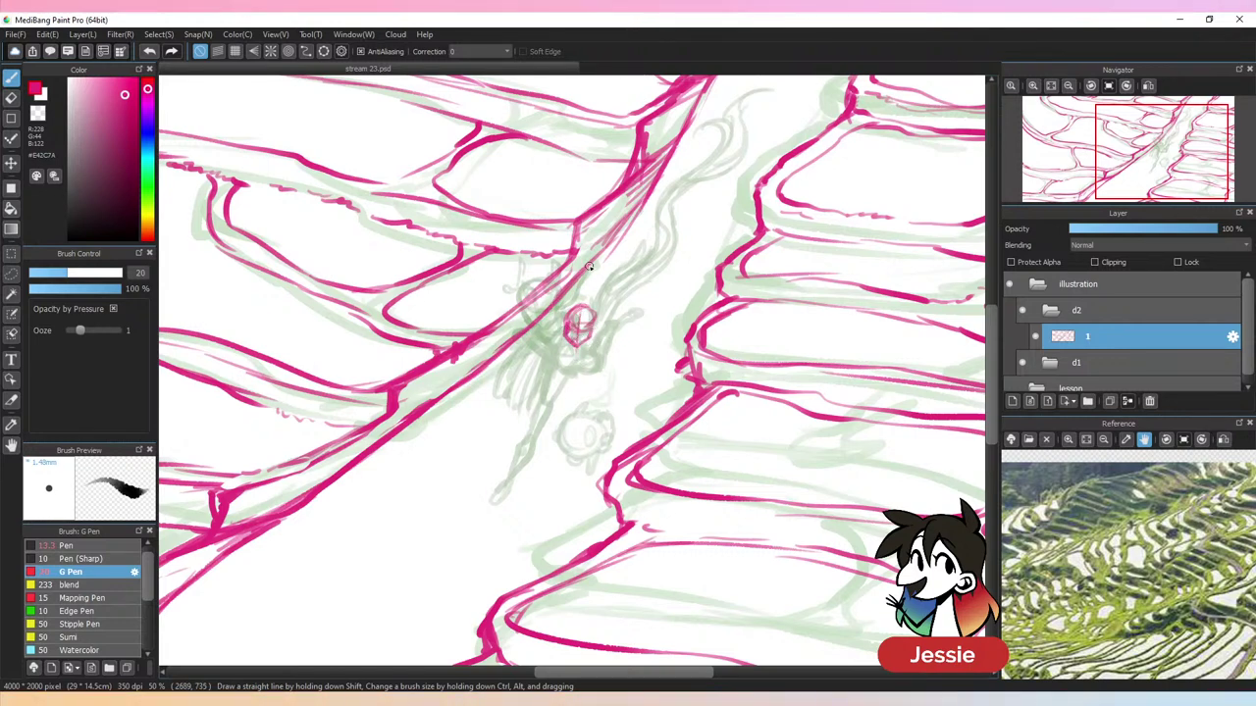
# Erase the head's rough inner and lower lines and redraw a cleaner face outline with guide lines
pyautogui.hotkey('ctrl', '+')
pyautogui.press('e')
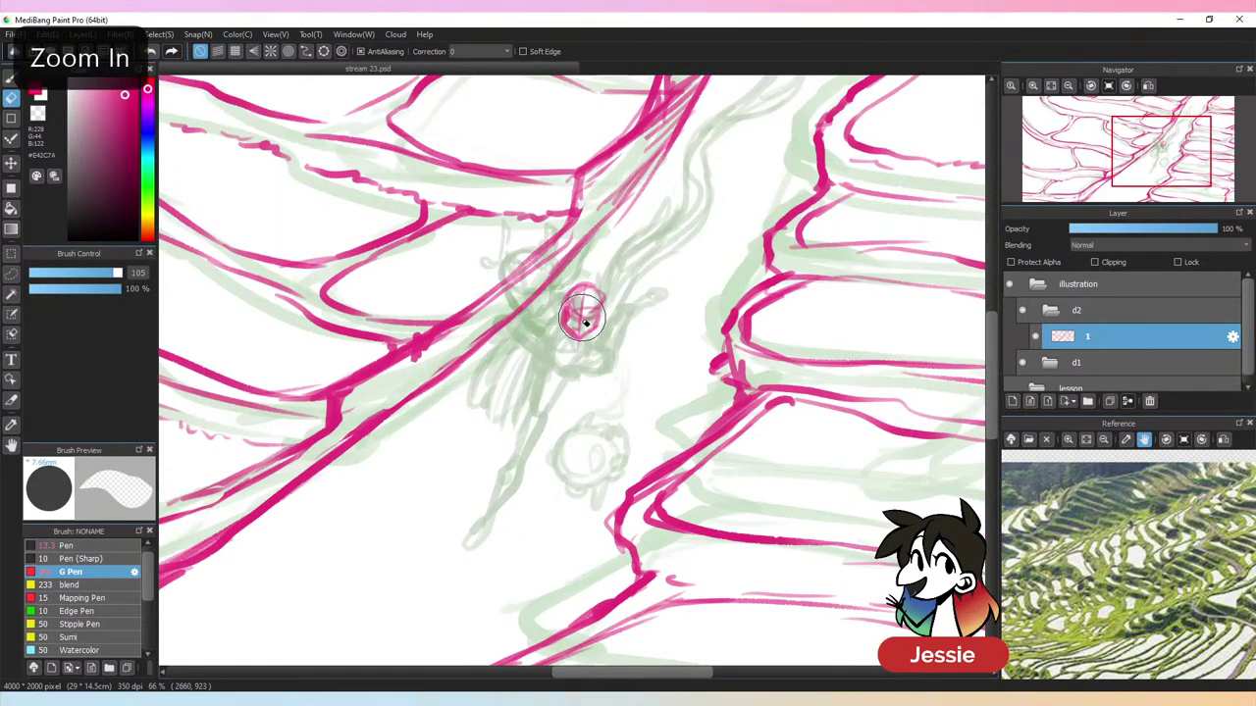
pyautogui.moveTo(583, 320)
pyautogui.mouseDown()
pyautogui.moveTo(583, 308)
pyautogui.moveTo(582, 326)
pyautogui.mouseUp()
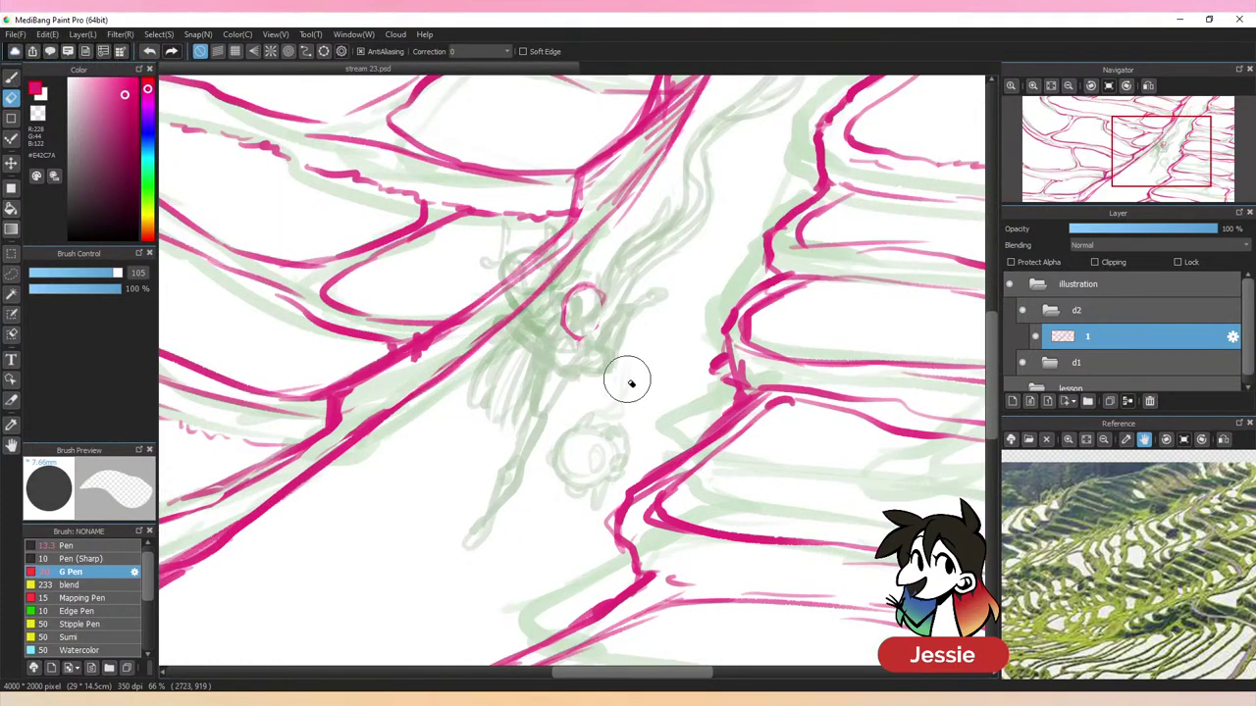
pyautogui.press('b')
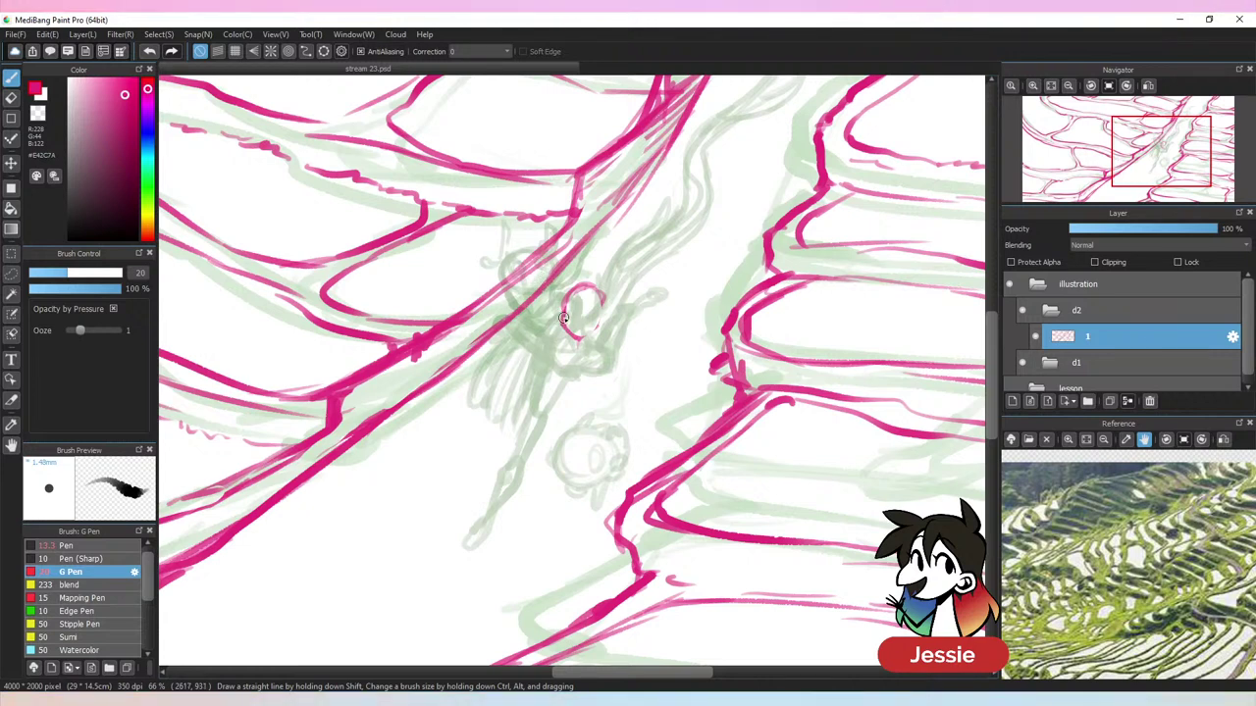
pyautogui.moveTo(562, 312)
pyautogui.mouseDown()
pyautogui.moveTo(565, 329)
pyautogui.moveTo(602, 309)
pyautogui.mouseUp()
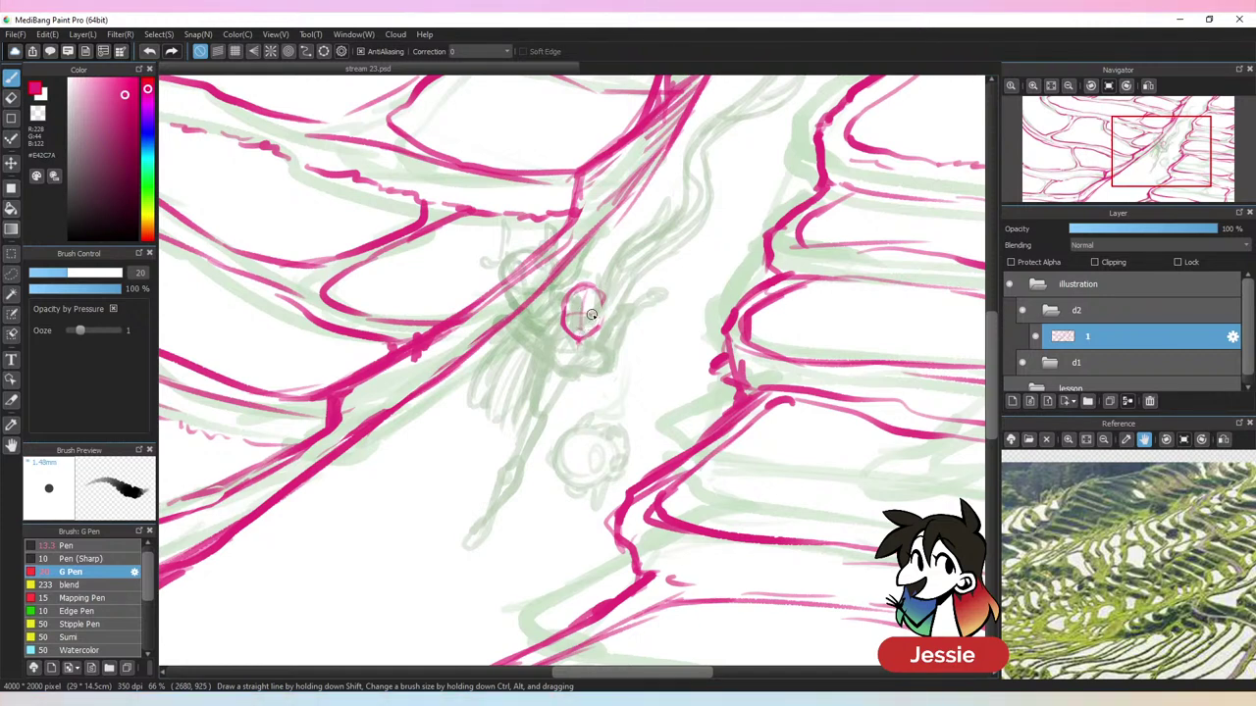
# Draw two small eyes with the G Pen at size 15 and tidy the face using an eraser of size 27
pyautogui.click(56, 273)
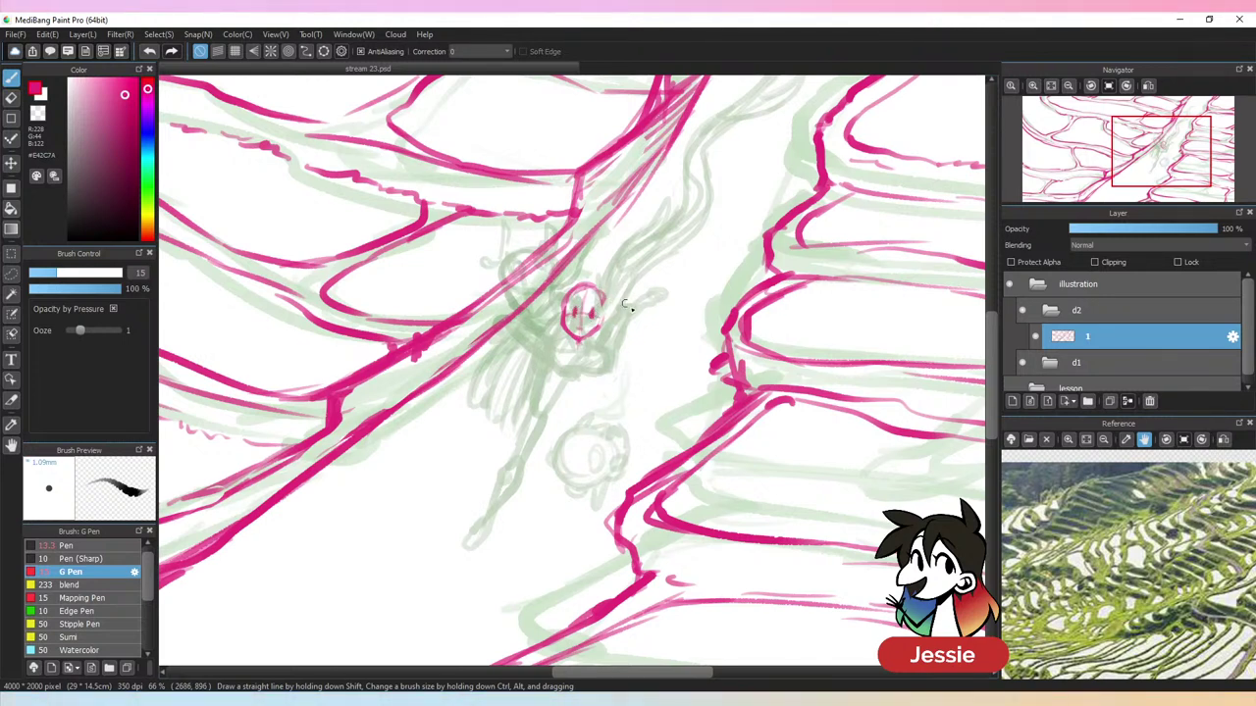
pyautogui.press('e')
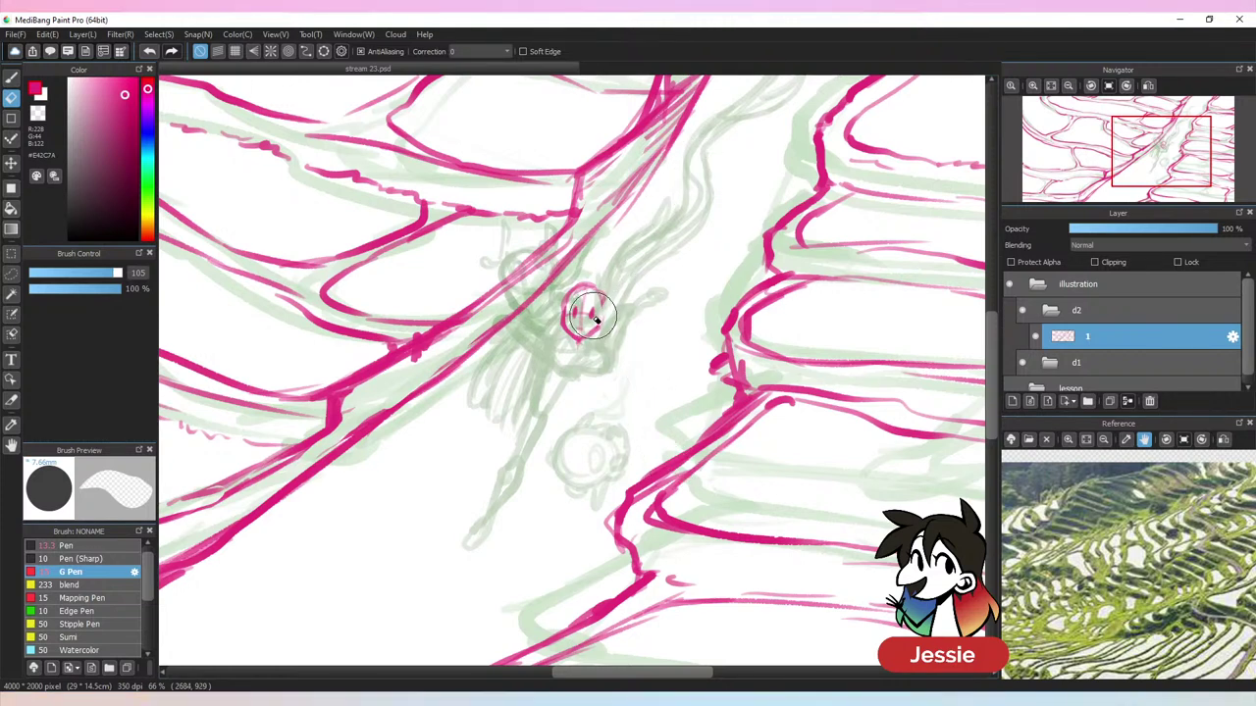
pyautogui.press('p')
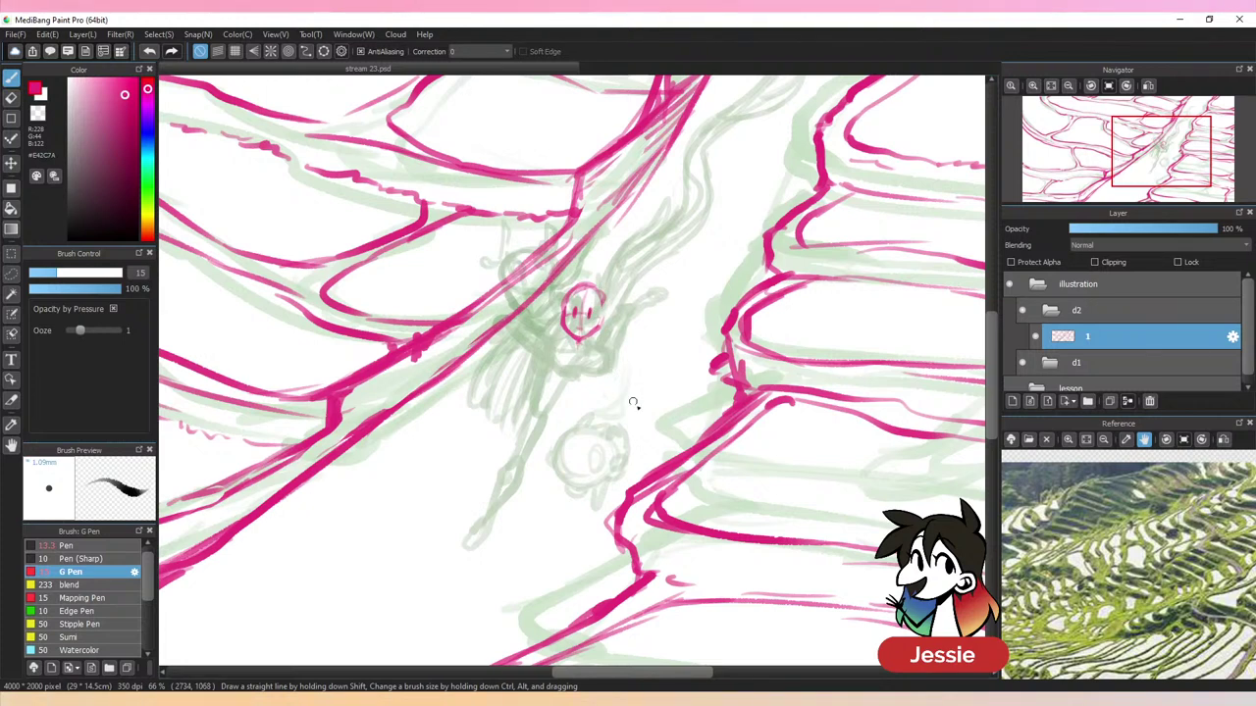
pyautogui.press('e')
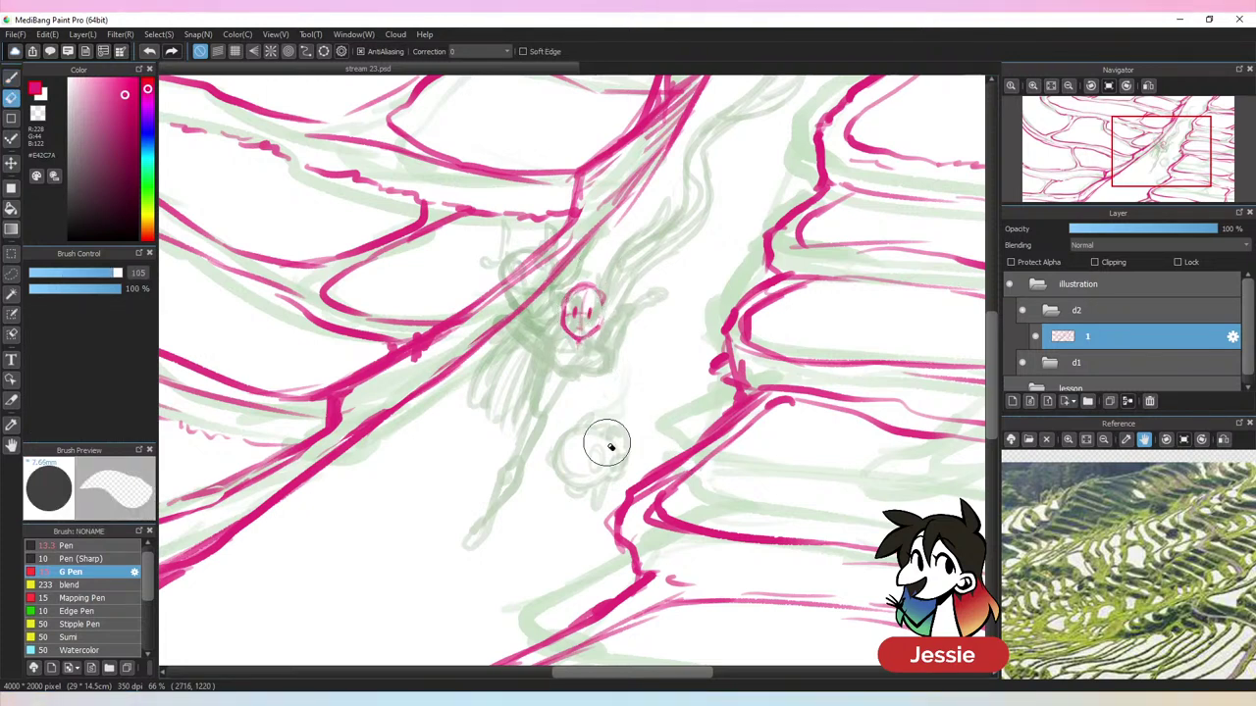
pyautogui.press('b')
pyautogui.press('e')
pyautogui.click(88, 273)
pyautogui.moveTo(94, 282); pyautogui.dragTo(81, 275)
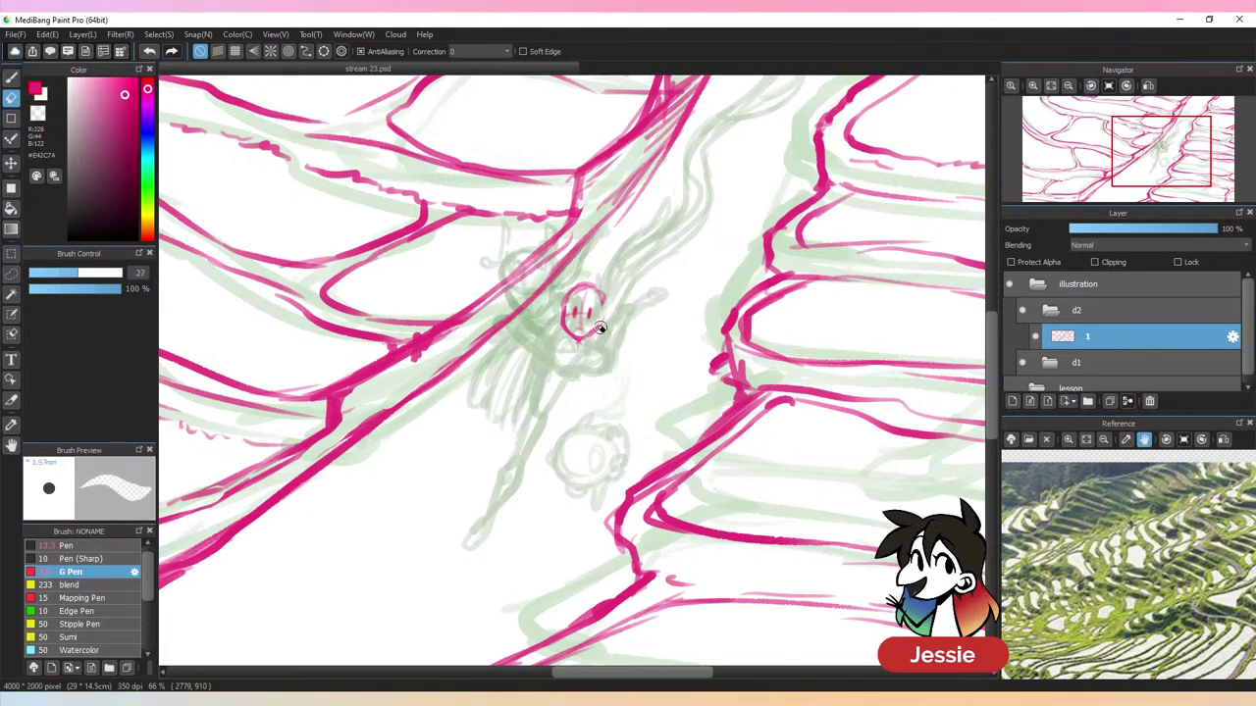
pyautogui.press('p')
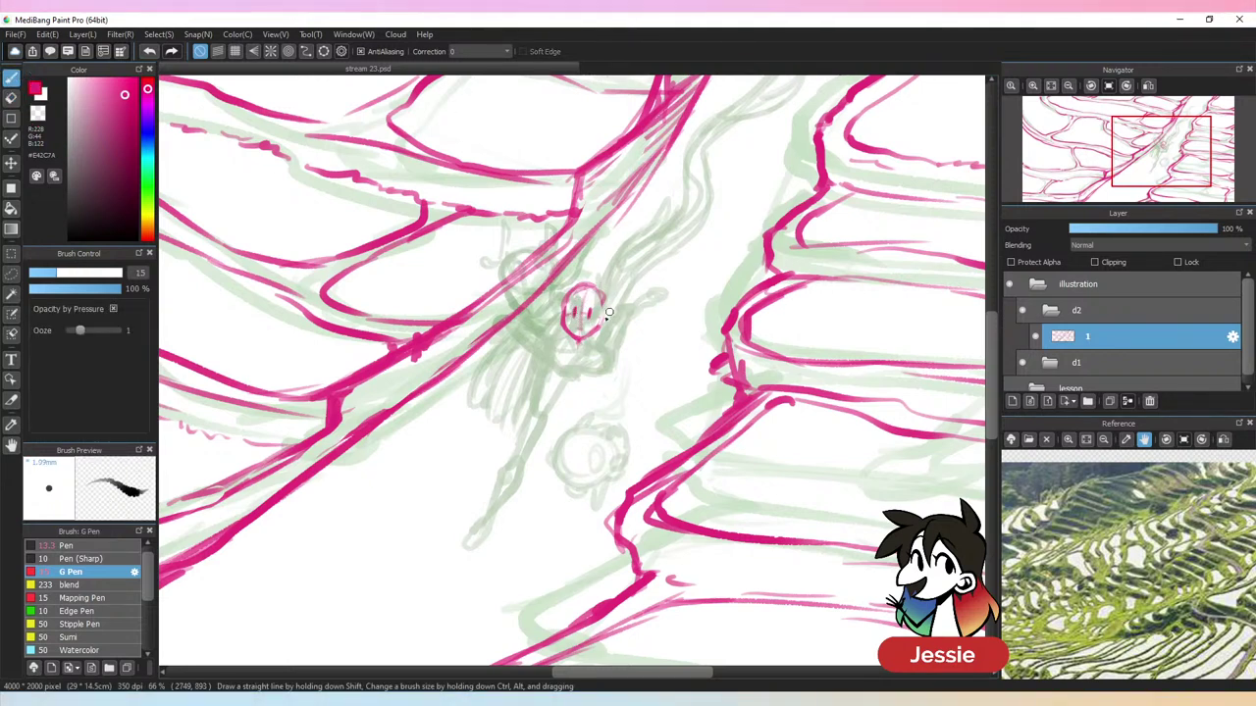
# Sketch feathery wing-like shapes extending outward from both sides of the head, trimming the right one with the eraser
pyautogui.moveTo(606, 312)
pyautogui.mouseDown()
pyautogui.moveTo(595, 327)
pyautogui.moveTo(653, 347)
pyautogui.mouseUp()
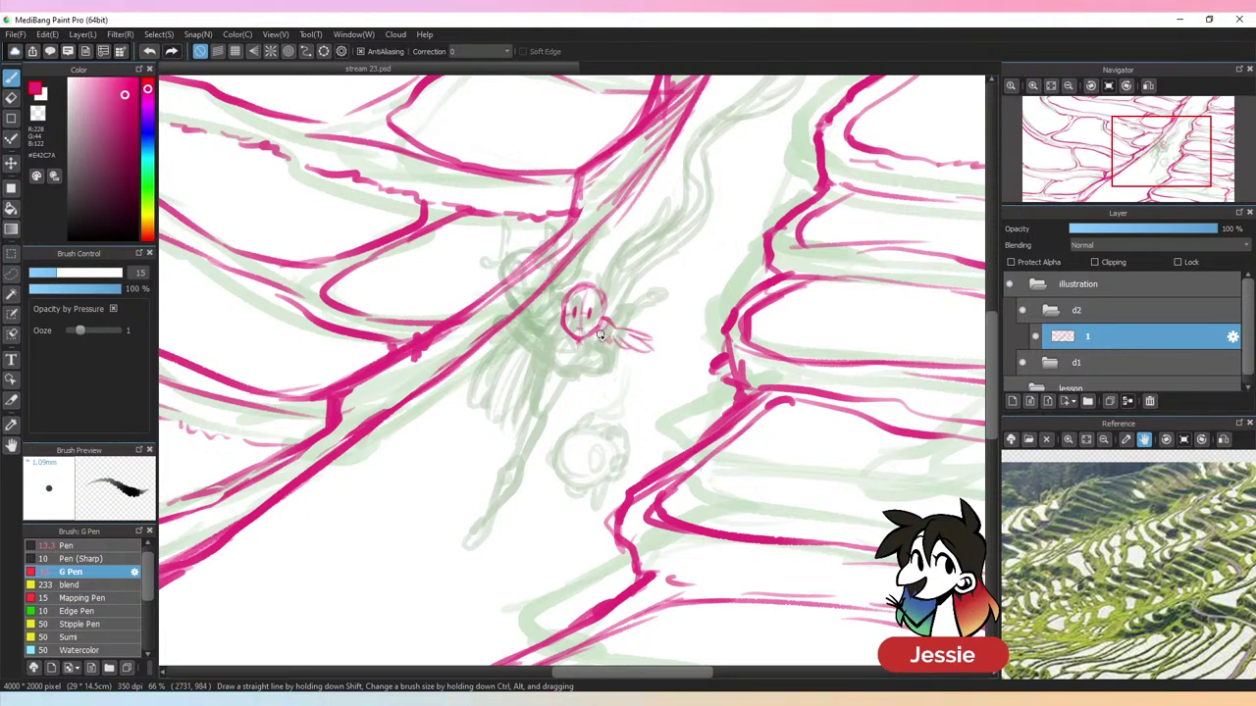
pyautogui.press('e')
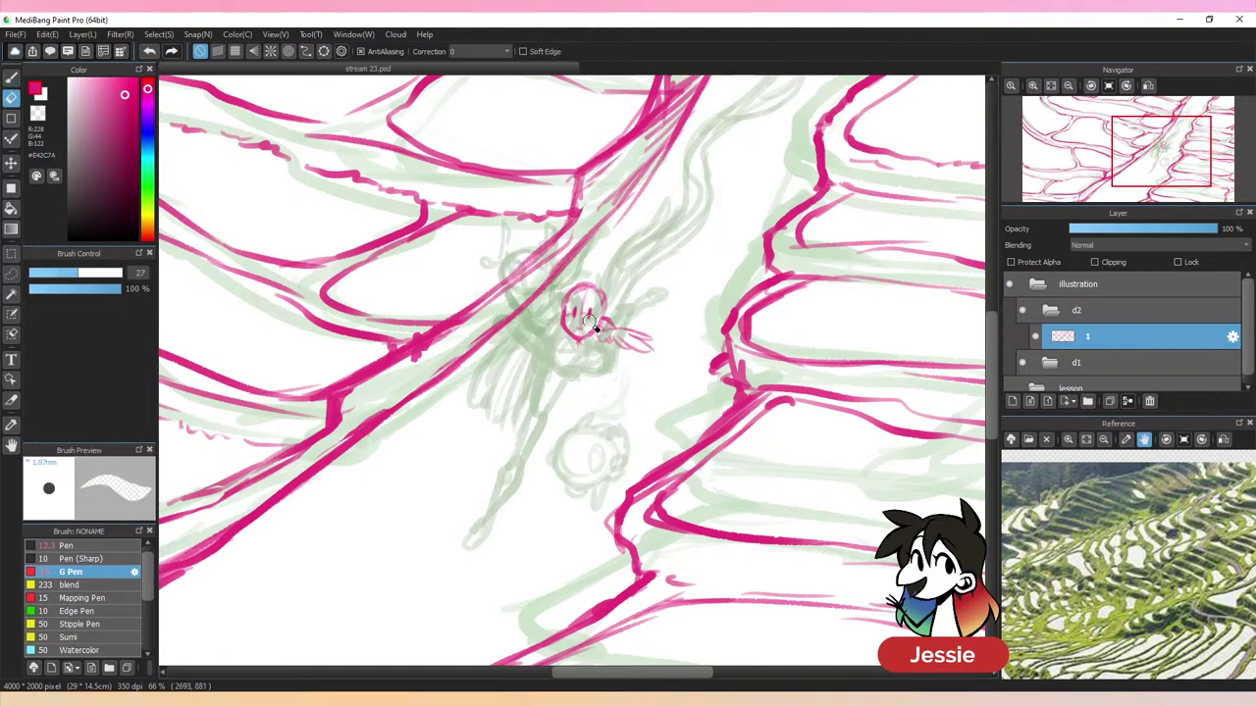
pyautogui.moveTo(588, 324)
pyautogui.mouseDown()
pyautogui.moveTo(601, 359)
pyautogui.moveTo(634, 310)
pyautogui.moveTo(623, 360)
pyautogui.moveTo(658, 336)
pyautogui.moveTo(600, 329)
pyautogui.moveTo(646, 348)
pyautogui.mouseUp()
pyautogui.press('b')
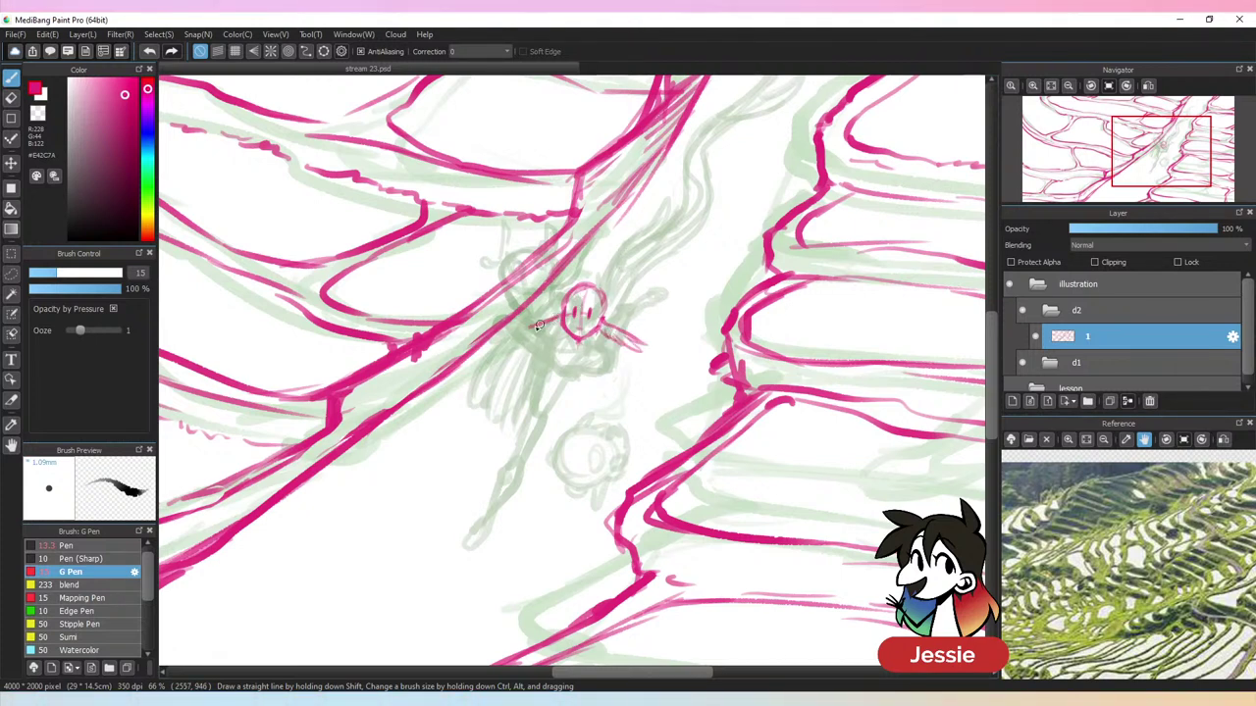
pyautogui.moveTo(549, 324)
pyautogui.mouseDown()
pyautogui.moveTo(514, 335)
pyautogui.moveTo(522, 342)
pyautogui.moveTo(520, 323)
pyautogui.moveTo(521, 337)
pyautogui.mouseUp()
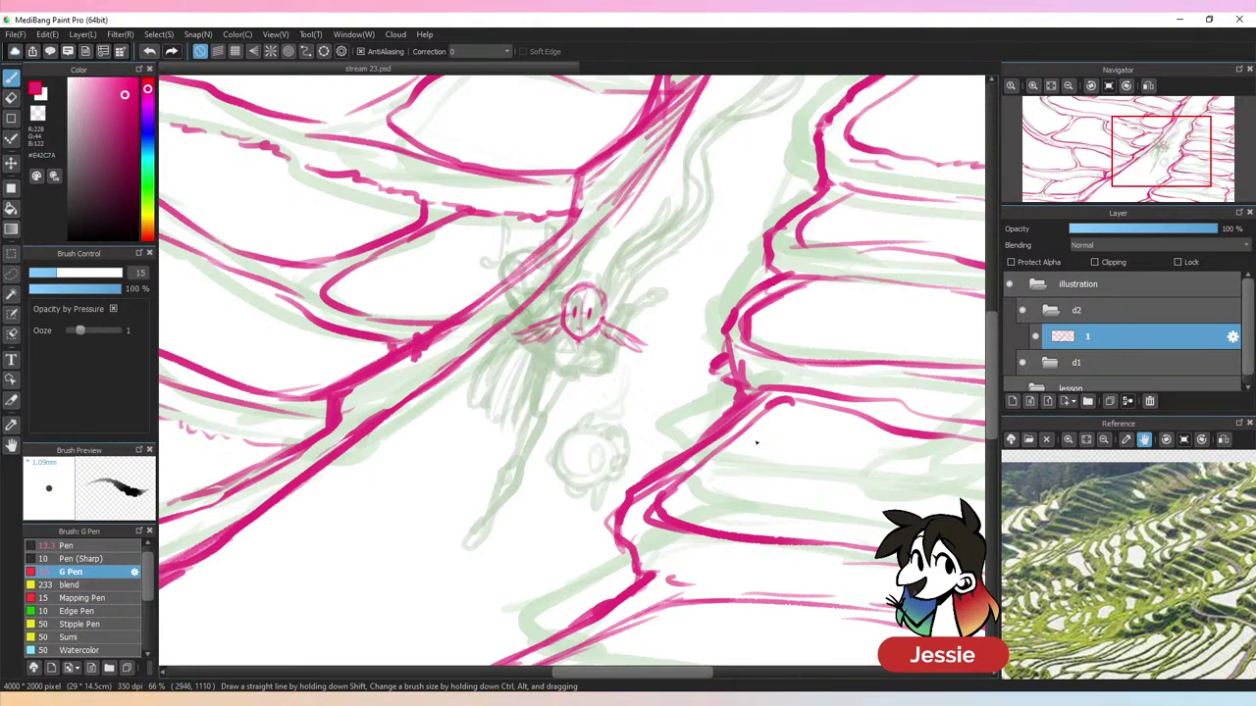
# Sketch the figure's neck and upper torso in pink below the head
pyautogui.press('e')
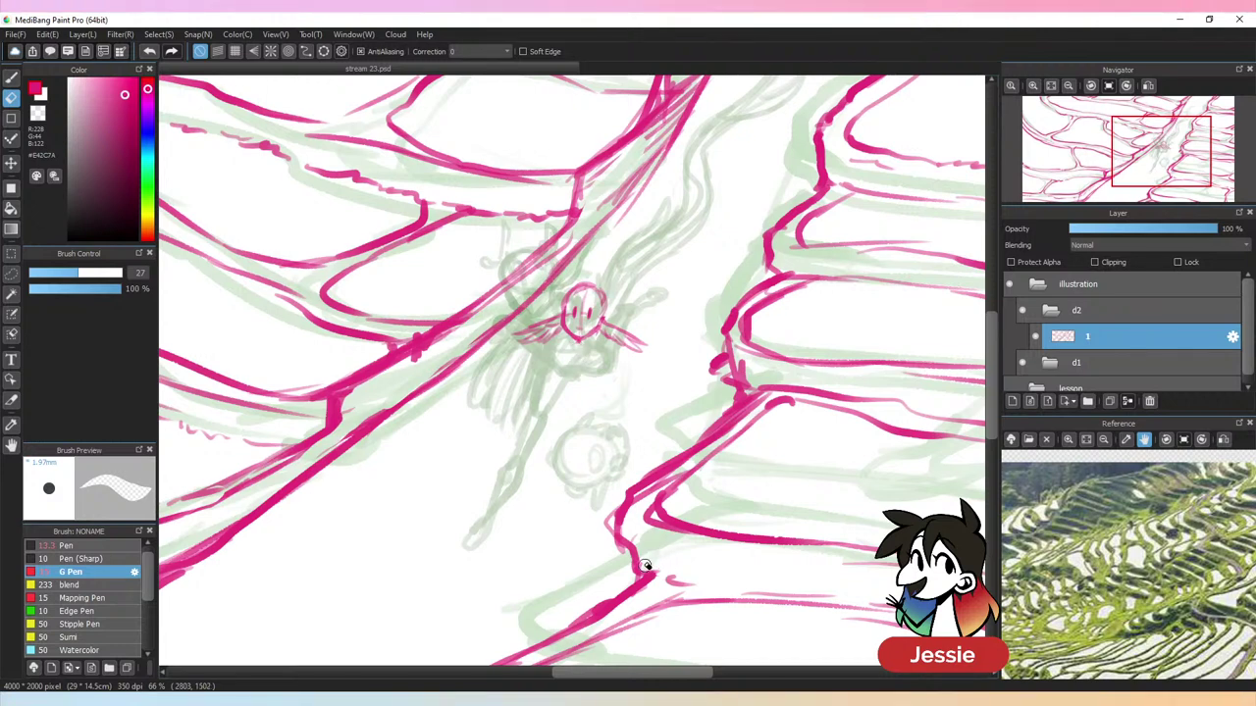
pyautogui.press('b')
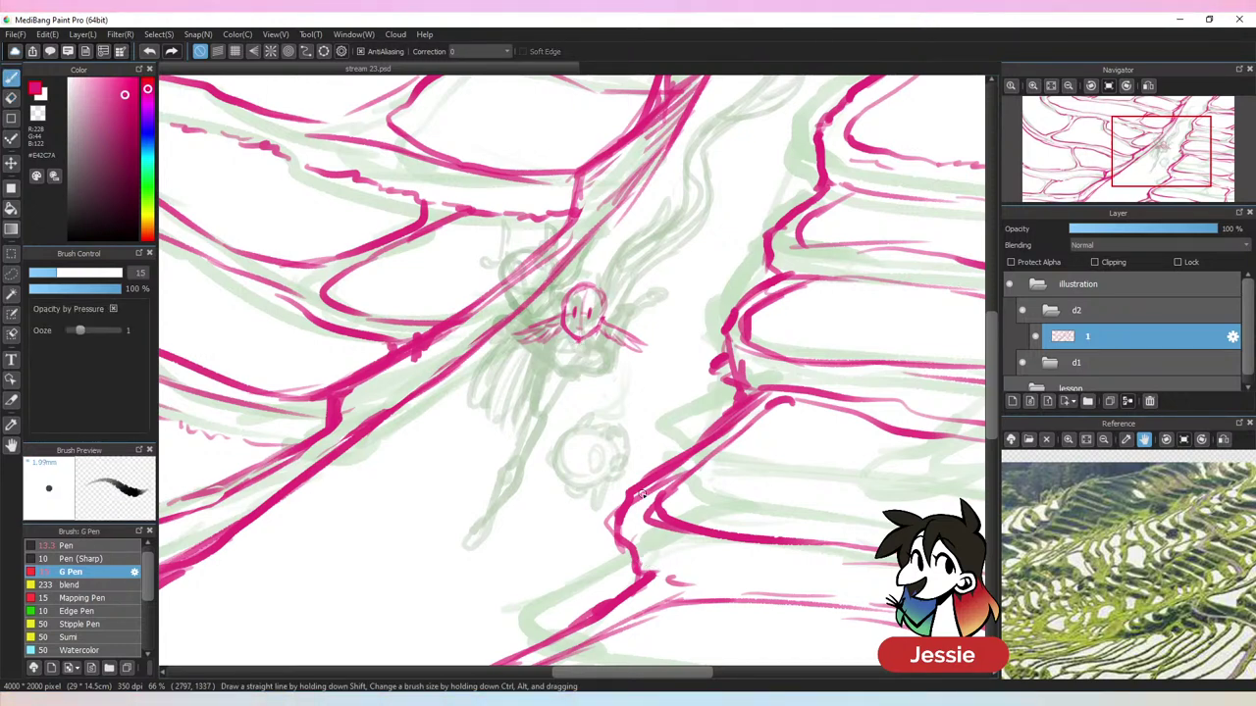
pyautogui.press('e')
pyautogui.press('b')
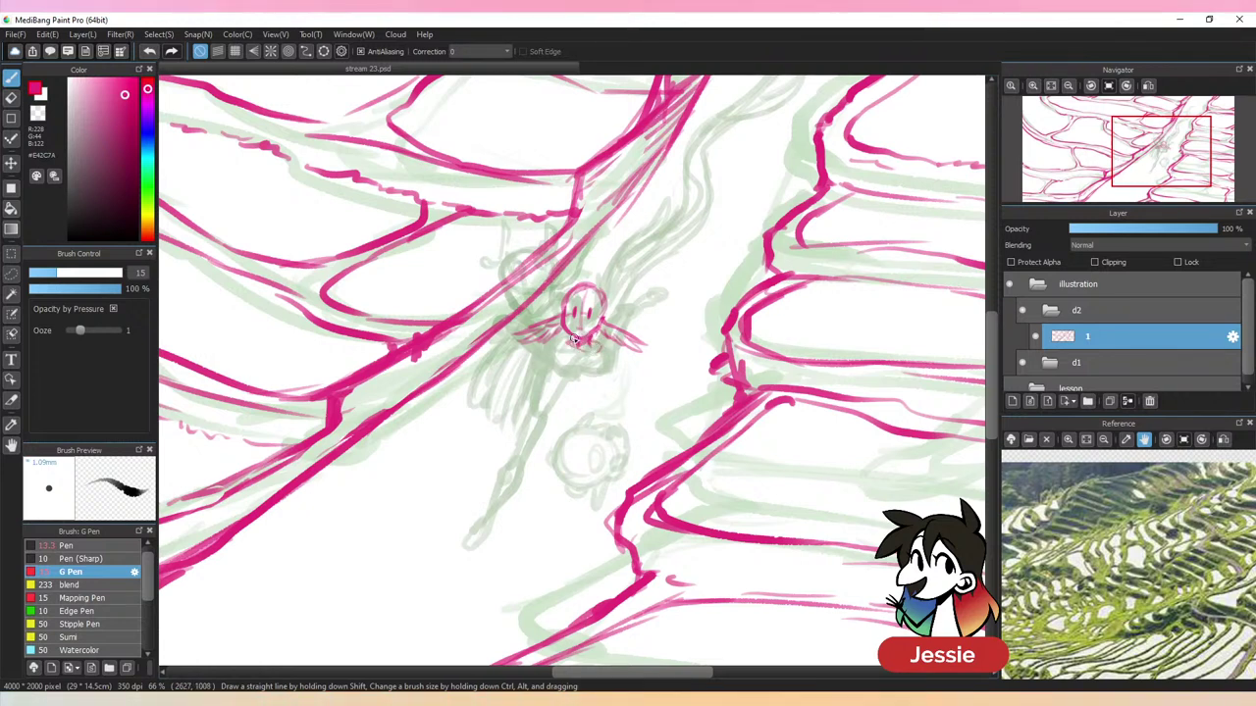
pyautogui.moveTo(567, 338)
pyautogui.mouseDown()
pyautogui.moveTo(569, 371)
pyautogui.moveTo(595, 372)
pyautogui.moveTo(599, 352)
pyautogui.moveTo(590, 369)
pyautogui.moveTo(565, 341)
pyautogui.mouseUp()
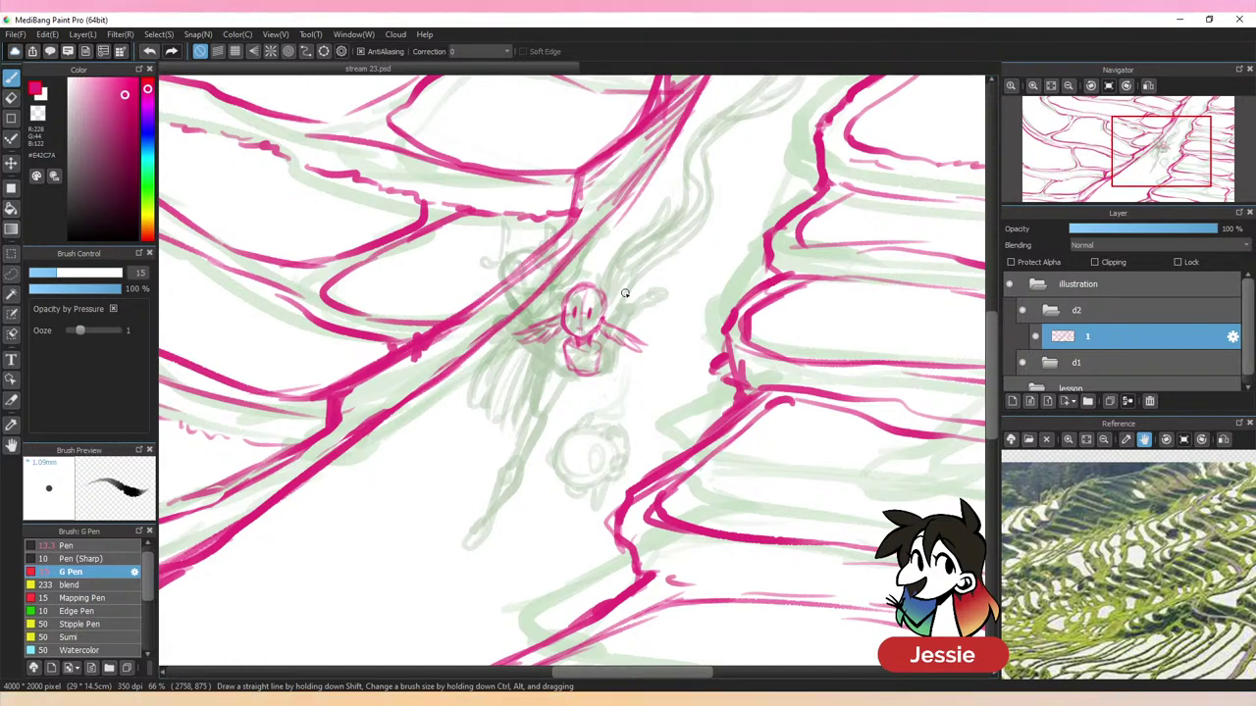
# Sketch the figure's waist, hips and two tapering legs below the chest
pyautogui.moveTo(569, 373)
pyautogui.mouseDown()
pyautogui.moveTo(573, 416)
pyautogui.moveTo(597, 370)
pyautogui.moveTo(570, 446)
pyautogui.mouseUp()
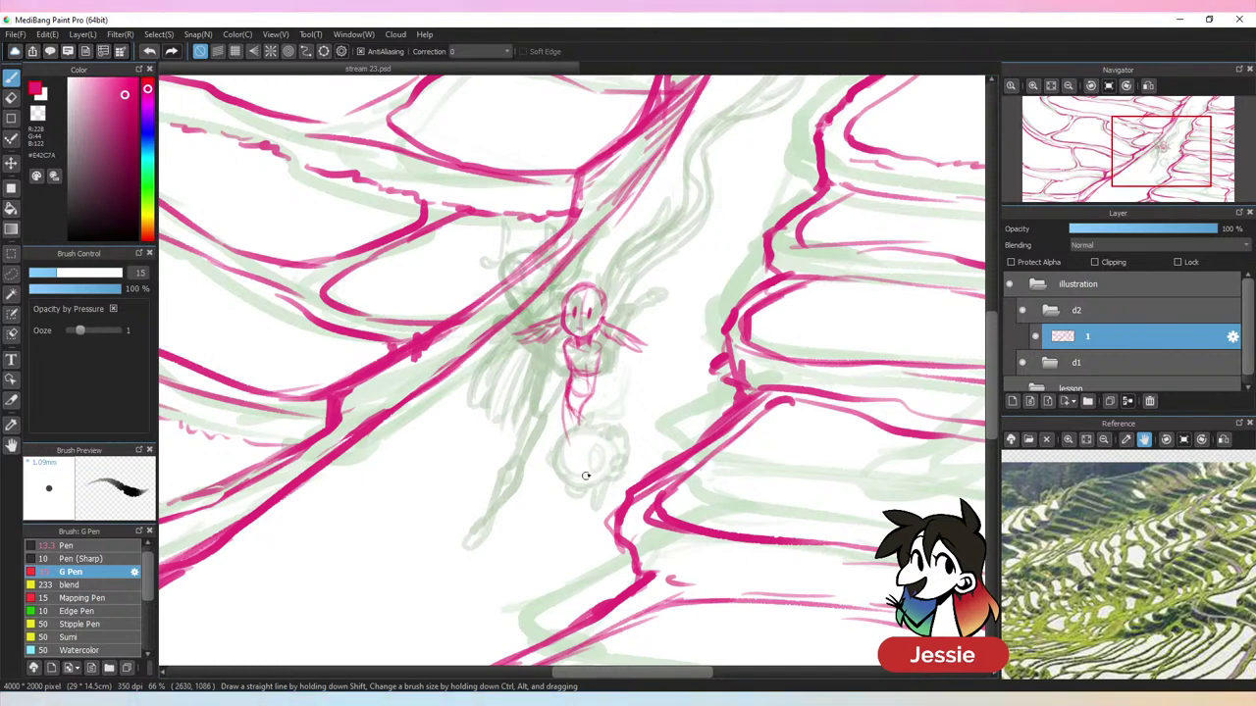
pyautogui.moveTo(590, 398); pyautogui.dragTo(578, 459)
pyautogui.moveTo(593, 392); pyautogui.dragTo(579, 461)
pyautogui.moveTo(594, 417); pyautogui.dragTo(581, 457)
pyautogui.moveTo(592, 395)
pyautogui.mouseDown()
pyautogui.moveTo(575, 455)
pyautogui.moveTo(571, 433)
pyautogui.moveTo(578, 502)
pyautogui.mouseUp()
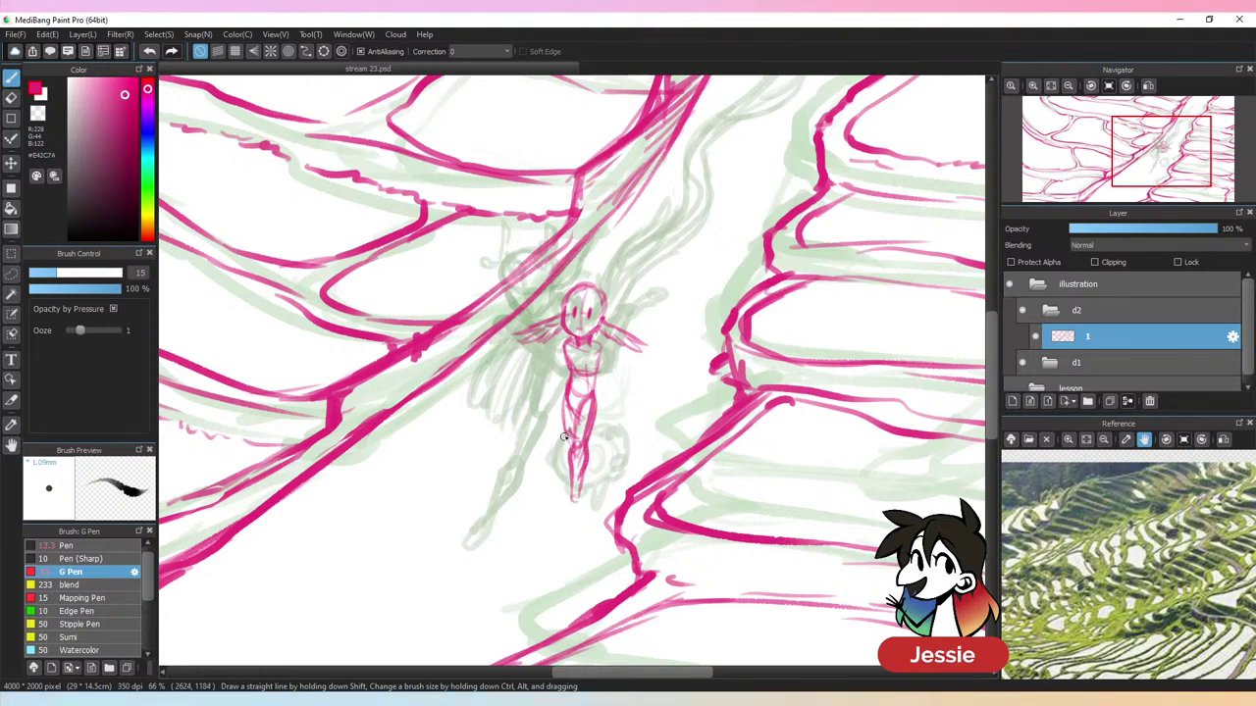
pyautogui.moveTo(564, 430)
pyautogui.mouseDown()
pyautogui.moveTo(570, 492)
pyautogui.moveTo(571, 481)
pyautogui.mouseUp()
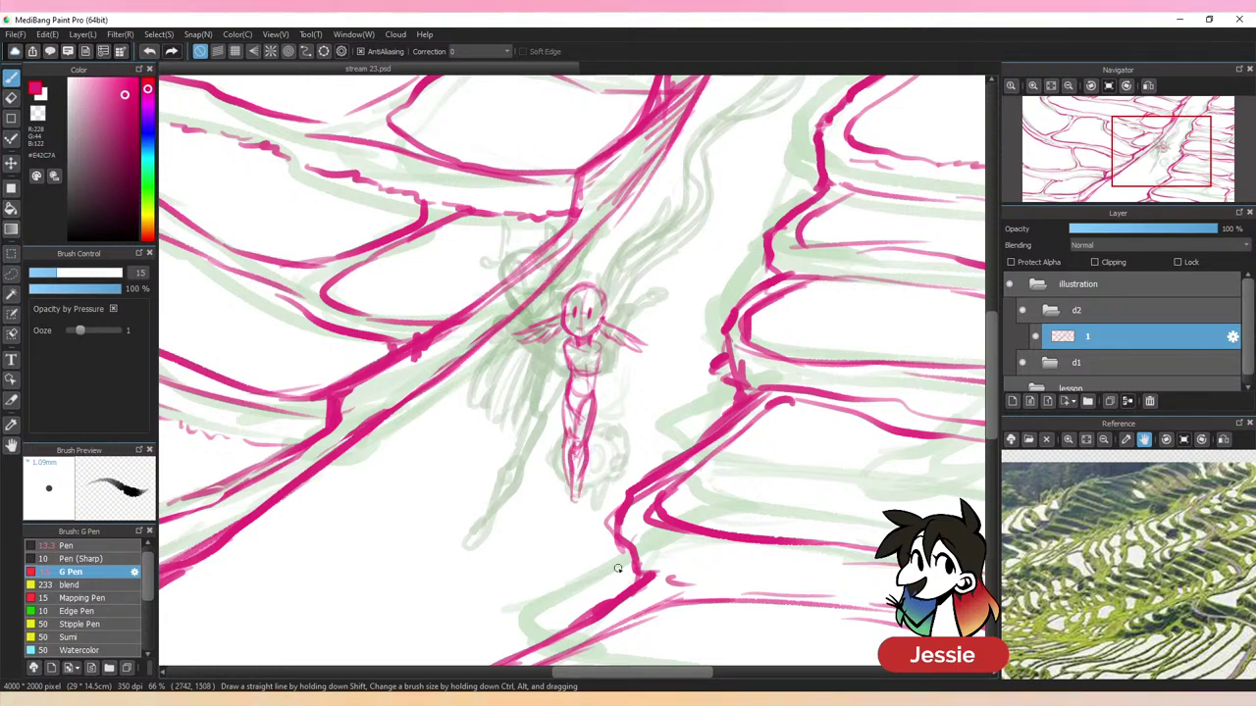
# Erase the figure's lower legs and redraw them longer, ending in pointed feet
pyautogui.press('e')
pyautogui.moveTo(567, 437)
pyautogui.mouseDown()
pyautogui.moveTo(572, 503)
pyautogui.moveTo(575, 490)
pyautogui.mouseUp()
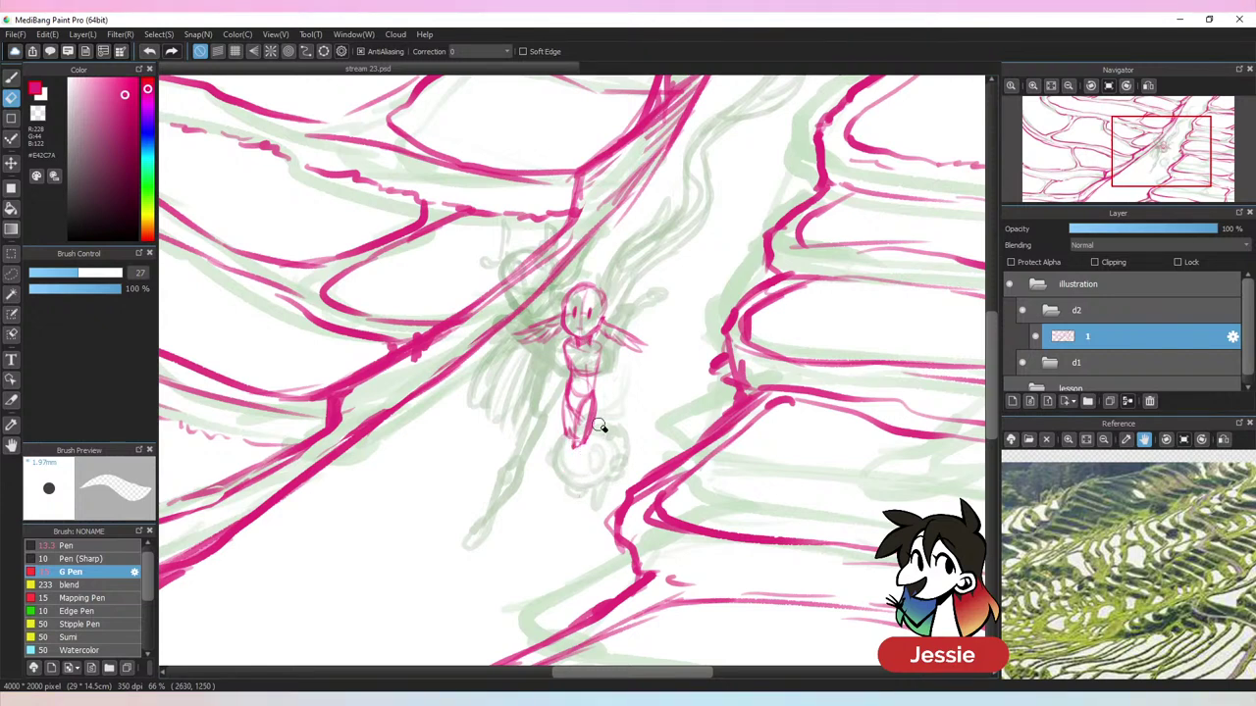
pyautogui.press('p')
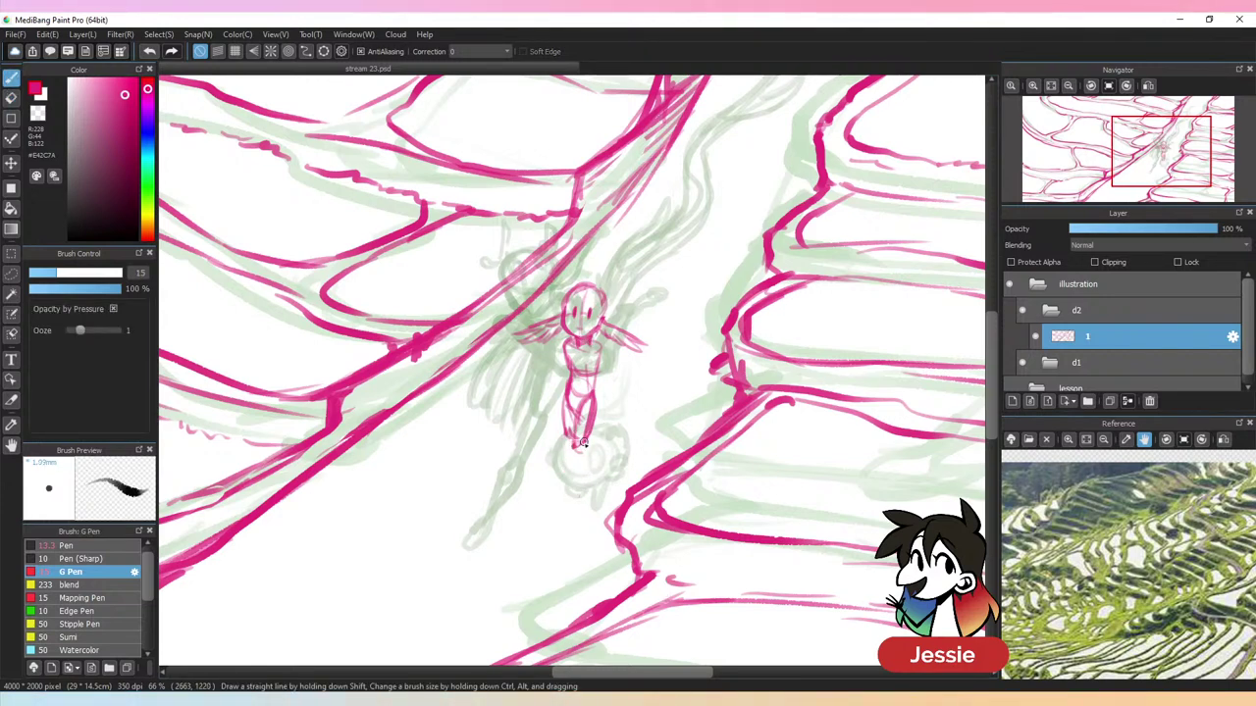
pyautogui.moveTo(582, 443)
pyautogui.mouseDown()
pyautogui.moveTo(583, 492)
pyautogui.moveTo(587, 473)
pyautogui.moveTo(578, 467)
pyautogui.moveTo(569, 513)
pyautogui.moveTo(585, 479)
pyautogui.moveTo(584, 510)
pyautogui.mouseUp()
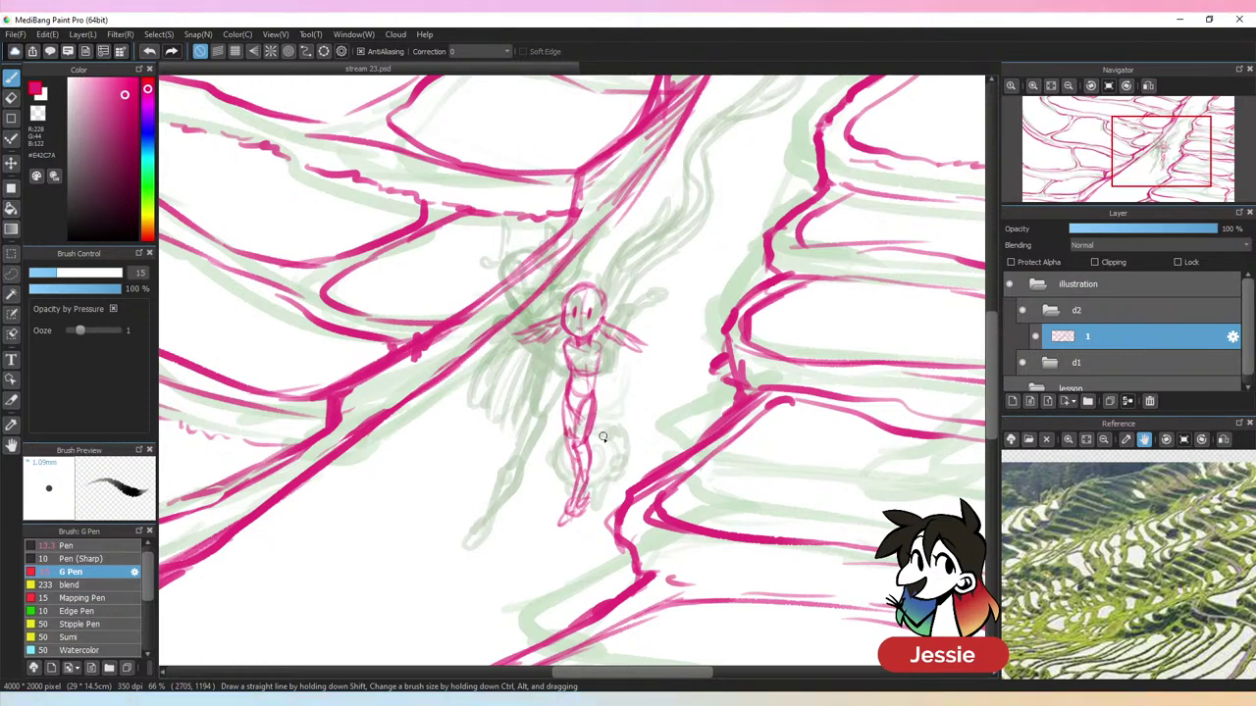
# Draw a long, ribbon-like shape curling upward from the figure's hip along its right side
pyautogui.moveTo(593, 398)
pyautogui.mouseDown()
pyautogui.moveTo(620, 417)
pyautogui.moveTo(624, 445)
pyautogui.moveTo(642, 417)
pyautogui.moveTo(632, 449)
pyautogui.moveTo(608, 388)
pyautogui.moveTo(640, 360)
pyautogui.moveTo(657, 310)
pyautogui.moveTo(633, 283)
pyautogui.moveTo(701, 244)
pyautogui.moveTo(673, 218)
pyautogui.moveTo(724, 214)
pyautogui.moveTo(695, 265)
pyautogui.moveTo(731, 285)
pyautogui.moveTo(686, 299)
pyautogui.moveTo(653, 266)
pyautogui.moveTo(671, 318)
pyautogui.mouseUp()
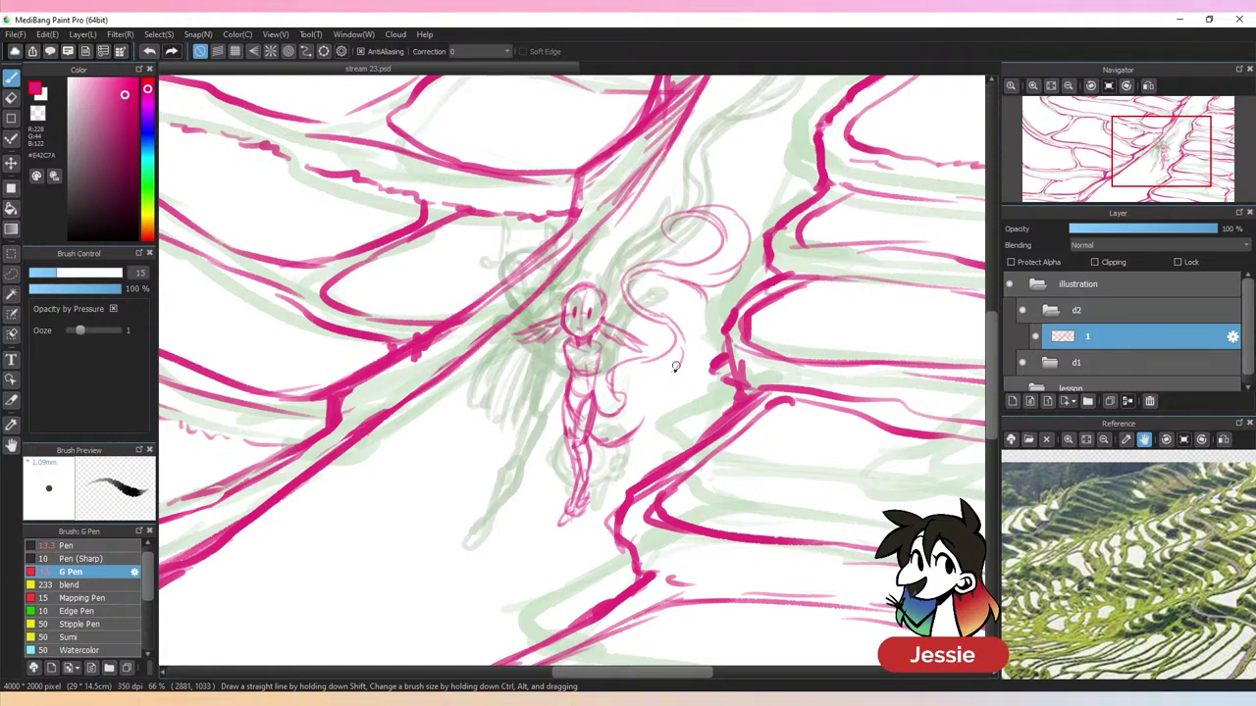
pyautogui.moveTo(675, 367)
pyautogui.mouseDown()
pyautogui.moveTo(632, 382)
pyautogui.moveTo(630, 397)
pyautogui.moveTo(615, 393)
pyautogui.moveTo(631, 362)
pyautogui.moveTo(669, 355)
pyautogui.moveTo(663, 322)
pyautogui.mouseUp()
pyautogui.hotkey('ctrl', '-')
pyautogui.hotkey('ctrl', '-')
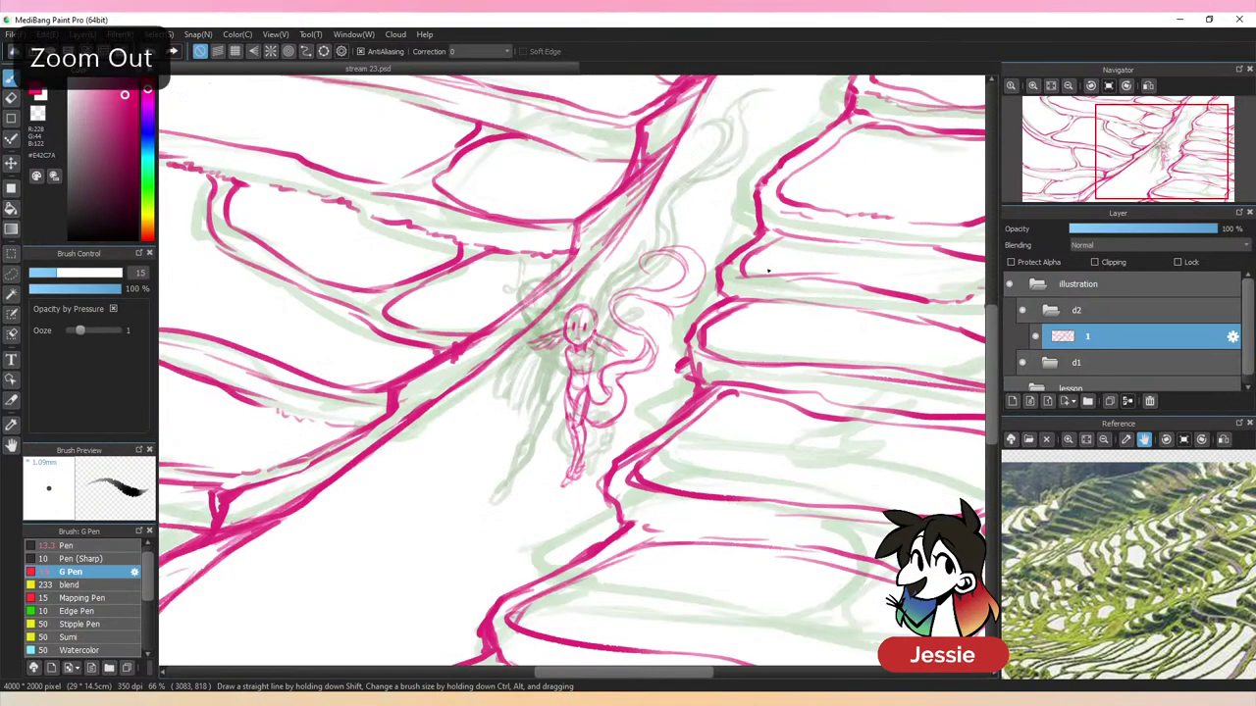
pyautogui.hotkey('ctrl', '+')
pyautogui.hotkey('ctrl', '+')
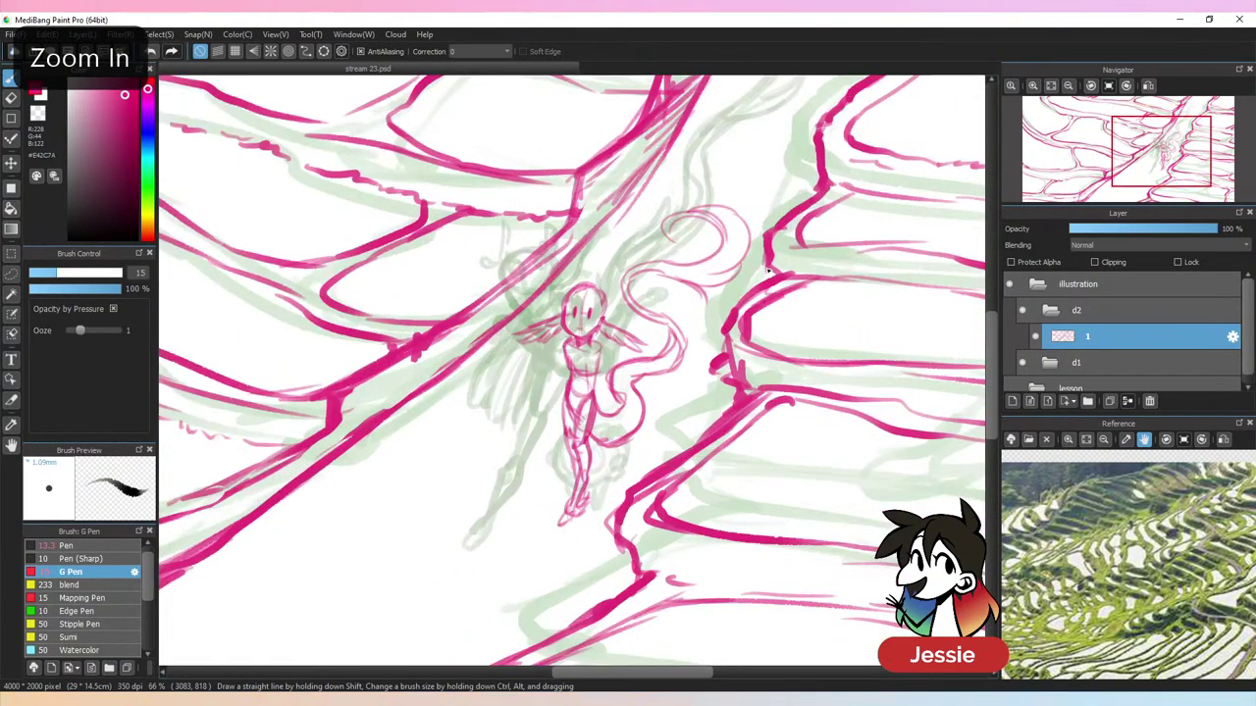
pyautogui.press('e')
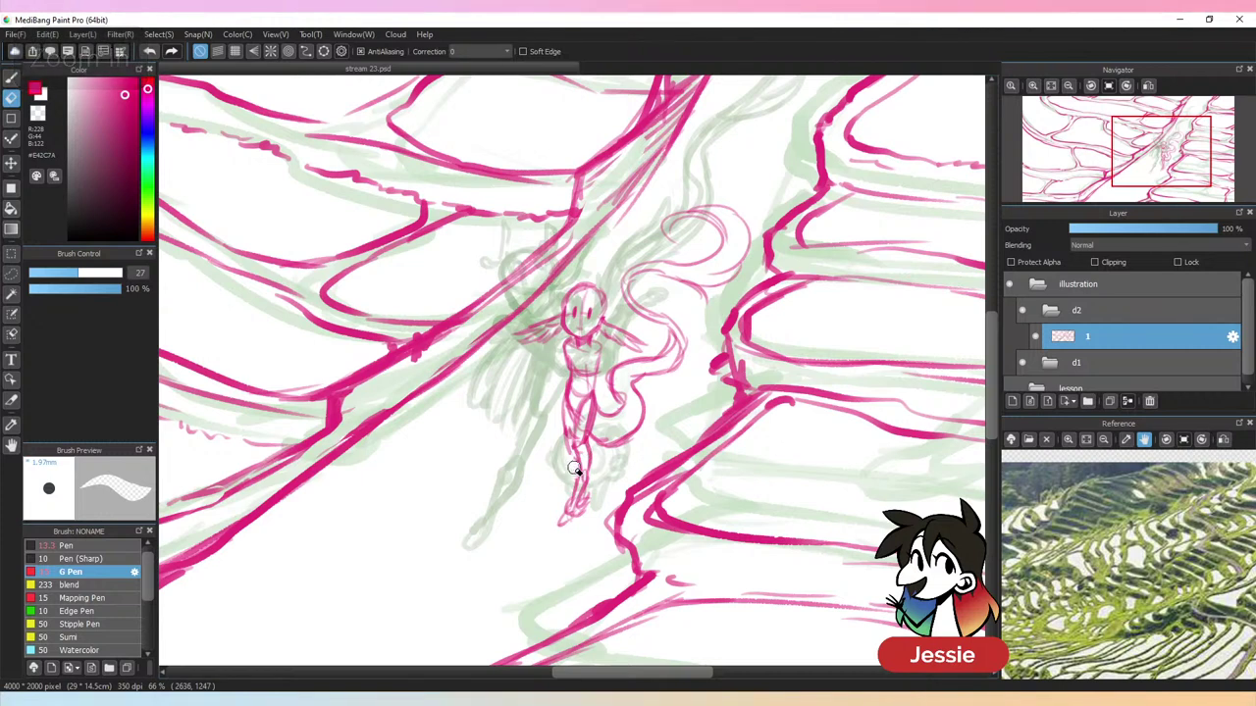
# Erase the figure's legs below the thighs and redraw both in pink, extending further down to narrow pointed feet
pyautogui.moveTo(575, 469)
pyautogui.mouseDown()
pyautogui.moveTo(566, 424)
pyautogui.moveTo(578, 501)
pyautogui.moveTo(562, 523)
pyautogui.moveTo(569, 492)
pyautogui.mouseUp()
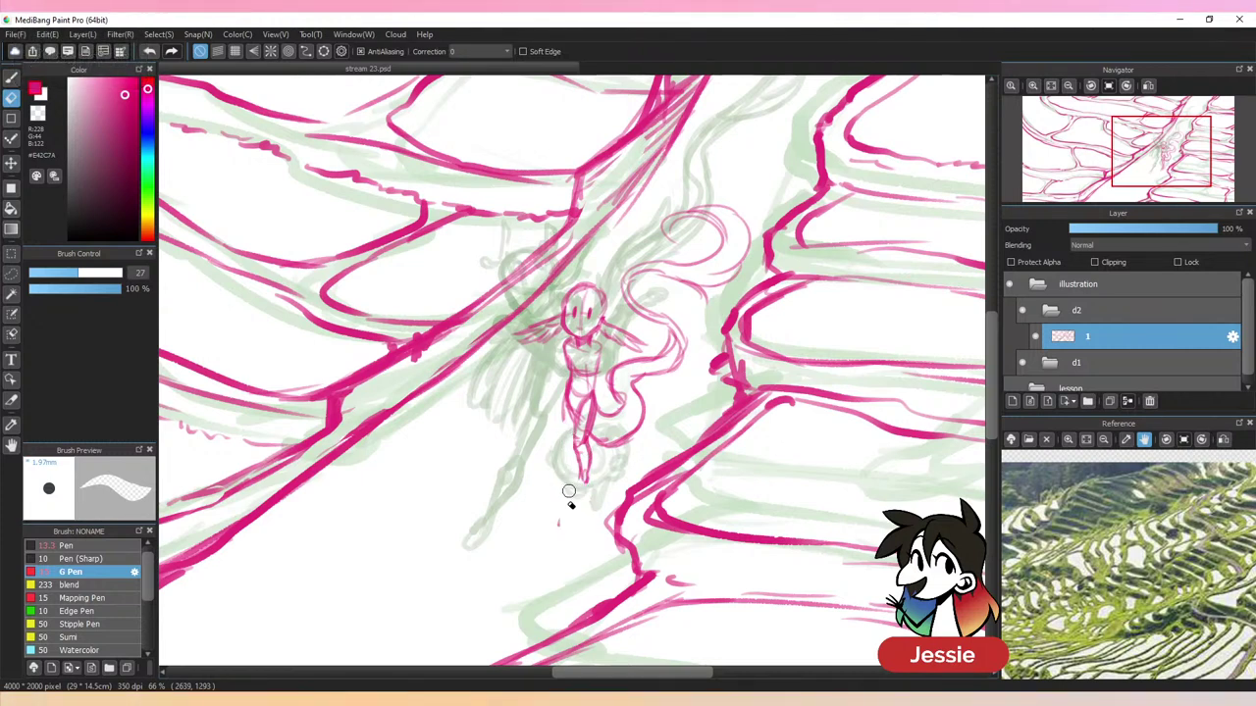
pyautogui.moveTo(577, 433); pyautogui.dragTo(589, 478)
pyautogui.press('b')
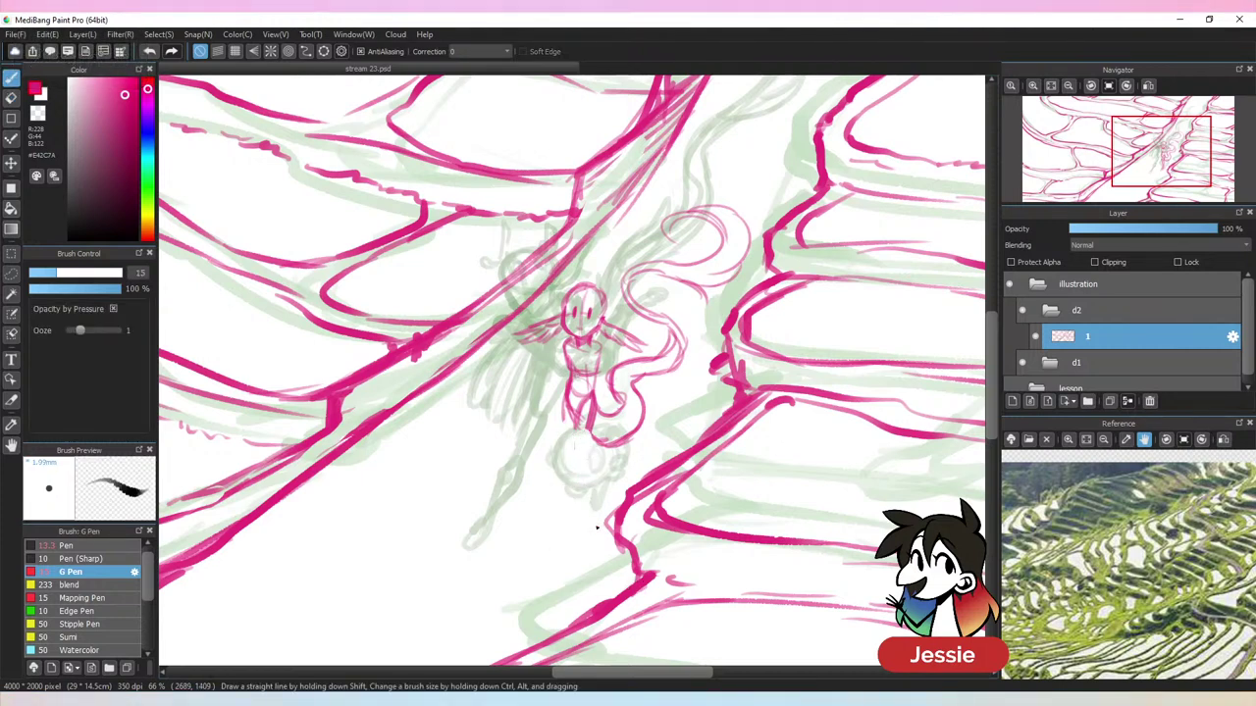
pyautogui.moveTo(573, 428)
pyautogui.mouseDown()
pyautogui.moveTo(589, 446)
pyautogui.moveTo(571, 465)
pyautogui.moveTo(556, 540)
pyautogui.mouseUp()
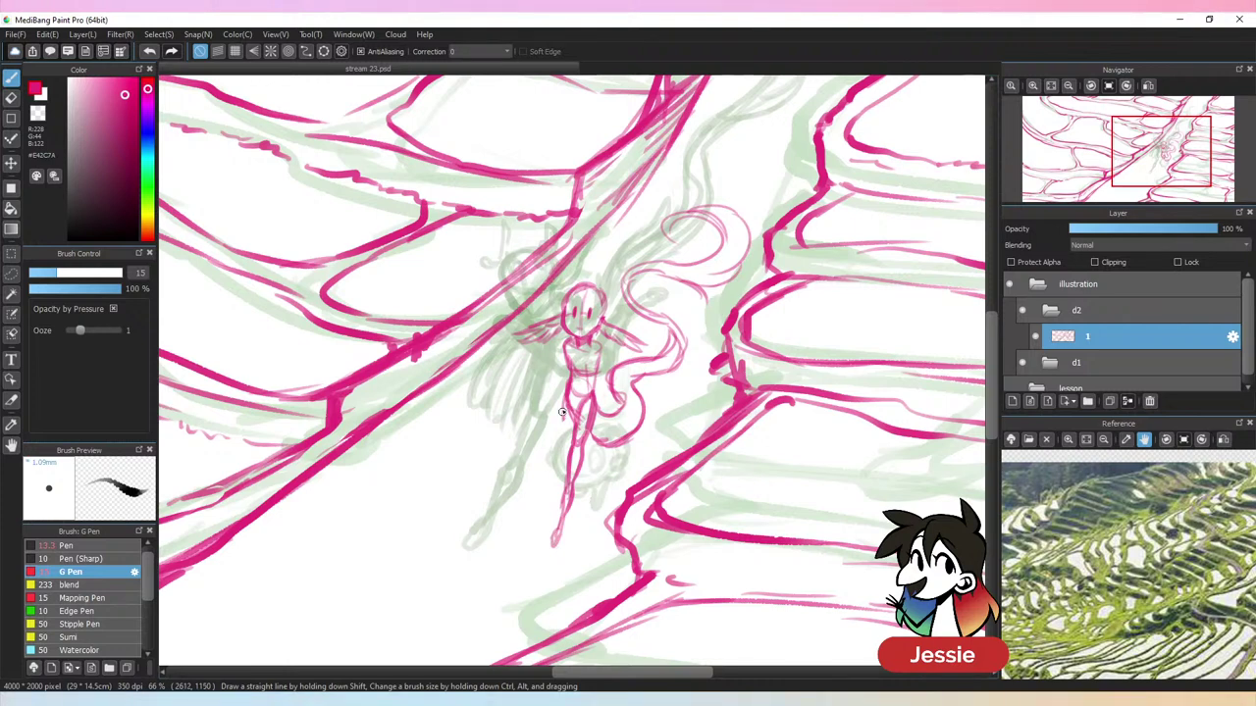
pyautogui.moveTo(562, 412)
pyautogui.mouseDown()
pyautogui.moveTo(580, 478)
pyautogui.moveTo(580, 466)
pyautogui.moveTo(573, 504)
pyautogui.mouseUp()
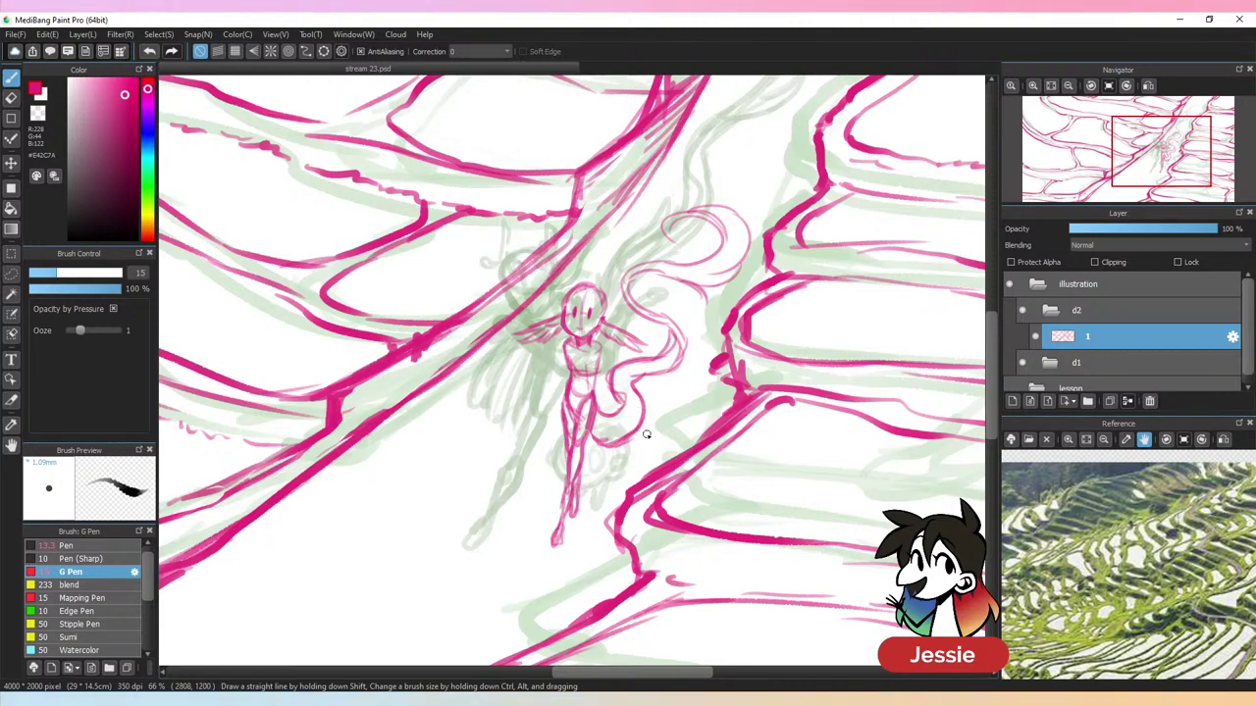
# Erase the figure's lower legs again and redraw one stretched straight down and the other with its foot tucked behind it
pyautogui.hotkey('ctrl', '-')
pyautogui.hotkey('ctrl', '-')
pyautogui.hotkey('ctrl', '-')
pyautogui.hotkey('ctrl', '-')
pyautogui.hotkey('ctrl', '+')
pyautogui.hotkey('ctrl', '+')
pyautogui.hotkey('ctrl', '+')
pyautogui.hotkey('ctrl', '+')
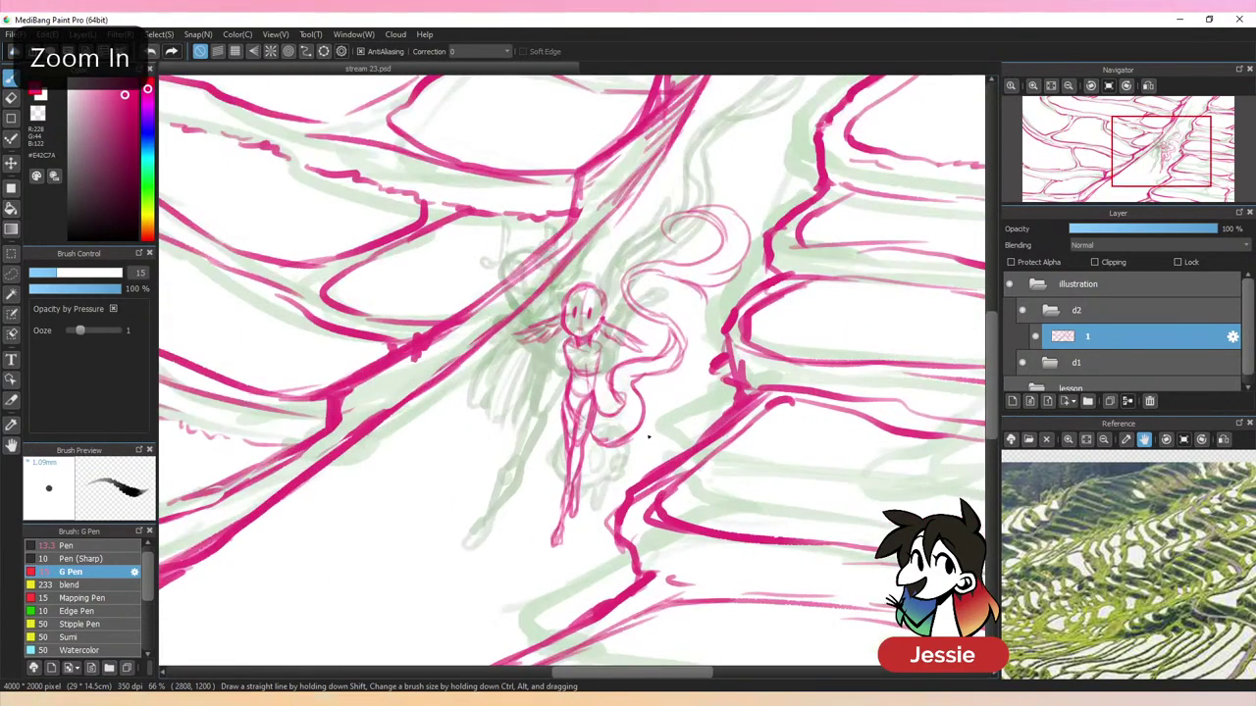
pyautogui.press('e')
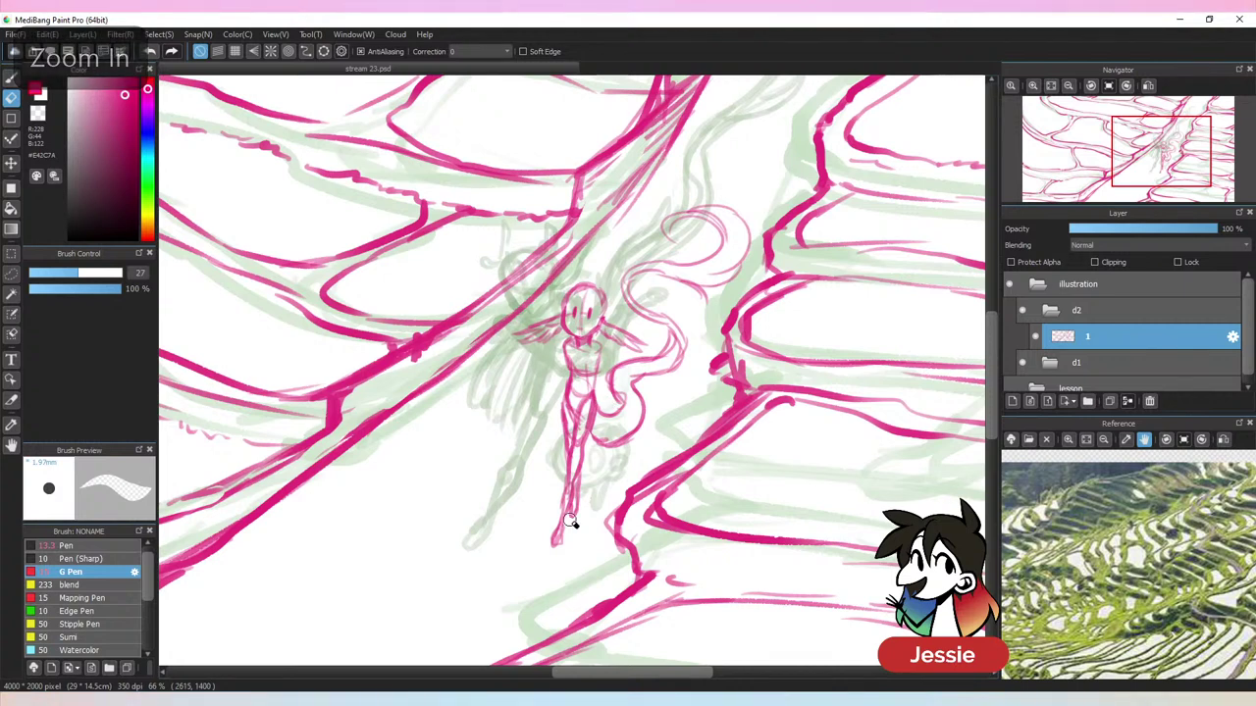
pyautogui.moveTo(570, 522)
pyautogui.mouseDown()
pyautogui.moveTo(556, 550)
pyautogui.moveTo(577, 463)
pyautogui.mouseUp()
pyautogui.press('b')
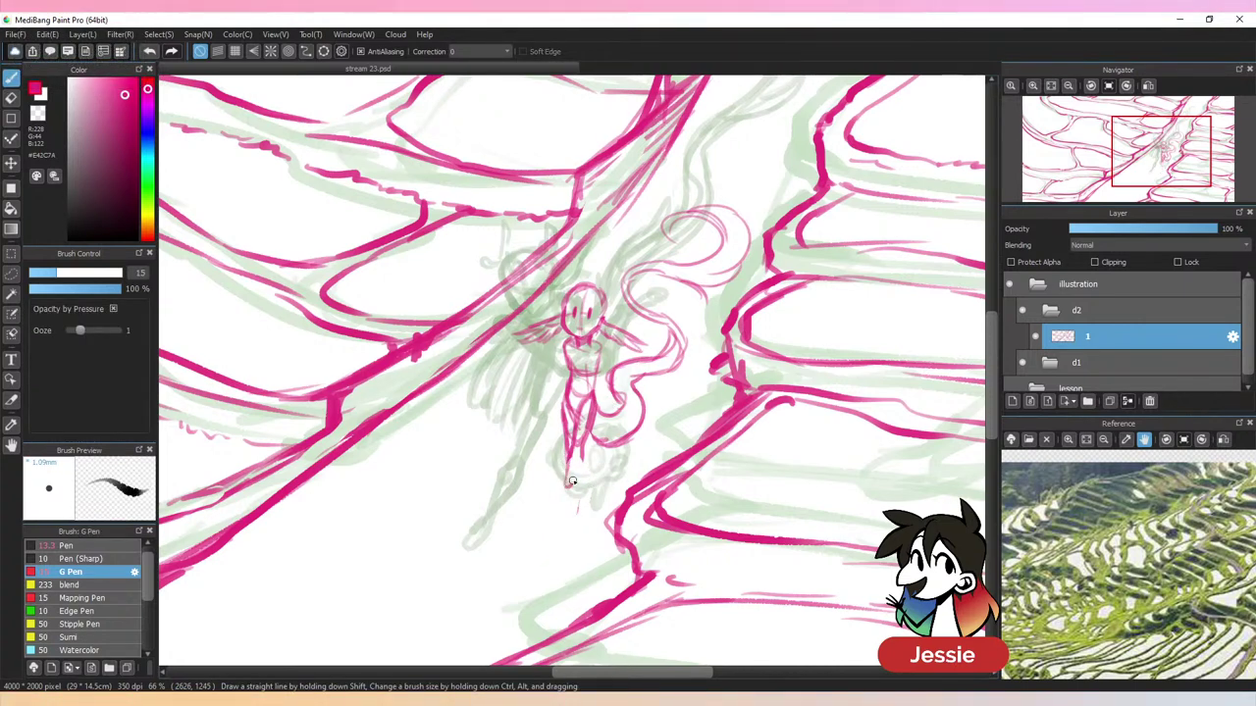
pyautogui.moveTo(572, 481)
pyautogui.mouseDown()
pyautogui.moveTo(546, 526)
pyautogui.moveTo(558, 511)
pyautogui.moveTo(555, 542)
pyautogui.mouseUp()
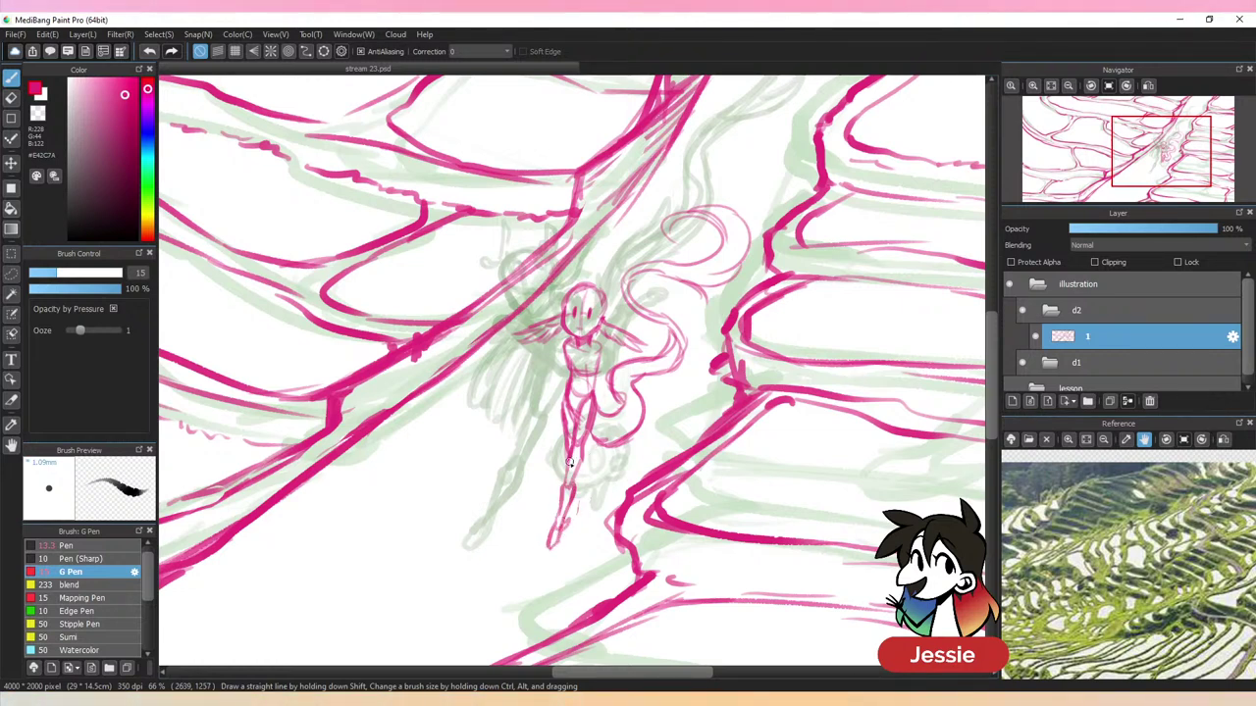
pyautogui.moveTo(577, 478)
pyautogui.mouseDown()
pyautogui.moveTo(578, 502)
pyautogui.moveTo(594, 483)
pyautogui.mouseUp()
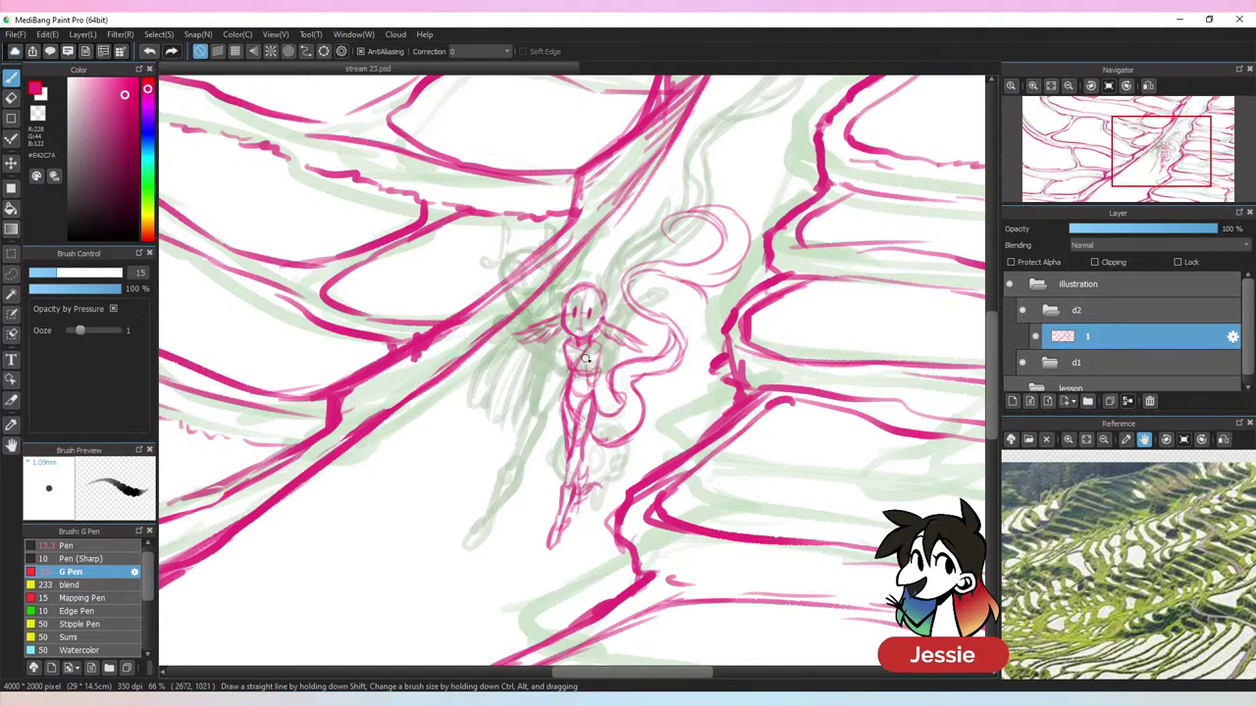
# Draw the figure's arms bent toward the chest and its hair curling around the face and streaming up and back
pyautogui.moveTo(567, 382)
pyautogui.mouseDown()
pyautogui.moveTo(575, 370)
pyautogui.moveTo(595, 389)
pyautogui.moveTo(600, 366)
pyautogui.moveTo(601, 385)
pyautogui.moveTo(555, 385)
pyautogui.mouseUp()
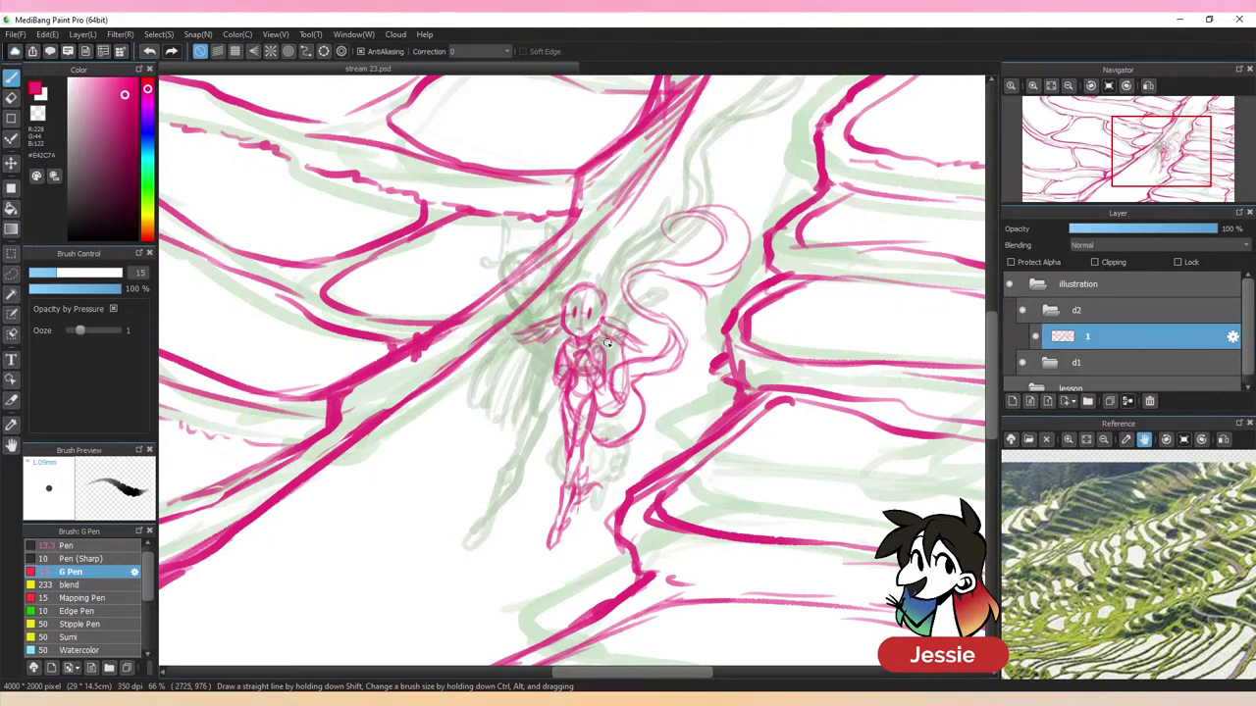
pyautogui.moveTo(608, 320)
pyautogui.mouseDown()
pyautogui.moveTo(632, 259)
pyautogui.moveTo(653, 253)
pyautogui.mouseUp()
pyautogui.moveTo(622, 316); pyautogui.dragTo(659, 265)
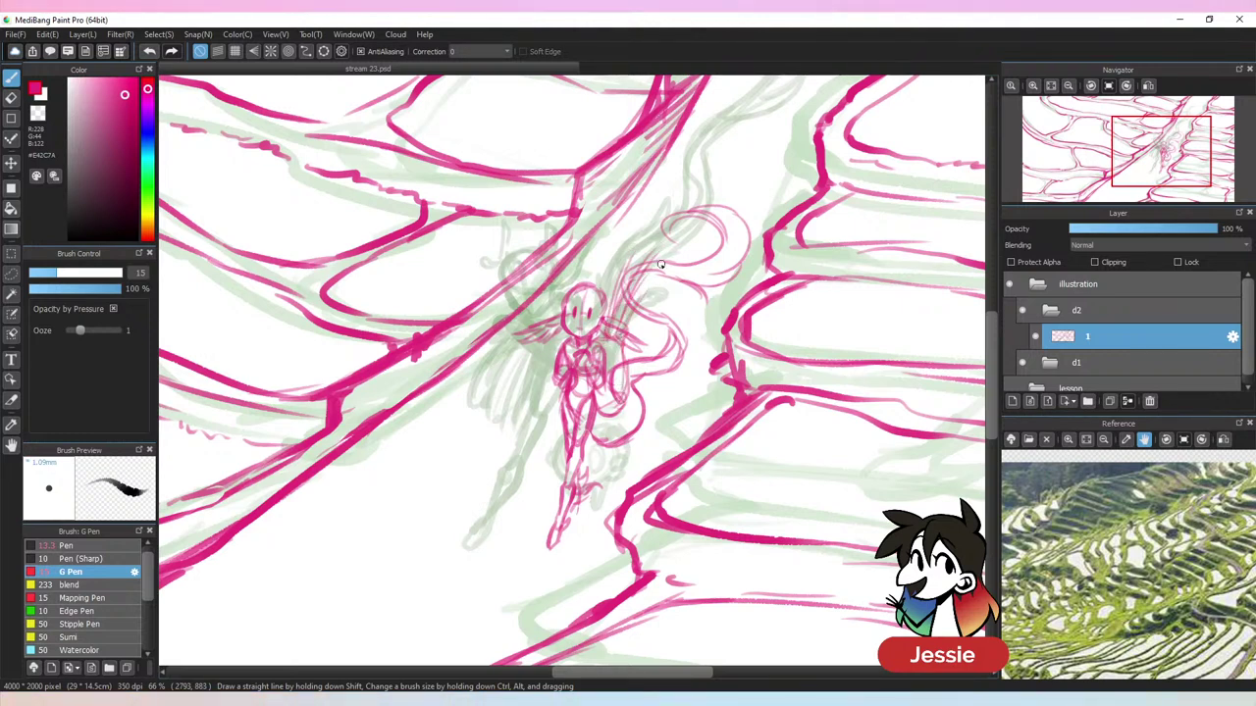
pyautogui.moveTo(606, 296); pyautogui.dragTo(630, 241)
pyautogui.moveTo(608, 331)
pyautogui.mouseDown()
pyautogui.moveTo(628, 242)
pyautogui.moveTo(642, 245)
pyautogui.mouseUp()
pyautogui.moveTo(599, 296)
pyautogui.mouseDown()
pyautogui.moveTo(618, 244)
pyautogui.moveTo(596, 263)
pyautogui.moveTo(614, 312)
pyautogui.moveTo(650, 260)
pyautogui.moveTo(615, 334)
pyautogui.moveTo(651, 283)
pyautogui.mouseUp()
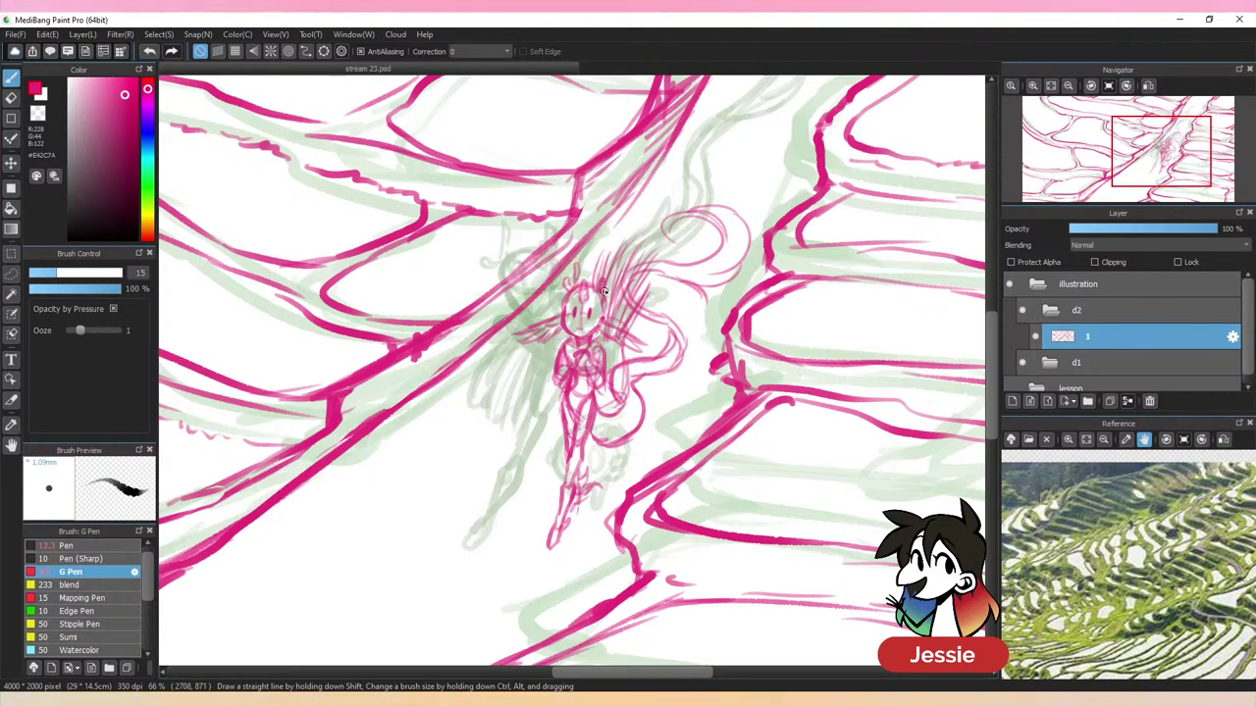
pyautogui.moveTo(605, 294)
pyautogui.mouseDown()
pyautogui.moveTo(616, 268)
pyautogui.moveTo(557, 266)
pyautogui.moveTo(547, 316)
pyautogui.moveTo(609, 304)
pyautogui.moveTo(607, 323)
pyautogui.moveTo(574, 317)
pyautogui.moveTo(622, 292)
pyautogui.moveTo(611, 312)
pyautogui.moveTo(547, 311)
pyautogui.mouseUp()
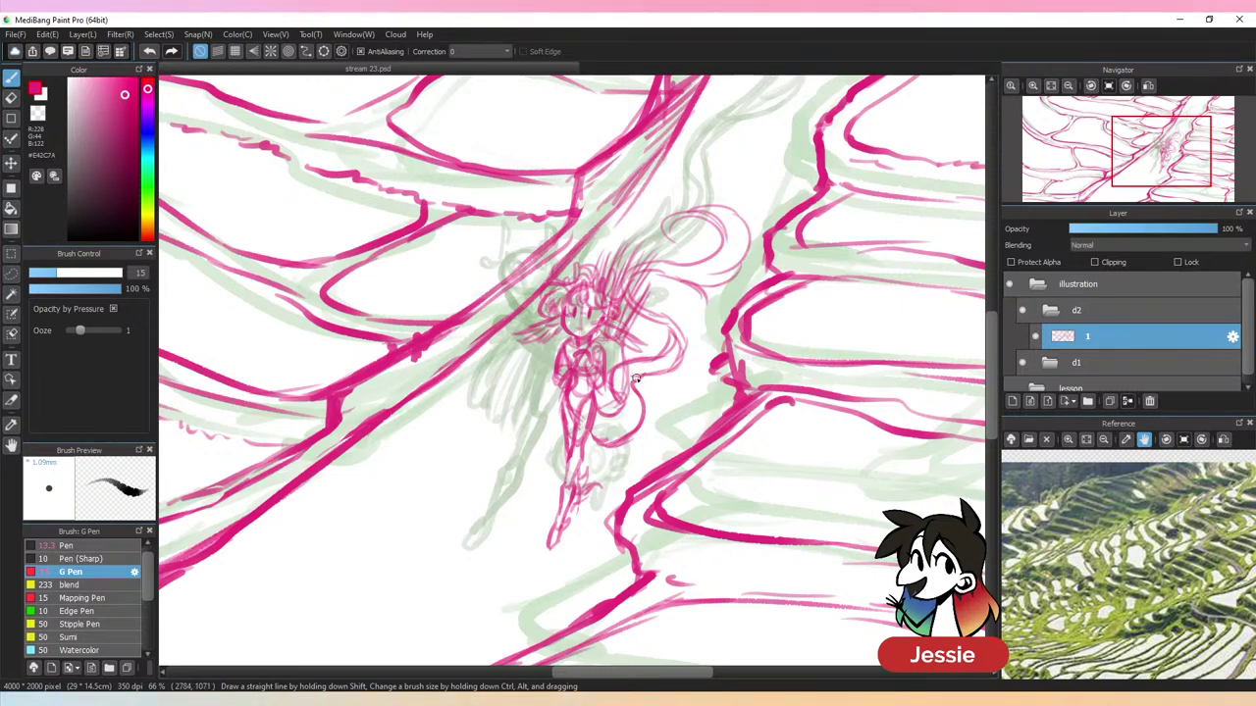
# Lasso the figure with its ribbon, move it slightly up and to the left, and deselect it
pyautogui.hotkey('ctrl', '-')
pyautogui.hotkey('ctrl', '-')
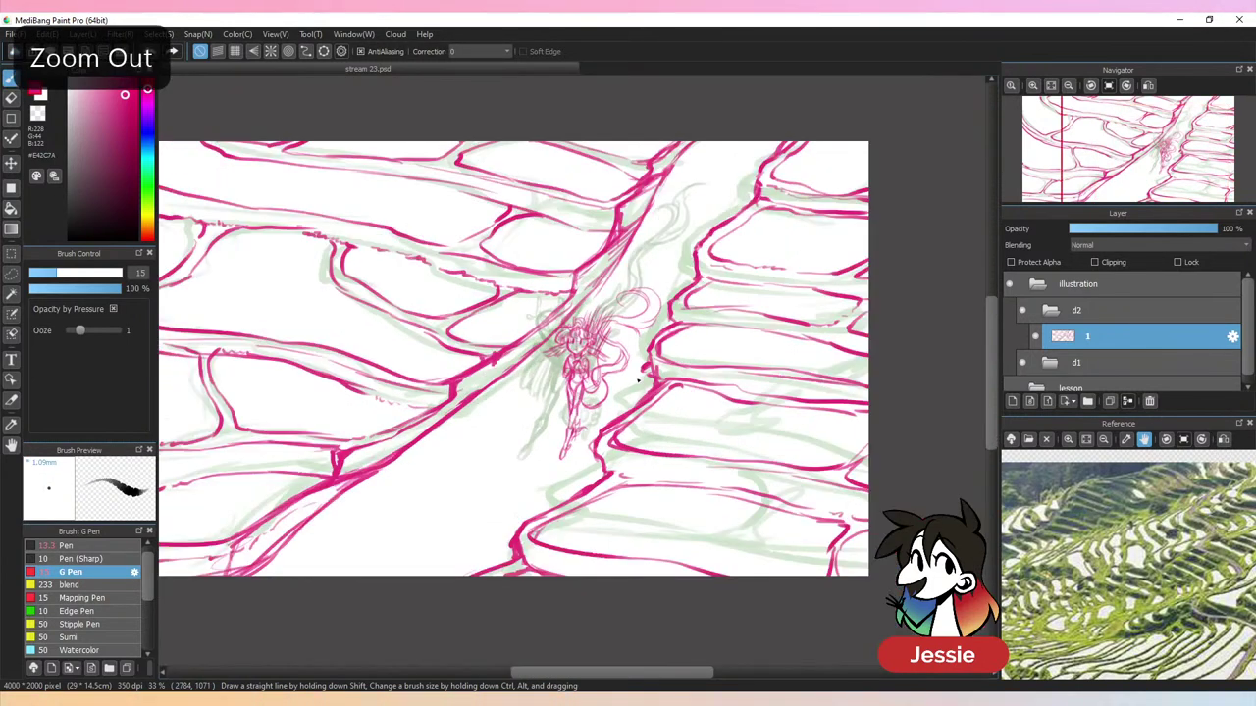
pyautogui.hotkey('ctrl', '+')
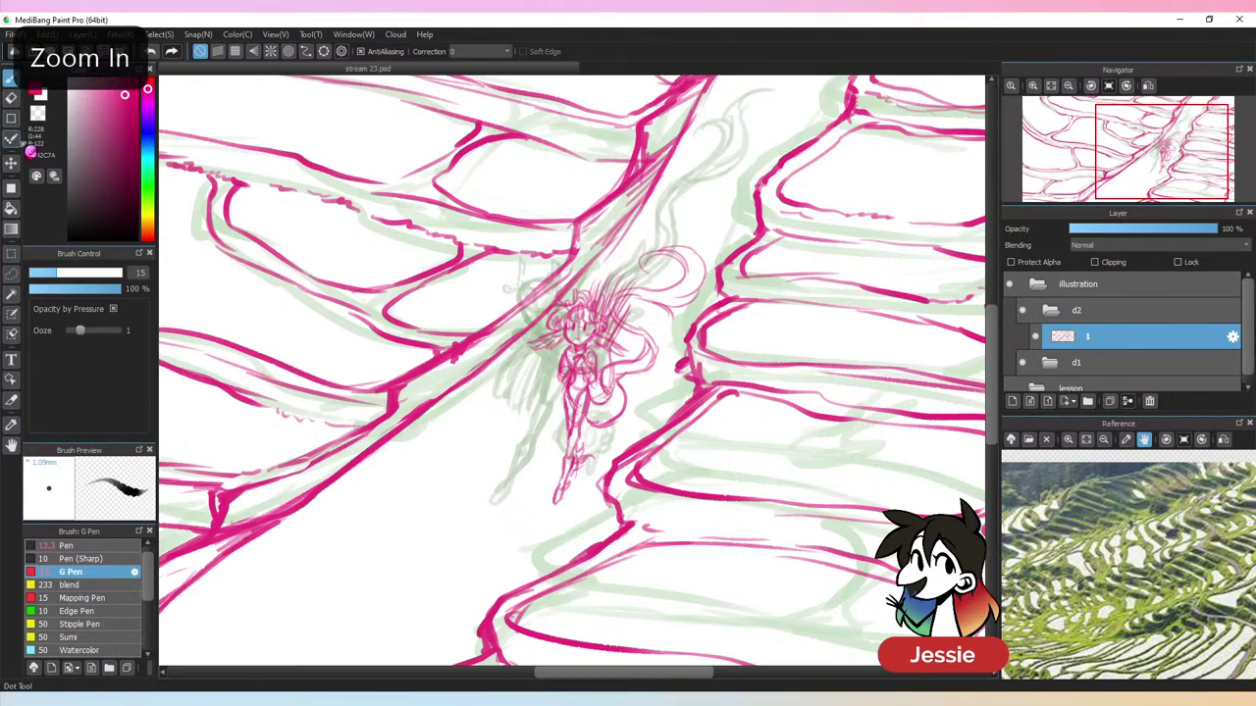
pyautogui.click(11, 272)
pyautogui.hotkey('ctrl', '+')
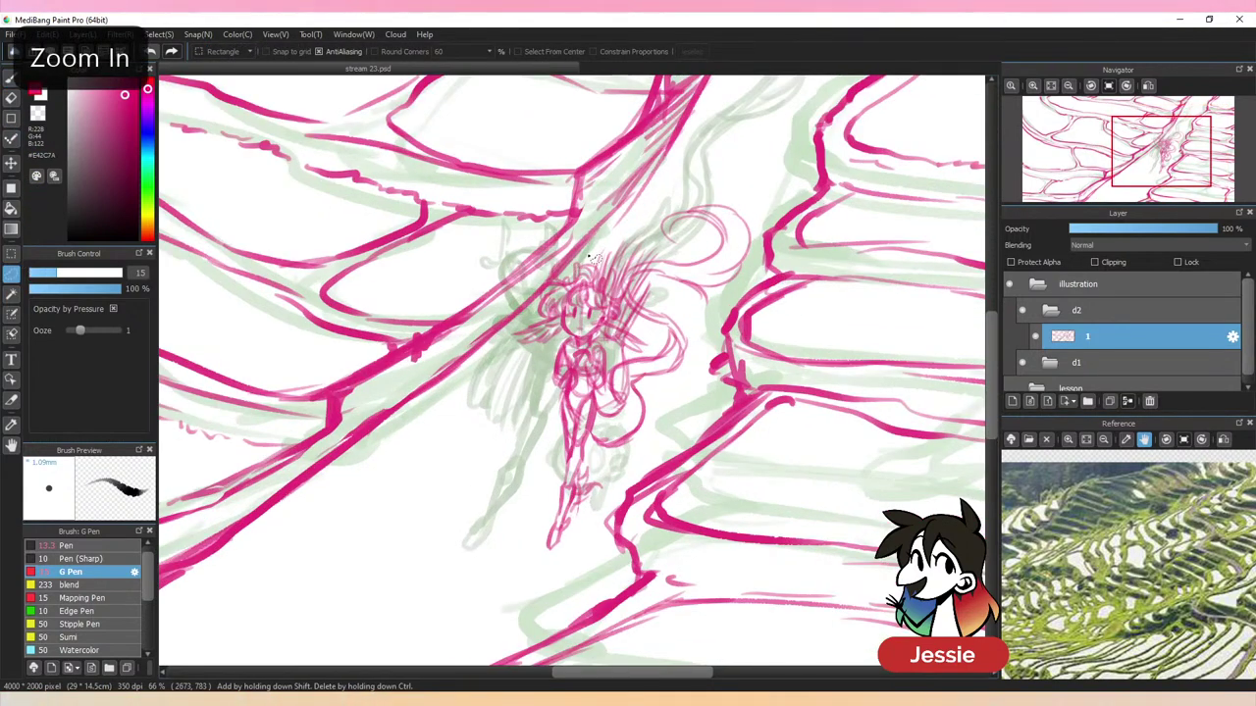
pyautogui.moveTo(584, 251)
pyautogui.mouseDown()
pyautogui.moveTo(542, 292)
pyautogui.moveTo(530, 325)
pyautogui.moveTo(503, 525)
pyautogui.moveTo(611, 500)
pyautogui.moveTo(718, 345)
pyautogui.moveTo(757, 195)
pyautogui.moveTo(547, 286)
pyautogui.mouseUp()
pyautogui.click(14, 78)
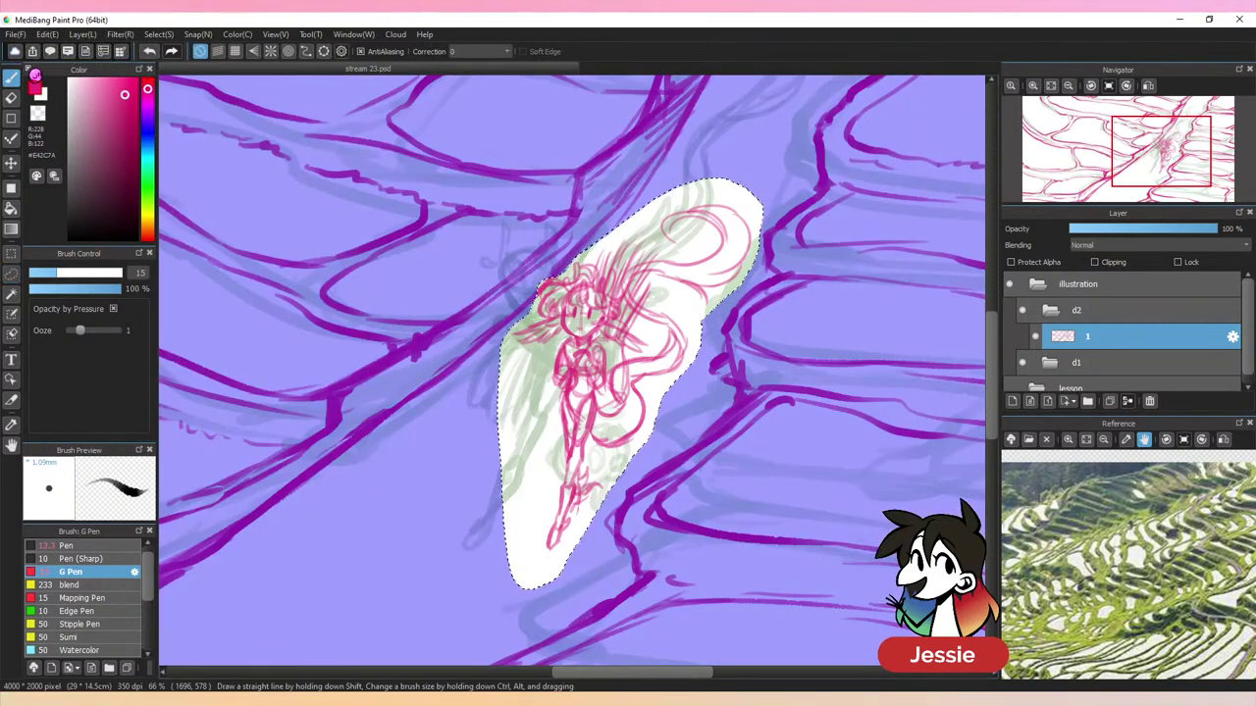
pyautogui.click(14, 163)
pyautogui.moveTo(614, 341); pyautogui.dragTo(610, 335)
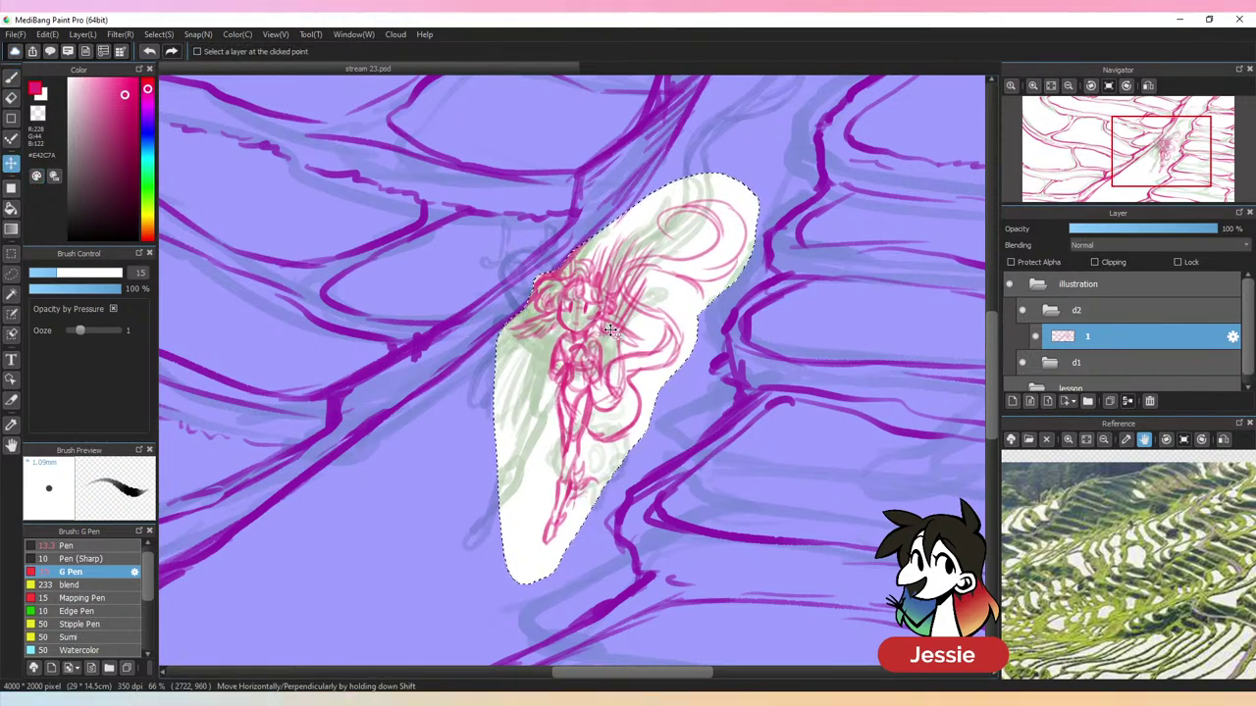
pyautogui.hotkey('ctrl', 'd')
# Move layer 1 out of the d2 folder and delete that folder
pyautogui.moveTo(1111, 316)
pyautogui.mouseDown()
pyautogui.moveTo(1119, 351)
pyautogui.moveTo(1117, 302)
pyautogui.mouseUp()
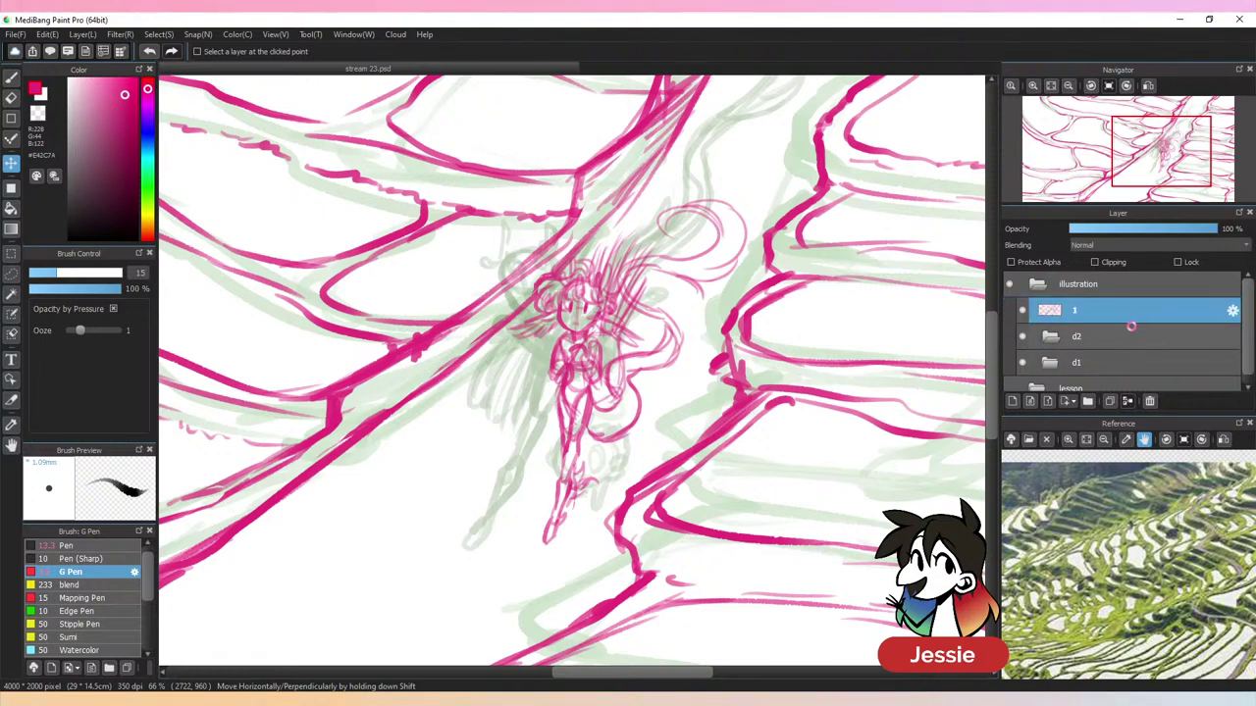
pyautogui.click(1128, 334)
pyautogui.click(1149, 401)
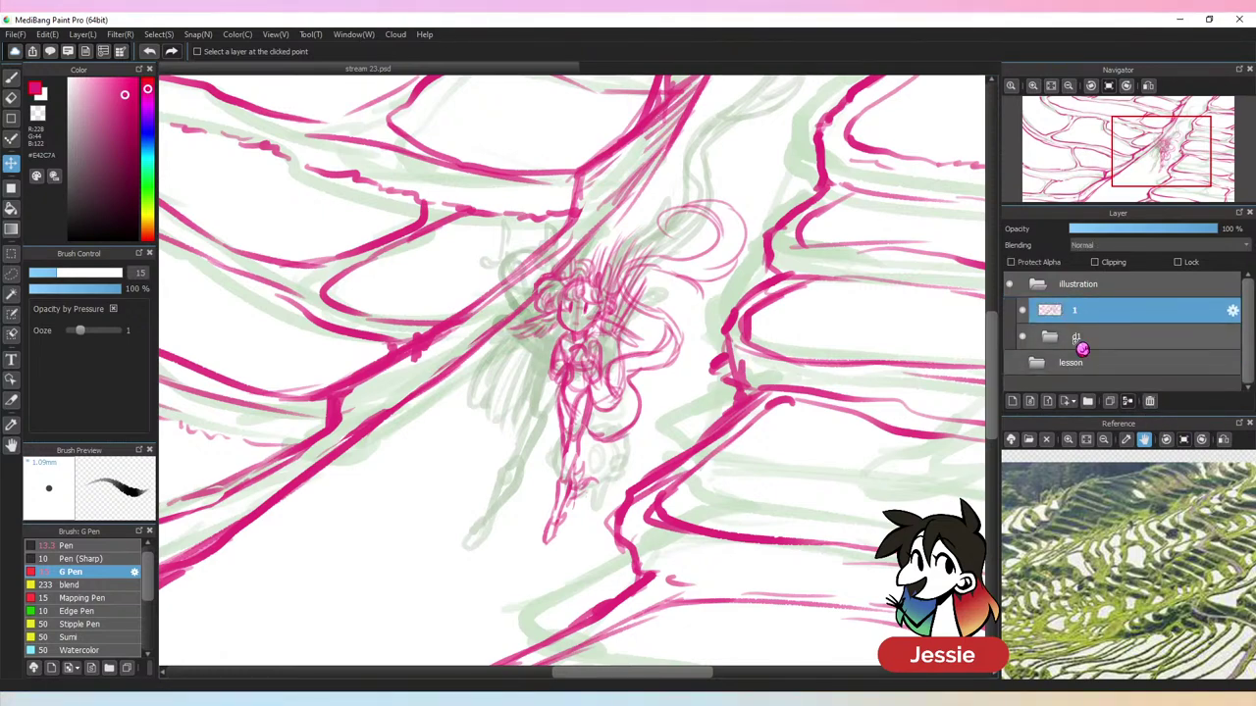
# Rename layer 1 as d2
pyautogui.doubleClick(1082, 310)
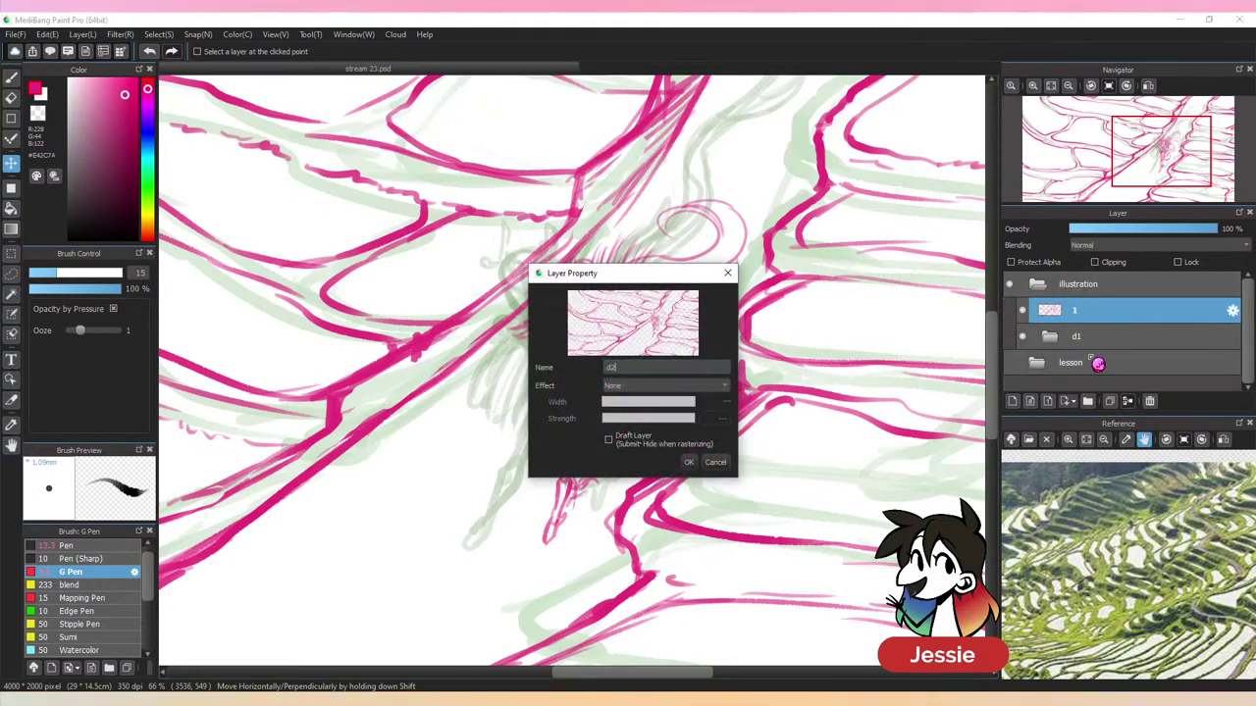
pyautogui.write('d2')
pyautogui.press('Return')
# Sketch a small round creature with a pointed top and short dangling legs in pink, just left of the figure's legs
pyautogui.hotkey('ctrl', '-')
pyautogui.hotkey('ctrl', '-')
pyautogui.hotkey('ctrl', '-')
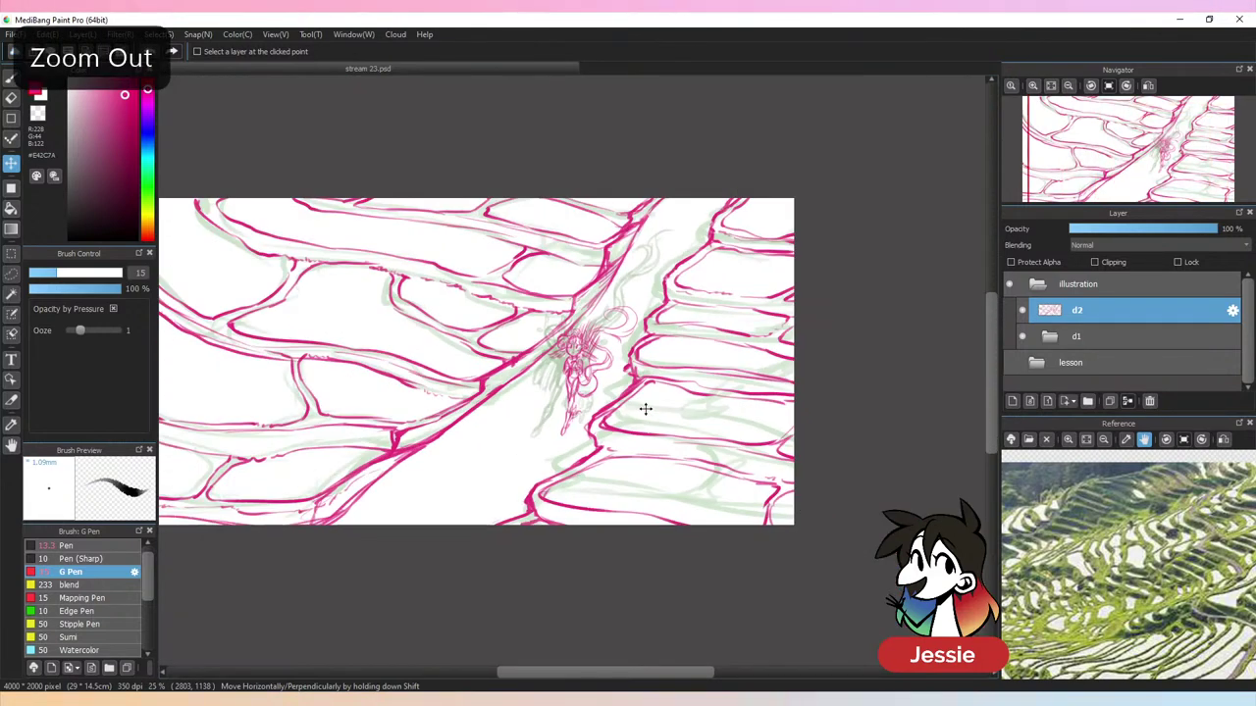
pyautogui.hotkey('ctrl', '+')
pyautogui.press('b')
pyautogui.hotkey('ctrl', '+')
pyautogui.hotkey('ctrl', '+')
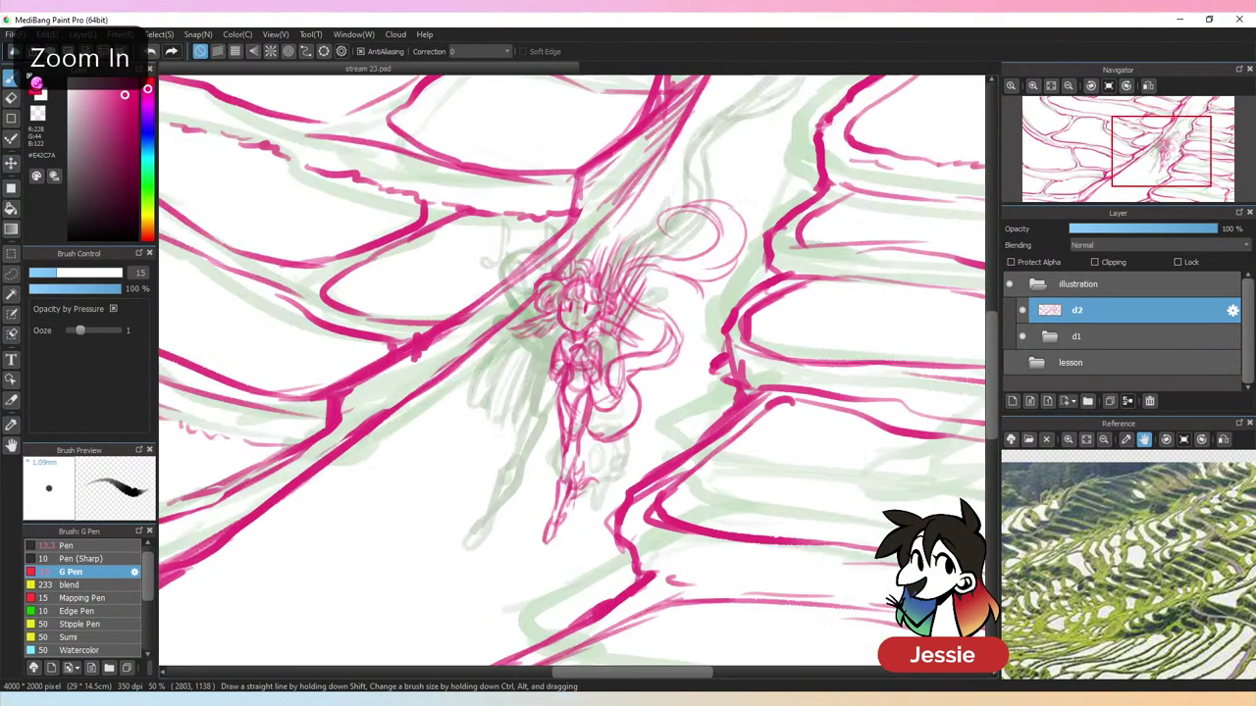
pyautogui.hotkey('ctrl', '+')
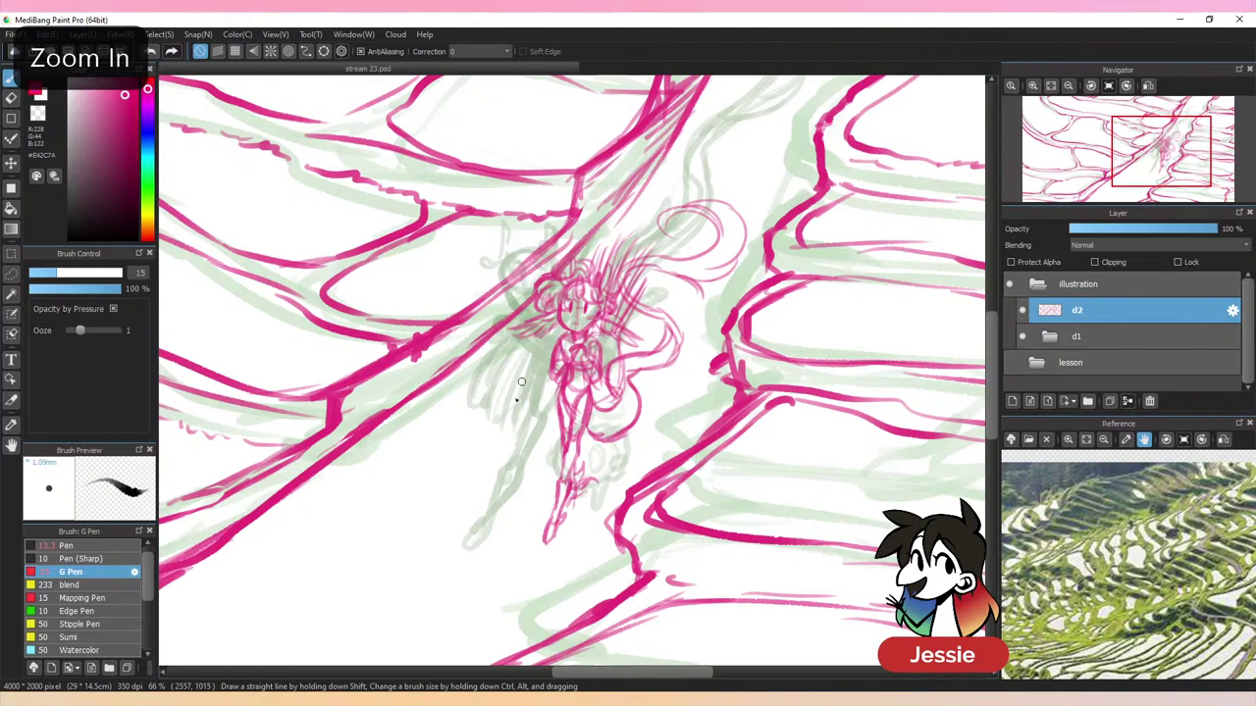
pyautogui.moveTo(525, 467)
pyautogui.mouseDown()
pyautogui.moveTo(493, 442)
pyautogui.moveTo(535, 392)
pyautogui.moveTo(518, 464)
pyautogui.moveTo(548, 431)
pyautogui.moveTo(521, 453)
pyautogui.mouseUp()
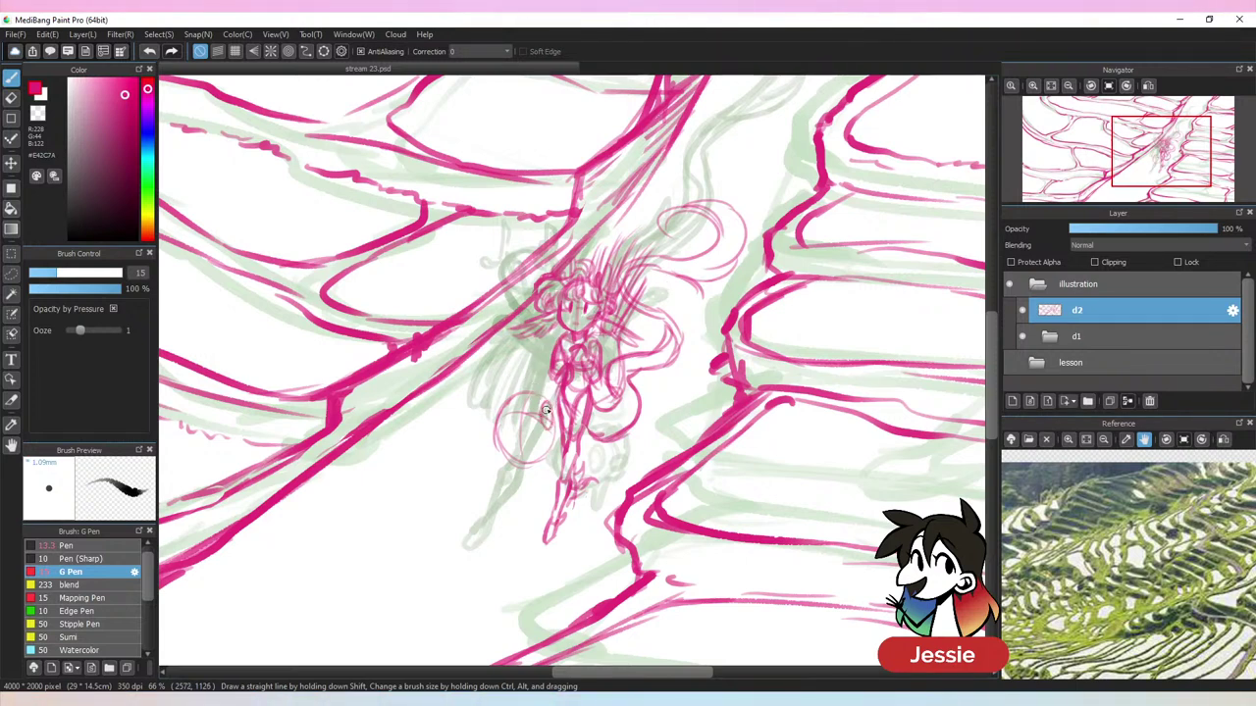
pyautogui.moveTo(512, 397); pyautogui.dragTo(498, 447)
pyautogui.moveTo(513, 466); pyautogui.dragTo(515, 488)
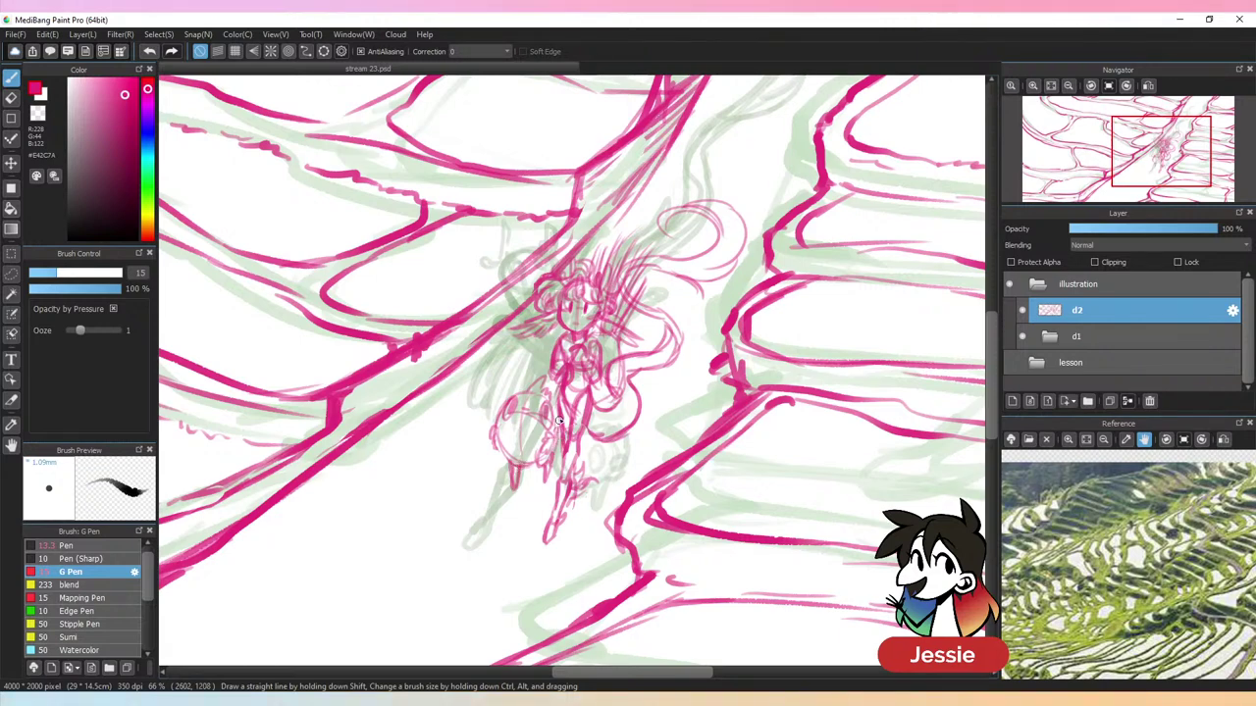
# Hide the green d1 sketch folder to view the pink d2 drawing alone across the whole canvas
pyautogui.hotkey('ctrl', '-')
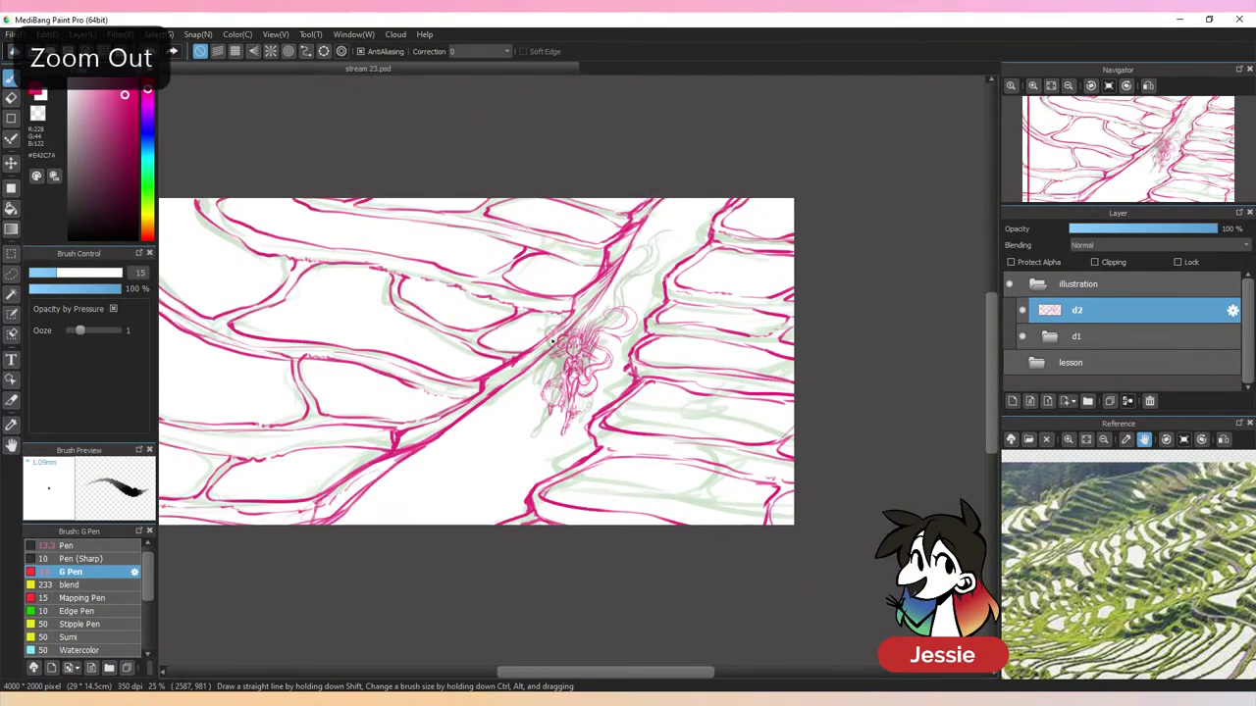
pyautogui.click(1022, 337)
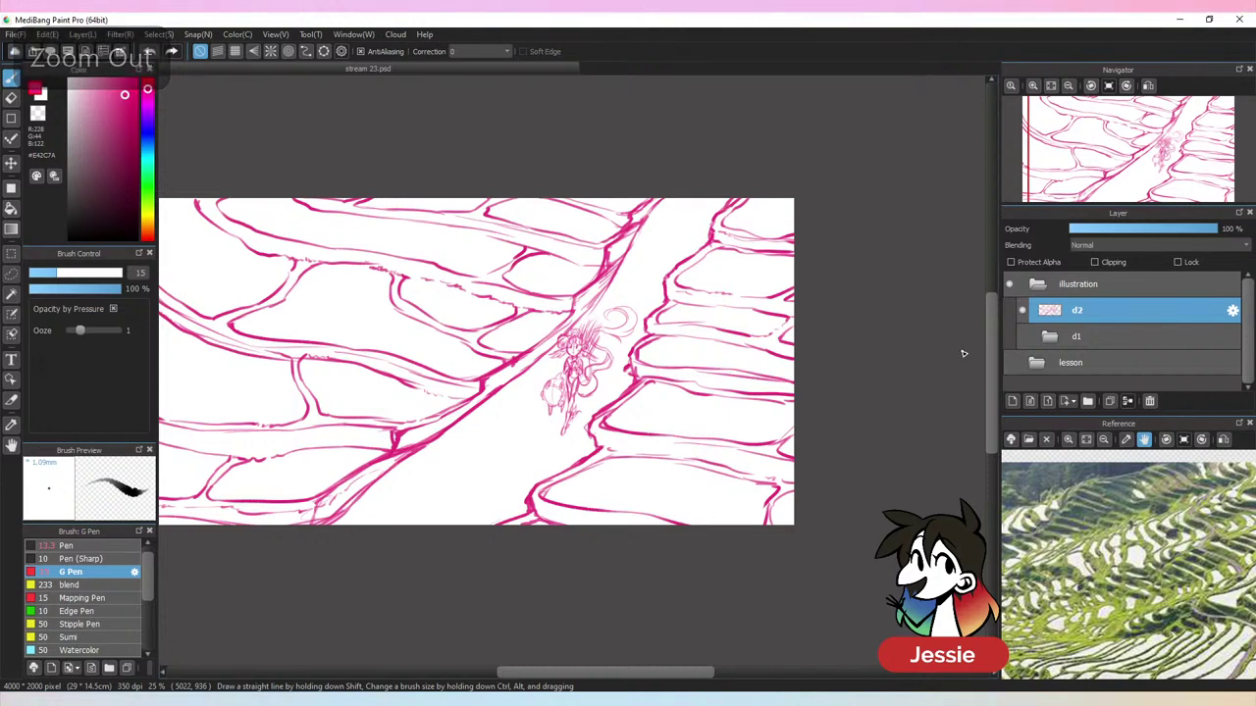
pyautogui.hotkey('ctrl', '-')
pyautogui.hotkey('ctrl', '+')
pyautogui.moveTo(605, 419); pyautogui.dragTo(708, 397)
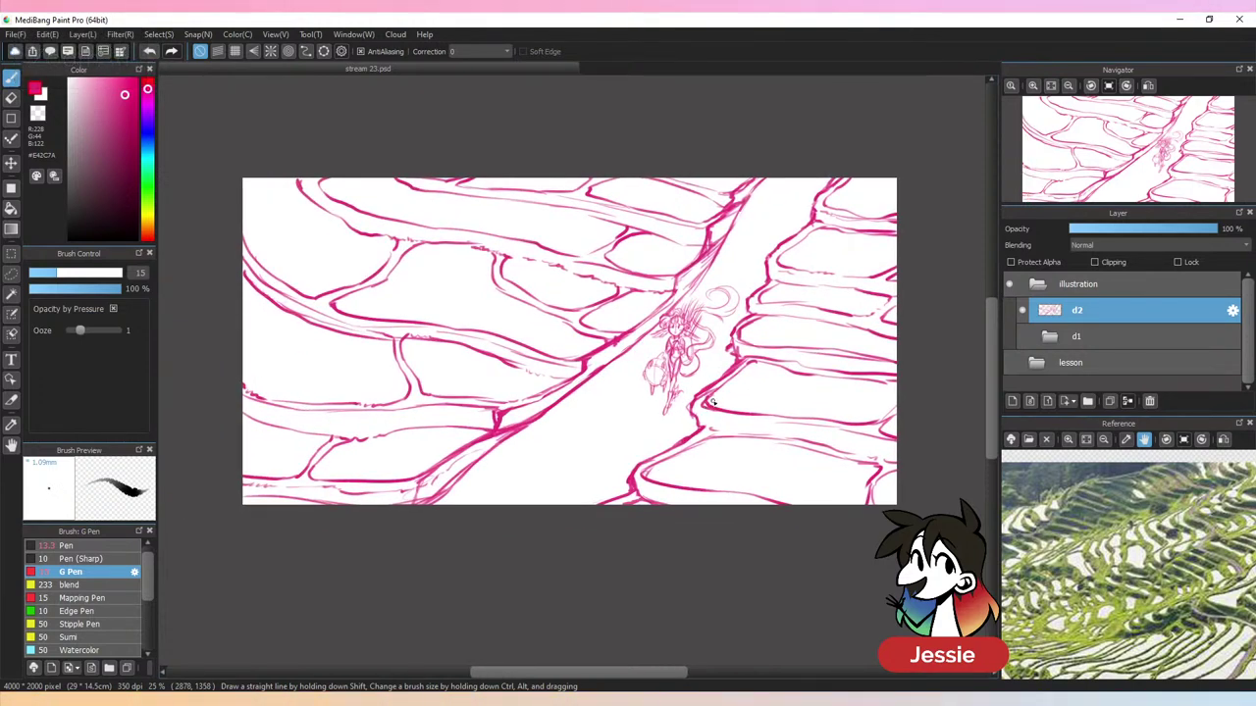
# Save the file and lower the opacity of the d2 sketch layer to about 36%
pyautogui.hotkey('ctrl', 's')
pyautogui.moveTo(1144, 231); pyautogui.dragTo(1128, 232)
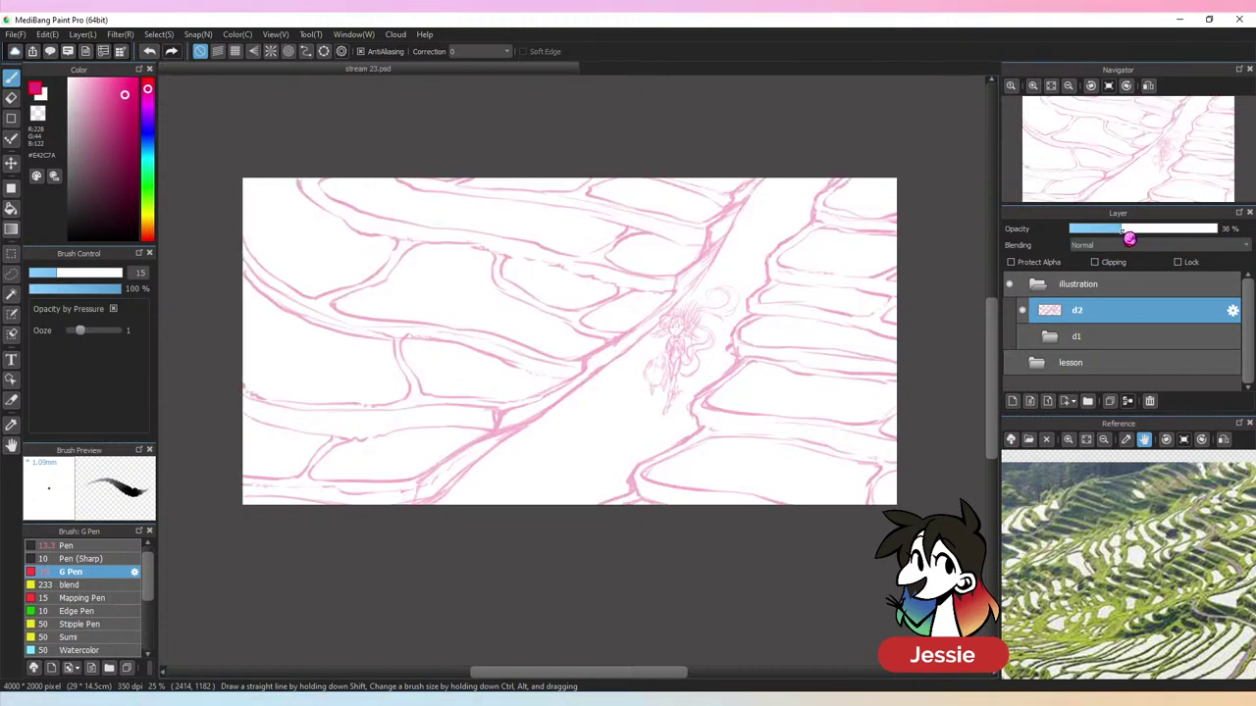
# Add a new layer above d2 and name it d3
pyautogui.click(1016, 402)
pyautogui.doubleClick(1092, 312)
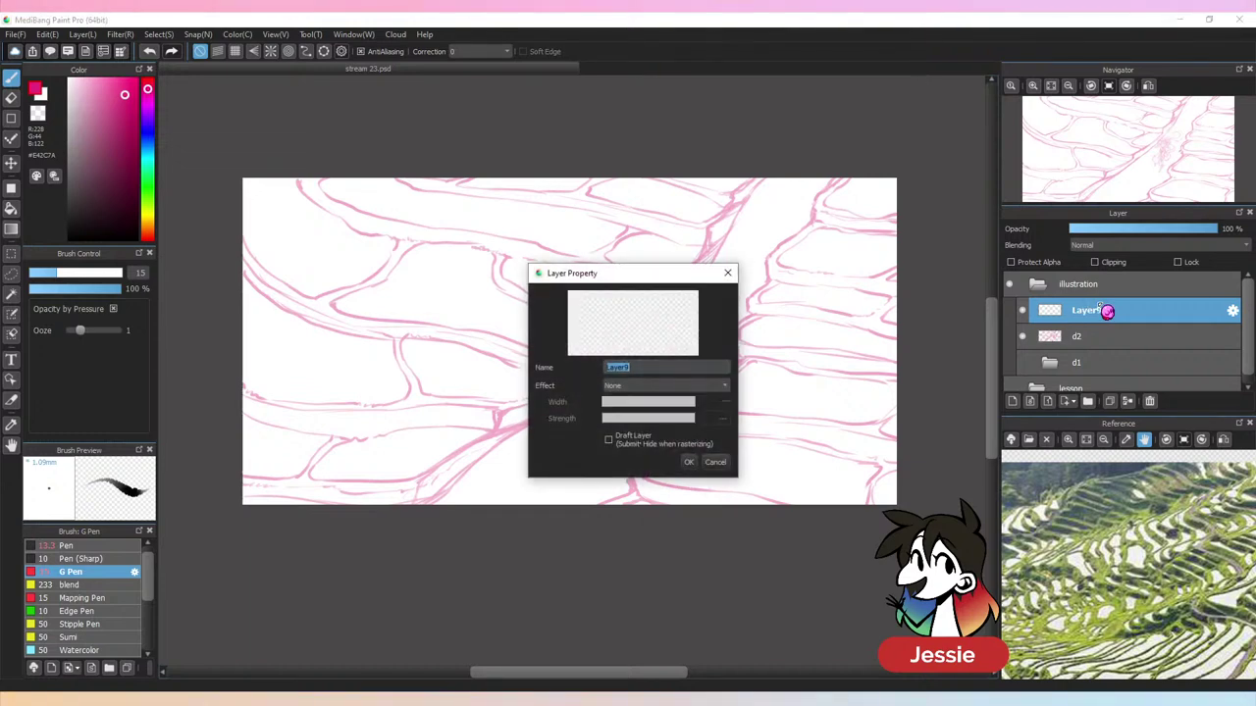
pyautogui.press('Return')
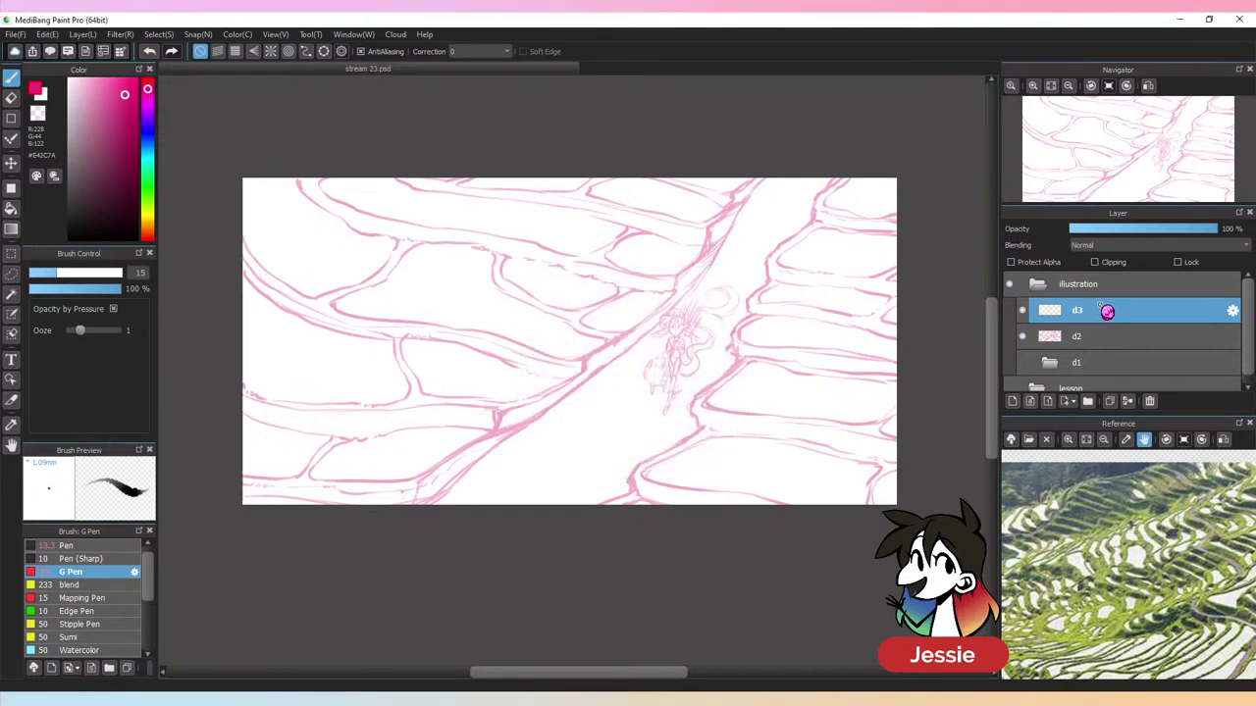
# Create a new folder inside the illustration folder and move d3, d2 and the d1 folder into it
pyautogui.hotkey('ctrl', '+')
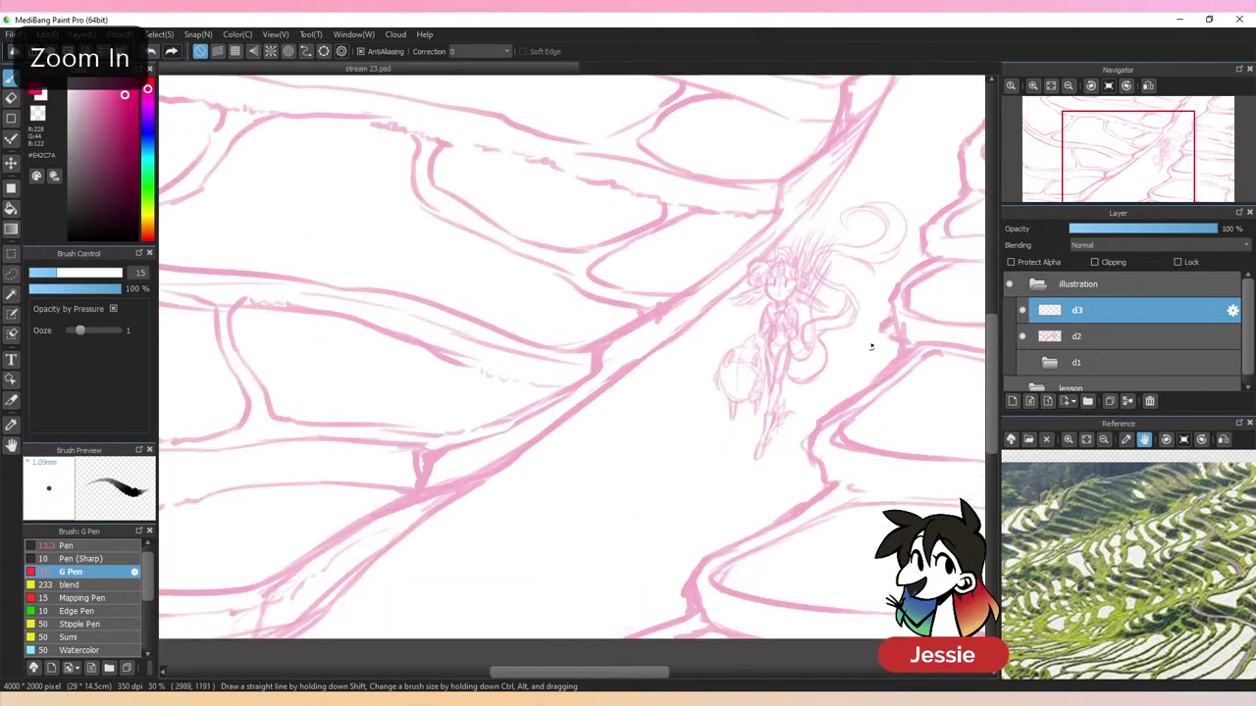
pyautogui.moveTo(895, 424); pyautogui.dragTo(810, 437)
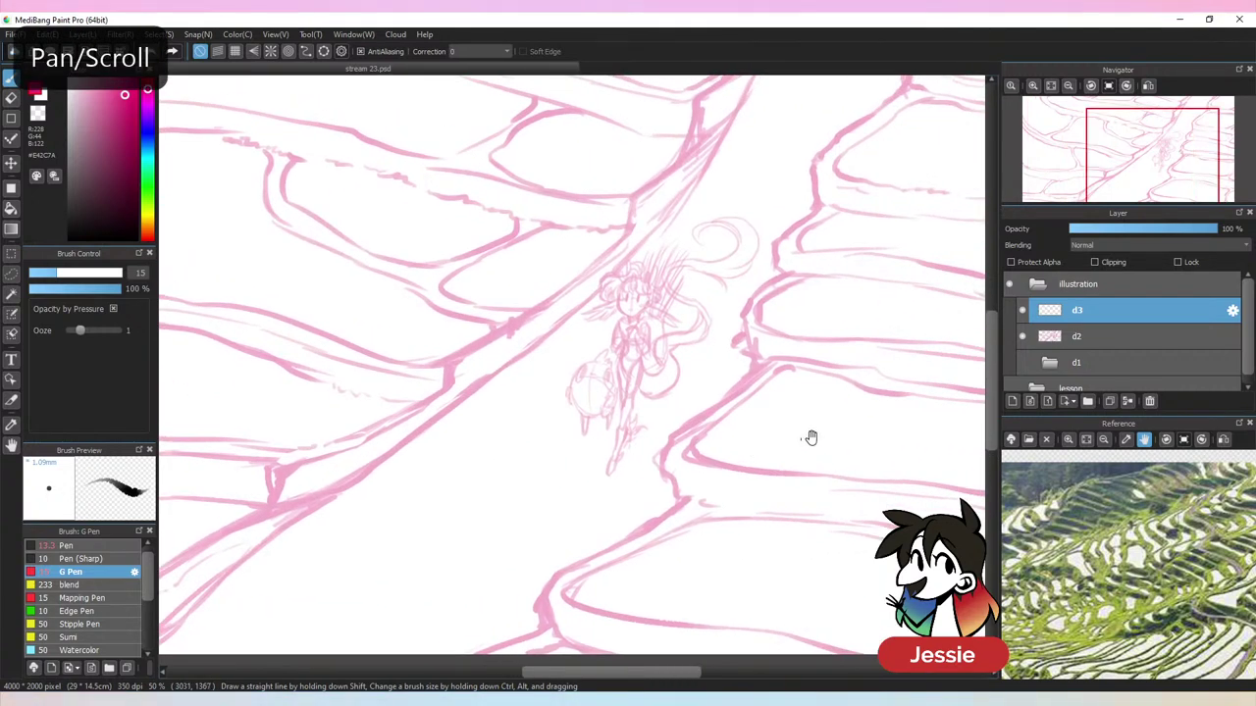
pyautogui.click(1132, 365)
pyautogui.keyDown('shift'); pyautogui.click(1129, 316); pyautogui.keyUp('shift')
pyautogui.click(1087, 402)
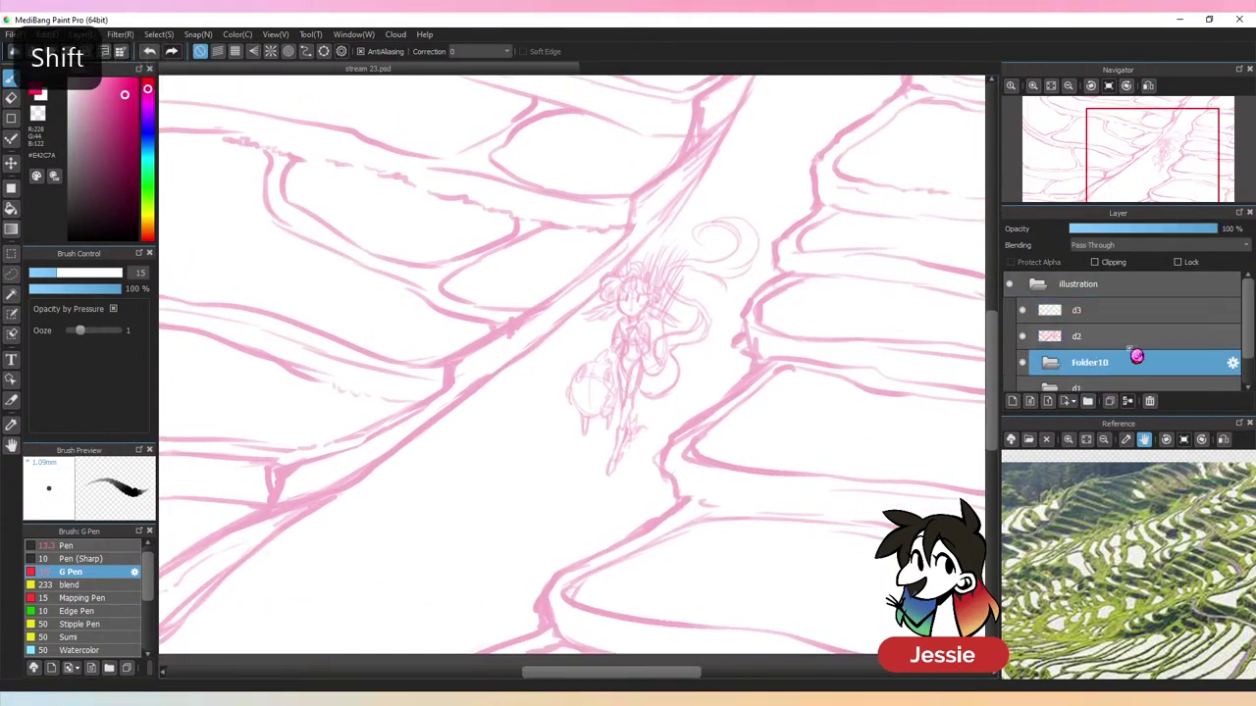
pyautogui.click(1131, 314)
pyautogui.moveTo(1133, 361); pyautogui.dragTo(1124, 298)
pyautogui.click(1121, 340)
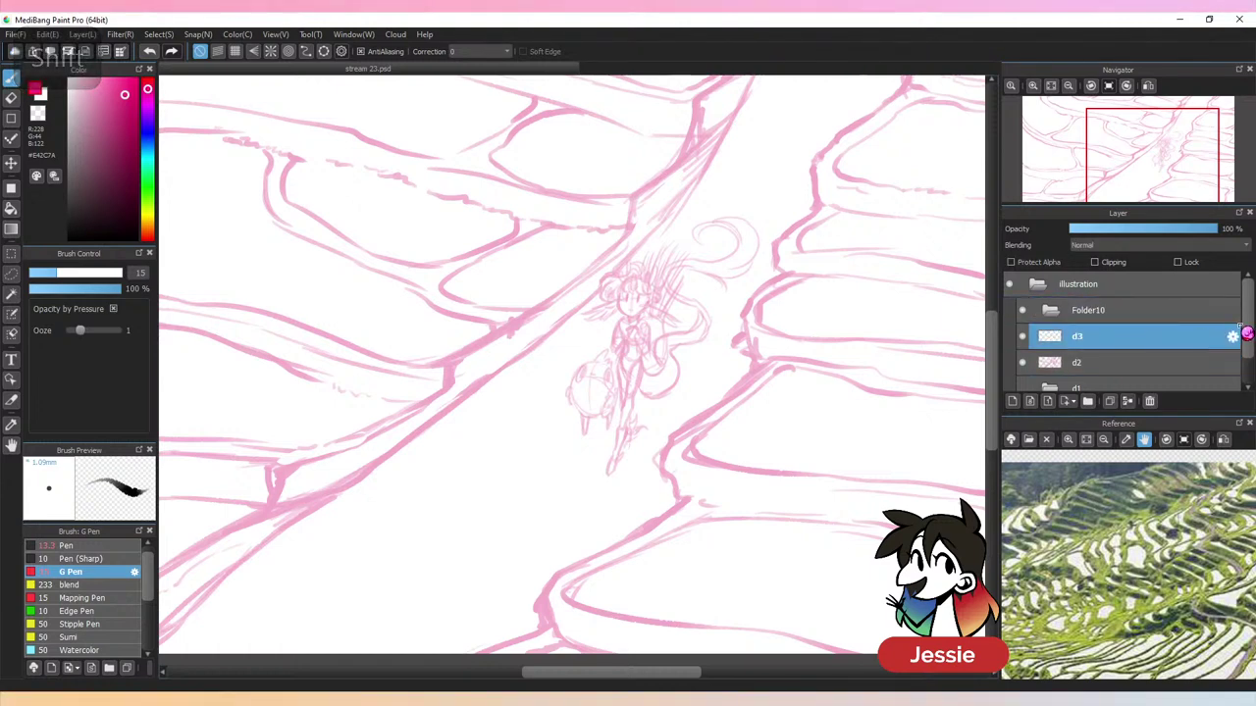
pyautogui.moveTo(1246, 331); pyautogui.dragTo(1245, 358)
pyautogui.keyDown('shift'); pyautogui.click(1145, 345); pyautogui.keyUp('shift')
pyautogui.moveTo(1107, 313); pyautogui.dragTo(1125, 276)
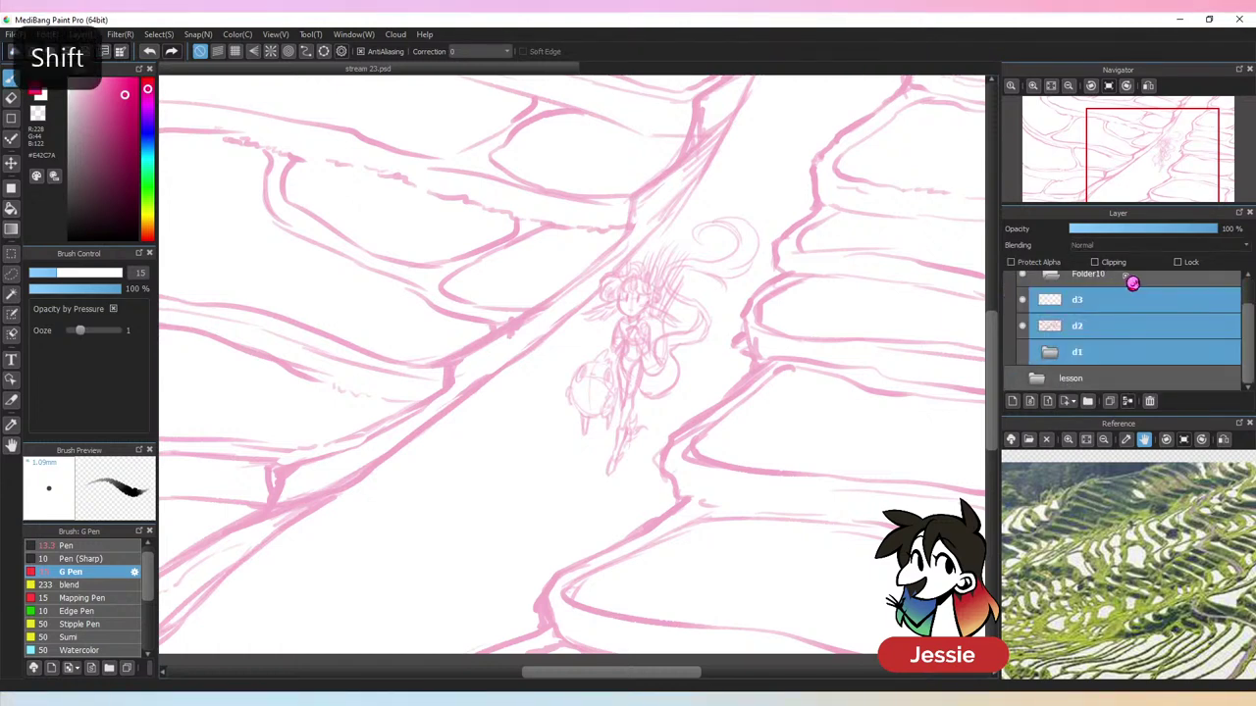
pyautogui.moveTo(1246, 335); pyautogui.dragTo(1119, 297)
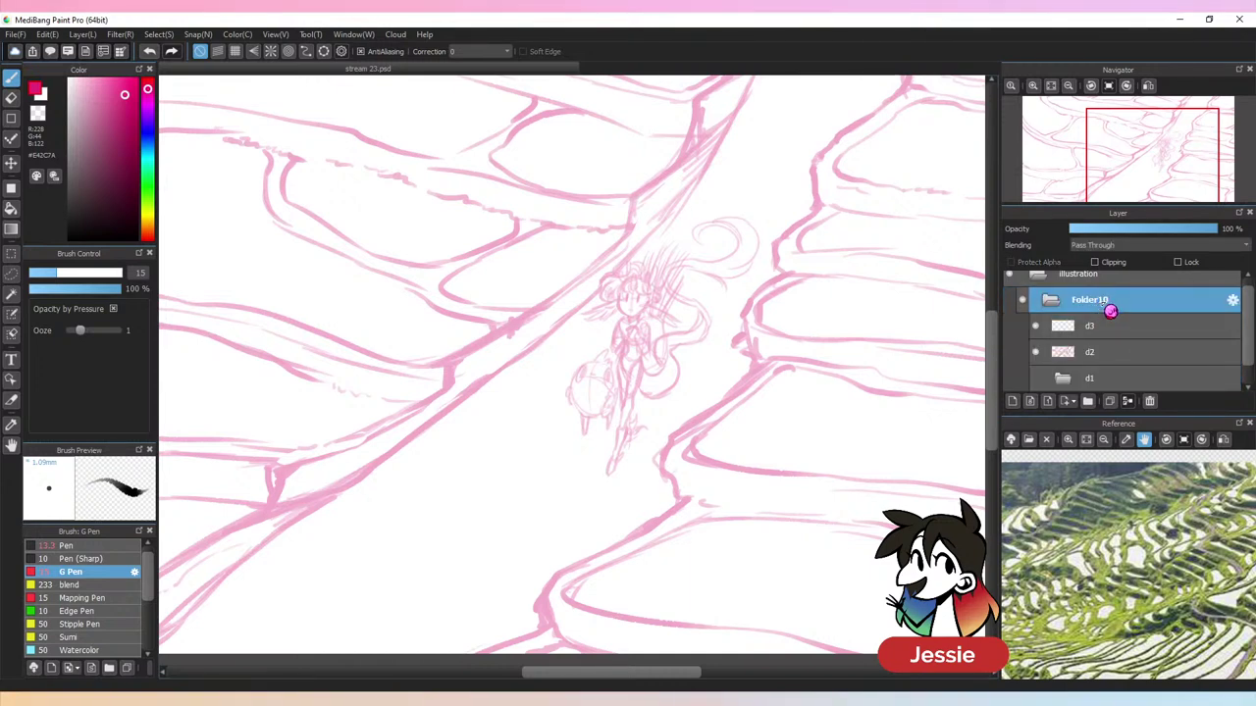
# Rename the new folder as d and make layer d3 active
pyautogui.doubleClick(1106, 306)
pyautogui.write('d')
pyautogui.press('Return')
pyautogui.click(1126, 328)
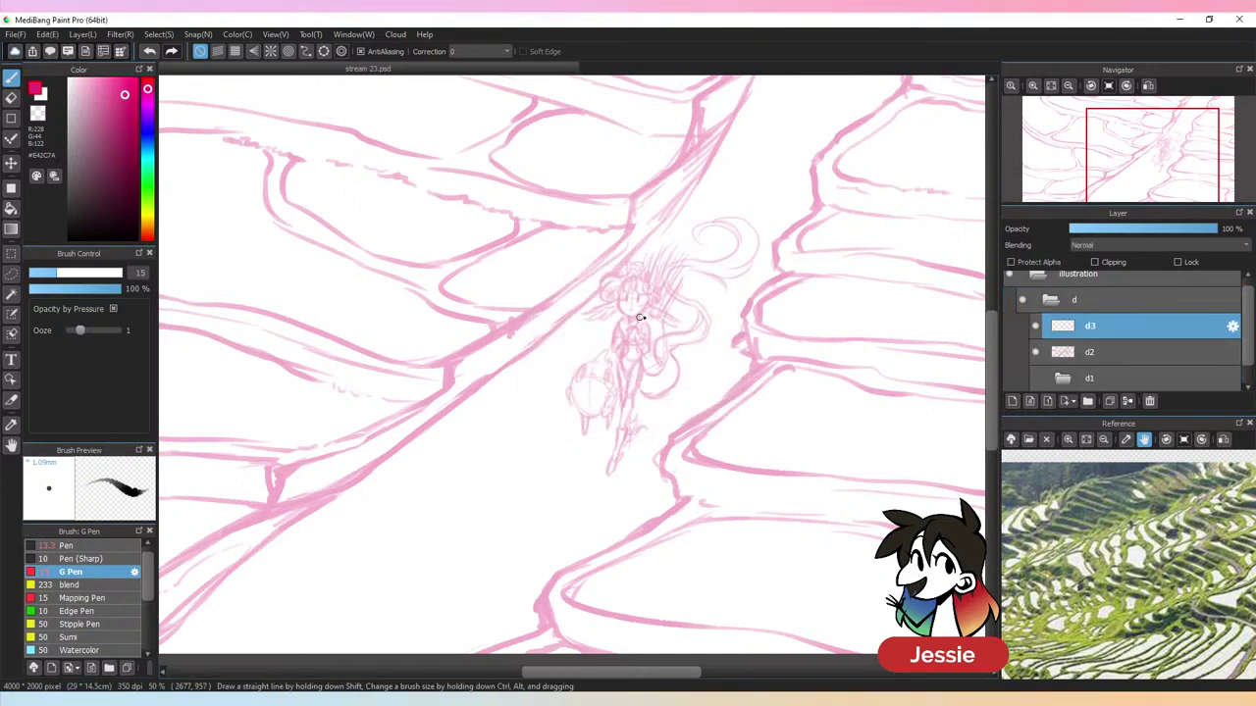
# Set the G Pen size to 8.7 and the brush colour to blue #474FB4
pyautogui.hotkey('ctrl', '+')
pyautogui.moveTo(889, 330); pyautogui.dragTo(634, 484)
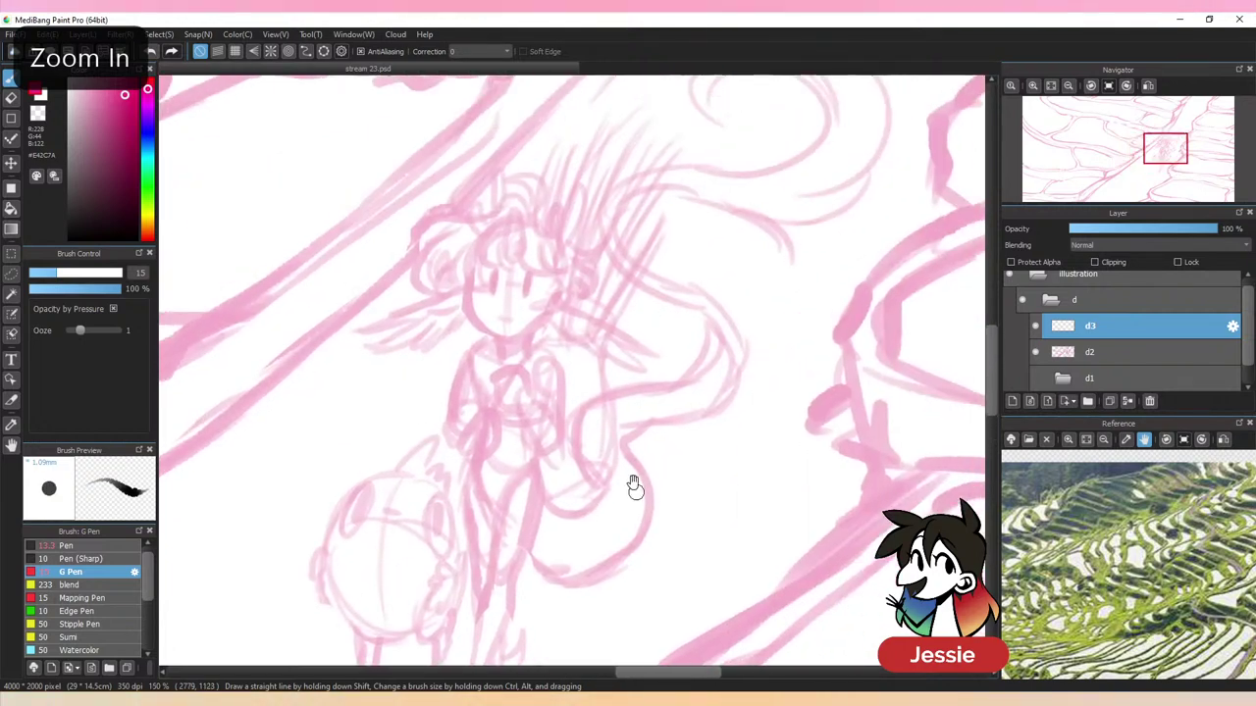
pyautogui.click(59, 274)
pyautogui.click(147, 126)
pyautogui.moveTo(150, 126)
pyautogui.mouseDown()
pyautogui.moveTo(106, 107)
pyautogui.moveTo(110, 126)
pyautogui.mouseUp()
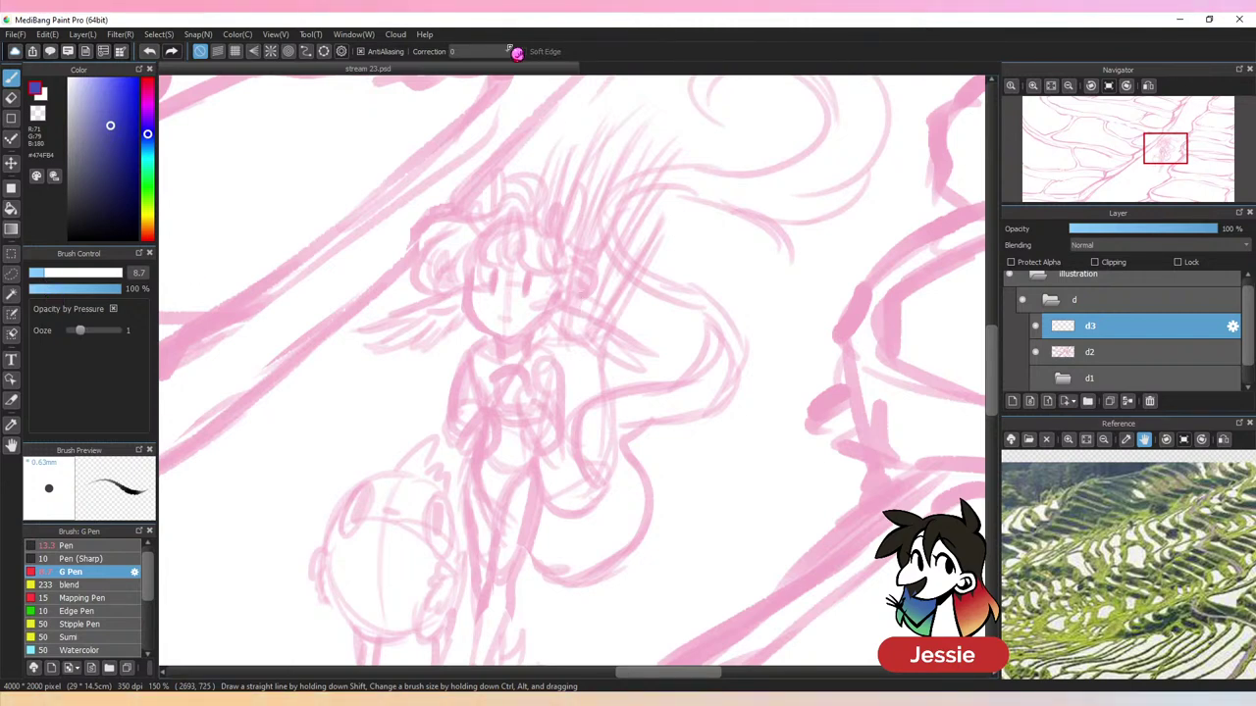
# Draw the character's jawline and mouth in blue over the pink sketch, undoing the unwanted strokes
pyautogui.moveTo(469, 281)
pyautogui.mouseDown()
pyautogui.moveTo(472, 261)
pyautogui.moveTo(470, 298)
pyautogui.moveTo(496, 339)
pyautogui.moveTo(488, 328)
pyautogui.moveTo(527, 330)
pyautogui.moveTo(547, 306)
pyautogui.mouseUp()
pyautogui.hotkey('ctrl', 'z')
pyautogui.hotkey('ctrl', 'z')
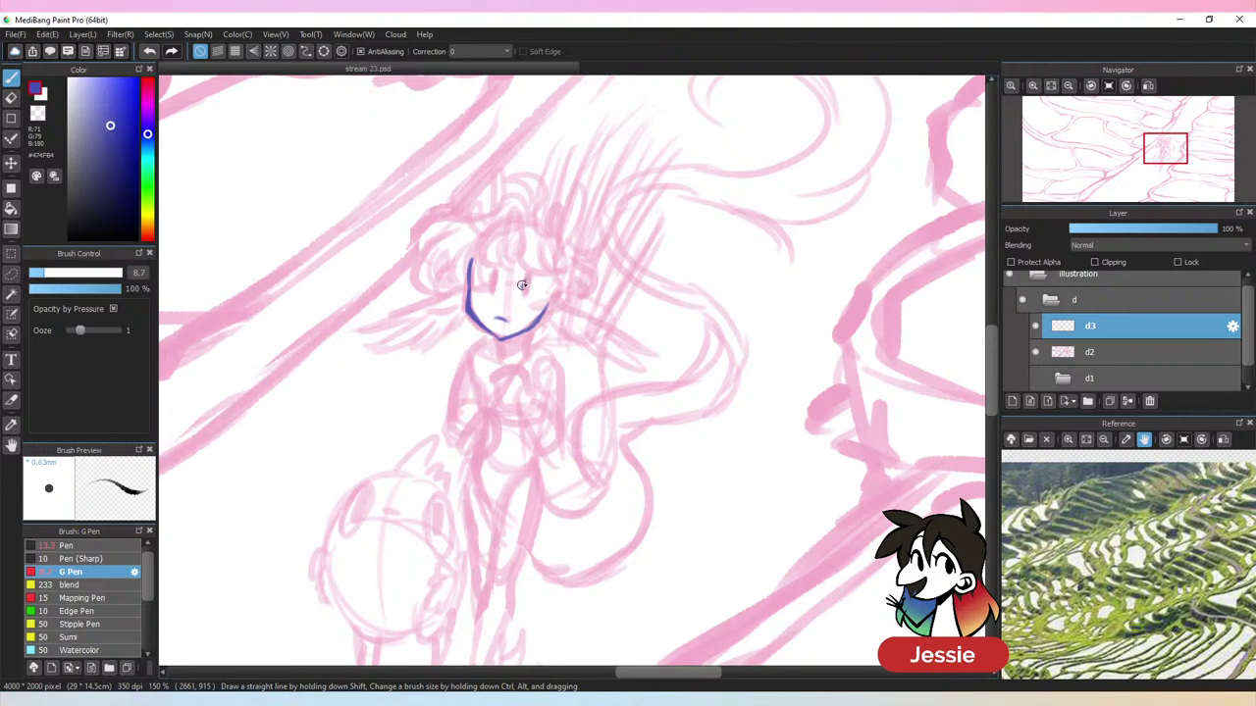
# Draw both of the character's eyes and erase highlights inside the irises
pyautogui.moveTo(522, 286)
pyautogui.mouseDown()
pyautogui.moveTo(542, 282)
pyautogui.moveTo(531, 288)
pyautogui.mouseUp()
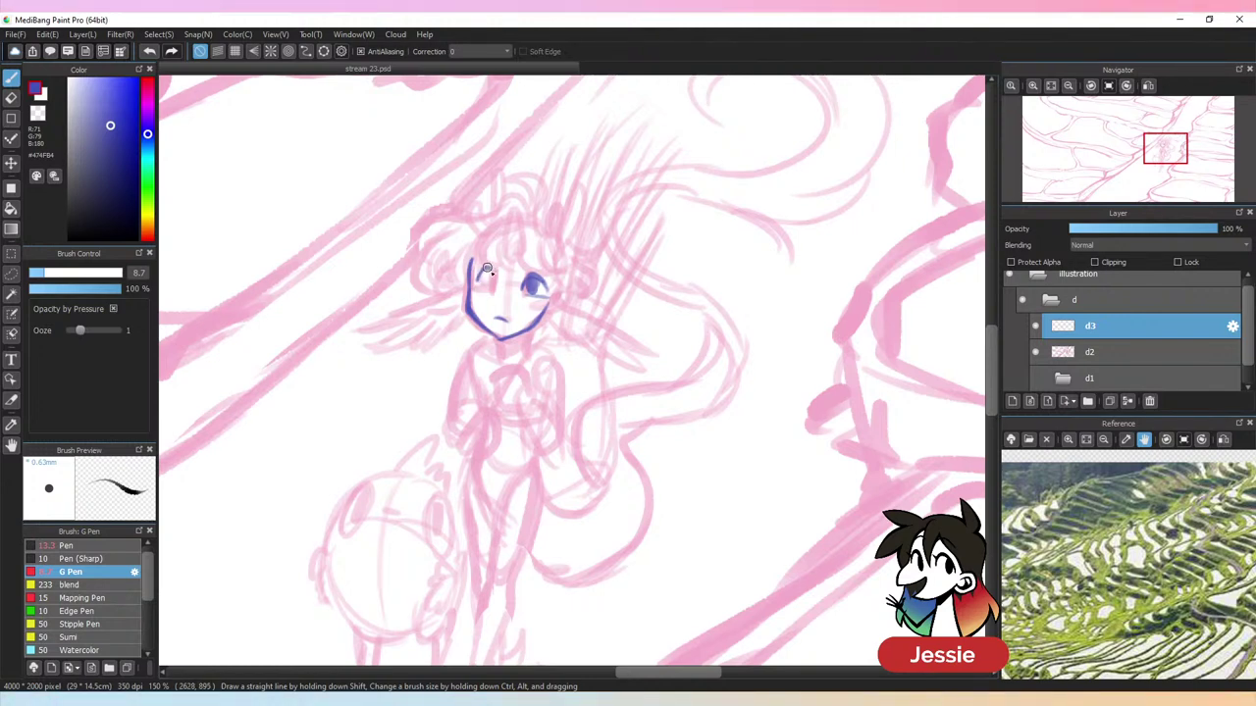
pyautogui.moveTo(485, 274); pyautogui.dragTo(493, 278)
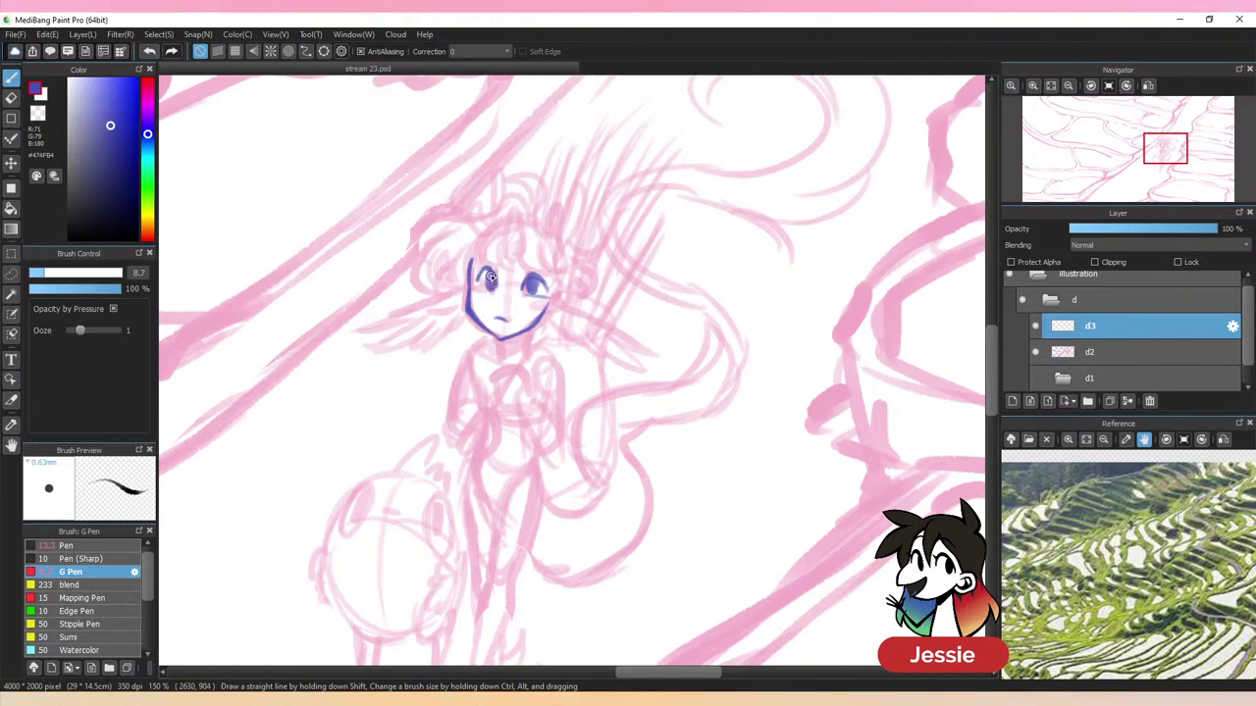
pyautogui.hotkey('ctrl', 'z')
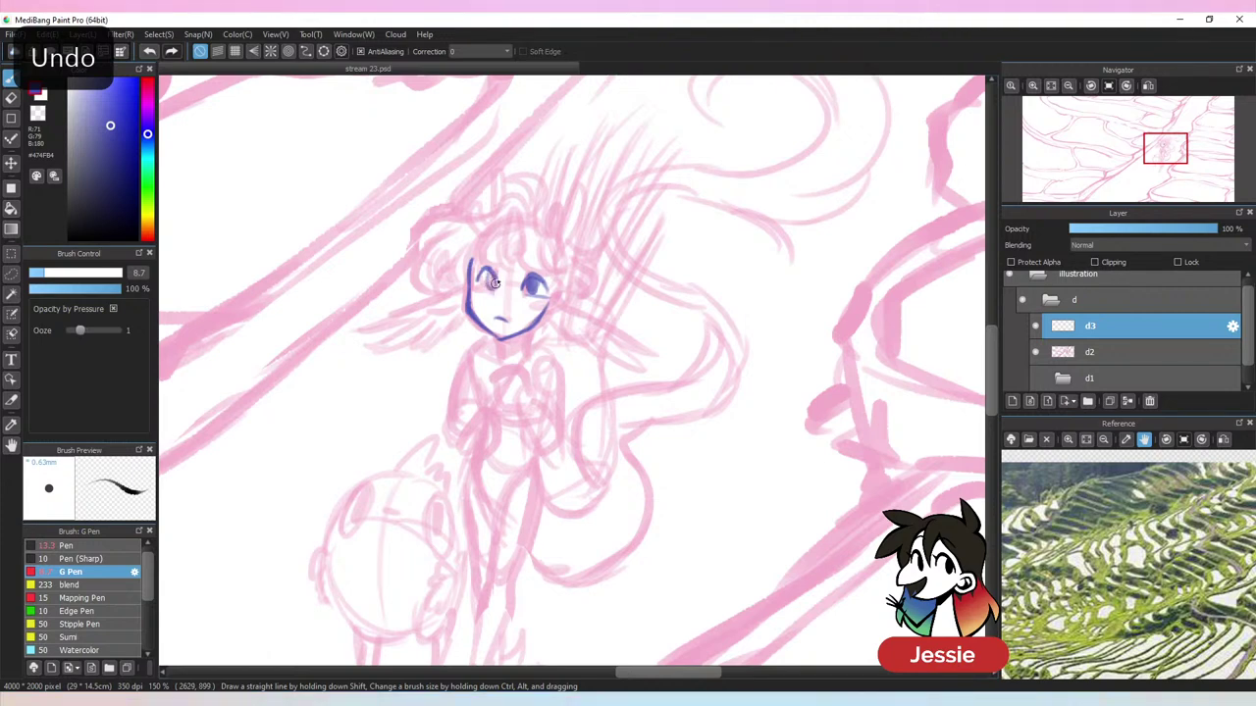
pyautogui.press('e')
pyautogui.click(533, 285)
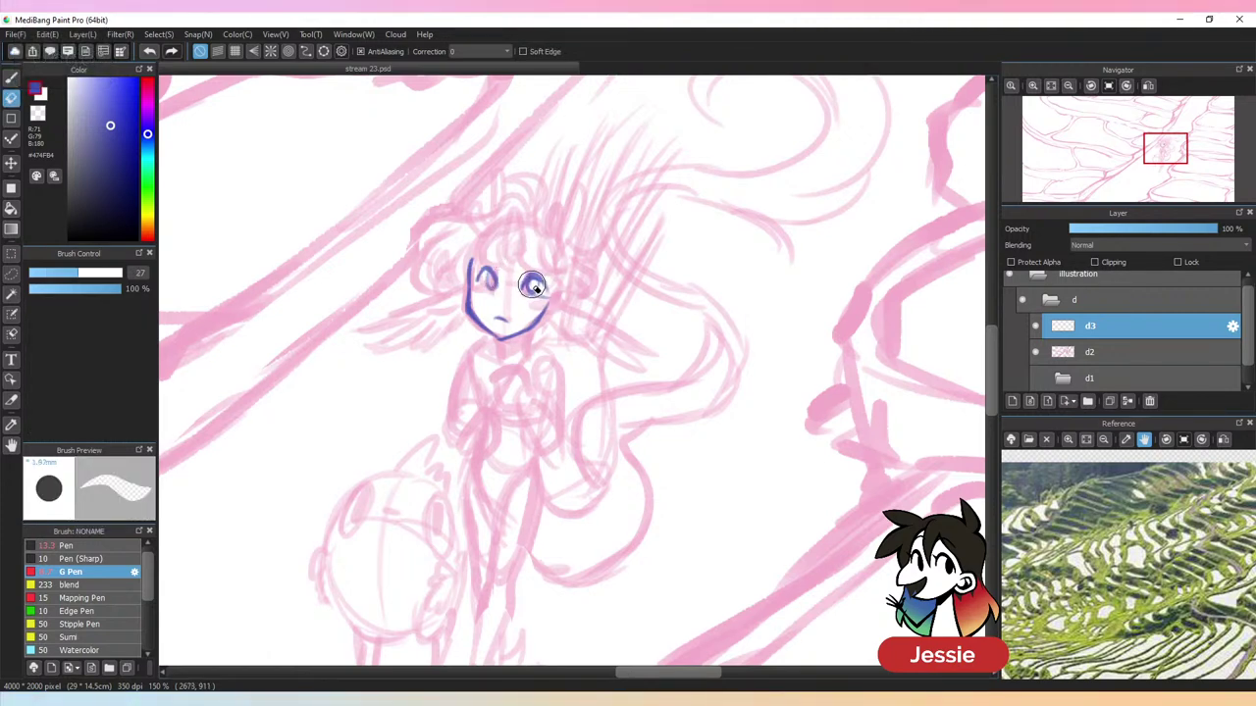
# Add the nose, cheek marks, thick eyebrows and a teardrop mark on the character's forehead
pyautogui.press('b')
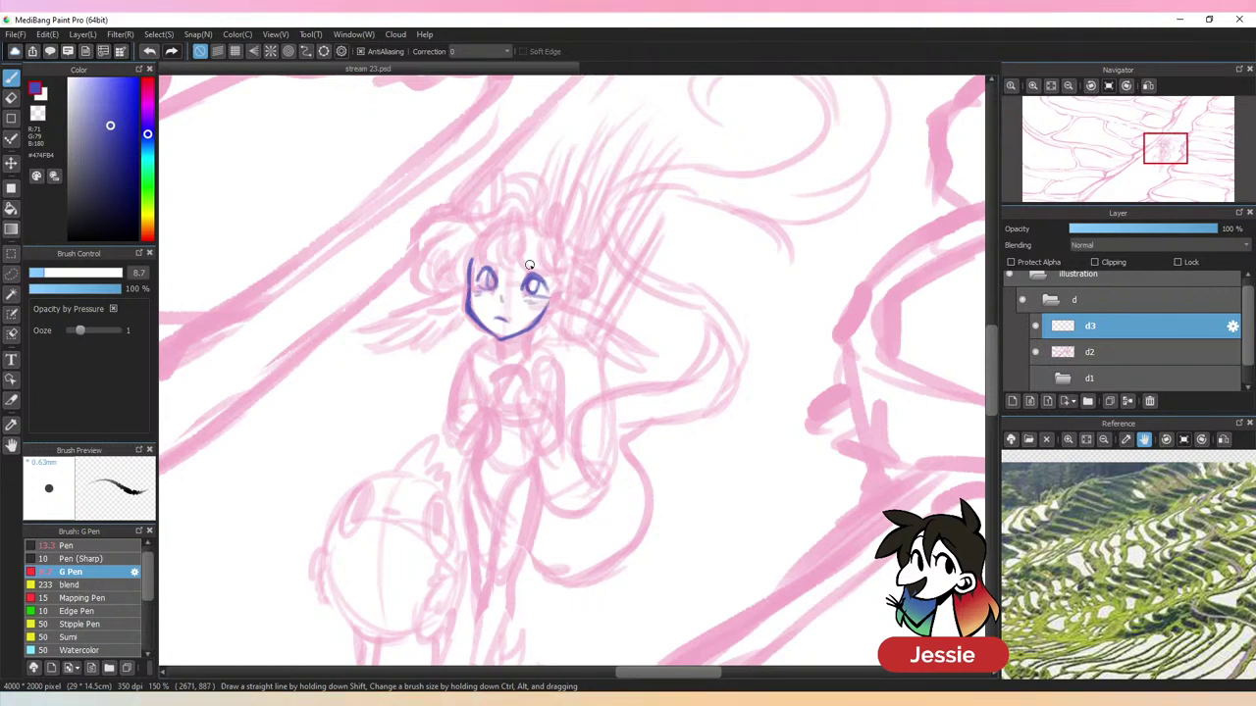
pyautogui.moveTo(529, 265)
pyautogui.mouseDown()
pyautogui.moveTo(552, 263)
pyautogui.moveTo(494, 261)
pyautogui.moveTo(512, 225)
pyautogui.moveTo(512, 250)
pyautogui.mouseUp()
pyautogui.hotkey('ctrl', '-')
pyautogui.hotkey('ctrl', '-')
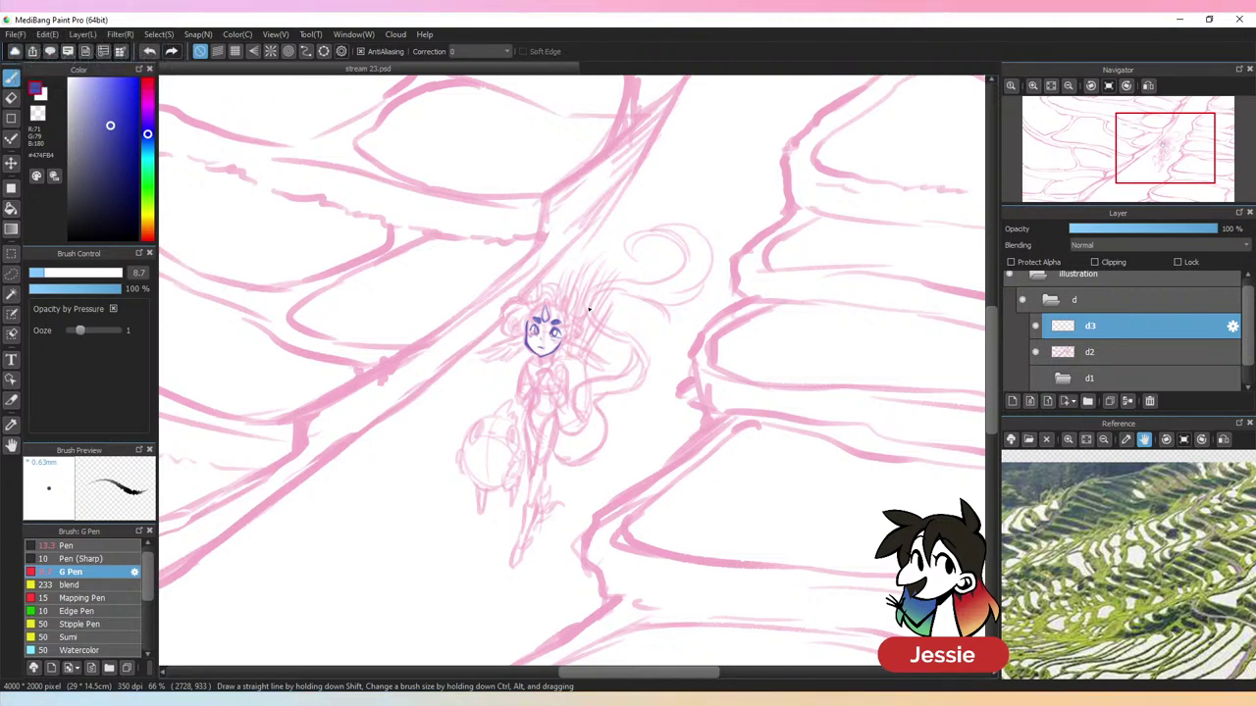
# Draw the neck with its shadow and a feathered wing on each side of the character's head
pyautogui.hotkey('ctrl', '+')
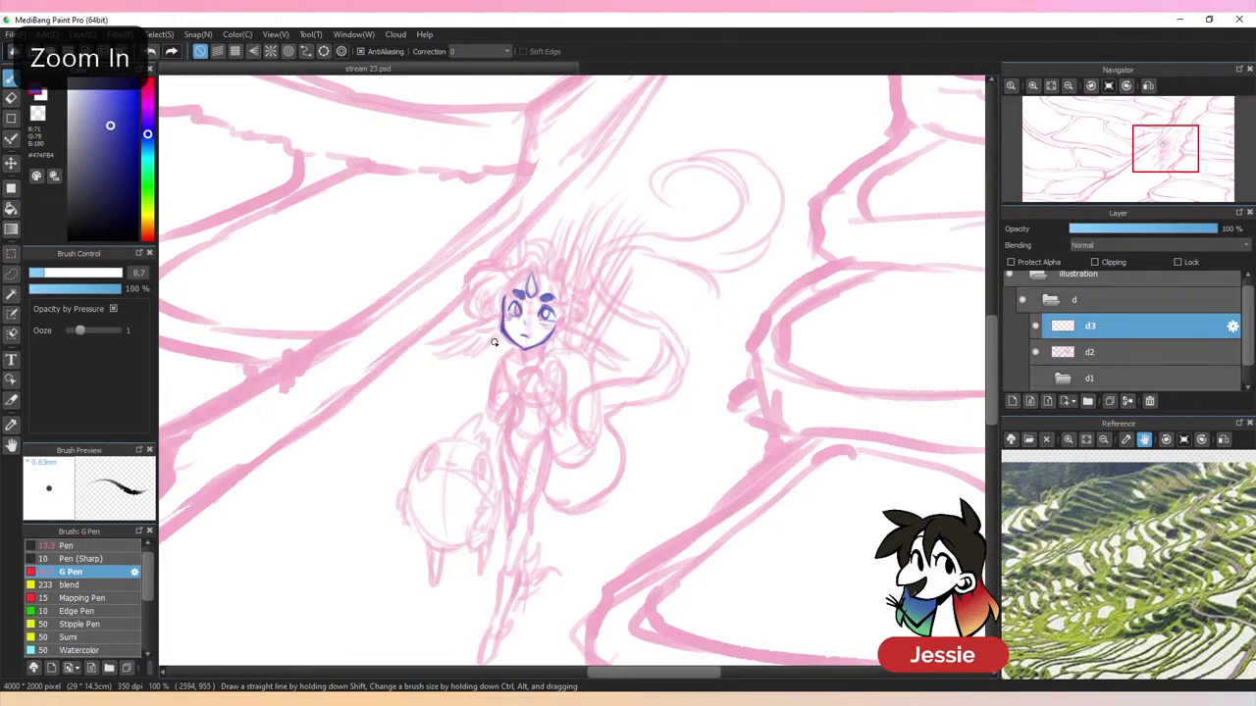
pyautogui.hotkey('ctrl', '+')
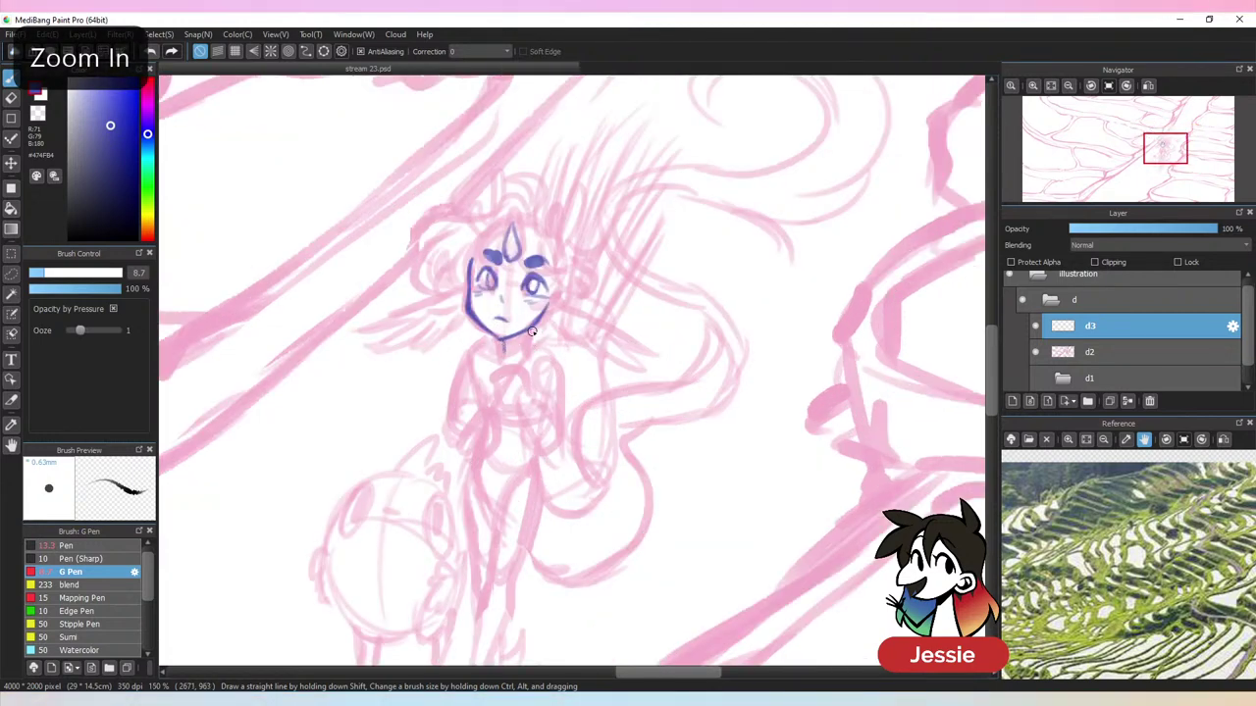
pyautogui.moveTo(531, 331)
pyautogui.mouseDown()
pyautogui.moveTo(530, 349)
pyautogui.moveTo(501, 364)
pyautogui.moveTo(546, 313)
pyautogui.mouseUp()
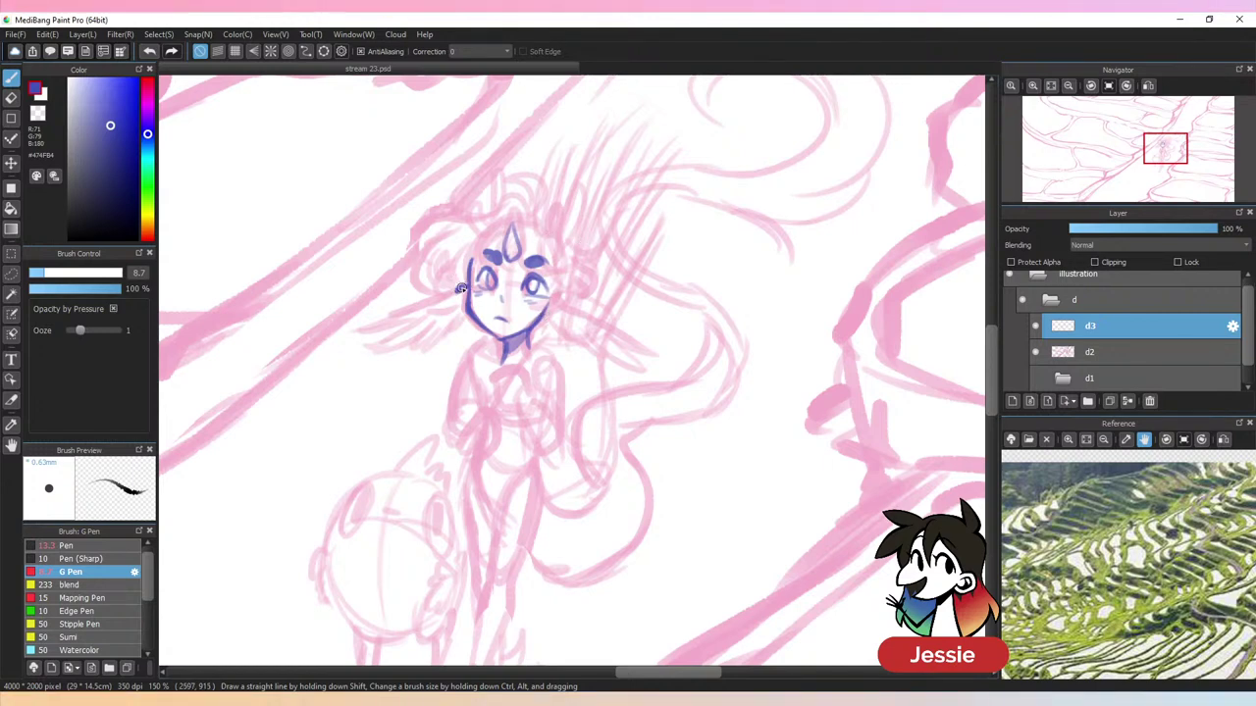
pyautogui.moveTo(462, 290)
pyautogui.mouseDown()
pyautogui.moveTo(373, 324)
pyautogui.moveTo(437, 308)
pyautogui.moveTo(426, 322)
pyautogui.moveTo(450, 331)
pyautogui.moveTo(460, 314)
pyautogui.moveTo(434, 307)
pyautogui.moveTo(463, 303)
pyautogui.mouseUp()
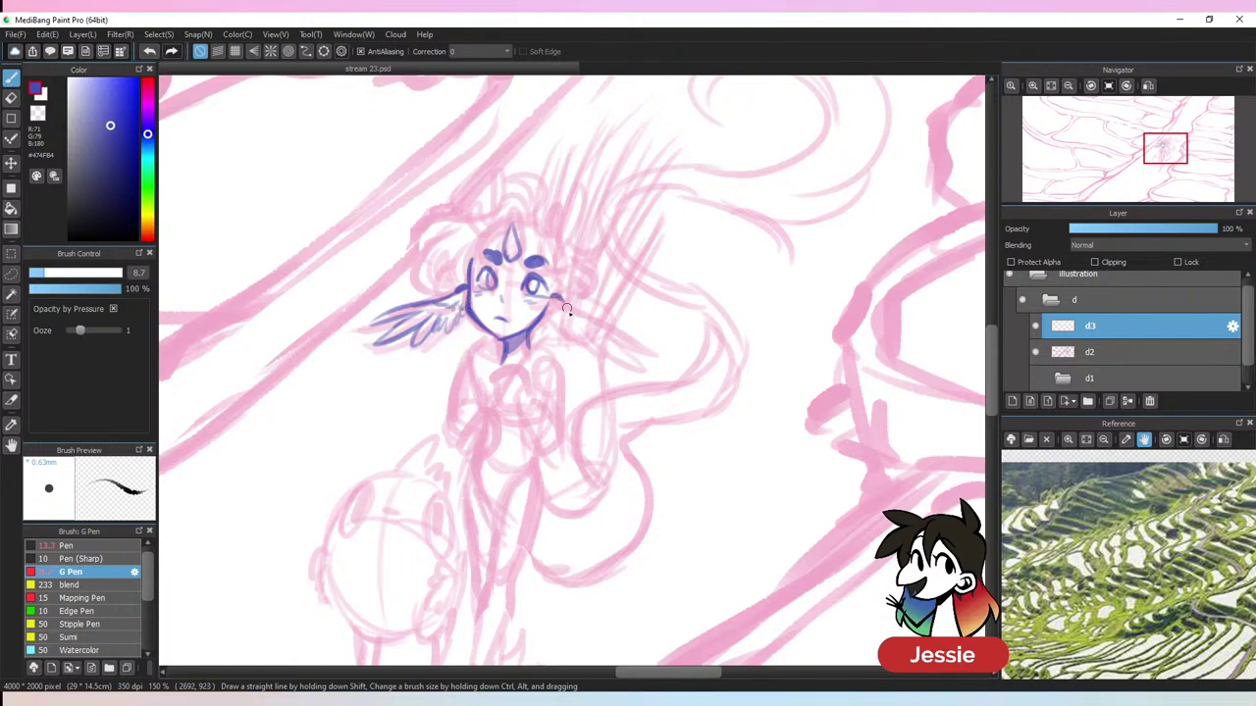
pyautogui.moveTo(552, 294)
pyautogui.mouseDown()
pyautogui.moveTo(629, 348)
pyautogui.moveTo(600, 332)
pyautogui.moveTo(632, 353)
pyautogui.moveTo(605, 341)
pyautogui.moveTo(628, 378)
pyautogui.moveTo(597, 350)
pyautogui.moveTo(607, 373)
pyautogui.moveTo(582, 320)
pyautogui.moveTo(574, 345)
pyautogui.moveTo(564, 317)
pyautogui.mouseUp()
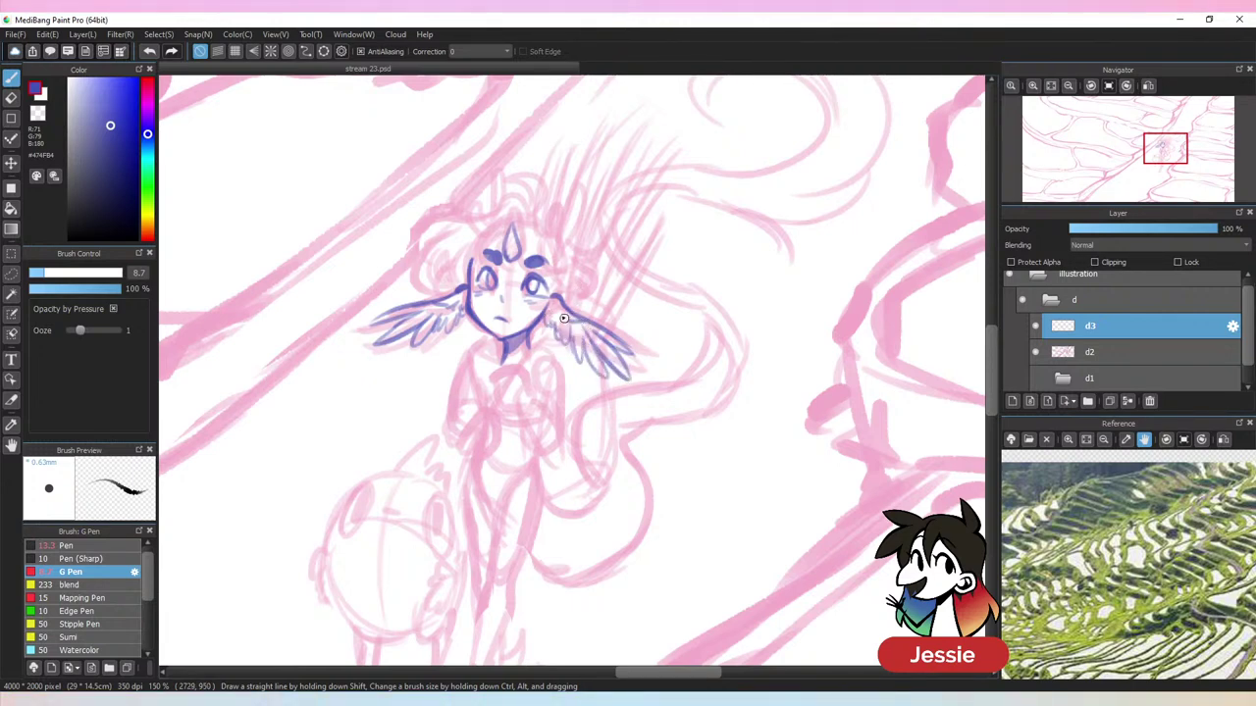
# Draw the character's shoulders, collar lines and short sleeves below the neck
pyautogui.hotkey('ctrl', '-')
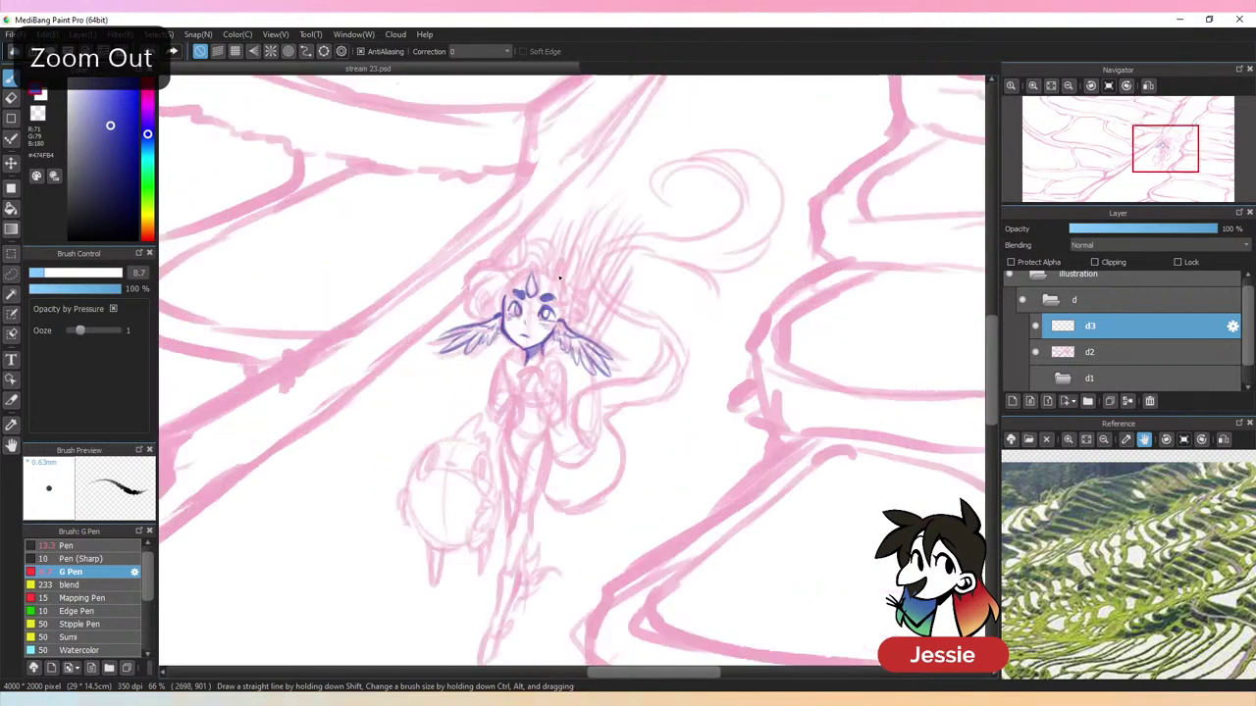
pyautogui.hotkey('ctrl', '+')
pyautogui.hotkey('ctrl', '-')
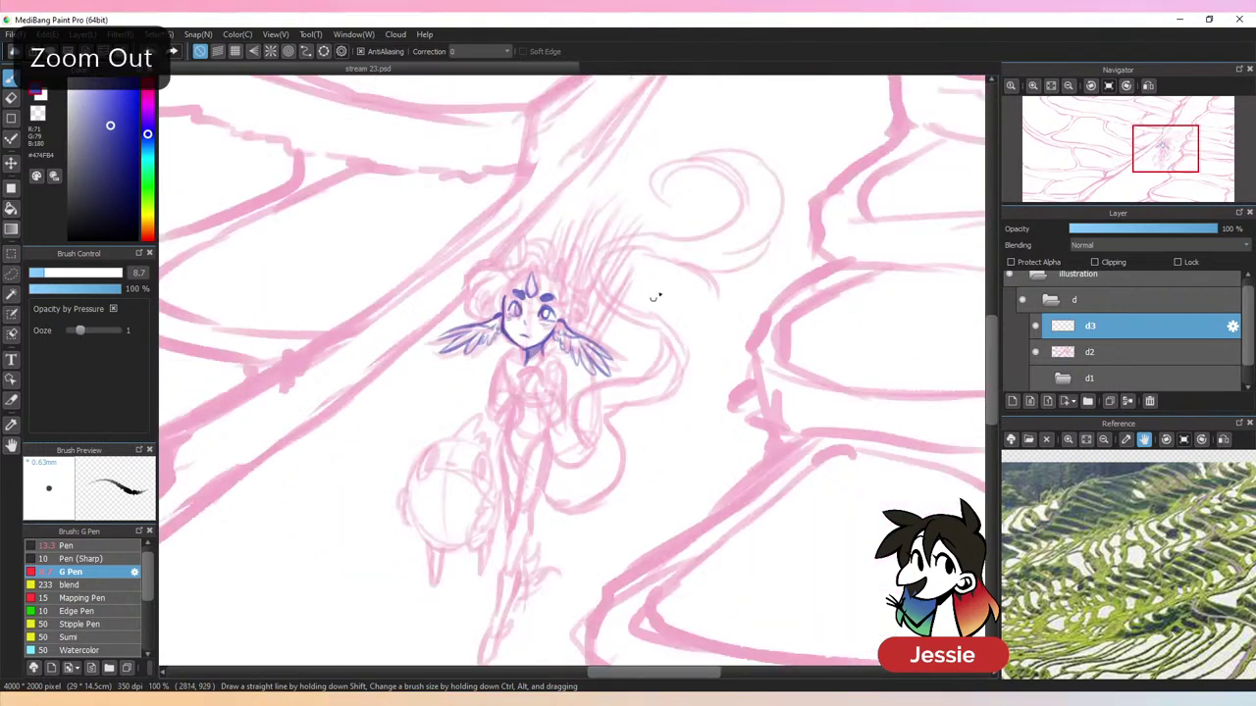
pyautogui.hotkey('ctrl', '+')
pyautogui.moveTo(500, 343)
pyautogui.mouseDown()
pyautogui.moveTo(495, 380)
pyautogui.moveTo(483, 376)
pyautogui.mouseUp()
pyautogui.moveTo(545, 346)
pyautogui.mouseDown()
pyautogui.moveTo(537, 376)
pyautogui.moveTo(539, 356)
pyautogui.moveTo(502, 351)
pyautogui.moveTo(517, 361)
pyautogui.moveTo(524, 345)
pyautogui.moveTo(476, 353)
pyautogui.moveTo(448, 406)
pyautogui.mouseUp()
pyautogui.moveTo(546, 355)
pyautogui.mouseDown()
pyautogui.moveTo(571, 404)
pyautogui.moveTo(555, 426)
pyautogui.mouseUp()
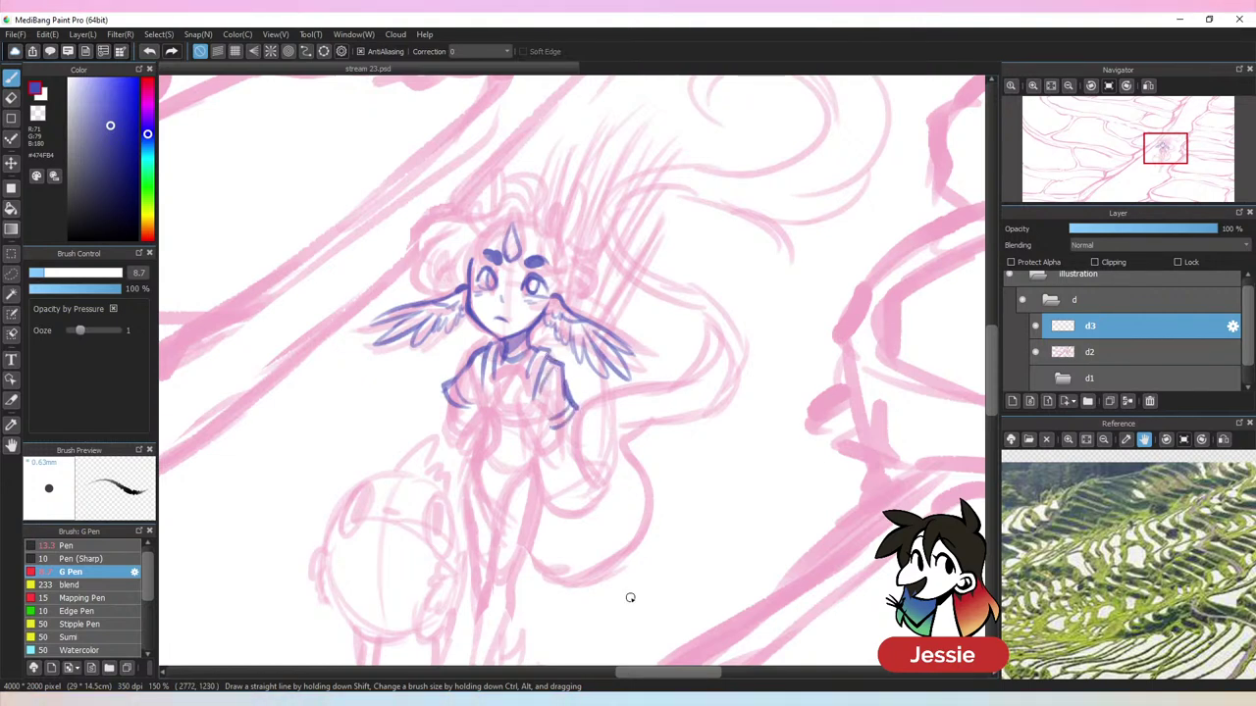
# Clean up the lines around the neckline with the eraser and return to the G Pen
pyautogui.hotkey('ctrl', '-')
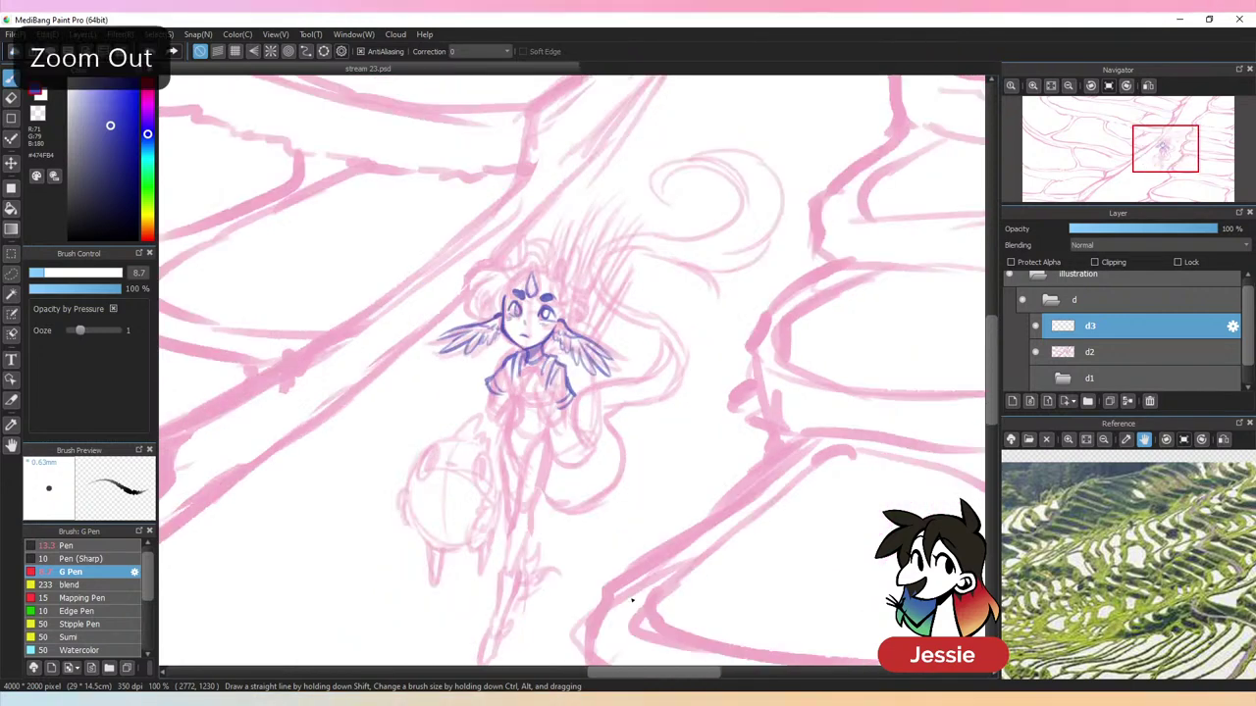
pyautogui.hotkey('ctrl', '+')
pyautogui.press('e')
pyautogui.hotkey('ctrl', '+')
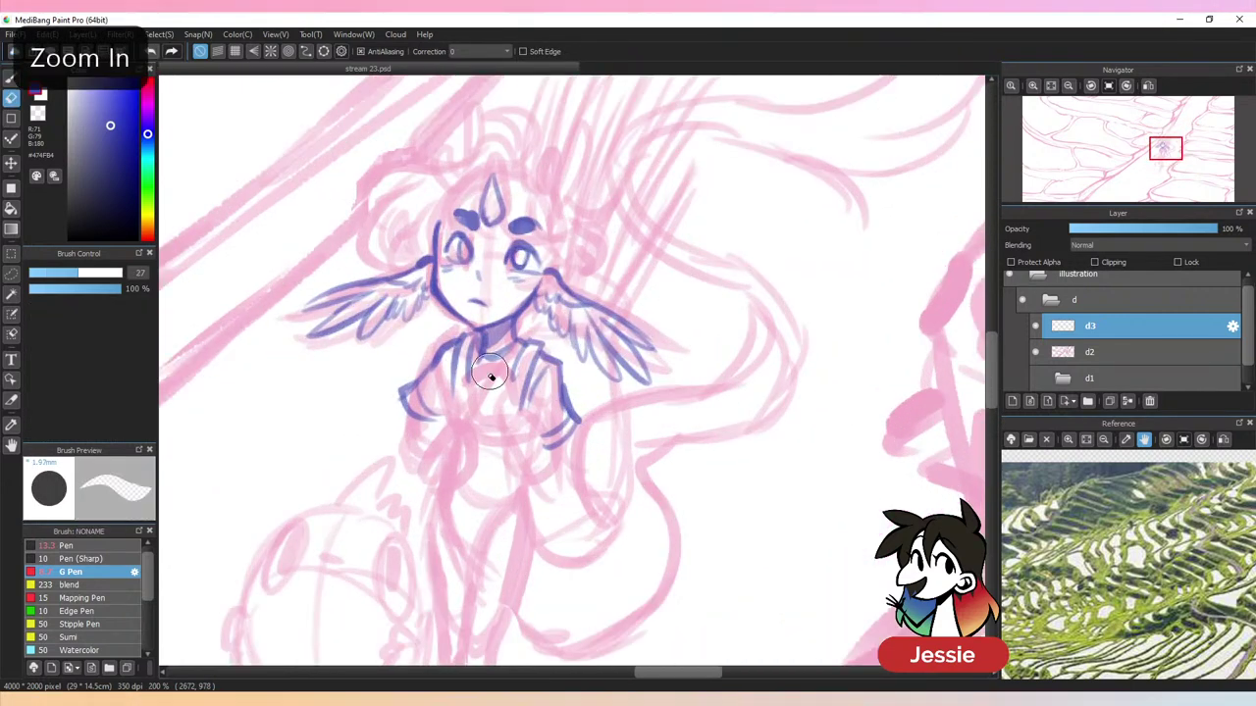
pyautogui.press('b')
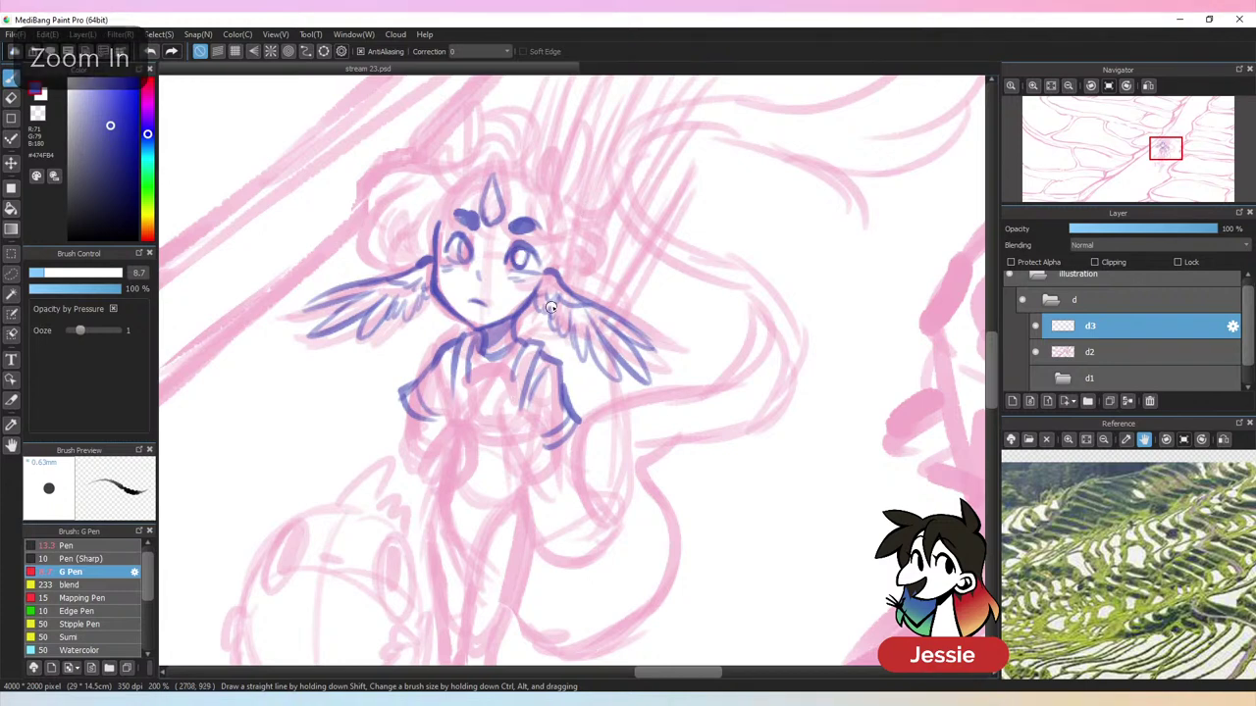
# Draw the chest lines, arms and curled hand in front of the character's torso, redoing the unwanted stroke
pyautogui.hotkey('ctrl', '-')
pyautogui.hotkey('ctrl', '-')
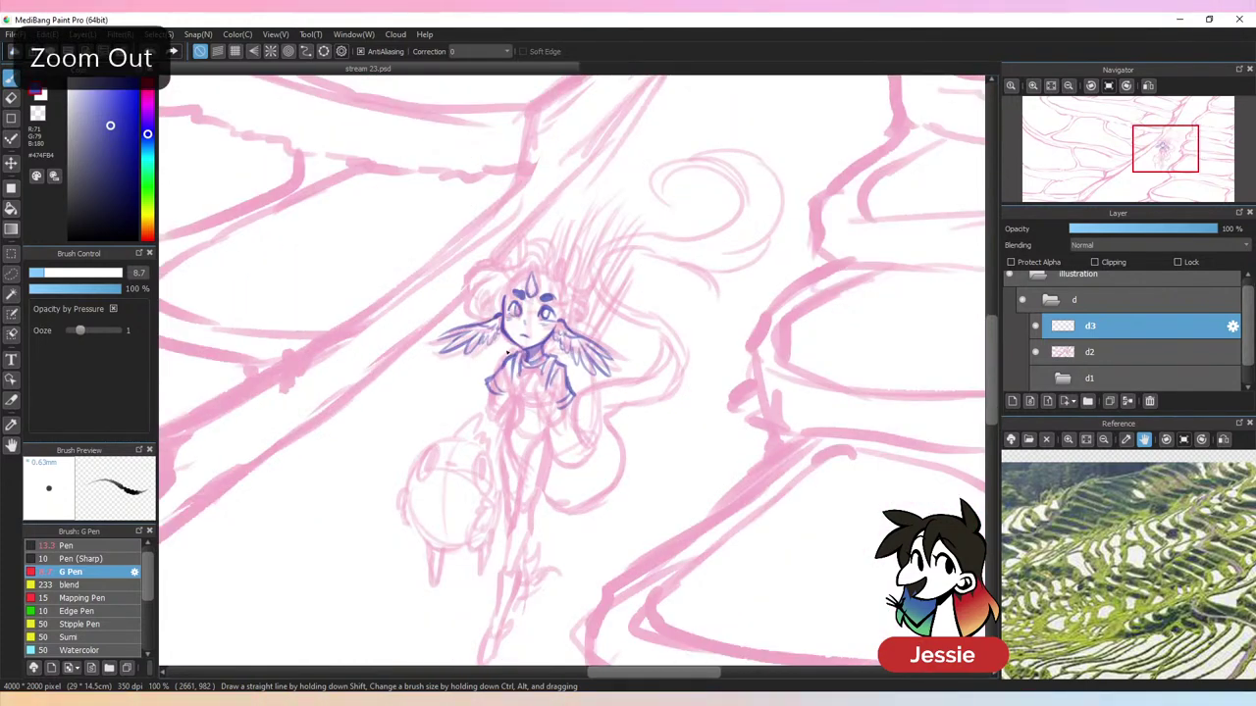
pyautogui.hotkey('ctrl', '+')
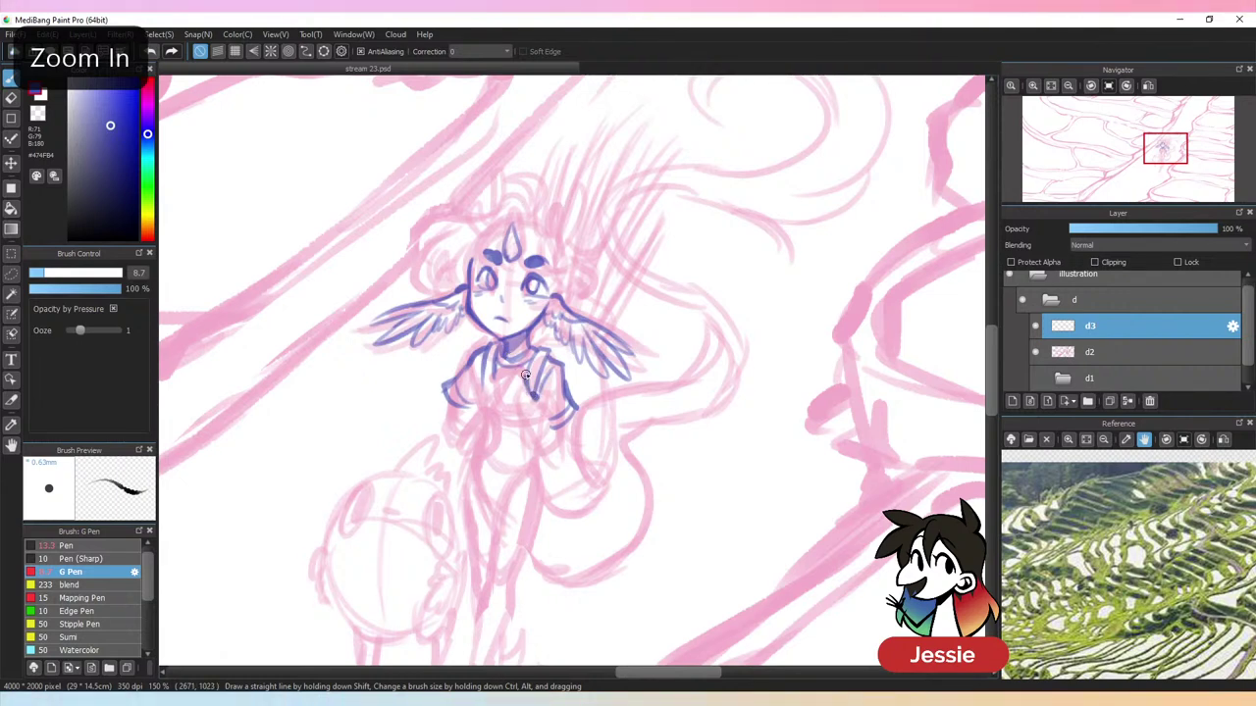
pyautogui.moveTo(526, 375)
pyautogui.mouseDown()
pyautogui.moveTo(489, 395)
pyautogui.moveTo(501, 404)
pyautogui.moveTo(523, 415)
pyautogui.moveTo(526, 383)
pyautogui.moveTo(559, 416)
pyautogui.moveTo(527, 422)
pyautogui.moveTo(532, 436)
pyautogui.moveTo(536, 399)
pyautogui.moveTo(555, 433)
pyautogui.moveTo(526, 432)
pyautogui.moveTo(559, 465)
pyautogui.mouseUp()
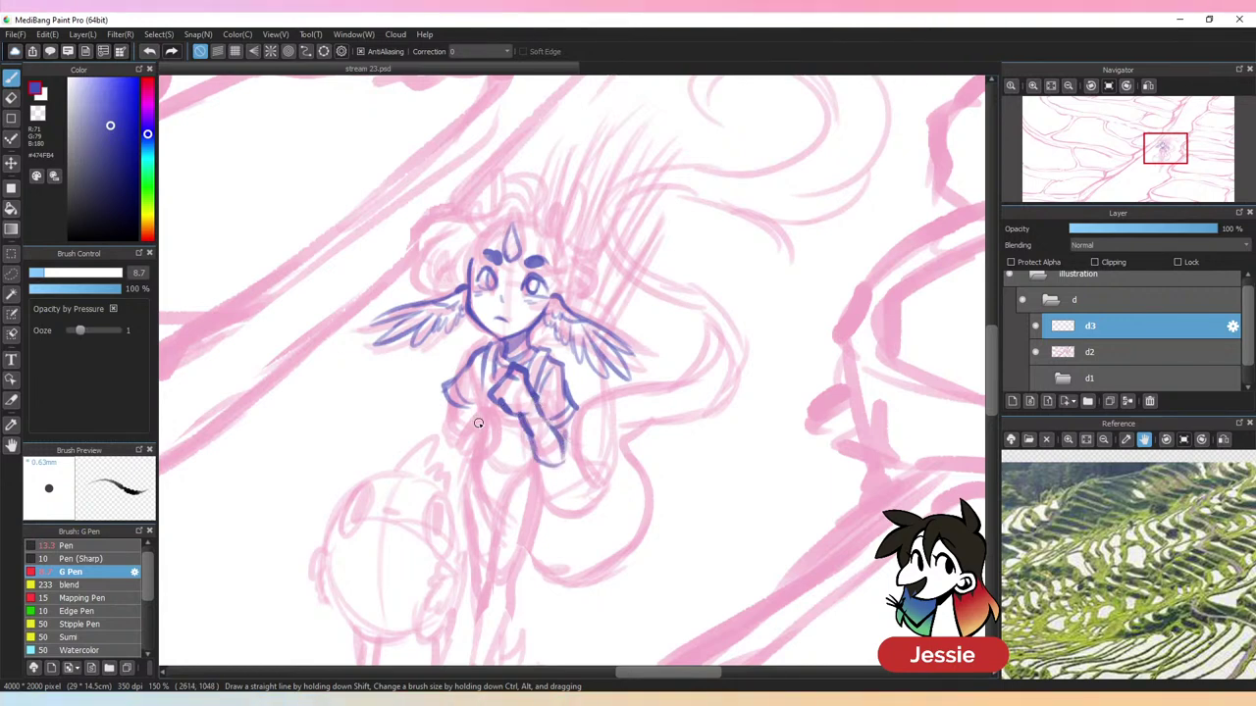
pyautogui.hotkey('ctrl', 'z')
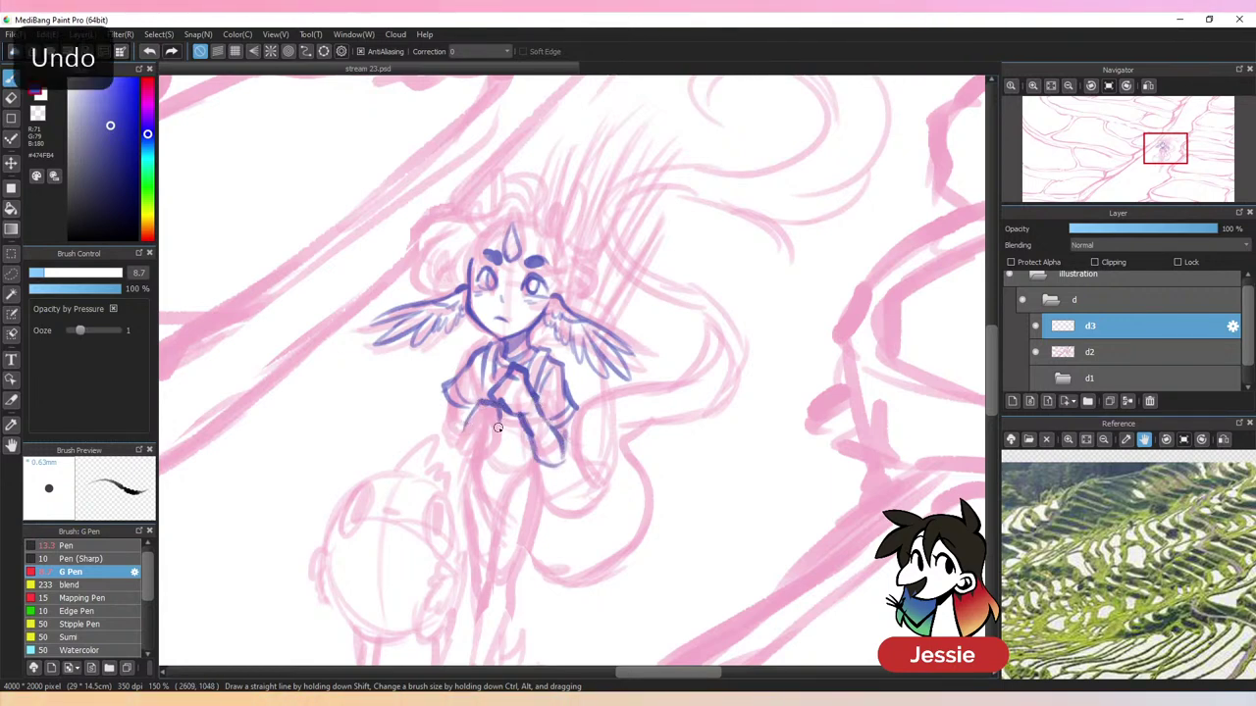
pyautogui.moveTo(480, 408)
pyautogui.mouseDown()
pyautogui.moveTo(493, 428)
pyautogui.moveTo(485, 439)
pyautogui.moveTo(471, 437)
pyautogui.moveTo(489, 412)
pyautogui.moveTo(453, 441)
pyautogui.moveTo(446, 410)
pyautogui.moveTo(449, 438)
pyautogui.mouseUp()
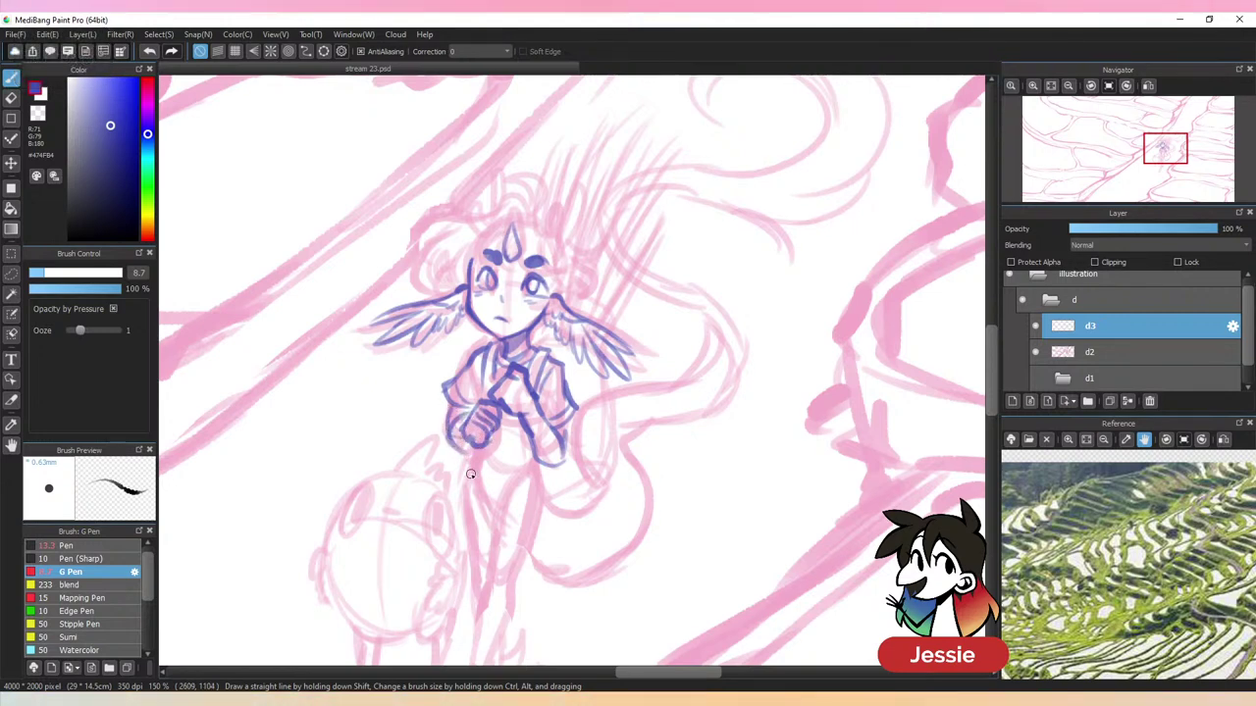
# Add finishing strokes to the curled hand and the collar lines on the character's chest
pyautogui.hotkey('ctrl', '-')
pyautogui.hotkey('ctrl', '-')
pyautogui.hotkey('ctrl', '+')
pyautogui.hotkey('ctrl', '+')
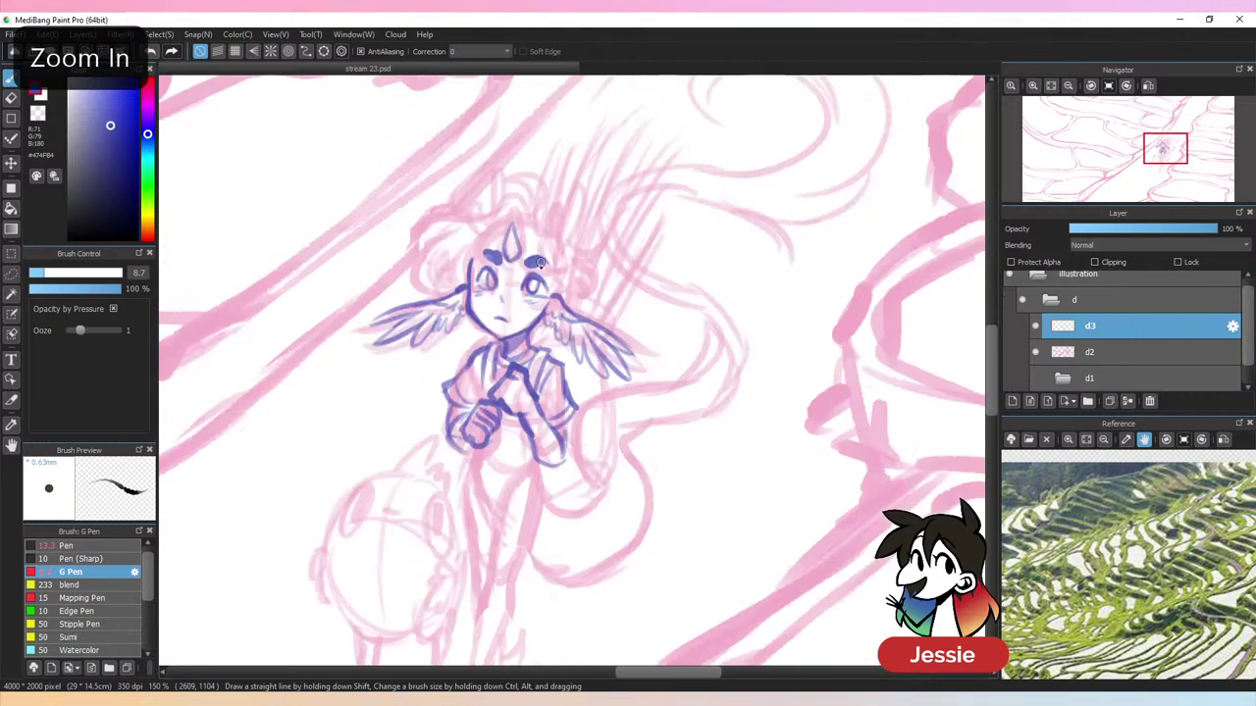
pyautogui.moveTo(474, 441); pyautogui.dragTo(470, 465)
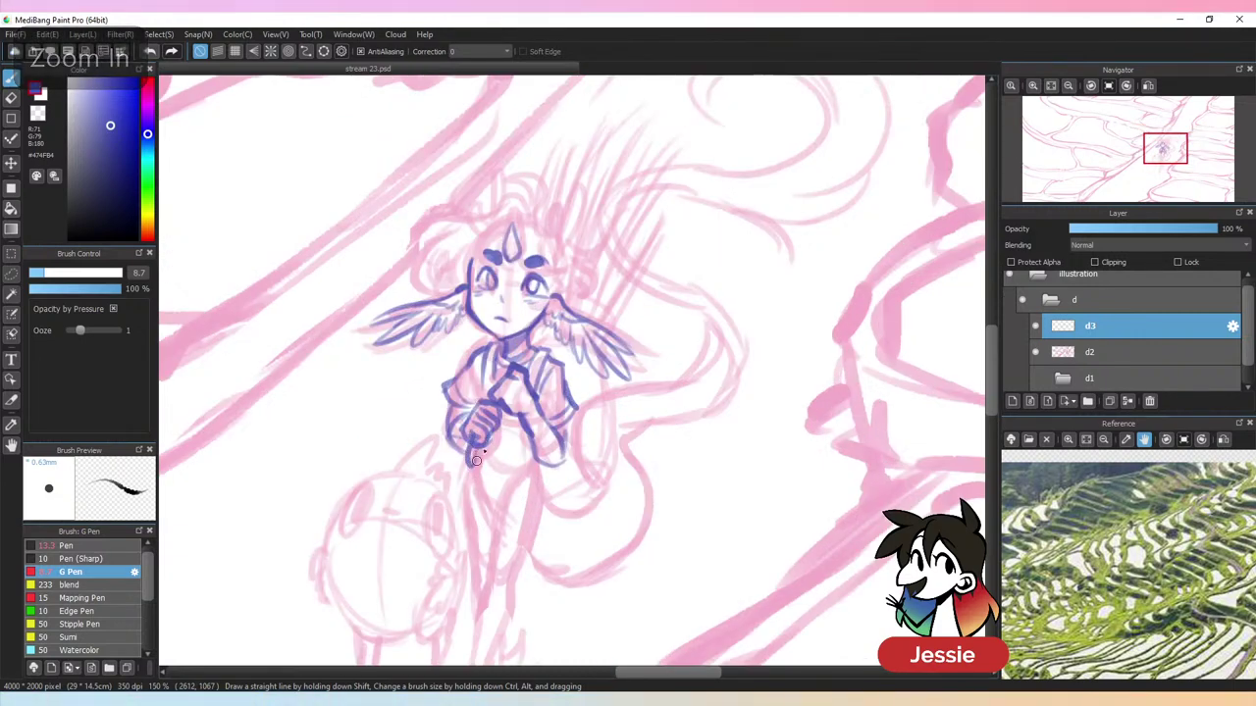
pyautogui.moveTo(505, 393)
pyautogui.mouseDown()
pyautogui.moveTo(496, 409)
pyautogui.moveTo(538, 353)
pyautogui.moveTo(551, 378)
pyautogui.mouseUp()
pyautogui.hotkey('ctrl', '-')
pyautogui.hotkey('ctrl', '-')
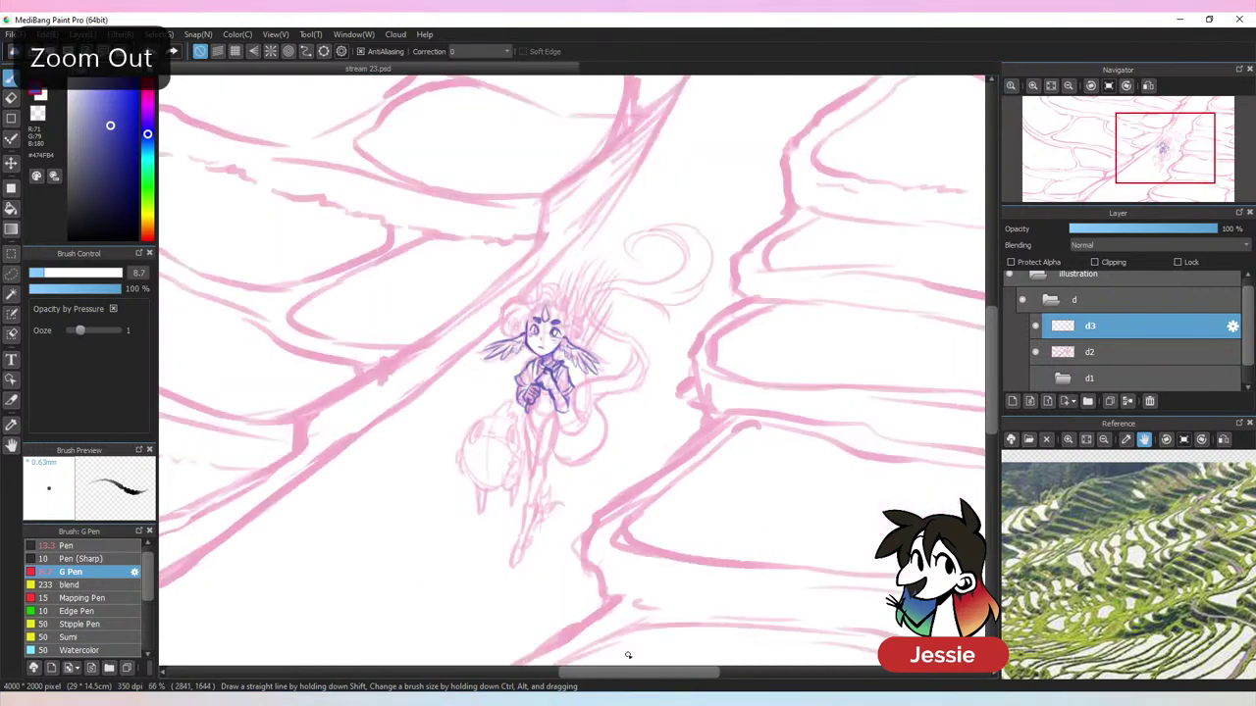
# Draw the waist, shorts and thighs down to a banded cuff at the character's knees
pyautogui.hotkey('ctrl', '+')
pyautogui.hotkey('ctrl', '+')
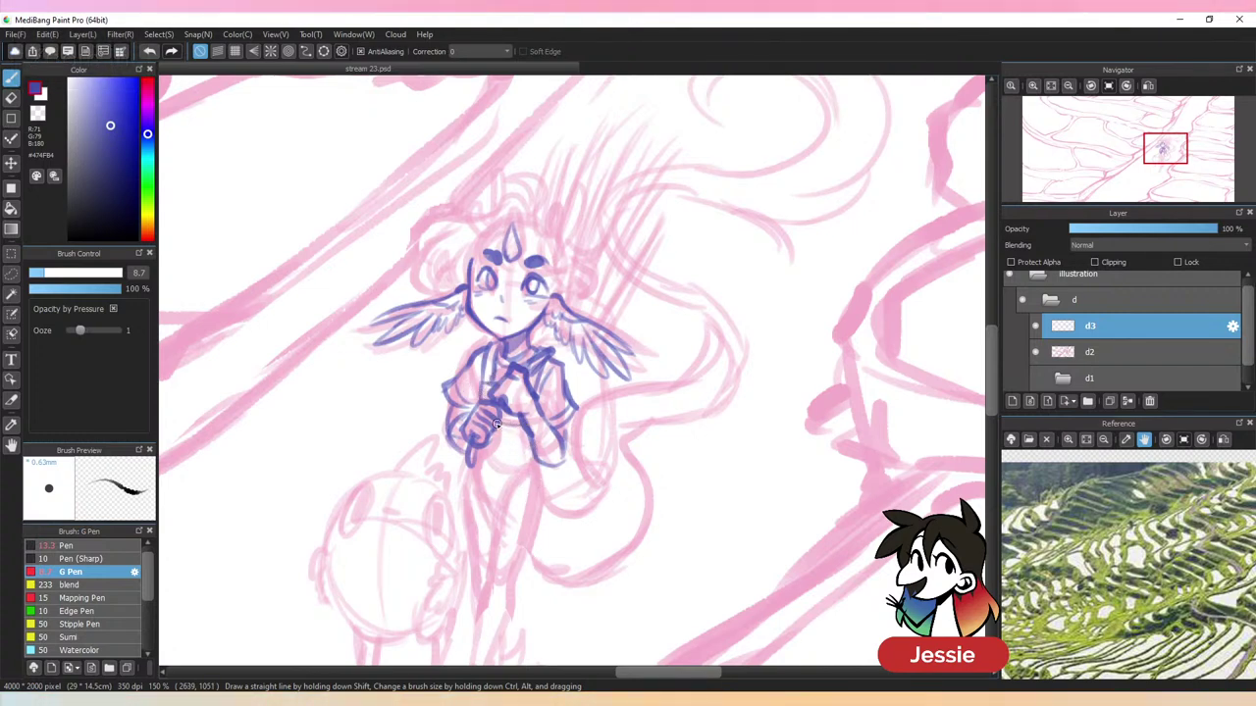
pyautogui.moveTo(495, 423)
pyautogui.mouseDown()
pyautogui.moveTo(525, 436)
pyautogui.moveTo(518, 457)
pyautogui.mouseUp()
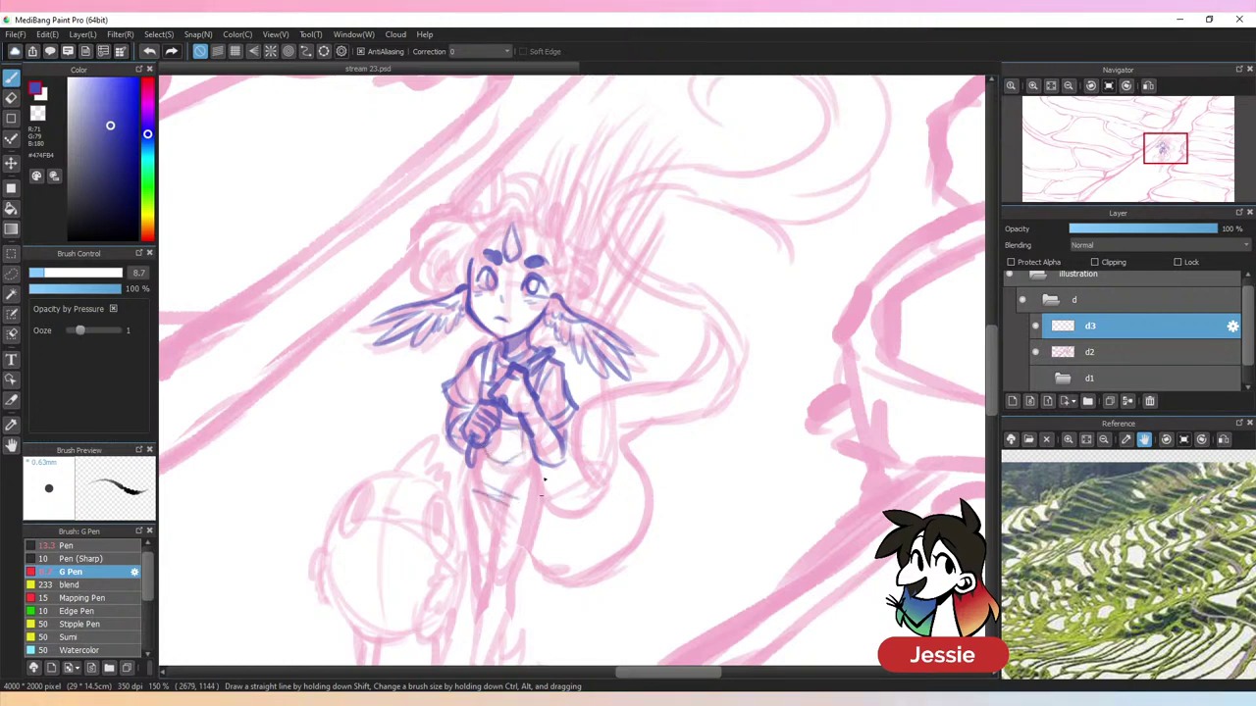
pyautogui.hotkey('ctrl', '-')
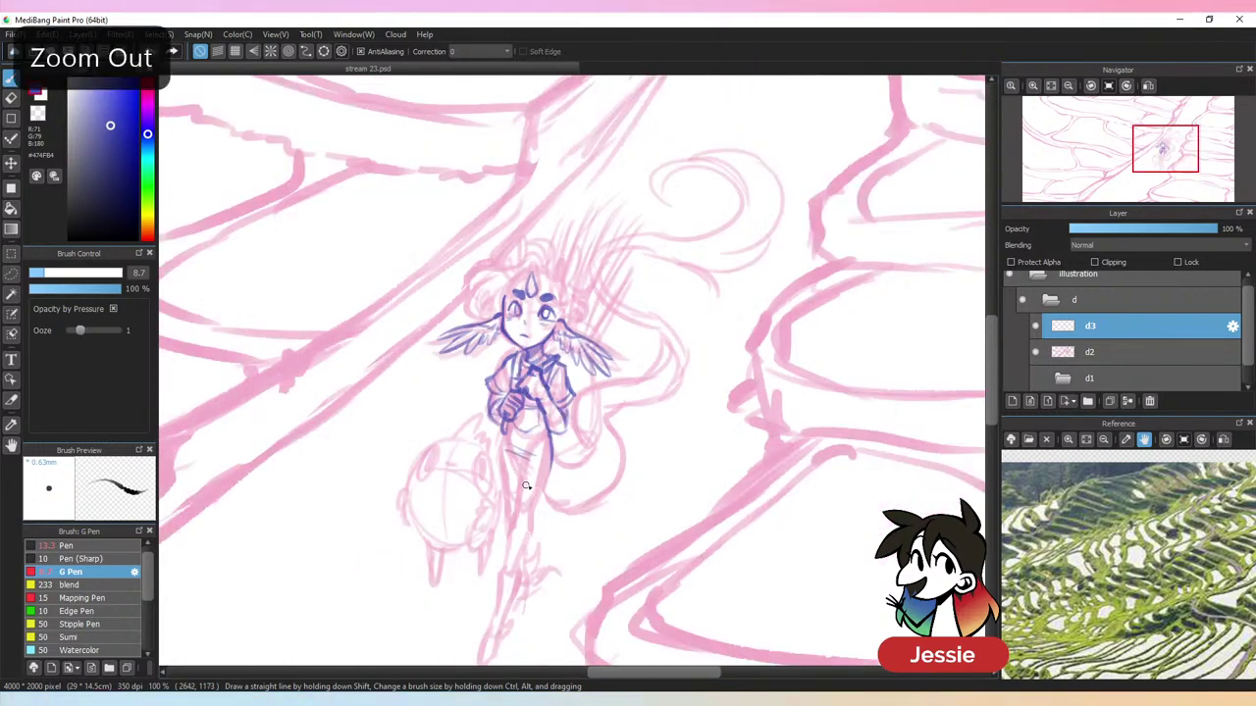
pyautogui.moveTo(519, 480)
pyautogui.mouseDown()
pyautogui.moveTo(509, 559)
pyautogui.moveTo(526, 549)
pyautogui.moveTo(509, 540)
pyautogui.moveTo(534, 526)
pyautogui.mouseUp()
pyautogui.moveTo(534, 528); pyautogui.dragTo(526, 542)
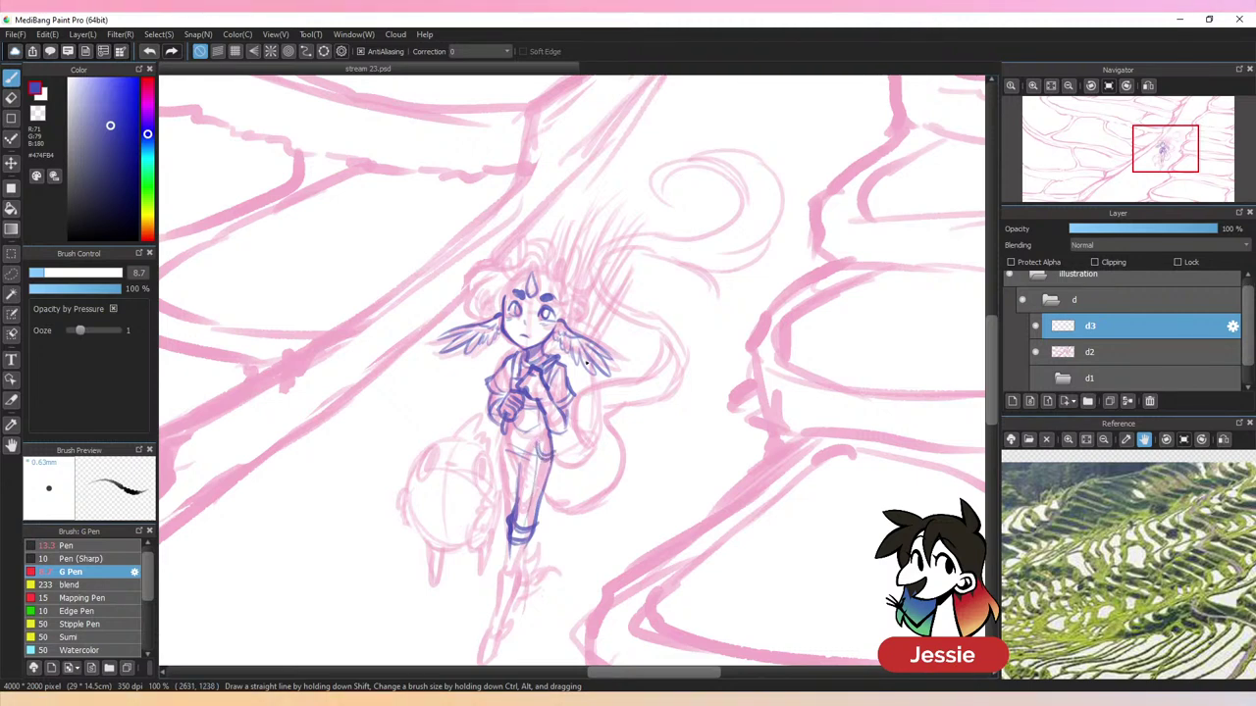
pyautogui.moveTo(507, 439); pyautogui.dragTo(503, 491)
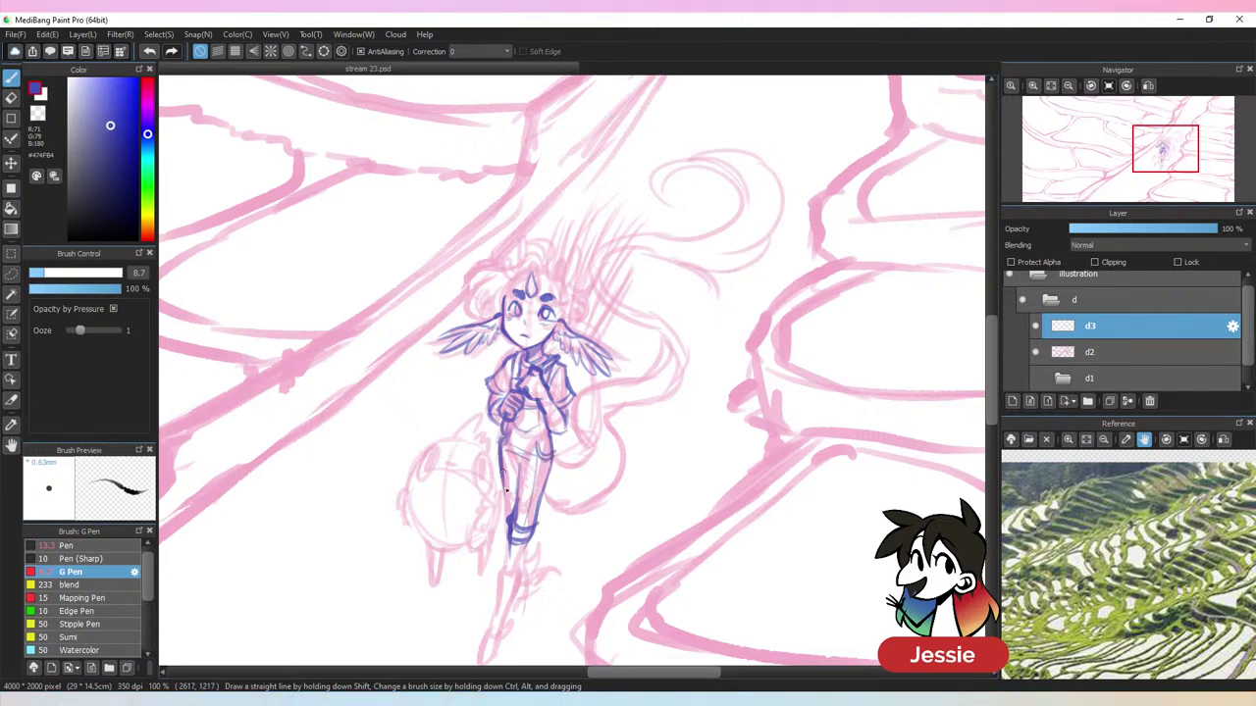
pyautogui.moveTo(509, 433); pyautogui.dragTo(555, 441)
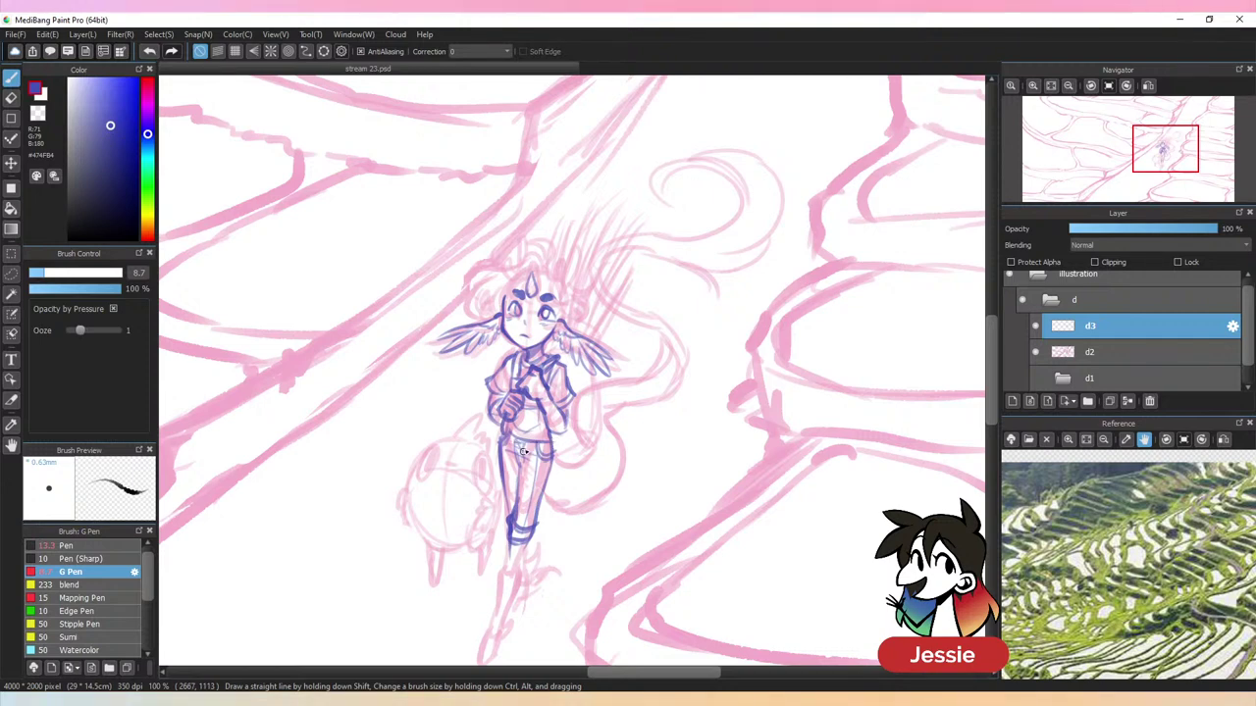
# Draw the fringe framing the character's forehead and a small branched antler on each side of the head
pyautogui.hotkey('ctrl', '-')
pyautogui.hotkey('ctrl', '+')
pyautogui.hotkey('ctrl', '+')
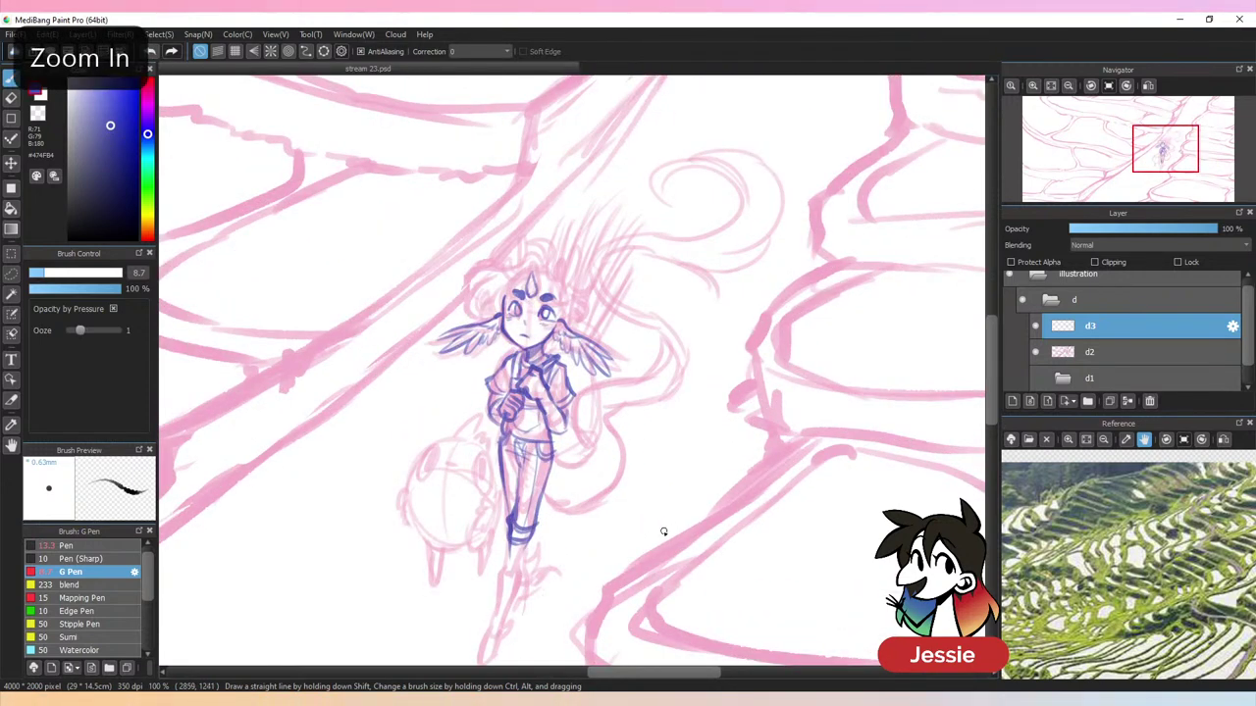
pyautogui.moveTo(642, 416); pyautogui.dragTo(628, 440)
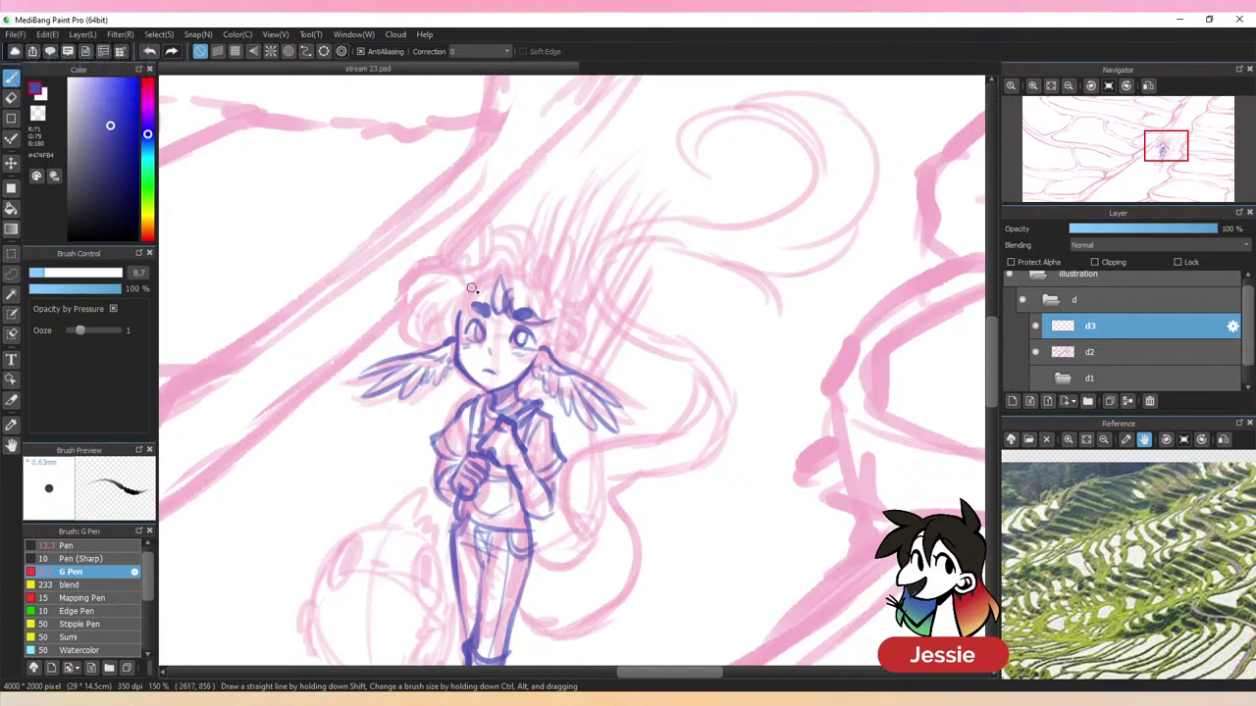
pyautogui.moveTo(475, 281)
pyautogui.mouseDown()
pyautogui.moveTo(475, 318)
pyautogui.moveTo(469, 293)
pyautogui.moveTo(542, 355)
pyautogui.mouseUp()
pyautogui.moveTo(458, 312); pyautogui.dragTo(454, 335)
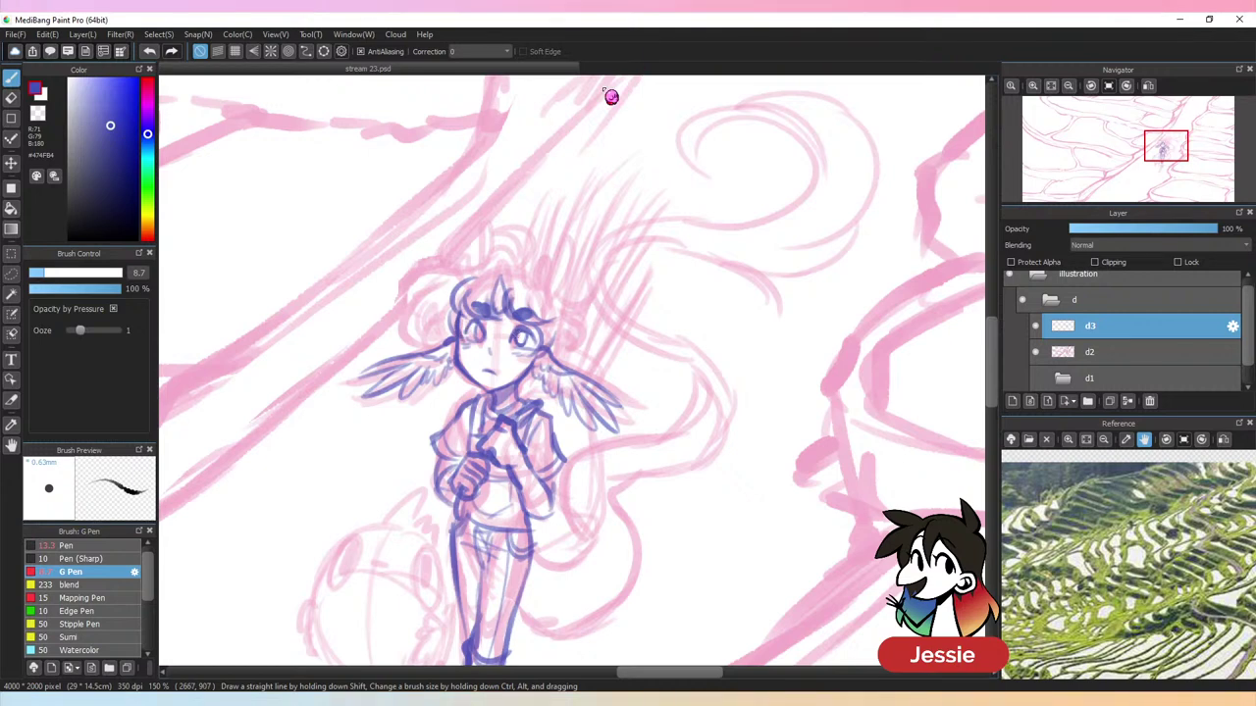
pyautogui.moveTo(543, 292)
pyautogui.mouseDown()
pyautogui.moveTo(576, 259)
pyautogui.moveTo(546, 299)
pyautogui.mouseUp()
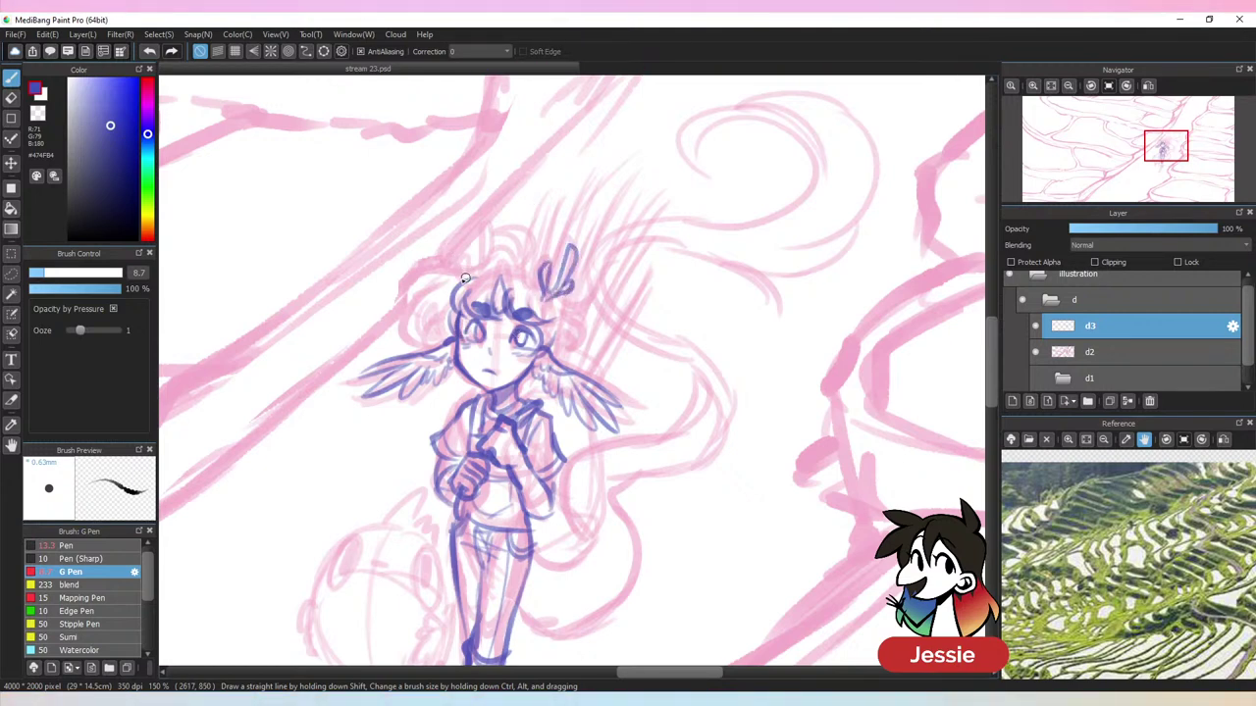
pyautogui.moveTo(465, 283)
pyautogui.mouseDown()
pyautogui.moveTo(461, 251)
pyautogui.moveTo(481, 225)
pyautogui.mouseUp()
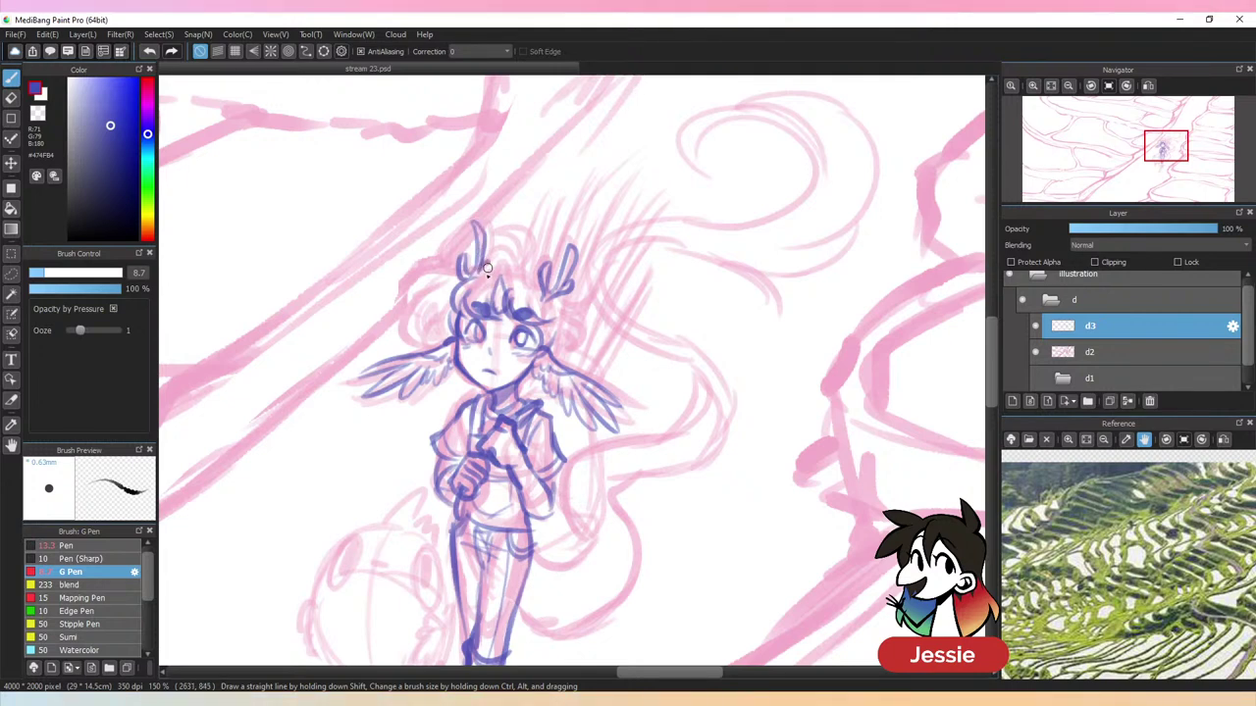
# Draw the curly hair locks between the antlers and down both sides of the character's head
pyautogui.moveTo(542, 273)
pyautogui.mouseDown()
pyautogui.moveTo(504, 226)
pyautogui.moveTo(520, 229)
pyautogui.moveTo(534, 265)
pyautogui.moveTo(504, 246)
pyautogui.moveTo(525, 276)
pyautogui.mouseUp()
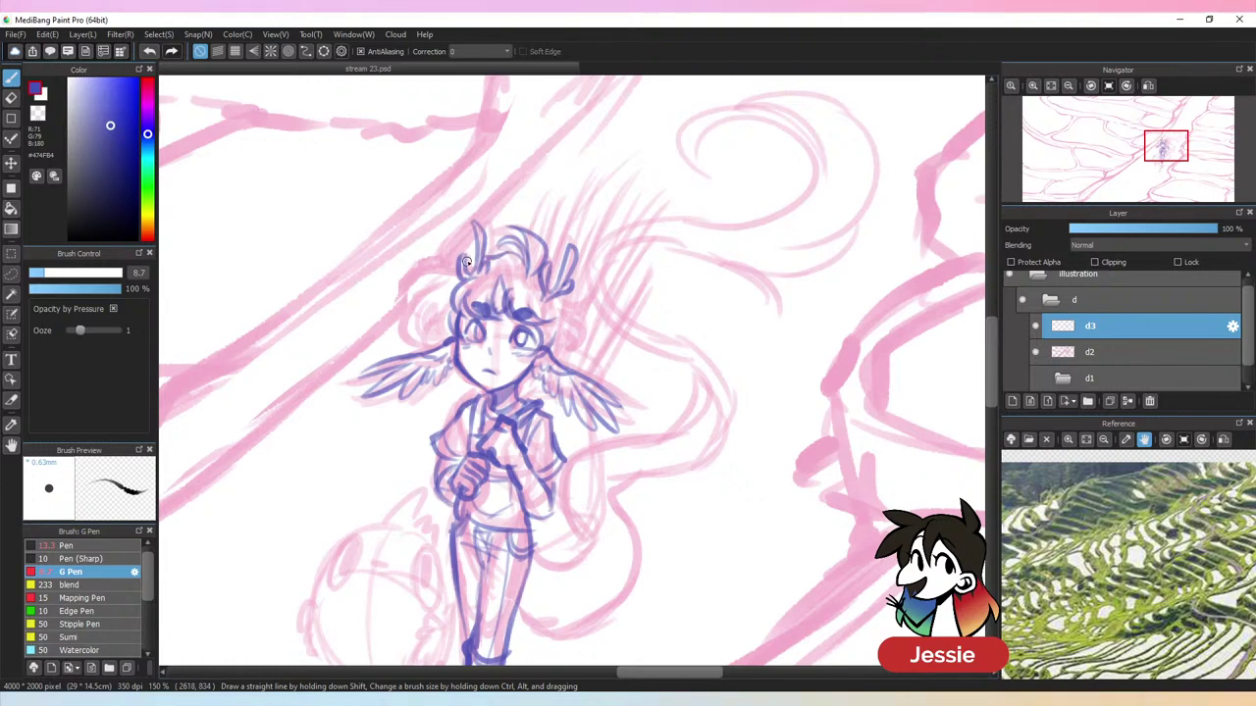
pyautogui.moveTo(459, 238)
pyautogui.mouseDown()
pyautogui.moveTo(455, 269)
pyautogui.moveTo(421, 297)
pyautogui.moveTo(438, 280)
pyautogui.moveTo(440, 329)
pyautogui.moveTo(426, 334)
pyautogui.mouseUp()
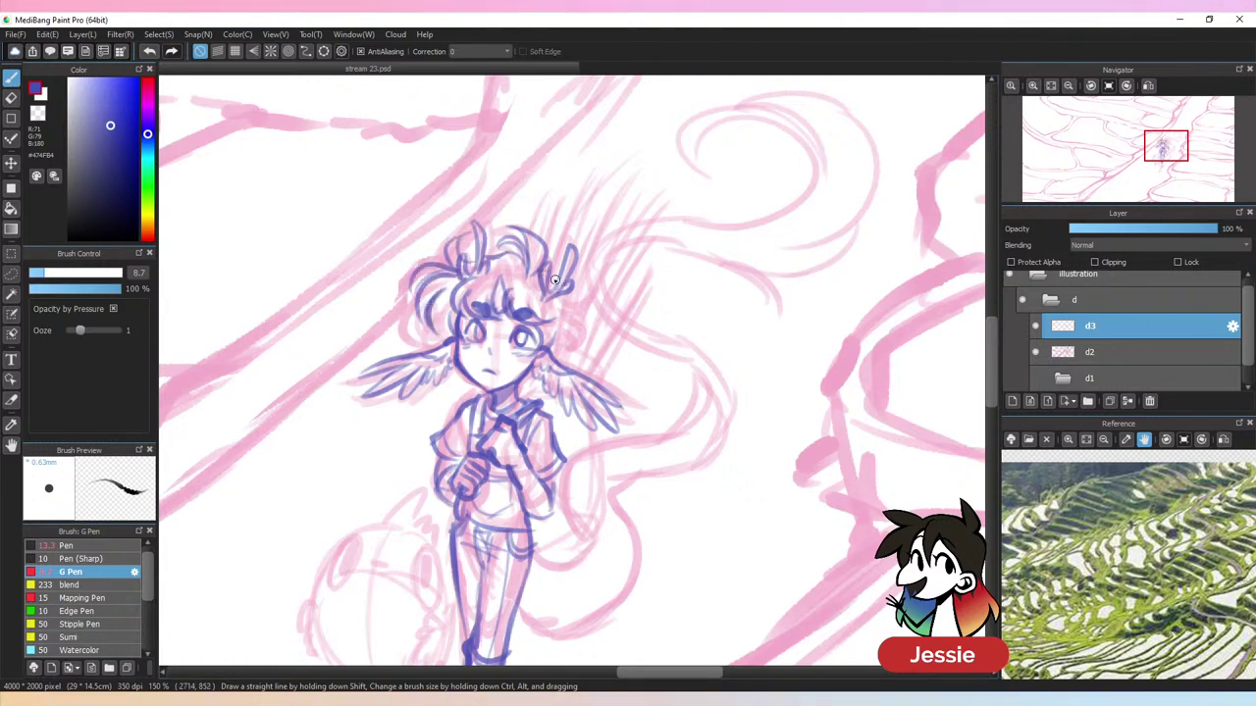
pyautogui.moveTo(564, 291)
pyautogui.mouseDown()
pyautogui.moveTo(581, 303)
pyautogui.moveTo(567, 305)
pyautogui.moveTo(569, 361)
pyautogui.mouseUp()
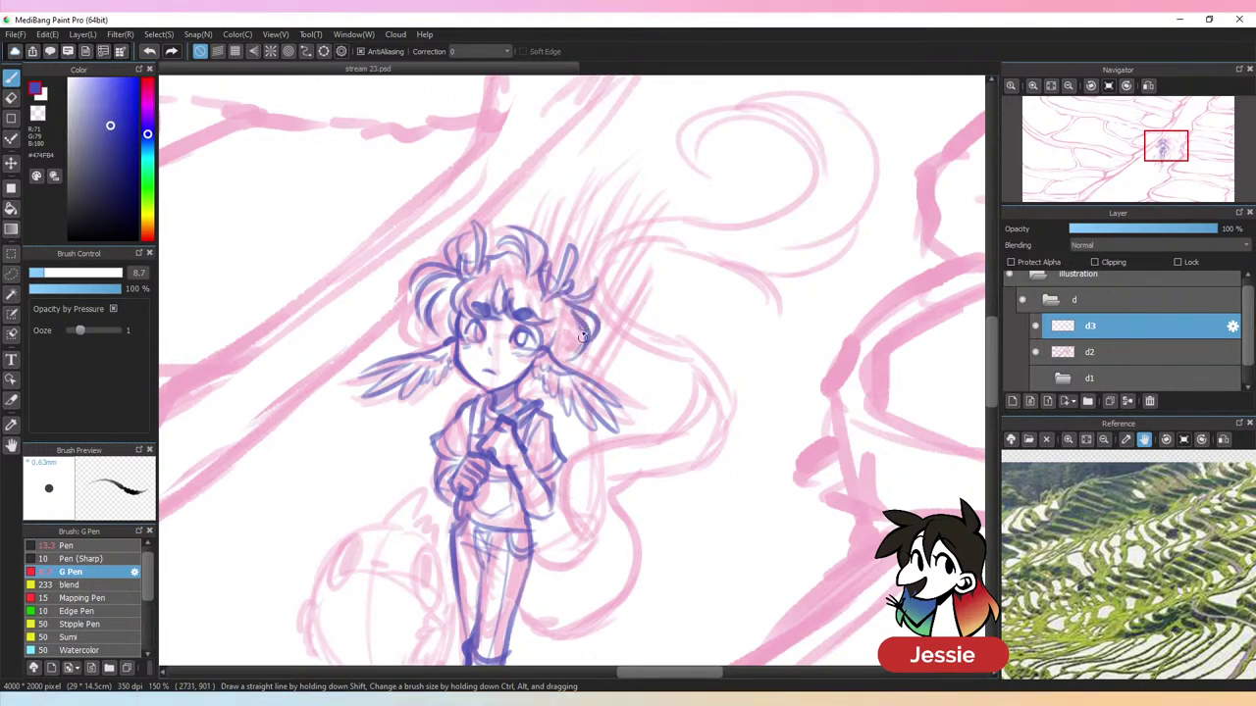
pyautogui.moveTo(587, 318); pyautogui.dragTo(555, 359)
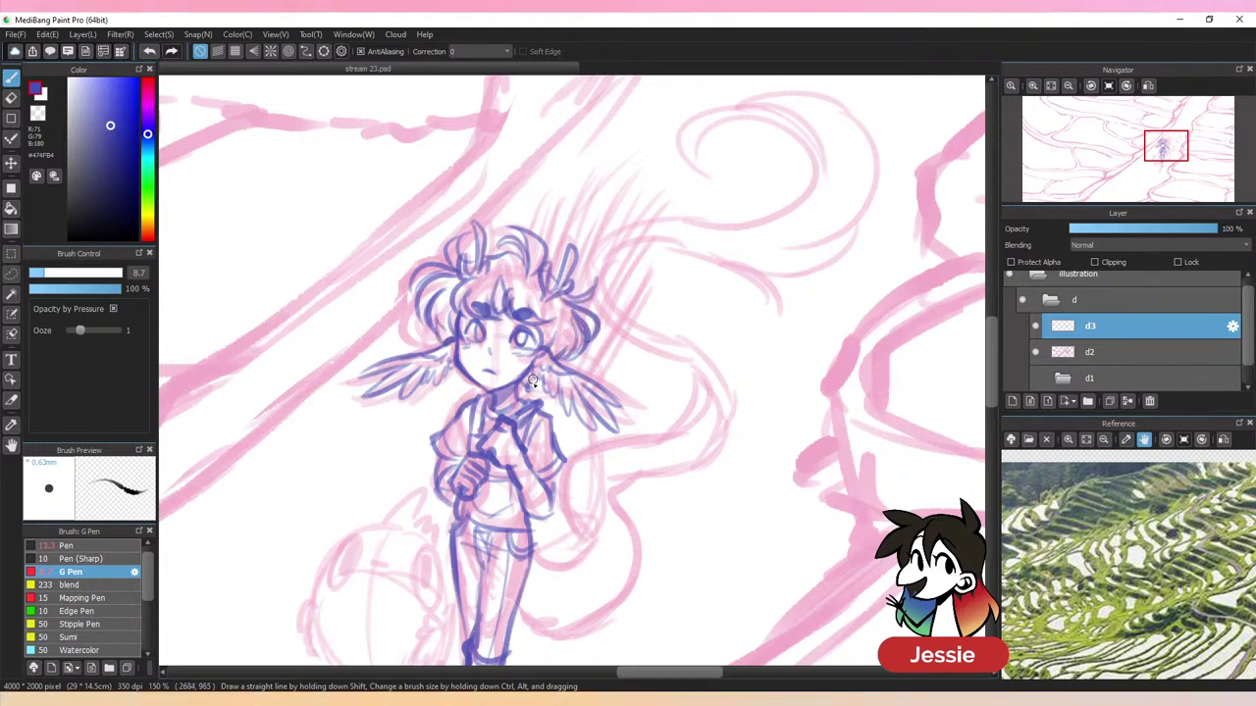
pyautogui.hotkey('ctrl', '-')
pyautogui.hotkey('ctrl', '-')
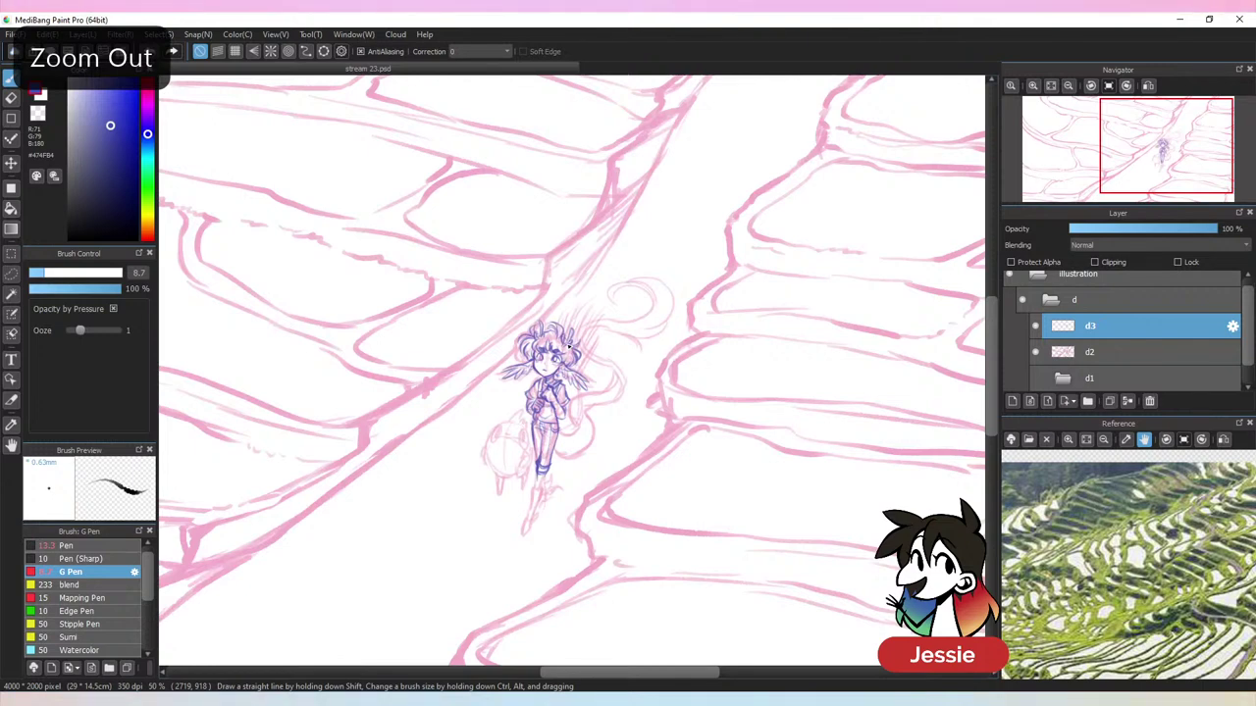
# Draw the outlines of the lower leg from the knee cuff to the foot, redoing the unwanted stroke
pyautogui.hotkey('ctrl', '+')
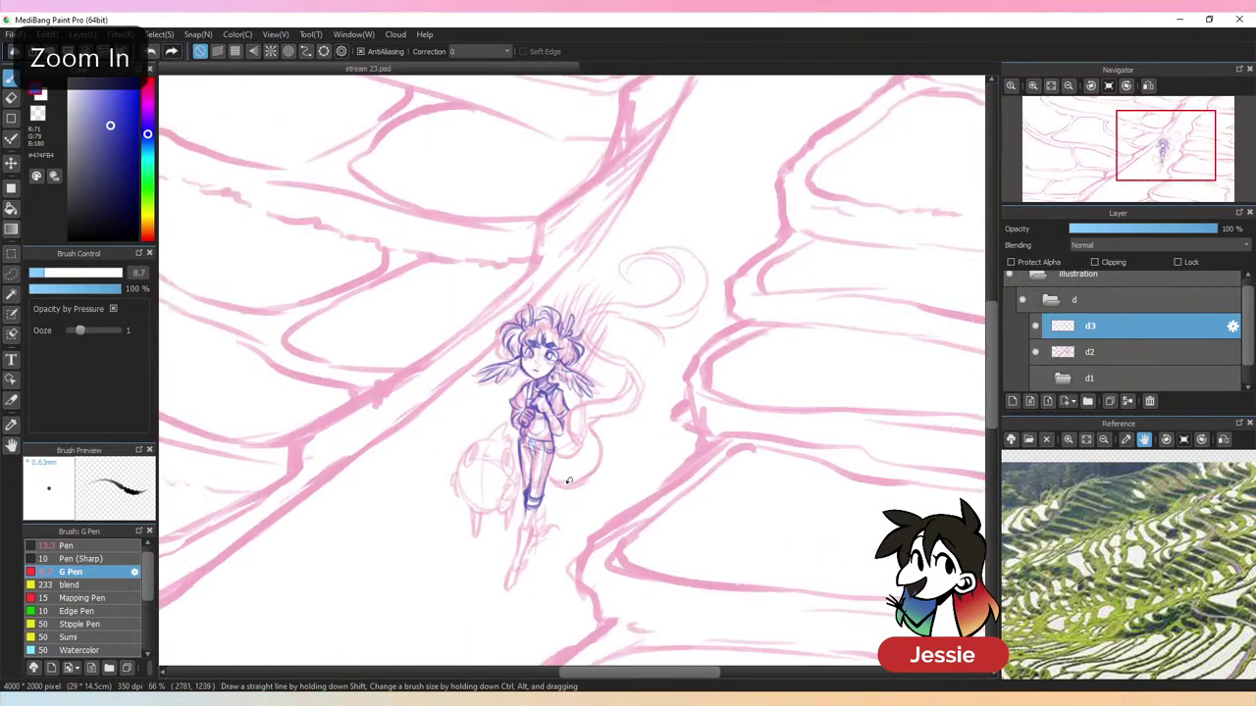
pyautogui.moveTo(569, 481); pyautogui.dragTo(629, 411)
pyautogui.hotkey('ctrl', '+')
pyautogui.hotkey('ctrl', '+')
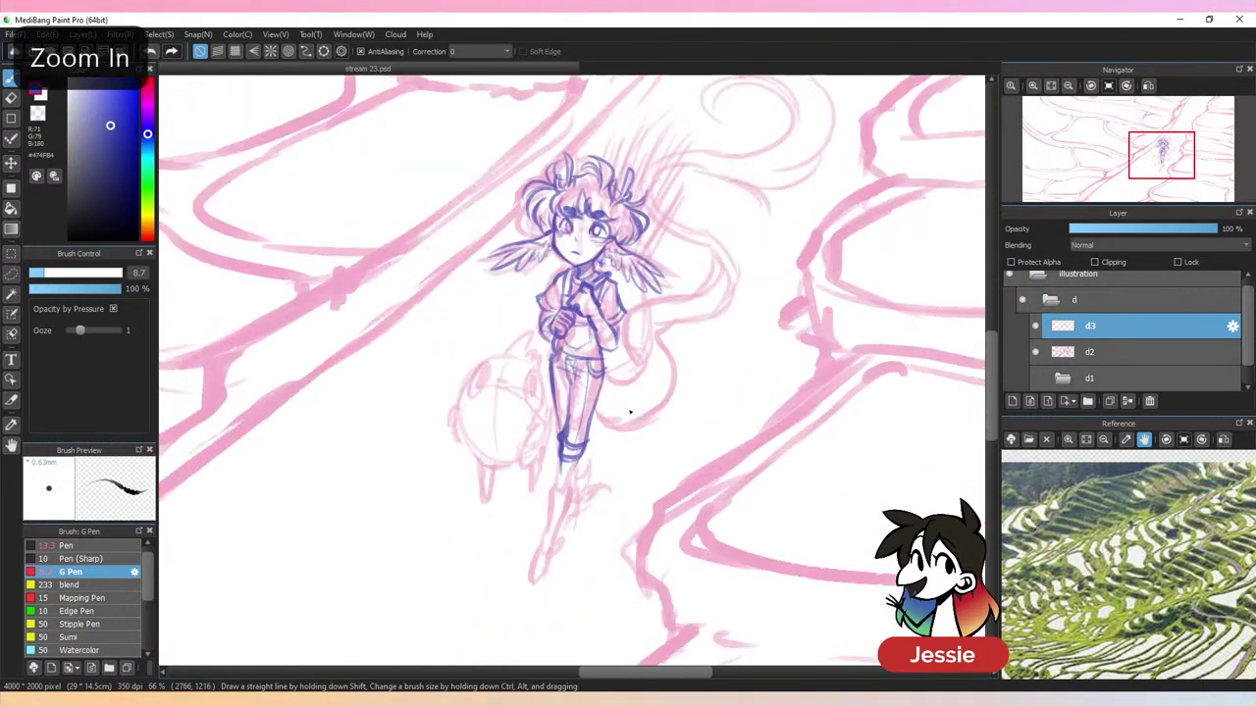
pyautogui.moveTo(622, 490)
pyautogui.mouseDown()
pyautogui.moveTo(706, 353)
pyautogui.moveTo(646, 339)
pyautogui.moveTo(635, 382)
pyautogui.mouseUp()
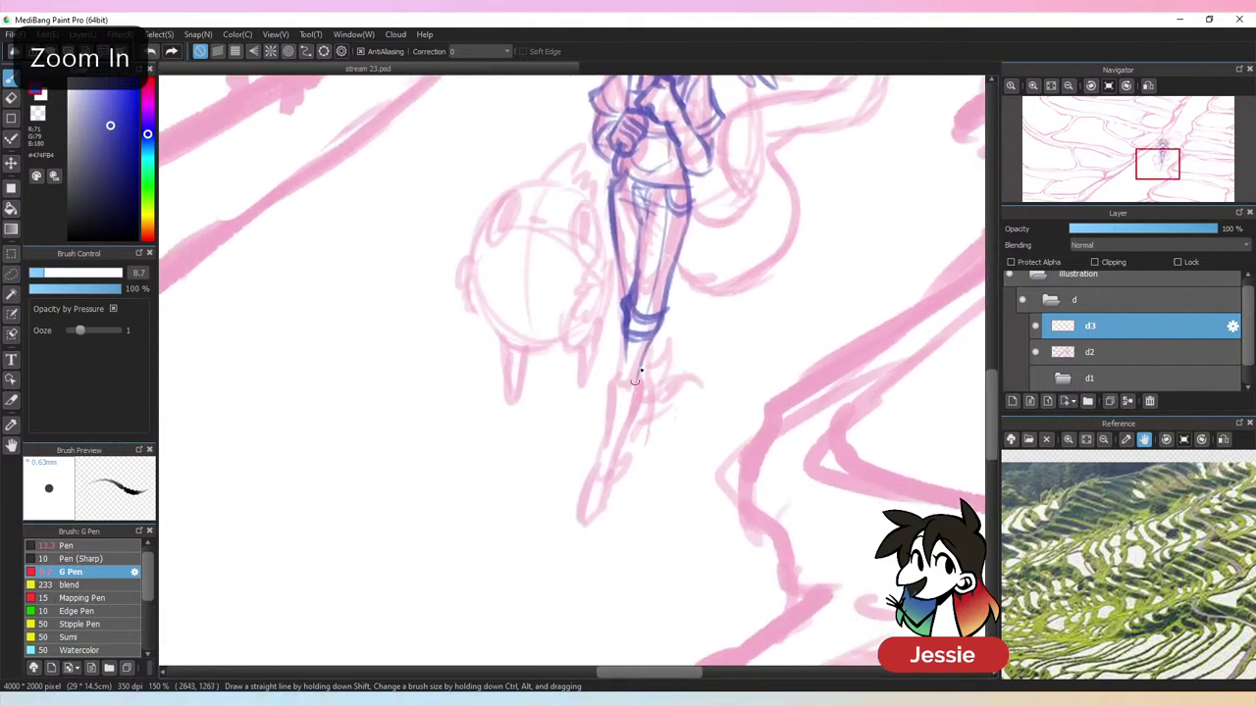
pyautogui.hotkey('ctrl', 'z')
pyautogui.moveTo(630, 338); pyautogui.dragTo(628, 431)
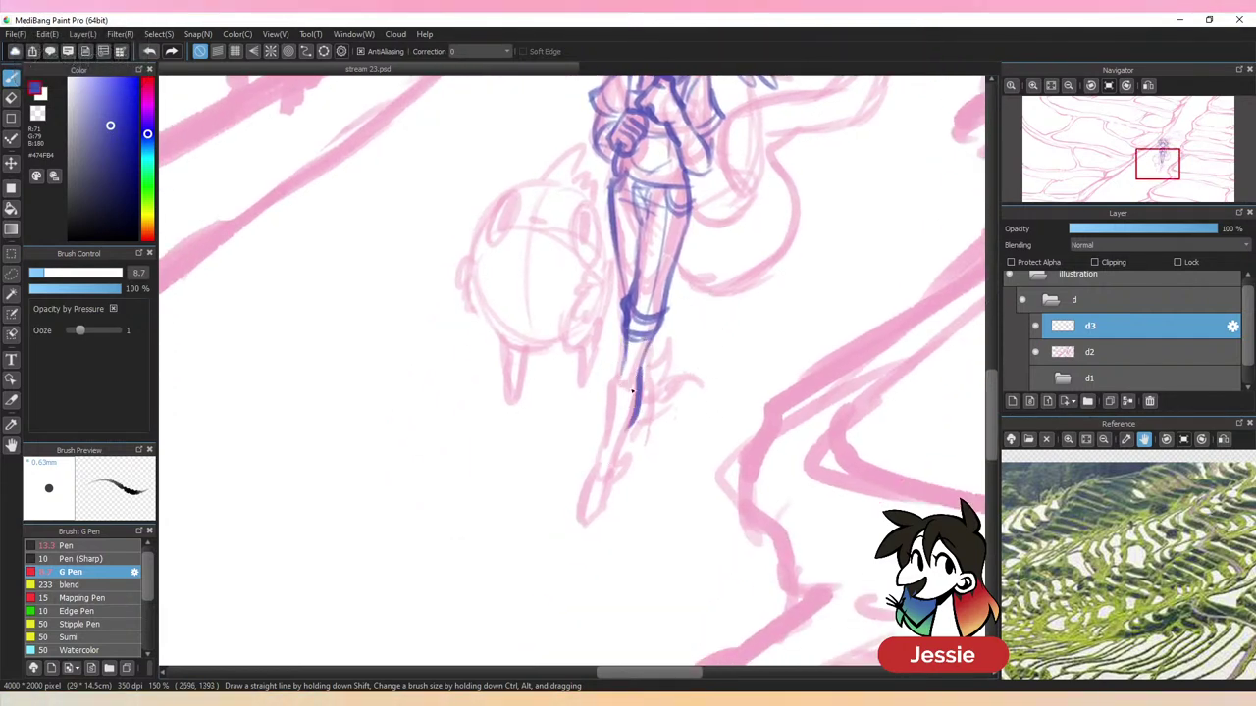
pyautogui.moveTo(626, 363); pyautogui.dragTo(596, 479)
pyautogui.moveTo(631, 420)
pyautogui.mouseDown()
pyautogui.moveTo(600, 462)
pyautogui.moveTo(578, 515)
pyautogui.mouseUp()
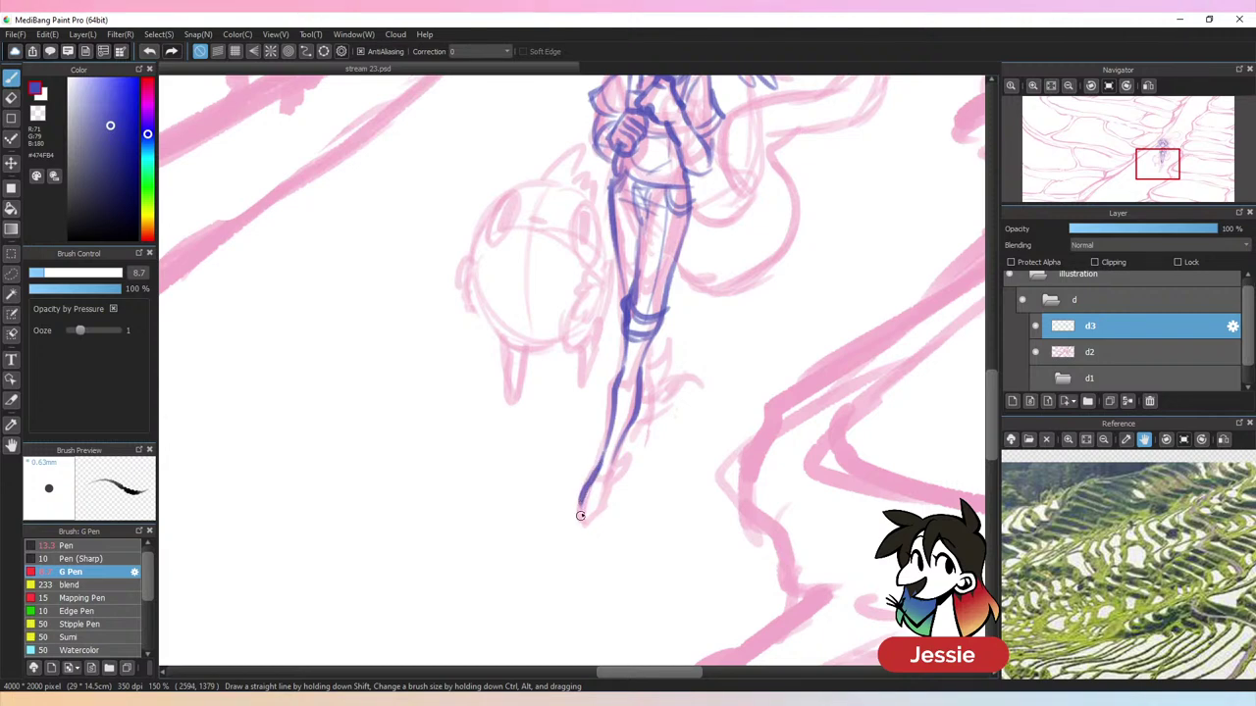
# Draw the pointed foot with its ankle details and the feathery tufts along the back of the calf
pyautogui.moveTo(598, 463)
pyautogui.mouseDown()
pyautogui.moveTo(590, 511)
pyautogui.moveTo(598, 482)
pyautogui.moveTo(614, 483)
pyautogui.moveTo(578, 473)
pyautogui.mouseUp()
pyautogui.moveTo(640, 427); pyautogui.dragTo(616, 473)
pyautogui.moveTo(647, 433)
pyautogui.mouseDown()
pyautogui.moveTo(608, 480)
pyautogui.moveTo(626, 444)
pyautogui.moveTo(588, 512)
pyautogui.mouseUp()
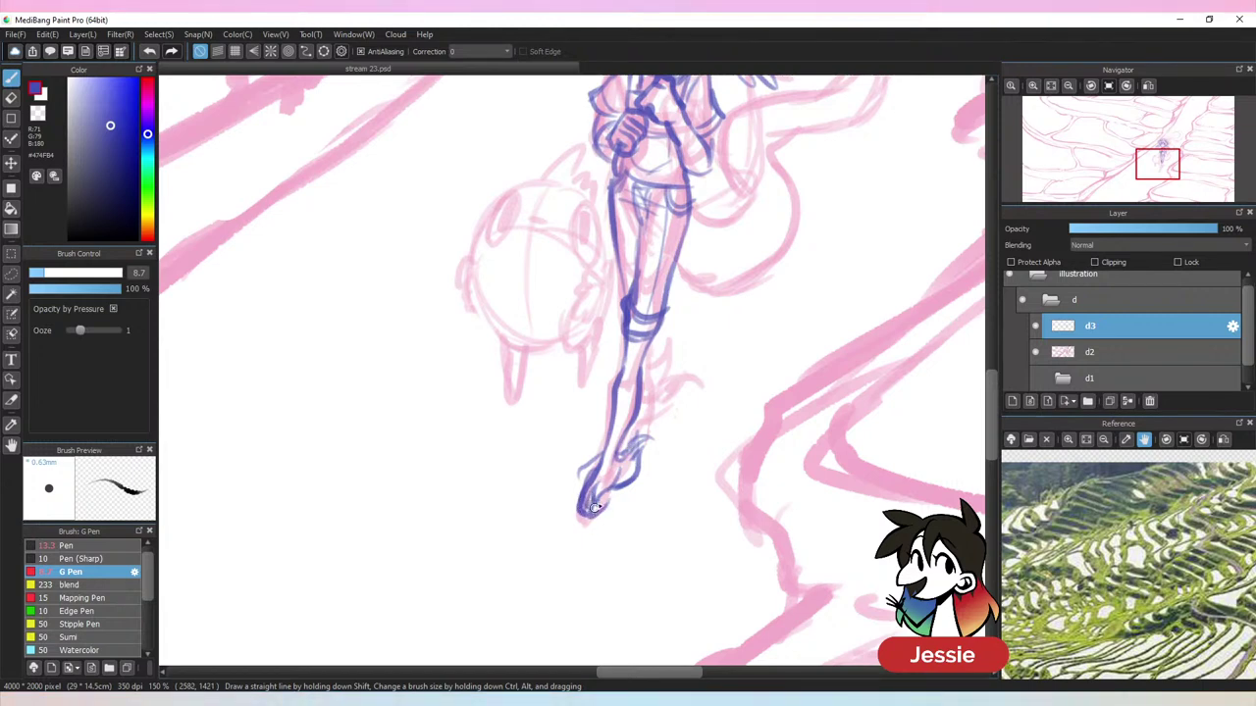
pyautogui.moveTo(653, 341)
pyautogui.mouseDown()
pyautogui.moveTo(657, 388)
pyautogui.moveTo(681, 371)
pyautogui.moveTo(640, 422)
pyautogui.mouseUp()
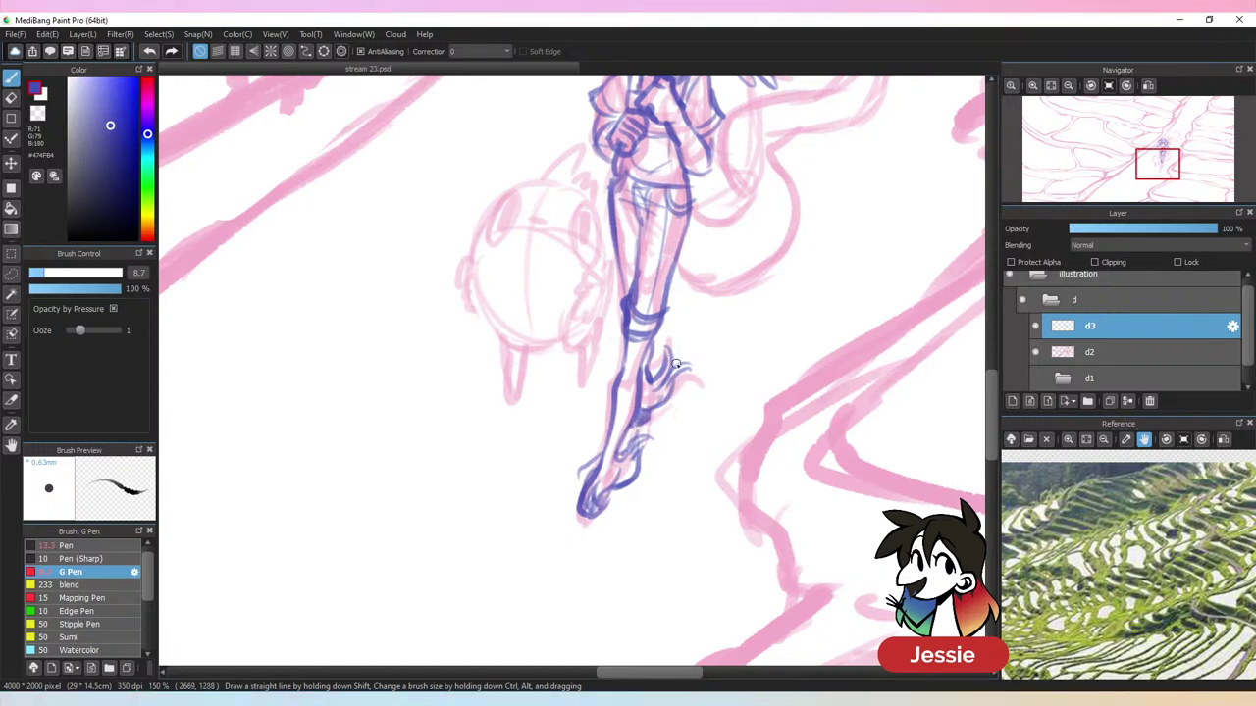
pyautogui.hotkey('ctrl', '-')
pyautogui.hotkey('ctrl', '-')
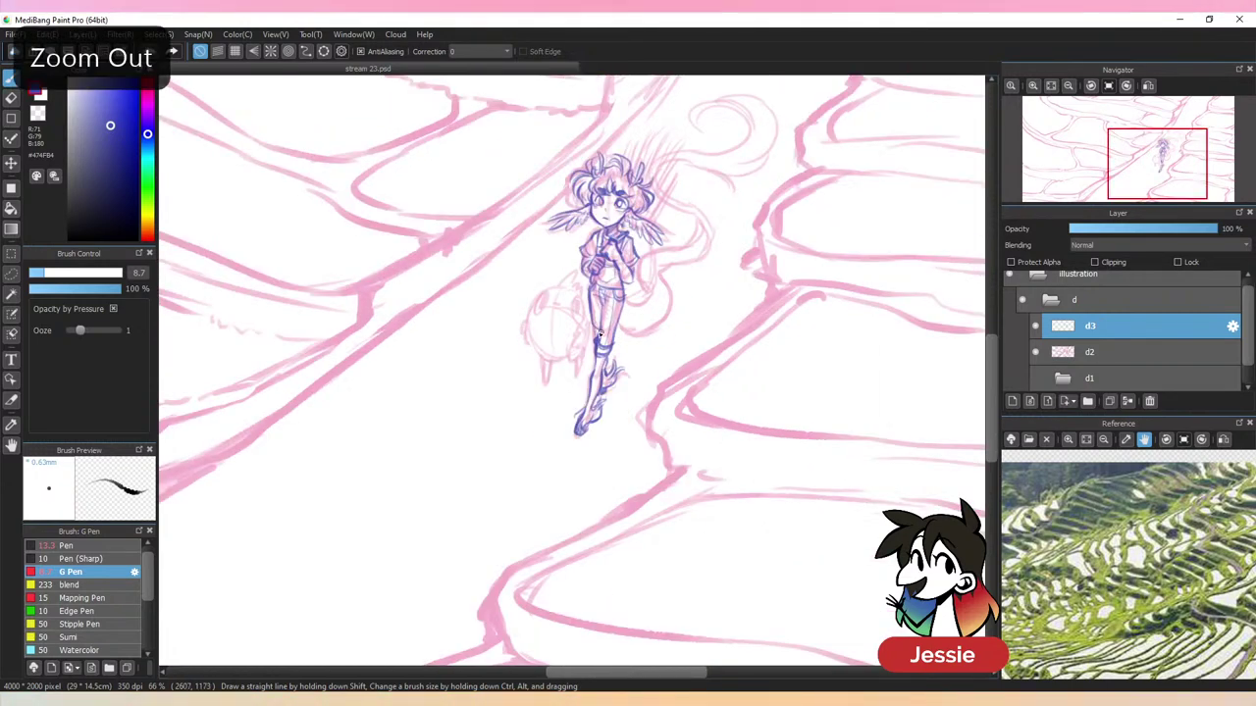
# Draw the lower curves of the flowing tail beside the character's hips, redoing the unwanted stroke
pyautogui.moveTo(695, 320); pyautogui.dragTo(689, 425)
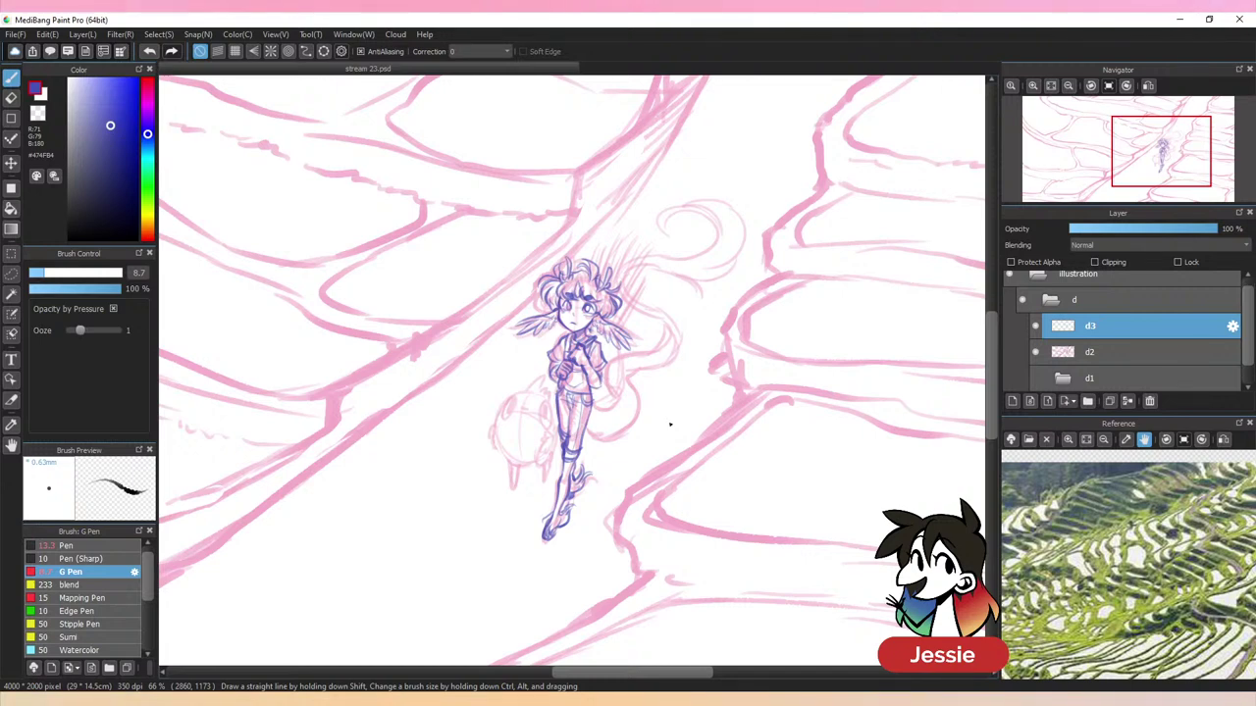
pyautogui.hotkey('ctrl', '+')
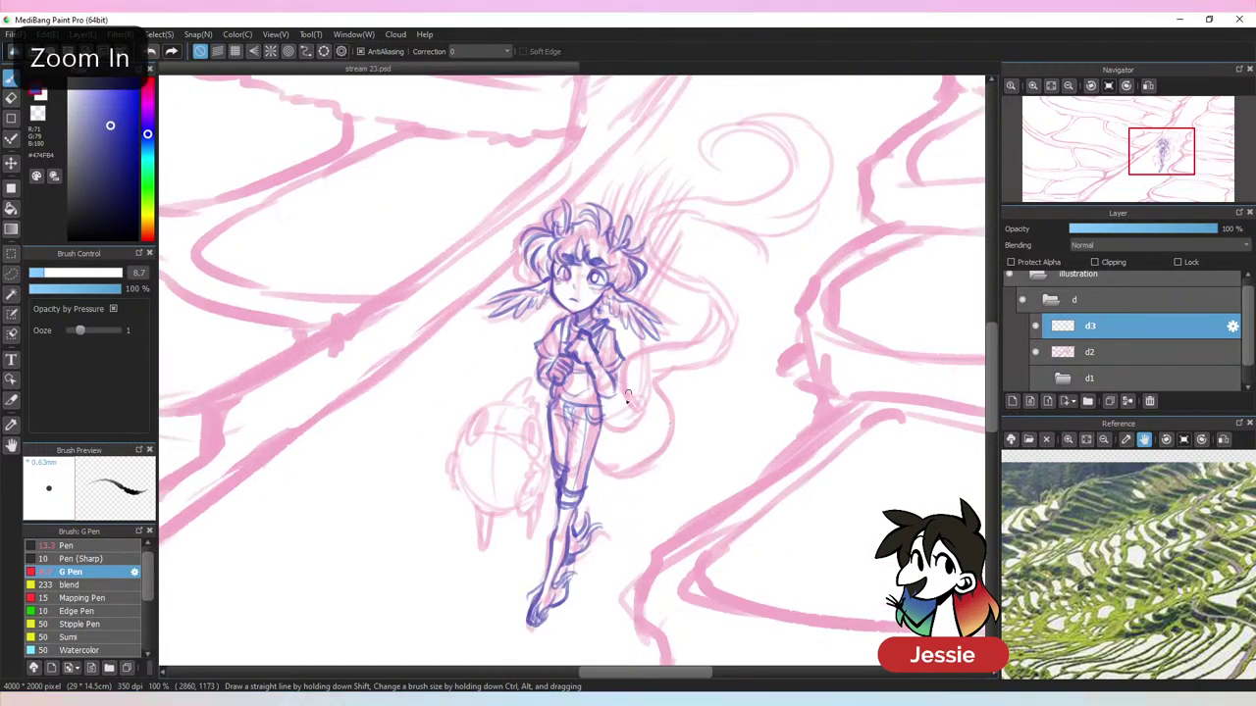
pyautogui.moveTo(600, 412)
pyautogui.mouseDown()
pyautogui.moveTo(633, 425)
pyautogui.moveTo(645, 417)
pyautogui.moveTo(640, 398)
pyautogui.mouseUp()
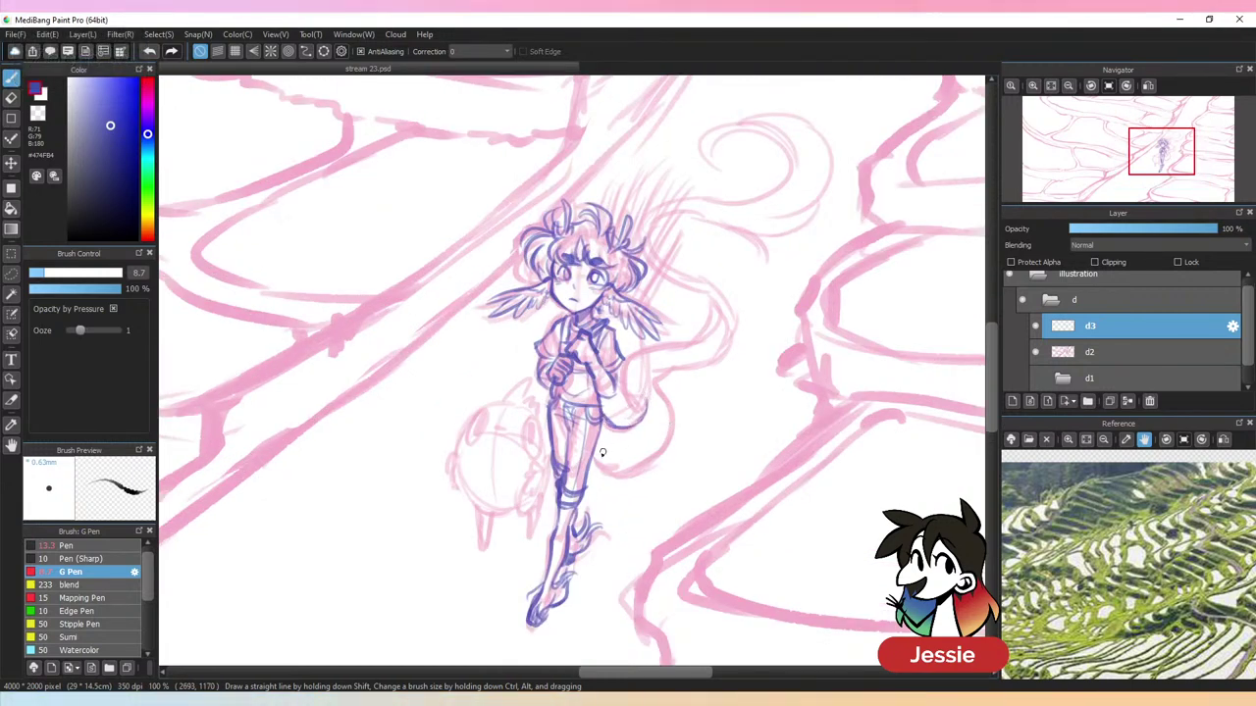
pyautogui.moveTo(589, 457)
pyautogui.mouseDown()
pyautogui.moveTo(606, 464)
pyautogui.moveTo(670, 431)
pyautogui.mouseUp()
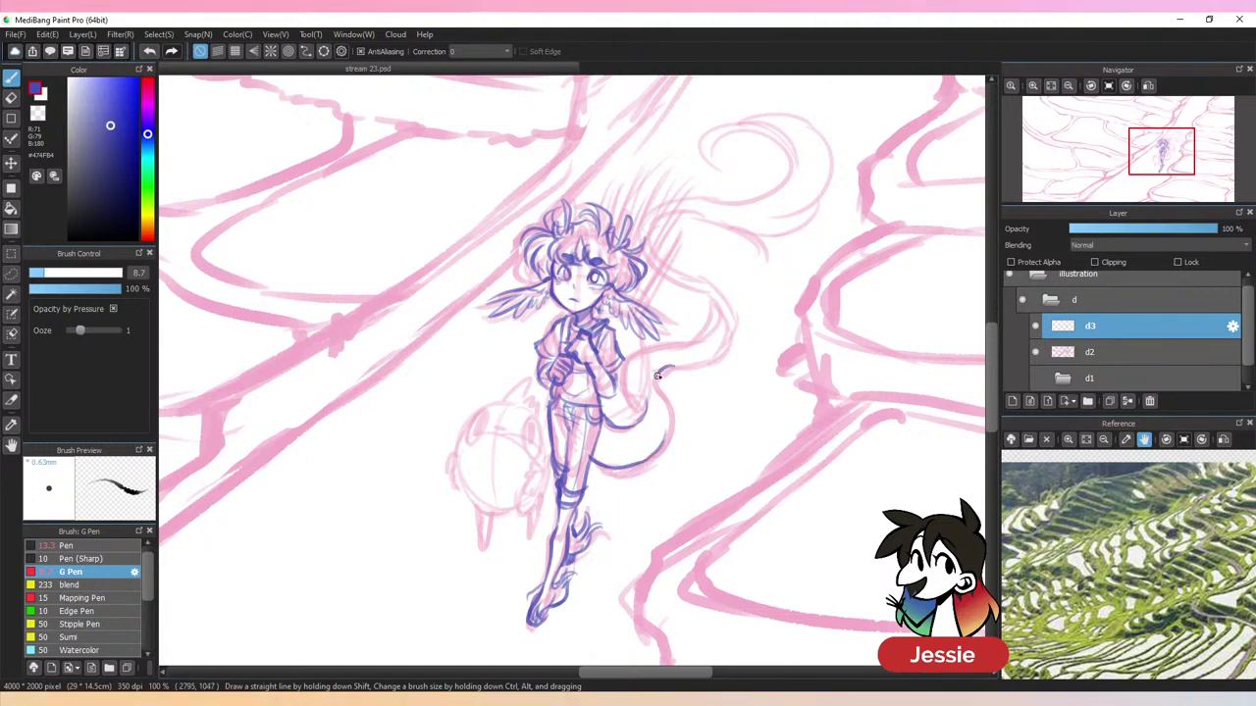
pyautogui.moveTo(657, 375); pyautogui.dragTo(665, 444)
pyautogui.hotkey('ctrl', 'z')
pyautogui.moveTo(657, 369)
pyautogui.mouseDown()
pyautogui.moveTo(666, 437)
pyautogui.moveTo(639, 423)
pyautogui.moveTo(637, 361)
pyautogui.moveTo(711, 321)
pyautogui.moveTo(723, 344)
pyautogui.moveTo(654, 375)
pyautogui.mouseUp()
# Draw the upper part of the flowing tail beside the head, ending in a large spiral curl with wispy strands
pyautogui.moveTo(778, 380); pyautogui.dragTo(603, 513)
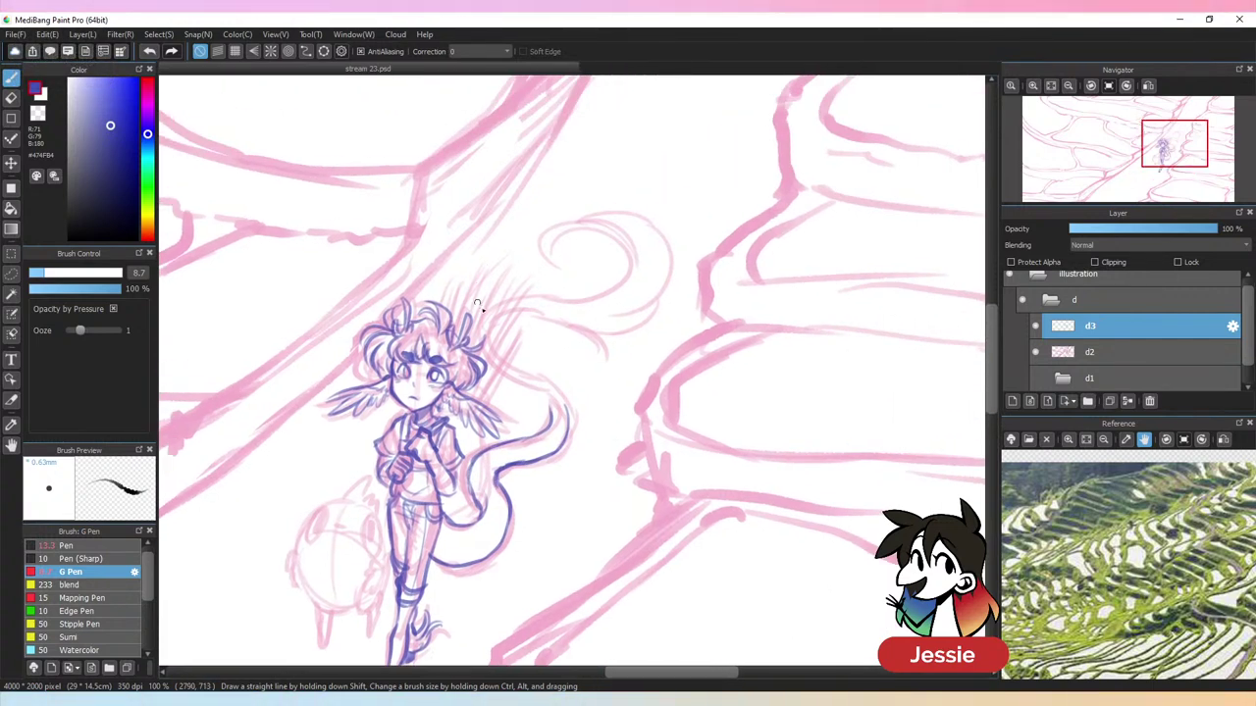
pyautogui.moveTo(530, 305)
pyautogui.mouseDown()
pyautogui.moveTo(499, 314)
pyautogui.moveTo(489, 337)
pyautogui.moveTo(560, 384)
pyautogui.moveTo(488, 354)
pyautogui.moveTo(551, 415)
pyautogui.moveTo(541, 436)
pyautogui.moveTo(613, 295)
pyautogui.moveTo(590, 296)
pyautogui.moveTo(633, 266)
pyautogui.moveTo(571, 273)
pyautogui.mouseUp()
pyautogui.moveTo(565, 271)
pyautogui.mouseDown()
pyautogui.moveTo(633, 235)
pyautogui.moveTo(663, 274)
pyautogui.mouseUp()
pyautogui.moveTo(647, 222)
pyautogui.mouseDown()
pyautogui.moveTo(669, 248)
pyautogui.moveTo(561, 357)
pyautogui.mouseUp()
pyautogui.moveTo(624, 331); pyautogui.dragTo(587, 349)
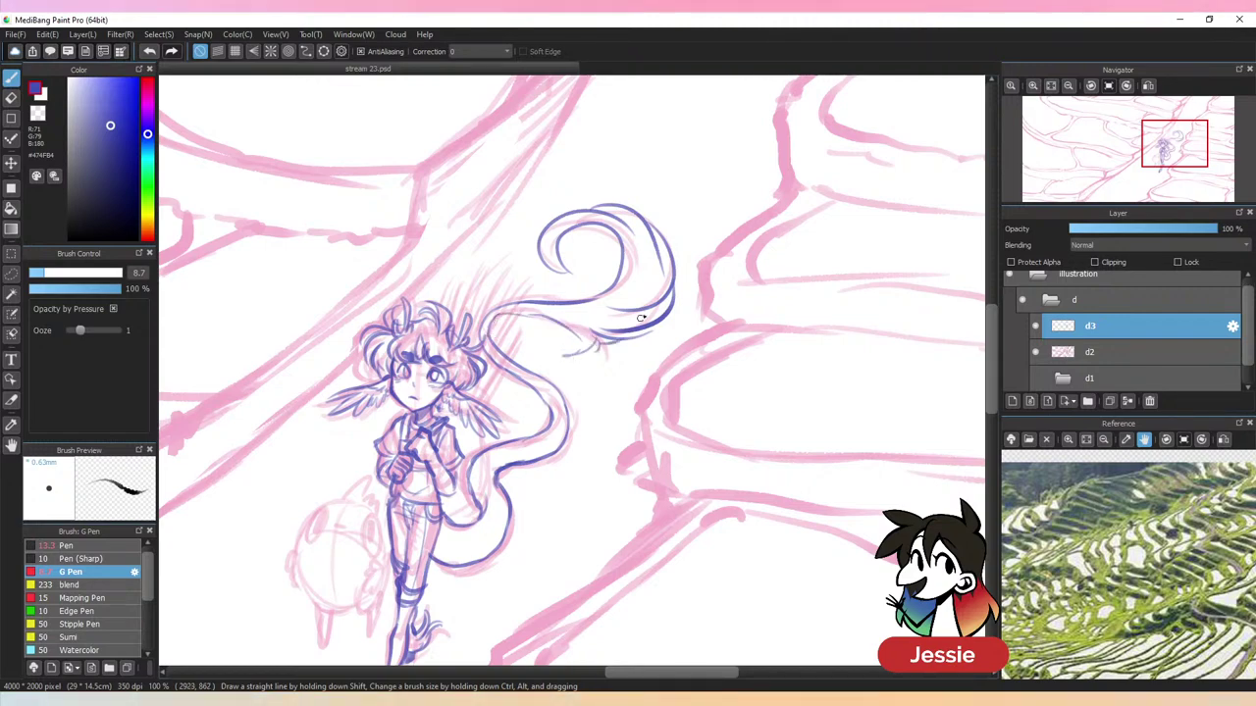
pyautogui.hotkey('ctrl', '-')
pyautogui.hotkey('ctrl', '-')
pyautogui.hotkey('ctrl', '-')
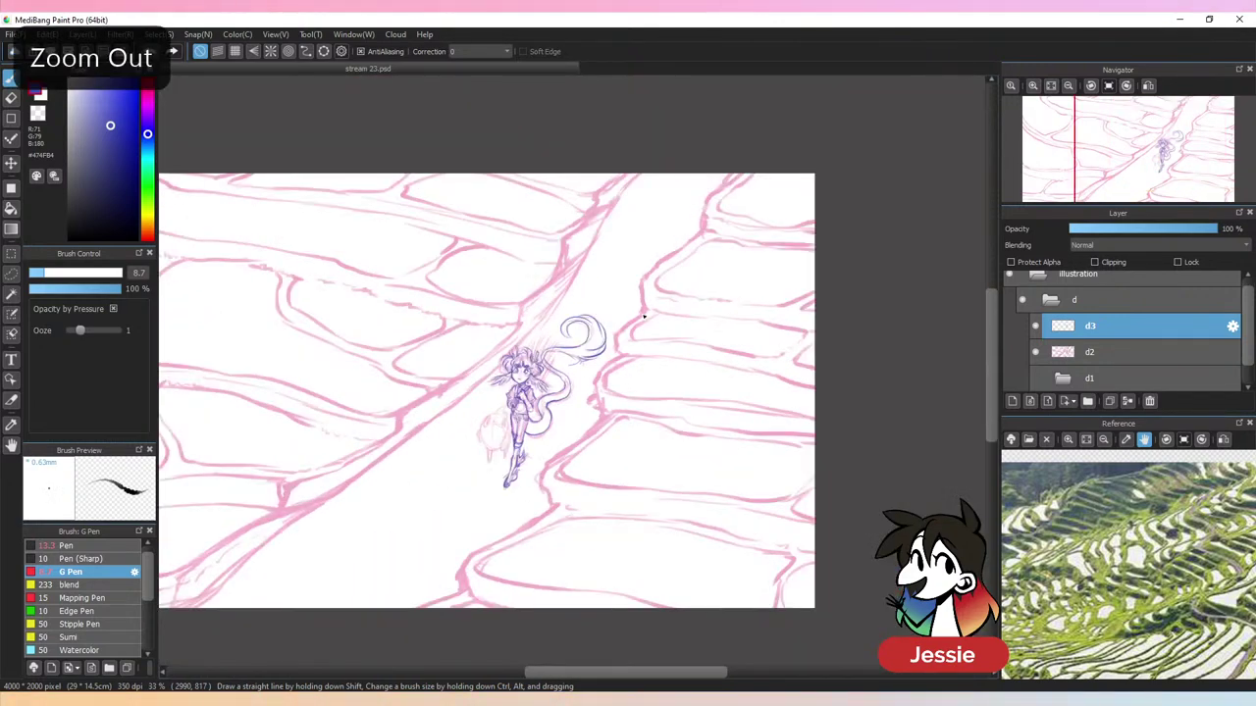
pyautogui.hotkey('ctrl', '+')
pyautogui.hotkey('ctrl', '+')
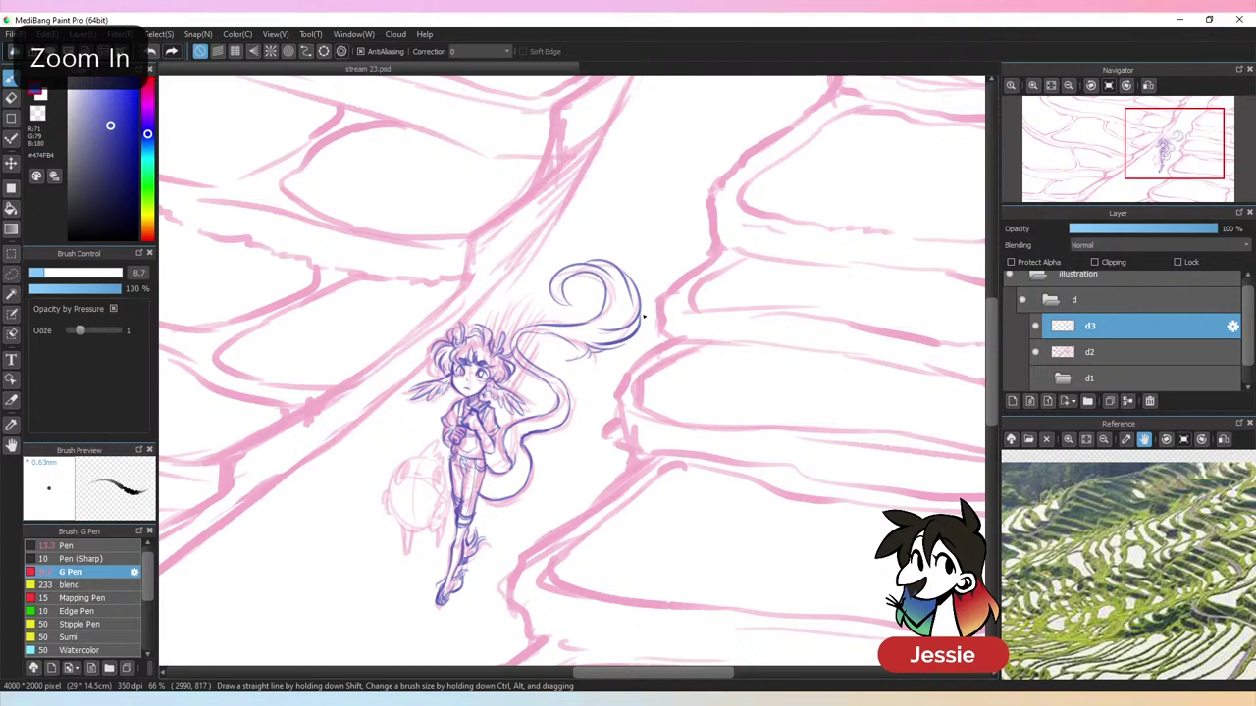
# Draw the long pointed feathers rising behind the character's head, over the pink strokes beside the hair
pyautogui.hotkey('ctrl', '+')
pyautogui.moveTo(465, 407); pyautogui.dragTo(594, 340)
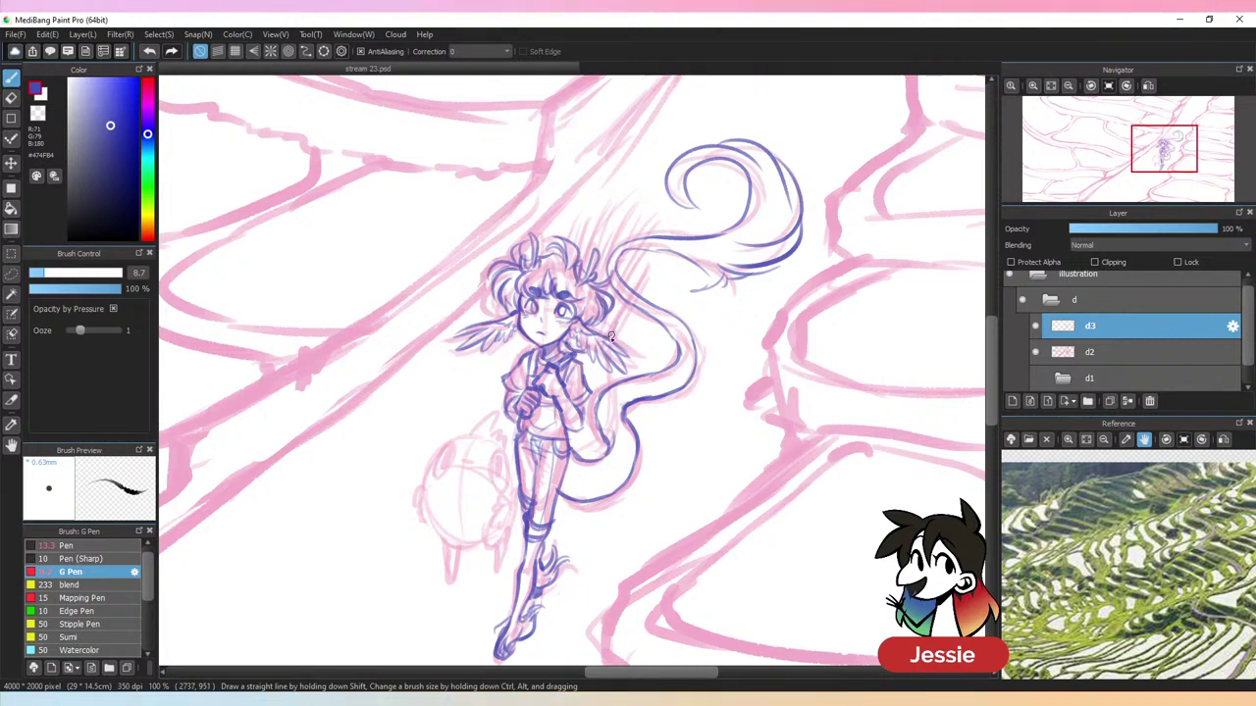
pyautogui.moveTo(611, 337); pyautogui.dragTo(660, 223)
pyautogui.moveTo(618, 292)
pyautogui.mouseDown()
pyautogui.moveTo(649, 227)
pyautogui.moveTo(618, 273)
pyautogui.mouseUp()
pyautogui.moveTo(647, 185)
pyautogui.mouseDown()
pyautogui.moveTo(606, 279)
pyautogui.moveTo(590, 272)
pyautogui.mouseUp()
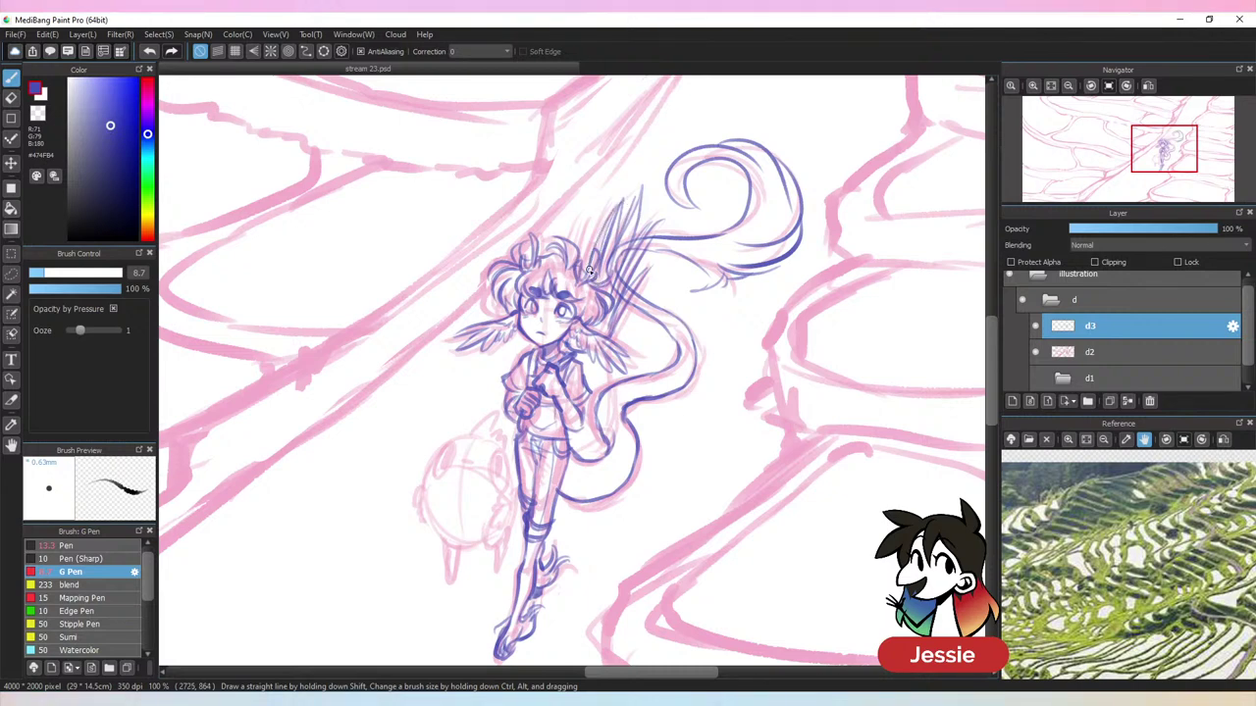
pyautogui.moveTo(614, 204); pyautogui.dragTo(587, 273)
pyautogui.moveTo(600, 216)
pyautogui.mouseDown()
pyautogui.moveTo(573, 273)
pyautogui.moveTo(577, 263)
pyautogui.mouseUp()
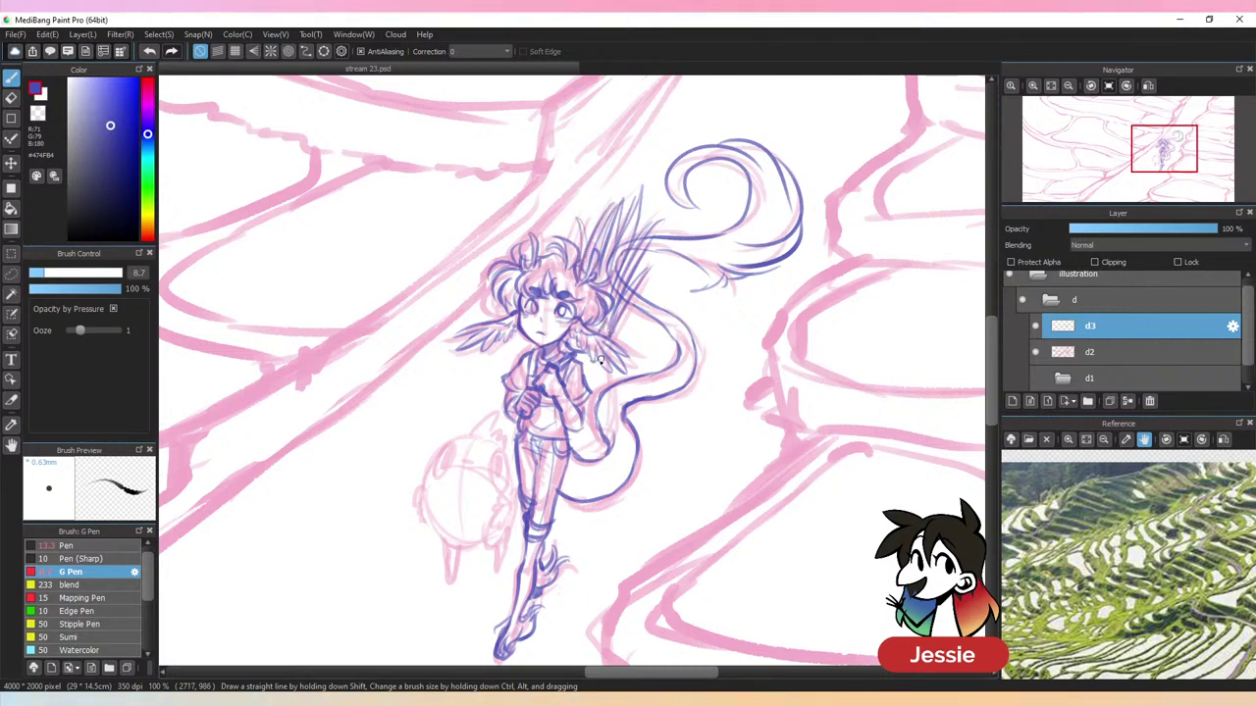
# Draw the inner curve of the tail beside the character's waist, erasing and redrawing the messy lines near the hips
pyautogui.moveTo(613, 403); pyautogui.dragTo(590, 451)
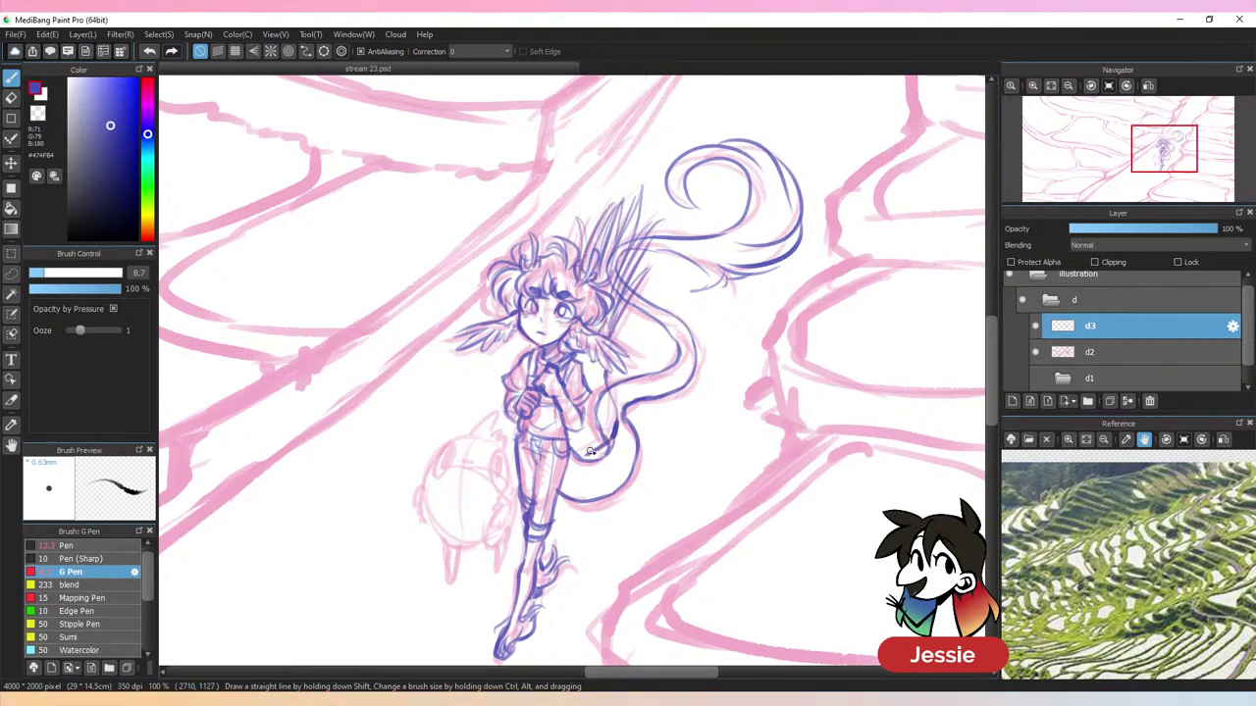
pyautogui.press('e')
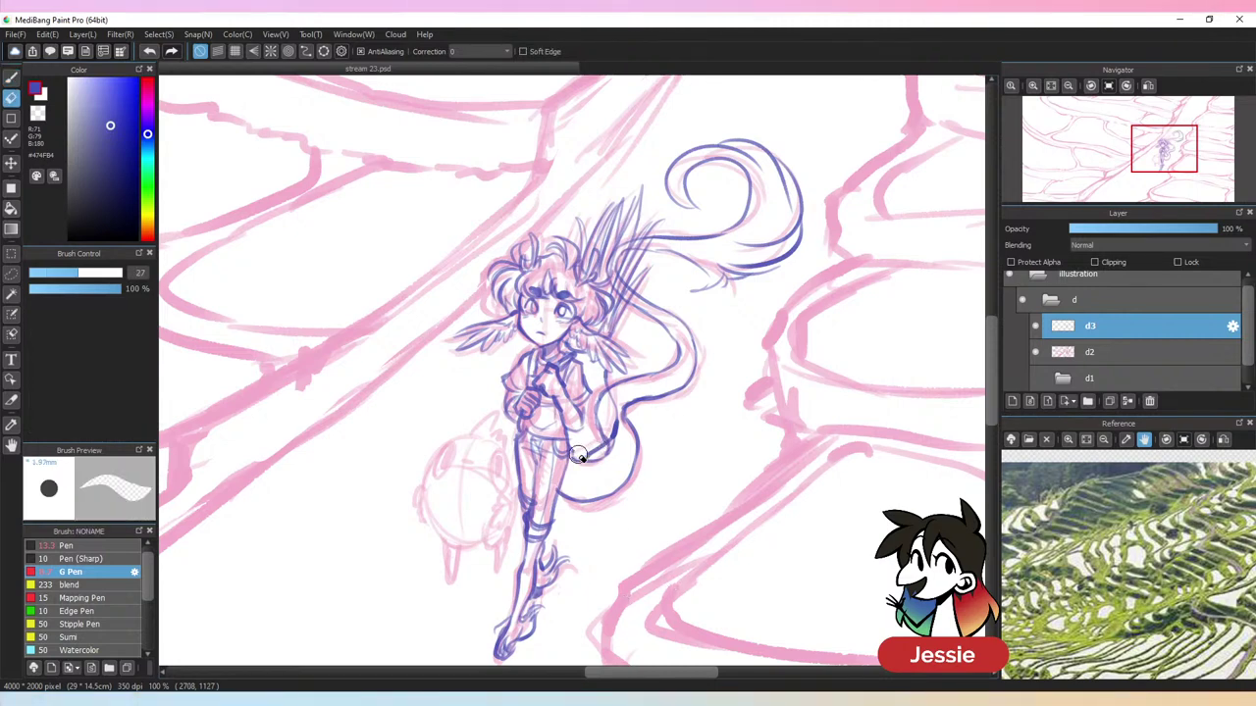
pyautogui.moveTo(596, 446)
pyautogui.mouseDown()
pyautogui.moveTo(602, 407)
pyautogui.moveTo(594, 458)
pyautogui.mouseUp()
pyautogui.press('p')
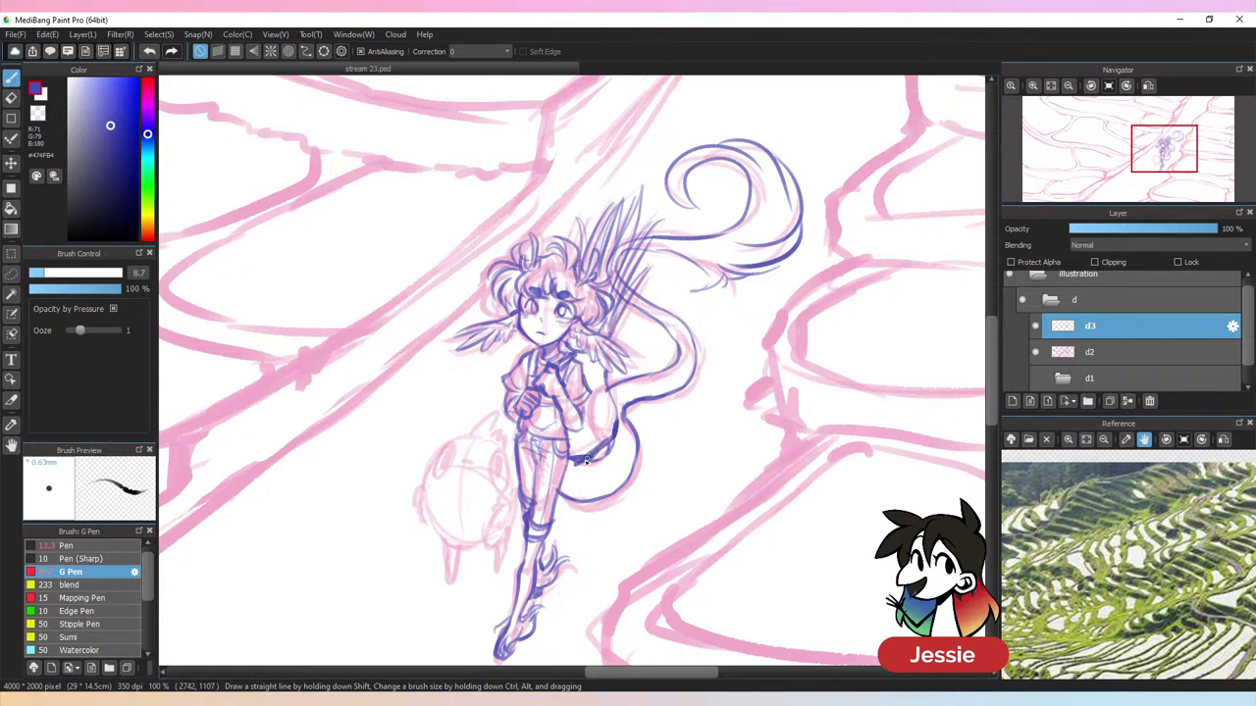
pyautogui.press('e')
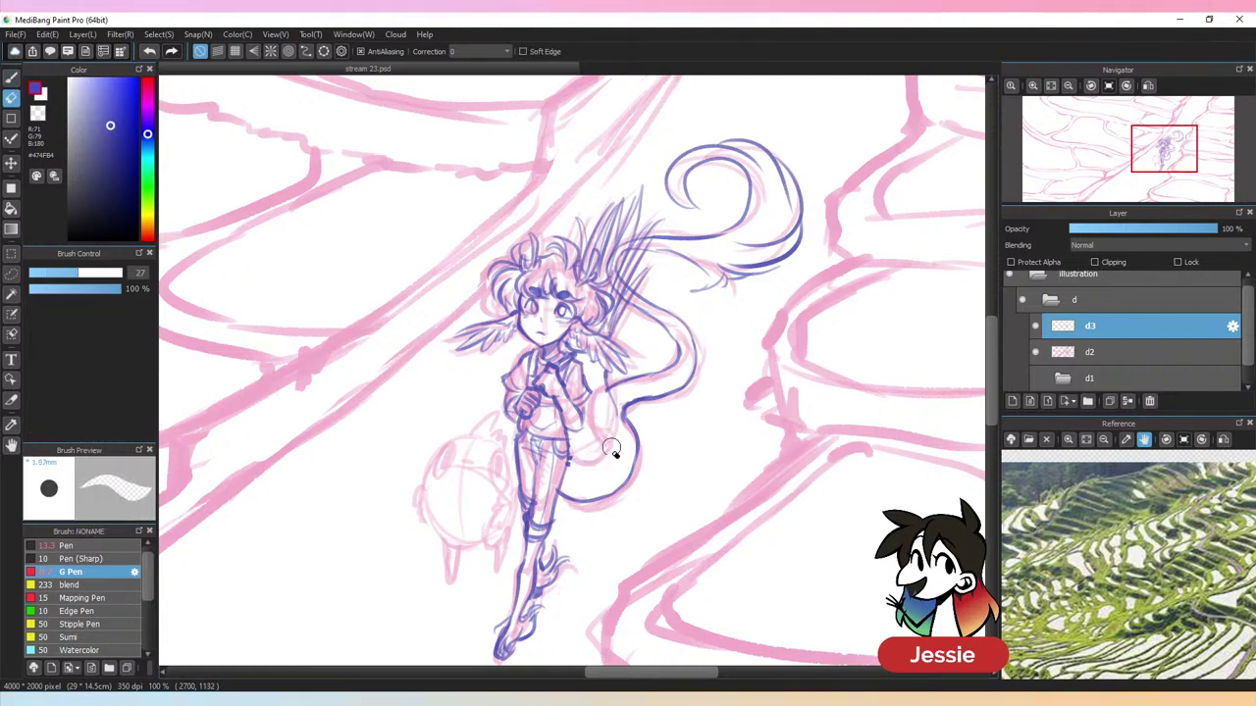
pyautogui.press('p')
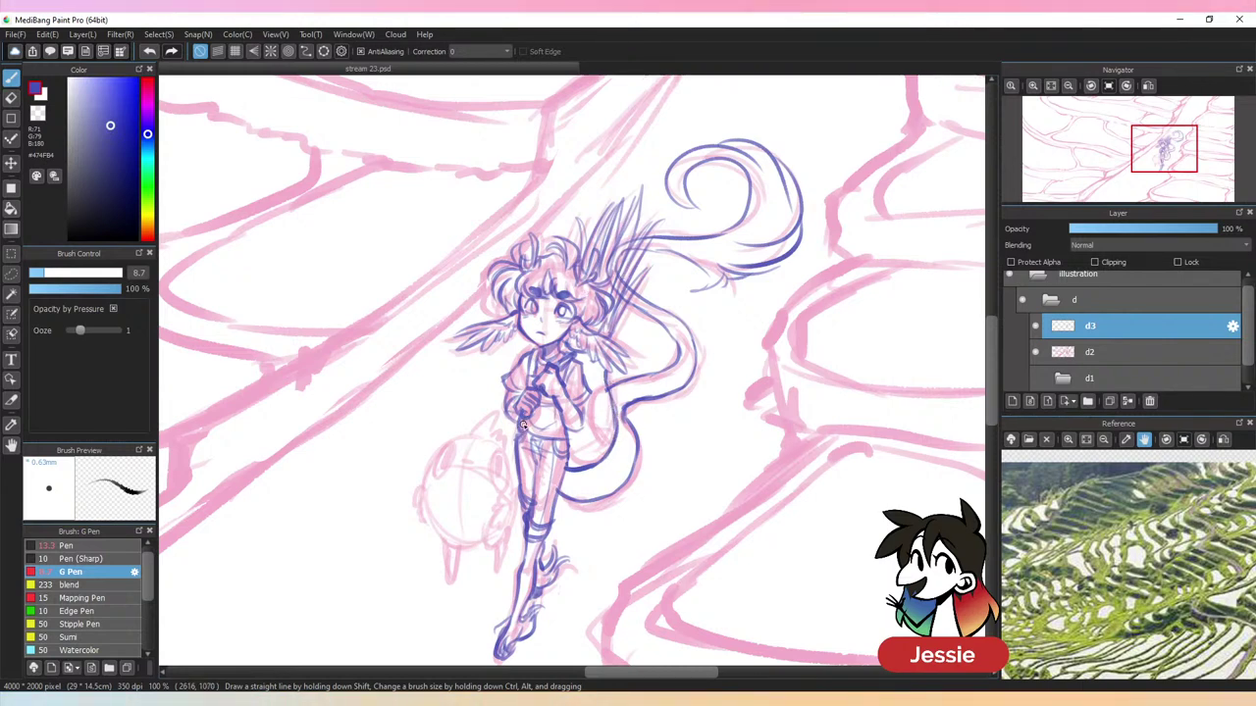
# Hide the pink sketch layer d2 and erase the tail lines overlapping the feathers beside the head
pyautogui.hotkey('ctrl', '-')
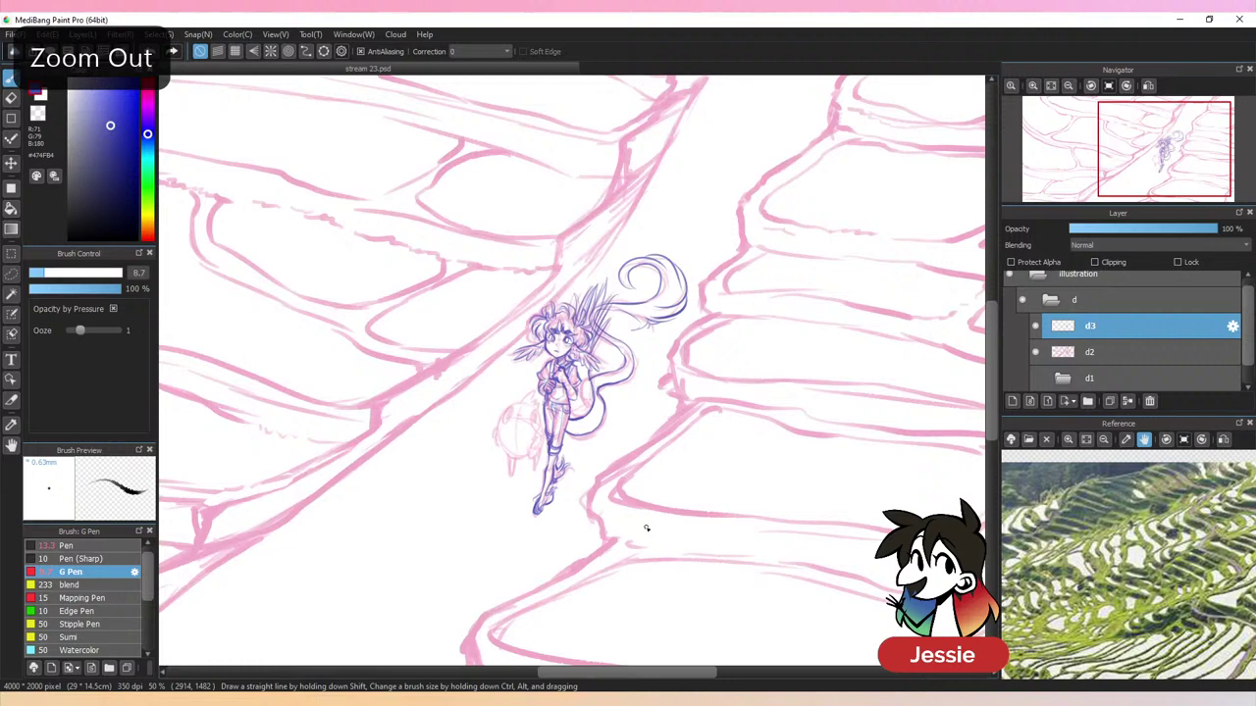
pyautogui.click(1035, 352)
pyautogui.hotkey('ctrl', '+')
pyautogui.press('e')
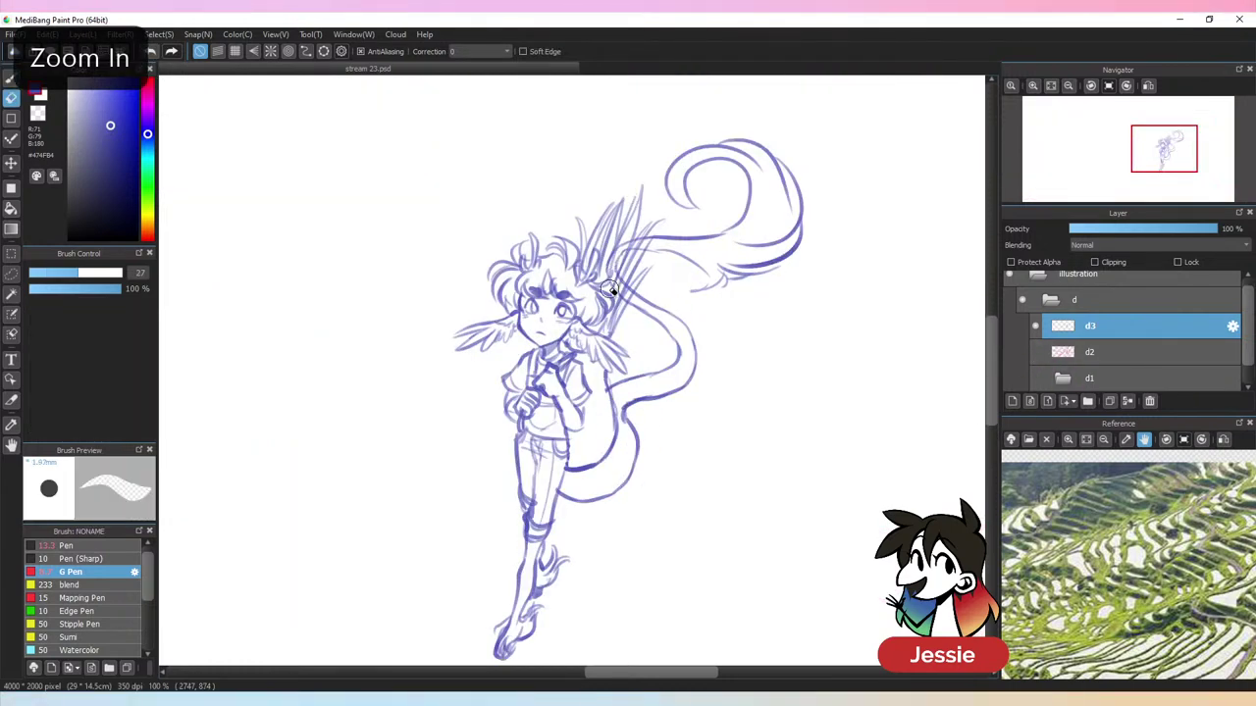
pyautogui.moveTo(612, 291)
pyautogui.mouseDown()
pyautogui.moveTo(631, 231)
pyautogui.moveTo(605, 269)
pyautogui.moveTo(623, 271)
pyautogui.moveTo(614, 306)
pyautogui.mouseUp()
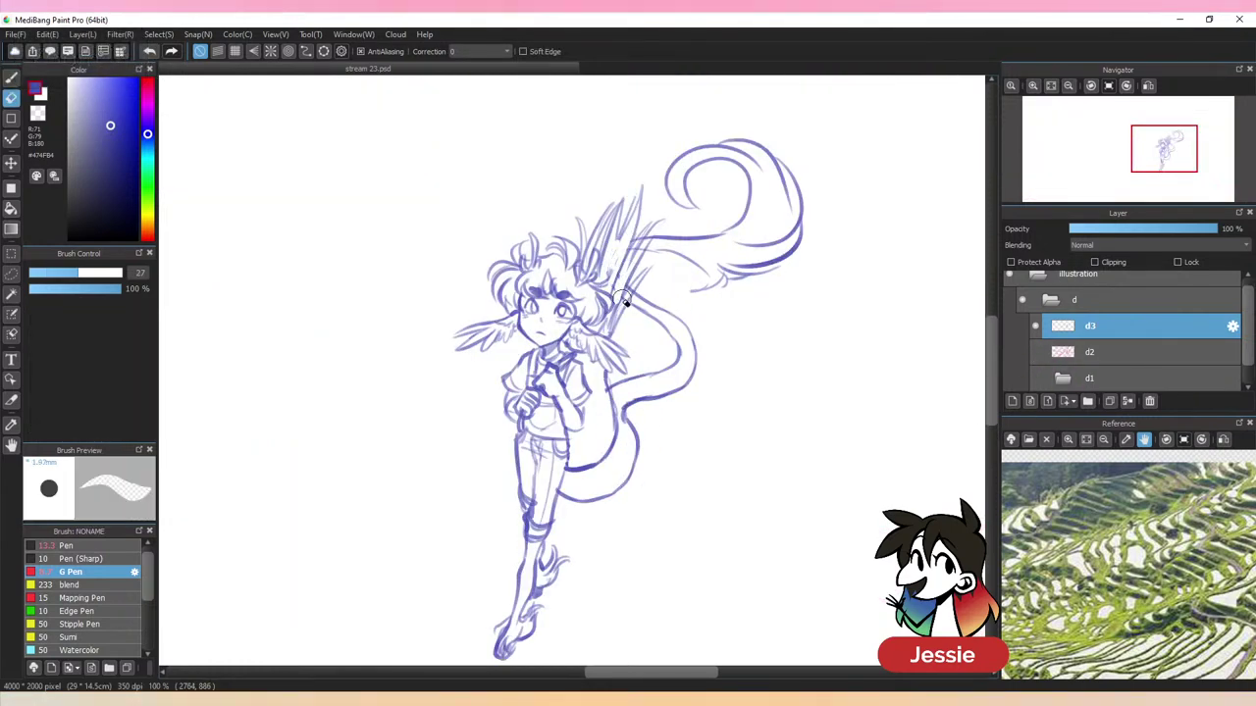
pyautogui.press('p')
# Check the blue line drawing as a whole and save the file
pyautogui.hotkey('ctrl', '-')
pyautogui.hotkey('ctrl', '-')
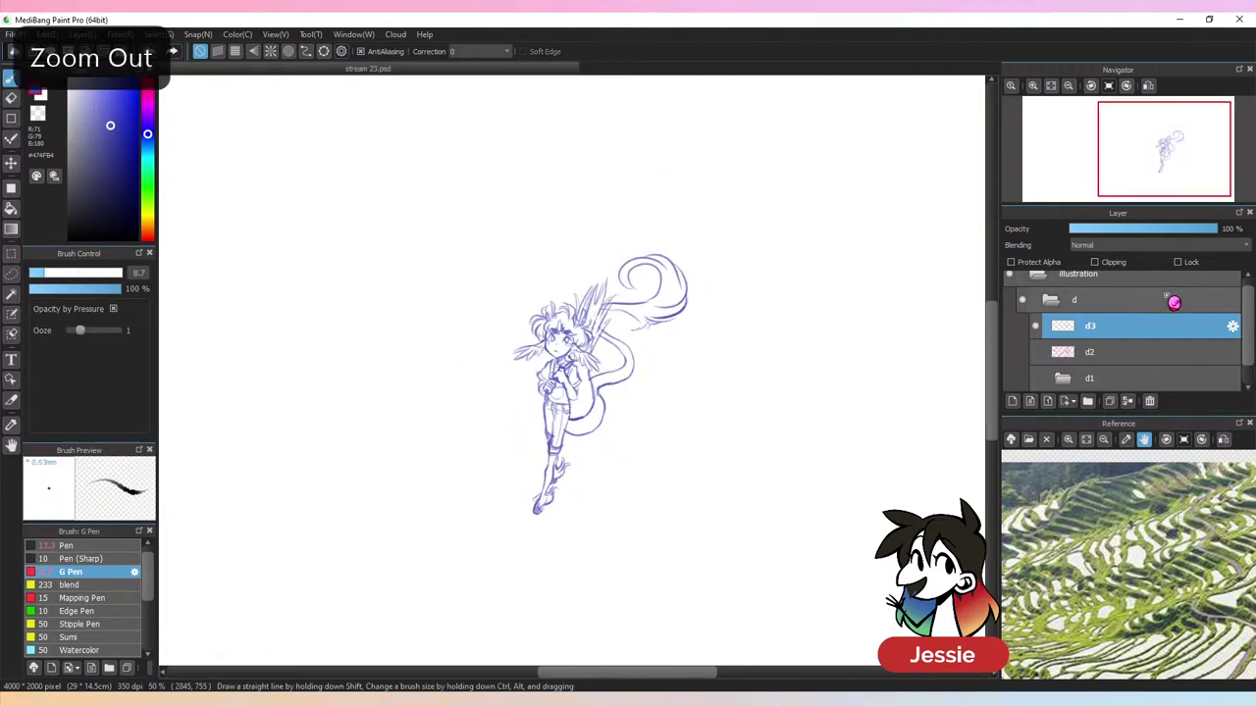
pyautogui.hotkey('ctrl', '+')
pyautogui.hotkey('ctrl', '+')
pyautogui.hotkey('ctrl', 's')
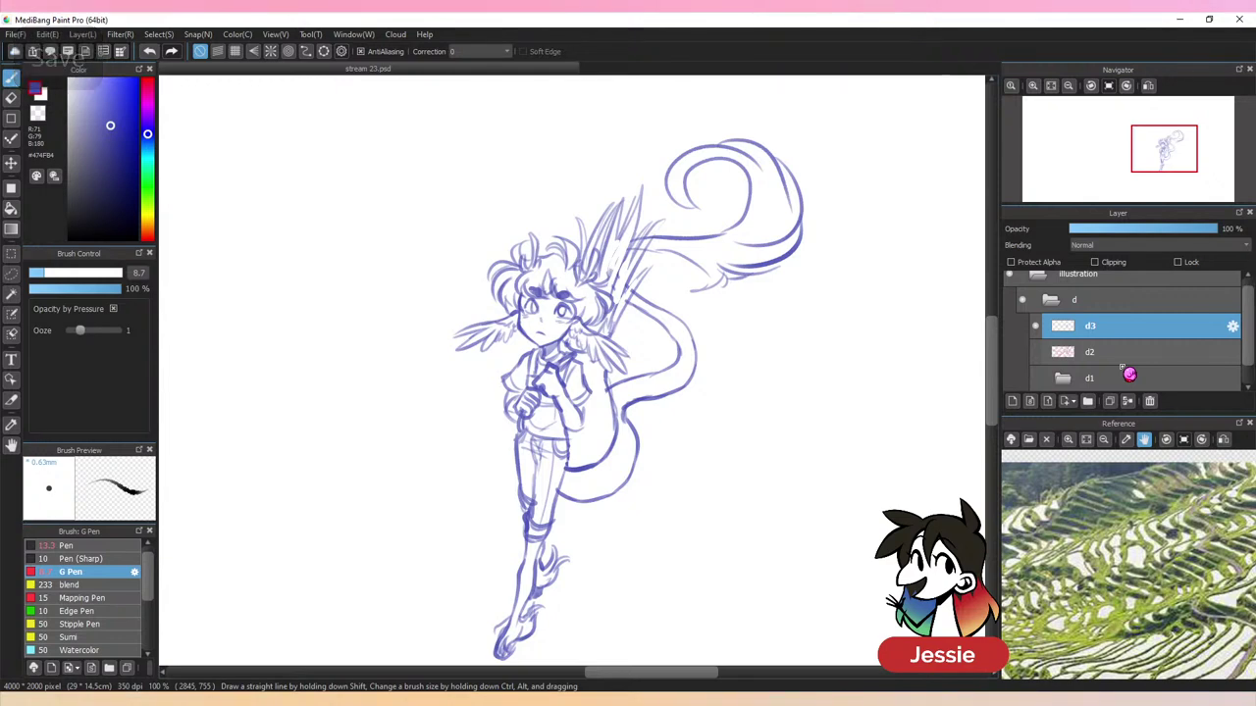
# Show the pink sketch layer d2 again and restore the feather strokes beside the head
pyautogui.click(1035, 351)
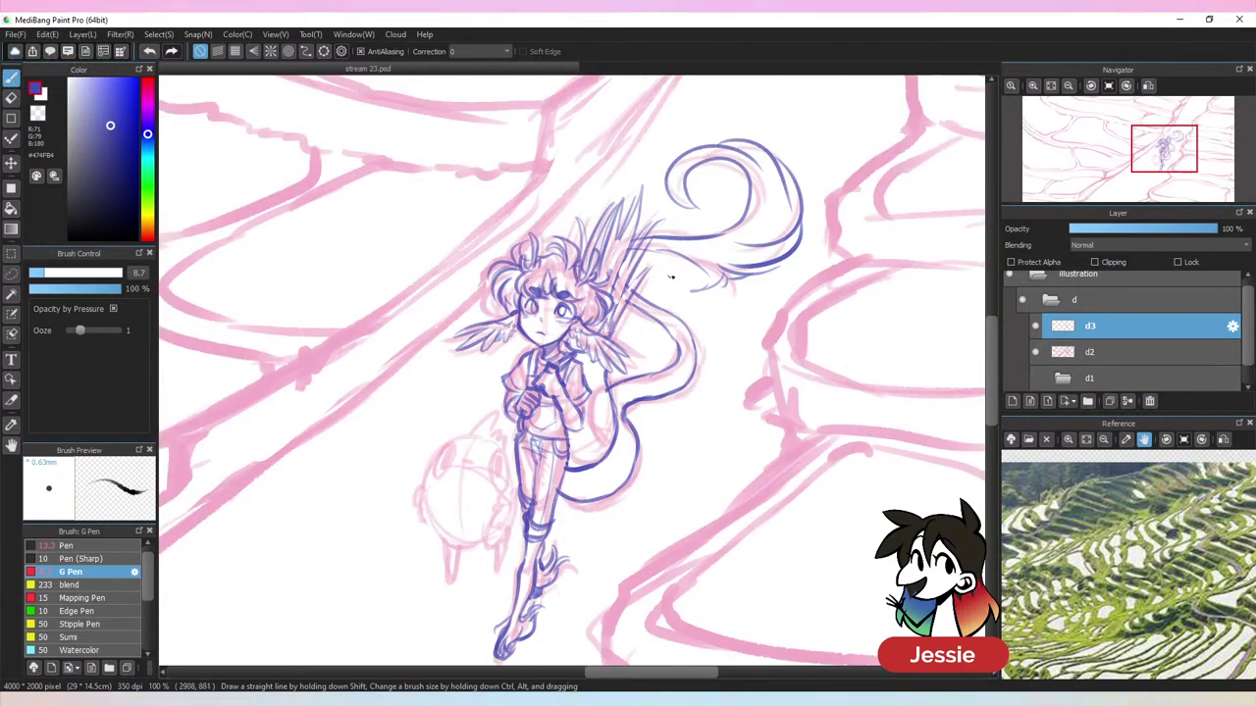
pyautogui.moveTo(609, 282); pyautogui.dragTo(636, 208)
pyautogui.moveTo(628, 275); pyautogui.dragTo(614, 312)
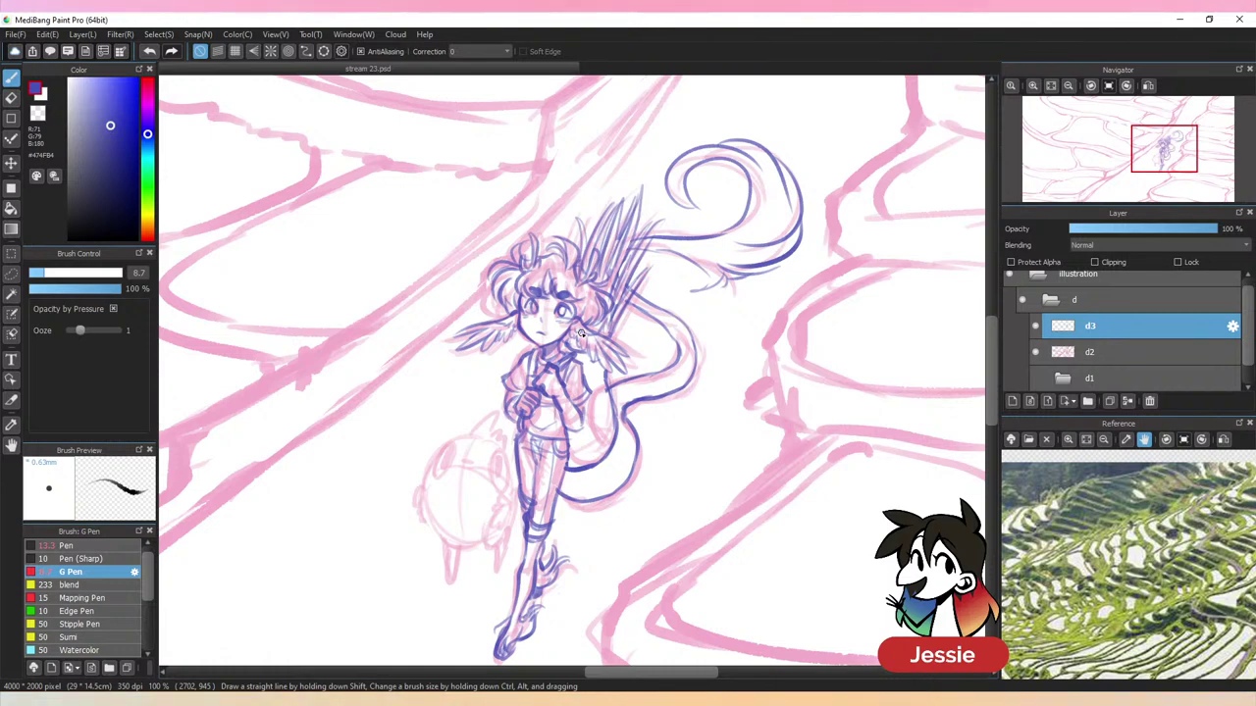
# Draw the round body outline of the small creature beside the character's legs, with a pointed tuft on its head
pyautogui.hotkey('ctrl', '+')
pyautogui.moveTo(1000, 338); pyautogui.dragTo(987, 387)
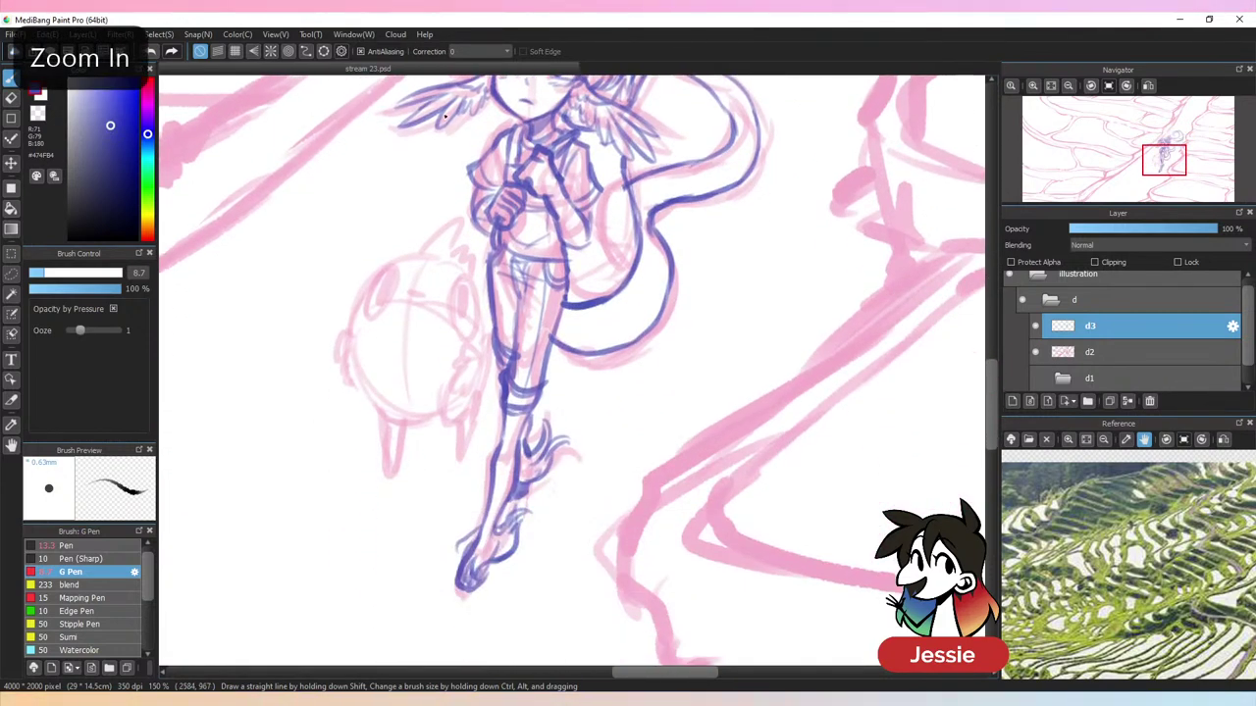
pyautogui.moveTo(424, 249)
pyautogui.mouseDown()
pyautogui.moveTo(451, 224)
pyautogui.moveTo(466, 278)
pyautogui.moveTo(411, 253)
pyautogui.moveTo(371, 287)
pyautogui.moveTo(349, 347)
pyautogui.mouseUp()
pyautogui.moveTo(363, 300)
pyautogui.mouseDown()
pyautogui.moveTo(357, 394)
pyautogui.moveTo(397, 417)
pyautogui.moveTo(433, 419)
pyautogui.moveTo(447, 404)
pyautogui.moveTo(406, 429)
pyautogui.moveTo(437, 419)
pyautogui.mouseUp()
pyautogui.press('e')
pyautogui.press('b')
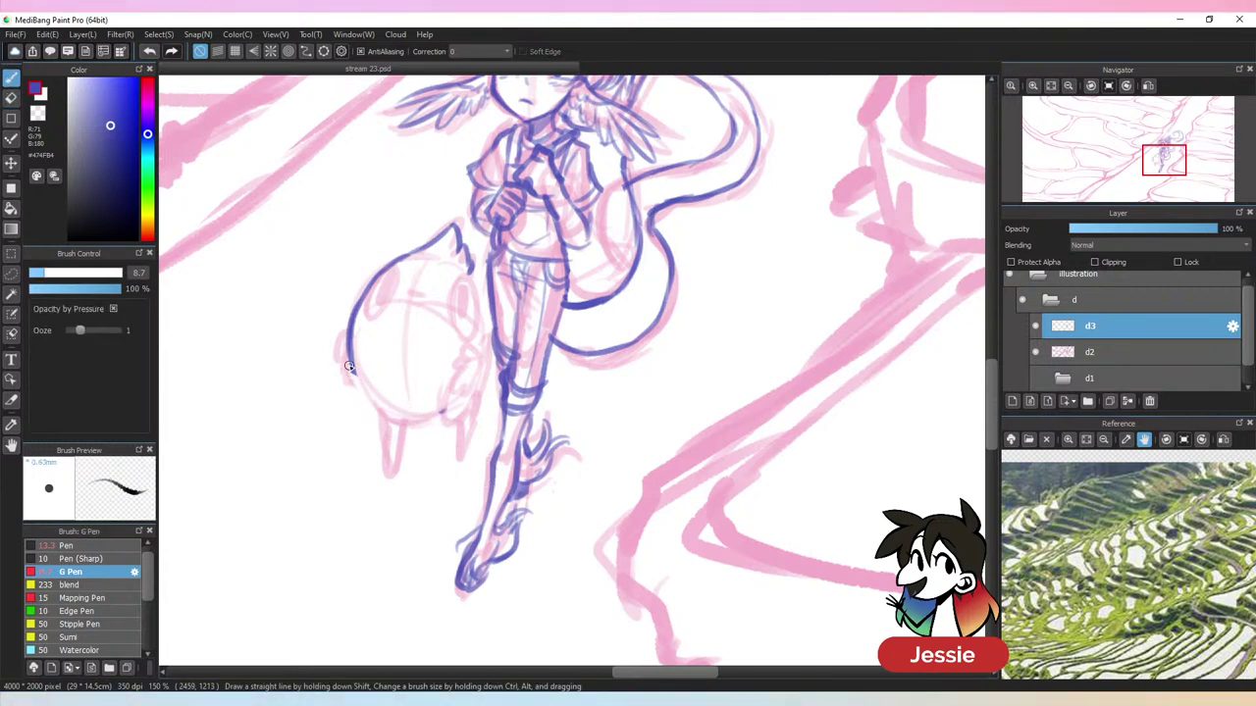
pyautogui.moveTo(348, 366)
pyautogui.mouseDown()
pyautogui.moveTo(371, 402)
pyautogui.moveTo(428, 420)
pyautogui.mouseUp()
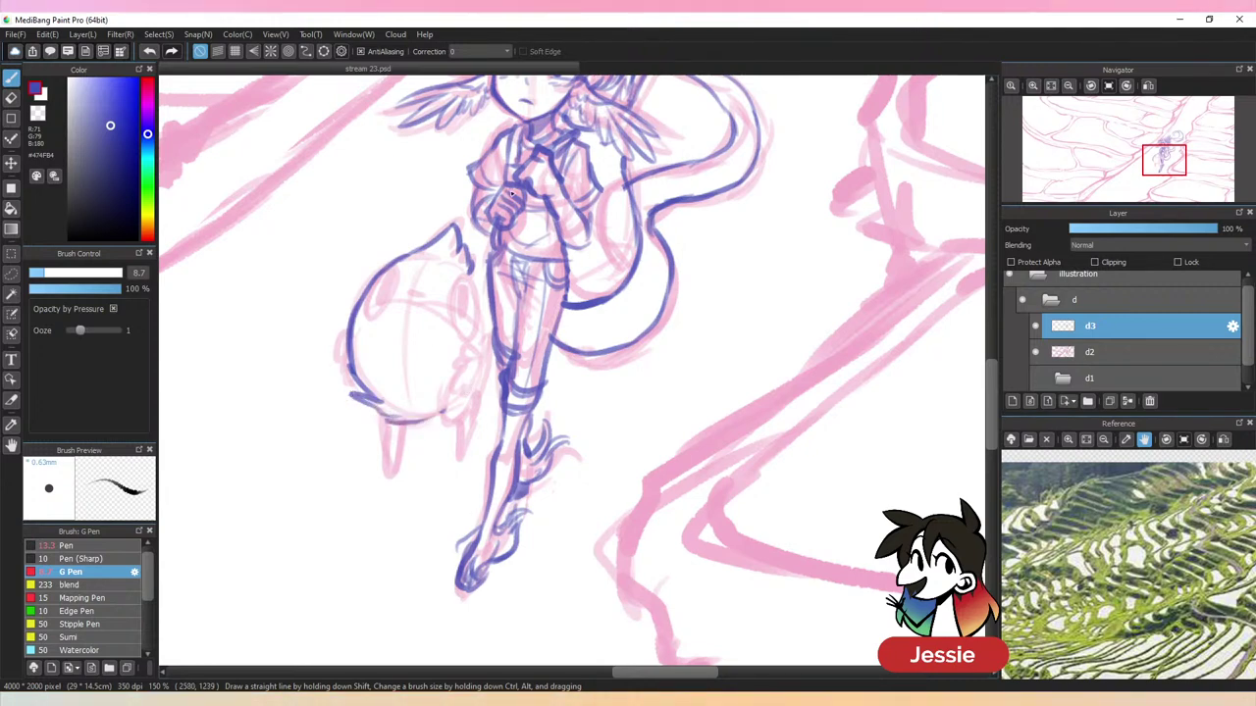
pyautogui.moveTo(469, 274)
pyautogui.mouseDown()
pyautogui.moveTo(485, 324)
pyautogui.moveTo(462, 367)
pyautogui.mouseUp()
# Erase the stray stroke at the creature's lower edge and draw its pointed foot and the shapes beside the character's knee
pyautogui.press('e')
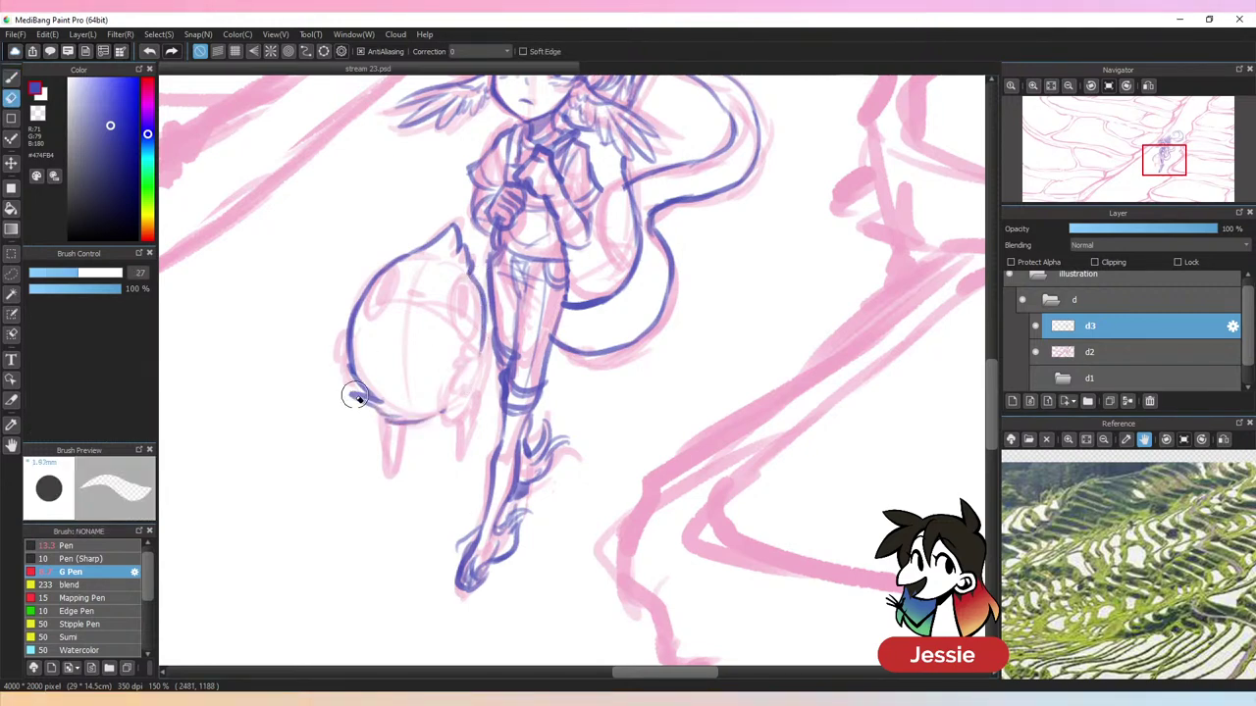
pyautogui.moveTo(350, 393)
pyautogui.mouseDown()
pyautogui.moveTo(387, 418)
pyautogui.moveTo(343, 398)
pyautogui.moveTo(429, 418)
pyautogui.moveTo(466, 410)
pyautogui.moveTo(436, 447)
pyautogui.moveTo(398, 415)
pyautogui.moveTo(419, 421)
pyautogui.moveTo(355, 387)
pyautogui.moveTo(391, 463)
pyautogui.mouseUp()
pyautogui.press('b')
pyautogui.moveTo(408, 423)
pyautogui.mouseDown()
pyautogui.moveTo(392, 462)
pyautogui.moveTo(456, 368)
pyautogui.mouseUp()
pyautogui.moveTo(441, 395)
pyautogui.mouseDown()
pyautogui.moveTo(463, 420)
pyautogui.moveTo(477, 402)
pyautogui.mouseUp()
pyautogui.moveTo(479, 354); pyautogui.dragTo(483, 442)
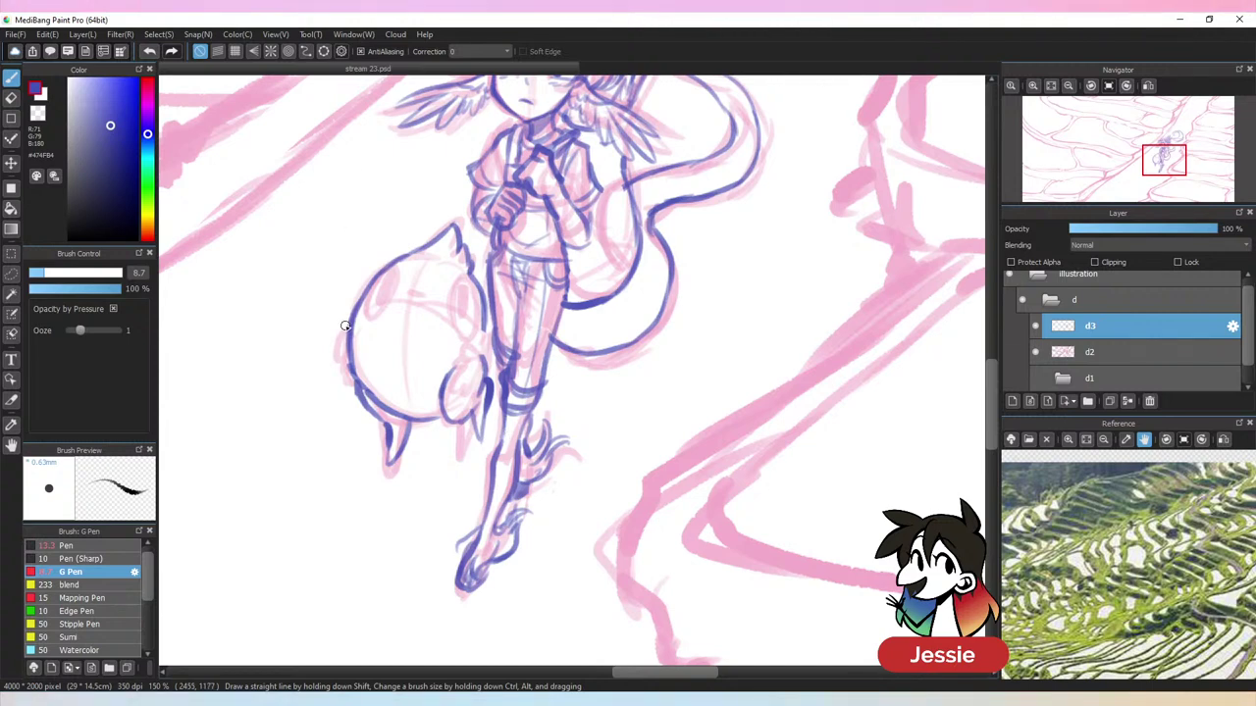
# Draw the feathery tufts on both sides of the creature and its filled oval eyes and small mouth, undoing unwanted strokes
pyautogui.moveTo(346, 326)
pyautogui.mouseDown()
pyautogui.moveTo(323, 351)
pyautogui.moveTo(349, 386)
pyautogui.mouseUp()
pyautogui.moveTo(478, 339)
pyautogui.mouseDown()
pyautogui.moveTo(462, 360)
pyautogui.moveTo(477, 376)
pyautogui.moveTo(488, 369)
pyautogui.mouseUp()
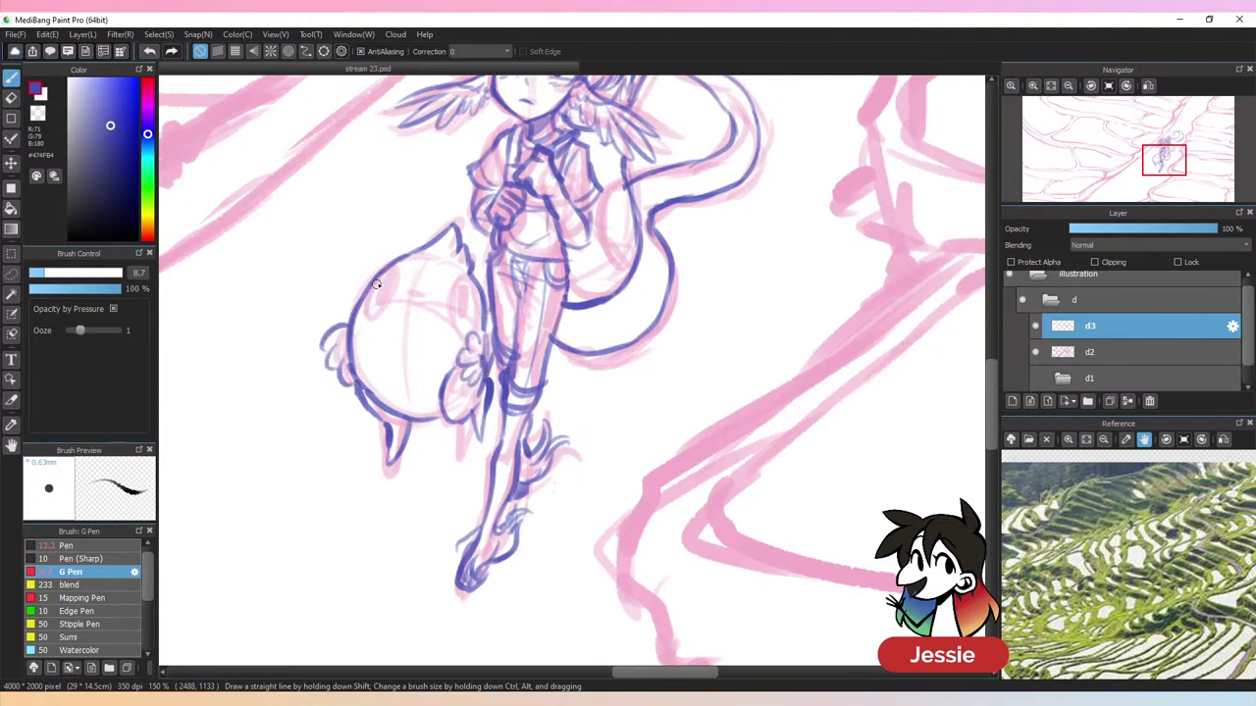
pyautogui.moveTo(395, 263)
pyautogui.mouseDown()
pyautogui.moveTo(365, 300)
pyautogui.moveTo(383, 271)
pyautogui.mouseUp()
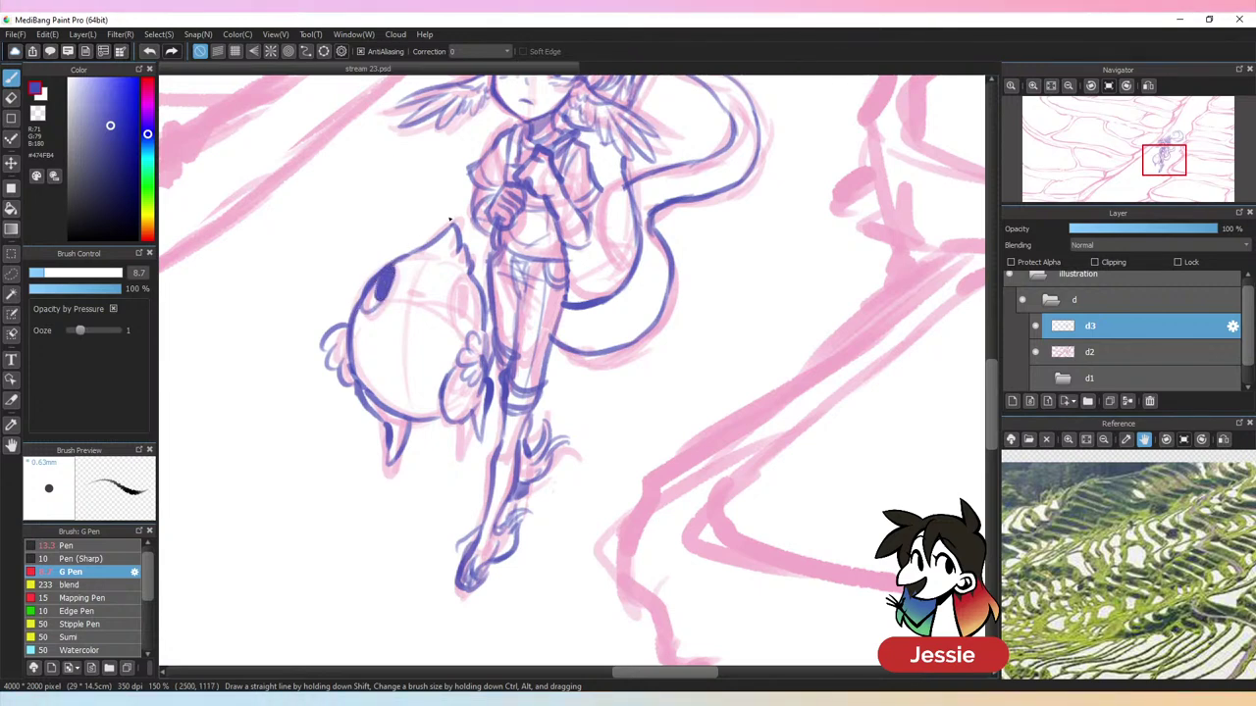
pyautogui.moveTo(466, 285)
pyautogui.mouseDown()
pyautogui.moveTo(453, 324)
pyautogui.moveTo(473, 290)
pyautogui.moveTo(467, 302)
pyautogui.mouseUp()
pyautogui.hotkey('ctrl', 'z')
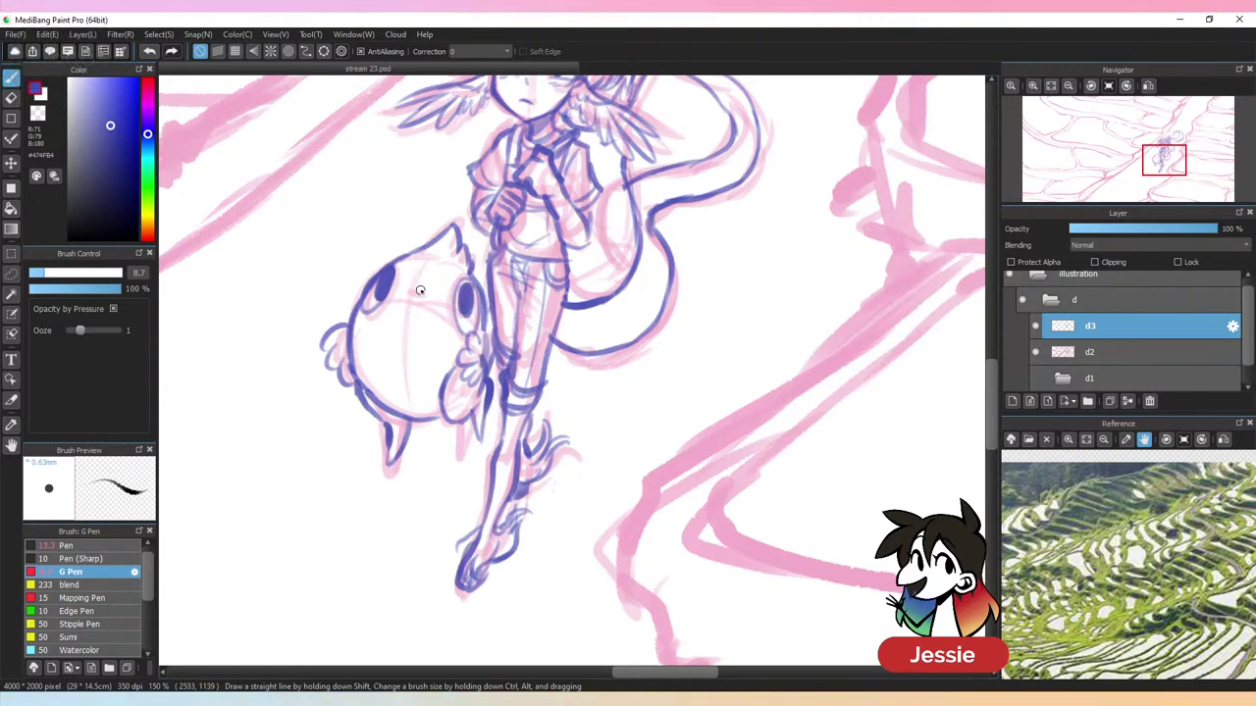
pyautogui.hotkey('ctrl', 'z')
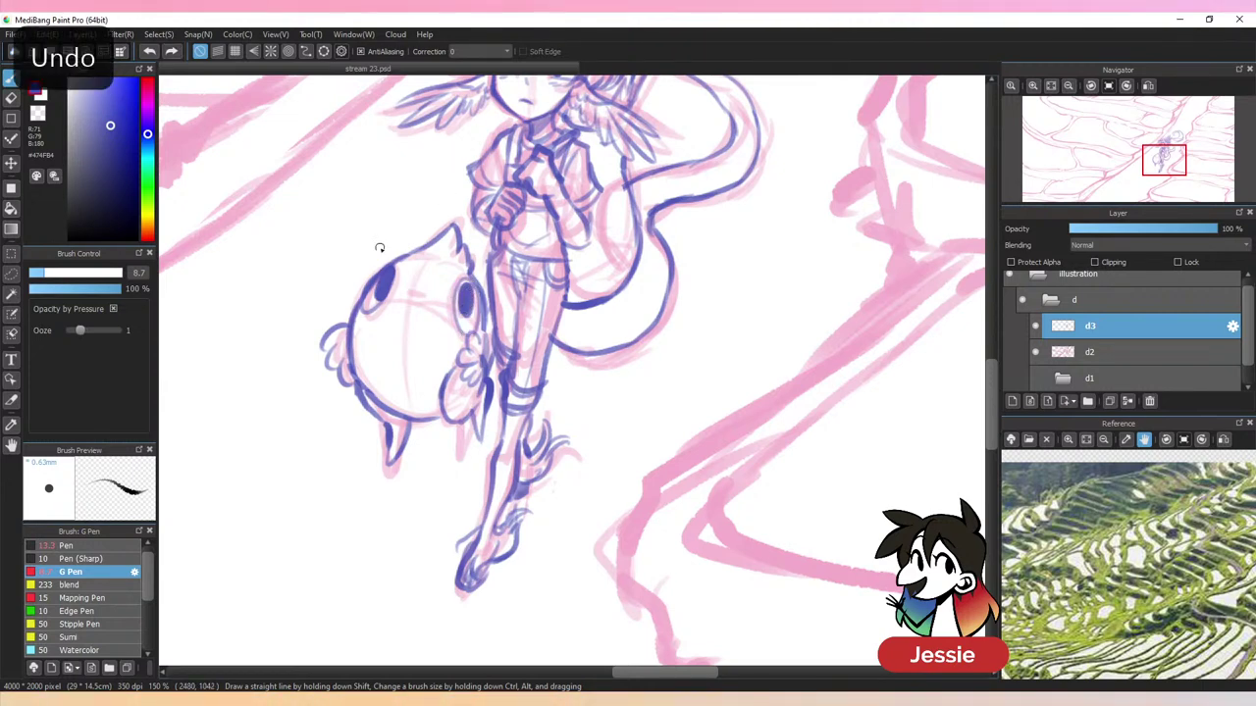
# Review the blue line drawing with the sketch layer d2 hidden, and show the sketch again within the whole composition
pyautogui.hotkey('ctrl', '-')
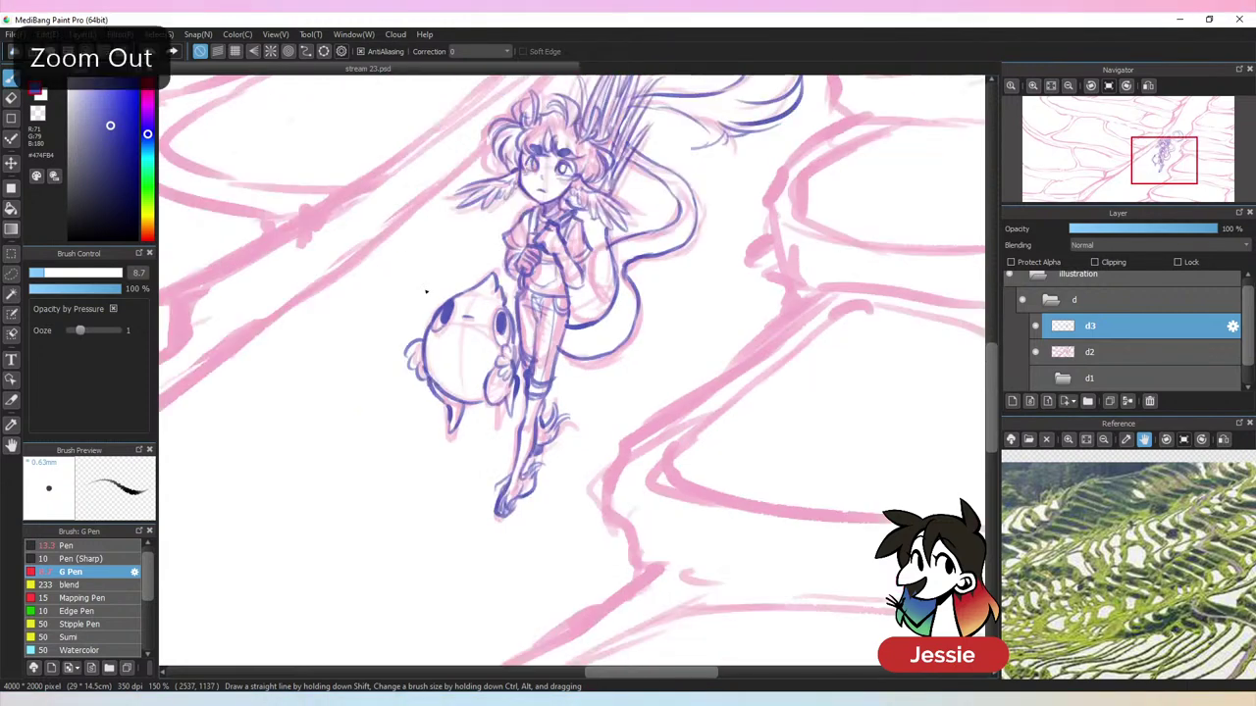
pyautogui.hotkey('ctrl', '-')
pyautogui.click(1035, 352)
pyautogui.hotkey('ctrl', '-')
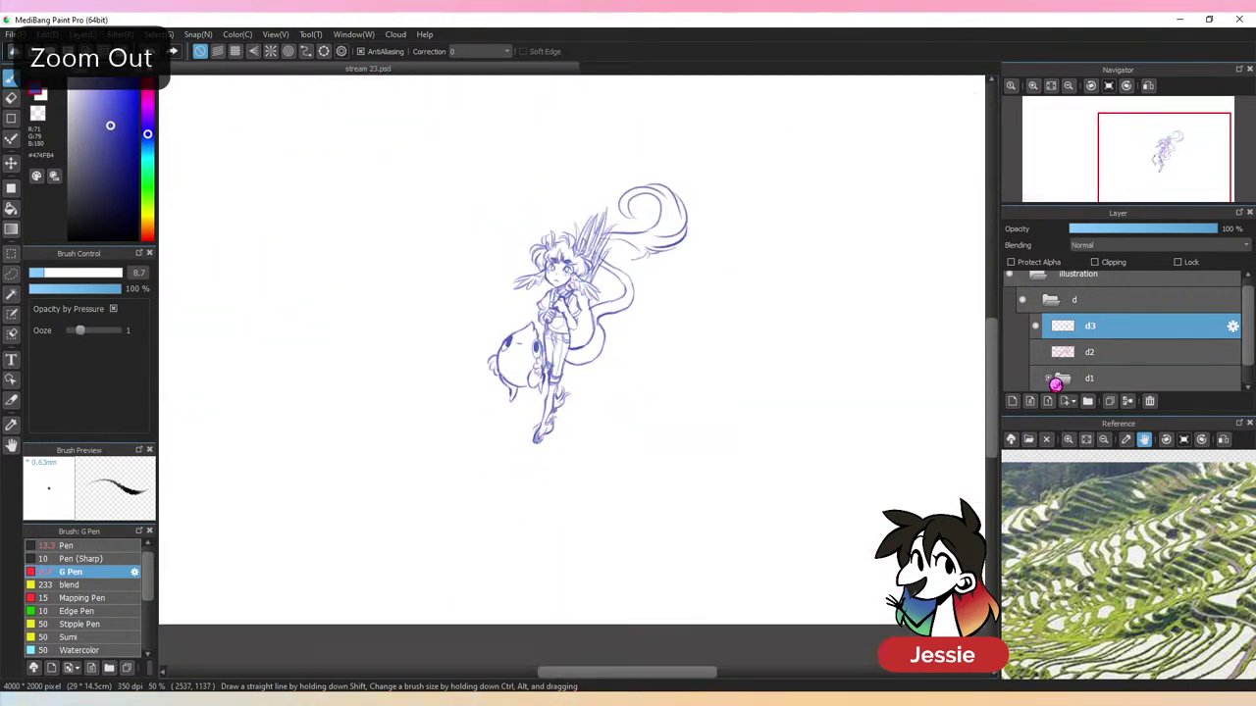
pyautogui.hotkey('ctrl', '-')
pyautogui.hotkey('ctrl', '-')
pyautogui.click(1036, 352)
pyautogui.hotkey('ctrl', '+')
pyautogui.moveTo(610, 455)
pyautogui.mouseDown()
pyautogui.moveTo(663, 447)
pyautogui.moveTo(776, 465)
pyautogui.moveTo(757, 476)
pyautogui.moveTo(765, 485)
pyautogui.mouseUp()
# Lower the opacity of the layer folder d to 45%
pyautogui.click(1118, 353)
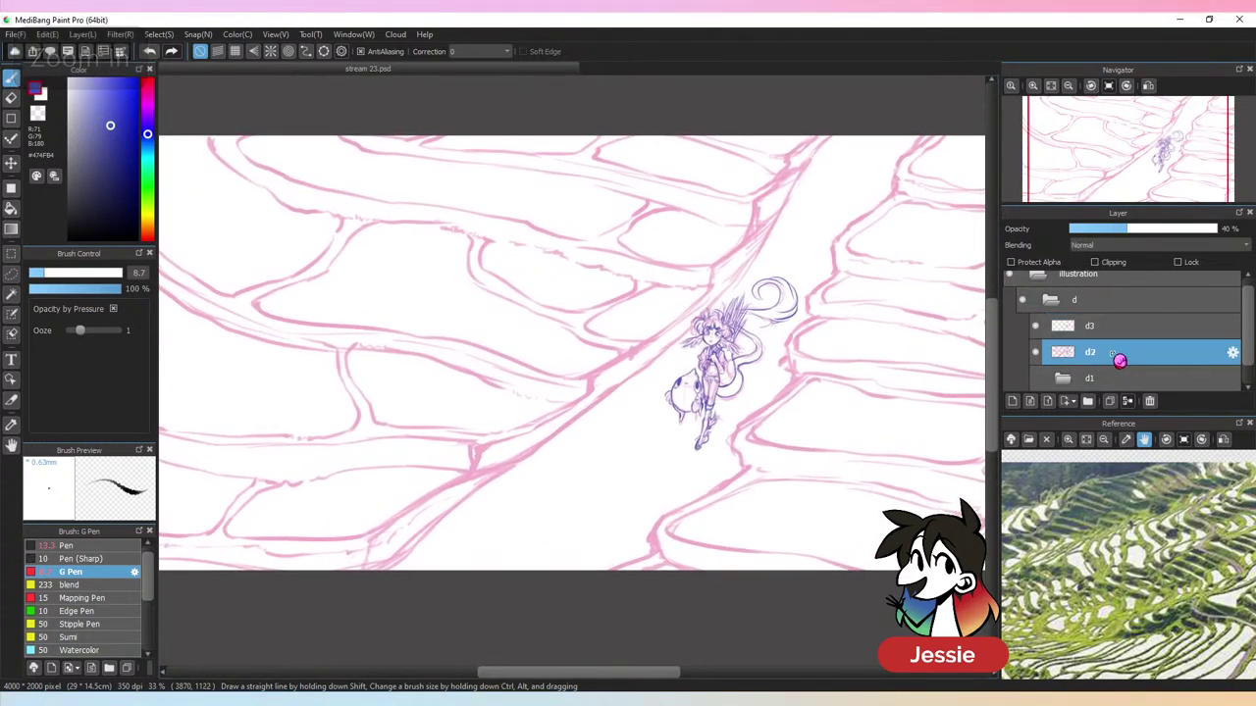
pyautogui.click(1077, 299)
pyautogui.click(1157, 231)
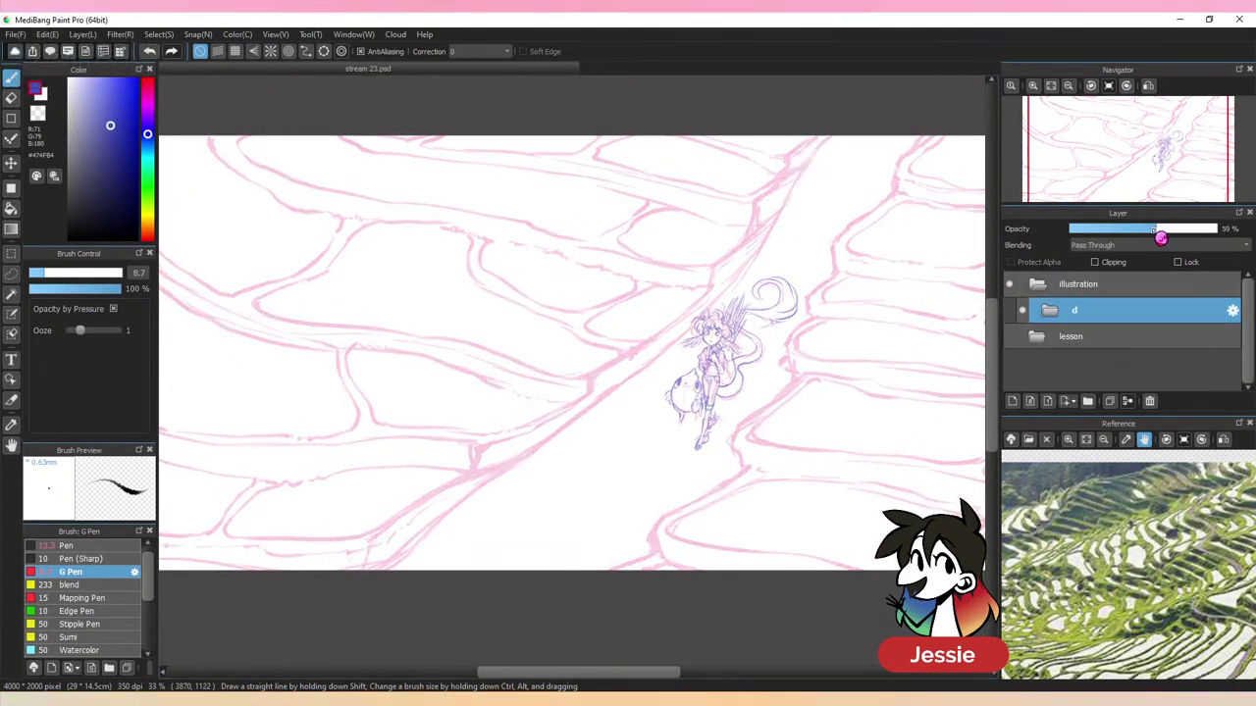
pyautogui.click(1135, 230)
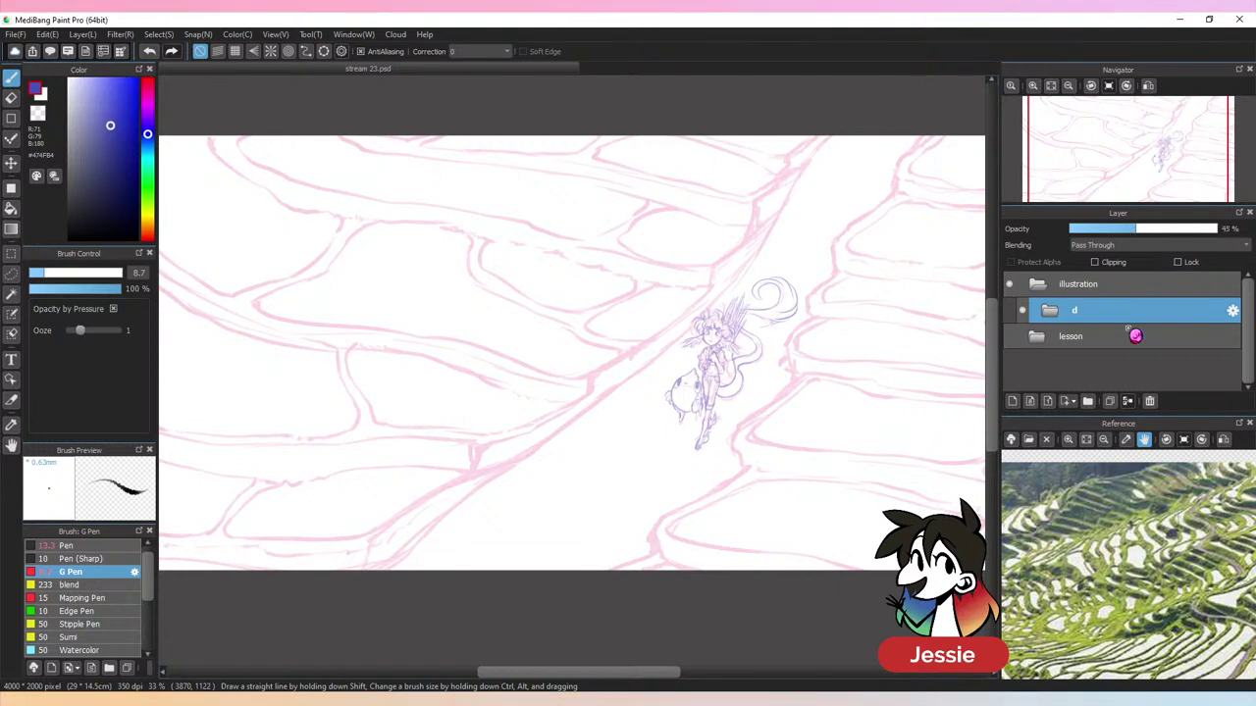
# Add a new layer above folder d and name it t
pyautogui.click(1012, 400)
pyautogui.doubleClick(1094, 316)
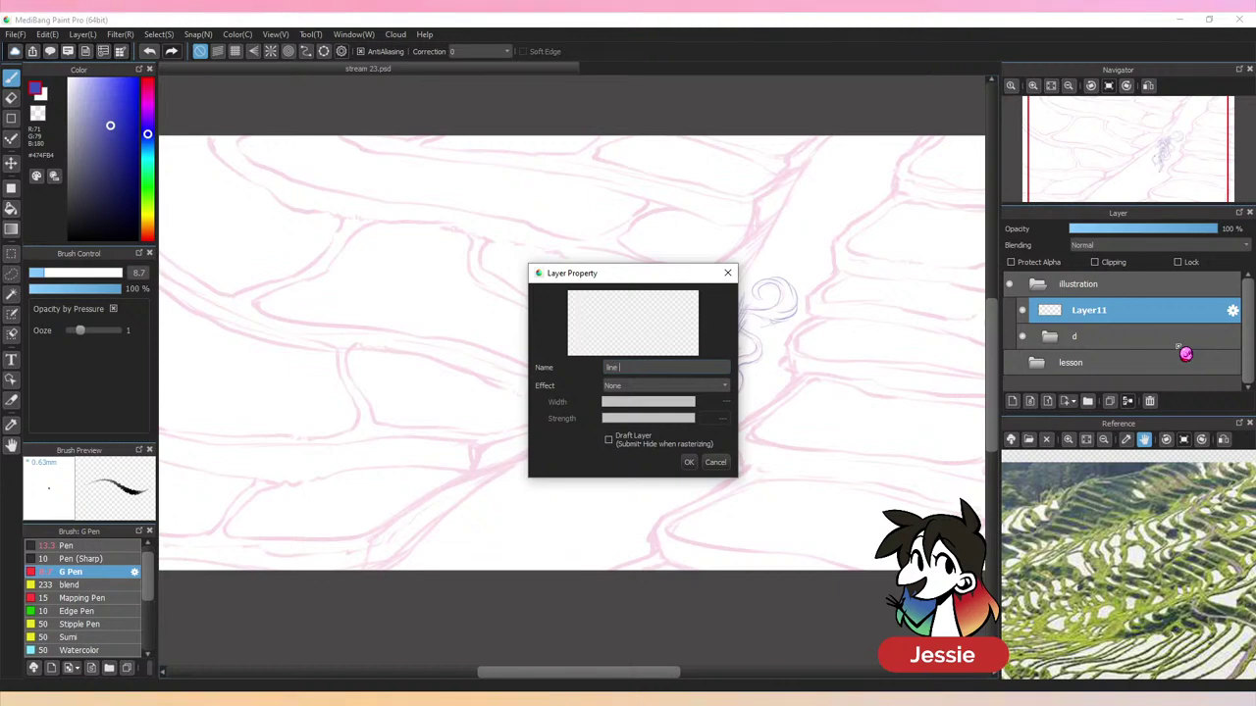
pyautogui.press('Return')
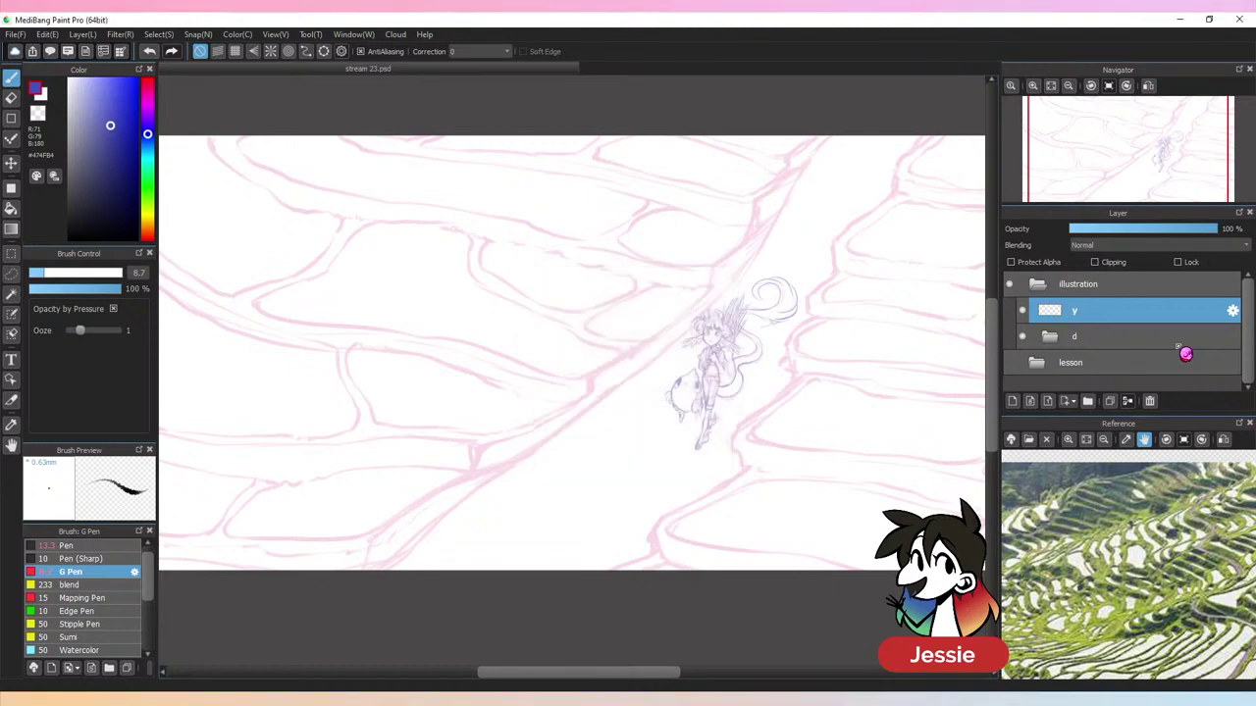
pyautogui.doubleClick(1082, 323)
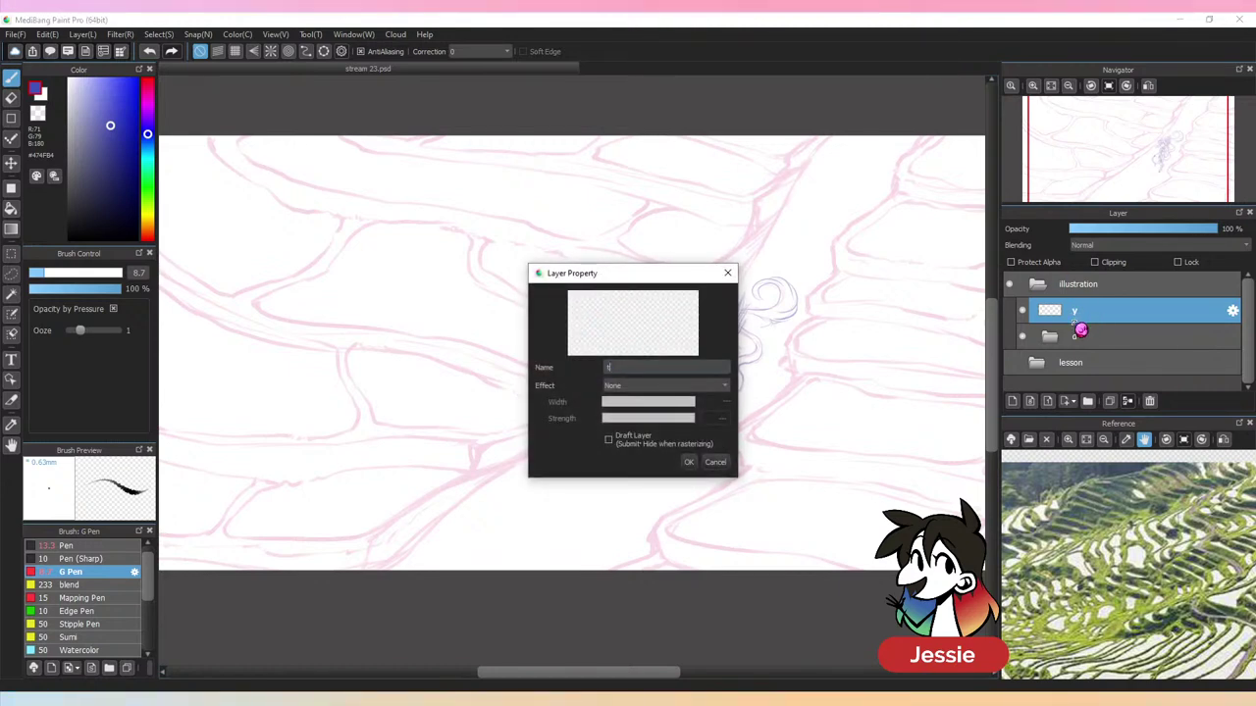
pyautogui.write('t')
pyautogui.press('Return')
# Set up the Pen brush in black (#000000) at size 8.3 for inking around the character
pyautogui.hotkey('ctrl', '+')
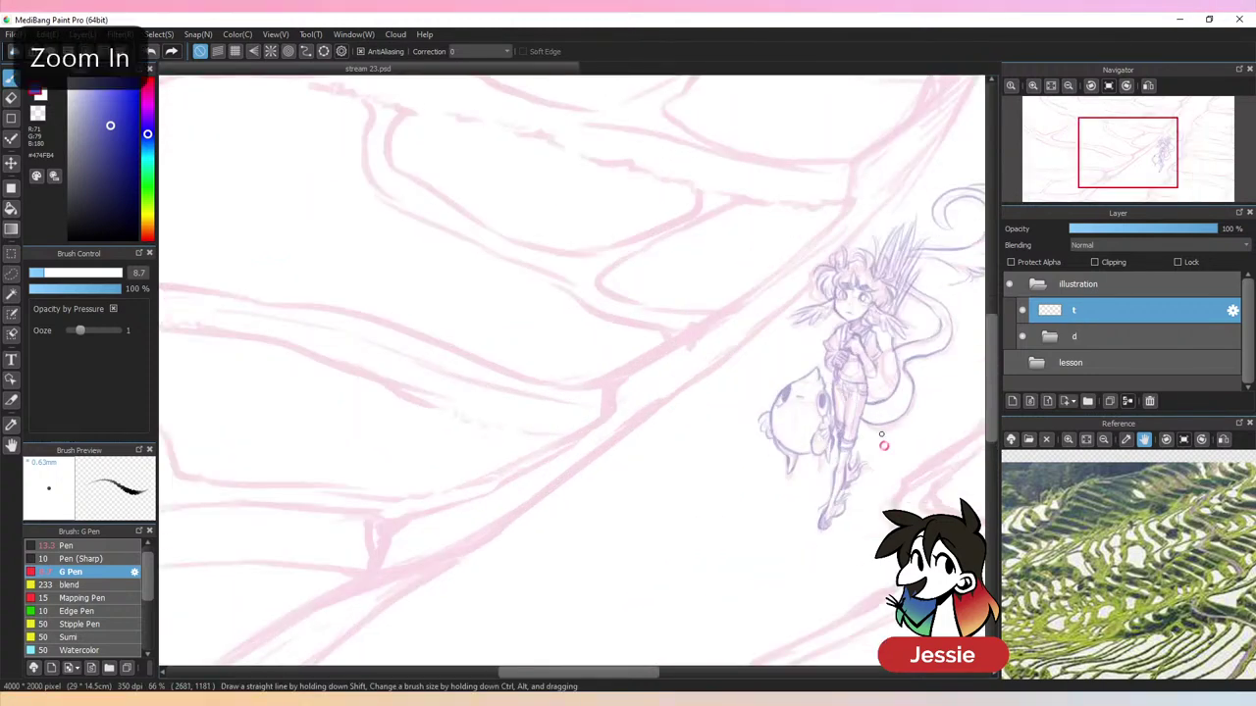
pyautogui.moveTo(881, 434); pyautogui.dragTo(676, 458)
pyautogui.moveTo(106, 169); pyautogui.dragTo(180, 658)
pyautogui.click(127, 547)
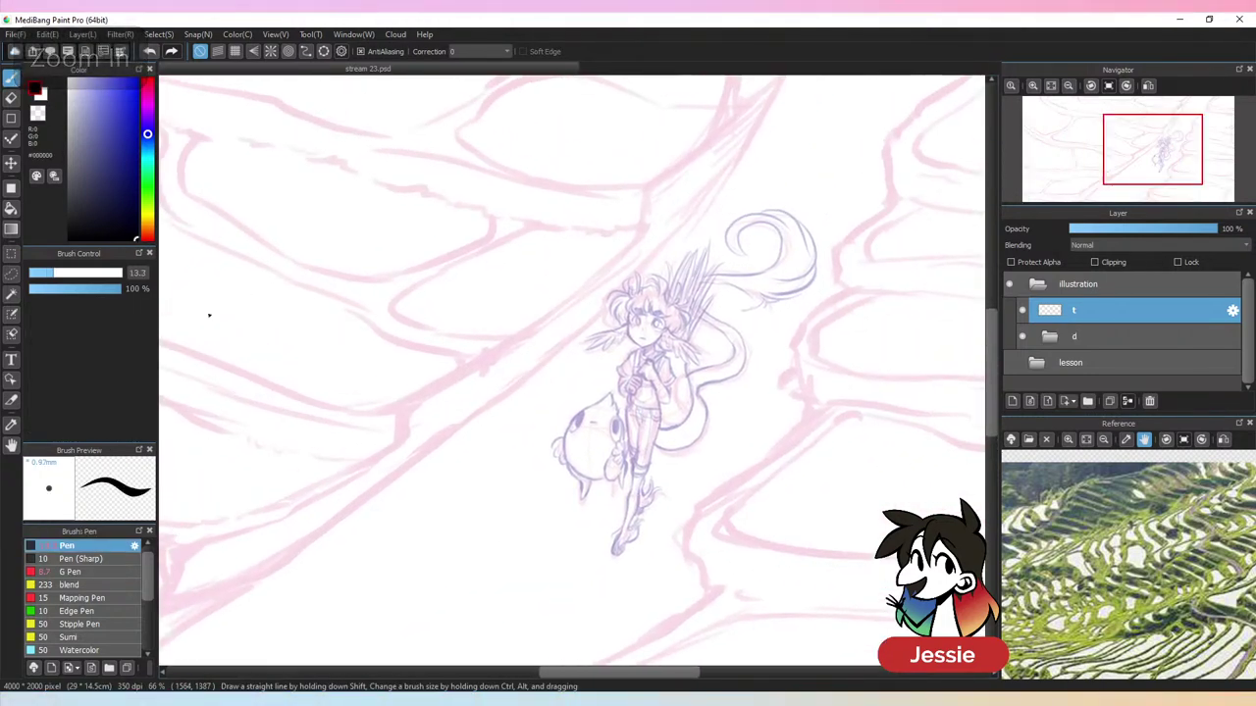
pyautogui.hotkey('ctrl', '-')
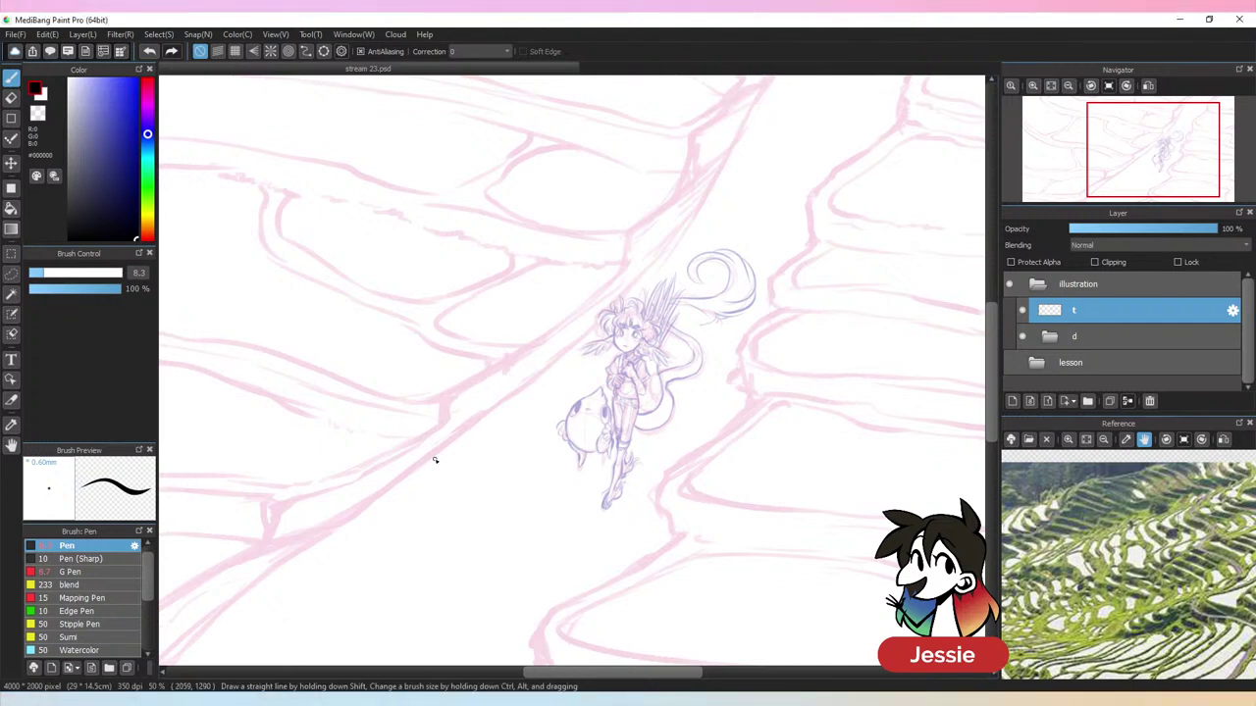
# Set the brush stroke correction to 24 for inking the terraces
pyautogui.moveTo(763, 333); pyautogui.dragTo(525, 462)
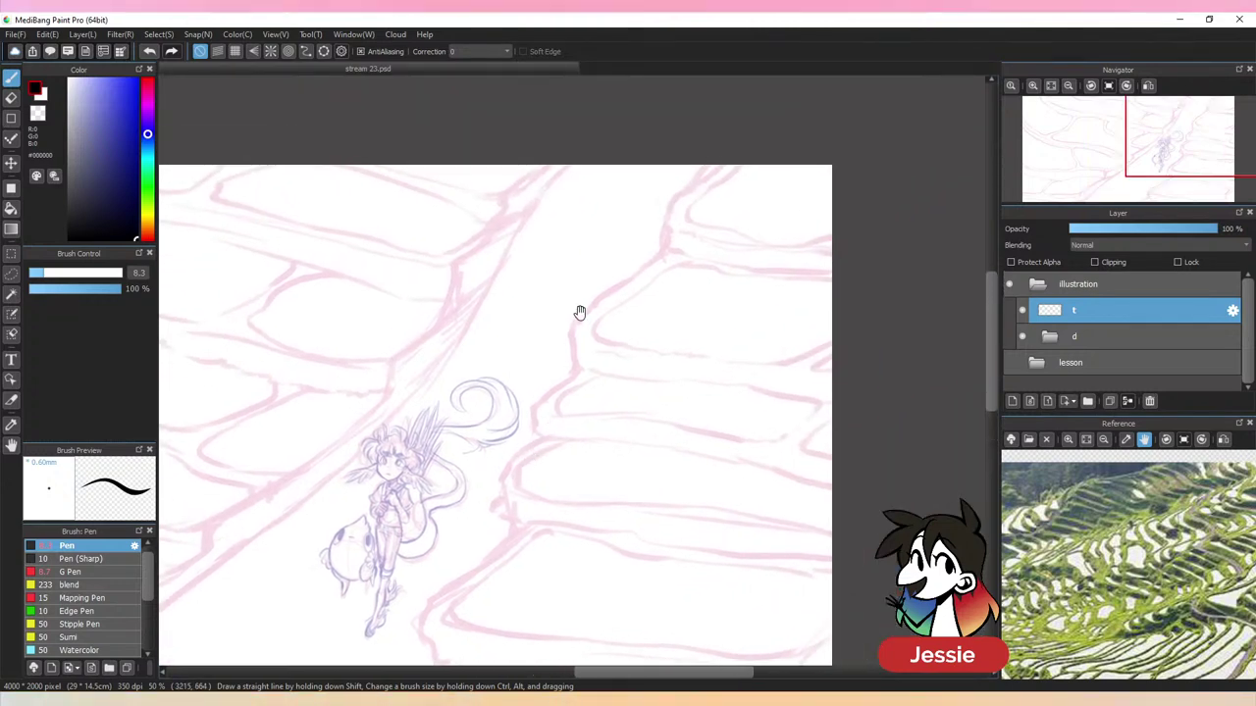
pyautogui.moveTo(567, 271); pyautogui.dragTo(585, 336)
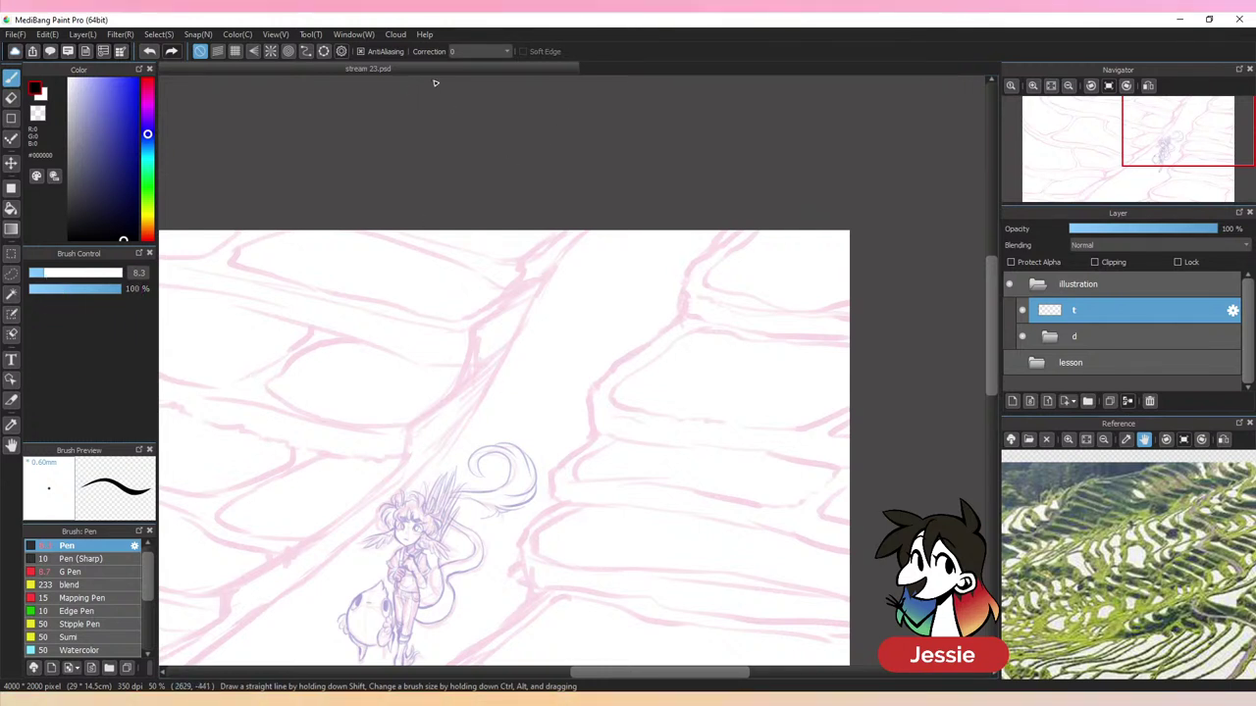
pyautogui.click(507, 51)
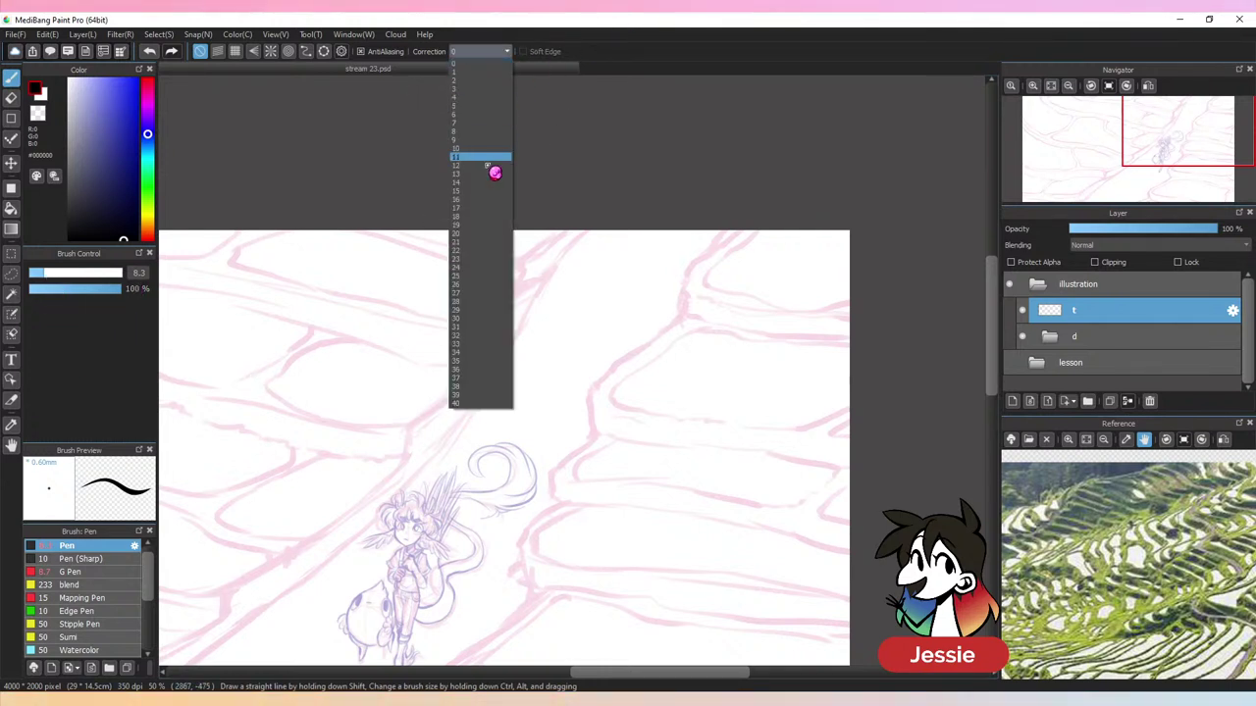
pyautogui.click(488, 268)
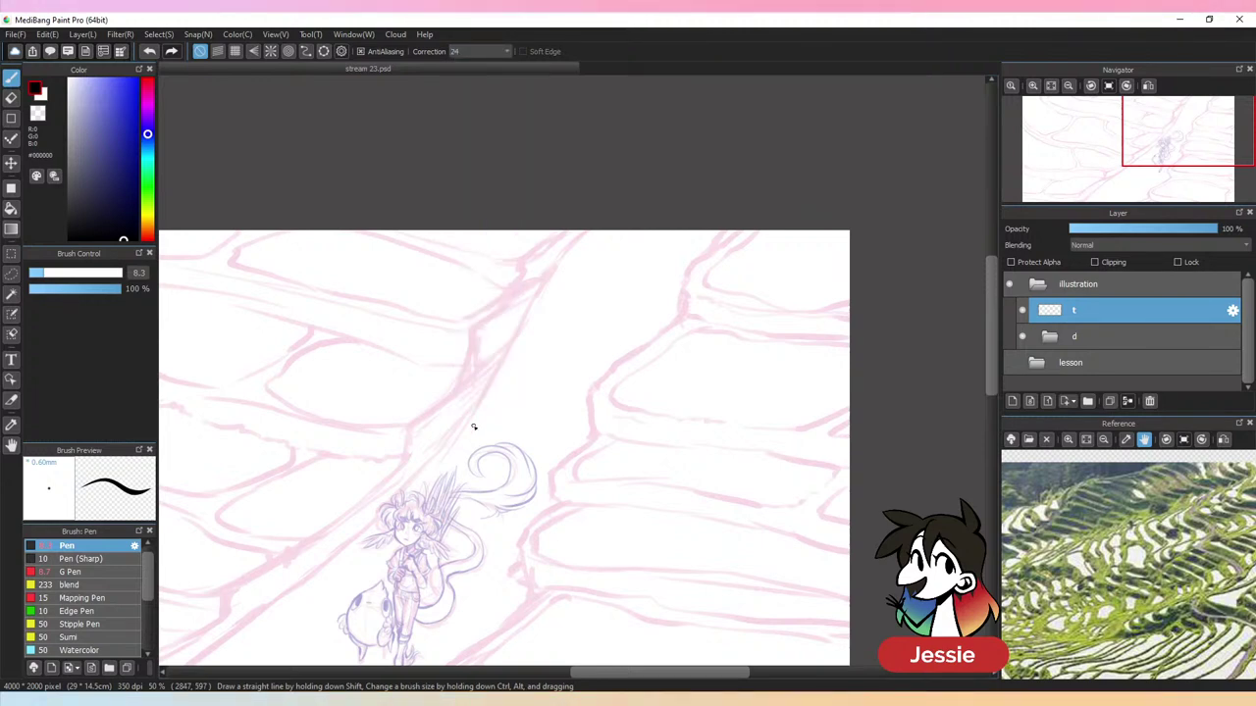
# Ink the topmost terrace edge with a broken black line dipping from the canvas's upper edge to its corner and back up beside the path
pyautogui.scroll(1, 629, 421)
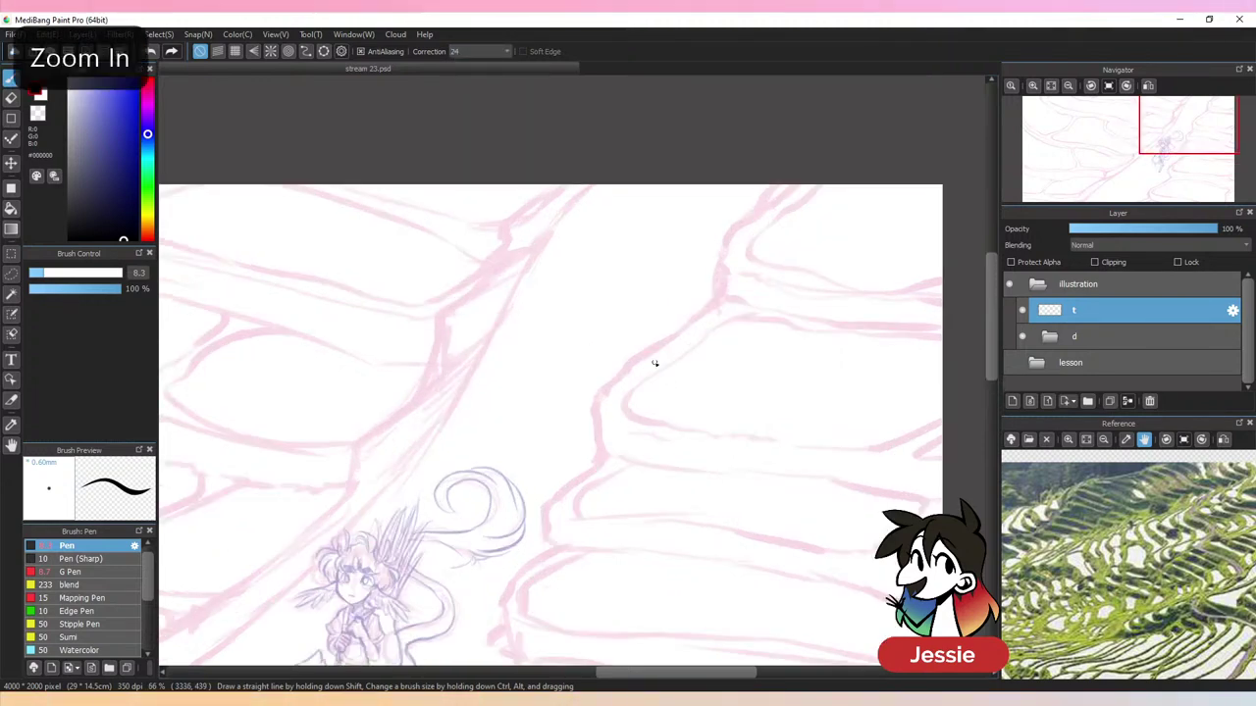
pyautogui.scroll(1, 613, 324)
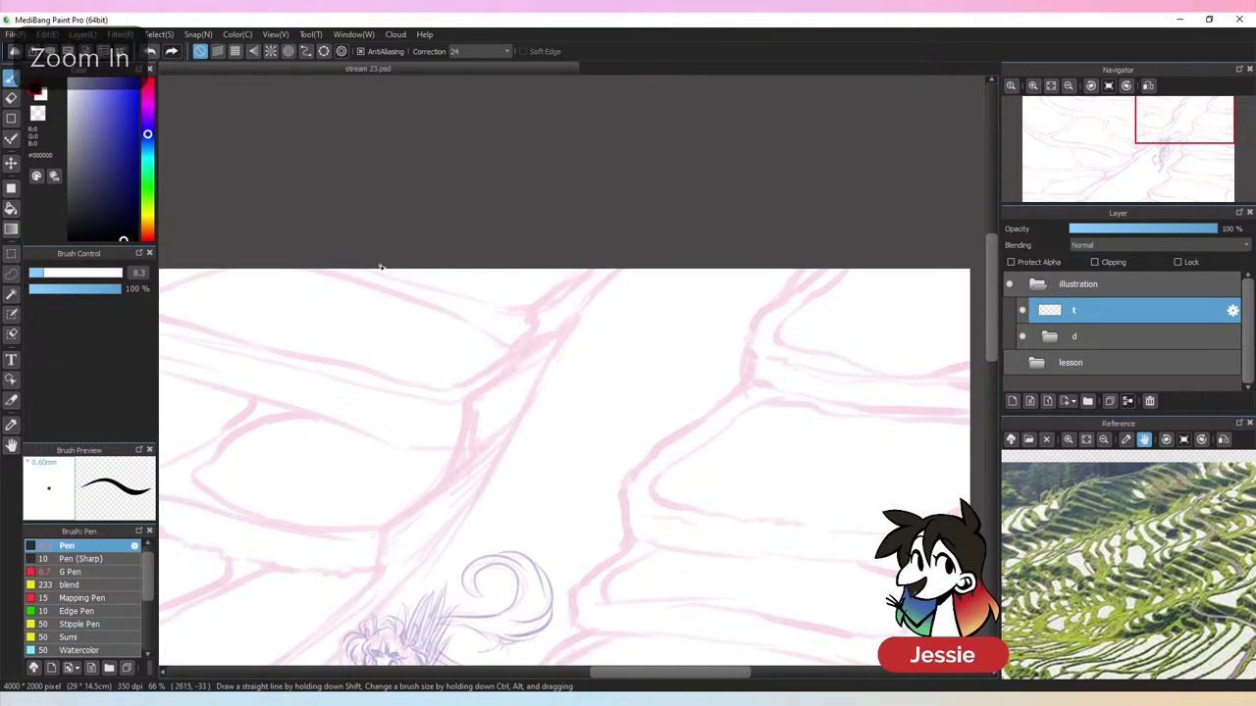
pyautogui.moveTo(373, 272); pyautogui.dragTo(405, 278)
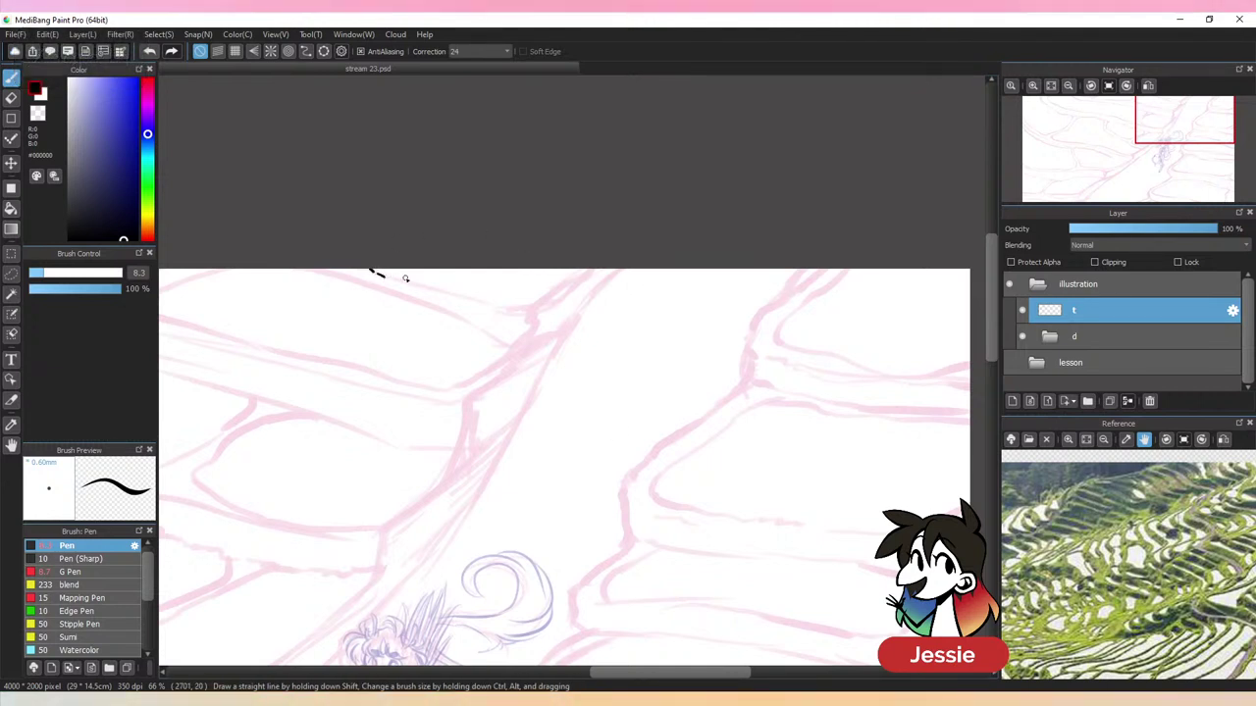
pyautogui.hotkey('ctrl', 'z')
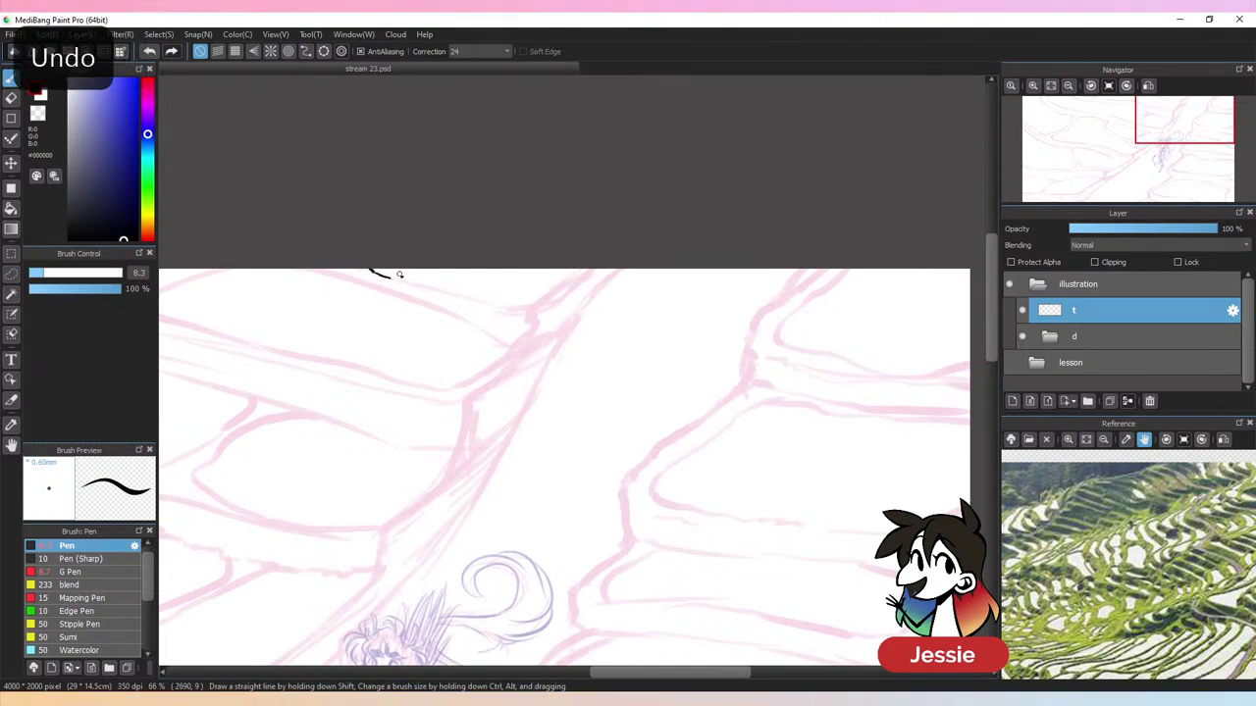
pyautogui.moveTo(392, 280); pyautogui.dragTo(408, 283)
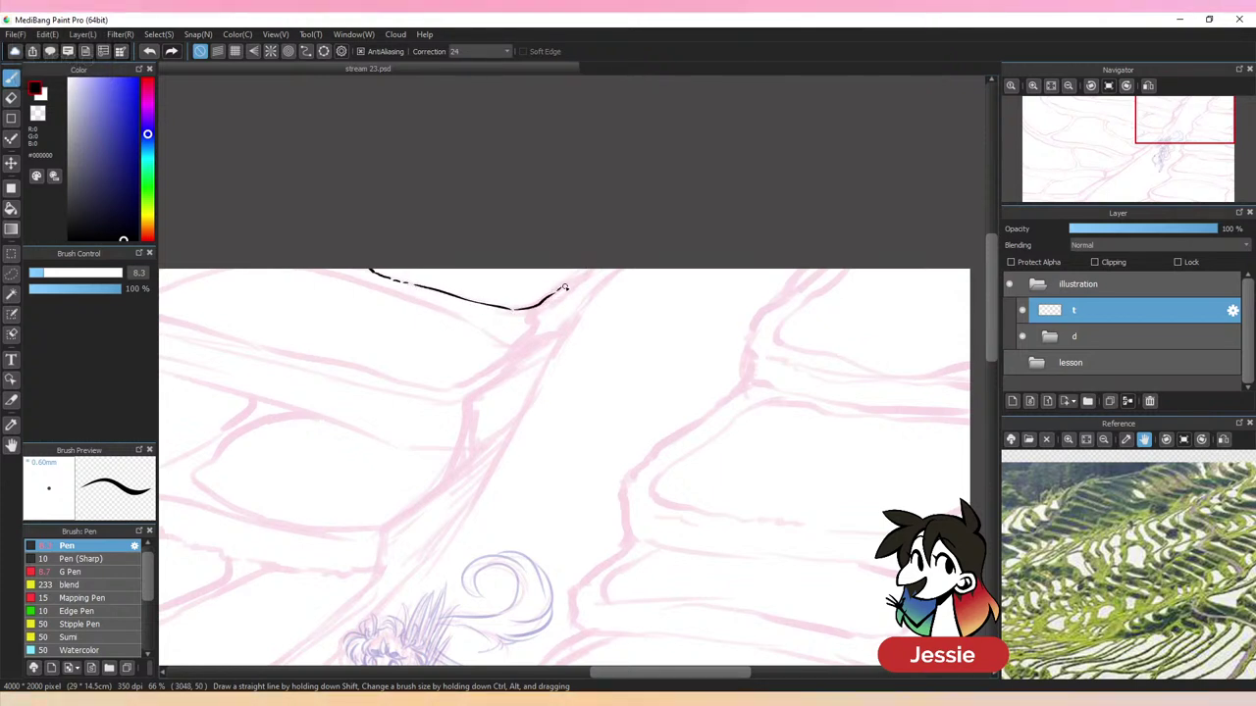
pyautogui.hotkey('ctrl', '-')
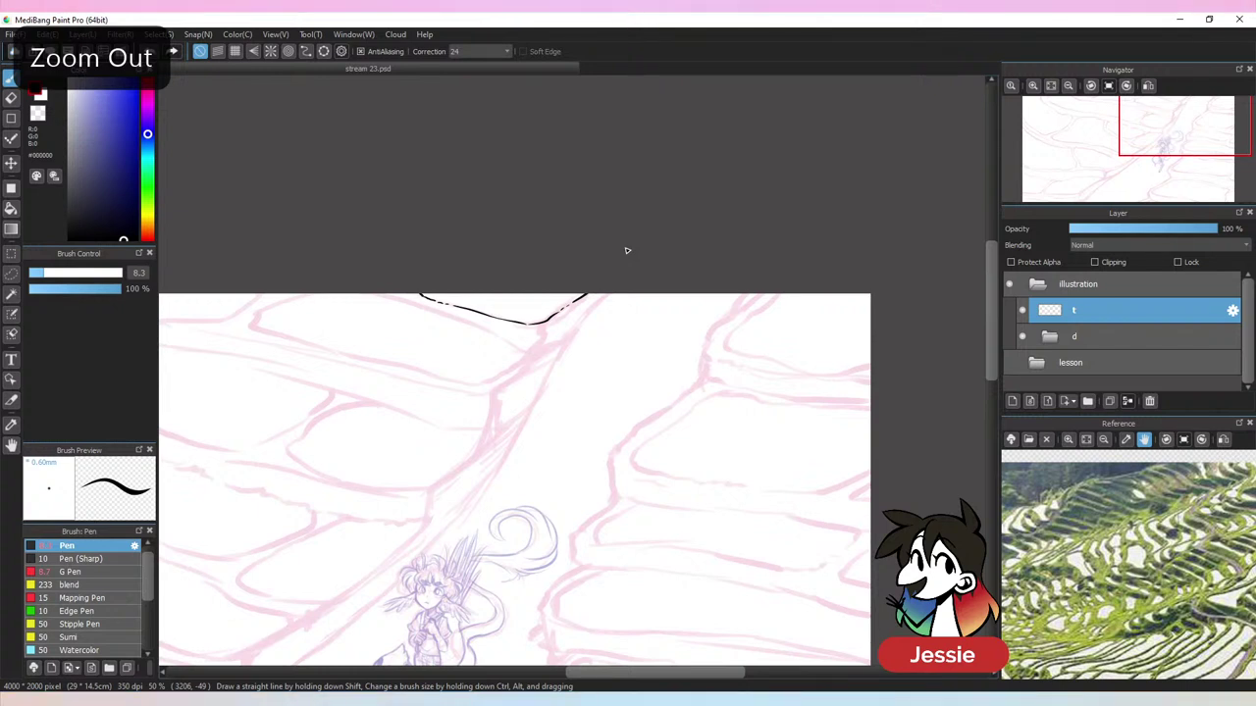
pyautogui.hotkey('ctrl', '+')
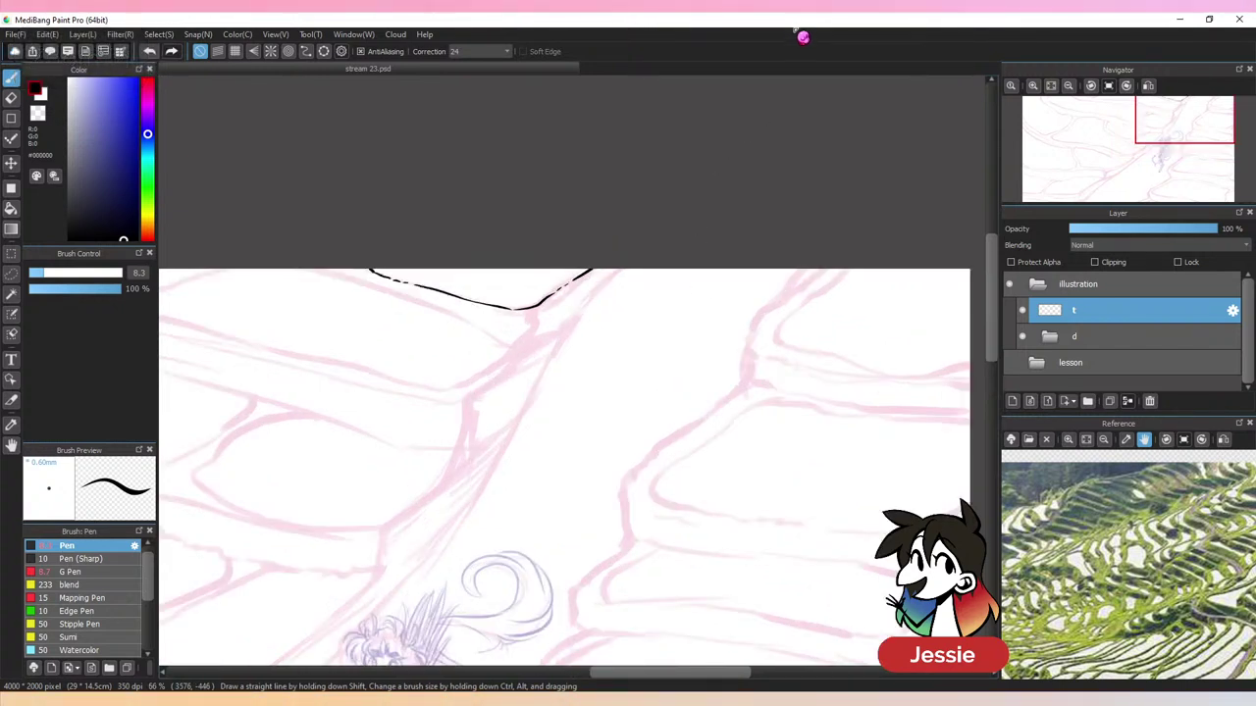
# Ink the next terrace edge below with a tapered line from the canvas's upper edge down to its corner near the diagonal path
pyautogui.hotkey('ctrl', '+')
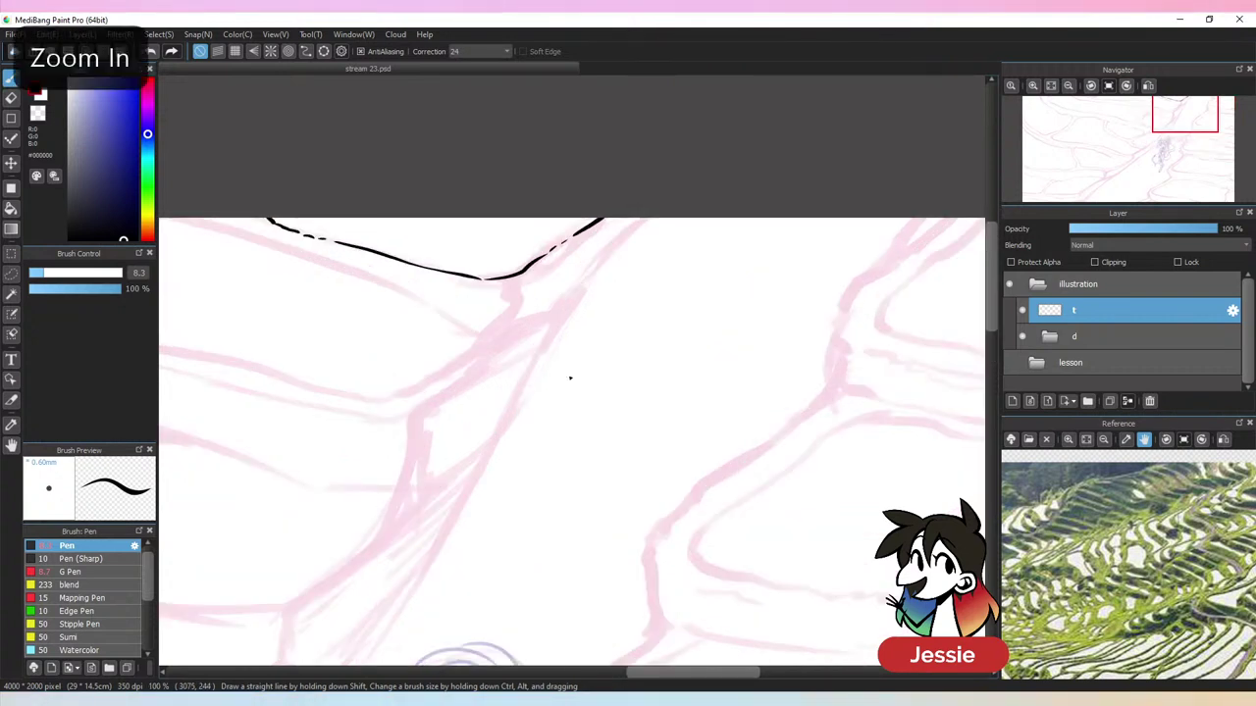
pyautogui.moveTo(540, 412); pyautogui.dragTo(594, 331)
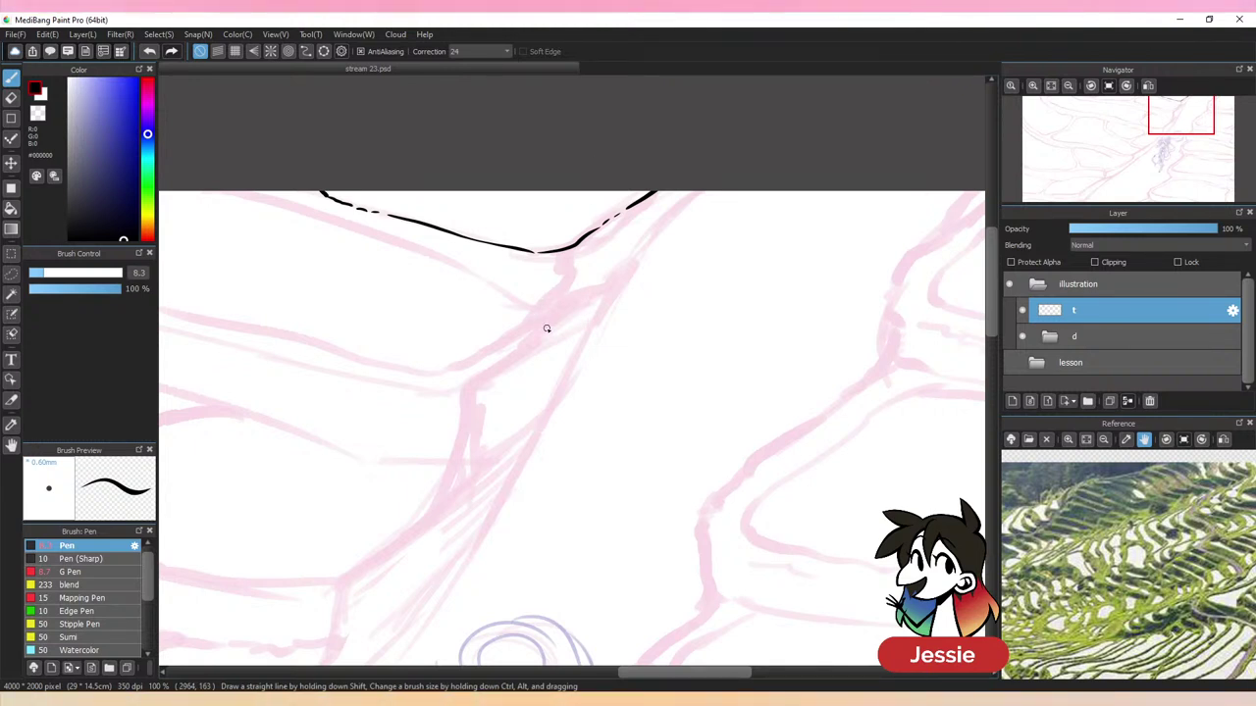
pyautogui.moveTo(604, 449); pyautogui.dragTo(556, 493)
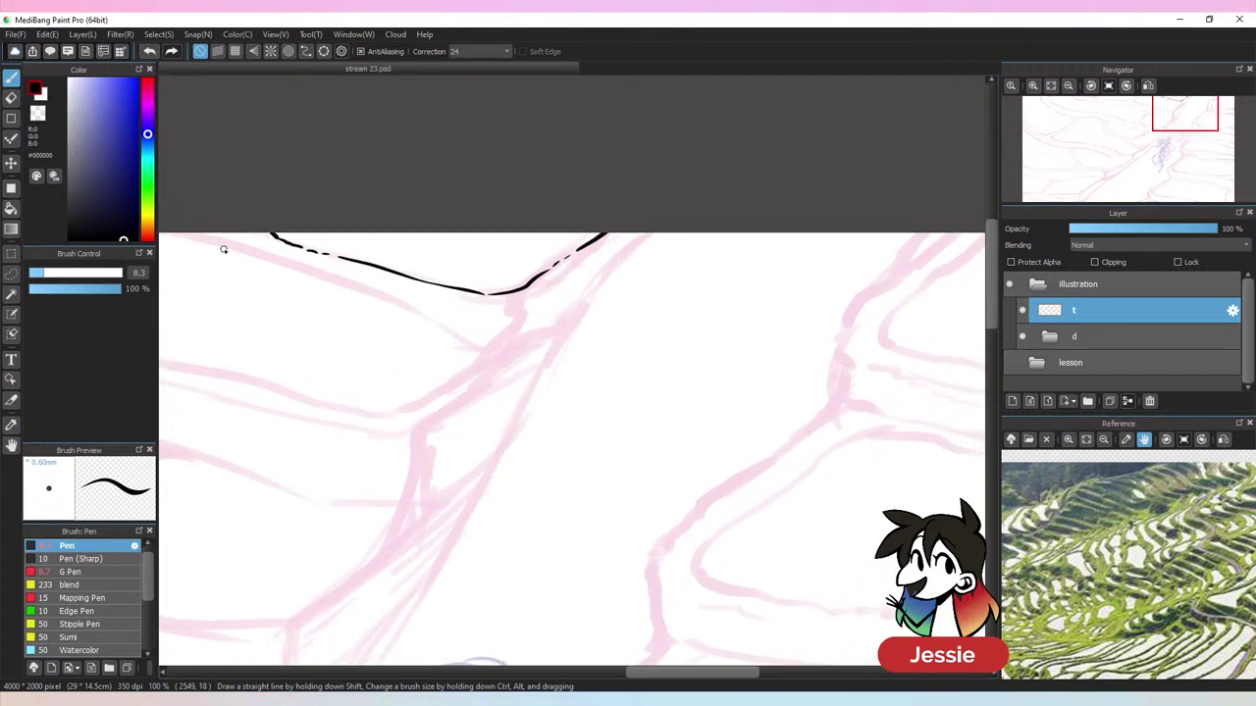
pyautogui.moveTo(186, 235); pyautogui.dragTo(371, 300)
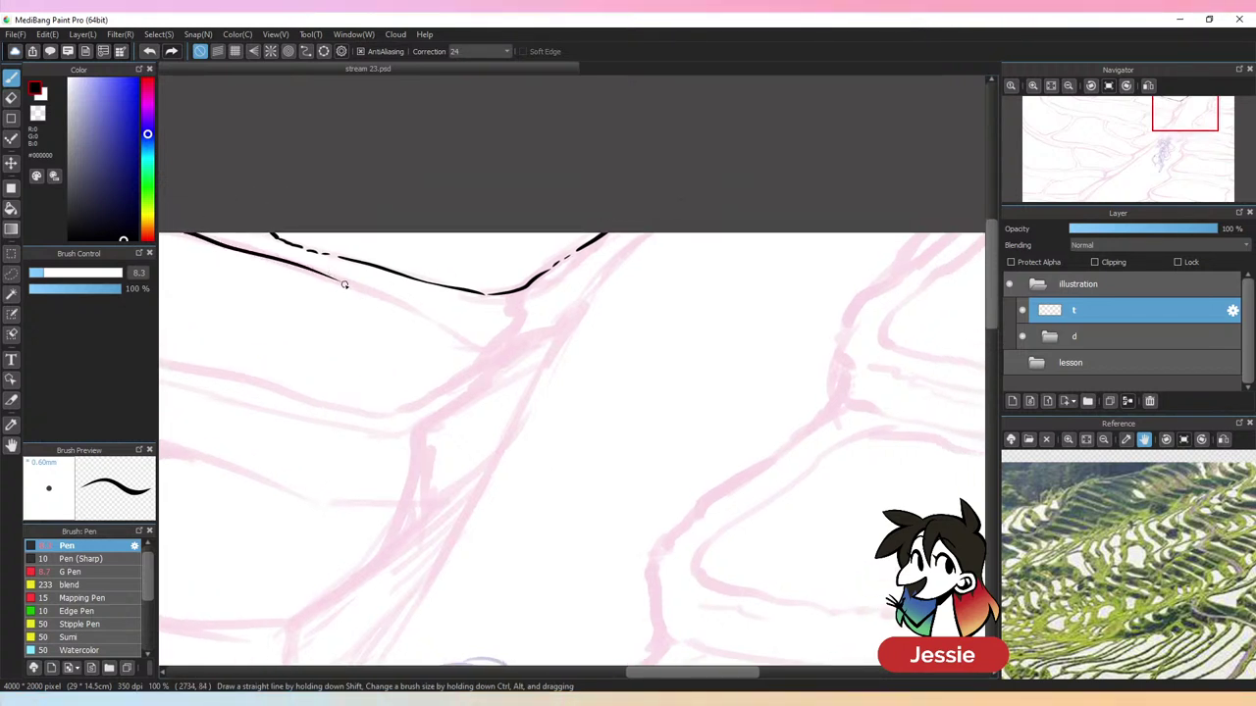
pyautogui.hotkey('ctrl', 'z')
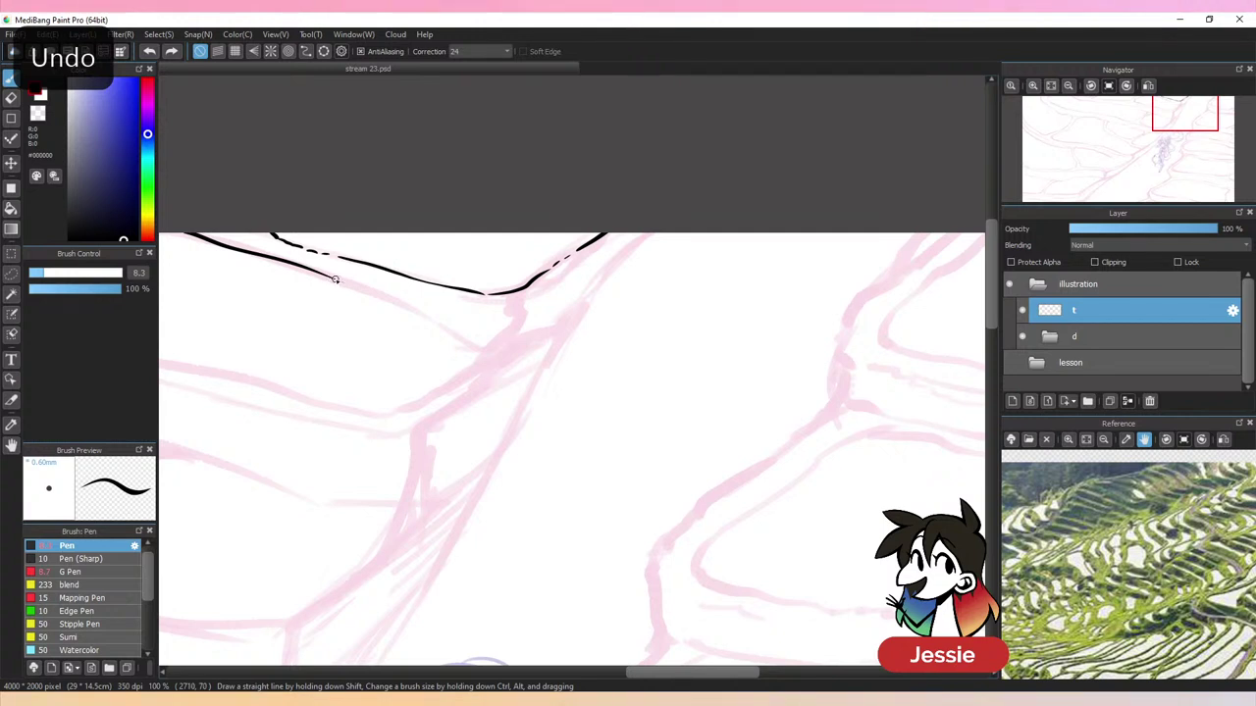
pyautogui.moveTo(334, 279)
pyautogui.mouseDown()
pyautogui.moveTo(505, 338)
pyautogui.moveTo(538, 330)
pyautogui.mouseUp()
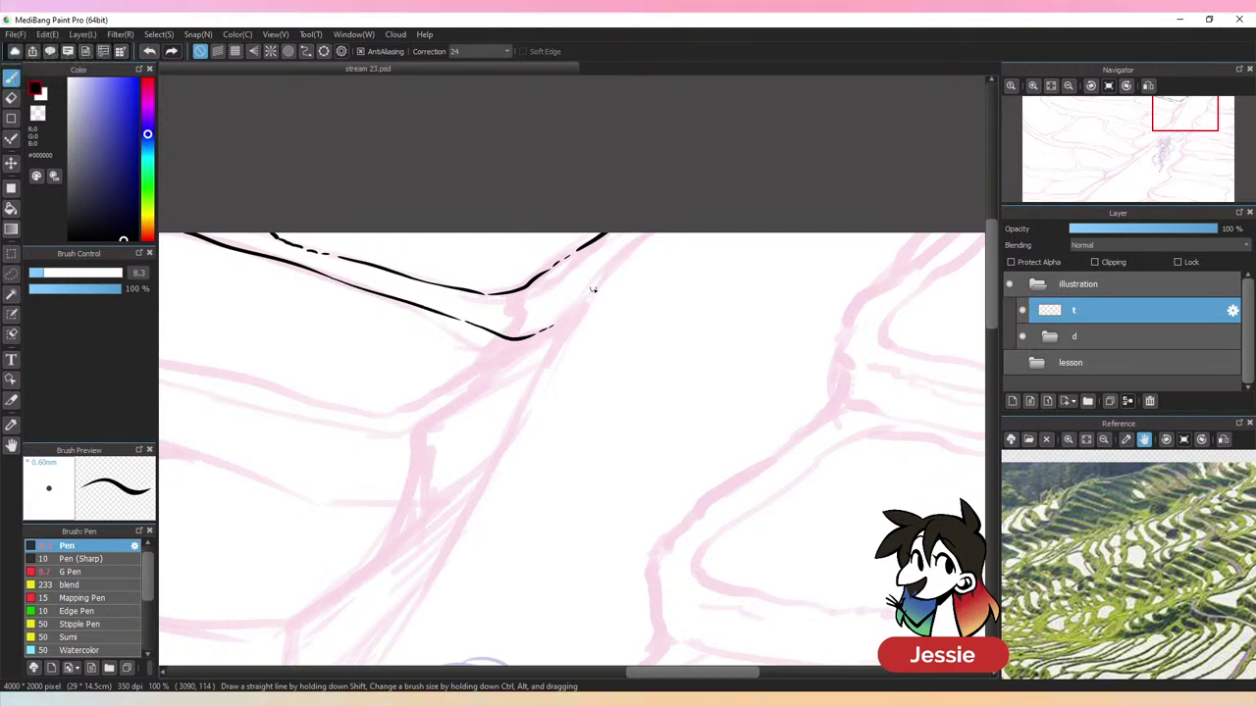
# Ink the left side of the diagonal path from the canvas's upper edge down past the terrace corners, with small hatch breaks
pyautogui.moveTo(648, 235)
pyautogui.mouseDown()
pyautogui.moveTo(574, 301)
pyautogui.moveTo(584, 294)
pyautogui.moveTo(469, 502)
pyautogui.mouseUp()
pyautogui.hotkey('ctrl', '-')
pyautogui.hotkey('ctrl', '-')
pyautogui.hotkey('ctrl', '+')
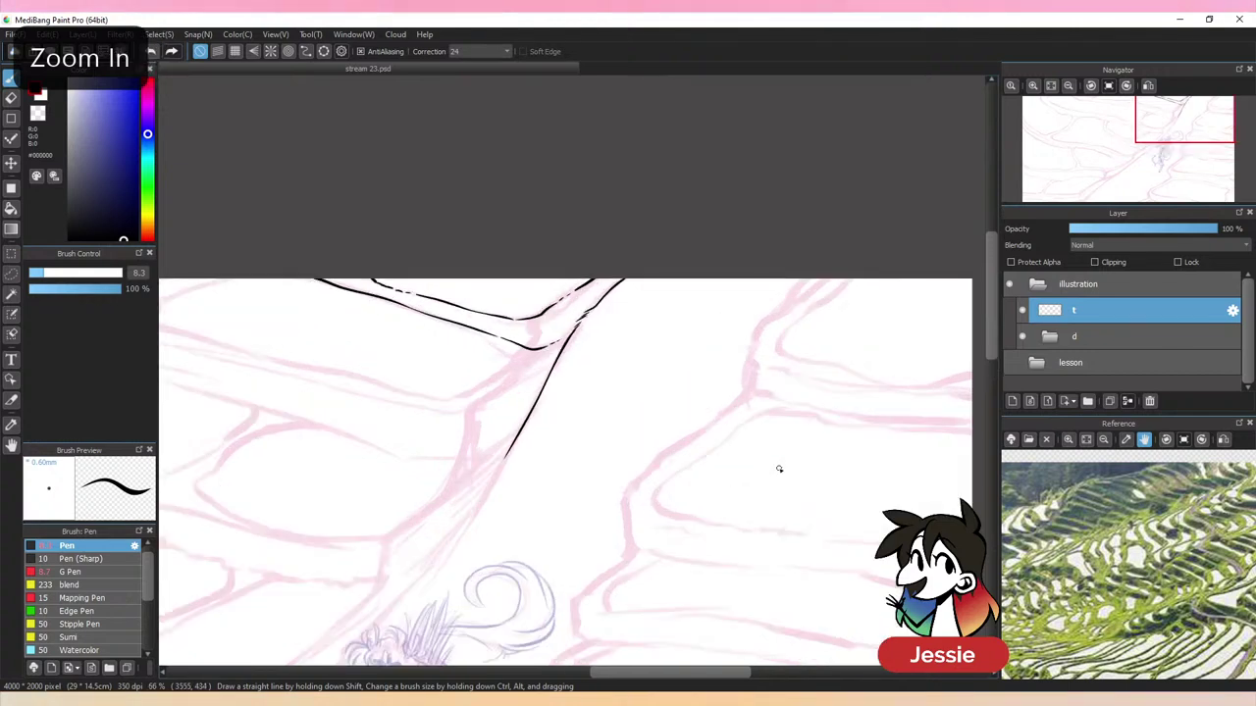
pyautogui.hotkey('ctrl', '+')
pyautogui.hotkey('ctrl', '+')
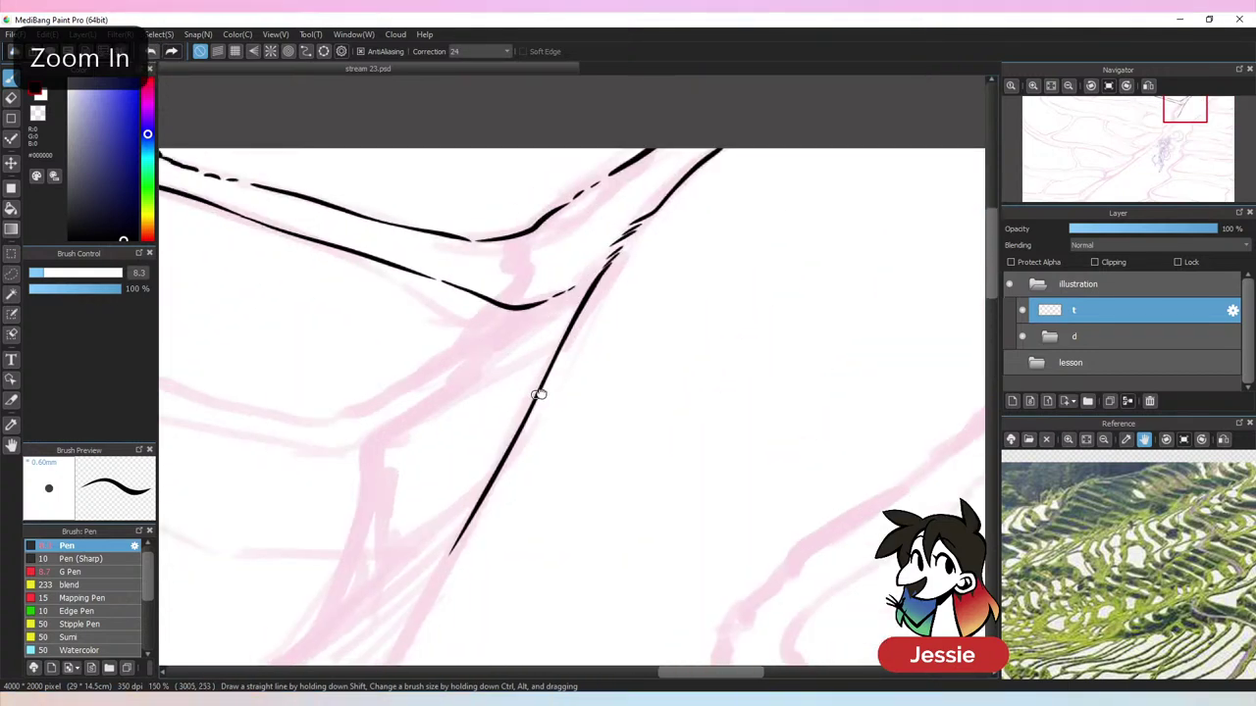
# Ink the short terrace edge running down-left from the junction of the second terrace corner and the path
pyautogui.moveTo(539, 395); pyautogui.dragTo(674, 368)
pyautogui.moveTo(700, 269)
pyautogui.mouseDown()
pyautogui.moveTo(595, 343)
pyautogui.moveTo(564, 345)
pyautogui.moveTo(508, 382)
pyautogui.moveTo(431, 390)
pyautogui.mouseUp()
pyautogui.hotkey('ctrl', 'Down')
pyautogui.hotkey('ctrl', 'Down')
pyautogui.hotkey('ctrl', 'Down')
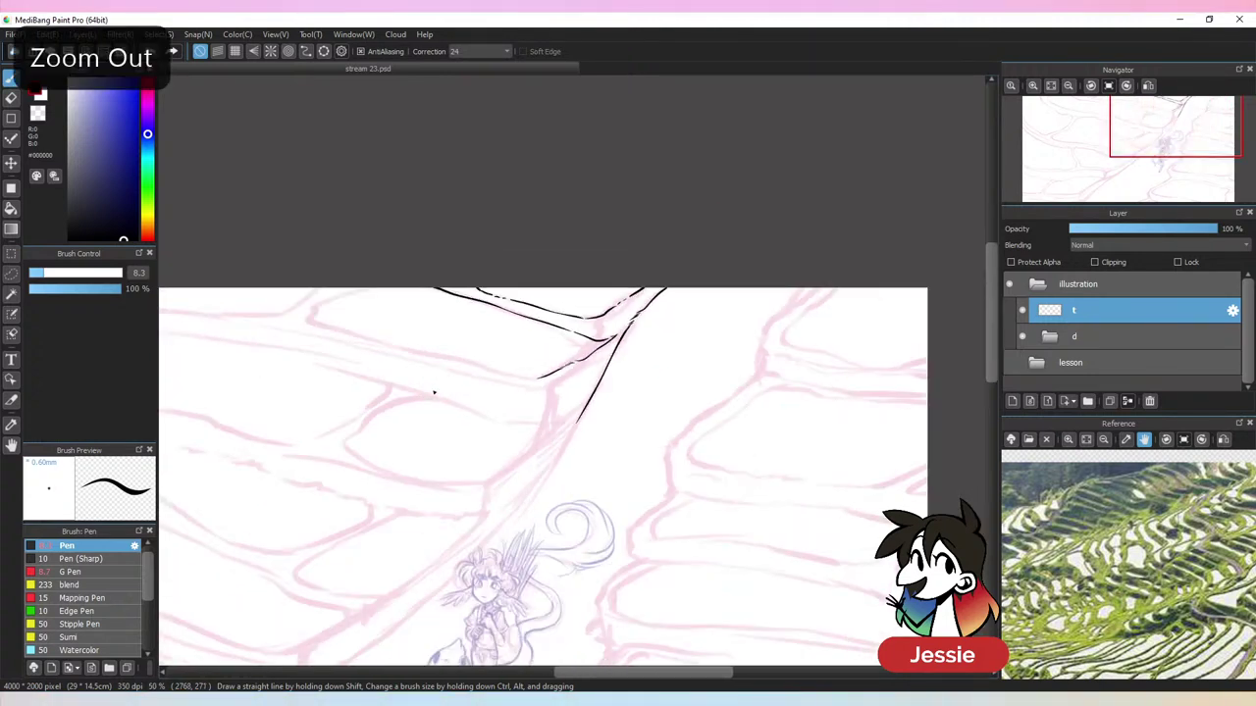
pyautogui.hotkey('ctrl', '+')
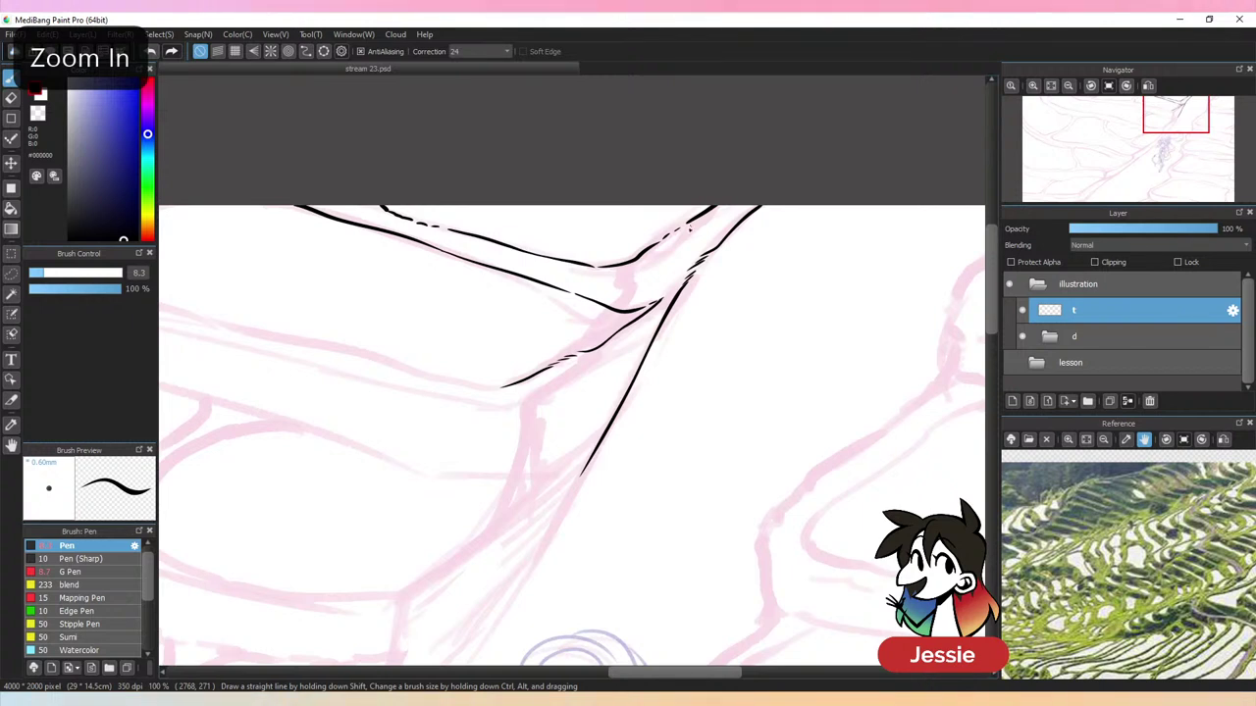
# Add a thinner broken line just inside the topmost terrace edge, parallel to both sides of its corner
pyautogui.moveTo(641, 267); pyautogui.dragTo(695, 229)
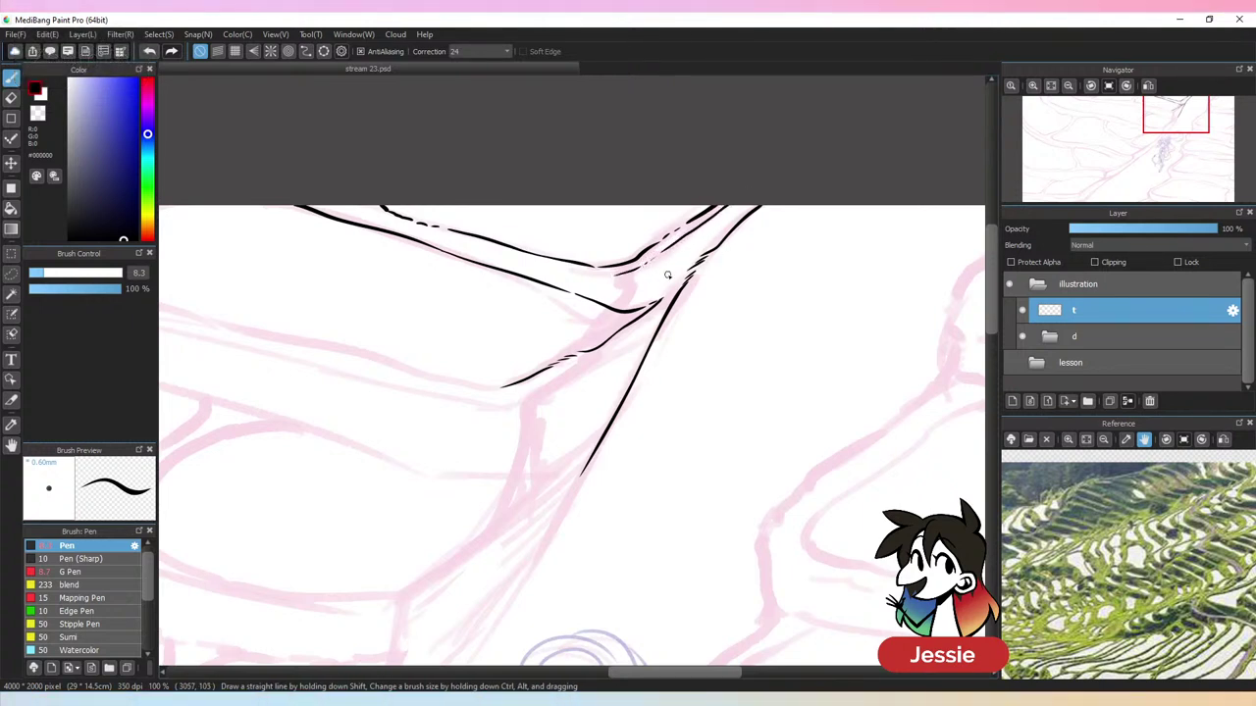
pyautogui.hotkey('ctrl', '+')
pyautogui.moveTo(748, 341); pyautogui.dragTo(766, 395)
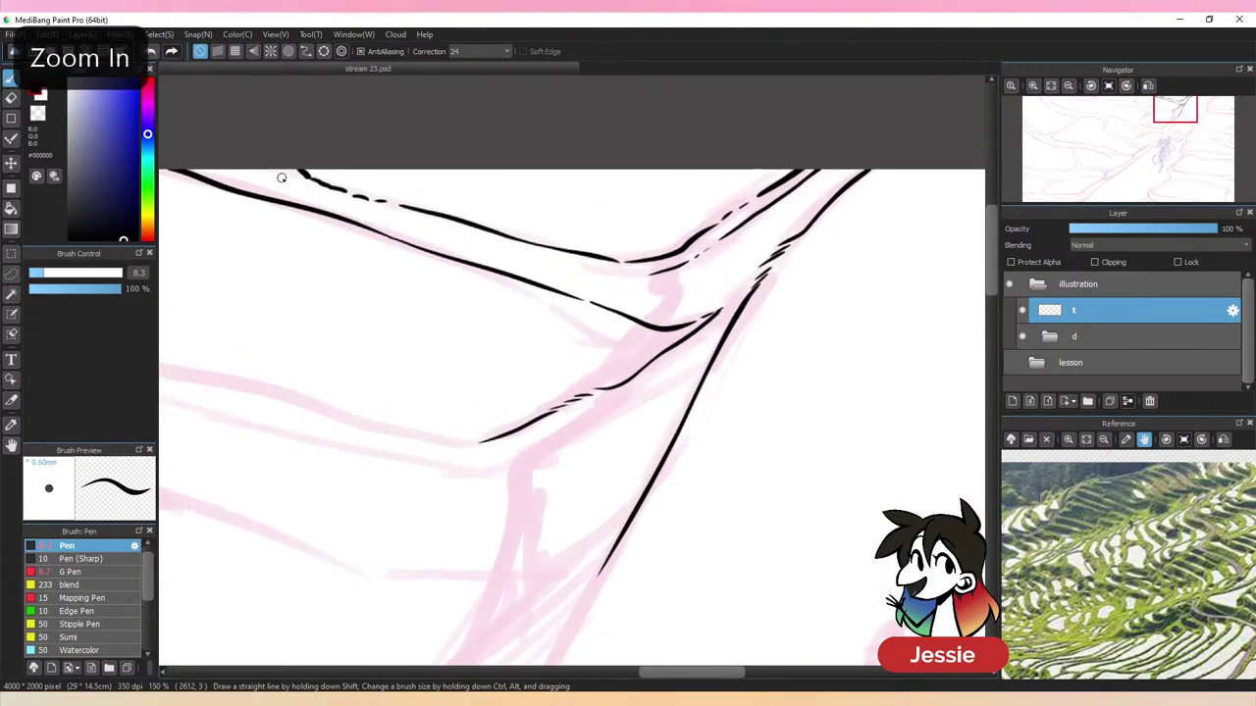
pyautogui.moveTo(265, 171)
pyautogui.mouseDown()
pyautogui.moveTo(563, 264)
pyautogui.moveTo(612, 276)
pyautogui.mouseUp()
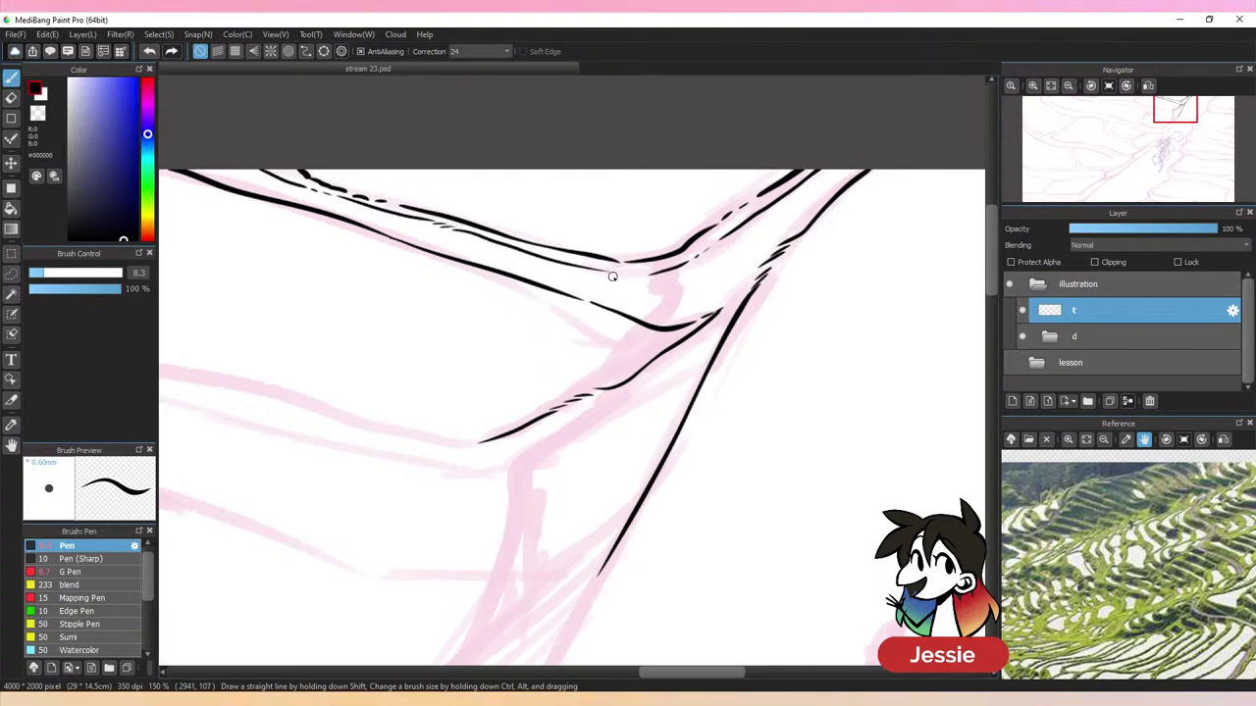
pyautogui.hotkey('ctrl', '-')
pyautogui.hotkey('ctrl', '-')
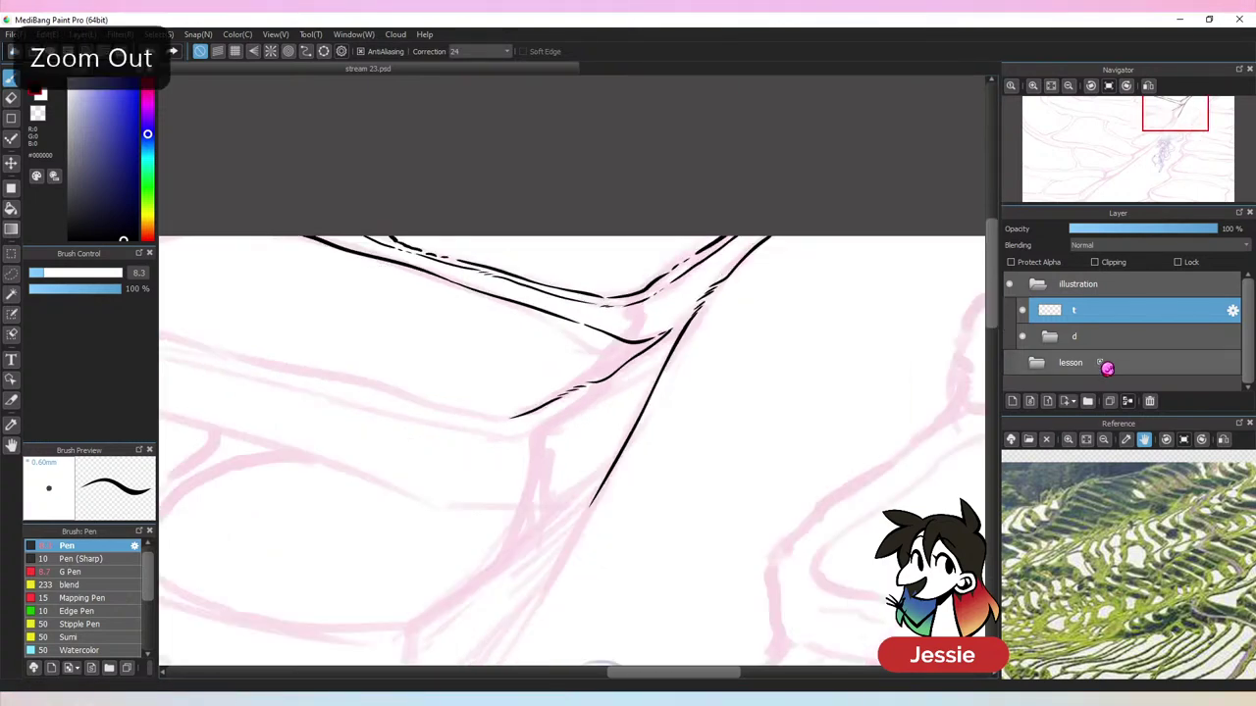
# Ink a second broken line parallel to and just below the short terrace edge that runs down-left from the path
pyautogui.hotkey('ctrl', '+')
pyautogui.hotkey('ctrl', '+')
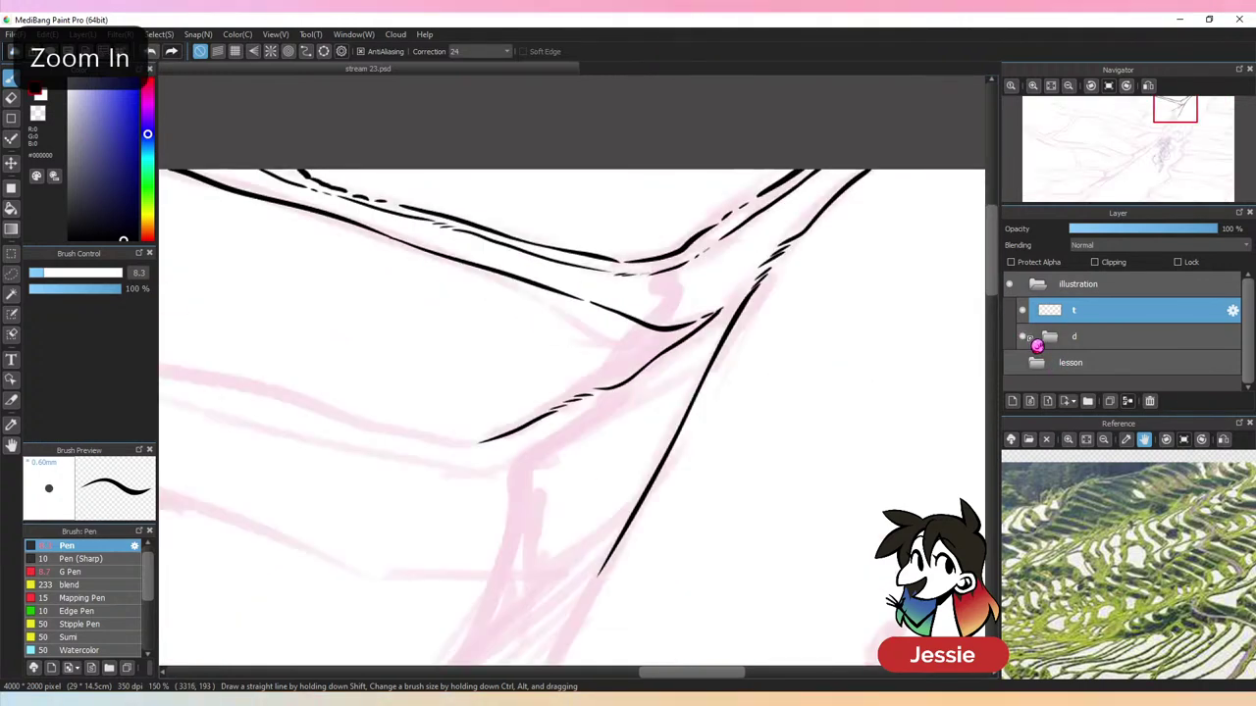
pyautogui.moveTo(728, 319); pyautogui.dragTo(594, 410)
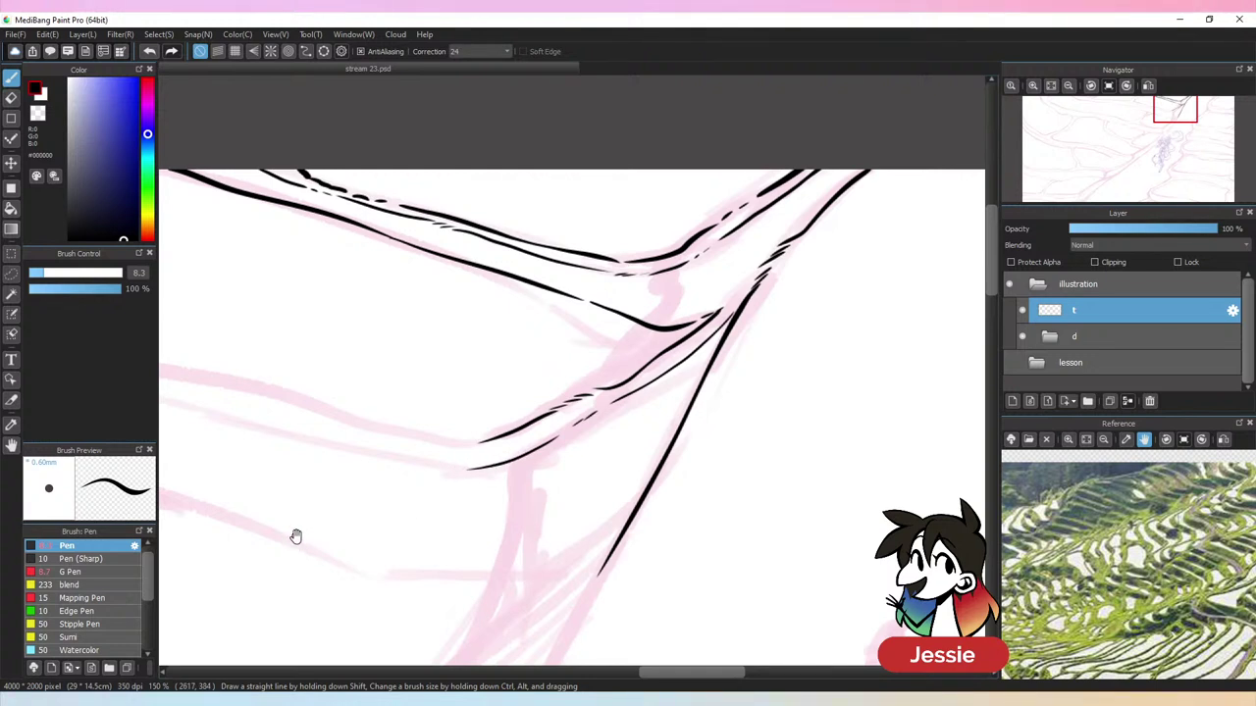
# Ink the left end and long lower edge of the upper terrace pool with broken lines, joining the short edge near the path
pyautogui.moveTo(294, 536); pyautogui.dragTo(757, 523)
pyautogui.moveTo(527, 513); pyautogui.dragTo(593, 531)
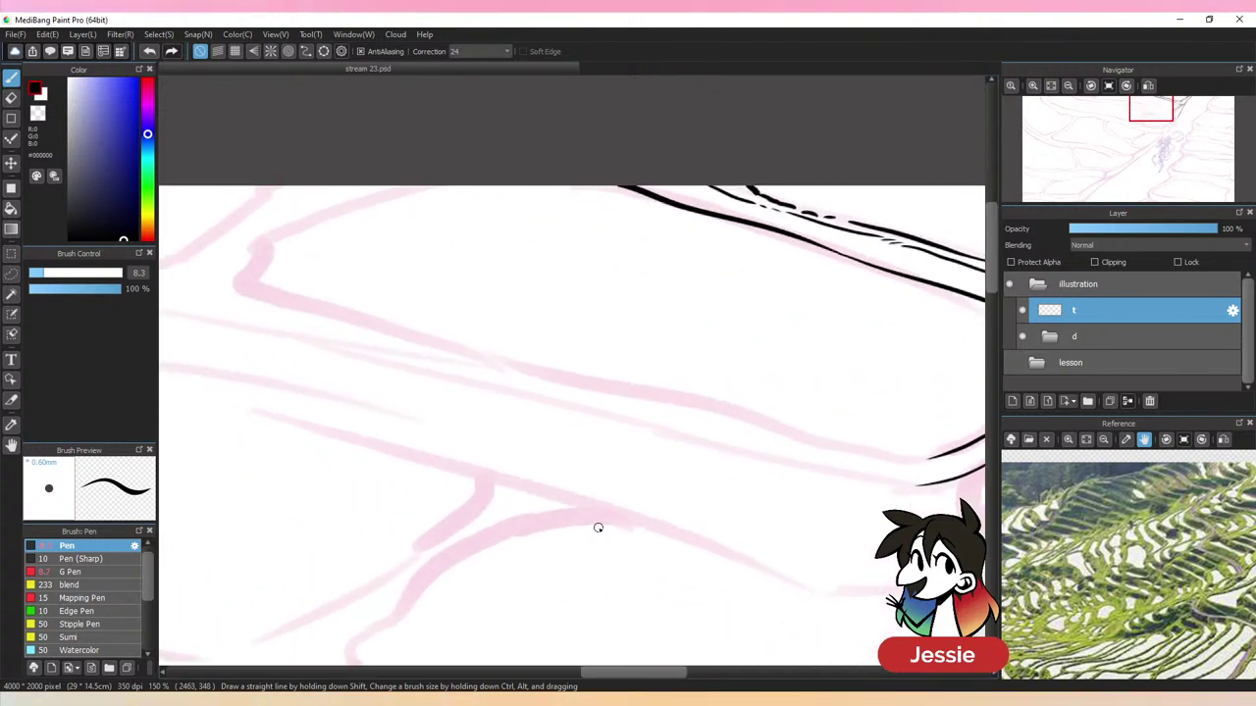
pyautogui.hotkey('ctrl', '-')
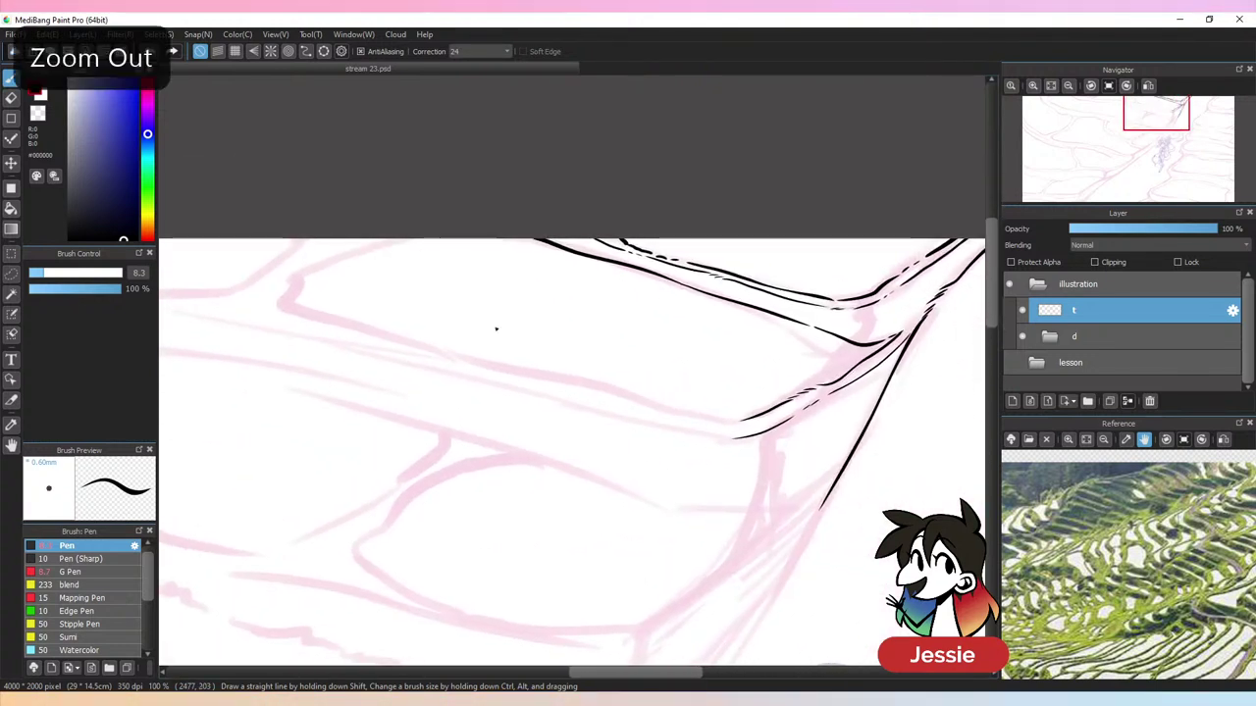
pyautogui.moveTo(397, 240)
pyautogui.mouseDown()
pyautogui.moveTo(331, 246)
pyautogui.moveTo(283, 294)
pyautogui.mouseUp()
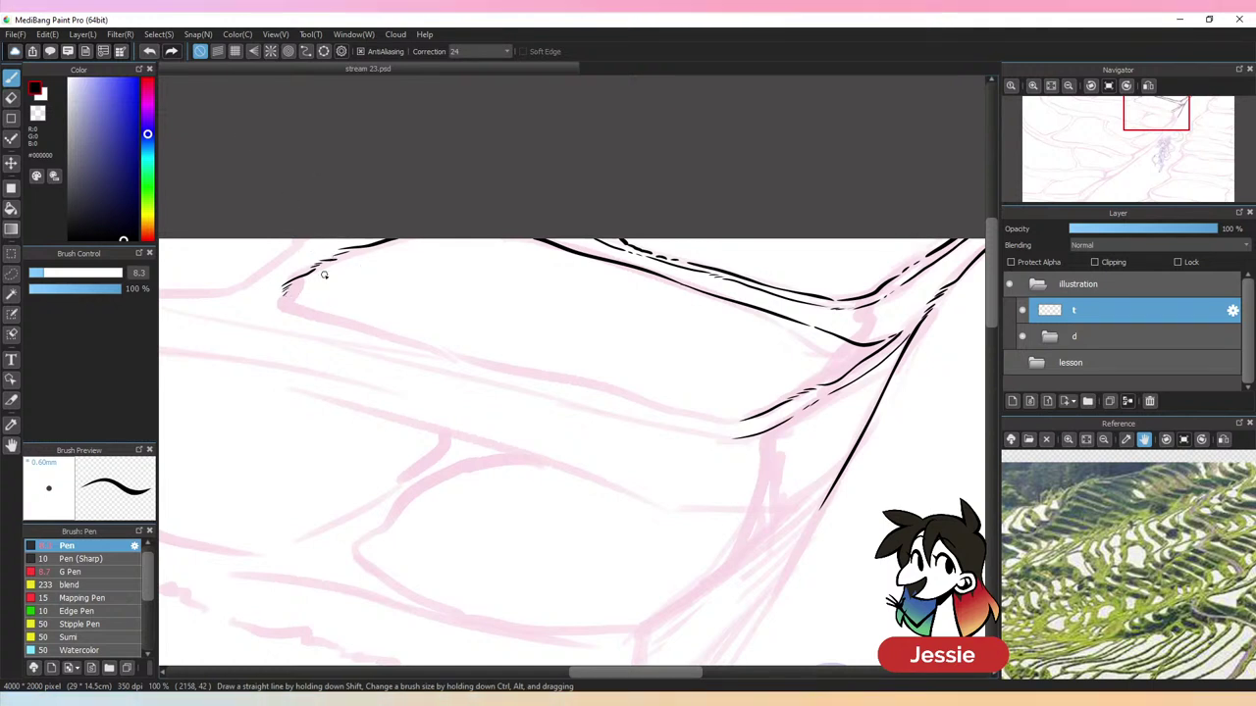
pyautogui.moveTo(287, 297)
pyautogui.mouseDown()
pyautogui.moveTo(344, 326)
pyautogui.moveTo(706, 424)
pyautogui.moveTo(753, 414)
pyautogui.mouseUp()
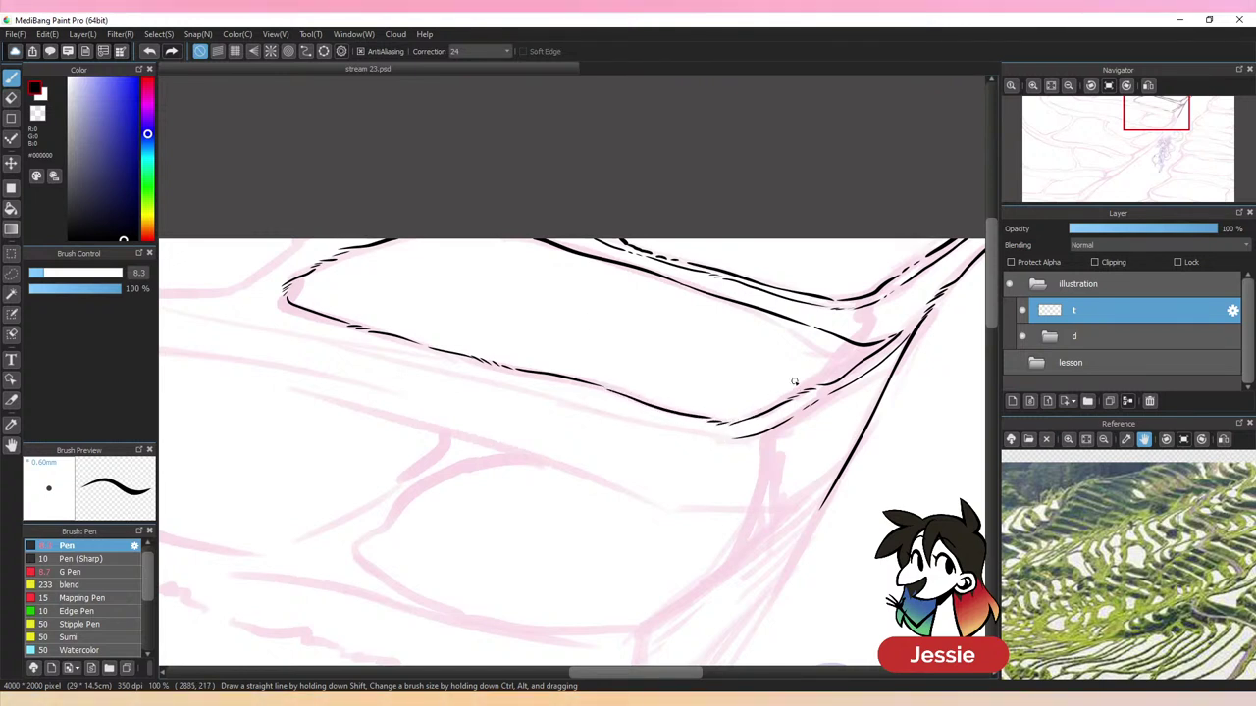
# Check the inked terrace within the wider composition and save the illustration
pyautogui.hotkey('ctrl', '-')
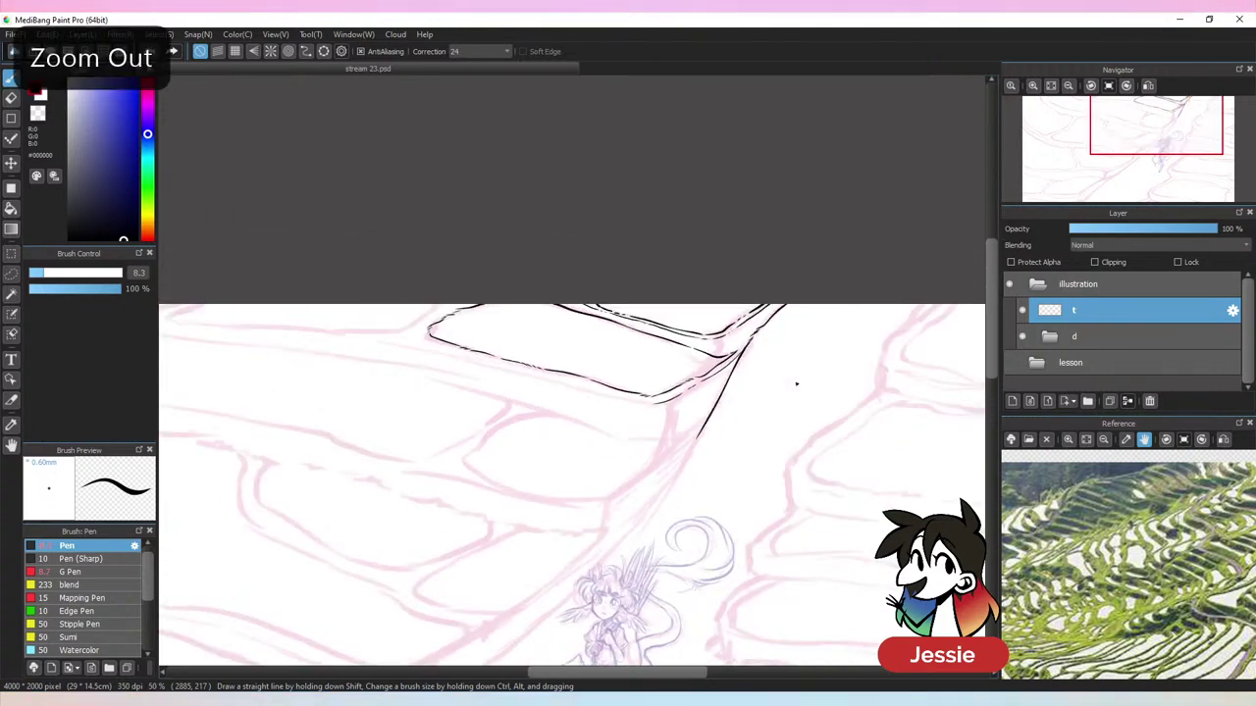
pyautogui.hotkey('ctrl', '+')
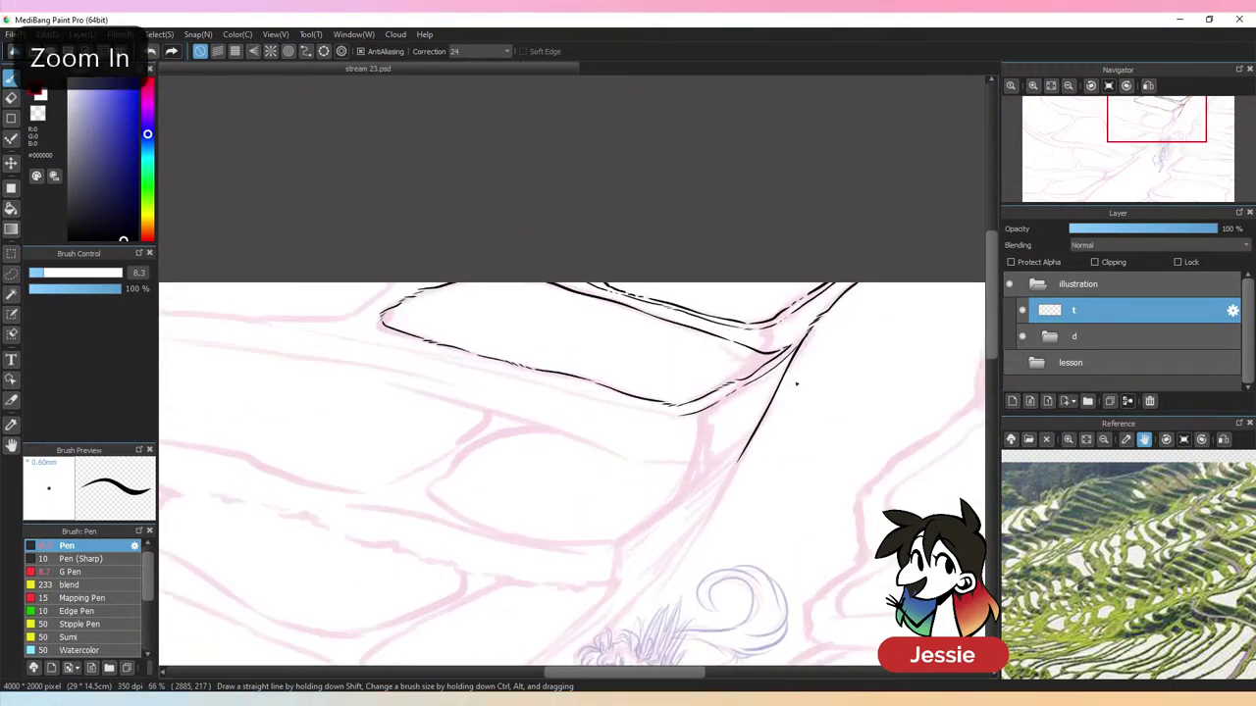
pyautogui.hotkey('ctrl', 's')
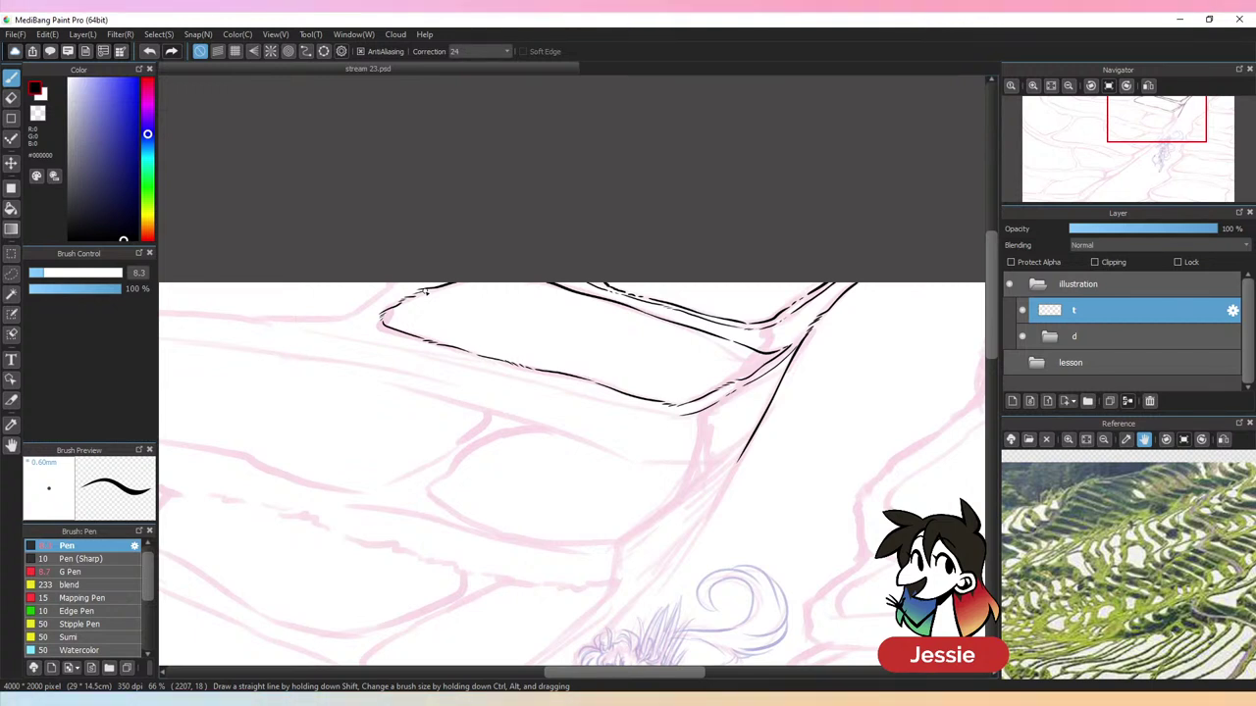
pyautogui.hotkey('ctrl', '+')
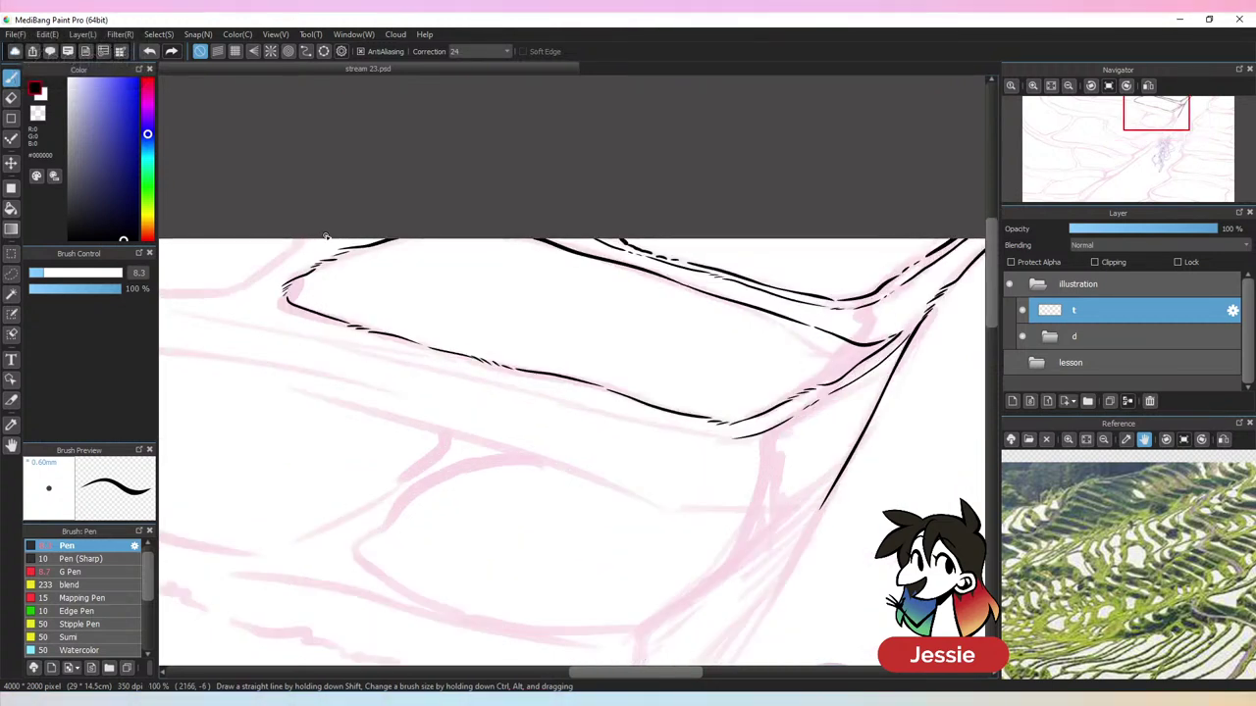
# Ink the right side and long lower edge of the neighbouring pool to the left of the upper terrace pool with broken lines
pyautogui.moveTo(307, 253); pyautogui.dragTo(269, 272)
pyautogui.moveTo(344, 330); pyautogui.dragTo(653, 364)
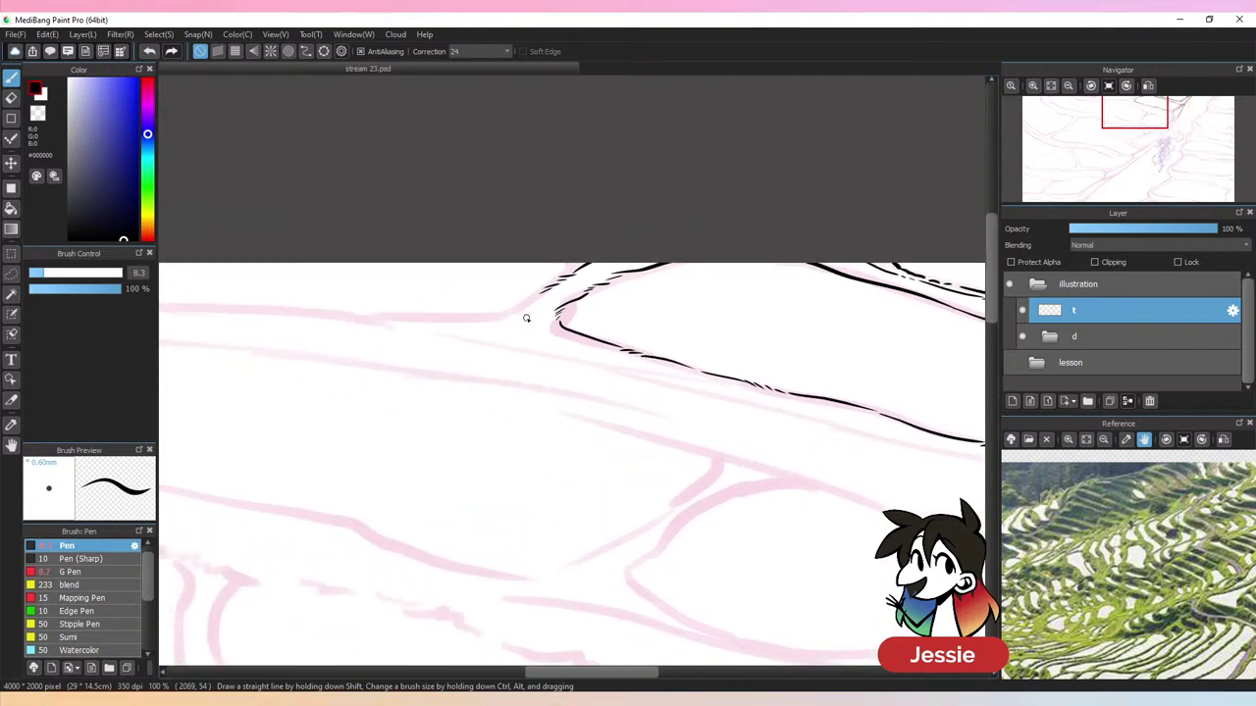
pyautogui.moveTo(524, 317); pyautogui.dragTo(752, 334)
pyautogui.moveTo(758, 290)
pyautogui.mouseDown()
pyautogui.moveTo(704, 318)
pyautogui.moveTo(478, 302)
pyautogui.moveTo(457, 314)
pyautogui.moveTo(480, 306)
pyautogui.moveTo(431, 303)
pyautogui.mouseUp()
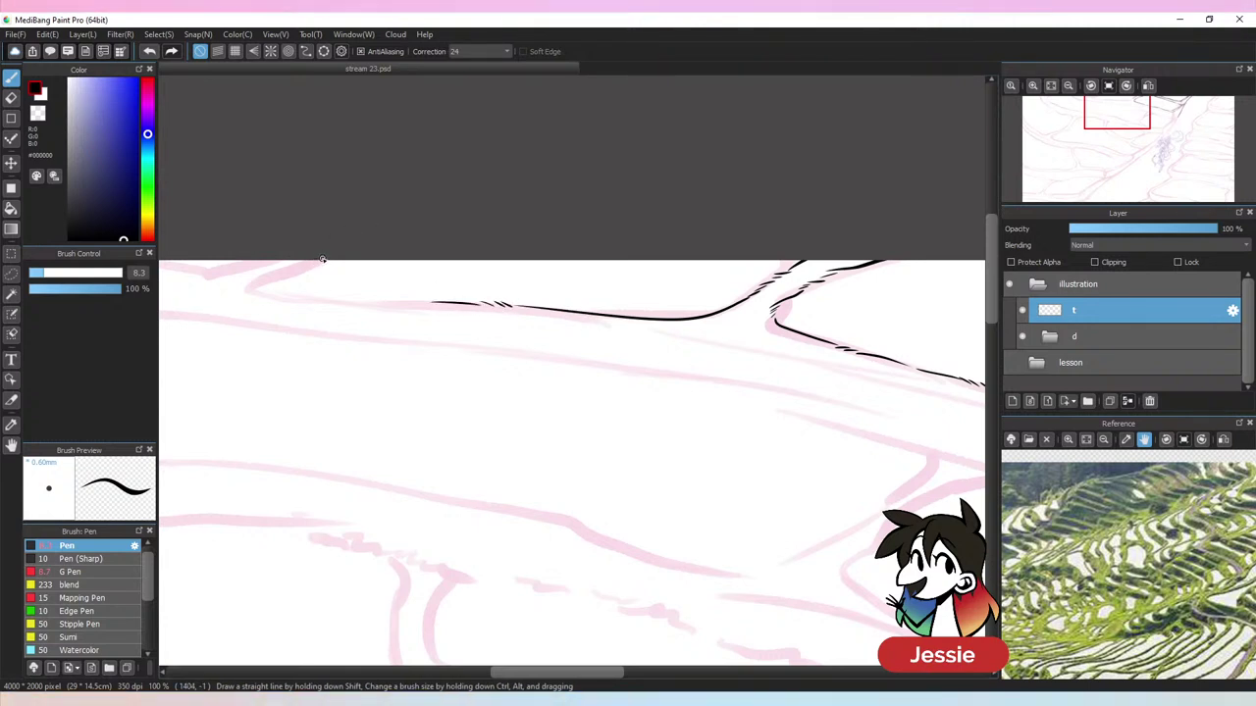
# Complete that pool's pointed left end and ink the short curved edge beyond it at the top of the canvas
pyautogui.moveTo(314, 261); pyautogui.dragTo(253, 290)
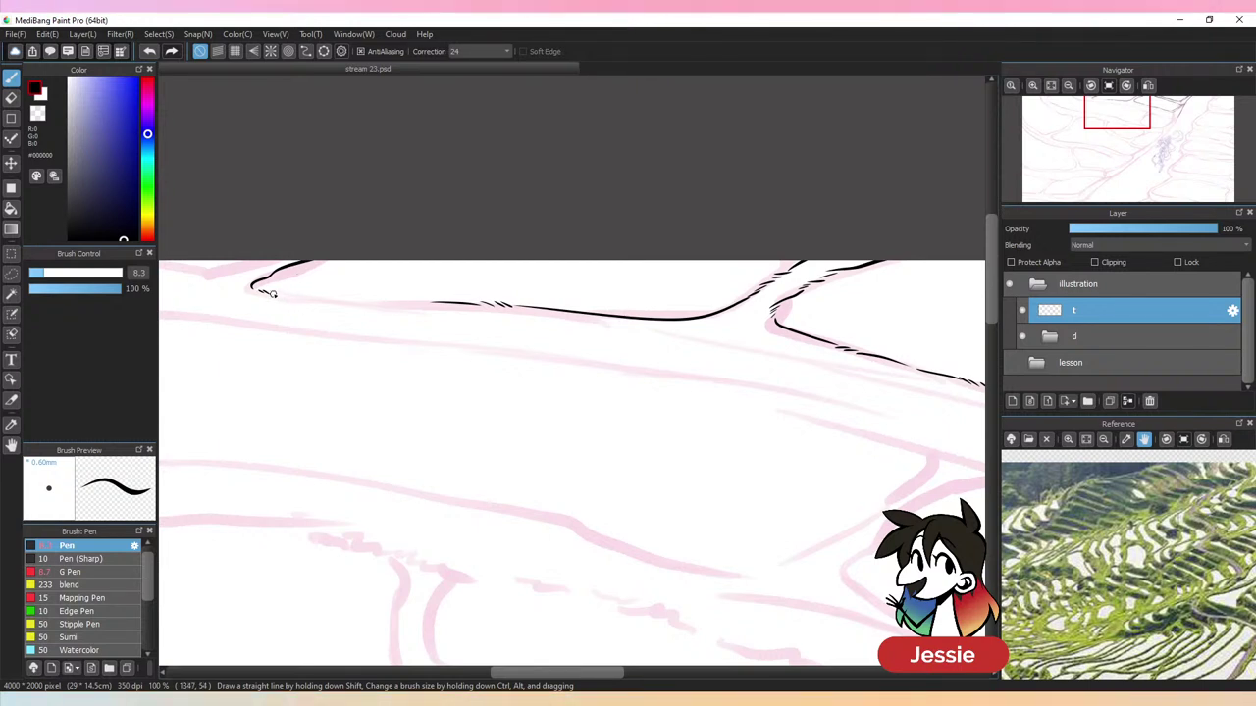
pyautogui.moveTo(273, 293); pyautogui.dragTo(413, 302)
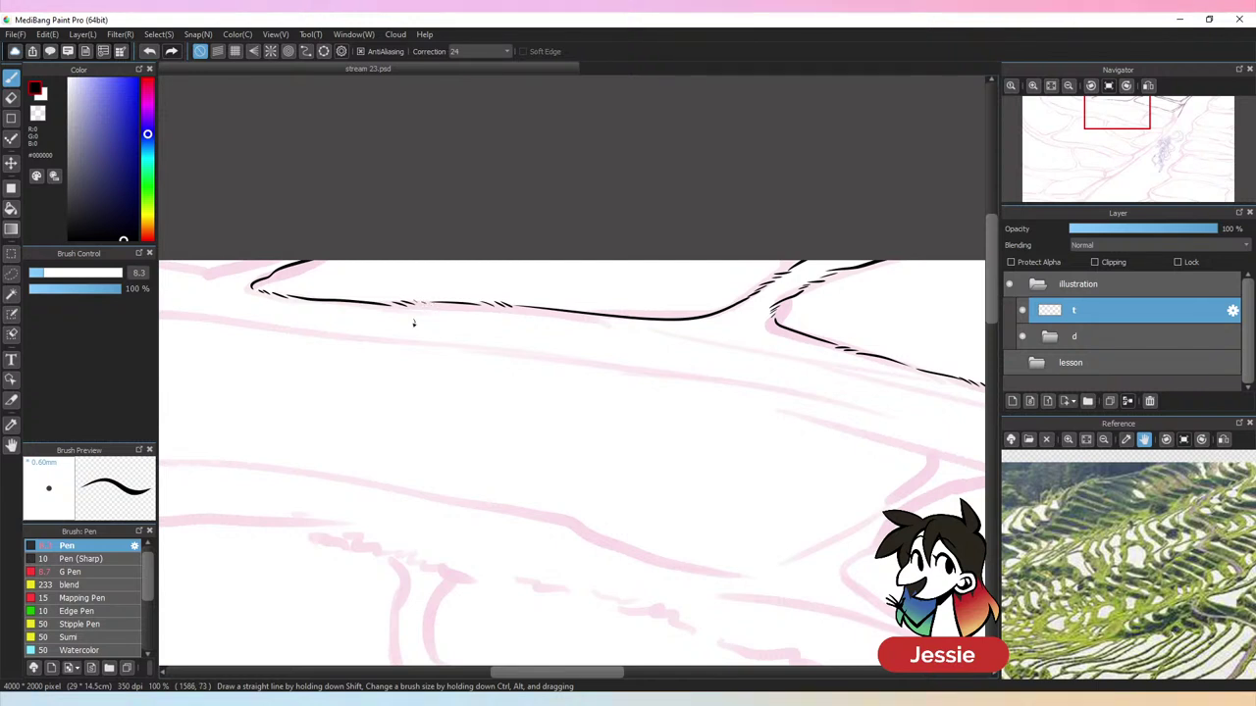
pyautogui.hotkey('ctrl', '-')
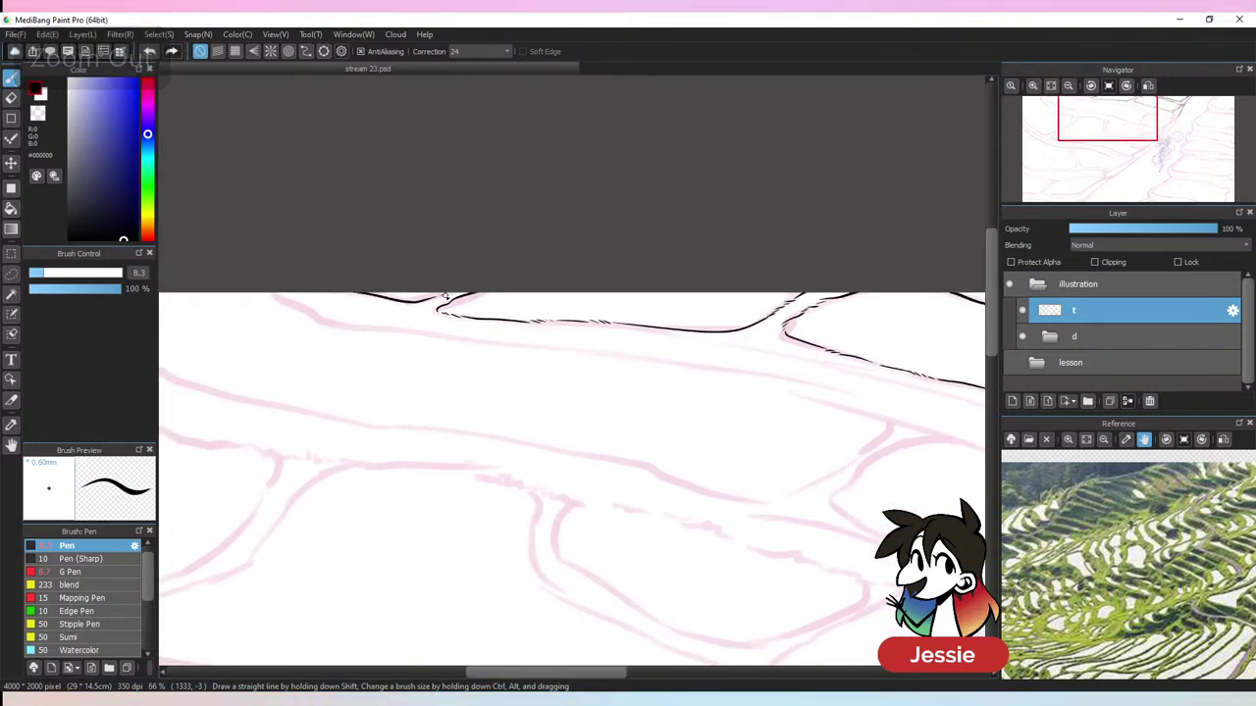
pyautogui.hotkey('ctrl', '-')
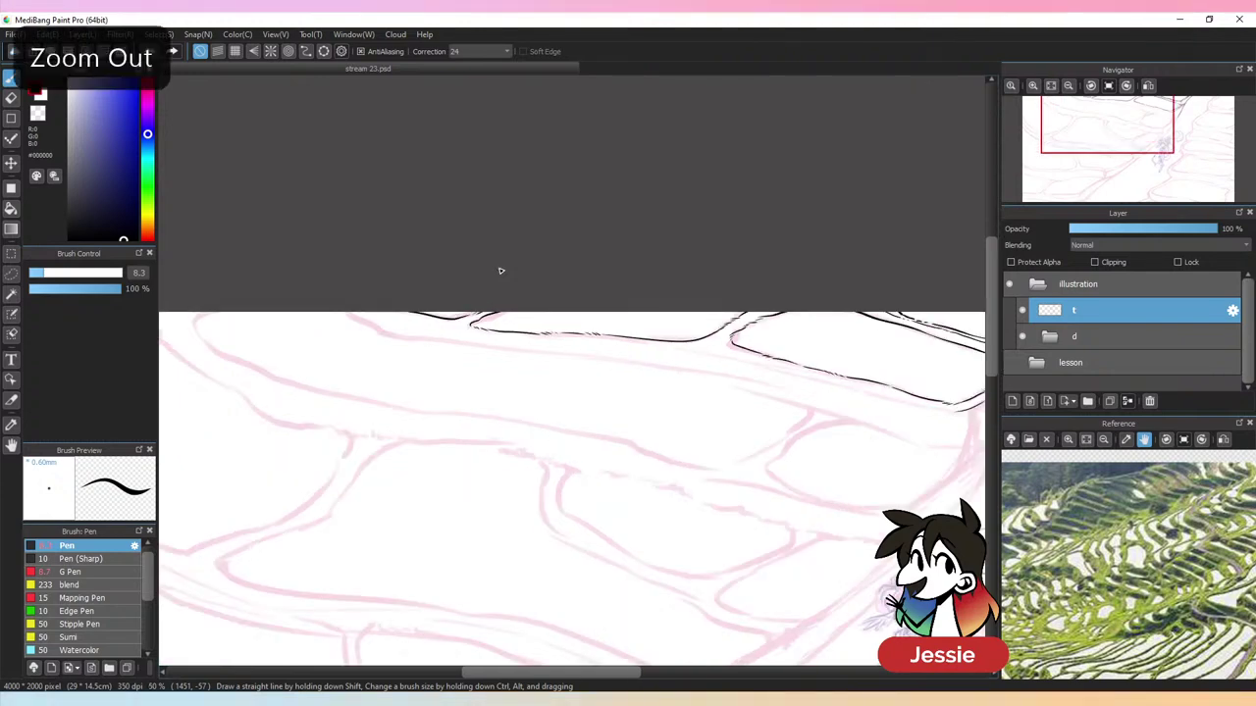
# Ink a second, thinner broken line just below the long lower edge of the upper terrace pool beside the path
pyautogui.moveTo(865, 504); pyautogui.dragTo(759, 471)
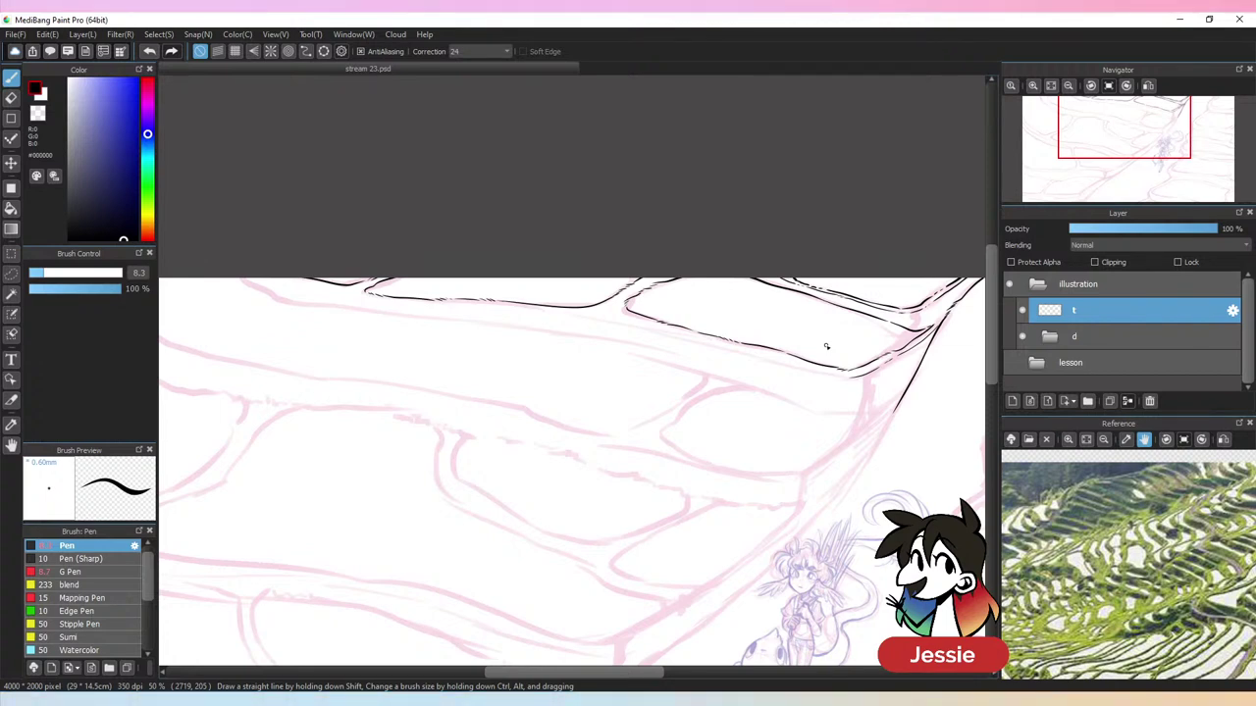
pyautogui.hotkey('ctrl', '-')
pyautogui.hotkey('ctrl', '+')
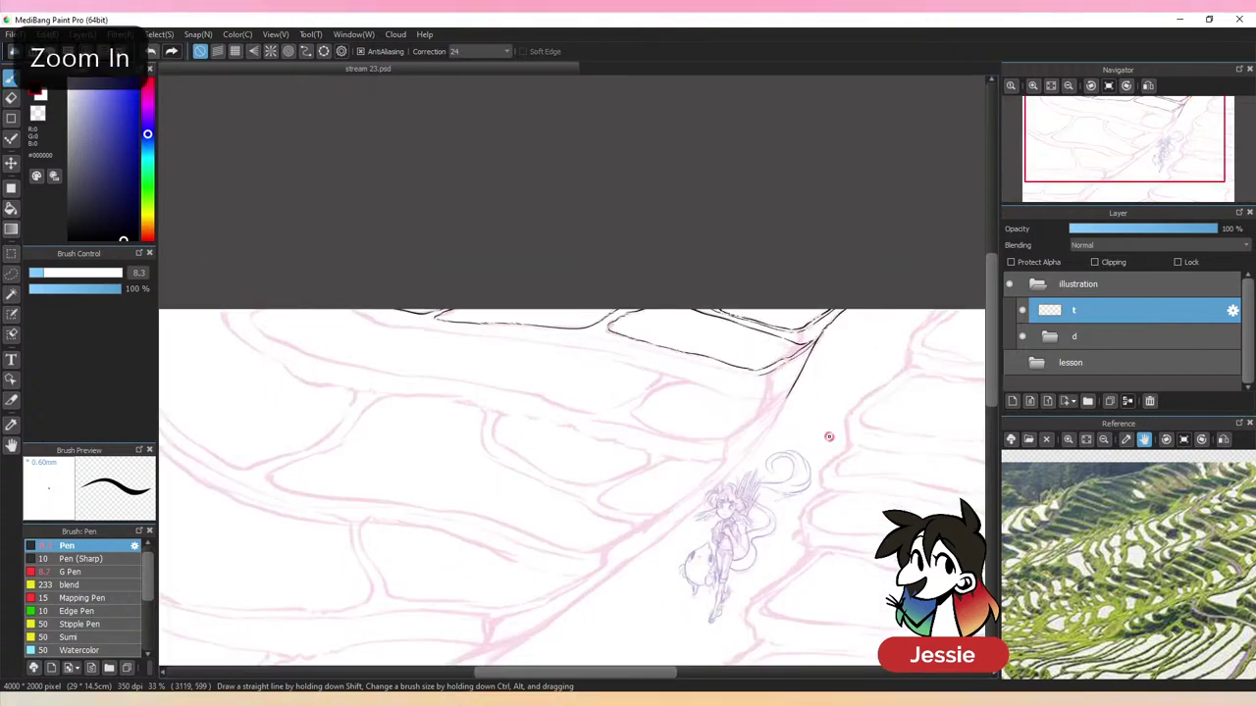
pyautogui.moveTo(719, 411); pyautogui.dragTo(488, 367)
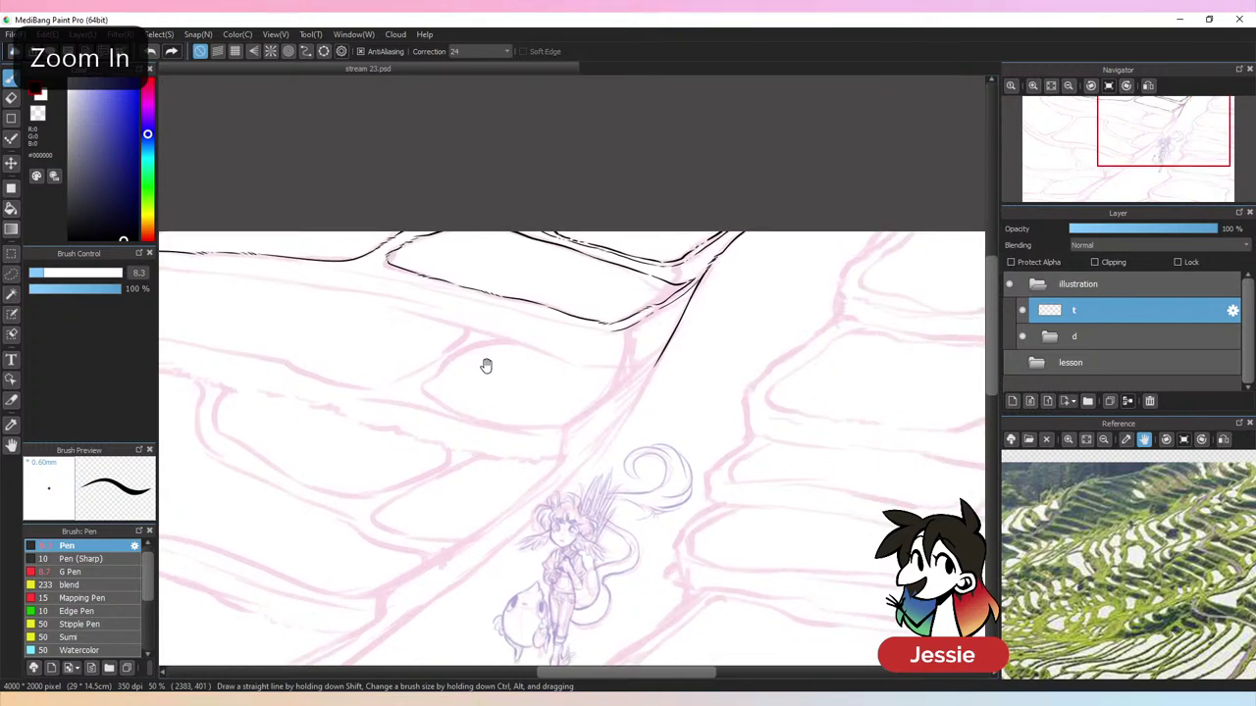
pyautogui.hotkey('ctrl', '+')
pyautogui.moveTo(393, 314); pyautogui.dragTo(639, 387)
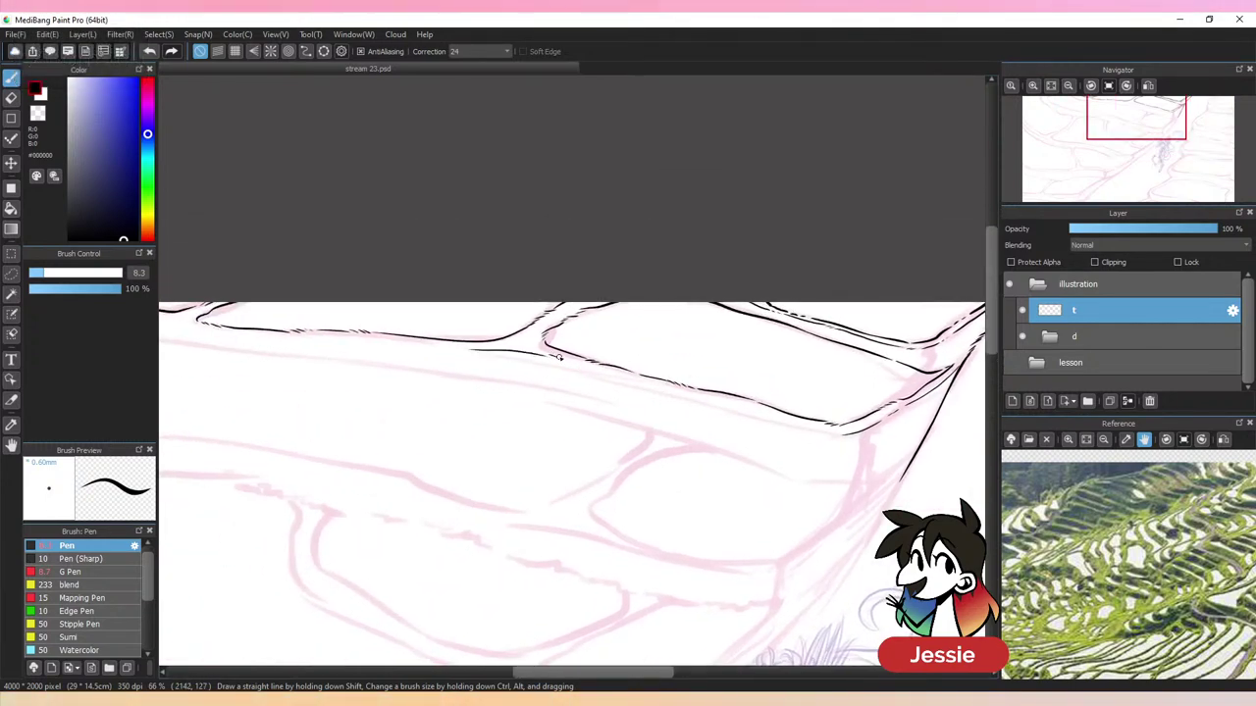
pyautogui.hotkey('ctrl', '+')
pyautogui.moveTo(744, 449); pyautogui.dragTo(526, 308)
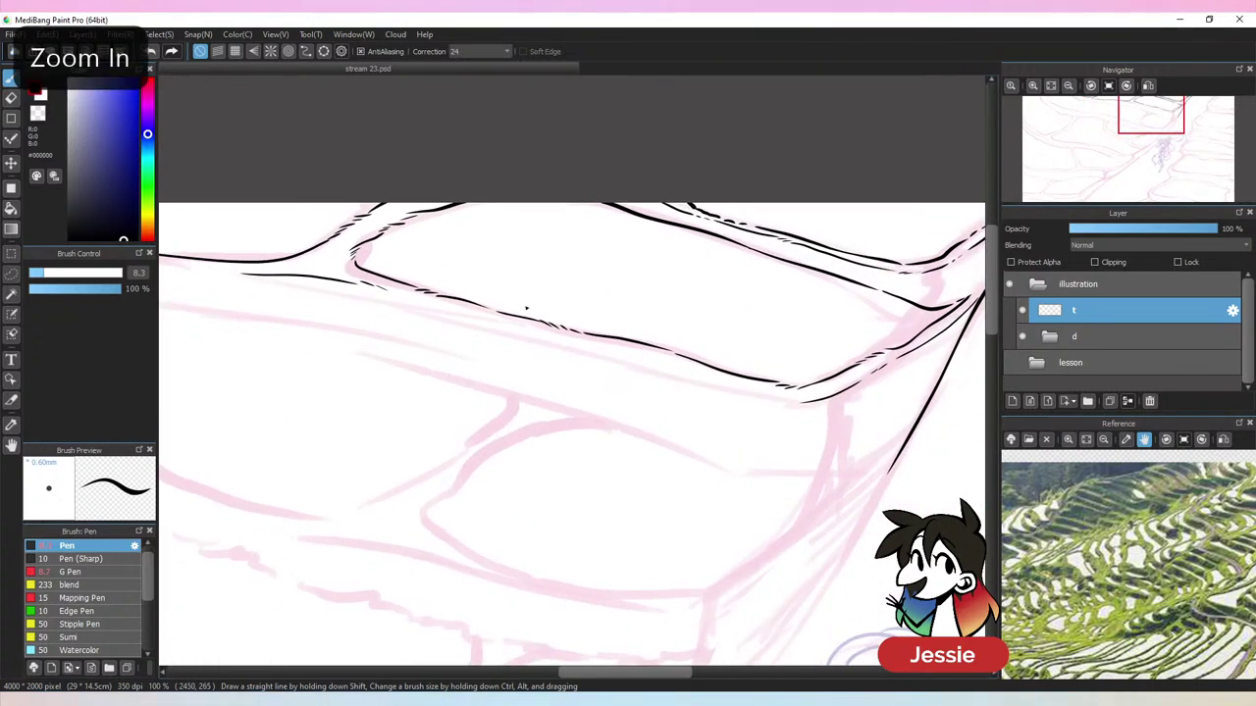
pyautogui.moveTo(396, 293); pyautogui.dragTo(675, 365)
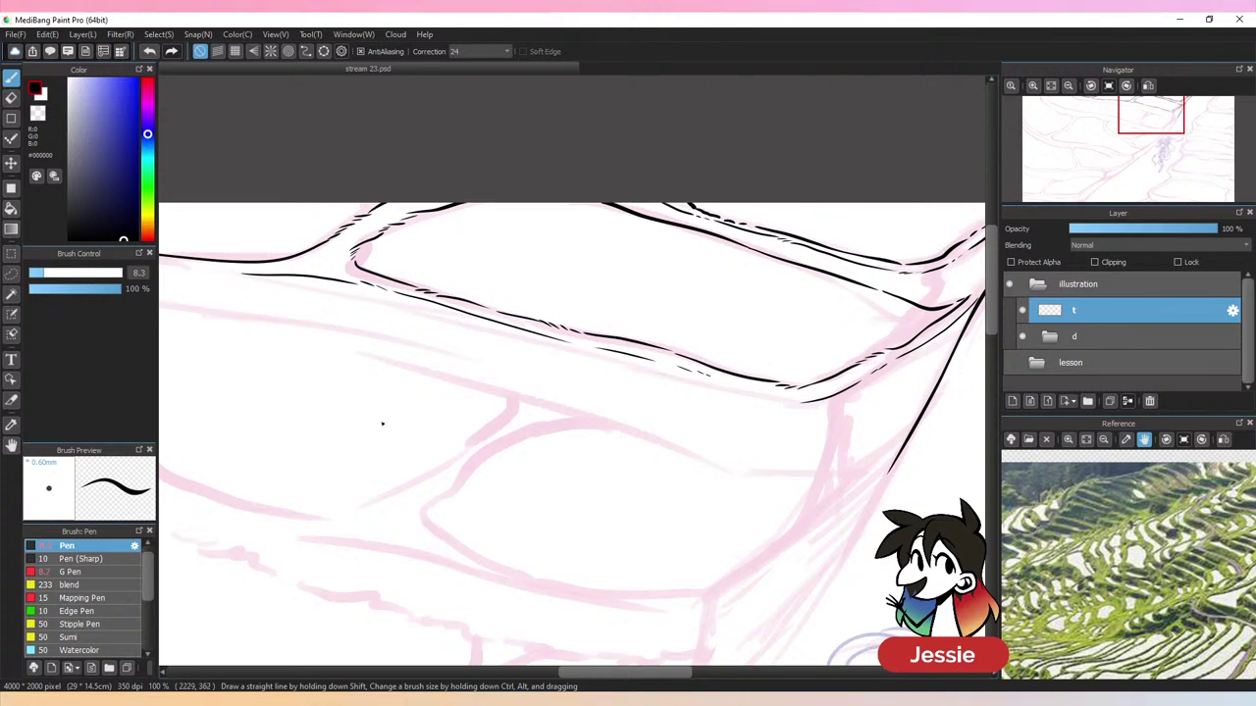
# Continue the second broken line beneath the left pool's lower edge and the short curved edge beyond its pointed end
pyautogui.moveTo(382, 424); pyautogui.dragTo(827, 504)
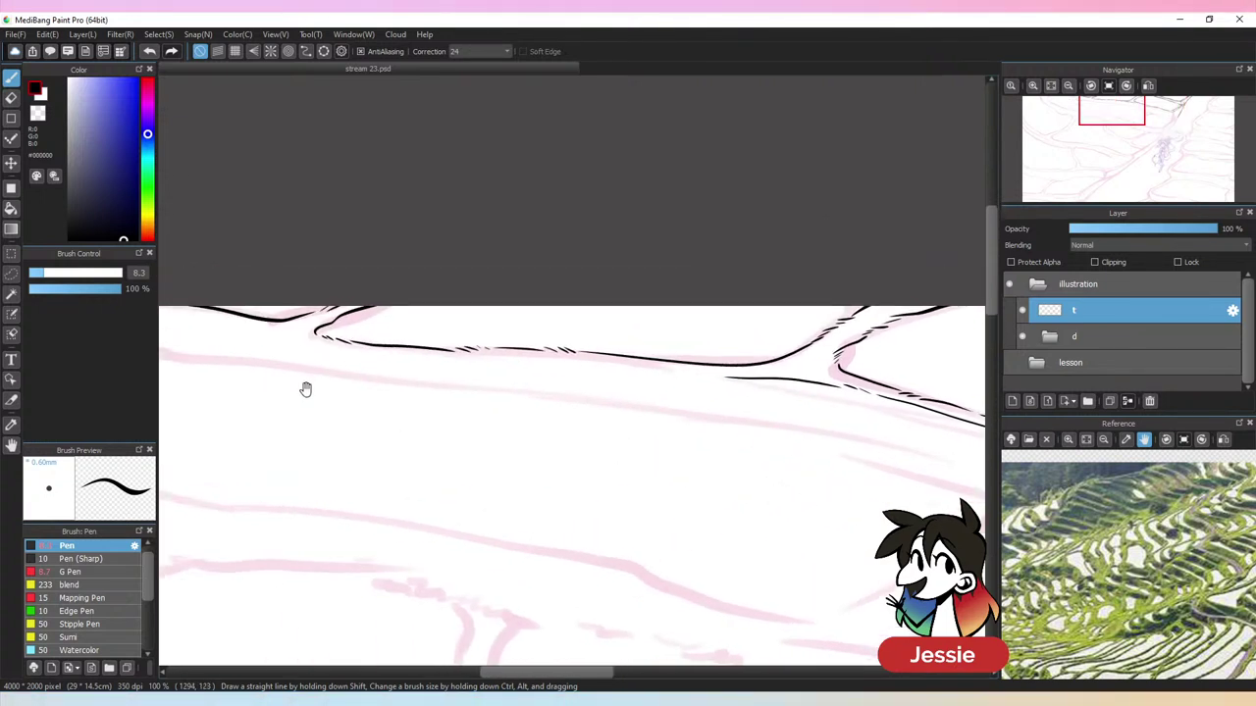
pyautogui.moveTo(306, 389); pyautogui.dragTo(434, 372)
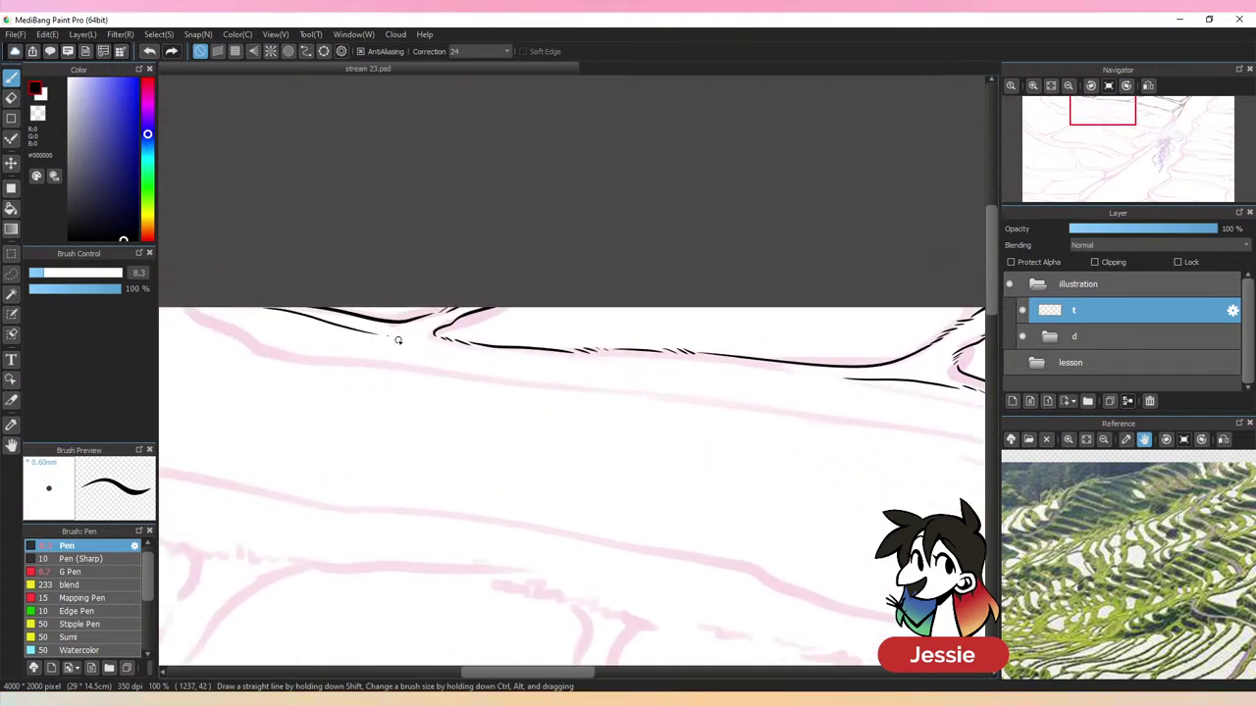
pyautogui.moveTo(465, 350); pyautogui.dragTo(622, 364)
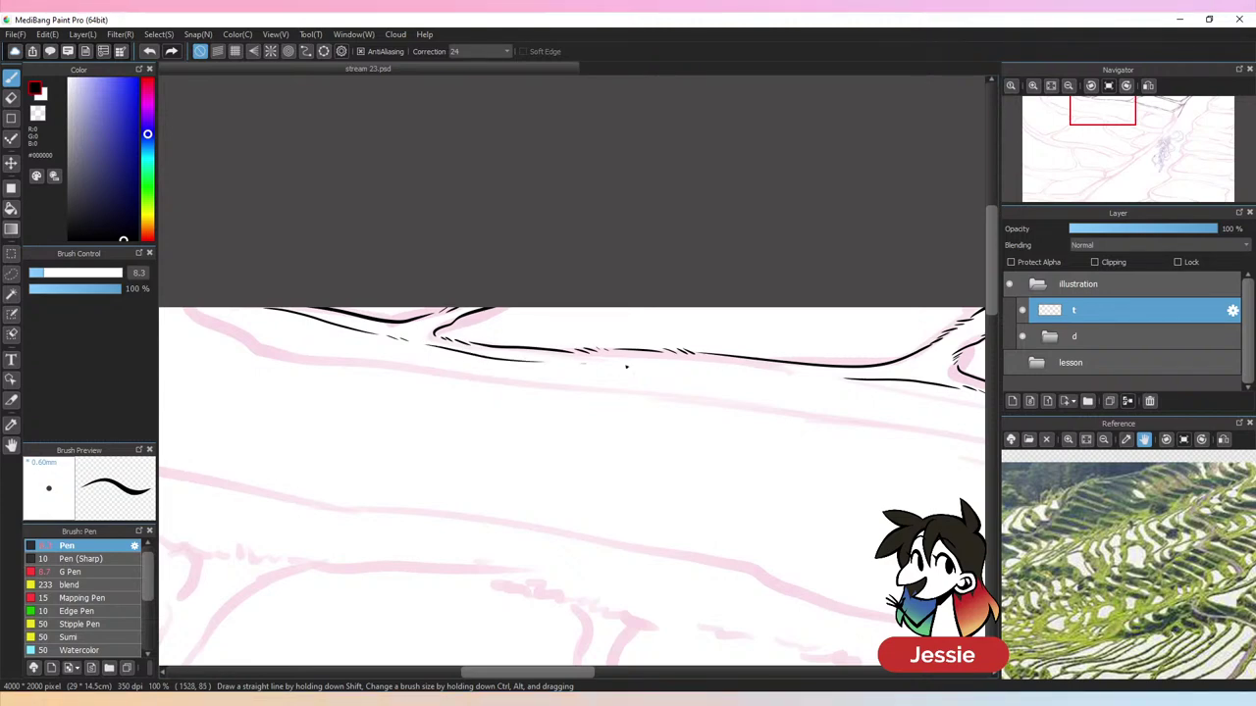
# Check the ink lines with the sketch folder d hidden, and show the sketch again
pyautogui.hotkey('ctrl', '-')
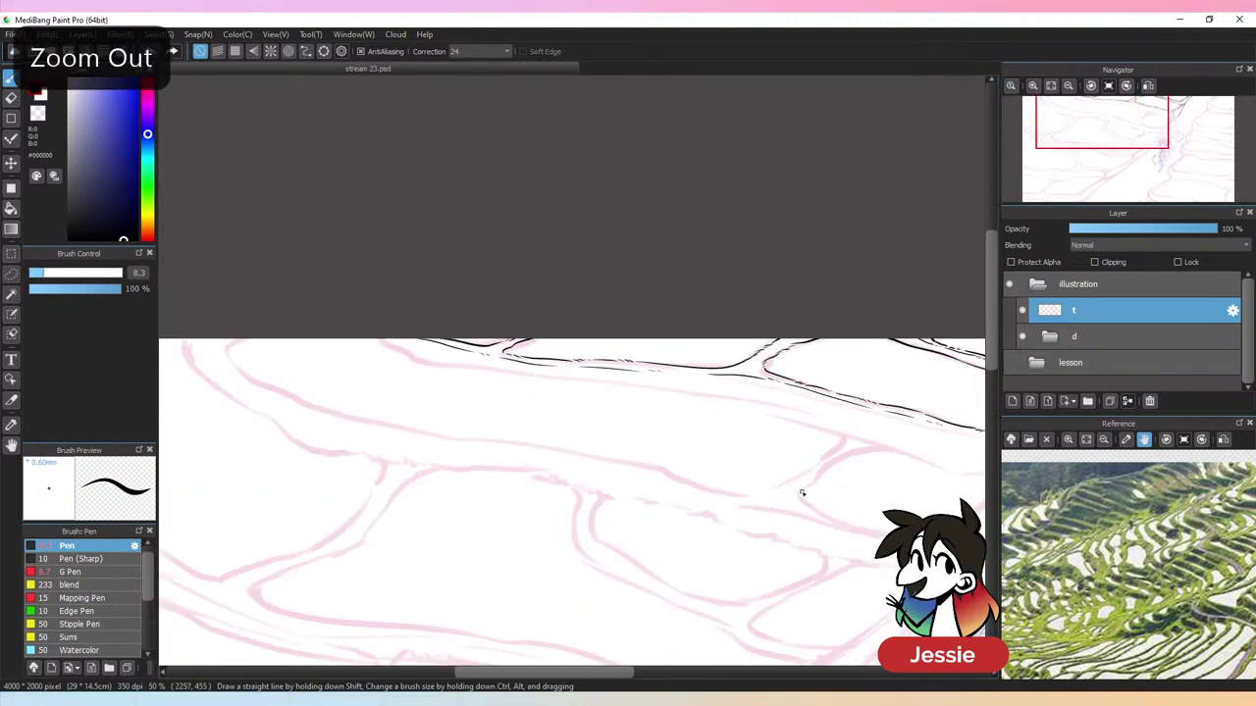
pyautogui.moveTo(809, 528)
pyautogui.mouseDown()
pyautogui.moveTo(676, 504)
pyautogui.moveTo(604, 452)
pyautogui.mouseUp()
pyautogui.hotkey('ctrl', '-')
pyautogui.click(1022, 337)
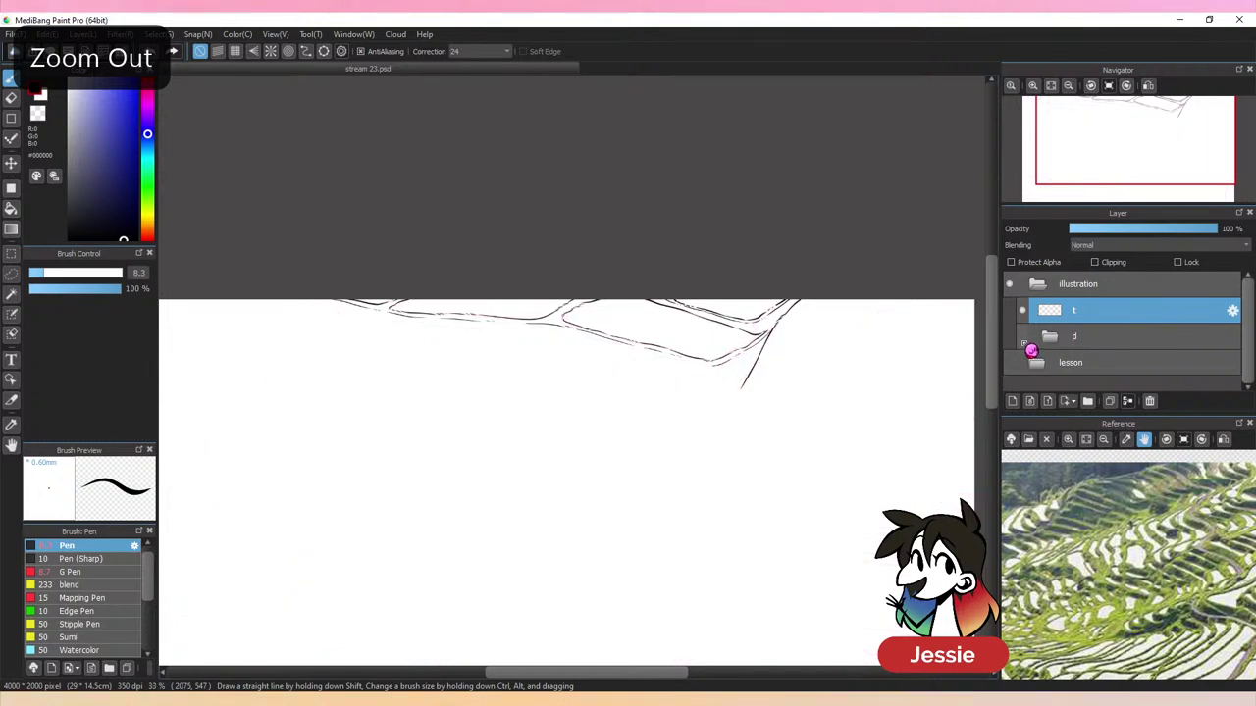
pyautogui.click(1025, 340)
pyautogui.hotkey('ctrl', '+')
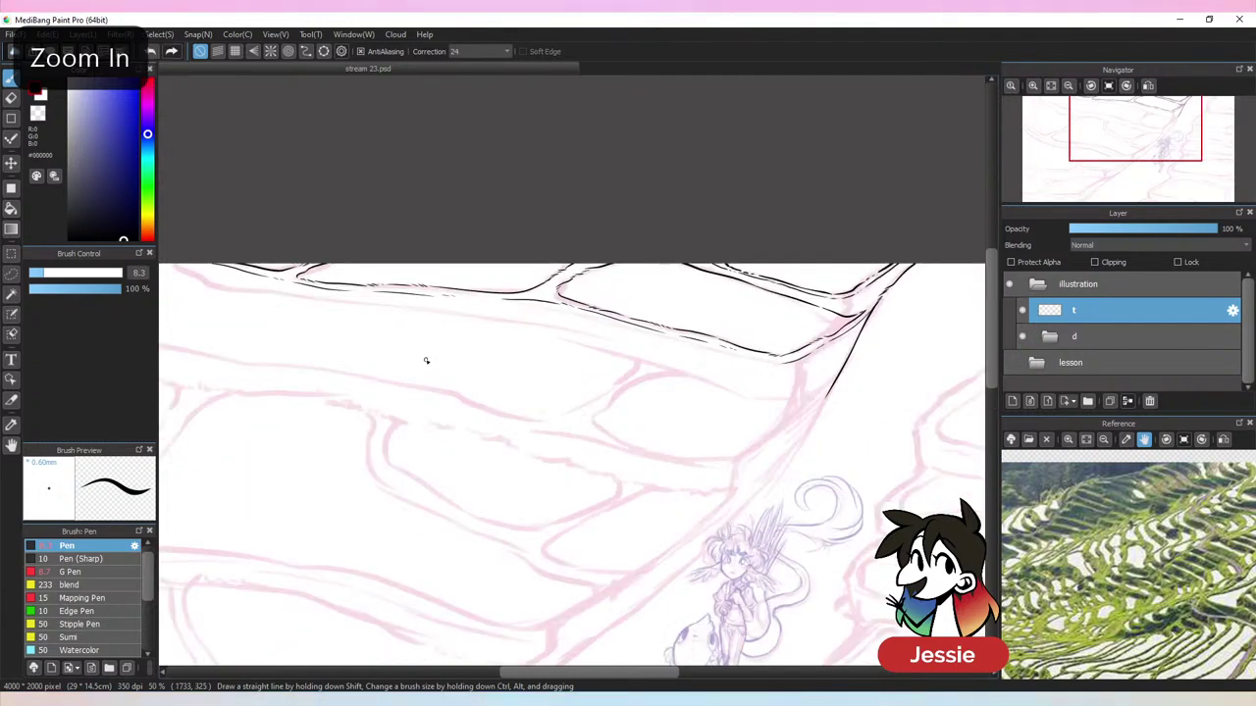
# Ink the long sweeping edge of the next terrace down, from the top of the canvas down-right towards the path, redoing unsatisfactory strokes
pyautogui.moveTo(452, 405); pyautogui.dragTo(580, 444)
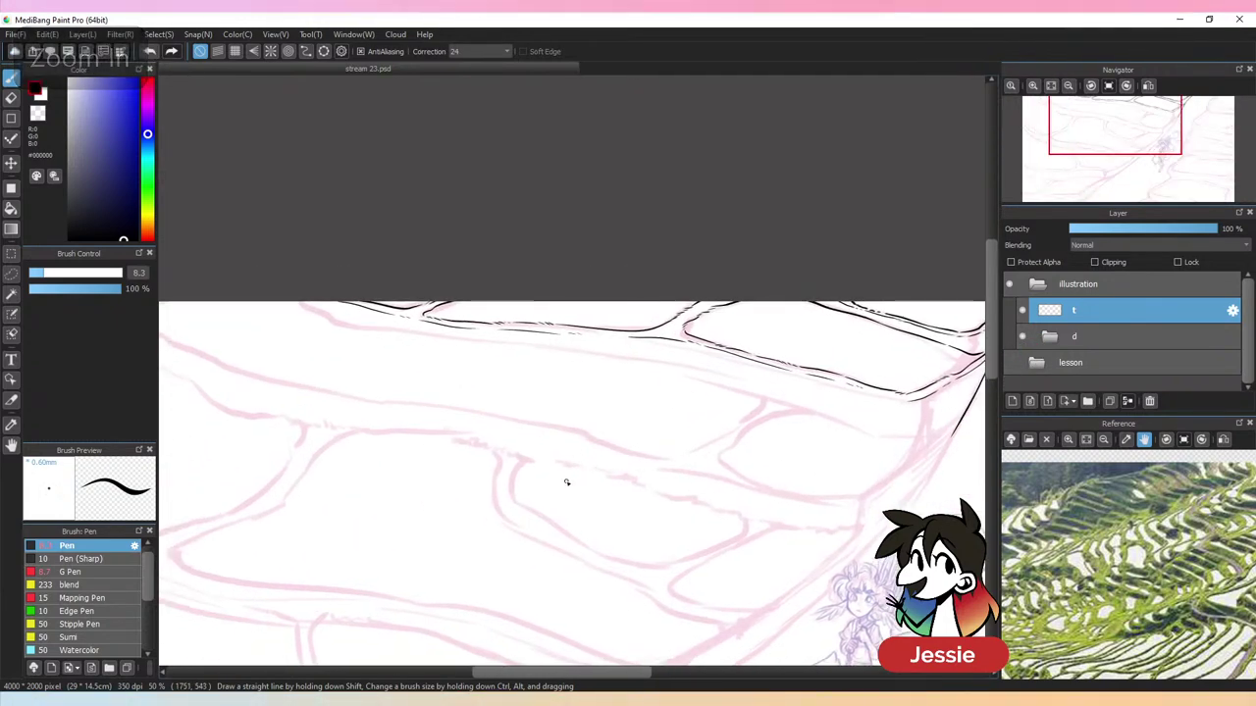
pyautogui.moveTo(285, 305); pyautogui.dragTo(349, 325)
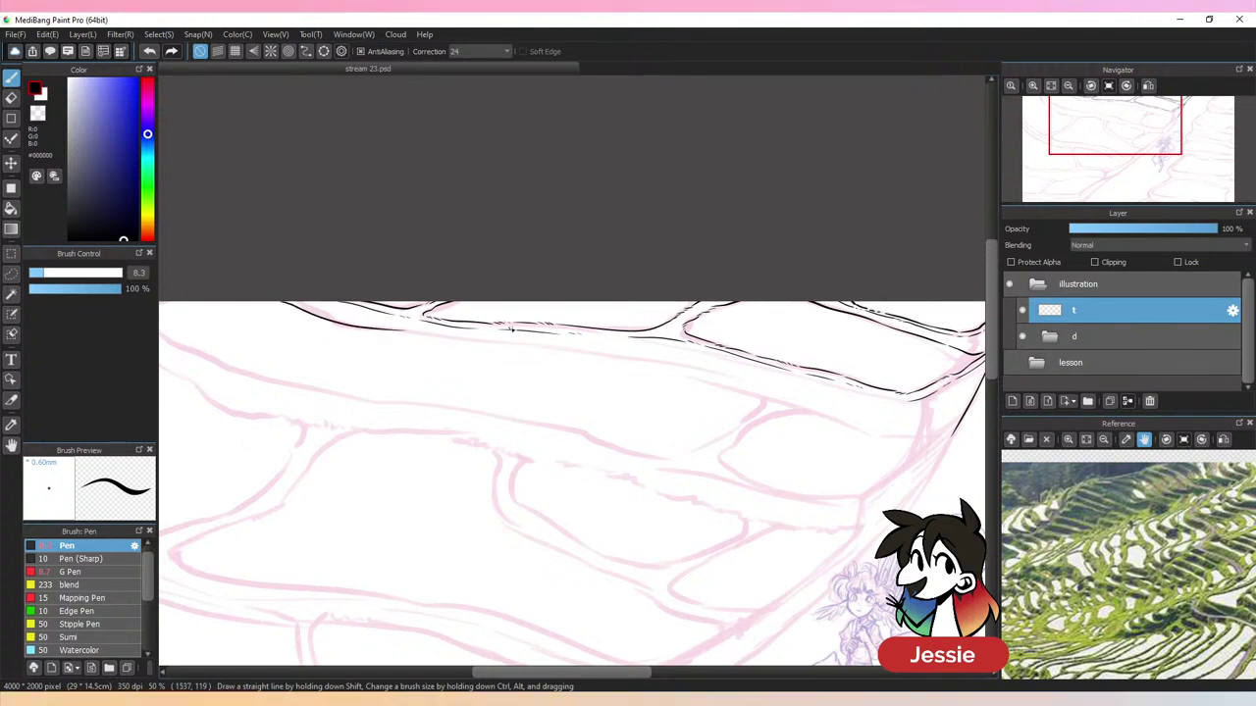
pyautogui.hotkey('ctrl', 'z')
pyautogui.moveTo(272, 305); pyautogui.dragTo(745, 390)
pyautogui.hotkey('ctrl', 'z')
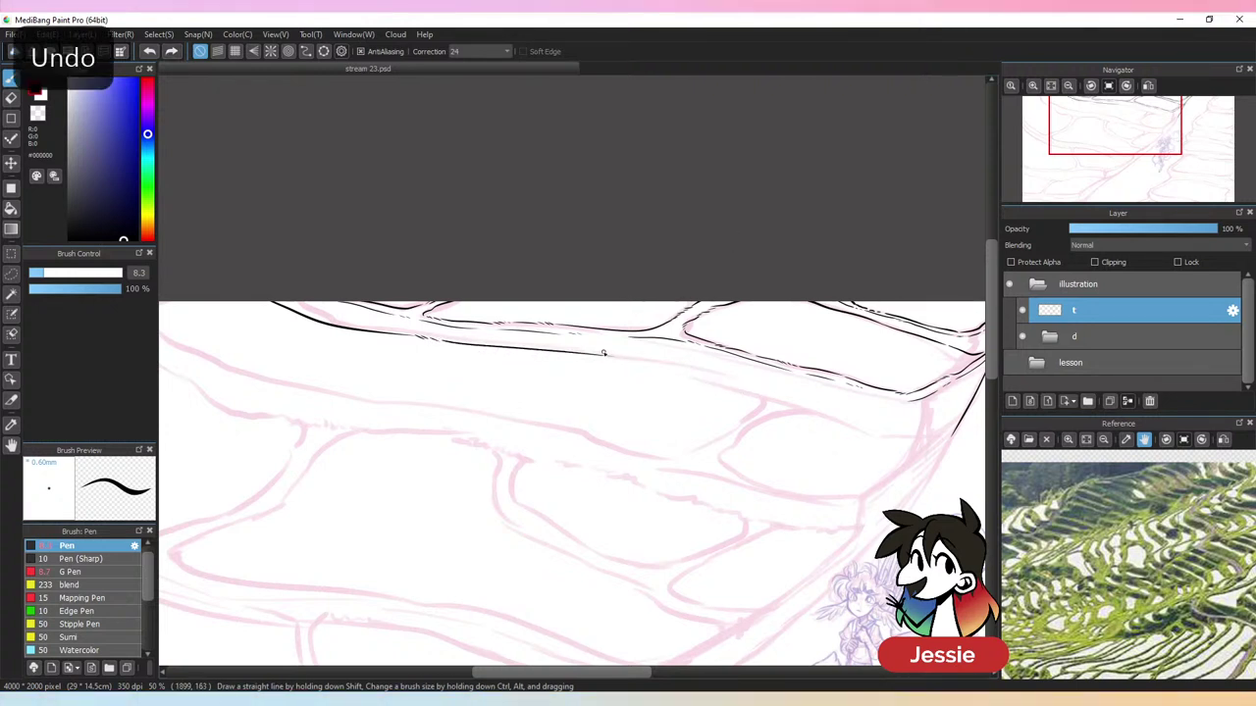
pyautogui.moveTo(603, 353); pyautogui.dragTo(799, 399)
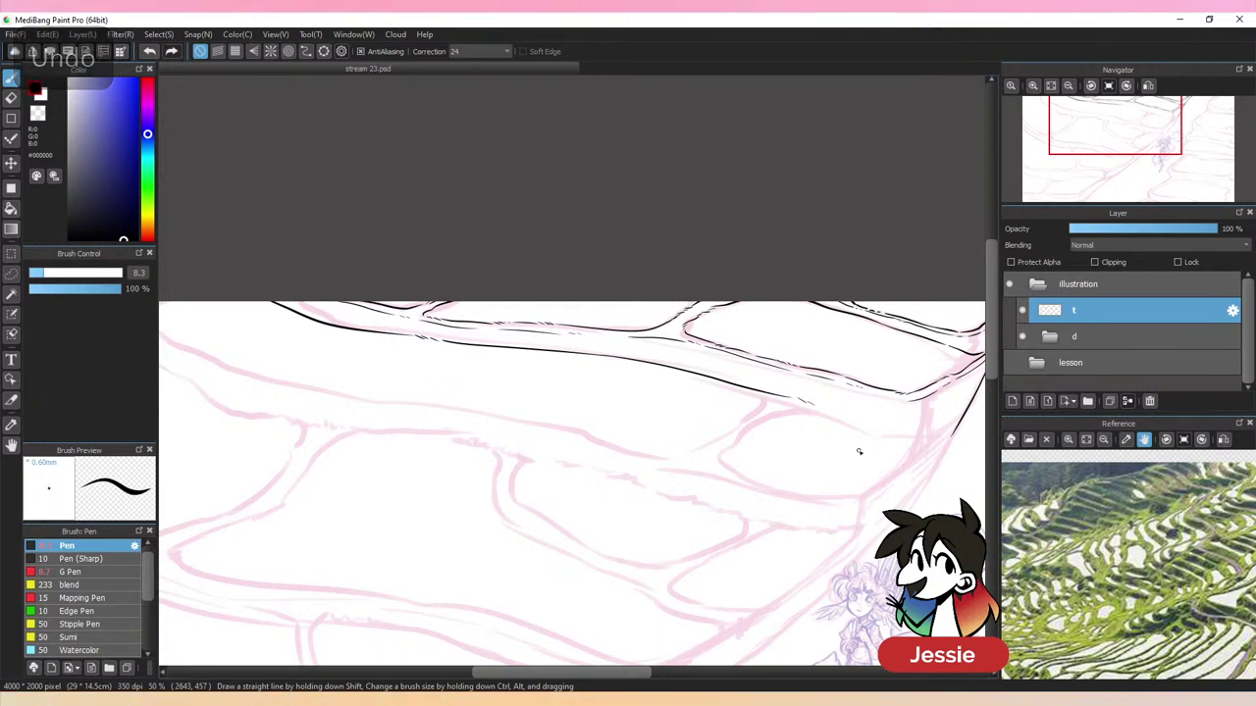
# Add a small grass tuft on the sweeping edge and continue the line with short dashes up to the terrace corner near the path
pyautogui.moveTo(860, 477); pyautogui.dragTo(560, 448)
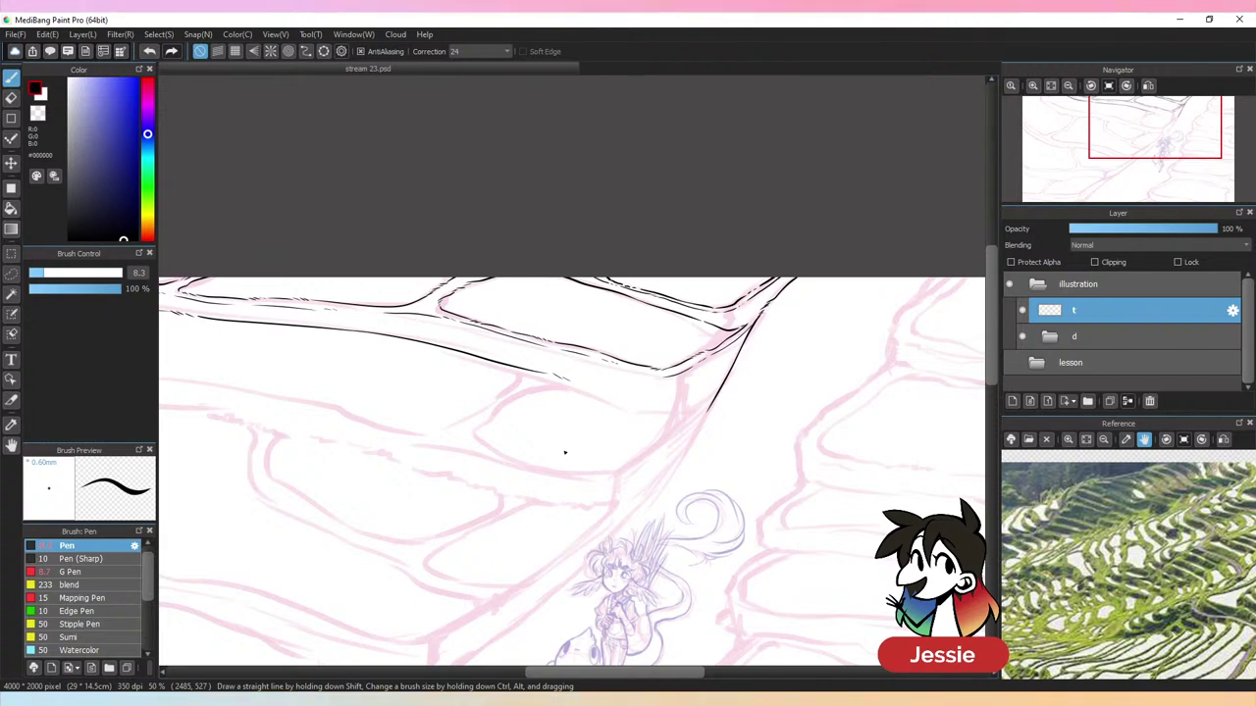
pyautogui.hotkey('ctrl', '+')
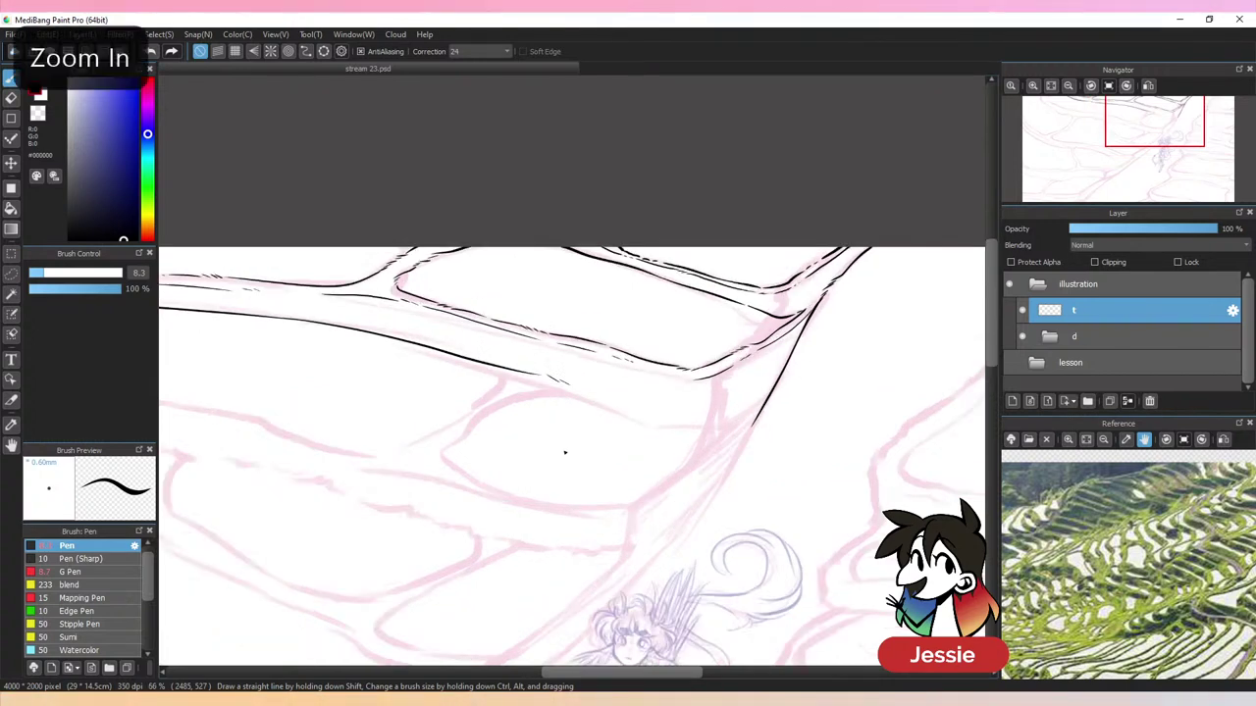
pyautogui.moveTo(580, 387)
pyautogui.mouseDown()
pyautogui.moveTo(580, 369)
pyautogui.moveTo(605, 389)
pyautogui.mouseUp()
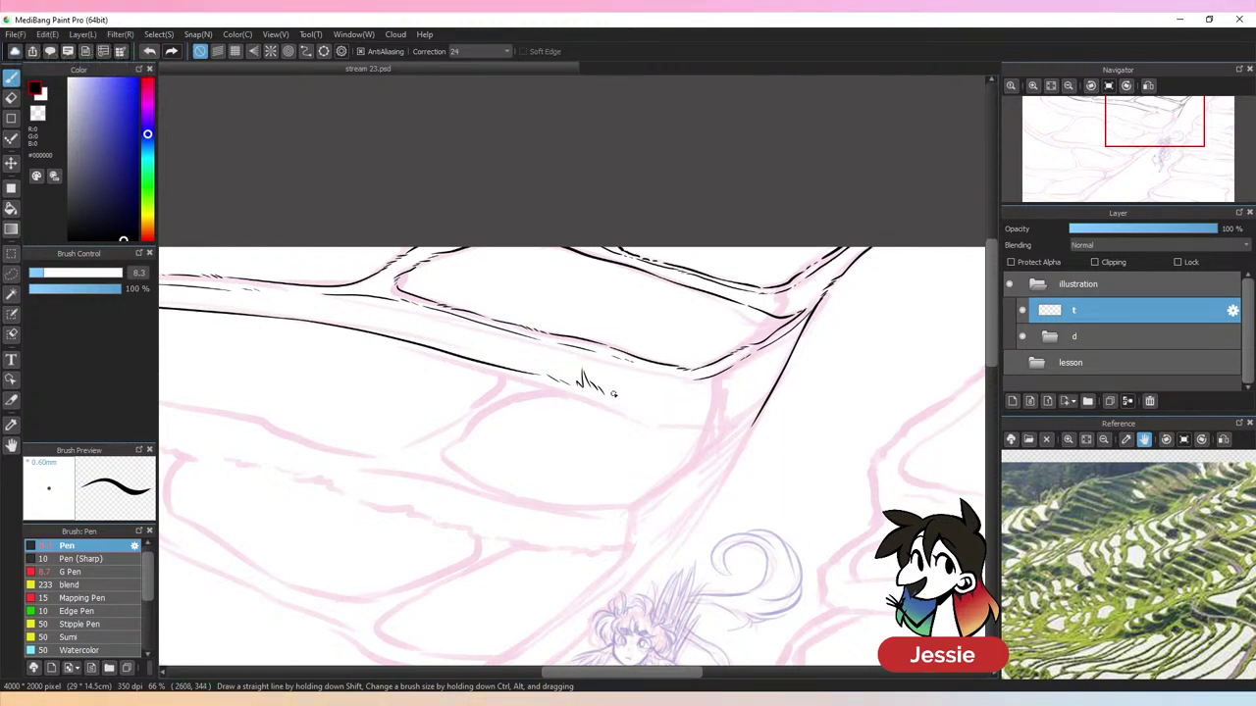
pyautogui.moveTo(613, 394); pyautogui.dragTo(726, 412)
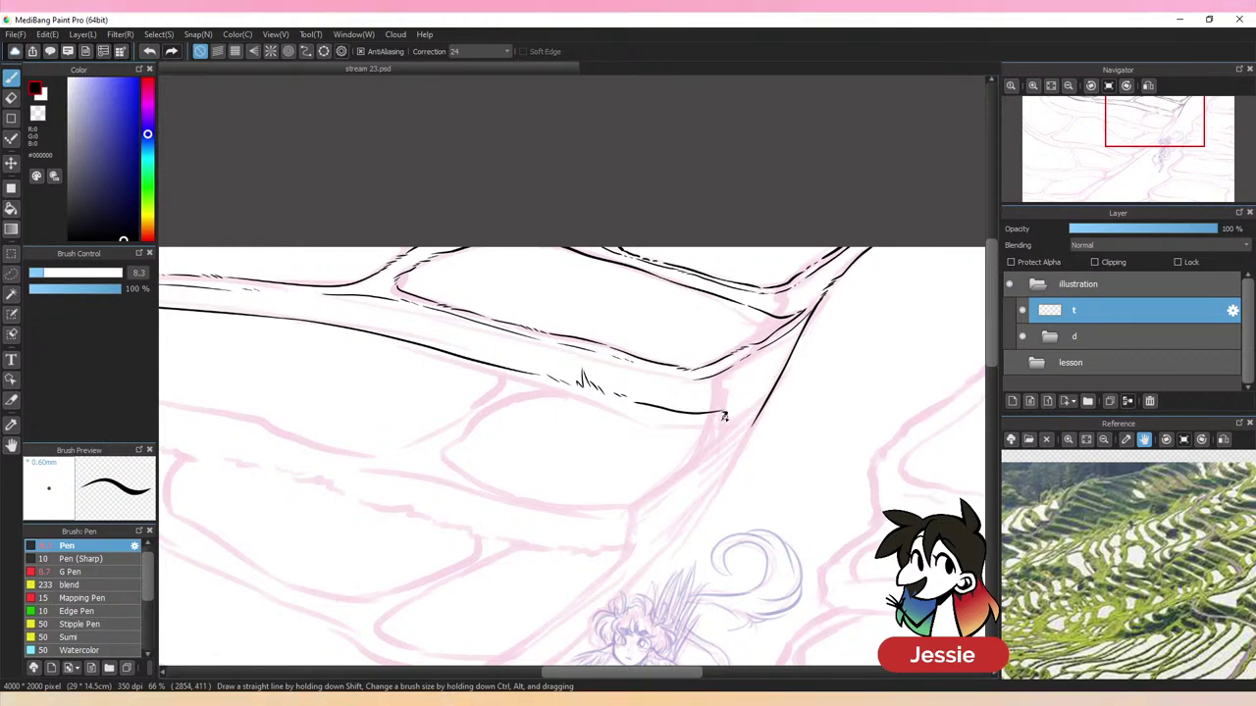
# Redraw the sharp corner at the end of the sweeping edge and link it to the path line with short dashes
pyautogui.hotkey('ctrl', 'z')
pyautogui.moveTo(724, 416); pyautogui.dragTo(707, 434)
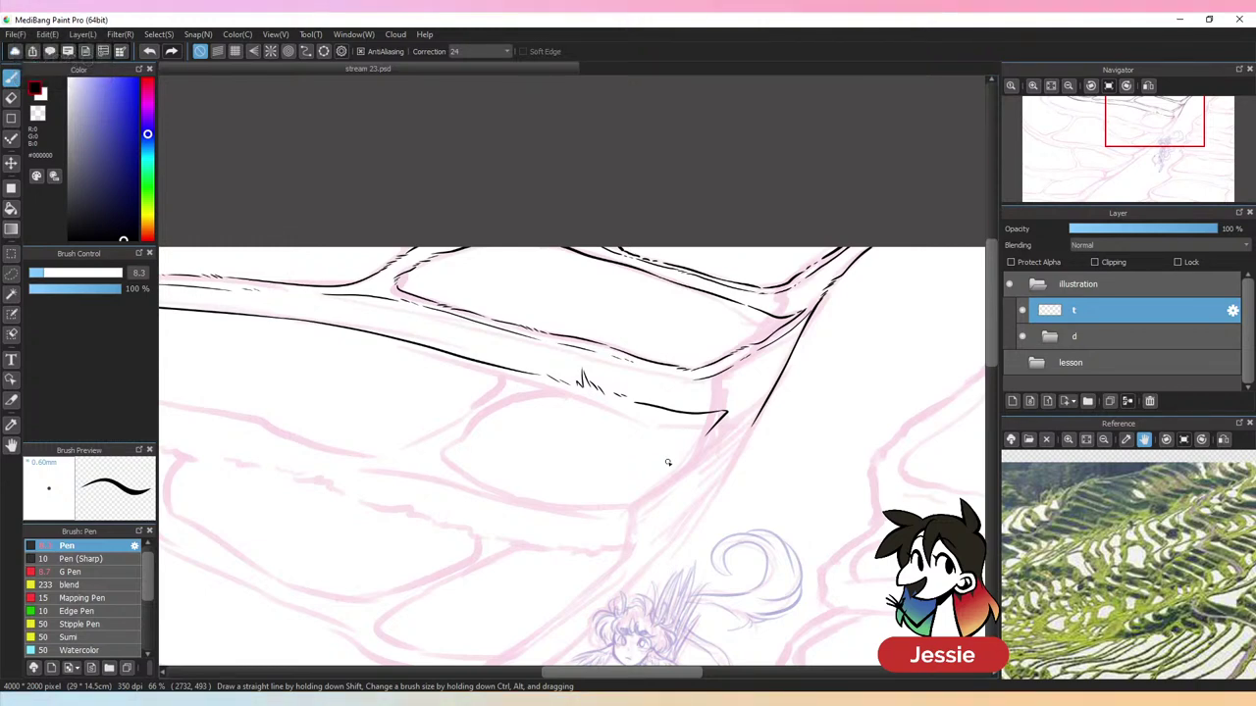
pyautogui.moveTo(735, 409); pyautogui.dragTo(748, 402)
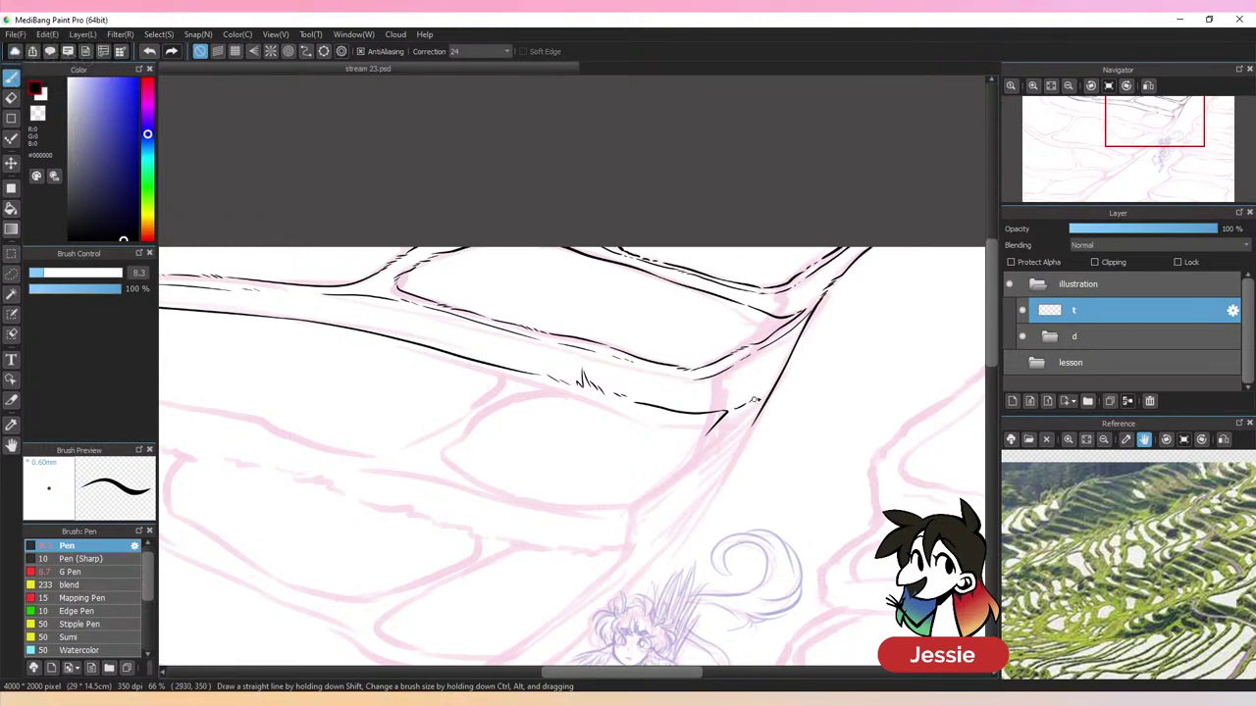
pyautogui.hotkey('ctrl', '-')
pyautogui.hotkey('ctrl', '+')
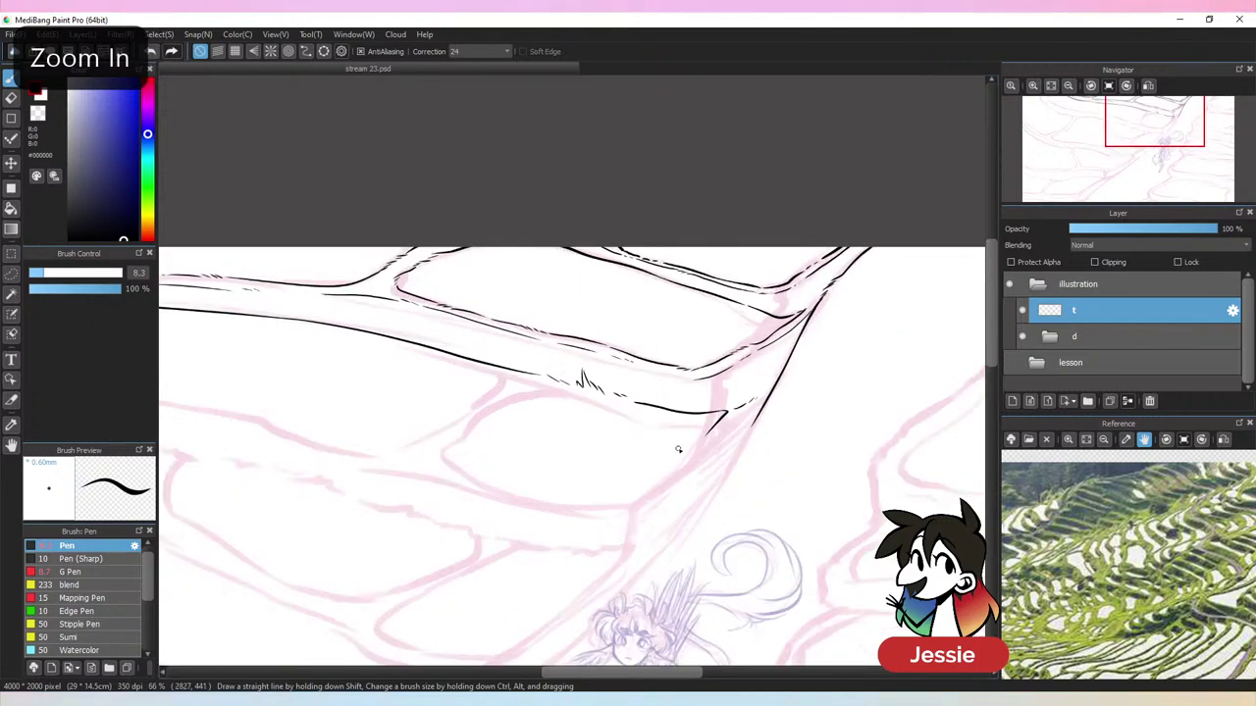
# Ink the curved right side and start of the lower edge of the pool below the corner, removing the last stray dash
pyautogui.moveTo(703, 441)
pyautogui.mouseDown()
pyautogui.moveTo(641, 487)
pyautogui.moveTo(550, 487)
pyautogui.mouseUp()
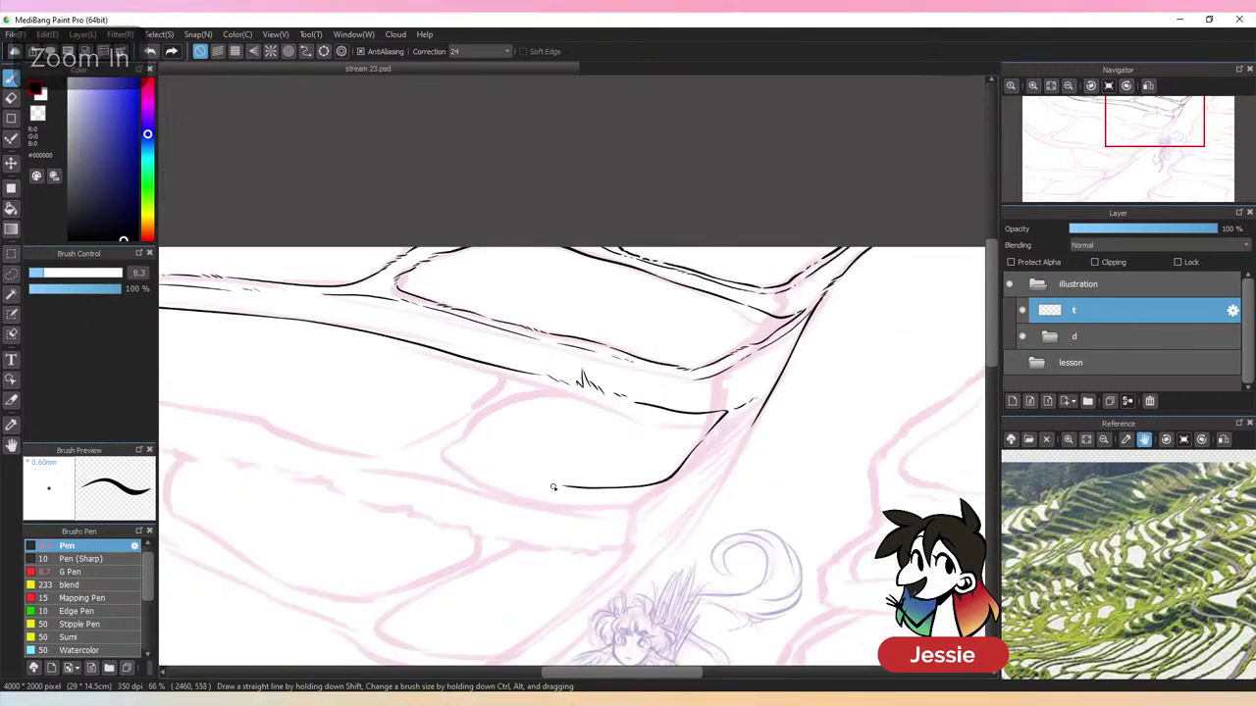
pyautogui.hotkey('ctrl', '-')
pyautogui.hotkey('ctrl', '+')
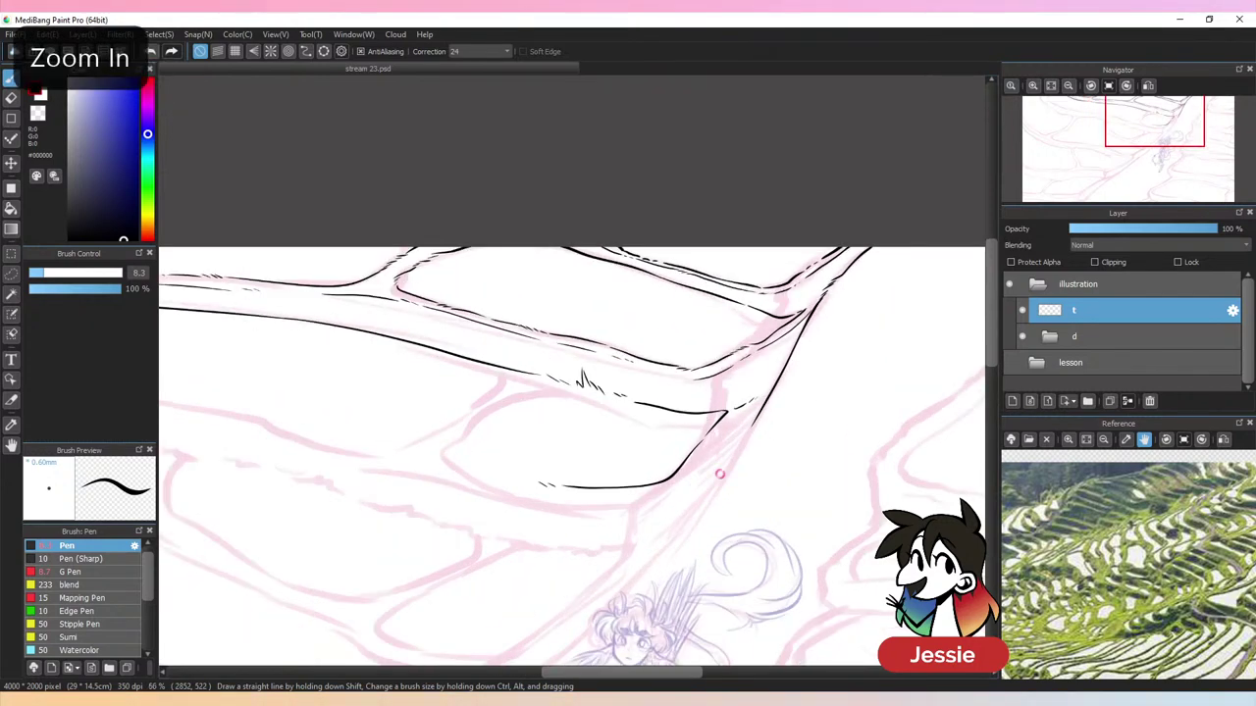
pyautogui.hotkey('ctrl', '+')
pyautogui.hotkey('ctrl', 'z')
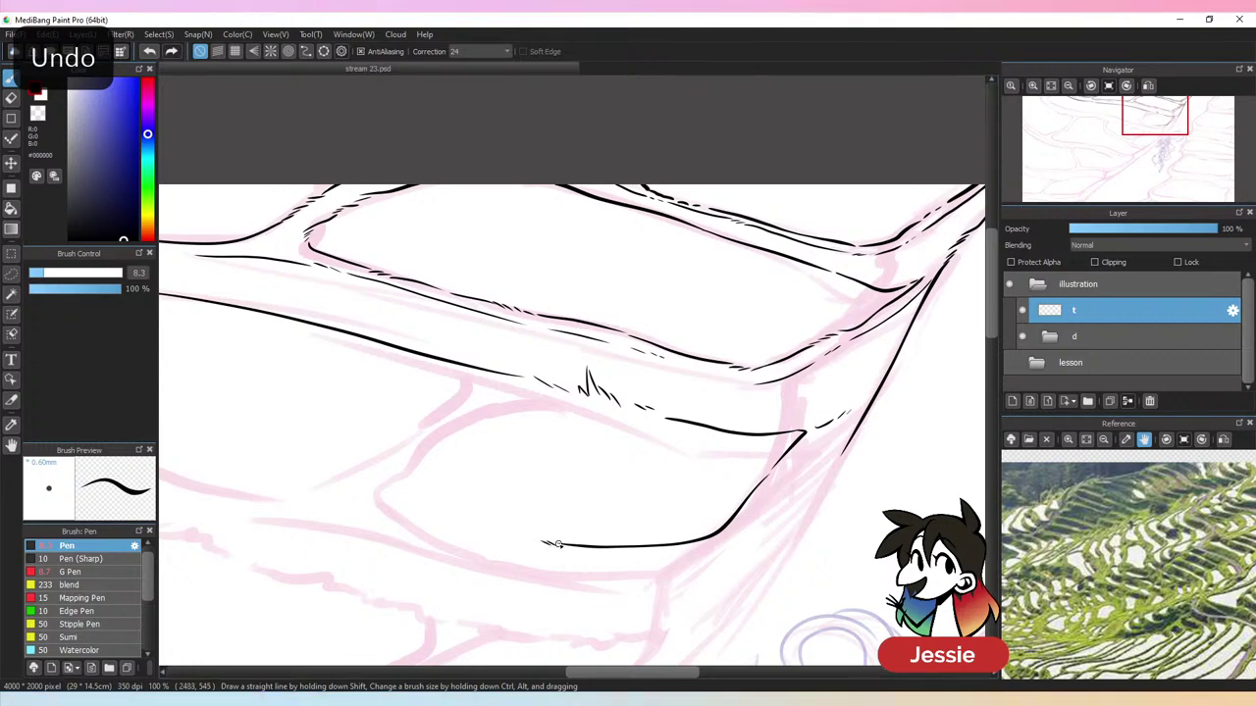
# Check the whole line art without the sketch folder d, show the sketch again and return to the terraces around the character
pyautogui.hotkey('ctrl', '-')
pyautogui.hotkey('ctrl', '-')
pyautogui.hotkey('ctrl', '-')
pyautogui.hotkey('ctrl', '-')
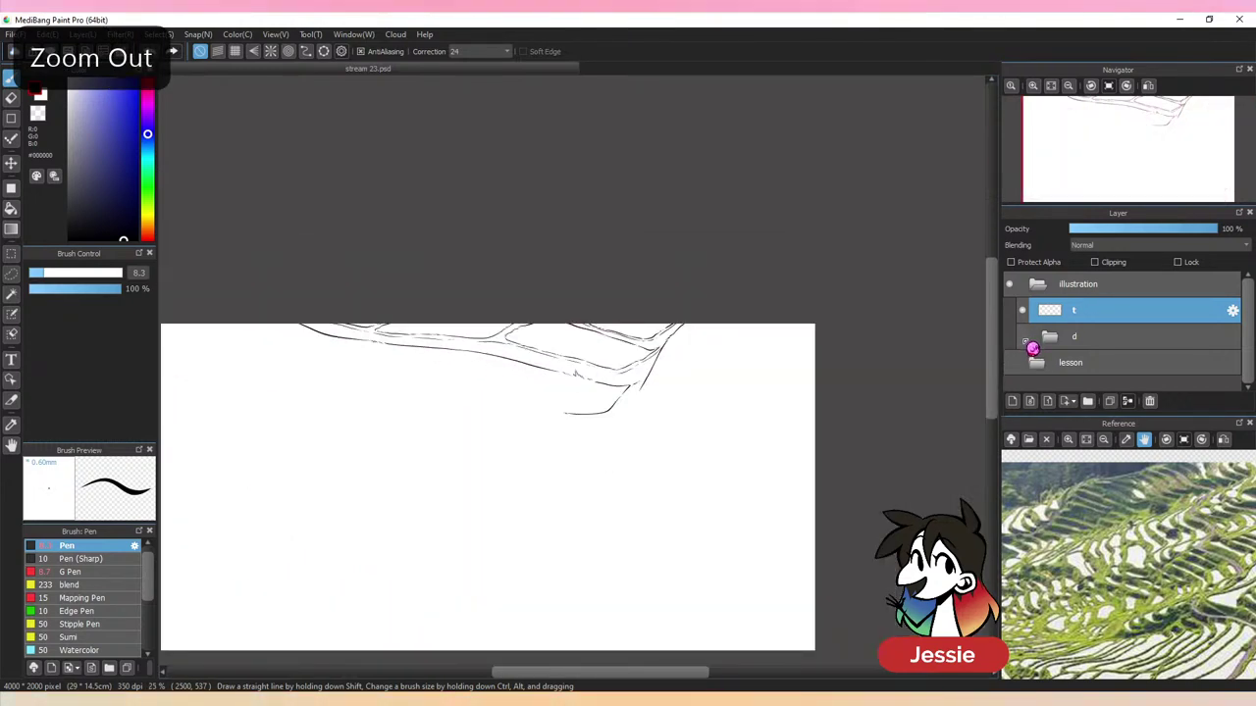
pyautogui.click(1024, 337)
pyautogui.hotkey('ctrl', '+')
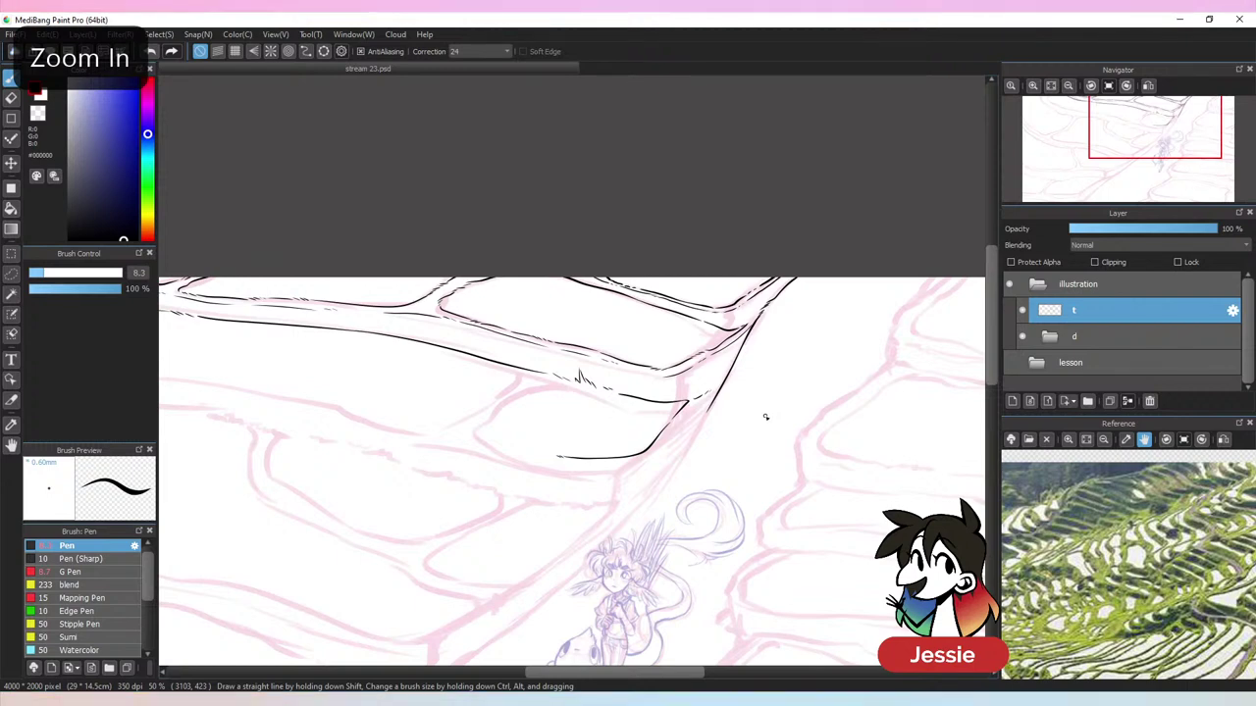
pyautogui.hotkey('ctrl', '+')
pyautogui.moveTo(806, 564); pyautogui.dragTo(753, 387)
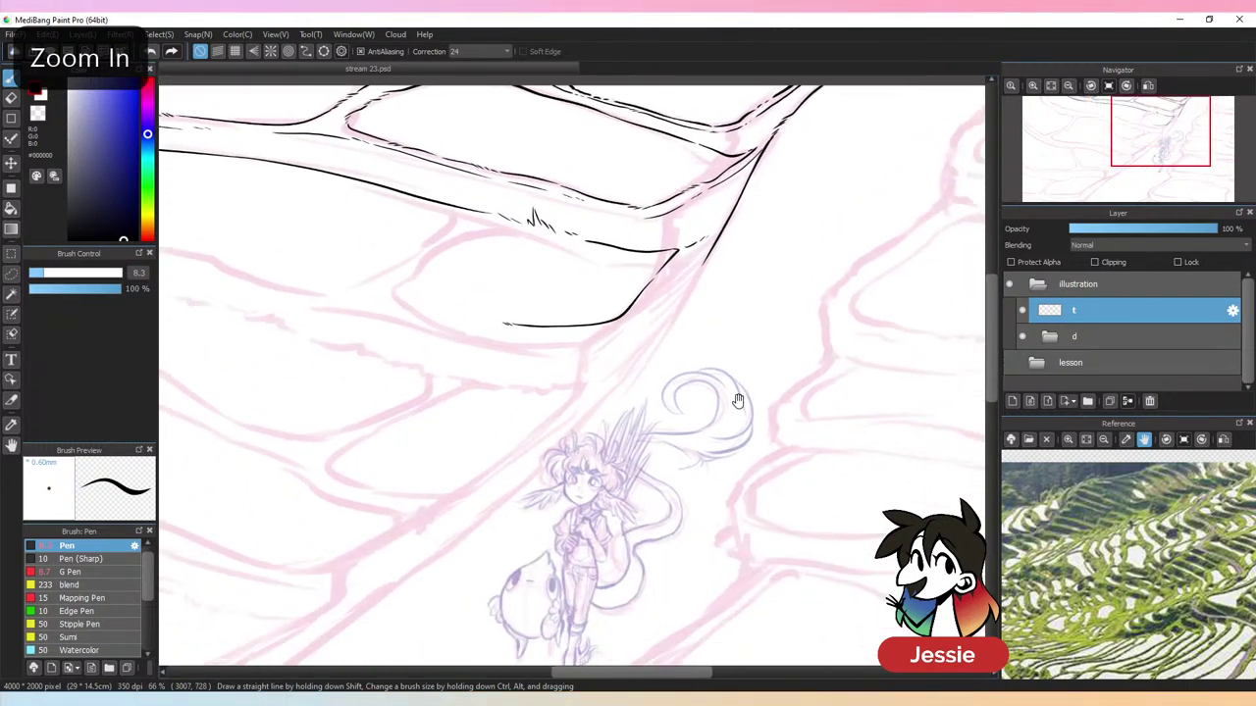
# Look over the whole illustration and how the terraces and path frame the winged character
pyautogui.hotkey('ctrl', '-')
pyautogui.hotkey('ctrl', '-')
pyautogui.hotkey('ctrl', '-')
pyautogui.hotkey('ctrl', '-')
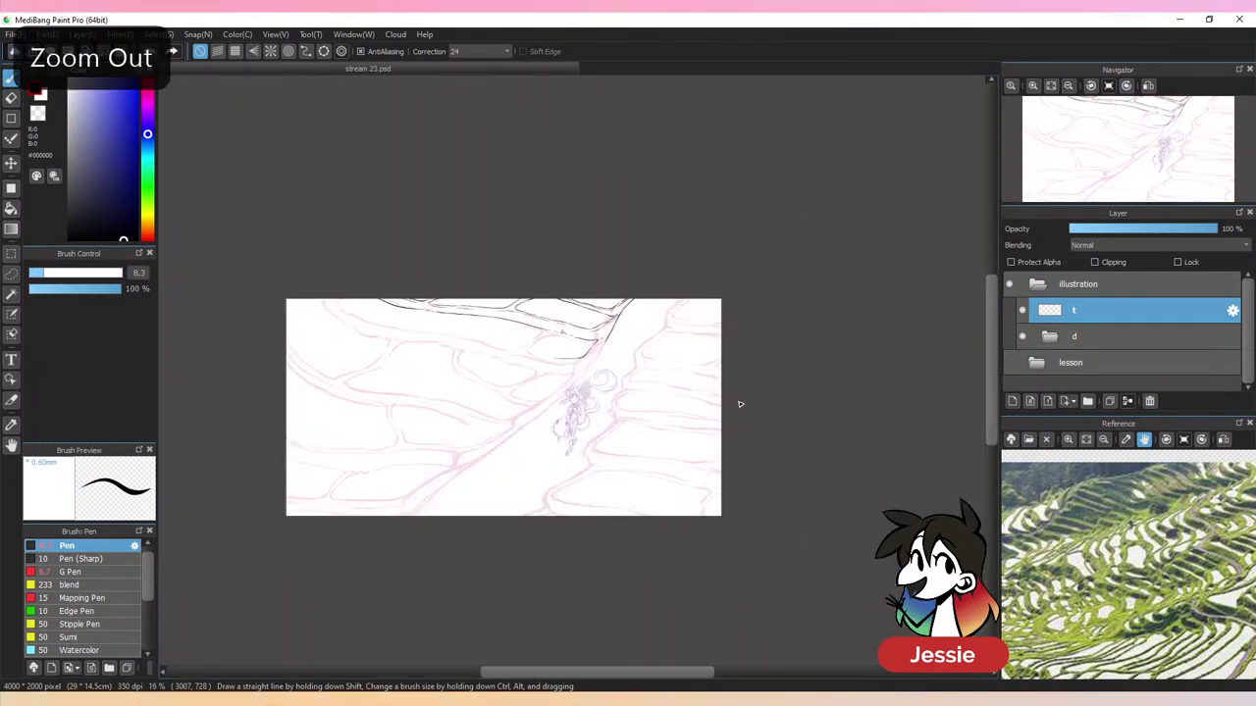
pyautogui.hotkey('ctrl', '+')
pyautogui.hotkey('ctrl', '+')
pyautogui.moveTo(612, 398)
pyautogui.mouseDown()
pyautogui.moveTo(737, 413)
pyautogui.moveTo(809, 333)
pyautogui.mouseUp()
pyautogui.hotkey('ctrl', '-')
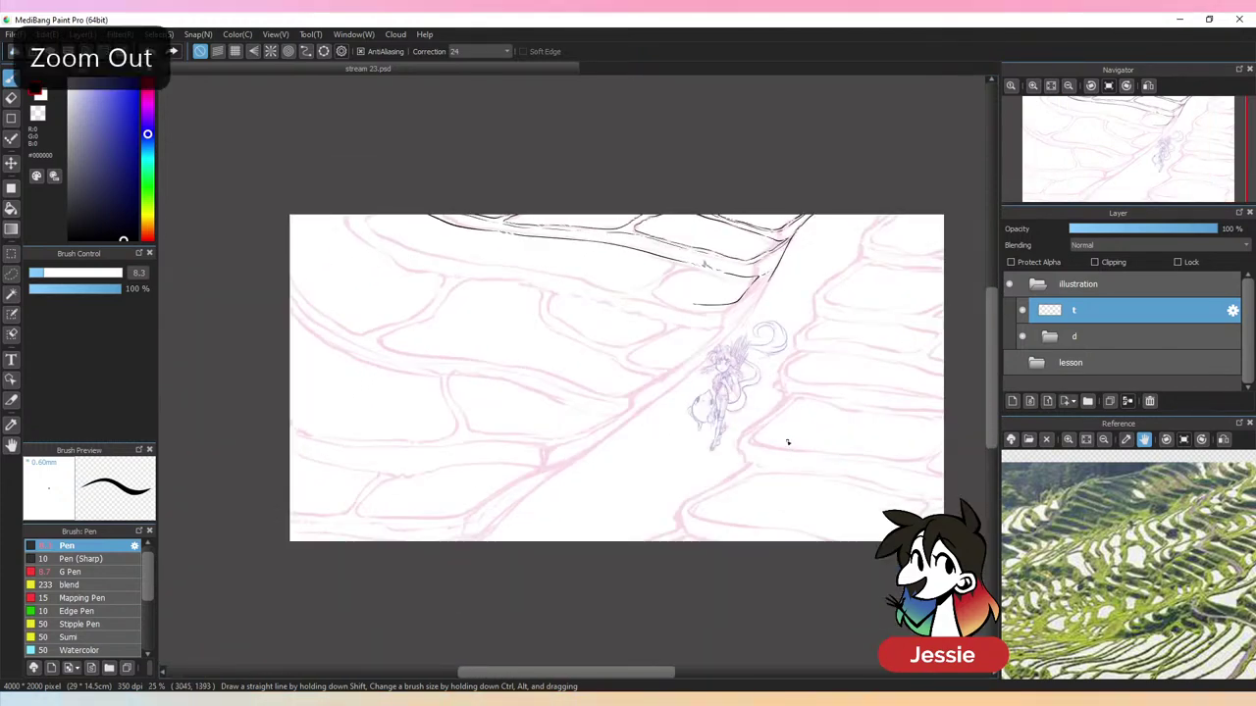
pyautogui.moveTo(785, 437); pyautogui.dragTo(712, 448)
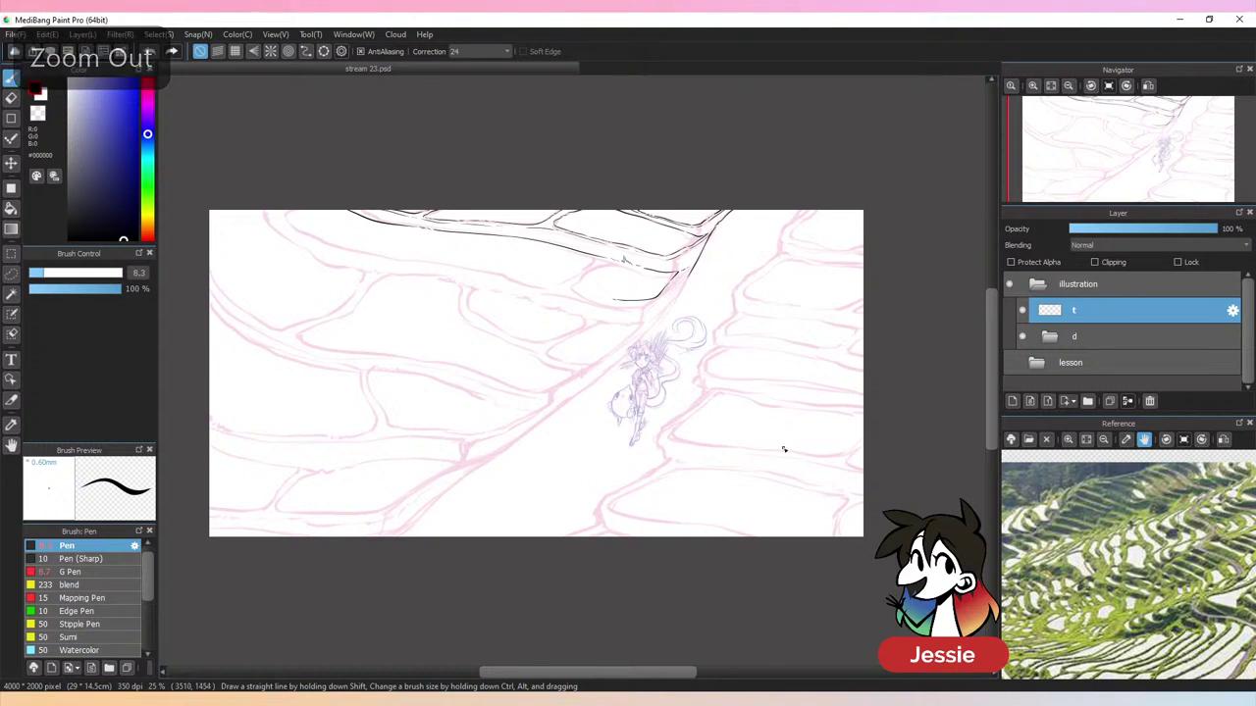
# Circle the winged character with a large temporary ellipse to mark the focal point, and undo each ellipse
pyautogui.hotkey('ctrl', '+')
pyautogui.moveTo(761, 292)
pyautogui.mouseDown()
pyautogui.moveTo(548, 471)
pyautogui.moveTo(686, 263)
pyautogui.mouseUp()
pyautogui.hotkey('ctrl', 'z')
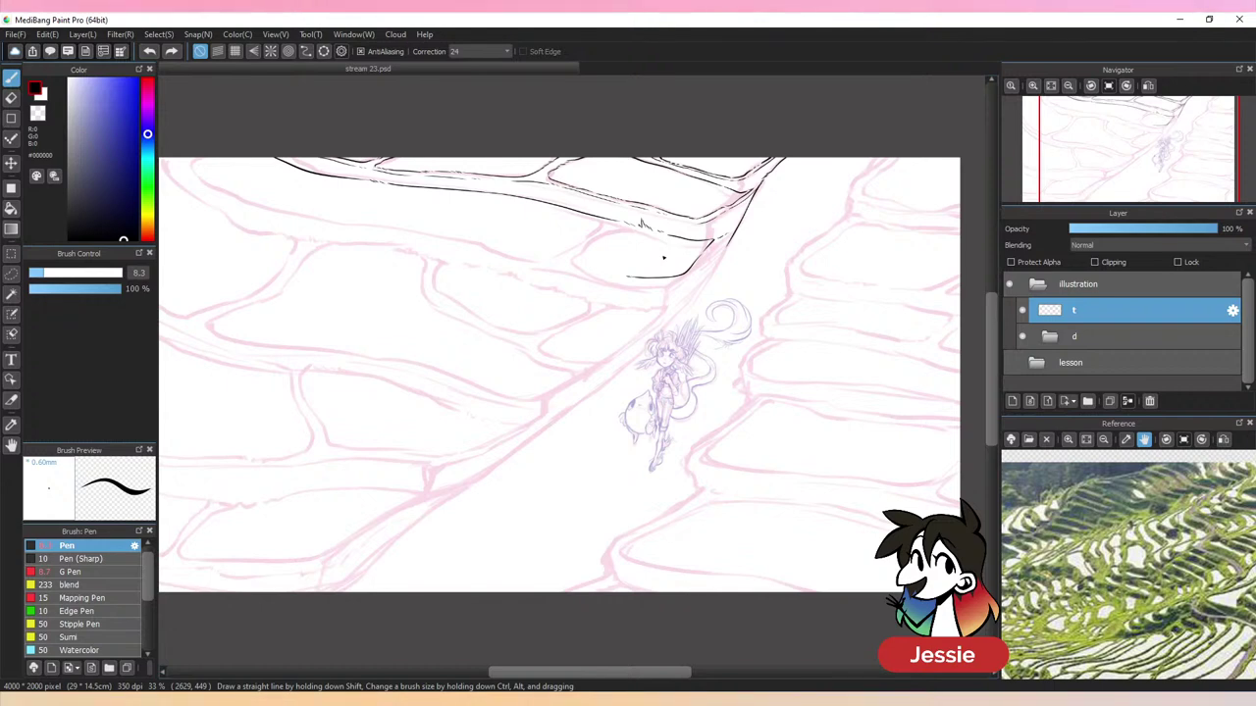
pyautogui.moveTo(763, 291)
pyautogui.mouseDown()
pyautogui.moveTo(552, 370)
pyautogui.moveTo(750, 286)
pyautogui.mouseUp()
pyautogui.hotkey('ctrl', '-')
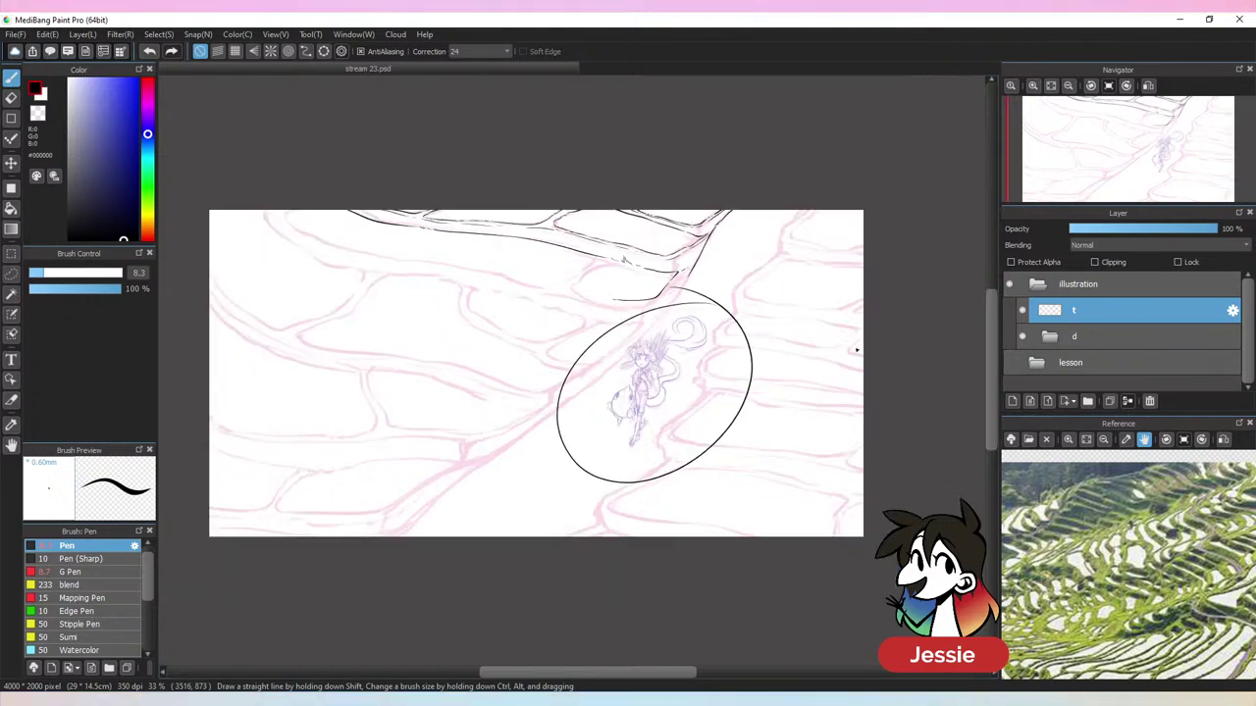
pyautogui.hotkey('ctrl', '-')
pyautogui.hotkey('ctrl', 'z')
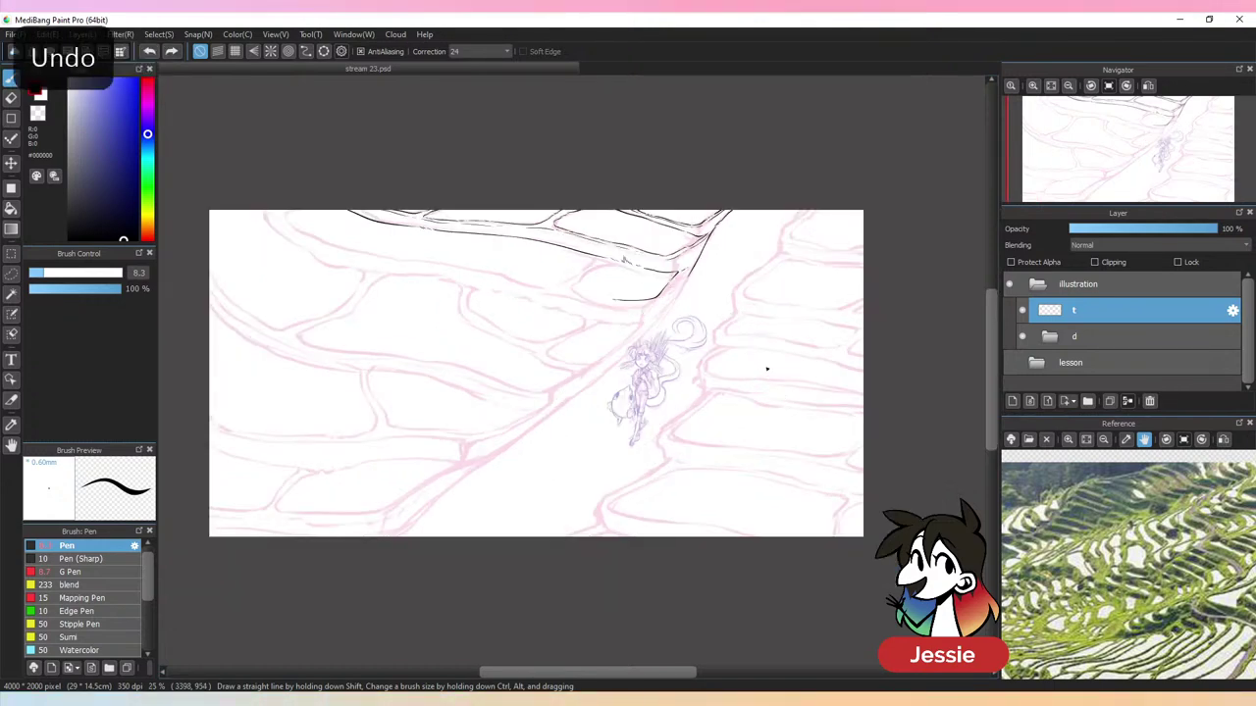
# Draw a temporary arrow along the path towards the character and an ellipse around the figure, undoing both marks
pyautogui.moveTo(520, 479); pyautogui.dragTo(597, 416)
pyautogui.moveTo(584, 423); pyautogui.dragTo(590, 443)
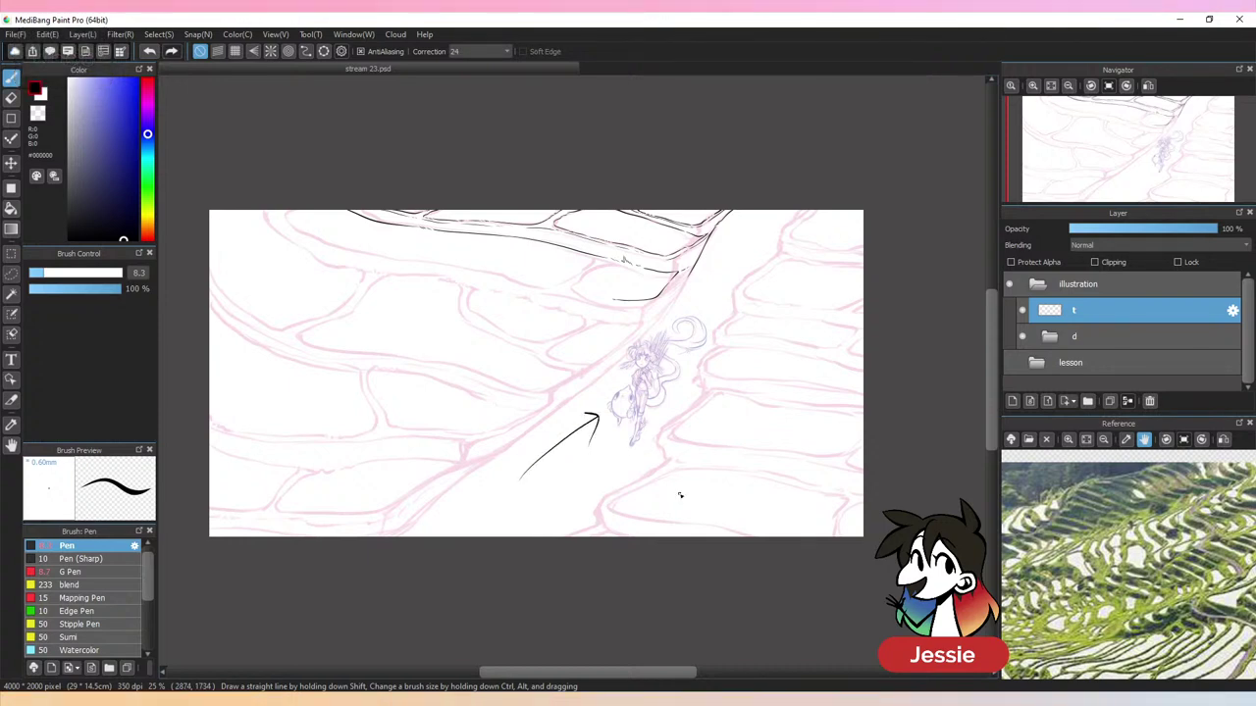
pyautogui.hotkey('ctrl', 'z')
pyautogui.hotkey('ctrl', '+')
pyautogui.moveTo(730, 263); pyautogui.dragTo(756, 257)
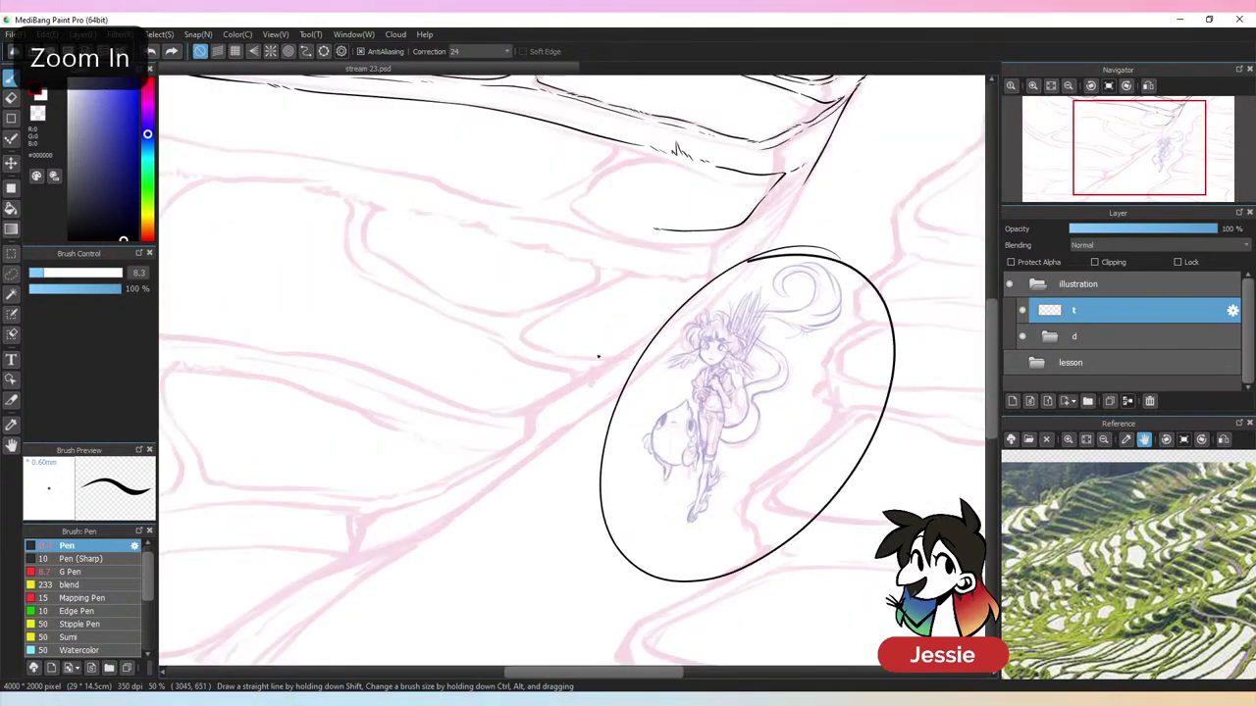
pyautogui.hotkey('ctrl', 'z')
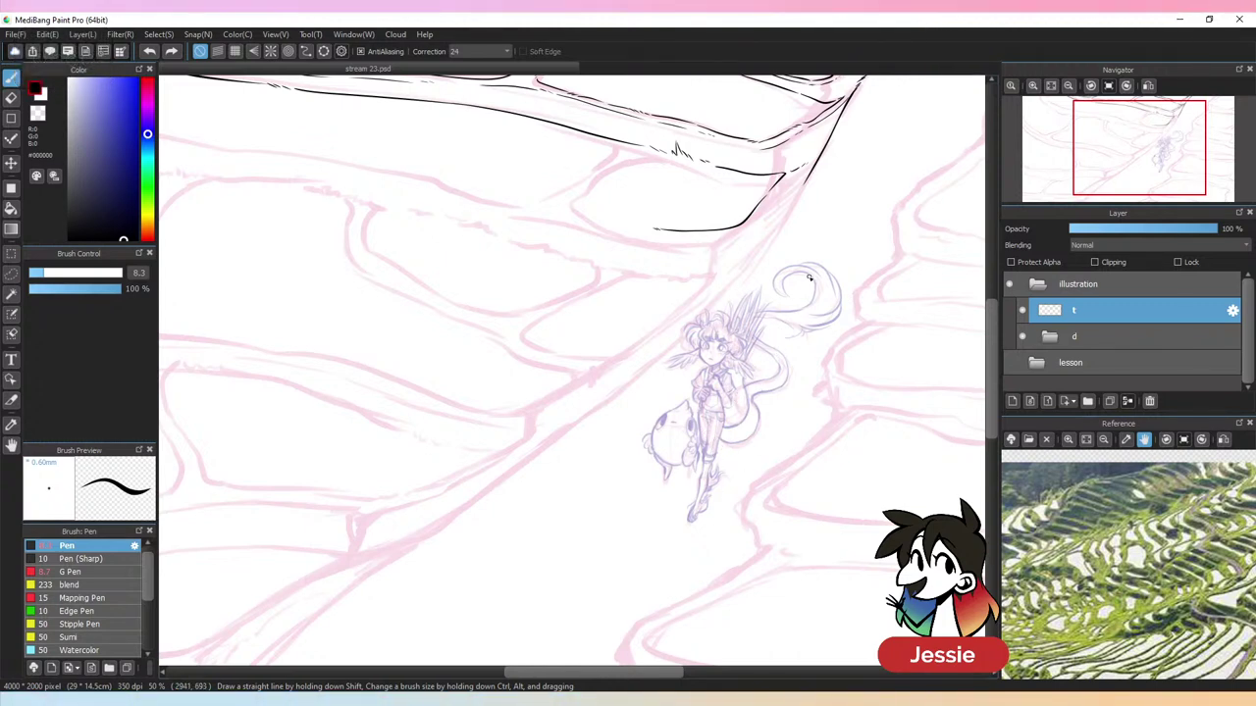
# Sketch a temporary rule-of-thirds grid of two vertical and two horizontal lines over the illustration, and undo all four
pyautogui.hotkey('ctrl', '-')
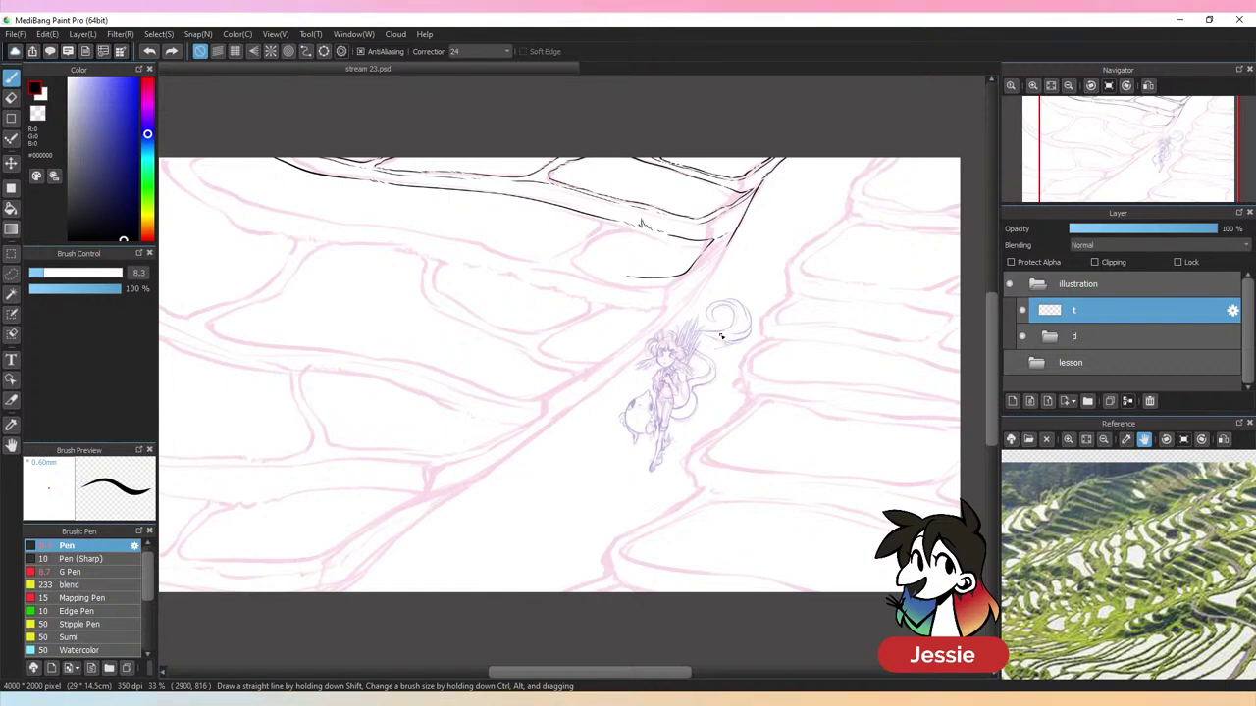
pyautogui.hotkey('ctrl', '-')
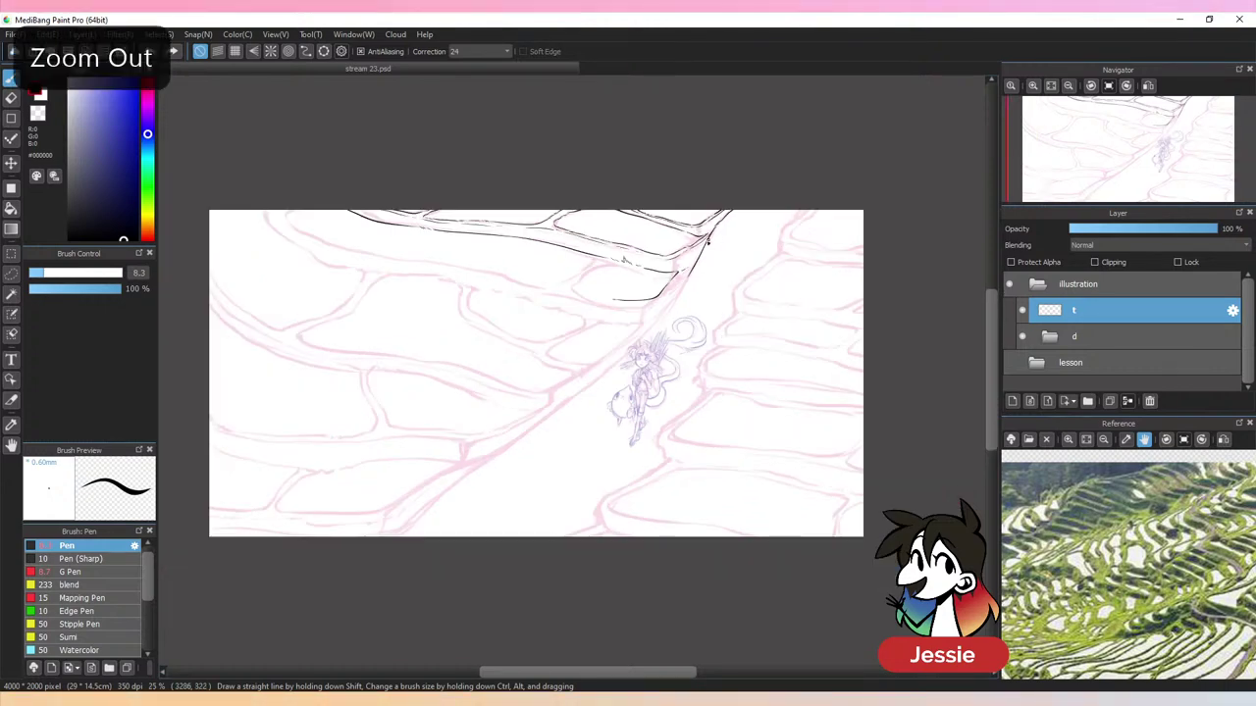
pyautogui.moveTo(659, 210); pyautogui.dragTo(661, 634)
pyautogui.moveTo(406, 210); pyautogui.dragTo(412, 538)
pyautogui.moveTo(201, 304); pyautogui.dragTo(865, 306)
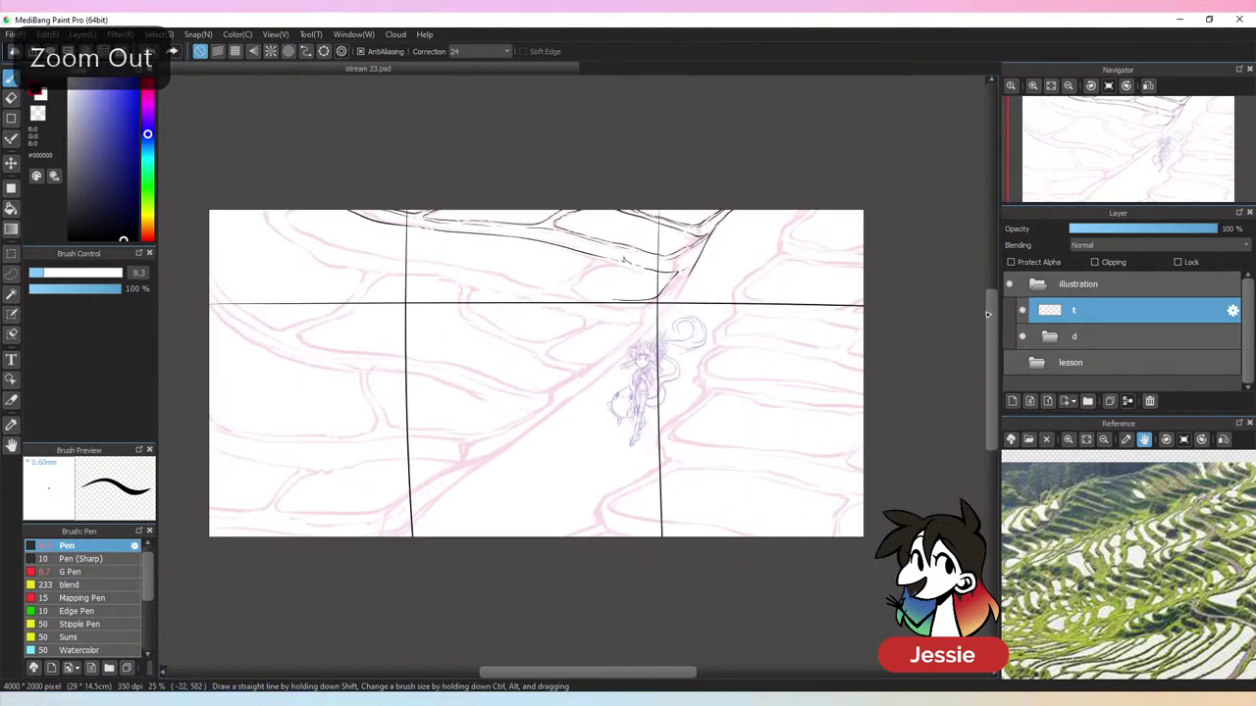
pyautogui.moveTo(225, 407); pyautogui.dragTo(865, 410)
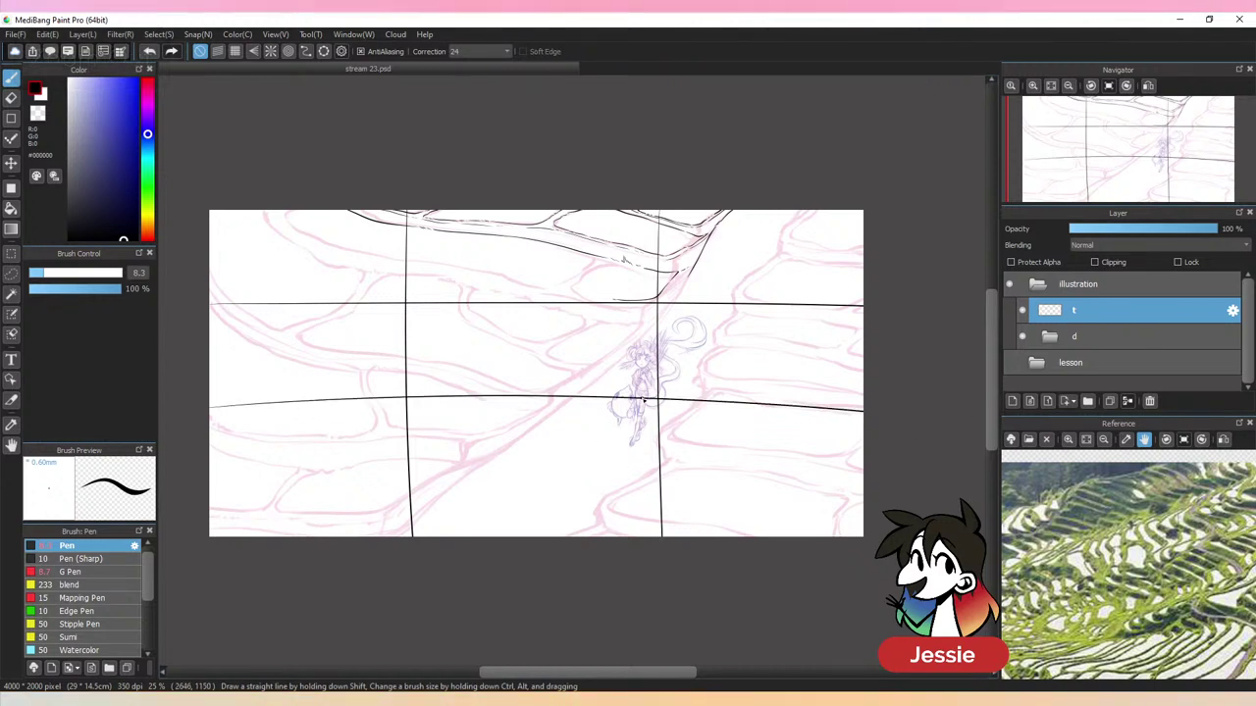
pyautogui.hotkey('ctrl', 'z')
pyautogui.hotkey('ctrl', 'z')
pyautogui.hotkey('ctrl', 'z')
pyautogui.hotkey('ctrl', 'z')
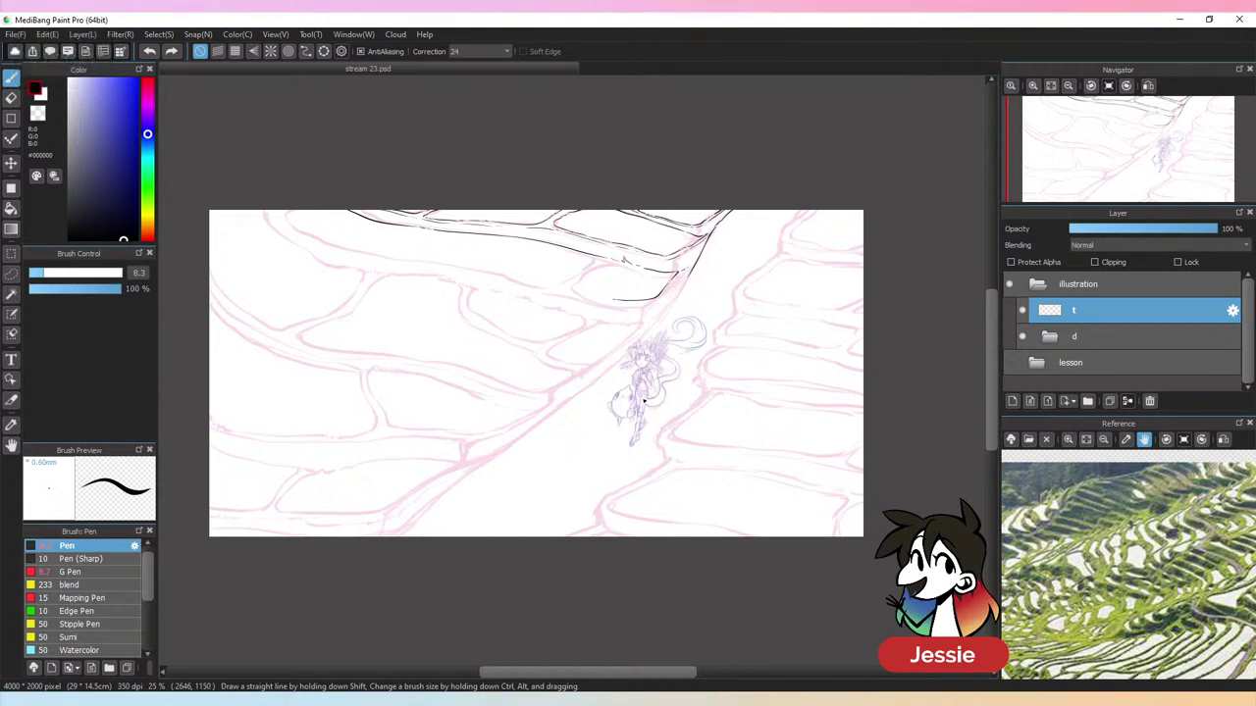
# Sketch a rough rule-of-thirds grid over the illustration again and circle its intersections near the character's head and feet
pyautogui.moveTo(675, 186); pyautogui.dragTo(648, 545)
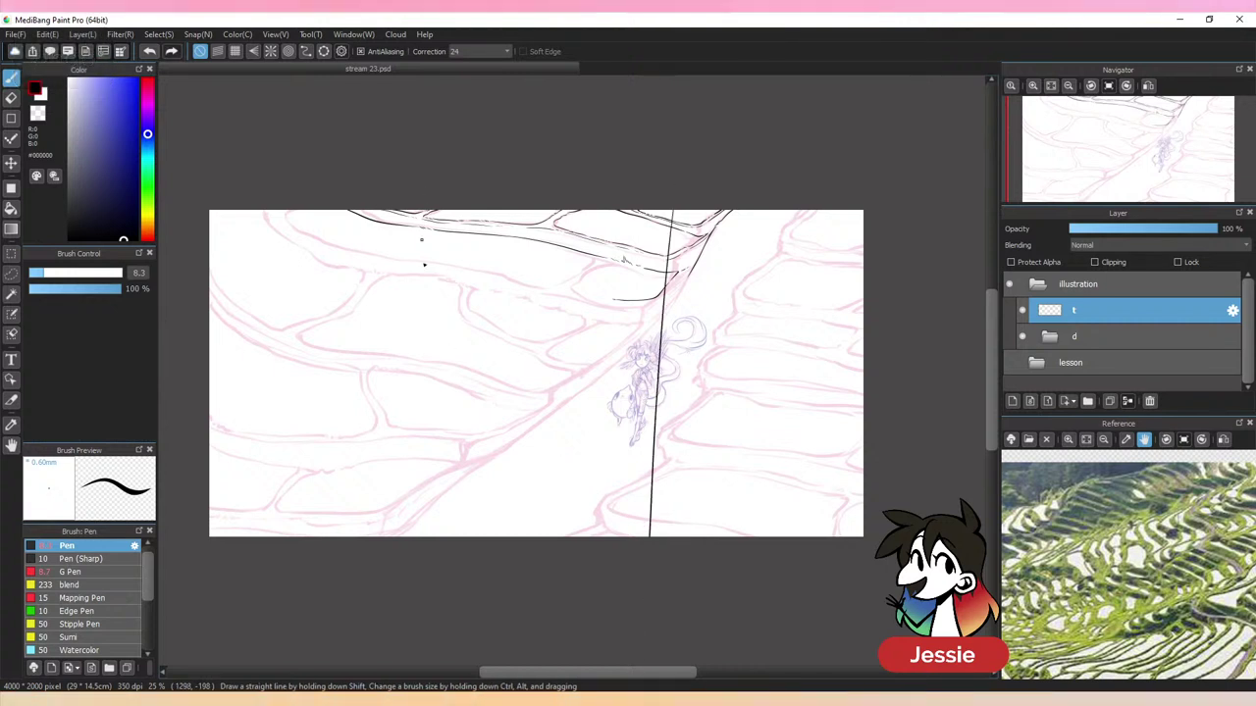
pyautogui.moveTo(423, 201); pyautogui.dragTo(418, 624)
pyautogui.moveTo(201, 322)
pyautogui.mouseDown()
pyautogui.moveTo(690, 340)
pyautogui.moveTo(868, 359)
pyautogui.mouseUp()
pyautogui.moveTo(211, 440); pyautogui.dragTo(868, 438)
pyautogui.moveTo(655, 330); pyautogui.dragTo(653, 343)
pyautogui.moveTo(648, 437); pyautogui.dragTo(618, 459)
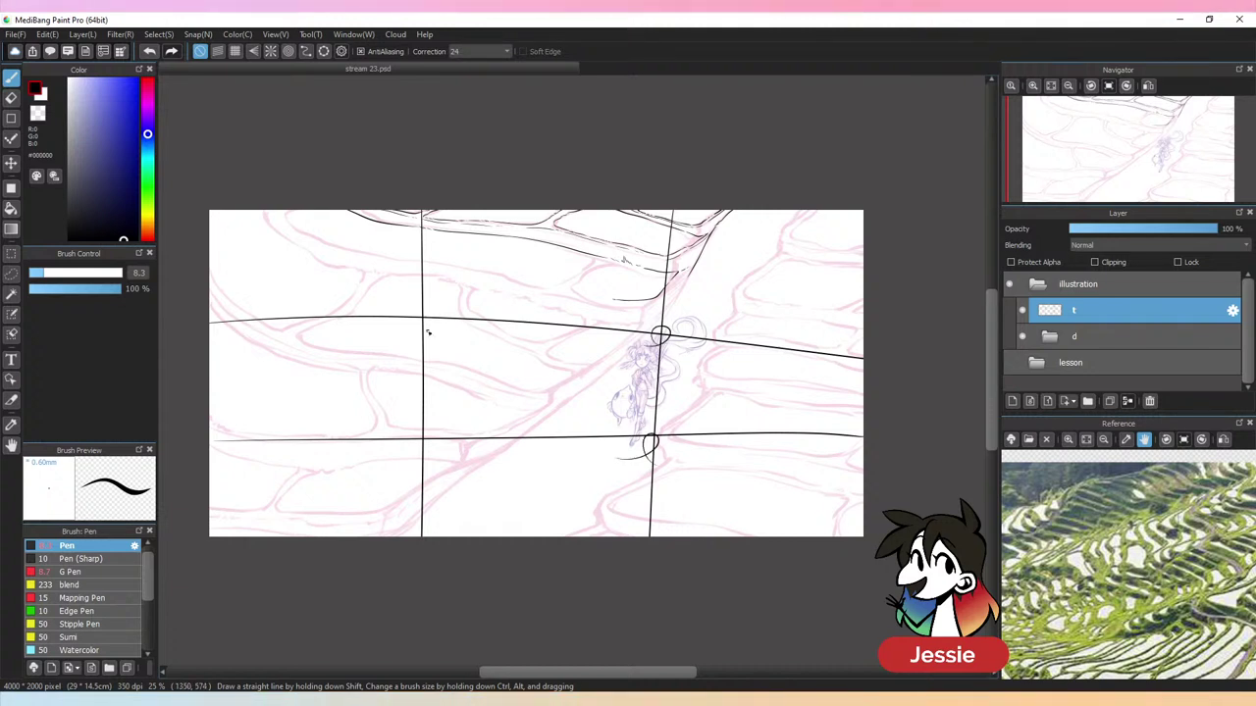
pyautogui.moveTo(422, 317); pyautogui.dragTo(410, 330)
# Undo the circled intersections and all lines of the temporary thirds grid
pyautogui.hotkey('ctrl', 'z')
pyautogui.hotkey('ctrl', 'z')
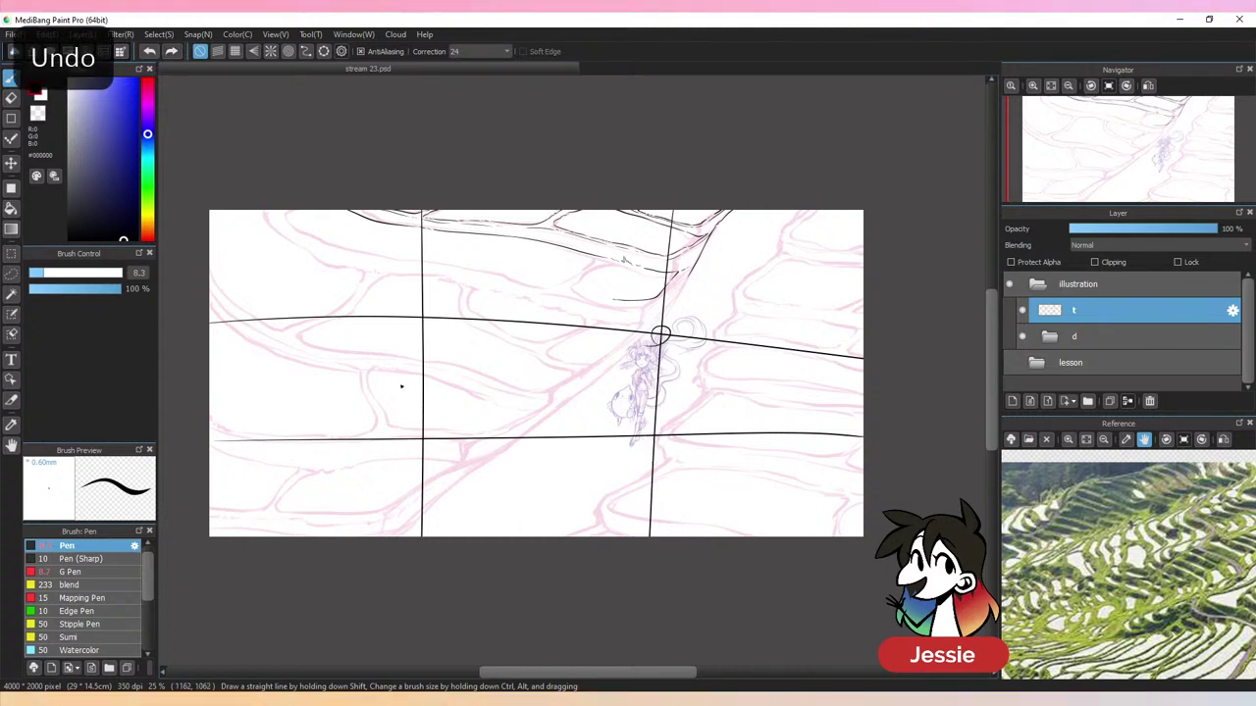
pyautogui.hotkey('ctrl', 'z')
pyautogui.hotkey('ctrl', 'z')
pyautogui.hotkey('ctrl', 'z')
pyautogui.hotkey('ctrl', 'z')
pyautogui.hotkey('ctrl', 'z')
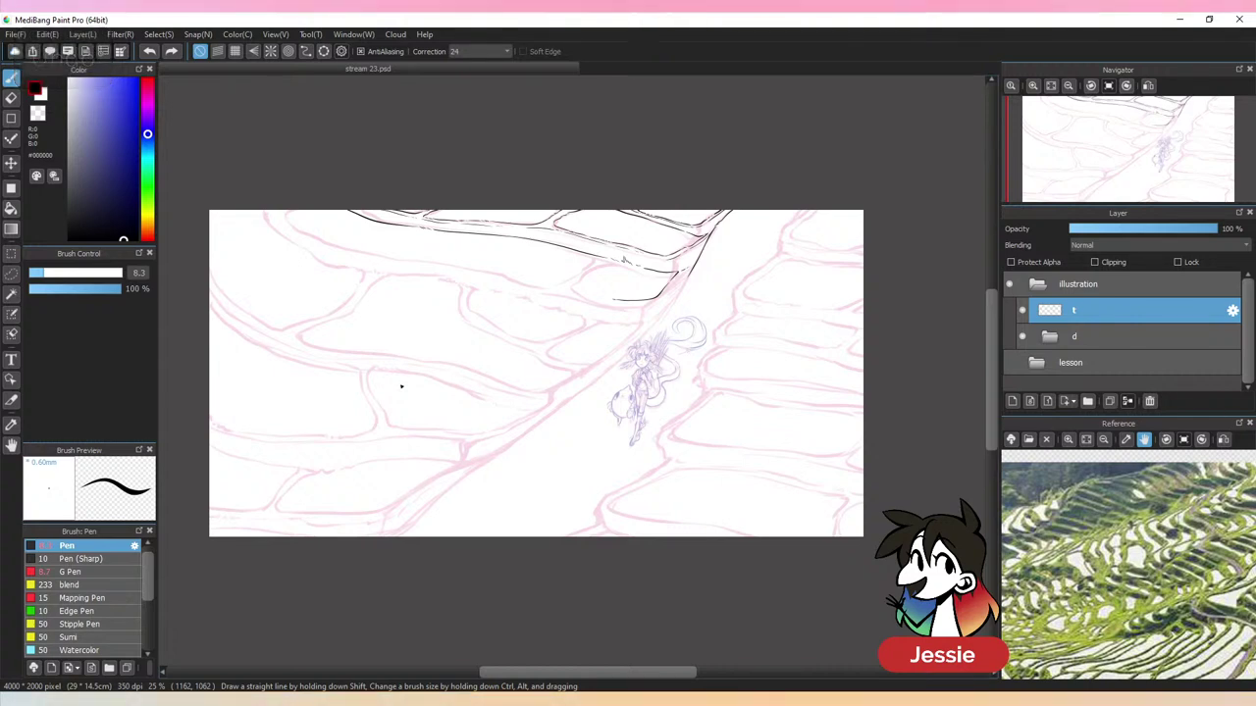
# Ink the left side of the pool above the character and close its lower edge with a line broken by short dashes
pyautogui.hotkey('ctrl', '+')
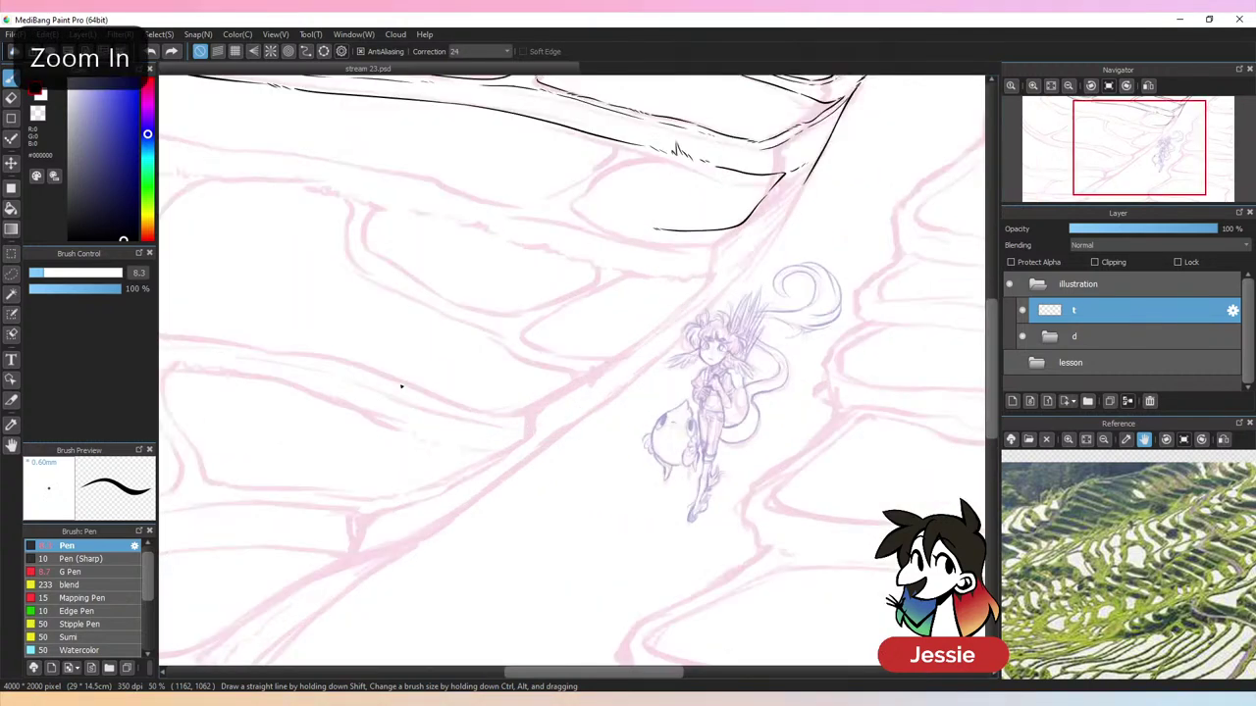
pyautogui.hotkey('ctrl', '+')
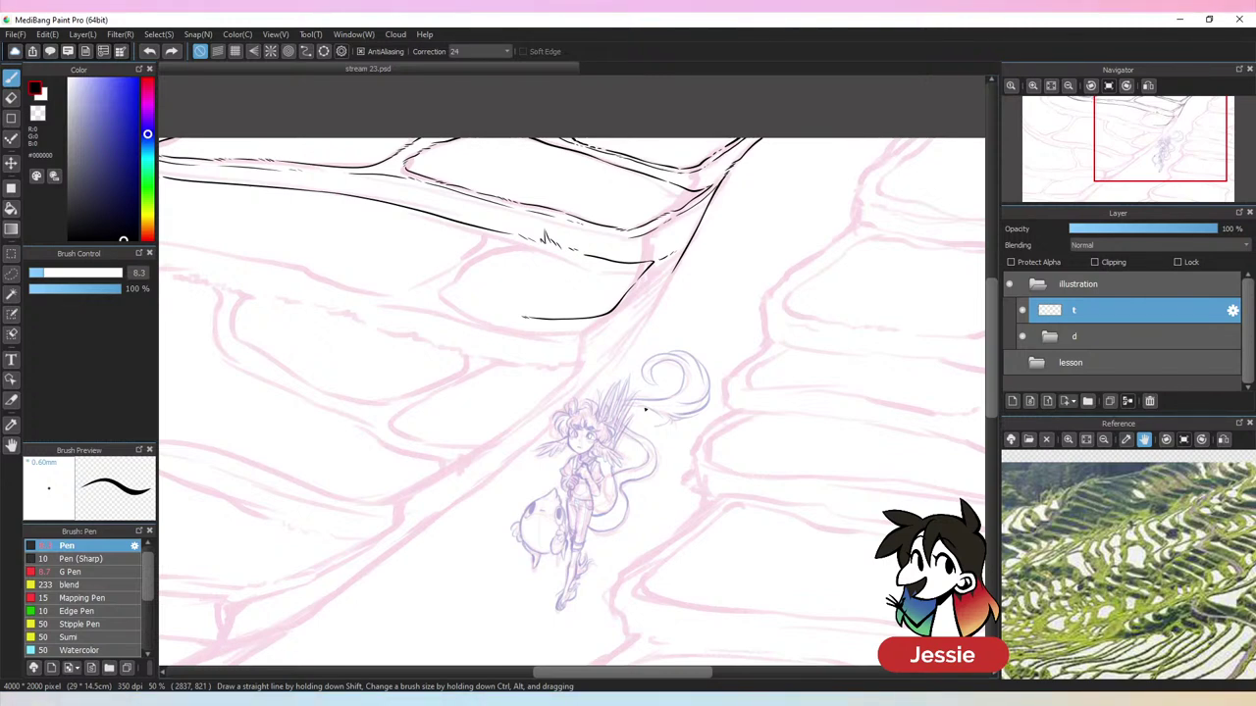
pyautogui.hotkey('ctrl', '+')
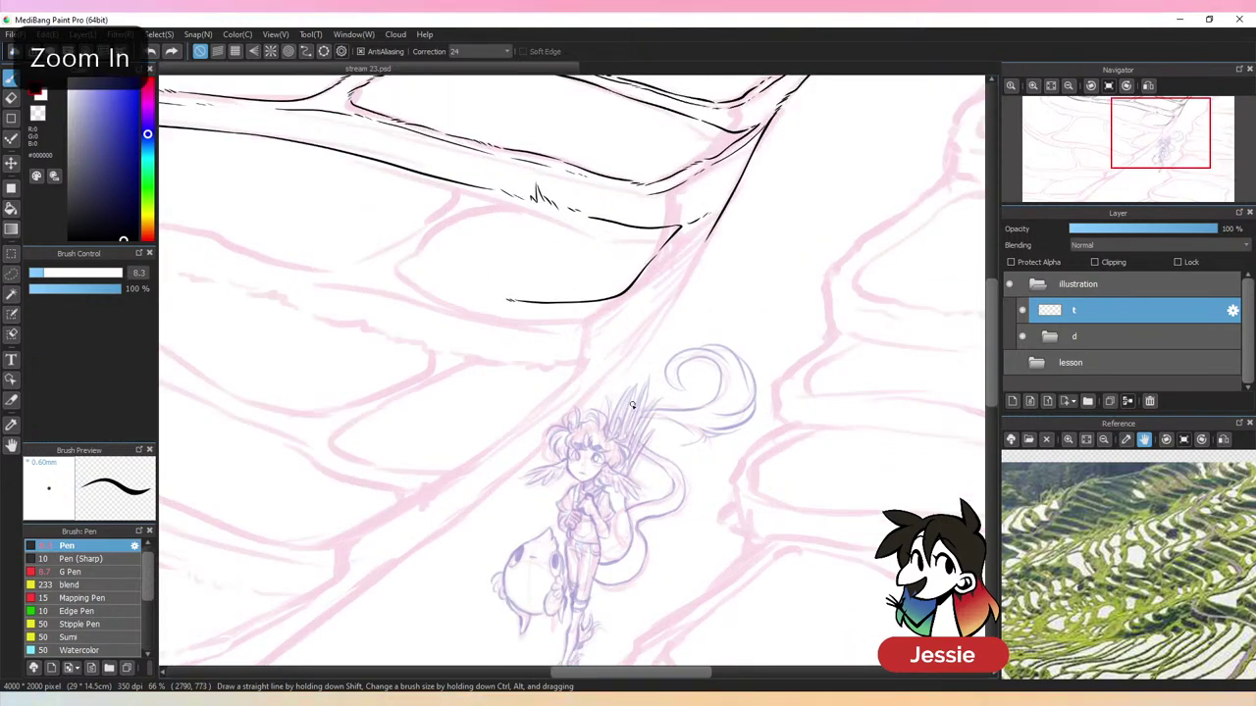
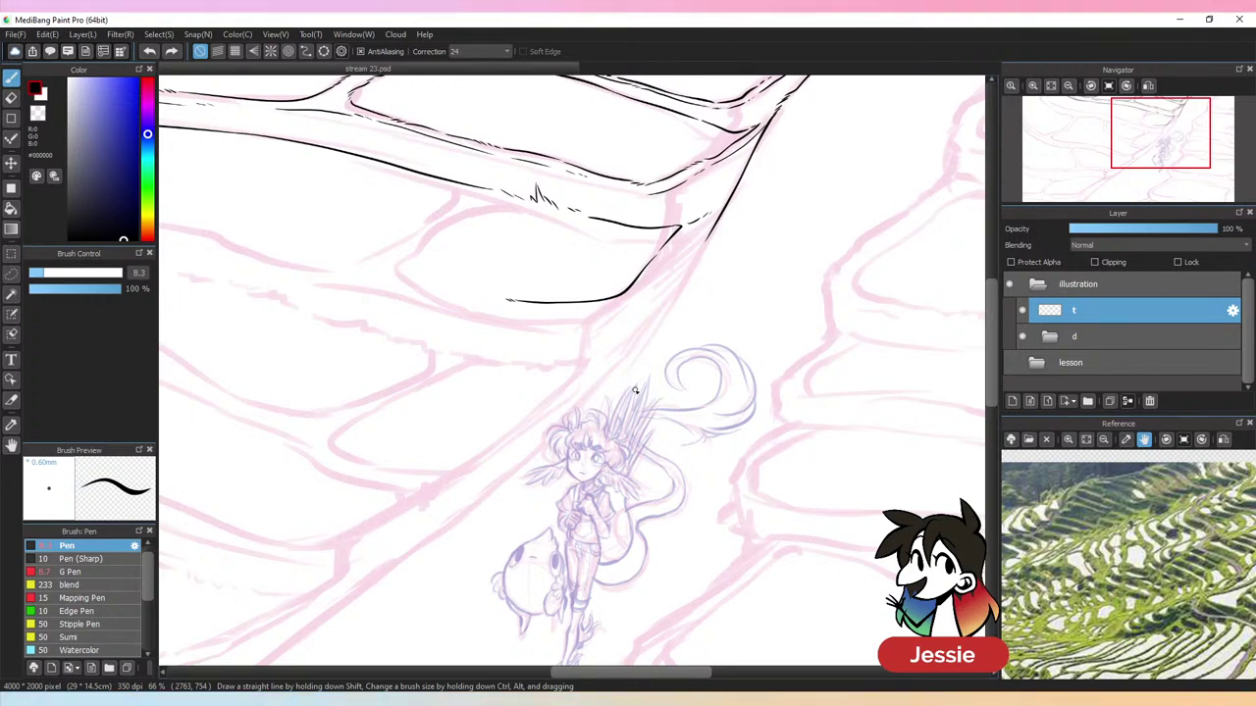
pyautogui.hotkey('ctrl', '+')
pyautogui.moveTo(497, 308); pyautogui.dragTo(634, 473)
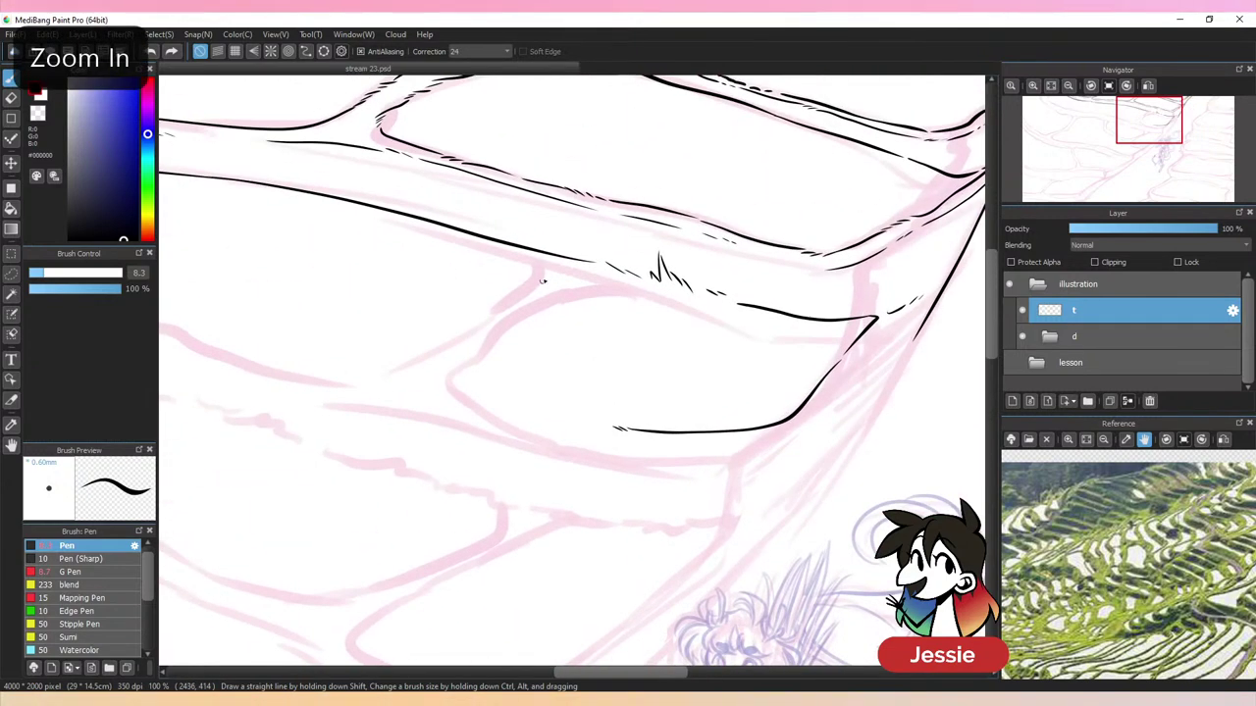
pyautogui.moveTo(585, 263)
pyautogui.mouseDown()
pyautogui.moveTo(538, 275)
pyautogui.moveTo(461, 336)
pyautogui.moveTo(442, 385)
pyautogui.moveTo(489, 411)
pyautogui.moveTo(616, 430)
pyautogui.mouseUp()
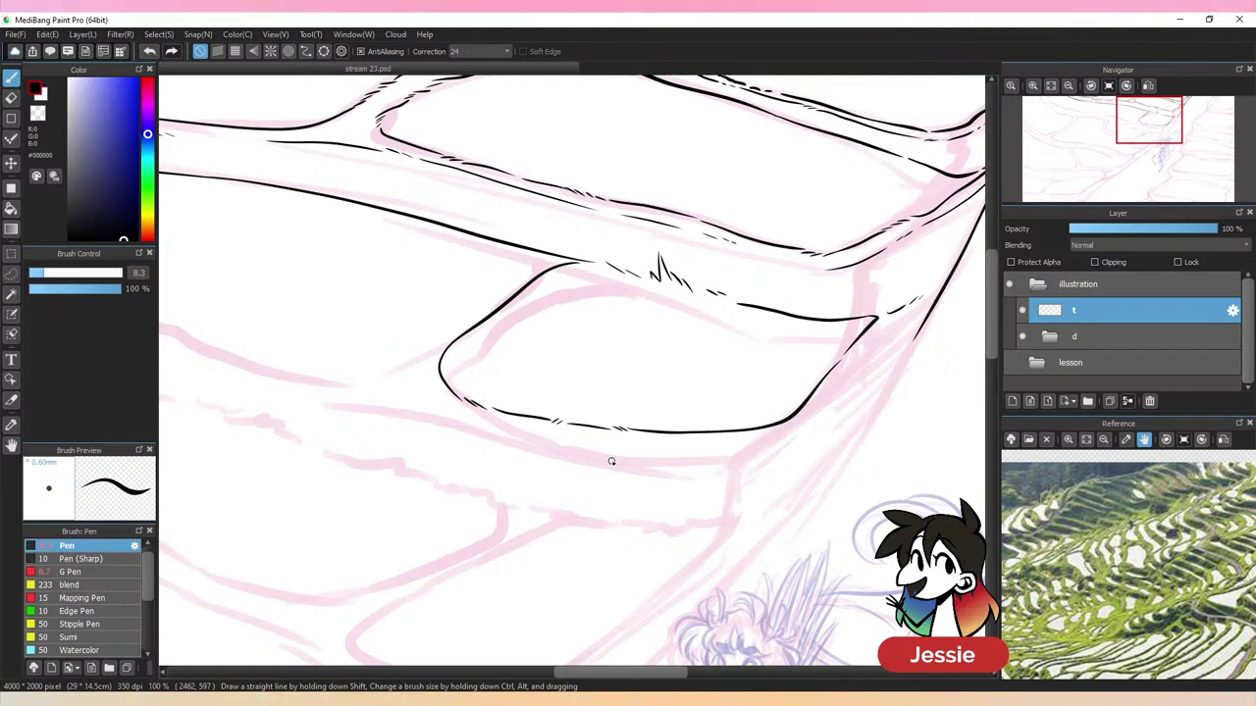
# Extend the path-side edge down along the pool's right side to its lower corner, undoing the overshooting end stroke
pyautogui.scroll(-1, 775, 436)
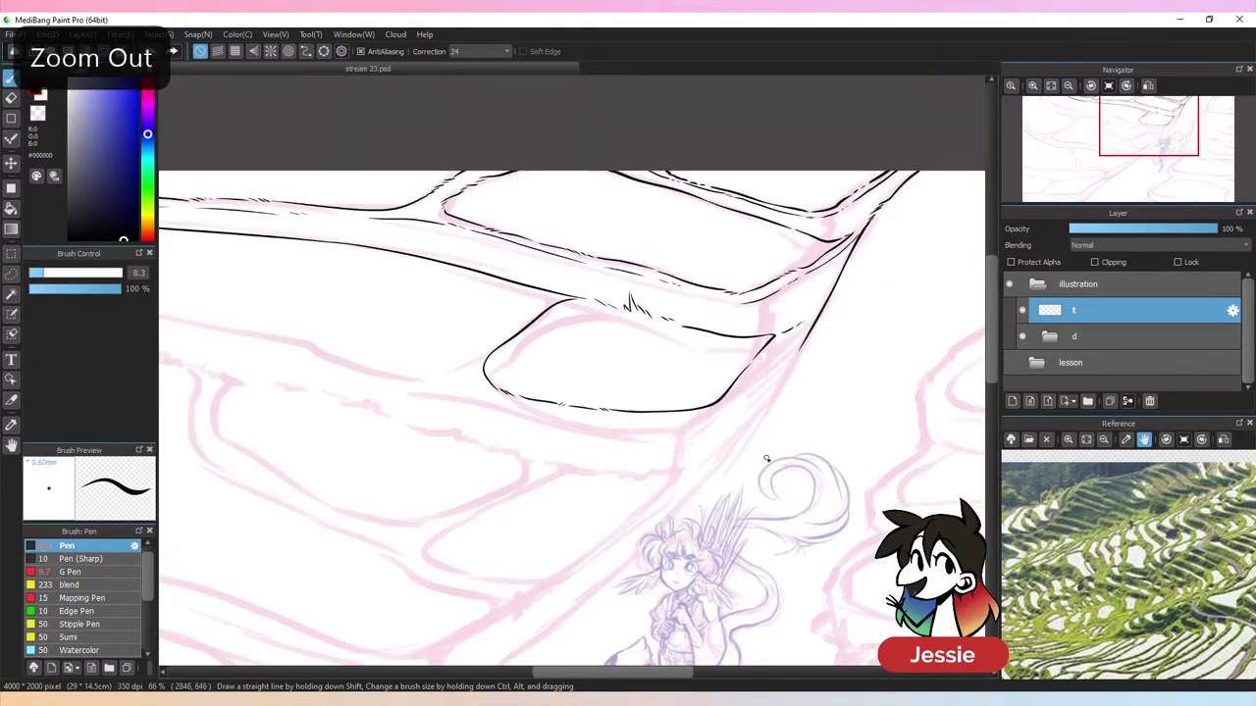
pyautogui.scroll(1, 752, 456)
pyautogui.moveTo(749, 460)
pyautogui.mouseDown()
pyautogui.moveTo(667, 474)
pyautogui.moveTo(588, 456)
pyautogui.mouseUp()
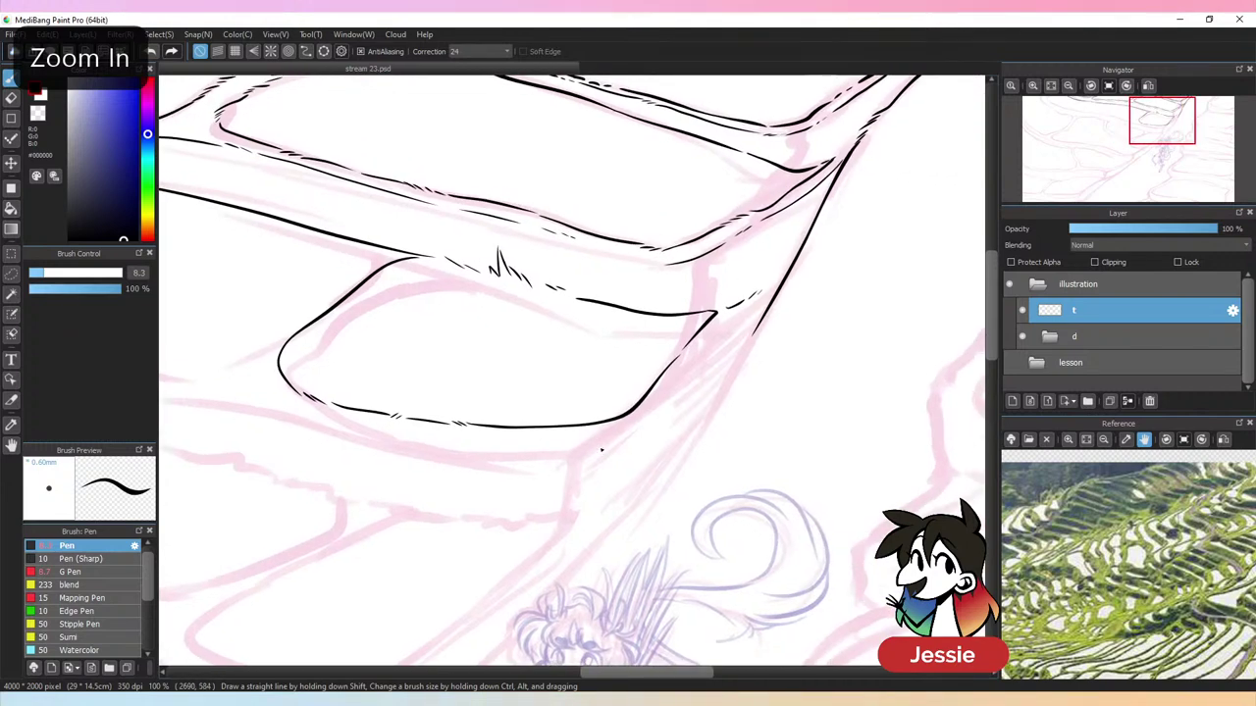
pyautogui.moveTo(769, 296)
pyautogui.mouseDown()
pyautogui.moveTo(614, 435)
pyautogui.moveTo(631, 428)
pyautogui.moveTo(571, 447)
pyautogui.mouseUp()
pyautogui.moveTo(448, 482); pyautogui.dragTo(807, 485)
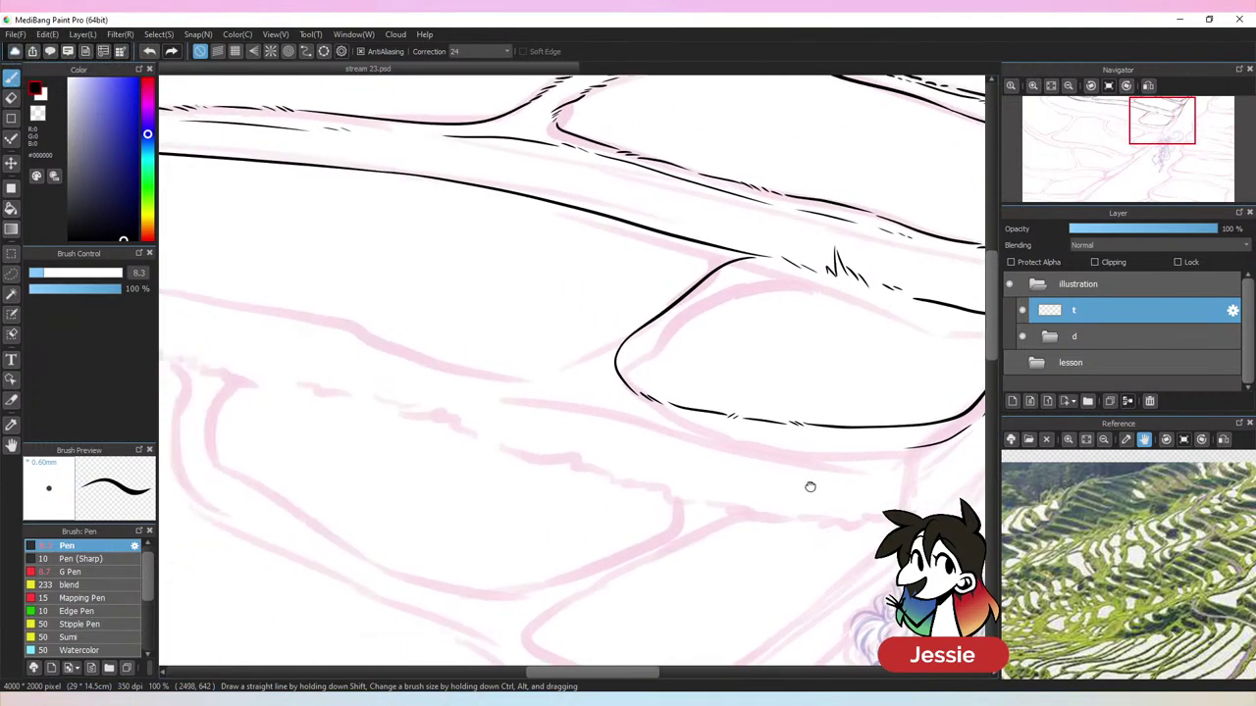
pyautogui.hotkey('ctrl', '-')
pyautogui.hotkey('ctrl', 'z')
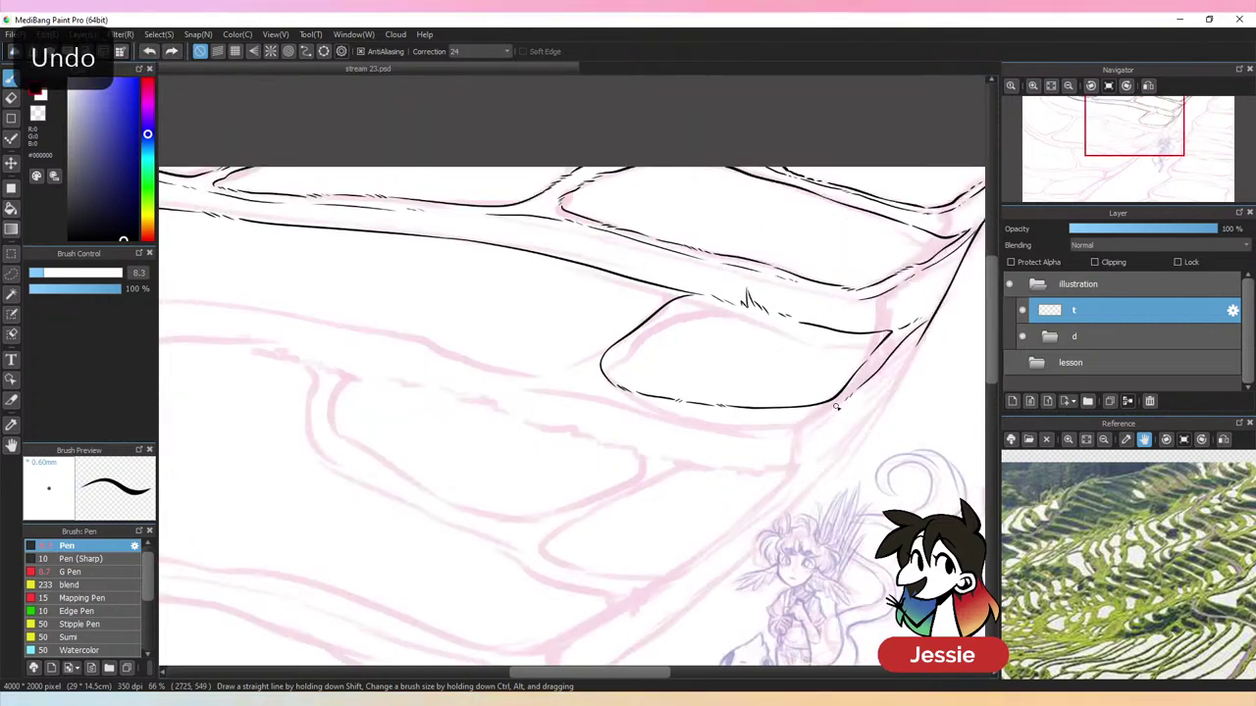
# Ink the long lower edge of the wide terrace from the canvas's upper left towards the pool, broken by short dashes
pyautogui.moveTo(468, 435); pyautogui.dragTo(736, 485)
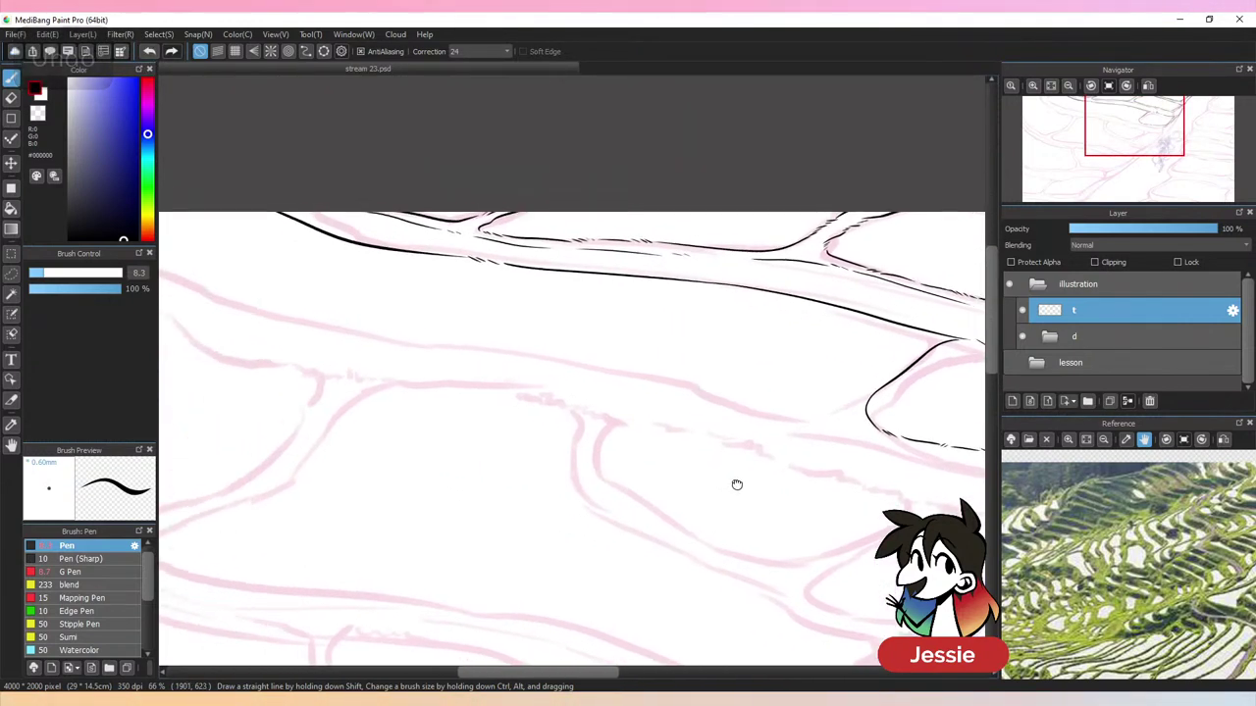
pyautogui.scroll(-1, 384, 412)
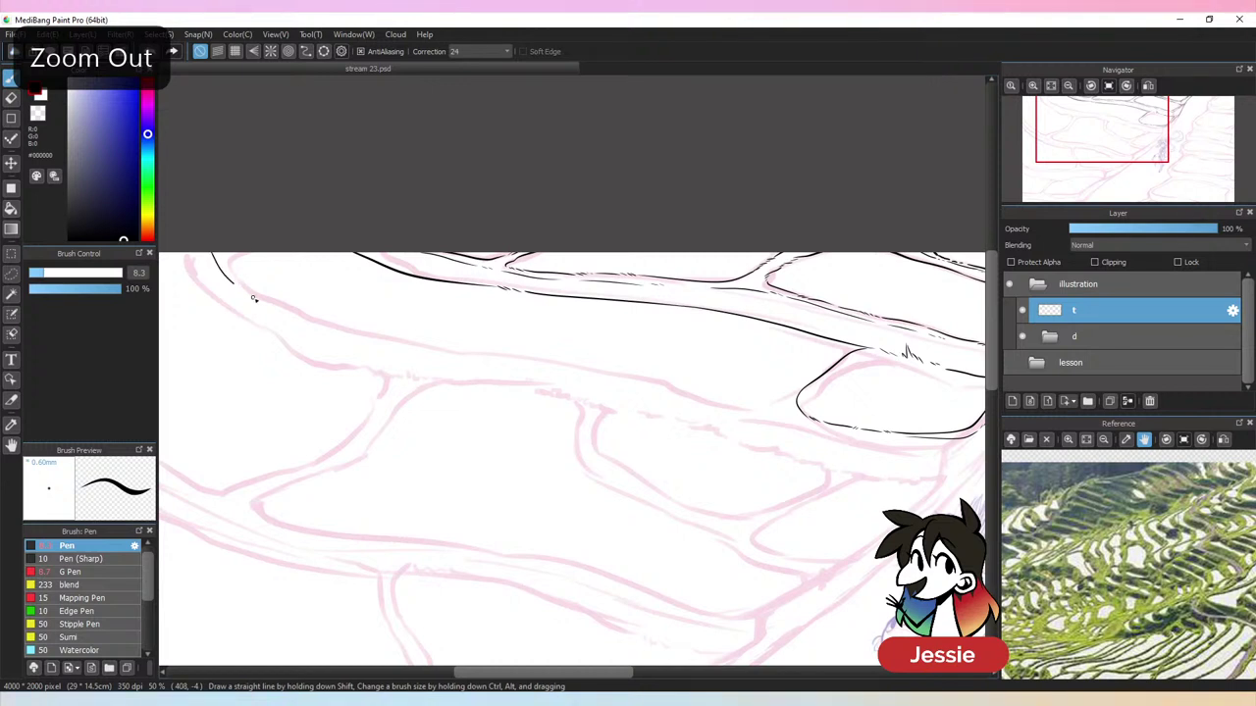
pyautogui.moveTo(253, 298)
pyautogui.mouseDown()
pyautogui.moveTo(404, 323)
pyautogui.moveTo(457, 352)
pyautogui.moveTo(752, 401)
pyautogui.mouseUp()
pyautogui.hotkey('ctrl', 'Up')
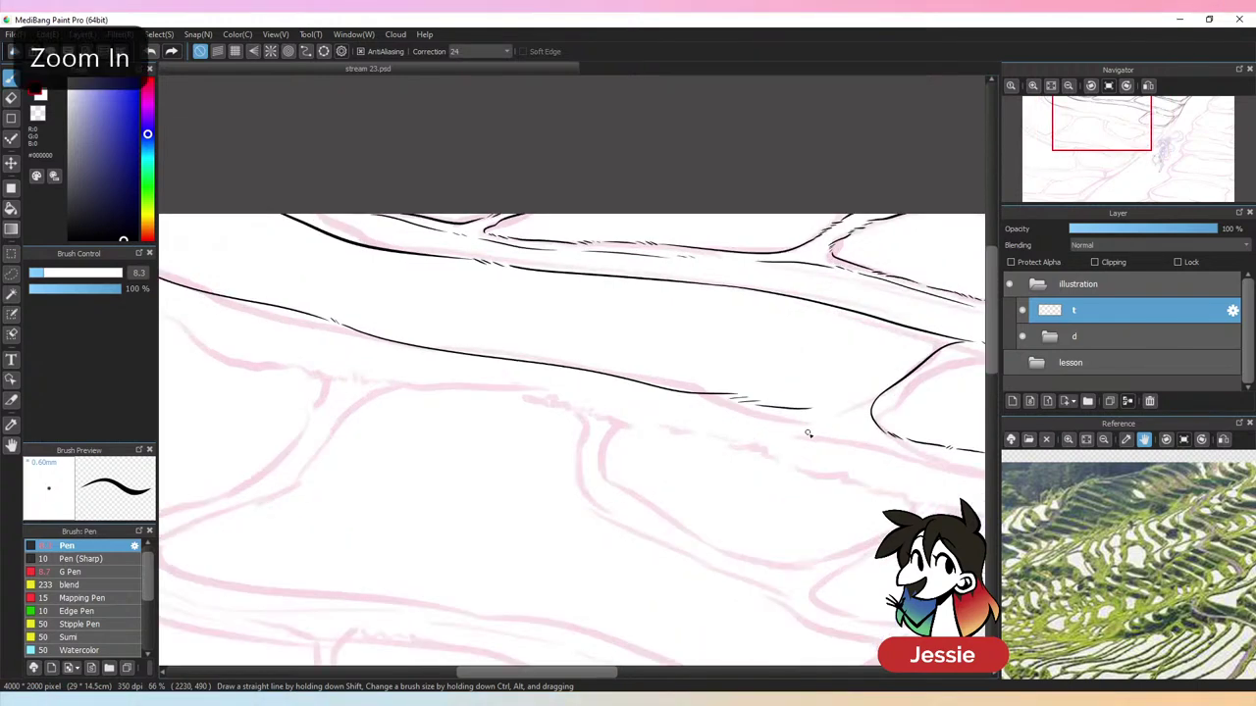
# Undo the end strokes of the long terrace edge, redraw them and curve the line up beside the pool to the upper edge
pyautogui.moveTo(835, 476); pyautogui.dragTo(563, 457)
pyautogui.hotkey('ctrl', 'Up')
pyautogui.hotkey('ctrl', 'Up')
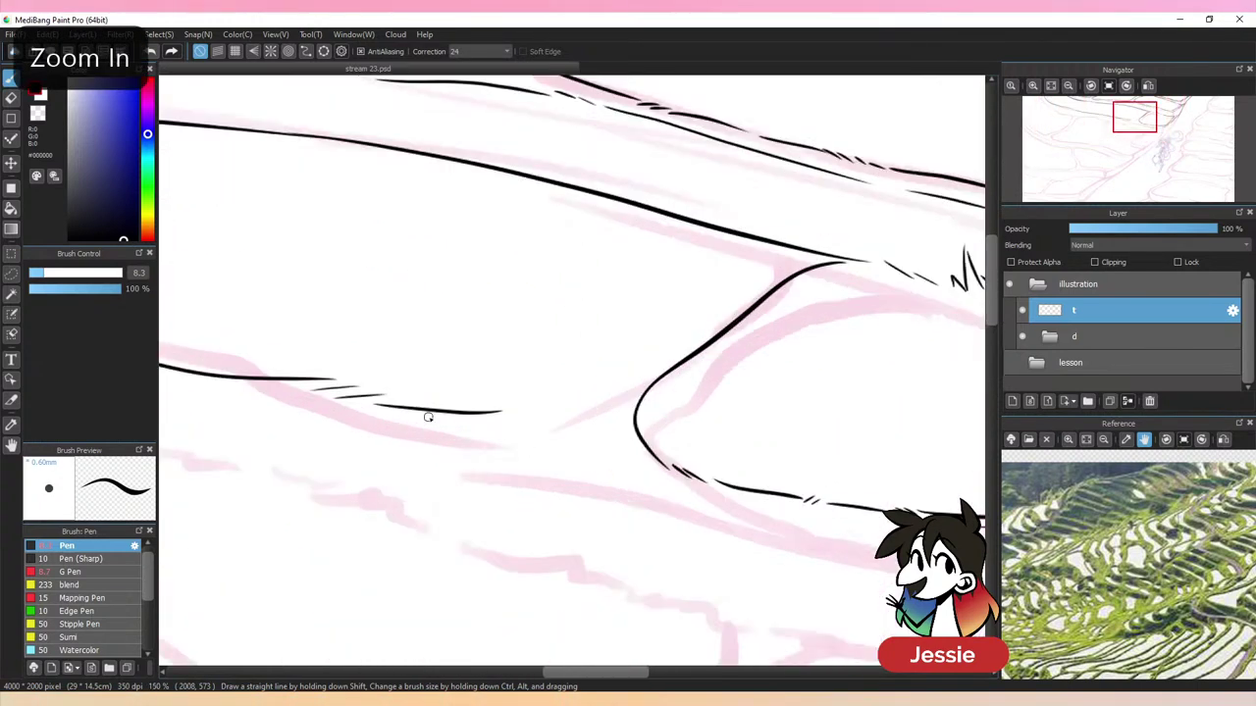
pyautogui.hotkey('ctrl', 'z')
pyautogui.hotkey('ctrl', 'z')
pyautogui.hotkey('ctrl', 'z')
pyautogui.moveTo(326, 385)
pyautogui.mouseDown()
pyautogui.moveTo(432, 417)
pyautogui.moveTo(544, 417)
pyautogui.mouseUp()
pyautogui.moveTo(770, 246)
pyautogui.mouseDown()
pyautogui.moveTo(748, 286)
pyautogui.moveTo(757, 279)
pyautogui.moveTo(551, 420)
pyautogui.mouseUp()
# Check the closed terrace and pool in the whole illustration and return to the terrace's left part
pyautogui.hotkey('ctrl', '-')
pyautogui.hotkey('ctrl', '-')
pyautogui.hotkey('ctrl', '-')
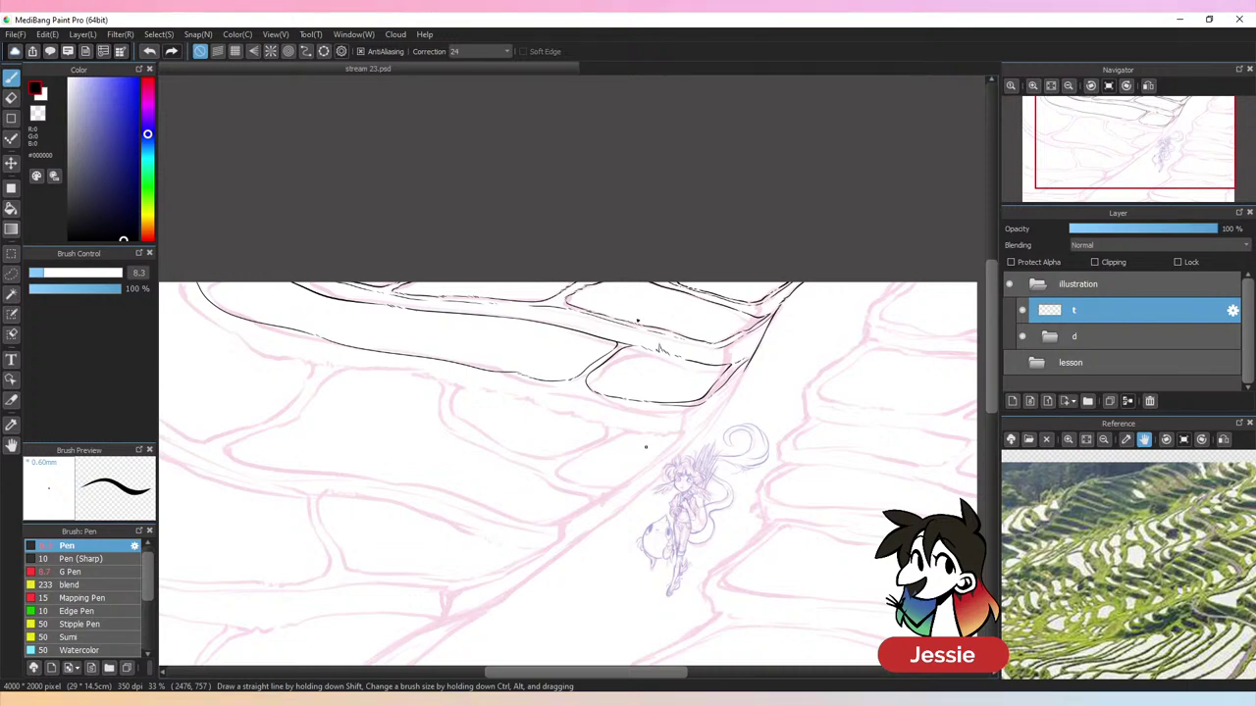
pyautogui.hotkey('ctrl', '-')
pyautogui.hotkey('ctrl', '+')
pyautogui.hotkey('ctrl', '+')
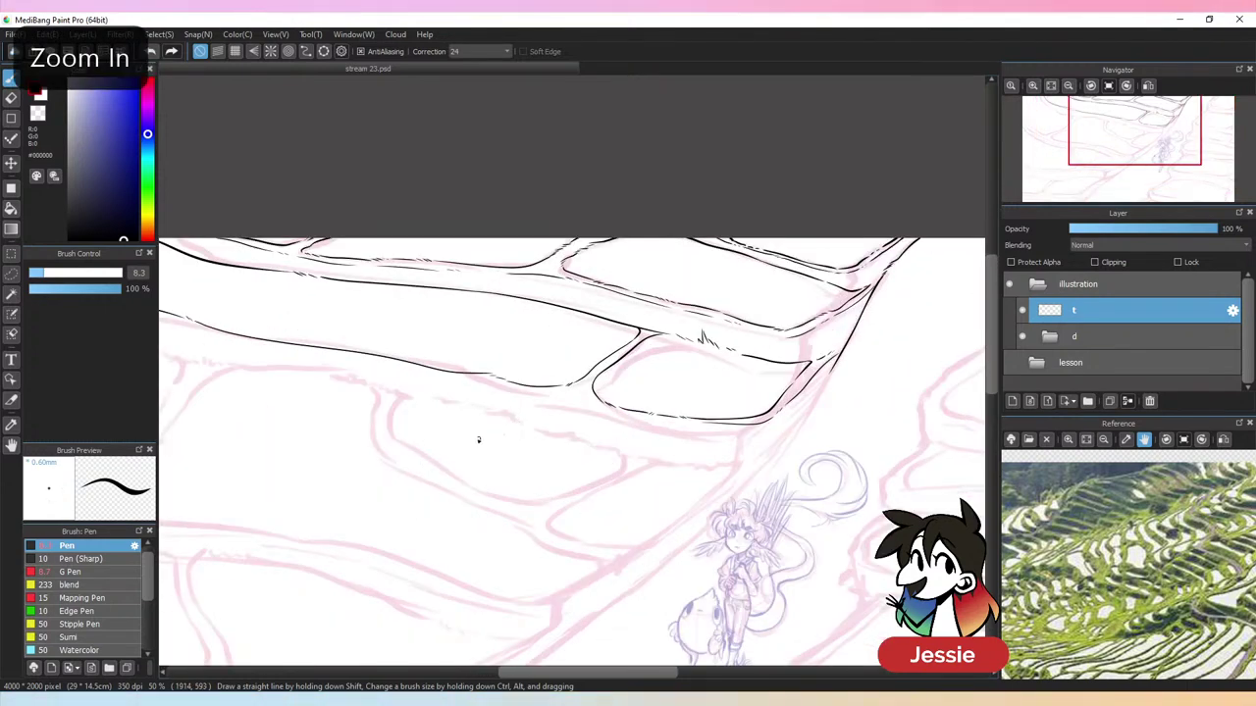
pyautogui.hotkey('ctrl', '+')
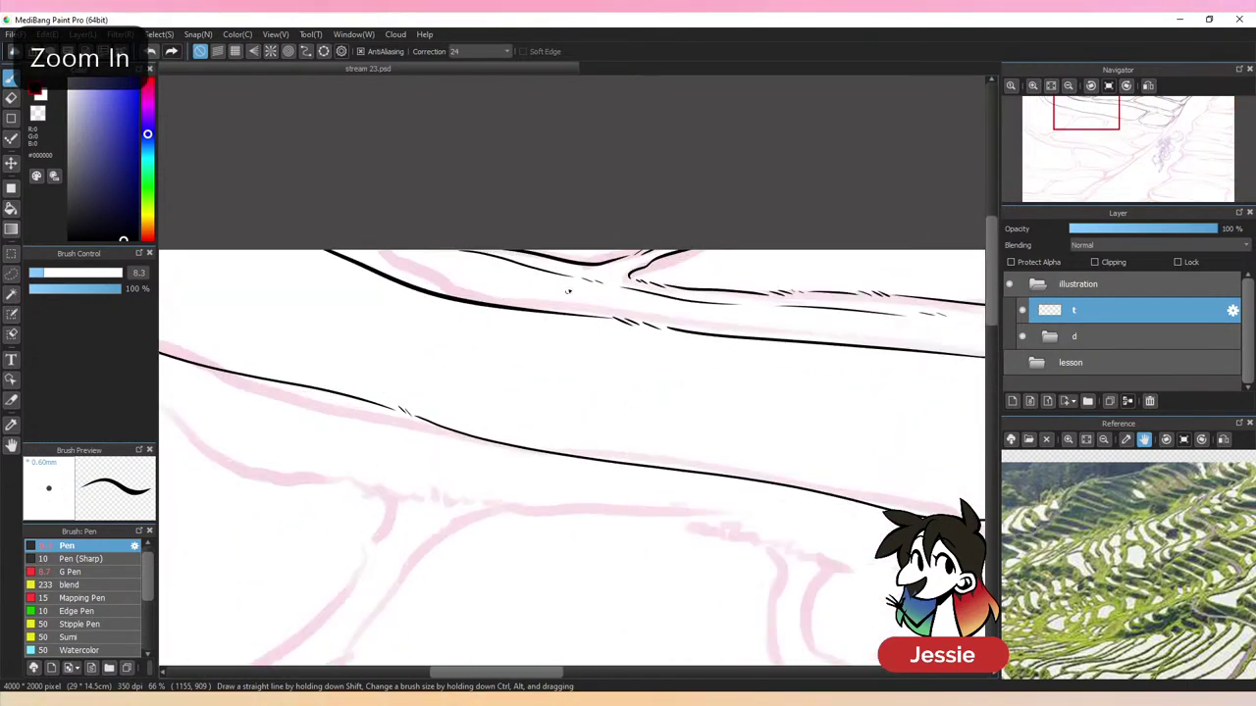
# Try a double-line divider across the left part of the wide terrace and undo it
pyautogui.moveTo(471, 304)
pyautogui.mouseDown()
pyautogui.moveTo(427, 342)
pyautogui.moveTo(401, 405)
pyautogui.moveTo(406, 388)
pyautogui.moveTo(378, 404)
pyautogui.moveTo(431, 296)
pyautogui.mouseUp()
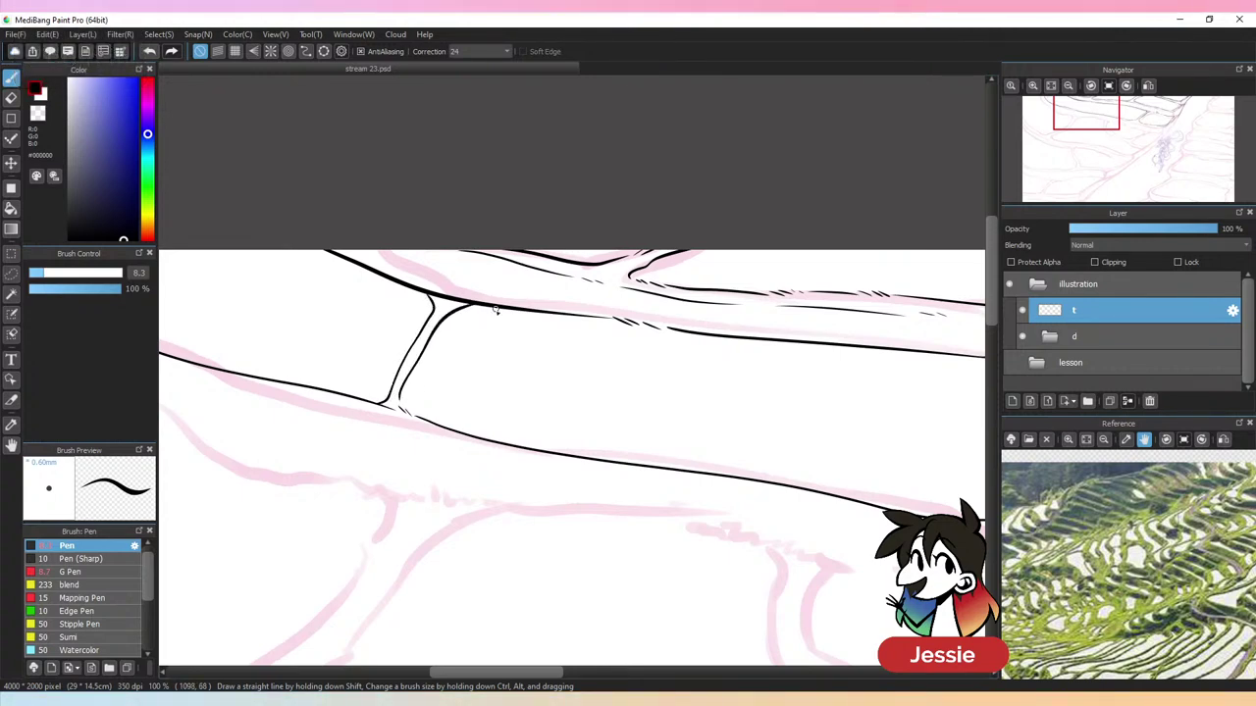
pyautogui.hotkey('ctrl', '-')
pyautogui.hotkey('ctrl', '-')
pyautogui.hotkey('ctrl', '-')
pyautogui.hotkey('ctrl', 'z')
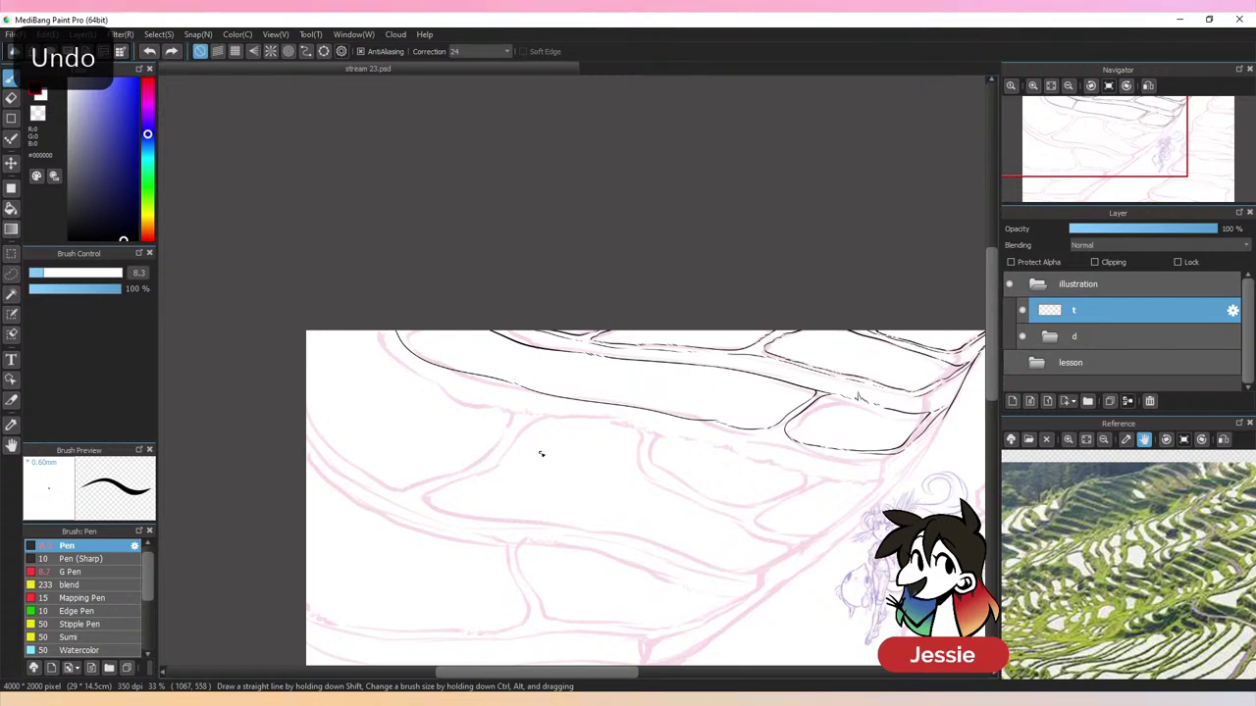
# Hide the sketch folder d to check the inked lines alone and show it again
pyautogui.hotkey('ctrl', '-')
pyautogui.click(1022, 336)
pyautogui.hotkey('ctrl', '+')
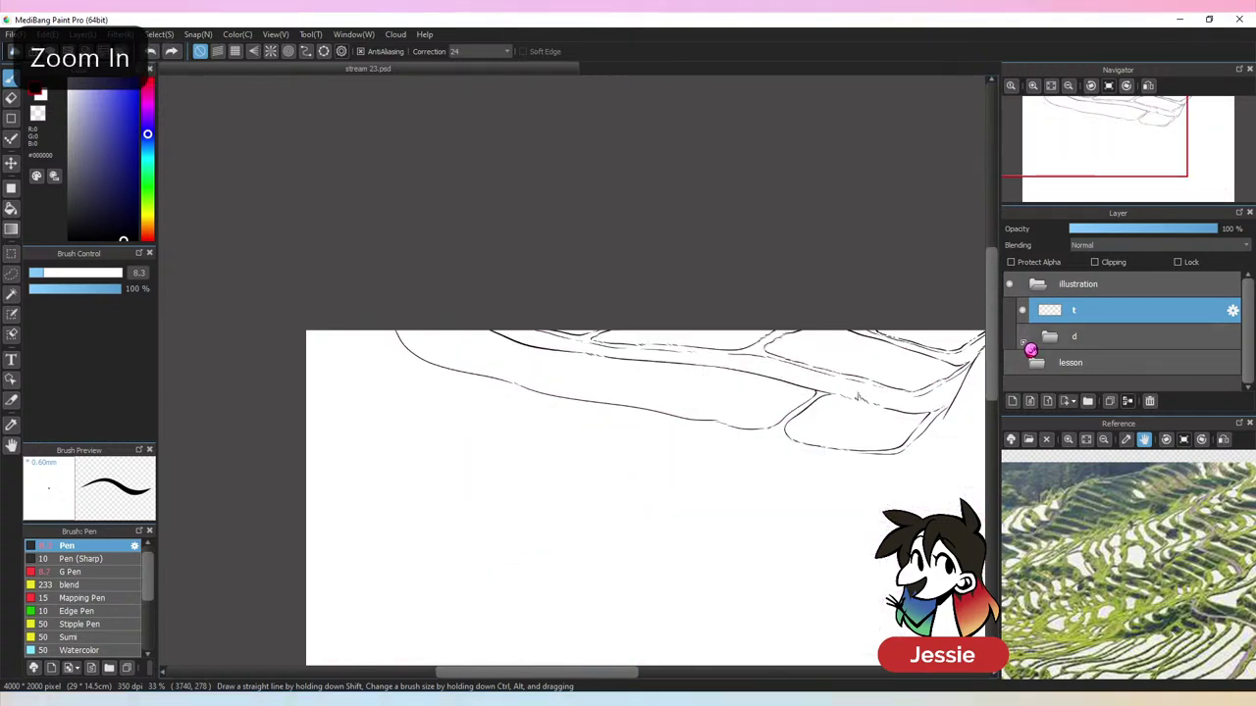
pyautogui.click(1022, 337)
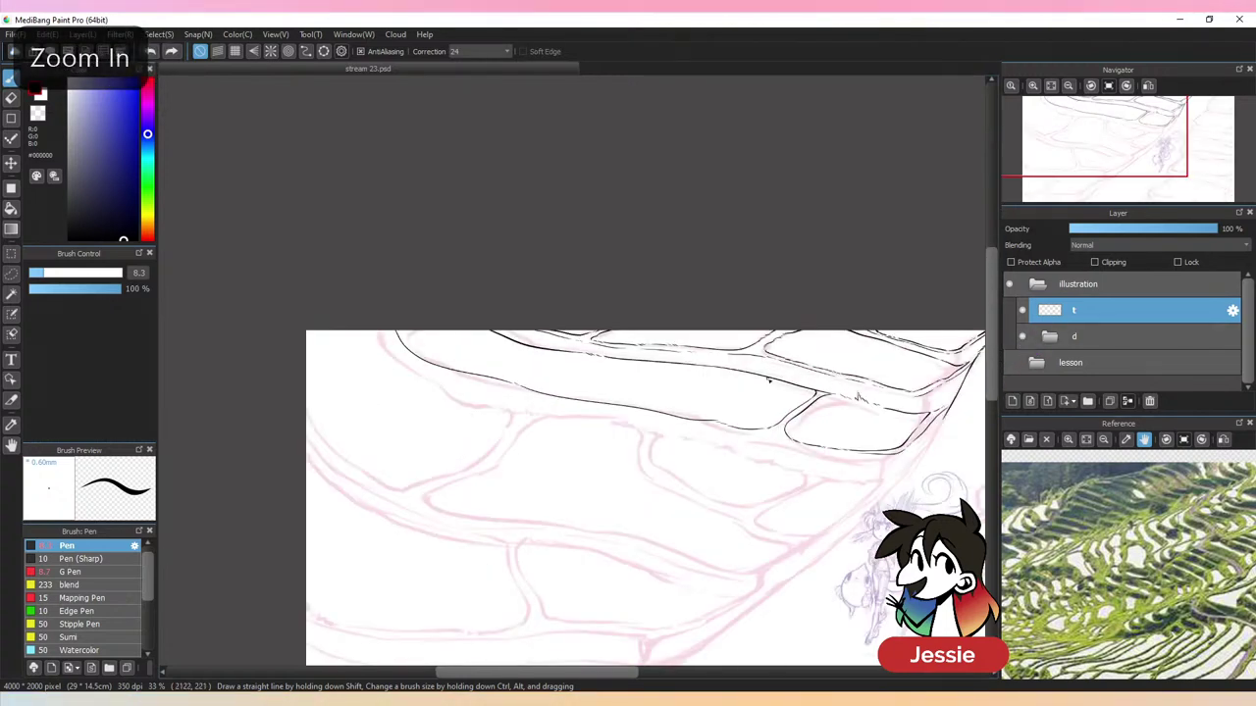
# Ink a thin second line beneath the wide terrace's lower edge, from the canvas's upper edge down along its left part
pyautogui.hotkey('ctrl', '+')
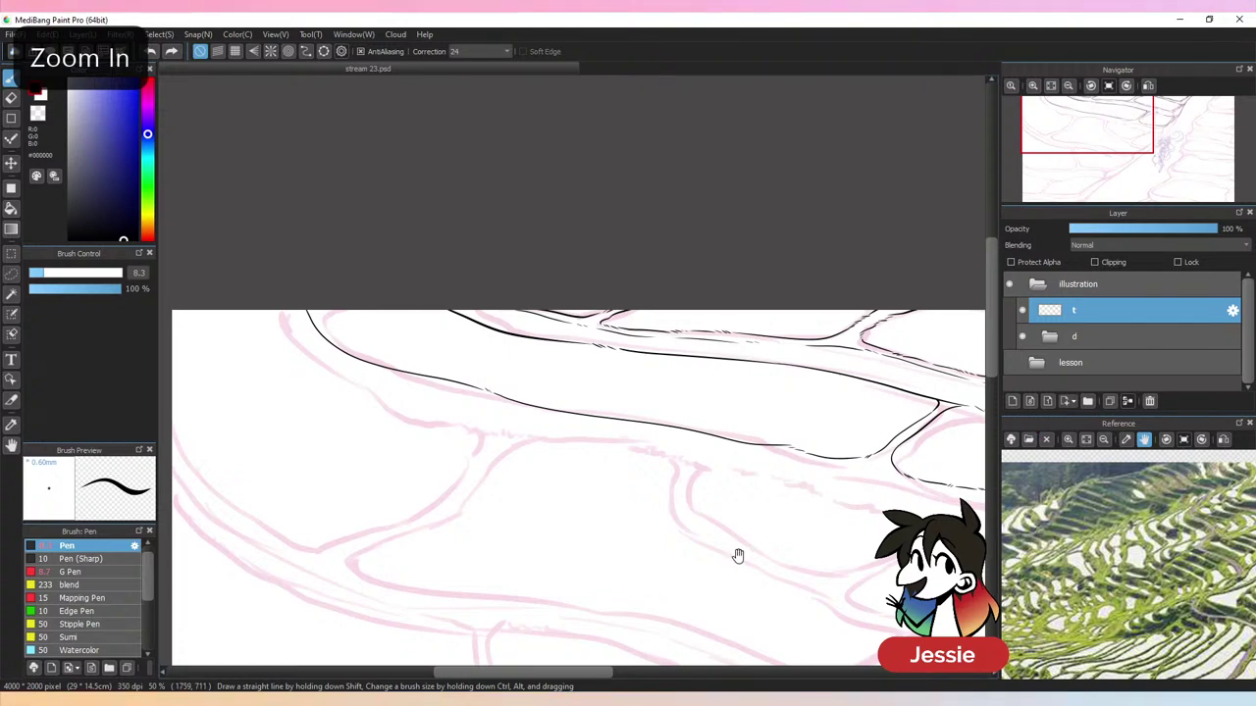
pyautogui.moveTo(737, 555); pyautogui.dragTo(631, 497)
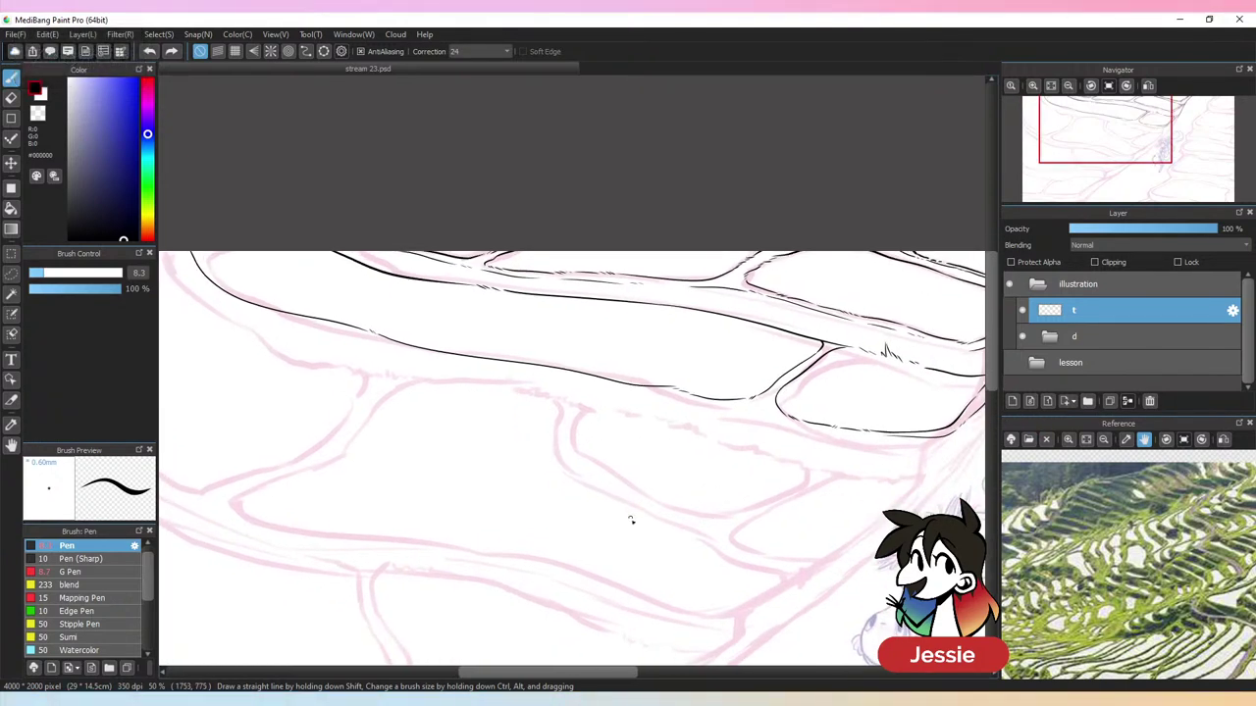
pyautogui.moveTo(569, 556); pyautogui.dragTo(727, 617)
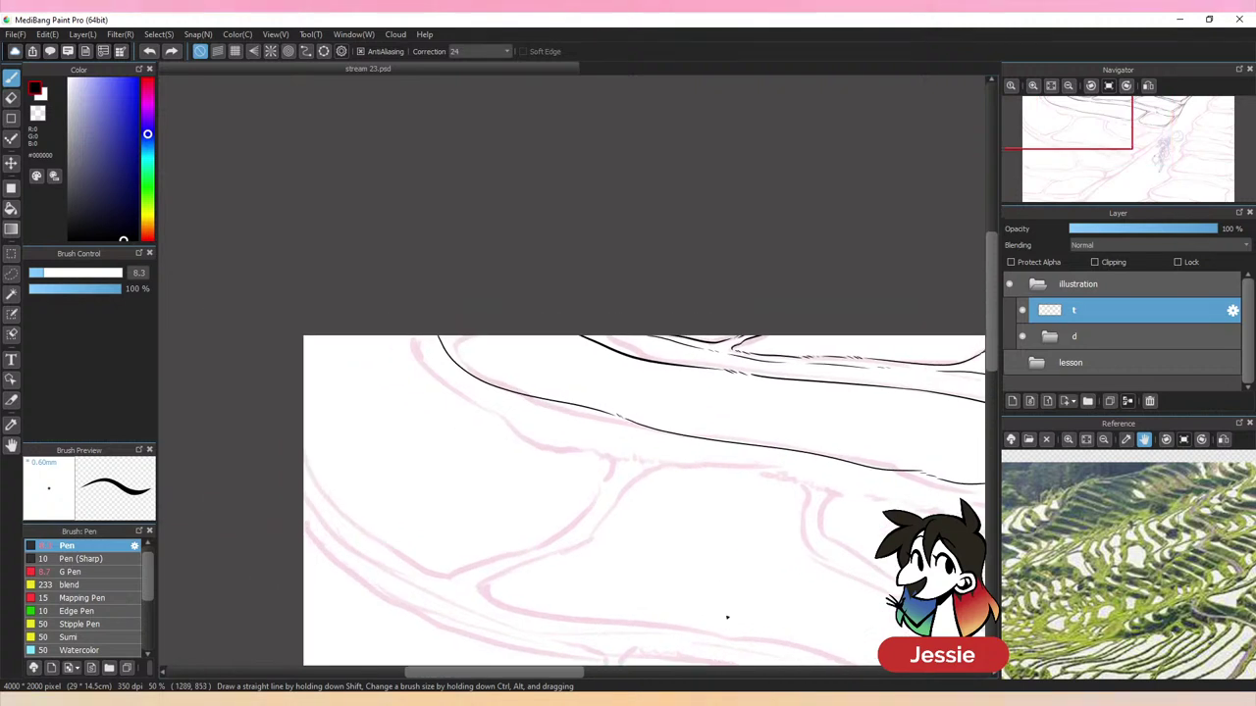
pyautogui.hotkey('ctrl', '+')
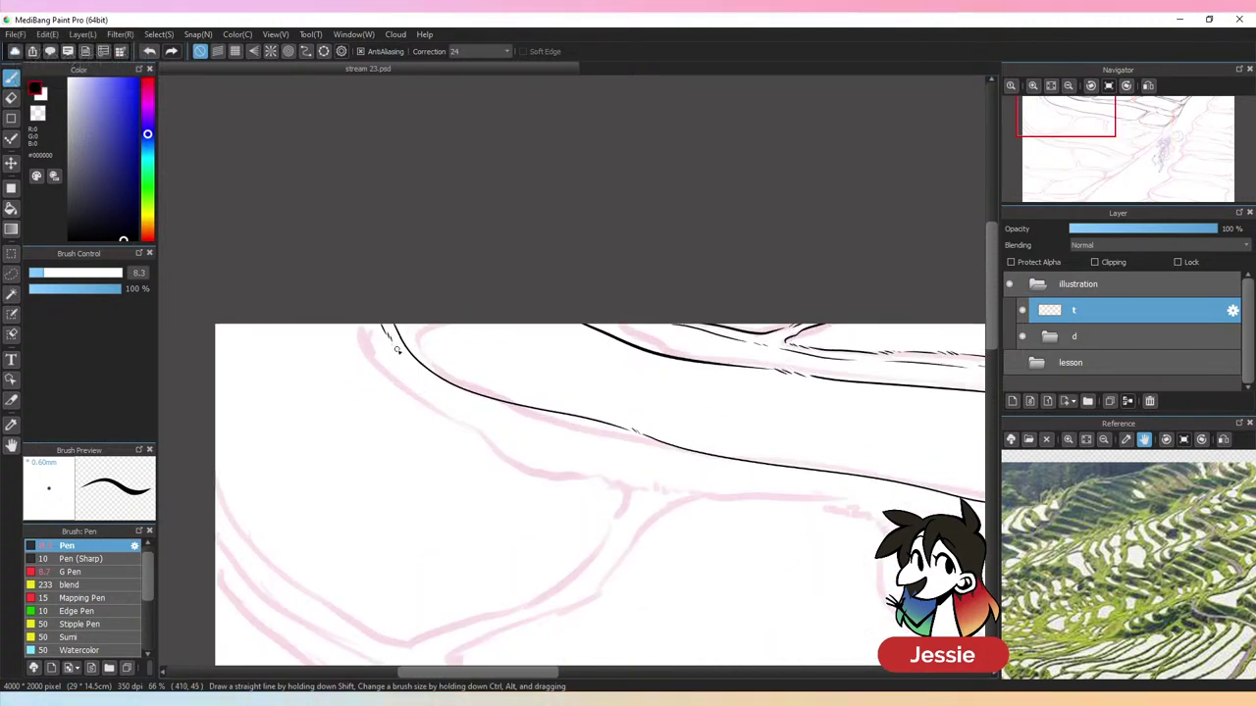
pyautogui.moveTo(390, 338); pyautogui.dragTo(455, 392)
pyautogui.moveTo(621, 517); pyautogui.dragTo(497, 490)
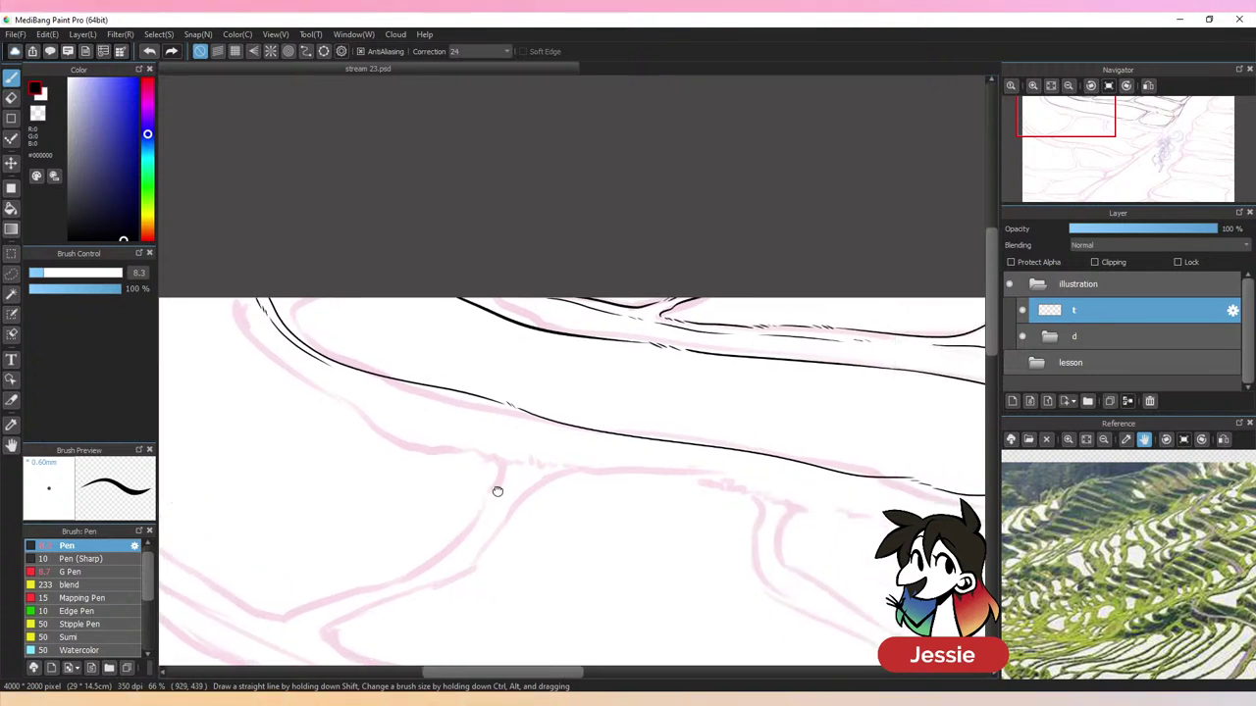
pyautogui.hotkey('ctrl', '+')
pyautogui.moveTo(234, 369); pyautogui.dragTo(430, 415)
pyautogui.hotkey('ctrl', 'z')
pyautogui.moveTo(221, 369)
pyautogui.mouseDown()
pyautogui.moveTo(443, 444)
pyautogui.moveTo(463, 434)
pyautogui.moveTo(444, 424)
pyautogui.moveTo(608, 469)
pyautogui.moveTo(827, 499)
pyautogui.mouseUp()
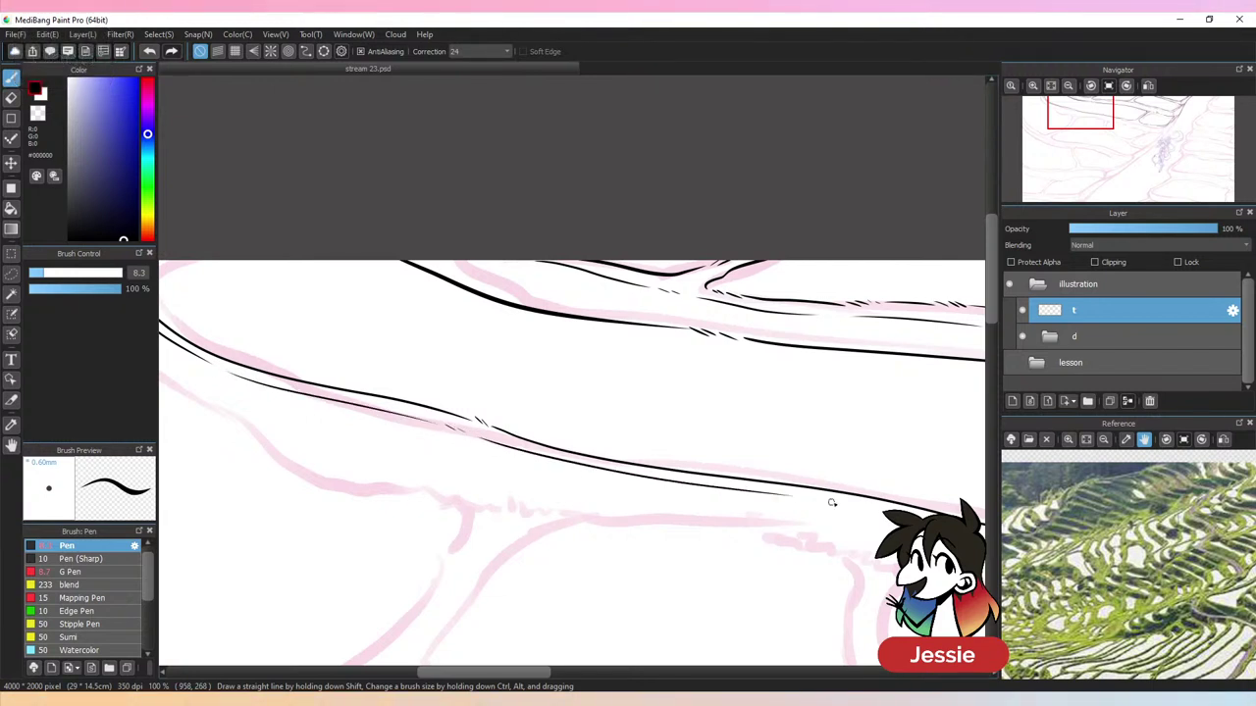
# Redo the end of the thin second line and continue it along the terrace's middle, finishing in short dashes
pyautogui.hotkey('ctrl', 'z')
pyautogui.moveTo(477, 435)
pyautogui.mouseDown()
pyautogui.moveTo(577, 468)
pyautogui.moveTo(852, 504)
pyautogui.moveTo(712, 505)
pyautogui.moveTo(578, 399)
pyautogui.mouseUp()
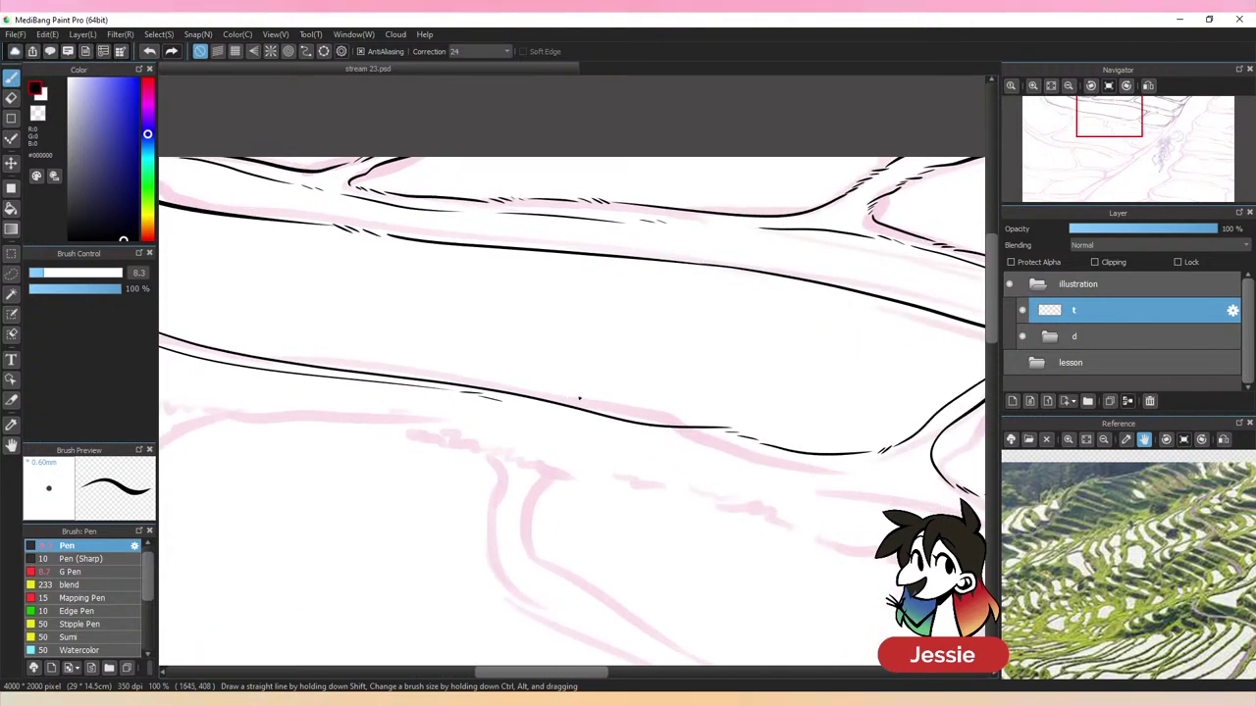
pyautogui.hotkey('ctrl', 'z')
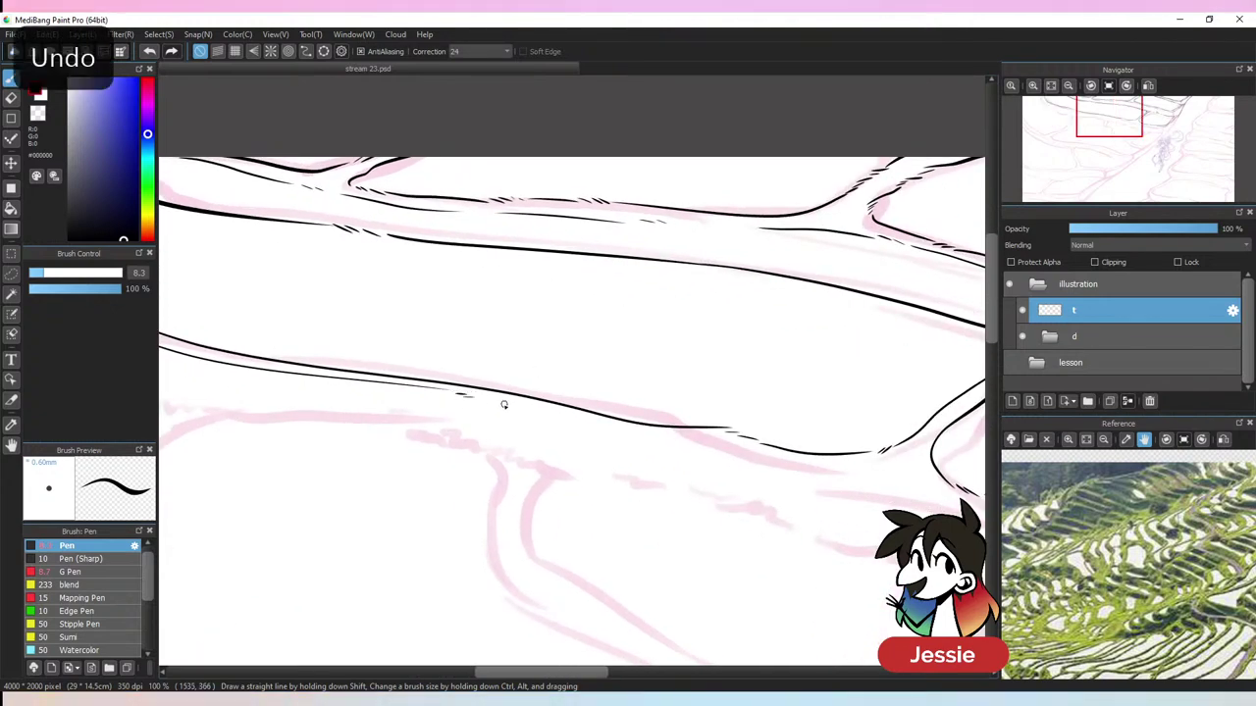
pyautogui.moveTo(491, 401); pyautogui.dragTo(592, 431)
pyautogui.hotkey('ctrl', 'z')
pyautogui.moveTo(484, 401)
pyautogui.mouseDown()
pyautogui.moveTo(785, 454)
pyautogui.moveTo(715, 451)
pyautogui.moveTo(784, 464)
pyautogui.mouseUp()
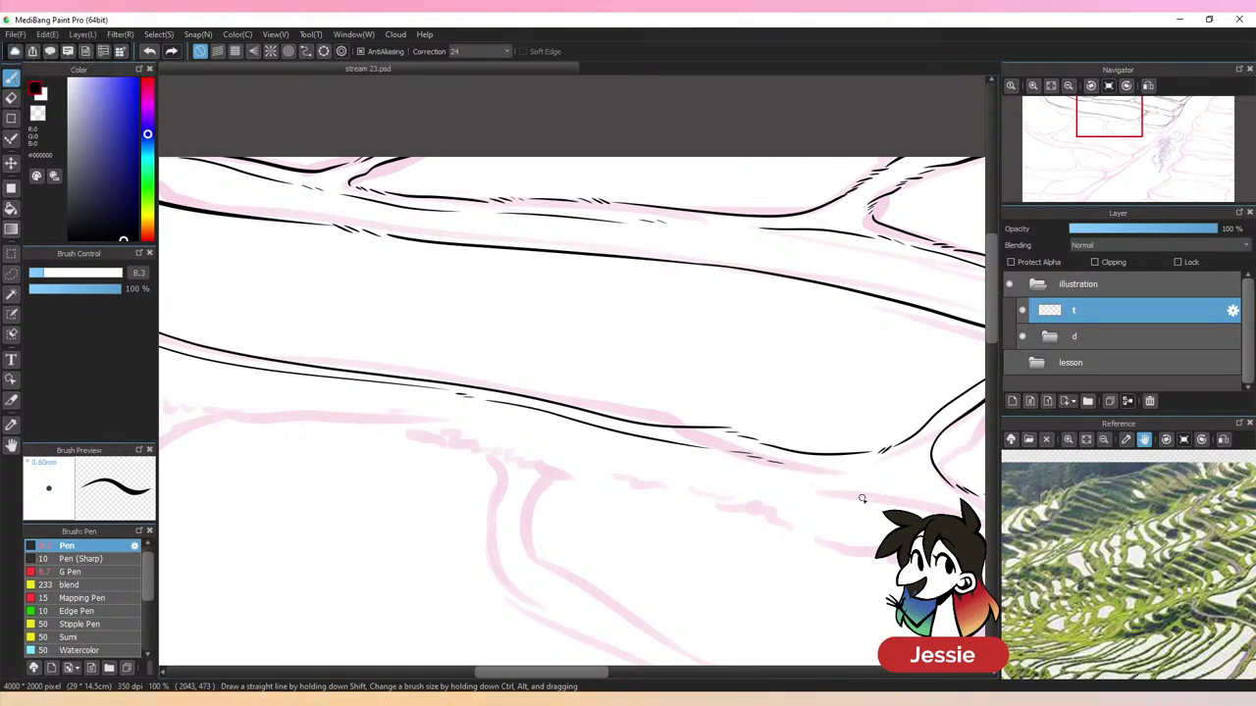
# Try extending the thin second line beneath the small pool near the path and undo the strokes
pyautogui.moveTo(853, 525); pyautogui.dragTo(574, 436)
pyautogui.moveTo(508, 383)
pyautogui.mouseDown()
pyautogui.moveTo(807, 448)
pyautogui.moveTo(485, 429)
pyautogui.mouseUp()
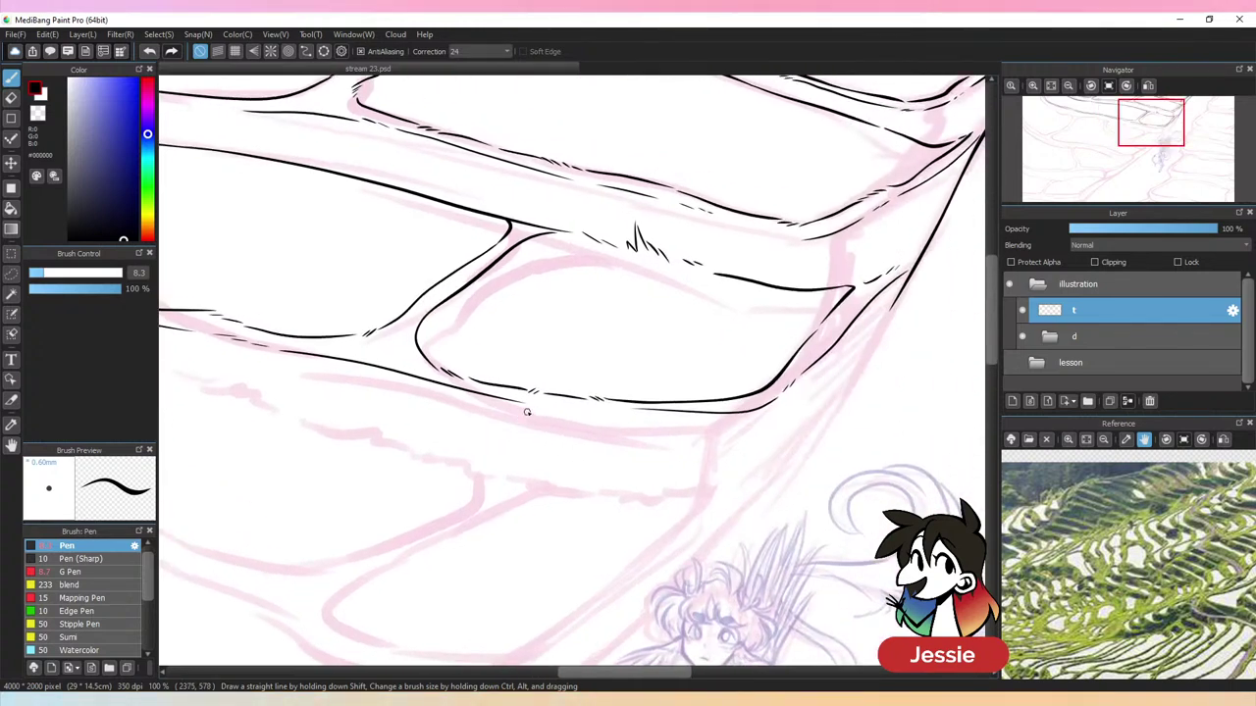
pyautogui.hotkey('ctrl', 'z')
pyautogui.moveTo(286, 352); pyautogui.dragTo(654, 413)
pyautogui.hotkey('ctrl', '-')
pyautogui.hotkey('ctrl', '-')
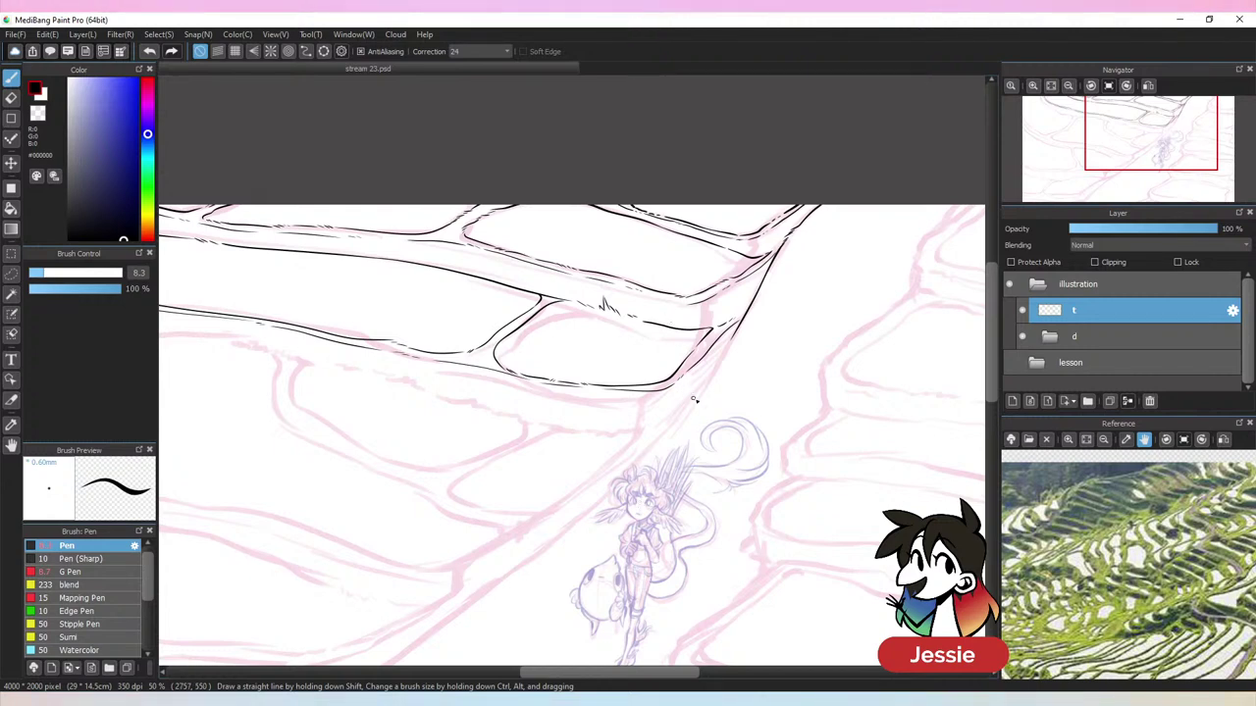
pyautogui.hotkey('ctrl', '+')
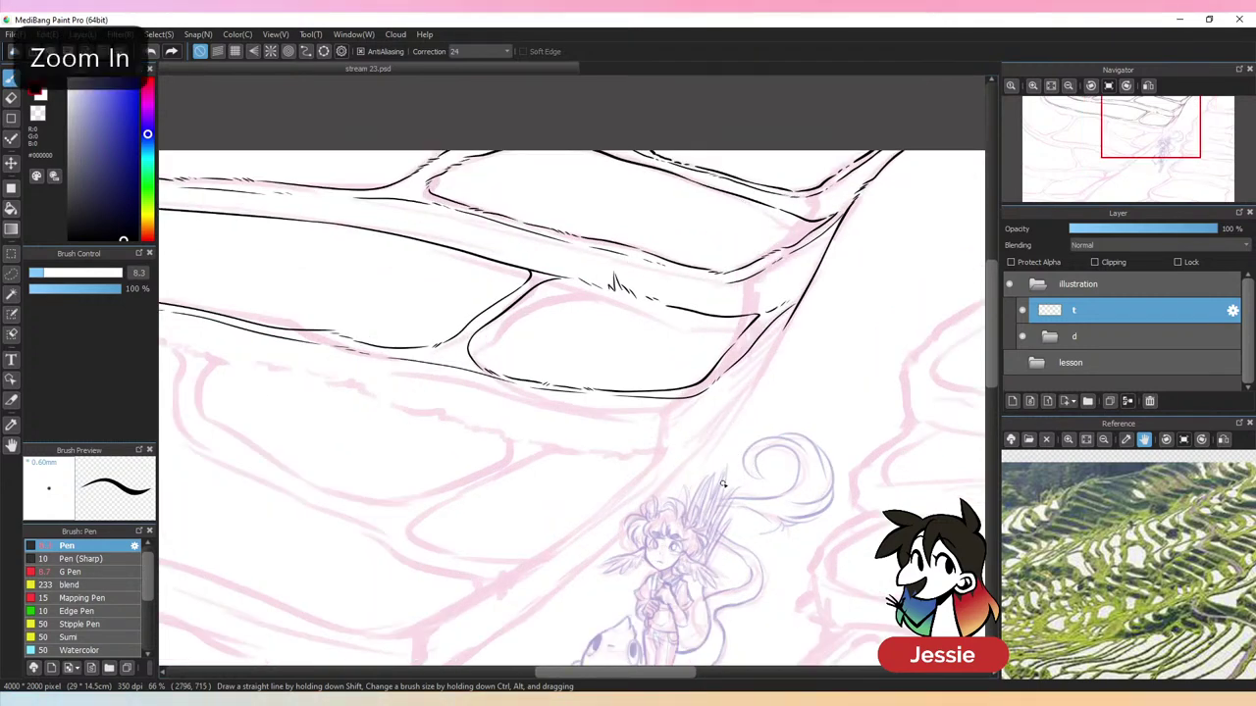
pyautogui.hotkey('ctrl', 'z')
# Redraw the thin second line from the terrace's dashes to beneath the small pool, ending it in short dashes
pyautogui.hotkey('ctrl', '+')
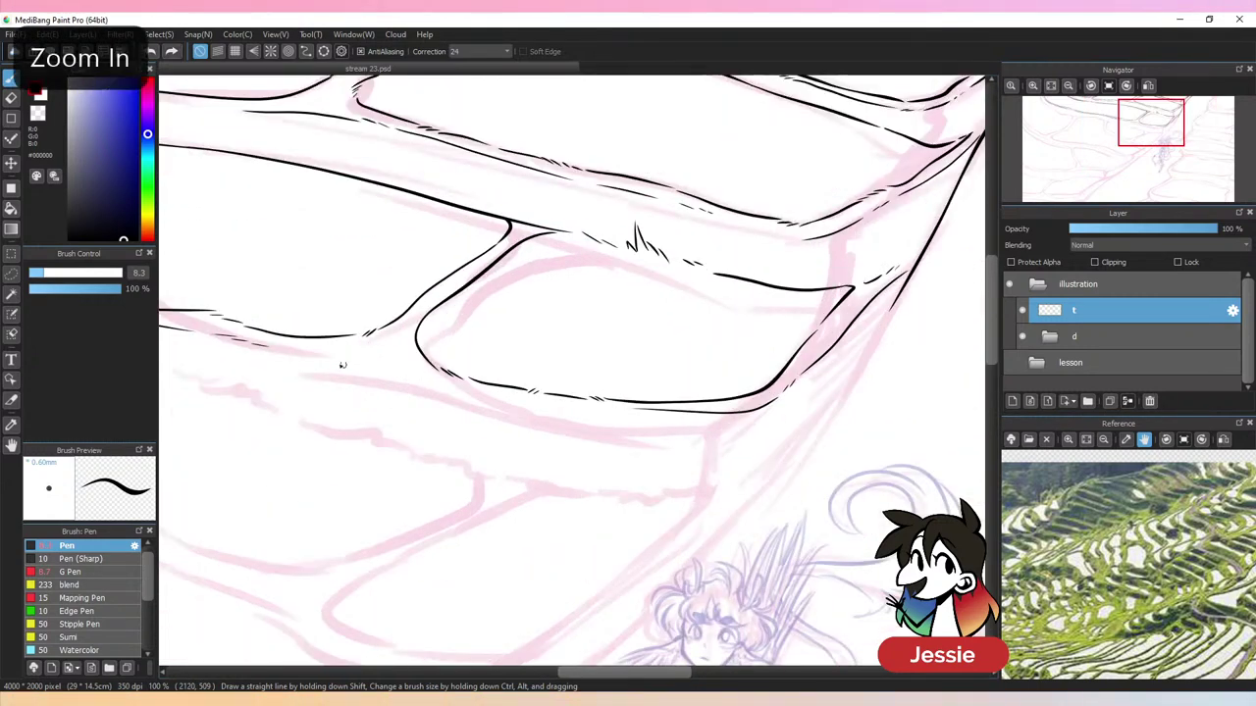
pyautogui.moveTo(420, 385); pyautogui.dragTo(548, 406)
pyautogui.hotkey('ctrl', 'z')
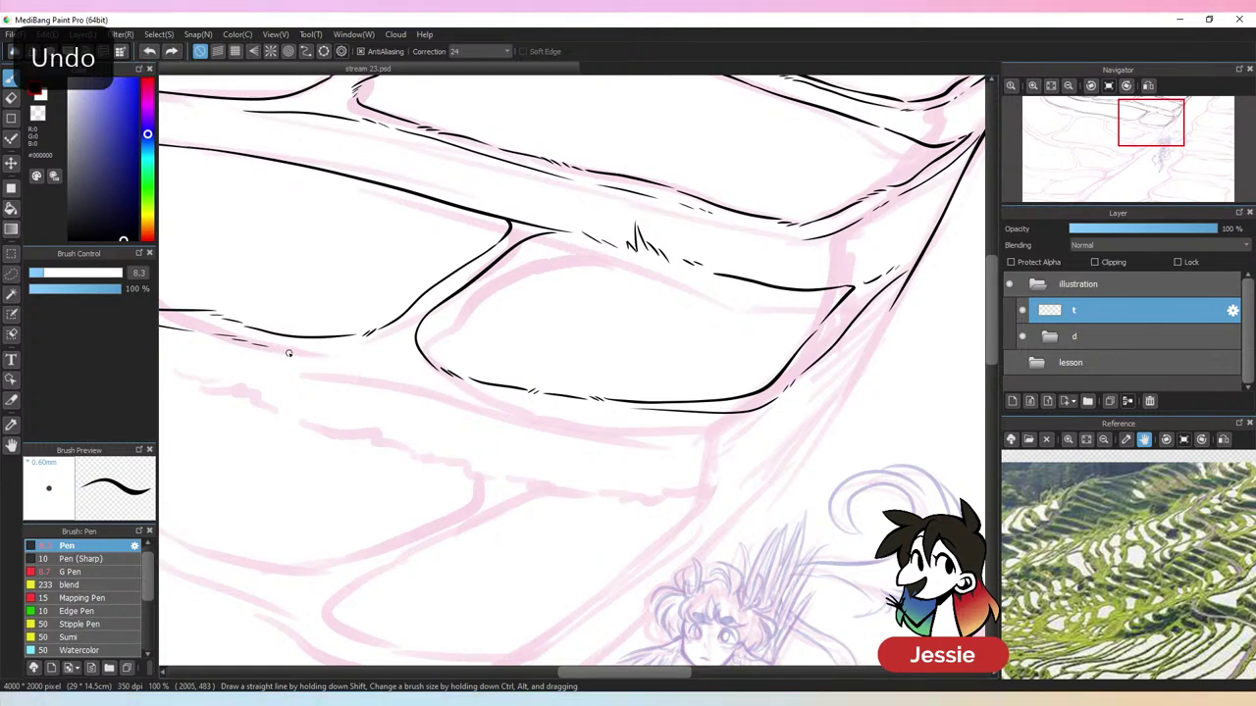
pyautogui.moveTo(286, 352); pyautogui.dragTo(572, 409)
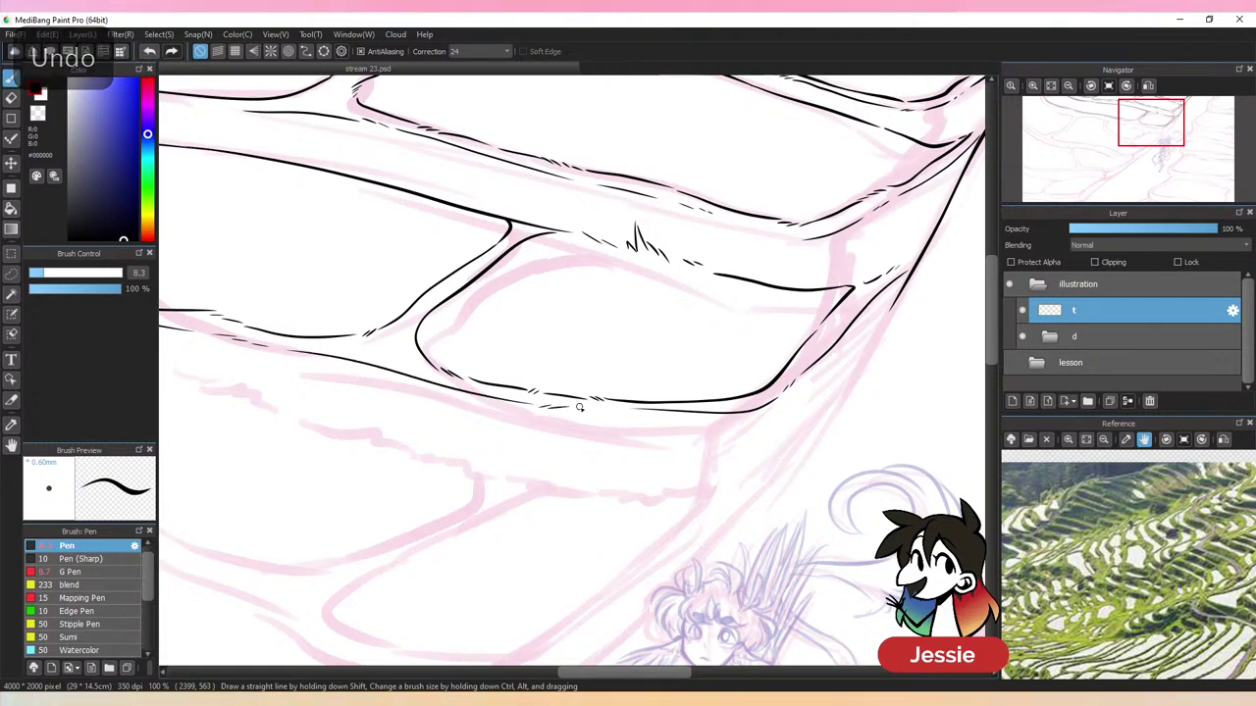
pyautogui.hotkey('ctrl', '-')
pyautogui.hotkey('ctrl', 'z')
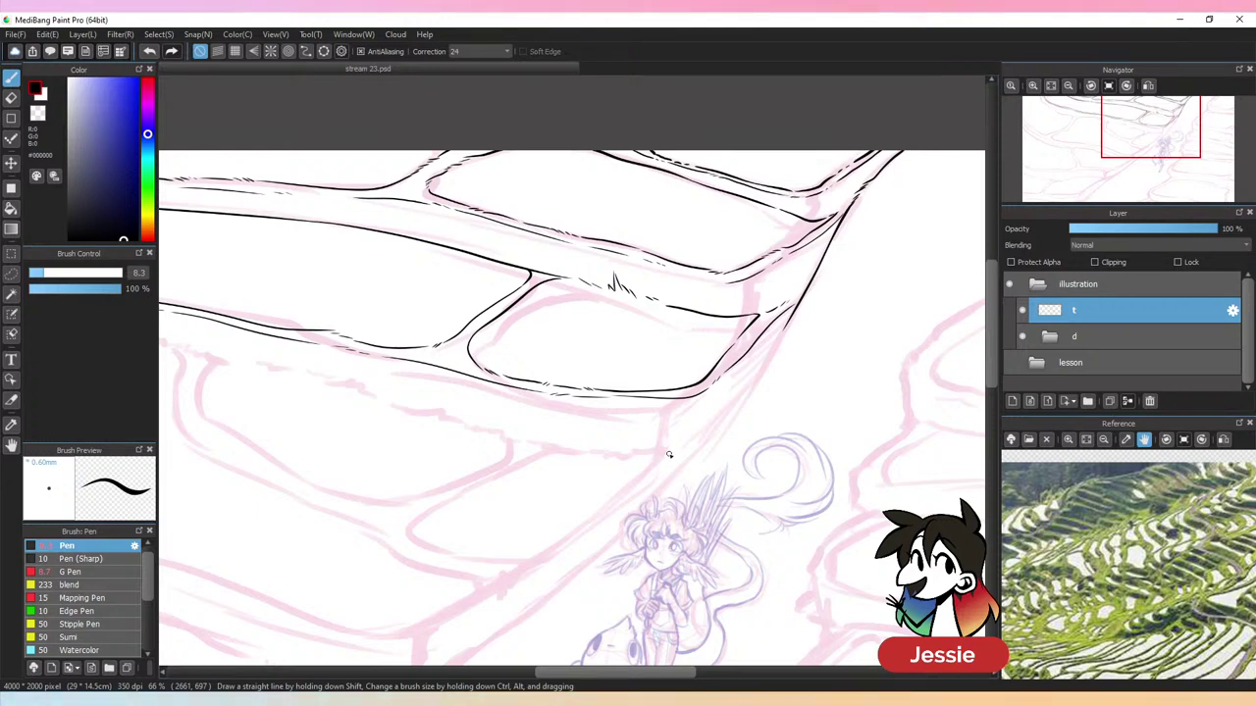
# Ink the path's edge from the small pool's right side down towards the character's head, undoing the misplaced strokes
pyautogui.moveTo(787, 320); pyautogui.dragTo(687, 467)
pyautogui.hotkey('ctrl', 'z')
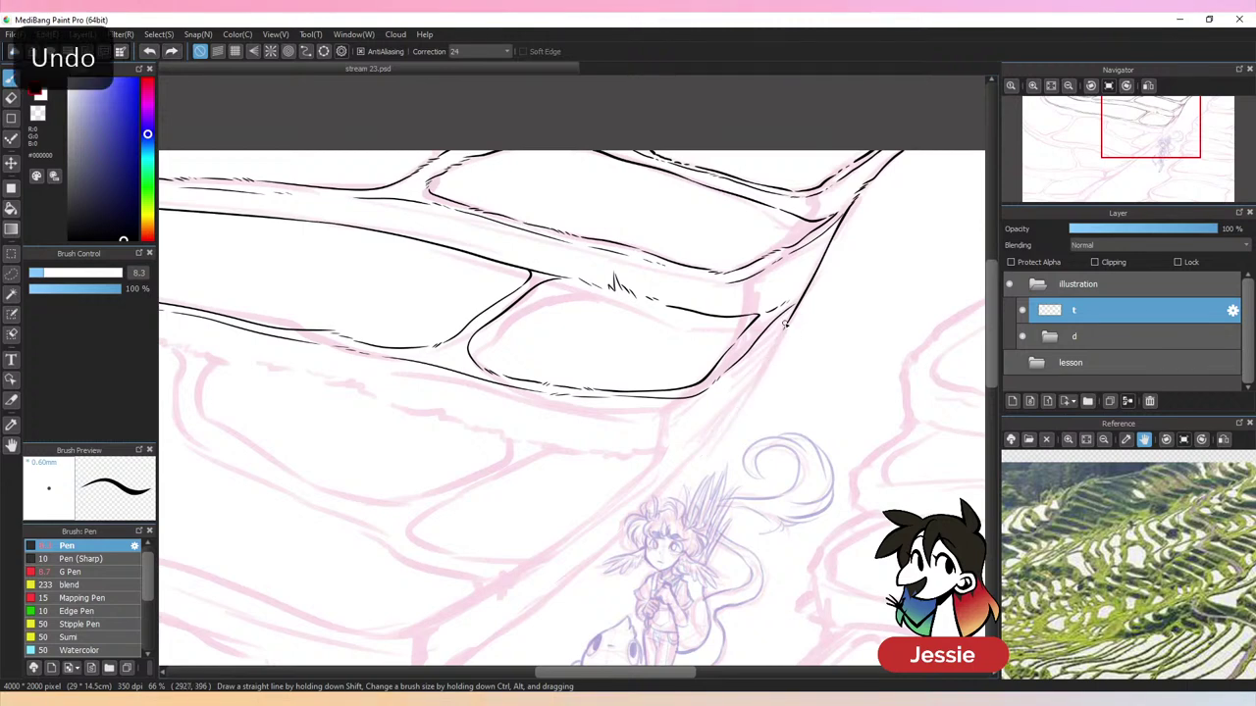
pyautogui.moveTo(789, 318)
pyautogui.mouseDown()
pyautogui.moveTo(738, 402)
pyautogui.moveTo(647, 490)
pyautogui.mouseUp()
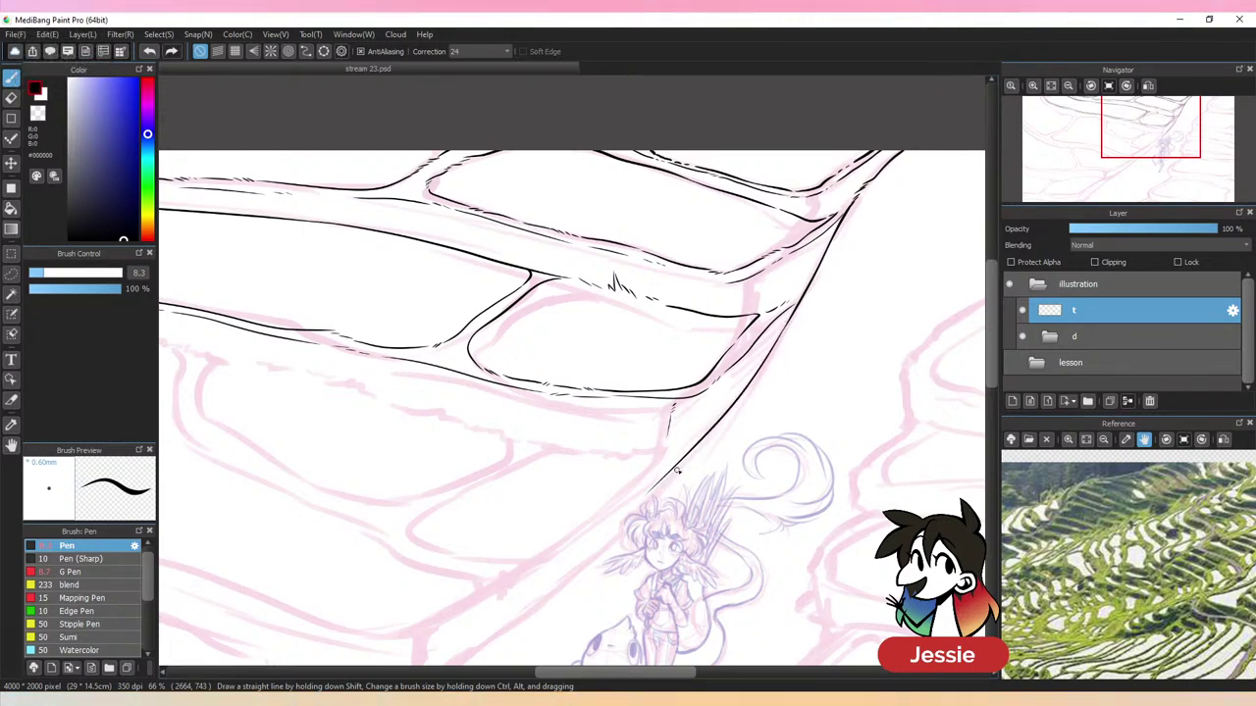
pyautogui.hotkey('ctrl', 'z')
pyautogui.hotkey('ctrl', '-')
pyautogui.hotkey('ctrl', '+')
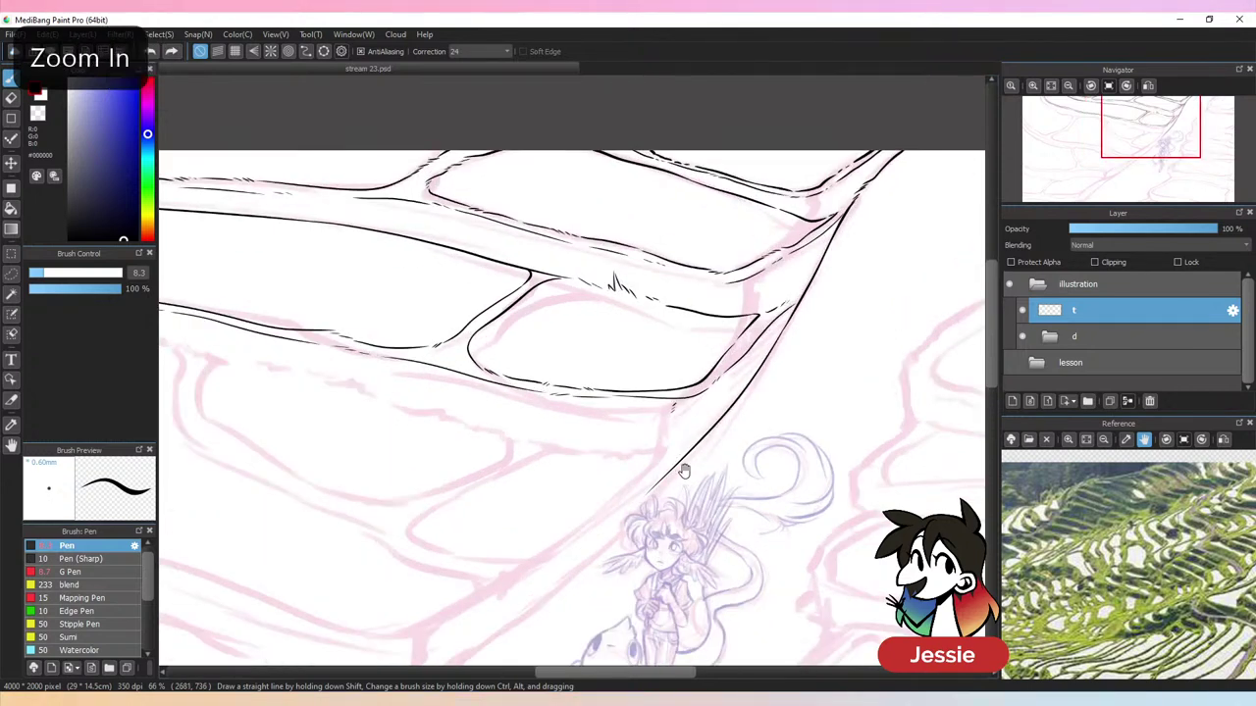
# Ink the upper edge of the next pool beside the path and the upper right corner of the neighbouring pool
pyautogui.moveTo(684, 471)
pyautogui.mouseDown()
pyautogui.moveTo(810, 441)
pyautogui.moveTo(695, 420)
pyautogui.mouseUp()
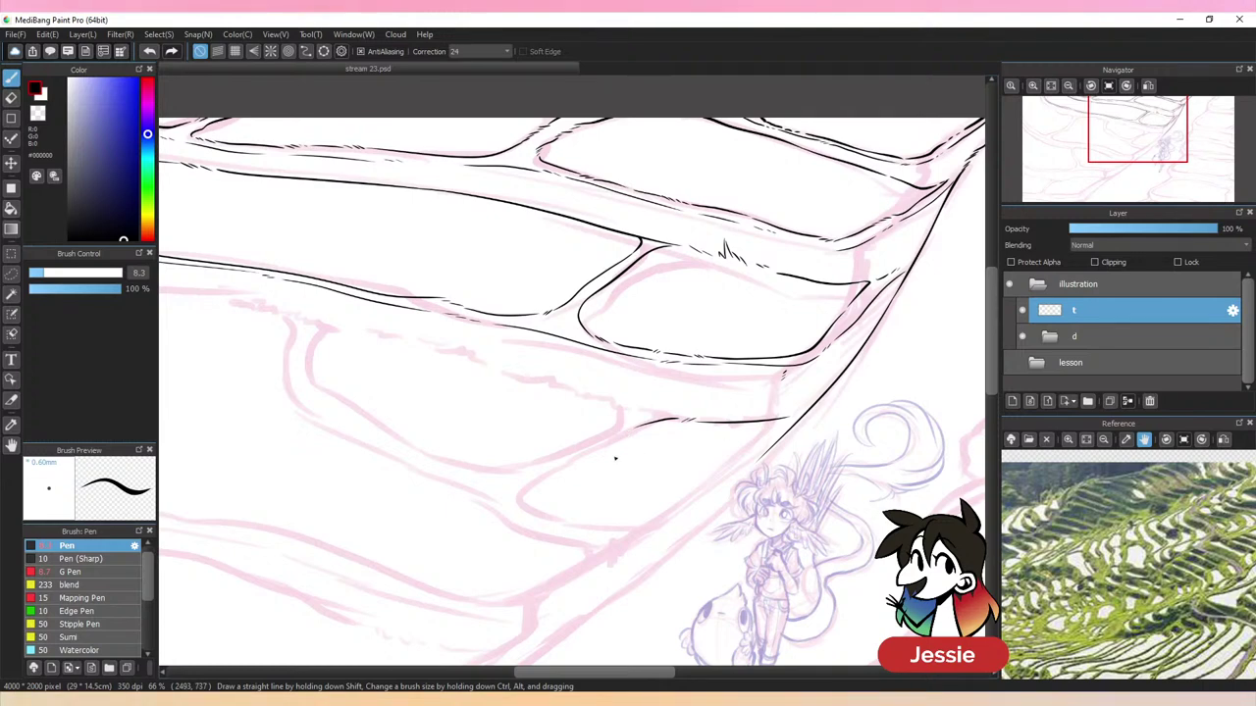
pyautogui.moveTo(615, 458); pyautogui.dragTo(801, 476)
pyautogui.moveTo(810, 427)
pyautogui.mouseDown()
pyautogui.moveTo(739, 403)
pyautogui.moveTo(552, 356)
pyautogui.mouseUp()
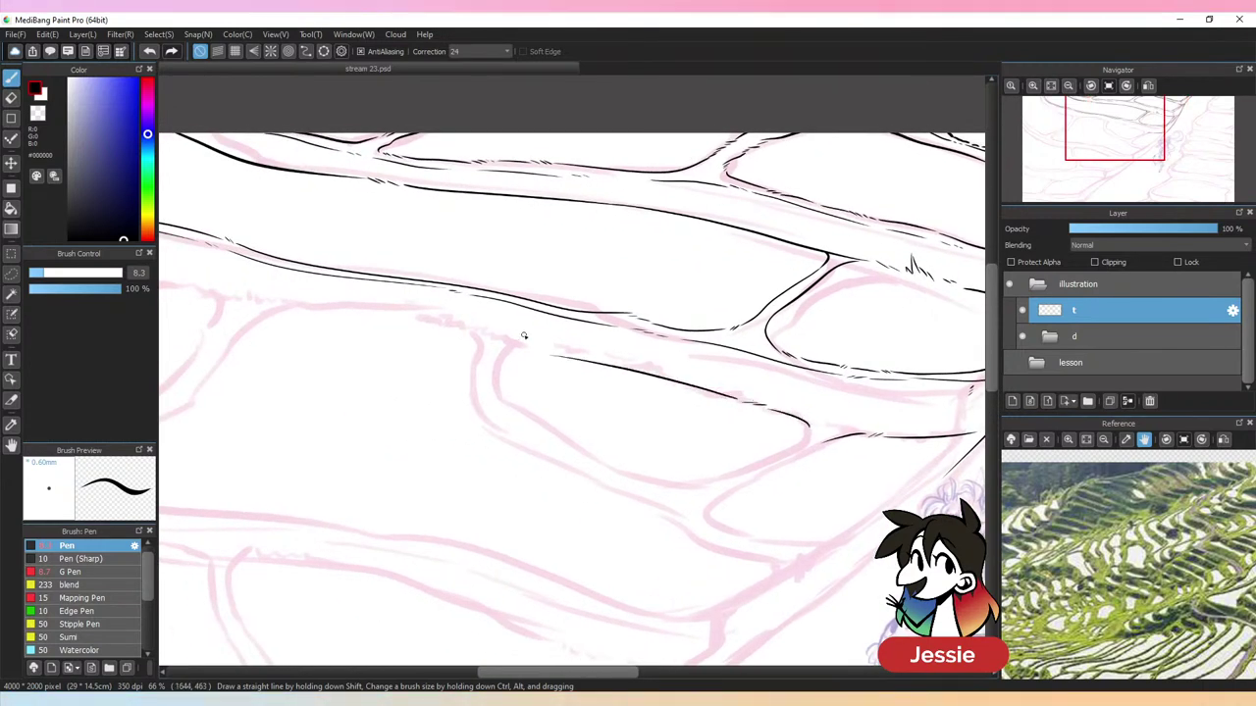
pyautogui.hotkey('ctrl', '-')
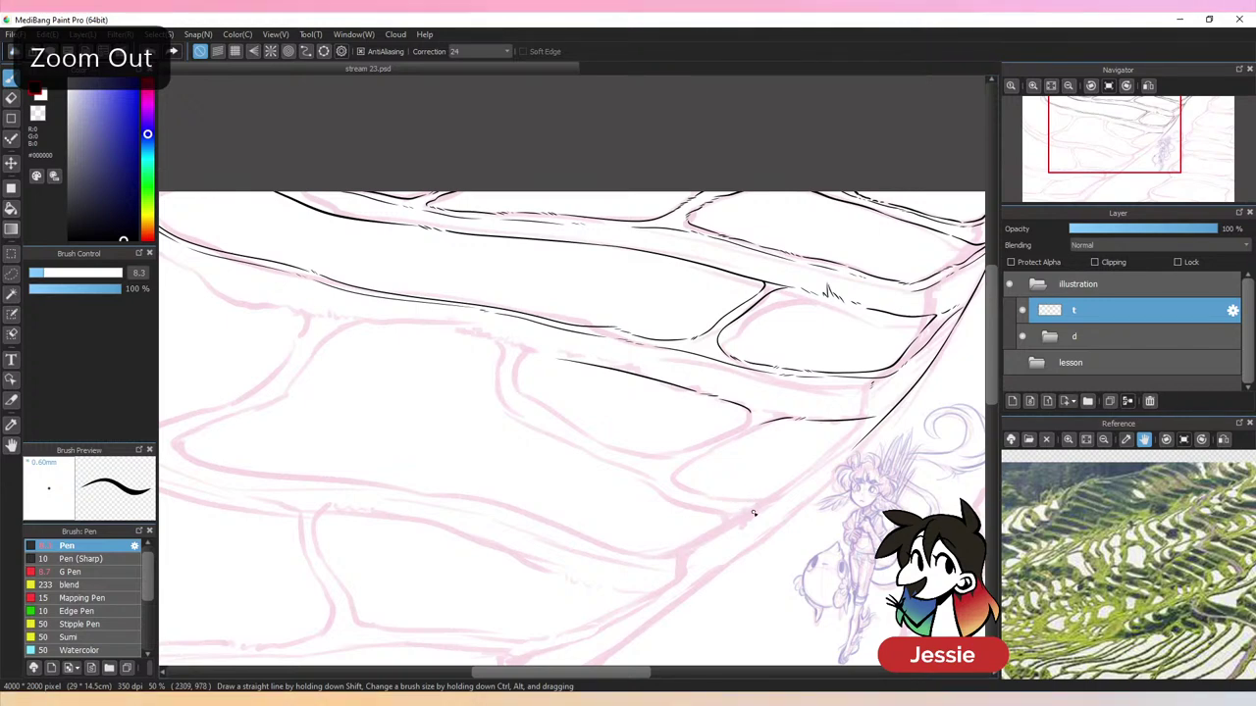
pyautogui.hotkey('ctrl', '+')
pyautogui.hotkey('ctrl', 'z')
pyautogui.hotkey('ctrl', '+')
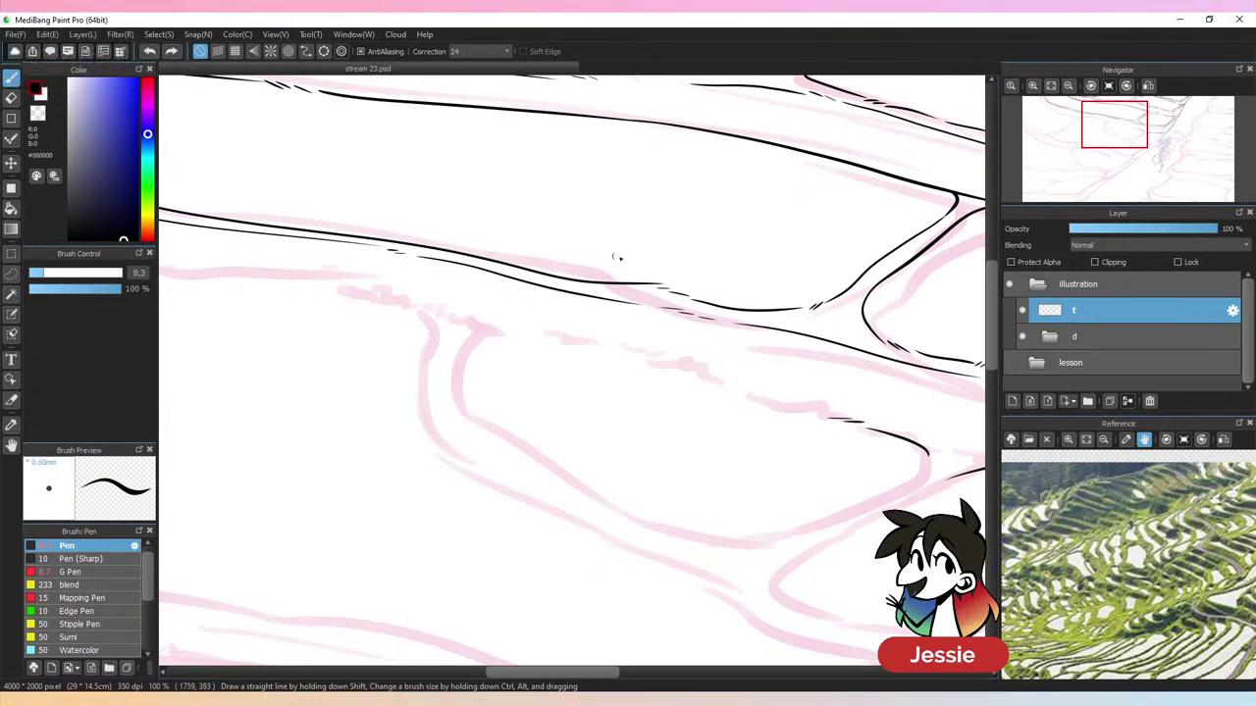
# Ink the rest of the neighbouring pool's upper edge between its left end and the short dashes
pyautogui.moveTo(489, 326)
pyautogui.mouseDown()
pyautogui.moveTo(761, 402)
pyautogui.moveTo(750, 400)
pyautogui.moveTo(837, 400)
pyautogui.mouseUp()
pyautogui.hotkey('ctrl', '-')
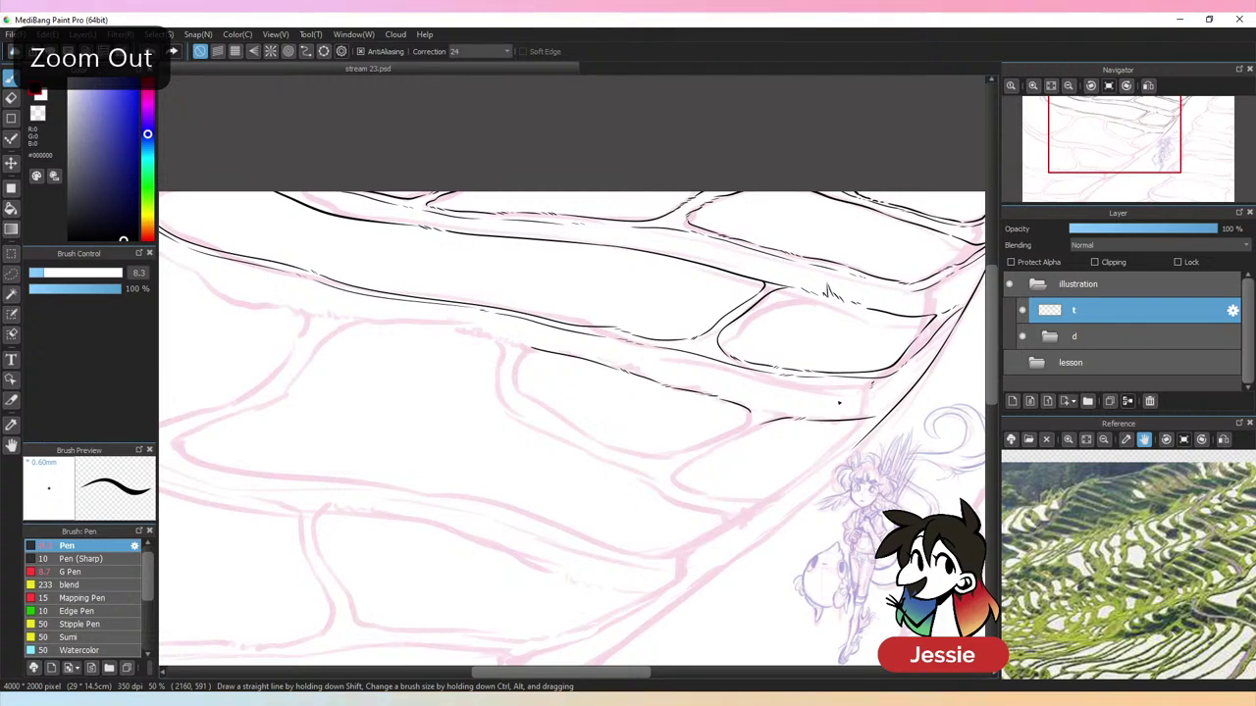
pyautogui.moveTo(605, 314); pyautogui.dragTo(693, 366)
pyautogui.hotkey('ctrl', '+')
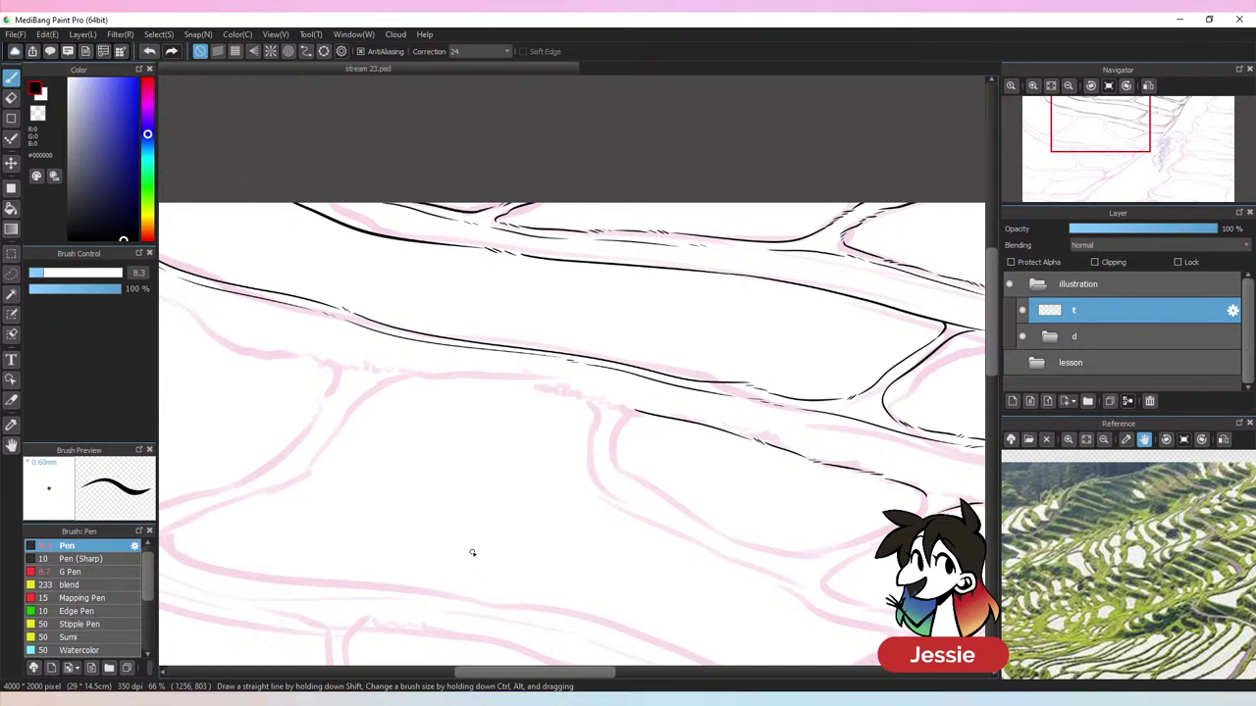
# Close the neighbouring pool's outline along its left and lower sides, undoing and redrawing the curve until it fits
pyautogui.moveTo(597, 477); pyautogui.dragTo(408, 419)
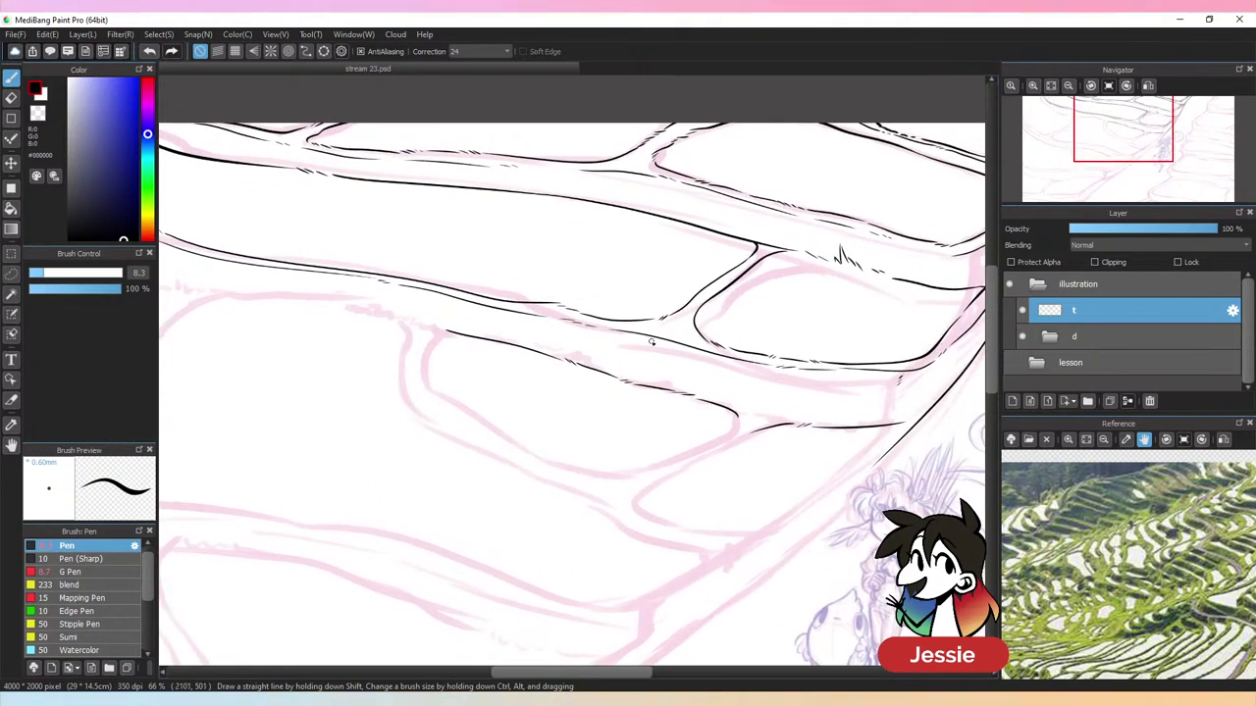
pyautogui.hotkey('ctrl', '+')
pyautogui.moveTo(385, 312)
pyautogui.mouseDown()
pyautogui.moveTo(329, 375)
pyautogui.moveTo(504, 482)
pyautogui.moveTo(589, 498)
pyautogui.mouseUp()
pyautogui.hotkey('ctrl', 'z')
pyautogui.moveTo(324, 373); pyautogui.dragTo(584, 540)
pyautogui.hotkey('ctrl', 'z')
pyautogui.hotkey('ctrl', 'z')
pyautogui.moveTo(384, 312)
pyautogui.mouseDown()
pyautogui.moveTo(331, 371)
pyautogui.moveTo(515, 497)
pyautogui.moveTo(651, 475)
pyautogui.moveTo(575, 516)
pyautogui.moveTo(602, 525)
pyautogui.moveTo(701, 520)
pyautogui.moveTo(821, 461)
pyautogui.moveTo(834, 436)
pyautogui.moveTo(805, 479)
pyautogui.moveTo(679, 521)
pyautogui.moveTo(602, 524)
pyautogui.mouseUp()
pyautogui.hotkey('ctrl', 'z')
pyautogui.hotkey('ctrl', '-')
pyautogui.hotkey('ctrl', '-')
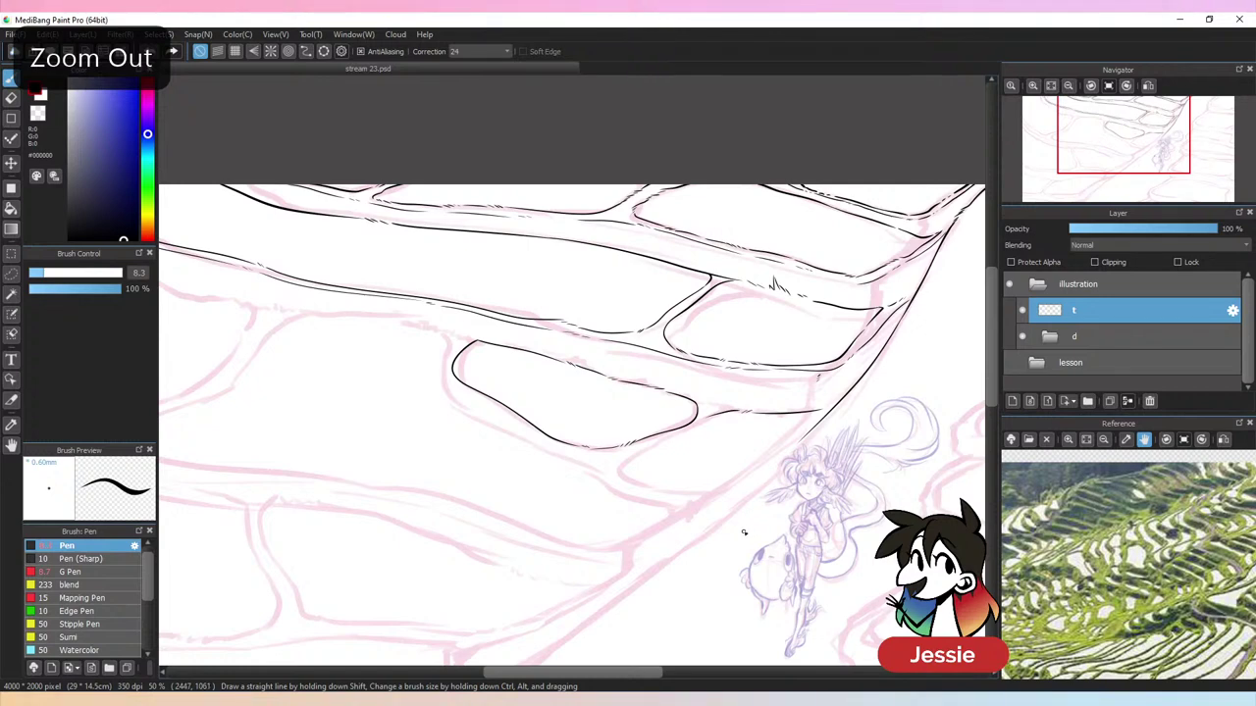
# Ink an outer bank line around the closed pool's left side, down to short dashes below it
pyautogui.hotkey('ctrl', '+')
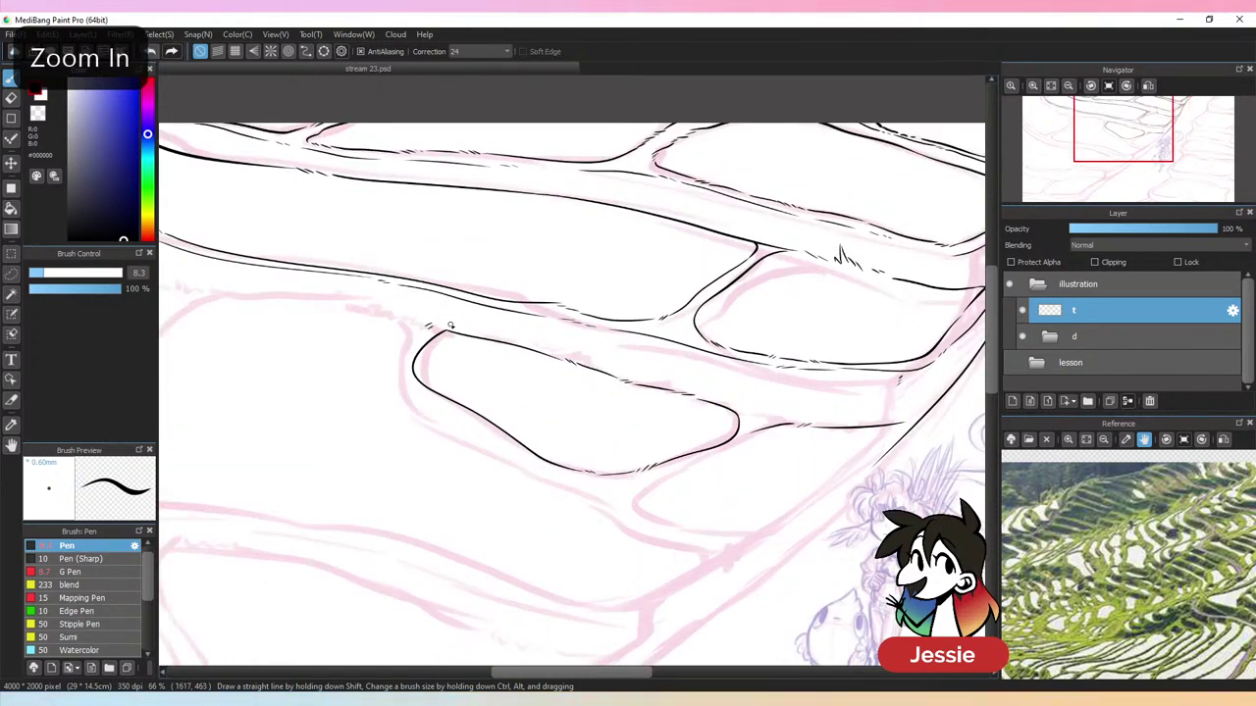
pyautogui.moveTo(409, 325)
pyautogui.mouseDown()
pyautogui.moveTo(422, 358)
pyautogui.moveTo(407, 359)
pyautogui.moveTo(428, 400)
pyautogui.moveTo(533, 468)
pyautogui.mouseUp()
pyautogui.hotkey('ctrl', 'z')
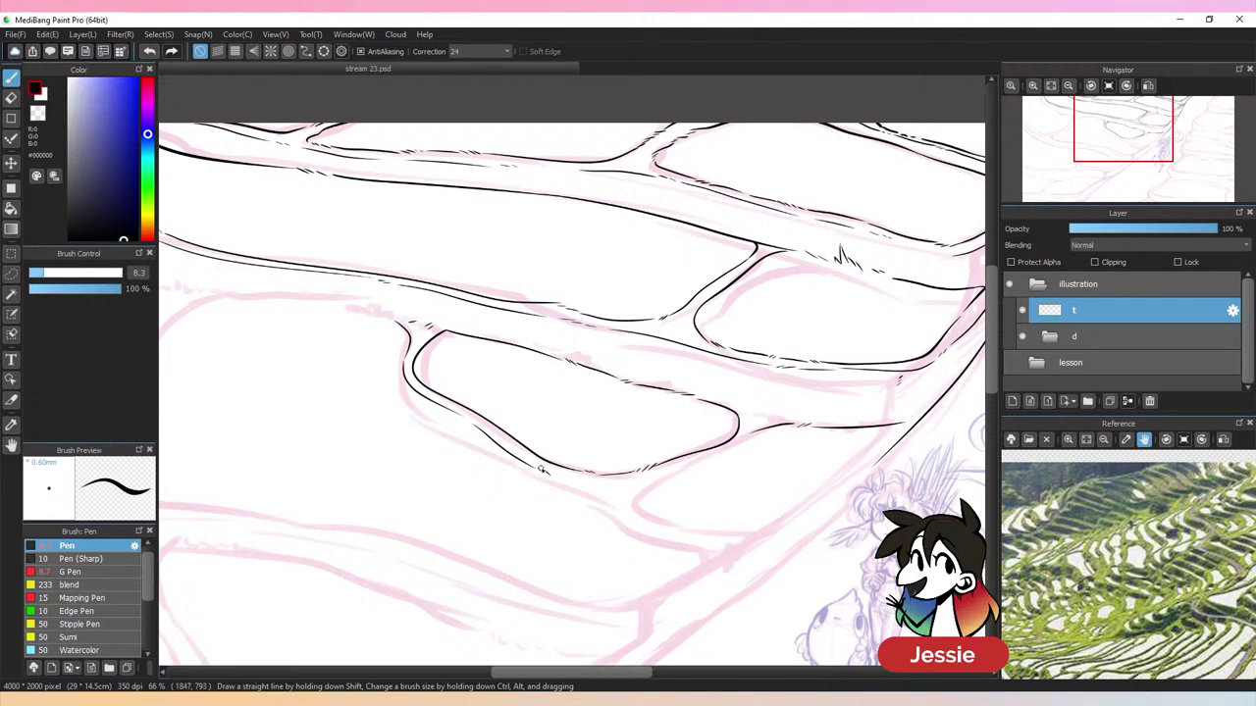
# Ink the left edge of the pool beside the path, curving it up to join its upper edge
pyautogui.moveTo(616, 491); pyautogui.dragTo(704, 461)
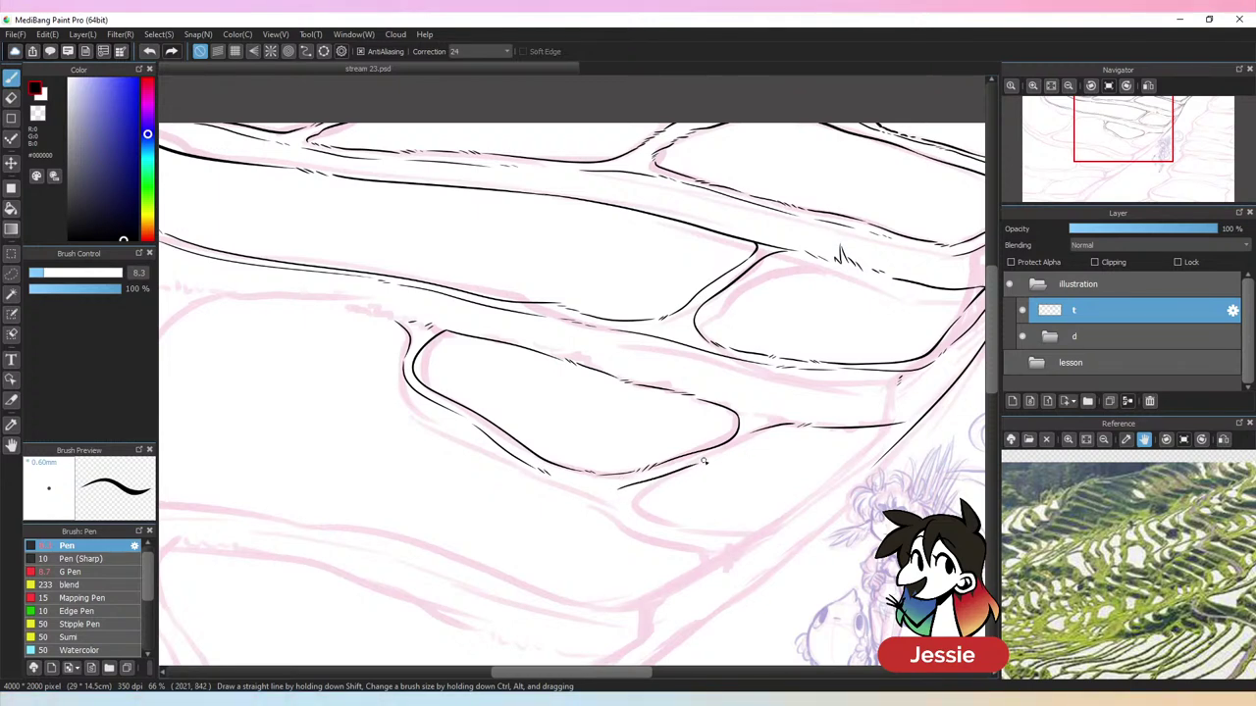
pyautogui.hotkey('ctrl', 'z')
pyautogui.moveTo(638, 501)
pyautogui.mouseDown()
pyautogui.moveTo(653, 474)
pyautogui.moveTo(750, 441)
pyautogui.mouseUp()
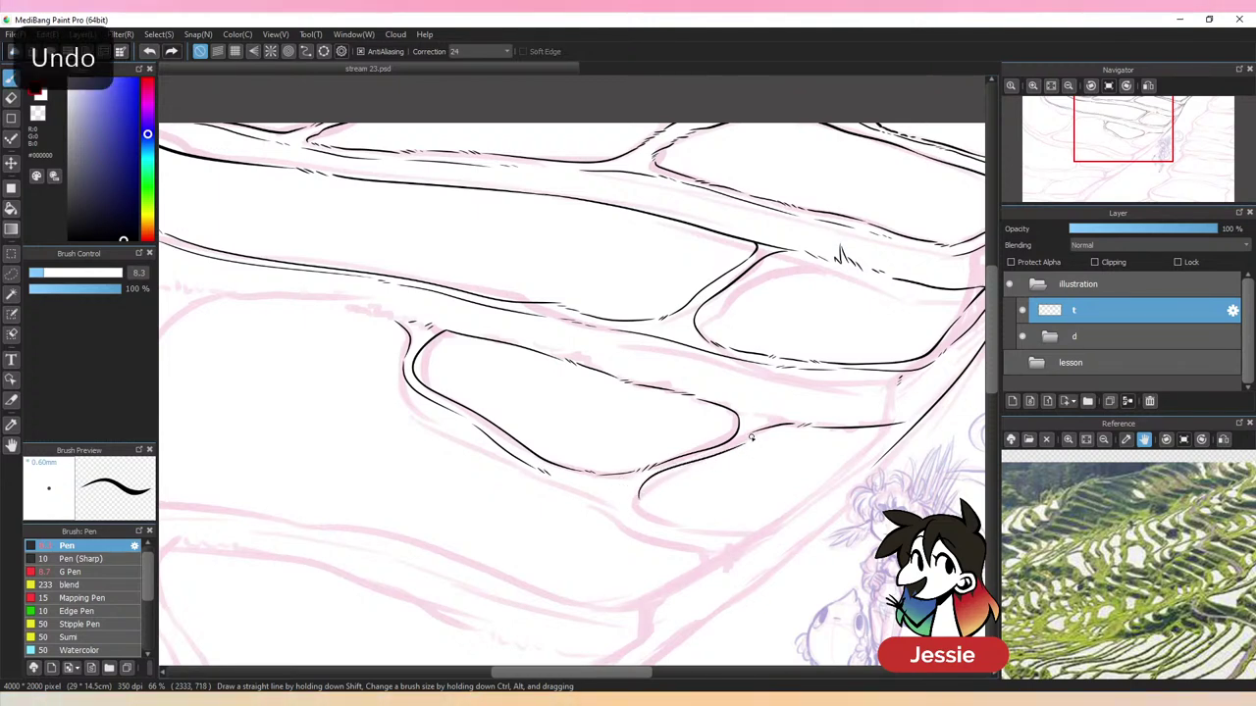
# Extend the outer bank line down to the path and ink the lower edge of the pool beside the path
pyautogui.hotkey('ctrl', '-')
pyautogui.hotkey('ctrl', '-')
pyautogui.hotkey('ctrl', '+')
pyautogui.hotkey('ctrl', '+')
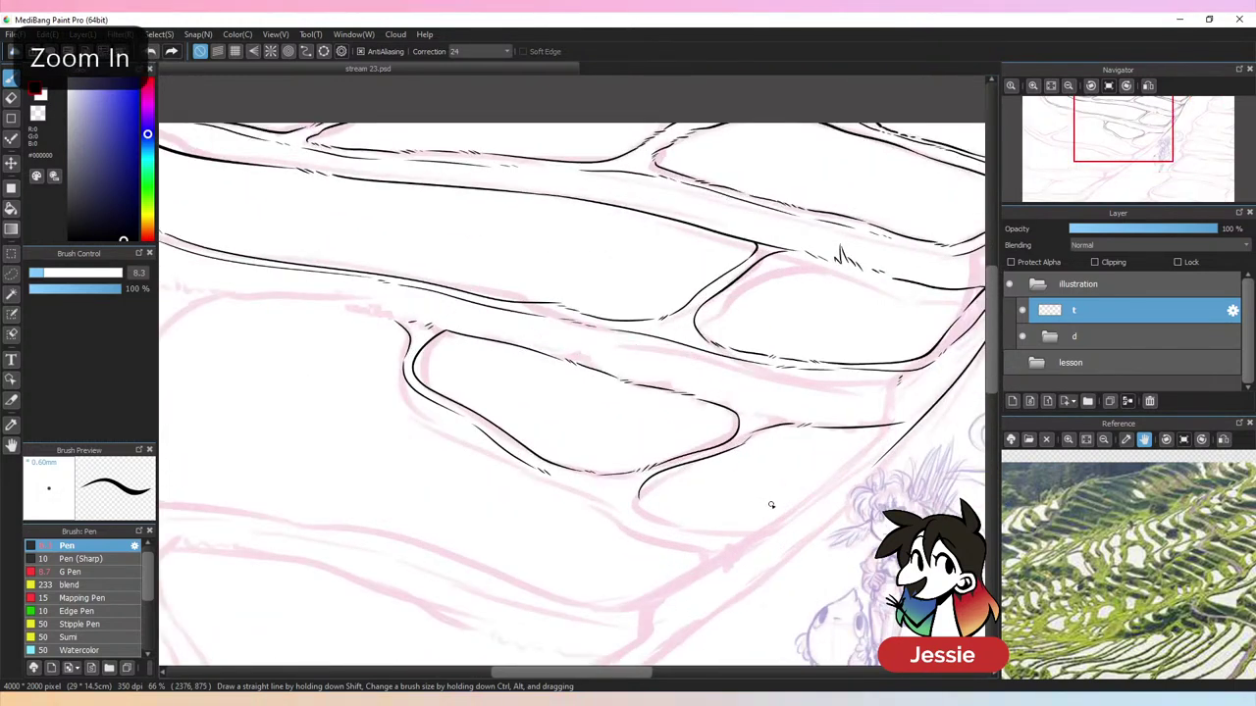
pyautogui.moveTo(553, 476); pyautogui.dragTo(692, 549)
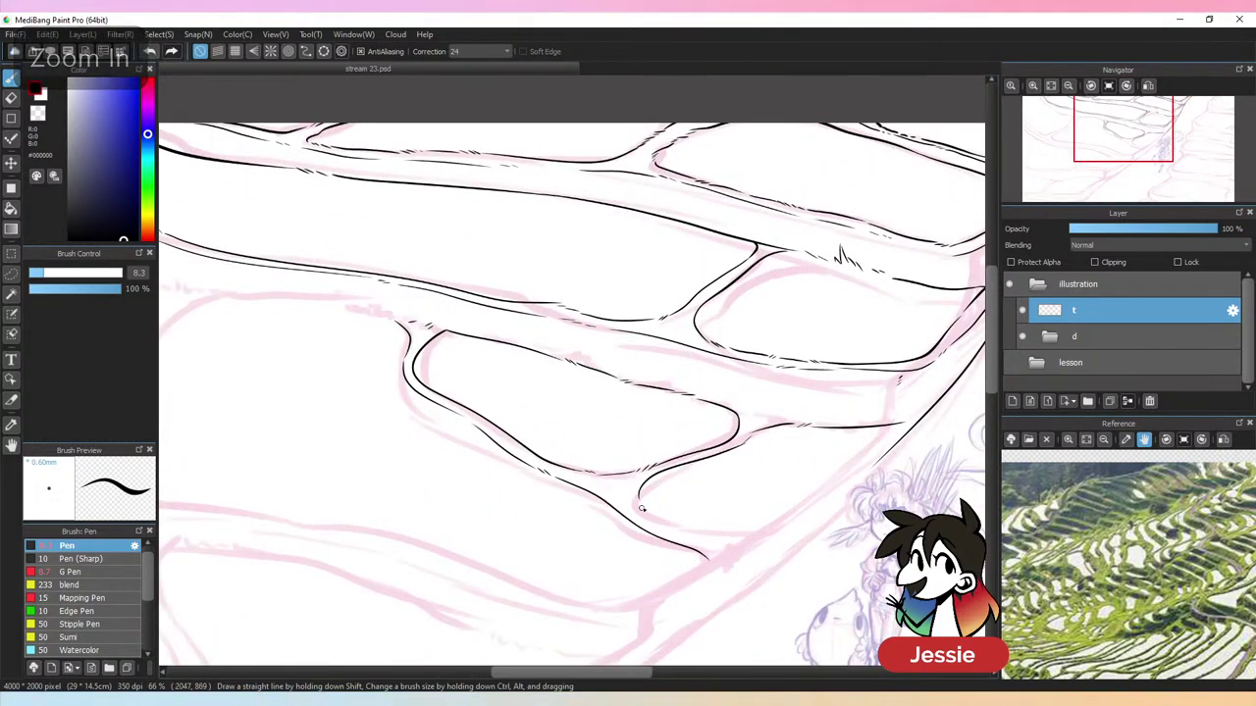
pyautogui.moveTo(638, 502); pyautogui.dragTo(734, 527)
# Close the pool beside the path by inking its right side along the path's edge, redrawing the stroke once
pyautogui.hotkey('ctrl', '-')
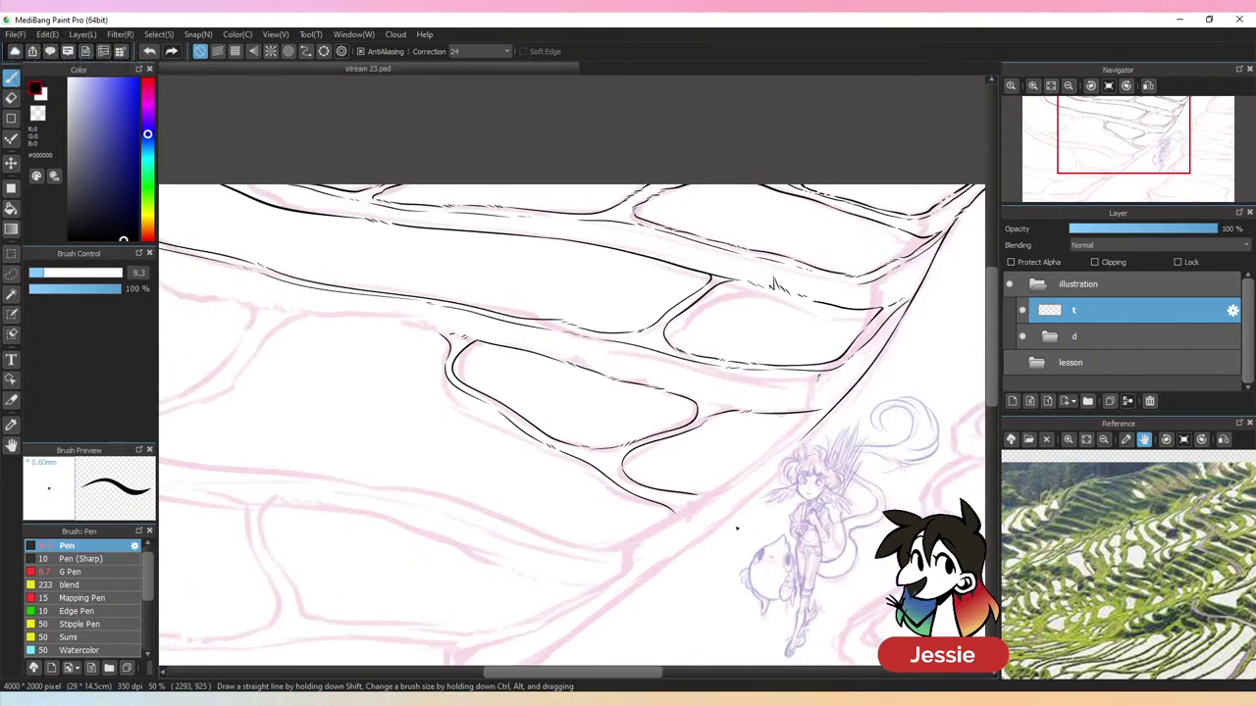
pyautogui.hotkey('ctrl', '+')
pyautogui.moveTo(830, 527); pyautogui.dragTo(519, 339)
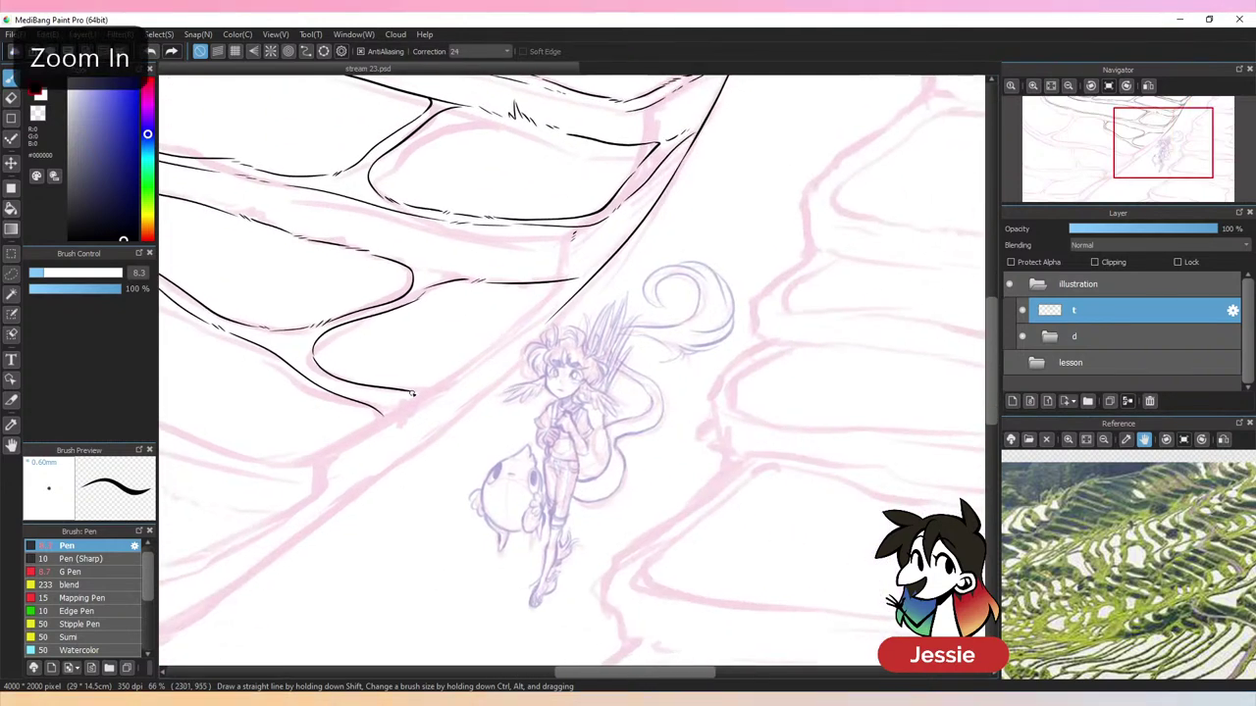
pyautogui.moveTo(412, 393); pyautogui.dragTo(565, 304)
pyautogui.hotkey('ctrl', 'z')
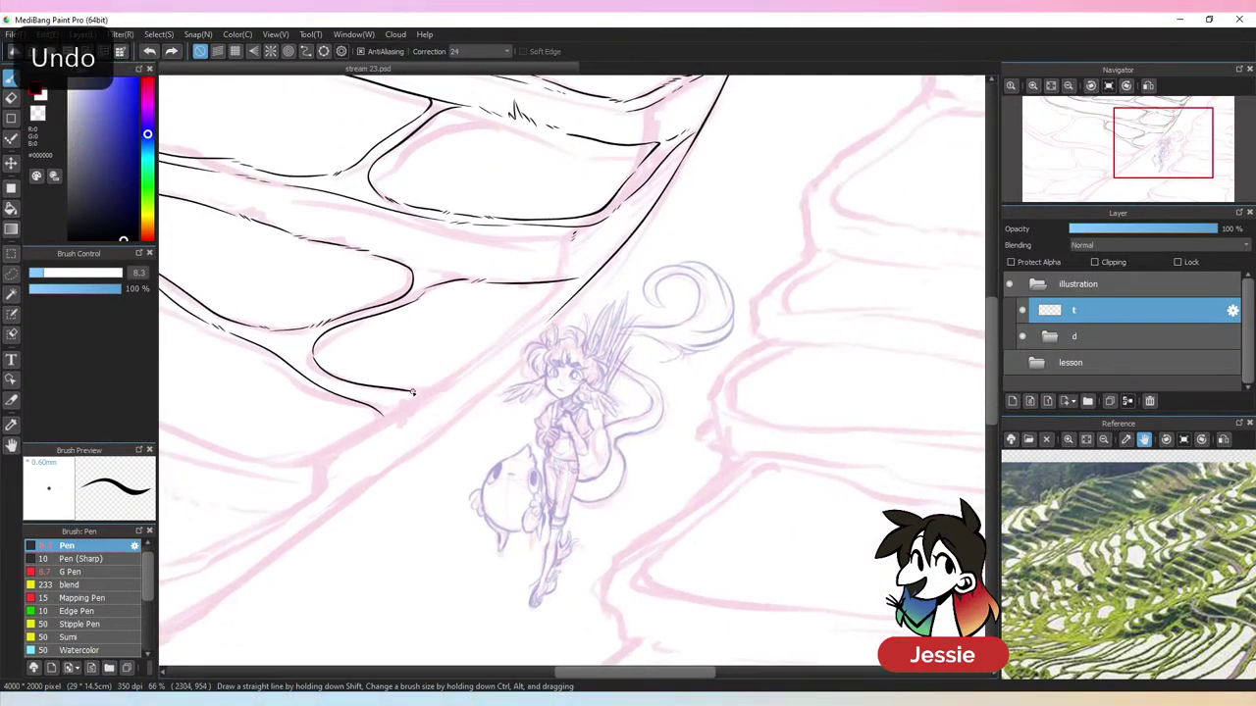
pyautogui.moveTo(412, 393); pyautogui.dragTo(593, 272)
pyautogui.hotkey('ctrl', '-')
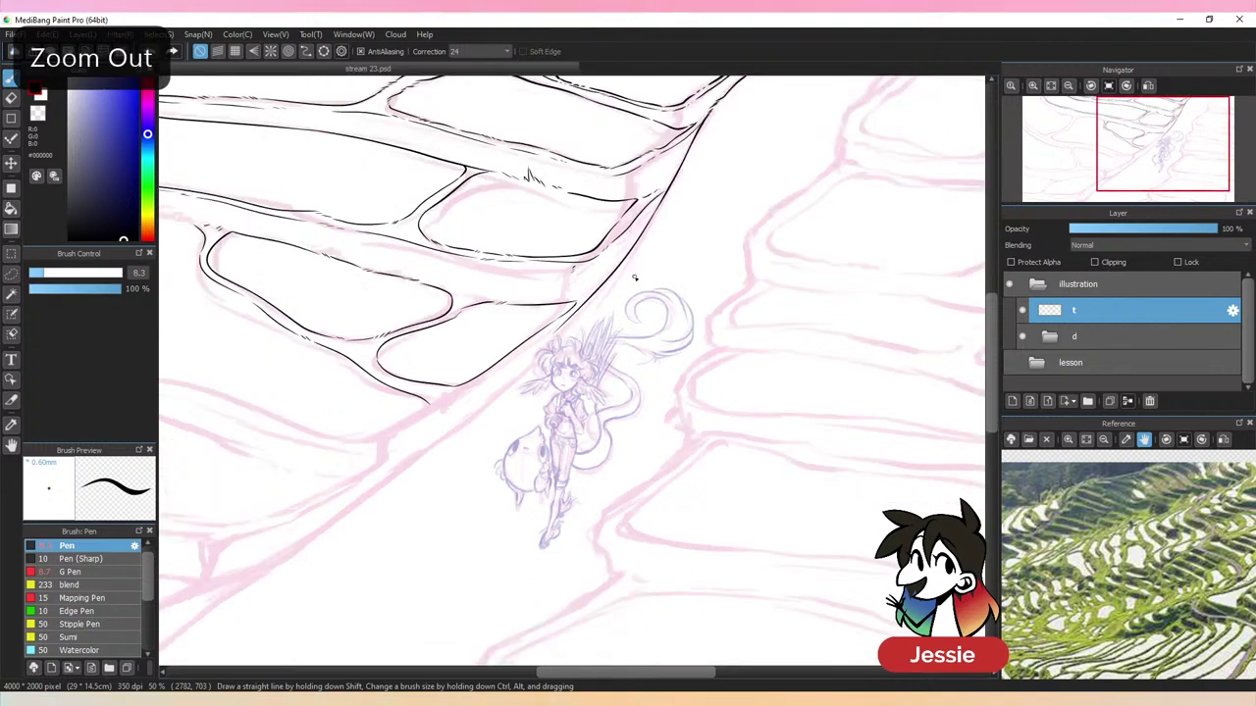
# Ink the upper edge of the large pool to the left and continue the outline down its left side
pyautogui.moveTo(499, 353); pyautogui.dragTo(793, 389)
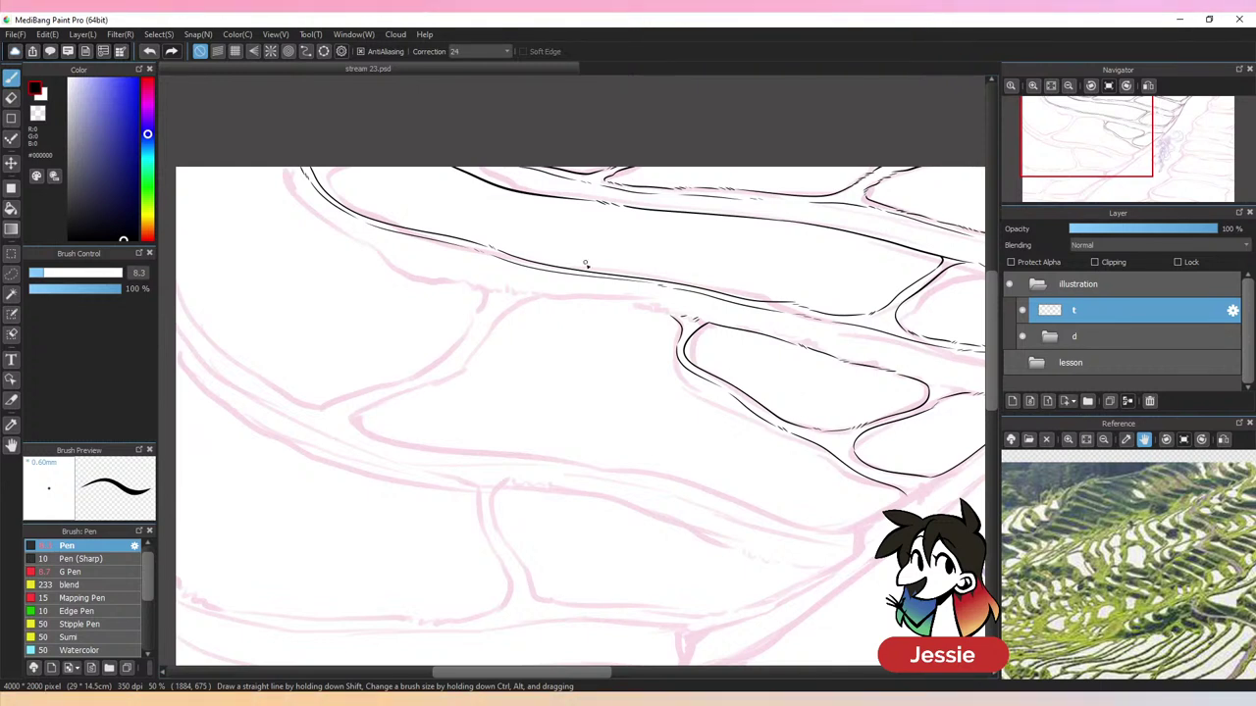
pyautogui.moveTo(591, 298); pyautogui.dragTo(603, 298)
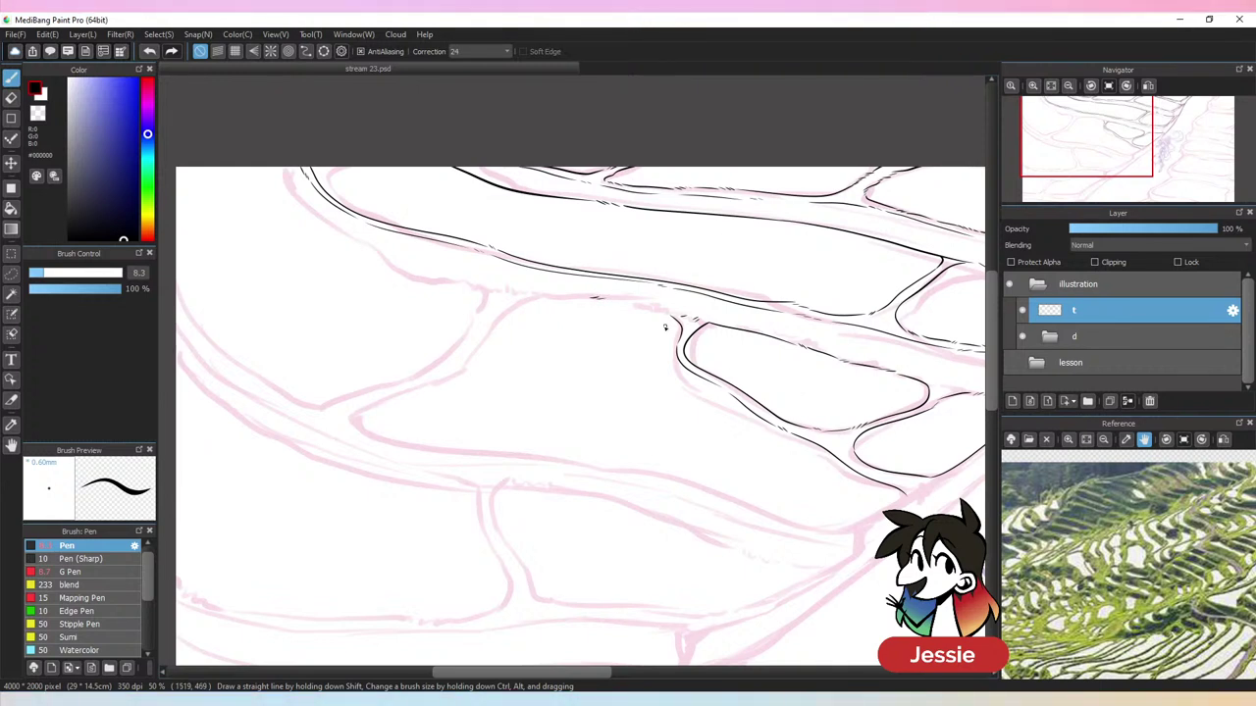
pyautogui.moveTo(615, 302); pyautogui.dragTo(700, 318)
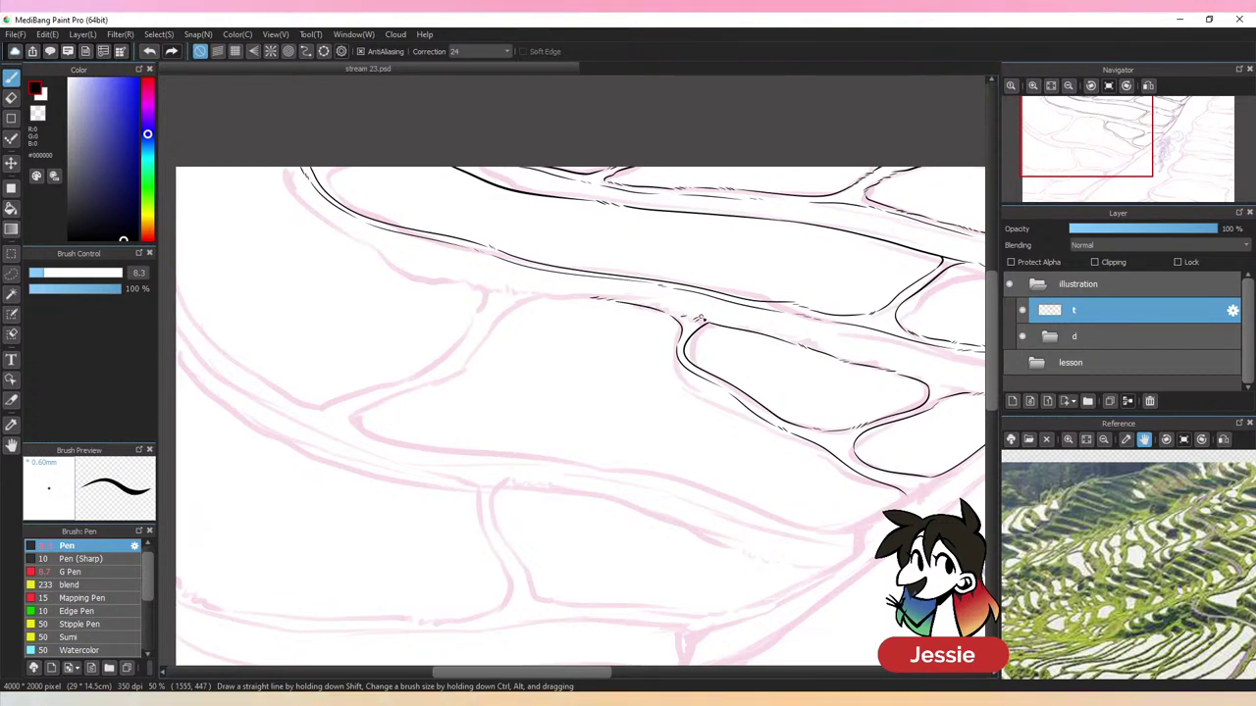
pyautogui.moveTo(578, 299)
pyautogui.mouseDown()
pyautogui.moveTo(508, 312)
pyautogui.moveTo(471, 361)
pyautogui.moveTo(383, 397)
pyautogui.moveTo(350, 420)
pyautogui.moveTo(359, 430)
pyautogui.mouseUp()
# Ink the large pool's lower edge and close its outline at the end beside the path, undoing strokes that do not fit
pyautogui.moveTo(362, 431)
pyautogui.mouseDown()
pyautogui.moveTo(725, 496)
pyautogui.moveTo(828, 530)
pyautogui.mouseUp()
pyautogui.hotkey('ctrl', 'z')
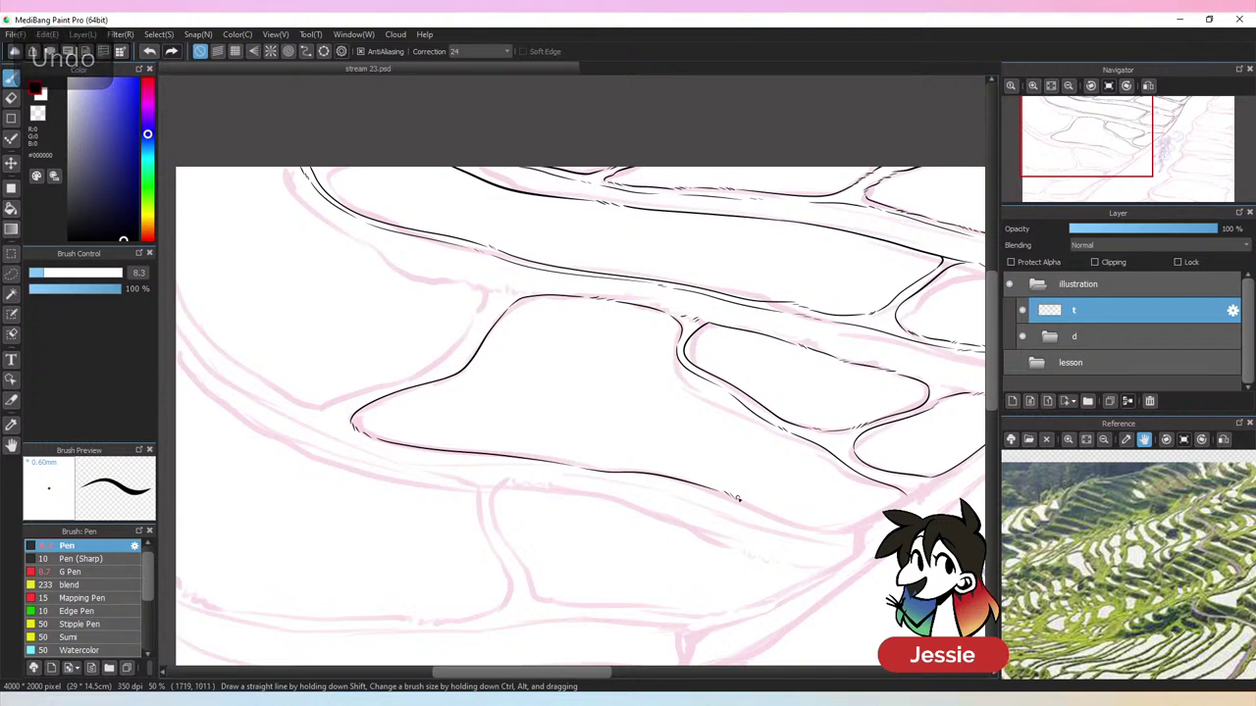
pyautogui.moveTo(731, 496)
pyautogui.mouseDown()
pyautogui.moveTo(862, 535)
pyautogui.moveTo(849, 529)
pyautogui.moveTo(906, 497)
pyautogui.mouseUp()
pyautogui.hotkey('ctrl', 'z')
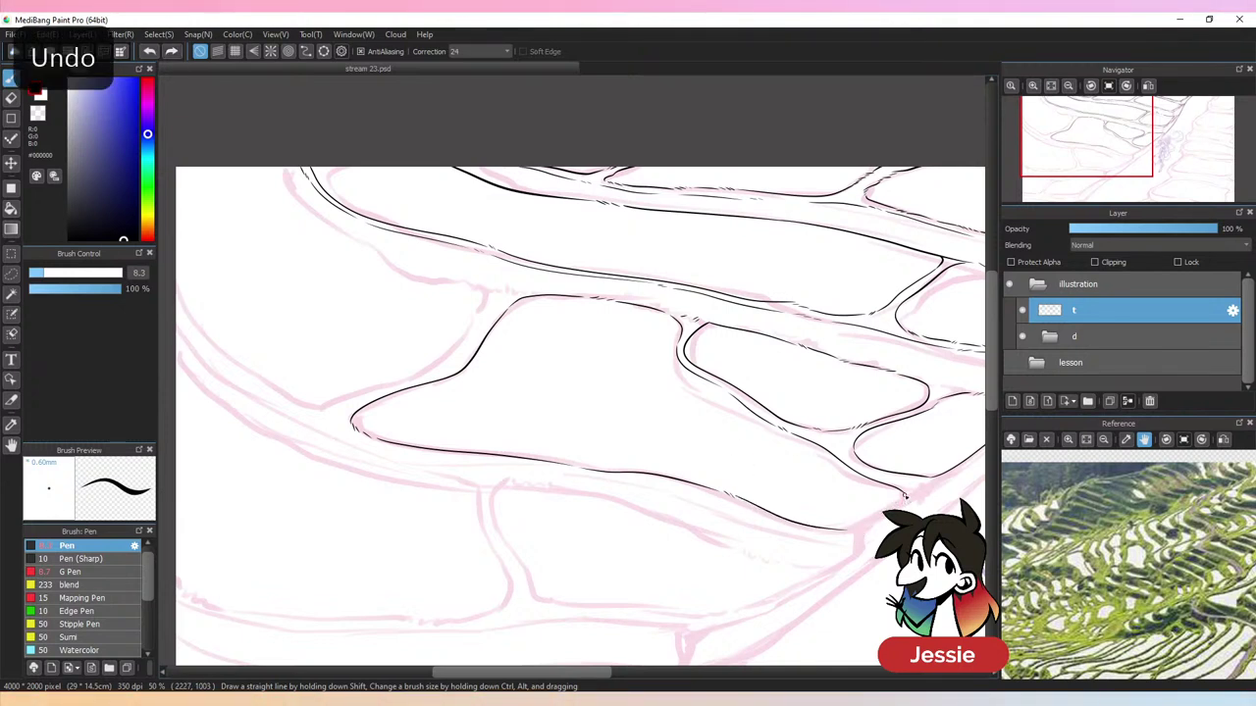
pyautogui.hotkey('ctrl', '-')
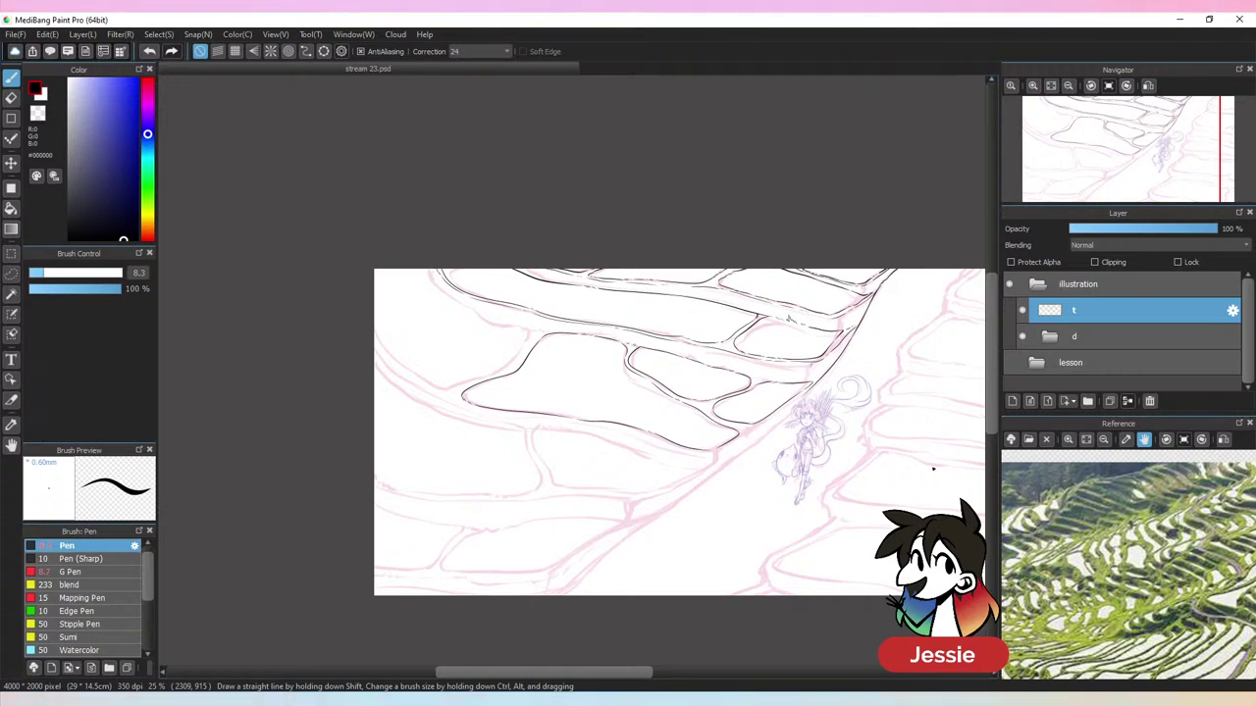
pyautogui.hotkey('ctrl', '+')
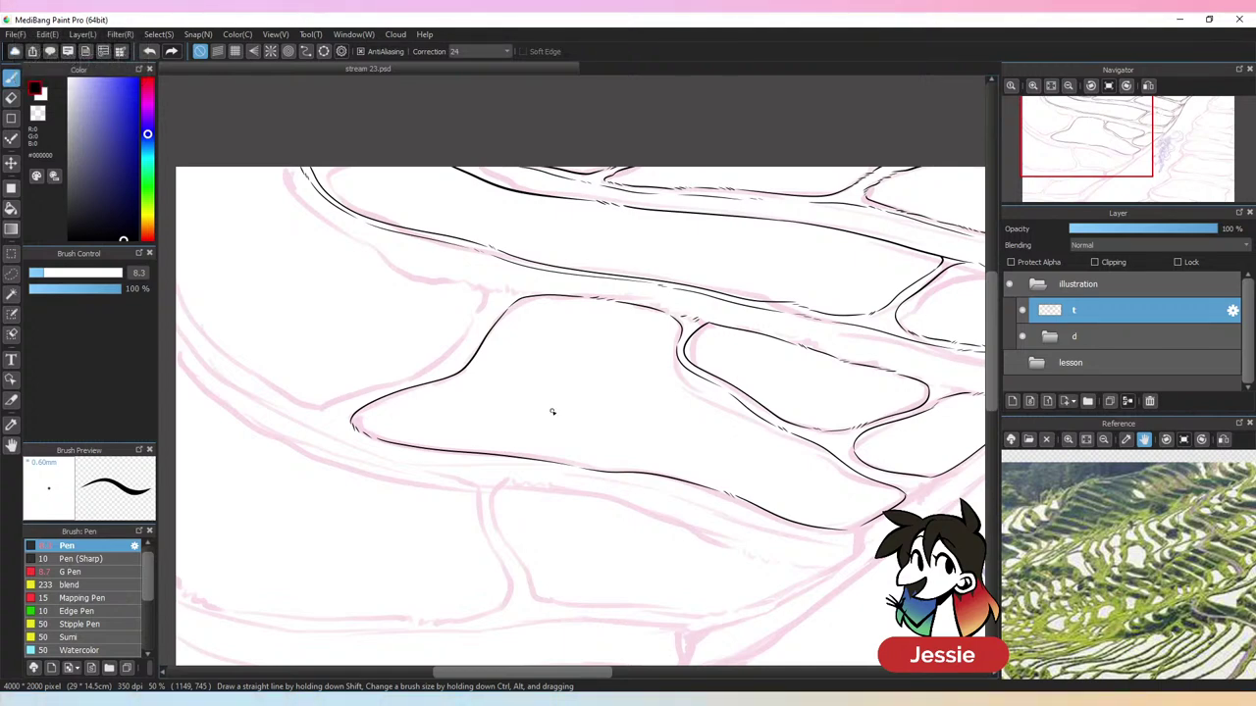
# Add short dashes above the large pool and ink the outline of the neighbouring pool at the canvas's left edge
pyautogui.hotkey('ctrl', '+')
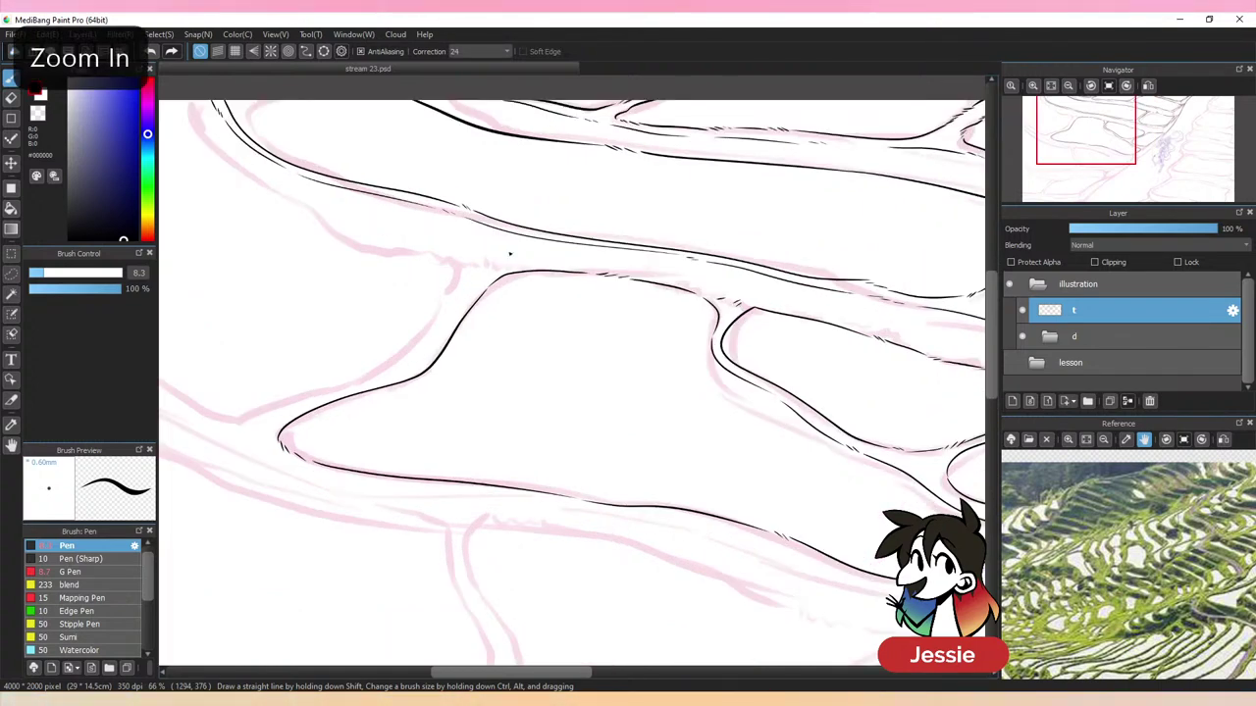
pyautogui.moveTo(477, 259); pyautogui.dragTo(499, 269)
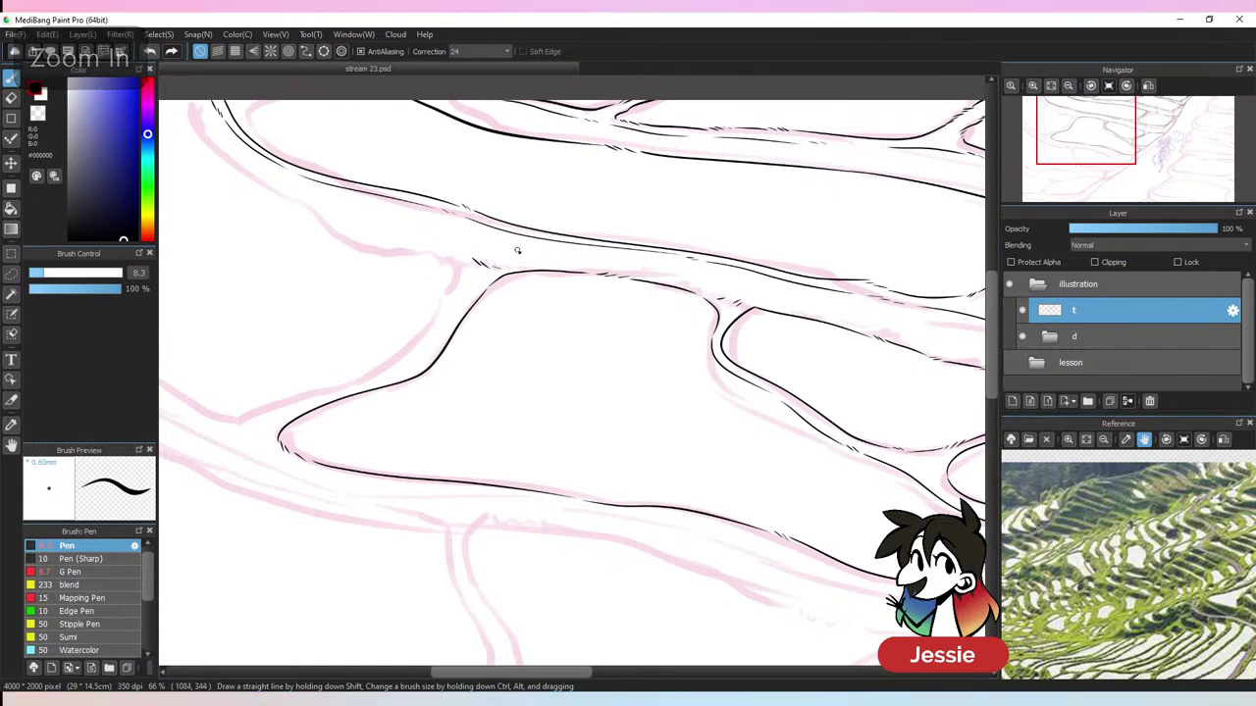
pyautogui.moveTo(532, 229); pyautogui.dragTo(661, 308)
pyautogui.moveTo(321, 182)
pyautogui.mouseDown()
pyautogui.moveTo(460, 306)
pyautogui.moveTo(577, 338)
pyautogui.moveTo(583, 365)
pyautogui.moveTo(530, 451)
pyautogui.moveTo(343, 474)
pyautogui.mouseUp()
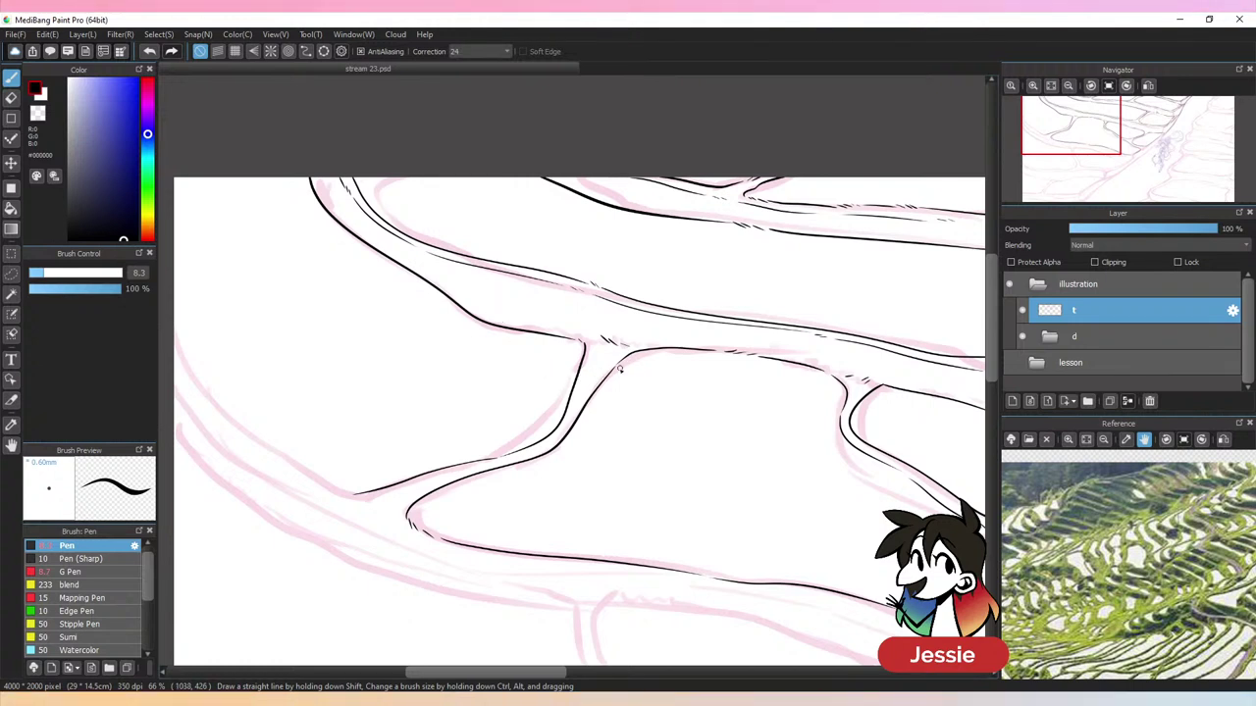
pyautogui.hscroll(-3, 608, 383)
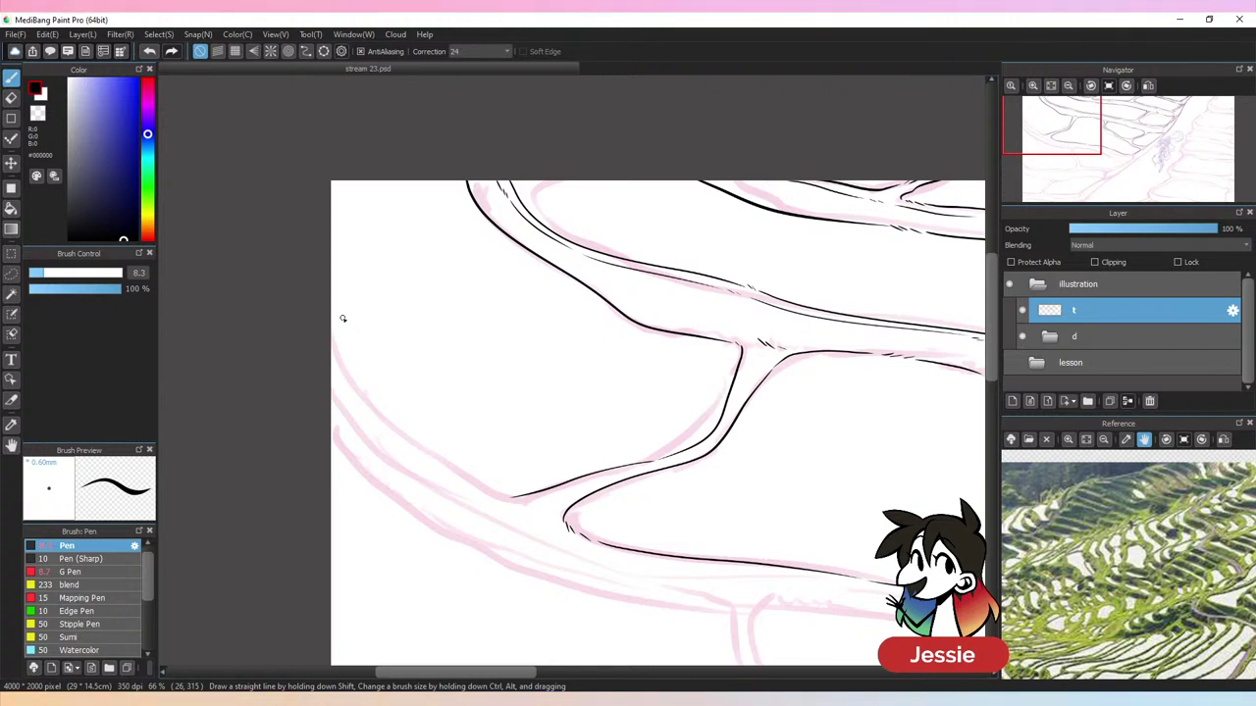
pyautogui.moveTo(329, 333)
pyautogui.mouseDown()
pyautogui.moveTo(366, 418)
pyautogui.moveTo(508, 497)
pyautogui.mouseUp()
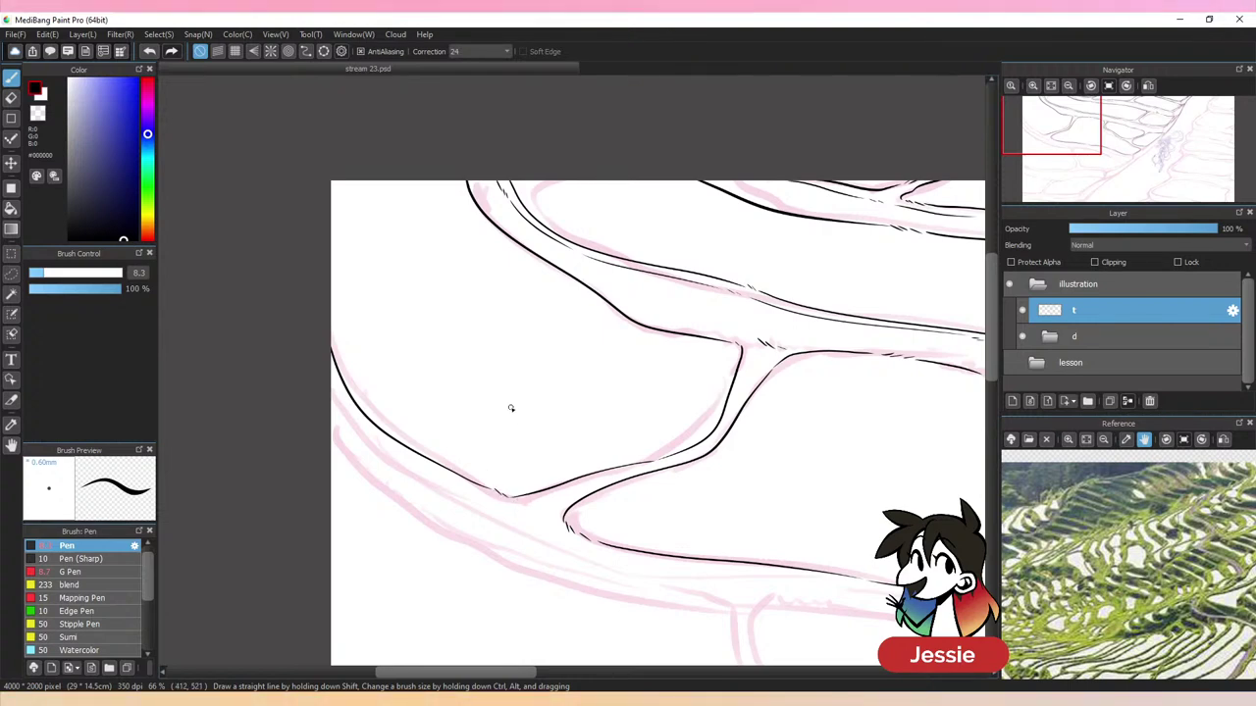
# Hide the sketch folder d to check the inked lines on their own, and show it again
pyautogui.hotkey('ctrl', '-')
pyautogui.hotkey('ctrl', '-')
pyautogui.hotkey('ctrl', '-')
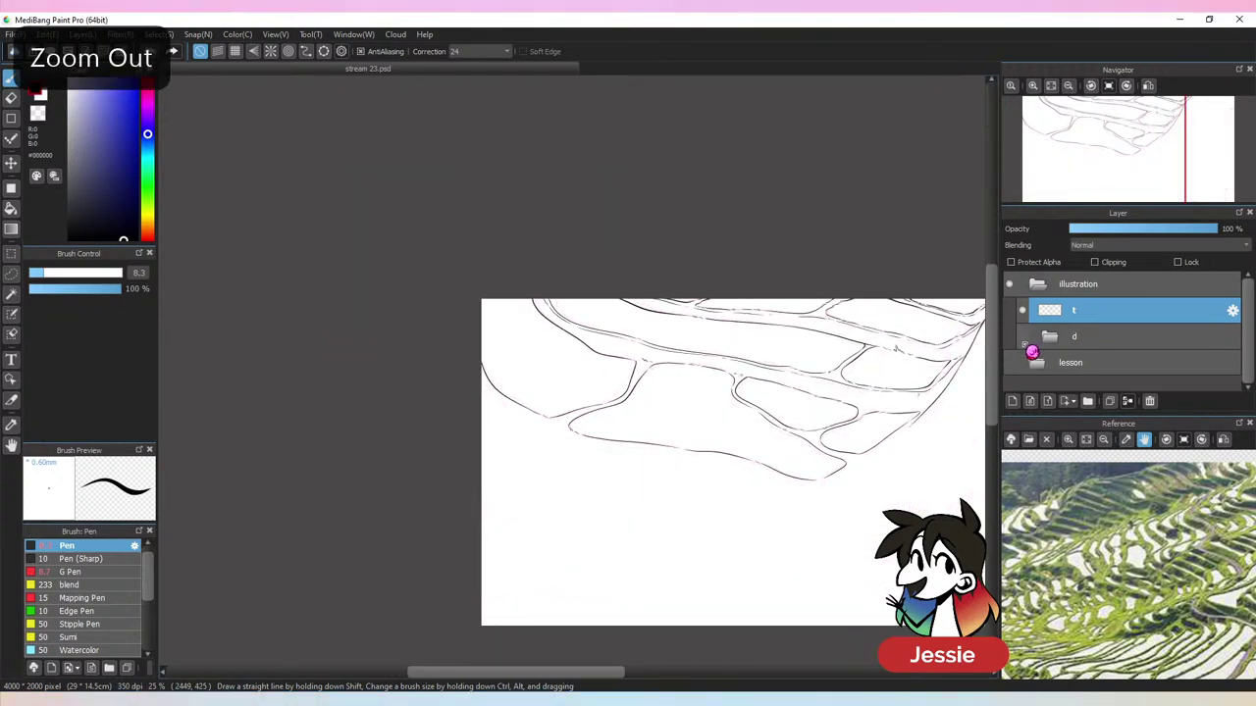
pyautogui.moveTo(885, 501); pyautogui.dragTo(762, 471)
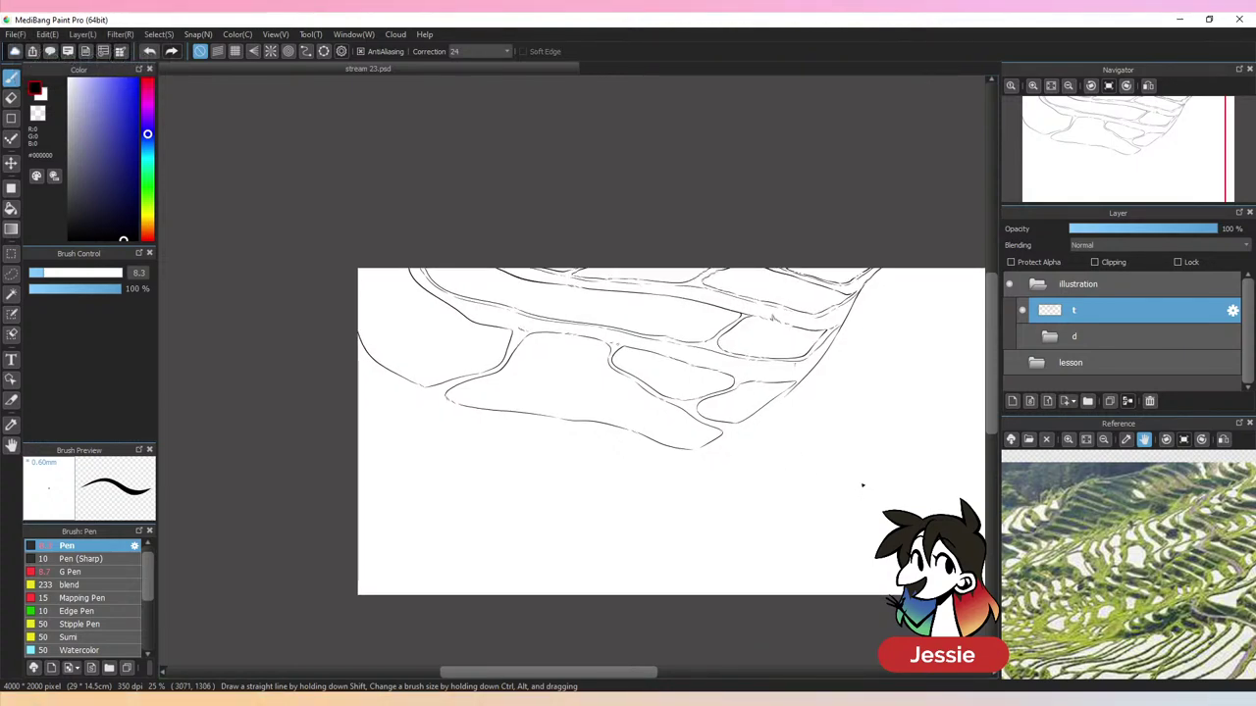
pyautogui.hotkey('ctrl', '+')
pyautogui.click(1021, 337)
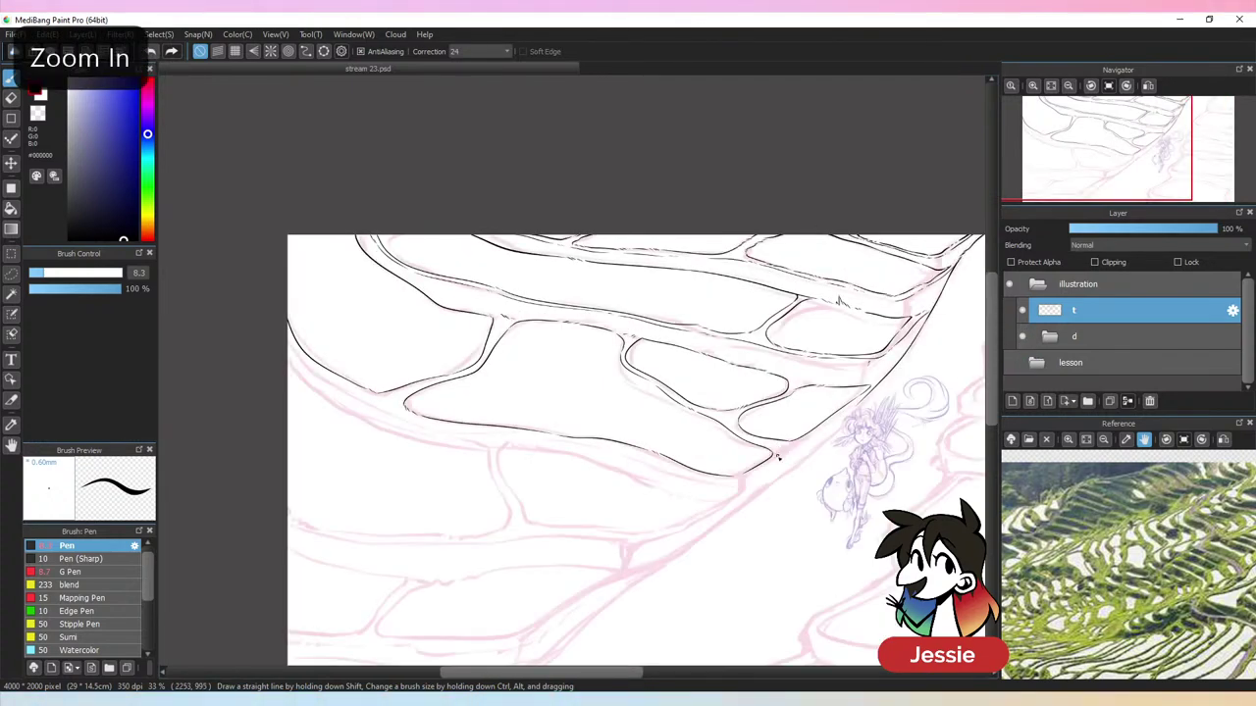
# Ink the outer bank line beneath the pool at the canvas's left edge, down to the large pool's left end
pyautogui.hotkey('ctrl', '+')
pyautogui.moveTo(552, 418); pyautogui.dragTo(651, 392)
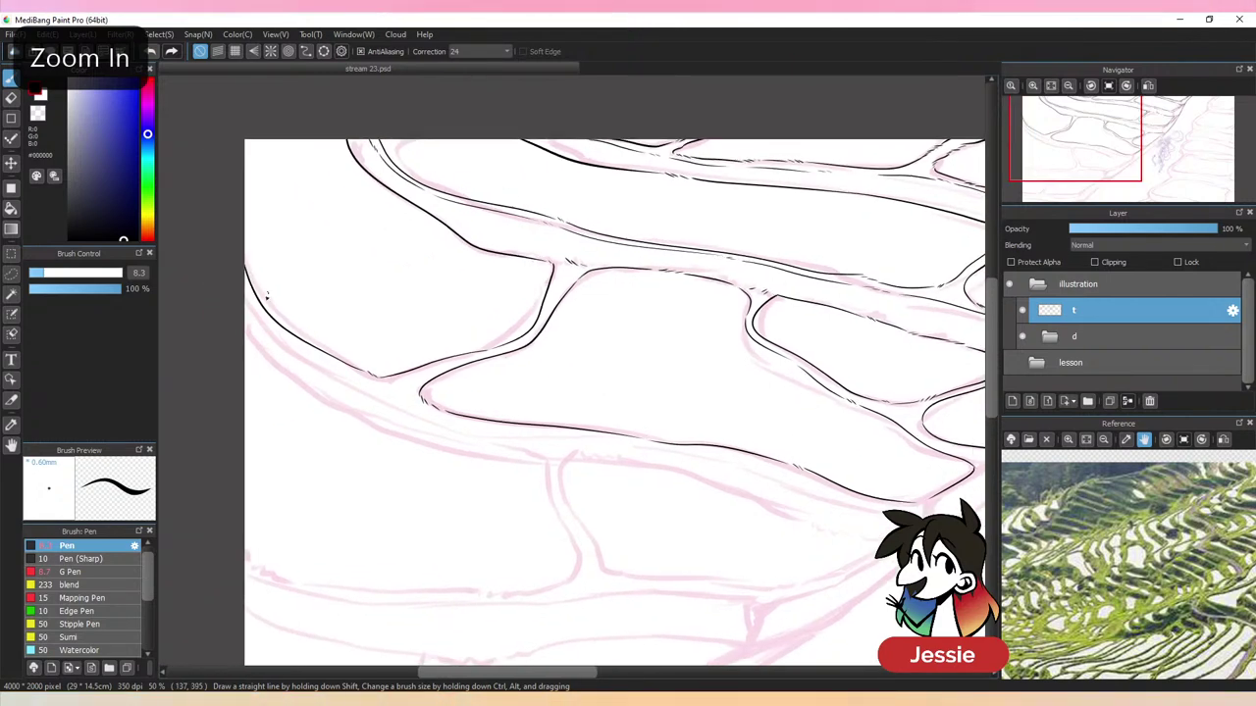
pyautogui.moveTo(252, 300)
pyautogui.mouseDown()
pyautogui.moveTo(291, 344)
pyautogui.moveTo(424, 406)
pyautogui.mouseUp()
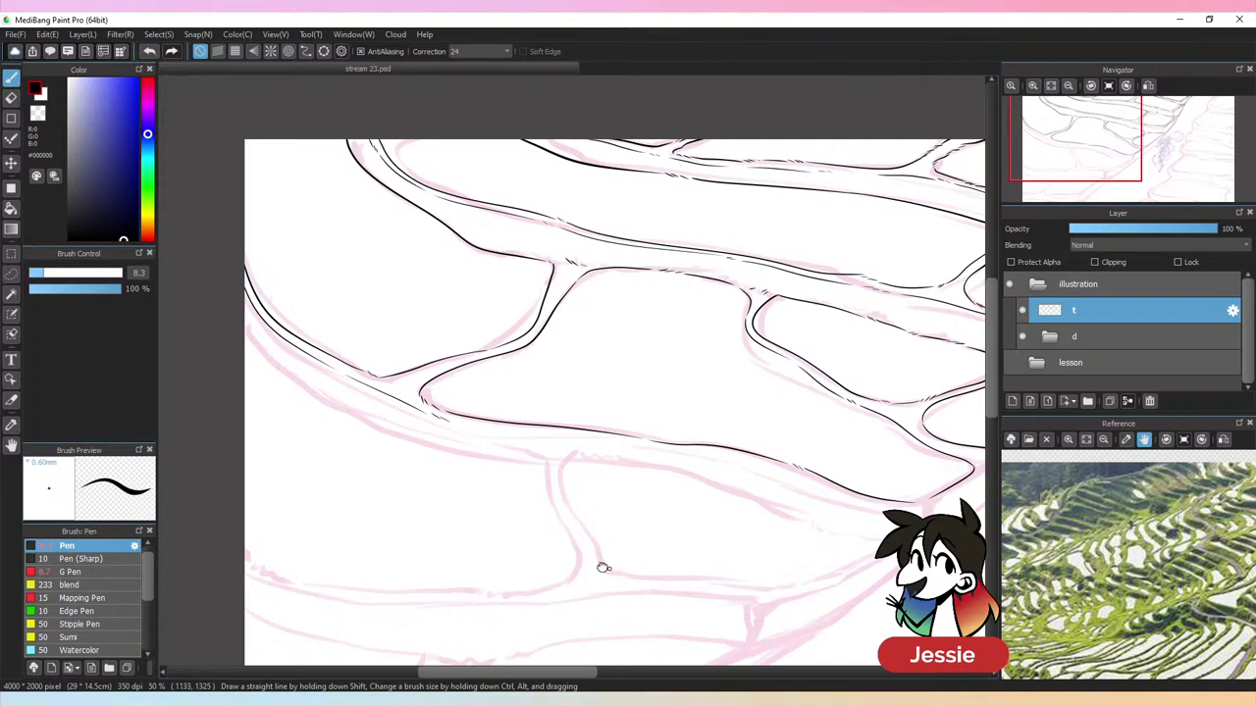
pyautogui.moveTo(597, 566); pyautogui.dragTo(477, 553)
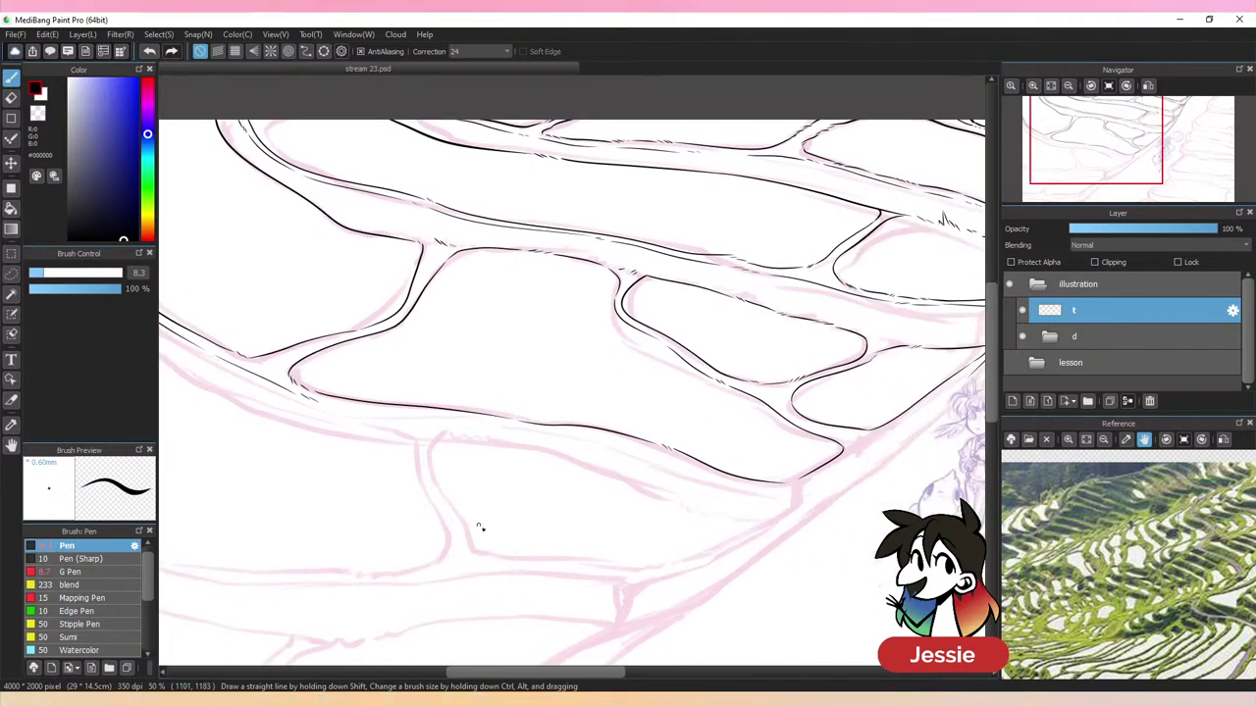
# Continue the bank line in broken strokes beneath the large pool, up to its end beside the path
pyautogui.hotkey('ctrl', 'z')
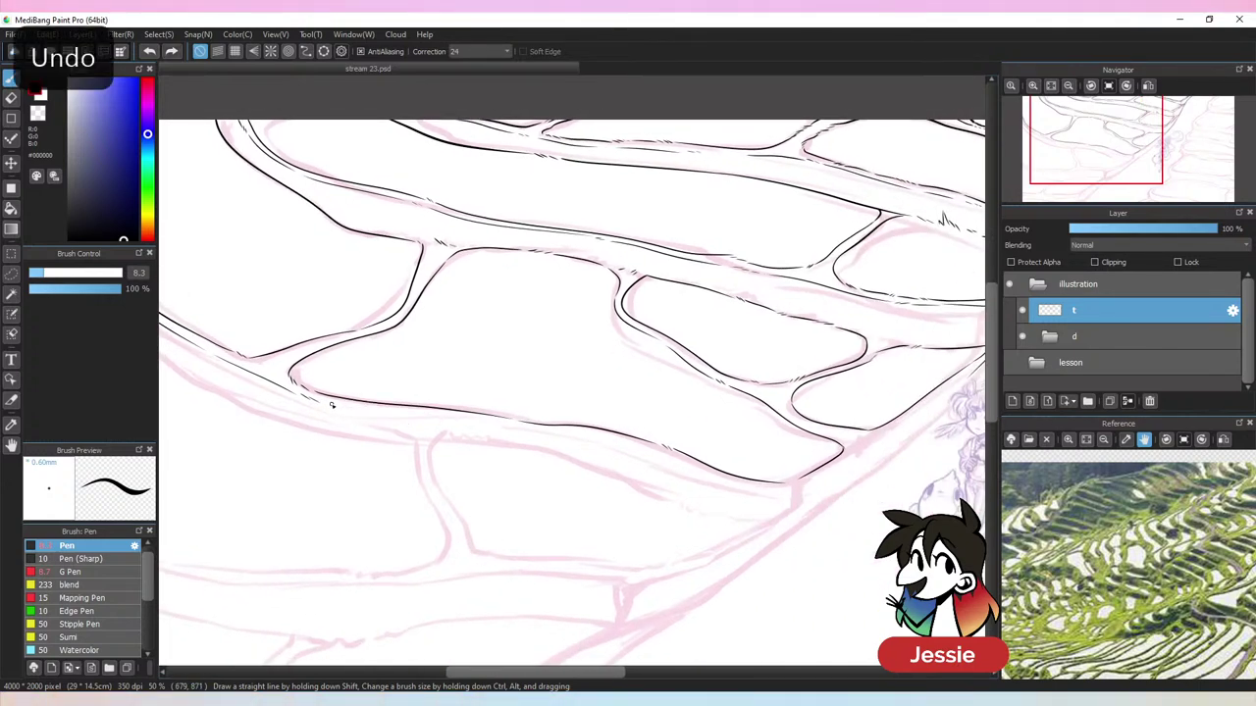
pyautogui.moveTo(330, 404); pyautogui.dragTo(466, 423)
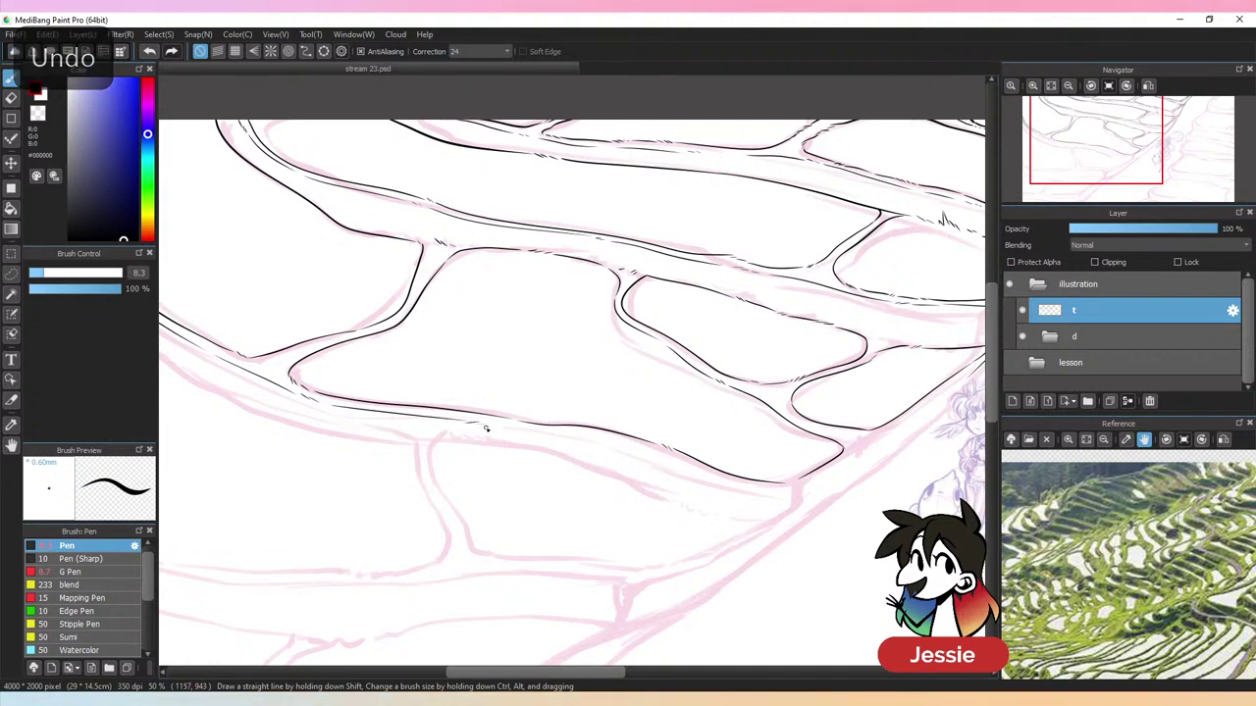
pyautogui.moveTo(507, 428); pyautogui.dragTo(674, 469)
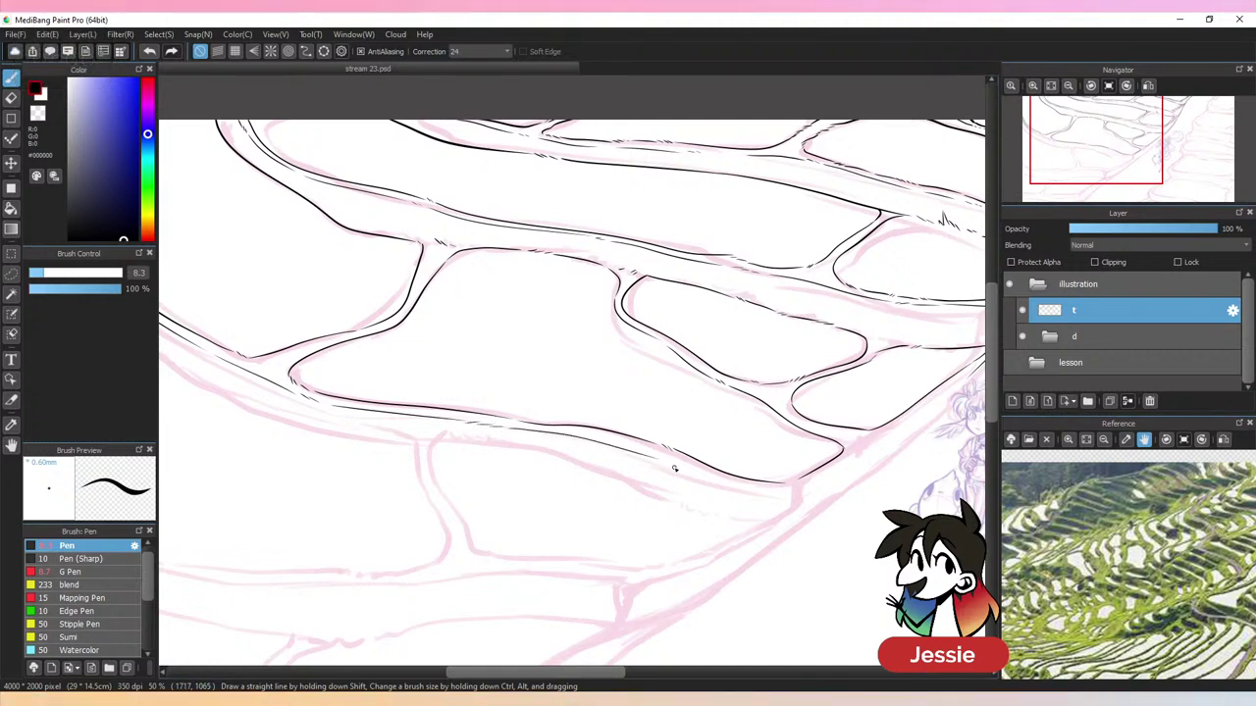
pyautogui.moveTo(796, 510); pyautogui.dragTo(516, 448)
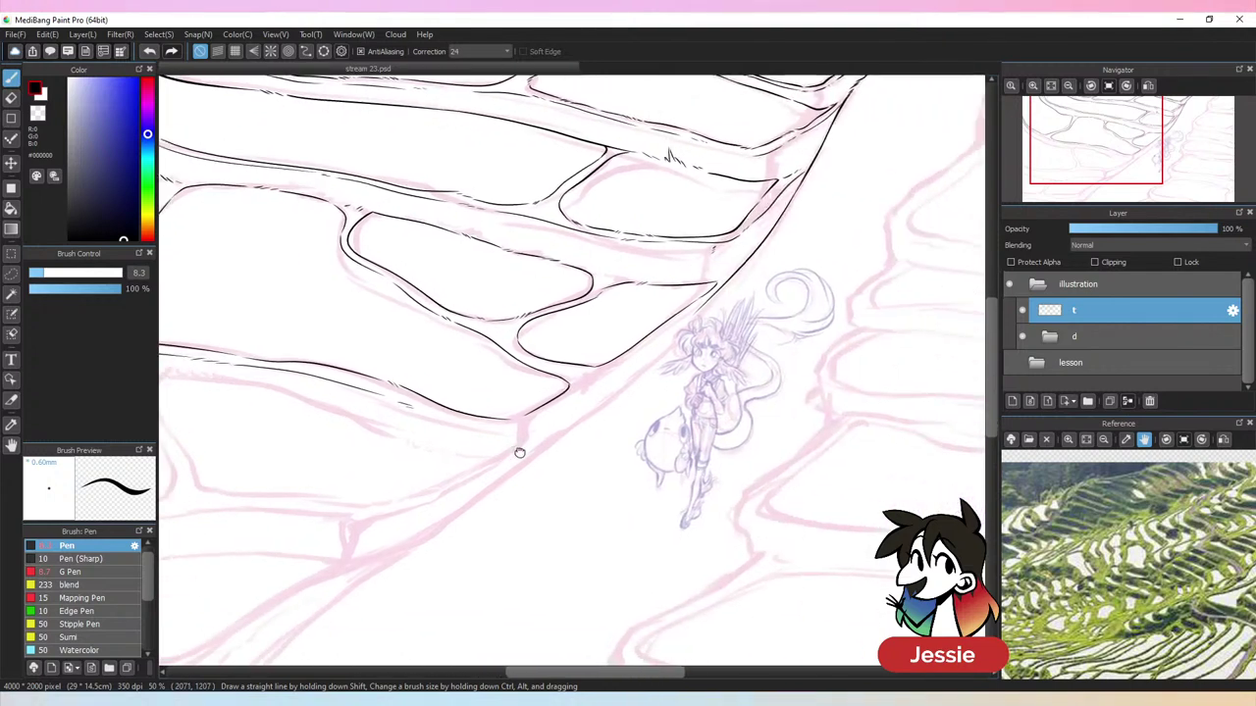
pyautogui.moveTo(419, 412)
pyautogui.mouseDown()
pyautogui.moveTo(466, 424)
pyautogui.moveTo(568, 398)
pyautogui.moveTo(488, 422)
pyautogui.moveTo(529, 420)
pyautogui.moveTo(577, 380)
pyautogui.mouseUp()
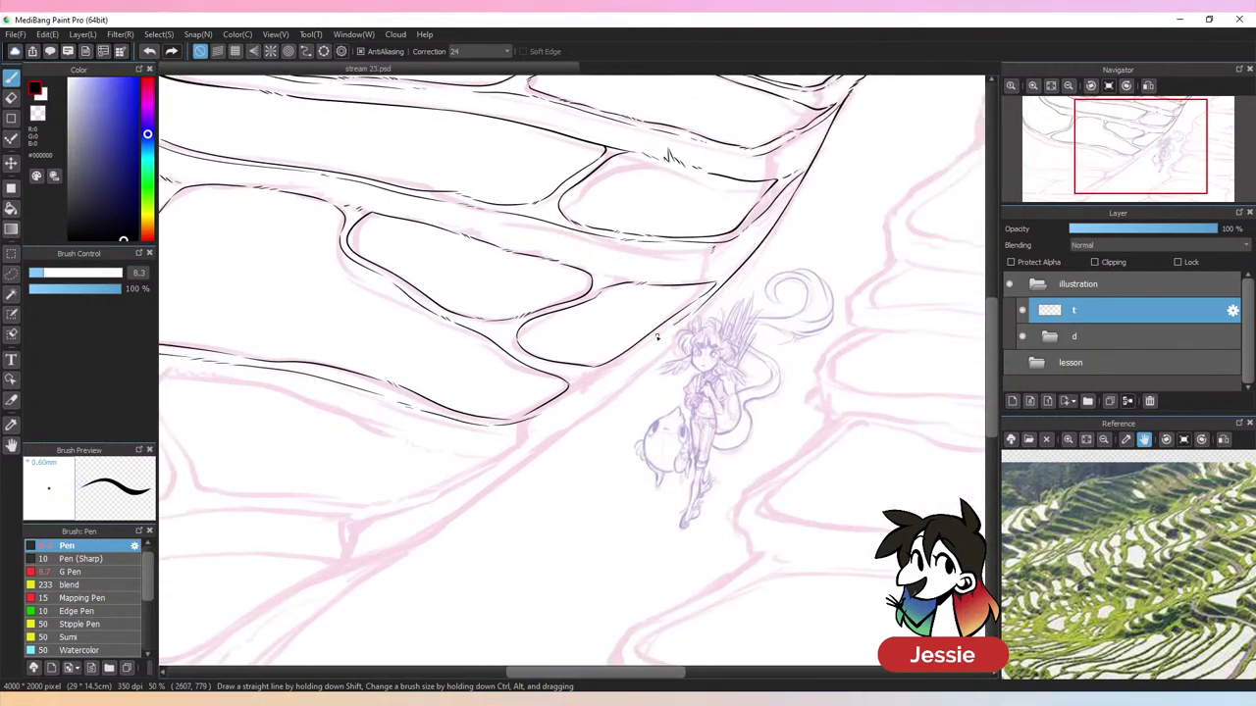
# Ink short broken strokes along the path's edge beside the two closed pools, redoing the lowest one
pyautogui.moveTo(657, 337); pyautogui.dragTo(586, 384)
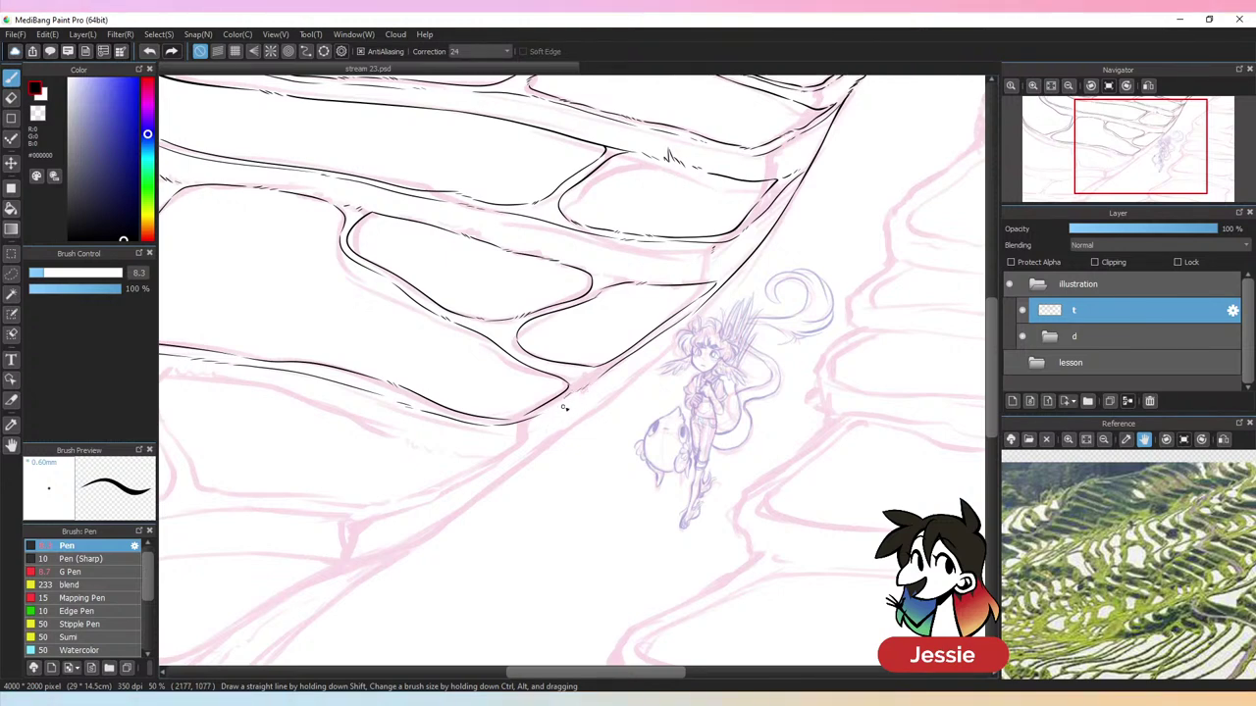
pyautogui.hotkey('ctrl', 'z')
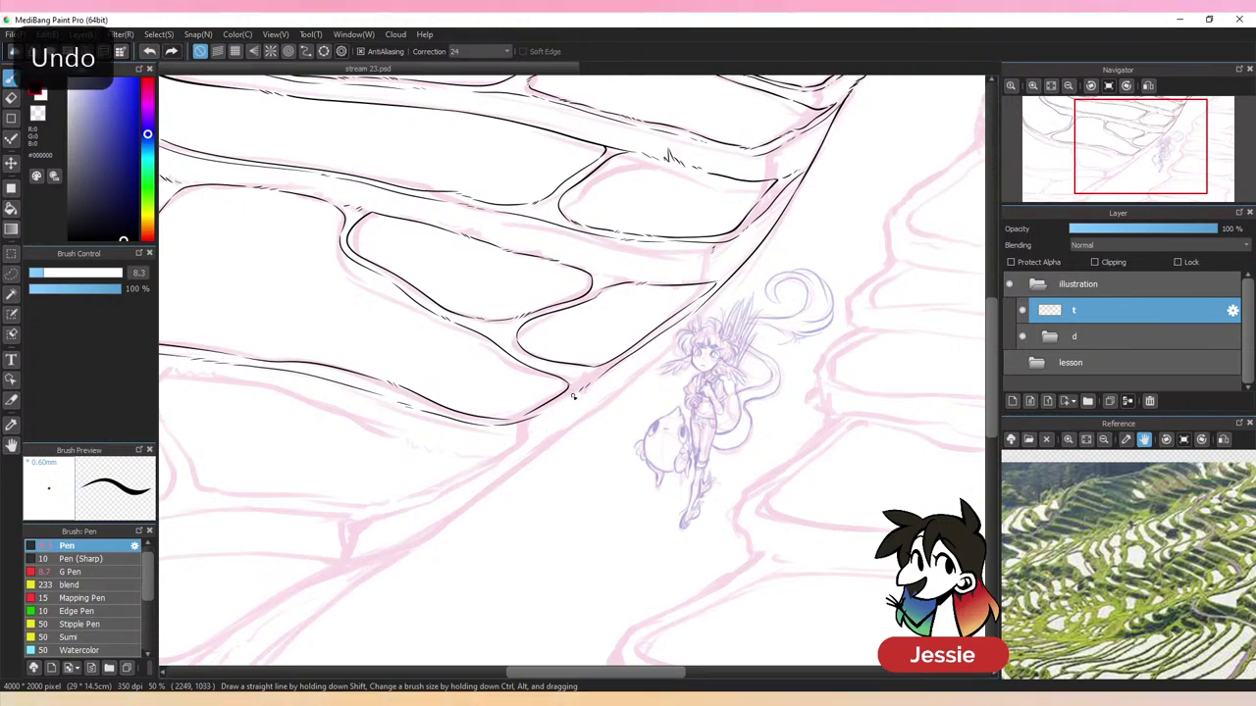
pyautogui.moveTo(573, 395); pyautogui.dragTo(545, 412)
# Check the whole line art with the sketch folder d hidden, and show the sketch again
pyautogui.hotkey('ctrl', '-')
pyautogui.hotkey('ctrl', '-')
pyautogui.hotkey('ctrl', '-')
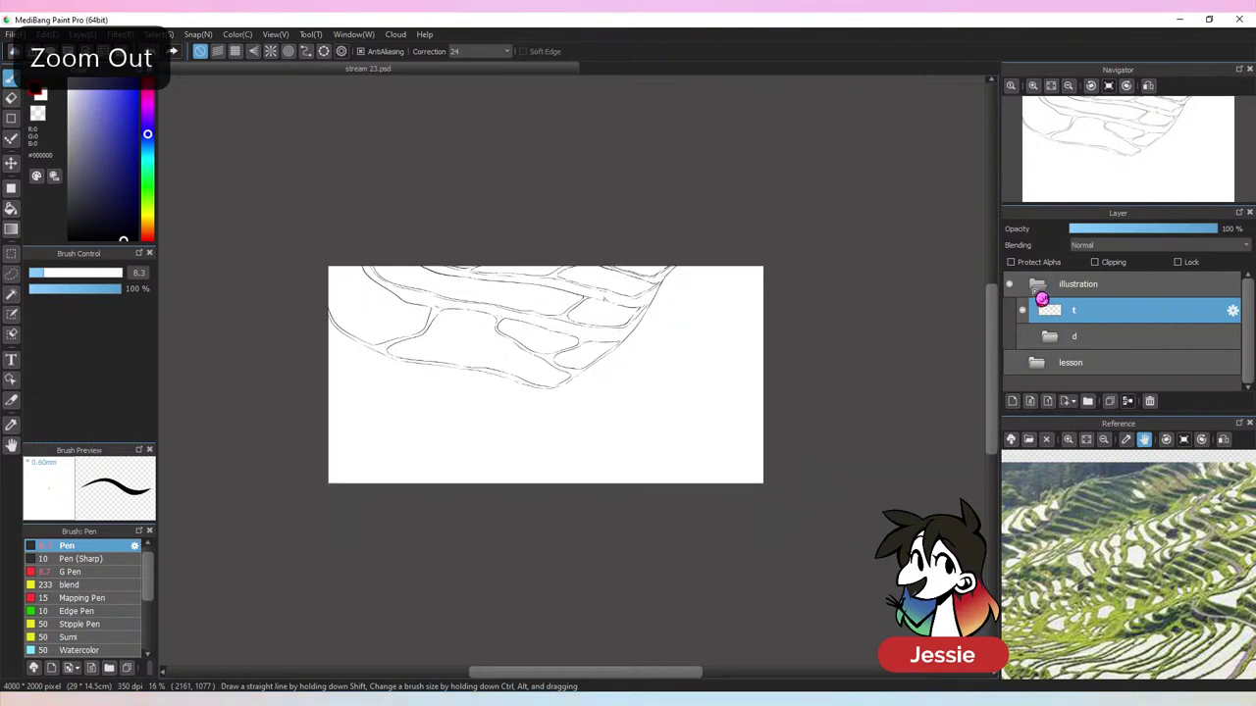
pyautogui.hotkey('ctrl', '+')
pyautogui.hotkey('ctrl', '+')
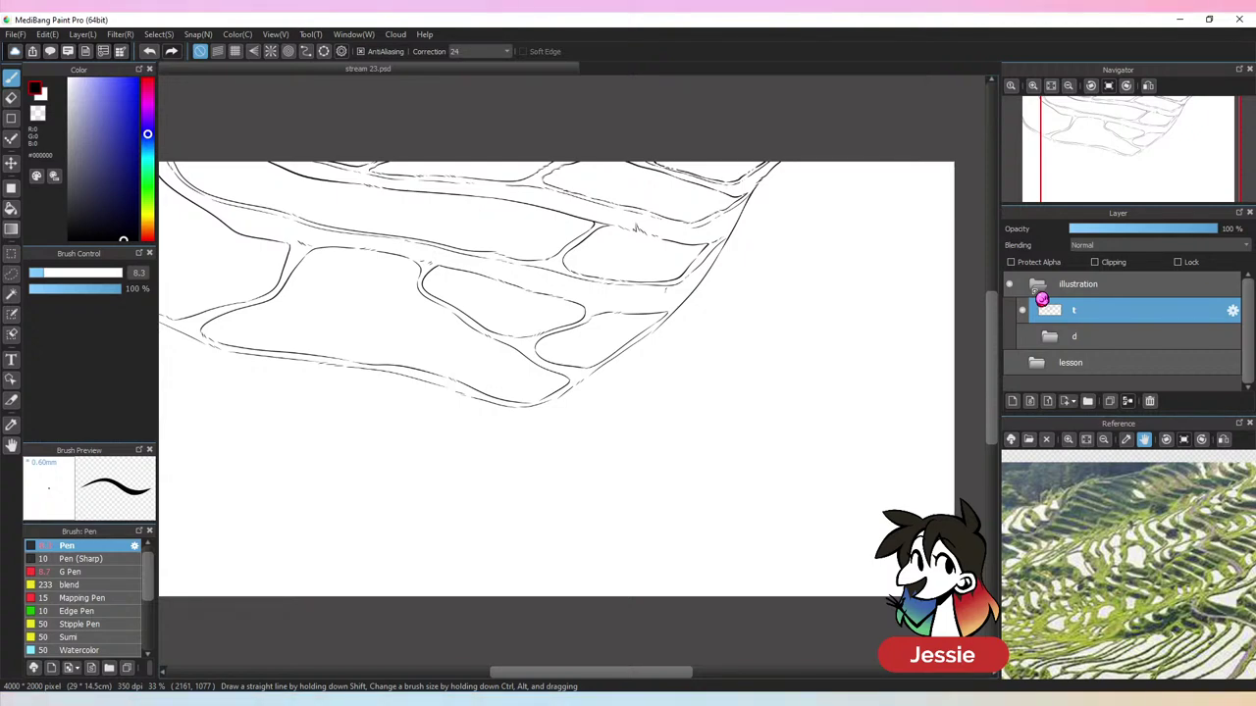
pyautogui.hotkey('ctrl', '+')
pyautogui.click(1026, 338)
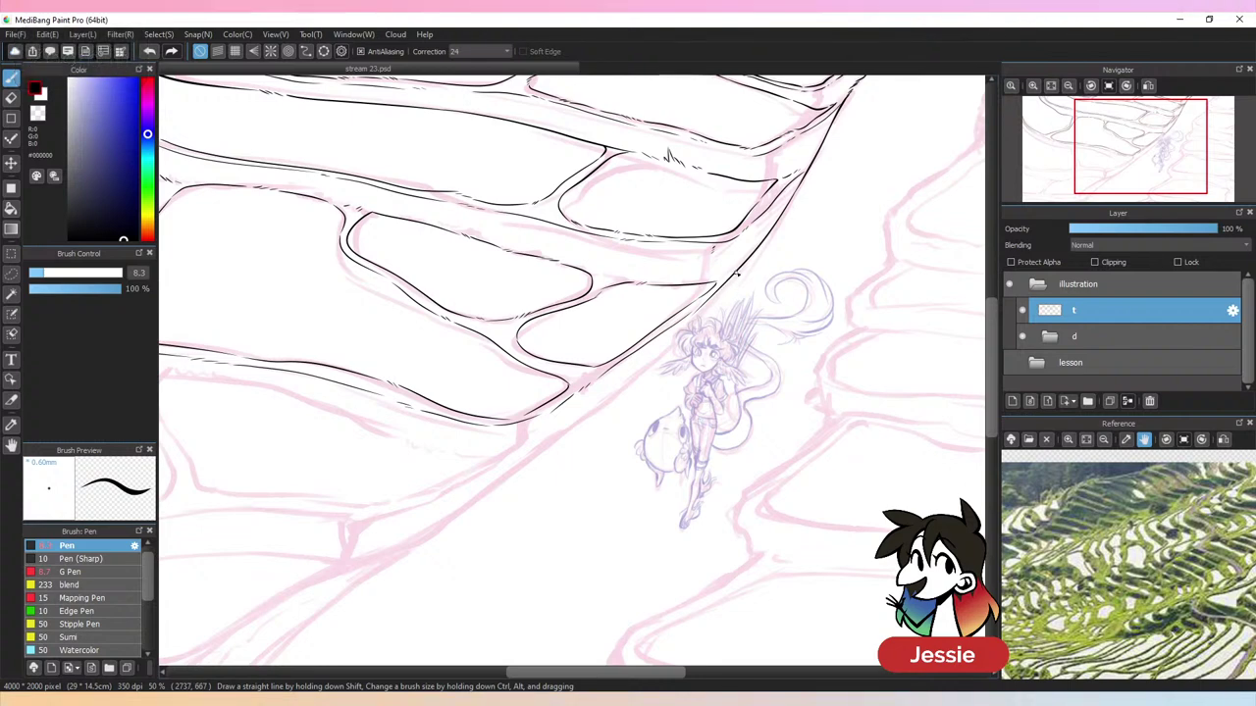
# Extend the path's edge line from beside the closed pools down past the winged character, redoing the first stroke
pyautogui.moveTo(724, 288)
pyautogui.mouseDown()
pyautogui.moveTo(648, 376)
pyautogui.moveTo(529, 461)
pyautogui.mouseUp()
pyautogui.hotkey('ctrl', 'z')
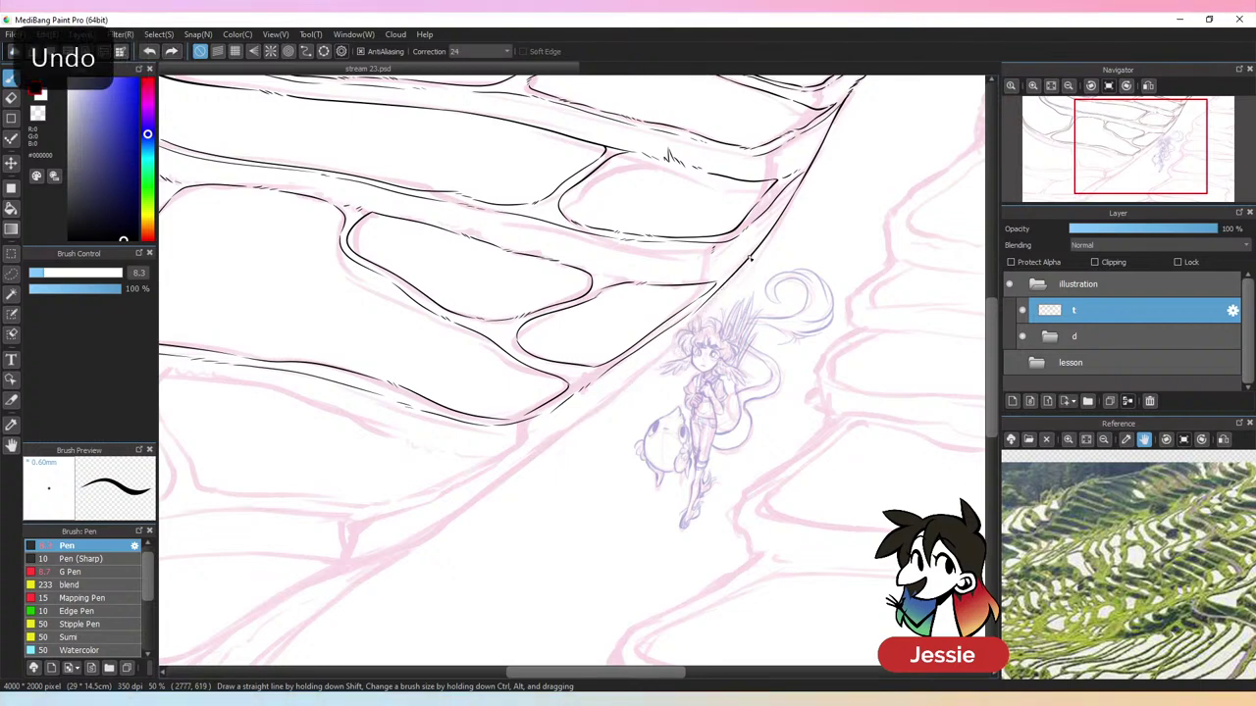
pyautogui.moveTo(750, 258)
pyautogui.mouseDown()
pyautogui.moveTo(660, 361)
pyautogui.moveTo(476, 453)
pyautogui.mouseUp()
pyautogui.hotkey('ctrl', '-')
pyautogui.hotkey('ctrl', '-')
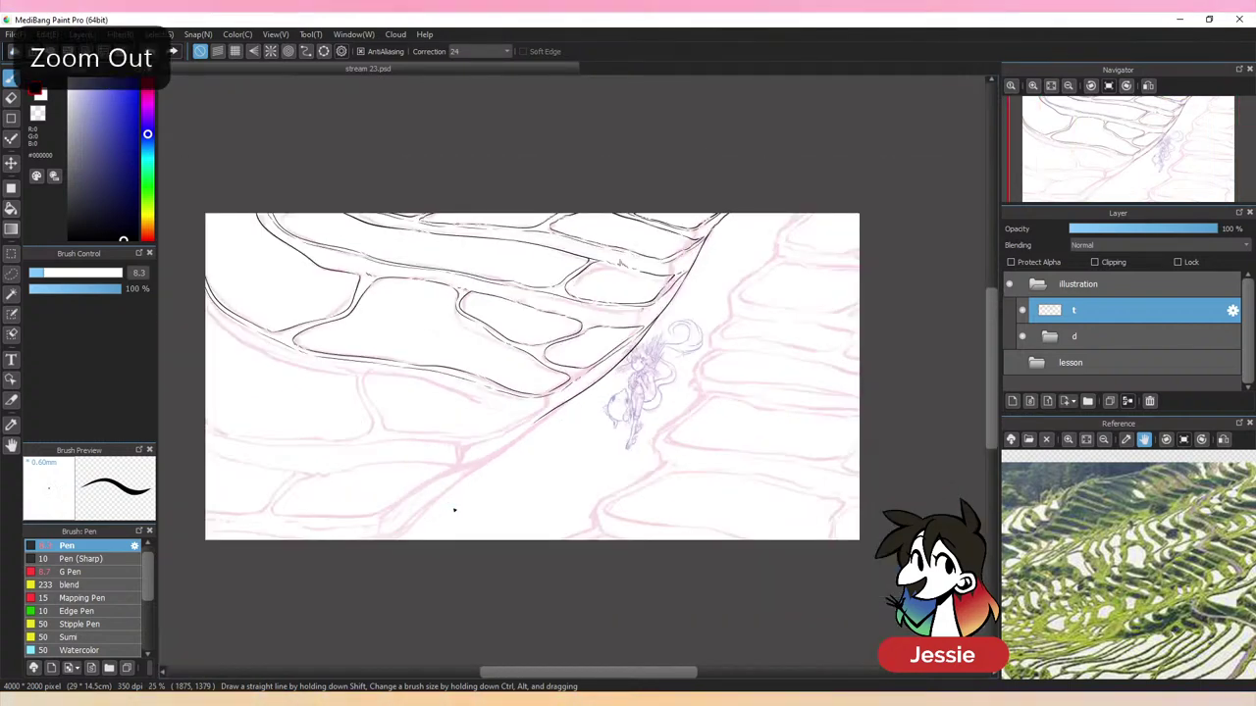
pyautogui.hotkey('ctrl', '+')
pyautogui.hotkey('ctrl', '+')
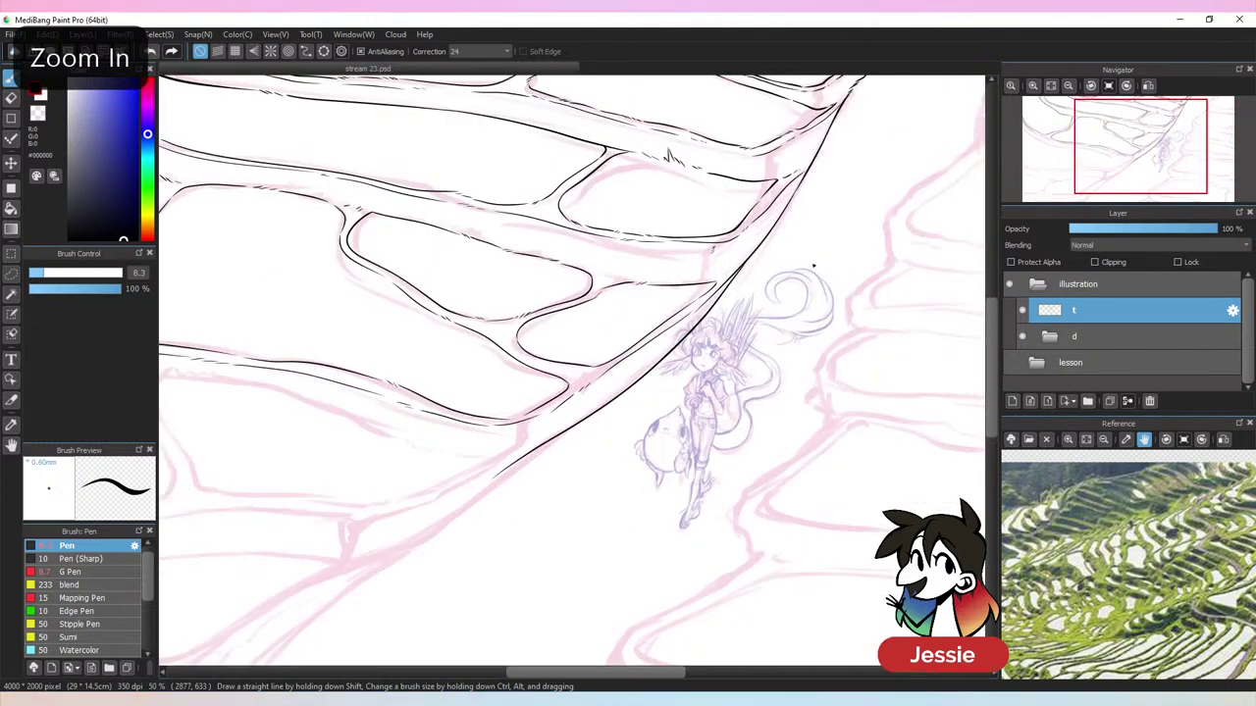
pyautogui.hotkey('ctrl', '-')
pyautogui.moveTo(776, 403); pyautogui.dragTo(805, 451)
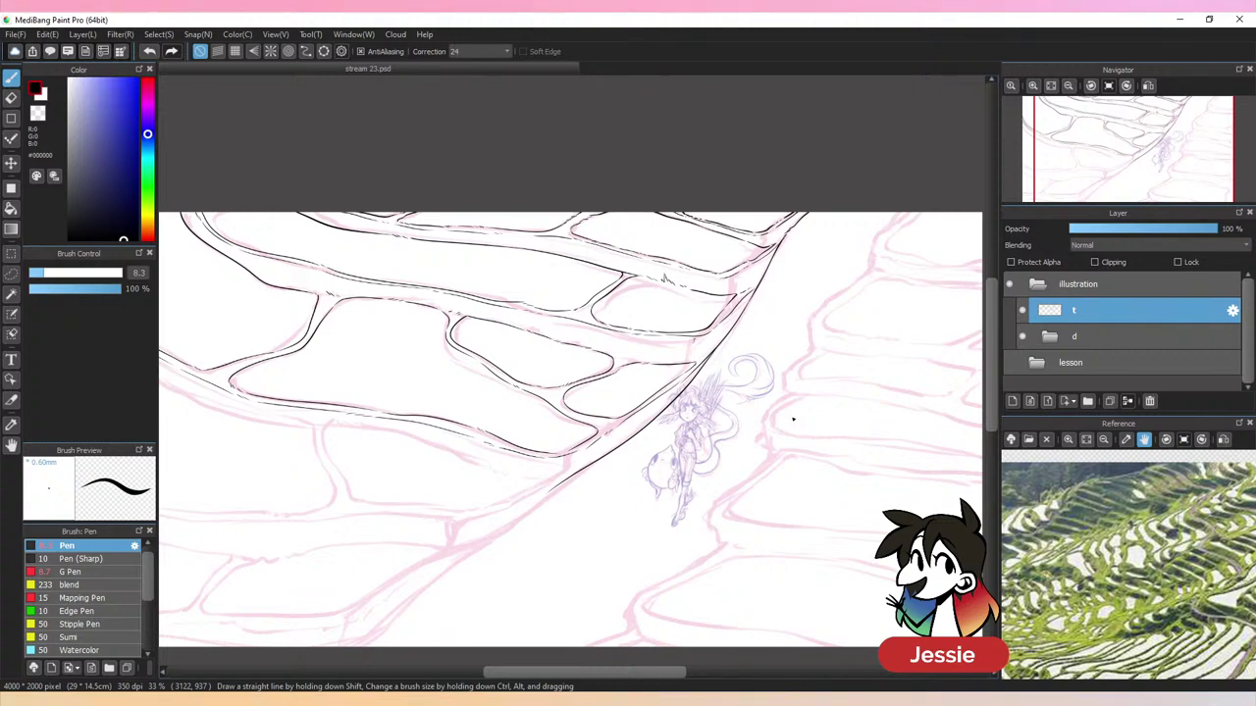
# Ink the bank line branching from the path's edge above the small closed pool beside the character, redoing the stroke
pyautogui.hotkey('ctrl', '+')
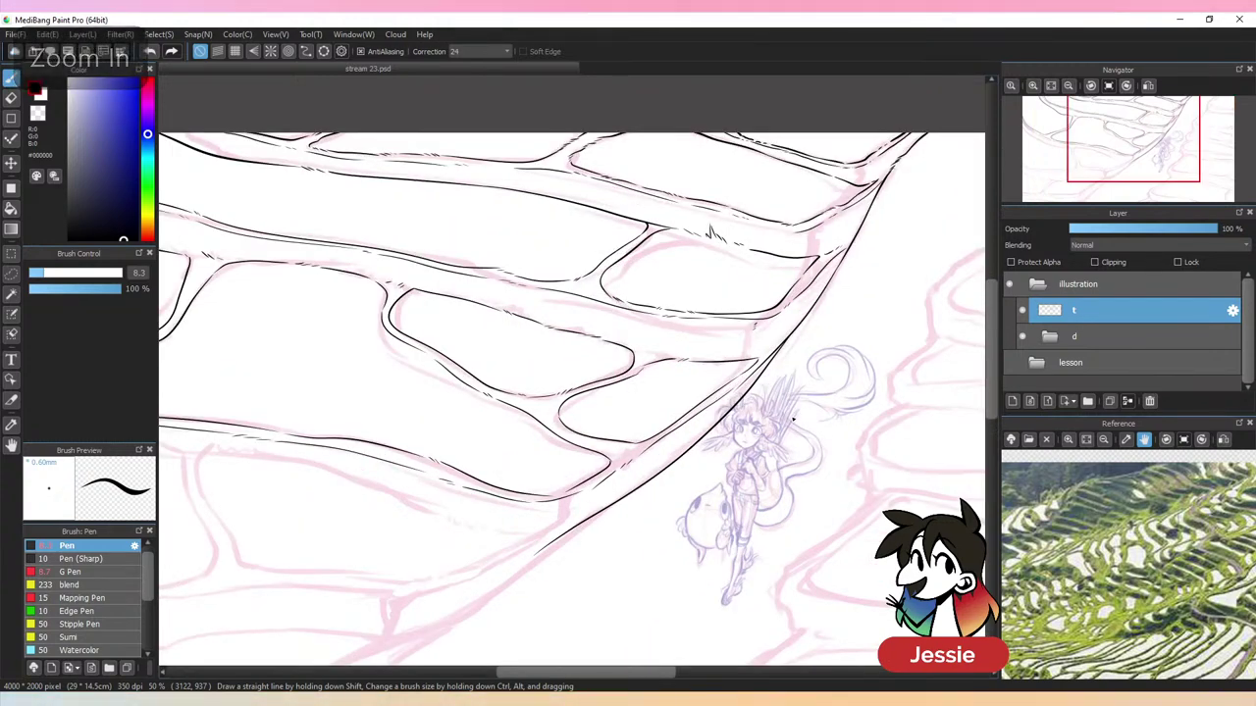
pyautogui.hotkey('ctrl', '+')
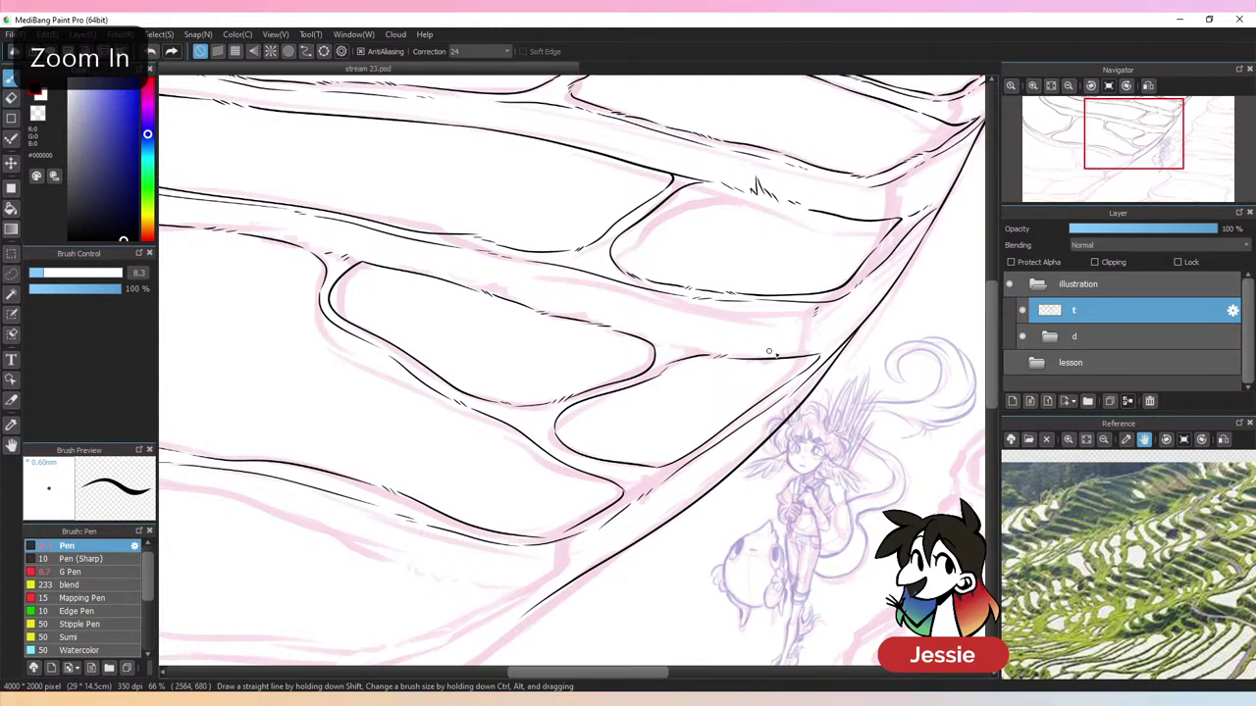
pyautogui.hotkey('ctrl', 'z')
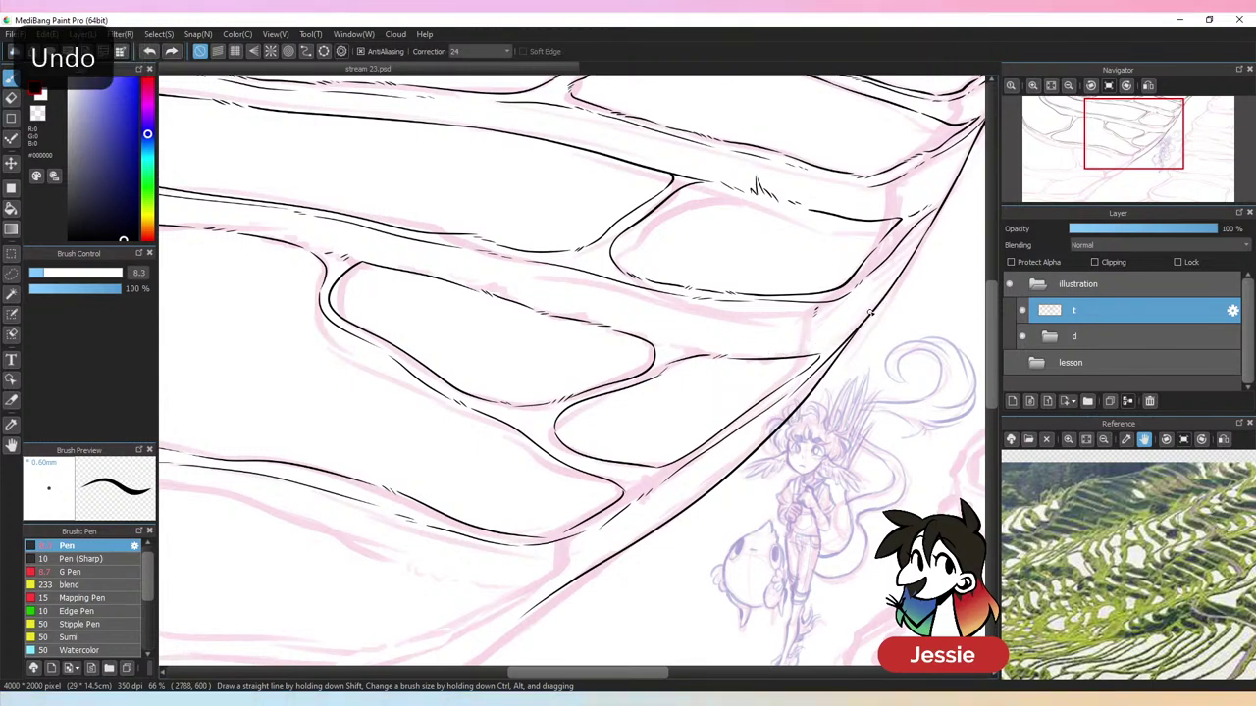
pyautogui.moveTo(868, 315); pyautogui.dragTo(785, 341)
pyautogui.hotkey('ctrl', 'z')
pyautogui.moveTo(865, 319); pyautogui.dragTo(758, 347)
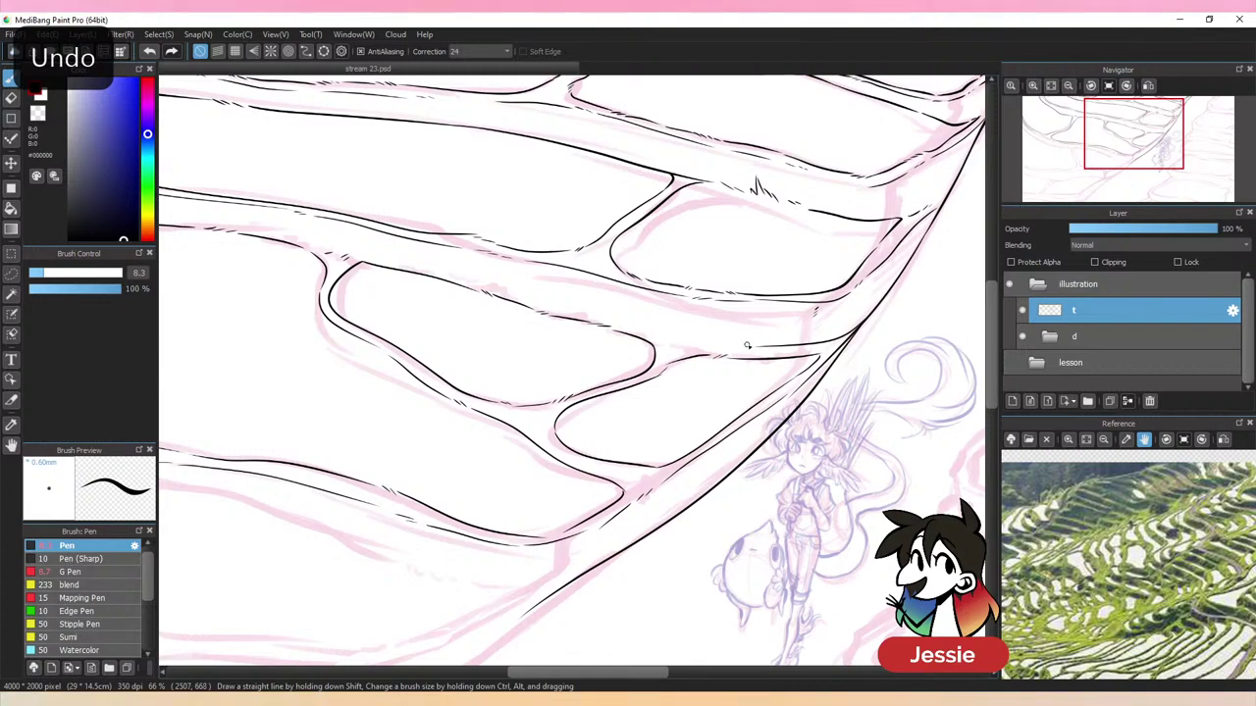
# Check the new bank line with the sketch folder d hidden, and show the sketch again
pyautogui.hotkey('ctrl', '-')
pyautogui.hotkey('ctrl', '-')
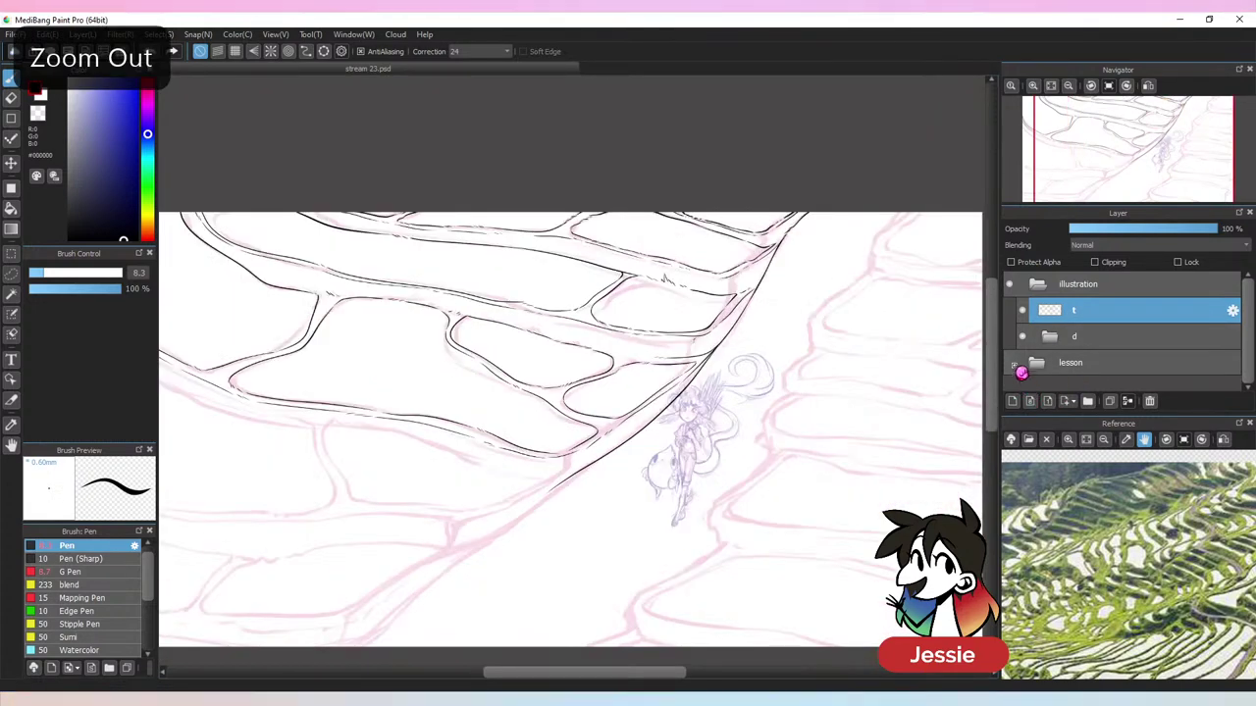
pyautogui.click(1023, 343)
pyautogui.hotkey('ctrl', '-')
pyautogui.click(1023, 337)
# Continue the bank line in broken strokes above the two closed pools
pyautogui.hotkey('ctrl', '+')
pyautogui.hotkey('ctrl', '+')
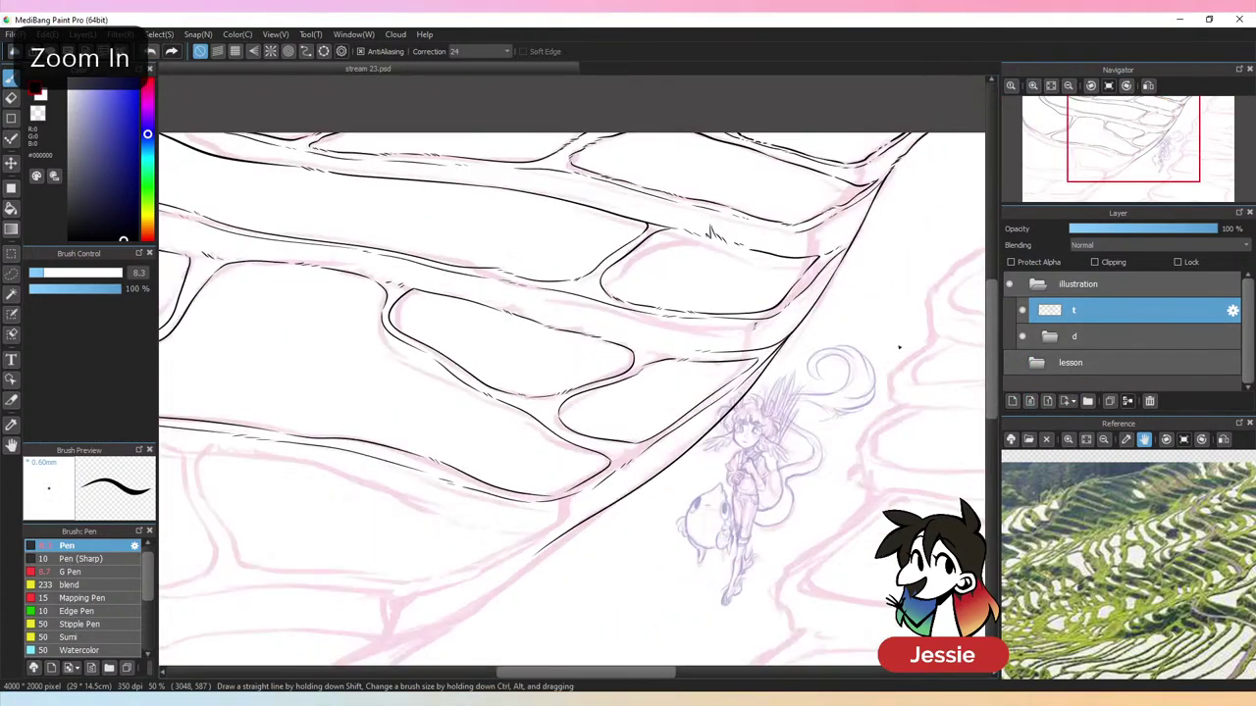
pyautogui.hotkey('ctrl', '+')
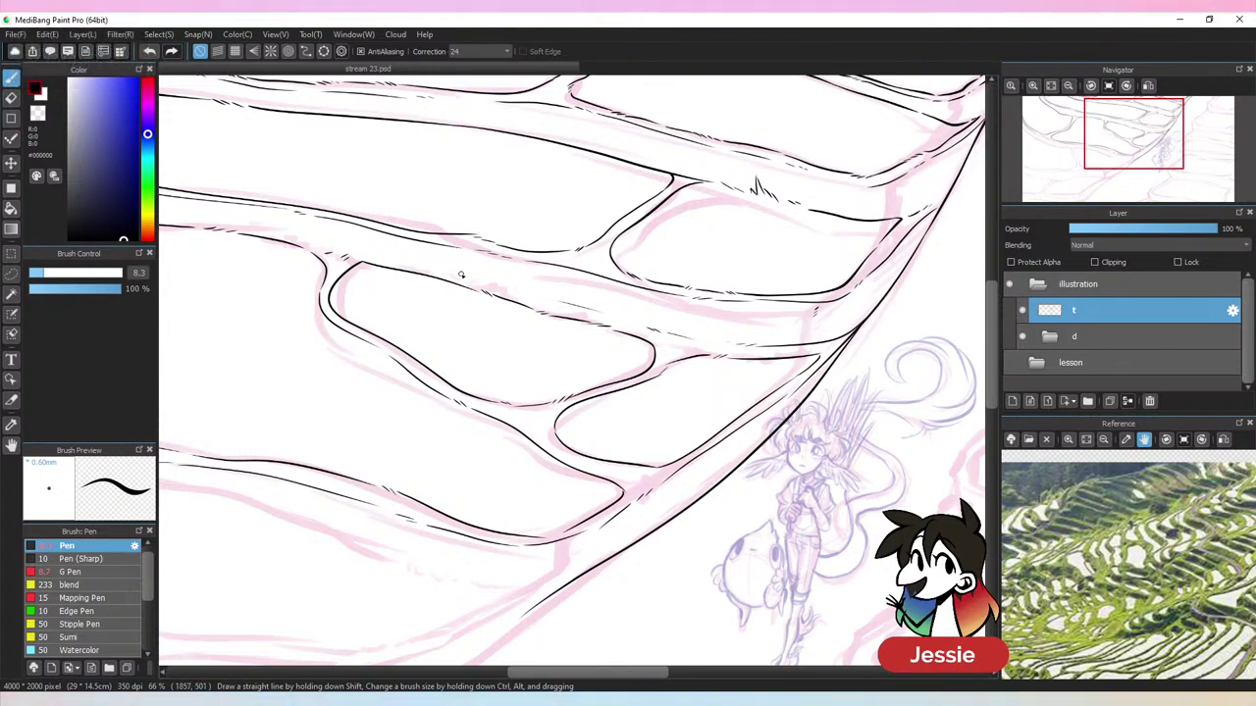
# Save the file while checking the whole line art with the sketch folder d hidden, and show the sketch again
pyautogui.hotkey('ctrl', '-')
pyautogui.hotkey('ctrl', '-')
pyautogui.click(1023, 336)
pyautogui.hotkey('ctrl', '-')
pyautogui.hotkey('ctrl', '-')
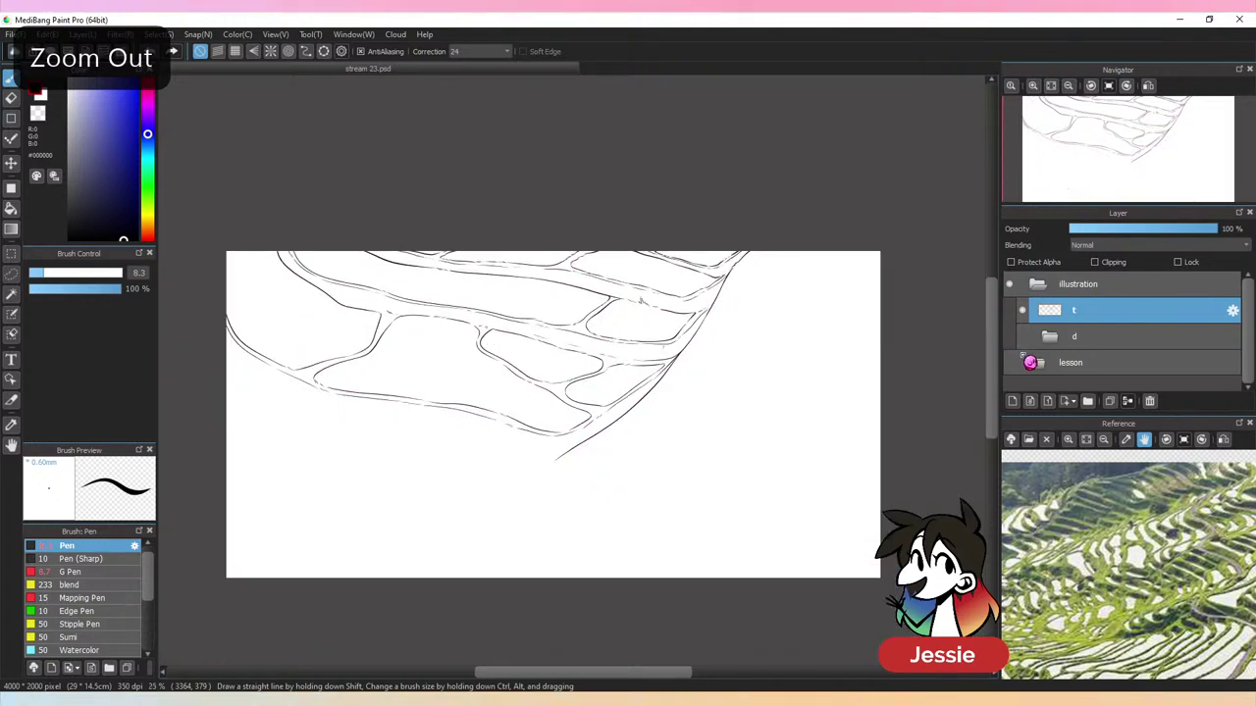
pyautogui.hotkey('ctrl', '+')
pyautogui.hotkey('ctrl', 's')
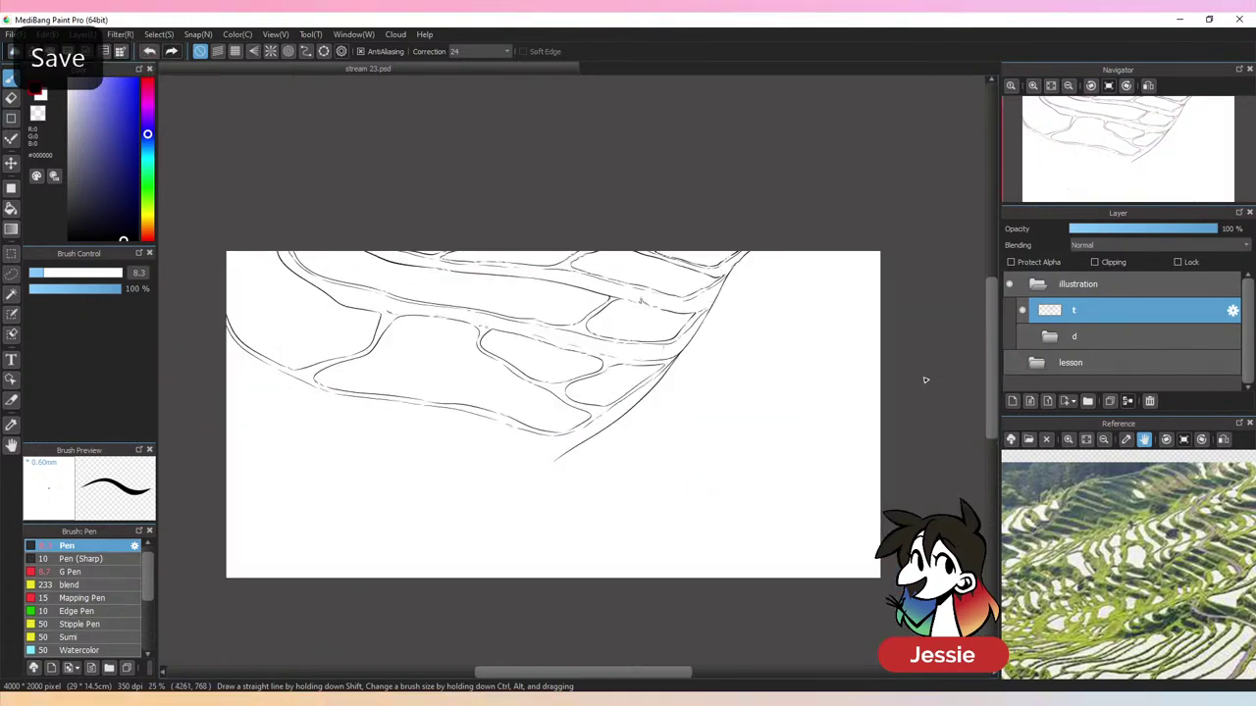
pyautogui.click(1024, 337)
# Ink the closed outline of the sketched pool beneath the large pool, tapering to a point beside the path's edge
pyautogui.hotkey('ctrl', '+')
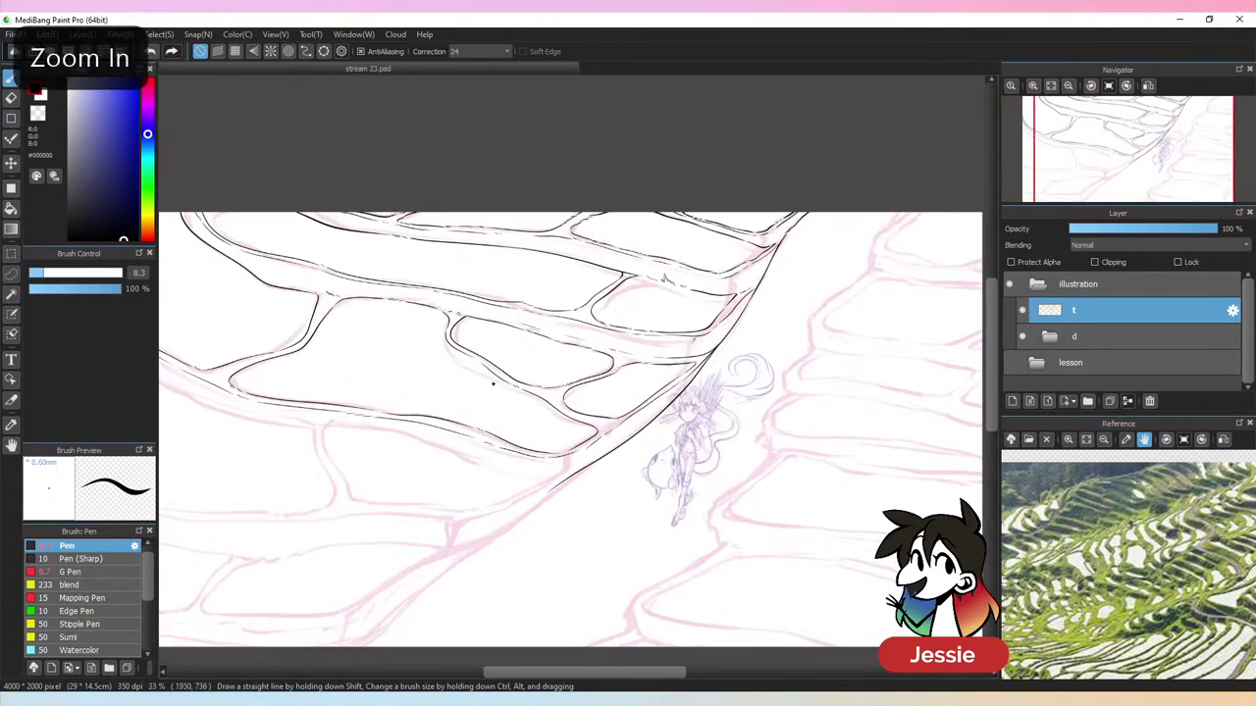
pyautogui.moveTo(563, 462); pyautogui.dragTo(686, 410)
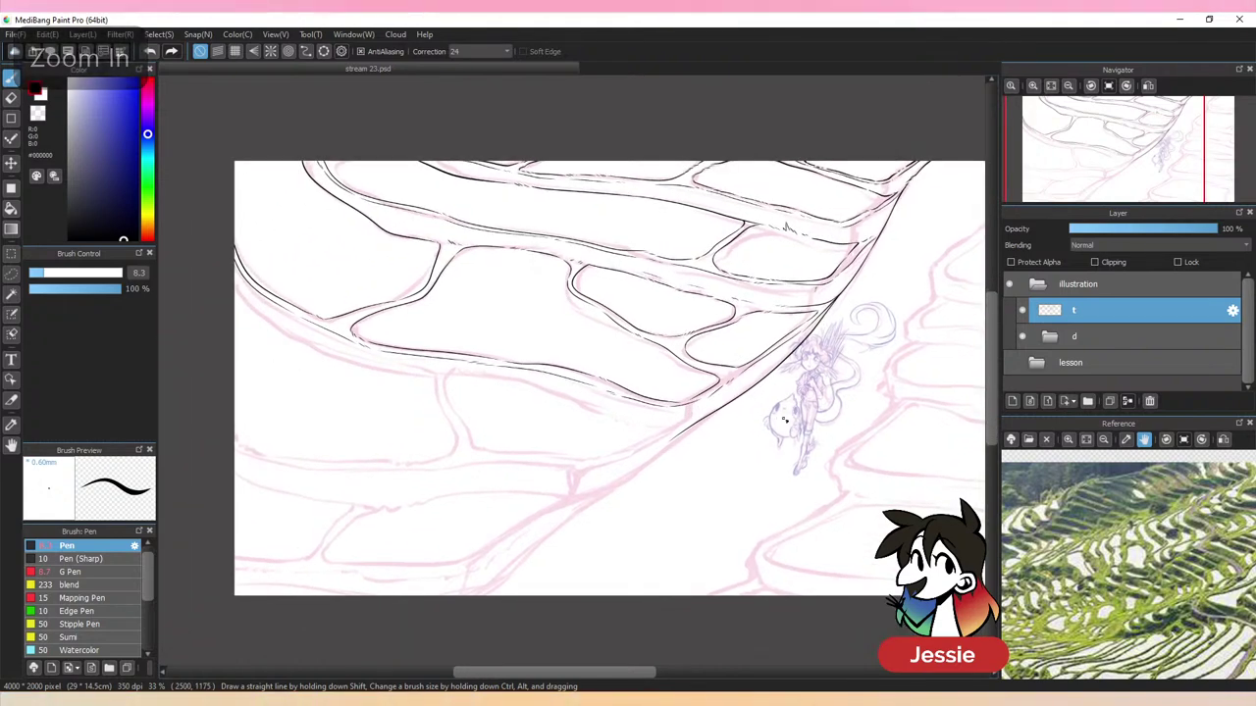
pyautogui.hotkey('ctrl', '+')
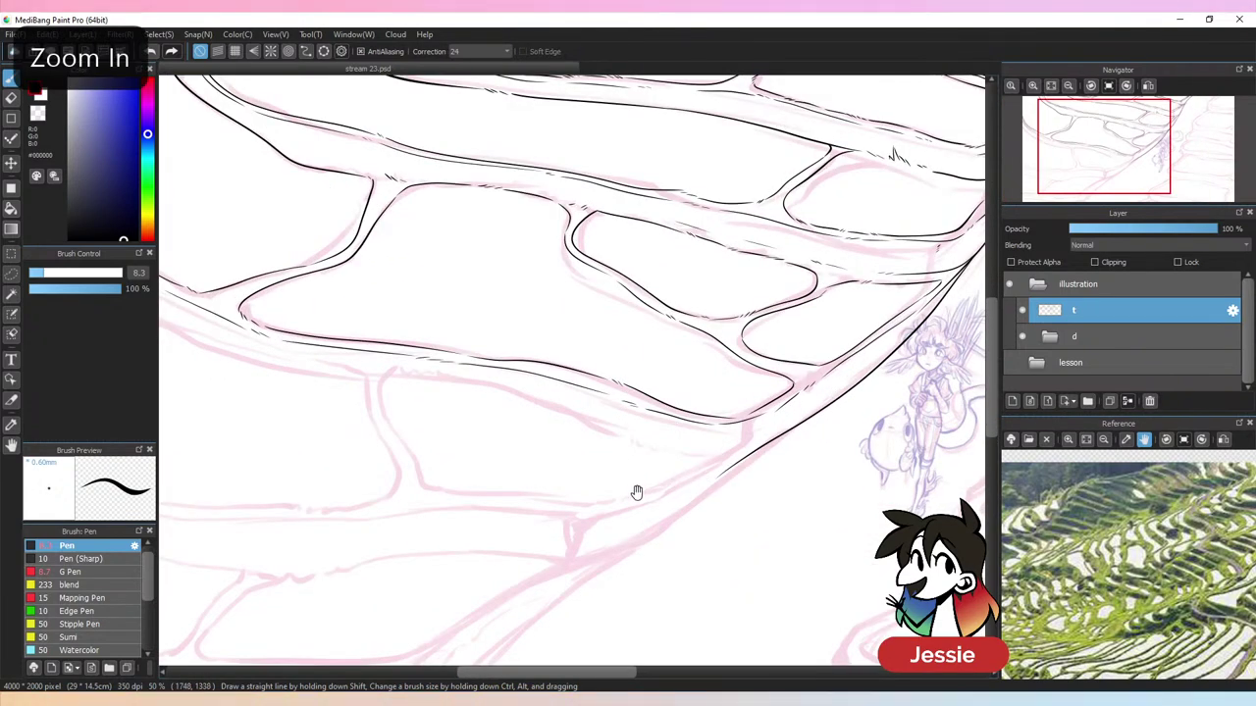
pyautogui.moveTo(636, 491); pyautogui.dragTo(723, 476)
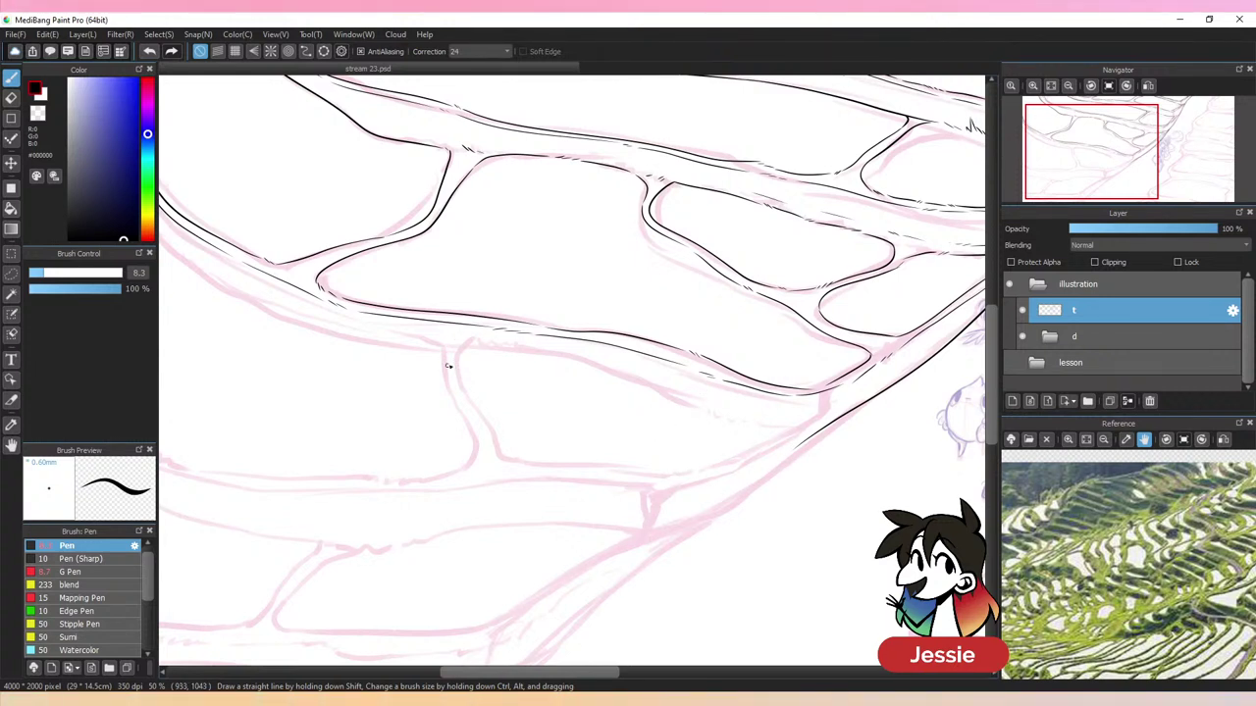
pyautogui.moveTo(479, 345)
pyautogui.mouseDown()
pyautogui.moveTo(633, 366)
pyautogui.moveTo(621, 366)
pyautogui.moveTo(709, 395)
pyautogui.mouseUp()
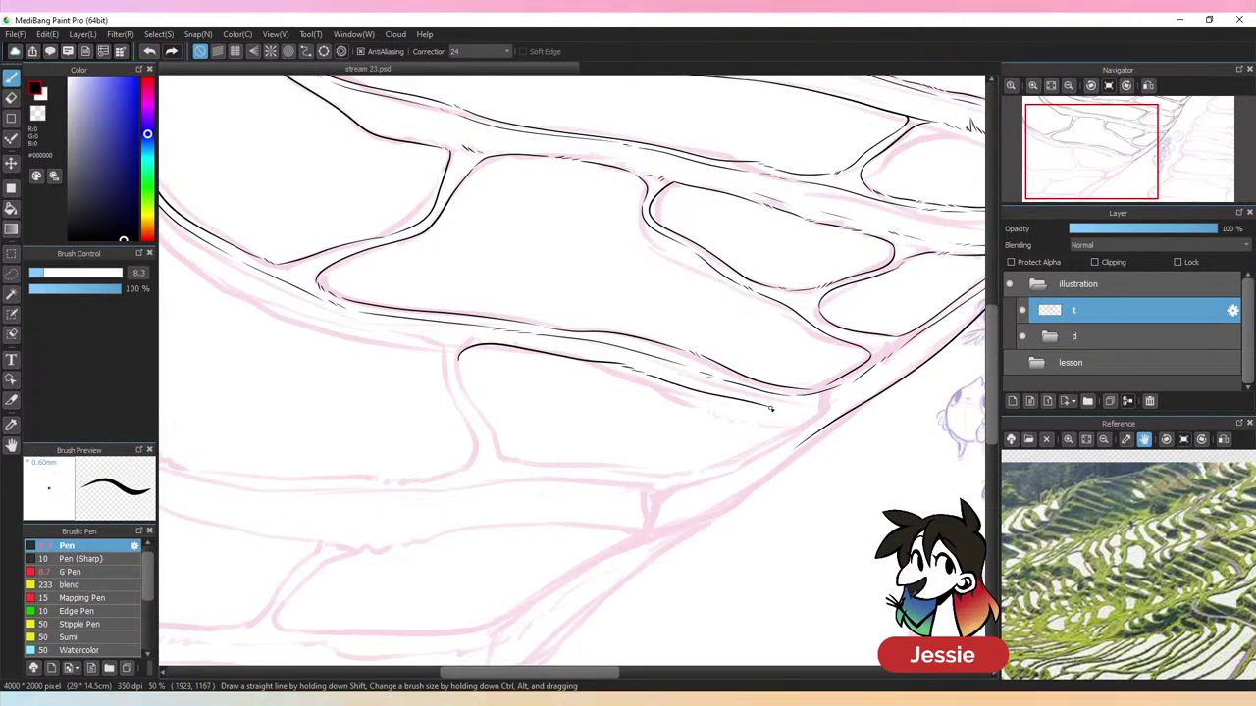
pyautogui.moveTo(673, 473); pyautogui.dragTo(502, 460)
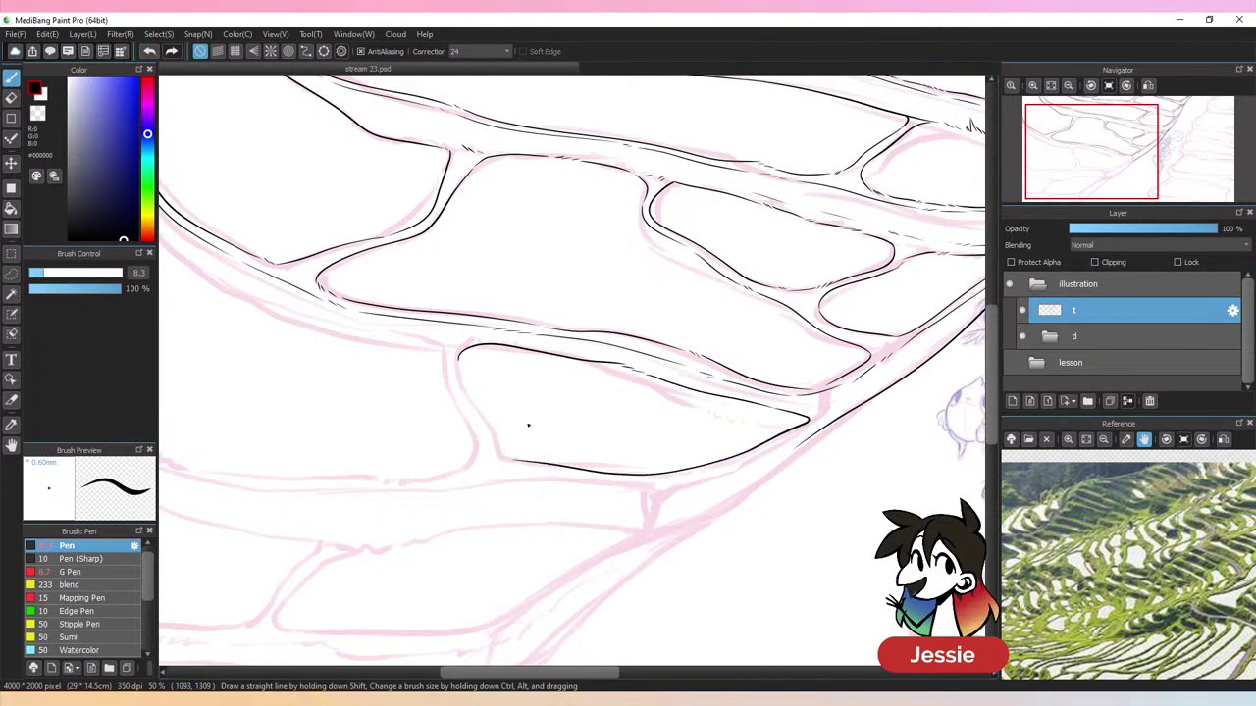
pyautogui.moveTo(458, 359); pyautogui.dragTo(469, 397)
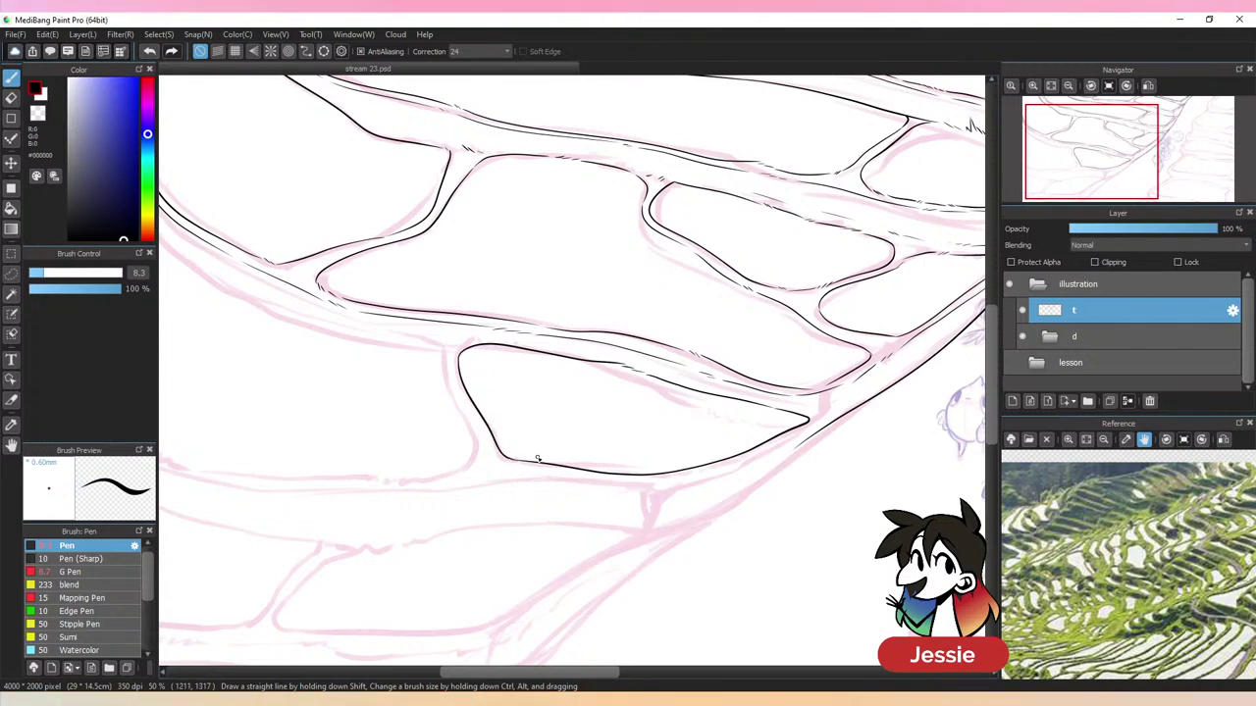
# Ink the bank line beneath the new pool from the path's edge, ending in a short stroke down the sketched divider
pyautogui.hotkey('ctrl', '+')
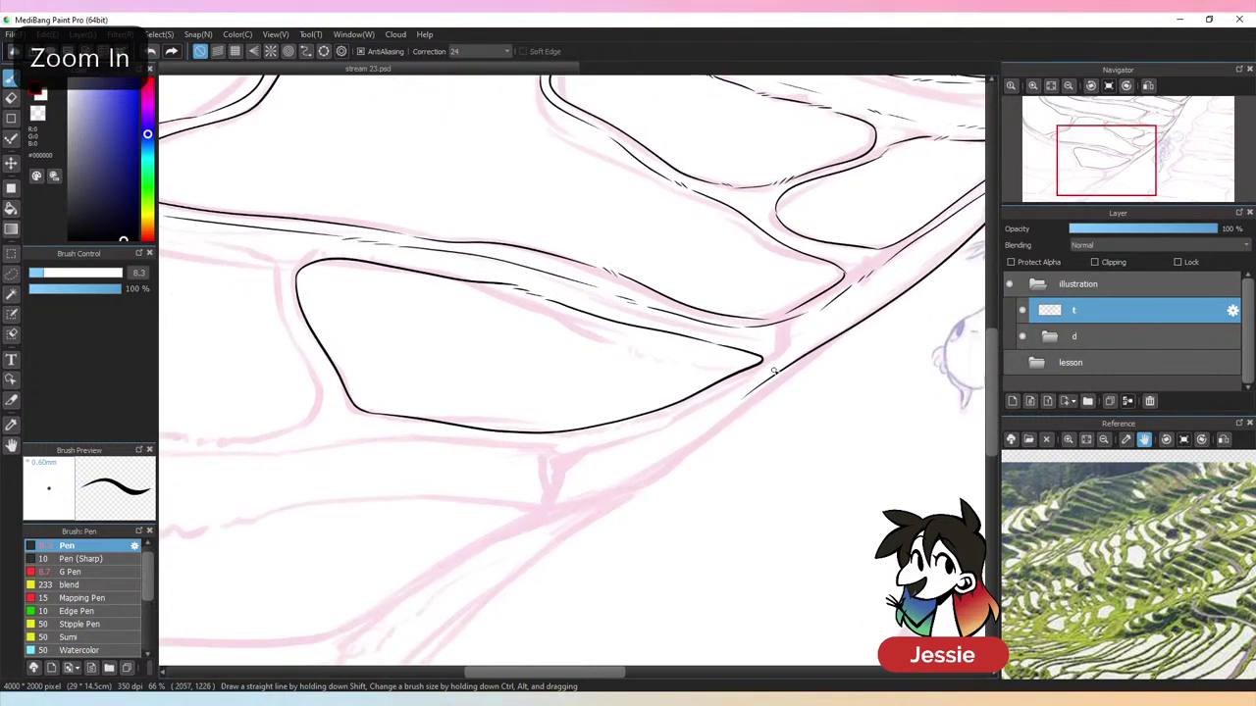
pyautogui.moveTo(777, 366); pyautogui.dragTo(606, 439)
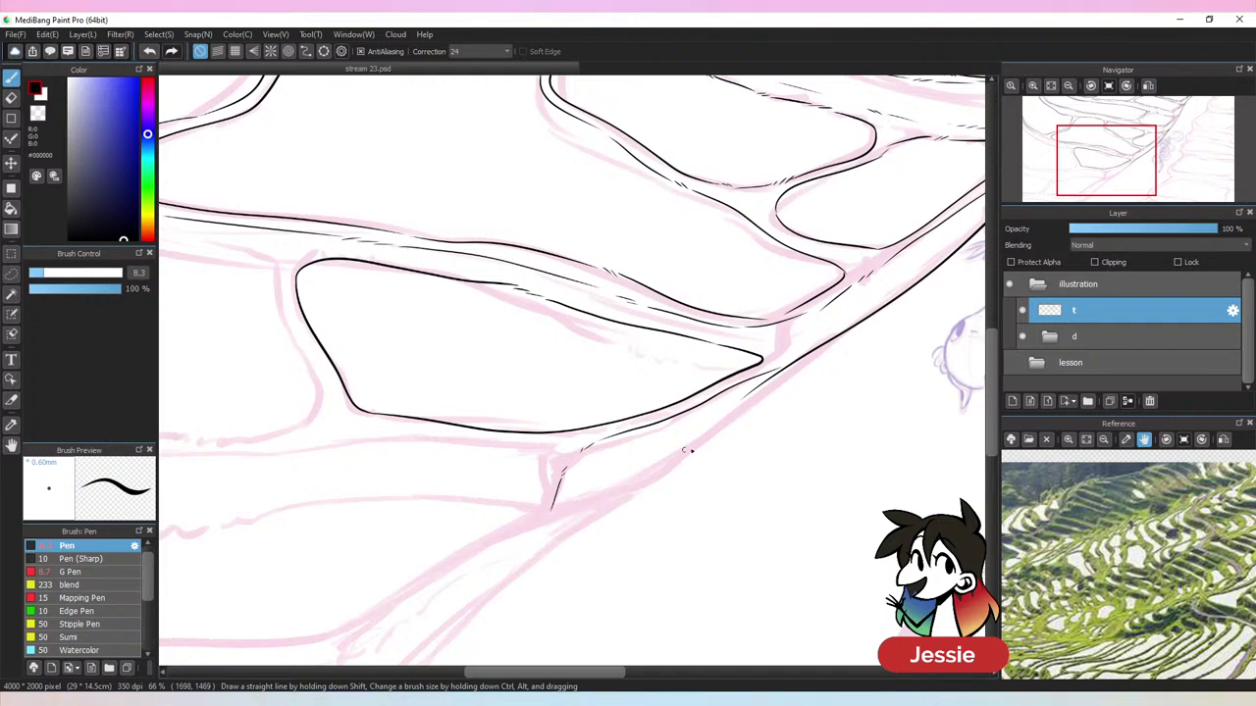
pyautogui.hotkey('ctrl', '-')
pyautogui.hotkey('ctrl', '-')
pyautogui.hotkey('ctrl', '+')
pyautogui.hotkey('ctrl', '+')
# Check the line art around the new pool with the sketch folder d hidden, and show the sketch again
pyautogui.press('e')
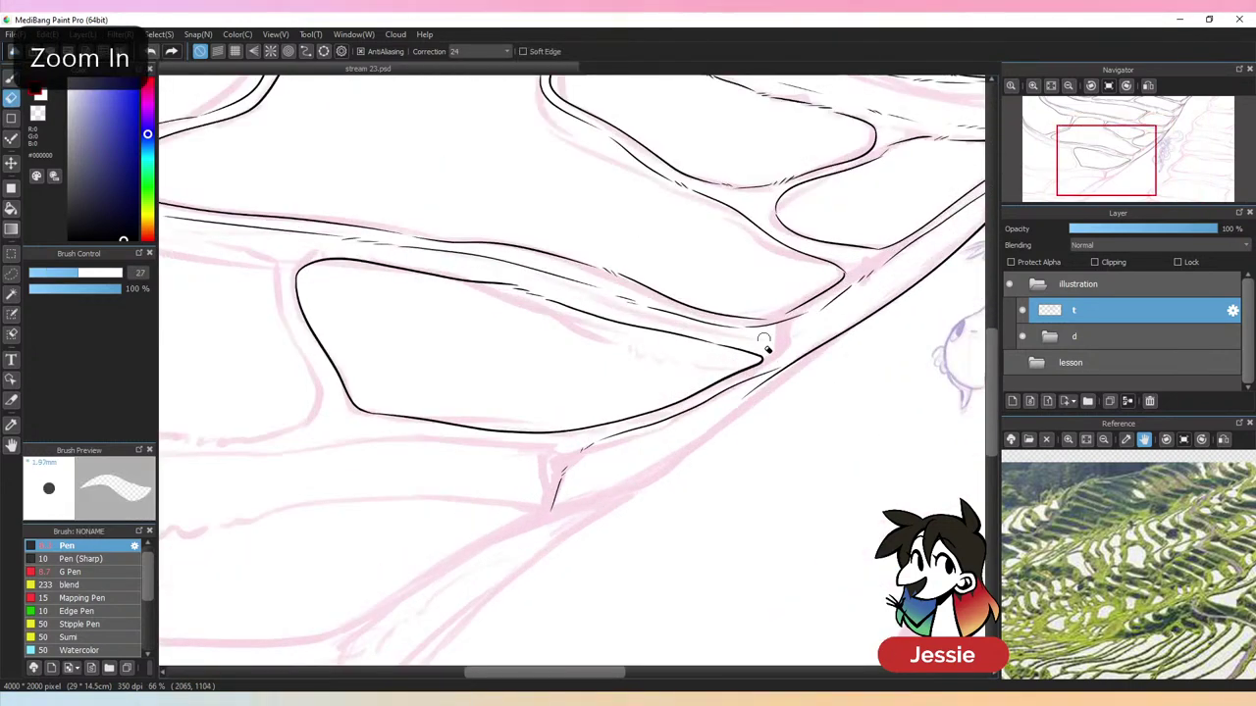
pyautogui.hotkey('ctrl', '-')
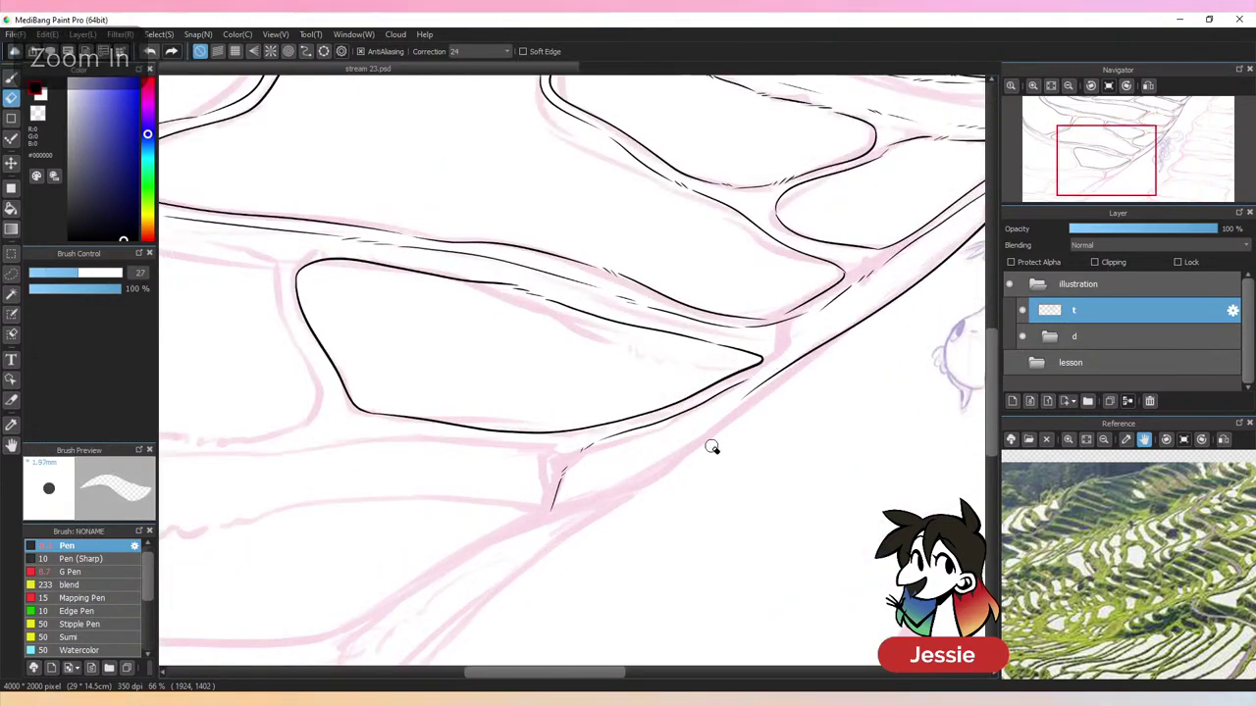
pyautogui.press('b')
pyautogui.hotkey('ctrl', '-')
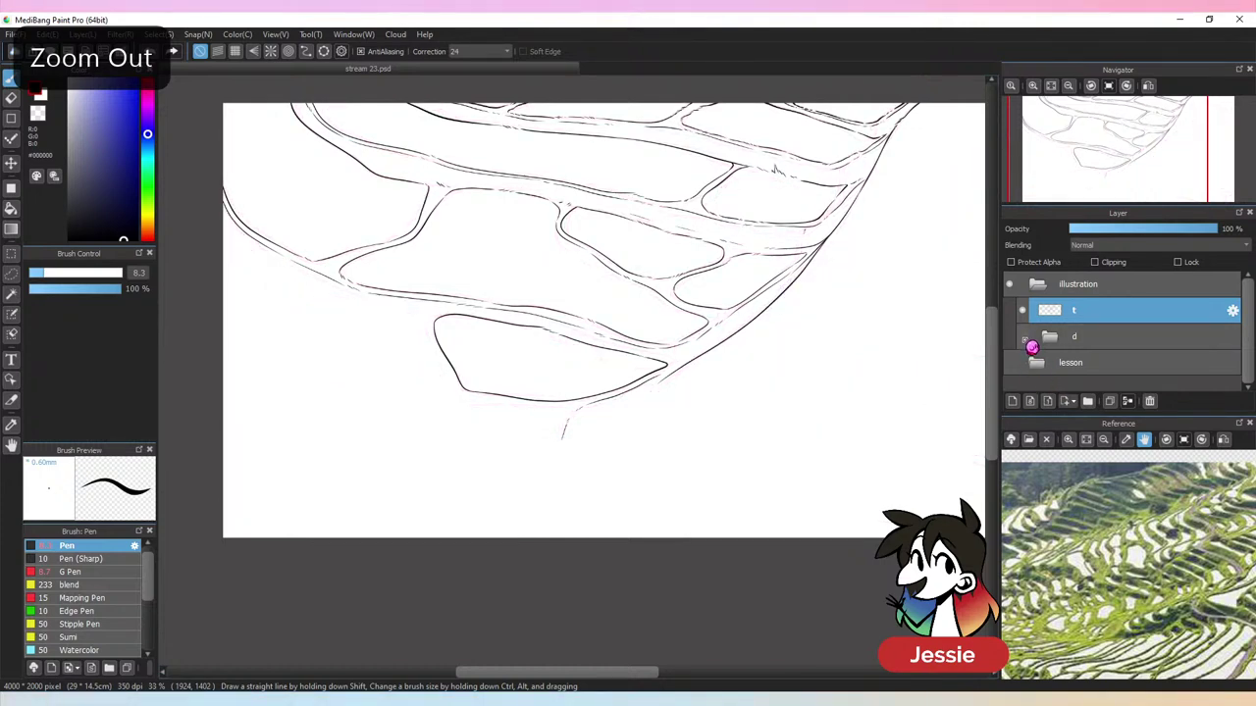
pyautogui.click(1022, 337)
# Ink the upper edge and inner side of the lower pool at the canvas's left edge
pyautogui.hotkey('ctrl', '+')
pyautogui.moveTo(353, 270)
pyautogui.mouseDown()
pyautogui.moveTo(625, 358)
pyautogui.moveTo(719, 411)
pyautogui.mouseUp()
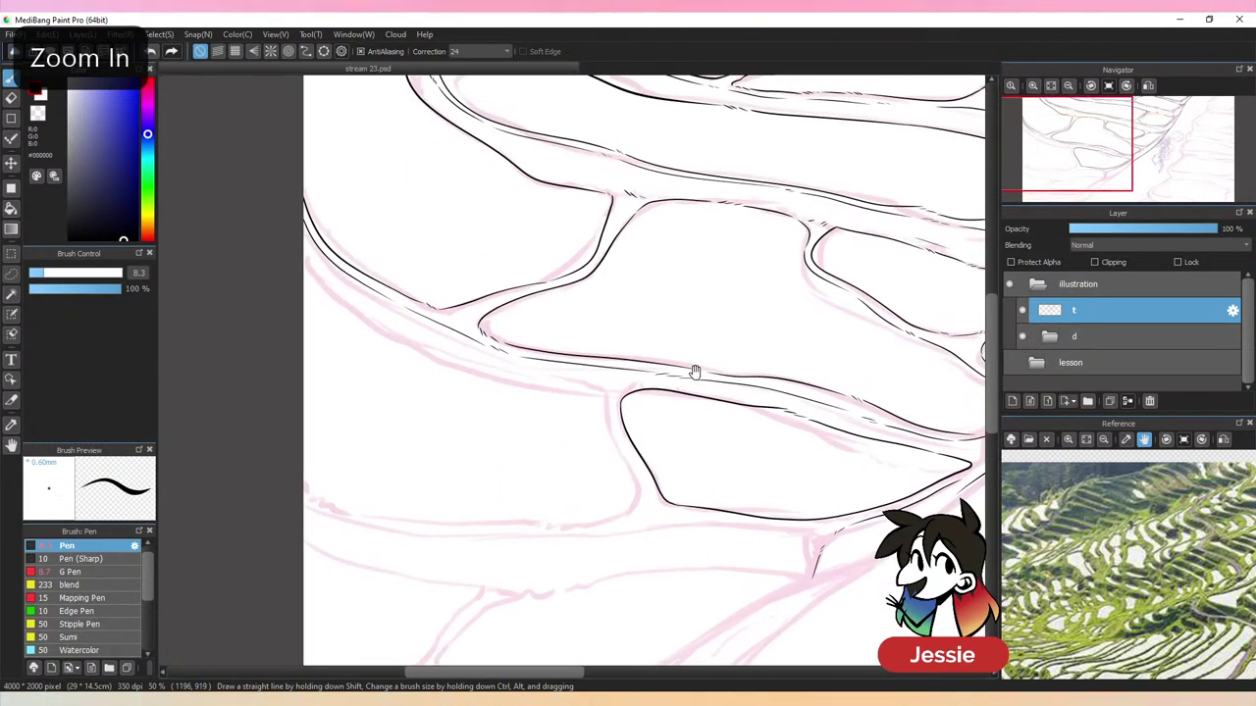
pyautogui.moveTo(624, 287); pyautogui.dragTo(655, 301)
pyautogui.moveTo(332, 270)
pyautogui.mouseDown()
pyautogui.moveTo(370, 319)
pyautogui.moveTo(441, 361)
pyautogui.moveTo(597, 396)
pyautogui.moveTo(643, 424)
pyautogui.mouseUp()
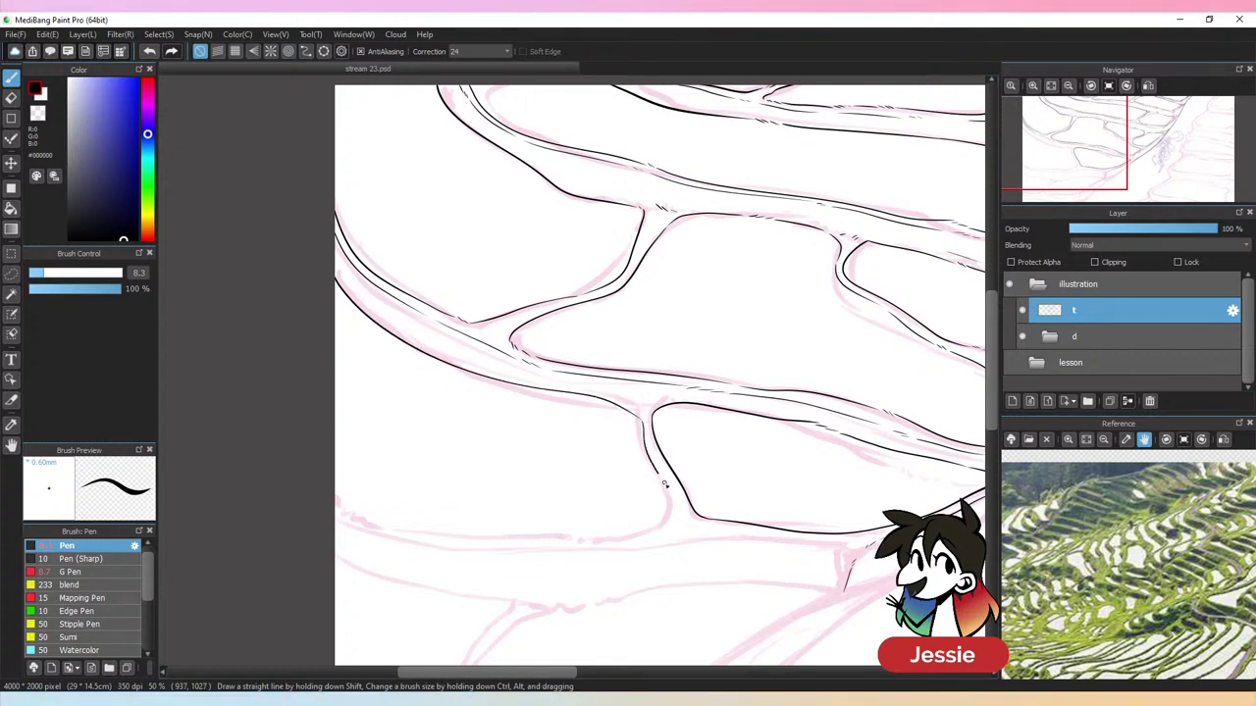
pyautogui.moveTo(665, 484)
pyautogui.mouseDown()
pyautogui.moveTo(667, 519)
pyautogui.moveTo(645, 532)
pyautogui.mouseUp()
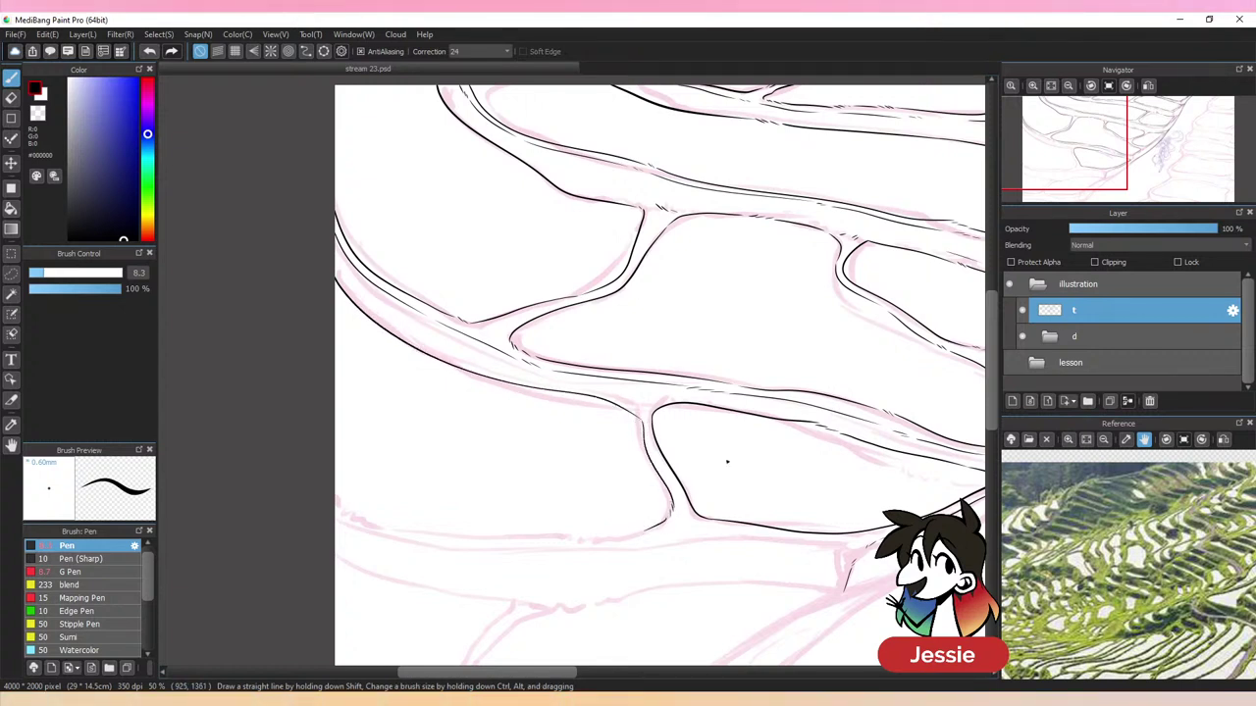
# Ink the lower edge of the pool at the canvas's left edge, redoing the stroke nearest the canvas border
pyautogui.moveTo(786, 442); pyautogui.dragTo(777, 279)
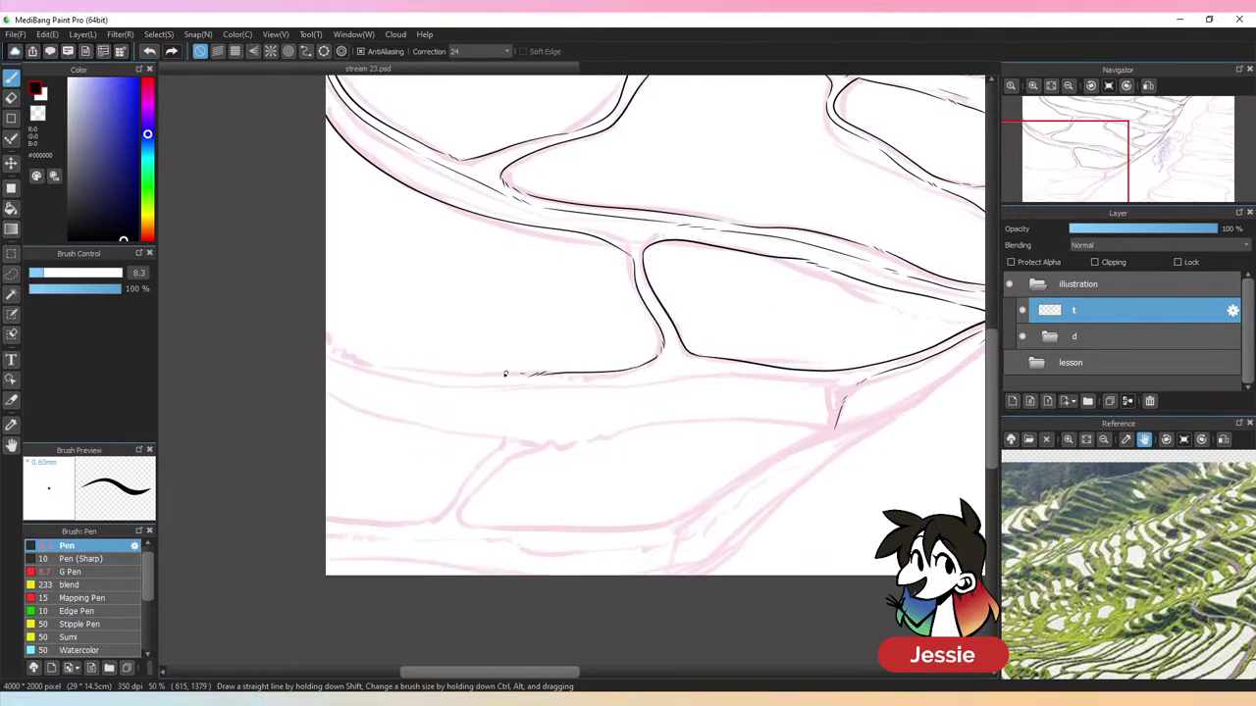
pyautogui.moveTo(506, 374); pyautogui.dragTo(341, 339)
pyautogui.hotkey('ctrl', 'z')
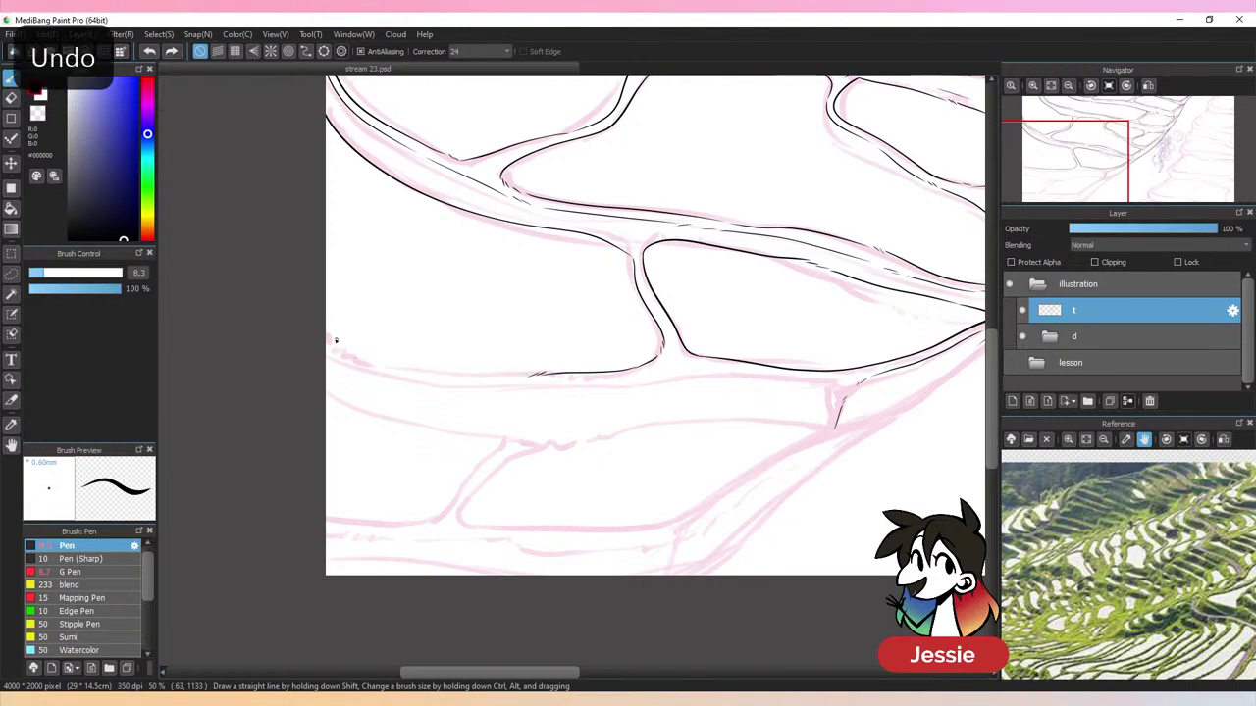
pyautogui.moveTo(328, 336)
pyautogui.mouseDown()
pyautogui.moveTo(361, 359)
pyautogui.moveTo(454, 372)
pyautogui.mouseUp()
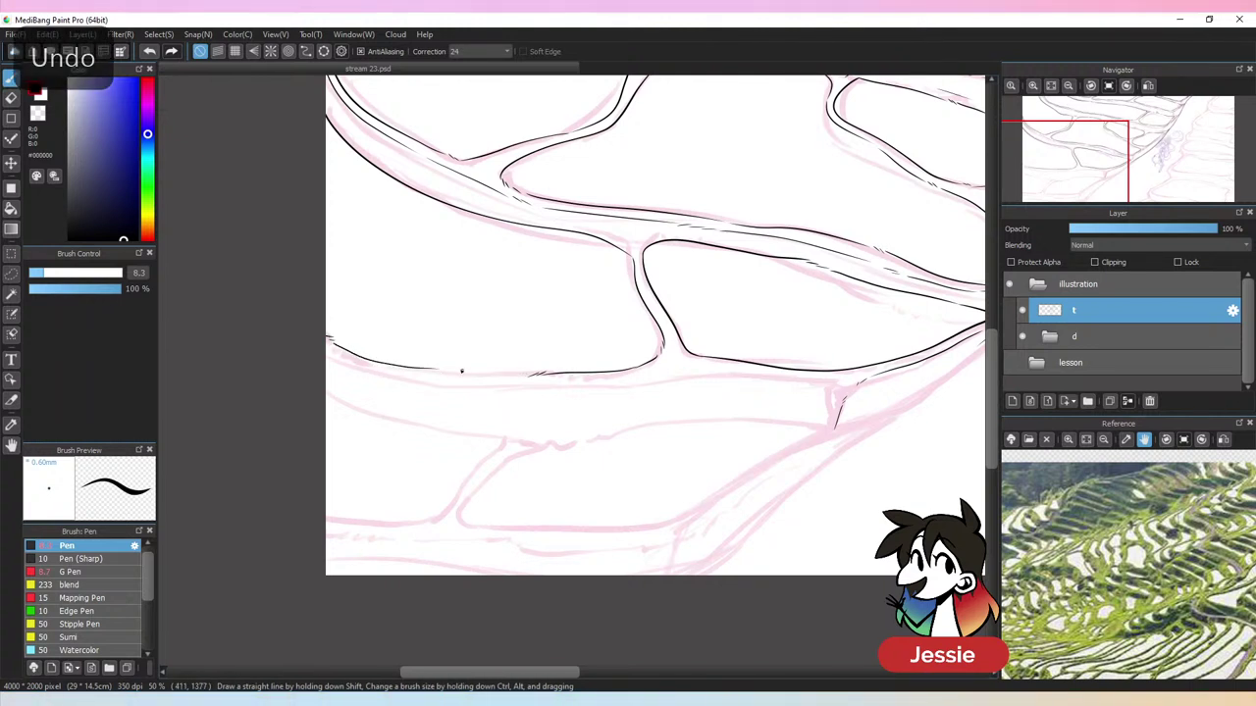
# Close the pool's lower edge with short broken strokes and ink the outer bank line beneath it, redoing one stroke
pyautogui.scroll(1, 440, 351)
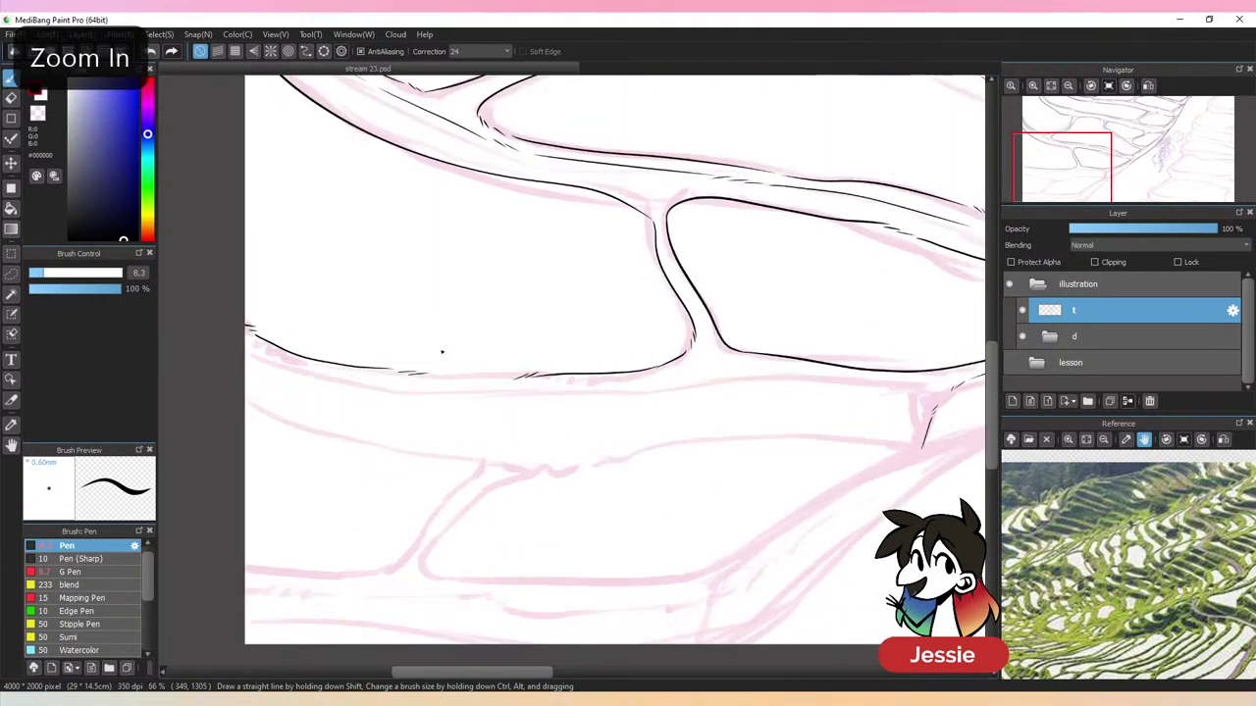
pyautogui.moveTo(431, 377)
pyautogui.mouseDown()
pyautogui.moveTo(530, 380)
pyautogui.moveTo(358, 387)
pyautogui.moveTo(598, 388)
pyautogui.moveTo(485, 392)
pyautogui.moveTo(734, 368)
pyautogui.mouseUp()
pyautogui.hotkey('ctrl', 'z')
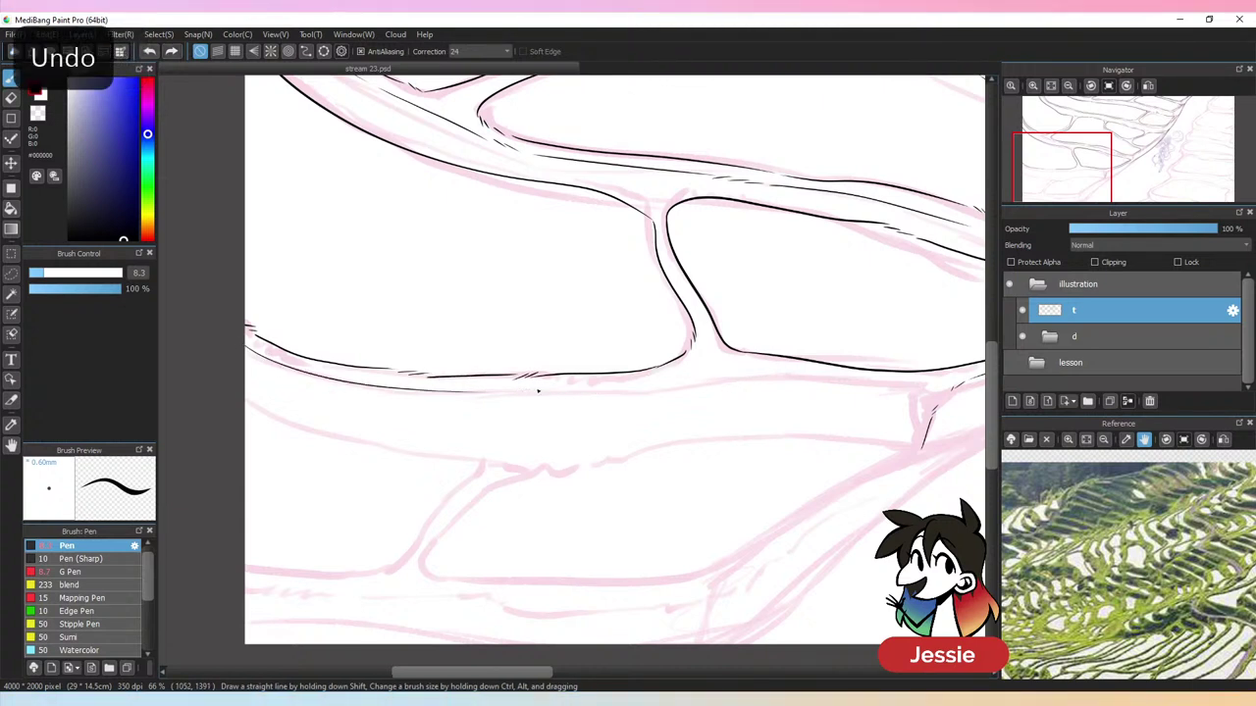
pyautogui.moveTo(534, 376); pyautogui.dragTo(849, 379)
pyautogui.scroll(-1, 852, 379)
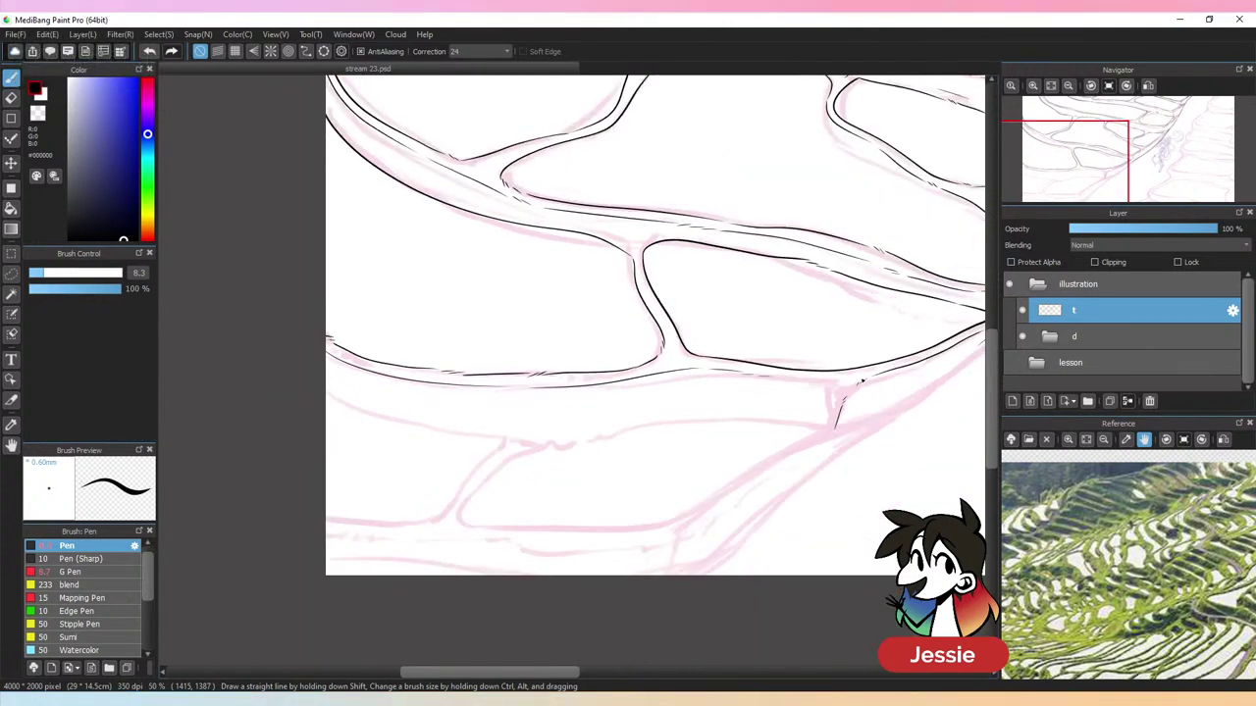
# Ink the hillside's outer slope line from beneath the pool's tip down to the canvas's lower border, redoing the stroke
pyautogui.moveTo(819, 545); pyautogui.dragTo(710, 566)
pyautogui.hotkey('ctrl', '-')
pyautogui.hotkey('ctrl', '-')
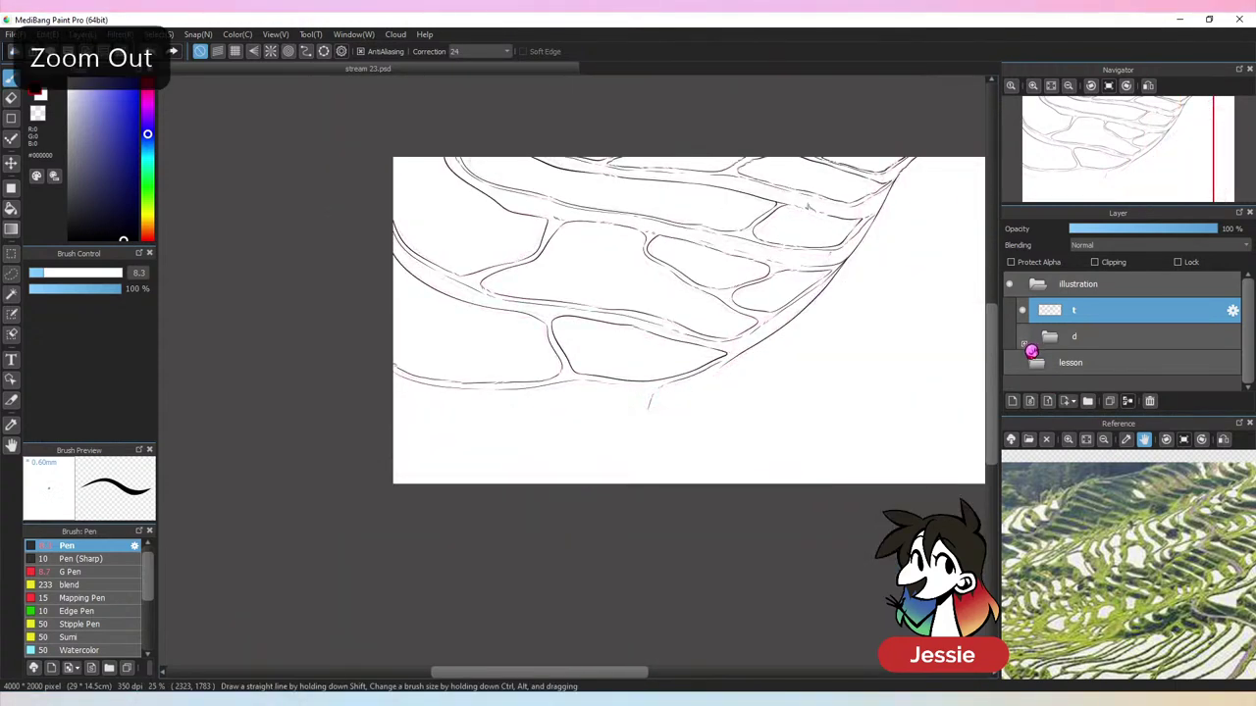
pyautogui.hotkey('ctrl', '+')
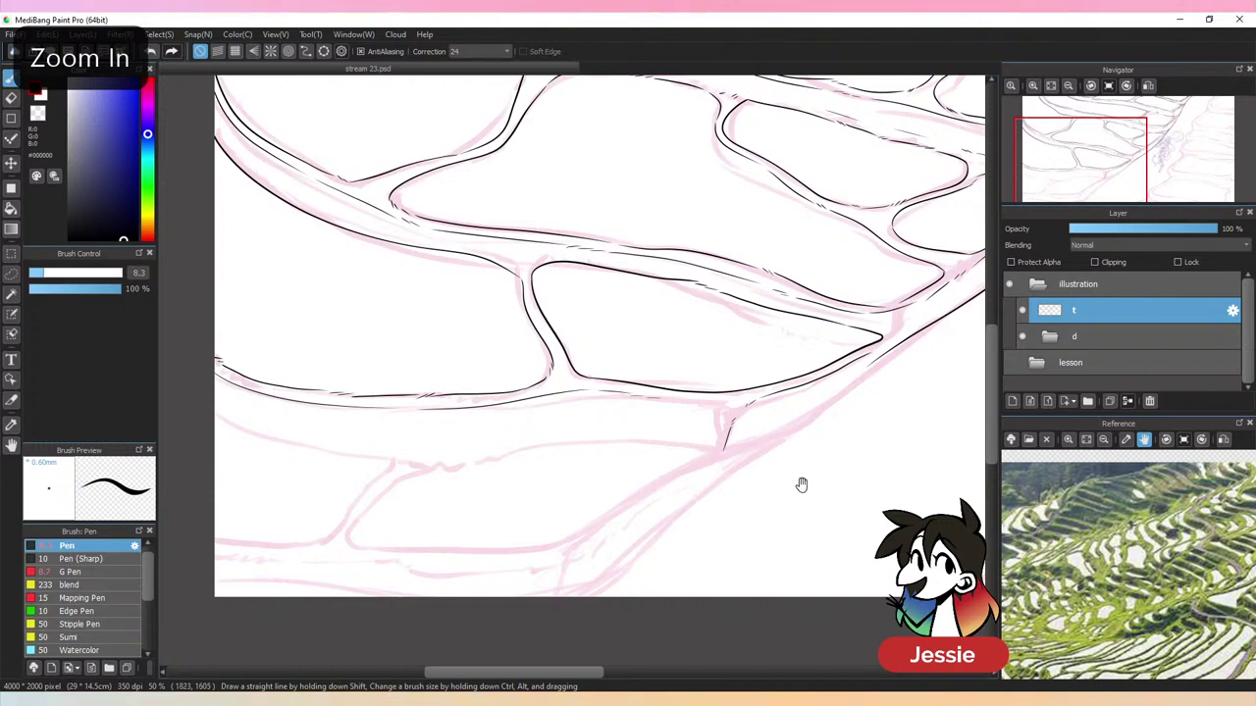
pyautogui.moveTo(802, 485); pyautogui.dragTo(890, 344)
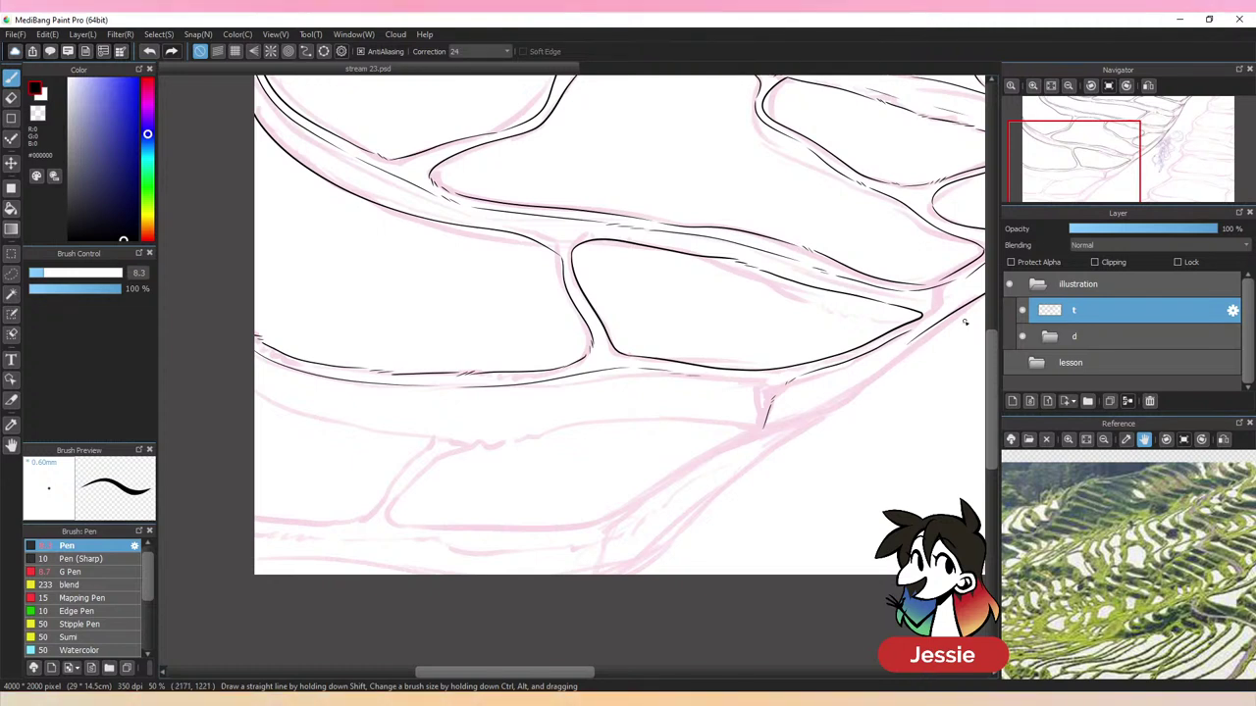
pyautogui.moveTo(883, 363); pyautogui.dragTo(648, 536)
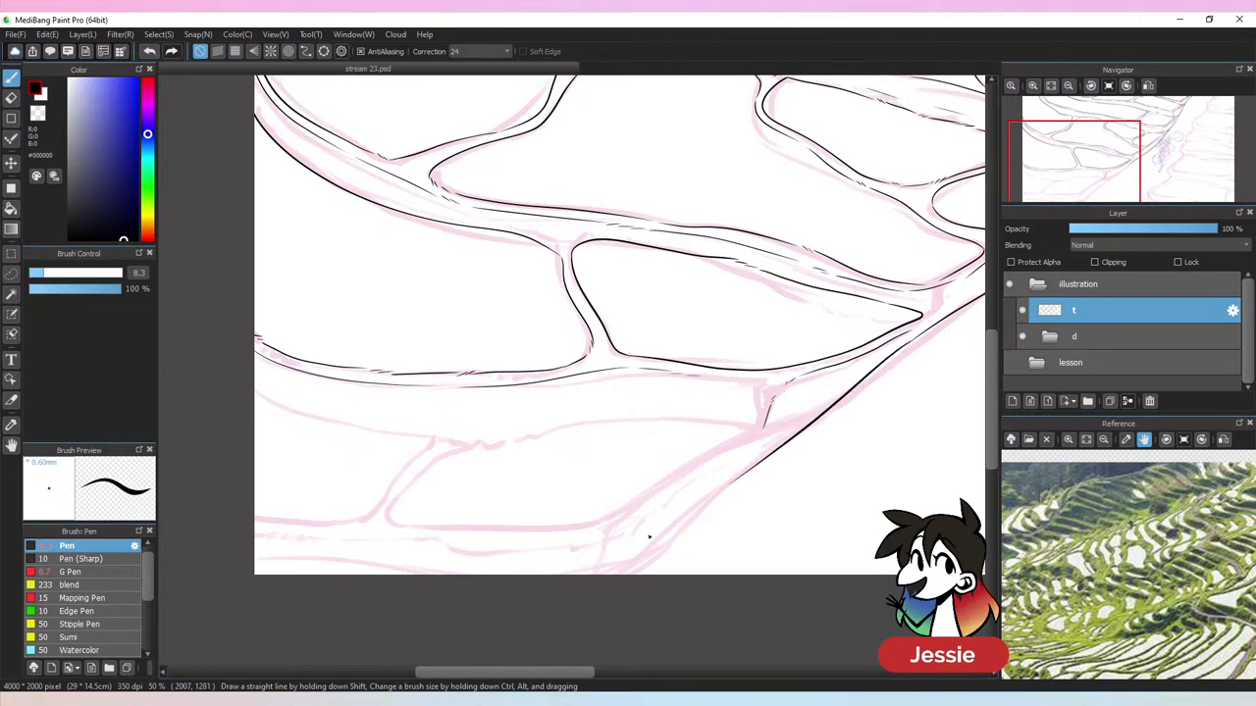
pyautogui.hotkey('ctrl', 'z')
pyautogui.moveTo(898, 353); pyautogui.dragTo(589, 617)
pyautogui.hotkey('ctrl', '-')
pyautogui.hotkey('ctrl', '+')
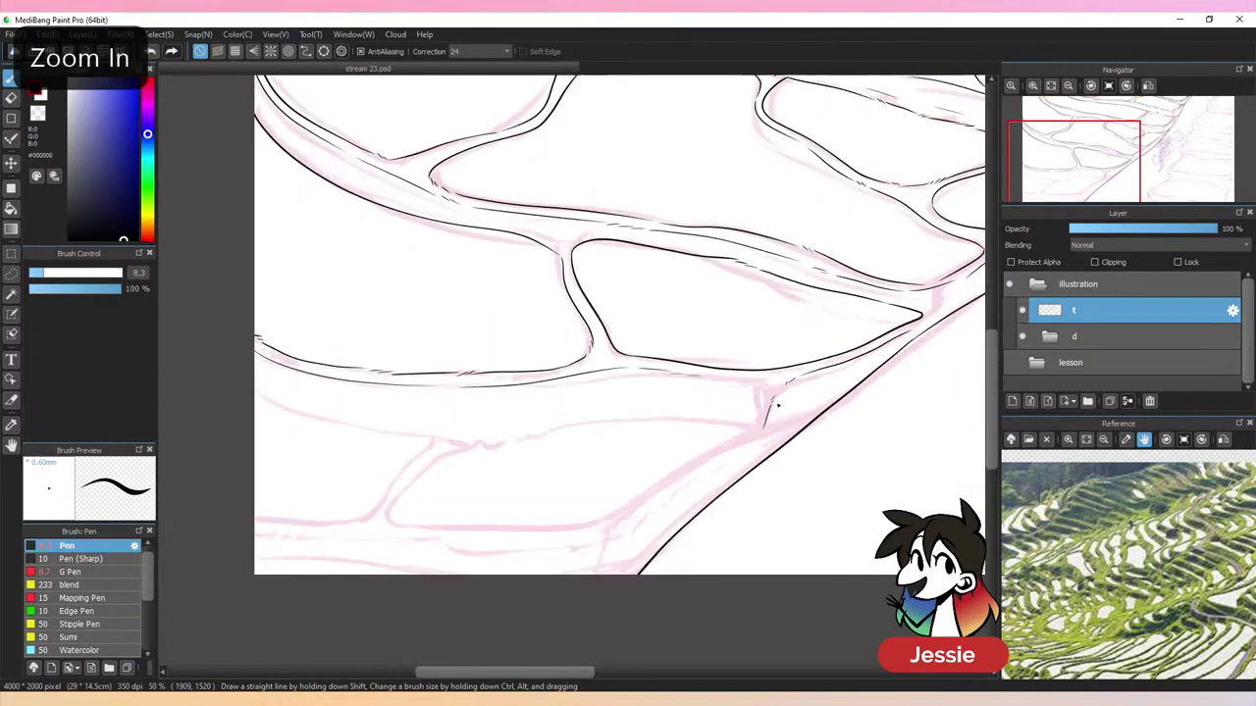
# Ink the outline of the lower pool beside the outer slope line, adding short jagged grass strokes at its rounded end
pyautogui.hotkey('ctrl', '+')
pyautogui.moveTo(817, 454)
pyautogui.mouseDown()
pyautogui.moveTo(622, 449)
pyautogui.moveTo(506, 463)
pyautogui.moveTo(382, 505)
pyautogui.moveTo(318, 561)
pyautogui.moveTo(350, 584)
pyautogui.moveTo(369, 568)
pyautogui.mouseUp()
pyautogui.hotkey('ctrl', 'z')
pyautogui.hotkey('ctrl', 'z')
pyautogui.moveTo(373, 573)
pyautogui.mouseDown()
pyautogui.moveTo(382, 583)
pyautogui.moveTo(370, 584)
pyautogui.moveTo(396, 585)
pyautogui.mouseUp()
pyautogui.hotkey('ctrl', 'z')
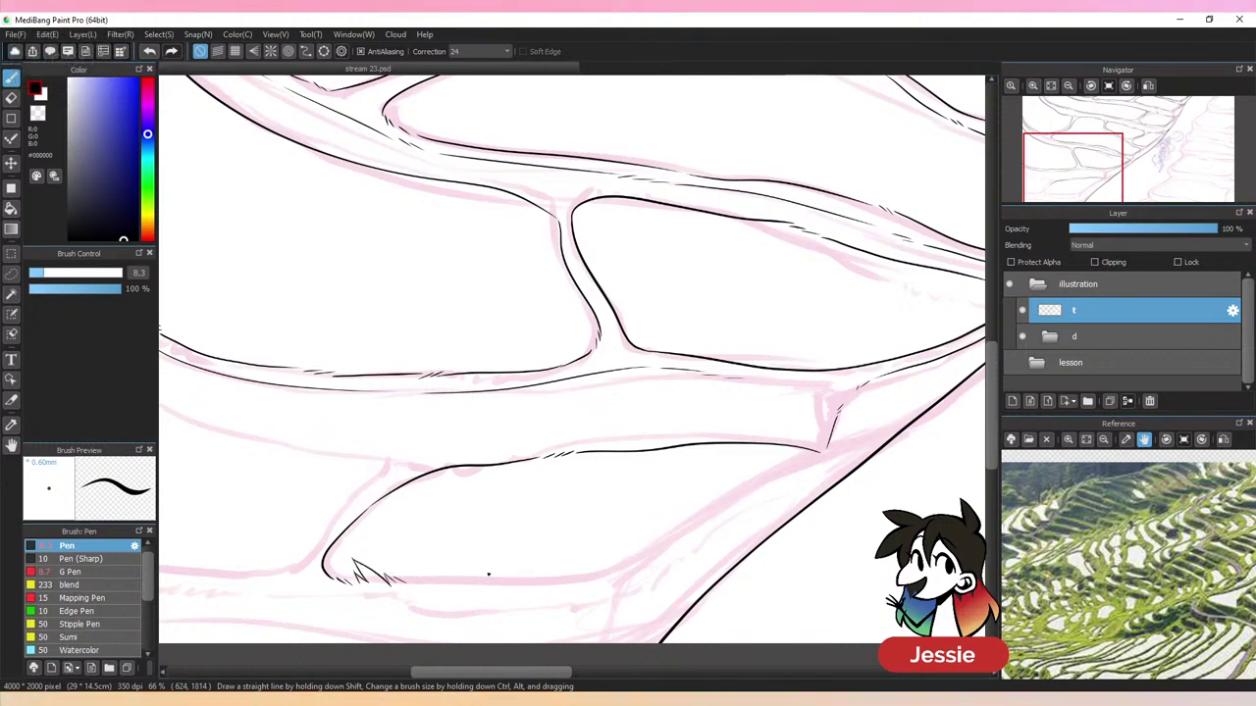
pyautogui.moveTo(478, 583); pyautogui.dragTo(662, 555)
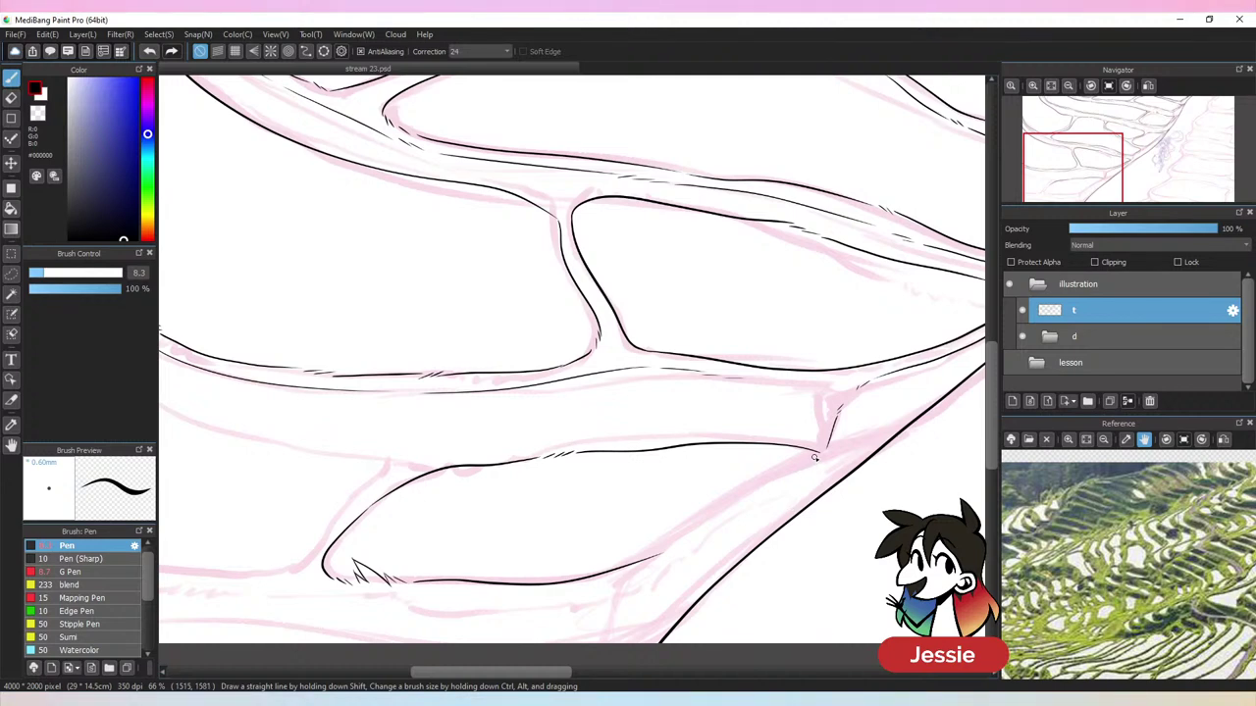
pyautogui.moveTo(814, 458); pyautogui.dragTo(661, 553)
# Check the line art around the lower pool with the sketch folder d hidden, and show the sketch again
pyautogui.hotkey('ctrl', '-')
pyautogui.hotkey('ctrl', '-')
pyautogui.hotkey('ctrl', '-')
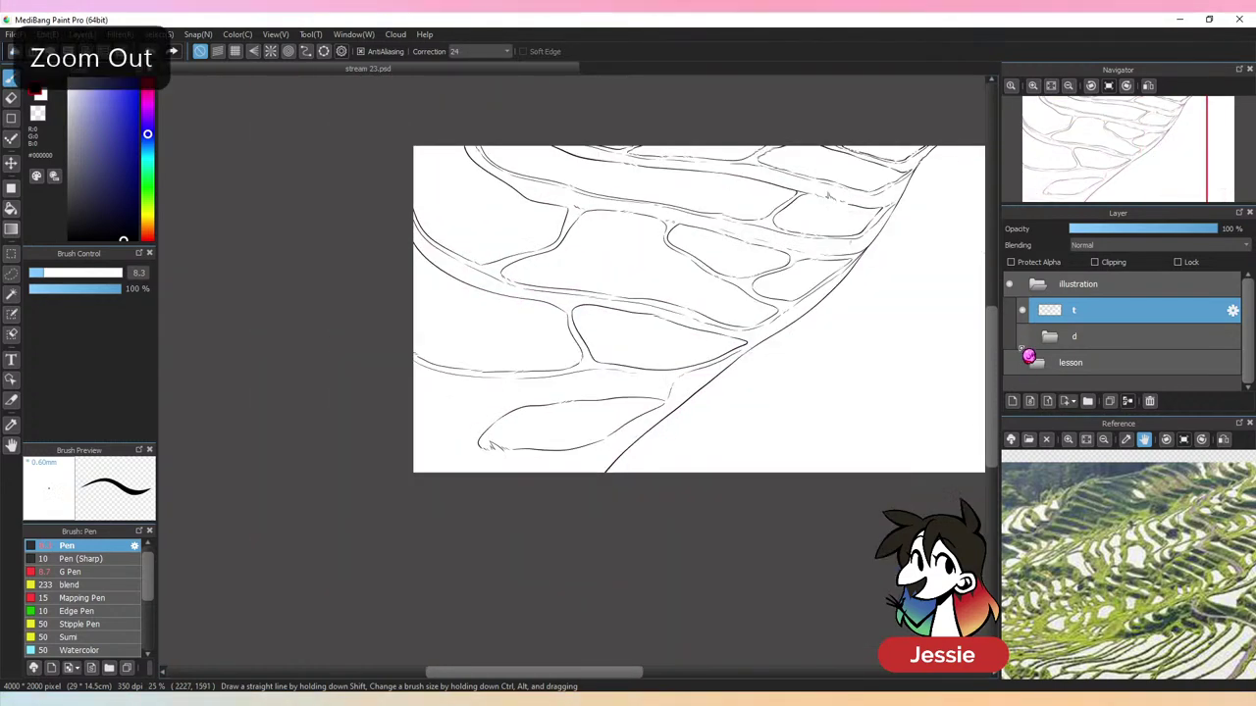
pyautogui.hotkey('ctrl', '-')
pyautogui.hotkey('ctrl', '+')
pyautogui.click(1022, 336)
pyautogui.hotkey('ctrl', '+')
pyautogui.hotkey('ctrl', '+')
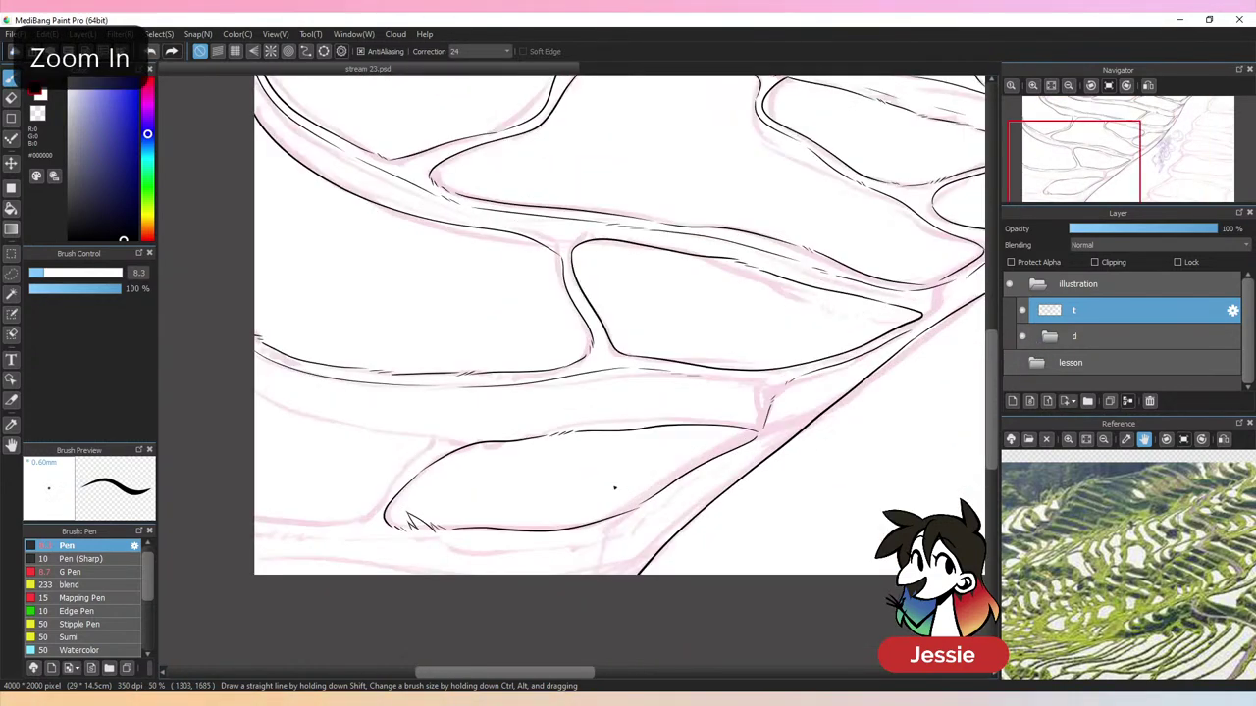
# Ink the corner pool's outline, redoing its upper edge, and ink the bank line beneath the two lowest pools
pyautogui.moveTo(260, 388); pyautogui.dragTo(426, 424)
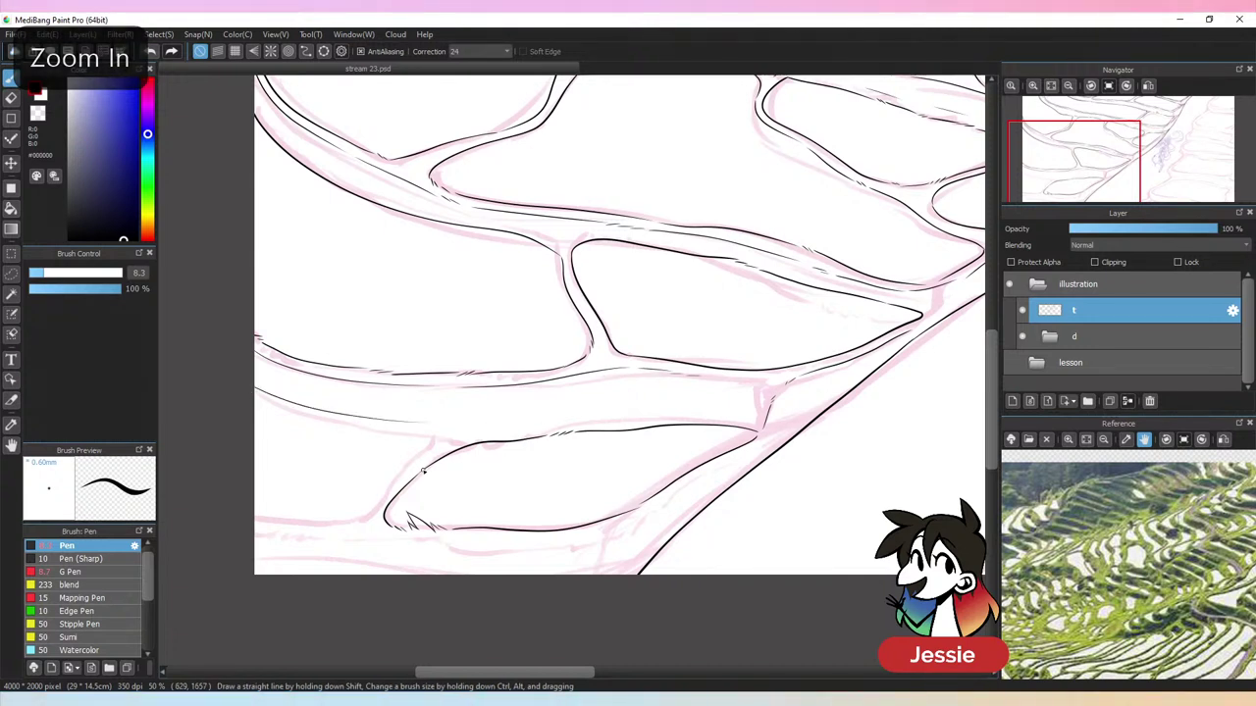
pyautogui.hotkey('ctrl', 'z')
pyautogui.moveTo(254, 391); pyautogui.dragTo(290, 408)
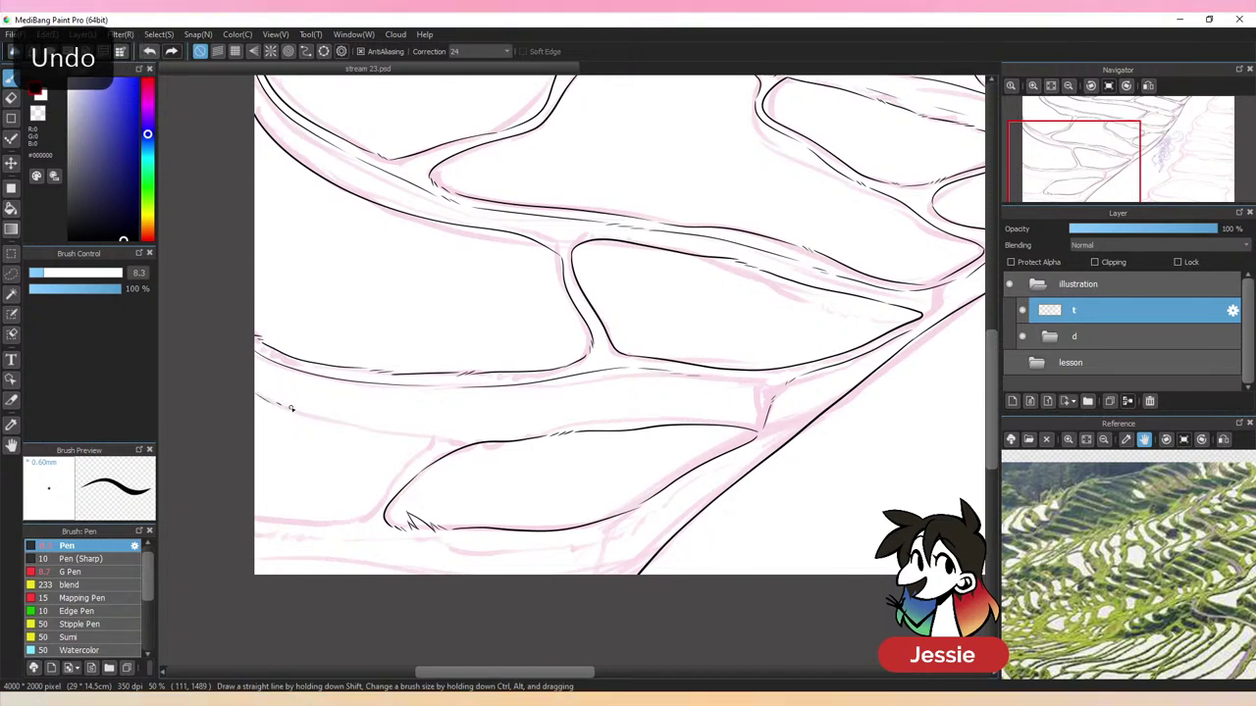
pyautogui.hotkey('ctrl', 'z')
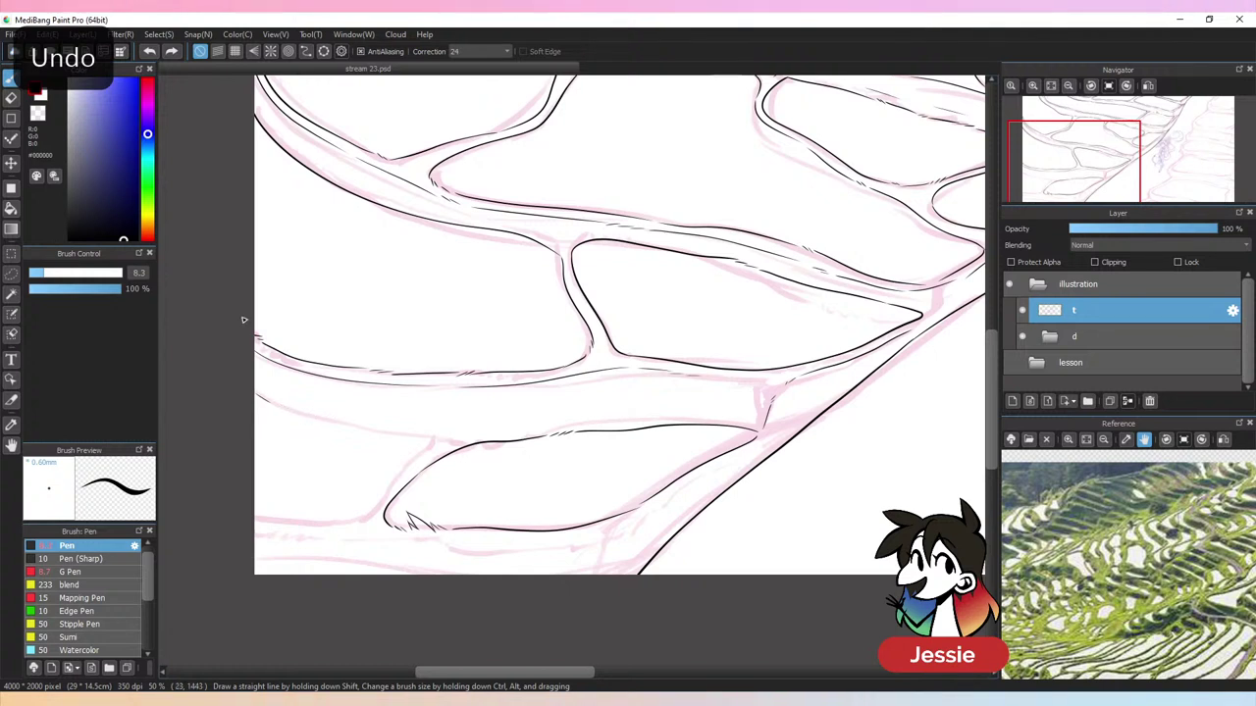
pyautogui.moveTo(258, 395)
pyautogui.mouseDown()
pyautogui.moveTo(296, 396)
pyautogui.moveTo(314, 414)
pyautogui.moveTo(431, 435)
pyautogui.mouseUp()
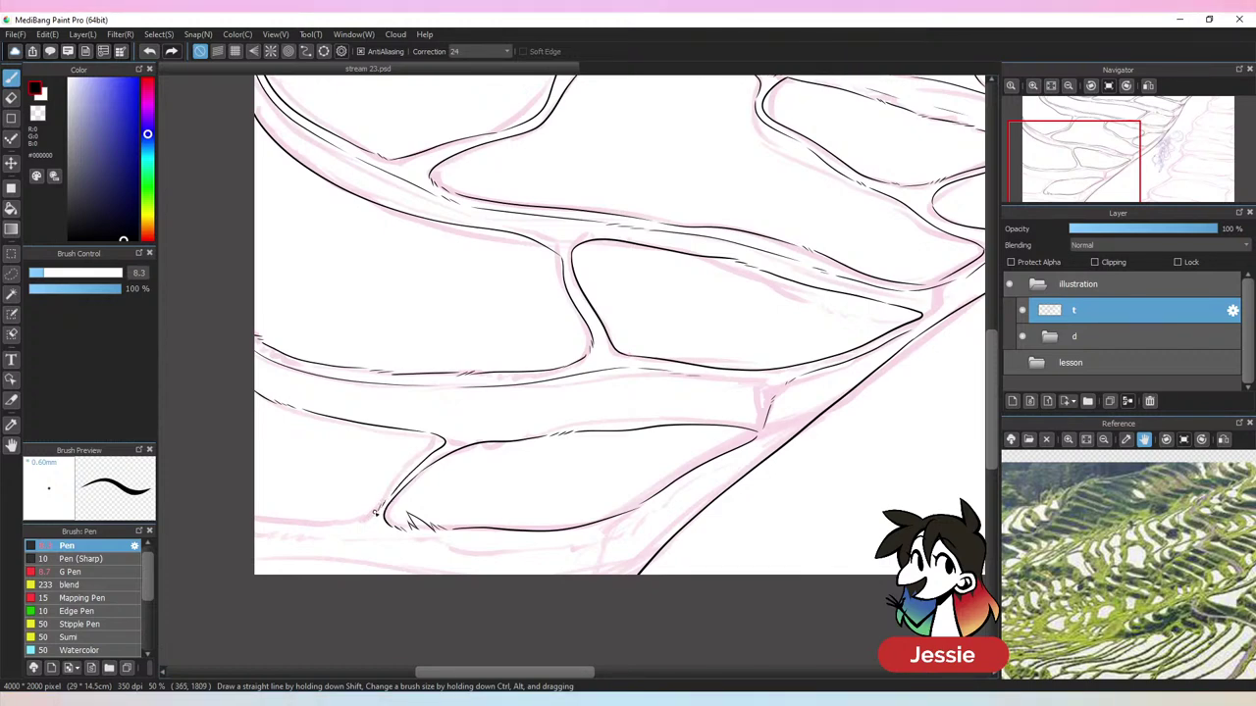
pyautogui.scroll(-2, 561, 477)
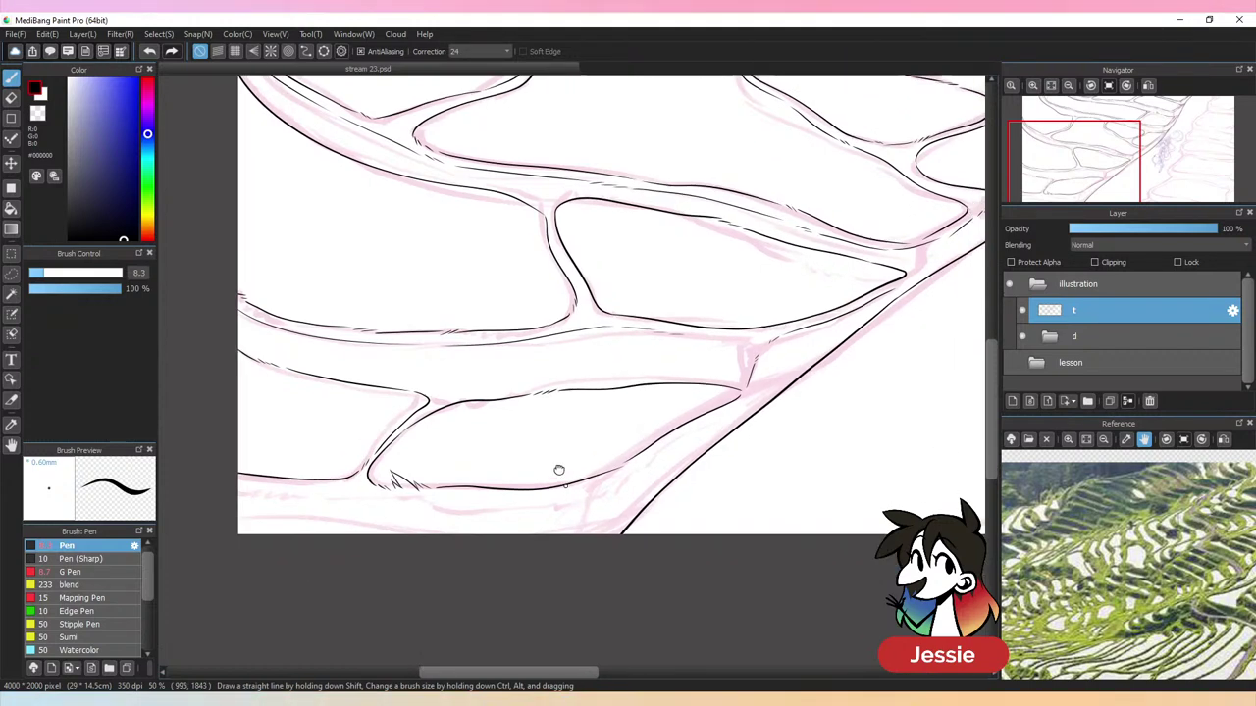
pyautogui.moveTo(235, 441); pyautogui.dragTo(587, 458)
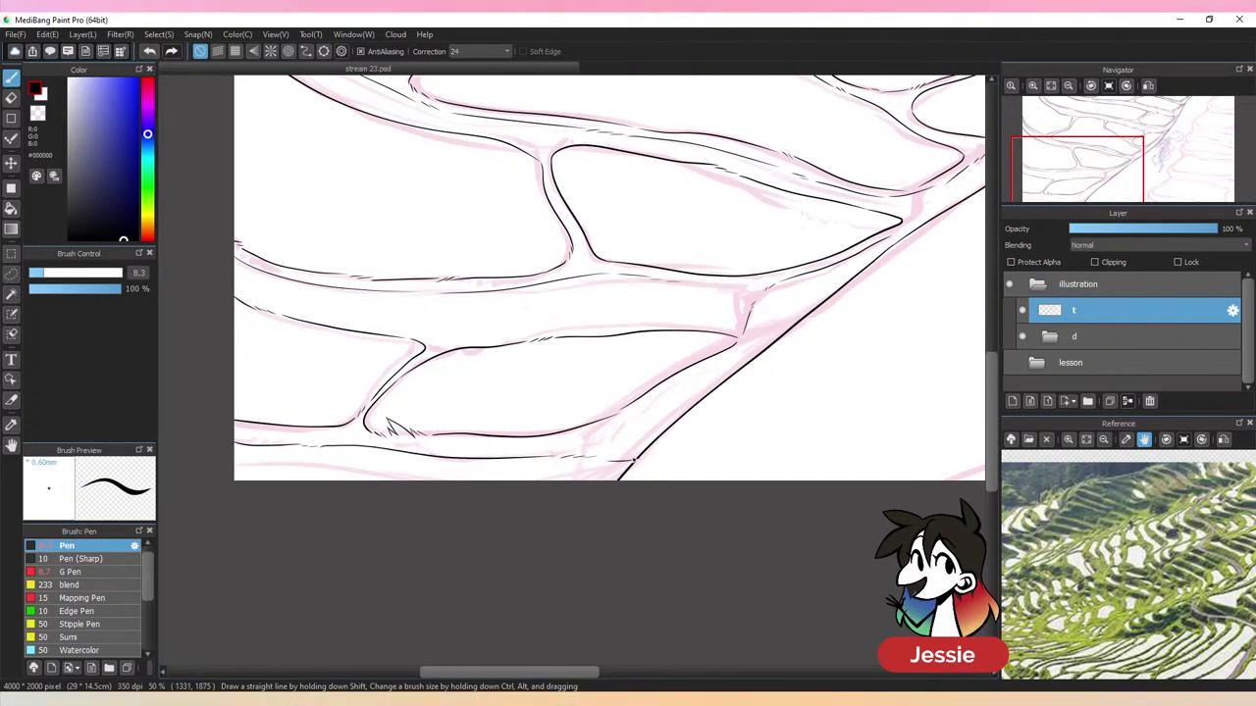
# Check the whole hillside's line art with the sketch folder d hidden, and show the sketch again
pyautogui.hotkey('ctrl', '-')
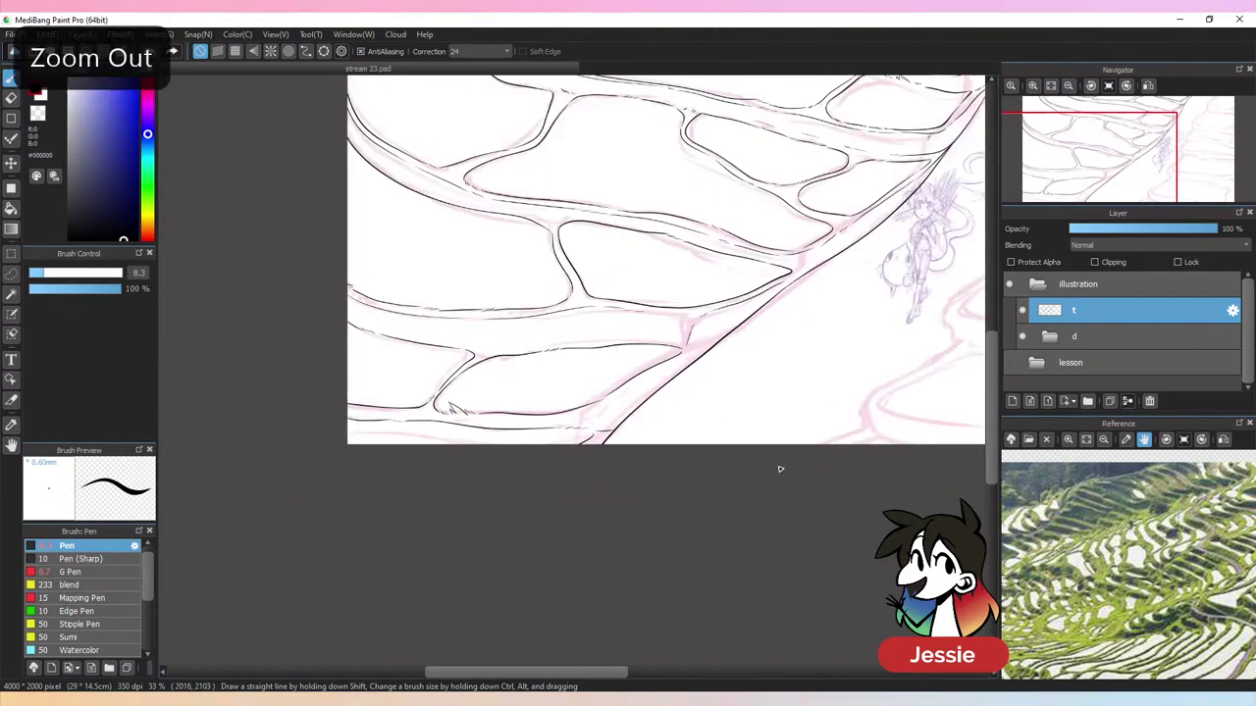
pyautogui.hotkey('ctrl', '-')
pyautogui.click(1024, 339)
pyautogui.hotkey('ctrl', '-')
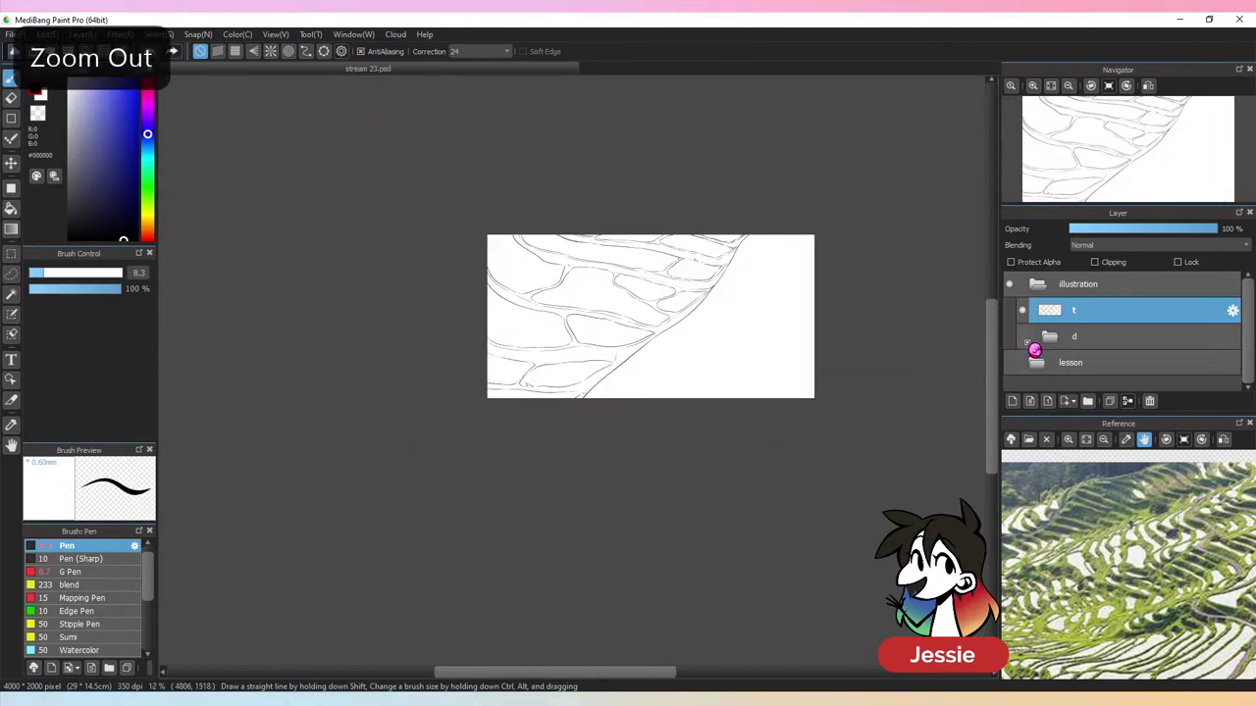
pyautogui.hotkey('ctrl', '+')
pyautogui.hotkey('ctrl', '+')
pyautogui.hotkey('ctrl', '+')
pyautogui.click(1025, 339)
# Join the pool's pointed tip to the outer slope line with a thickened stroke below the winged character's level
pyautogui.moveTo(835, 337); pyautogui.dragTo(488, 400)
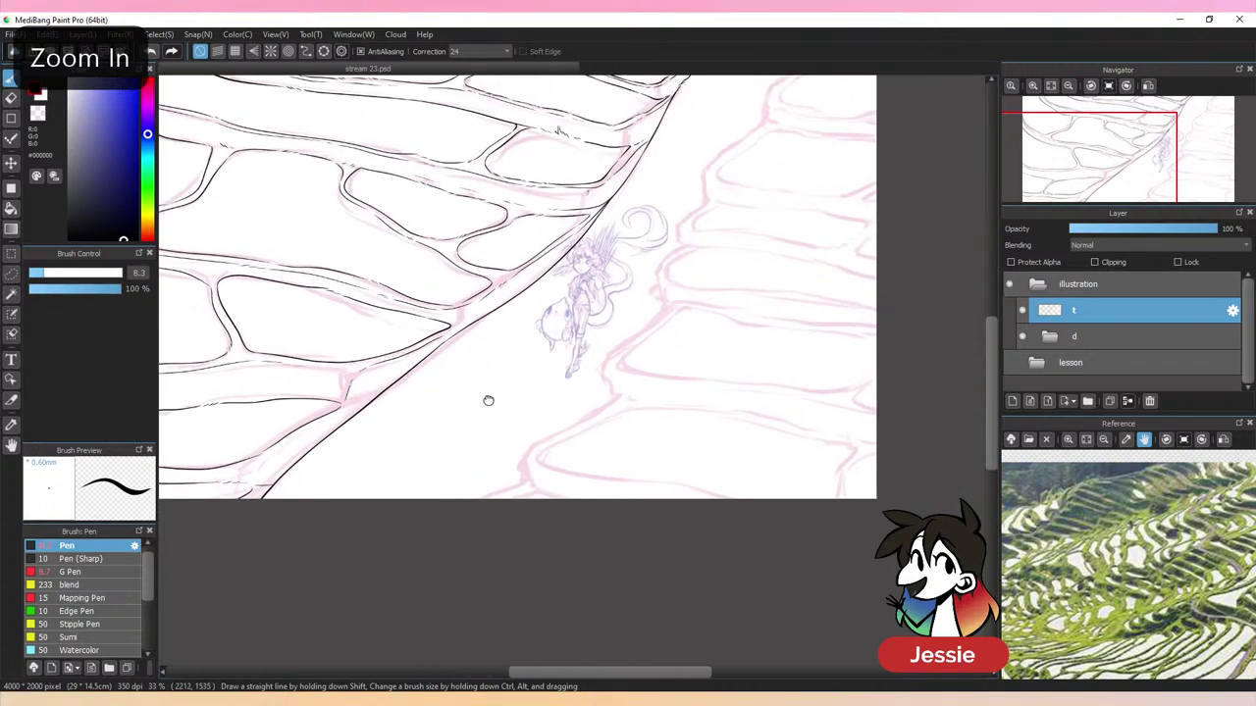
pyautogui.hotkey('ctrl', '+')
pyautogui.moveTo(328, 284); pyautogui.dragTo(344, 283)
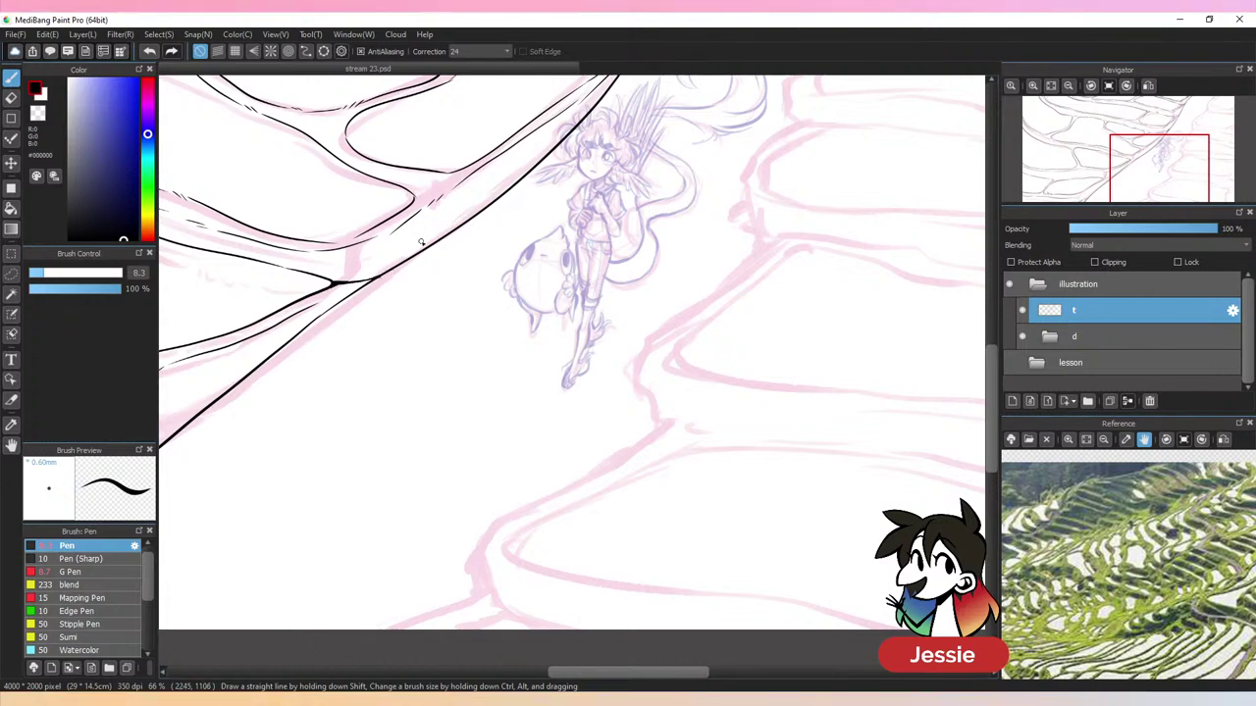
pyautogui.hotkey('ctrl', '-')
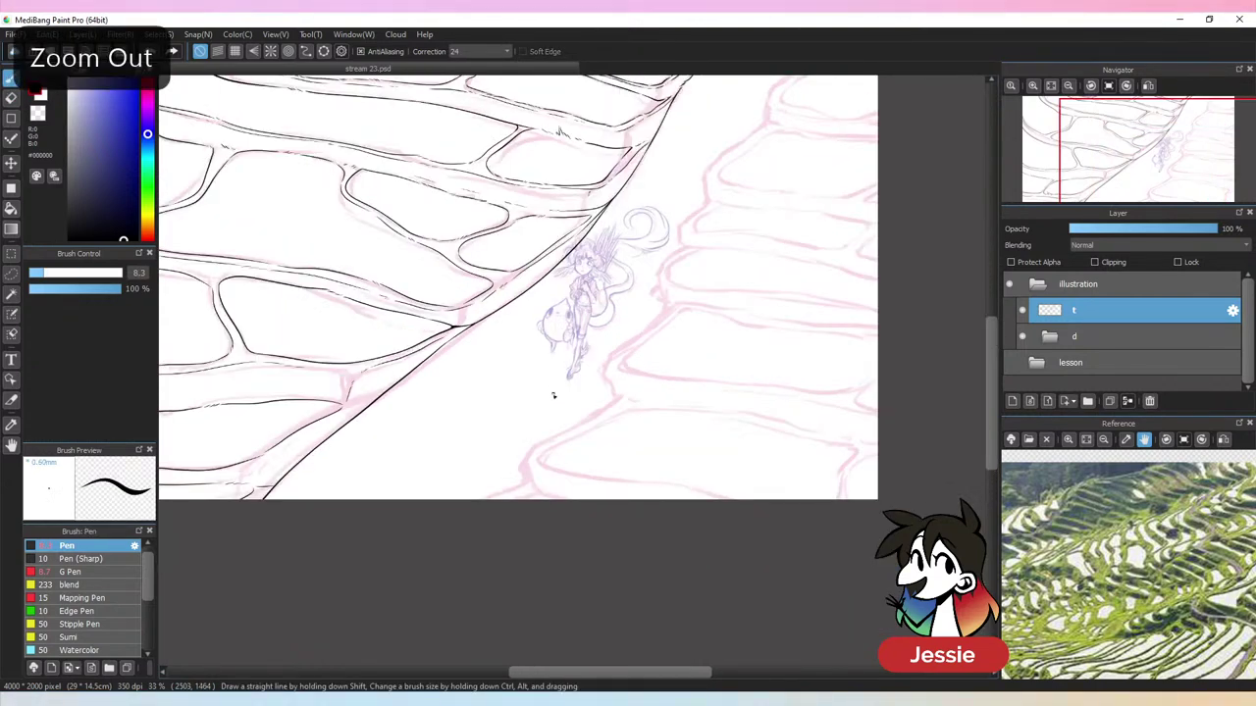
# Thicken the junction where the bank line meets the outer slope line just above the winged character, undoing the last stroke
pyautogui.moveTo(576, 370); pyautogui.dragTo(502, 561)
pyautogui.moveTo(592, 409); pyautogui.dragTo(522, 518)
pyautogui.hotkey('ctrl', '+')
pyautogui.hotkey('ctrl', '+')
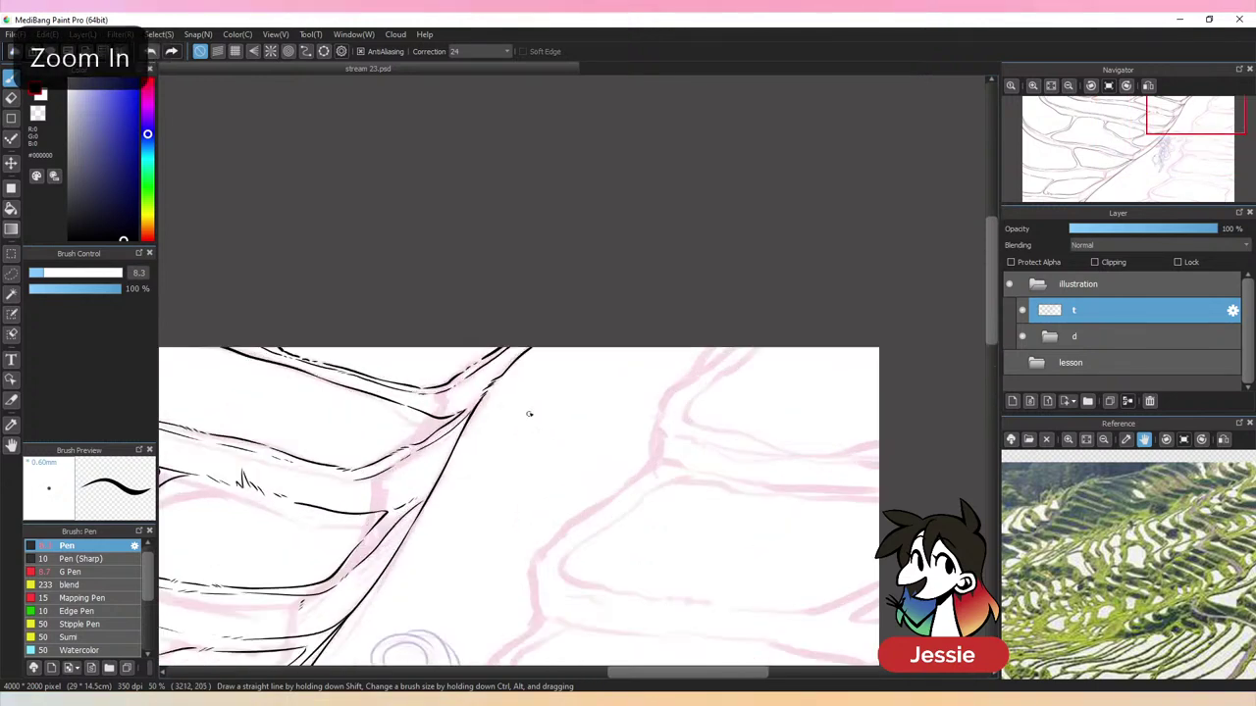
pyautogui.hotkey('ctrl', '+')
pyautogui.hotkey('ctrl', '-')
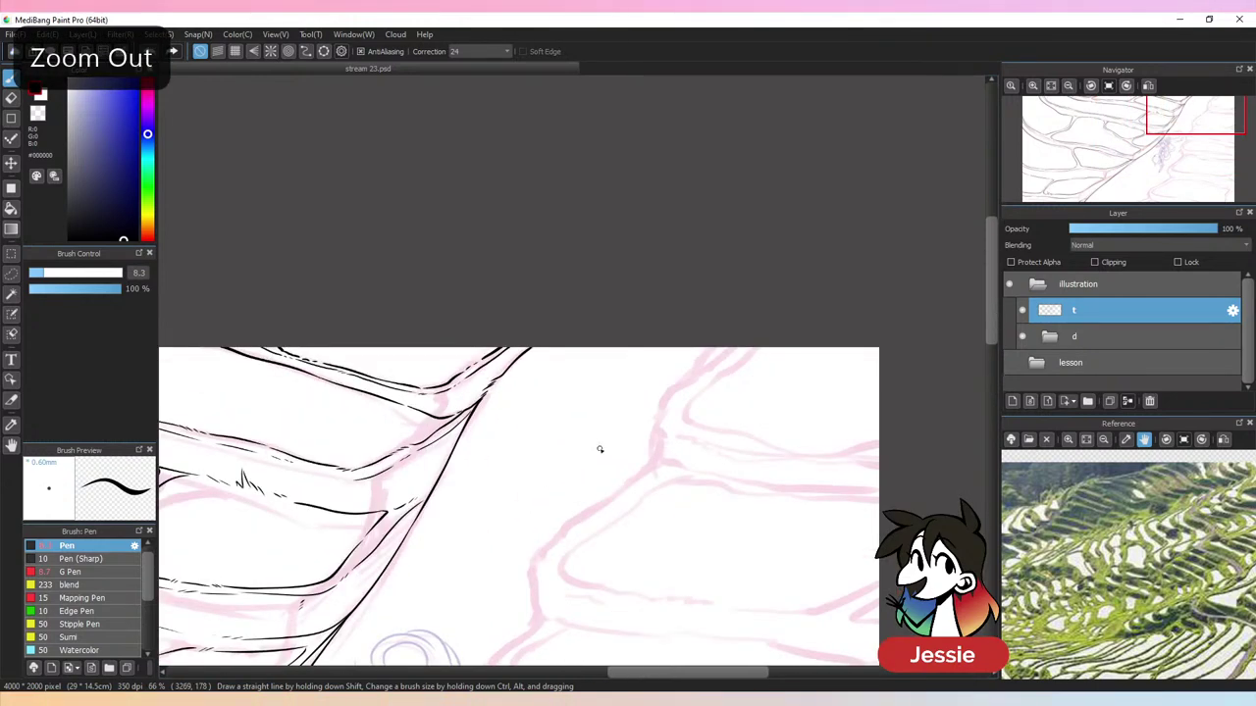
pyautogui.hotkey('ctrl', '-')
pyautogui.hotkey('ctrl', '-')
pyautogui.moveTo(510, 603); pyautogui.dragTo(412, 546)
pyautogui.hotkey('ctrl', '+')
pyautogui.hotkey('ctrl', '+')
pyautogui.hotkey('ctrl', '+')
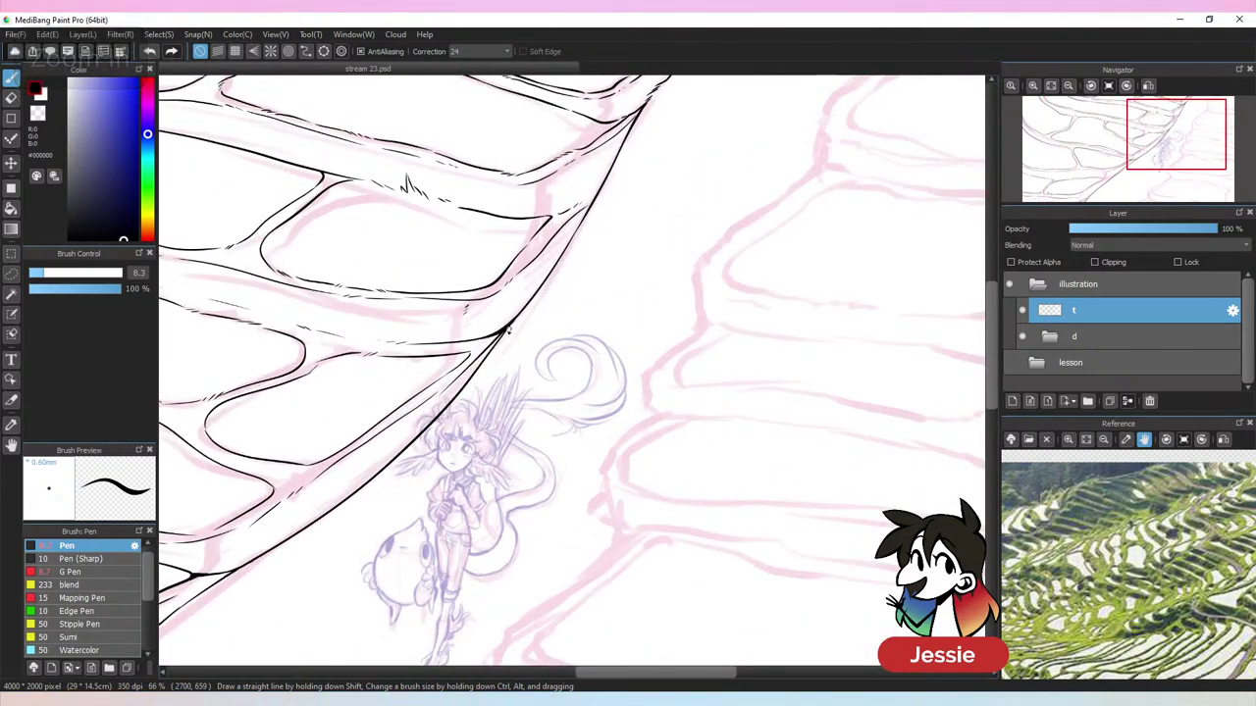
pyautogui.hotkey('ctrl', 'z')
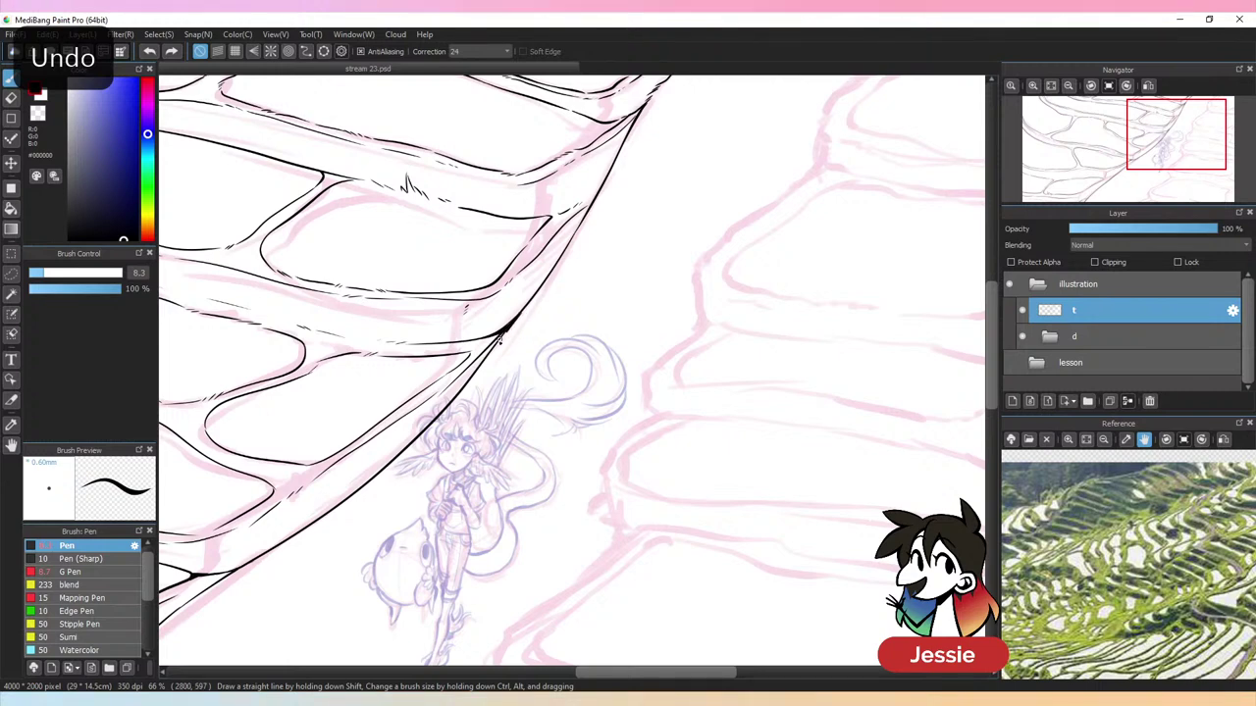
# Hide the sketch folder d and thicken the junctions where the upper bank lines meet the outer slope line
pyautogui.hotkey('ctrl', '-')
pyautogui.hotkey('ctrl', '-')
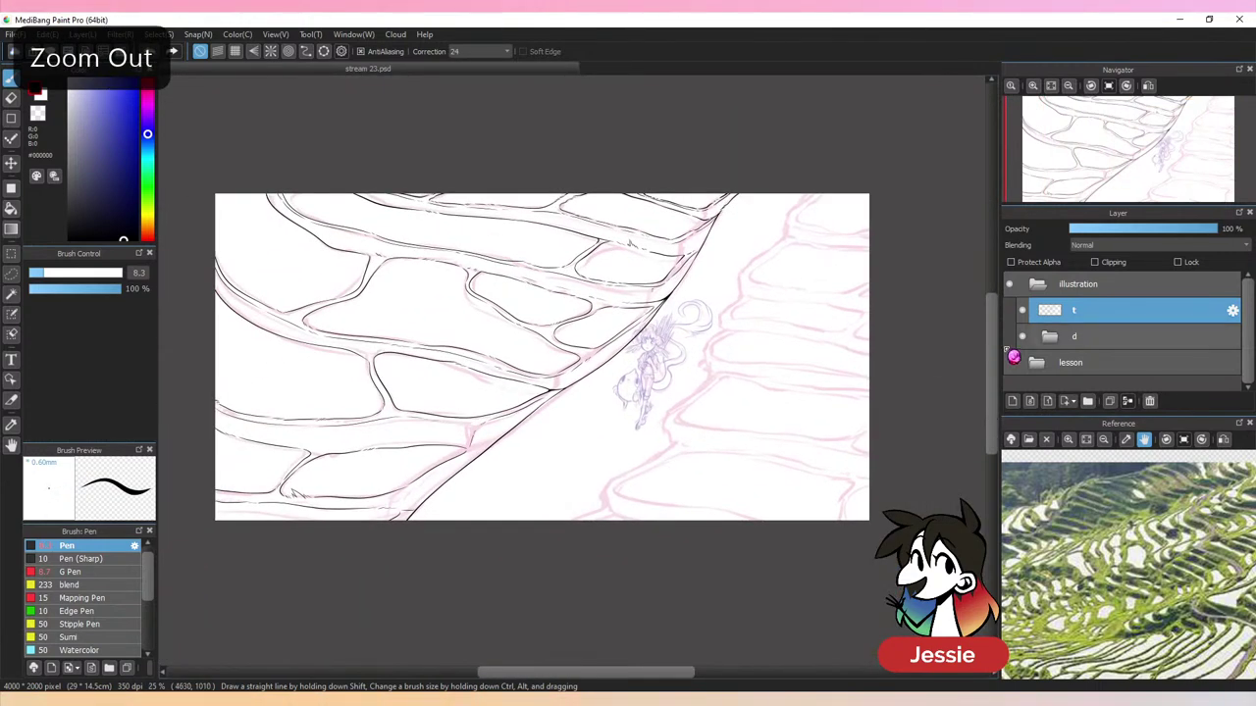
pyautogui.click(1022, 336)
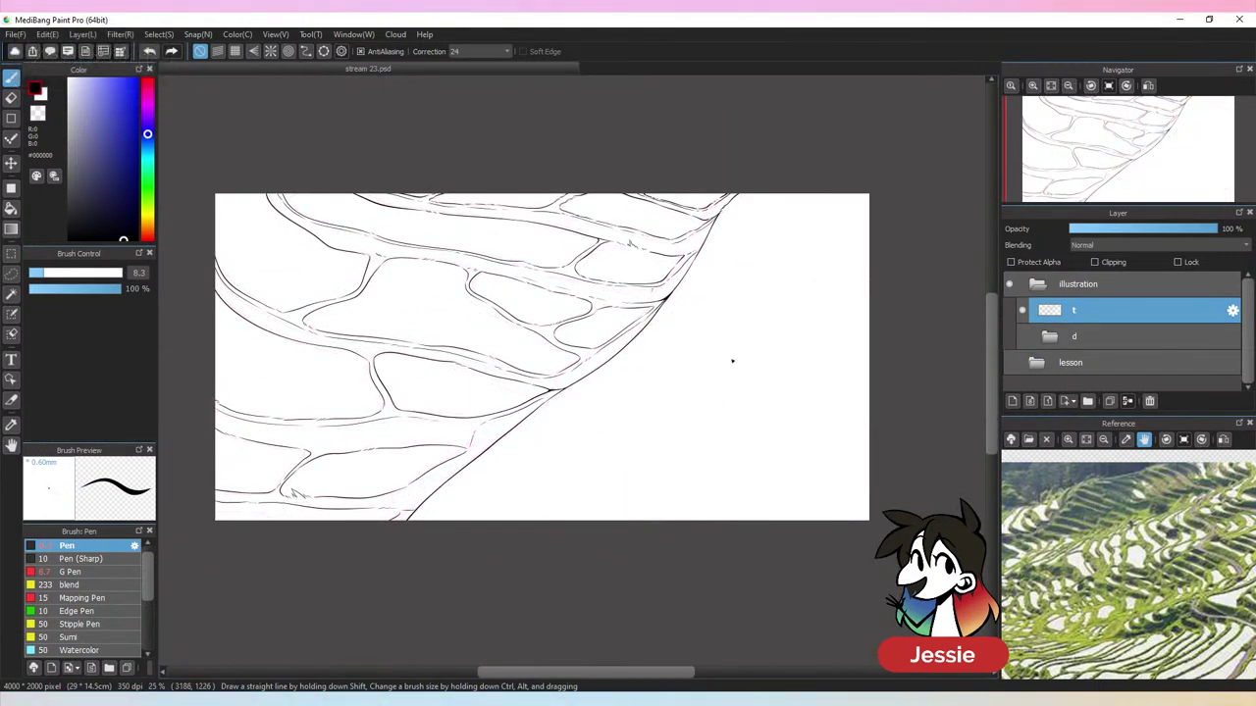
pyautogui.hotkey('ctrl', '+')
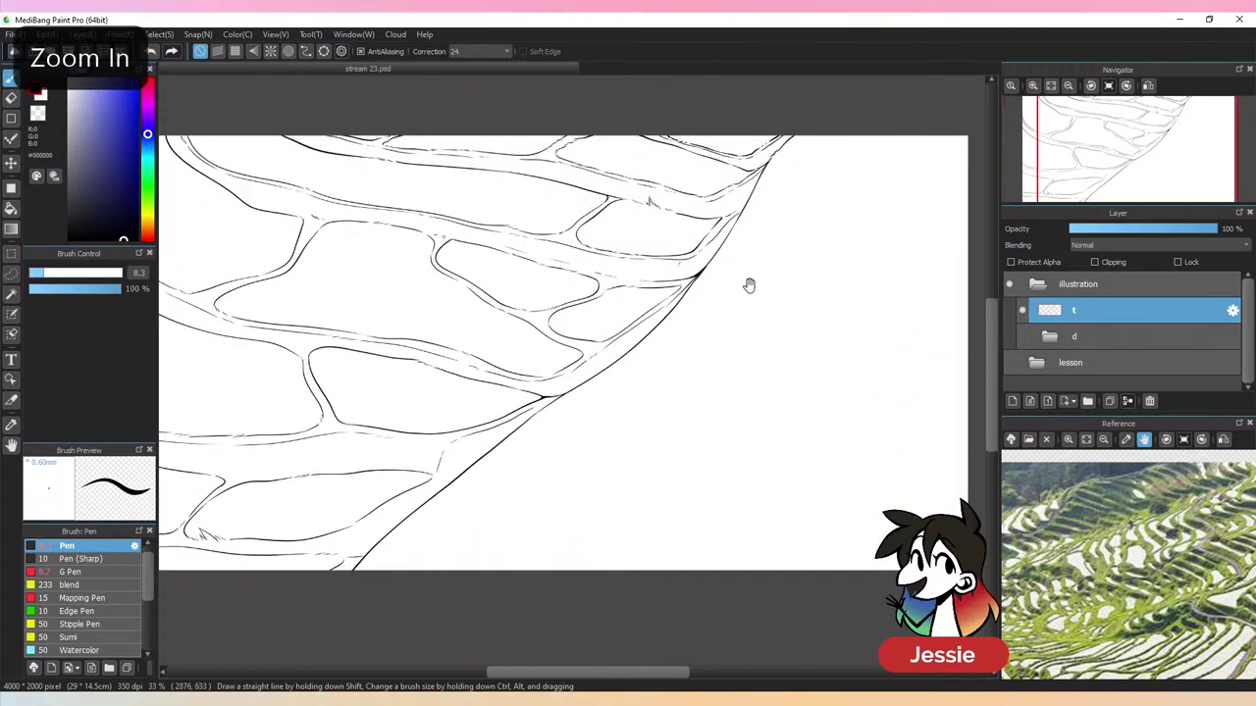
pyautogui.hotkey('ctrl', '+')
pyautogui.hotkey('ctrl', '+')
pyautogui.hotkey('ctrl', '+')
pyautogui.hotkey('ctrl', '+')
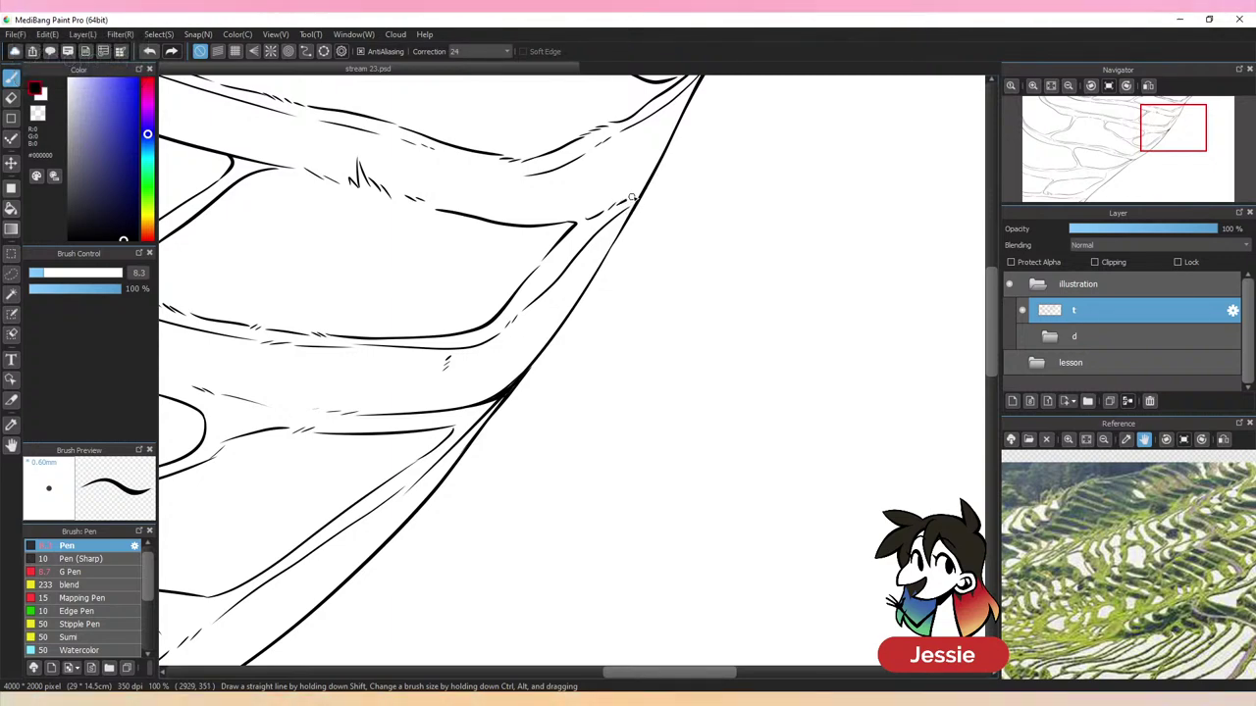
pyautogui.moveTo(727, 178); pyautogui.dragTo(611, 435)
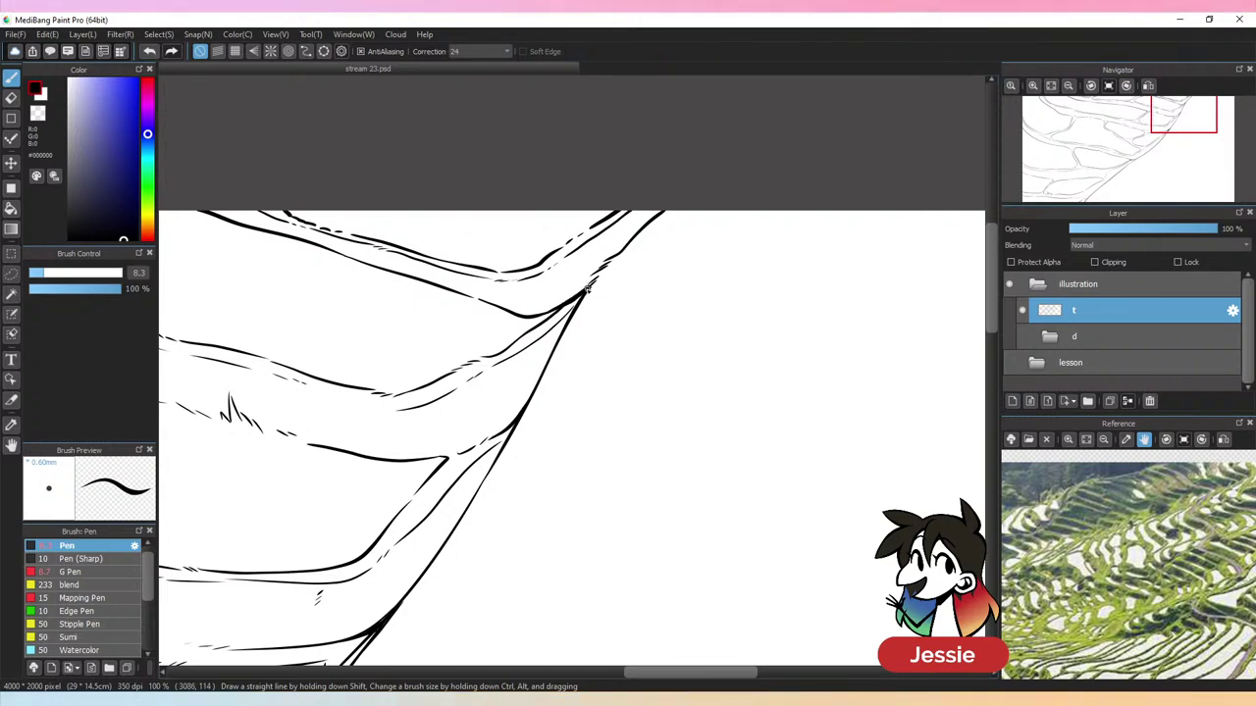
# Show the sketch folder "d" beneath the terrace line art
pyautogui.hotkey('ctrl', '-')
pyautogui.hotkey('ctrl', '-')
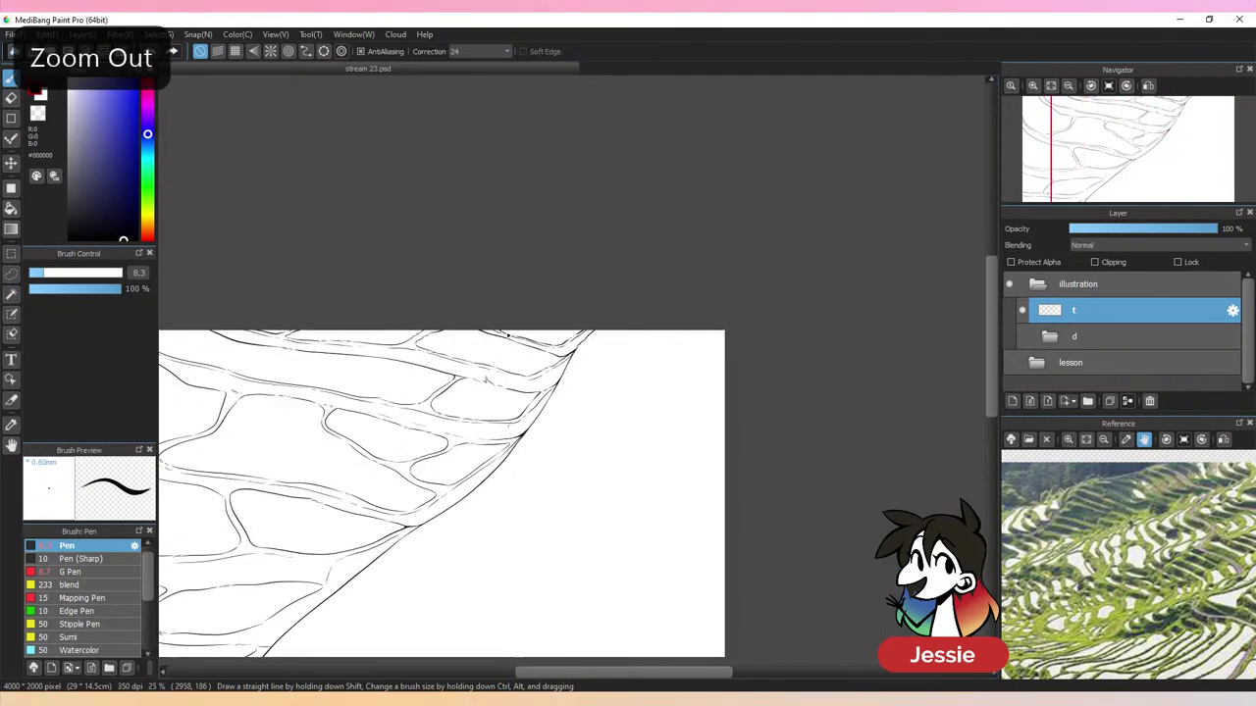
pyautogui.hotkey('ctrl', '+')
pyautogui.scroll(1, 507, 335)
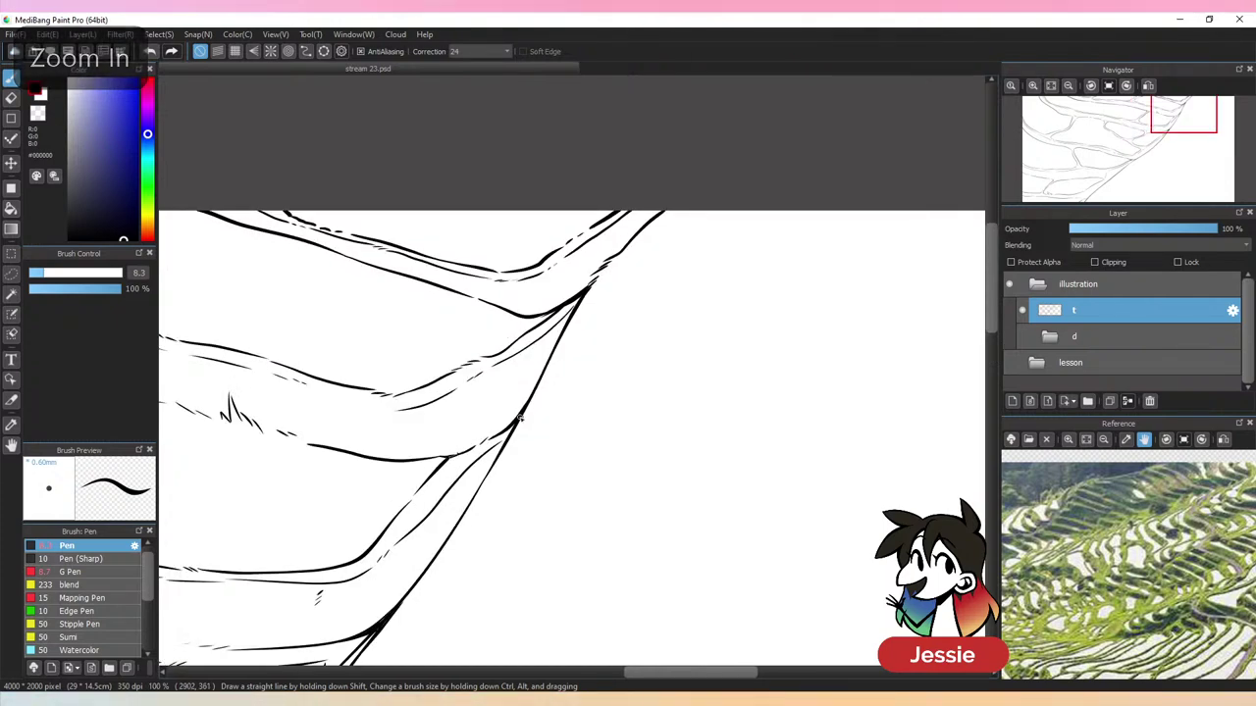
pyautogui.scroll(-3, 521, 420)
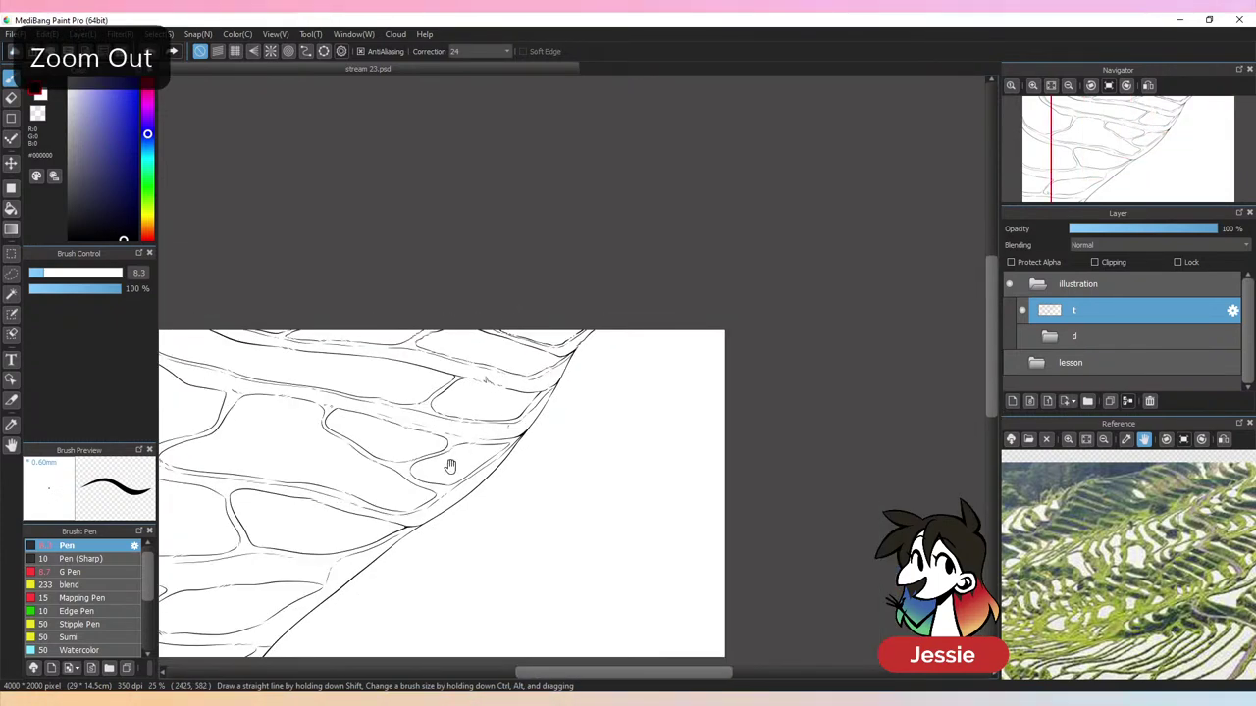
pyautogui.moveTo(450, 467); pyautogui.dragTo(628, 345)
pyautogui.moveTo(537, 449); pyautogui.dragTo(583, 415)
pyautogui.hotkey('ctrl', '+')
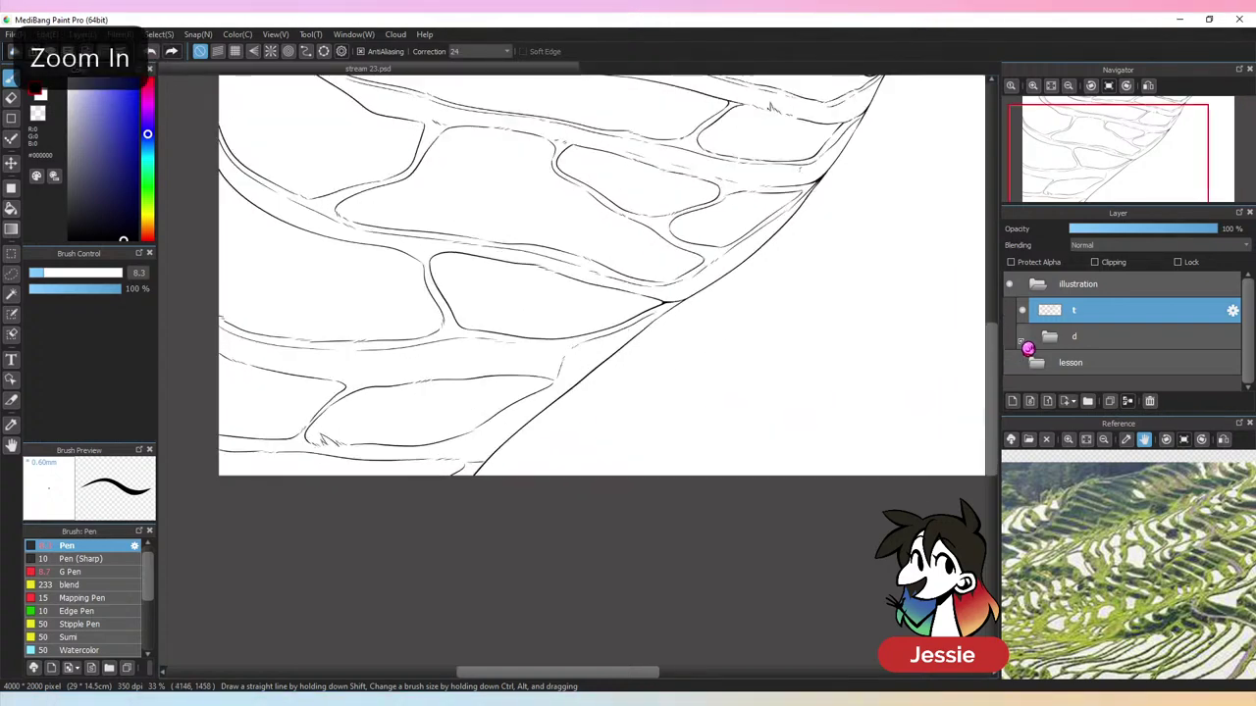
pyautogui.click(1022, 340)
pyautogui.hotkey('ctrl', '+')
pyautogui.hotkey('ctrl', '+')
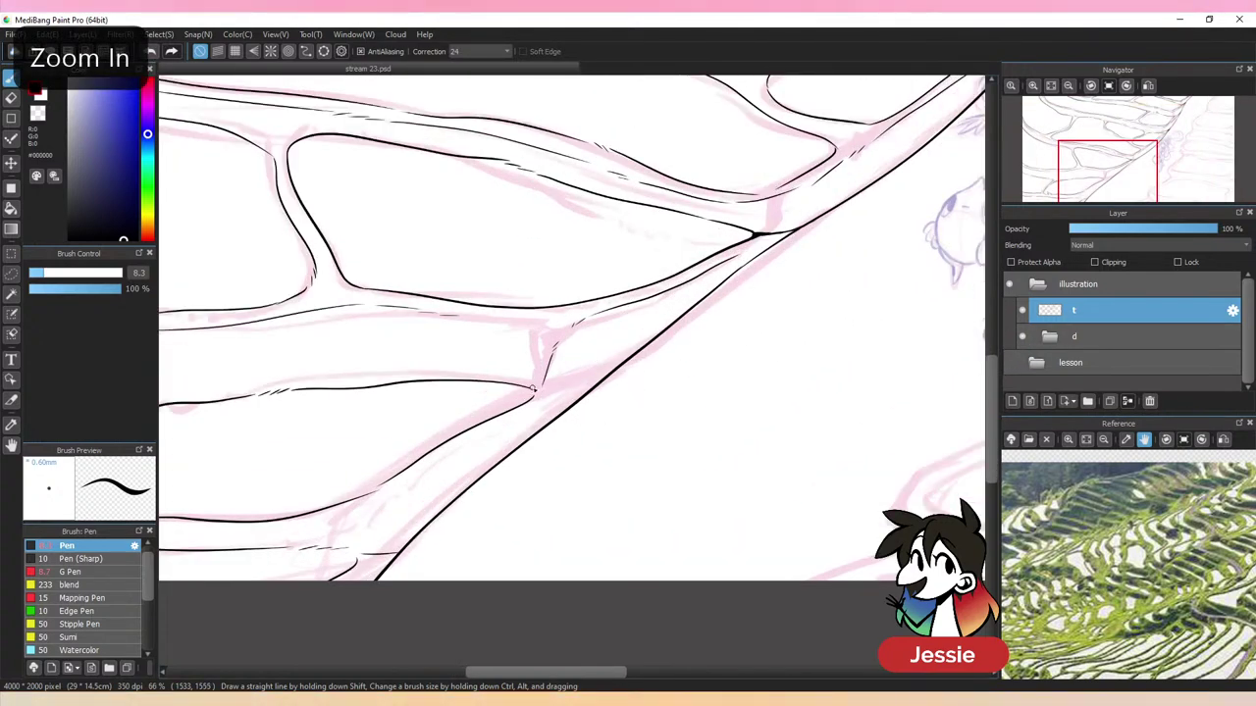
# Ink a tapering line joining the corner of the lower terrace to the long diagonal hillside edge, thickening it where they meet
pyautogui.moveTo(532, 389); pyautogui.dragTo(606, 374)
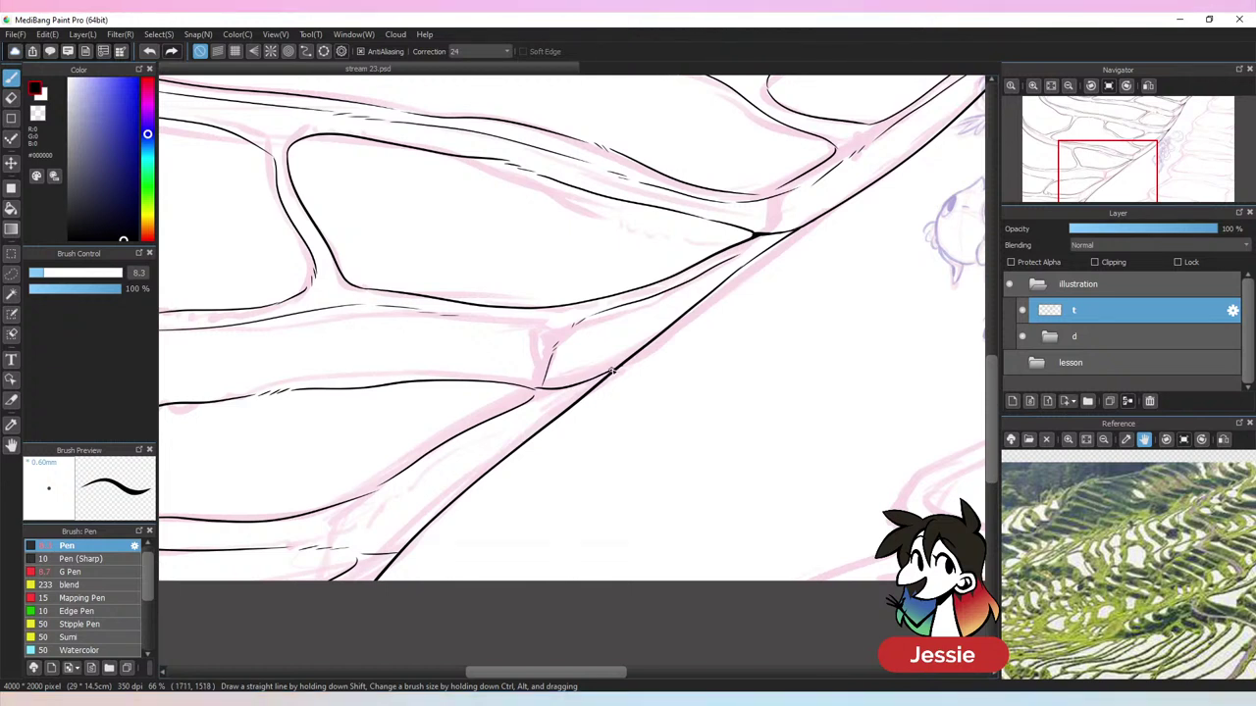
pyautogui.moveTo(607, 373); pyautogui.dragTo(623, 362)
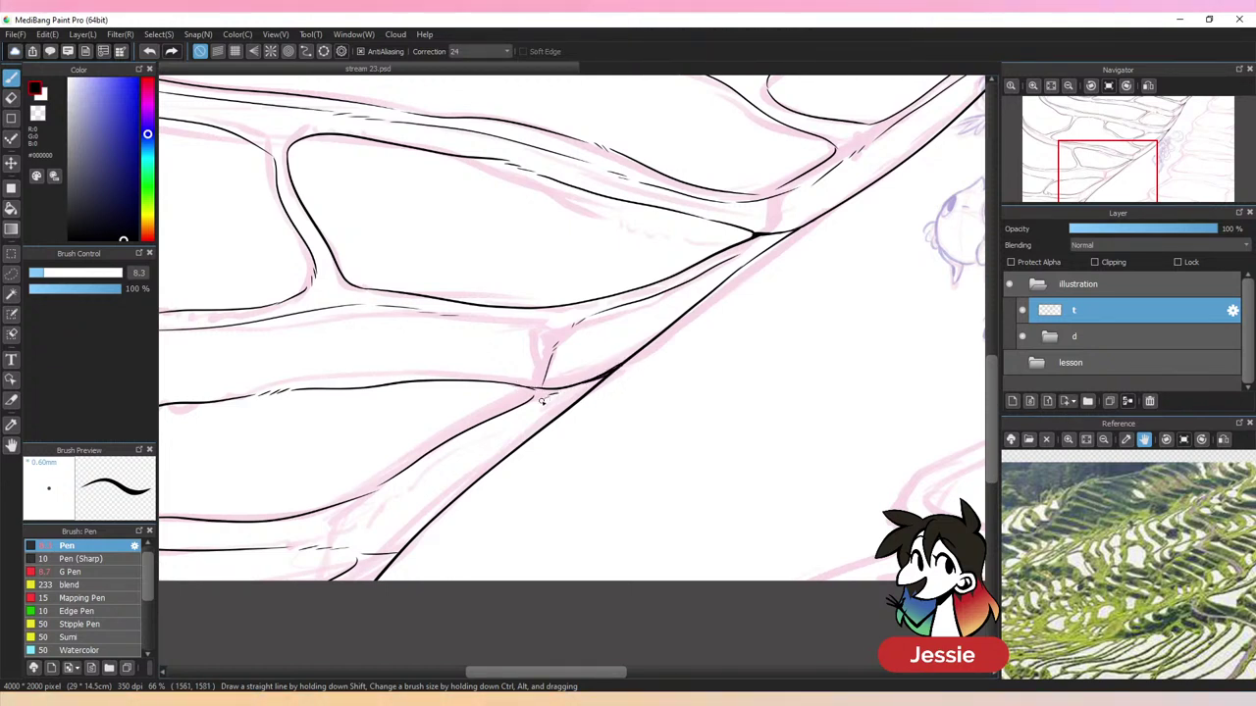
pyautogui.moveTo(509, 422); pyautogui.dragTo(493, 430)
# Ink and touch up the short line connecting the lowest terrace ridge to the diagonal hillside edge near the canvas bottom
pyautogui.hotkey('ctrl', 'Down')
pyautogui.hotkey('ctrl', 'Down')
pyautogui.hotkey('ctrl', 'Up')
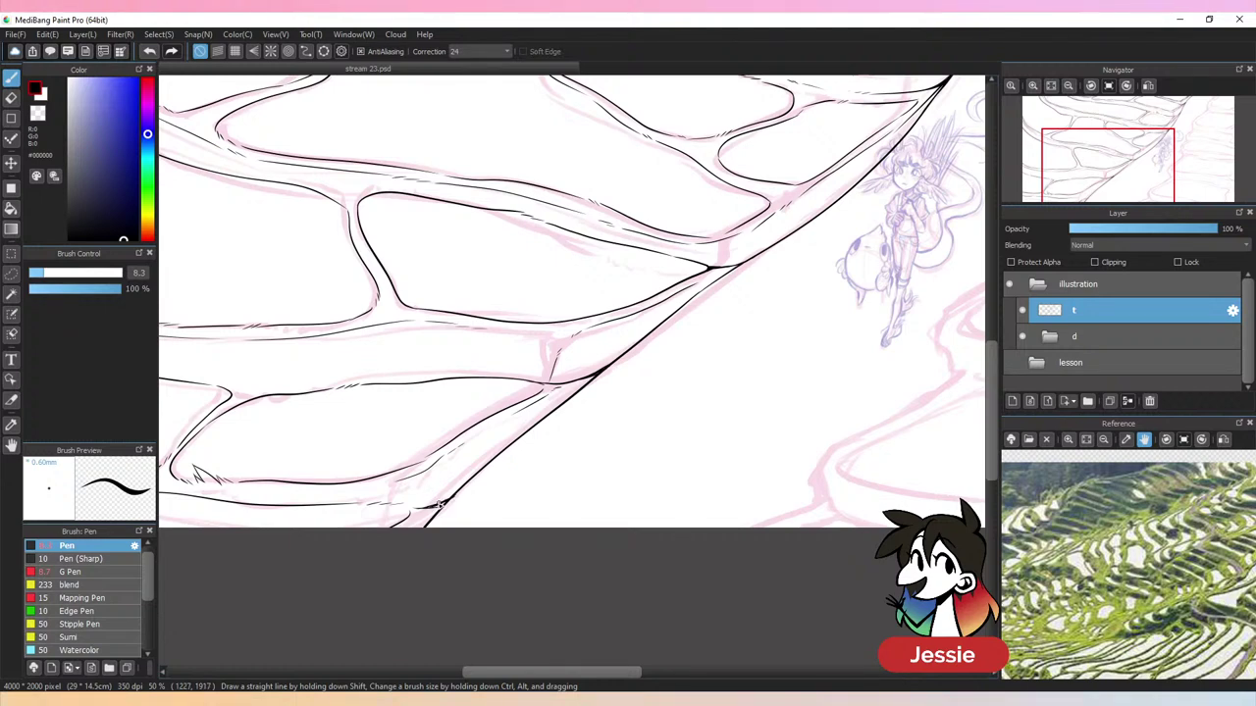
pyautogui.hotkey('ctrl', '+')
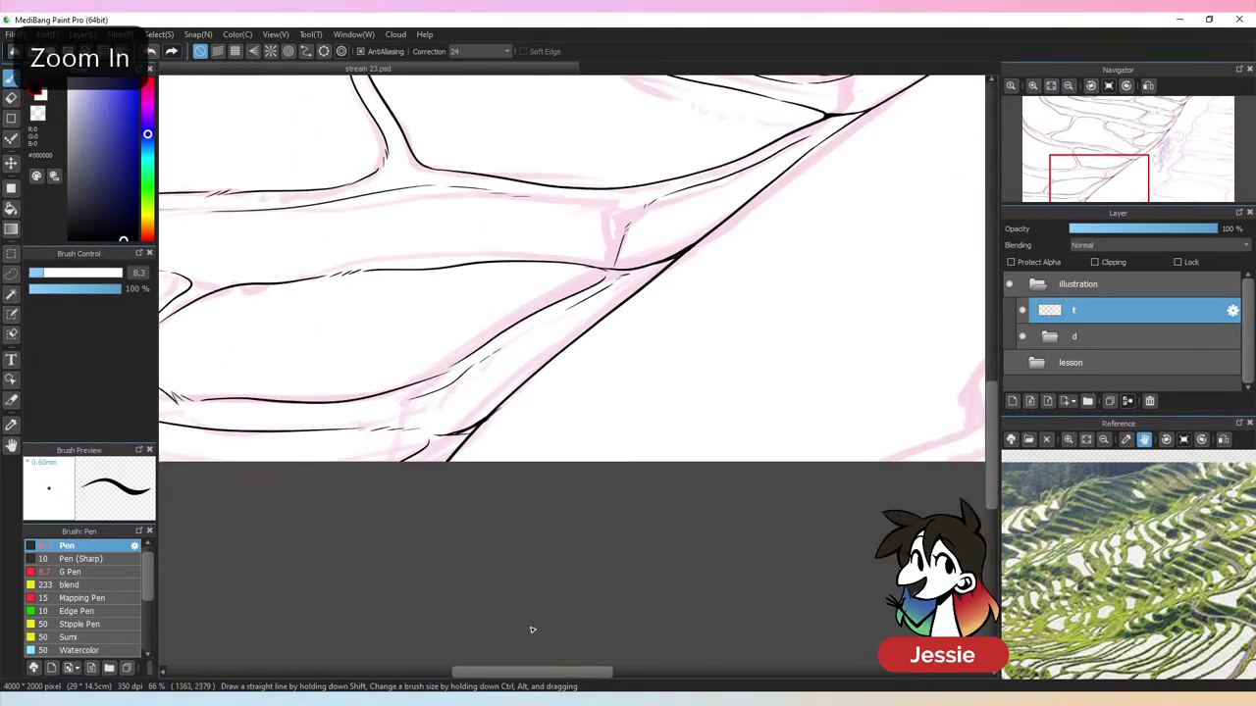
pyautogui.hotkey('ctrl', '+')
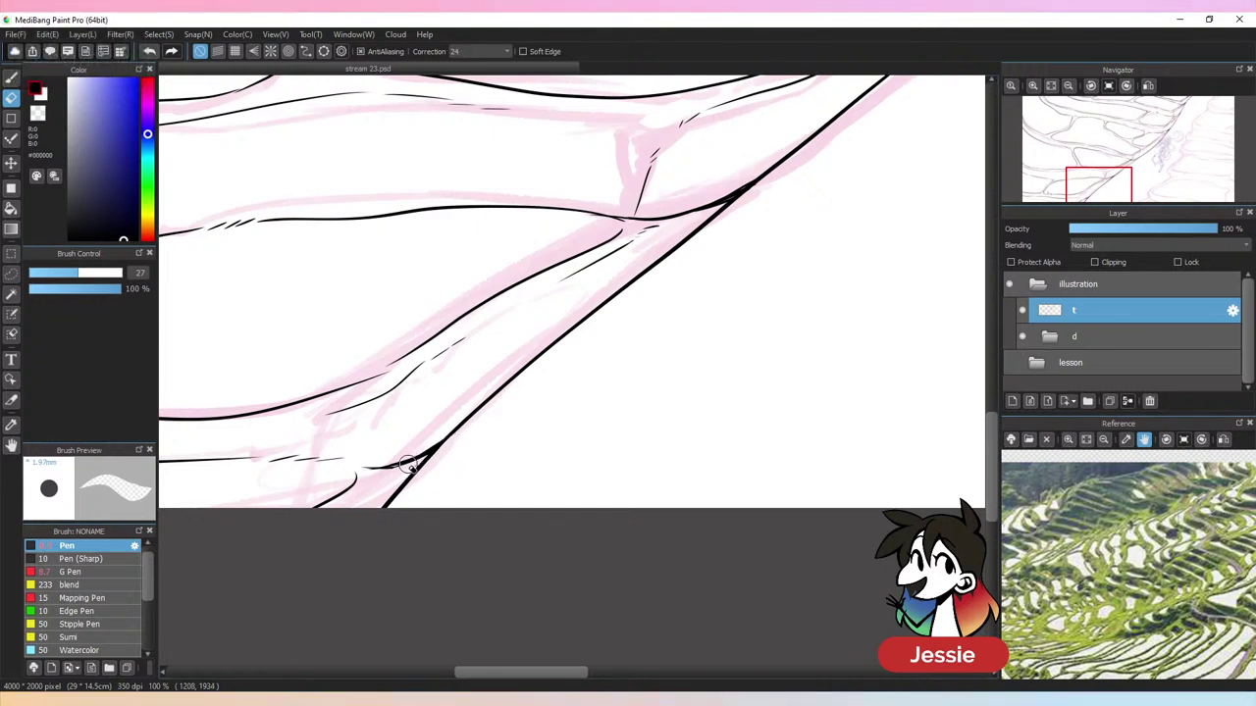
pyautogui.press('b')
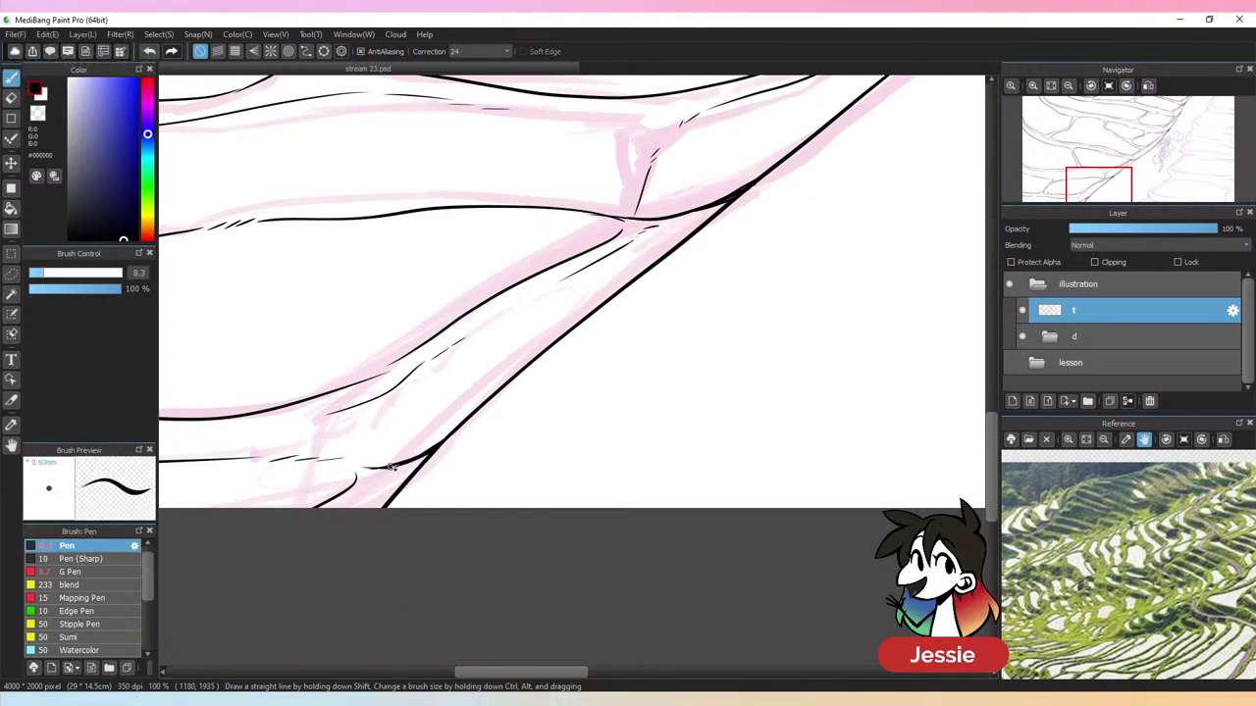
pyautogui.moveTo(391, 467); pyautogui.dragTo(421, 458)
# Hide the sketch folder "d" and examine the inked terraces on their own, both close up and as a whole
pyautogui.hotkey('ctrl', '-')
pyautogui.hotkey('ctrl', '-')
pyautogui.hotkey('ctrl', '-')
pyautogui.hotkey('ctrl', '-')
pyautogui.hotkey('ctrl', '-')
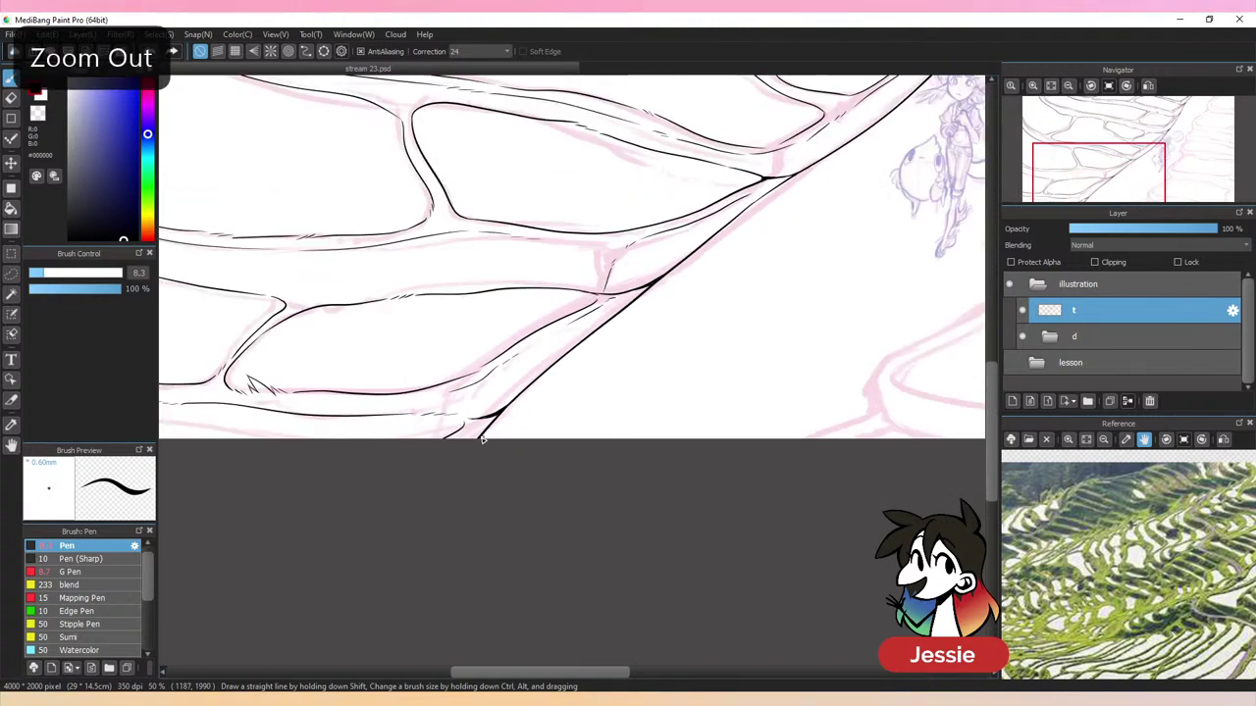
pyautogui.hotkey('ctrl', '+')
pyautogui.click(1022, 335)
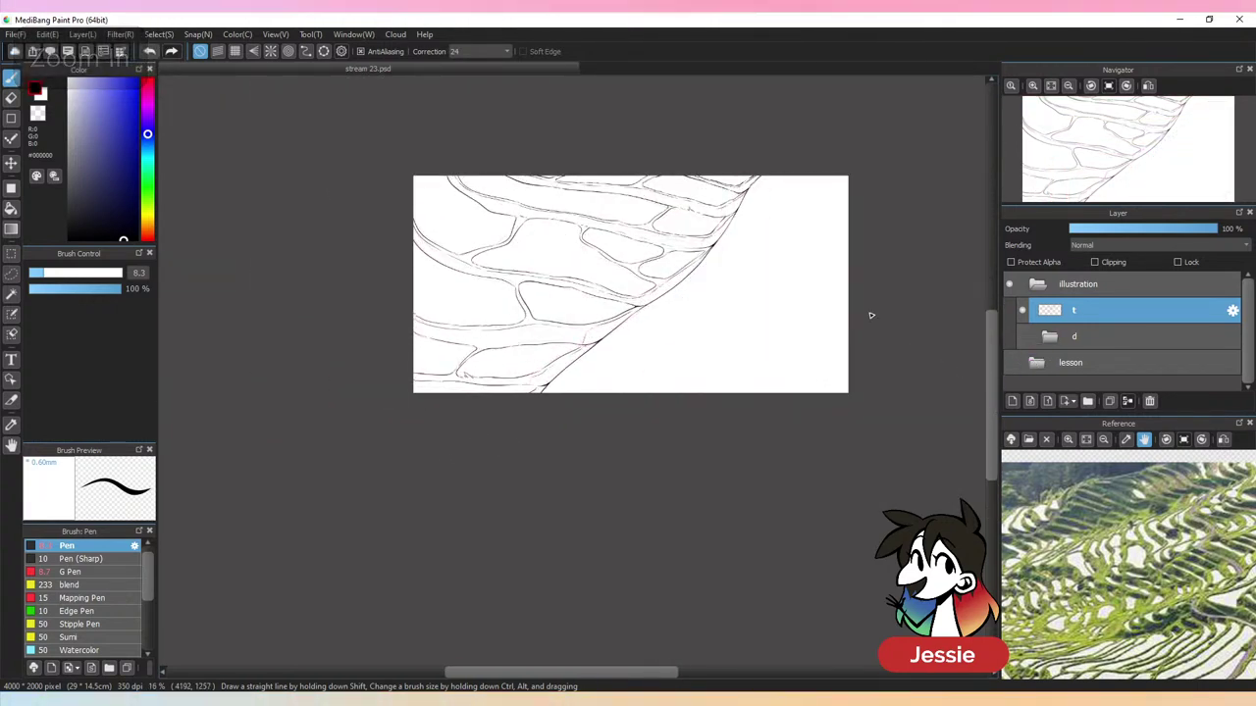
pyautogui.hotkey('ctrl', '+')
pyautogui.hotkey('ctrl', '+')
pyautogui.moveTo(674, 303); pyautogui.dragTo(724, 490)
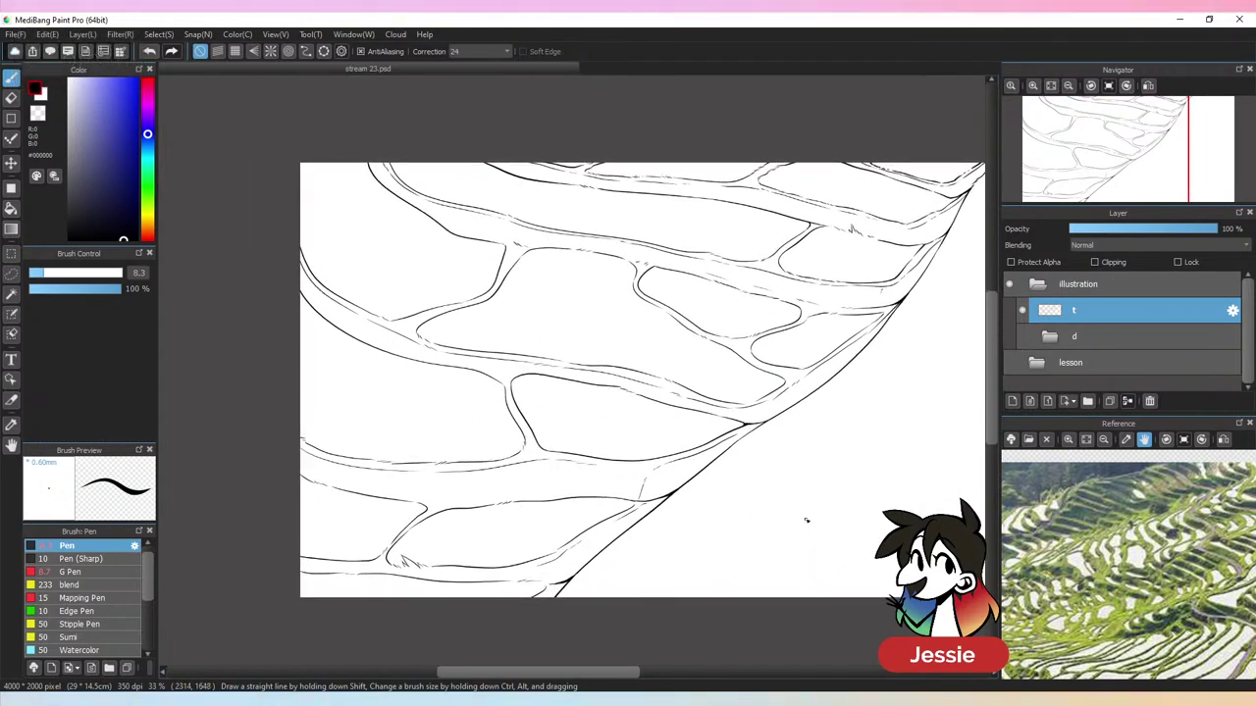
pyautogui.hotkey('ctrl', '+')
pyautogui.hotkey('ctrl', '+')
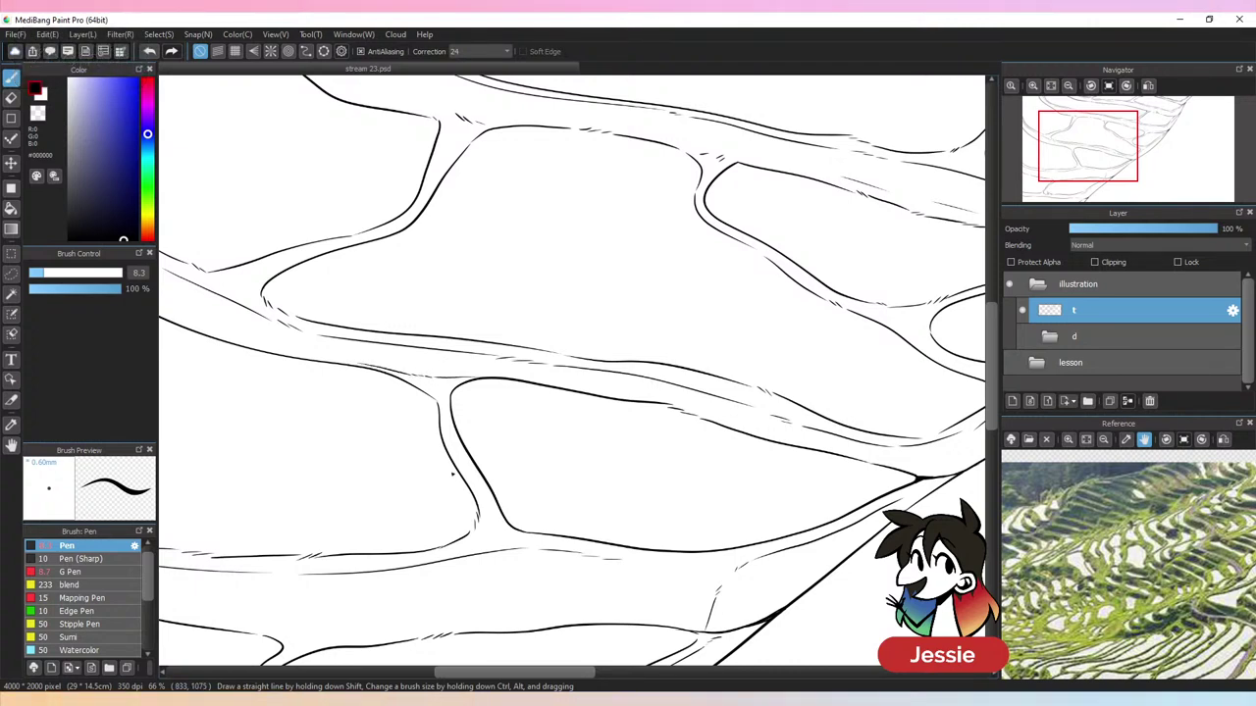
pyautogui.hotkey('ctrl', '-')
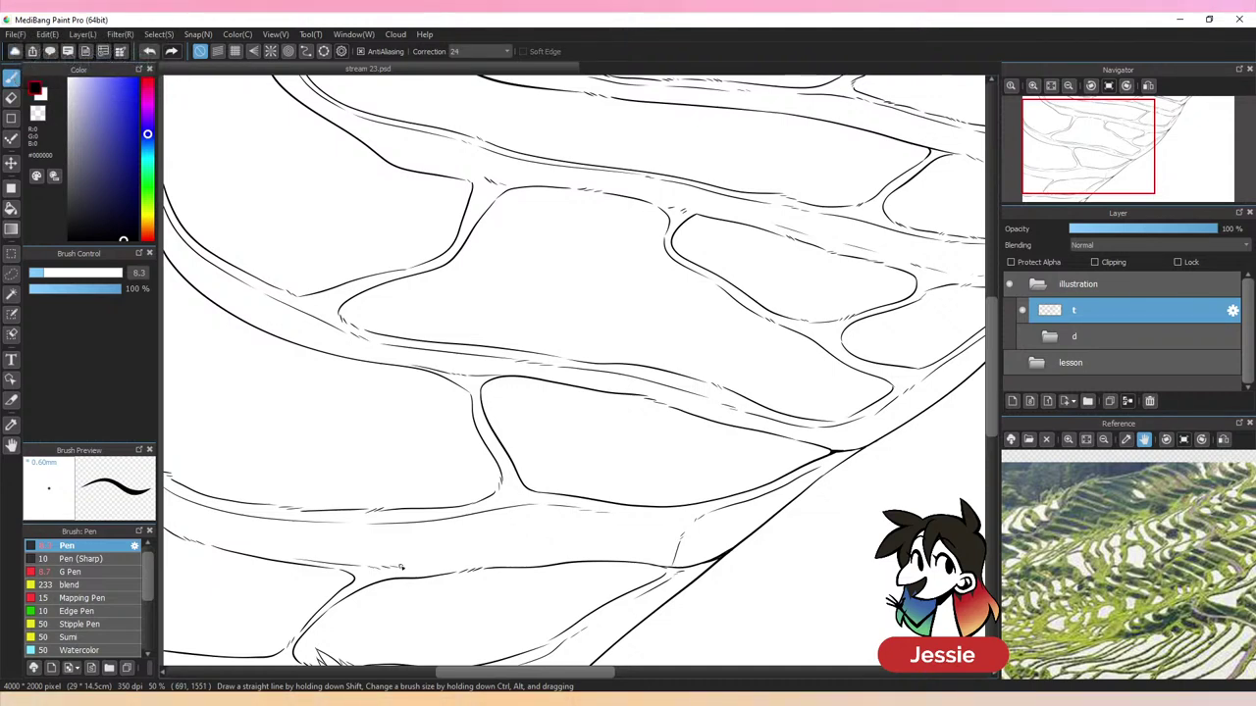
pyautogui.hotkey('ctrl', '-')
pyautogui.hotkey('ctrl', '-')
pyautogui.hotkey('ctrl', '-')
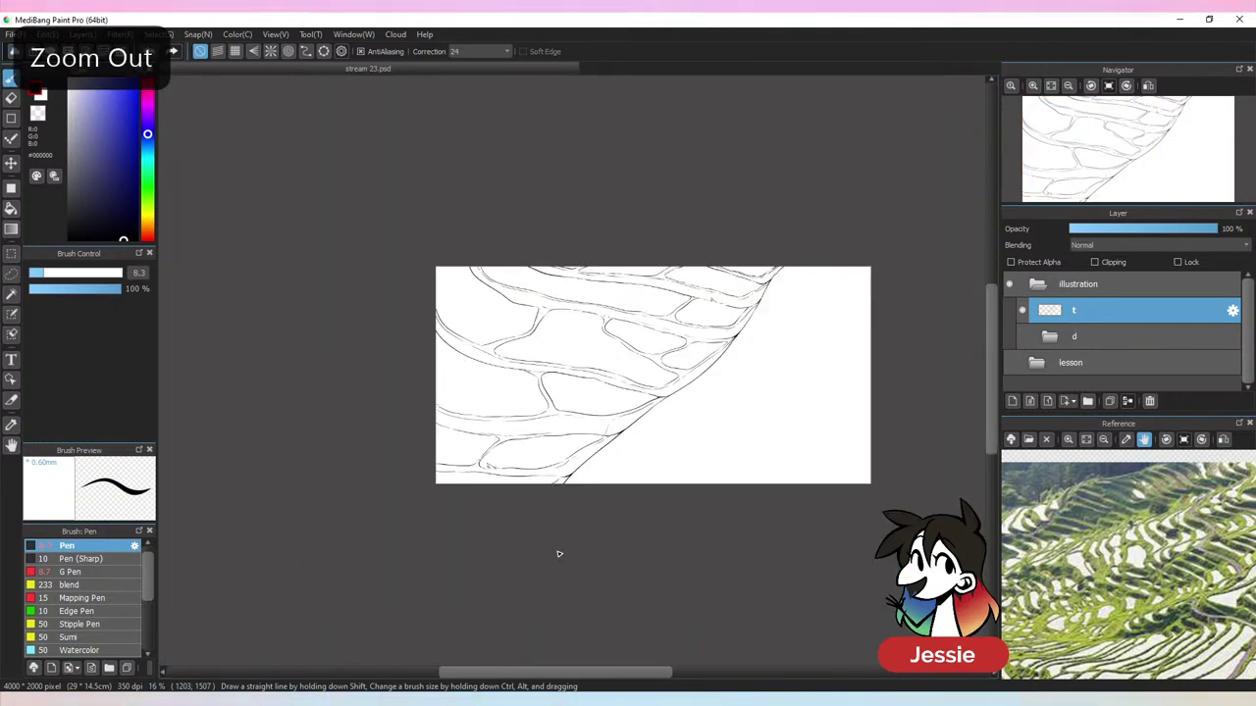
# Save the drawing and show the sketch folder "d" again for the uninked hillside on the canvas's right side
pyautogui.hotkey('ctrl', 's')
pyautogui.hotkey('ctrl', '+')
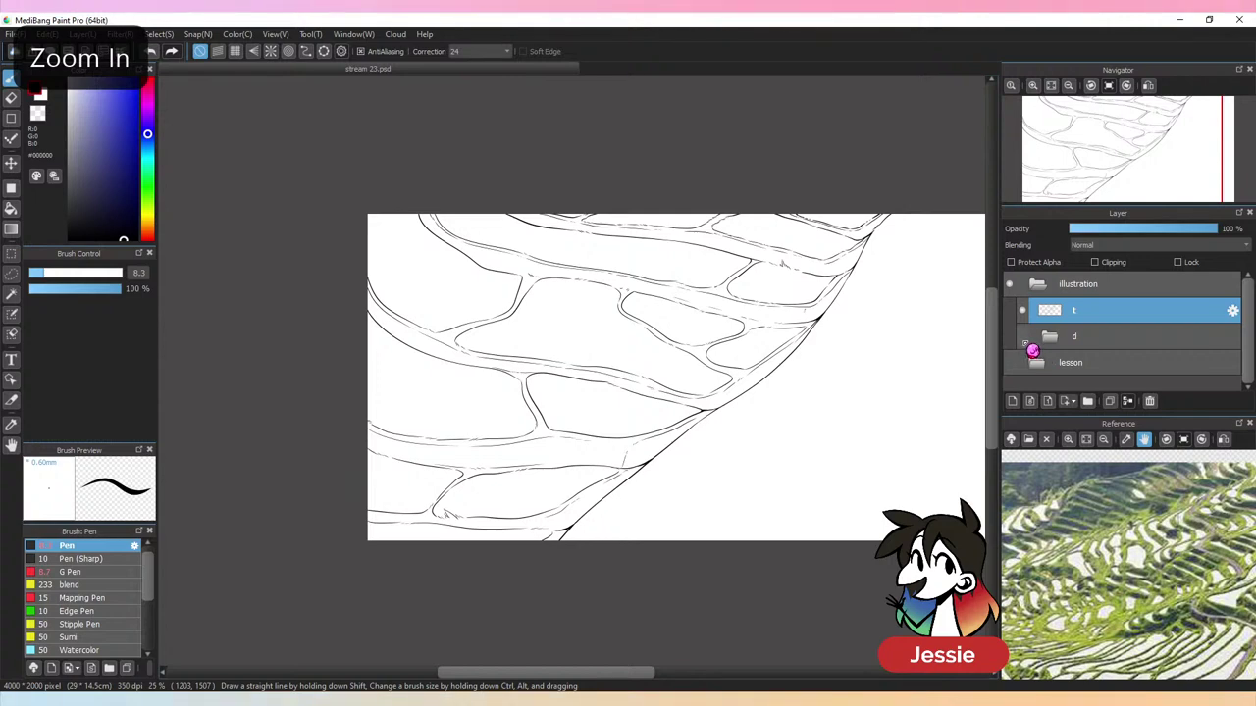
pyautogui.moveTo(851, 443); pyautogui.dragTo(605, 443)
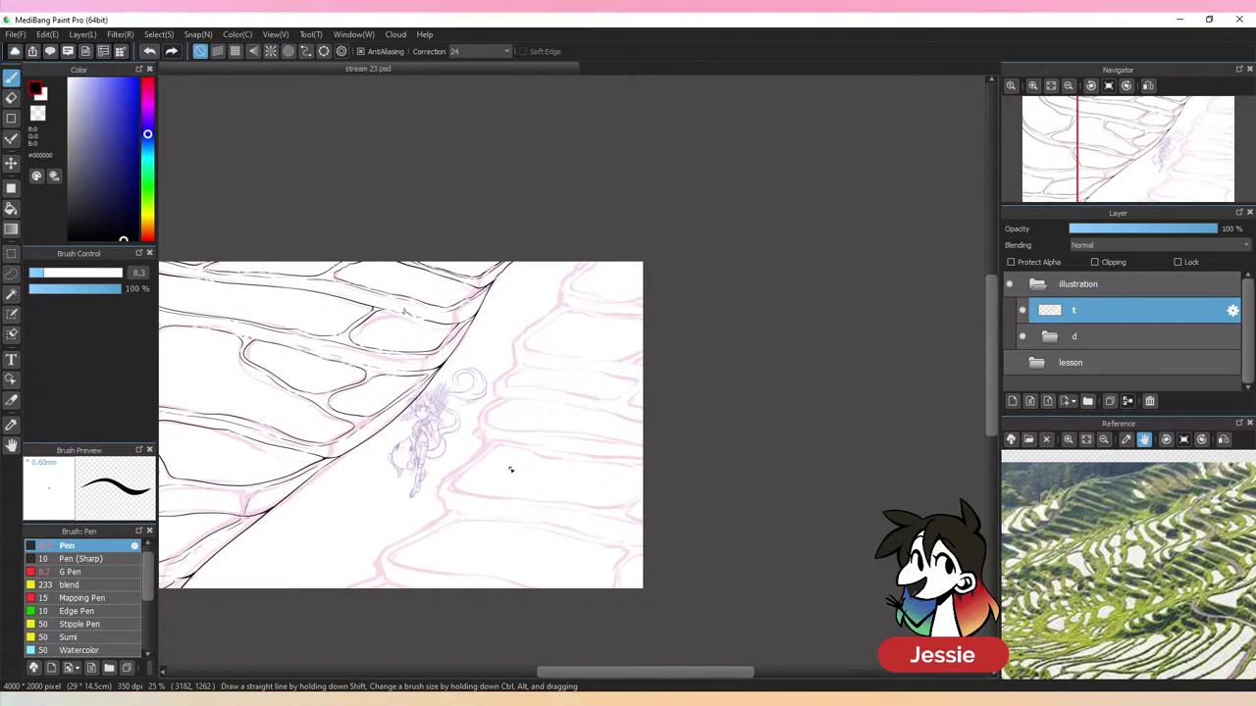
pyautogui.hotkey('ctrl', '+')
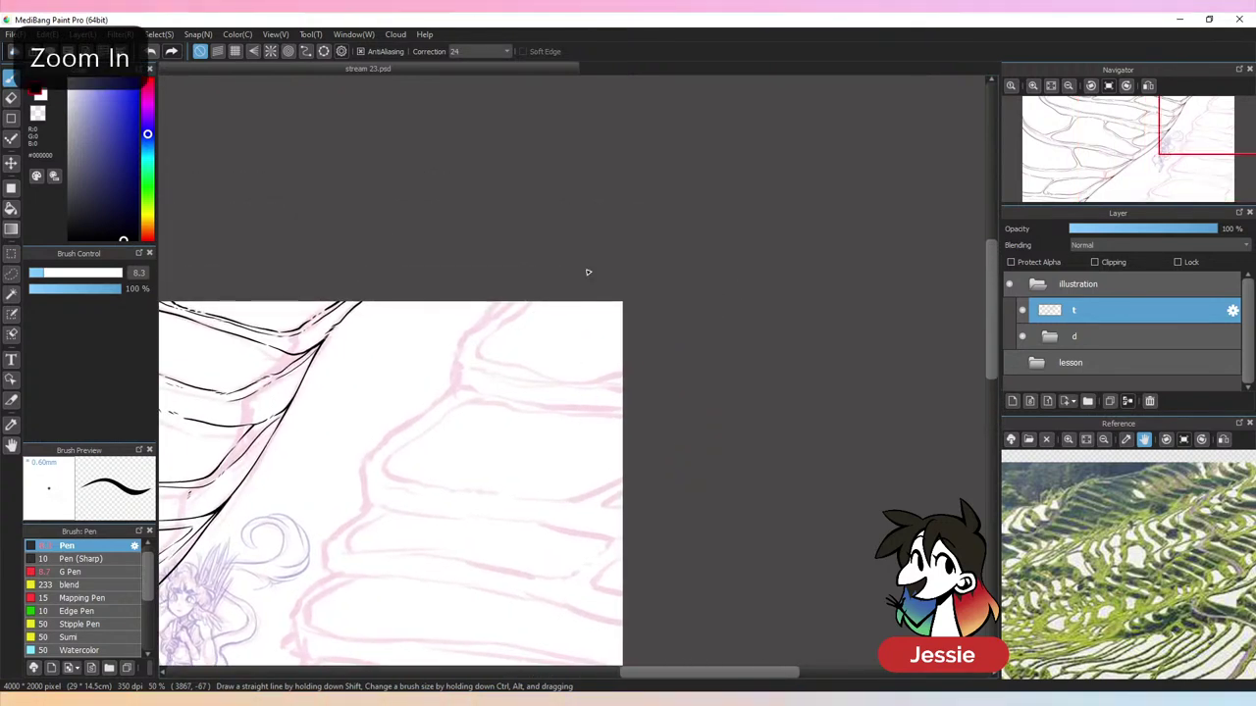
pyautogui.moveTo(509, 304); pyautogui.dragTo(465, 338)
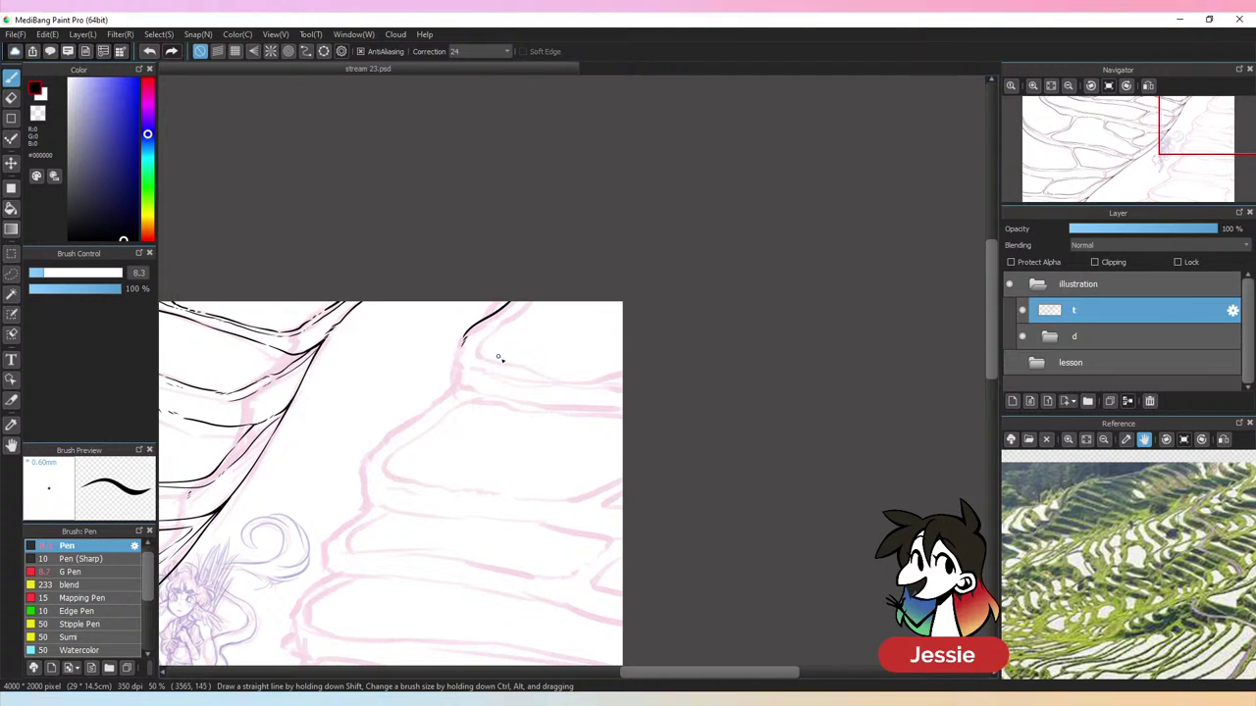
pyautogui.hotkey('ctrl', '+')
pyautogui.hotkey('ctrl', 'z')
# Ink the topmost terrace of the right hillside, following its slanted outer and inner edges and the double ridge line to the canvas border
pyautogui.moveTo(494, 280)
pyautogui.mouseDown()
pyautogui.moveTo(421, 343)
pyautogui.moveTo(422, 393)
pyautogui.mouseUp()
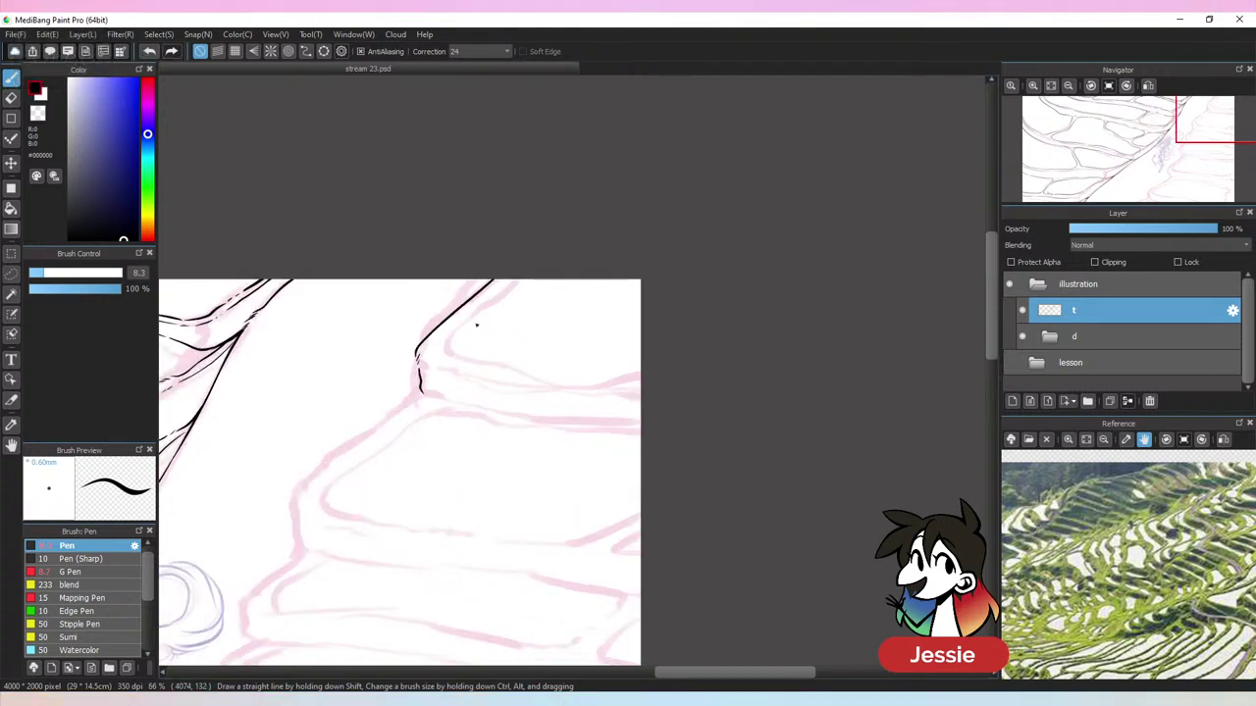
pyautogui.moveTo(430, 347); pyautogui.dragTo(517, 281)
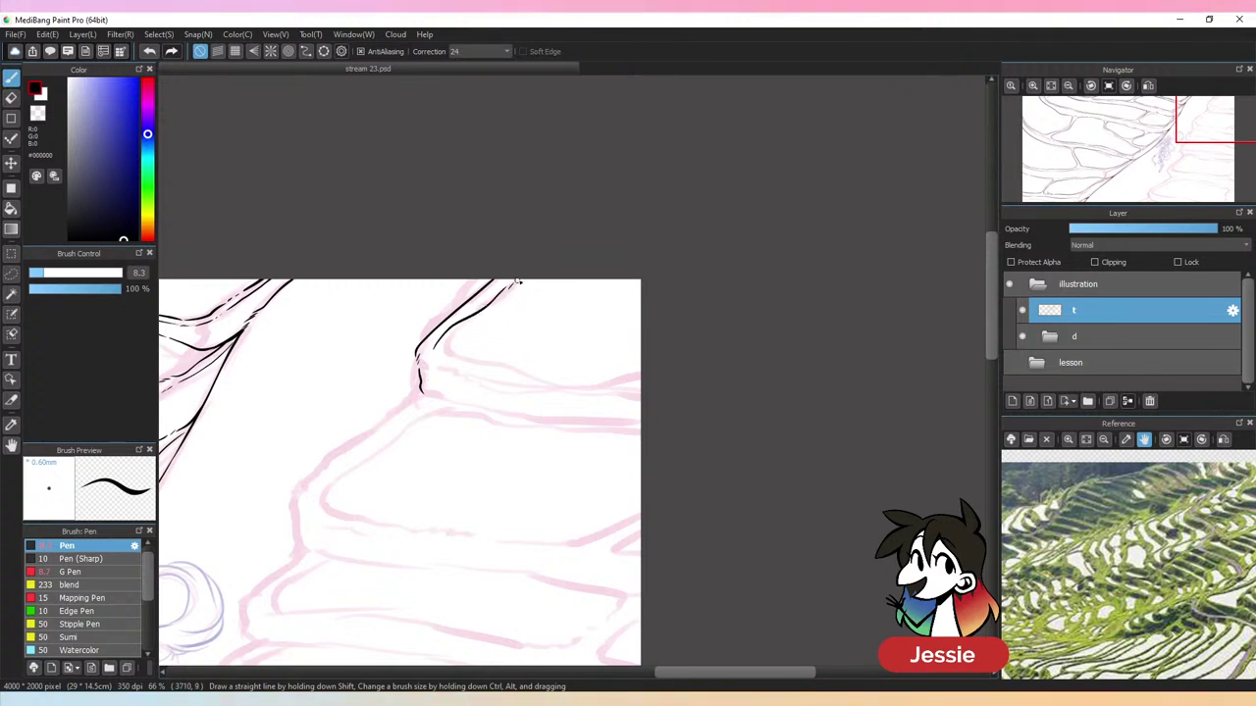
pyautogui.moveTo(472, 365); pyautogui.dragTo(633, 386)
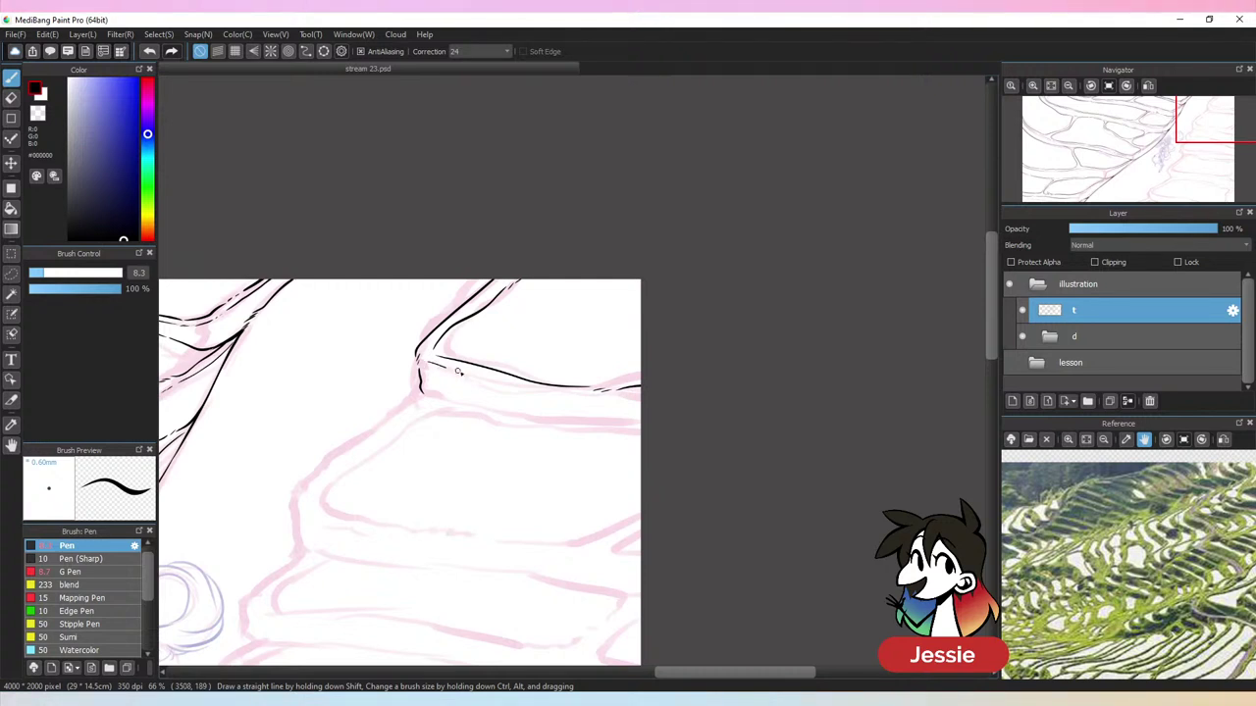
pyautogui.moveTo(458, 372); pyautogui.dragTo(638, 400)
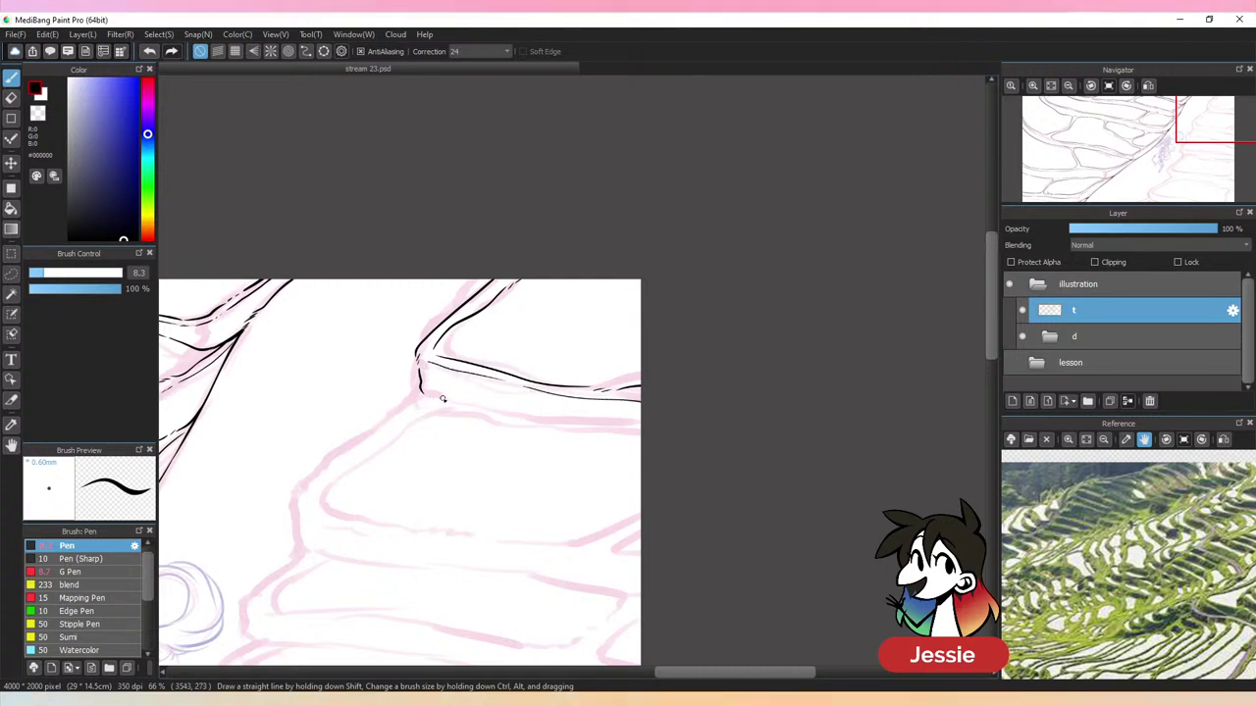
# Ink the ridge's lower line out to the canvas border and the hatched bank descending from its corner on the right hillside
pyautogui.moveTo(476, 409); pyautogui.dragTo(520, 417)
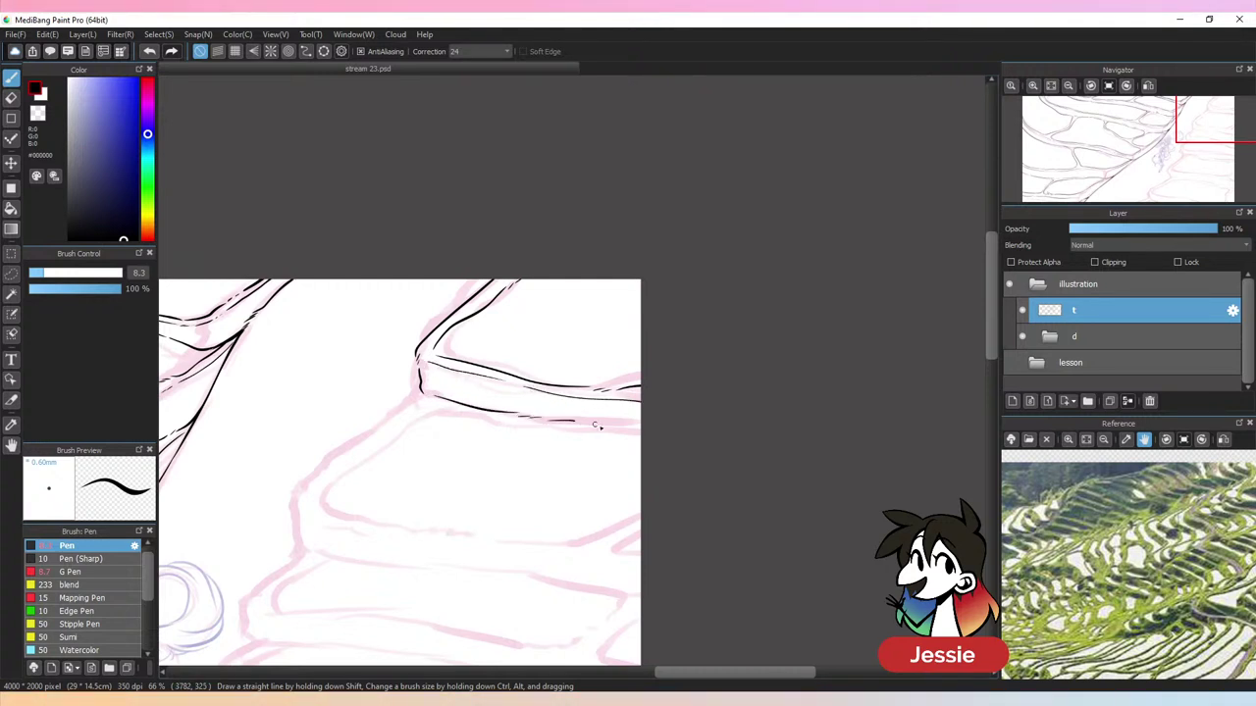
pyautogui.moveTo(596, 426); pyautogui.dragTo(687, 434)
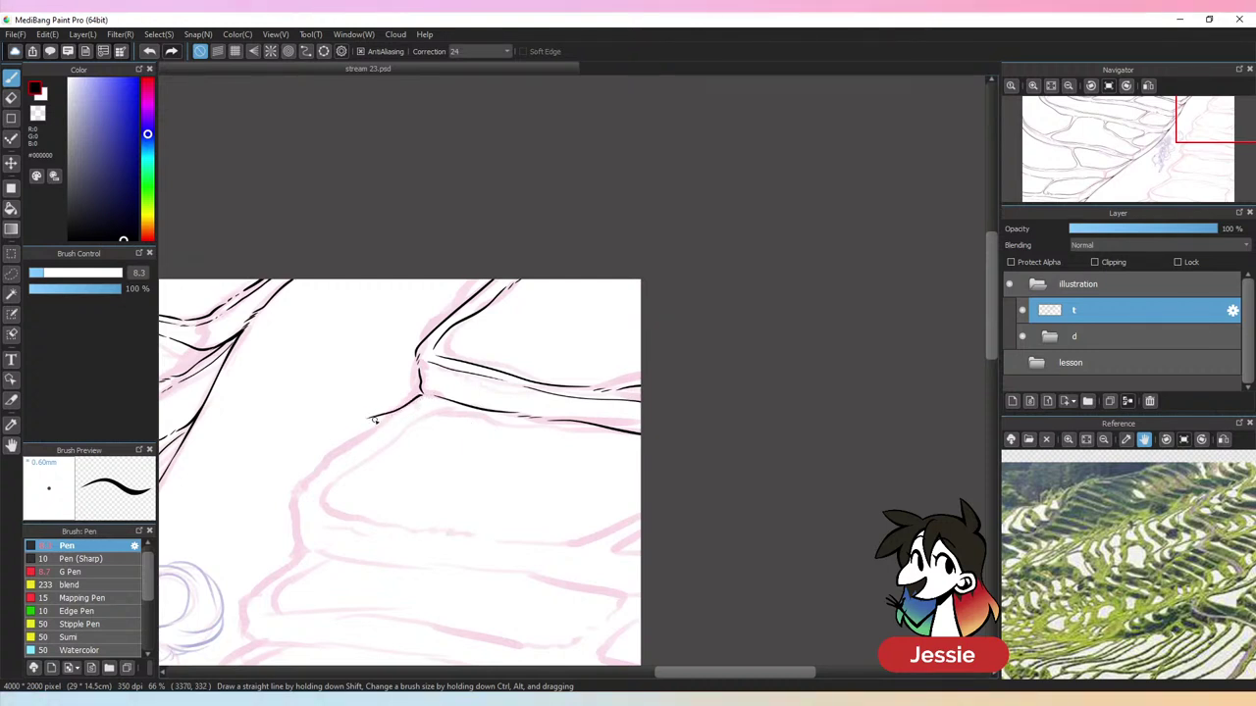
pyautogui.moveTo(378, 420)
pyautogui.mouseDown()
pyautogui.moveTo(347, 432)
pyautogui.moveTo(289, 507)
pyautogui.mouseUp()
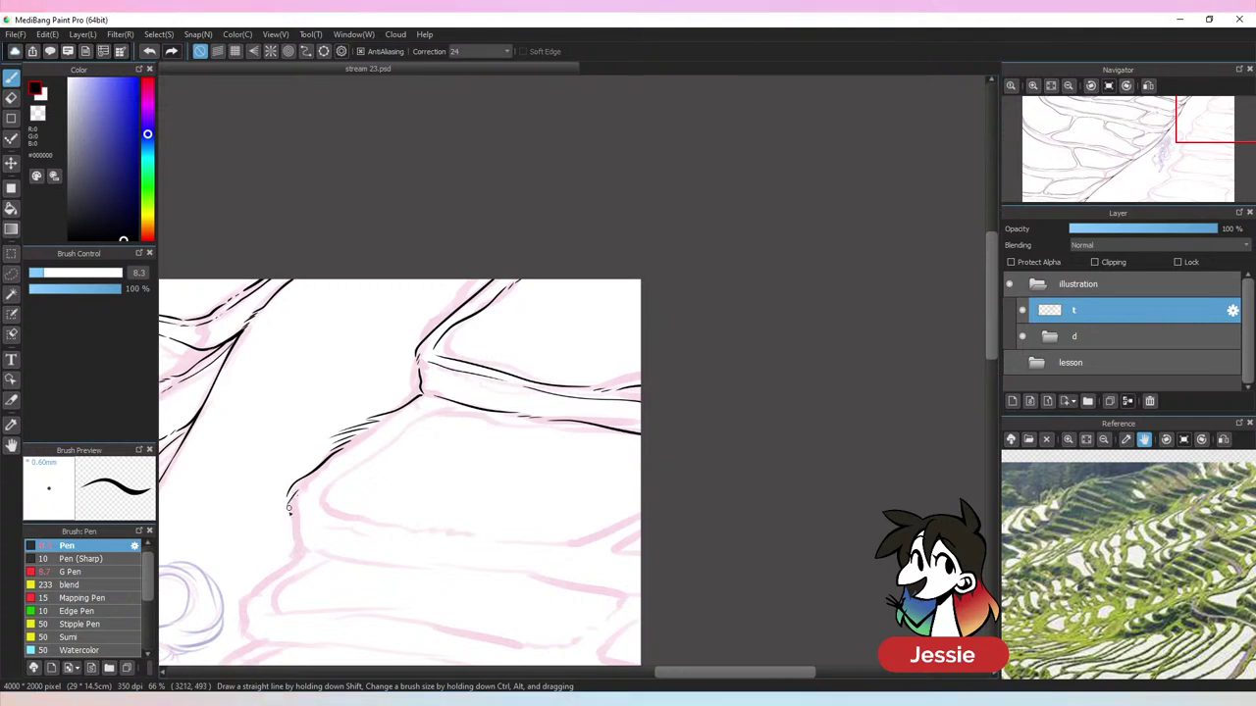
# Ink the rounded outline of the second terrace on the right hillside, along its upper and lower edges out to the canvas border
pyautogui.hotkey('ctrl', '-')
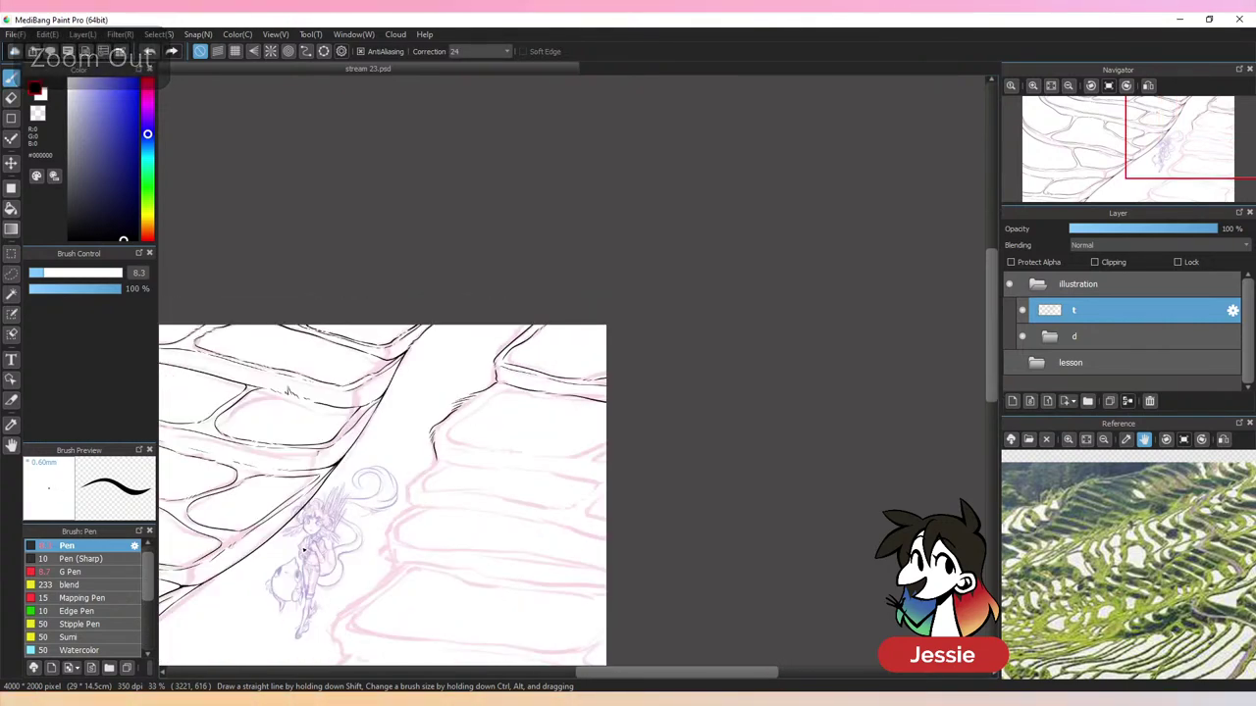
pyautogui.hotkey('ctrl', '+')
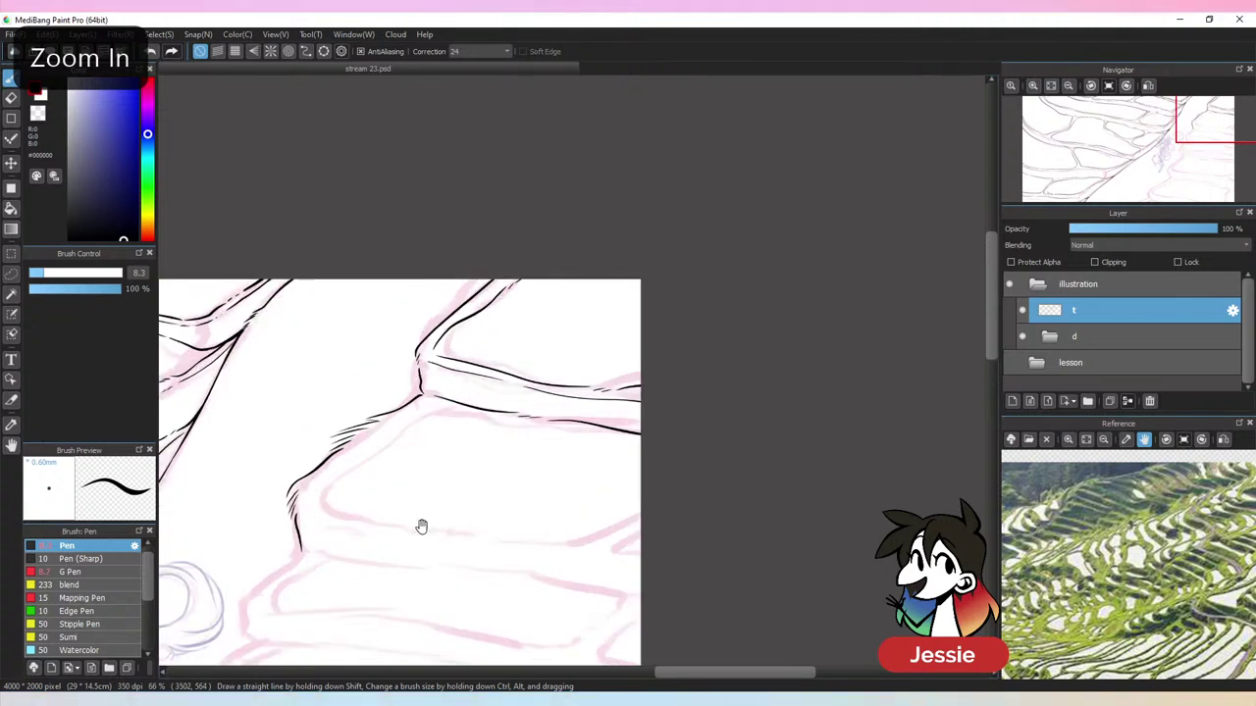
pyautogui.moveTo(421, 524); pyautogui.dragTo(477, 519)
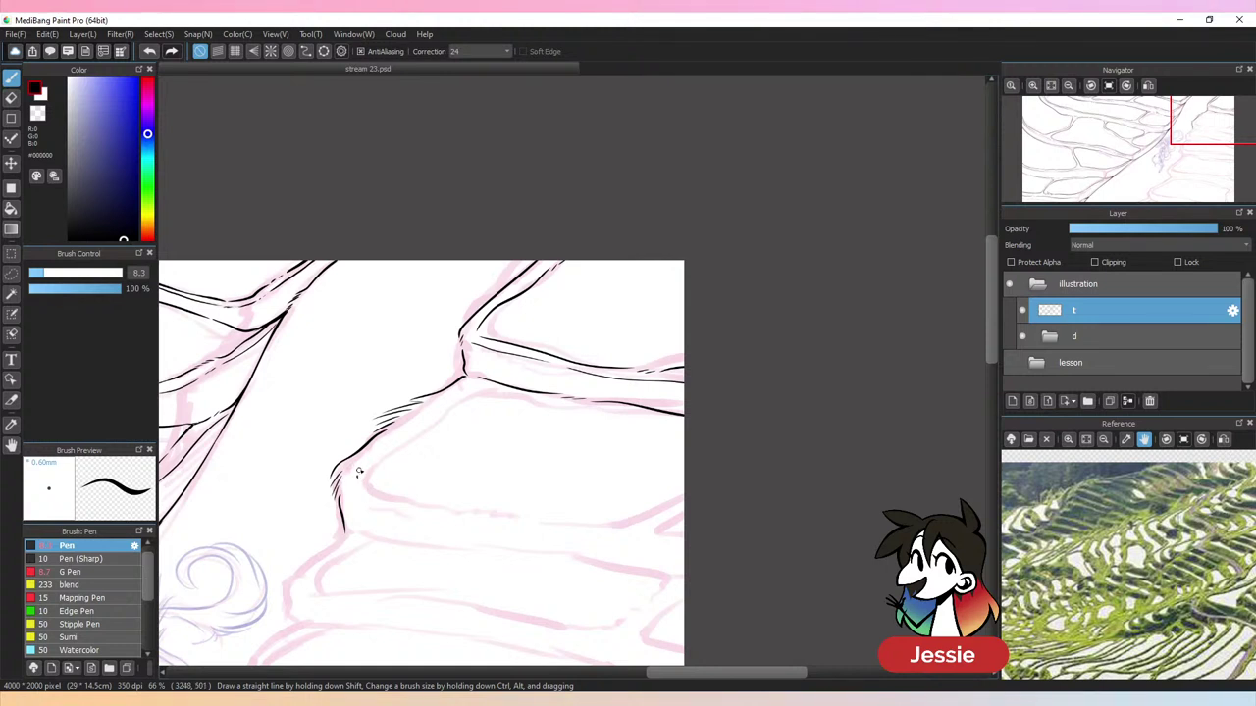
pyautogui.moveTo(359, 472)
pyautogui.mouseDown()
pyautogui.moveTo(481, 399)
pyautogui.moveTo(701, 429)
pyautogui.mouseUp()
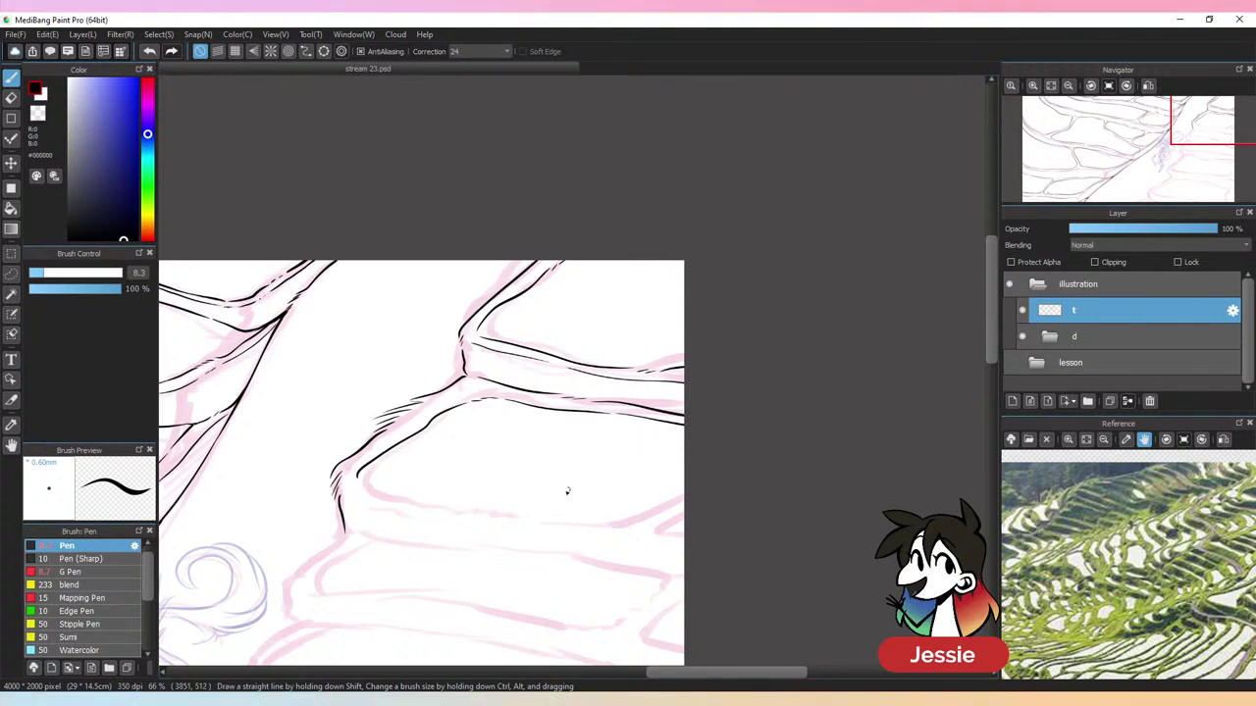
pyautogui.moveTo(538, 578); pyautogui.dragTo(513, 535)
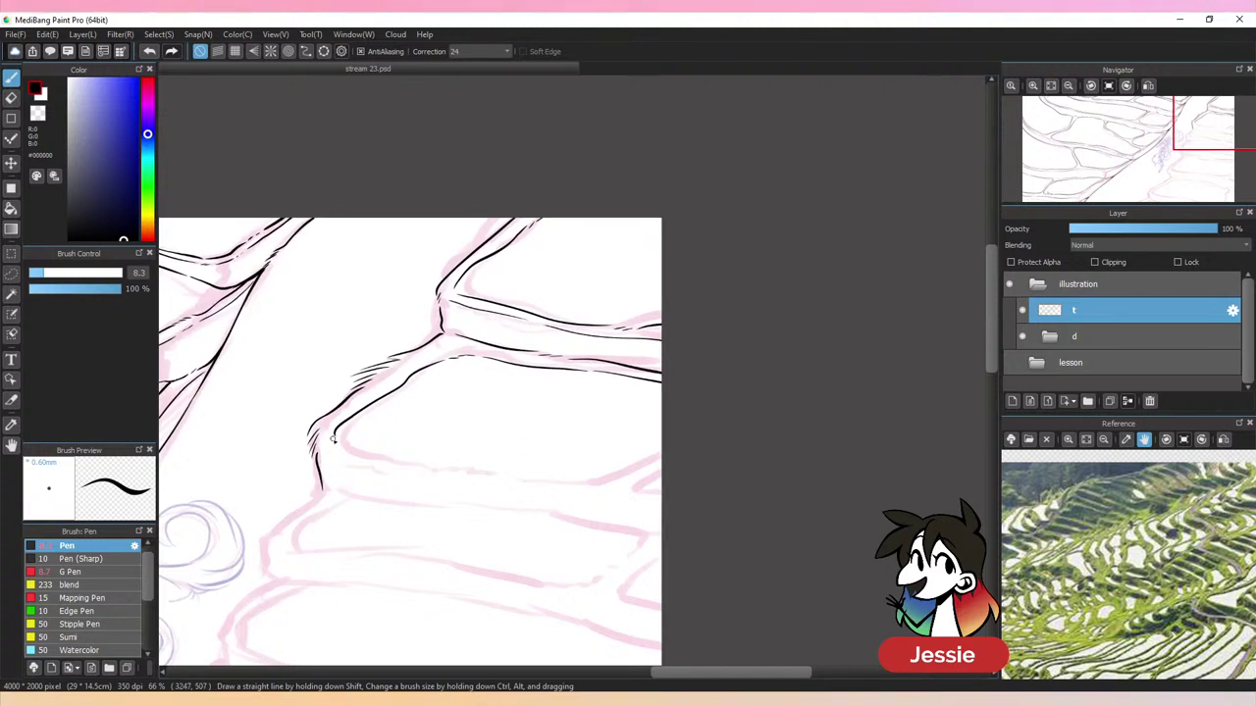
pyautogui.moveTo(369, 458)
pyautogui.mouseDown()
pyautogui.moveTo(591, 489)
pyautogui.moveTo(664, 481)
pyautogui.mouseUp()
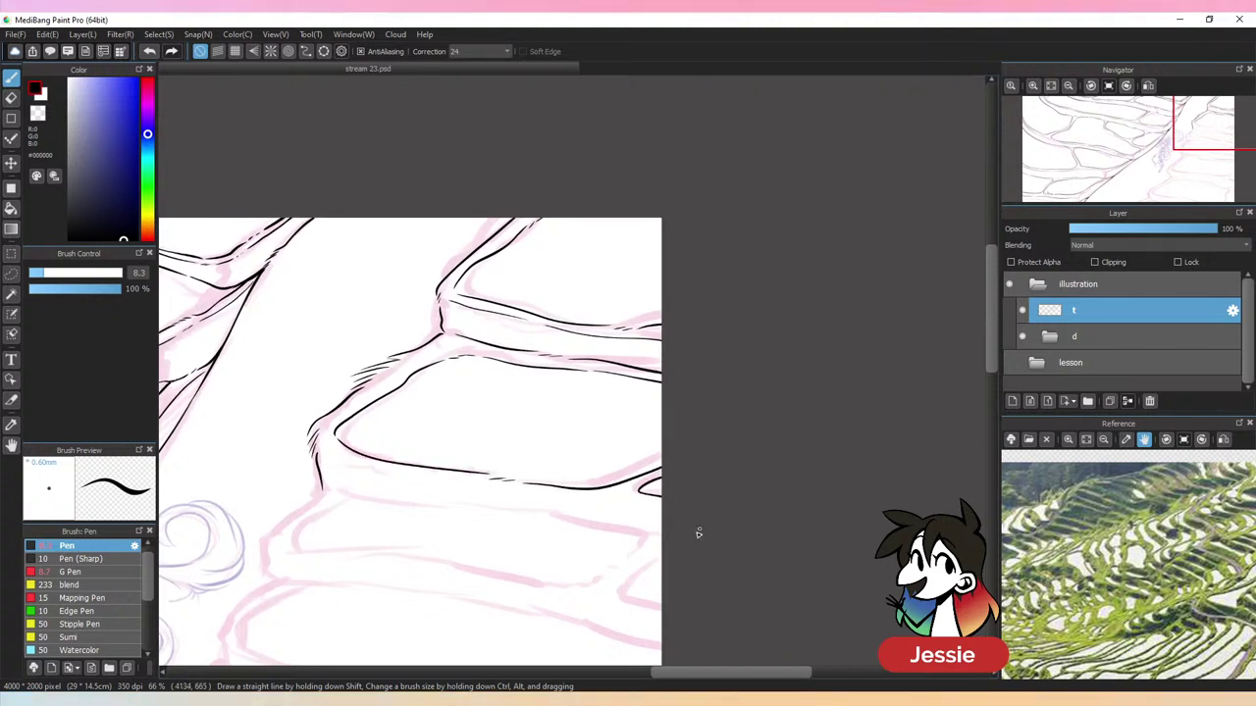
pyautogui.moveTo(646, 573); pyautogui.dragTo(699, 479)
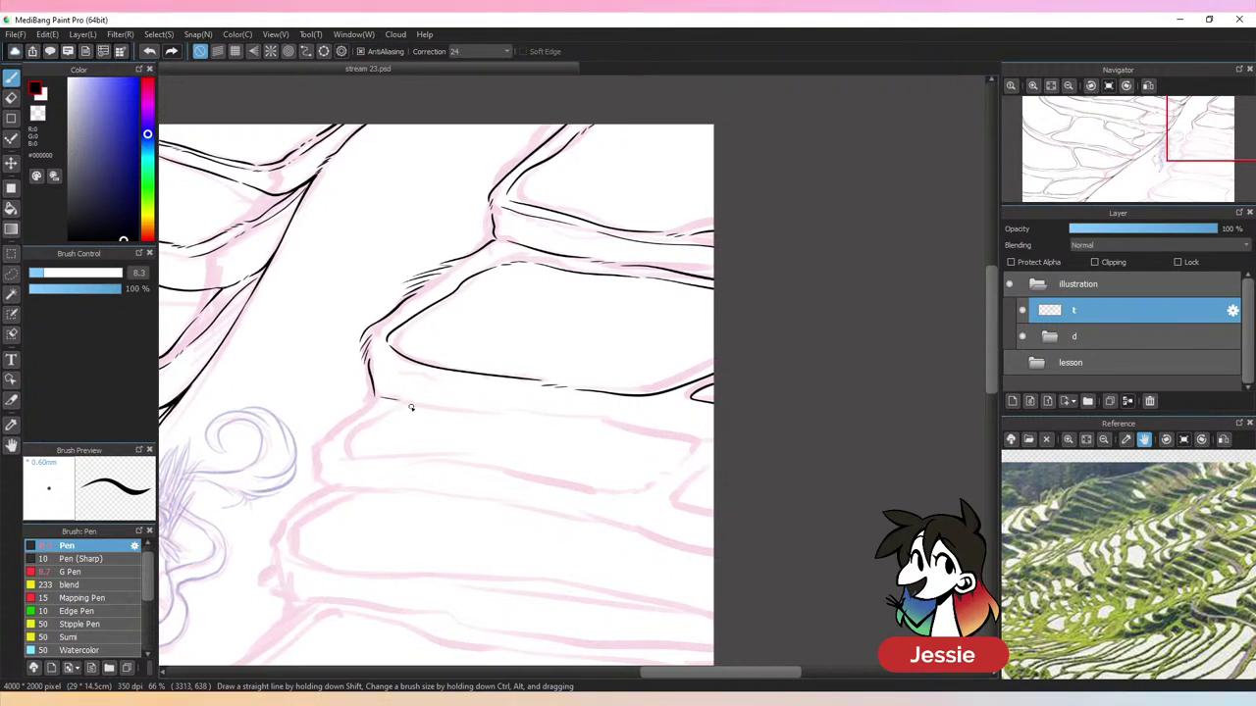
# Redo the third terrace's upper edge on the right hillside as an inked line out to the canvas border
pyautogui.hotkey('ctrl', 'z')
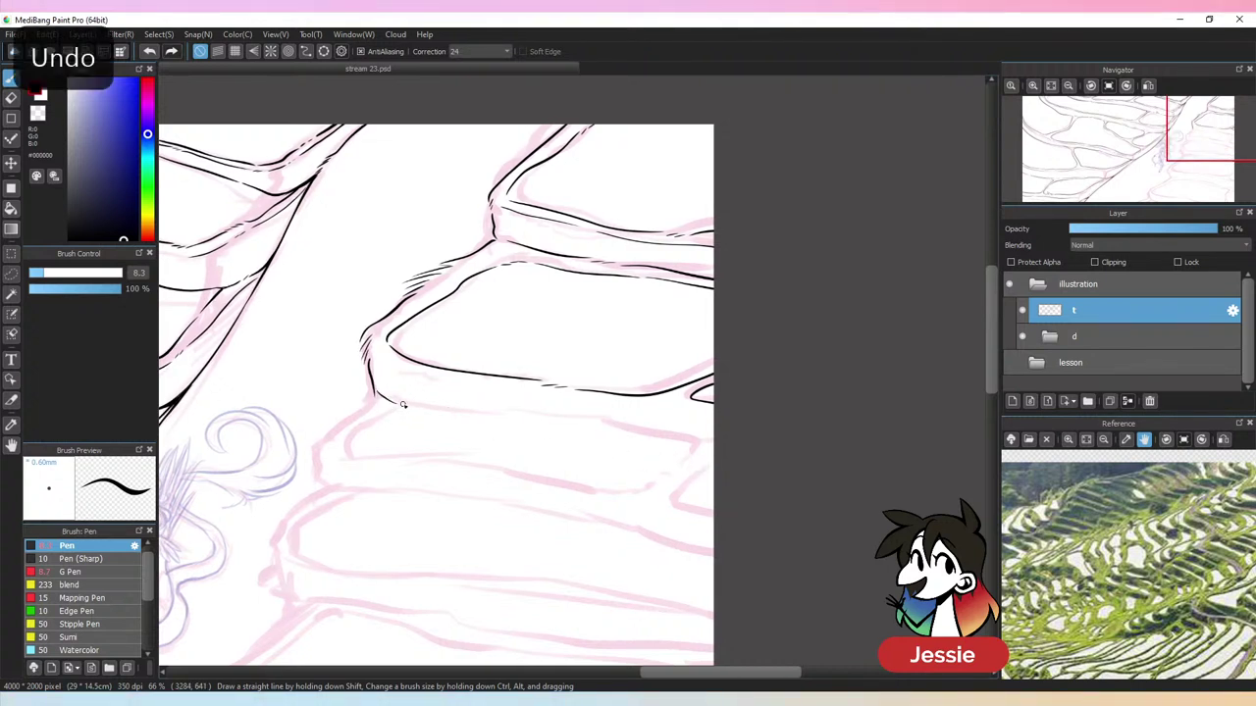
pyautogui.moveTo(402, 405); pyautogui.dragTo(714, 447)
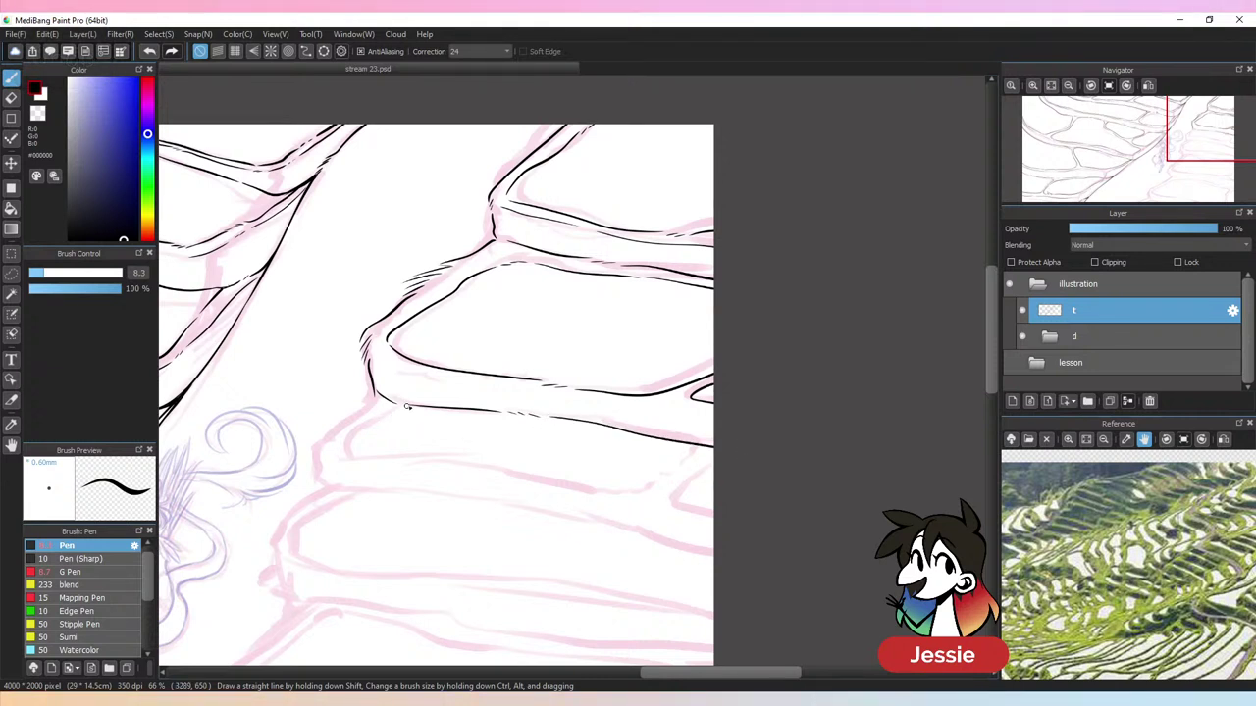
pyautogui.moveTo(400, 405)
pyautogui.mouseDown()
pyautogui.moveTo(348, 438)
pyautogui.moveTo(350, 464)
pyautogui.moveTo(469, 481)
pyautogui.mouseUp()
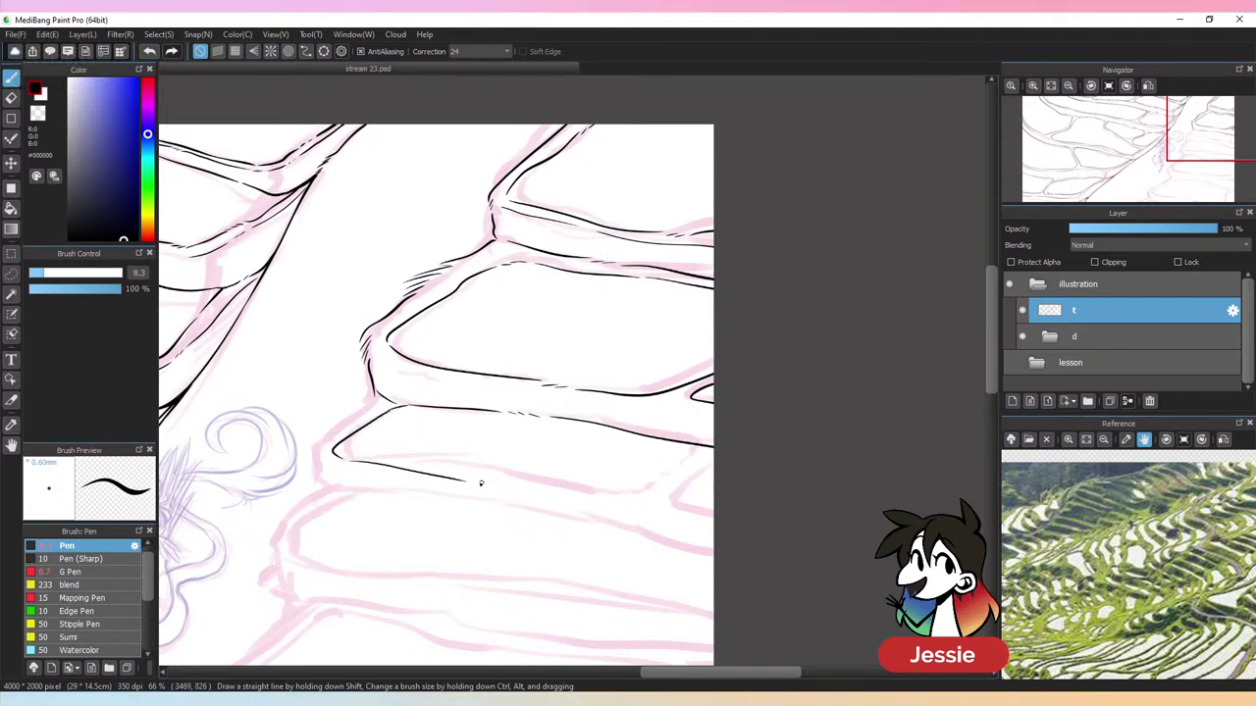
pyautogui.hotkey('ctrl', 'z')
pyautogui.hotkey('ctrl', 'z')
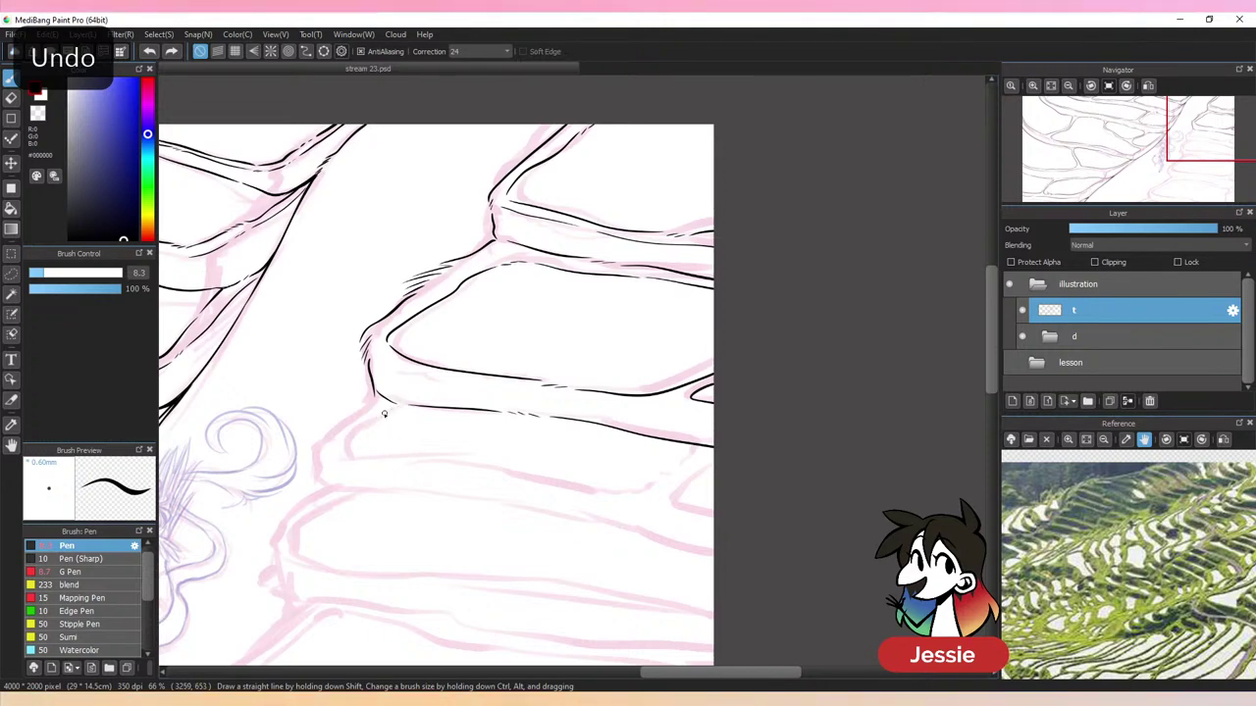
# Ink the third terrace's pointed inner end and lower edge, with its outer bank and thin ridge line, out to the canvas border
pyautogui.moveTo(392, 445); pyautogui.dragTo(723, 524)
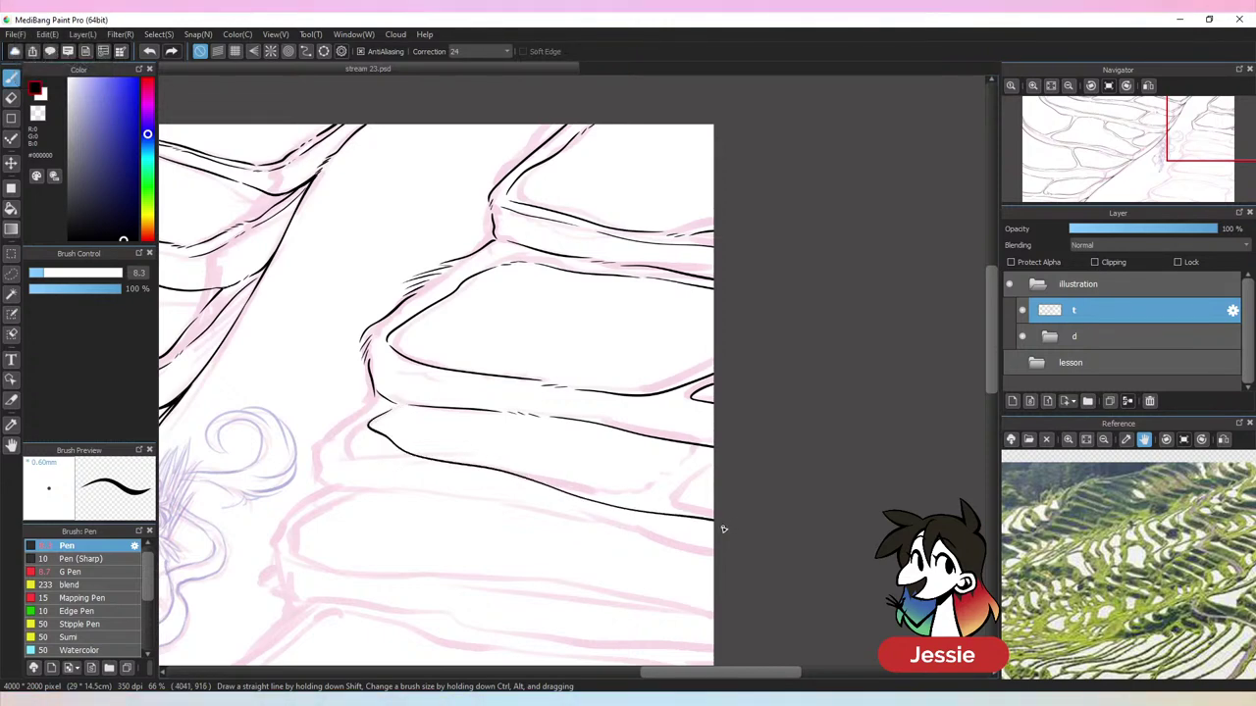
pyautogui.hotkey('ctrl', '-')
pyautogui.hotkey('ctrl', '+')
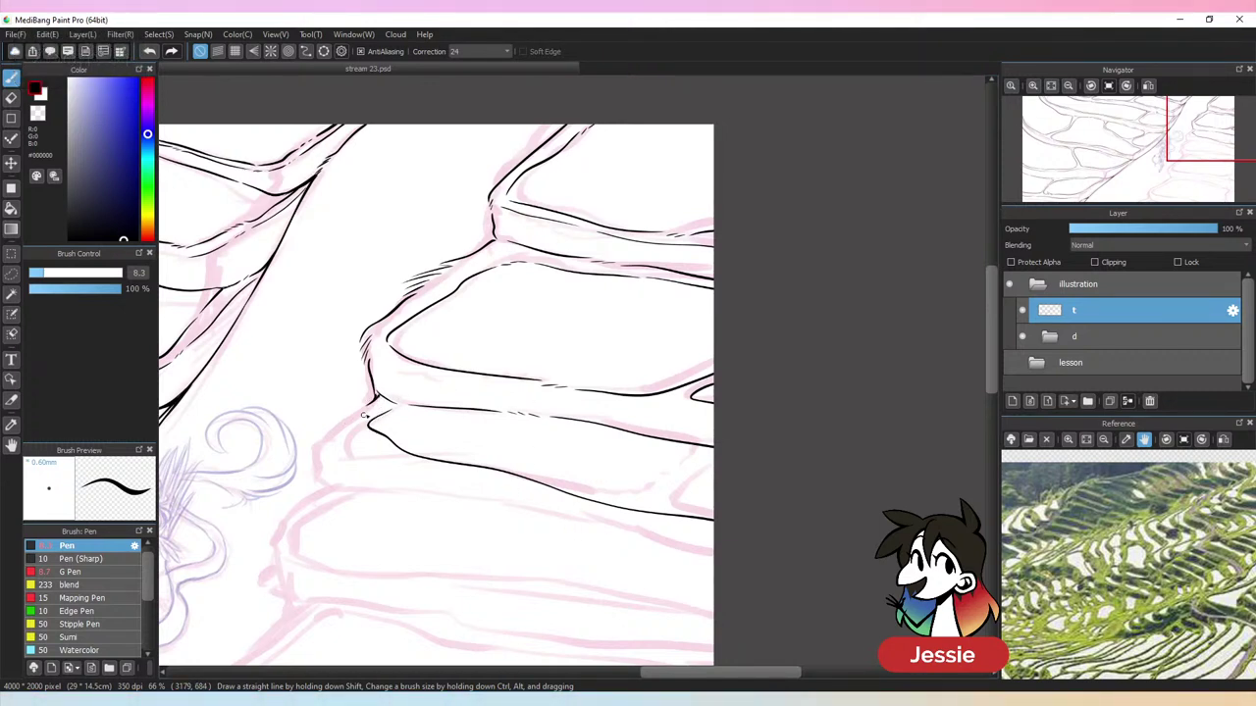
pyautogui.moveTo(370, 403)
pyautogui.mouseDown()
pyautogui.moveTo(325, 451)
pyautogui.moveTo(410, 494)
pyautogui.moveTo(716, 555)
pyautogui.mouseUp()
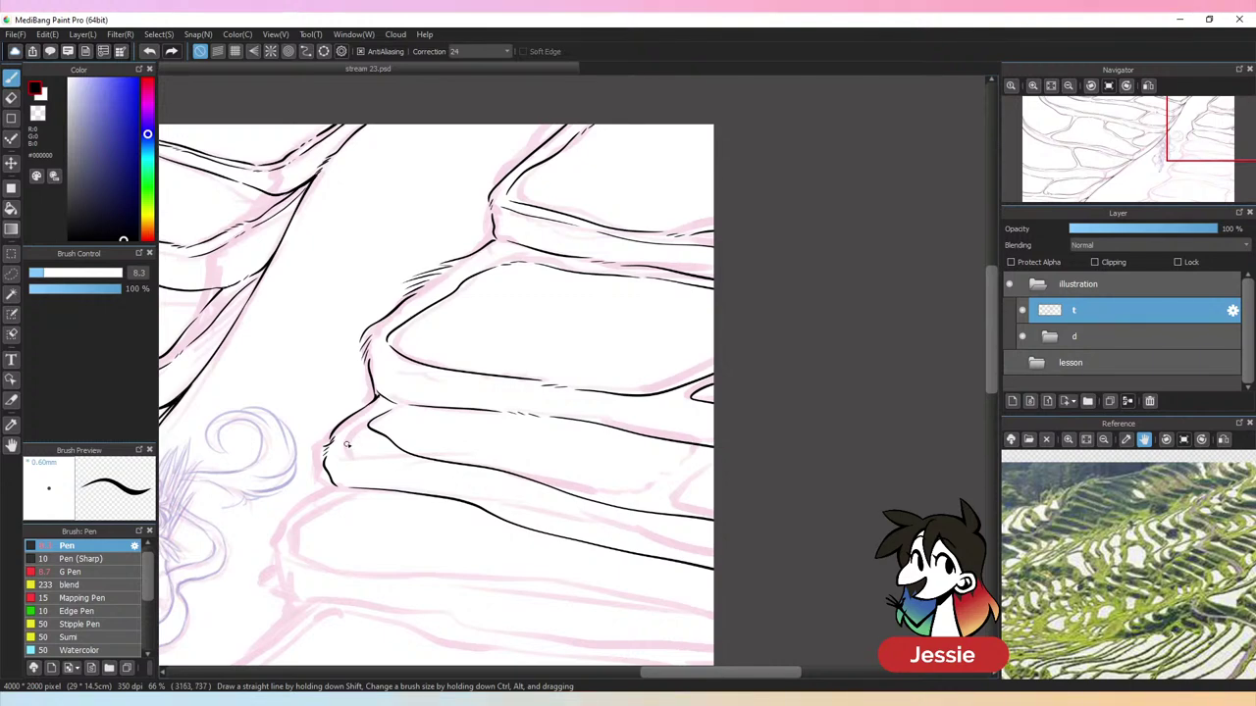
pyautogui.moveTo(378, 451); pyautogui.dragTo(717, 533)
# Hide the sketch folder "d" and add a thin ridge line along the bank below the second terrace's lower edge
pyautogui.hotkey('ctrl', '-')
pyautogui.hotkey('ctrl', '-')
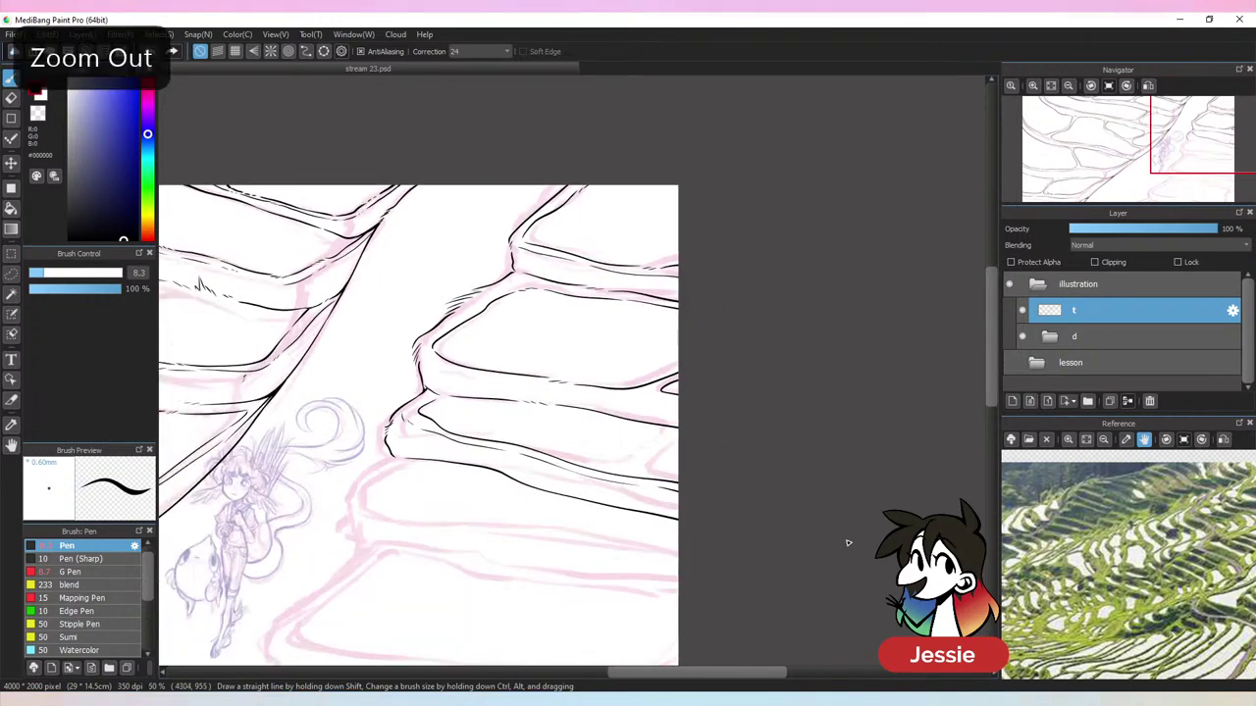
pyautogui.click(1021, 336)
pyautogui.hotkey('ctrl', '+')
pyautogui.hotkey('ctrl', '+')
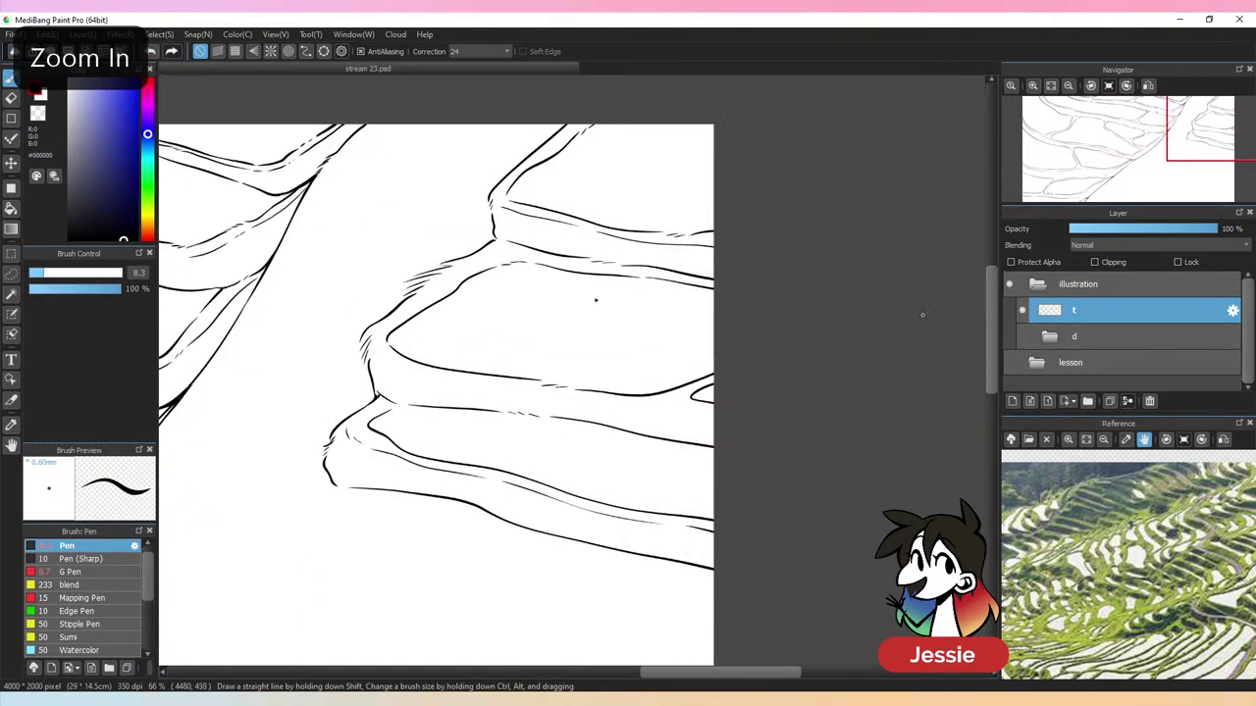
pyautogui.moveTo(374, 352); pyautogui.dragTo(424, 372)
pyautogui.moveTo(523, 391); pyautogui.dragTo(659, 406)
# Show the sketch folder "d" again and thicken the ink at the corner where the third terrace's bank meets the fourth
pyautogui.hotkey('ctrl', '-')
pyautogui.hotkey('ctrl', '-')
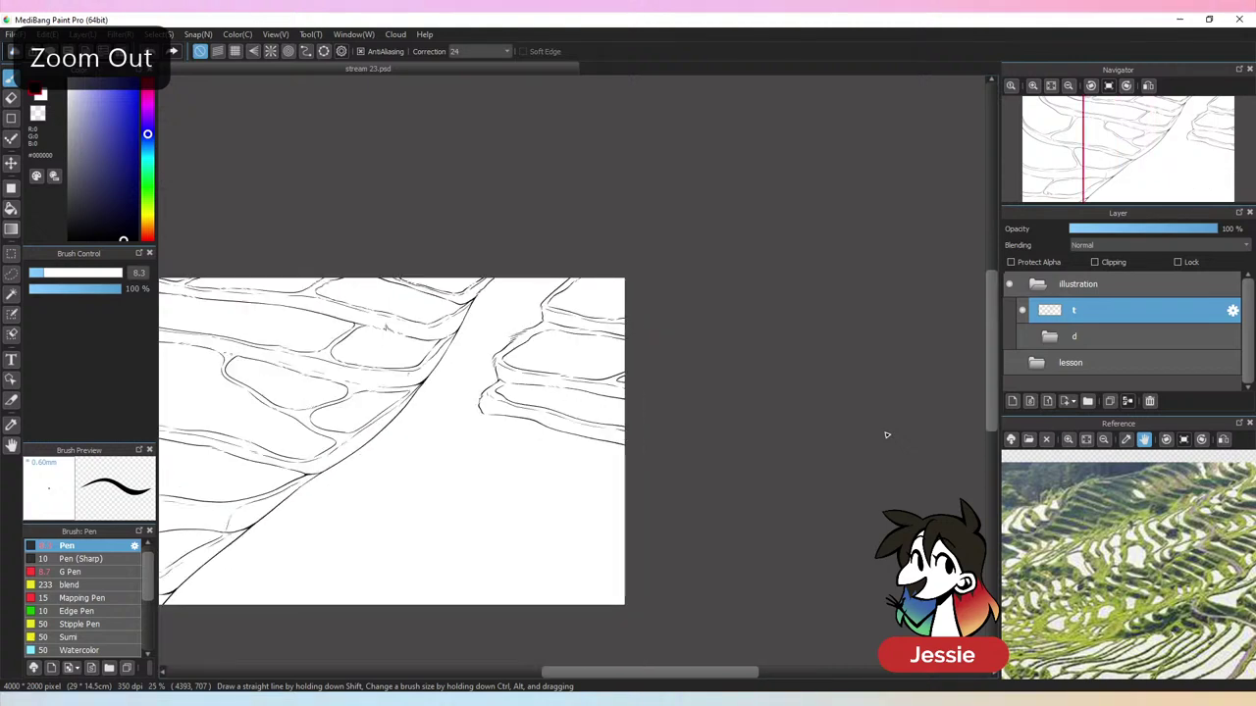
pyautogui.hotkey('ctrl', '-')
pyautogui.hotkey('ctrl', '+')
pyautogui.click(1023, 338)
pyautogui.hotkey('ctrl', '+')
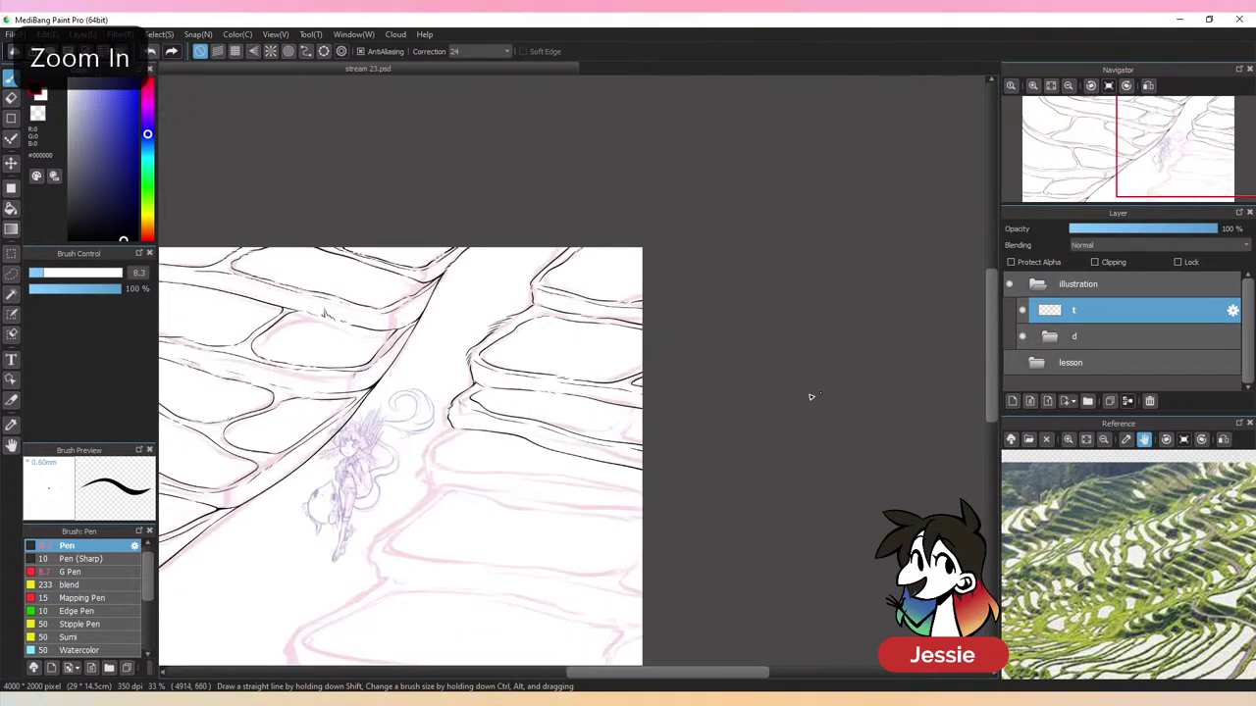
pyautogui.moveTo(589, 453); pyautogui.dragTo(679, 425)
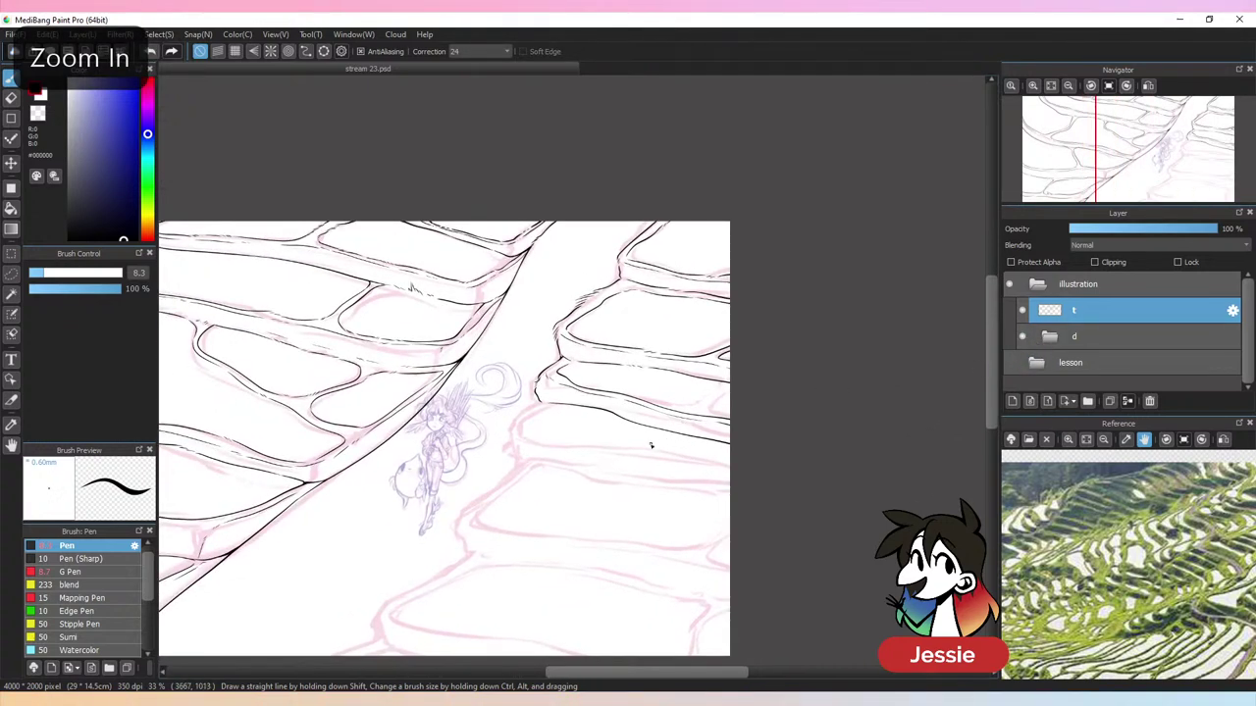
pyautogui.hotkey('ctrl', '+')
pyautogui.hotkey('ctrl', '+')
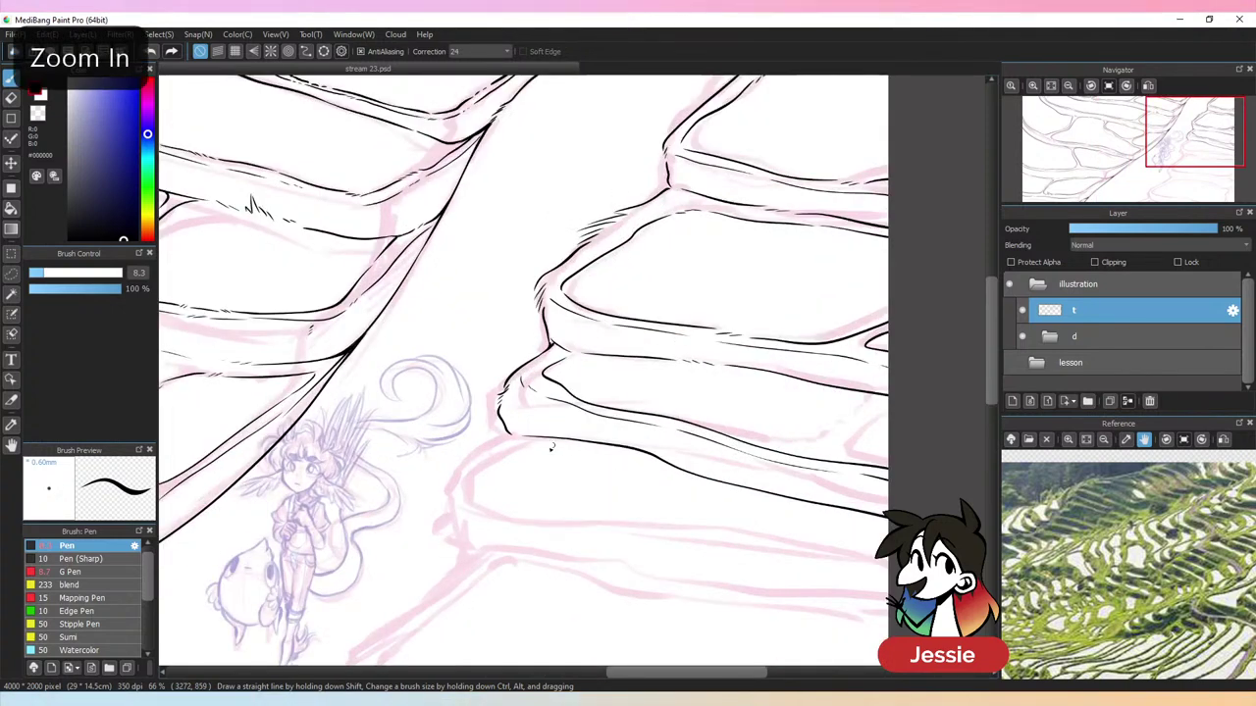
pyautogui.hotkey('ctrl', '+')
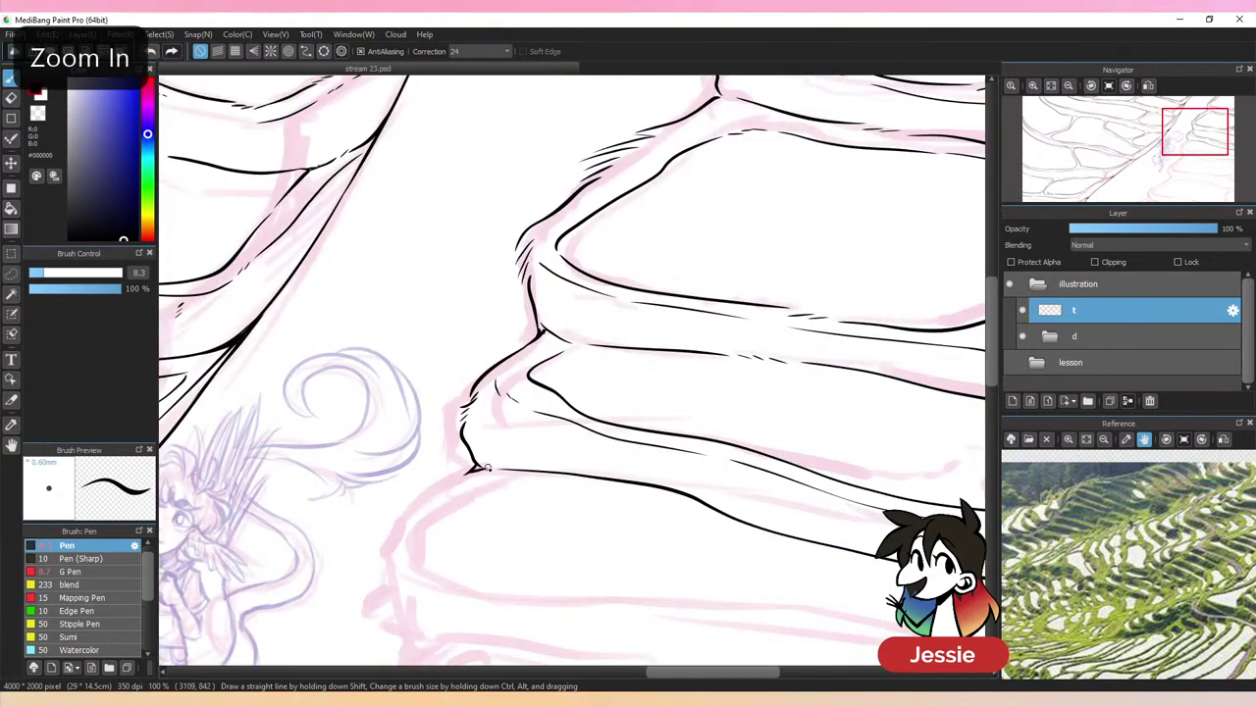
pyautogui.moveTo(476, 468); pyautogui.dragTo(495, 469)
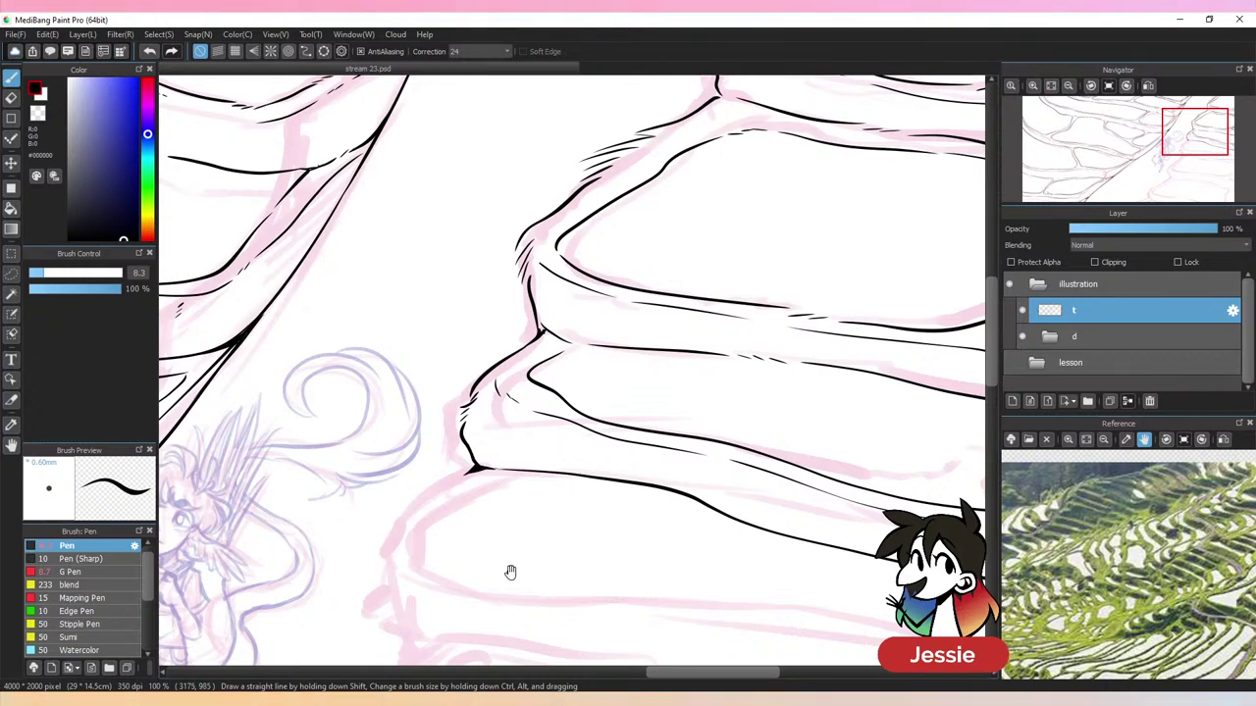
# Ink the fourth terrace's outer bank with short hatch marks and the rounded inner corner beside it
pyautogui.moveTo(508, 572); pyautogui.dragTo(550, 454)
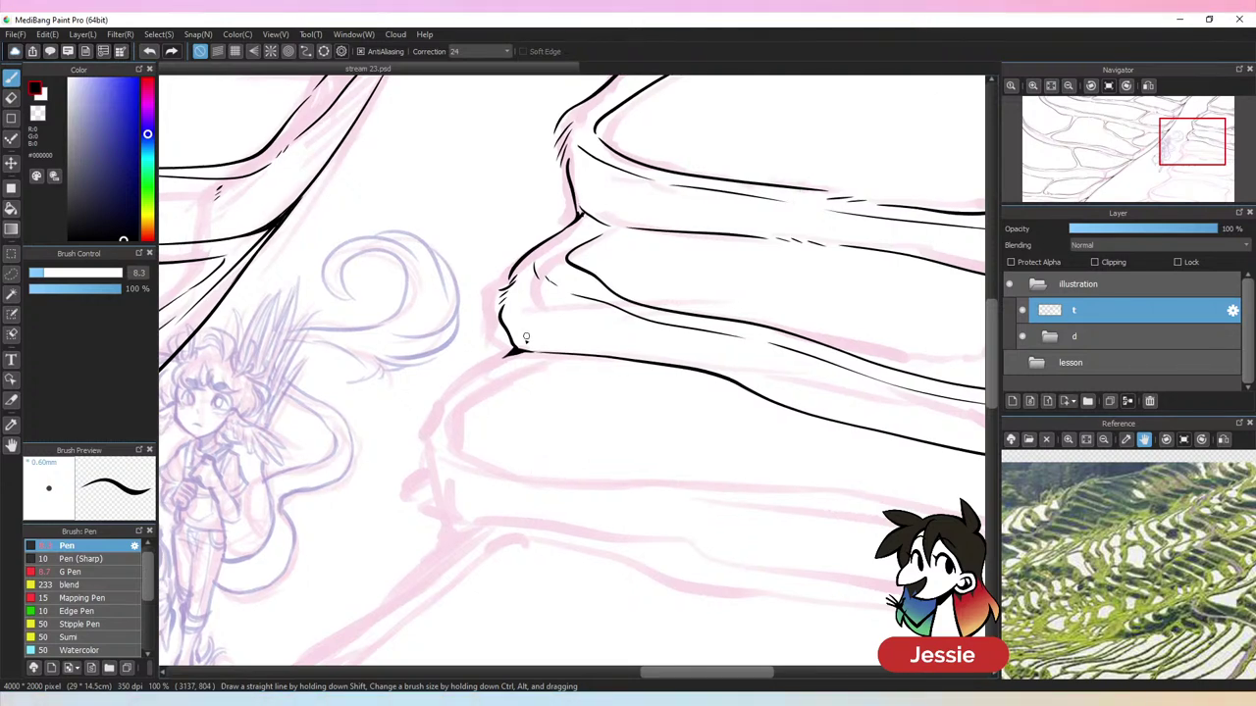
pyautogui.moveTo(496, 363); pyautogui.dragTo(432, 420)
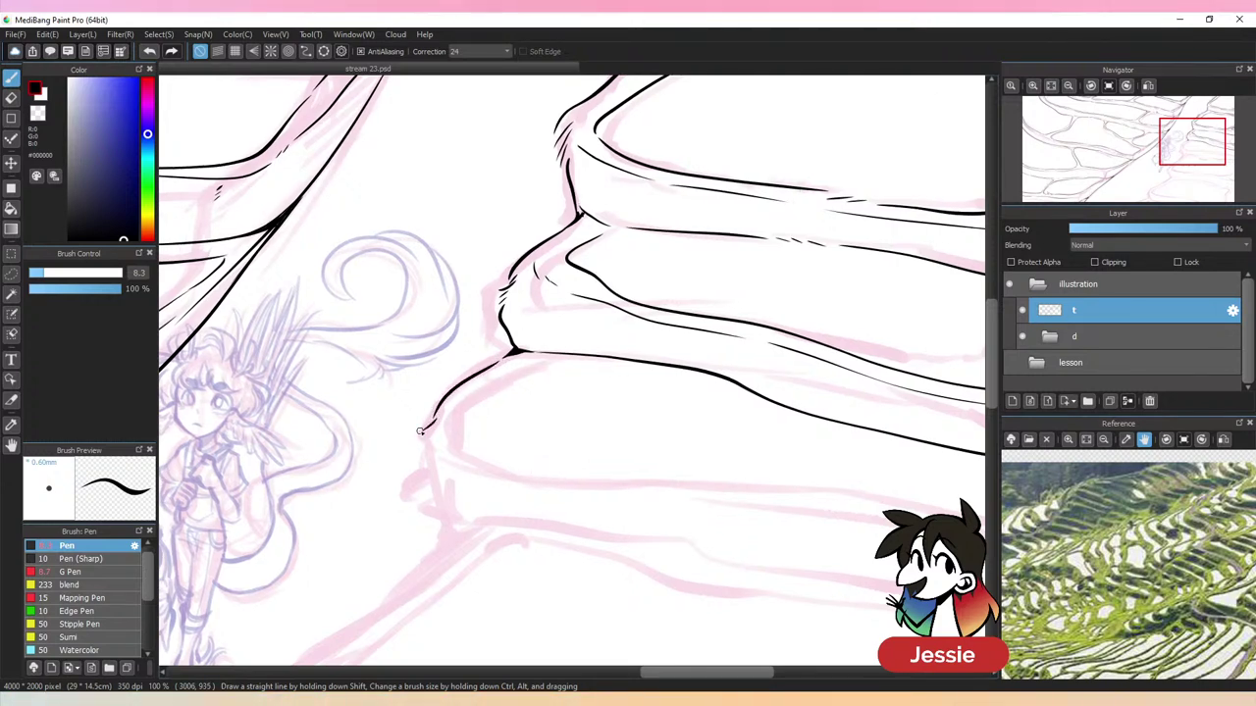
pyautogui.moveTo(426, 467); pyautogui.dragTo(449, 517)
pyautogui.moveTo(467, 394)
pyautogui.mouseDown()
pyautogui.moveTo(549, 358)
pyautogui.moveTo(581, 371)
pyautogui.moveTo(542, 371)
pyautogui.moveTo(551, 356)
pyautogui.moveTo(486, 384)
pyautogui.moveTo(456, 456)
pyautogui.mouseUp()
pyautogui.hotkey('ctrl', 'z')
pyautogui.moveTo(460, 454); pyautogui.dragTo(469, 463)
pyautogui.moveTo(576, 550); pyautogui.dragTo(481, 513)
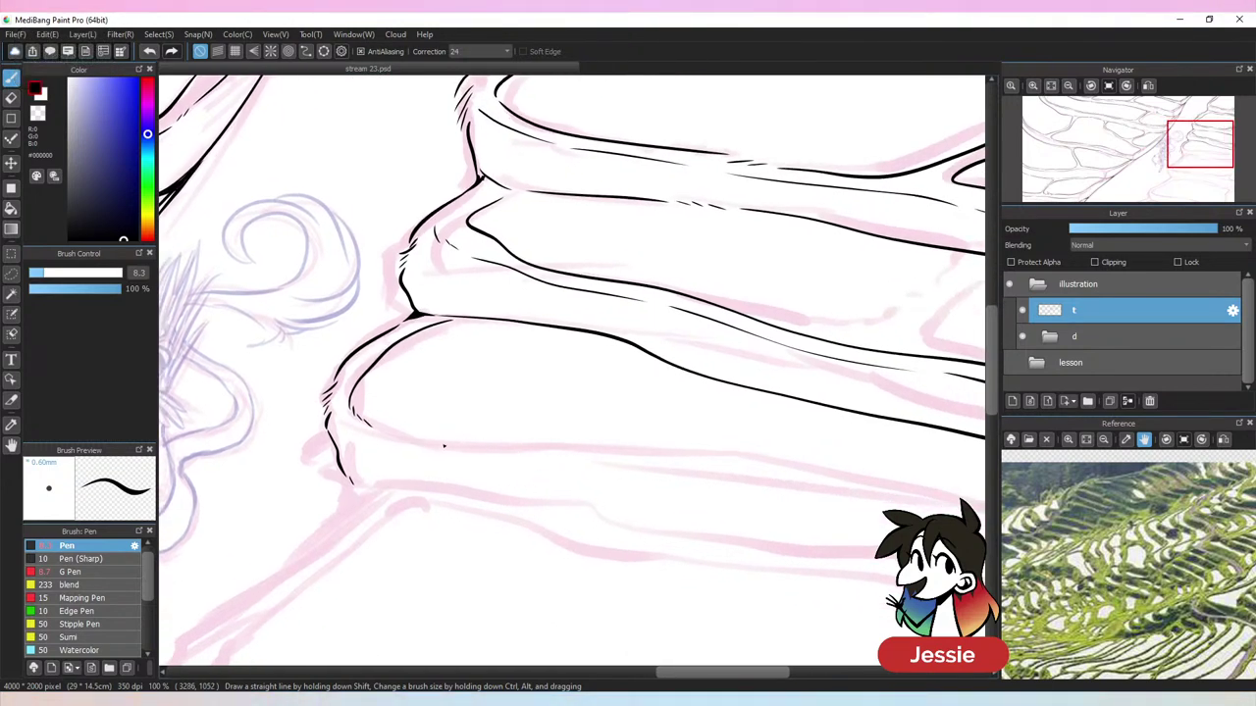
# Ink the fourth terrace's lower edge toward the canvas border and a thin ridge line beneath it
pyautogui.moveTo(377, 429); pyautogui.dragTo(732, 477)
pyautogui.moveTo(732, 476)
pyautogui.mouseDown()
pyautogui.moveTo(559, 482)
pyautogui.moveTo(453, 449)
pyautogui.moveTo(656, 489)
pyautogui.mouseUp()
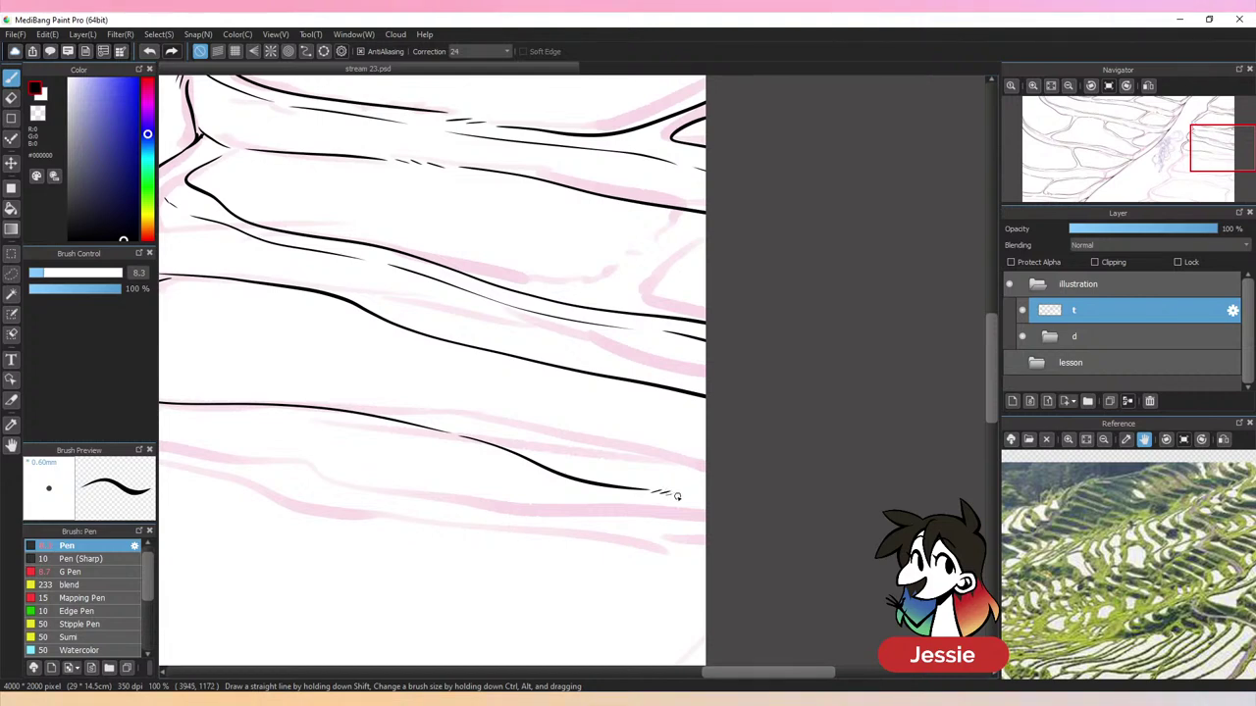
pyautogui.hotkey('ctrl', '-')
pyautogui.hotkey('ctrl', '-')
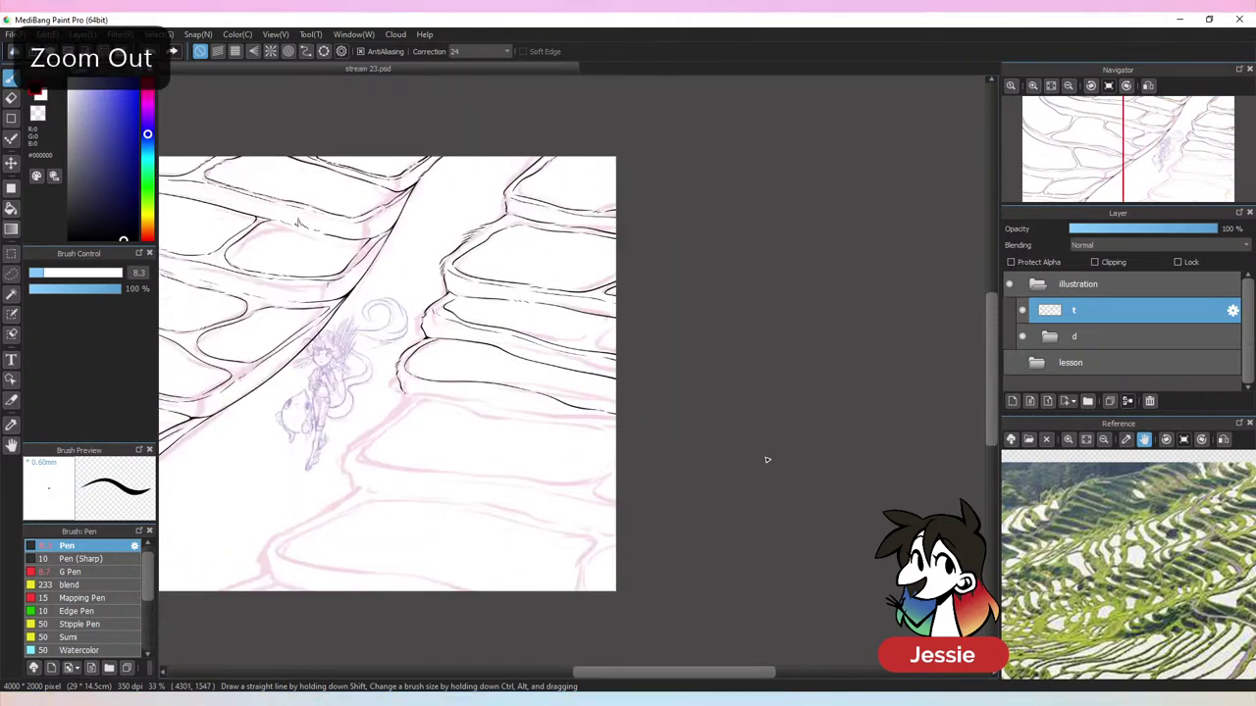
pyautogui.click(1023, 338)
pyautogui.click(1023, 339)
pyautogui.hotkey('ctrl', '+')
pyautogui.hotkey('ctrl', '+')
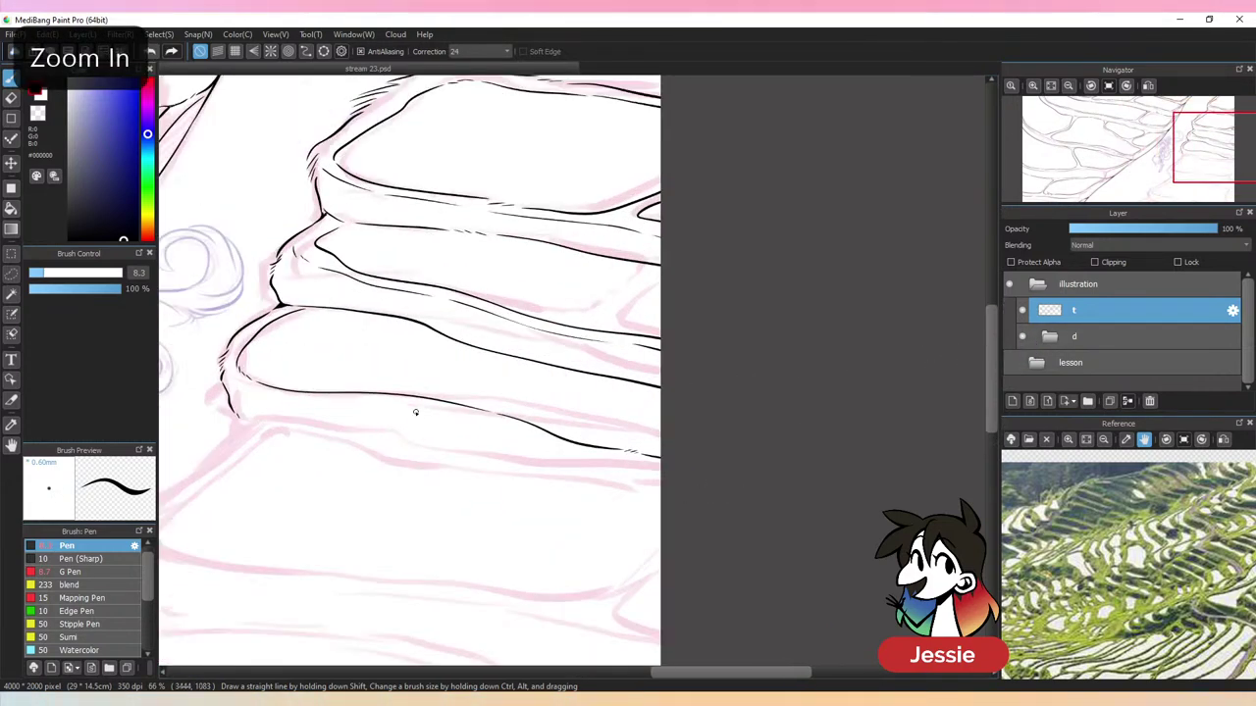
pyautogui.moveTo(429, 422); pyautogui.dragTo(524, 409)
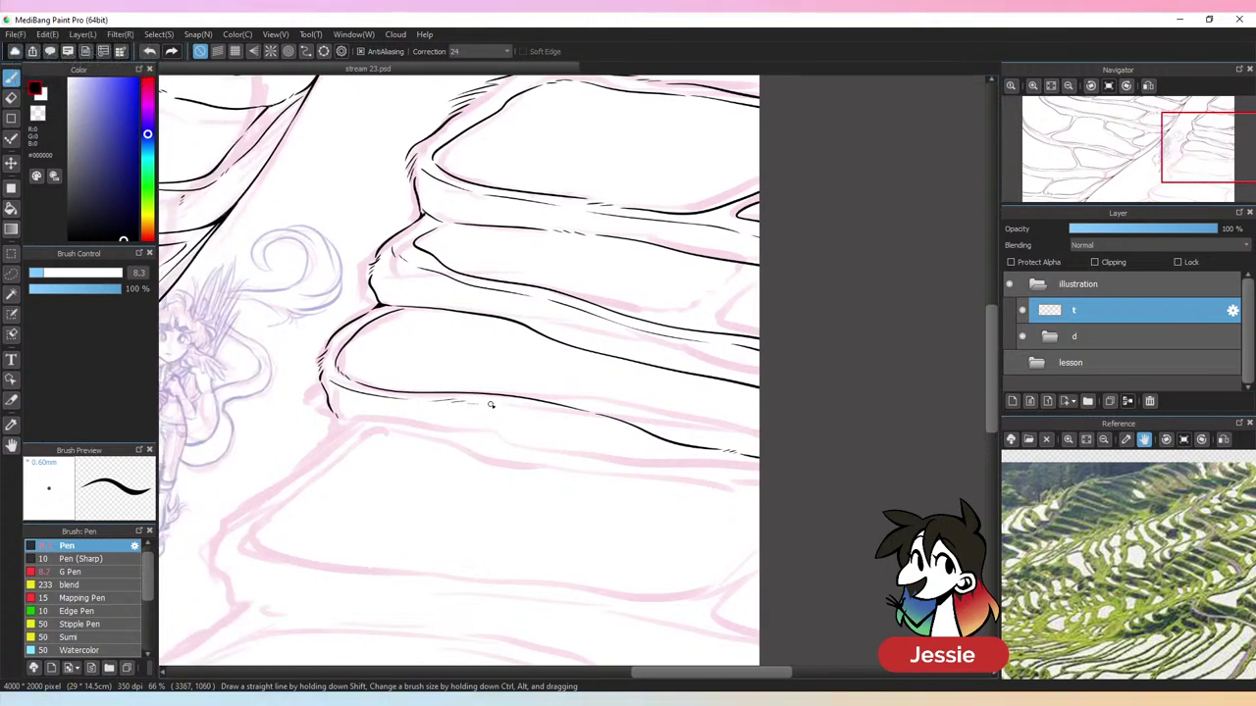
pyautogui.moveTo(512, 409); pyautogui.dragTo(615, 429)
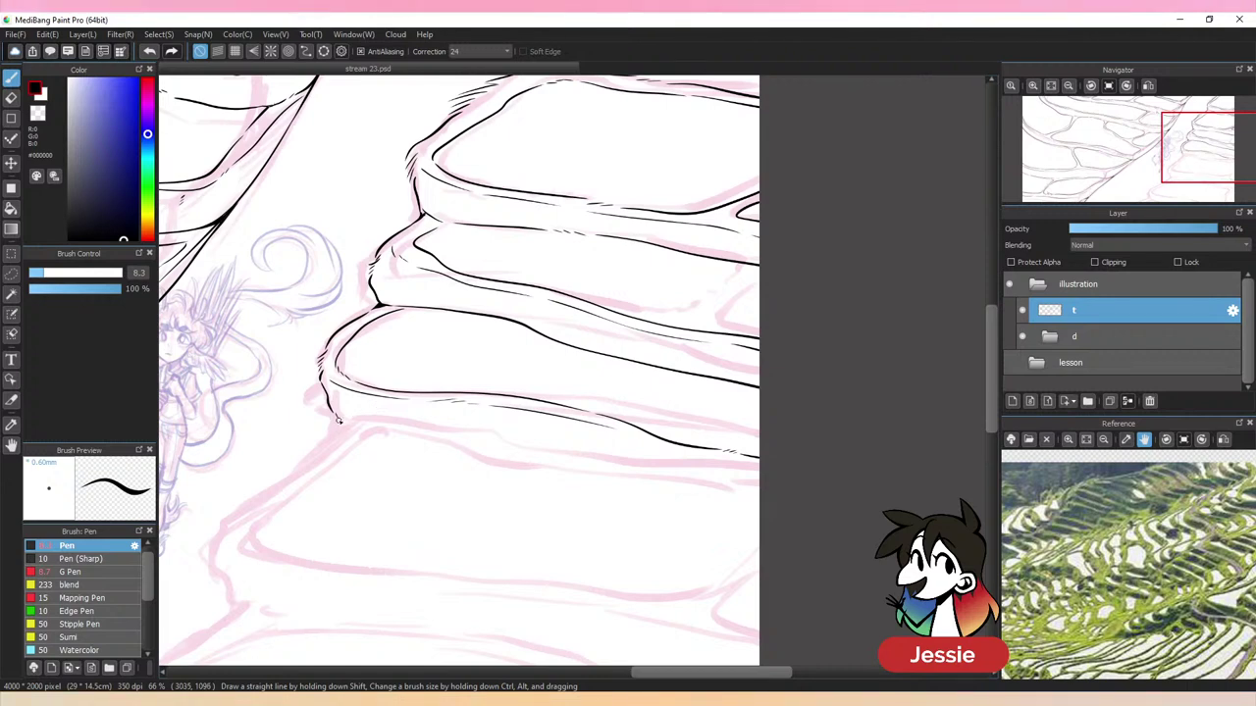
# Ink the bottom edge of the bank below the fourth terrace and check the line art with the sketch folder "d" hidden
pyautogui.moveTo(337, 420); pyautogui.dragTo(672, 484)
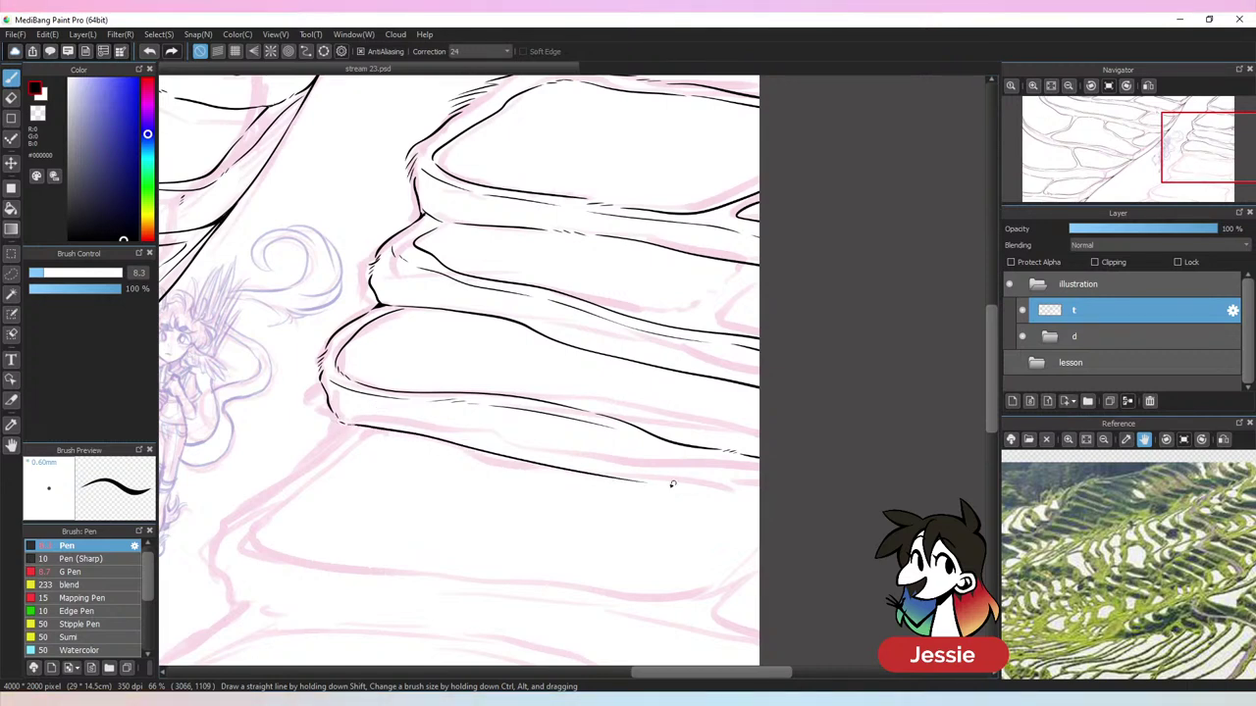
pyautogui.hotkey('ctrl', 'z')
pyautogui.moveTo(359, 428); pyautogui.dragTo(698, 484)
pyautogui.hotkey('ctrl', 'z')
pyautogui.moveTo(576, 453); pyautogui.dragTo(602, 459)
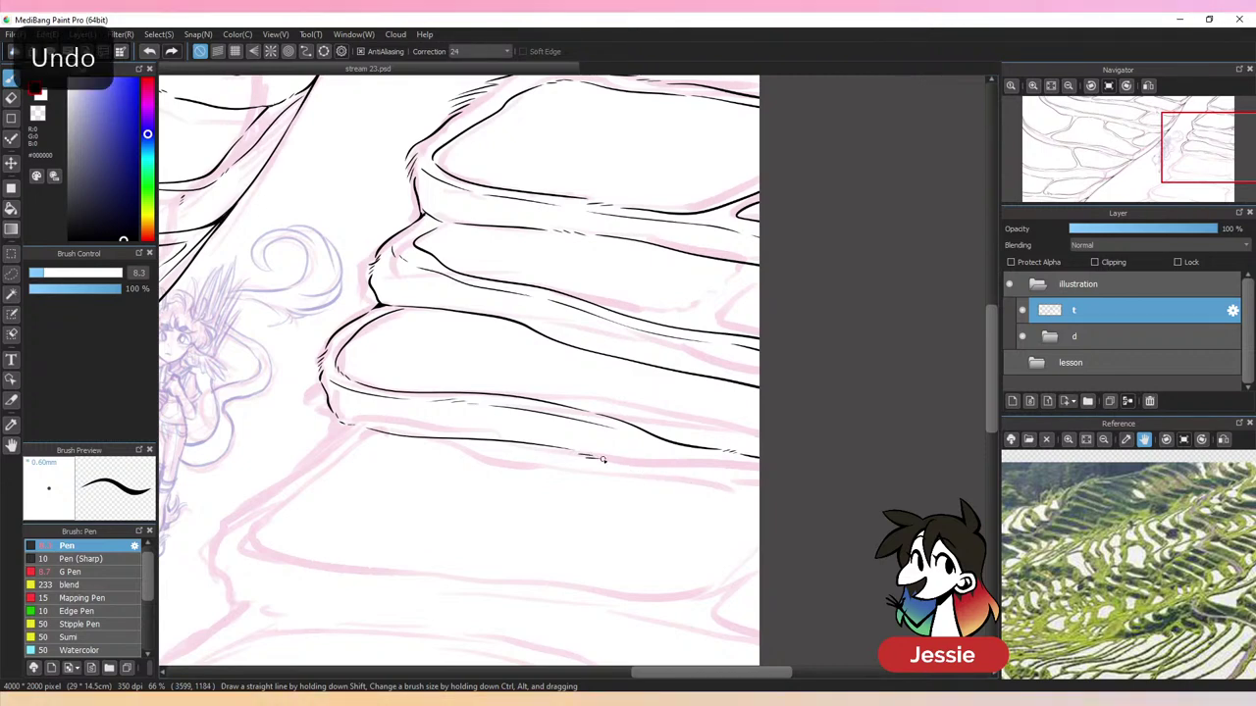
pyautogui.hotkey('ctrl', '-')
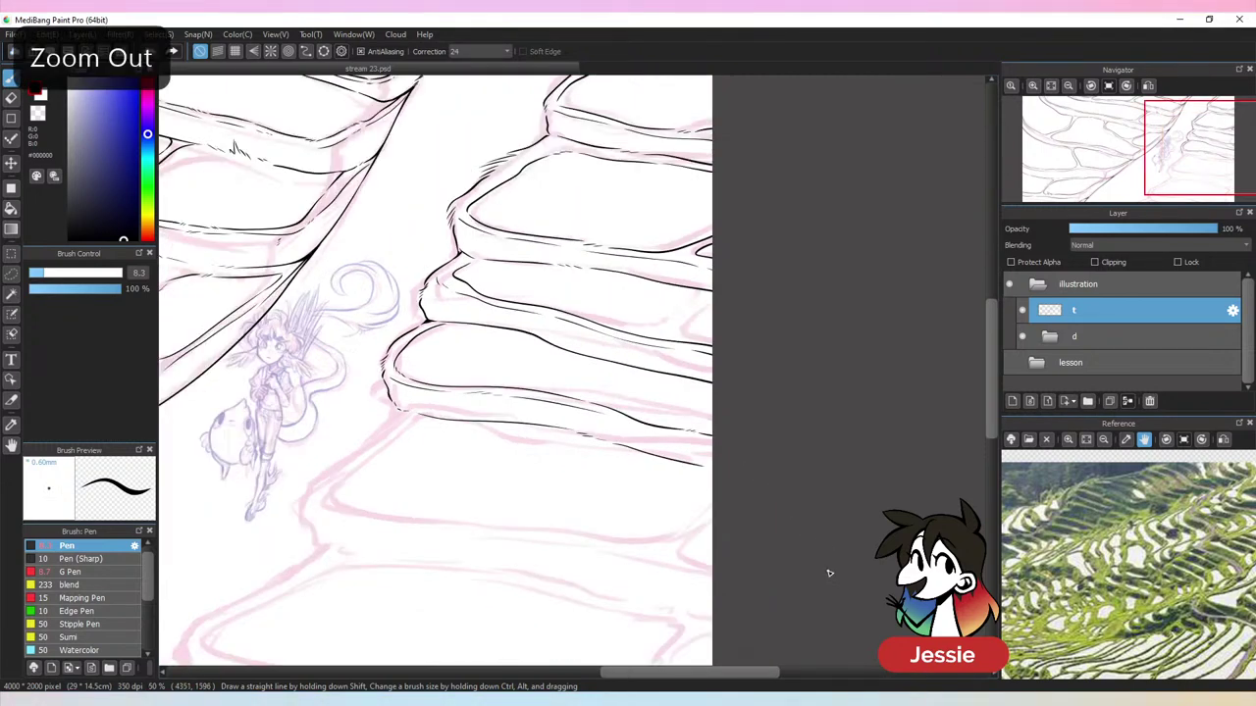
pyautogui.hotkey('ctrl', '-')
pyautogui.click(1022, 338)
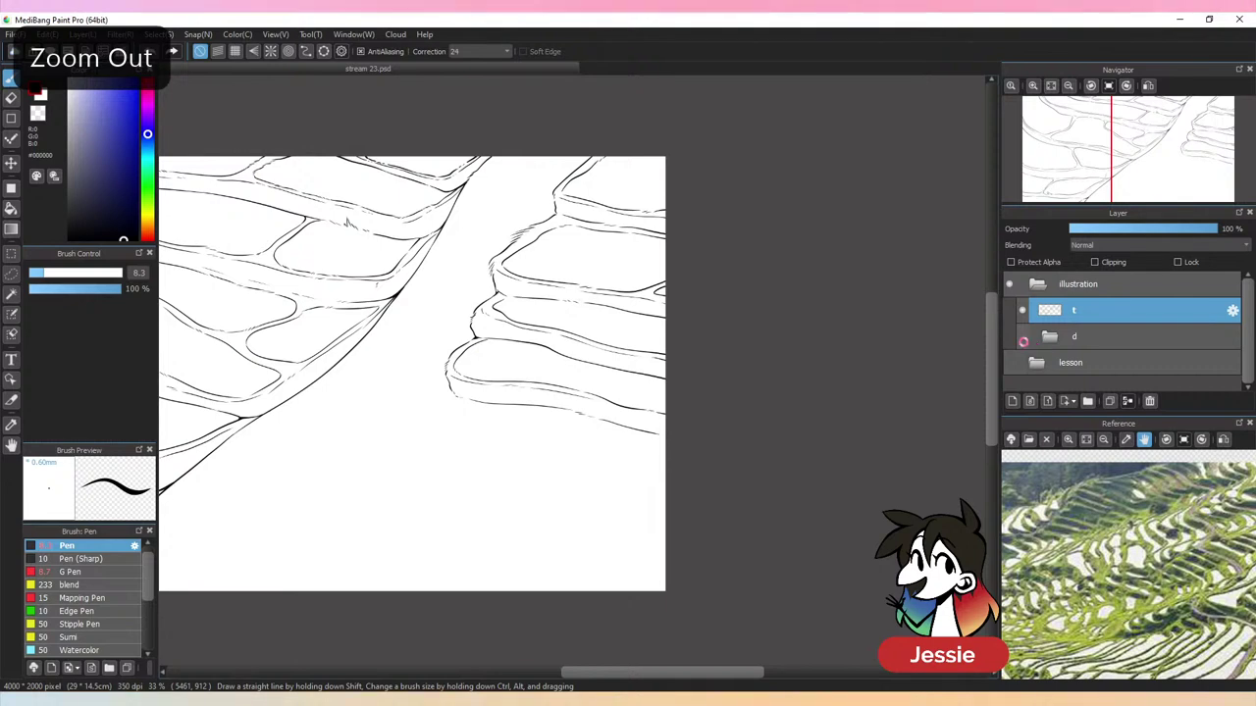
pyautogui.click(1022, 338)
pyautogui.hotkey('ctrl', '+')
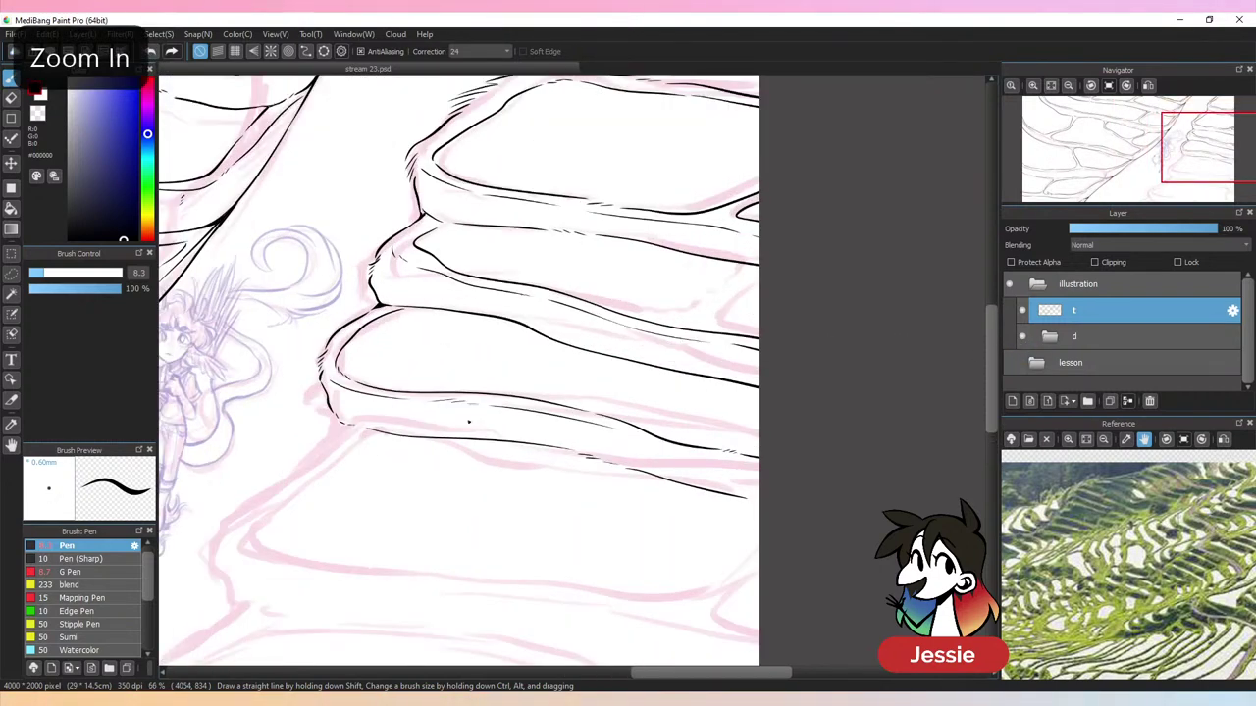
pyautogui.hotkey('ctrl', '+')
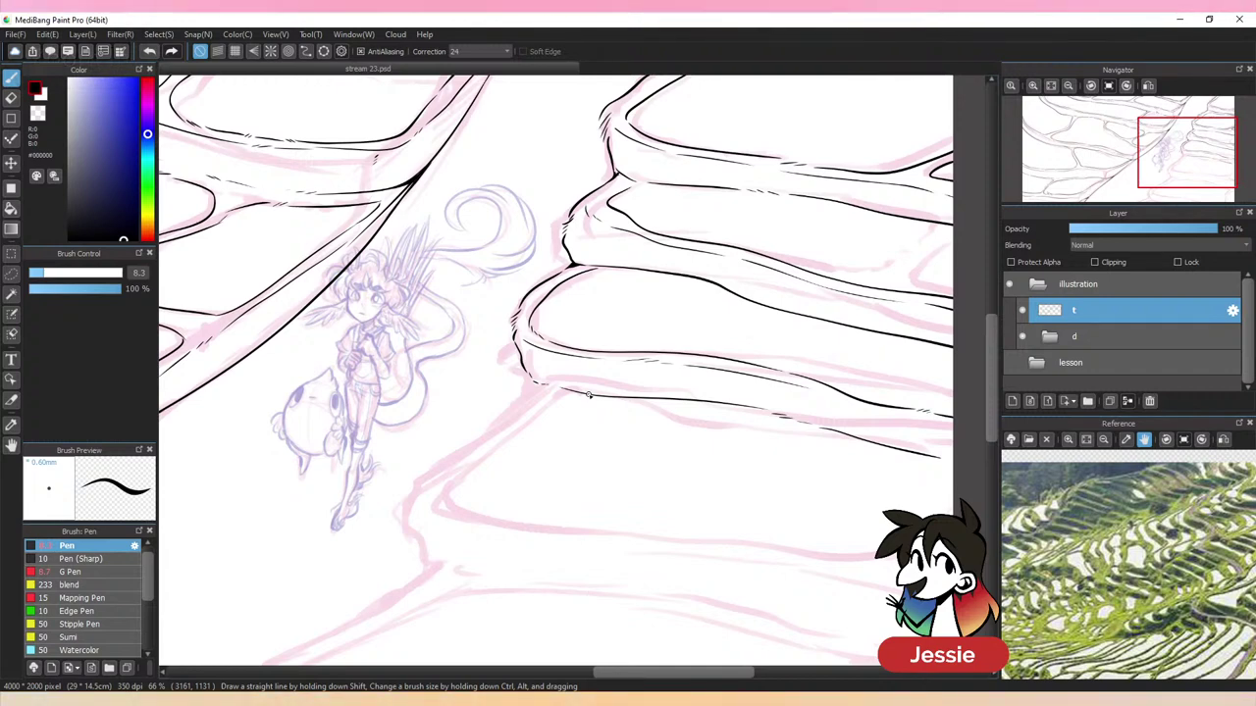
# Fill the corner below the fourth terrace's bank and ink the fifth terrace's slanted outer edge with hatching at its bend
pyautogui.hotkey('ctrl', '+')
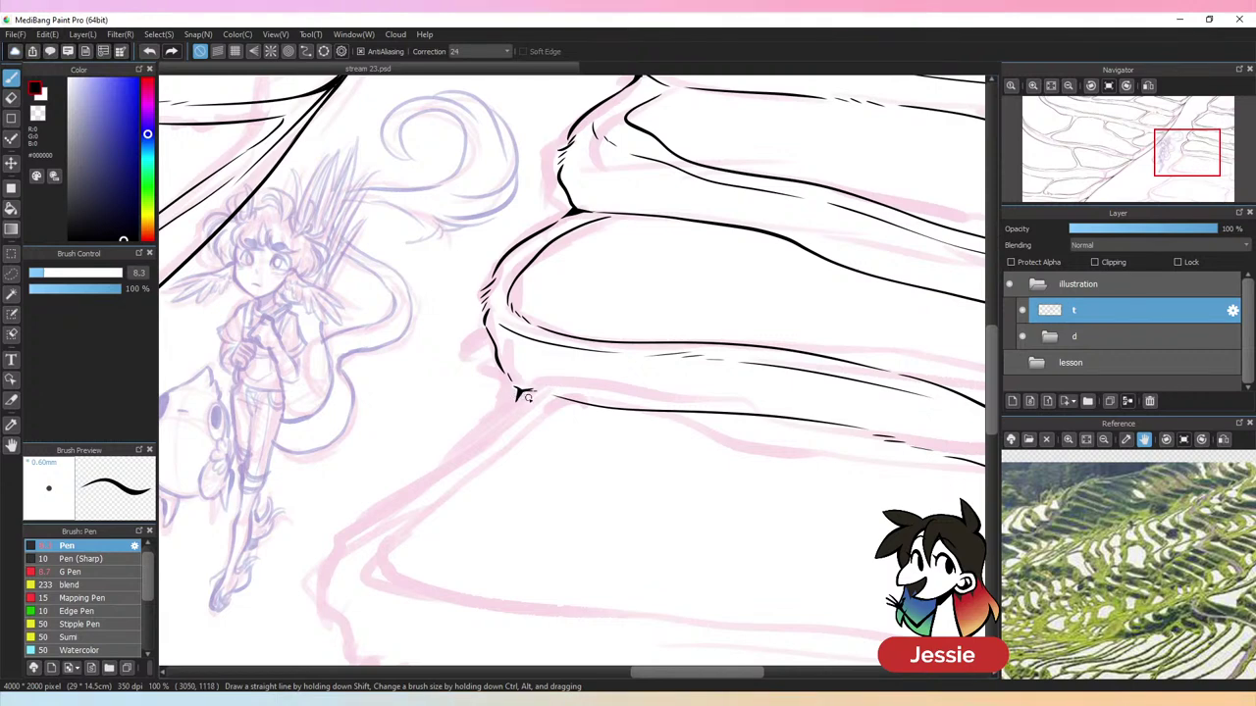
pyautogui.hotkey('ctrl', 'z')
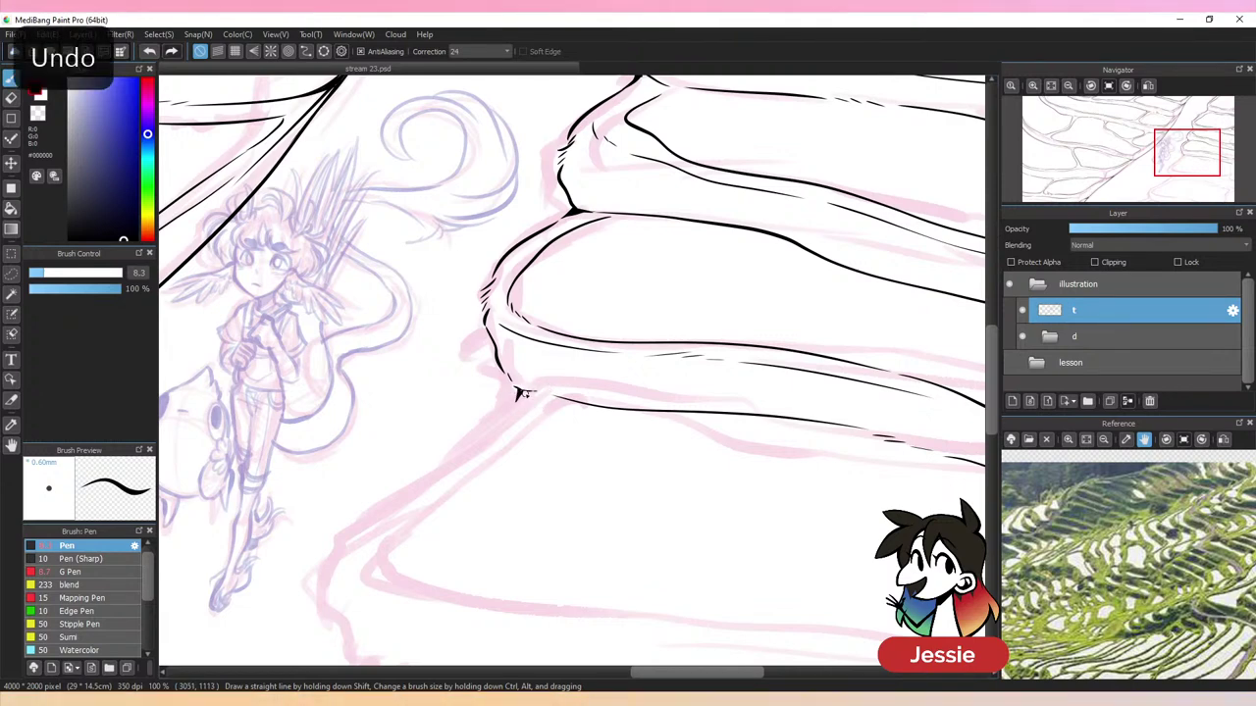
pyautogui.moveTo(520, 394); pyautogui.dragTo(373, 518)
pyautogui.hotkey('ctrl', 'z')
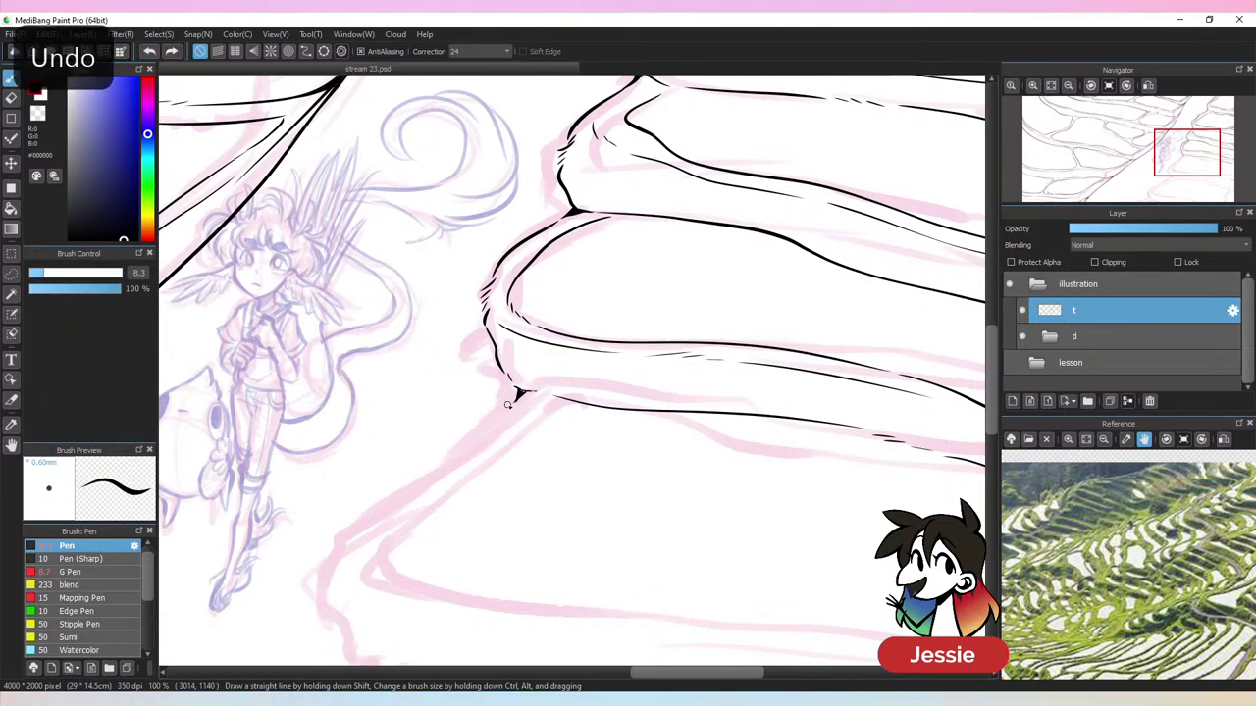
pyautogui.moveTo(512, 402)
pyautogui.mouseDown()
pyautogui.moveTo(339, 541)
pyautogui.moveTo(331, 587)
pyautogui.mouseUp()
pyautogui.hotkey('ctrl', '-')
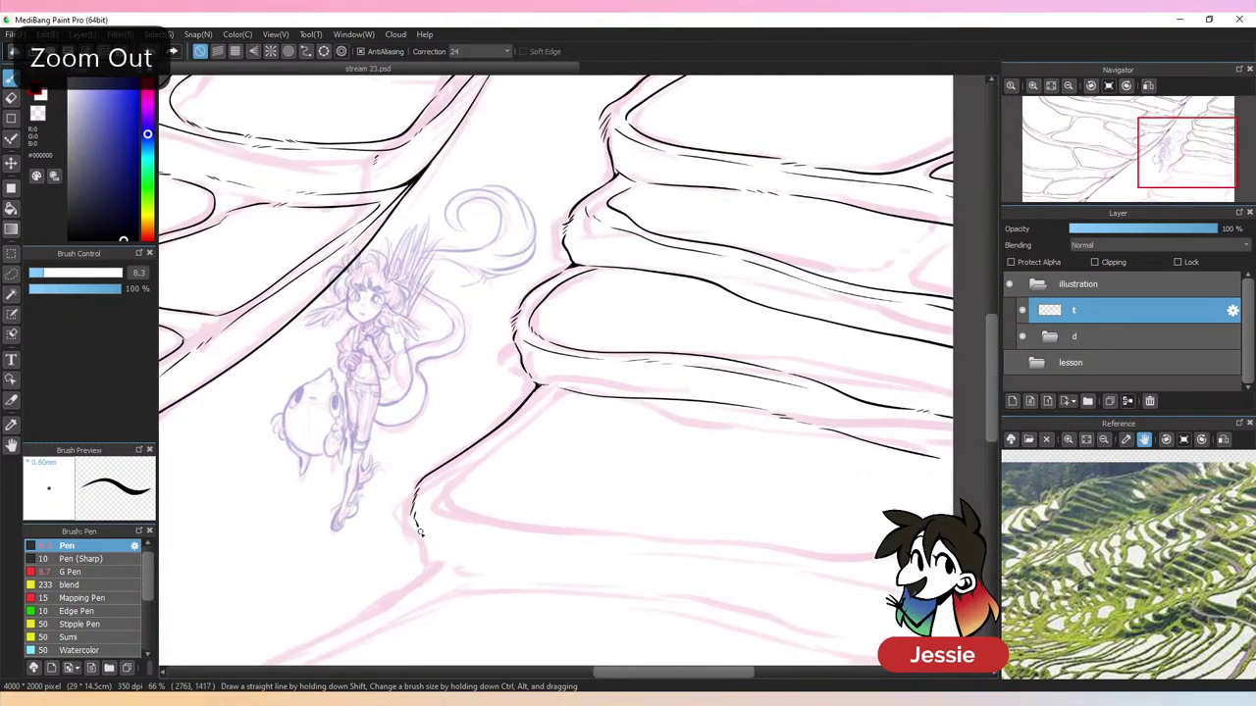
pyautogui.moveTo(420, 533); pyautogui.dragTo(422, 546)
# Ink the fifth terrace's inner outline along the slanted side and lower edge, closing it with a rounded corner near the canvas border
pyautogui.moveTo(437, 488); pyautogui.dragTo(567, 393)
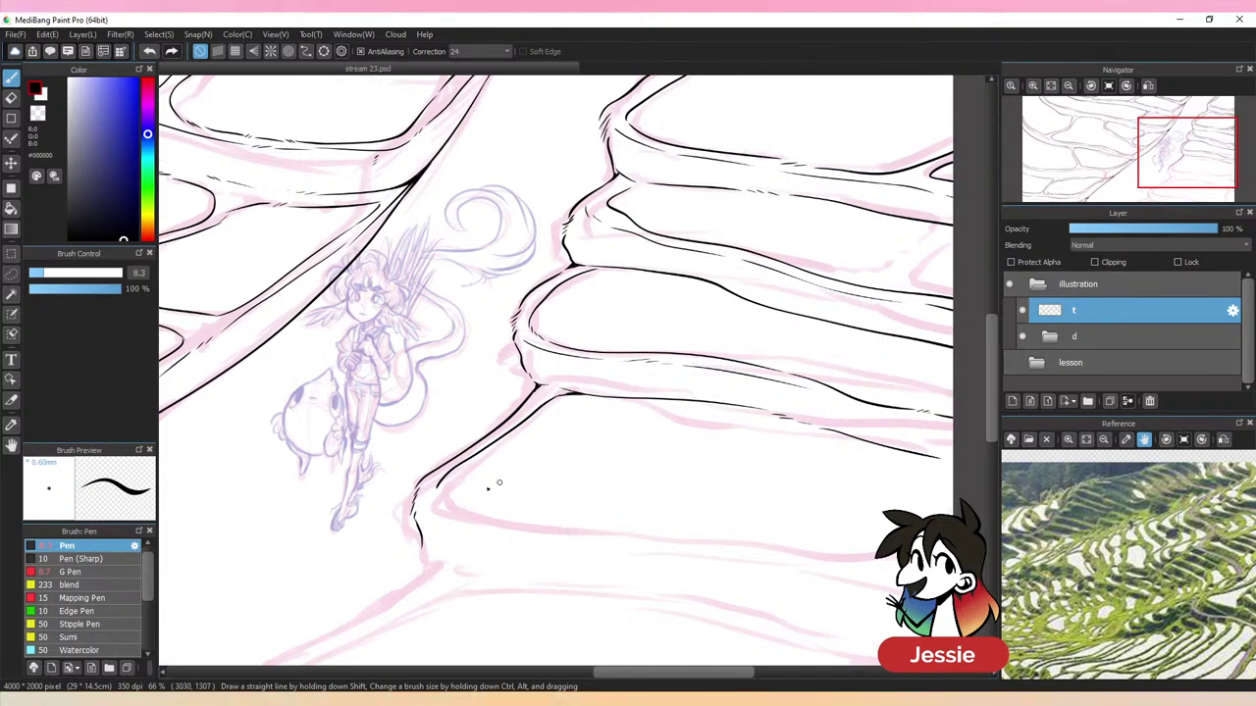
pyautogui.moveTo(437, 493)
pyautogui.mouseDown()
pyautogui.moveTo(595, 533)
pyautogui.moveTo(746, 544)
pyautogui.mouseUp()
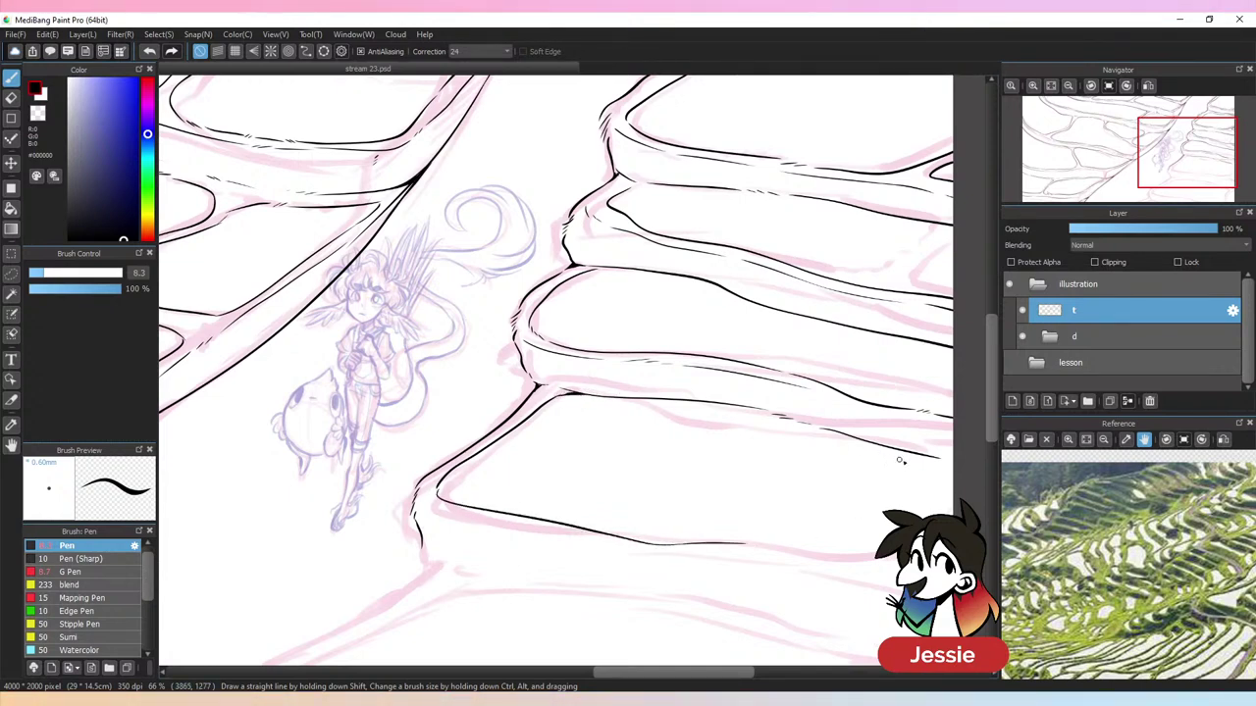
pyautogui.moveTo(926, 458)
pyautogui.mouseDown()
pyautogui.moveTo(796, 536)
pyautogui.moveTo(748, 542)
pyautogui.moveTo(924, 471)
pyautogui.mouseUp()
pyautogui.hotkey('ctrl', 'z')
pyautogui.hotkey('ctrl', 'z')
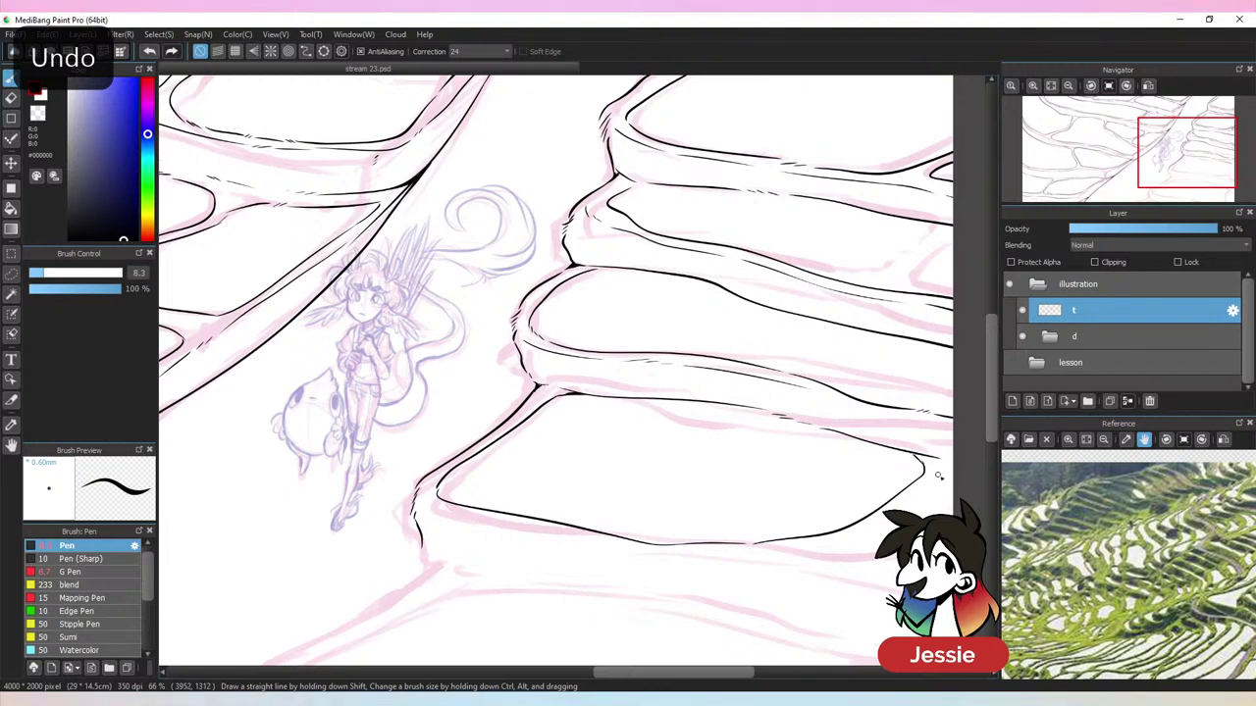
pyautogui.moveTo(857, 564); pyautogui.dragTo(660, 514)
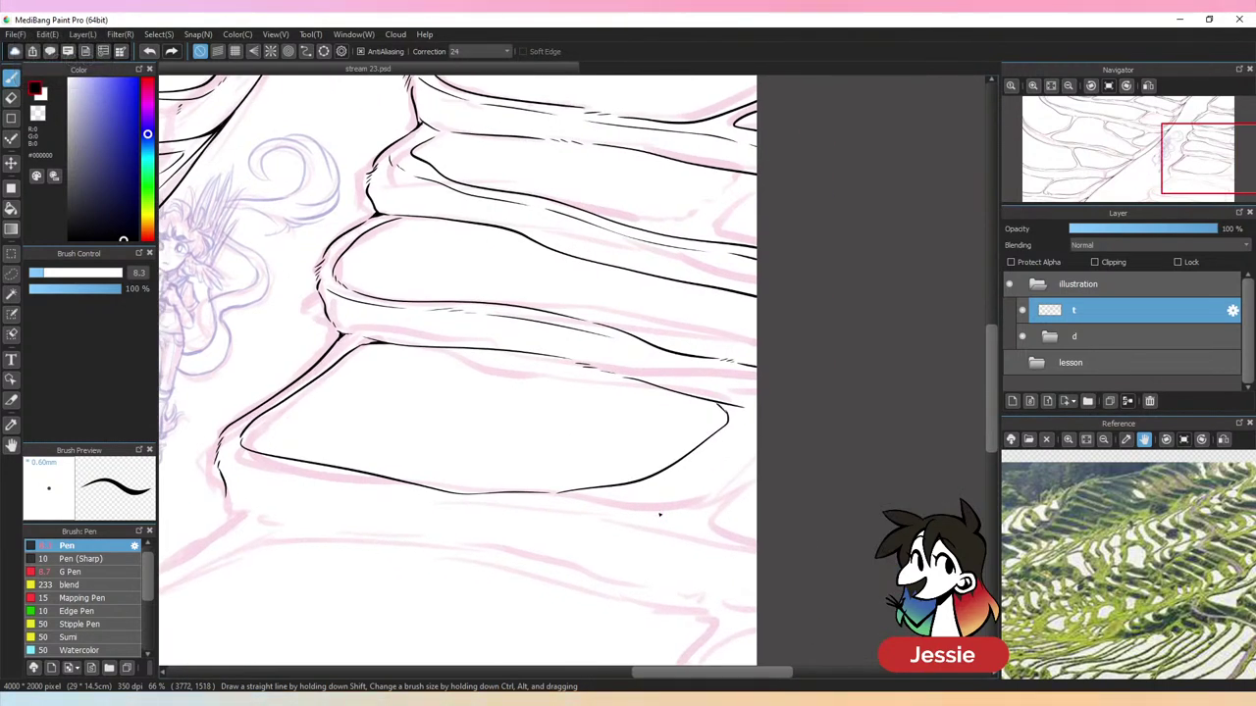
# Erase the overlapping line at the fifth terrace's outer corner and ink the small neighbouring plot cut off by the canvas border
pyautogui.hotkey('ctrl', '+')
pyautogui.press('e')
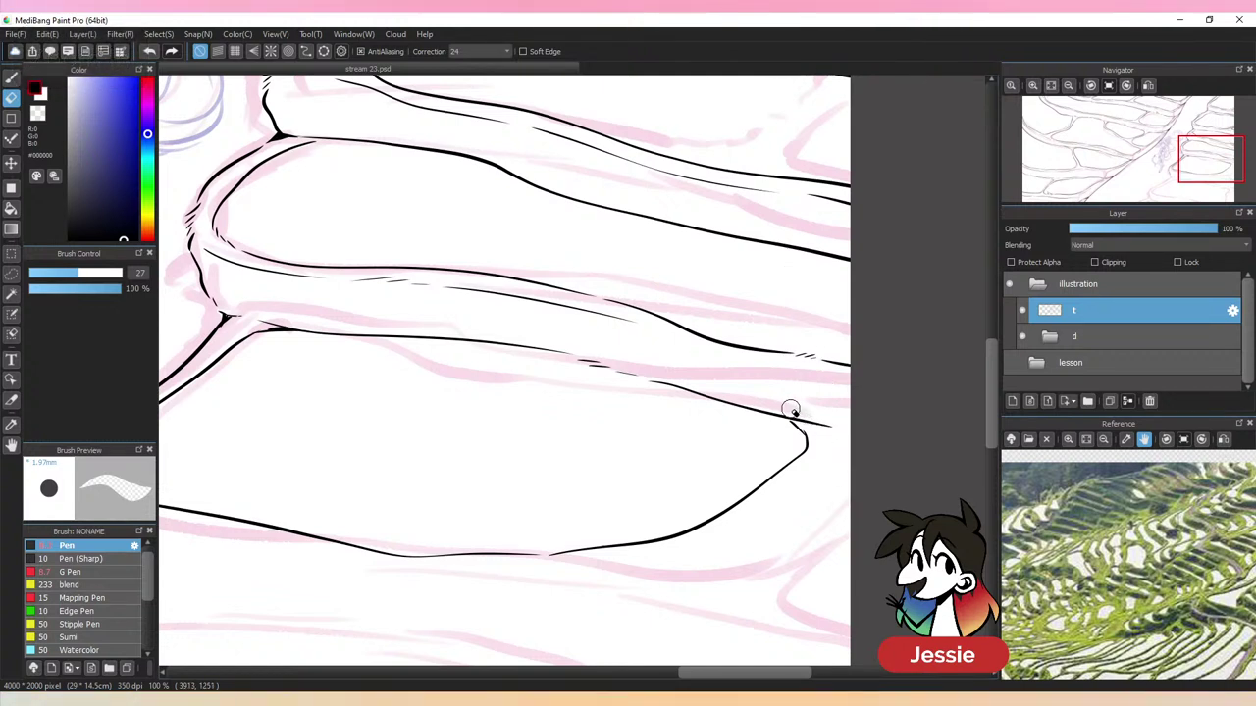
pyautogui.moveTo(782, 406)
pyautogui.mouseDown()
pyautogui.moveTo(849, 448)
pyautogui.moveTo(827, 444)
pyautogui.moveTo(673, 569)
pyautogui.moveTo(756, 615)
pyautogui.moveTo(849, 639)
pyautogui.mouseUp()
pyautogui.press('p')
pyautogui.hotkey('ctrl', '-')
pyautogui.hotkey('ctrl', '-')
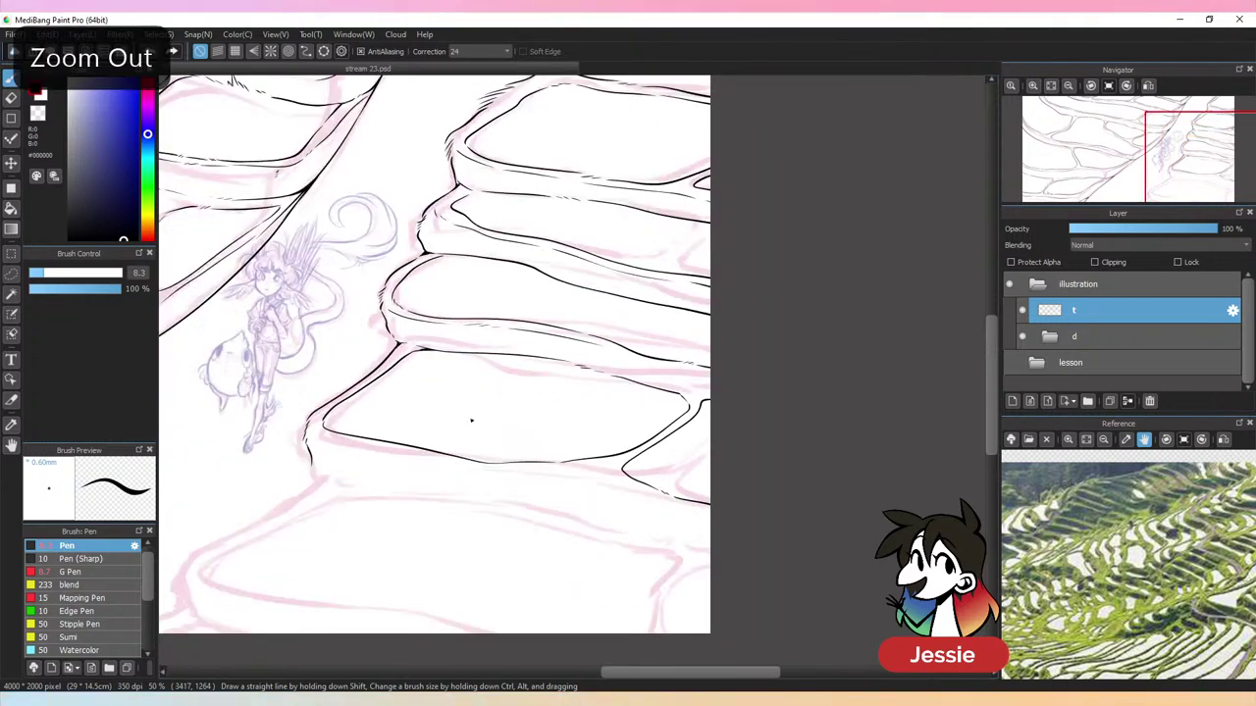
# Save the drawing and ink a thin broken line beneath the fifth terrace's lower edge toward the canvas border
pyautogui.hotkey('ctrl', '+')
pyautogui.hotkey('ctrl', 's')
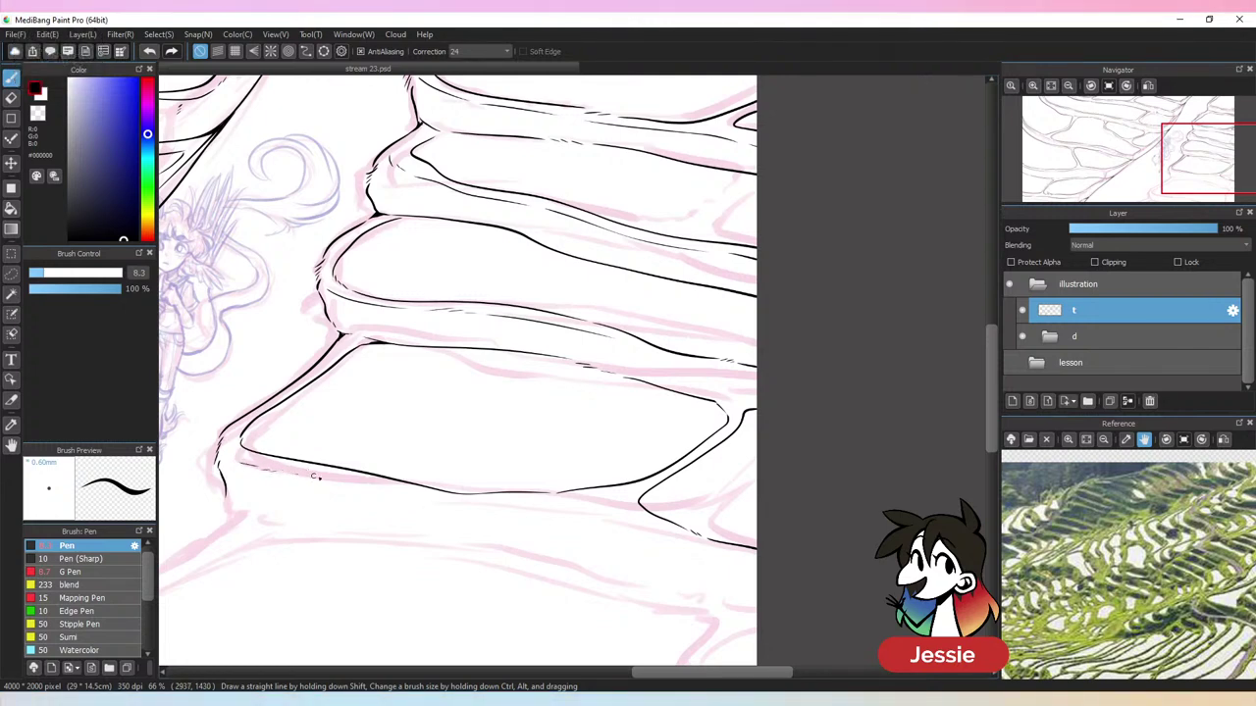
pyautogui.moveTo(315, 476)
pyautogui.mouseDown()
pyautogui.moveTo(457, 496)
pyautogui.moveTo(389, 492)
pyautogui.moveTo(443, 502)
pyautogui.moveTo(572, 508)
pyautogui.mouseUp()
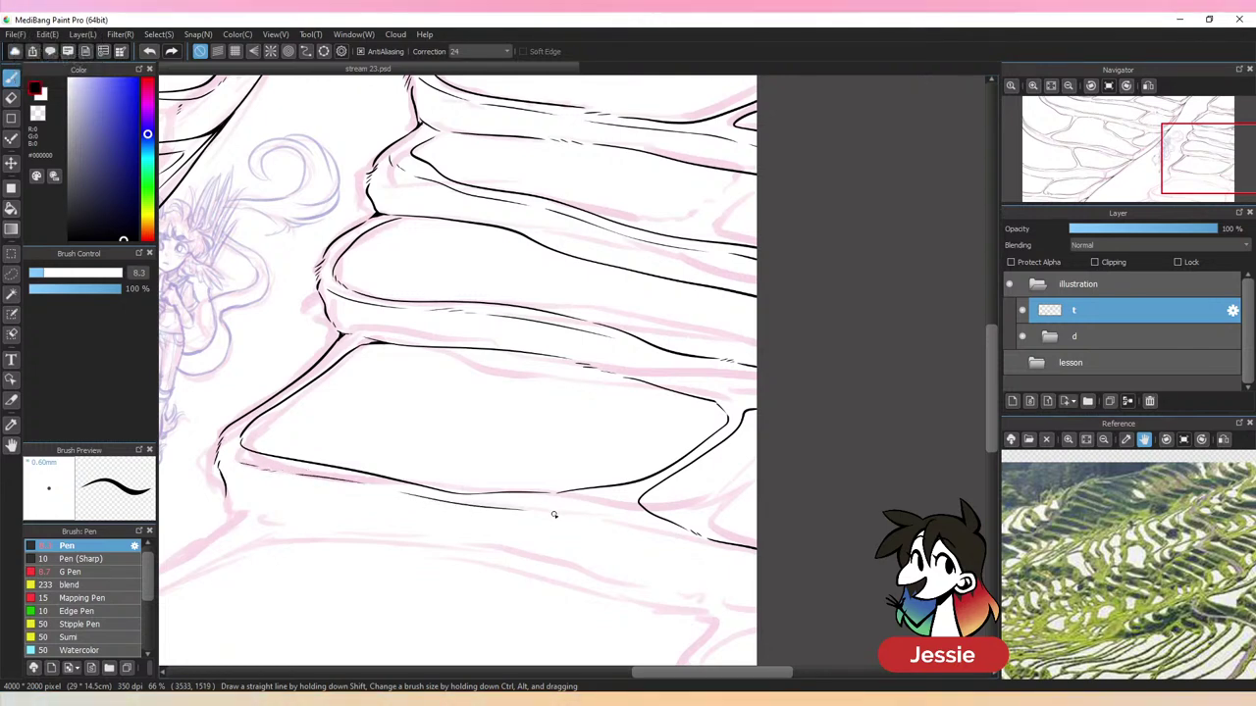
pyautogui.moveTo(741, 571); pyautogui.dragTo(454, 463)
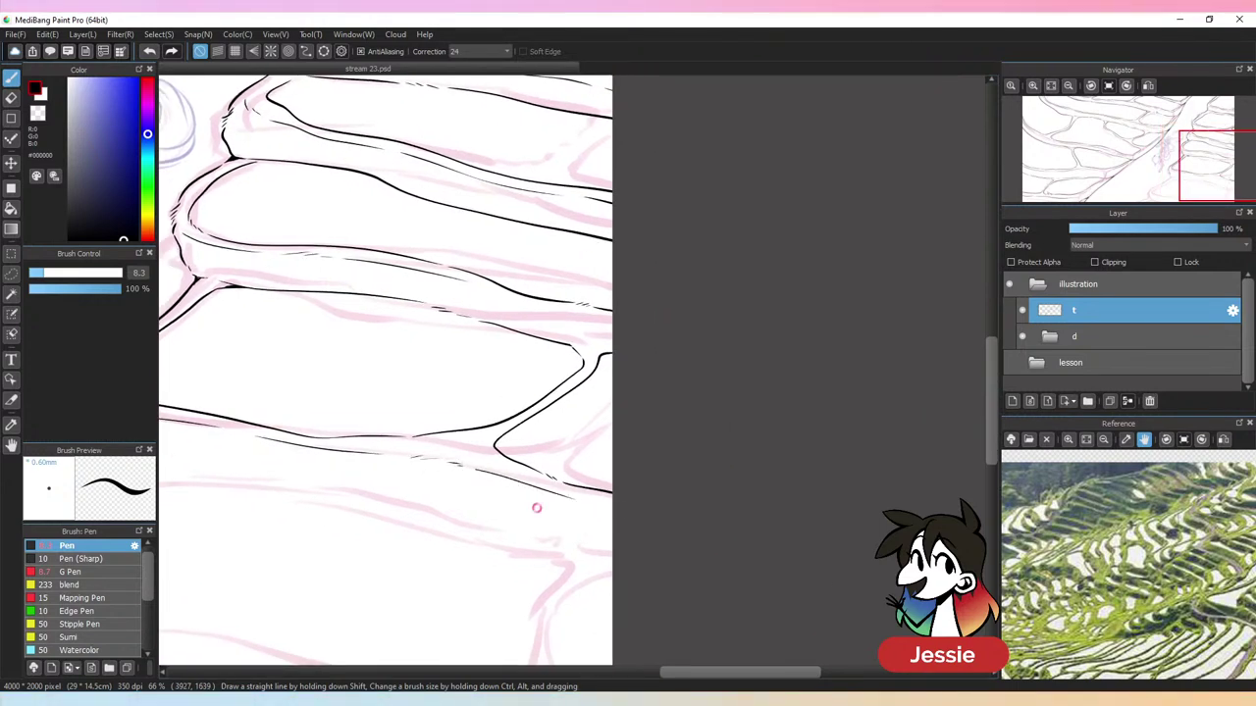
pyautogui.moveTo(535, 507); pyautogui.dragTo(707, 516)
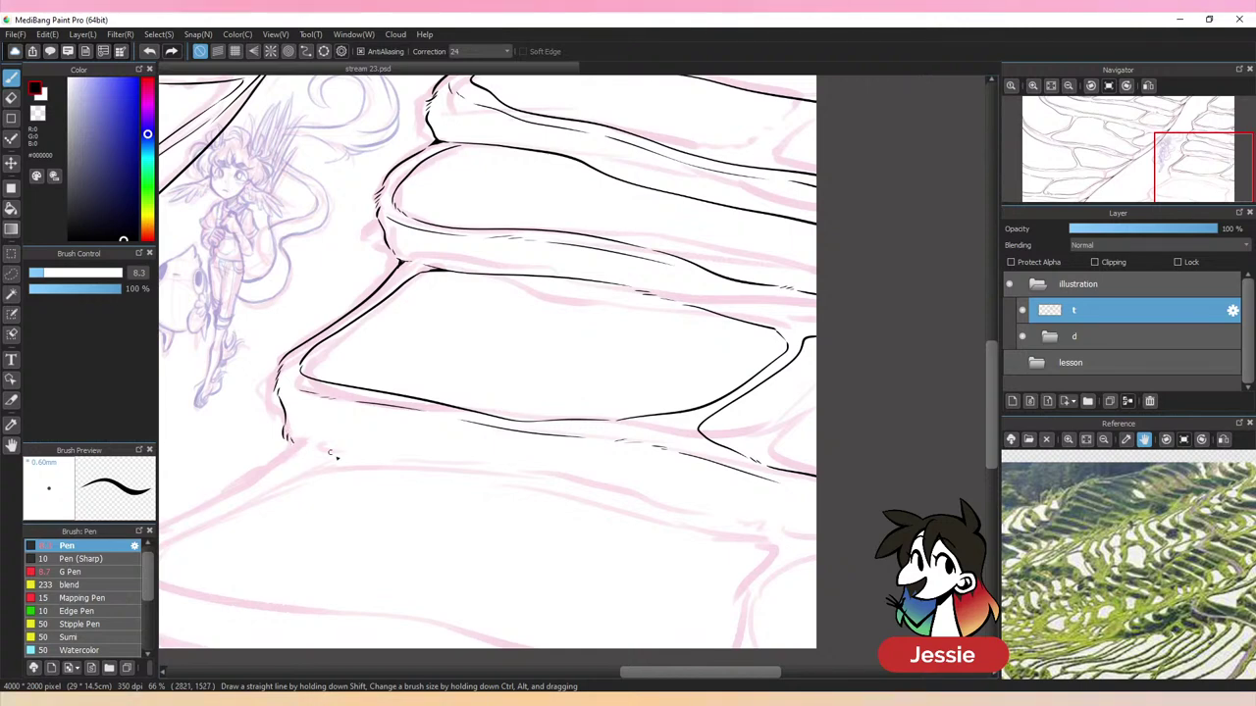
# Ink the bottom edge of the bank below the fifth terrace as a broken line with small hatch marks, redoing the first stroke
pyautogui.moveTo(304, 443); pyautogui.dragTo(453, 456)
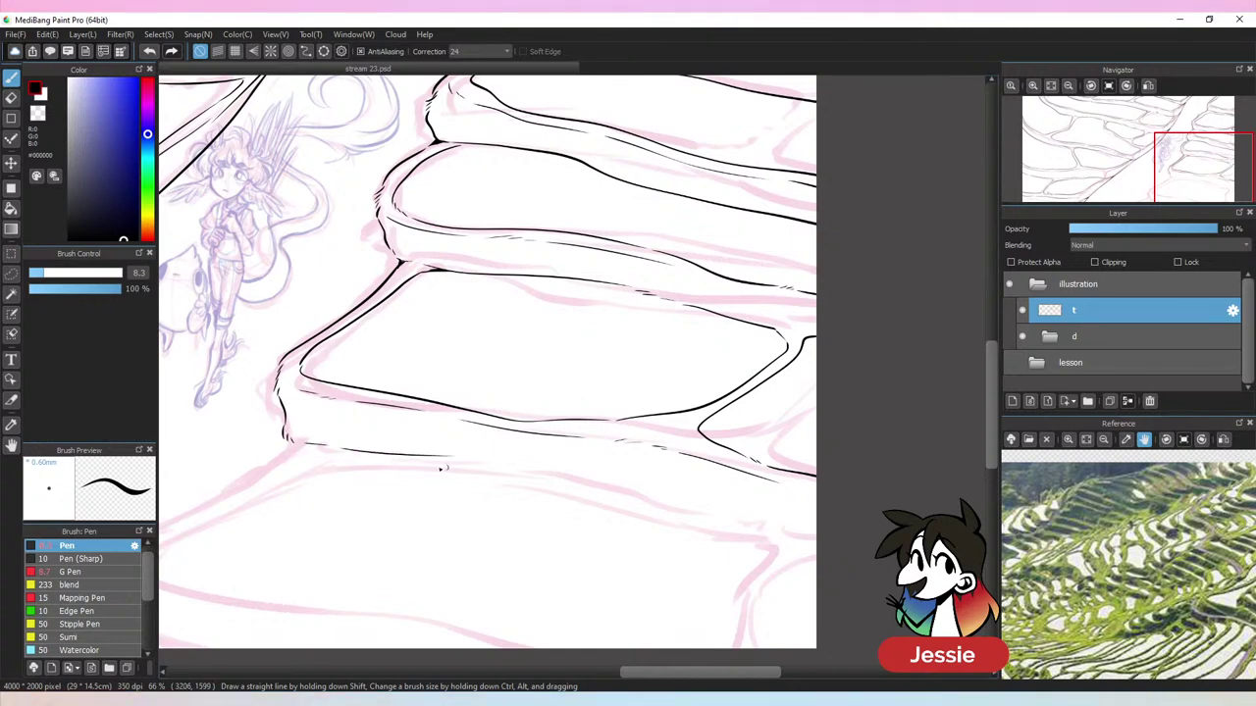
pyautogui.hotkey('ctrl', 'z')
pyautogui.moveTo(336, 449)
pyautogui.mouseDown()
pyautogui.moveTo(539, 475)
pyautogui.moveTo(787, 541)
pyautogui.mouseUp()
# Ink the sixth terrace's slanted outer bank with hatching at its bend and the parallel inner edge joining the bank line above
pyautogui.hotkey('ctrl', '-')
pyautogui.hotkey('ctrl', '-')
pyautogui.hotkey('ctrl', '-')
pyautogui.hotkey('ctrl', '-')
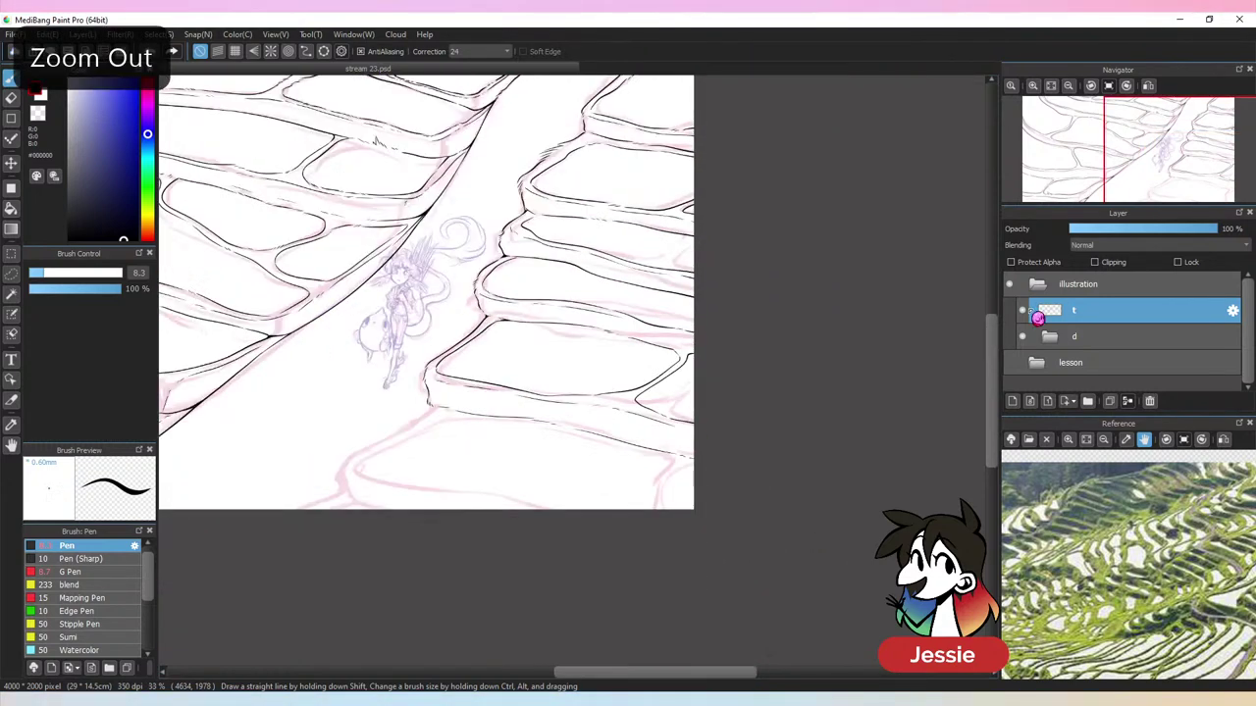
pyautogui.hotkey('ctrl', '+')
pyautogui.hotkey('ctrl', '+')
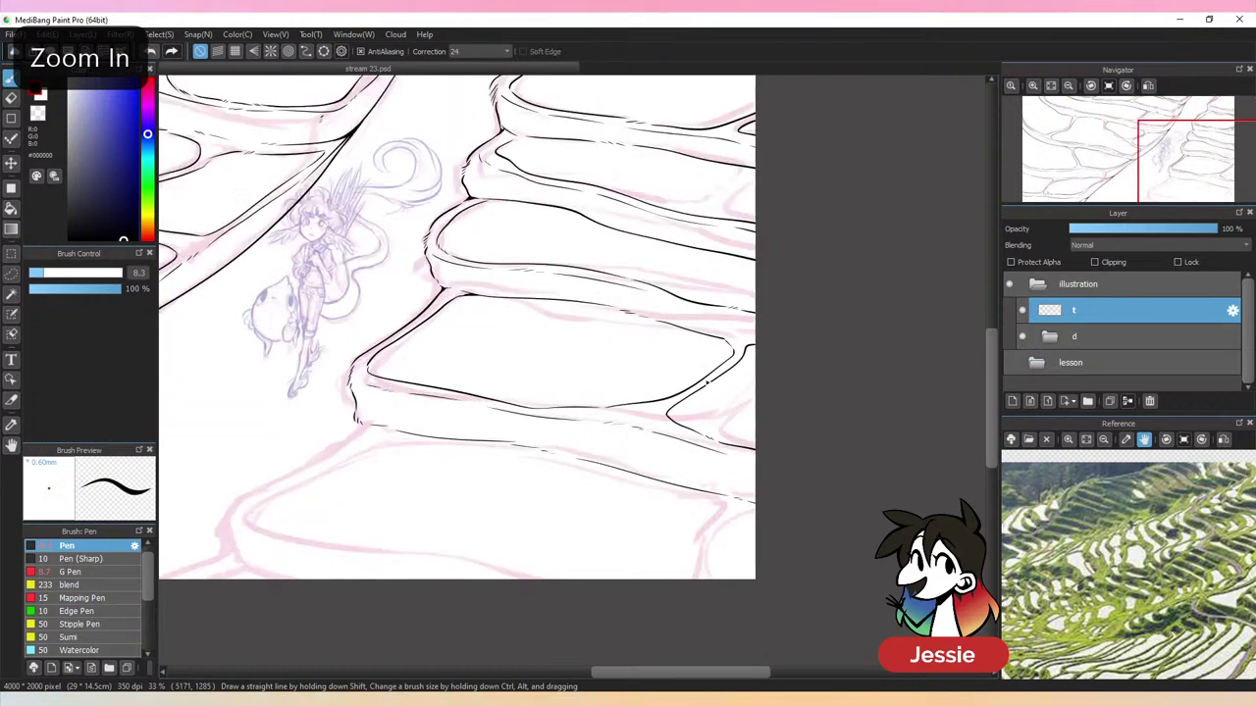
pyautogui.moveTo(359, 426)
pyautogui.mouseDown()
pyautogui.moveTo(222, 518)
pyautogui.moveTo(227, 531)
pyautogui.mouseUp()
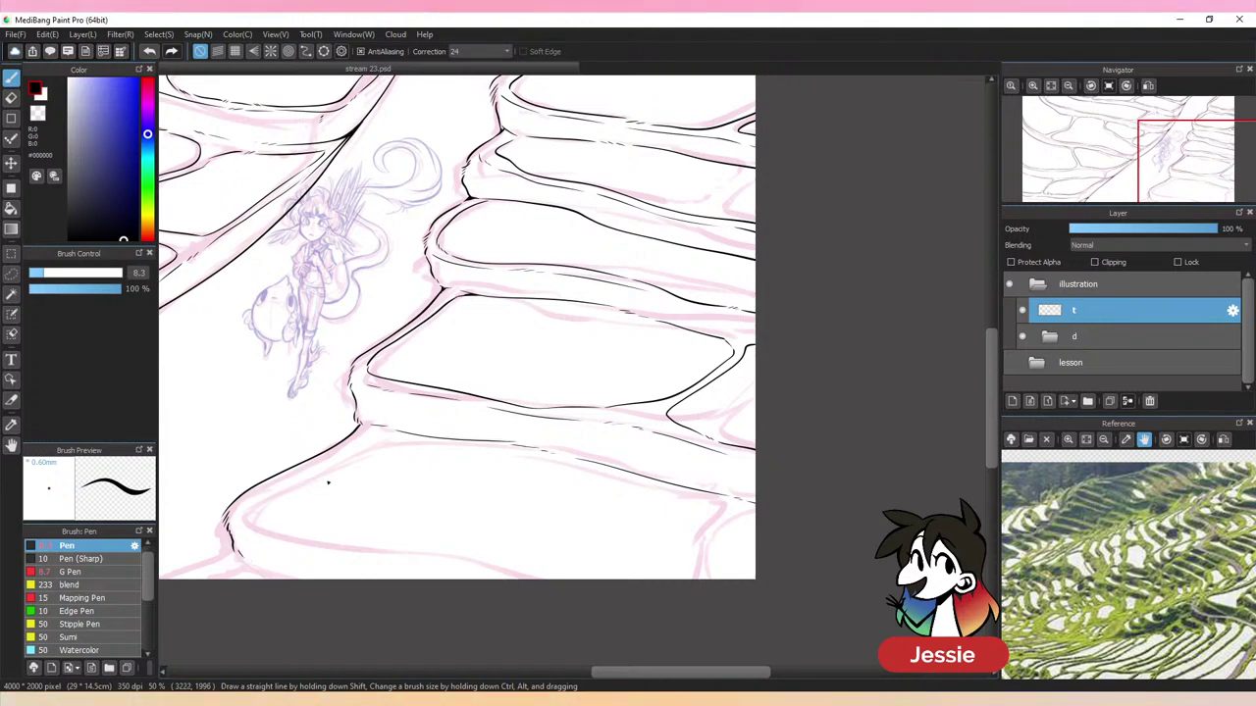
pyautogui.moveTo(237, 517)
pyautogui.mouseDown()
pyautogui.moveTo(340, 453)
pyautogui.moveTo(445, 436)
pyautogui.mouseUp()
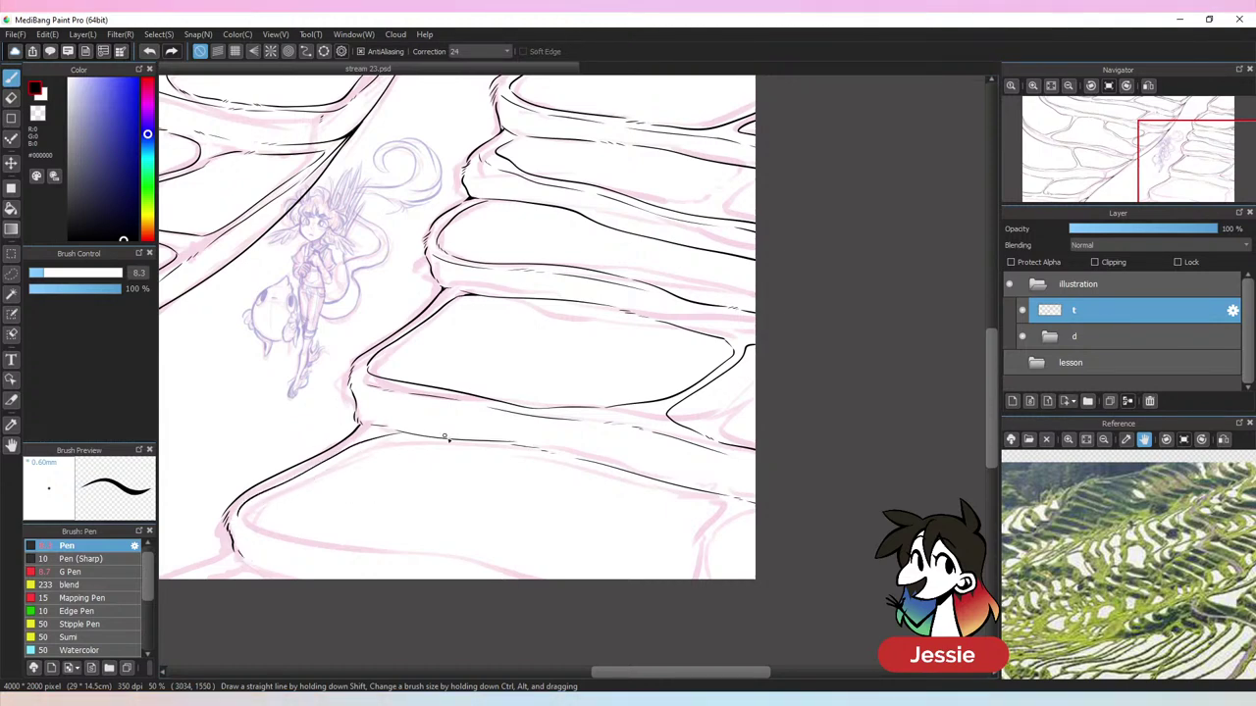
pyautogui.hotkey('ctrl', '+')
pyautogui.hotkey('ctrl', 'z')
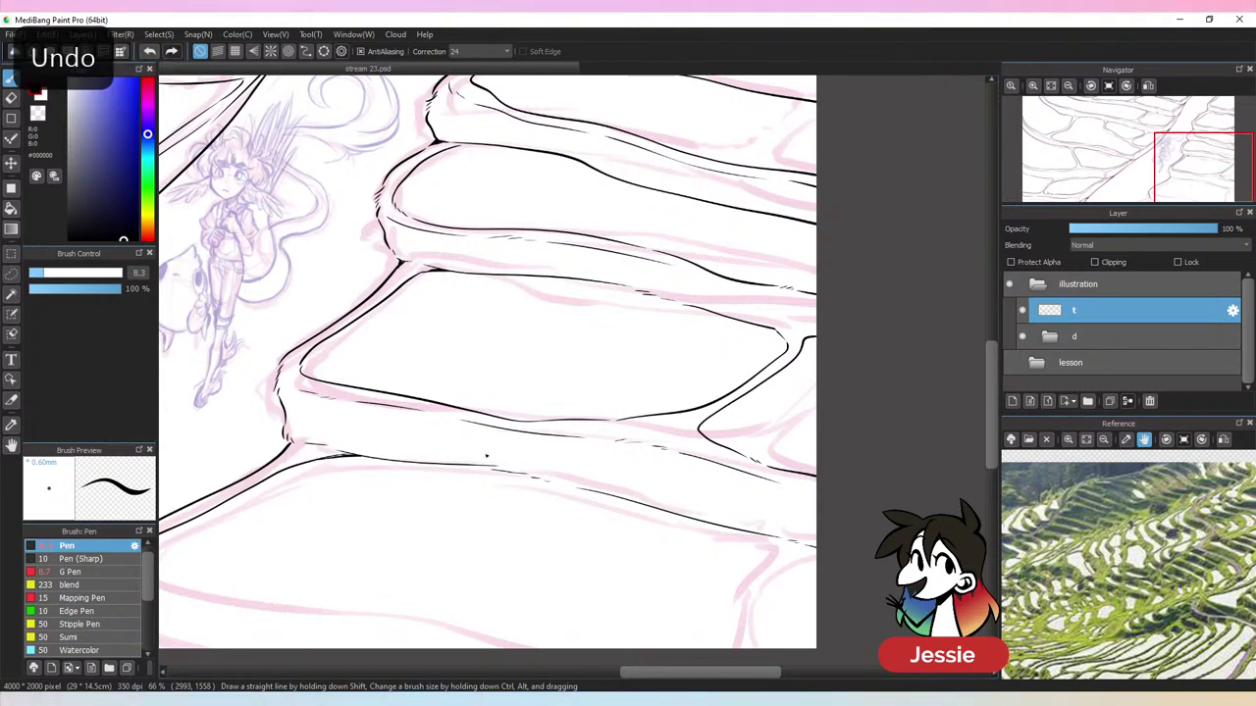
pyautogui.hotkey('ctrl', '-')
pyautogui.hotkey('ctrl', '-')
pyautogui.hotkey('ctrl', '+')
# Ink the sixth terrace's lower edge down to the canvas border, its far side and the small plot beside it
pyautogui.moveTo(239, 522)
pyautogui.mouseDown()
pyautogui.moveTo(320, 548)
pyautogui.moveTo(455, 569)
pyautogui.mouseUp()
pyautogui.hotkey('ctrl', 'z')
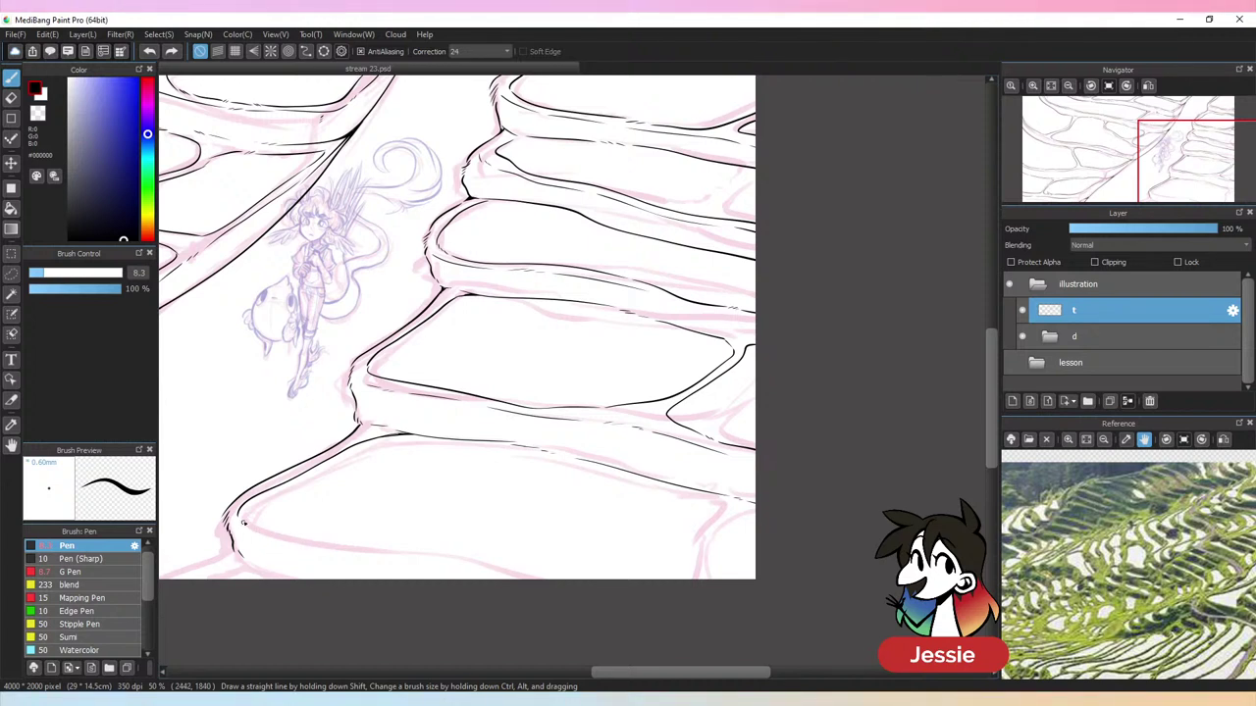
pyautogui.moveTo(244, 523); pyautogui.dragTo(528, 580)
pyautogui.moveTo(723, 504)
pyautogui.mouseDown()
pyautogui.moveTo(681, 596)
pyautogui.moveTo(714, 527)
pyautogui.moveTo(771, 510)
pyautogui.mouseUp()
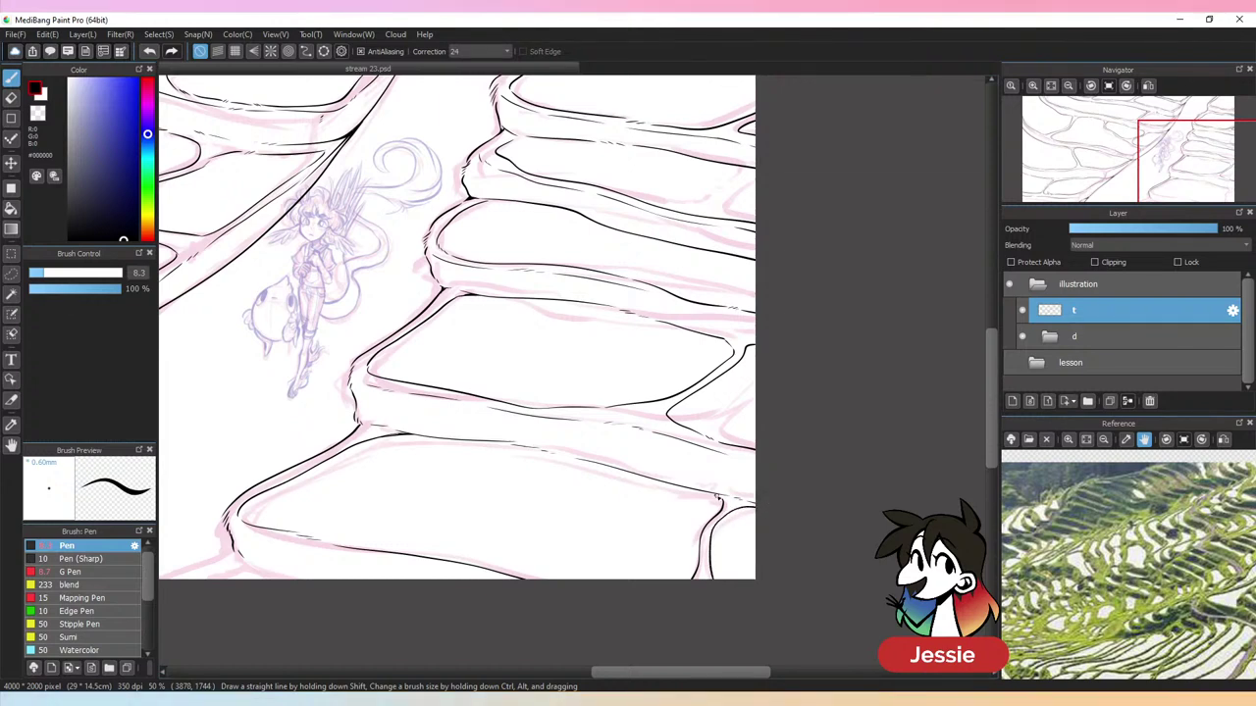
# Ink the last bank edge below the sixth terrace and the plot corner beneath it at the bottom of the canvas
pyautogui.hotkey('ctrl', '-')
pyautogui.hotkey('ctrl', '+')
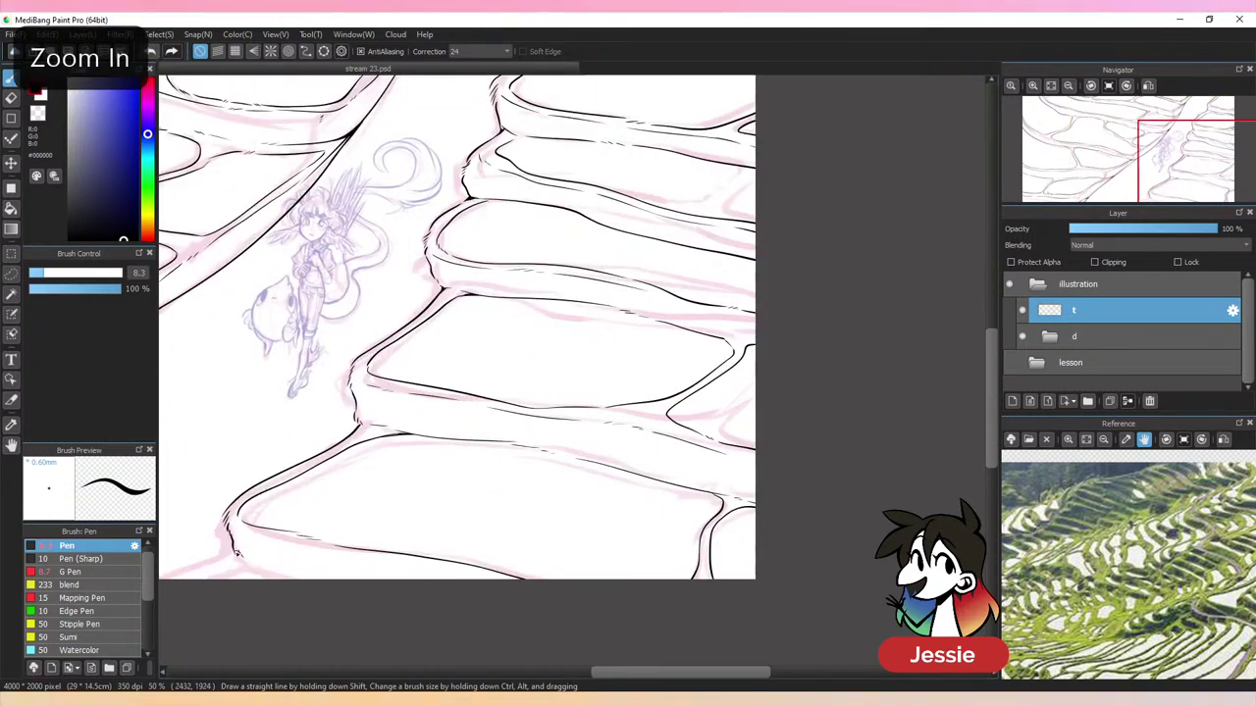
pyautogui.moveTo(236, 554)
pyautogui.mouseDown()
pyautogui.moveTo(475, 510)
pyautogui.moveTo(404, 547)
pyautogui.mouseUp()
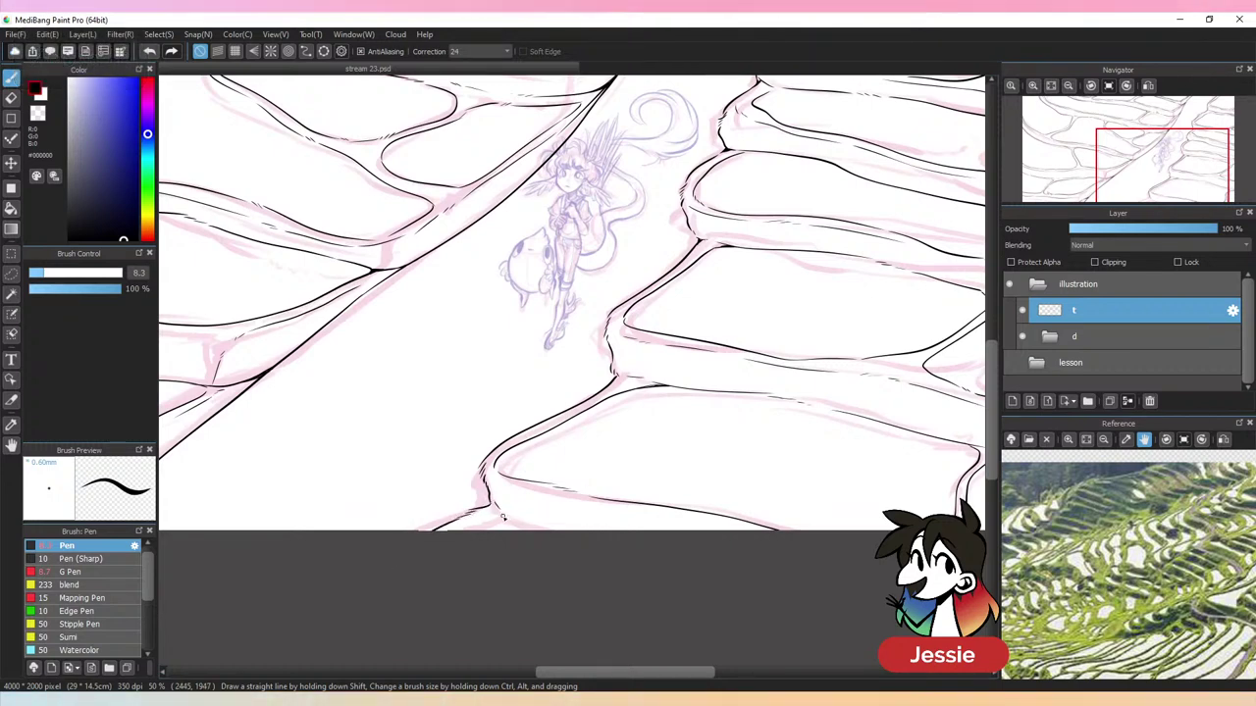
pyautogui.moveTo(503, 517); pyautogui.dragTo(609, 537)
pyautogui.moveTo(498, 519); pyautogui.dragTo(436, 547)
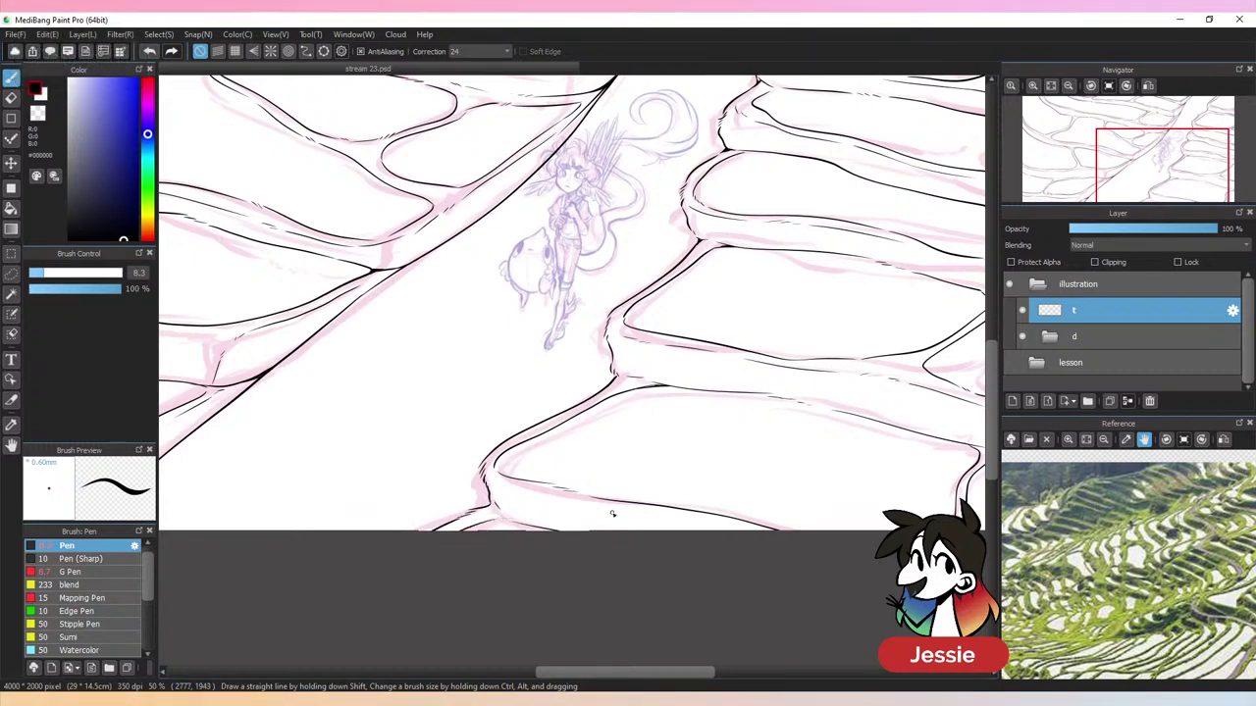
# Review the terrace line art across the whole canvas with the sketch folder "d" hidden, and show the folder again
pyautogui.hotkey('ctrl', 'Down')
pyautogui.hotkey('ctrl', 'Down')
pyautogui.click(1023, 336)
pyautogui.hotkey('ctrl', 'Down')
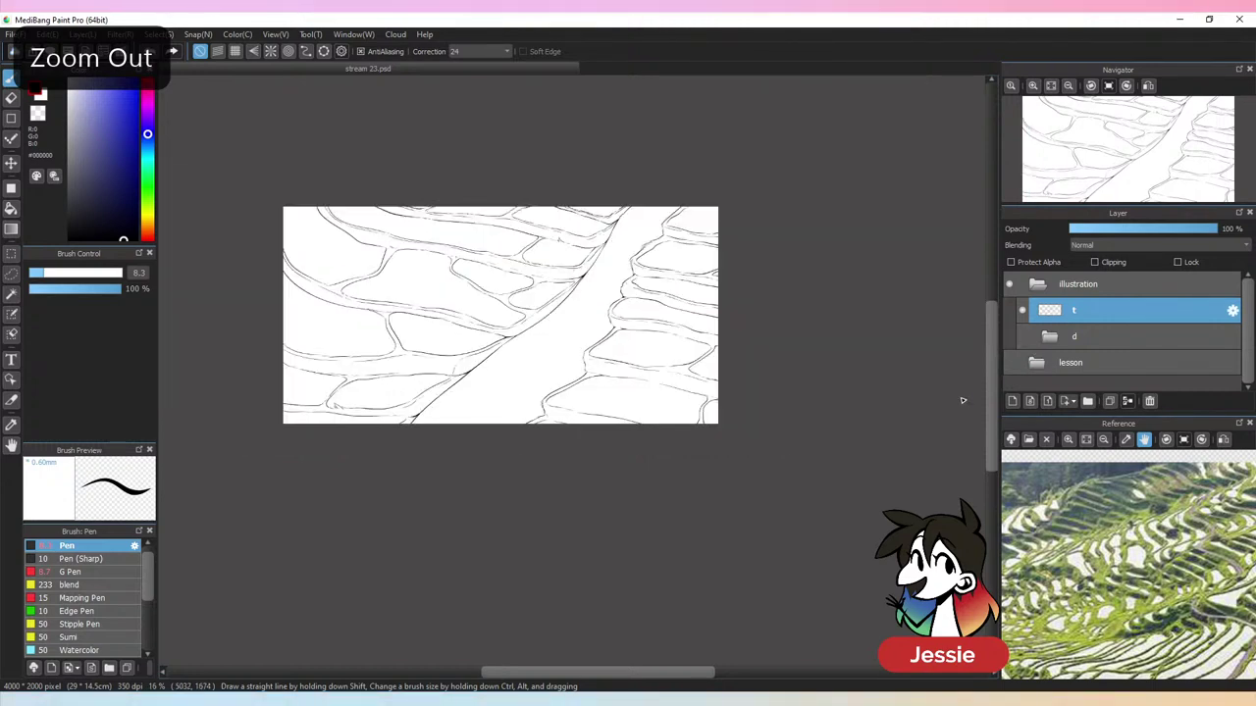
pyautogui.hotkey('ctrl', '+')
pyautogui.hotkey('ctrl', '+')
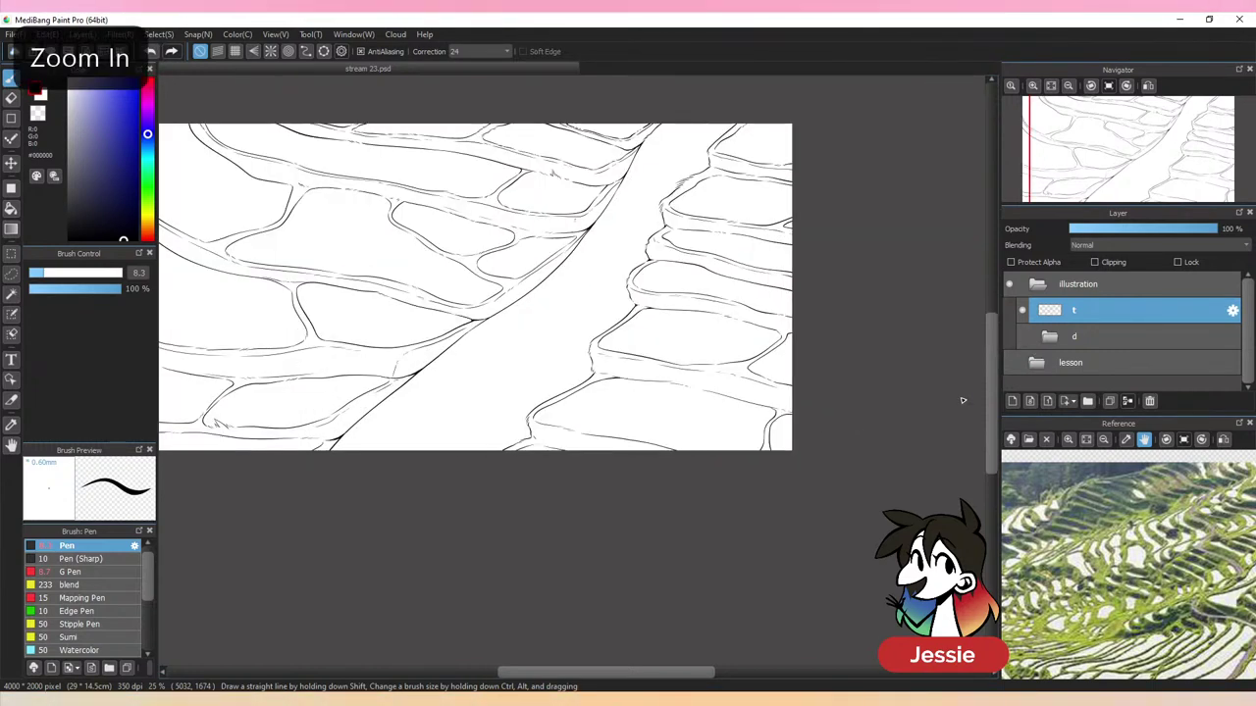
pyautogui.moveTo(684, 272); pyautogui.dragTo(636, 372)
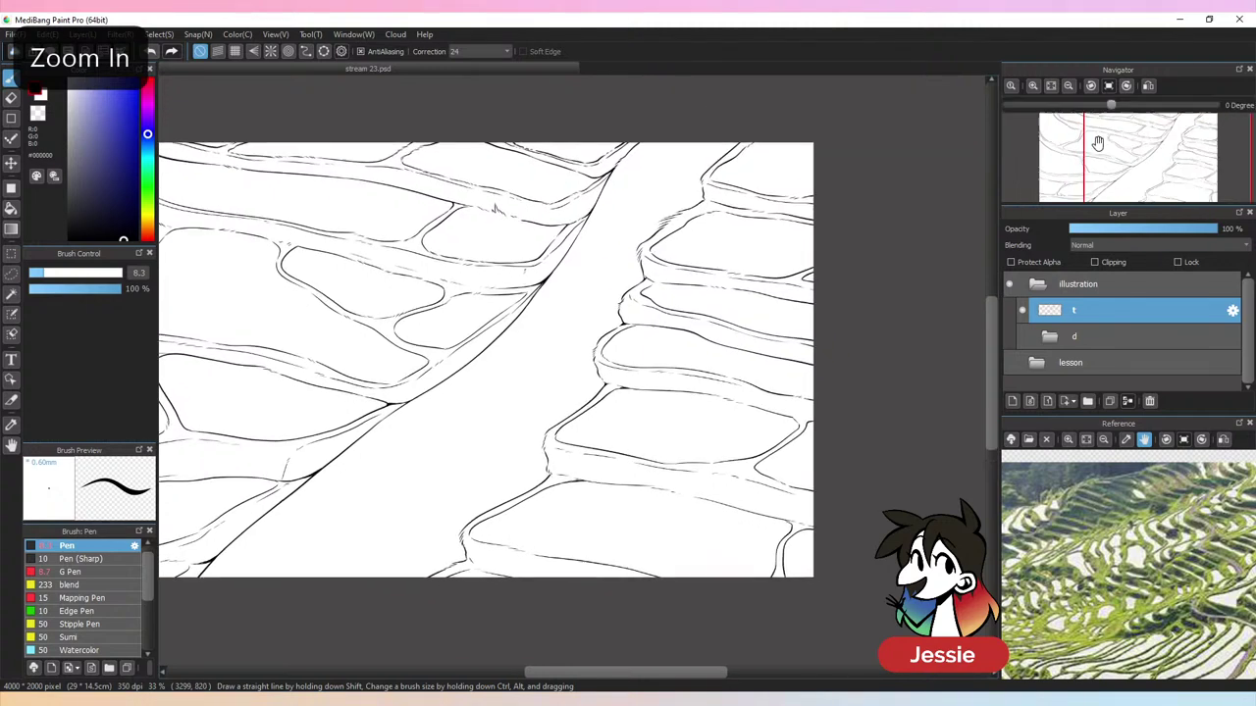
pyautogui.hotkey('ctrl', 'Down')
pyautogui.hotkey('ctrl', '+')
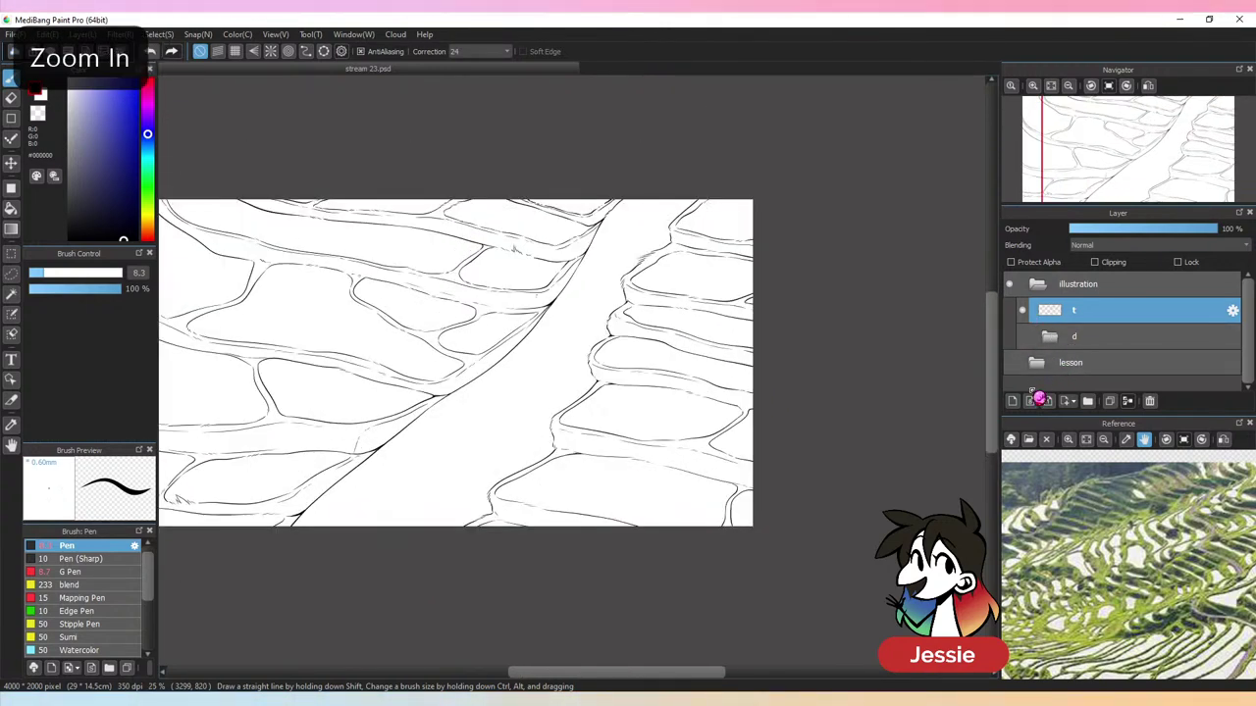
pyautogui.hotkey('ctrl', '-')
pyautogui.hotkey('ctrl', '+')
pyautogui.click(1023, 336)
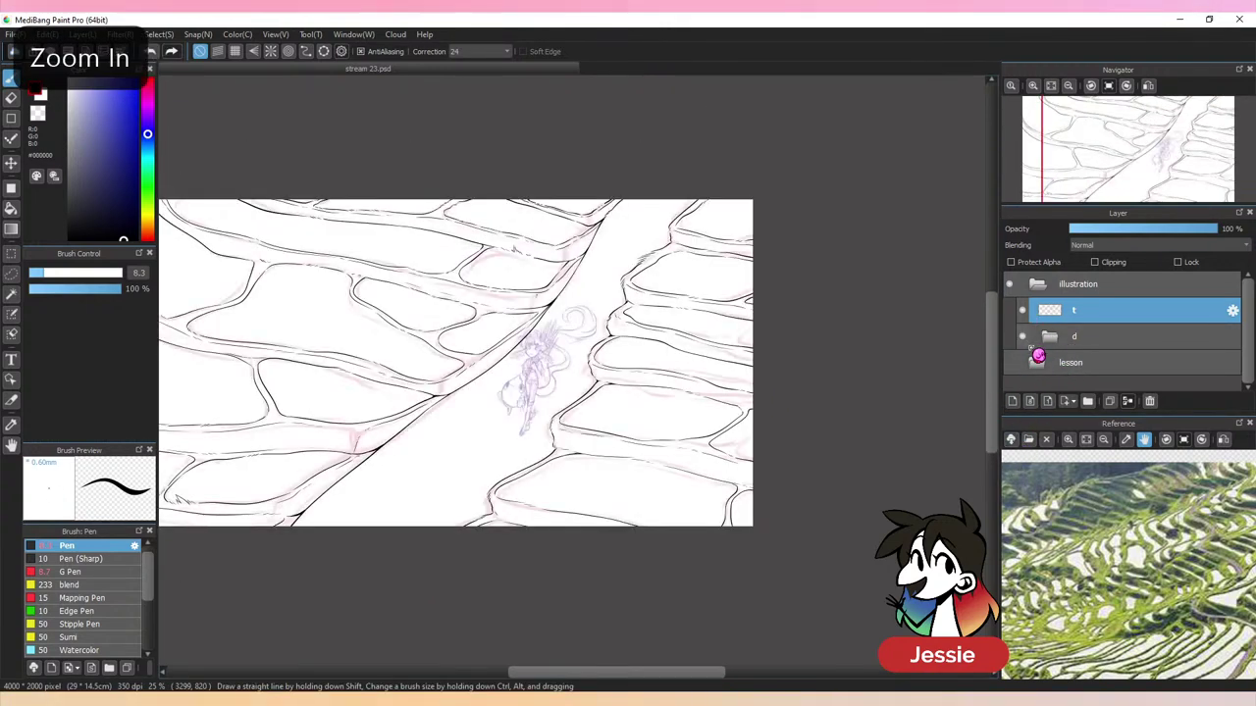
# Add a new layer above the terrace line art and name it "t"
pyautogui.hotkey('ctrl', '+')
pyautogui.hotkey('ctrl', '+')
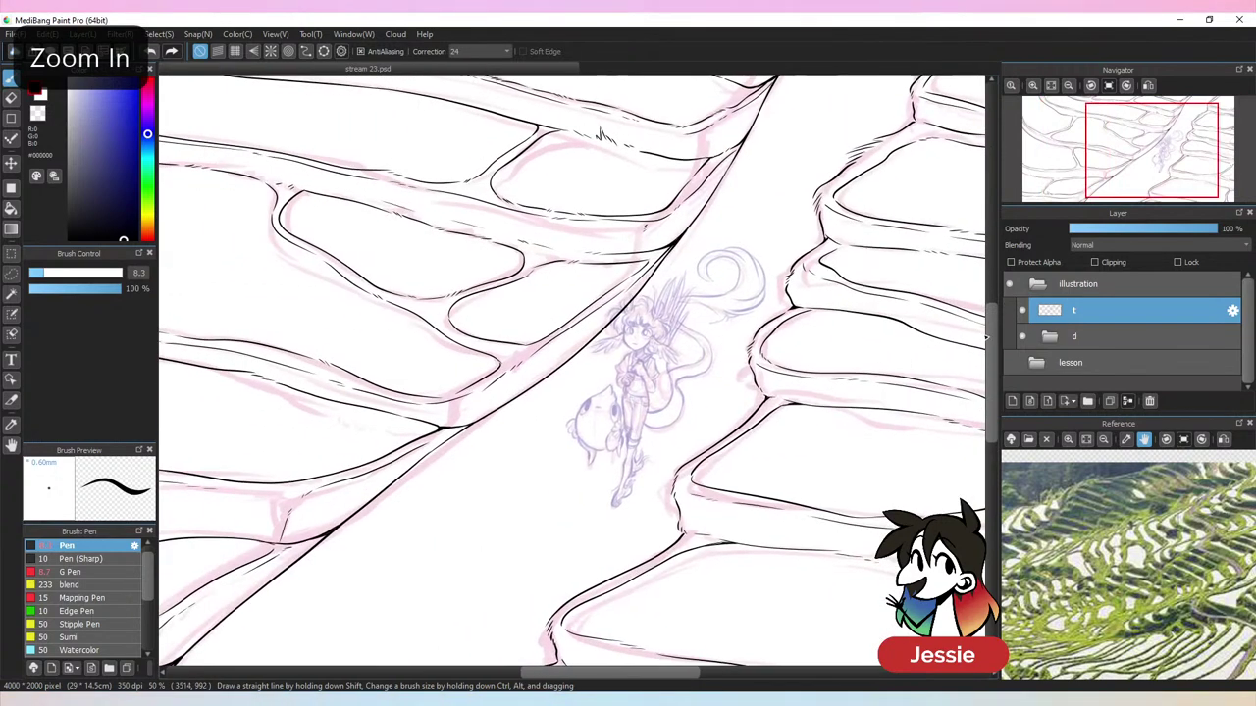
pyautogui.click(1030, 403)
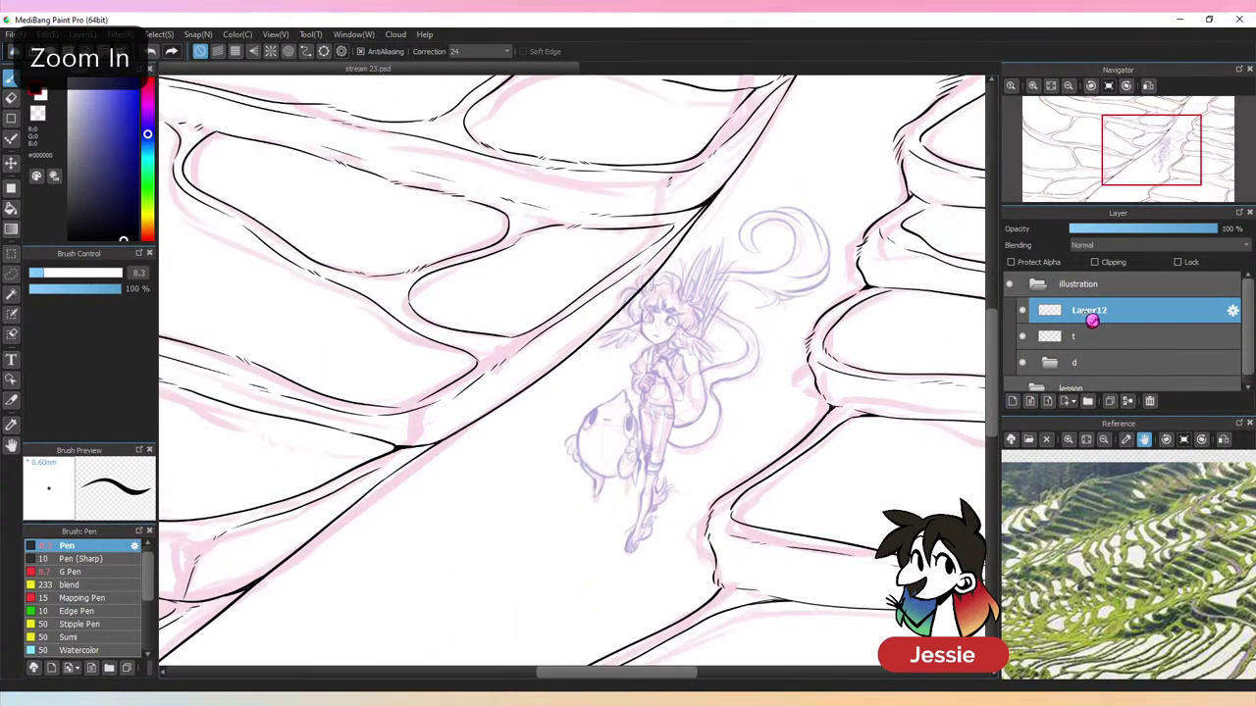
pyautogui.doubleClick(1089, 312)
pyautogui.write('t')
pyautogui.press('Return')
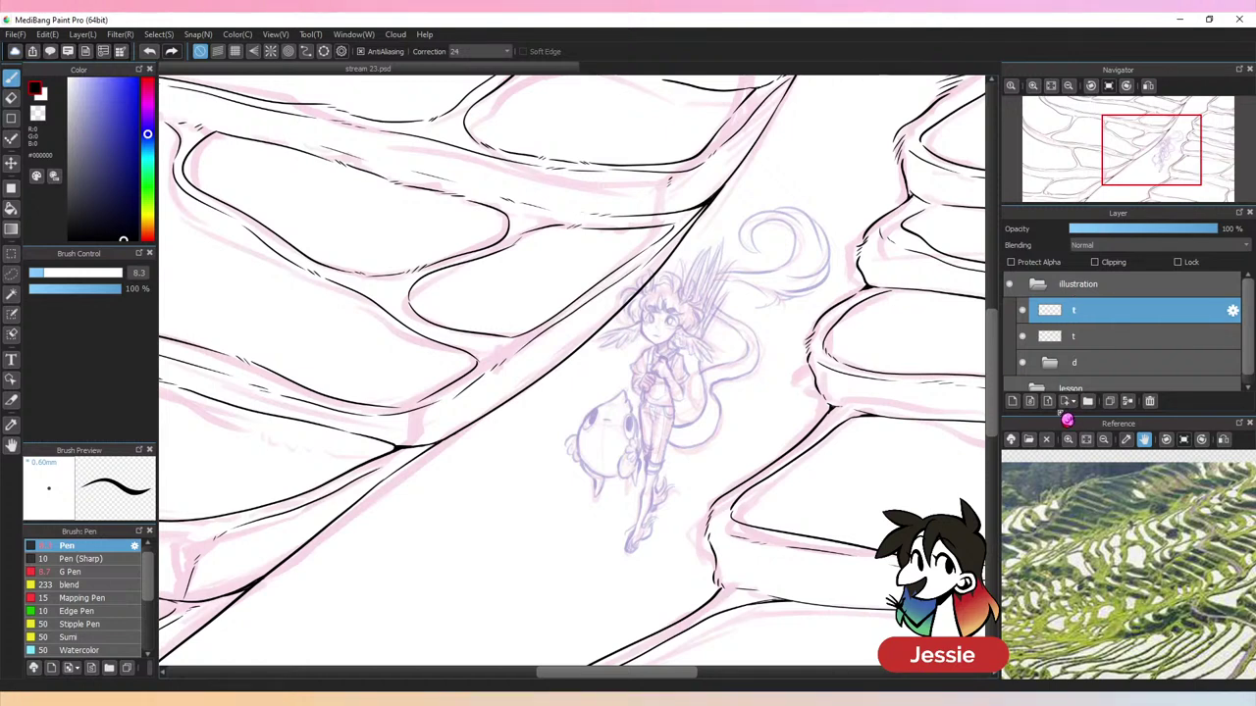
pyautogui.doubleClick(1092, 321)
pyautogui.click(725, 275)
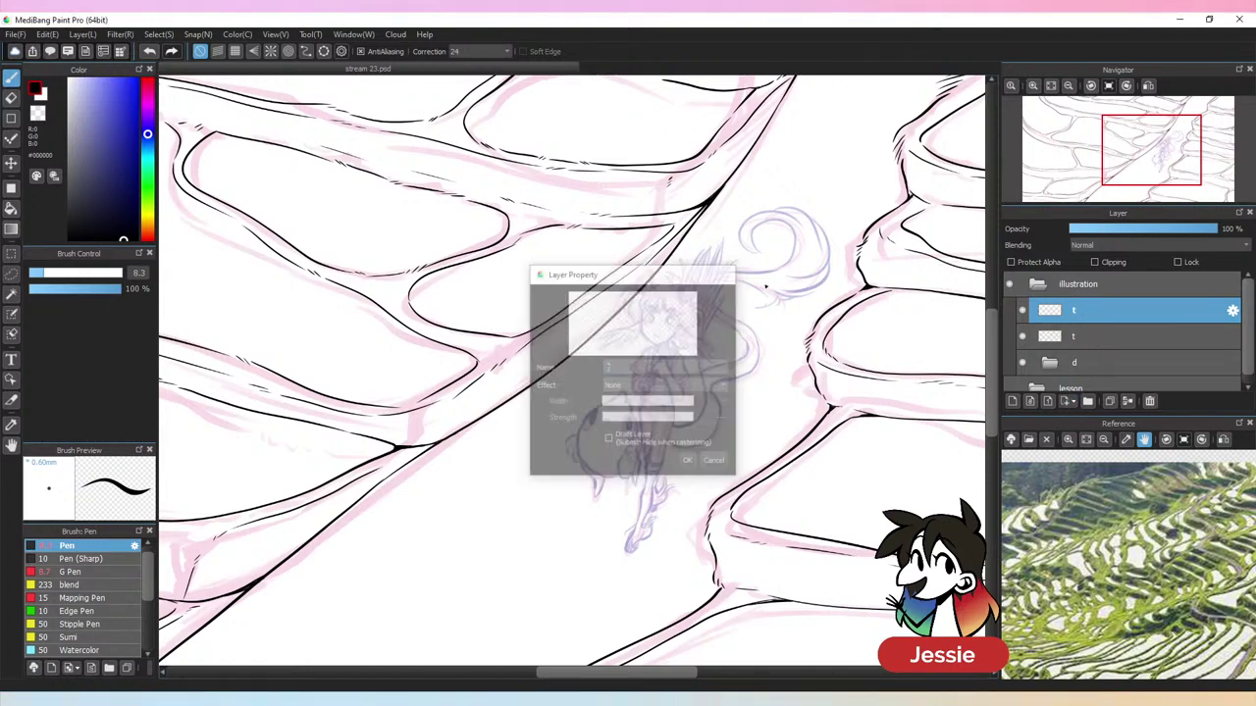
# Create a folder named "character" and put the new empty layer "t" inside it
pyautogui.click(1086, 402)
pyautogui.moveTo(1082, 334); pyautogui.dragTo(1096, 313)
pyautogui.doubleClick(1096, 313)
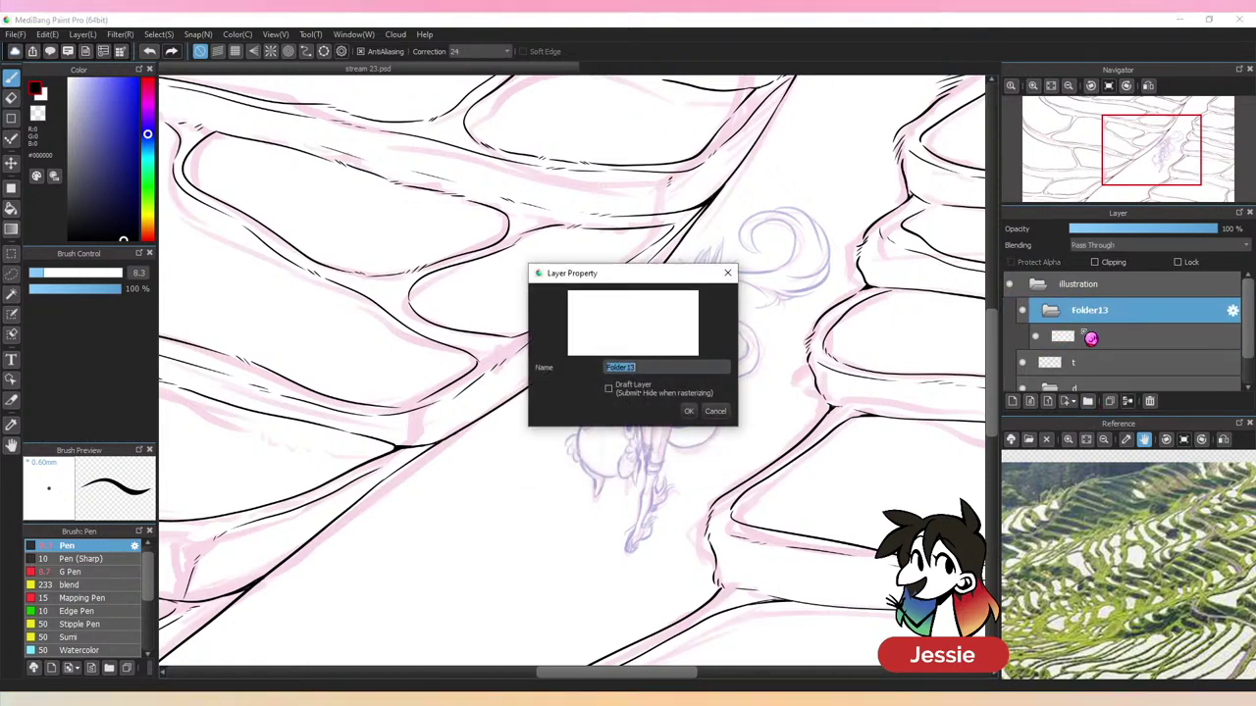
pyautogui.write('character')
pyautogui.press('Return')
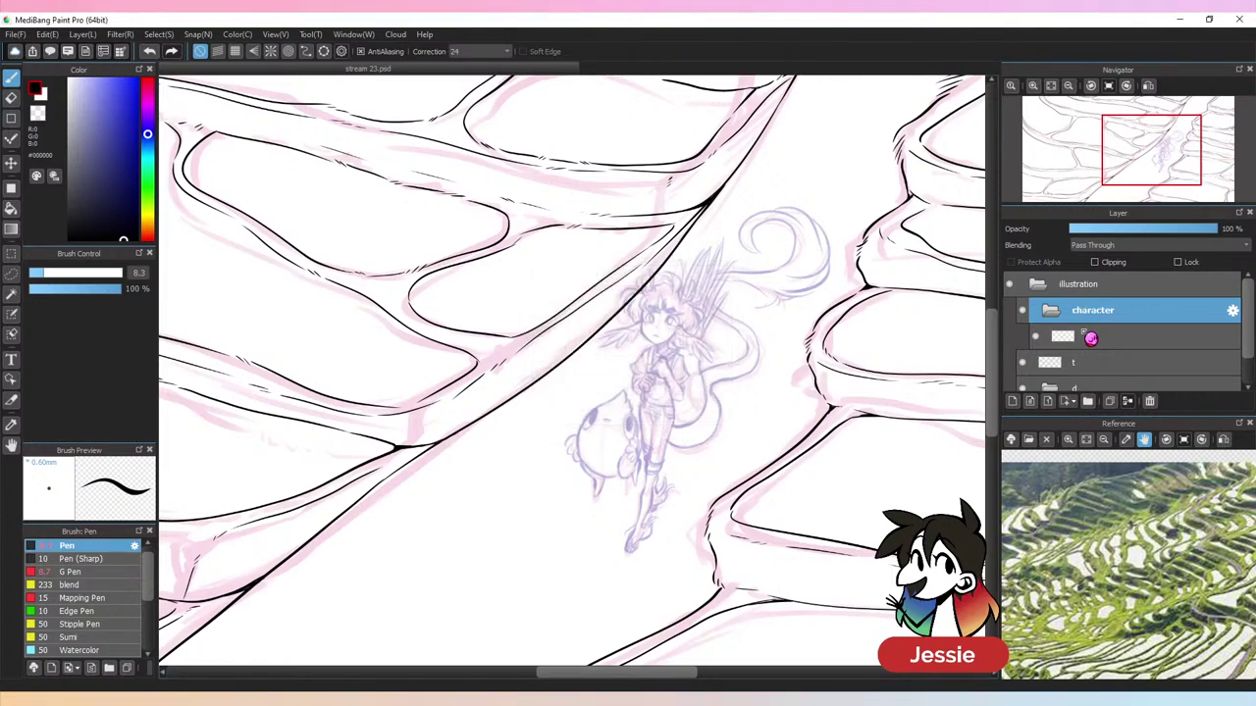
# Select the layer "t" inside the "character" folder for work on the character's face
pyautogui.hotkey('ctrl', '+')
pyautogui.hotkey('ctrl', '+')
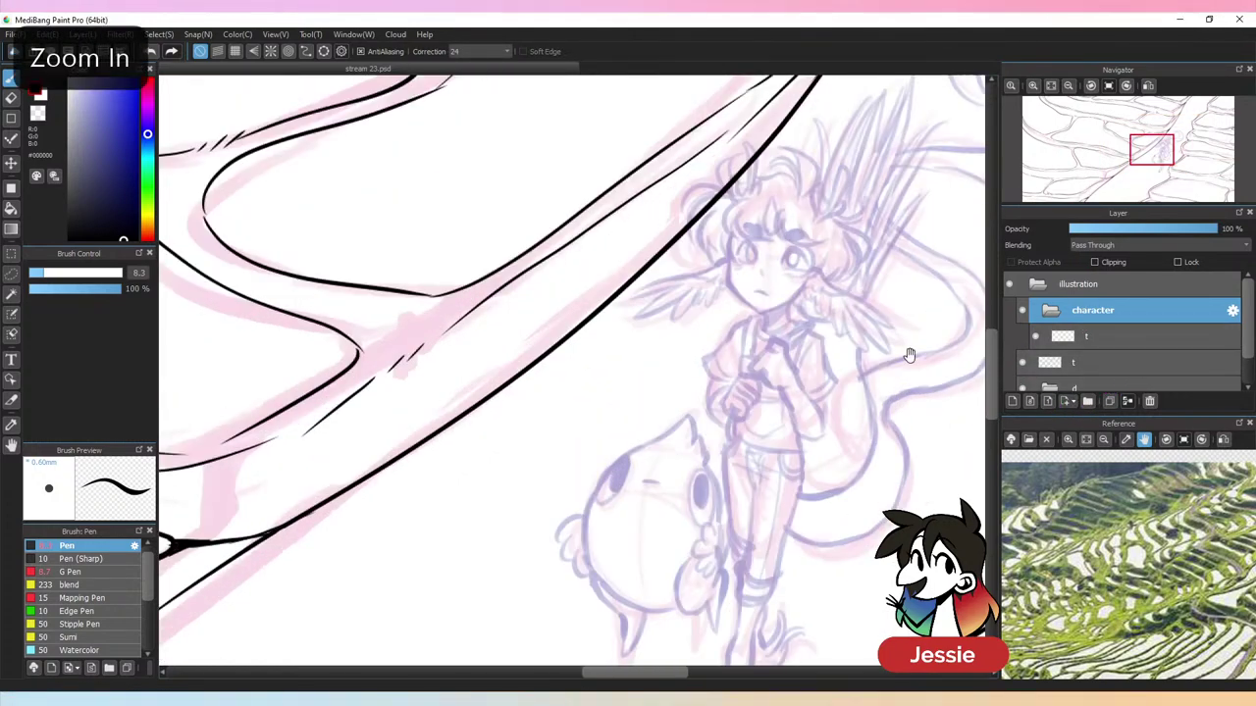
pyautogui.hotkey('ctrl', '+')
pyautogui.hotkey('ctrl', '+')
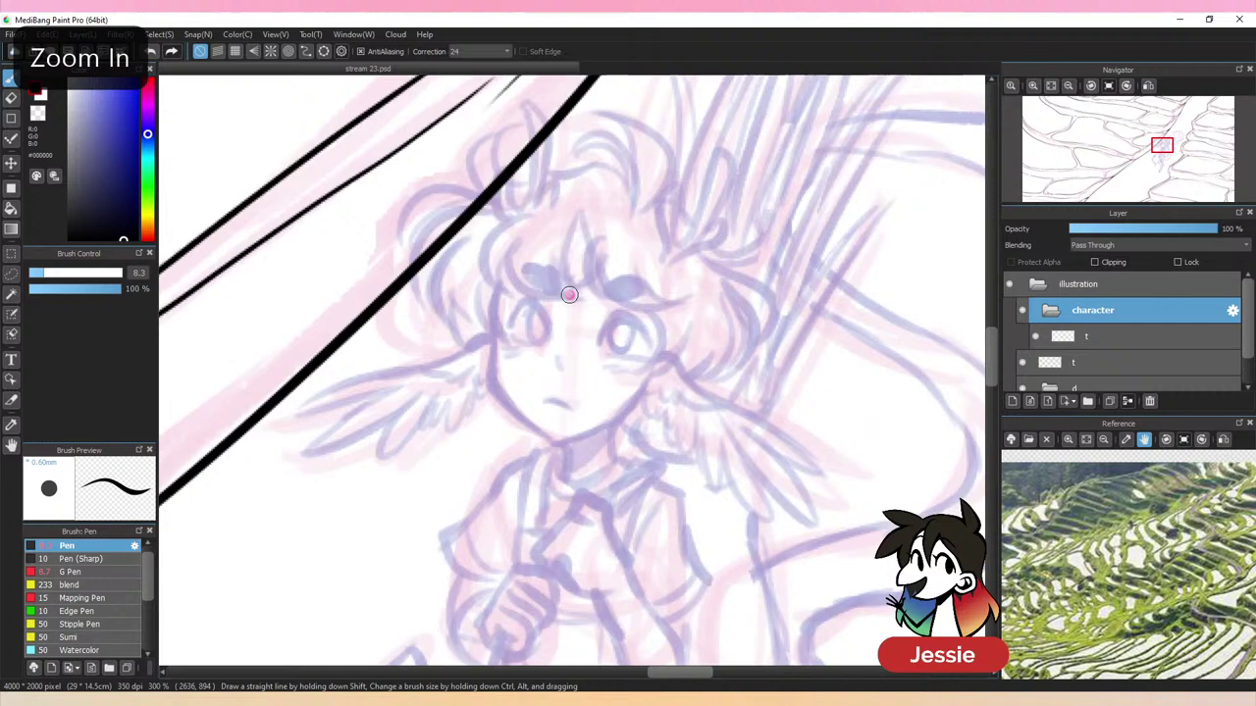
pyautogui.click(1126, 336)
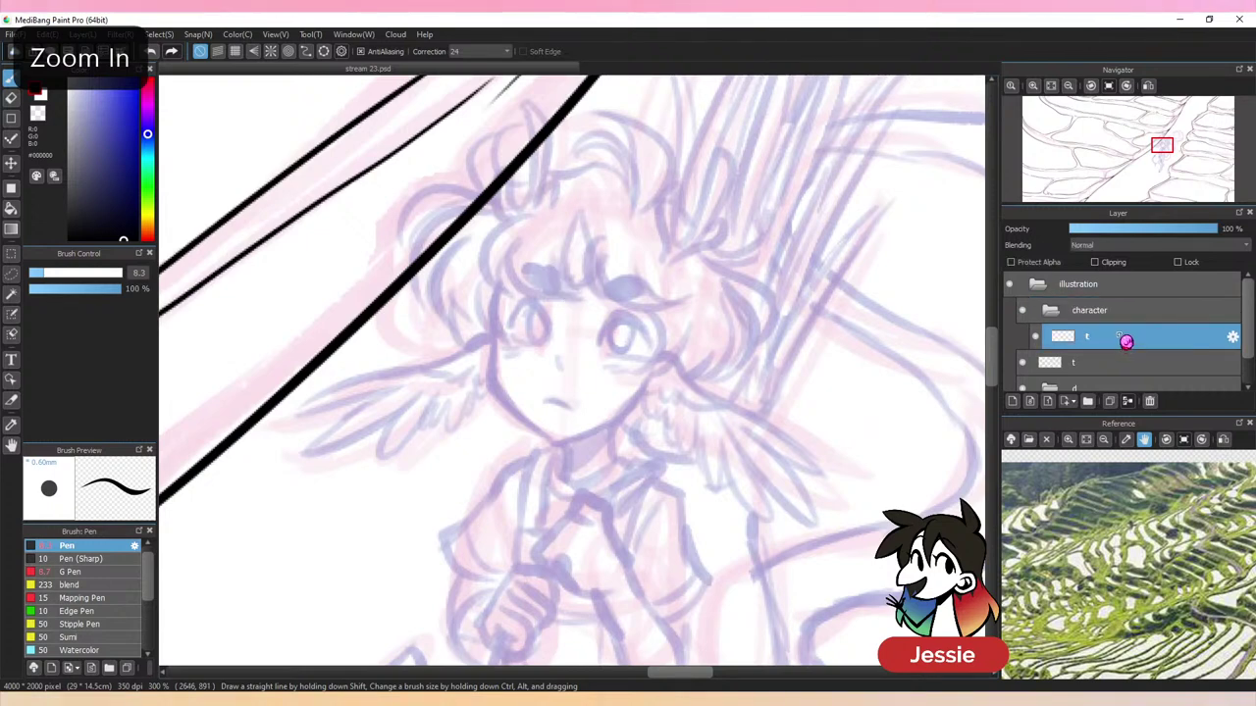
# Reduce the pen size to 5.7 and ink the character's face outline from the left temple around the chin to the right cheek
pyautogui.moveTo(496, 286); pyautogui.dragTo(493, 339)
pyautogui.hotkey('ctrl', 'z')
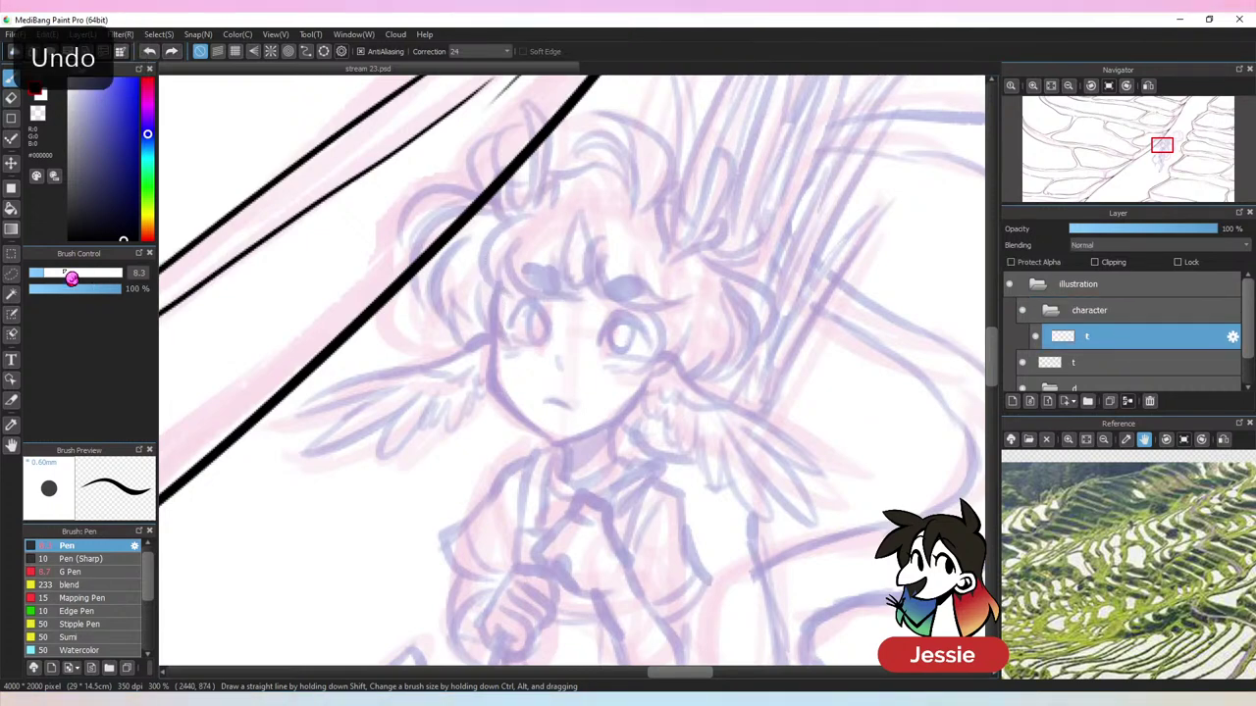
pyautogui.click(44, 275)
pyautogui.click(40, 274)
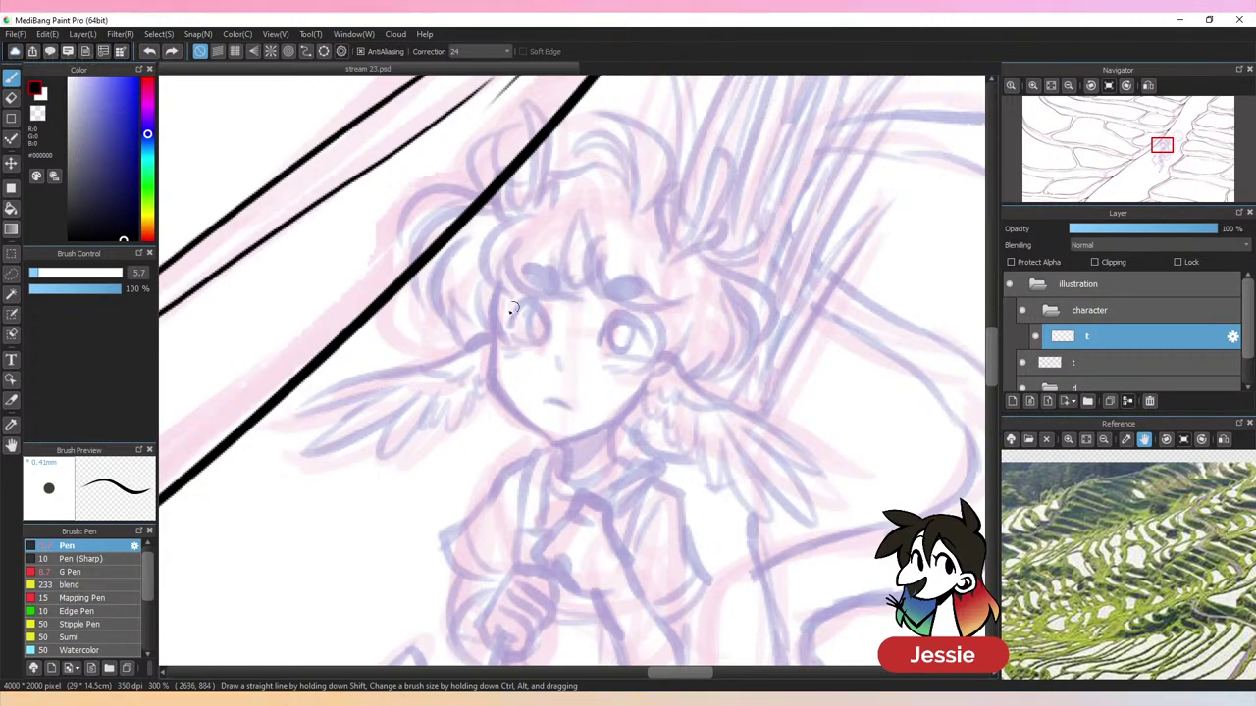
pyautogui.moveTo(496, 287)
pyautogui.mouseDown()
pyautogui.moveTo(505, 401)
pyautogui.moveTo(549, 439)
pyautogui.moveTo(625, 417)
pyautogui.mouseUp()
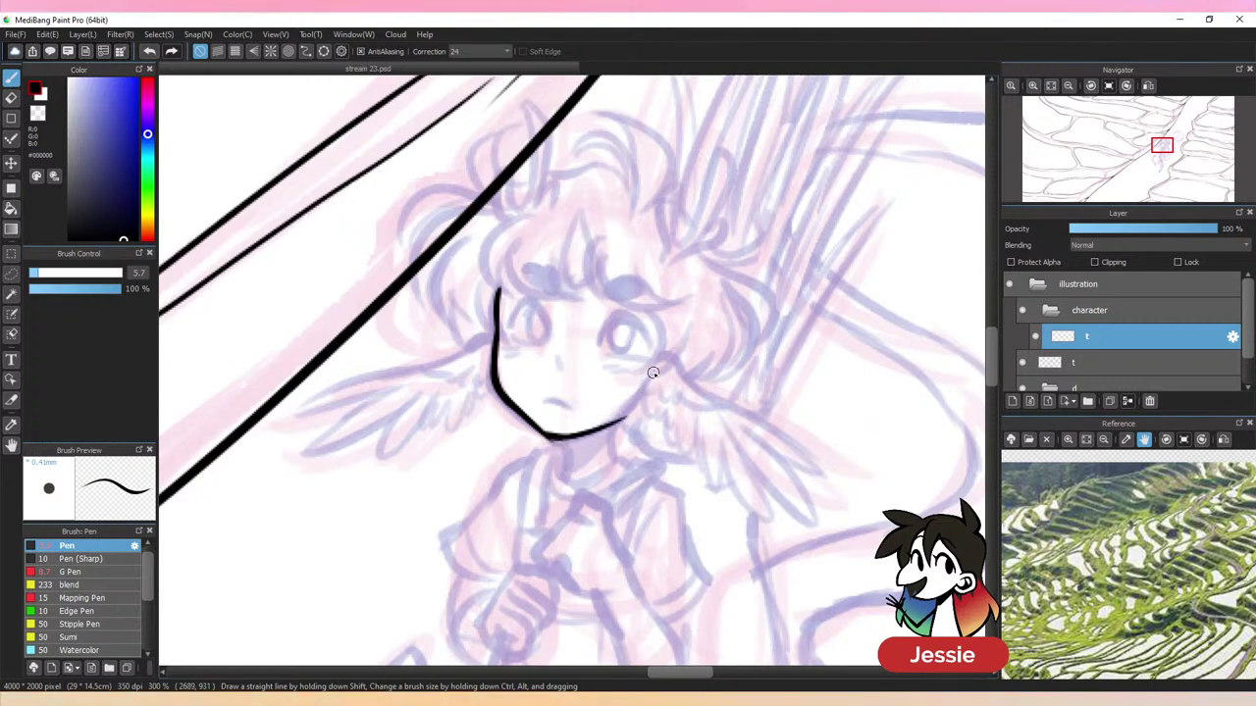
pyautogui.moveTo(651, 371); pyautogui.dragTo(606, 428)
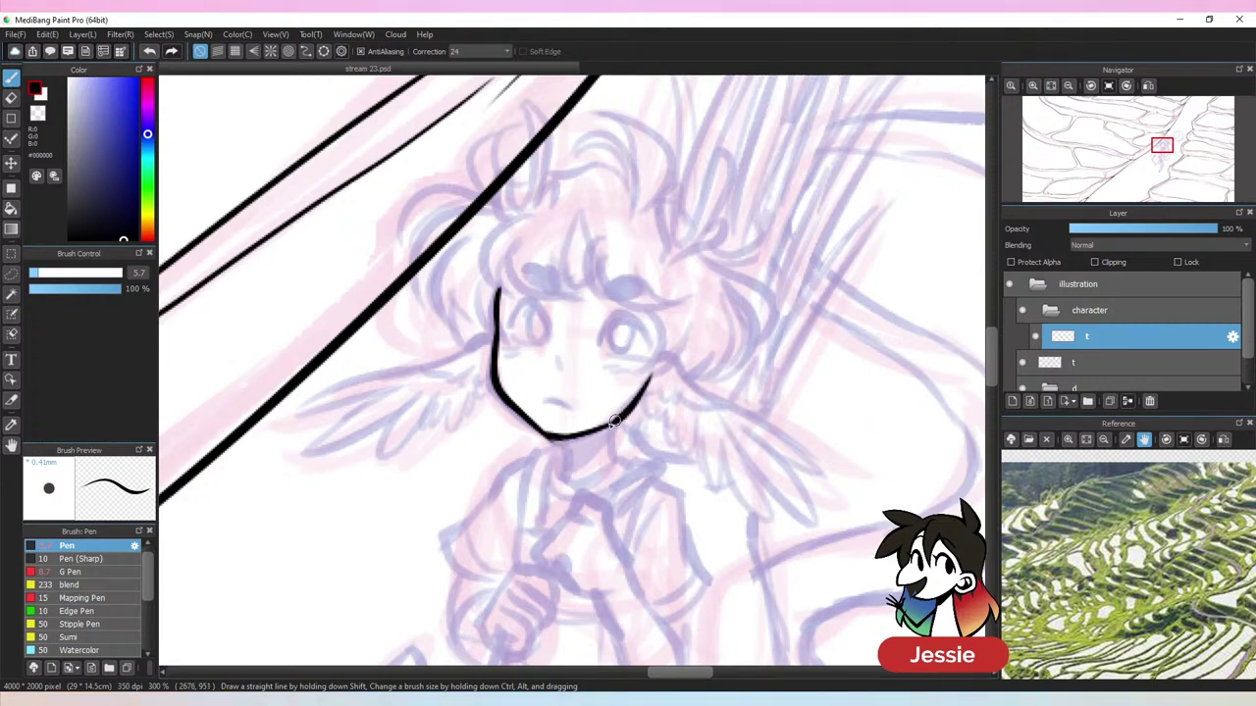
# Ink the small nose and the downturned mouth over the sketch, and save the file
pyautogui.moveTo(555, 358); pyautogui.dragTo(564, 373)
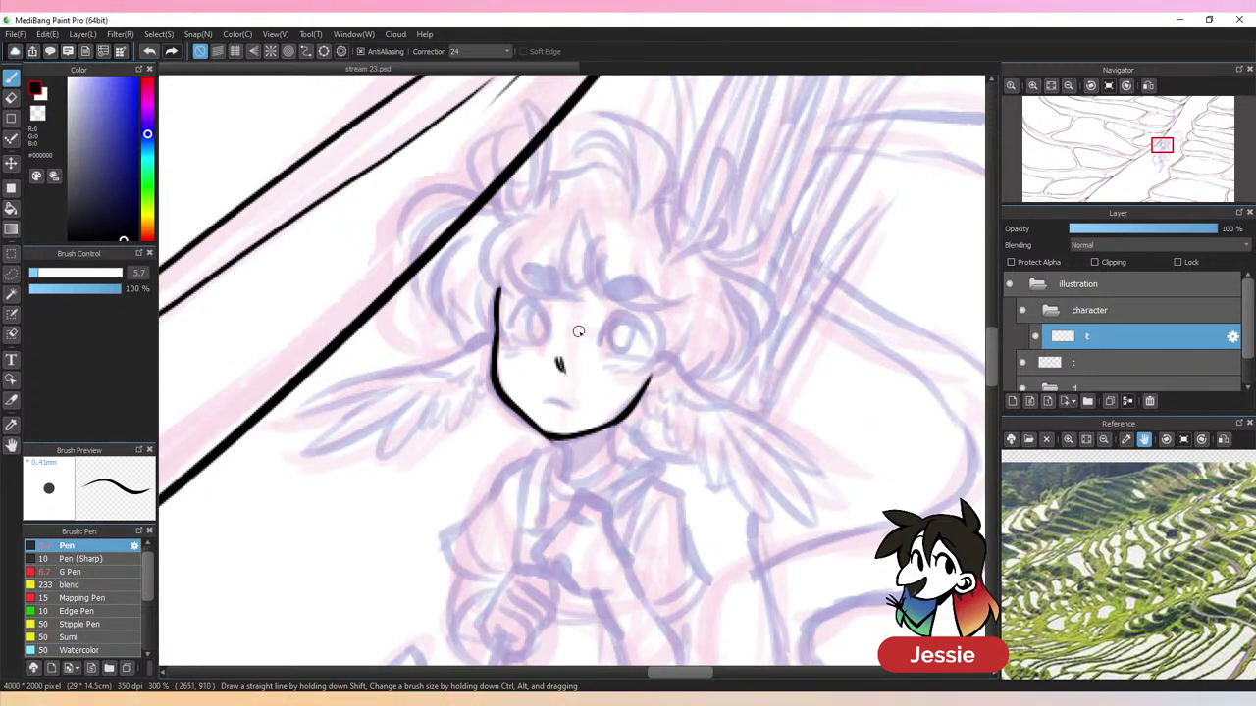
pyautogui.hotkey('ctrl', '-')
pyautogui.hotkey('ctrl', '+')
pyautogui.hotkey('ctrl', 's')
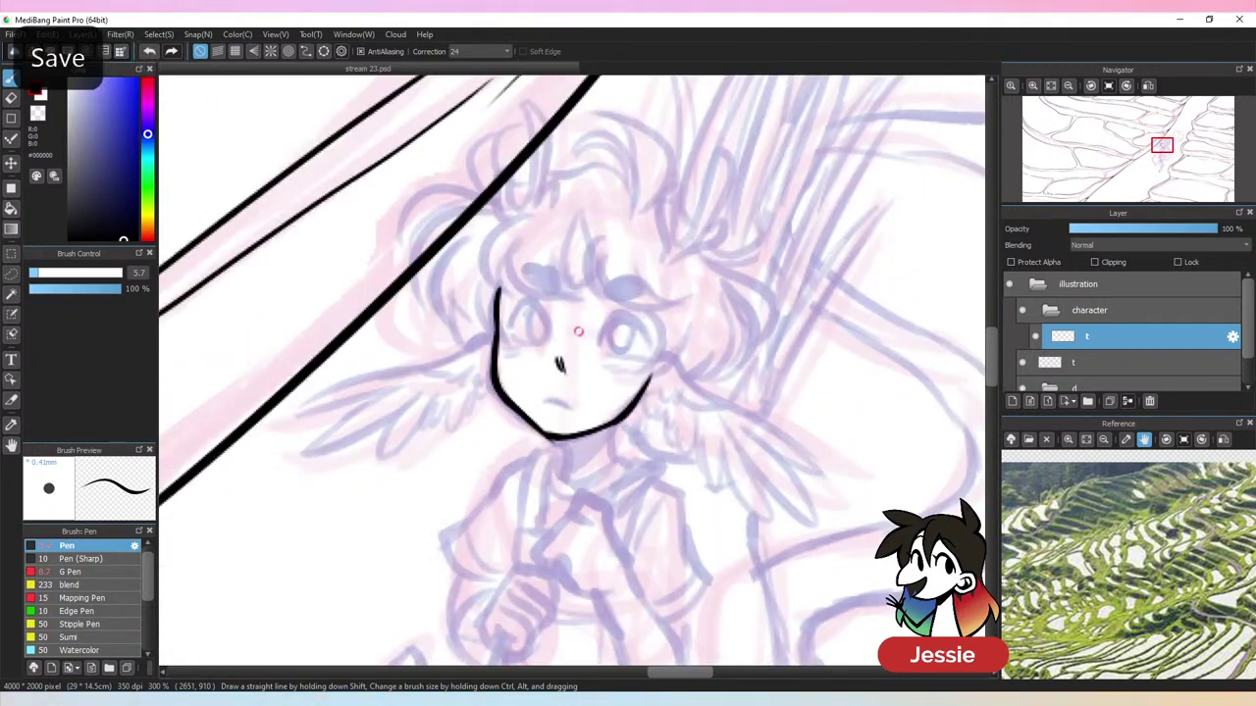
pyautogui.press('e')
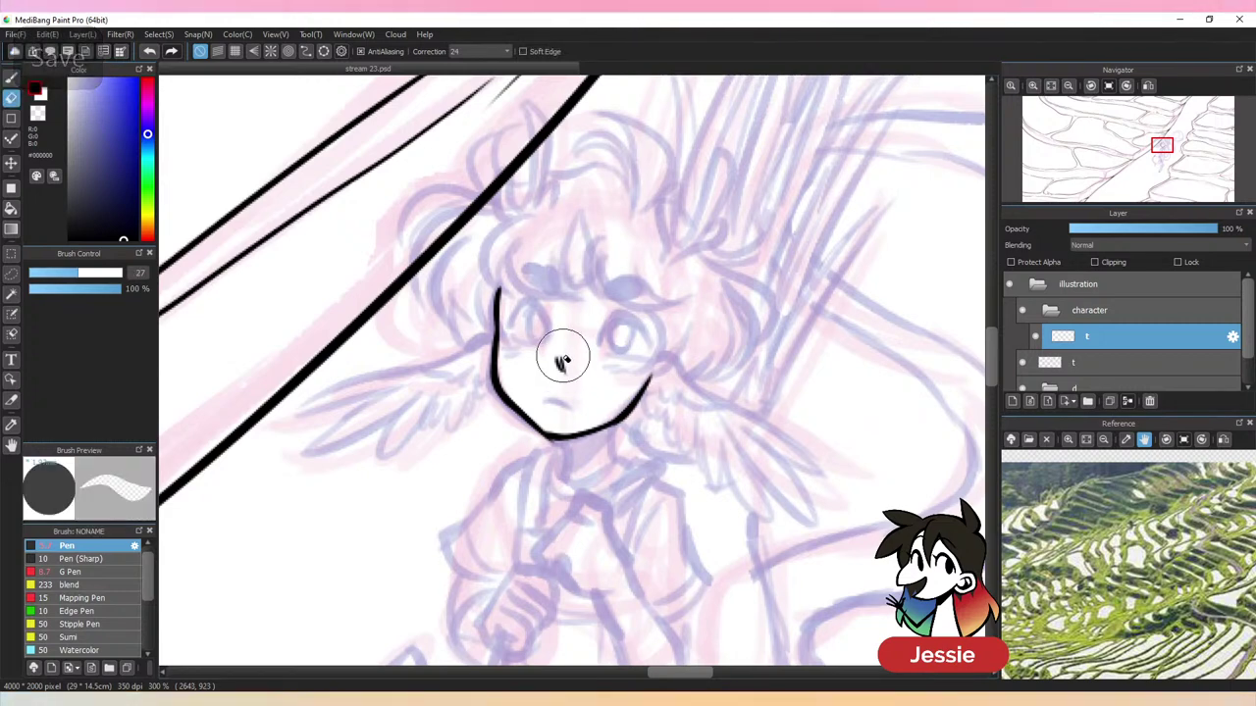
pyautogui.press('b')
pyautogui.moveTo(564, 357)
pyautogui.mouseDown()
pyautogui.moveTo(585, 385)
pyautogui.moveTo(558, 370)
pyautogui.moveTo(569, 412)
pyautogui.mouseUp()
pyautogui.hotkey('ctrl', 'z')
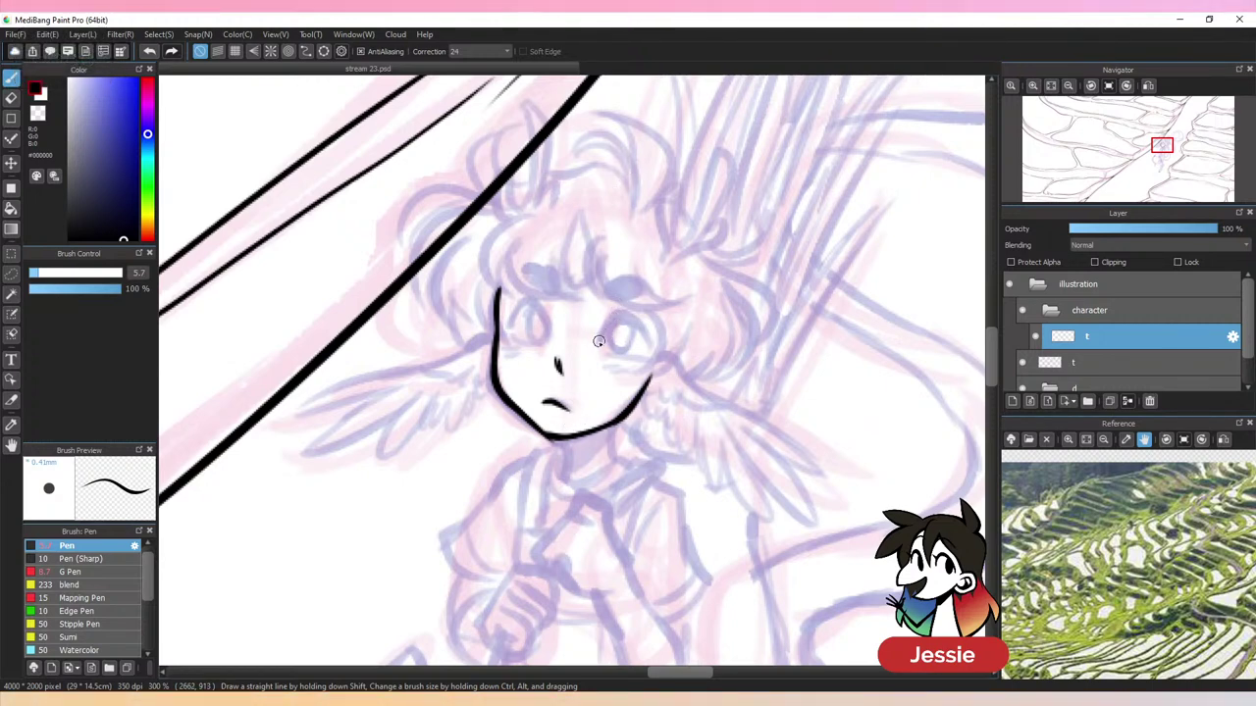
# Ink the eye on the right side of the face with an arched upper lid, a round iris and a flat lower lid
pyautogui.moveTo(597, 341)
pyautogui.mouseDown()
pyautogui.moveTo(615, 314)
pyautogui.moveTo(651, 356)
pyautogui.moveTo(617, 347)
pyautogui.moveTo(639, 363)
pyautogui.moveTo(633, 347)
pyautogui.moveTo(651, 351)
pyautogui.mouseUp()
pyautogui.press('e')
pyautogui.press('p')
pyautogui.moveTo(608, 342)
pyautogui.mouseDown()
pyautogui.moveTo(624, 349)
pyautogui.moveTo(628, 324)
pyautogui.moveTo(606, 333)
pyautogui.moveTo(633, 344)
pyautogui.mouseUp()
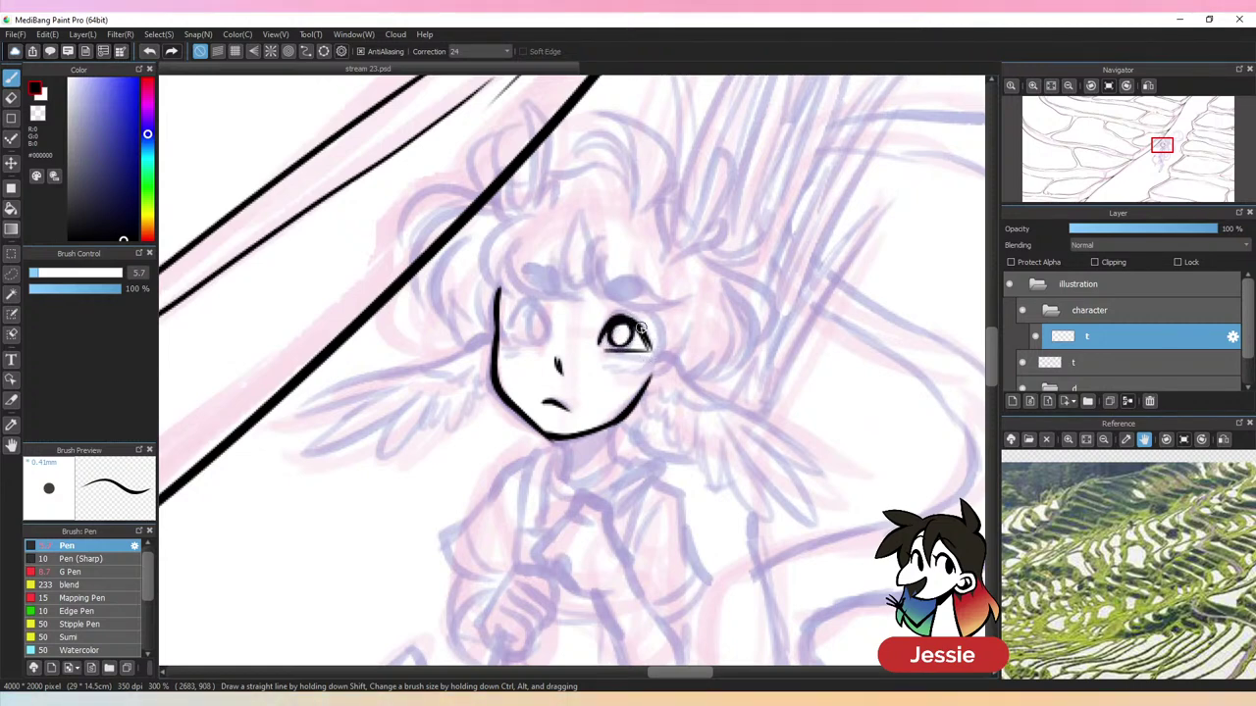
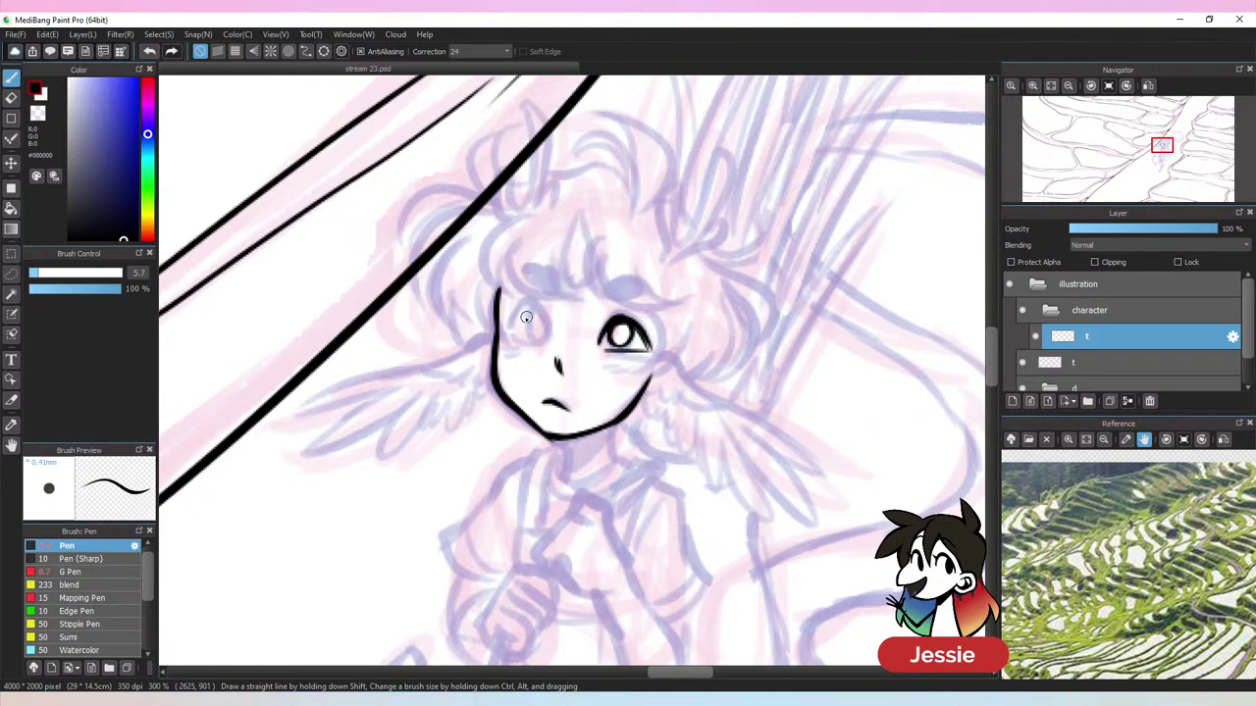
# Undo the trial strokes for the left eye and the right eye's round iris and lower lid, keeping the upper lid
pyautogui.moveTo(511, 326)
pyautogui.mouseDown()
pyautogui.moveTo(555, 344)
pyautogui.moveTo(518, 306)
pyautogui.moveTo(532, 305)
pyautogui.moveTo(547, 345)
pyautogui.moveTo(517, 316)
pyautogui.moveTo(543, 339)
pyautogui.moveTo(631, 342)
pyautogui.mouseUp()
pyautogui.hotkey('ctrl', 'z')
pyautogui.hotkey('ctrl', 'z')
pyautogui.hotkey('ctrl', 'z')
pyautogui.hotkey('ctrl', 'z')
pyautogui.hotkey('ctrl', 'z')
pyautogui.press('e')
pyautogui.press('b')
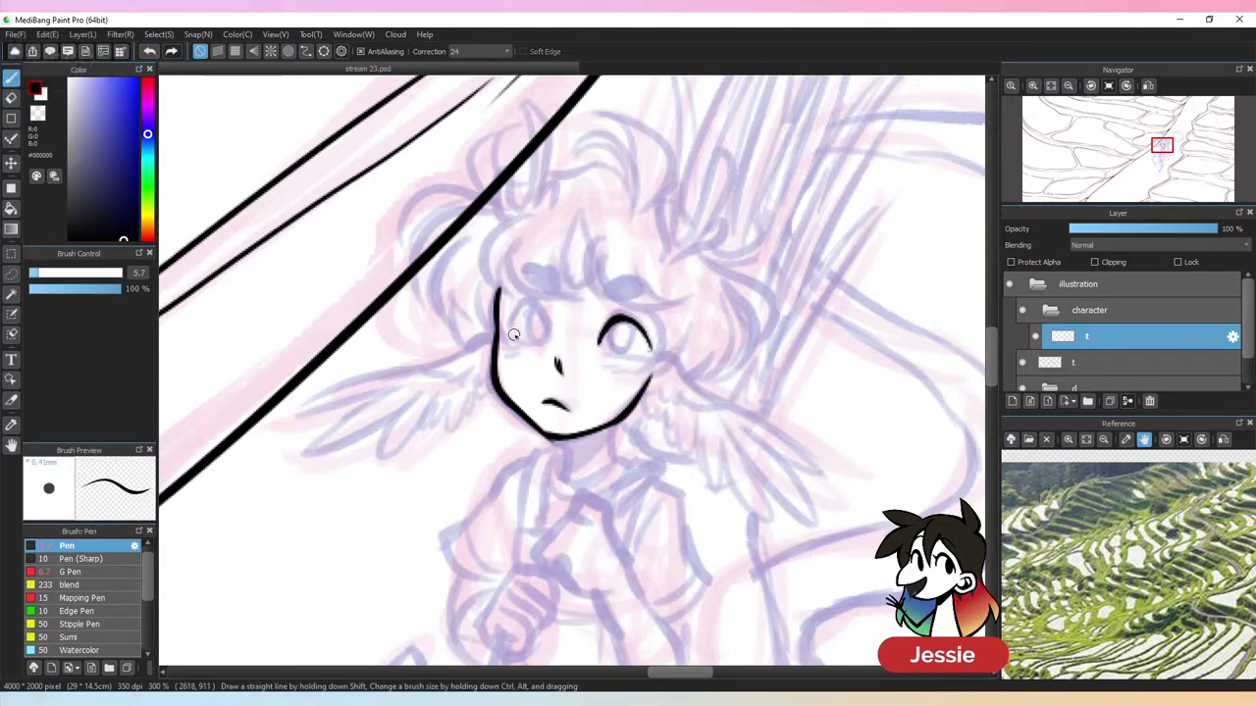
# Ink an oval iris and lower lid in the right eye, and draw the matching left eye, undoing faulty strokes
pyautogui.moveTo(511, 333)
pyautogui.mouseDown()
pyautogui.moveTo(650, 353)
pyautogui.moveTo(626, 349)
pyautogui.moveTo(615, 322)
pyautogui.moveTo(608, 345)
pyautogui.moveTo(632, 329)
pyautogui.moveTo(615, 320)
pyautogui.mouseUp()
pyautogui.hotkey('ctrl', 'z')
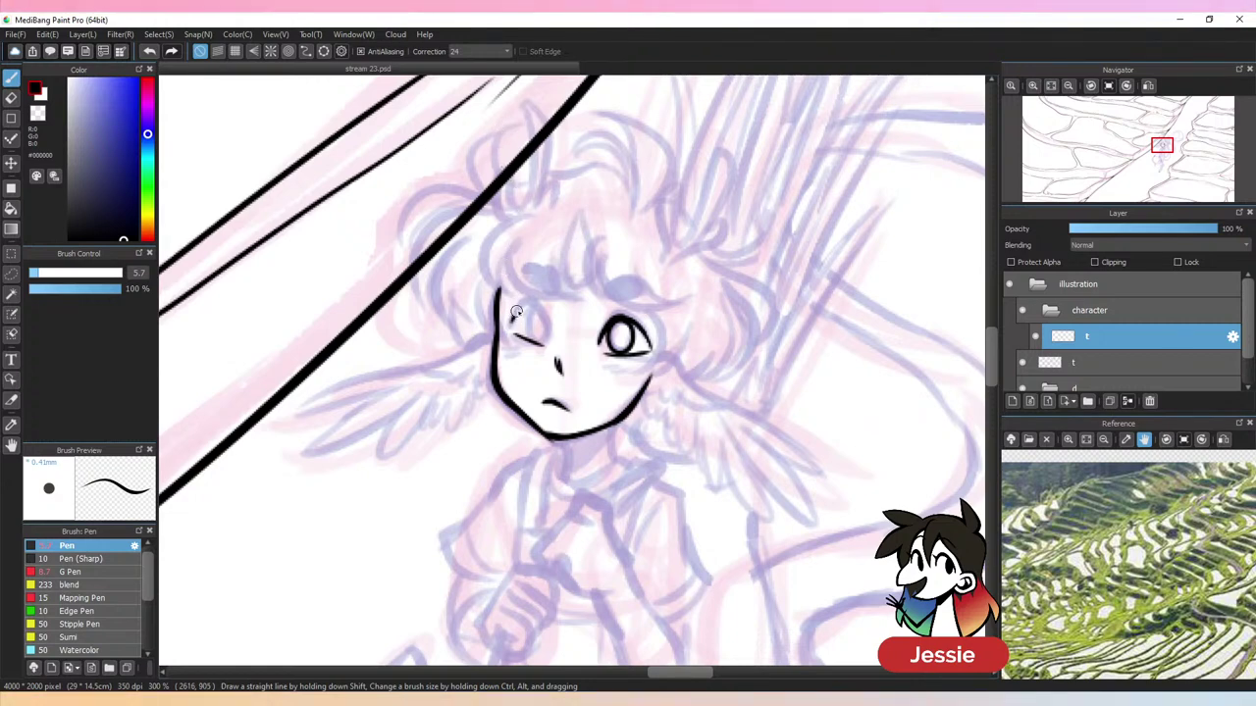
pyautogui.hotkey('ctrl', 'z')
pyautogui.moveTo(505, 331)
pyautogui.mouseDown()
pyautogui.moveTo(511, 300)
pyautogui.moveTo(542, 316)
pyautogui.moveTo(544, 343)
pyautogui.moveTo(525, 304)
pyautogui.moveTo(541, 346)
pyautogui.mouseUp()
pyautogui.hotkey('ctrl', 'z')
pyautogui.hotkey('ctrl', 'z')
pyautogui.hotkey('ctrl', 'z')
pyautogui.press('e')
pyautogui.press('b')
# Set the eraser size to 15, clean up the left eye, and ink short thin lines beneath both eyes
pyautogui.press('e')
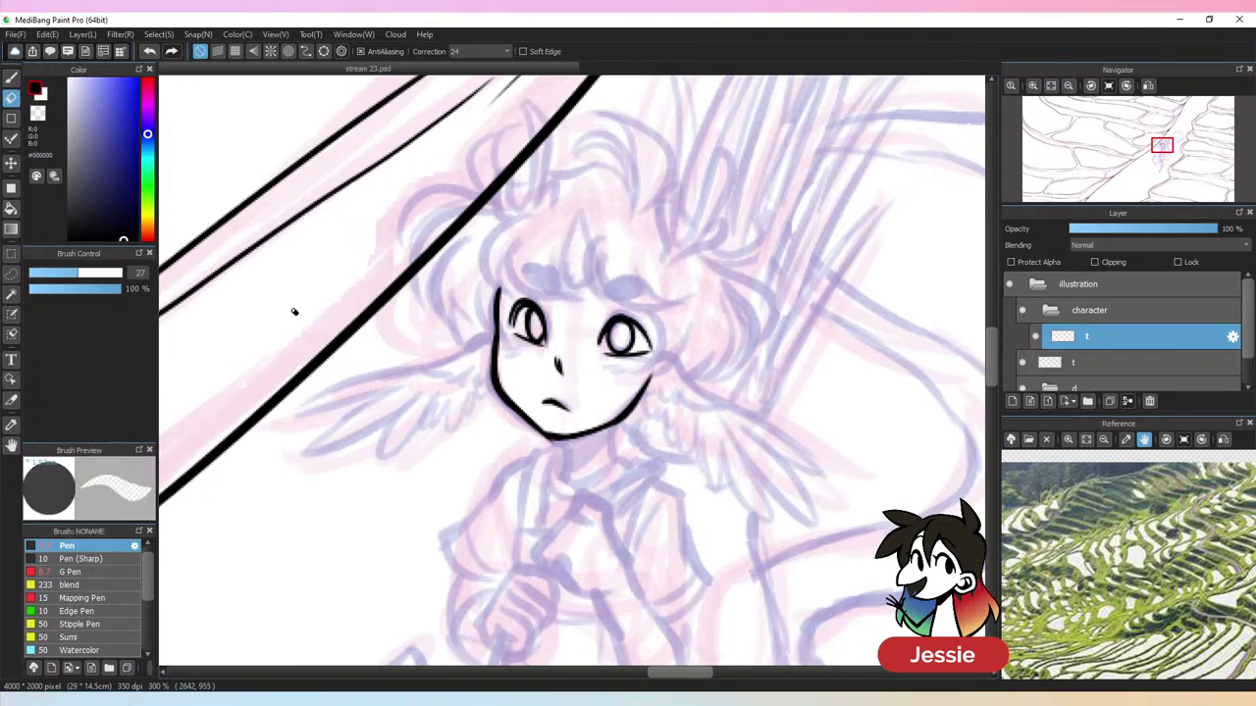
pyautogui.moveTo(68, 274); pyautogui.dragTo(59, 276)
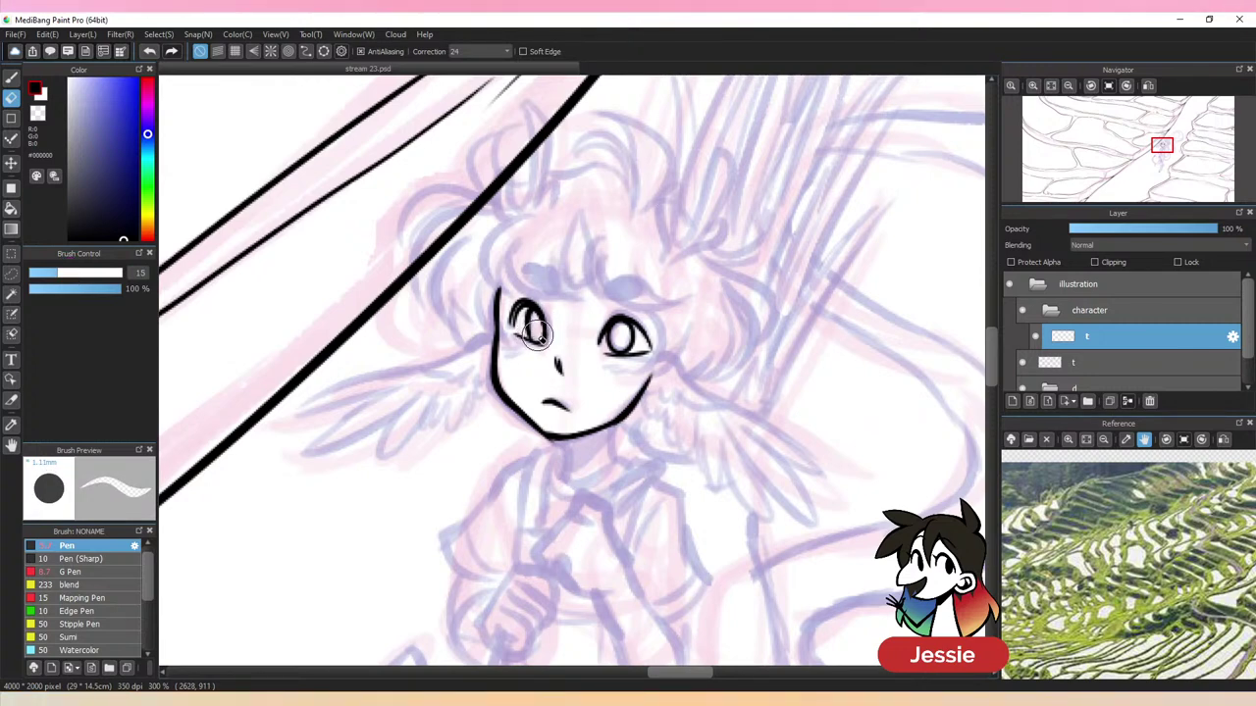
pyautogui.press('b')
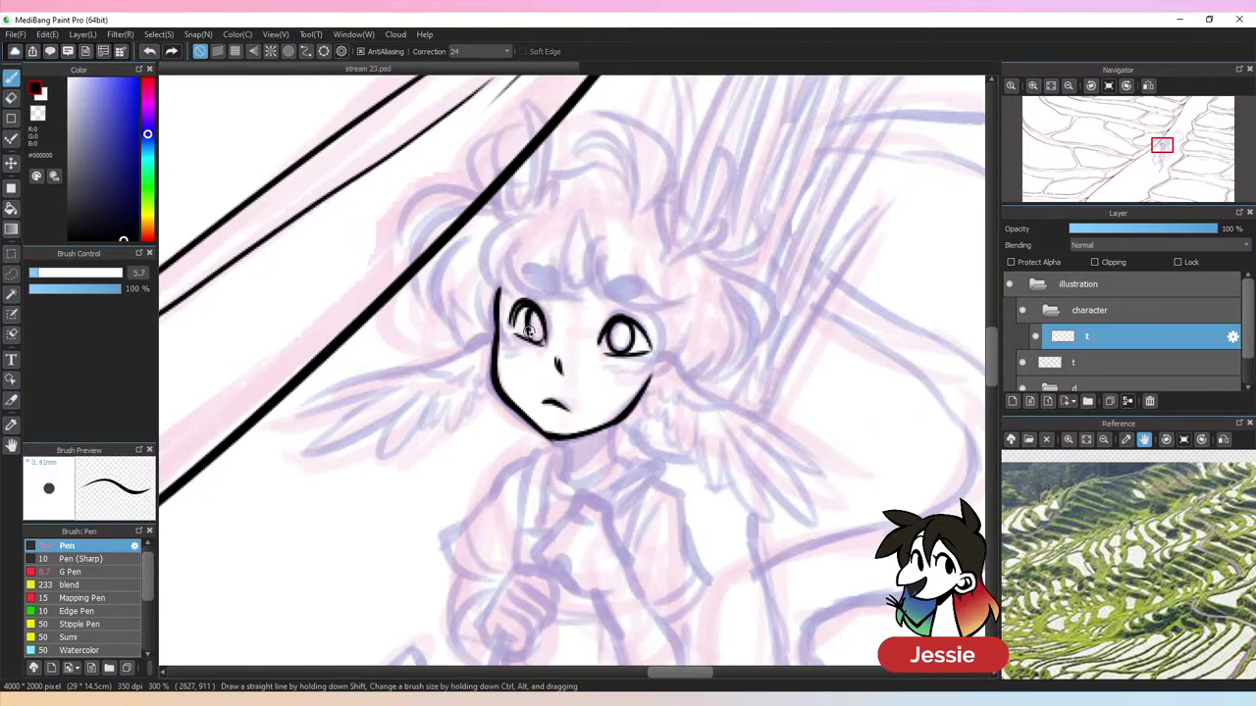
pyautogui.moveTo(614, 362); pyautogui.dragTo(650, 363)
pyautogui.moveTo(504, 343); pyautogui.dragTo(524, 345)
pyautogui.moveTo(504, 349); pyautogui.dragTo(532, 356)
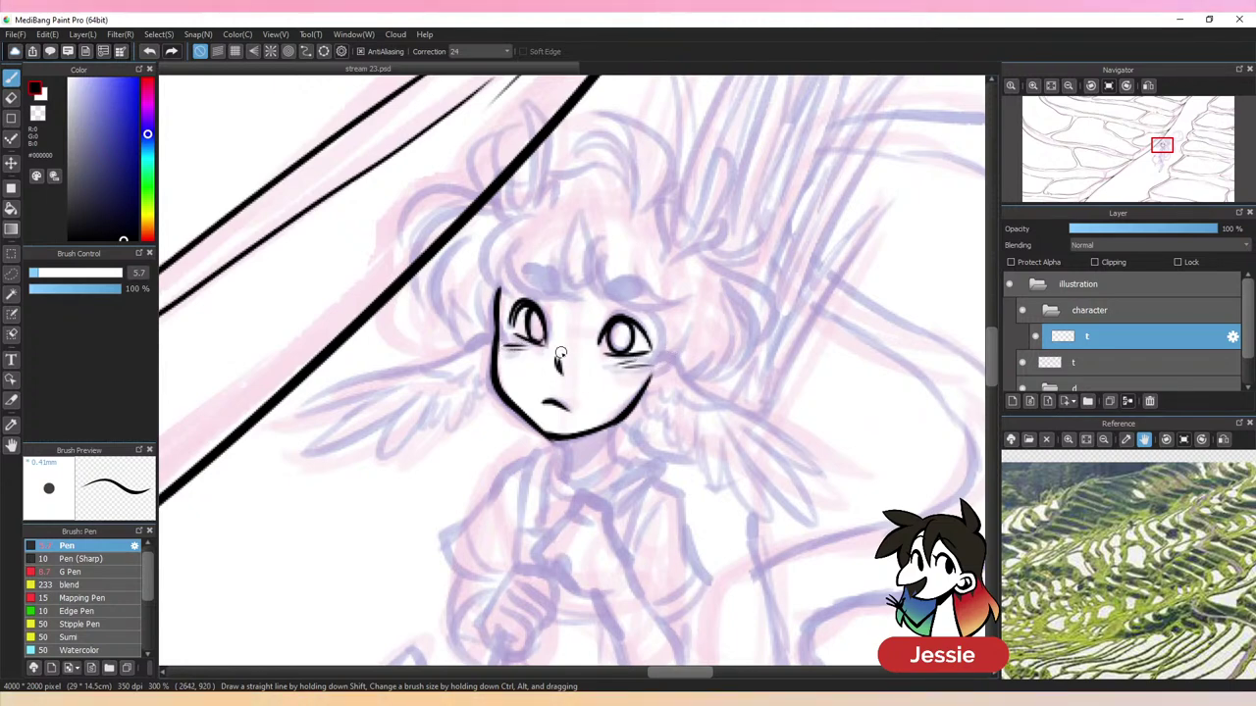
# Ink two thick filled black eyebrows above the eyes, with short hair strokes at their outer ends
pyautogui.moveTo(606, 299)
pyautogui.mouseDown()
pyautogui.moveTo(618, 277)
pyautogui.moveTo(650, 295)
pyautogui.moveTo(610, 299)
pyautogui.moveTo(634, 287)
pyautogui.moveTo(623, 302)
pyautogui.moveTo(646, 299)
pyautogui.mouseUp()
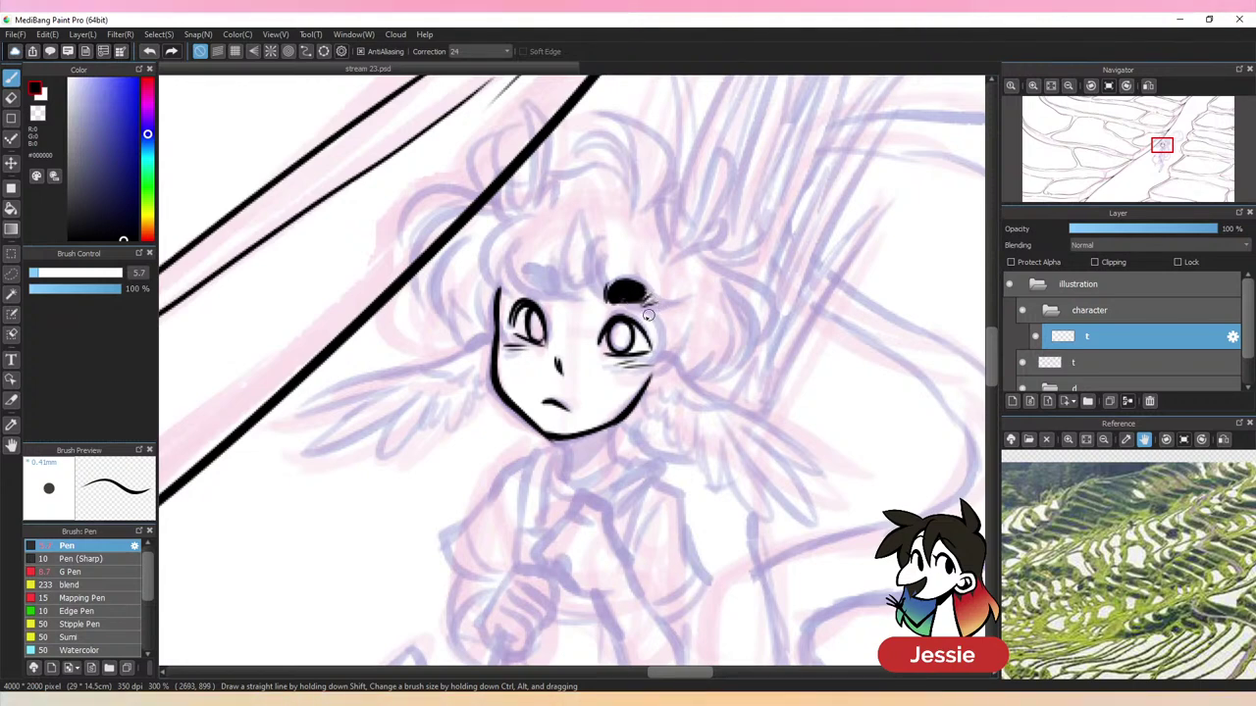
pyautogui.hotkey('ctrl', 'z')
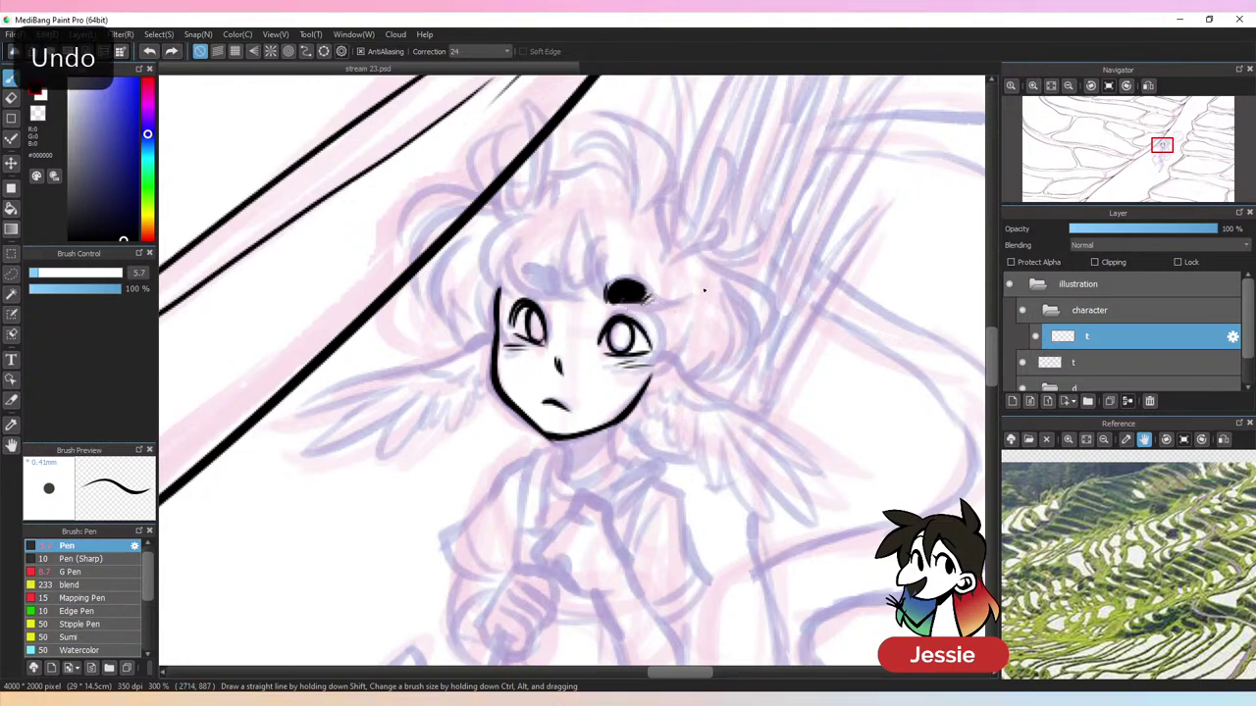
pyautogui.moveTo(607, 301); pyautogui.dragTo(613, 293)
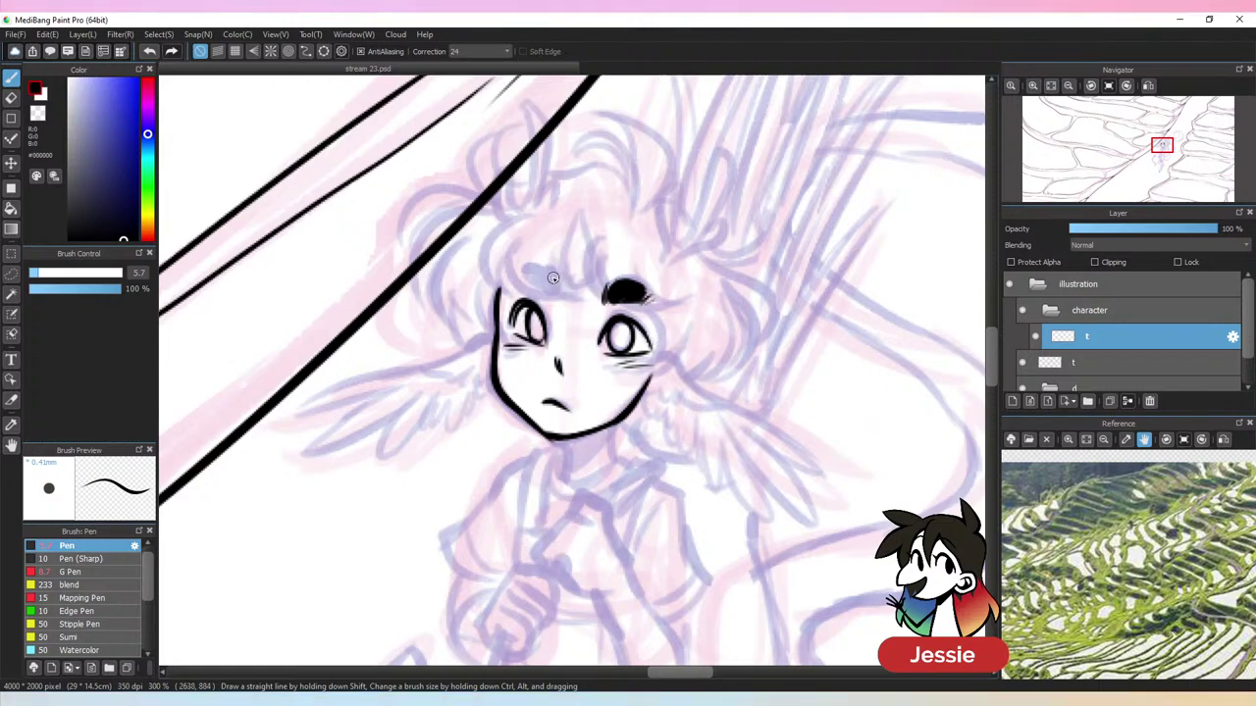
pyautogui.moveTo(555, 283)
pyautogui.mouseDown()
pyautogui.moveTo(556, 297)
pyautogui.moveTo(547, 272)
pyautogui.moveTo(510, 294)
pyautogui.moveTo(554, 288)
pyautogui.moveTo(520, 279)
pyautogui.moveTo(548, 295)
pyautogui.mouseUp()
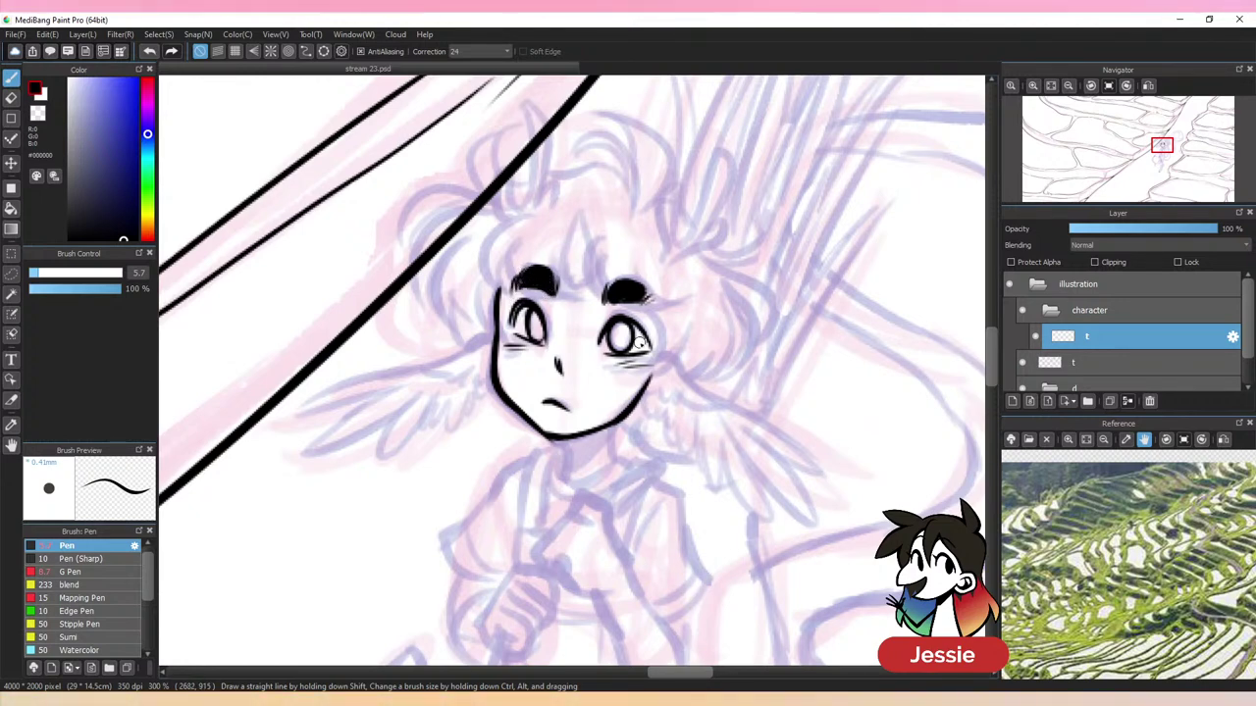
pyautogui.press('e')
pyautogui.press('b')
pyautogui.press('e')
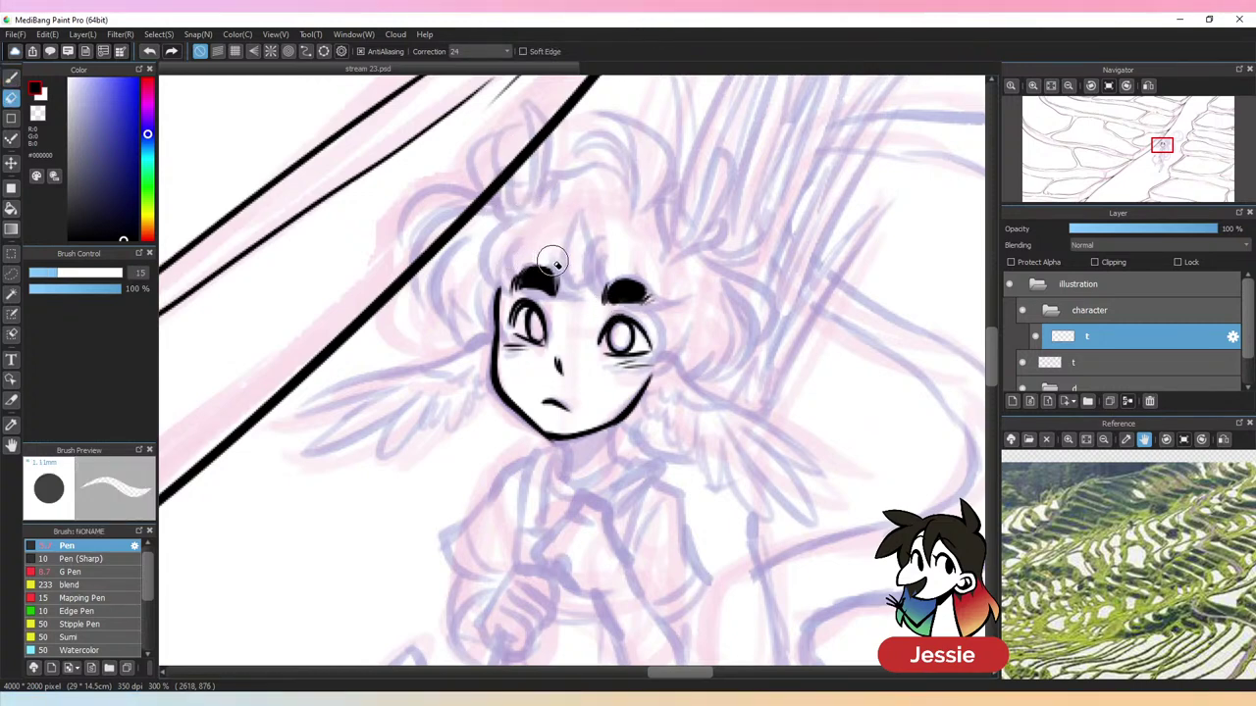
# Ink the pointed bangs over the forehead and the curved hair strands framing both sides of the face
pyautogui.press('b')
pyautogui.moveTo(575, 286)
pyautogui.mouseDown()
pyautogui.moveTo(563, 258)
pyautogui.moveTo(586, 203)
pyautogui.moveTo(581, 280)
pyautogui.moveTo(609, 302)
pyautogui.mouseUp()
pyautogui.moveTo(601, 250)
pyautogui.mouseDown()
pyautogui.moveTo(594, 263)
pyautogui.moveTo(671, 297)
pyautogui.mouseUp()
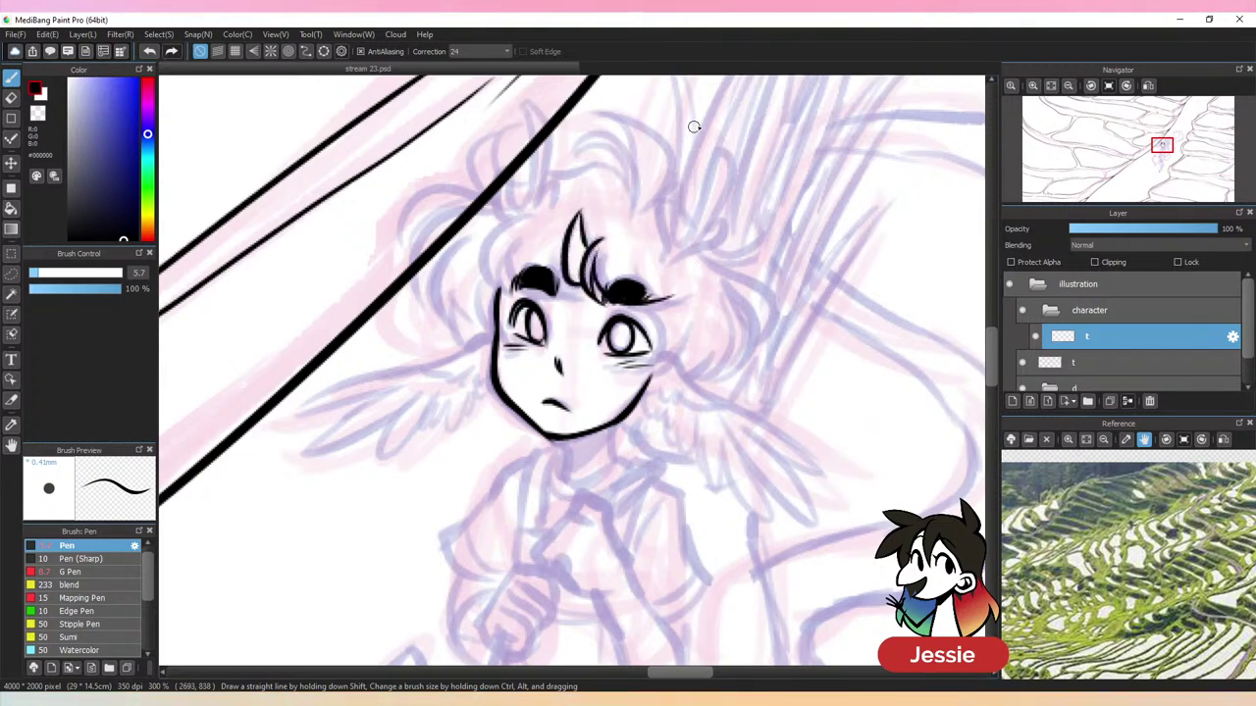
pyautogui.moveTo(628, 253)
pyautogui.mouseDown()
pyautogui.moveTo(677, 295)
pyautogui.moveTo(638, 376)
pyautogui.mouseUp()
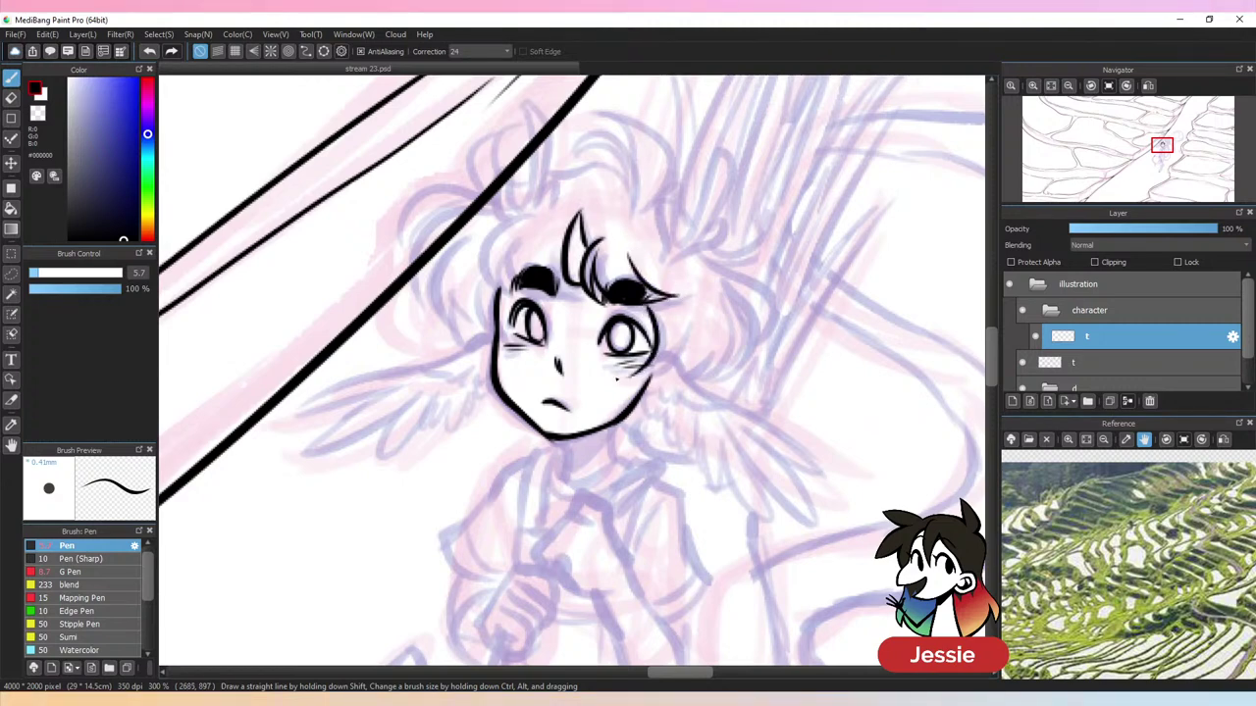
pyautogui.moveTo(679, 312); pyautogui.dragTo(659, 381)
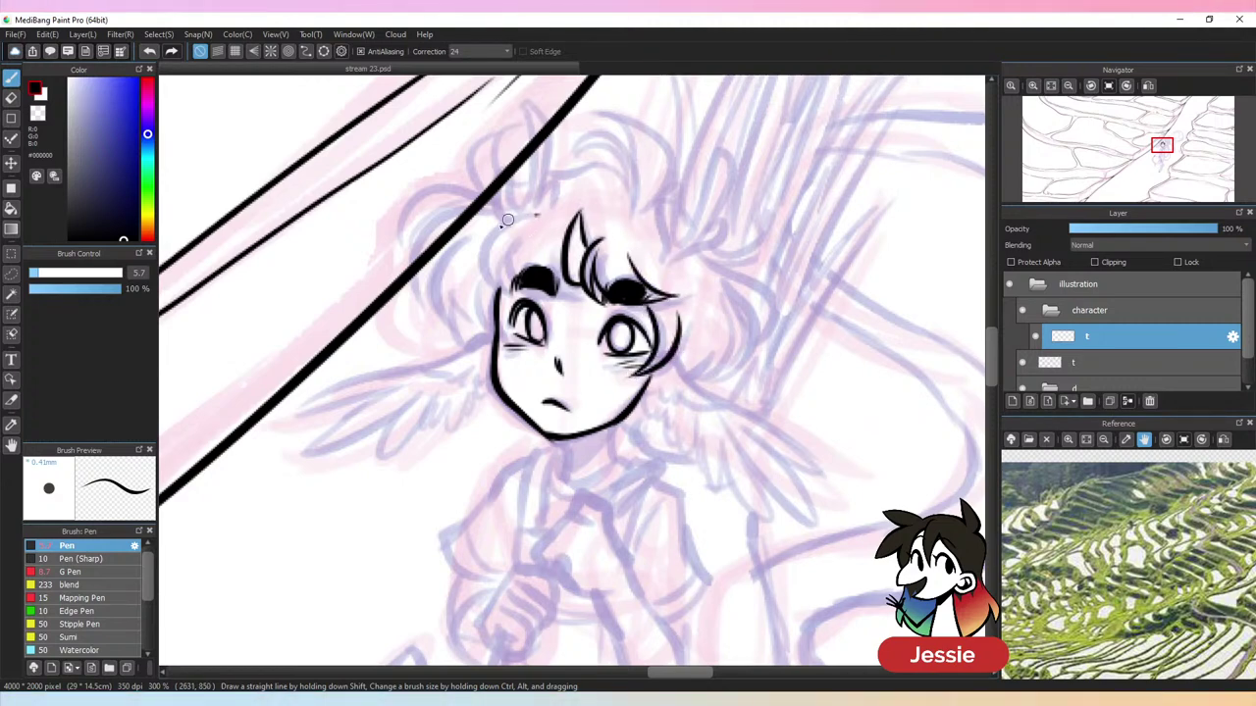
pyautogui.moveTo(536, 214)
pyautogui.mouseDown()
pyautogui.moveTo(532, 314)
pyautogui.moveTo(502, 298)
pyautogui.mouseUp()
pyautogui.moveTo(520, 239); pyautogui.dragTo(514, 285)
pyautogui.moveTo(526, 294)
pyautogui.mouseDown()
pyautogui.moveTo(592, 290)
pyautogui.moveTo(578, 304)
pyautogui.moveTo(589, 308)
pyautogui.mouseUp()
pyautogui.hotkey('ctrl', 'z')
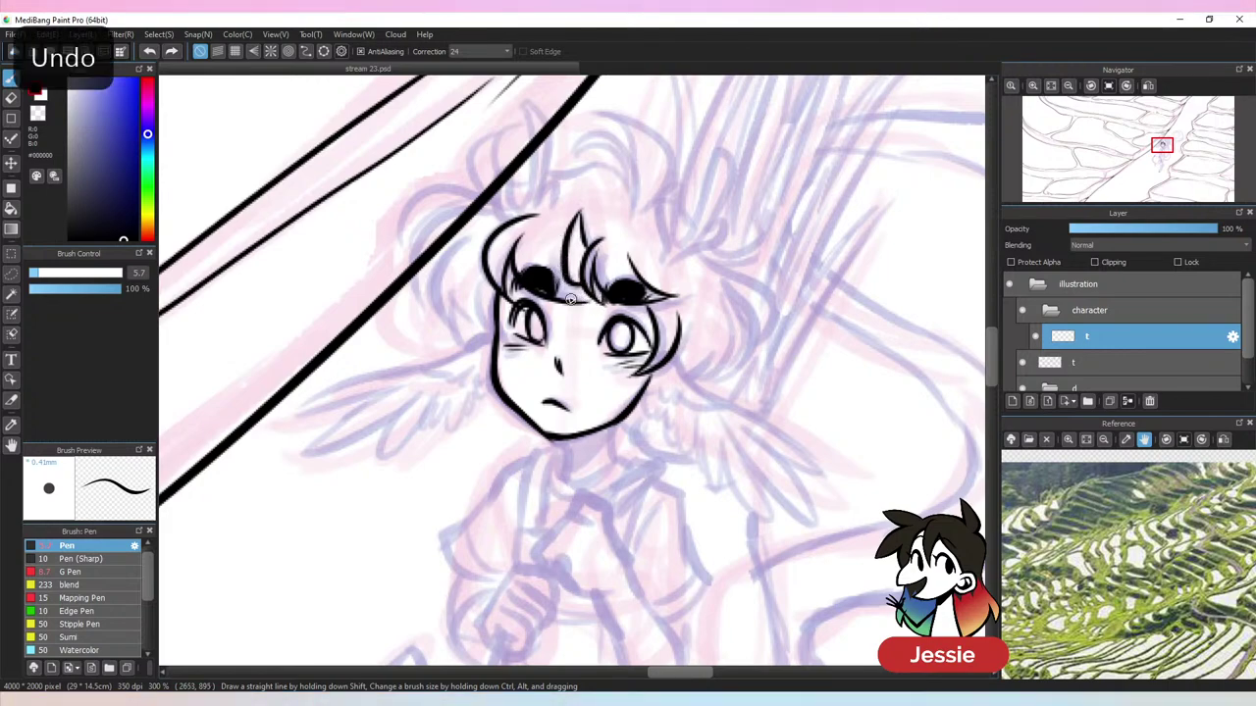
# Ink the feathered ear wing on the left side of the head
pyautogui.hotkey('ctrl', '-')
pyautogui.hotkey('ctrl', '-')
pyautogui.hotkey('ctrl', '-')
pyautogui.hotkey('ctrl', '+')
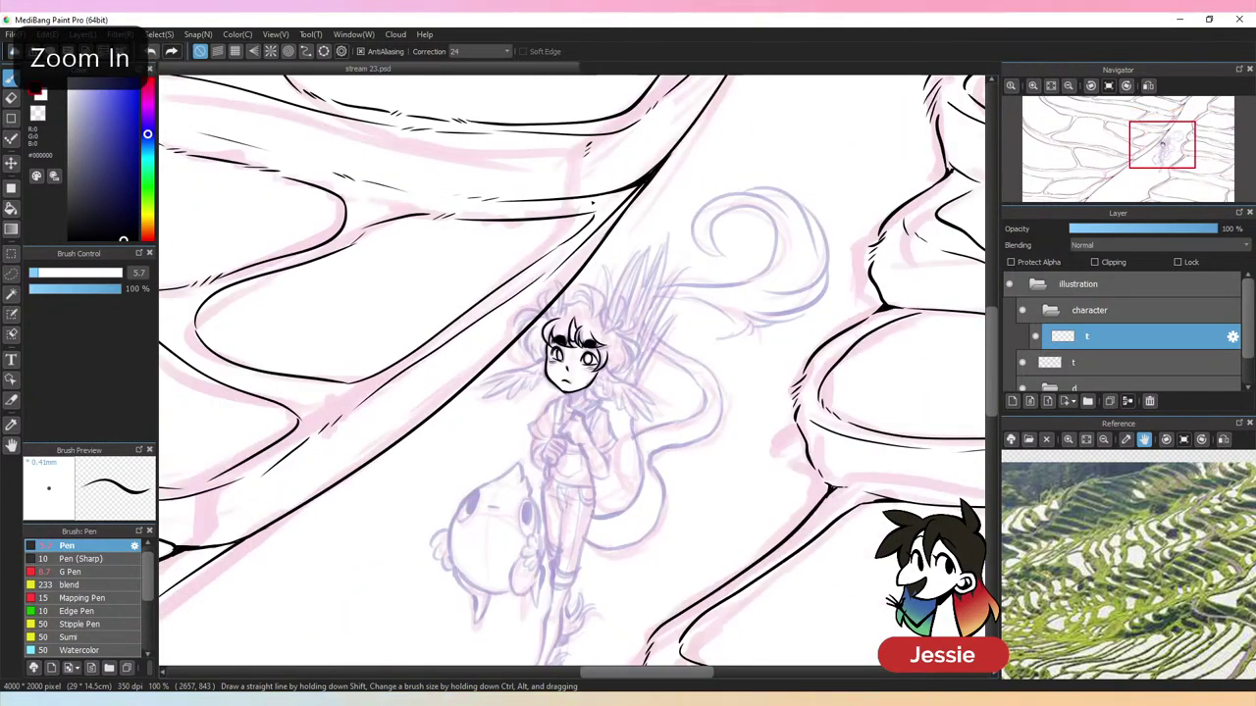
pyautogui.hotkey('ctrl', '+')
pyautogui.moveTo(514, 349)
pyautogui.mouseDown()
pyautogui.moveTo(394, 393)
pyautogui.moveTo(464, 375)
pyautogui.moveTo(400, 429)
pyautogui.moveTo(466, 393)
pyautogui.moveTo(445, 431)
pyautogui.mouseUp()
pyautogui.moveTo(445, 430)
pyautogui.mouseDown()
pyautogui.moveTo(491, 357)
pyautogui.moveTo(471, 405)
pyautogui.moveTo(490, 377)
pyautogui.moveTo(473, 404)
pyautogui.moveTo(491, 391)
pyautogui.moveTo(494, 405)
pyautogui.moveTo(519, 356)
pyautogui.moveTo(501, 390)
pyautogui.moveTo(520, 379)
pyautogui.moveTo(482, 368)
pyautogui.moveTo(523, 359)
pyautogui.mouseUp()
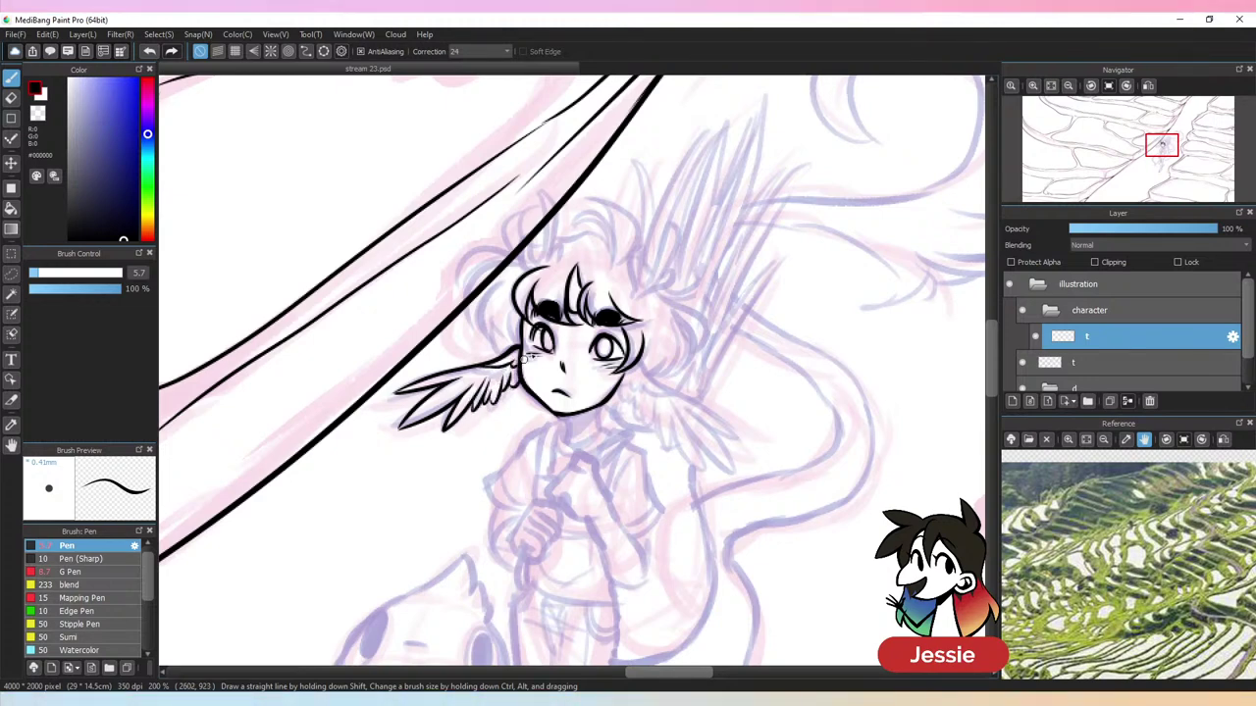
# Ink the feathered ear wing on the right side of the head, from the long outer feathers to the short inner ones
pyautogui.moveTo(639, 367); pyautogui.dragTo(743, 446)
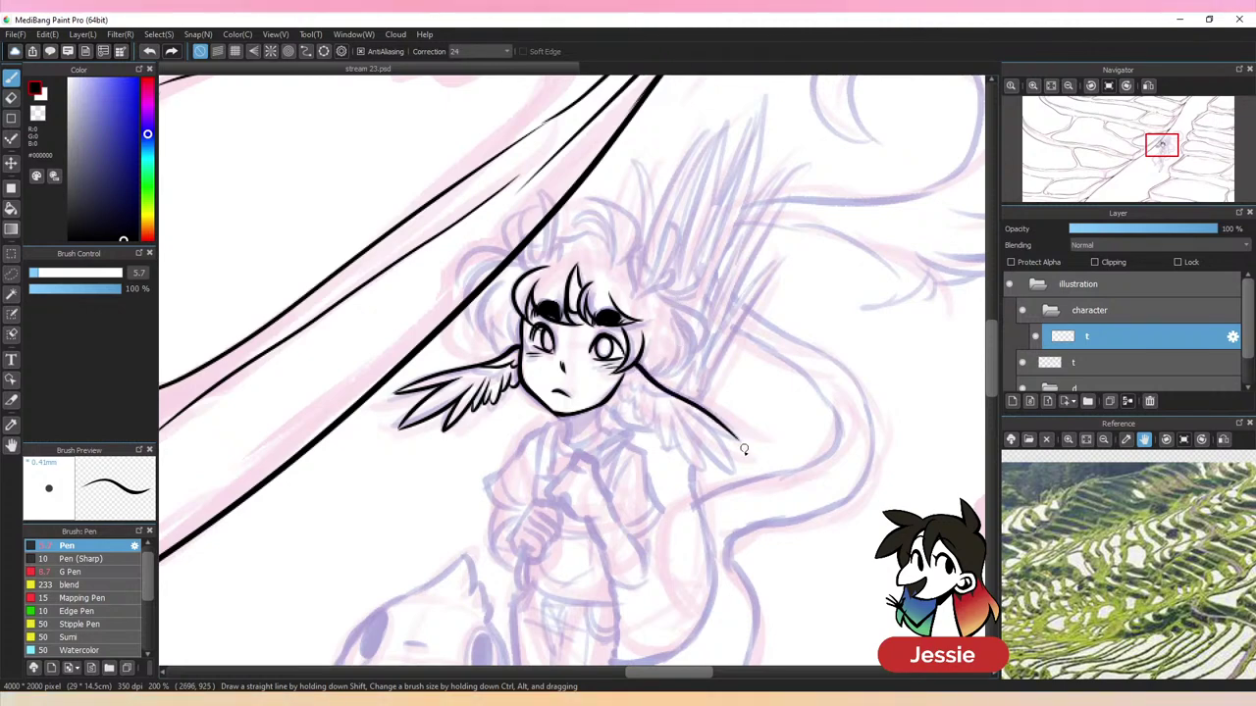
pyautogui.moveTo(679, 406); pyautogui.dragTo(746, 442)
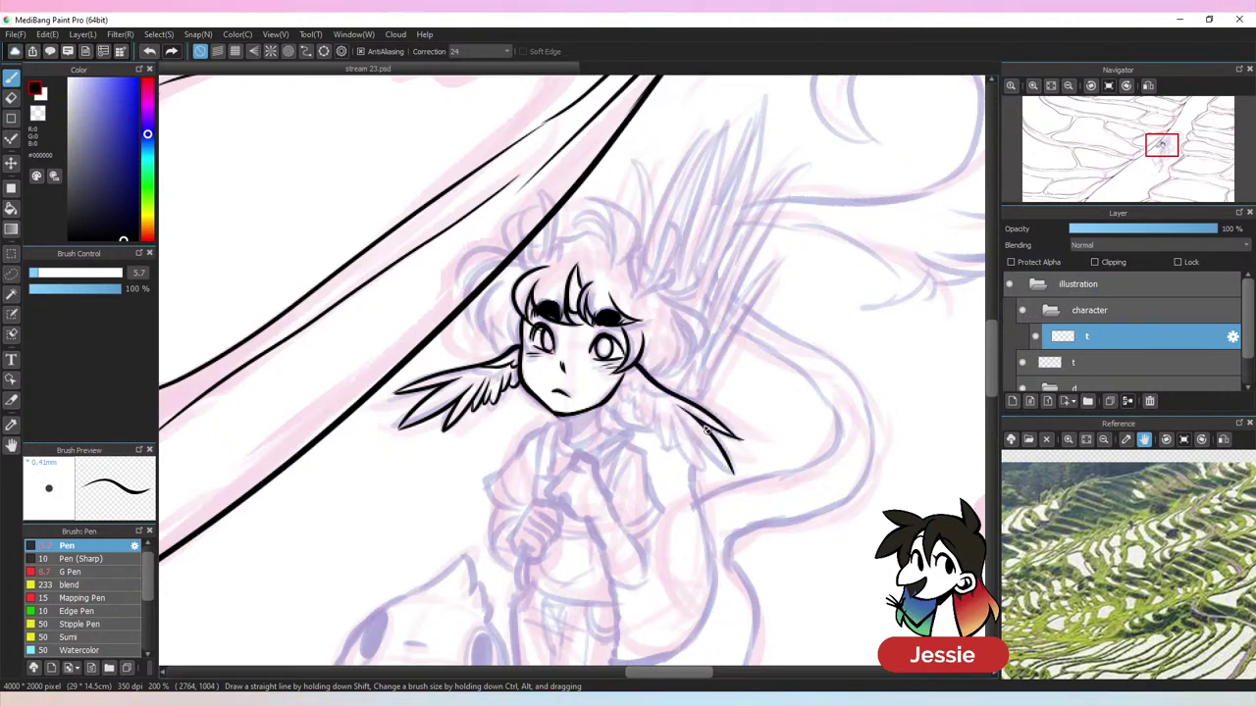
pyautogui.moveTo(675, 416); pyautogui.dragTo(738, 439)
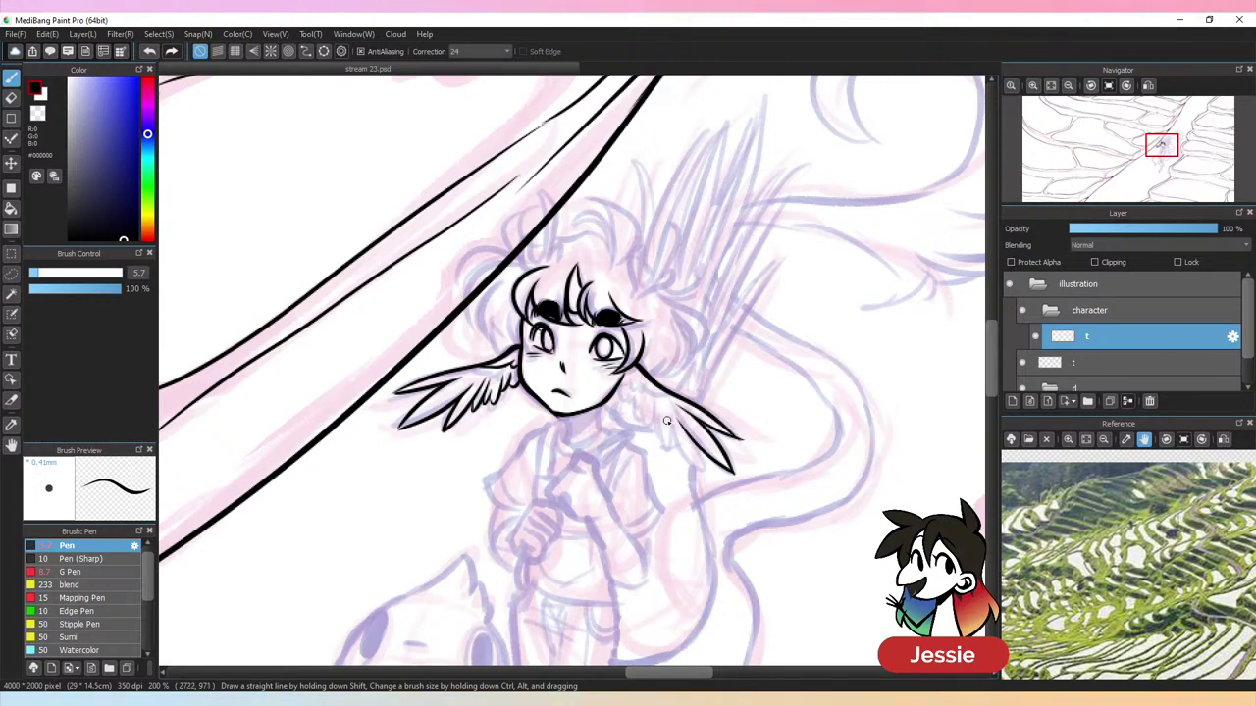
pyautogui.moveTo(667, 420); pyautogui.dragTo(704, 471)
pyautogui.moveTo(653, 408)
pyautogui.mouseDown()
pyautogui.moveTo(673, 455)
pyautogui.moveTo(634, 389)
pyautogui.moveTo(615, 387)
pyautogui.moveTo(630, 375)
pyautogui.mouseUp()
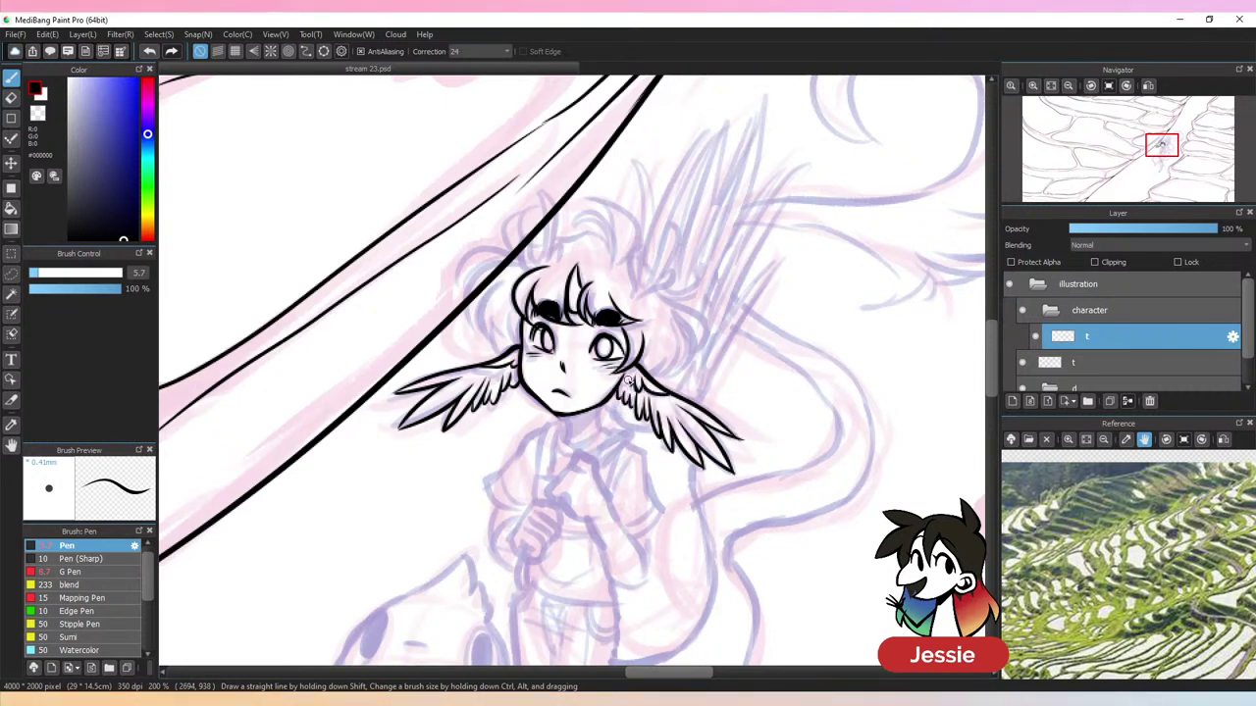
# Ink the hair tuft above the right temple and the branching antler rising from it
pyautogui.hotkey('ctrl', '-')
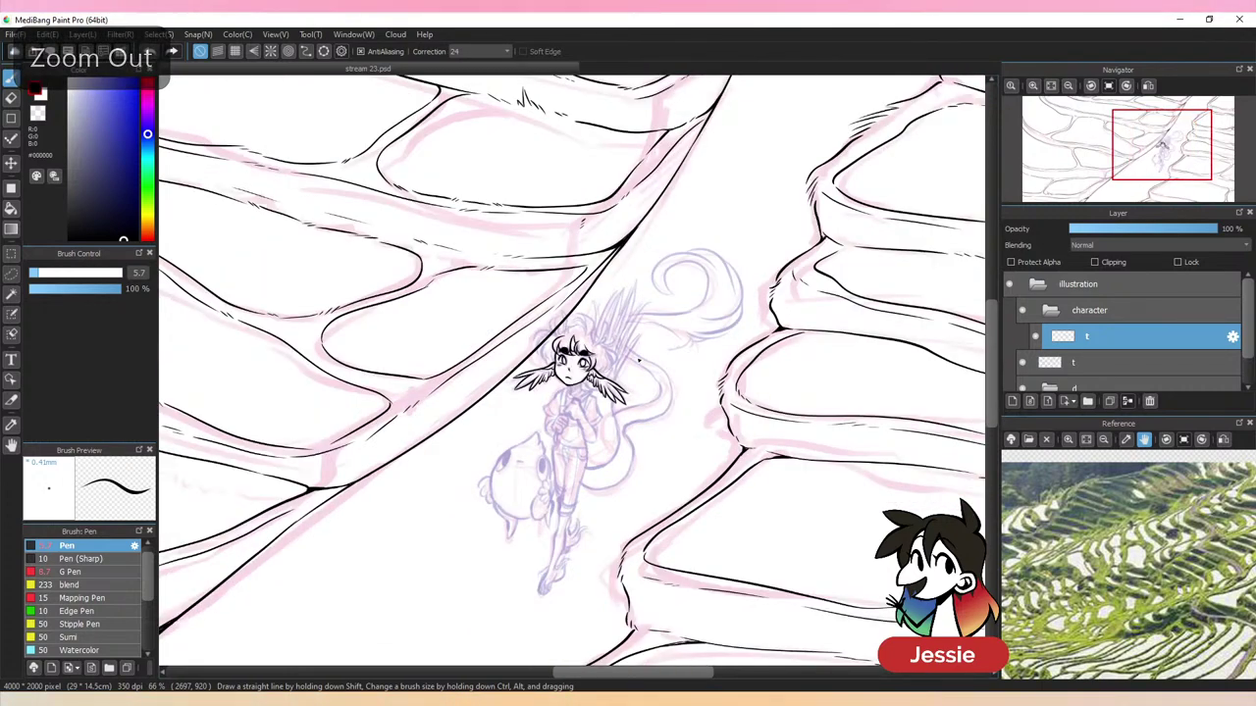
pyautogui.hotkey('ctrl', '+')
pyautogui.hotkey('ctrl', '+')
pyautogui.hotkey('ctrl', '+')
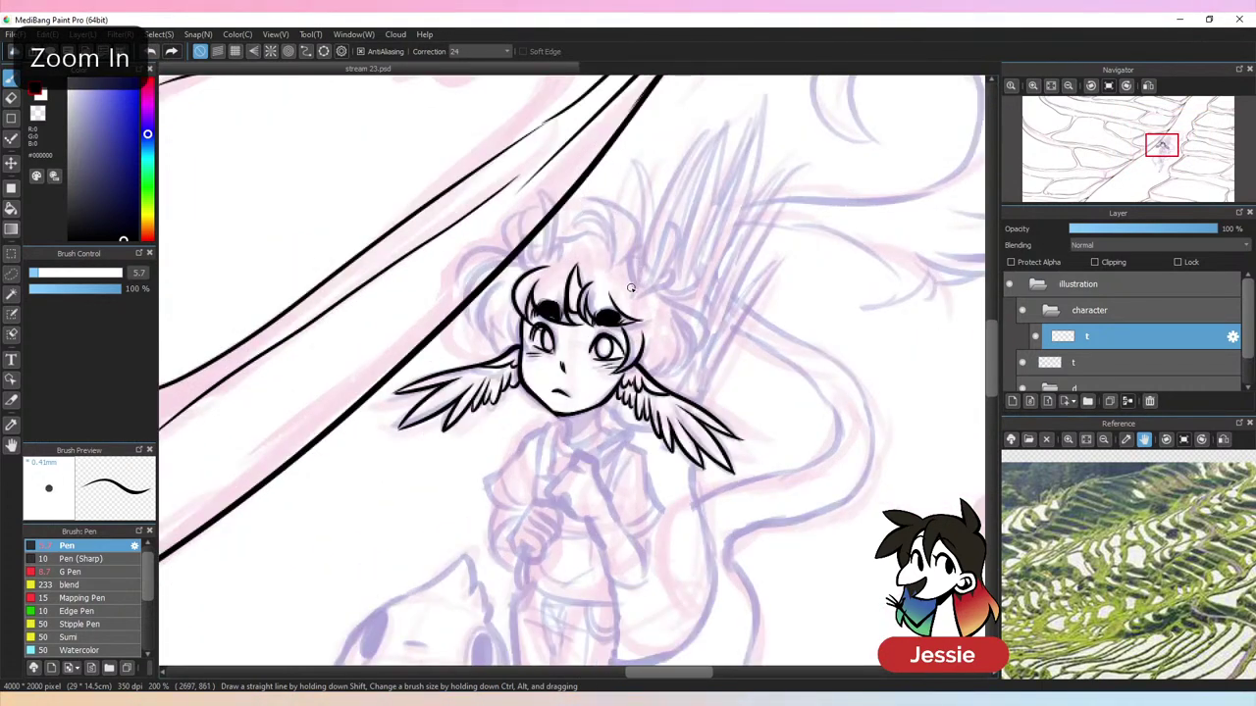
pyautogui.moveTo(630, 297)
pyautogui.mouseDown()
pyautogui.moveTo(669, 290)
pyautogui.moveTo(636, 301)
pyautogui.mouseUp()
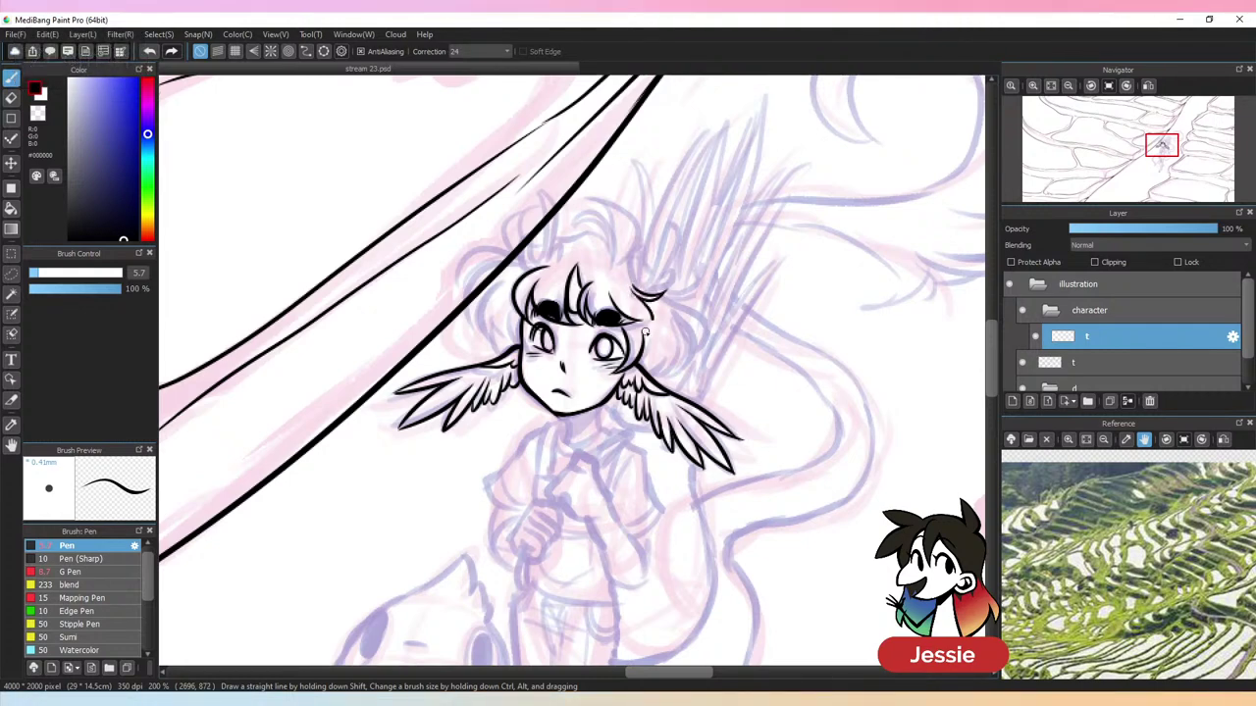
pyautogui.moveTo(633, 251)
pyautogui.mouseDown()
pyautogui.moveTo(630, 275)
pyautogui.moveTo(650, 279)
pyautogui.moveTo(675, 227)
pyautogui.moveTo(648, 292)
pyautogui.moveTo(668, 282)
pyautogui.mouseUp()
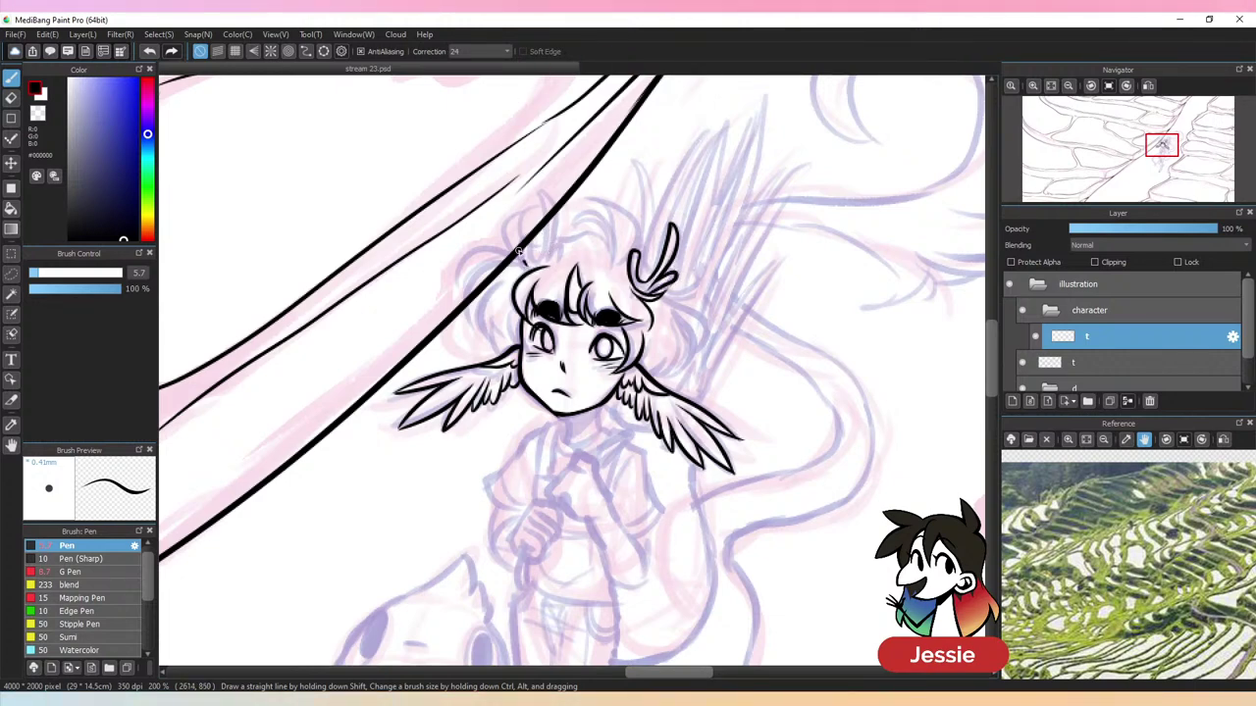
# Ink the antler and the curled hair locks on the left side of the head, and hide the terrace line art layer
pyautogui.moveTo(519, 252)
pyautogui.mouseDown()
pyautogui.moveTo(537, 263)
pyautogui.moveTo(547, 243)
pyautogui.moveTo(541, 192)
pyautogui.moveTo(549, 253)
pyautogui.moveTo(546, 228)
pyautogui.moveTo(512, 246)
pyautogui.mouseUp()
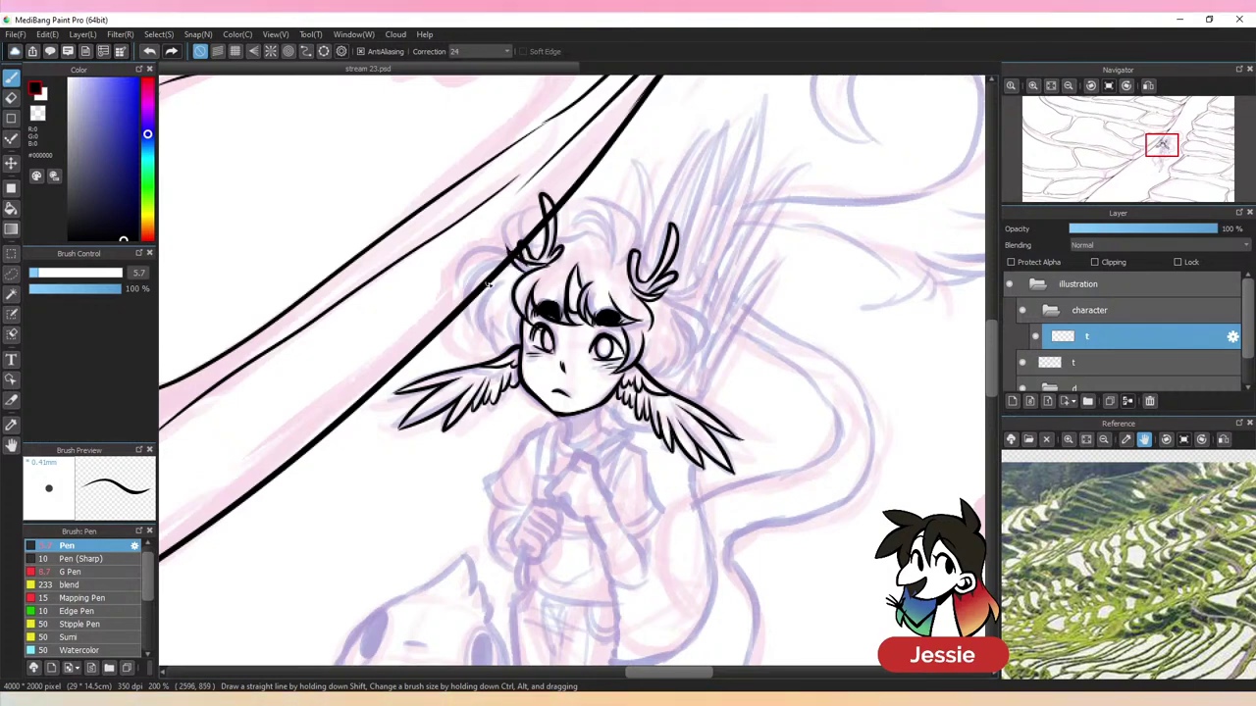
pyautogui.moveTo(504, 254)
pyautogui.mouseDown()
pyautogui.moveTo(466, 302)
pyautogui.moveTo(502, 267)
pyautogui.moveTo(469, 299)
pyautogui.moveTo(478, 273)
pyautogui.moveTo(508, 257)
pyautogui.moveTo(476, 294)
pyautogui.moveTo(493, 335)
pyautogui.moveTo(495, 292)
pyautogui.moveTo(492, 328)
pyautogui.mouseUp()
pyautogui.hotkey('ctrl', 'z')
pyautogui.hotkey('ctrl', 'z')
pyautogui.click(1022, 361)
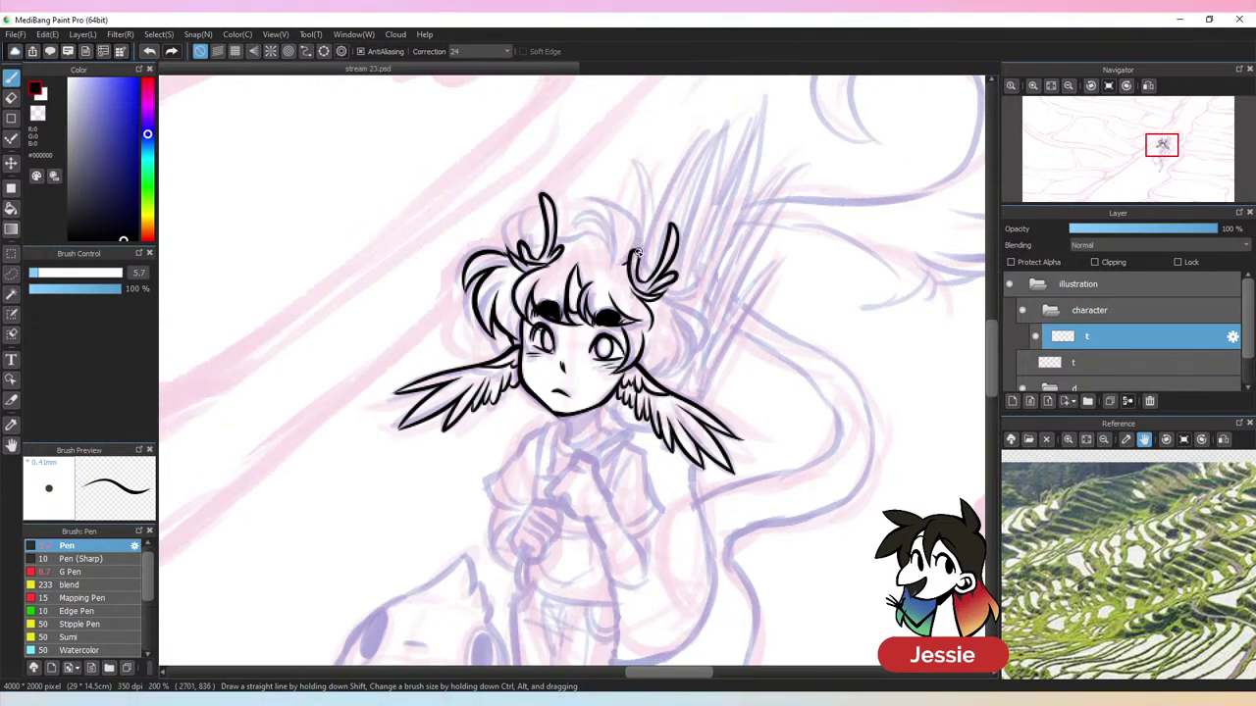
# Ink the pointed hair tuft and the crown outline between the antlers, plus the curl behind the left antler
pyautogui.moveTo(638, 234); pyautogui.dragTo(594, 201)
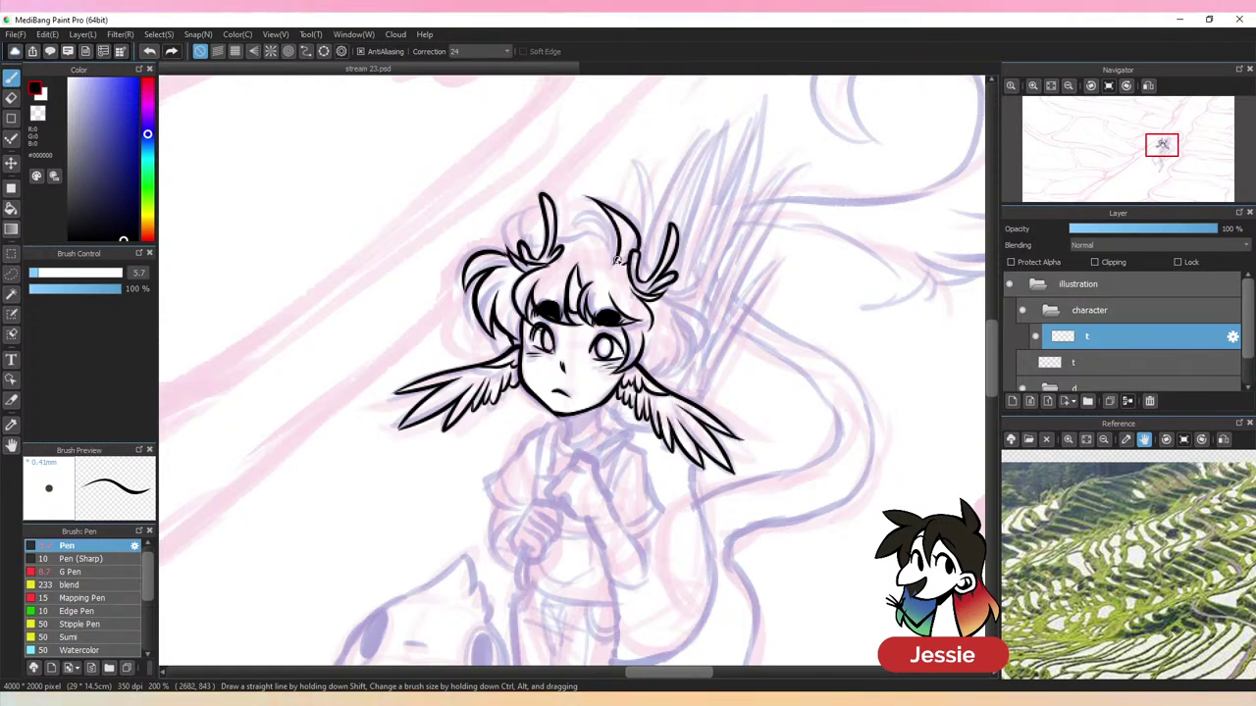
pyautogui.moveTo(615, 261); pyautogui.dragTo(596, 202)
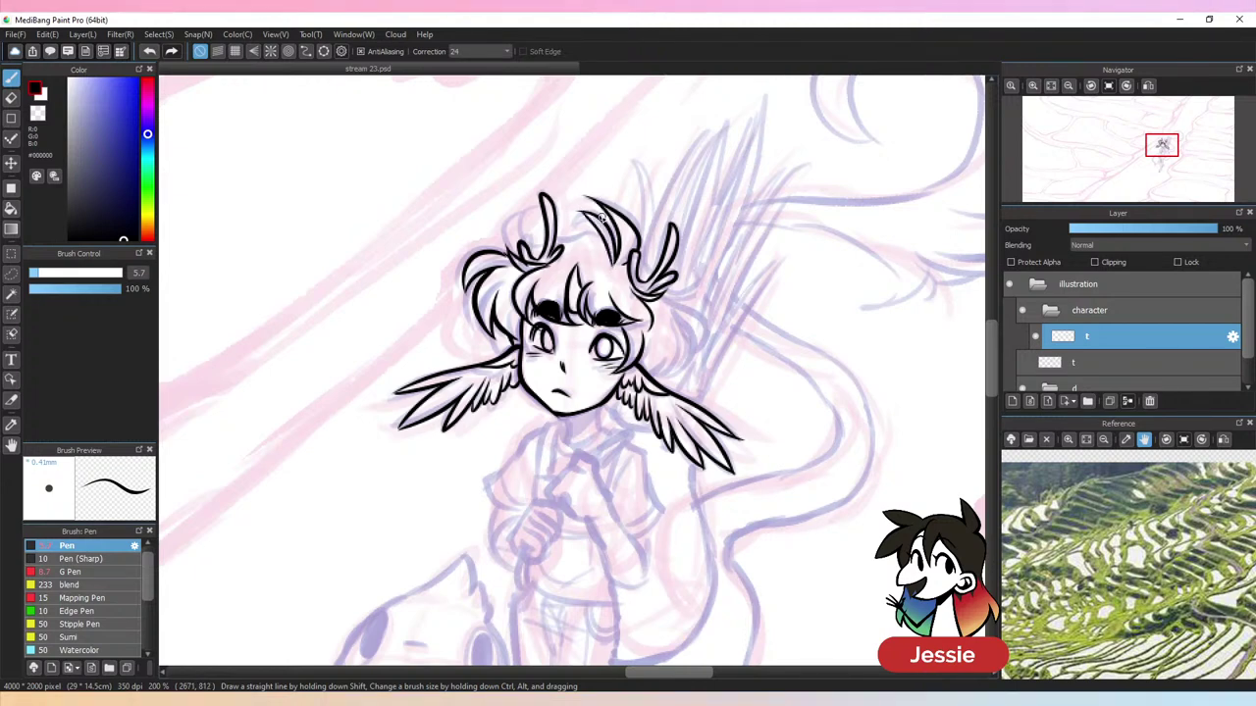
pyautogui.hotkey('ctrl', 'z')
pyautogui.moveTo(579, 211)
pyautogui.mouseDown()
pyautogui.moveTo(609, 259)
pyautogui.moveTo(586, 232)
pyautogui.moveTo(550, 236)
pyautogui.moveTo(555, 196)
pyautogui.moveTo(548, 242)
pyautogui.moveTo(539, 211)
pyautogui.moveTo(509, 250)
pyautogui.mouseUp()
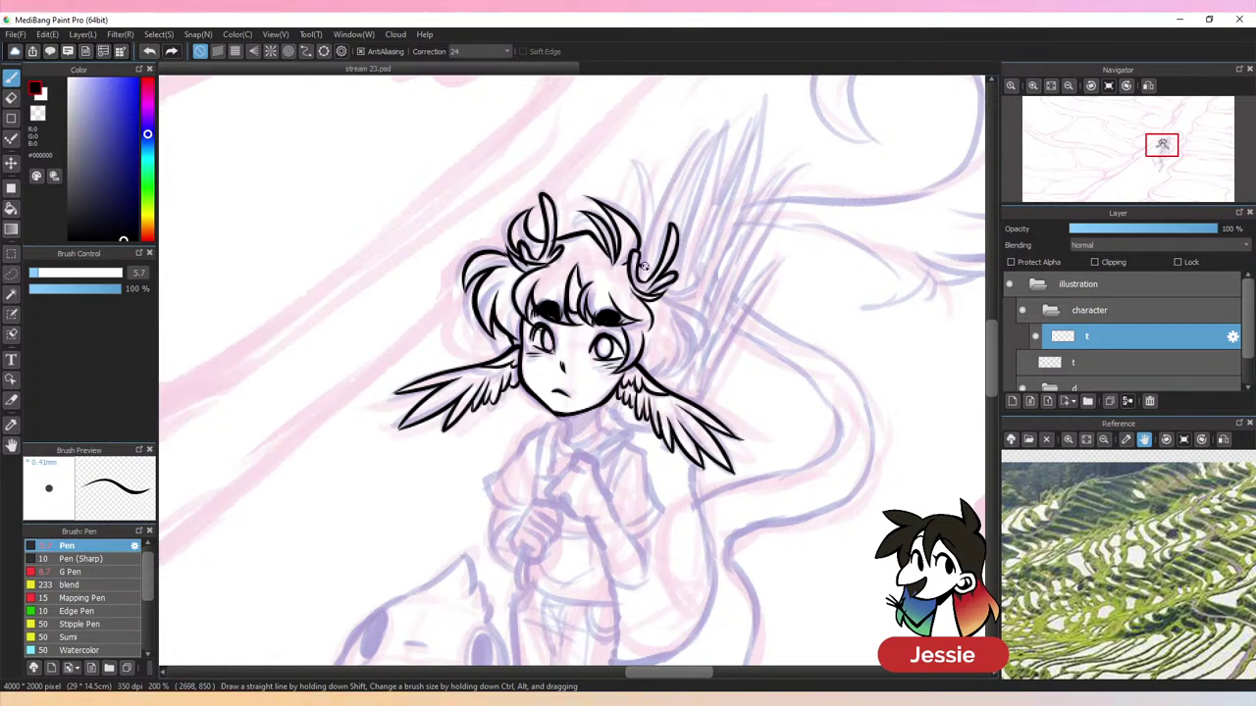
# Ink the puffy hair lock and its inner strands on the right side of the head, below the antler
pyautogui.moveTo(665, 286)
pyautogui.mouseDown()
pyautogui.moveTo(703, 284)
pyautogui.moveTo(677, 301)
pyautogui.moveTo(693, 353)
pyautogui.moveTo(656, 367)
pyautogui.mouseUp()
pyautogui.hotkey('ctrl', 'z')
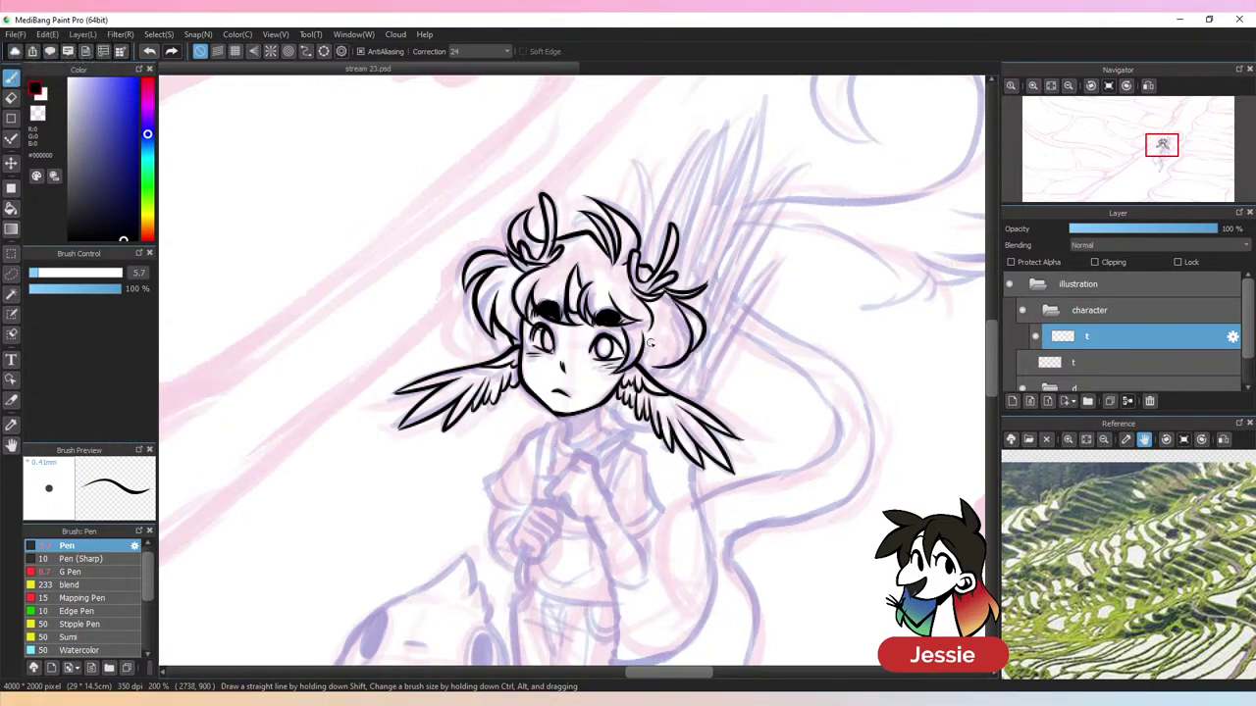
pyautogui.hotkey('ctrl', 'z')
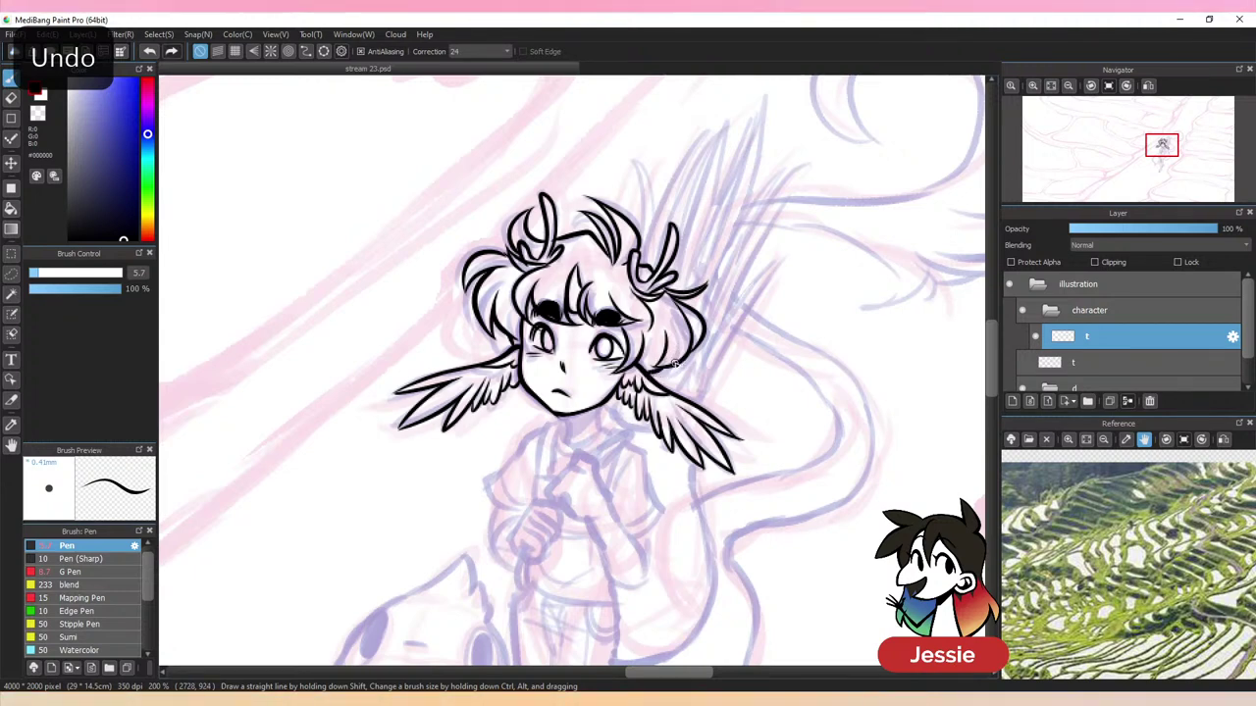
# Ink both sides of the neck and fill the shadow under the chin with solid black
pyautogui.hotkey('ctrl', '-')
pyautogui.hotkey('ctrl', '+')
pyautogui.hotkey('ctrl', '+')
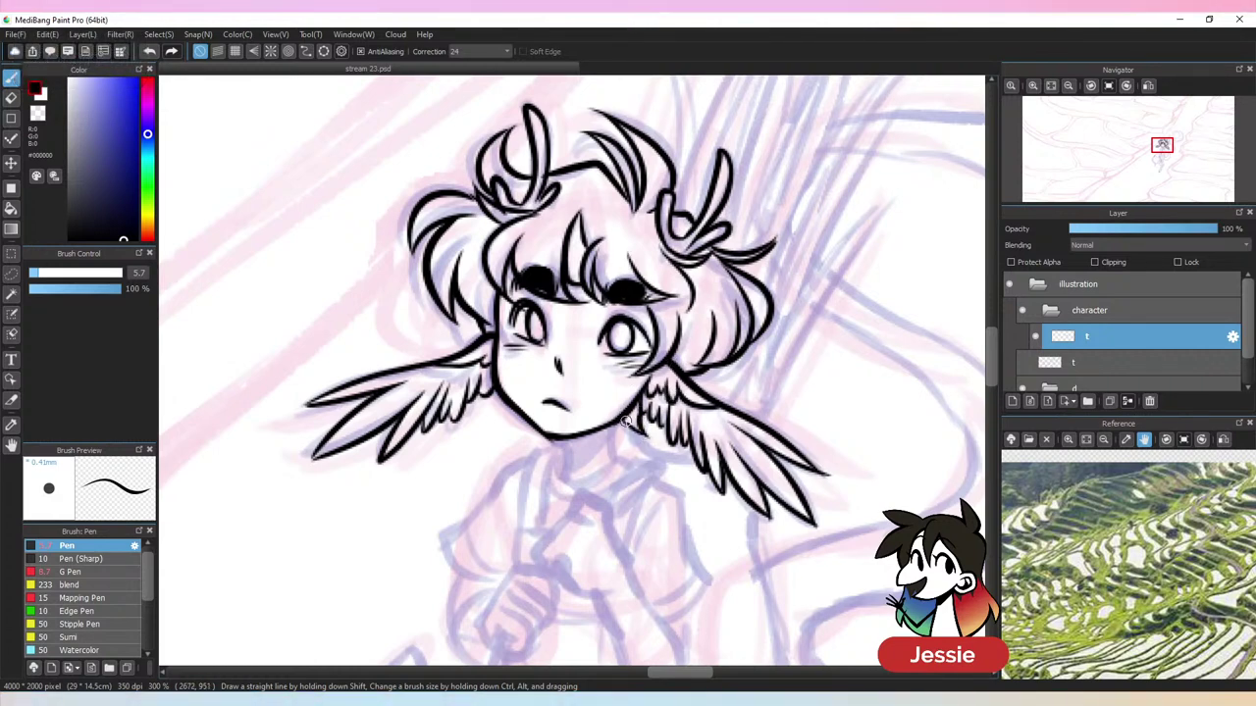
pyautogui.hotkey('ctrl', 'z')
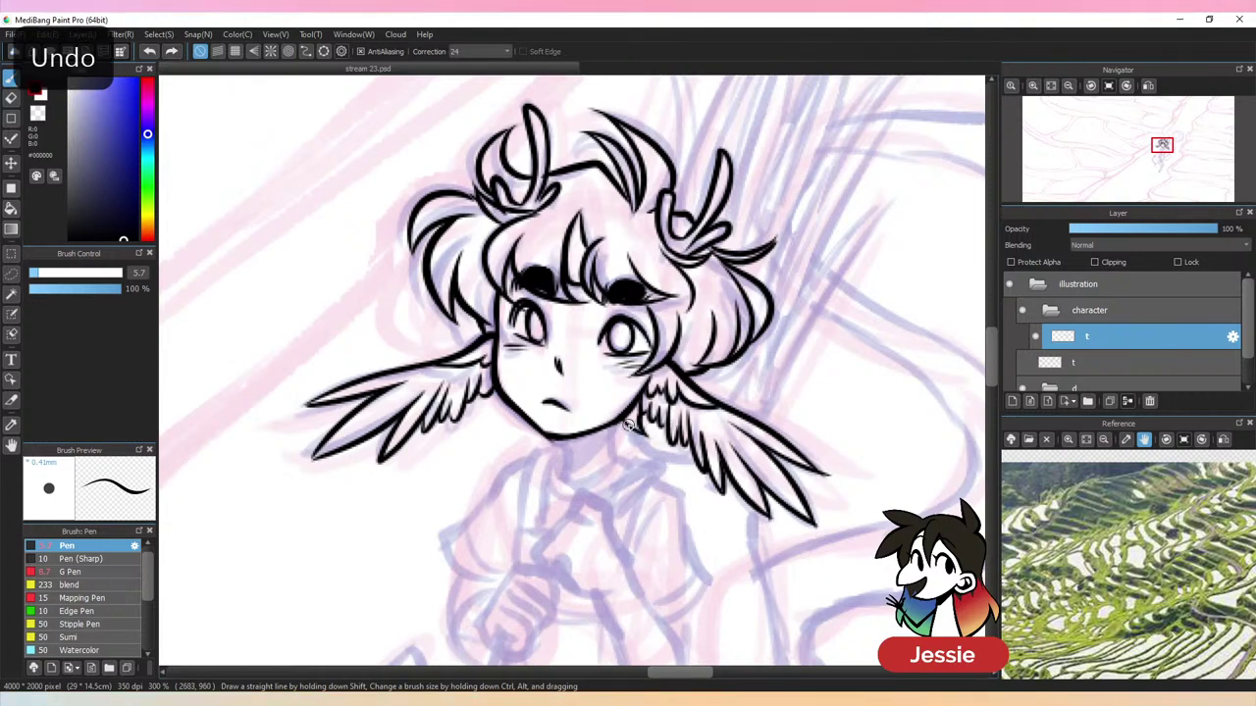
pyautogui.moveTo(633, 432)
pyautogui.mouseDown()
pyautogui.moveTo(642, 391)
pyautogui.moveTo(614, 442)
pyautogui.moveTo(627, 403)
pyautogui.moveTo(565, 439)
pyautogui.moveTo(567, 485)
pyautogui.mouseUp()
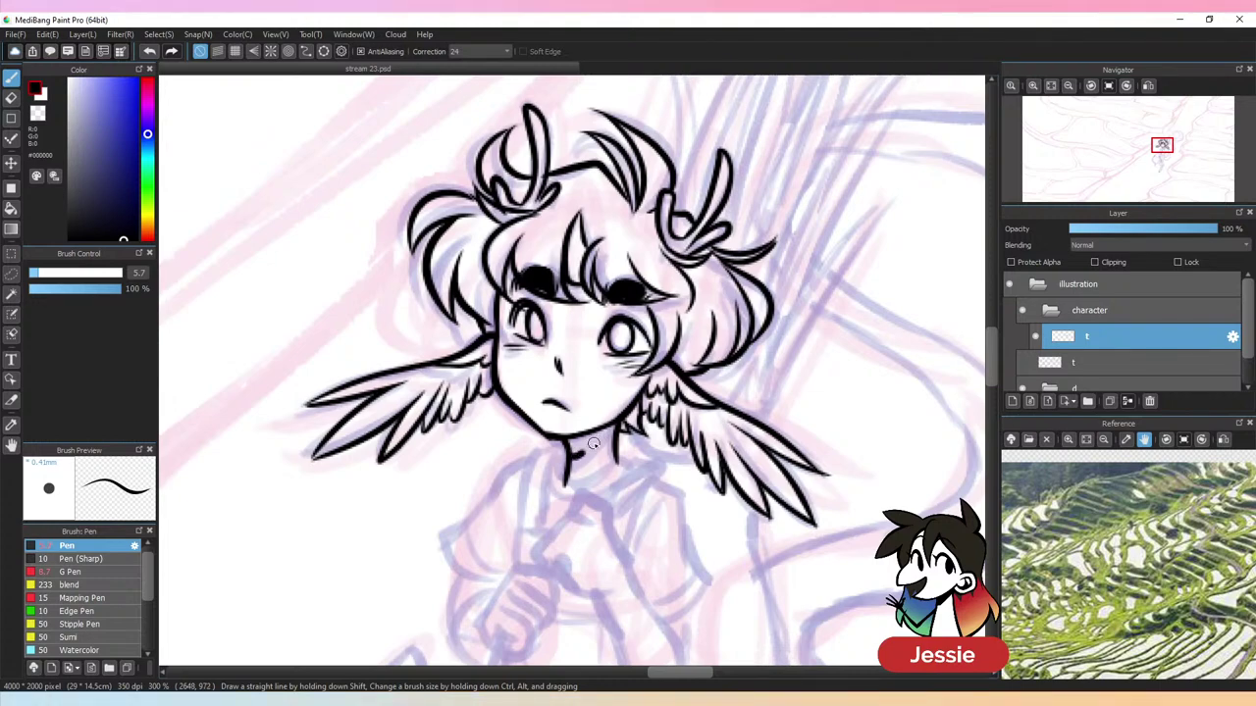
pyautogui.hotkey('ctrl', '-')
pyautogui.hotkey('ctrl', '-')
pyautogui.hotkey('ctrl', '-')
pyautogui.hotkey('ctrl', '-')
pyautogui.hotkey('ctrl', '-')
pyautogui.hotkey('ctrl', '-')
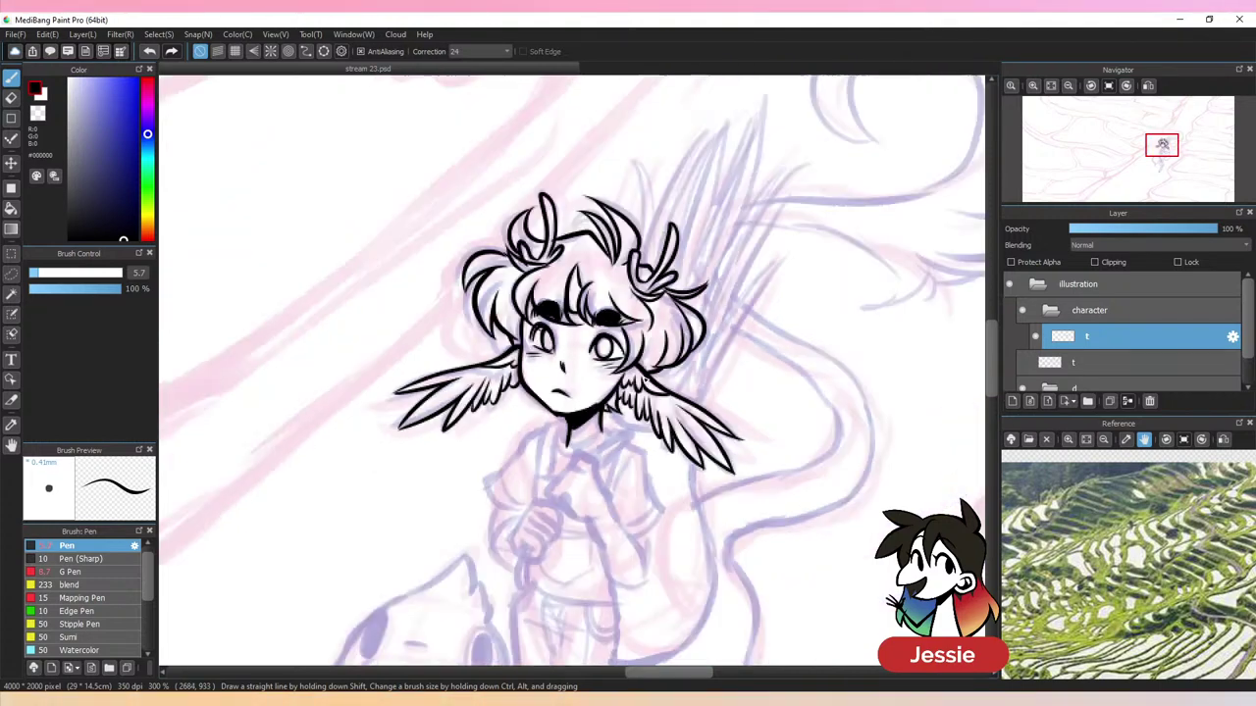
# Examine the inked head against the terrace line art by showing its layer briefly, and hide the layer again
pyautogui.click(1025, 363)
pyautogui.hotkey('ctrl', '-')
pyautogui.hotkey('ctrl', '+')
pyautogui.hotkey('ctrl', '+')
pyautogui.hotkey('ctrl', '+')
pyautogui.click(1024, 364)
pyautogui.hotkey('ctrl', '+')
pyautogui.hotkey('ctrl', '+')
pyautogui.hotkey('ctrl', '+')
pyautogui.hotkey('ctrl', '+')
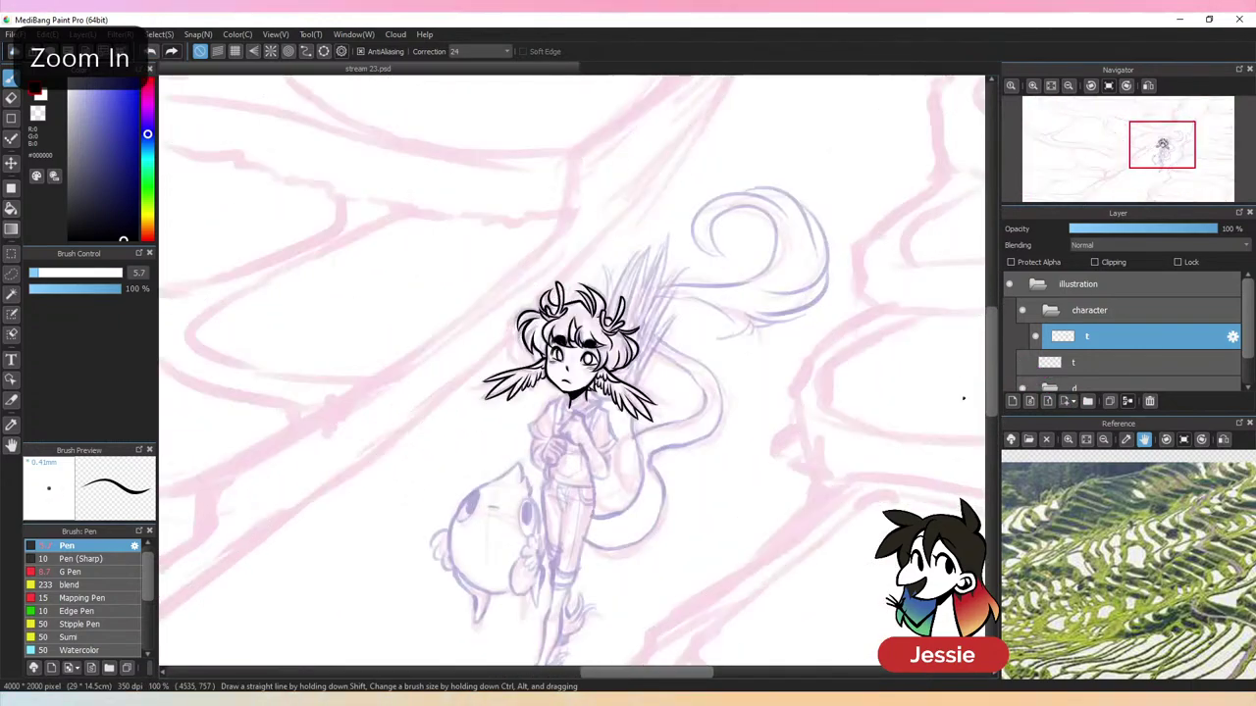
# Ink the curved shirt collar around the base of the neck
pyautogui.hotkey('ctrl', '+')
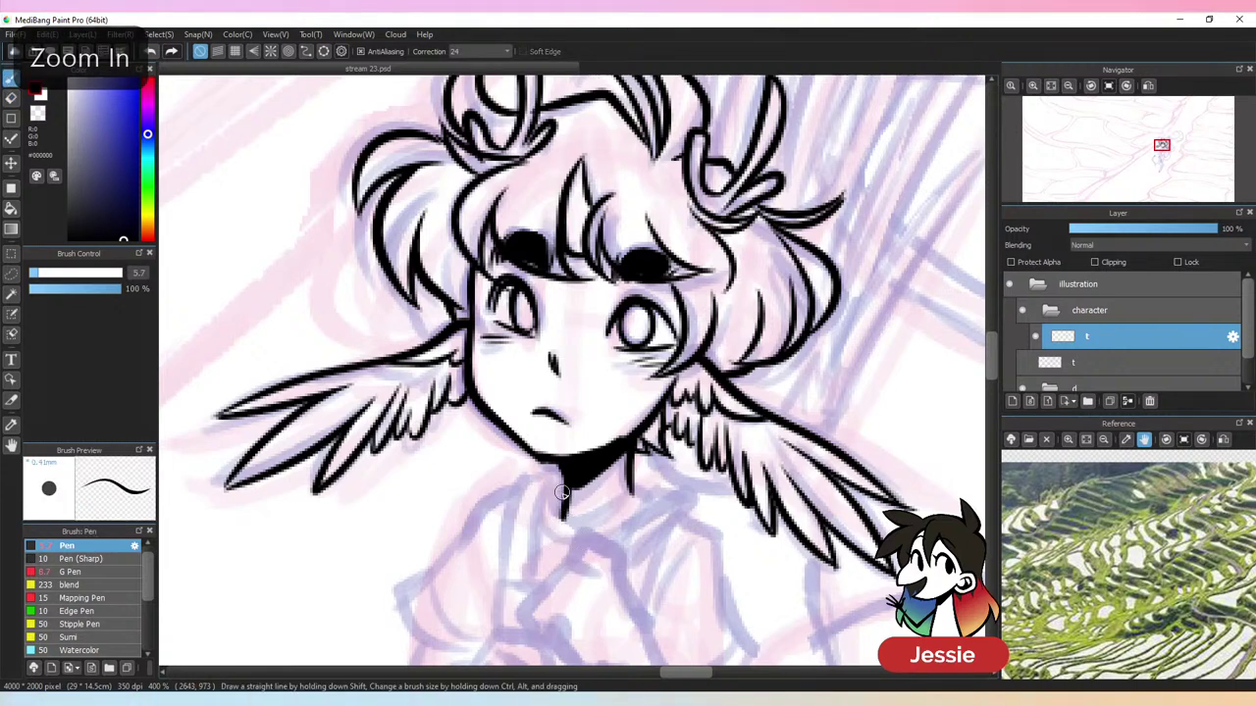
pyautogui.moveTo(565, 479)
pyautogui.mouseDown()
pyautogui.moveTo(563, 520)
pyautogui.moveTo(593, 526)
pyautogui.moveTo(633, 472)
pyautogui.mouseUp()
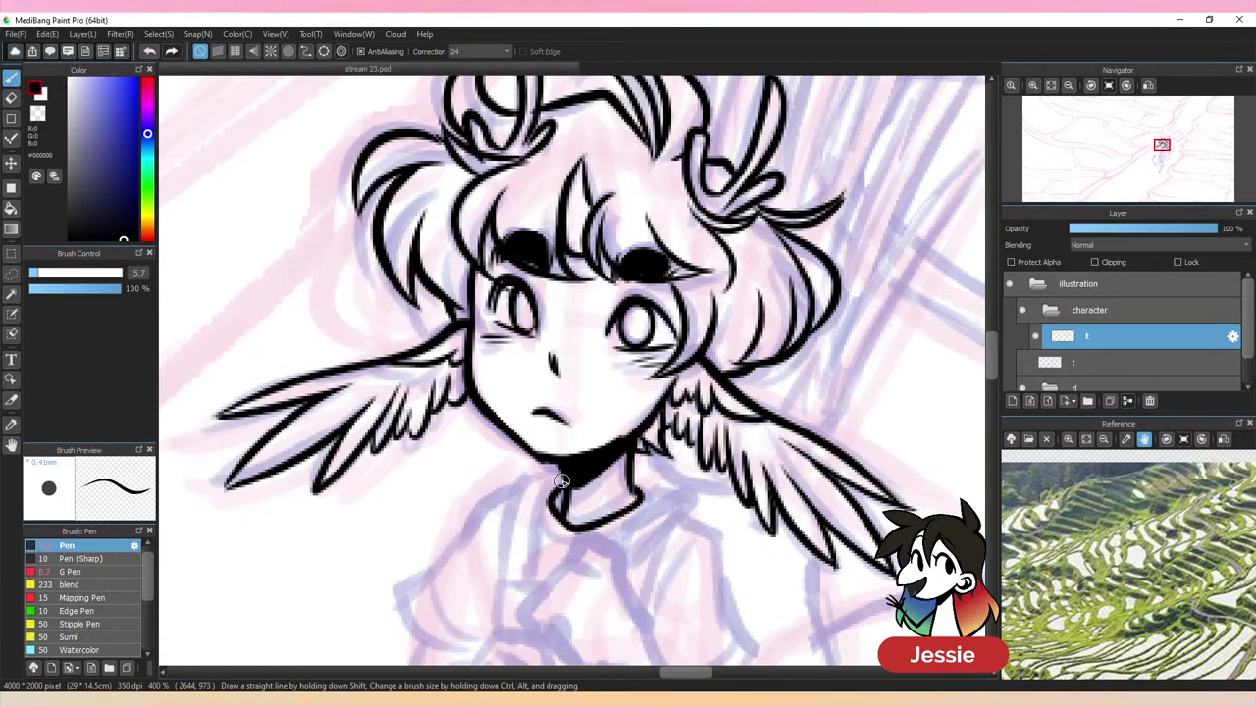
pyautogui.hotkey('ctrl', '-')
pyautogui.hotkey('ctrl', '-')
pyautogui.hotkey('ctrl', '+')
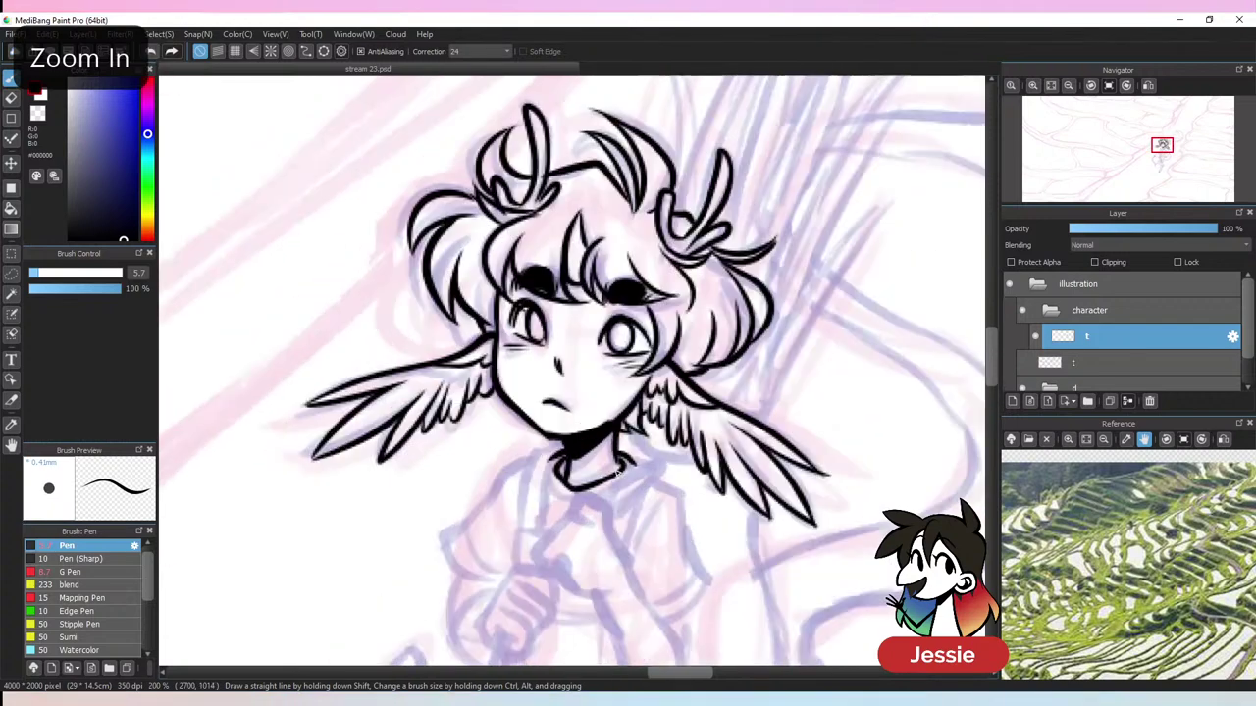
pyautogui.hotkey('ctrl', '+')
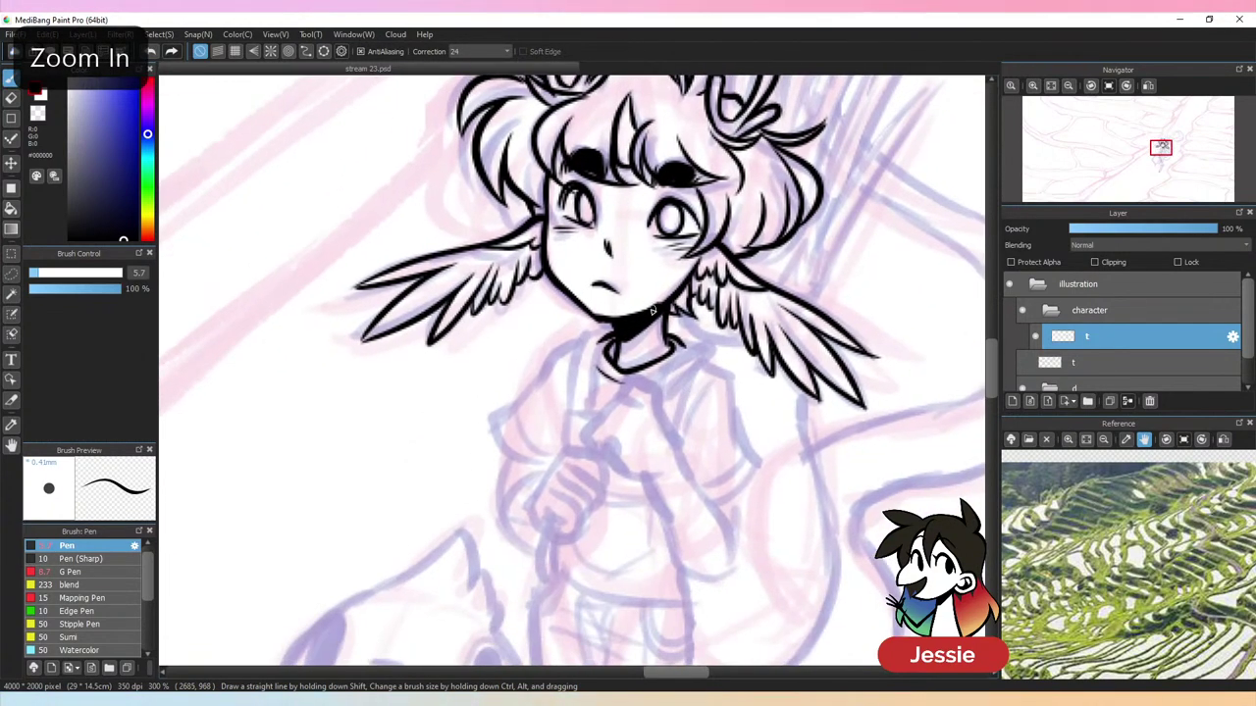
# Ink the two shoulder straps running down from the collar, with the clasp at the end of the left one
pyautogui.moveTo(608, 336); pyautogui.dragTo(585, 424)
pyautogui.moveTo(612, 329)
pyautogui.mouseDown()
pyautogui.moveTo(590, 334)
pyautogui.moveTo(560, 429)
pyautogui.mouseUp()
pyautogui.hotkey('ctrl', 'z')
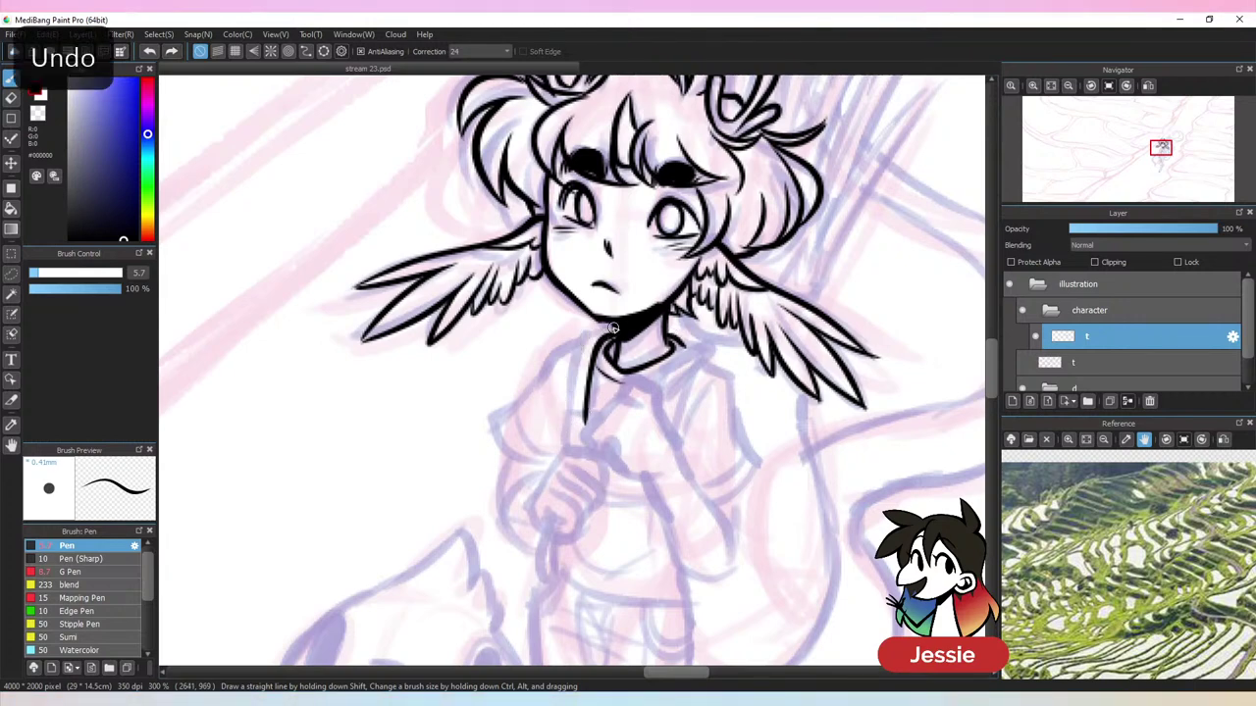
pyautogui.moveTo(610, 327)
pyautogui.mouseDown()
pyautogui.moveTo(574, 349)
pyautogui.moveTo(561, 430)
pyautogui.moveTo(585, 435)
pyautogui.mouseUp()
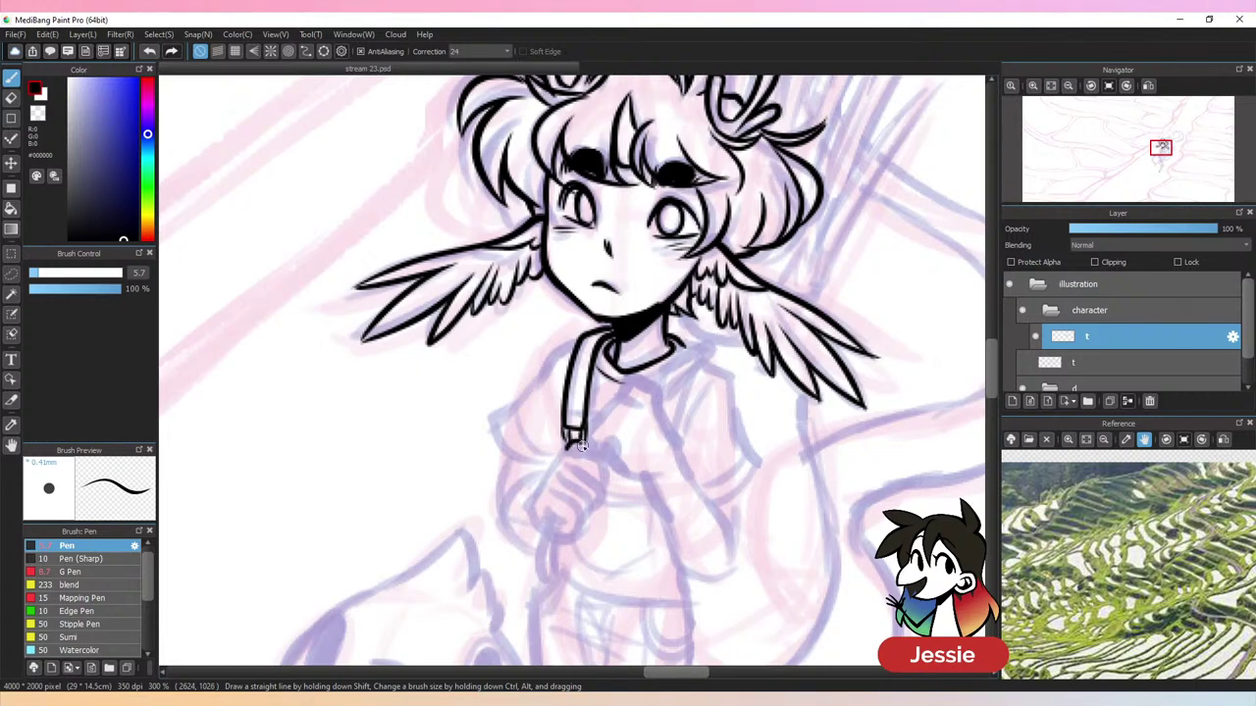
pyautogui.moveTo(667, 418)
pyautogui.mouseDown()
pyautogui.moveTo(678, 371)
pyautogui.moveTo(699, 353)
pyautogui.moveTo(677, 436)
pyautogui.mouseUp()
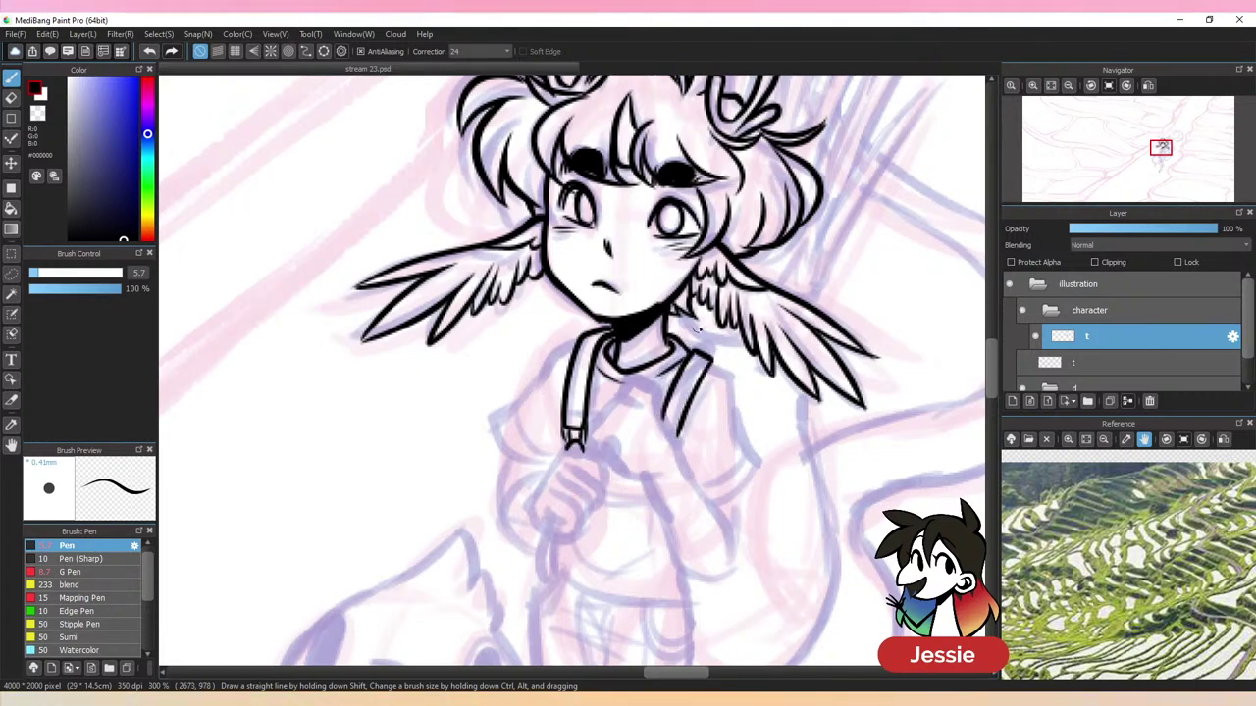
# Ink the shoulders and the short sleeves with their curved hems on both sides of the shirt
pyautogui.hotkey('ctrl', '-')
pyautogui.hotkey('ctrl', '-')
pyautogui.hotkey('ctrl', '-')
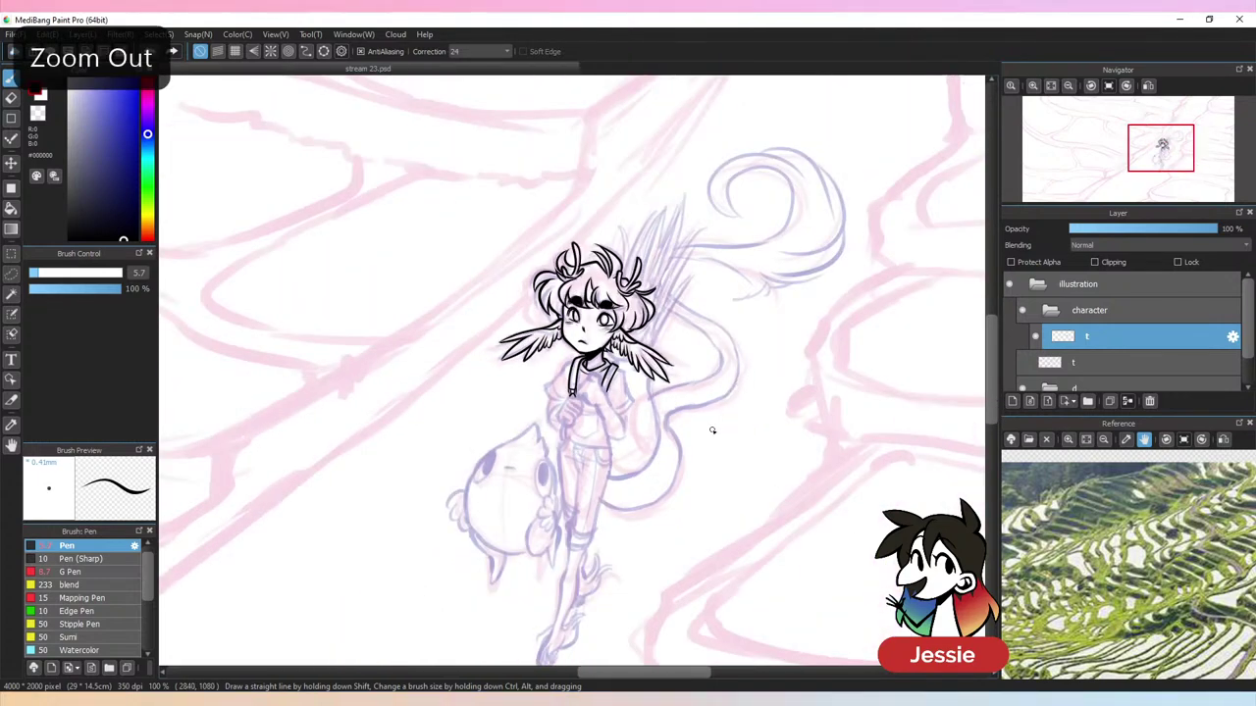
pyautogui.hotkey('ctrl', '+')
pyautogui.hotkey('ctrl', '+')
pyautogui.hotkey('ctrl', '+')
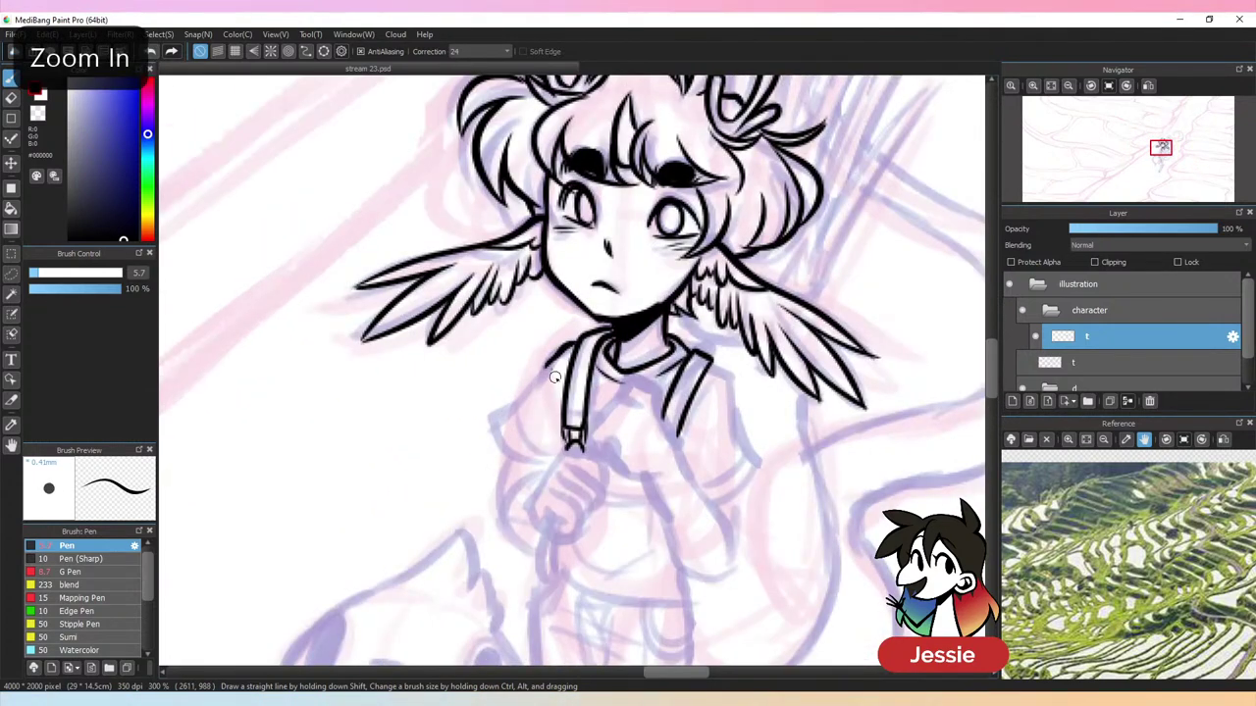
pyautogui.moveTo(553, 373)
pyautogui.mouseDown()
pyautogui.moveTo(563, 412)
pyautogui.moveTo(519, 401)
pyautogui.moveTo(493, 426)
pyautogui.moveTo(538, 462)
pyautogui.mouseUp()
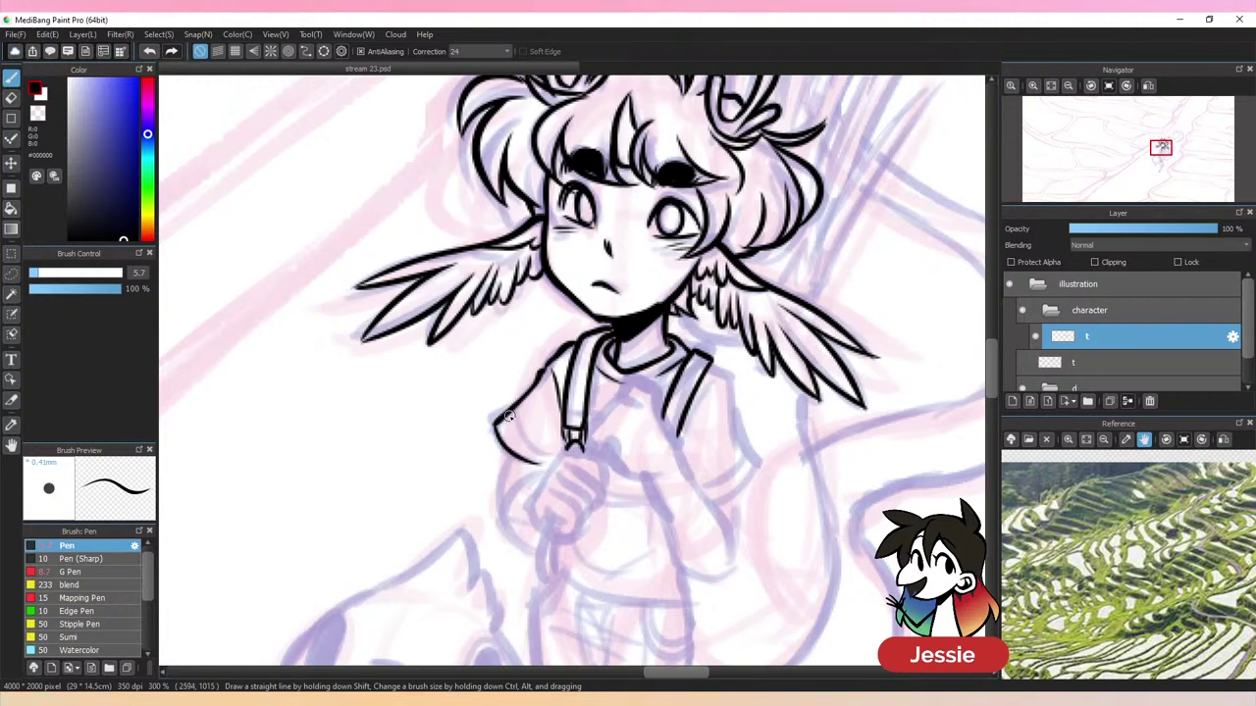
pyautogui.moveTo(508, 415); pyautogui.dragTo(562, 457)
pyautogui.moveTo(716, 381); pyautogui.dragTo(751, 469)
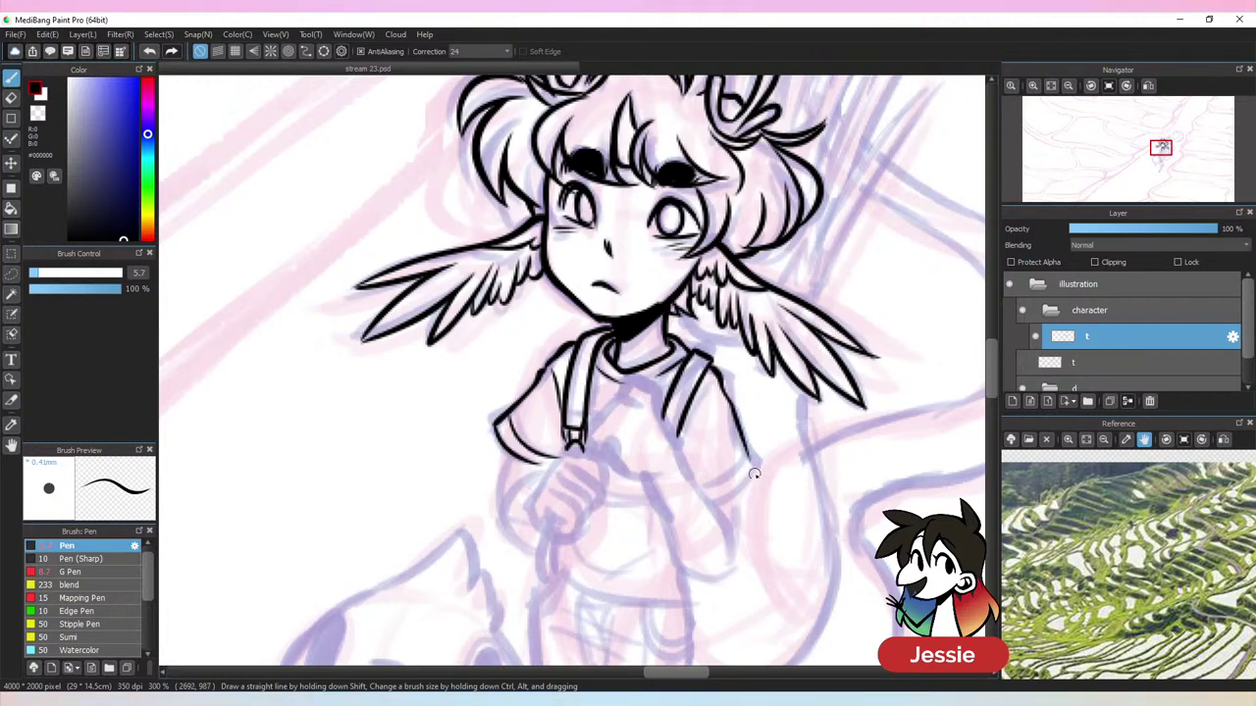
pyautogui.hotkey('ctrl', 'z')
pyautogui.moveTo(712, 363)
pyautogui.mouseDown()
pyautogui.moveTo(755, 464)
pyautogui.moveTo(713, 500)
pyautogui.mouseUp()
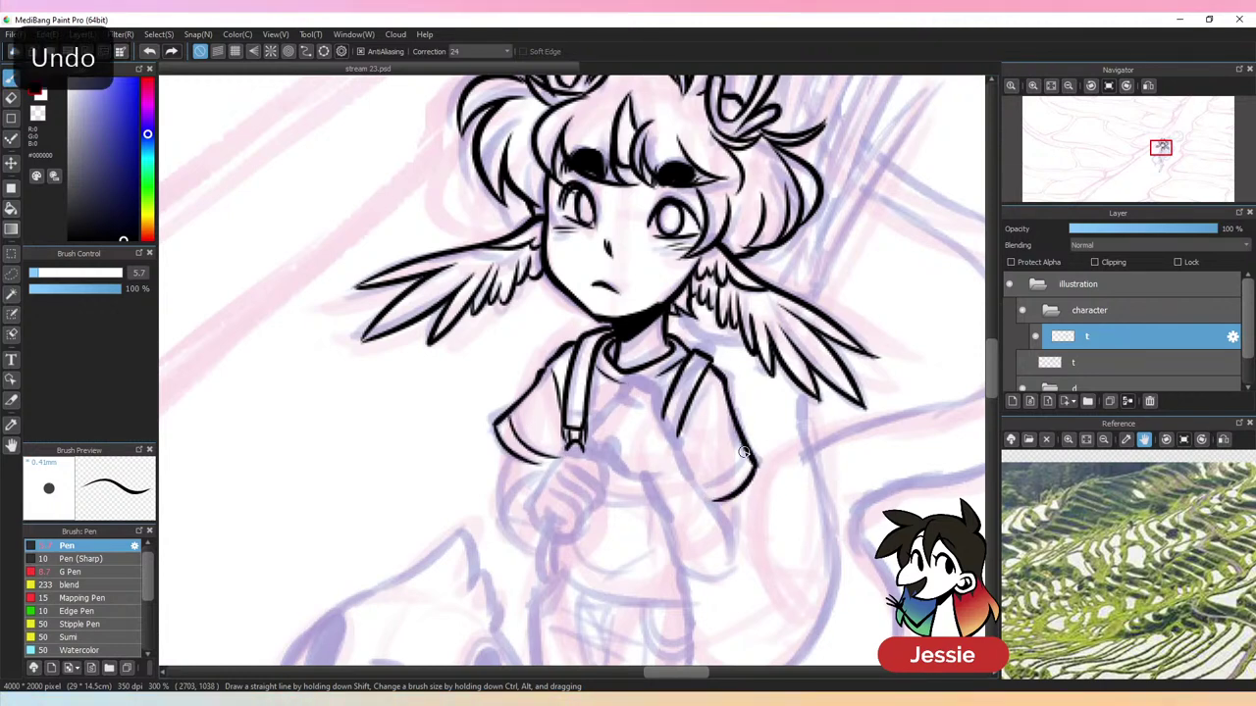
# Ink the raised fist at the chest and its bent forearm down to the elbow below the right sleeve
pyautogui.hotkey('ctrl', '-')
pyautogui.hotkey('ctrl', '-')
pyautogui.hotkey('ctrl', '-')
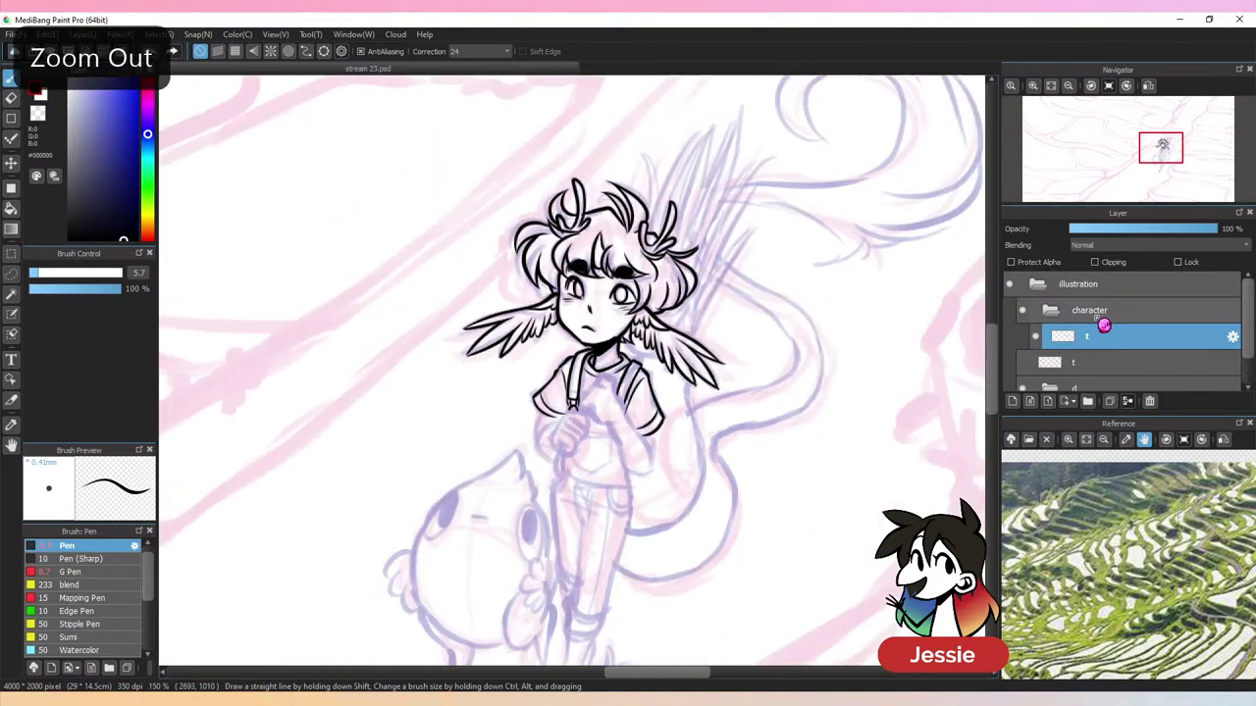
pyautogui.click(1038, 339)
pyautogui.click(1038, 339)
pyautogui.hotkey('ctrl', '+')
pyautogui.hotkey('ctrl', '+')
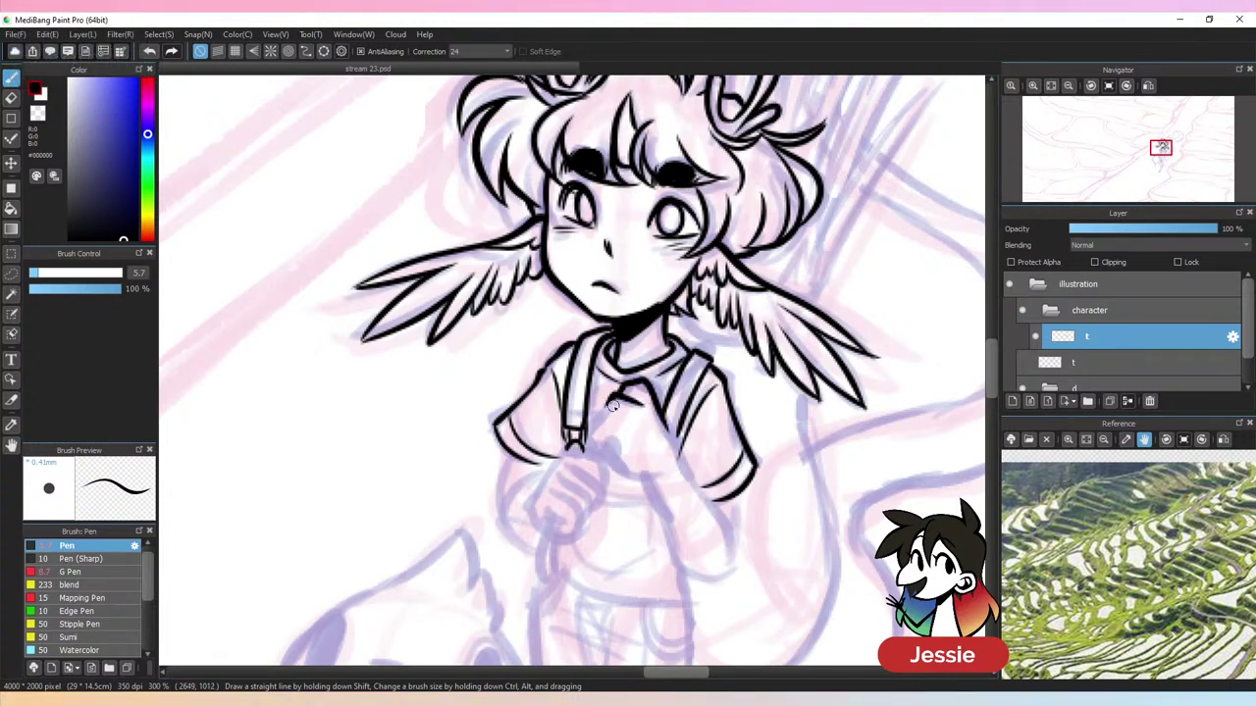
pyautogui.moveTo(600, 437)
pyautogui.mouseDown()
pyautogui.moveTo(634, 477)
pyautogui.moveTo(659, 479)
pyautogui.mouseUp()
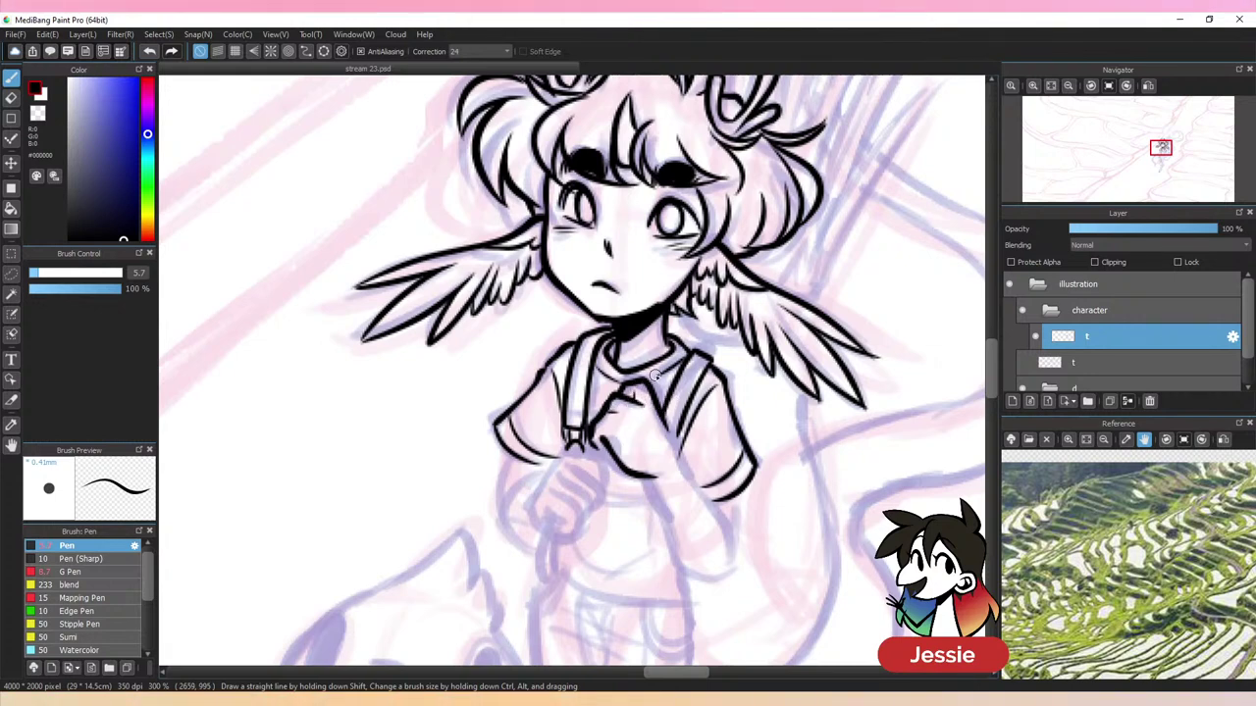
pyautogui.moveTo(659, 414); pyautogui.dragTo(727, 536)
pyautogui.moveTo(646, 481)
pyautogui.mouseDown()
pyautogui.moveTo(672, 555)
pyautogui.moveTo(724, 576)
pyautogui.moveTo(744, 483)
pyautogui.mouseUp()
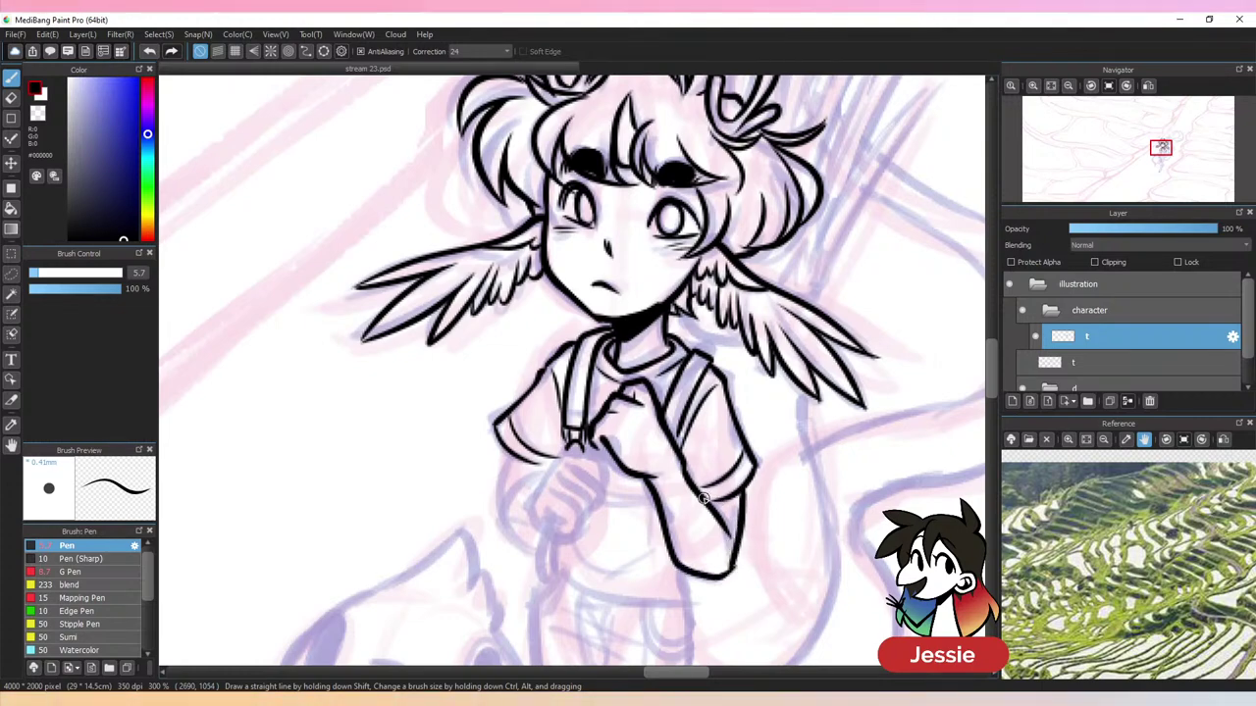
# Erase the elbow of the right forearm and redraw it slightly higher
pyautogui.hotkey('ctrl', '-')
pyautogui.hotkey('ctrl', '-')
pyautogui.hotkey('ctrl', '-')
pyautogui.hotkey('ctrl', '+')
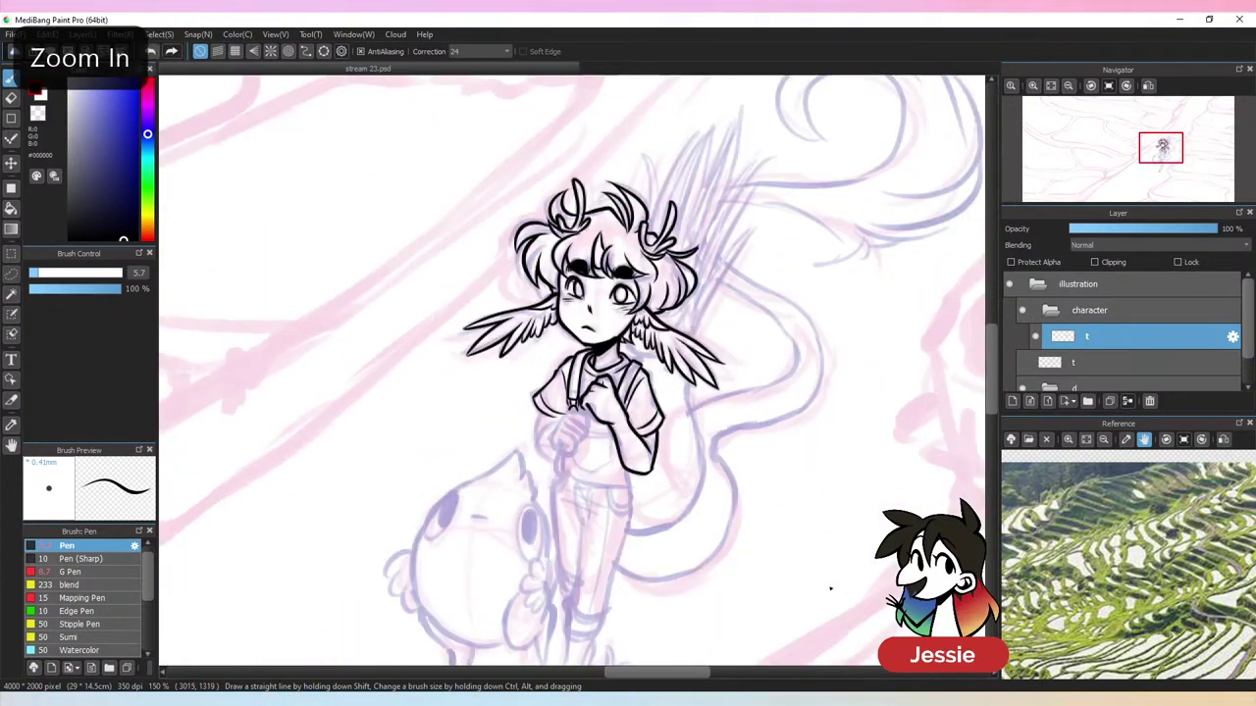
pyautogui.hotkey('ctrl', '+')
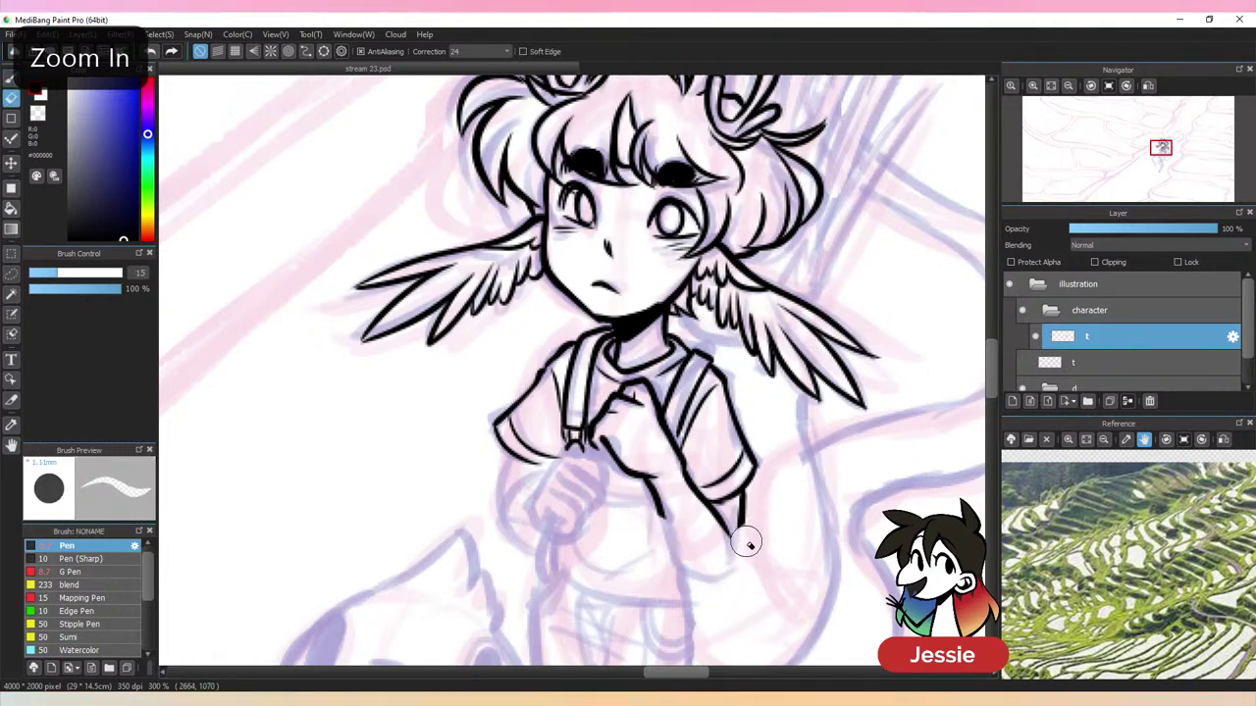
pyautogui.moveTo(745, 541); pyautogui.dragTo(736, 532)
pyautogui.press('b')
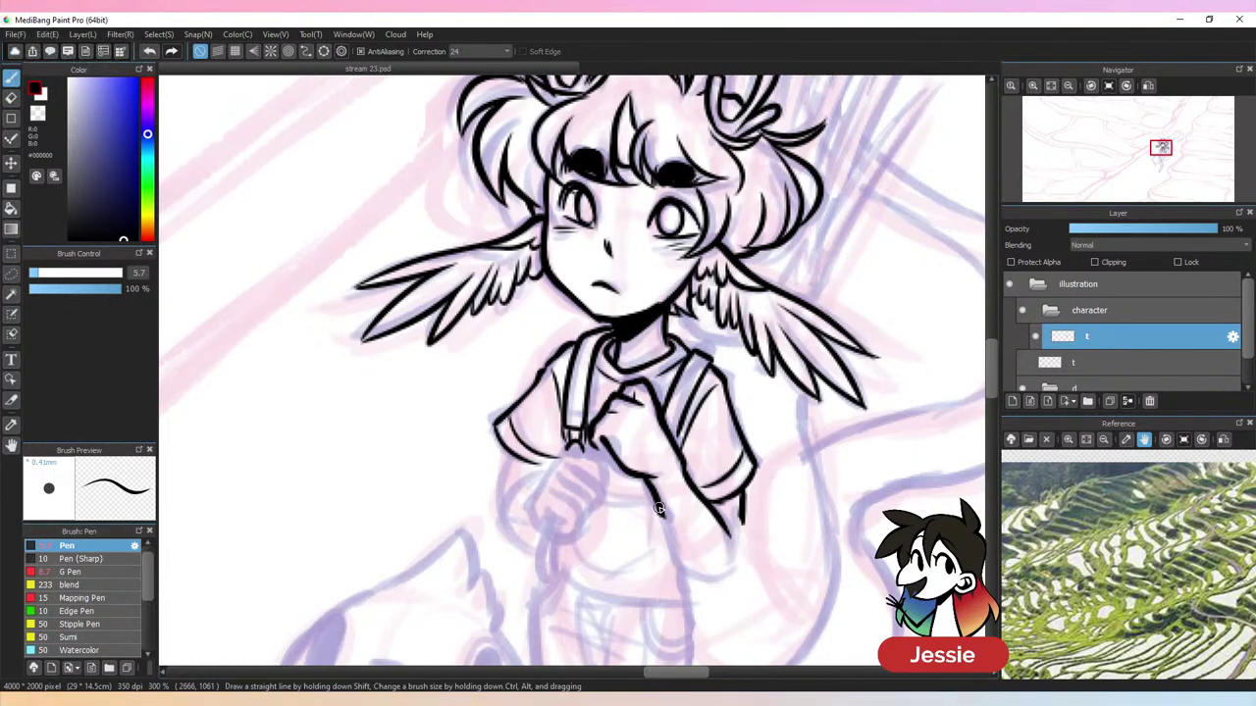
pyautogui.moveTo(659, 508)
pyautogui.mouseDown()
pyautogui.moveTo(692, 551)
pyautogui.moveTo(734, 564)
pyautogui.moveTo(739, 501)
pyautogui.moveTo(734, 528)
pyautogui.mouseUp()
pyautogui.hotkey('ctrl', '-')
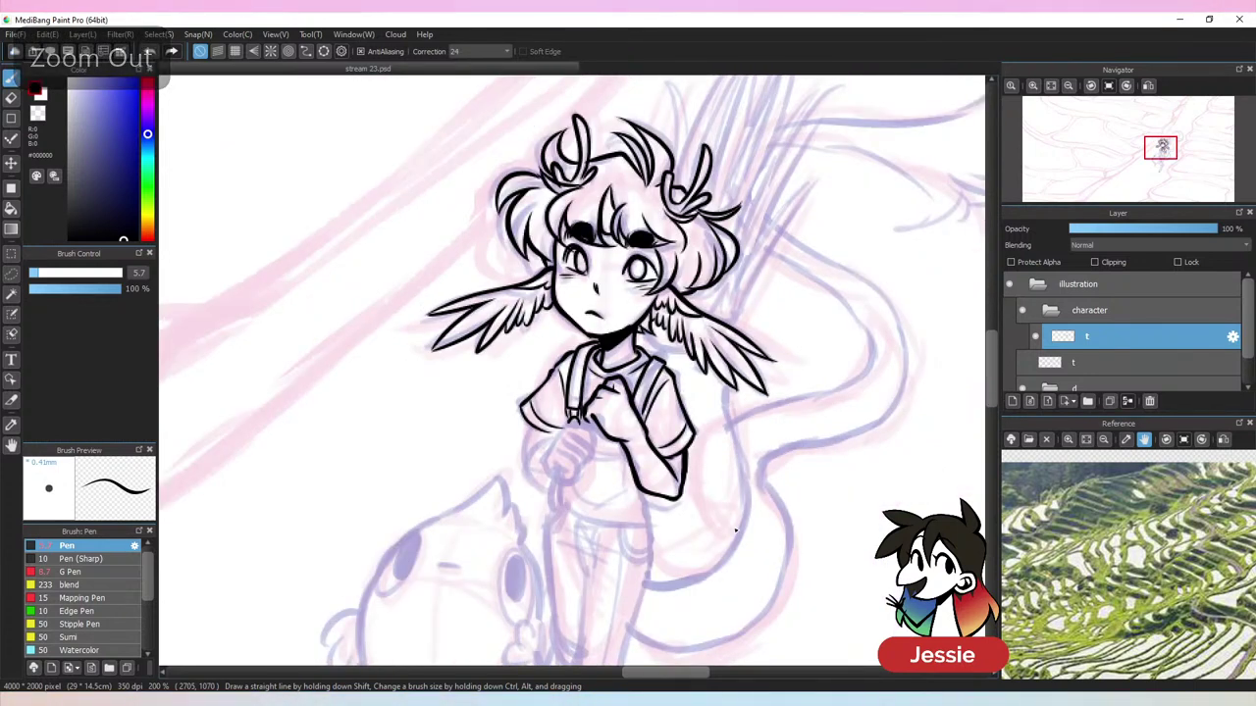
pyautogui.hotkey('ctrl', '+')
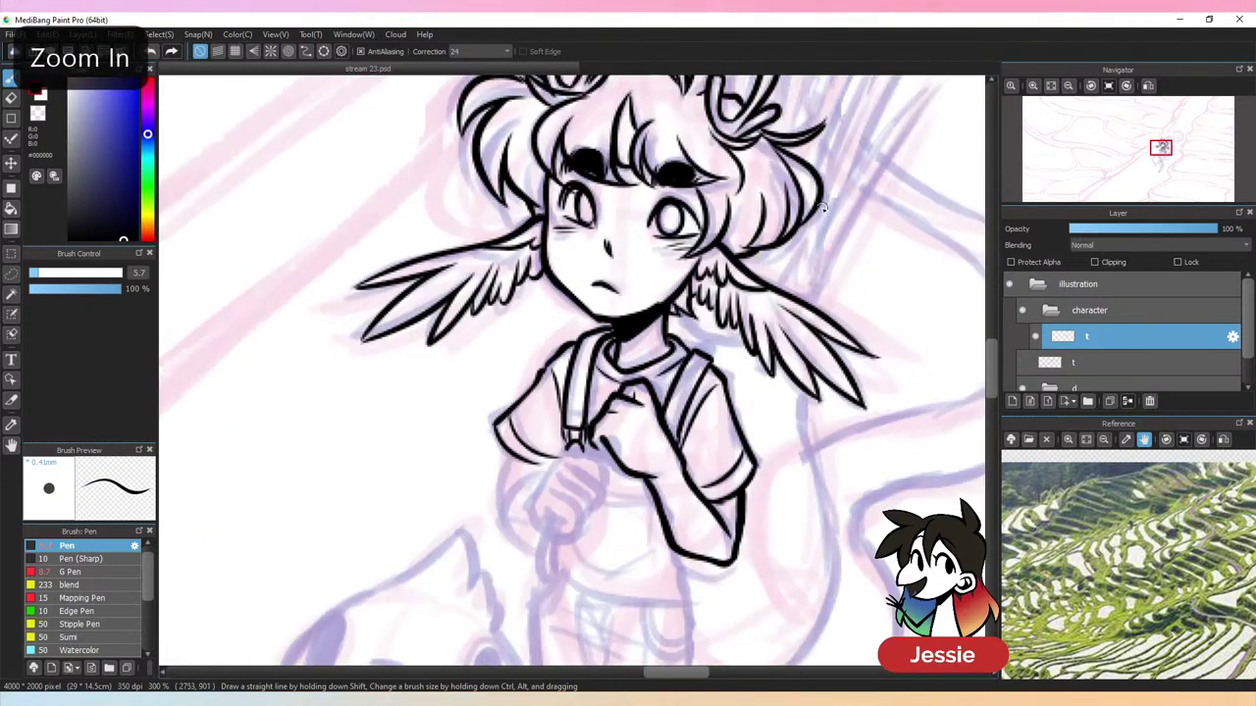
# Ink the closed hand with its curled fingers directly below the left strap's clasp
pyautogui.moveTo(528, 507)
pyautogui.mouseDown()
pyautogui.moveTo(563, 452)
pyautogui.moveTo(600, 458)
pyautogui.moveTo(598, 473)
pyautogui.moveTo(573, 465)
pyautogui.moveTo(592, 466)
pyautogui.moveTo(574, 464)
pyautogui.moveTo(597, 485)
pyautogui.moveTo(567, 474)
pyautogui.moveTo(590, 499)
pyautogui.moveTo(561, 488)
pyautogui.moveTo(582, 513)
pyautogui.moveTo(541, 523)
pyautogui.moveTo(573, 522)
pyautogui.mouseUp()
pyautogui.hotkey('ctrl', '-')
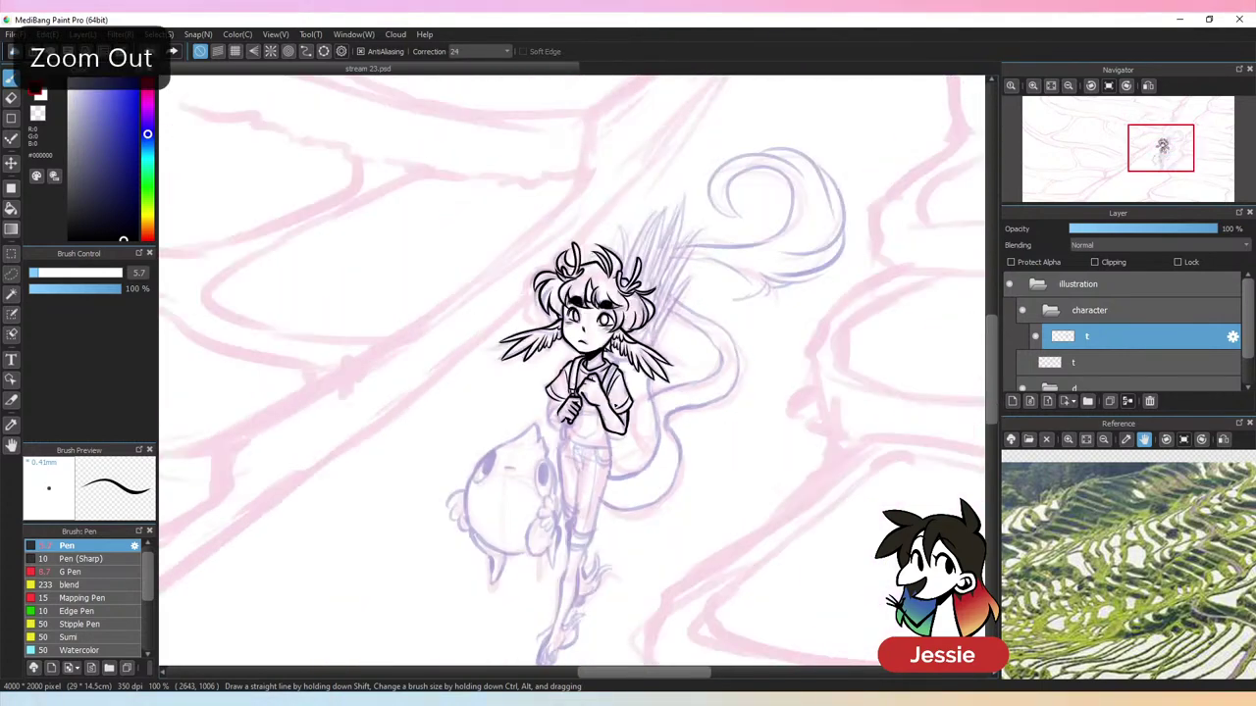
pyautogui.hotkey('ctrl', '+')
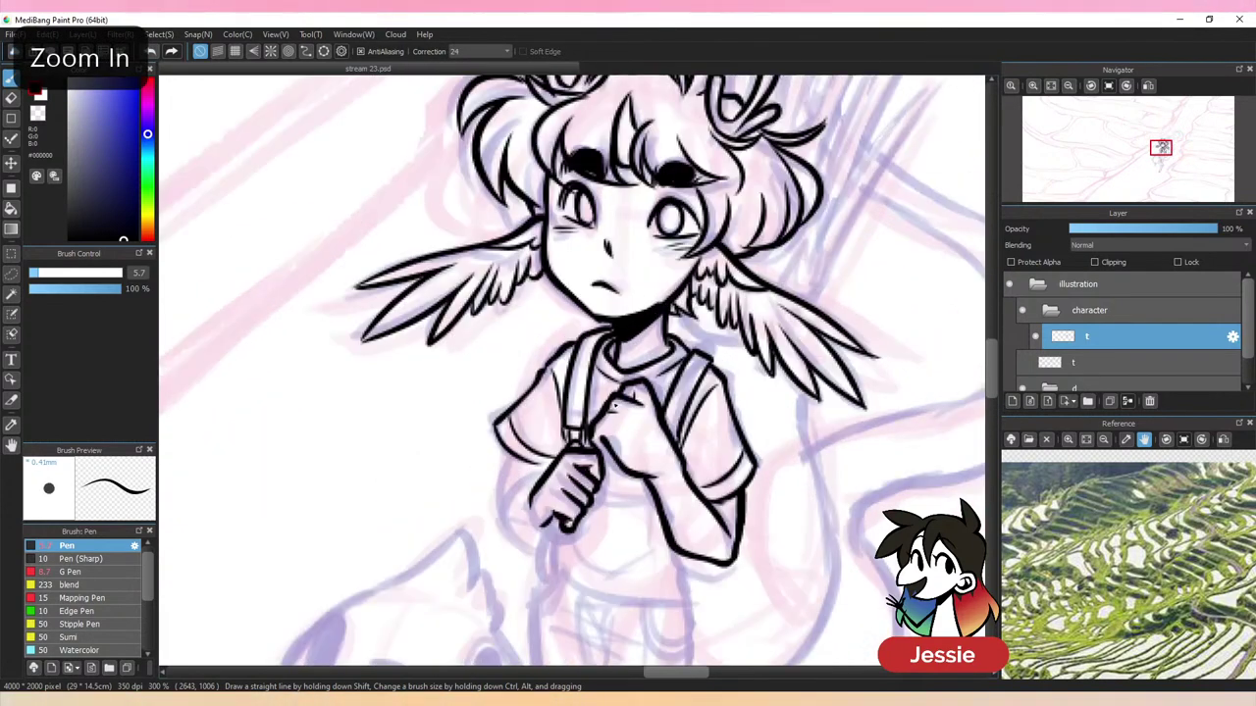
# Ink the bent forearm and elbow between the left sleeve and the closed hand
pyautogui.moveTo(545, 471)
pyautogui.mouseDown()
pyautogui.moveTo(511, 488)
pyautogui.moveTo(527, 549)
pyautogui.moveTo(545, 546)
pyautogui.mouseUp()
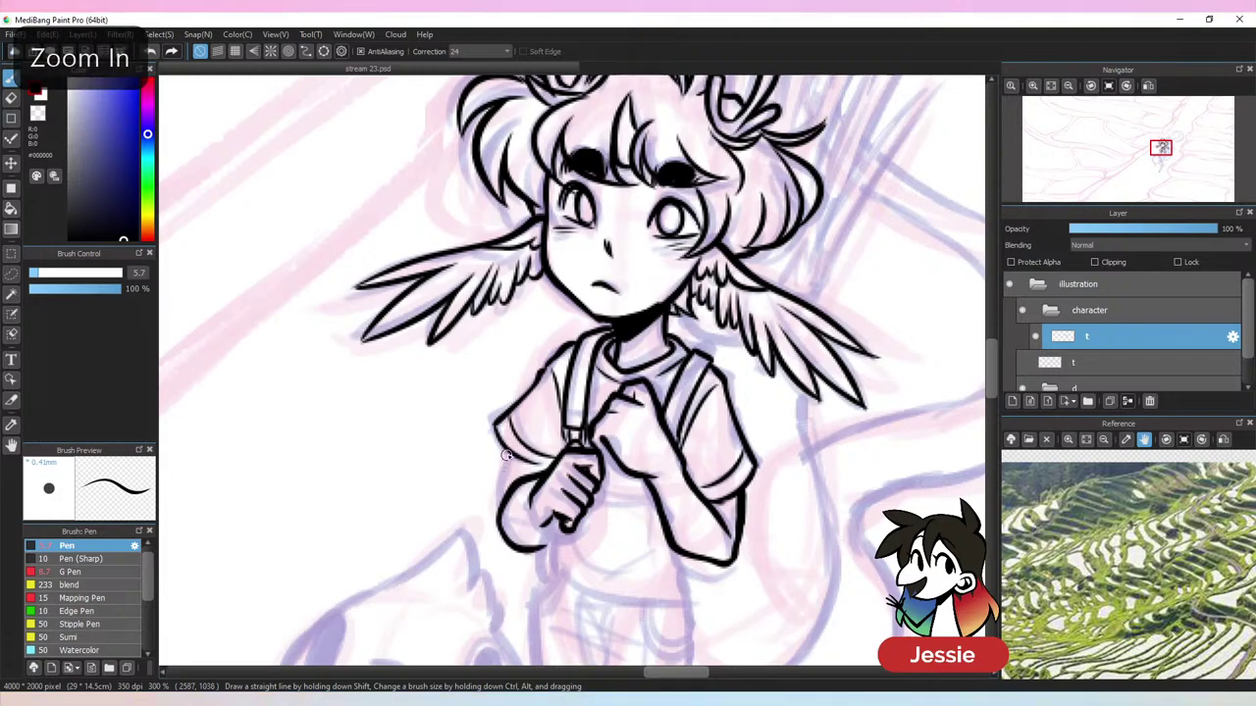
pyautogui.moveTo(511, 455); pyautogui.dragTo(499, 510)
pyautogui.hotkey('ctrl', '-')
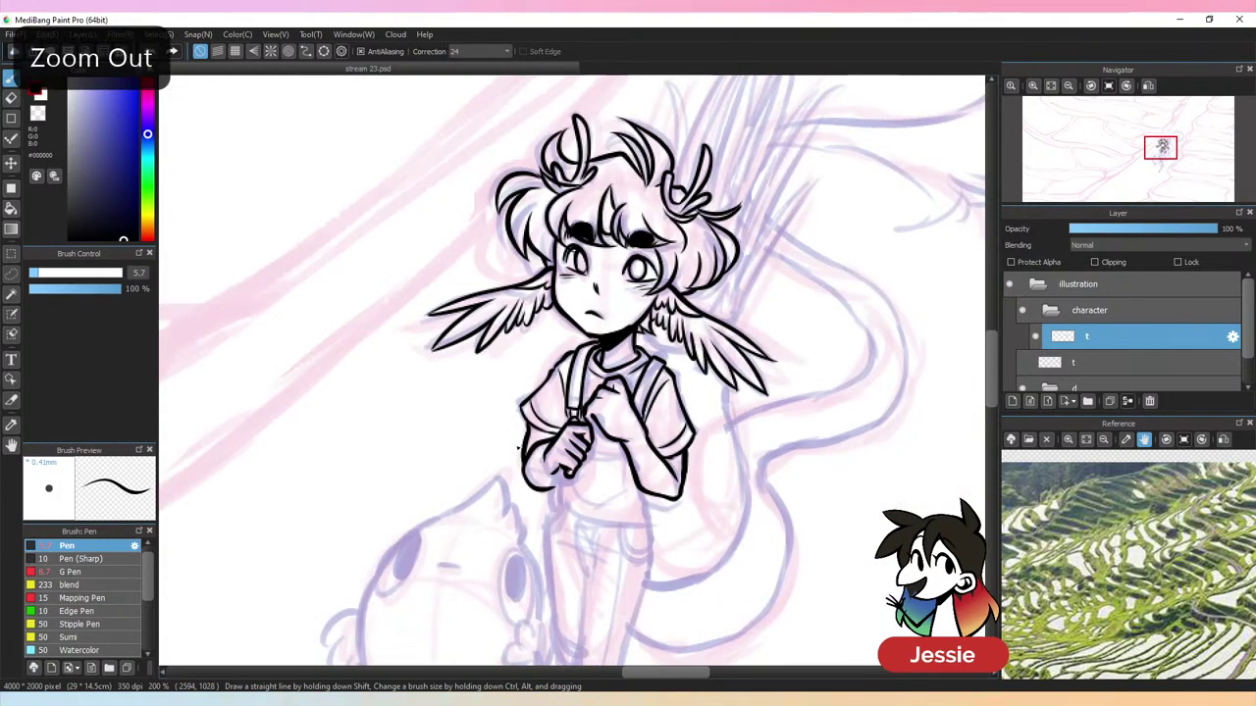
pyautogui.hotkey('ctrl', '+')
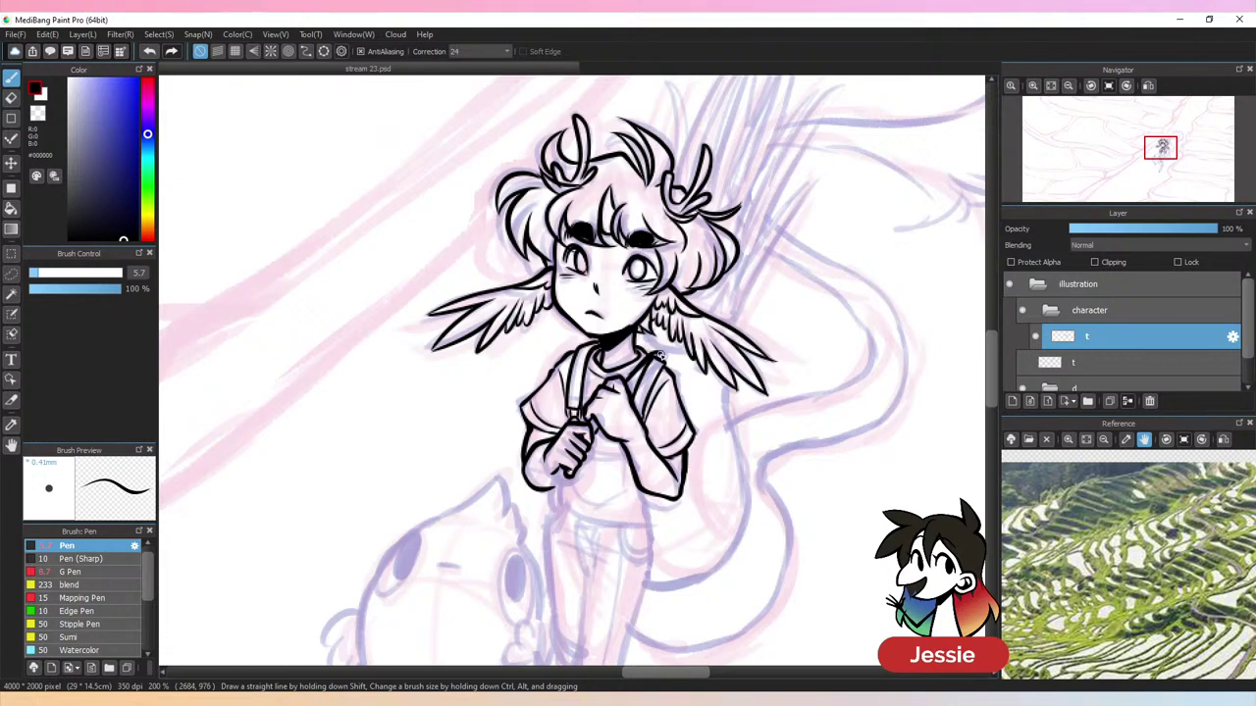
# Touch up the right strap with the eraser and ink the loose strap end hanging below the closed hand
pyautogui.press('e')
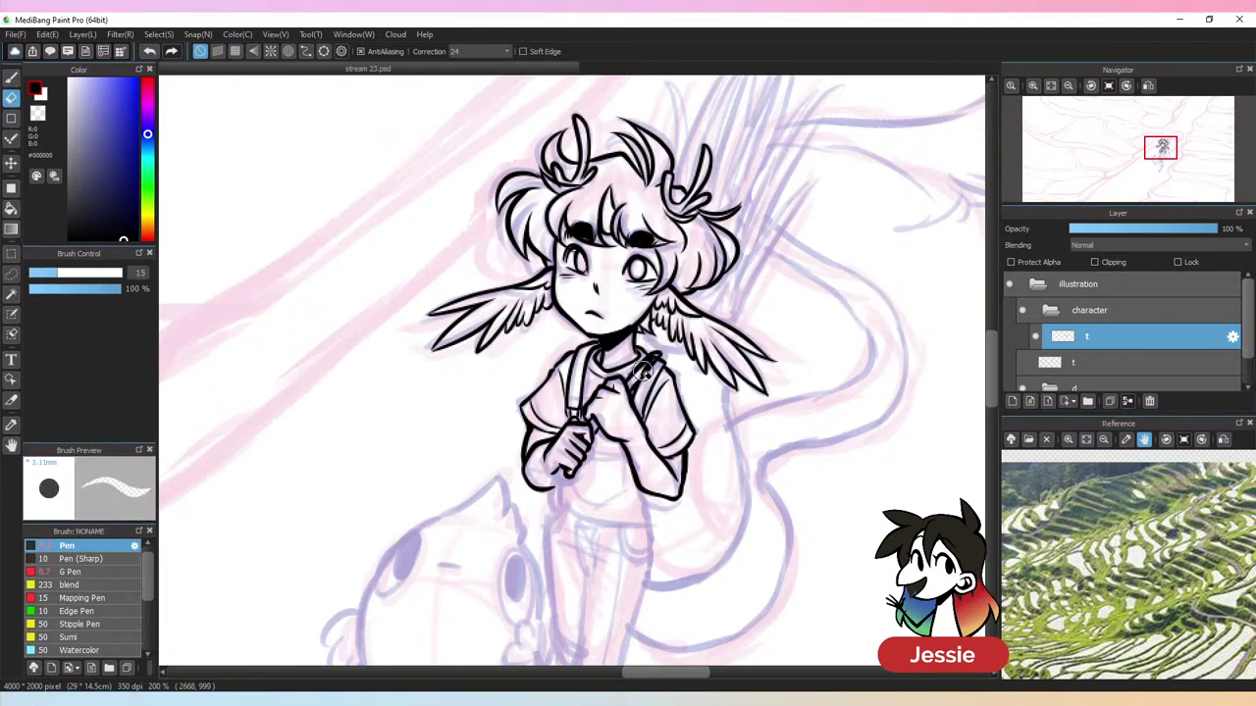
pyautogui.press('p')
pyautogui.moveTo(564, 467); pyautogui.dragTo(553, 510)
pyautogui.hotkey('ctrl', '-')
pyautogui.hotkey('ctrl', '-')
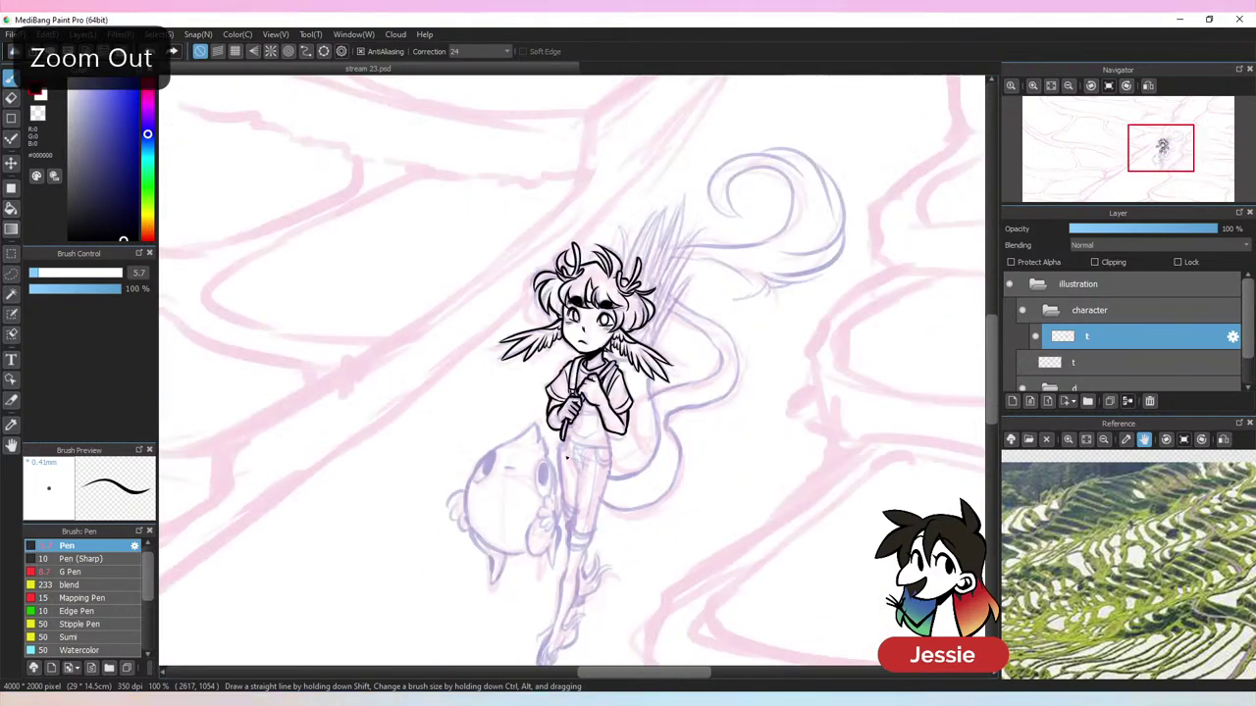
pyautogui.hotkey('ctrl', '+')
pyautogui.hotkey('ctrl', '+')
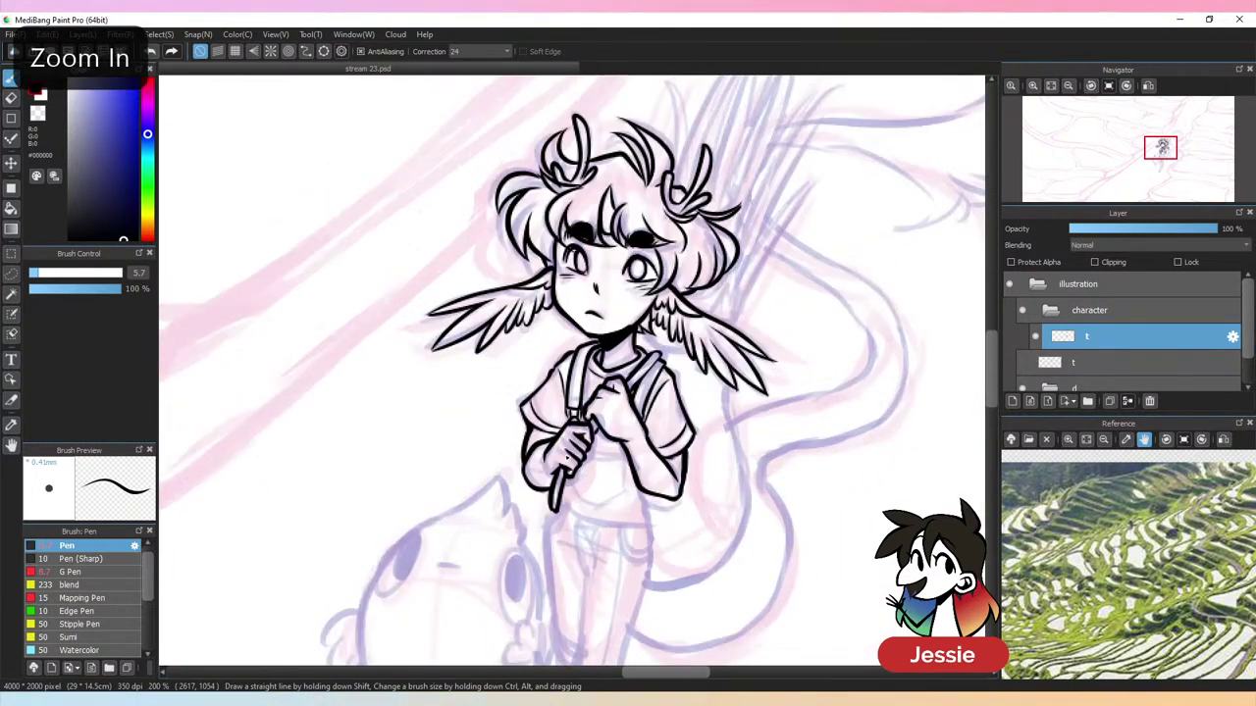
# Ink the short side line of the waist directly below the right forearm
pyautogui.hotkey('ctrl', '+')
pyautogui.hotkey('ctrl', '+')
pyautogui.moveTo(804, 570); pyautogui.dragTo(692, 398)
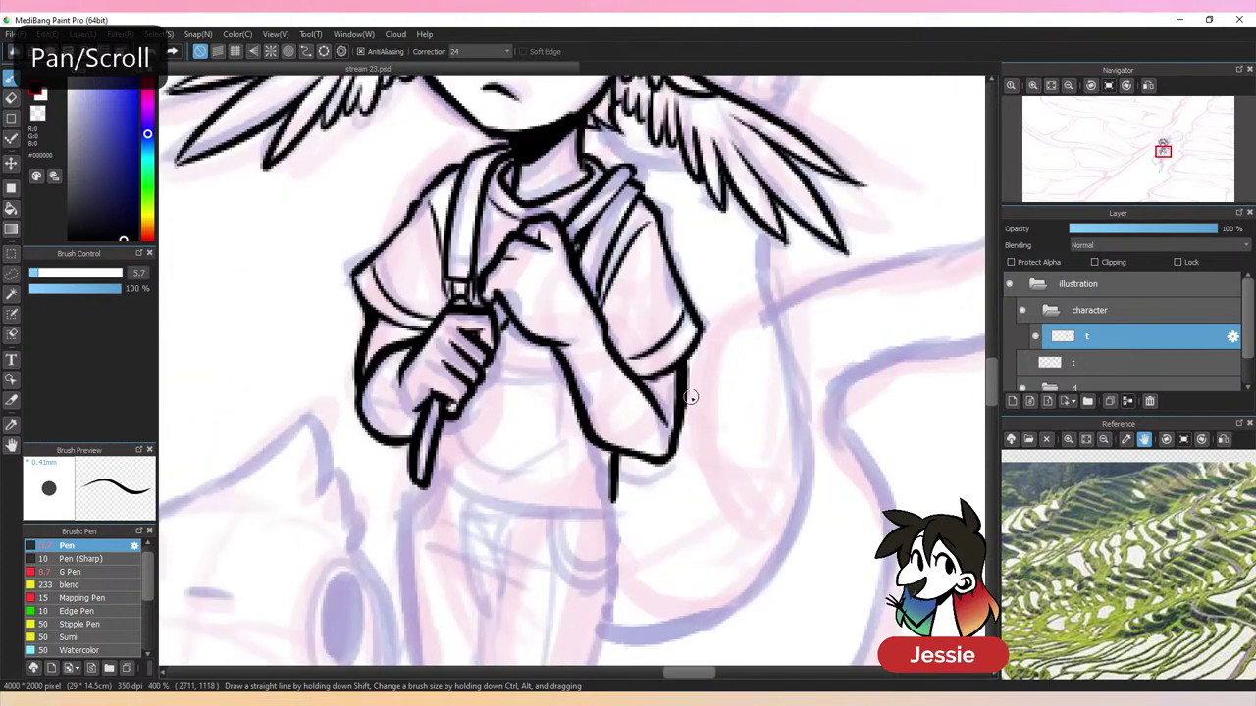
pyautogui.hotkey('ctrl', '-')
pyautogui.moveTo(721, 456); pyautogui.dragTo(752, 386)
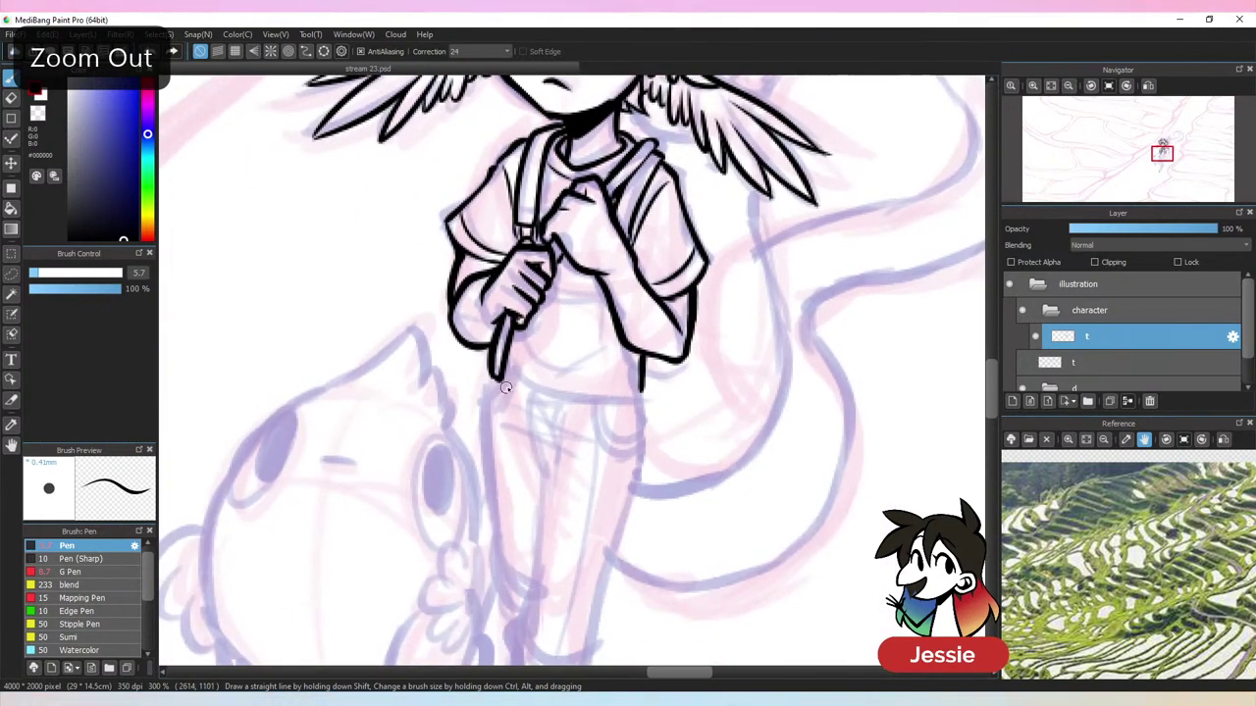
pyautogui.moveTo(505, 386)
pyautogui.mouseDown()
pyautogui.moveTo(614, 409)
pyautogui.moveTo(639, 394)
pyautogui.mouseUp()
pyautogui.hotkey('ctrl', 'z')
pyautogui.hotkey('ctrl', 'z')
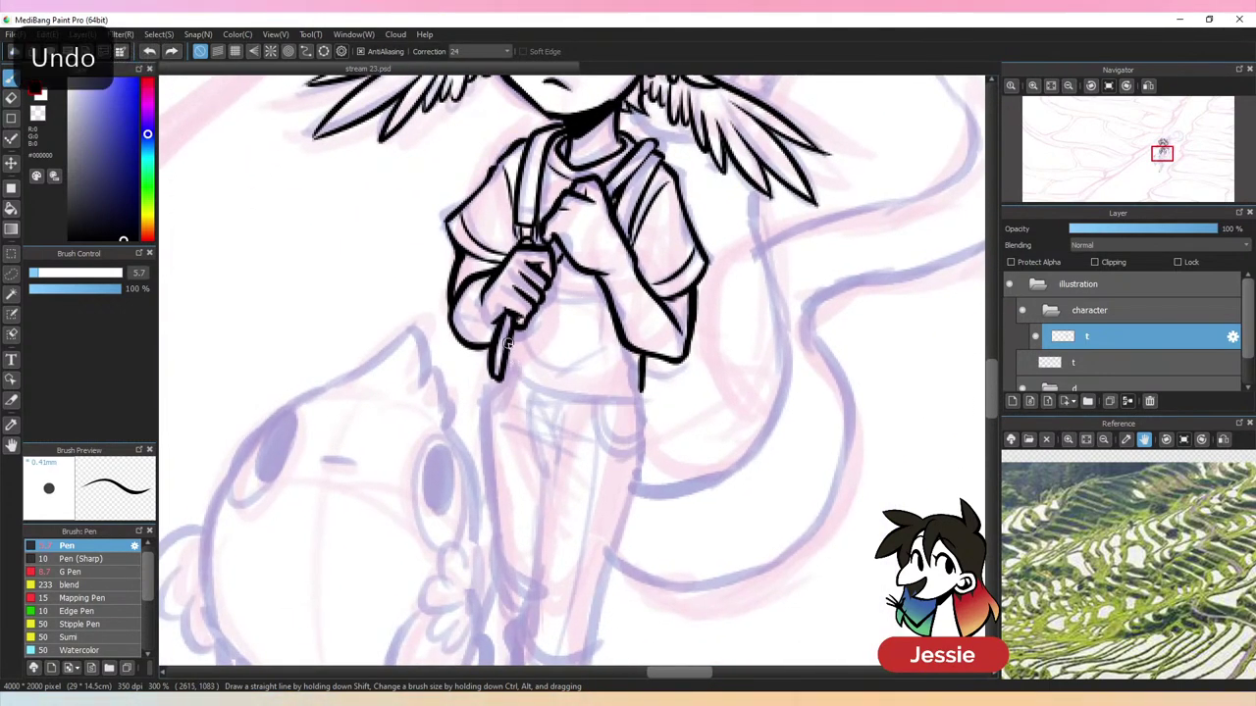
# Ink the curved waistline of the overalls and the outer hip lines on both sides
pyautogui.moveTo(522, 385)
pyautogui.mouseDown()
pyautogui.moveTo(638, 388)
pyautogui.moveTo(647, 473)
pyautogui.mouseUp()
pyautogui.moveTo(506, 365); pyautogui.dragTo(493, 498)
pyautogui.hotkey('ctrl', '-')
pyautogui.hotkey('ctrl', '-')
pyautogui.hotkey('ctrl', '+')
pyautogui.hotkey('ctrl', '+')
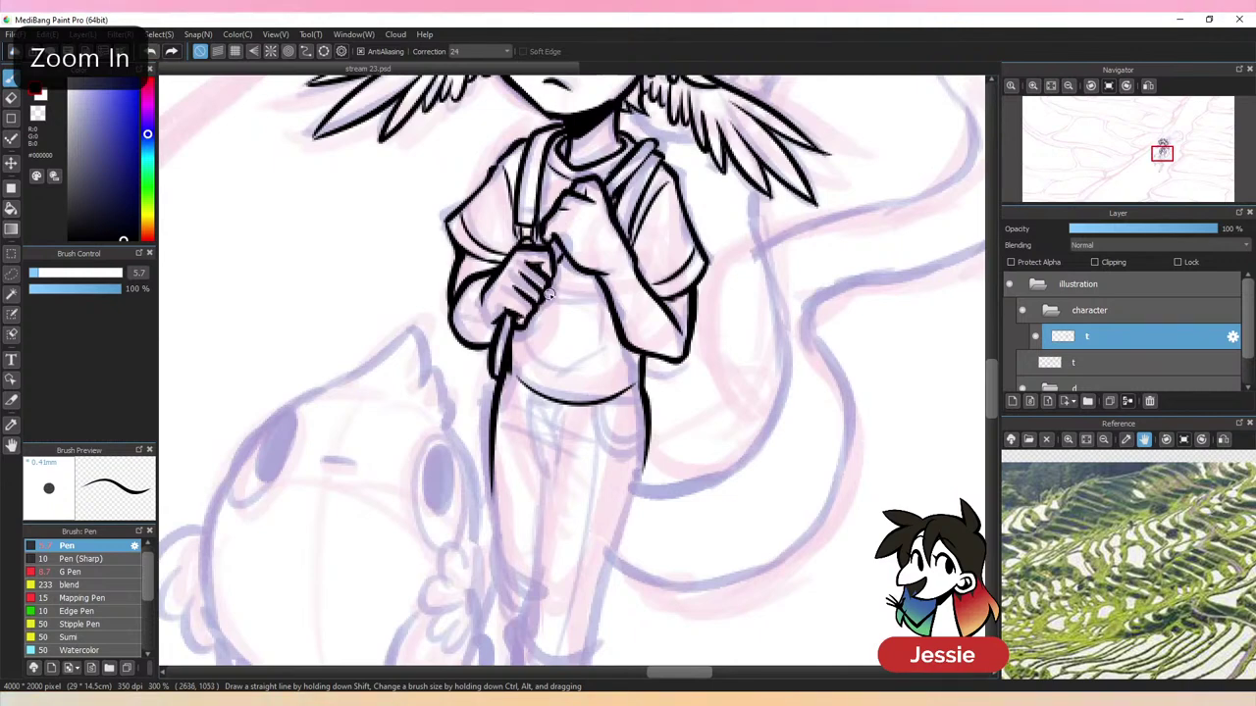
# Ink the bib's top edge and its pointed chest pocket with vertical lines below the hands
pyautogui.moveTo(548, 293)
pyautogui.mouseDown()
pyautogui.moveTo(600, 289)
pyautogui.moveTo(595, 346)
pyautogui.mouseUp()
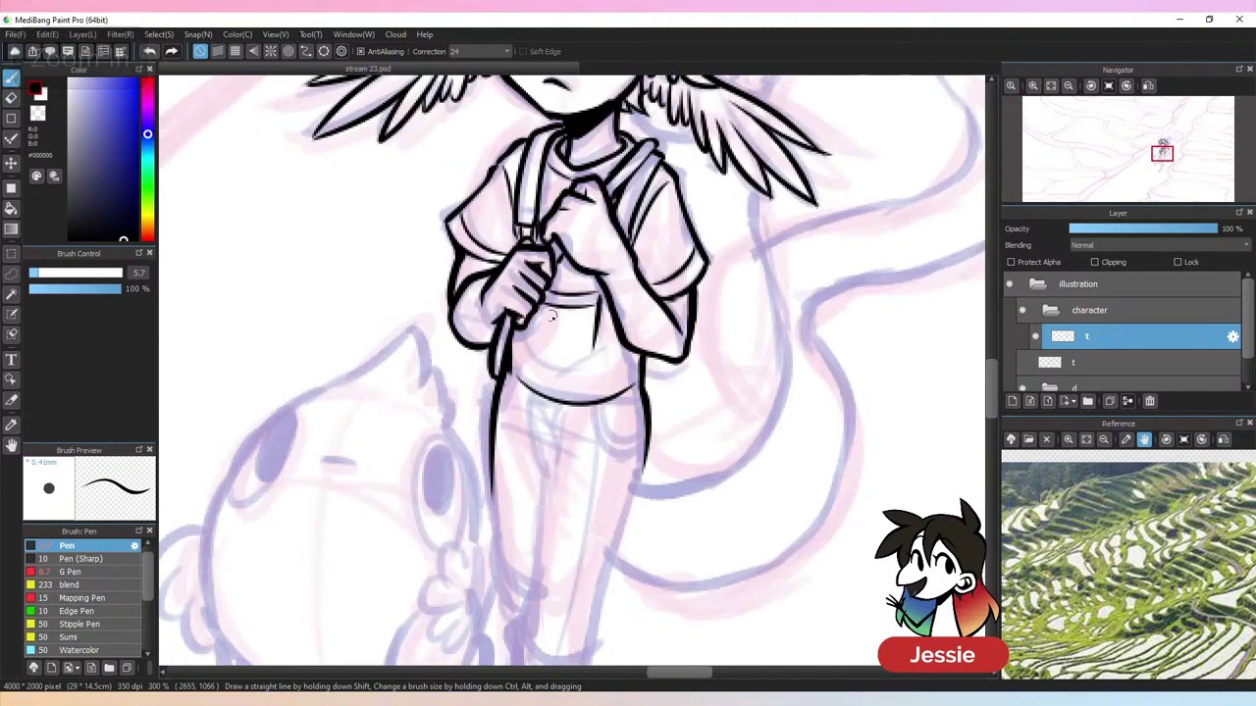
pyautogui.moveTo(530, 316)
pyautogui.mouseDown()
pyautogui.moveTo(560, 367)
pyautogui.moveTo(585, 330)
pyautogui.moveTo(550, 309)
pyautogui.moveTo(548, 365)
pyautogui.mouseUp()
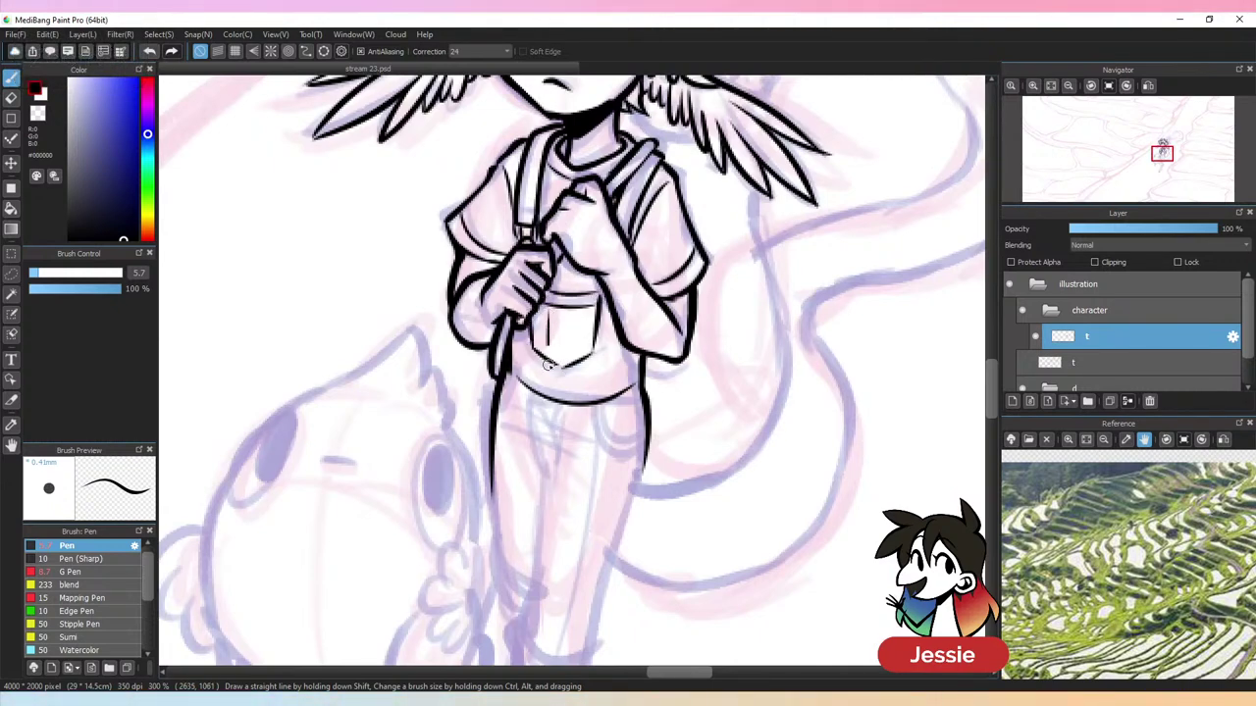
pyautogui.moveTo(574, 313)
pyautogui.mouseDown()
pyautogui.moveTo(573, 365)
pyautogui.moveTo(615, 371)
pyautogui.mouseUp()
pyautogui.hotkey('ctrl', '-')
pyautogui.hotkey('ctrl', '-')
pyautogui.hotkey('ctrl', '+')
pyautogui.hotkey('ctrl', '+')
pyautogui.hotkey('ctrl', 'z')
# Ink the upper line of the waistband and try a curved pocket at the right hip
pyautogui.moveTo(510, 353); pyautogui.dragTo(621, 371)
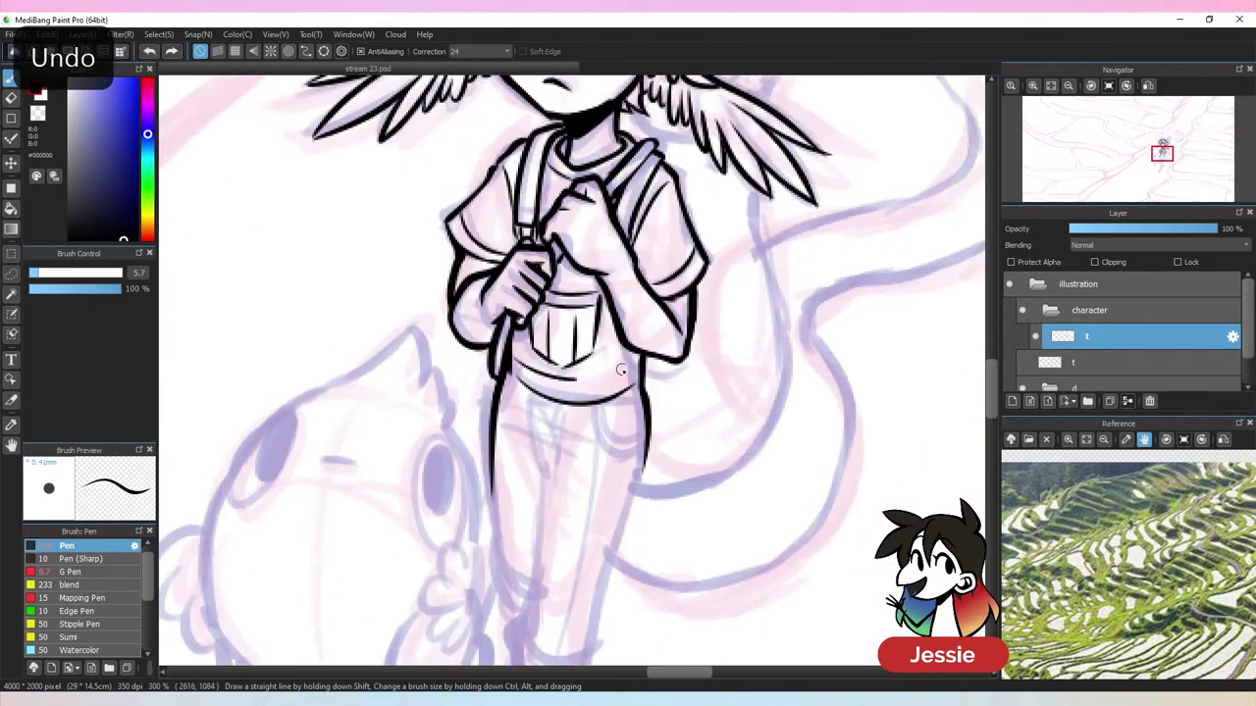
pyautogui.moveTo(601, 412); pyautogui.dragTo(645, 443)
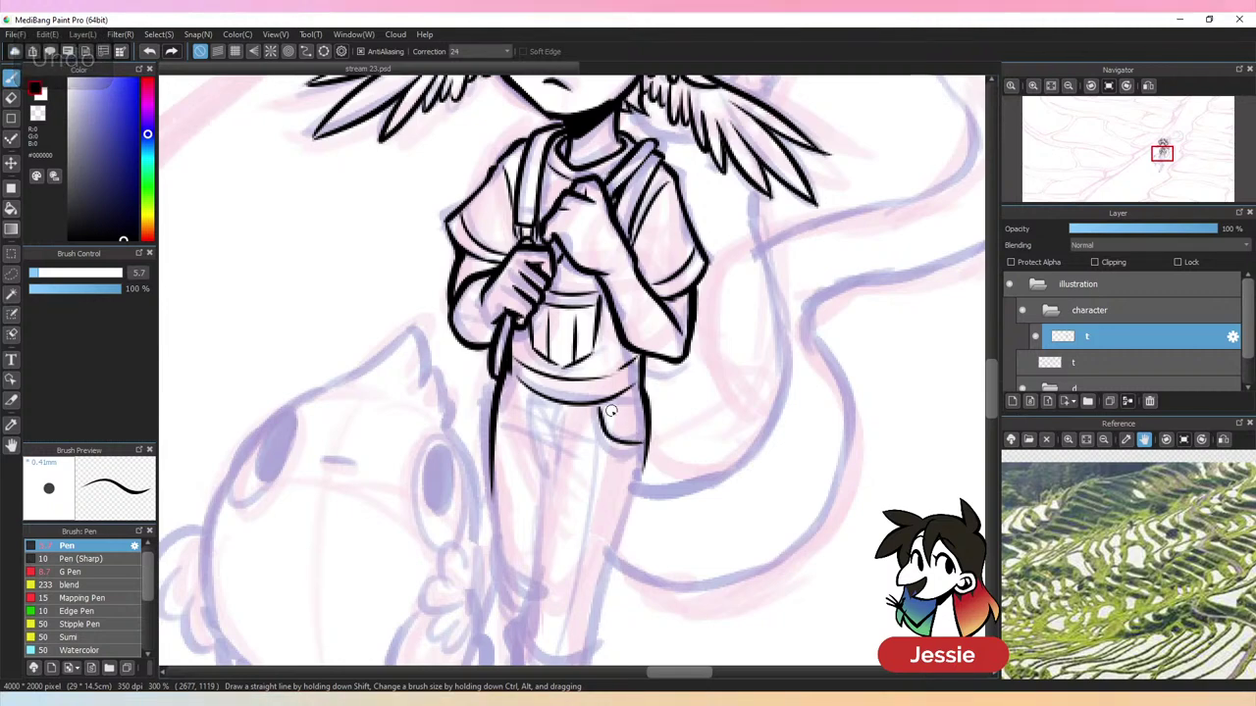
pyautogui.hotkey('ctrl', 'z')
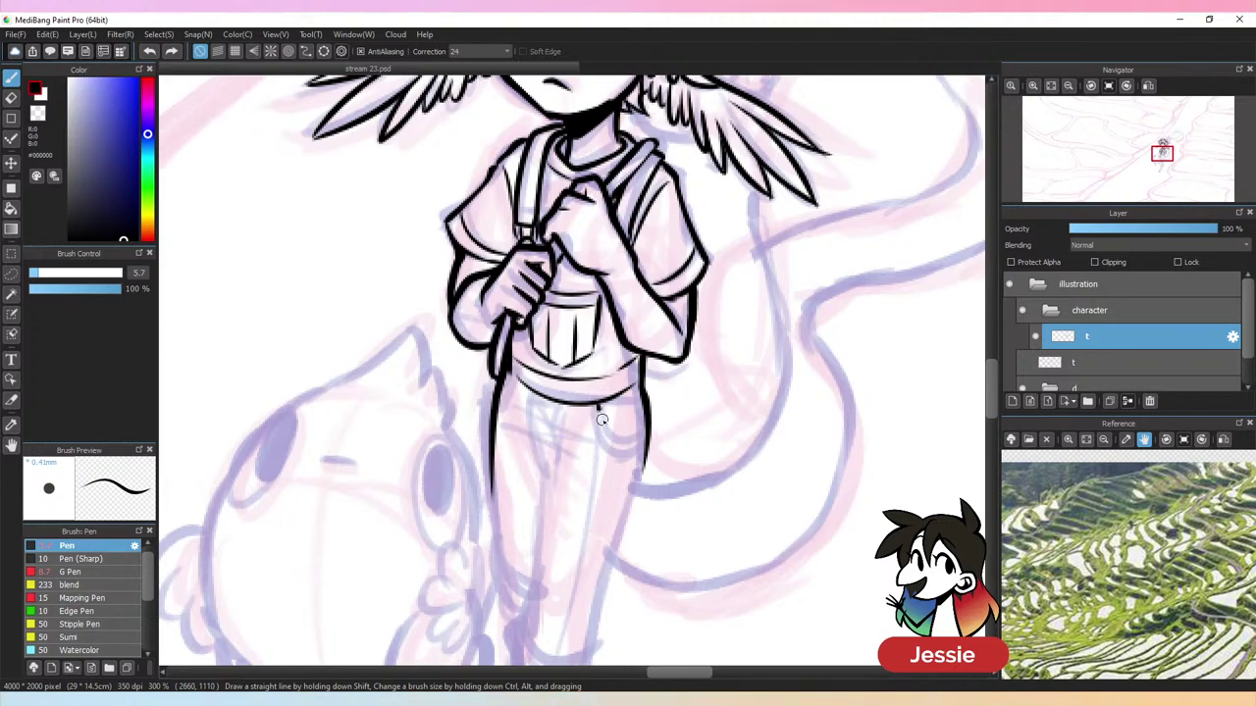
# Ink the right leg's side line, both hip pockets and the fly with its crease marks on the trousers
pyautogui.hotkey('ctrl', '-')
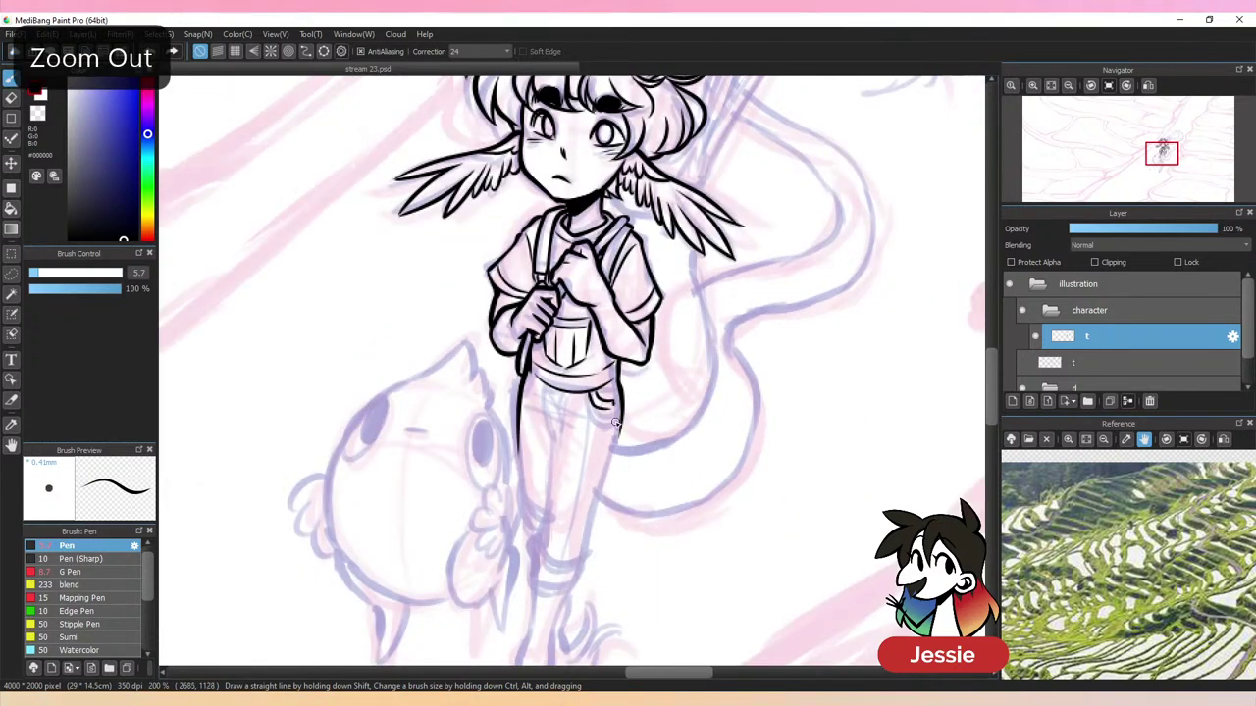
pyautogui.moveTo(612, 410); pyautogui.dragTo(574, 559)
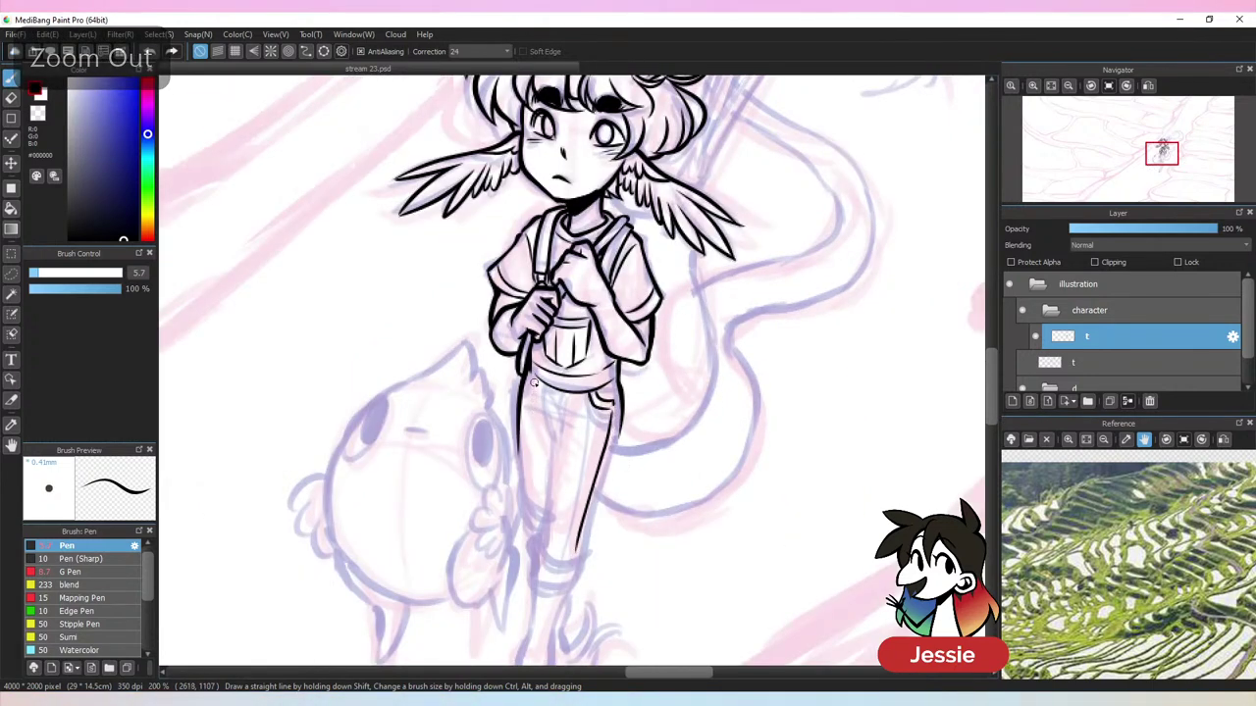
pyautogui.hotkey('ctrl', 'z')
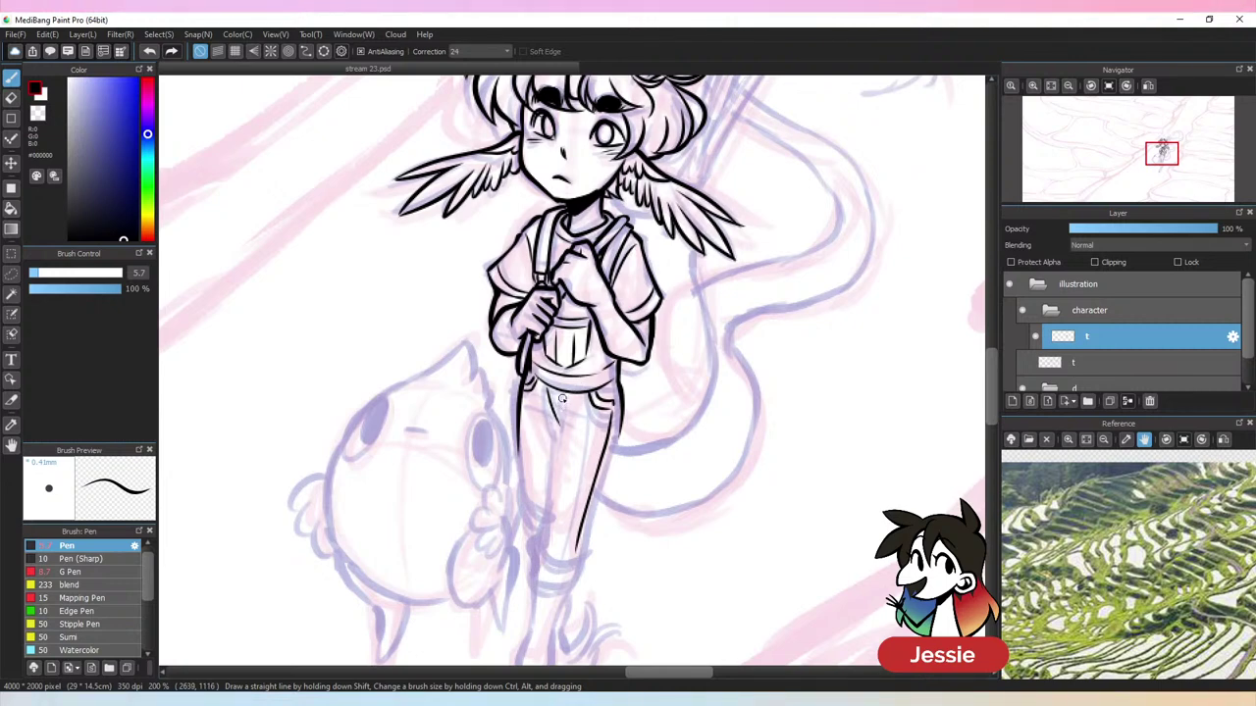
pyautogui.hotkey('ctrl', 'z')
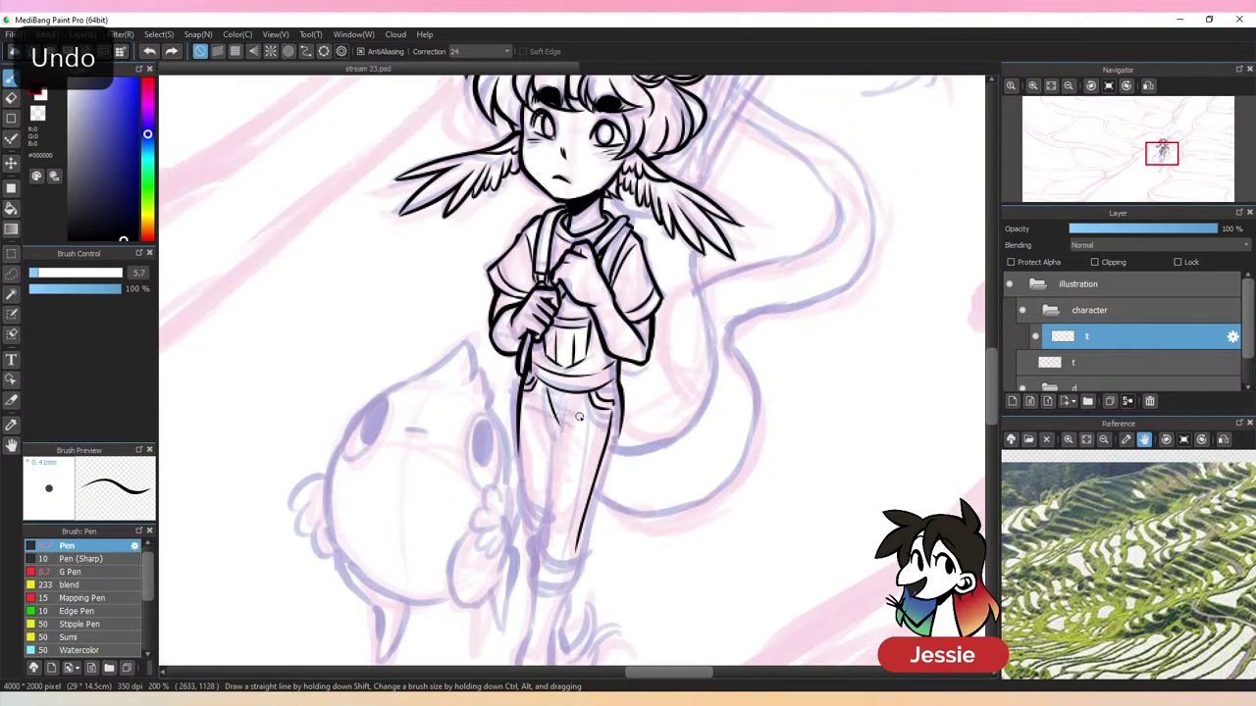
pyautogui.moveTo(548, 416); pyautogui.dragTo(553, 428)
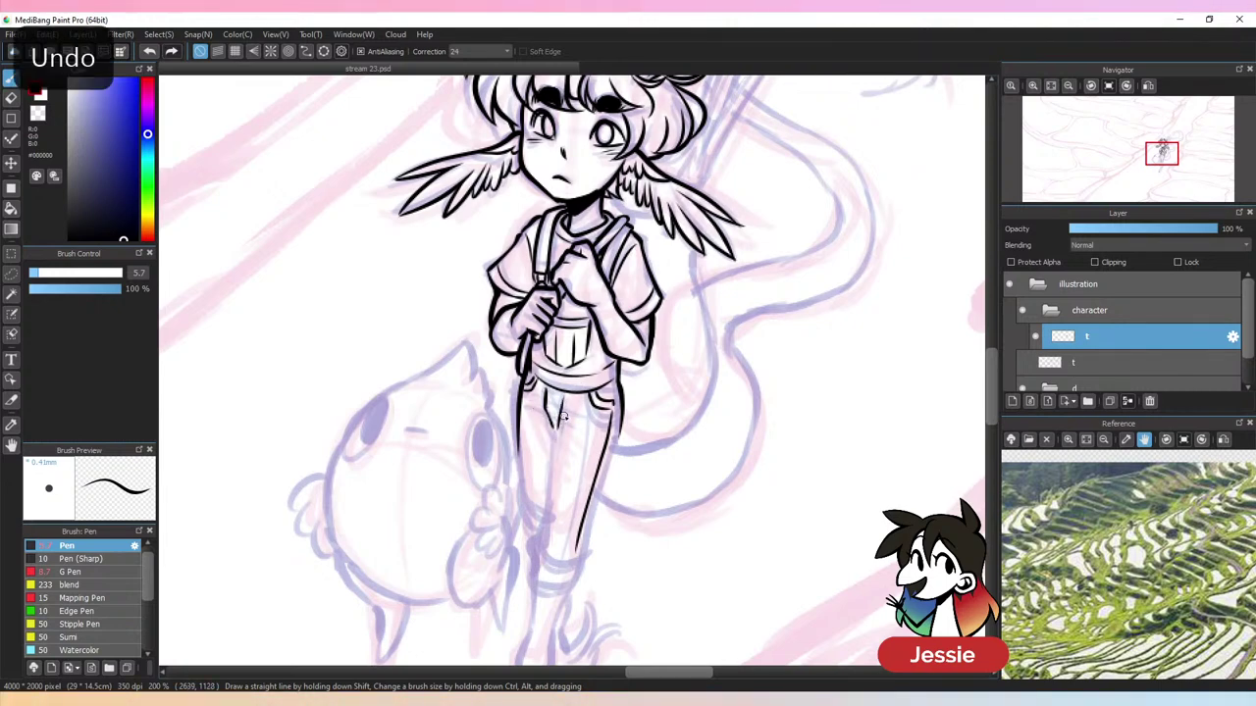
pyautogui.hotkey('ctrl', '-')
pyautogui.hotkey('ctrl', '-')
pyautogui.hotkey('ctrl', '+')
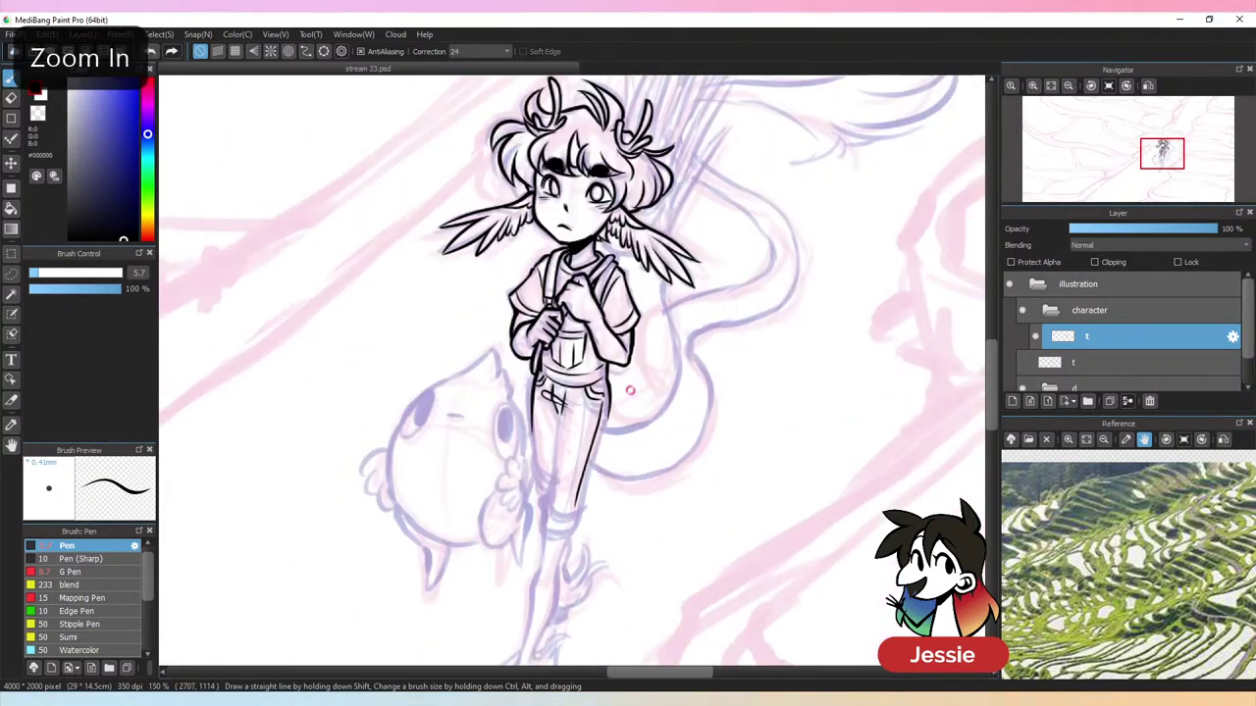
pyautogui.hotkey('ctrl', '+')
# Ink the front trouser leg's inner and outer contours down to the knee and finish it with a rolled cuff
pyautogui.moveTo(556, 420); pyautogui.dragTo(543, 549)
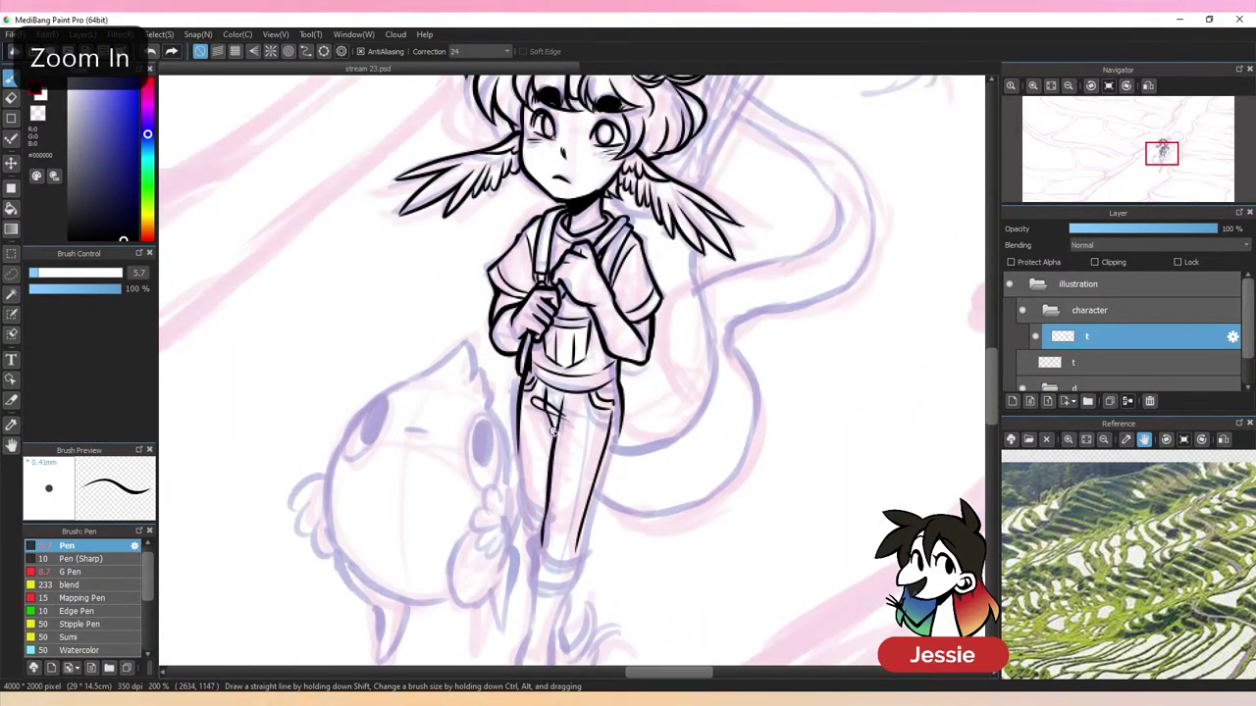
pyautogui.moveTo(611, 453); pyautogui.dragTo(586, 544)
pyautogui.hotkey('ctrl', 'z')
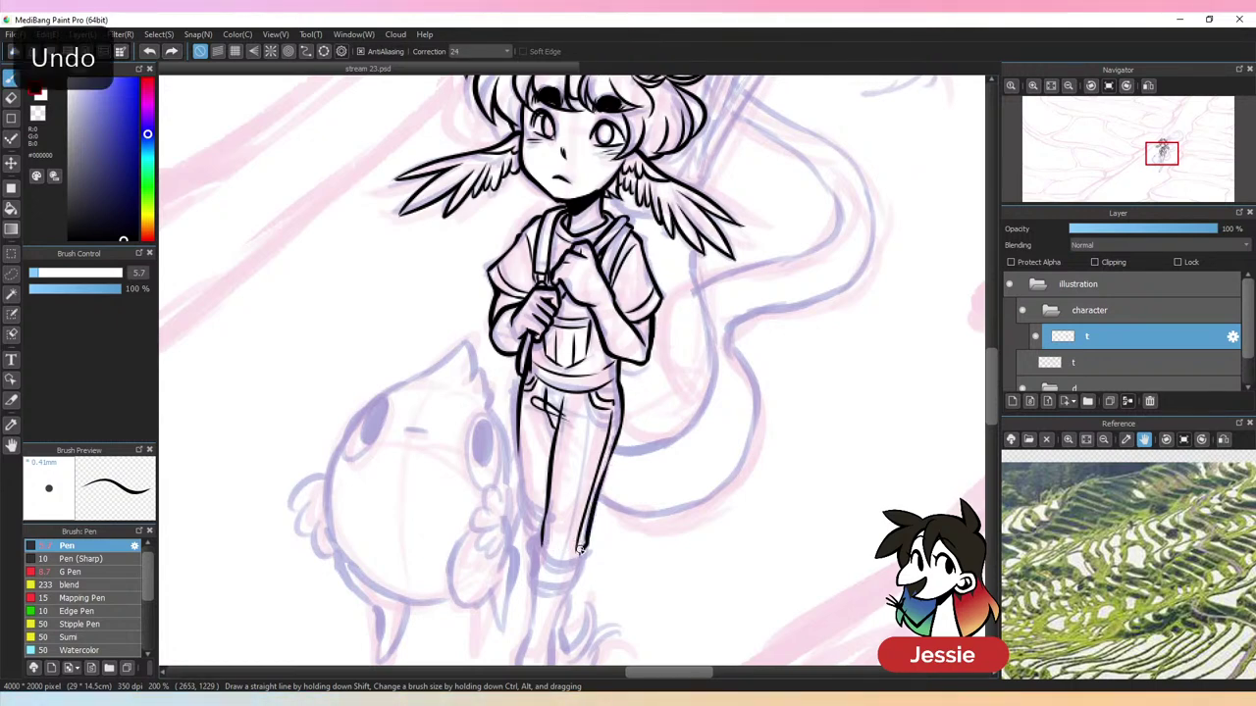
pyautogui.moveTo(541, 542)
pyautogui.mouseDown()
pyautogui.moveTo(582, 555)
pyautogui.moveTo(533, 556)
pyautogui.moveTo(566, 576)
pyautogui.moveTo(530, 556)
pyautogui.moveTo(538, 584)
pyautogui.moveTo(576, 579)
pyautogui.moveTo(588, 551)
pyautogui.mouseUp()
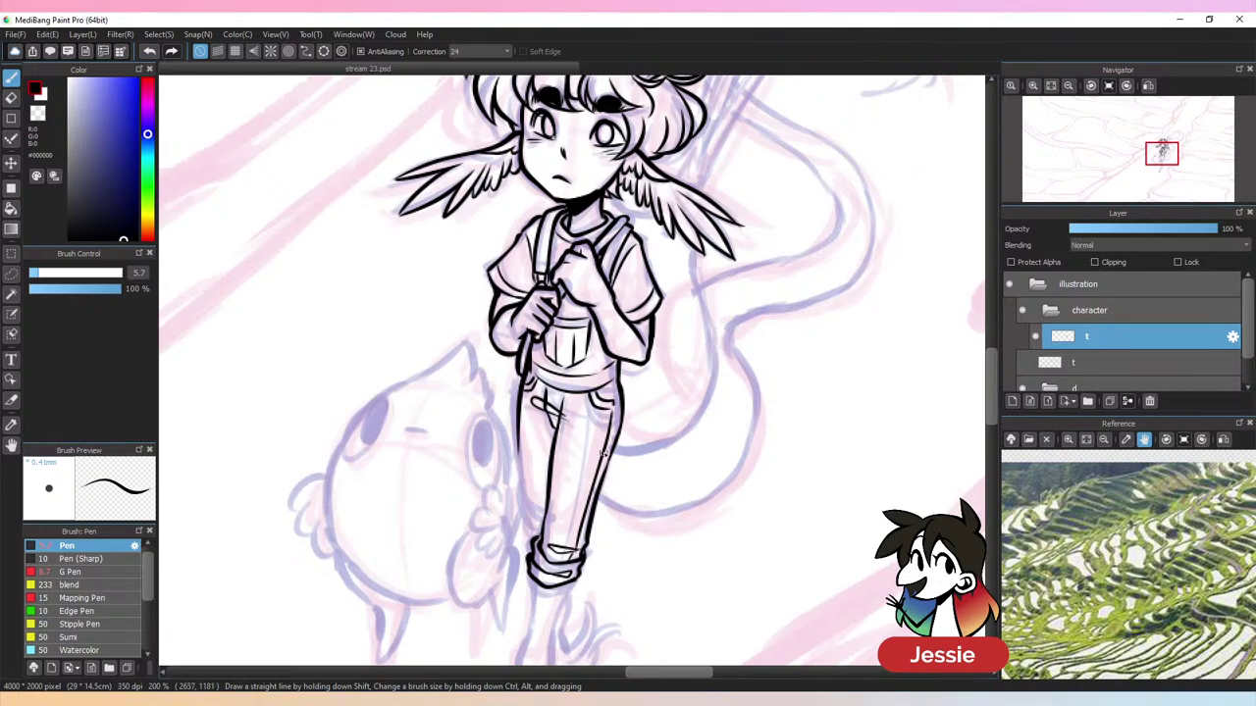
pyautogui.hotkey('ctrl', '-')
pyautogui.hotkey('ctrl', '+')
# Ink the outer contour of the rear trouser leg down to its cuff beside the front one
pyautogui.moveTo(518, 439); pyautogui.dragTo(530, 518)
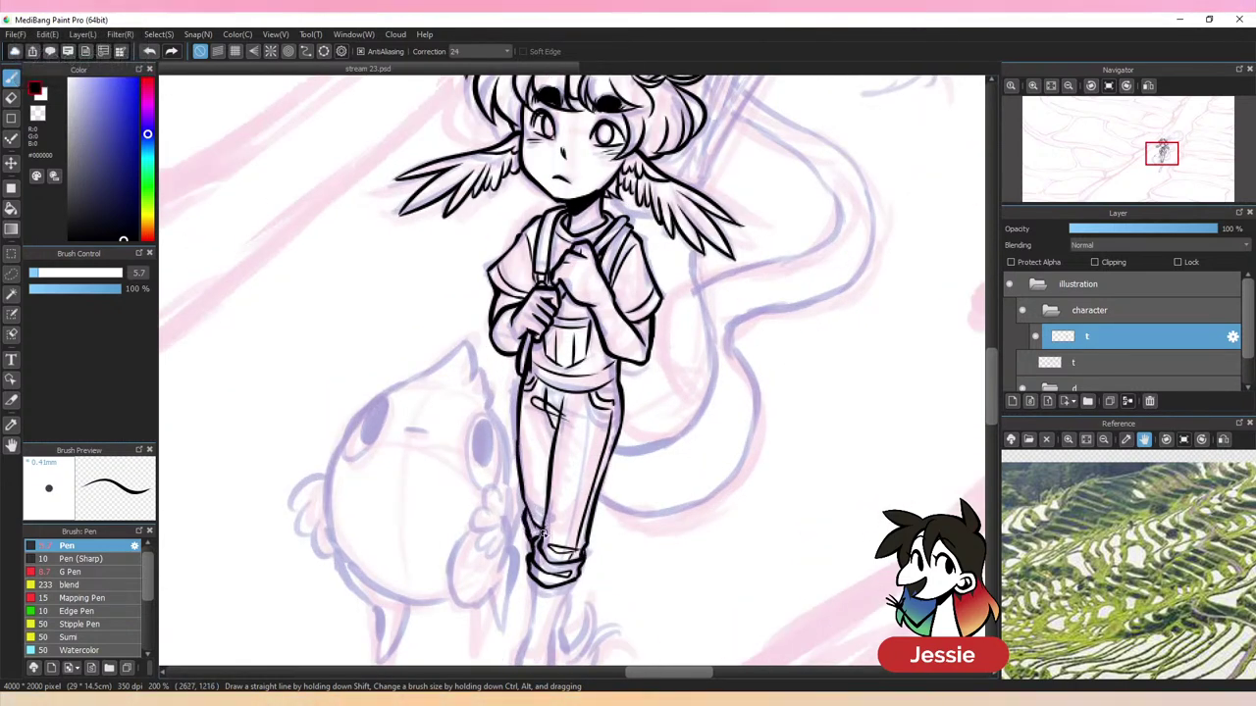
pyautogui.hotkey('ctrl', '-')
pyautogui.hotkey('ctrl', '-')
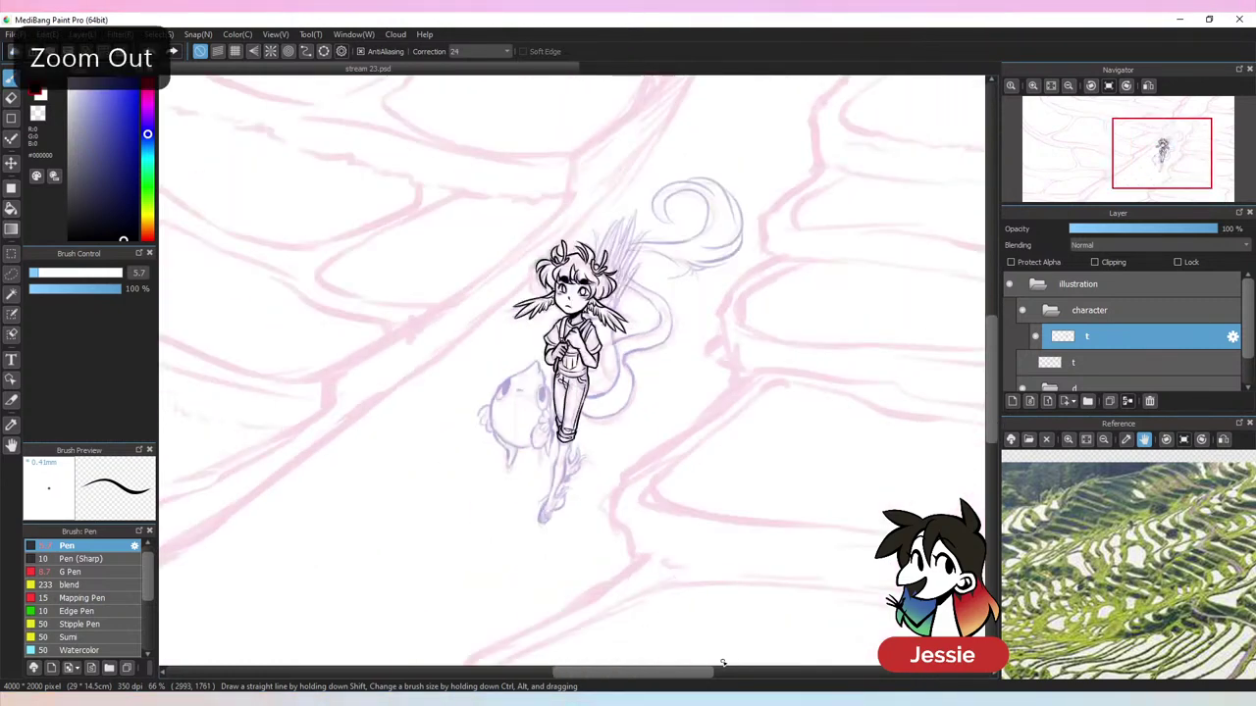
pyautogui.hotkey('ctrl', '+')
pyautogui.hotkey('ctrl', '+')
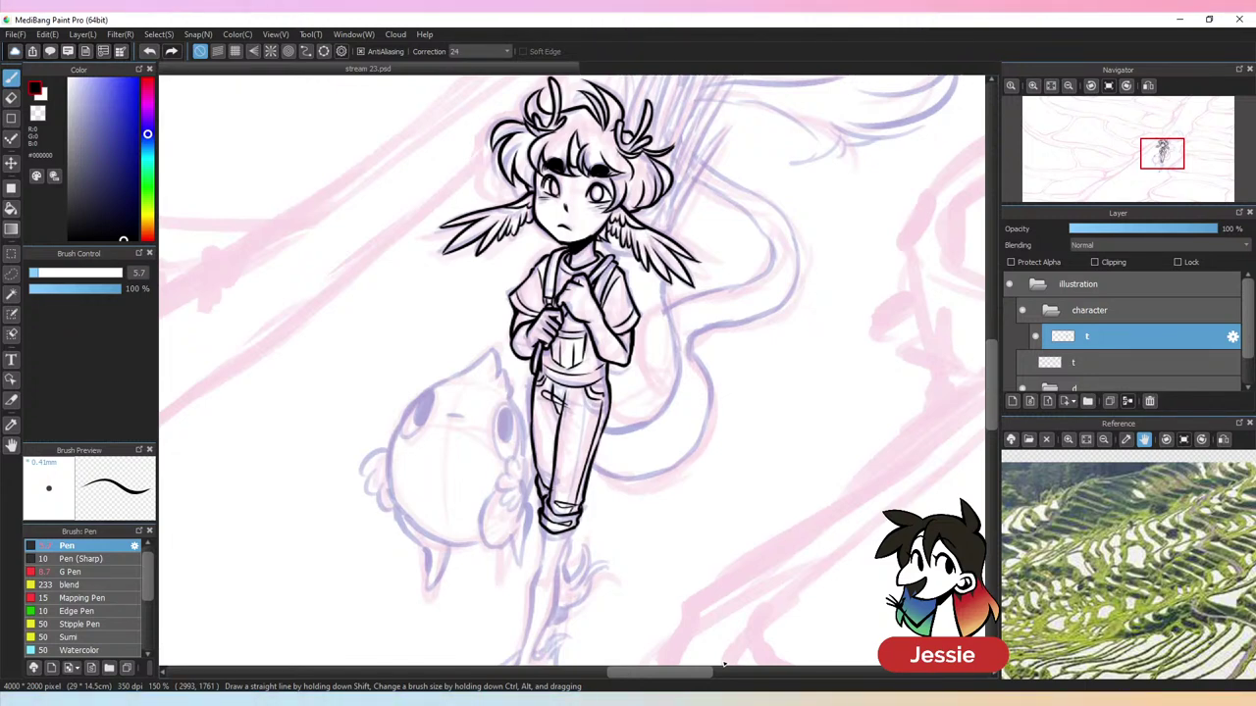
pyautogui.hotkey('ctrl', '+')
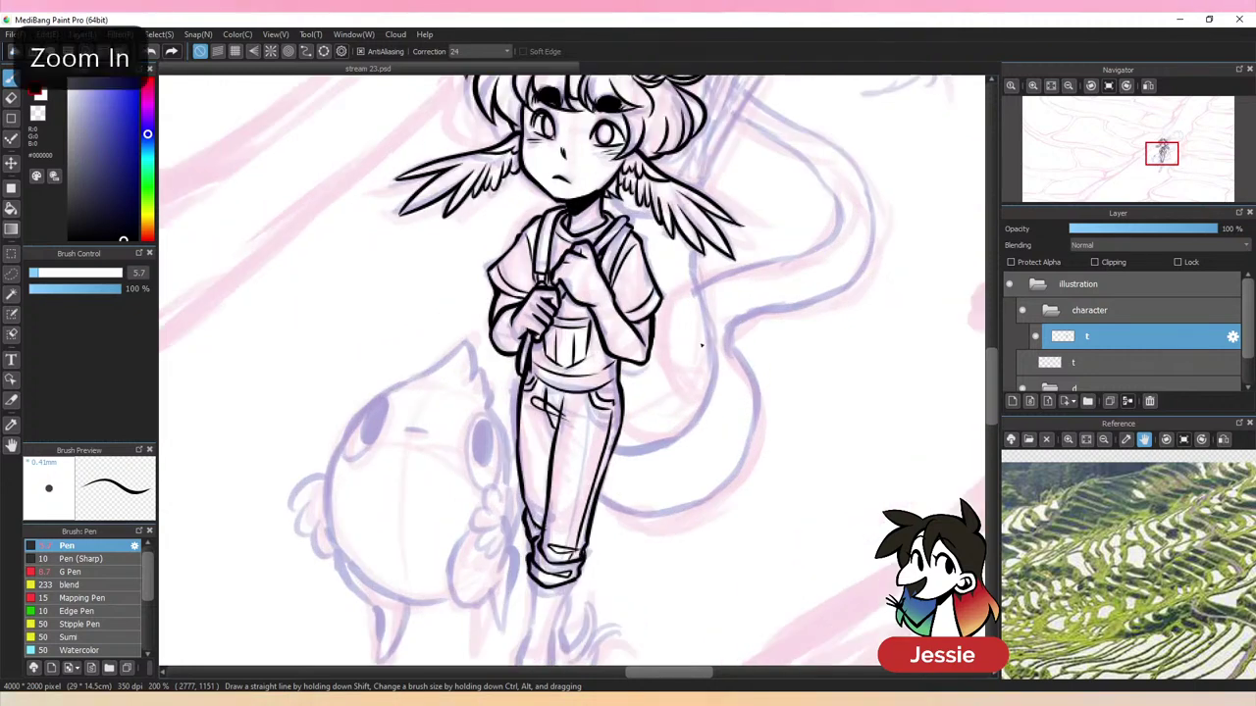
# Ink the bare lower leg from the trouser cuff down to the ankle, with the first curled tufts at the foot
pyautogui.moveTo(690, 505); pyautogui.dragTo(690, 355)
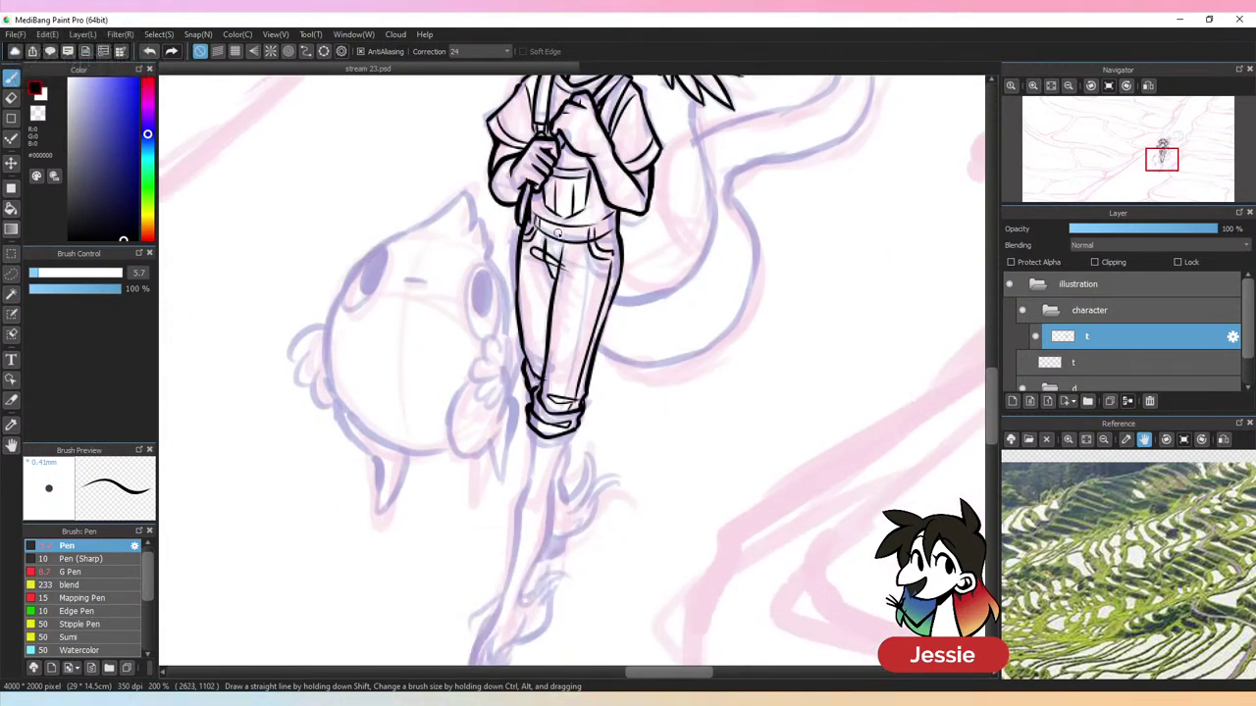
pyautogui.scroll(-3, 556, 232)
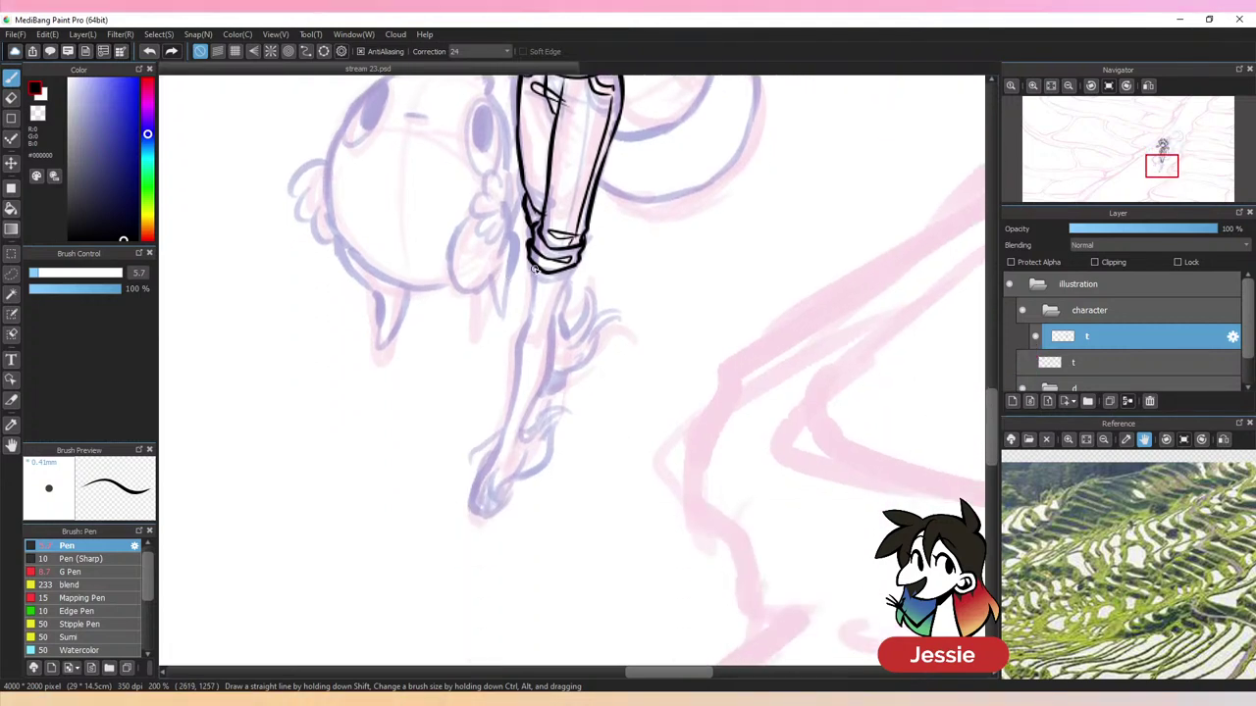
pyautogui.moveTo(532, 268); pyautogui.dragTo(529, 312)
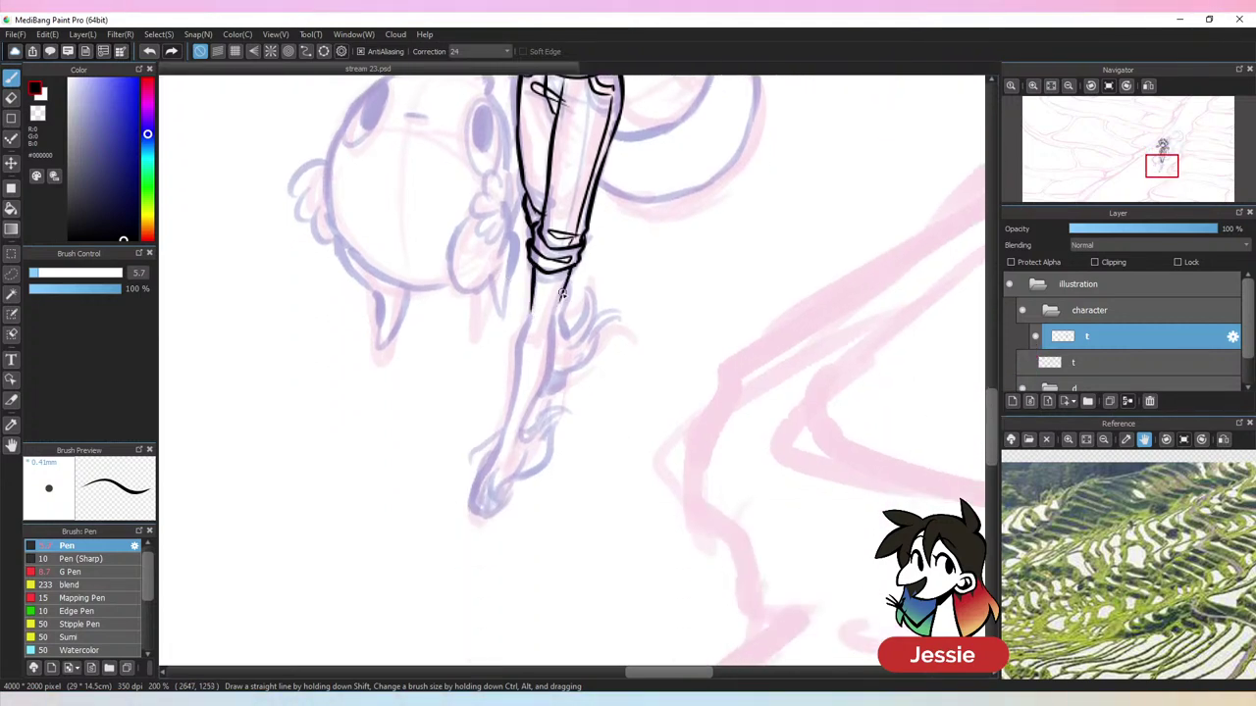
pyautogui.moveTo(566, 272); pyautogui.dragTo(550, 364)
pyautogui.moveTo(529, 310); pyautogui.dragTo(499, 441)
pyautogui.moveTo(548, 365)
pyautogui.mouseDown()
pyautogui.moveTo(486, 430)
pyautogui.moveTo(484, 419)
pyautogui.moveTo(499, 440)
pyautogui.moveTo(478, 484)
pyautogui.mouseUp()
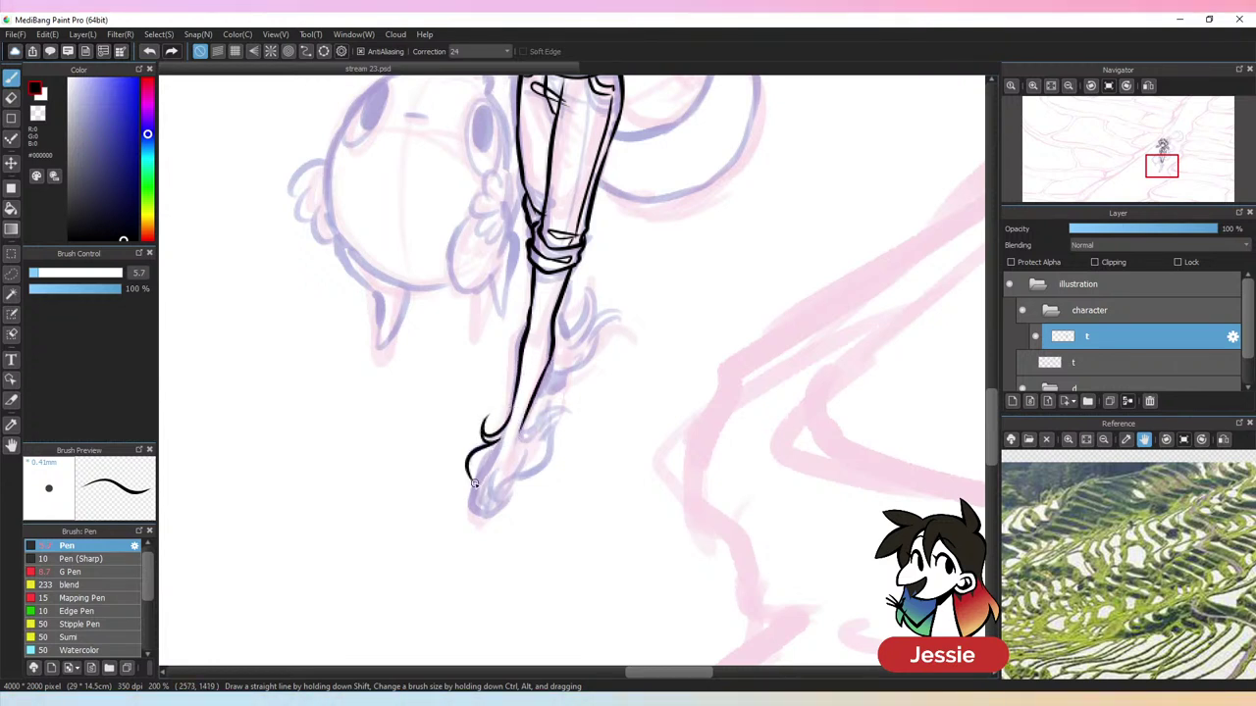
# Ink the curled, pointed feather tufts wrapping around the ankle above the foot
pyautogui.moveTo(495, 444)
pyautogui.mouseDown()
pyautogui.moveTo(514, 482)
pyautogui.moveTo(510, 441)
pyautogui.moveTo(497, 471)
pyautogui.moveTo(536, 461)
pyautogui.mouseUp()
pyautogui.moveTo(537, 439); pyautogui.dragTo(524, 467)
pyautogui.moveTo(508, 461)
pyautogui.mouseDown()
pyautogui.moveTo(521, 428)
pyautogui.moveTo(561, 394)
pyautogui.moveTo(546, 425)
pyautogui.mouseUp()
pyautogui.moveTo(536, 447)
pyautogui.mouseDown()
pyautogui.moveTo(569, 417)
pyautogui.moveTo(535, 471)
pyautogui.mouseUp()
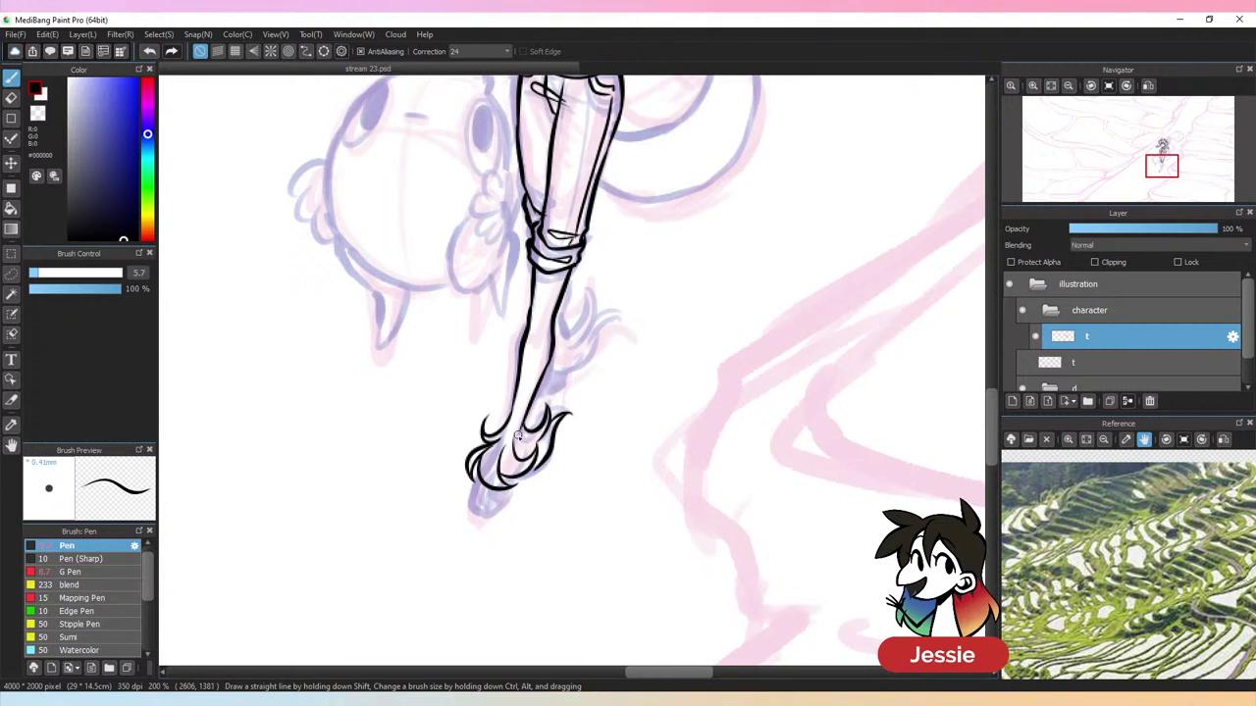
pyautogui.hotkey('ctrl', 'z')
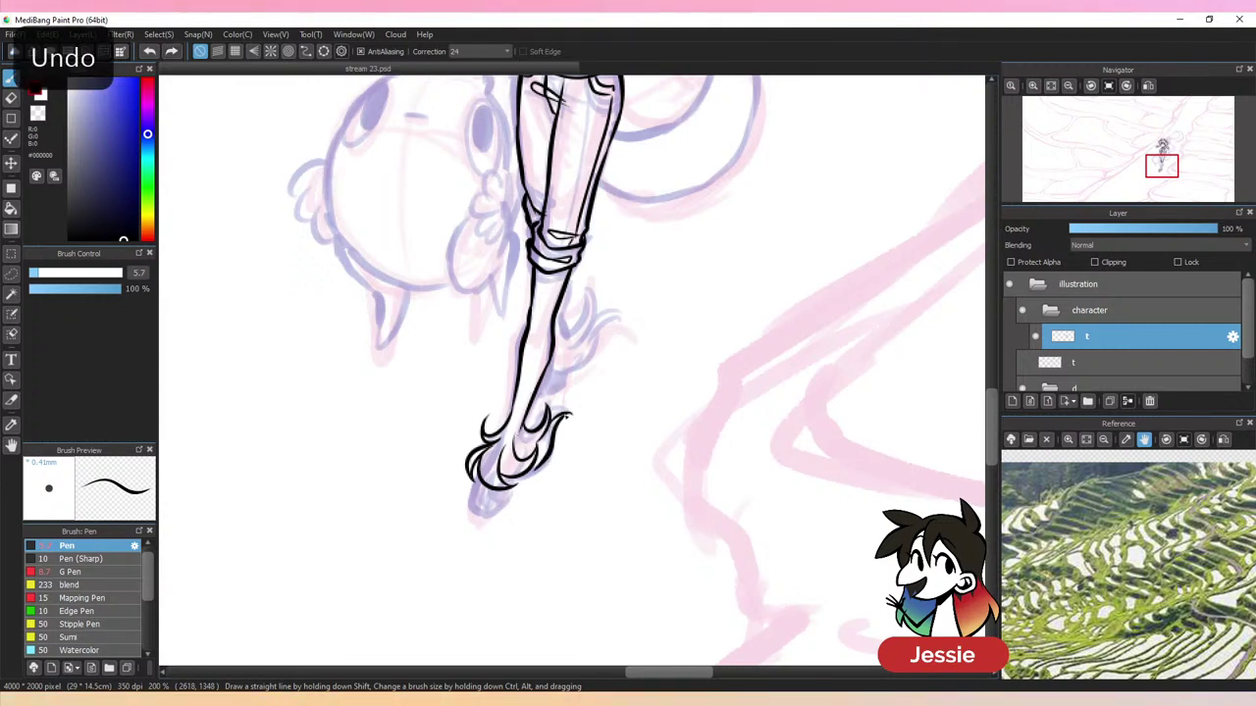
pyautogui.moveTo(521, 441); pyautogui.dragTo(533, 449)
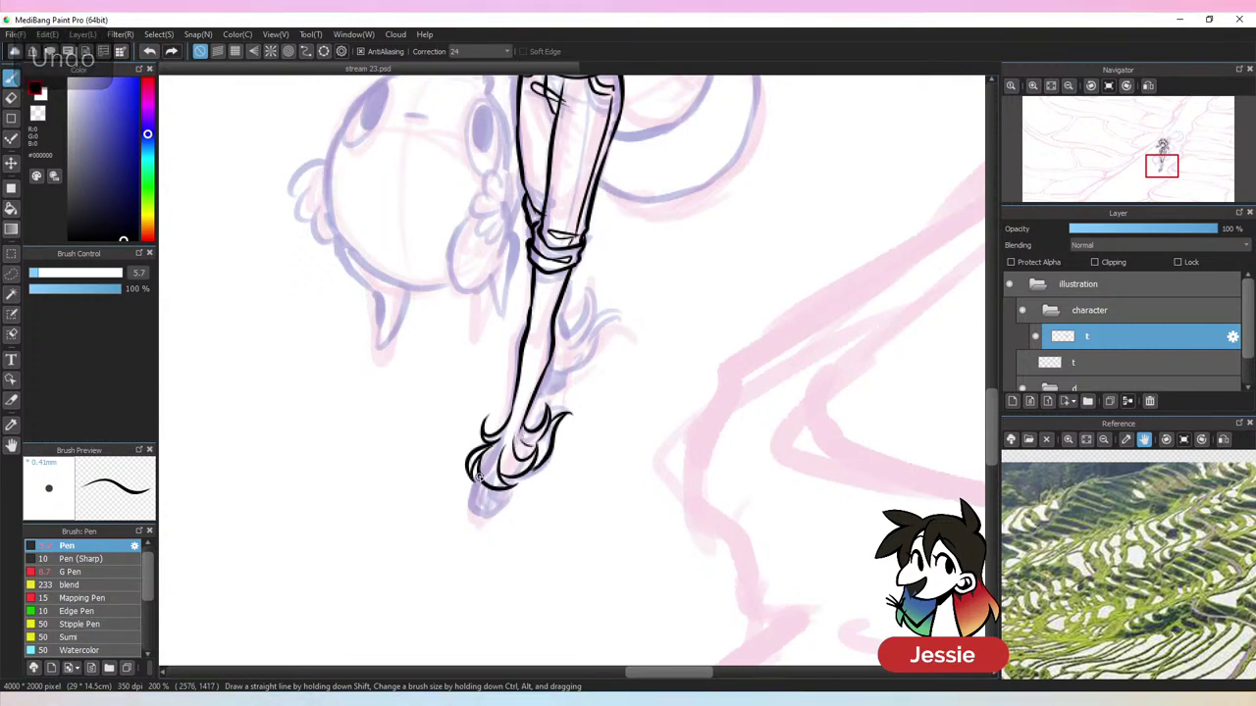
# Ink the pointed toes at the tip of the front foot, beneath the curled ankle feathers
pyautogui.moveTo(479, 480)
pyautogui.mouseDown()
pyautogui.moveTo(482, 509)
pyautogui.moveTo(490, 487)
pyautogui.moveTo(486, 509)
pyautogui.moveTo(509, 493)
pyautogui.mouseUp()
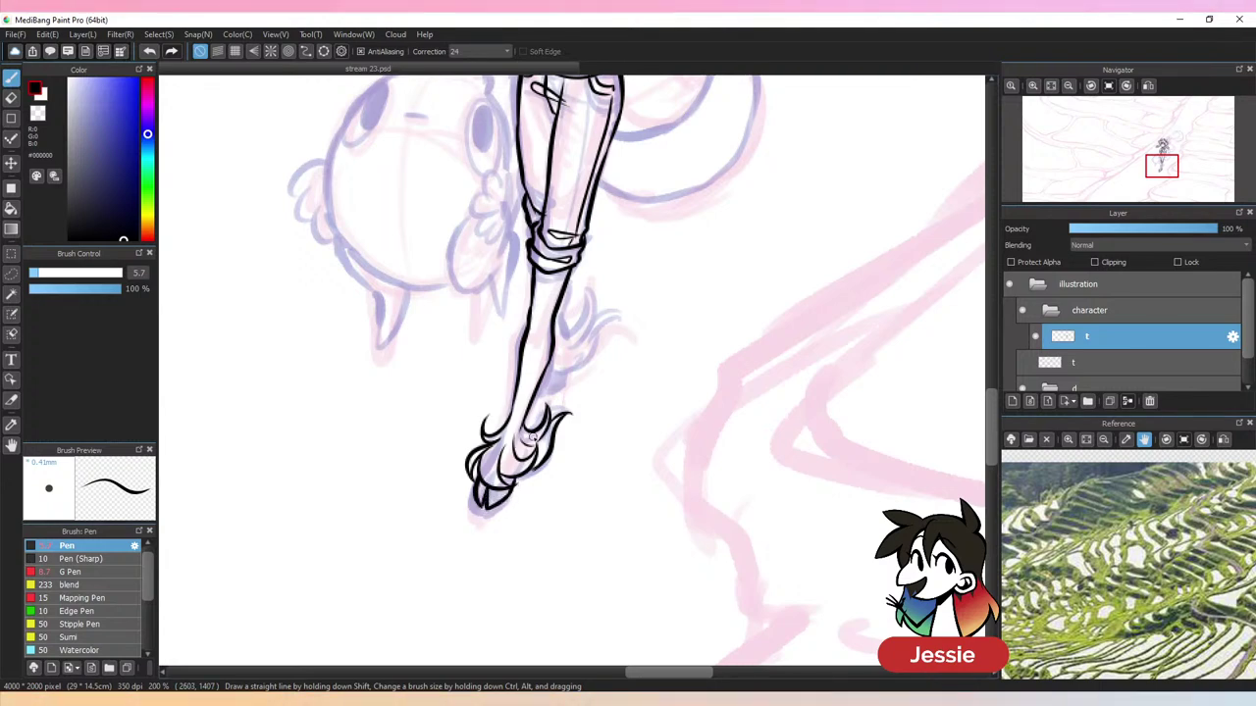
pyautogui.hotkey('ctrl', '-')
pyautogui.hotkey('ctrl', '-')
pyautogui.hotkey('ctrl', '+')
pyautogui.hotkey('ctrl', '+')
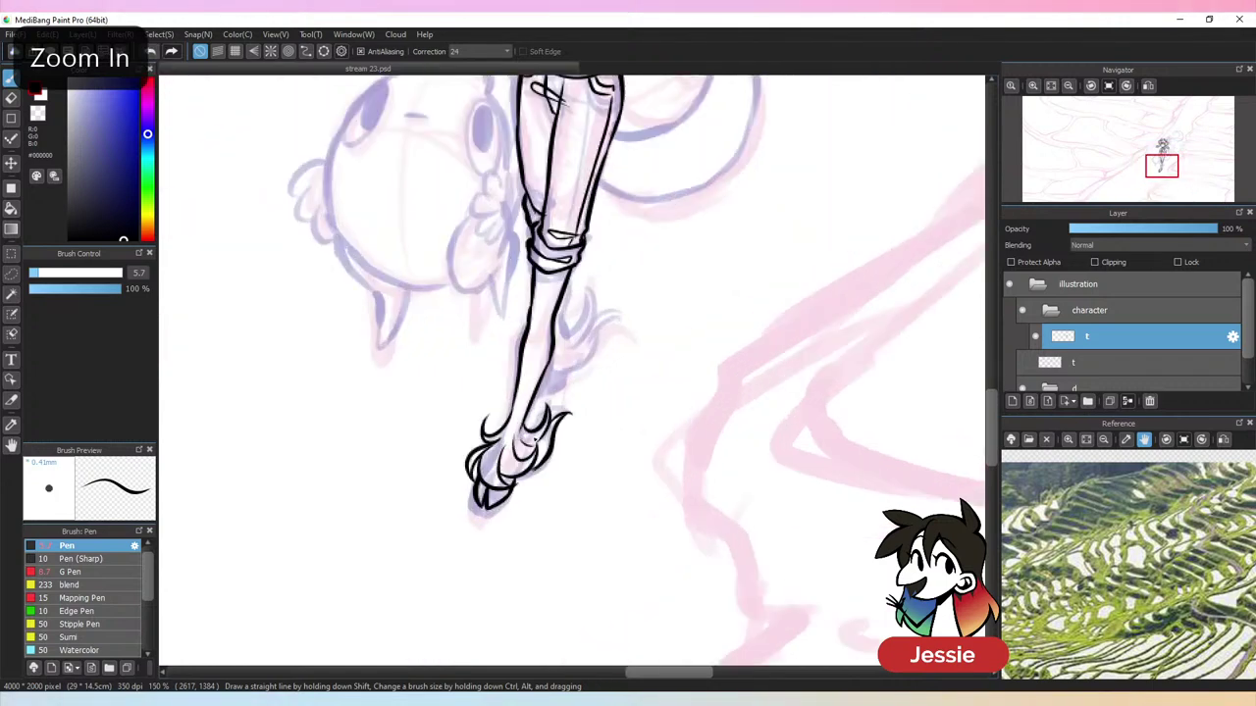
# Ink the rear lower leg and its foot with curled feather tufts behind the front leg
pyautogui.moveTo(567, 278)
pyautogui.mouseDown()
pyautogui.moveTo(561, 340)
pyautogui.moveTo(577, 326)
pyautogui.moveTo(566, 344)
pyautogui.moveTo(583, 343)
pyautogui.moveTo(606, 322)
pyautogui.moveTo(548, 363)
pyautogui.mouseUp()
pyautogui.hotkey('ctrl', 'z')
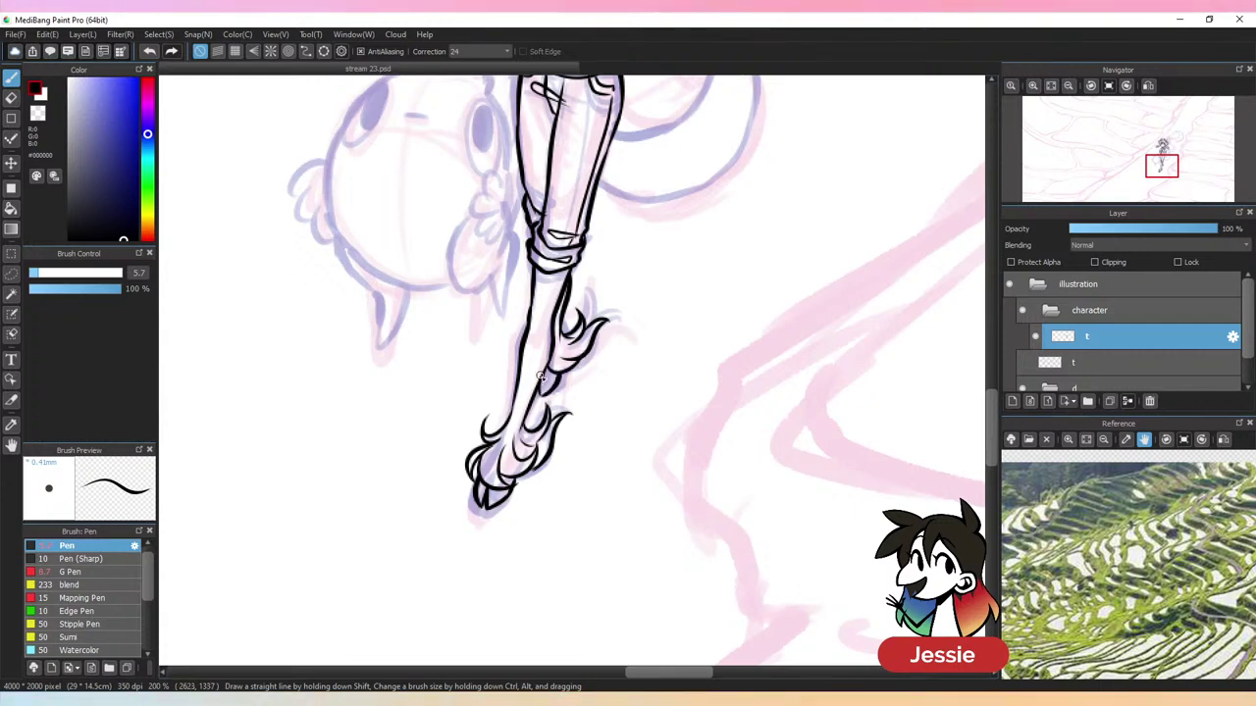
pyautogui.hotkey('ctrl', '-')
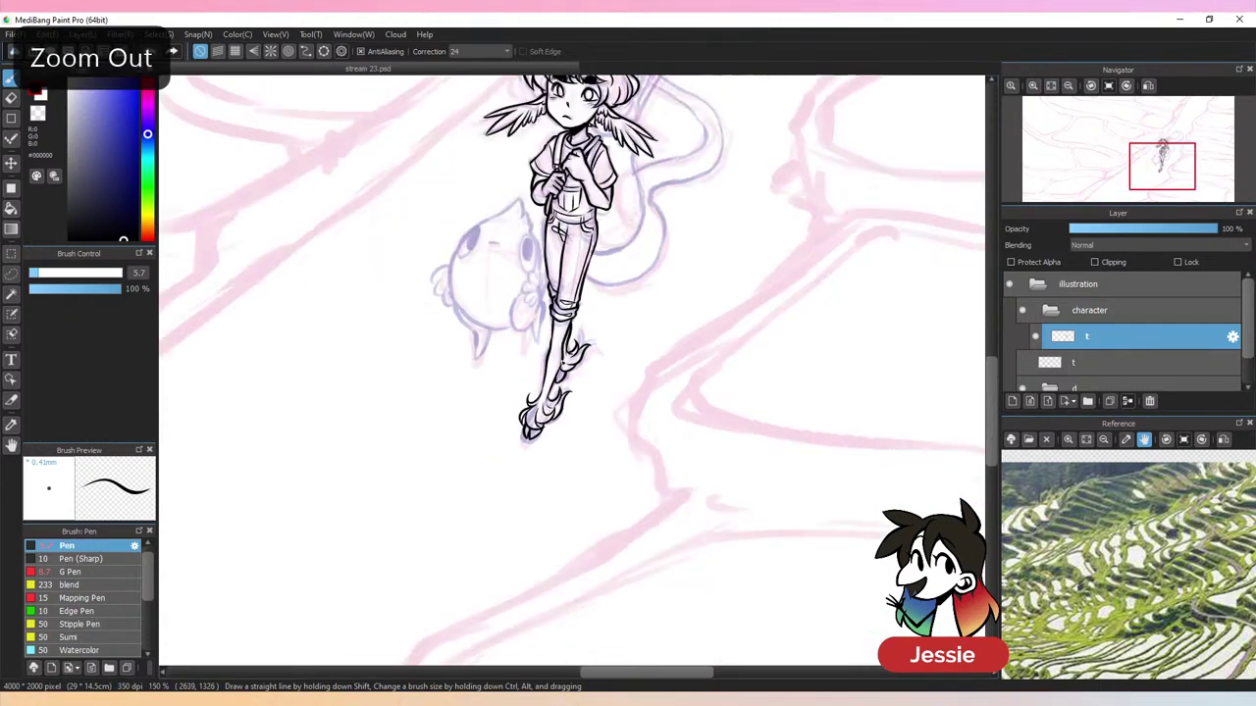
pyautogui.moveTo(665, 290); pyautogui.dragTo(558, 420)
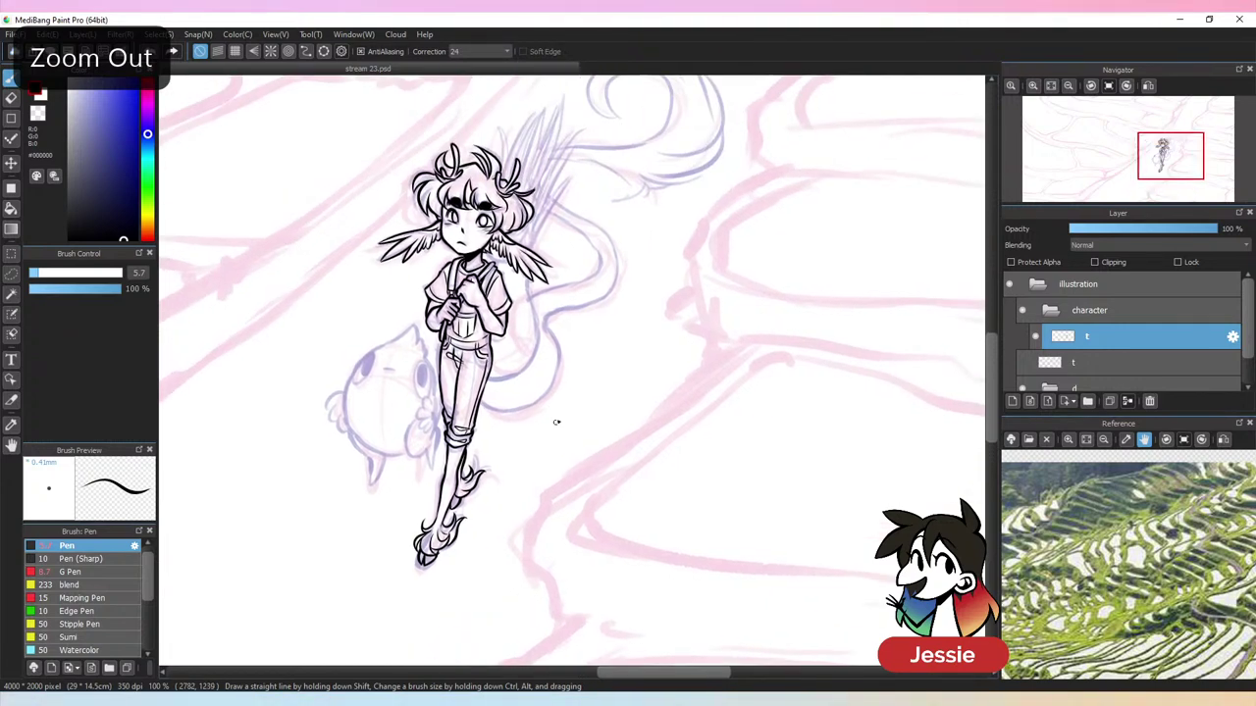
pyautogui.hotkey('ctrl', '+')
pyautogui.moveTo(453, 346); pyautogui.dragTo(515, 350)
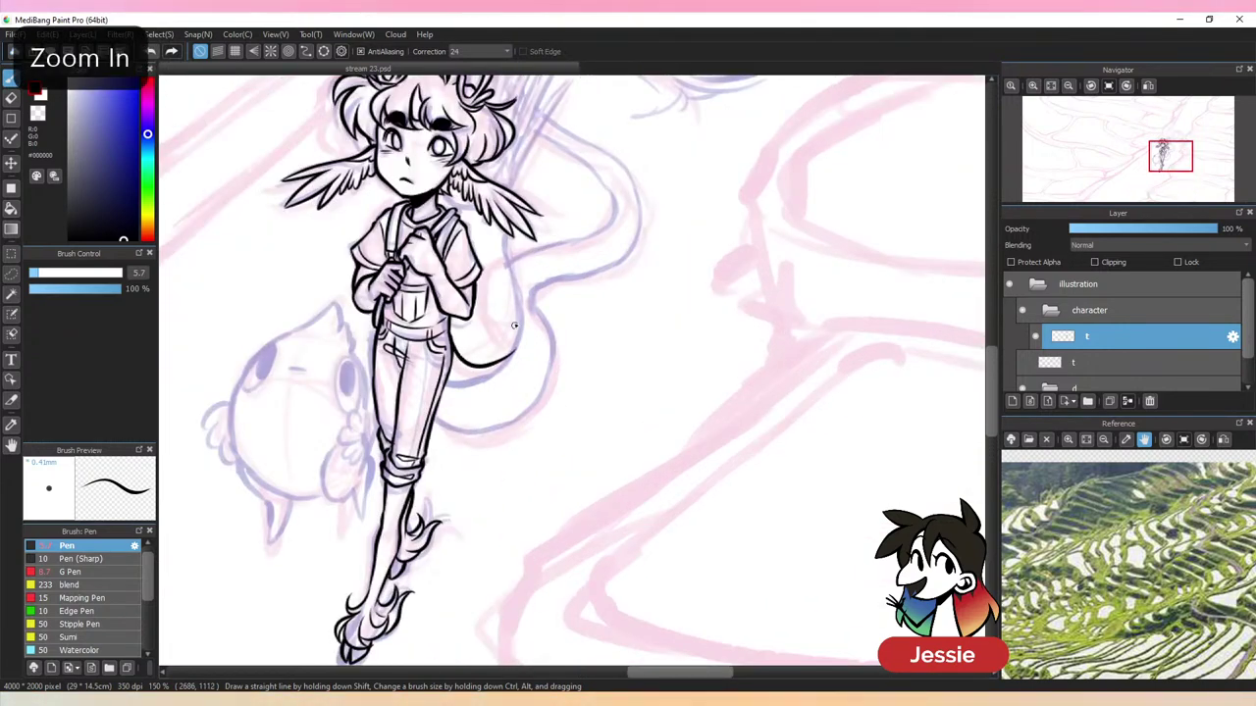
pyautogui.hotkey('ctrl', 'z')
pyautogui.hotkey('ctrl', 'z')
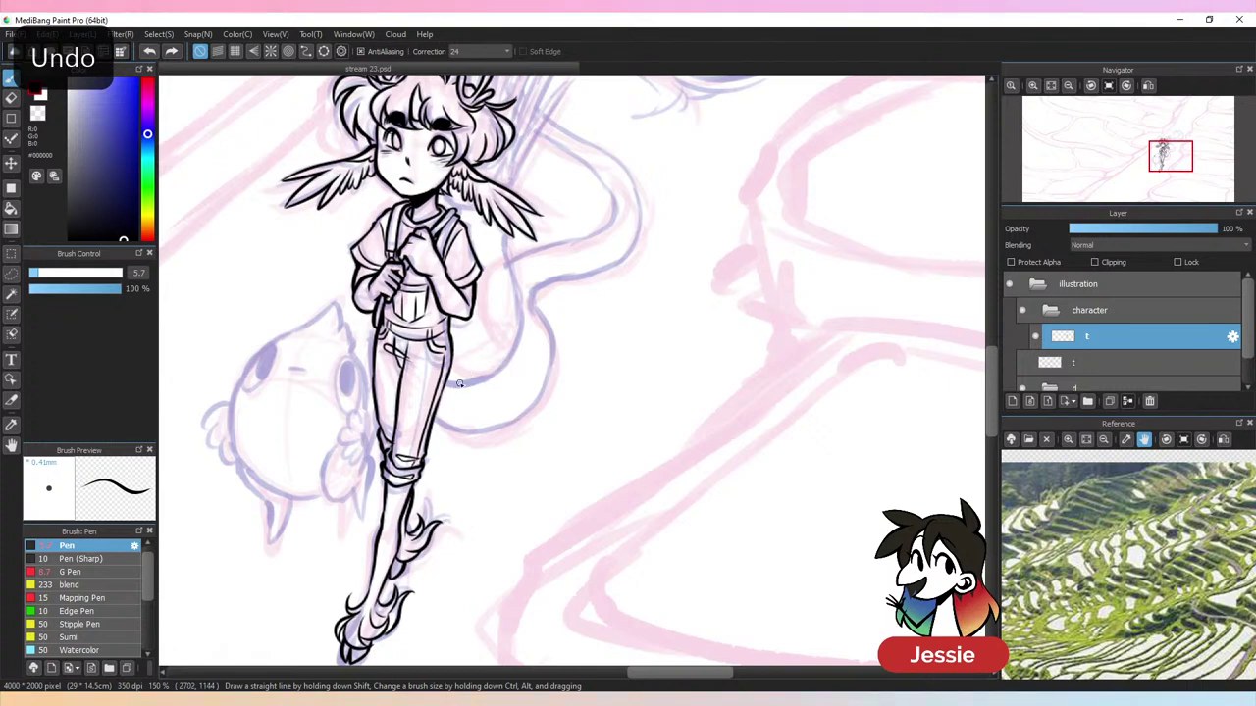
pyautogui.moveTo(453, 388); pyautogui.dragTo(518, 363)
pyautogui.hotkey('ctrl', 'z')
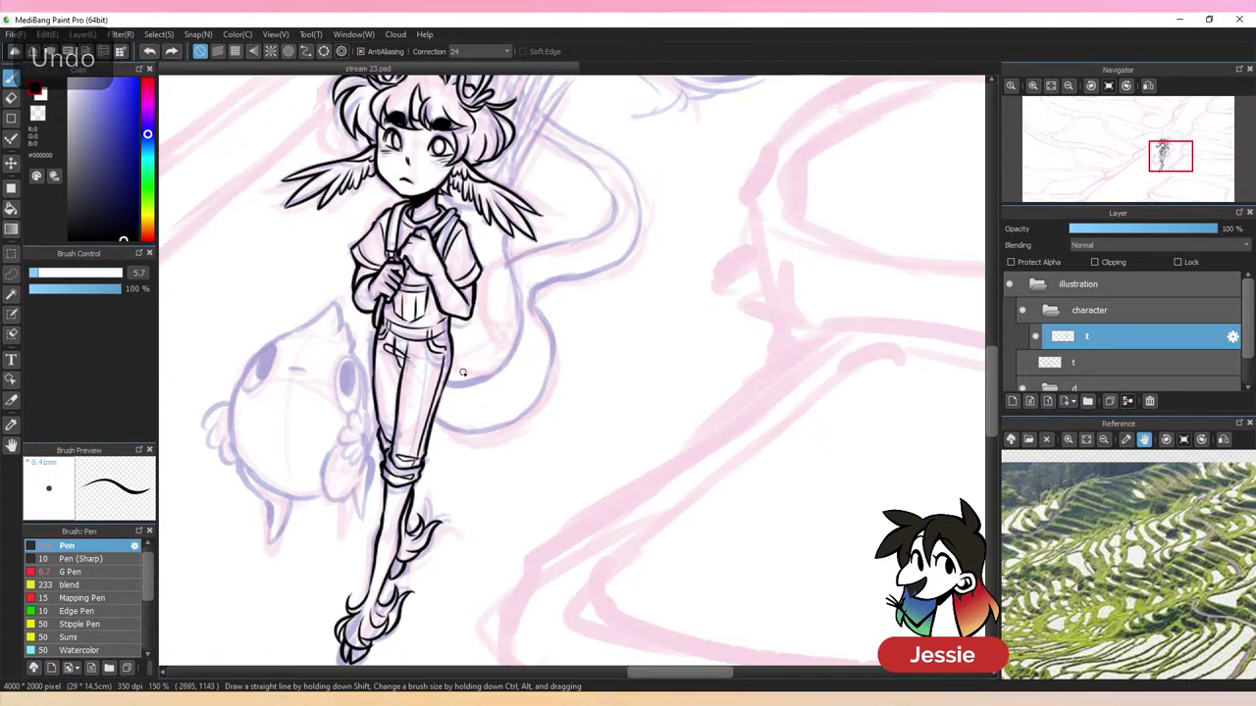
# Ink the rounded outline of the backpack behind the character's arm, from the shoulder down to the hip
pyautogui.moveTo(451, 363)
pyautogui.mouseDown()
pyautogui.moveTo(517, 309)
pyautogui.moveTo(485, 337)
pyautogui.moveTo(510, 313)
pyautogui.moveTo(496, 234)
pyautogui.mouseUp()
pyautogui.hotkey('ctrl', 'z')
pyautogui.scroll(-2, 521, 203)
pyautogui.hotkey('ctrl', 'Up')
pyautogui.hotkey('ctrl', 'Up')
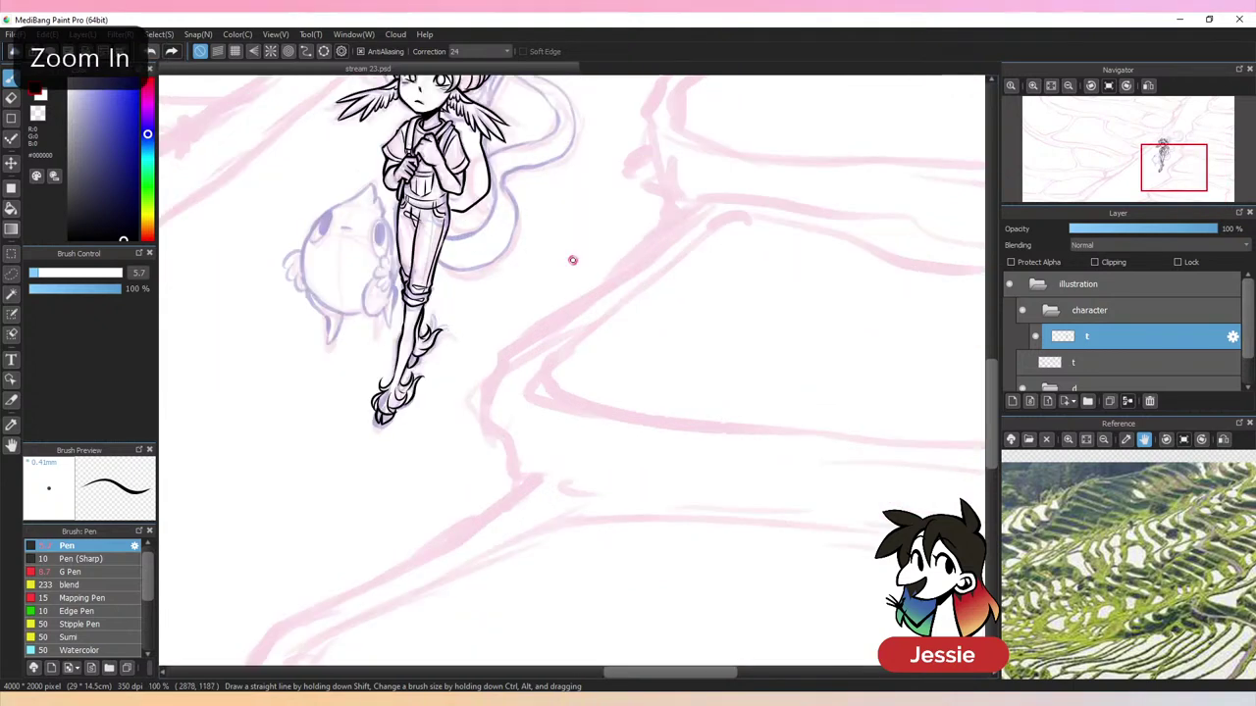
# Ink the lowest long, pointed feathers fanning outward from the top of the backpack
pyautogui.moveTo(531, 138); pyautogui.dragTo(617, 505)
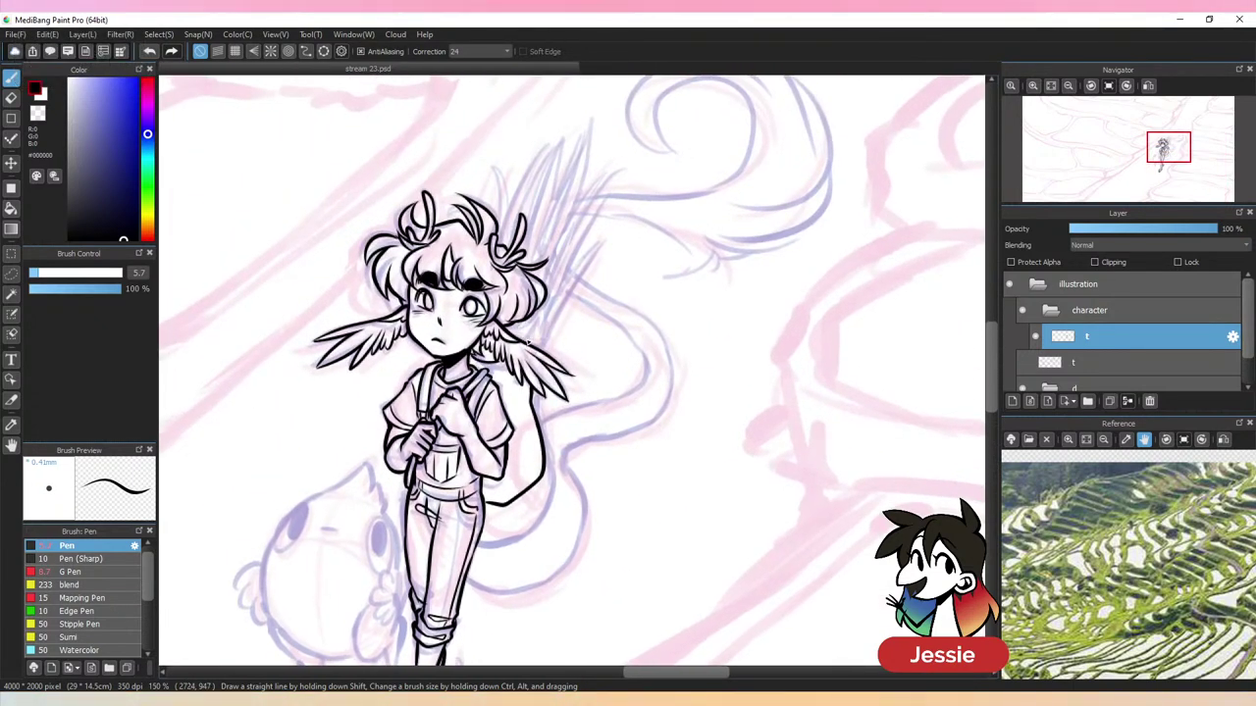
pyautogui.moveTo(528, 340); pyautogui.dragTo(611, 232)
pyautogui.hotkey('ctrl', 'z')
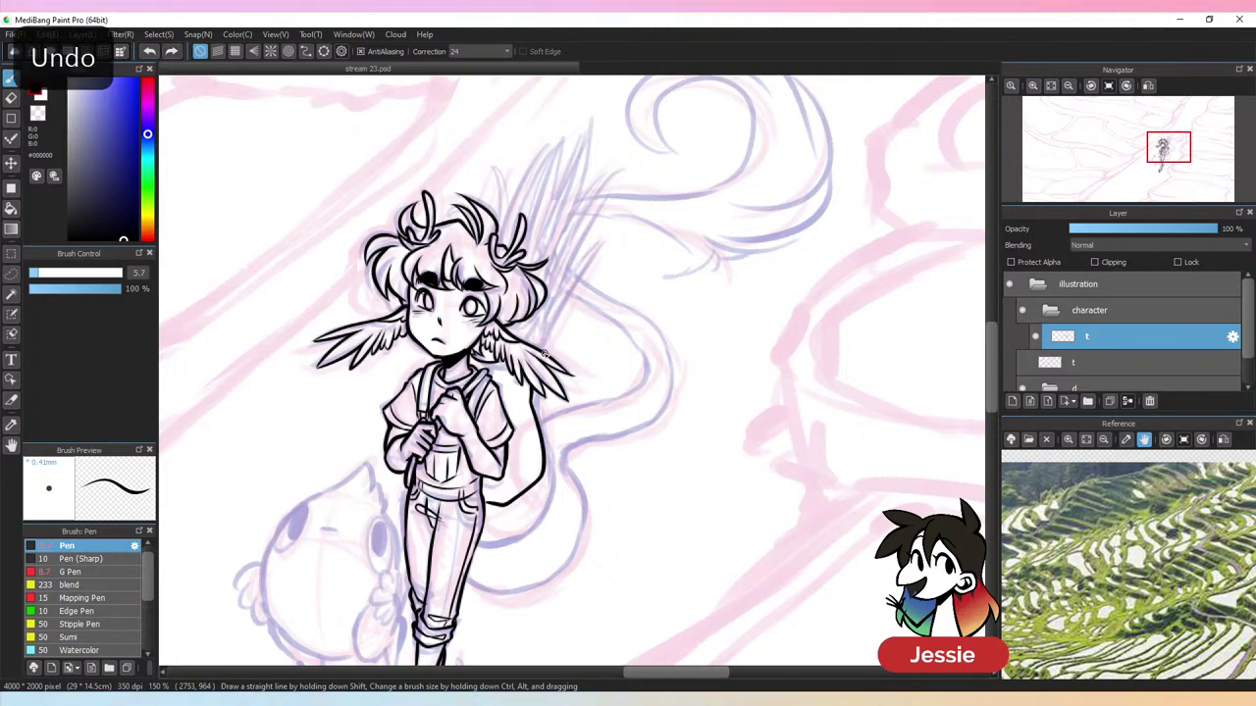
pyautogui.moveTo(537, 339)
pyautogui.mouseDown()
pyautogui.moveTo(602, 314)
pyautogui.moveTo(584, 293)
pyautogui.moveTo(611, 245)
pyautogui.moveTo(536, 339)
pyautogui.moveTo(634, 202)
pyautogui.moveTo(559, 287)
pyautogui.mouseUp()
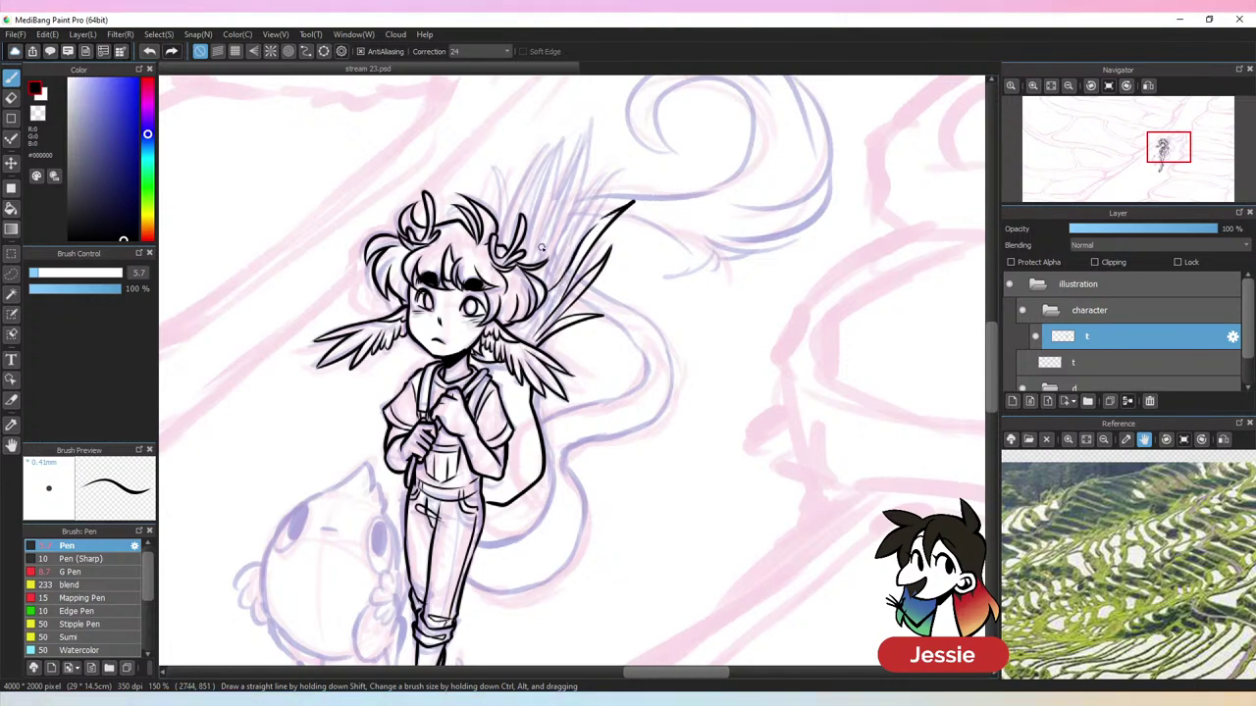
pyautogui.hotkey('ctrl', 'z')
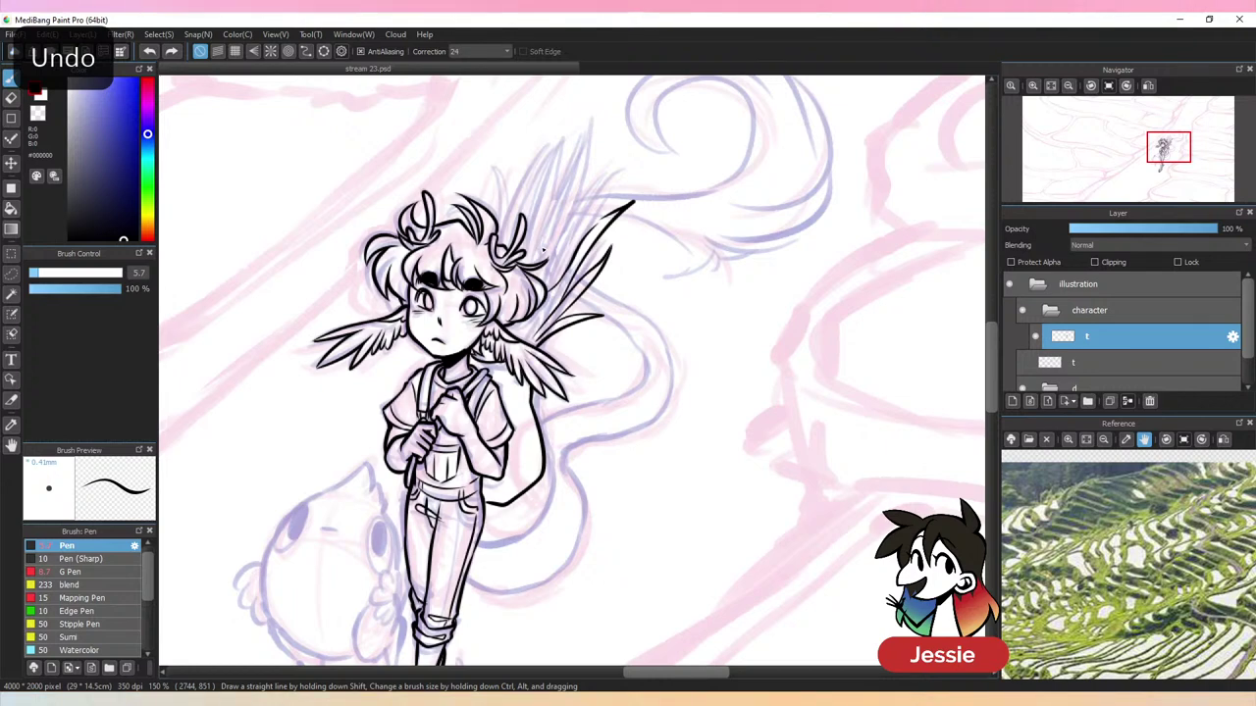
# Trim the tip of the longest inked backpack feather with the eraser and touch up the linework around it
pyautogui.press('e')
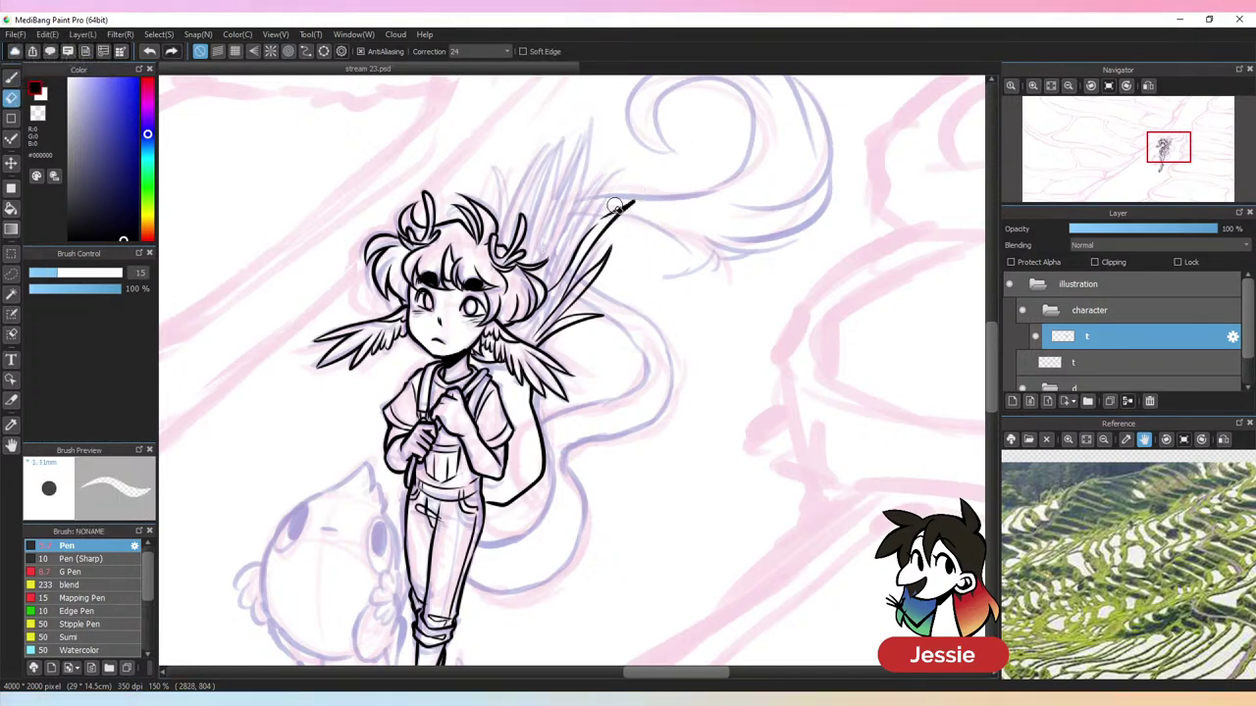
pyautogui.press('b')
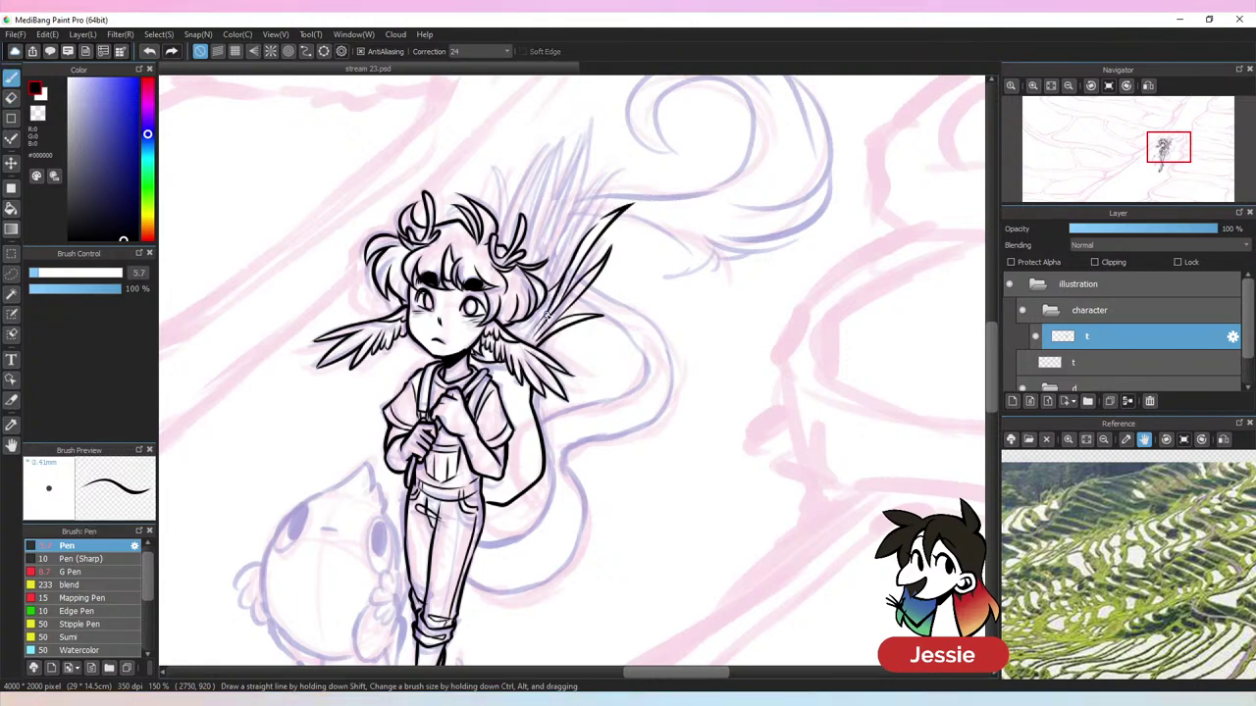
pyautogui.press('e')
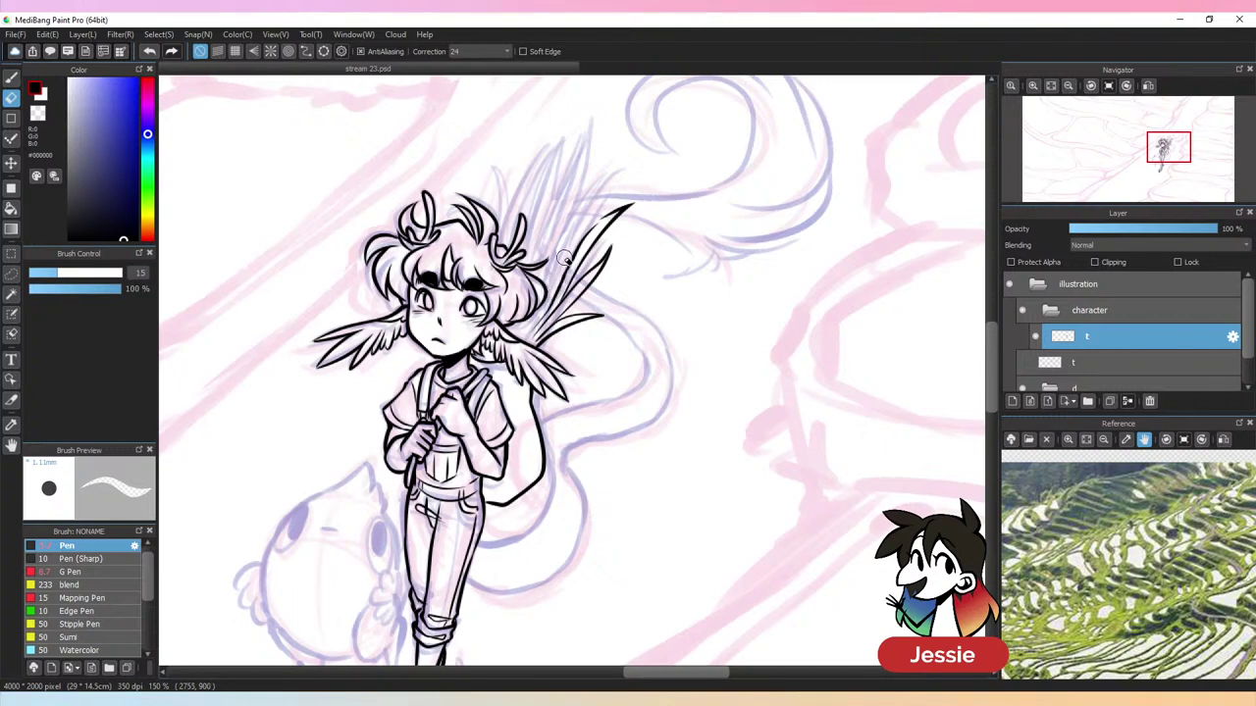
pyautogui.press('b')
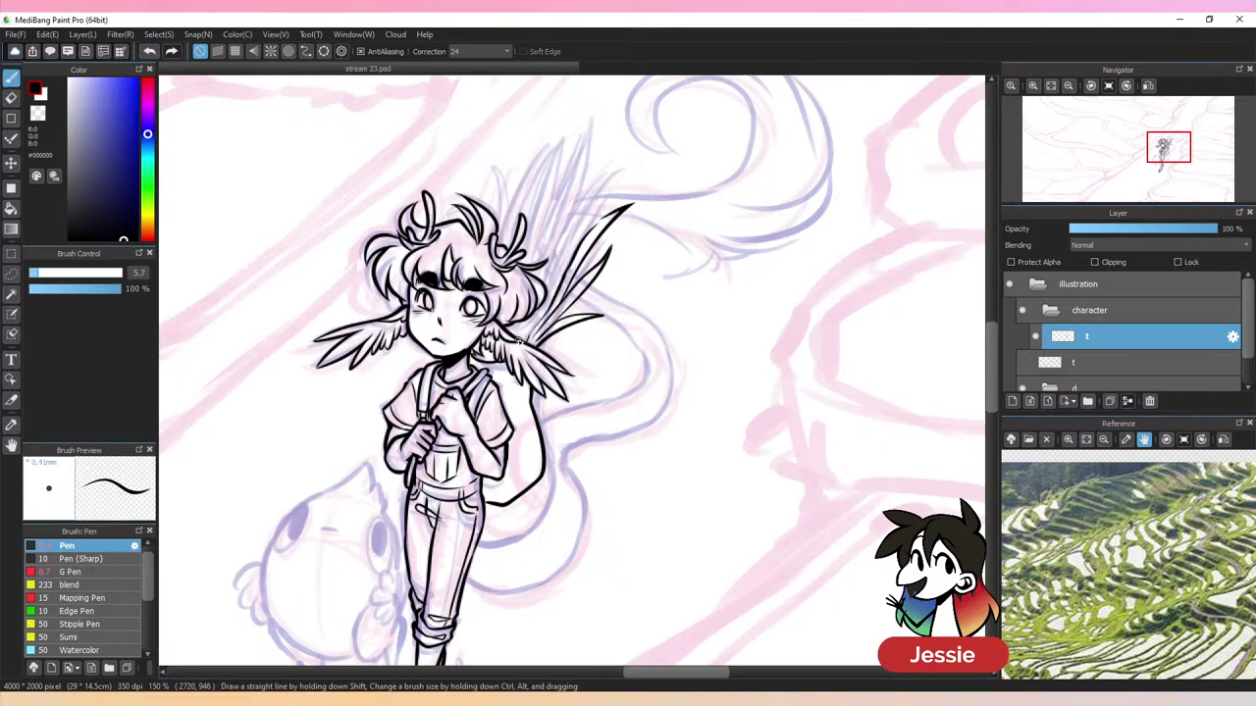
# Ink the tall, upright middle feathers of the backpack fan, layering them up behind the character's hair
pyautogui.hotkey('ctrl', 'z')
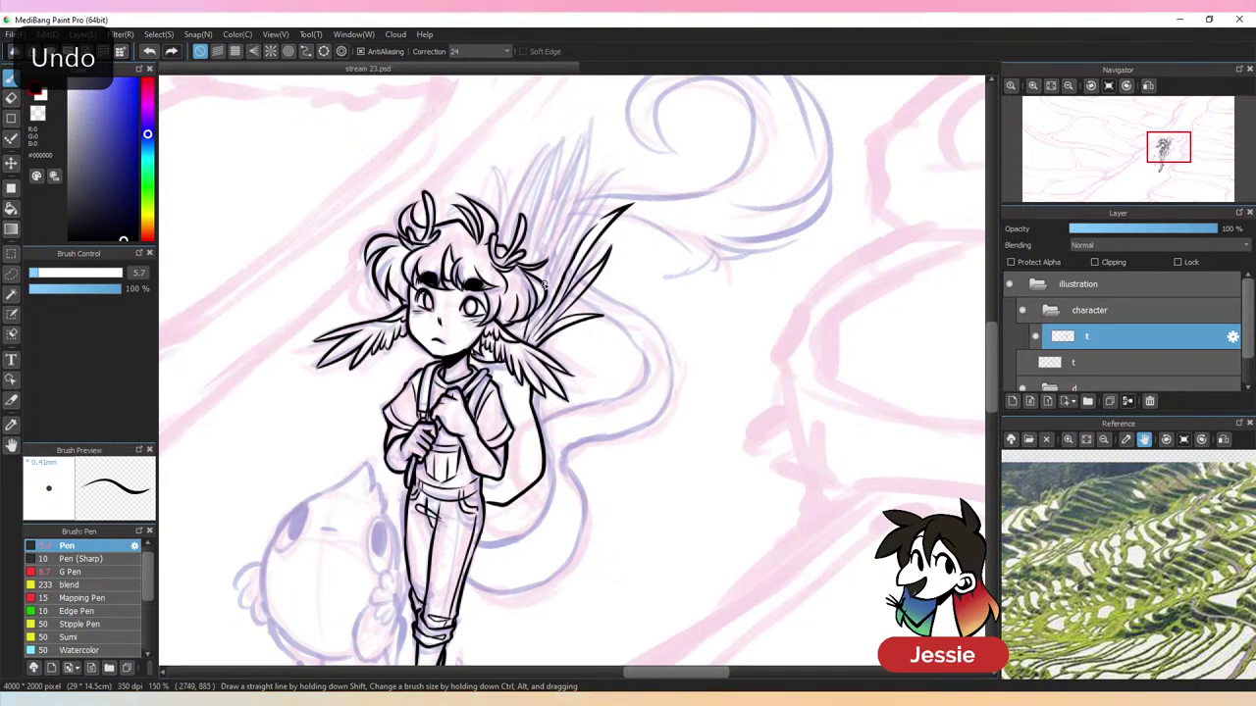
pyautogui.moveTo(547, 286)
pyautogui.mouseDown()
pyautogui.moveTo(635, 155)
pyautogui.moveTo(615, 172)
pyautogui.moveTo(617, 162)
pyautogui.moveTo(554, 286)
pyautogui.mouseUp()
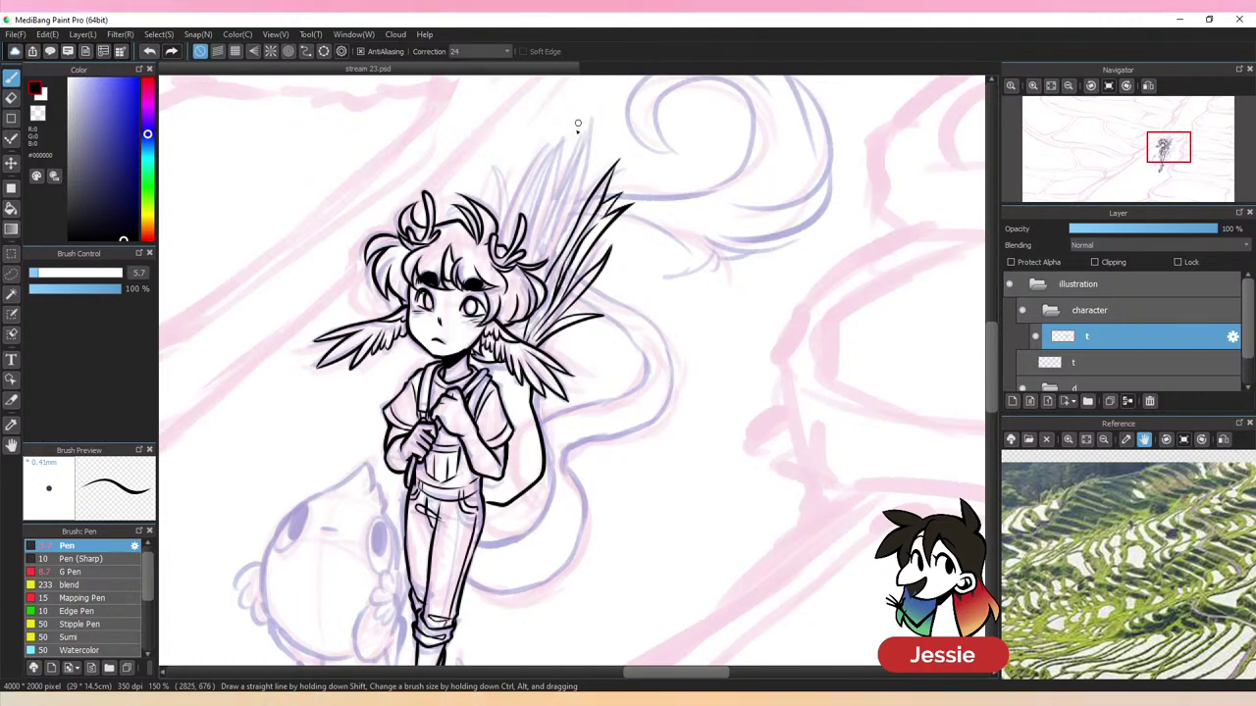
pyautogui.moveTo(544, 277)
pyautogui.mouseDown()
pyautogui.moveTo(591, 130)
pyautogui.moveTo(555, 261)
pyautogui.mouseUp()
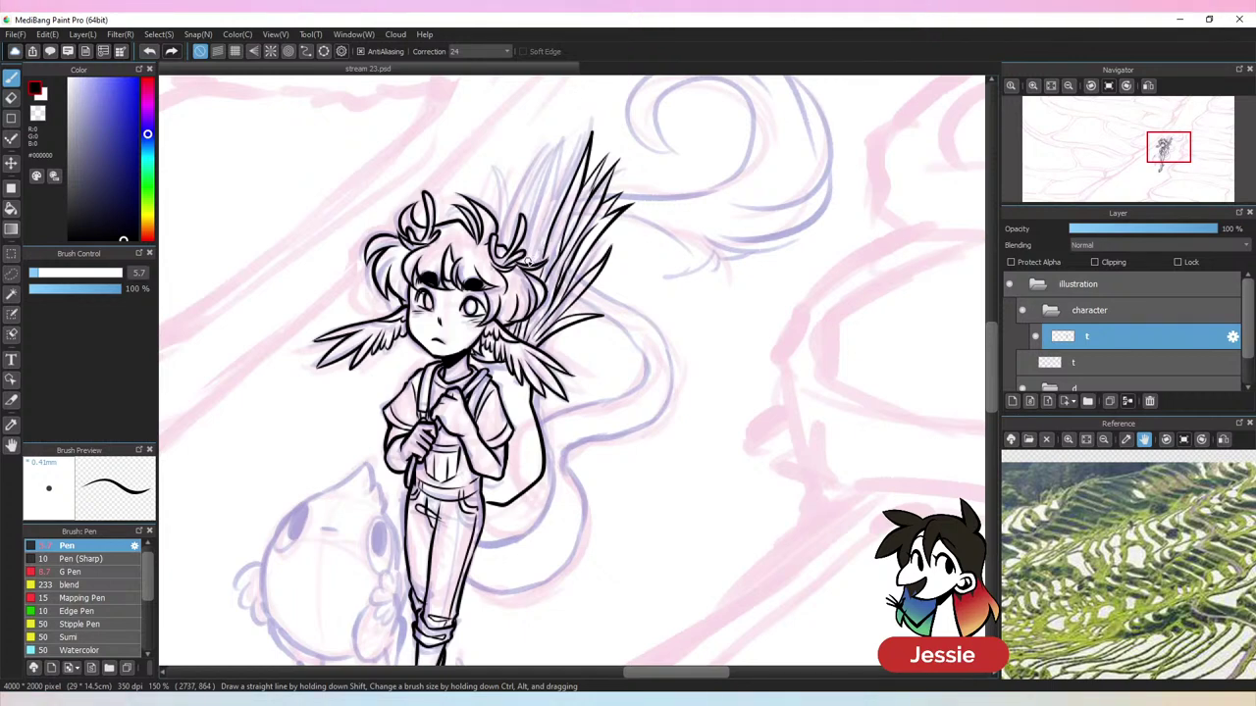
pyautogui.moveTo(528, 266)
pyautogui.mouseDown()
pyautogui.moveTo(580, 132)
pyautogui.moveTo(557, 212)
pyautogui.moveTo(558, 192)
pyautogui.moveTo(524, 219)
pyautogui.moveTo(563, 150)
pyautogui.mouseUp()
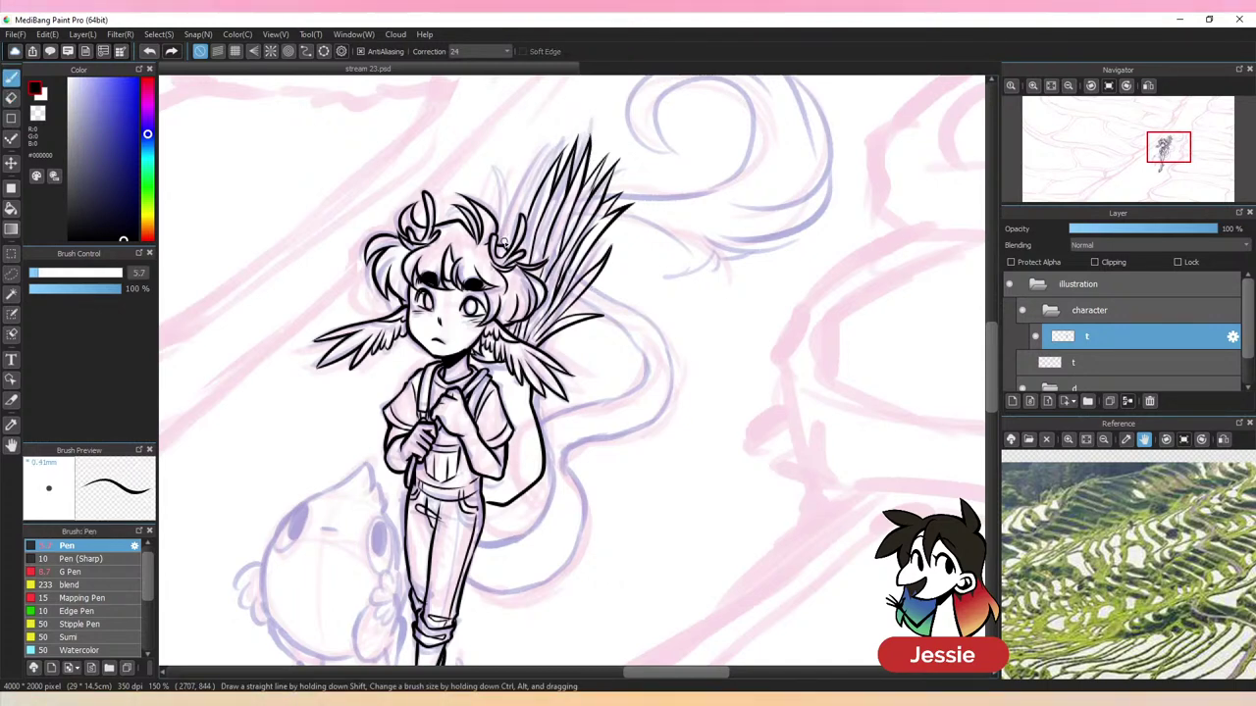
# Ink the remaining shorter spiky feathers of the fan above the head and clean up their tips with the eraser
pyautogui.moveTo(502, 243)
pyautogui.mouseDown()
pyautogui.moveTo(513, 196)
pyautogui.moveTo(559, 129)
pyautogui.moveTo(525, 216)
pyautogui.moveTo(571, 124)
pyautogui.moveTo(559, 154)
pyautogui.moveTo(522, 131)
pyautogui.moveTo(499, 242)
pyautogui.mouseUp()
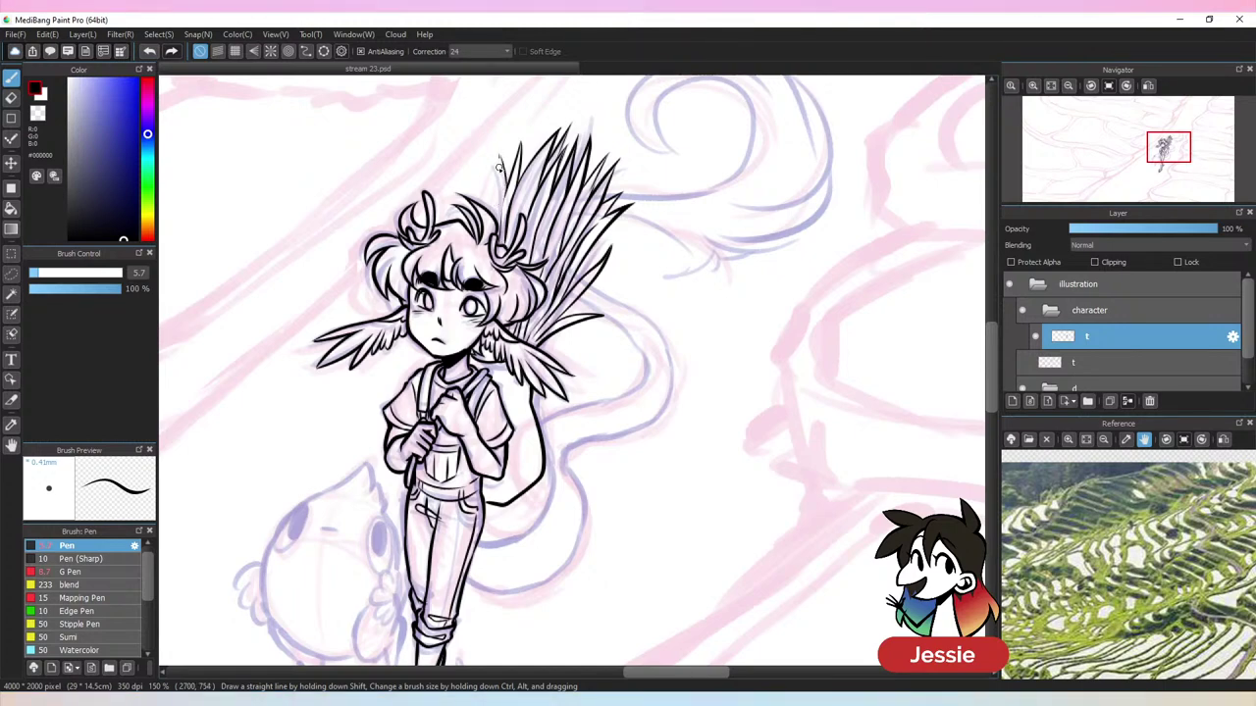
pyautogui.moveTo(470, 165); pyautogui.dragTo(481, 203)
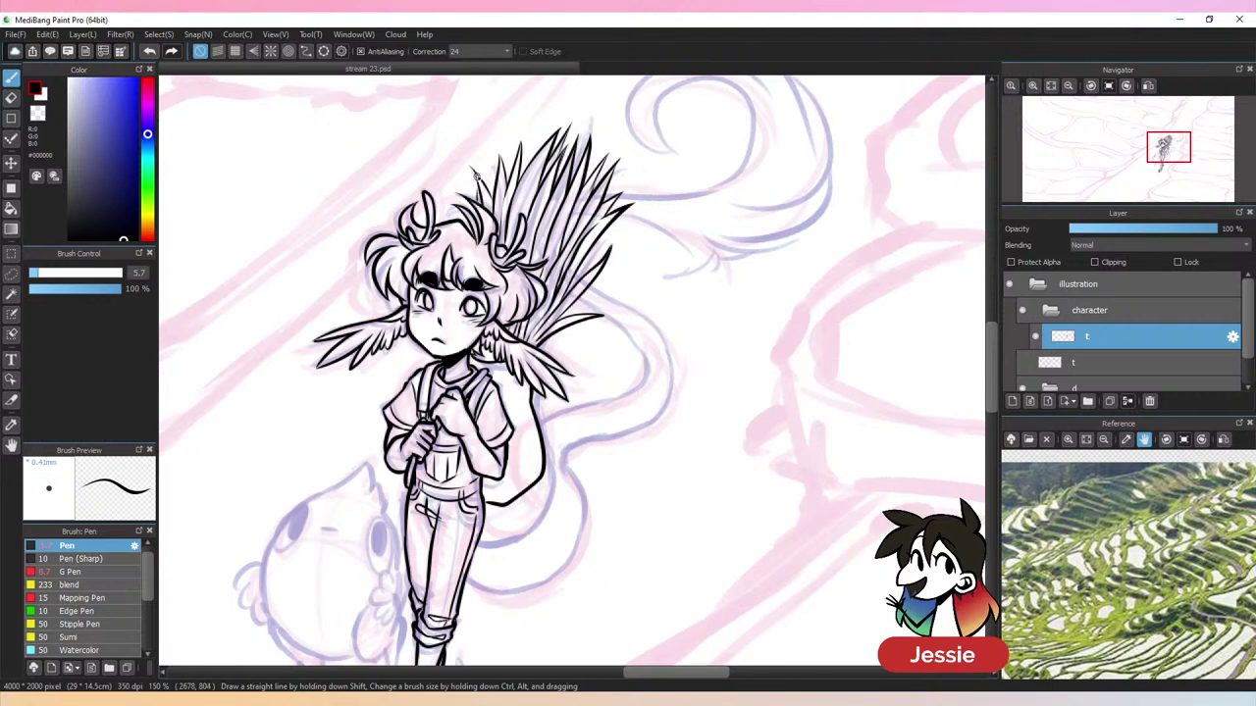
pyautogui.moveTo(485, 148)
pyautogui.mouseDown()
pyautogui.moveTo(479, 196)
pyautogui.moveTo(460, 170)
pyautogui.moveTo(476, 200)
pyautogui.mouseUp()
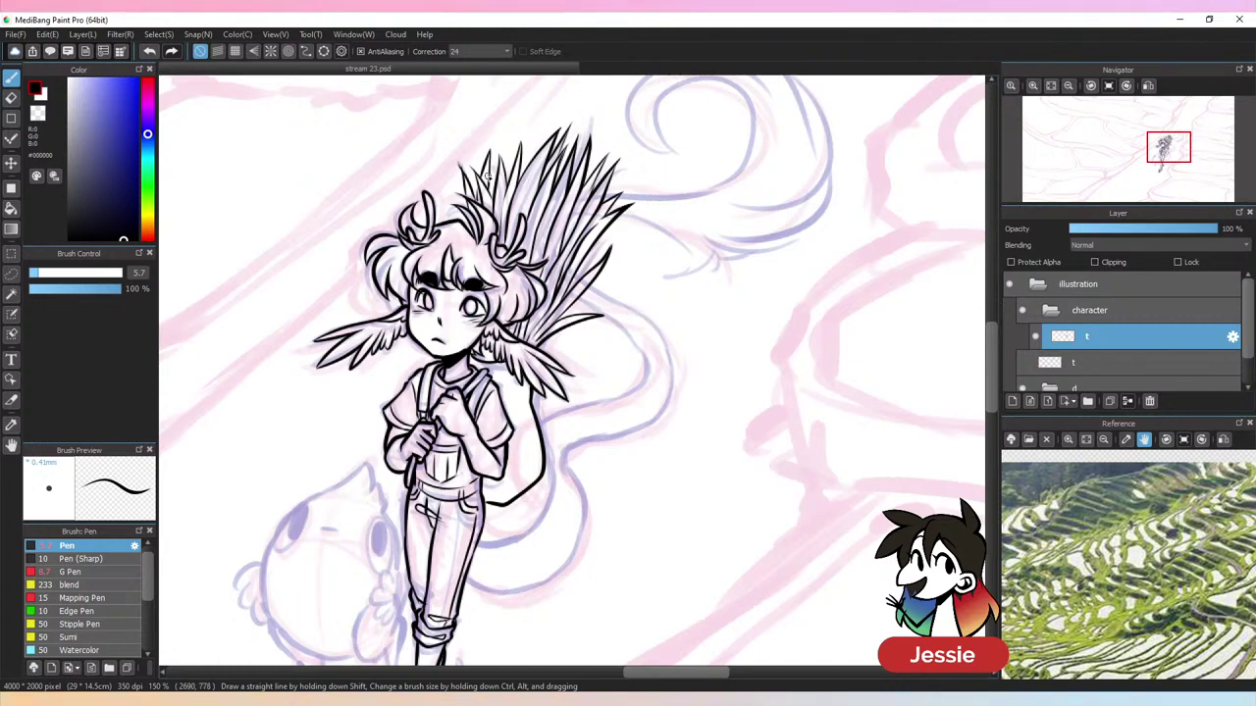
pyautogui.press('e')
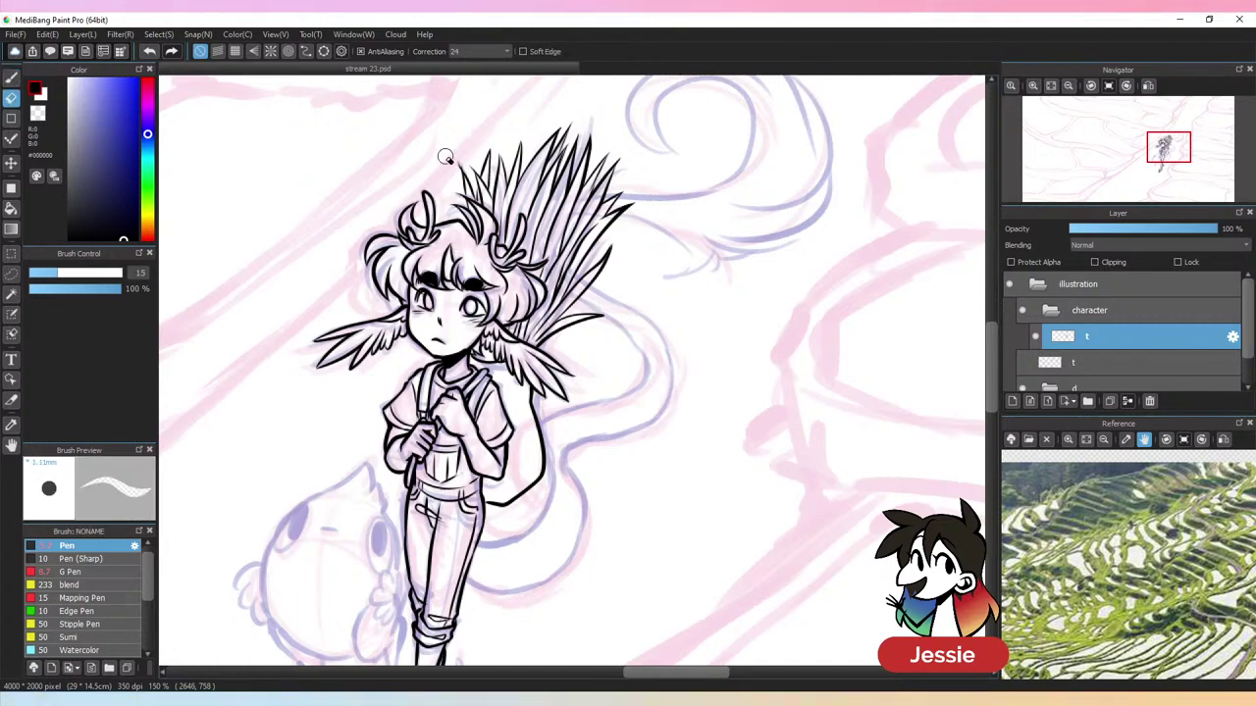
pyautogui.press('p')
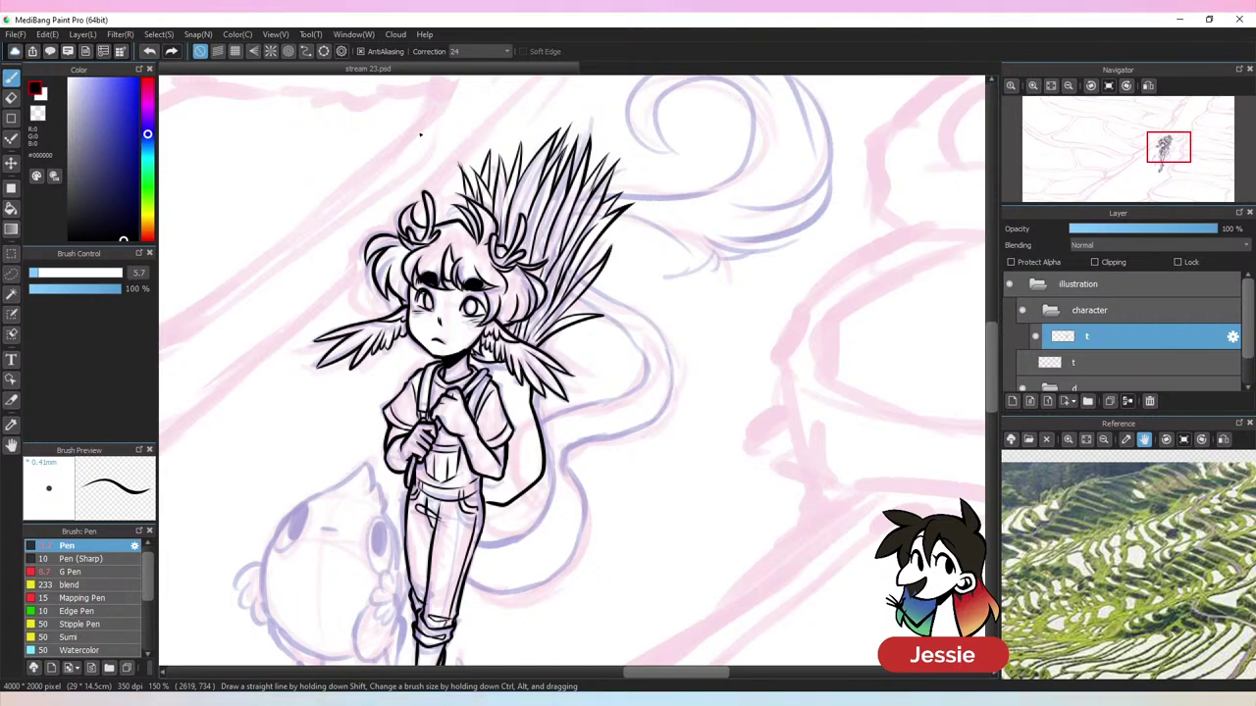
pyautogui.press('e')
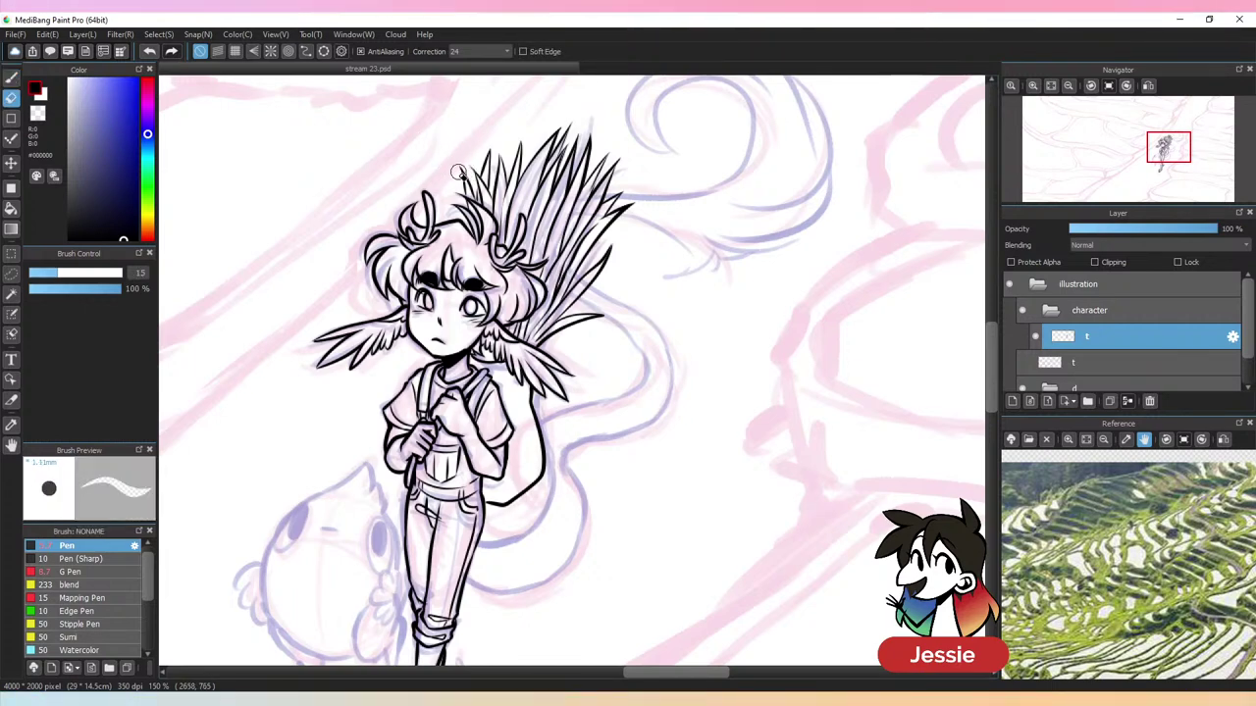
pyautogui.press('p')
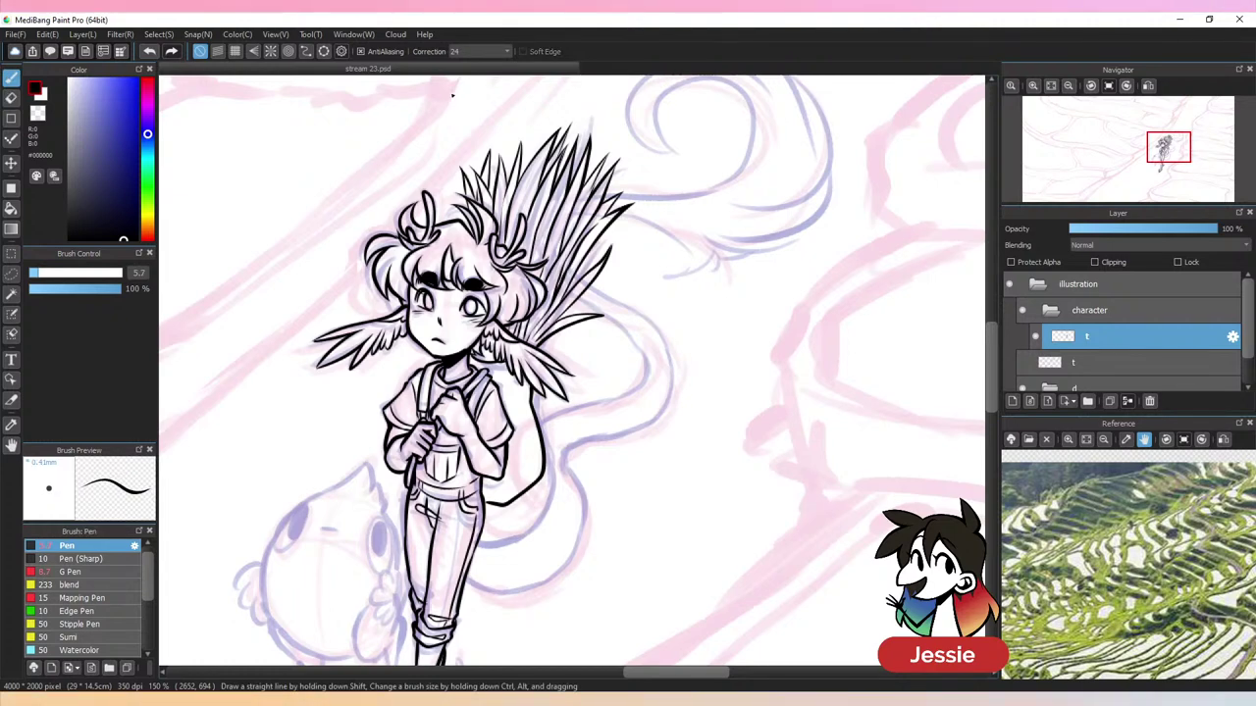
# Save the drawing
pyautogui.hotkey('ctrl', '-')
pyautogui.hotkey('ctrl', '+')
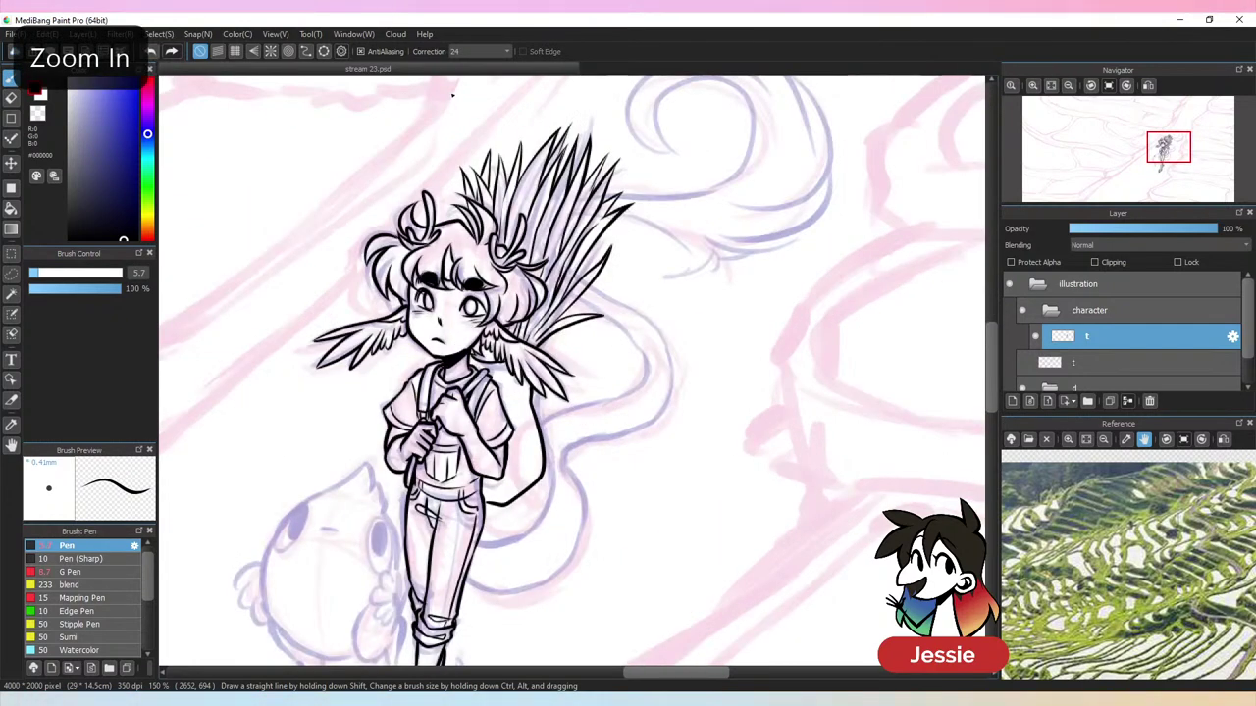
pyautogui.hotkey('ctrl', 's')
pyautogui.hotkey('ctrl', '+')
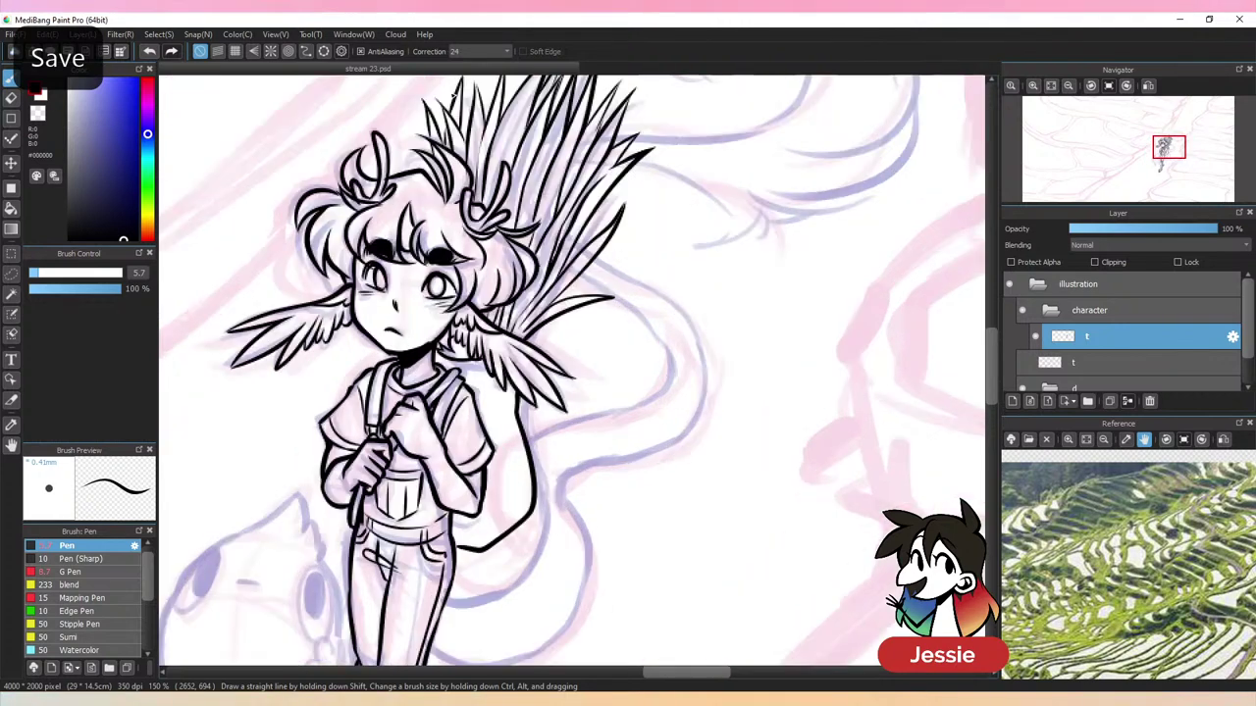
pyautogui.hotkey('ctrl', '-')
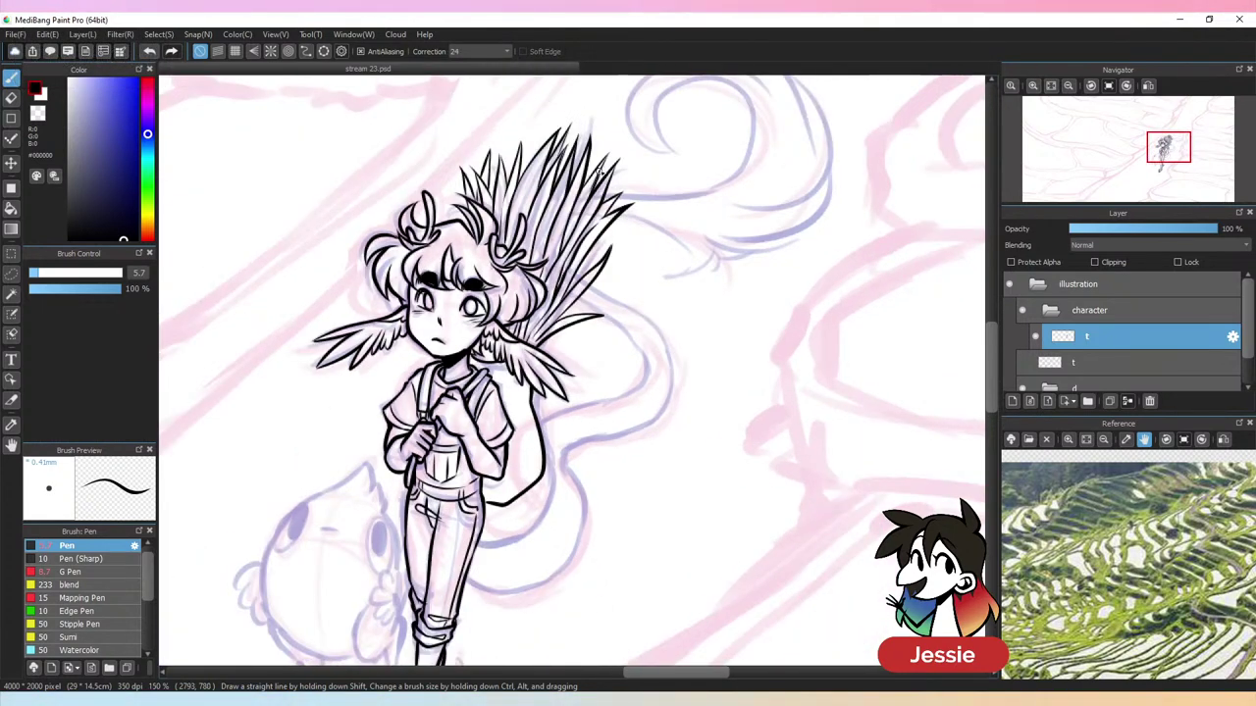
# Briefly hide the rough background sketch folder and show it again to check the inked character
pyautogui.hotkey('ctrl', '-')
pyautogui.hotkey('ctrl', '-')
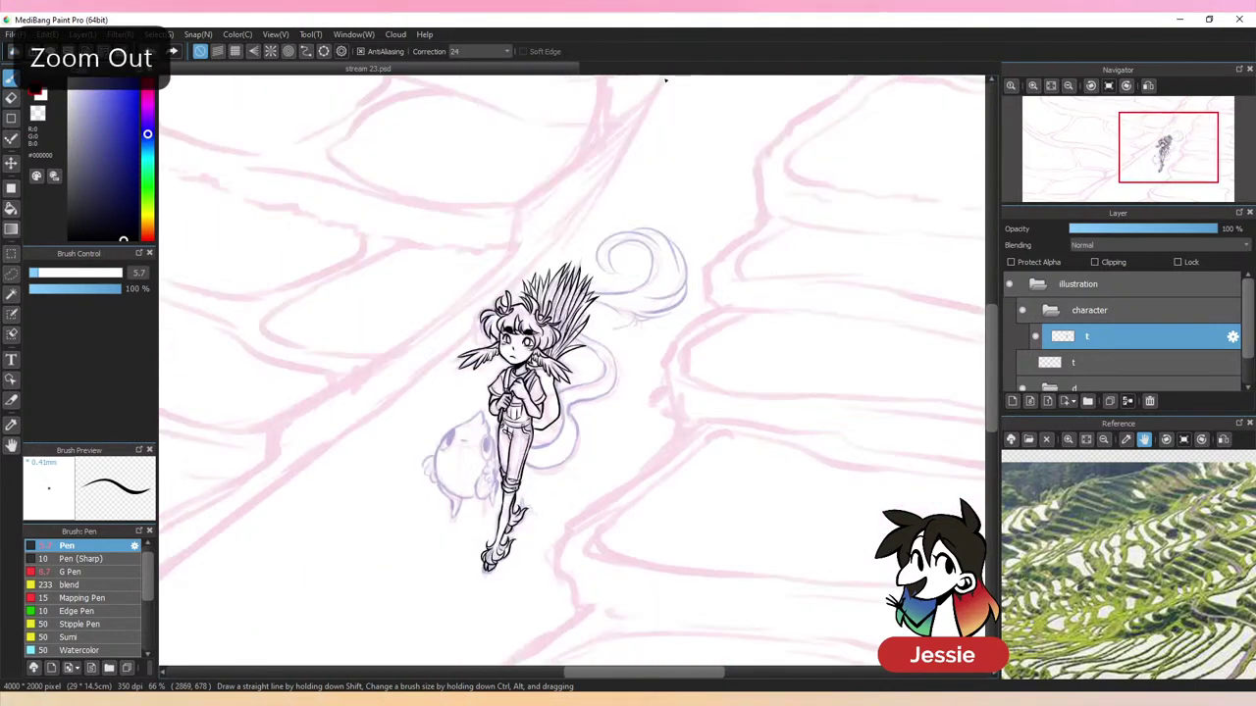
pyautogui.click(1023, 389)
pyautogui.click(1023, 388)
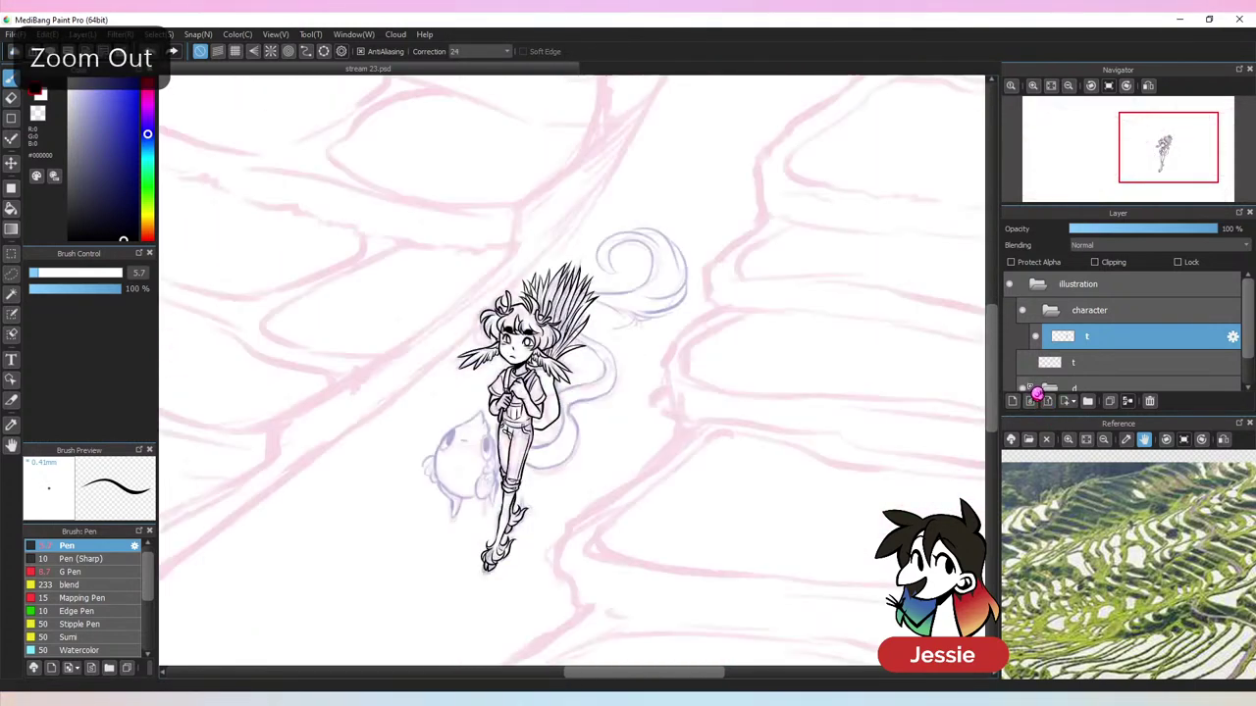
# Ink a second curved contour along the underside of the backpack beside the hip
pyautogui.hotkey('ctrl', '+')
pyautogui.hotkey('ctrl', '+')
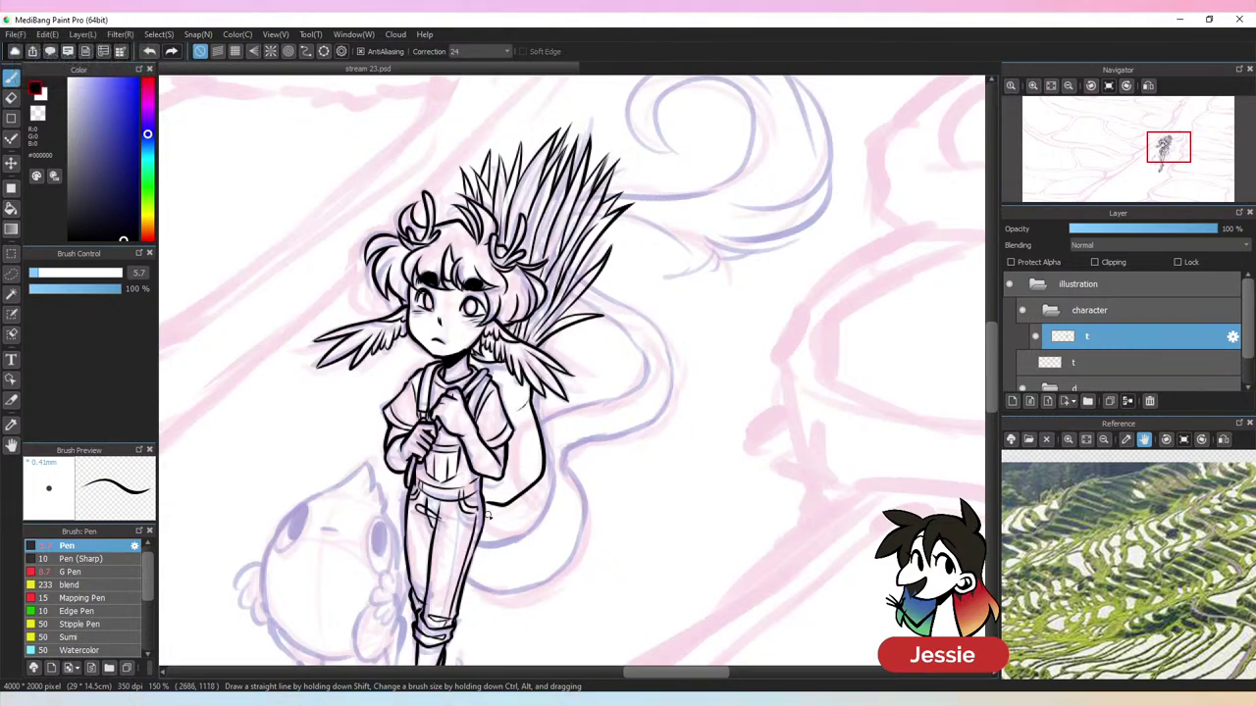
pyautogui.moveTo(488, 514)
pyautogui.mouseDown()
pyautogui.moveTo(551, 485)
pyautogui.moveTo(535, 487)
pyautogui.mouseUp()
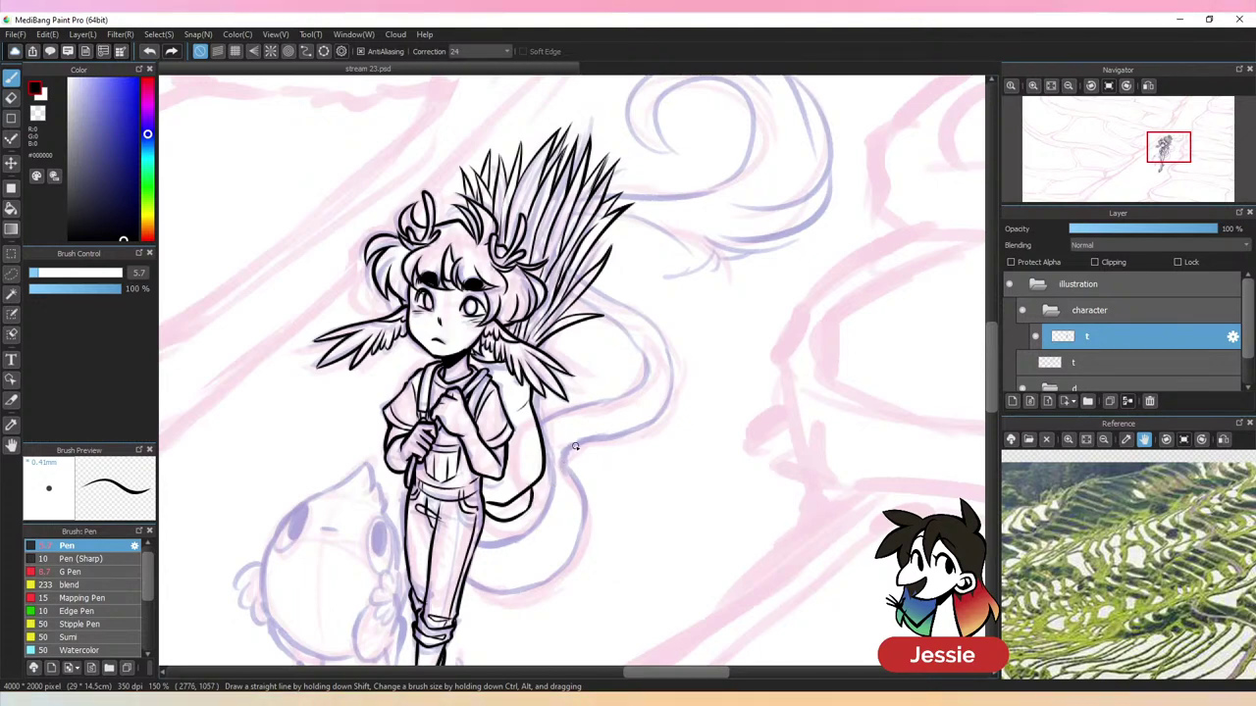
# Ink the lower outer contour of the tail, curving from its bend behind the backpack down and around to the leg
pyautogui.moveTo(575, 446)
pyautogui.mouseDown()
pyautogui.moveTo(574, 548)
pyautogui.moveTo(536, 579)
pyautogui.moveTo(491, 582)
pyautogui.moveTo(555, 569)
pyautogui.mouseUp()
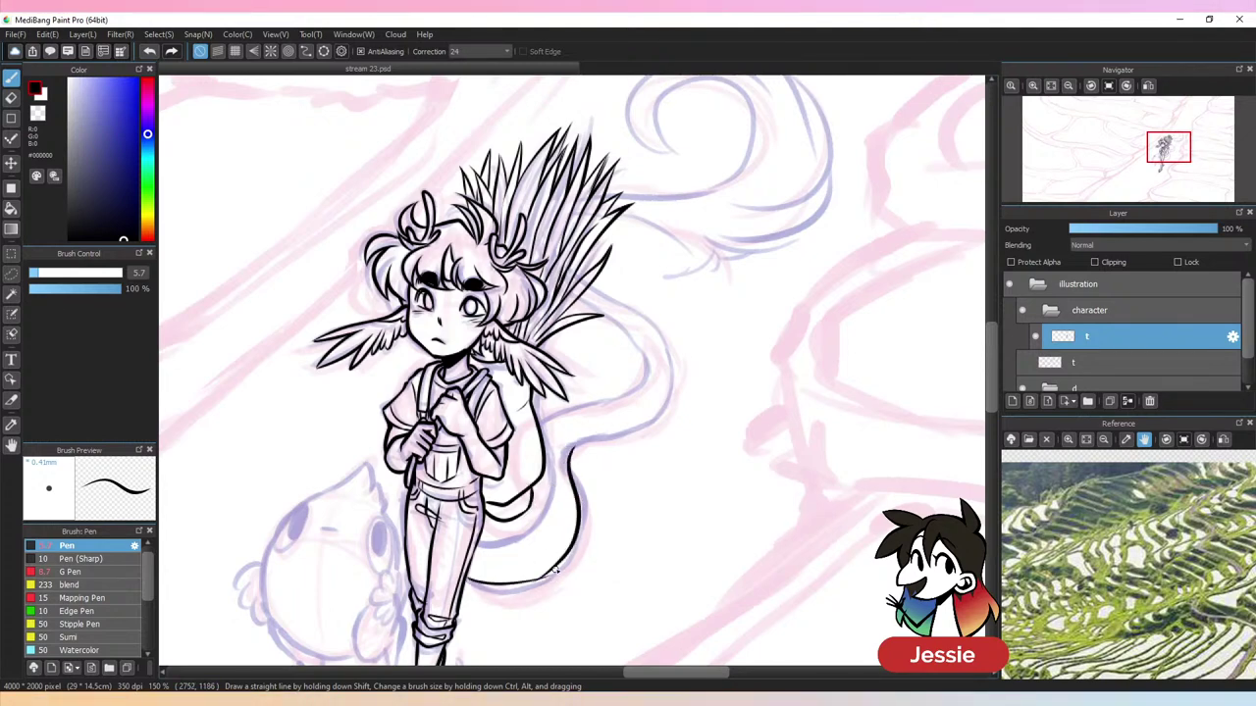
pyautogui.hotkey('ctrl', 'z')
pyautogui.hotkey('ctrl', 'z')
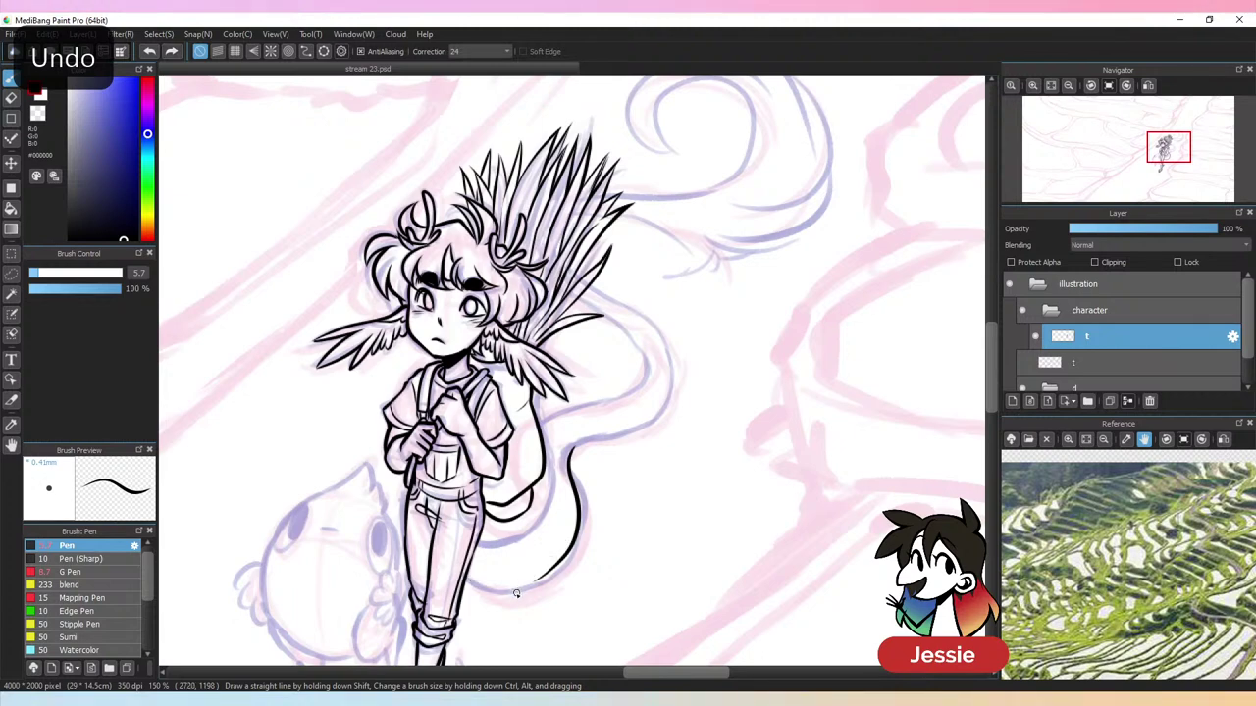
pyautogui.moveTo(469, 581)
pyautogui.mouseDown()
pyautogui.moveTo(552, 573)
pyautogui.moveTo(513, 589)
pyautogui.moveTo(465, 580)
pyautogui.moveTo(542, 564)
pyautogui.moveTo(521, 582)
pyautogui.moveTo(469, 584)
pyautogui.moveTo(548, 580)
pyautogui.moveTo(523, 590)
pyautogui.moveTo(535, 580)
pyautogui.moveTo(465, 586)
pyautogui.mouseUp()
pyautogui.hotkey('ctrl', 'z')
pyautogui.hotkey('ctrl', 'z')
pyautogui.hotkey('ctrl', 'z')
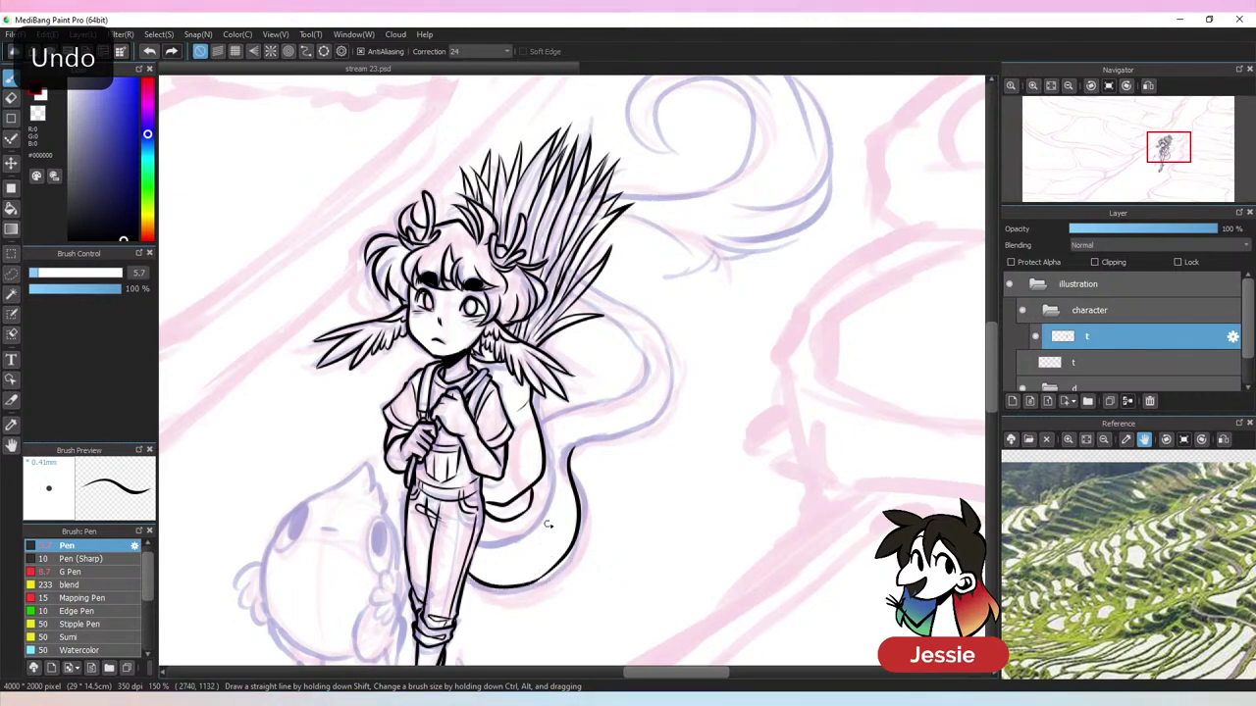
# Ink the tail's upper contours, sweeping from the bend behind the backpack up to the base of the feather fan
pyautogui.moveTo(569, 450); pyautogui.dragTo(638, 324)
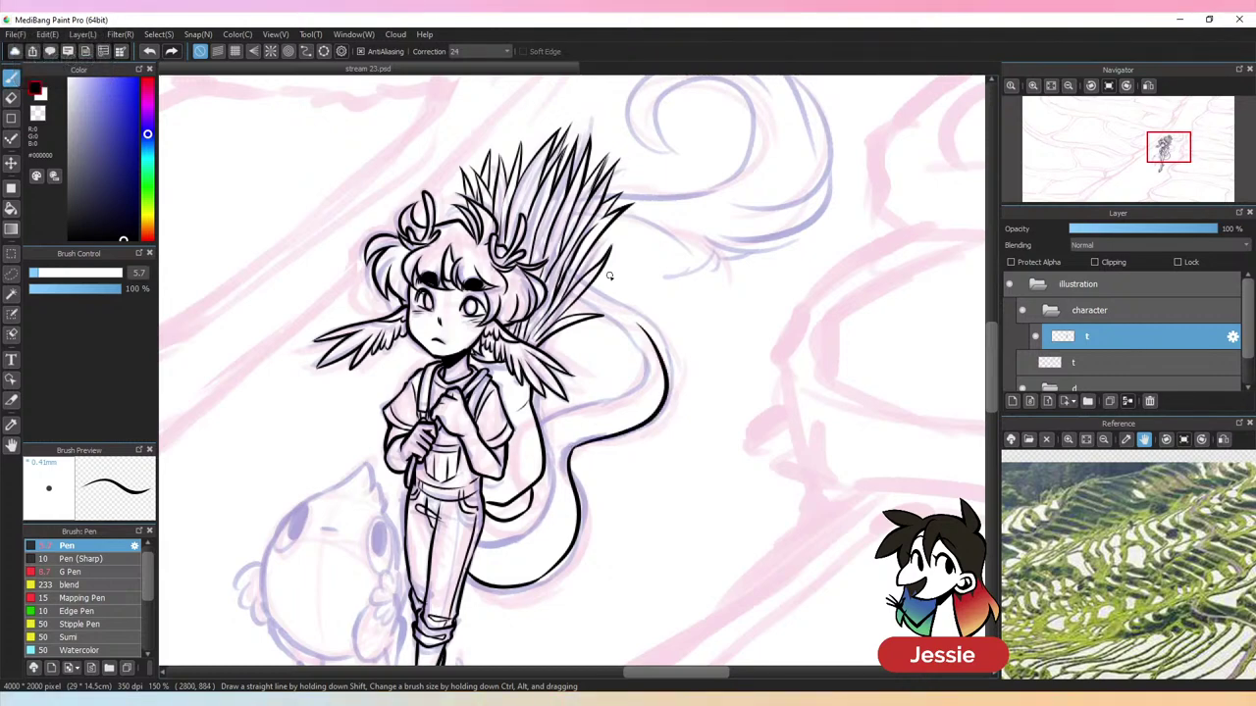
pyautogui.hotkey('ctrl', 'z')
pyautogui.moveTo(589, 287)
pyautogui.mouseDown()
pyautogui.moveTo(659, 338)
pyautogui.moveTo(667, 382)
pyautogui.moveTo(642, 425)
pyautogui.moveTo(569, 455)
pyautogui.moveTo(667, 383)
pyautogui.mouseUp()
pyautogui.hotkey('ctrl', 'z')
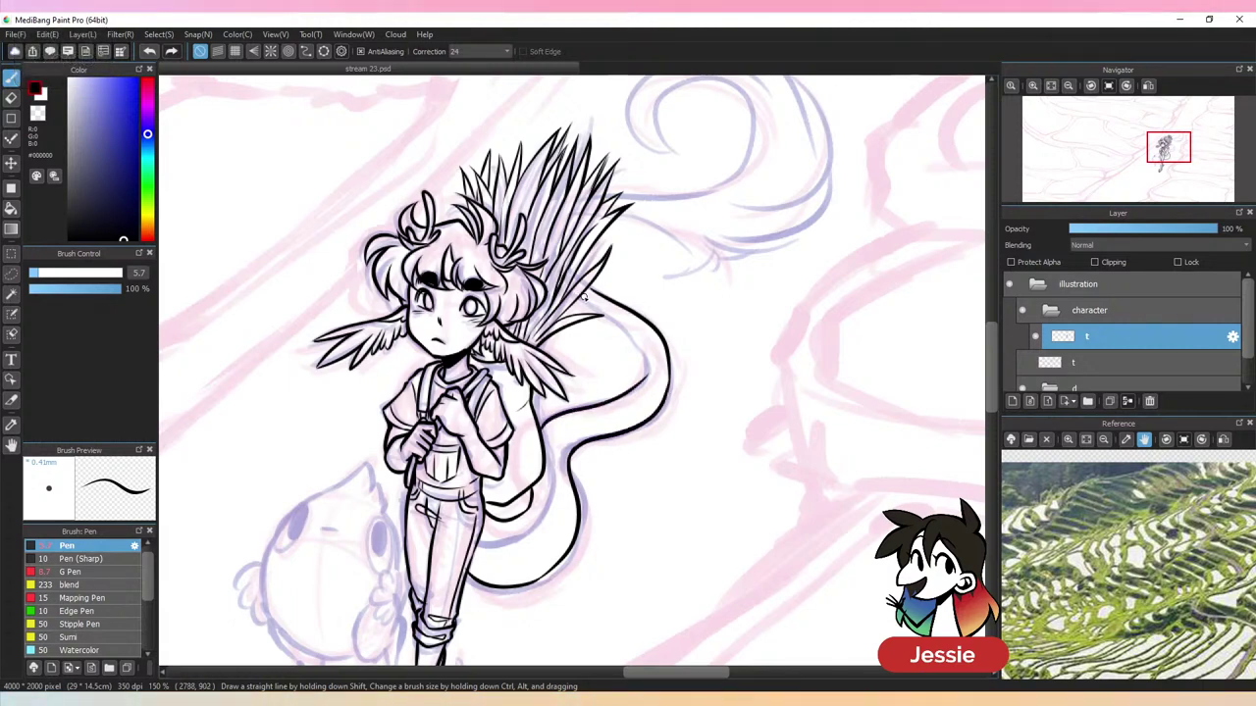
pyautogui.moveTo(583, 298); pyautogui.dragTo(639, 329)
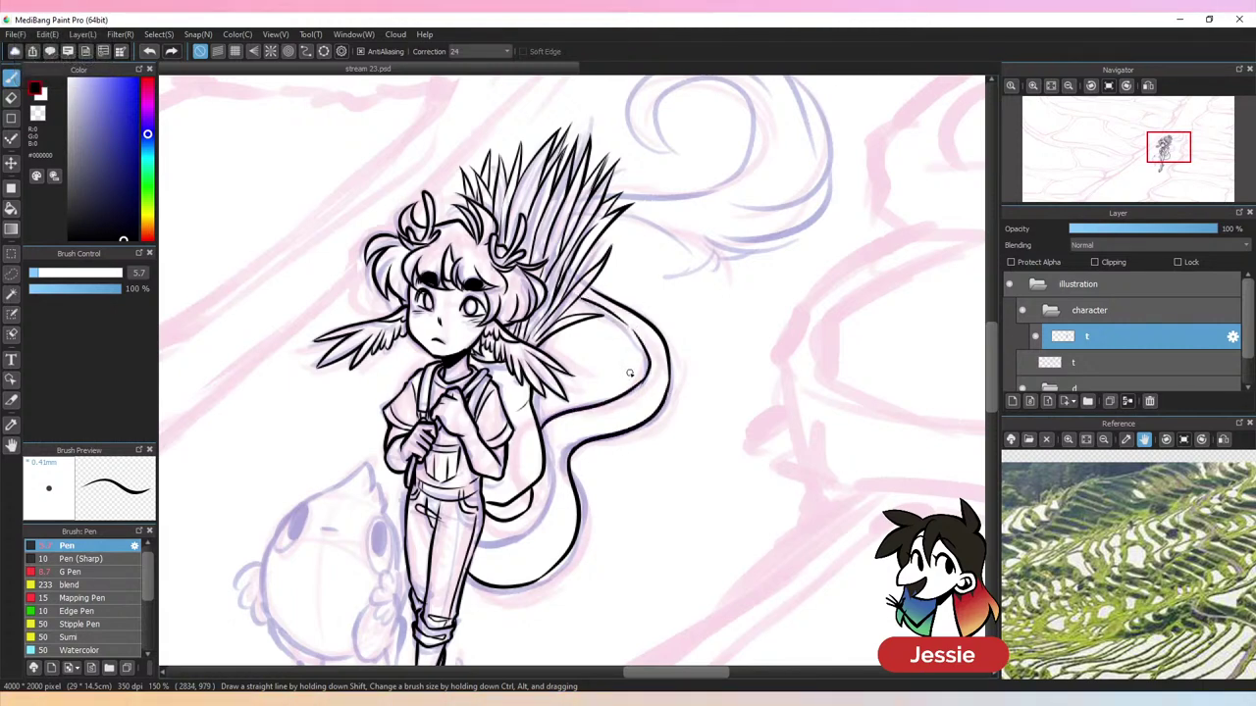
pyautogui.hotkey('ctrl', 'z')
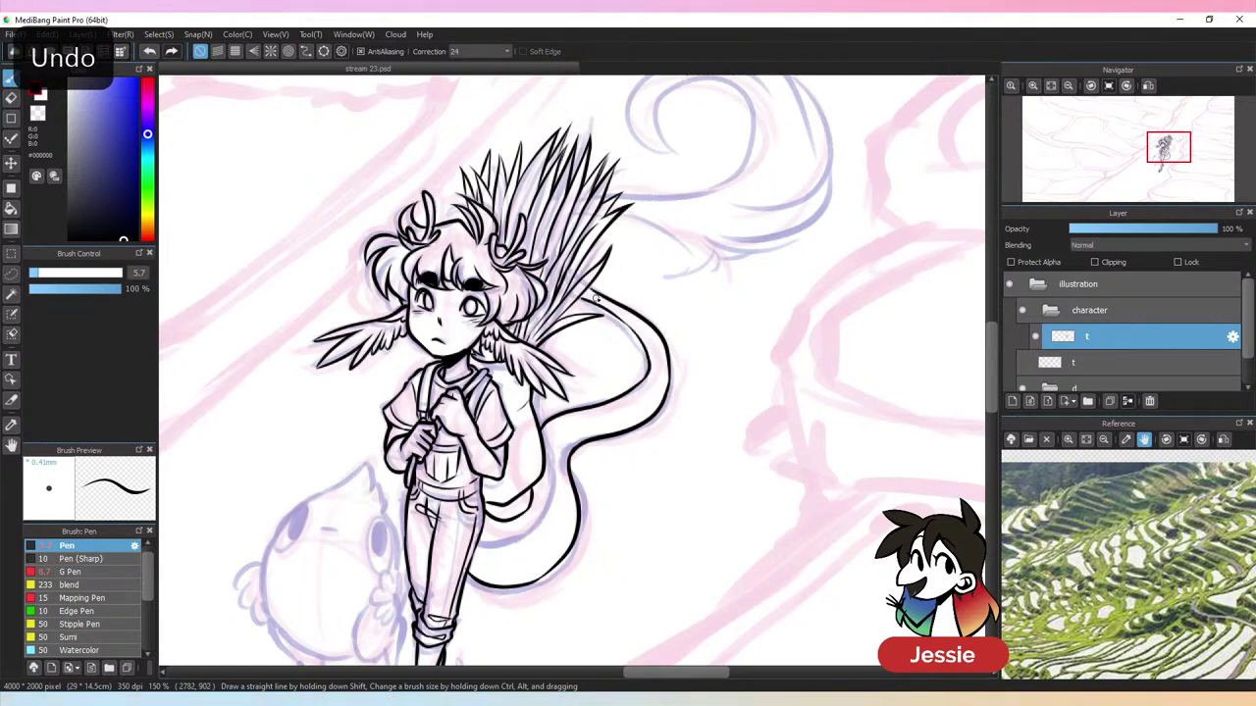
pyautogui.hotkey('ctrl', 'z')
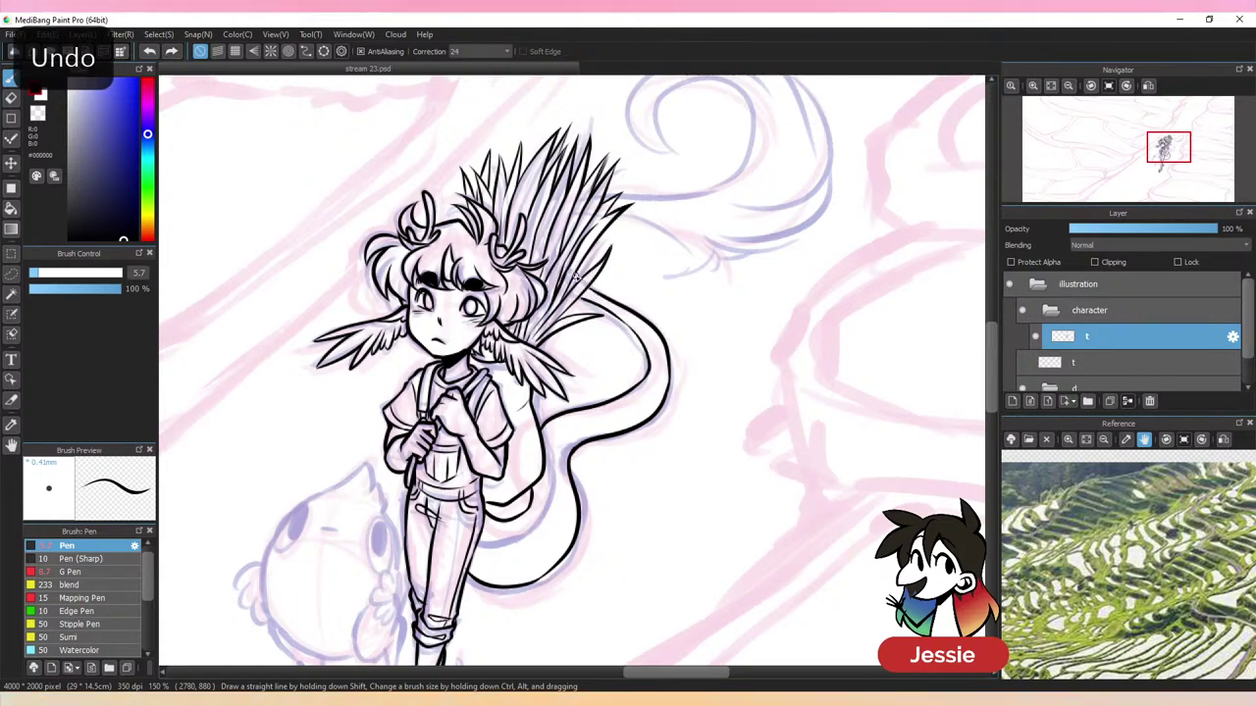
# Ink the small hooked tuft of the tail just beyond the outer edge of the feather fan
pyautogui.moveTo(718, 340); pyautogui.dragTo(607, 497)
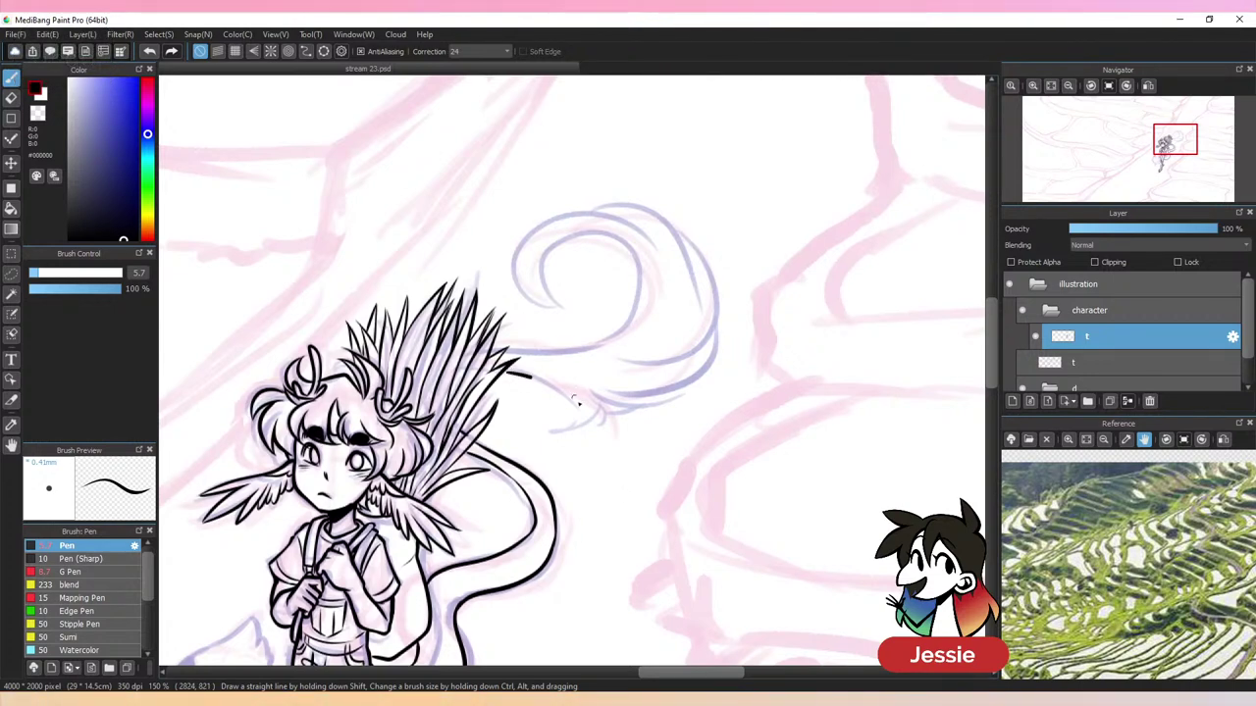
pyautogui.moveTo(578, 401); pyautogui.dragTo(534, 432)
pyautogui.hotkey('ctrl', 'z')
pyautogui.moveTo(504, 375)
pyautogui.mouseDown()
pyautogui.moveTo(541, 435)
pyautogui.moveTo(547, 382)
pyautogui.mouseUp()
pyautogui.hotkey('ctrl', 'z')
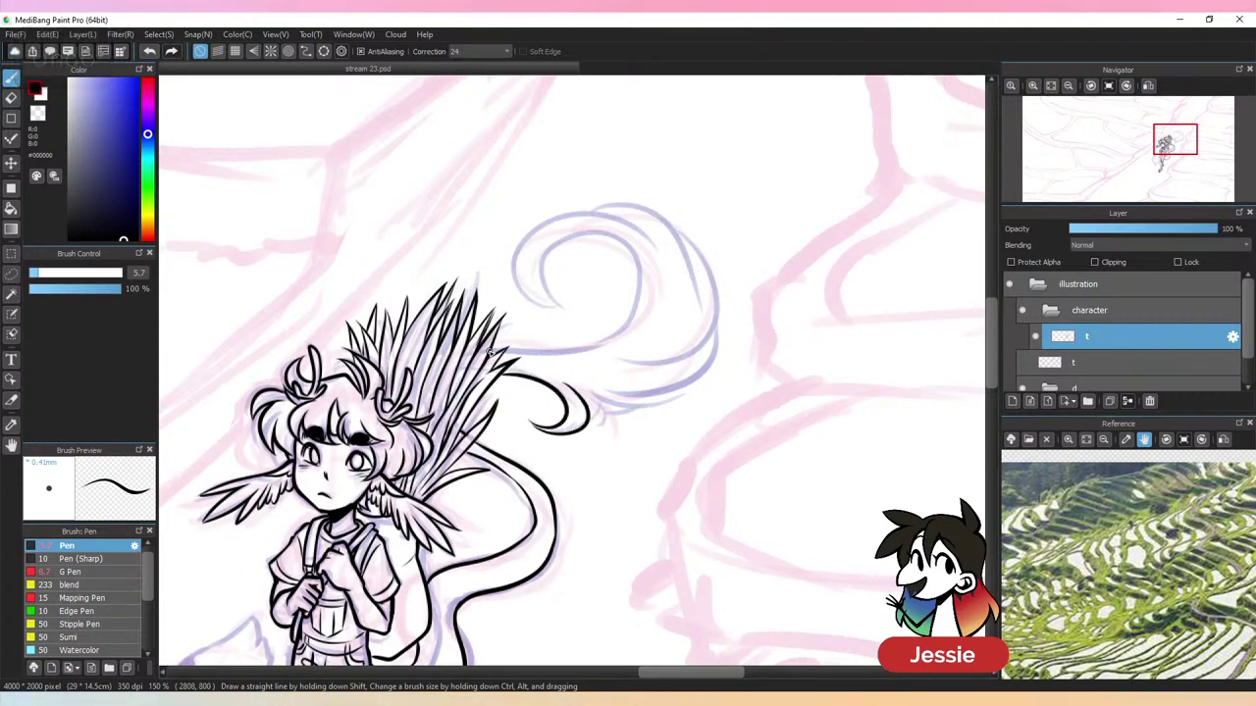
pyautogui.hotkey('ctrl', 'z')
# Ink the inner spiral of the tail's curled end and the rounded upper edge around it
pyautogui.moveTo(493, 351)
pyautogui.mouseDown()
pyautogui.moveTo(575, 347)
pyautogui.moveTo(640, 311)
pyautogui.mouseUp()
pyautogui.hotkey('ctrl', 'z')
pyautogui.moveTo(506, 354)
pyautogui.mouseDown()
pyautogui.moveTo(627, 325)
pyautogui.moveTo(606, 245)
pyautogui.moveTo(613, 294)
pyautogui.moveTo(580, 309)
pyautogui.moveTo(527, 280)
pyautogui.moveTo(545, 217)
pyautogui.moveTo(672, 264)
pyautogui.moveTo(537, 268)
pyautogui.moveTo(619, 251)
pyautogui.mouseUp()
pyautogui.hotkey('ctrl', 'z')
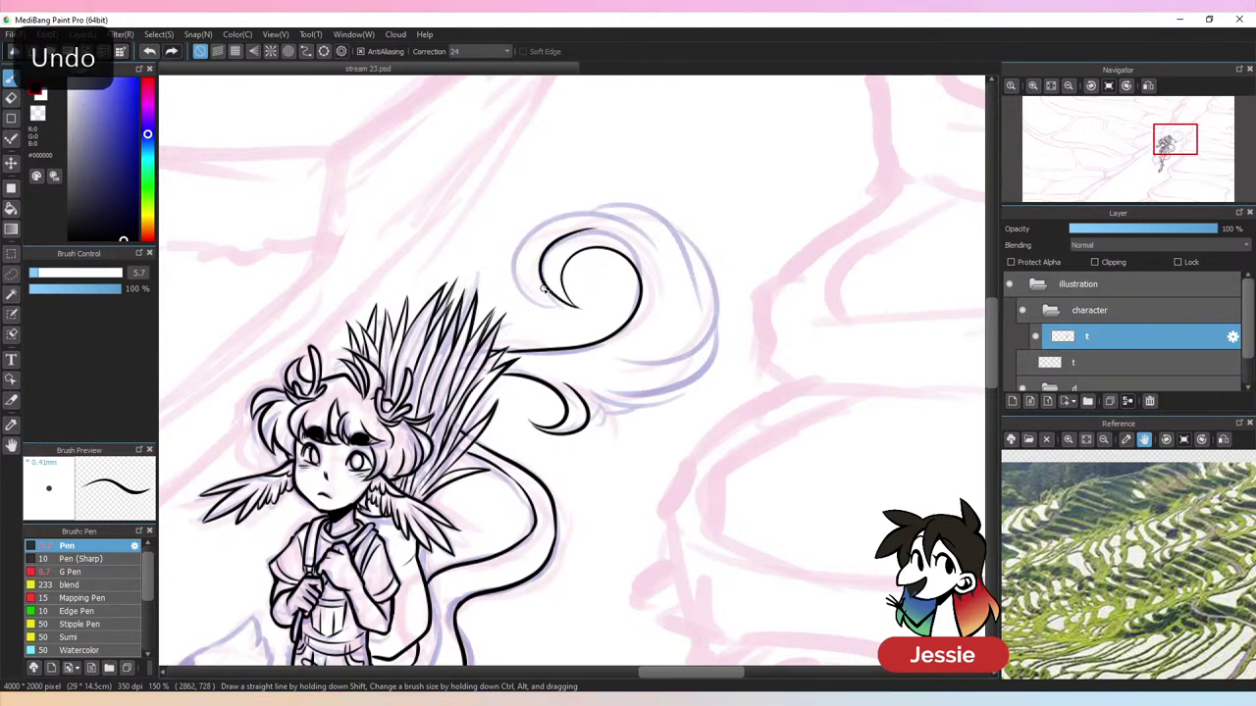
pyautogui.moveTo(542, 287)
pyautogui.mouseDown()
pyautogui.moveTo(522, 253)
pyautogui.moveTo(547, 210)
pyautogui.moveTo(675, 263)
pyautogui.mouseUp()
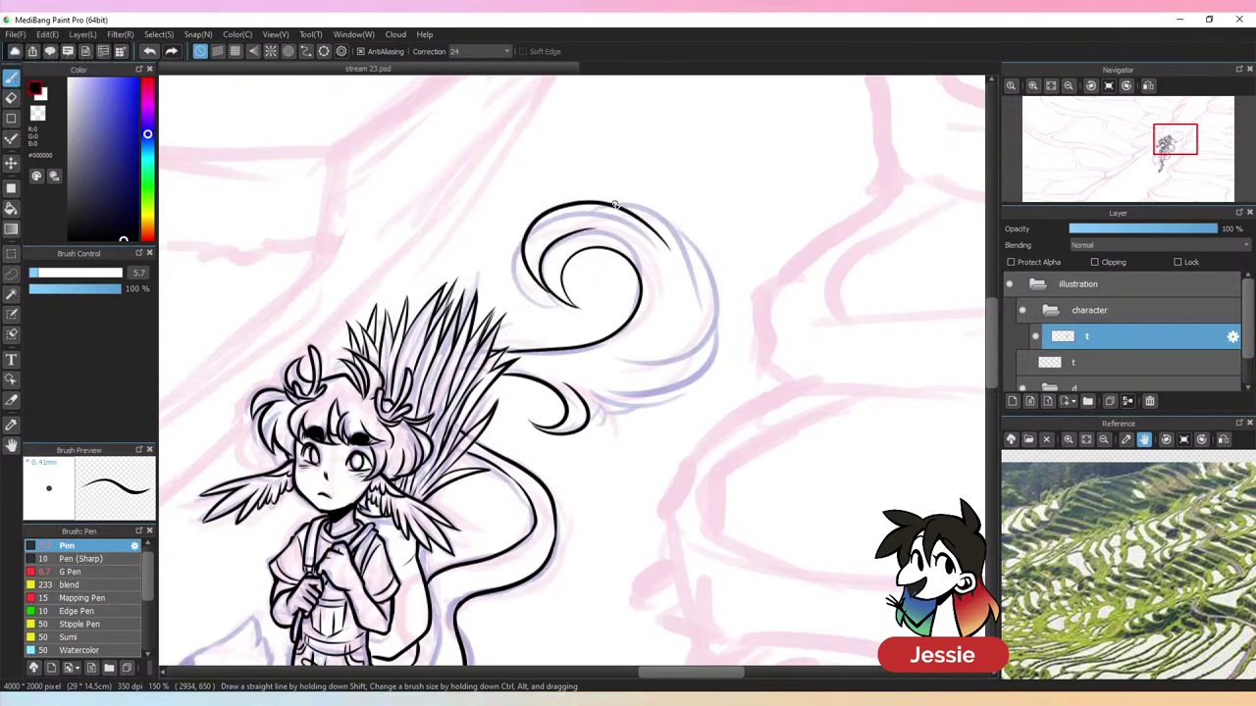
# Ink the outer strands of the tail's curl and the pointed fur tips along its underside
pyautogui.moveTo(615, 203); pyautogui.dragTo(692, 325)
pyautogui.moveTo(688, 244)
pyautogui.mouseDown()
pyautogui.moveTo(718, 319)
pyautogui.moveTo(667, 360)
pyautogui.moveTo(705, 346)
pyautogui.moveTo(717, 322)
pyautogui.moveTo(709, 366)
pyautogui.moveTo(638, 394)
pyautogui.moveTo(705, 408)
pyautogui.mouseUp()
pyautogui.moveTo(589, 392)
pyautogui.mouseDown()
pyautogui.moveTo(667, 403)
pyautogui.moveTo(706, 410)
pyautogui.mouseUp()
pyautogui.hotkey('ctrl', 'z')
pyautogui.moveTo(584, 385); pyautogui.dragTo(696, 403)
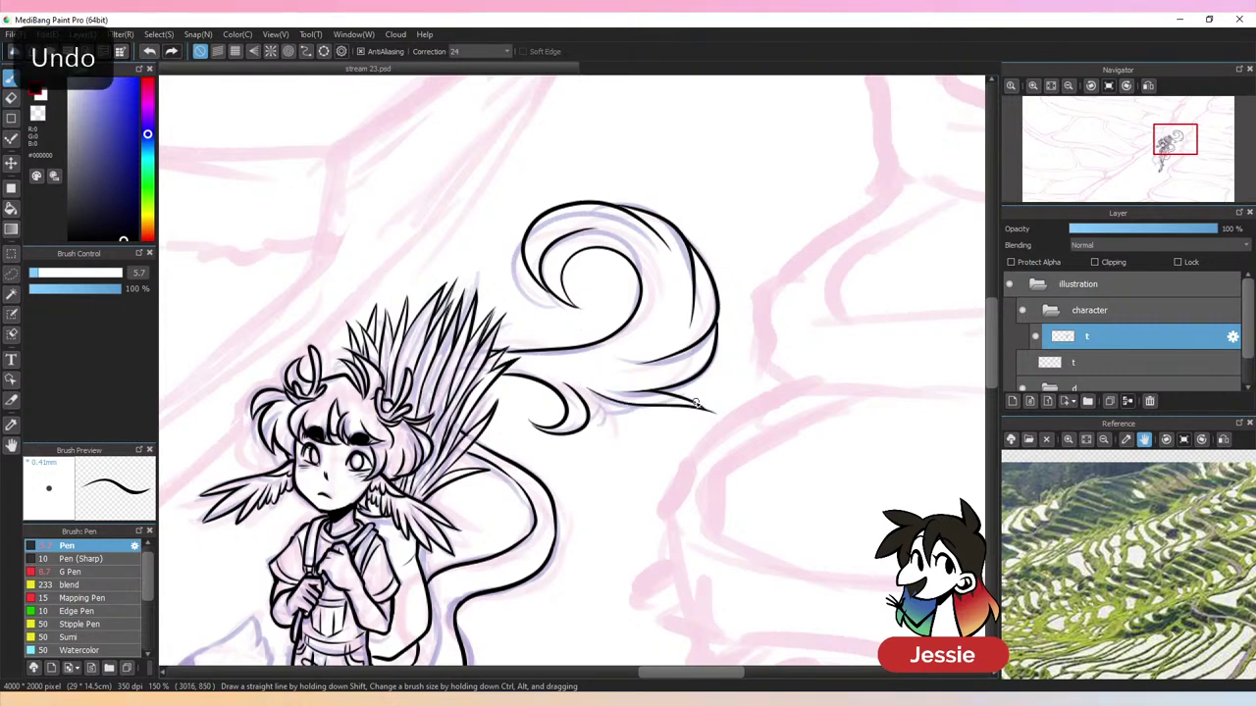
pyautogui.hotkey('ctrl', 'z')
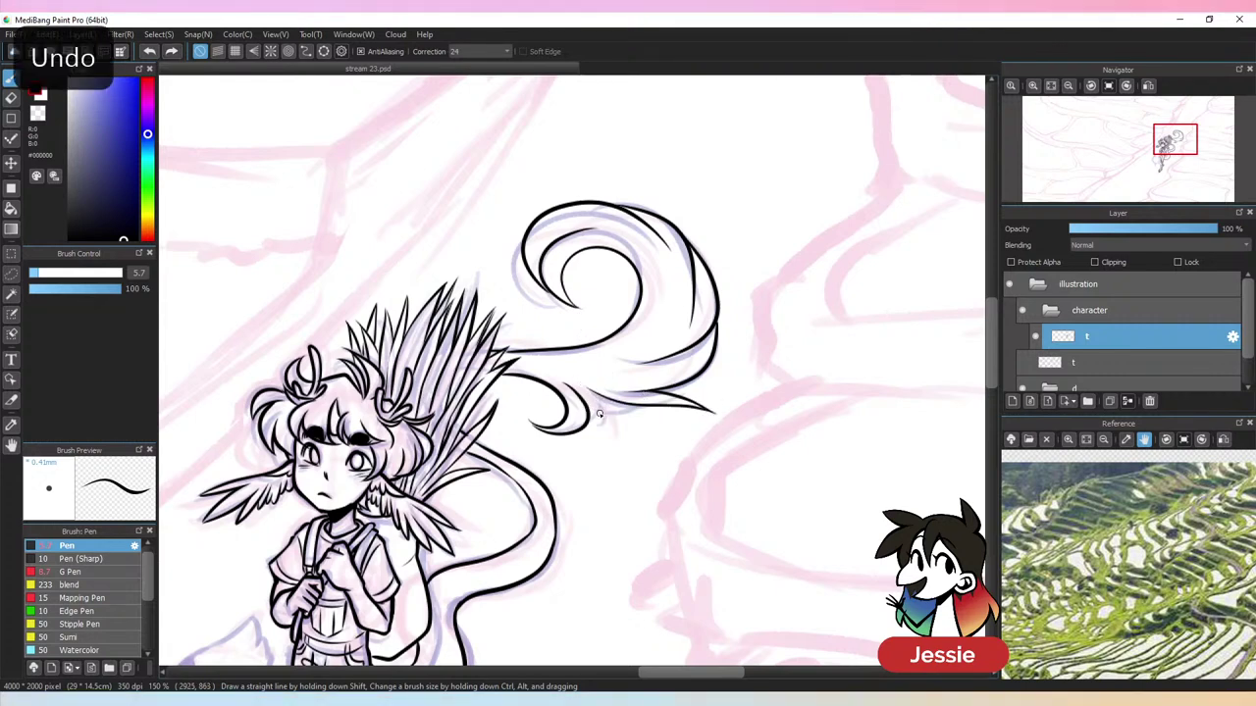
# Hide the sketch and check the inked character and tail on their own, both from afar and close up
pyautogui.hotkey('ctrl', '-')
pyautogui.hotkey('ctrl', '-')
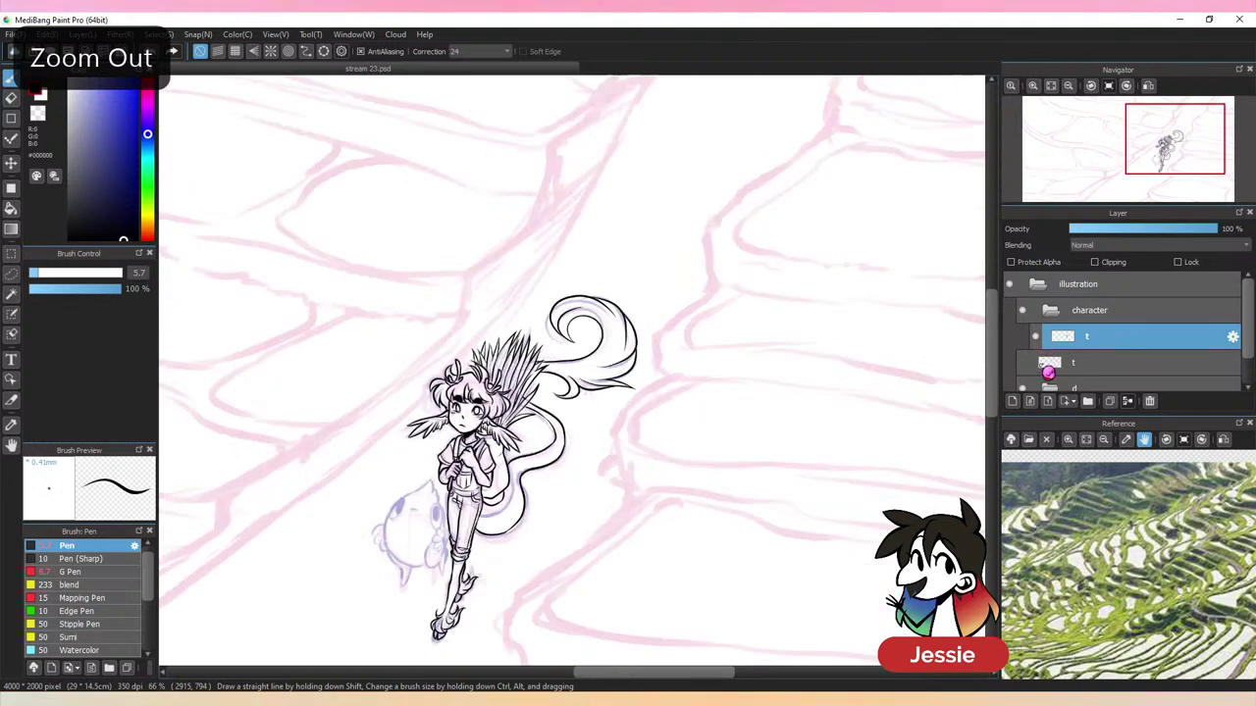
pyautogui.hotkey('ctrl', '-')
pyautogui.hotkey('ctrl', '-')
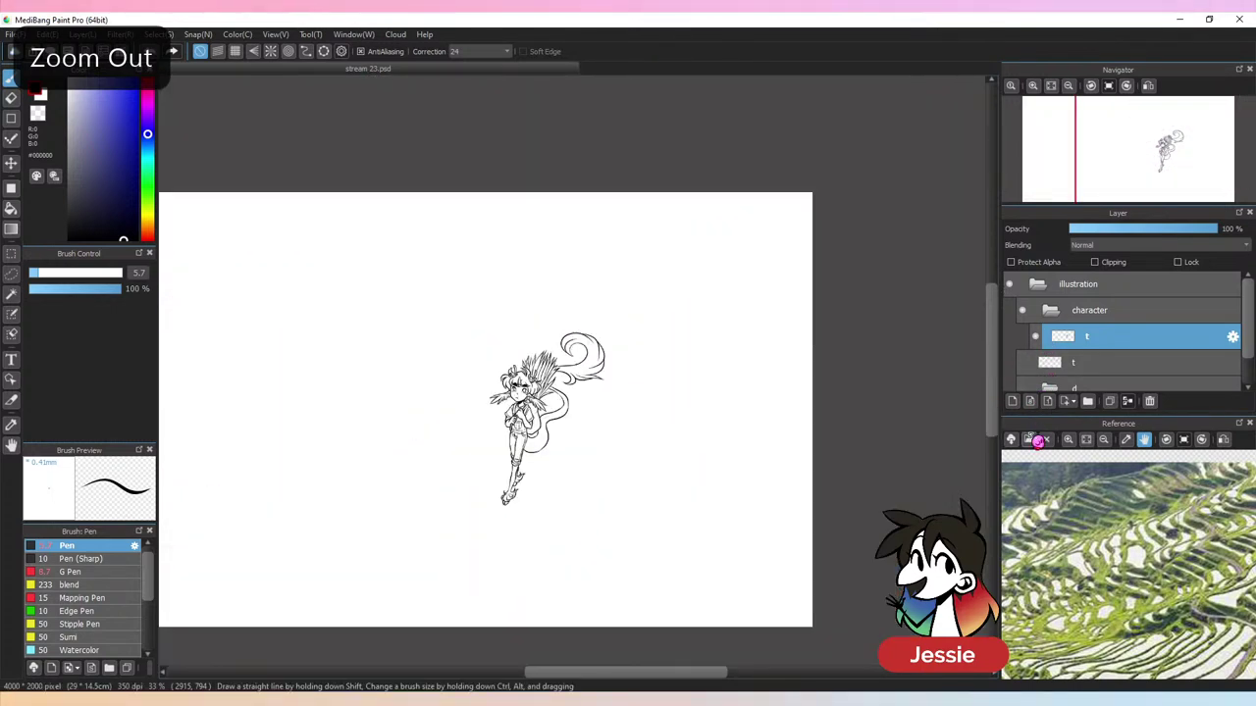
pyautogui.hotkey('ctrl', '+')
pyautogui.hotkey('ctrl', '+')
pyautogui.hotkey('ctrl', '+')
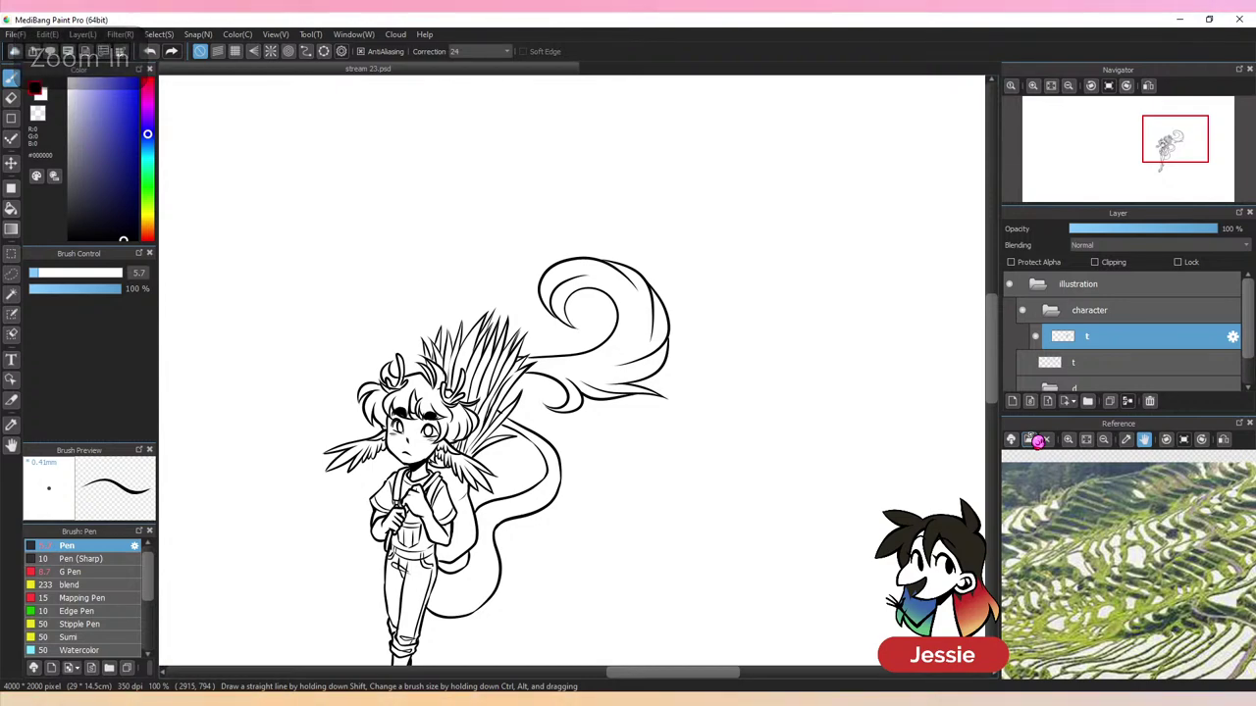
pyautogui.hotkey('ctrl', '+')
pyautogui.moveTo(642, 439); pyautogui.dragTo(758, 311)
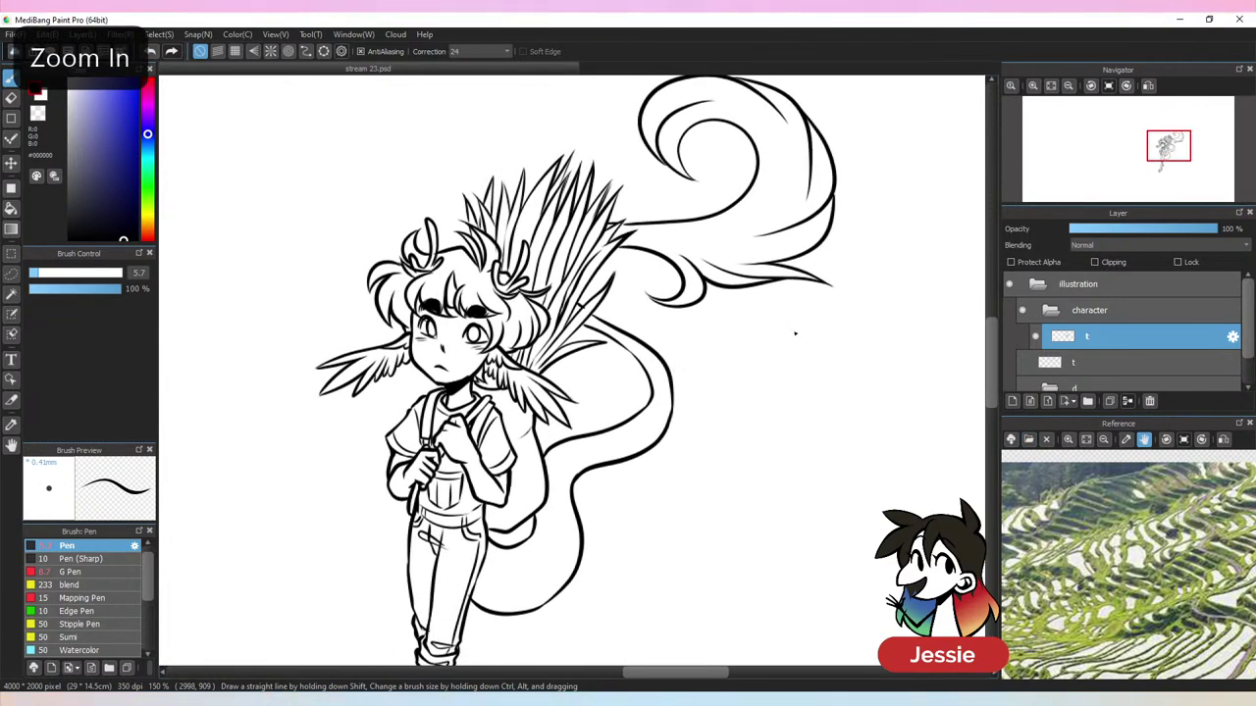
# Show the background line-art layer and erase the second contour under the backpack beside the hip
pyautogui.press('e')
pyautogui.click(1022, 362)
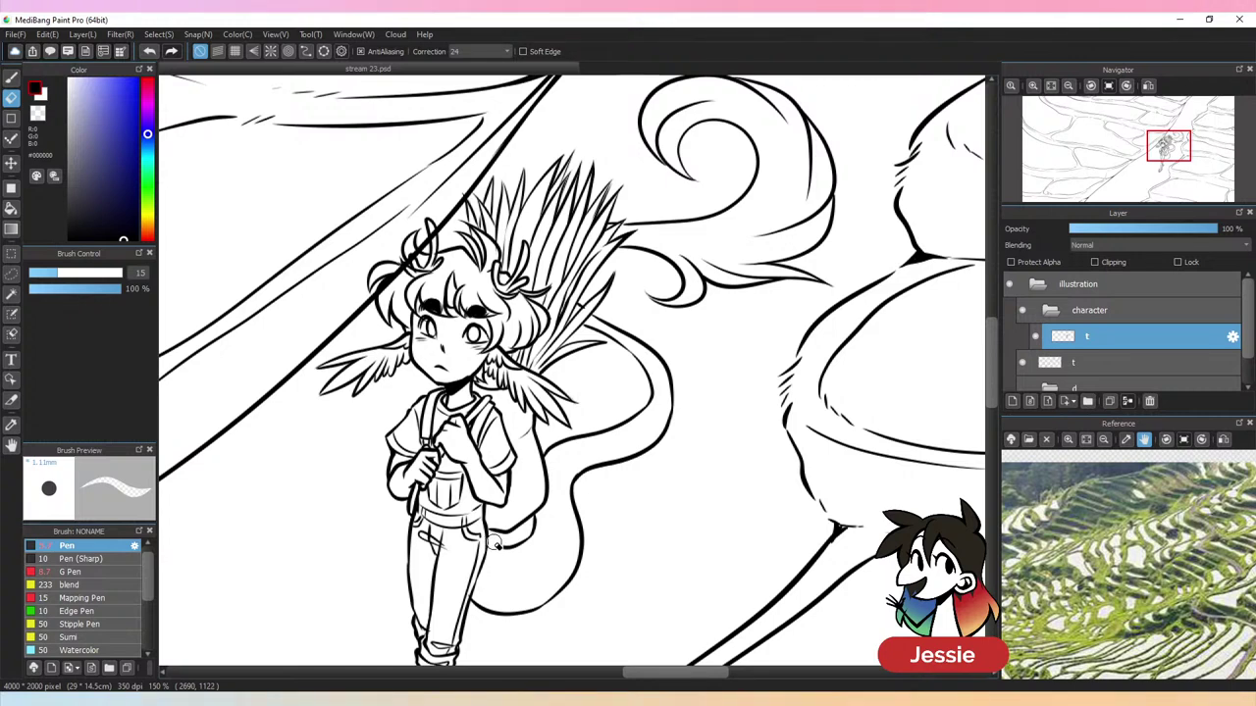
pyautogui.press('b')
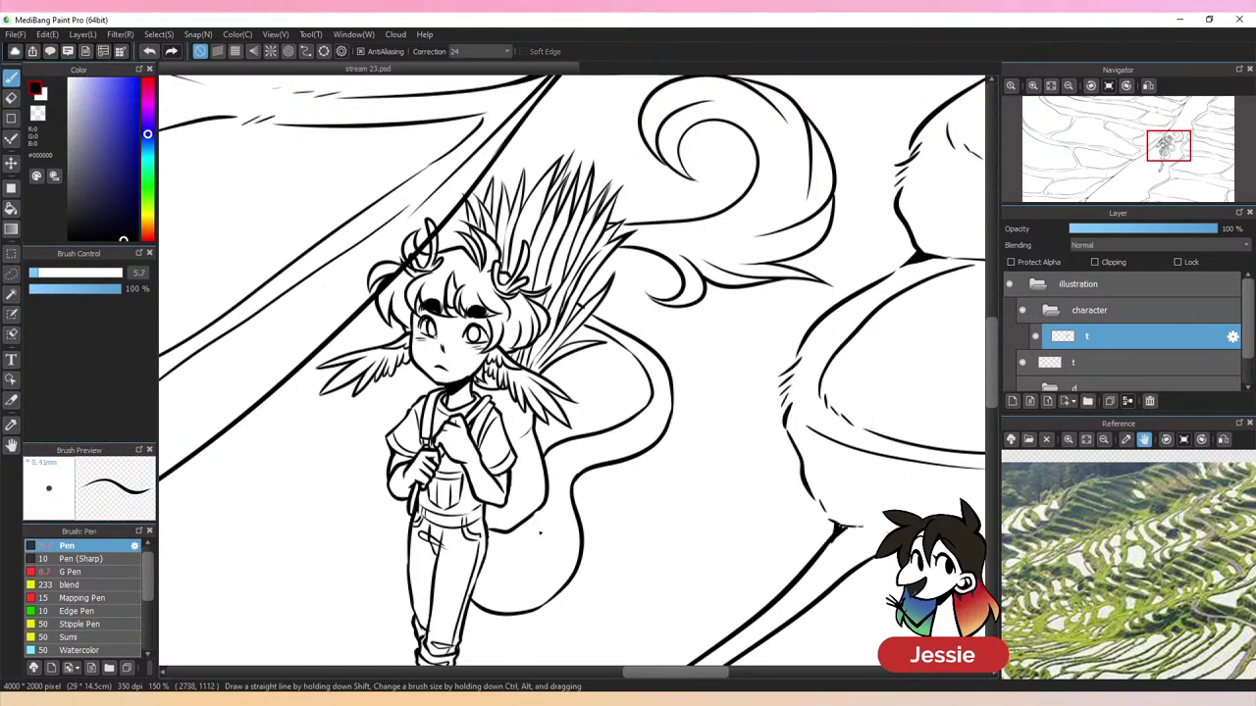
# Show the sketch again and ink spiky fur tufts along the inside of the tail behind the backpack
pyautogui.click(1036, 337)
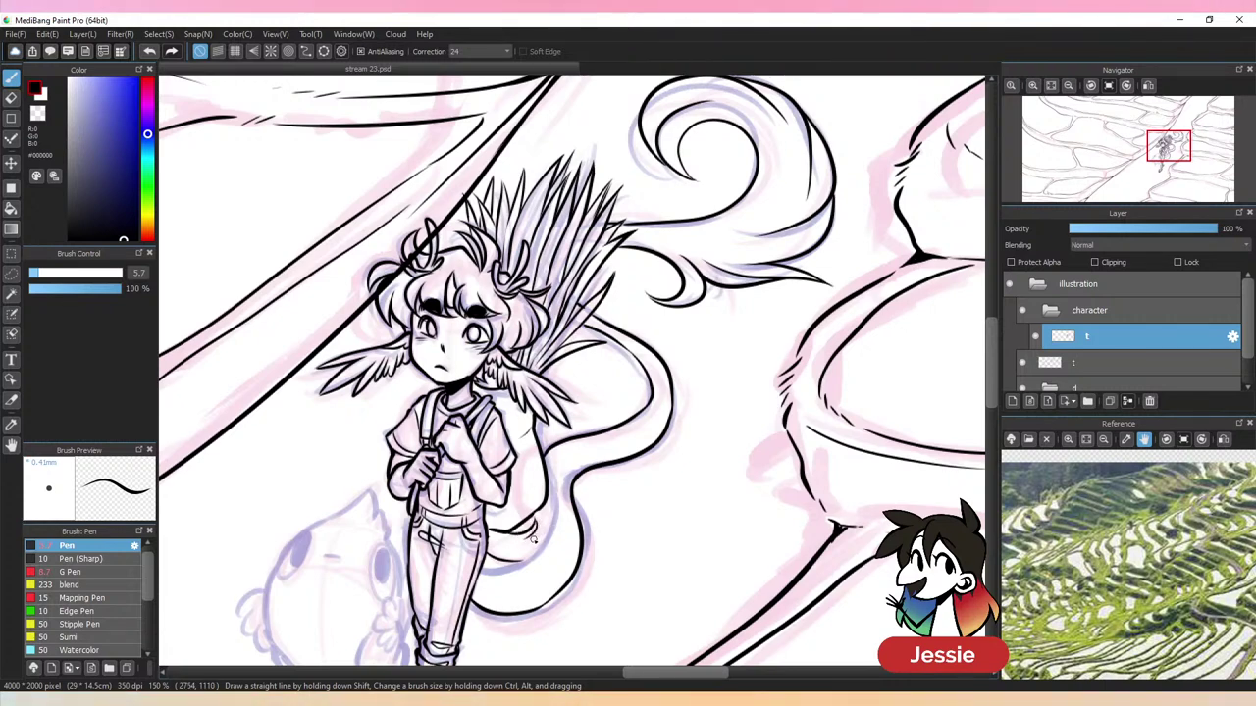
pyautogui.moveTo(526, 560)
pyautogui.mouseDown()
pyautogui.moveTo(565, 555)
pyautogui.moveTo(531, 548)
pyautogui.moveTo(558, 543)
pyautogui.moveTo(570, 469)
pyautogui.moveTo(555, 497)
pyautogui.moveTo(579, 443)
pyautogui.mouseUp()
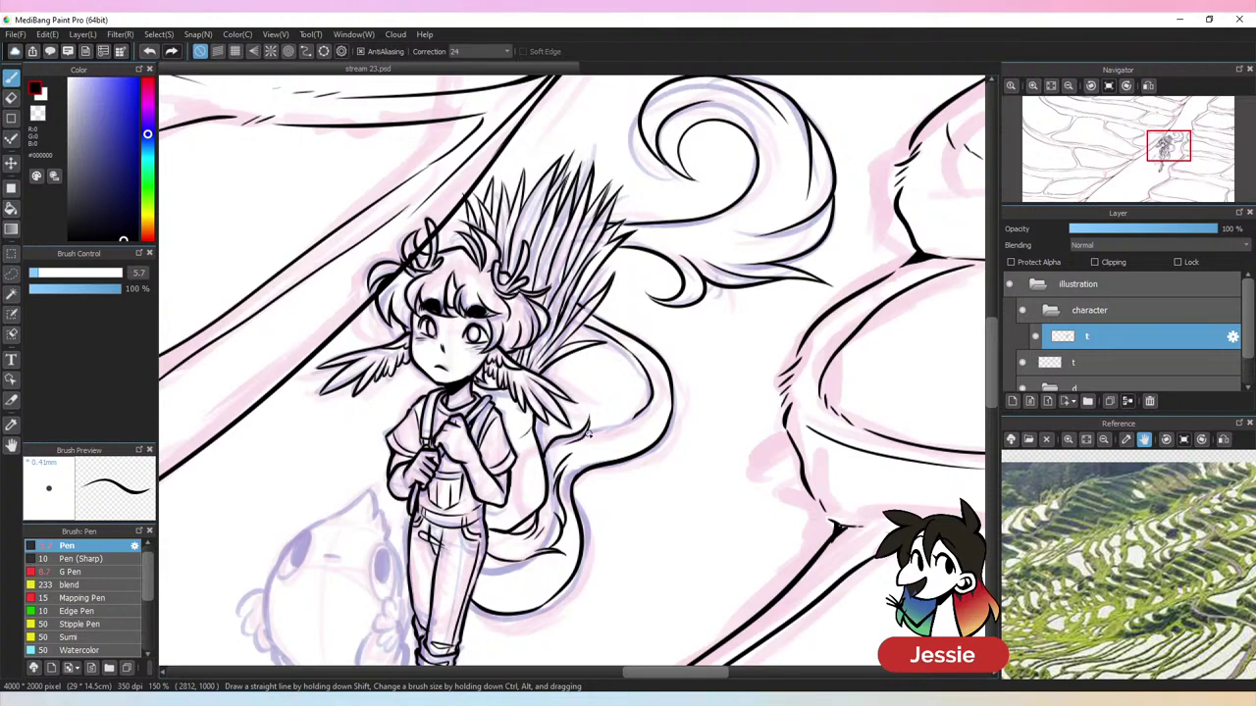
pyautogui.moveTo(611, 407)
pyautogui.mouseDown()
pyautogui.moveTo(641, 417)
pyautogui.moveTo(656, 391)
pyautogui.moveTo(650, 414)
pyautogui.moveTo(661, 395)
pyautogui.moveTo(639, 433)
pyautogui.moveTo(607, 444)
pyautogui.moveTo(633, 447)
pyautogui.moveTo(579, 447)
pyautogui.mouseUp()
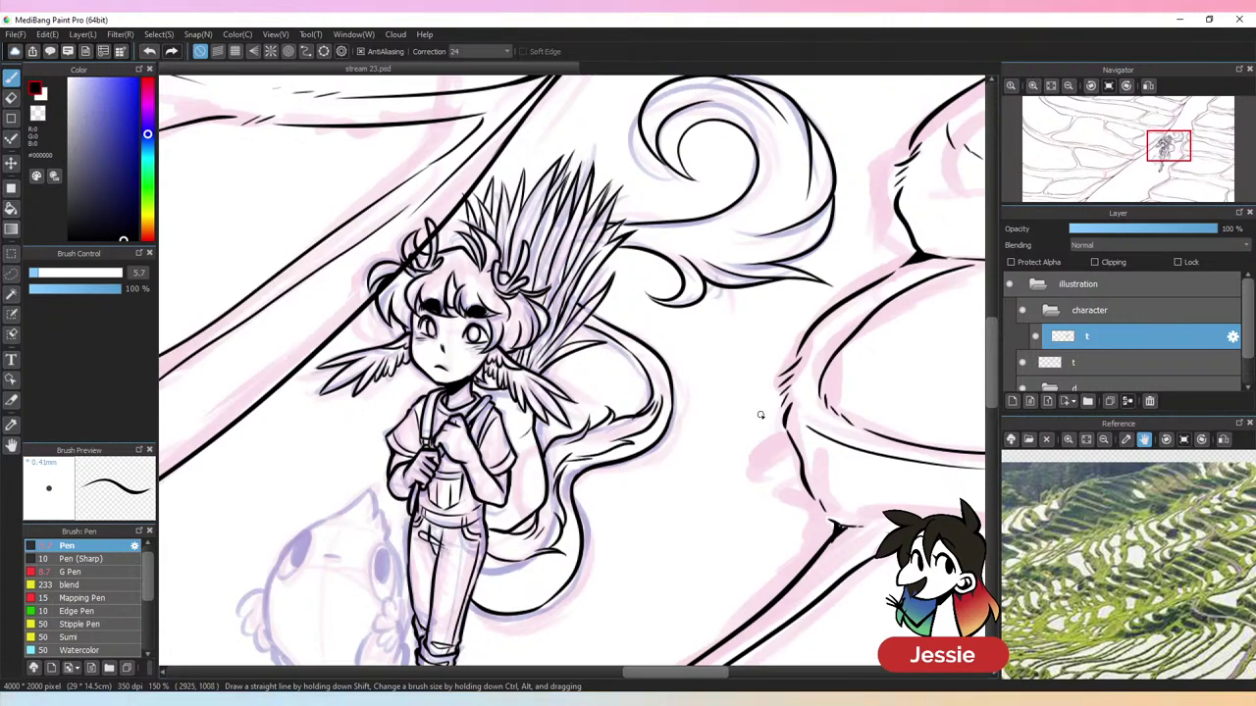
# Toggle the background line art and the sketch to check how the inked character reads within the whole scene
pyautogui.hotkey('ctrl', '-')
pyautogui.hotkey('ctrl', '-')
pyautogui.hotkey('ctrl', '-')
pyautogui.hotkey('ctrl', '+')
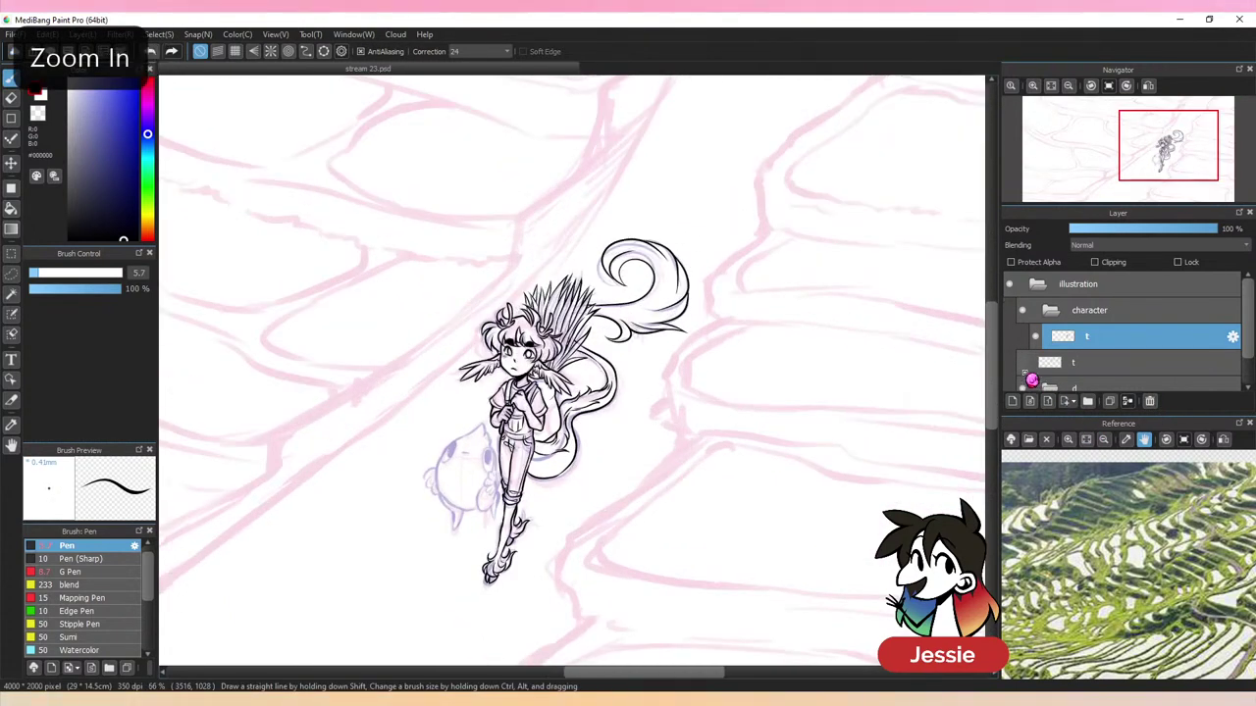
pyautogui.click(1023, 369)
pyautogui.click(1025, 387)
pyautogui.hotkey('ctrl', '-')
pyautogui.hotkey('ctrl', '+')
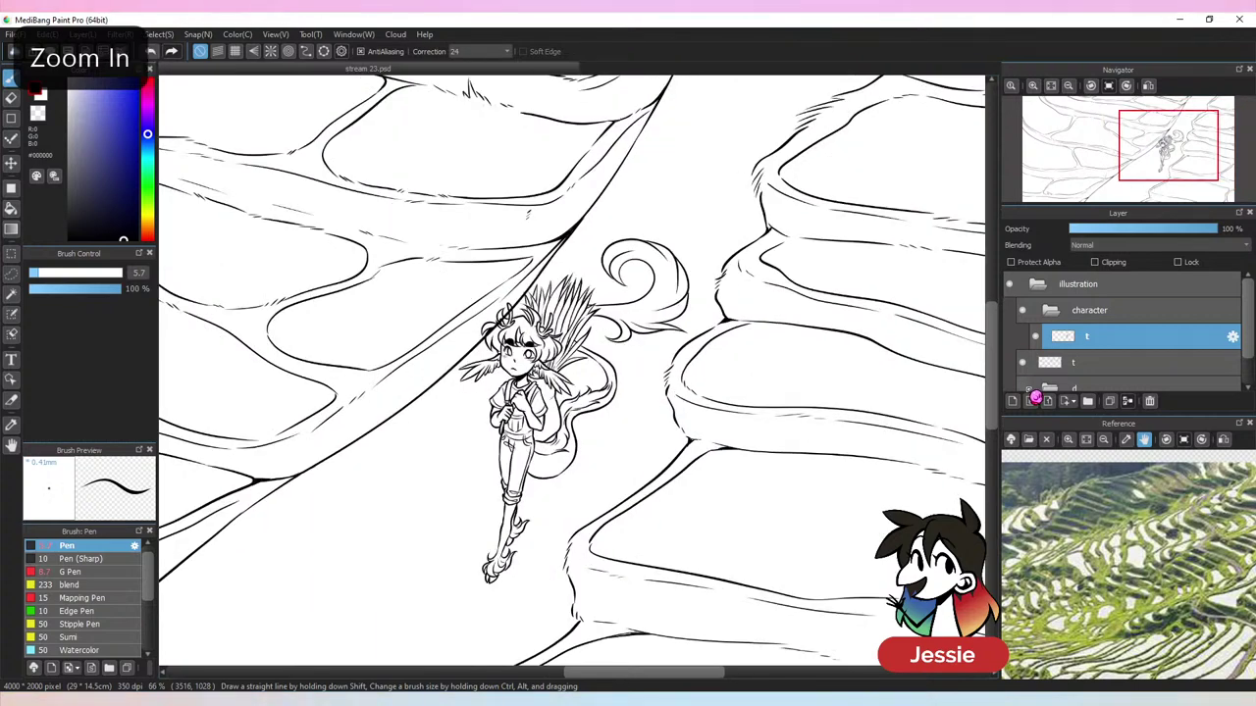
pyautogui.click(1028, 388)
pyautogui.hotkey('ctrl', '-')
pyautogui.hotkey('ctrl', '-')
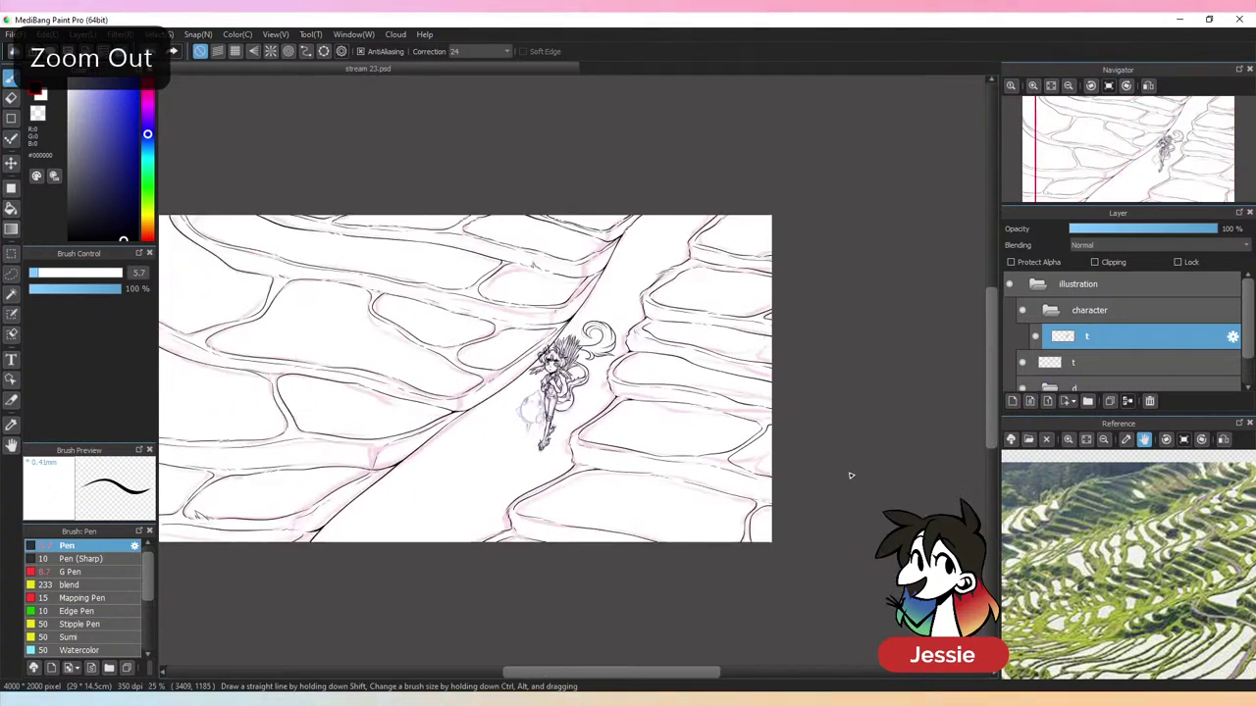
pyautogui.hotkey('ctrl', '+')
pyautogui.hotkey('ctrl', '+')
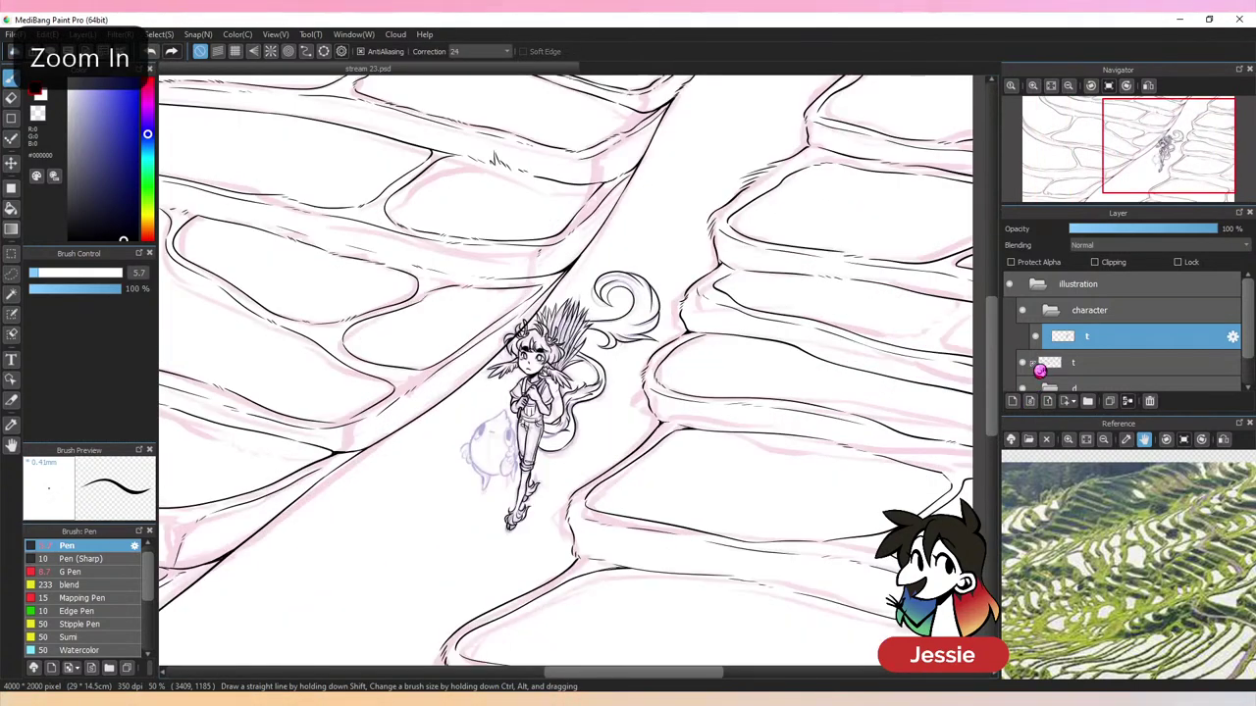
pyautogui.click(1024, 389)
pyautogui.click(1024, 390)
pyautogui.hotkey('ctrl', '+')
pyautogui.hotkey('ctrl', '+')
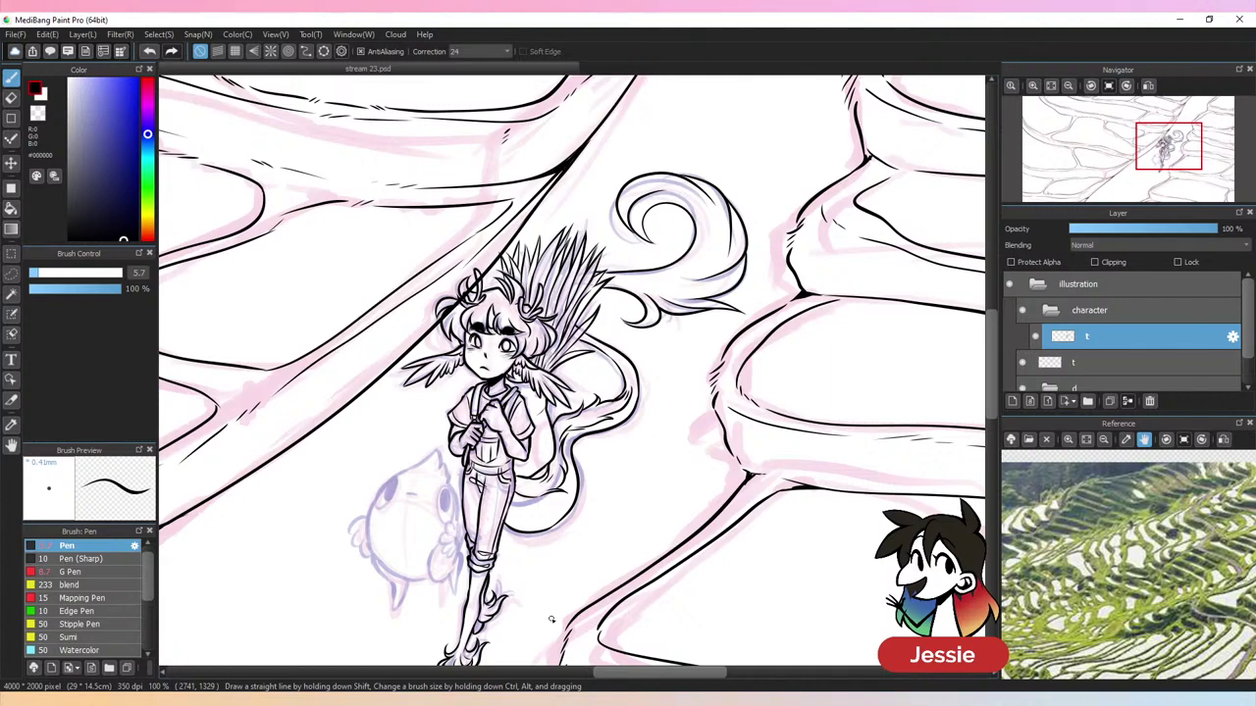
# Ink the top of the round bird's head with its pointed crest and outline both oval eyes
pyautogui.hotkey('ctrl', '+')
pyautogui.hotkey('ctrl', '+')
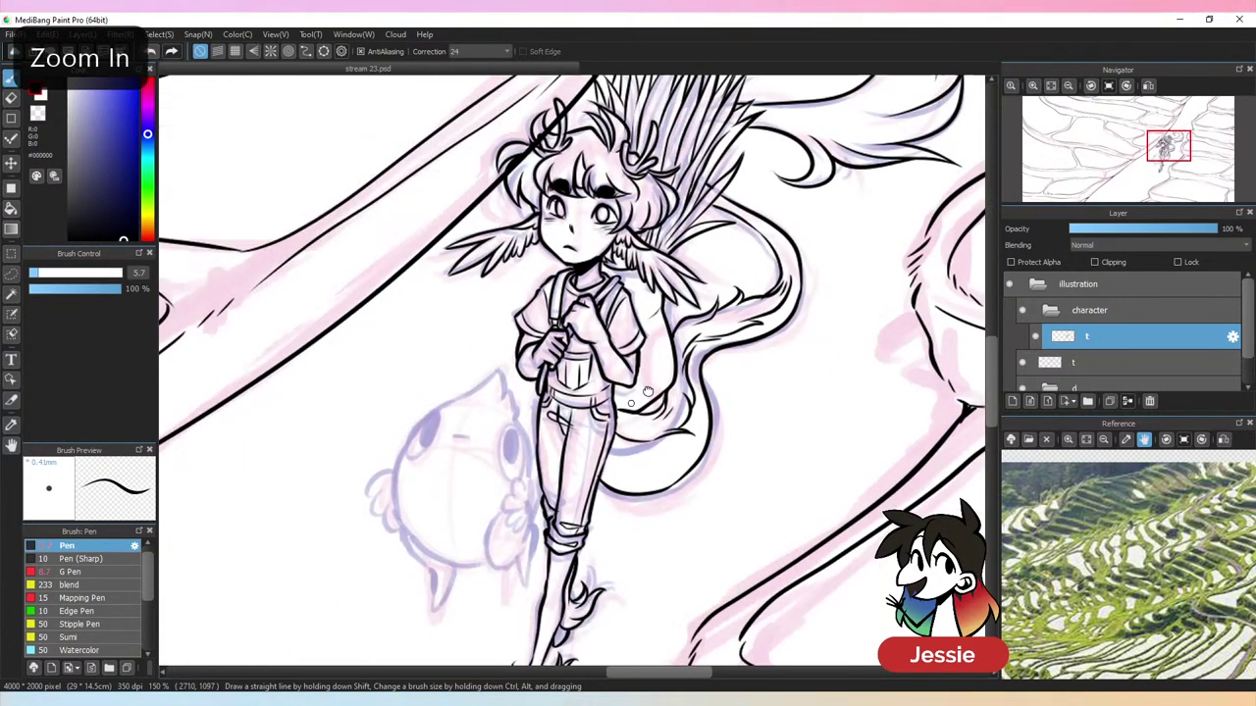
pyautogui.moveTo(647, 391); pyautogui.dragTo(707, 354)
pyautogui.hotkey('ctrl', '+')
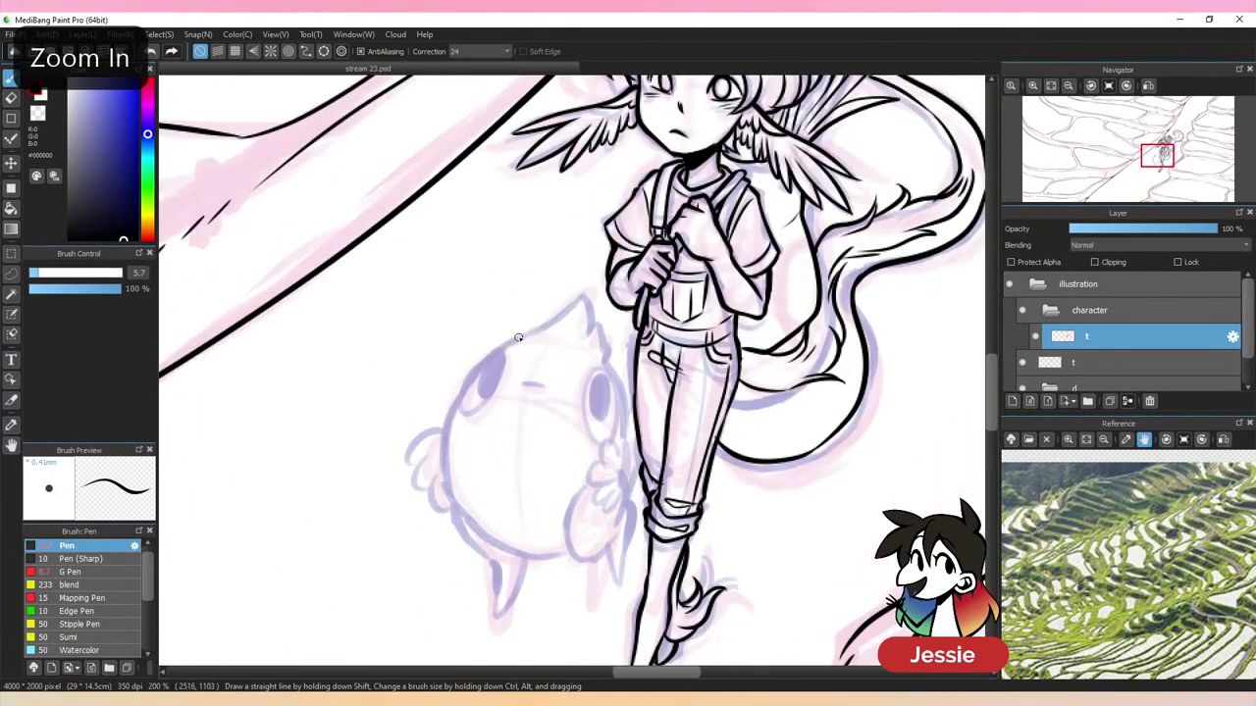
pyautogui.moveTo(492, 349)
pyautogui.mouseDown()
pyautogui.moveTo(578, 299)
pyautogui.moveTo(608, 353)
pyautogui.mouseUp()
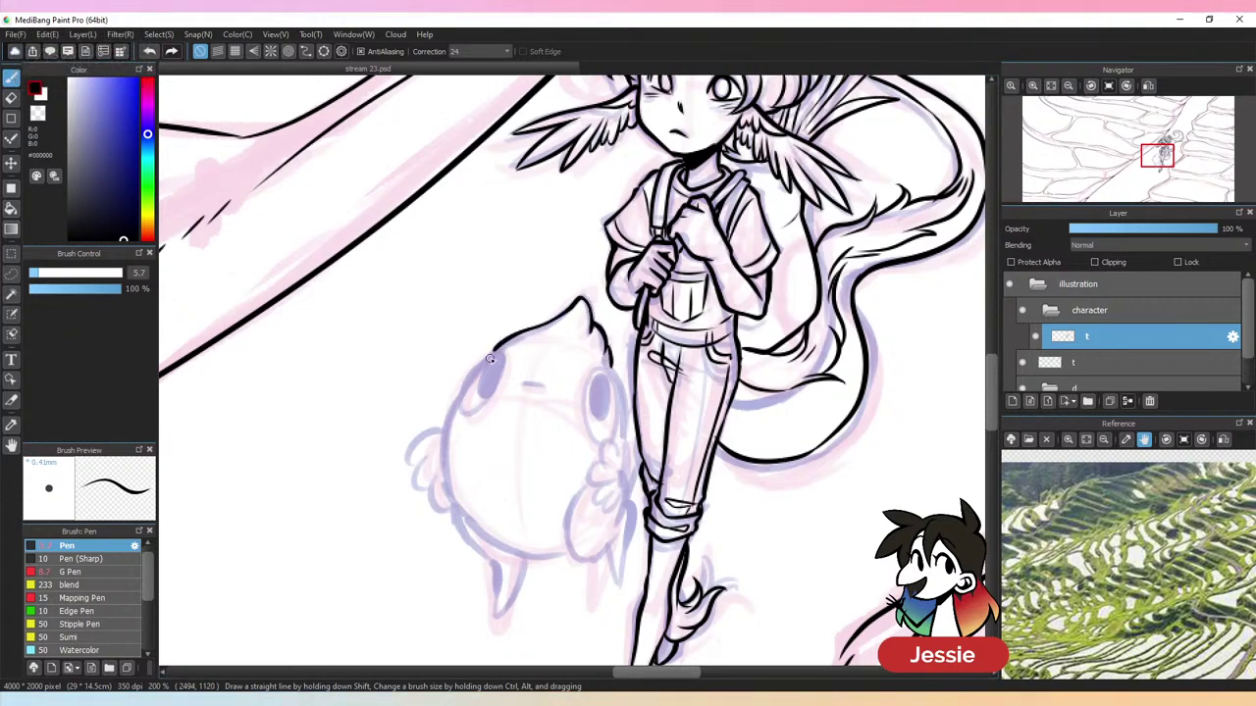
pyautogui.moveTo(496, 349)
pyautogui.mouseDown()
pyautogui.moveTo(453, 410)
pyautogui.moveTo(488, 394)
pyautogui.moveTo(492, 347)
pyautogui.mouseUp()
pyautogui.moveTo(602, 367)
pyautogui.mouseDown()
pyautogui.moveTo(583, 399)
pyautogui.moveTo(596, 441)
pyautogui.moveTo(615, 427)
pyautogui.moveTo(606, 363)
pyautogui.mouseUp()
# Ink the bird's round body contour from the far eye down around the belly, plus the short side near the leg
pyautogui.moveTo(458, 413)
pyautogui.mouseDown()
pyautogui.moveTo(443, 437)
pyautogui.moveTo(477, 524)
pyautogui.mouseUp()
pyautogui.hotkey('ctrl', 'z')
pyautogui.moveTo(452, 410)
pyautogui.mouseDown()
pyautogui.moveTo(444, 469)
pyautogui.moveTo(475, 538)
pyautogui.moveTo(540, 565)
pyautogui.mouseUp()
pyautogui.hotkey('ctrl', 'z')
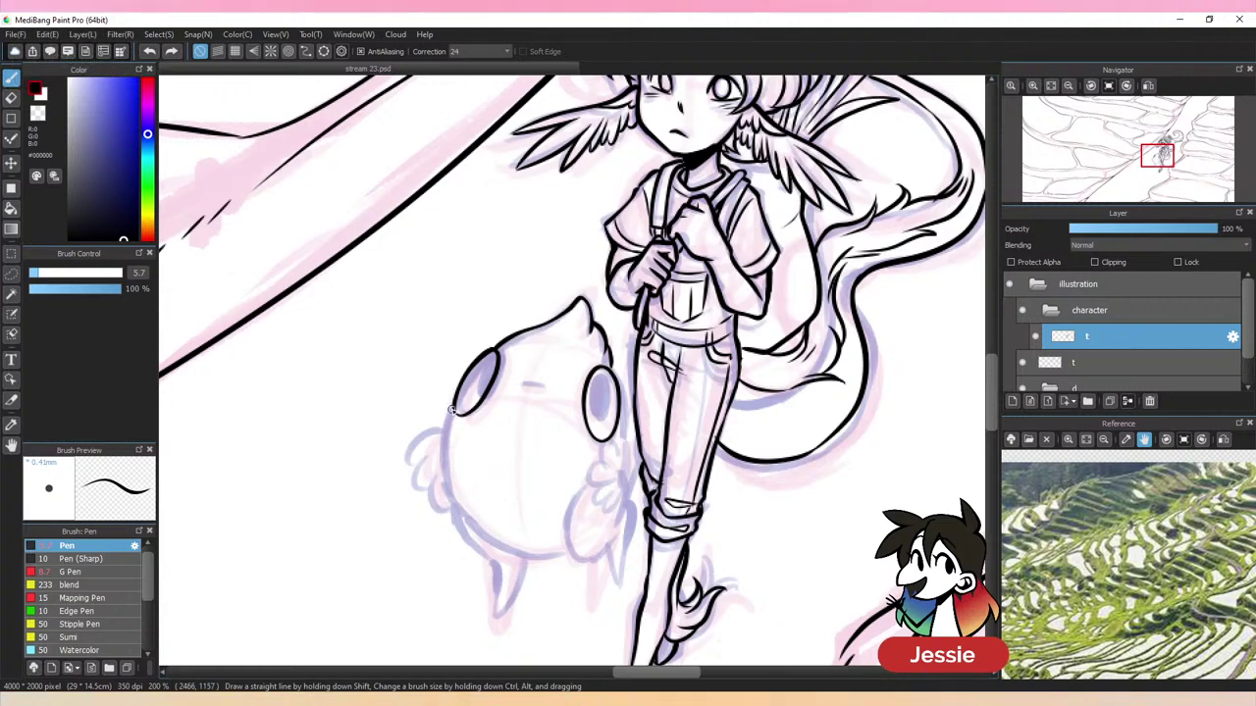
pyautogui.moveTo(455, 404)
pyautogui.mouseDown()
pyautogui.moveTo(453, 504)
pyautogui.moveTo(569, 554)
pyautogui.mouseUp()
pyautogui.hotkey('ctrl', 'z')
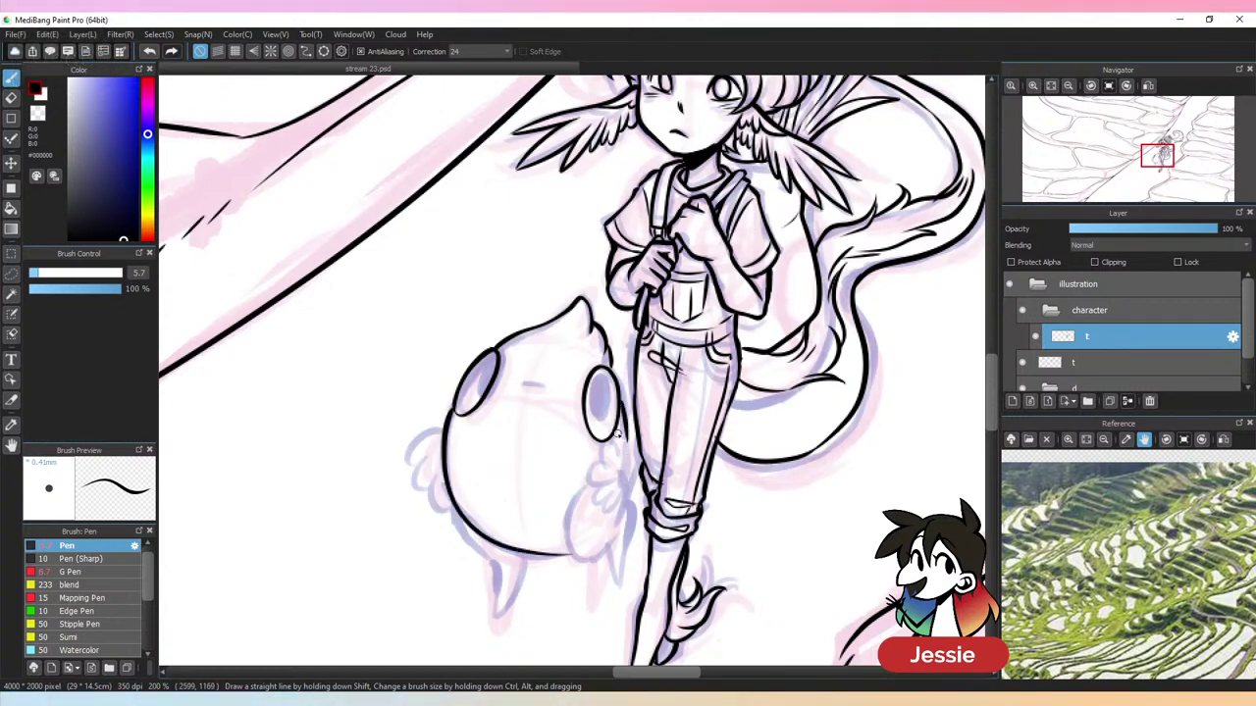
pyautogui.moveTo(622, 396); pyautogui.dragTo(619, 445)
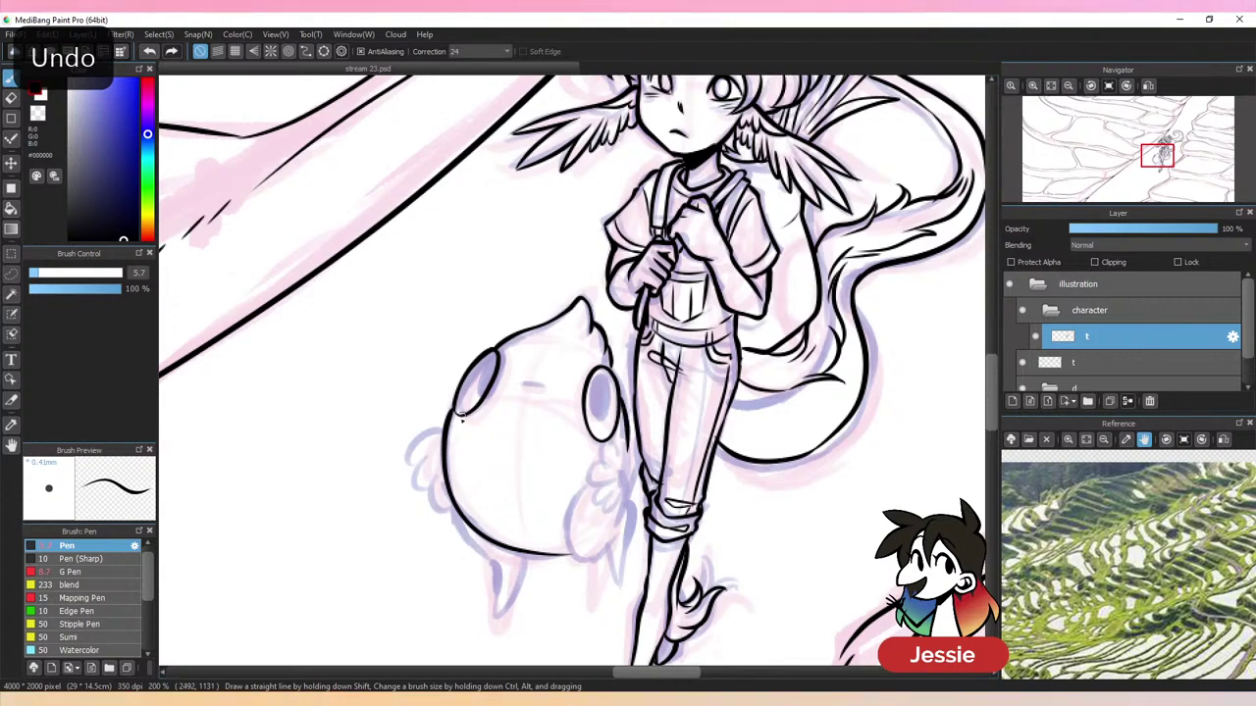
# Ink the bird's two small feathered wings on either side of its body
pyautogui.moveTo(447, 419)
pyautogui.mouseDown()
pyautogui.moveTo(401, 469)
pyautogui.moveTo(423, 466)
pyautogui.moveTo(456, 515)
pyautogui.mouseUp()
pyautogui.moveTo(602, 452)
pyautogui.mouseDown()
pyautogui.moveTo(580, 500)
pyautogui.moveTo(609, 489)
pyautogui.moveTo(626, 514)
pyautogui.mouseUp()
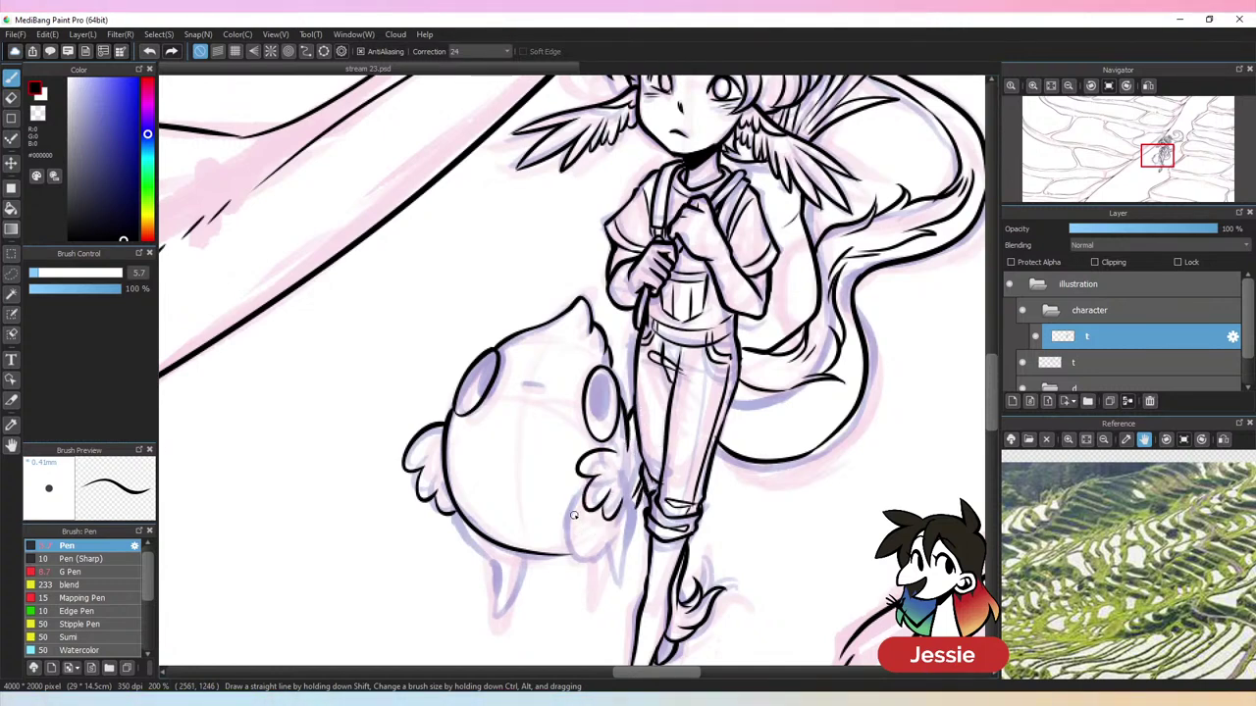
# Ink the round bird's two thin legs, the lower body feathers and the curved edge beneath its belly
pyautogui.moveTo(571, 519)
pyautogui.mouseDown()
pyautogui.moveTo(584, 569)
pyautogui.moveTo(614, 538)
pyautogui.moveTo(618, 600)
pyautogui.mouseUp()
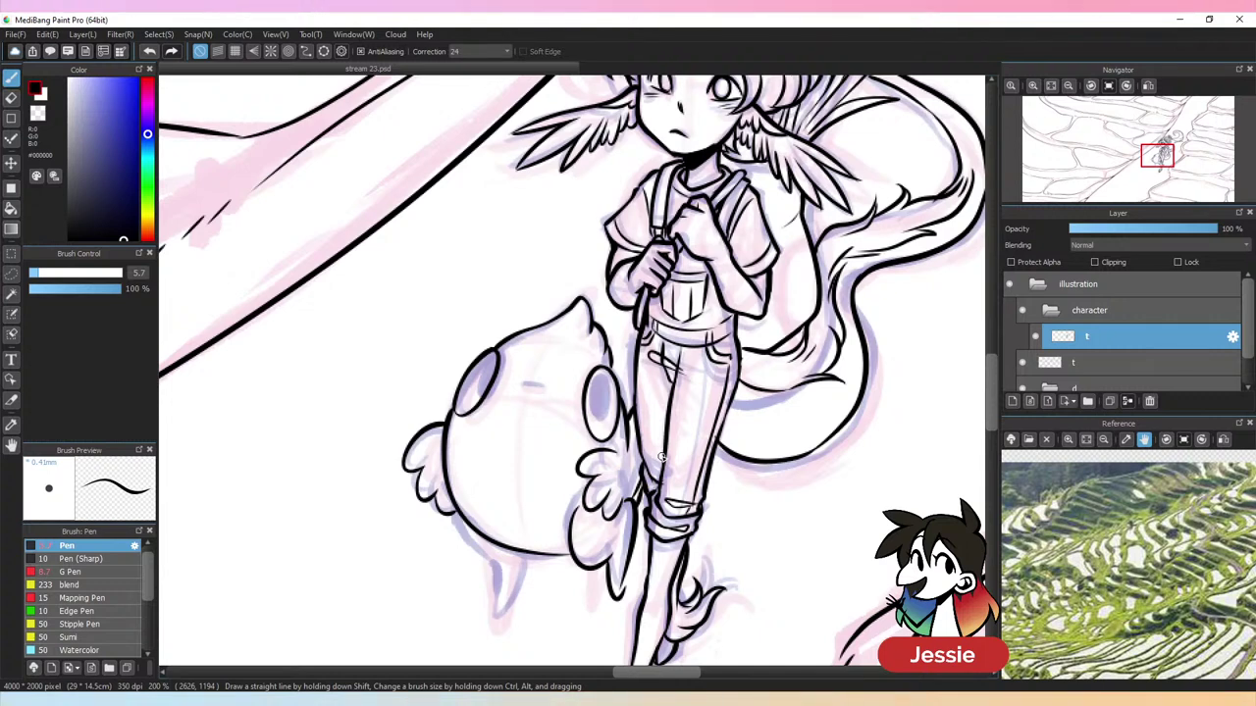
pyautogui.hotkey('ctrl', 'z')
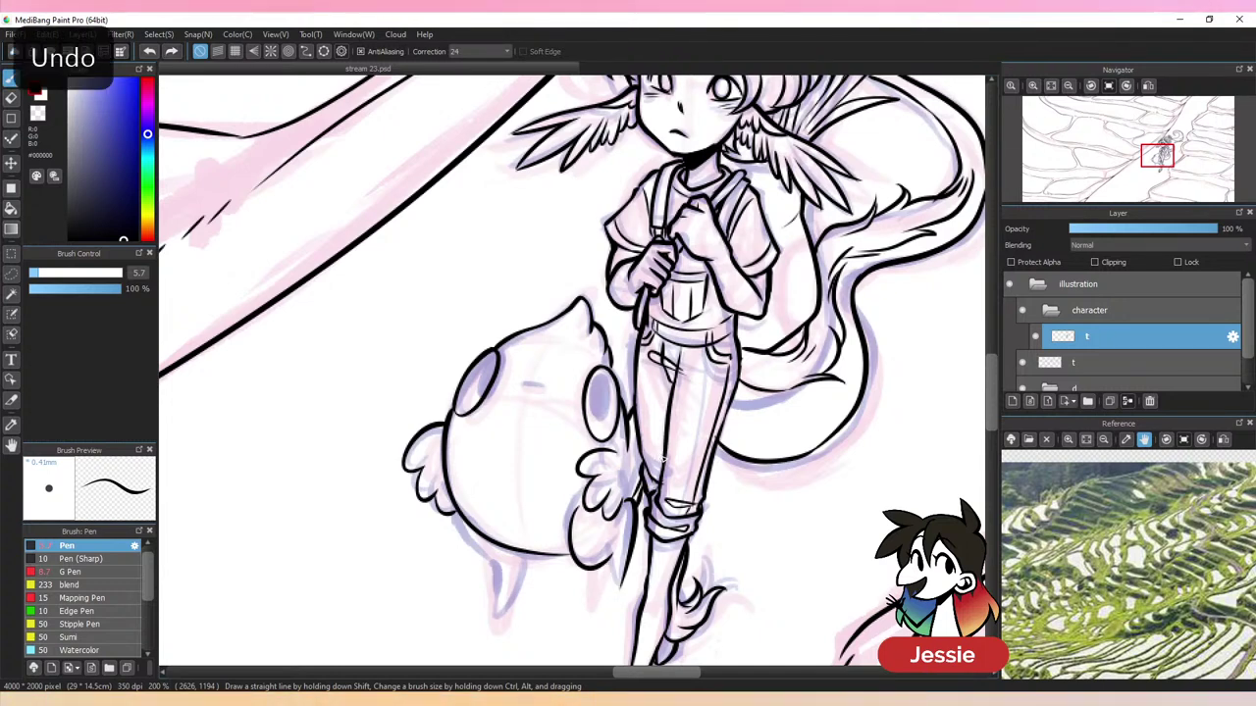
pyautogui.moveTo(606, 564); pyautogui.dragTo(620, 610)
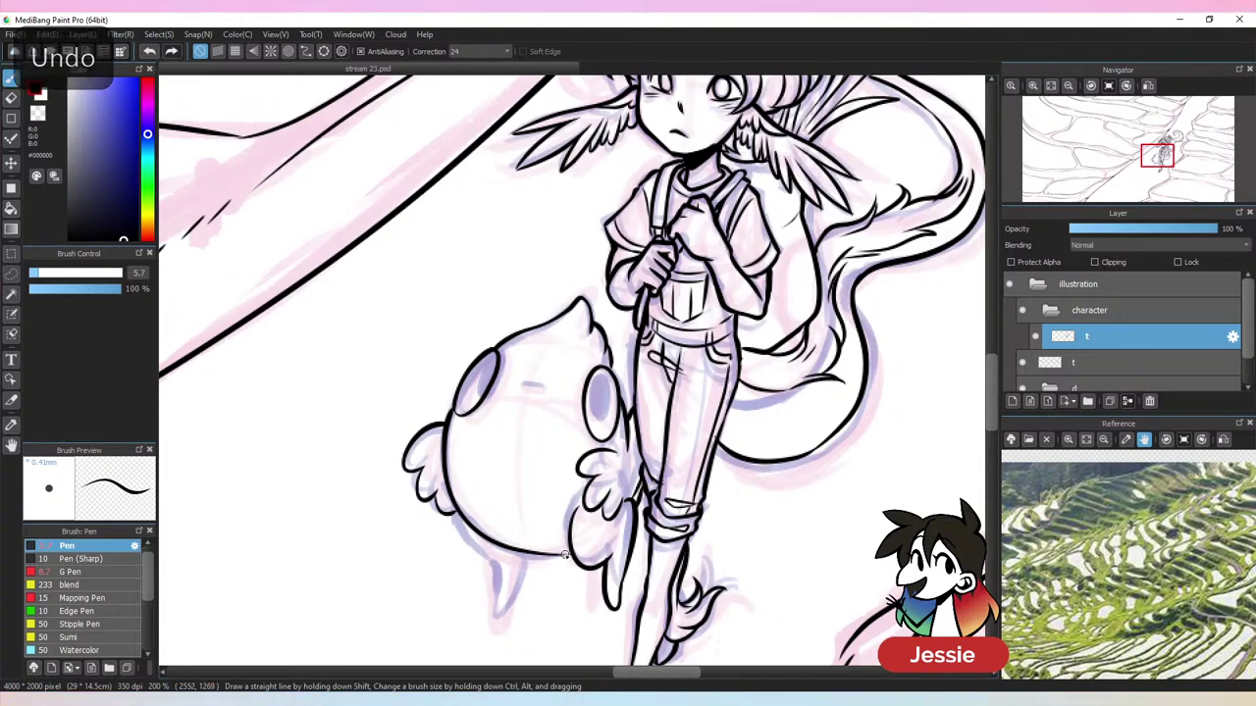
pyautogui.moveTo(452, 498)
pyautogui.mouseDown()
pyautogui.moveTo(457, 530)
pyautogui.moveTo(506, 562)
pyautogui.moveTo(498, 595)
pyautogui.moveTo(538, 549)
pyautogui.mouseUp()
# Fill both of the bird's pupils in black and ink its small mouth between the eyes
pyautogui.moveTo(602, 378)
pyautogui.mouseDown()
pyautogui.moveTo(597, 415)
pyautogui.moveTo(602, 380)
pyautogui.moveTo(603, 414)
pyautogui.moveTo(603, 385)
pyautogui.mouseUp()
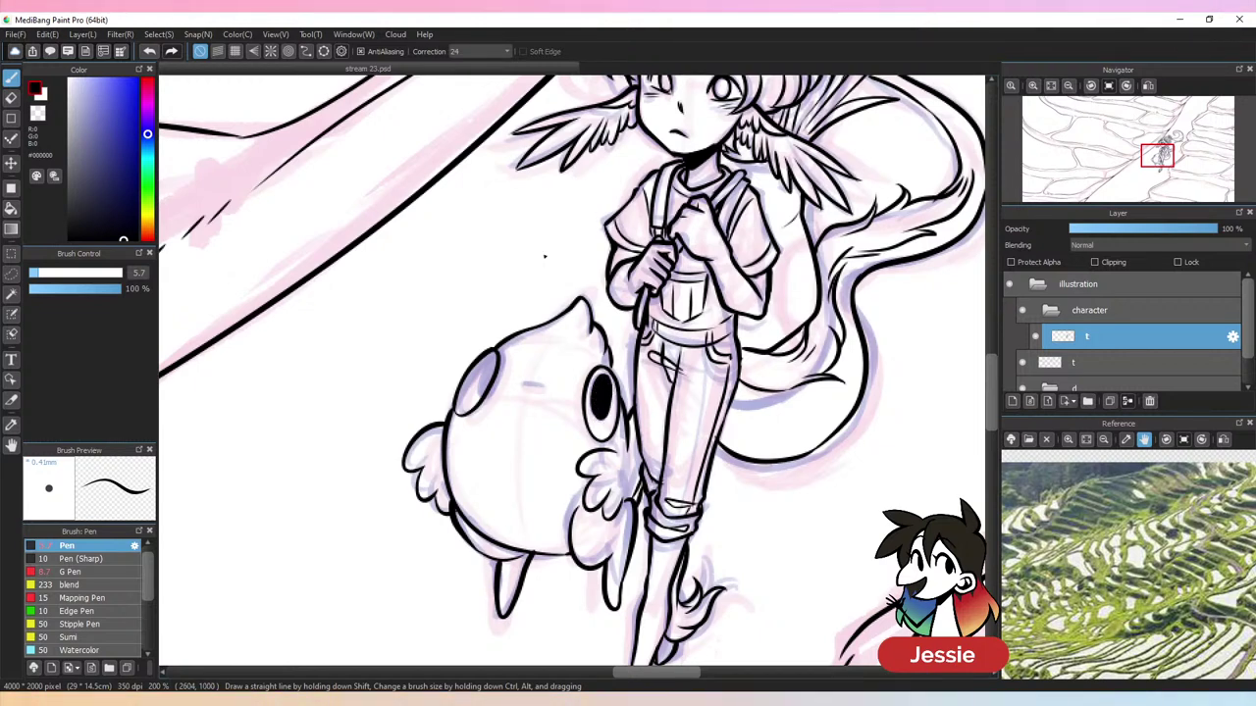
pyautogui.moveTo(486, 363)
pyautogui.mouseDown()
pyautogui.moveTo(469, 397)
pyautogui.moveTo(496, 351)
pyautogui.moveTo(541, 388)
pyautogui.mouseUp()
pyautogui.hotkey('ctrl', 'z')
pyautogui.hotkey('ctrl', 'z')
pyautogui.hotkey('ctrl', '-')
pyautogui.hotkey('ctrl', '+')
pyautogui.hotkey('ctrl', 'z')
# Hide the sketch folder "d" so only the line art shows over the whole canvas, and save the file
pyautogui.hotkey('ctrl', '-')
pyautogui.hotkey('ctrl', '-')
pyautogui.hotkey('ctrl', '-')
pyautogui.hotkey('ctrl', '-')
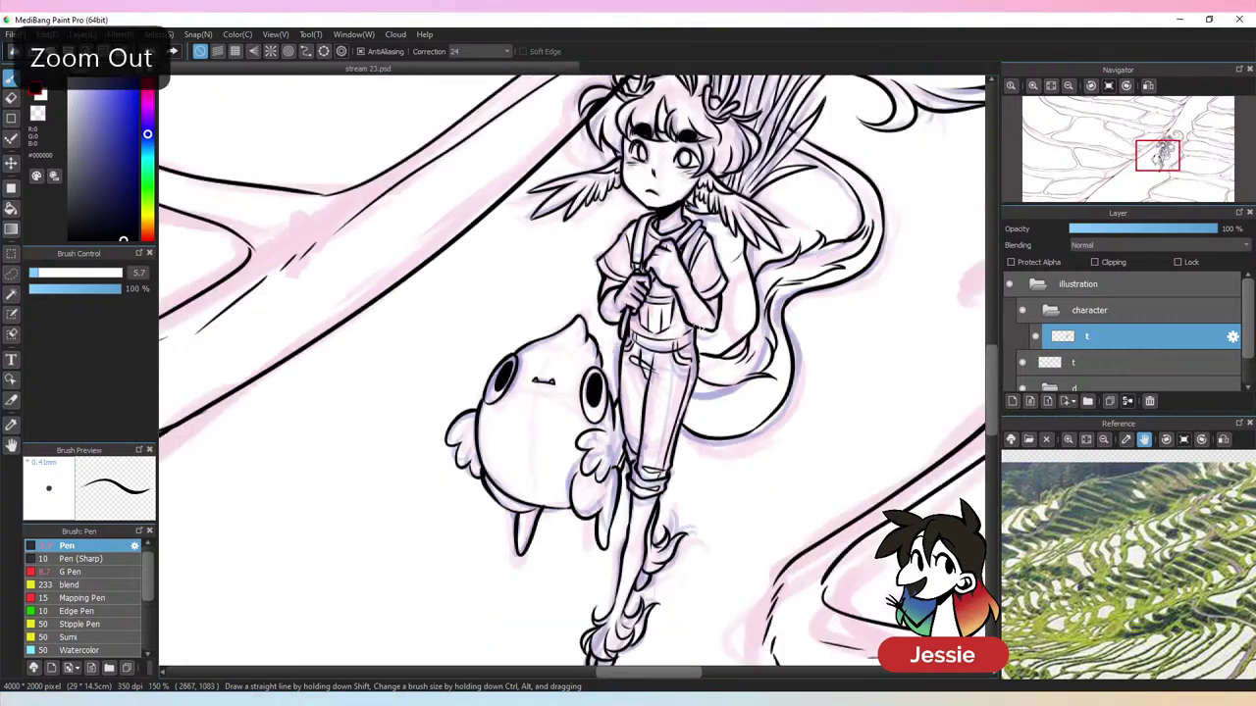
pyautogui.click(1024, 390)
pyautogui.hotkey('ctrl', '-')
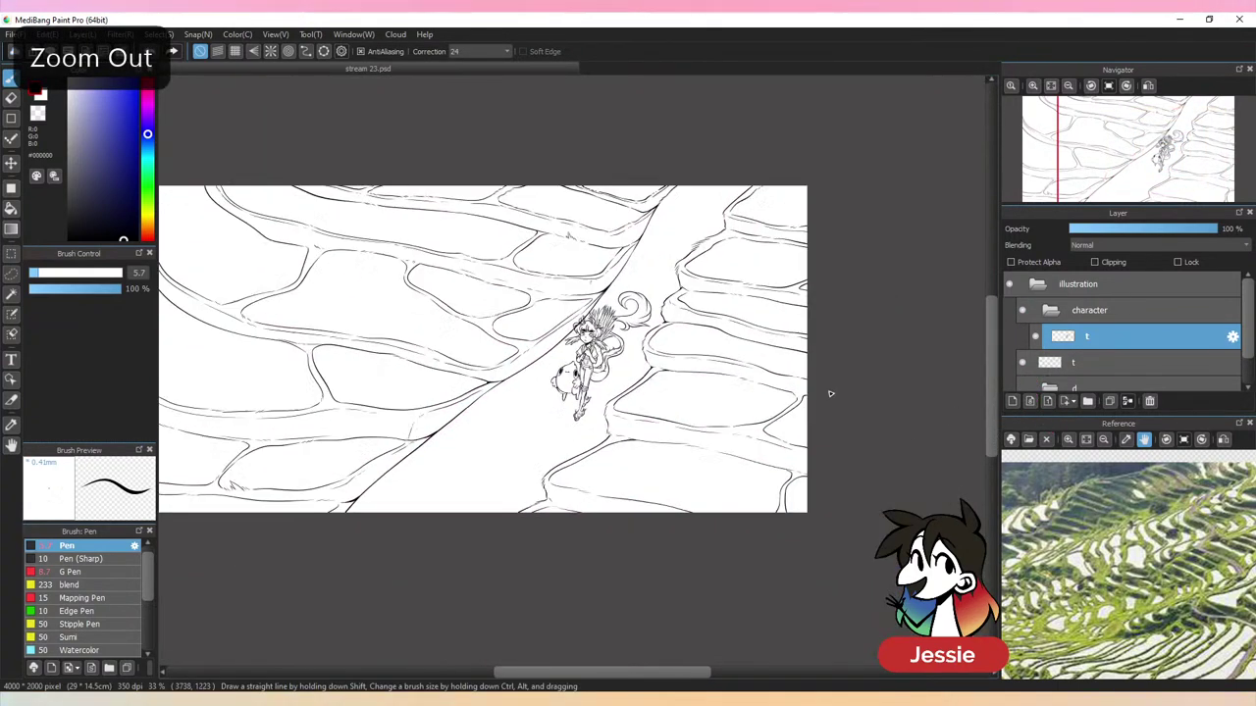
pyautogui.moveTo(740, 432)
pyautogui.mouseDown()
pyautogui.moveTo(836, 439)
pyautogui.moveTo(807, 421)
pyautogui.mouseUp()
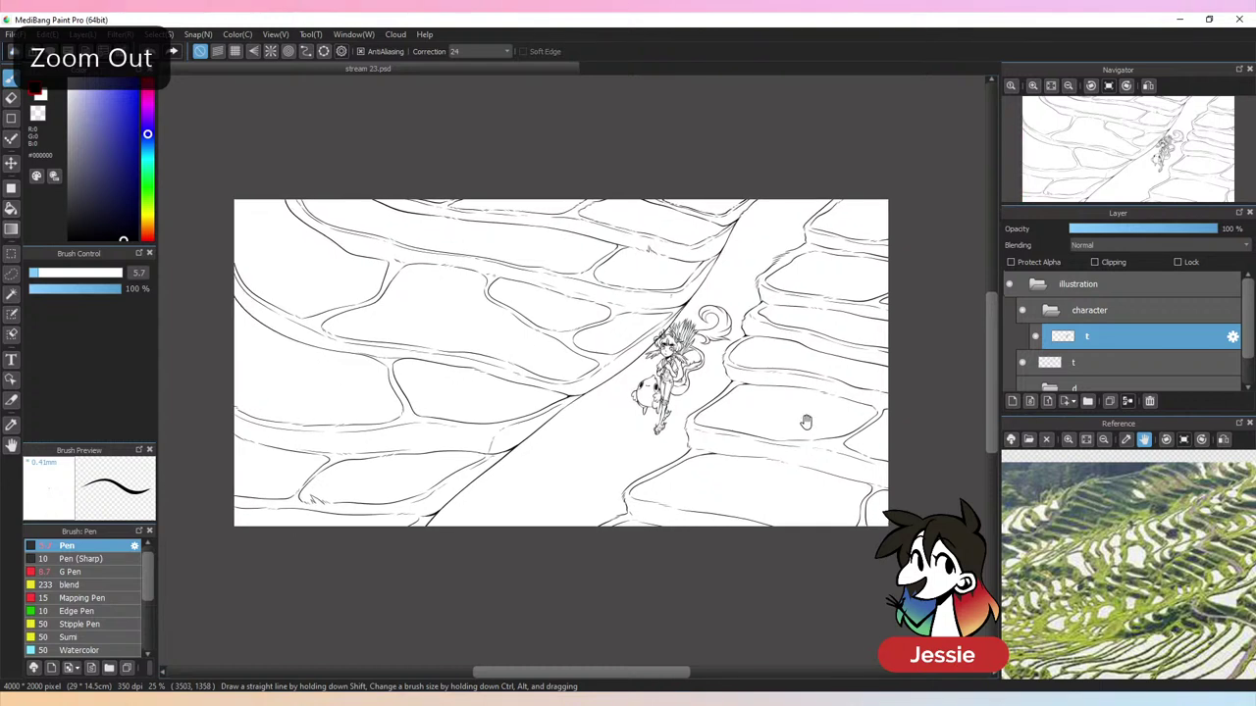
pyautogui.hotkey('ctrl', 's')
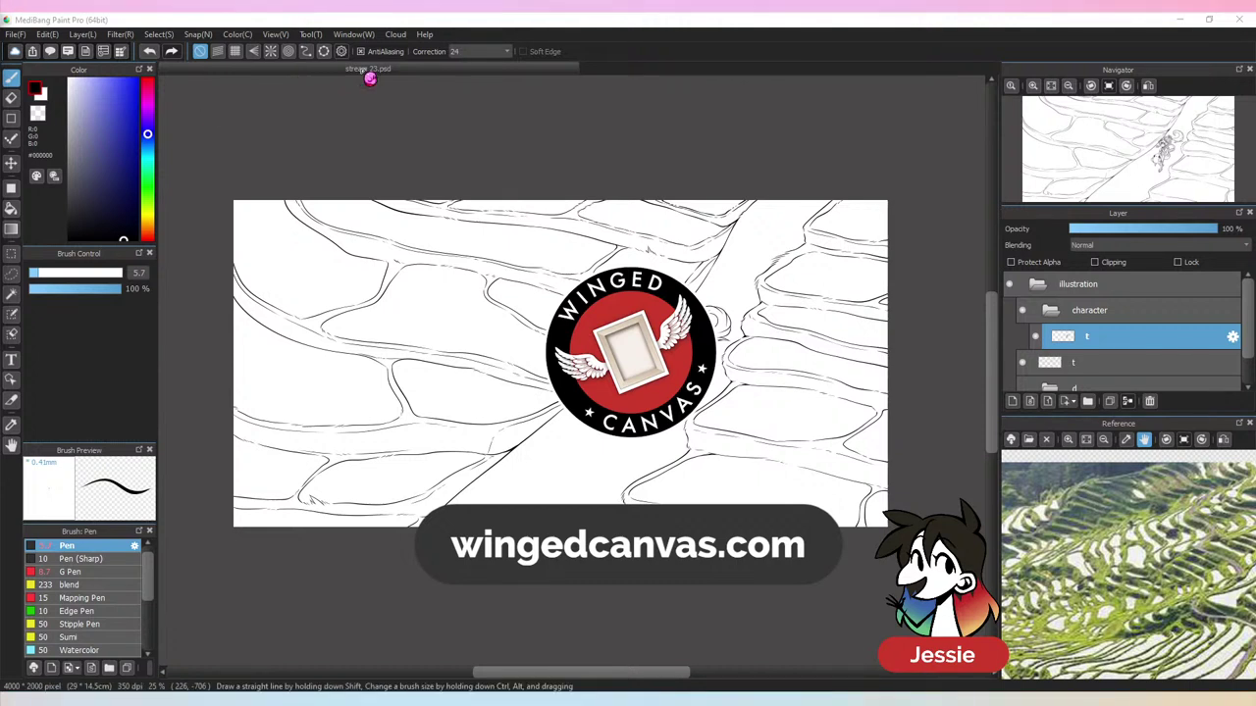
# Examine the "illustration" and "lesson" folders by toggling their visibility and looking through the layers inside the illustration
pyautogui.click(1040, 284)
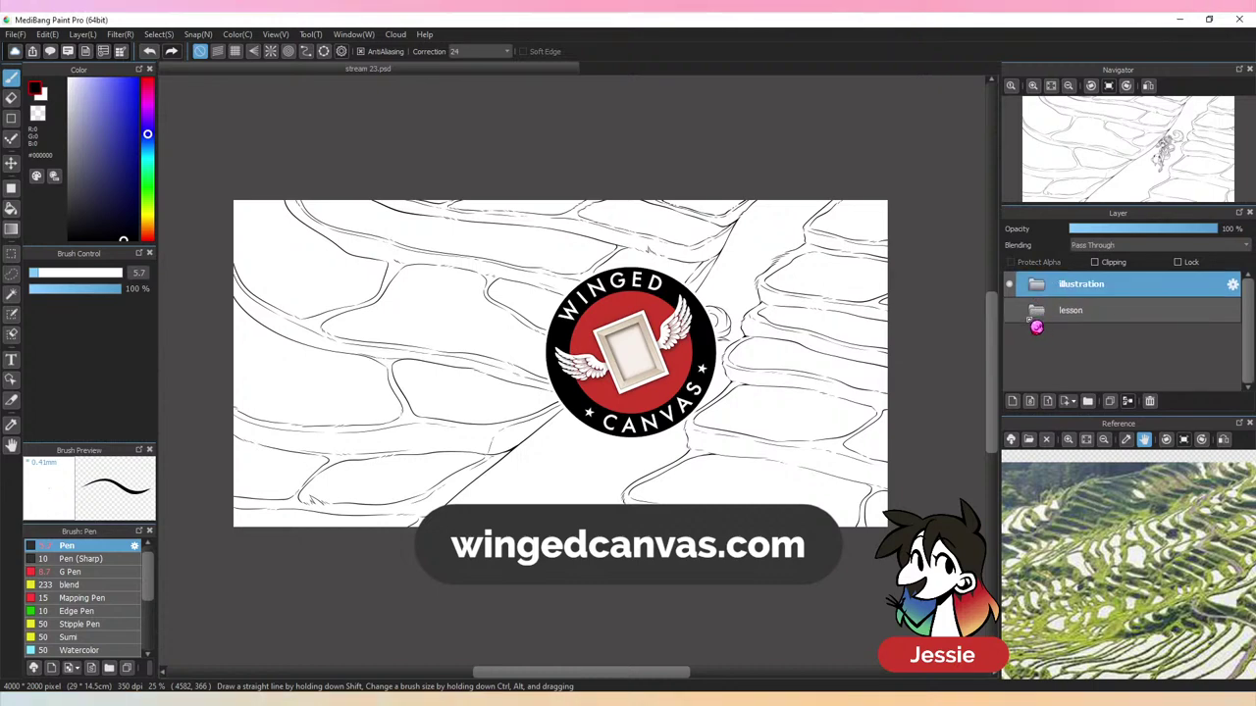
pyautogui.click(1010, 310)
pyautogui.click(1010, 285)
pyautogui.click(1009, 284)
pyautogui.click(1009, 310)
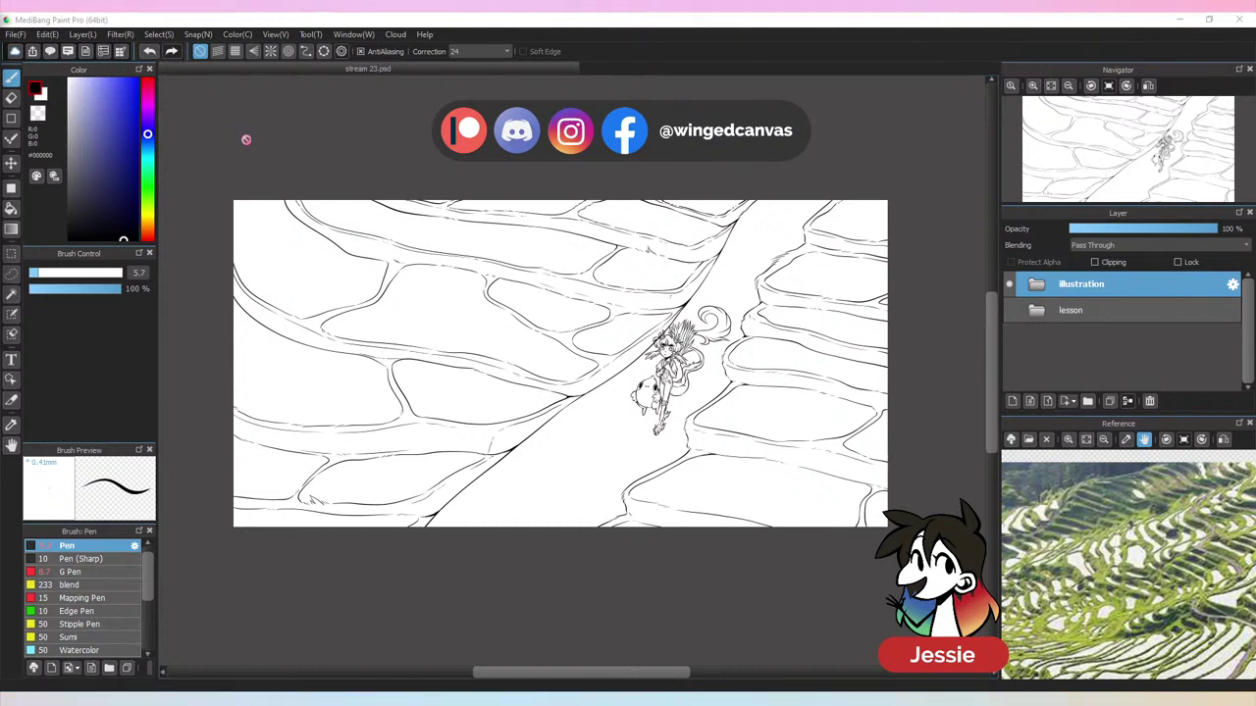
pyautogui.click(1036, 284)
pyautogui.scroll(-2, 1067, 356)
pyautogui.scroll(2, 1060, 328)
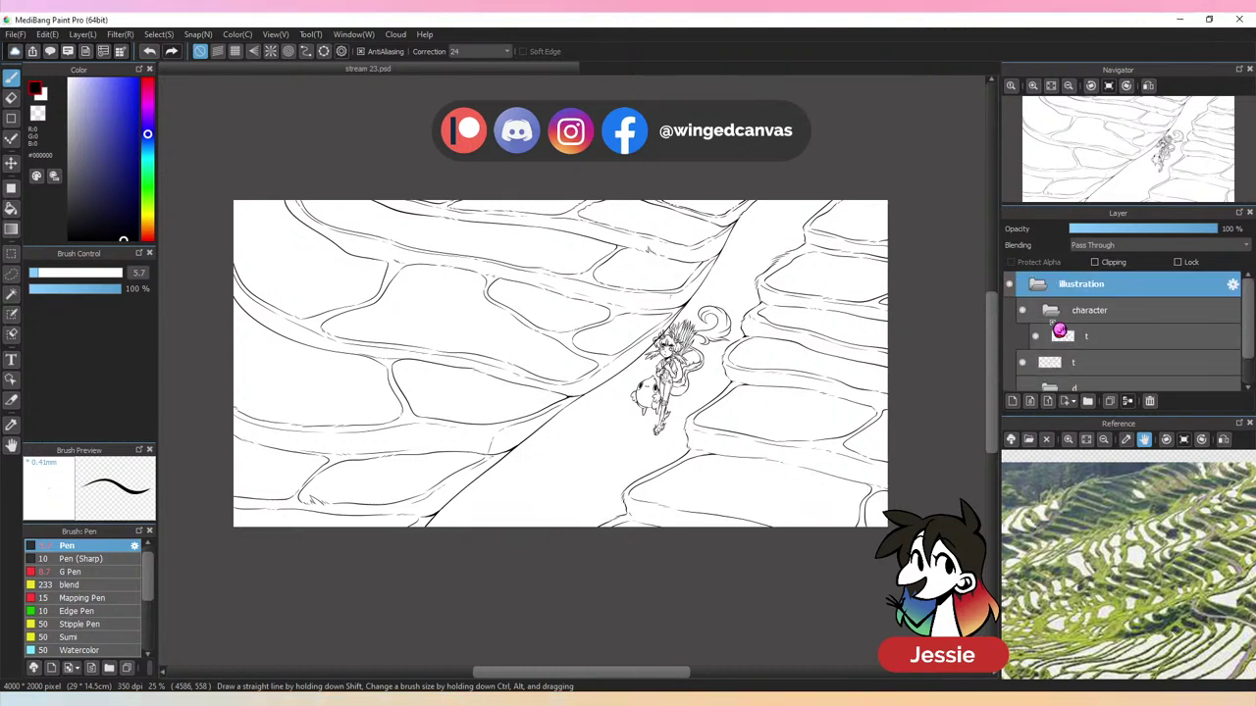
pyautogui.click(1038, 285)
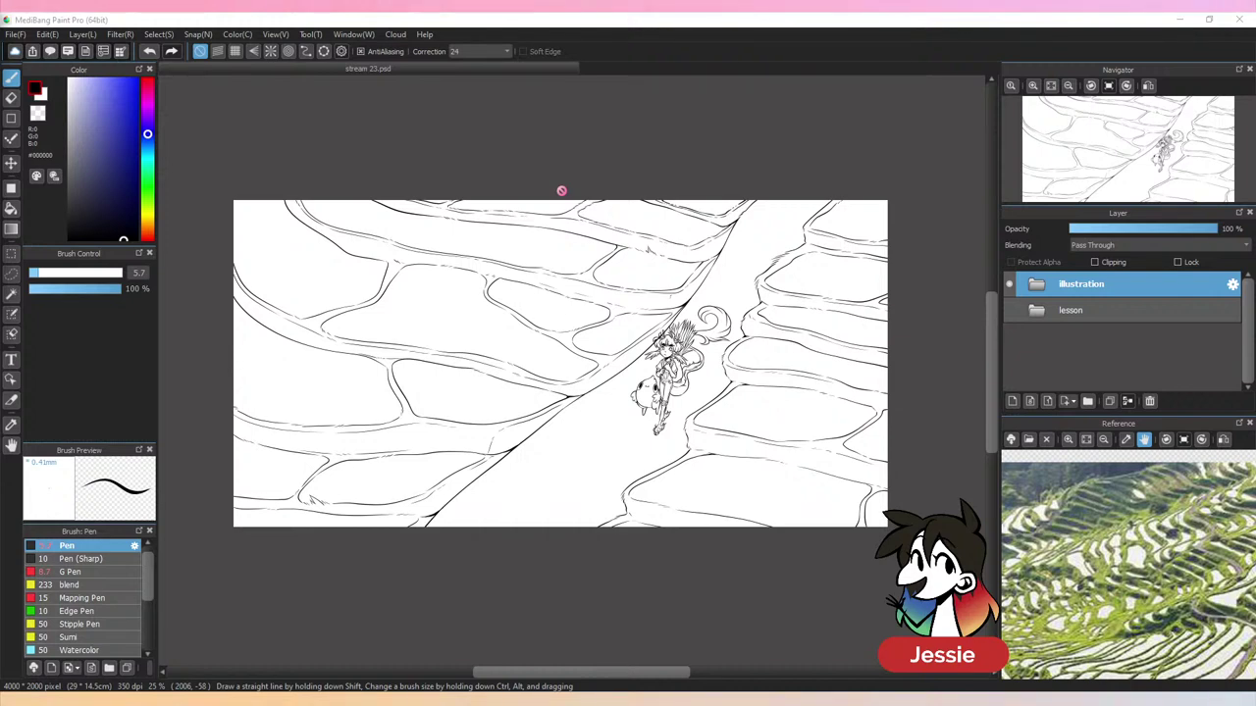
# Activate the character's line-art layer "t", check it by toggling its visibility, and switch to the Magic Wand tool
pyautogui.hotkey('ctrl', '+')
pyautogui.hotkey('ctrl', '-')
pyautogui.hotkey('ctrl', '+')
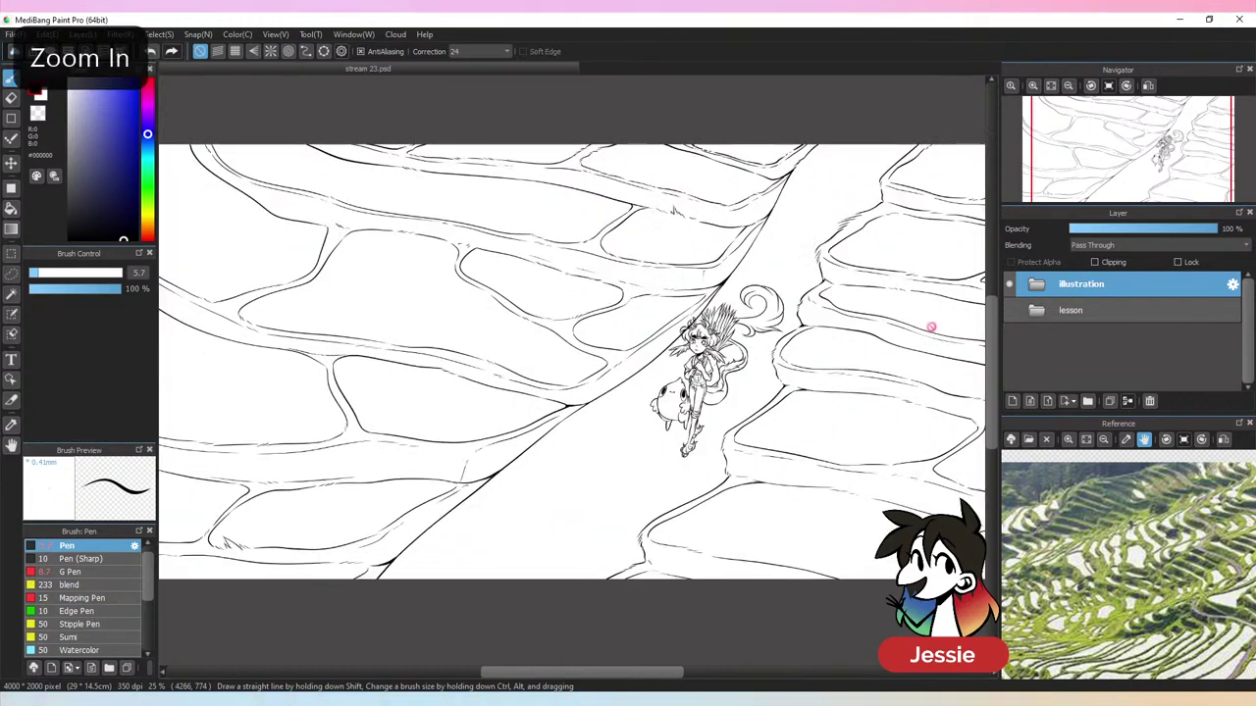
pyautogui.hotkey('ctrl', '+')
pyautogui.click(1041, 289)
pyautogui.click(1101, 340)
pyautogui.click(1037, 339)
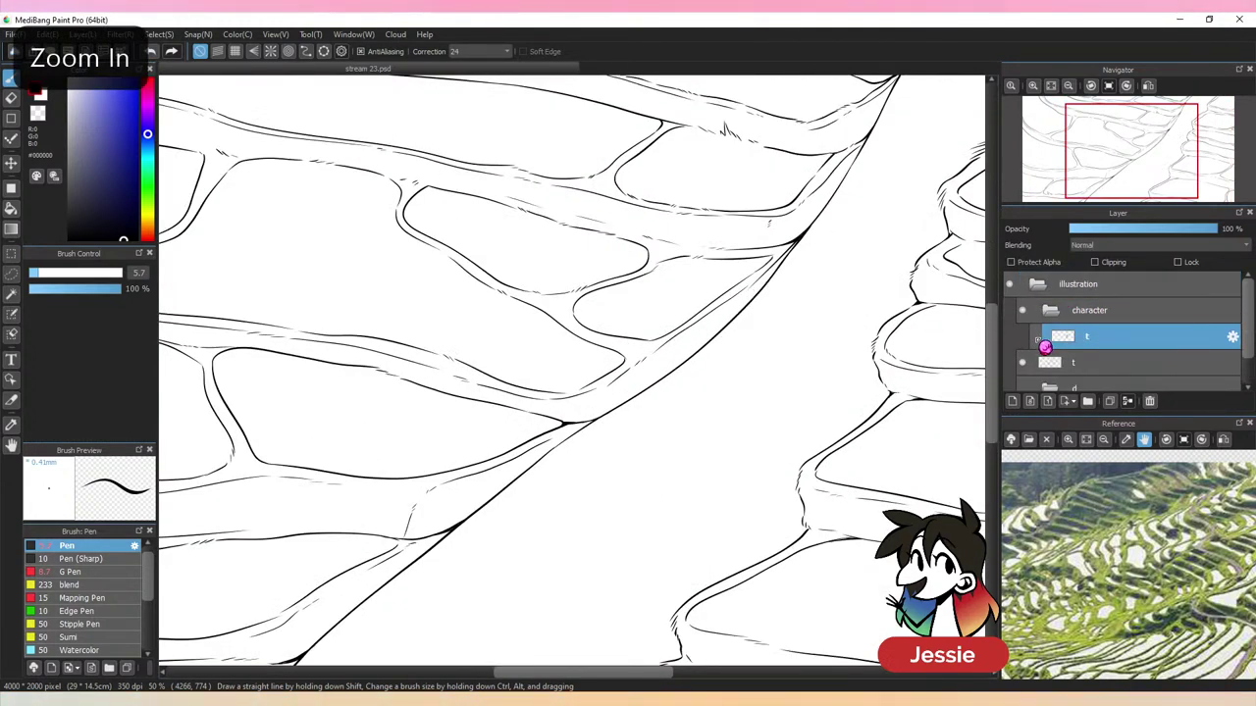
pyautogui.click(1039, 340)
pyautogui.hotkey('ctrl', '-')
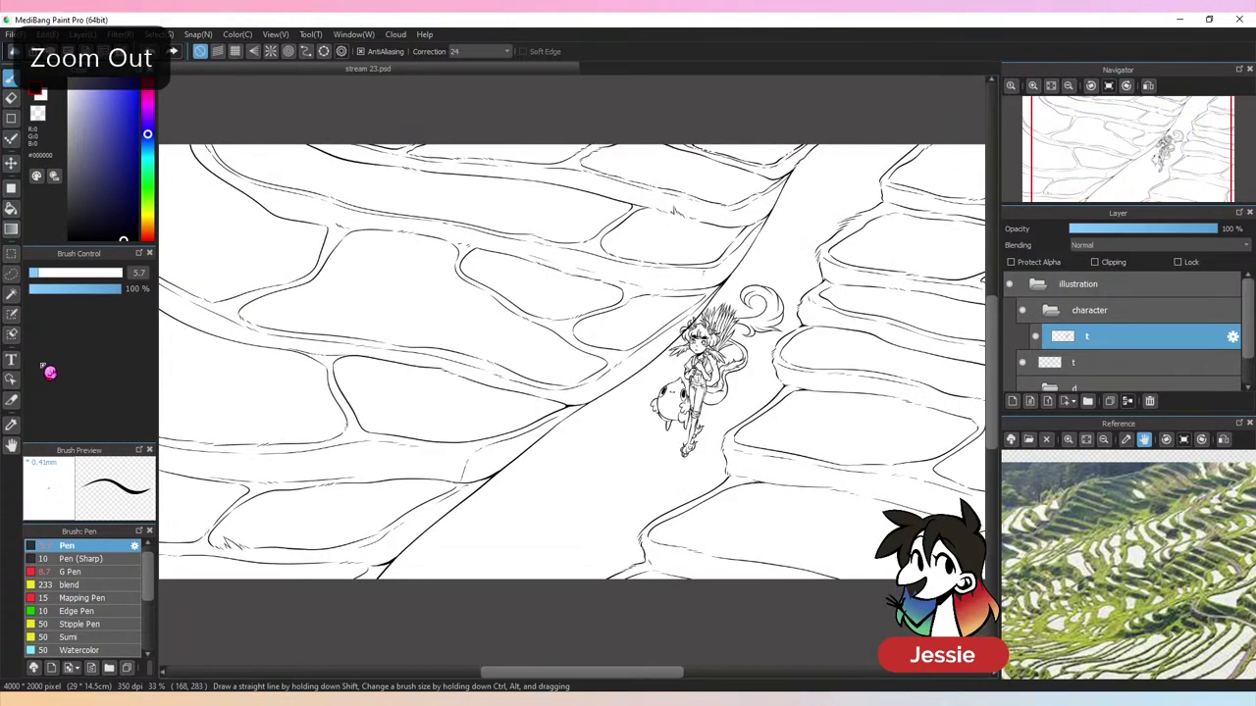
pyautogui.click(10, 295)
pyautogui.click(808, 284)
pyautogui.hotkey('ctrl', '+')
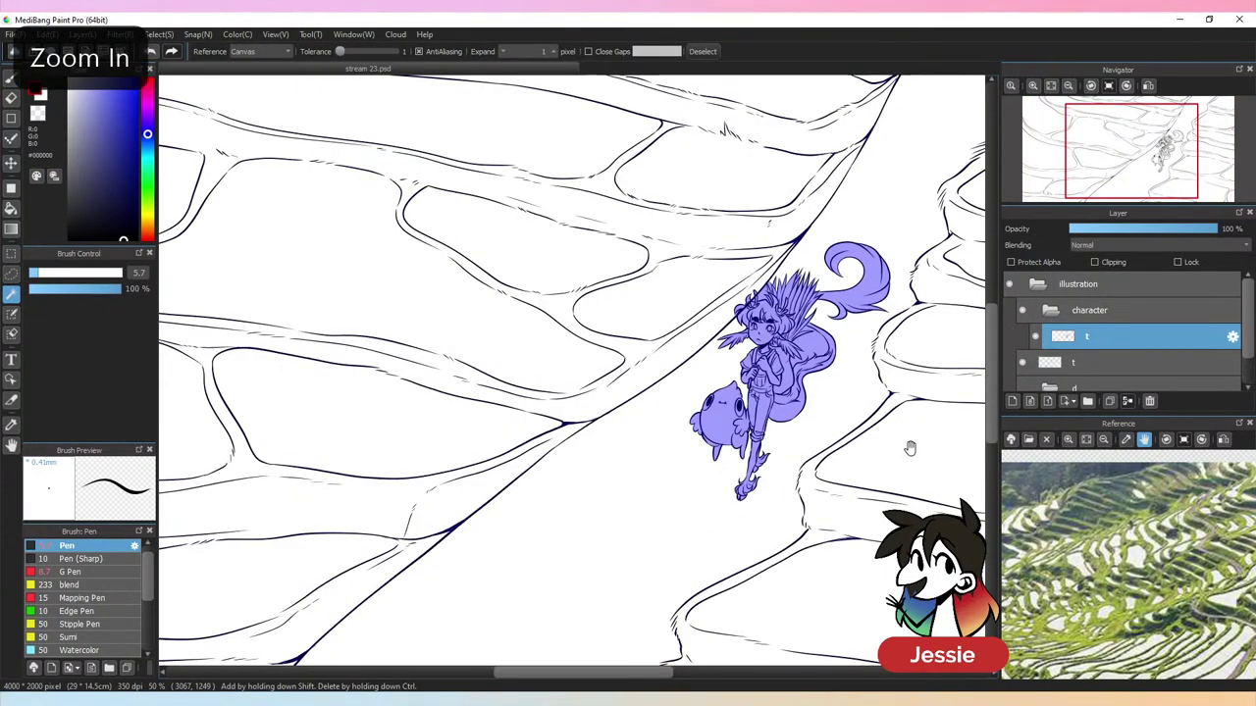
pyautogui.moveTo(909, 448); pyautogui.dragTo(477, 303)
pyautogui.hotkey('ctrl', 'z')
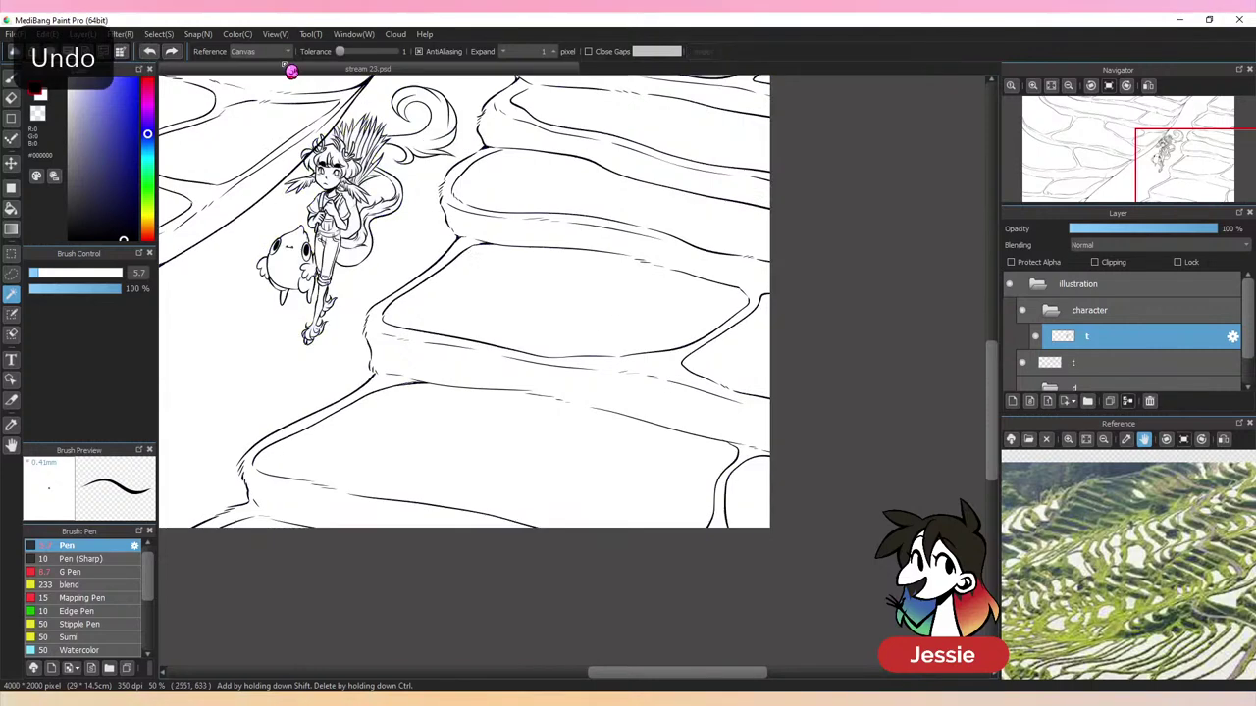
# With the wand reference set to Layer, select the empty area around the character and bird, including gaps by the tail, and invert the selection
pyautogui.click(257, 51)
pyautogui.click(253, 78)
pyautogui.click(526, 270)
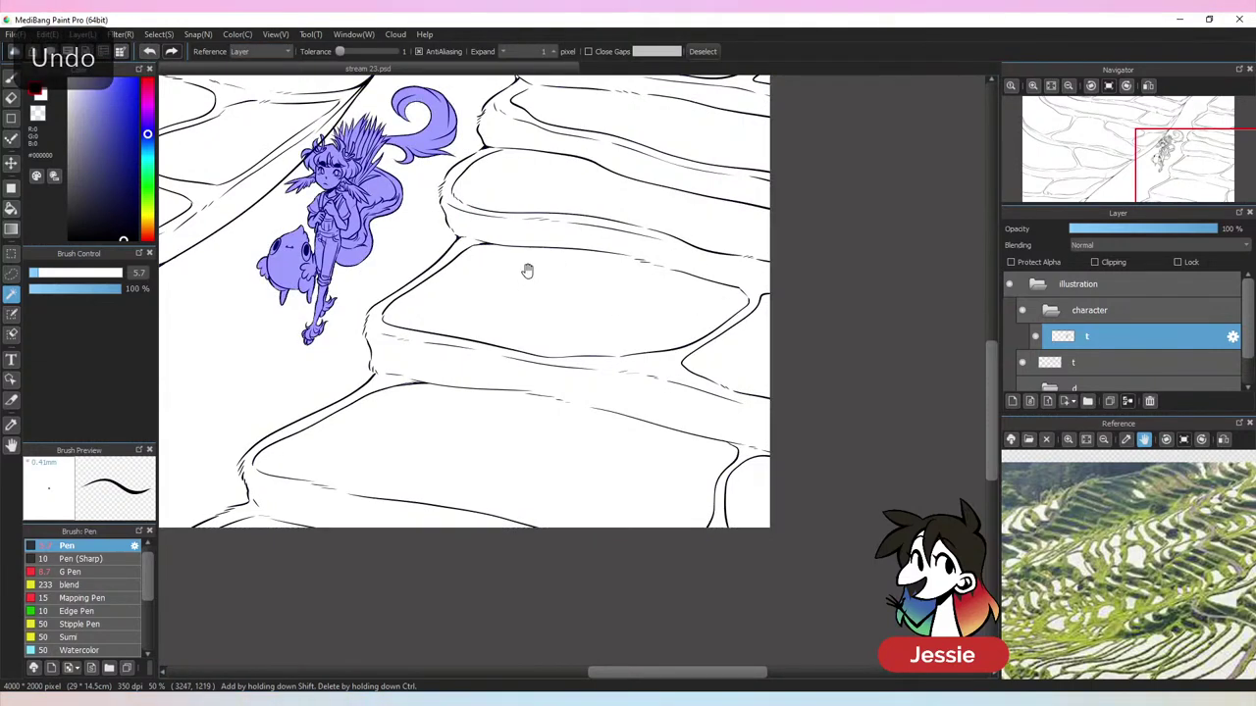
pyautogui.moveTo(527, 271); pyautogui.dragTo(723, 480)
pyautogui.hotkey('ctrl', '+')
pyautogui.hotkey('ctrl', '+')
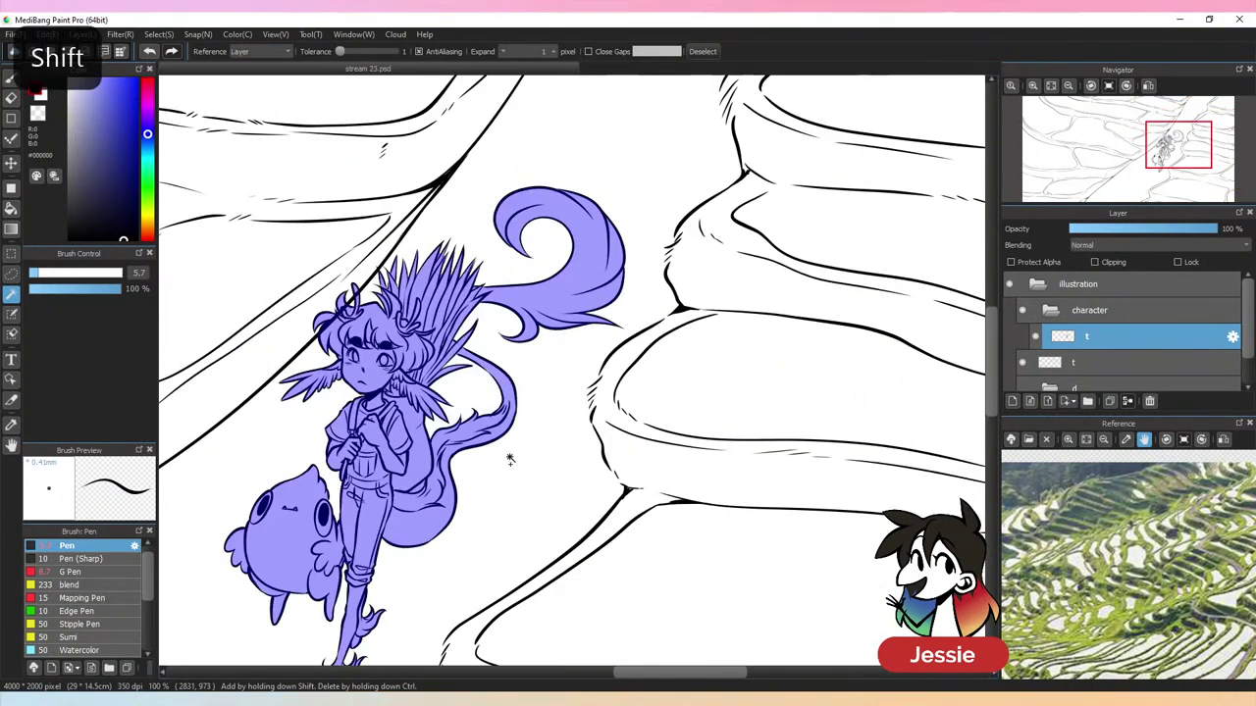
pyautogui.hotkey('ctrl', '+')
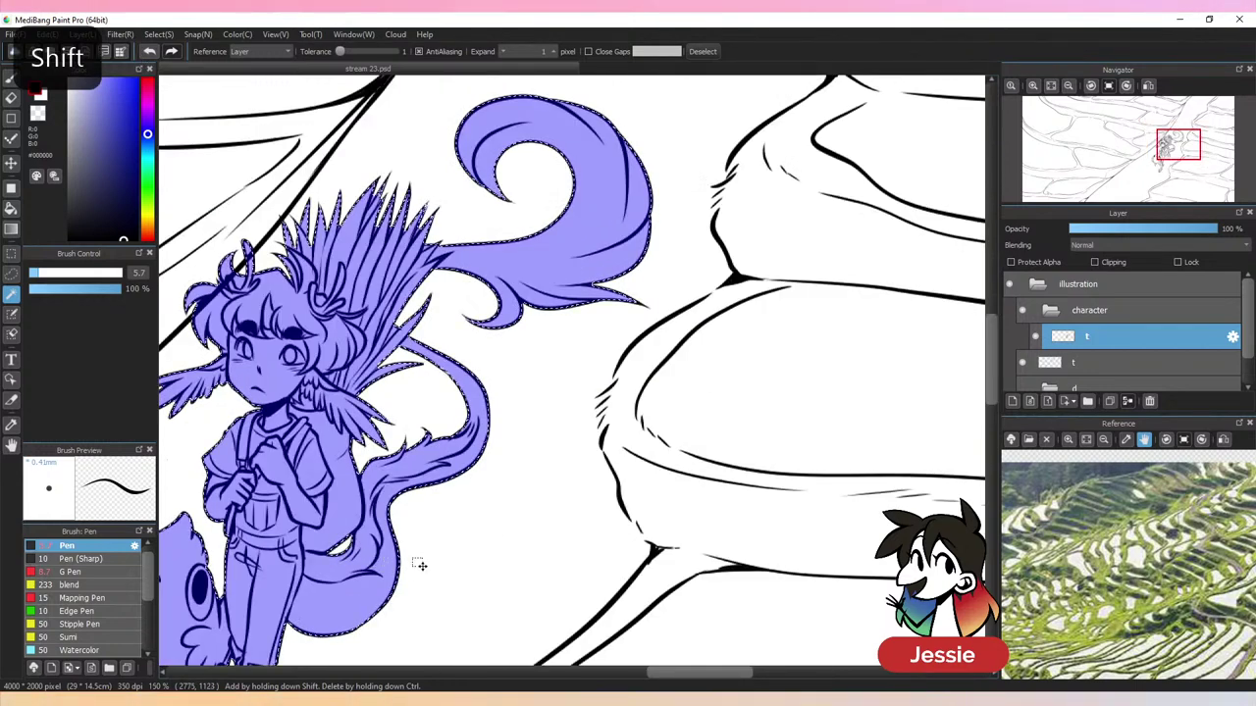
pyautogui.hotkey('ctrl', '-')
pyautogui.hotkey('ctrl', '-')
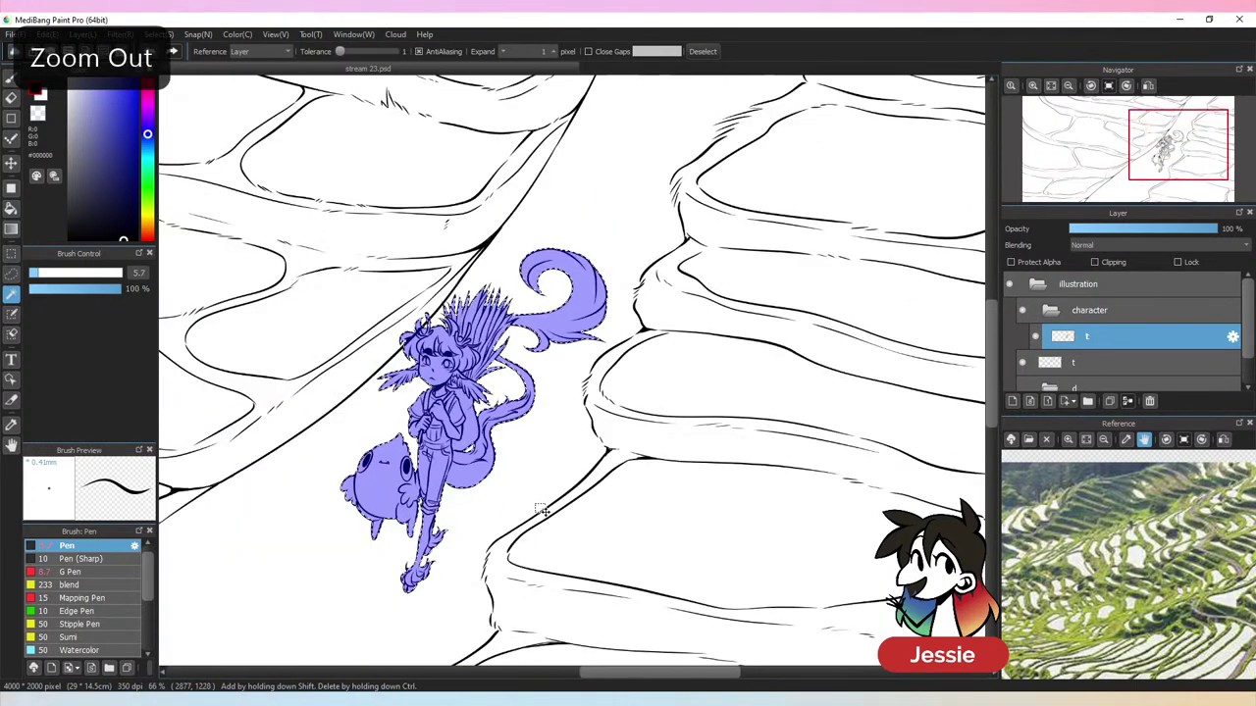
pyautogui.hotkey('ctrl', '-')
pyautogui.hotkey('ctrl', '-')
pyautogui.hotkey('ctrl', '+')
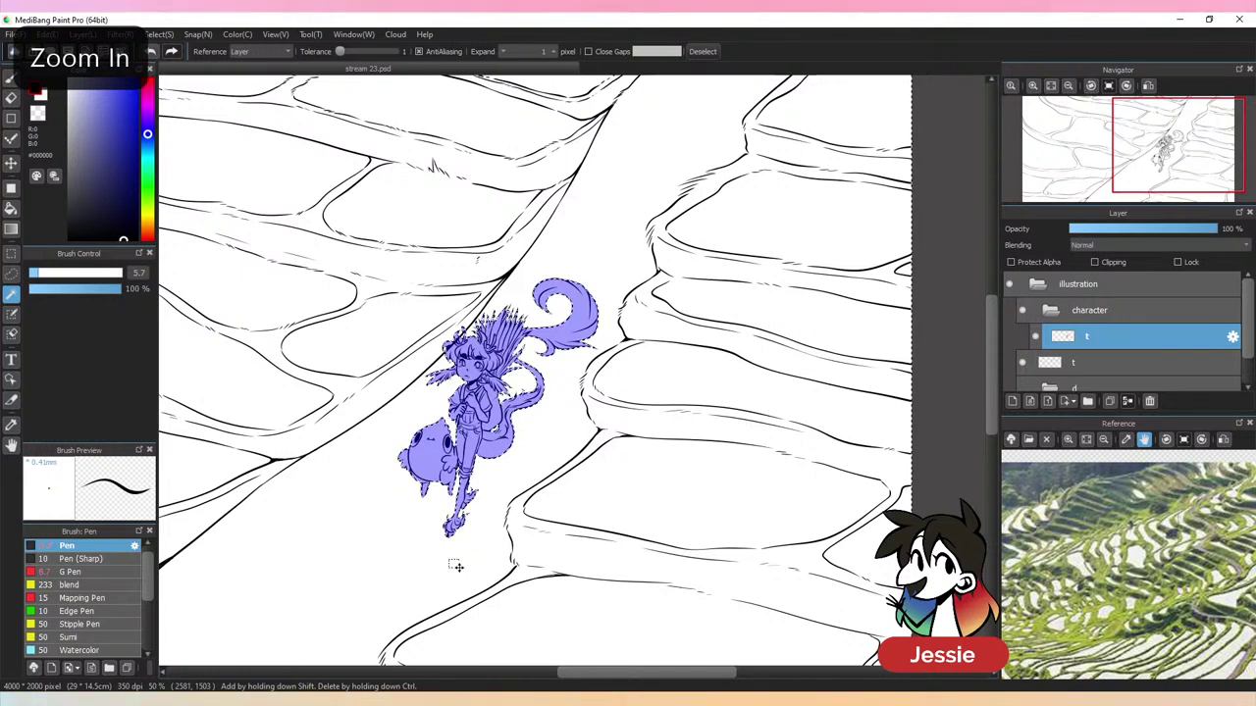
pyautogui.hotkey('ctrl', 'shift', 'i')
# Add a new layer named "c" directly below the line art in the "character" folder
pyautogui.press('g')
pyautogui.click(1013, 400)
pyautogui.click(1098, 361)
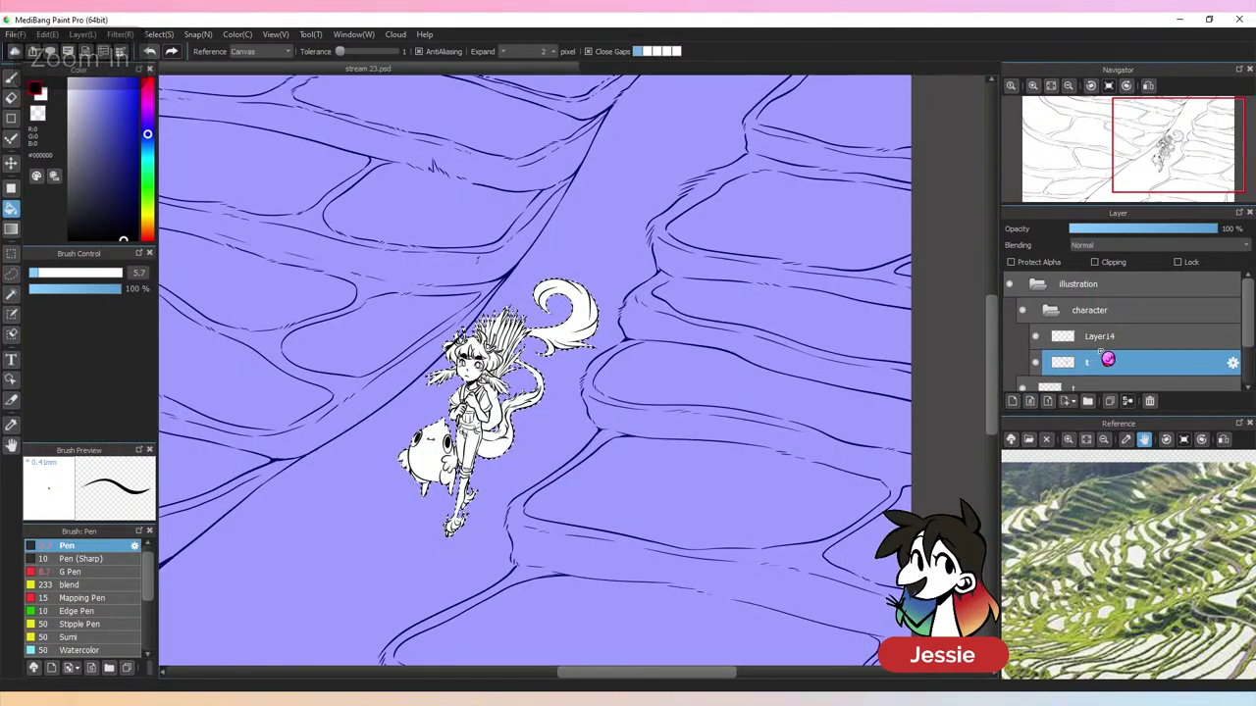
pyautogui.moveTo(1109, 339); pyautogui.dragTo(1114, 370)
pyautogui.doubleClick(1111, 365)
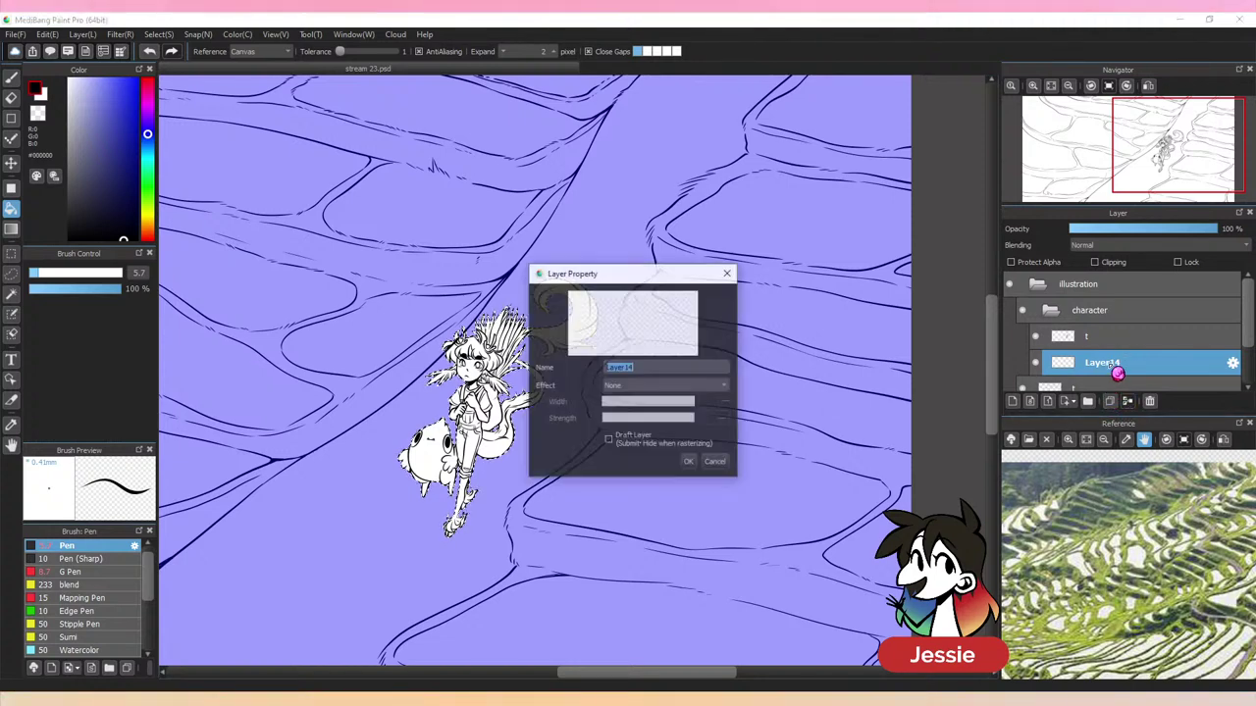
pyautogui.write('c')
pyautogui.press('Return')
# Fill the selected character and bird silhouette with light peach #F9D0B7, using Layer as the bucket reference, and clear the selection
pyautogui.moveTo(147, 186); pyautogui.dragTo(158, 241)
pyautogui.click(94, 84)
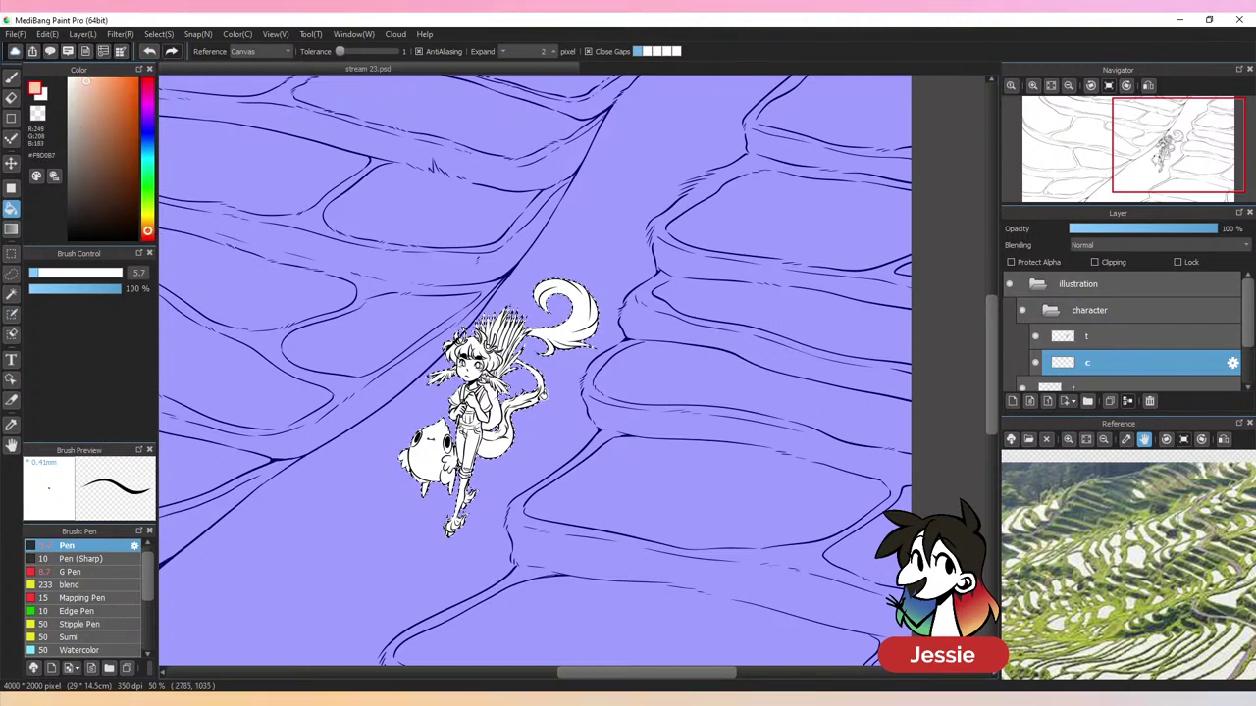
pyautogui.hotkey('ctrl', 'z')
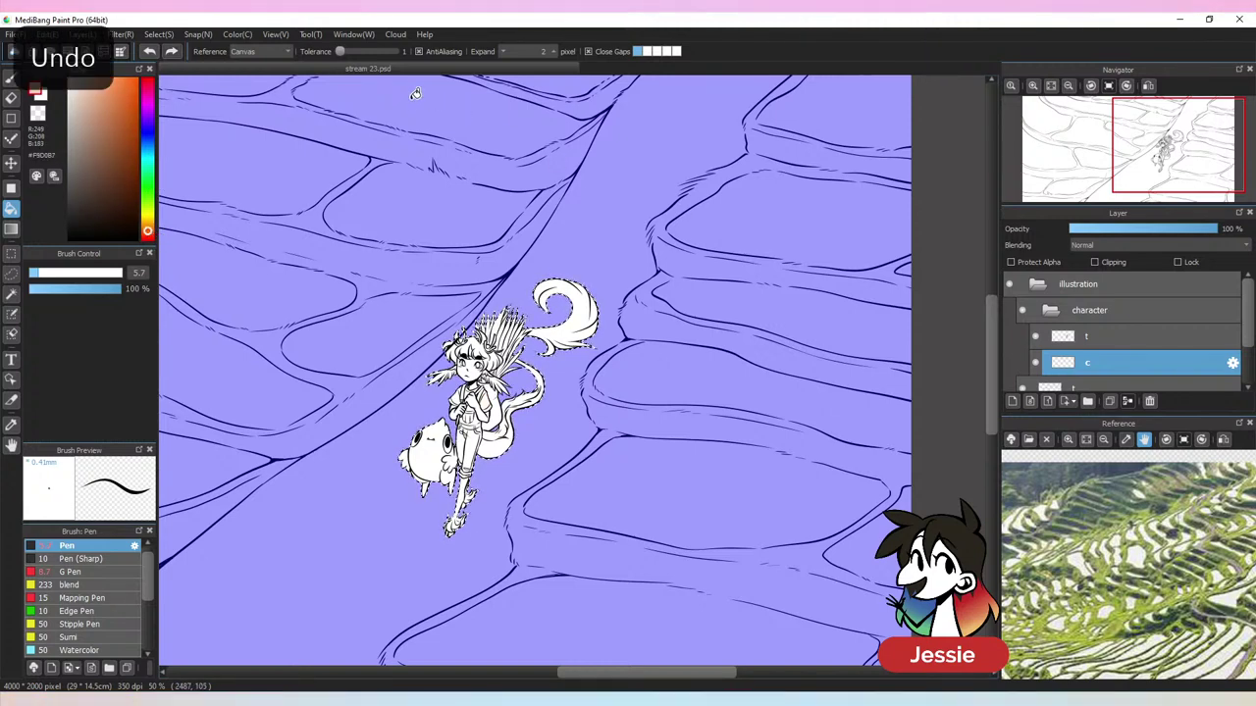
pyautogui.click(279, 52)
pyautogui.click(265, 76)
pyautogui.click(510, 392)
pyautogui.hotkey('ctrl', '-')
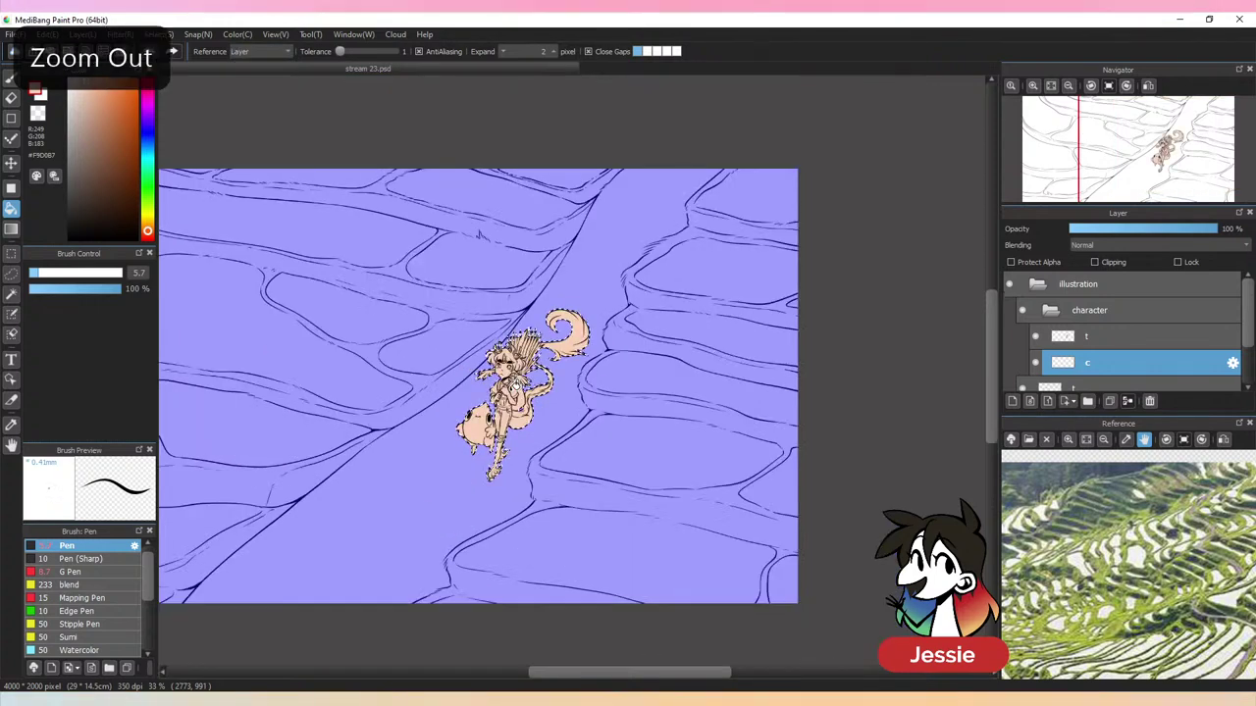
pyautogui.hotkey('ctrl', 'd')
pyautogui.press('b')
# Collapse the "character" folder and add a new layer named "c" beneath the background line-art layer "t"
pyautogui.click(1051, 310)
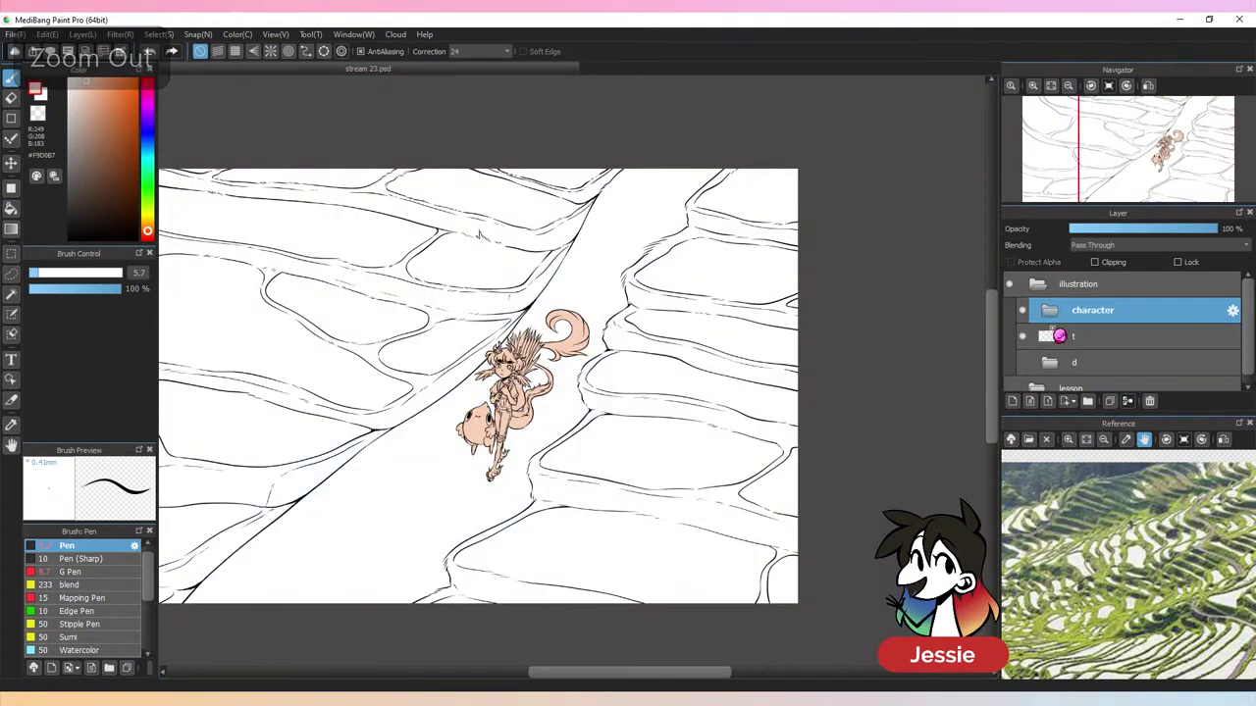
pyautogui.hotkey('ctrl', '-')
pyautogui.hotkey('ctrl', '+')
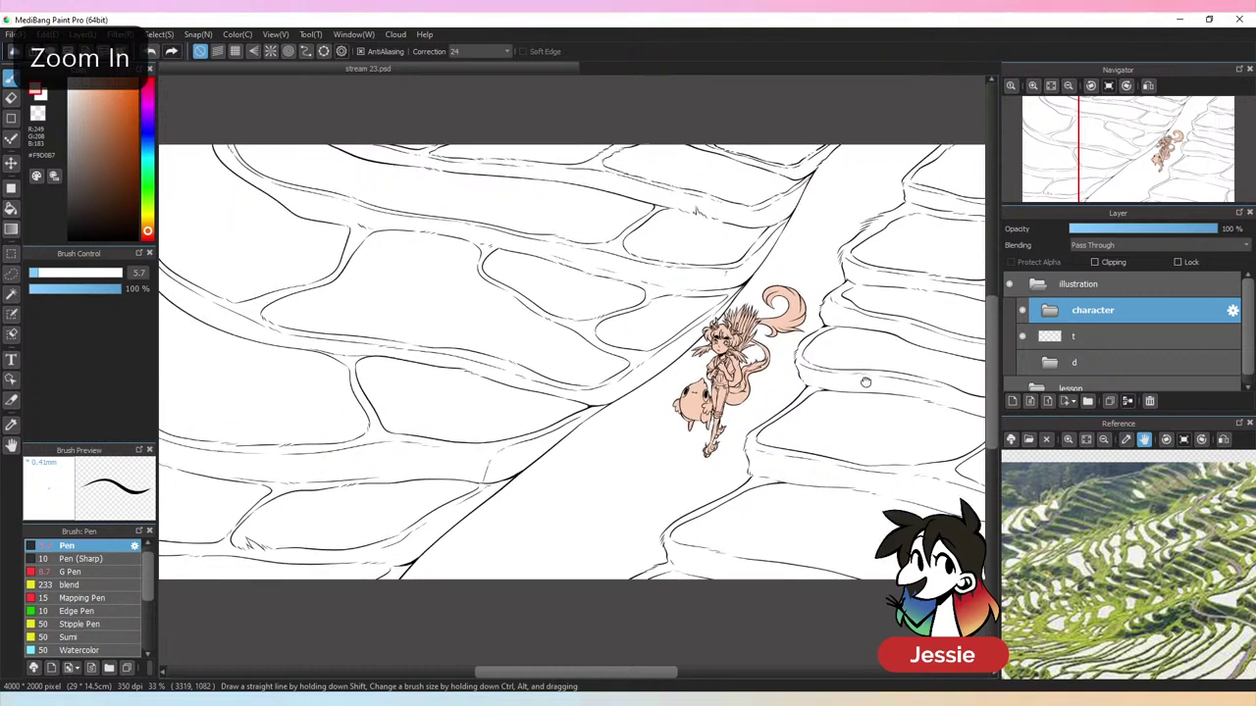
pyautogui.click(1094, 344)
pyautogui.hotkey('ctrl', '-')
pyautogui.click(1015, 399)
pyautogui.moveTo(1082, 362); pyautogui.dragTo(1087, 326)
pyautogui.doubleClick(1093, 361)
pyautogui.click(1108, 403)
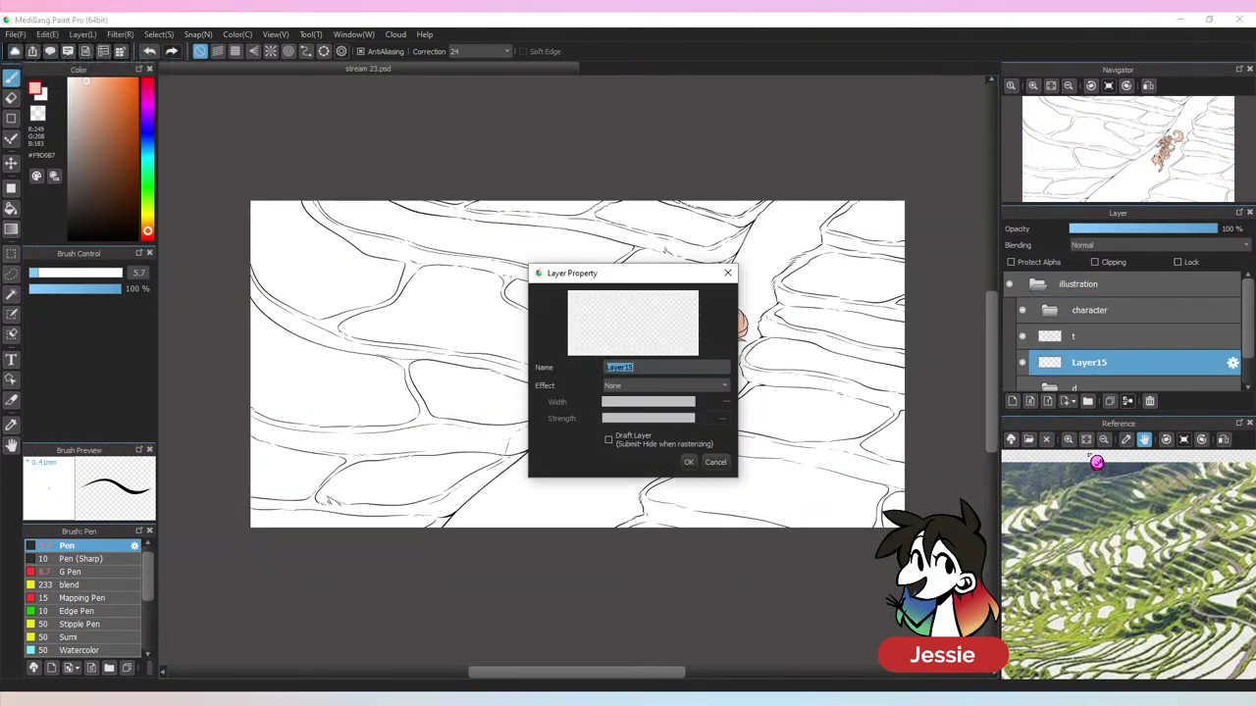
pyautogui.write('c')
pyautogui.press('Return')
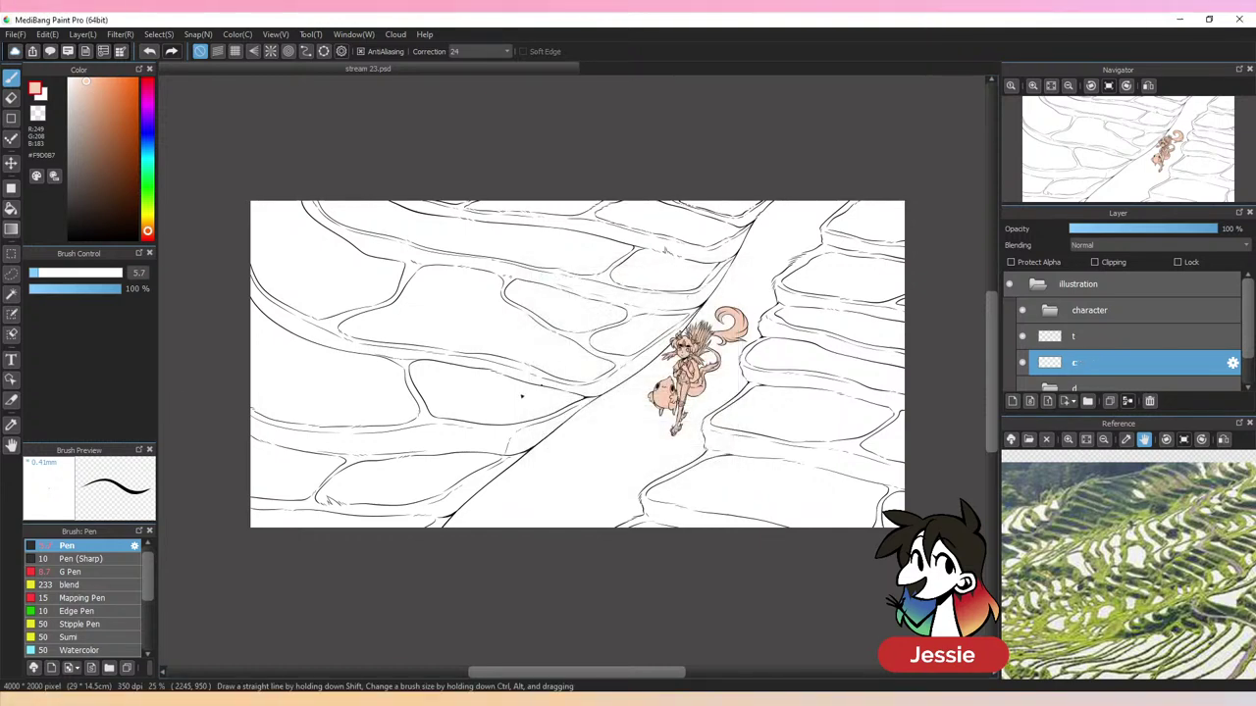
# Fill the entire background color layer "c" with the muted green #5F853E
pyautogui.click(10, 208)
pyautogui.click(149, 196)
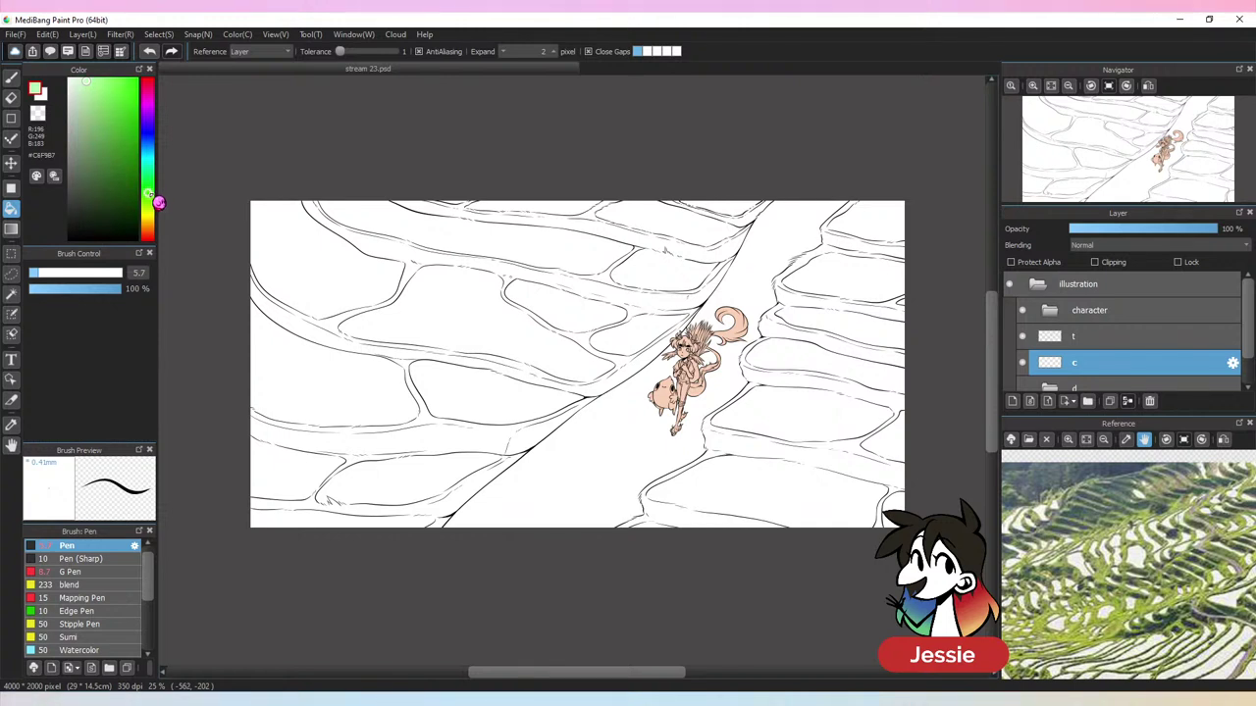
pyautogui.moveTo(150, 195)
pyautogui.mouseDown()
pyautogui.moveTo(77, 173)
pyautogui.moveTo(105, 155)
pyautogui.mouseUp()
pyautogui.click(150, 199)
pyautogui.click(510, 330)
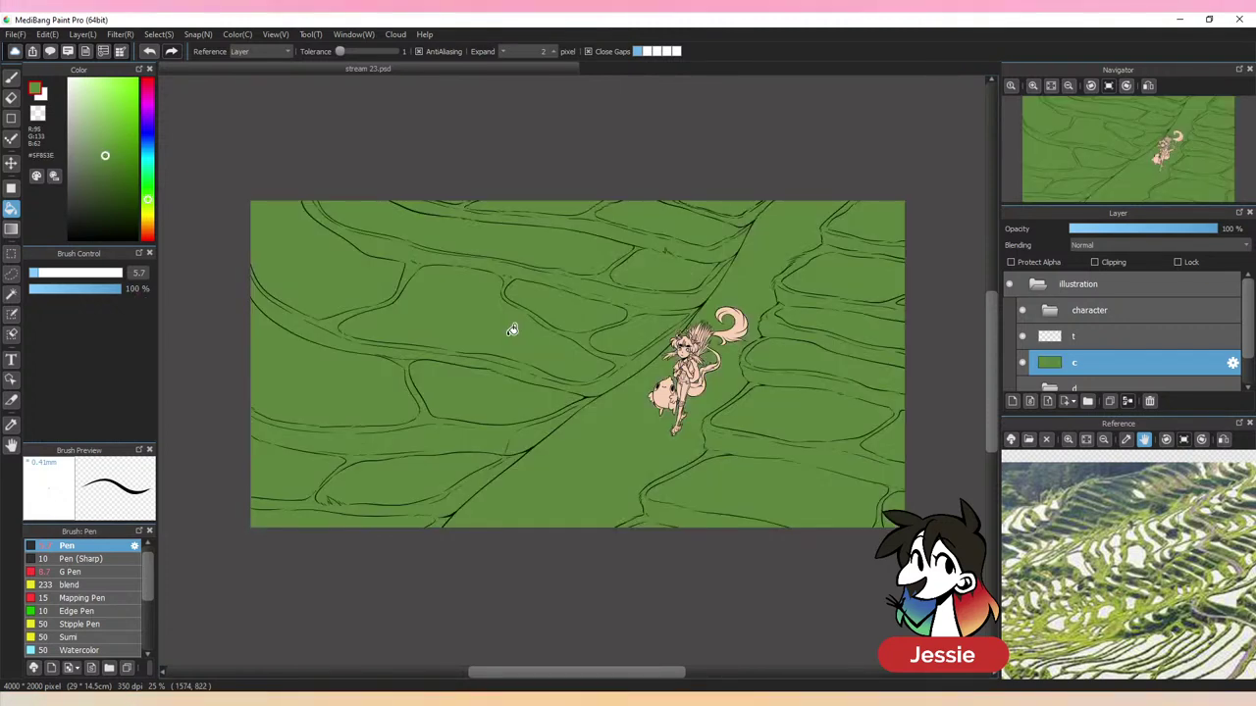
# Set the Pen brush to beige #CCBDA4 at a size of about 441 pixels with stroke correction 0
pyautogui.click(11, 77)
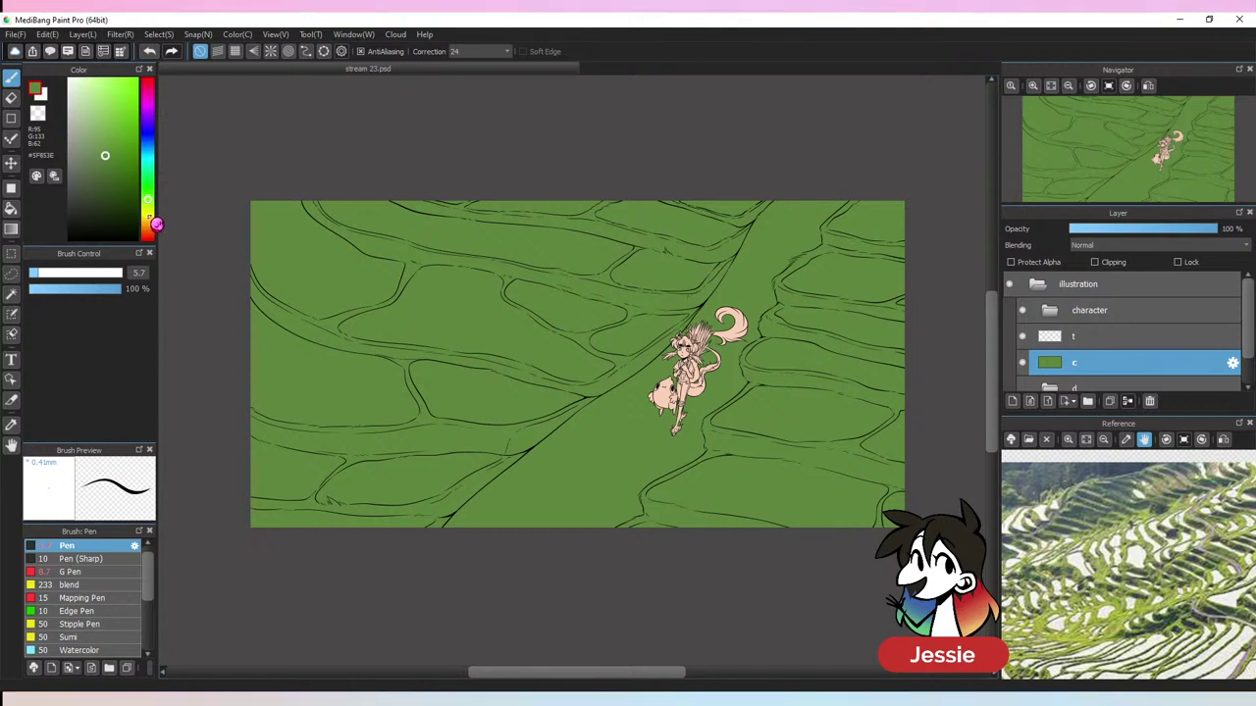
pyautogui.click(153, 225)
pyautogui.moveTo(99, 122); pyautogui.dragTo(84, 94)
pyautogui.moveTo(149, 226); pyautogui.dragTo(151, 223)
pyautogui.moveTo(101, 120); pyautogui.dragTo(94, 119)
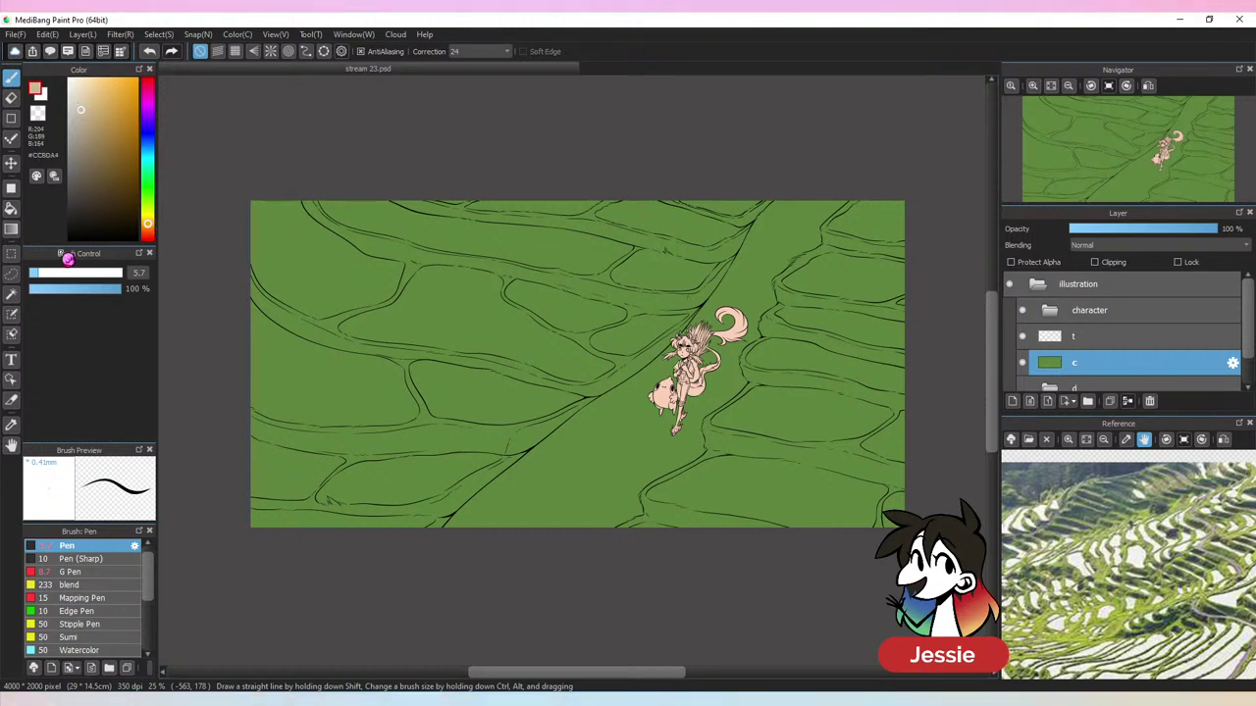
pyautogui.click(103, 273)
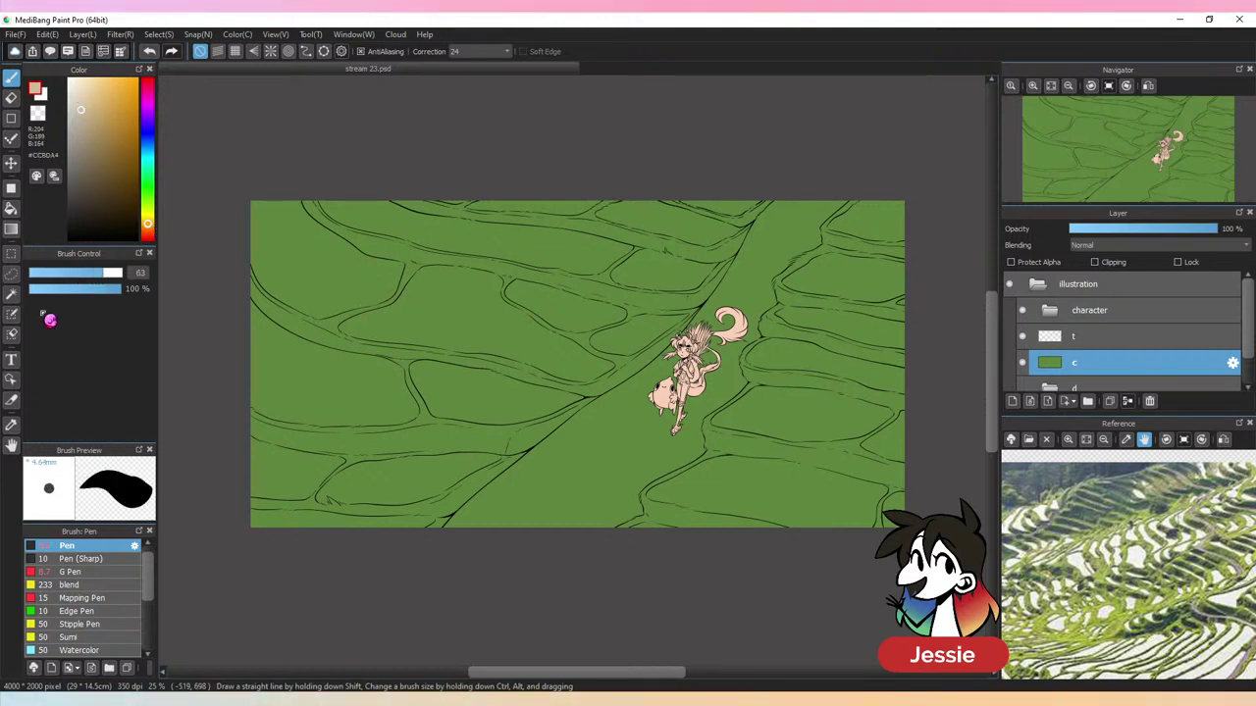
pyautogui.moveTo(115, 274); pyautogui.dragTo(154, 281)
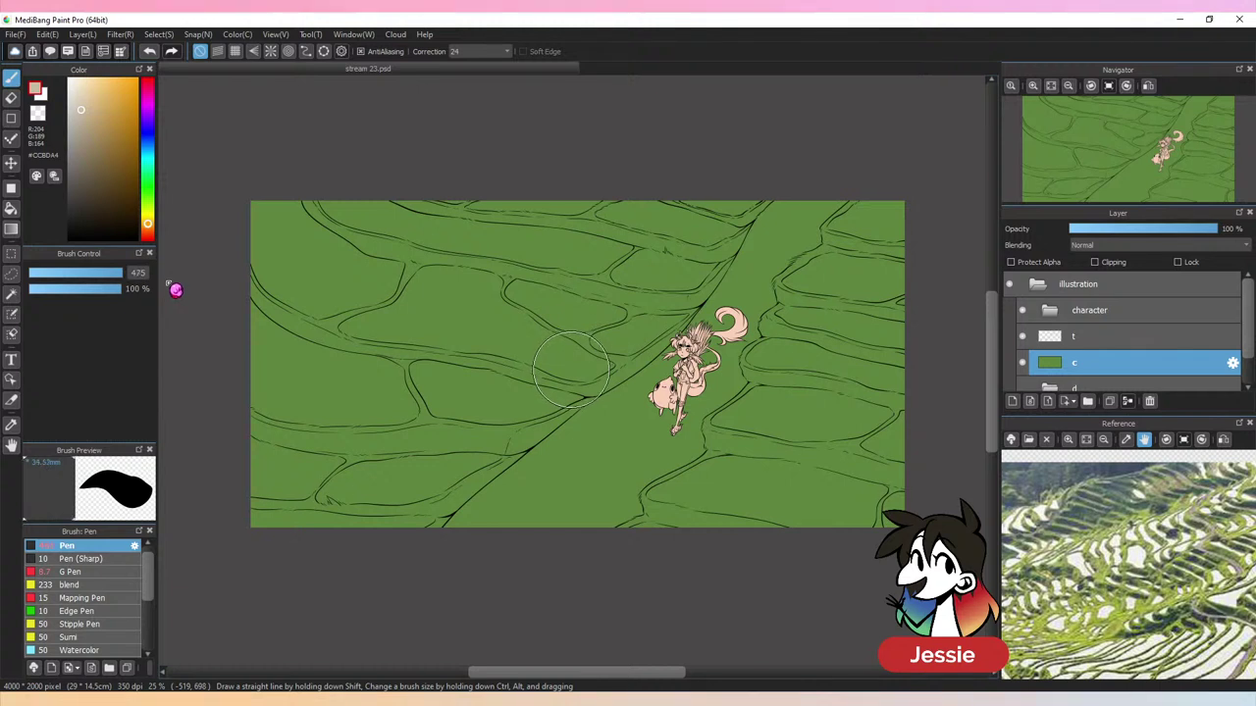
pyautogui.click(496, 51)
pyautogui.click(490, 71)
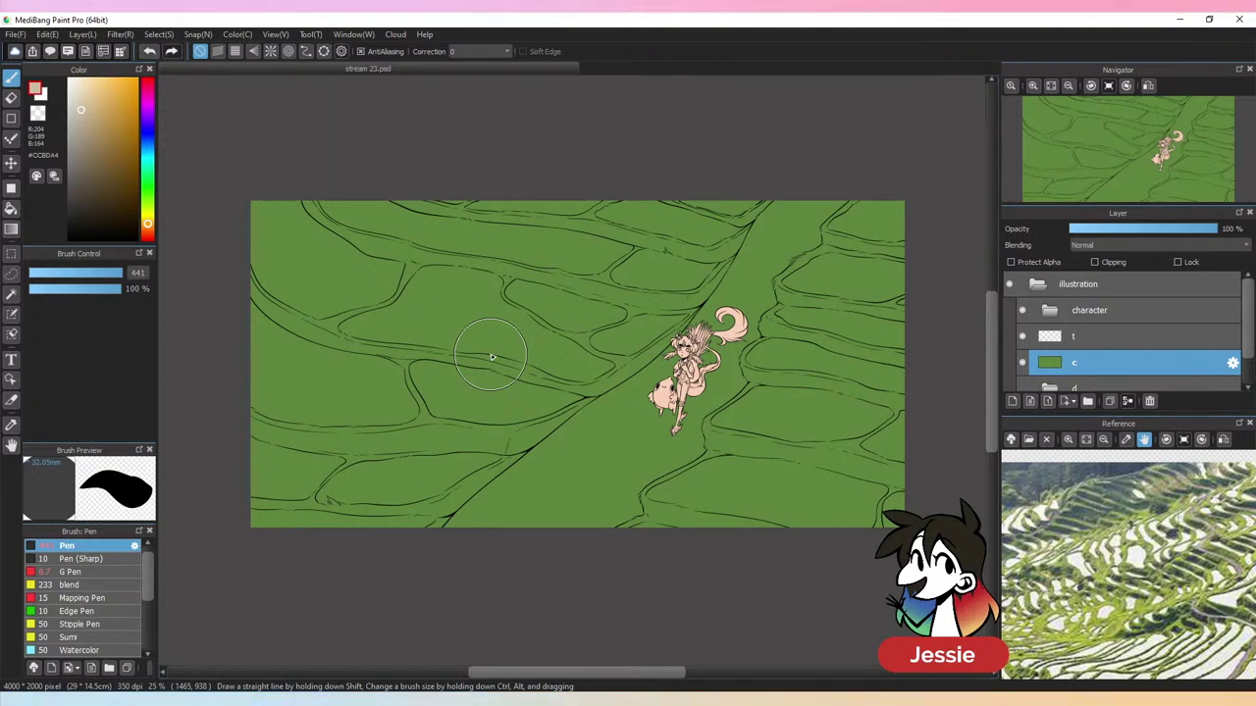
# Block in the path's lower part with a broad beige stroke from the characters down to the canvas's bottom edge
pyautogui.moveTo(680, 385); pyautogui.dragTo(520, 539)
pyautogui.hotkey('ctrl', '+')
pyautogui.moveTo(803, 500); pyautogui.dragTo(709, 477)
# With brush size 108, extend the beige to the path's left outline from the bottom edge up to the character
pyautogui.click(115, 274)
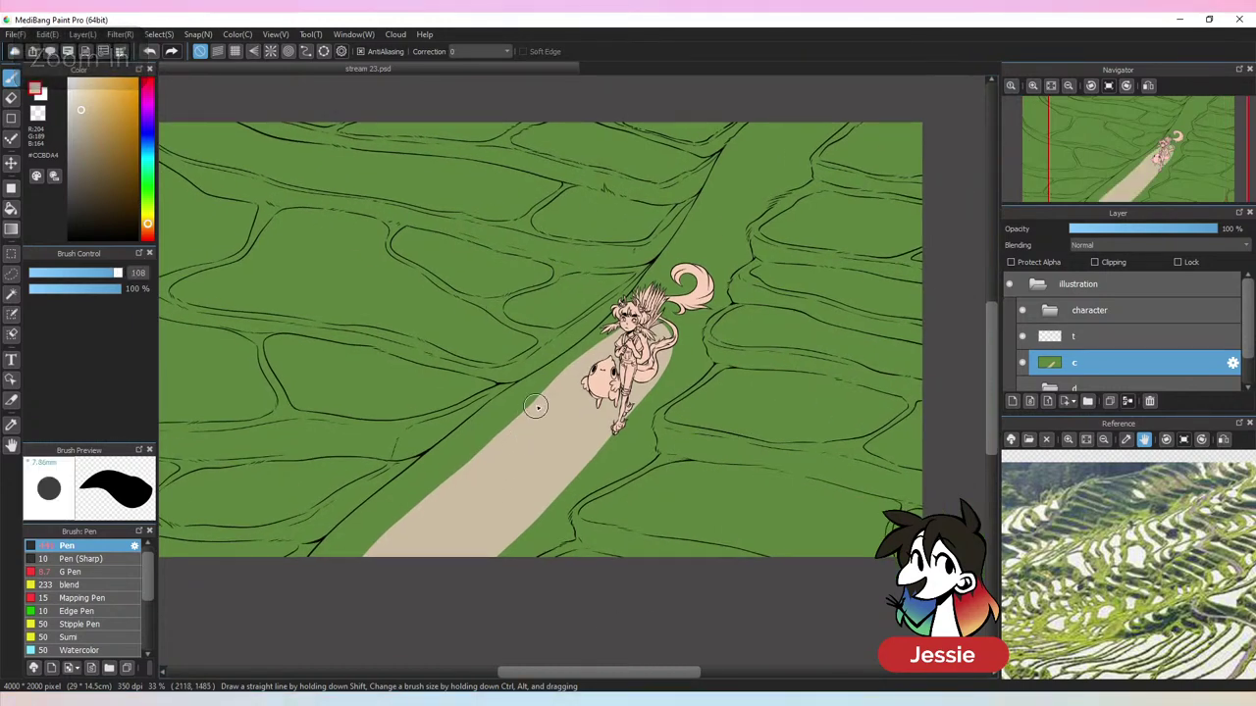
pyautogui.moveTo(536, 406); pyautogui.dragTo(355, 553)
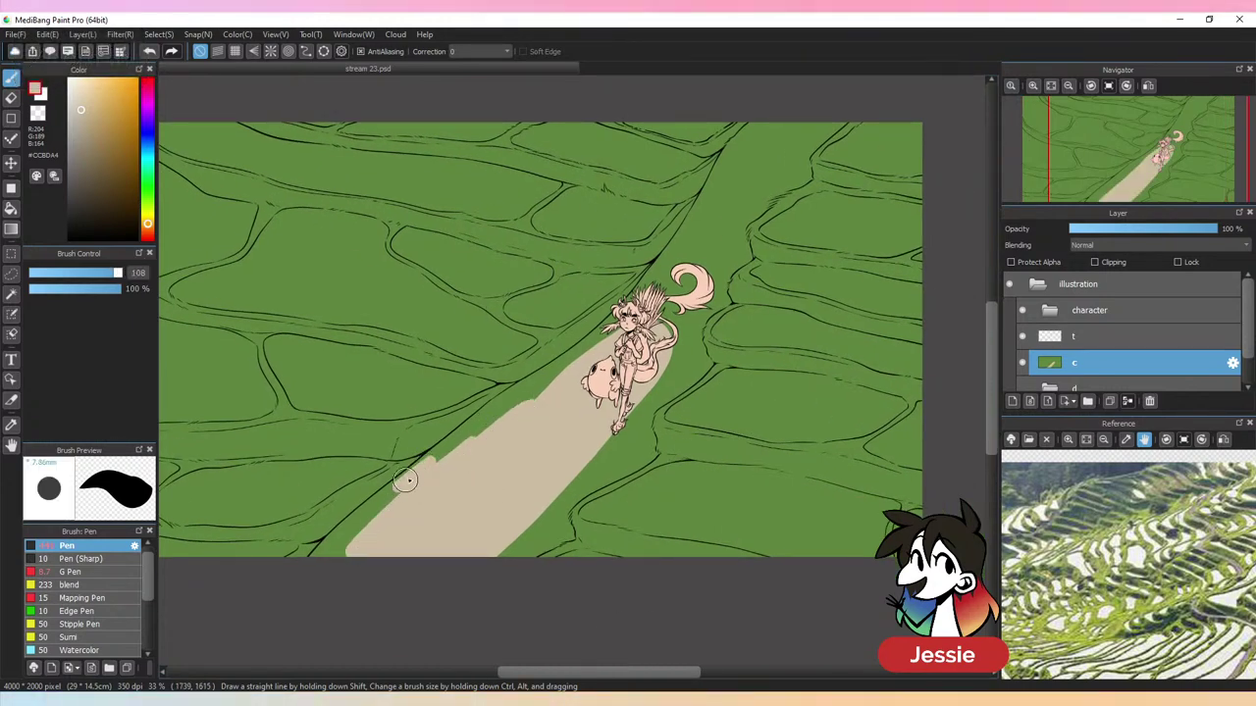
pyautogui.moveTo(405, 480)
pyautogui.mouseDown()
pyautogui.moveTo(431, 459)
pyautogui.moveTo(314, 568)
pyautogui.moveTo(344, 529)
pyautogui.moveTo(384, 508)
pyautogui.mouseUp()
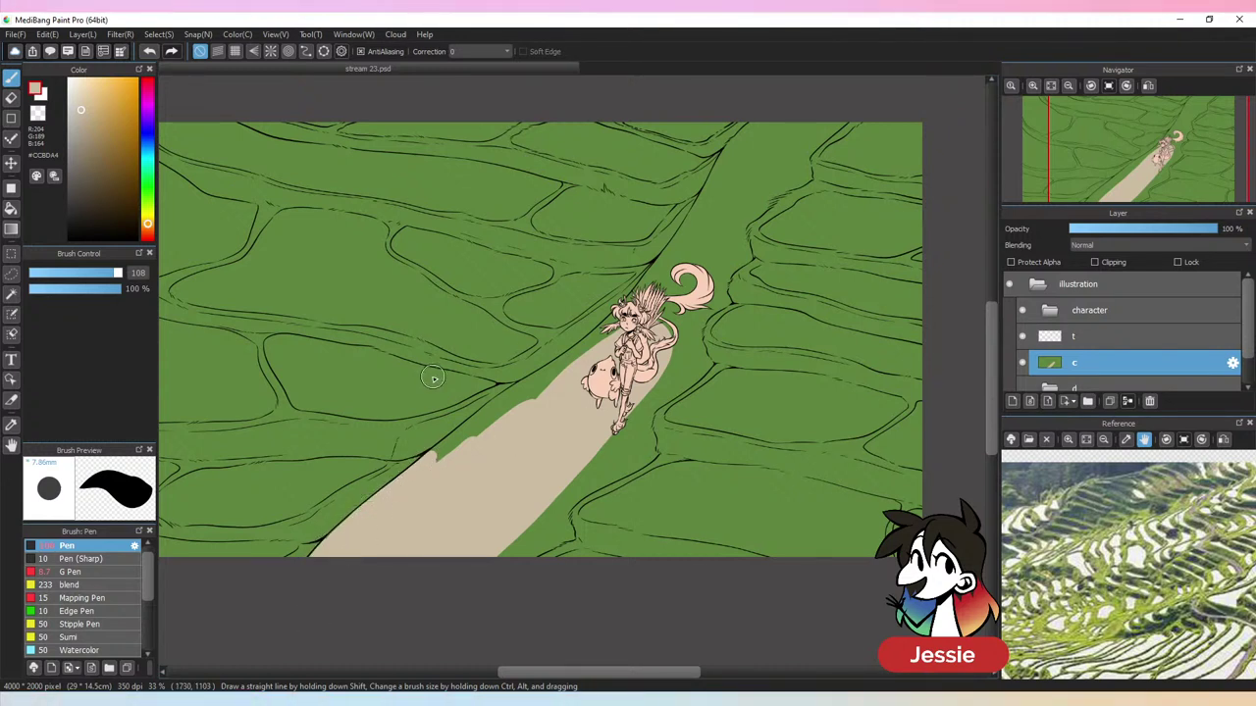
pyautogui.moveTo(443, 464); pyautogui.dragTo(600, 339)
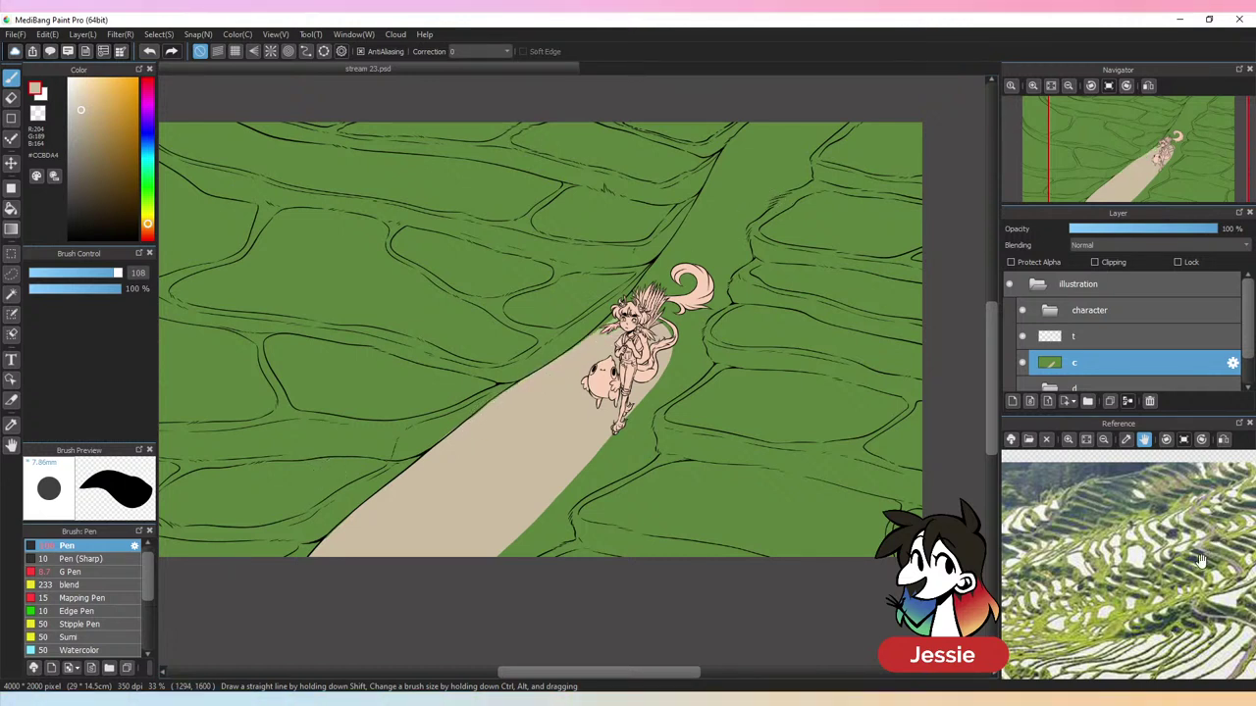
# Fill the path beige out to its right outline and continue it past the character to the canvas's top edge
pyautogui.moveTo(1200, 575); pyautogui.dragTo(1226, 490)
pyautogui.moveTo(1118, 618); pyautogui.dragTo(1187, 530)
pyautogui.moveTo(1099, 579); pyautogui.dragTo(1139, 557)
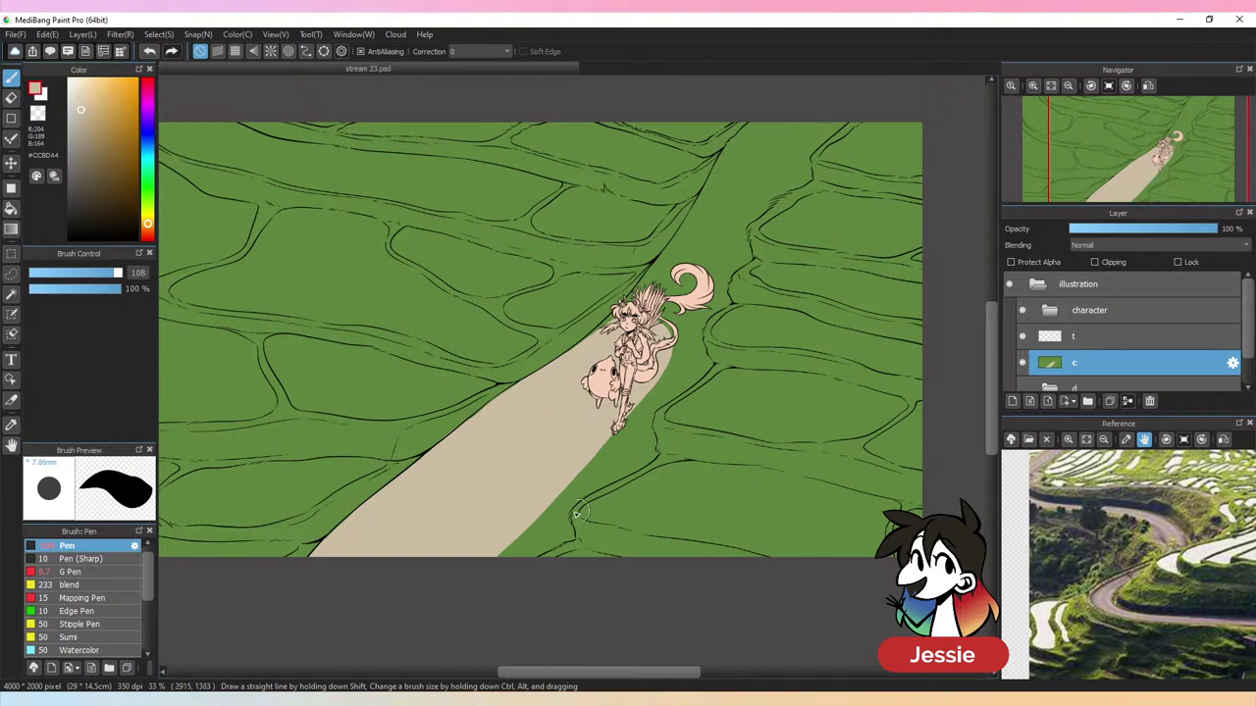
pyautogui.moveTo(579, 481)
pyautogui.mouseDown()
pyautogui.moveTo(555, 503)
pyautogui.moveTo(572, 536)
pyautogui.moveTo(517, 555)
pyautogui.moveTo(541, 518)
pyautogui.moveTo(537, 508)
pyautogui.moveTo(528, 526)
pyautogui.moveTo(528, 512)
pyautogui.moveTo(571, 529)
pyautogui.moveTo(559, 535)
pyautogui.moveTo(576, 488)
pyautogui.moveTo(602, 479)
pyautogui.moveTo(572, 497)
pyautogui.moveTo(653, 456)
pyautogui.moveTo(656, 407)
pyautogui.moveTo(578, 479)
pyautogui.moveTo(631, 448)
pyautogui.mouseUp()
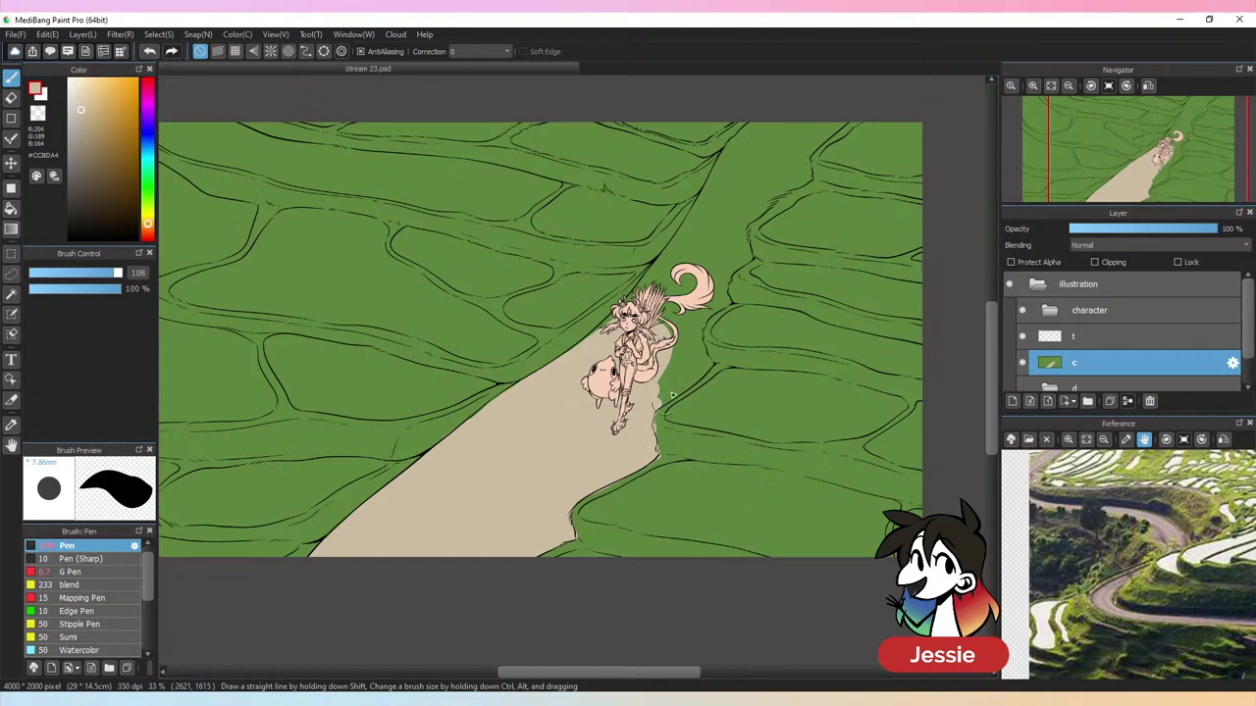
pyautogui.moveTo(672, 395)
pyautogui.mouseDown()
pyautogui.moveTo(686, 375)
pyautogui.moveTo(670, 393)
pyautogui.moveTo(686, 323)
pyautogui.moveTo(679, 290)
pyautogui.mouseUp()
pyautogui.moveTo(616, 325); pyautogui.dragTo(555, 355)
pyautogui.moveTo(644, 292)
pyautogui.mouseDown()
pyautogui.moveTo(705, 213)
pyautogui.moveTo(720, 239)
pyautogui.moveTo(696, 317)
pyautogui.moveTo(726, 305)
pyautogui.moveTo(738, 259)
pyautogui.moveTo(719, 281)
pyautogui.moveTo(742, 261)
pyautogui.moveTo(743, 234)
pyautogui.moveTo(727, 259)
pyautogui.moveTo(723, 185)
pyautogui.moveTo(696, 227)
pyautogui.moveTo(727, 155)
pyautogui.moveTo(711, 192)
pyautogui.moveTo(737, 145)
pyautogui.moveTo(775, 119)
pyautogui.moveTo(726, 228)
pyautogui.moveTo(804, 180)
pyautogui.moveTo(803, 155)
pyautogui.moveTo(851, 113)
pyautogui.moveTo(795, 172)
pyautogui.mouseUp()
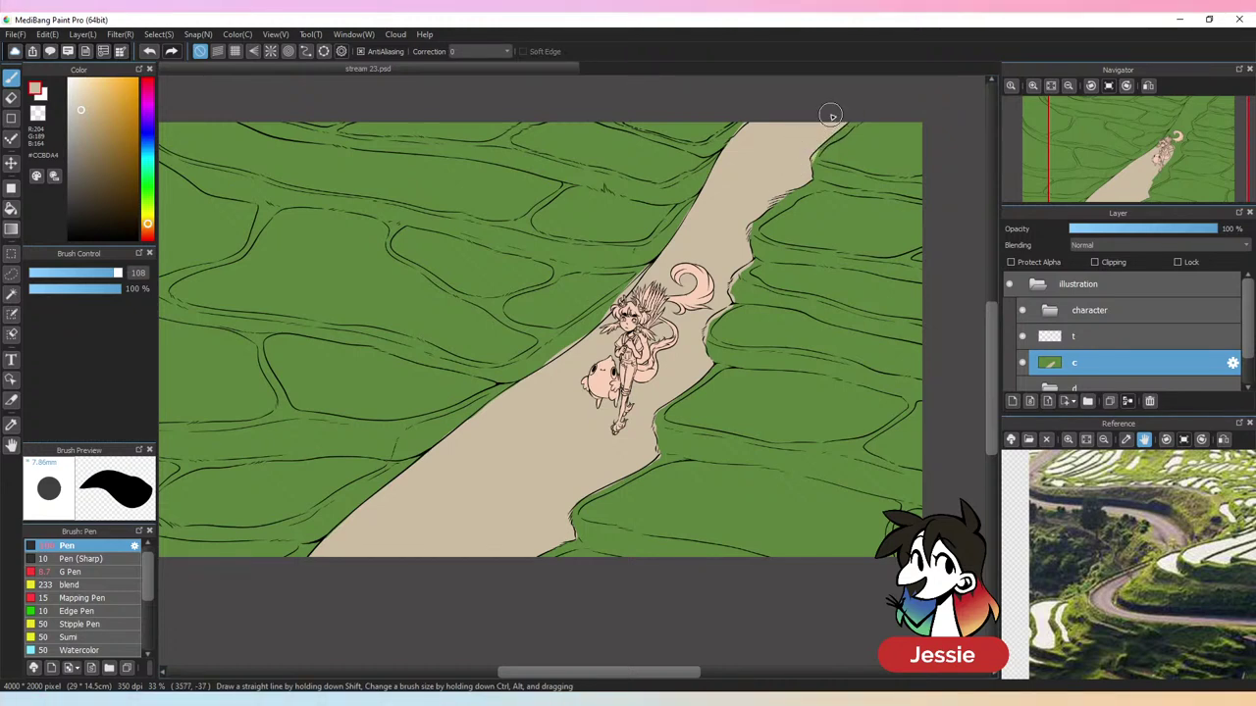
# Sample the field green #5F853E and touch up the path's right border beside the character's curled tail
pyautogui.hotkey('ctrl', '-')
pyautogui.hotkey('ctrl', '-')
pyautogui.hotkey('ctrl', '+')
pyautogui.hotkey('ctrl', '+')
pyautogui.hotkey('ctrl', '+')
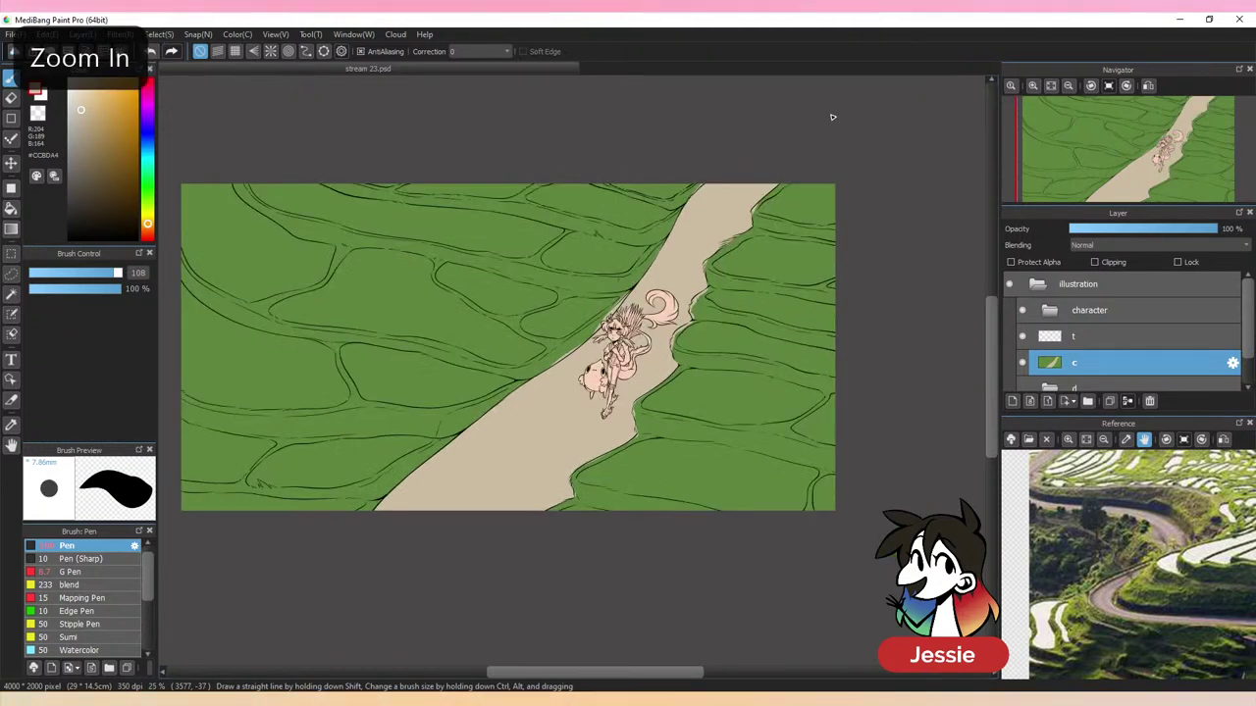
pyautogui.keyDown('alt'); pyautogui.click(817, 310); pyautogui.keyUp('alt')
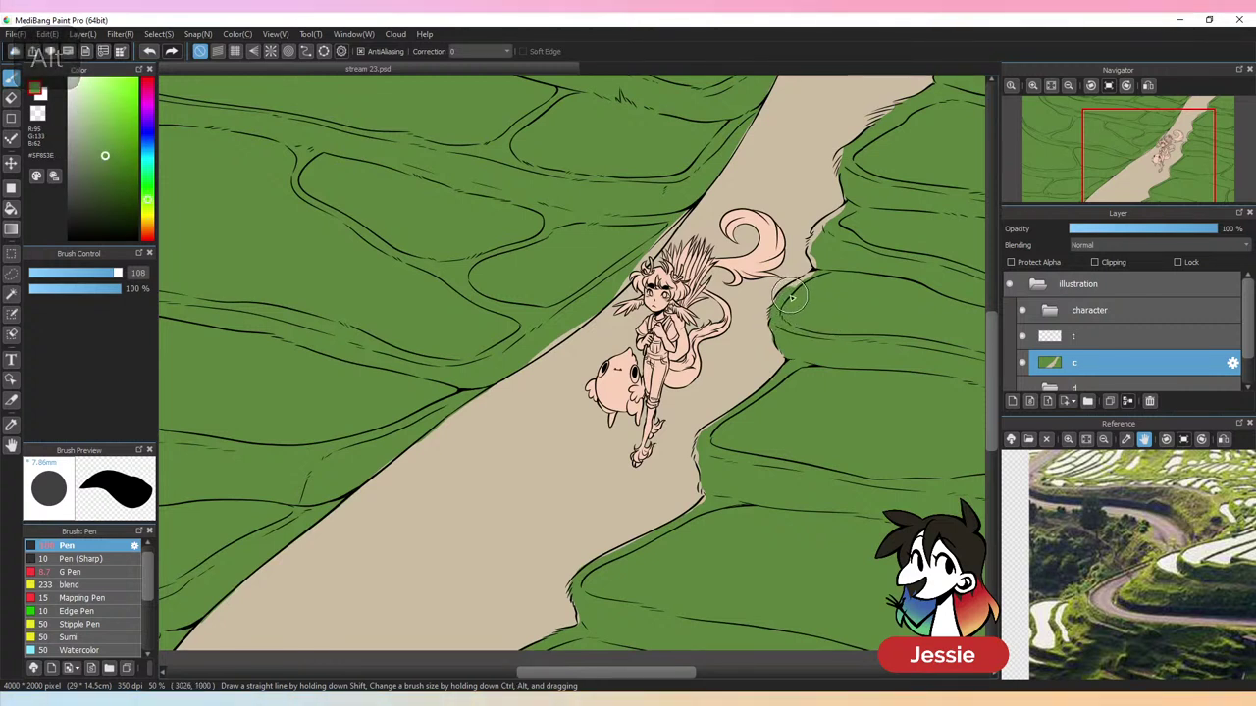
pyautogui.moveTo(816, 249)
pyautogui.mouseDown()
pyautogui.moveTo(876, 182)
pyautogui.moveTo(829, 230)
pyautogui.mouseUp()
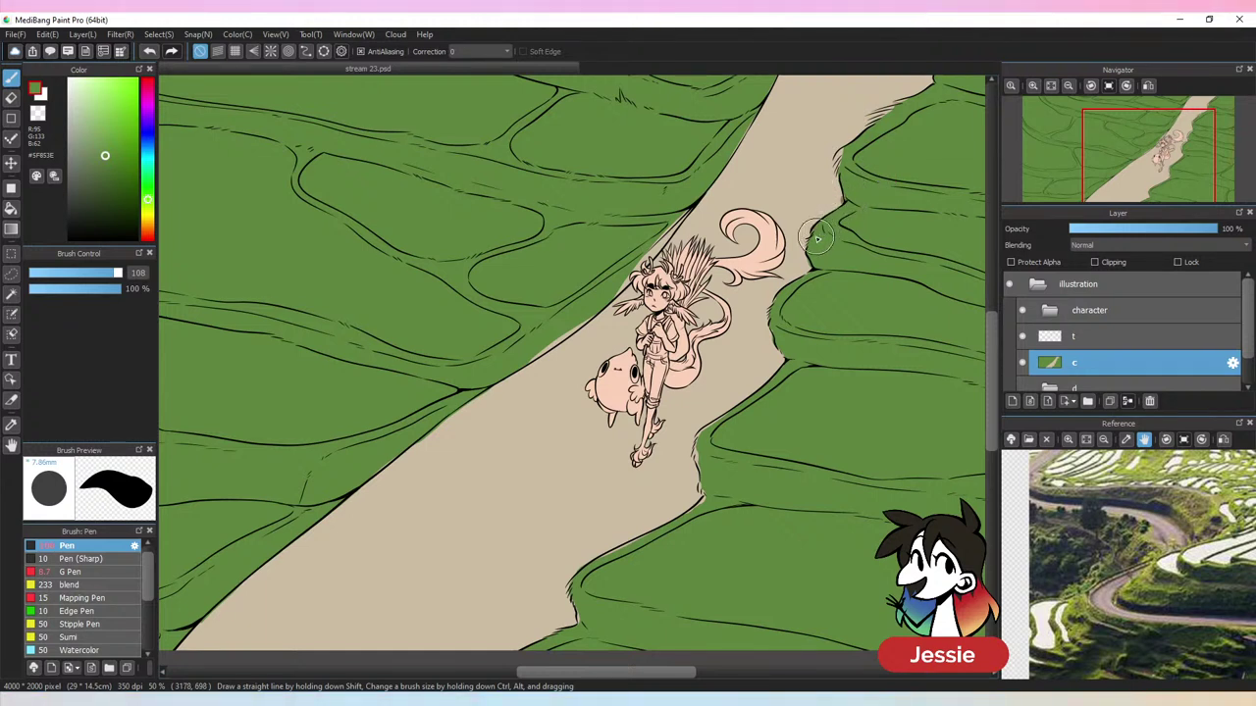
pyautogui.keyDown('alt'); pyautogui.click(839, 203); pyautogui.keyUp('alt')
pyautogui.keyDown('alt'); pyautogui.click(859, 187); pyautogui.keyUp('alt')
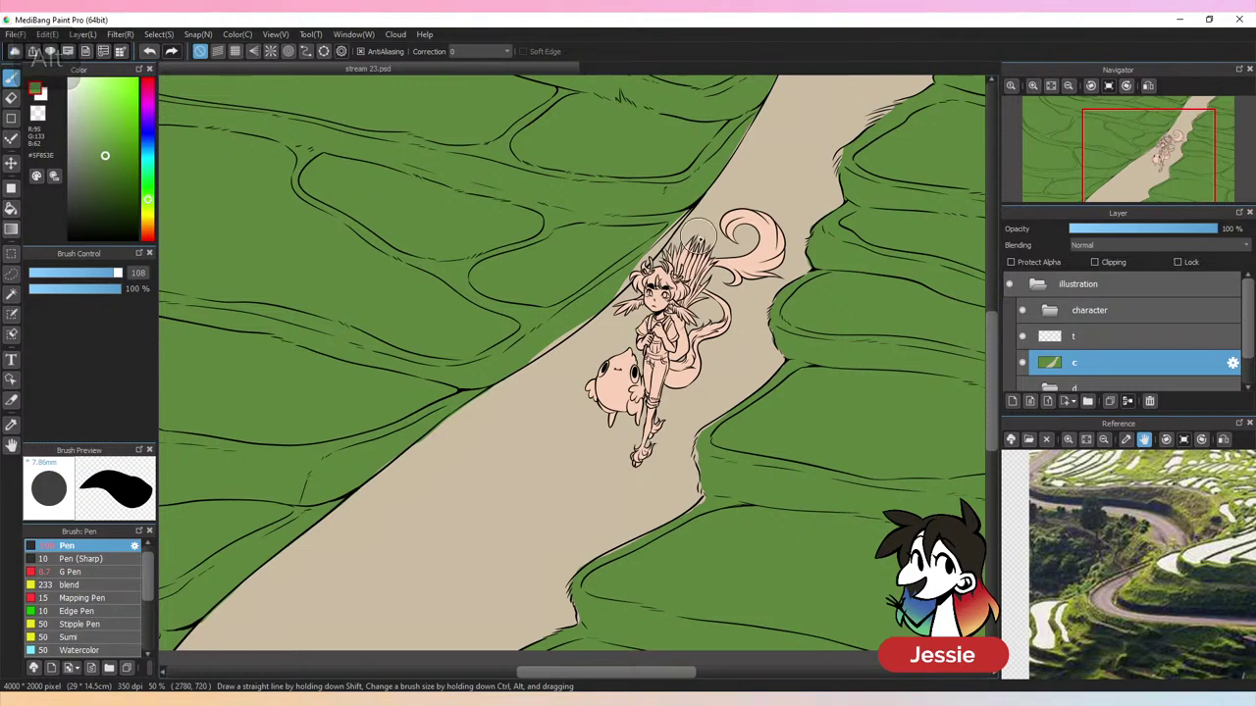
# Clean up the green and beige along the path's upper right border, from the grass tufts to the canvas's top edge
pyautogui.moveTo(771, 262); pyautogui.dragTo(528, 404)
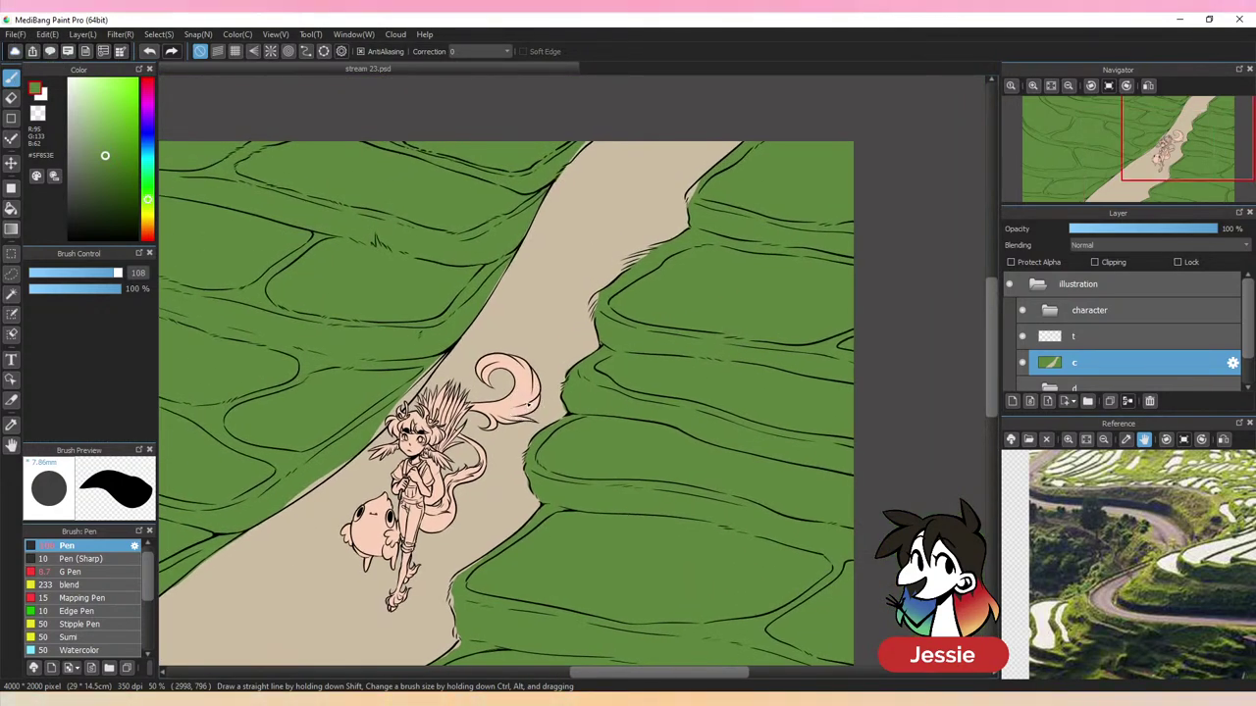
pyautogui.hotkey('ctrl', '+')
pyautogui.hotkey('ctrl', '+')
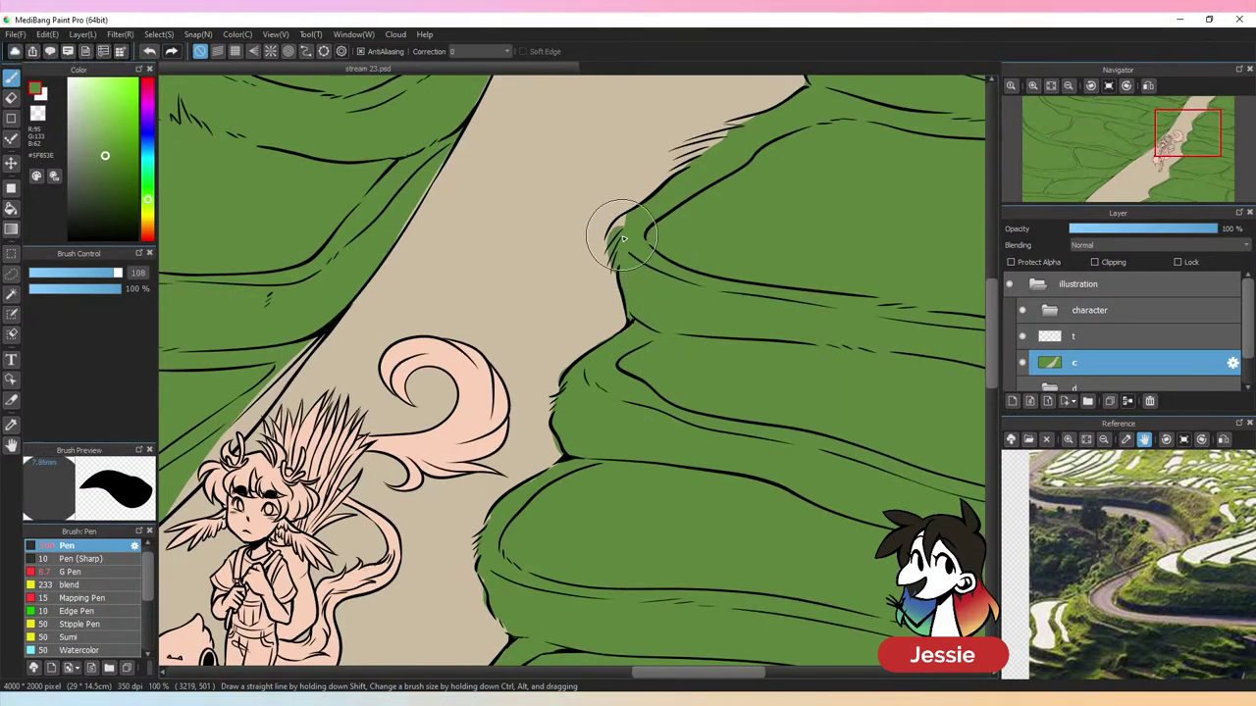
pyautogui.moveTo(622, 236); pyautogui.dragTo(607, 234)
pyautogui.moveTo(693, 169)
pyautogui.mouseDown()
pyautogui.moveTo(698, 149)
pyautogui.moveTo(761, 132)
pyautogui.moveTo(734, 118)
pyautogui.moveTo(783, 99)
pyautogui.mouseUp()
pyautogui.moveTo(848, 204); pyautogui.dragTo(689, 485)
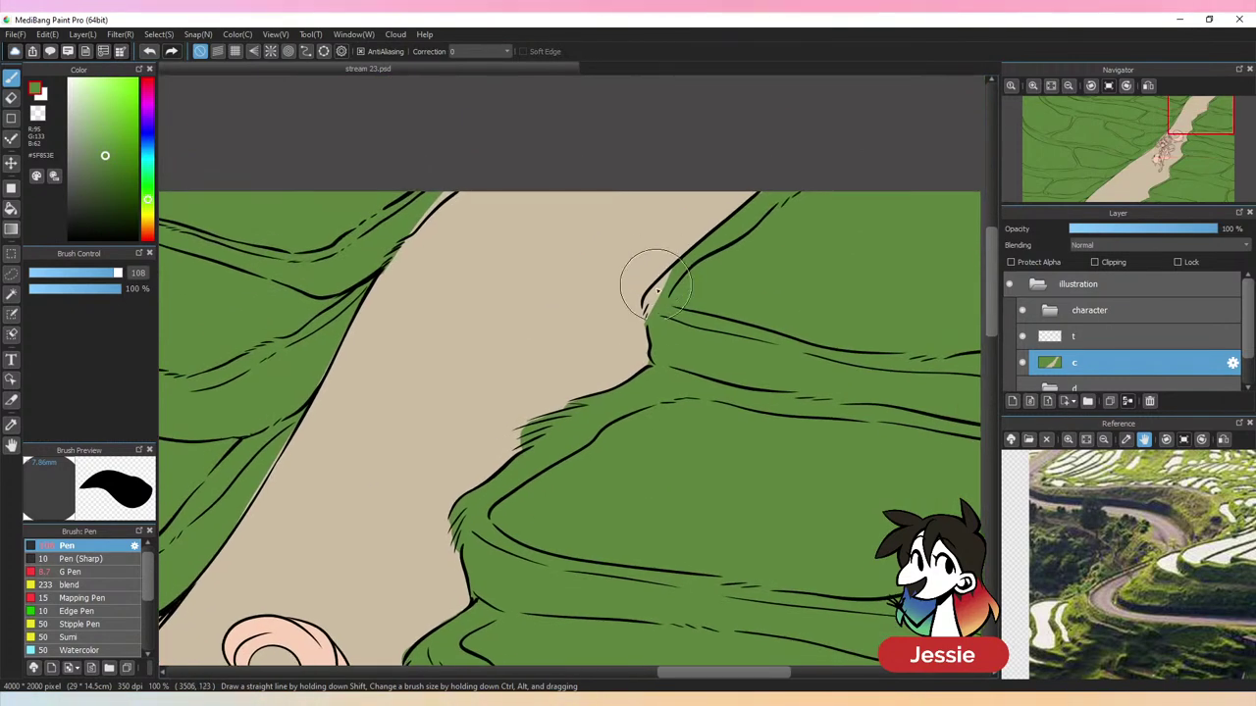
pyautogui.moveTo(654, 283)
pyautogui.mouseDown()
pyautogui.moveTo(762, 202)
pyautogui.moveTo(673, 232)
pyautogui.moveTo(647, 281)
pyautogui.mouseUp()
pyautogui.keyDown('alt'); pyautogui.click(674, 241); pyautogui.keyUp('alt')
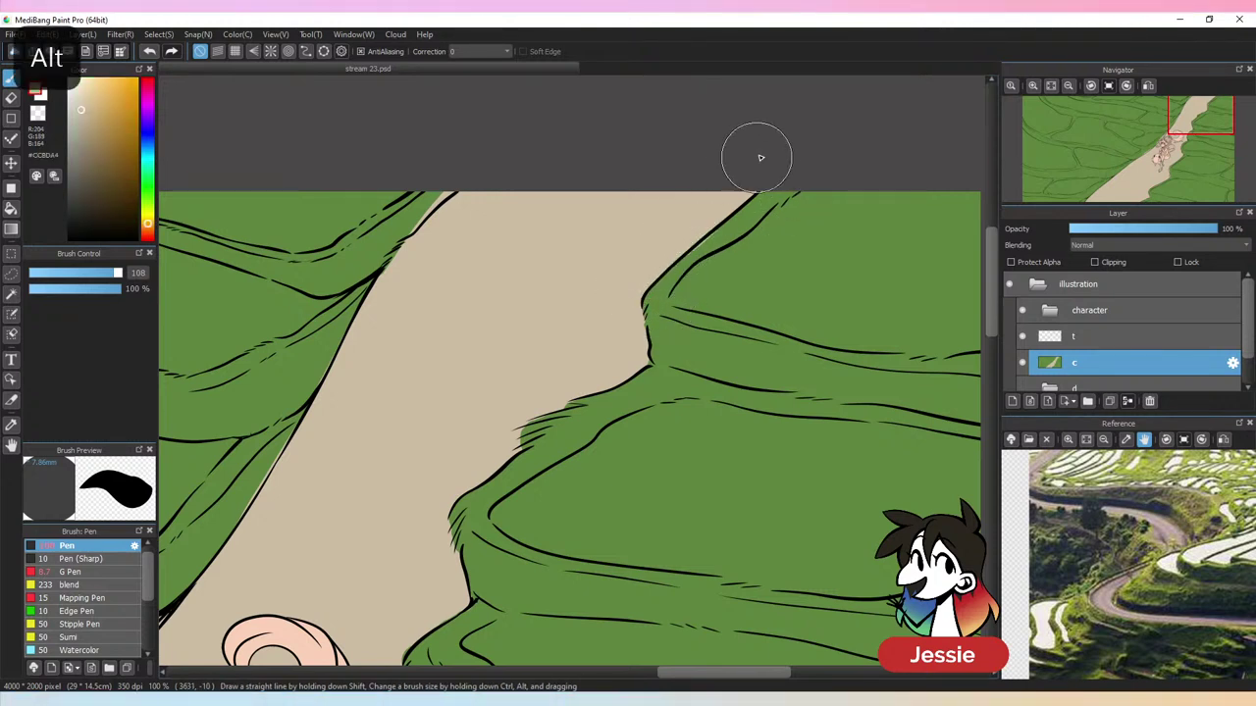
pyautogui.keyDown('alt'); pyautogui.click(719, 257); pyautogui.keyUp('alt')
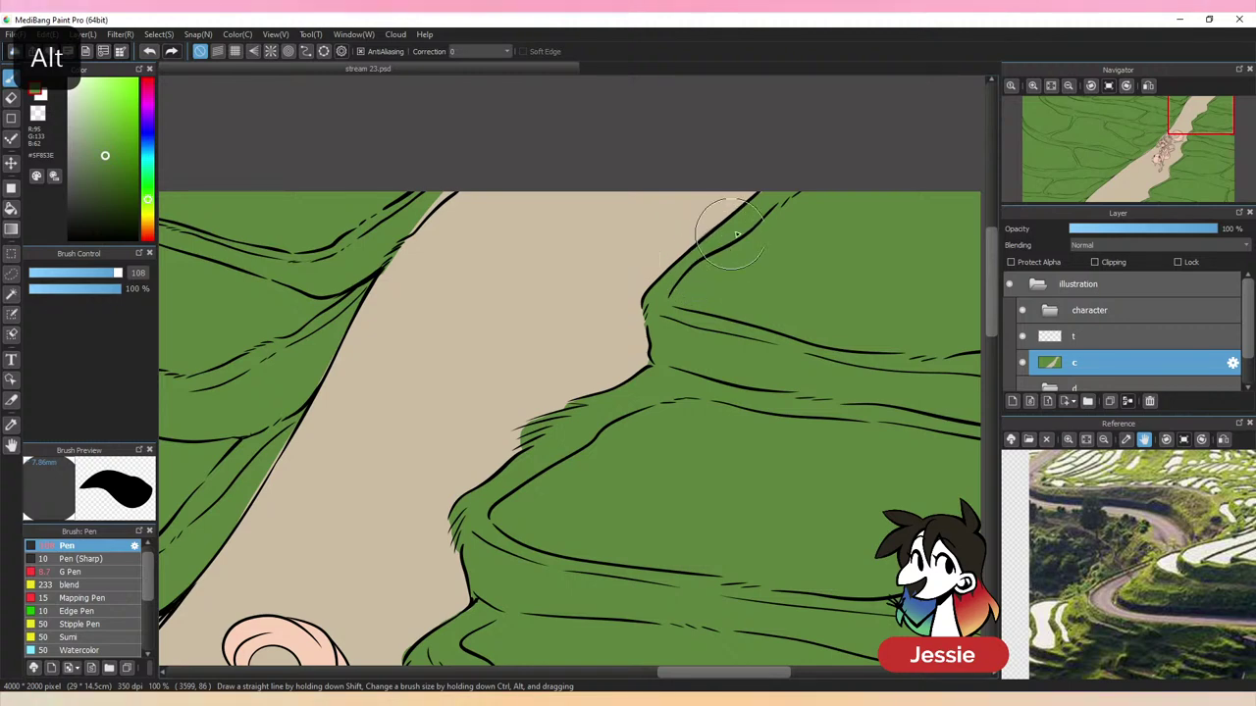
# Paint green into the gaps along the path's right border, level with and just below the character's feet
pyautogui.hotkey('ctrl', '-')
pyautogui.hotkey('ctrl', '-')
pyautogui.hotkey('ctrl', '-')
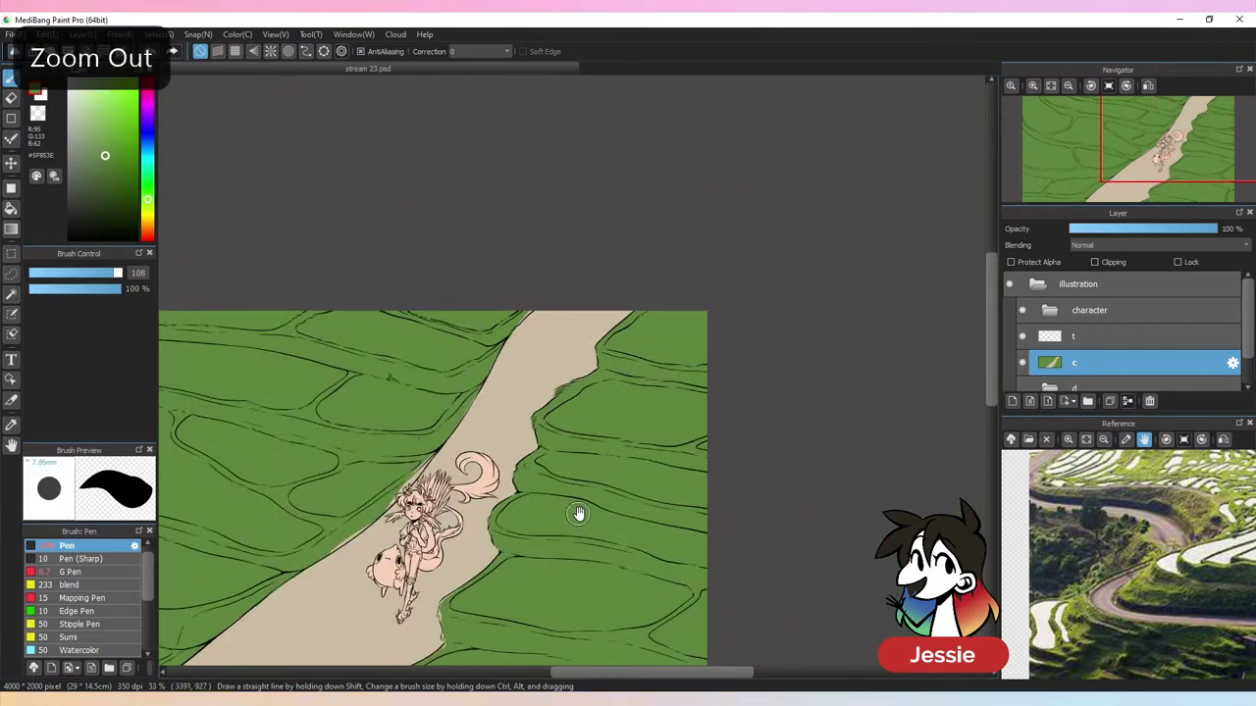
pyautogui.moveTo(578, 513); pyautogui.dragTo(719, 276)
pyautogui.hotkey('ctrl', '+')
pyautogui.hotkey('ctrl', '+')
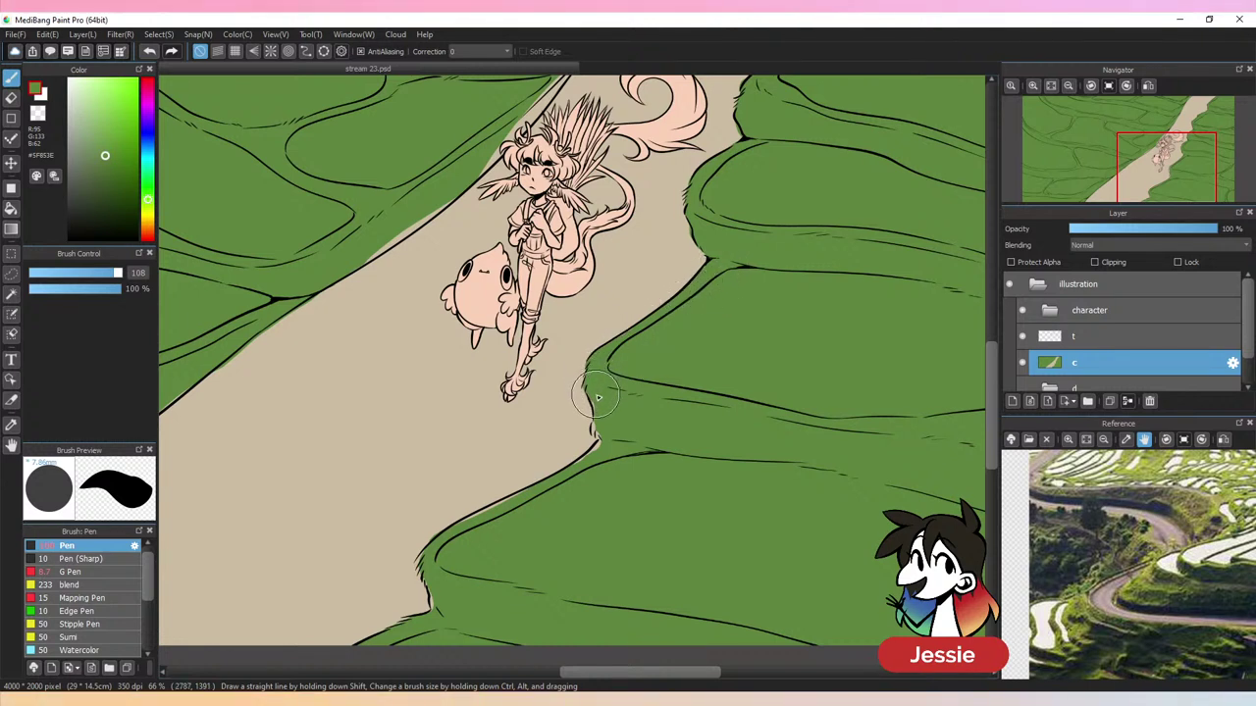
pyautogui.moveTo(595, 416); pyautogui.dragTo(595, 442)
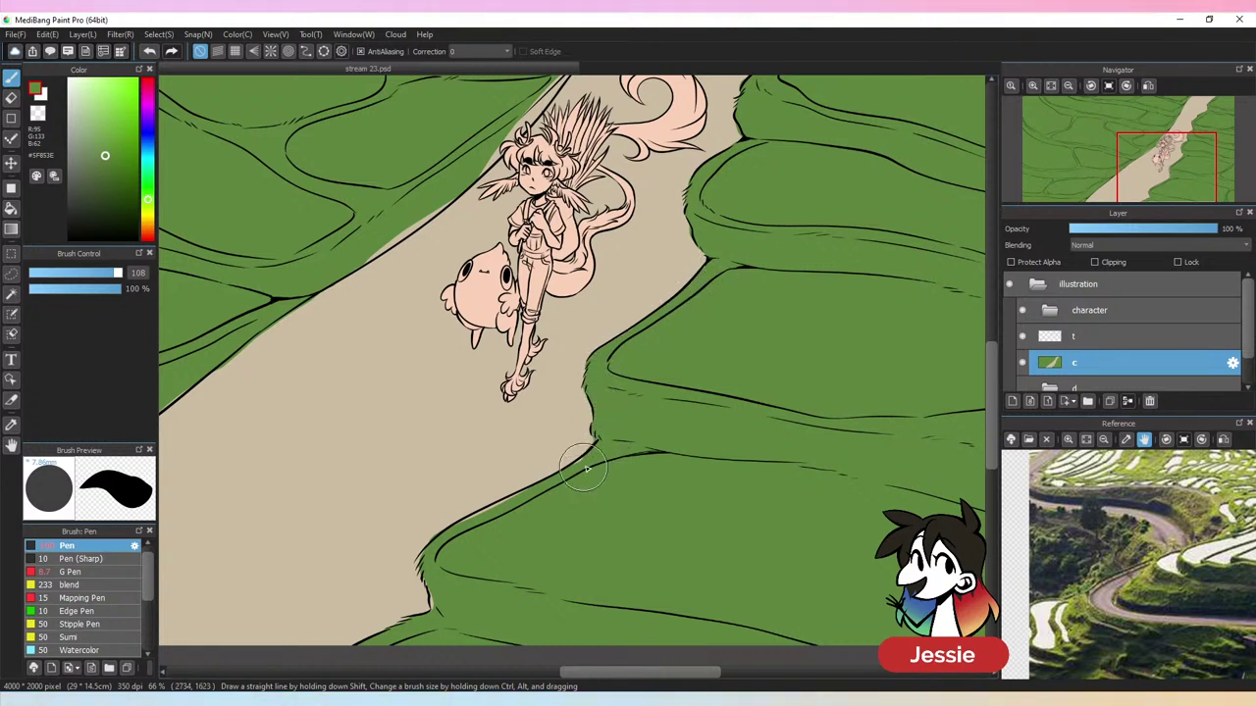
# With brush size 28, refine the lower right path border by alternating the sampled beige and green along the outline
pyautogui.click(80, 273)
pyautogui.keyDown('alt'); pyautogui.click(582, 443); pyautogui.keyUp('alt')
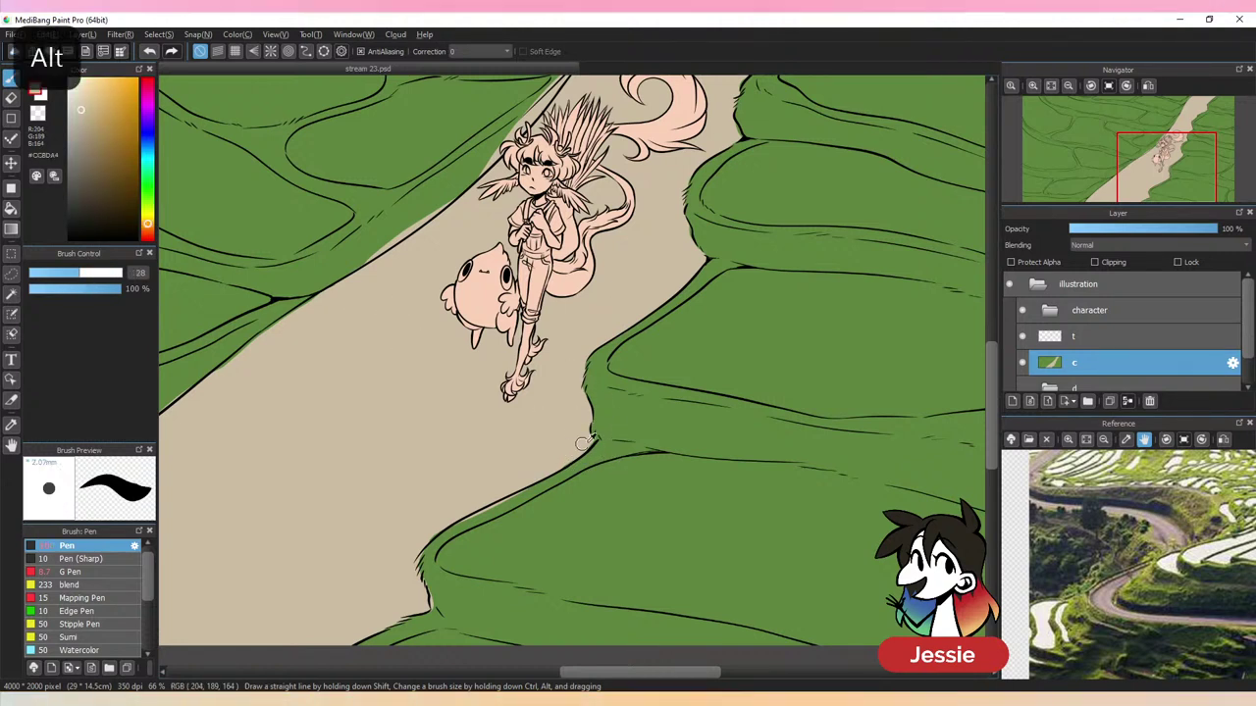
pyautogui.keyDown('alt'); pyautogui.click(538, 490); pyautogui.keyUp('alt')
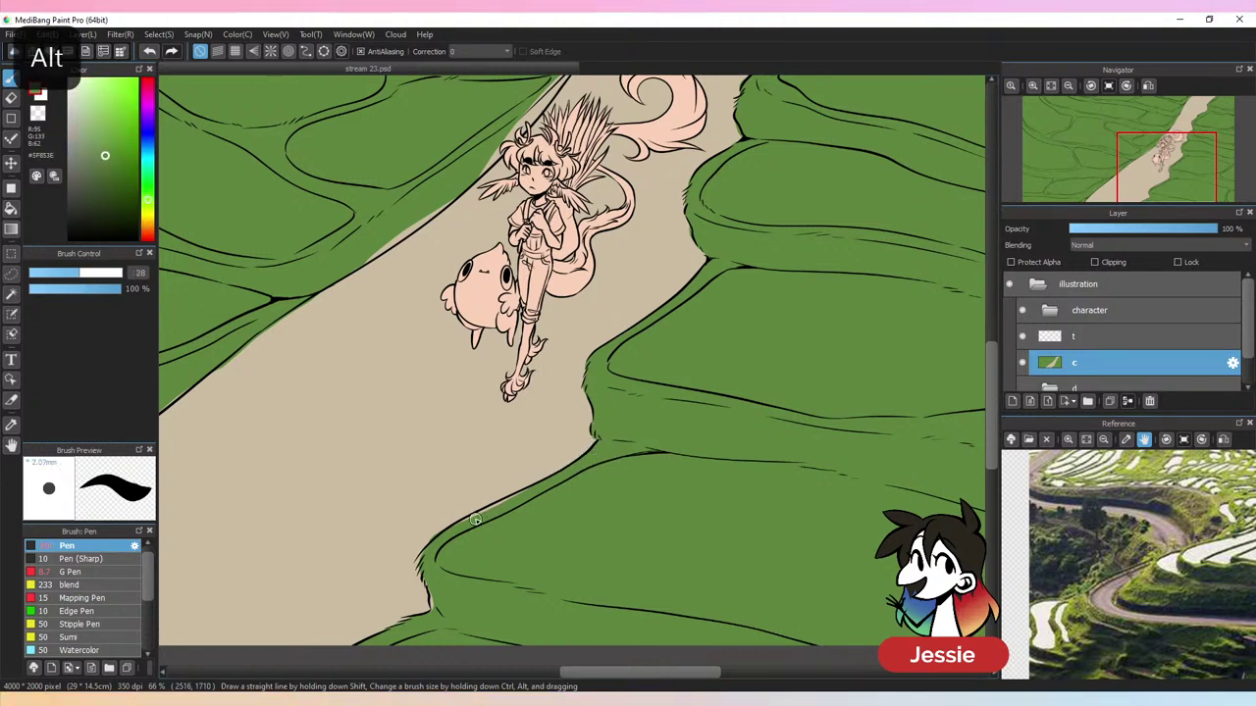
pyautogui.keyDown('alt'); pyautogui.click(474, 508); pyautogui.keyUp('alt')
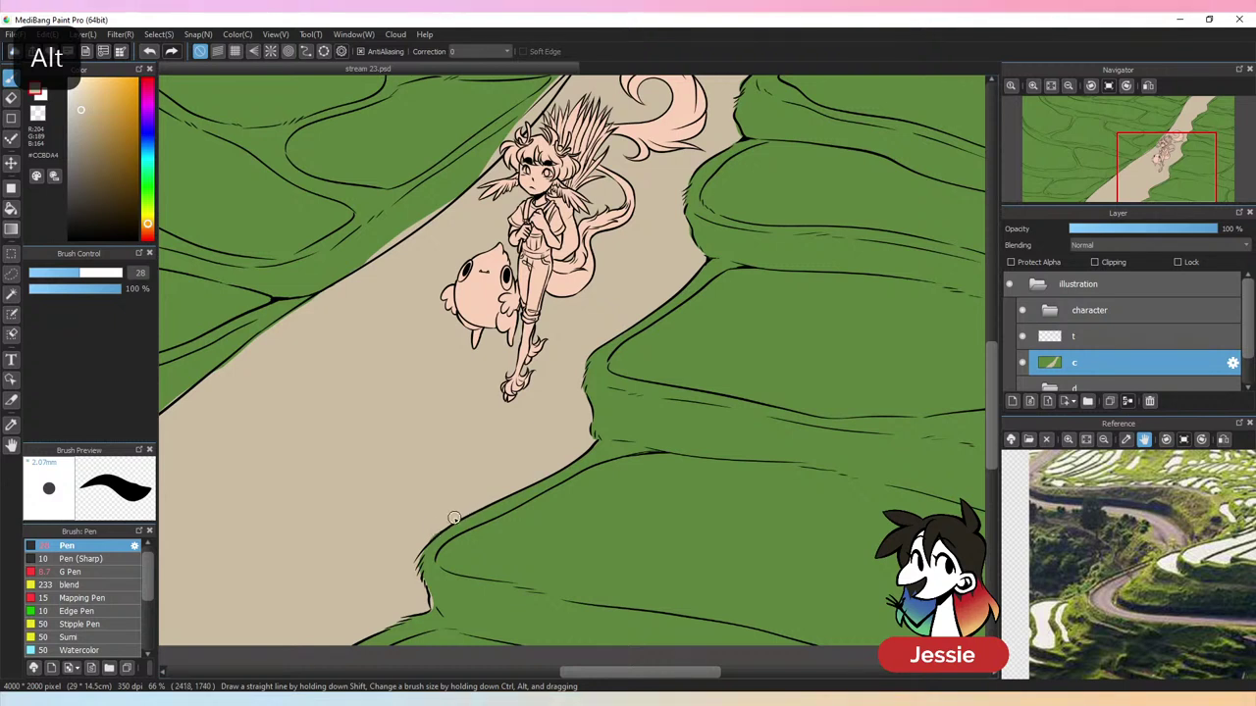
pyautogui.keyDown('alt'); pyautogui.click(434, 571); pyautogui.keyUp('alt')
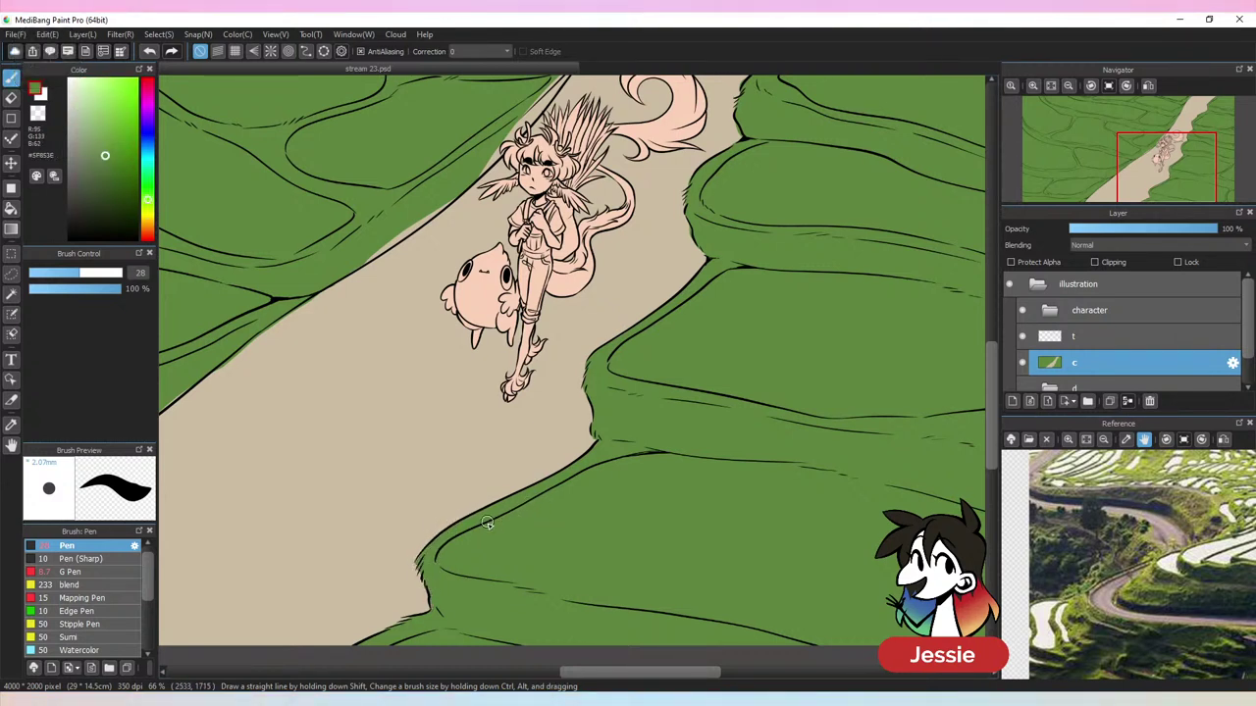
pyautogui.moveTo(523, 544); pyautogui.dragTo(681, 423)
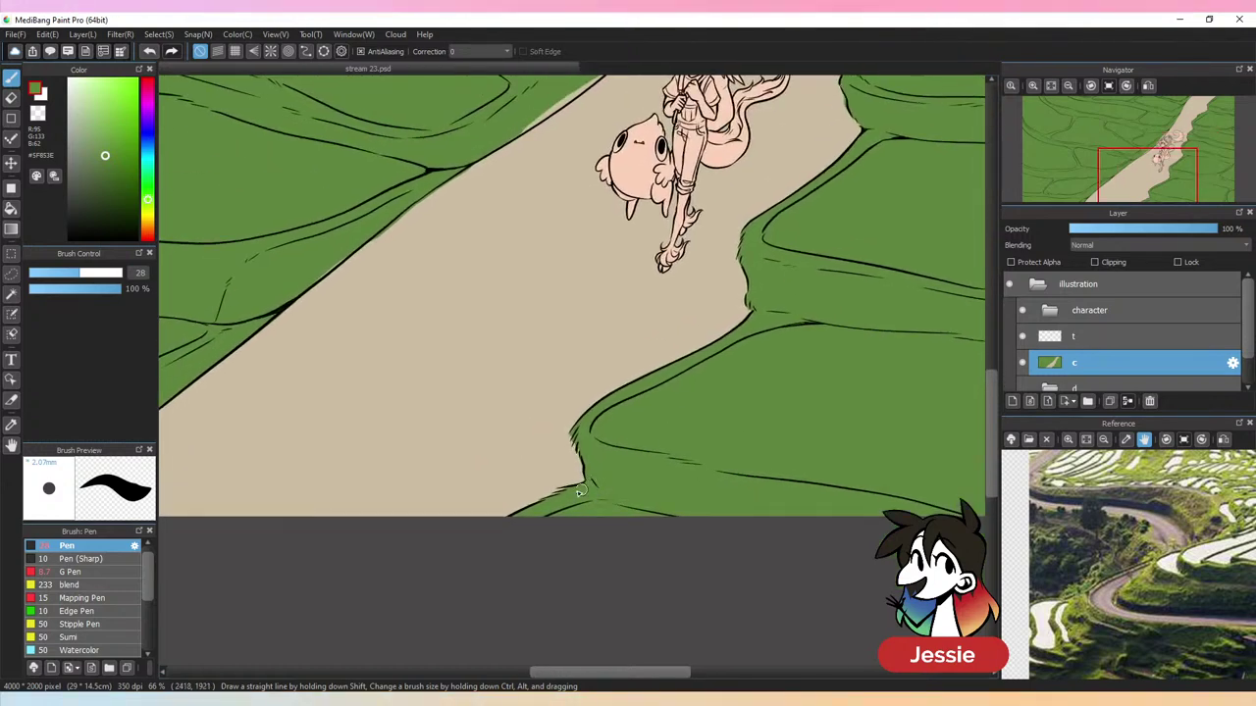
pyautogui.hotkey('ctrl', '-')
pyautogui.hotkey('ctrl', '-')
pyautogui.hotkey('ctrl', '-')
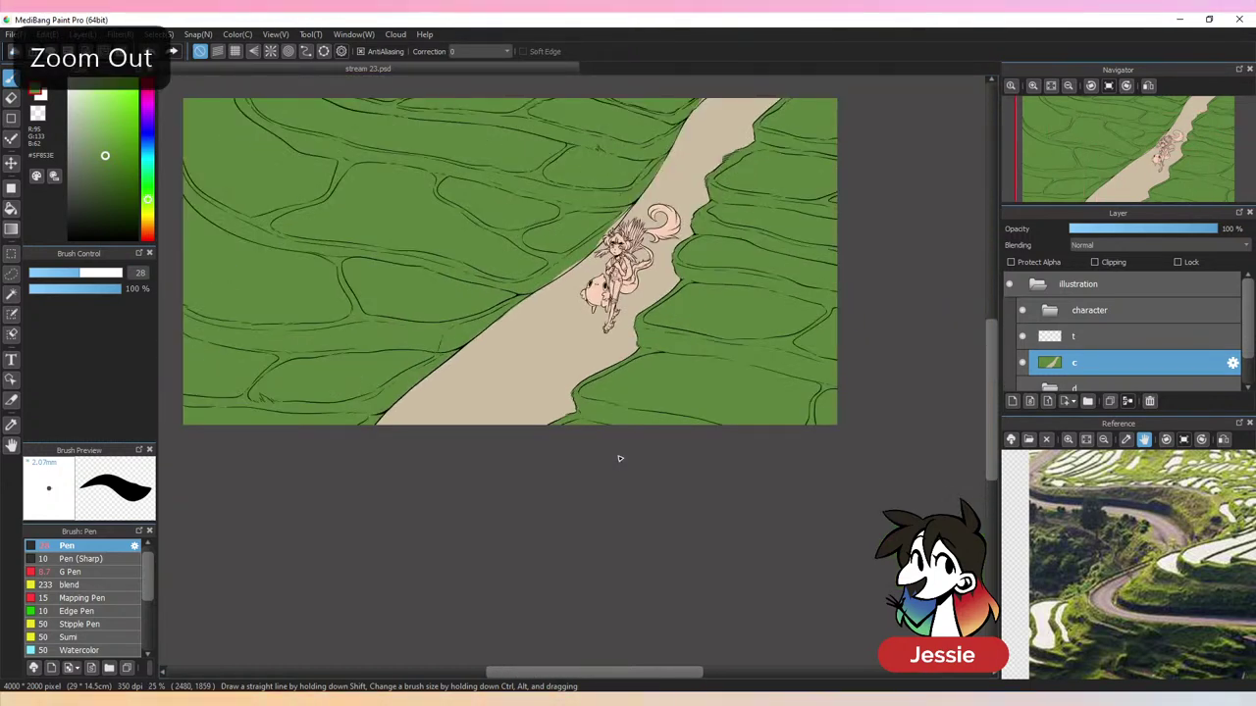
pyautogui.hotkey('ctrl', '+')
pyautogui.hotkey('ctrl', '+')
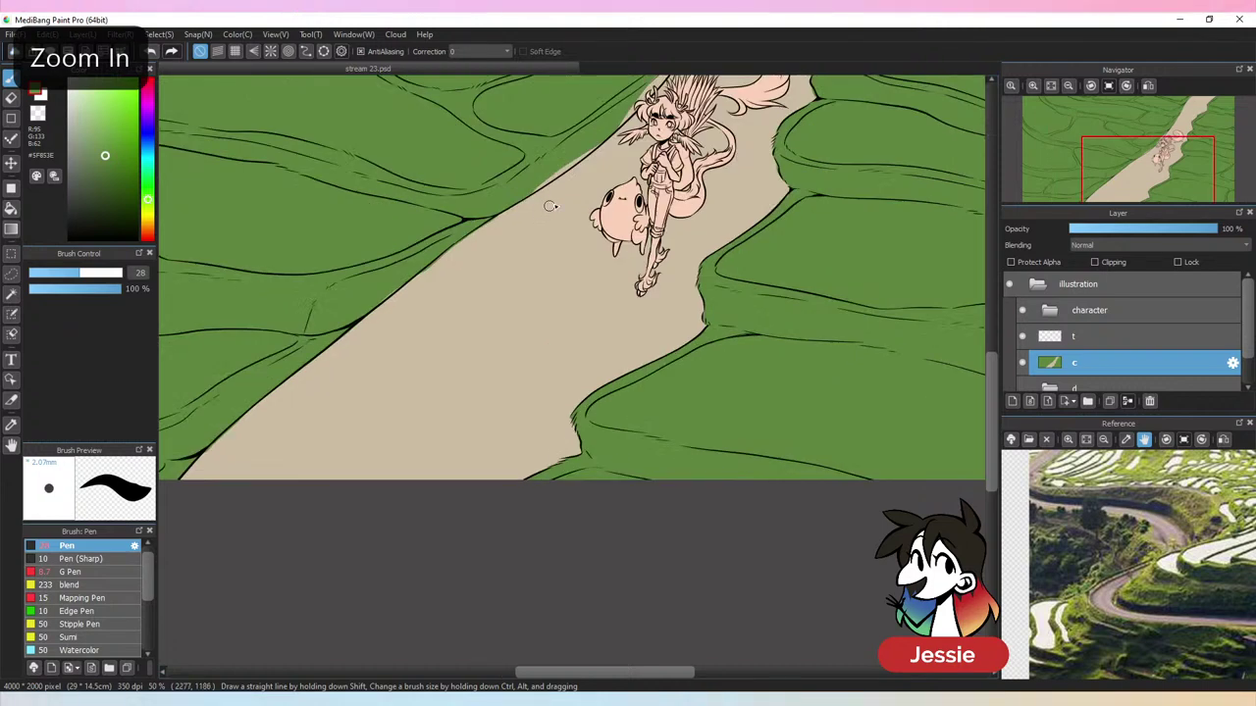
# Touch up the gaps along the upper stretch of the path's left border with the field green #5F853E
pyautogui.hotkey('ctrl', '+')
pyautogui.hotkey('ctrl', '+')
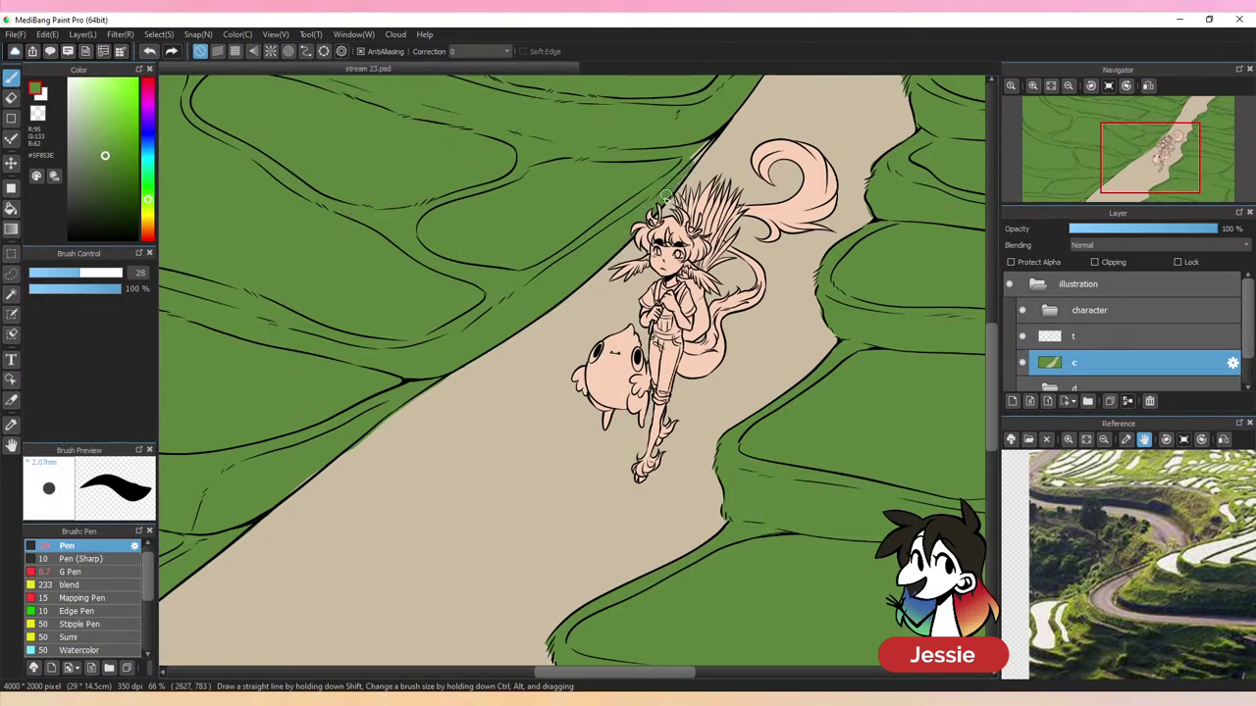
pyautogui.hotkey('ctrl', '-')
pyautogui.hotkey('ctrl', '-')
pyautogui.hotkey('ctrl', '+')
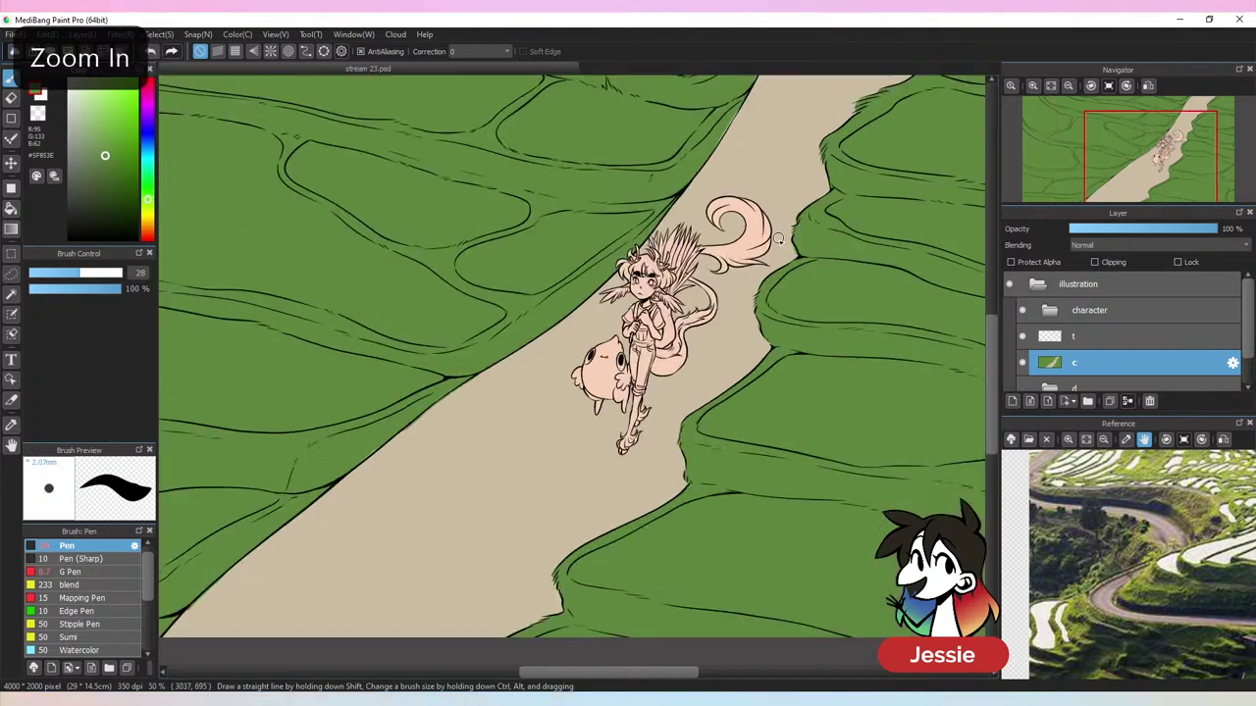
pyautogui.moveTo(780, 198); pyautogui.dragTo(559, 432)
pyautogui.hotkey('ctrl', '+')
pyautogui.hotkey('ctrl', '+')
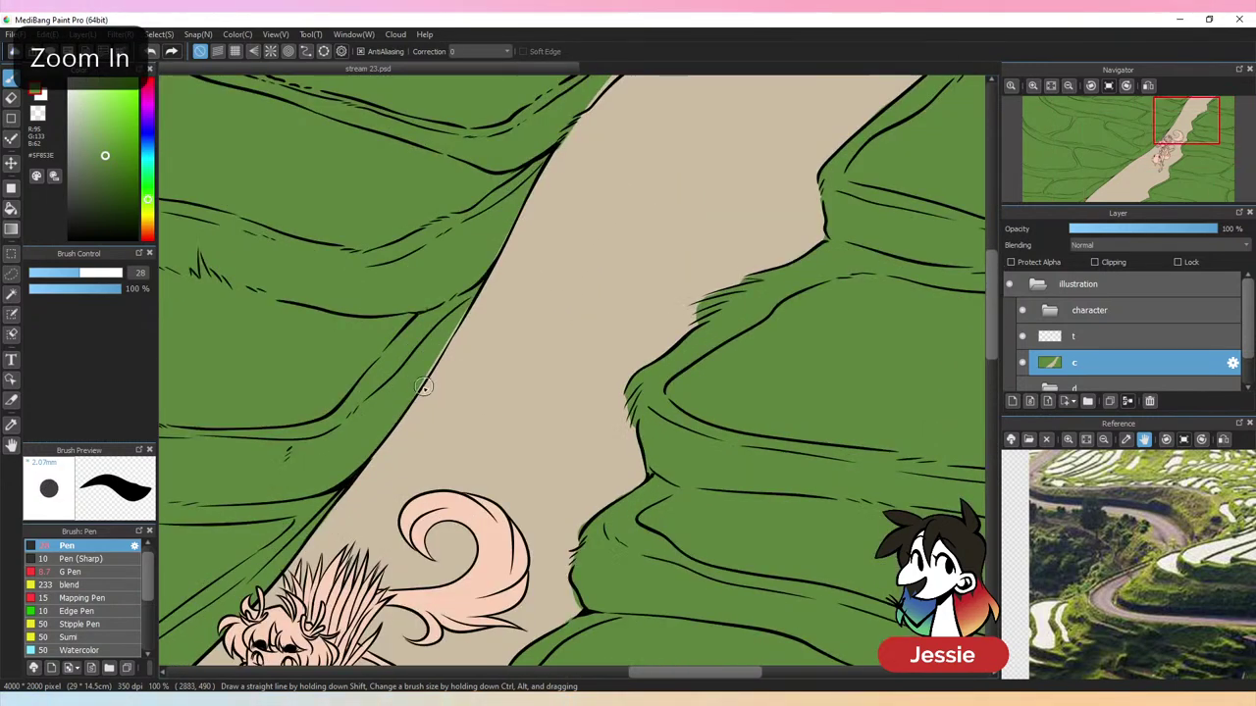
pyautogui.press('alt')
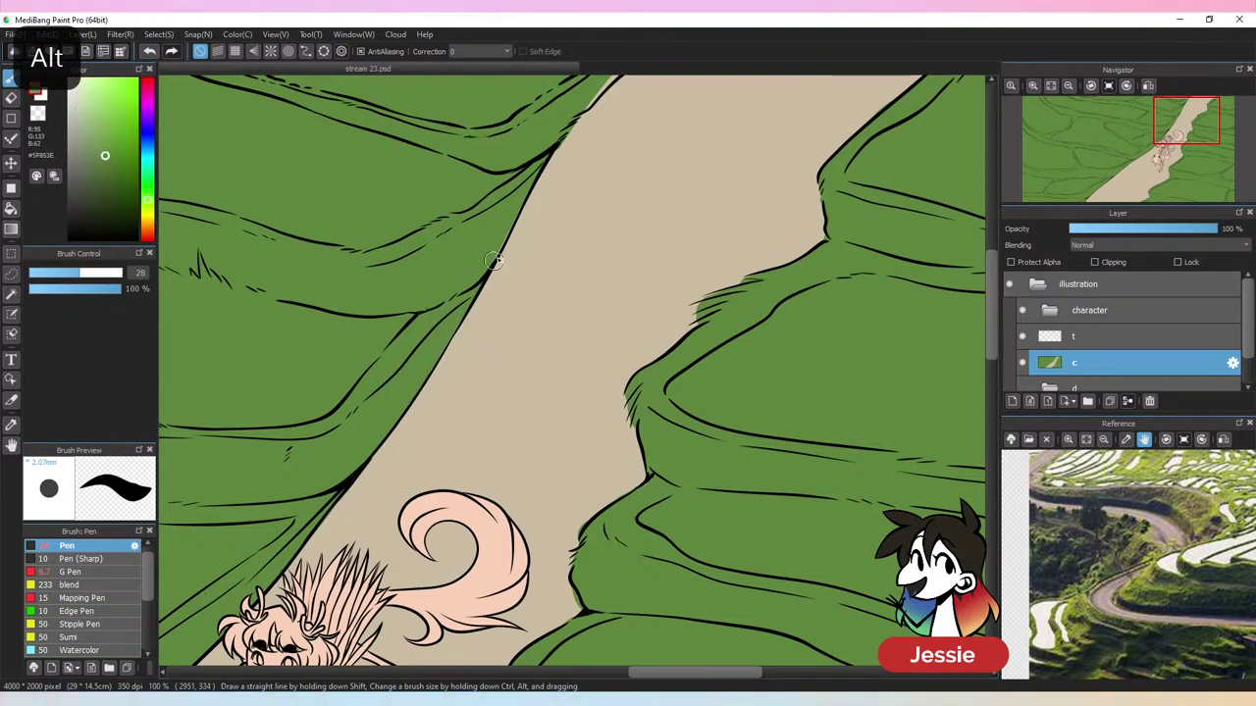
pyautogui.moveTo(561, 210); pyautogui.dragTo(443, 340)
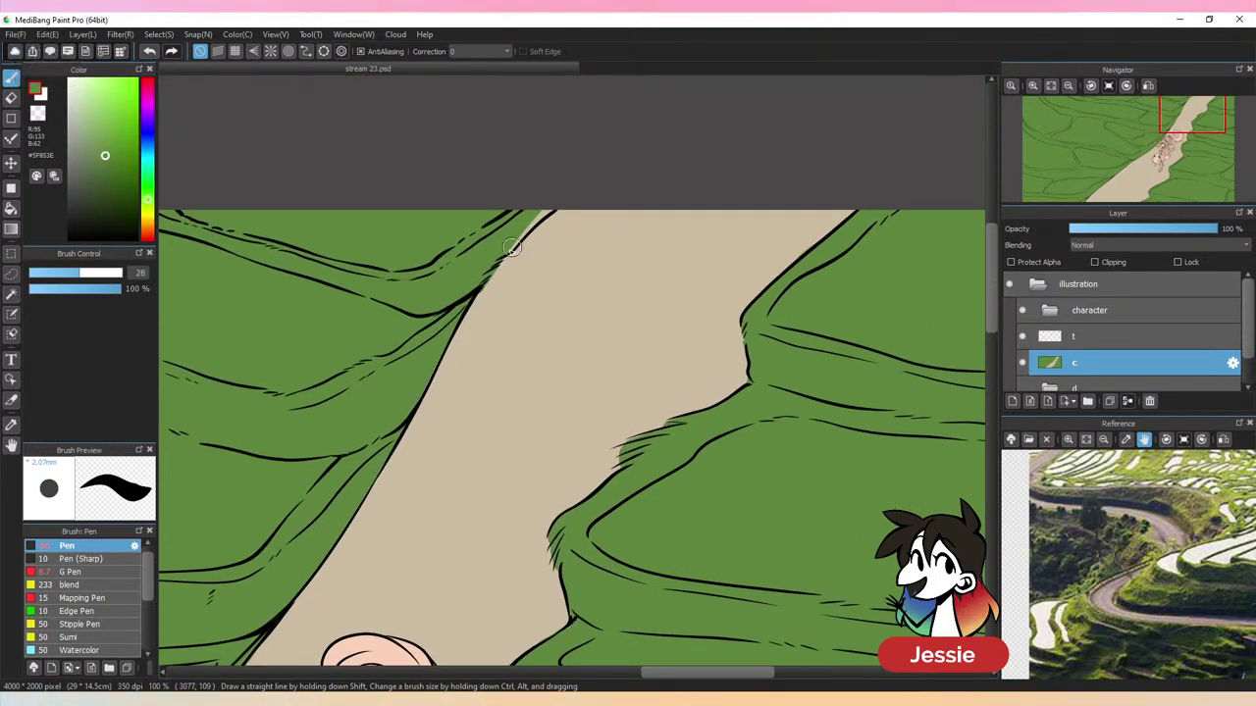
pyautogui.keyDown('alt'); pyautogui.click(546, 233); pyautogui.keyUp('alt')
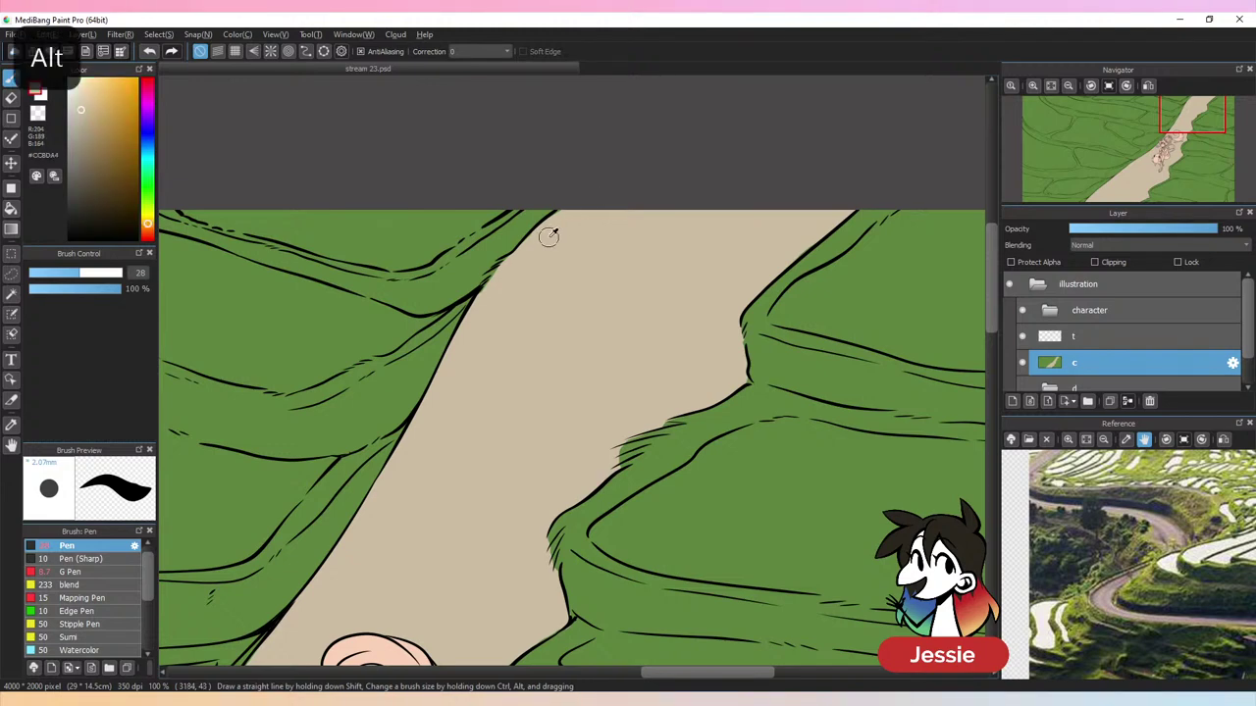
# Clean up the lower stretch of the path's left border, alternating the sampled field green and path beige
pyautogui.scroll(-1, 592, 206)
pyautogui.scroll(-4, 593, 206)
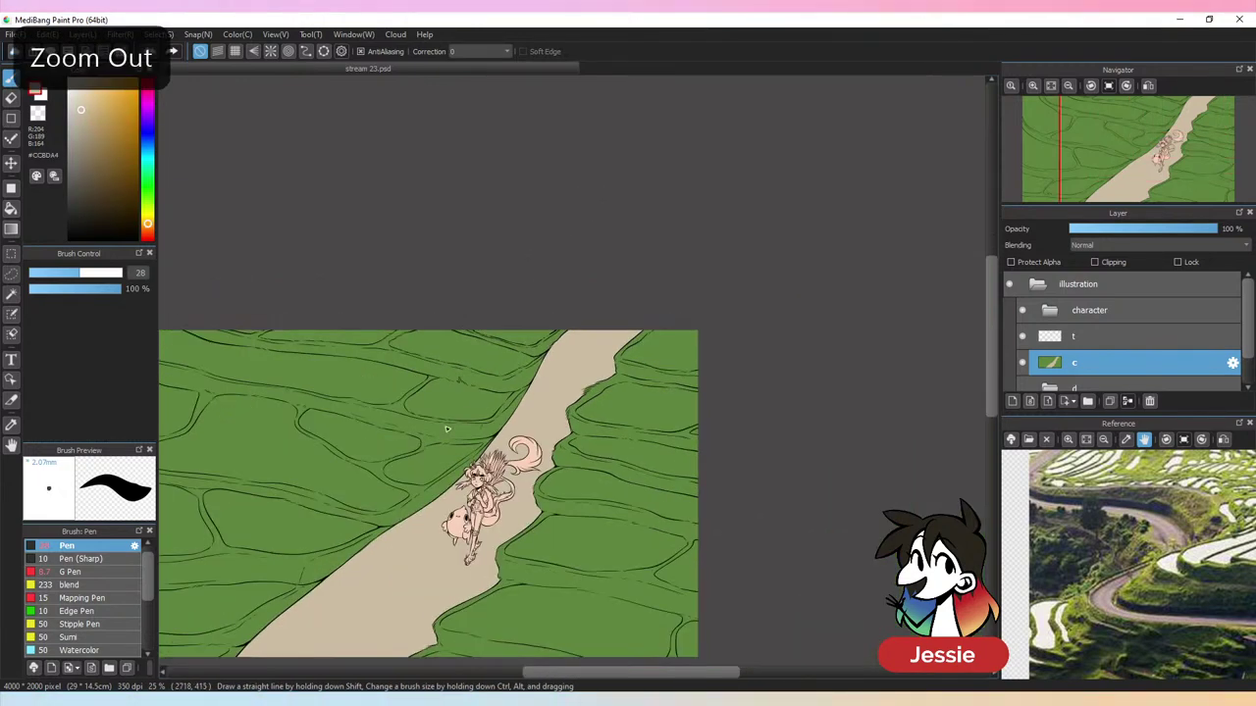
pyautogui.scroll(3, 661, 339)
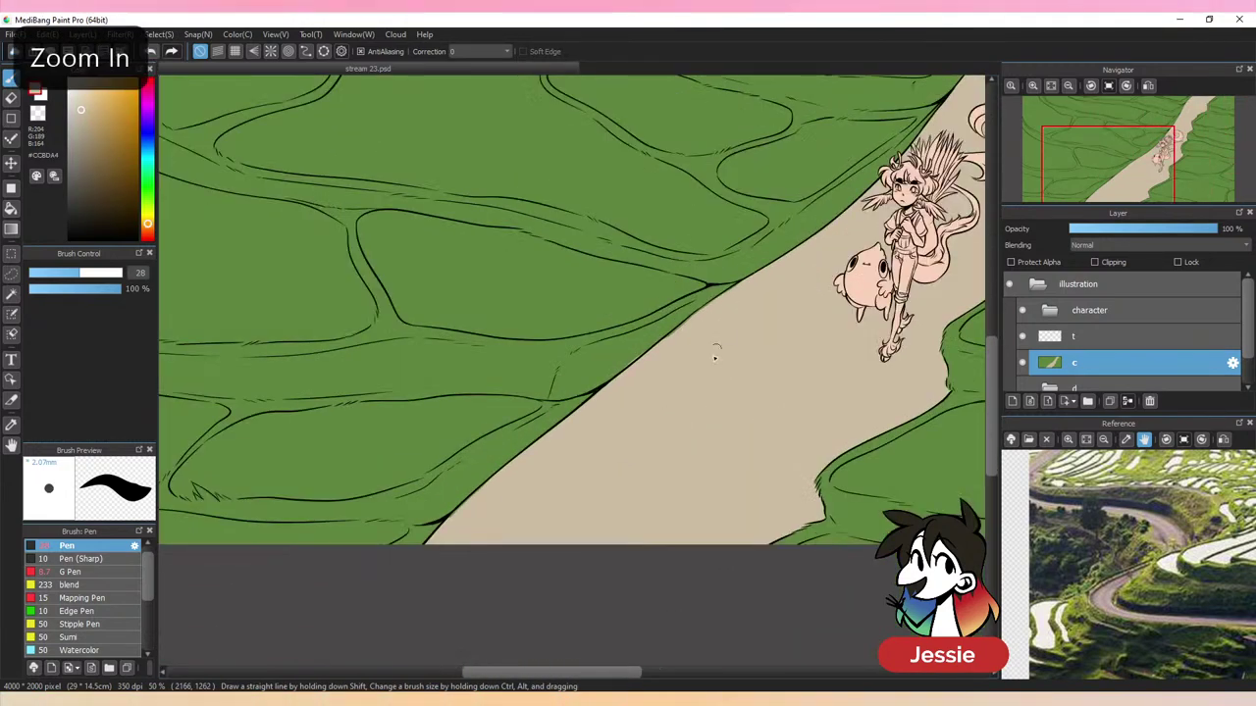
pyautogui.keyDown('alt'); pyautogui.click(754, 268); pyautogui.keyUp('alt')
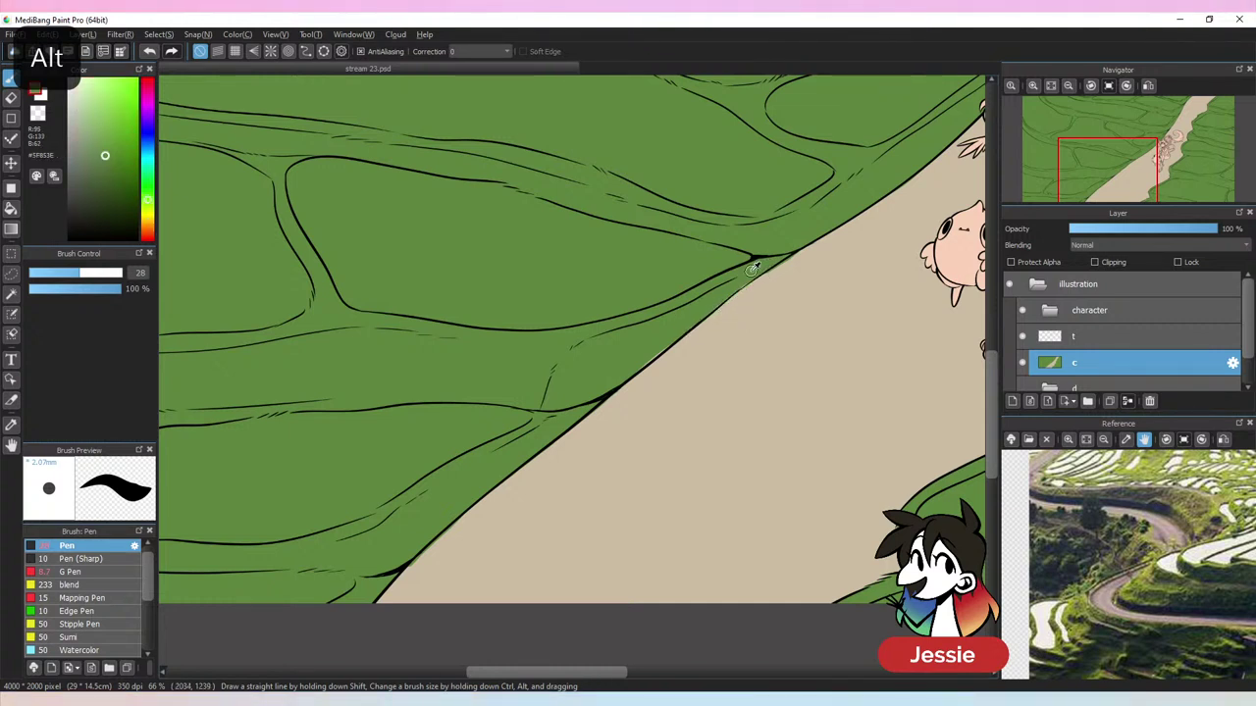
pyautogui.keyDown('alt'); pyautogui.click(761, 281); pyautogui.keyUp('alt')
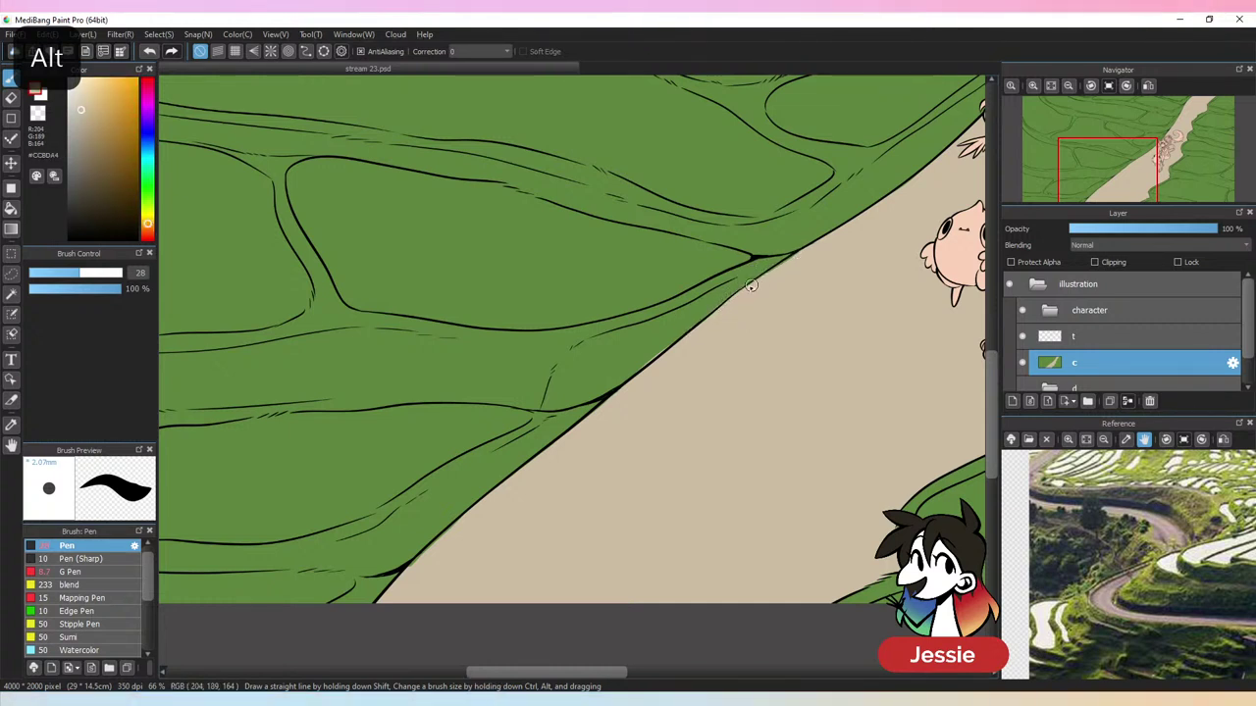
pyautogui.keyDown('alt'); pyautogui.click(674, 339); pyautogui.keyUp('alt')
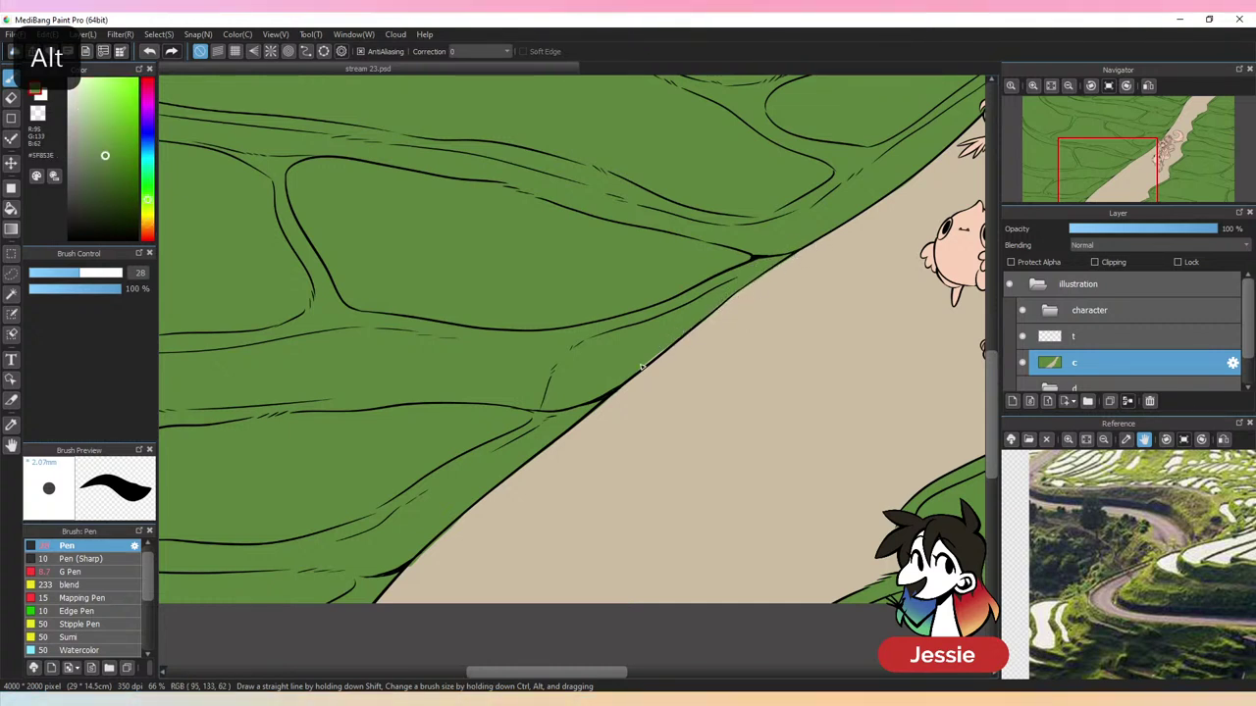
pyautogui.keyDown('alt'); pyautogui.click(401, 579); pyautogui.keyUp('alt')
pyautogui.keyDown('alt'); pyautogui.click(460, 501); pyautogui.keyUp('alt')
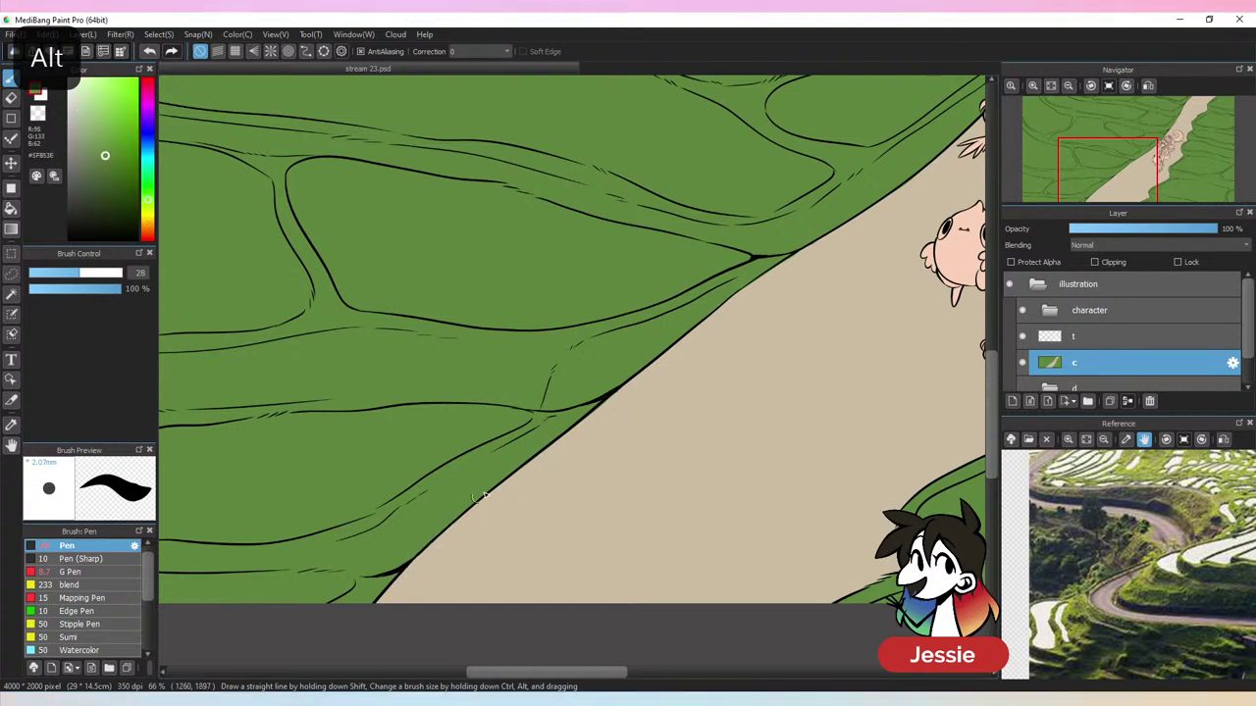
# Check the whole illustration and save the file
pyautogui.hotkey('ctrl', '-')
pyautogui.hotkey('ctrl', '-')
pyautogui.hotkey('ctrl', '-')
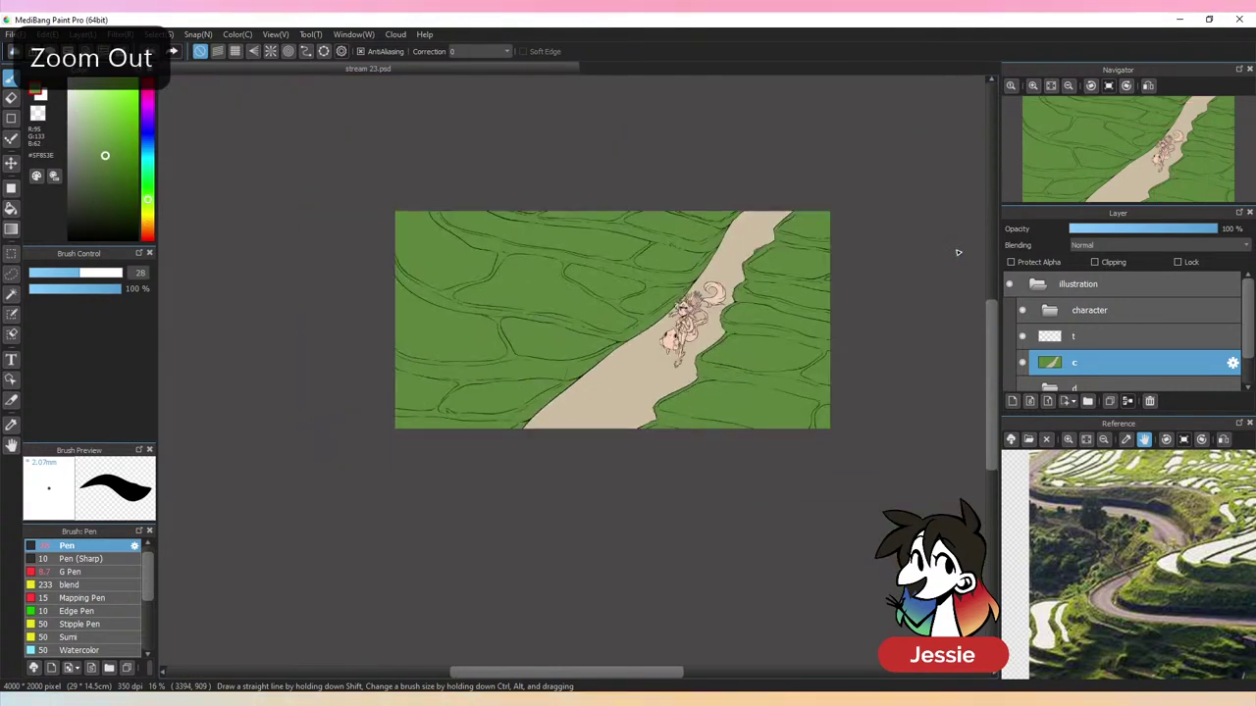
pyautogui.hotkey('ctrl', '+')
pyautogui.hotkey('ctrl', 's')
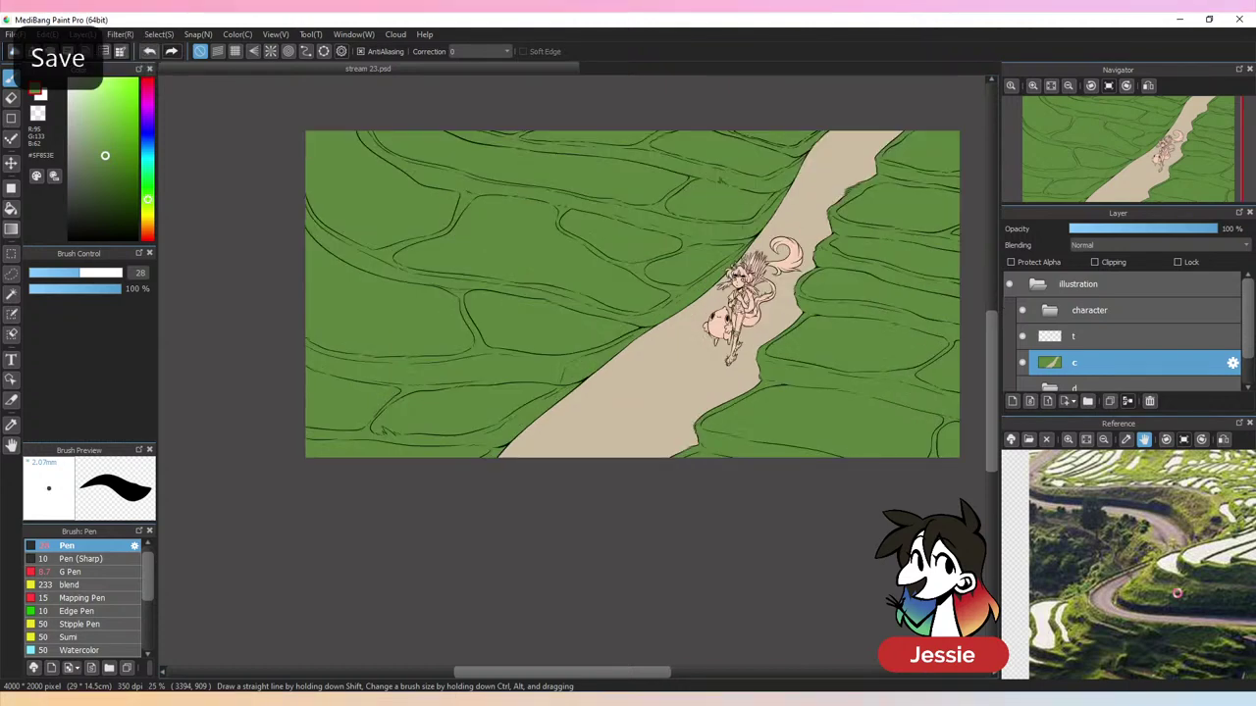
# Set up the G Pen with yellow-green #A2BC2A, Ooze 5 and brush size 266
pyautogui.moveTo(715, 301); pyautogui.dragTo(607, 351)
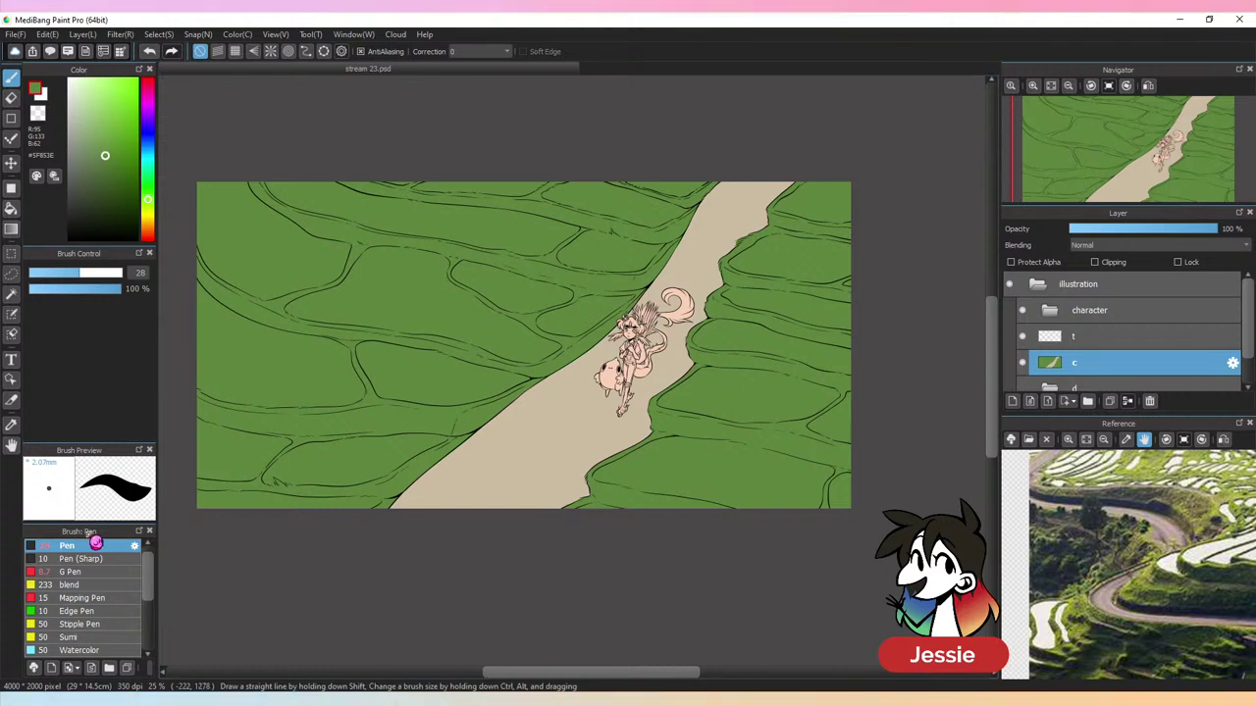
pyautogui.click(96, 572)
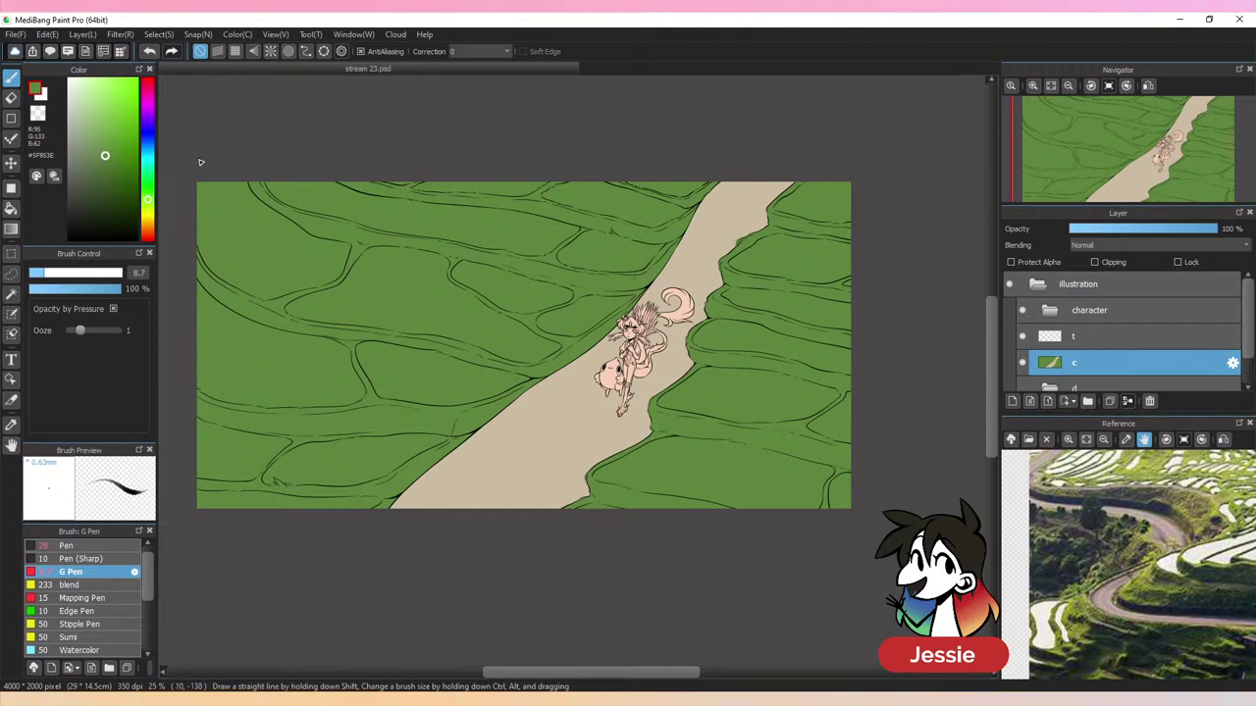
pyautogui.keyDown('alt'); pyautogui.click(274, 308); pyautogui.keyUp('alt')
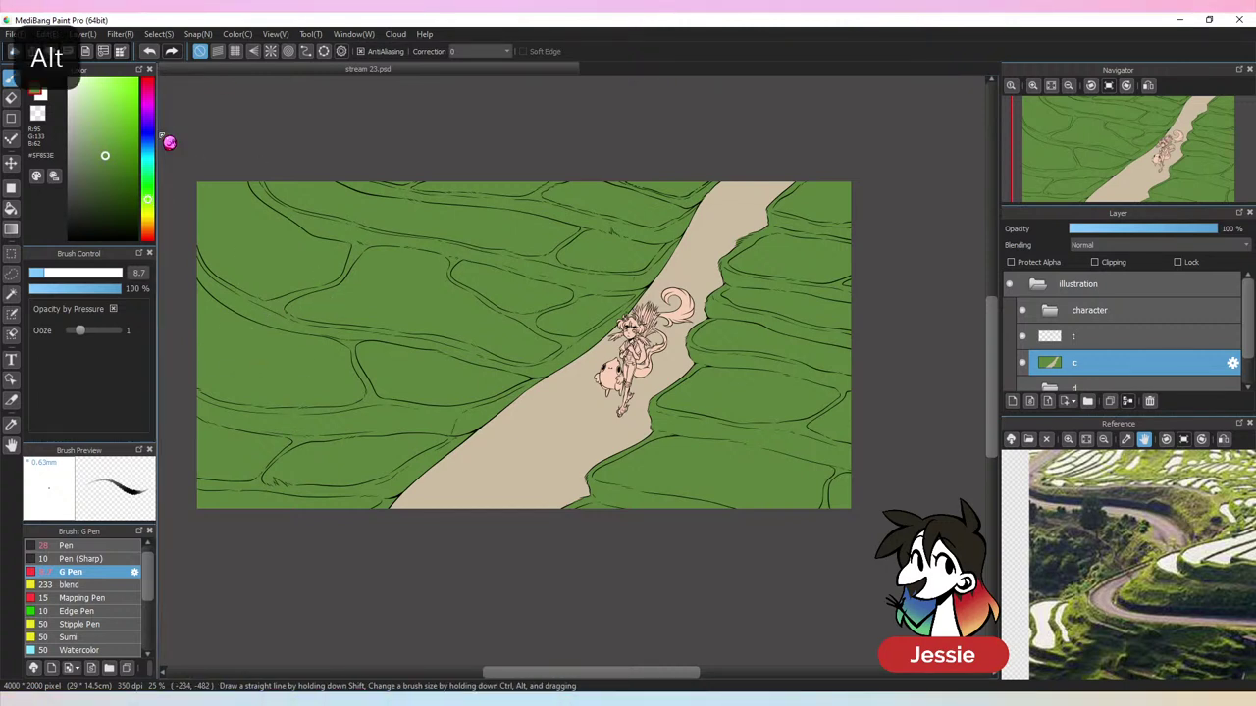
pyautogui.click(148, 202)
pyautogui.moveTo(148, 203); pyautogui.dragTo(149, 209)
pyautogui.click(122, 121)
pyautogui.moveTo(76, 273); pyautogui.dragTo(92, 274)
pyautogui.moveTo(96, 332); pyautogui.dragTo(119, 332)
pyautogui.moveTo(104, 274); pyautogui.dragTo(120, 274)
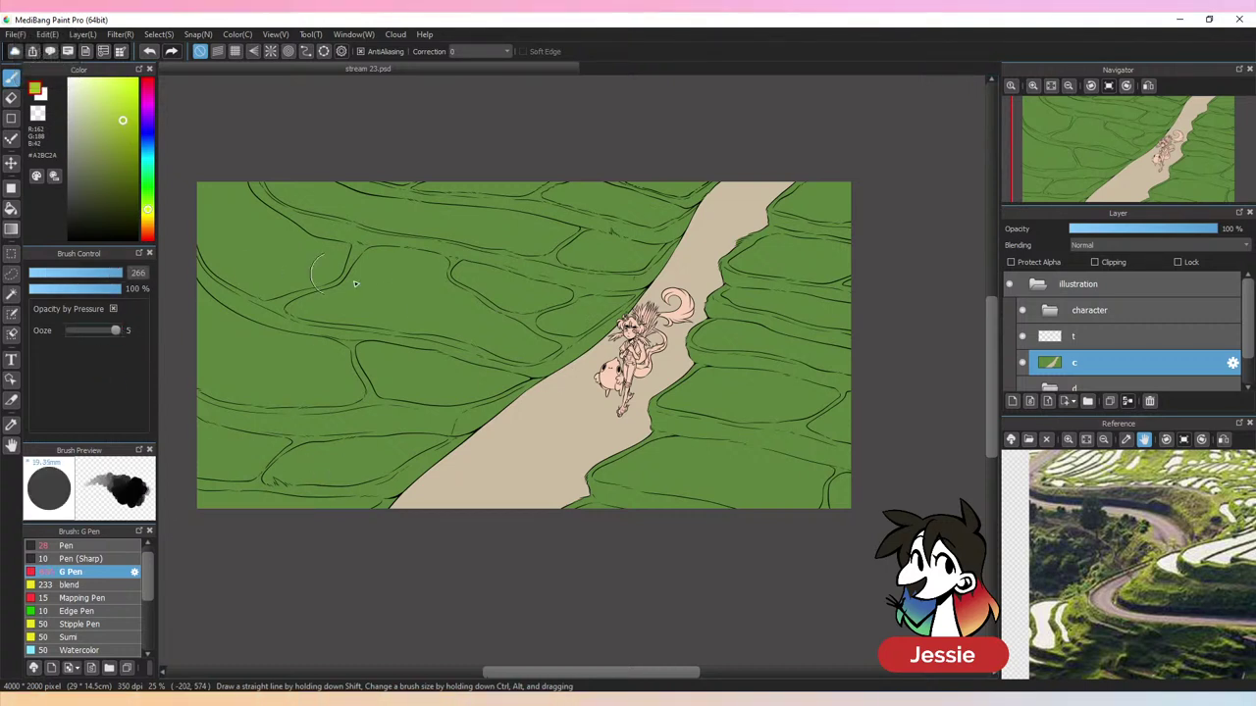
# Paint yellow-green highlights at the terrace ridge junctions in the upper-left field and along the ridge connecting them
pyautogui.moveTo(286, 304)
pyautogui.mouseDown()
pyautogui.moveTo(267, 308)
pyautogui.moveTo(285, 312)
pyautogui.mouseUp()
pyautogui.keyDown('alt'); pyautogui.click(310, 294); pyautogui.keyUp('alt')
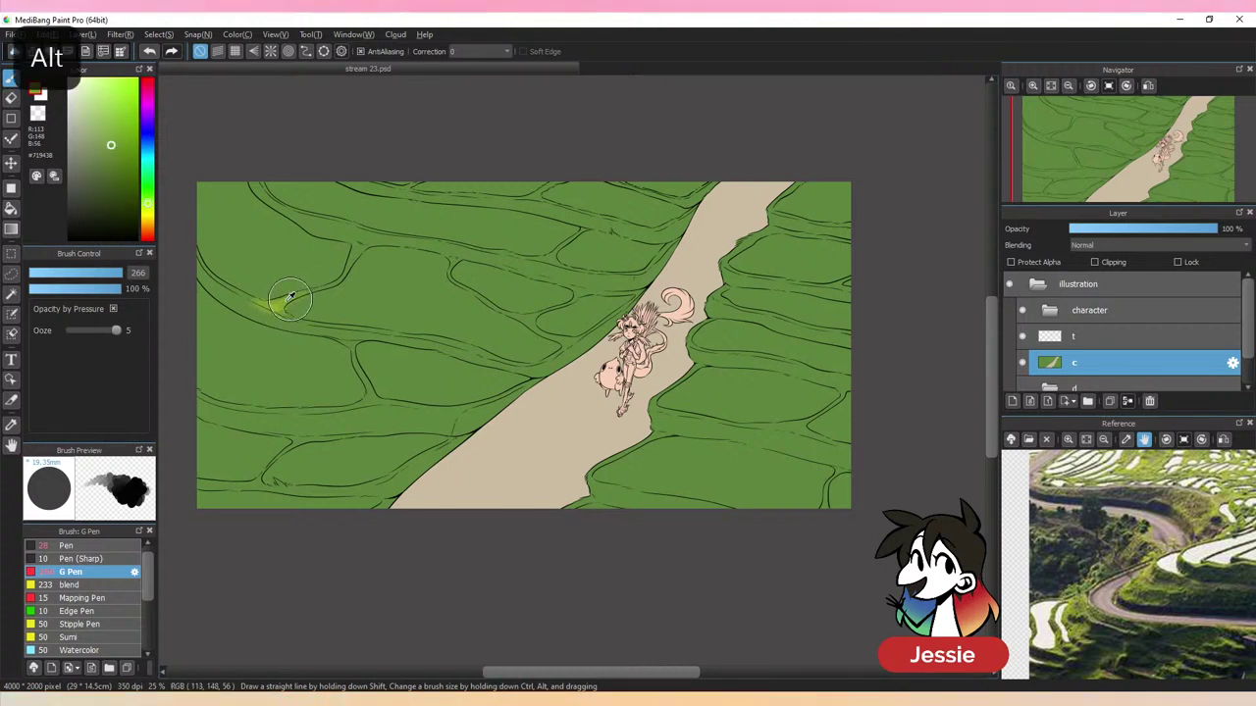
pyautogui.keyDown('alt'); pyautogui.click(275, 307); pyautogui.keyUp('alt')
pyautogui.moveTo(276, 306); pyautogui.dragTo(314, 288)
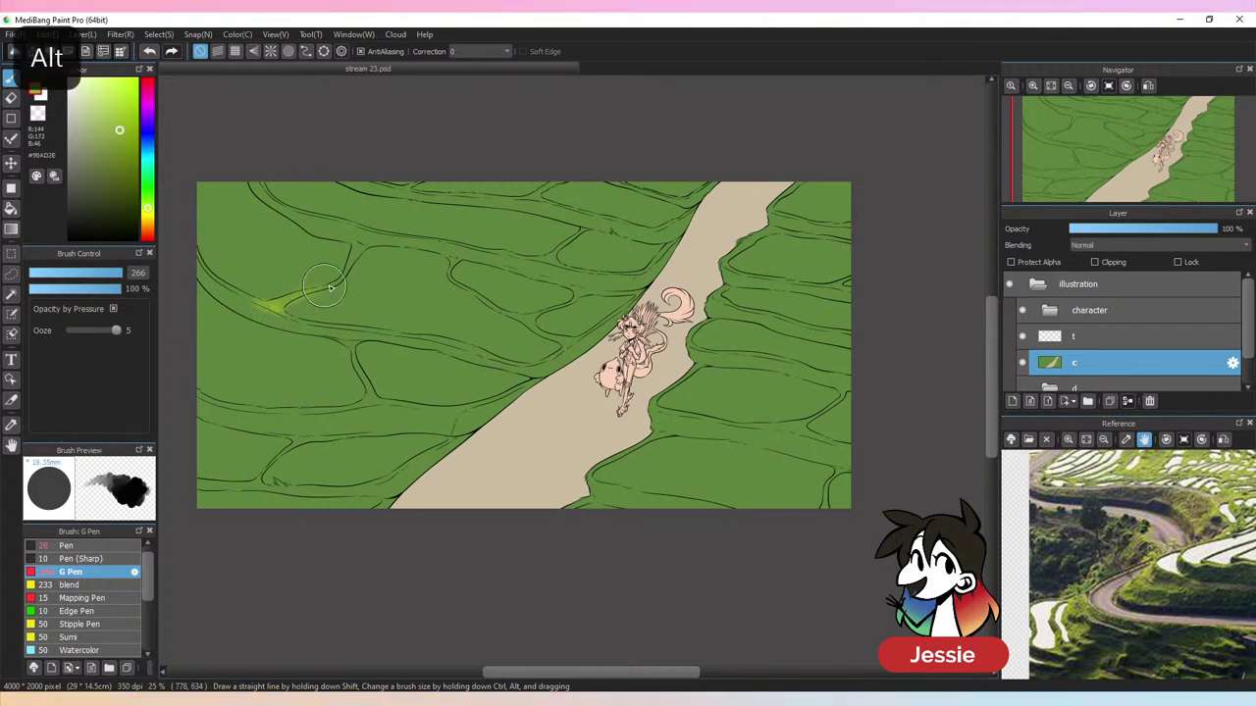
pyautogui.moveTo(364, 238); pyautogui.dragTo(344, 226)
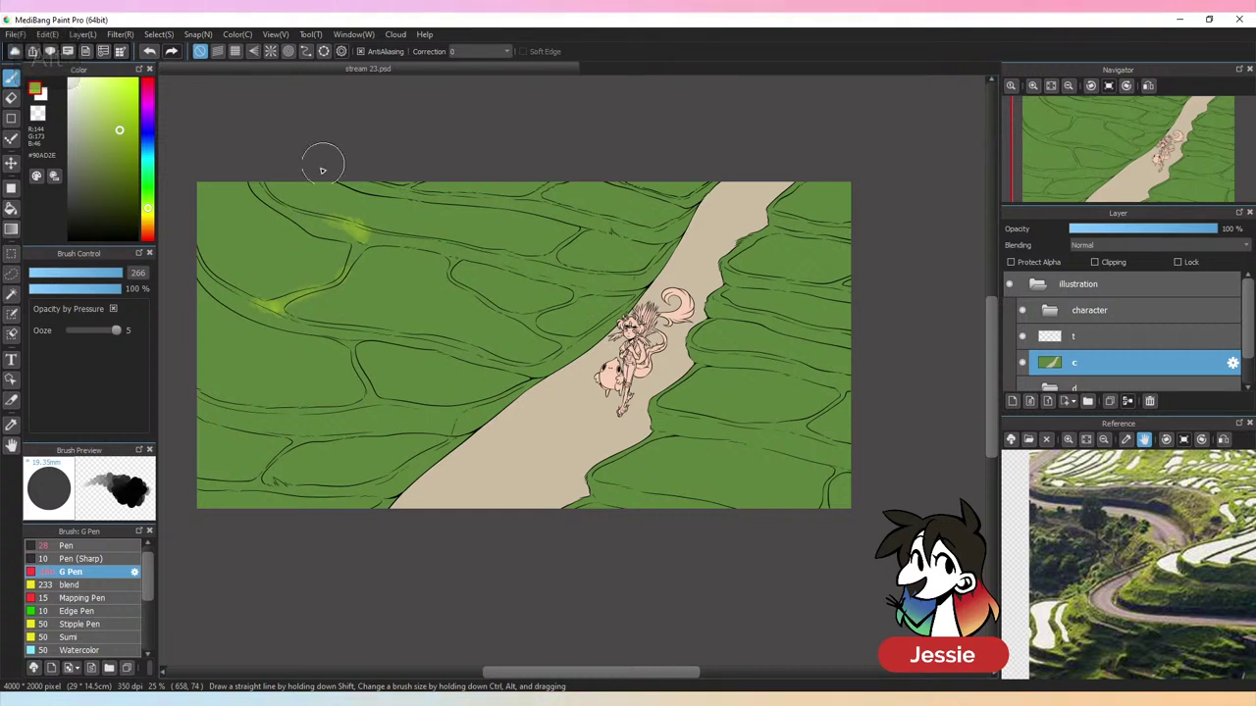
# Extend the highlights along the upper-left terrace ridges and across to the ridges beside the path, sampling nearby greens to blend
pyautogui.press('alt')
pyautogui.keyDown('alt'); pyautogui.click(282, 208); pyautogui.keyUp('alt')
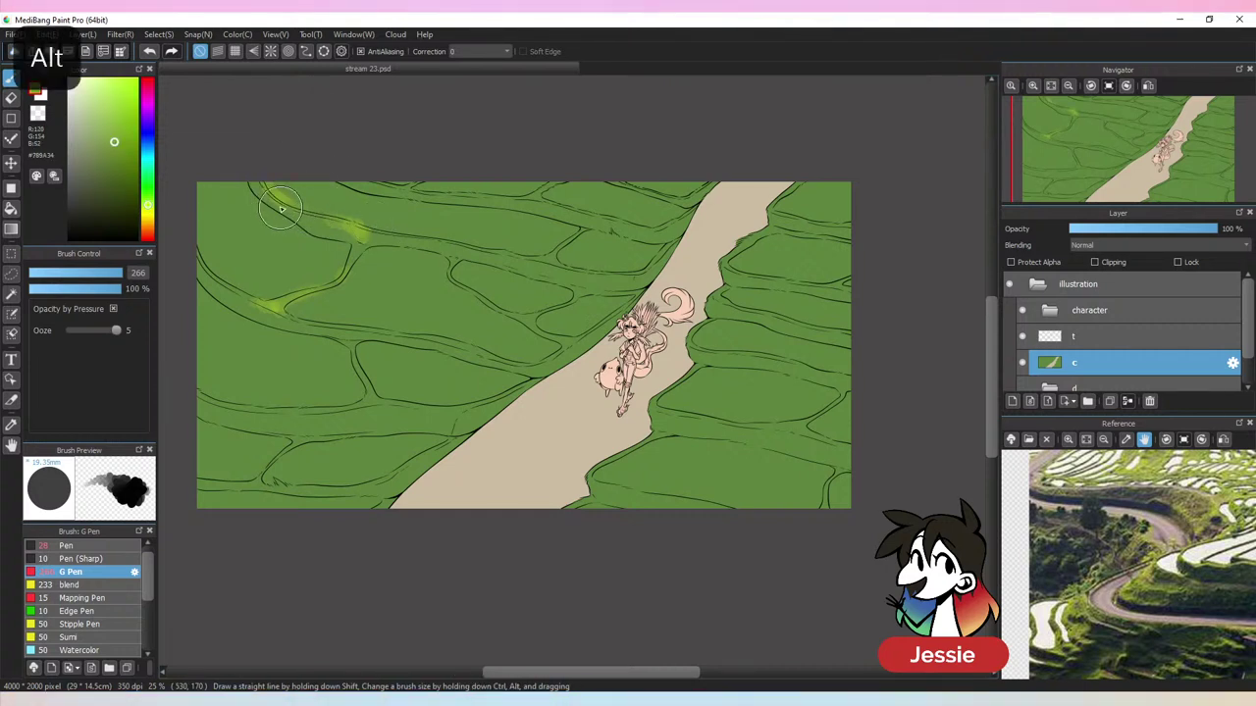
pyautogui.keyDown('alt'); pyautogui.click(278, 307); pyautogui.keyUp('alt')
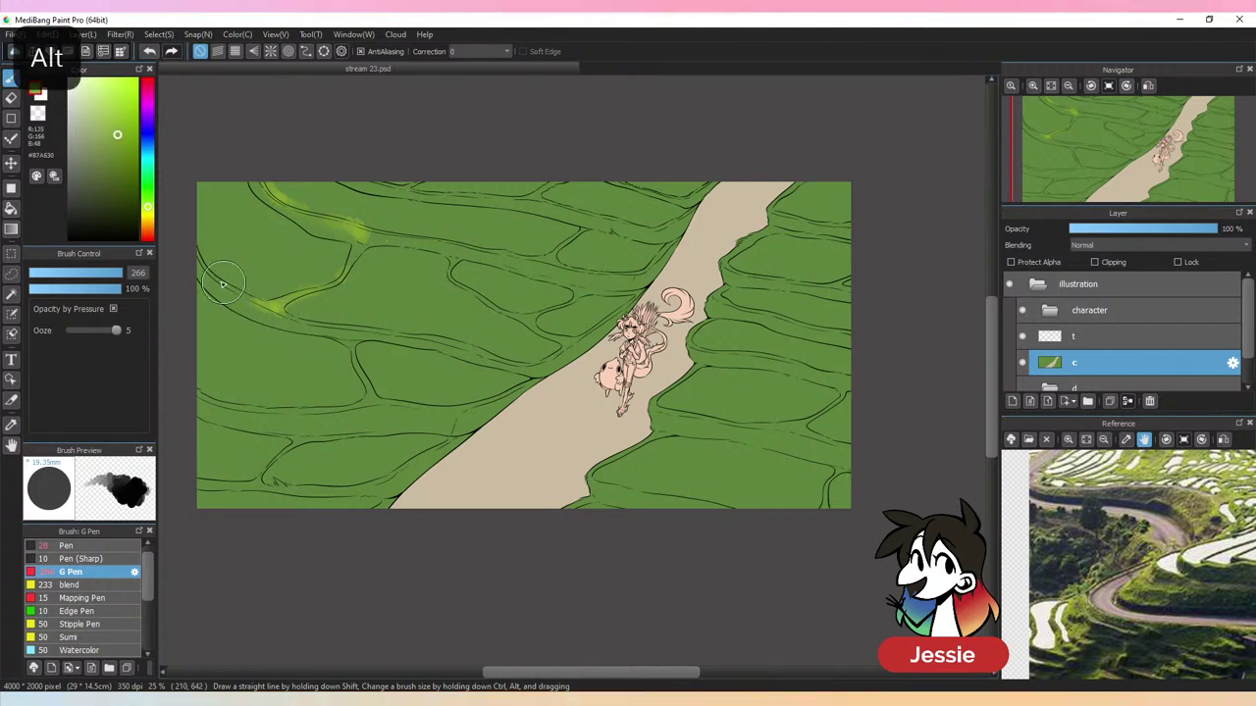
pyautogui.keyDown('alt'); pyautogui.click(235, 232); pyautogui.keyUp('alt')
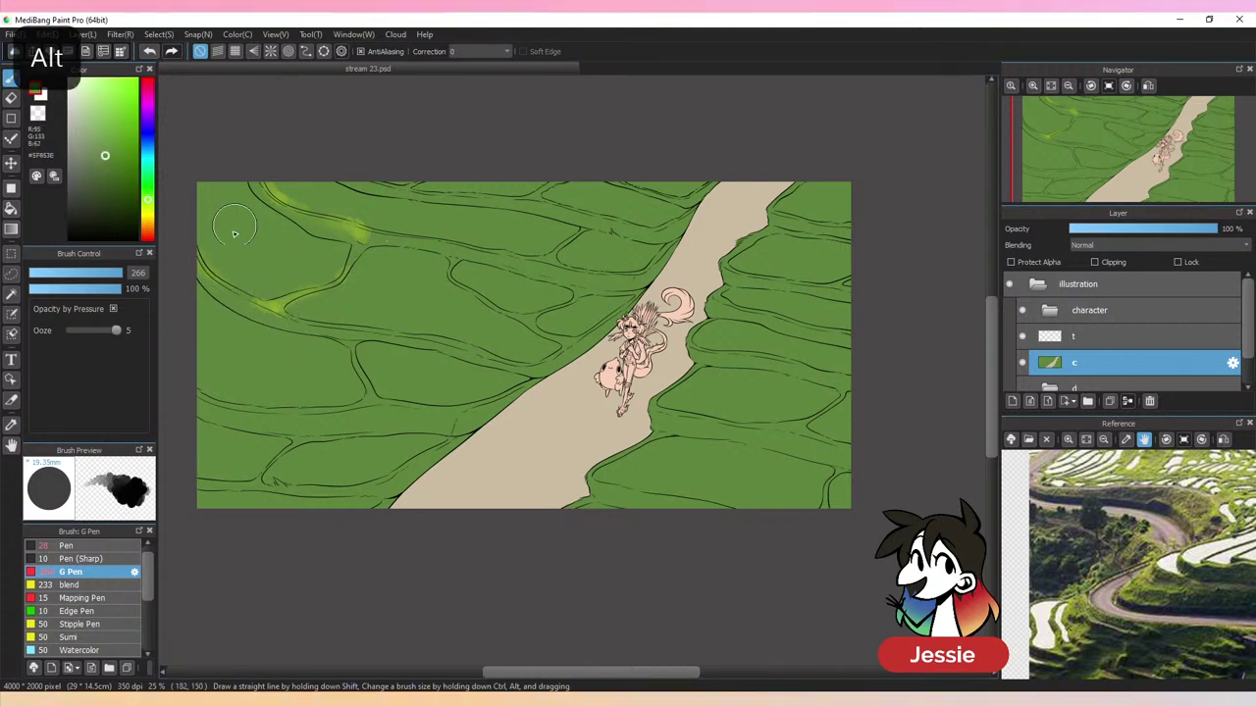
pyautogui.keyDown('alt'); pyautogui.click(280, 309); pyautogui.keyUp('alt')
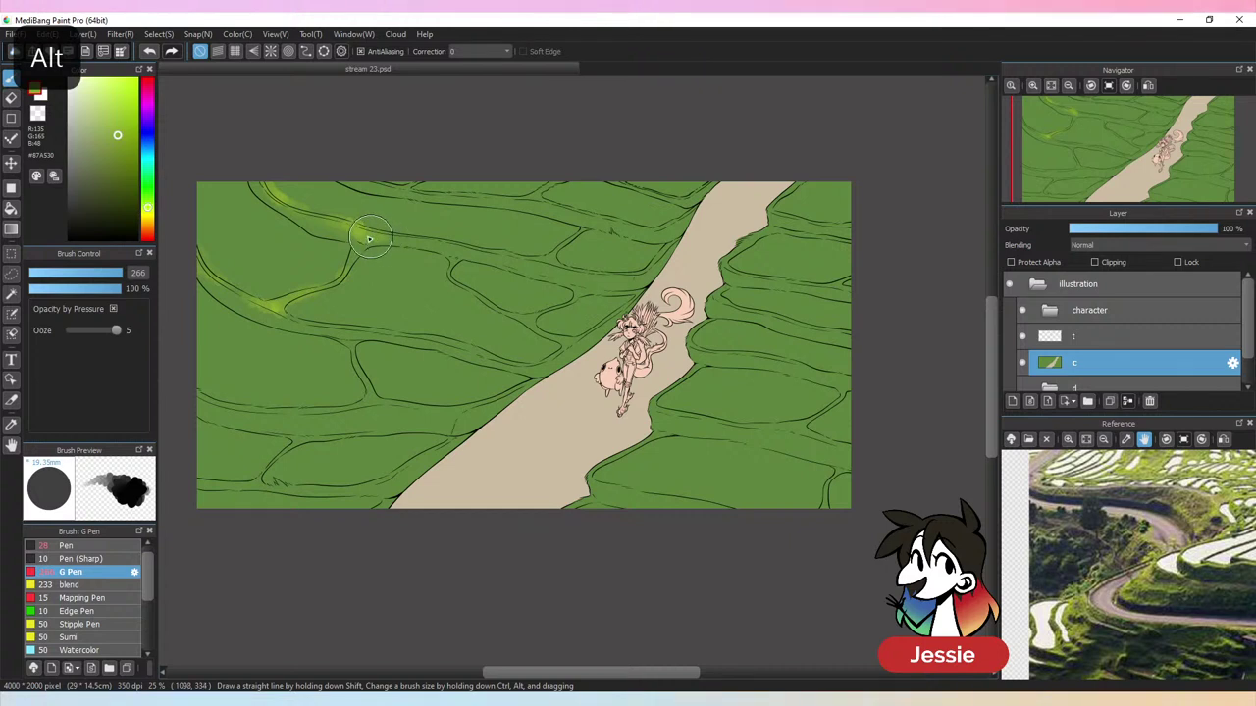
pyautogui.moveTo(552, 263)
pyautogui.mouseDown()
pyautogui.moveTo(516, 257)
pyautogui.moveTo(556, 265)
pyautogui.moveTo(586, 230)
pyautogui.mouseUp()
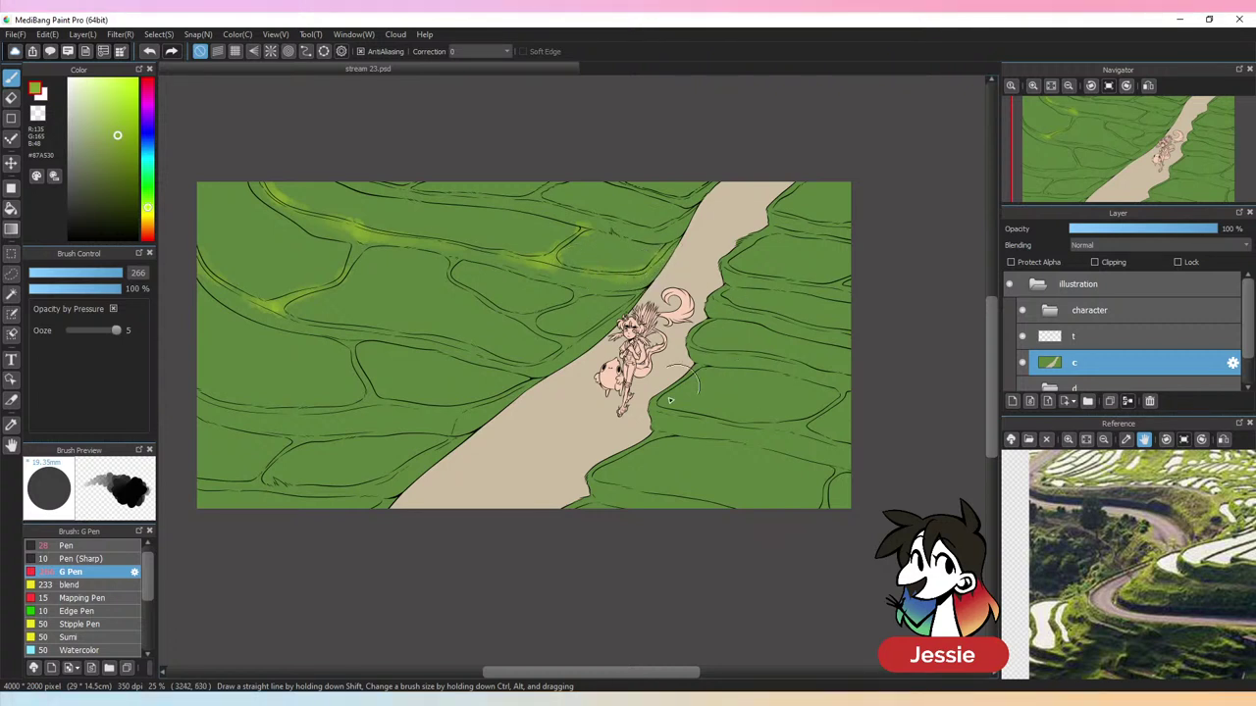
# Select the green fields on both sides of the path with the Magic Wand at tolerance 49
pyautogui.click(11, 293)
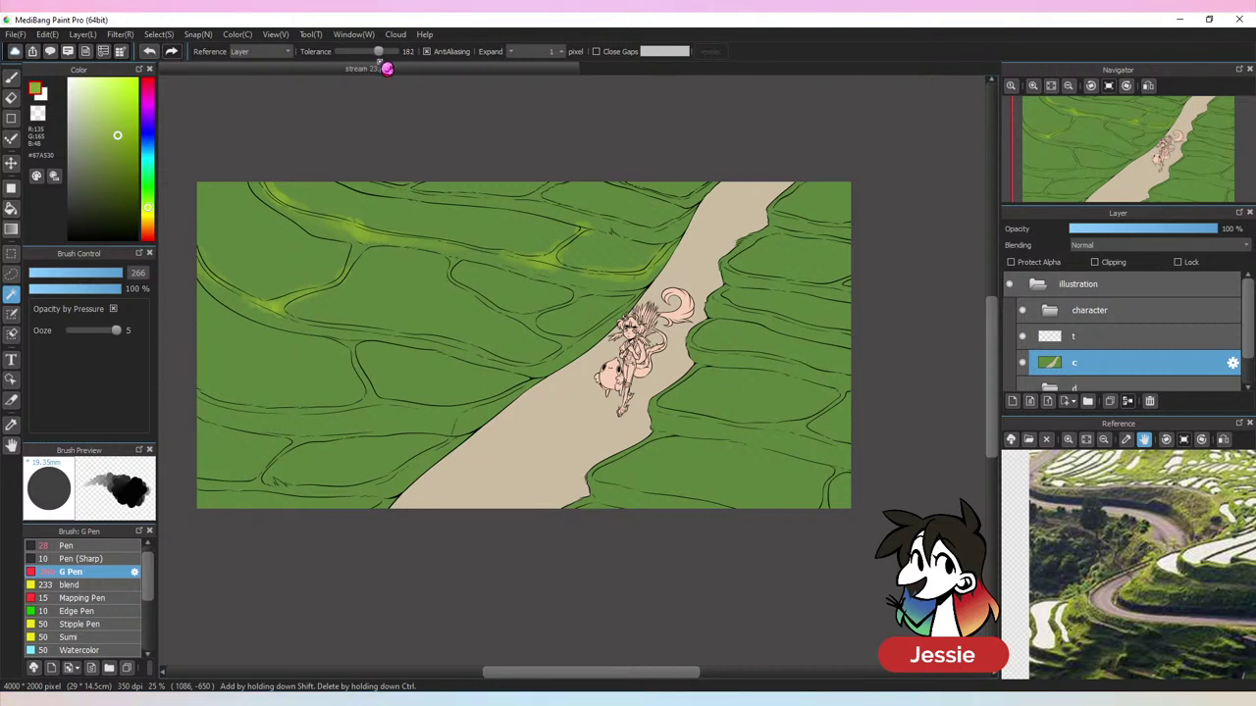
pyautogui.moveTo(378, 52); pyautogui.dragTo(368, 52)
pyautogui.click(446, 292)
pyautogui.hotkey('ctrl', 'z')
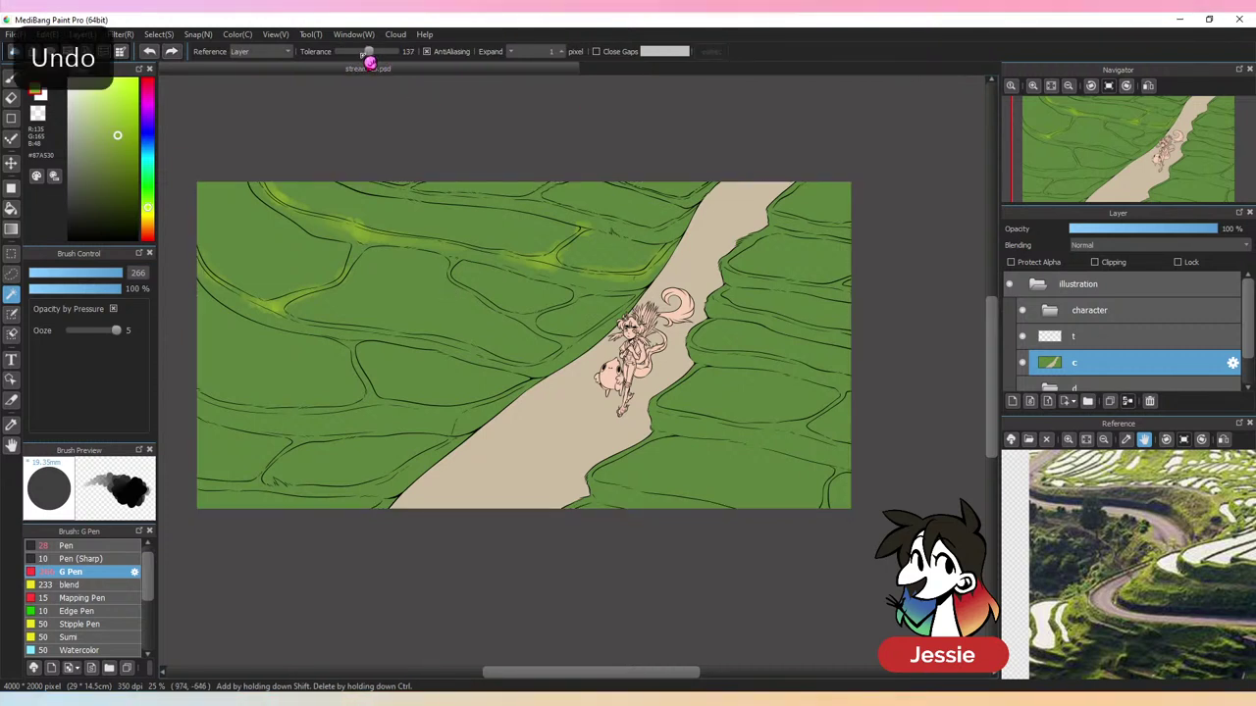
pyautogui.moveTo(362, 62); pyautogui.dragTo(350, 59)
pyautogui.click(418, 291)
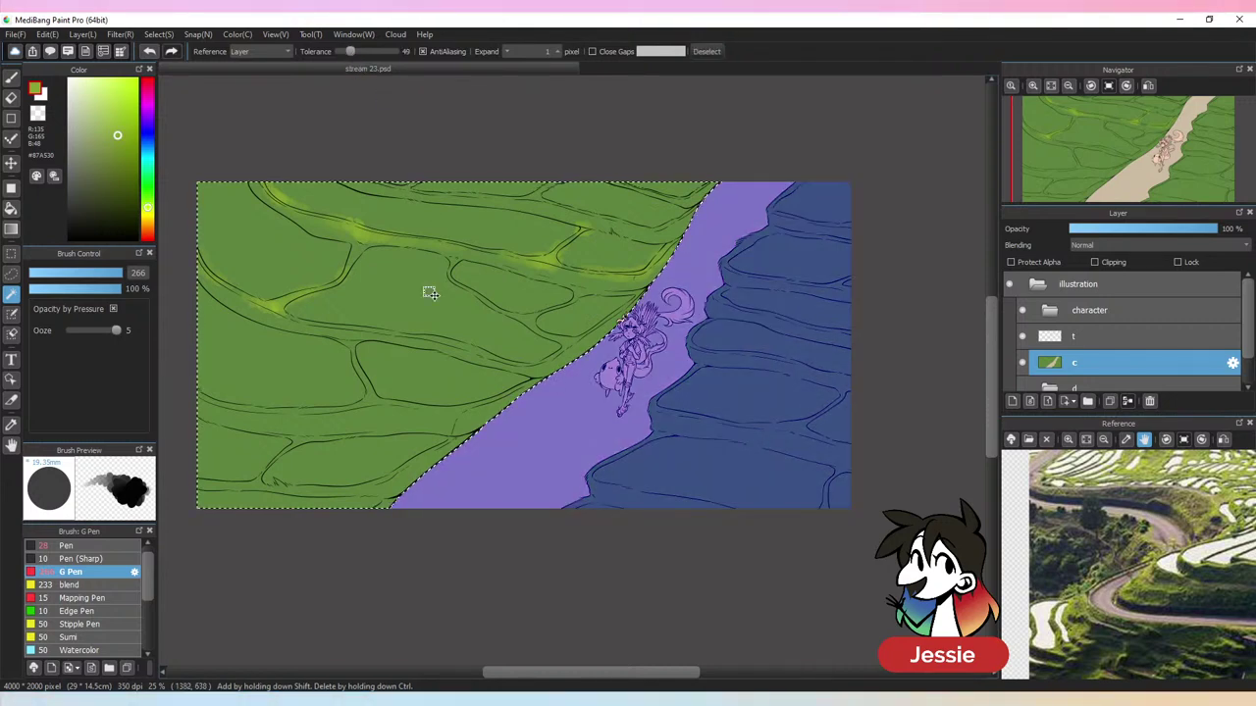
pyautogui.press('alt')
pyautogui.keyDown('shift'); pyautogui.click(825, 474); pyautogui.keyUp('shift')
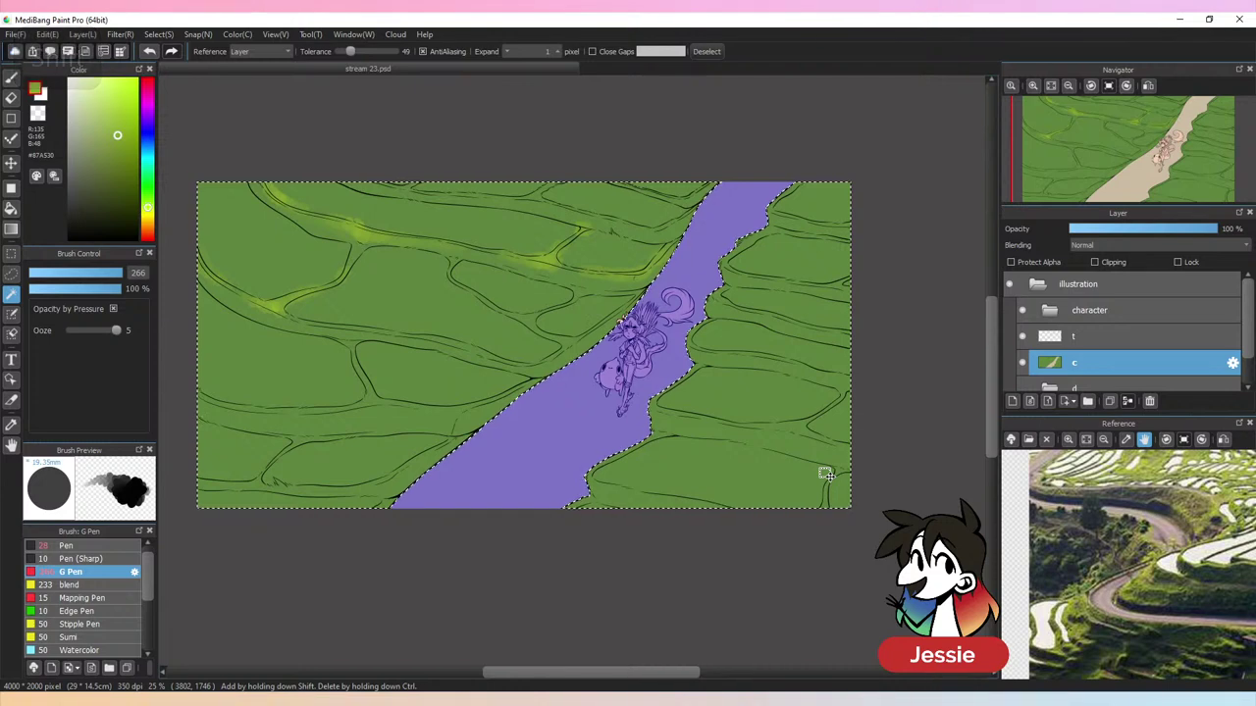
# Brush yellow-green highlights along the middle and lower-left terrace ridges within the selection, blending with sampled greens, and deselect
pyautogui.press('b')
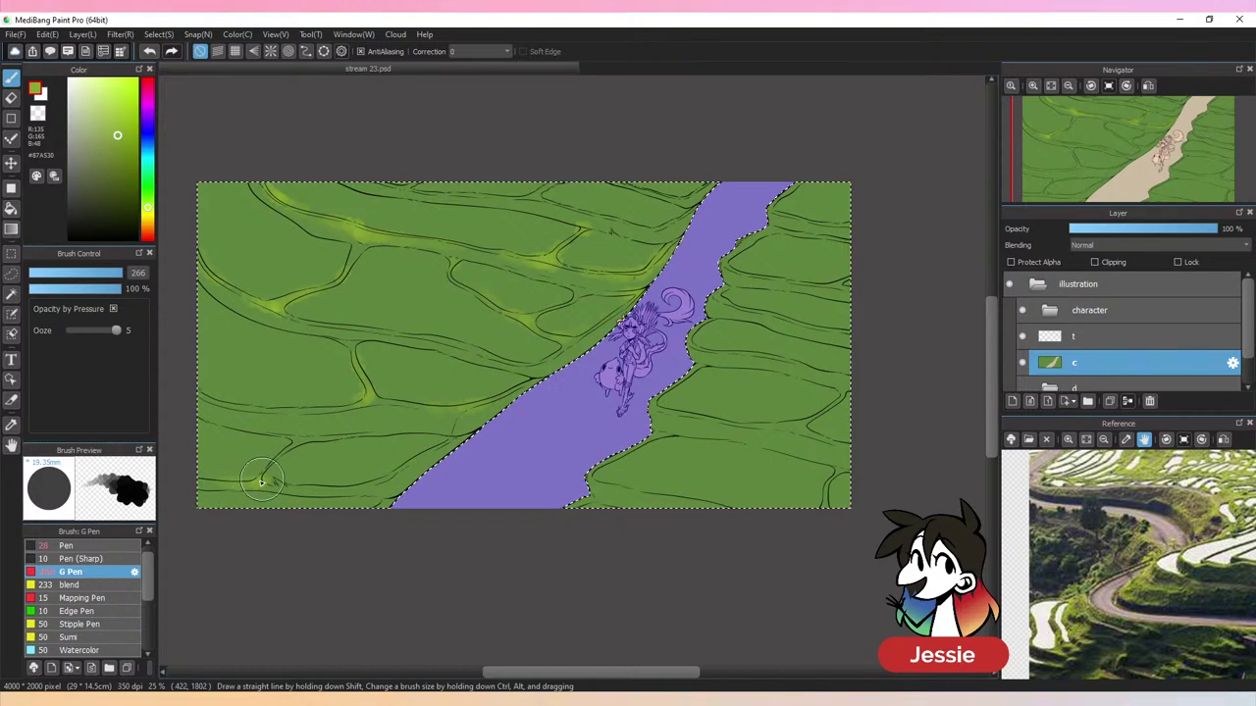
pyautogui.keyDown('alt'); pyautogui.click(339, 491); pyautogui.keyUp('alt')
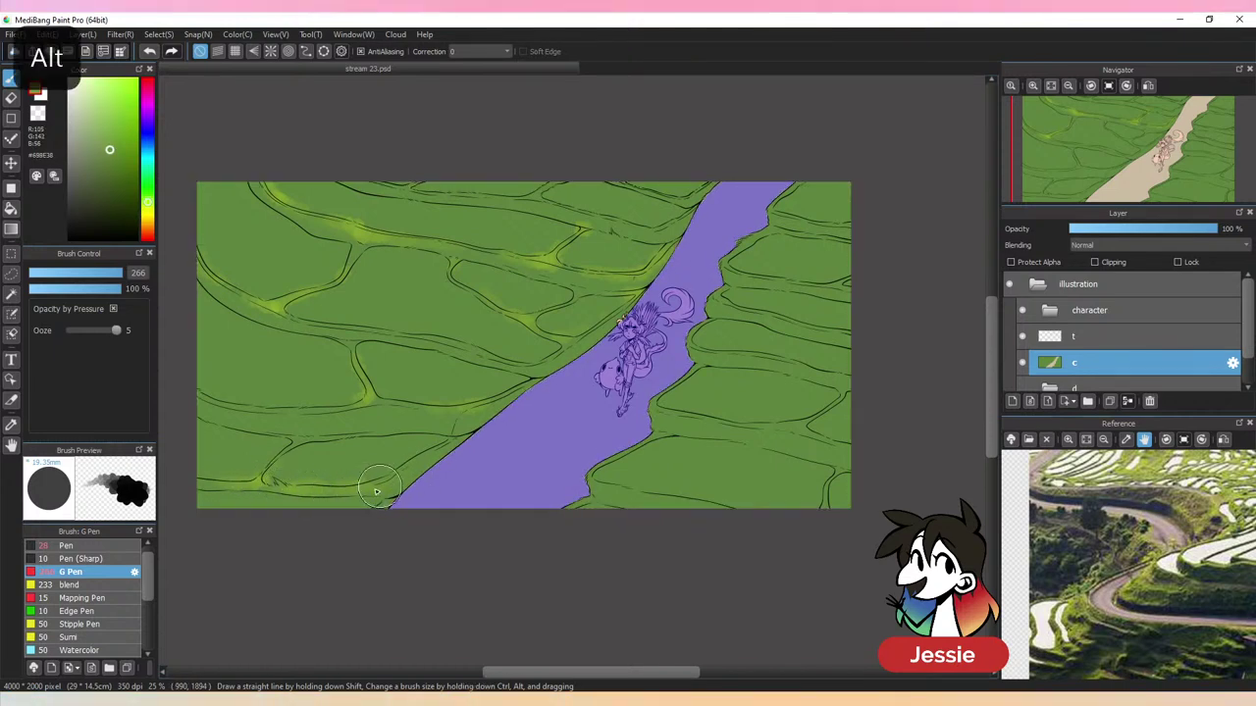
pyautogui.keyDown('alt'); pyautogui.click(340, 496); pyautogui.keyUp('alt')
pyautogui.moveTo(316, 499); pyautogui.dragTo(279, 493)
pyautogui.keyDown('alt'); pyautogui.click(308, 479); pyautogui.keyUp('alt')
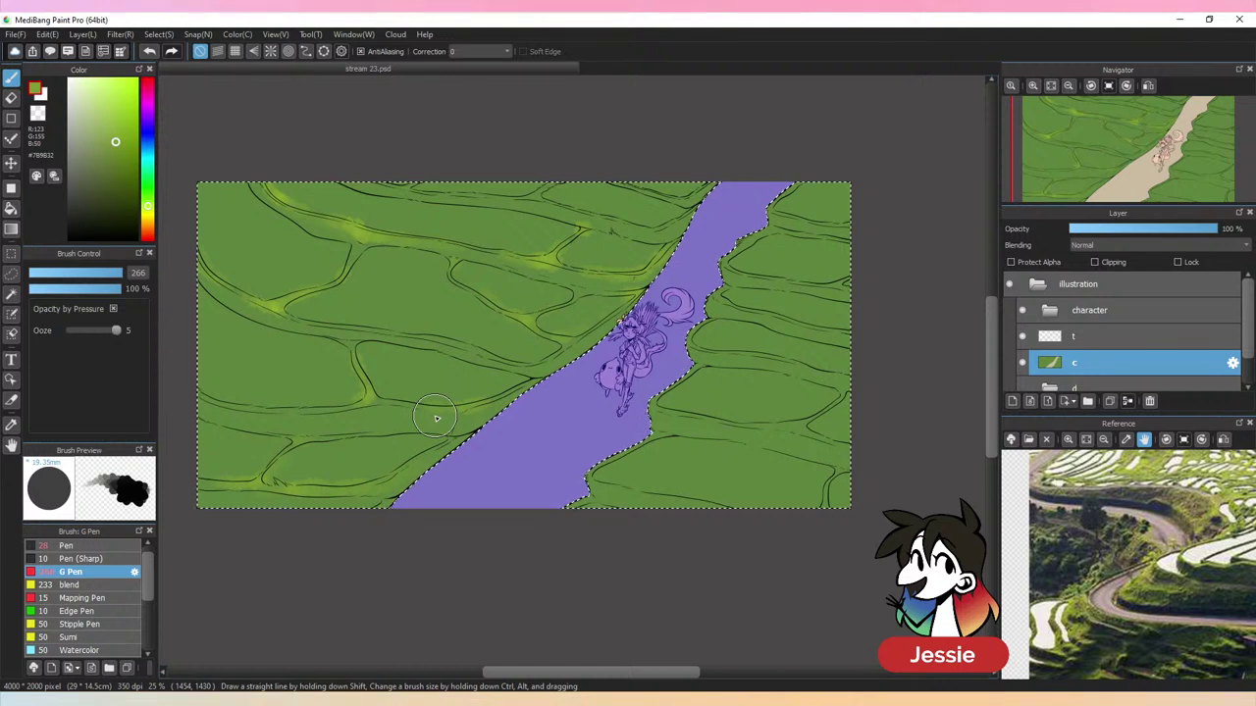
pyautogui.hotkey('ctrl', 'd')
pyautogui.press('m')
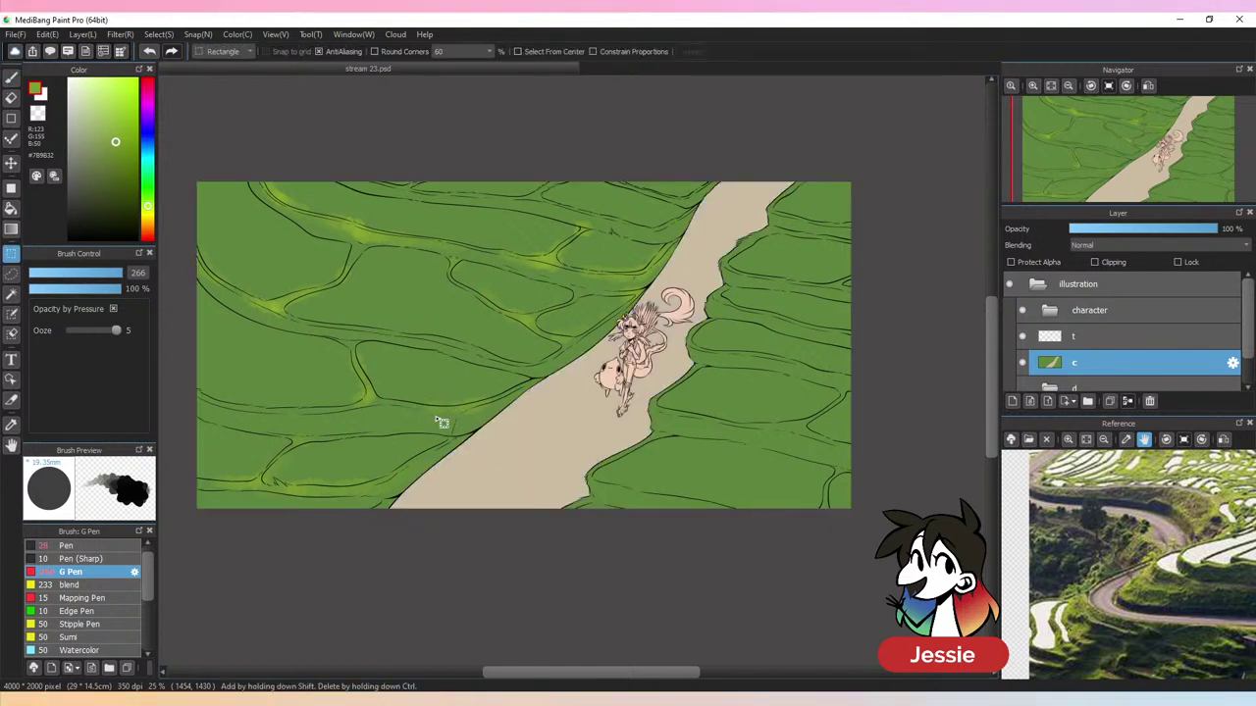
pyautogui.click(10, 117)
pyautogui.moveTo(294, 232); pyautogui.dragTo(681, 479)
pyautogui.hotkey('ctrl', 'z')
pyautogui.click(95, 224)
pyautogui.click(98, 238)
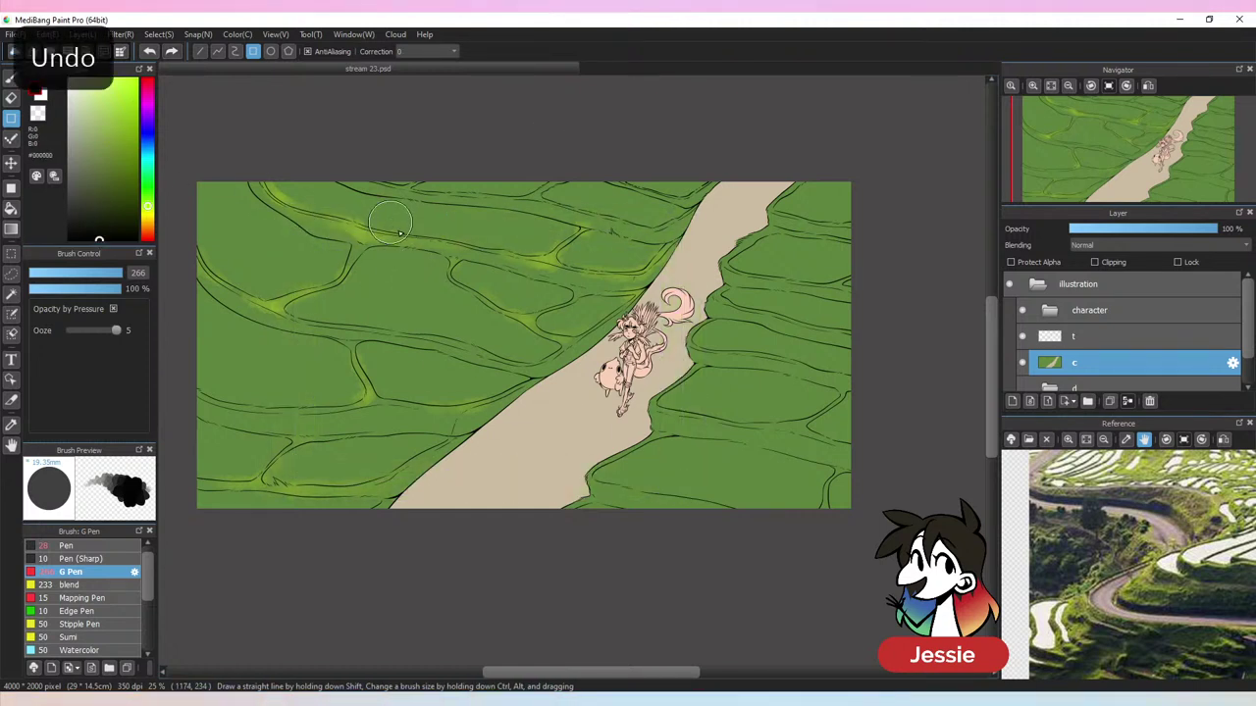
pyautogui.moveTo(388, 219); pyautogui.dragTo(795, 494)
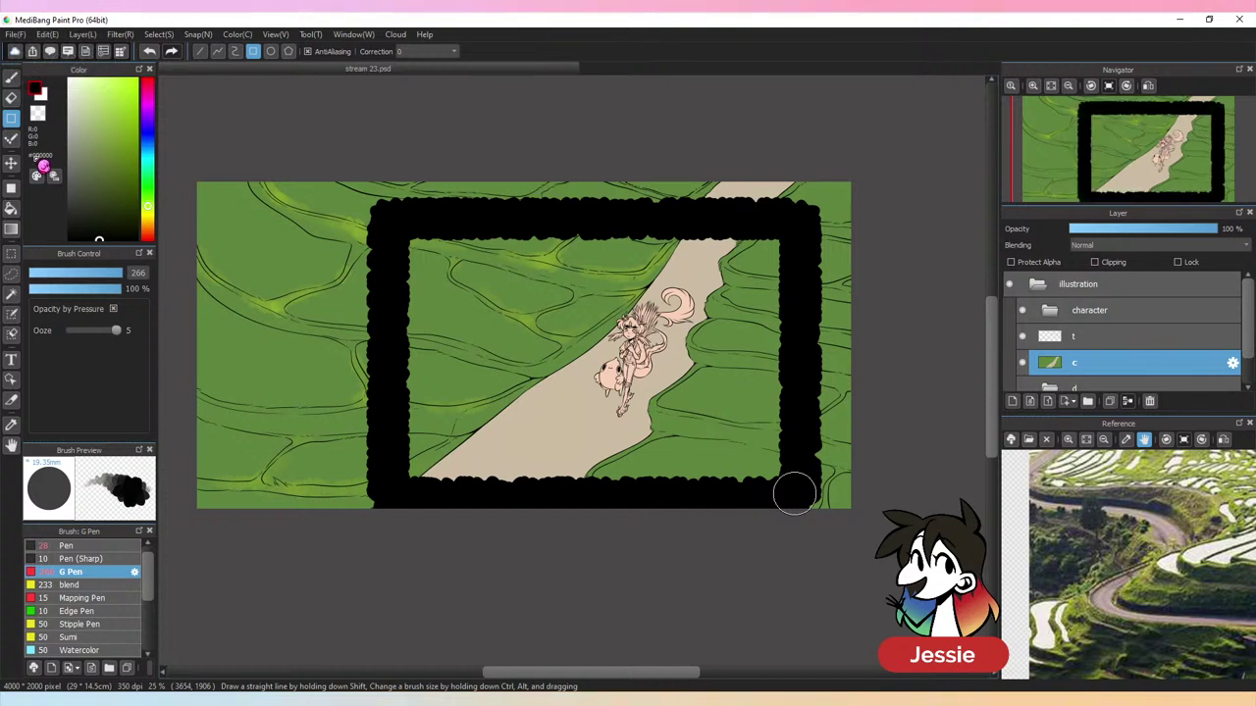
pyautogui.click(11, 208)
pyautogui.click(278, 52)
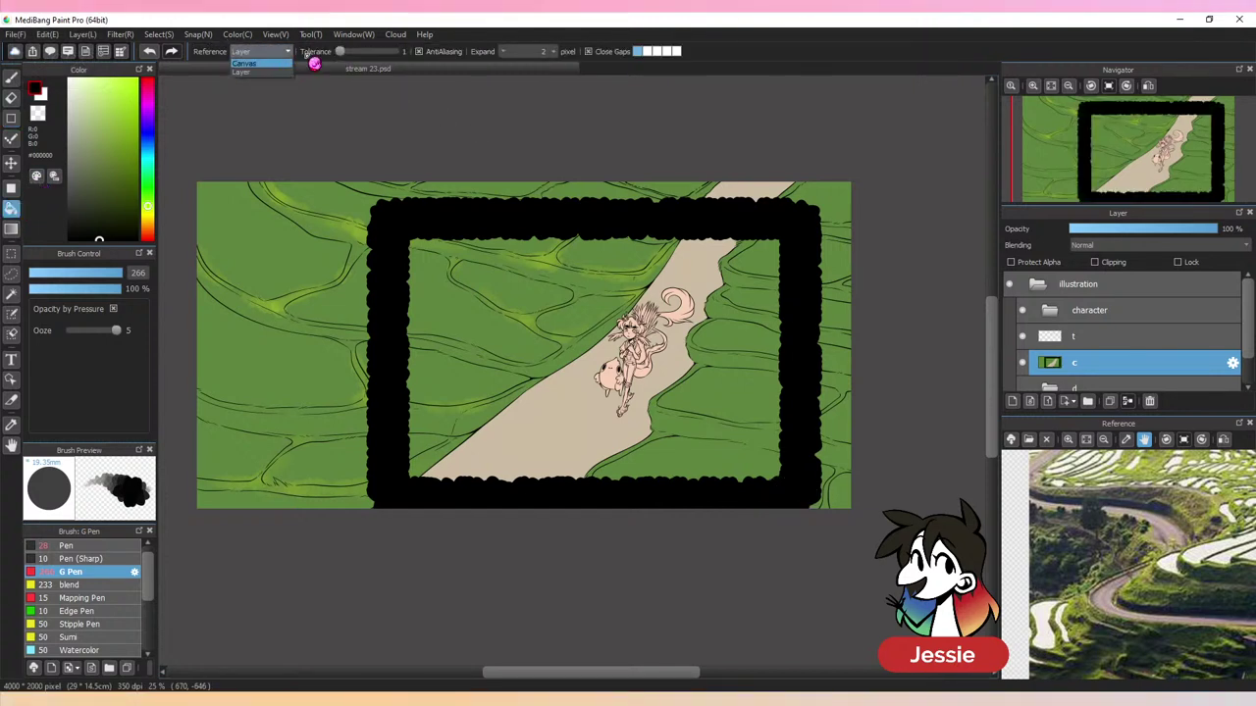
pyautogui.hotkey('ctrl', 'z')
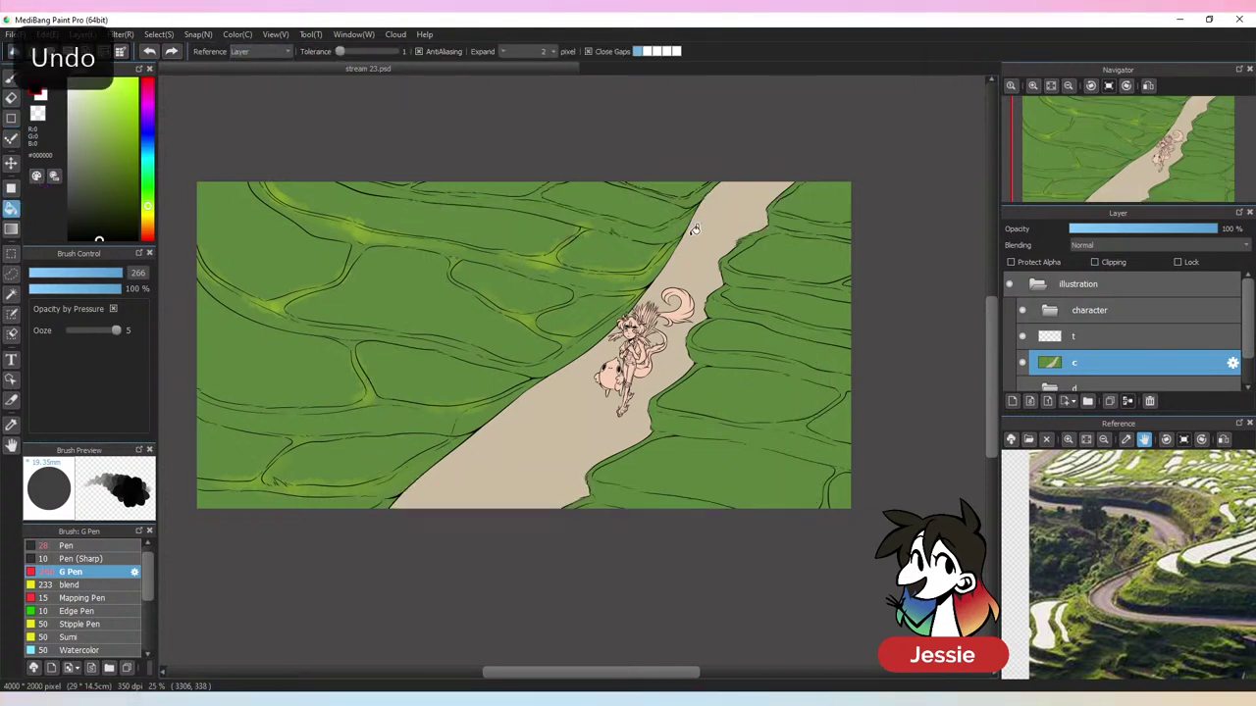
# Set the Bucket tool's fill reference to Canvas and return to the brush
pyautogui.press('b')
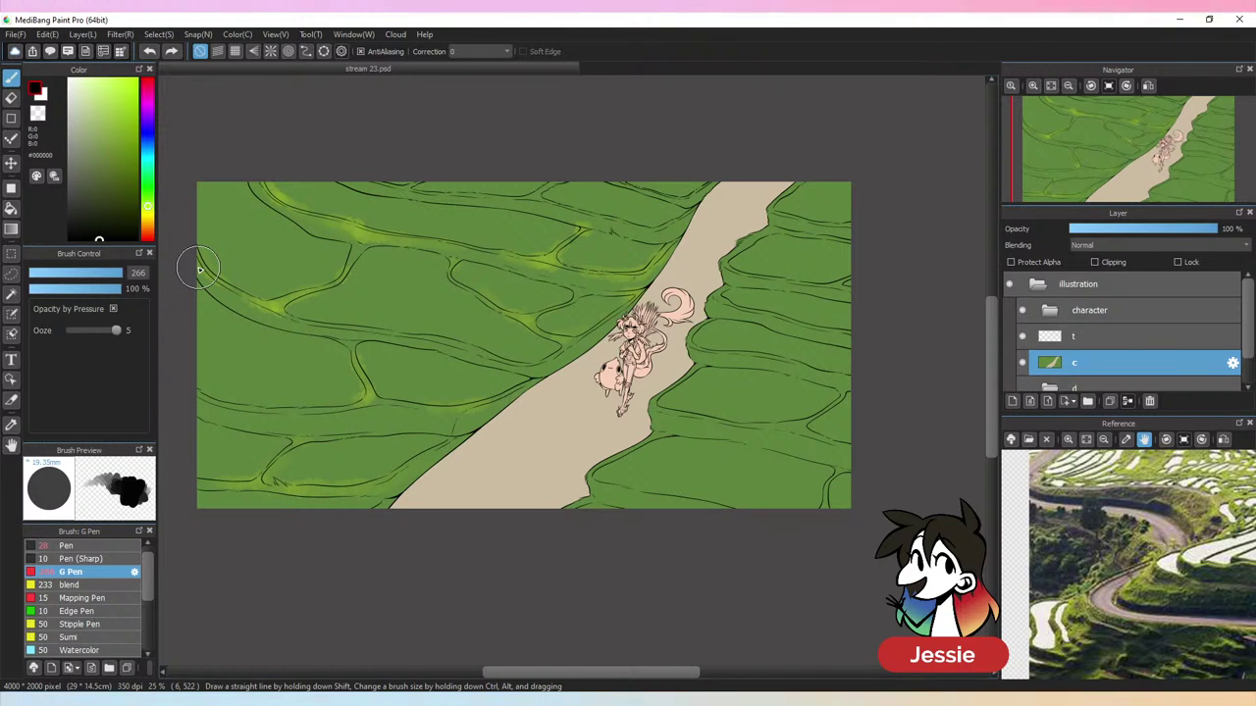
pyautogui.press('g')
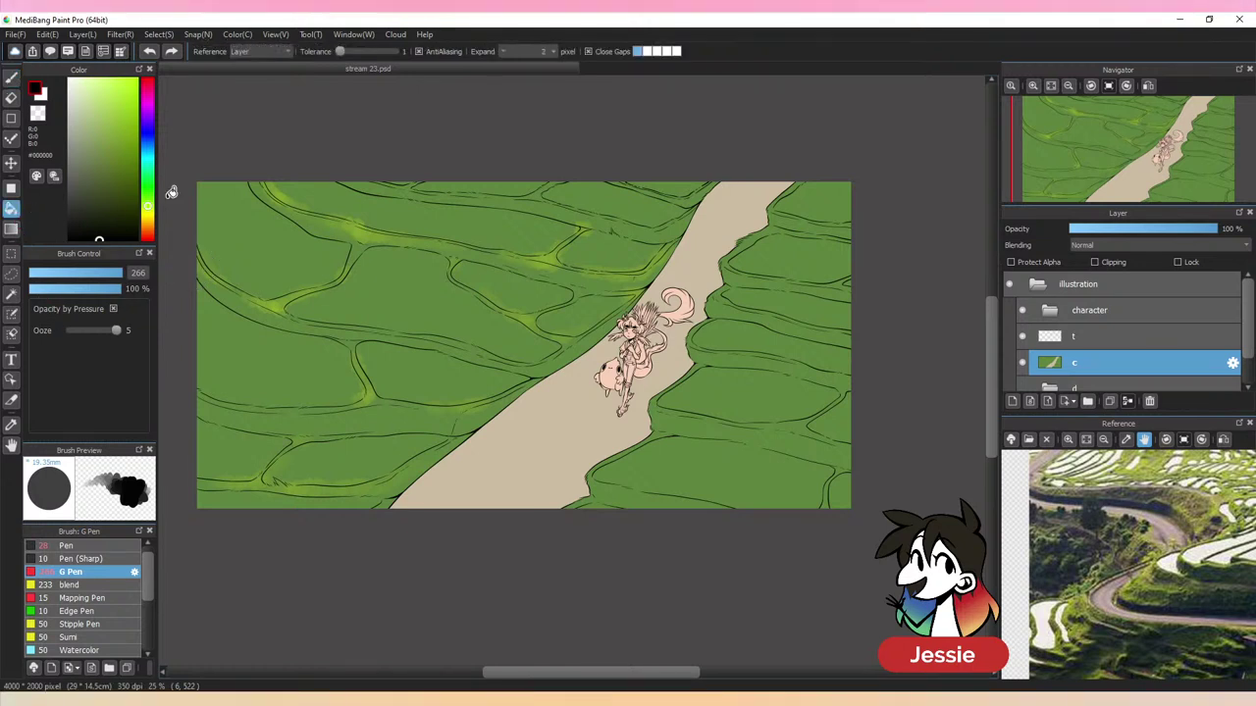
pyautogui.click(252, 53)
pyautogui.click(268, 70)
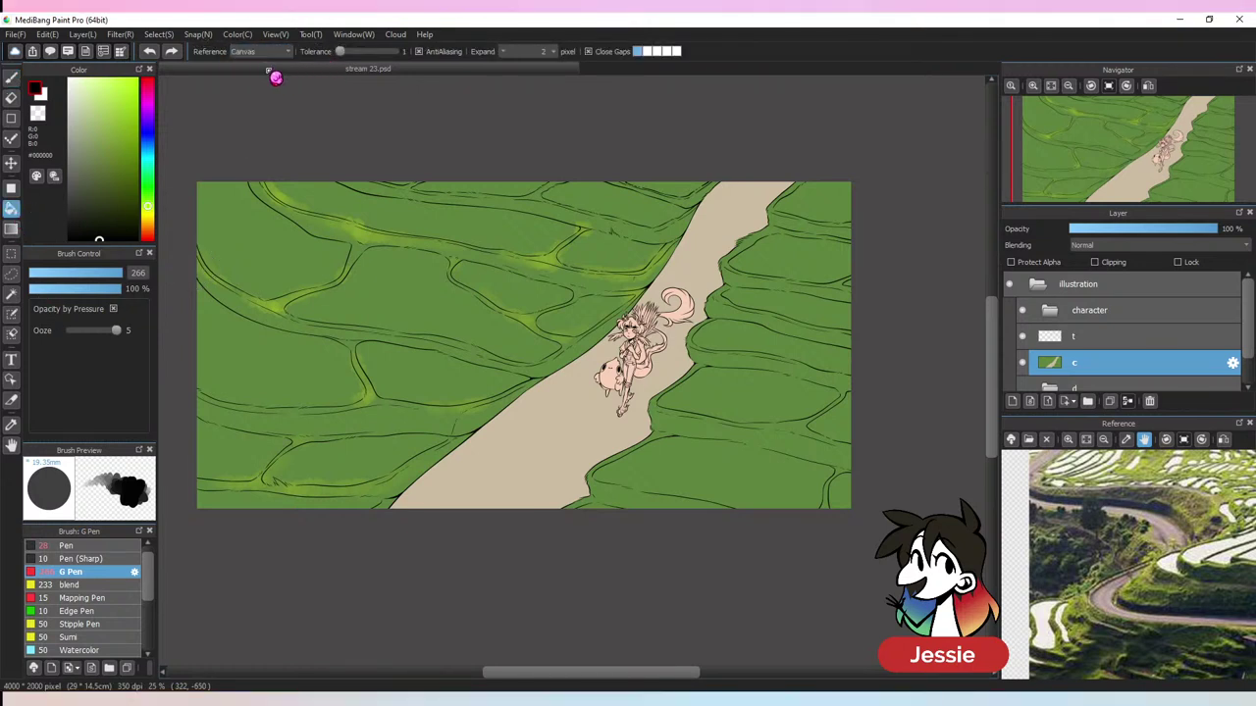
pyautogui.click(263, 52)
pyautogui.click(271, 79)
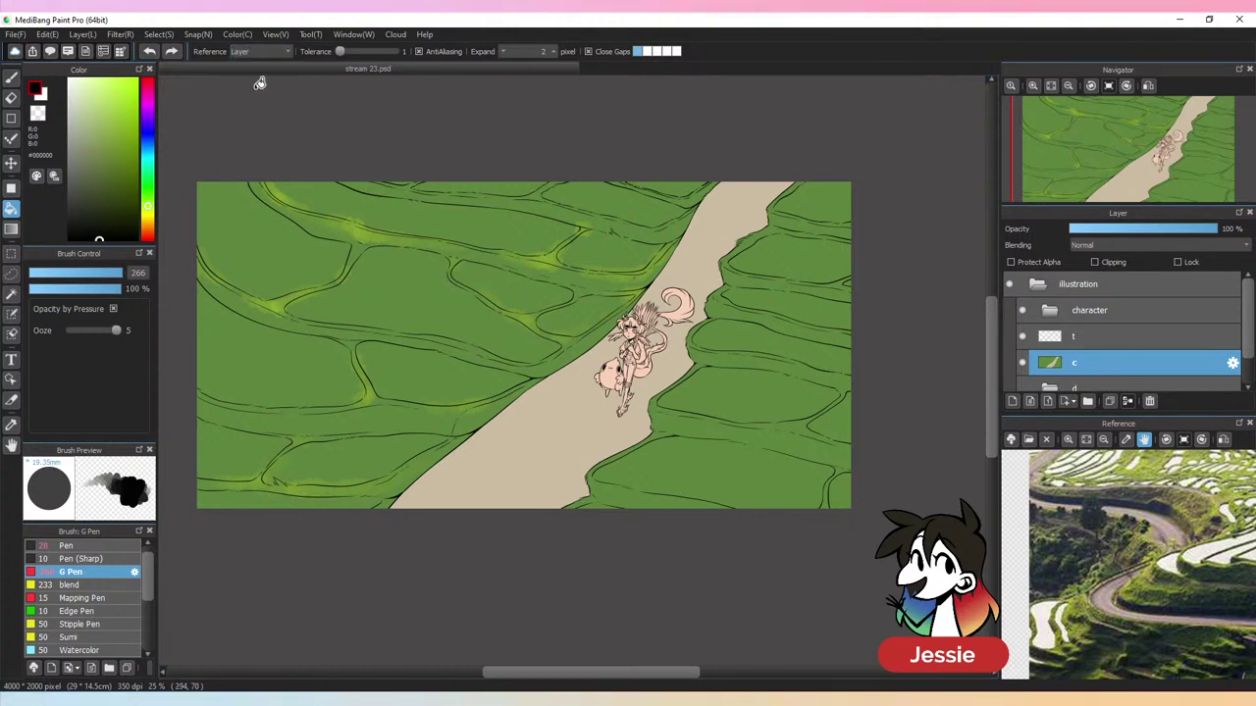
pyautogui.click(261, 53)
pyautogui.click(292, 70)
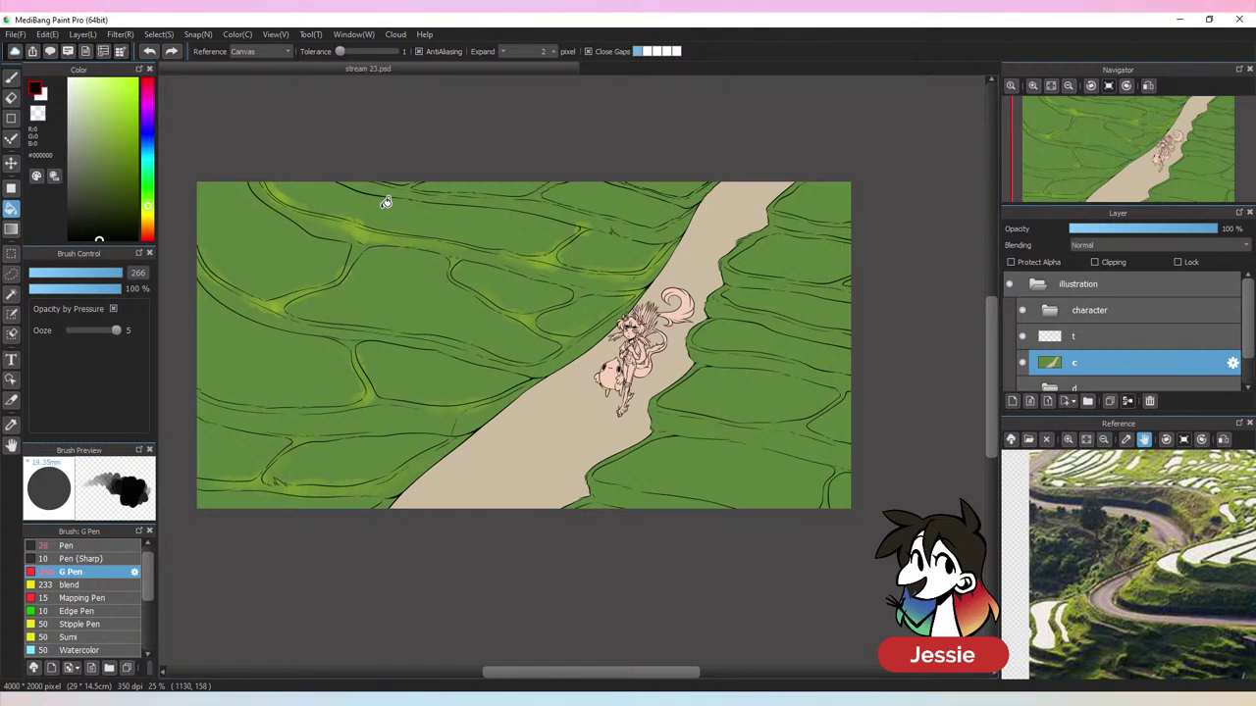
pyautogui.press('b')
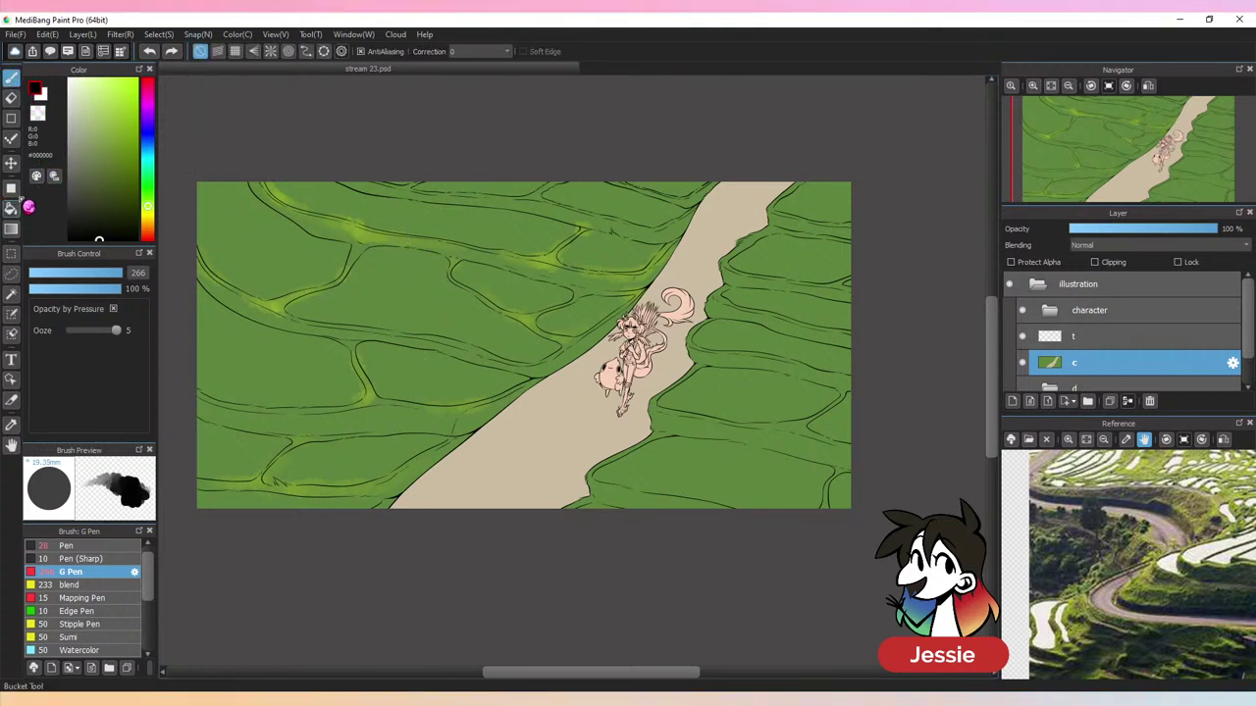
# Select the terraced fields on both sides of the path using the Magic Wand with Layer reference and tolerance 49
pyautogui.click(11, 294)
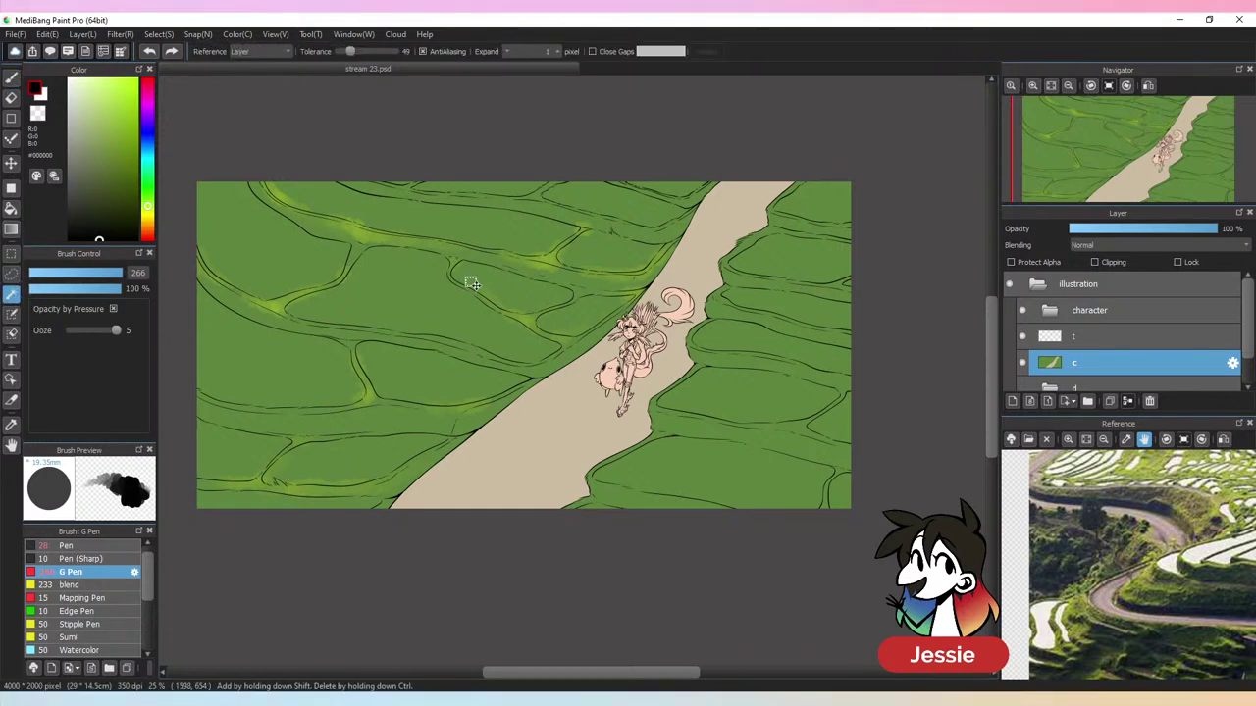
pyautogui.click(815, 387)
pyautogui.click(811, 382)
pyautogui.keyDown('shift'); pyautogui.click(576, 299); pyautogui.keyUp('shift')
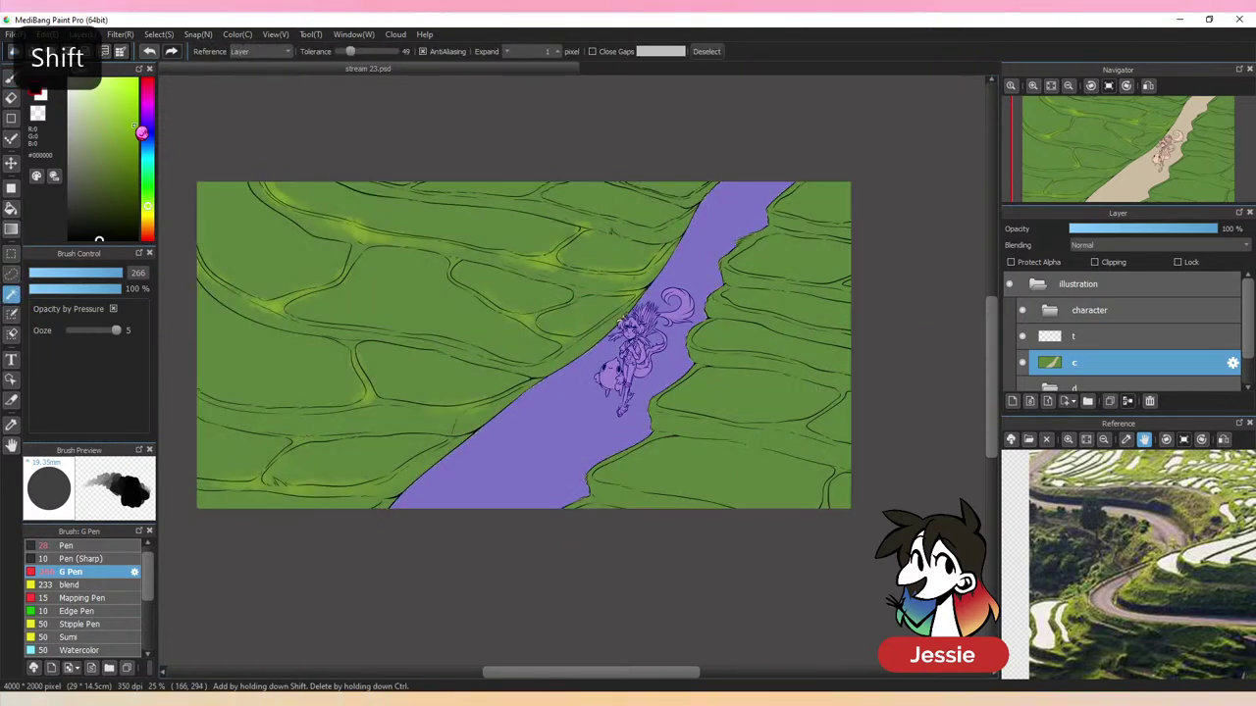
# Brush sampled yellow-green highlights along the path's right edge and the terrace ridges of the right-hand fields, within the selection
pyautogui.click(11, 77)
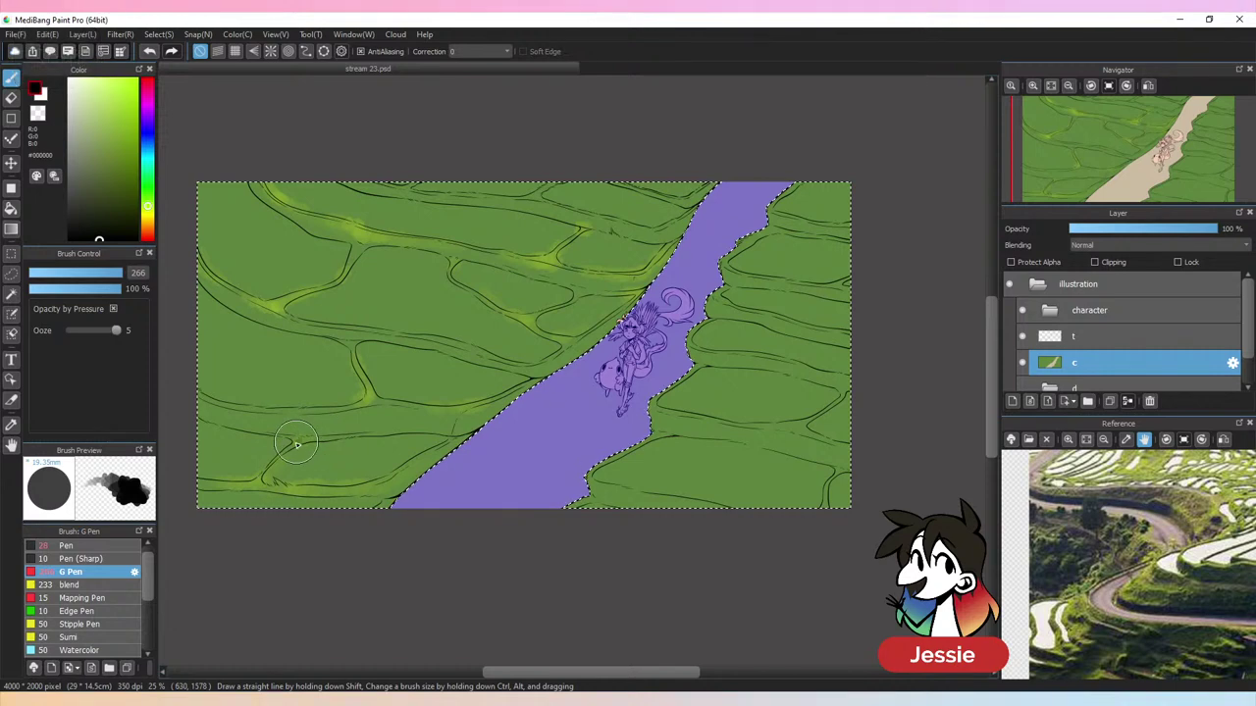
pyautogui.hotkey('ctrl', 'z')
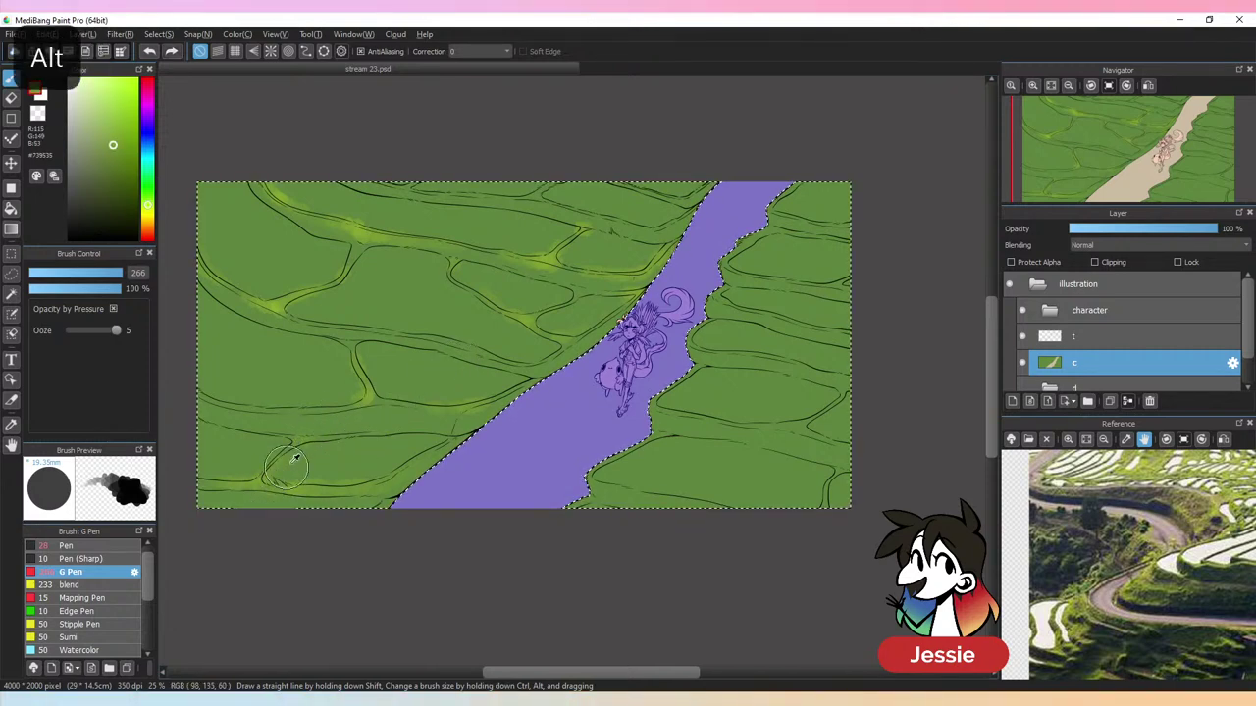
pyautogui.keyDown('alt'); pyautogui.click(280, 303); pyautogui.keyUp('alt')
pyautogui.moveTo(299, 446)
pyautogui.mouseDown()
pyautogui.moveTo(283, 440)
pyautogui.moveTo(347, 437)
pyautogui.mouseUp()
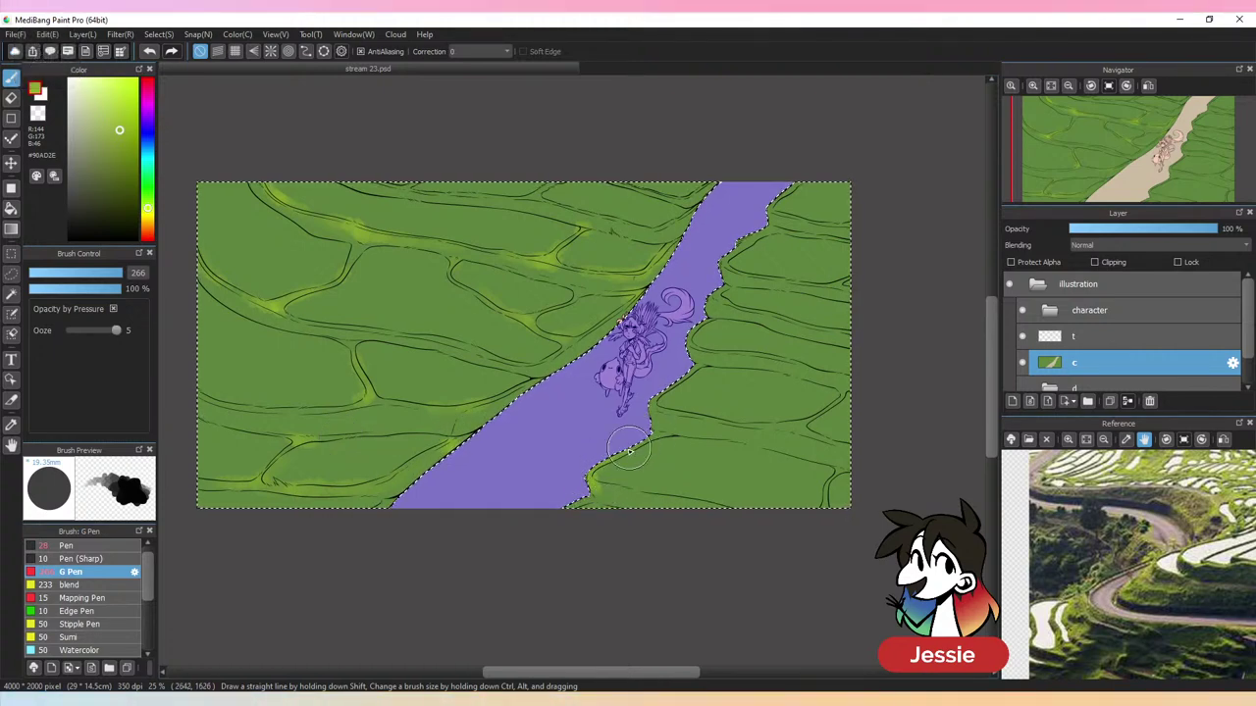
pyautogui.moveTo(688, 357); pyautogui.dragTo(721, 293)
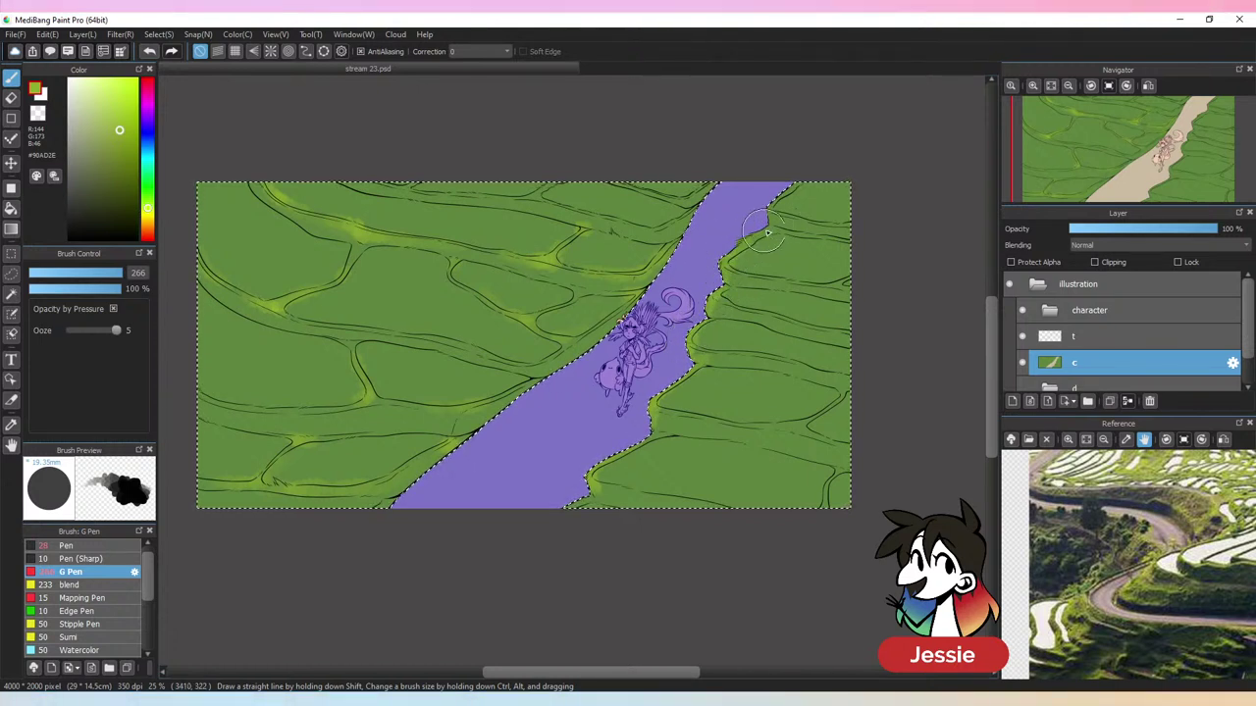
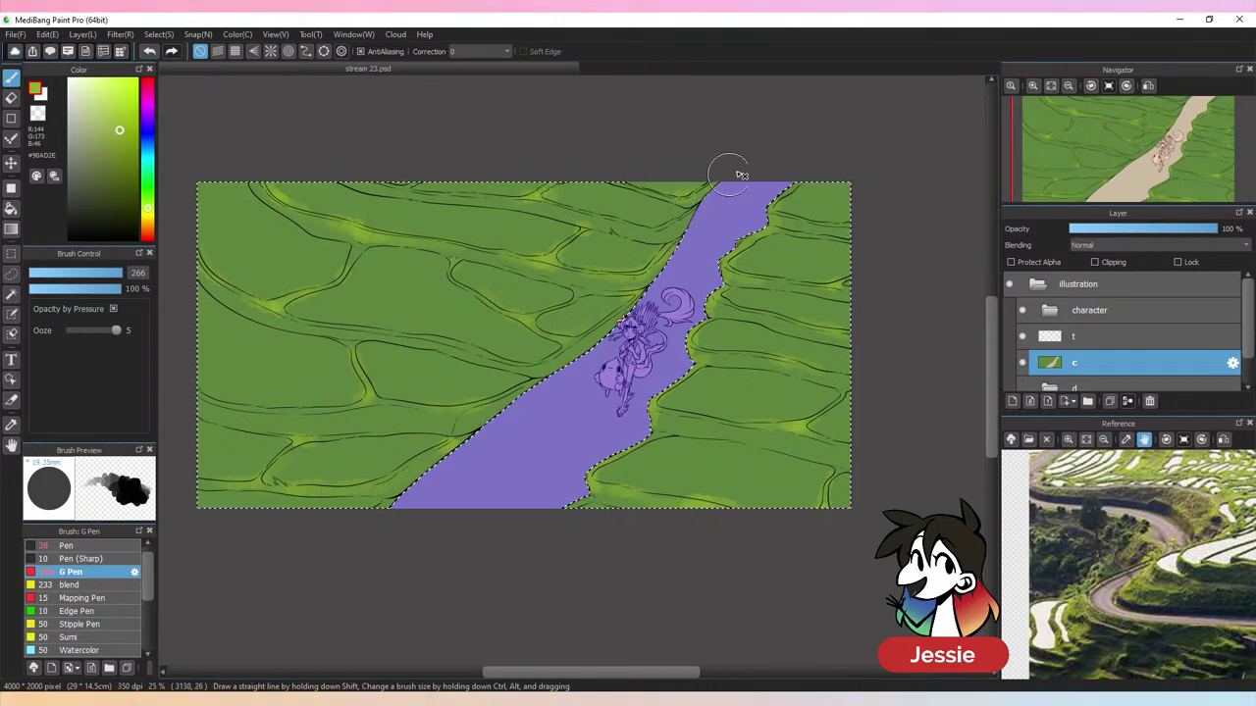
pyautogui.hotkey('ctrl', '+')
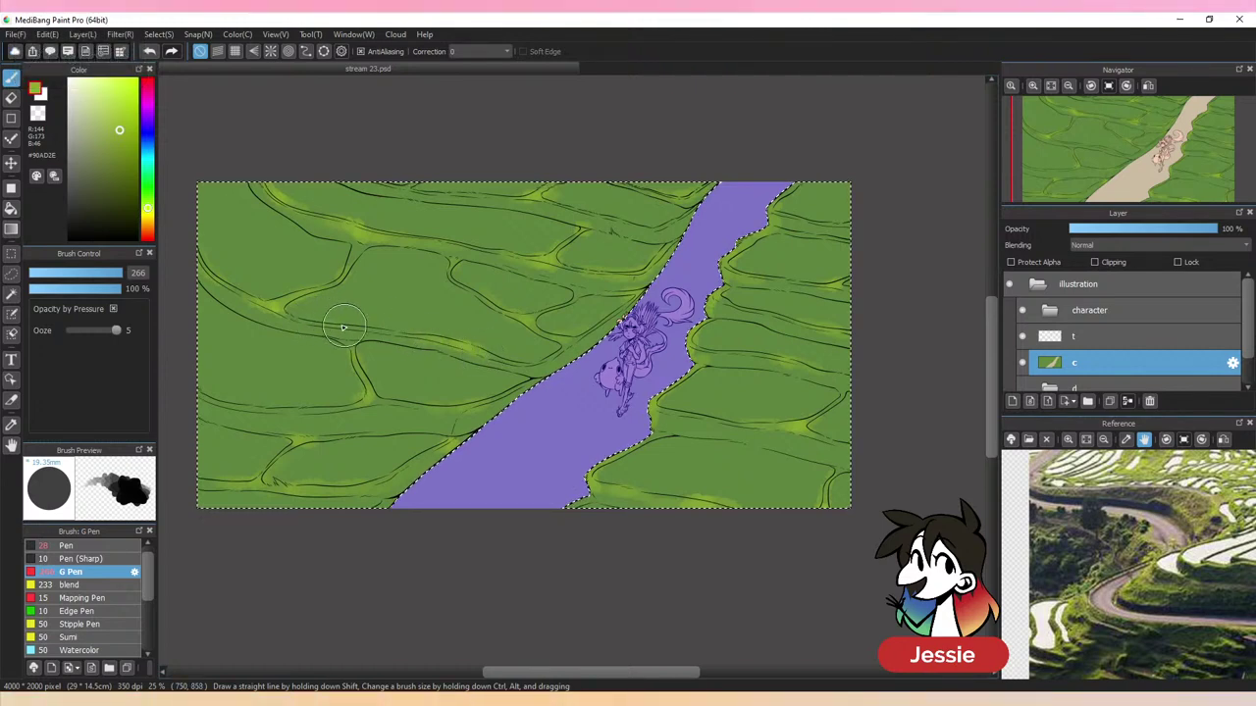
pyautogui.hotkey('ctrl', '-')
pyautogui.hotkey('ctrl', '+')
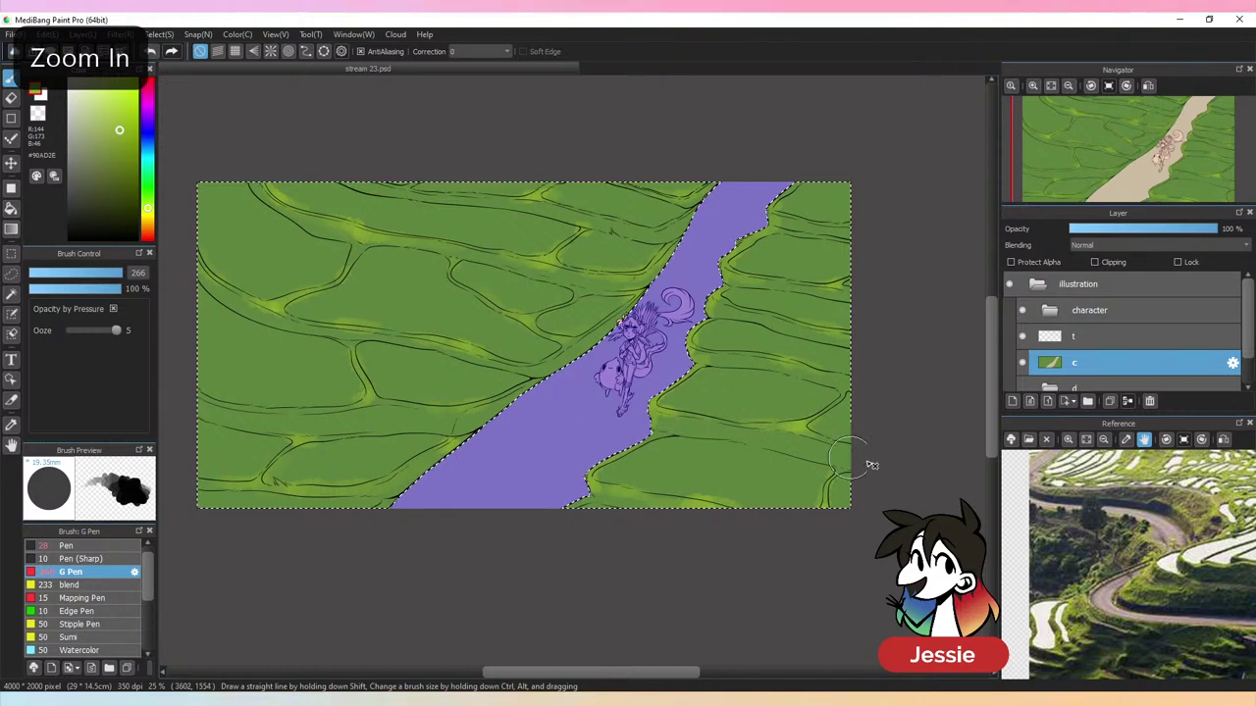
# Sample the base field green, darken it to #2A5812 for shading, and set the brush size to 218
pyautogui.keyDown('alt'); pyautogui.click(434, 326); pyautogui.keyUp('alt')
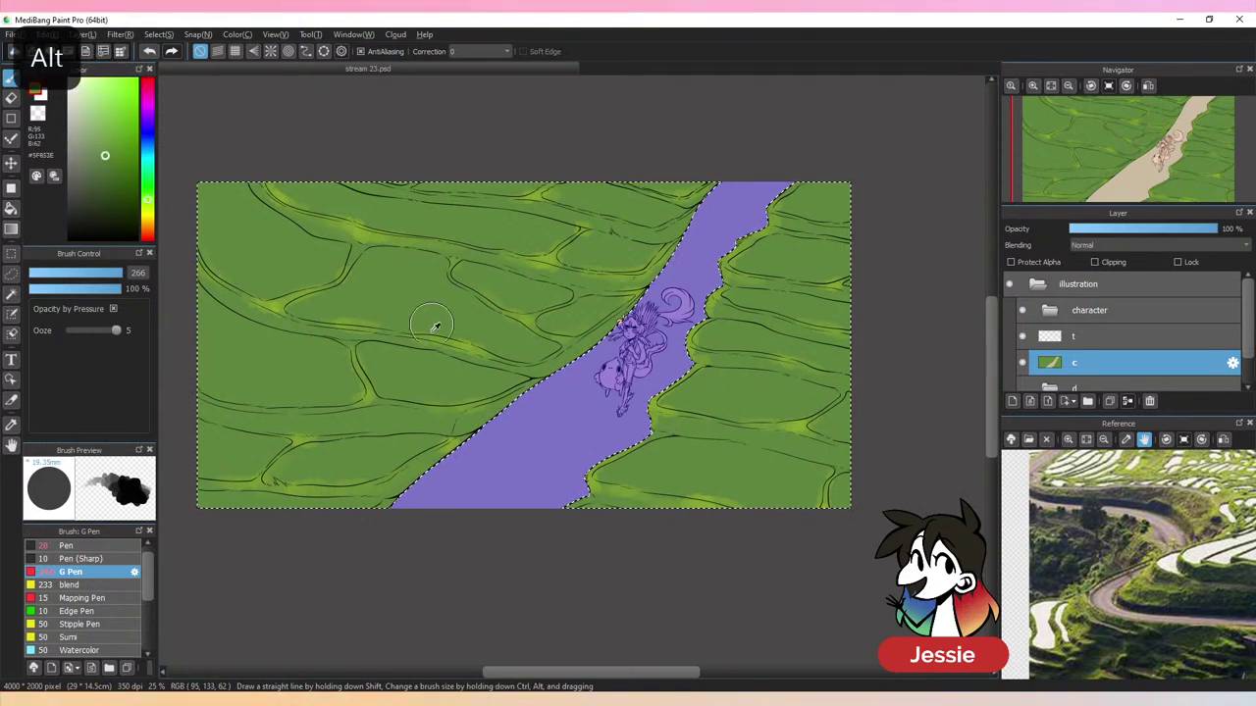
pyautogui.click(124, 184)
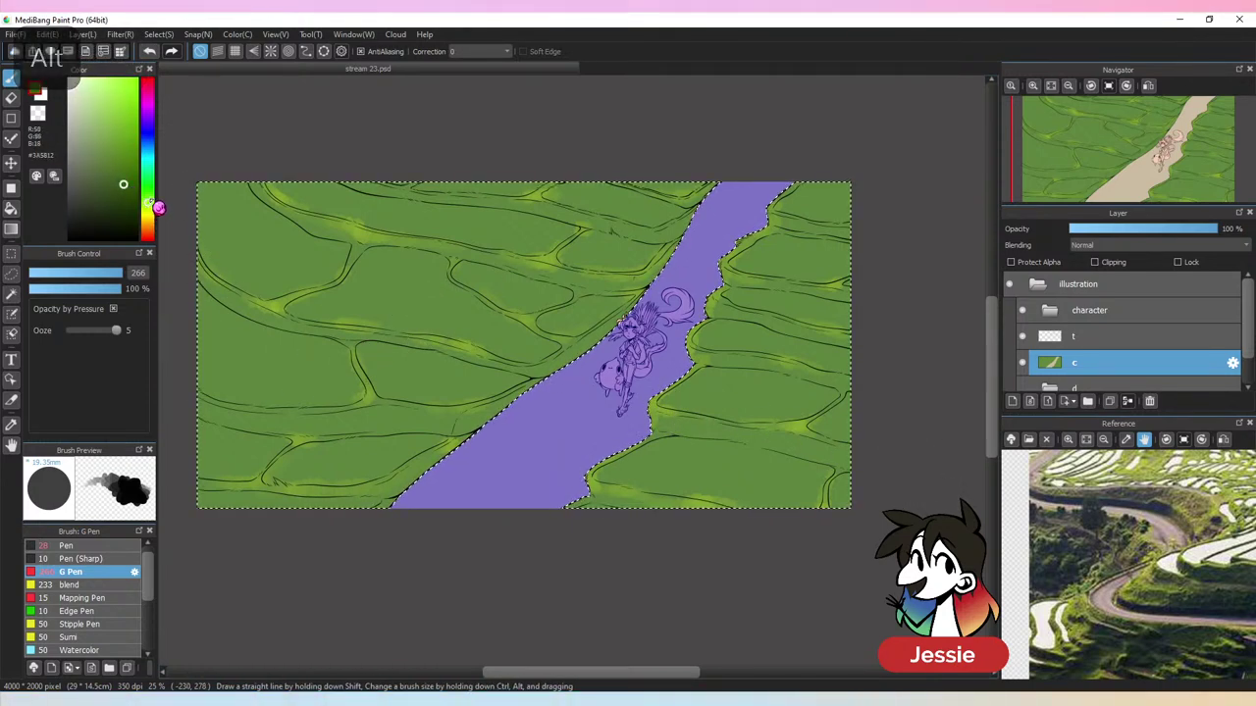
pyautogui.moveTo(151, 202); pyautogui.dragTo(148, 196)
pyautogui.click(118, 273)
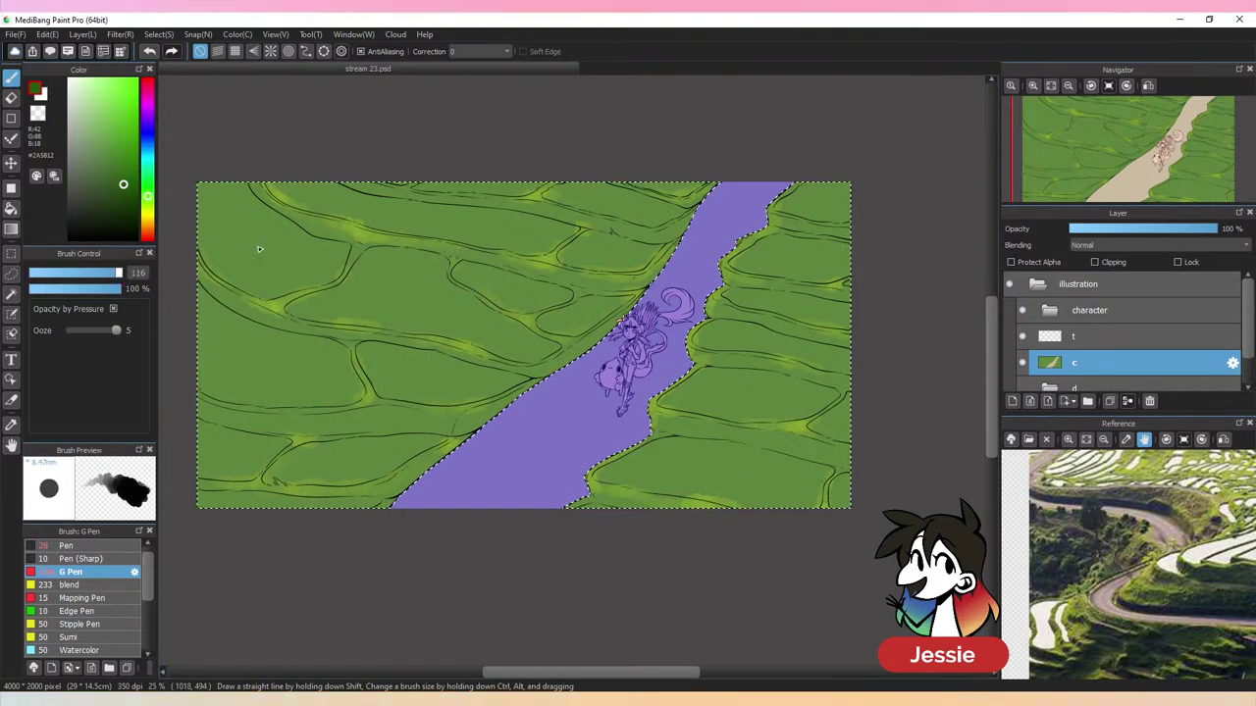
pyautogui.click(122, 273)
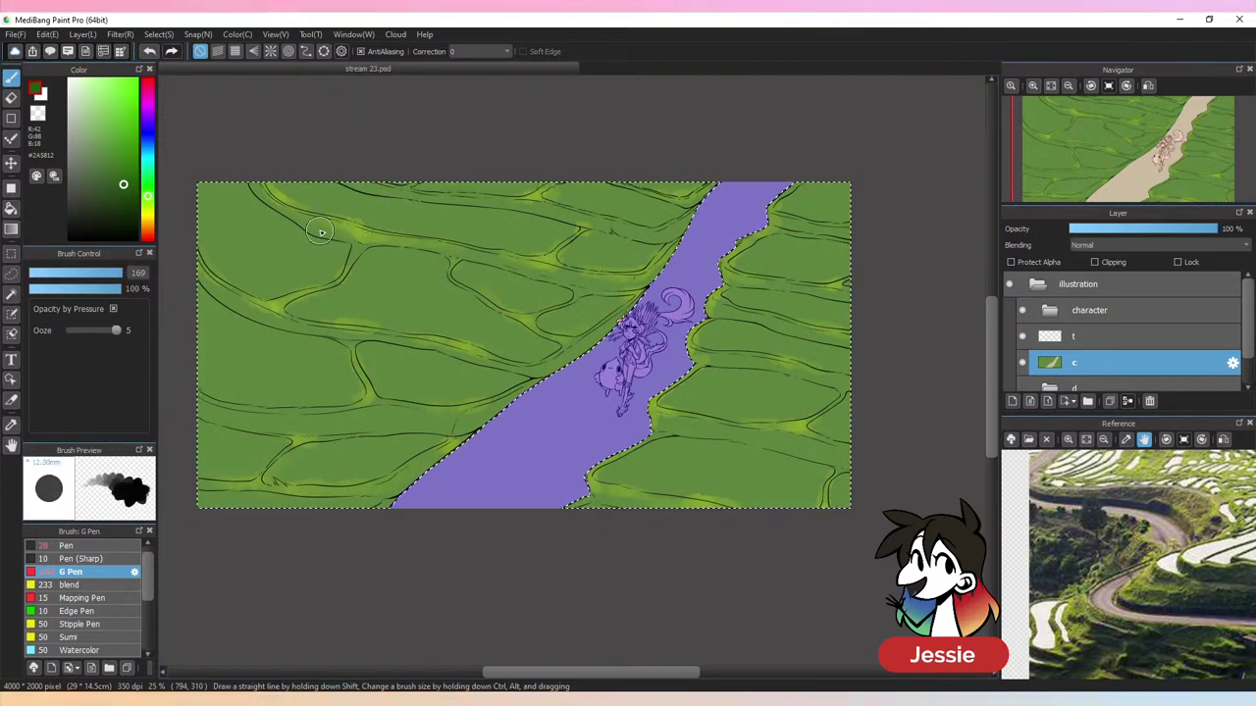
pyautogui.hotkey('ctrl', 'z')
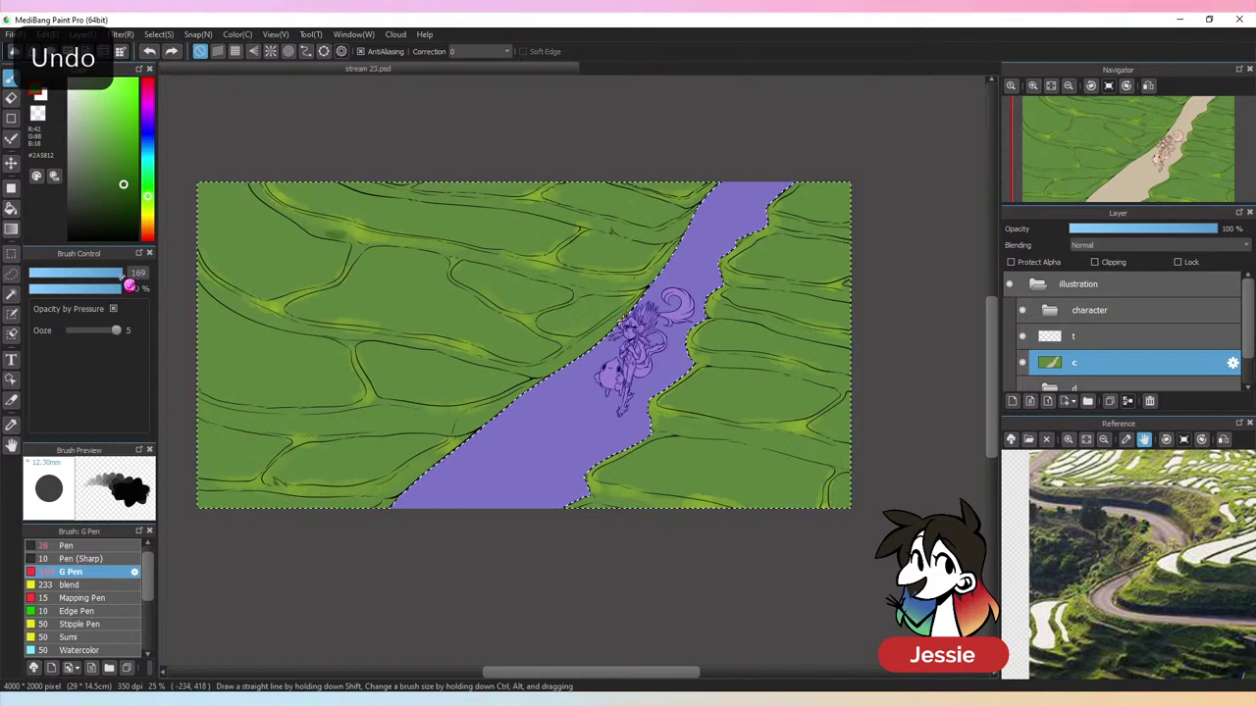
pyautogui.moveTo(337, 231); pyautogui.dragTo(361, 239)
pyautogui.hotkey('ctrl', 'd')
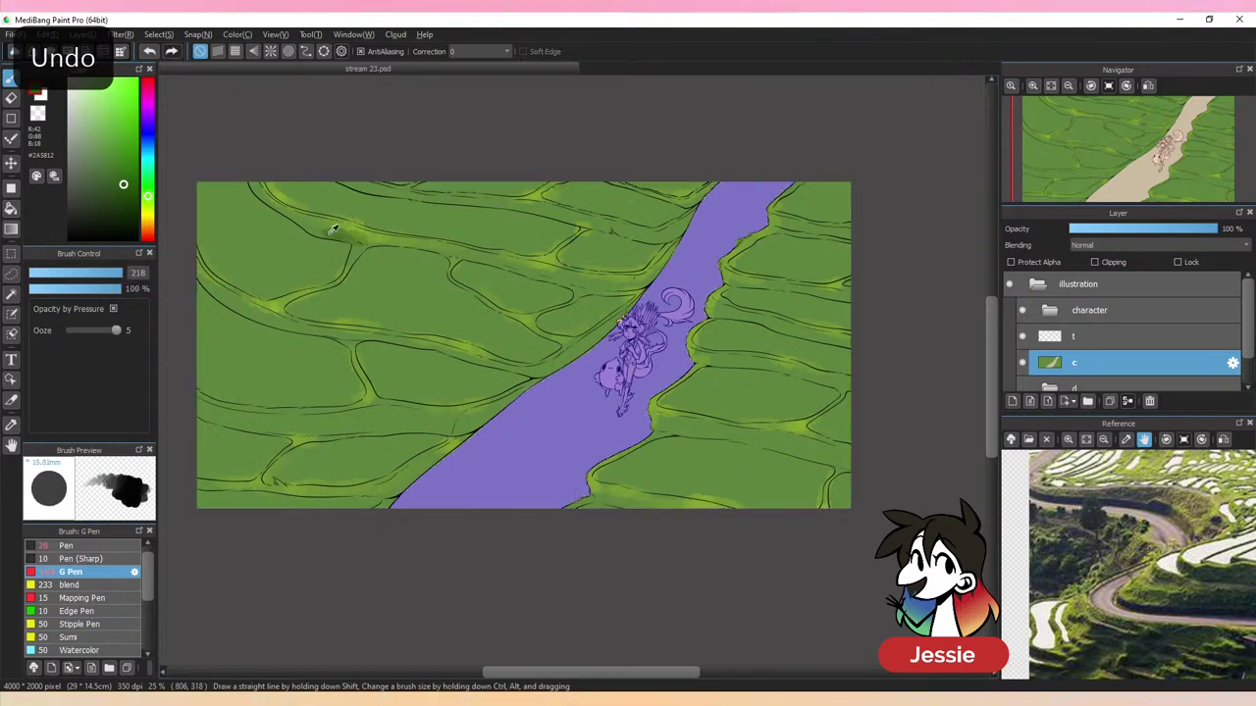
# Brush dark green shading beneath the upper-left terrace ridges up to the path, sampling nearby greens to blend
pyautogui.keyDown('alt'); pyautogui.click(324, 235); pyautogui.keyUp('alt')
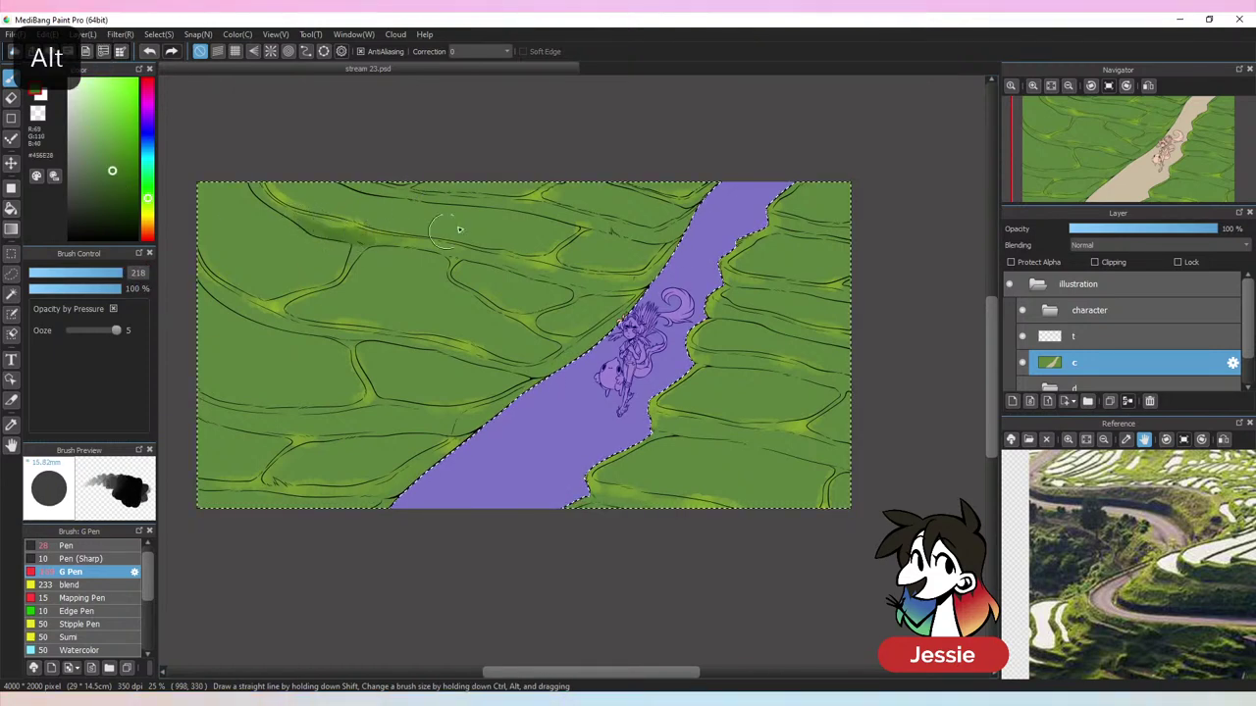
pyautogui.keyDown('alt'); pyautogui.click(358, 225); pyautogui.keyUp('alt')
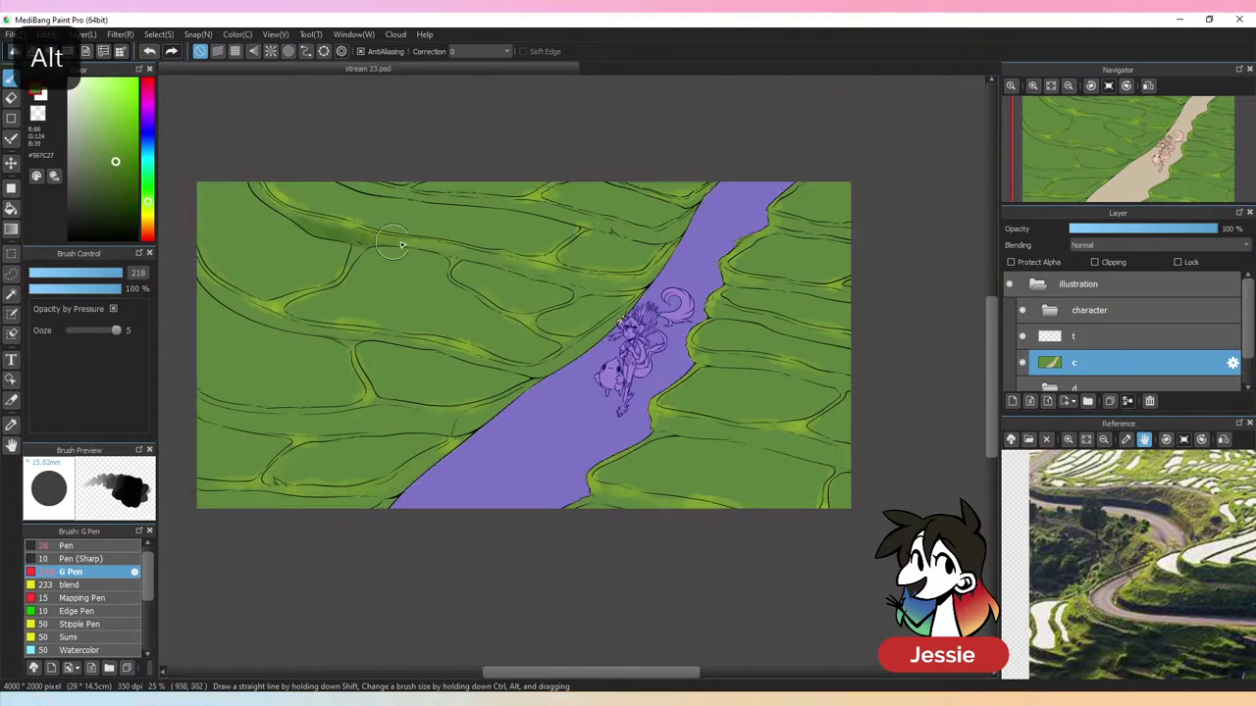
pyautogui.keyDown('alt'); pyautogui.click(383, 245); pyautogui.keyUp('alt')
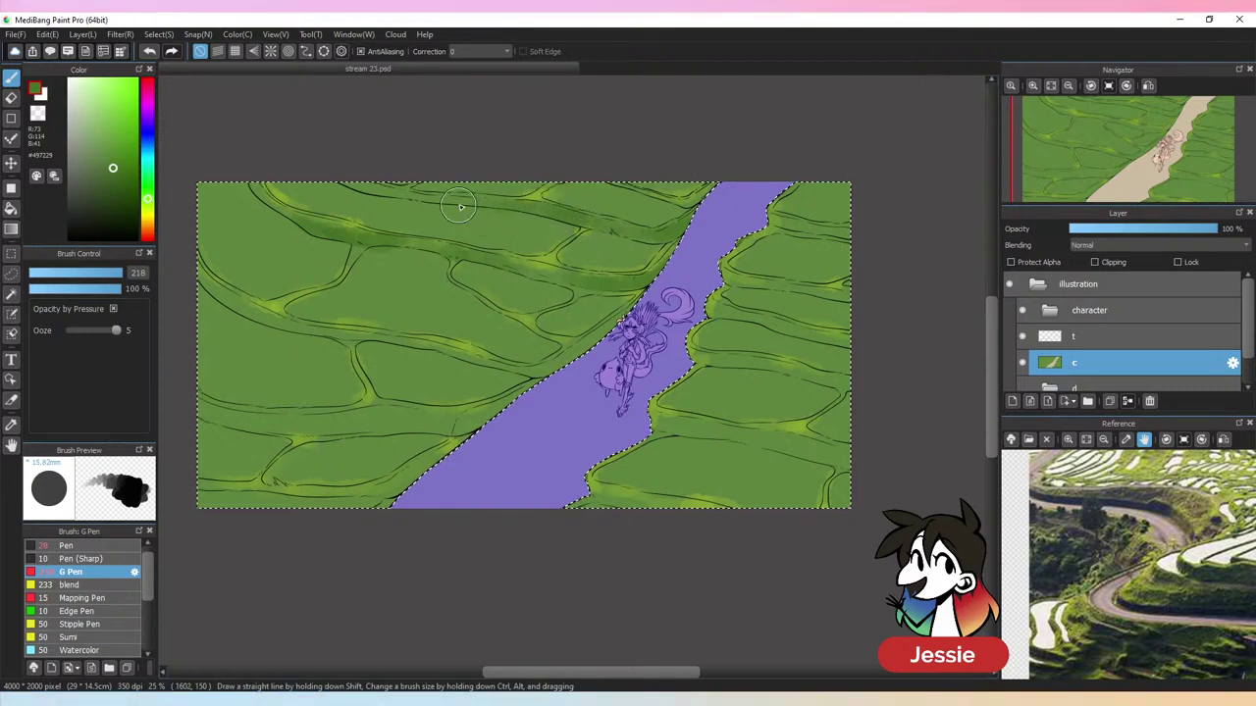
pyautogui.keyDown('alt'); pyautogui.click(263, 194); pyautogui.keyUp('alt')
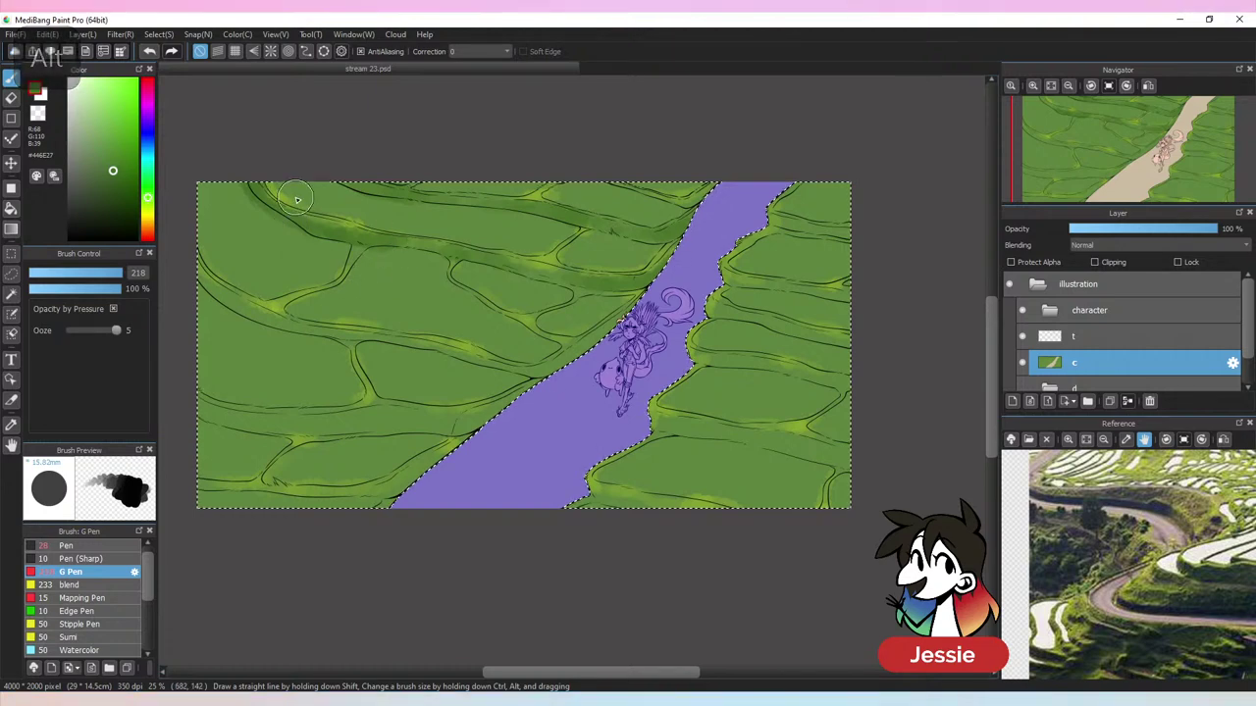
pyautogui.keyDown('alt'); pyautogui.click(406, 190); pyautogui.keyUp('alt')
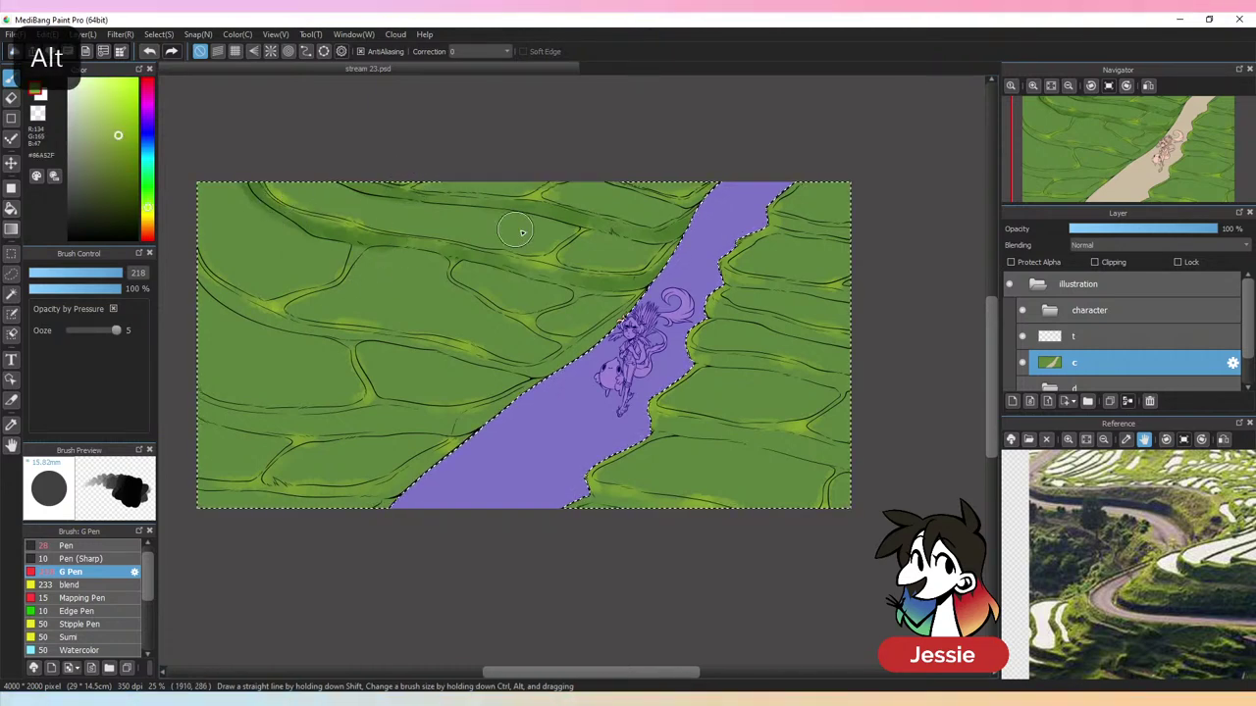
pyautogui.keyDown('alt'); pyautogui.click(496, 205); pyautogui.keyUp('alt')
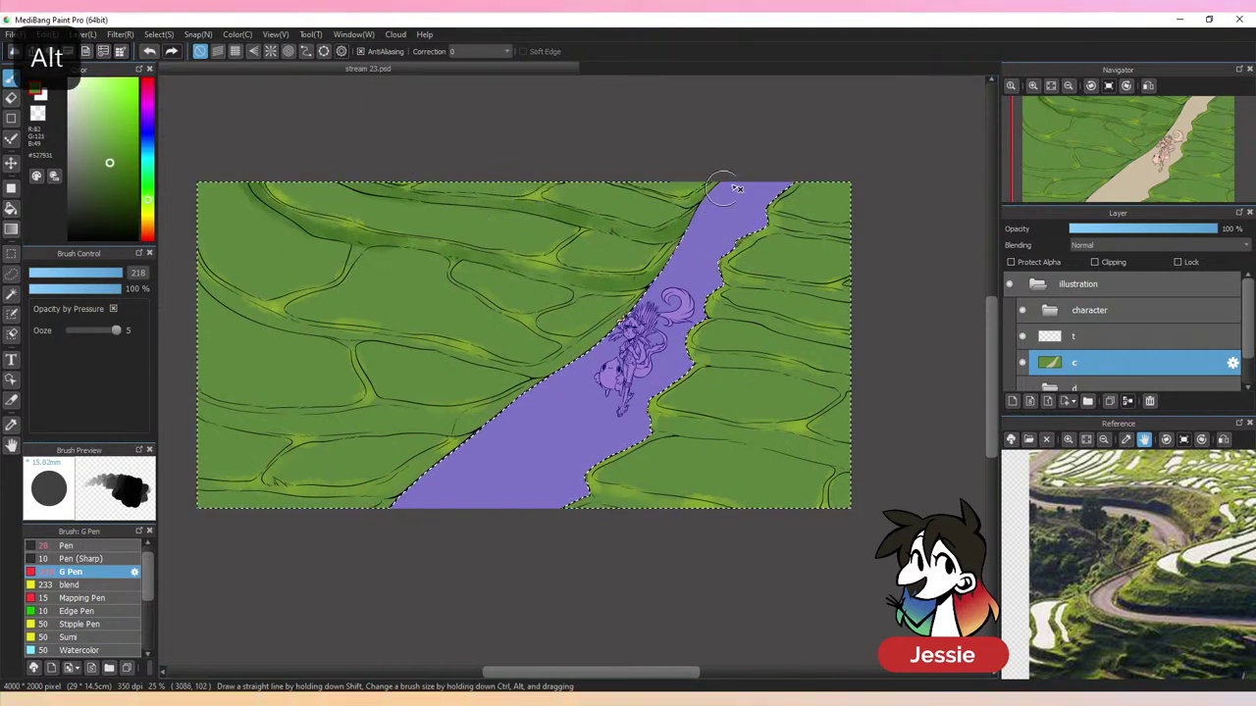
# Brush dark green shading beneath the upper terrace ridges of the right-hand fields, sampling nearby greens to blend
pyautogui.keyDown('alt'); pyautogui.click(785, 288); pyautogui.keyUp('alt')
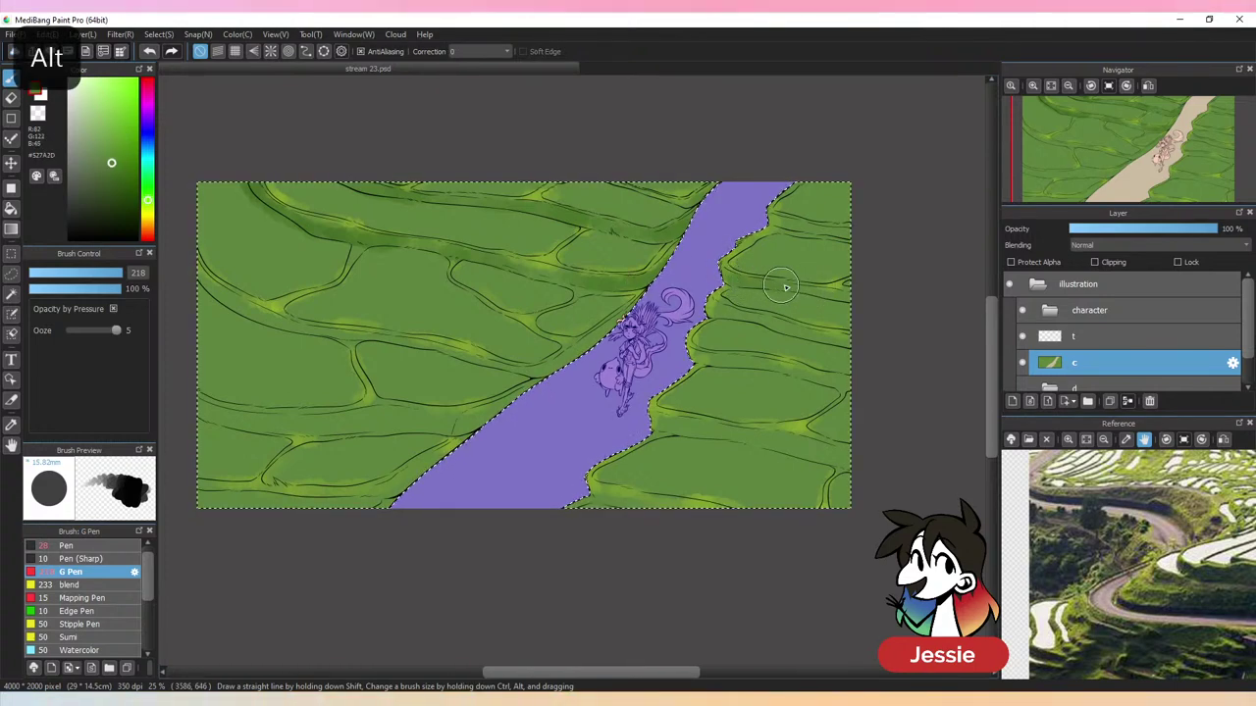
pyautogui.keyDown('alt'); pyautogui.click(824, 309); pyautogui.keyUp('alt')
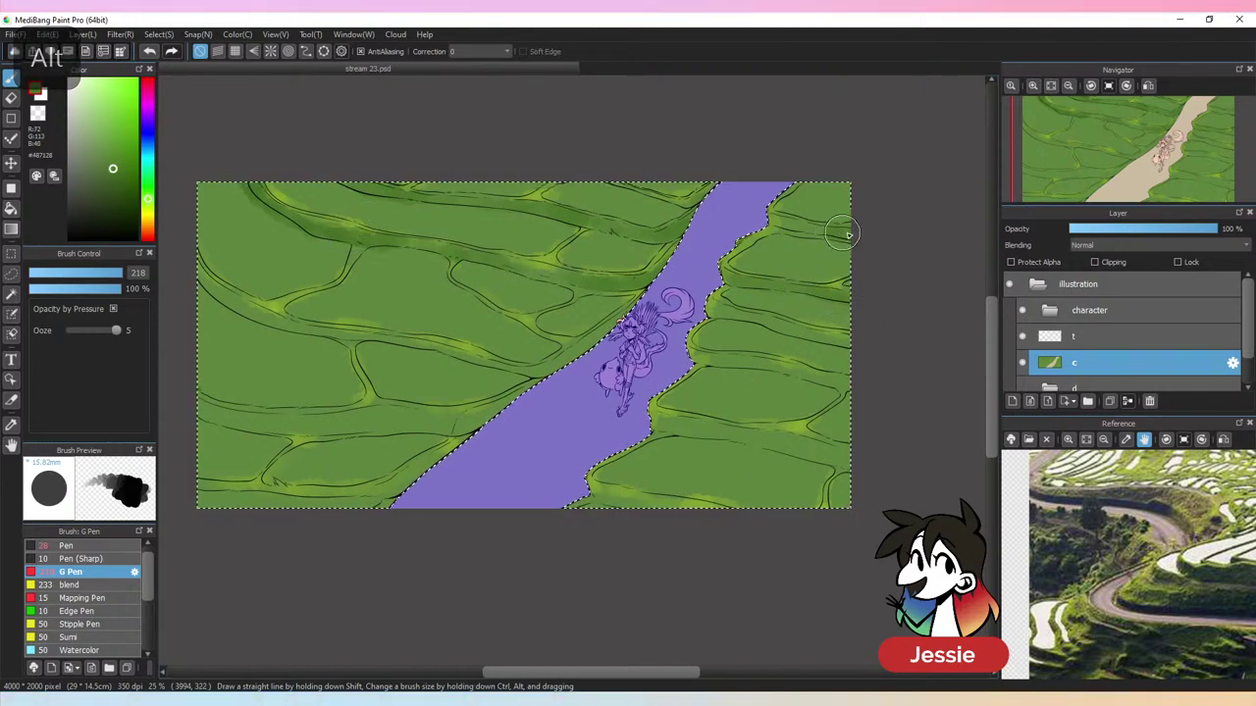
pyautogui.keyDown('alt'); pyautogui.click(793, 228); pyautogui.keyUp('alt')
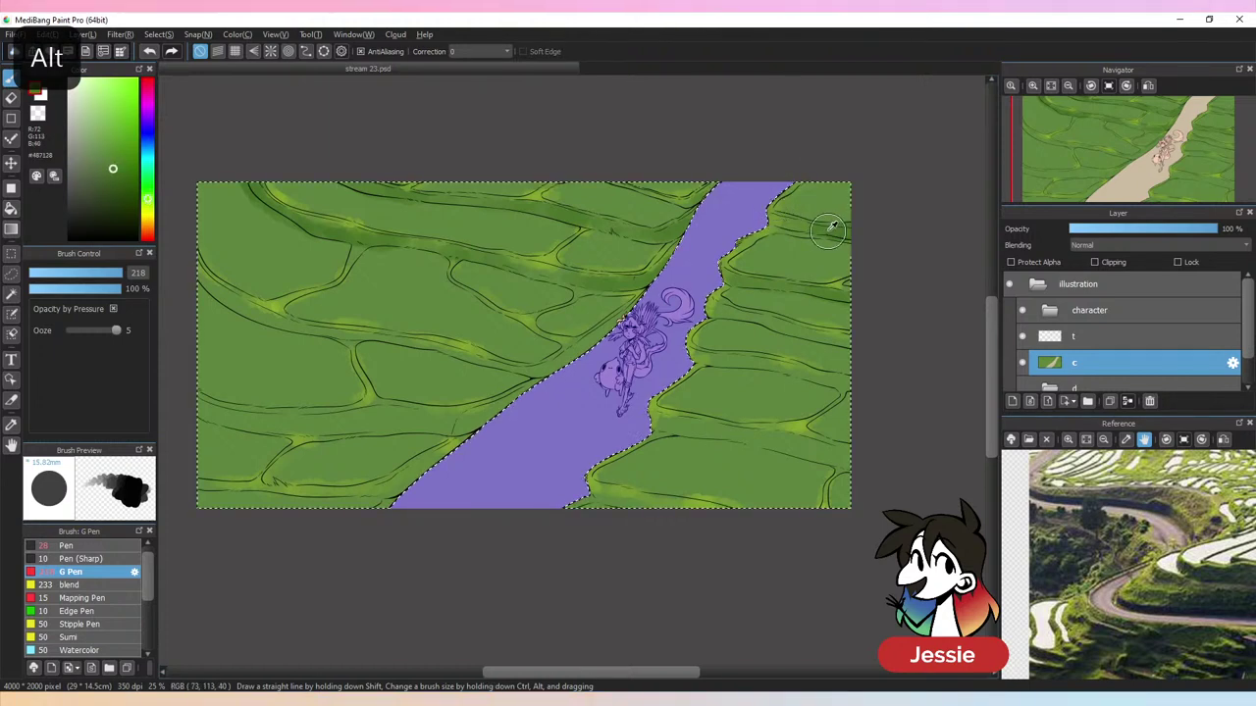
pyautogui.hotkey('ctrl', 'd')
pyautogui.keyDown('alt'); pyautogui.click(774, 221); pyautogui.keyUp('alt')
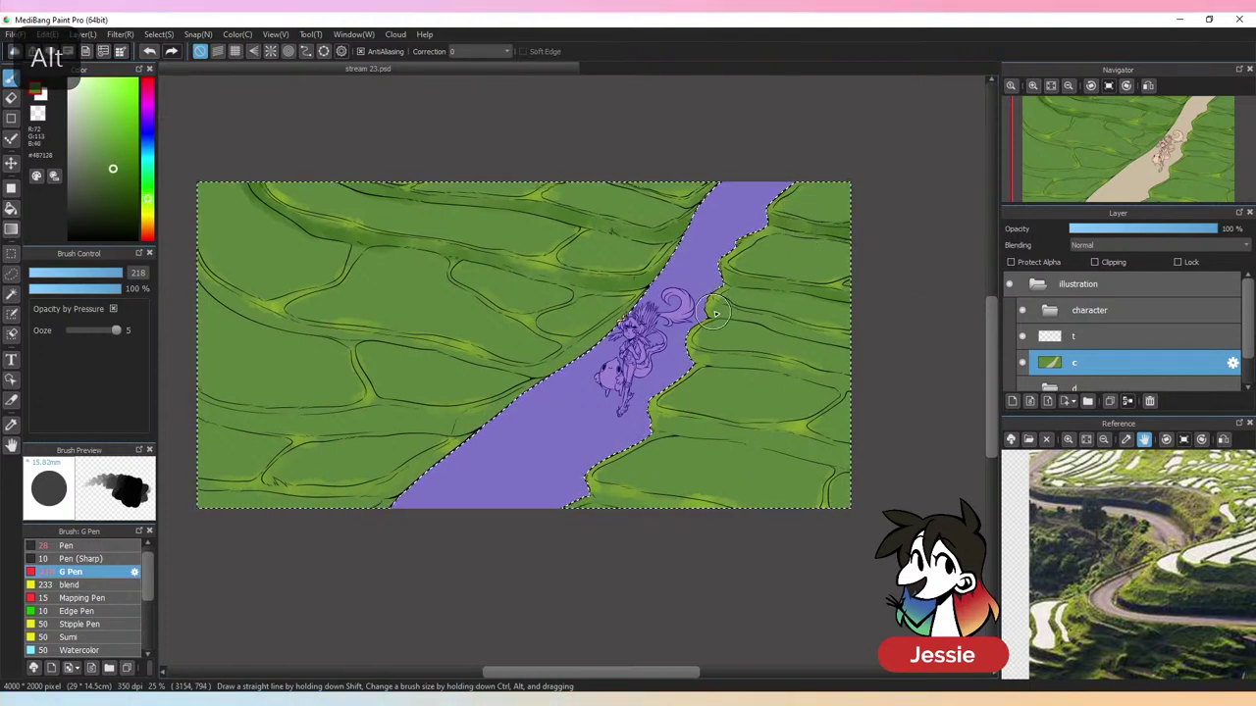
pyautogui.moveTo(728, 314); pyautogui.dragTo(801, 337)
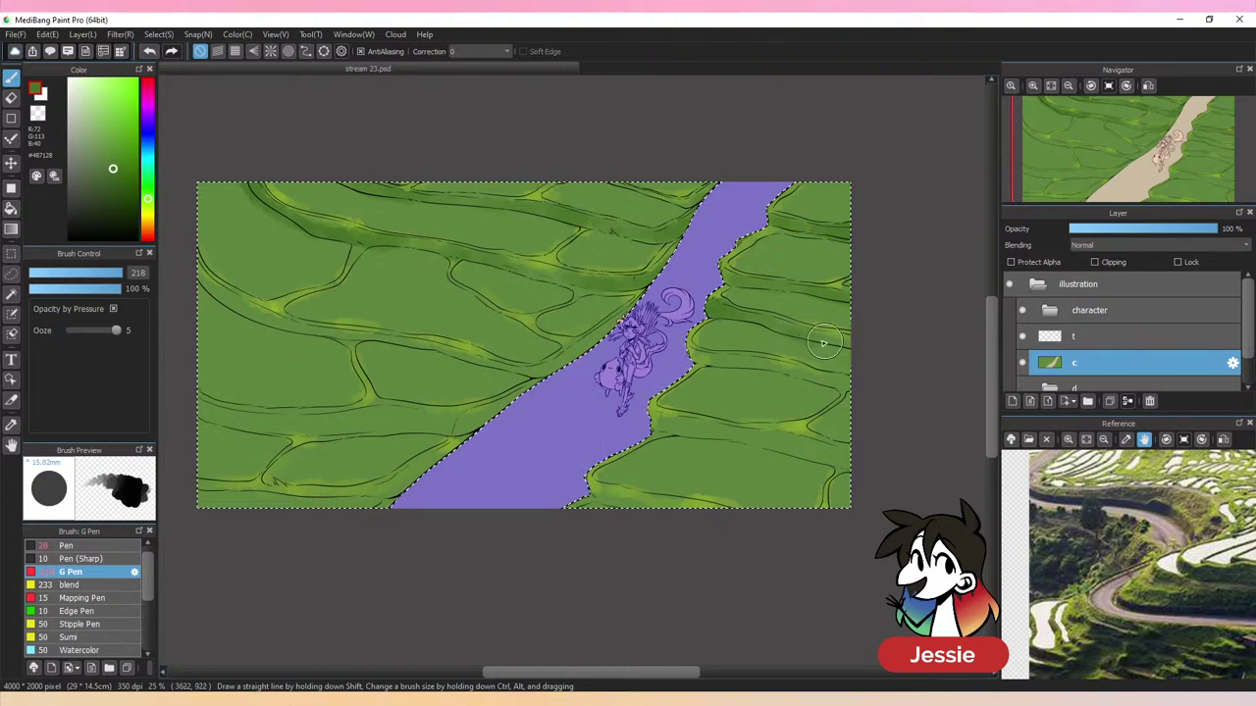
# Shade beneath the middle ridge of the right-hand fields from the path's edge outward, blending with sampled highlight and shadow greens
pyautogui.hotkey('ctrl', '-')
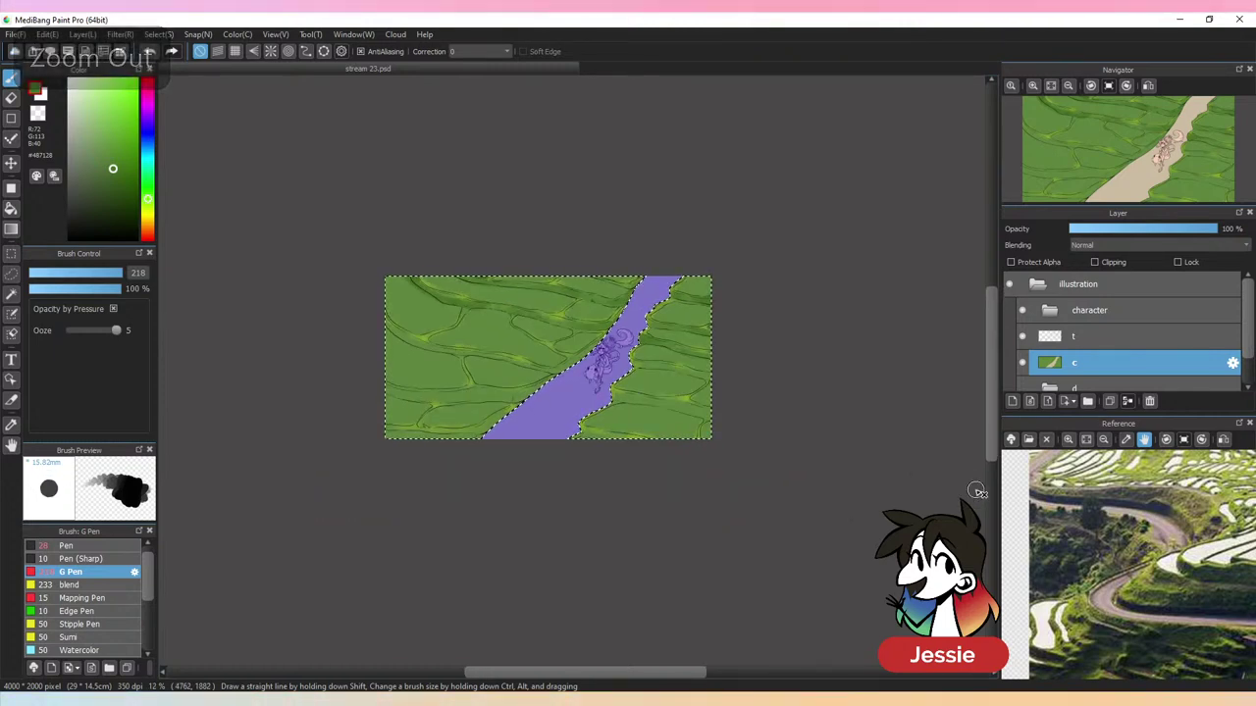
pyautogui.hotkey('ctrl', '+')
pyautogui.click(706, 363)
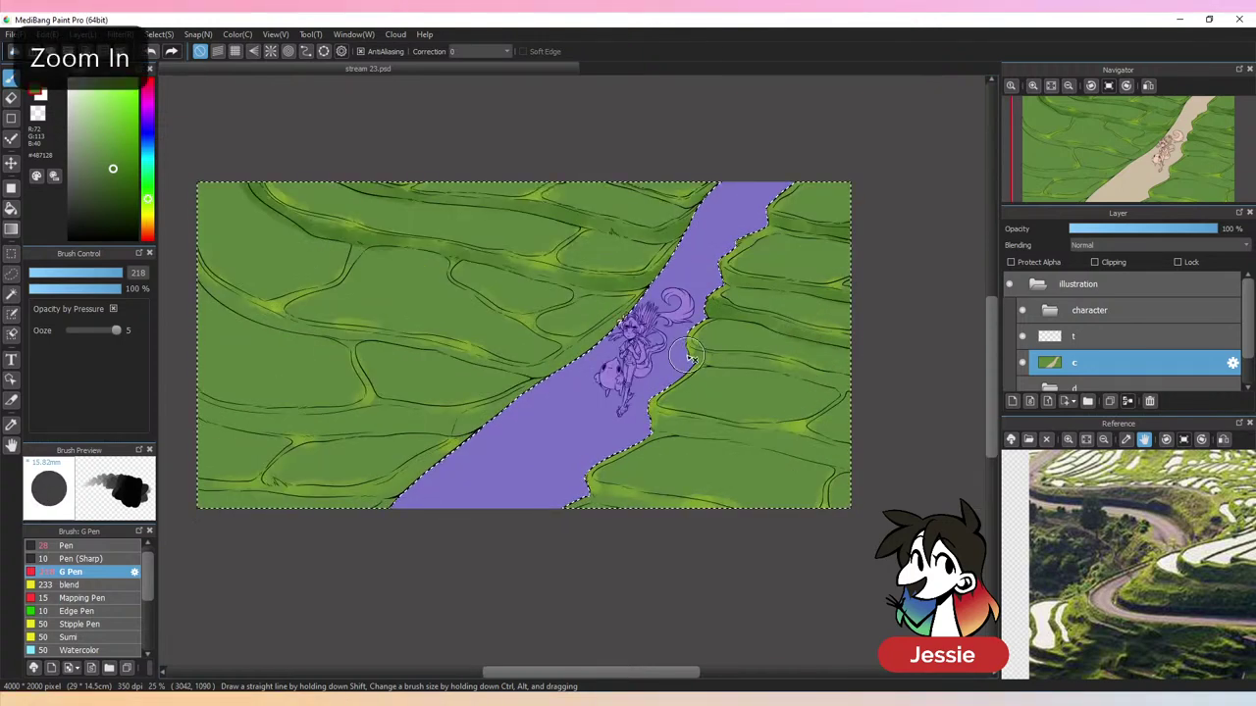
pyautogui.keyDown('alt'); pyautogui.click(775, 357); pyautogui.keyUp('alt')
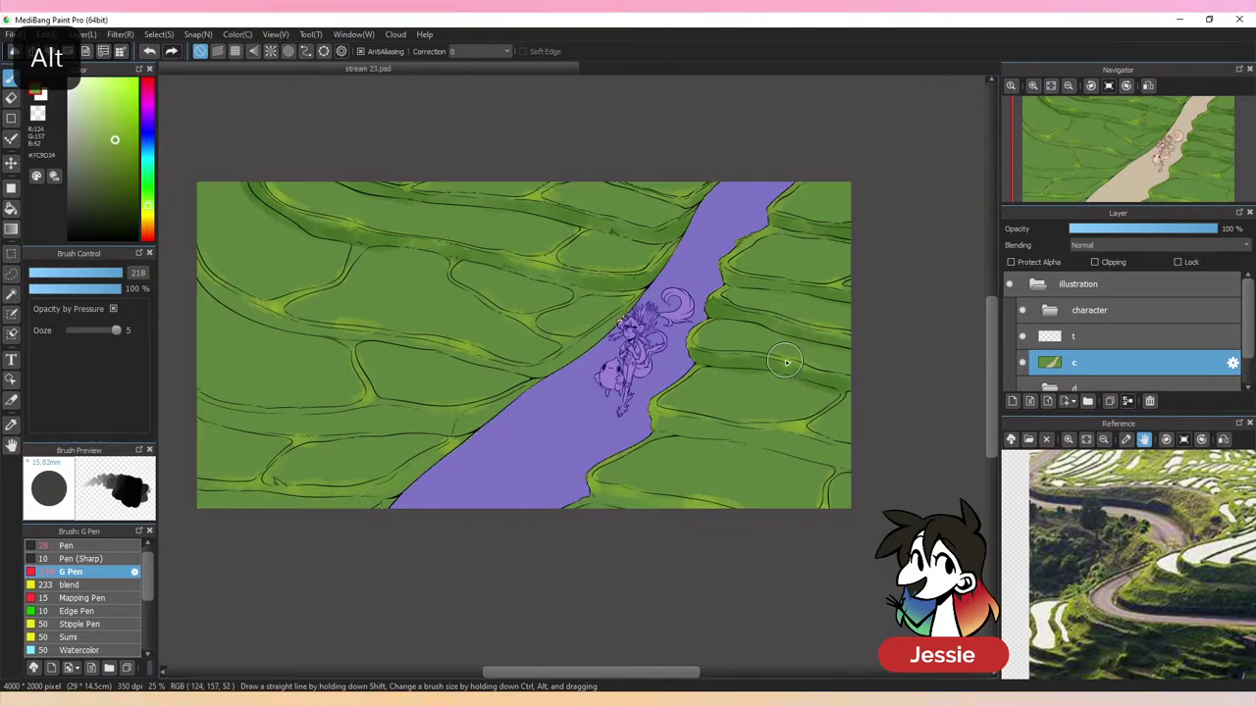
pyautogui.keyDown('alt'); pyautogui.click(734, 364); pyautogui.keyUp('alt')
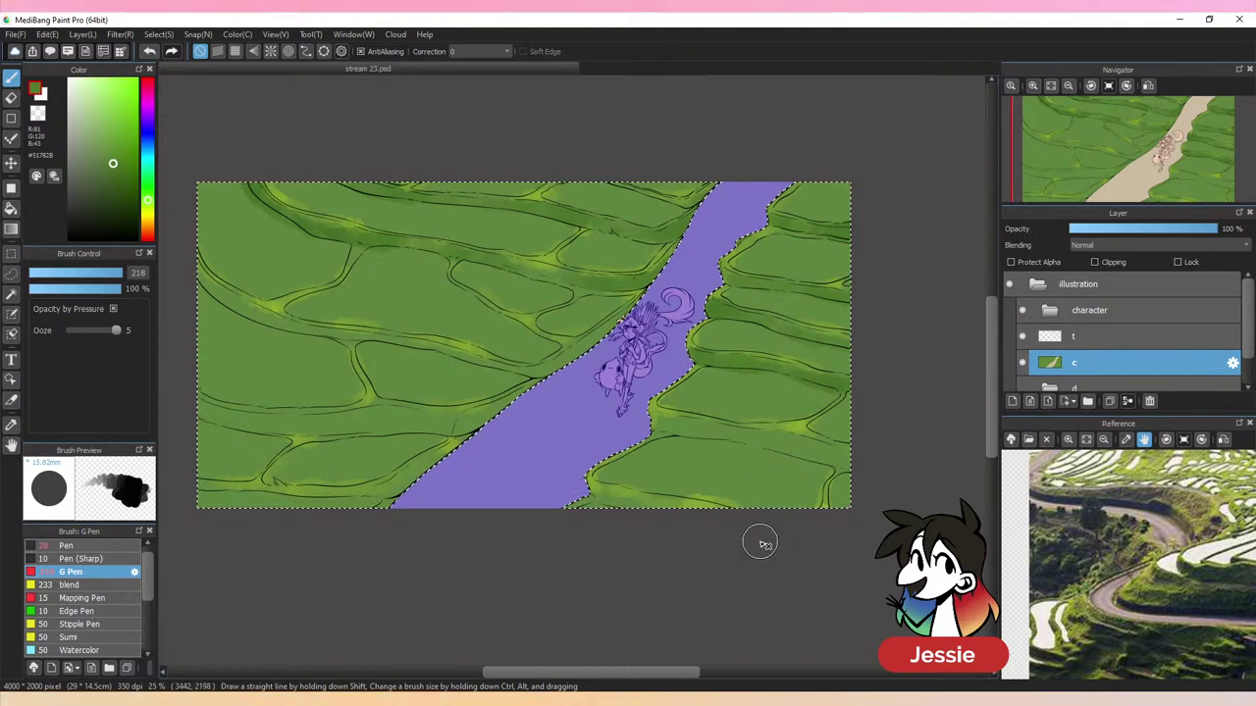
# Save the illustration and brush sampled greens beneath the middle ridge at the far left of the left-hand fields
pyautogui.hotkey('ctrl', '-')
pyautogui.hotkey('ctrl', '+')
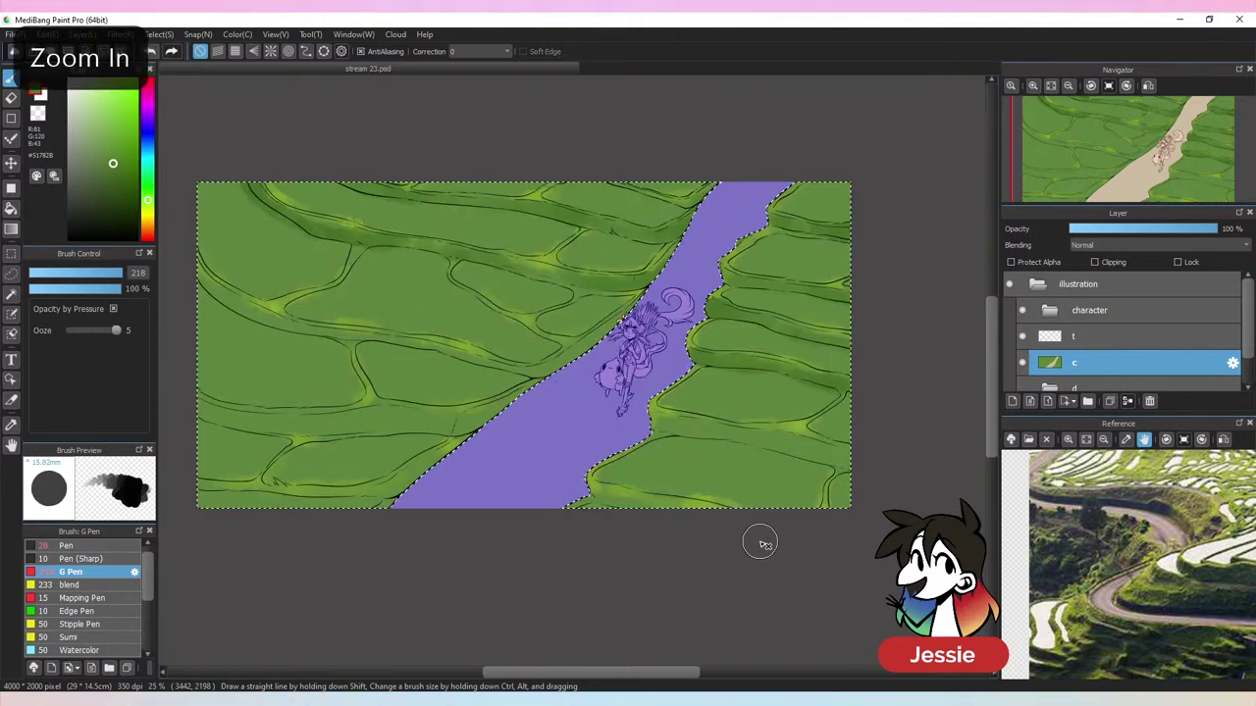
pyautogui.hotkey('ctrl', 's')
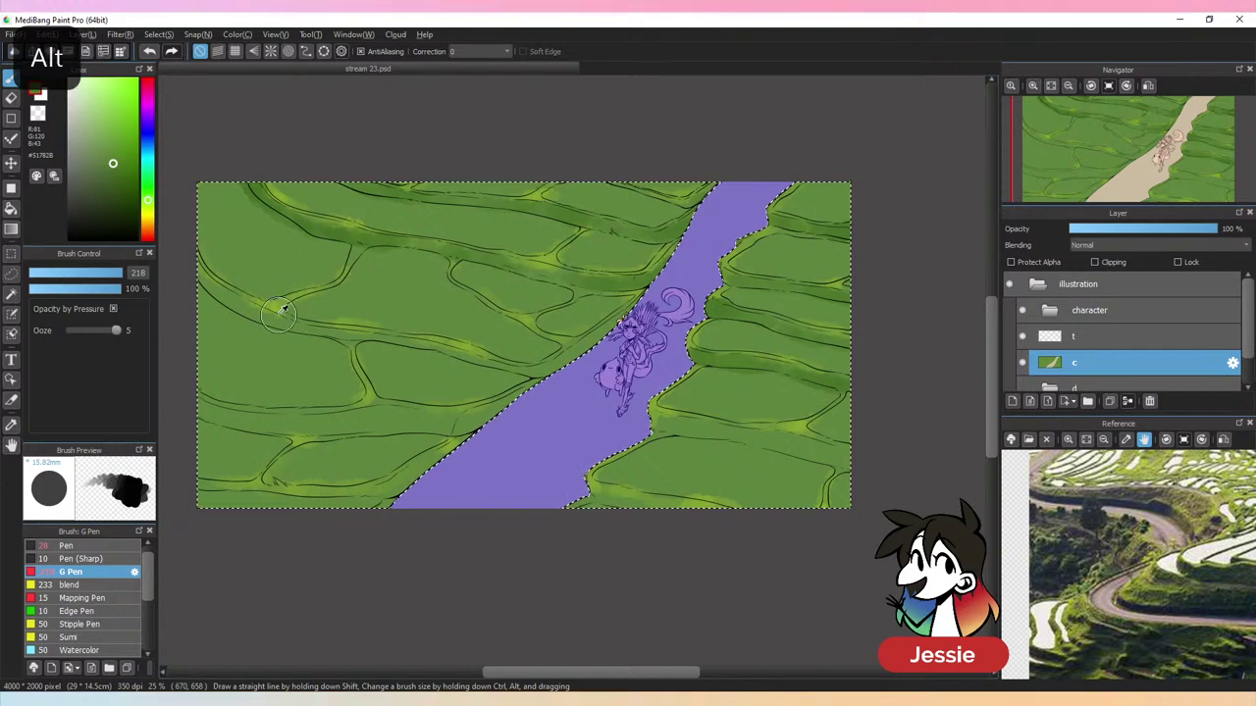
pyautogui.keyDown('alt'); pyautogui.click(237, 296); pyautogui.keyUp('alt')
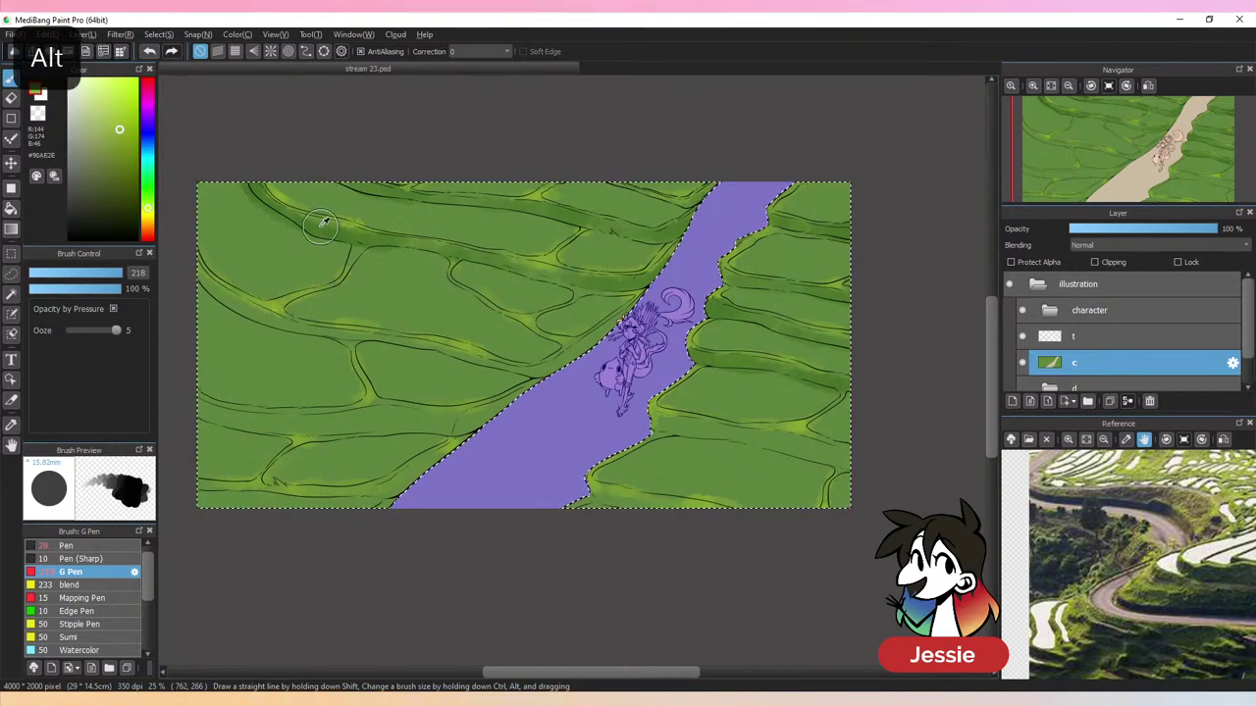
pyautogui.keyDown('alt'); pyautogui.click(207, 279); pyautogui.keyUp('alt')
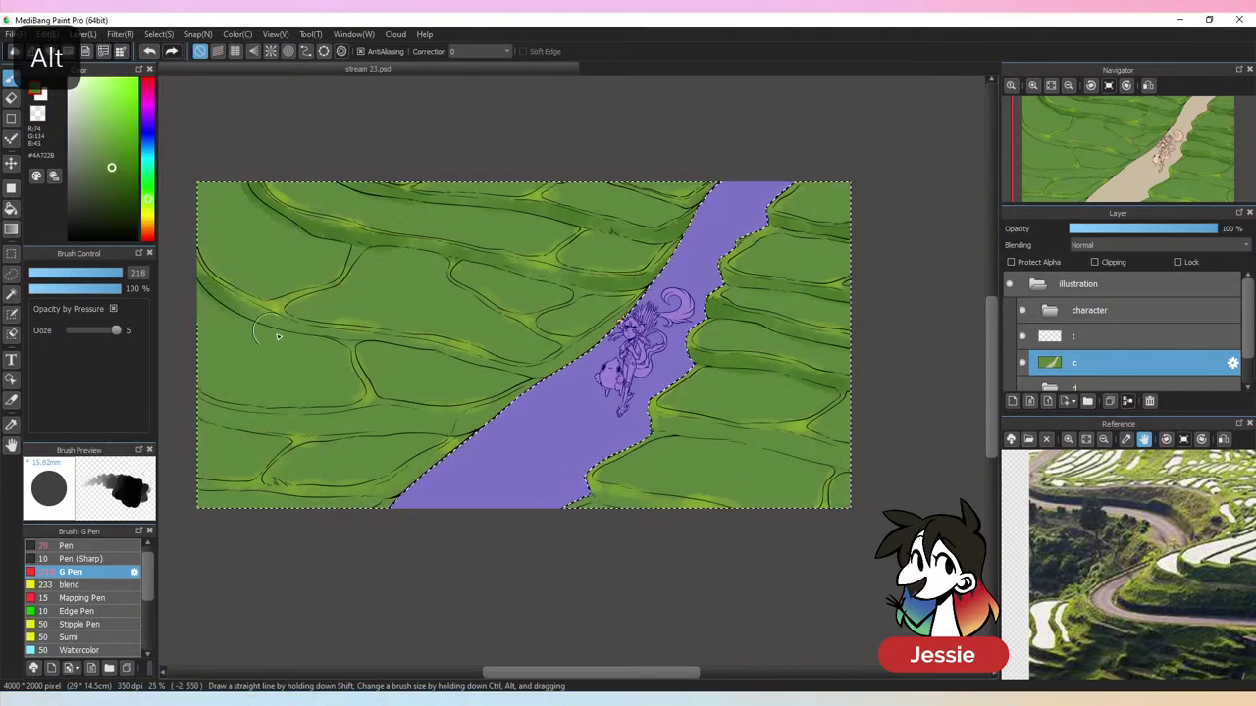
# Darken the sampled green to #3A5B1E and shade beneath the lower terrace ridges of the right-hand fields, resampling greens to blend
pyautogui.keyDown('alt'); pyautogui.click(704, 356); pyautogui.keyUp('alt')
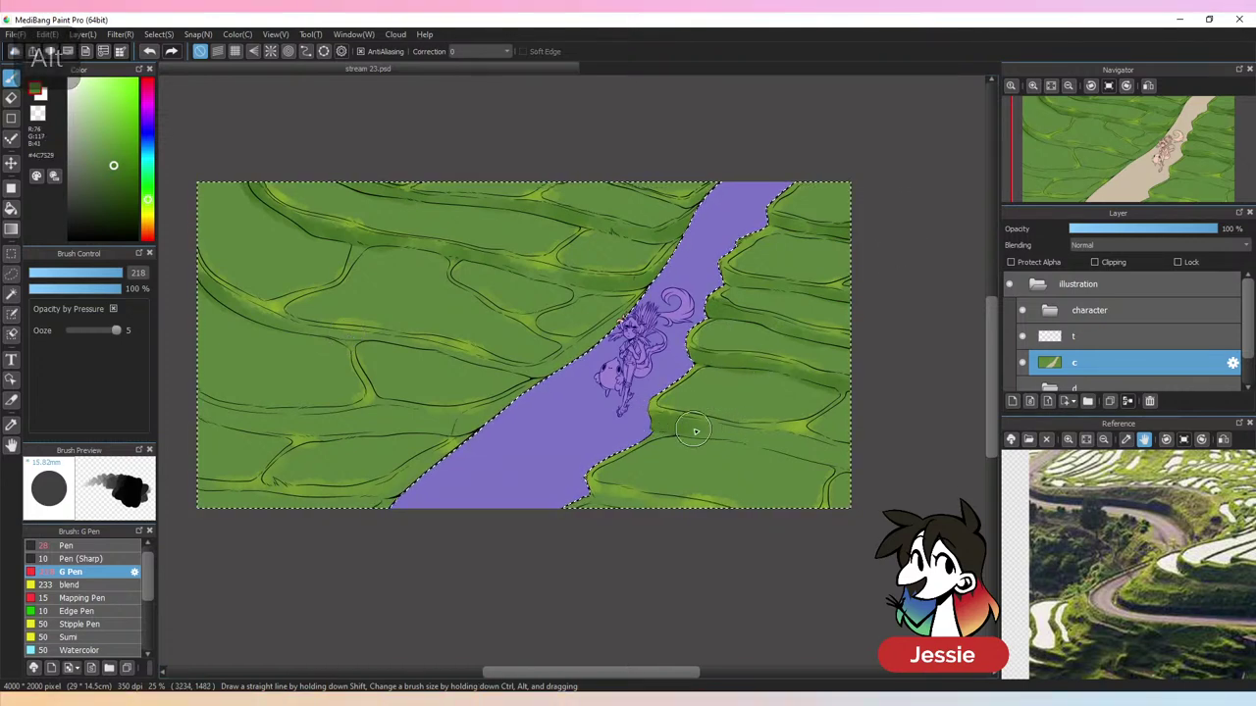
pyautogui.click(115, 183)
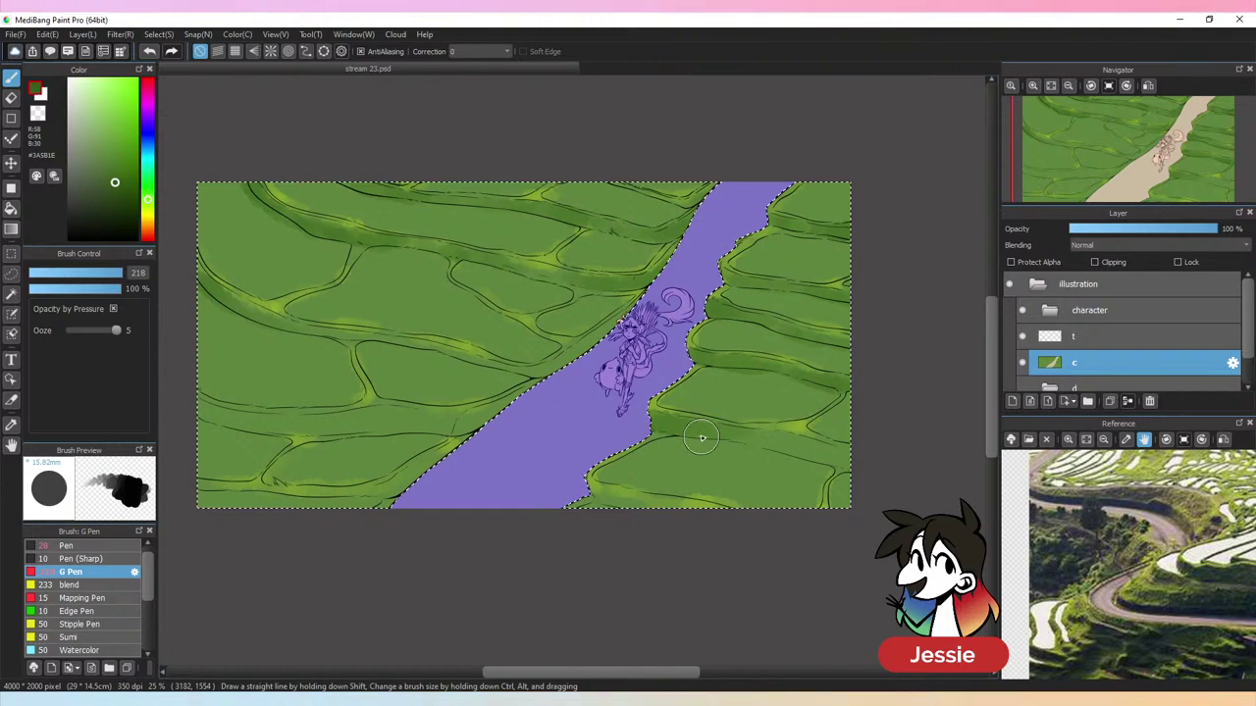
pyautogui.keyDown('alt'); pyautogui.click(775, 431); pyautogui.keyUp('alt')
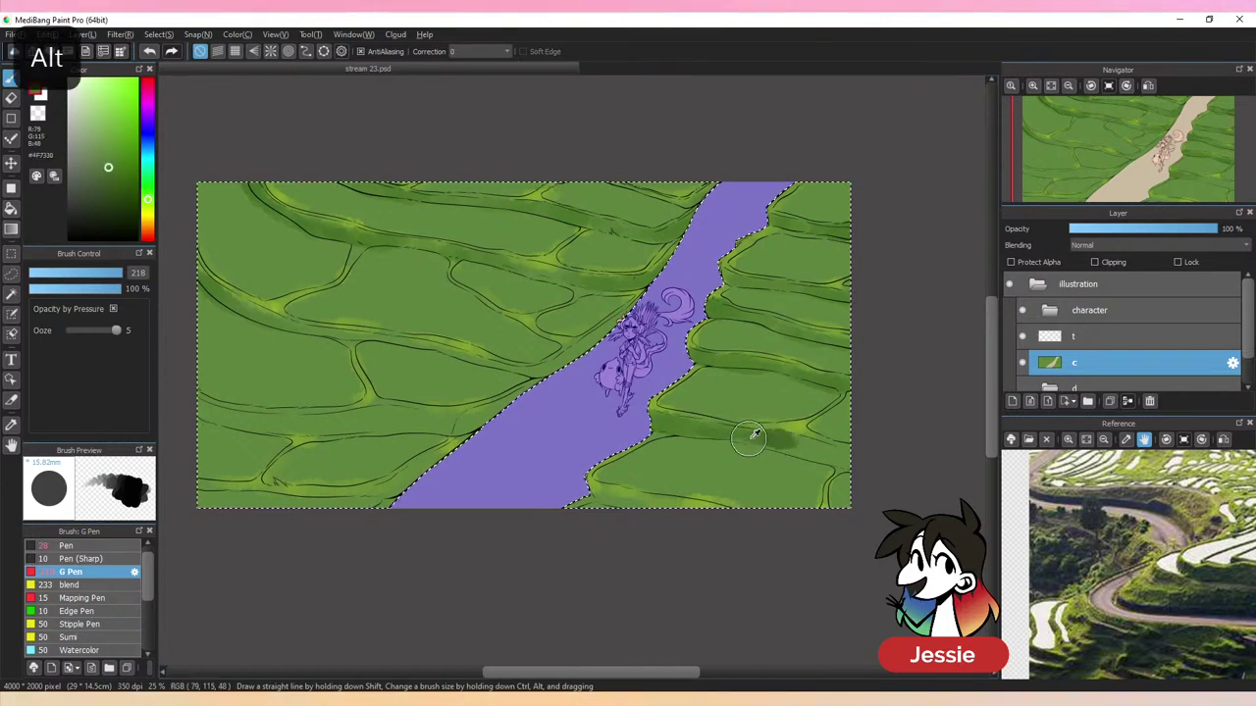
pyautogui.keyDown('alt'); pyautogui.click(782, 444); pyautogui.keyUp('alt')
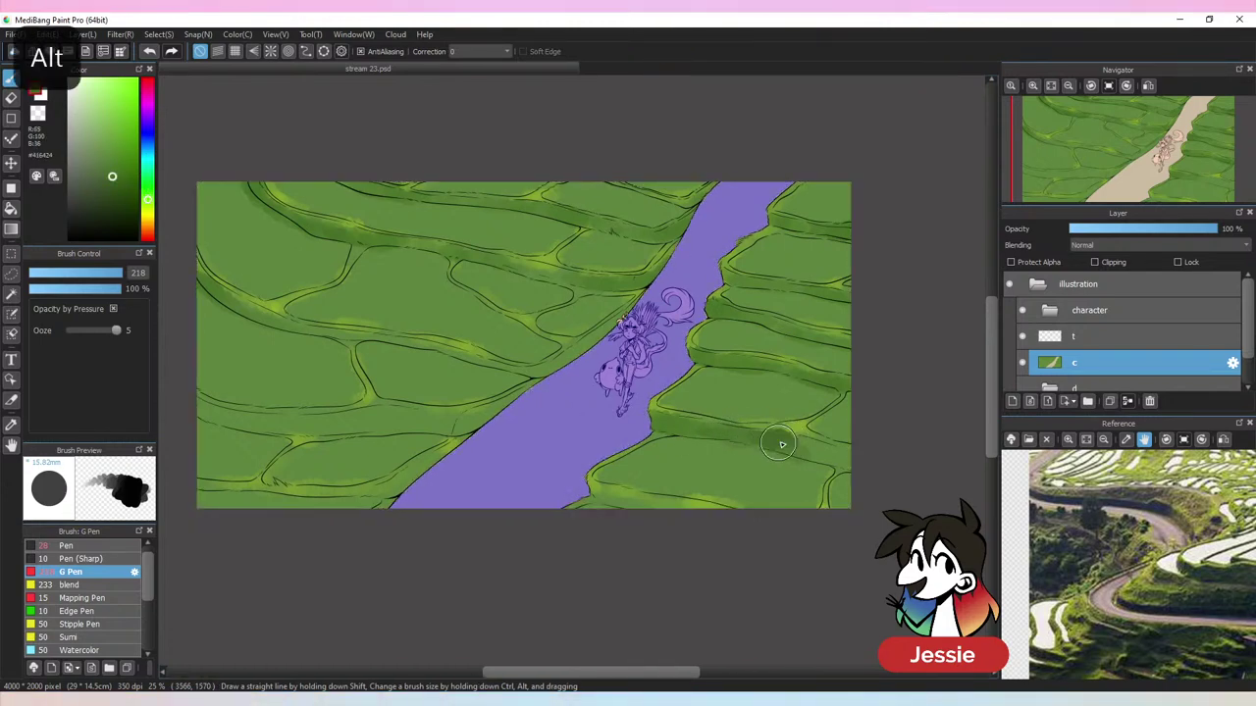
pyautogui.keyDown('alt'); pyautogui.click(823, 454); pyautogui.keyUp('alt')
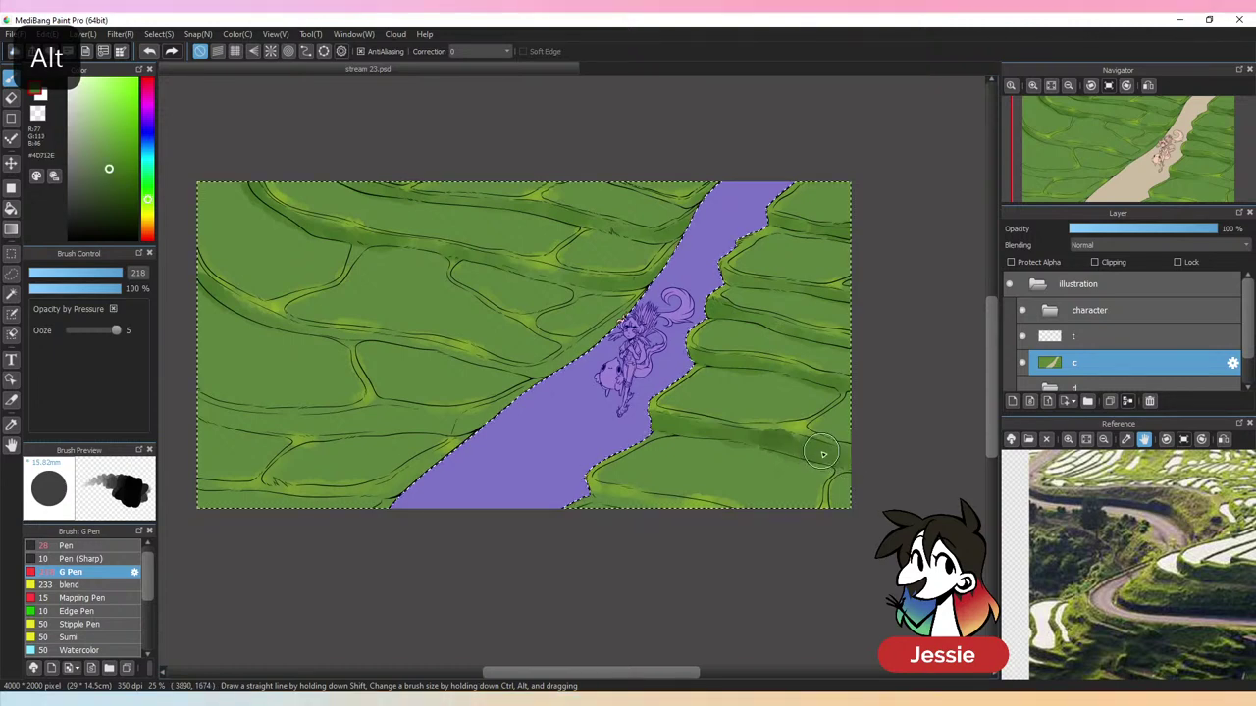
pyautogui.keyDown('alt'); pyautogui.click(682, 432); pyautogui.keyUp('alt')
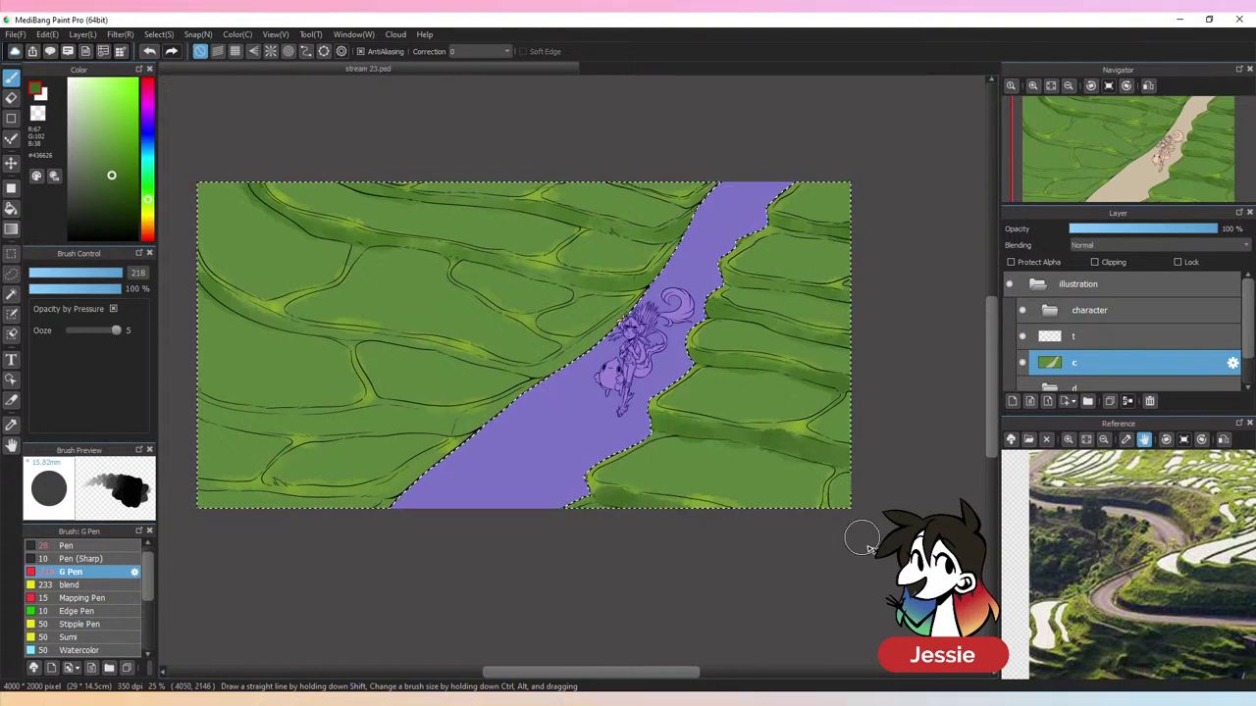
# Brush dark green shading beneath the lower-left terrace ridge from the canvas edge to the path, blending with sampled greens
pyautogui.hotkey('ctrl', 'd')
pyautogui.hotkey('ctrl', '-')
pyautogui.hotkey('ctrl', '+')
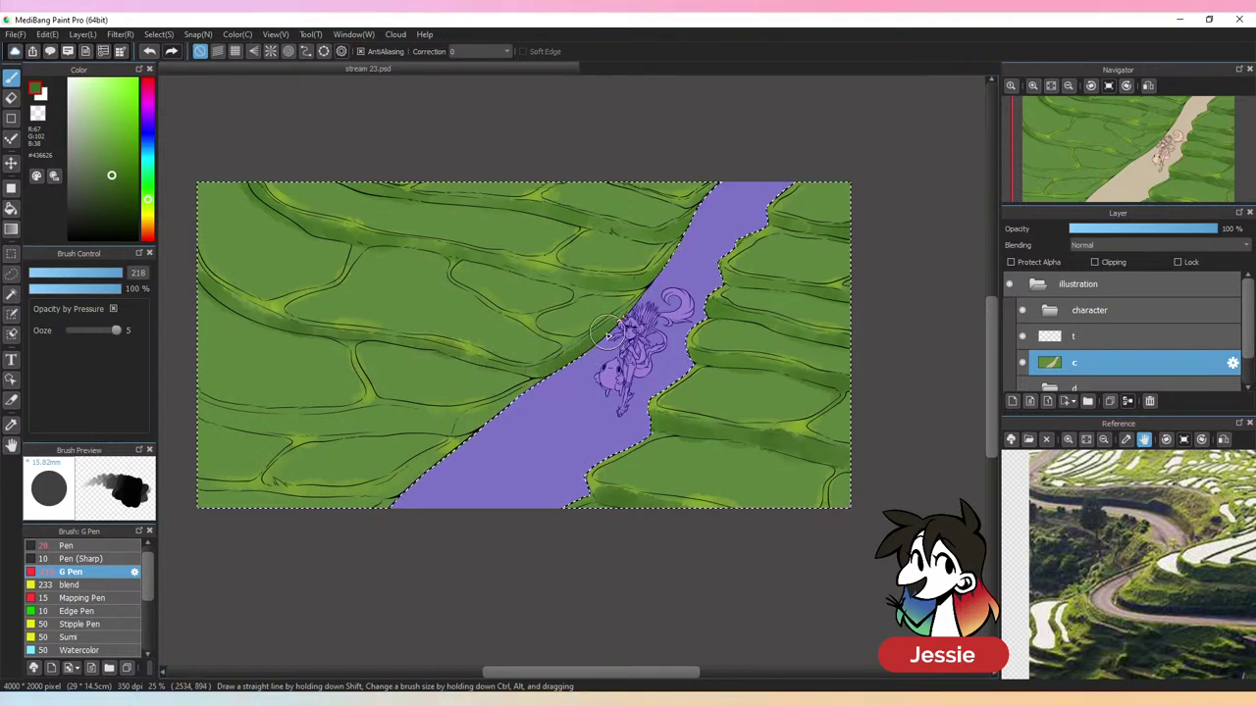
pyautogui.hotkey('ctrl', '-')
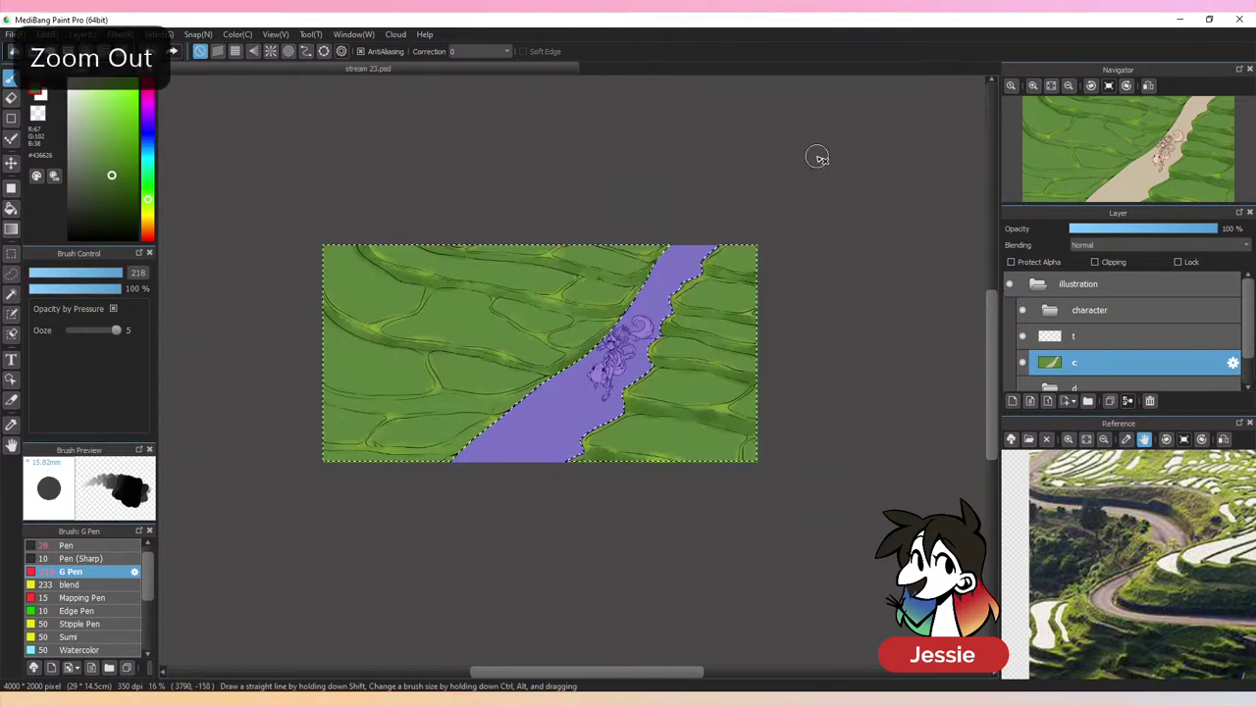
pyautogui.hotkey('ctrl', '+')
pyautogui.moveTo(380, 424); pyautogui.dragTo(338, 422)
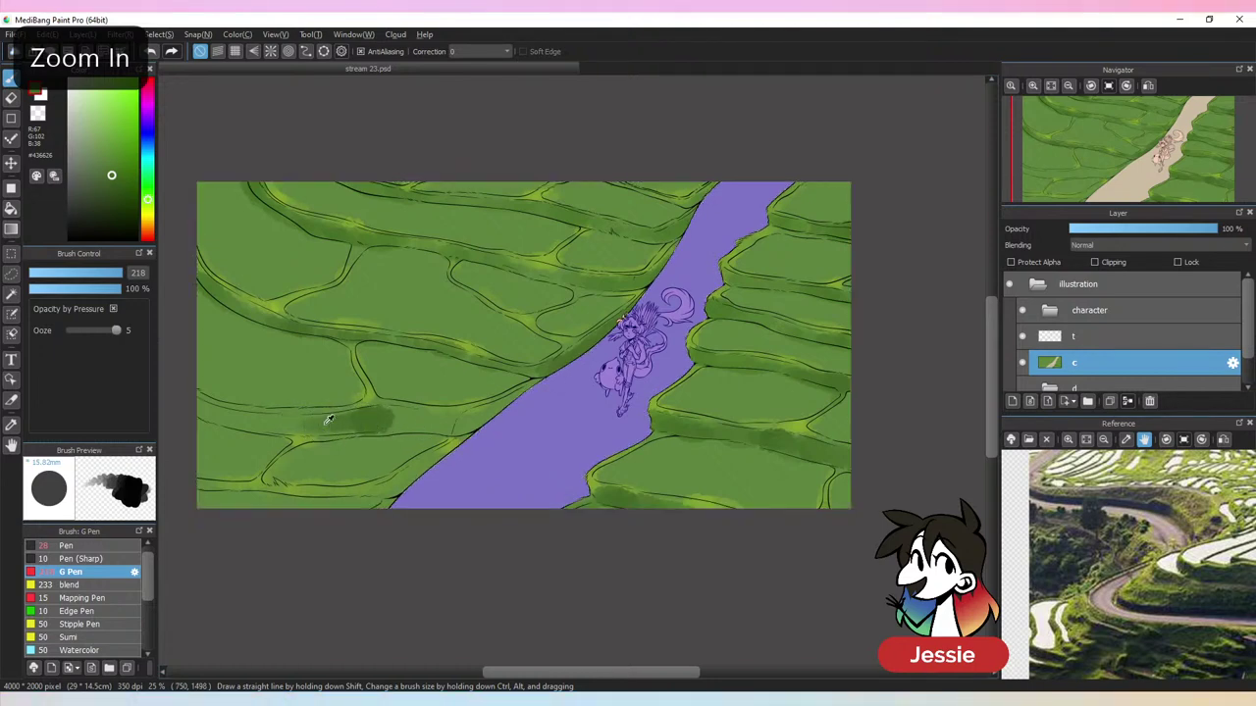
pyautogui.keyDown('alt'); pyautogui.click(329, 422); pyautogui.keyUp('alt')
pyautogui.keyDown('alt'); pyautogui.click(386, 422); pyautogui.keyUp('alt')
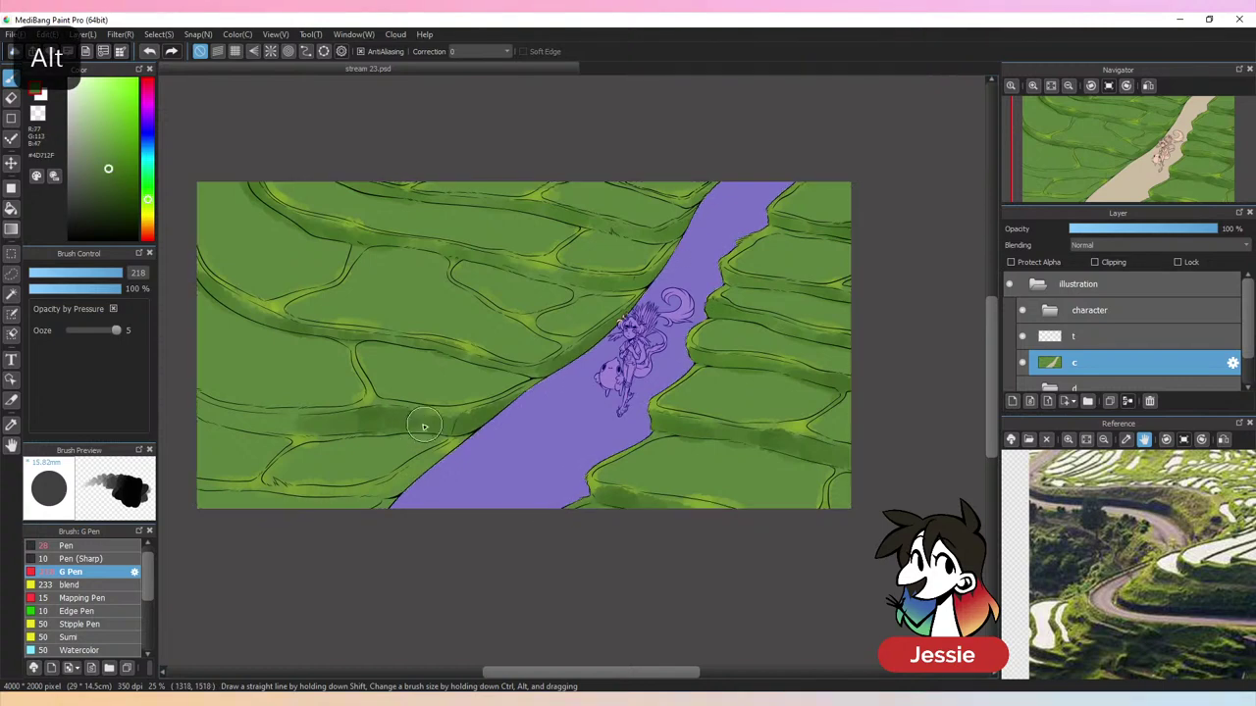
pyautogui.keyDown('alt'); pyautogui.click(484, 433); pyautogui.keyUp('alt')
pyautogui.keyDown('alt'); pyautogui.click(237, 420); pyautogui.keyUp('alt')
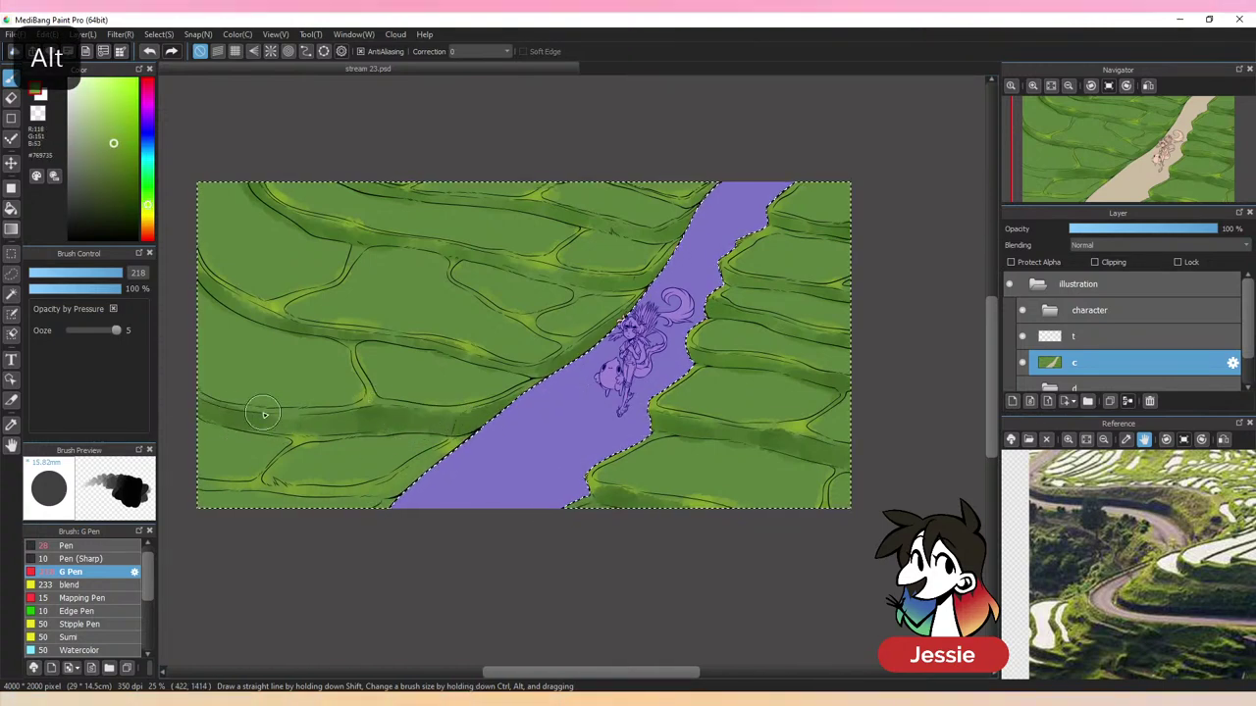
pyautogui.keyDown('alt'); pyautogui.click(257, 409); pyautogui.keyUp('alt')
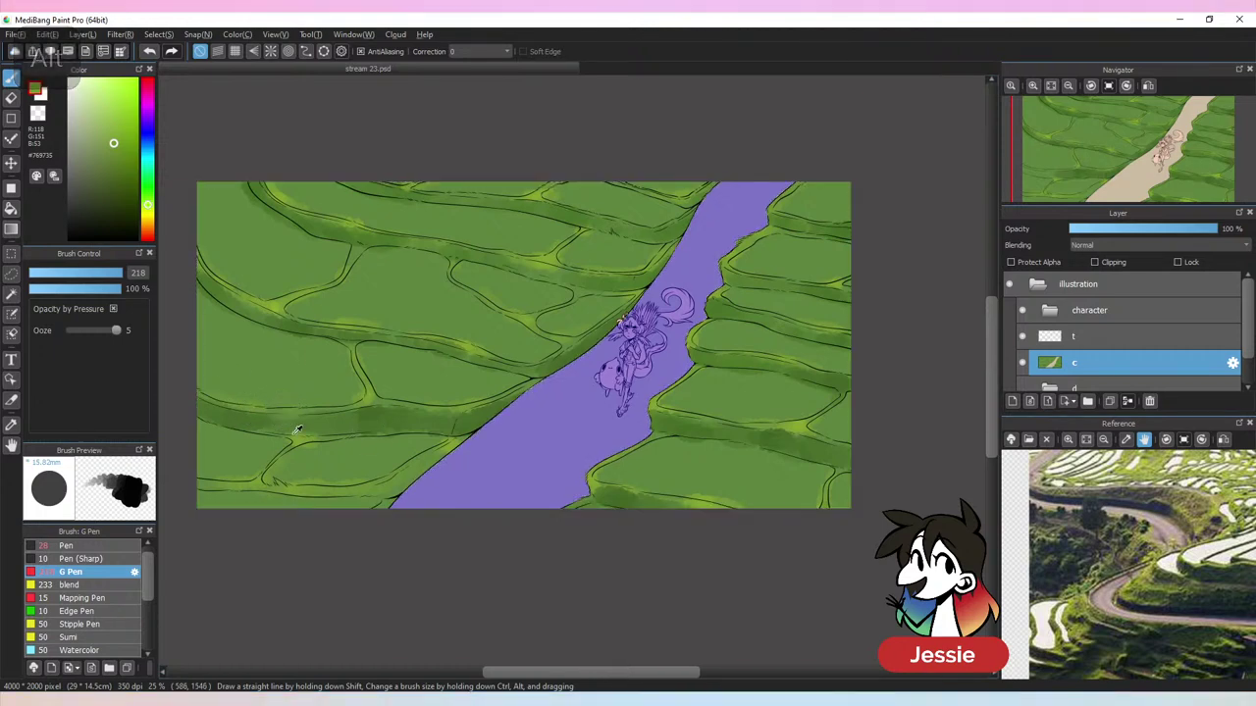
# Shade beneath the bottommost ridge of the left-hand fields with sampled dark greens, touch up its highlights, and save the illustration
pyautogui.keyDown('alt'); pyautogui.click(247, 505); pyautogui.keyUp('alt')
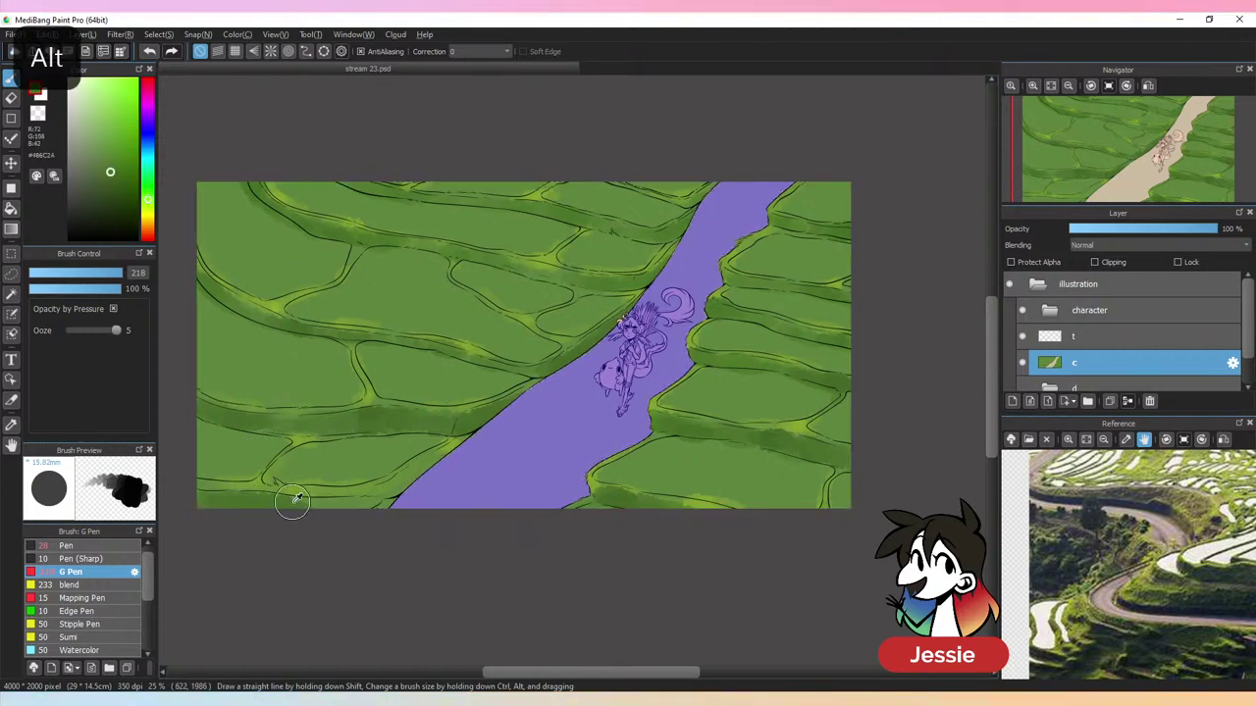
pyautogui.keyDown('alt'); pyautogui.click(336, 506); pyautogui.keyUp('alt')
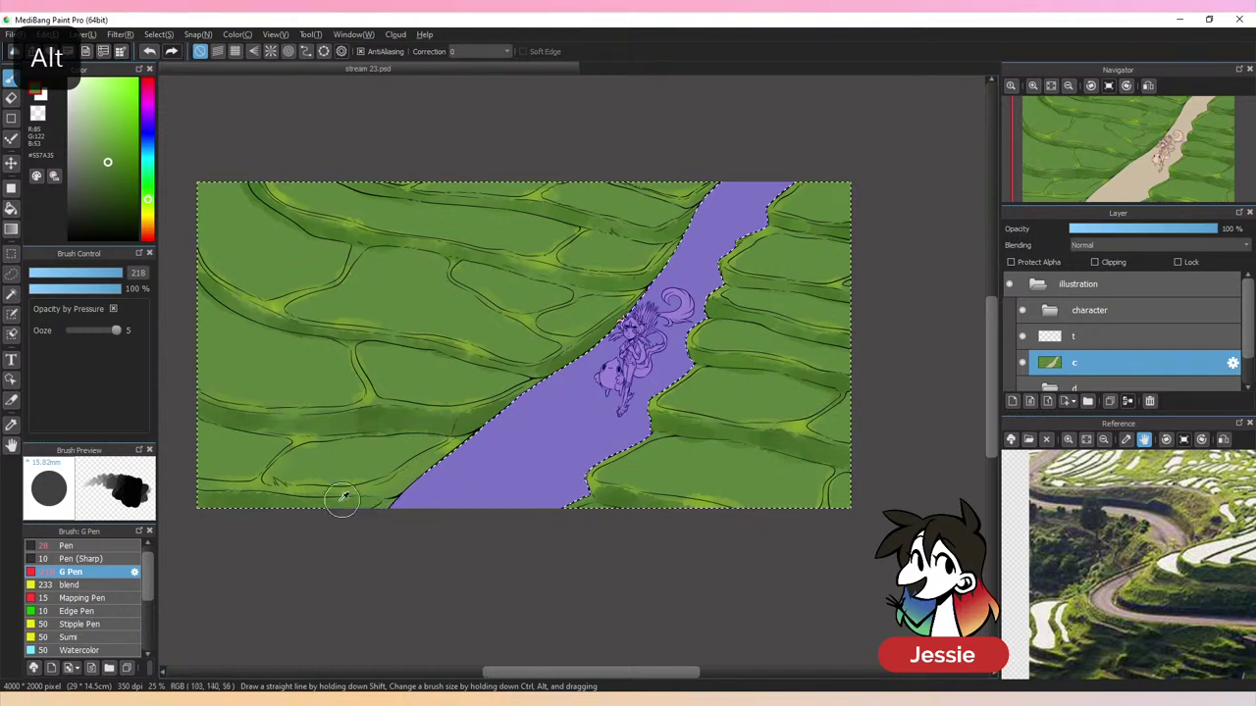
pyautogui.keyDown('alt'); pyautogui.click(317, 487); pyautogui.keyUp('alt')
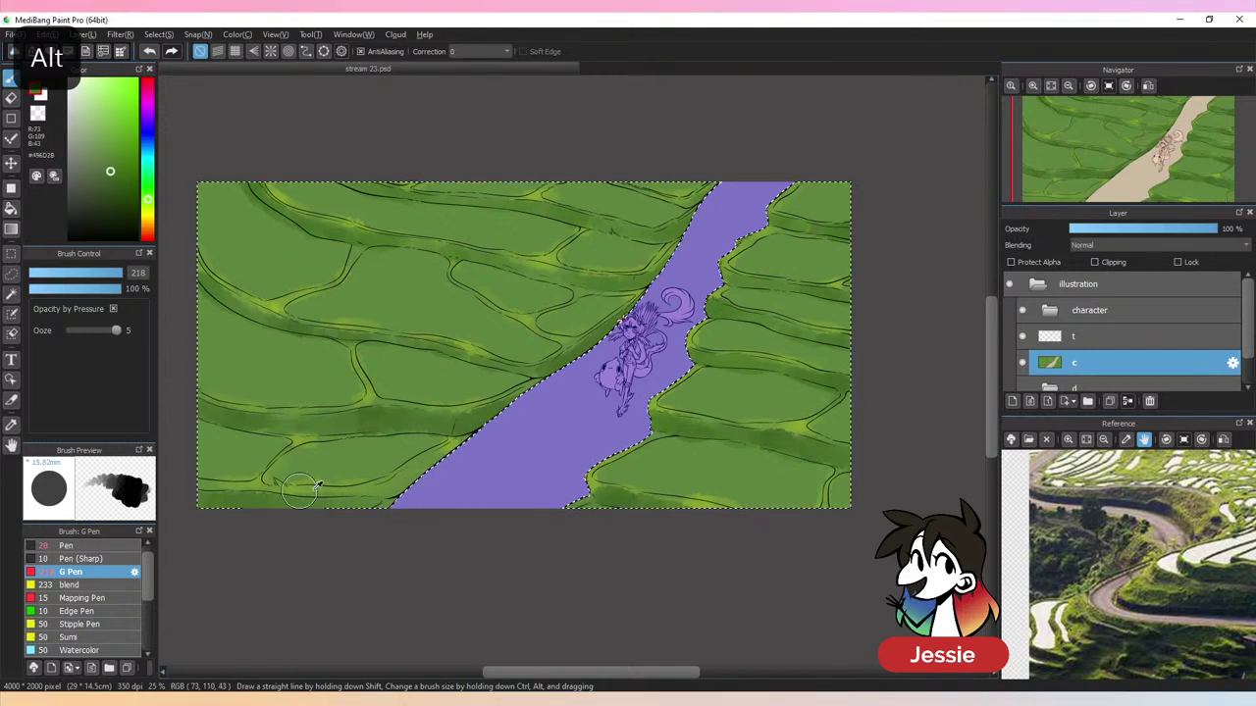
pyautogui.keyDown('alt'); pyautogui.click(448, 446); pyautogui.keyUp('alt')
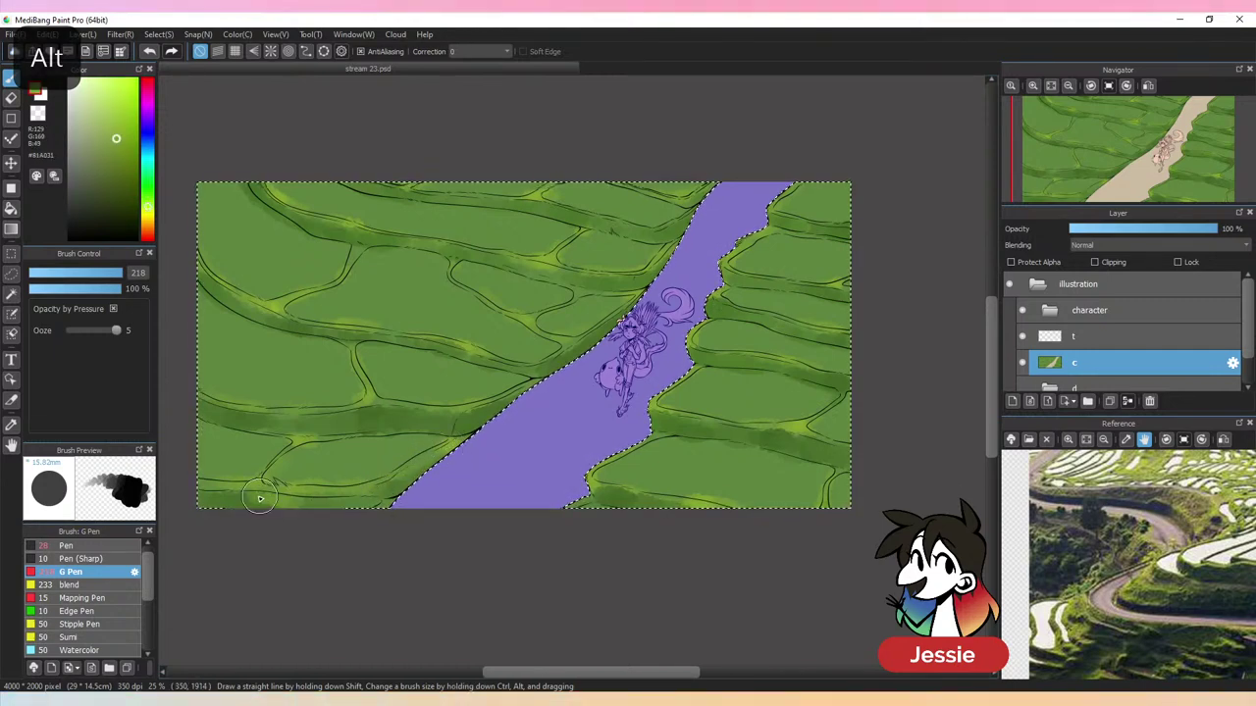
pyautogui.keyDown('alt'); pyautogui.click(317, 471); pyautogui.keyUp('alt')
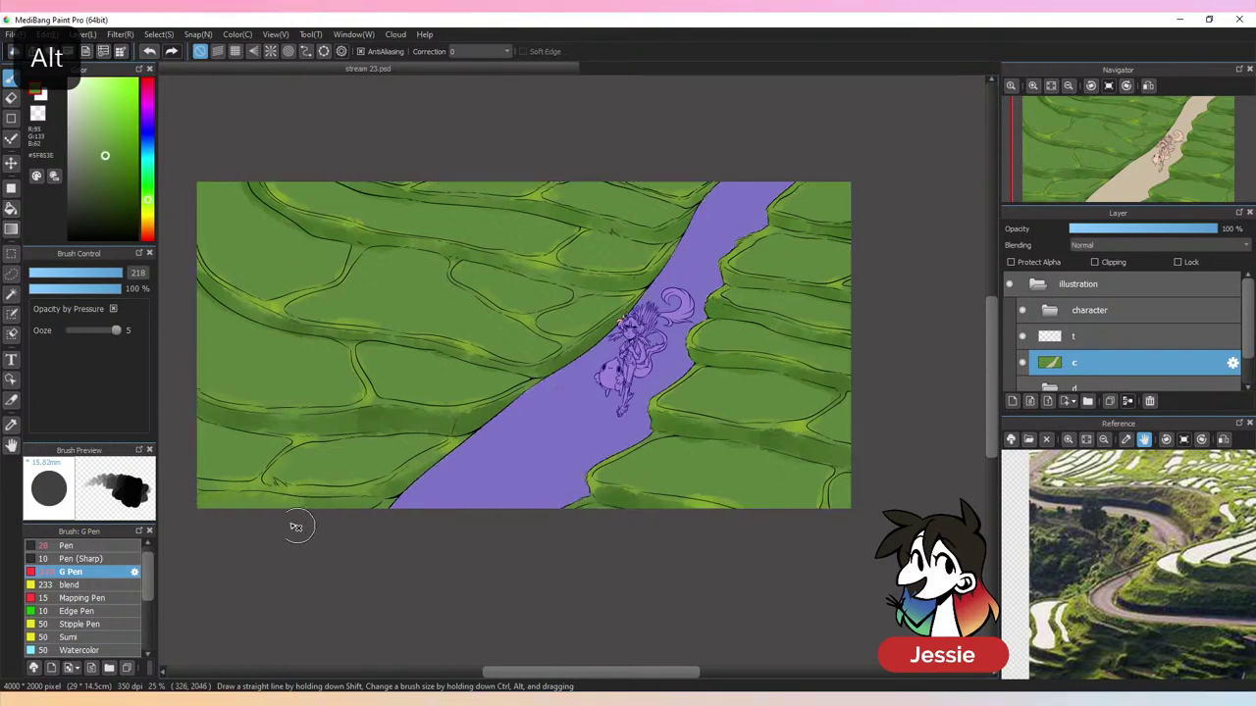
pyautogui.keyDown('alt'); pyautogui.click(349, 497); pyautogui.keyUp('alt')
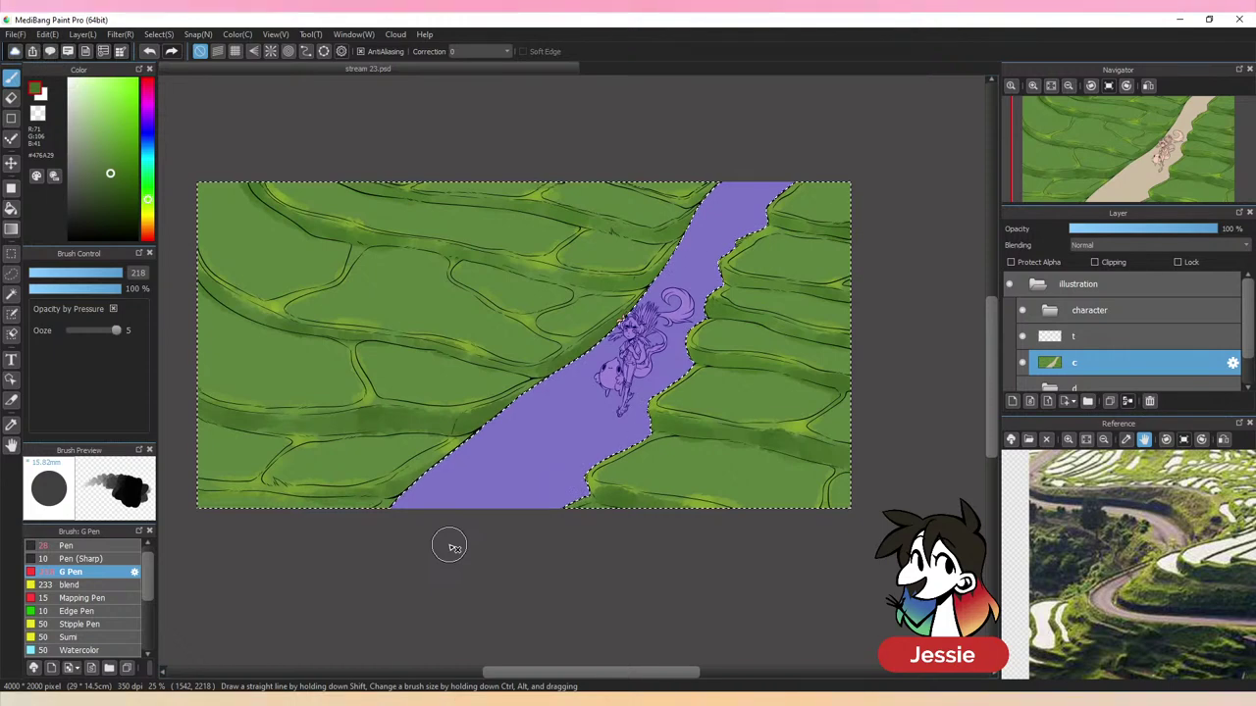
pyautogui.hotkey('ctrl', '-')
pyautogui.hotkey('ctrl', '+')
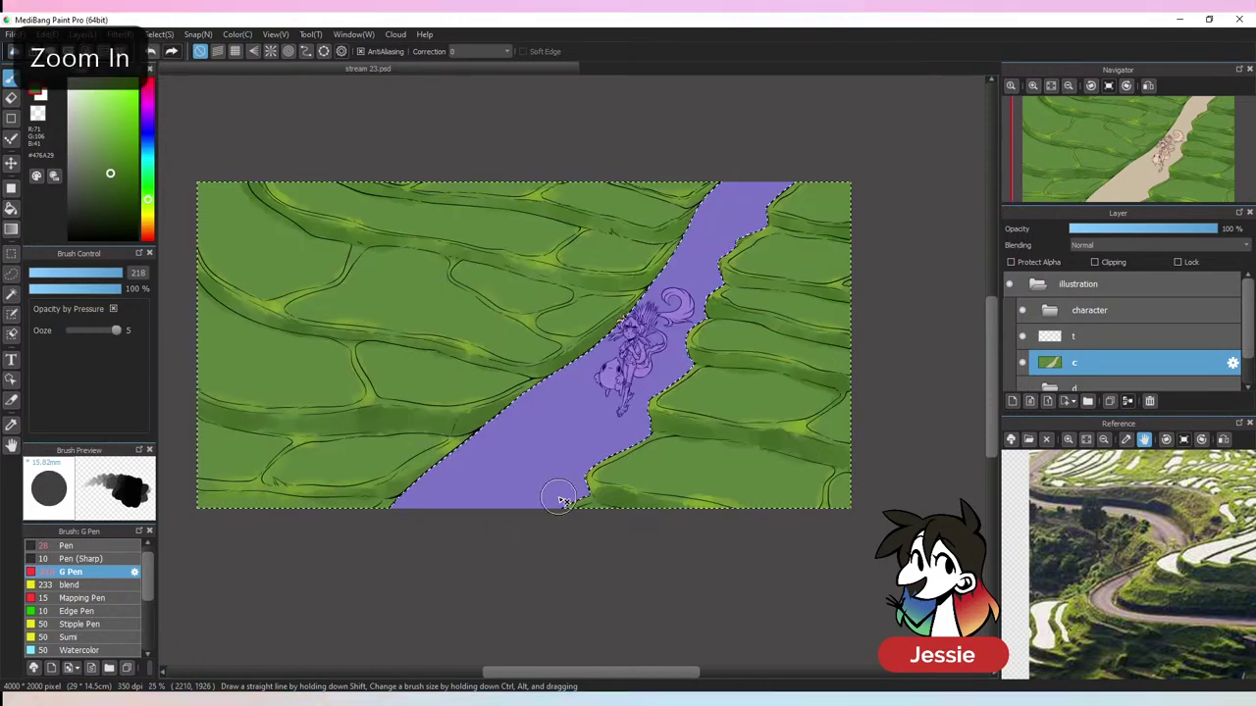
pyautogui.hotkey('ctrl', 's')
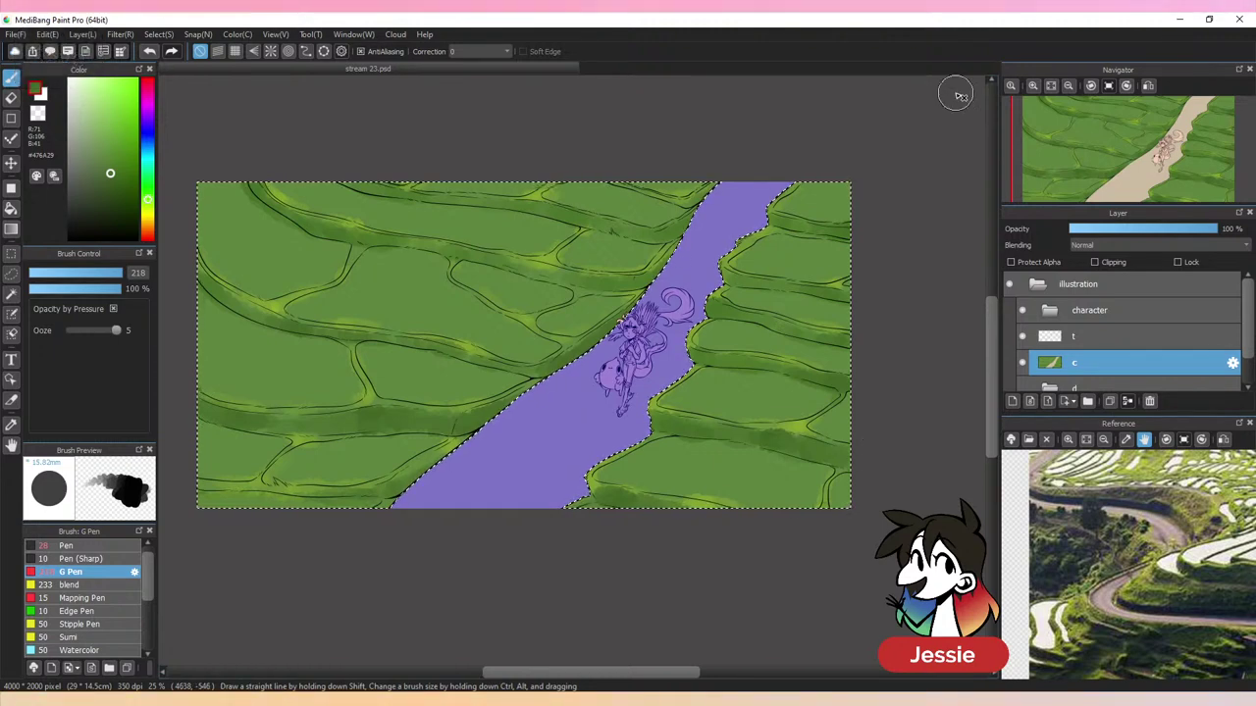
# Touch up the middle ridge of the left-hand fields with sampled yellow-green and dark green to blend its highlights and shading
pyautogui.keyDown('alt'); pyautogui.click(564, 375); pyautogui.keyUp('alt')
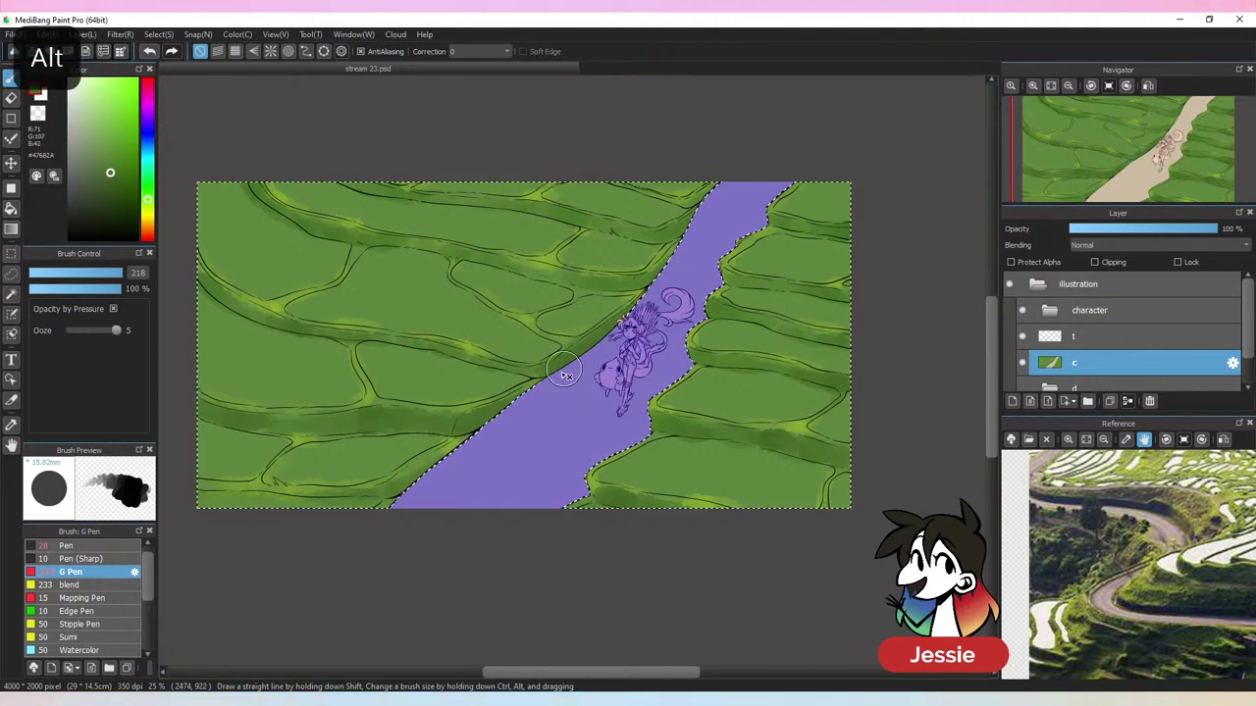
pyautogui.keyDown('alt'); pyautogui.click(310, 291); pyautogui.keyUp('alt')
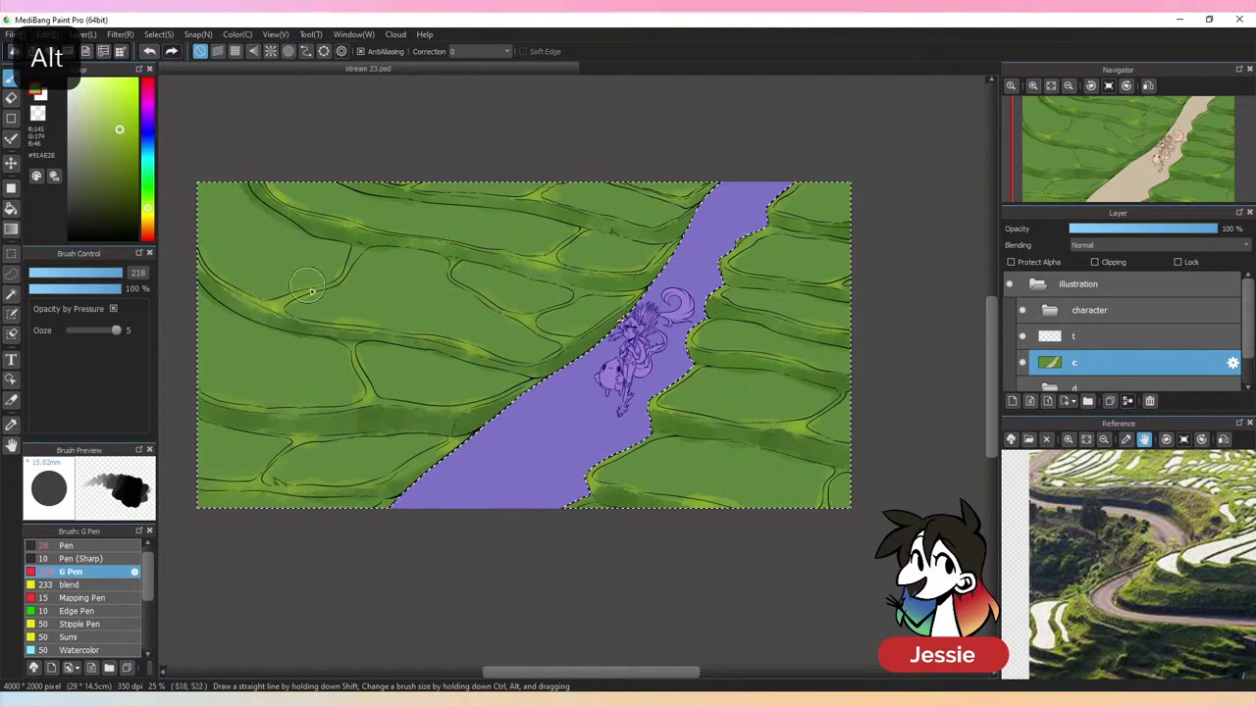
pyautogui.hotkey('ctrl', 'd')
pyautogui.keyDown('alt'); pyautogui.click(266, 319); pyautogui.keyUp('alt')
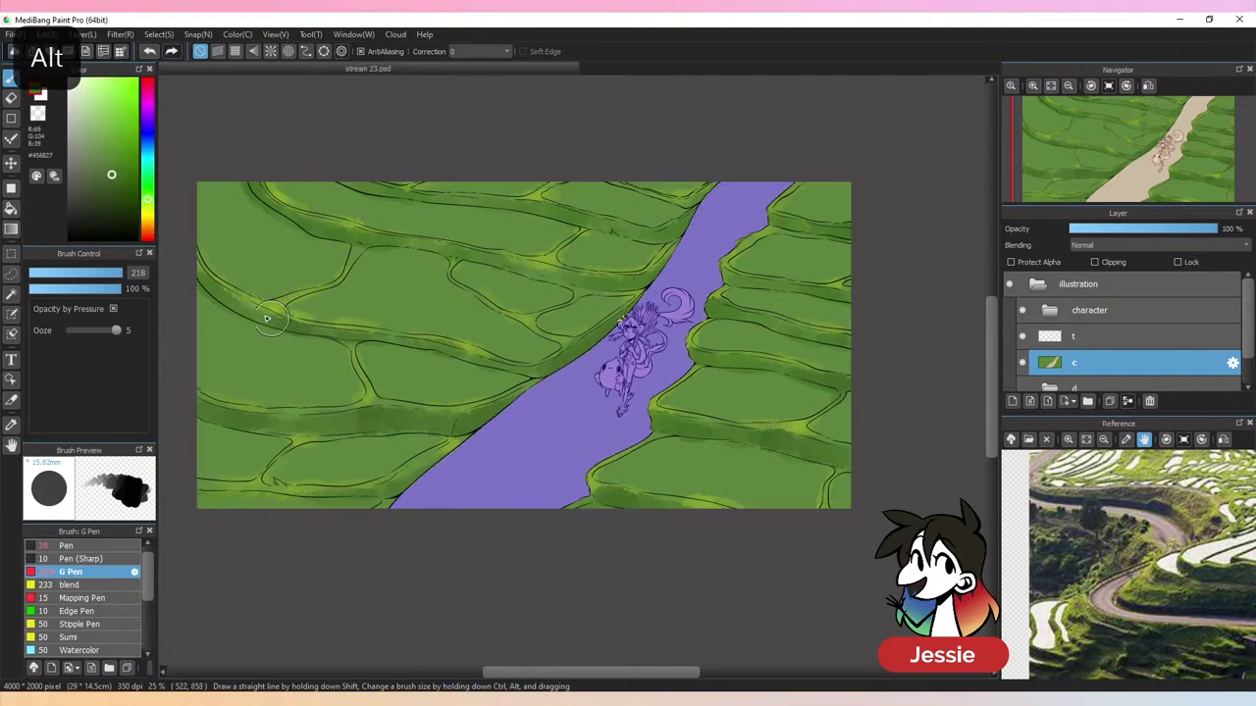
pyautogui.hotkey('ctrl', '-')
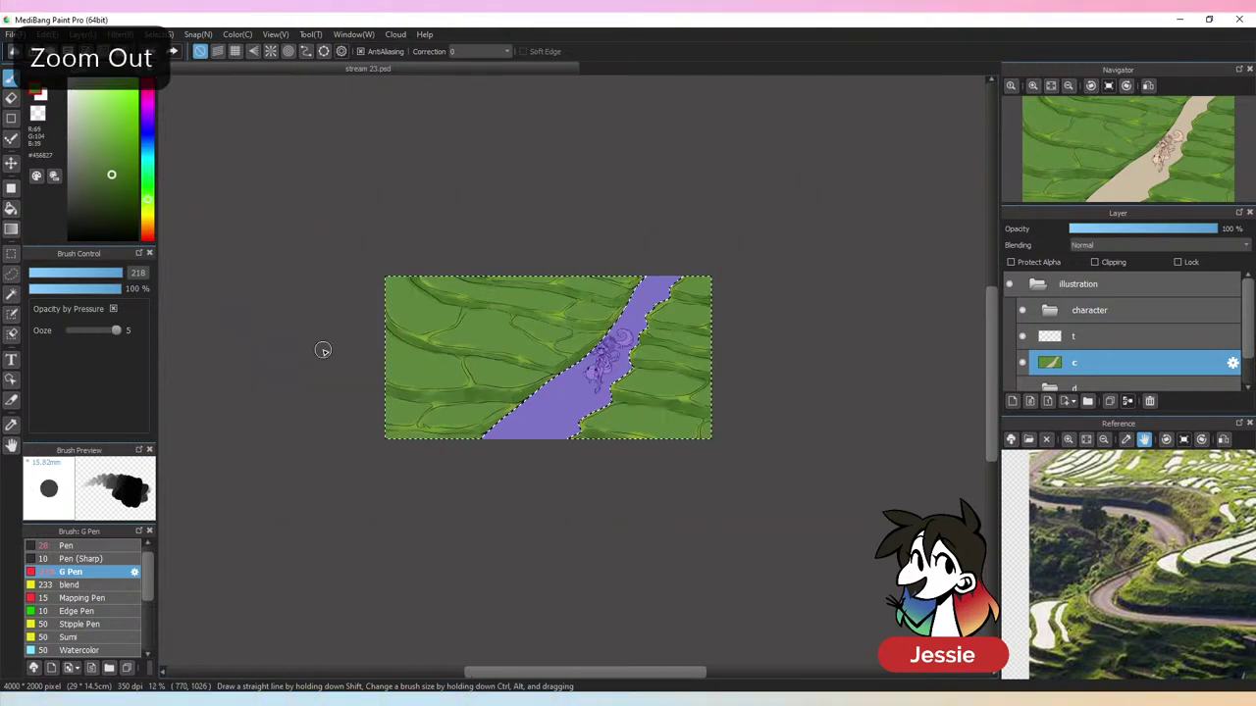
pyautogui.hotkey('ctrl', '+')
# Set the brush size to 141 and brush sampled yellow-green highlights along the ridge branches in the upper-left fields
pyautogui.click(92, 272)
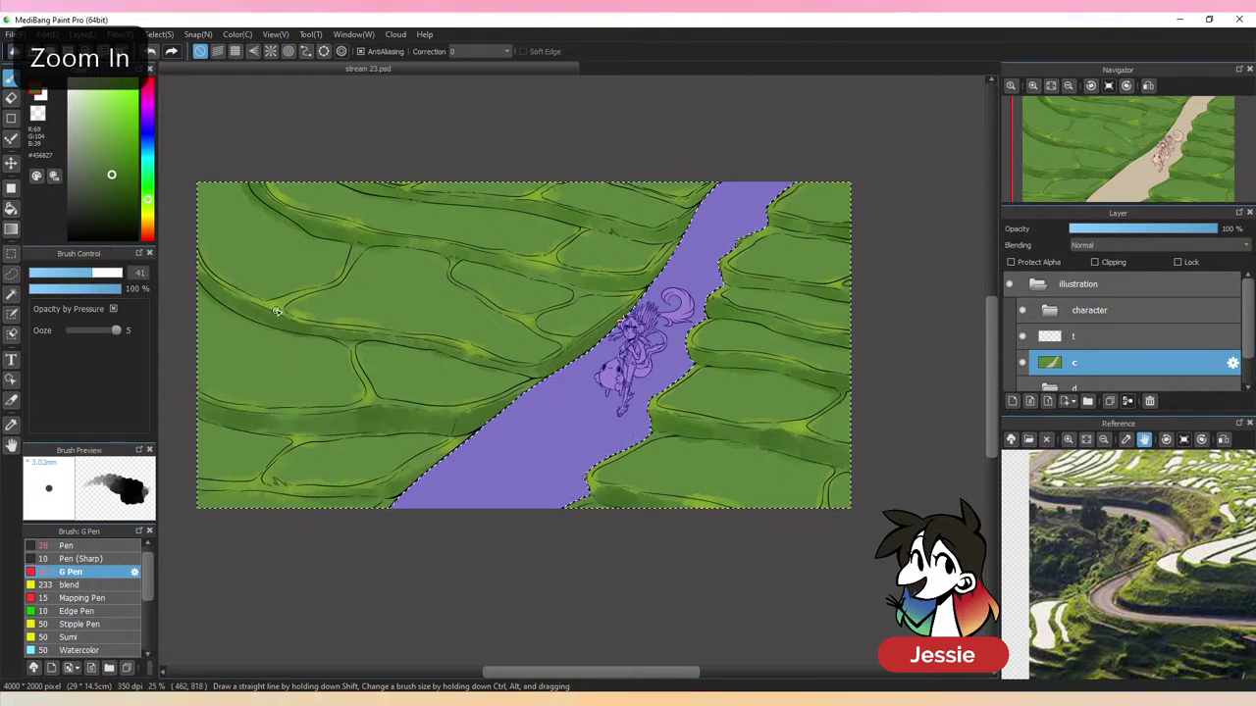
pyautogui.keyDown('alt'); pyautogui.click(358, 251); pyautogui.keyUp('alt')
pyautogui.moveTo(324, 310); pyautogui.dragTo(352, 260)
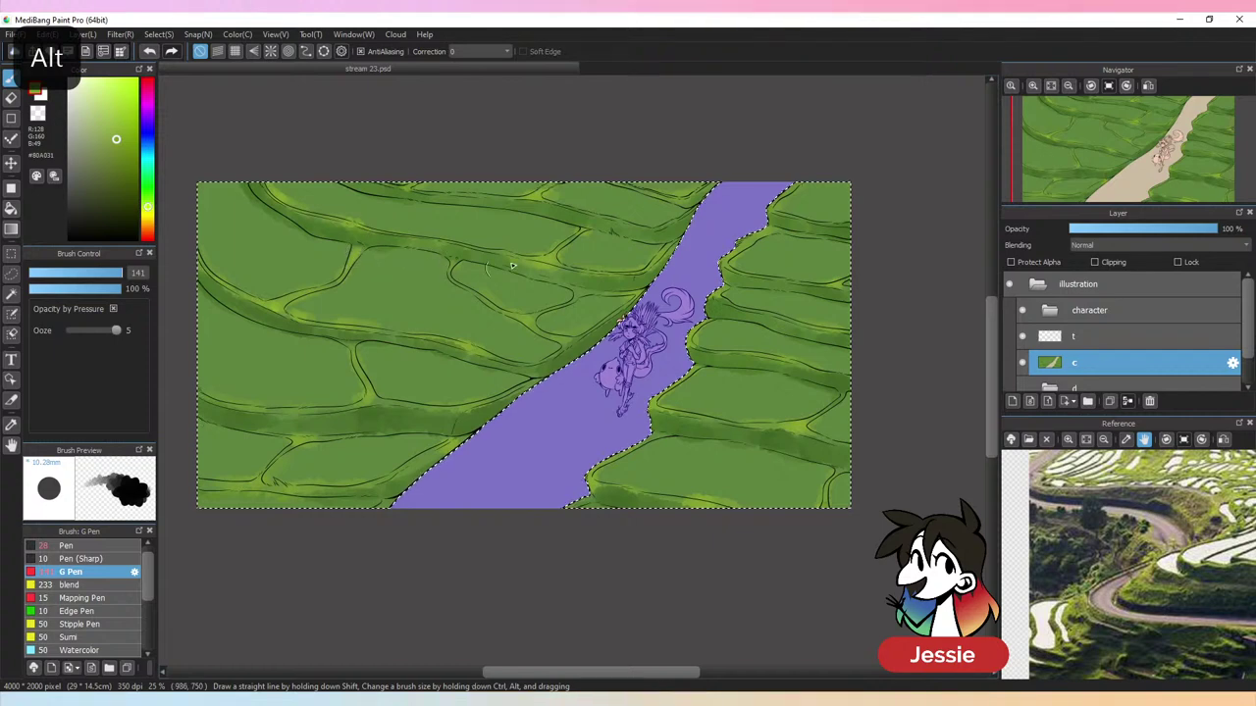
pyautogui.keyDown('alt'); pyautogui.click(452, 272); pyautogui.keyUp('alt')
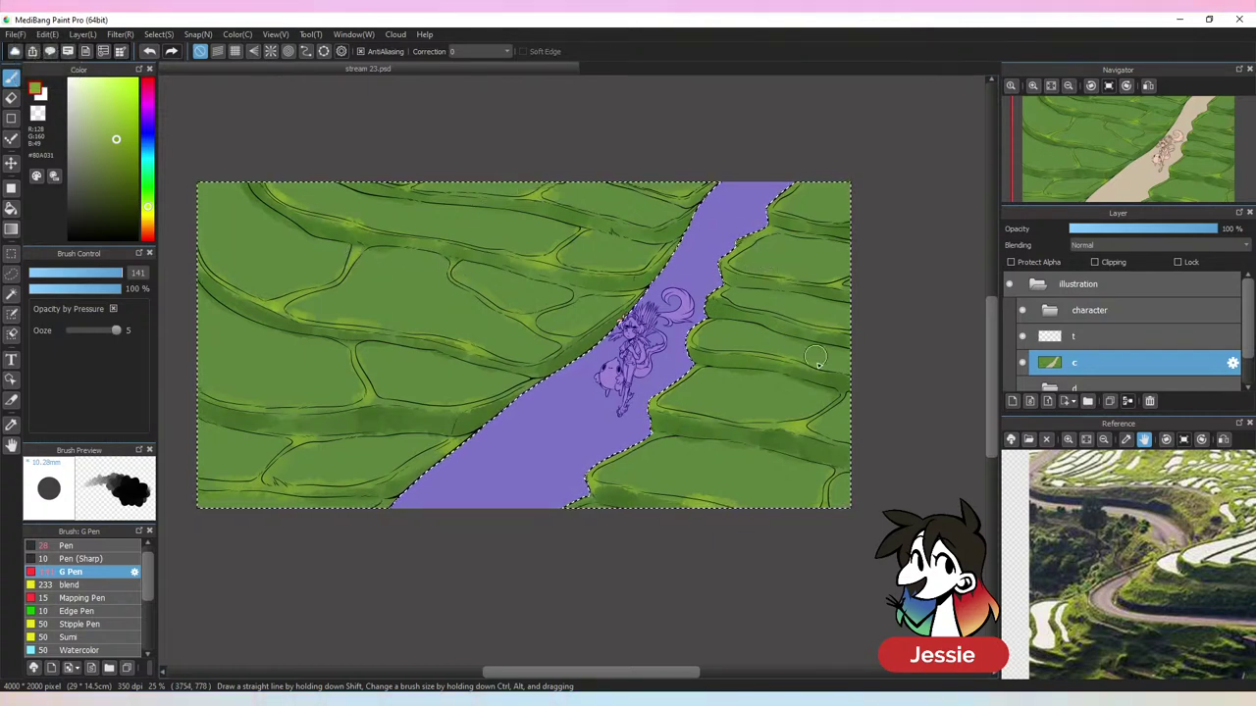
# Blend the bottommost ridge of the right-hand fields near the path with sampled dark green and yellow-green
pyautogui.keyDown('alt'); pyautogui.click(651, 488); pyautogui.keyUp('alt')
pyautogui.hotkey('ctrl', '-')
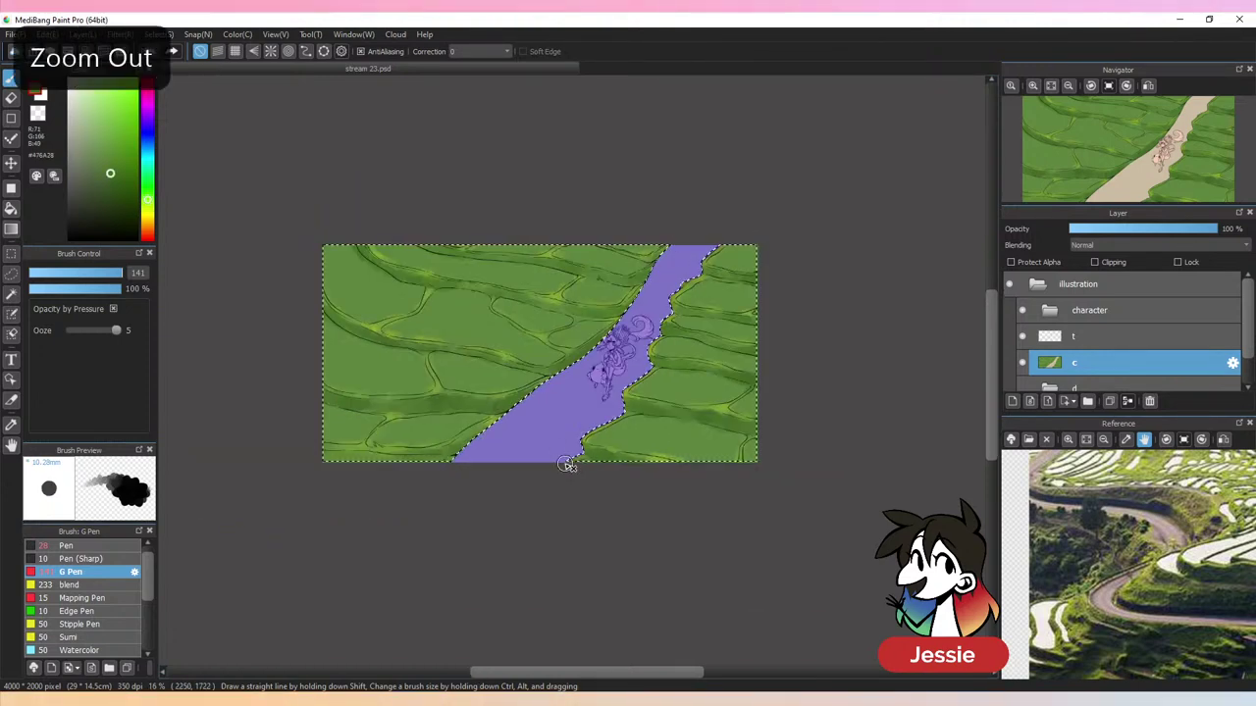
pyautogui.hotkey('ctrl', '+')
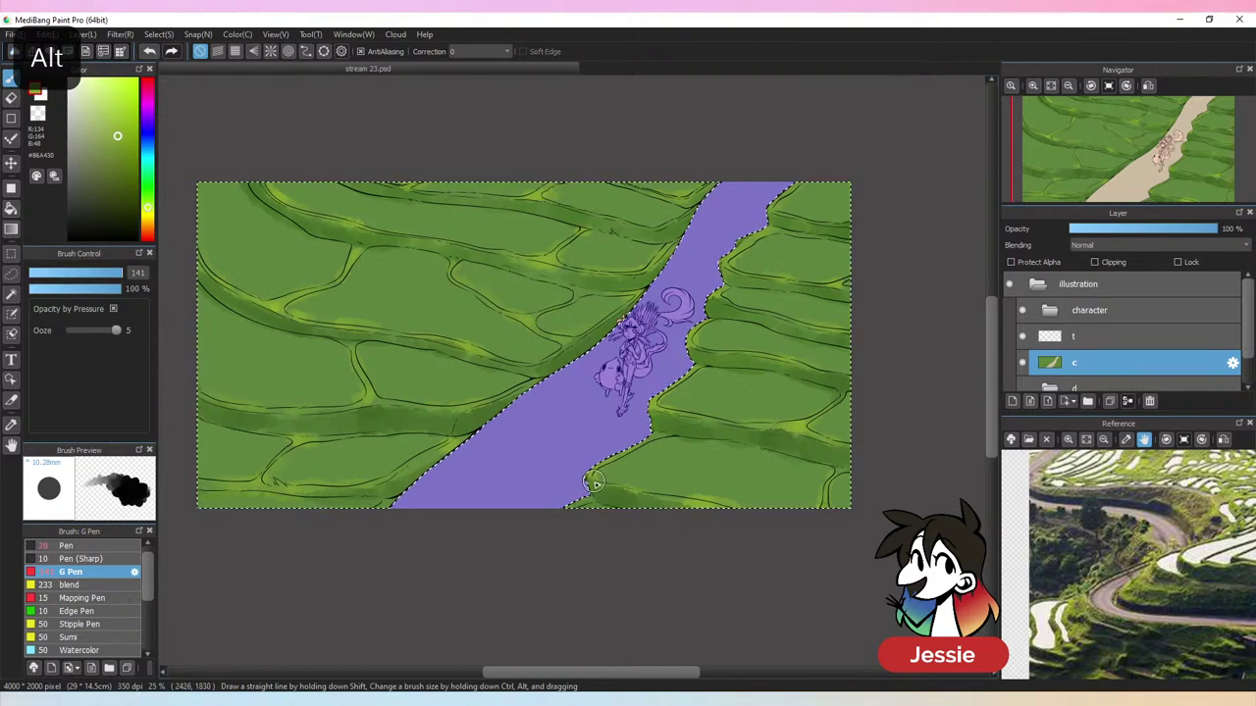
# Examine the terrace shading across the whole illustration, from a small overview to a closer view
pyautogui.hotkey('ctrl', '-')
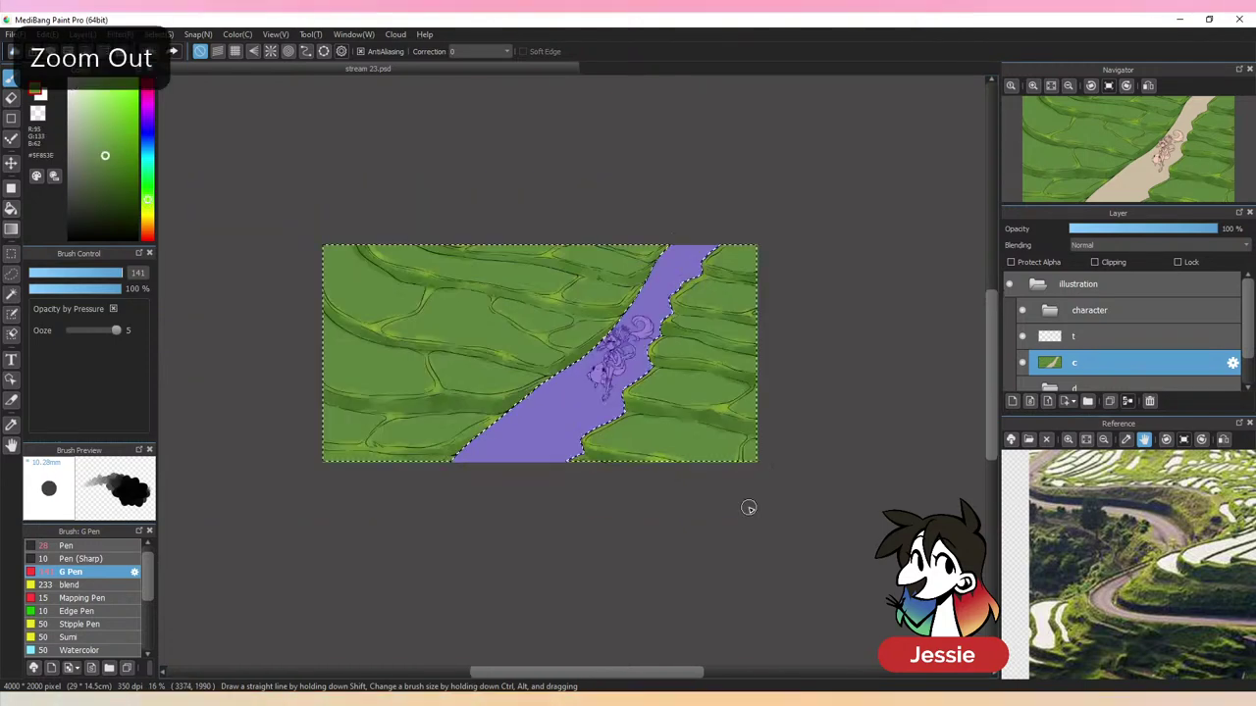
pyautogui.hotkey('ctrl', '-')
pyautogui.hotkey('ctrl', '-')
pyautogui.hotkey('ctrl', '-')
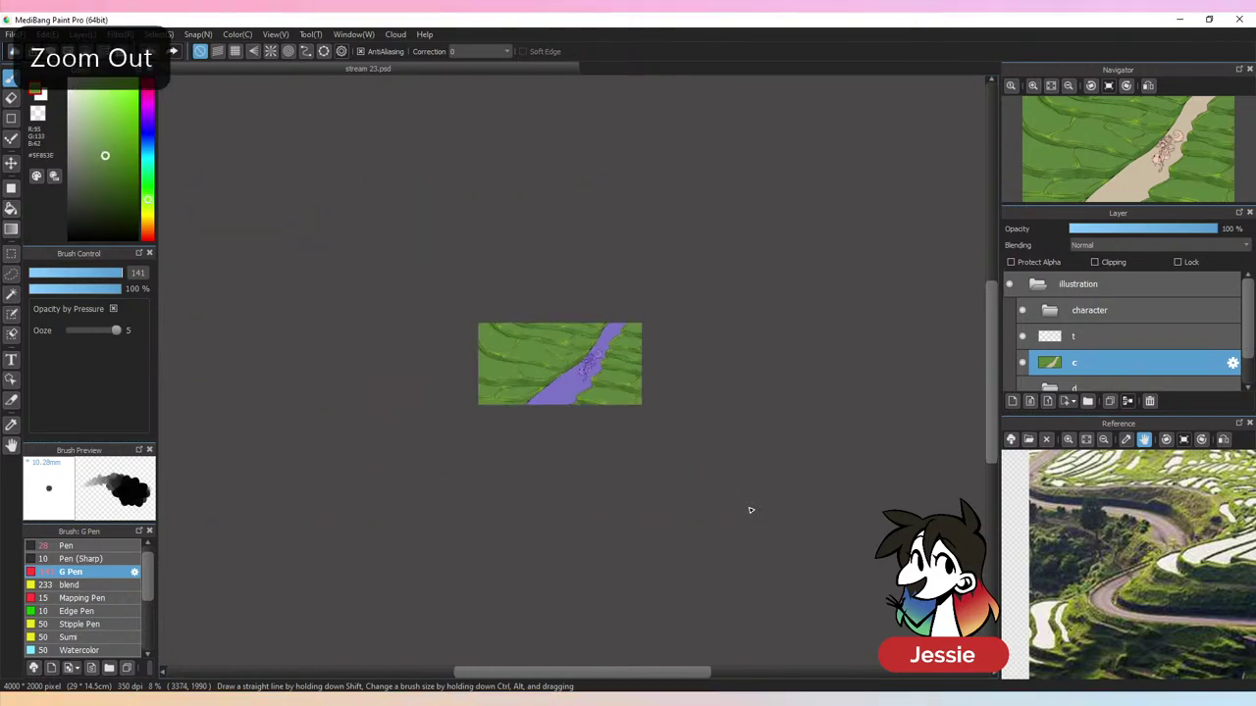
pyautogui.hotkey('ctrl', '+')
pyautogui.hotkey('ctrl', '+')
pyautogui.hotkey('ctrl', '+')
pyautogui.hotkey('ctrl', '+')
pyautogui.hotkey('ctrl', '+')
pyautogui.hotkey('ctrl', '+')
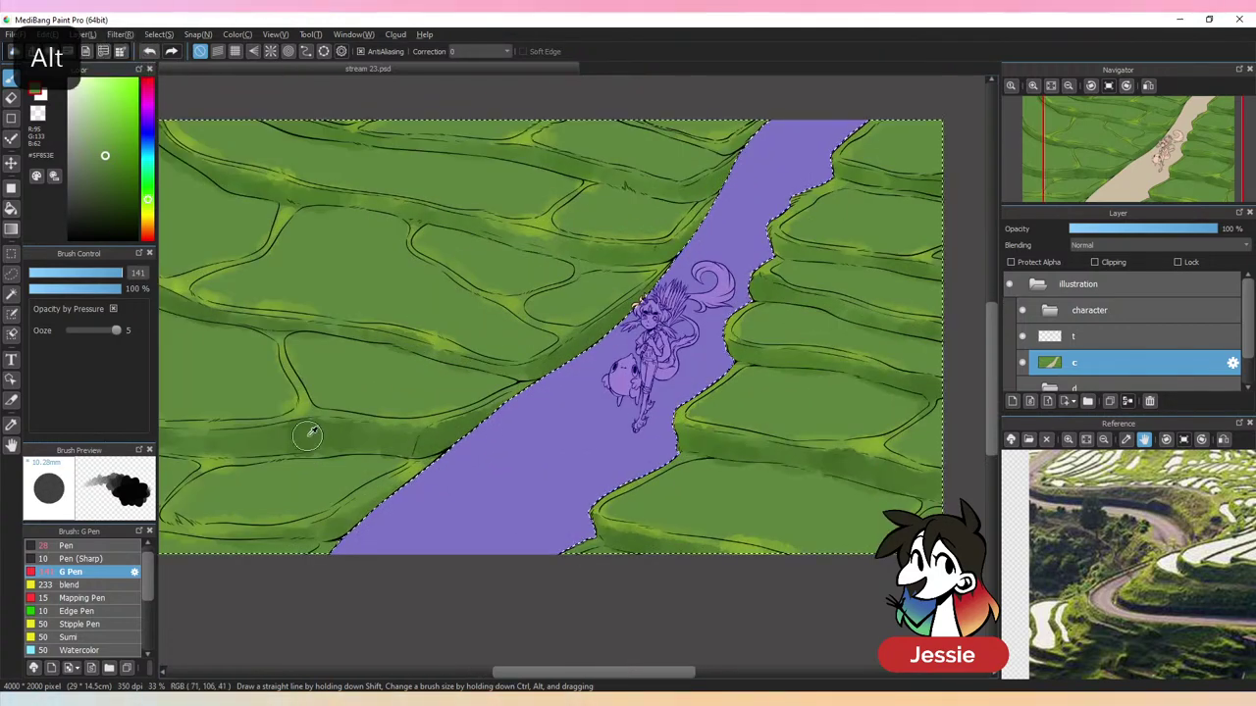
# Darken the colour to #284A11 and shade beneath the lower-left terrace ridge near the path, resampling greens to blend
pyautogui.hotkey('ctrl', '-')
pyautogui.click(122, 193)
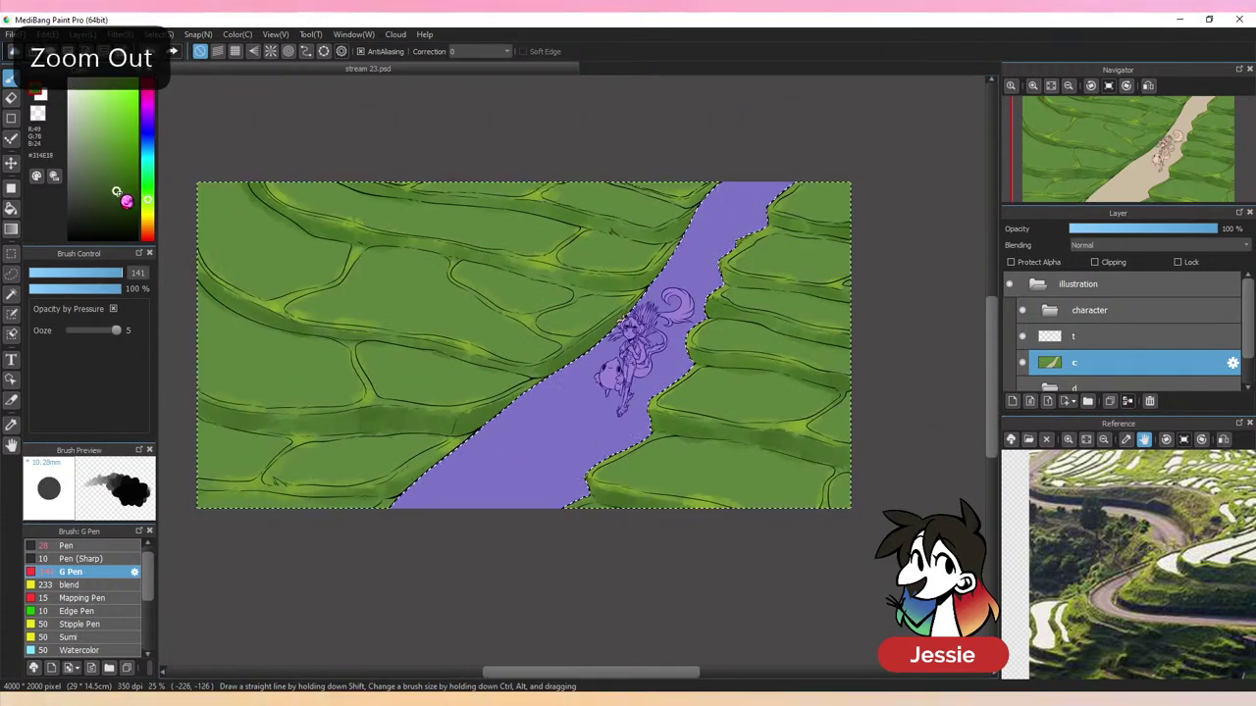
pyautogui.hotkey('ctrl', 'd')
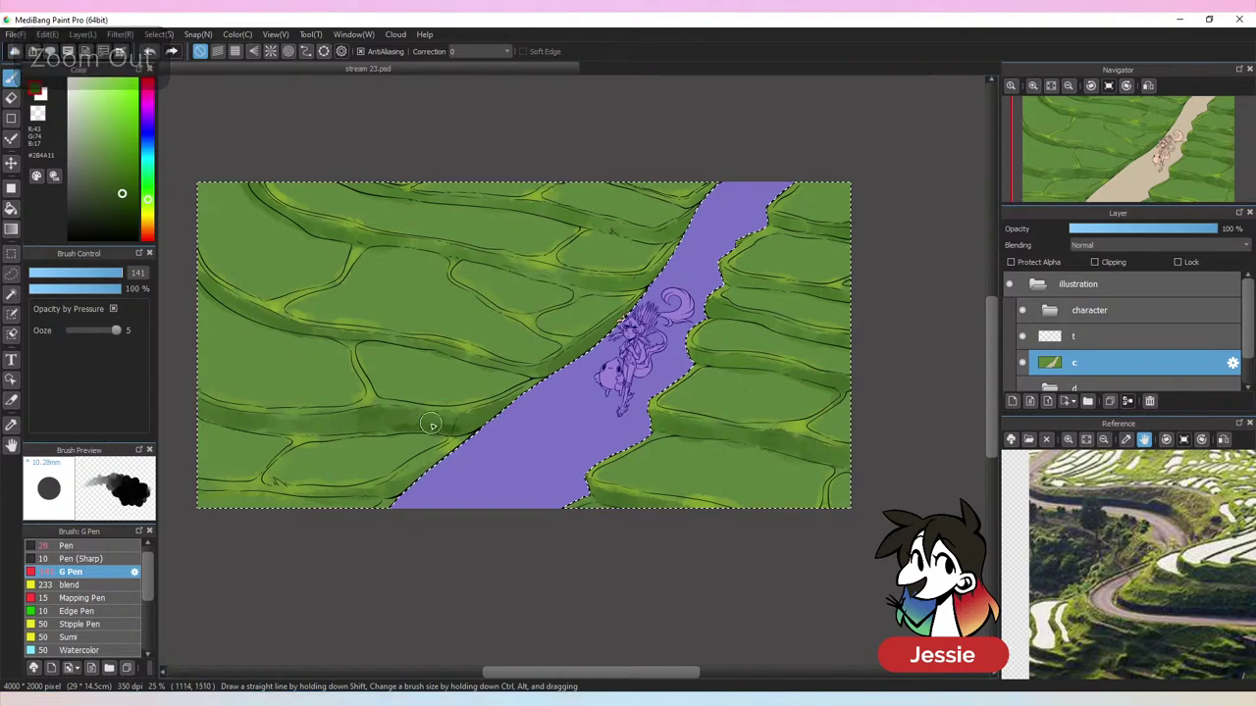
pyautogui.keyDown('alt'); pyautogui.click(422, 424); pyautogui.keyUp('alt')
pyautogui.keyDown('alt'); pyautogui.click(456, 428); pyautogui.keyUp('alt')
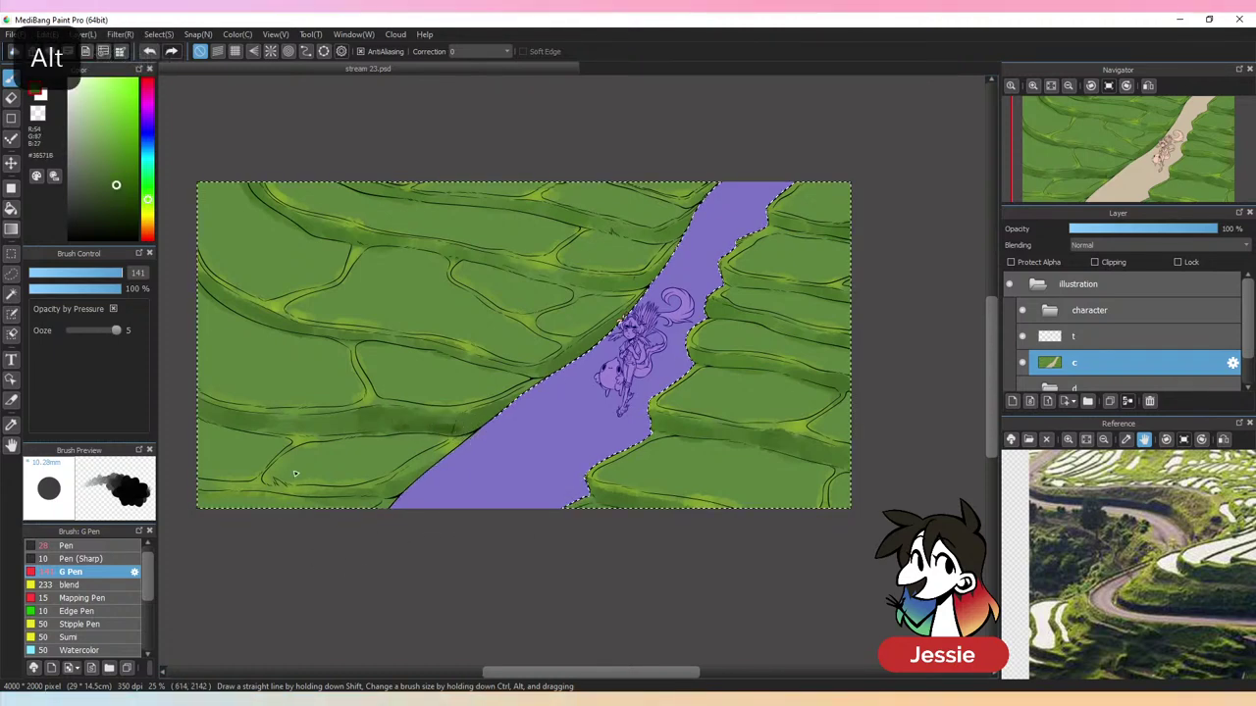
# Enlarge the brush to 232 and deepen the dark green shading beneath the terrace ridges on both sides of the path
pyautogui.moveTo(138, 278); pyautogui.dragTo(140, 283)
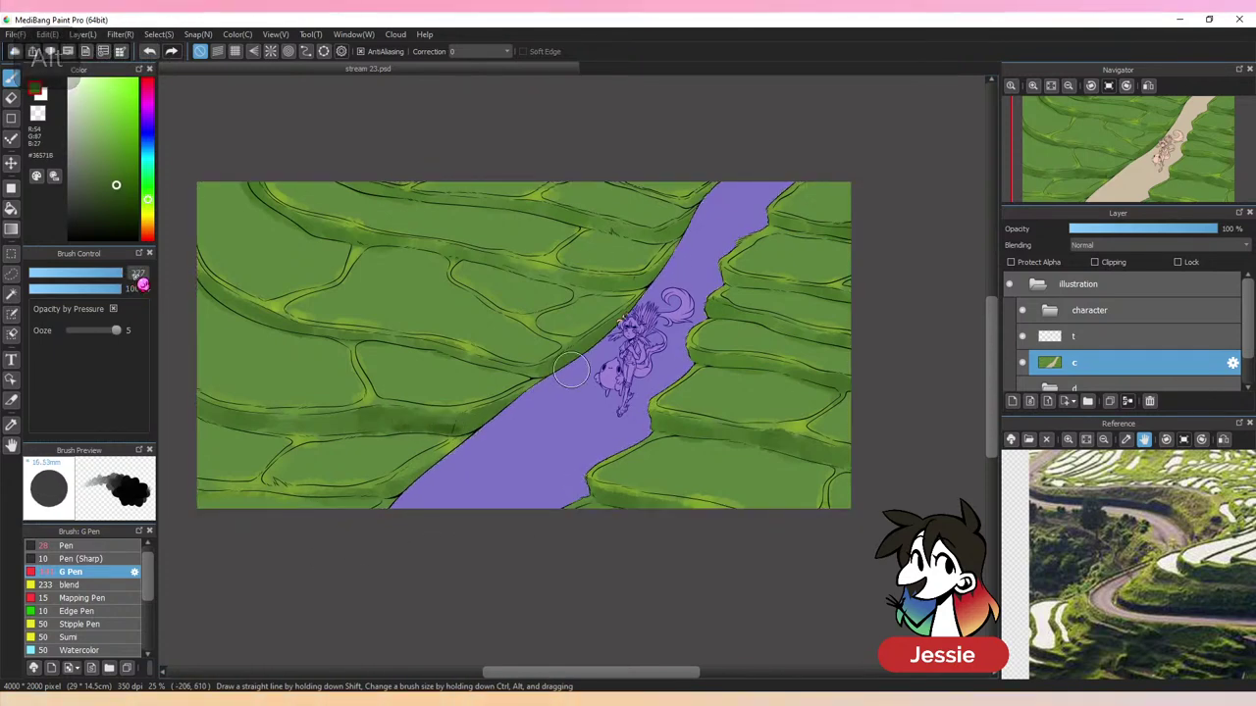
pyautogui.hotkey('ctrl', 'd')
pyautogui.keyDown('alt'); pyautogui.click(382, 425); pyautogui.keyUp('alt')
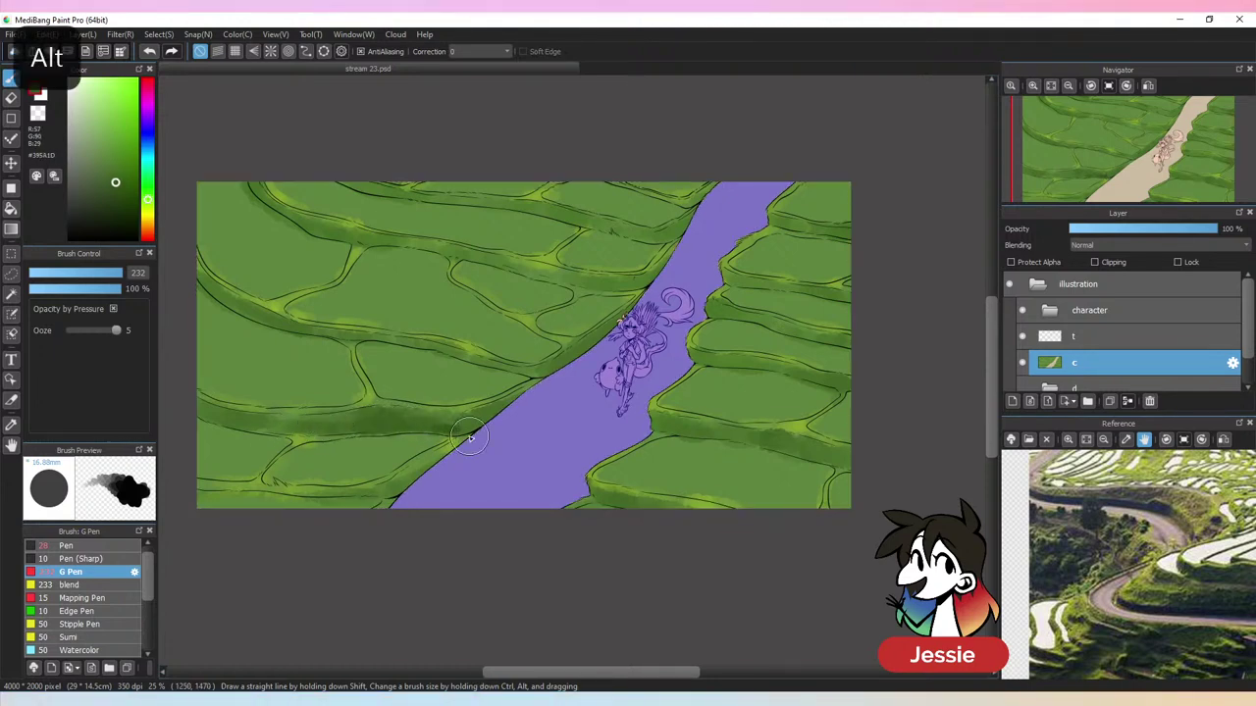
pyautogui.keyDown('alt'); pyautogui.click(542, 375); pyautogui.keyUp('alt')
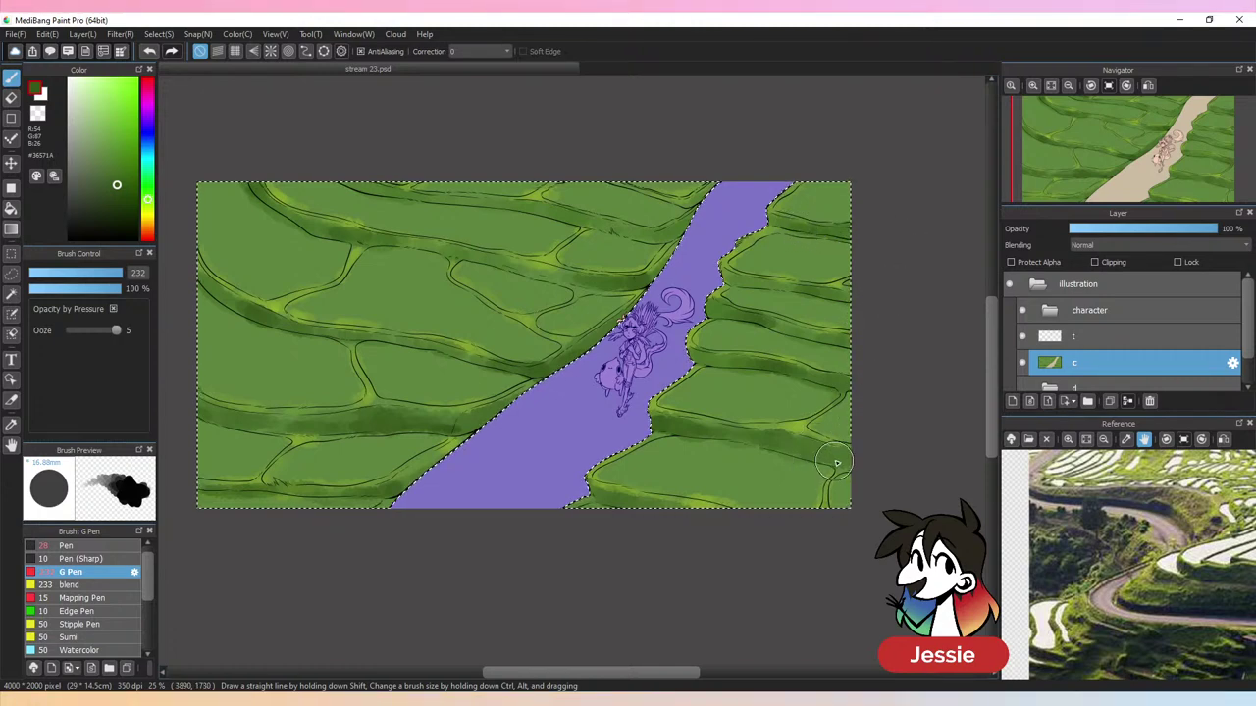
# Reduce the brush size to 61 and refine the ridge highlights on both sides of the path with sampled yellow-greens
pyautogui.hotkey('ctrl', '-')
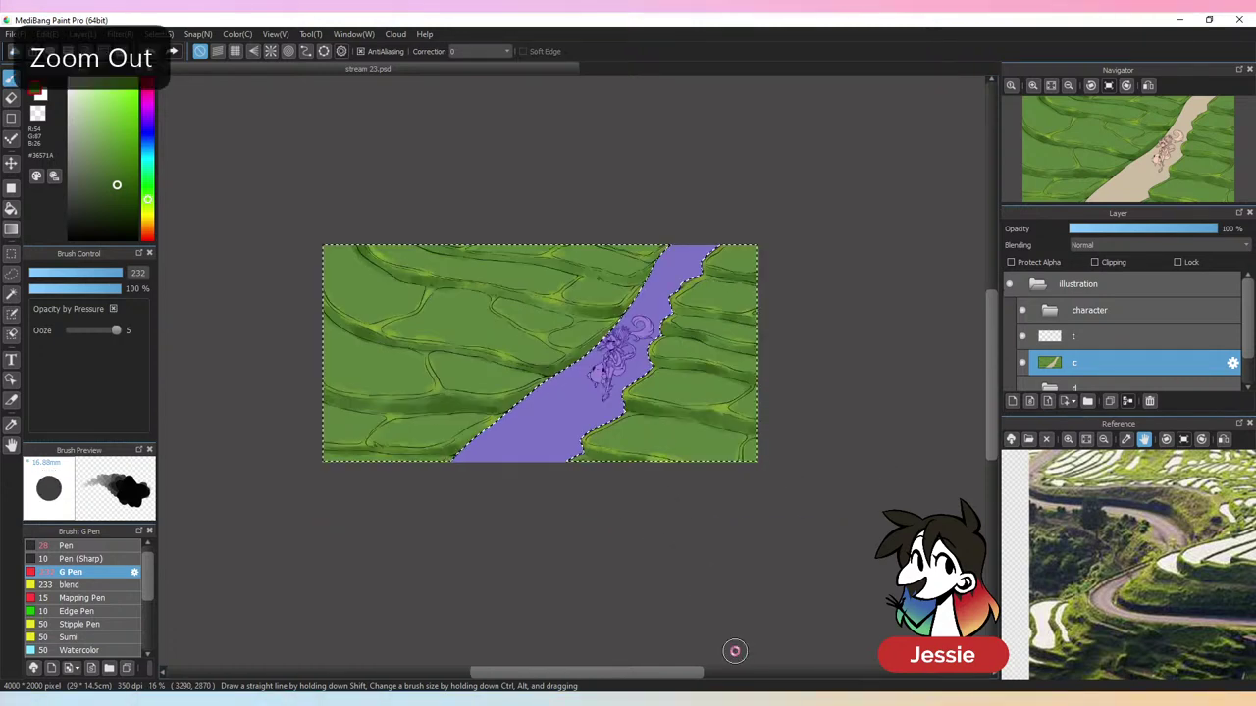
pyautogui.hotkey('ctrl', '-')
pyautogui.hotkey('ctrl', '+')
pyautogui.hotkey('ctrl', '+')
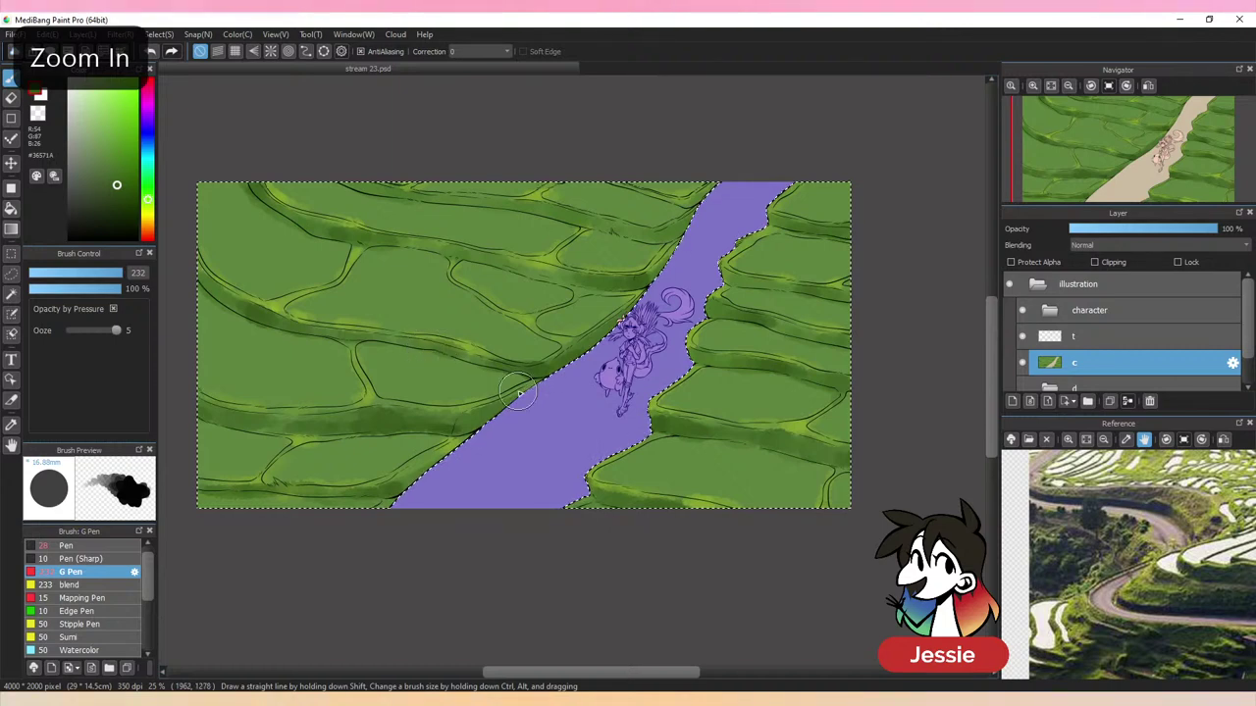
pyautogui.keyDown('alt'); pyautogui.click(482, 339); pyautogui.keyUp('alt')
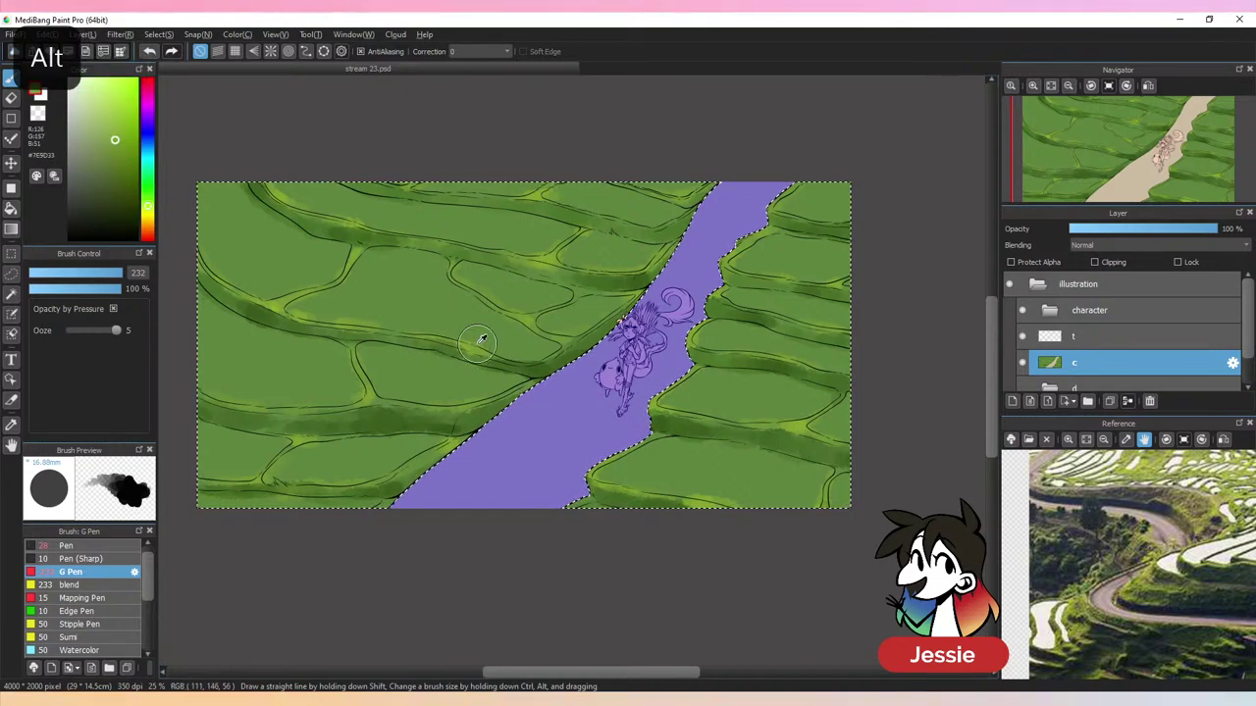
pyautogui.click(103, 274)
pyautogui.keyDown('alt'); pyautogui.click(706, 499); pyautogui.keyUp('alt')
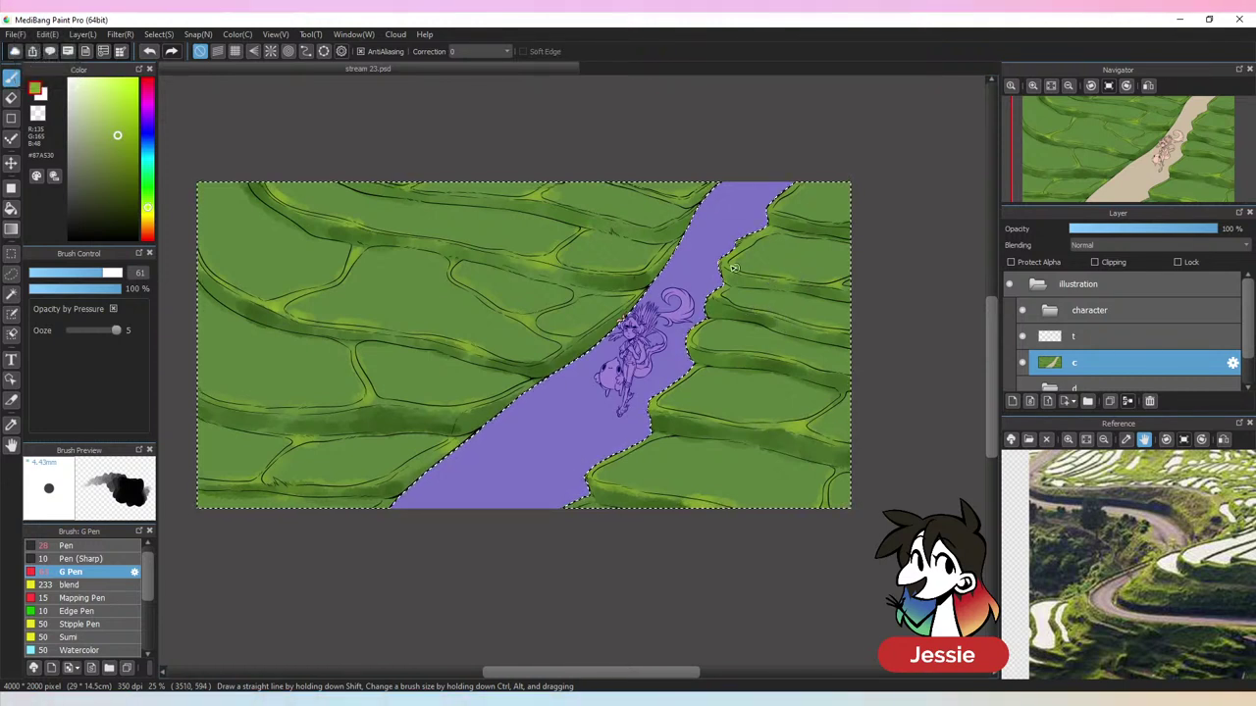
# Save the illustration
pyautogui.hotkey('ctrl', '-')
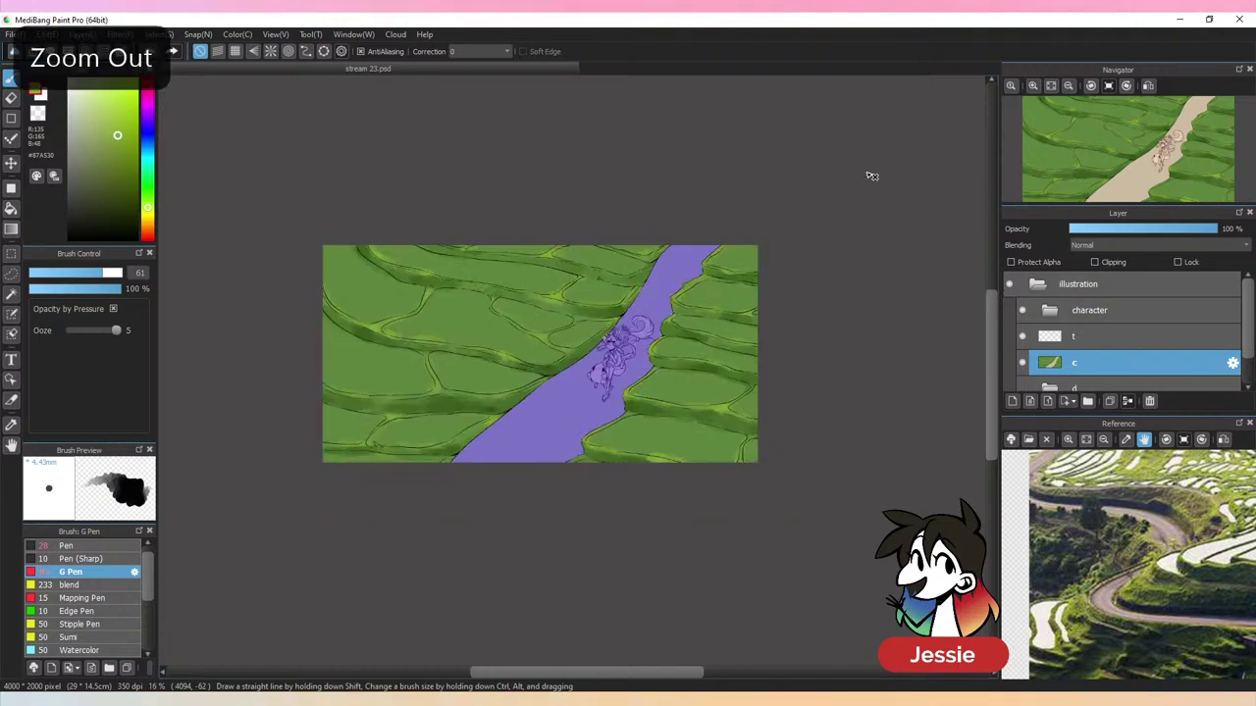
pyautogui.hotkey('ctrl', '+')
pyautogui.hotkey('ctrl', '+')
pyautogui.hotkey('ctrl', 's')
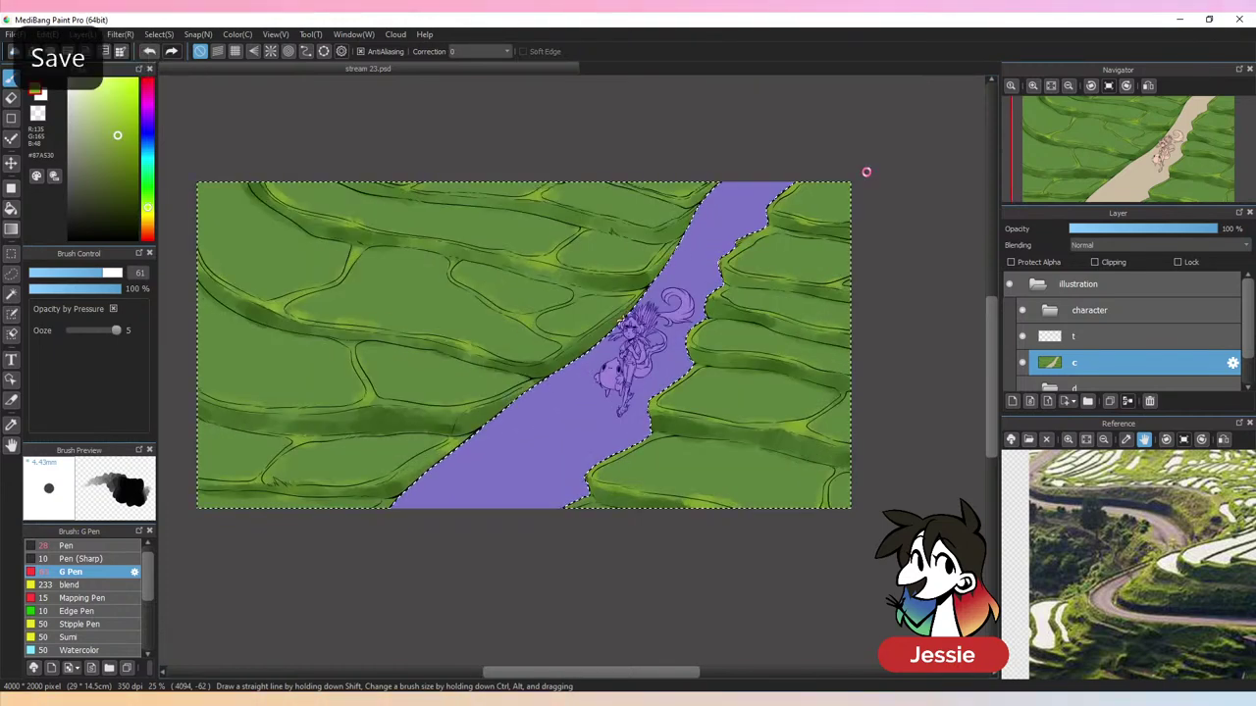
pyautogui.hotkey('ctrl', 'd')
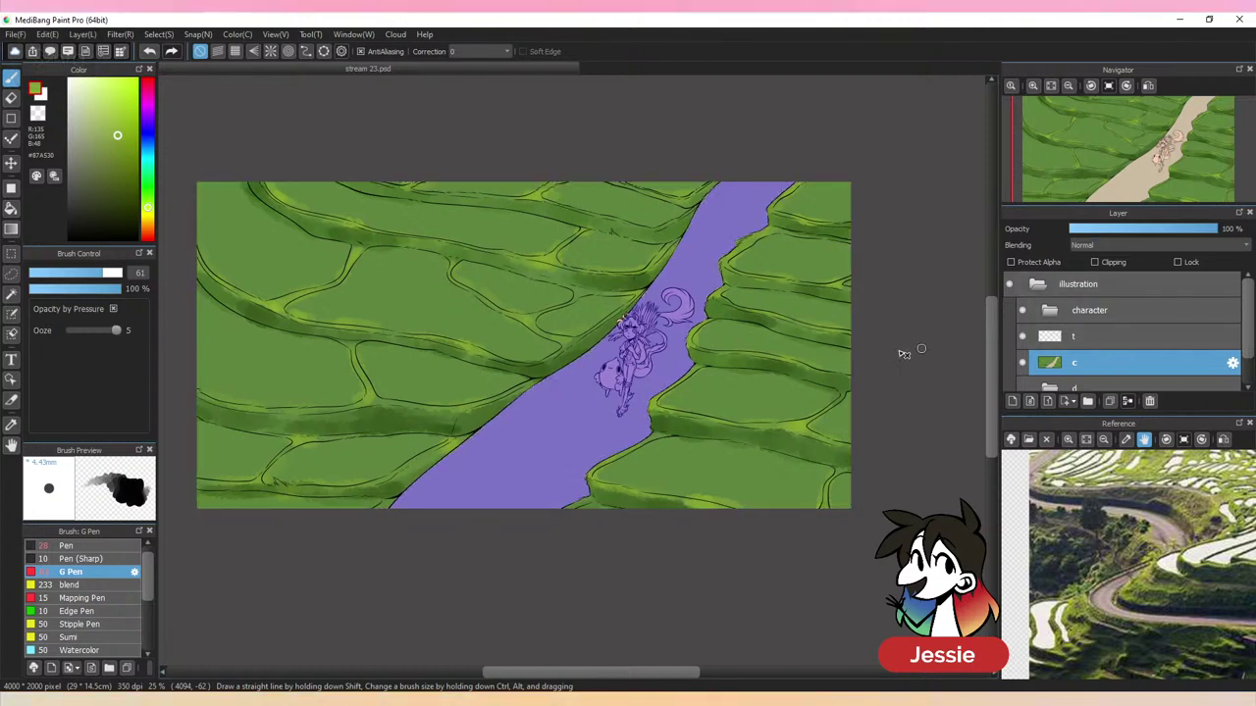
pyautogui.hotkey('ctrl', 'z')
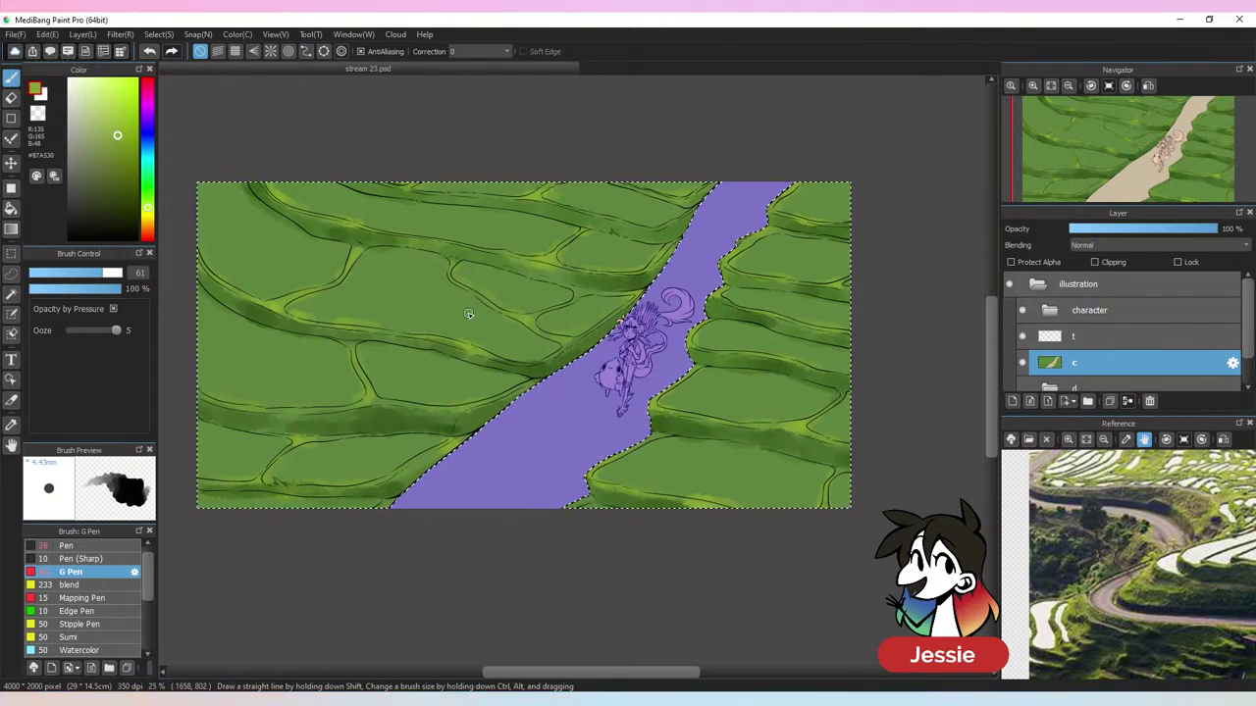
# Choose light blue #A3CAED and the Pen brush at size 80 for the topmost field beside the path
pyautogui.moveTo(148, 148); pyautogui.dragTo(149, 156)
pyautogui.moveTo(103, 113); pyautogui.dragTo(88, 89)
pyautogui.click(148, 149)
pyautogui.click(66, 546)
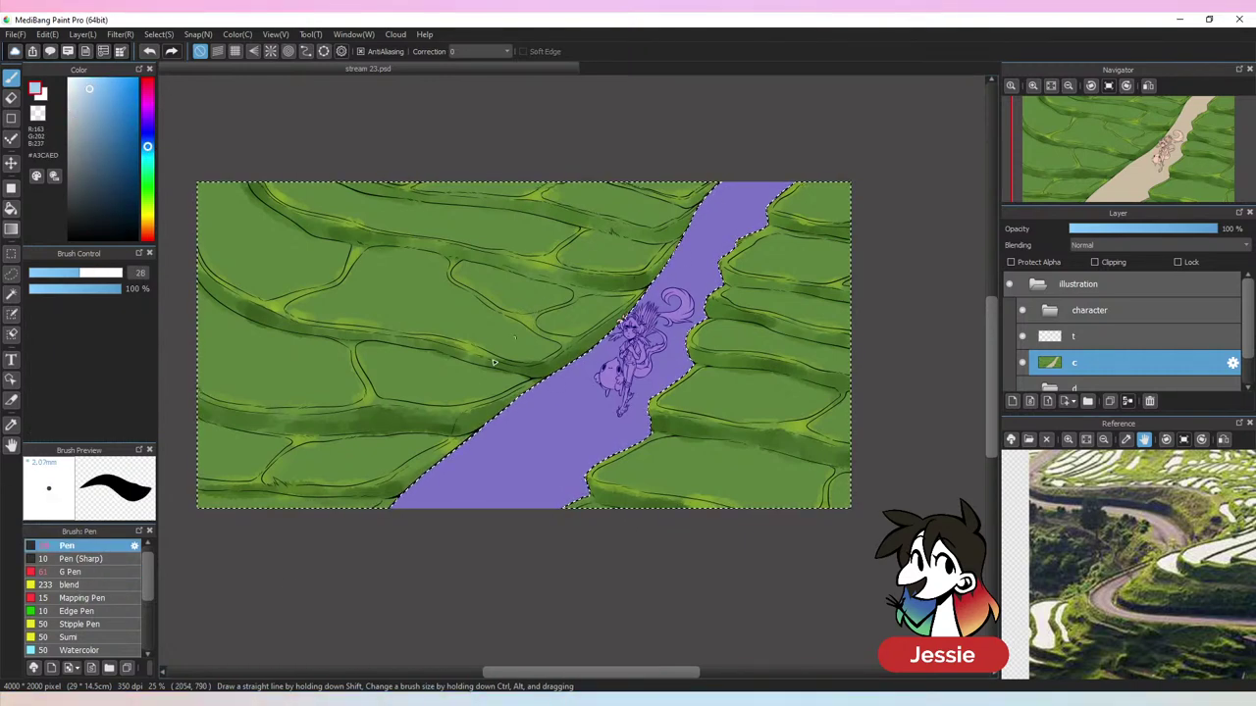
pyautogui.click(110, 273)
pyautogui.hotkey('ctrl', '+')
pyautogui.moveTo(584, 383); pyautogui.dragTo(499, 506)
pyautogui.moveTo(573, 242); pyautogui.dragTo(576, 244)
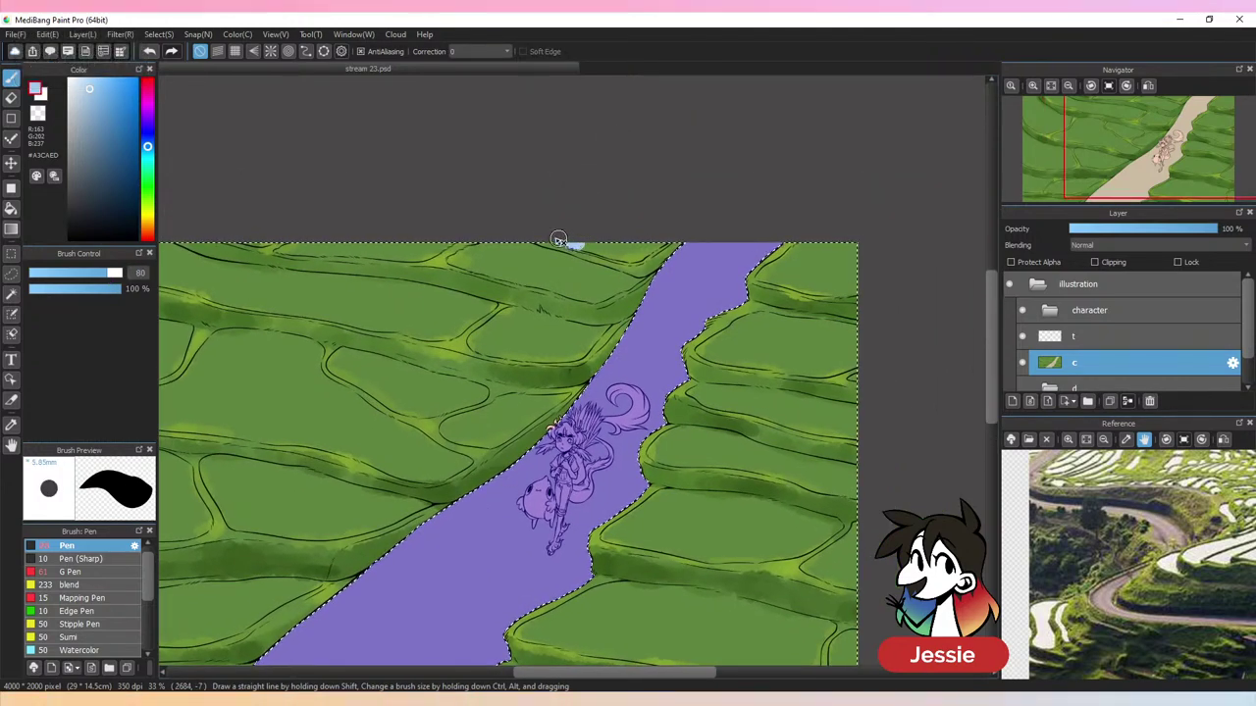
pyautogui.hotkey('ctrl', 'z')
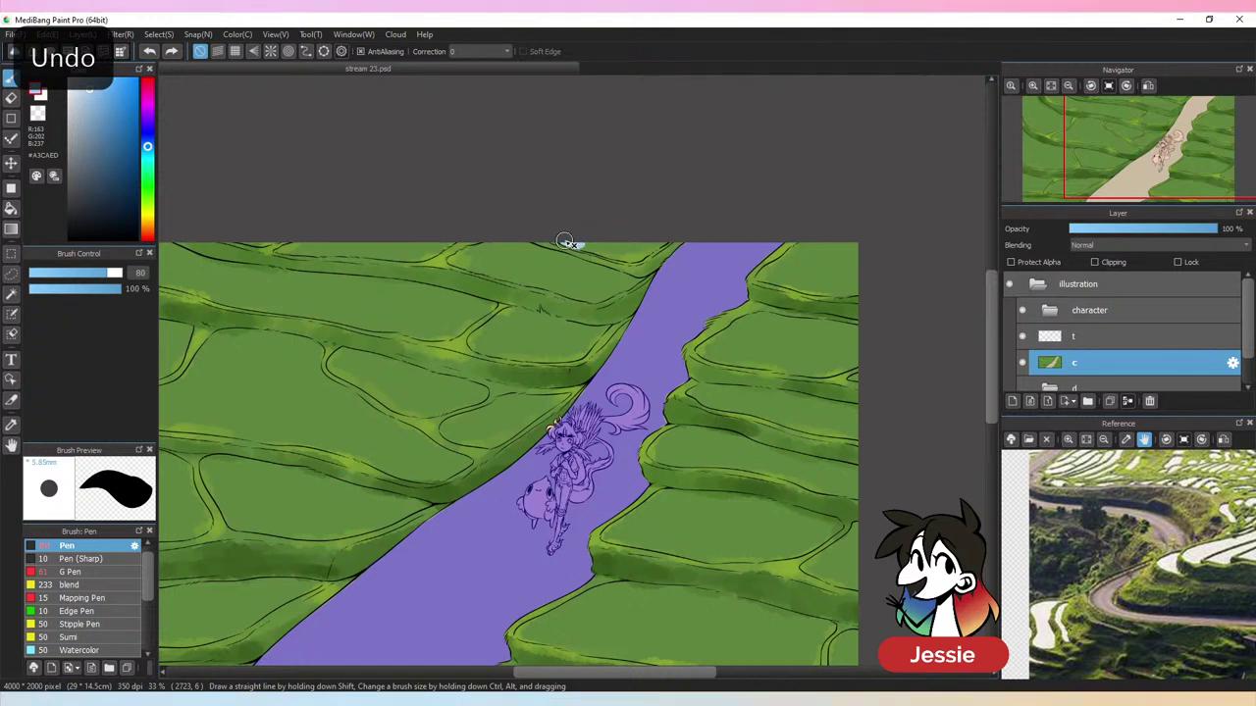
pyautogui.moveTo(584, 246); pyautogui.dragTo(622, 255)
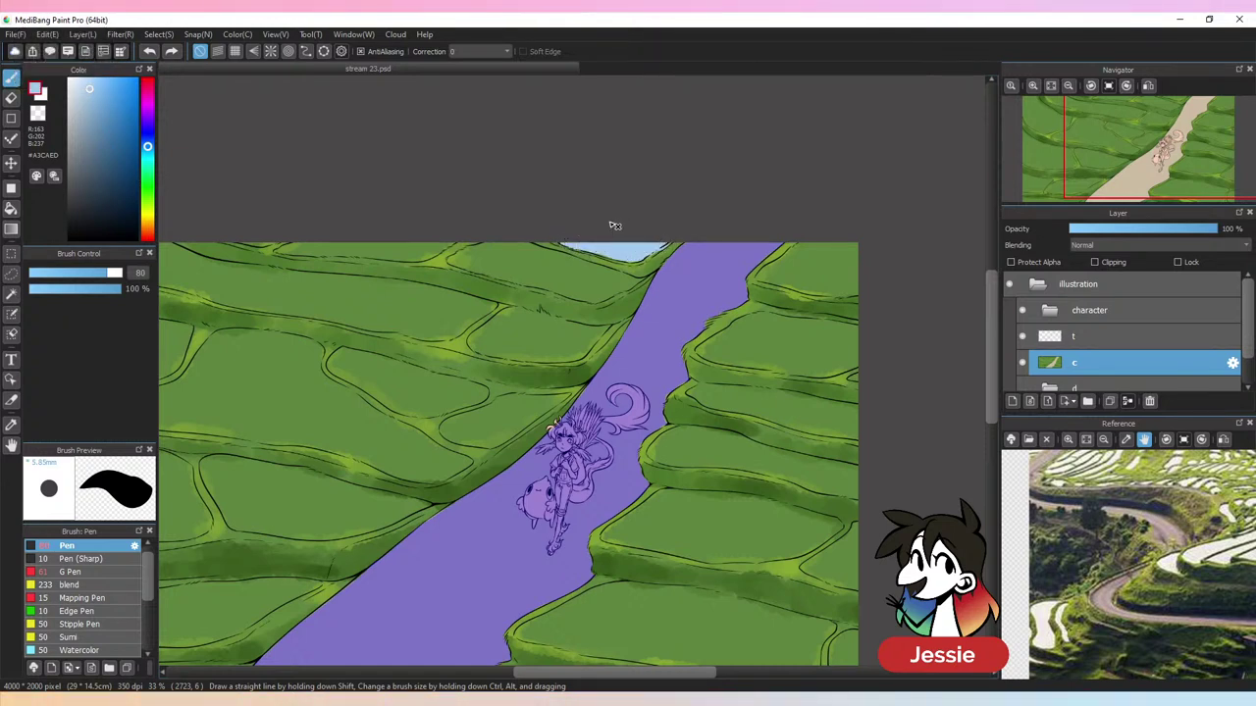
pyautogui.hotkey('ctrl', 'z')
# Paint the topmost left-hand field beside the path solid light blue inside its outline, up to the canvas edge
pyautogui.moveTo(631, 259); pyautogui.dragTo(675, 234)
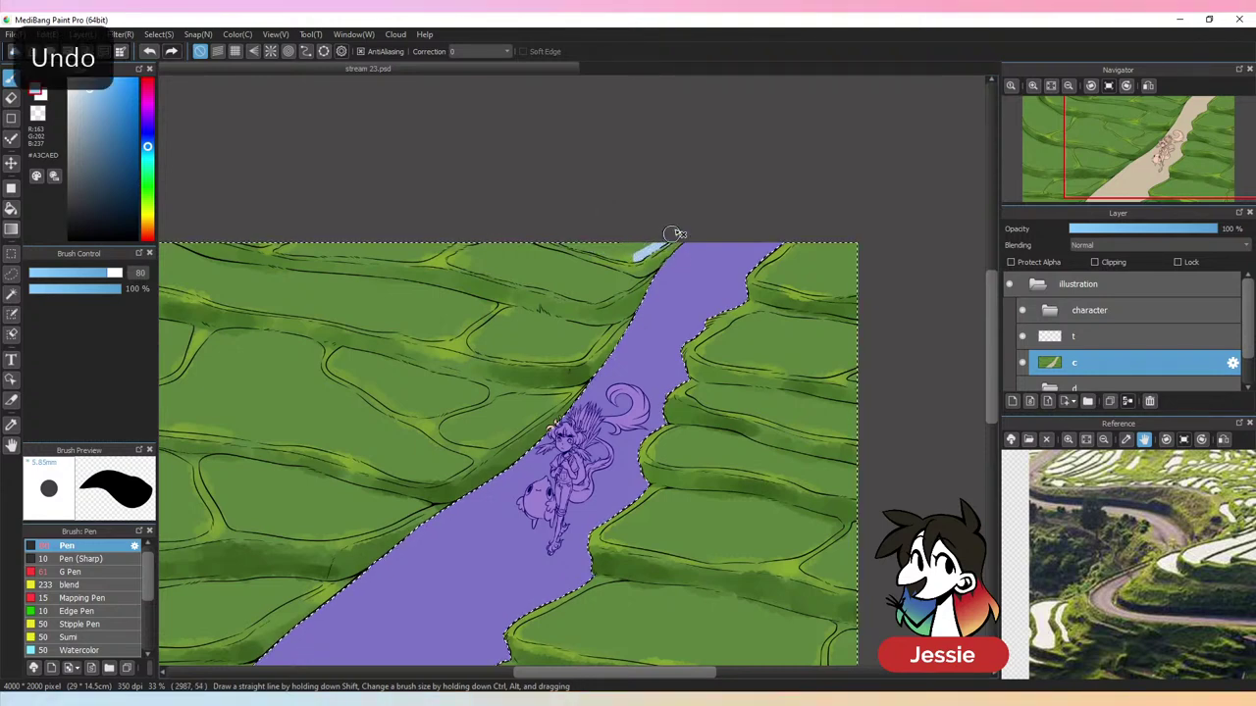
pyautogui.scroll(2, 675, 234)
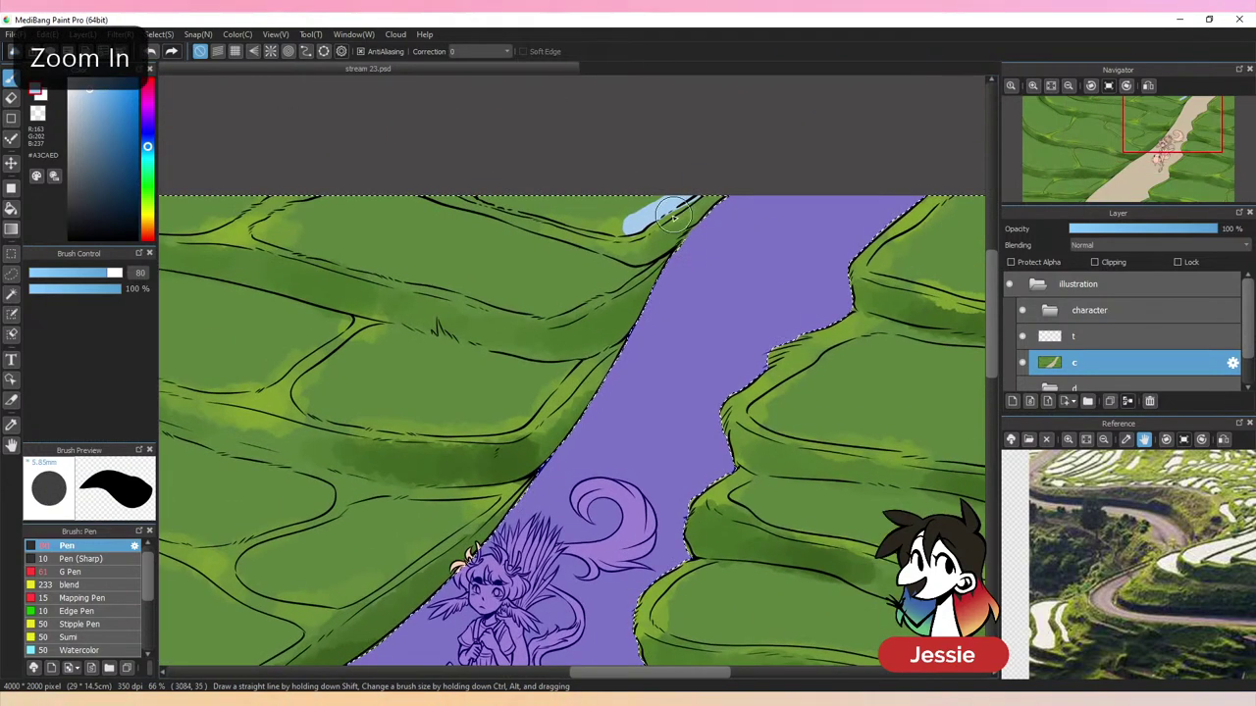
pyautogui.press('alt')
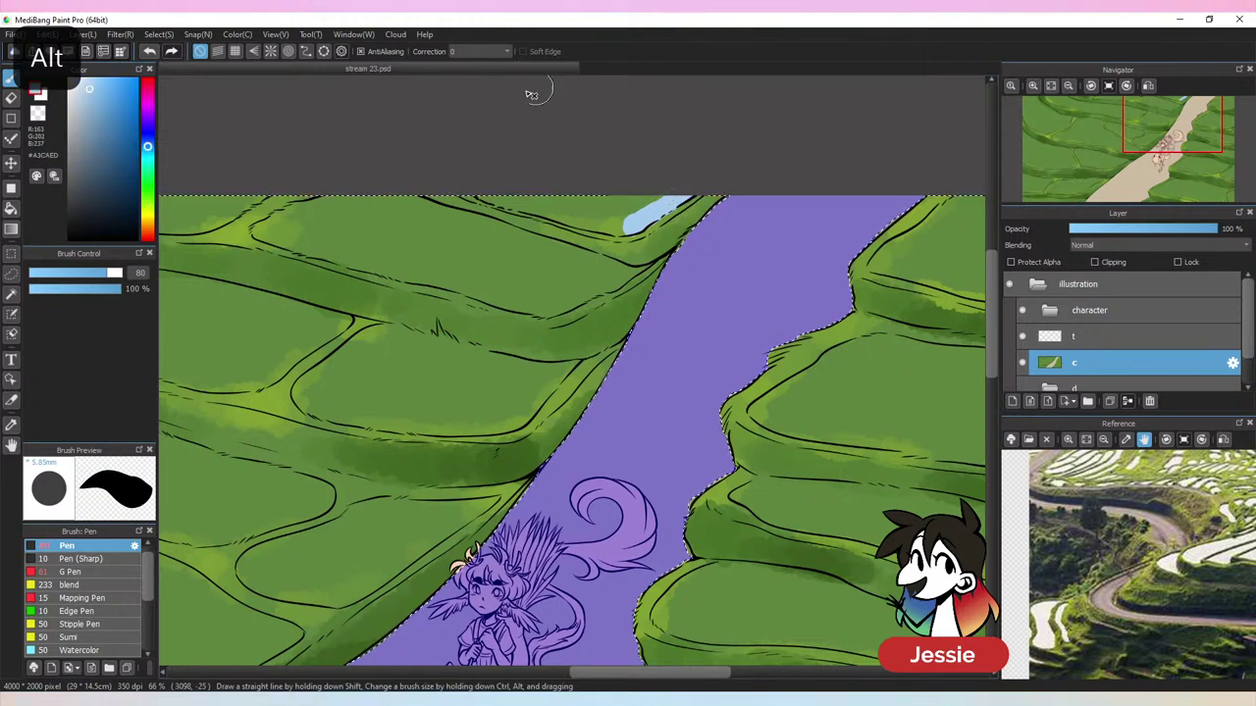
pyautogui.moveTo(482, 191)
pyautogui.mouseDown()
pyautogui.moveTo(608, 223)
pyautogui.moveTo(628, 222)
pyautogui.moveTo(634, 205)
pyautogui.mouseUp()
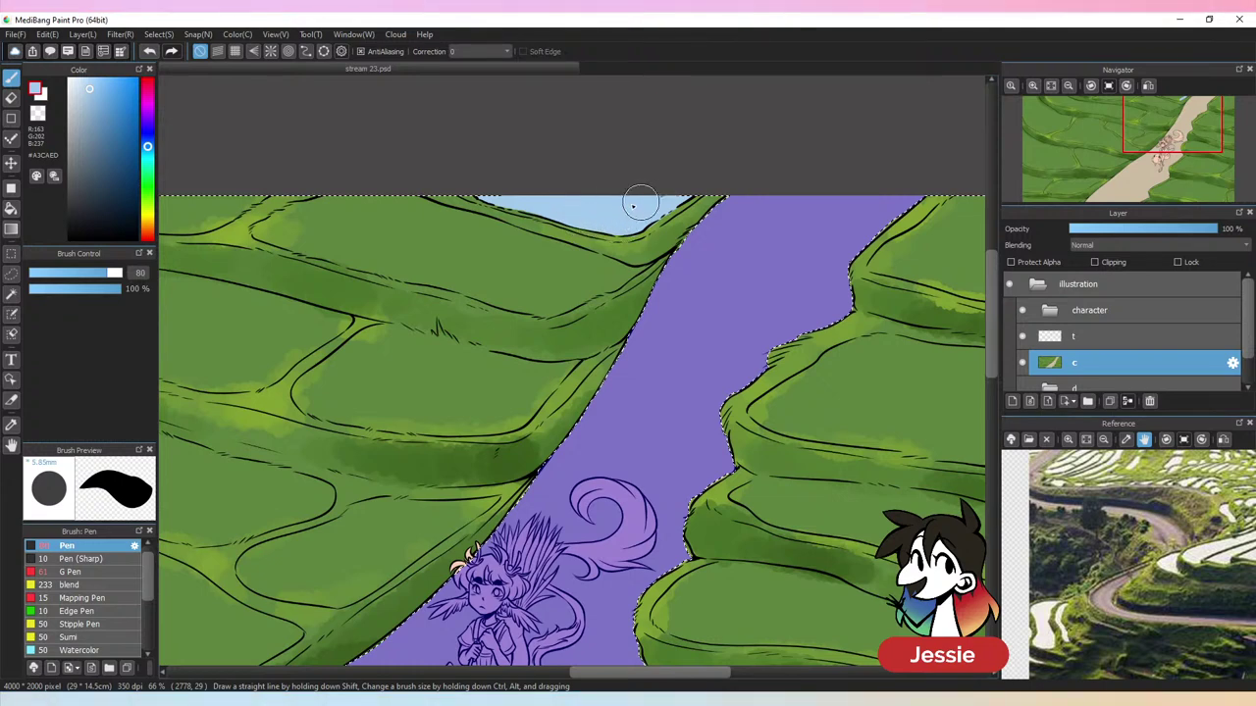
pyautogui.hotkey('ctrl', '-')
pyautogui.hotkey('ctrl', '-')
pyautogui.hotkey('ctrl', '-')
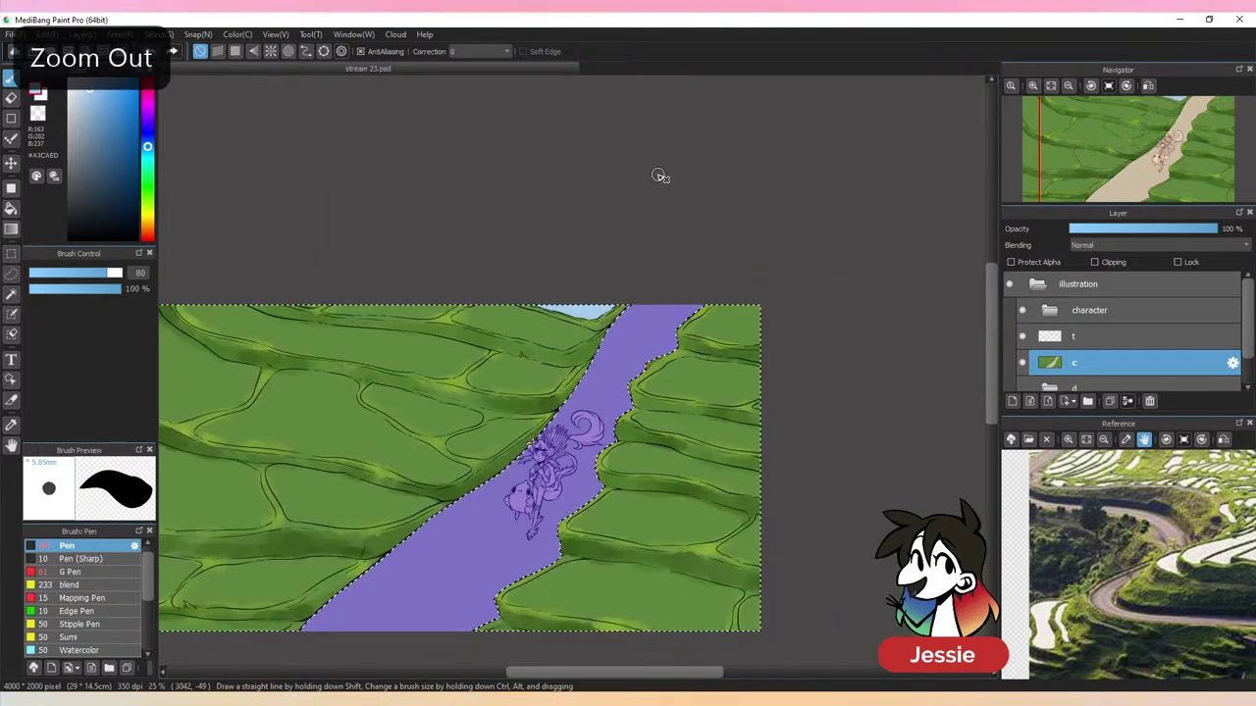
# Clear the selection and reduce the Pen brush size to 38 for the field beyond the blue one
pyautogui.hotkey('ctrl', '+')
pyautogui.hotkey('ctrl', 'd')
pyautogui.moveTo(630, 383); pyautogui.dragTo(745, 367)
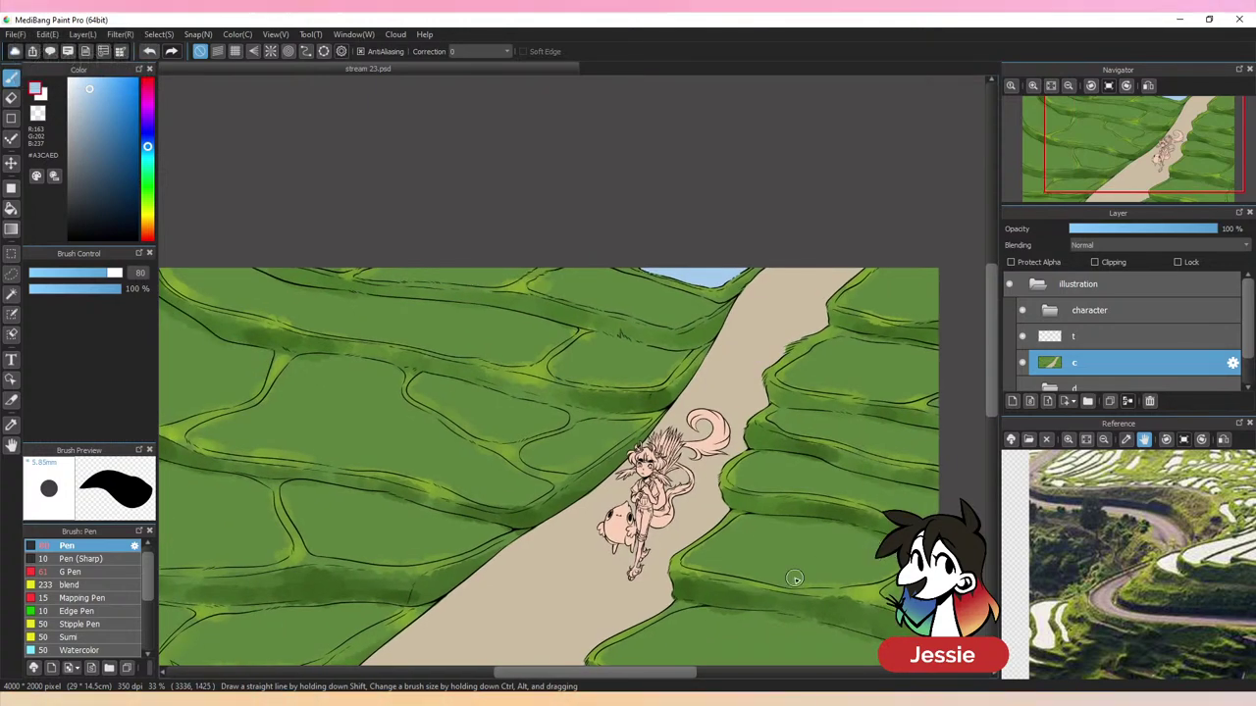
pyautogui.hotkey('ctrl', '+')
pyautogui.hotkey('ctrl', '+')
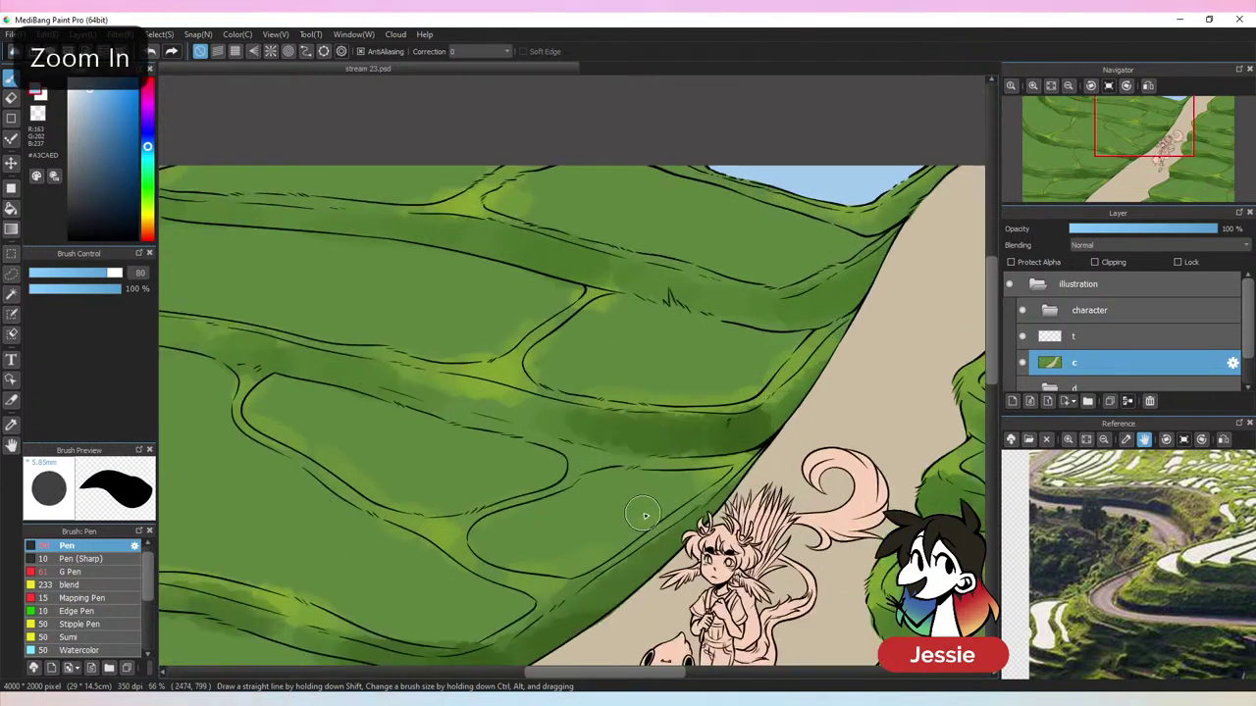
pyautogui.moveTo(745, 333); pyautogui.dragTo(654, 396)
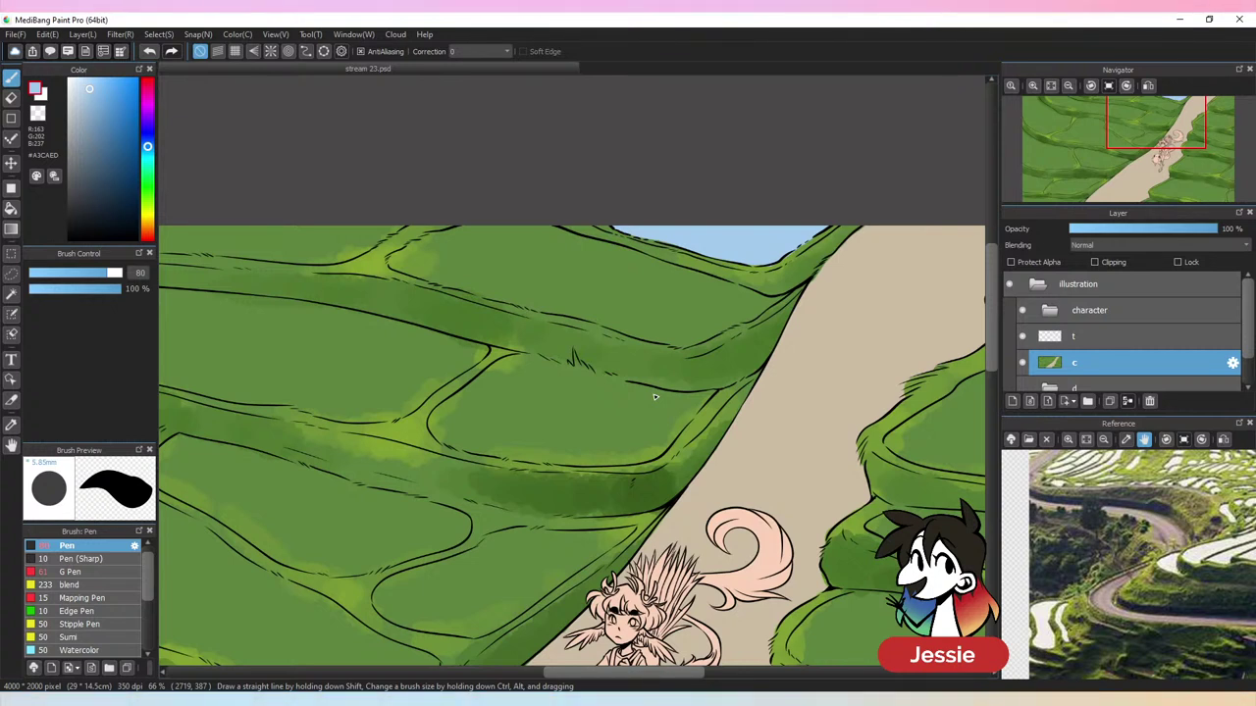
pyautogui.click(98, 275)
# Paint the field just below the topmost blue one solid light blue, from its outline up to the canvas edge
pyautogui.moveTo(520, 247)
pyautogui.mouseDown()
pyautogui.moveTo(441, 248)
pyautogui.moveTo(463, 233)
pyautogui.moveTo(421, 244)
pyautogui.moveTo(482, 225)
pyautogui.moveTo(400, 259)
pyautogui.mouseUp()
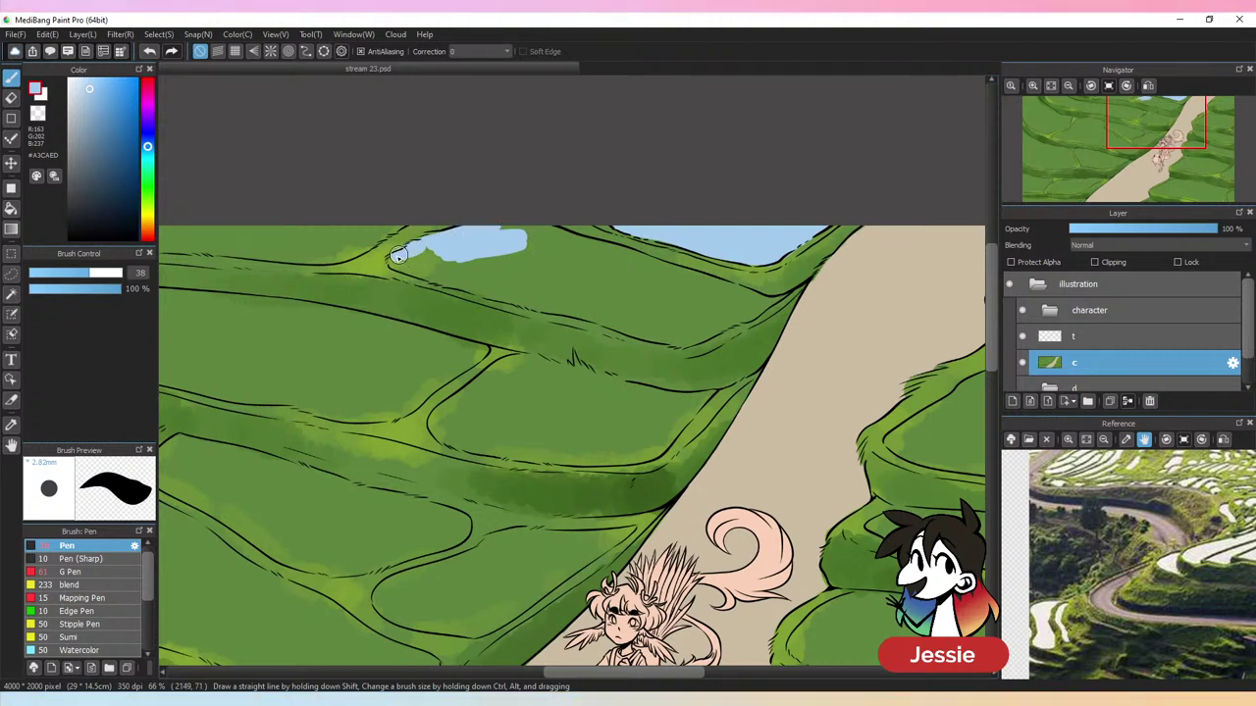
pyautogui.hotkey('ctrl', 'z')
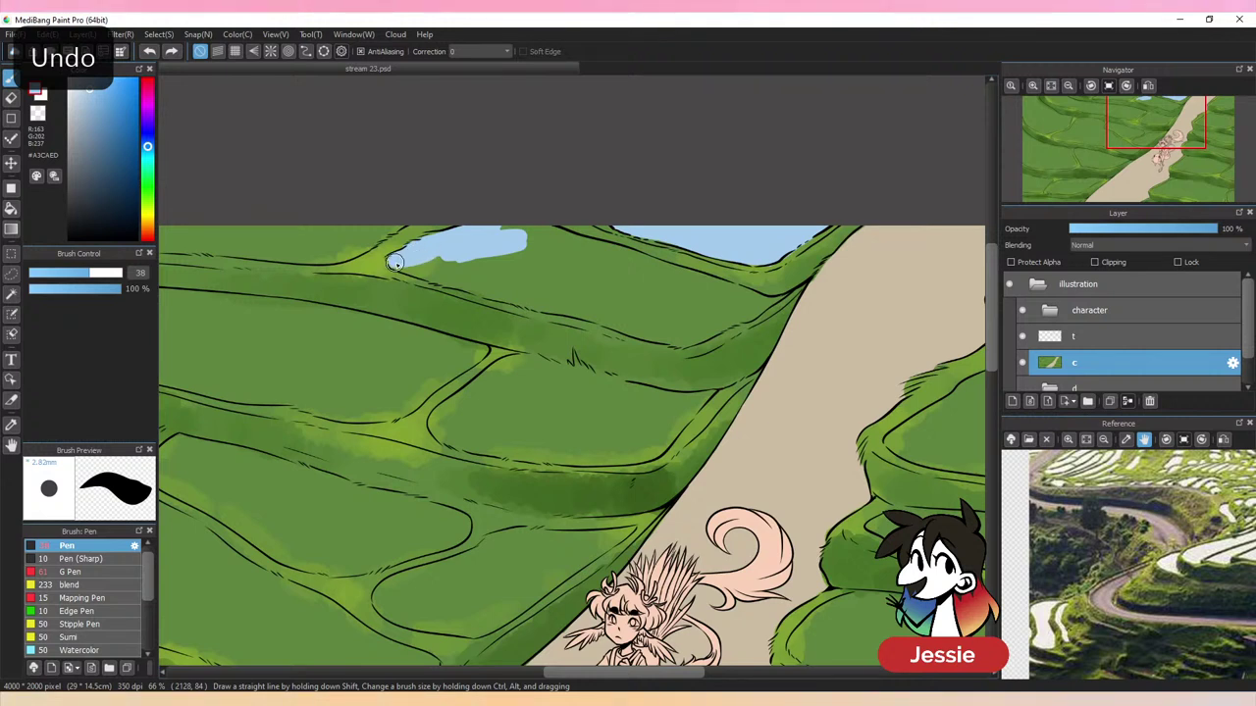
pyautogui.moveTo(394, 262)
pyautogui.mouseDown()
pyautogui.moveTo(481, 270)
pyautogui.moveTo(574, 239)
pyautogui.moveTo(765, 295)
pyautogui.mouseUp()
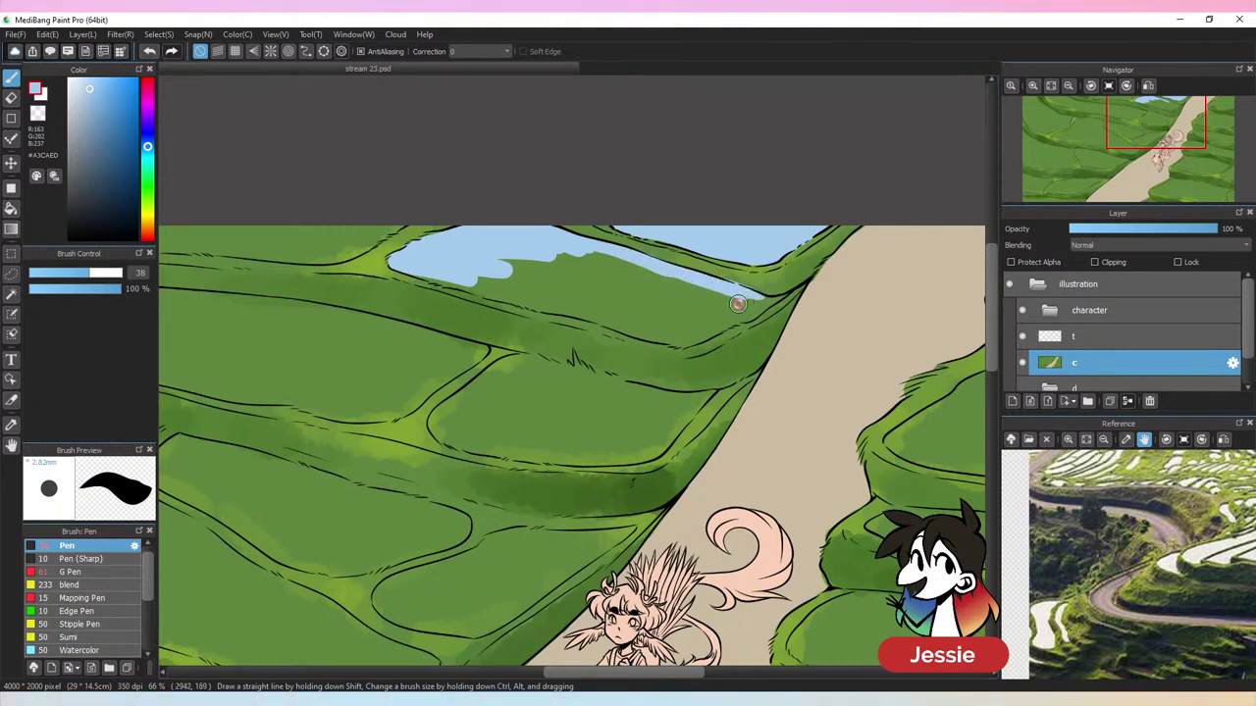
pyautogui.hotkey('ctrl', 'z')
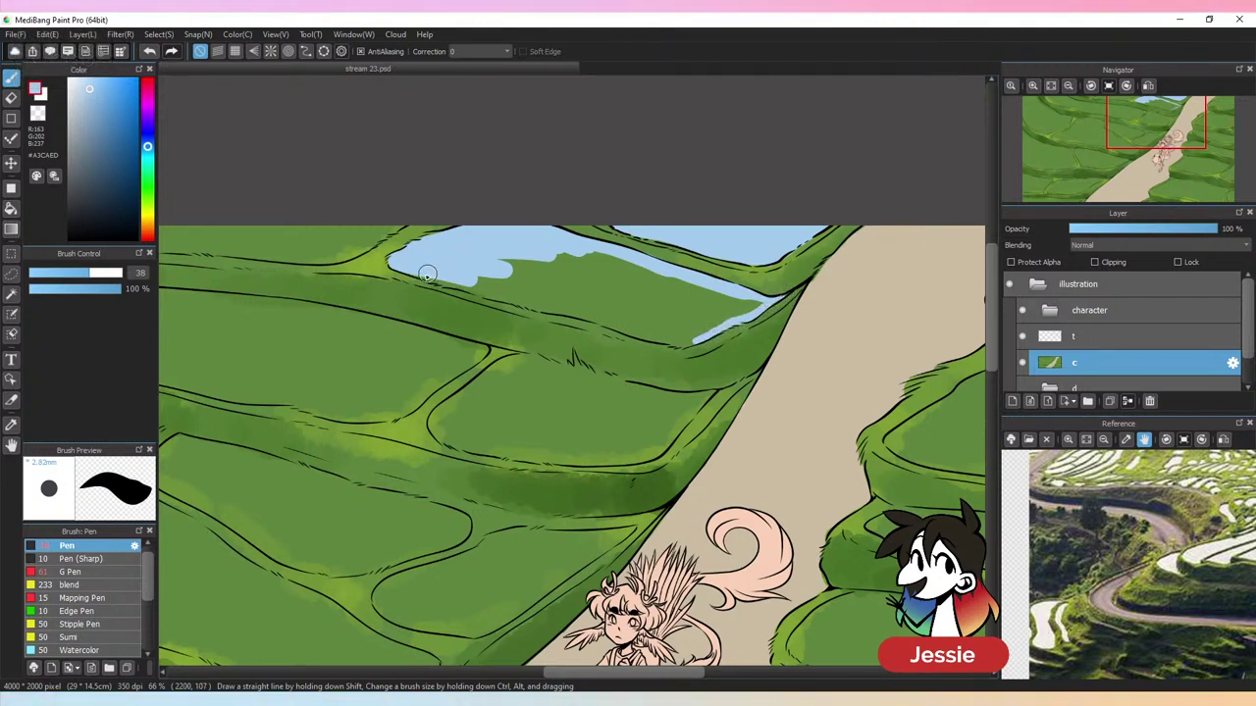
pyautogui.moveTo(475, 288)
pyautogui.mouseDown()
pyautogui.moveTo(561, 295)
pyautogui.moveTo(486, 258)
pyautogui.moveTo(516, 250)
pyautogui.moveTo(638, 280)
pyautogui.mouseUp()
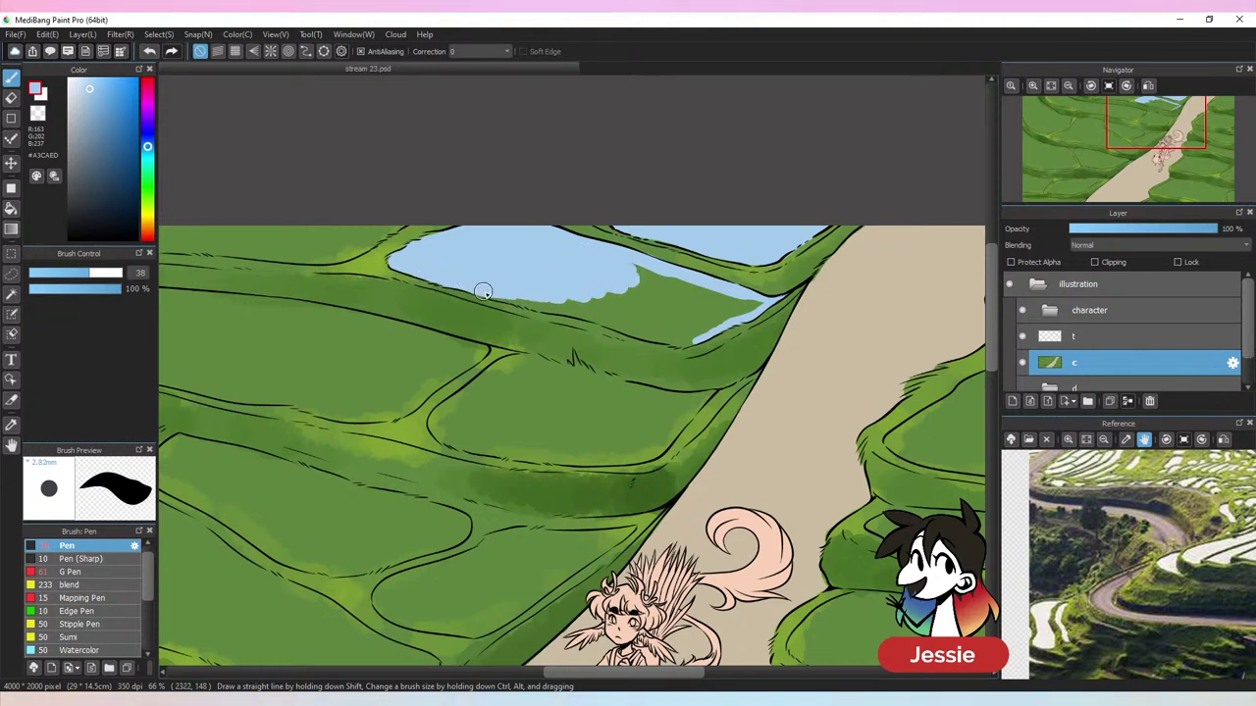
pyautogui.moveTo(566, 308)
pyautogui.mouseDown()
pyautogui.moveTo(597, 313)
pyautogui.moveTo(559, 298)
pyautogui.moveTo(660, 340)
pyautogui.moveTo(684, 340)
pyautogui.moveTo(602, 306)
pyautogui.moveTo(667, 323)
pyautogui.moveTo(613, 298)
pyautogui.moveTo(727, 310)
pyautogui.mouseUp()
pyautogui.hotkey('ctrl', 'z')
# Check how the two light blue fields read within the whole terraced landscape
pyautogui.hotkey('ctrl', '-')
pyautogui.hotkey('ctrl', '-')
pyautogui.hotkey('ctrl', '-')
pyautogui.hotkey('ctrl', '-')
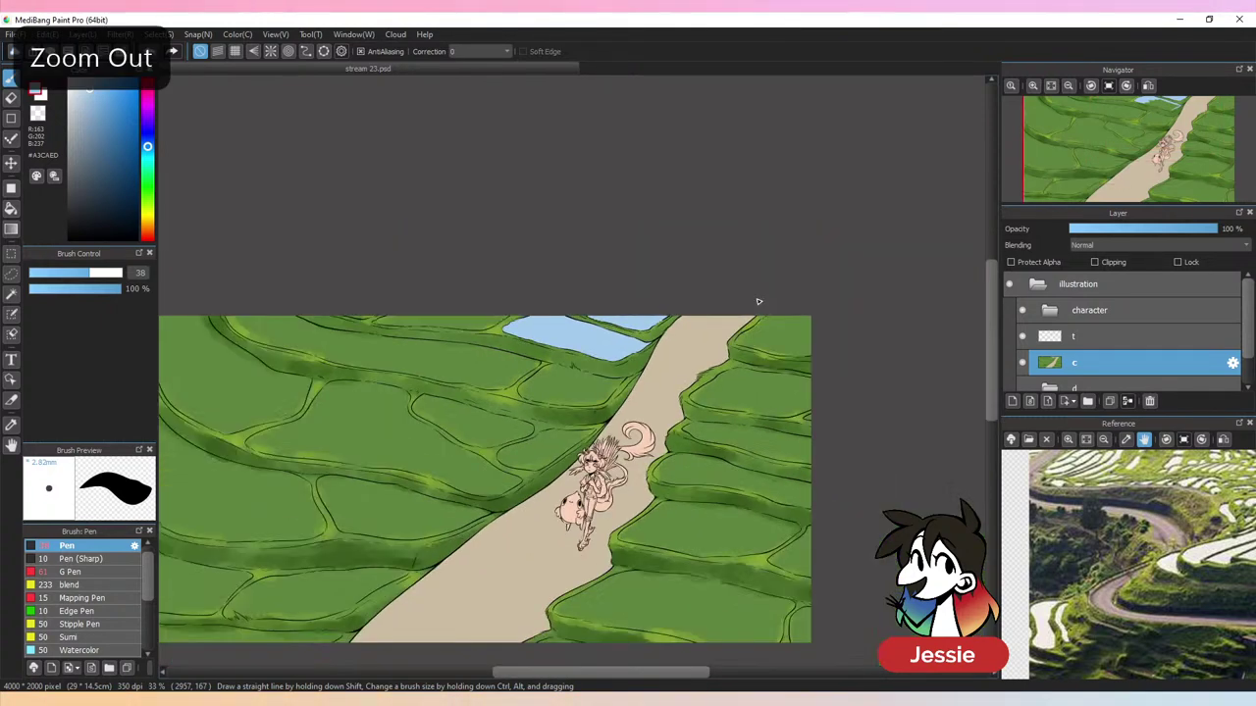
pyautogui.hotkey('ctrl', '+')
pyautogui.hotkey('ctrl', '+')
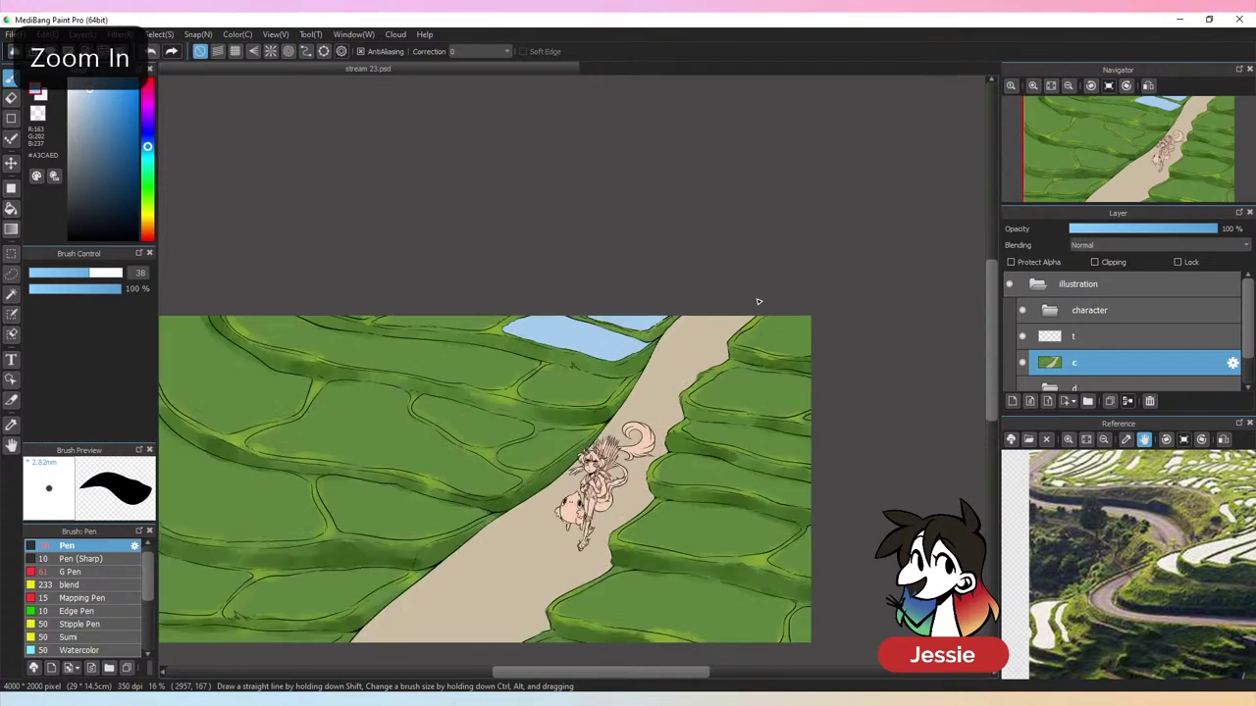
pyautogui.hotkey('ctrl', '-')
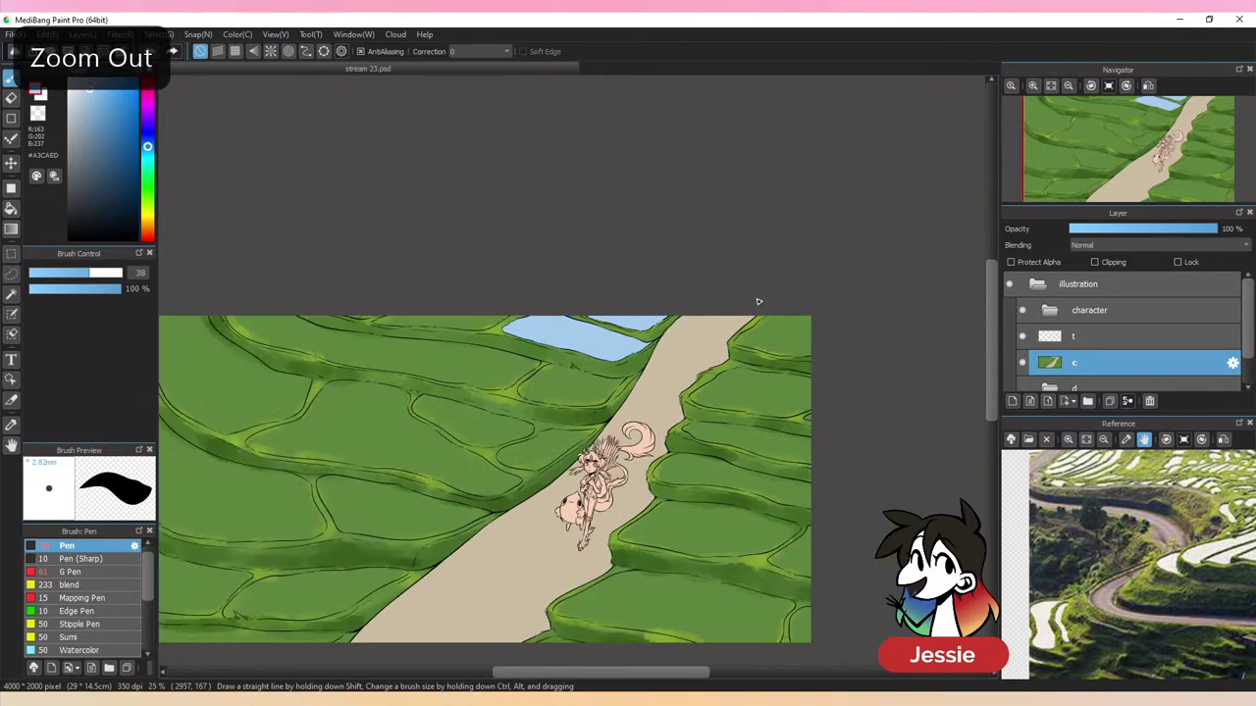
pyautogui.hotkey('ctrl', '+')
pyautogui.hotkey('ctrl', '+')
pyautogui.hotkey('ctrl', '+')
# Paint the rounded field above the character, beside the path, light blue up to its outline
pyautogui.moveTo(440, 424)
pyautogui.mouseDown()
pyautogui.moveTo(494, 370)
pyautogui.moveTo(554, 354)
pyautogui.mouseUp()
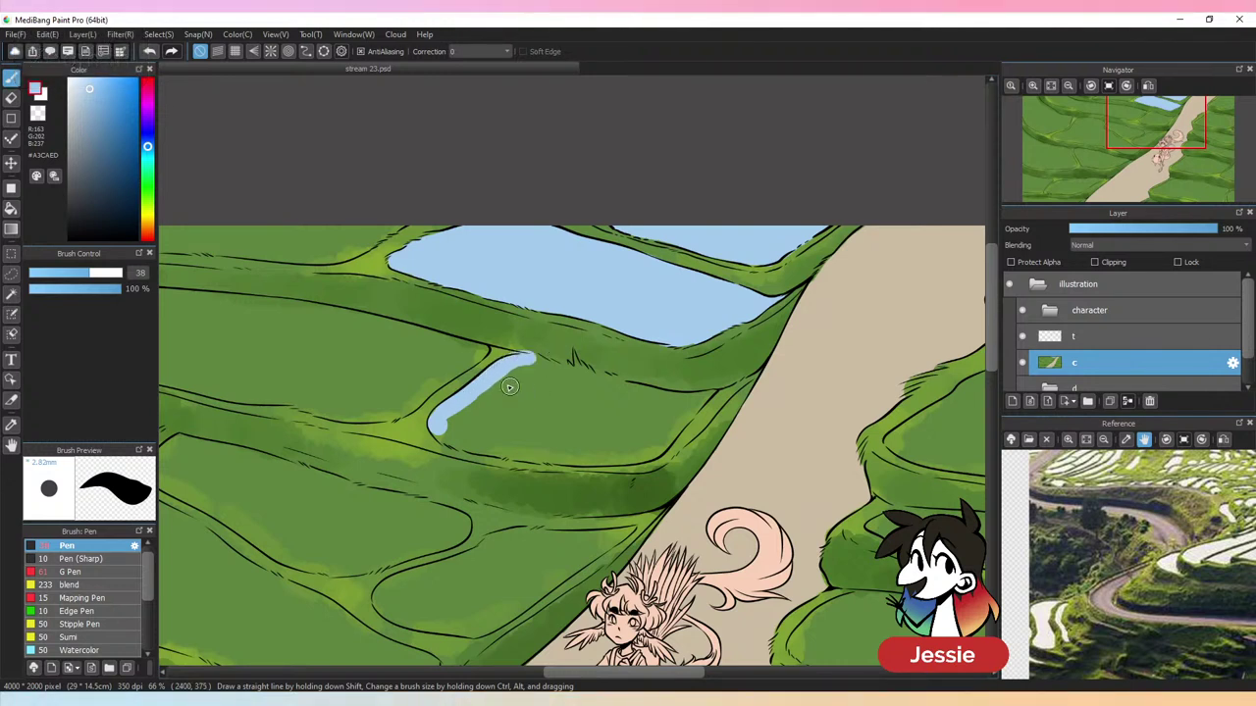
pyautogui.hotkey('ctrl', 'z')
pyautogui.moveTo(438, 423)
pyautogui.mouseDown()
pyautogui.moveTo(498, 370)
pyautogui.moveTo(557, 361)
pyautogui.moveTo(653, 394)
pyautogui.mouseUp()
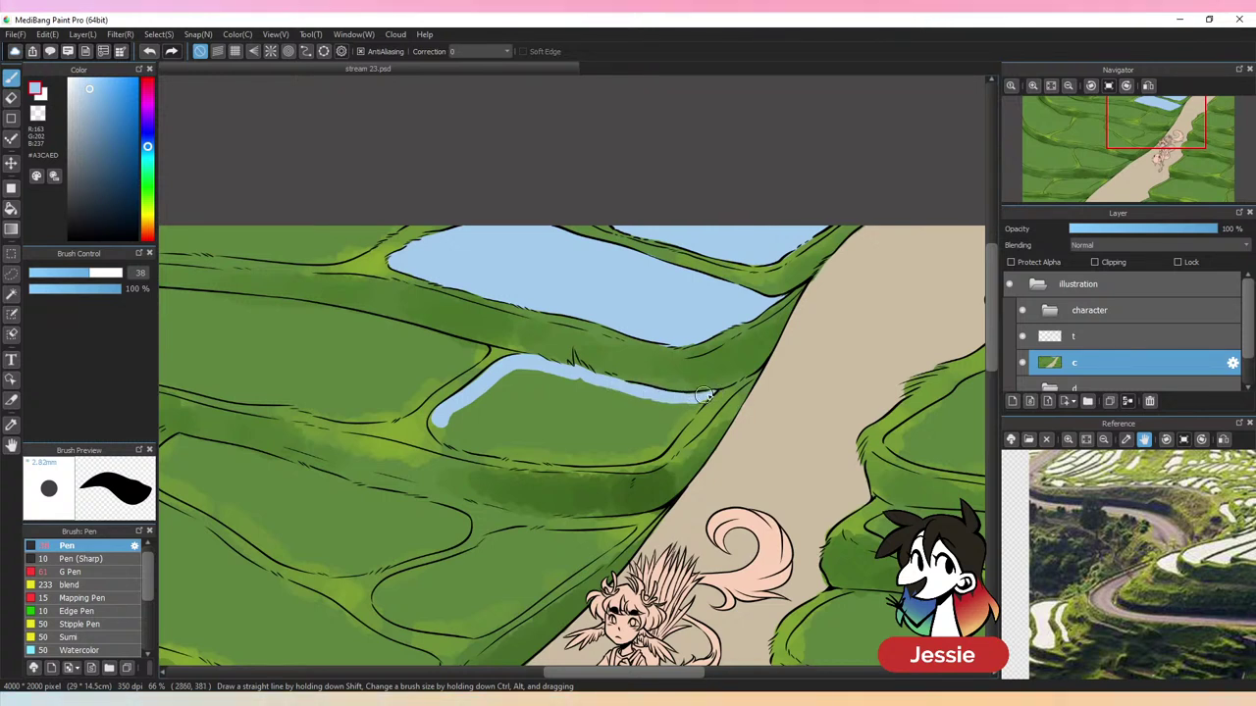
pyautogui.moveTo(696, 405)
pyautogui.mouseDown()
pyautogui.moveTo(663, 444)
pyautogui.moveTo(698, 404)
pyautogui.moveTo(647, 427)
pyautogui.moveTo(599, 413)
pyautogui.moveTo(594, 390)
pyautogui.moveTo(495, 389)
pyautogui.mouseUp()
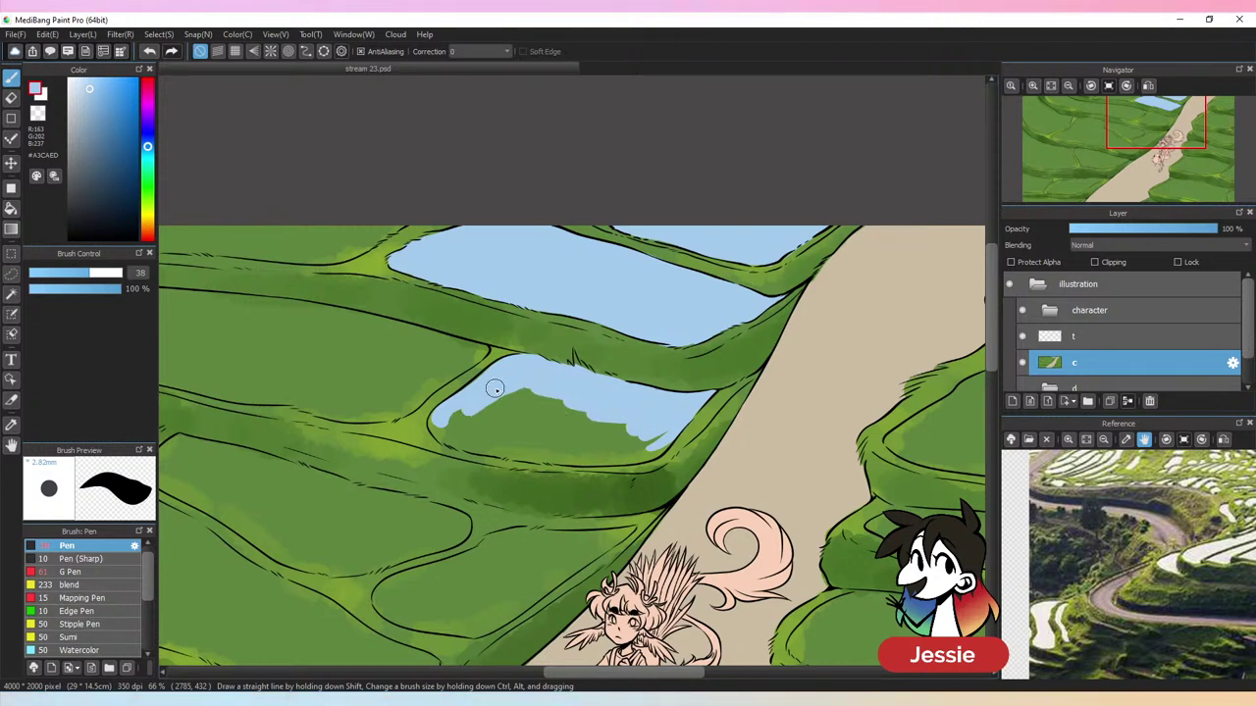
pyautogui.moveTo(446, 435)
pyautogui.mouseDown()
pyautogui.moveTo(508, 439)
pyautogui.moveTo(459, 418)
pyautogui.moveTo(553, 404)
pyautogui.moveTo(560, 423)
pyautogui.moveTo(516, 437)
pyautogui.moveTo(650, 437)
pyautogui.moveTo(642, 451)
pyautogui.moveTo(665, 442)
pyautogui.moveTo(593, 460)
pyautogui.moveTo(606, 457)
pyautogui.moveTo(528, 451)
pyautogui.mouseUp()
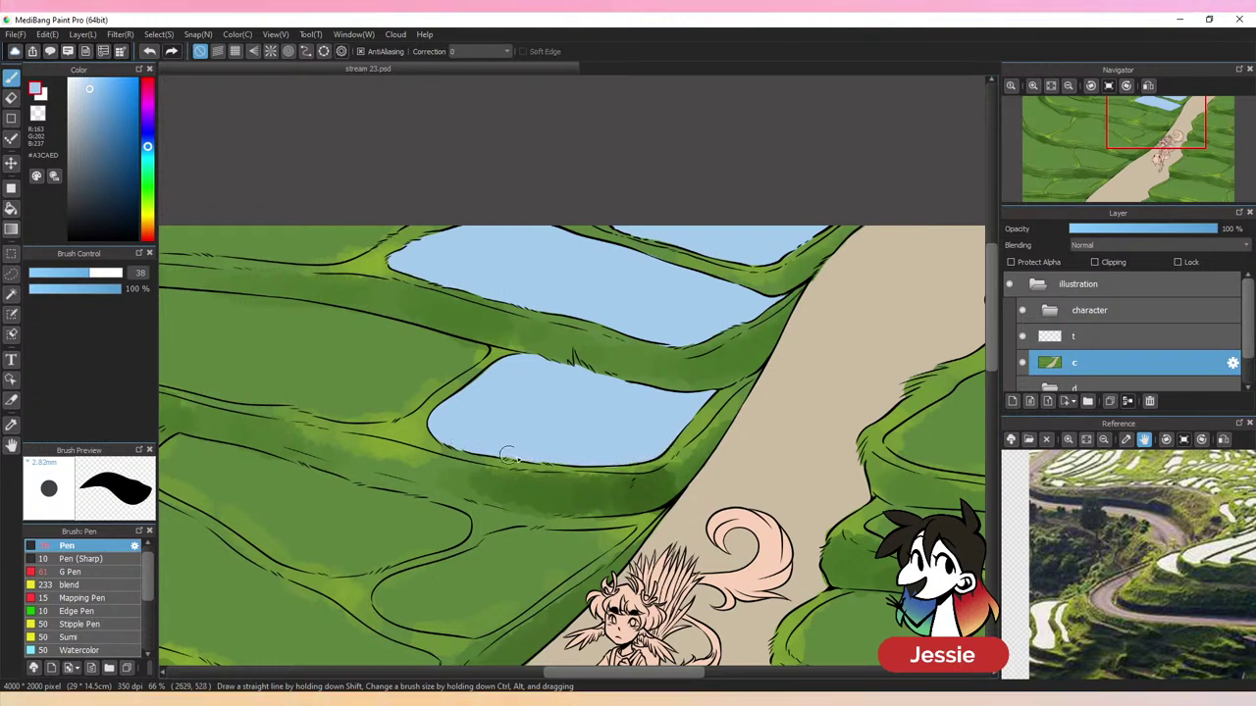
# Paint the shallow field along the canvas's upper edge, left of the blue fields, solid light blue
pyautogui.hotkey('ctrl', '-')
pyautogui.hotkey('ctrl', '-')
pyautogui.hotkey('ctrl', '-')
pyautogui.hotkey('ctrl', '-')
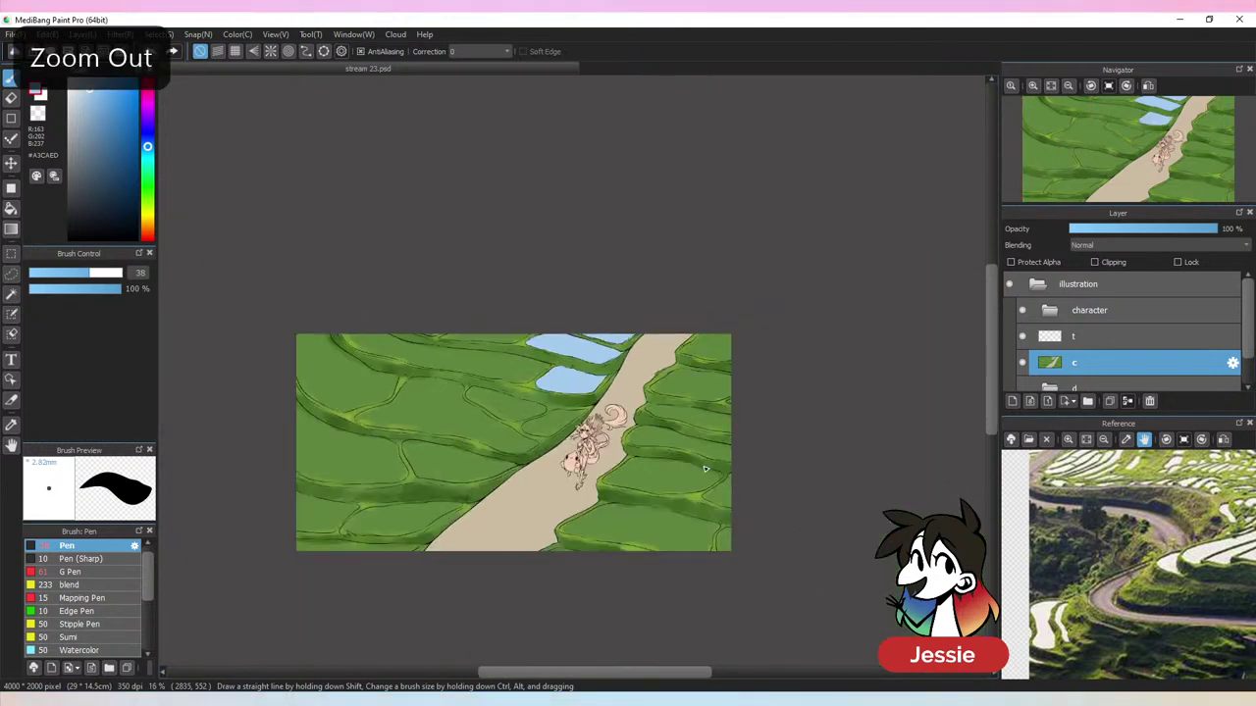
pyautogui.hotkey('ctrl', '+')
pyautogui.hotkey('ctrl', '+')
pyautogui.hotkey('ctrl', '+')
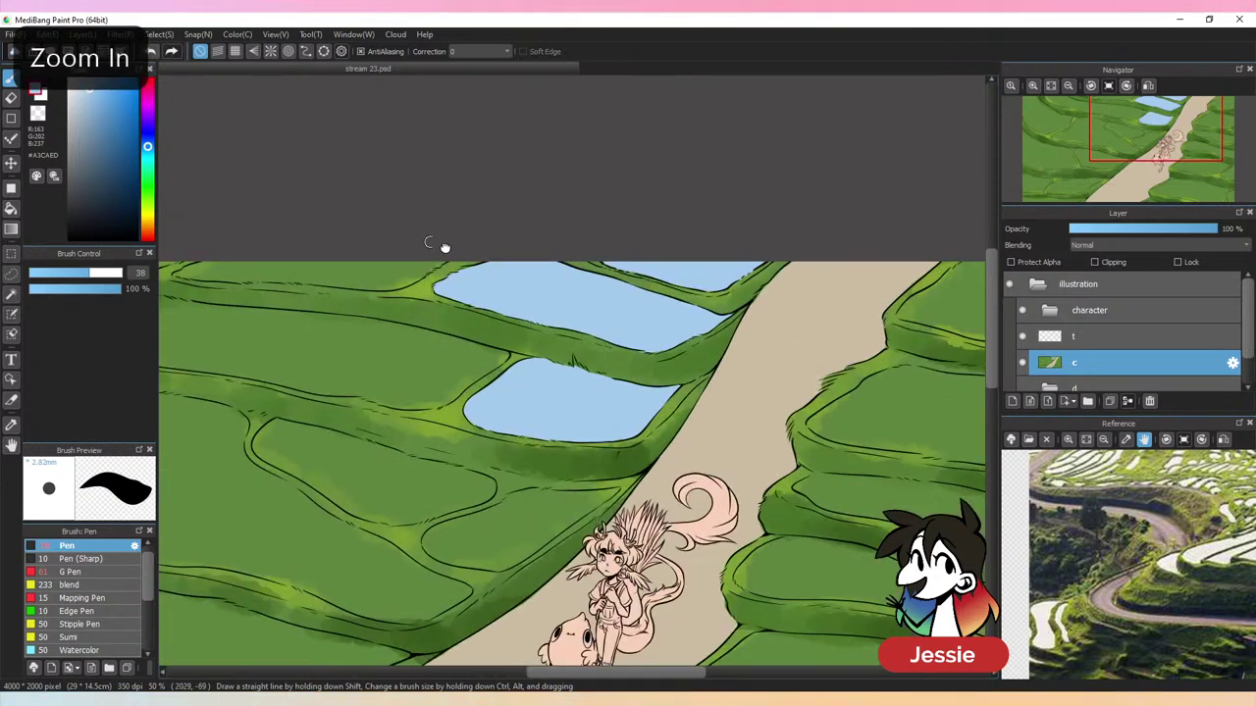
pyautogui.moveTo(442, 246); pyautogui.dragTo(585, 290)
pyautogui.hotkey('ctrl', '+')
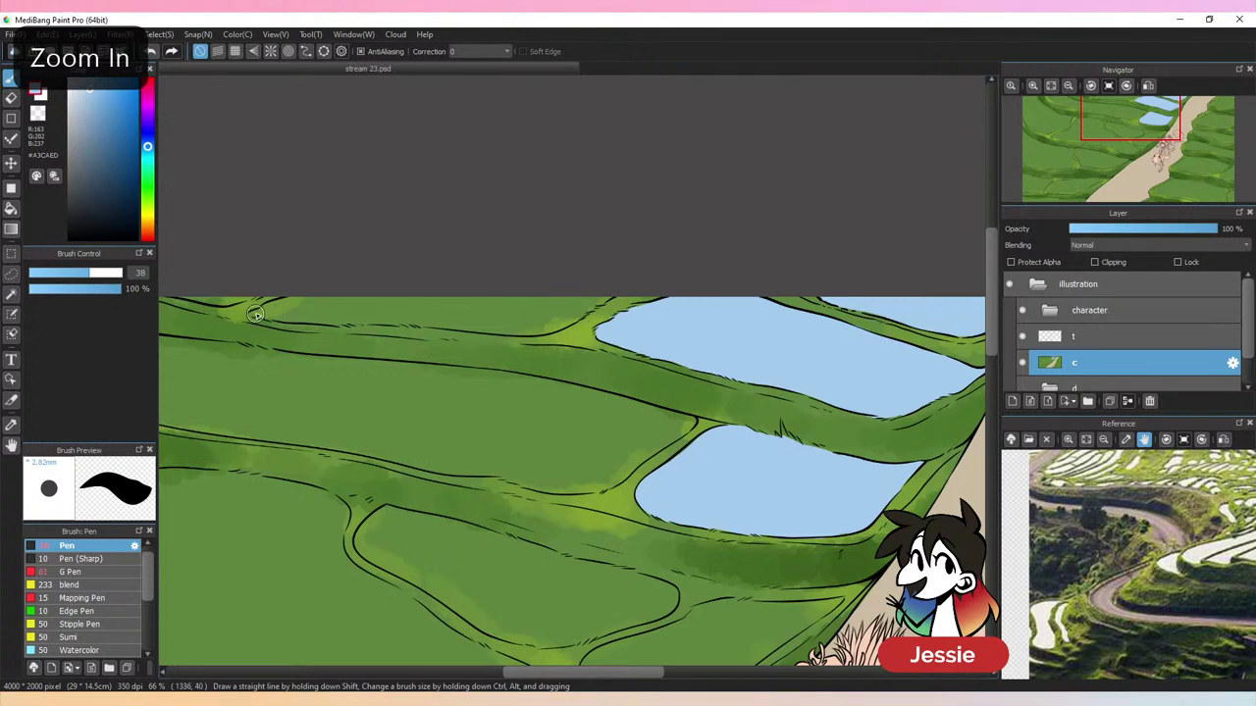
pyautogui.moveTo(251, 315)
pyautogui.mouseDown()
pyautogui.moveTo(321, 299)
pyautogui.moveTo(257, 315)
pyautogui.moveTo(396, 304)
pyautogui.moveTo(298, 319)
pyautogui.moveTo(453, 321)
pyautogui.moveTo(377, 310)
pyautogui.moveTo(514, 308)
pyautogui.moveTo(446, 323)
pyautogui.moveTo(504, 329)
pyautogui.moveTo(589, 292)
pyautogui.moveTo(522, 332)
pyautogui.moveTo(569, 304)
pyautogui.mouseUp()
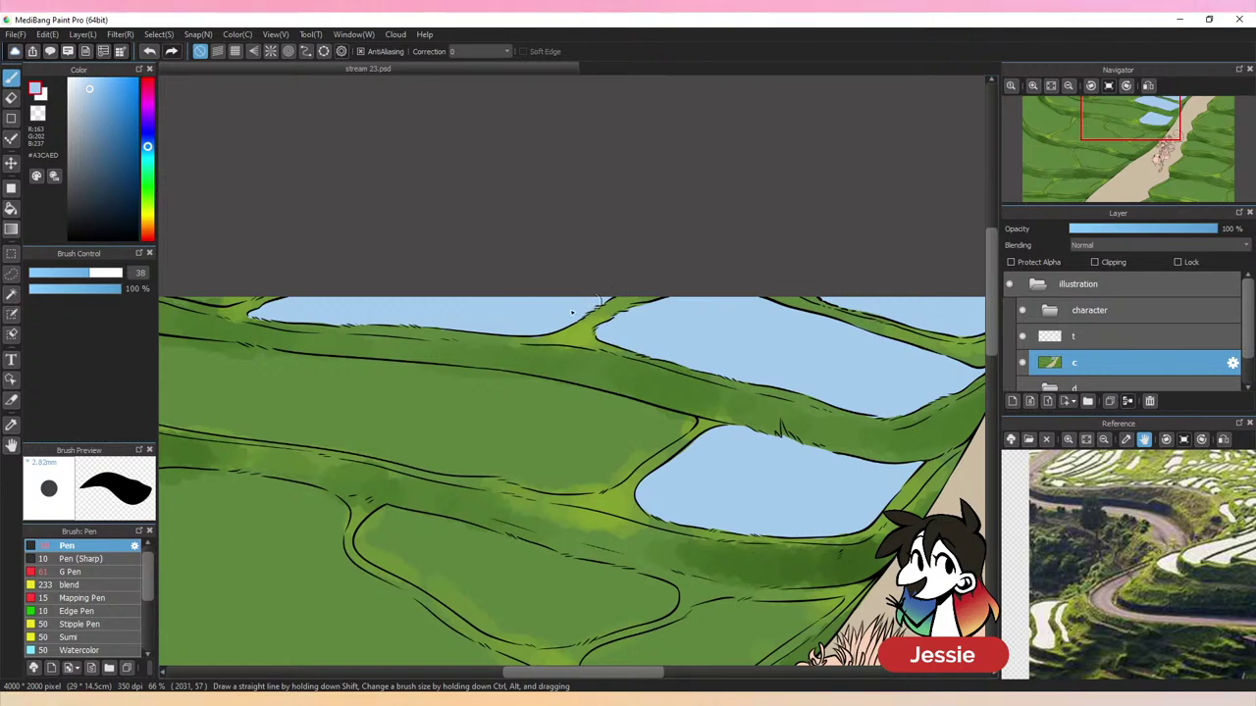
pyautogui.moveTo(416, 383); pyautogui.dragTo(701, 387)
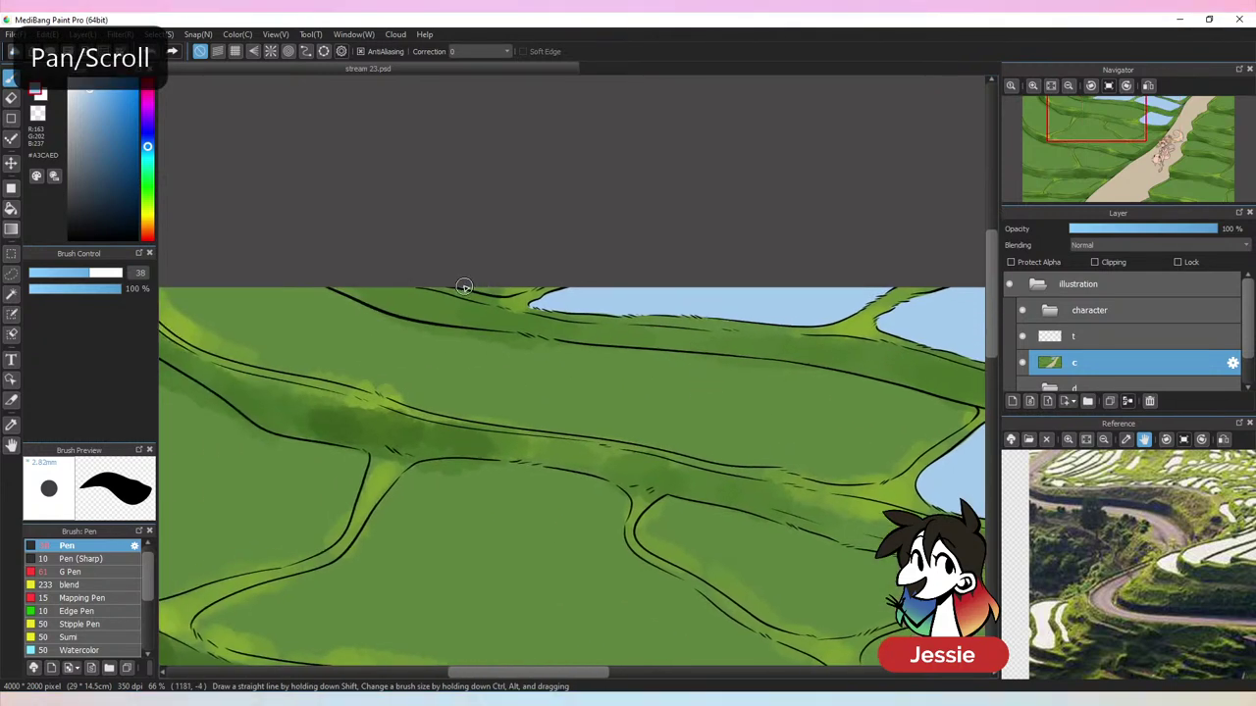
pyautogui.hotkey('ctrl', 'z')
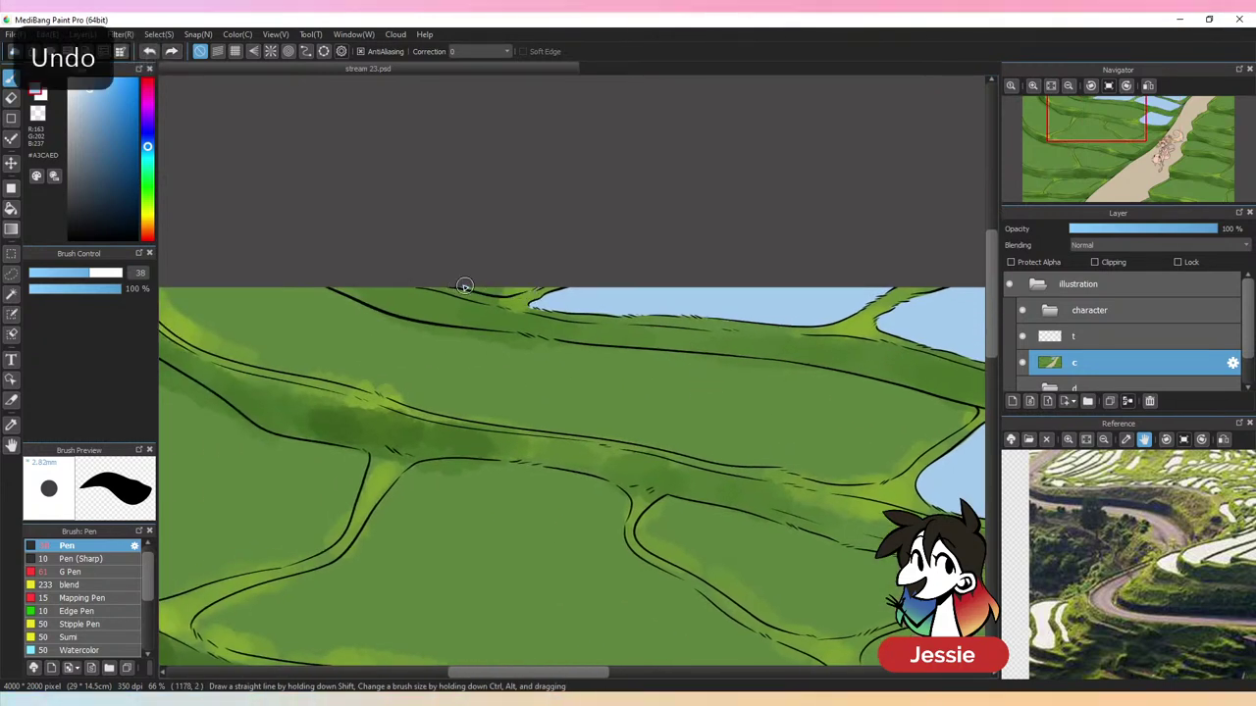
# Paint the left end of the long curved field below the upper-edge fields light blue, following its outline
pyautogui.hotkey('ctrl', '-')
pyautogui.hotkey('ctrl', '-')
pyautogui.hotkey('ctrl', '-')
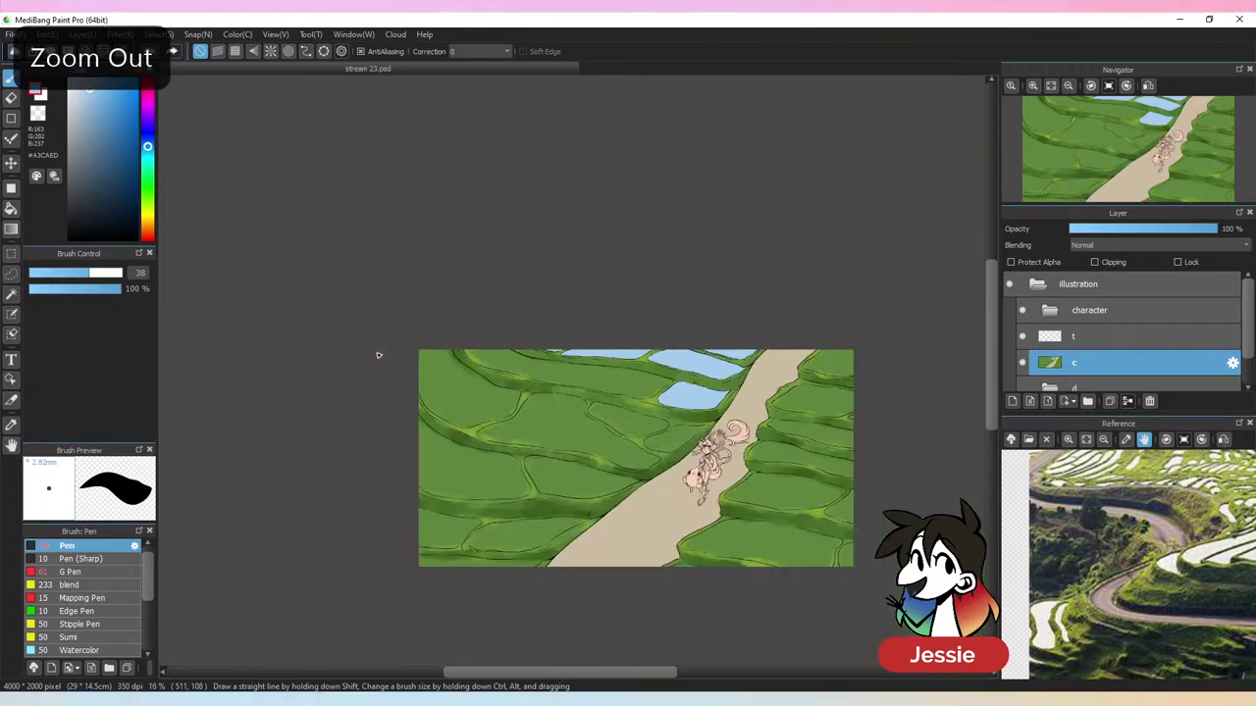
pyautogui.hotkey('ctrl', '+')
pyautogui.hotkey('ctrl', '+')
pyautogui.hotkey('ctrl', '+')
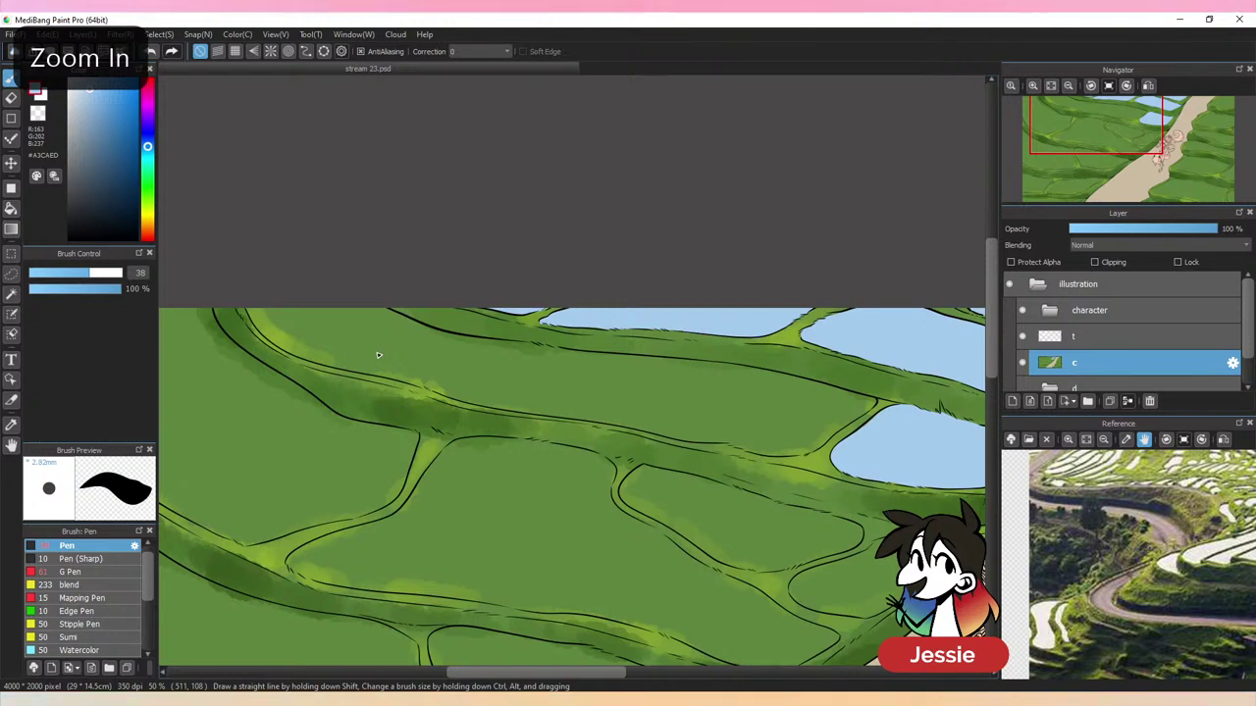
pyautogui.moveTo(251, 312)
pyautogui.mouseDown()
pyautogui.moveTo(283, 343)
pyautogui.moveTo(345, 361)
pyautogui.moveTo(280, 300)
pyautogui.moveTo(287, 291)
pyautogui.moveTo(406, 351)
pyautogui.moveTo(457, 356)
pyautogui.moveTo(327, 240)
pyautogui.moveTo(444, 347)
pyautogui.moveTo(361, 299)
pyautogui.moveTo(413, 326)
pyautogui.mouseUp()
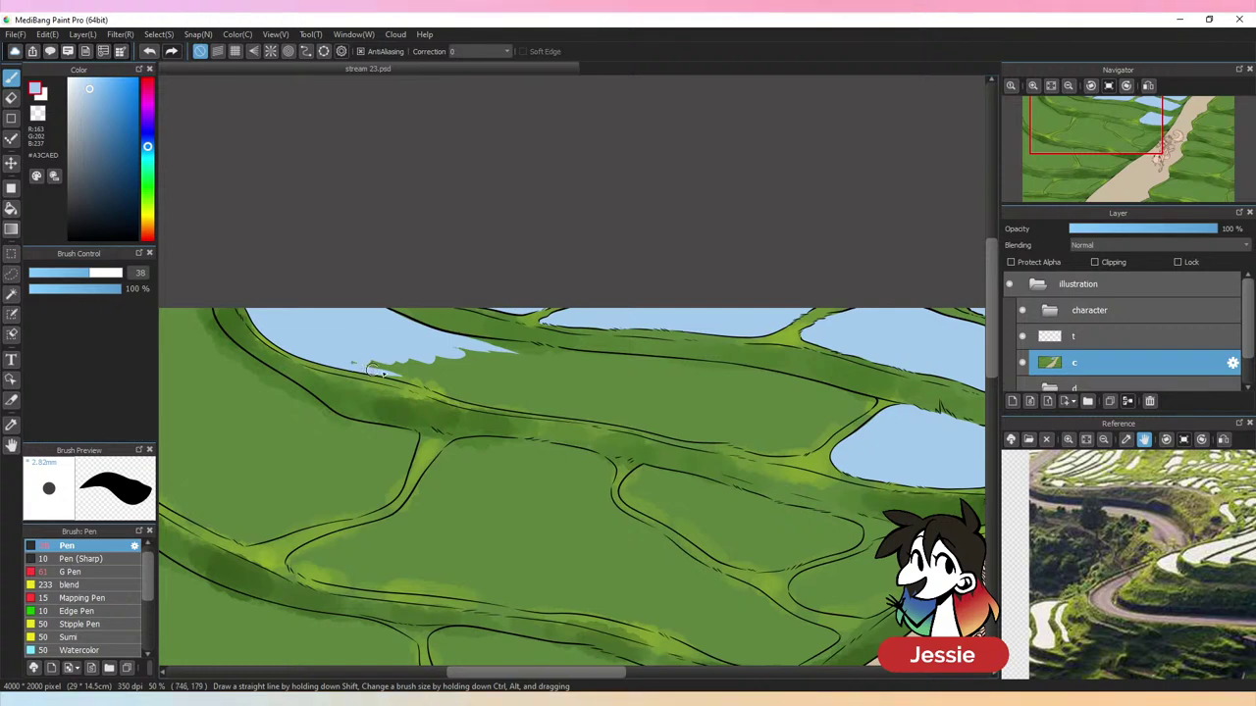
pyautogui.moveTo(365, 367); pyautogui.dragTo(424, 382)
pyautogui.moveTo(347, 356); pyautogui.dragTo(479, 394)
pyautogui.moveTo(418, 367)
pyautogui.mouseDown()
pyautogui.moveTo(514, 388)
pyautogui.moveTo(526, 371)
pyautogui.mouseUp()
# Extend the light blue through the middle of the long curved field, between its upper and lower ridges
pyautogui.moveTo(554, 303)
pyautogui.mouseDown()
pyautogui.moveTo(418, 291)
pyautogui.moveTo(349, 262)
pyautogui.mouseUp()
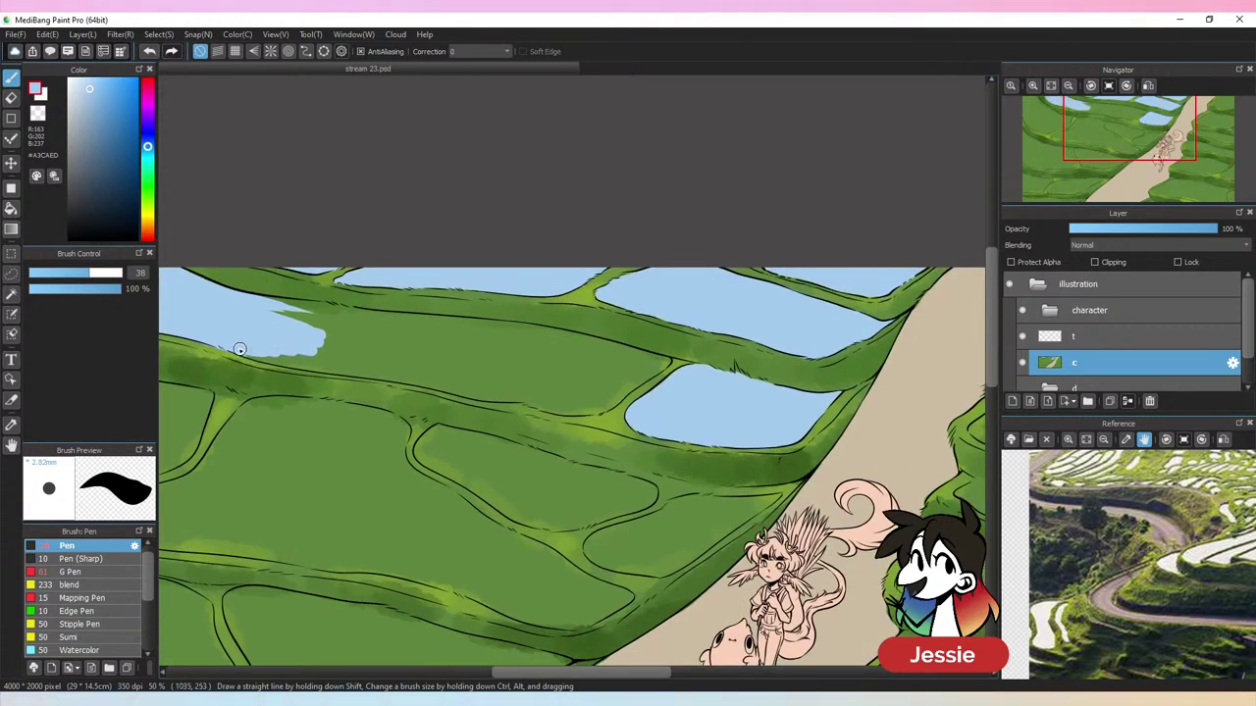
pyautogui.moveTo(257, 355); pyautogui.dragTo(386, 365)
pyautogui.moveTo(308, 355)
pyautogui.mouseDown()
pyautogui.moveTo(270, 327)
pyautogui.moveTo(354, 339)
pyautogui.moveTo(369, 327)
pyautogui.moveTo(267, 268)
pyautogui.moveTo(321, 307)
pyautogui.mouseUp()
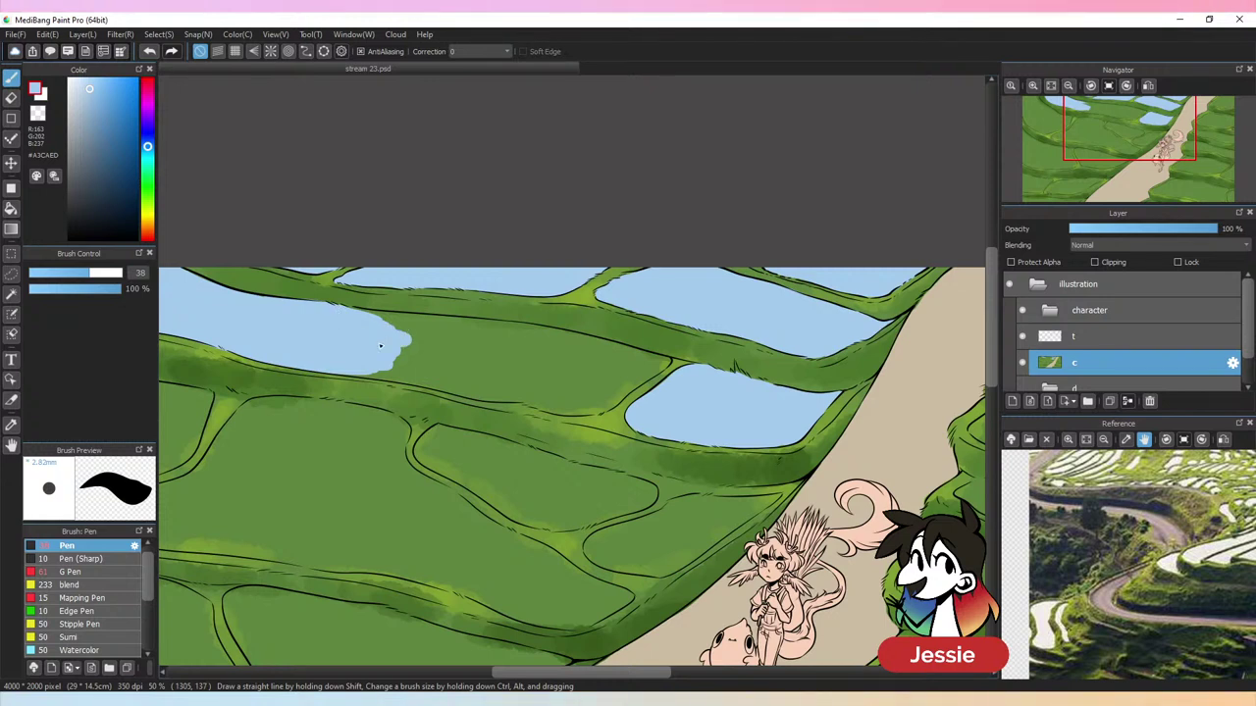
pyautogui.moveTo(381, 345)
pyautogui.mouseDown()
pyautogui.moveTo(350, 366)
pyautogui.moveTo(370, 378)
pyautogui.moveTo(339, 370)
pyautogui.moveTo(461, 382)
pyautogui.moveTo(389, 353)
pyautogui.moveTo(400, 339)
pyautogui.moveTo(487, 371)
pyautogui.mouseUp()
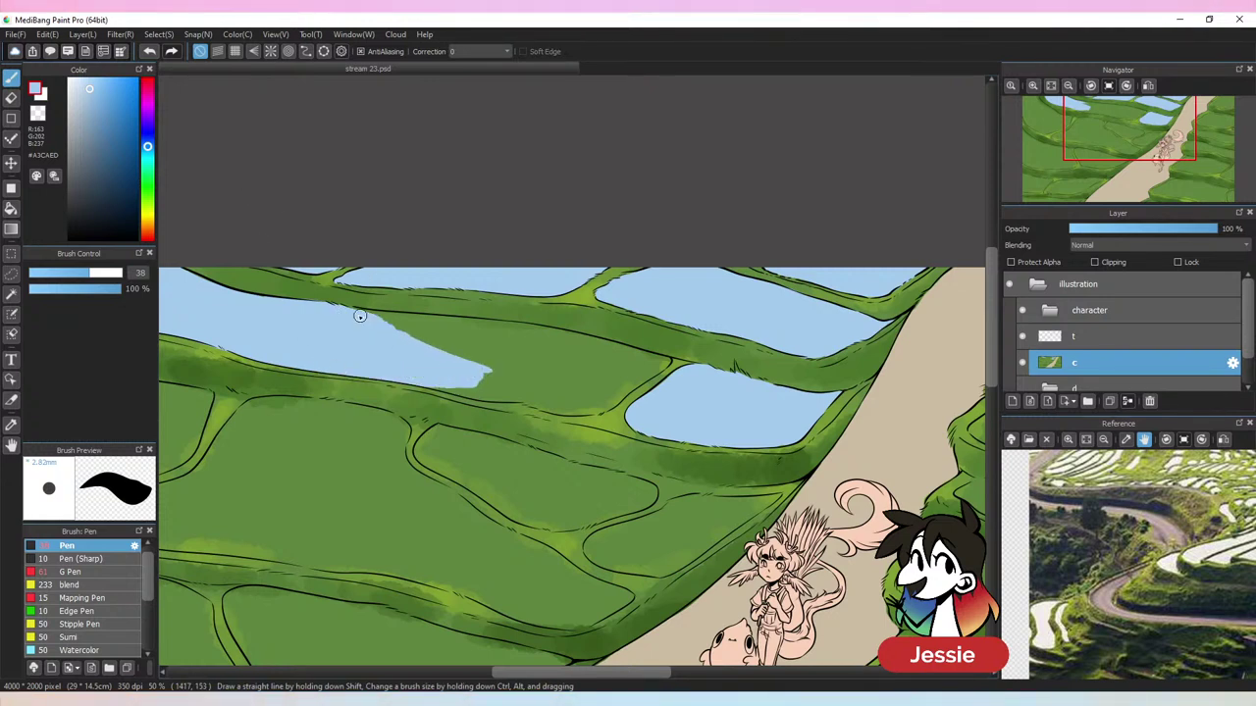
pyautogui.moveTo(356, 312)
pyautogui.mouseDown()
pyautogui.moveTo(389, 321)
pyautogui.moveTo(363, 313)
pyautogui.moveTo(375, 300)
pyautogui.moveTo(405, 330)
pyautogui.moveTo(372, 321)
pyautogui.moveTo(537, 385)
pyautogui.moveTo(414, 380)
pyautogui.mouseUp()
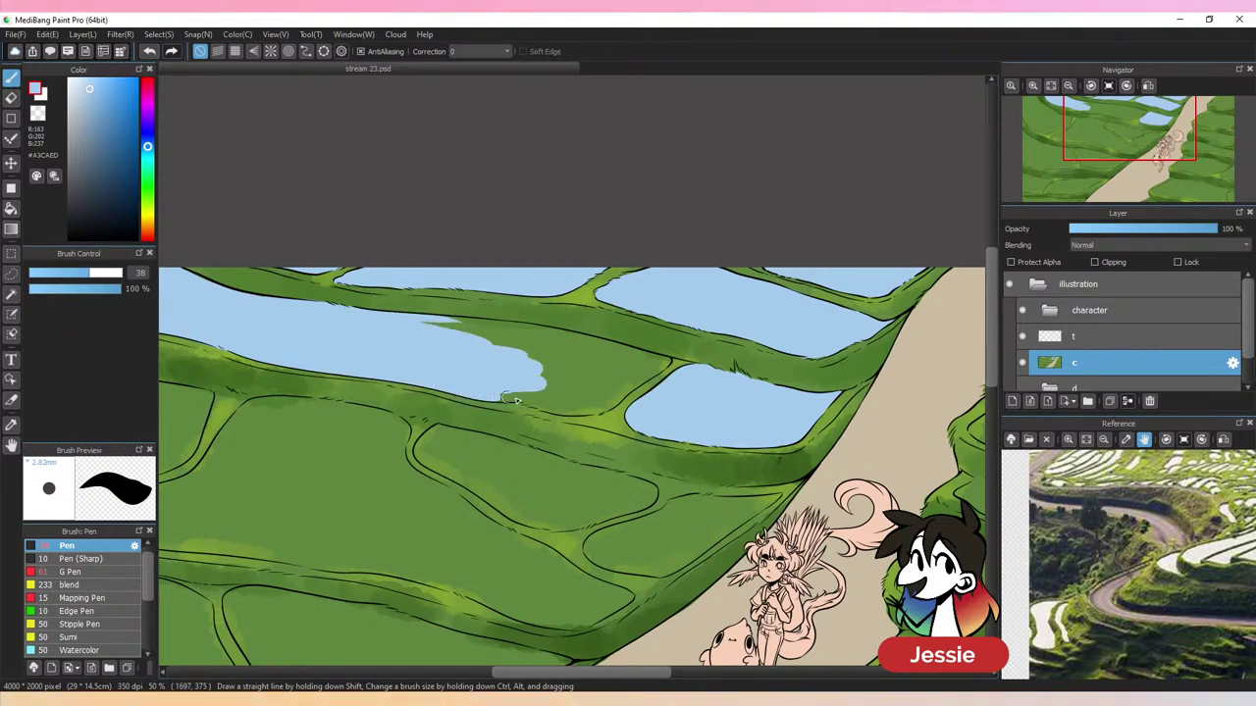
# Fill the remaining right end of the long curved field with light blue, up to the ridge beside the rounded field
pyautogui.hotkey('ctrl', '-')
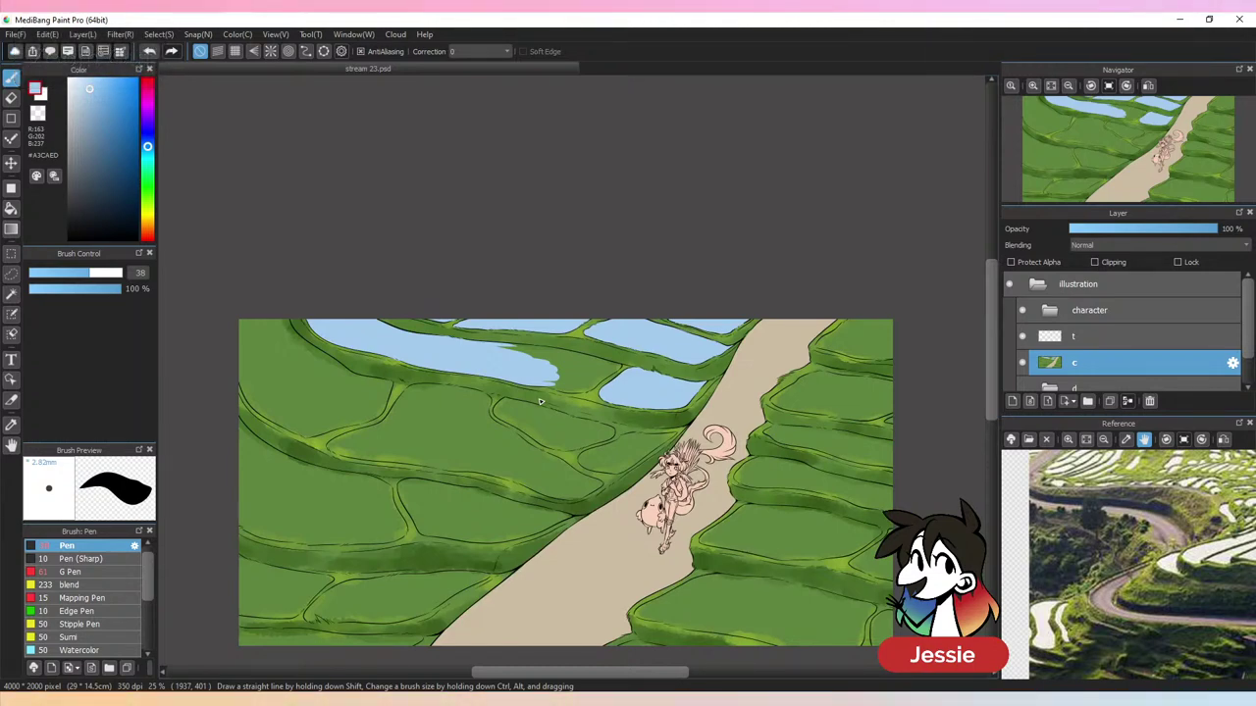
pyautogui.hotkey('ctrl', '+')
pyautogui.moveTo(499, 348)
pyautogui.mouseDown()
pyautogui.moveTo(423, 327)
pyautogui.moveTo(573, 338)
pyautogui.mouseUp()
pyautogui.hotkey('ctrl', 'z')
pyautogui.hotkey('ctrl', 'z')
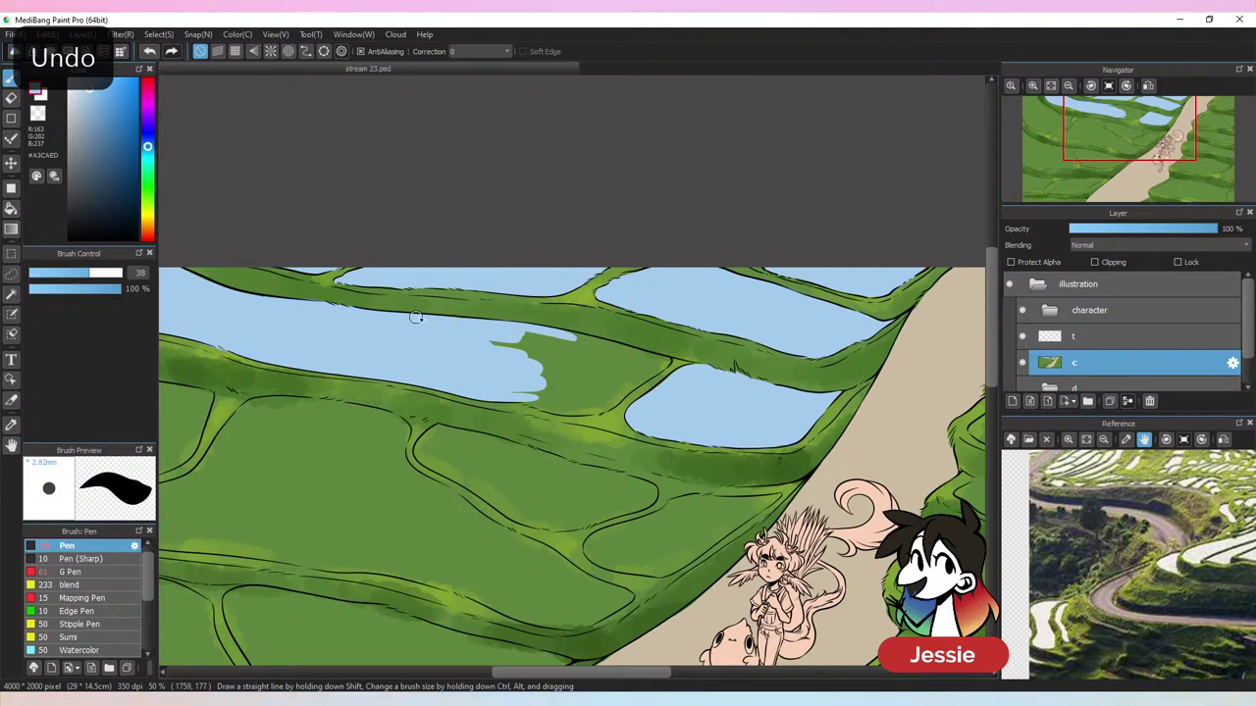
pyautogui.moveTo(468, 329)
pyautogui.mouseDown()
pyautogui.moveTo(594, 345)
pyautogui.moveTo(534, 333)
pyautogui.mouseUp()
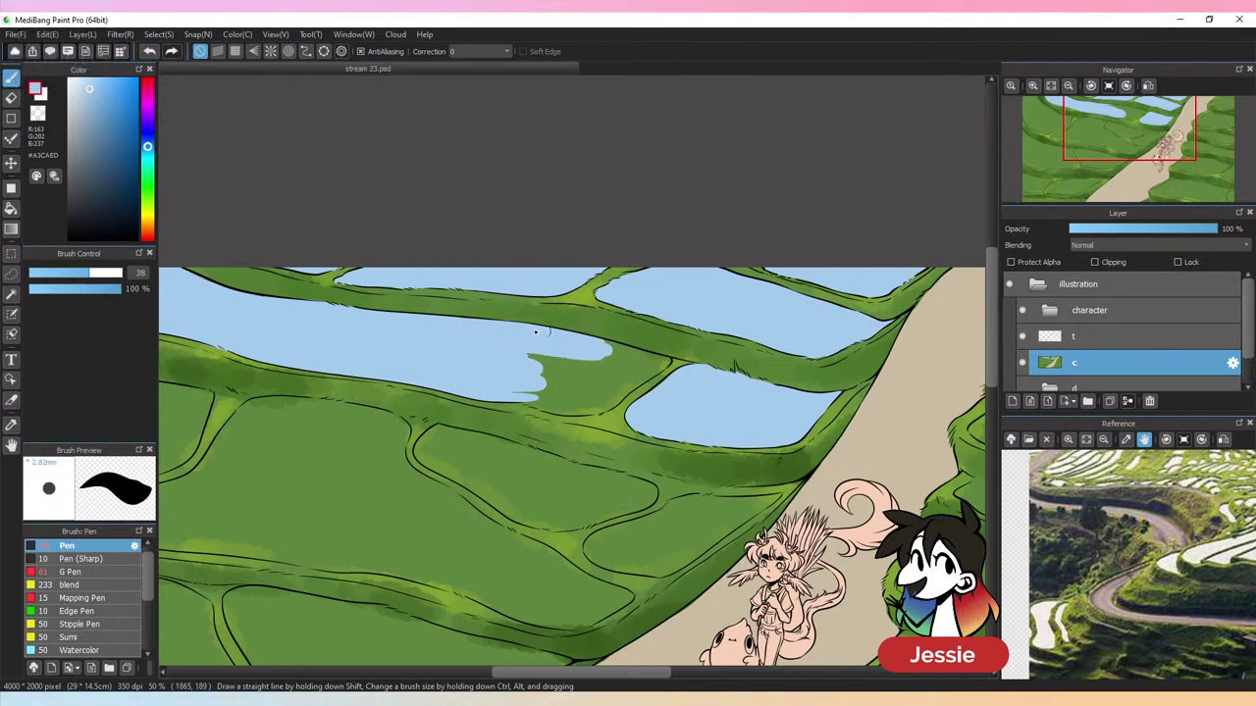
pyautogui.moveTo(610, 345)
pyautogui.mouseDown()
pyautogui.moveTo(668, 361)
pyautogui.moveTo(602, 384)
pyautogui.moveTo(595, 373)
pyautogui.moveTo(650, 363)
pyautogui.moveTo(515, 363)
pyautogui.mouseUp()
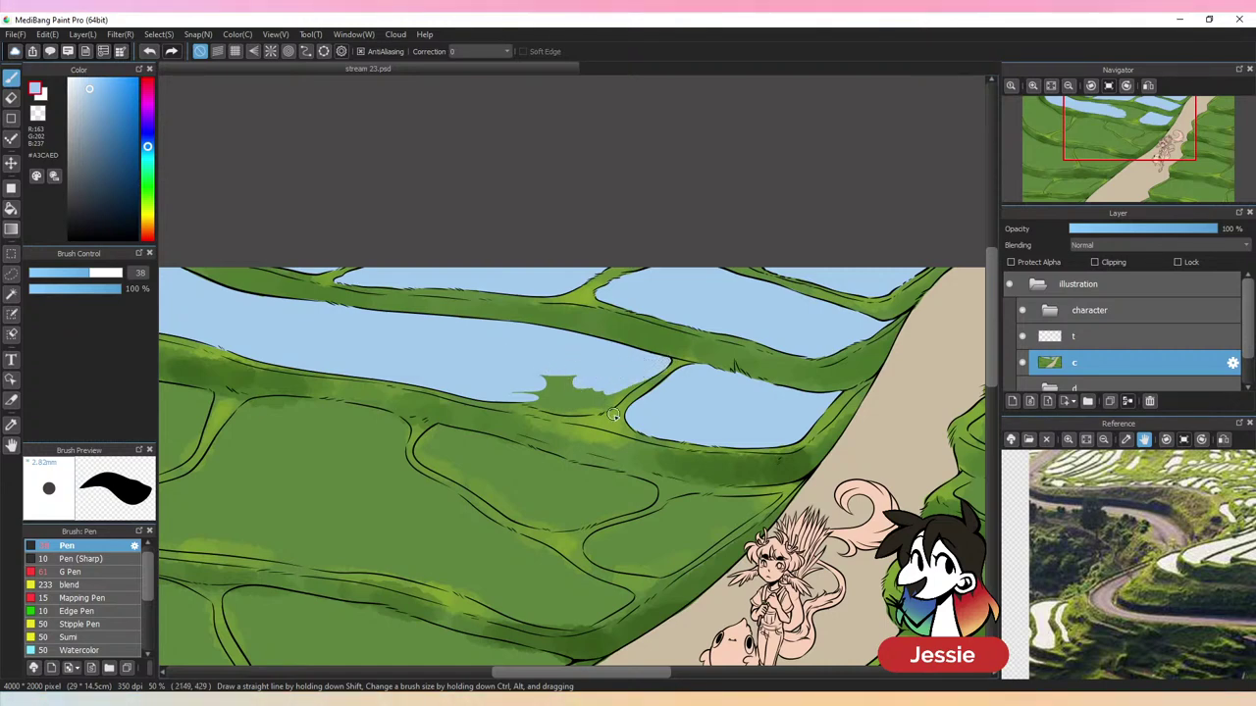
pyautogui.moveTo(588, 420)
pyautogui.mouseDown()
pyautogui.moveTo(433, 370)
pyautogui.moveTo(400, 310)
pyautogui.moveTo(343, 313)
pyautogui.moveTo(362, 316)
pyautogui.moveTo(347, 328)
pyautogui.moveTo(365, 337)
pyautogui.moveTo(424, 344)
pyautogui.mouseUp()
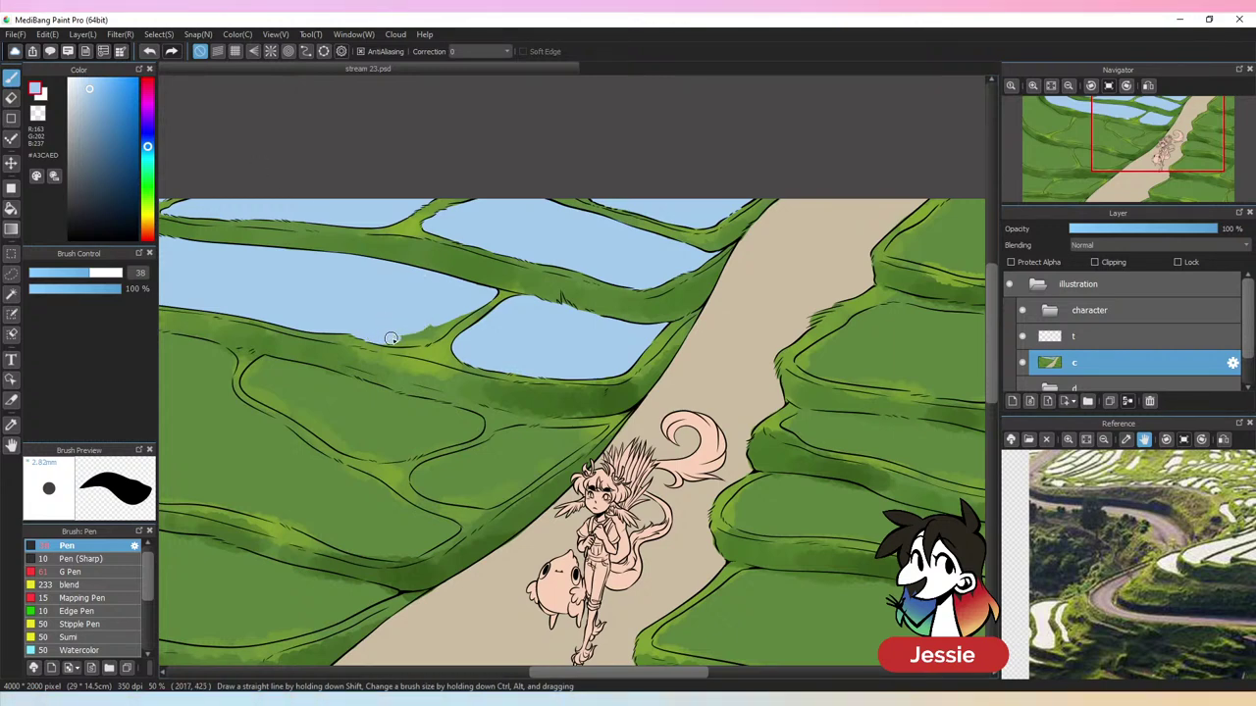
pyautogui.moveTo(397, 342); pyautogui.dragTo(427, 340)
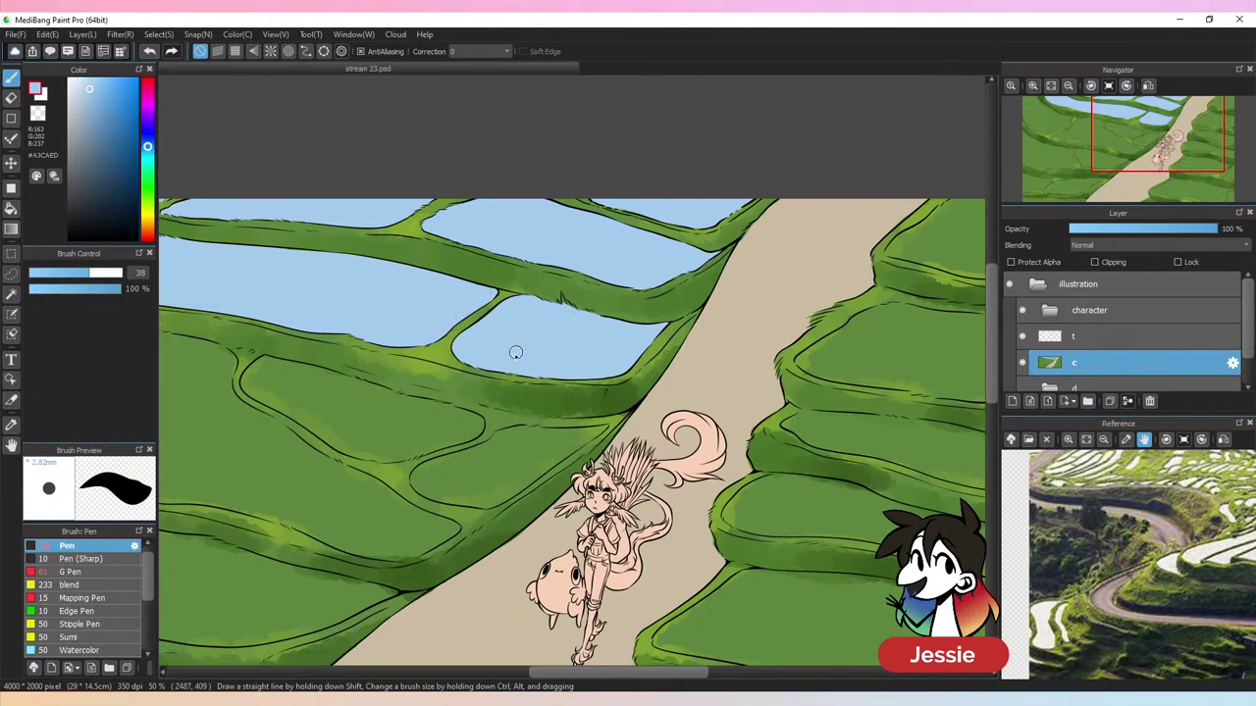
pyautogui.moveTo(451, 412); pyautogui.dragTo(664, 410)
pyautogui.moveTo(390, 441); pyautogui.dragTo(620, 469)
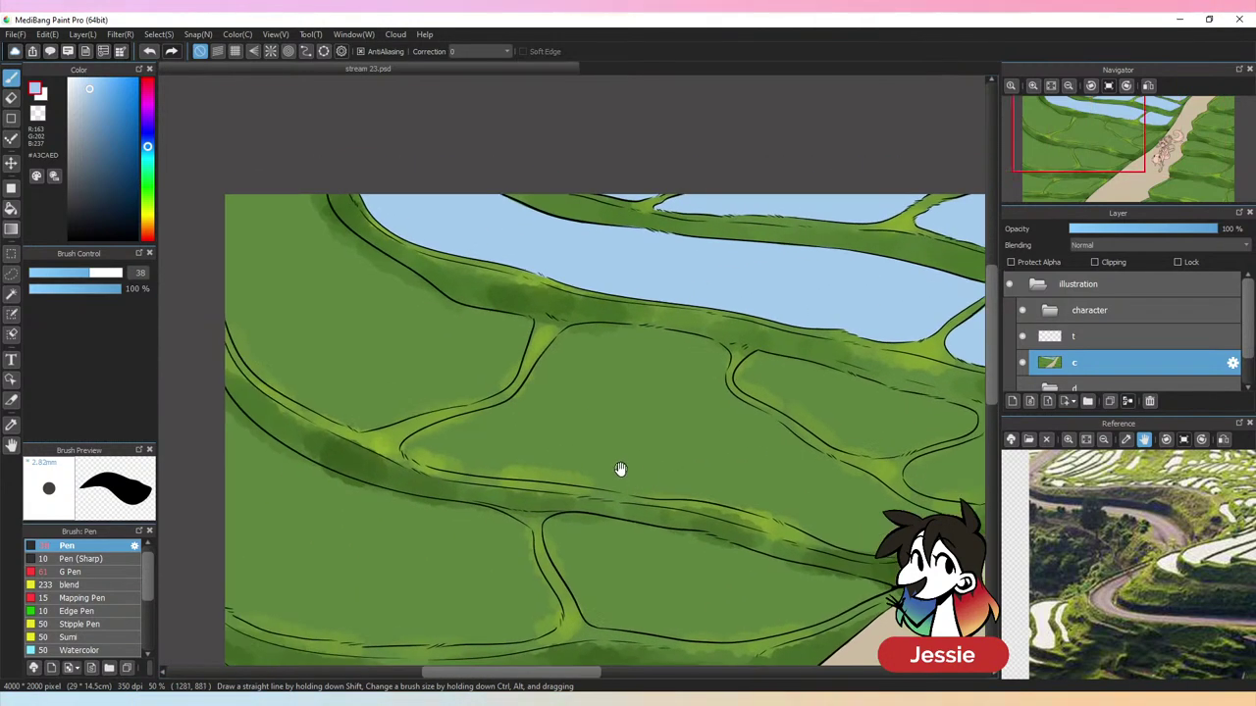
# Set the brush size to 63 and paint the left side and upper-ridge edge of the canvas's upper-left corner field light blue
pyautogui.moveTo(448, 415); pyautogui.dragTo(495, 444)
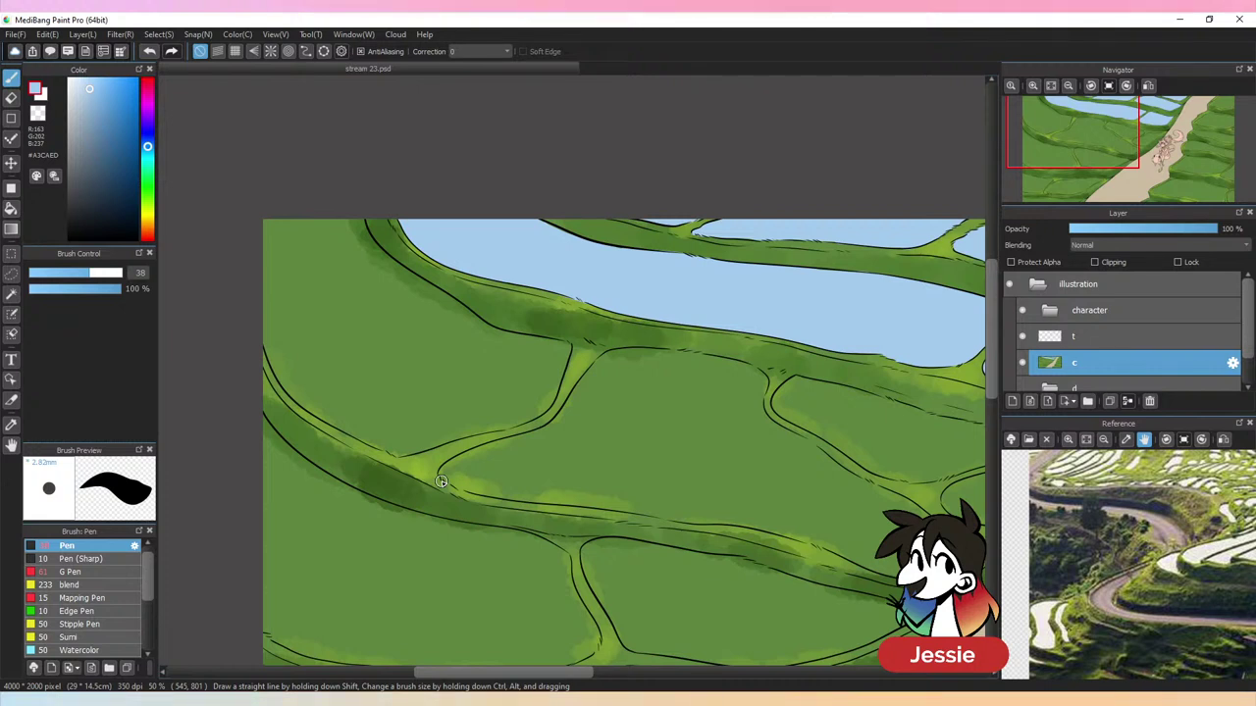
pyautogui.click(103, 273)
pyautogui.moveTo(264, 222)
pyautogui.mouseDown()
pyautogui.moveTo(263, 273)
pyautogui.moveTo(292, 361)
pyautogui.moveTo(327, 377)
pyautogui.moveTo(309, 270)
pyautogui.moveTo(321, 260)
pyautogui.moveTo(352, 349)
pyautogui.moveTo(336, 314)
pyautogui.moveTo(391, 323)
pyautogui.moveTo(357, 217)
pyautogui.moveTo(407, 279)
pyautogui.moveTo(370, 246)
pyautogui.moveTo(430, 295)
pyautogui.mouseUp()
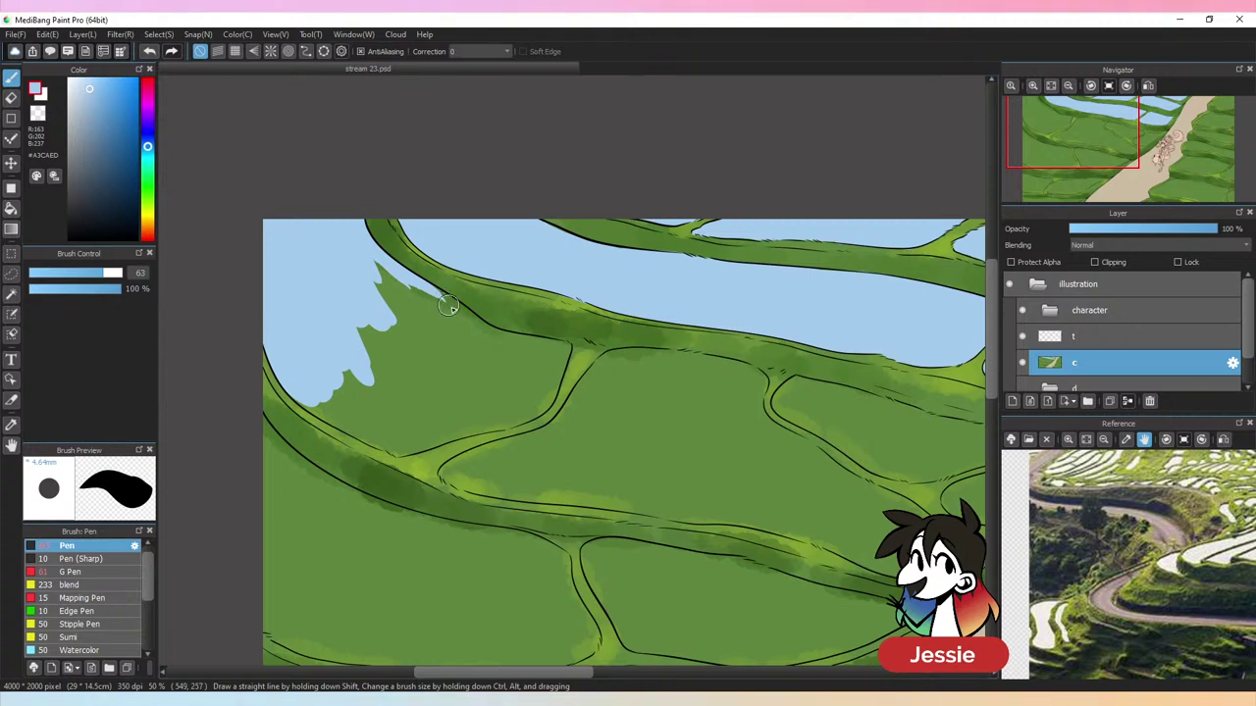
pyautogui.moveTo(491, 336); pyautogui.dragTo(415, 285)
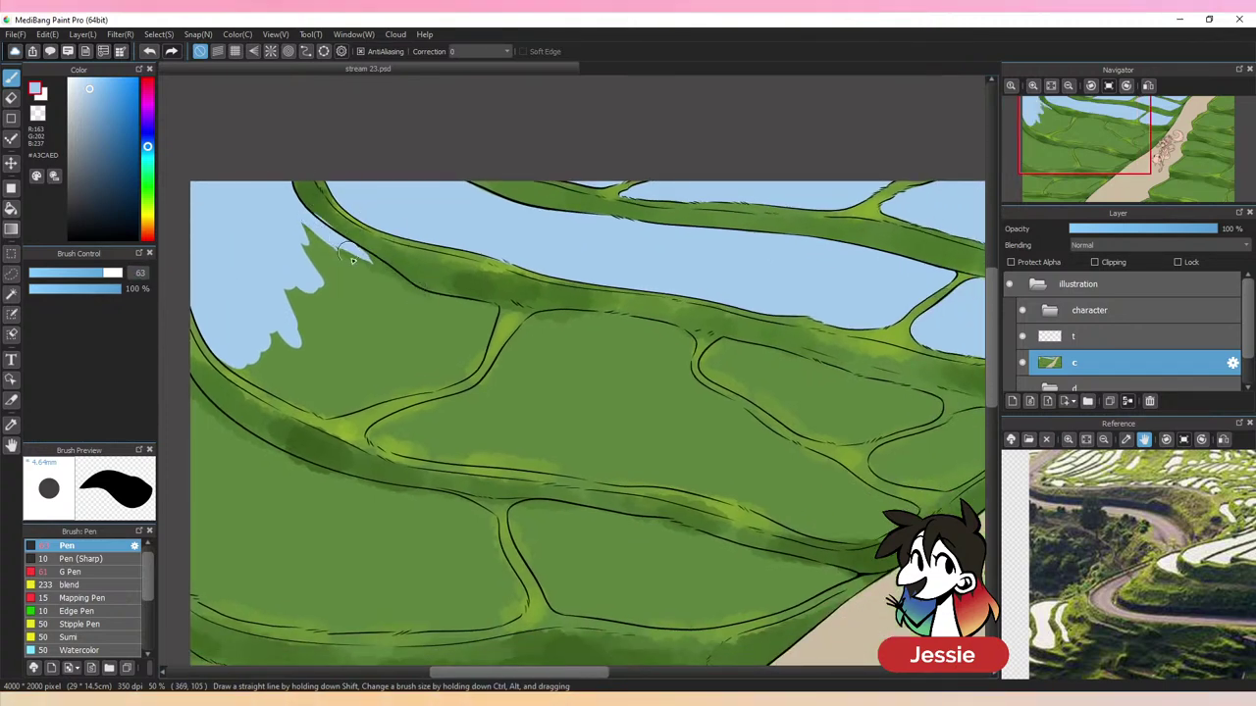
pyautogui.moveTo(352, 260)
pyautogui.mouseDown()
pyautogui.moveTo(285, 231)
pyautogui.moveTo(405, 307)
pyautogui.moveTo(363, 263)
pyautogui.moveTo(403, 295)
pyautogui.mouseUp()
pyautogui.hotkey('ctrl', 'z')
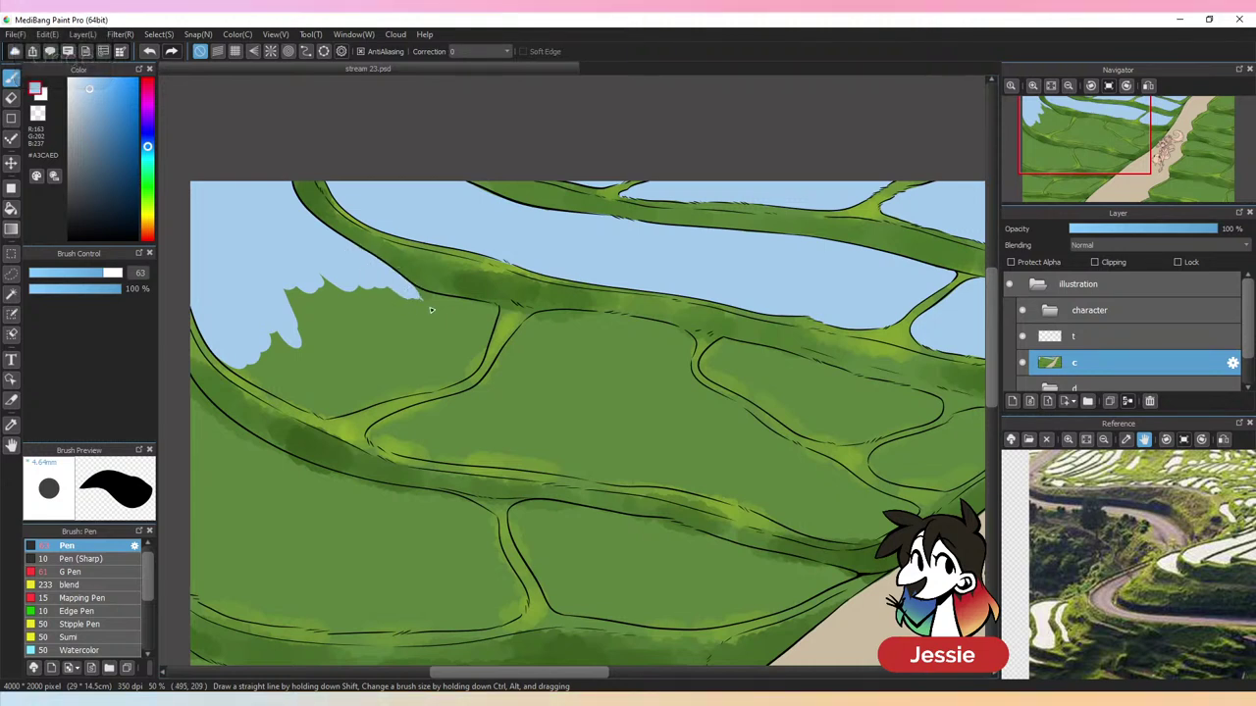
pyautogui.moveTo(324, 297)
pyautogui.mouseDown()
pyautogui.moveTo(420, 327)
pyautogui.moveTo(424, 345)
pyautogui.mouseUp()
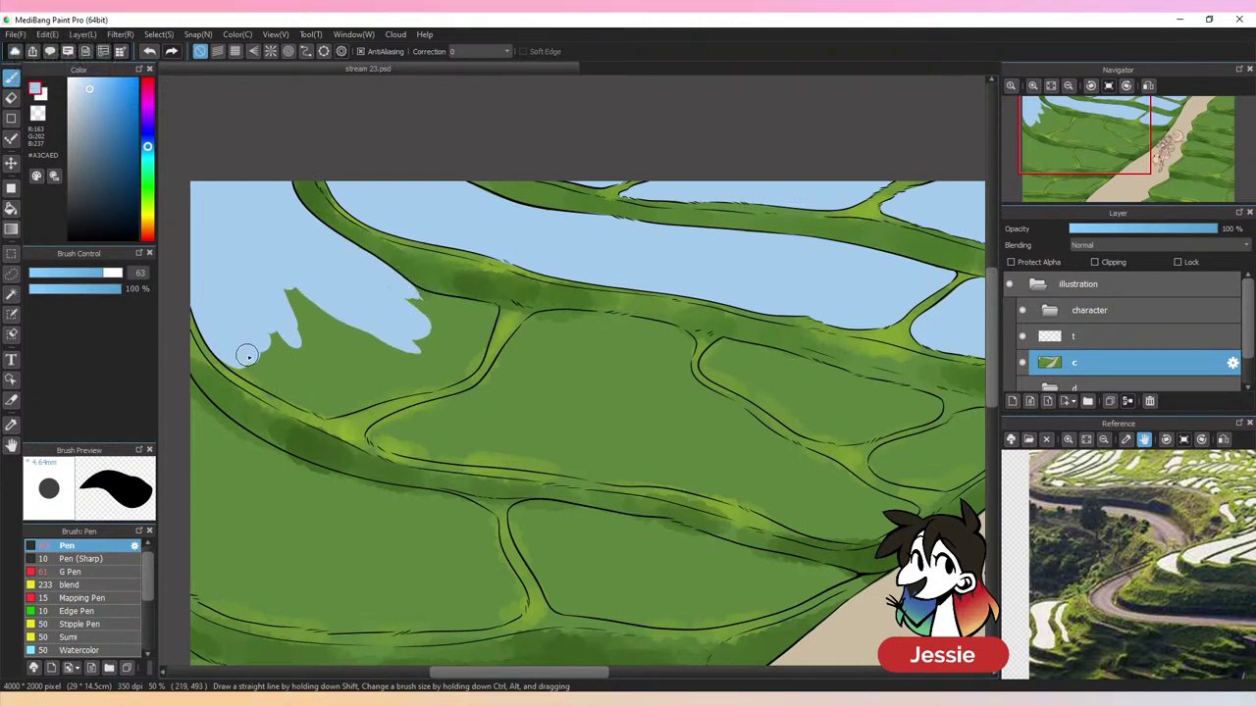
pyautogui.hotkey('ctrl', 'z')
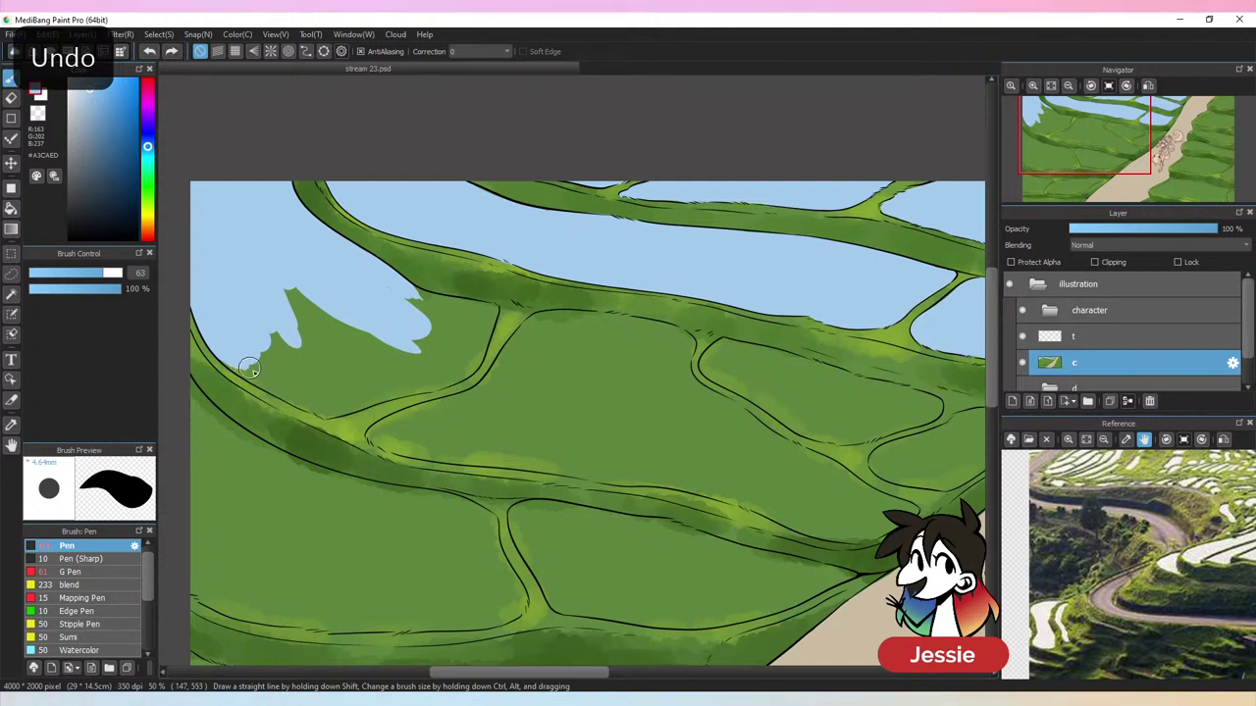
# Extend the light blue along the corner field's lower ridge and across its middle
pyautogui.moveTo(237, 364); pyautogui.dragTo(274, 385)
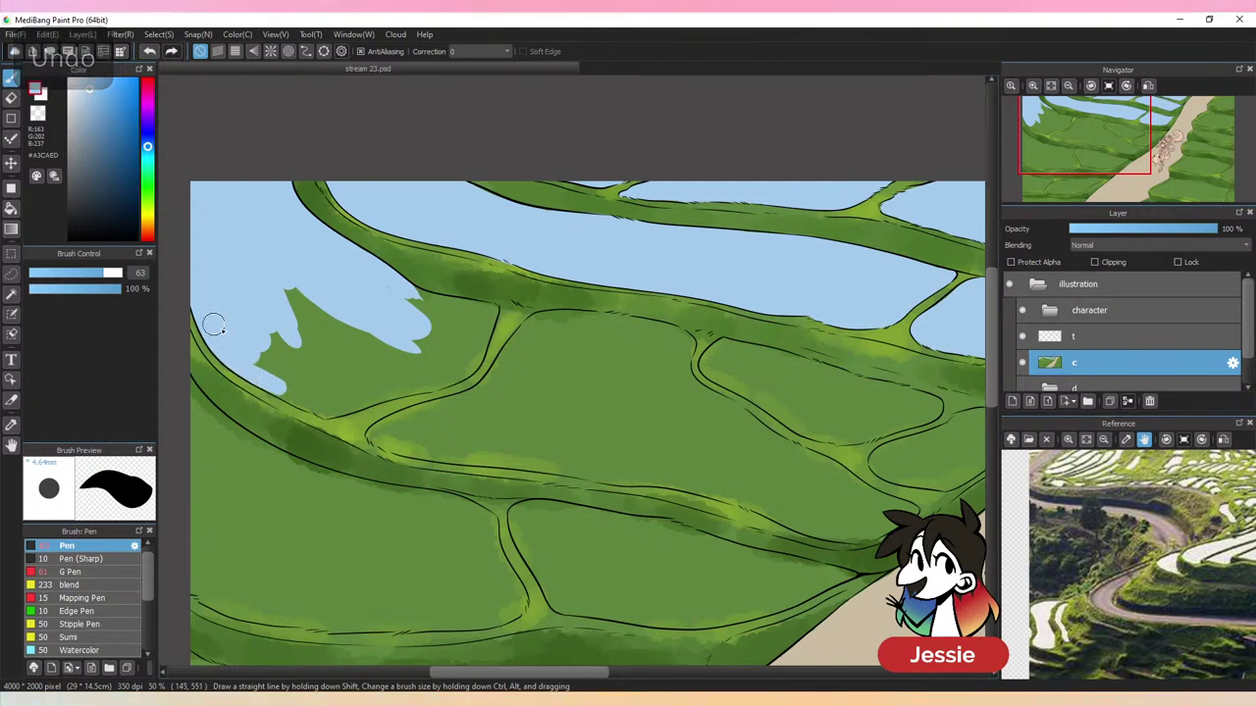
pyautogui.moveTo(218, 328); pyautogui.dragTo(294, 390)
pyautogui.moveTo(274, 333); pyautogui.dragTo(320, 381)
pyautogui.moveTo(265, 275)
pyautogui.mouseDown()
pyautogui.moveTo(386, 366)
pyautogui.moveTo(403, 355)
pyautogui.moveTo(337, 239)
pyautogui.moveTo(443, 312)
pyautogui.mouseUp()
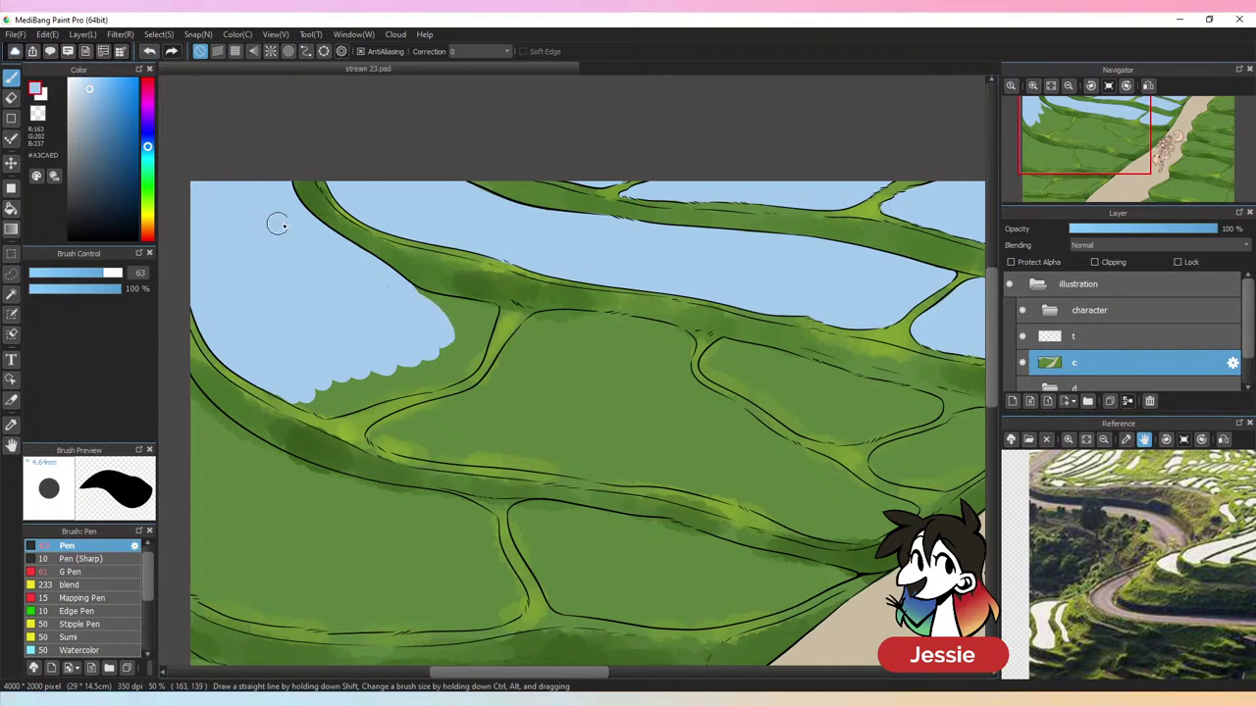
# Reduce the brush size to 45 and fill the corner field's remaining right end and lower tip with light blue
pyautogui.moveTo(104, 281); pyautogui.dragTo(95, 276)
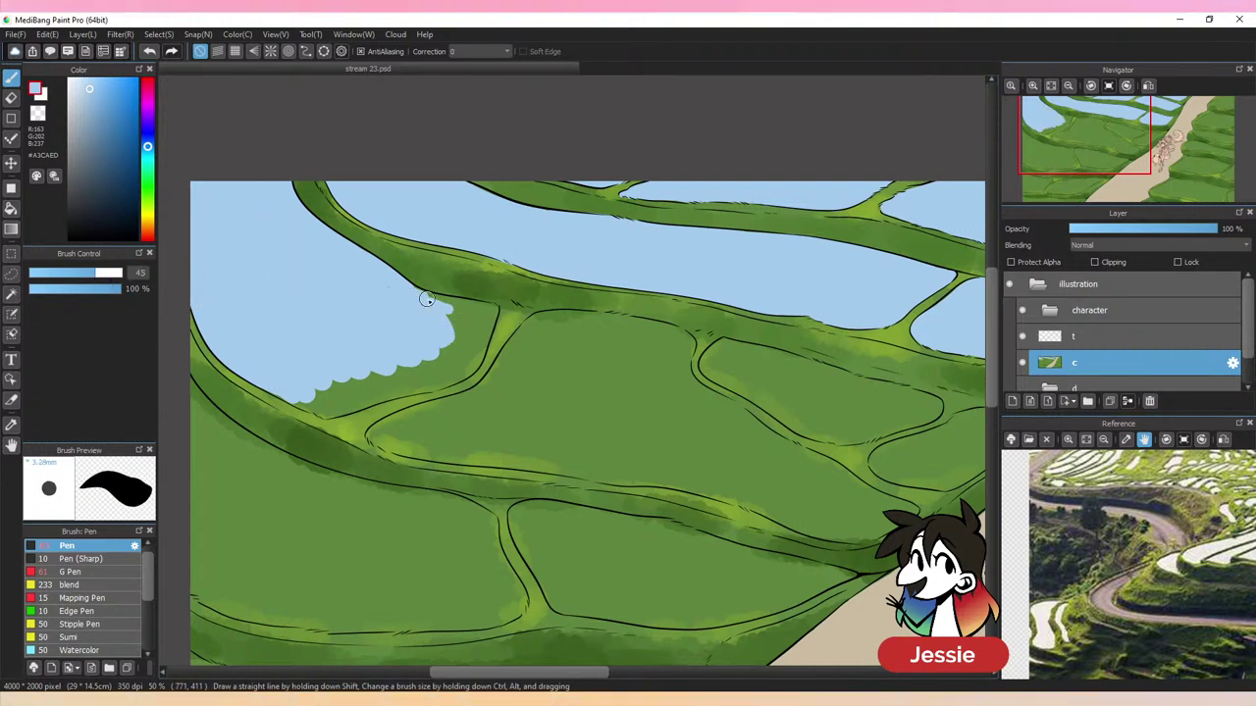
pyautogui.moveTo(442, 301)
pyautogui.mouseDown()
pyautogui.moveTo(476, 305)
pyautogui.moveTo(445, 305)
pyautogui.mouseUp()
pyautogui.hotkey('ctrl', 'z')
pyautogui.hotkey('ctrl', 'z')
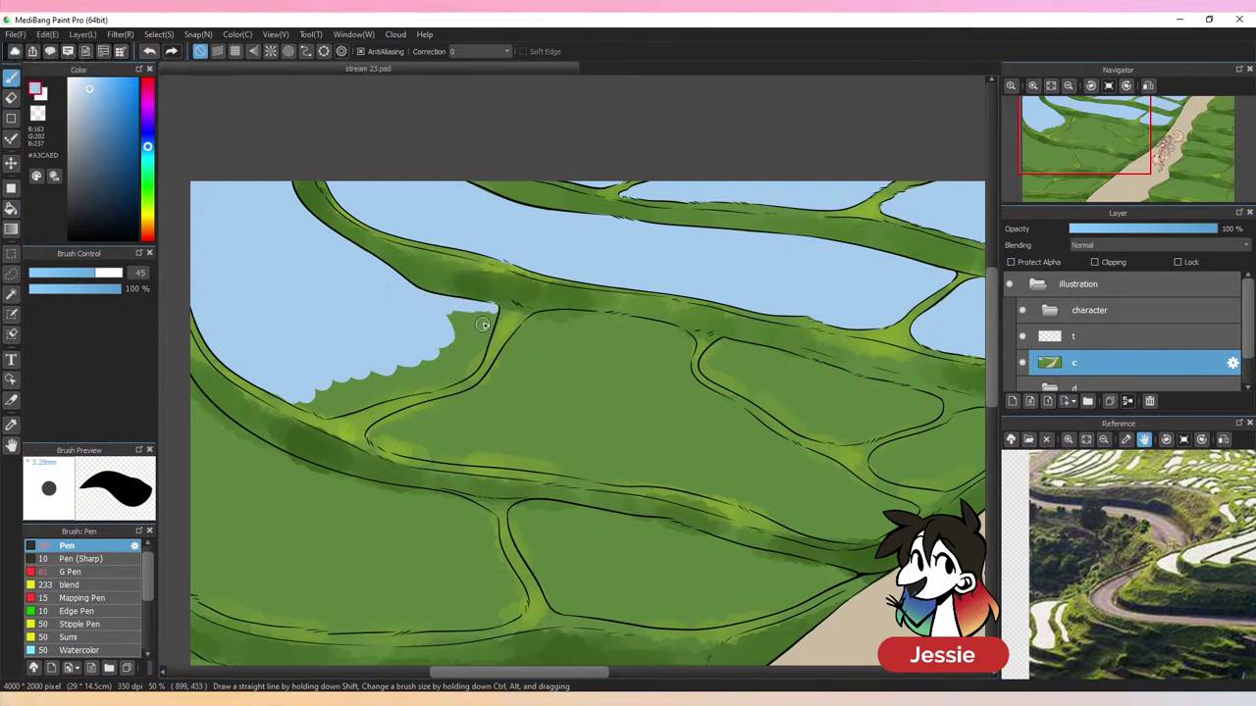
pyautogui.hotkey('ctrl', 'z')
pyautogui.moveTo(492, 309)
pyautogui.mouseDown()
pyautogui.moveTo(472, 357)
pyautogui.moveTo(466, 323)
pyautogui.moveTo(447, 326)
pyautogui.moveTo(464, 327)
pyautogui.moveTo(458, 367)
pyautogui.moveTo(426, 387)
pyautogui.moveTo(447, 383)
pyautogui.moveTo(488, 334)
pyautogui.moveTo(476, 362)
pyautogui.moveTo(435, 382)
pyautogui.moveTo(334, 382)
pyautogui.mouseUp()
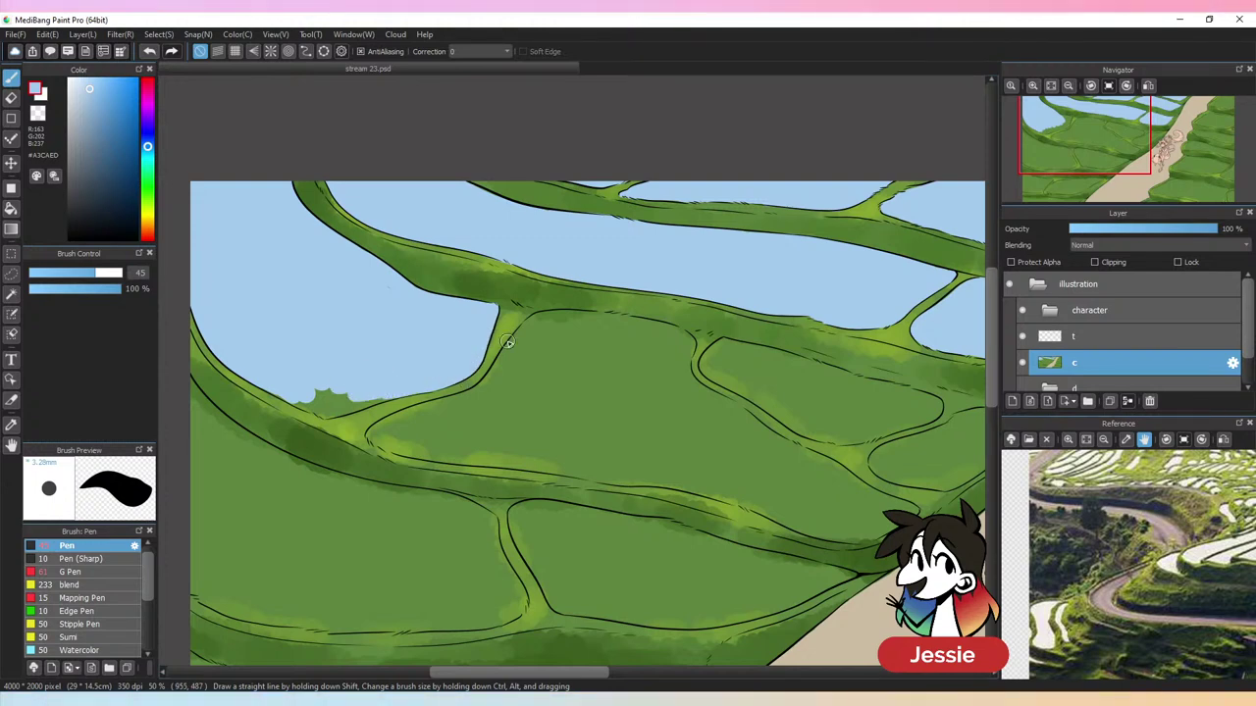
pyautogui.moveTo(486, 530); pyautogui.dragTo(467, 488)
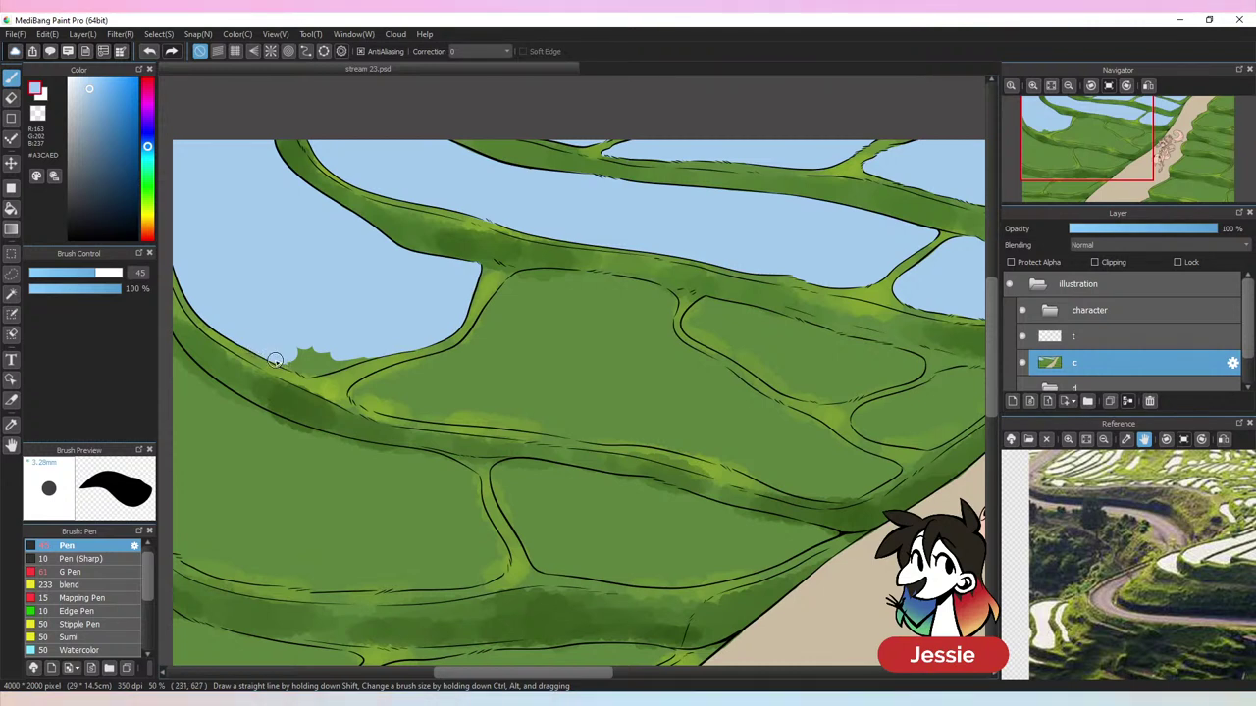
pyautogui.moveTo(300, 371)
pyautogui.mouseDown()
pyautogui.moveTo(323, 353)
pyautogui.moveTo(321, 368)
pyautogui.mouseUp()
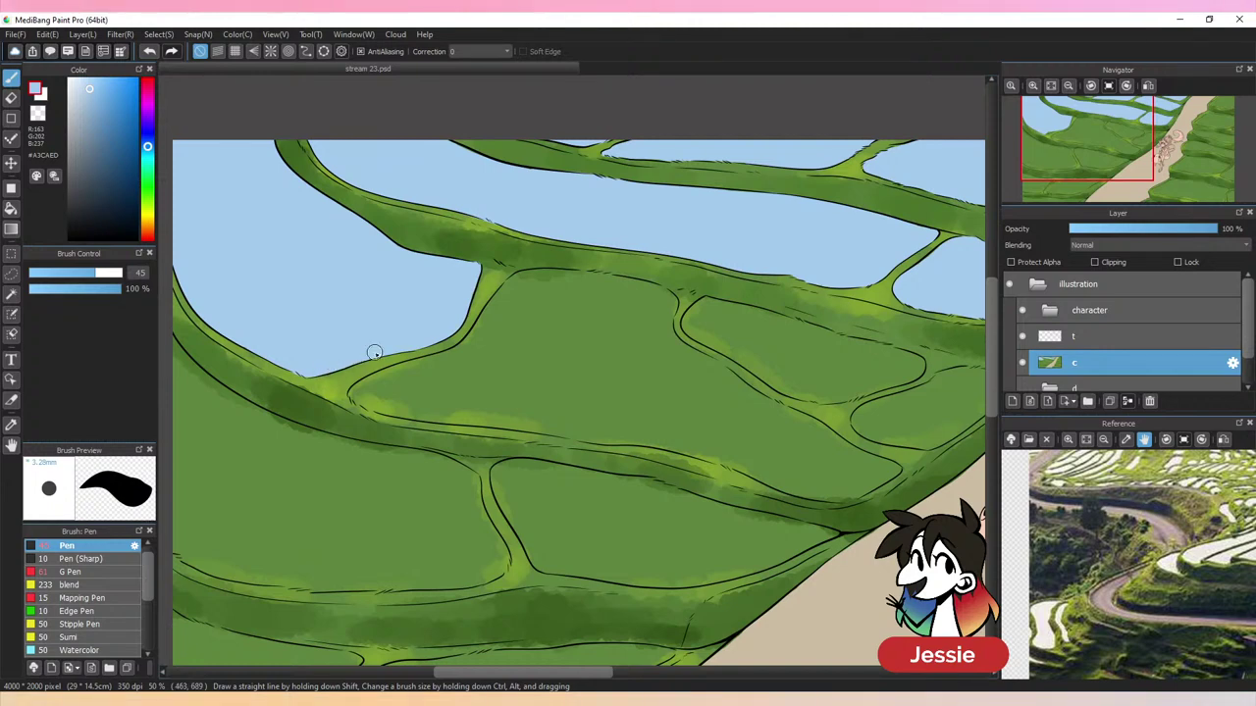
# Paint light blue along the left ridge of the large field just right of the corner field
pyautogui.hotkey('ctrl', '-')
pyautogui.hotkey('ctrl', '-')
pyautogui.hotkey('ctrl', '-')
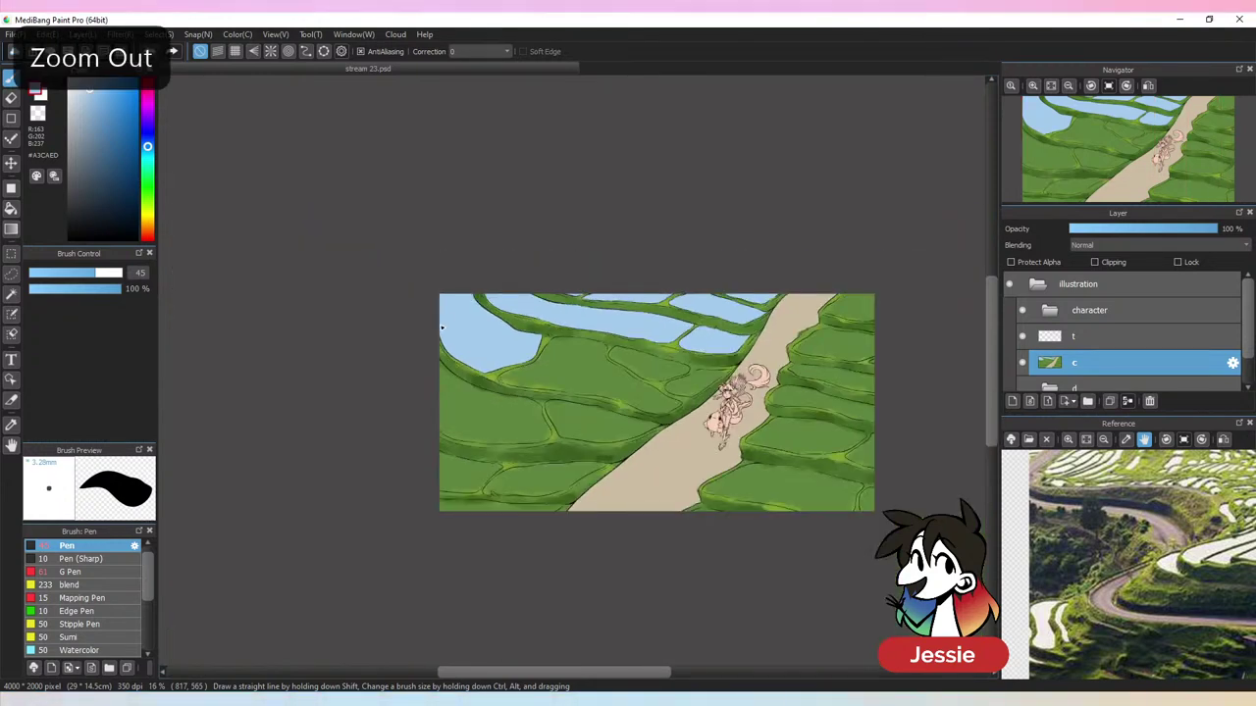
pyautogui.hotkey('ctrl', '+')
pyautogui.hotkey('ctrl', '+')
pyautogui.hotkey('ctrl', '+')
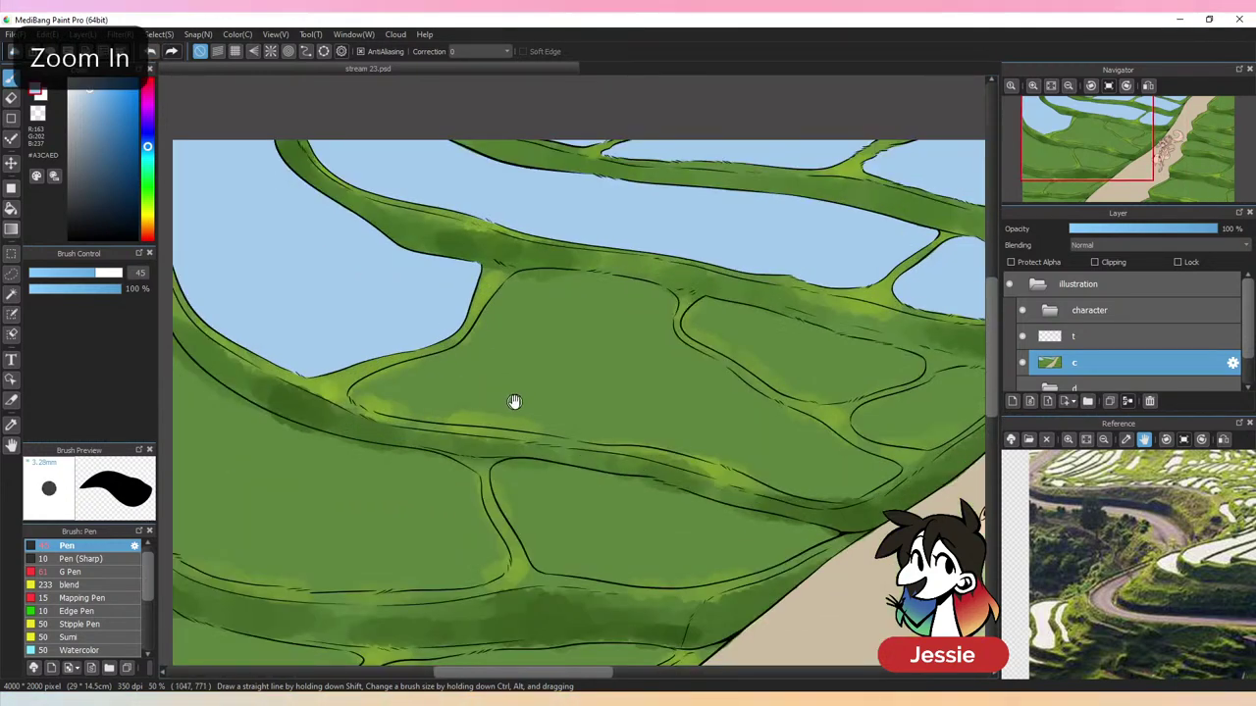
pyautogui.moveTo(515, 404); pyautogui.dragTo(446, 436)
pyautogui.moveTo(285, 429)
pyautogui.mouseDown()
pyautogui.moveTo(322, 404)
pyautogui.moveTo(282, 424)
pyautogui.moveTo(420, 371)
pyautogui.mouseUp()
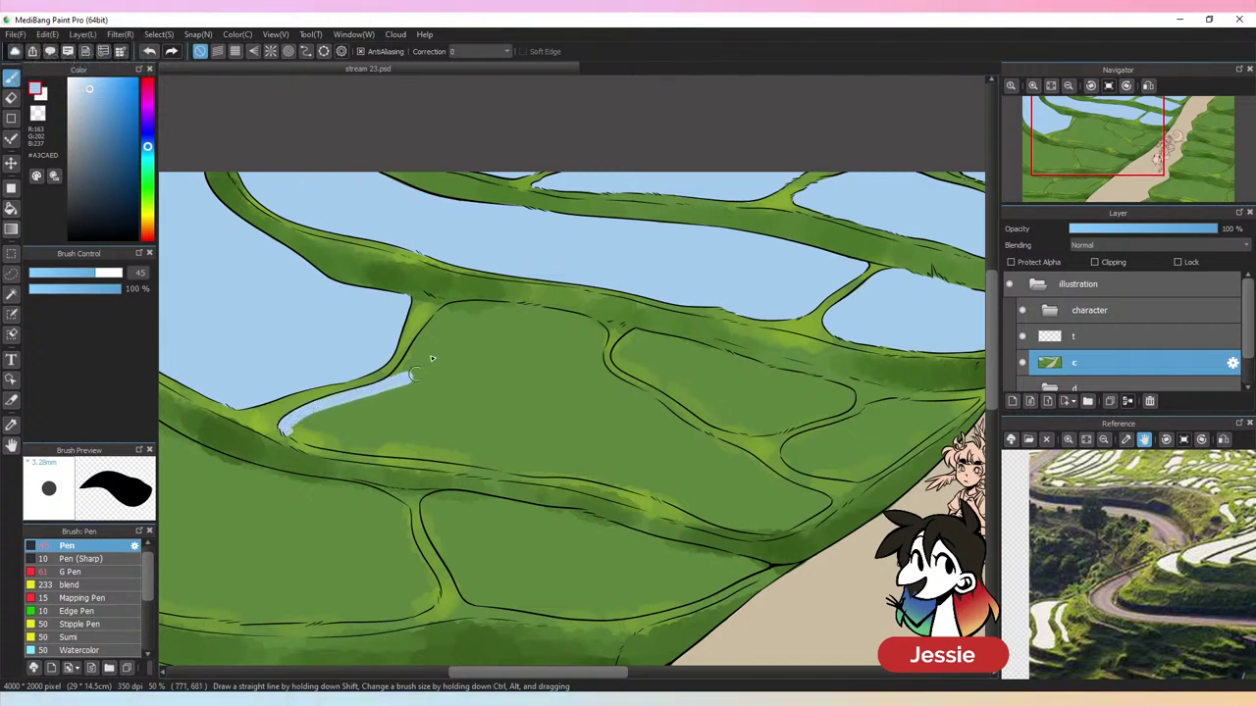
pyautogui.moveTo(449, 309)
pyautogui.mouseDown()
pyautogui.moveTo(396, 375)
pyautogui.moveTo(419, 355)
pyautogui.moveTo(414, 382)
pyautogui.moveTo(443, 338)
pyautogui.moveTo(415, 387)
pyautogui.mouseUp()
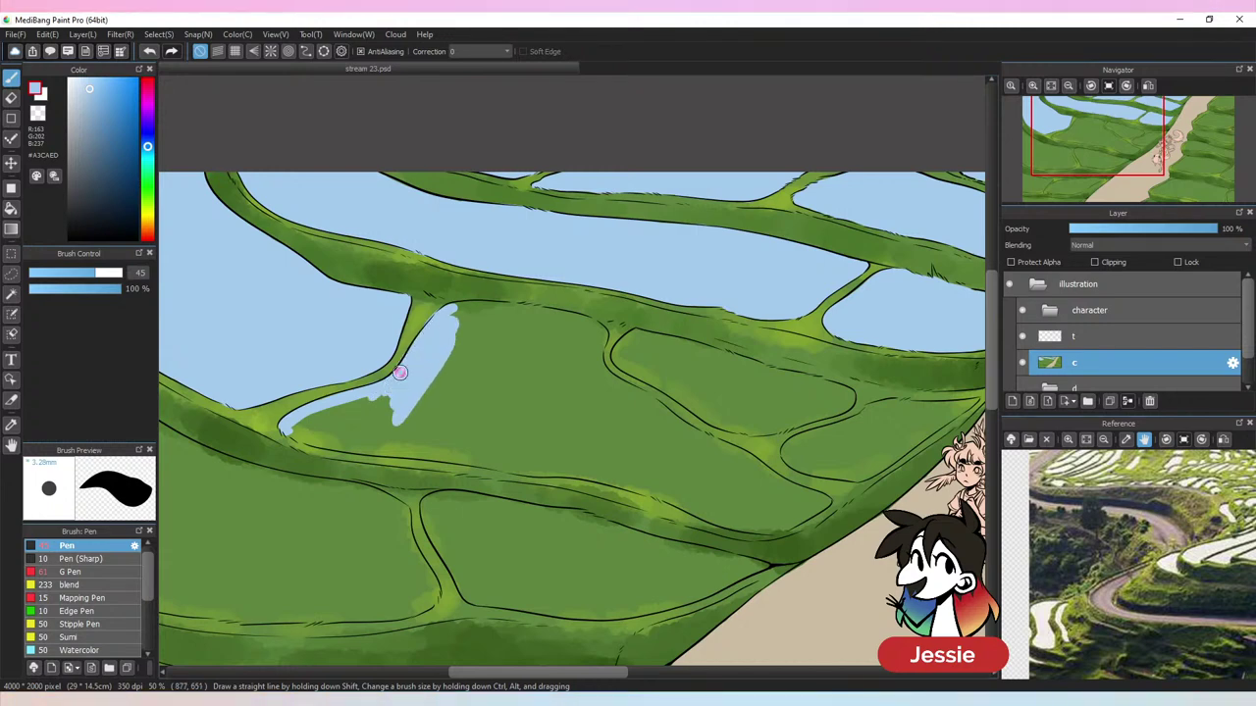
pyautogui.hotkey('ctrl', '+')
pyautogui.keyDown('alt'); pyautogui.click(343, 370); pyautogui.keyUp('alt')
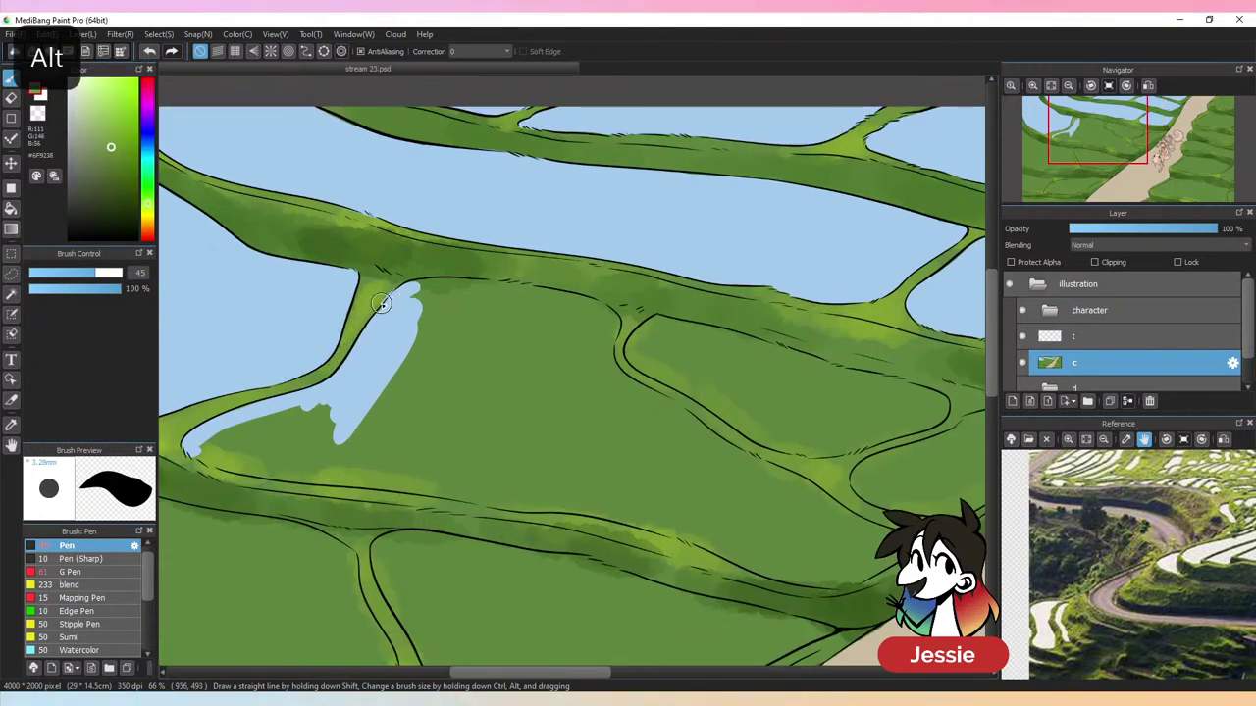
pyautogui.hotkey('ctrl', 'z')
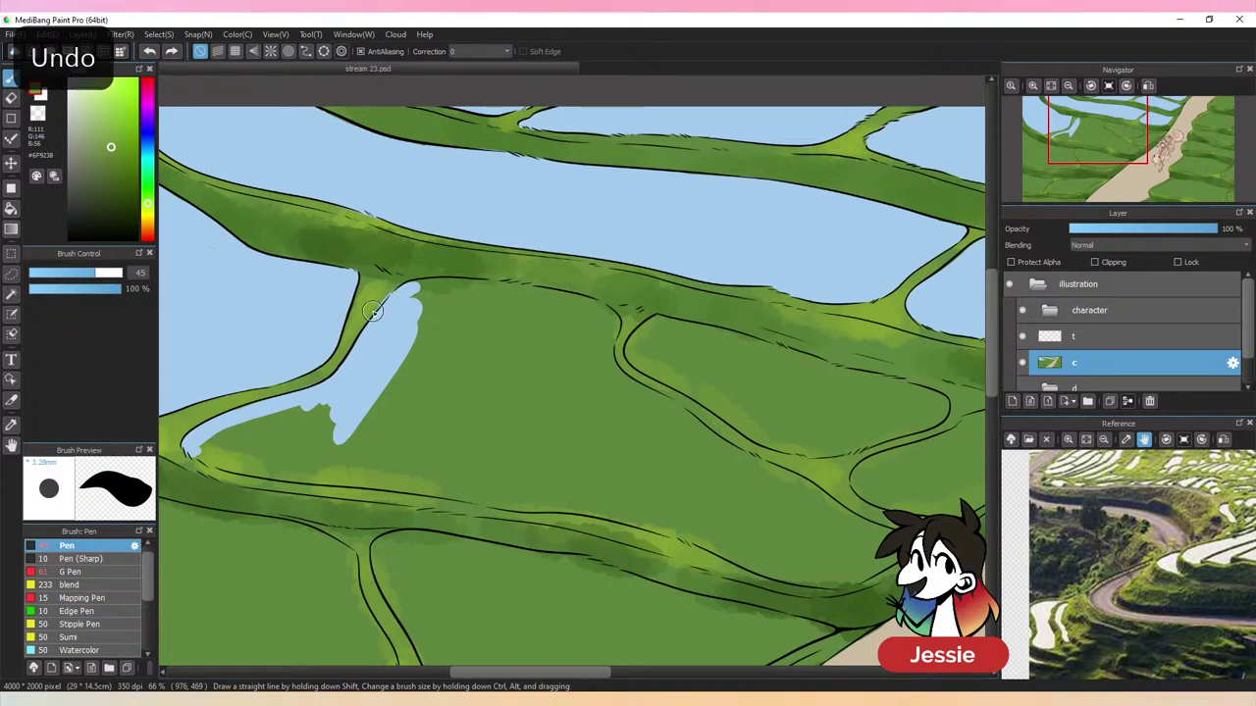
pyautogui.keyDown('alt'); pyautogui.click(309, 386); pyautogui.keyUp('alt')
pyautogui.keyDown('alt'); pyautogui.click(343, 384); pyautogui.keyUp('alt')
# Check the light blue fields painted so far against the whole illustration
pyautogui.hotkey('ctrl', '-')
pyautogui.hotkey('ctrl', '-')
pyautogui.hotkey('ctrl', '-')
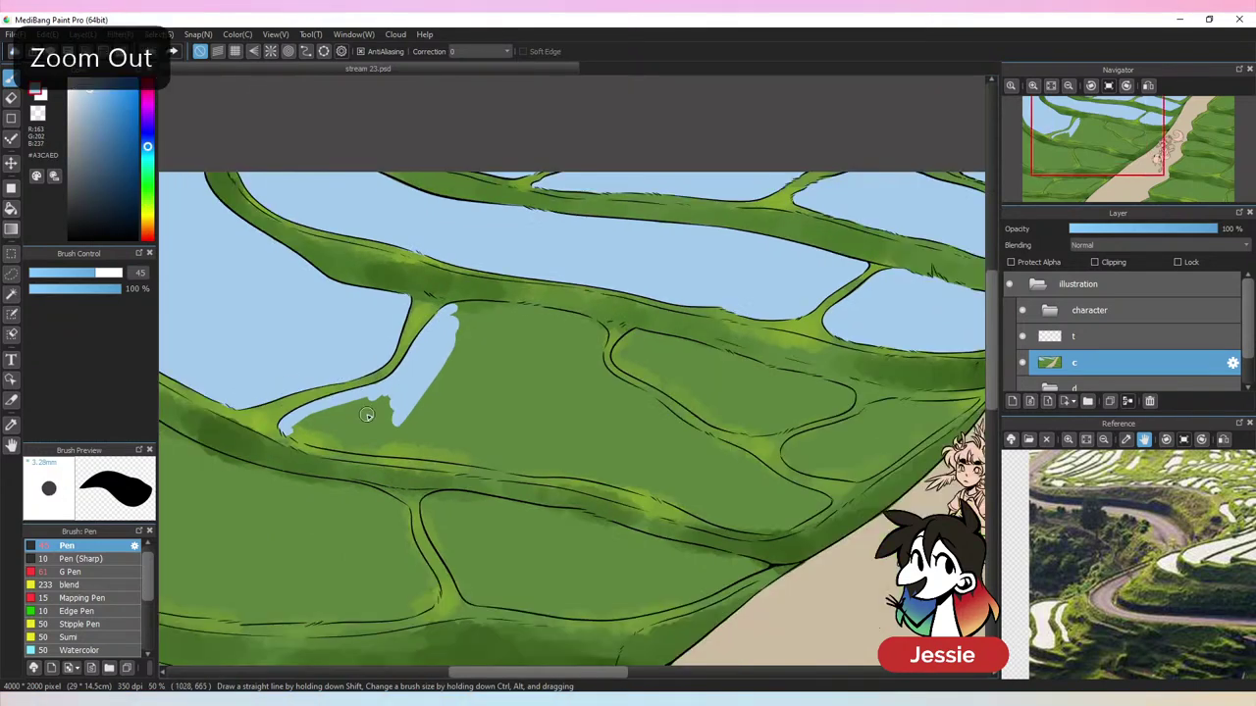
pyautogui.hotkey('ctrl', '-')
pyautogui.hotkey('ctrl', '-')
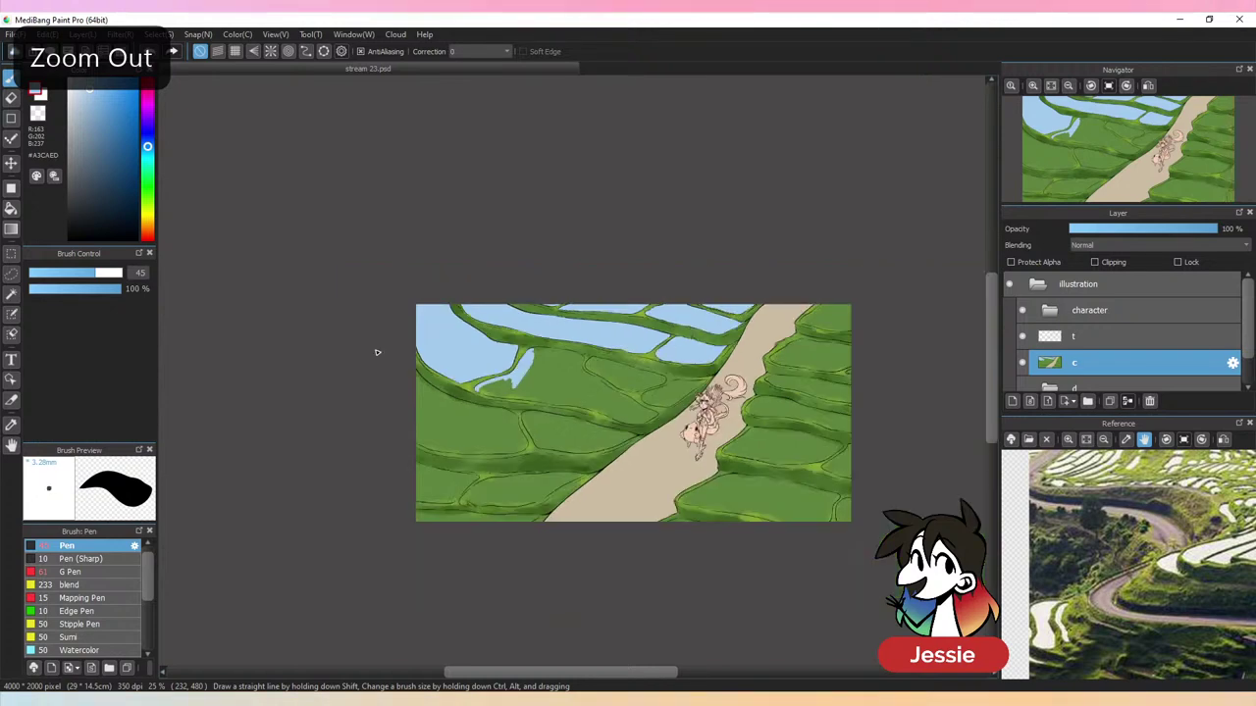
pyautogui.hotkey('ctrl', '+')
pyautogui.hotkey('ctrl', '+')
pyautogui.hotkey('ctrl', '+')
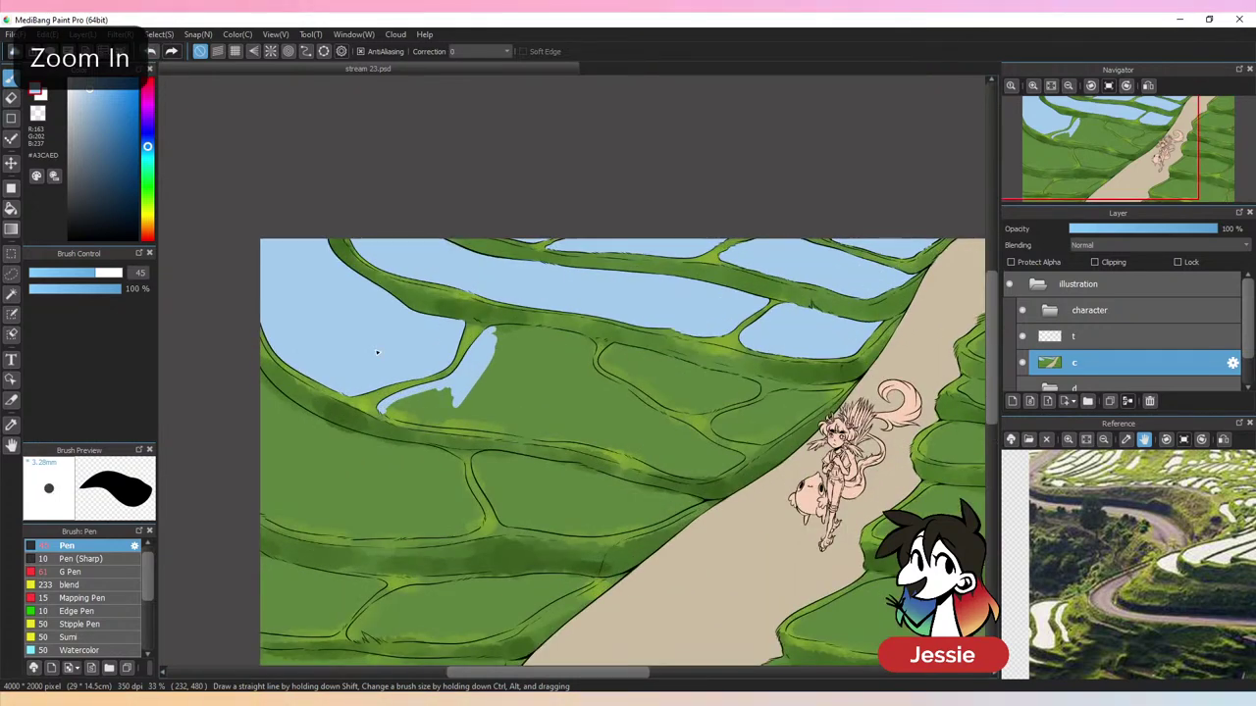
pyautogui.hotkey('ctrl', '+')
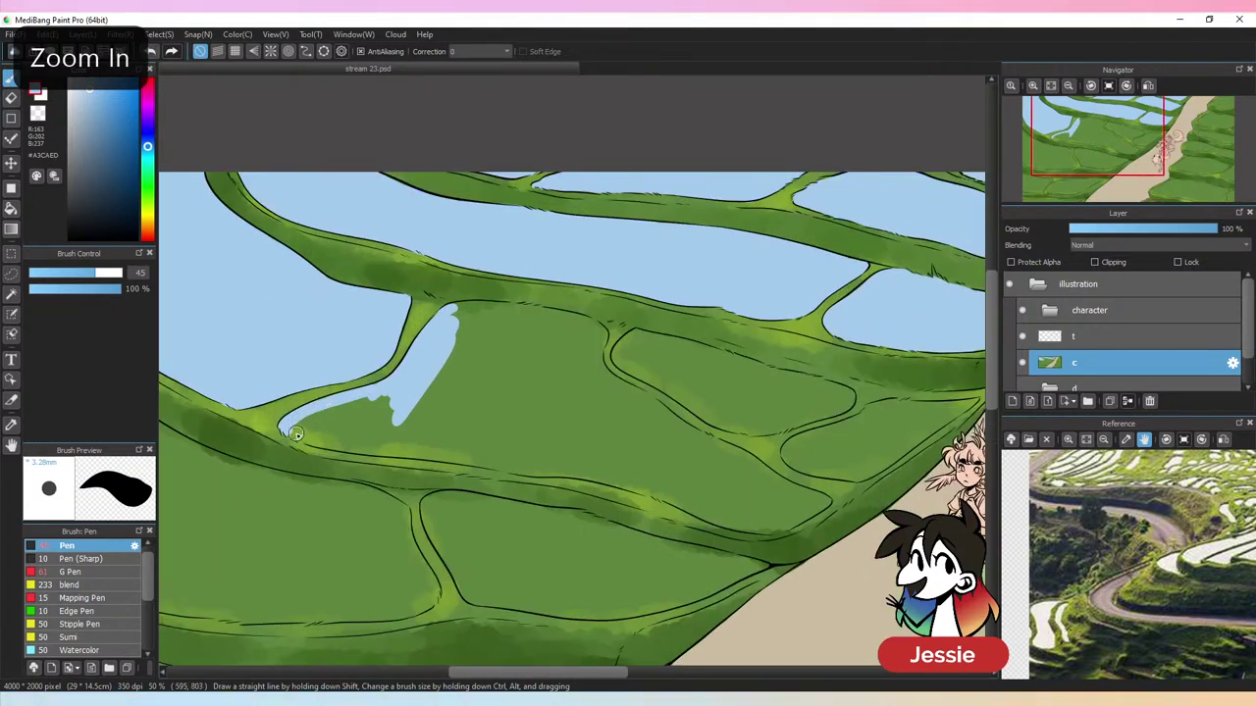
# Fill the large middle field's left tip with light blue and continue along its lower ridge
pyautogui.moveTo(299, 435)
pyautogui.mouseDown()
pyautogui.moveTo(375, 440)
pyautogui.moveTo(325, 430)
pyautogui.moveTo(338, 418)
pyautogui.moveTo(319, 414)
pyautogui.moveTo(404, 402)
pyautogui.mouseUp()
pyautogui.moveTo(321, 443)
pyautogui.mouseDown()
pyautogui.moveTo(422, 458)
pyautogui.moveTo(364, 423)
pyautogui.moveTo(448, 455)
pyautogui.moveTo(407, 446)
pyautogui.moveTo(391, 423)
pyautogui.moveTo(490, 454)
pyautogui.moveTo(401, 415)
pyautogui.mouseUp()
pyautogui.hotkey('ctrl', 'z')
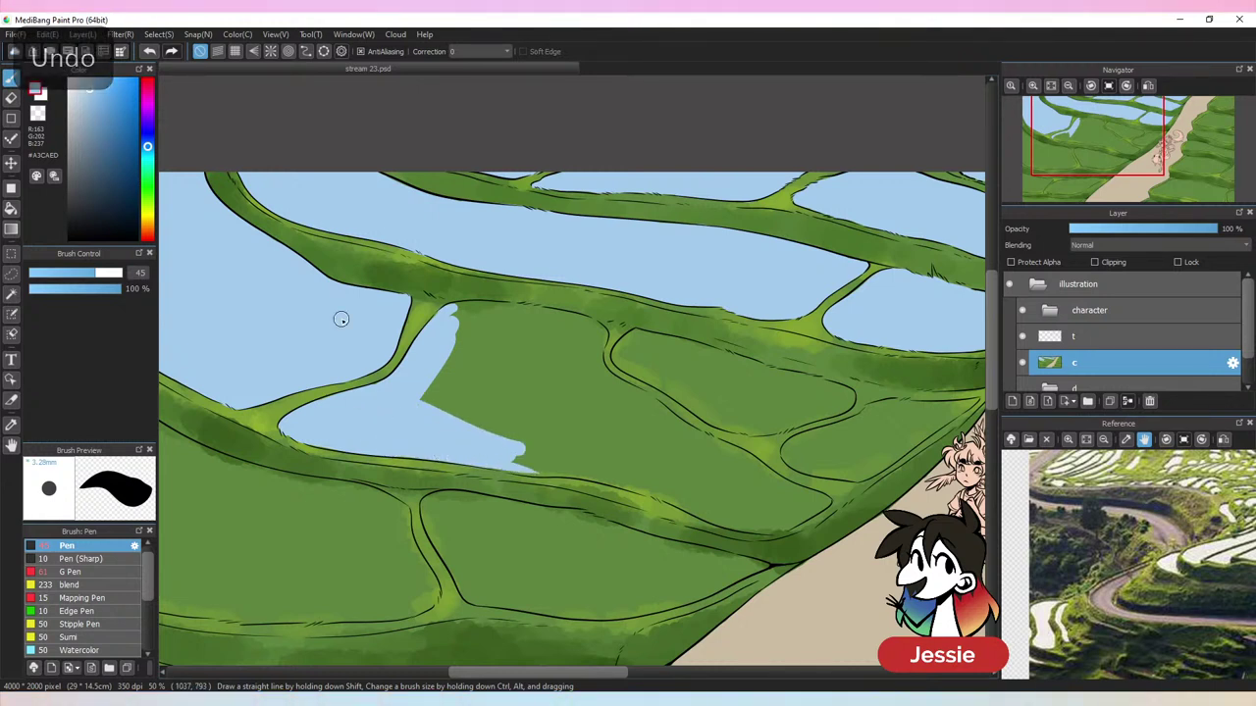
pyautogui.hotkey('ctrl', 'z')
pyautogui.moveTo(470, 463)
pyautogui.mouseDown()
pyautogui.moveTo(546, 473)
pyautogui.moveTo(501, 438)
pyautogui.moveTo(587, 449)
pyautogui.mouseUp()
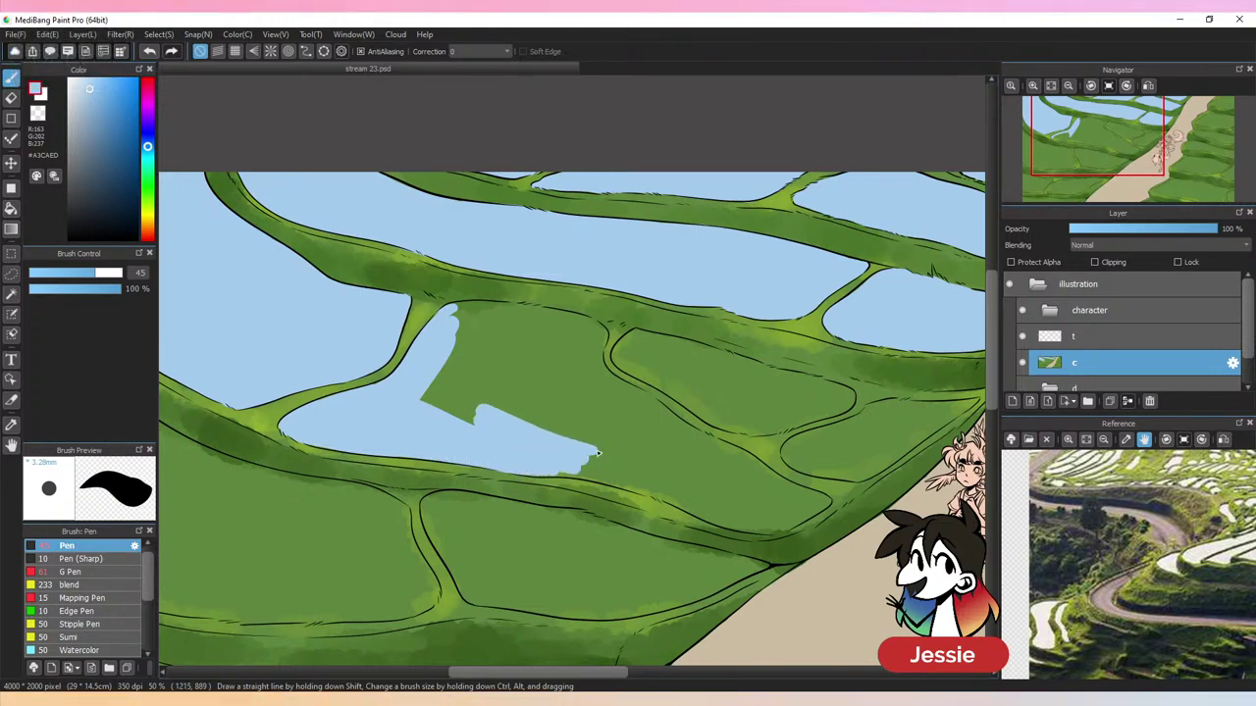
# Set the brush size to 100 and fill the upper middle of the large field with light blue
pyautogui.moveTo(705, 435)
pyautogui.mouseDown()
pyautogui.moveTo(504, 434)
pyautogui.moveTo(660, 429)
pyautogui.mouseUp()
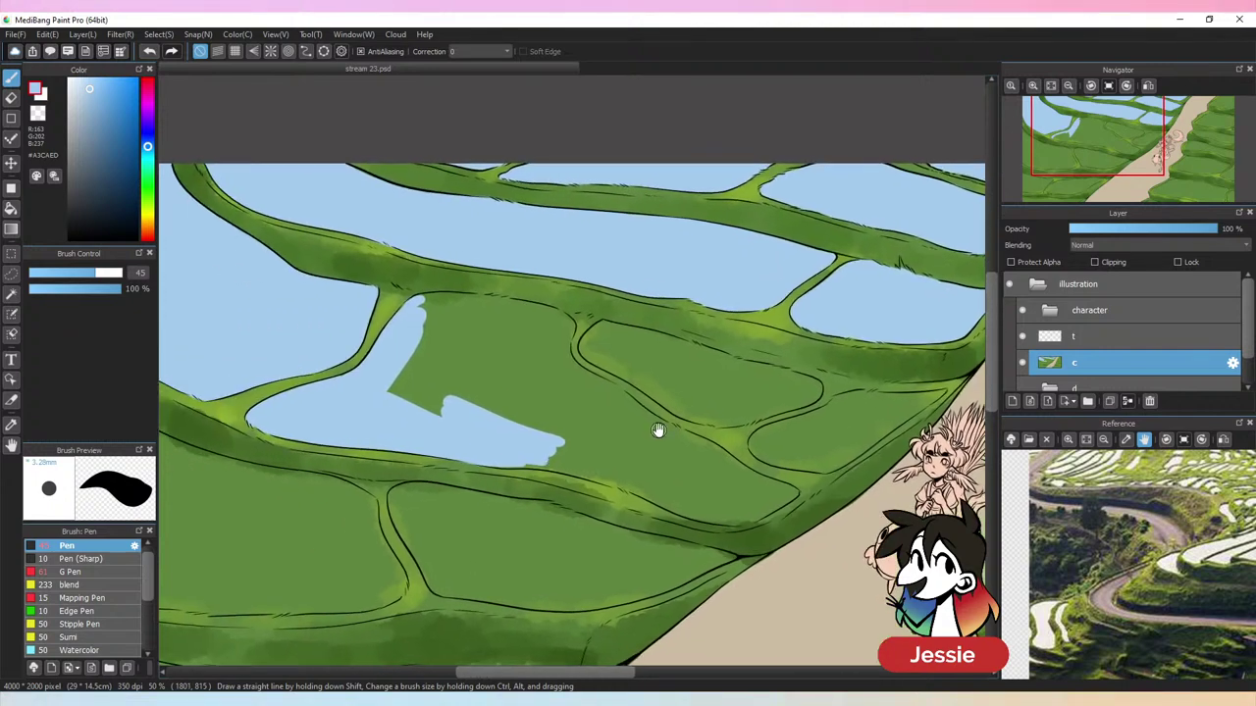
pyautogui.click(115, 273)
pyautogui.moveTo(390, 372)
pyautogui.mouseDown()
pyautogui.moveTo(450, 363)
pyautogui.moveTo(480, 409)
pyautogui.moveTo(421, 325)
pyautogui.moveTo(462, 303)
pyautogui.moveTo(494, 308)
pyautogui.moveTo(524, 331)
pyautogui.moveTo(517, 407)
pyautogui.mouseUp()
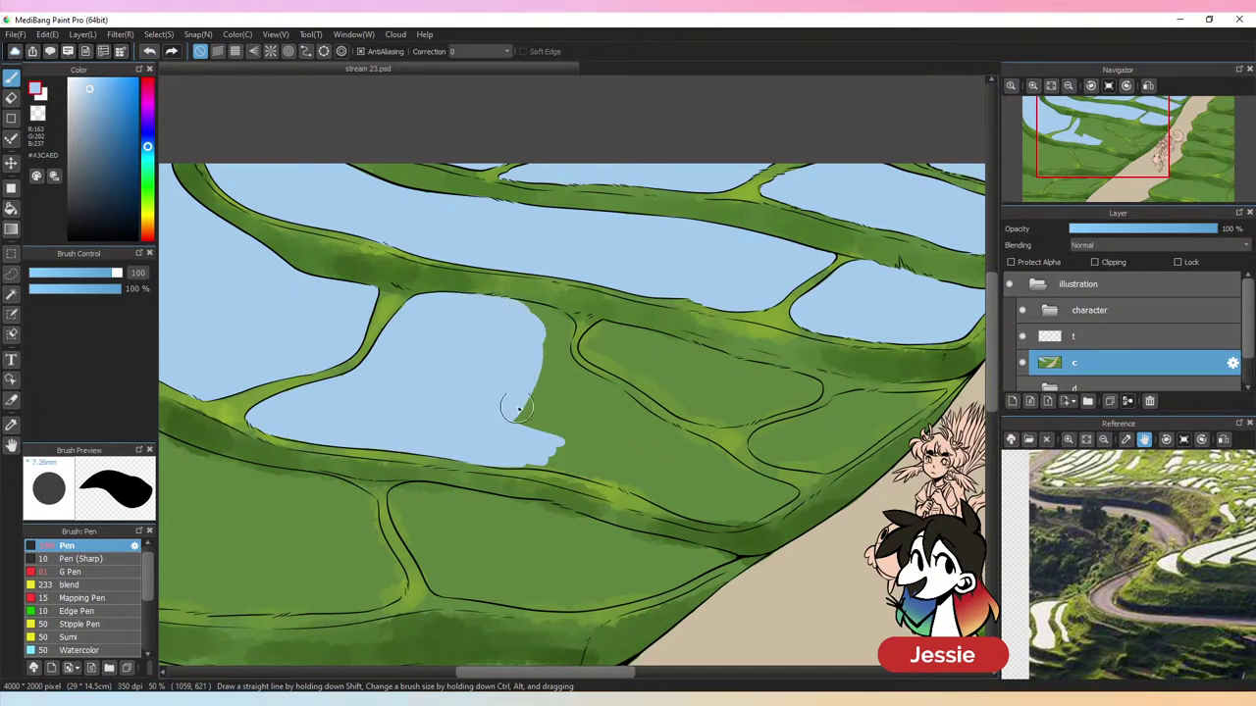
# Reduce the brush size to 55 and extend the light blue around the field's upper-right corner and down its right-hand ridge
pyautogui.click(103, 274)
pyautogui.moveTo(529, 312); pyautogui.dragTo(545, 314)
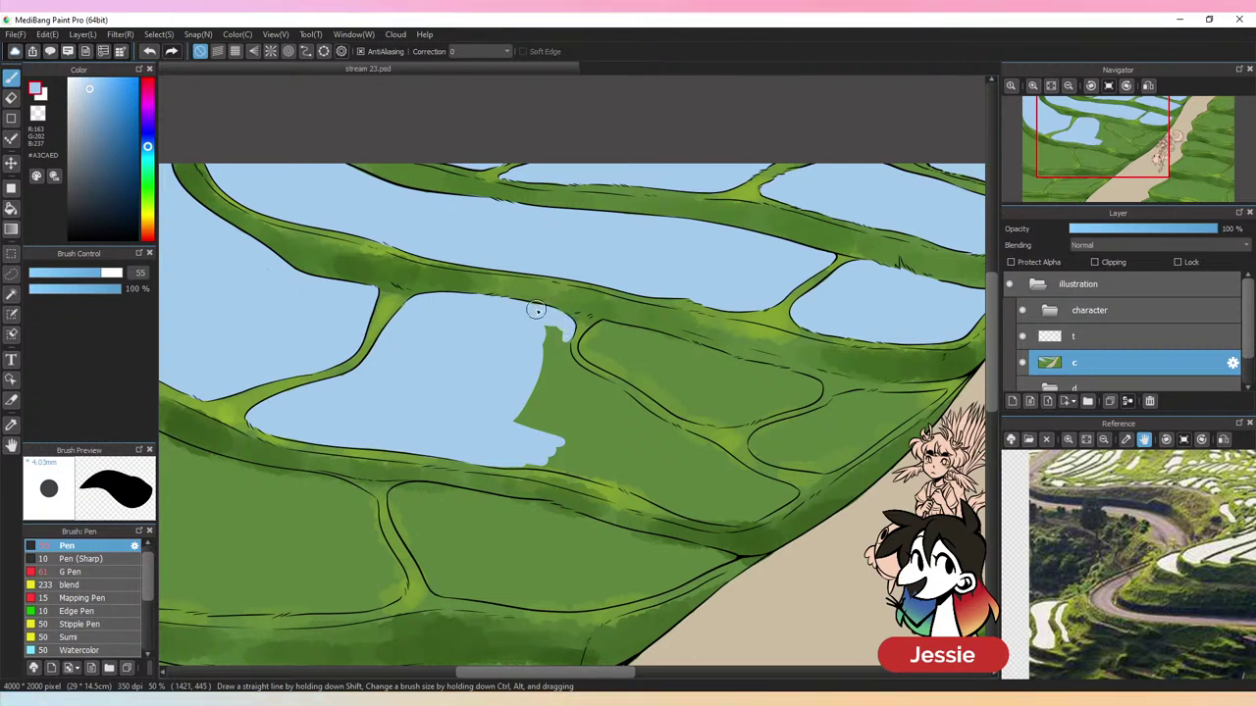
pyautogui.moveTo(542, 347); pyautogui.dragTo(555, 381)
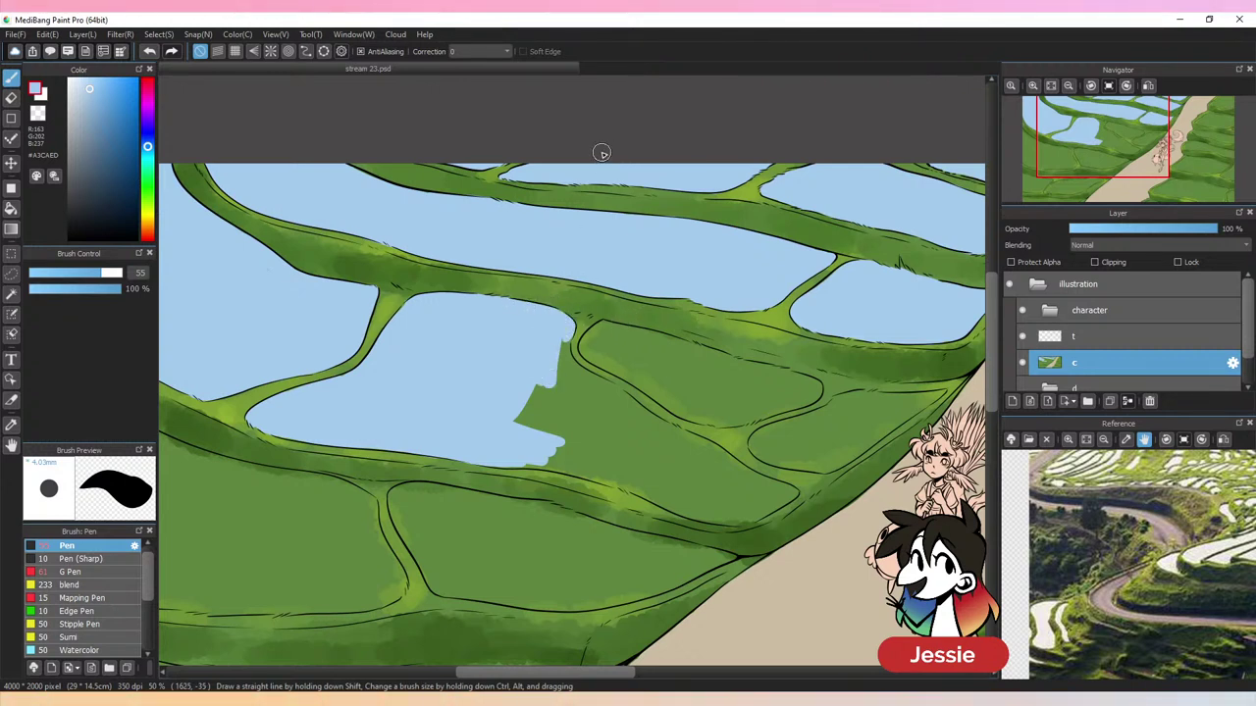
pyautogui.moveTo(569, 334)
pyautogui.mouseDown()
pyautogui.moveTo(565, 385)
pyautogui.moveTo(571, 343)
pyautogui.moveTo(585, 375)
pyautogui.moveTo(616, 393)
pyautogui.mouseUp()
pyautogui.hotkey('ctrl', 'z')
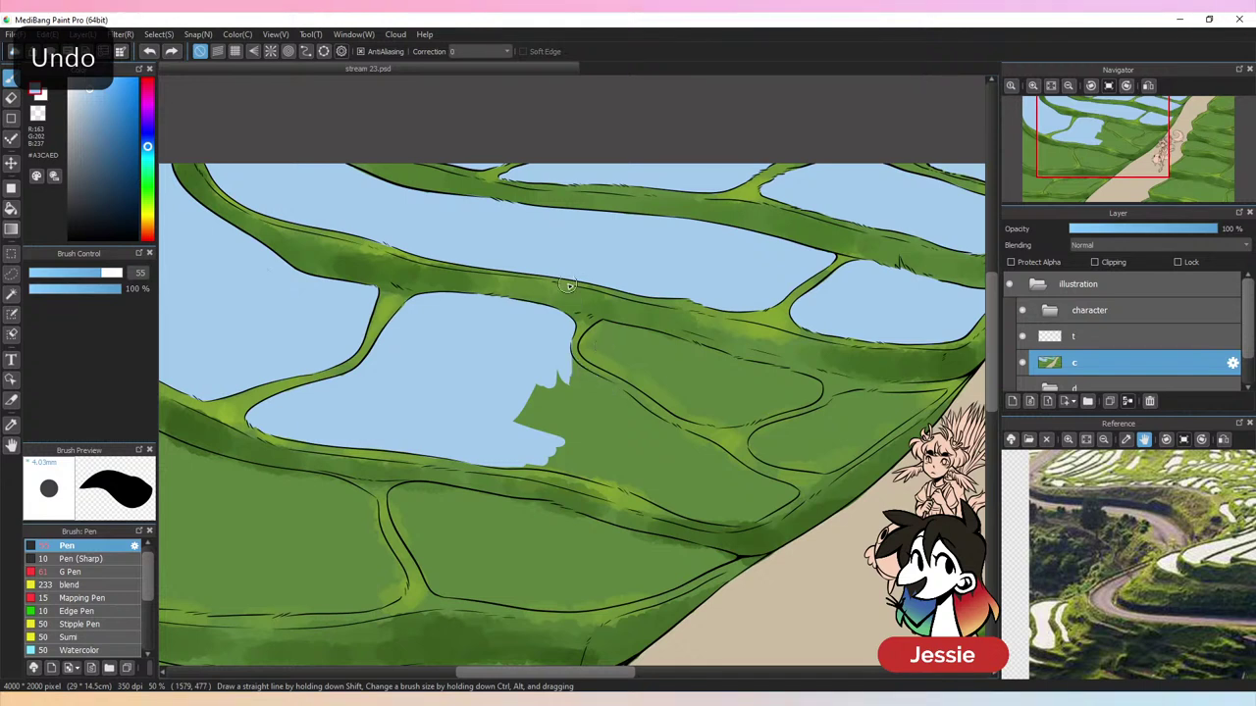
pyautogui.moveTo(565, 345)
pyautogui.mouseDown()
pyautogui.moveTo(578, 386)
pyautogui.moveTo(575, 369)
pyautogui.moveTo(657, 428)
pyautogui.mouseUp()
pyautogui.hotkey('ctrl', 'z')
pyautogui.moveTo(564, 367)
pyautogui.mouseDown()
pyautogui.moveTo(643, 427)
pyautogui.moveTo(521, 428)
pyautogui.moveTo(518, 463)
pyautogui.moveTo(610, 480)
pyautogui.mouseUp()
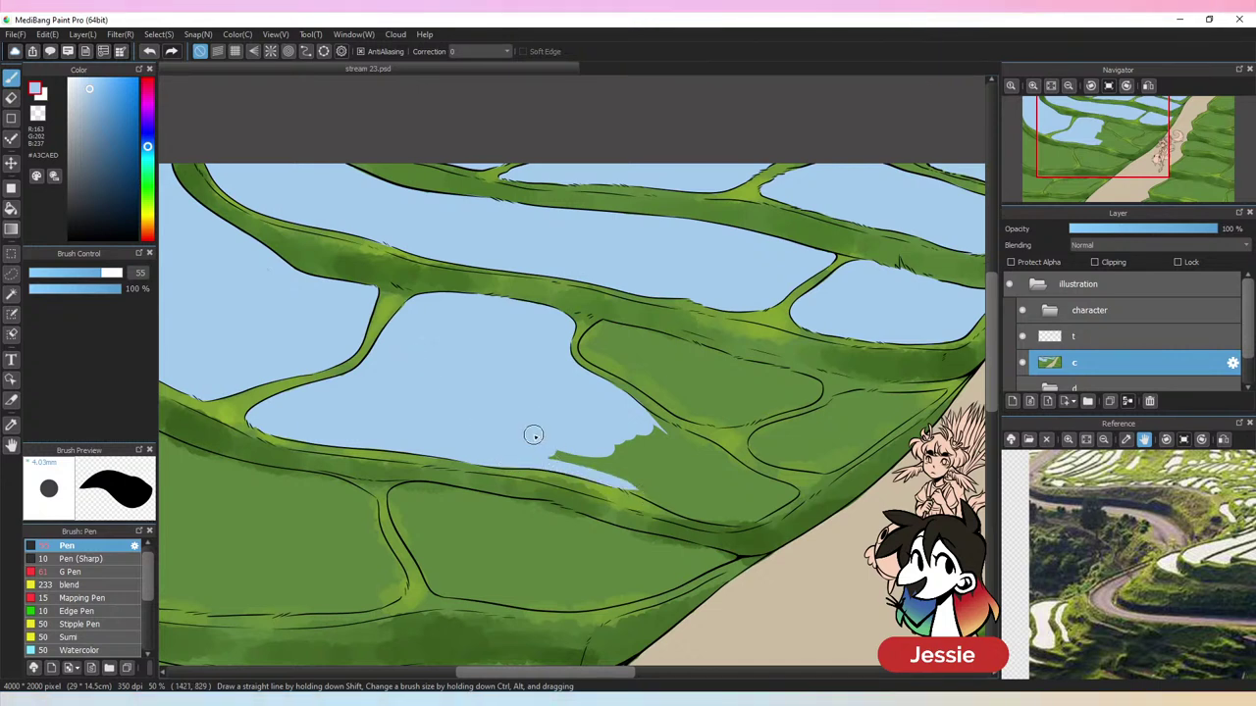
# Extend the light blue through the large middle field's narrowing right part, following the ridge along its upper-right edge
pyautogui.moveTo(560, 424)
pyautogui.mouseDown()
pyautogui.moveTo(541, 448)
pyautogui.moveTo(675, 493)
pyautogui.moveTo(628, 461)
pyautogui.moveTo(642, 435)
pyautogui.mouseUp()
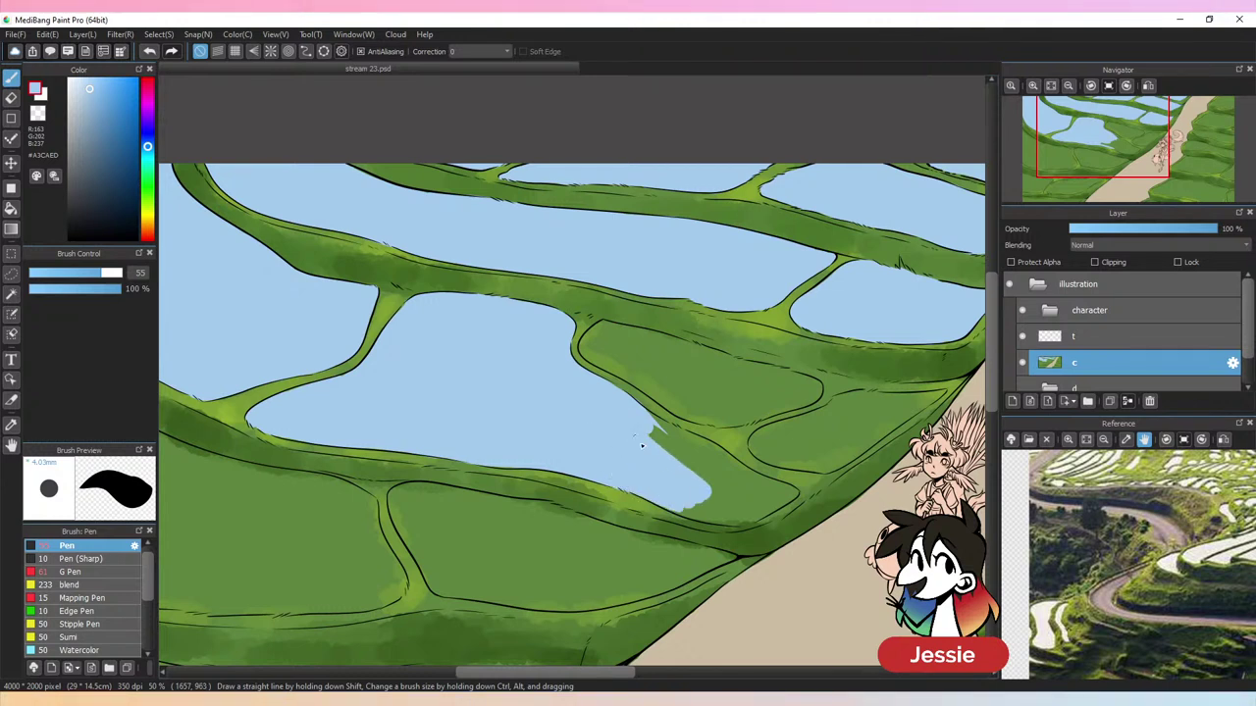
pyautogui.moveTo(698, 479)
pyautogui.mouseDown()
pyautogui.moveTo(659, 433)
pyautogui.moveTo(696, 438)
pyautogui.mouseUp()
pyautogui.hotkey('ctrl', 'z')
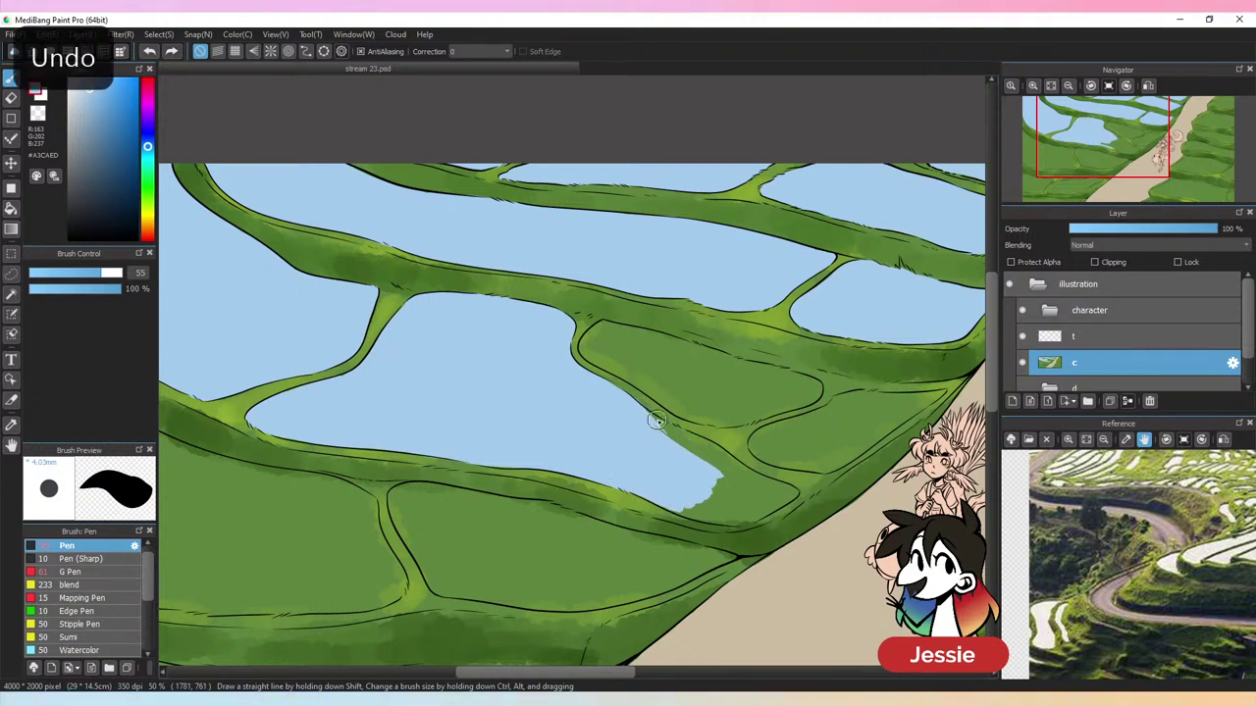
pyautogui.moveTo(640, 408); pyautogui.dragTo(683, 436)
pyautogui.hotkey('ctrl', 'z')
pyautogui.moveTo(642, 412); pyautogui.dragTo(722, 460)
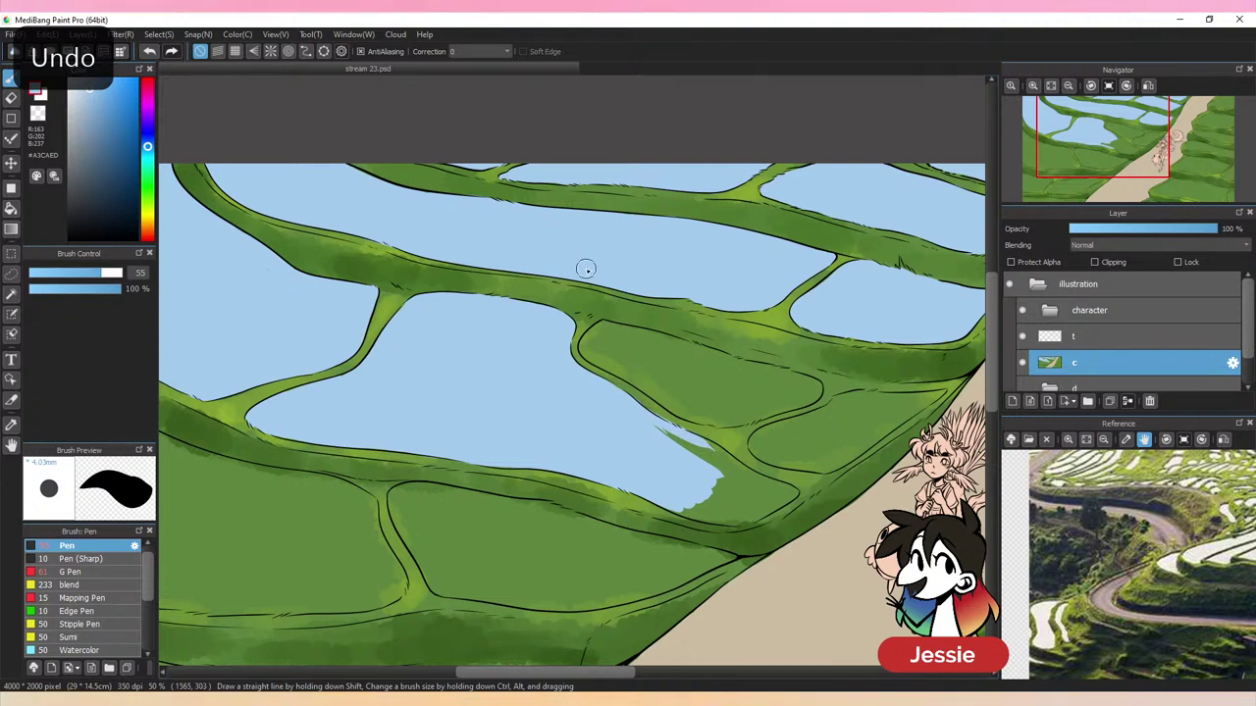
pyautogui.hotkey('ctrl', 'z')
pyautogui.moveTo(663, 423)
pyautogui.mouseDown()
pyautogui.moveTo(746, 475)
pyautogui.moveTo(692, 457)
pyautogui.mouseUp()
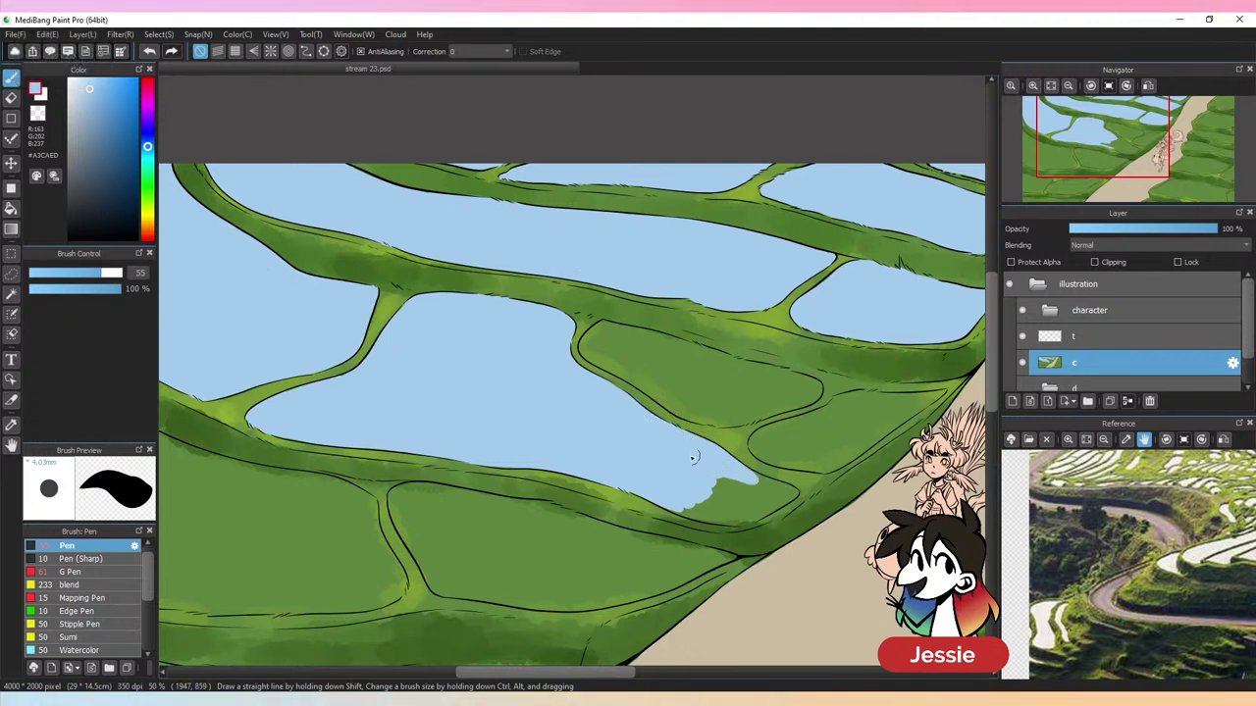
# Fill the remaining green at the large middle field's lower-right tip with light blue and check it against the whole illustration
pyautogui.moveTo(748, 488)
pyautogui.mouseDown()
pyautogui.moveTo(553, 439)
pyautogui.moveTo(496, 468)
pyautogui.moveTo(640, 440)
pyautogui.moveTo(582, 475)
pyautogui.moveTo(594, 457)
pyautogui.moveTo(554, 430)
pyautogui.moveTo(603, 456)
pyautogui.moveTo(552, 429)
pyautogui.moveTo(622, 462)
pyautogui.moveTo(542, 396)
pyautogui.moveTo(599, 482)
pyautogui.mouseUp()
pyautogui.hotkey('ctrl', '+')
pyautogui.hotkey('ctrl', 'z')
pyautogui.hotkey('ctrl', 'z')
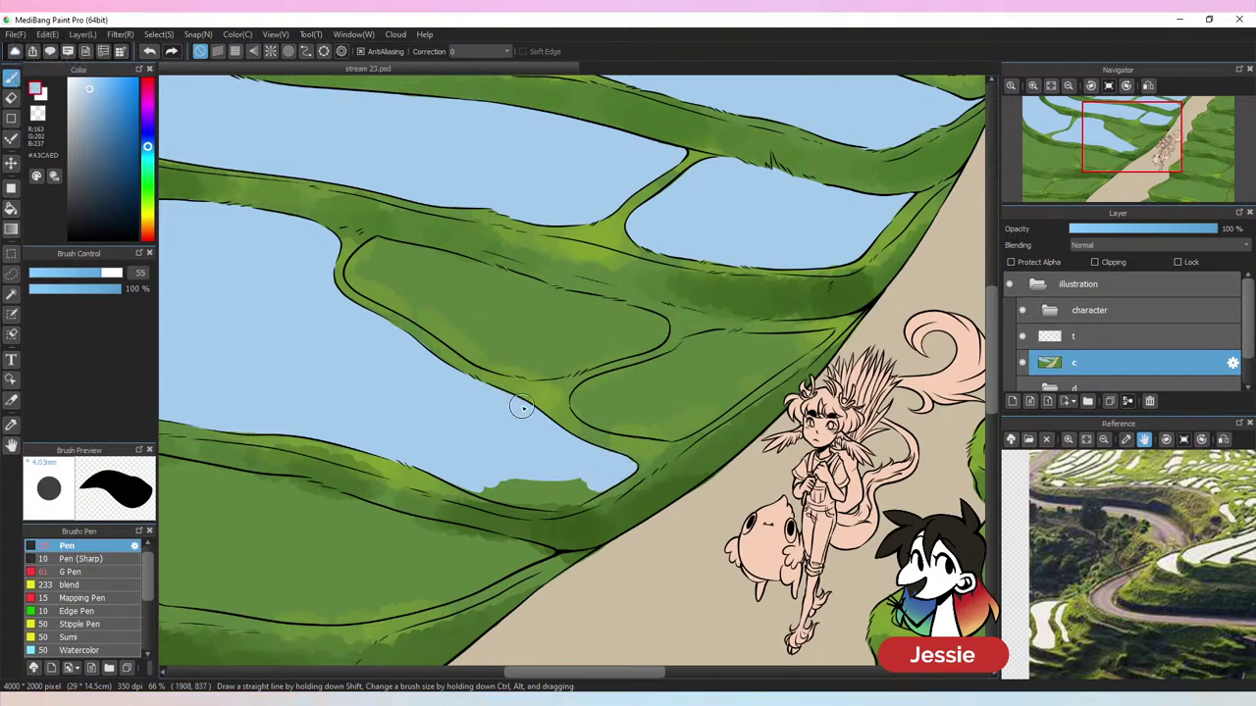
pyautogui.hotkey('ctrl', 'z')
pyautogui.moveTo(471, 480)
pyautogui.mouseDown()
pyautogui.moveTo(562, 499)
pyautogui.moveTo(537, 483)
pyautogui.moveTo(527, 501)
pyautogui.moveTo(567, 503)
pyautogui.moveTo(597, 484)
pyautogui.moveTo(477, 481)
pyautogui.mouseUp()
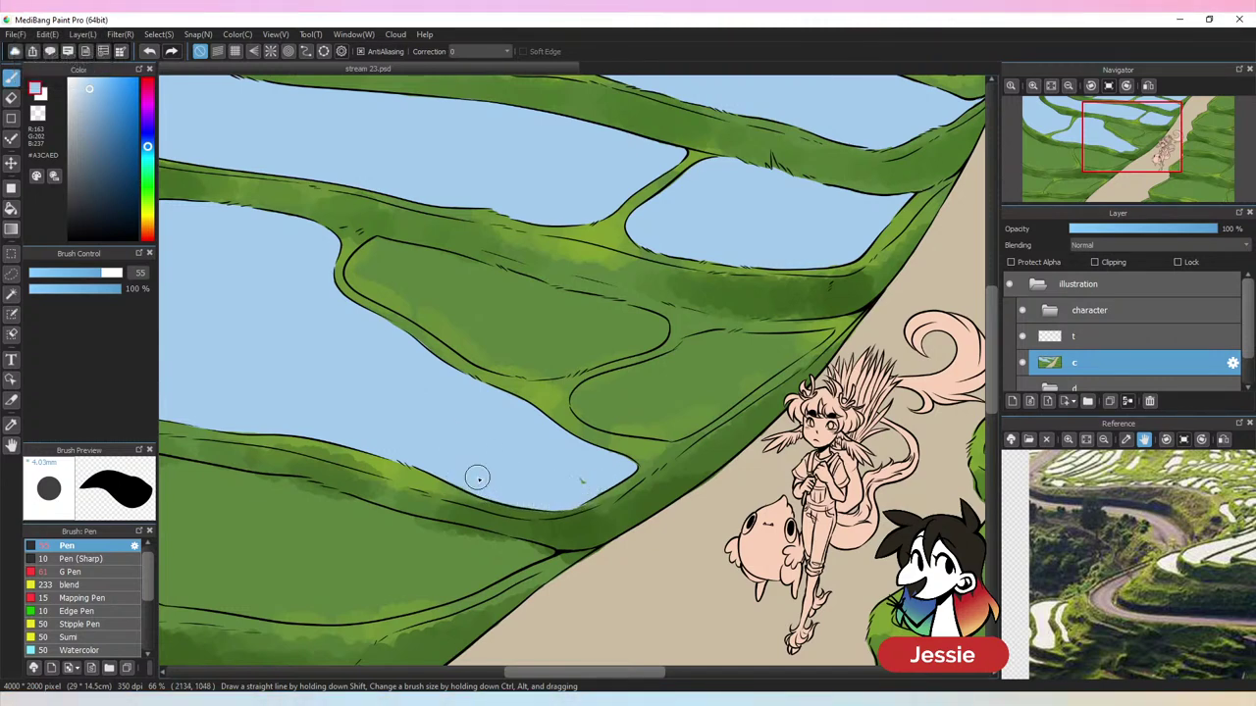
pyautogui.scroll(-4, 519, 252)
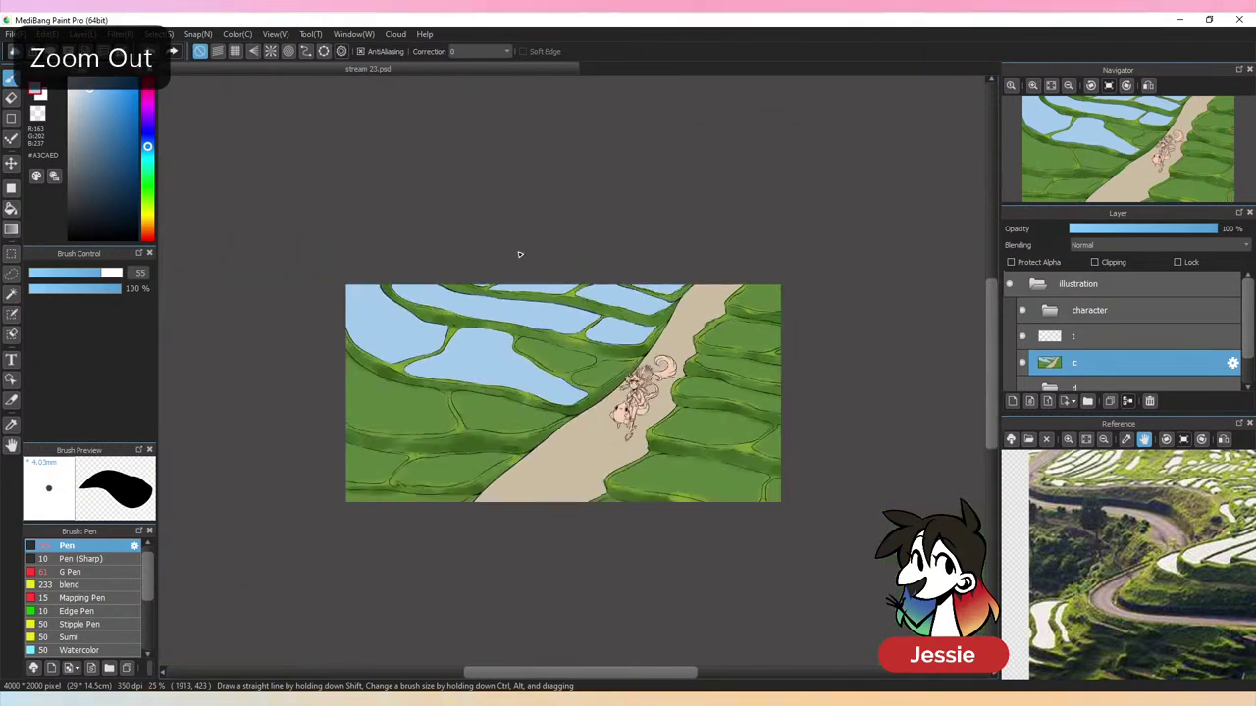
pyautogui.scroll(3, 519, 252)
pyautogui.scroll(1, 582, 394)
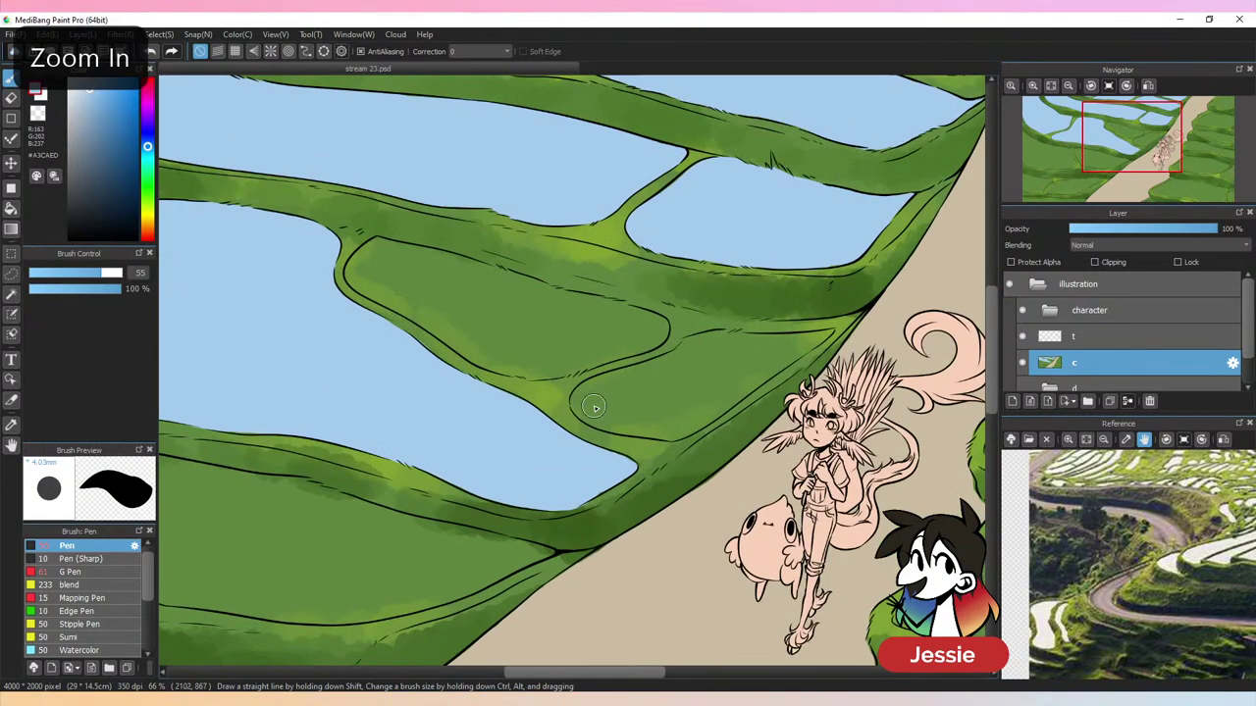
# Fill the small field beside the path, just above the character, with light blue up to its outlines
pyautogui.moveTo(586, 404)
pyautogui.mouseDown()
pyautogui.moveTo(700, 348)
pyautogui.moveTo(651, 368)
pyautogui.moveTo(688, 347)
pyautogui.moveTo(758, 338)
pyautogui.moveTo(709, 339)
pyautogui.moveTo(777, 338)
pyautogui.mouseUp()
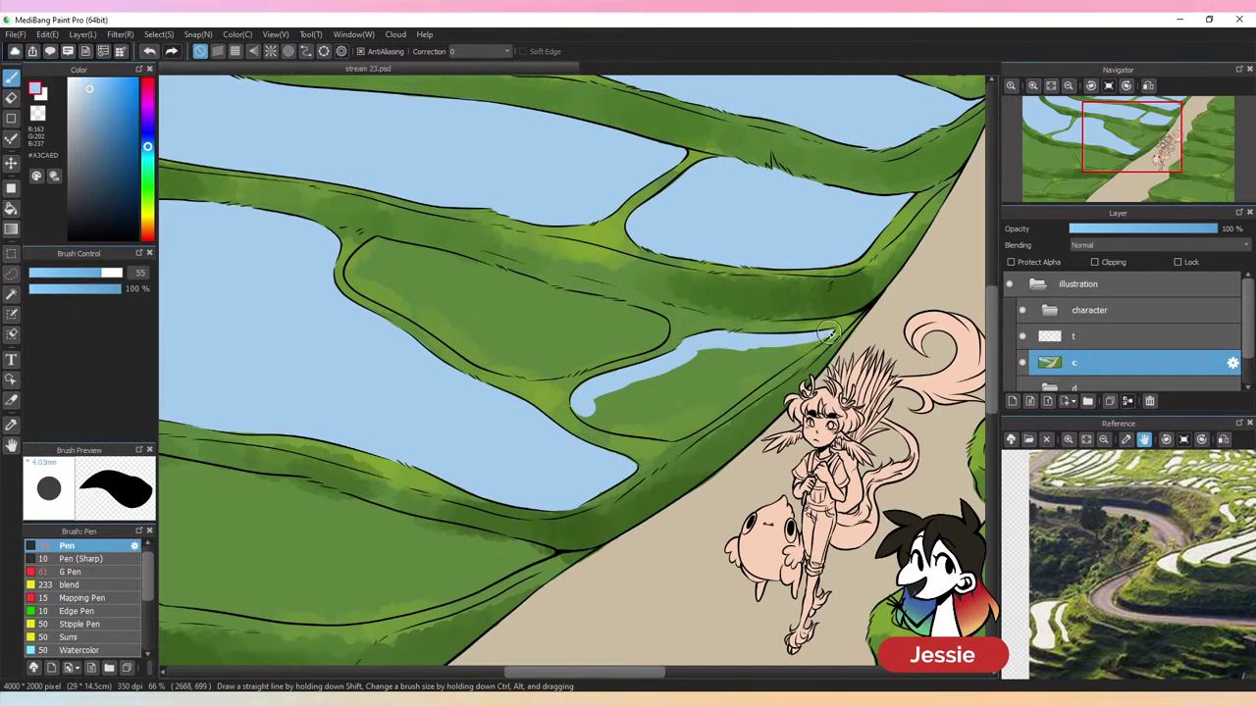
pyautogui.moveTo(829, 331)
pyautogui.mouseDown()
pyautogui.moveTo(767, 368)
pyautogui.moveTo(682, 376)
pyautogui.moveTo(721, 350)
pyautogui.mouseUp()
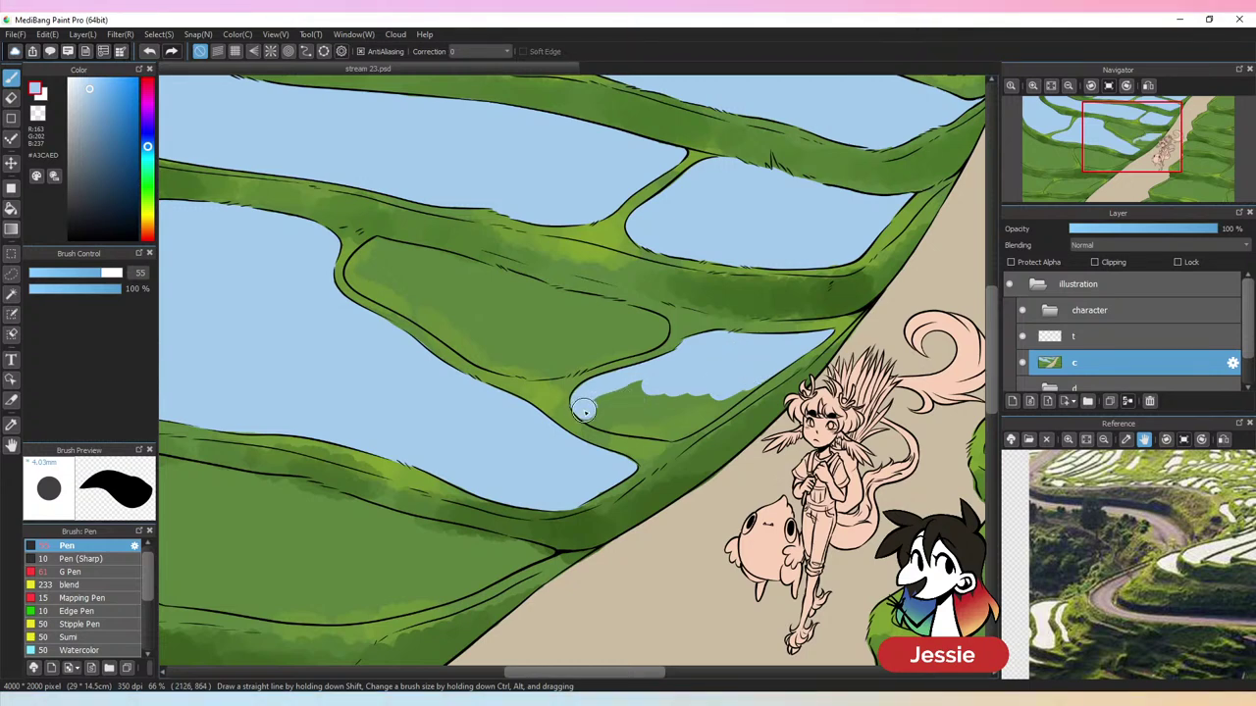
pyautogui.moveTo(584, 410)
pyautogui.mouseDown()
pyautogui.moveTo(645, 415)
pyautogui.moveTo(621, 406)
pyautogui.mouseUp()
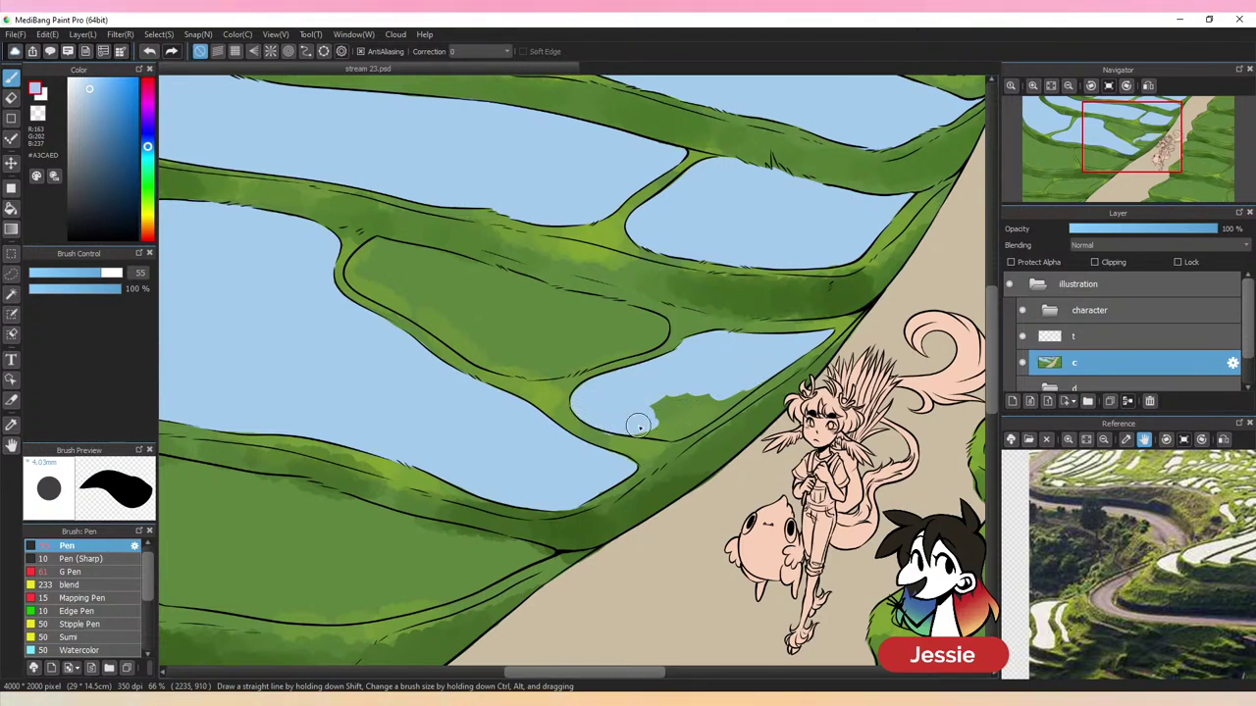
pyautogui.hotkey('ctrl', 'z')
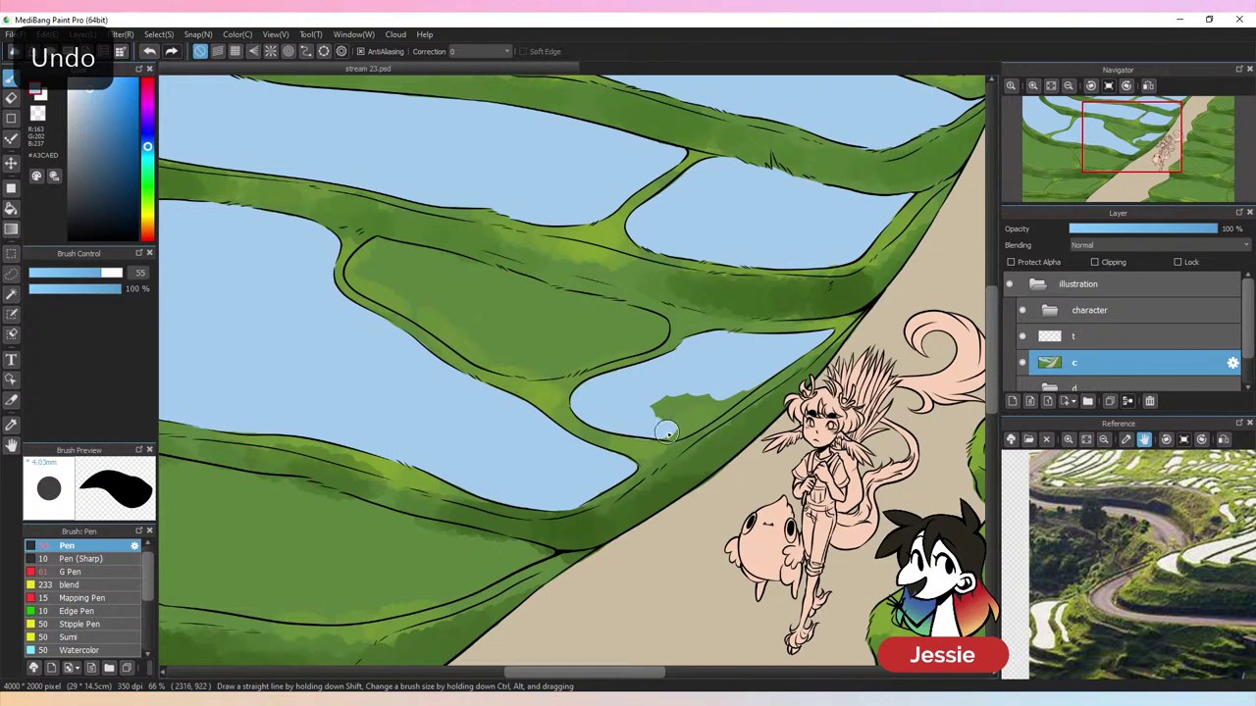
pyautogui.moveTo(619, 427)
pyautogui.mouseDown()
pyautogui.moveTo(696, 423)
pyautogui.moveTo(700, 392)
pyautogui.moveTo(734, 361)
pyautogui.mouseUp()
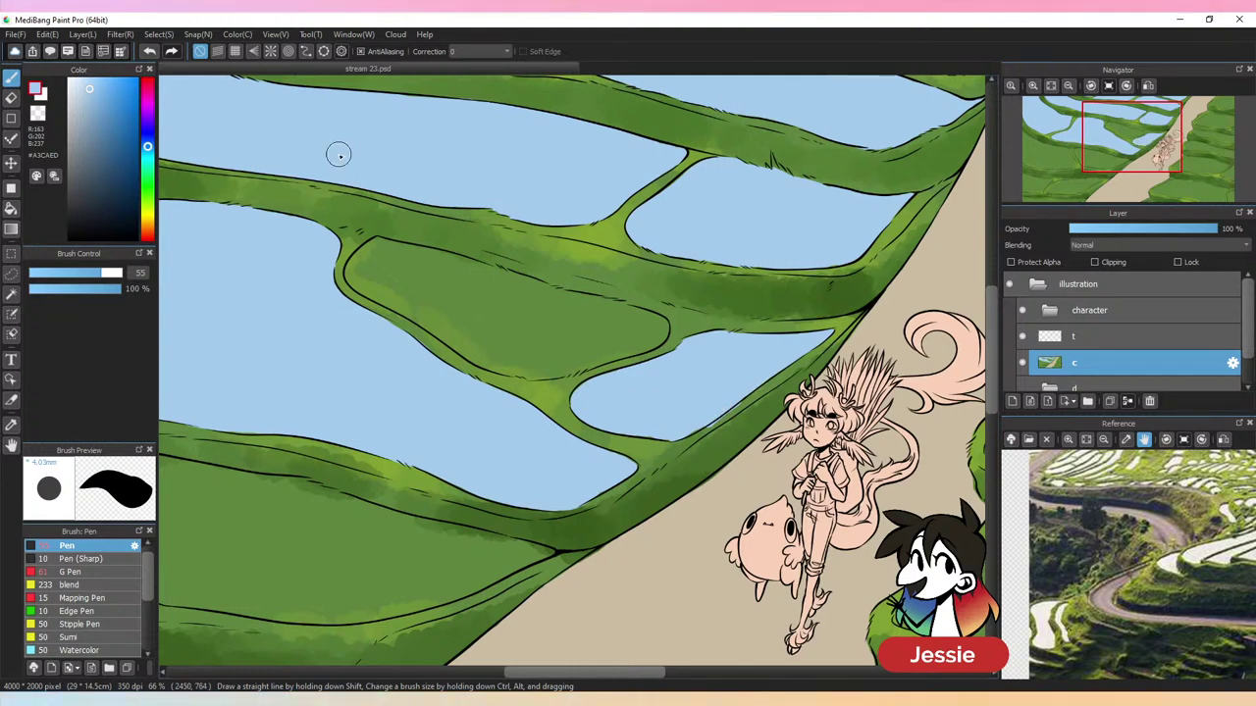
# Reduce the brush size to 34 and try a touch-up along the small field's lower edge with the sampled ridge green
pyautogui.moveTo(100, 278); pyautogui.dragTo(87, 274)
pyautogui.keyDown('alt'); pyautogui.click(714, 437); pyautogui.keyUp('alt')
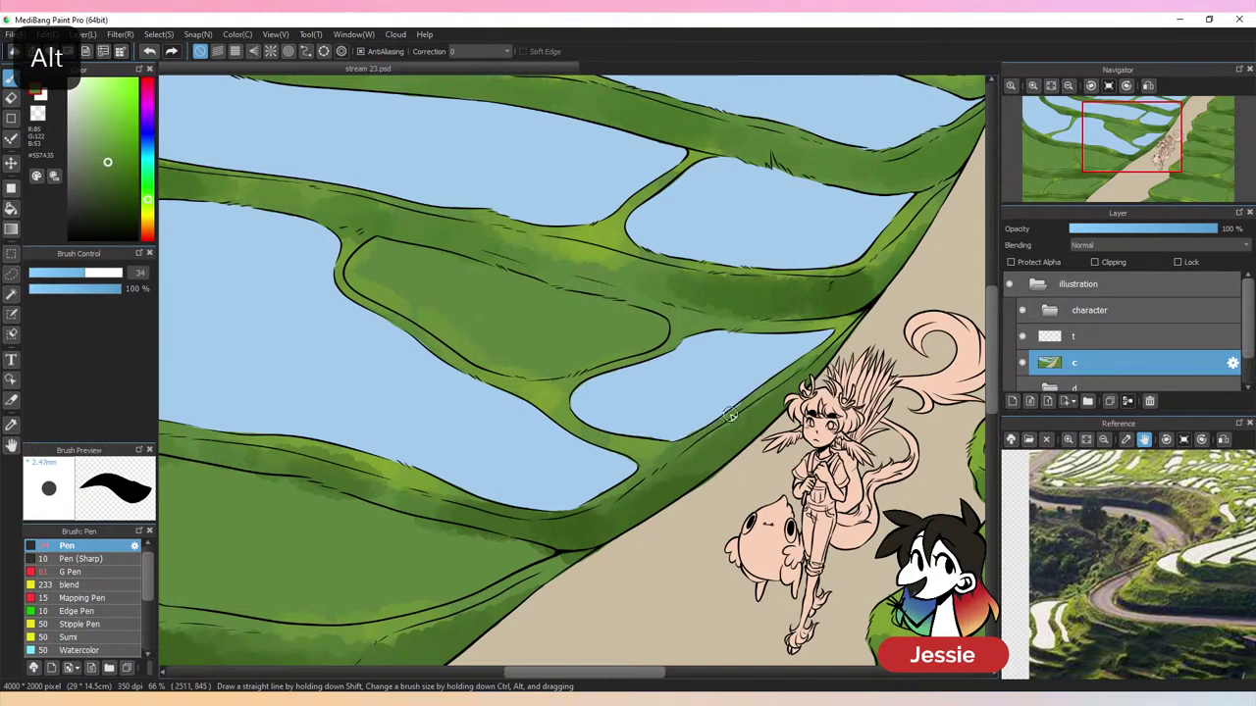
pyautogui.hotkey('ctrl', 'z')
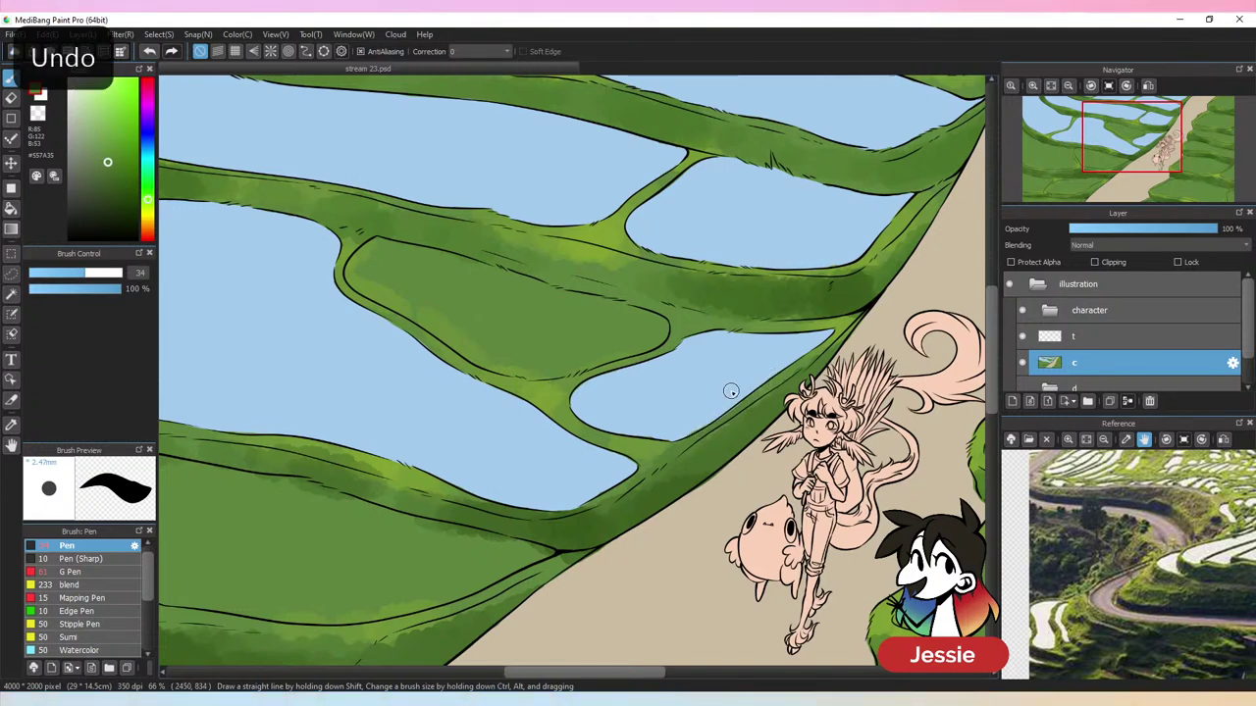
# Sample the light blue again and fill the left part of the green field between the large field and the small one
pyautogui.keyDown('alt'); pyautogui.click(731, 392); pyautogui.keyUp('alt')
pyautogui.moveTo(692, 412); pyautogui.dragTo(762, 436)
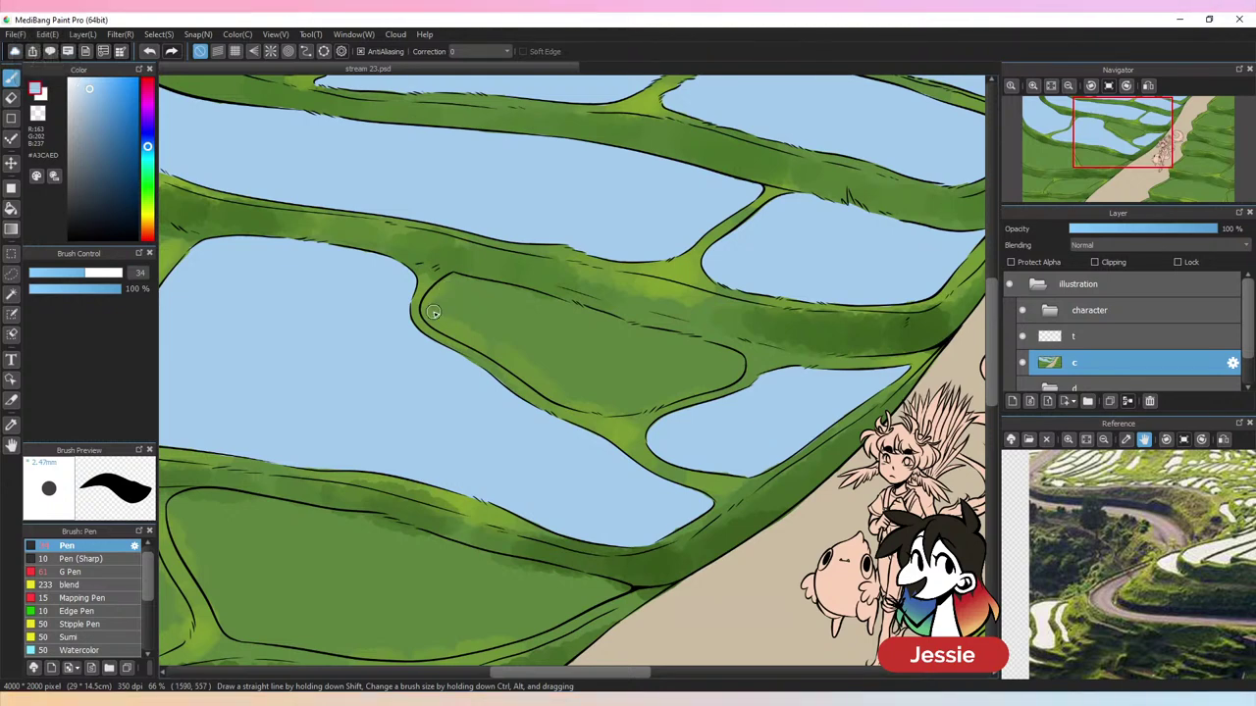
pyautogui.moveTo(433, 312)
pyautogui.mouseDown()
pyautogui.moveTo(515, 353)
pyautogui.moveTo(460, 311)
pyautogui.moveTo(530, 381)
pyautogui.moveTo(618, 396)
pyautogui.mouseUp()
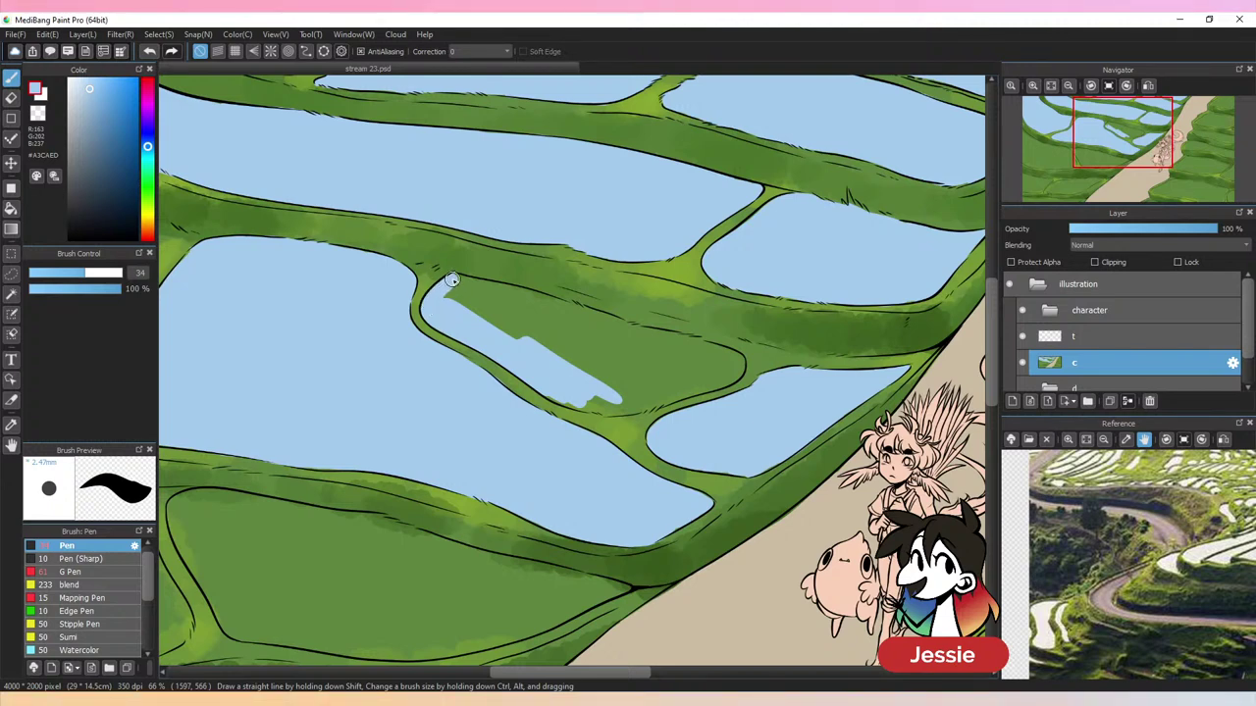
pyautogui.moveTo(451, 279)
pyautogui.mouseDown()
pyautogui.moveTo(556, 321)
pyautogui.moveTo(560, 337)
pyautogui.moveTo(546, 343)
pyautogui.moveTo(636, 377)
pyautogui.mouseUp()
pyautogui.hotkey('ctrl', '-')
pyautogui.hotkey('ctrl', '-')
pyautogui.hotkey('ctrl', '-')
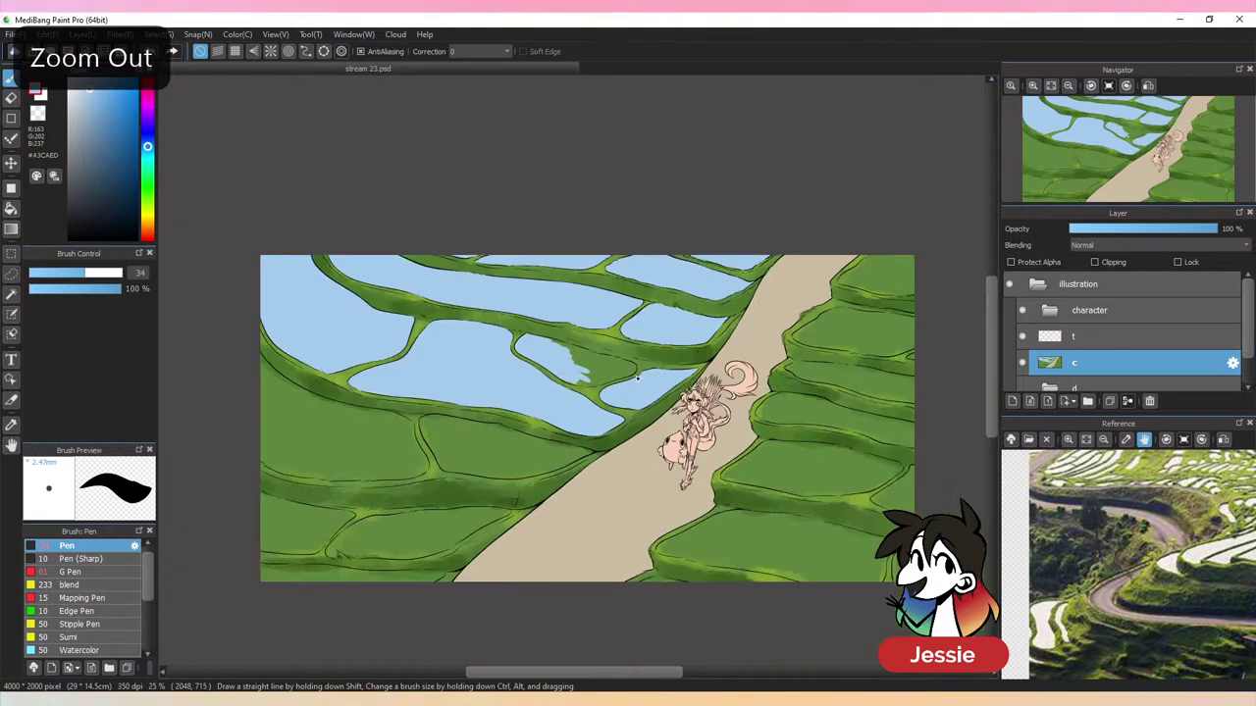
pyautogui.hotkey('ctrl', '+')
pyautogui.hotkey('ctrl', '+')
pyautogui.hotkey('ctrl', '+')
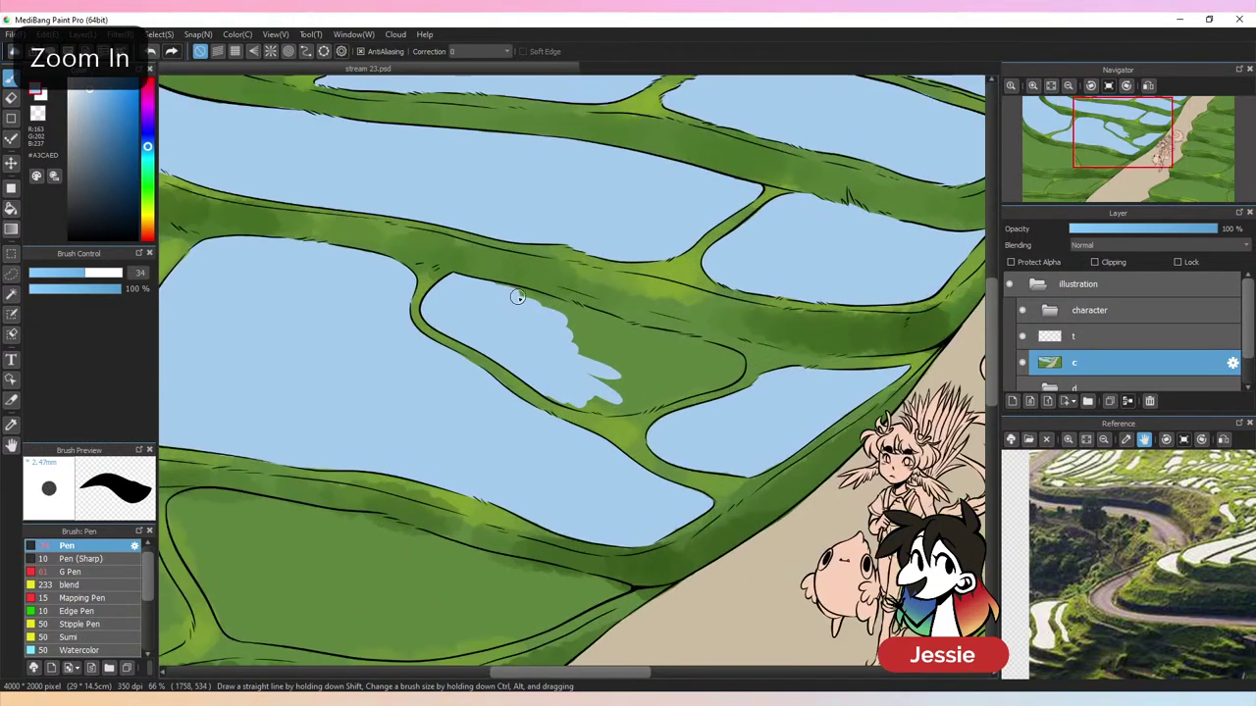
# Fill the rest of that field with light blue along its upper ridge and right tip, checking it against the whole illustration
pyautogui.hotkey('ctrl', 'z')
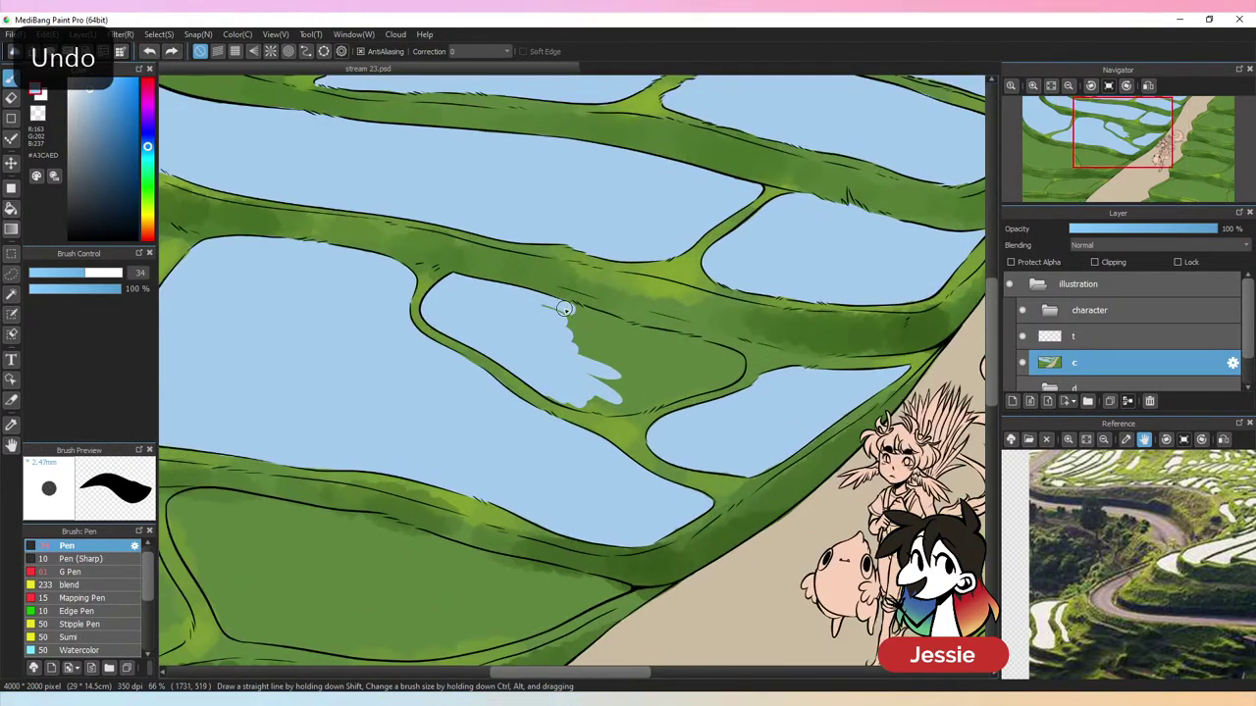
pyautogui.moveTo(626, 326)
pyautogui.mouseDown()
pyautogui.moveTo(562, 320)
pyautogui.moveTo(660, 351)
pyautogui.moveTo(619, 365)
pyautogui.moveTo(690, 369)
pyautogui.moveTo(627, 402)
pyautogui.moveTo(656, 400)
pyautogui.moveTo(583, 394)
pyautogui.moveTo(584, 370)
pyautogui.moveTo(546, 391)
pyautogui.moveTo(615, 406)
pyautogui.moveTo(595, 408)
pyautogui.moveTo(654, 405)
pyautogui.moveTo(601, 411)
pyautogui.moveTo(674, 394)
pyautogui.moveTo(647, 412)
pyautogui.moveTo(601, 414)
pyautogui.moveTo(714, 376)
pyautogui.mouseUp()
pyautogui.hotkey('ctrl', 'z')
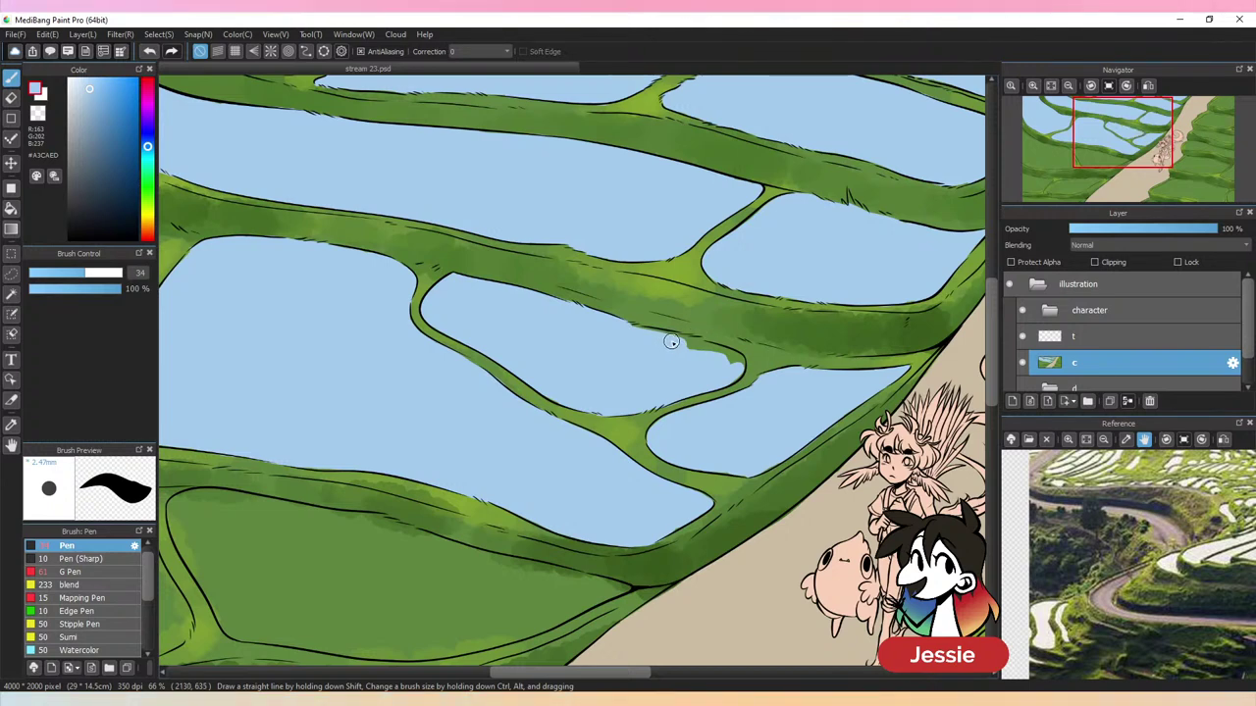
pyautogui.moveTo(642, 329); pyautogui.dragTo(690, 341)
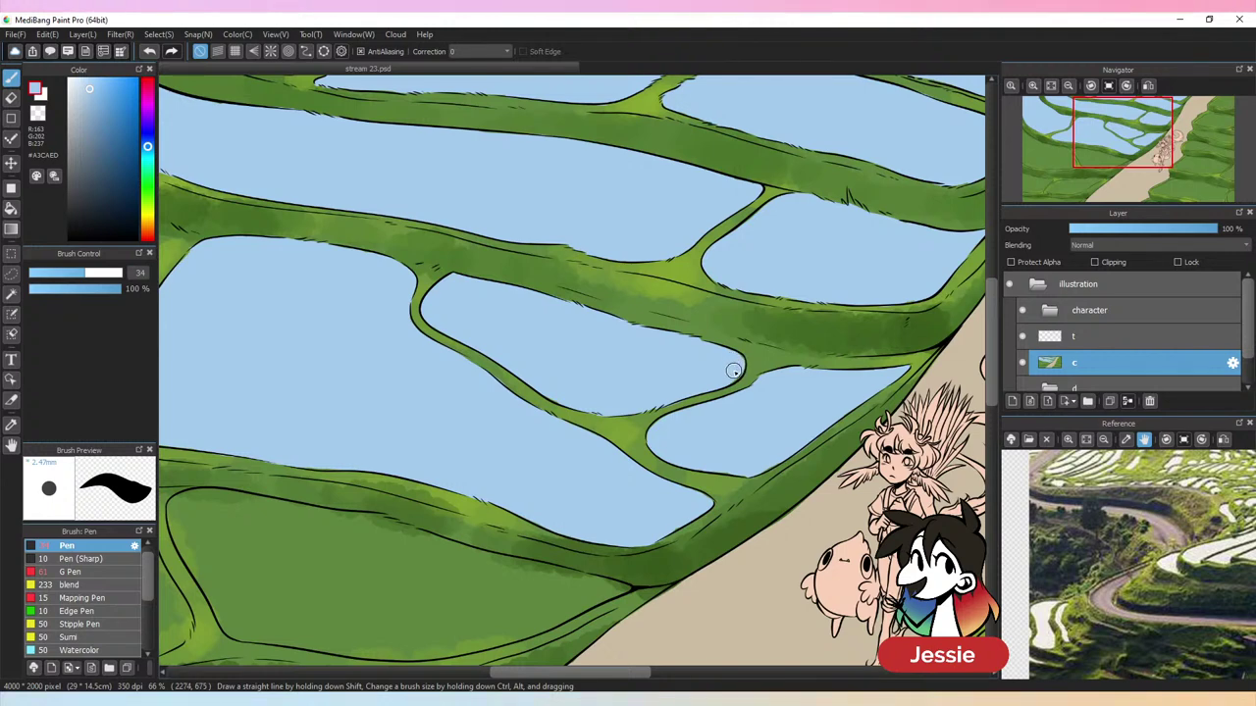
pyautogui.hotkey('ctrl', 'z')
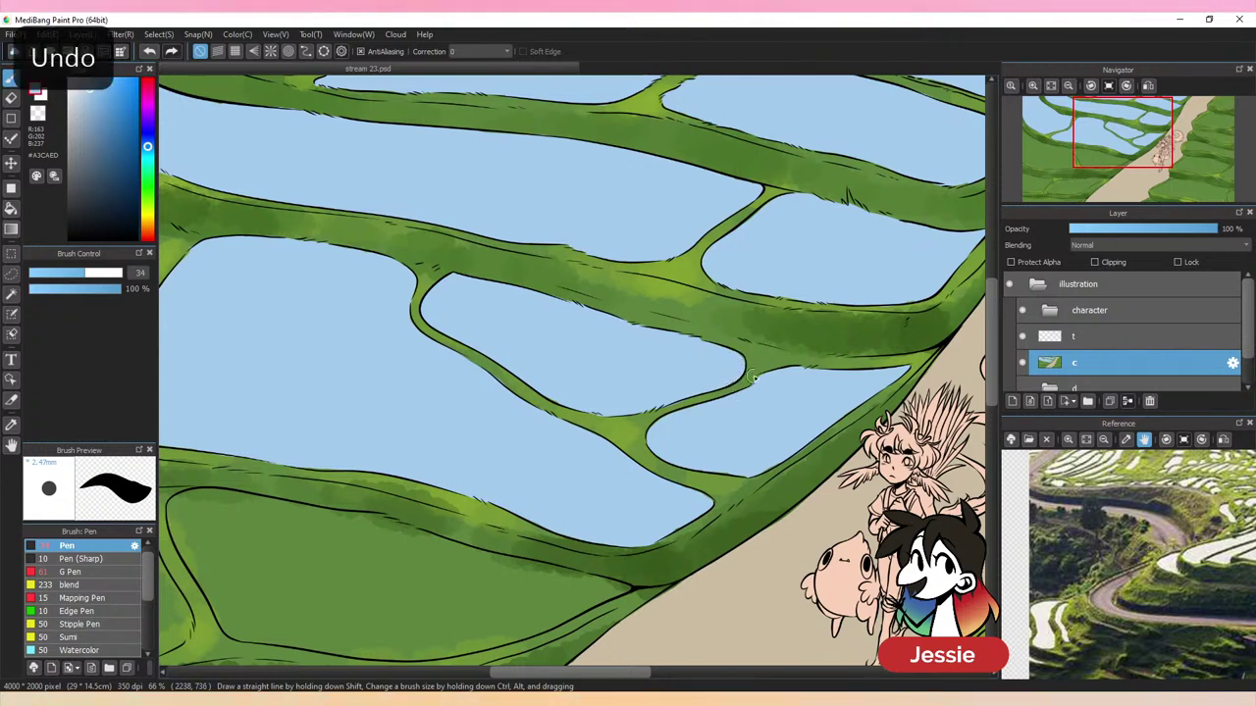
pyautogui.hotkey('ctrl', '-')
pyautogui.hotkey('ctrl', '-')
pyautogui.hotkey('ctrl', '-')
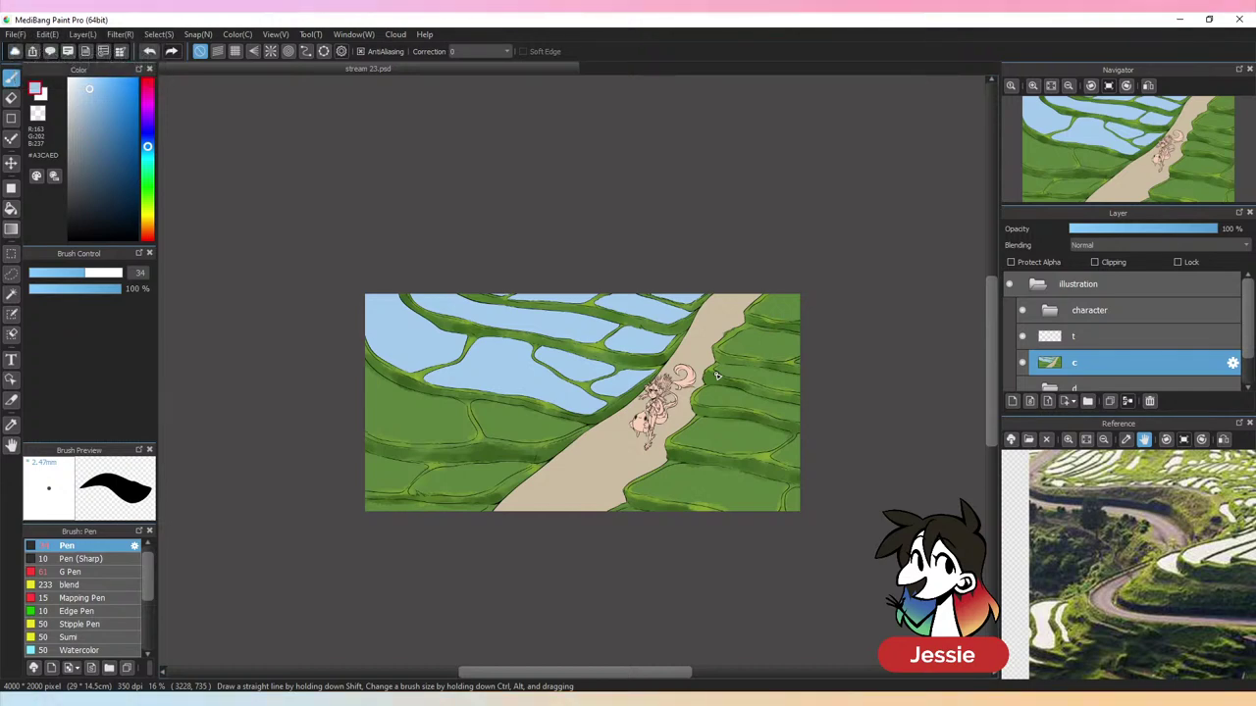
pyautogui.hotkey('ctrl', '+')
pyautogui.hotkey('ctrl', '+')
pyautogui.hotkey('ctrl', '+')
# Switch to the G Pen and shade the upper ridges between the blue fields with dark greens sampled from them
pyautogui.click(70, 571)
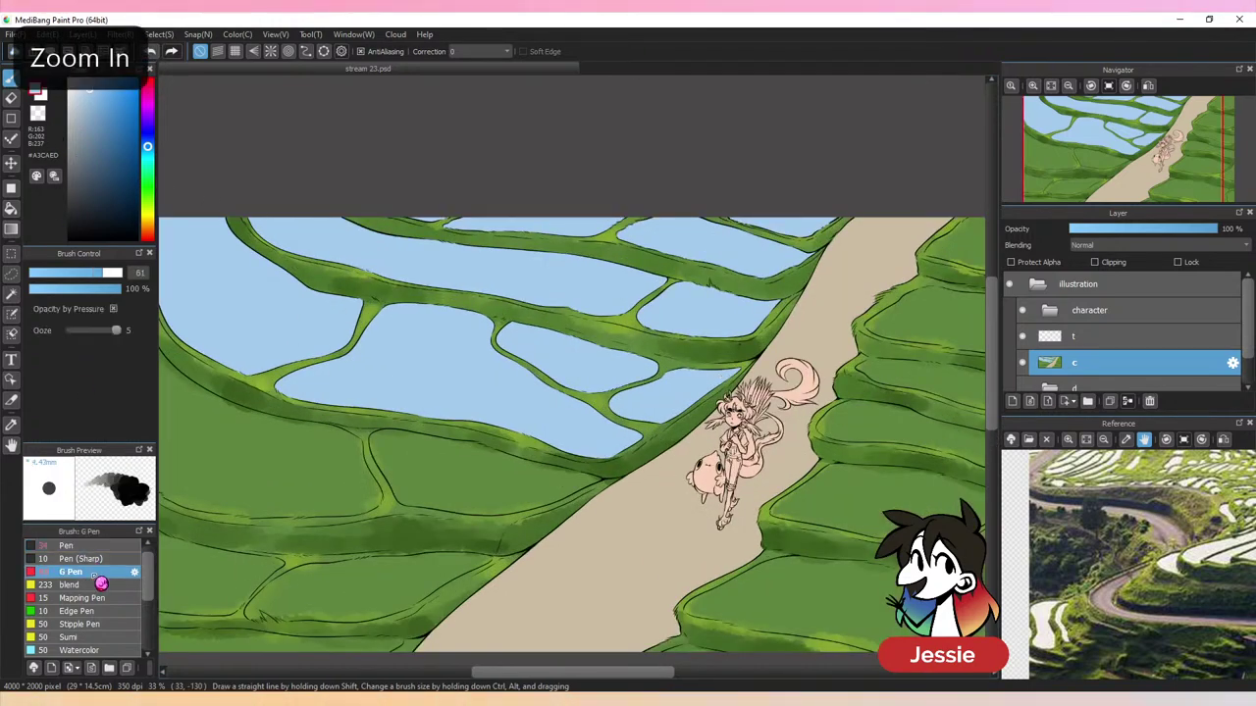
pyautogui.keyDown('alt'); pyautogui.click(279, 294); pyautogui.keyUp('alt')
pyautogui.hotkey('ctrl', '-')
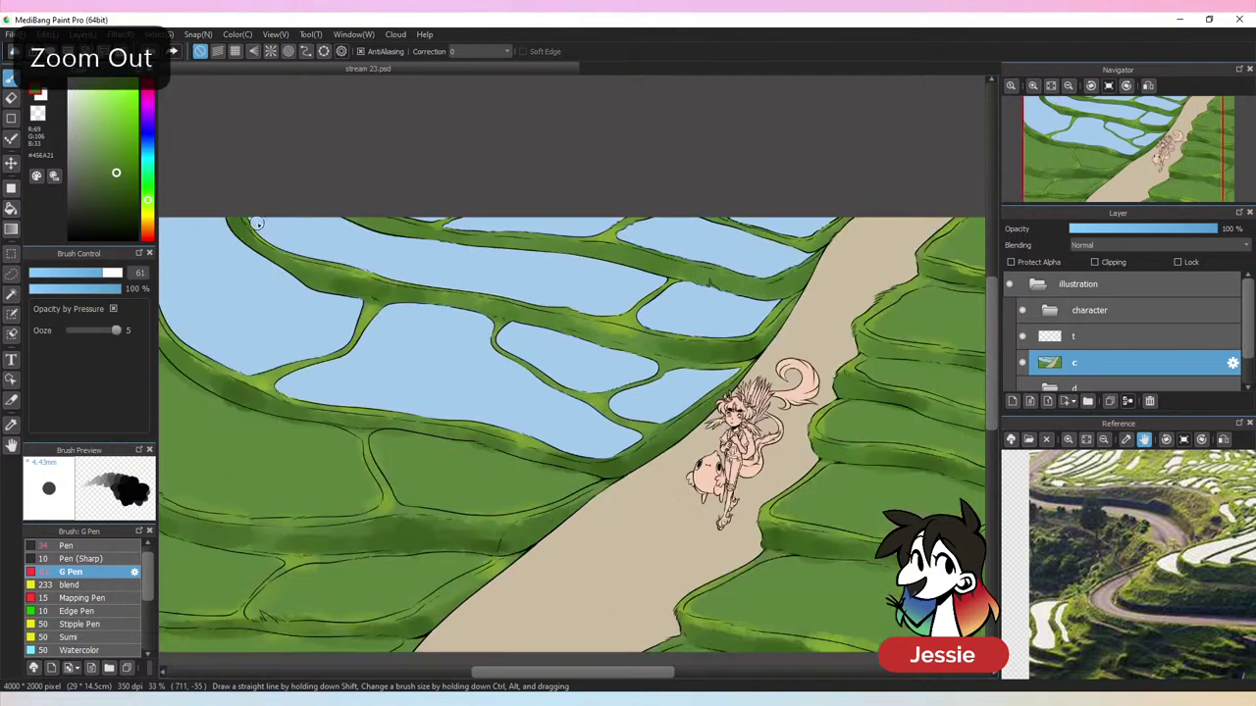
pyautogui.keyDown('alt'); pyautogui.click(309, 281); pyautogui.keyUp('alt')
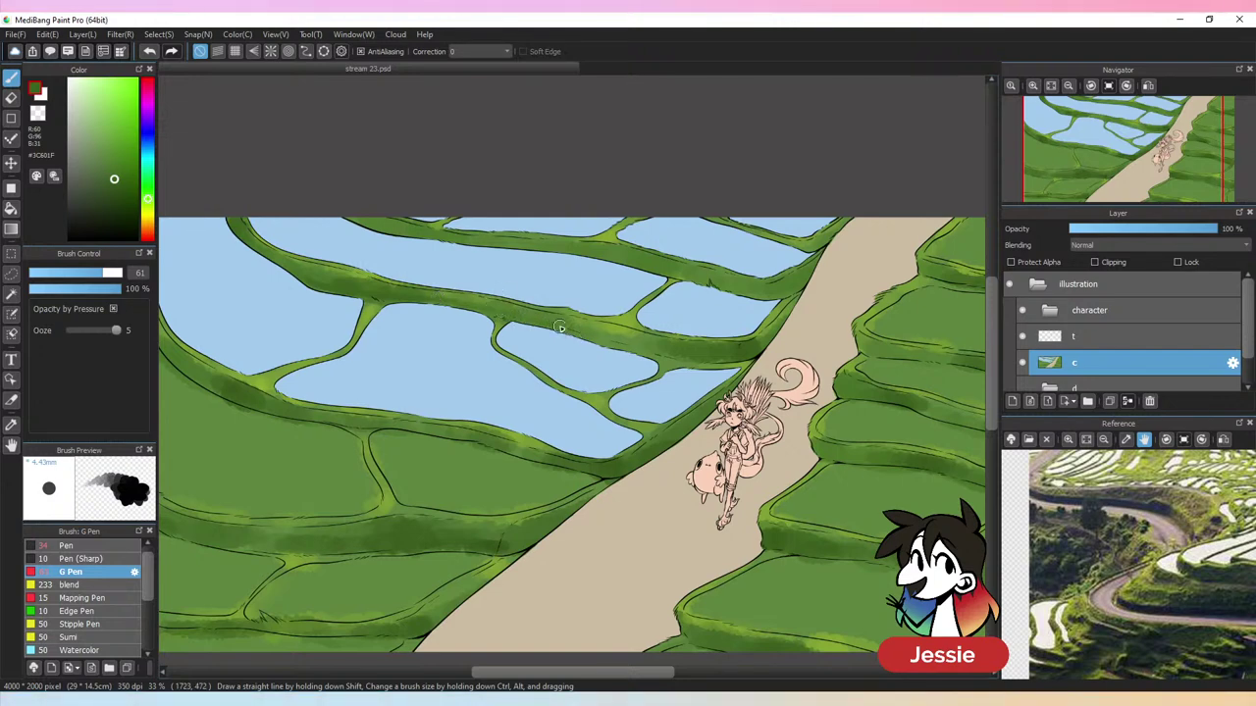
pyautogui.hotkey('ctrl', '-')
pyautogui.hotkey('ctrl', '-')
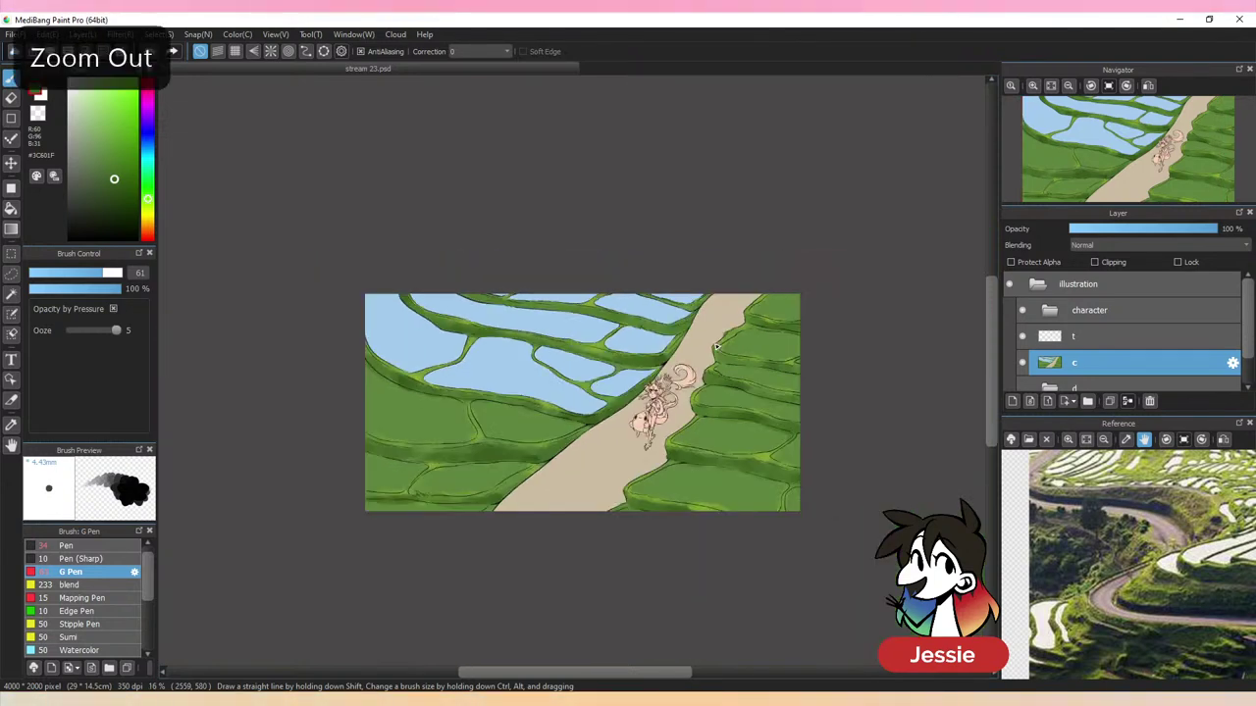
pyautogui.hotkey('ctrl', '+')
pyautogui.hotkey('ctrl', '+')
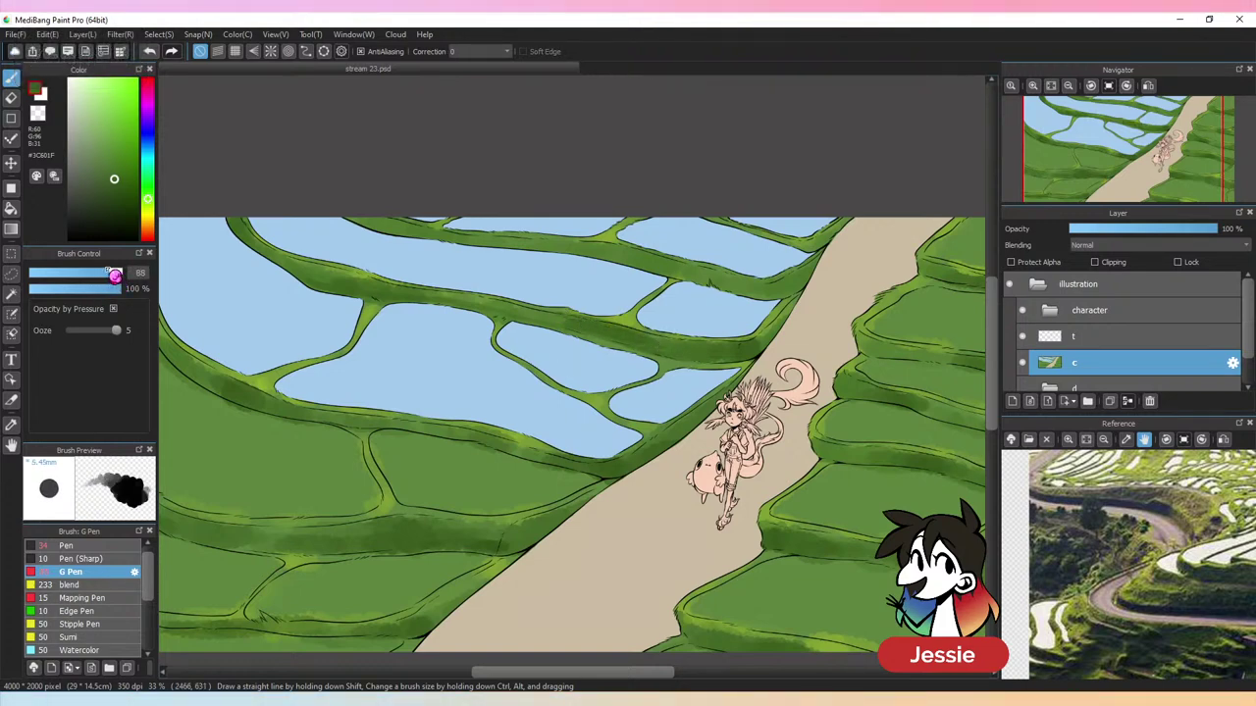
# Set the G Pen size to 88 and retouch the ridges between the upper blue fields with greens sampled from them
pyautogui.keyDown('alt'); pyautogui.click(556, 322); pyautogui.keyUp('alt')
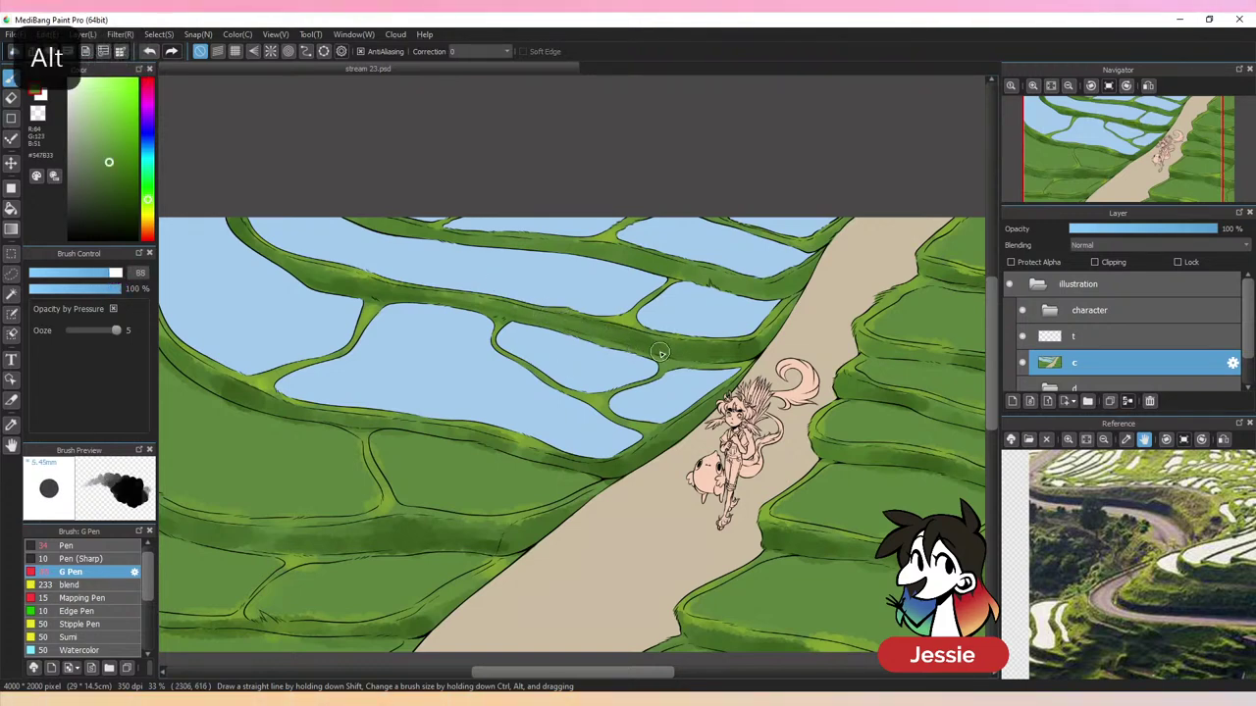
pyautogui.keyDown('alt'); pyautogui.click(637, 264); pyautogui.keyUp('alt')
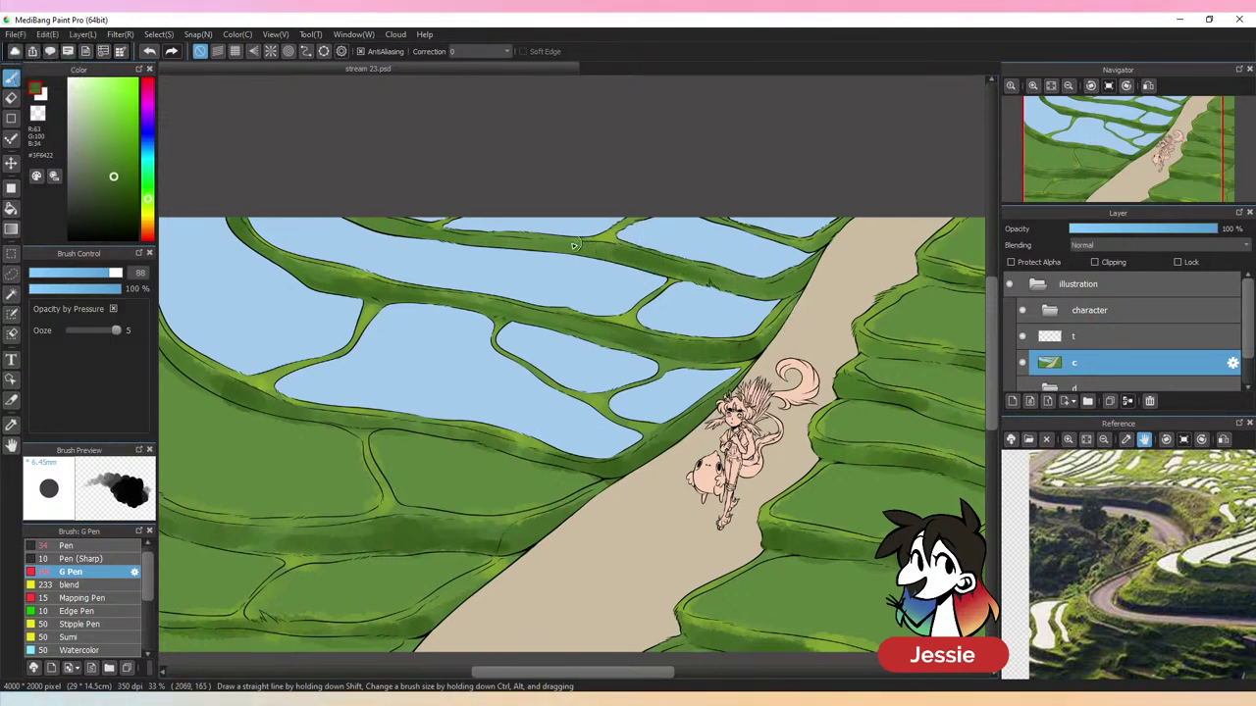
pyautogui.keyDown('alt'); pyautogui.click(775, 291); pyautogui.keyUp('alt')
pyautogui.hotkey('ctrl', 'z')
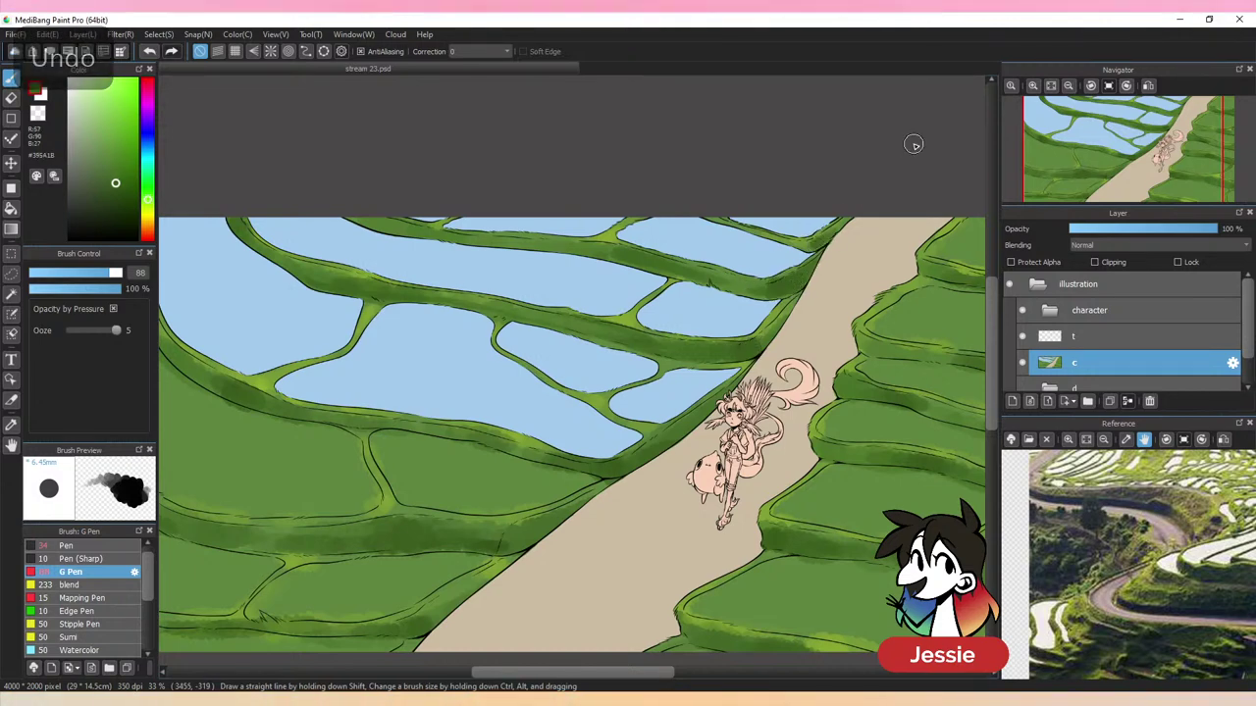
# Check the ridges in the whole illustration, sample the light blue from the large field and switch back to the Pen brush
pyautogui.hotkey('ctrl', '-')
pyautogui.hotkey('ctrl', '+')
pyautogui.hotkey('ctrl', '+')
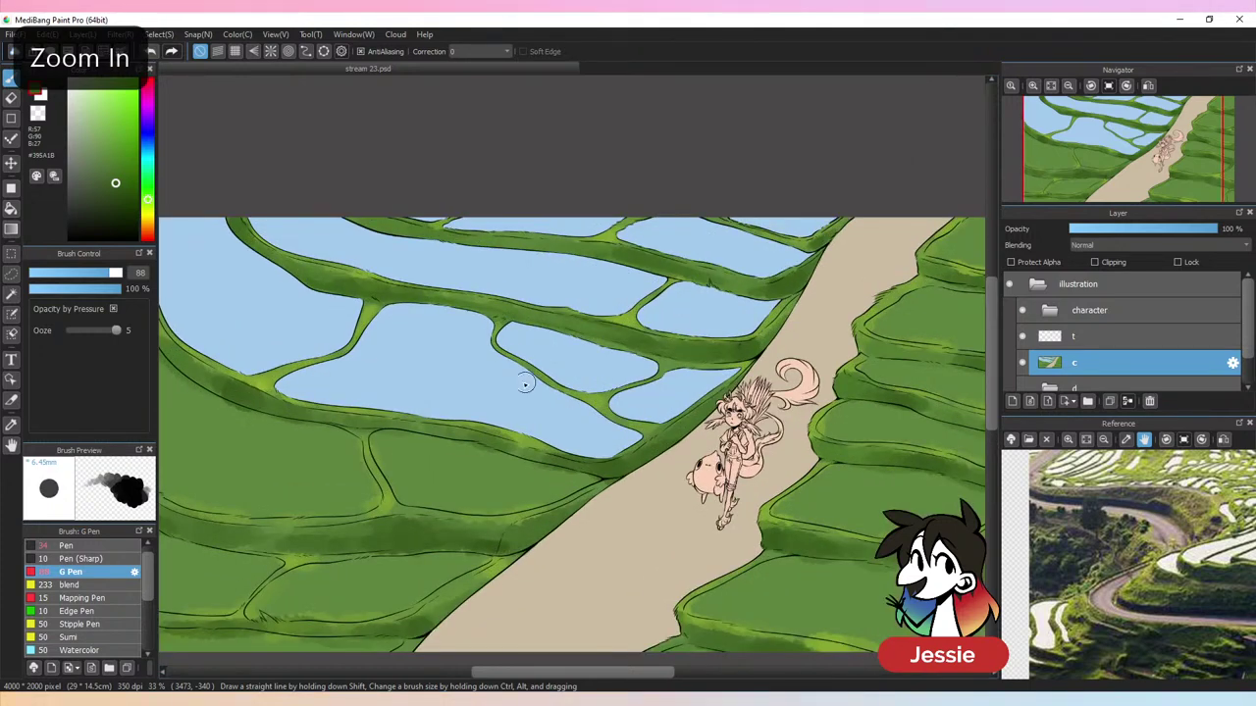
pyautogui.keyDown('alt'); pyautogui.click(496, 399); pyautogui.keyUp('alt')
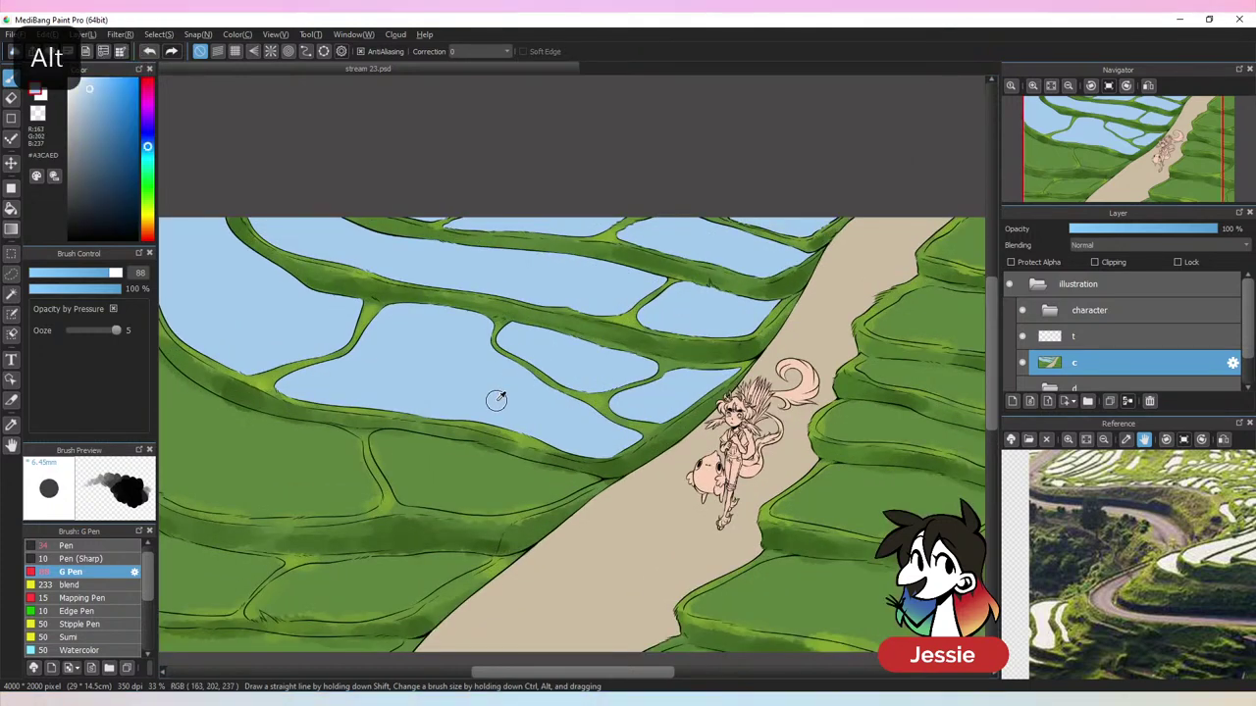
pyautogui.click(100, 546)
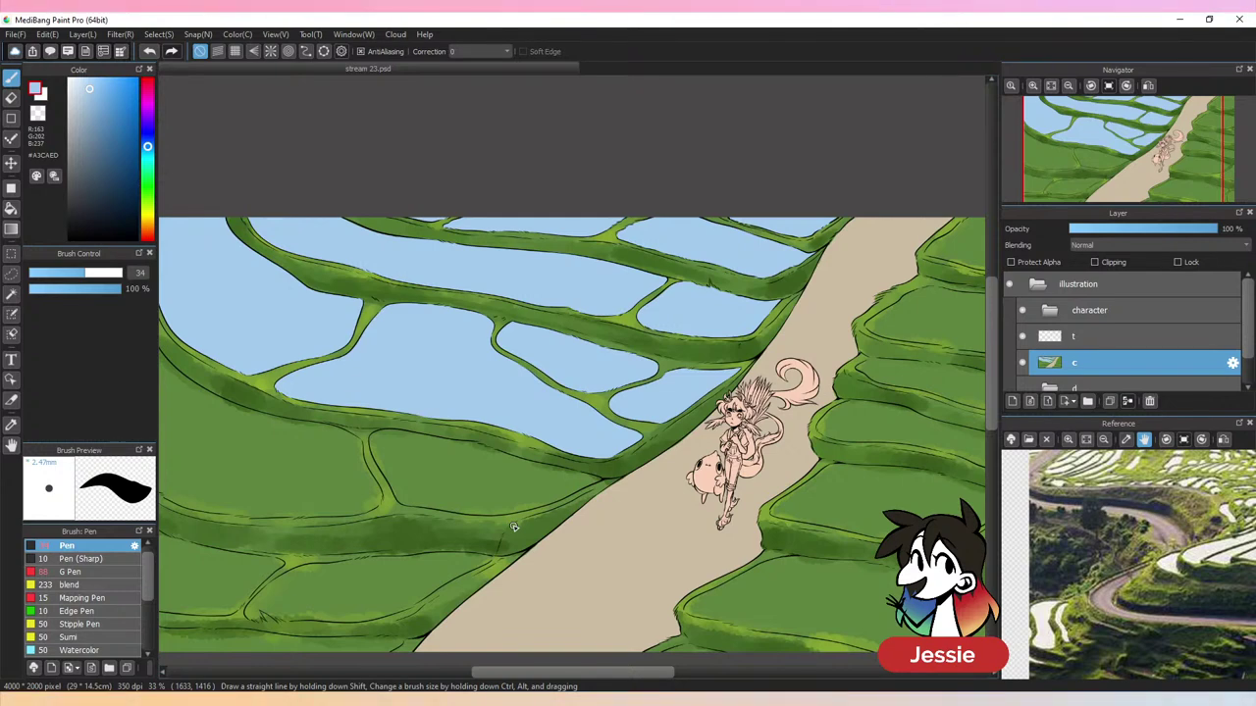
# Set the Pen size to 105 and paint light blue over the left part of the large green field below the blue ones
pyautogui.hotkey('ctrl', '+')
pyautogui.moveTo(589, 464); pyautogui.dragTo(823, 421)
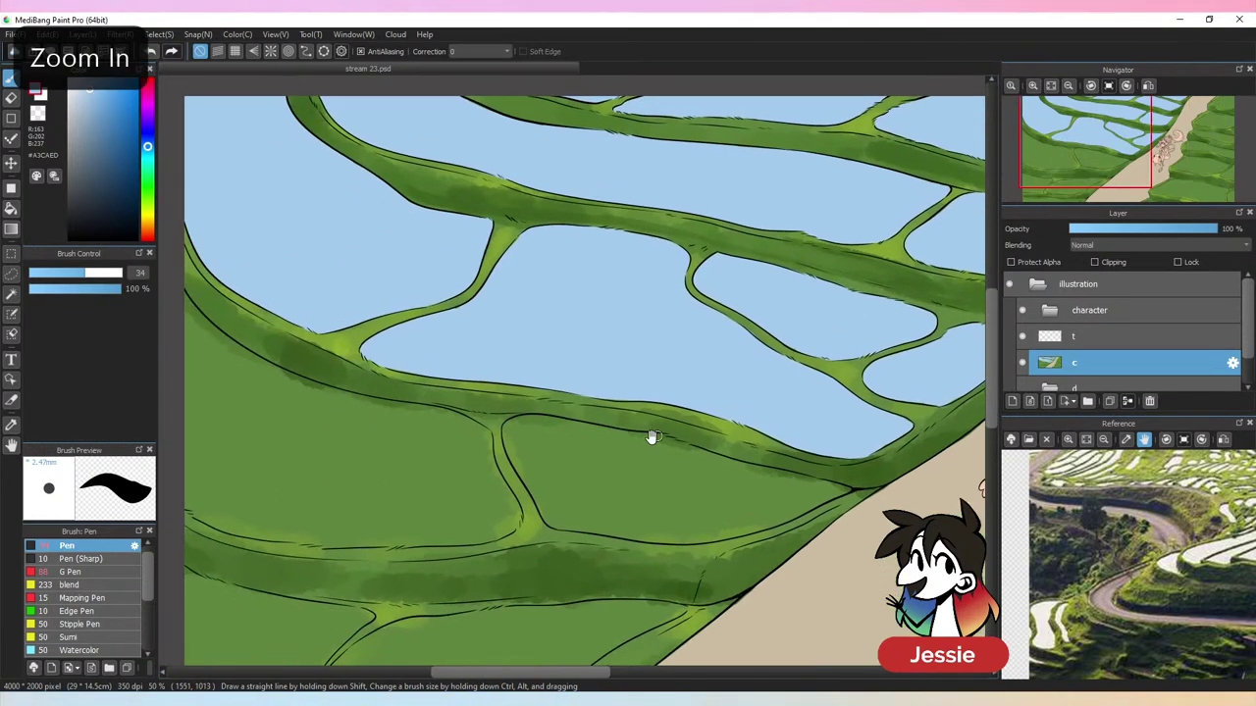
pyautogui.moveTo(467, 416); pyautogui.dragTo(533, 383)
pyautogui.click(117, 272)
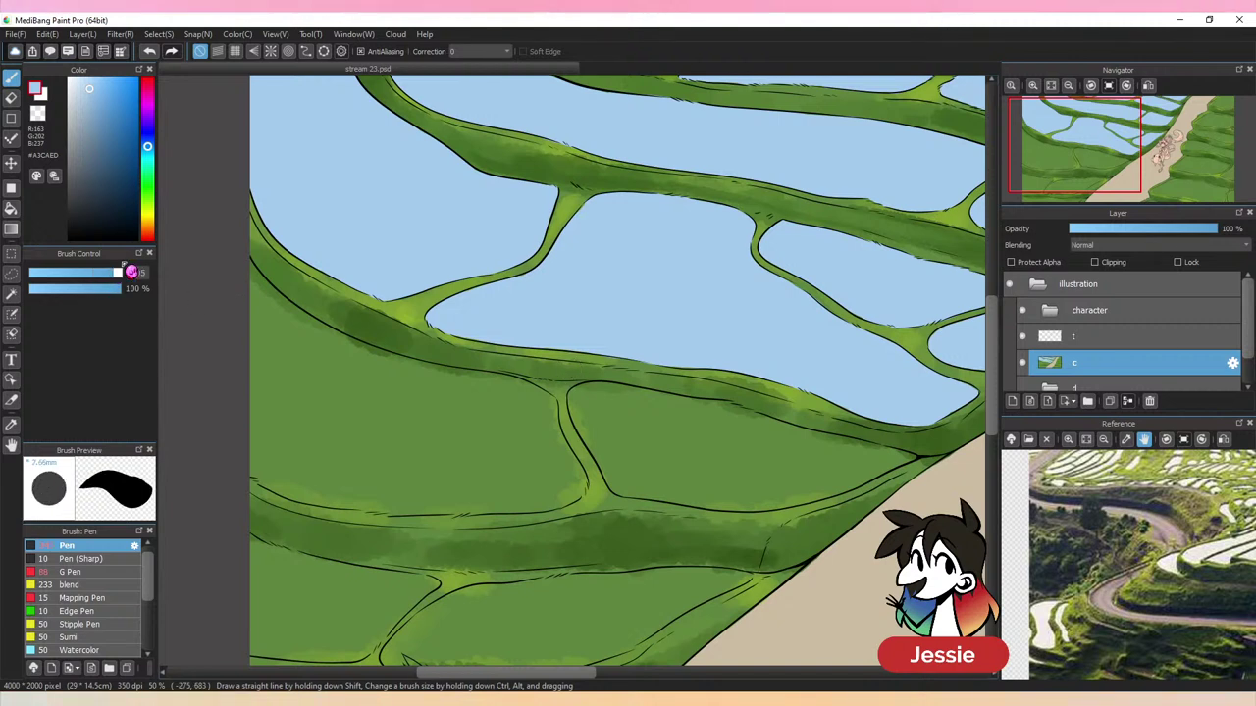
pyautogui.moveTo(263, 294)
pyautogui.mouseDown()
pyautogui.moveTo(300, 378)
pyautogui.moveTo(238, 378)
pyautogui.moveTo(327, 478)
pyautogui.moveTo(239, 429)
pyautogui.moveTo(272, 465)
pyautogui.moveTo(261, 468)
pyautogui.moveTo(285, 483)
pyautogui.moveTo(331, 481)
pyautogui.moveTo(422, 412)
pyautogui.mouseUp()
pyautogui.moveTo(252, 272)
pyautogui.mouseDown()
pyautogui.moveTo(352, 383)
pyautogui.moveTo(428, 424)
pyautogui.mouseUp()
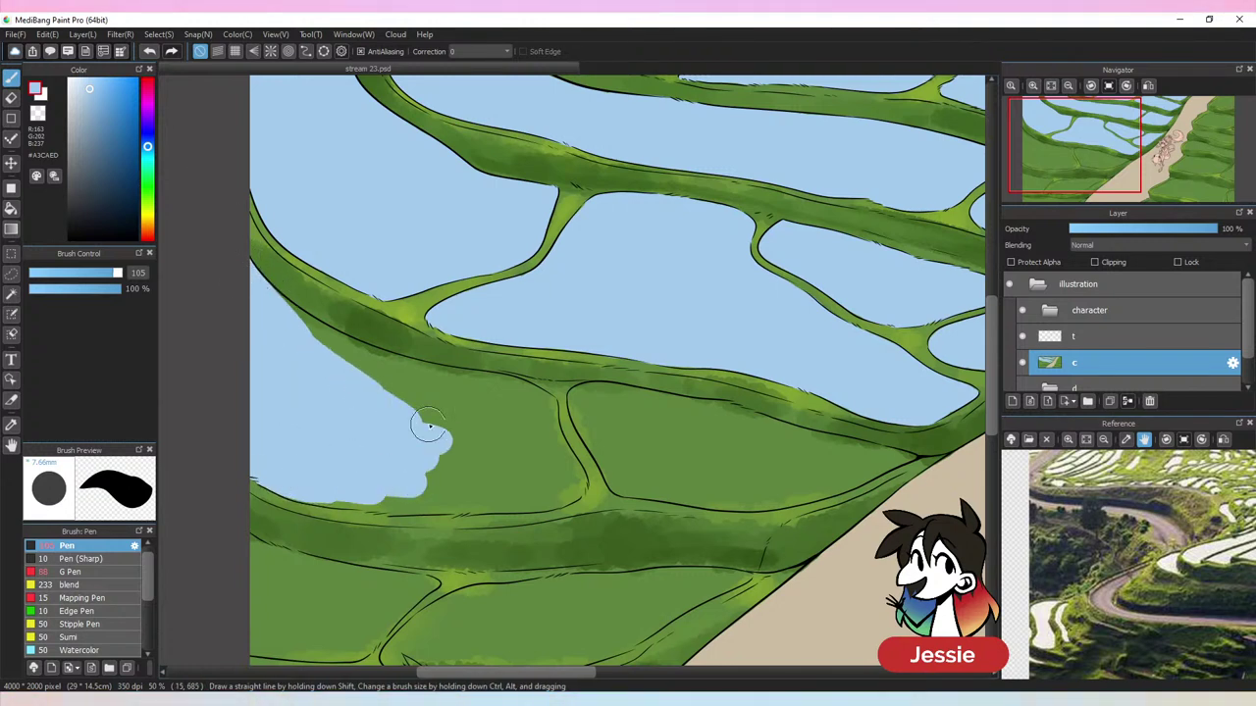
pyautogui.moveTo(270, 296)
pyautogui.mouseDown()
pyautogui.moveTo(315, 335)
pyautogui.moveTo(305, 327)
pyautogui.moveTo(396, 364)
pyautogui.moveTo(268, 279)
pyautogui.moveTo(397, 356)
pyautogui.mouseUp()
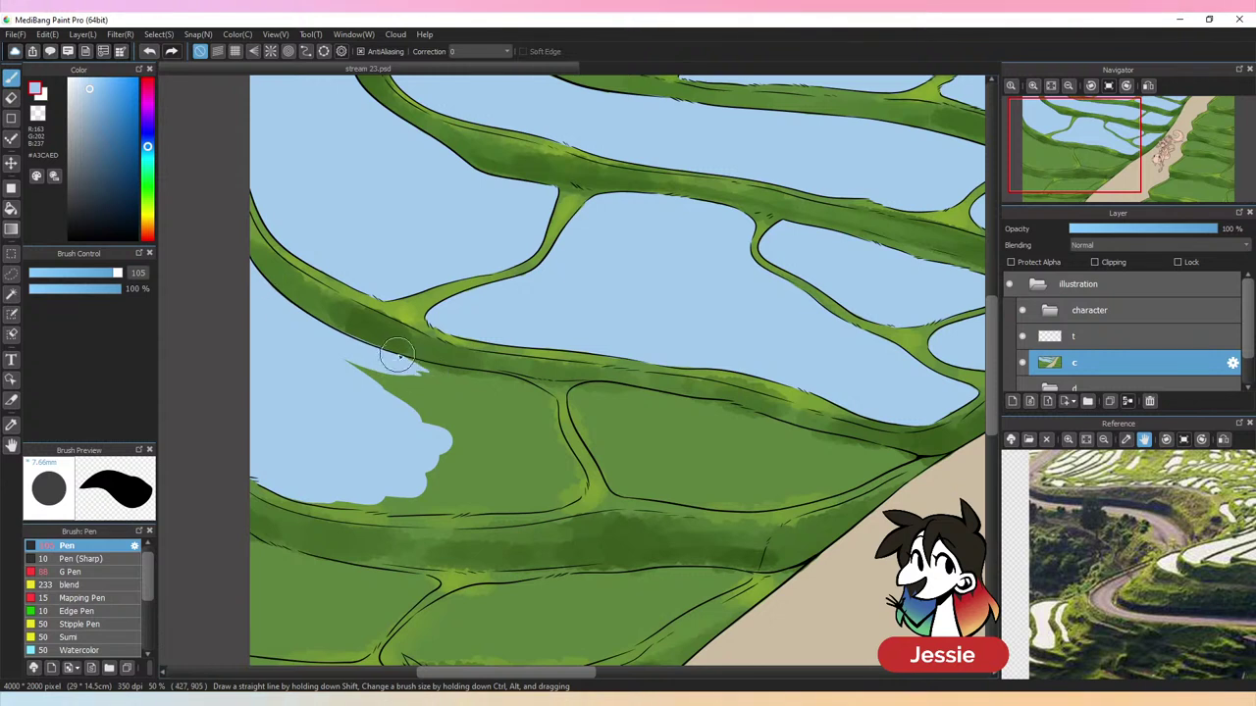
pyautogui.hotkey('ctrl', 'z')
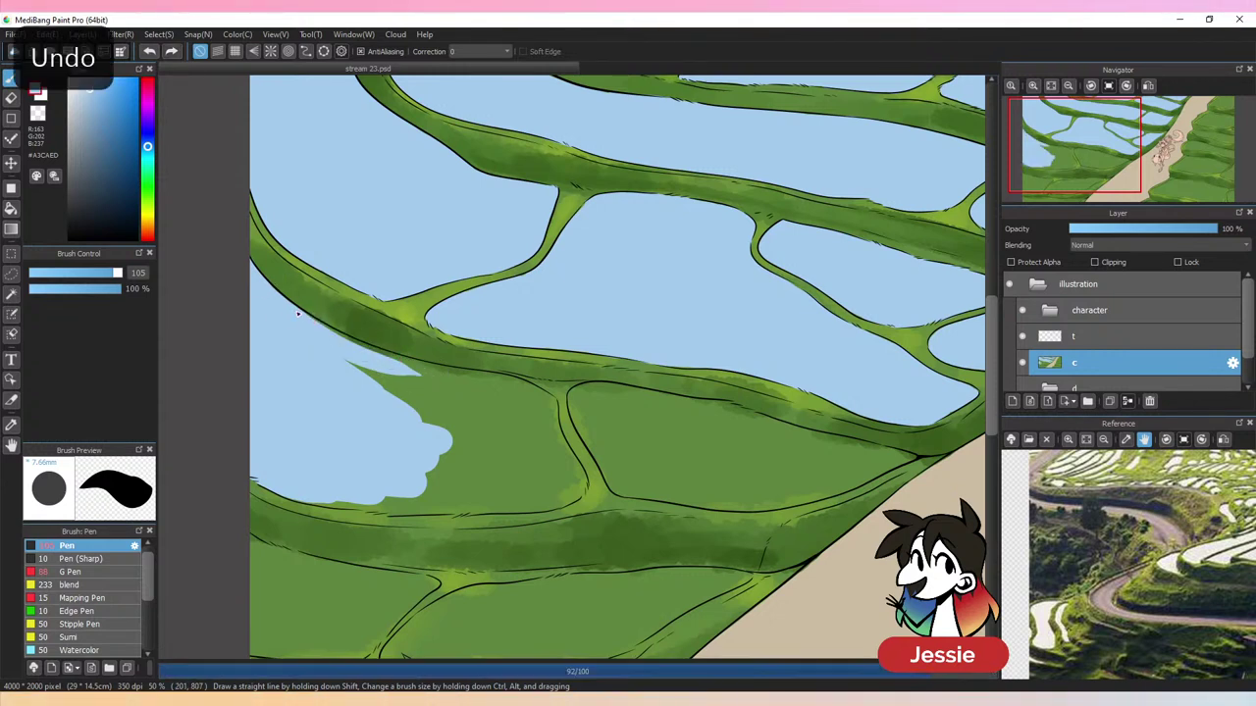
pyautogui.moveTo(362, 353)
pyautogui.mouseDown()
pyautogui.moveTo(342, 359)
pyautogui.moveTo(435, 420)
pyautogui.moveTo(501, 442)
pyautogui.mouseUp()
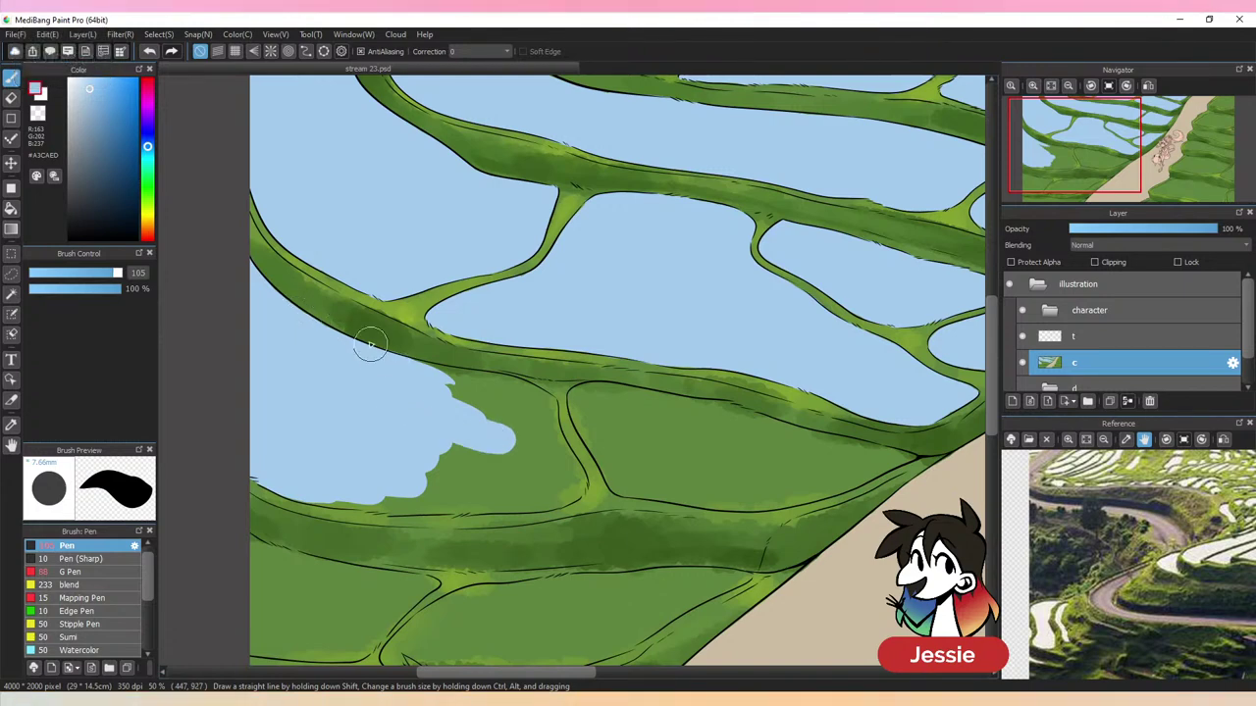
# Check the field at a smaller scale and rework the light blue along its upper ridge
pyautogui.hotkey('ctrl', '-')
pyautogui.hotkey('ctrl', '-')
pyautogui.hotkey('ctrl', '+')
pyautogui.hotkey('ctrl', '+')
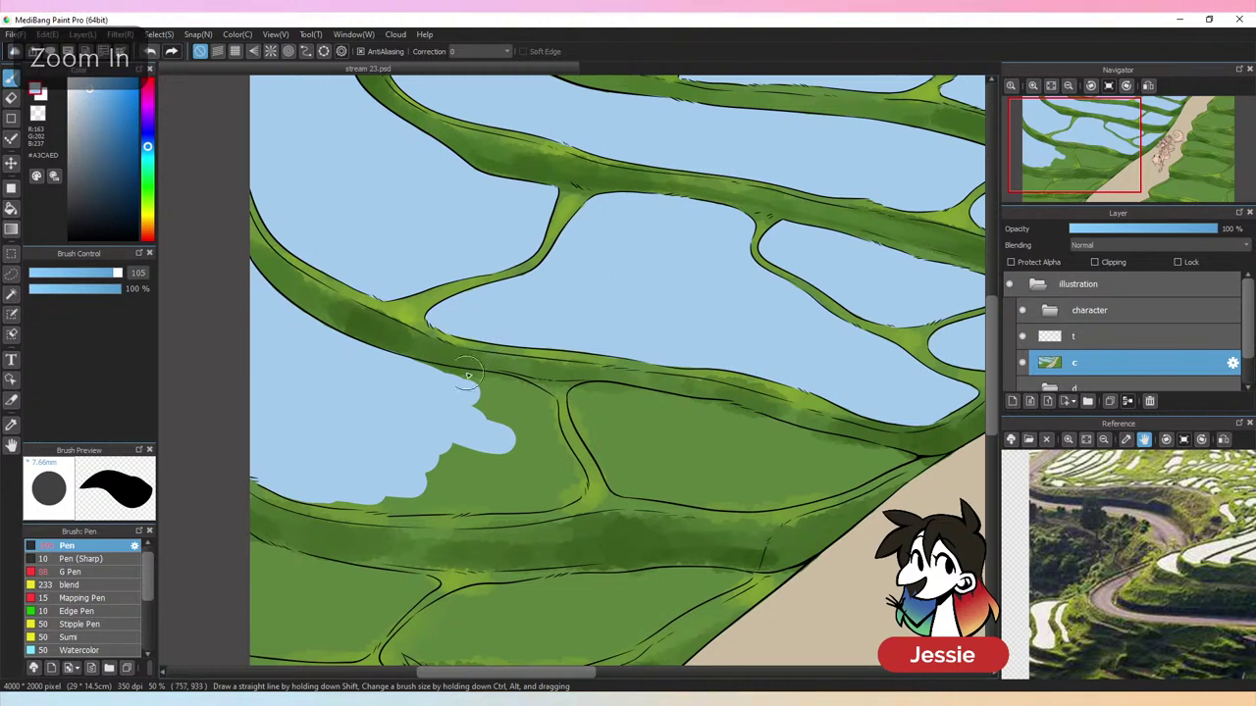
pyautogui.hotkey('ctrl', 'z')
pyautogui.moveTo(467, 408)
pyautogui.mouseDown()
pyautogui.moveTo(404, 370)
pyautogui.moveTo(502, 386)
pyautogui.moveTo(520, 425)
pyautogui.moveTo(465, 471)
pyautogui.moveTo(423, 387)
pyautogui.mouseUp()
# Set the Pen size to 66 and fill the rest of the field with light blue along its lower and dividing ridges
pyautogui.click(112, 274)
pyautogui.moveTo(348, 498)
pyautogui.mouseDown()
pyautogui.moveTo(280, 491)
pyautogui.moveTo(488, 510)
pyautogui.moveTo(442, 504)
pyautogui.moveTo(546, 488)
pyautogui.moveTo(533, 486)
pyautogui.mouseUp()
pyautogui.hotkey('ctrl', 'z')
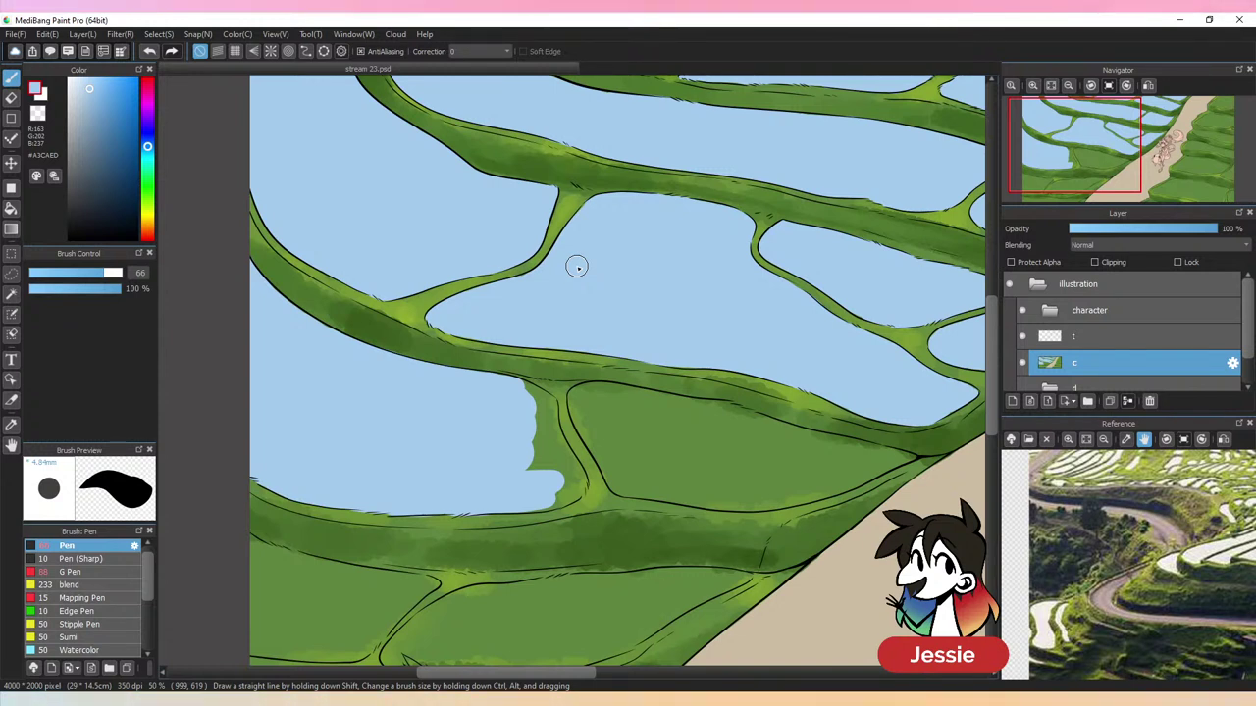
pyautogui.moveTo(535, 446)
pyautogui.mouseDown()
pyautogui.moveTo(535, 476)
pyautogui.moveTo(540, 423)
pyautogui.mouseUp()
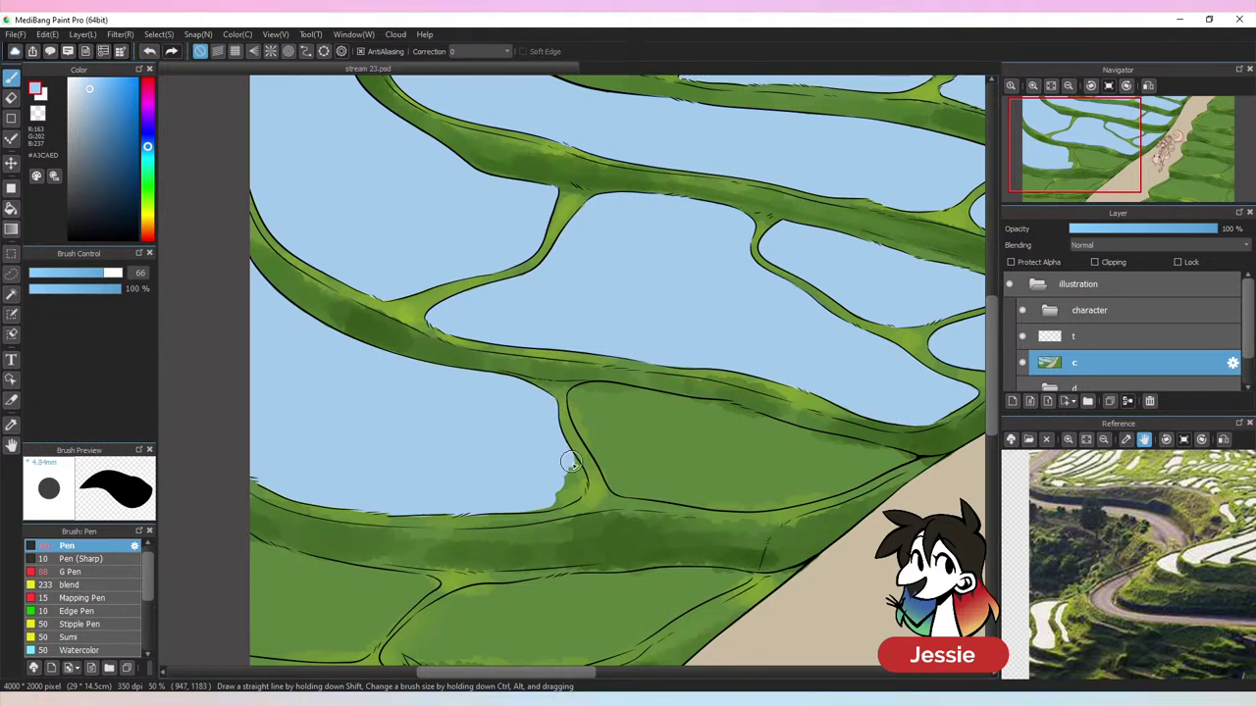
pyautogui.moveTo(578, 477)
pyautogui.mouseDown()
pyautogui.moveTo(567, 473)
pyautogui.moveTo(562, 500)
pyautogui.mouseUp()
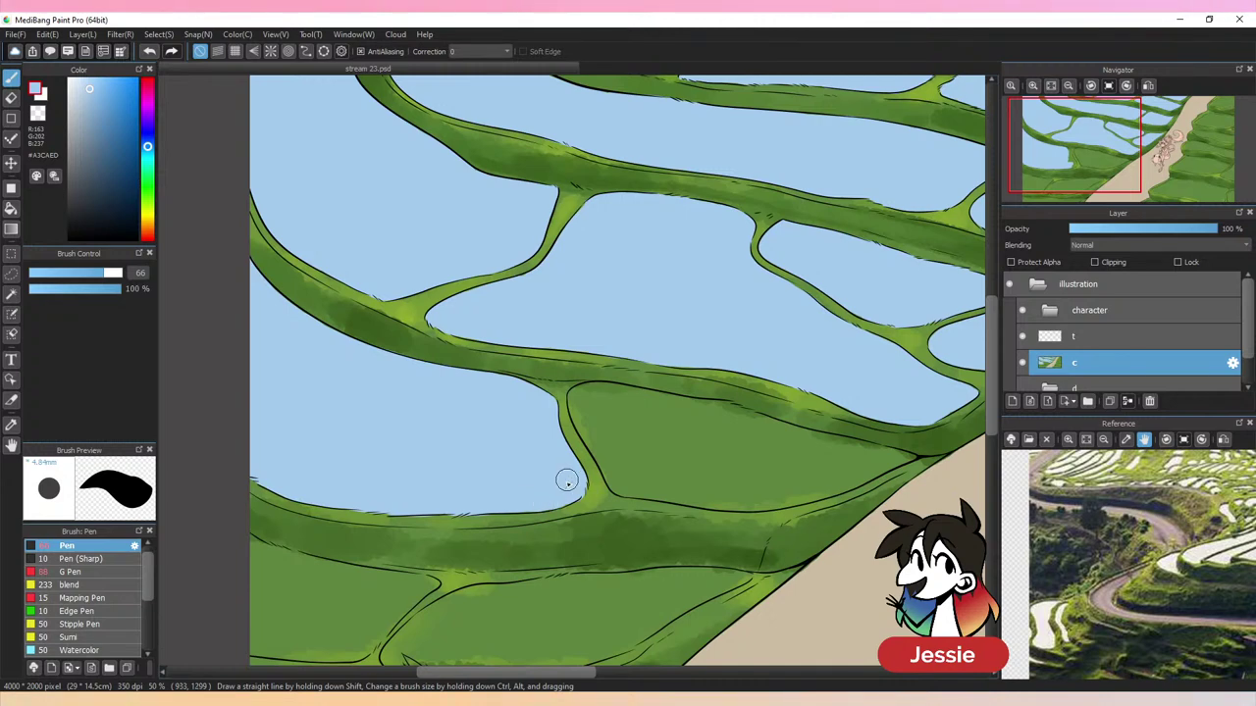
# Paint light blue along the upper ridge of the neighbouring green field, from its rounded corner to the tip by the path
pyautogui.hotkey('ctrl', '-')
pyautogui.hotkey('ctrl', '-')
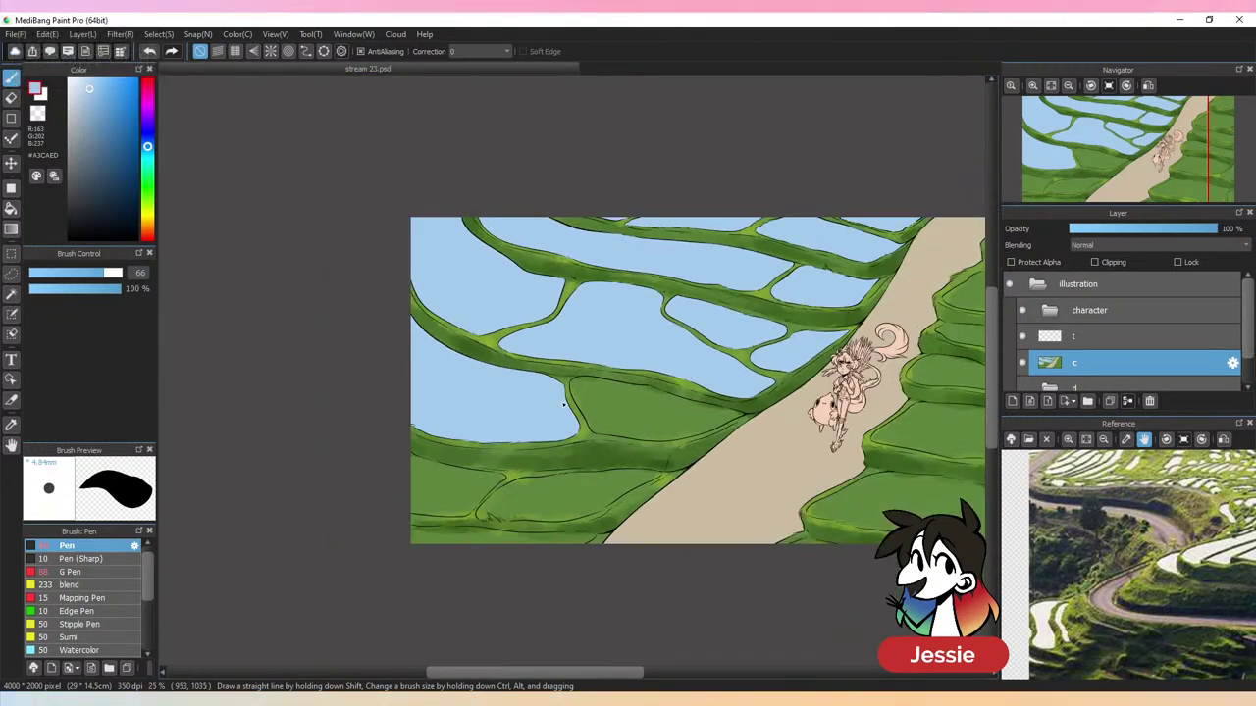
pyautogui.hotkey('ctrl', '+')
pyautogui.hotkey('ctrl', '+')
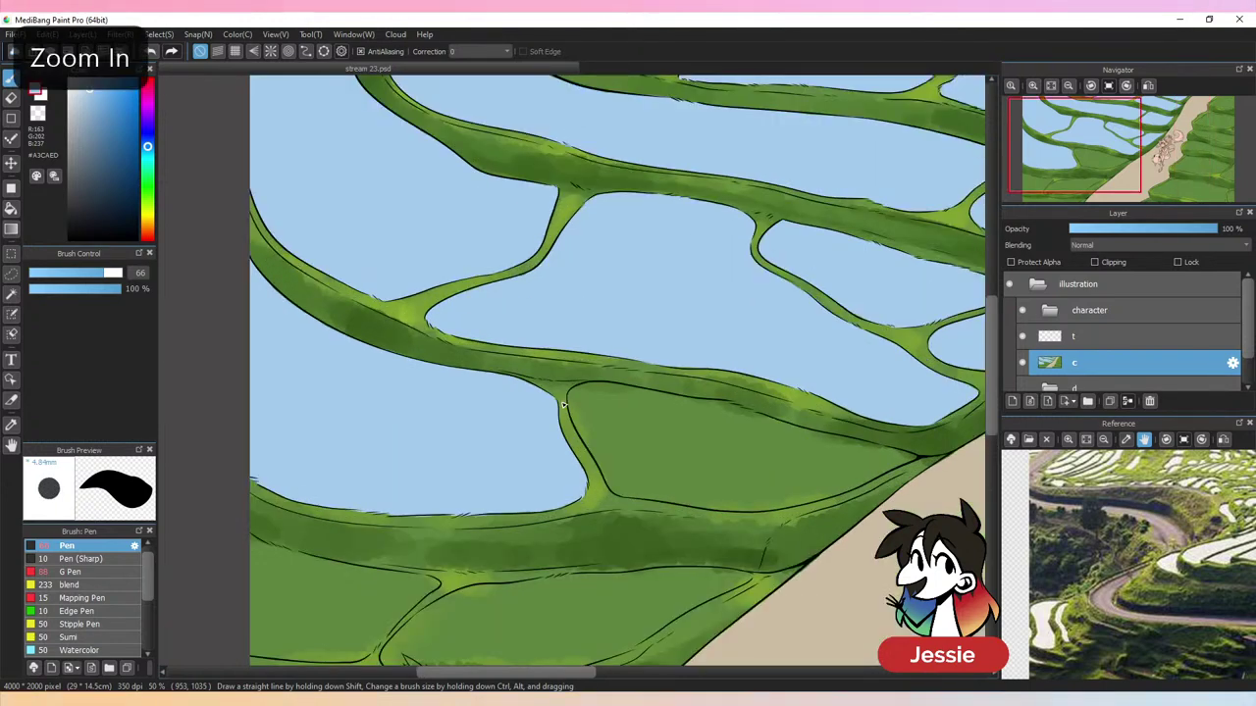
pyautogui.moveTo(746, 467); pyautogui.dragTo(560, 421)
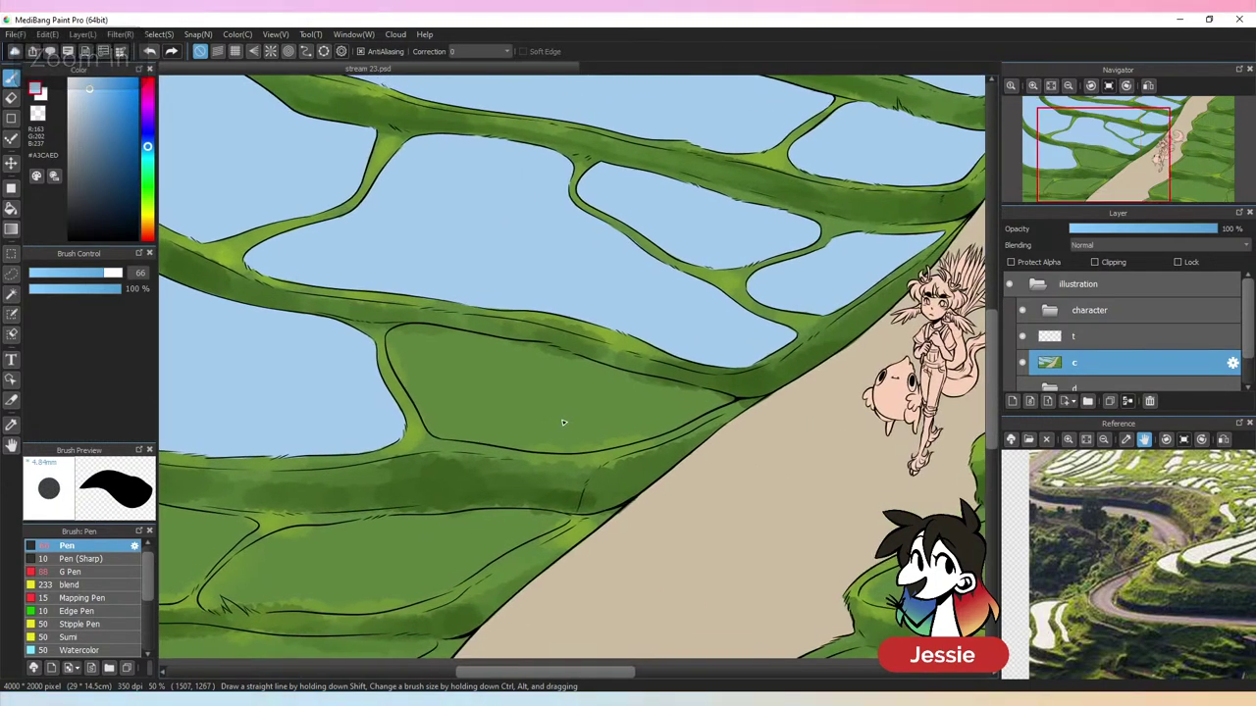
pyautogui.hotkey('ctrl', '+')
pyautogui.moveTo(329, 332)
pyautogui.mouseDown()
pyautogui.moveTo(363, 319)
pyautogui.moveTo(476, 340)
pyautogui.moveTo(379, 319)
pyautogui.moveTo(461, 331)
pyautogui.moveTo(396, 325)
pyautogui.moveTo(784, 409)
pyautogui.moveTo(746, 428)
pyautogui.moveTo(777, 411)
pyautogui.moveTo(618, 427)
pyautogui.moveTo(594, 404)
pyautogui.moveTo(604, 391)
pyautogui.moveTo(393, 326)
pyautogui.mouseUp()
pyautogui.hotkey('ctrl', 'z')
pyautogui.hotkey('ctrl', 'z')
pyautogui.hotkey('ctrl', 'z')
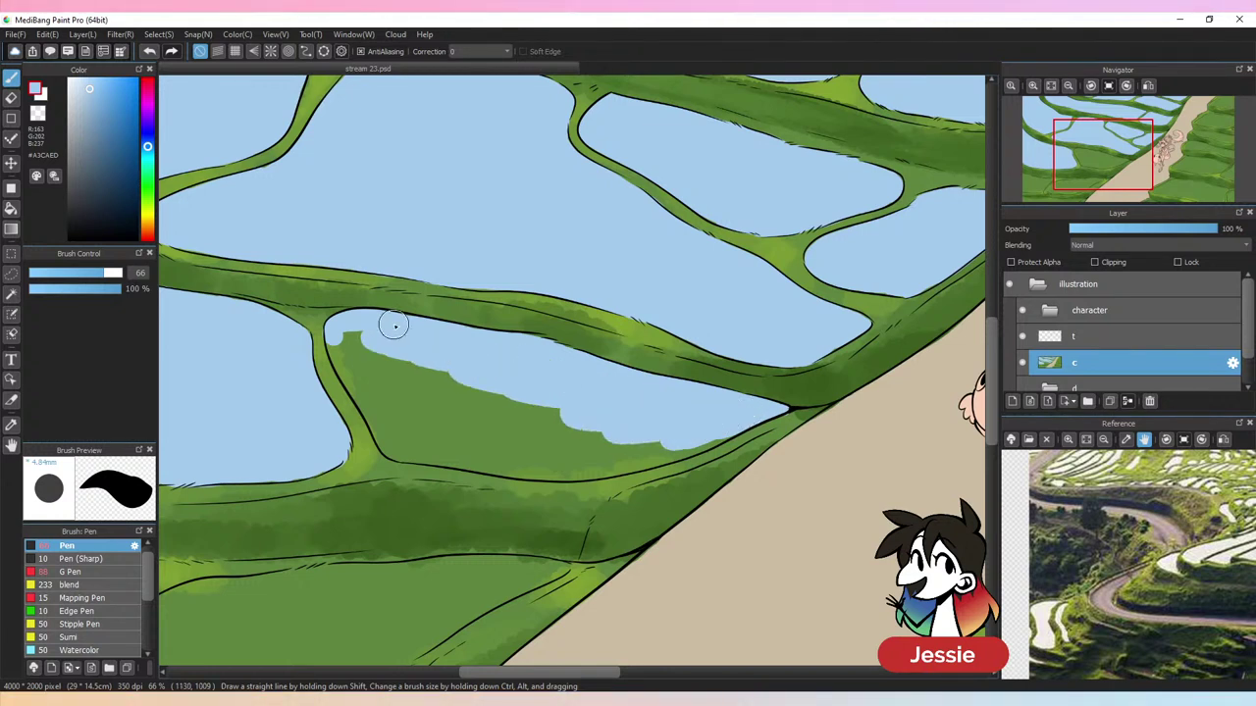
# Extend the light blue down the dividing ridge and across the middle of the field, redoing uneven strokes
pyautogui.moveTo(338, 349)
pyautogui.mouseDown()
pyautogui.moveTo(382, 417)
pyautogui.moveTo(361, 349)
pyautogui.moveTo(393, 449)
pyautogui.moveTo(417, 450)
pyautogui.moveTo(389, 431)
pyautogui.moveTo(382, 372)
pyautogui.moveTo(416, 389)
pyautogui.mouseUp()
pyautogui.hotkey('ctrl', 'z')
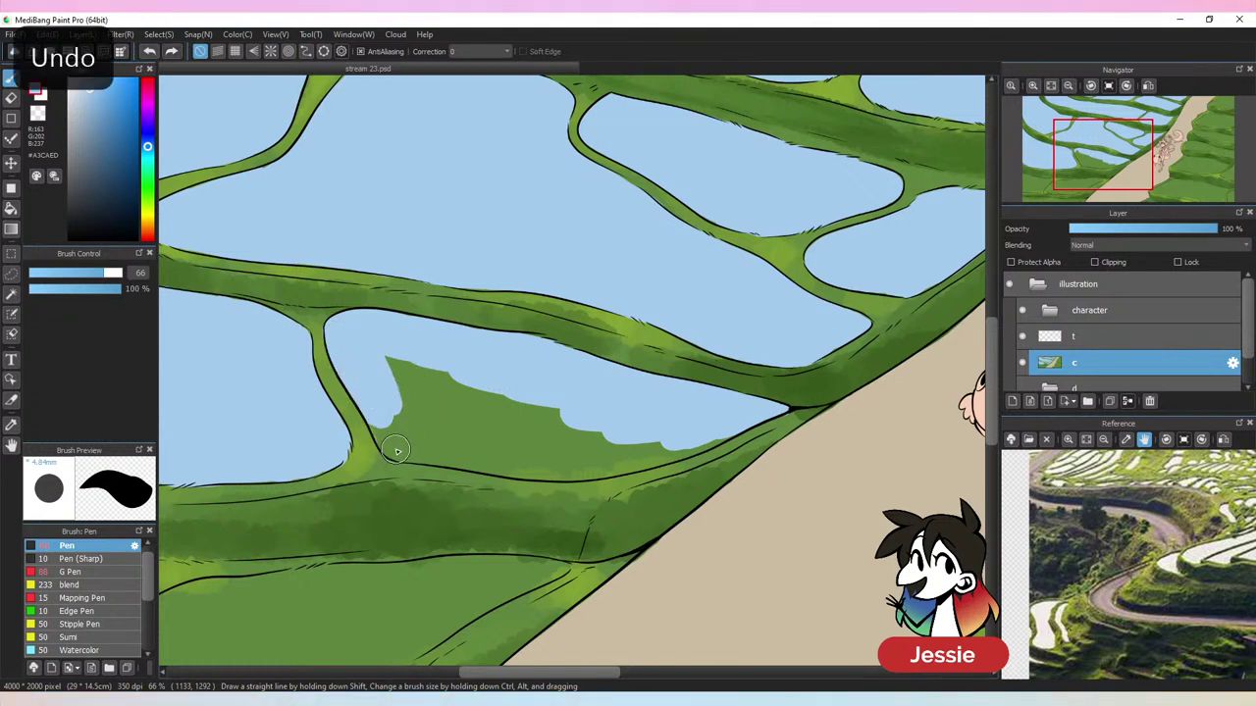
pyautogui.moveTo(421, 449)
pyautogui.mouseDown()
pyautogui.moveTo(401, 364)
pyautogui.moveTo(477, 396)
pyautogui.moveTo(410, 445)
pyautogui.moveTo(448, 435)
pyautogui.moveTo(485, 466)
pyautogui.moveTo(521, 465)
pyautogui.moveTo(579, 432)
pyautogui.moveTo(501, 401)
pyautogui.mouseUp()
pyautogui.hotkey('ctrl', 'z')
pyautogui.hotkey('ctrl', 'z')
pyautogui.hotkey('ctrl', 'z')
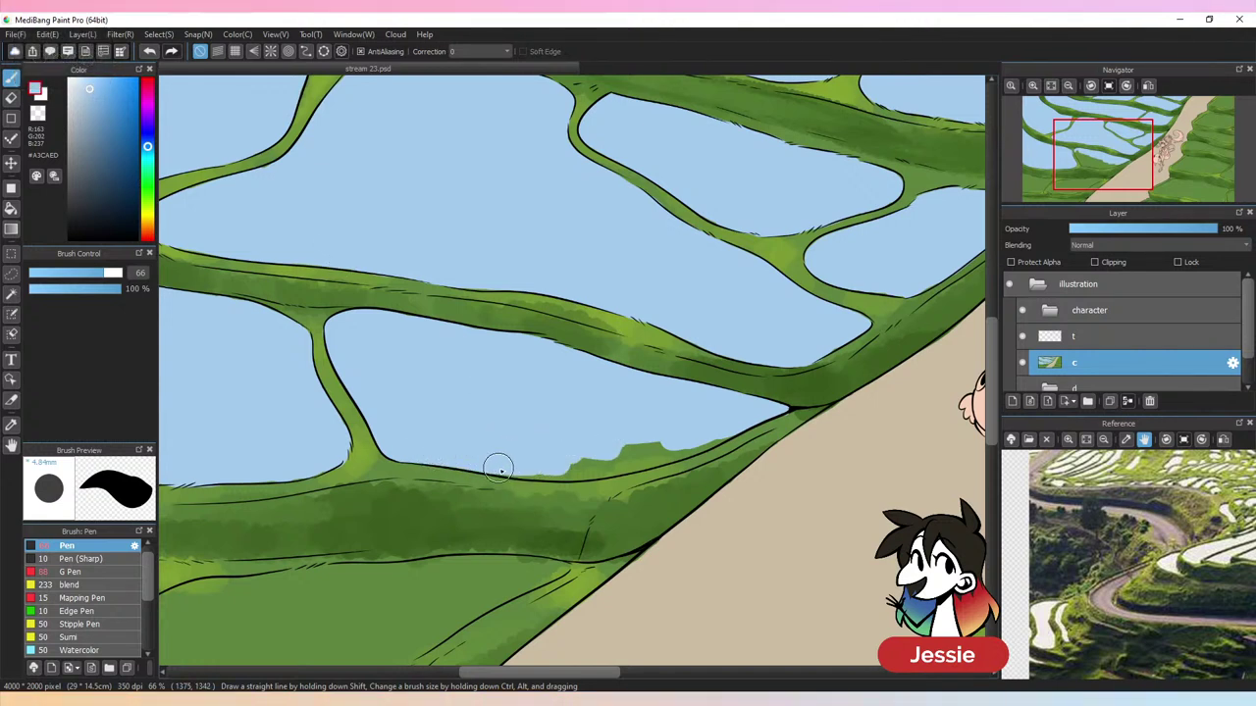
# Cover the remaining green strip along the field's lower ridge up to its tip, checking it against the whole illustration
pyautogui.moveTo(497, 468); pyautogui.dragTo(694, 433)
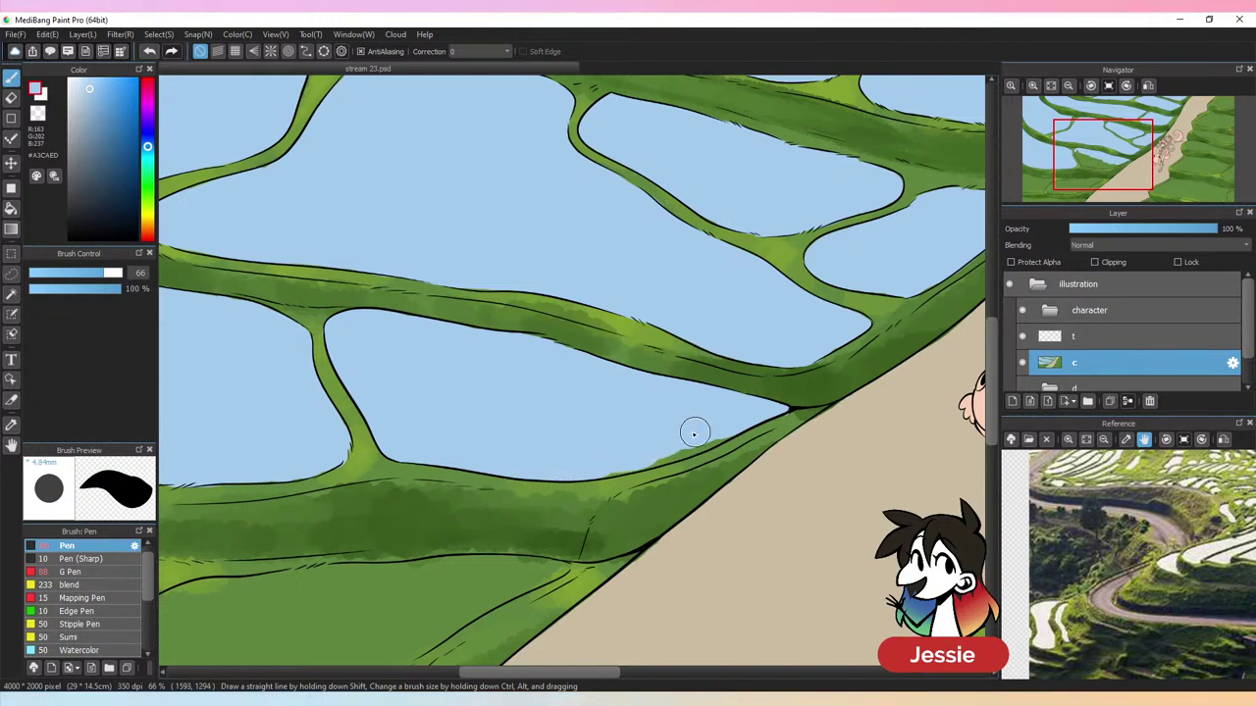
pyautogui.moveTo(602, 472); pyautogui.dragTo(663, 456)
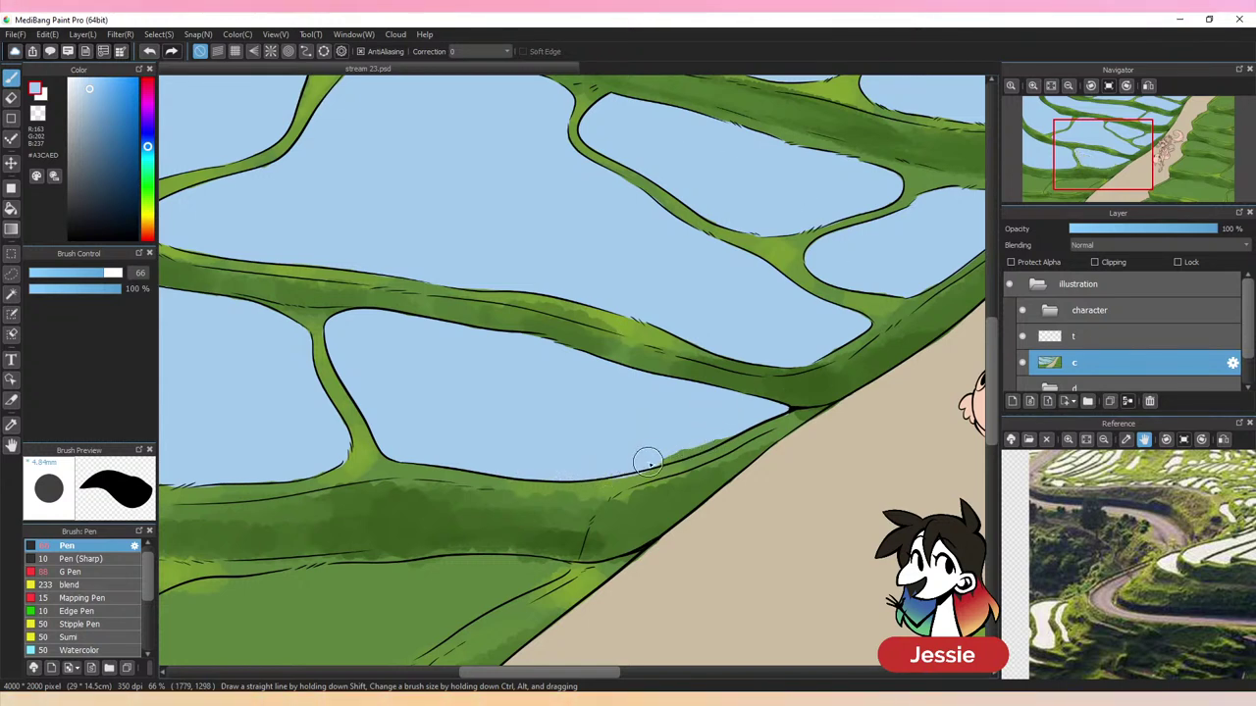
pyautogui.hotkey('ctrl', 'z')
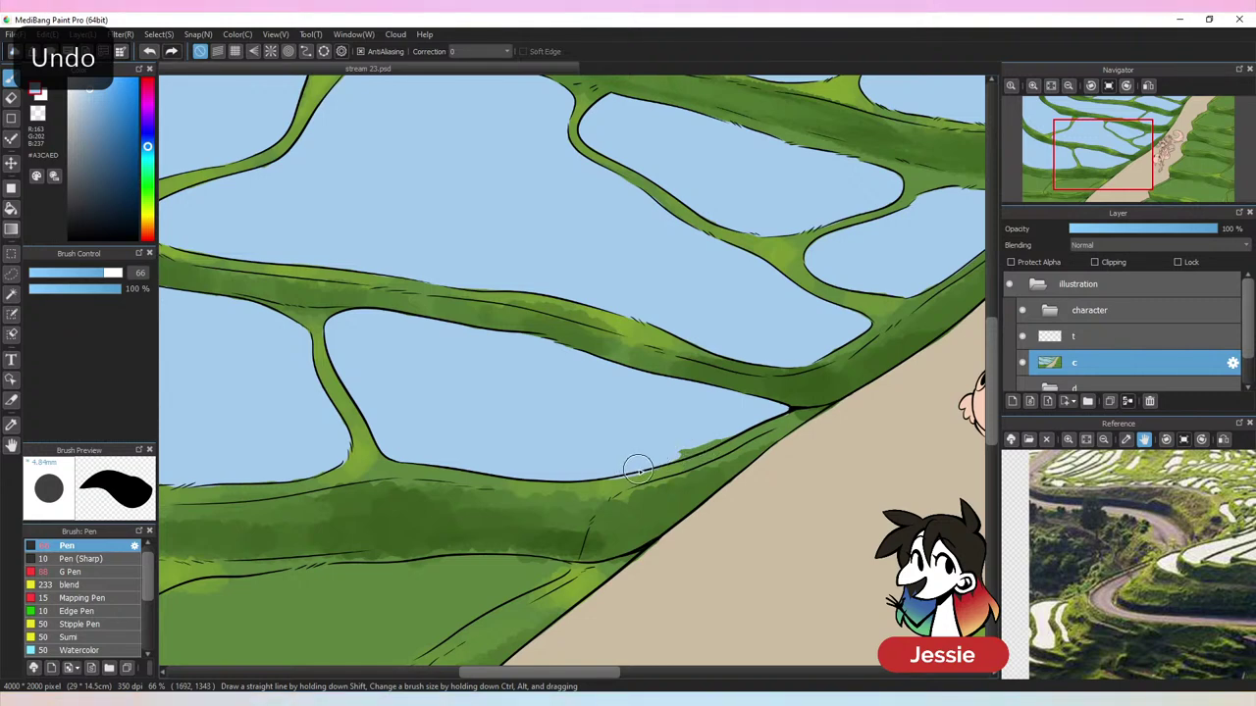
pyautogui.hotkey('ctrl', '-')
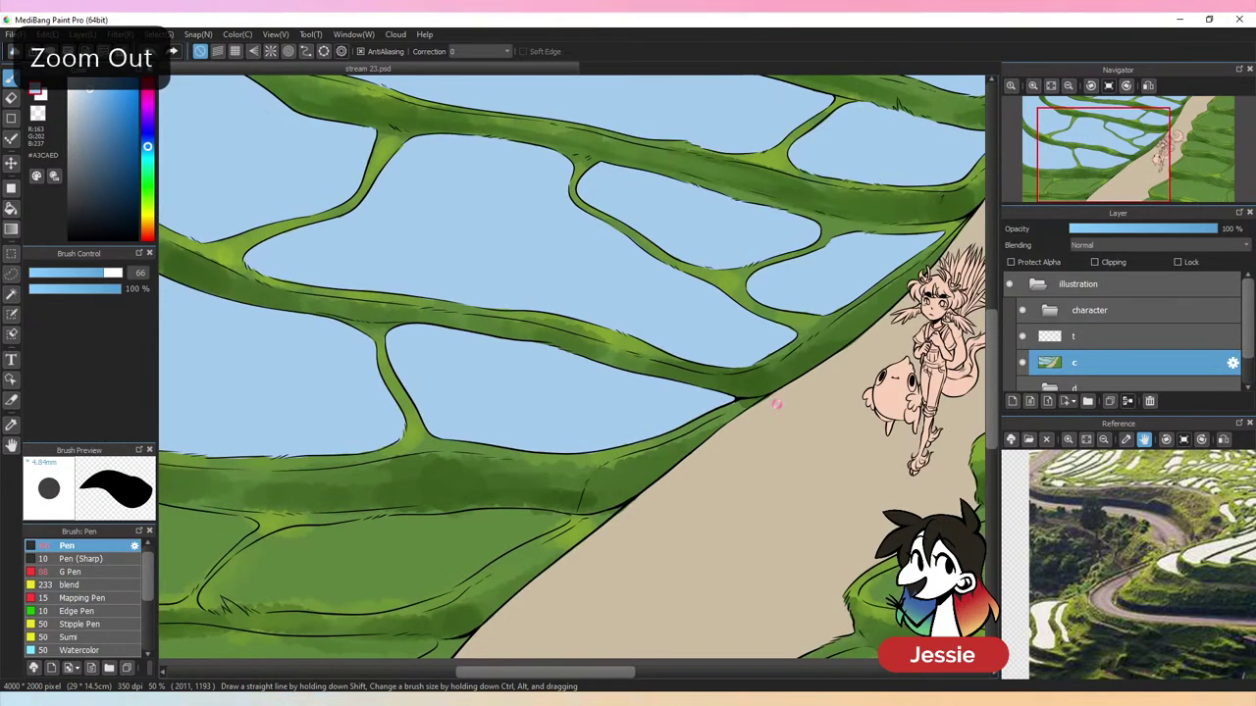
pyautogui.hotkey('ctrl', '-')
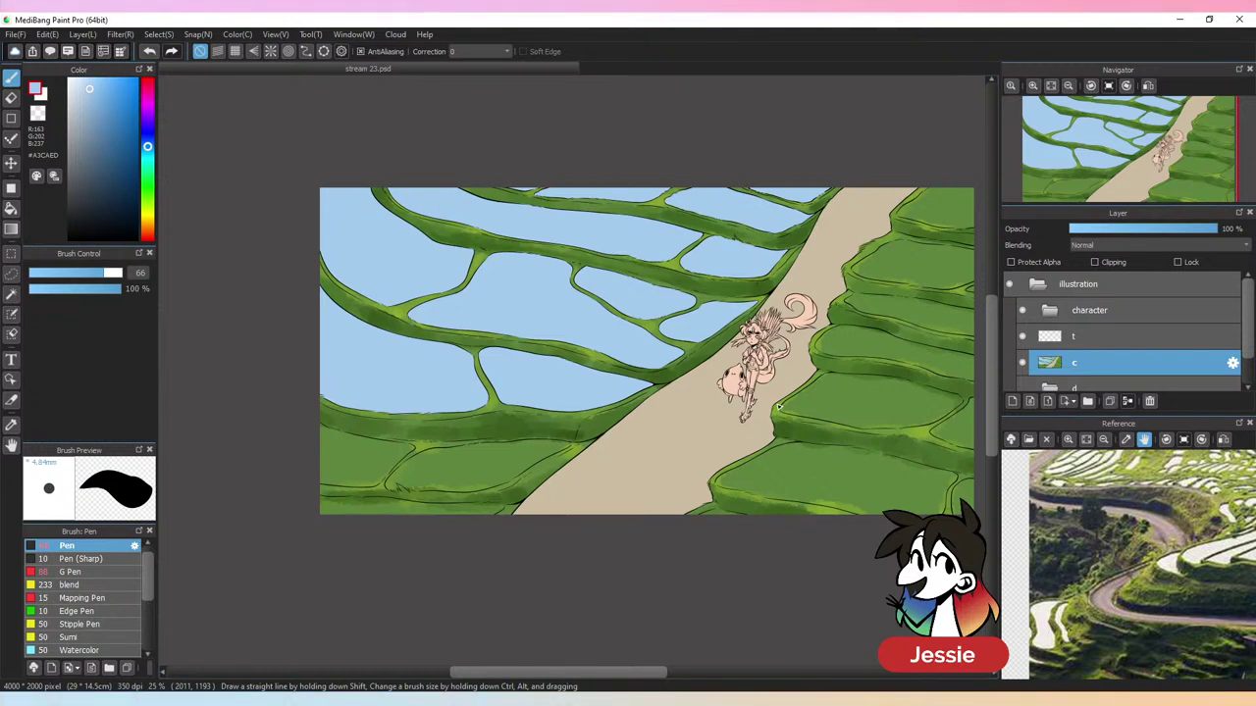
# Fill the green field in the lower-left corner of the illustration with light blue up to its surrounding ridges
pyautogui.hotkey('ctrl', '+')
pyautogui.hotkey('ctrl', '+')
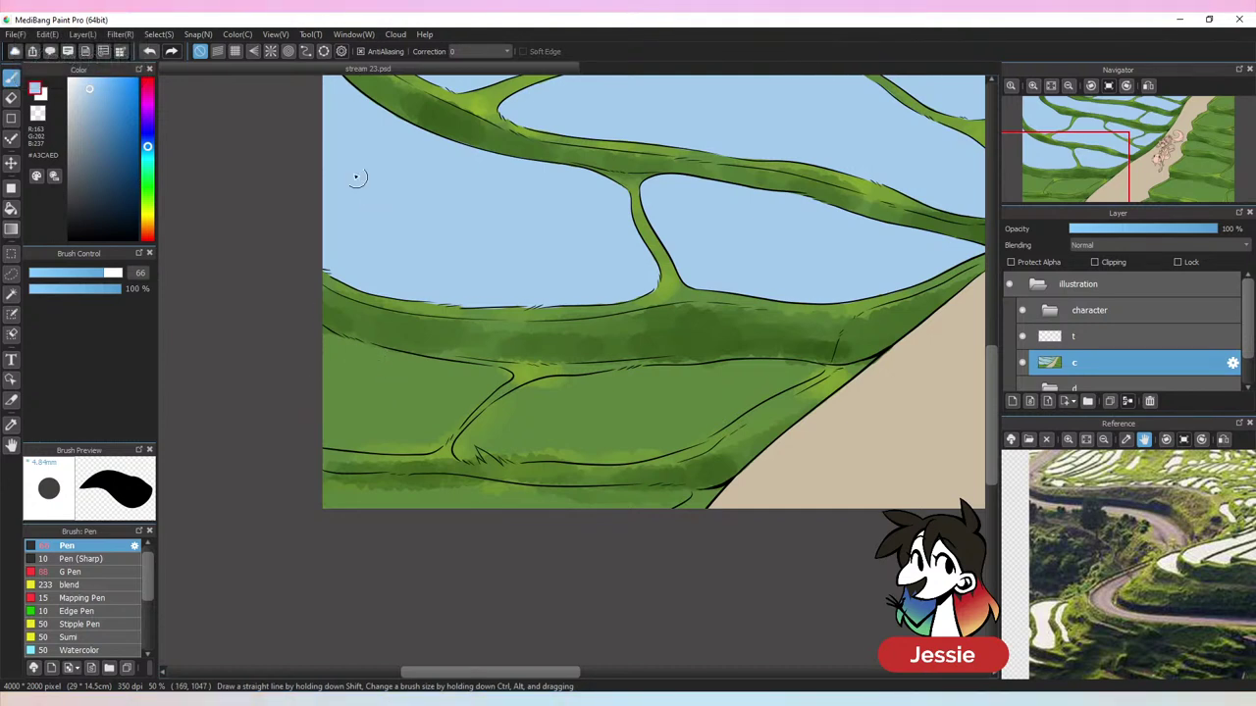
pyautogui.moveTo(309, 344); pyautogui.dragTo(357, 363)
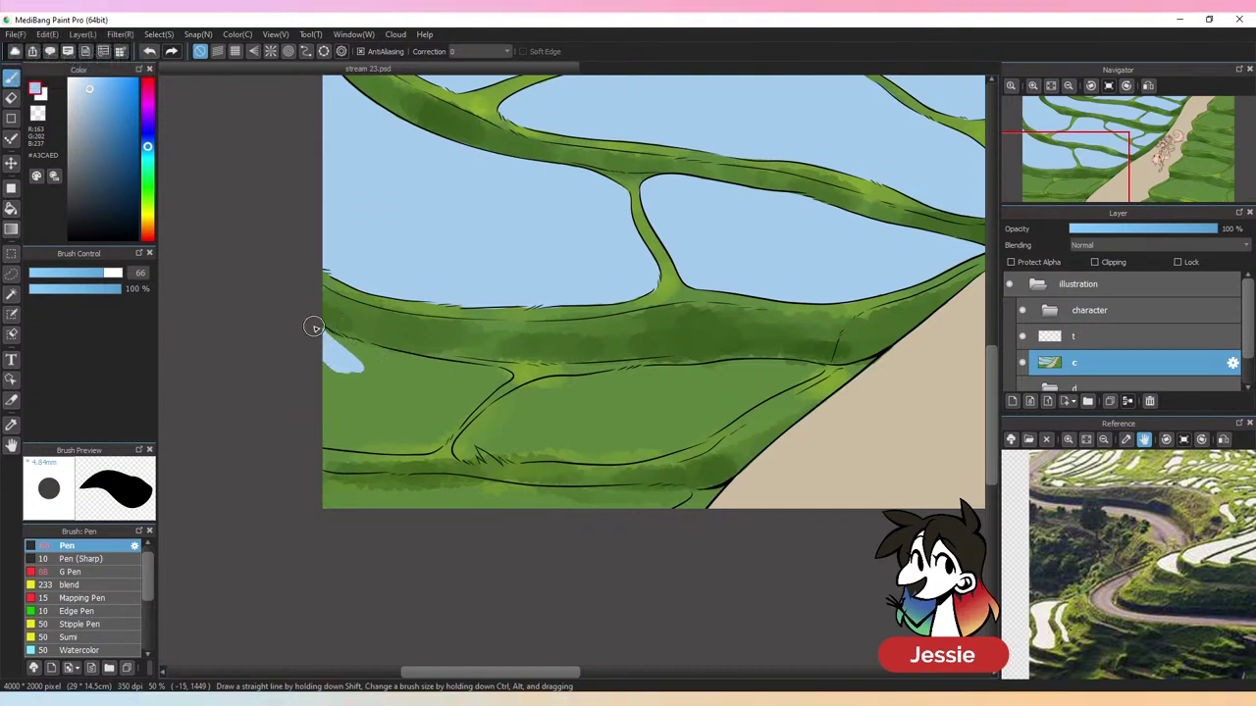
pyautogui.moveTo(314, 325)
pyautogui.mouseDown()
pyautogui.moveTo(408, 365)
pyautogui.moveTo(338, 365)
pyautogui.moveTo(364, 410)
pyautogui.moveTo(311, 416)
pyautogui.moveTo(346, 440)
pyautogui.moveTo(328, 439)
pyautogui.moveTo(357, 441)
pyautogui.moveTo(370, 366)
pyautogui.mouseUp()
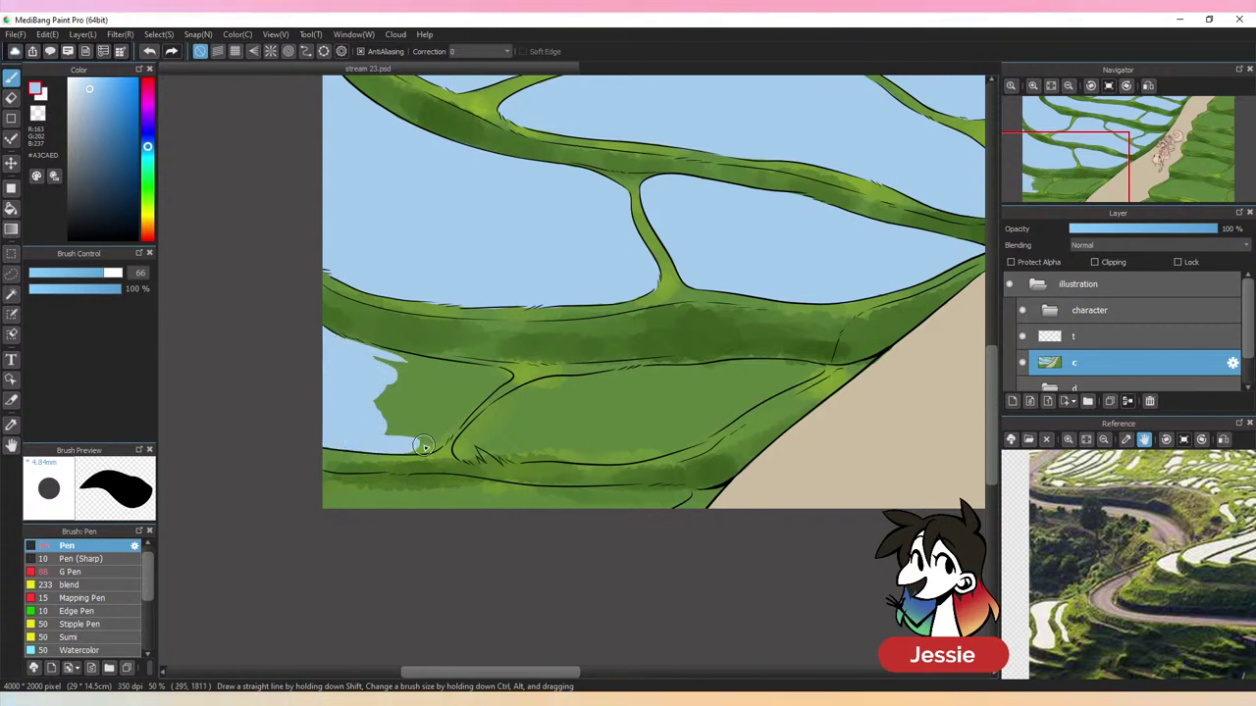
pyautogui.moveTo(446, 434)
pyautogui.mouseDown()
pyautogui.moveTo(418, 446)
pyautogui.moveTo(452, 427)
pyautogui.moveTo(425, 423)
pyautogui.moveTo(435, 401)
pyautogui.moveTo(359, 393)
pyautogui.mouseUp()
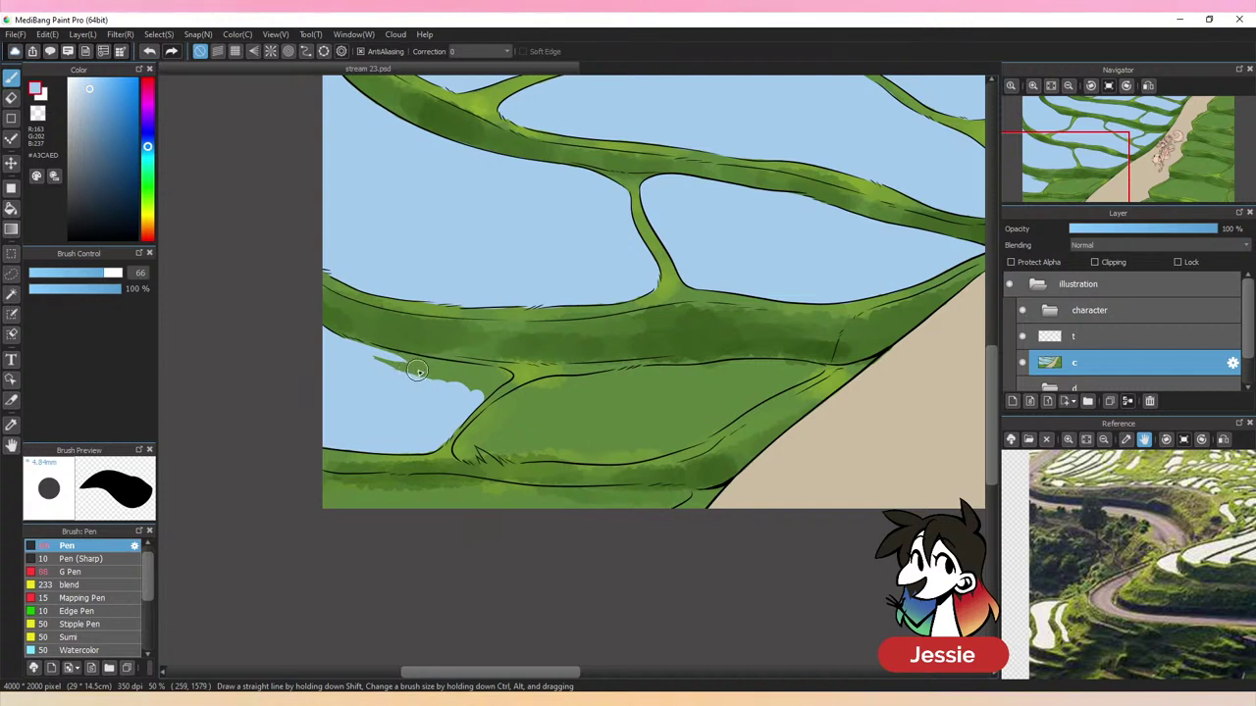
pyautogui.moveTo(405, 372)
pyautogui.mouseDown()
pyautogui.moveTo(437, 375)
pyautogui.moveTo(391, 378)
pyautogui.moveTo(378, 362)
pyautogui.moveTo(397, 351)
pyautogui.moveTo(356, 342)
pyautogui.moveTo(452, 369)
pyautogui.moveTo(421, 376)
pyautogui.moveTo(487, 375)
pyautogui.mouseUp()
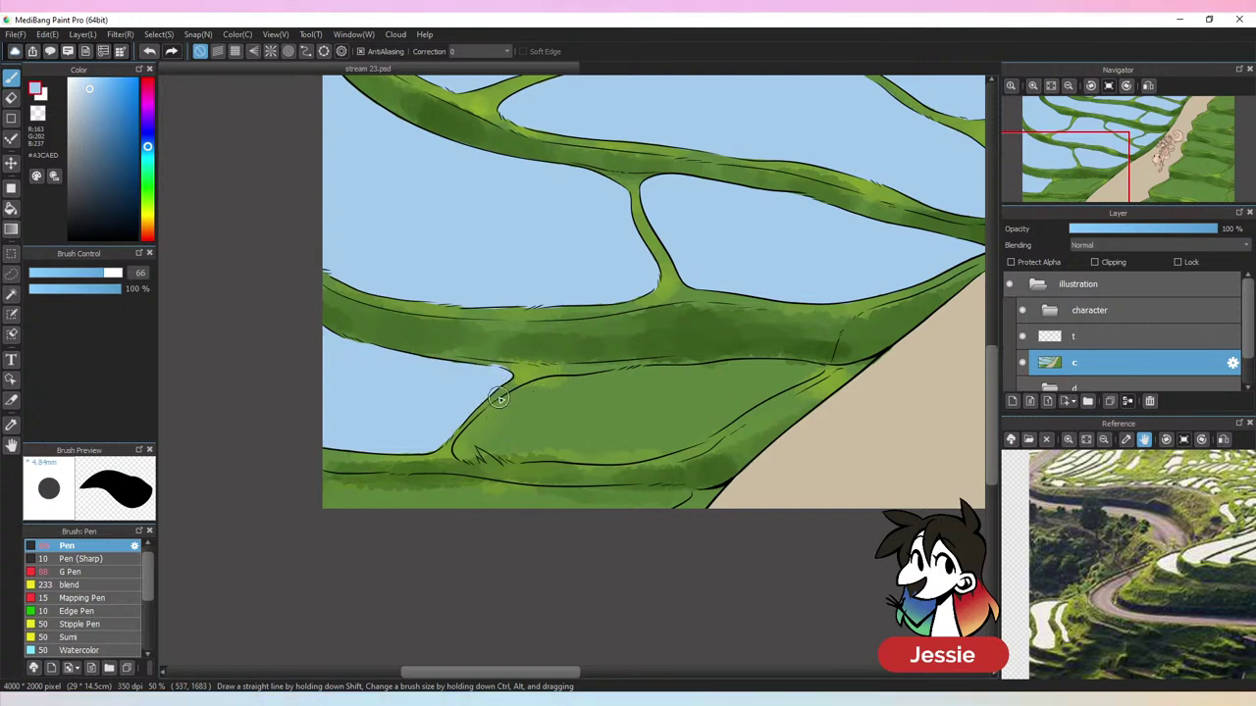
pyautogui.hotkey('ctrl', 'z')
pyautogui.moveTo(466, 385)
pyautogui.mouseDown()
pyautogui.moveTo(417, 377)
pyautogui.moveTo(447, 368)
pyautogui.mouseUp()
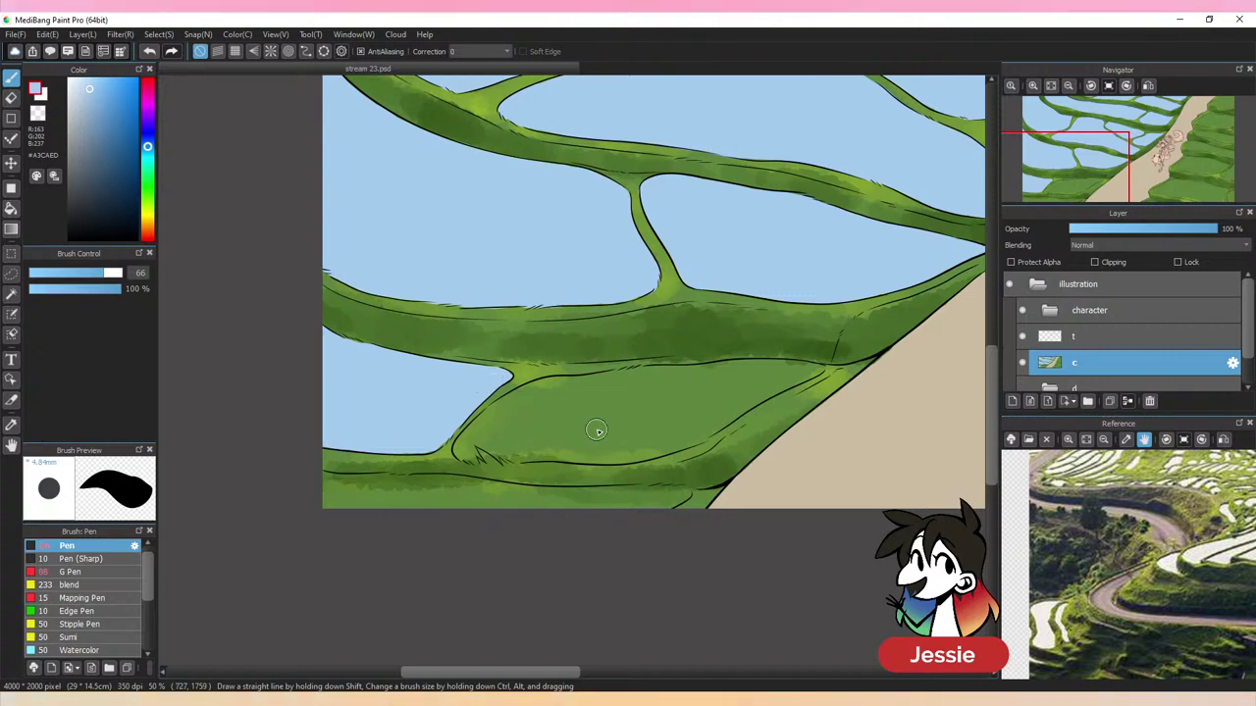
# Paint light blue over the upper part and left corner of the adjacent field between the grass tuft and the path
pyautogui.moveTo(596, 429); pyautogui.dragTo(328, 415)
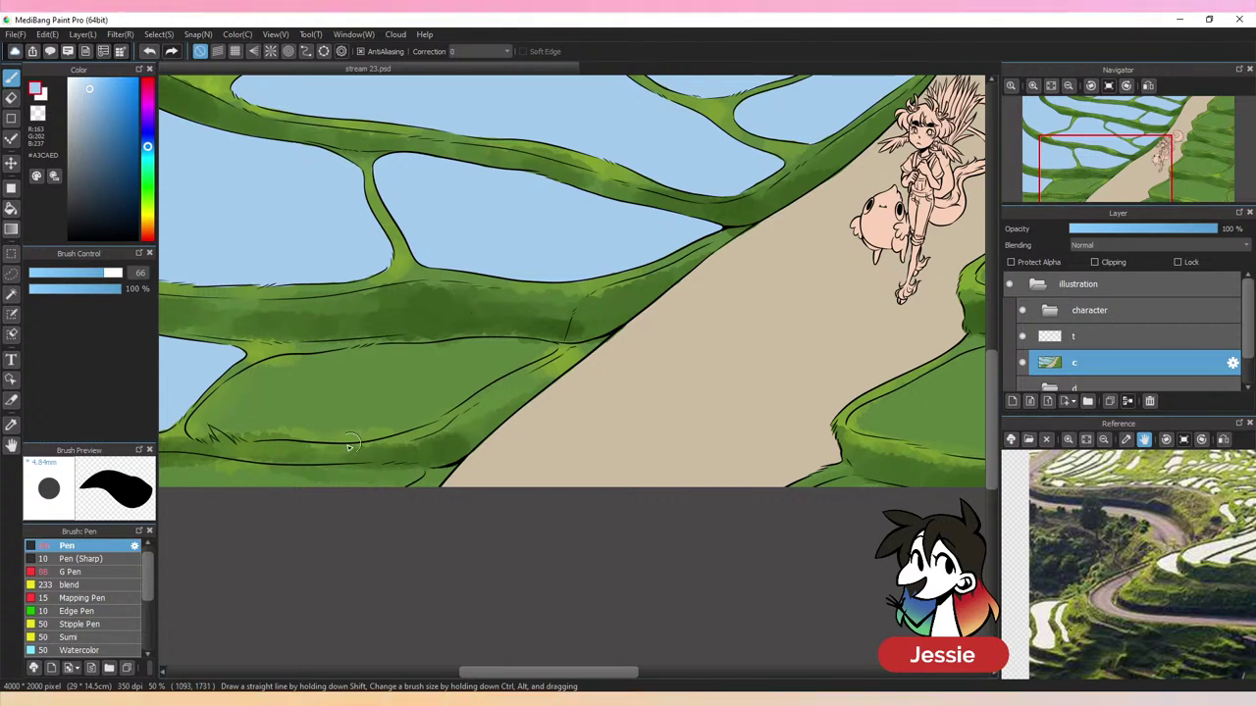
pyautogui.moveTo(270, 392)
pyautogui.mouseDown()
pyautogui.moveTo(314, 383)
pyautogui.moveTo(250, 380)
pyautogui.moveTo(367, 353)
pyautogui.moveTo(310, 365)
pyautogui.moveTo(457, 347)
pyautogui.moveTo(388, 351)
pyautogui.moveTo(555, 354)
pyautogui.moveTo(435, 395)
pyautogui.moveTo(465, 357)
pyautogui.moveTo(448, 402)
pyautogui.moveTo(412, 387)
pyautogui.moveTo(400, 361)
pyautogui.mouseUp()
pyautogui.hotkey('ctrl', 'z')
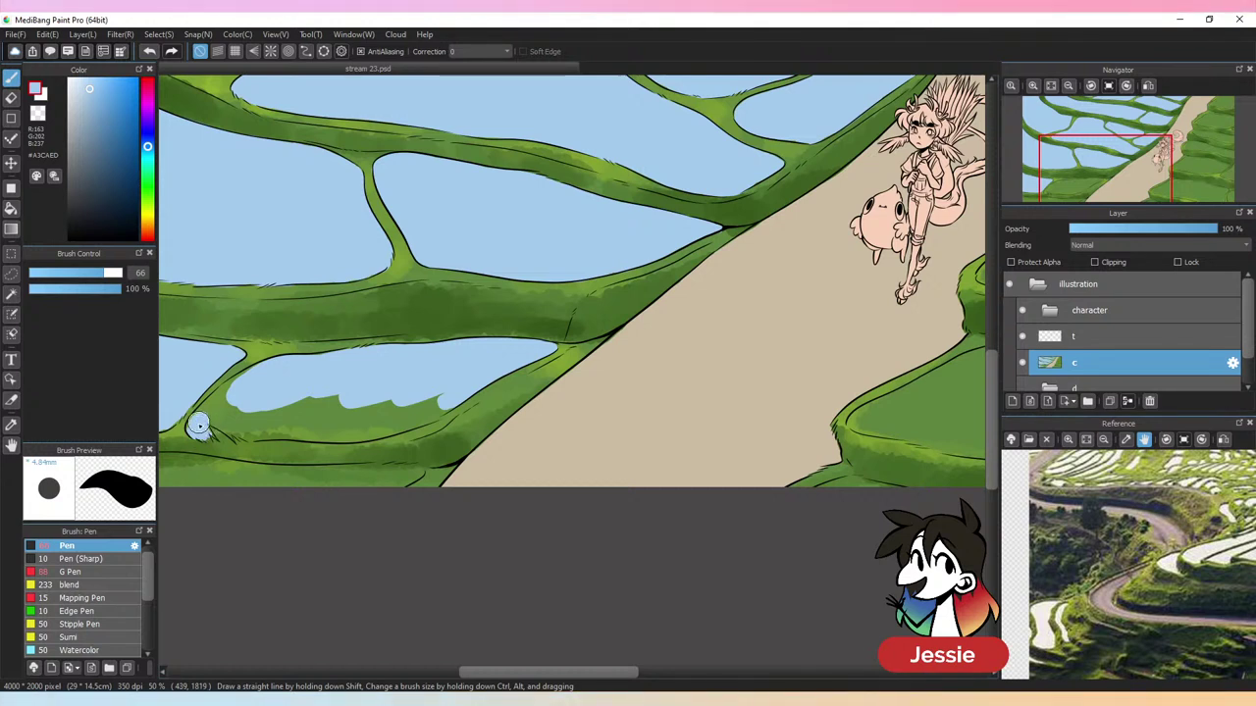
pyautogui.moveTo(197, 424)
pyautogui.mouseDown()
pyautogui.moveTo(235, 395)
pyautogui.moveTo(197, 423)
pyautogui.moveTo(222, 402)
pyautogui.moveTo(203, 410)
pyautogui.moveTo(190, 421)
pyautogui.moveTo(277, 370)
pyautogui.moveTo(213, 402)
pyautogui.moveTo(296, 361)
pyautogui.moveTo(253, 414)
pyautogui.moveTo(223, 427)
pyautogui.mouseUp()
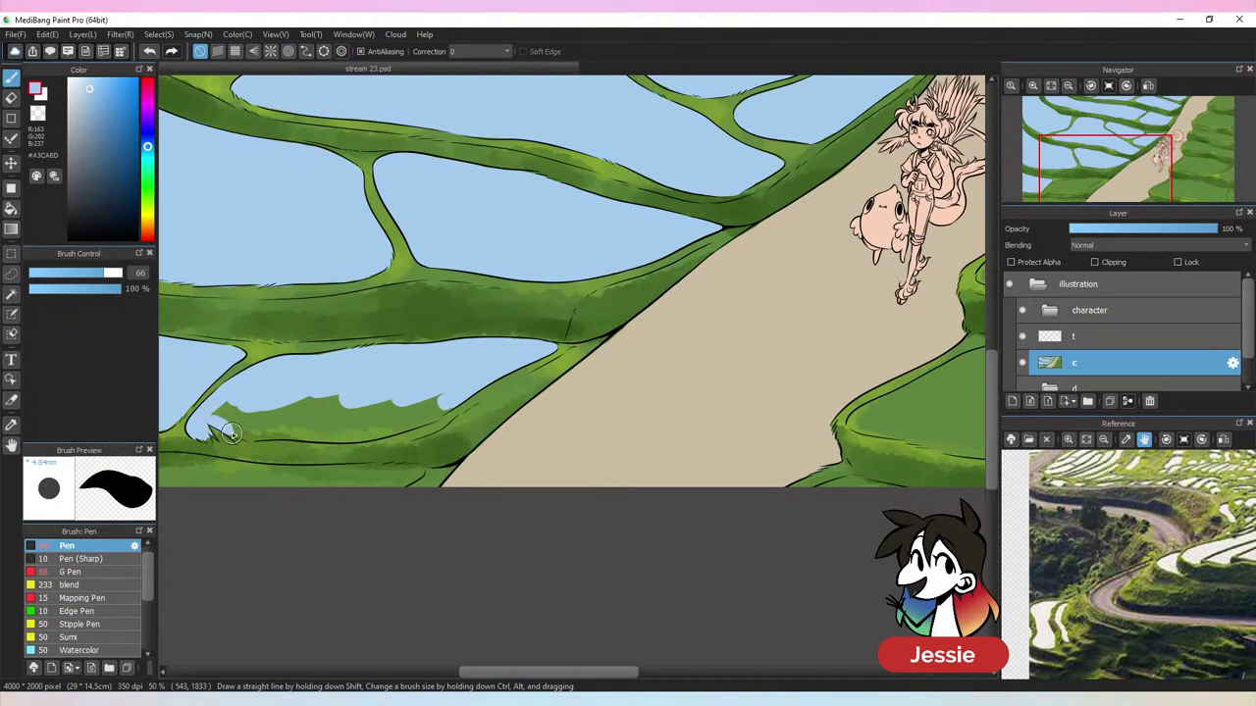
# Sample a ridge green and the light blue, and fill the rest of that field around the grass tuft and along its lower ridge
pyautogui.keyDown('alt'); pyautogui.click(251, 455); pyautogui.keyUp('alt')
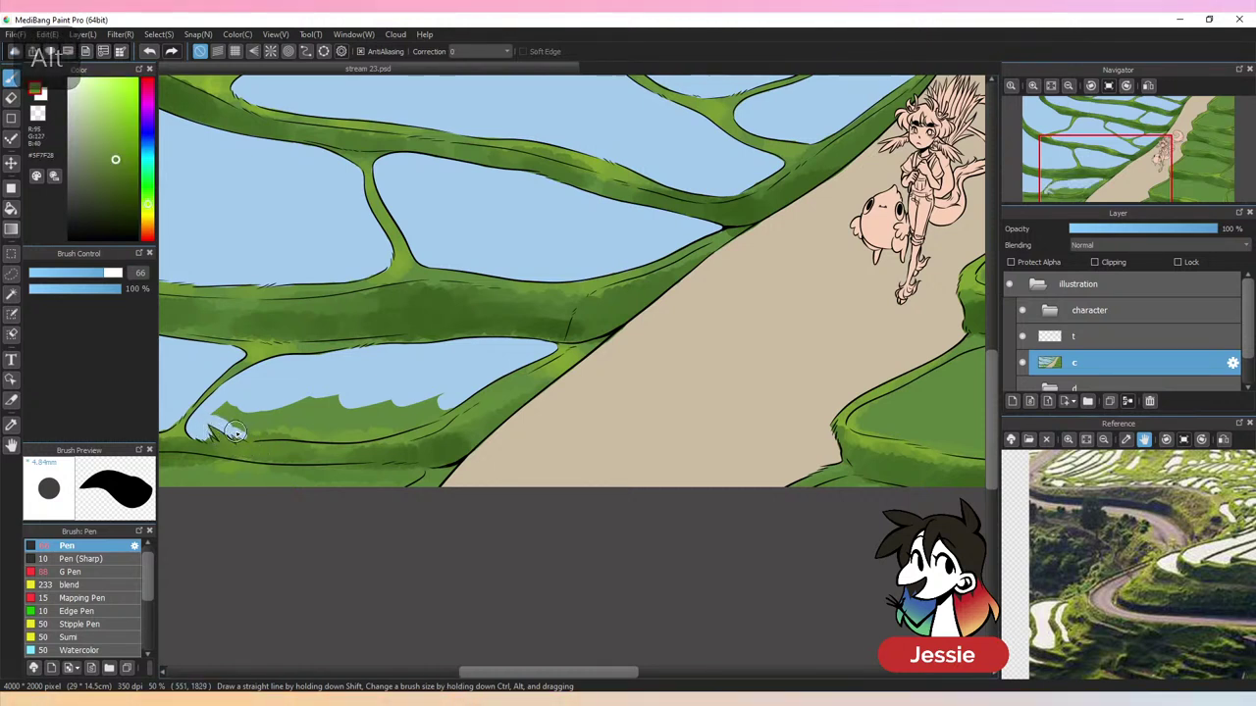
pyautogui.keyDown('alt'); pyautogui.click(233, 430); pyautogui.keyUp('alt')
pyautogui.moveTo(225, 424)
pyautogui.mouseDown()
pyautogui.moveTo(287, 421)
pyautogui.moveTo(248, 421)
pyautogui.moveTo(247, 432)
pyautogui.moveTo(318, 416)
pyautogui.moveTo(266, 432)
pyautogui.moveTo(369, 430)
pyautogui.moveTo(264, 431)
pyautogui.moveTo(351, 434)
pyautogui.mouseUp()
pyautogui.hotkey('ctrl', 'z')
pyautogui.moveTo(256, 439)
pyautogui.mouseDown()
pyautogui.moveTo(372, 434)
pyautogui.moveTo(434, 402)
pyautogui.moveTo(366, 414)
pyautogui.mouseUp()
# Fill the narrow green strip along the illustration's lower-left edge with light blue, up to the ridge above it and its tip near the path
pyautogui.hotkey('ctrl', '-')
pyautogui.hotkey('ctrl', '-')
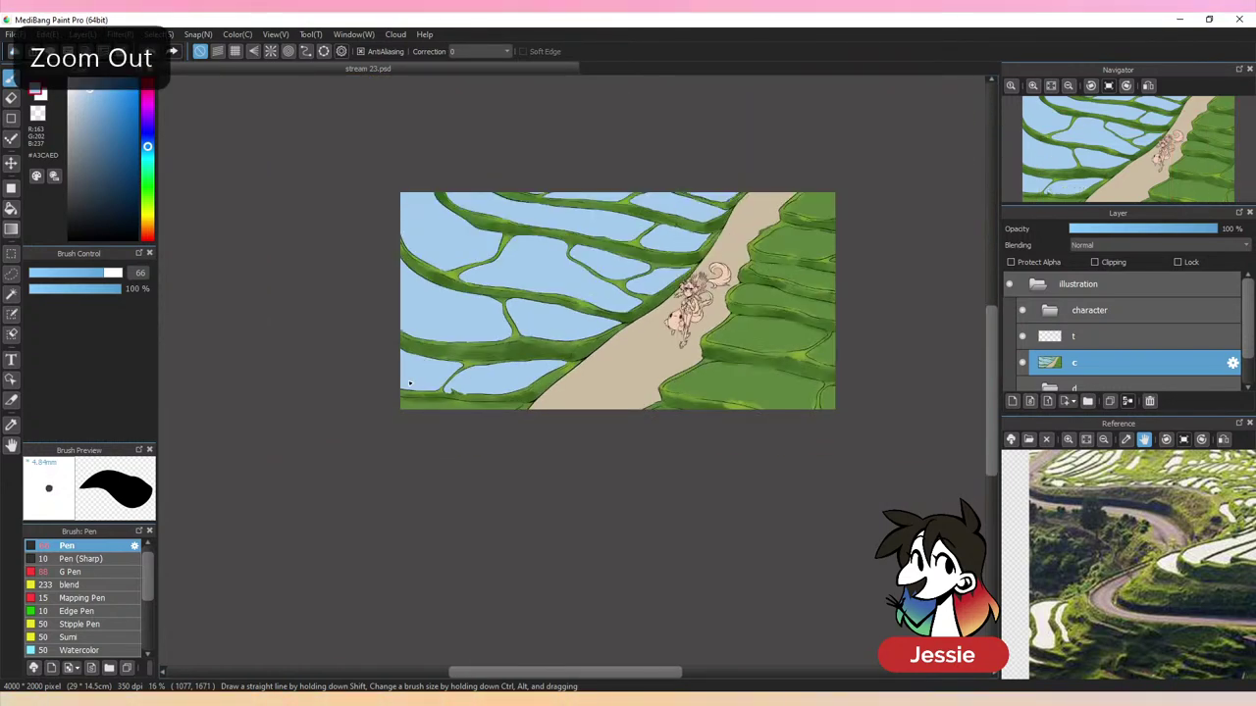
pyautogui.hotkey('ctrl', '+')
pyautogui.moveTo(477, 443); pyautogui.dragTo(646, 420)
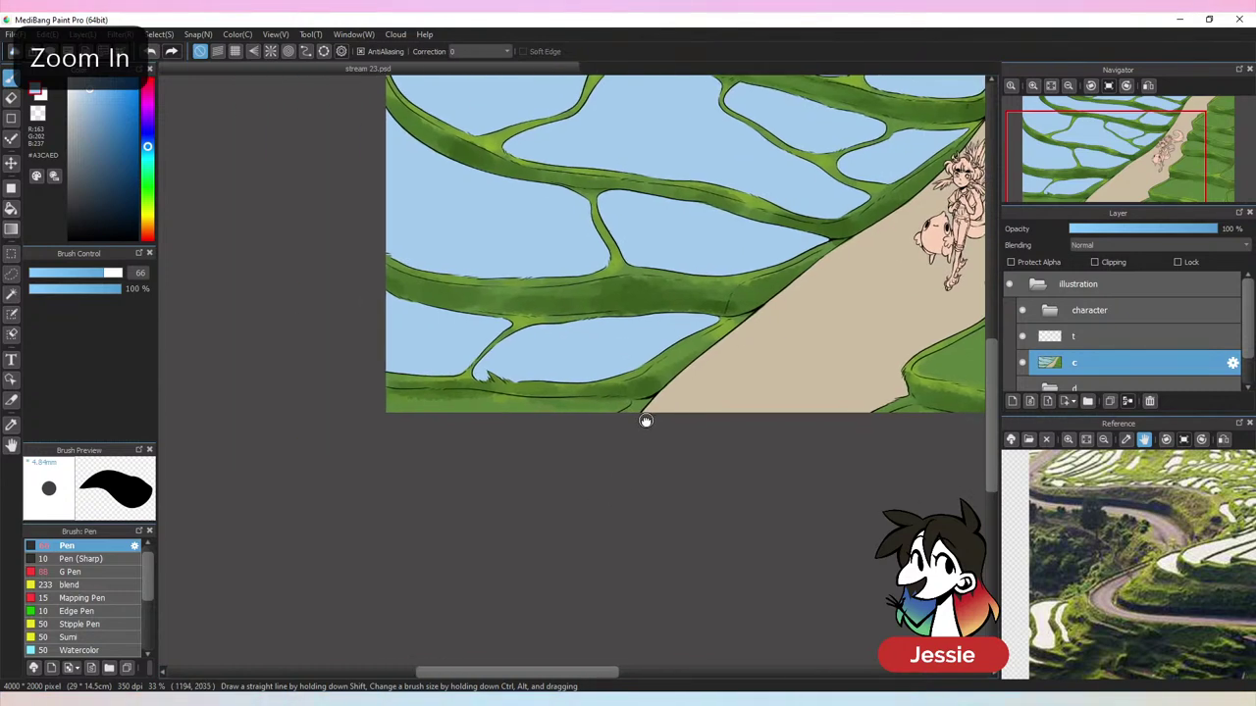
pyautogui.hotkey('ctrl', '+')
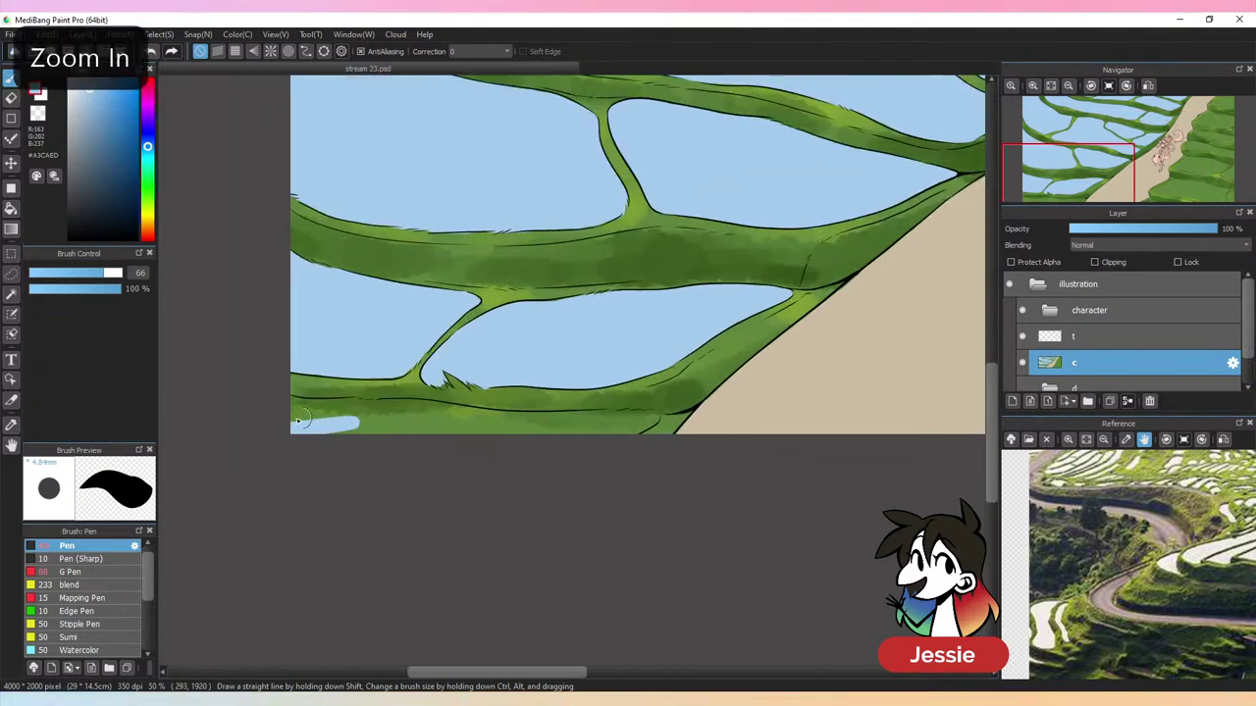
pyautogui.hotkey('ctrl', 'z')
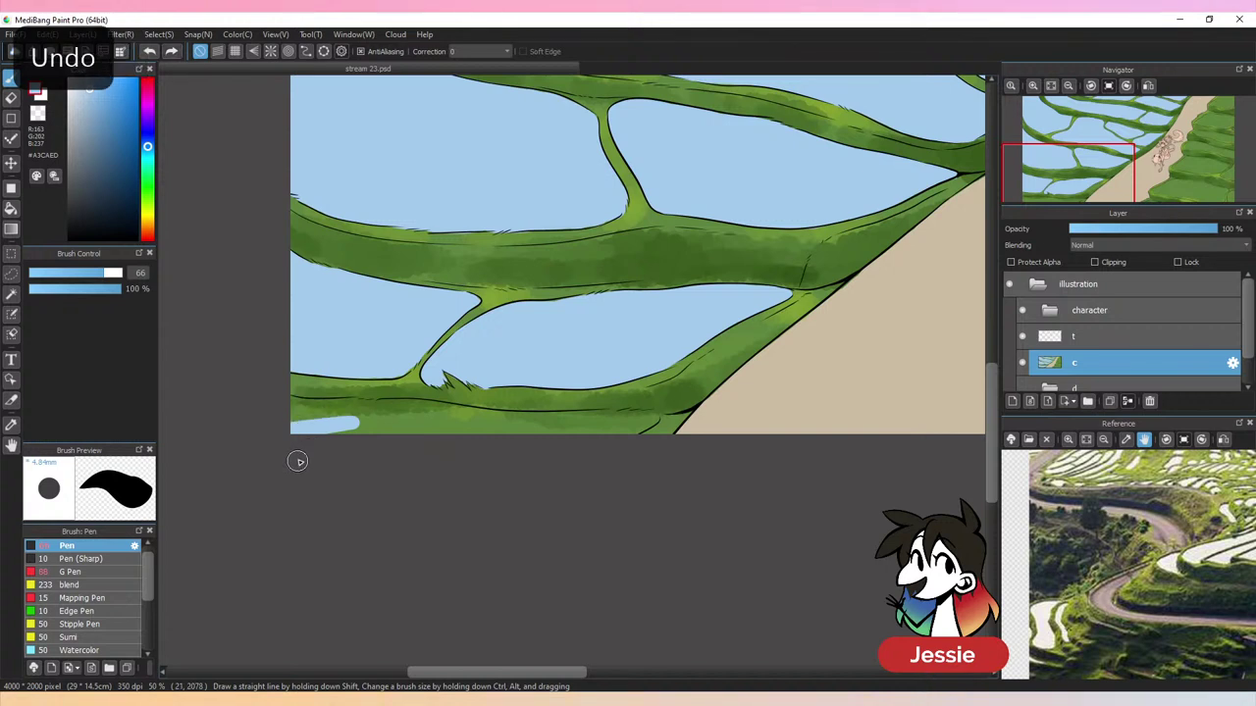
pyautogui.moveTo(282, 405)
pyautogui.mouseDown()
pyautogui.moveTo(437, 411)
pyautogui.moveTo(377, 408)
pyautogui.moveTo(429, 419)
pyautogui.moveTo(456, 442)
pyautogui.moveTo(458, 421)
pyautogui.moveTo(432, 410)
pyautogui.moveTo(658, 418)
pyautogui.moveTo(551, 418)
pyautogui.moveTo(655, 418)
pyautogui.moveTo(592, 446)
pyautogui.moveTo(608, 432)
pyautogui.moveTo(497, 433)
pyautogui.mouseUp()
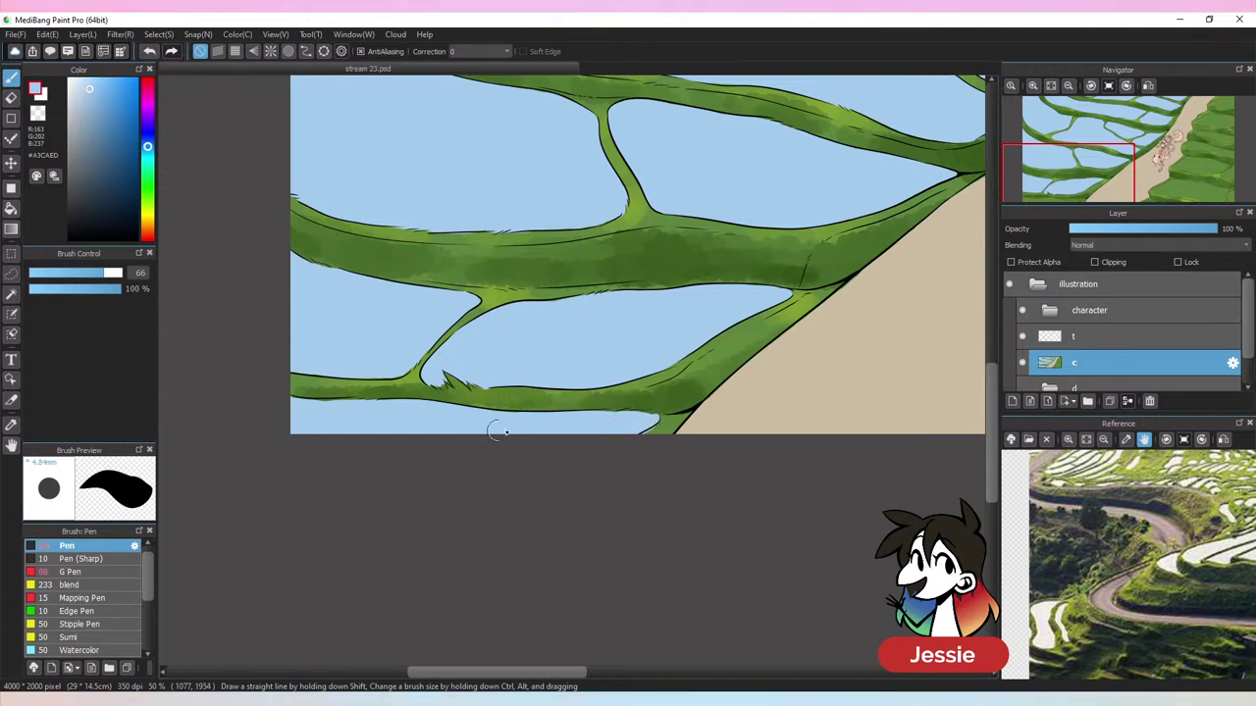
pyautogui.keyDown('alt'); pyautogui.click(663, 428); pyautogui.keyUp('alt')
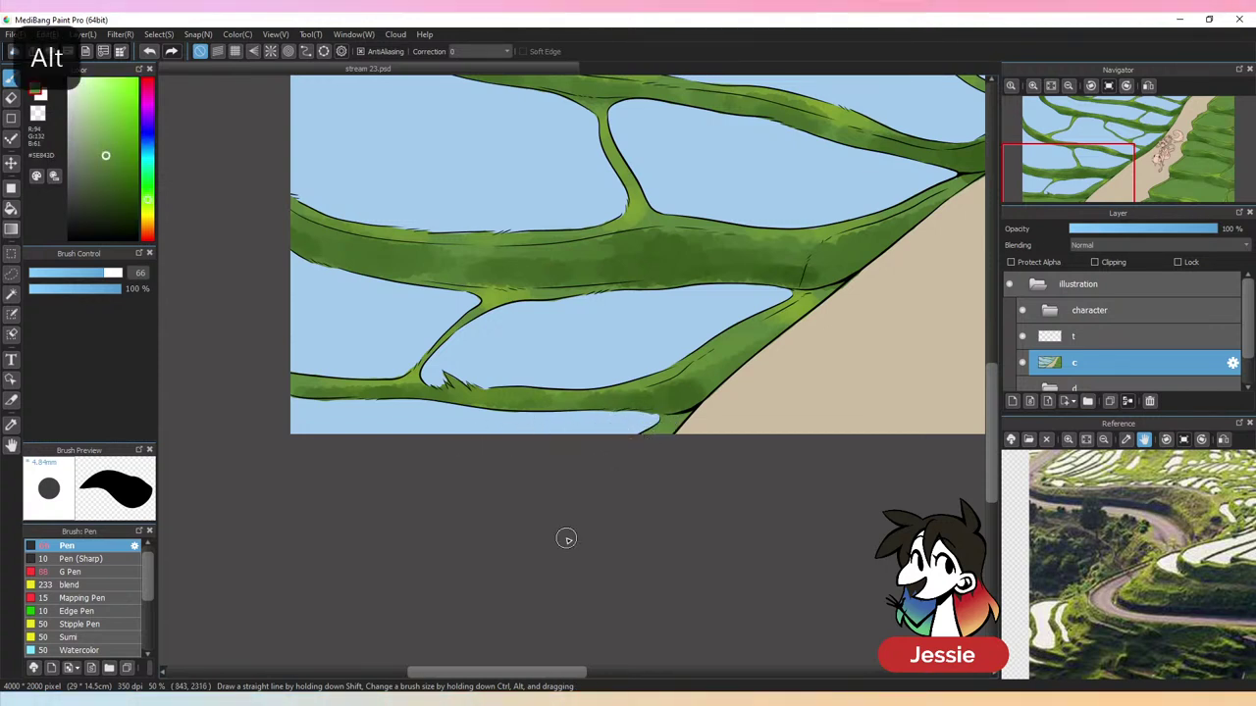
pyautogui.hotkey('ctrl', '-')
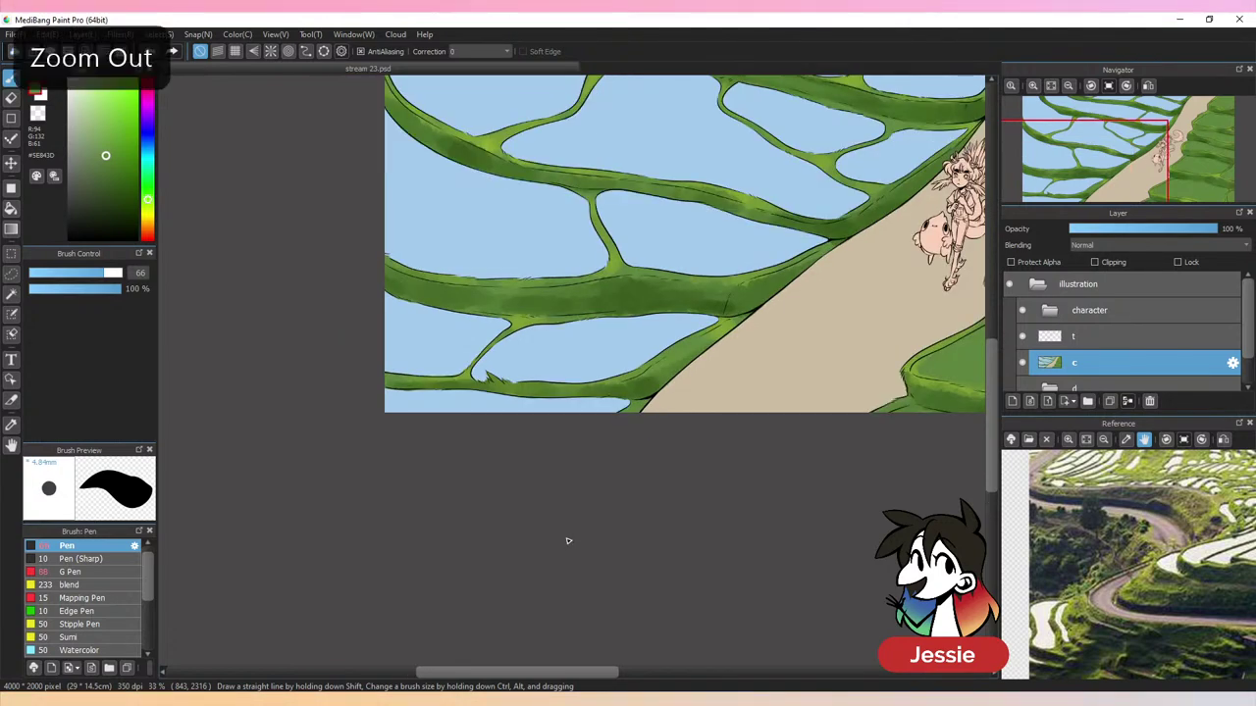
# Sample the light blue again and fill the field in the illustration's upper-right corner, up to its surrounding ridges
pyautogui.keyDown('alt'); pyautogui.click(666, 275); pyautogui.keyUp('alt')
pyautogui.hotkey('ctrl', '-')
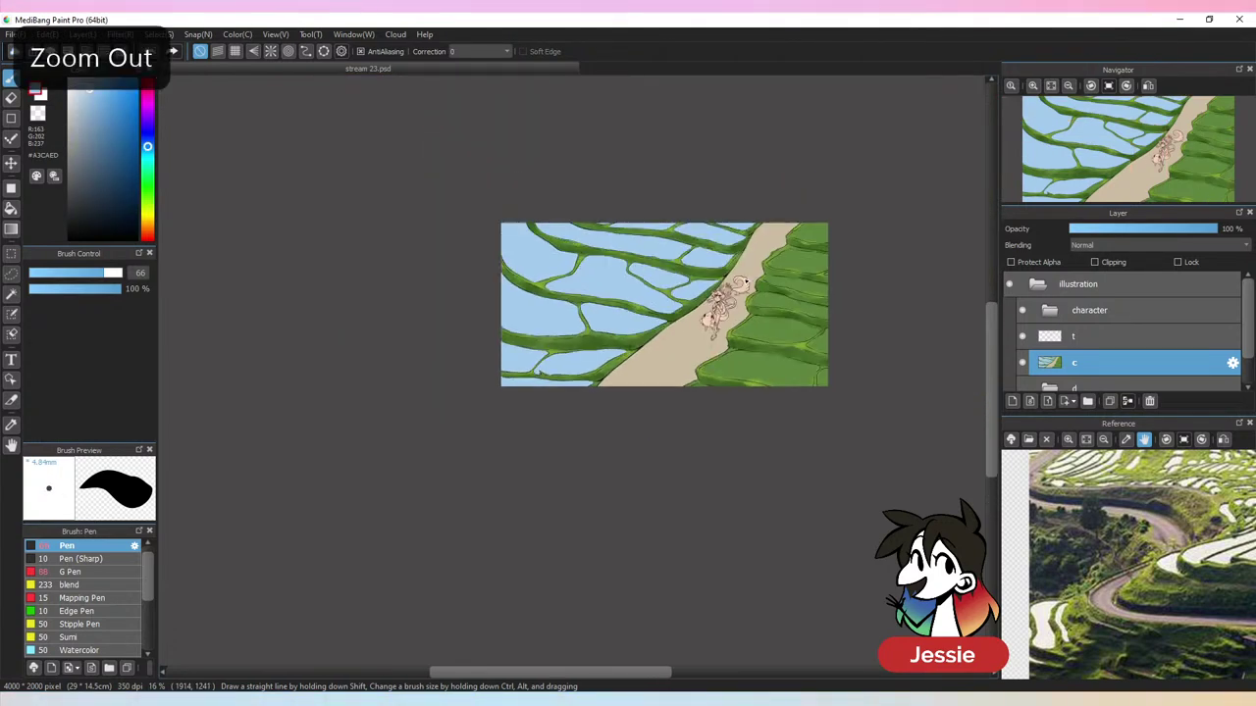
pyautogui.moveTo(846, 311); pyautogui.dragTo(725, 408)
pyautogui.hotkey('ctrl', '+')
pyautogui.hotkey('ctrl', '+')
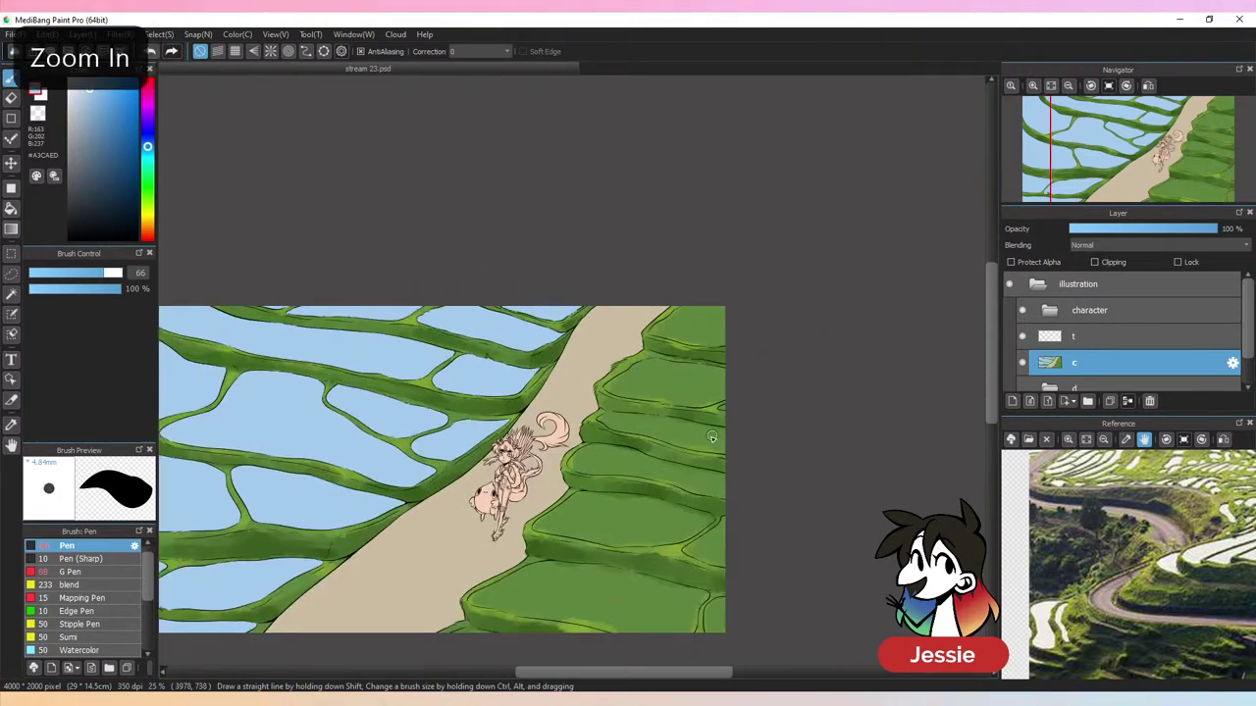
pyautogui.hotkey('ctrl', '+')
pyautogui.hotkey('ctrl', '+')
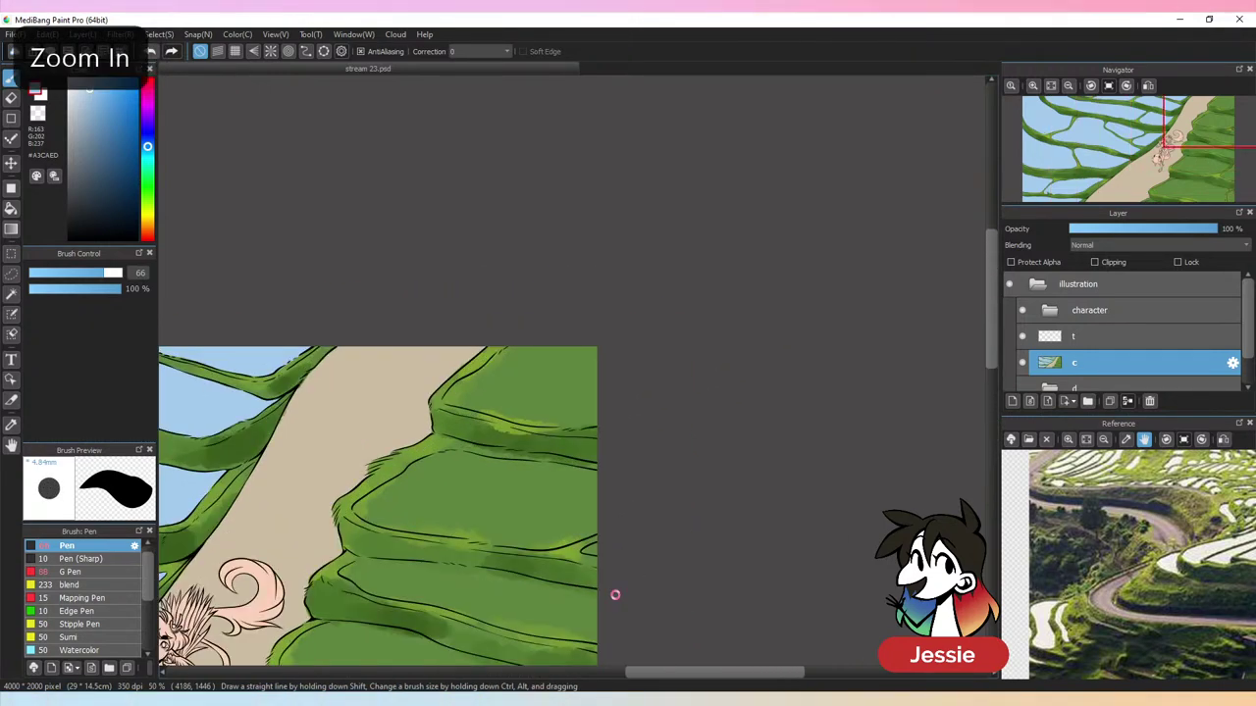
pyautogui.hotkey('ctrl', '+')
pyautogui.moveTo(409, 411)
pyautogui.mouseDown()
pyautogui.moveTo(503, 336)
pyautogui.moveTo(484, 374)
pyautogui.moveTo(417, 410)
pyautogui.mouseUp()
pyautogui.hotkey('ctrl', 'z')
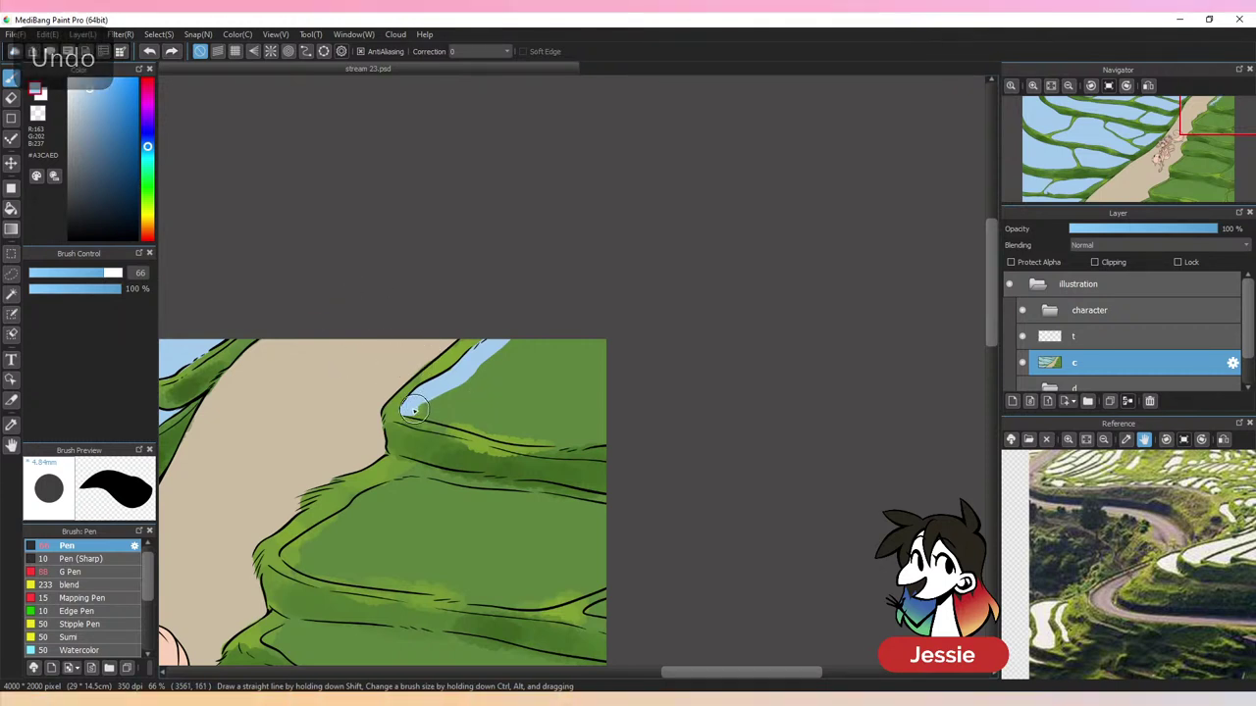
pyautogui.moveTo(424, 410)
pyautogui.mouseDown()
pyautogui.moveTo(520, 438)
pyautogui.moveTo(486, 429)
pyautogui.moveTo(630, 436)
pyautogui.moveTo(444, 404)
pyautogui.moveTo(498, 422)
pyautogui.moveTo(467, 400)
pyautogui.moveTo(608, 413)
pyautogui.moveTo(515, 357)
pyautogui.moveTo(628, 348)
pyautogui.mouseUp()
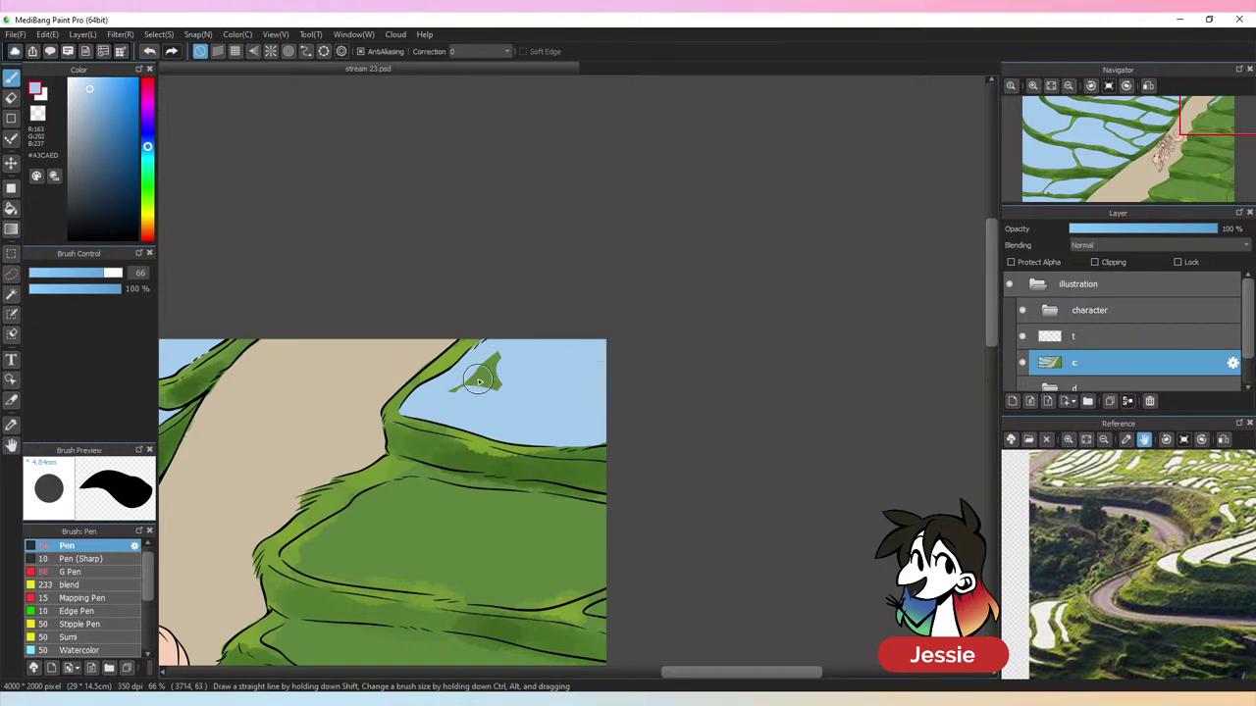
pyautogui.moveTo(509, 375); pyautogui.dragTo(501, 373)
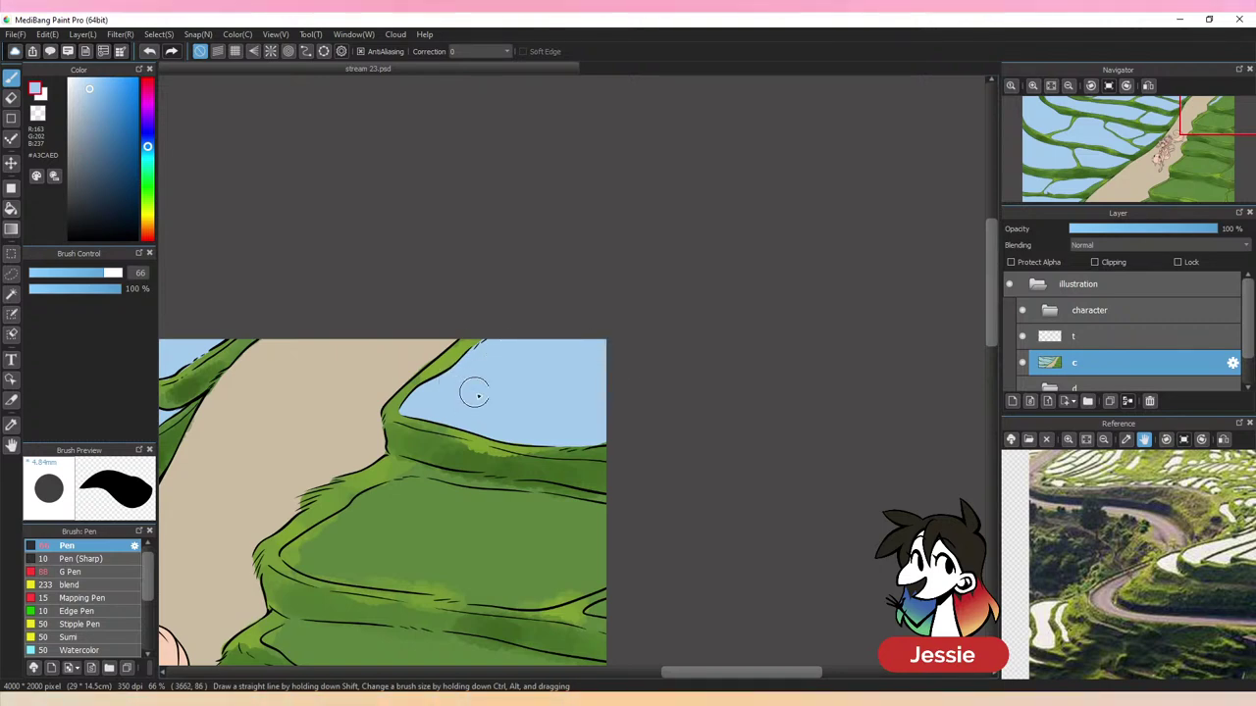
# Paint light blue on the small wedge at the illustration's right edge and along the upper edge of the second field right of the path
pyautogui.moveTo(708, 339); pyautogui.dragTo(885, 138)
pyautogui.moveTo(765, 414); pyautogui.dragTo(778, 422)
pyautogui.hotkey('ctrl', 'Down')
pyautogui.hotkey('ctrl', 'Down')
pyautogui.hotkey('ctrl', 'Up')
pyautogui.hotkey('ctrl', 'Up')
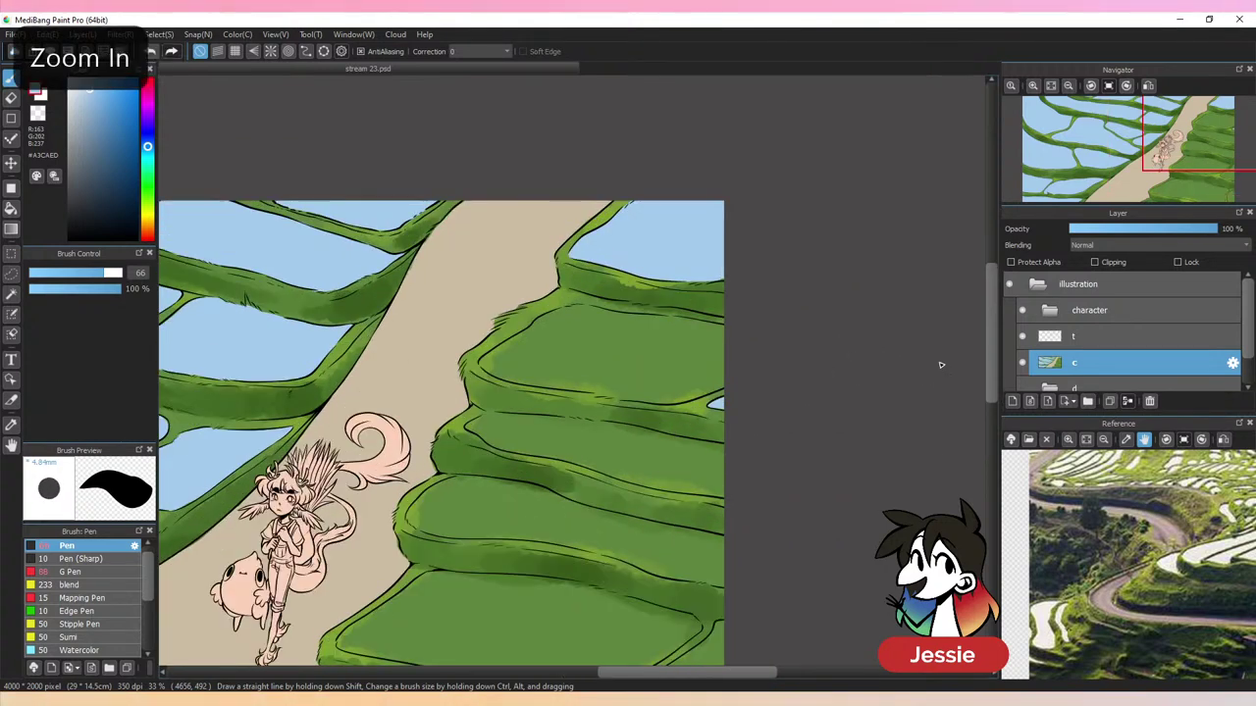
pyautogui.moveTo(464, 355); pyautogui.dragTo(464, 362)
pyautogui.moveTo(458, 362)
pyautogui.mouseDown()
pyautogui.moveTo(586, 296)
pyautogui.moveTo(575, 292)
pyautogui.moveTo(836, 334)
pyautogui.mouseUp()
pyautogui.hotkey('ctrl', 'z')
pyautogui.hotkey('ctrl', 'z')
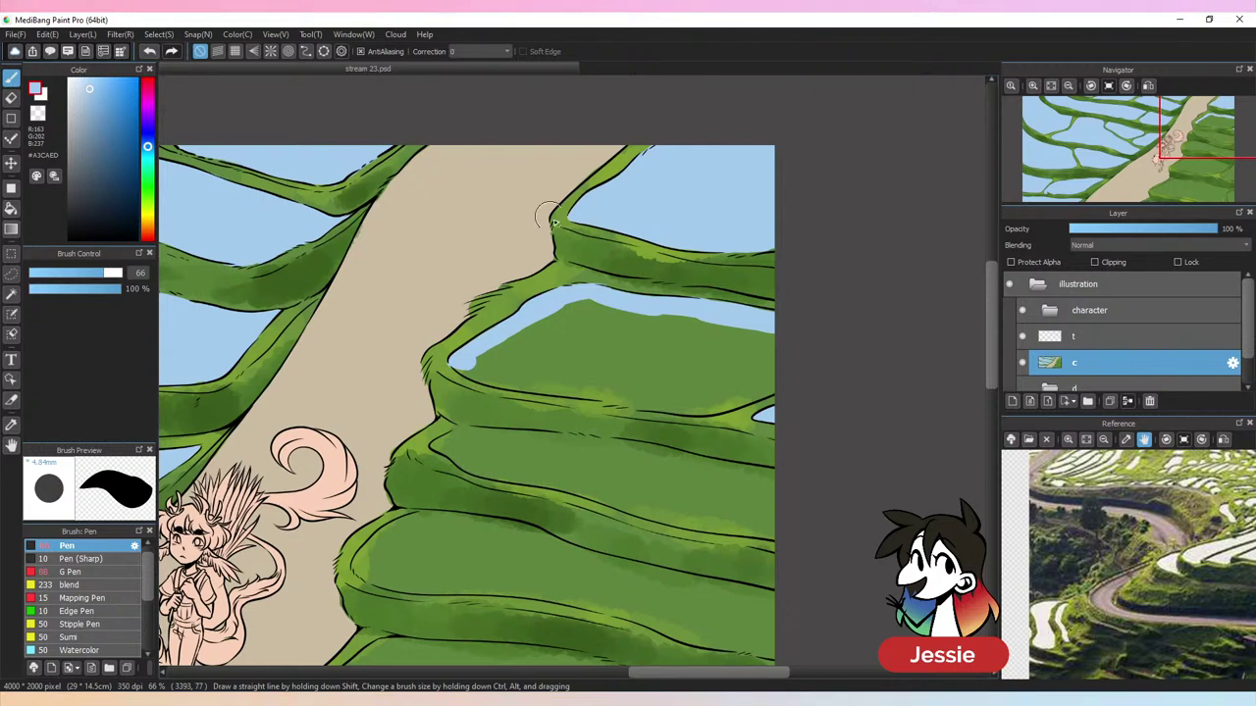
# Fill the rest of the second field right of the path with light blue down to its lower ridge
pyautogui.moveTo(471, 349)
pyautogui.mouseDown()
pyautogui.moveTo(568, 380)
pyautogui.moveTo(533, 331)
pyautogui.moveTo(592, 316)
pyautogui.moveTo(663, 324)
pyautogui.moveTo(606, 392)
pyautogui.moveTo(591, 372)
pyautogui.moveTo(538, 393)
pyautogui.moveTo(578, 372)
pyautogui.moveTo(598, 386)
pyautogui.moveTo(570, 390)
pyautogui.moveTo(655, 406)
pyautogui.moveTo(605, 381)
pyautogui.moveTo(707, 386)
pyautogui.moveTo(644, 331)
pyautogui.moveTo(787, 341)
pyautogui.mouseUp()
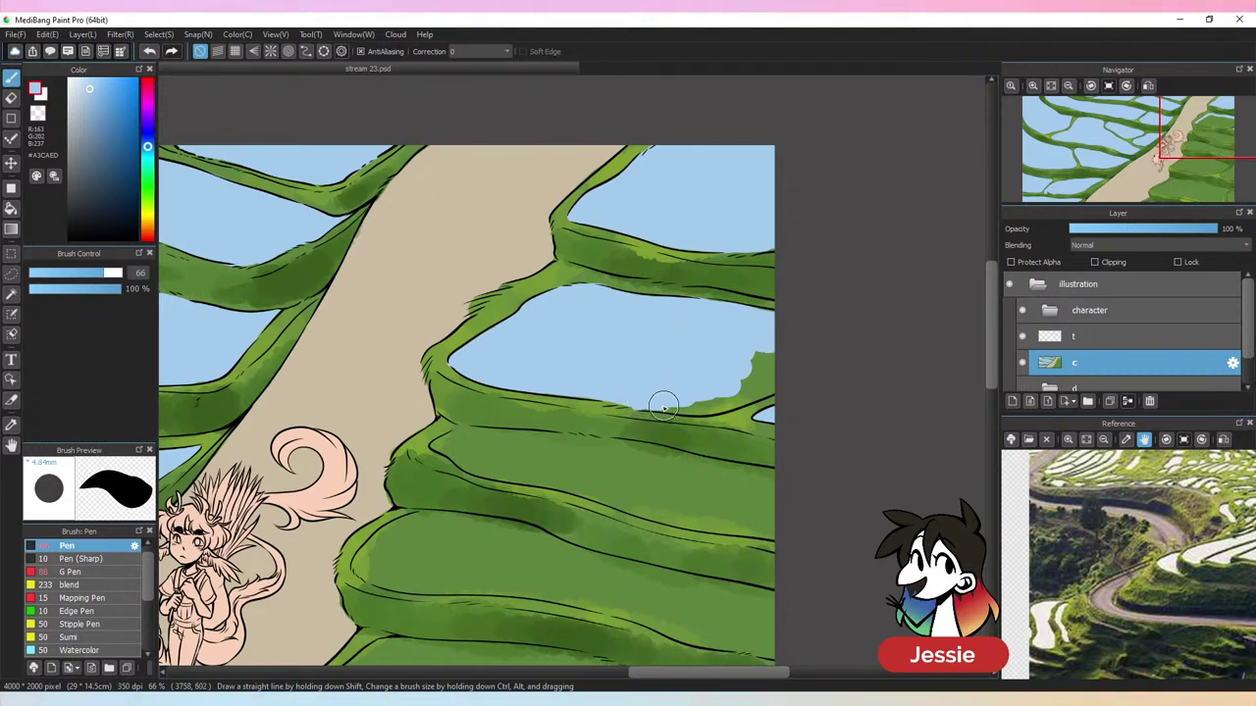
pyautogui.moveTo(646, 405)
pyautogui.mouseDown()
pyautogui.moveTo(691, 409)
pyautogui.moveTo(665, 406)
pyautogui.moveTo(751, 388)
pyautogui.moveTo(729, 371)
pyautogui.moveTo(768, 301)
pyautogui.moveTo(727, 402)
pyautogui.moveTo(818, 366)
pyautogui.moveTo(715, 397)
pyautogui.moveTo(796, 344)
pyautogui.mouseUp()
pyautogui.hotkey('ctrl', 'z')
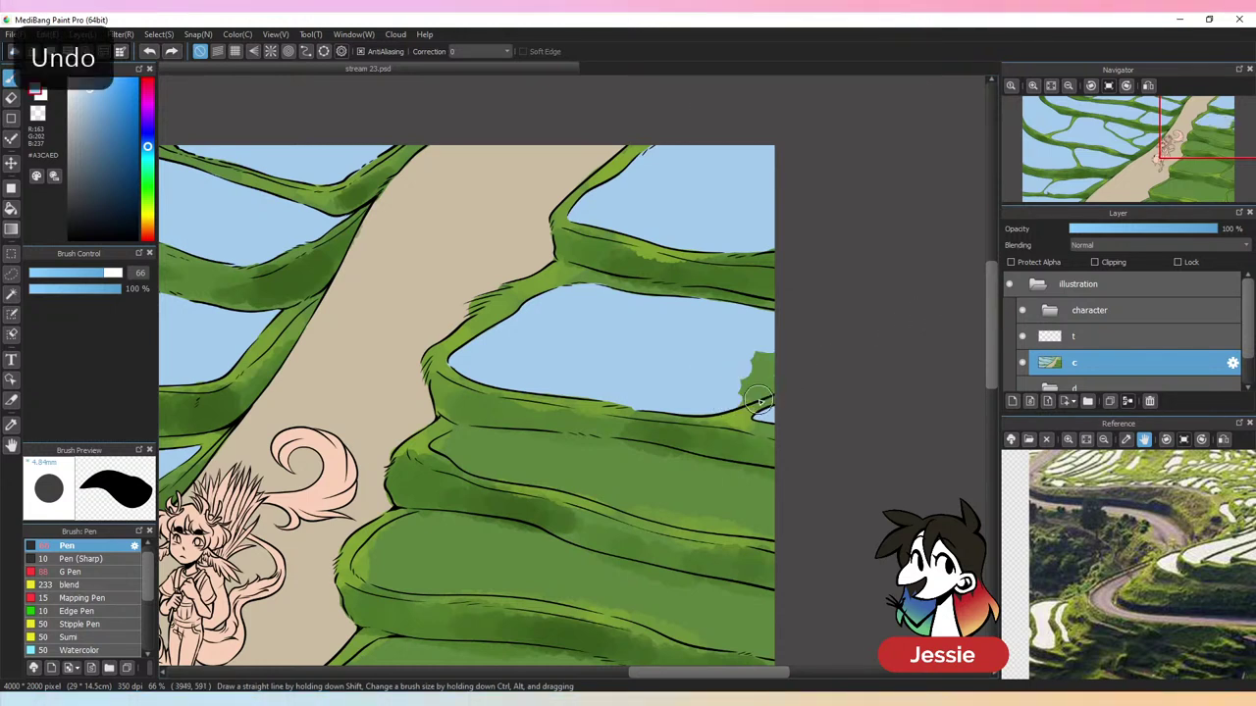
pyautogui.hotkey('ctrl', '-')
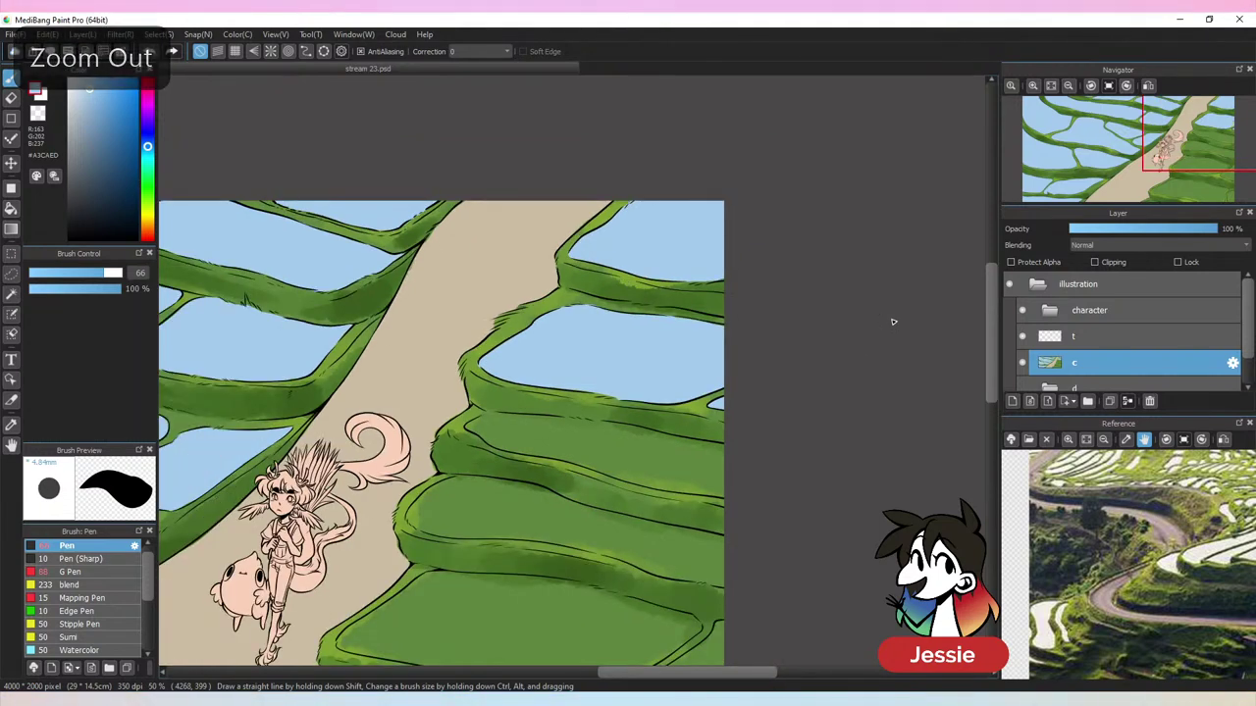
pyautogui.hotkey('ctrl', '-')
# Paint light blue over the pointed left end of the third field right of the path, between its two ridges
pyautogui.hotkey('ctrl', '+')
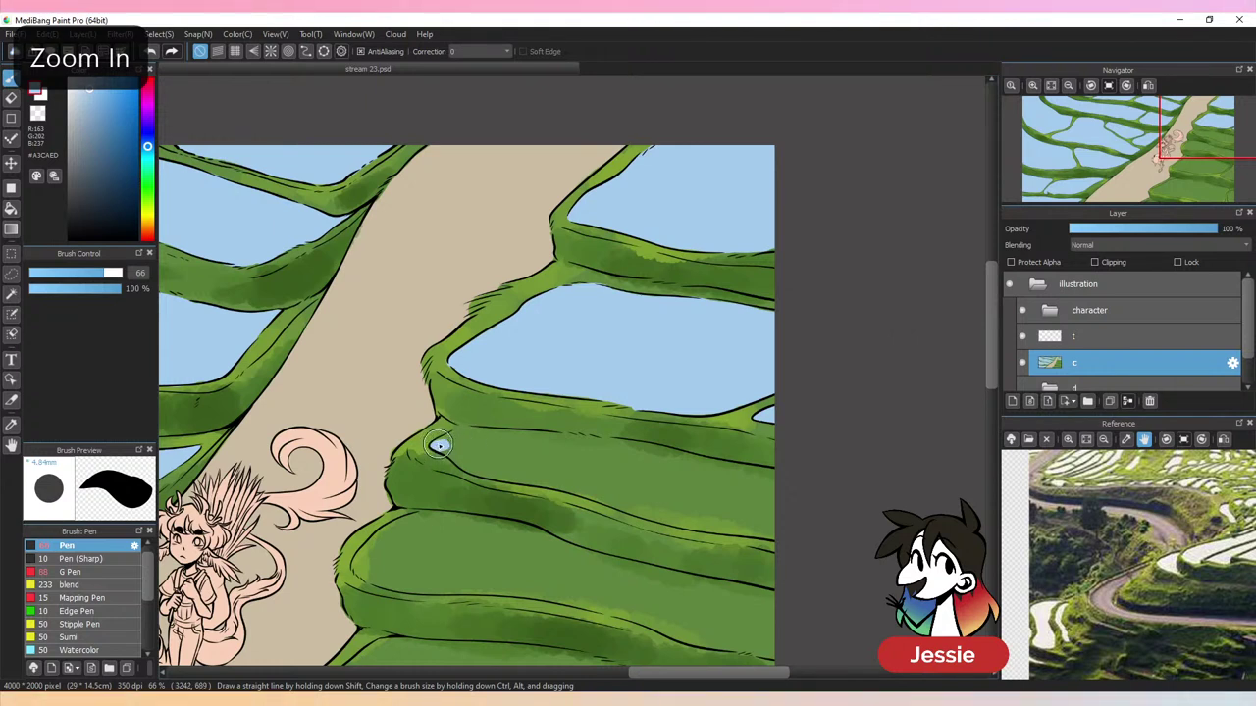
pyautogui.moveTo(439, 444); pyautogui.dragTo(453, 443)
pyautogui.hotkey('ctrl', 'z')
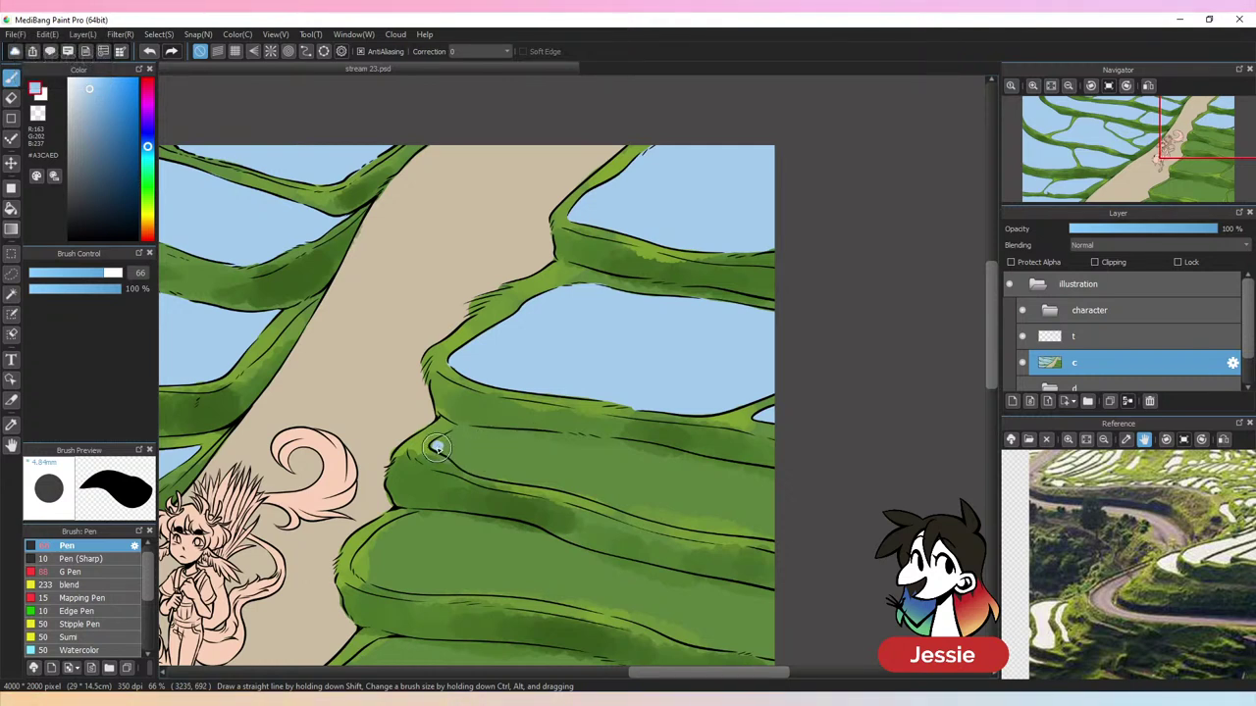
pyautogui.moveTo(435, 447)
pyautogui.mouseDown()
pyautogui.moveTo(456, 436)
pyautogui.moveTo(561, 446)
pyautogui.moveTo(485, 450)
pyautogui.mouseUp()
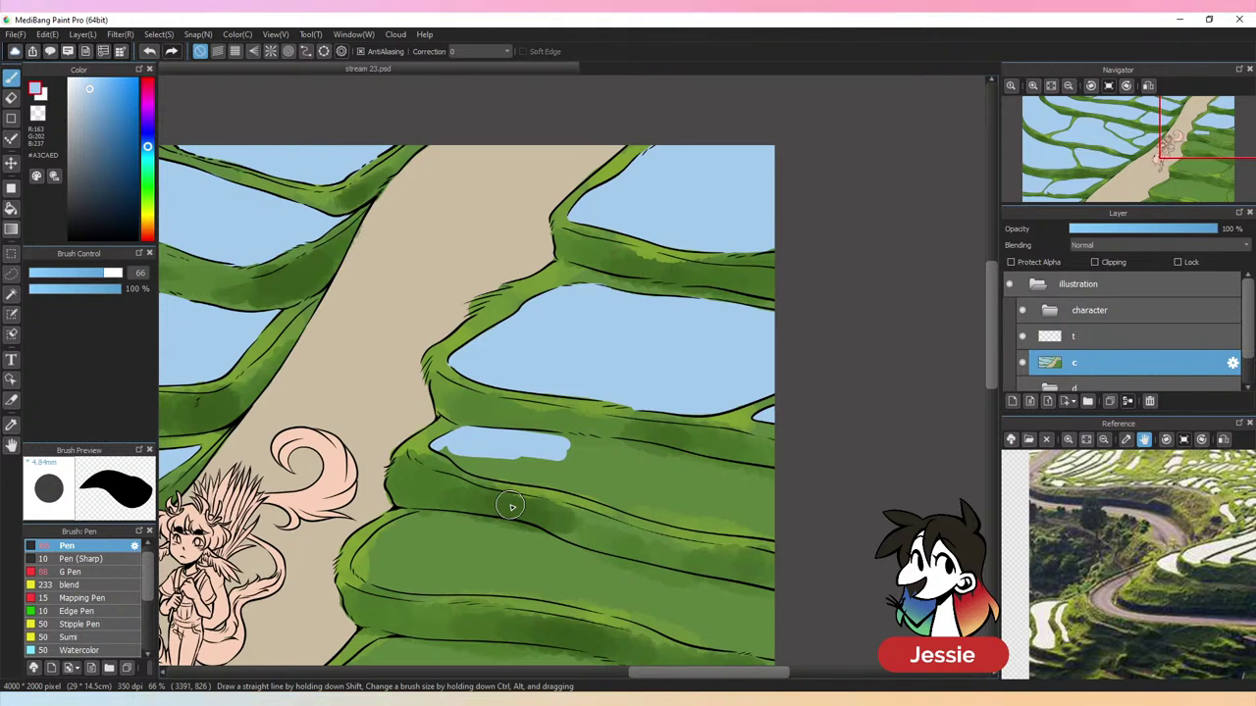
pyautogui.moveTo(446, 450); pyautogui.dragTo(589, 474)
pyautogui.moveTo(510, 437); pyautogui.dragTo(592, 457)
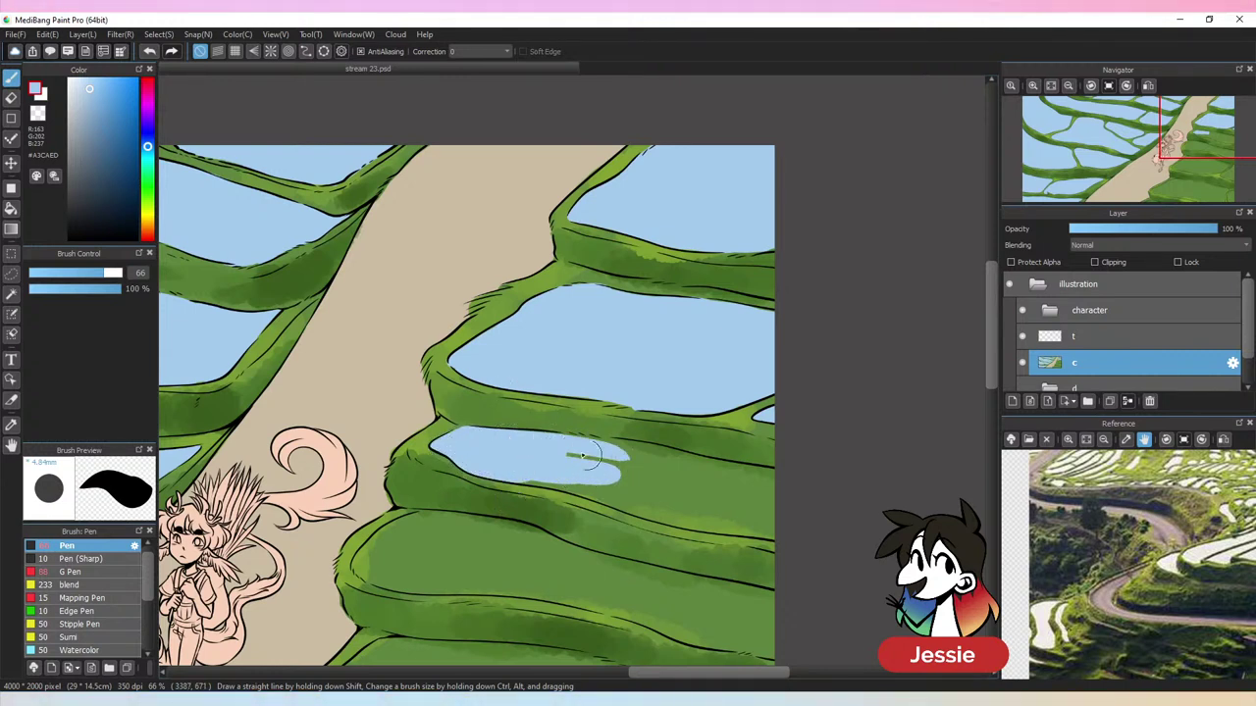
# Extend the light blue along the third field's upper ridge to the illustration's right edge, redoing uneven strokes
pyautogui.hotkey('ctrl', 'z')
pyautogui.moveTo(520, 435)
pyautogui.mouseDown()
pyautogui.moveTo(670, 472)
pyautogui.moveTo(711, 467)
pyautogui.mouseUp()
pyautogui.hotkey('ctrl', 'z')
pyautogui.moveTo(642, 449); pyautogui.dragTo(783, 479)
pyautogui.hotkey('ctrl', 'z')
pyautogui.moveTo(690, 462); pyautogui.dragTo(803, 478)
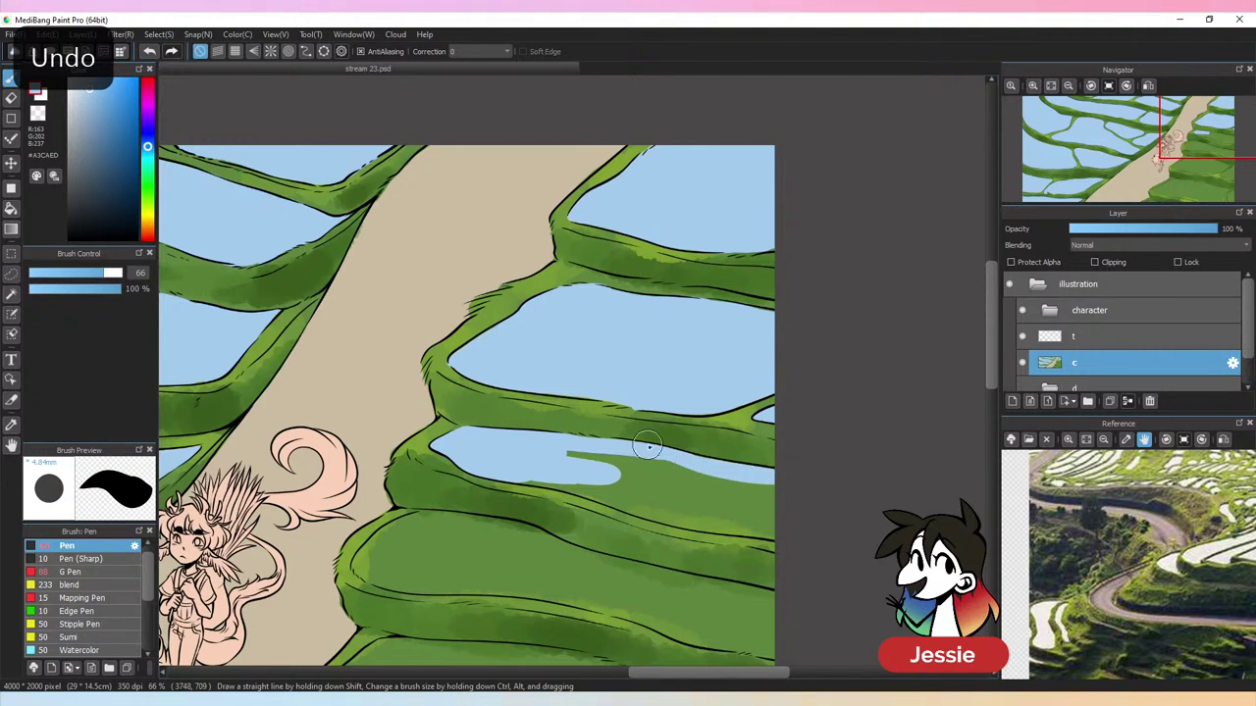
# Cover the remaining green of the third field with light blue, following its lower ridge to the illustration's right edge
pyautogui.moveTo(648, 446)
pyautogui.mouseDown()
pyautogui.moveTo(591, 458)
pyautogui.moveTo(634, 479)
pyautogui.mouseUp()
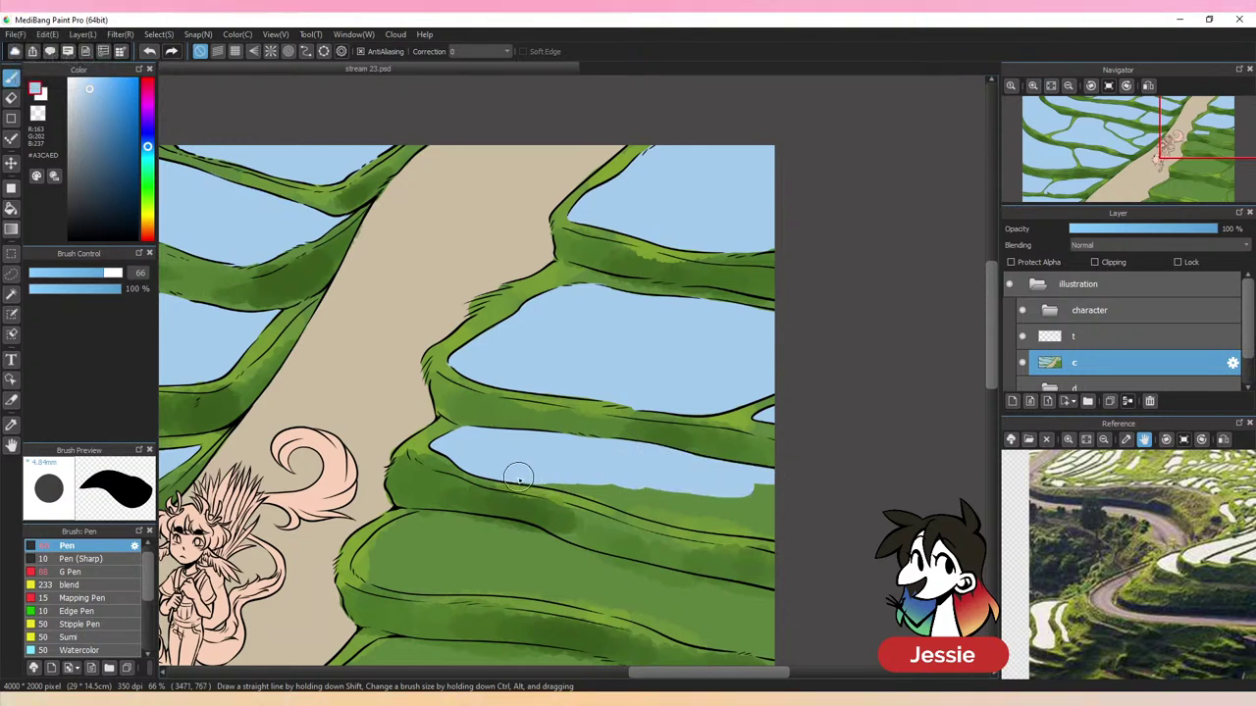
pyautogui.moveTo(520, 478)
pyautogui.mouseDown()
pyautogui.moveTo(574, 486)
pyautogui.moveTo(507, 437)
pyautogui.moveTo(590, 492)
pyautogui.moveTo(566, 483)
pyautogui.moveTo(633, 504)
pyautogui.mouseUp()
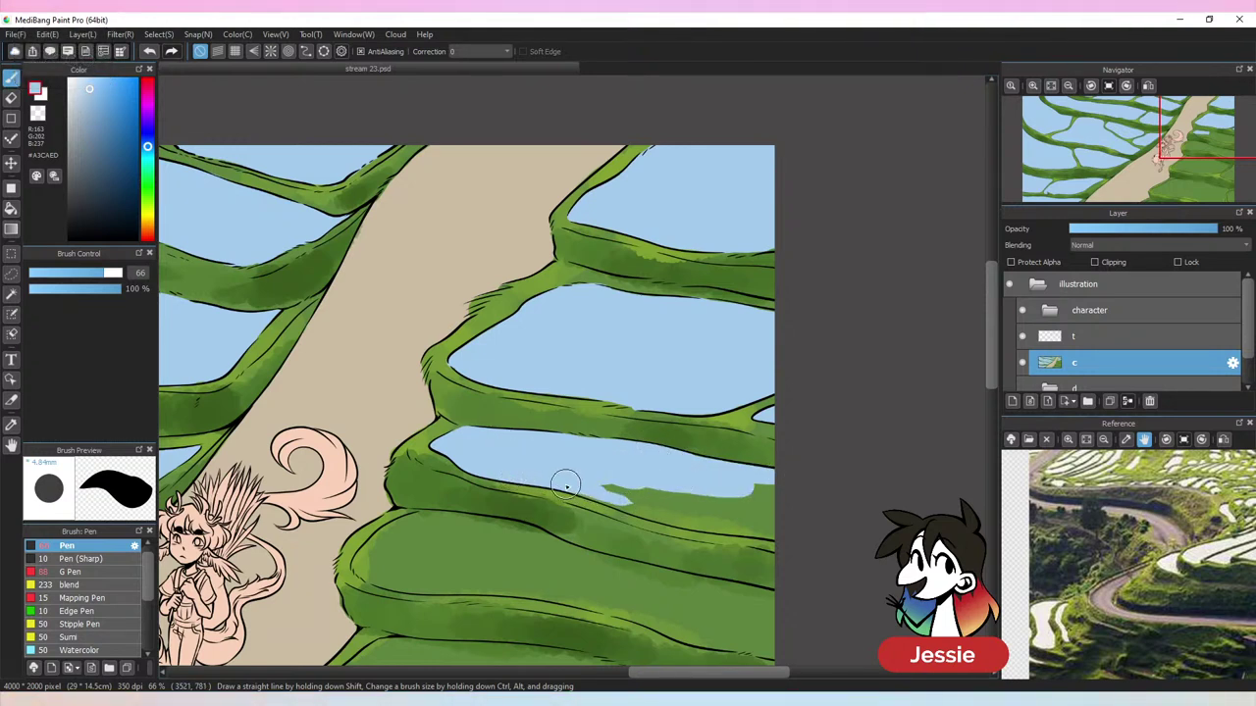
pyautogui.moveTo(565, 482)
pyautogui.mouseDown()
pyautogui.moveTo(679, 521)
pyautogui.moveTo(618, 505)
pyautogui.moveTo(675, 520)
pyautogui.moveTo(610, 488)
pyautogui.moveTo(730, 525)
pyautogui.moveTo(680, 519)
pyautogui.moveTo(757, 528)
pyautogui.moveTo(745, 509)
pyautogui.moveTo(742, 531)
pyautogui.moveTo(770, 535)
pyautogui.mouseUp()
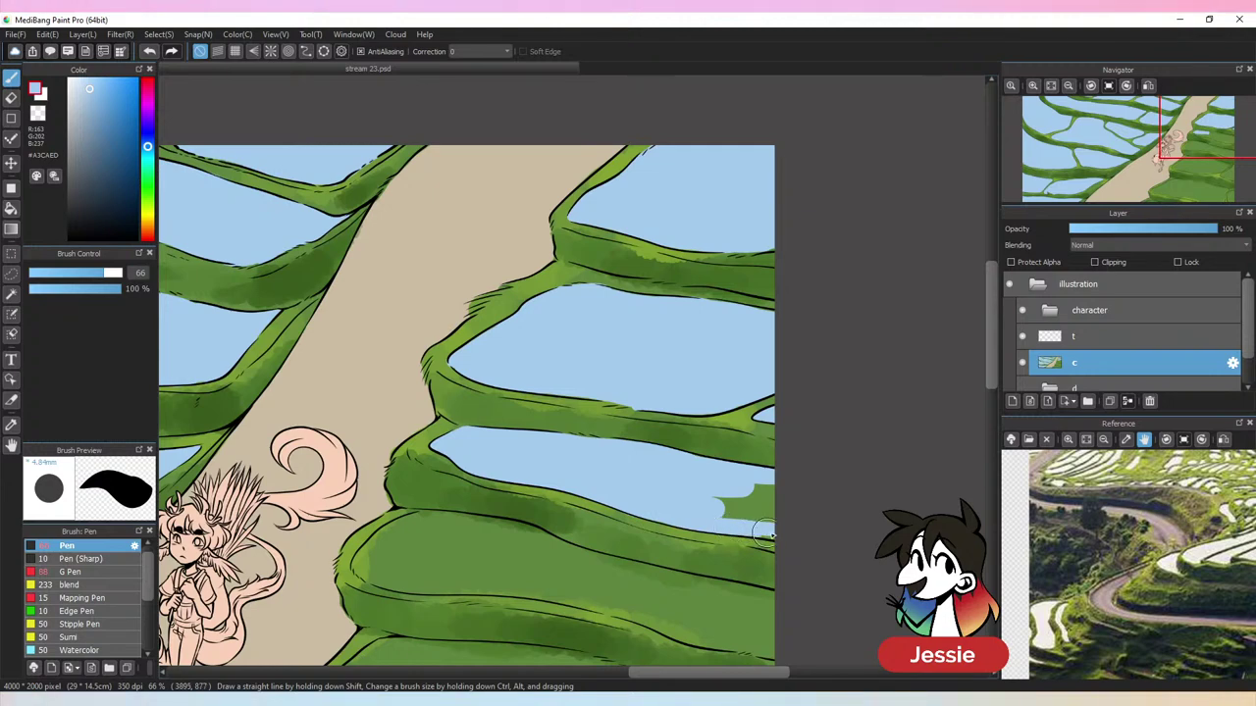
pyautogui.hotkey('ctrl', '-')
pyautogui.hotkey('ctrl', '-')
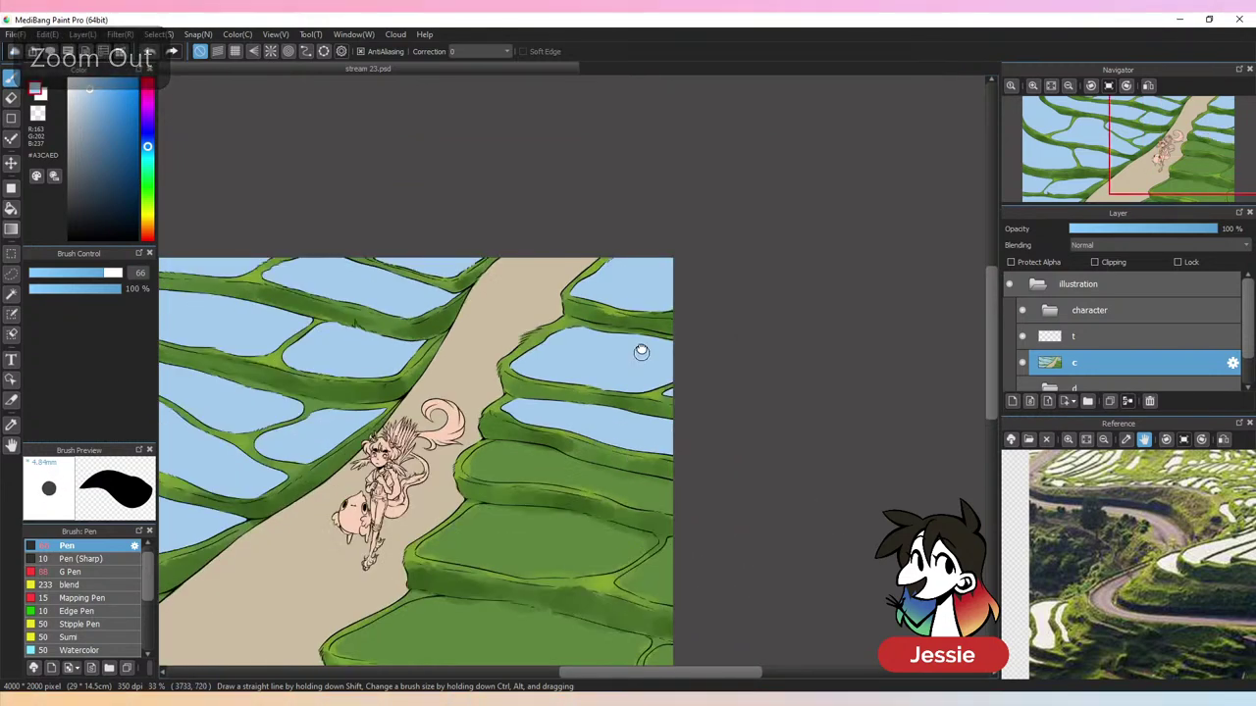
# Paint light blue along the upper ridge of the fourth field right of the path, reaching the illustration's right edge
pyautogui.moveTo(642, 350); pyautogui.dragTo(644, 274)
pyautogui.hotkey('ctrl', '+')
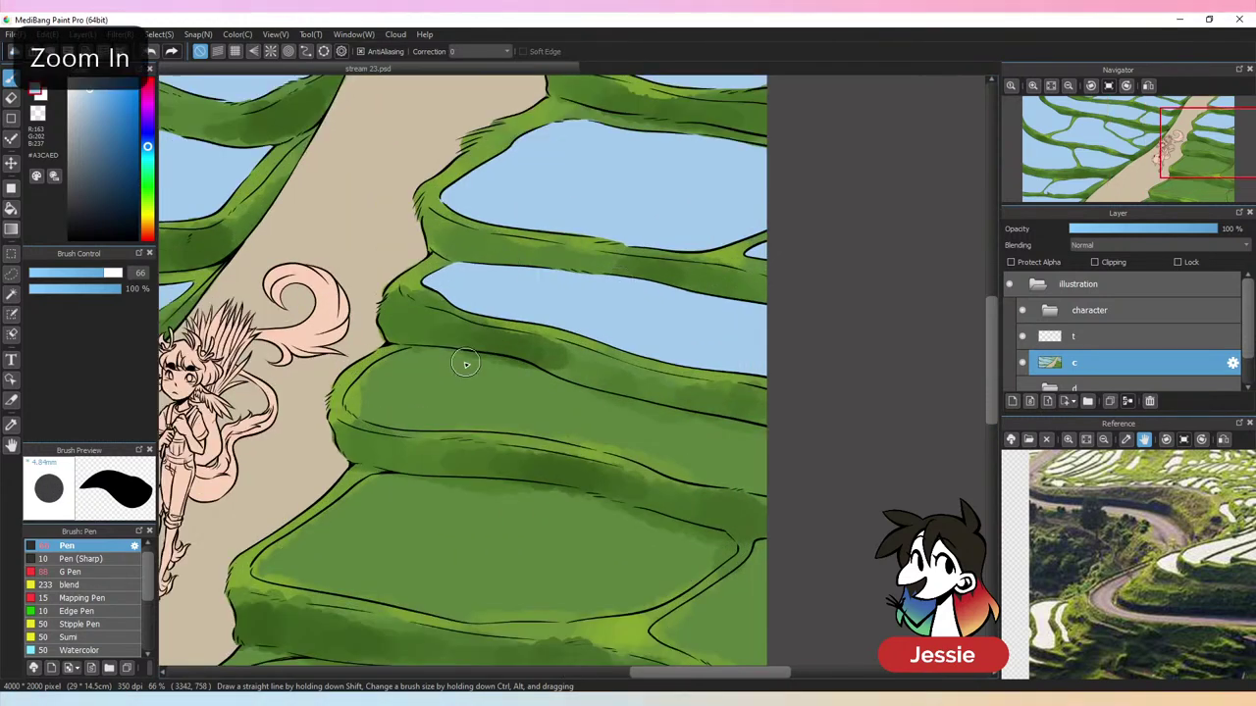
pyautogui.moveTo(465, 363); pyautogui.dragTo(520, 401)
pyautogui.moveTo(416, 361); pyautogui.dragTo(504, 379)
pyautogui.moveTo(429, 358)
pyautogui.mouseDown()
pyautogui.moveTo(519, 367)
pyautogui.moveTo(592, 403)
pyautogui.mouseUp()
pyautogui.hotkey('ctrl', 'z')
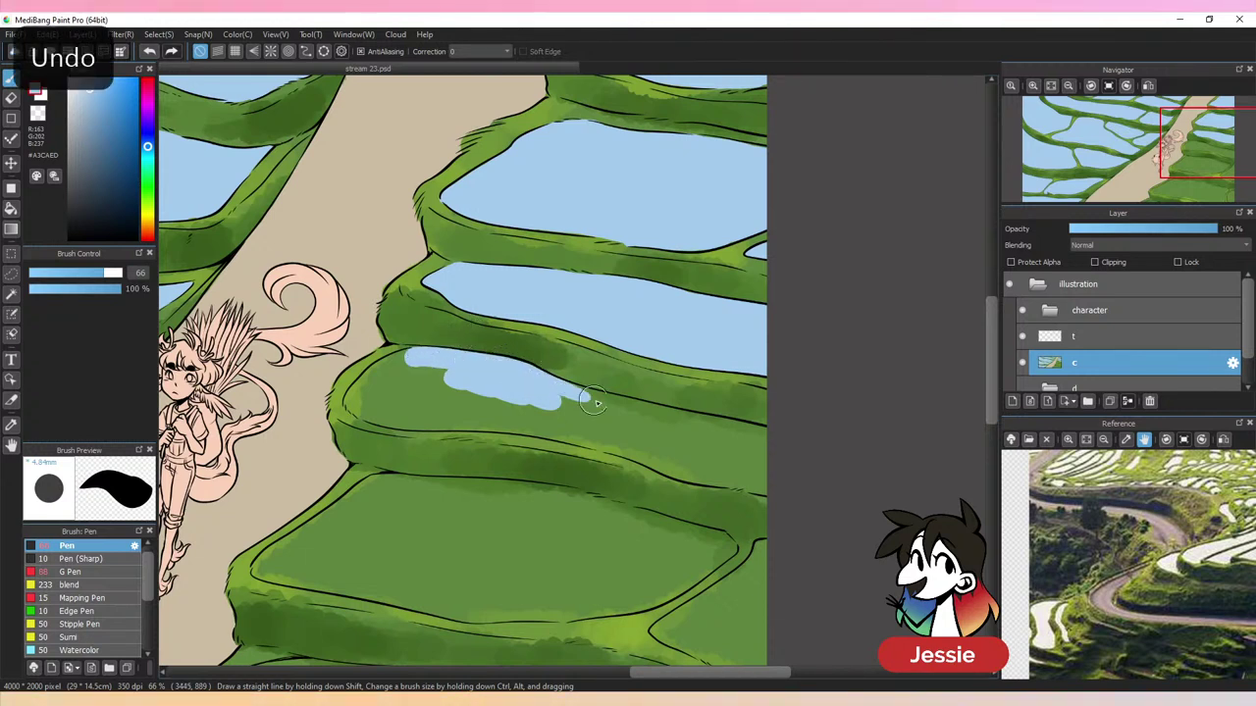
pyautogui.moveTo(530, 373); pyautogui.dragTo(650, 410)
pyautogui.moveTo(561, 384)
pyautogui.mouseDown()
pyautogui.moveTo(634, 425)
pyautogui.moveTo(622, 425)
pyautogui.moveTo(645, 415)
pyautogui.moveTo(694, 431)
pyautogui.moveTo(663, 412)
pyautogui.moveTo(766, 439)
pyautogui.mouseUp()
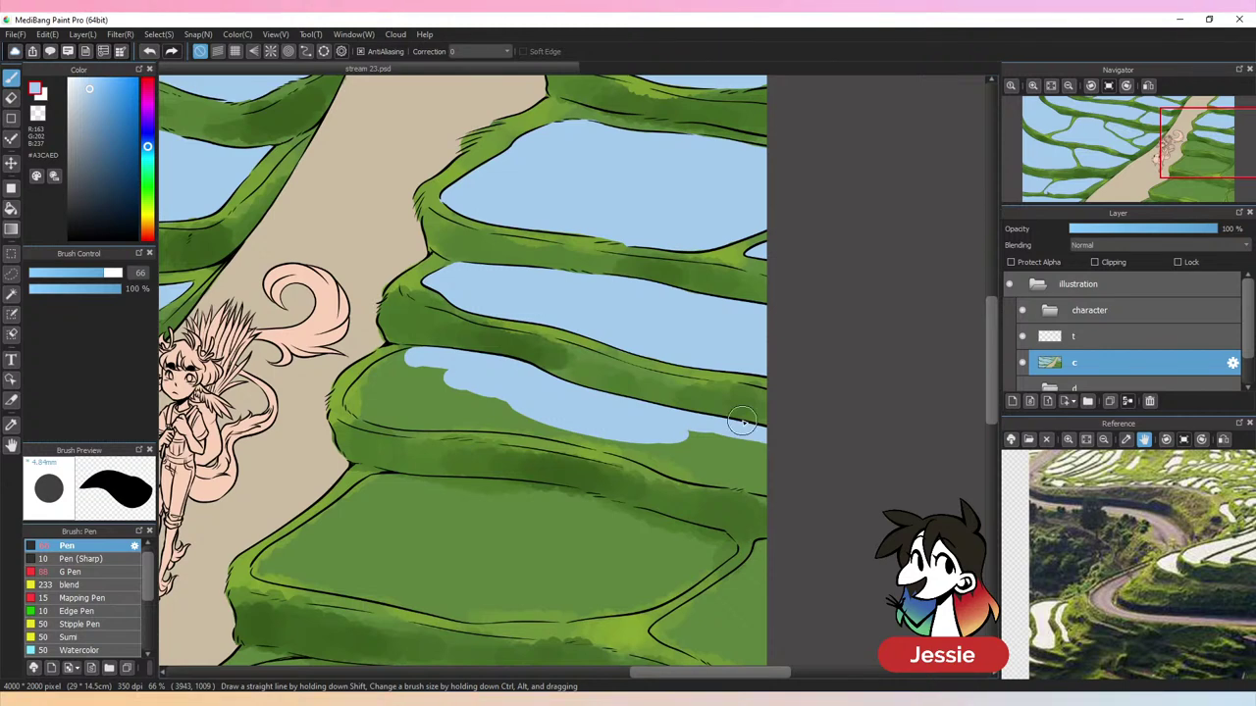
# Fill the rounded left end and lower part of the fourth field with light blue, and check it against the whole illustration
pyautogui.hotkey('ctrl', '+')
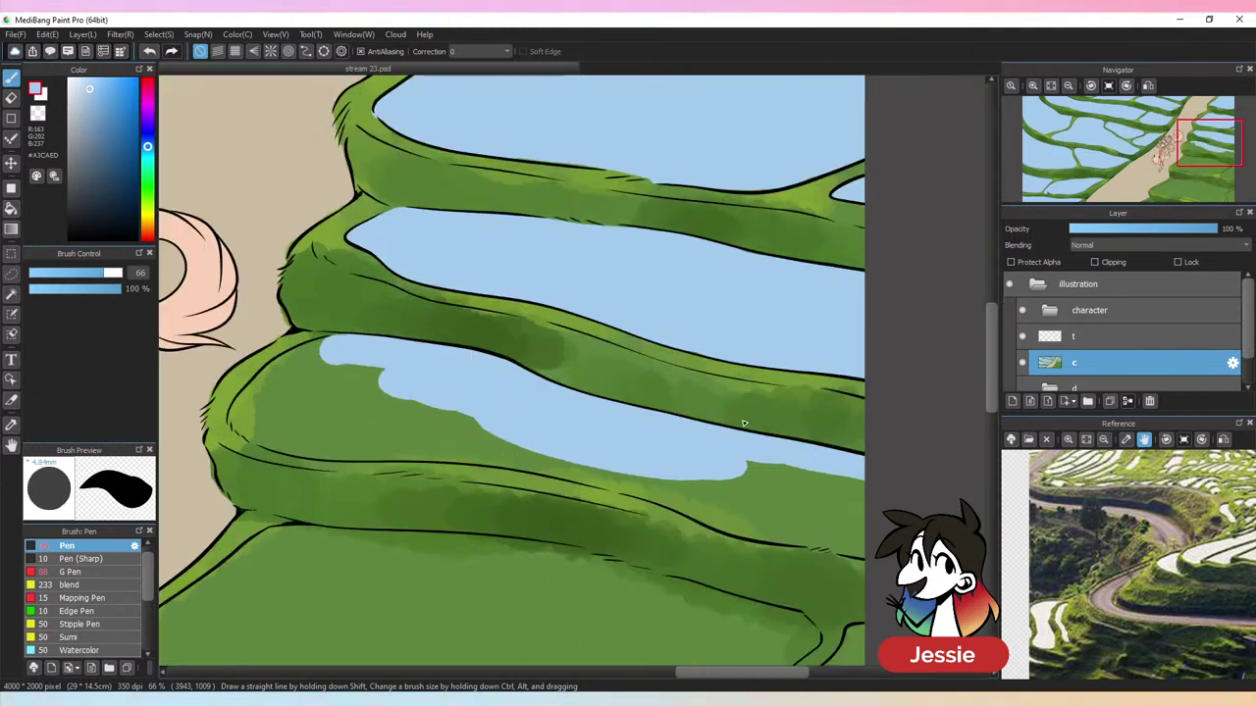
pyautogui.moveTo(255, 414)
pyautogui.mouseDown()
pyautogui.moveTo(279, 375)
pyautogui.moveTo(347, 353)
pyautogui.moveTo(252, 422)
pyautogui.moveTo(364, 437)
pyautogui.moveTo(367, 400)
pyautogui.moveTo(402, 383)
pyautogui.mouseUp()
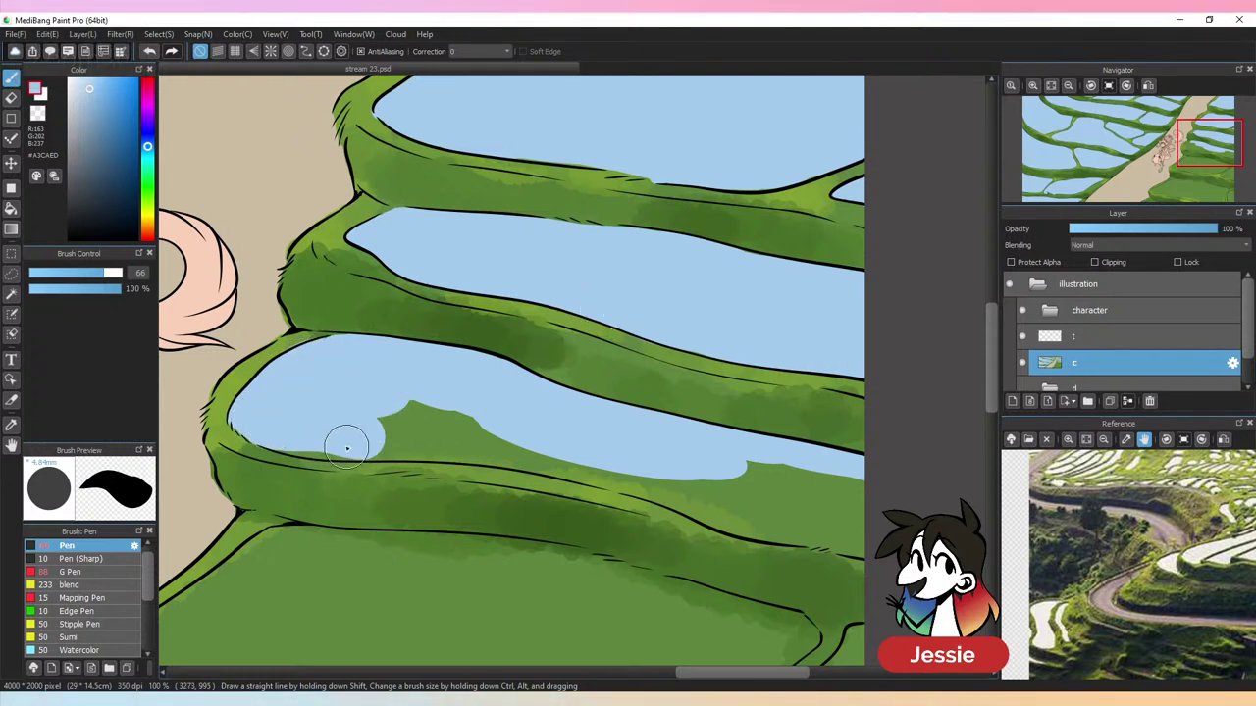
pyautogui.moveTo(289, 435)
pyautogui.mouseDown()
pyautogui.moveTo(362, 442)
pyautogui.moveTo(274, 440)
pyautogui.moveTo(581, 457)
pyautogui.moveTo(494, 425)
pyautogui.moveTo(653, 462)
pyautogui.mouseUp()
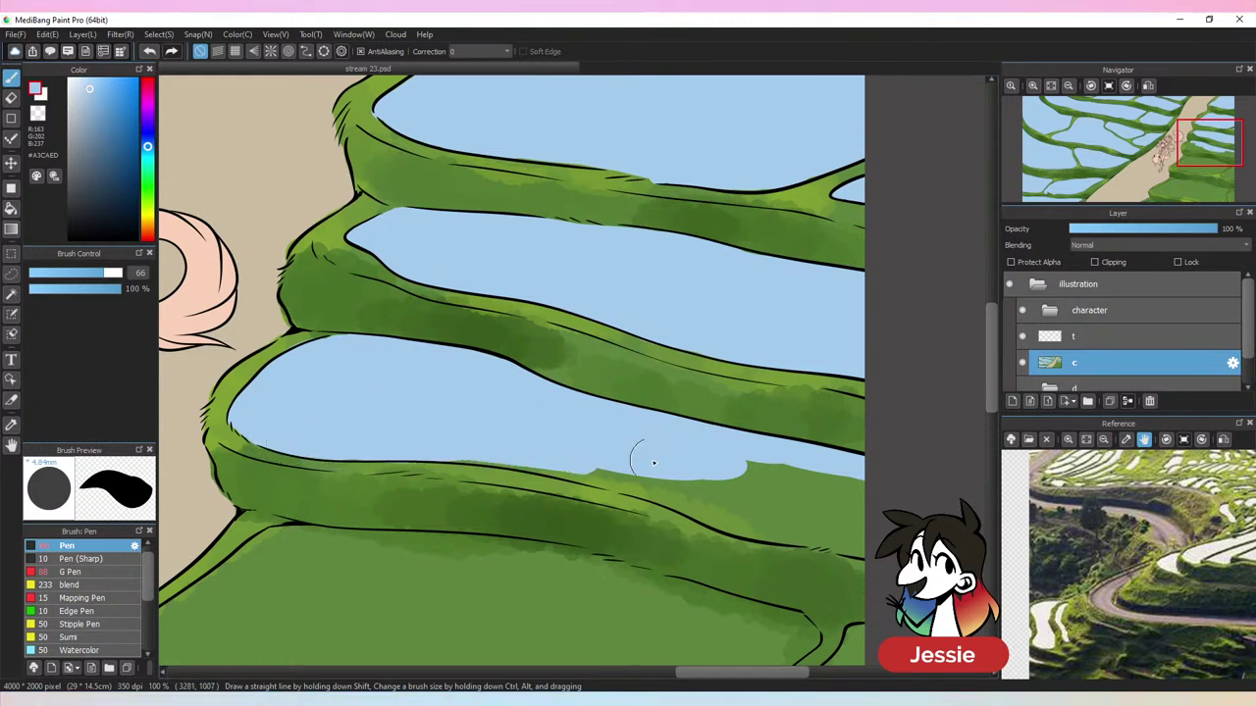
pyautogui.moveTo(433, 449)
pyautogui.mouseDown()
pyautogui.moveTo(661, 487)
pyautogui.moveTo(543, 458)
pyautogui.mouseUp()
pyautogui.moveTo(759, 505)
pyautogui.mouseDown()
pyautogui.moveTo(641, 488)
pyautogui.moveTo(714, 516)
pyautogui.moveTo(638, 490)
pyautogui.moveTo(795, 529)
pyautogui.moveTo(742, 525)
pyautogui.moveTo(876, 540)
pyautogui.mouseUp()
pyautogui.hotkey('ctrl', 'z')
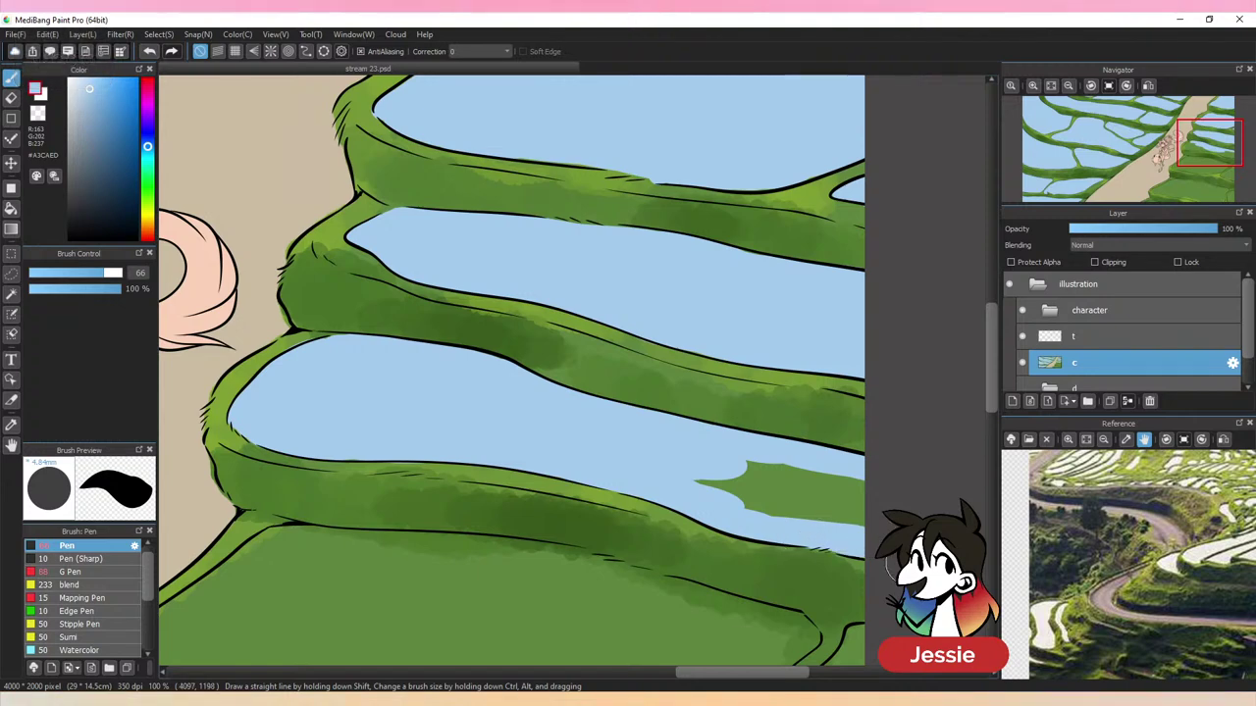
pyautogui.moveTo(716, 491)
pyautogui.mouseDown()
pyautogui.moveTo(835, 510)
pyautogui.moveTo(864, 491)
pyautogui.mouseUp()
pyautogui.hotkey('ctrl', '-')
pyautogui.hotkey('ctrl', '-')
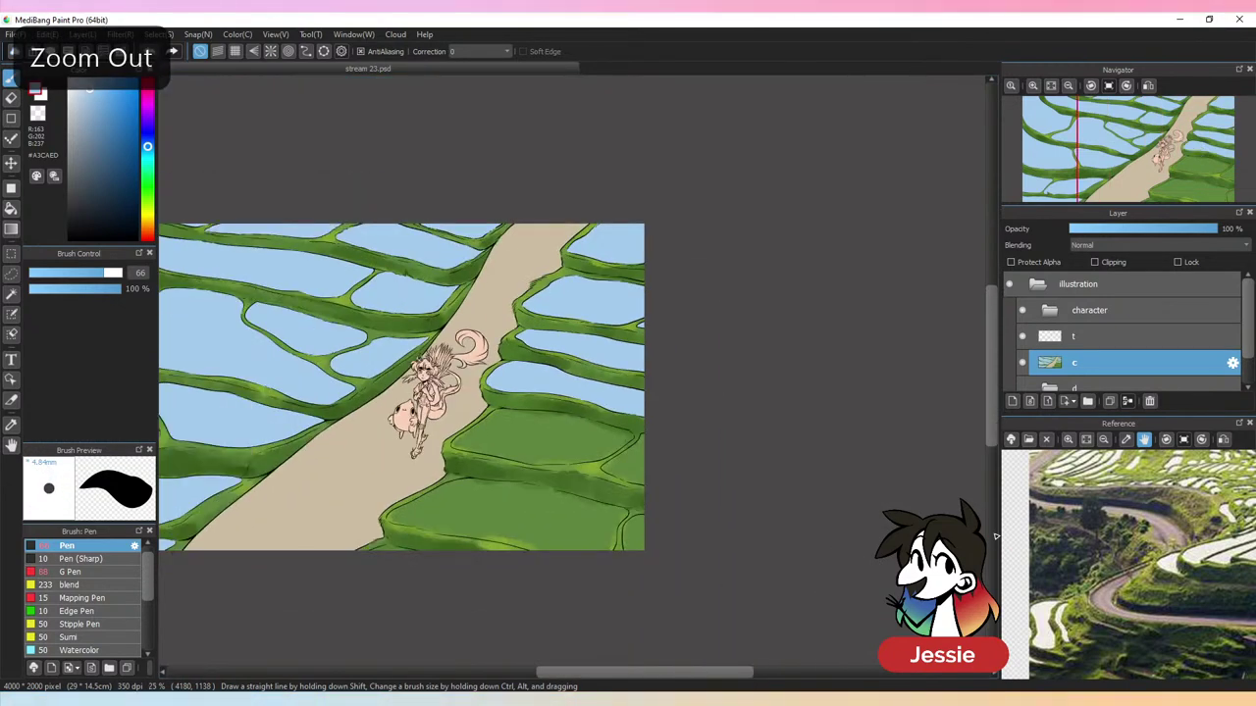
# Fill the small triangular field at the illustration's right edge below the fourth field with light blue, and check it against the whole illustration
pyautogui.hotkey('ctrl', '+')
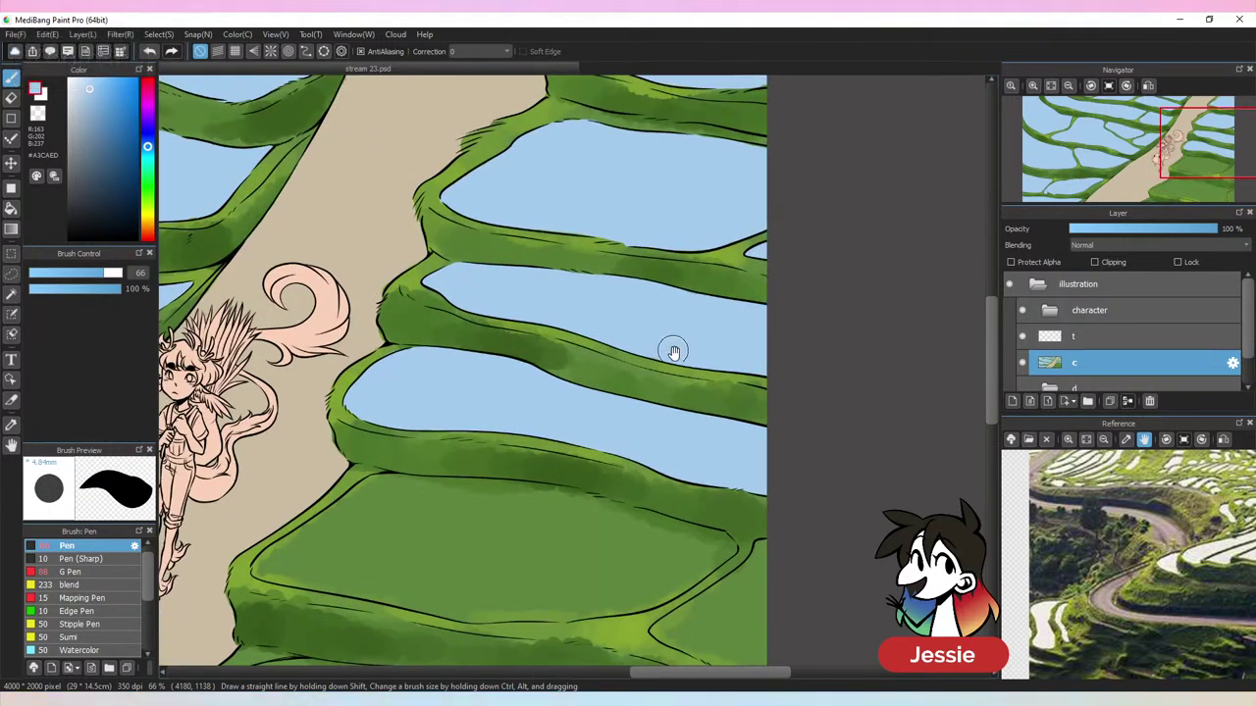
pyautogui.moveTo(676, 445); pyautogui.dragTo(450, 299)
pyautogui.hotkey('ctrl', '+')
pyautogui.moveTo(453, 534)
pyautogui.mouseDown()
pyautogui.moveTo(405, 546)
pyautogui.moveTo(447, 521)
pyautogui.moveTo(404, 545)
pyautogui.moveTo(500, 498)
pyautogui.moveTo(401, 542)
pyautogui.moveTo(498, 503)
pyautogui.moveTo(491, 493)
pyautogui.moveTo(461, 509)
pyautogui.moveTo(537, 467)
pyautogui.moveTo(483, 494)
pyautogui.moveTo(551, 448)
pyautogui.moveTo(509, 477)
pyautogui.moveTo(560, 419)
pyautogui.moveTo(564, 453)
pyautogui.moveTo(542, 510)
pyautogui.moveTo(592, 467)
pyautogui.mouseUp()
pyautogui.hotkey('ctrl', 'z')
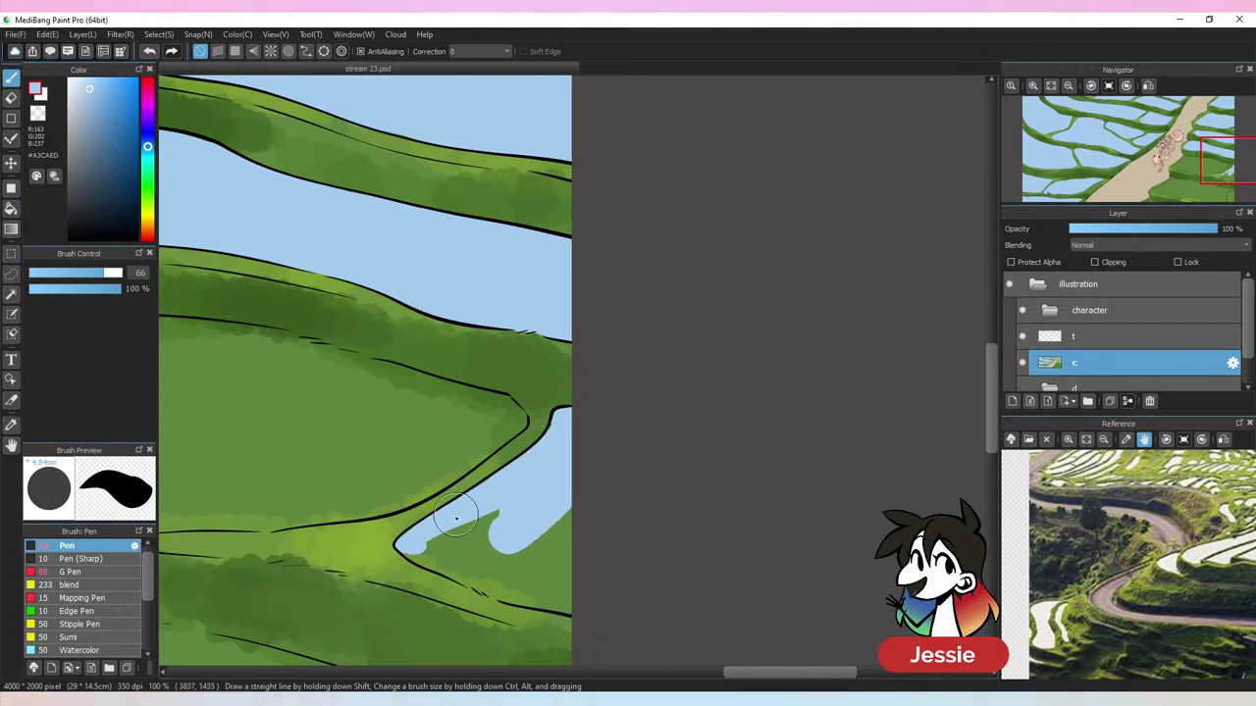
pyautogui.moveTo(469, 509)
pyautogui.mouseDown()
pyautogui.moveTo(424, 555)
pyautogui.moveTo(410, 550)
pyautogui.moveTo(588, 609)
pyautogui.moveTo(510, 592)
pyautogui.moveTo(548, 598)
pyautogui.moveTo(445, 550)
pyautogui.moveTo(573, 572)
pyautogui.moveTo(549, 518)
pyautogui.moveTo(589, 529)
pyautogui.mouseUp()
pyautogui.hotkey('ctrl', '-')
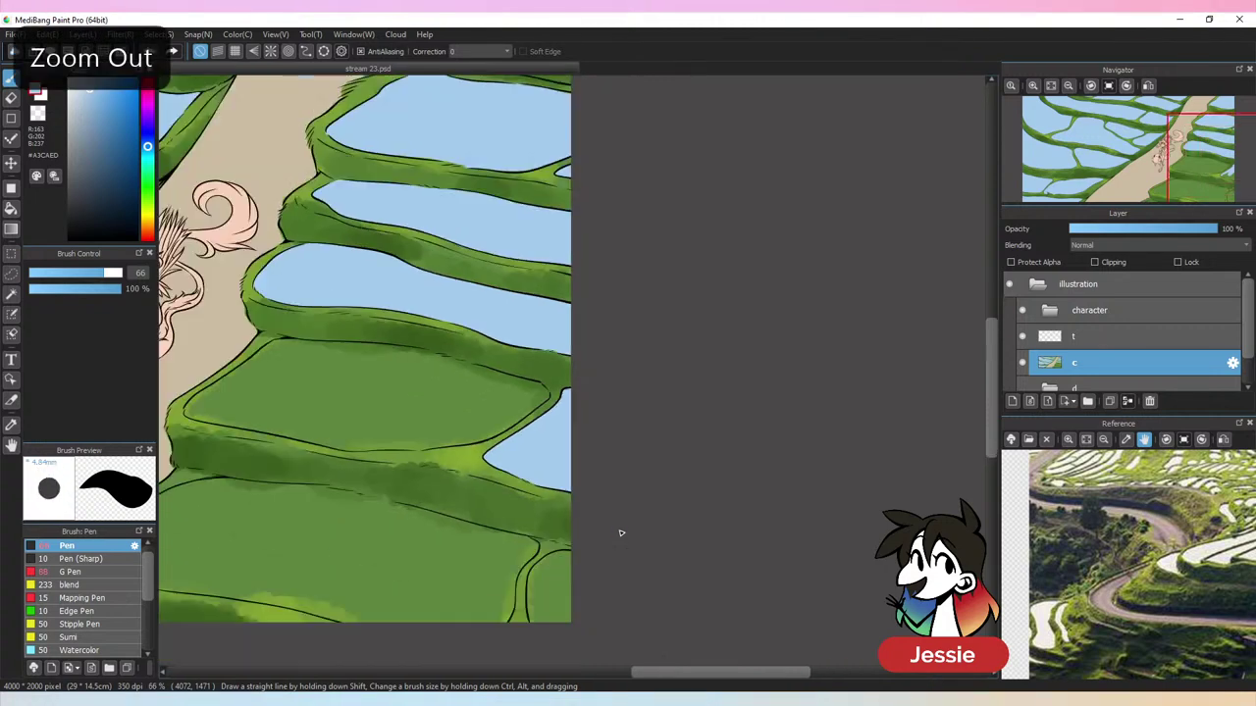
pyautogui.hotkey('ctrl', '-')
pyautogui.hotkey('ctrl', '-')
pyautogui.hotkey('ctrl', '-')
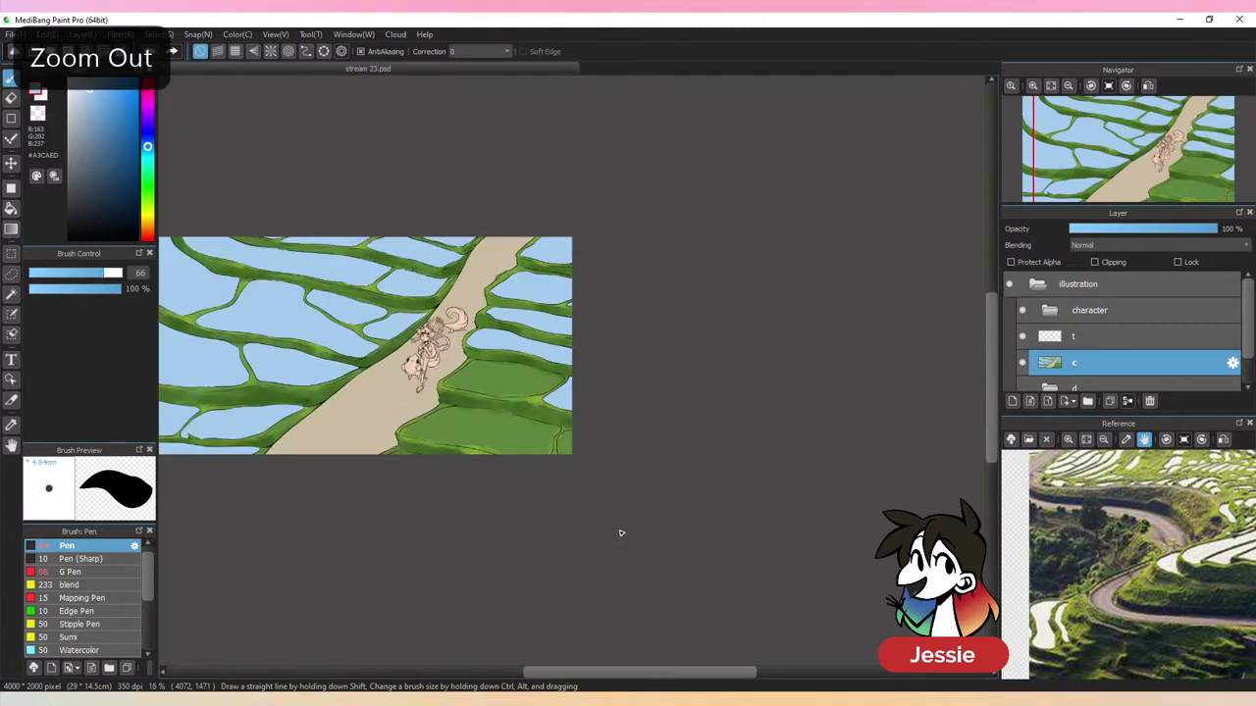
pyautogui.hotkey('ctrl', '-')
pyautogui.hotkey('ctrl', '-')
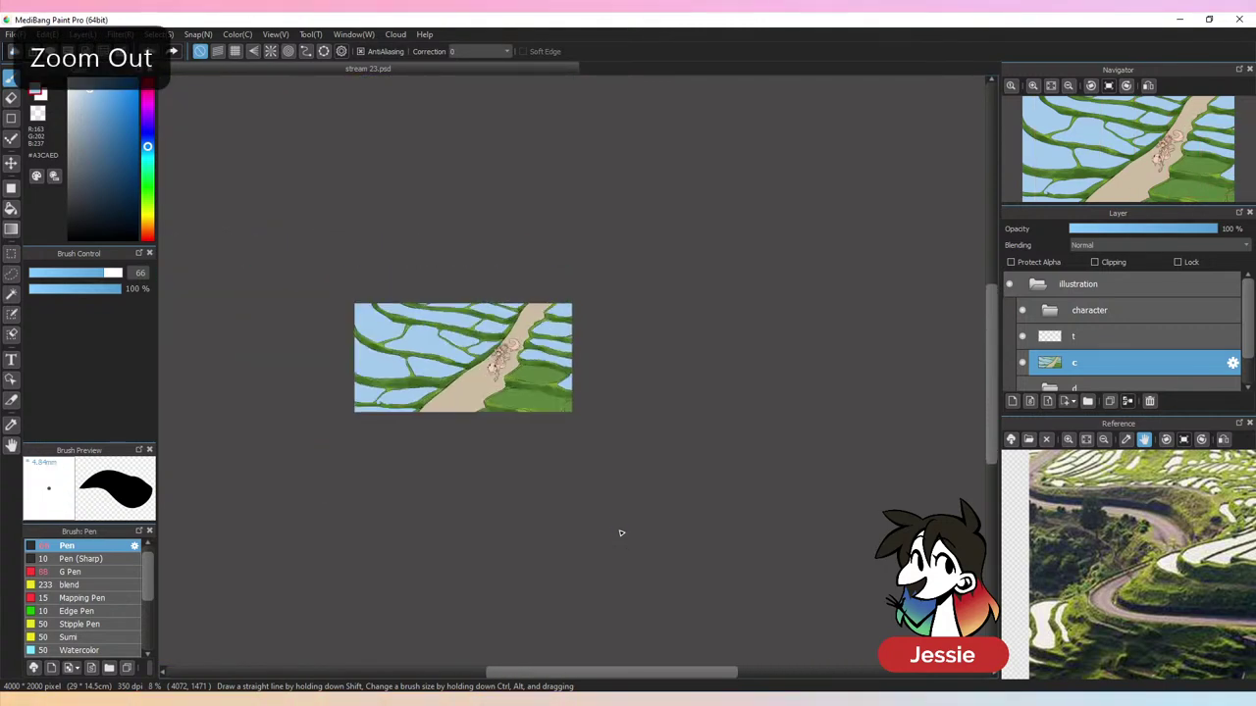
# Paint light blue over the left end and upper-left part of the fifth field right of the path
pyautogui.hotkey('ctrl', '+')
pyautogui.hotkey('ctrl', '+')
pyautogui.hotkey('ctrl', '+')
pyautogui.hotkey('ctrl', '+')
pyautogui.hotkey('ctrl', '+')
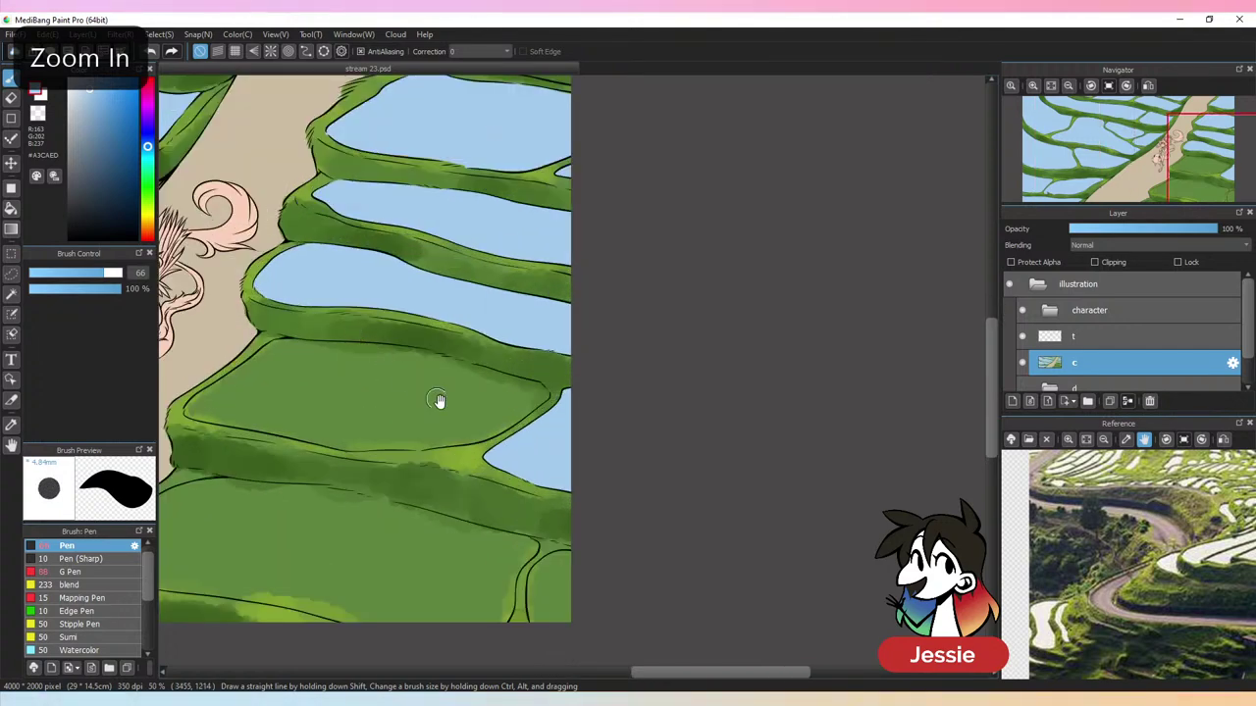
pyautogui.moveTo(438, 401); pyautogui.dragTo(721, 371)
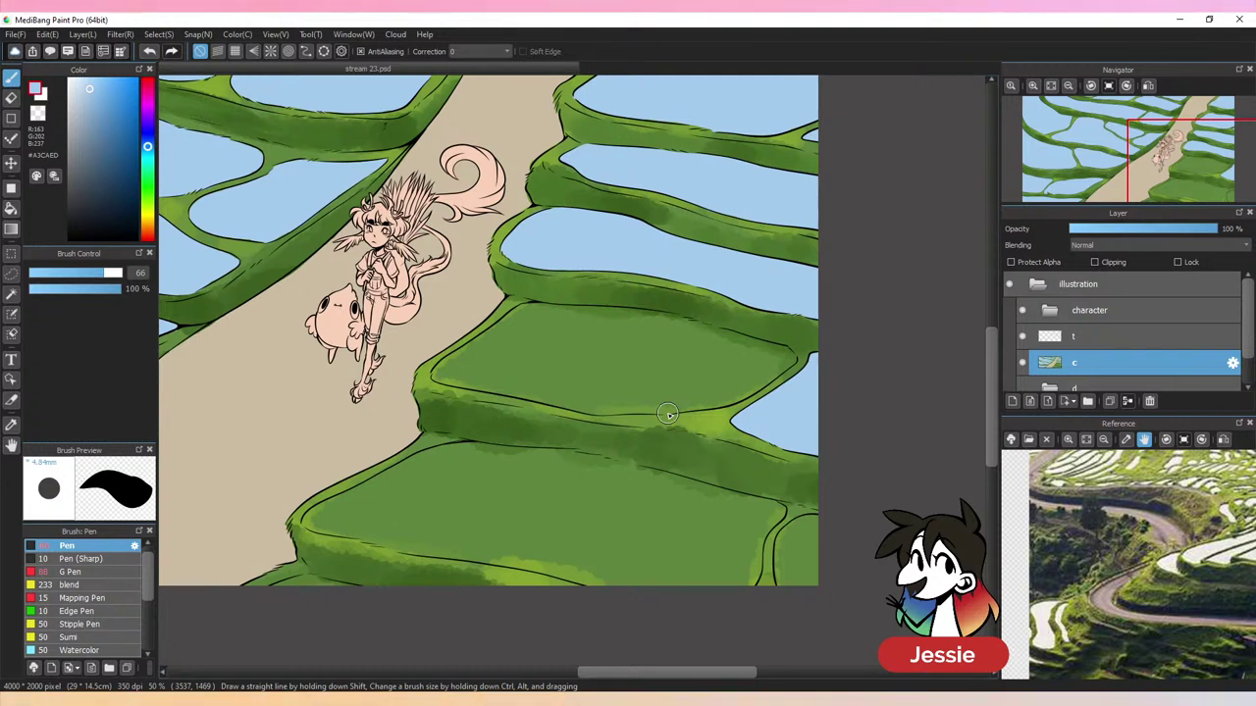
pyautogui.hotkey('ctrl', '+')
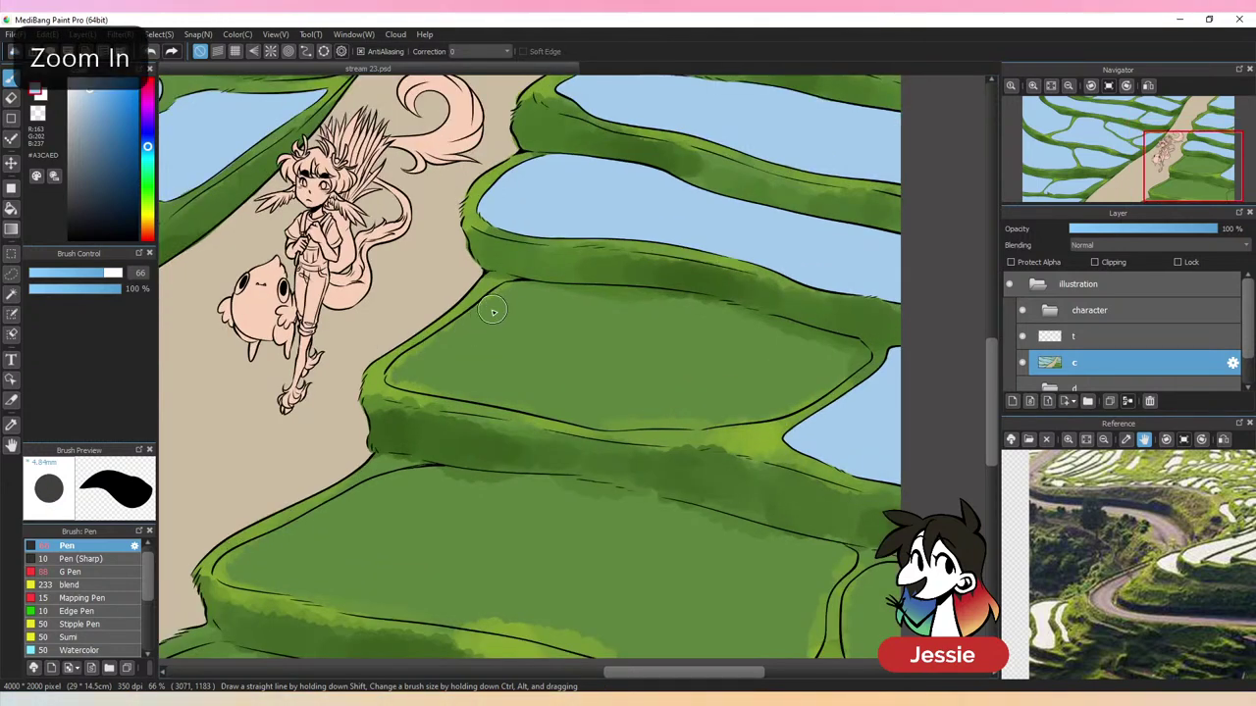
pyautogui.moveTo(485, 310)
pyautogui.mouseDown()
pyautogui.moveTo(523, 289)
pyautogui.moveTo(437, 349)
pyautogui.moveTo(478, 315)
pyautogui.moveTo(421, 348)
pyautogui.moveTo(484, 310)
pyautogui.moveTo(419, 342)
pyautogui.moveTo(434, 345)
pyautogui.moveTo(393, 377)
pyautogui.moveTo(562, 313)
pyautogui.moveTo(495, 299)
pyautogui.moveTo(539, 286)
pyautogui.mouseUp()
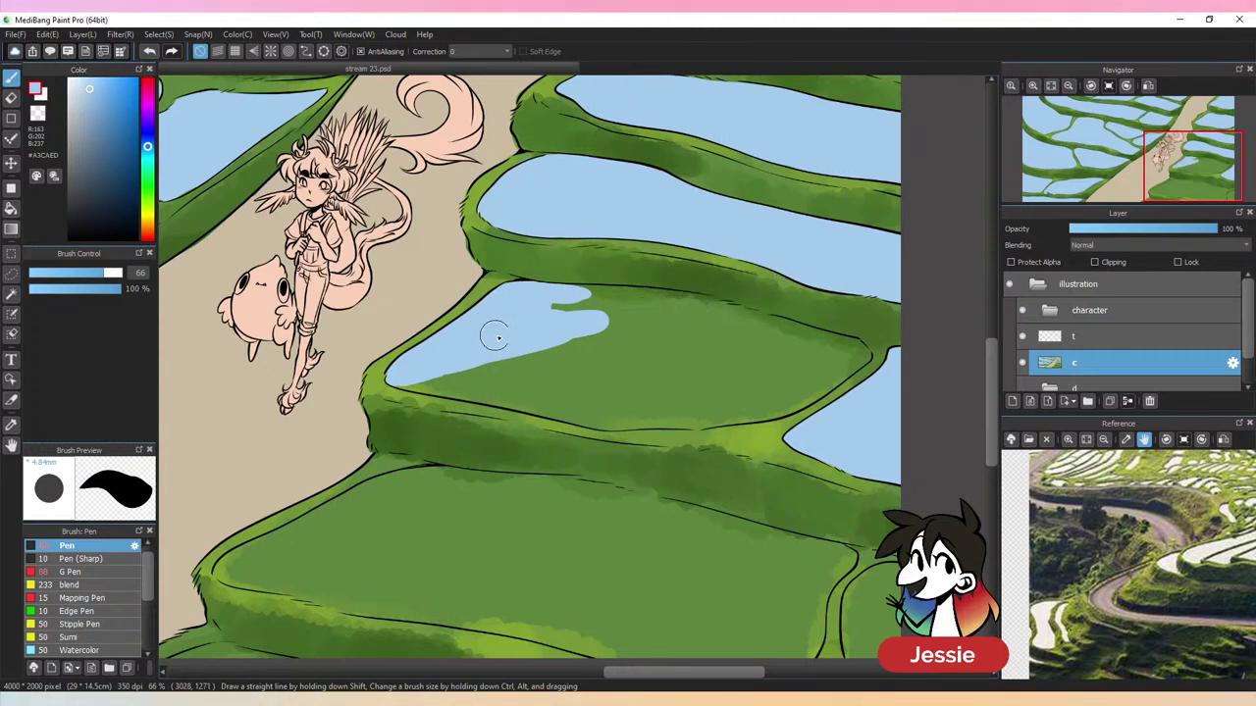
# Extend the light blue along the fifth field's upper ridge to its right corner, redoing uneven strokes
pyautogui.moveTo(530, 376); pyautogui.dragTo(350, 429)
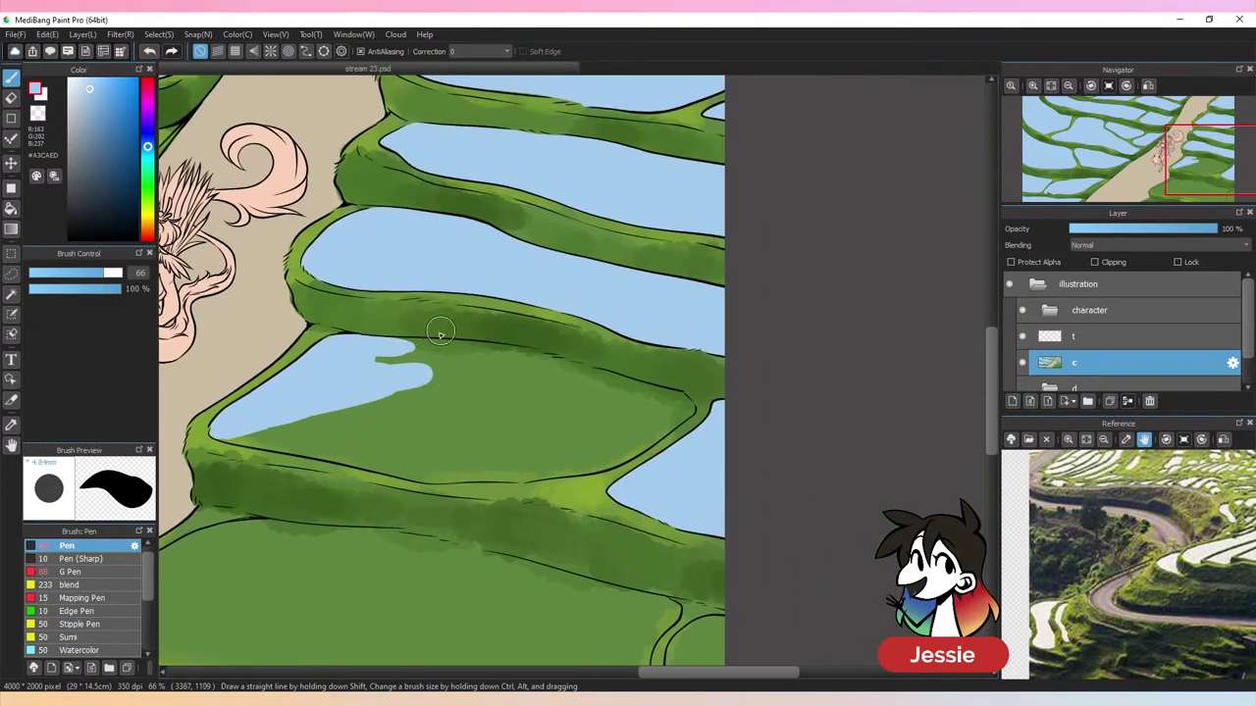
pyautogui.moveTo(552, 420); pyautogui.dragTo(460, 440)
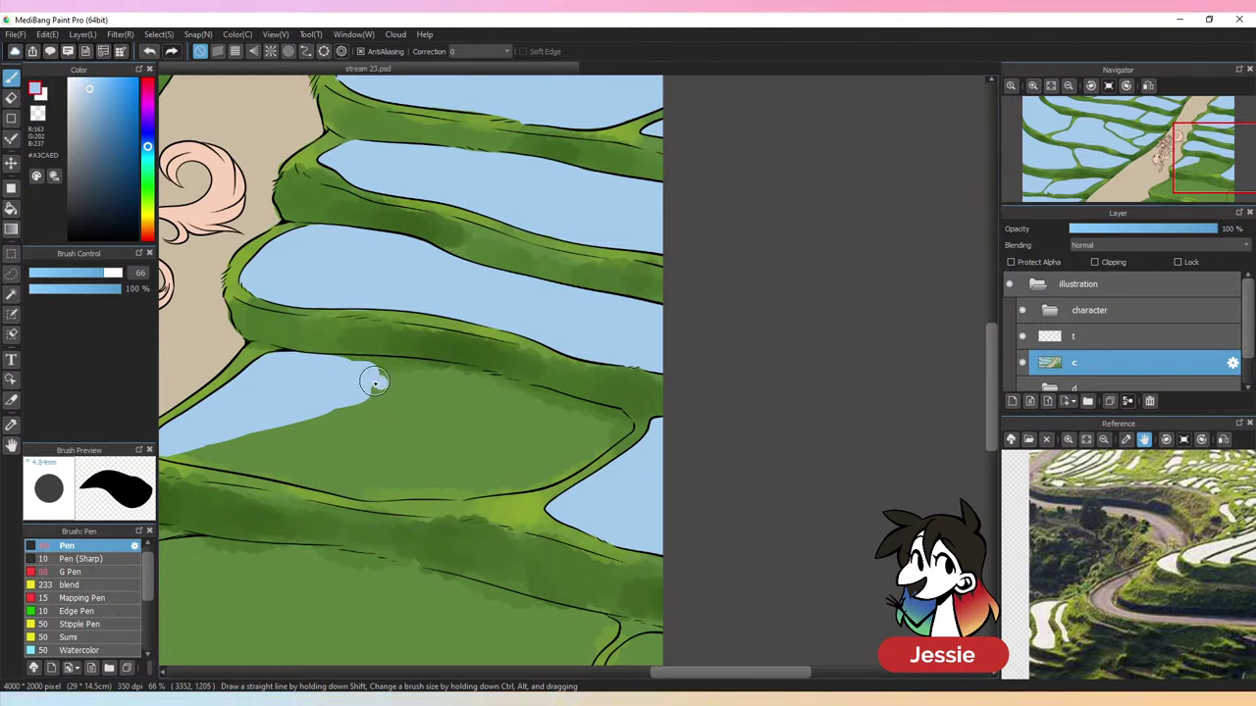
pyautogui.moveTo(375, 383)
pyautogui.mouseDown()
pyautogui.moveTo(341, 372)
pyautogui.moveTo(451, 374)
pyautogui.moveTo(522, 396)
pyautogui.mouseUp()
pyautogui.hotkey('ctrl', 'z')
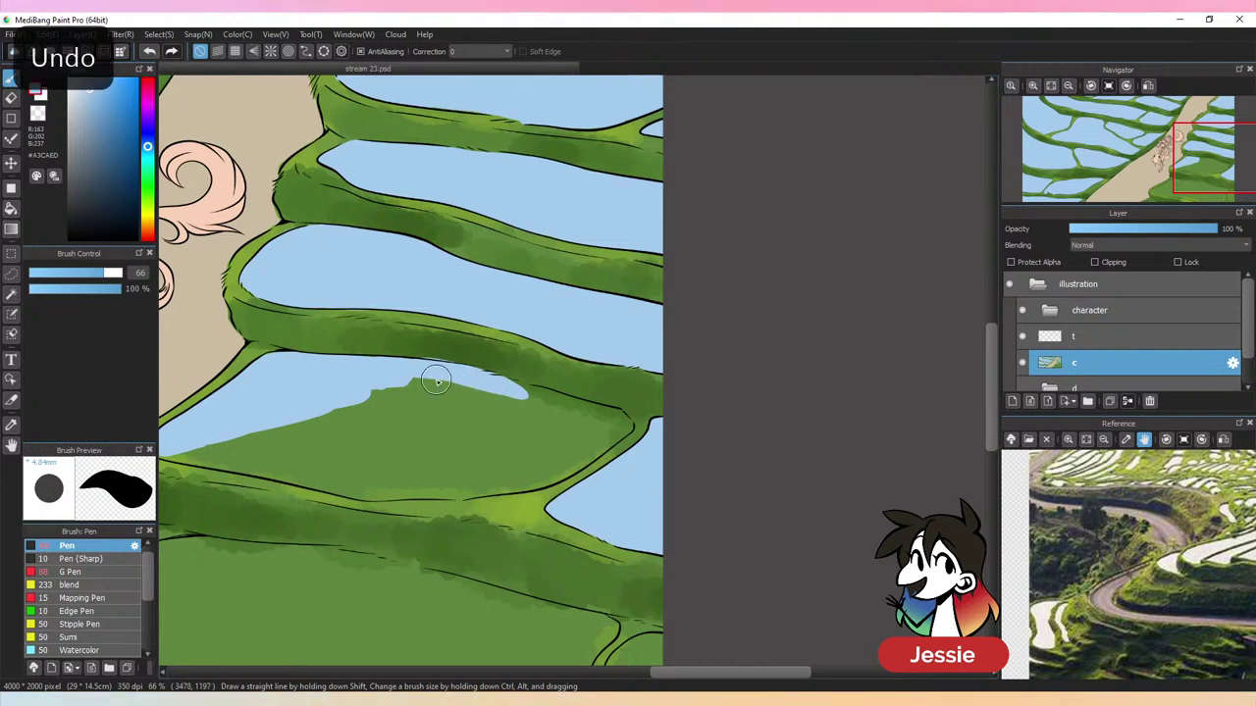
pyautogui.moveTo(472, 382)
pyautogui.mouseDown()
pyautogui.moveTo(567, 407)
pyautogui.moveTo(560, 392)
pyautogui.moveTo(550, 393)
pyautogui.moveTo(605, 414)
pyautogui.mouseUp()
pyautogui.hotkey('ctrl', 'z')
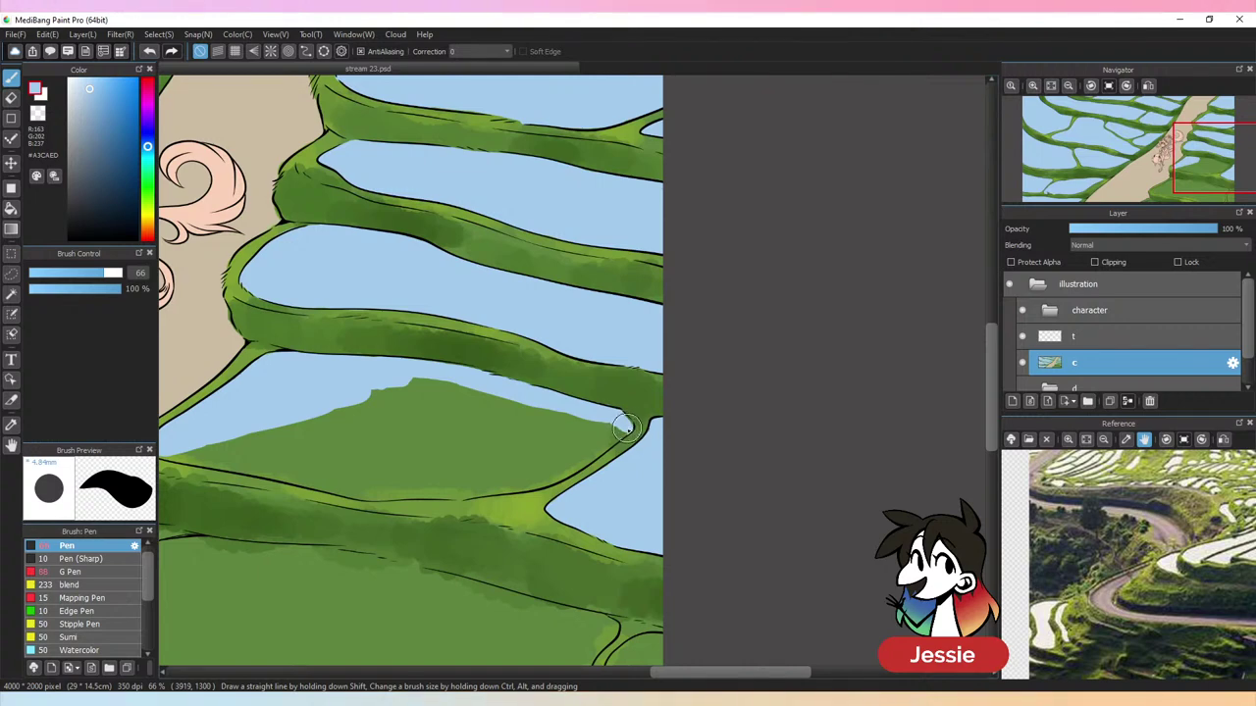
pyautogui.hotkey('ctrl', 'z')
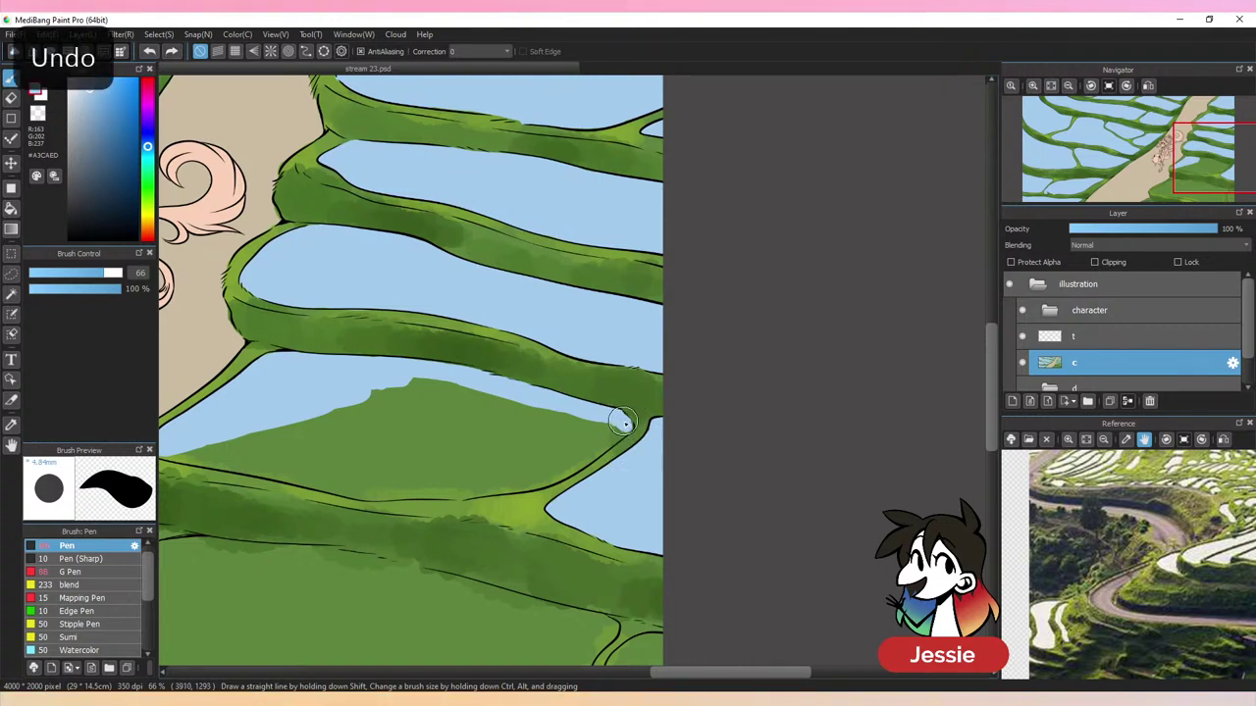
pyautogui.hotkey('ctrl', '-')
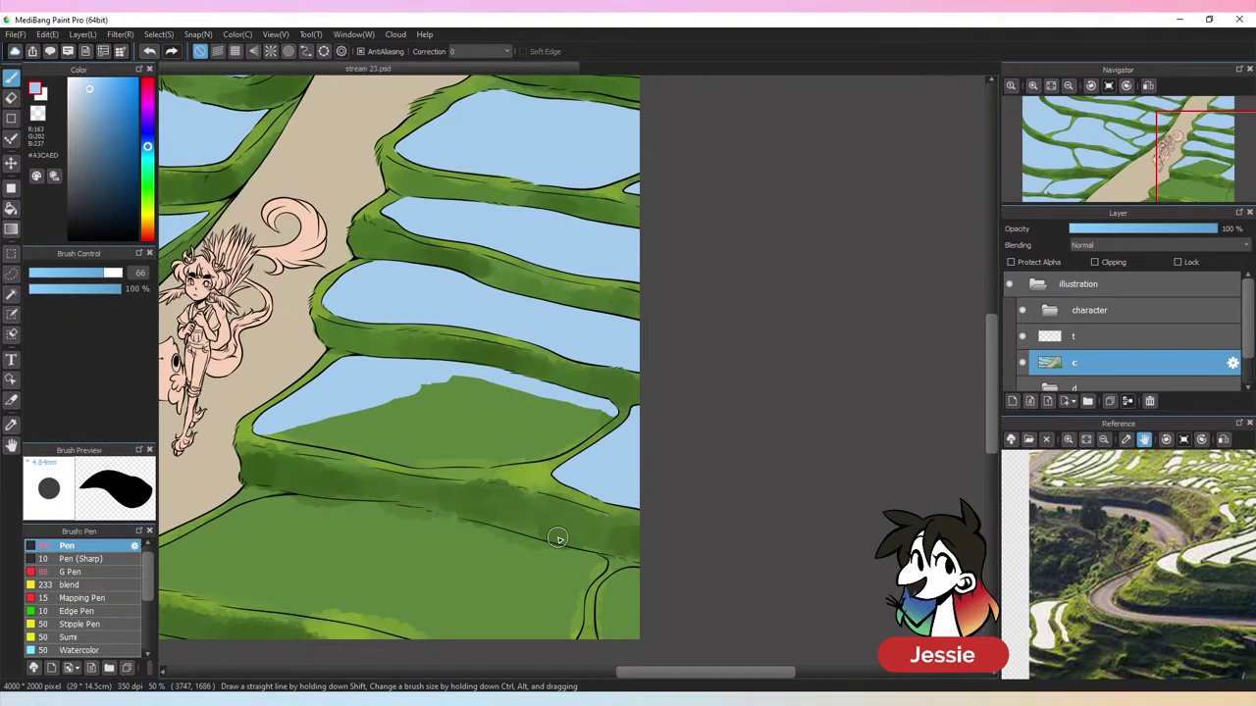
# Cover the fifth field's middle and lower part with light blue, following its lower ridge to the right corner
pyautogui.moveTo(431, 390)
pyautogui.mouseDown()
pyautogui.moveTo(407, 417)
pyautogui.moveTo(495, 390)
pyautogui.moveTo(331, 420)
pyautogui.moveTo(324, 435)
pyautogui.moveTo(371, 440)
pyautogui.mouseUp()
pyautogui.hotkey('ctrl', 'z')
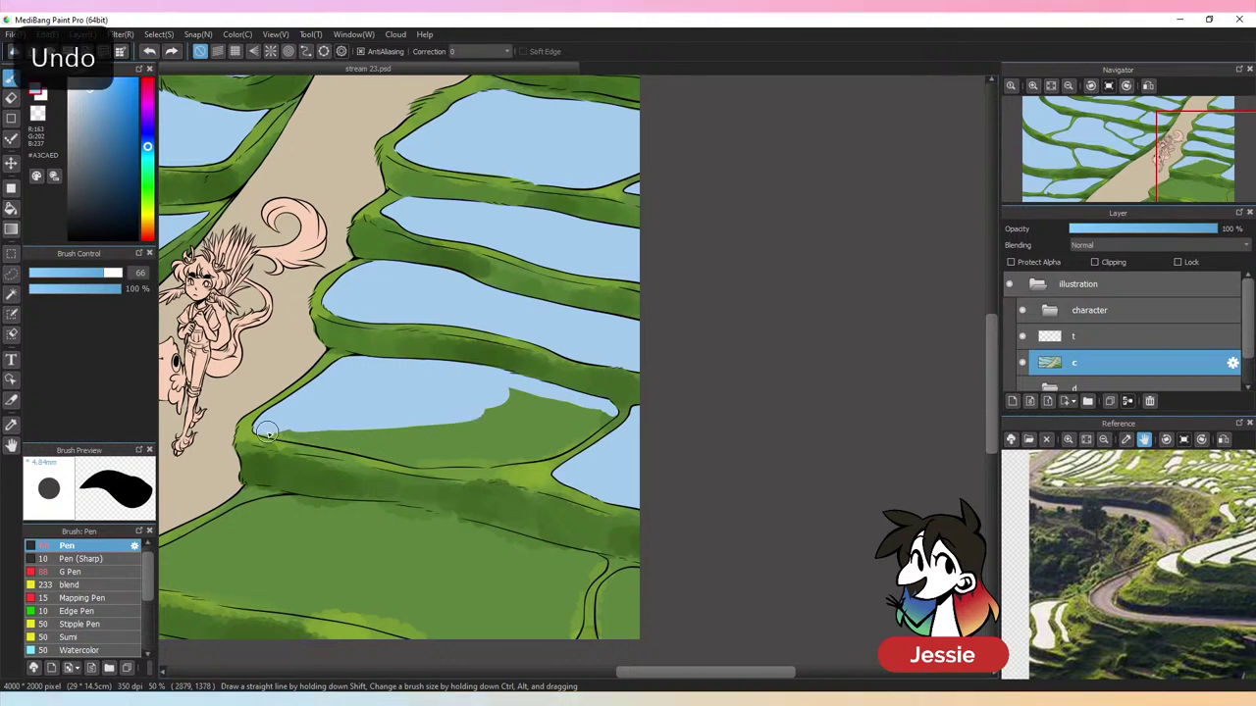
pyautogui.moveTo(267, 433)
pyautogui.mouseDown()
pyautogui.moveTo(467, 451)
pyautogui.moveTo(486, 442)
pyautogui.moveTo(446, 415)
pyautogui.moveTo(507, 394)
pyautogui.mouseUp()
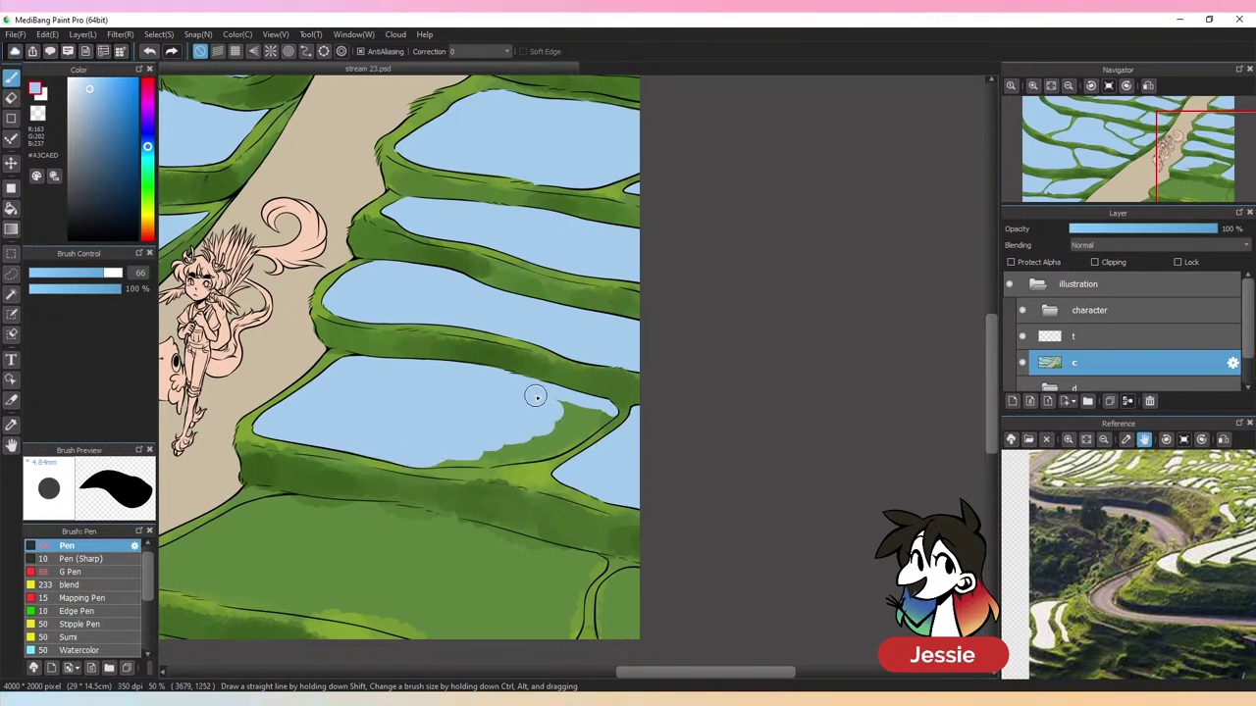
pyautogui.moveTo(425, 460)
pyautogui.mouseDown()
pyautogui.moveTo(531, 456)
pyautogui.moveTo(609, 412)
pyautogui.moveTo(553, 442)
pyautogui.moveTo(577, 416)
pyautogui.mouseUp()
pyautogui.hotkey('ctrl', 'z')
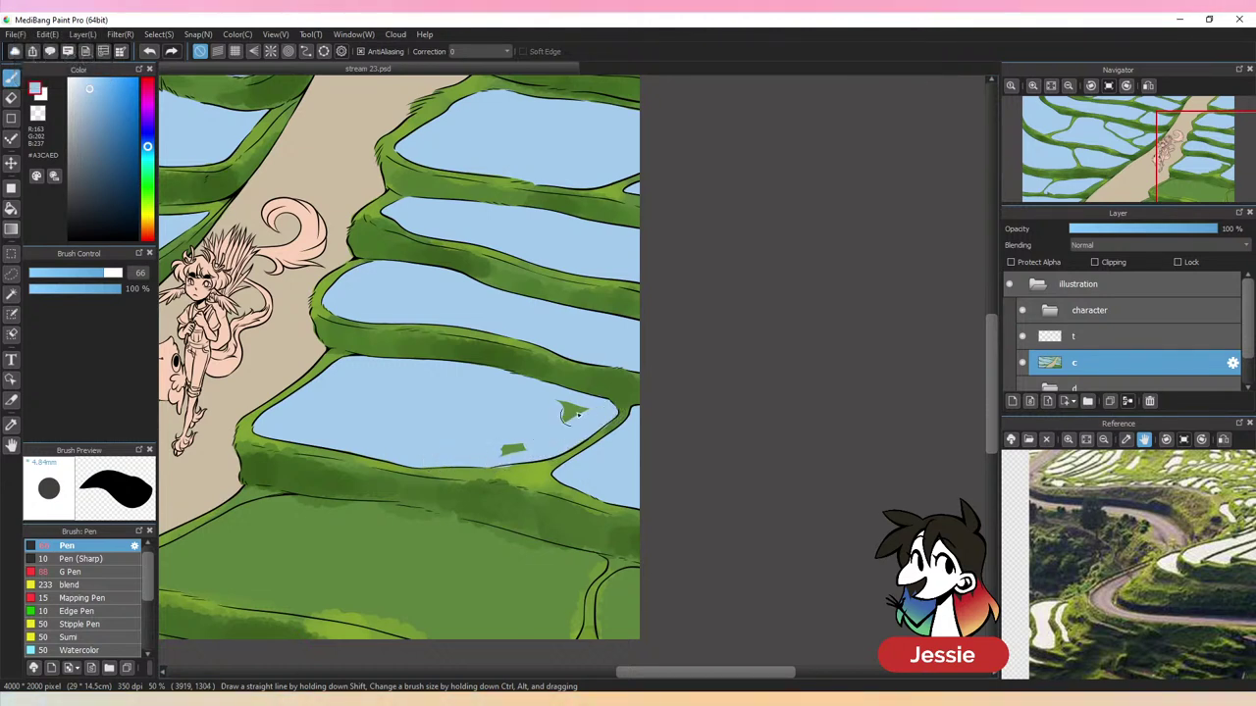
# Finish the fifth field's fill and touch up its lower and right ridges with greens sampled from them, checking the surrounding illustration
pyautogui.keyDown('alt'); pyautogui.click(518, 447); pyautogui.keyUp('alt')
pyautogui.moveTo(497, 469); pyautogui.dragTo(521, 476)
pyautogui.hotkey('ctrl', 'z')
pyautogui.keyDown('alt'); pyautogui.click(522, 471); pyautogui.keyUp('alt')
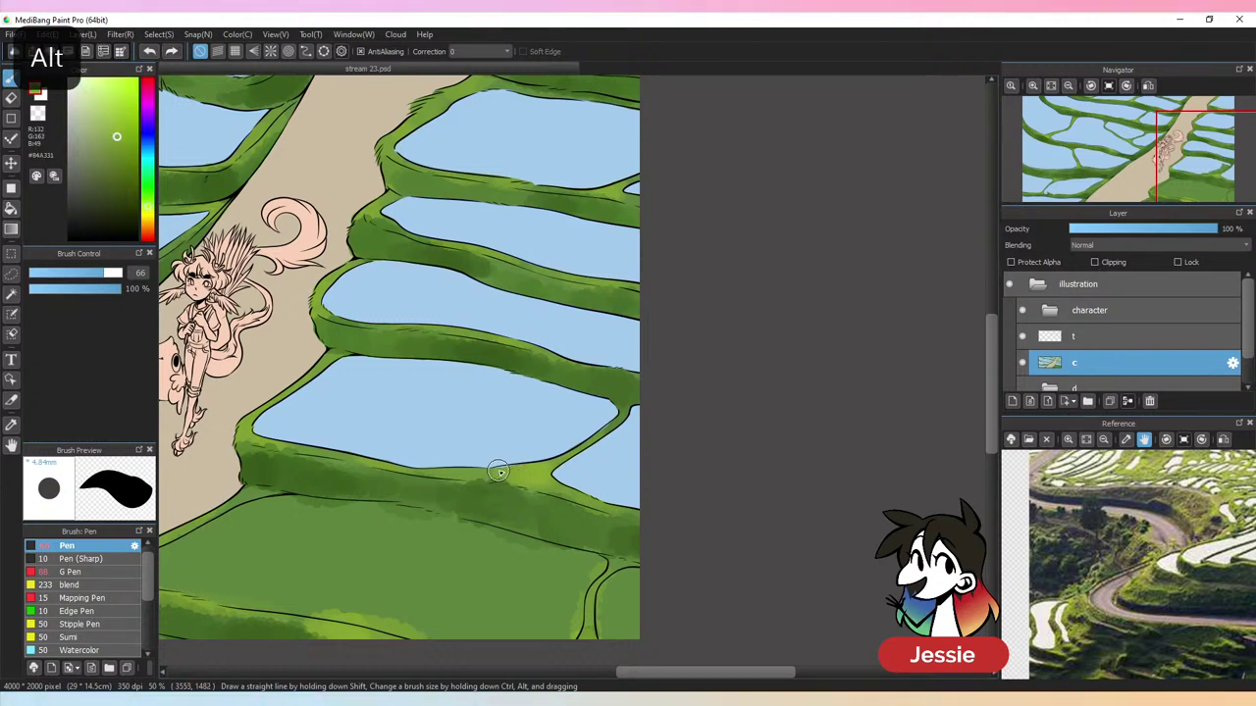
pyautogui.keyDown('alt'); pyautogui.click(608, 428); pyautogui.keyUp('alt')
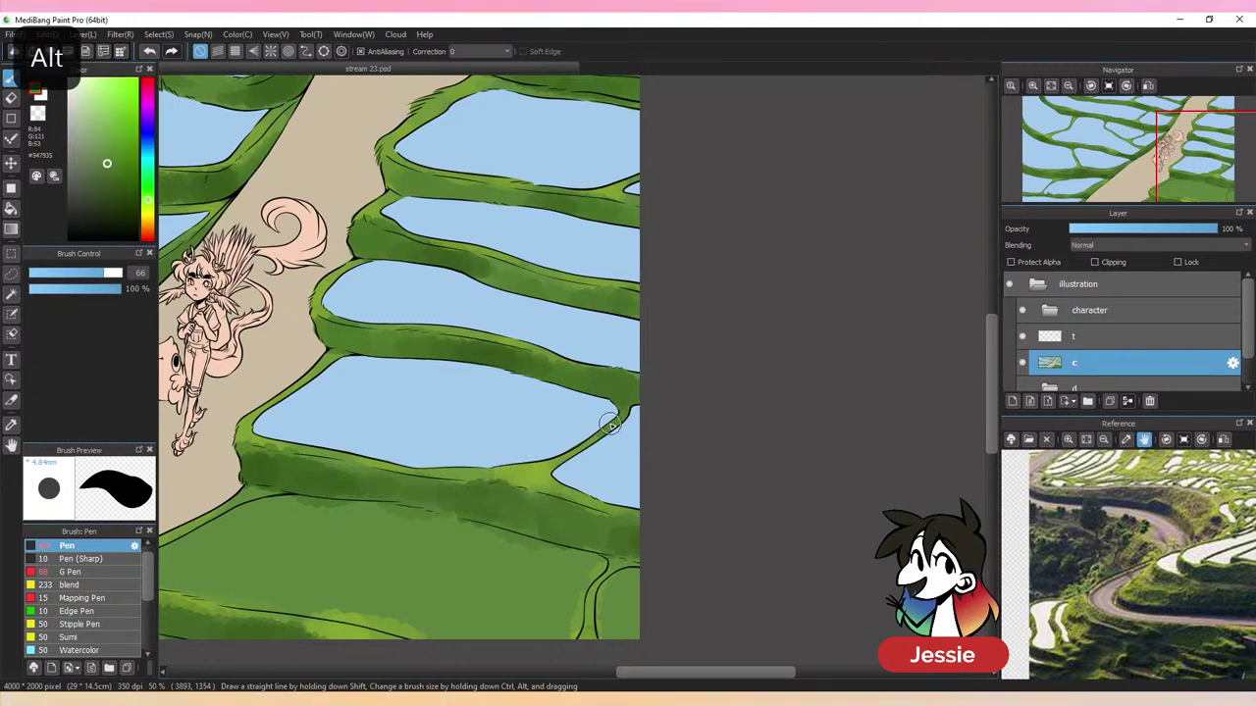
pyautogui.hotkey('ctrl', '-')
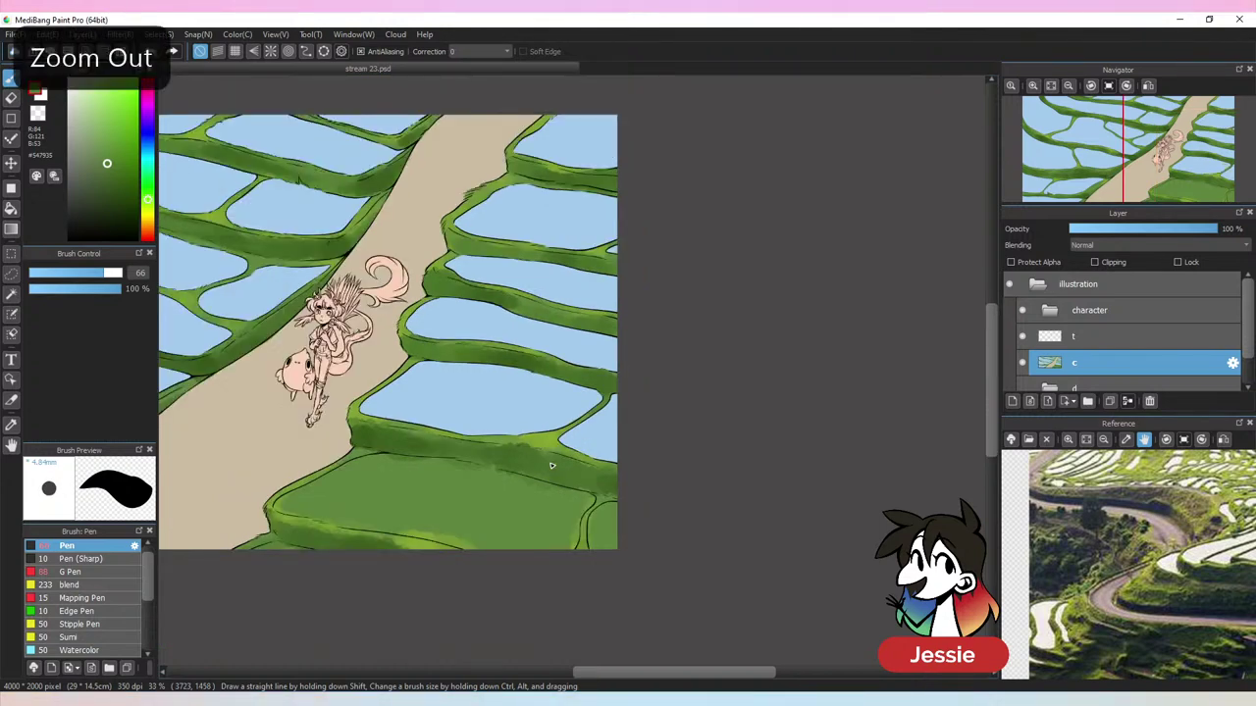
pyautogui.hotkey('ctrl', '-')
pyautogui.hotkey('ctrl', '+')
# Sample the water's light blue and fill the small field in the illustration's lower-right corner with it
pyautogui.keyDown('alt'); pyautogui.click(486, 397); pyautogui.keyUp('alt')
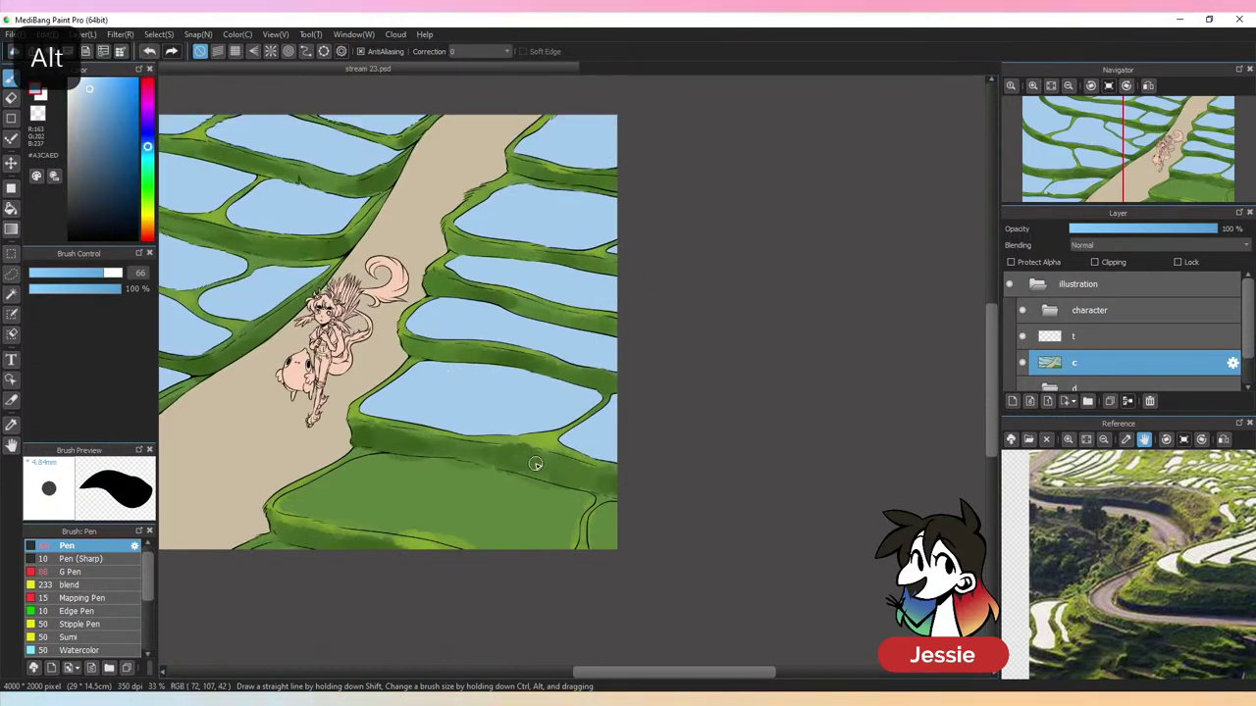
pyautogui.moveTo(549, 595); pyautogui.dragTo(389, 477)
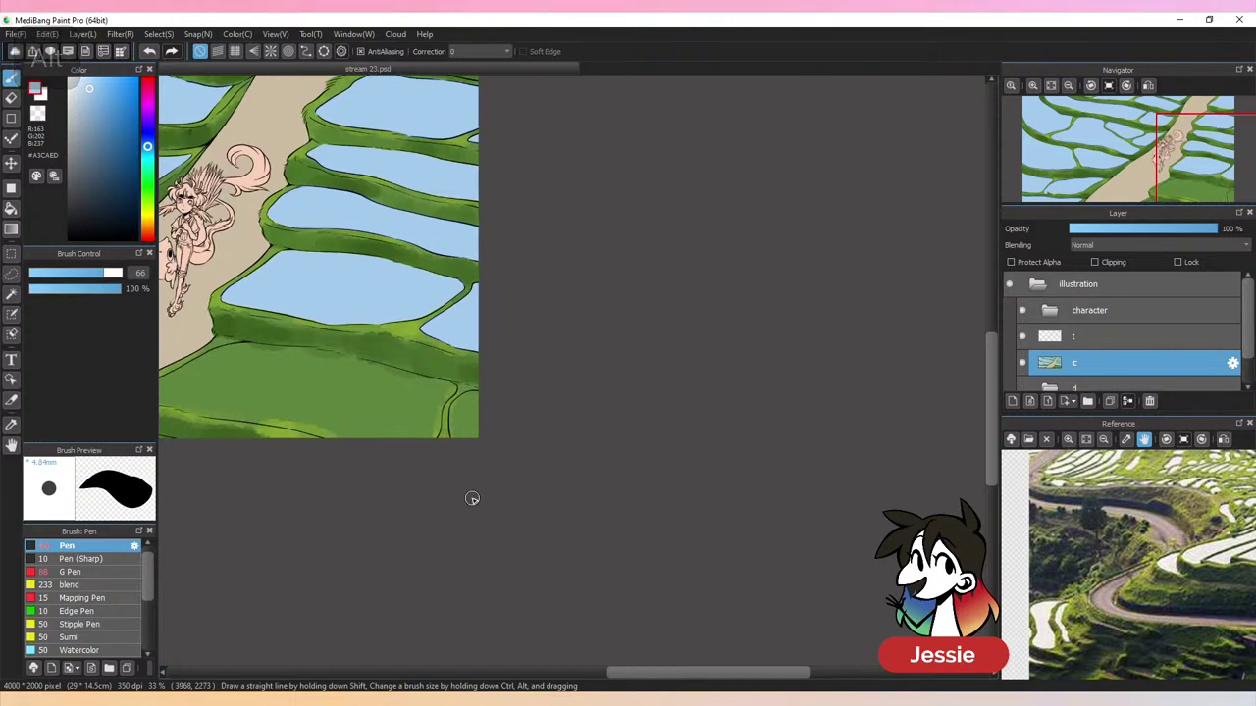
pyautogui.hotkey('ctrl', '+')
pyautogui.moveTo(537, 456)
pyautogui.mouseDown()
pyautogui.moveTo(527, 512)
pyautogui.moveTo(528, 456)
pyautogui.moveTo(566, 516)
pyautogui.moveTo(572, 501)
pyautogui.moveTo(532, 440)
pyautogui.moveTo(562, 424)
pyautogui.mouseUp()
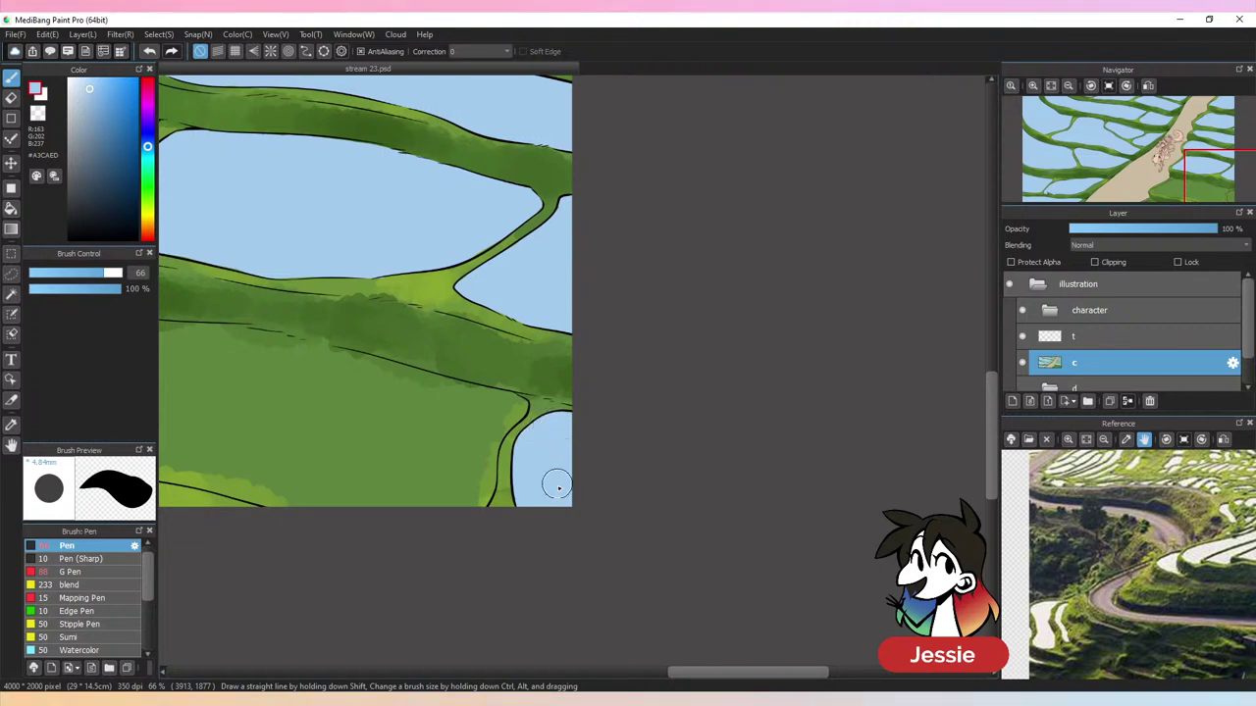
pyautogui.hotkey('ctrl', 'Down')
pyautogui.hotkey('ctrl', 'Down')
pyautogui.hotkey('ctrl', 'Down')
pyautogui.hotkey('ctrl', 'Down')
# Paint light blue across the middle of the large bottom field right of the path, following its upper ridge
pyautogui.hotkey('ctrl', '+')
pyautogui.hotkey('ctrl', '+')
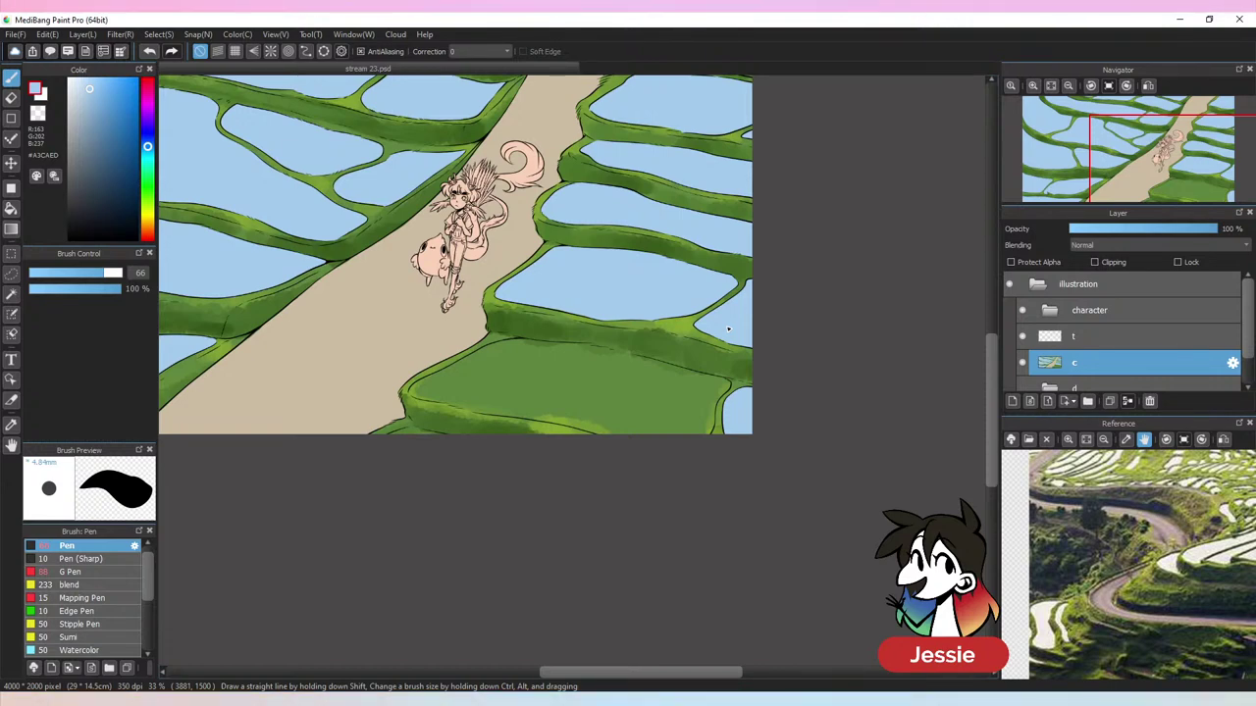
pyautogui.hotkey('ctrl', '+')
pyautogui.moveTo(483, 371); pyautogui.dragTo(529, 343)
pyautogui.moveTo(455, 354)
pyautogui.mouseDown()
pyautogui.moveTo(442, 356)
pyautogui.moveTo(462, 337)
pyautogui.moveTo(435, 342)
pyautogui.moveTo(500, 329)
pyautogui.moveTo(530, 338)
pyautogui.moveTo(469, 341)
pyautogui.moveTo(572, 337)
pyautogui.moveTo(681, 356)
pyautogui.moveTo(618, 358)
pyautogui.moveTo(491, 402)
pyautogui.moveTo(453, 349)
pyautogui.mouseUp()
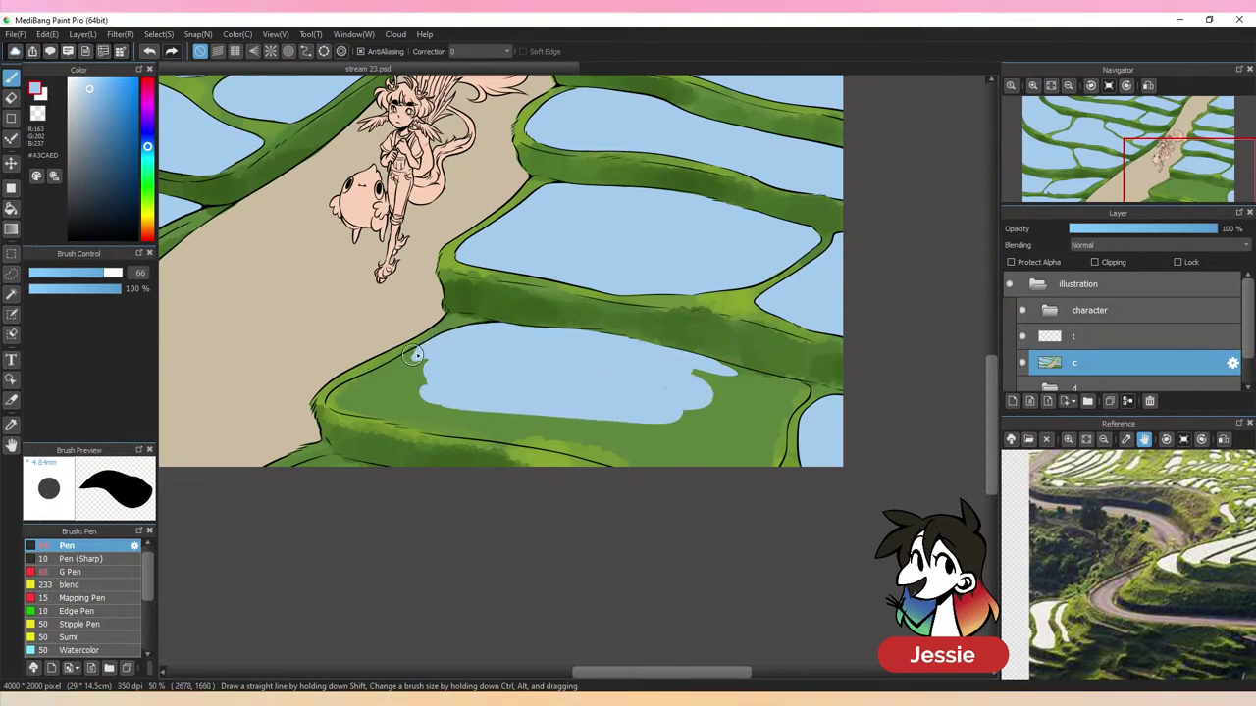
pyautogui.hotkey('ctrl', 'z')
pyautogui.hotkey('ctrl', 'z')
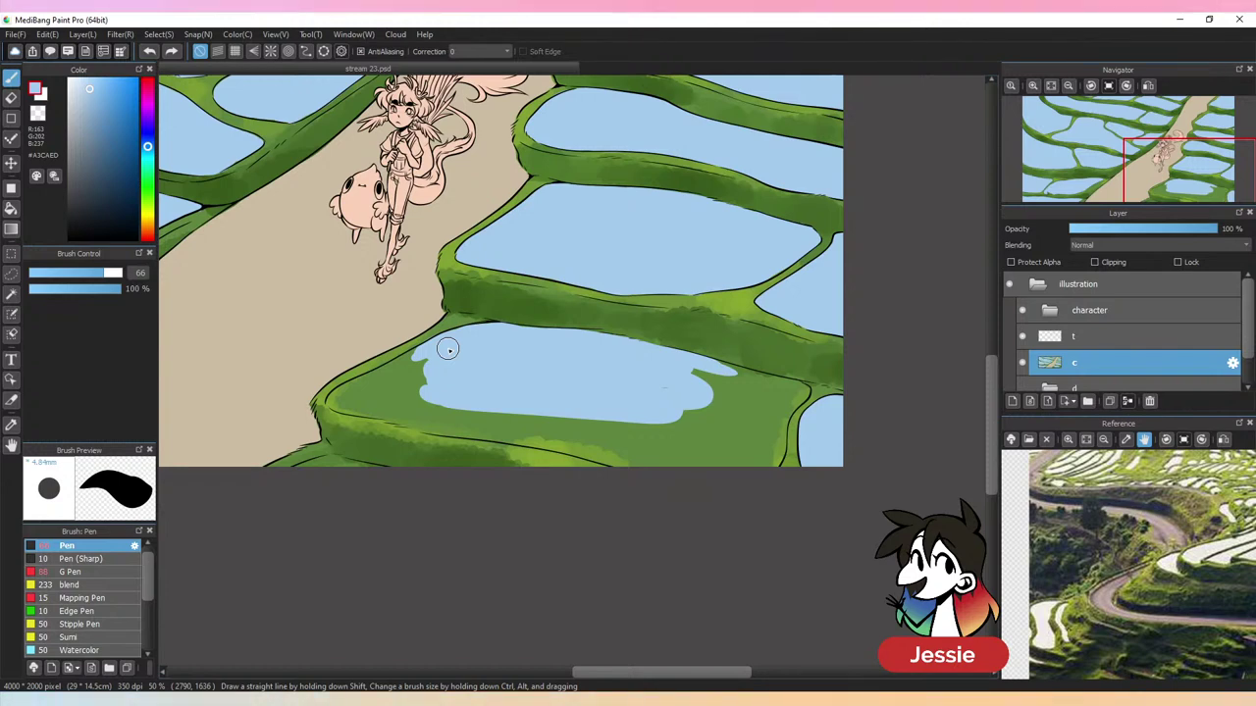
# Extend the light blue along the bottom field's upper-left ridge to its pointed left end, redoing uneven strokes
pyautogui.hotkey('ctrl', '+')
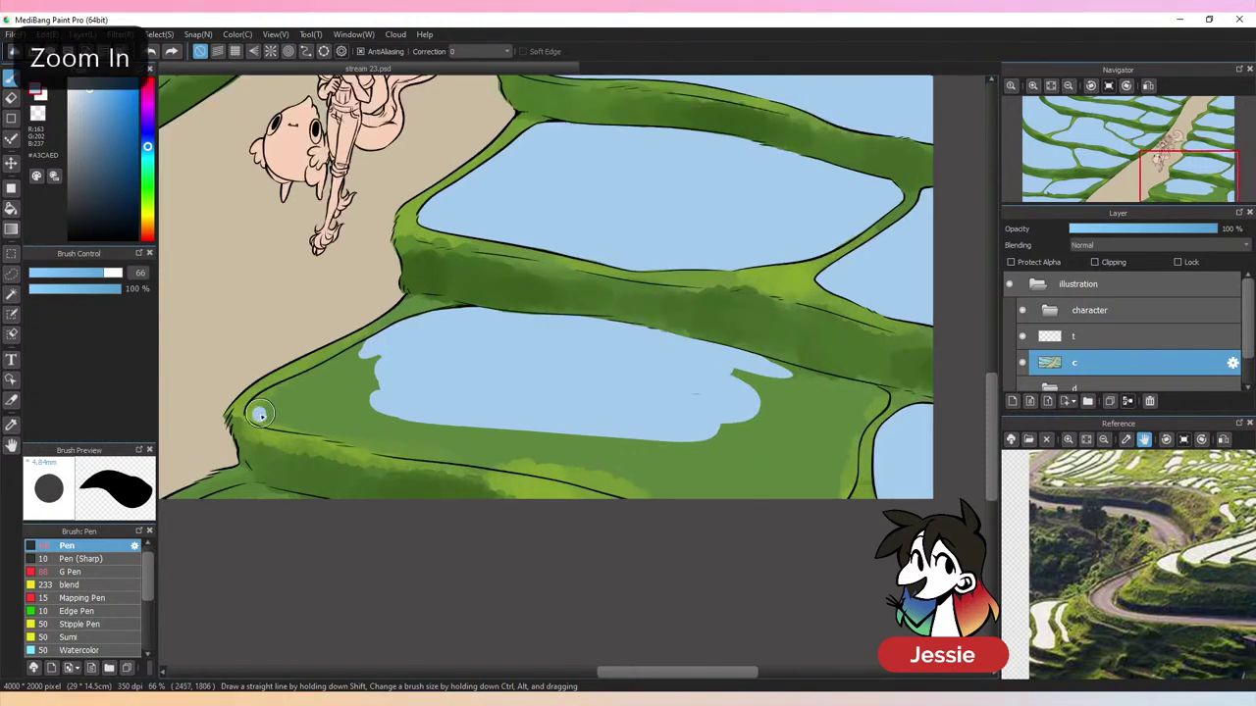
pyautogui.moveTo(269, 403); pyautogui.dragTo(331, 371)
pyautogui.moveTo(312, 376)
pyautogui.mouseDown()
pyautogui.moveTo(361, 353)
pyautogui.moveTo(401, 359)
pyautogui.moveTo(266, 412)
pyautogui.moveTo(306, 422)
pyautogui.moveTo(452, 405)
pyautogui.mouseUp()
pyautogui.hotkey('ctrl', 'z')
pyautogui.hotkey('ctrl', 'z')
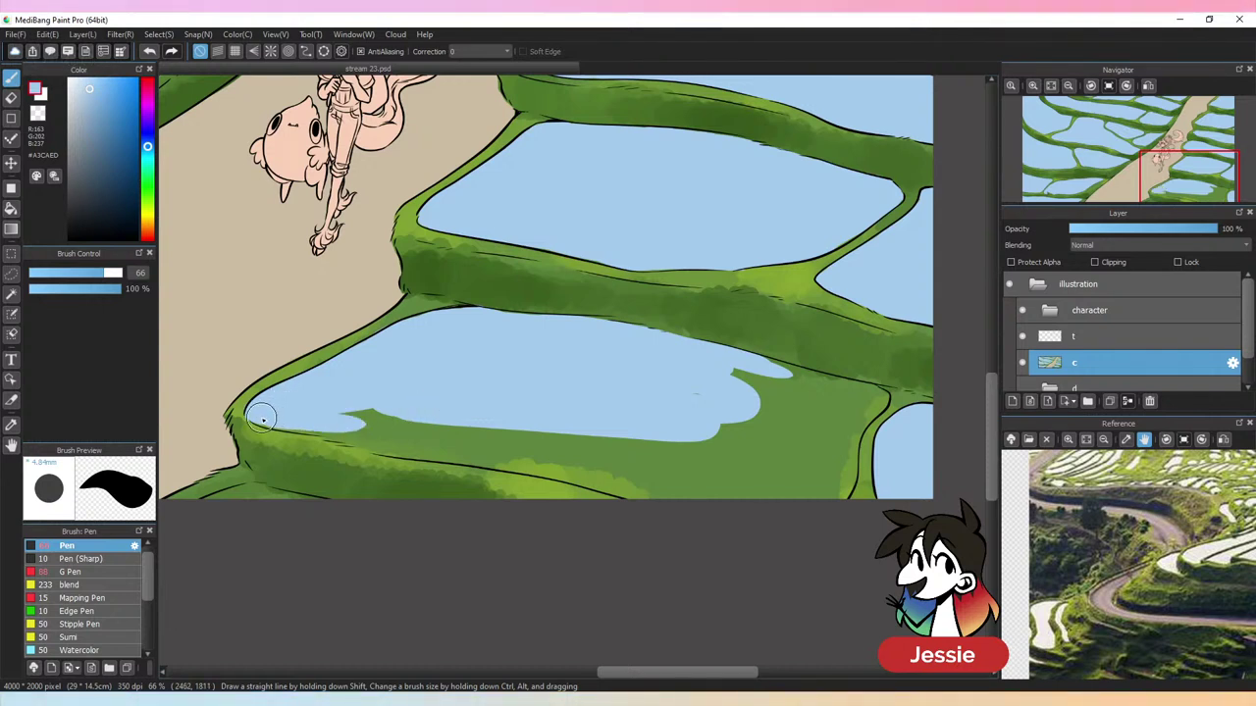
# Cover the bottom field's remaining green with light blue along its lower ridge, the illustration's bottom edge and its right corner
pyautogui.moveTo(261, 415)
pyautogui.mouseDown()
pyautogui.moveTo(380, 450)
pyautogui.moveTo(428, 447)
pyautogui.moveTo(353, 429)
pyautogui.moveTo(487, 443)
pyautogui.moveTo(384, 440)
pyautogui.moveTo(442, 448)
pyautogui.moveTo(432, 446)
pyautogui.mouseUp()
pyautogui.moveTo(504, 464)
pyautogui.mouseDown()
pyautogui.moveTo(466, 453)
pyautogui.moveTo(564, 476)
pyautogui.moveTo(452, 428)
pyautogui.moveTo(461, 417)
pyautogui.moveTo(556, 472)
pyautogui.moveTo(663, 502)
pyautogui.moveTo(620, 482)
pyautogui.moveTo(700, 499)
pyautogui.moveTo(645, 403)
pyautogui.moveTo(711, 442)
pyautogui.moveTo(750, 527)
pyautogui.moveTo(704, 437)
pyautogui.moveTo(732, 374)
pyautogui.moveTo(758, 383)
pyautogui.moveTo(800, 463)
pyautogui.moveTo(795, 499)
pyautogui.moveTo(787, 438)
pyautogui.moveTo(859, 402)
pyautogui.mouseUp()
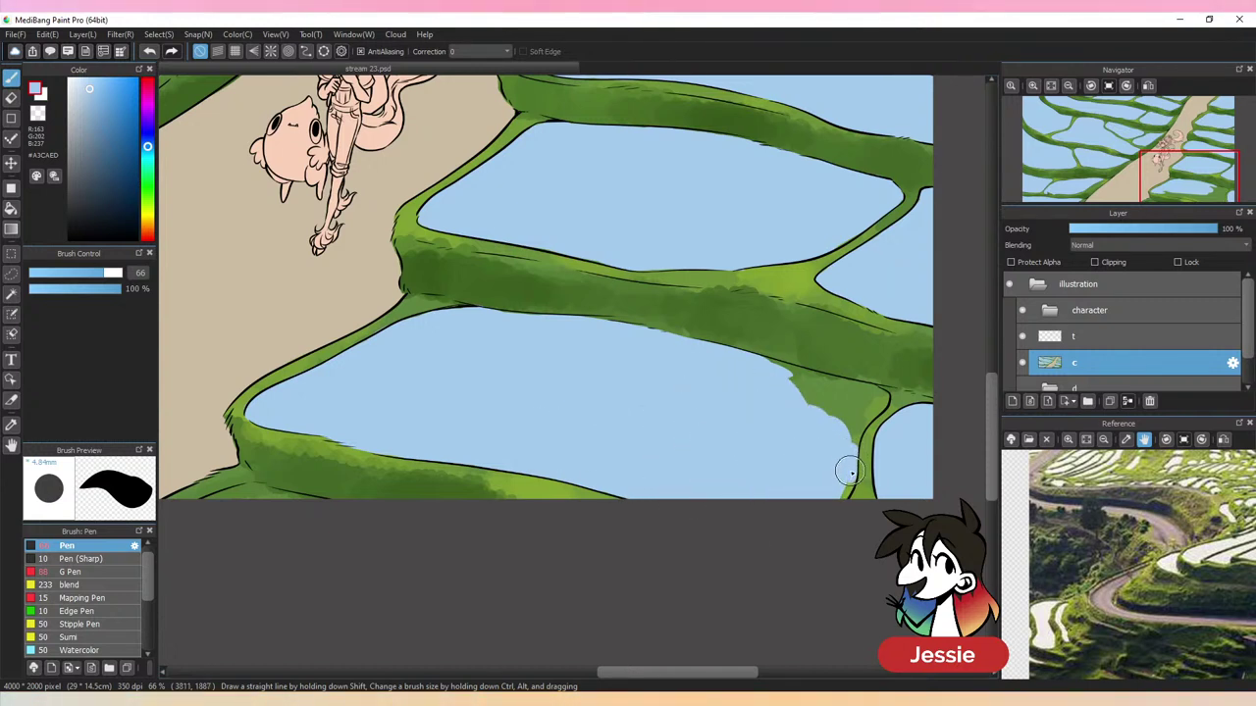
pyautogui.hotkey('ctrl', 'z')
pyautogui.moveTo(851, 466)
pyautogui.mouseDown()
pyautogui.moveTo(851, 436)
pyautogui.moveTo(850, 454)
pyautogui.moveTo(919, 342)
pyautogui.moveTo(765, 365)
pyautogui.moveTo(838, 410)
pyautogui.moveTo(826, 418)
pyautogui.moveTo(733, 345)
pyautogui.moveTo(837, 388)
pyautogui.moveTo(821, 363)
pyautogui.moveTo(871, 397)
pyautogui.moveTo(832, 402)
pyautogui.moveTo(871, 402)
pyautogui.mouseUp()
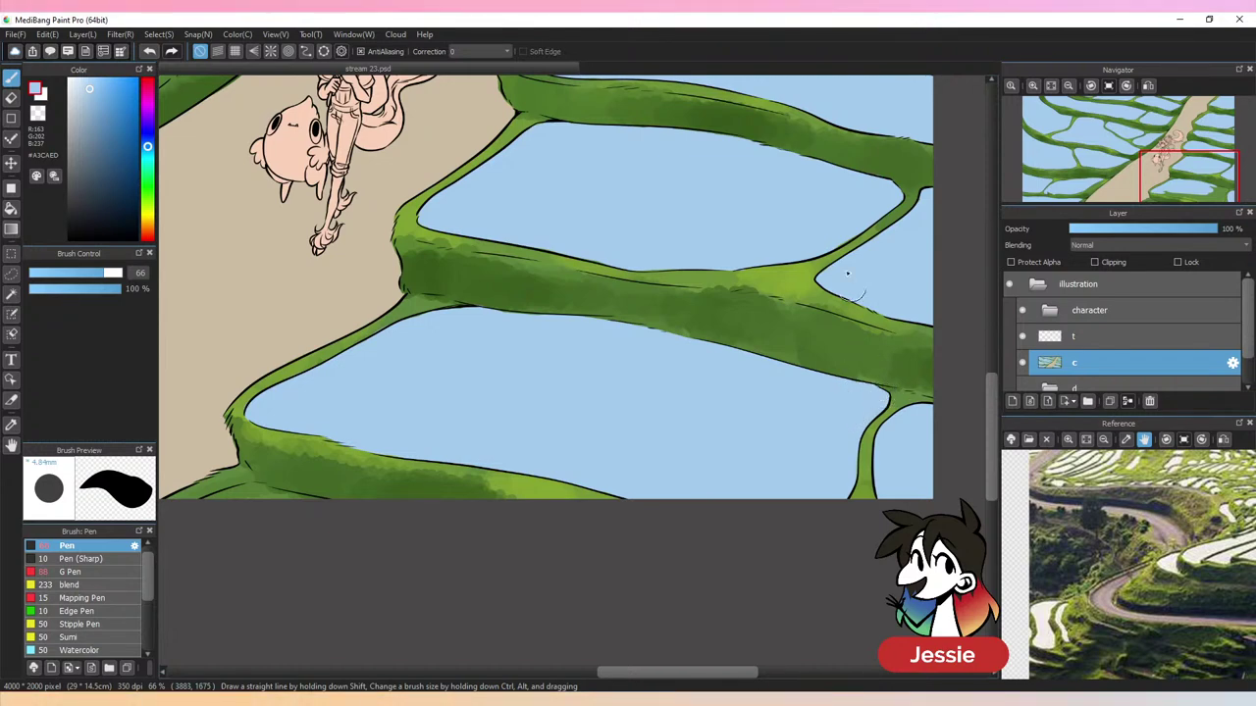
# Fill the thin sliver of field at the illustration's bottom edge beside the path with light blue, and sample the adjoining ridge's green
pyautogui.hotkey('ctrl', '-')
pyautogui.hotkey('ctrl', '-')
pyautogui.hotkey('ctrl', '+')
pyautogui.moveTo(403, 479); pyautogui.dragTo(582, 376)
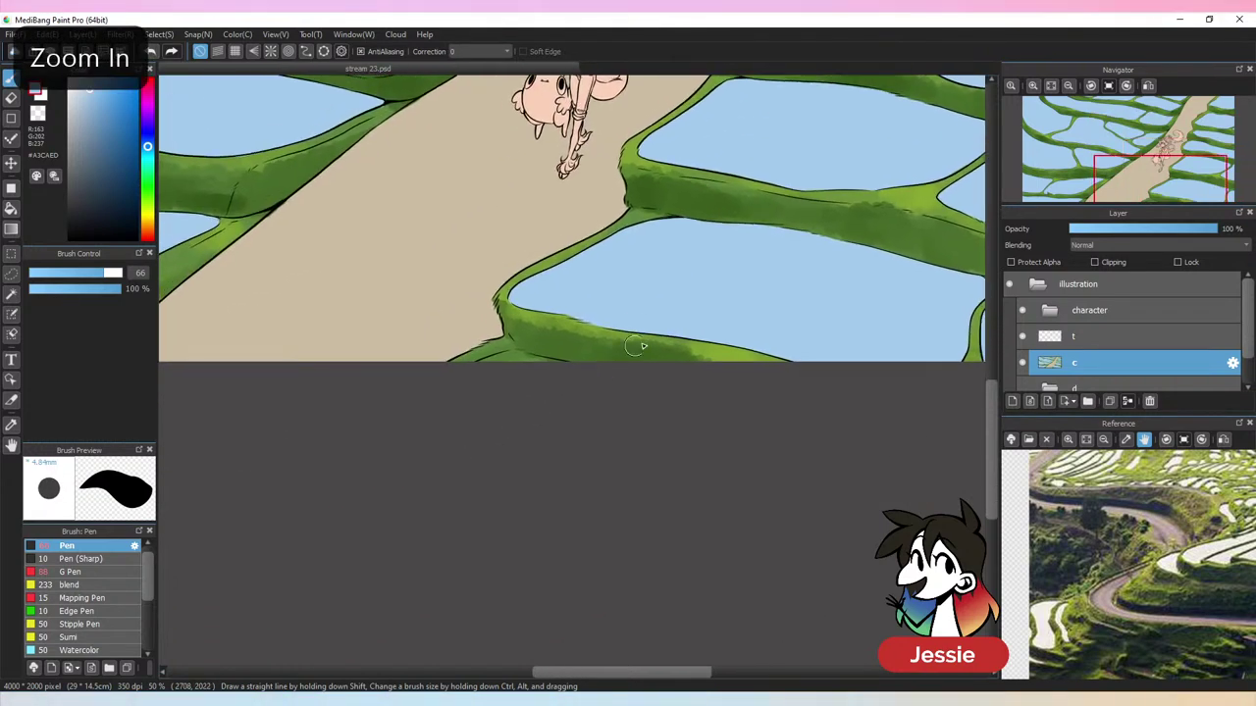
pyautogui.hotkey('ctrl', '+')
pyautogui.moveTo(482, 392)
pyautogui.mouseDown()
pyautogui.moveTo(559, 382)
pyautogui.moveTo(460, 366)
pyautogui.moveTo(422, 374)
pyautogui.moveTo(435, 362)
pyautogui.moveTo(371, 385)
pyautogui.mouseUp()
pyautogui.keyDown('alt'); pyautogui.click(446, 343); pyautogui.keyUp('alt')
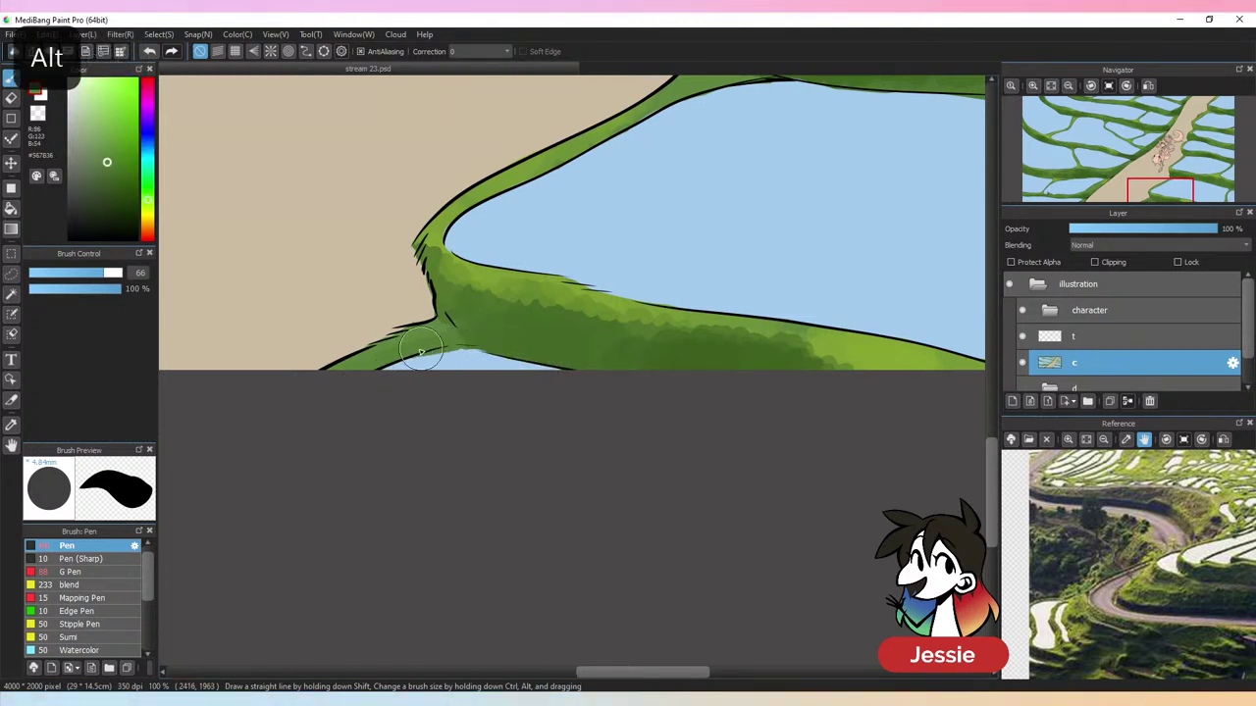
pyautogui.hotkey('ctrl', 'z')
# Check the filled terrace fields across the illustration and save the file
pyautogui.hotkey('ctrl', '-')
pyautogui.hotkey('ctrl', '-')
pyautogui.hotkey('ctrl', '-')
pyautogui.hotkey('ctrl', '-')
pyautogui.hotkey('ctrl', '-')
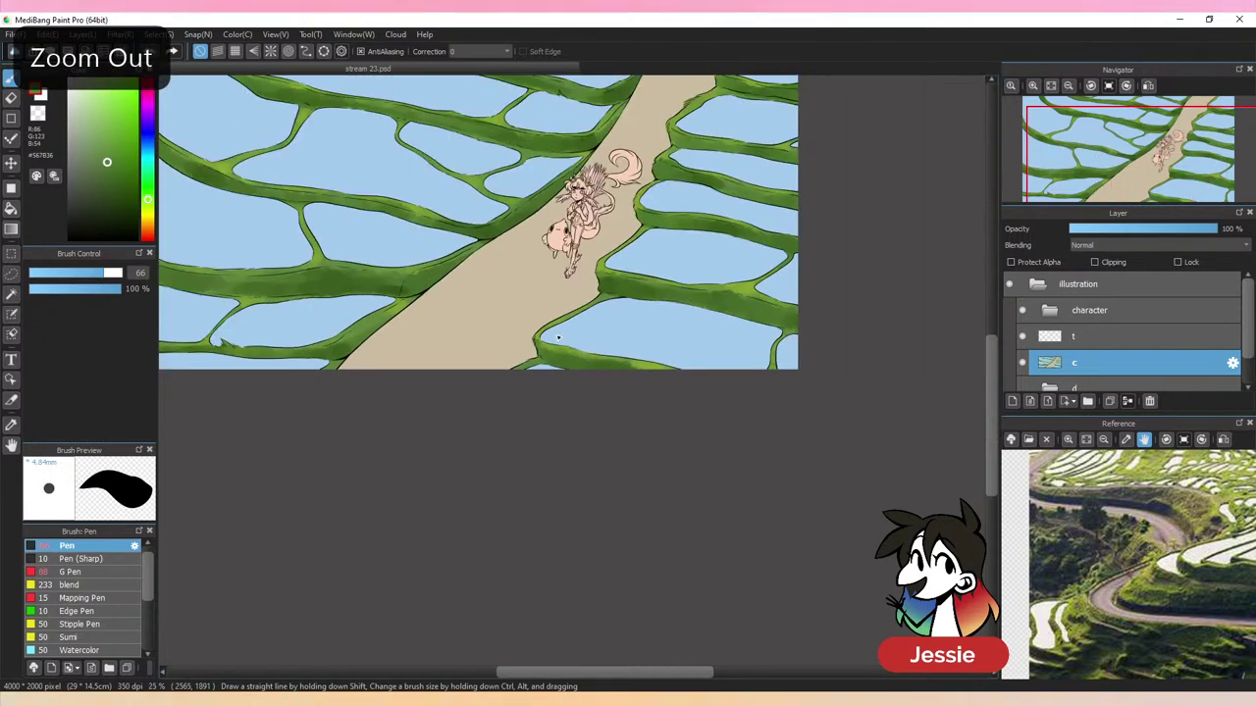
pyautogui.hotkey('ctrl', '+')
pyautogui.hotkey('ctrl', 's')
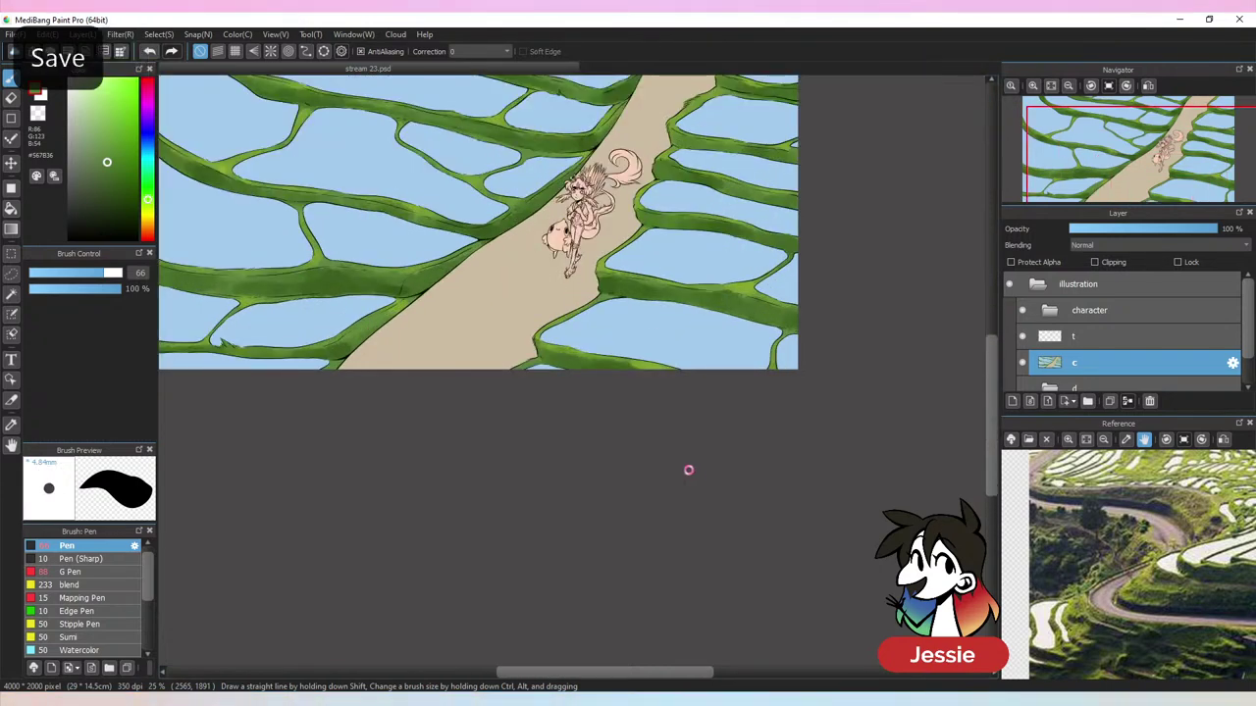
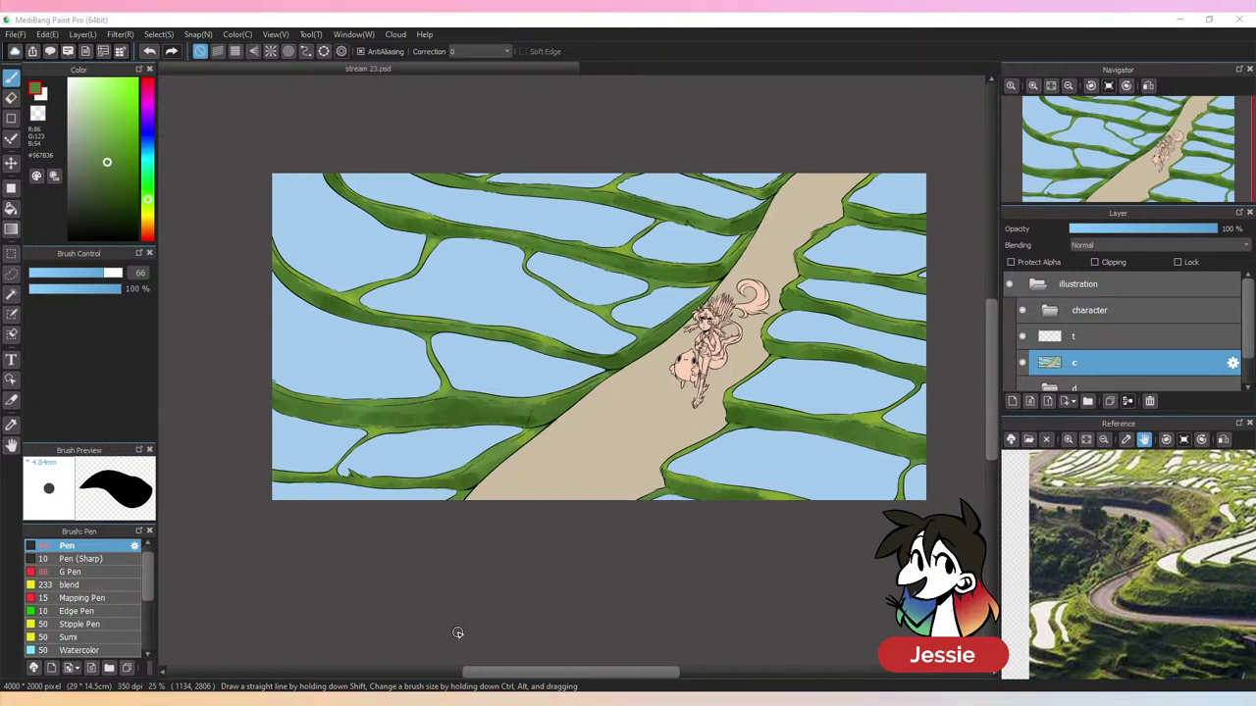
# Set up the Magic Wand with a selection expansion of 0 pixels, undoing the trial selection of the upper-left water fields
pyautogui.click(12, 294)
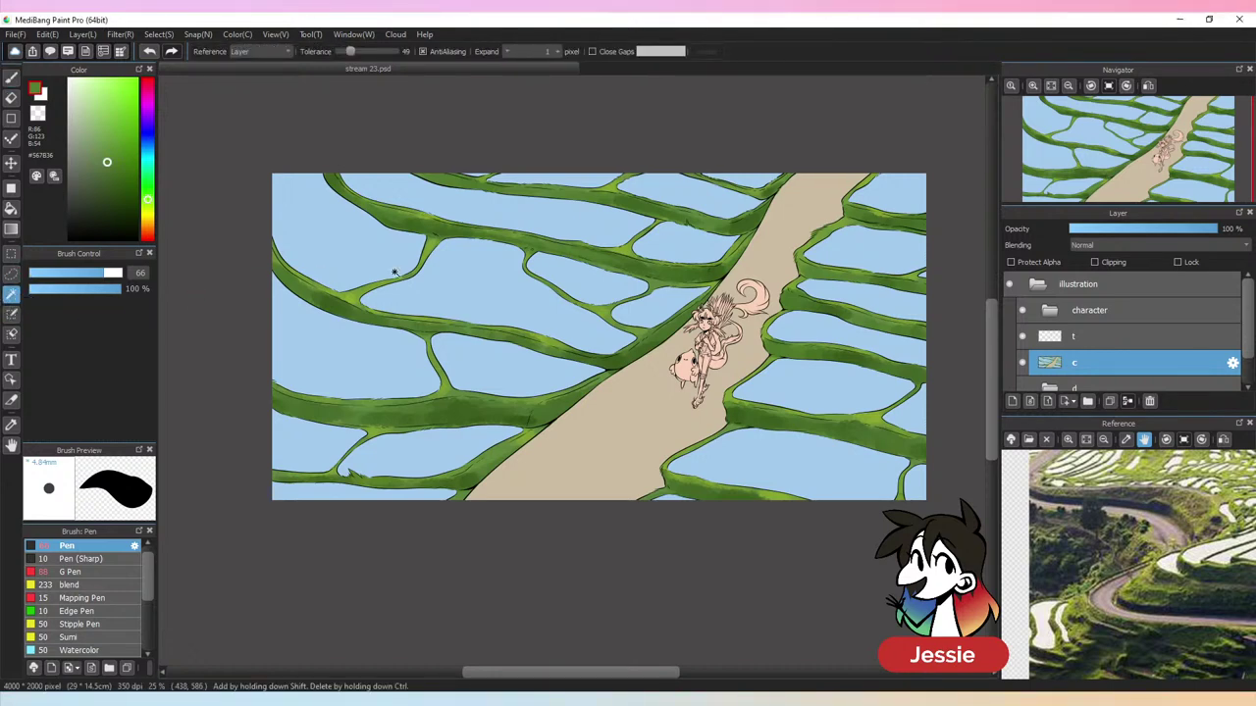
pyautogui.click(417, 297)
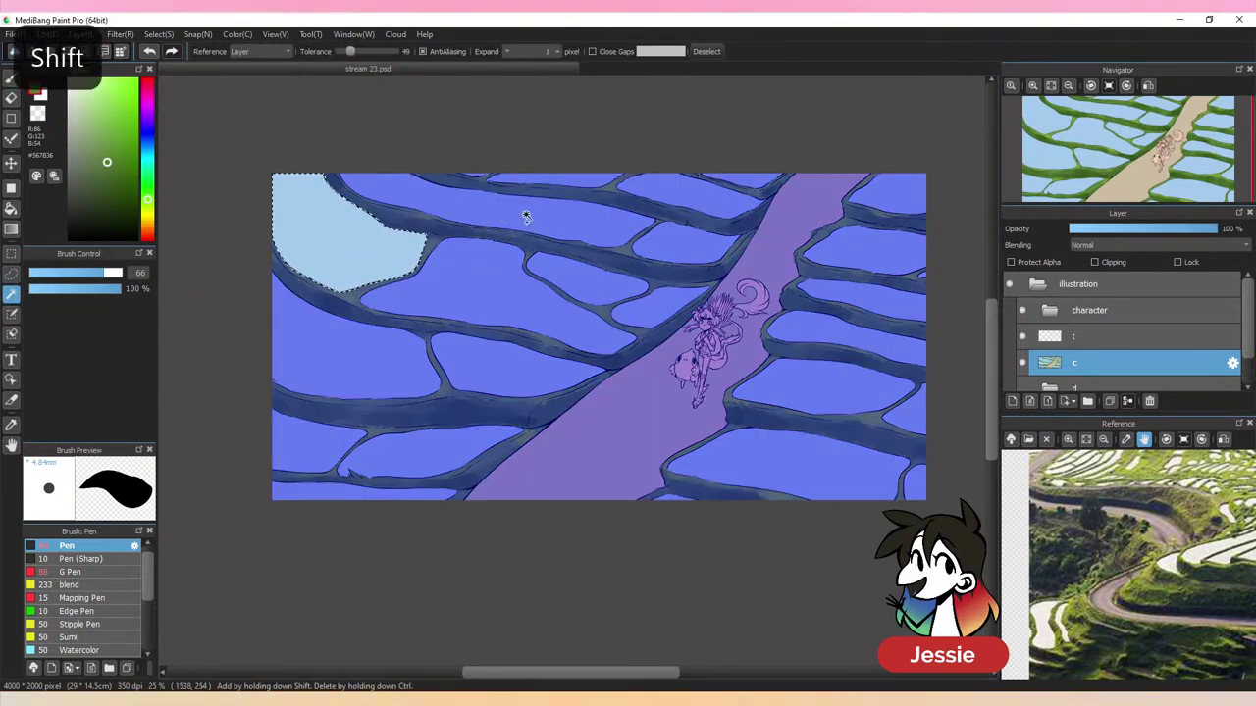
pyautogui.keyDown('shift'); pyautogui.click(567, 185); pyautogui.keyUp('shift')
pyautogui.keyDown('shift'); pyautogui.click(568, 184); pyautogui.keyUp('shift')
pyautogui.hotkey('ctrl', '+')
pyautogui.moveTo(502, 216); pyautogui.dragTo(723, 410)
pyautogui.hotkey('ctrl', 'z')
pyautogui.hotkey('ctrl', 'z')
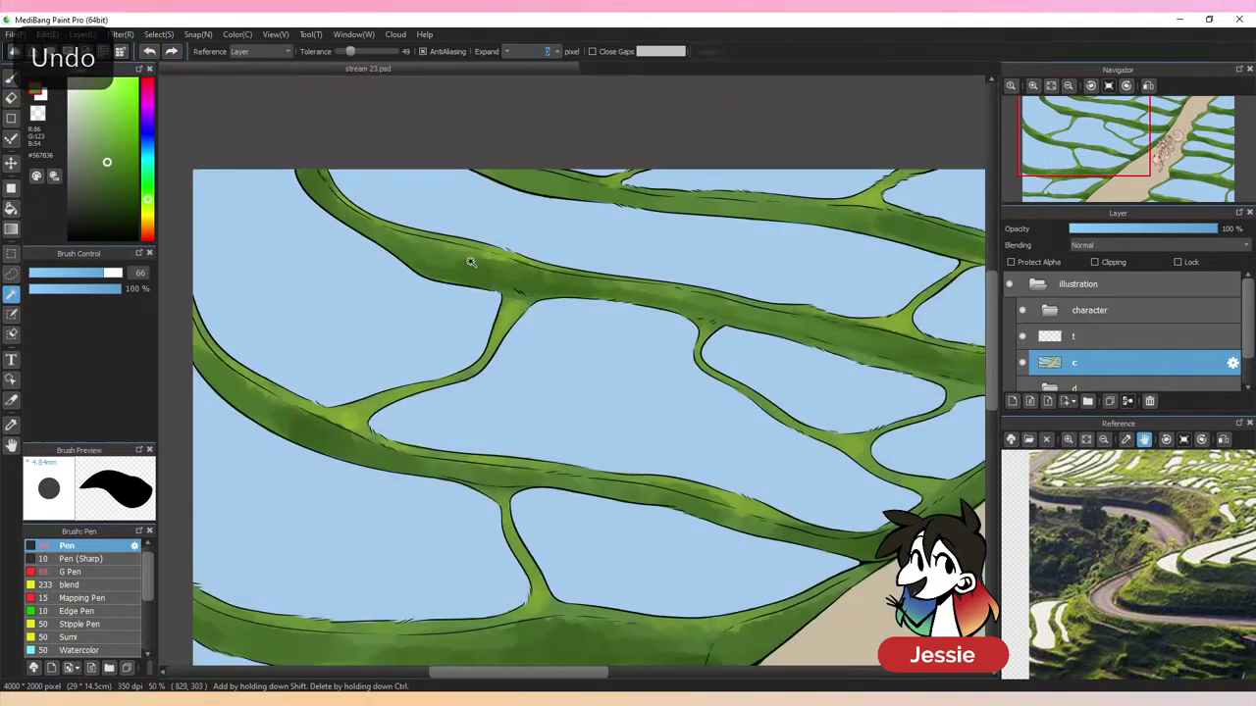
# Select the light blue water fields in the illustration's upper-left area with the Magic Wand, adding each field to one combined selection
pyautogui.click(440, 303)
pyautogui.keyDown('shift'); pyautogui.click(616, 372); pyautogui.keyUp('shift')
pyautogui.keyDown('shift'); pyautogui.click(748, 187); pyautogui.keyUp('shift')
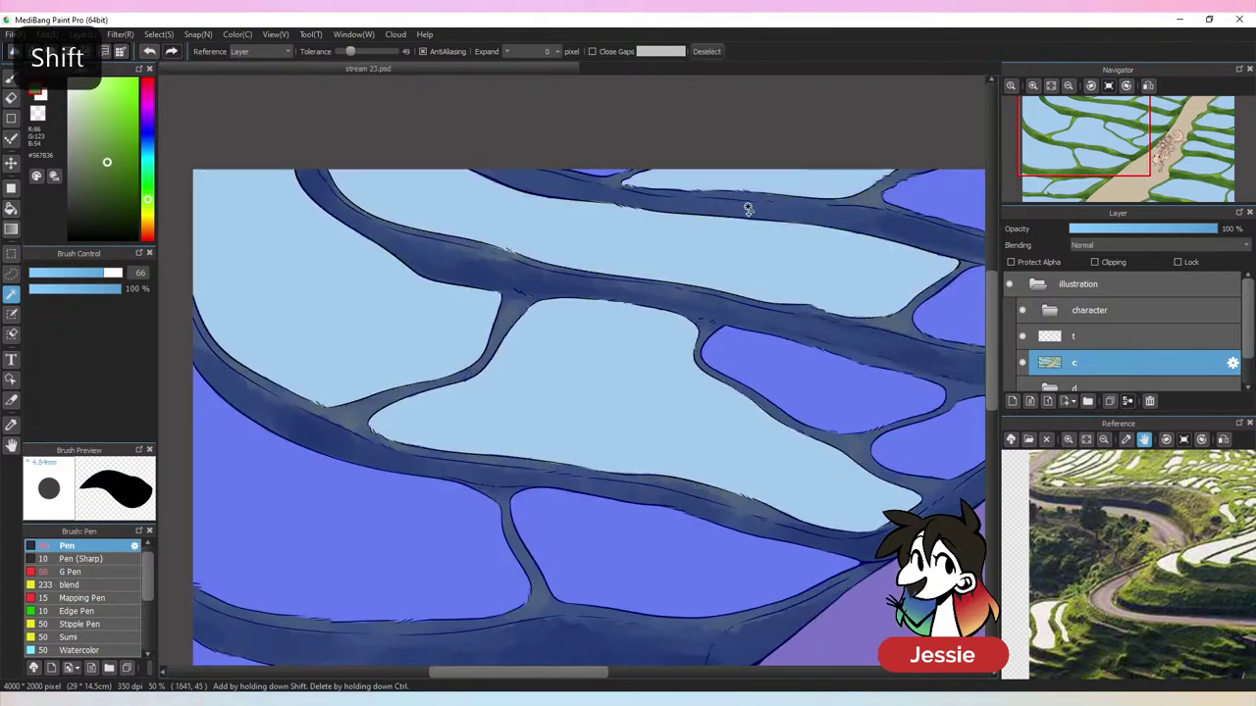
pyautogui.keyDown('shift'); pyautogui.click(822, 383); pyautogui.keyUp('shift')
pyautogui.keyDown('shift'); pyautogui.click(931, 211); pyautogui.keyUp('shift')
pyautogui.keyDown('shift'); pyautogui.click(953, 319); pyautogui.keyUp('shift')
pyautogui.keyDown('shift'); pyautogui.click(932, 431); pyautogui.keyUp('shift')
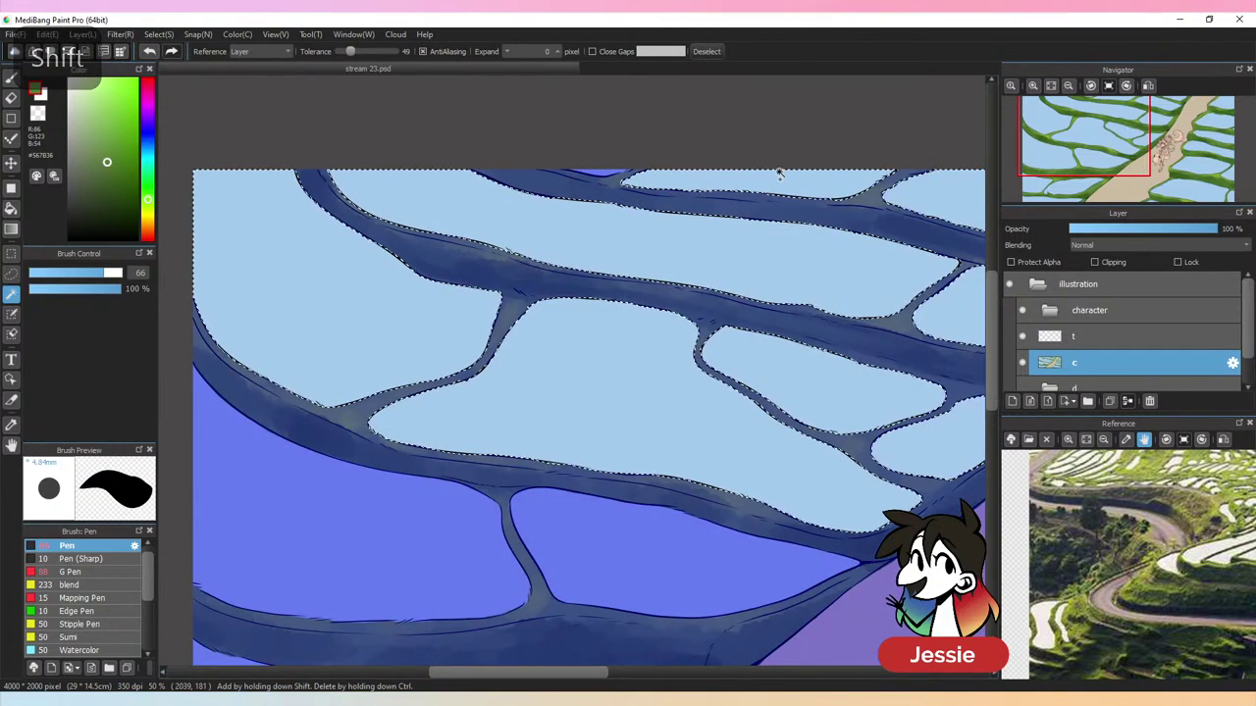
# Add the small top-edge sliver and the middle and bottom water fields on the path's left side to the selection
pyautogui.keyDown('shift'); pyautogui.click(604, 173); pyautogui.keyUp('shift')
pyautogui.keyDown('shift'); pyautogui.click(596, 522); pyautogui.keyUp('shift')
pyautogui.keyDown('shift'); pyautogui.click(460, 536); pyautogui.keyUp('shift')
pyautogui.scroll(-1, 484, 535)
pyautogui.scroll(-1, 481, 533)
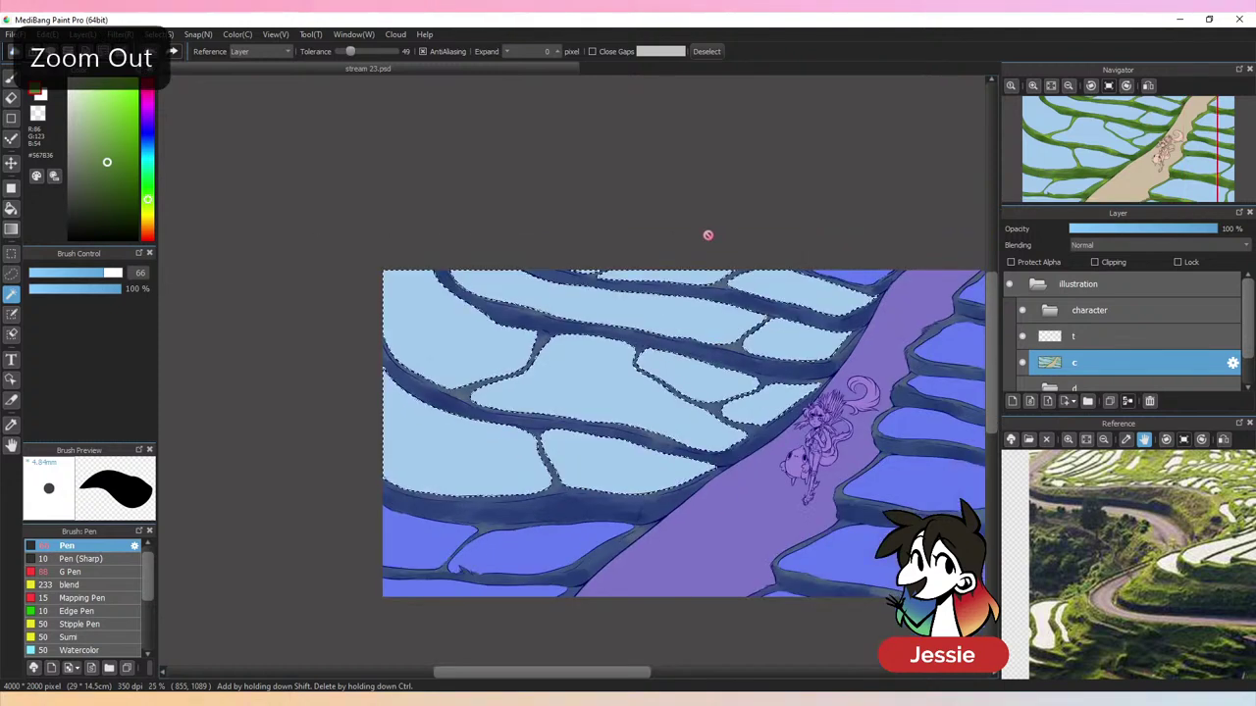
pyautogui.keyDown('shift'); pyautogui.click(510, 549); pyautogui.keyUp('shift')
pyautogui.keyDown('shift'); pyautogui.click(471, 593); pyautogui.keyUp('shift')
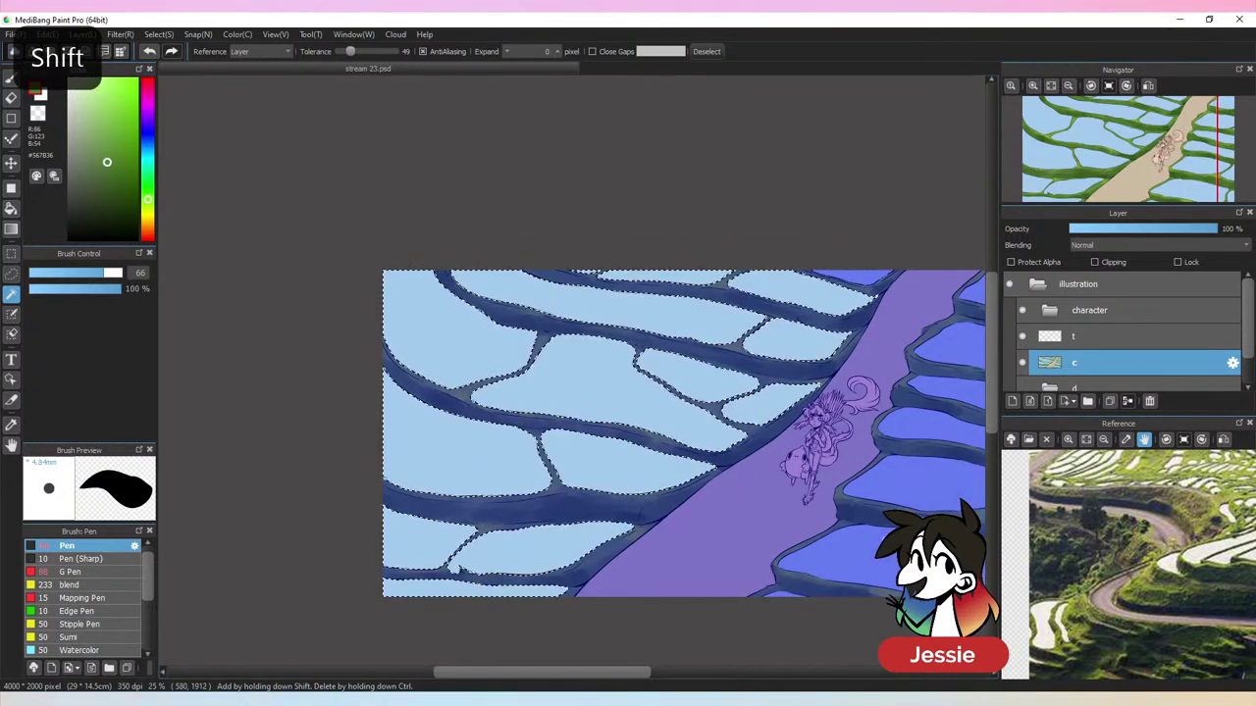
# Add the remaining light blue water pools on both sides of the path to the magic wand selection, out to the canvas's right edge
pyautogui.keyDown('shift'); pyautogui.click(797, 594); pyautogui.keyUp('shift')
pyautogui.keyDown('shift'); pyautogui.click(852, 556); pyautogui.keyUp('shift')
pyautogui.keyDown('shift'); pyautogui.click(920, 481); pyautogui.keyUp('shift')
pyautogui.moveTo(984, 469); pyautogui.dragTo(675, 425)
pyautogui.keyDown('shift'); pyautogui.click(706, 246); pyautogui.keyUp('shift')
pyautogui.keyDown('shift'); pyautogui.click(708, 299); pyautogui.keyUp('shift')
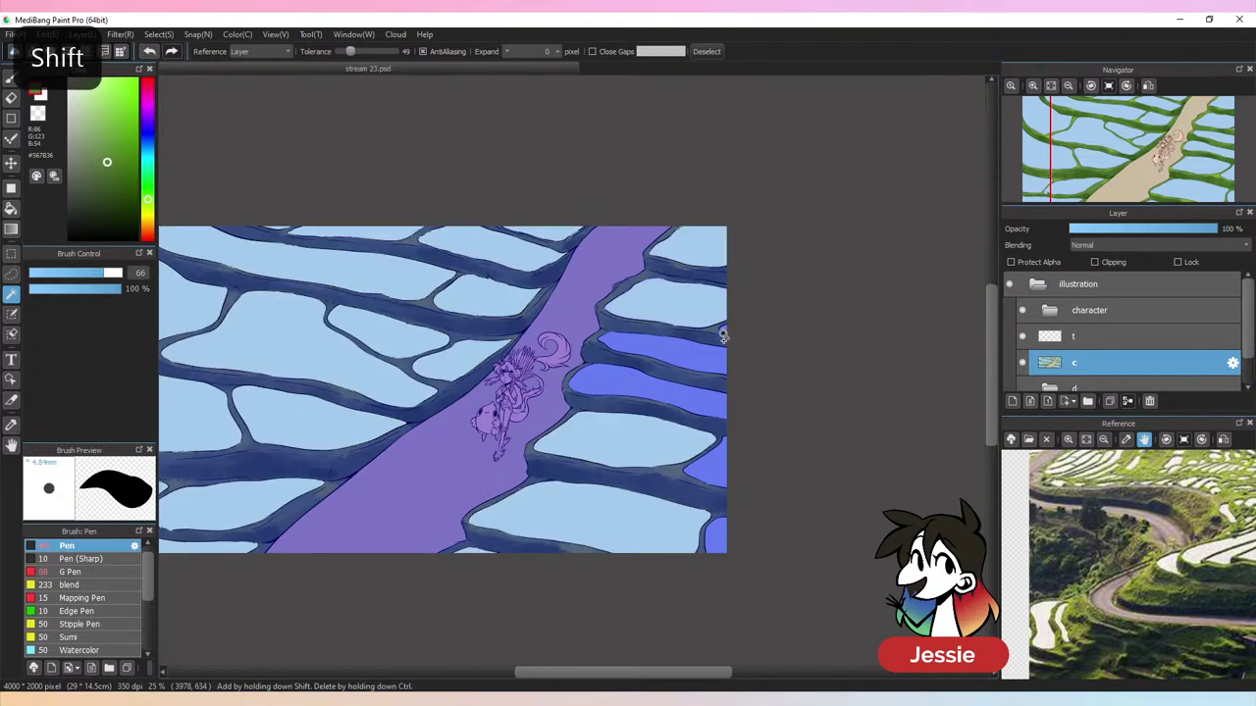
pyautogui.keyDown('shift'); pyautogui.click(723, 329); pyautogui.keyUp('shift')
pyautogui.keyDown('shift'); pyautogui.click(718, 361); pyautogui.keyUp('shift')
pyautogui.keyDown('shift'); pyautogui.click(714, 398); pyautogui.keyUp('shift')
pyautogui.keyDown('shift'); pyautogui.click(722, 468); pyautogui.keyUp('shift')
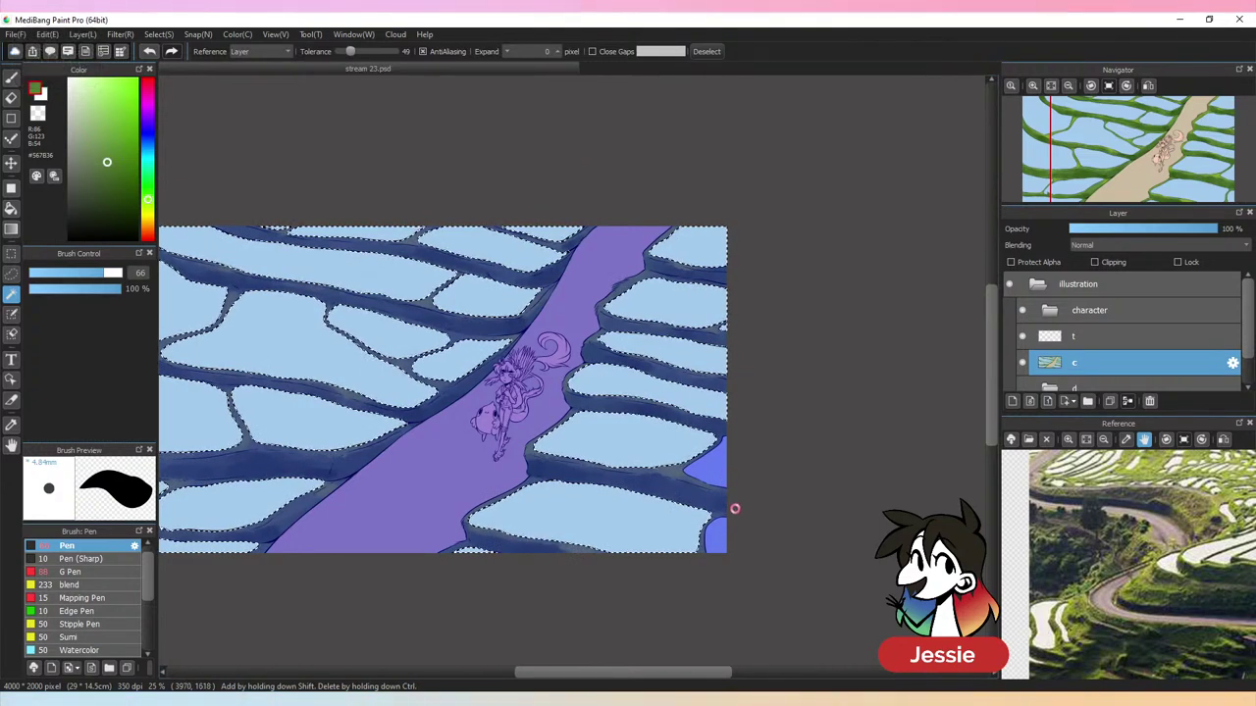
pyautogui.keyDown('shift'); pyautogui.click(720, 538); pyautogui.keyUp('shift')
pyautogui.hotkey('ctrl', '-')
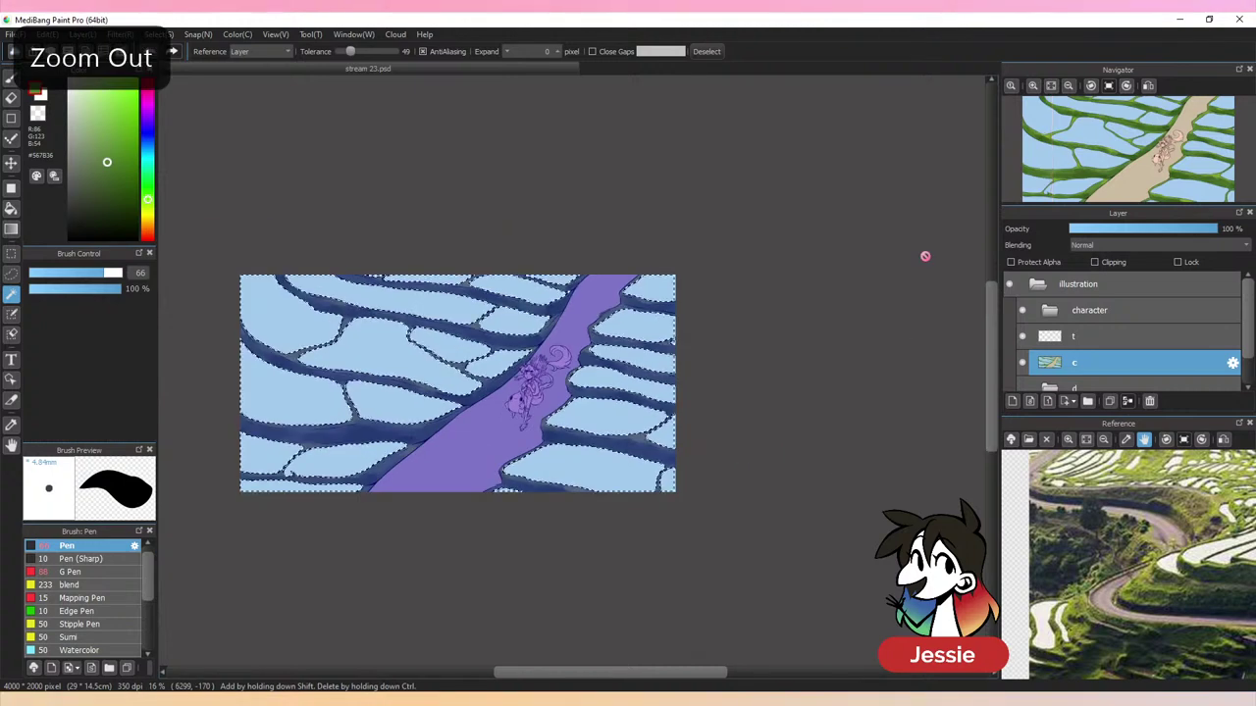
pyautogui.moveTo(523, 439); pyautogui.dragTo(630, 412)
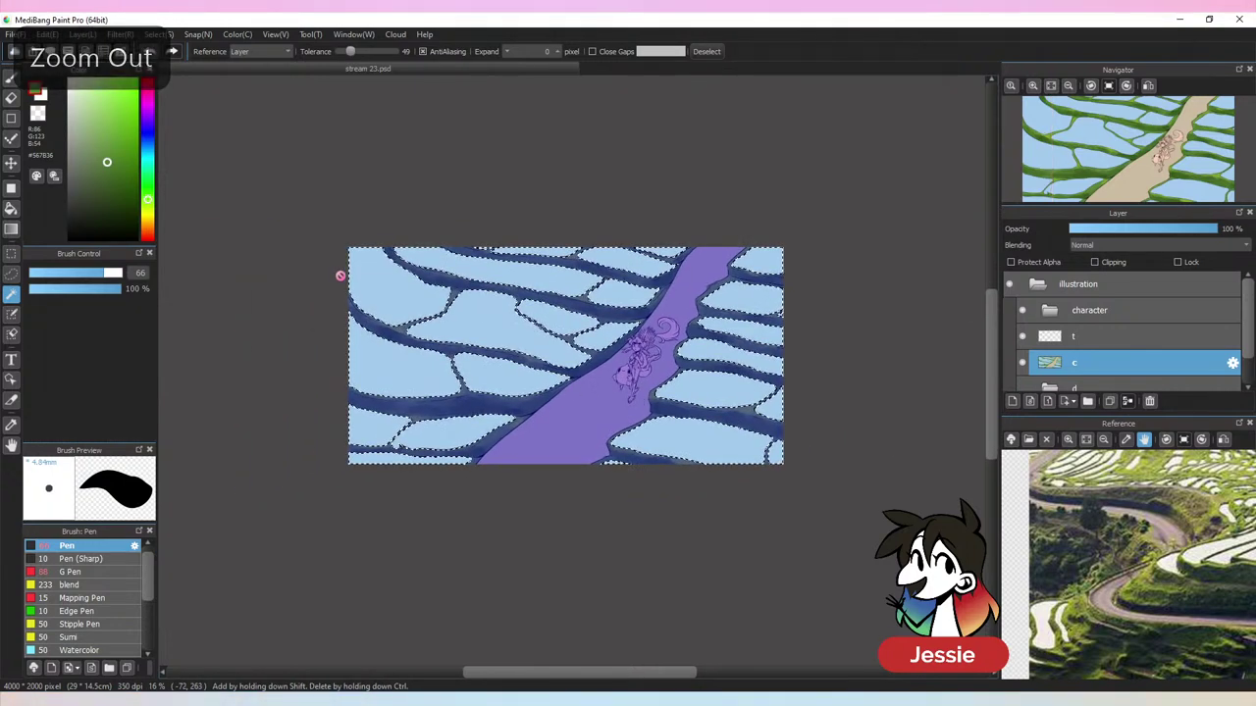
# Create a new layer clipped to the colour layer "c" and name it "clouds"
pyautogui.click(1012, 400)
pyautogui.click(1116, 264)
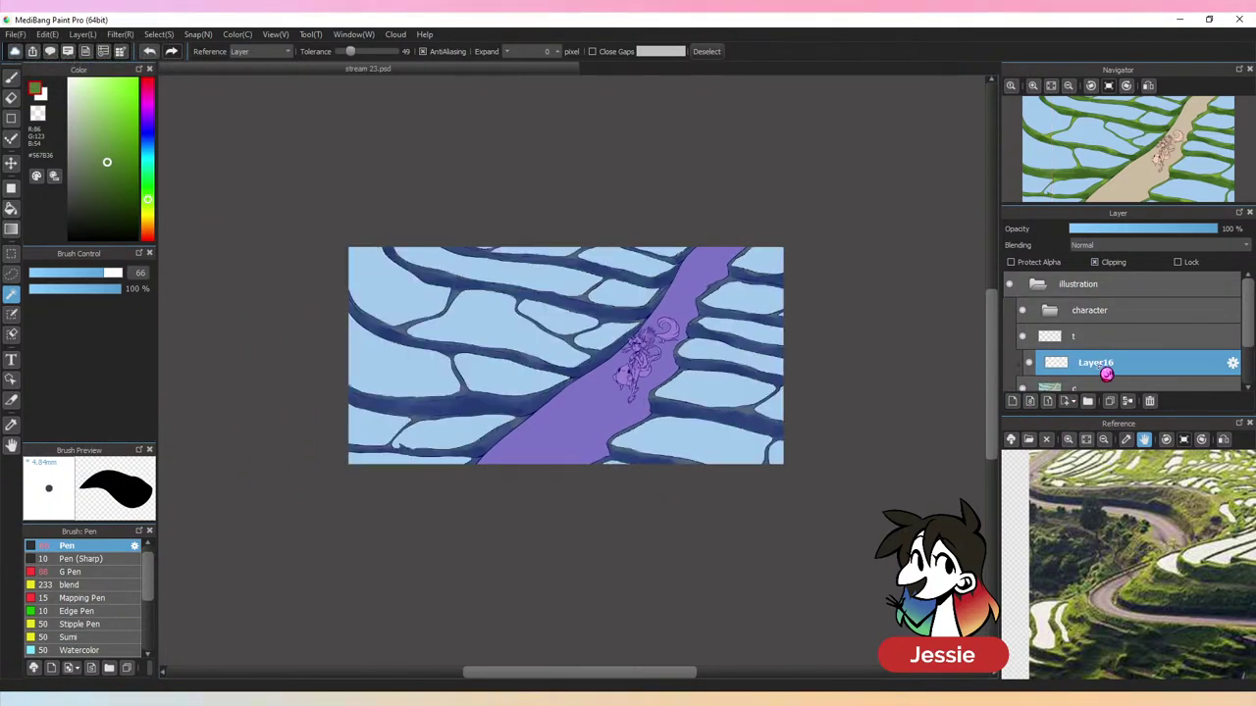
pyautogui.doubleClick(1106, 365)
pyautogui.write('c')
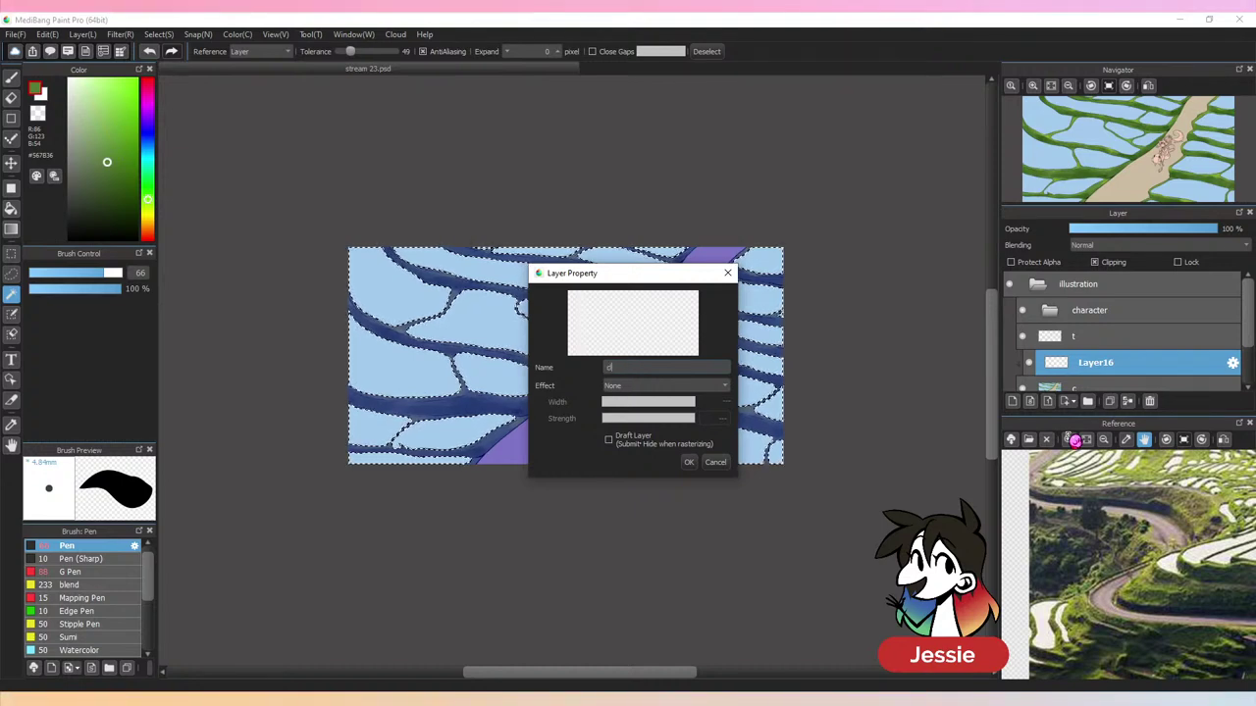
pyautogui.write('louds')
pyautogui.press('Return')
# Paint soft white clouds in the upper-left pools with the G Pen at size 417, blending with sampled light blues
pyautogui.hotkey('ctrl', '+')
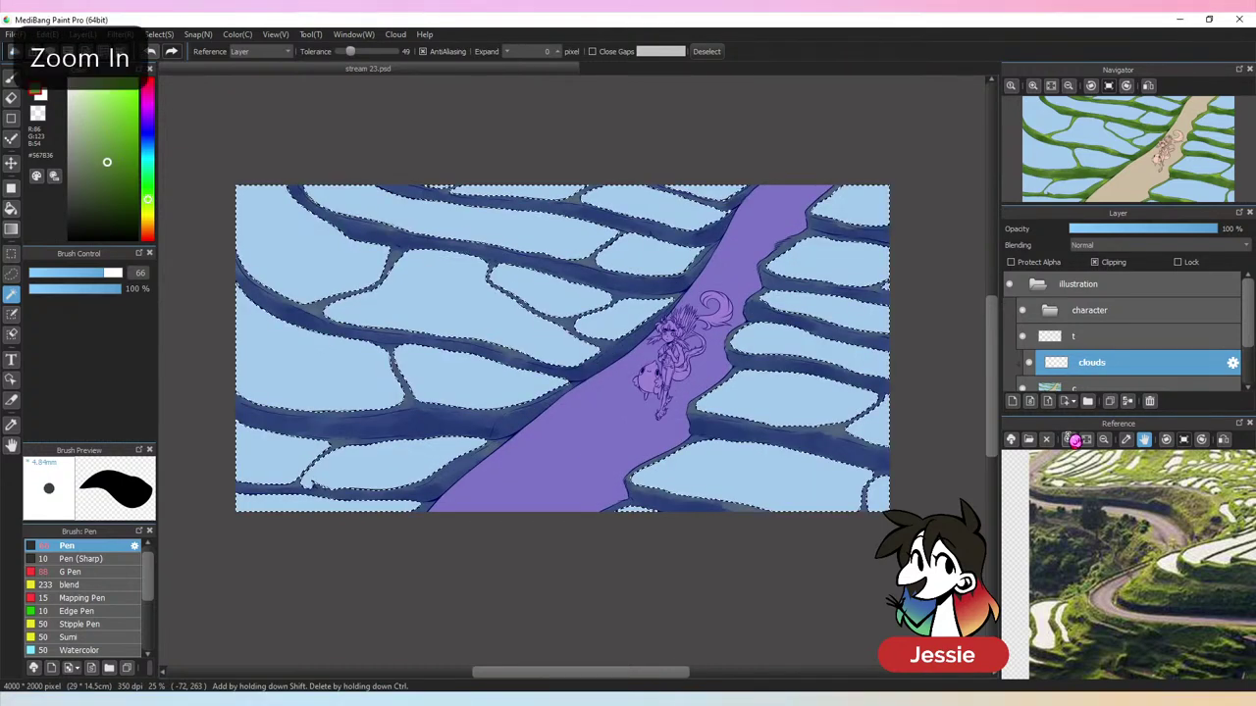
pyautogui.click(98, 572)
pyautogui.click(440, 324)
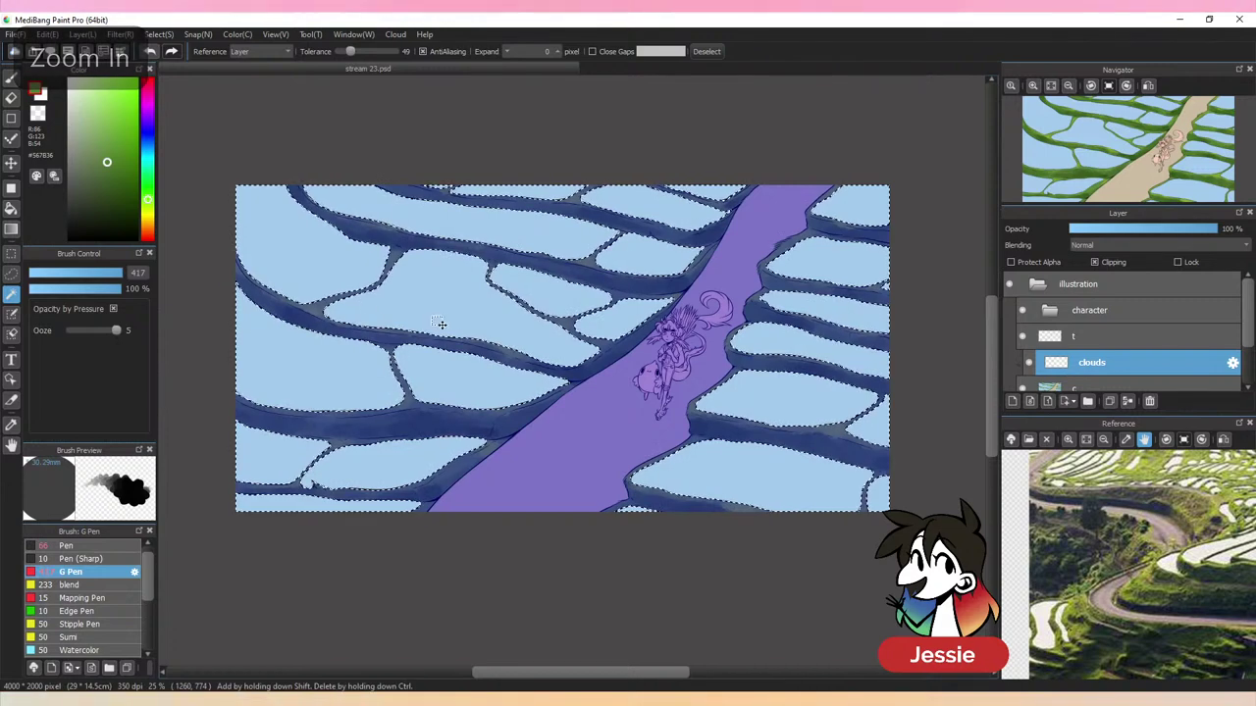
pyautogui.click(12, 78)
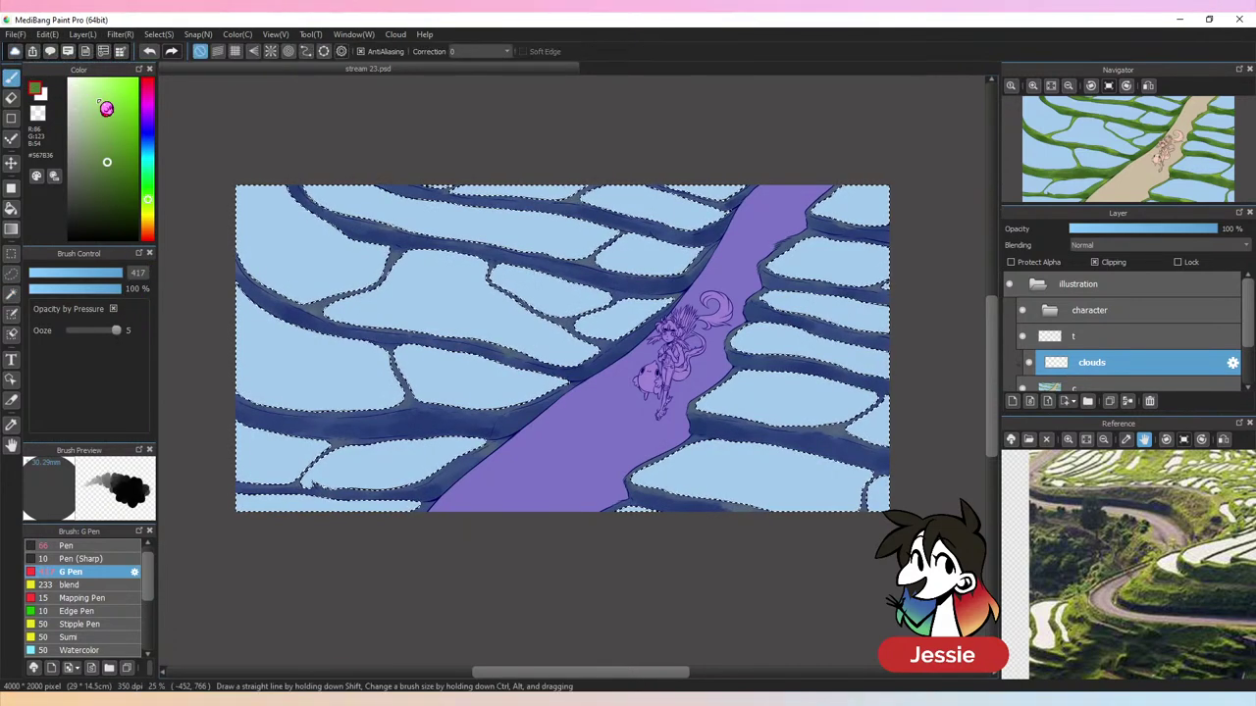
pyautogui.click(69, 79)
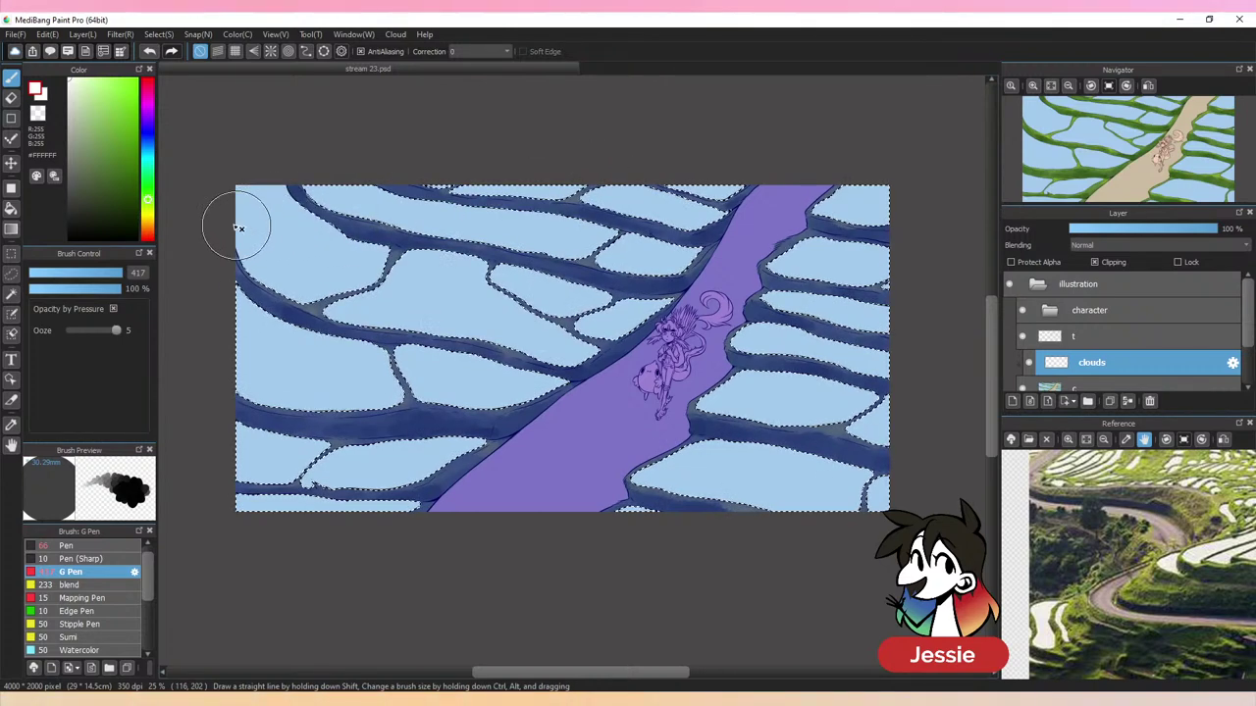
pyautogui.moveTo(238, 228)
pyautogui.mouseDown()
pyautogui.moveTo(272, 215)
pyautogui.moveTo(290, 238)
pyautogui.mouseUp()
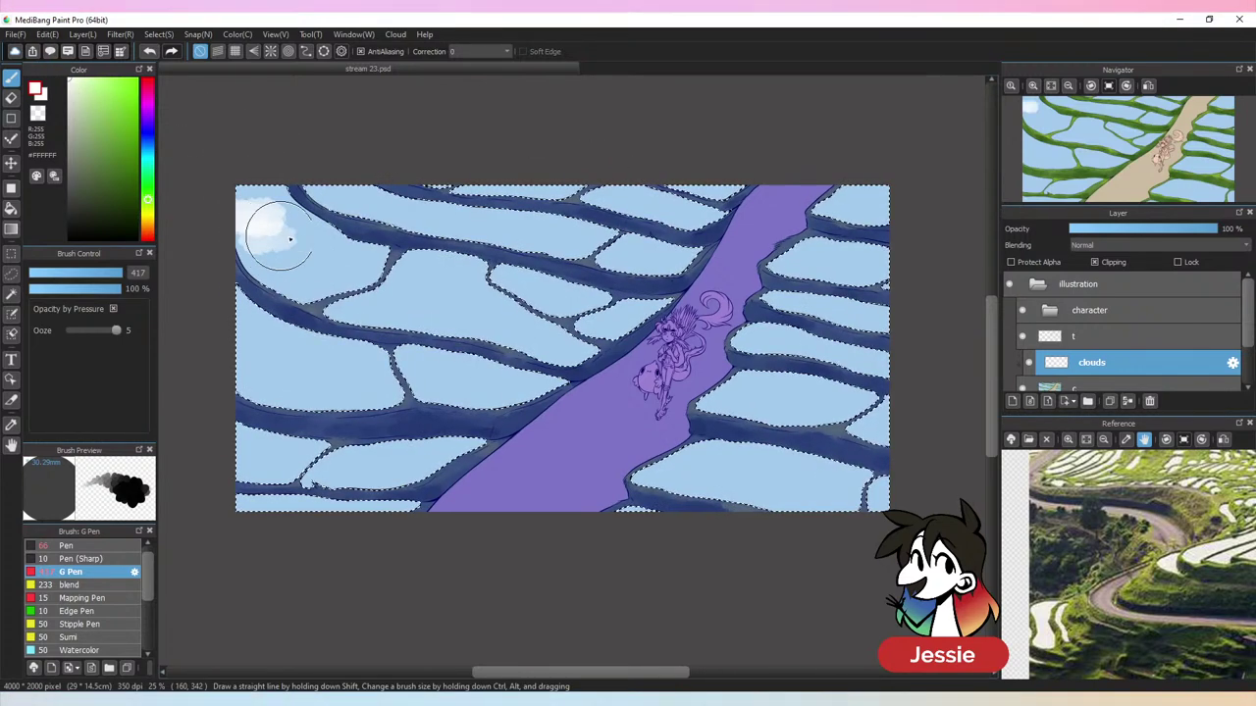
pyautogui.keyDown('alt'); pyautogui.click(339, 279); pyautogui.keyUp('alt')
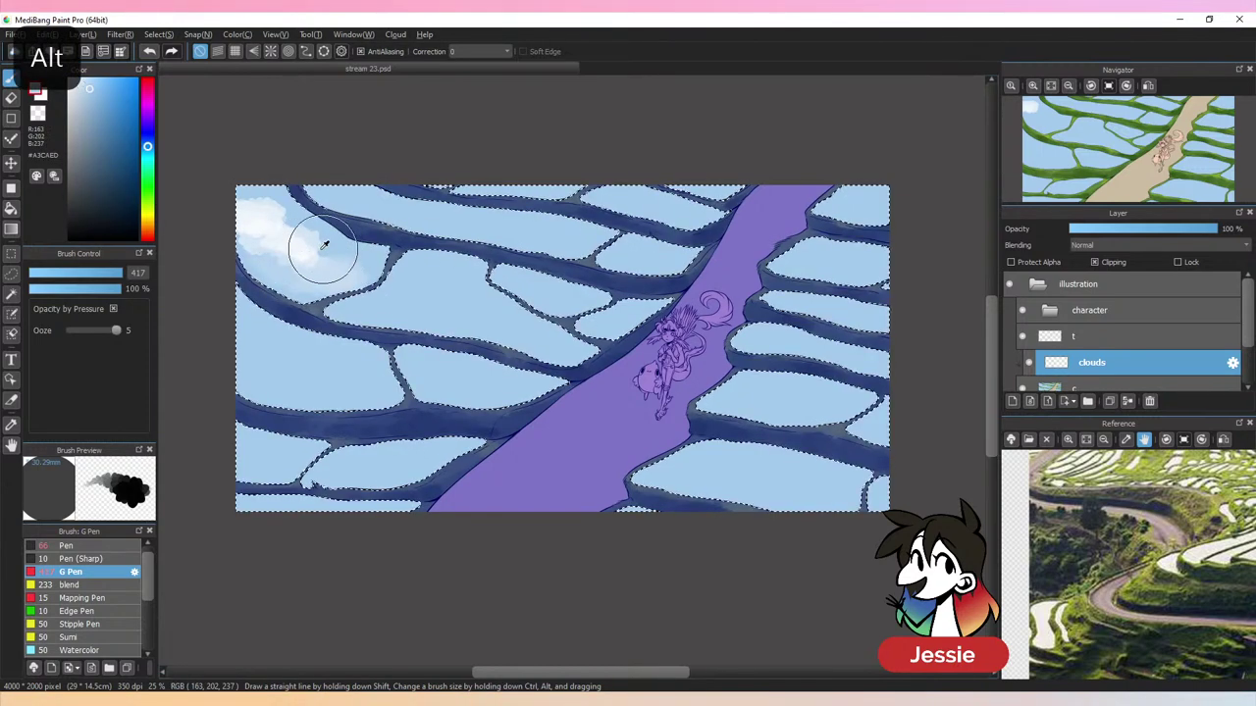
pyautogui.keyDown('alt'); pyautogui.click(278, 264); pyautogui.keyUp('alt')
pyautogui.moveTo(250, 201)
pyautogui.mouseDown()
pyautogui.moveTo(241, 263)
pyautogui.moveTo(257, 312)
pyautogui.moveTo(223, 316)
pyautogui.moveTo(373, 366)
pyautogui.mouseUp()
pyautogui.keyDown('alt'); pyautogui.click(300, 345); pyautogui.keyUp('alt')
pyautogui.keyDown('alt'); pyautogui.click(273, 323); pyautogui.keyUp('alt')
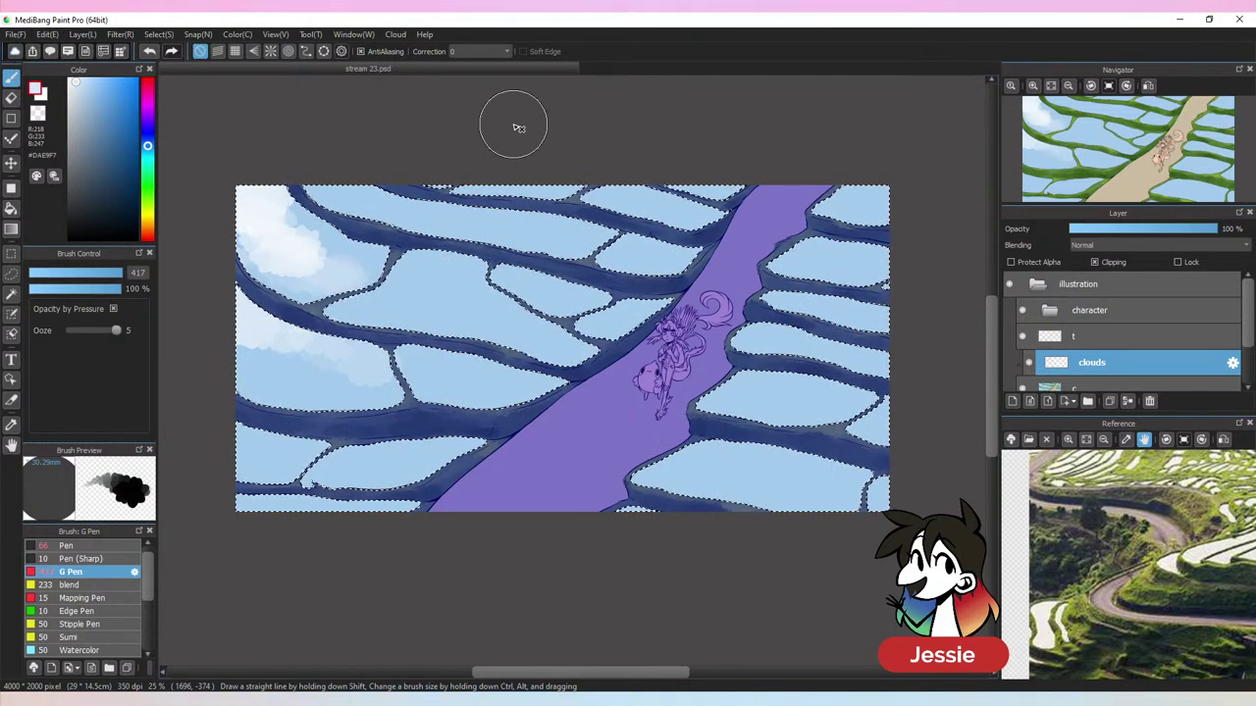
# Paint pale #DAE9F7 clouds in the central, upper and lower pools left of the path, and save the file
pyautogui.moveTo(569, 305); pyautogui.dragTo(500, 315)
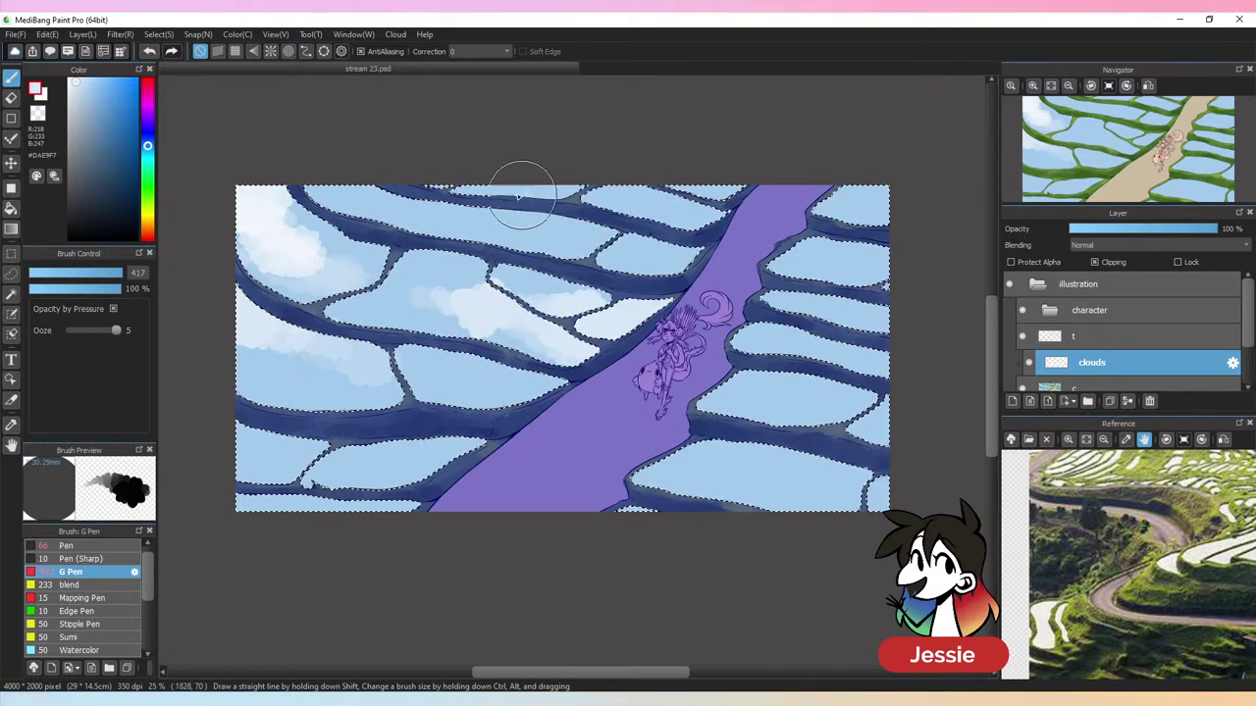
pyautogui.moveTo(552, 199)
pyautogui.mouseDown()
pyautogui.moveTo(516, 207)
pyautogui.moveTo(609, 217)
pyautogui.mouseUp()
pyautogui.hotkey('ctrl', 'Down')
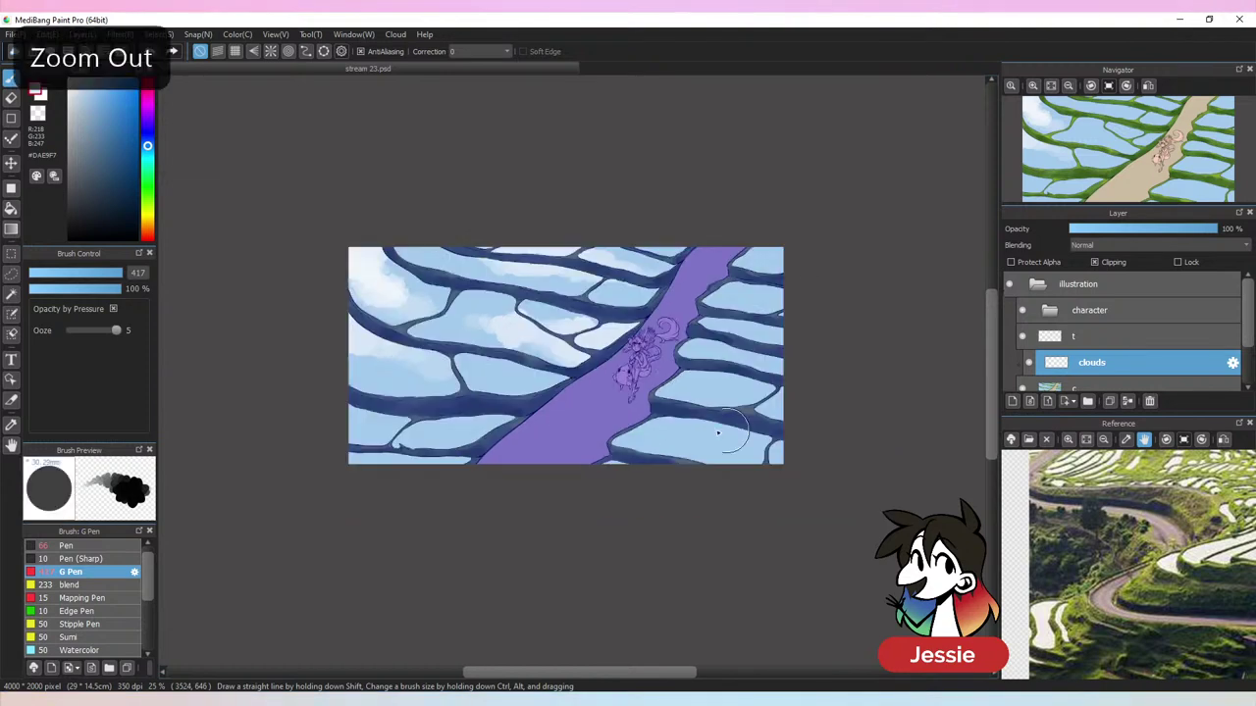
pyautogui.hotkey('ctrl', 'Up')
pyautogui.moveTo(447, 460)
pyautogui.mouseDown()
pyautogui.moveTo(384, 476)
pyautogui.moveTo(258, 455)
pyautogui.moveTo(418, 485)
pyautogui.moveTo(435, 513)
pyautogui.mouseUp()
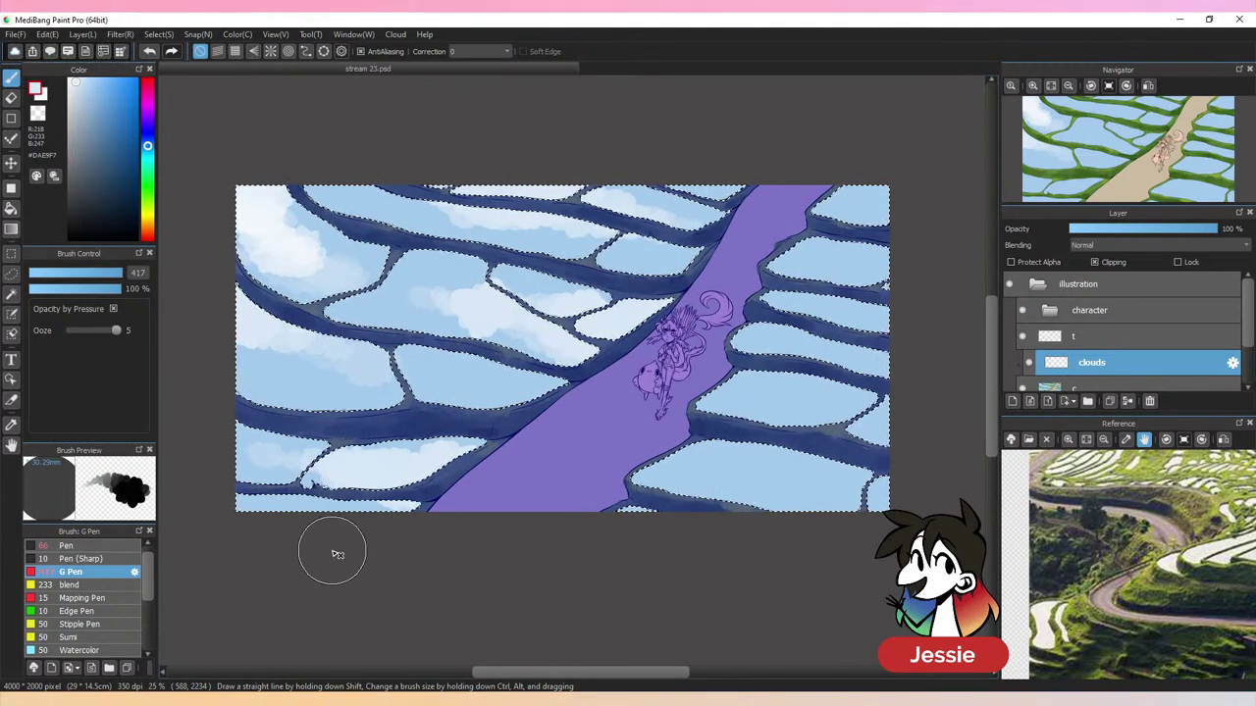
pyautogui.moveTo(633, 476)
pyautogui.mouseDown()
pyautogui.moveTo(513, 533)
pyautogui.moveTo(499, 524)
pyautogui.mouseUp()
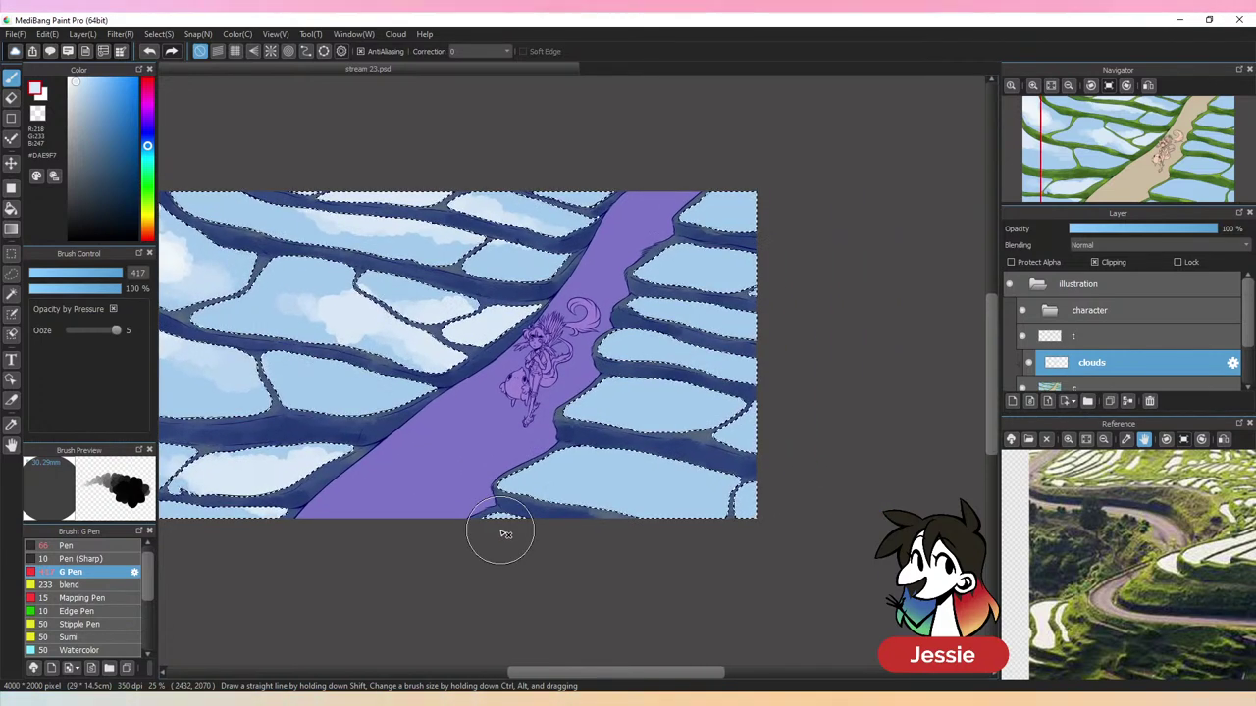
pyautogui.hotkey('ctrl', 's')
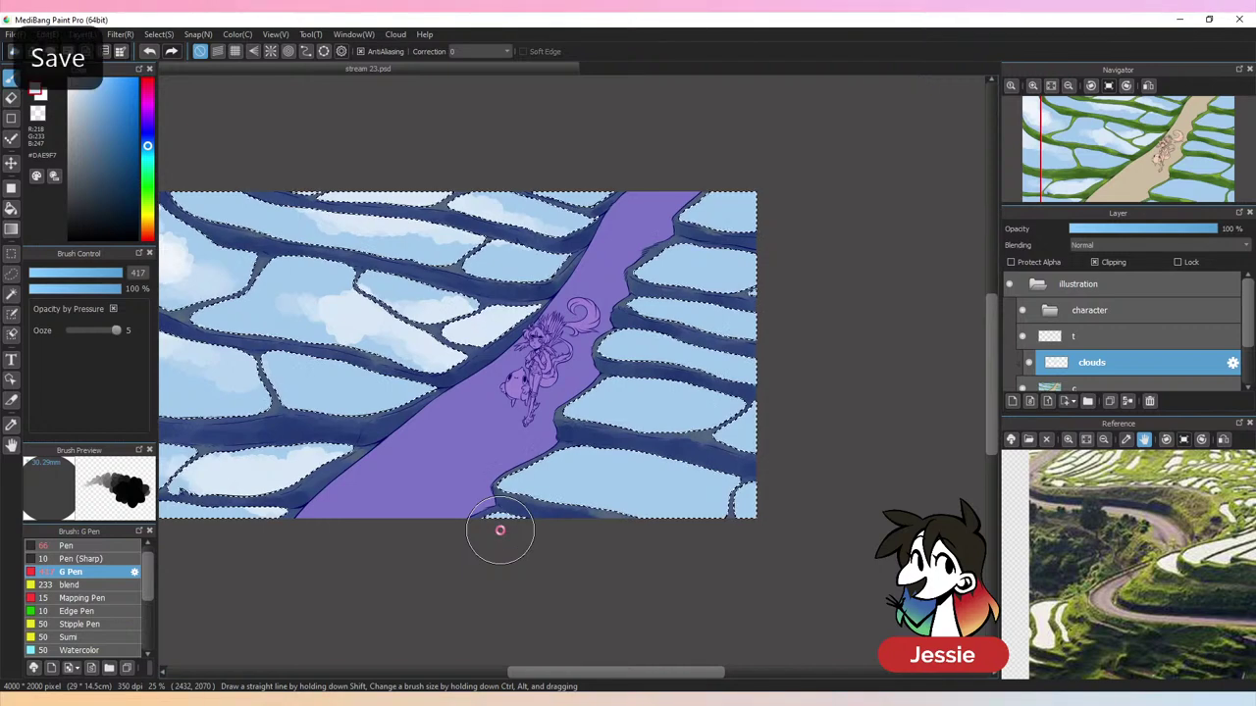
# Paint pale blue clouds across the pools right of the path, blending with colour sampled from the clouds
pyautogui.moveTo(594, 446)
pyautogui.mouseDown()
pyautogui.moveTo(583, 460)
pyautogui.moveTo(539, 459)
pyautogui.mouseUp()
pyautogui.moveTo(708, 482)
pyautogui.mouseDown()
pyautogui.moveTo(584, 470)
pyautogui.moveTo(748, 495)
pyautogui.mouseUp()
pyautogui.keyDown('alt'); pyautogui.click(627, 478); pyautogui.keyUp('alt')
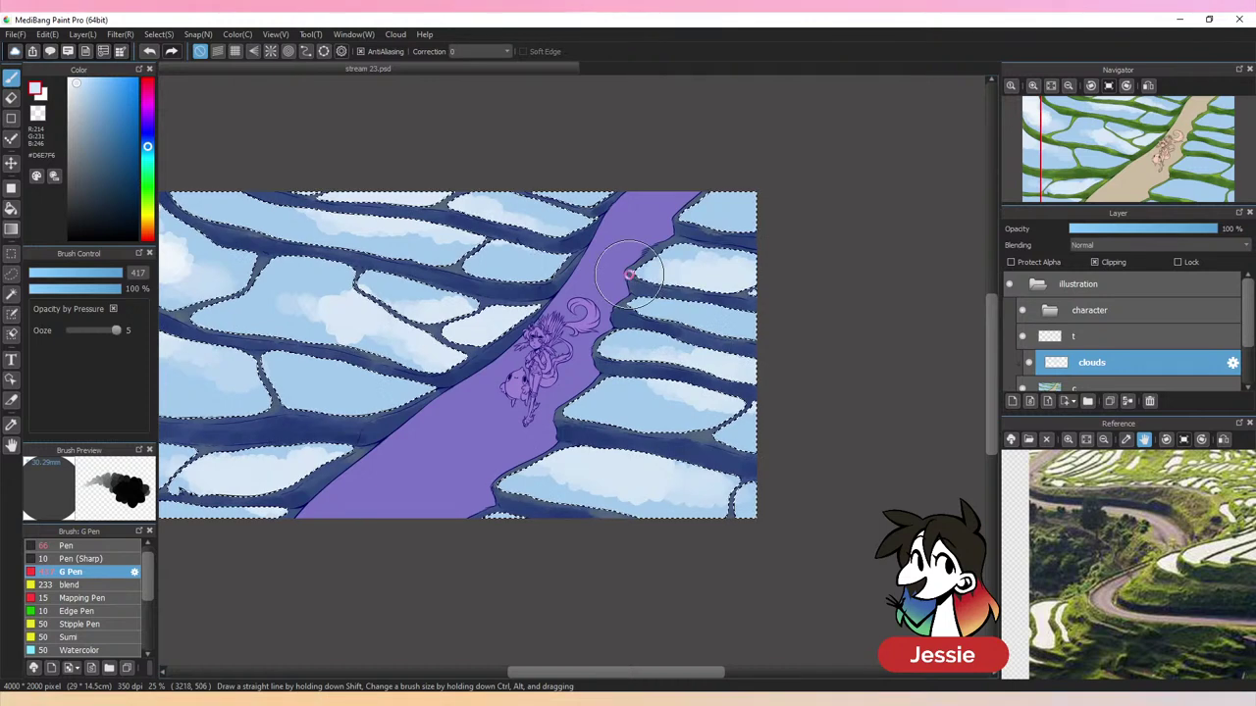
pyautogui.hotkey('ctrl', '-')
pyautogui.hotkey('ctrl', '+')
pyautogui.moveTo(109, 82); pyautogui.dragTo(78, 114)
pyautogui.click(120, 273)
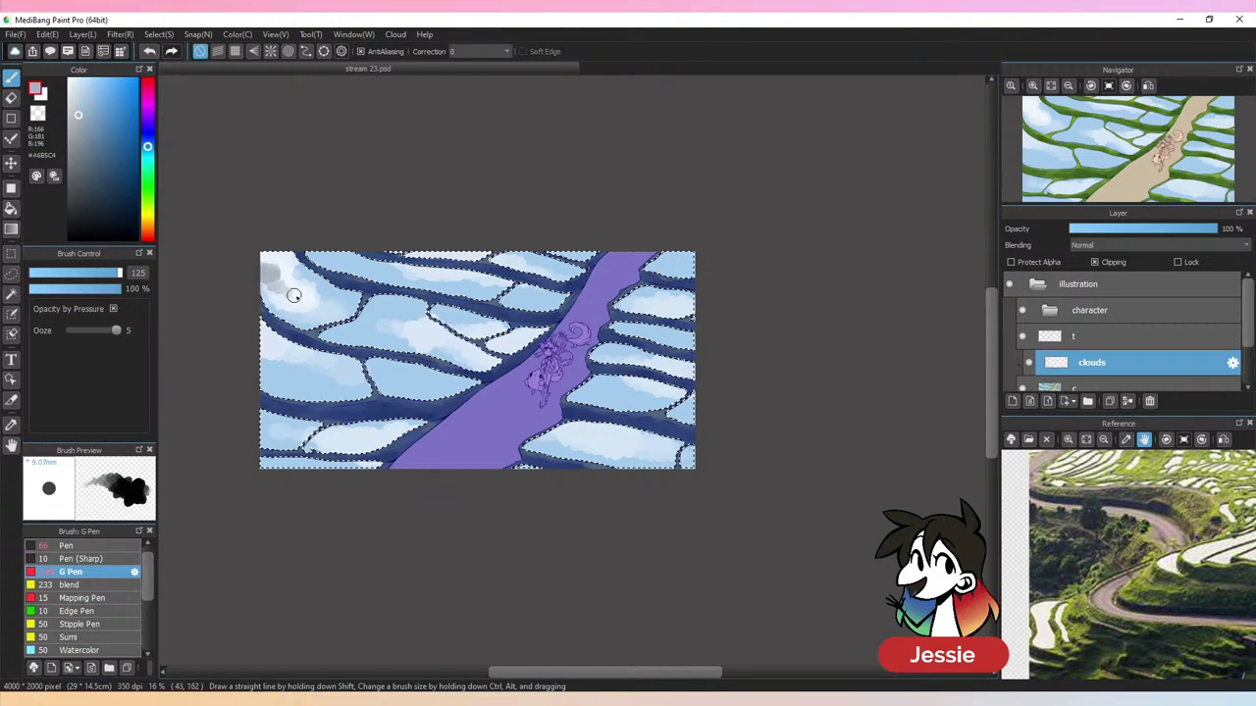
pyautogui.keyDown('alt'); pyautogui.click(292, 298); pyautogui.keyUp('alt')
pyautogui.keyDown('alt'); pyautogui.click(274, 269); pyautogui.keyUp('alt')
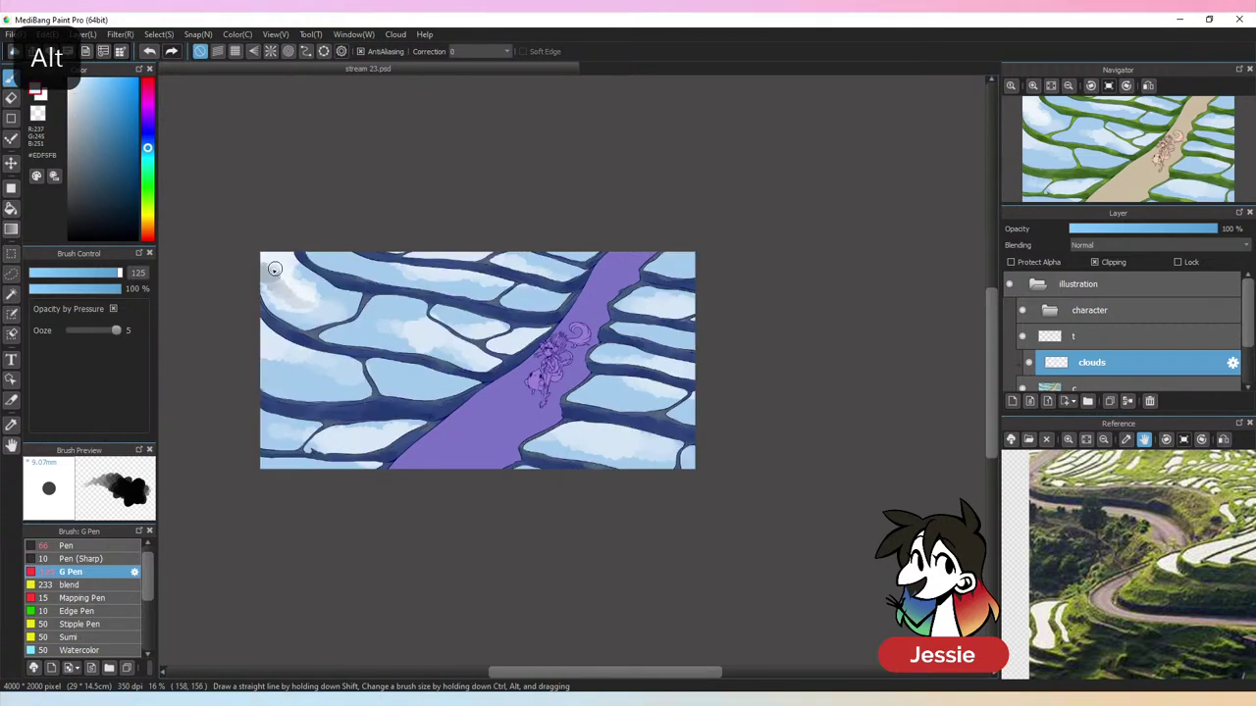
pyautogui.hotkey('ctrl', '-')
pyautogui.hotkey('ctrl', '-')
pyautogui.hotkey('ctrl', '+')
pyautogui.hotkey('ctrl', '+')
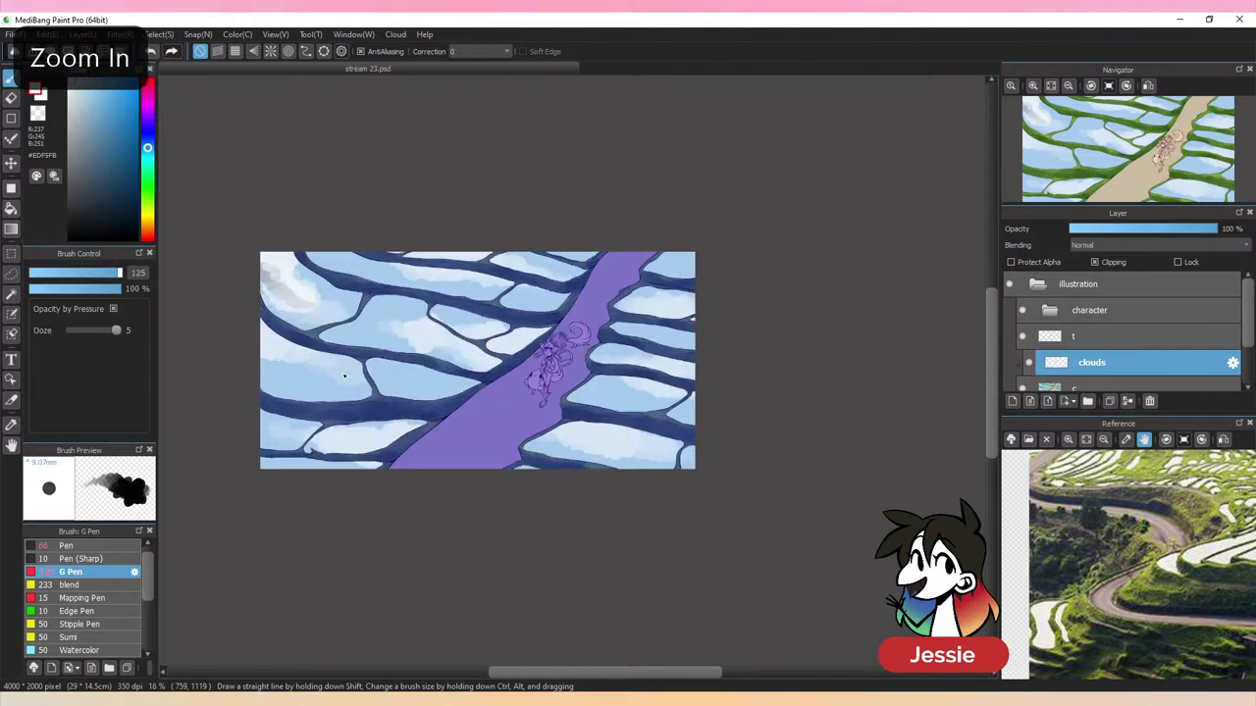
pyautogui.hotkey('ctrl', 'z')
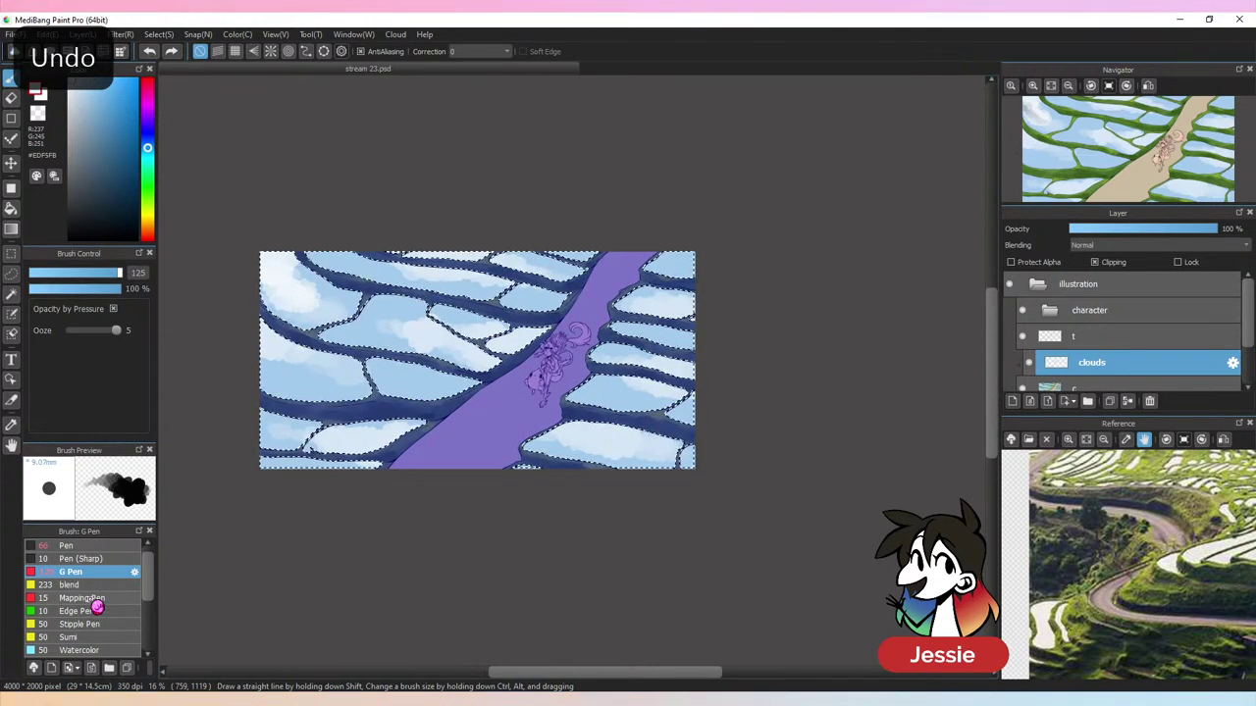
# Brighten the clouds in the selected pools with the G Pen at size 232, using the near-white #EDF5FB sampled from the upper-left cloud
pyautogui.moveTo(122, 274); pyautogui.dragTo(156, 274)
pyautogui.keyDown('alt'); pyautogui.click(293, 283); pyautogui.keyUp('alt')
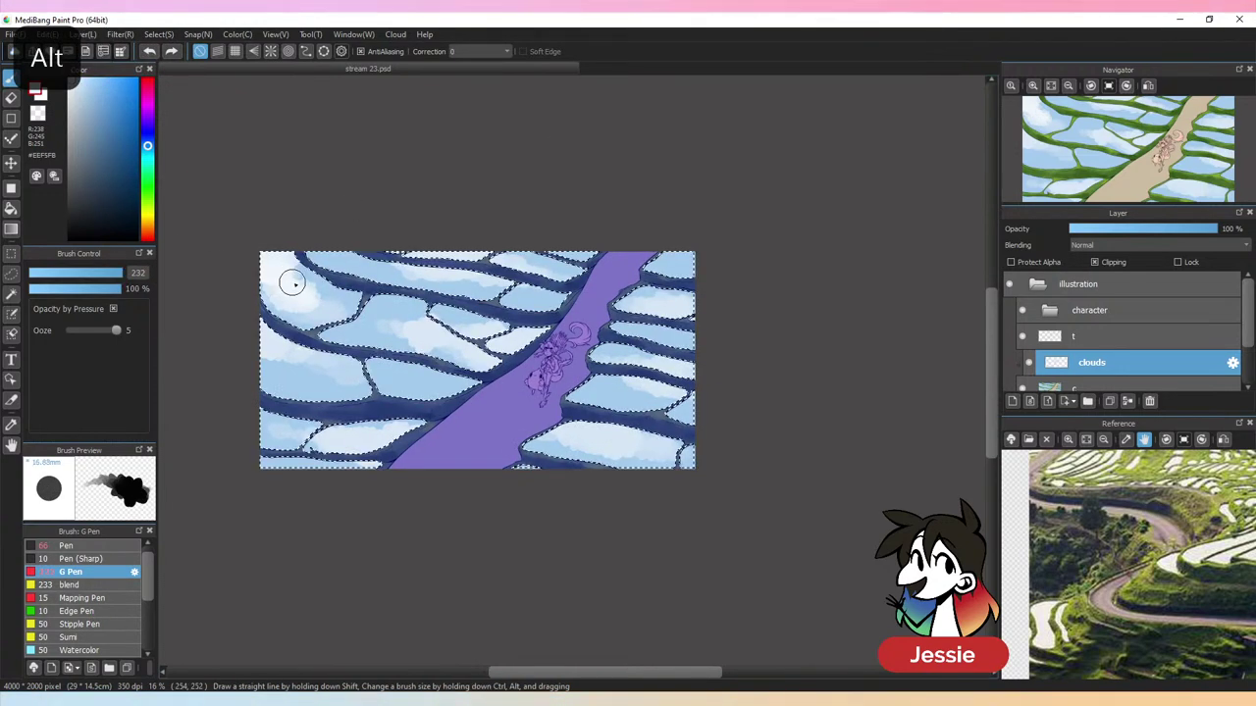
pyautogui.keyDown('alt'); pyautogui.click(288, 281); pyautogui.keyUp('alt')
pyautogui.hotkey('ctrl', 'd')
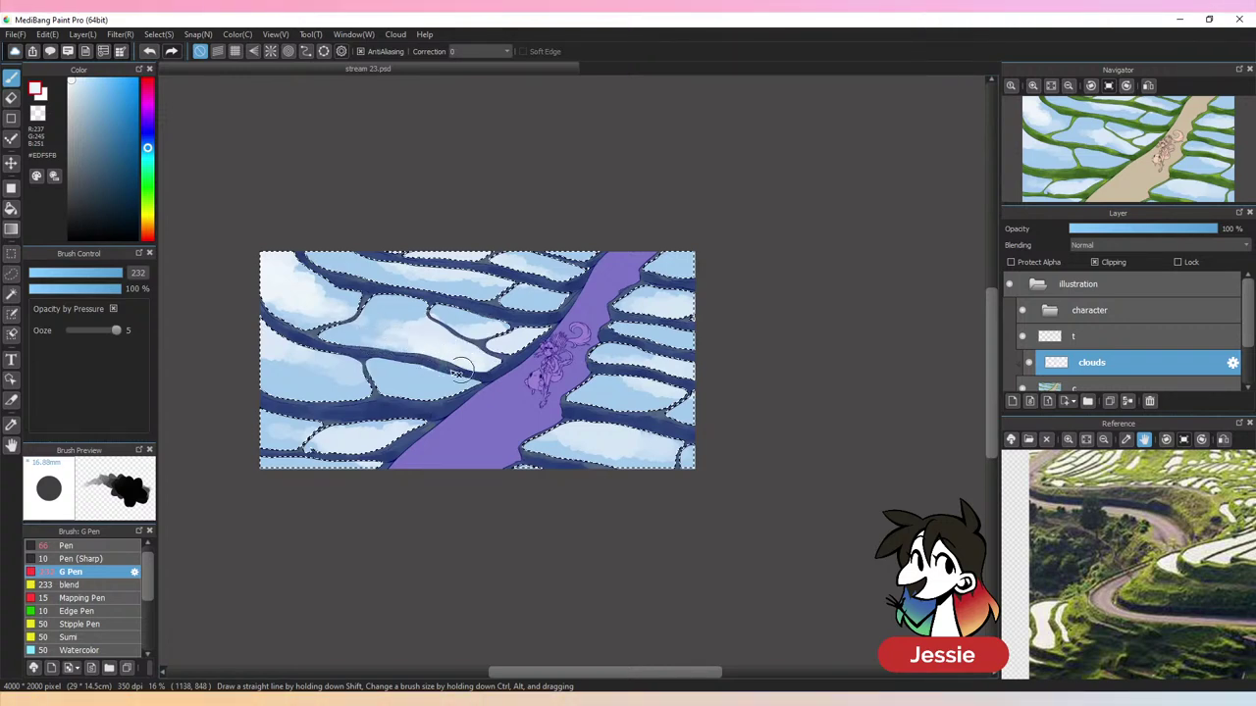
pyautogui.hotkey('ctrl', '-')
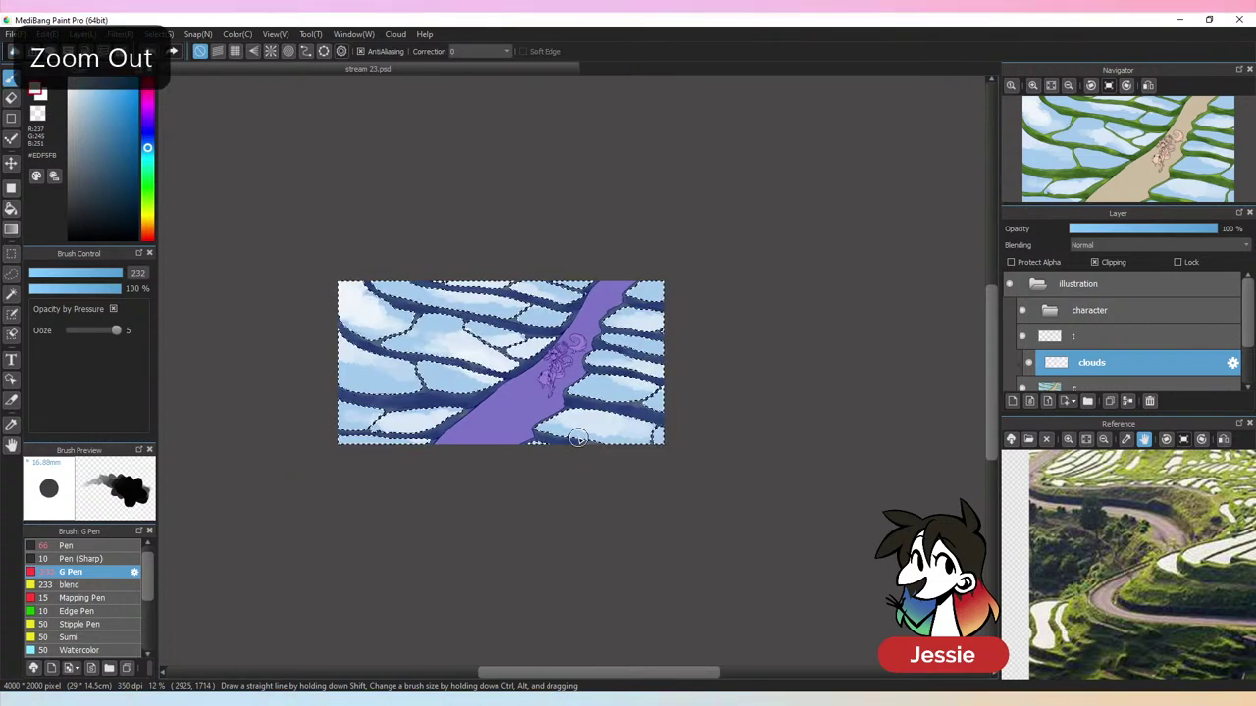
pyautogui.hotkey('ctrl', '+')
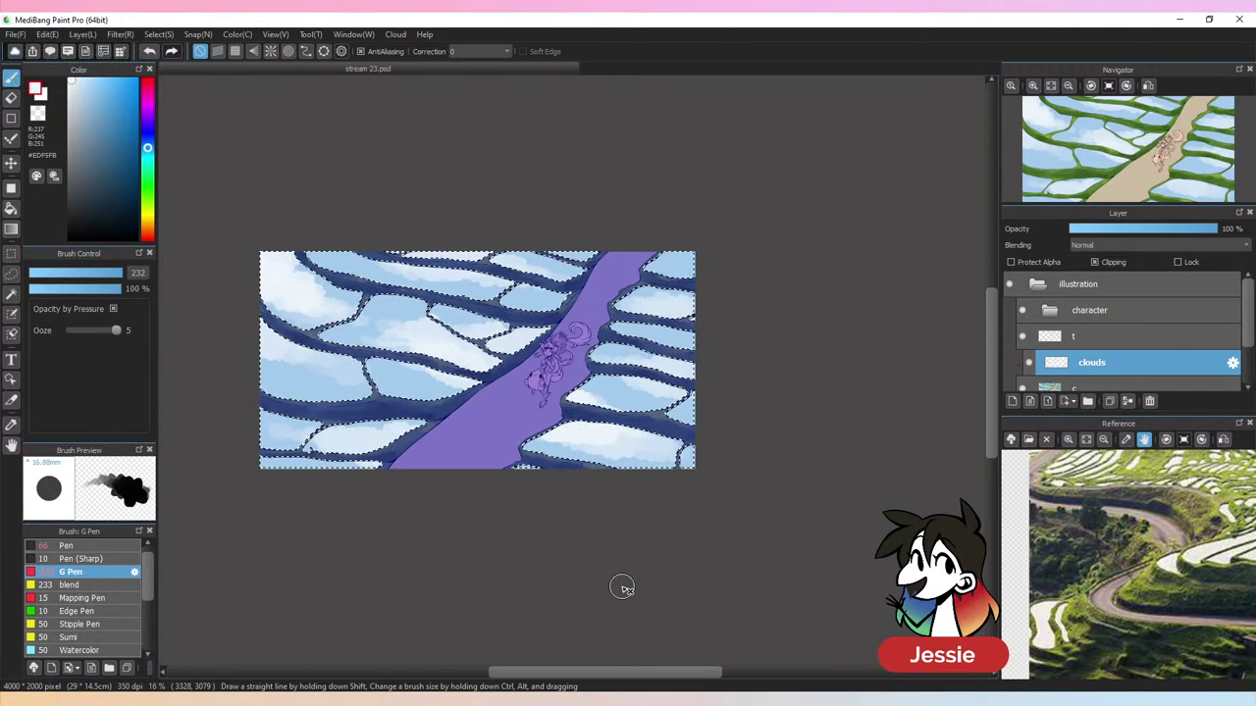
pyautogui.hotkey('ctrl', '-')
pyautogui.hotkey('ctrl', '+')
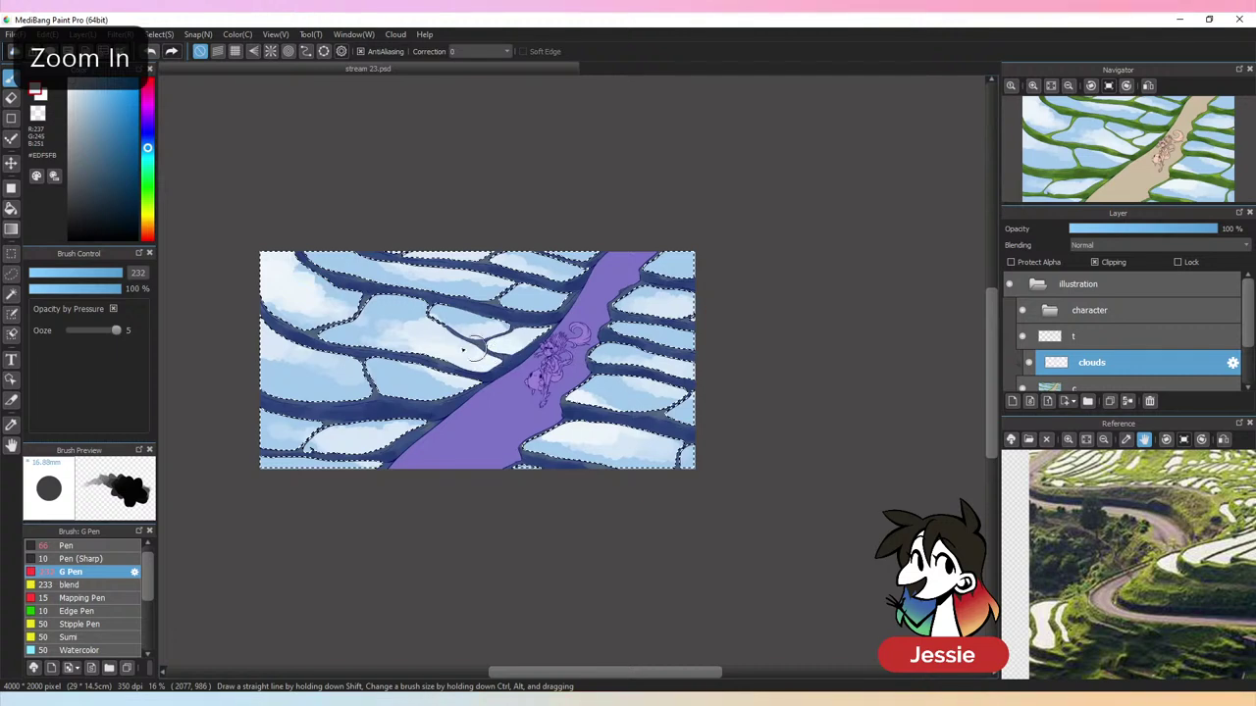
pyautogui.hotkey('ctrl', '-')
pyautogui.hotkey('ctrl', '+')
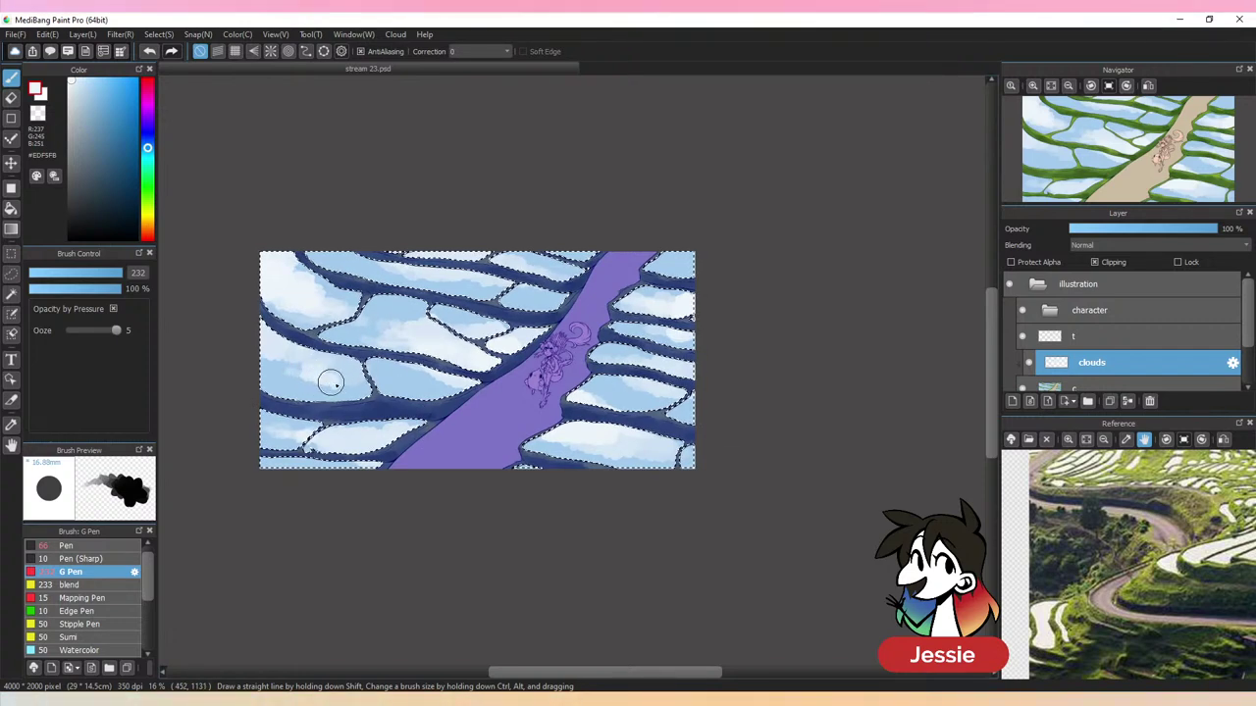
pyautogui.hotkey('ctrl', '-')
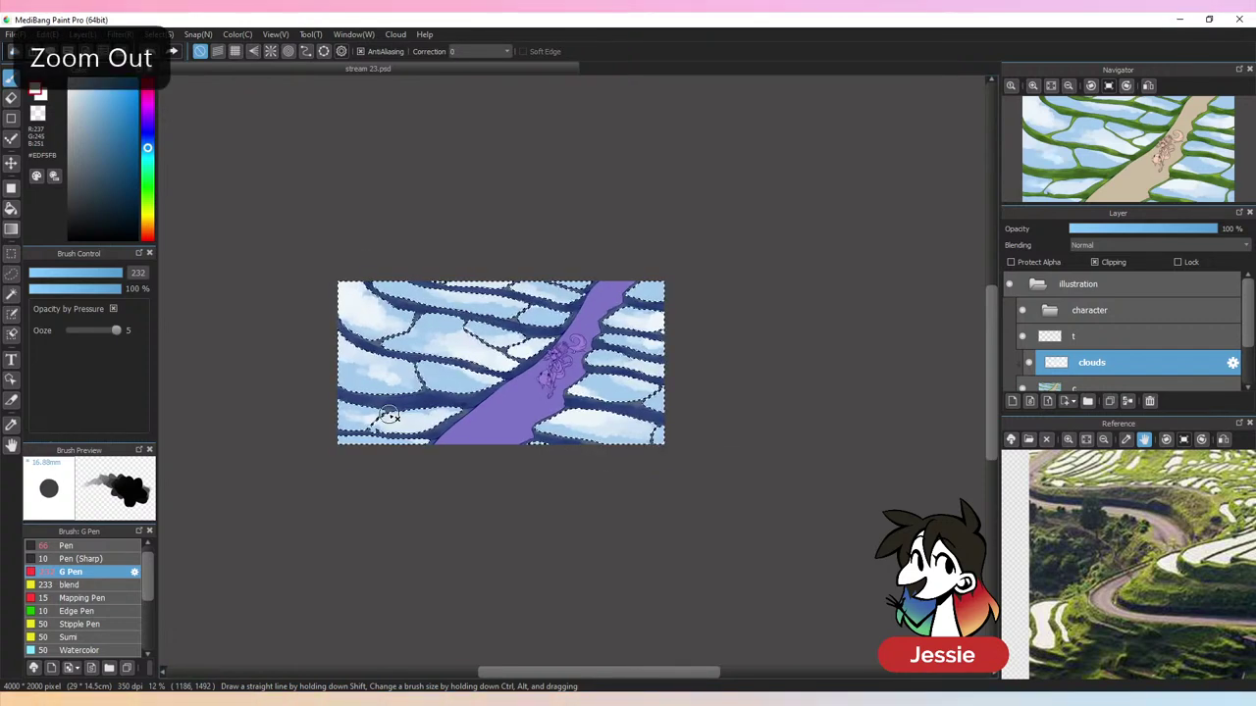
# Paint grey shading along the underside of the central pool's cloud with the G Pen at size 232, starting from #7A9AB3
pyautogui.hotkey('ctrl', '+')
pyautogui.hotkey('ctrl', '+')
pyautogui.moveTo(100, 139); pyautogui.dragTo(89, 126)
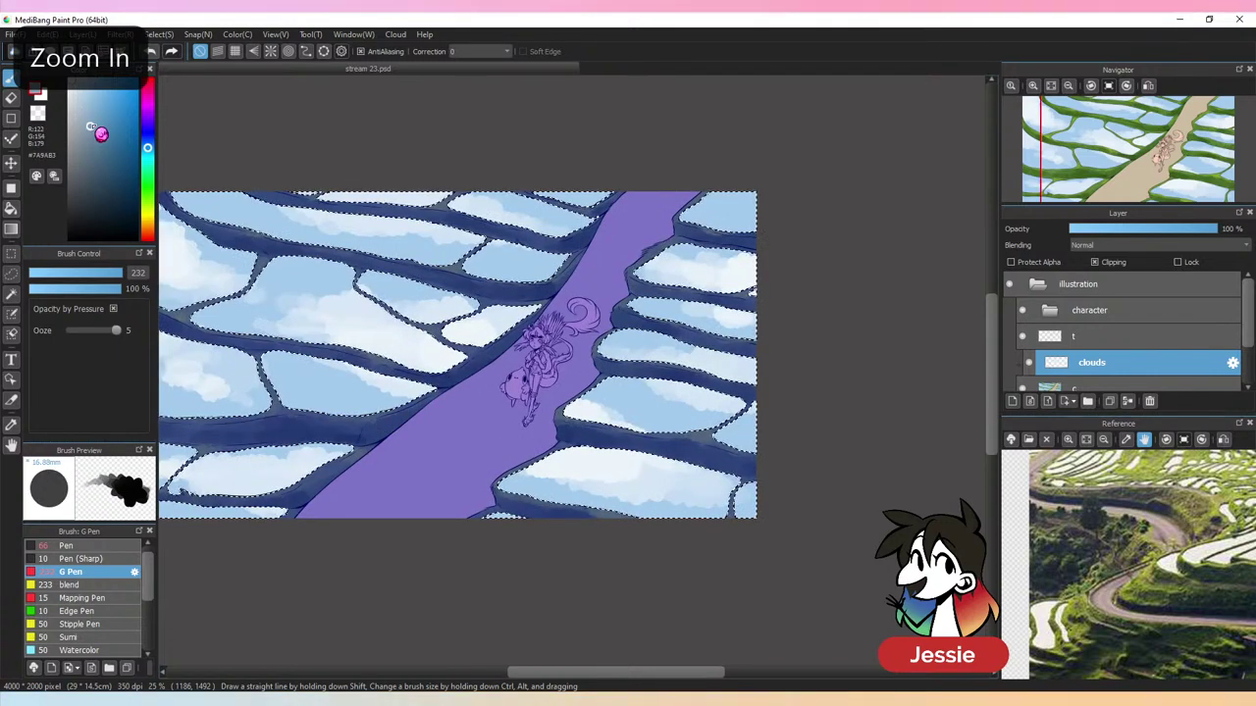
pyautogui.moveTo(348, 328); pyautogui.dragTo(400, 348)
pyautogui.keyDown('alt'); pyautogui.click(363, 339); pyautogui.keyUp('alt')
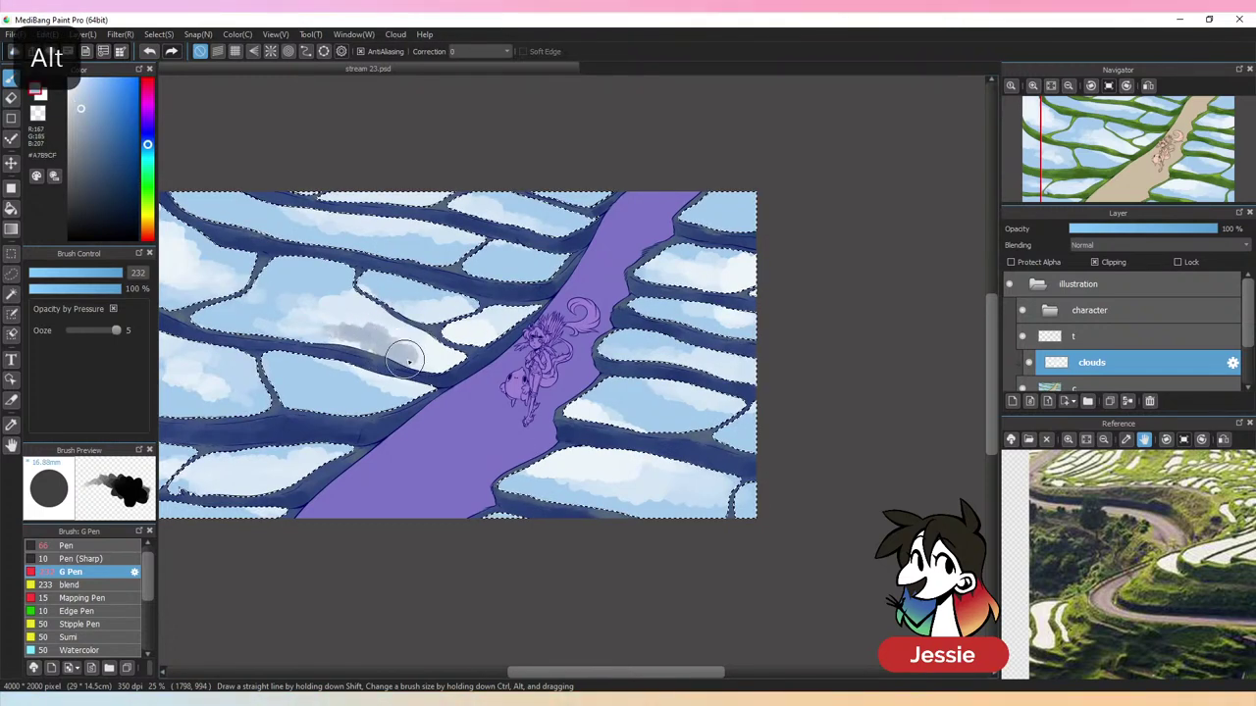
pyautogui.keyDown('alt'); pyautogui.click(424, 343); pyautogui.keyUp('alt')
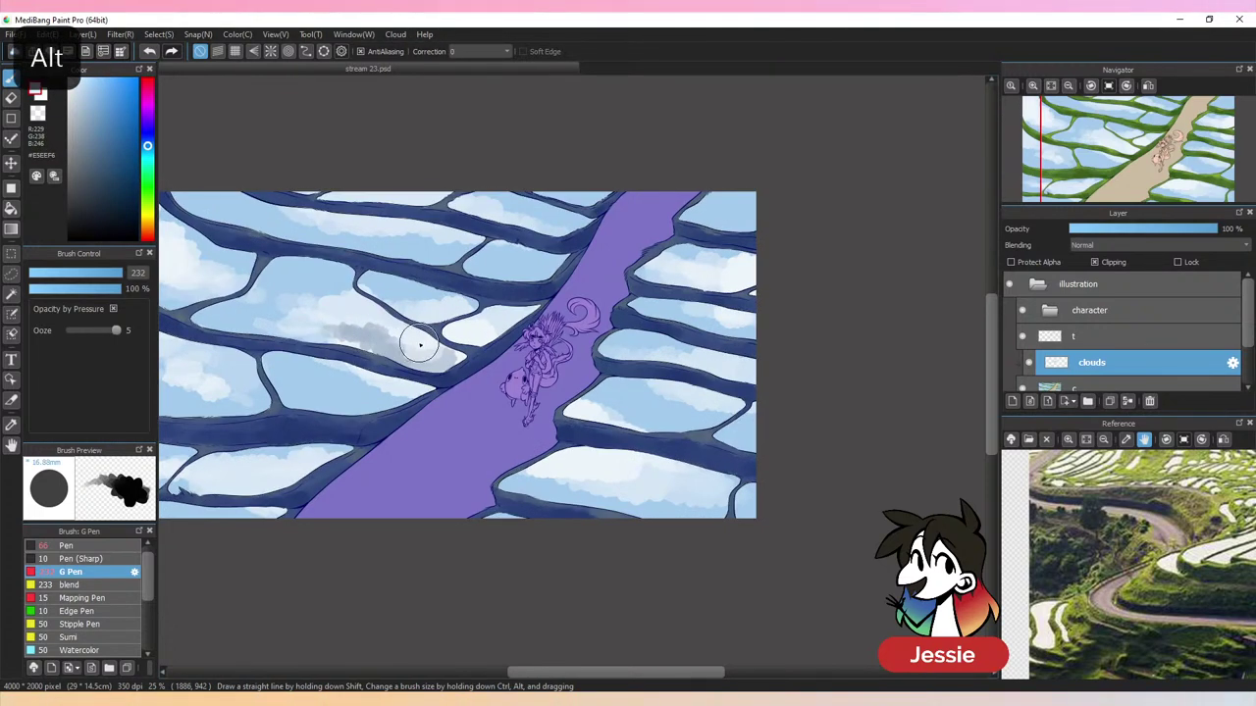
pyautogui.keyDown('alt'); pyautogui.click(331, 332); pyautogui.keyUp('alt')
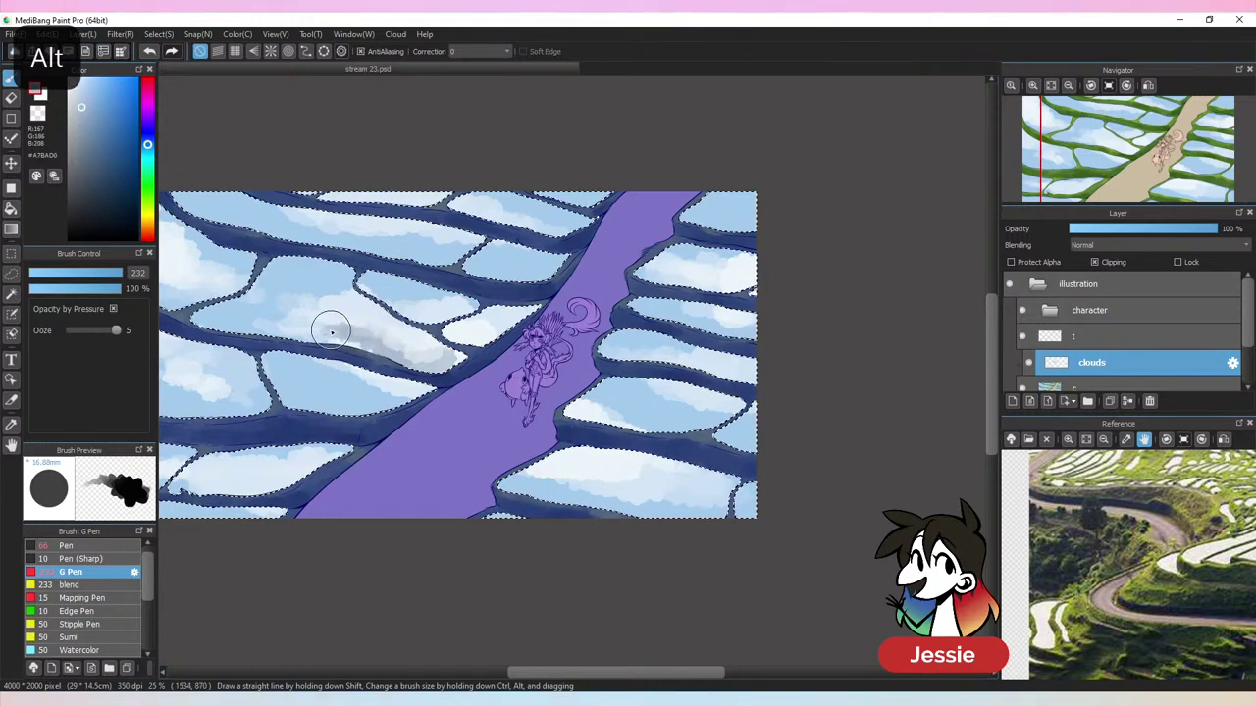
# Extend the grey shading into the small pools beside the central one and blend it with greys sampled from the clouds
pyautogui.keyDown('alt'); pyautogui.click(391, 341); pyautogui.keyUp('alt')
pyautogui.moveTo(430, 356); pyautogui.dragTo(465, 340)
pyautogui.keyDown('alt'); pyautogui.click(428, 348); pyautogui.keyUp('alt')
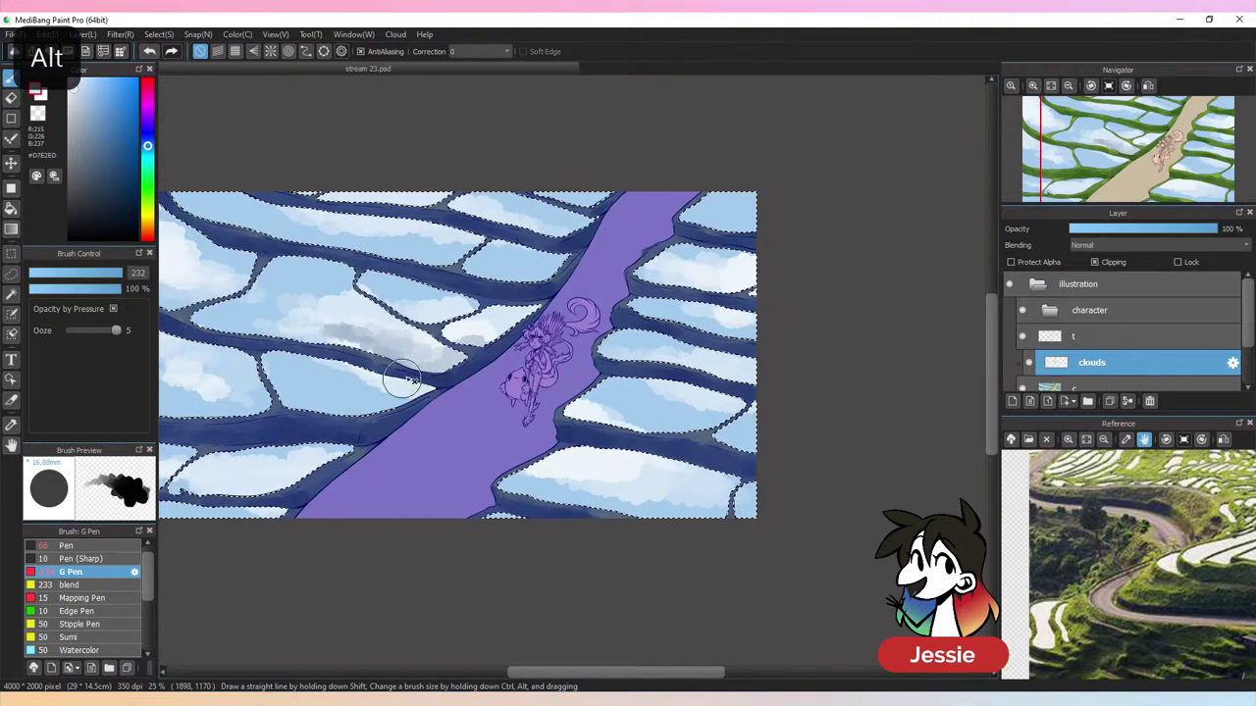
pyautogui.keyDown('alt'); pyautogui.click(414, 384); pyautogui.keyUp('alt')
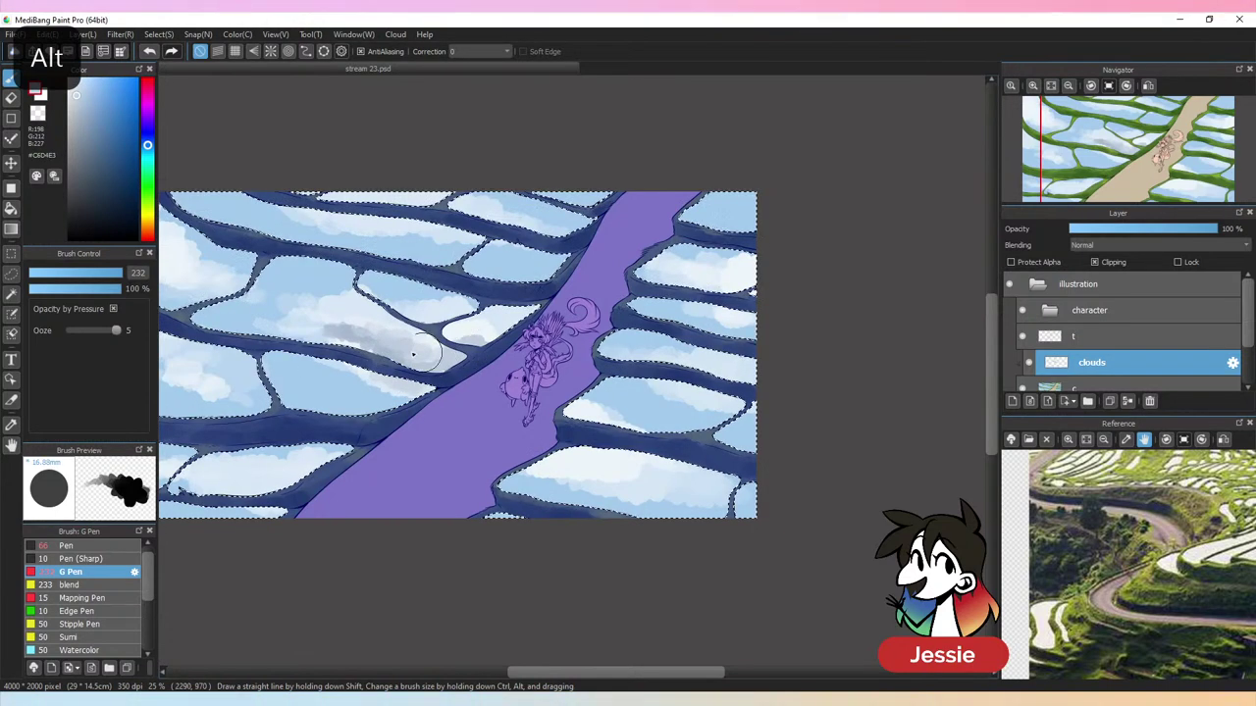
pyautogui.keyDown('alt'); pyautogui.click(410, 354); pyautogui.keyUp('alt')
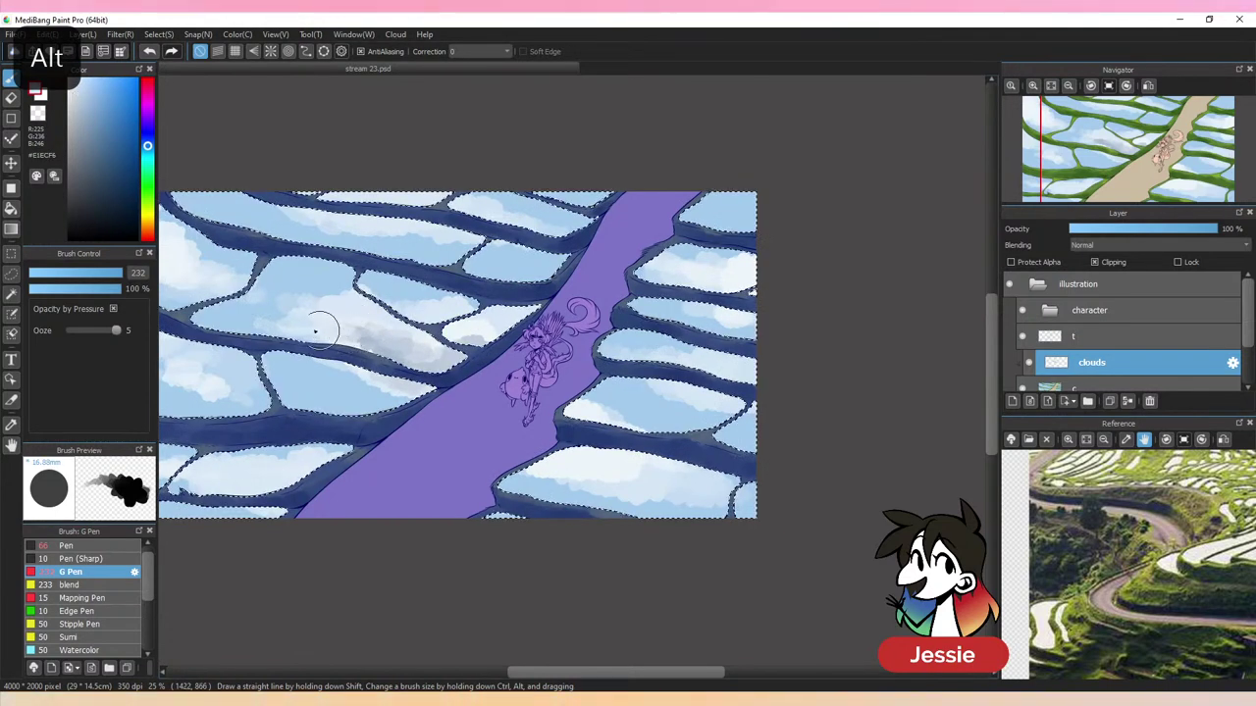
pyautogui.moveTo(320, 330)
pyautogui.mouseDown()
pyautogui.moveTo(404, 341)
pyautogui.moveTo(353, 343)
pyautogui.mouseUp()
pyautogui.keyDown('alt'); pyautogui.click(398, 337); pyautogui.keyUp('alt')
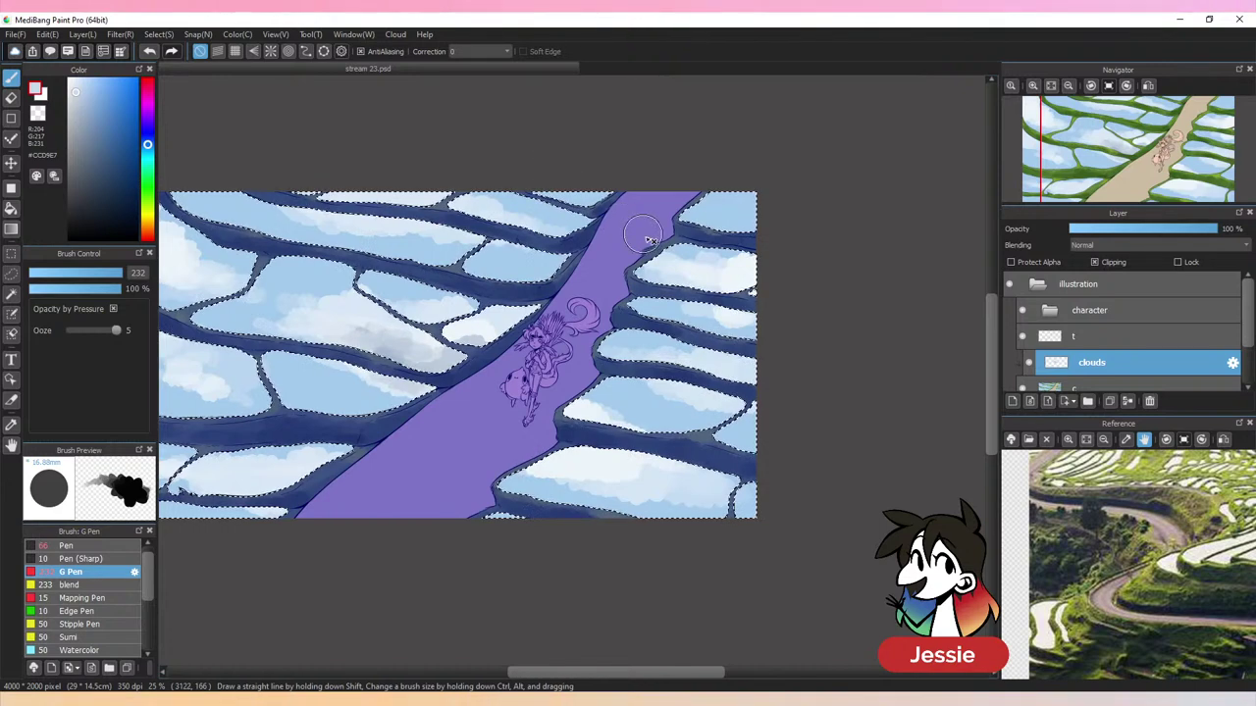
# Shade the cloud in the upper-left pool with the sampled grey-blue #BFCEE0, carrying softer grey toward its lower edge
pyautogui.keyDown('alt'); pyautogui.click(288, 390); pyautogui.keyUp('alt')
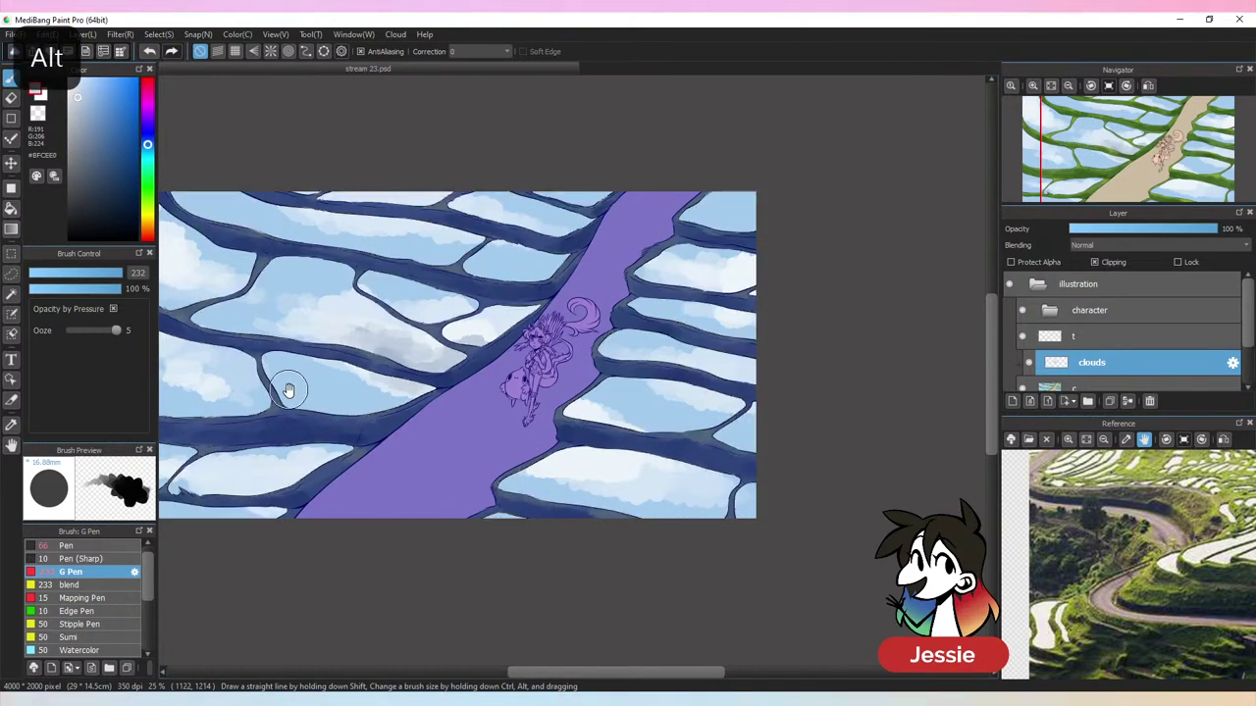
pyautogui.moveTo(287, 391); pyautogui.dragTo(644, 435)
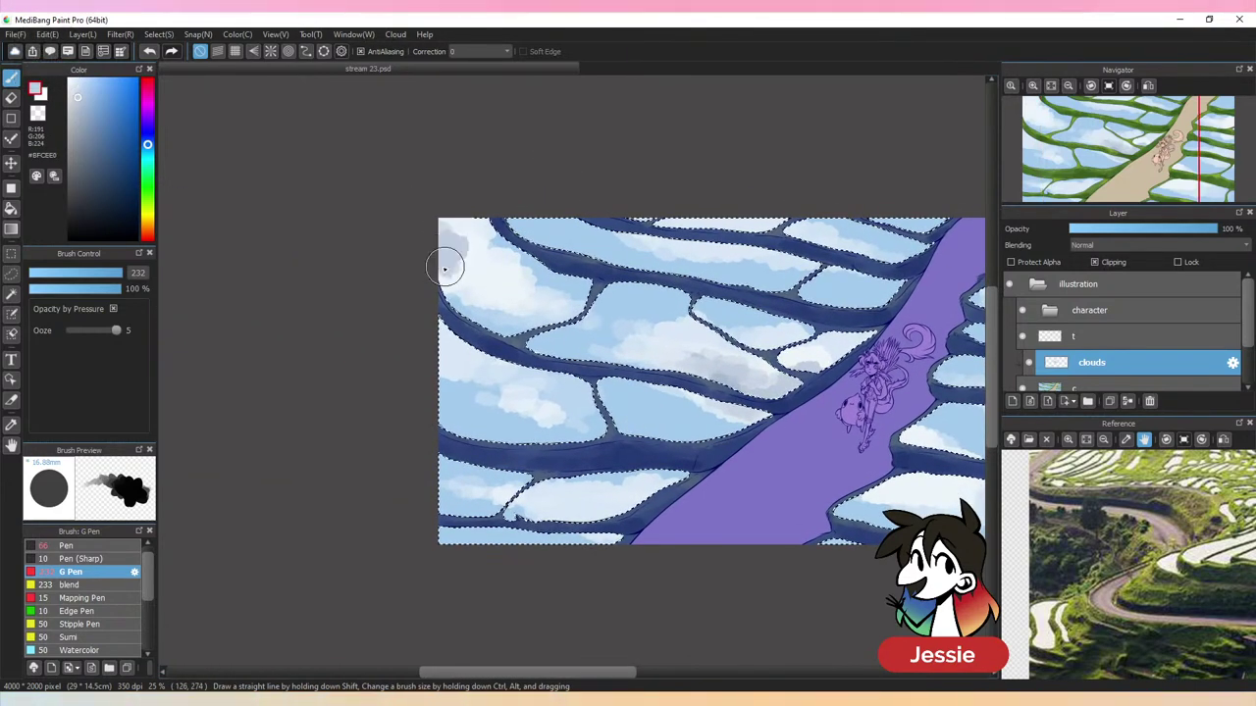
pyautogui.moveTo(444, 269); pyautogui.dragTo(463, 282)
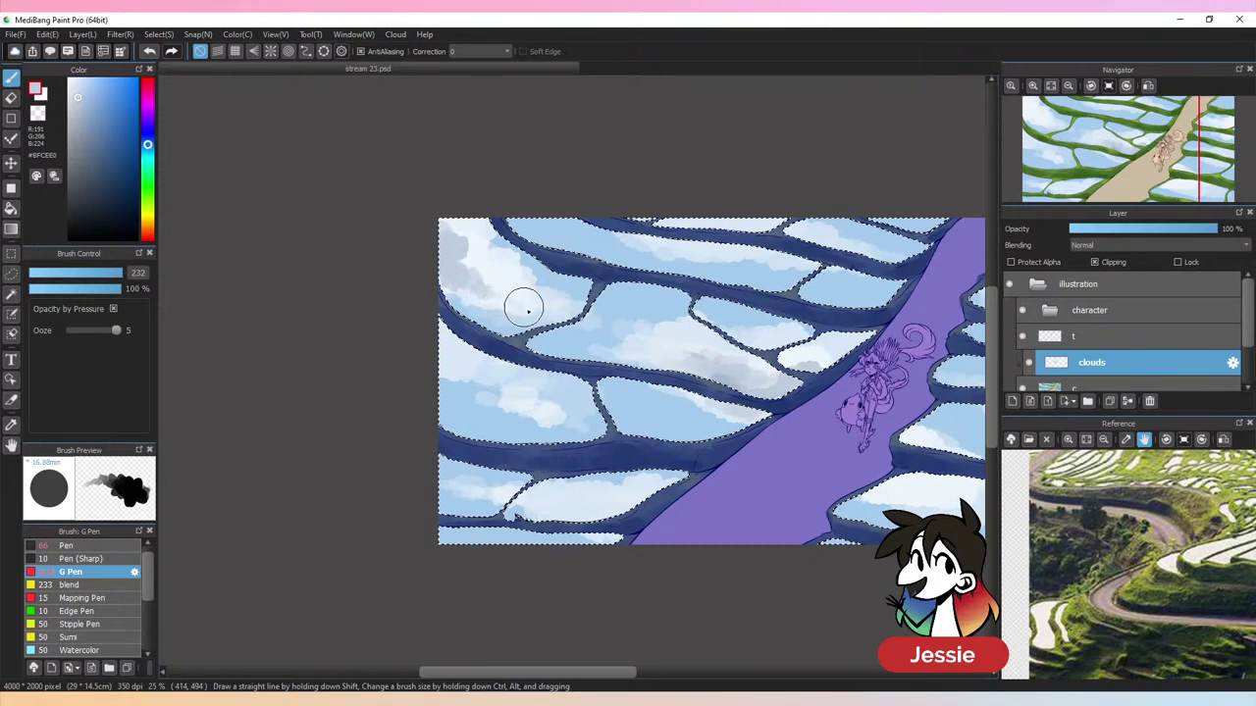
pyautogui.hotkey('ctrl', 'd')
pyautogui.keyDown('alt'); pyautogui.click(485, 290); pyautogui.keyUp('alt')
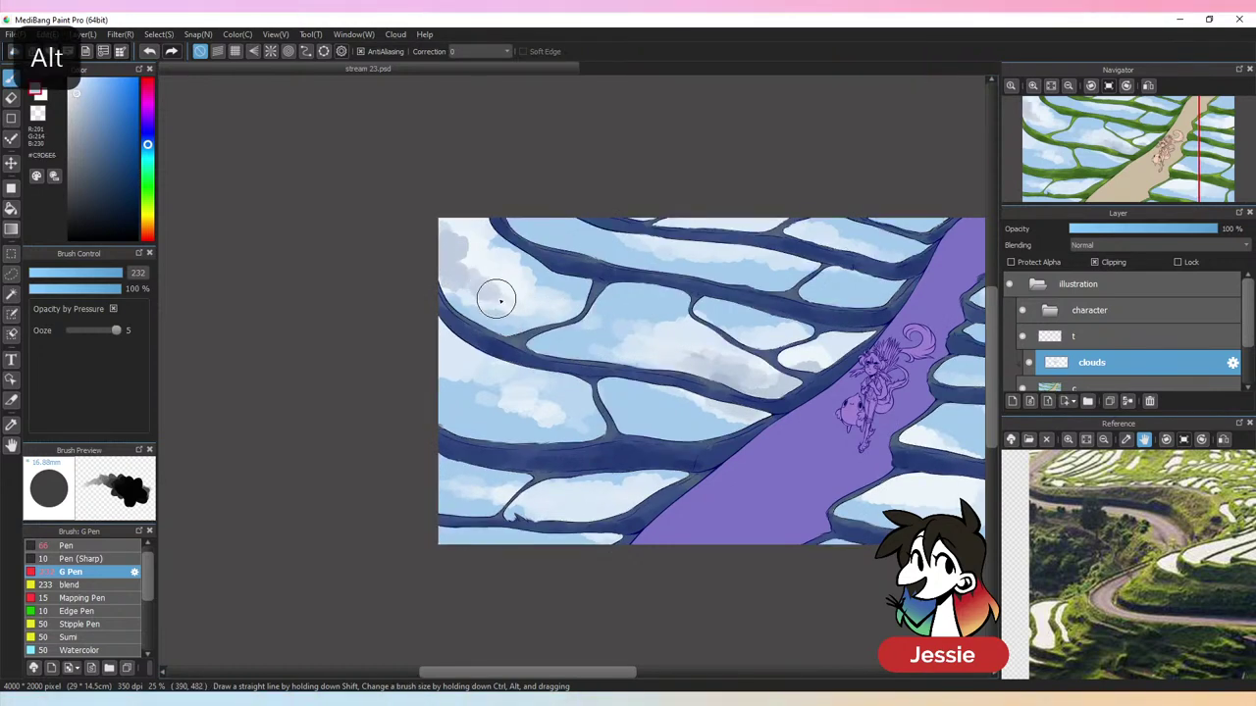
pyautogui.moveTo(497, 298); pyautogui.dragTo(530, 309)
# Blend the upper-left cloud's shading using near-white #ECF4FA and greys sampled from the same cloud
pyautogui.keyDown('alt'); pyautogui.click(488, 277); pyautogui.keyUp('alt')
pyautogui.moveTo(462, 246); pyautogui.dragTo(471, 241)
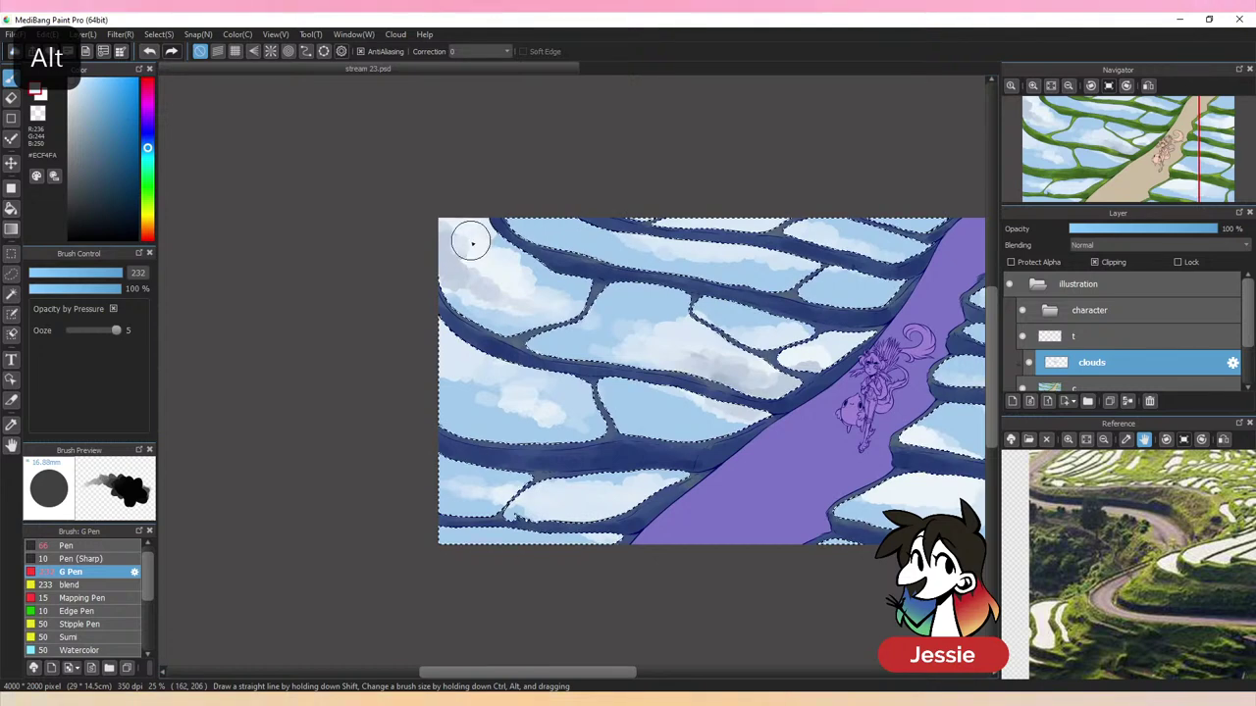
pyautogui.keyDown('alt'); pyautogui.click(459, 245); pyautogui.keyUp('alt')
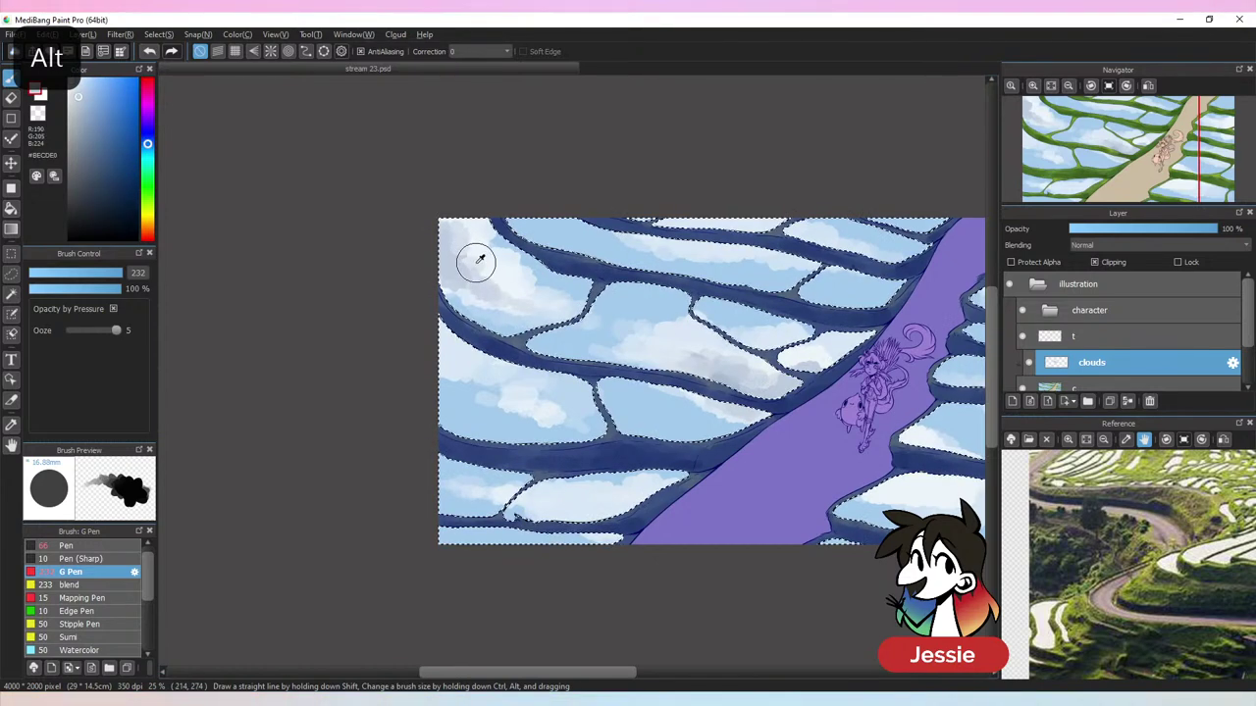
pyautogui.keyDown('alt'); pyautogui.click(480, 258); pyautogui.keyUp('alt')
pyautogui.hotkey('ctrl', 'd')
pyautogui.keyDown('alt'); pyautogui.click(468, 266); pyautogui.keyUp('alt')
pyautogui.hotkey('ctrl', 'z')
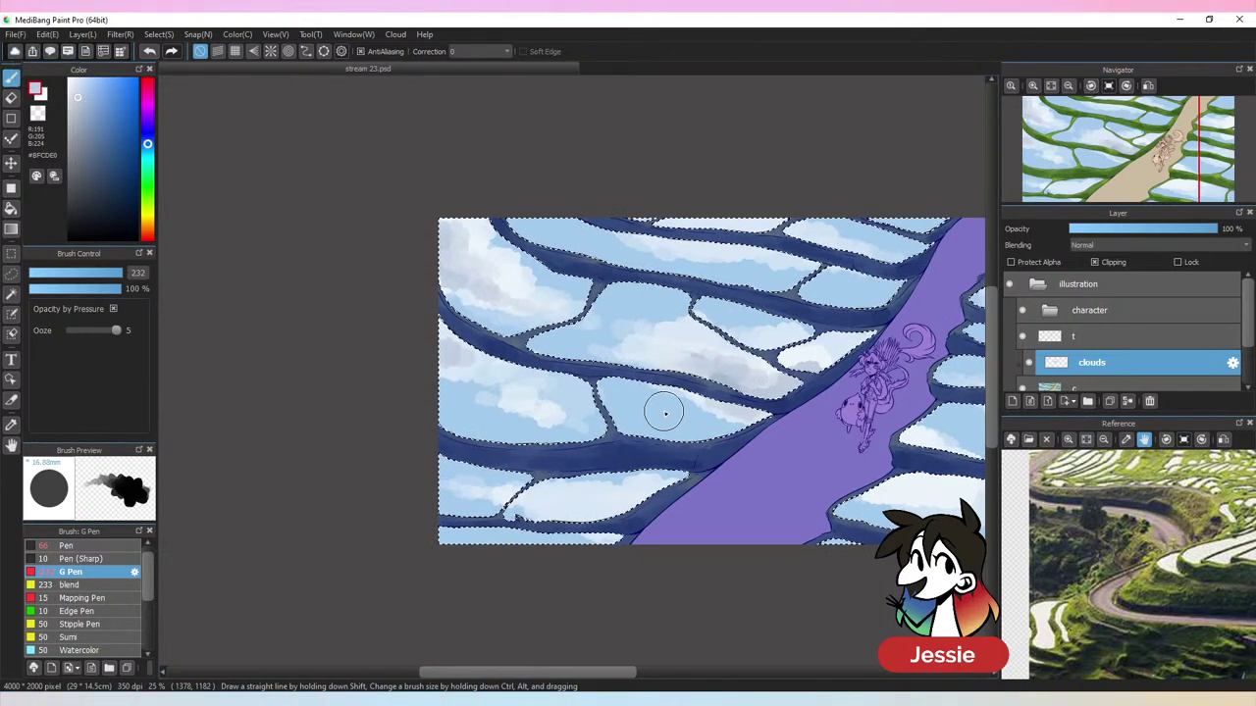
# Add grey-blue #A6BAD0 shading to the clouds in the top-edge pool and the lower pool left of the path, blending with sampled tones
pyautogui.hotkey('ctrl', '-')
pyautogui.hotkey('ctrl', '-')
pyautogui.hotkey('ctrl', '+')
pyautogui.hotkey('ctrl', '+')
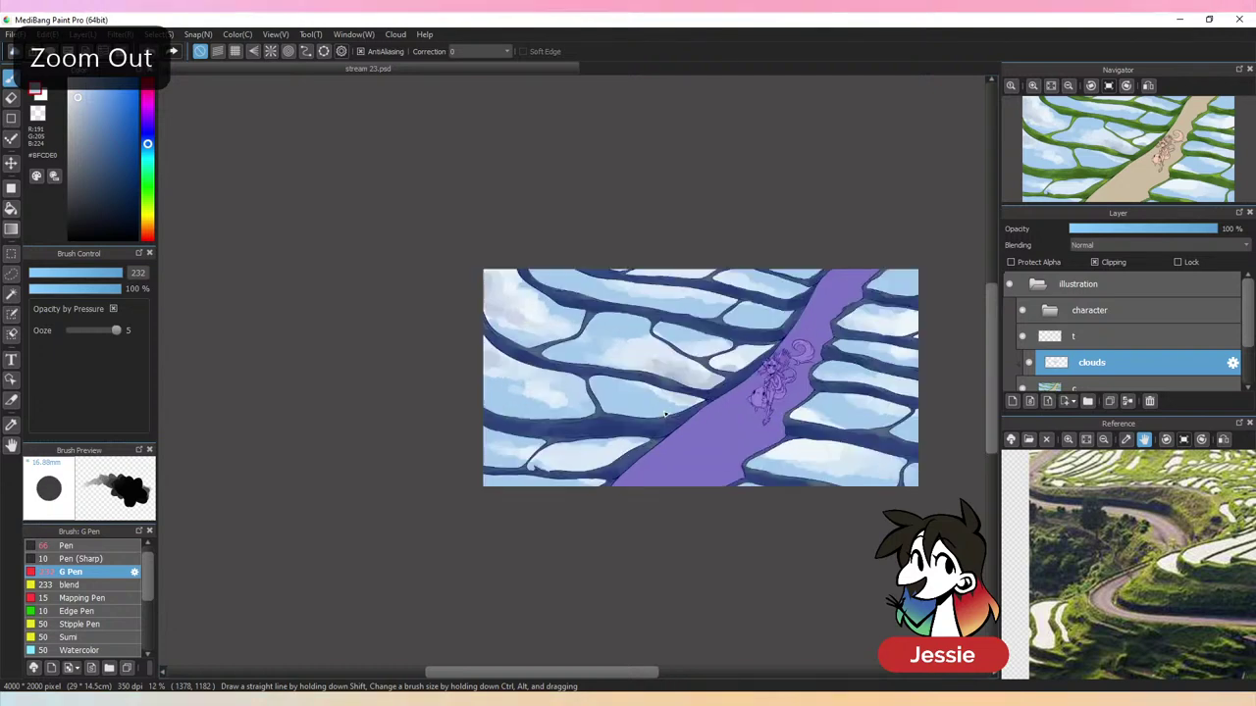
pyautogui.keyDown('alt'); pyautogui.click(722, 233); pyautogui.keyUp('alt')
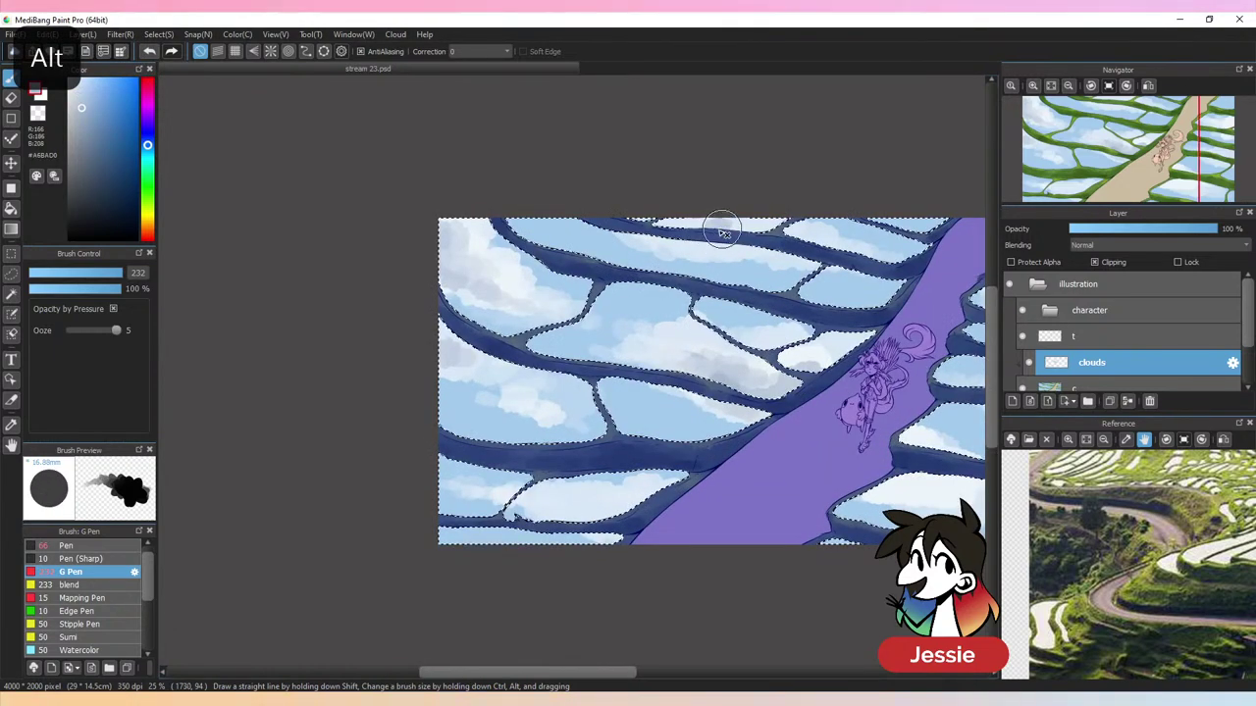
pyautogui.moveTo(791, 499); pyautogui.dragTo(556, 390)
pyautogui.moveTo(397, 399)
pyautogui.mouseDown()
pyautogui.moveTo(319, 396)
pyautogui.moveTo(372, 415)
pyautogui.moveTo(327, 389)
pyautogui.moveTo(303, 393)
pyautogui.moveTo(374, 389)
pyautogui.moveTo(440, 362)
pyautogui.moveTo(325, 398)
pyautogui.moveTo(533, 377)
pyautogui.mouseUp()
pyautogui.keyDown('alt'); pyautogui.click(325, 389); pyautogui.keyUp('alt')
pyautogui.keyDown('alt'); pyautogui.click(355, 389); pyautogui.keyUp('alt')
pyautogui.keyDown('alt'); pyautogui.click(367, 400); pyautogui.keyUp('alt')
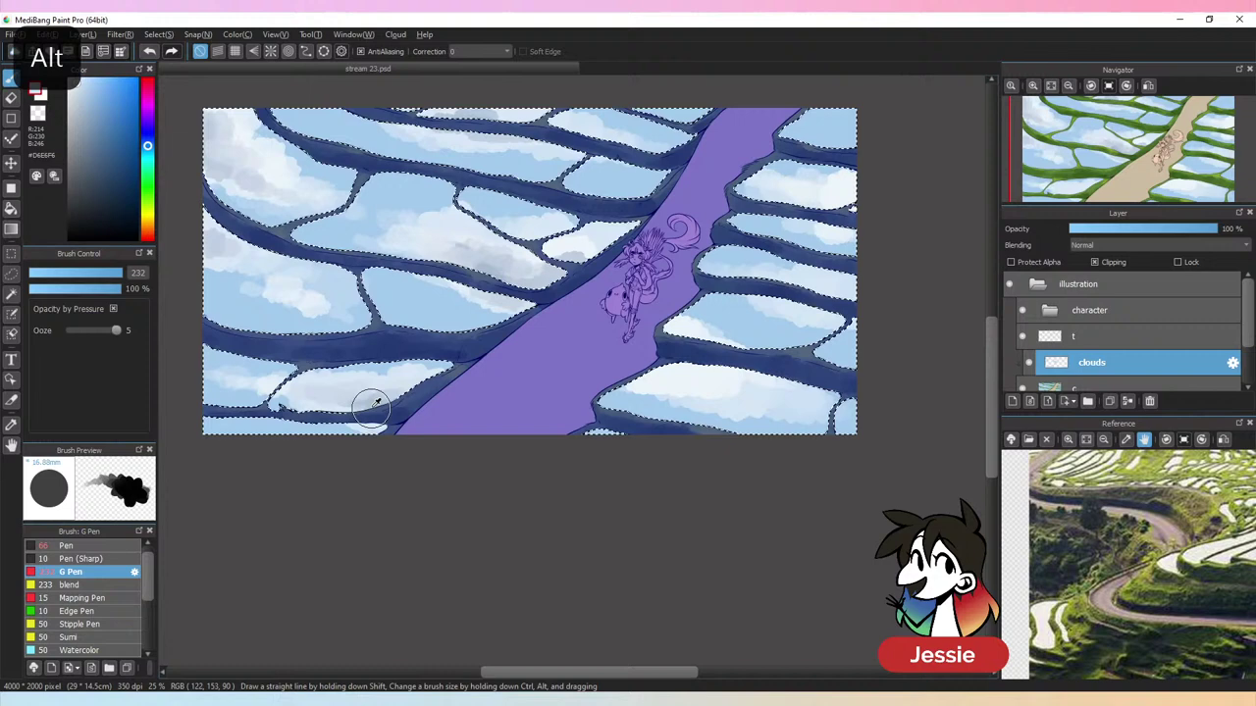
# Shade the cloud in the large lower pool right of the path with sampled greys, and touch up the right-edge cloud with #EDF5FB
pyautogui.keyDown('alt'); pyautogui.click(698, 378); pyautogui.keyUp('alt')
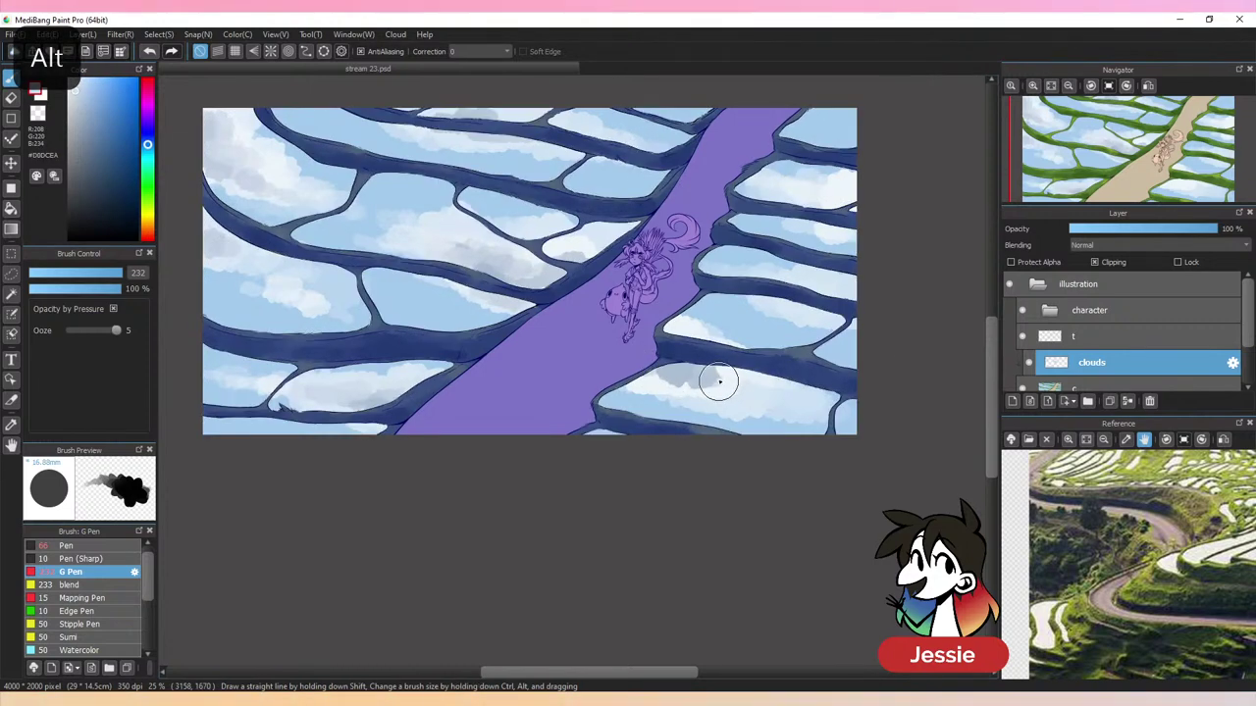
pyautogui.moveTo(699, 384); pyautogui.dragTo(788, 399)
pyautogui.keyDown('alt'); pyautogui.click(698, 379); pyautogui.keyUp('alt')
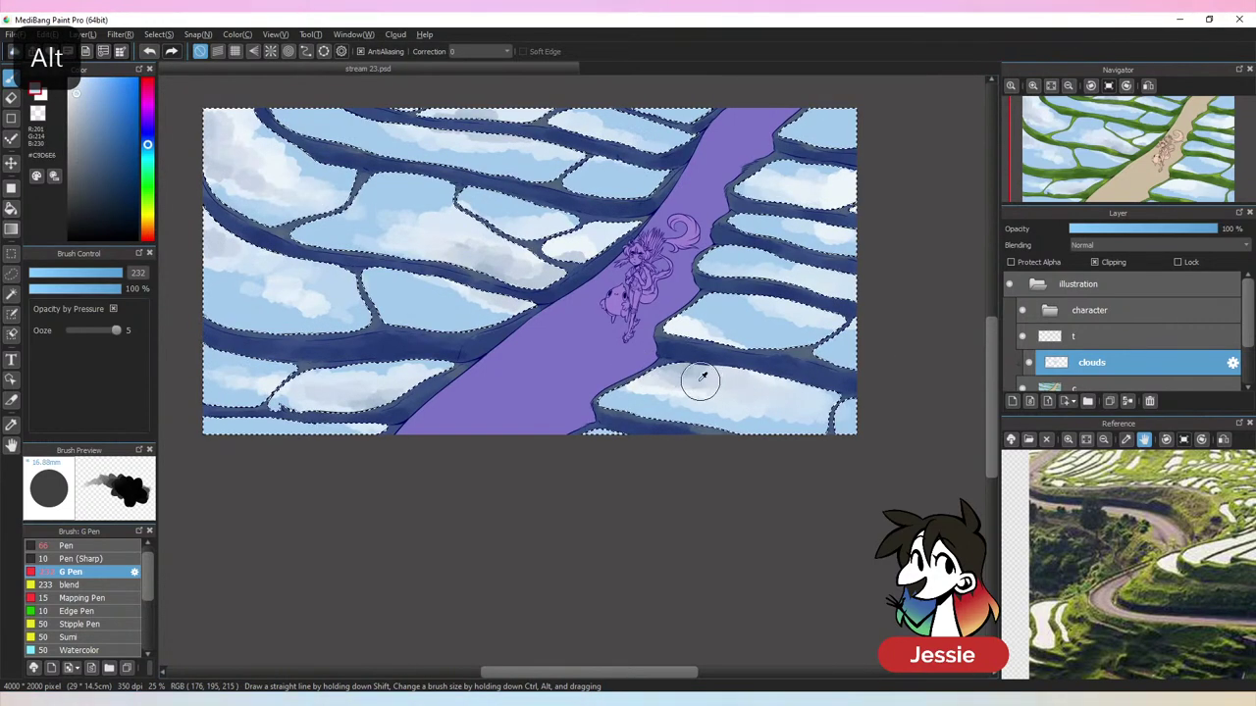
pyautogui.moveTo(695, 381)
pyautogui.mouseDown()
pyautogui.moveTo(775, 373)
pyautogui.moveTo(736, 376)
pyautogui.mouseUp()
pyautogui.keyDown('alt'); pyautogui.click(686, 376); pyautogui.keyUp('alt')
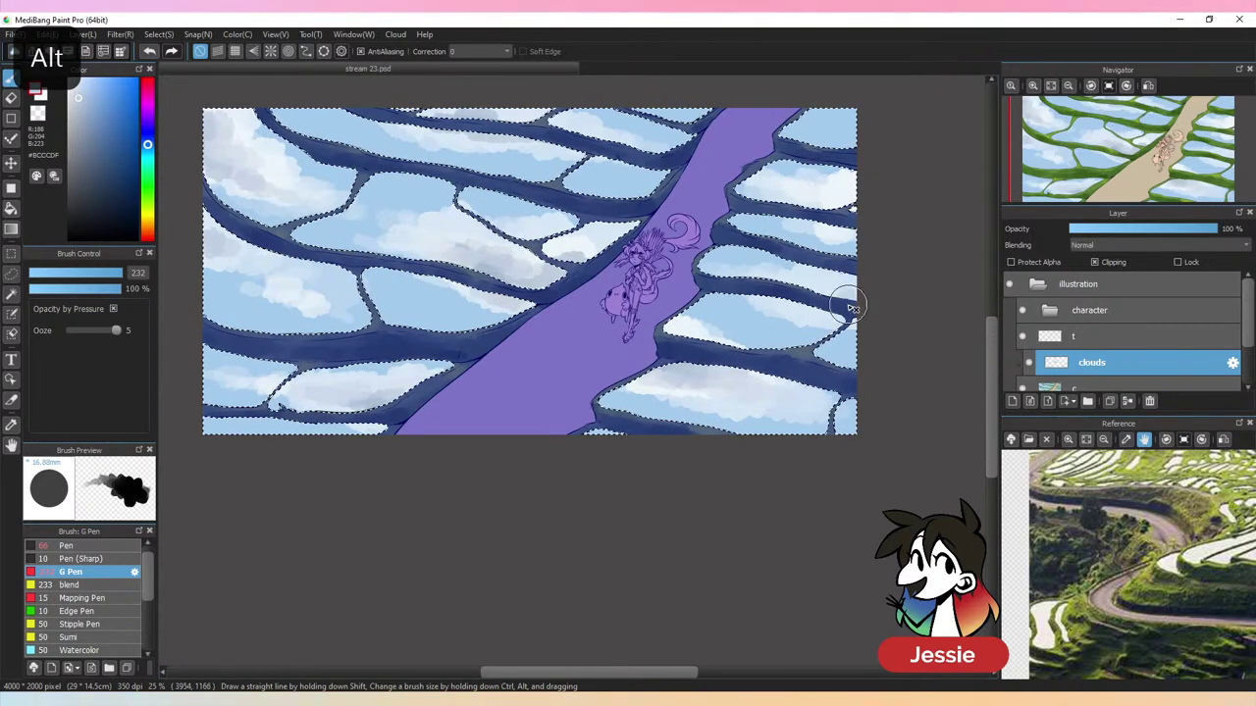
pyautogui.keyDown('alt'); pyautogui.click(841, 192); pyautogui.keyUp('alt')
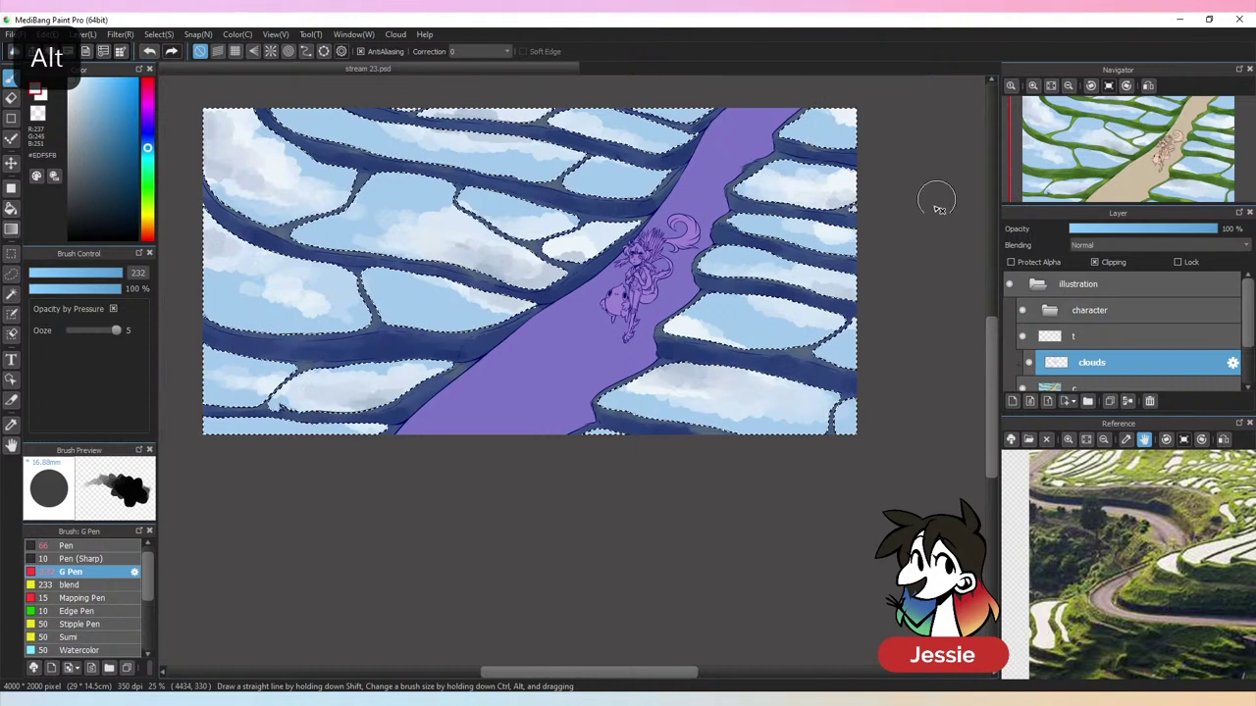
# Examine the shaded clouds across the whole illustration, both with and without the selection overlay
pyautogui.hotkey('ctrl', '-')
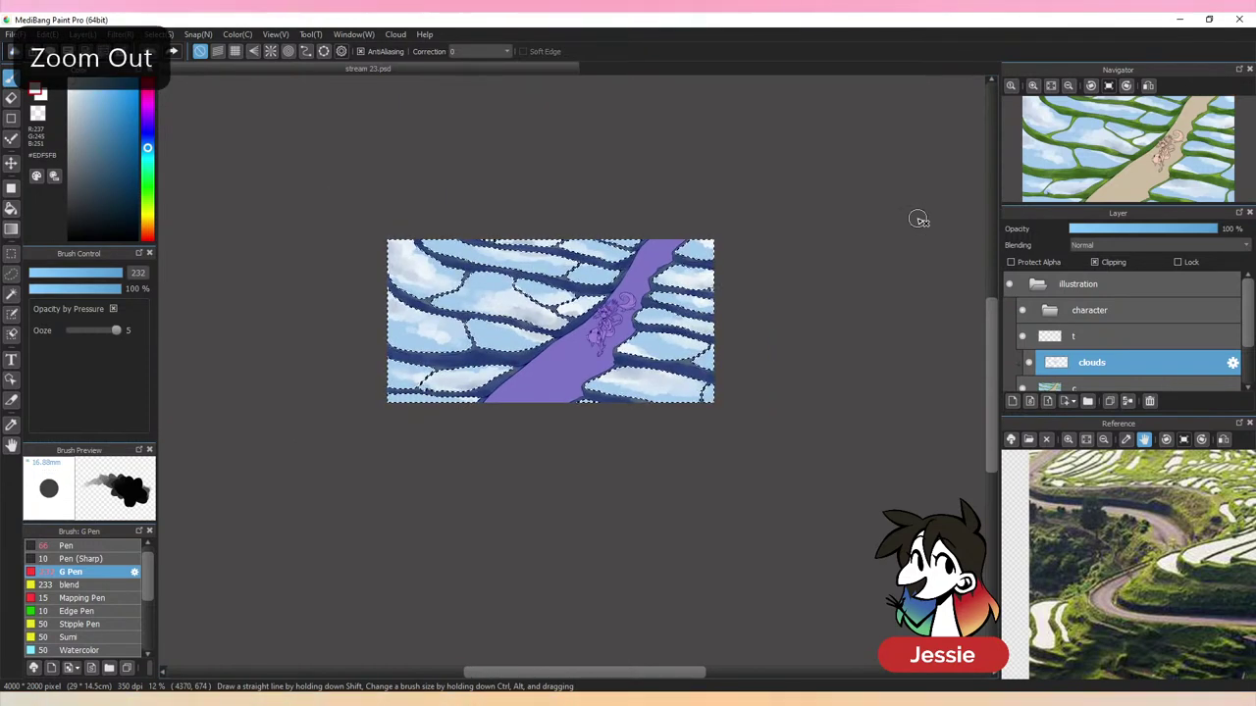
pyautogui.hotkey('ctrl', '+')
pyautogui.hotkey('ctrl', '+')
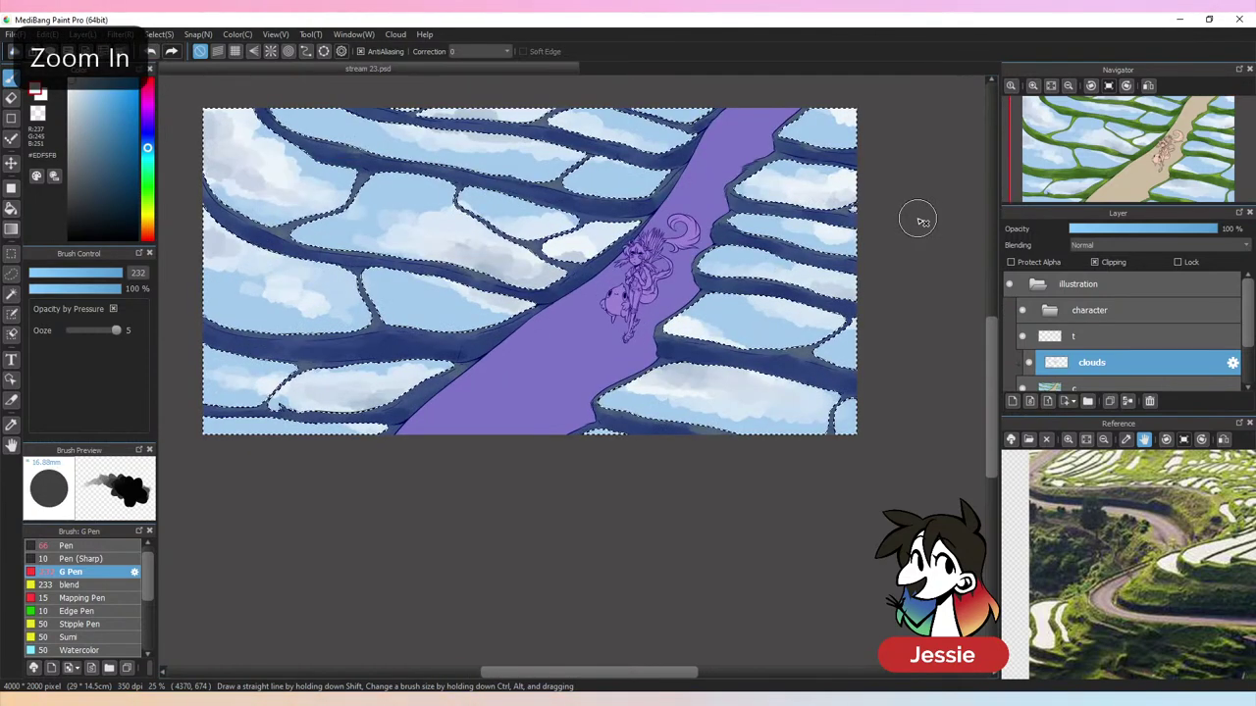
pyautogui.hotkey('ctrl', '-')
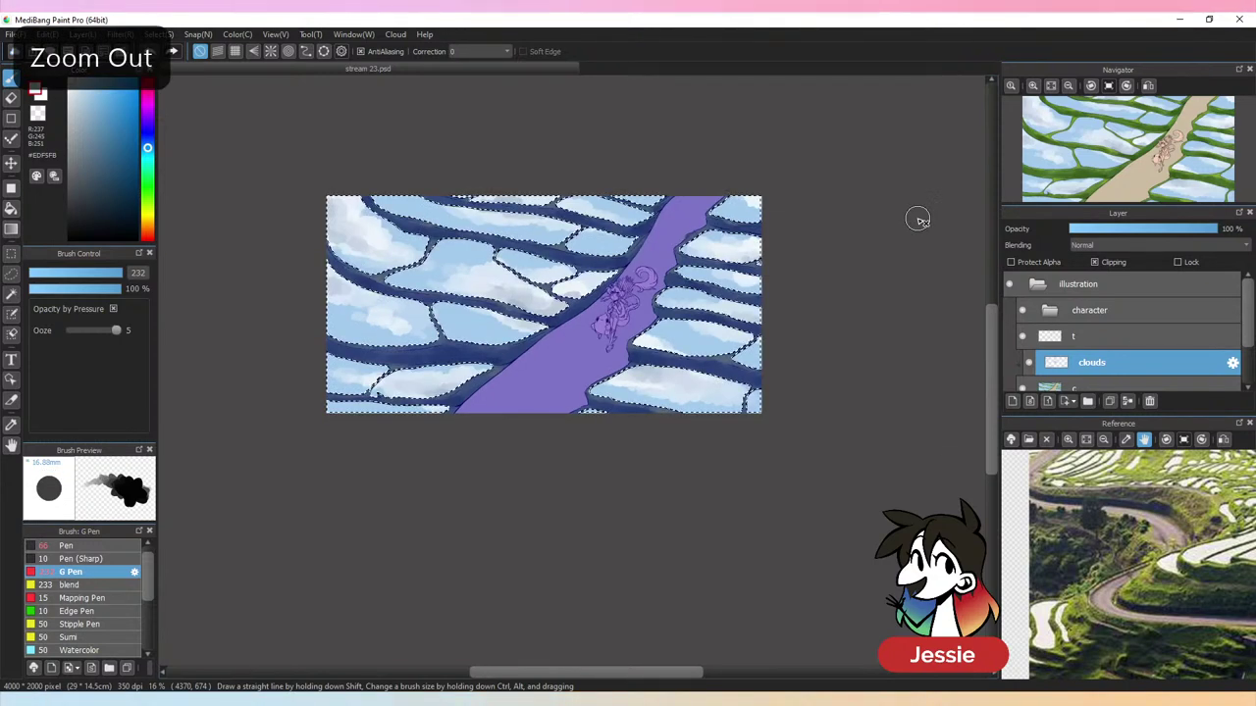
pyautogui.hotkey('ctrl', 'd')
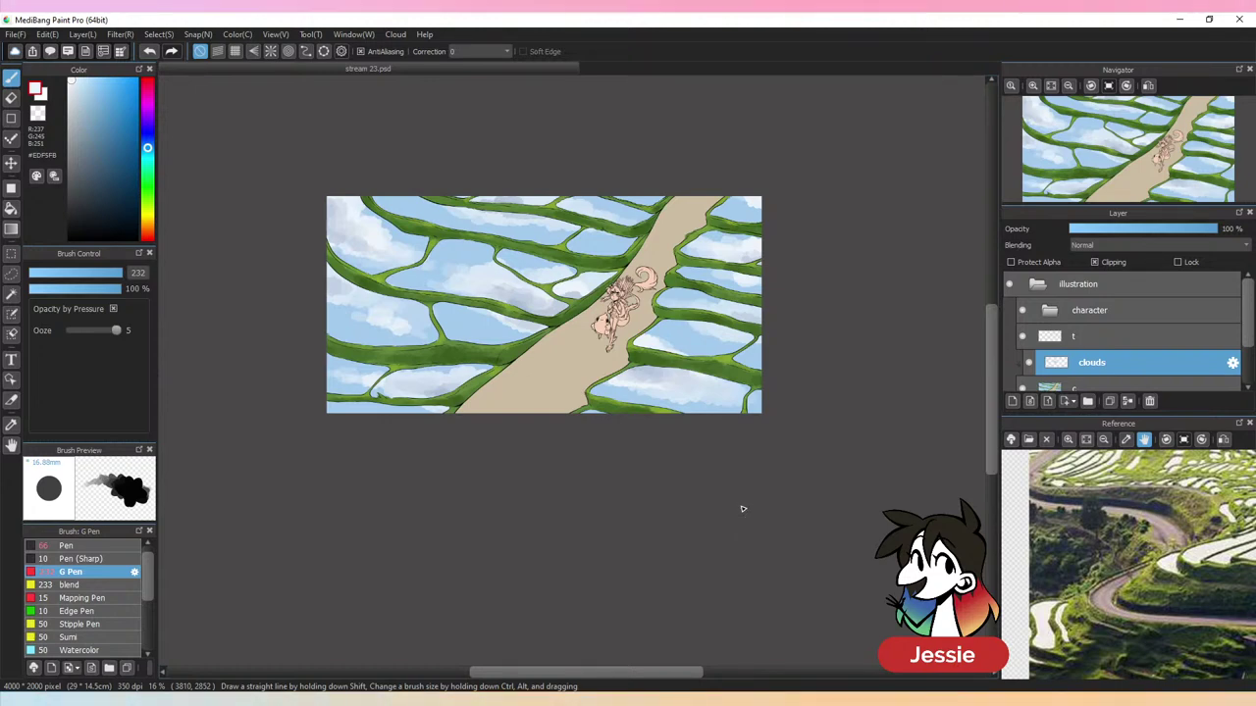
pyautogui.hotkey('ctrl', '+')
pyautogui.hotkey('ctrl', '+')
pyautogui.hotkey('ctrl', '-')
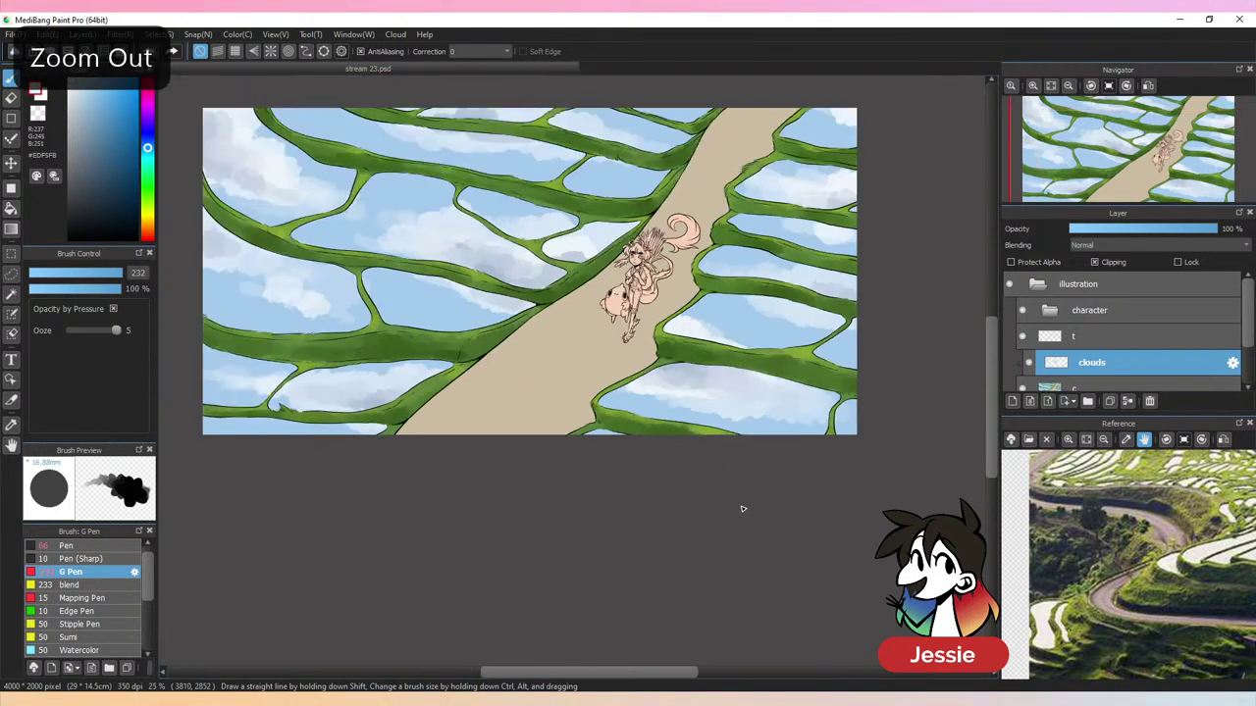
pyautogui.hotkey('ctrl', 'h')
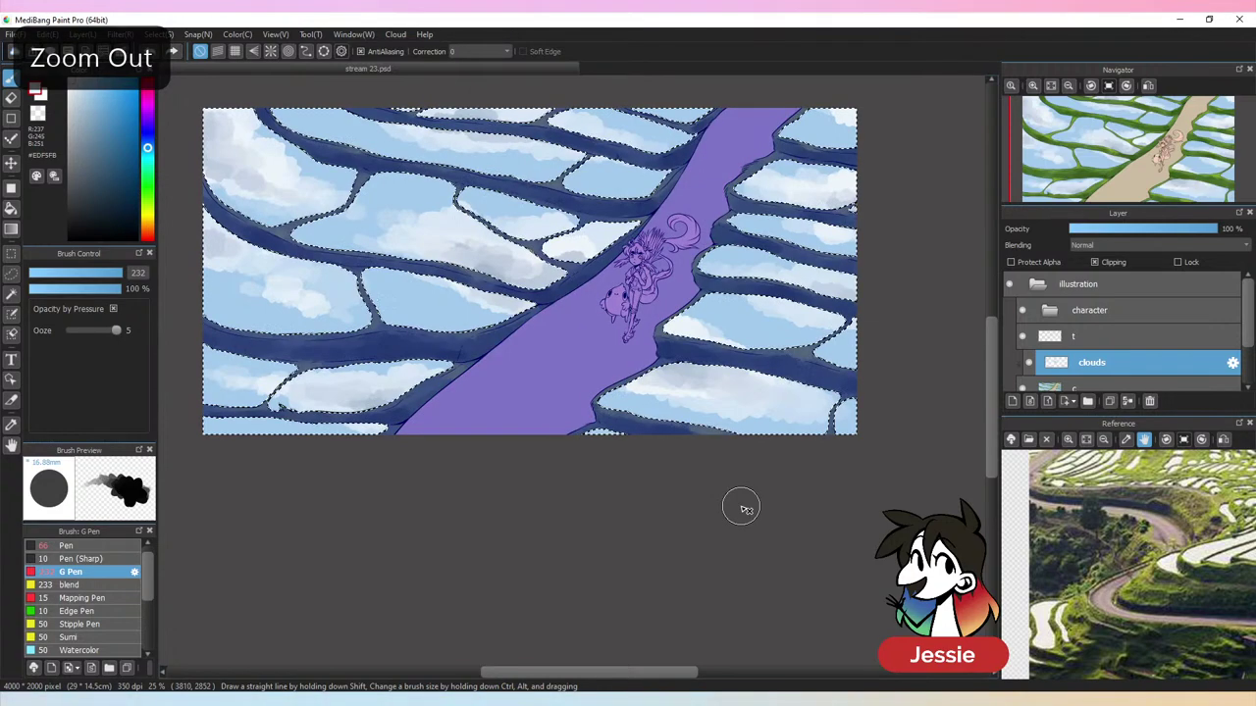
# Paint a deeper blue #80B2DE along the upper edge of the central pool's water with the G Pen at size 383
pyautogui.hotkey('ctrl', '+')
pyautogui.moveTo(481, 261); pyautogui.dragTo(814, 389)
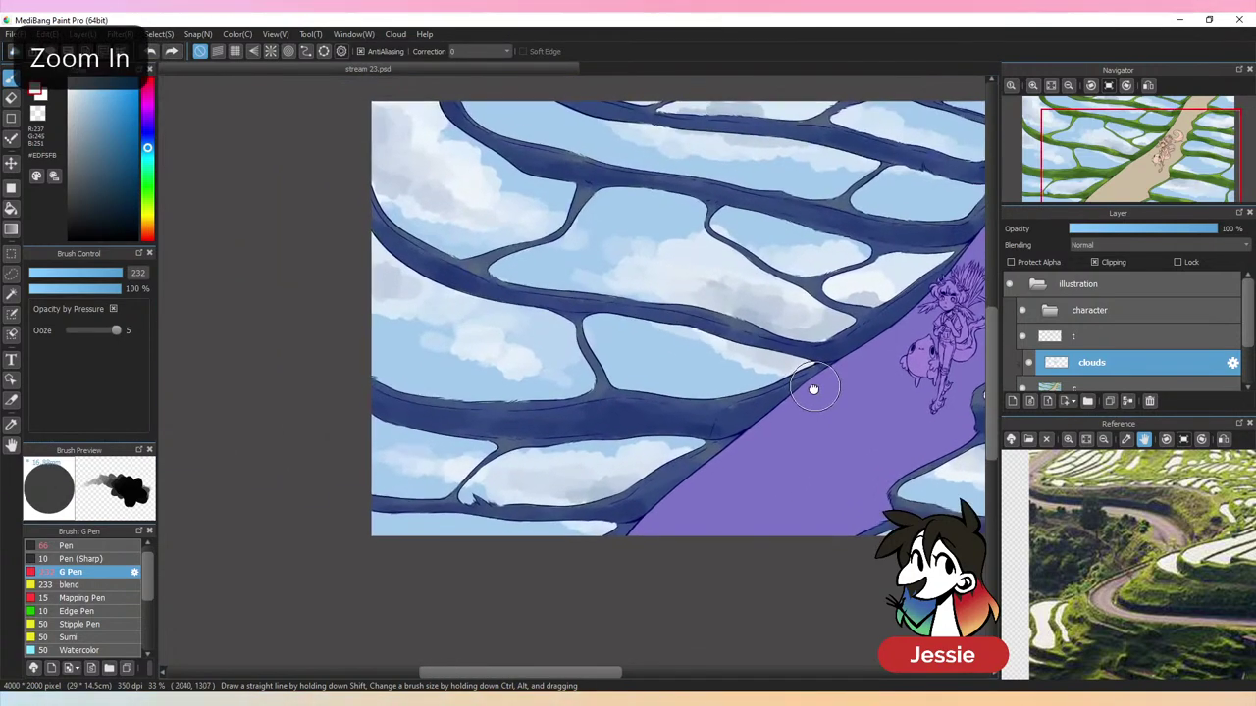
pyautogui.keyDown('alt'); pyautogui.click(737, 382); pyautogui.keyUp('alt')
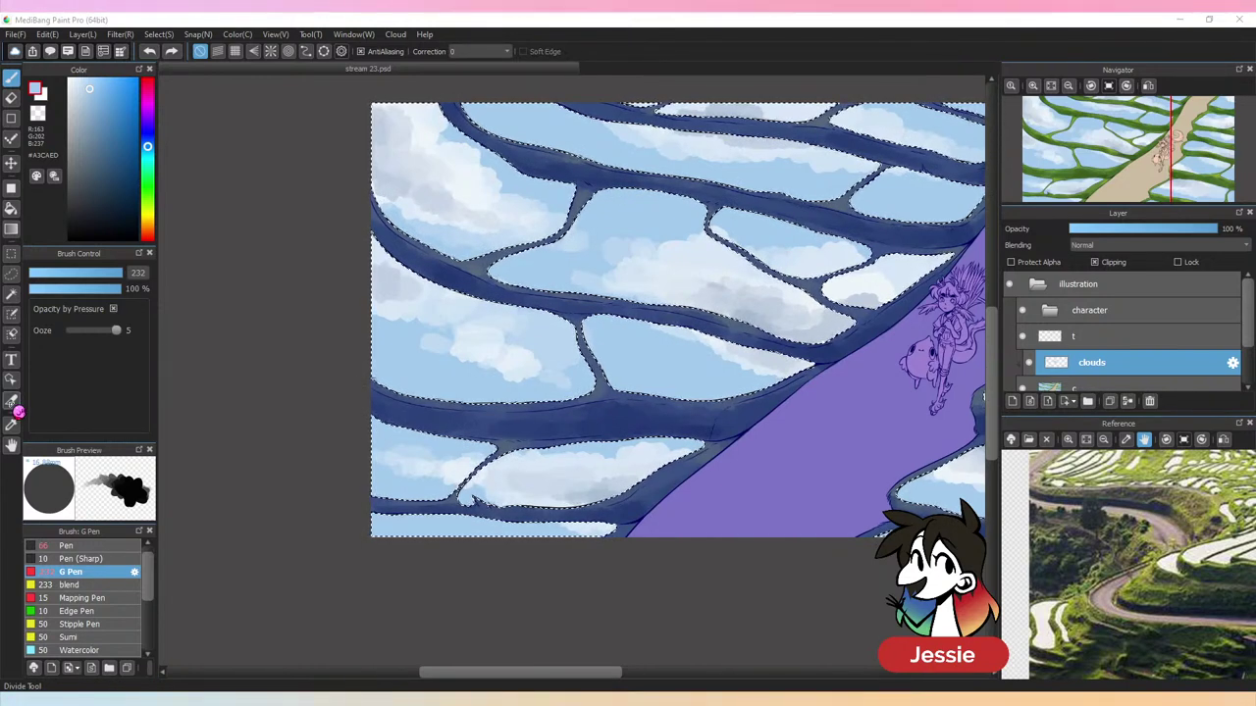
pyautogui.press('alt')
pyautogui.keyDown('alt'); pyautogui.click(475, 500); pyautogui.keyUp('alt')
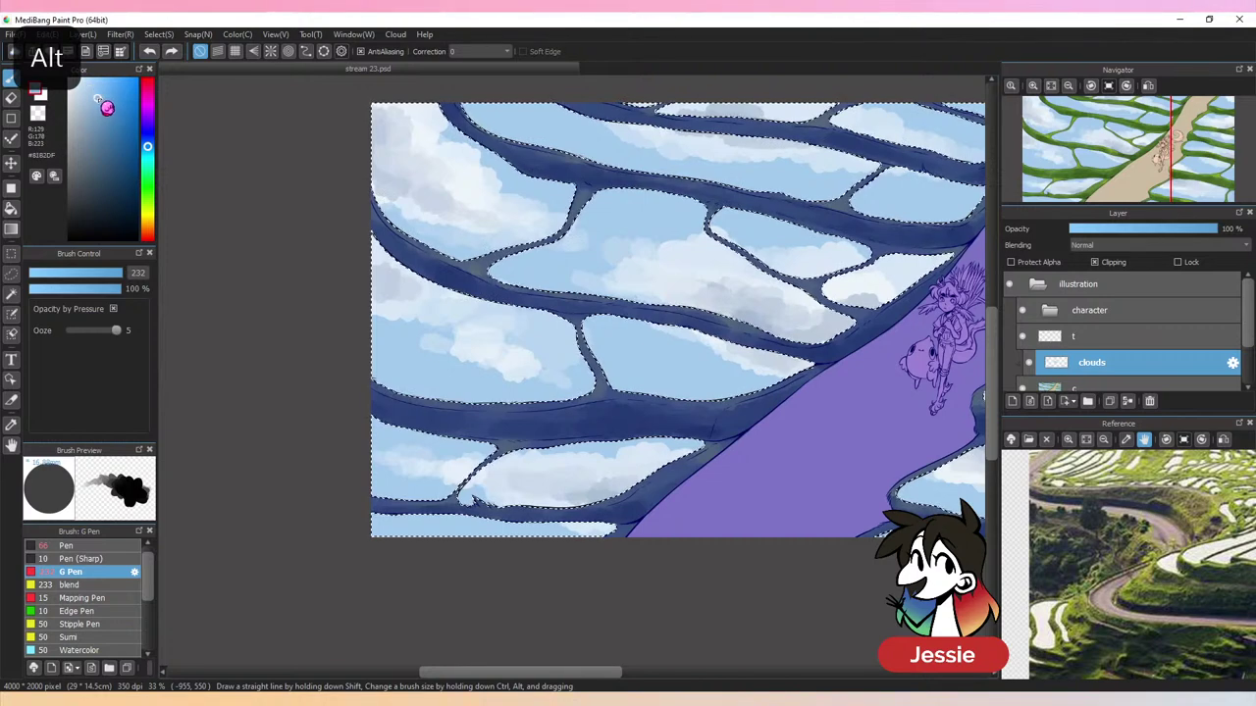
pyautogui.hotkey('ctrl', '-')
pyautogui.moveTo(116, 274); pyautogui.dragTo(161, 272)
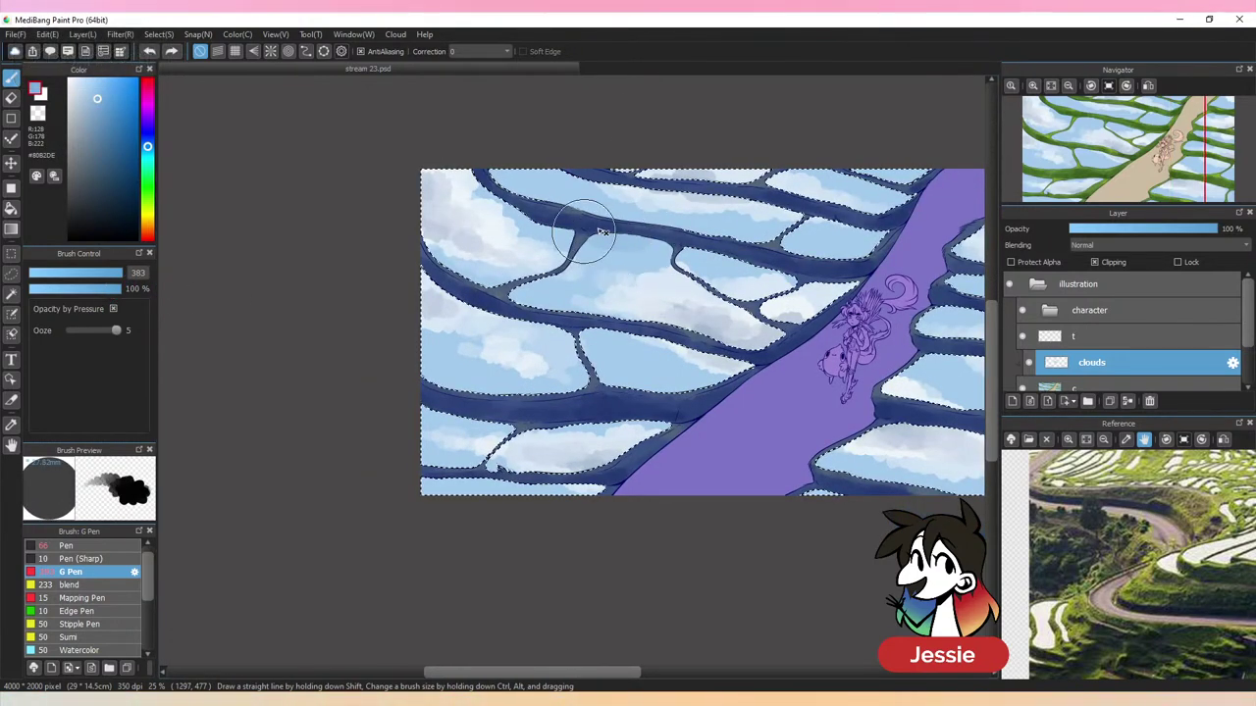
# Soften the deeper blue along the central pool's upper edge with sampled intermediate blues such as #8DBBE3
pyautogui.keyDown('alt'); pyautogui.click(619, 252); pyautogui.keyUp('alt')
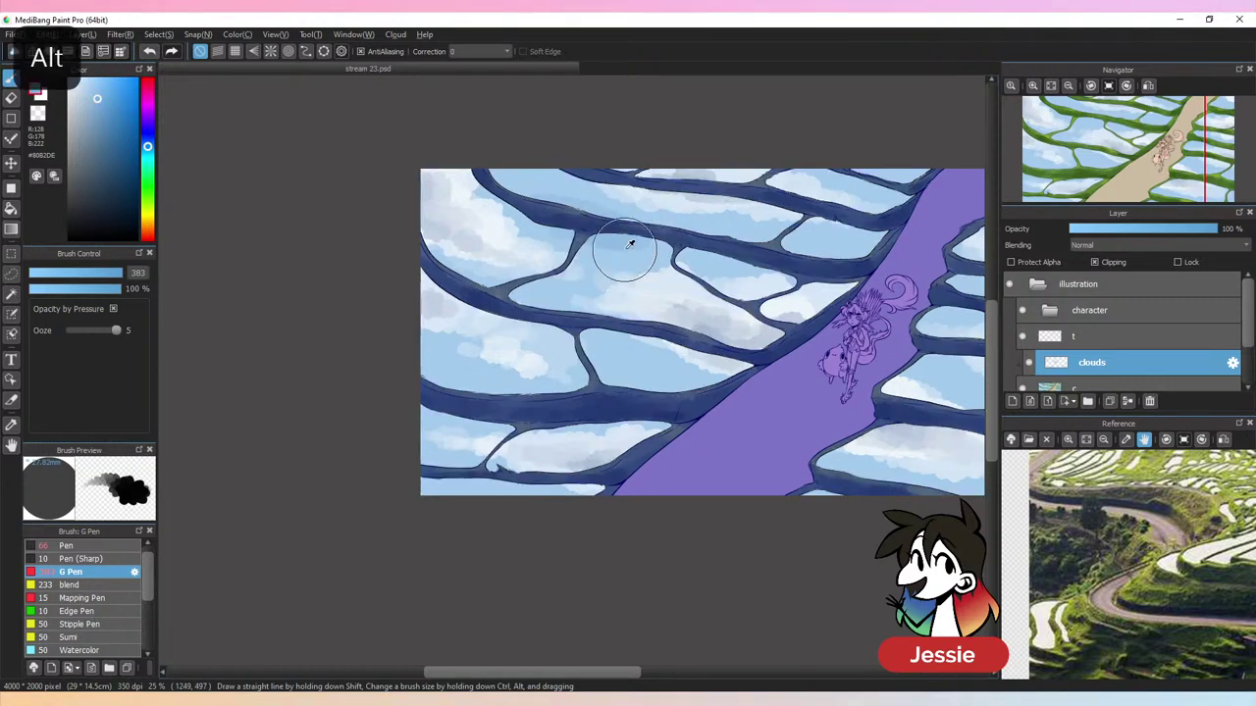
pyautogui.moveTo(709, 257); pyautogui.dragTo(639, 241)
pyautogui.keyDown('alt'); pyautogui.click(594, 232); pyautogui.keyUp('alt')
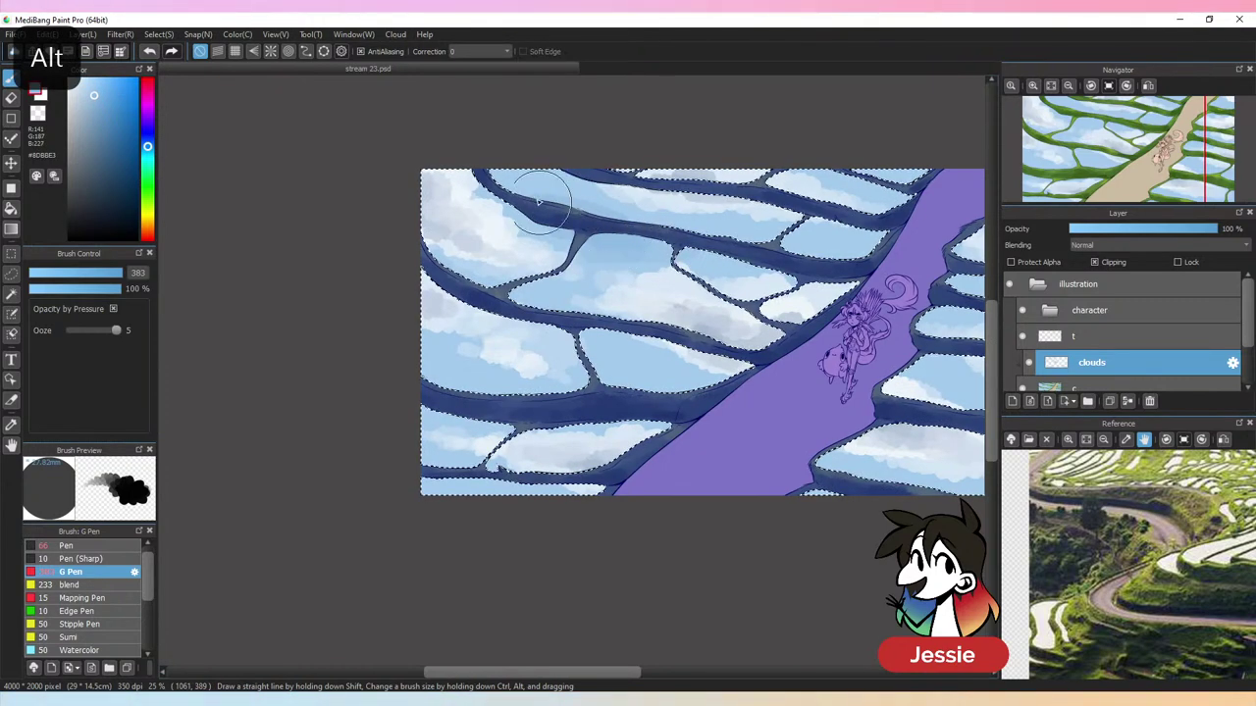
pyautogui.keyDown('alt'); pyautogui.click(613, 241); pyautogui.keyUp('alt')
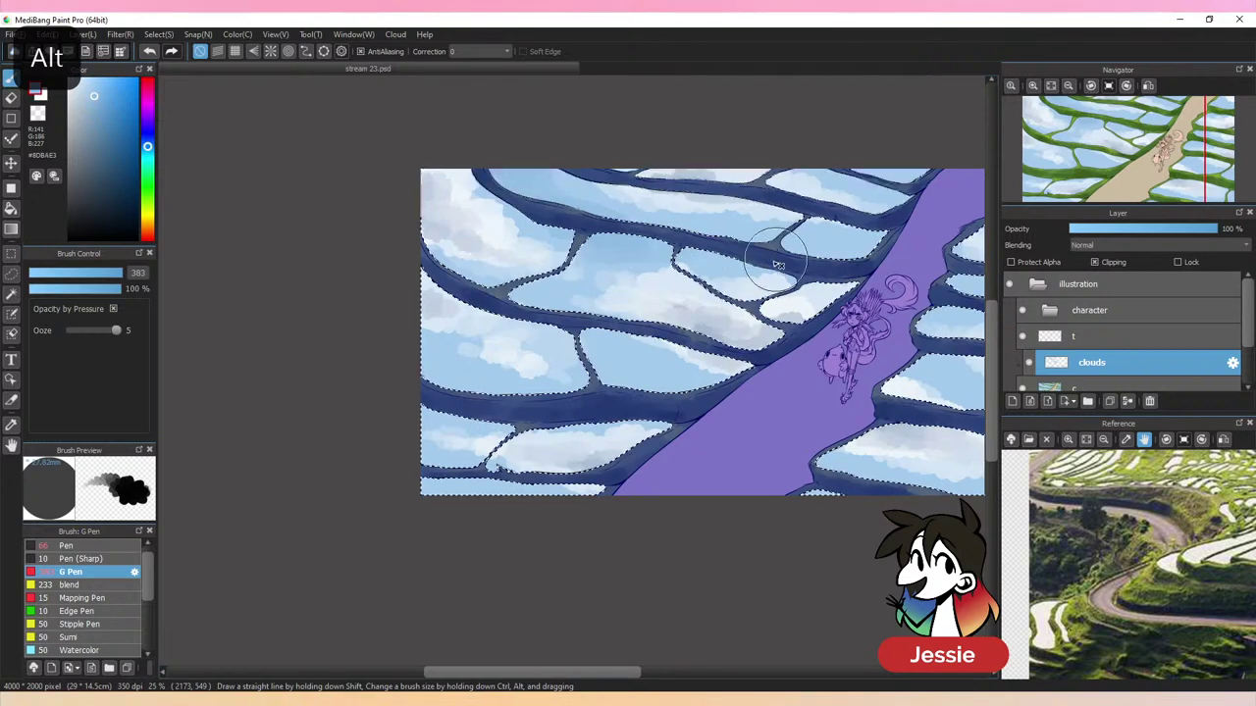
# Blend deeper blue into the water of the pools on both sides of the path with sampled blues such as #8EBBE3 and #9AC4E9
pyautogui.moveTo(714, 242)
pyautogui.mouseDown()
pyautogui.moveTo(888, 247)
pyautogui.moveTo(860, 238)
pyautogui.moveTo(885, 223)
pyautogui.mouseUp()
pyautogui.keyDown('alt'); pyautogui.click(883, 222); pyautogui.keyUp('alt')
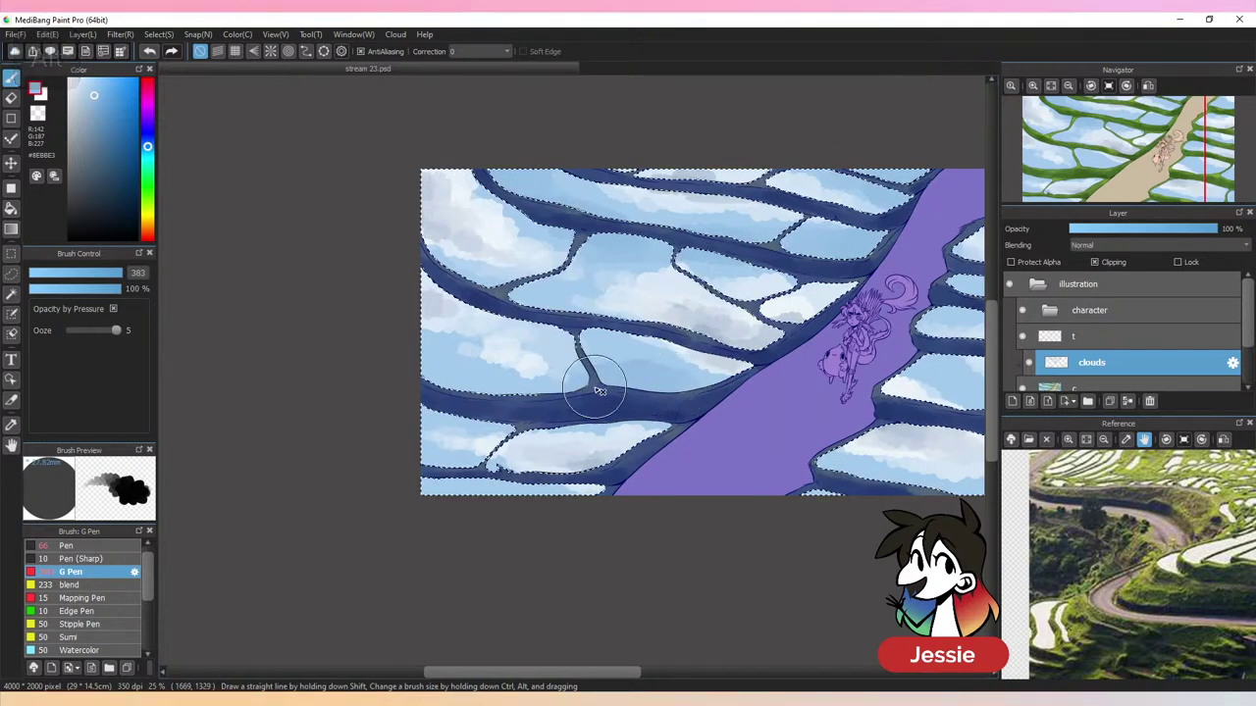
pyautogui.keyDown('alt'); pyautogui.click(589, 351); pyautogui.keyUp('alt')
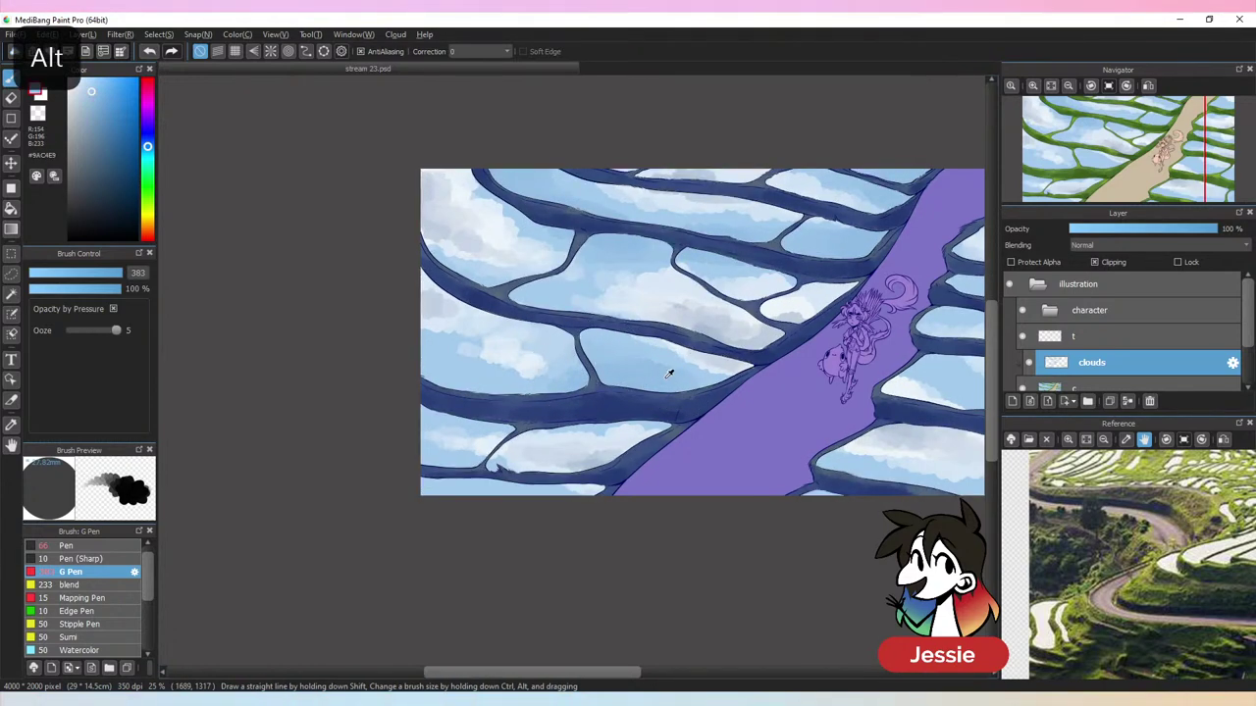
pyautogui.keyDown('alt'); pyautogui.click(478, 386); pyautogui.keyUp('alt')
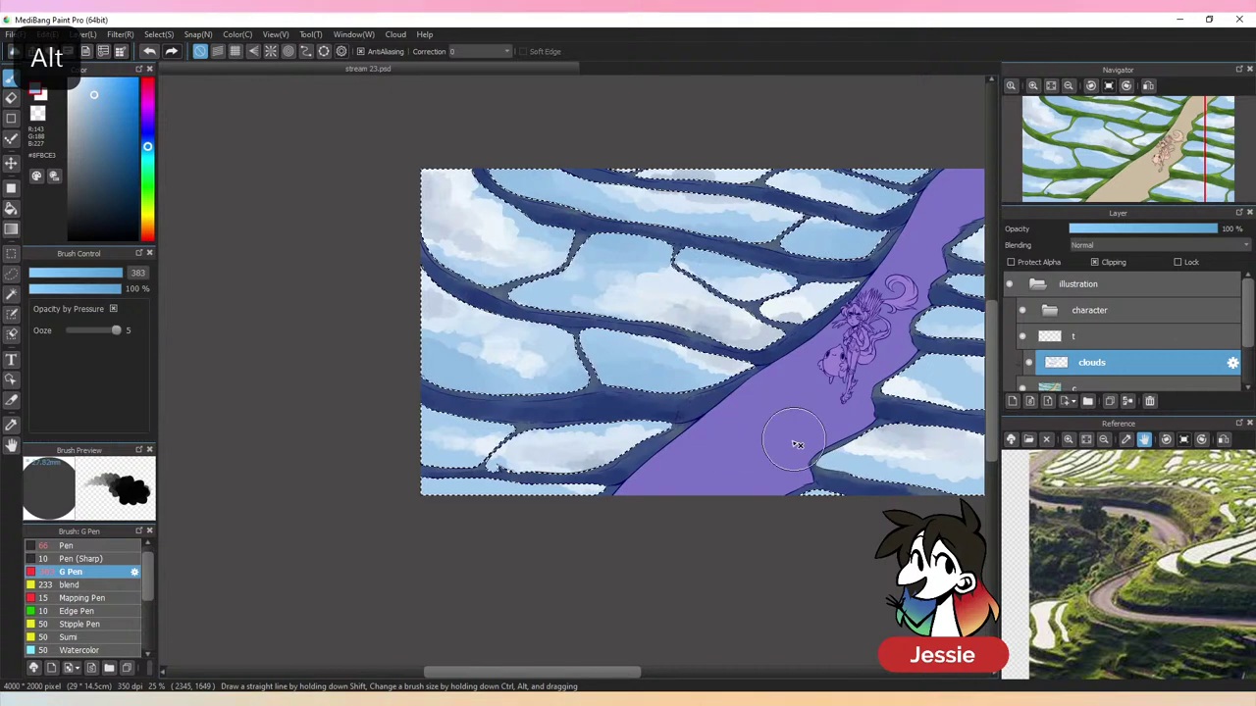
pyautogui.moveTo(789, 437); pyautogui.dragTo(527, 429)
pyautogui.keyDown('alt'); pyautogui.click(400, 271); pyautogui.keyUp('alt')
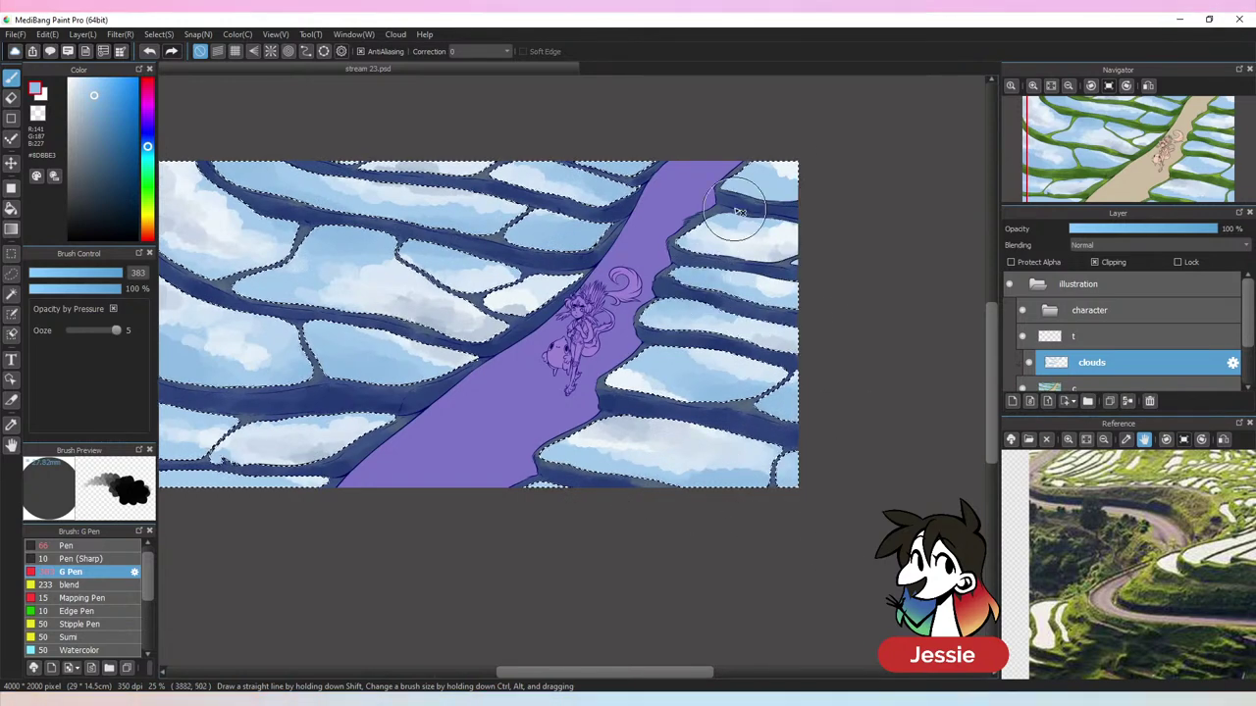
pyautogui.keyDown('alt'); pyautogui.click(785, 191); pyautogui.keyUp('alt')
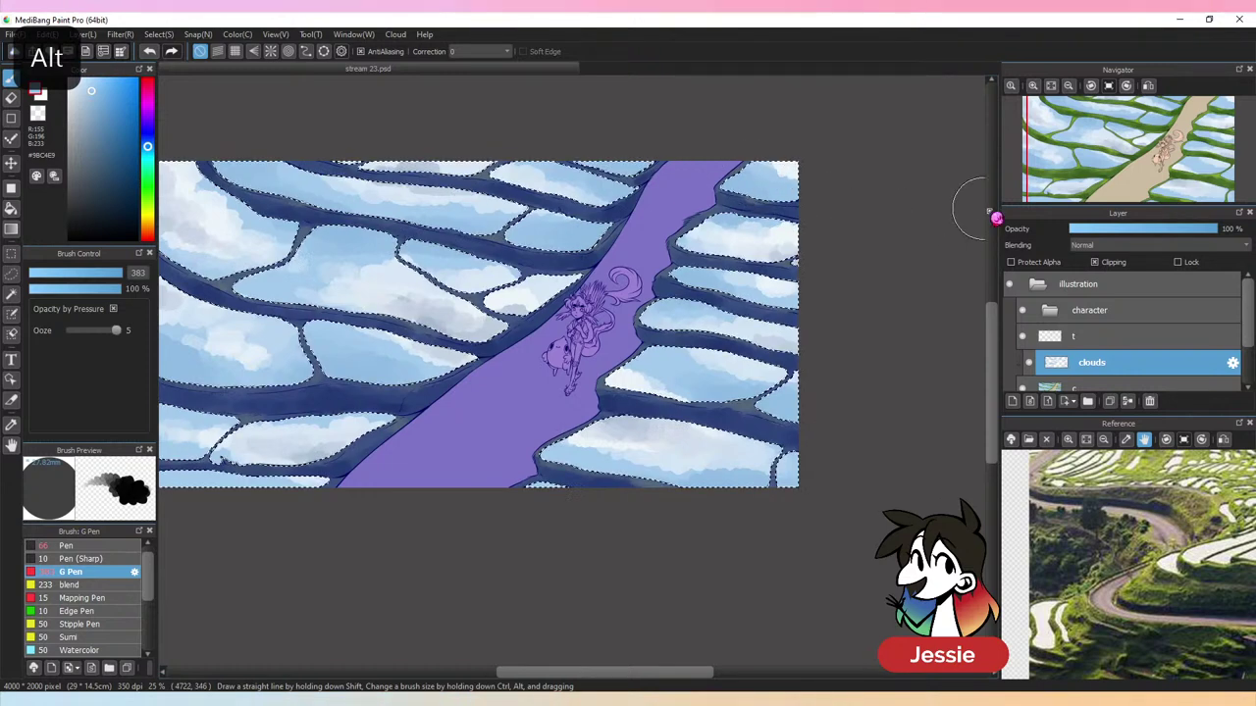
# Darken the small pool left of the path's upper part with blue #5992C6, and blend it with the sampled #7BACD8
pyautogui.hotkey('ctrl', '-')
pyautogui.hotkey('ctrl', '+')
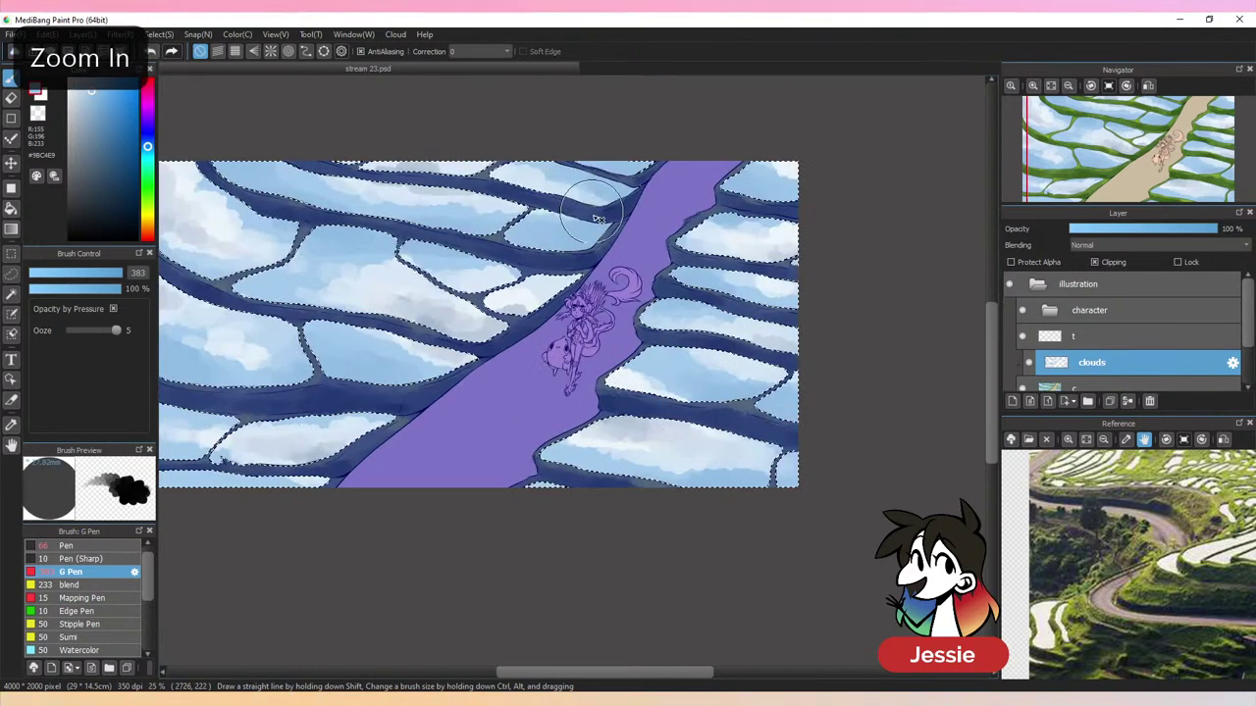
pyautogui.hotkey('ctrl', 'z')
pyautogui.keyDown('alt'); pyautogui.click(560, 245); pyautogui.keyUp('alt')
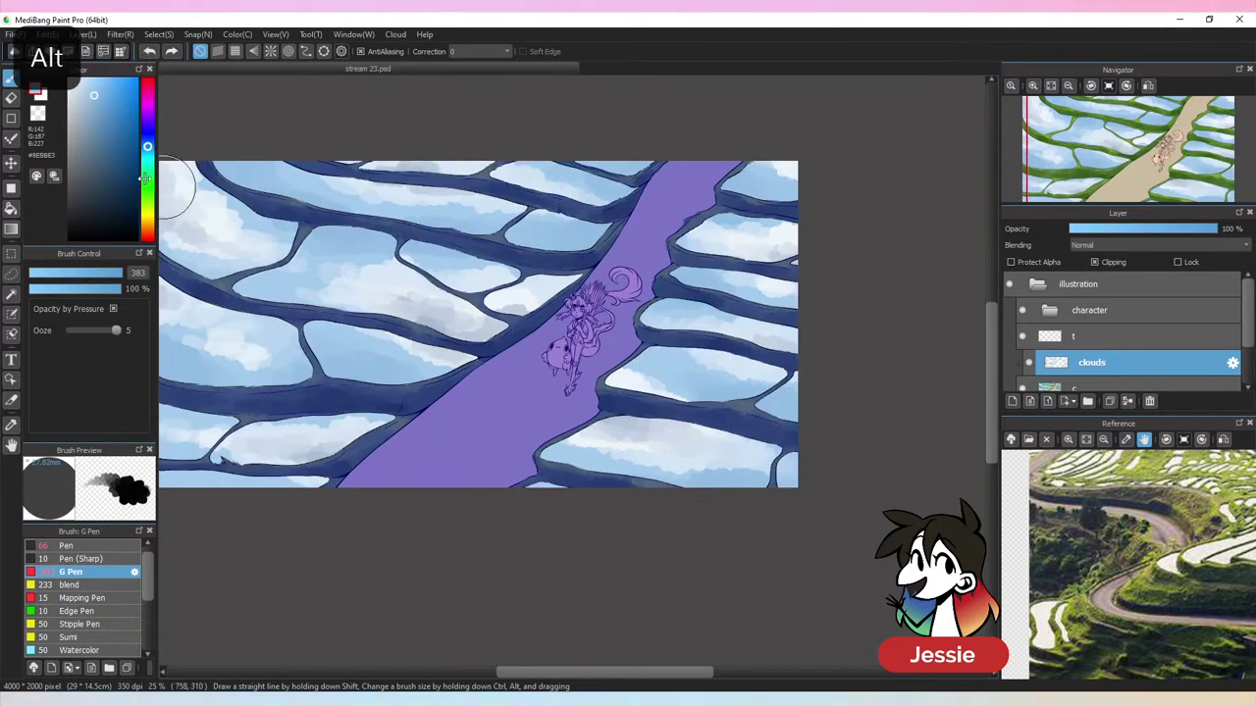
pyautogui.click(107, 114)
pyautogui.hotkey('ctrl', 'd')
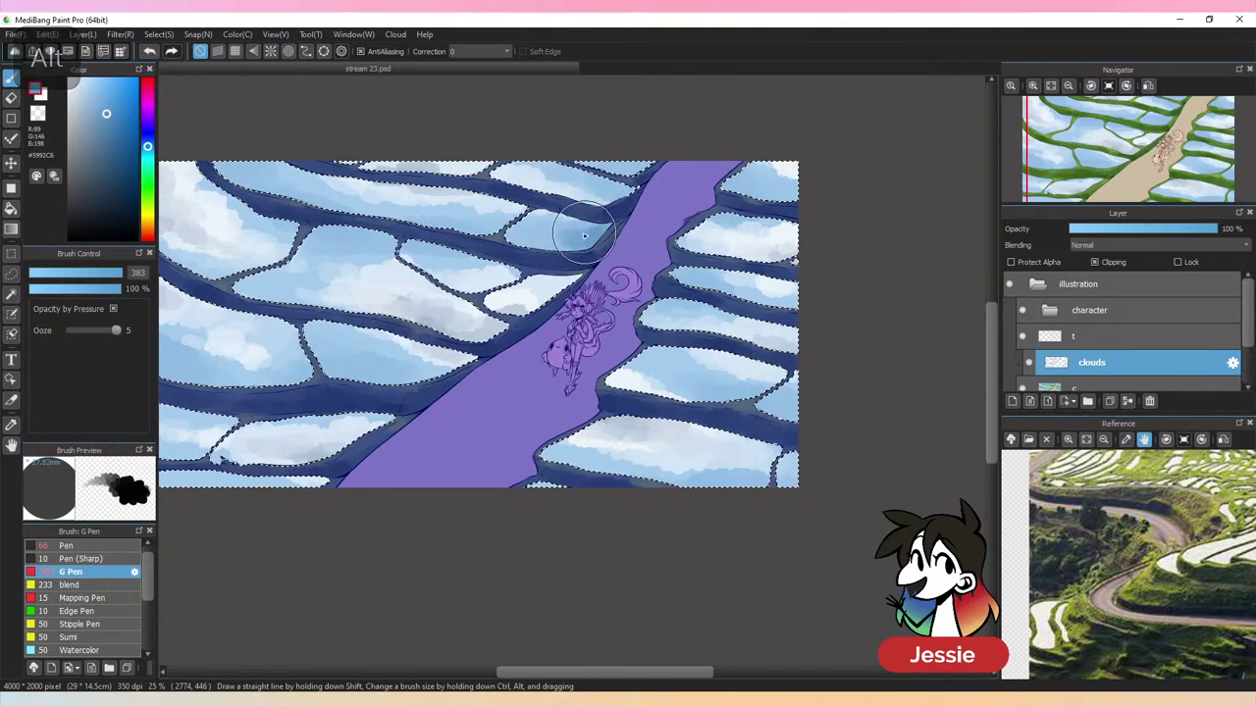
pyautogui.keyDown('alt'); pyautogui.click(551, 241); pyautogui.keyUp('alt')
pyautogui.hotkey('ctrl', 'z')
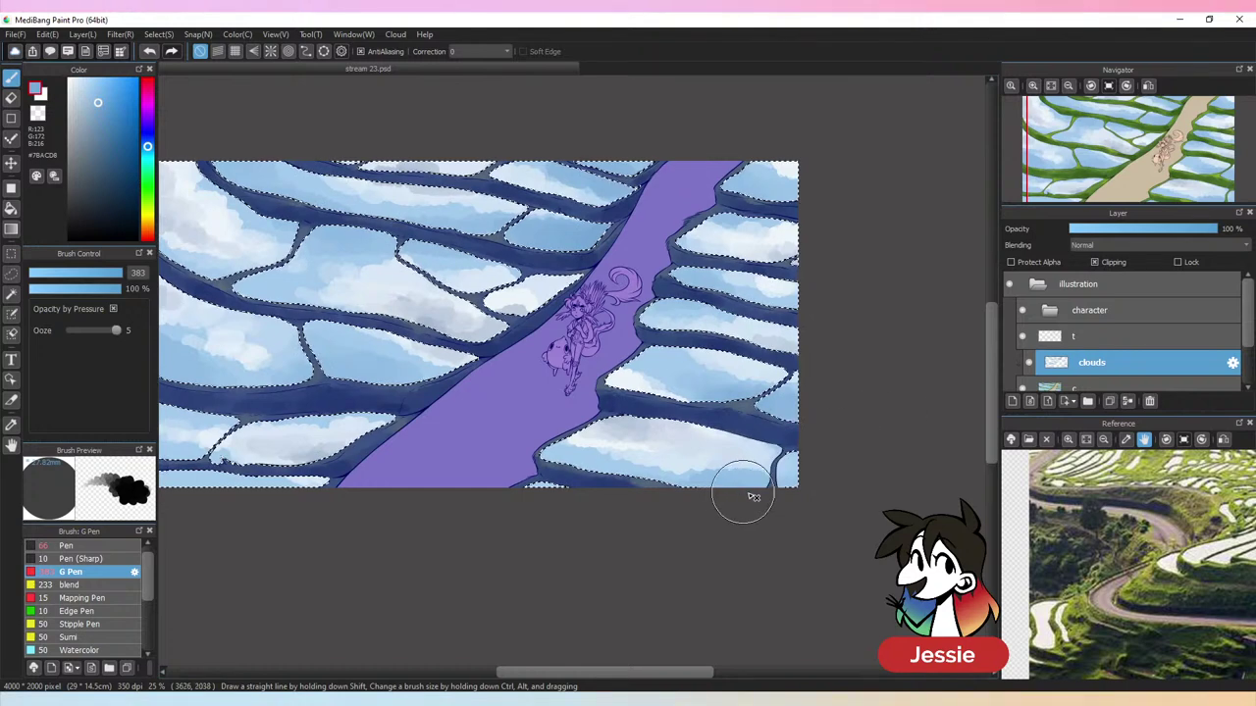
# Clear the selection, check the whole illustration, and save the file
pyautogui.hotkey('ctrl', '-')
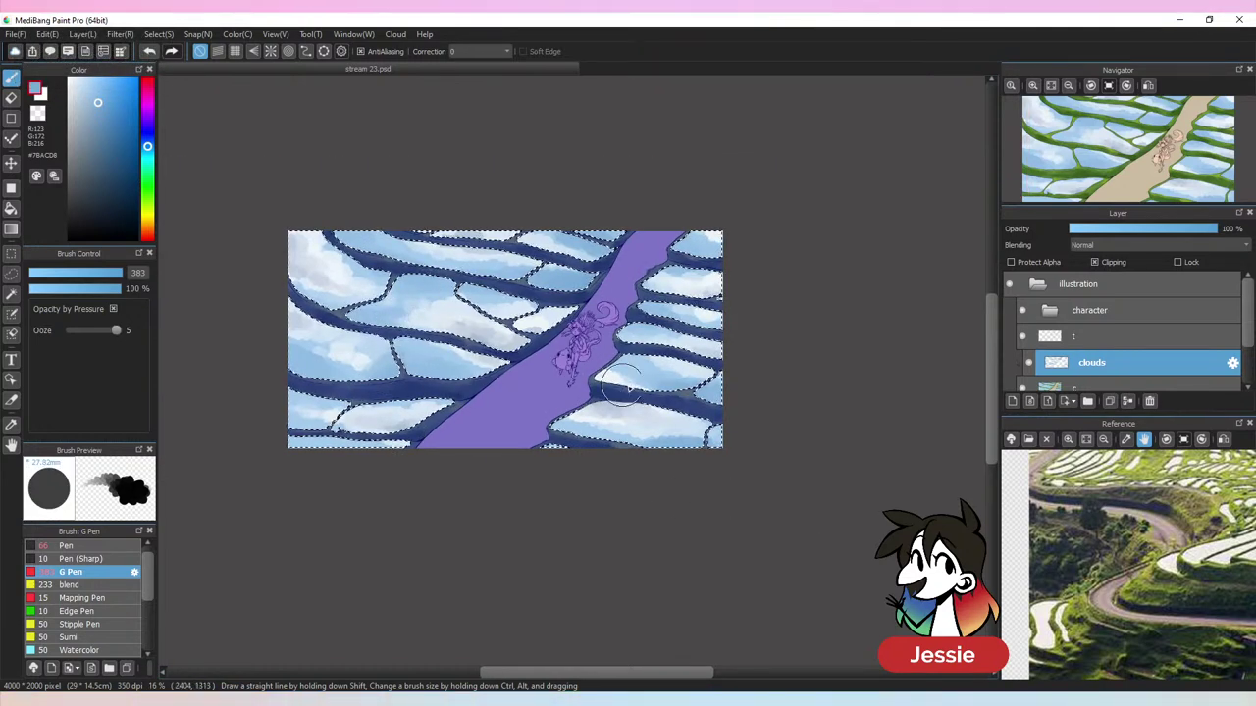
pyautogui.hotkey('ctrl', '+')
pyautogui.hotkey('ctrl', 'd')
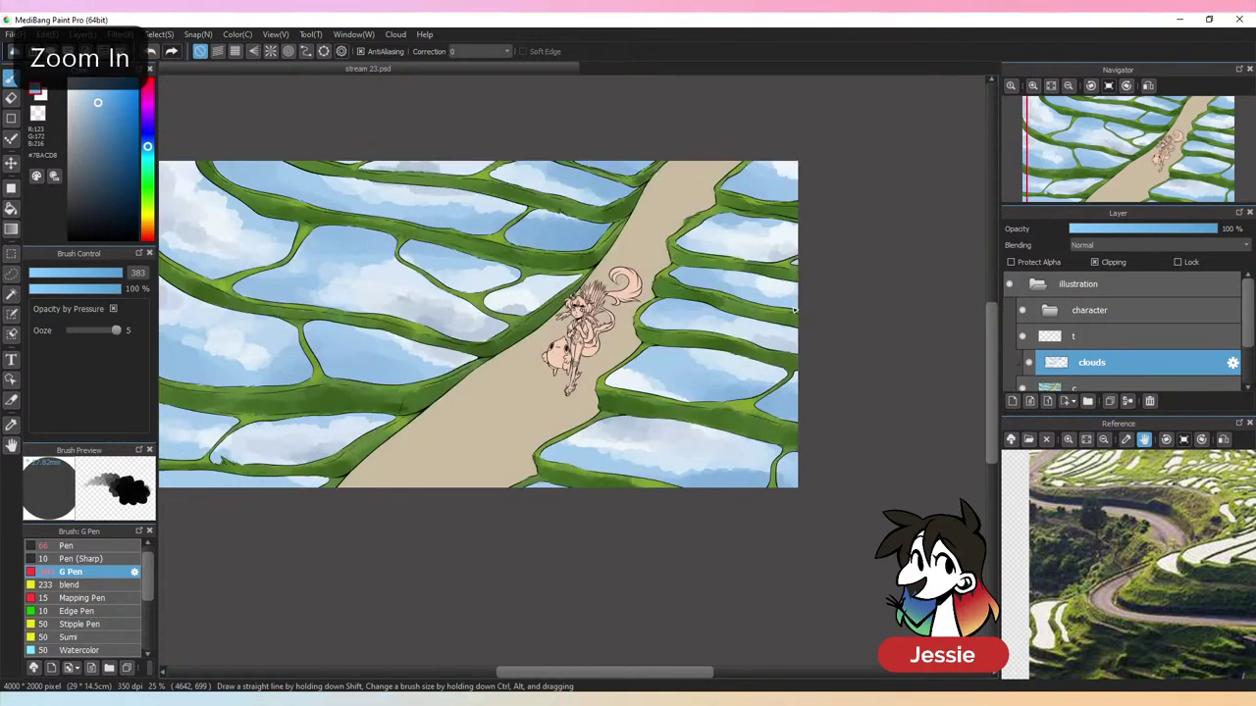
pyautogui.hotkey('ctrl', '-')
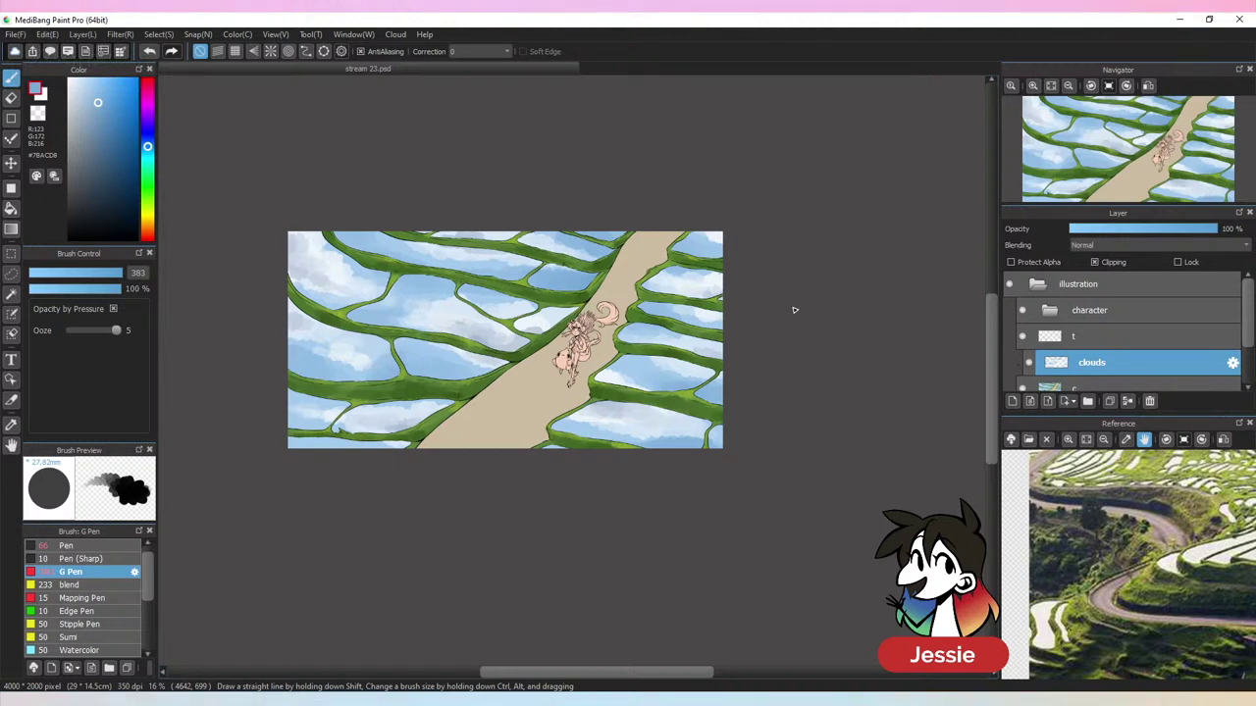
pyautogui.hotkey('ctrl', '+')
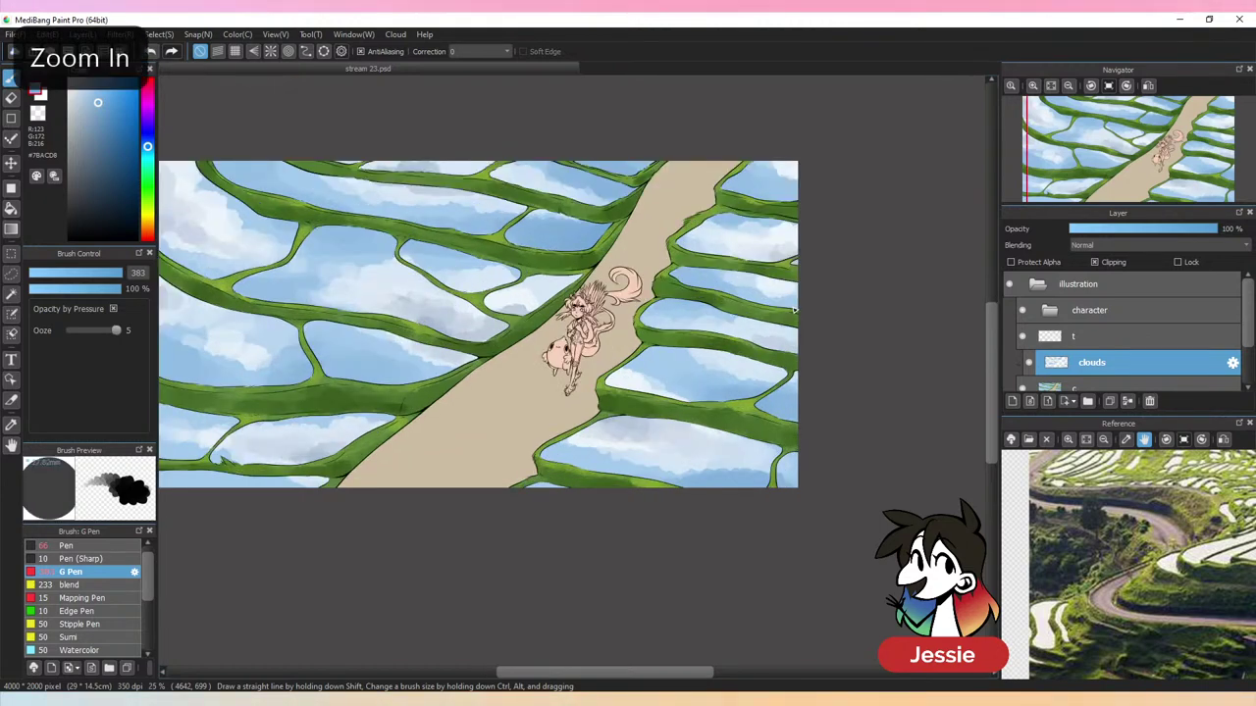
pyautogui.moveTo(487, 373); pyautogui.dragTo(554, 431)
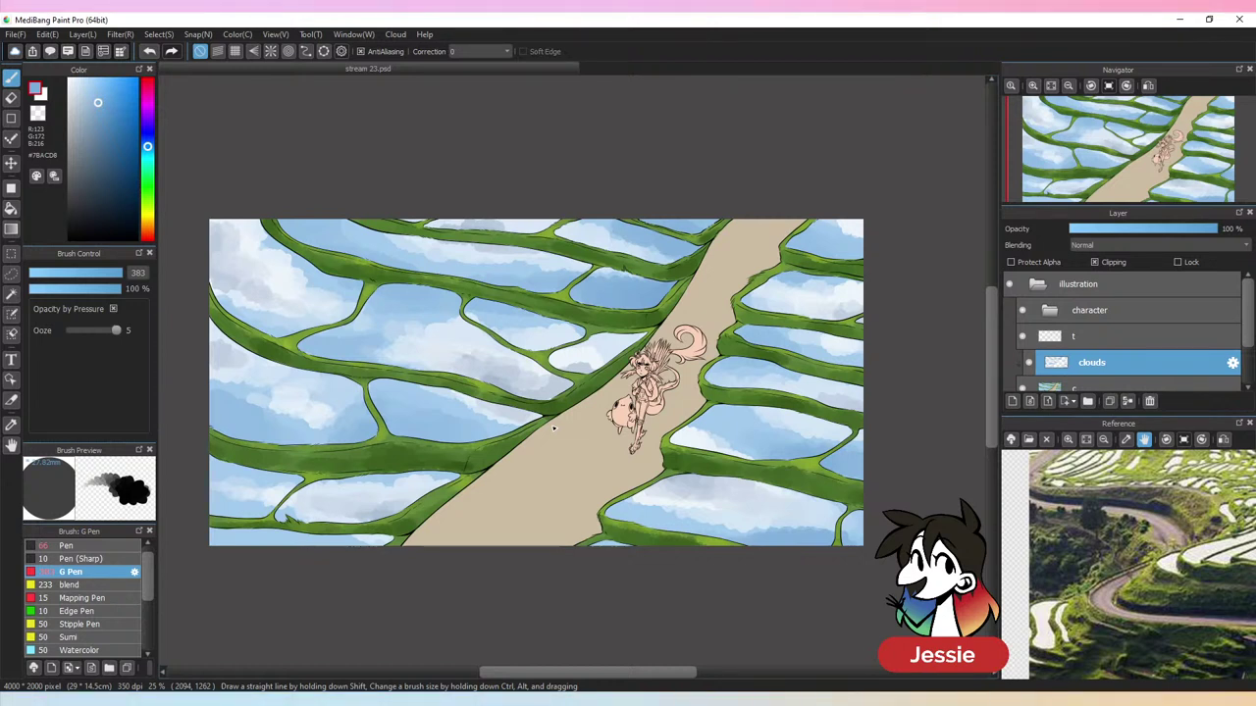
pyautogui.hotkey('ctrl', 's')
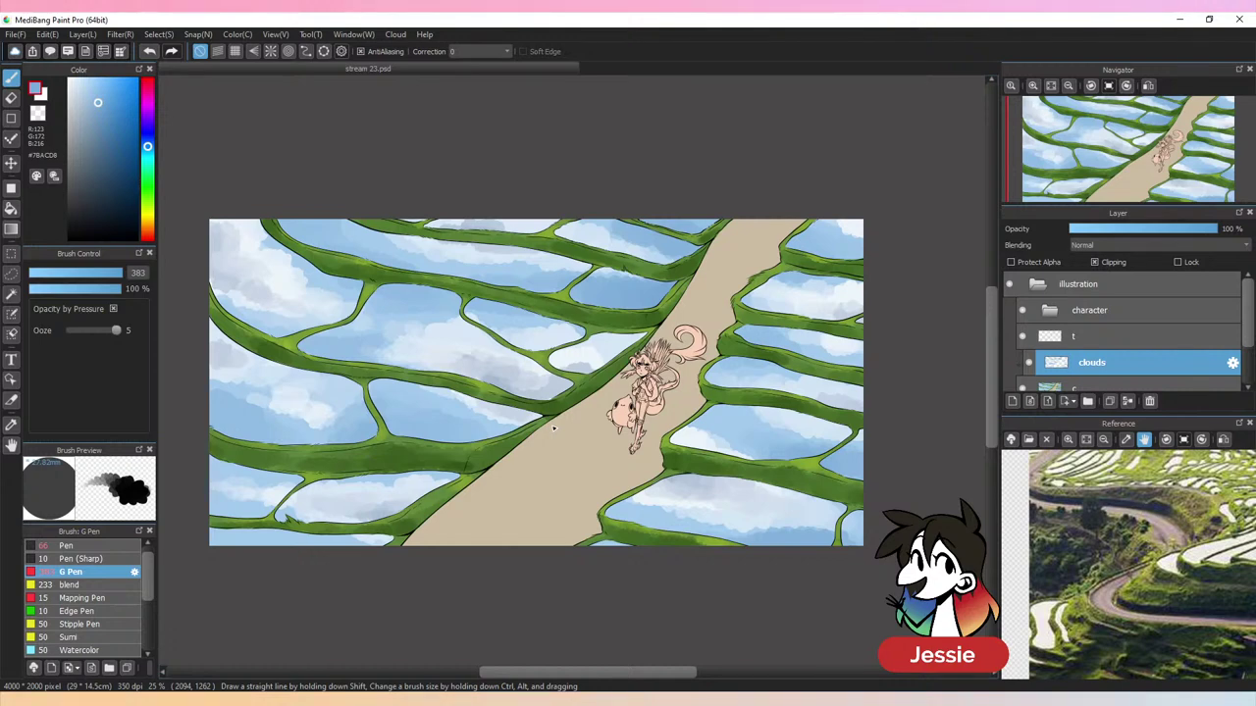
# Try to select the green terrace banks with the Magic Wand on the clouds layer, lowering the tolerance to 37 and 19
pyautogui.hotkey('ctrl', '+')
pyautogui.hotkey('ctrl', '+')
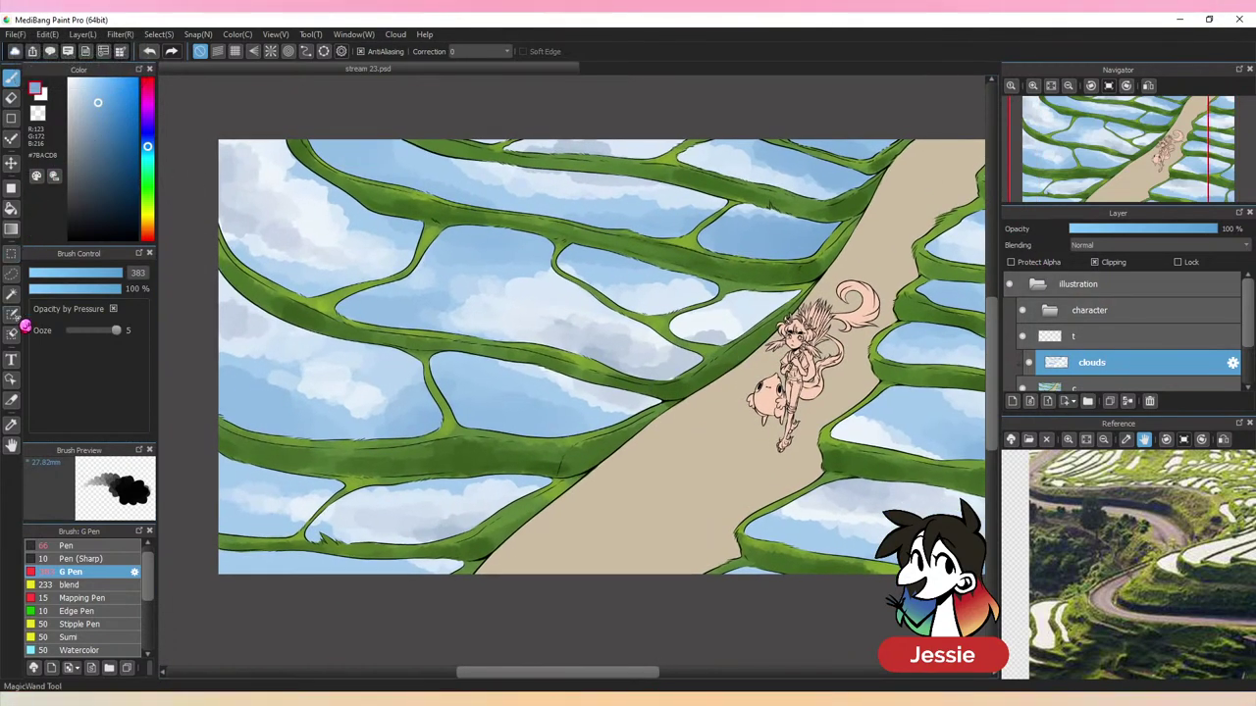
pyautogui.click(12, 294)
pyautogui.click(350, 328)
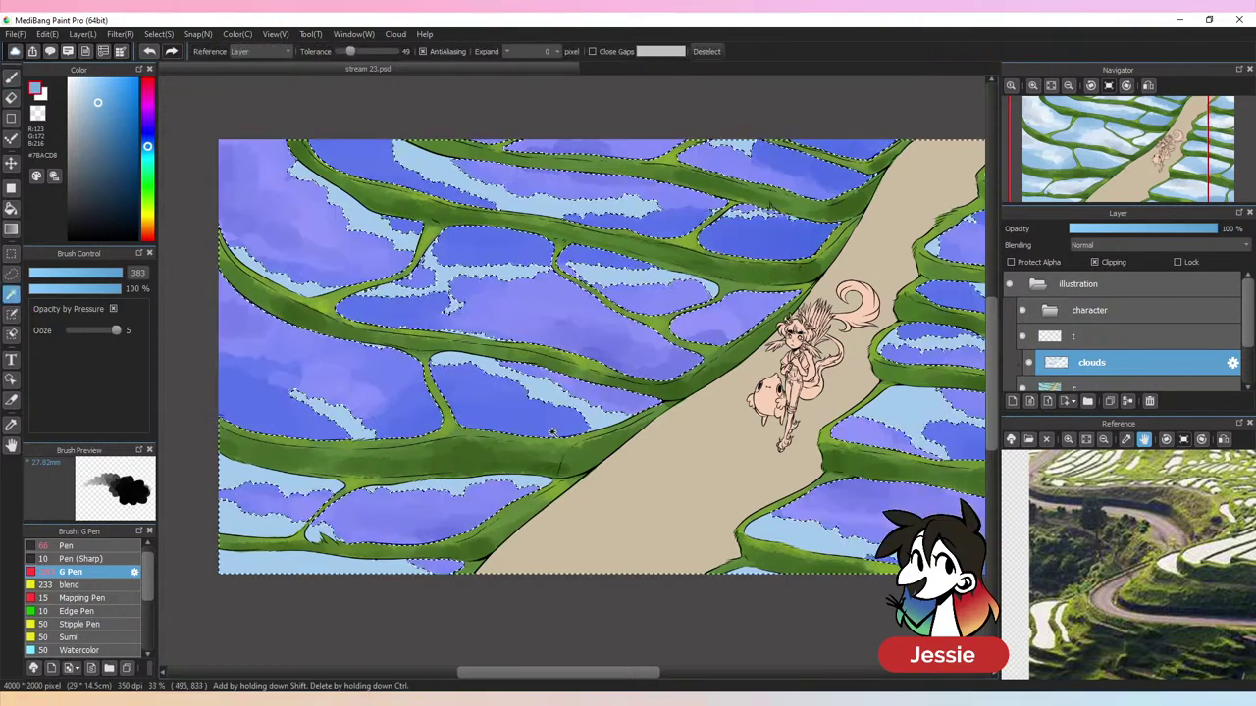
pyautogui.hotkey('ctrl', '-')
pyautogui.hotkey('ctrl', 'z')
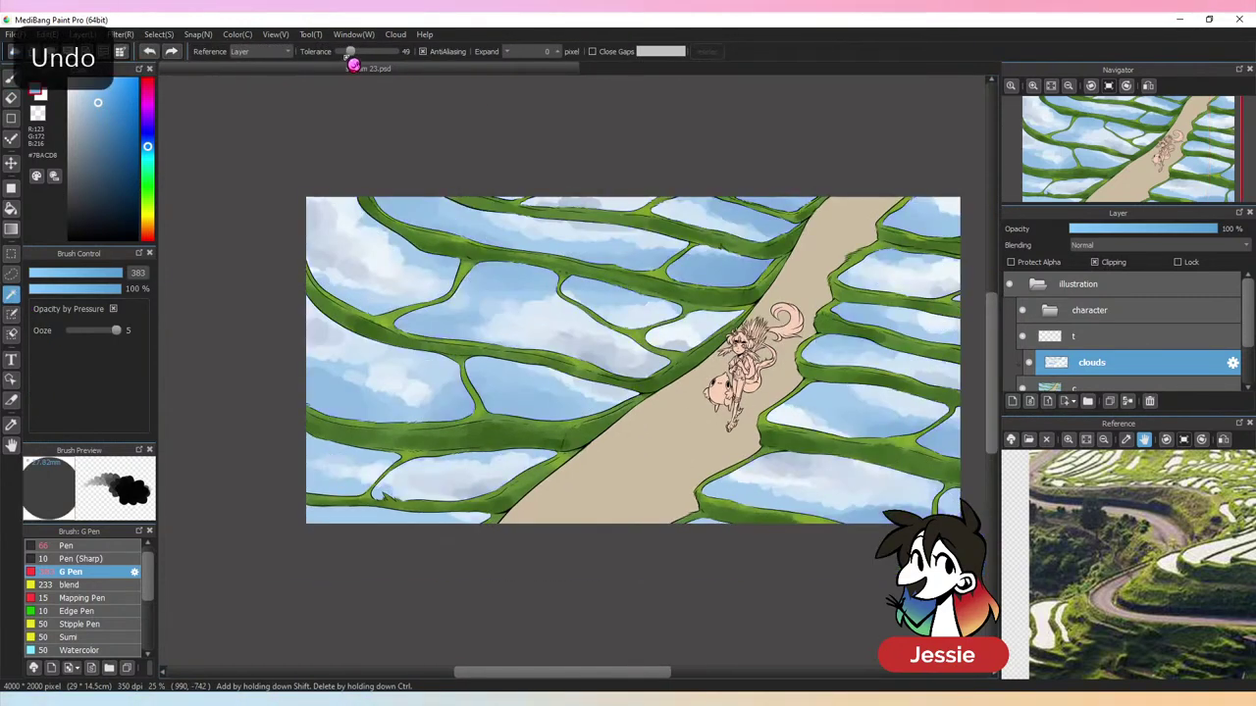
pyautogui.click(377, 326)
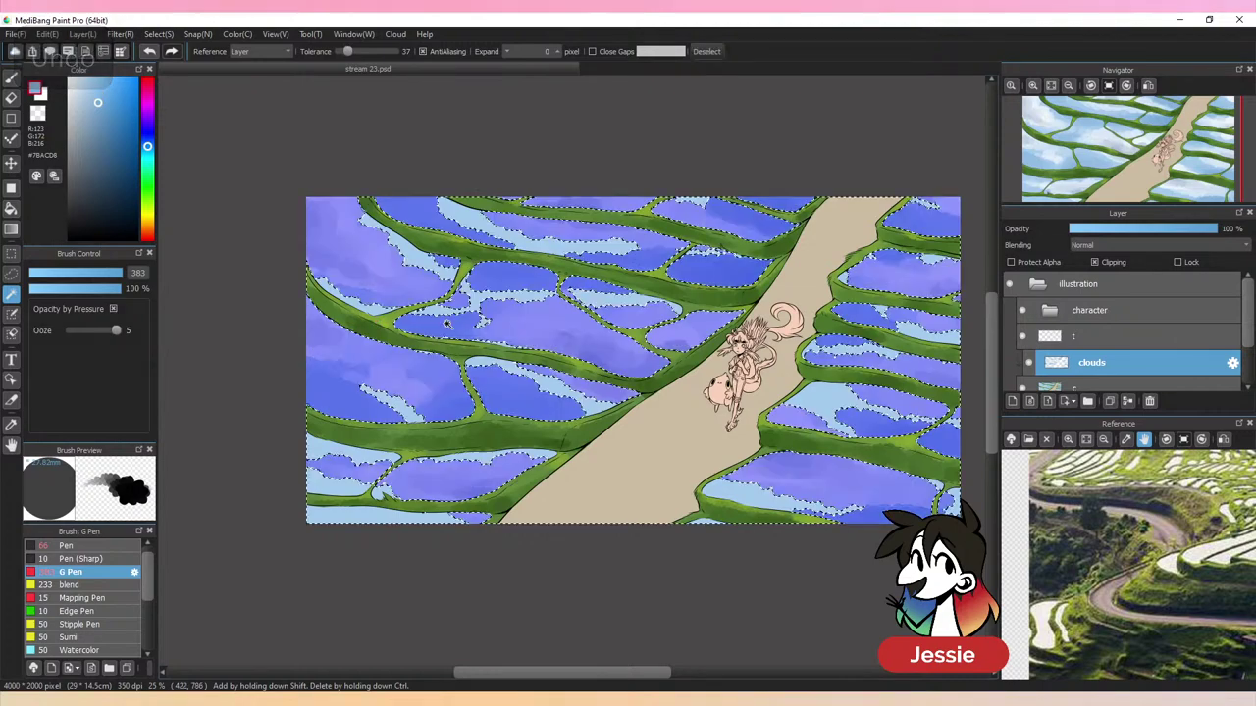
pyautogui.hotkey('ctrl', 'z')
pyautogui.moveTo(351, 57); pyautogui.dragTo(344, 56)
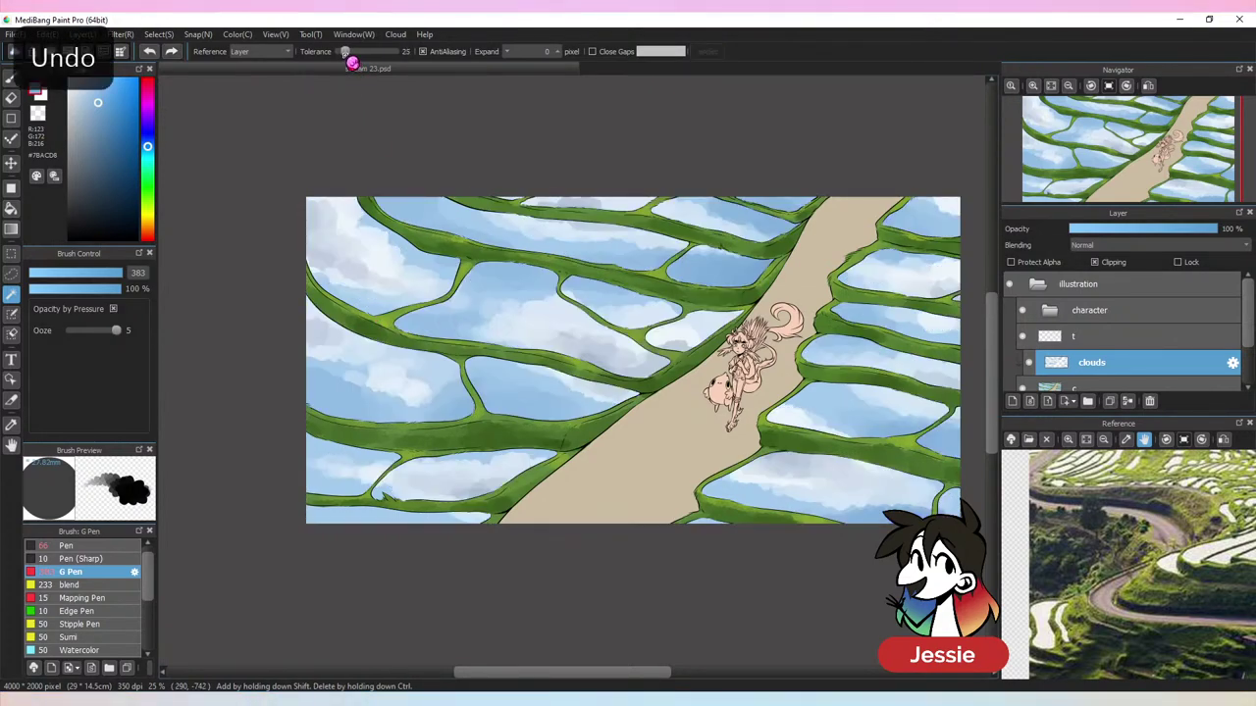
pyautogui.click(478, 351)
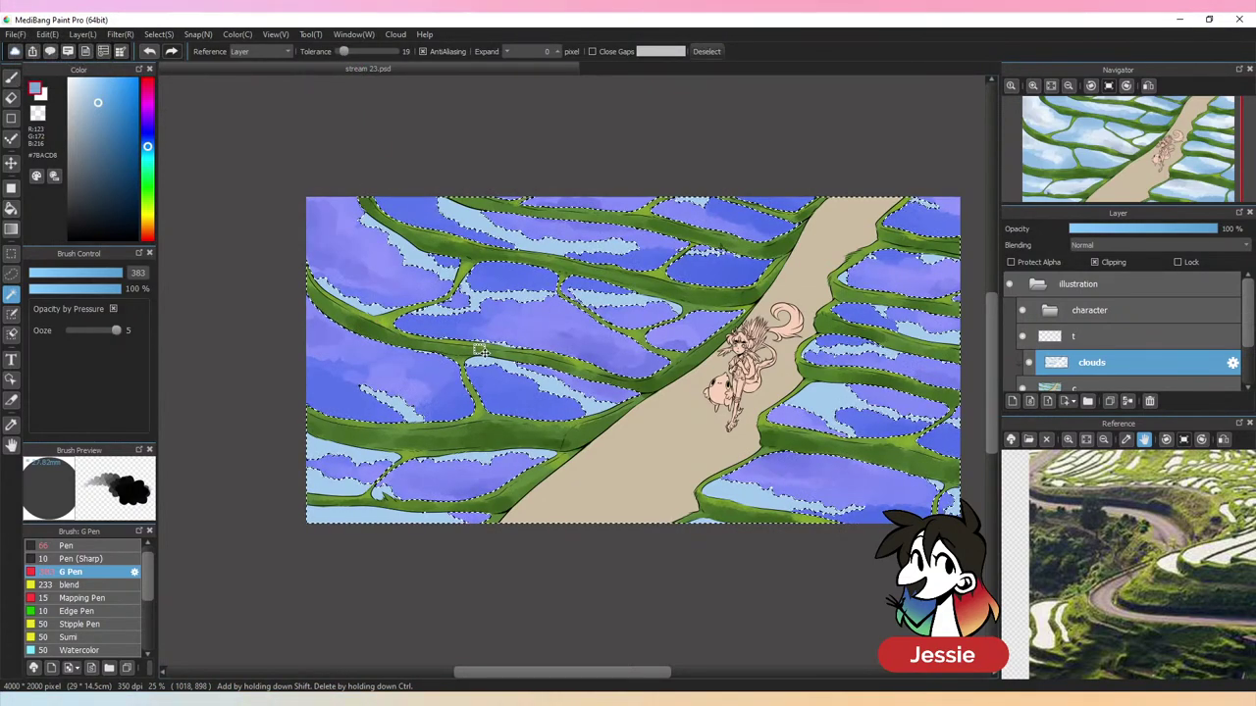
pyautogui.hotkey('ctrl', '+')
pyautogui.hotkey('ctrl', 'z')
pyautogui.hotkey('ctrl', 'z')
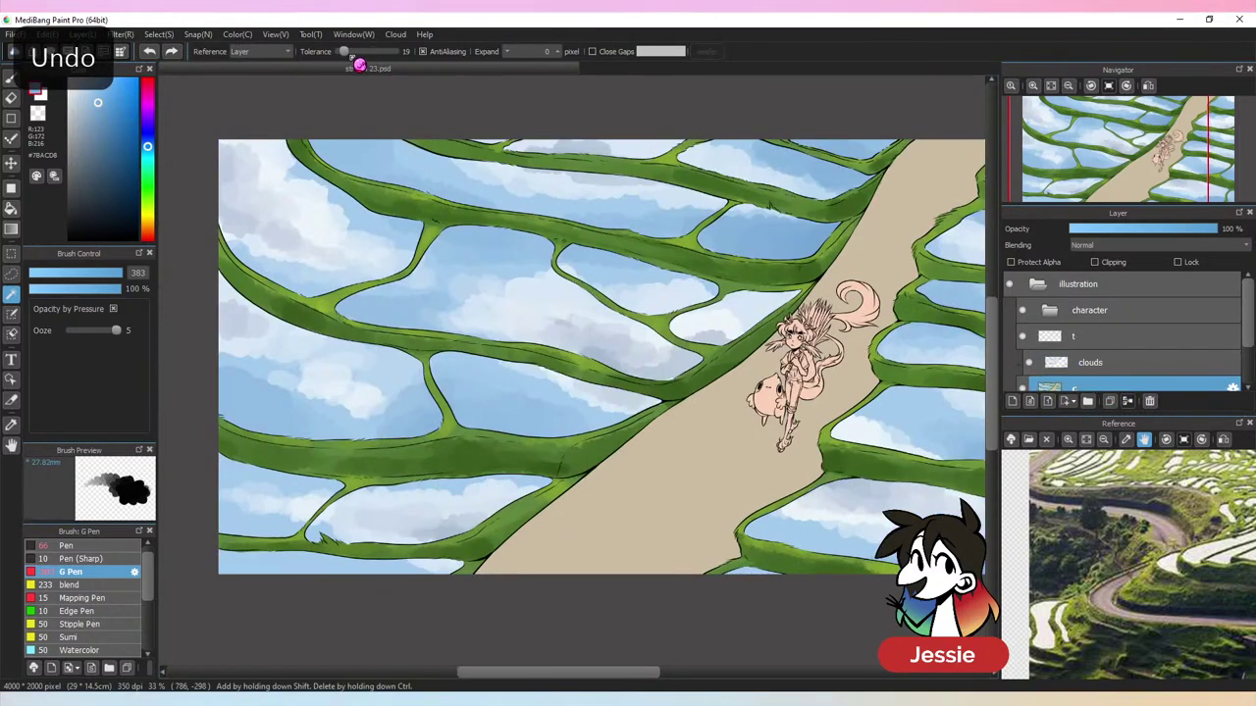
# Select the green terrace banks on both sides of the path on the layer below the clouds, using the Magic Wand at tolerance 52
pyautogui.moveTo(344, 51); pyautogui.dragTo(364, 50)
pyautogui.click(451, 219)
pyautogui.hotkey('ctrl', '-')
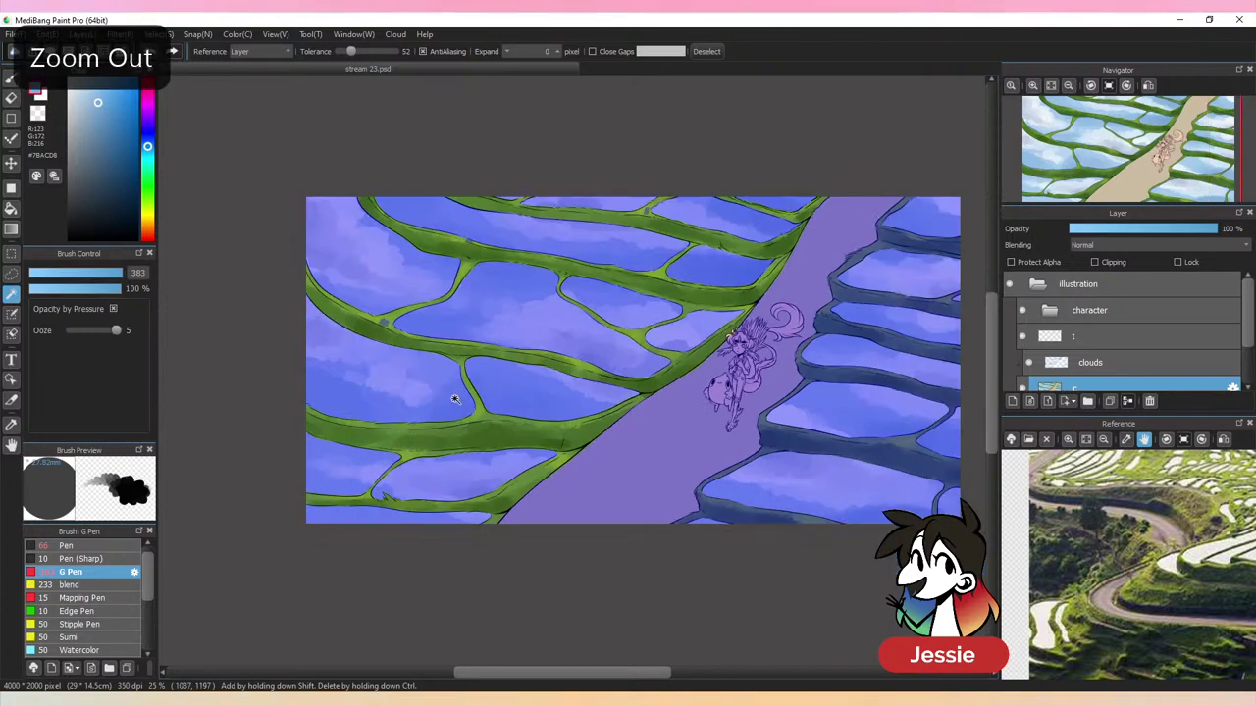
pyautogui.hotkey('ctrl', '-')
pyautogui.hotkey('ctrl', '+')
pyautogui.click(825, 388)
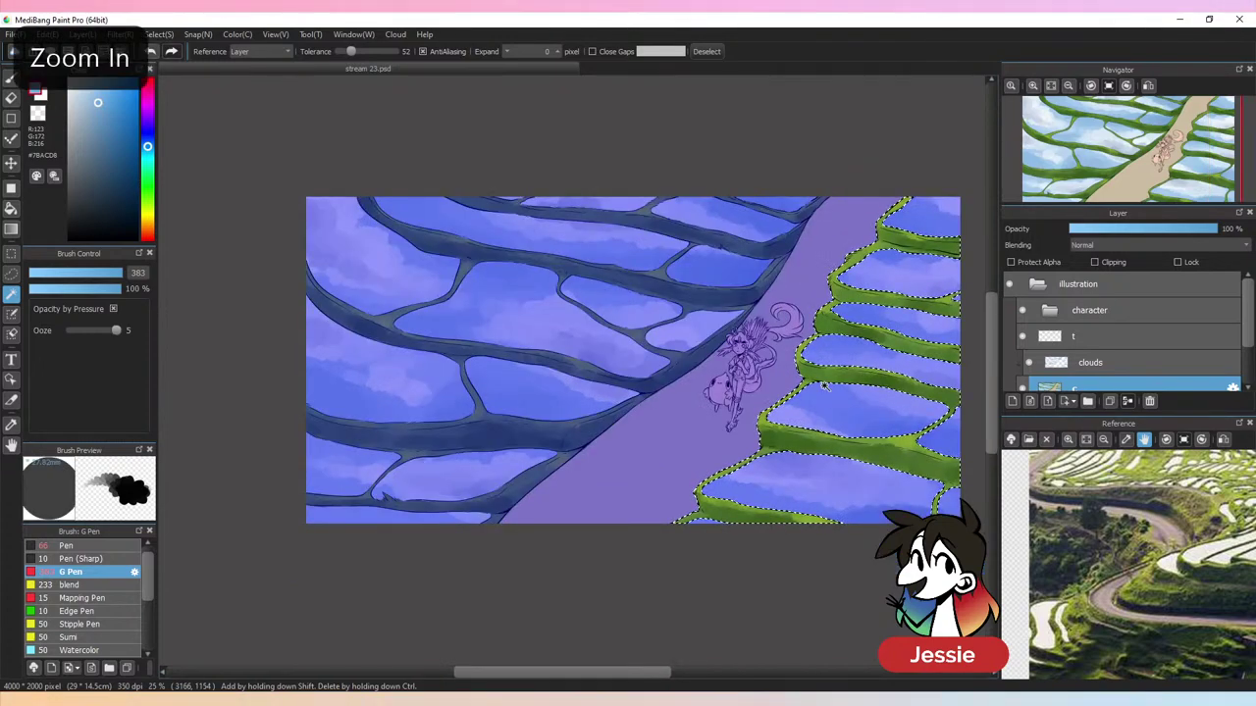
pyautogui.press('shift')
pyautogui.keyDown('shift'); pyautogui.click(471, 334); pyautogui.keyUp('shift')
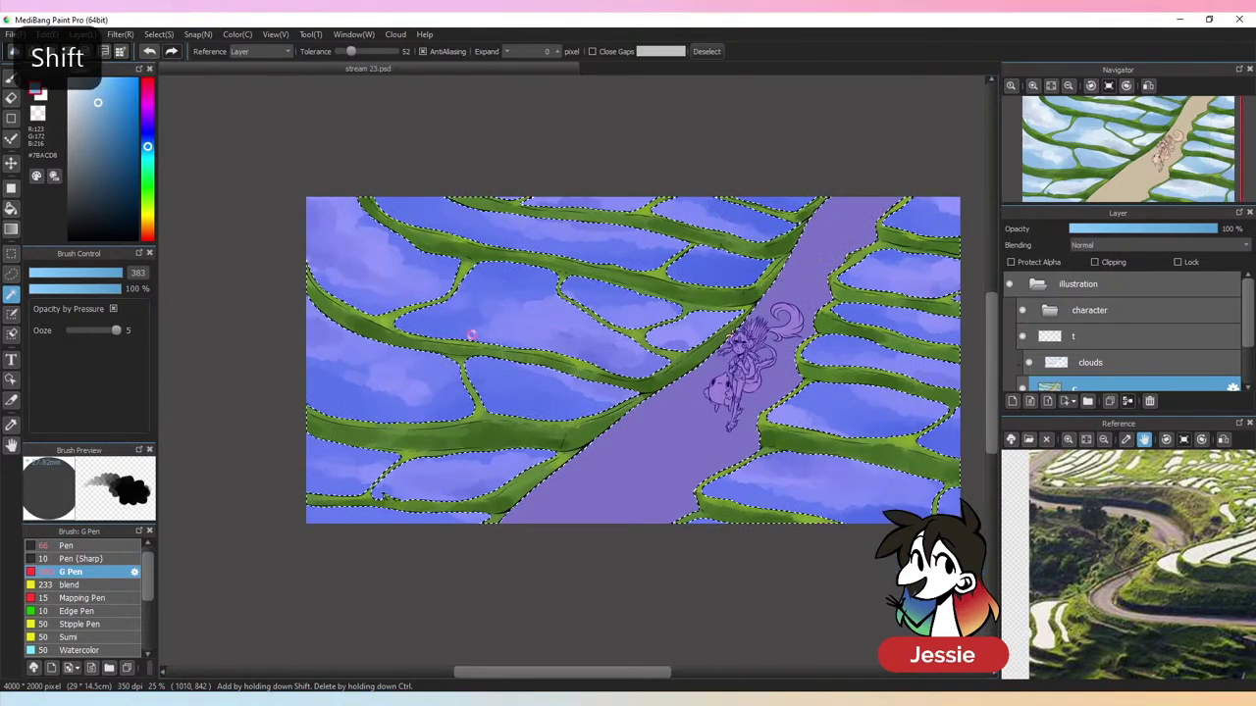
# Shade the large lower-left bank with the G Pen at size 122, using sampled dark greens such as #3D5F20, #456827 and #4E722F
pyautogui.hotkey('ctrl', '+')
pyautogui.press('b')
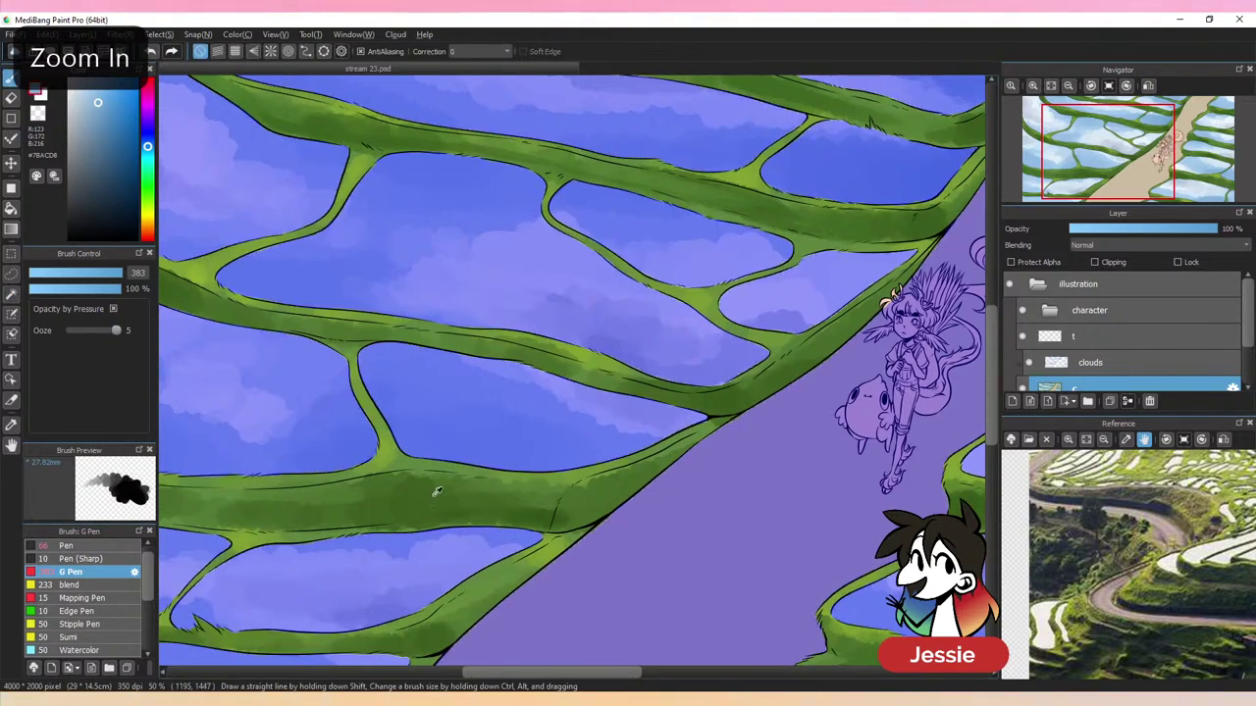
pyautogui.keyDown('alt'); pyautogui.click(434, 494); pyautogui.keyUp('alt')
pyautogui.hotkey('ctrl', '-')
pyautogui.click(117, 275)
pyautogui.moveTo(117, 274); pyautogui.dragTo(120, 274)
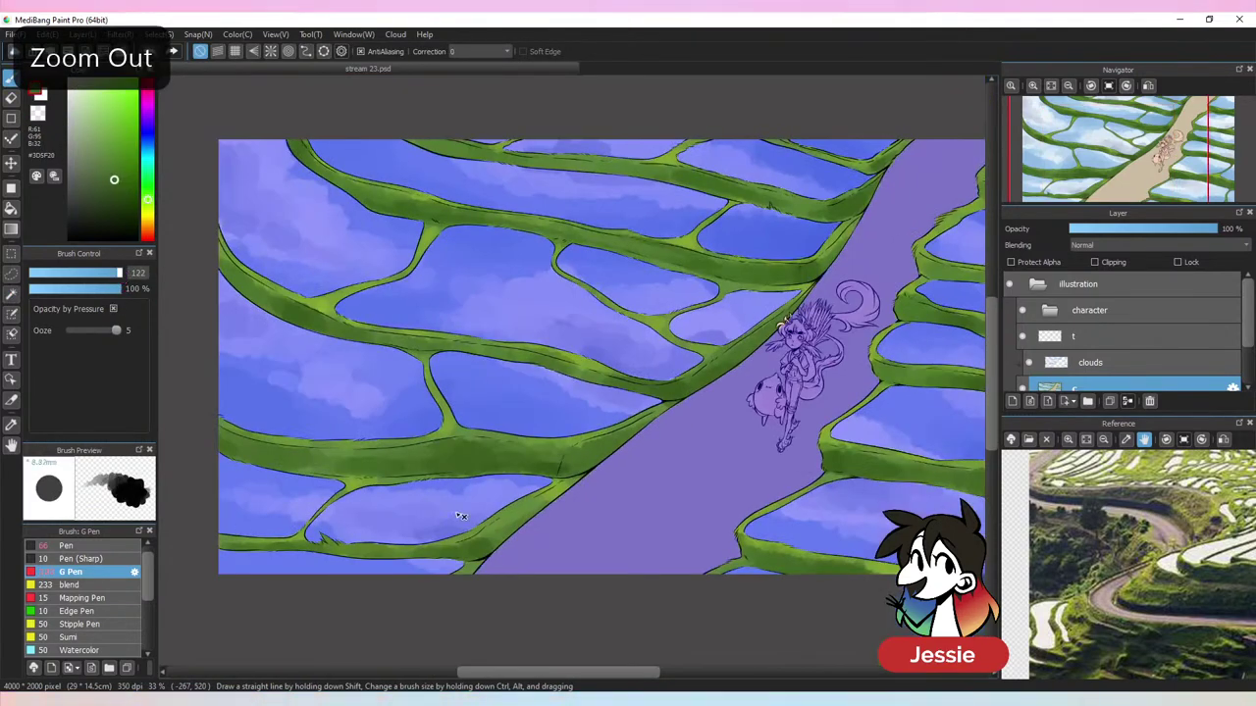
pyautogui.moveTo(466, 447); pyautogui.dragTo(335, 461)
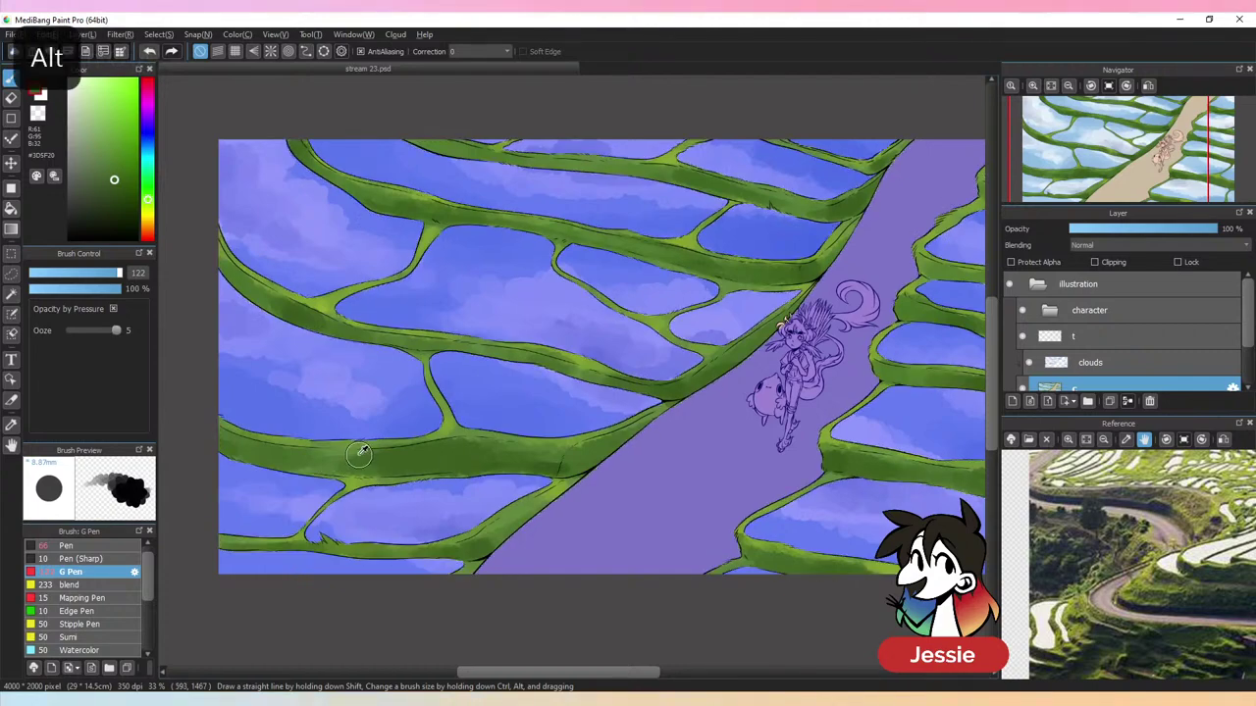
pyautogui.keyDown('alt'); pyautogui.click(346, 465); pyautogui.keyUp('alt')
pyautogui.keyDown('alt'); pyautogui.click(349, 461); pyautogui.keyUp('alt')
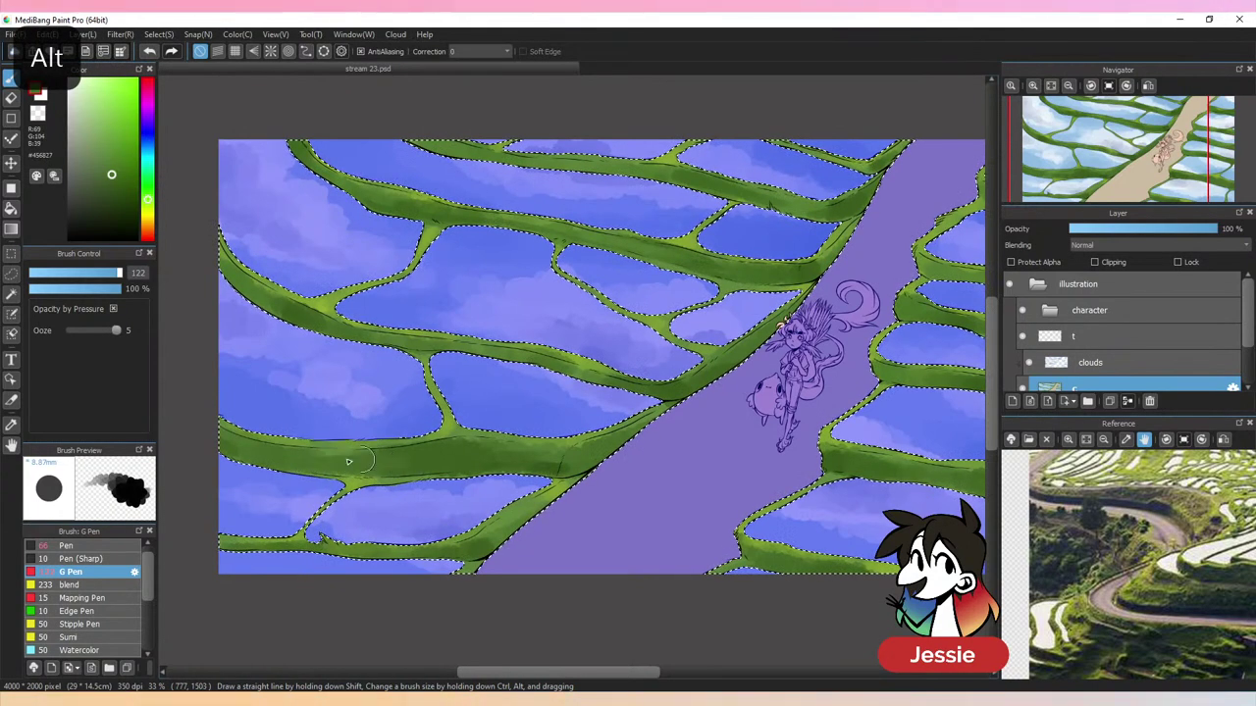
pyautogui.keyDown('alt'); pyautogui.click(480, 454); pyautogui.keyUp('alt')
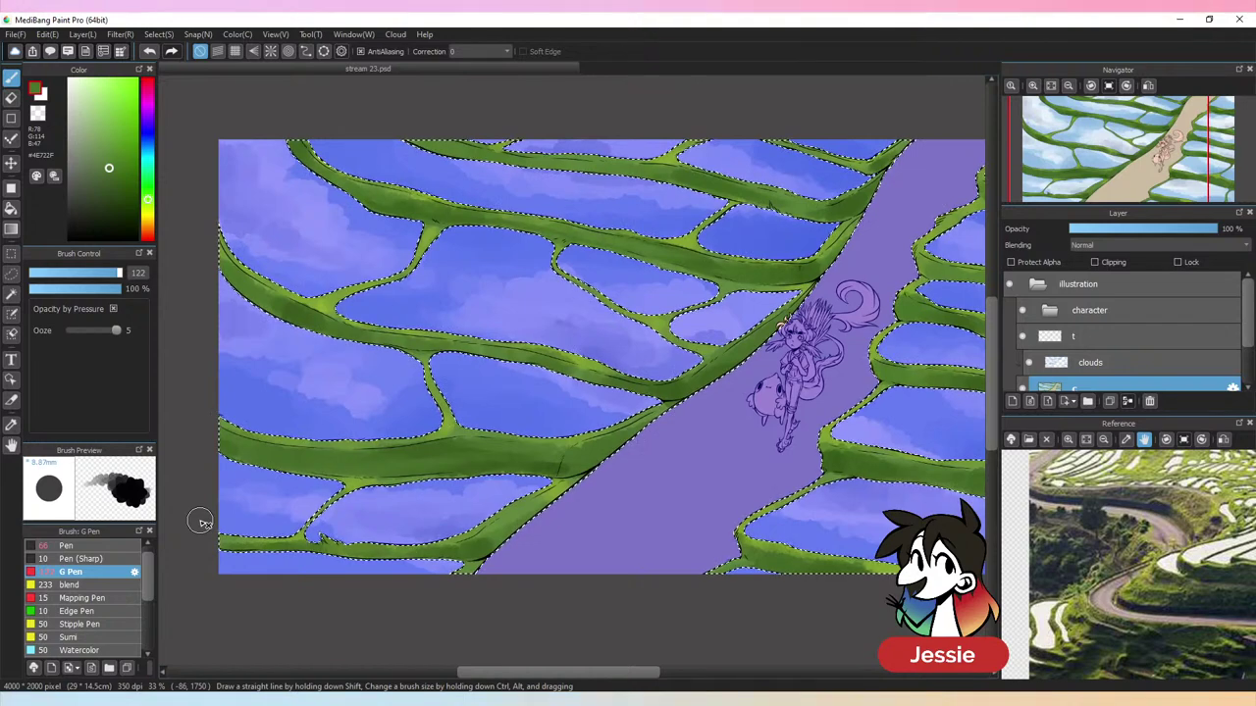
# Shade the large lower-left bank's path end and the bank edge along the path with sampled greens #3C5E20, #6E9138, #38591B and #7C9C32
pyautogui.keyDown('alt'); pyautogui.click(460, 471); pyautogui.keyUp('alt')
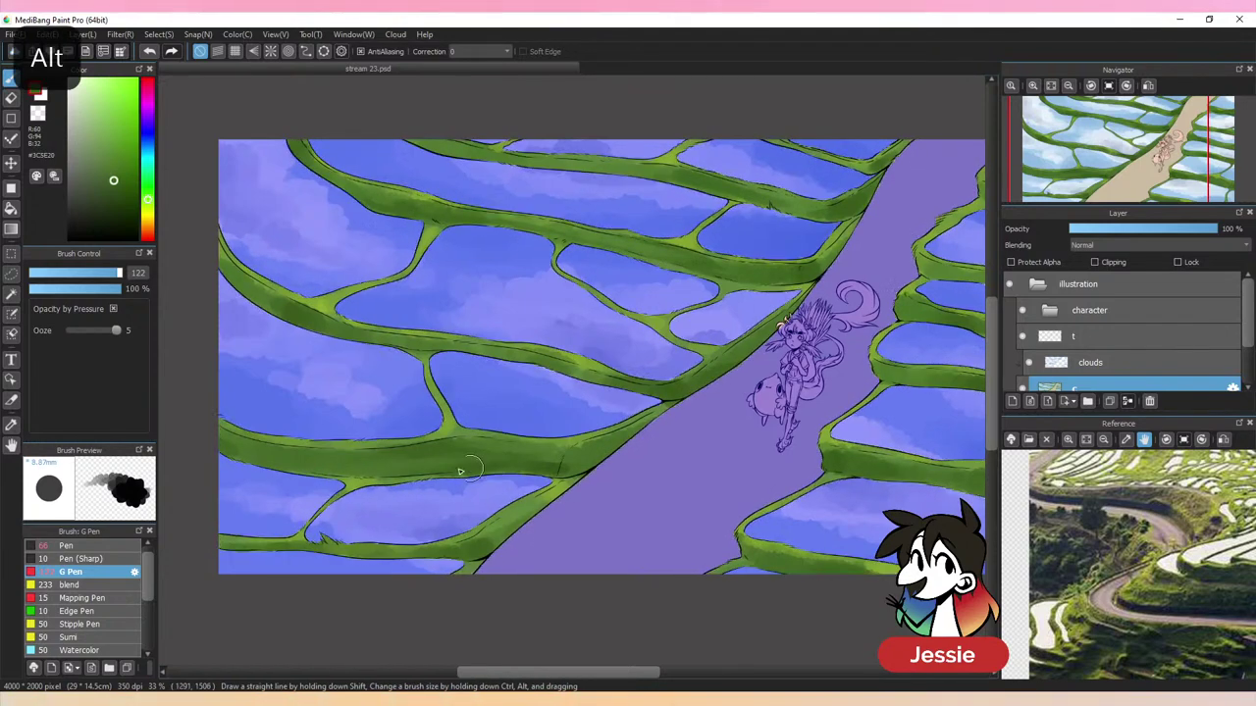
pyautogui.moveTo(554, 467); pyautogui.dragTo(667, 420)
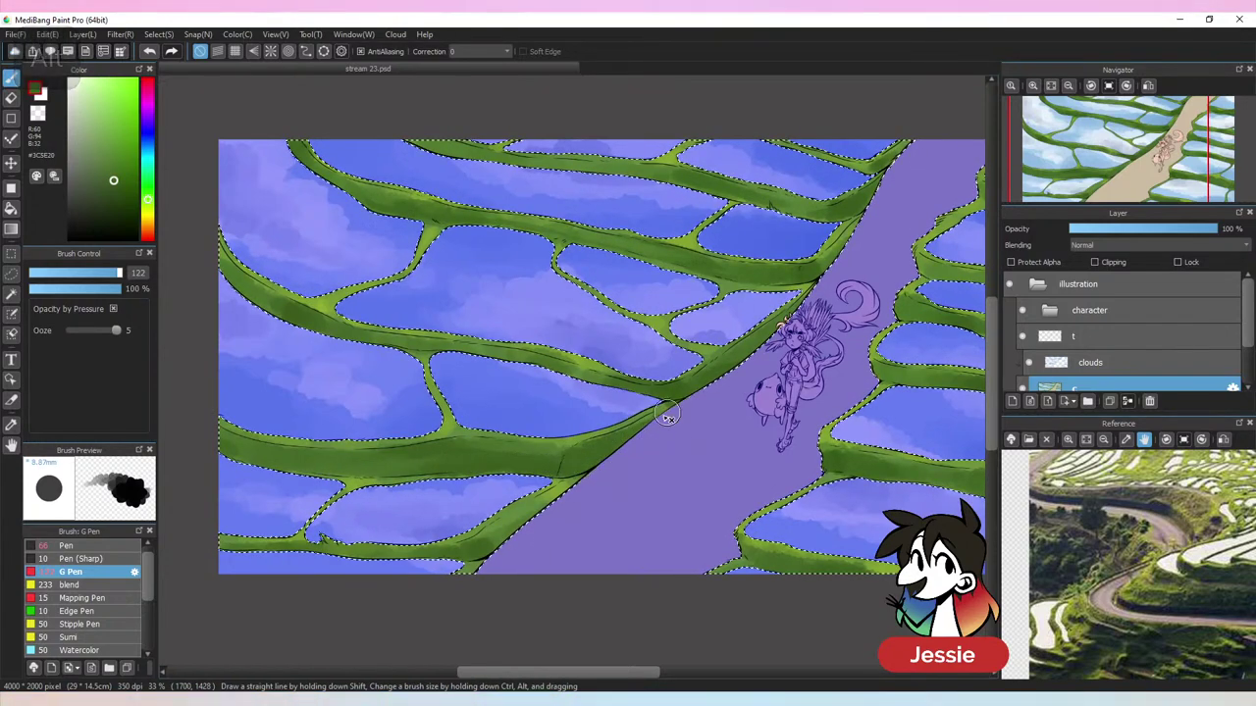
pyautogui.keyDown('alt'); pyautogui.click(606, 430); pyautogui.keyUp('alt')
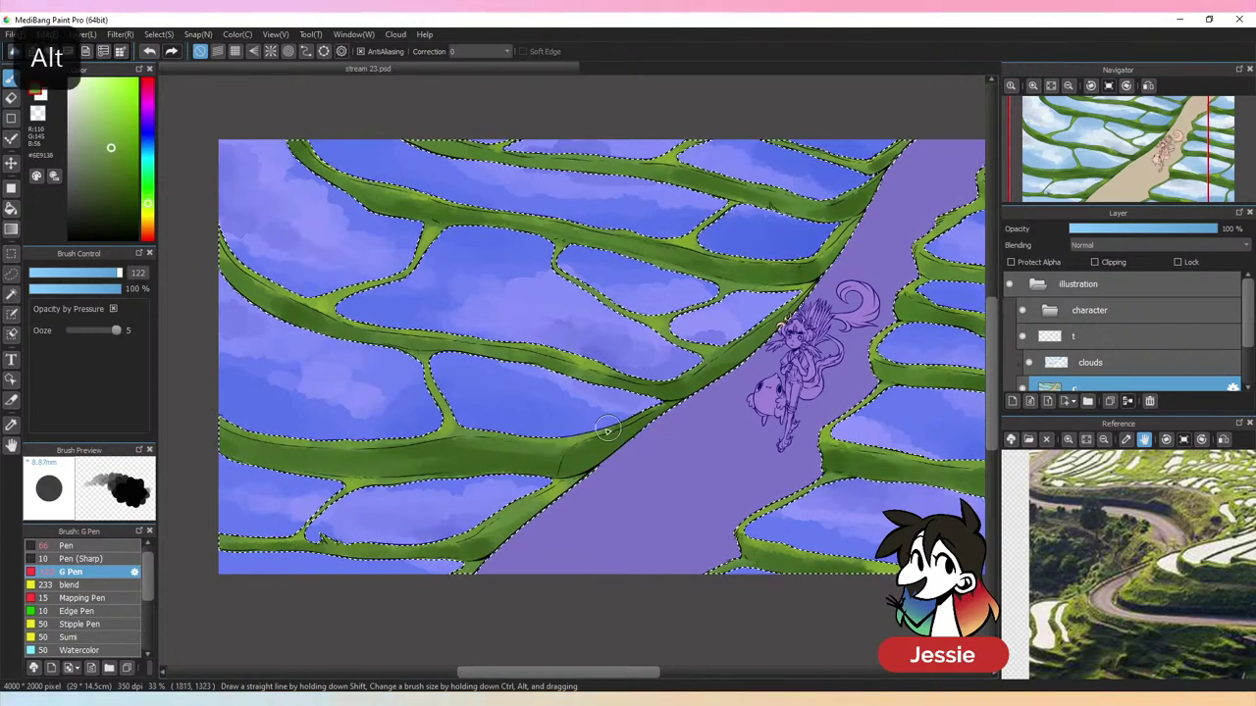
pyautogui.keyDown('alt'); pyautogui.click(578, 450); pyautogui.keyUp('alt')
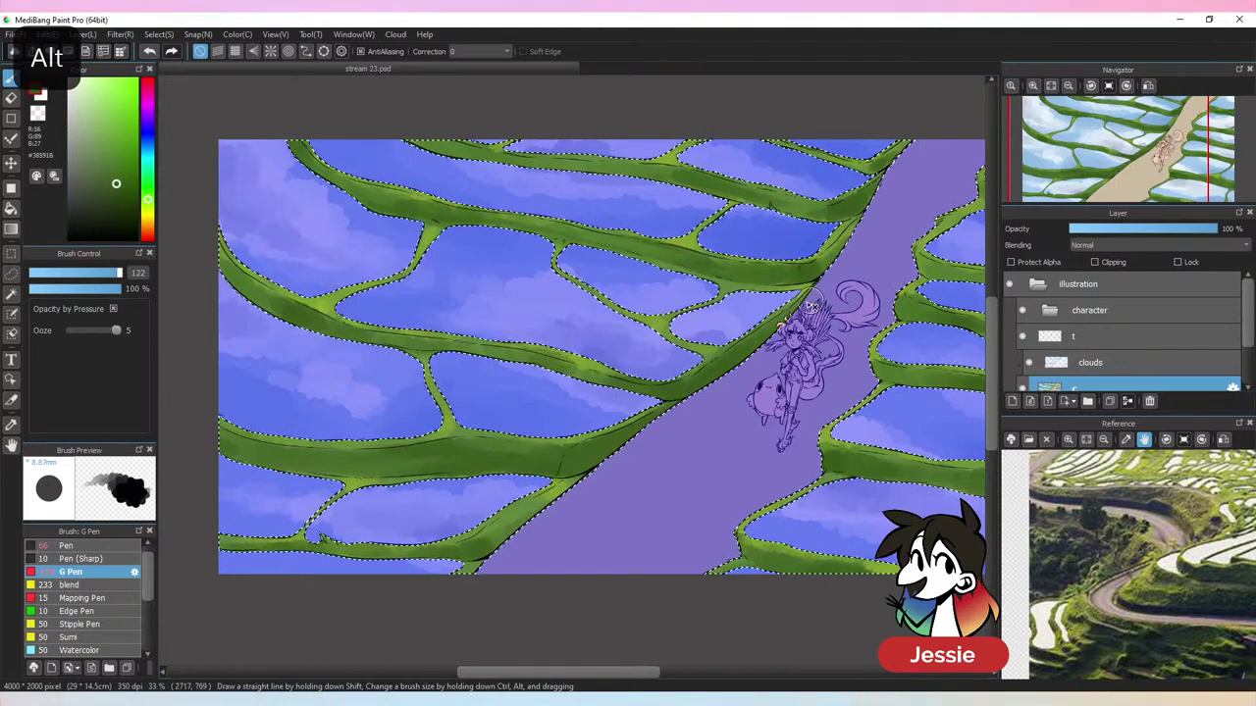
pyautogui.keyDown('alt'); pyautogui.click(722, 363); pyautogui.keyUp('alt')
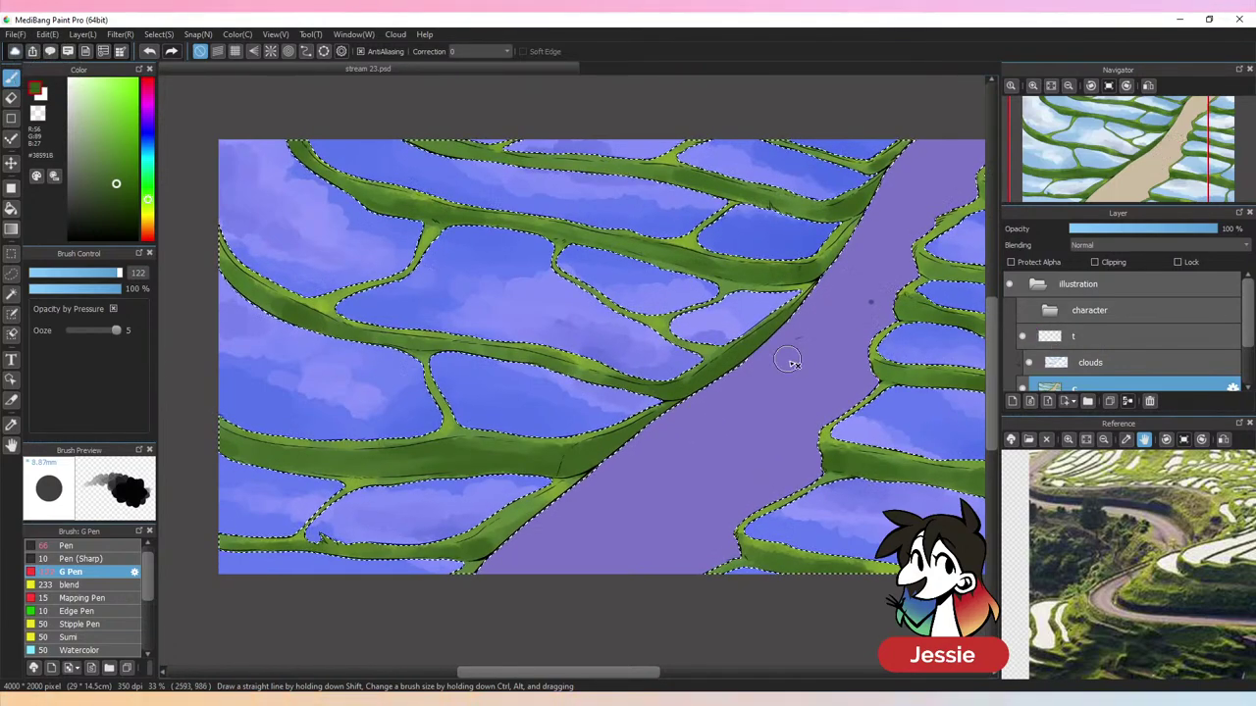
pyautogui.keyDown('alt'); pyautogui.click(762, 327); pyautogui.keyUp('alt')
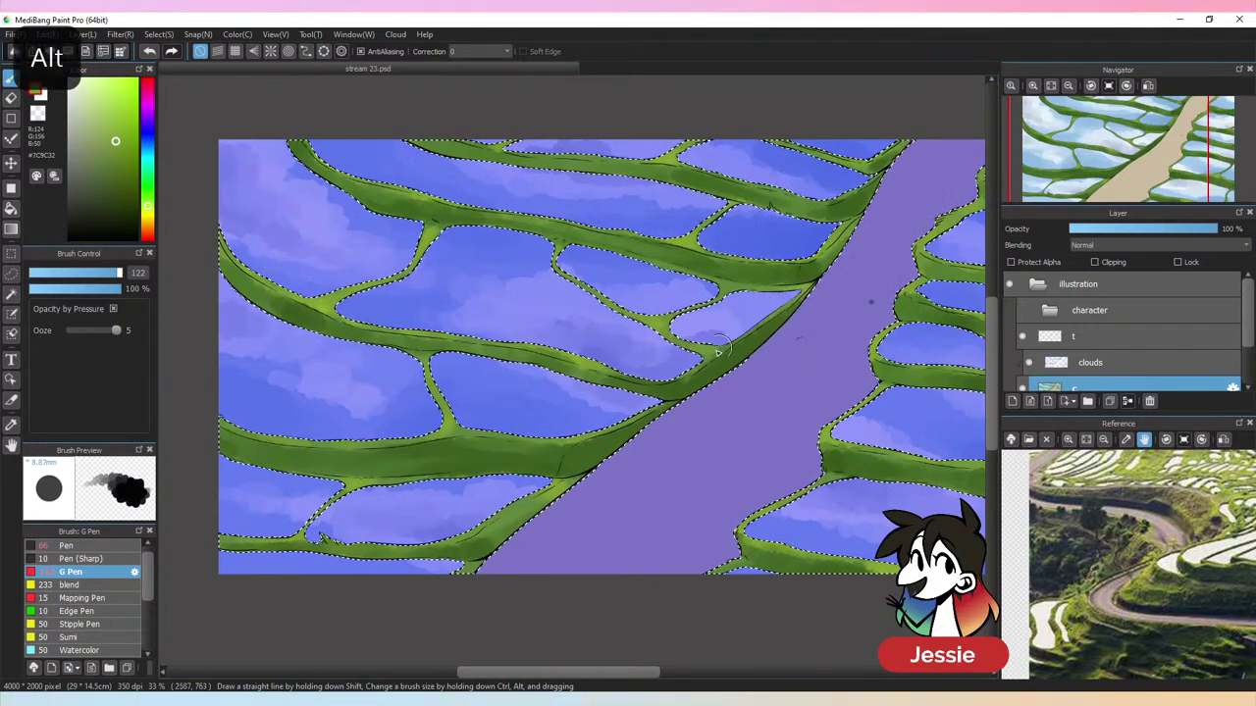
# Refine the shading of the long middle-left bank with sampled greens #537834, #789935, #4E722F and #38591C
pyautogui.keyDown('alt'); pyautogui.click(608, 365); pyautogui.keyUp('alt')
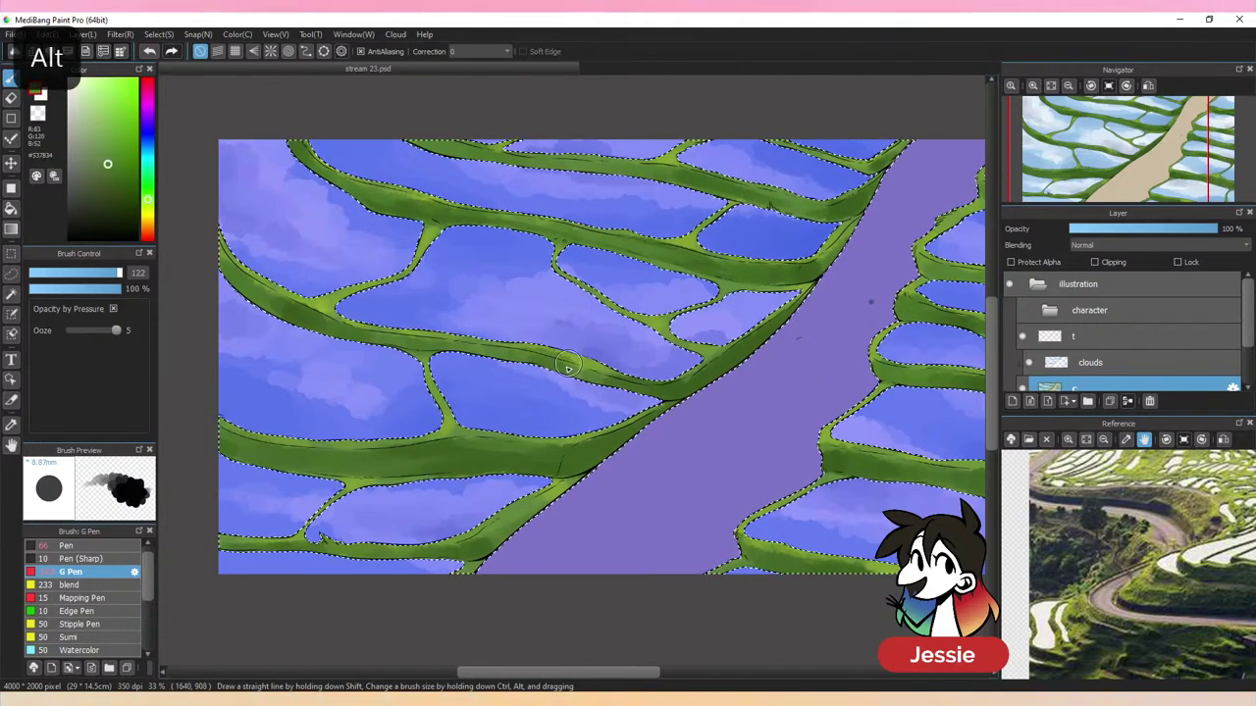
pyautogui.keyDown('alt'); pyautogui.click(586, 363); pyautogui.keyUp('alt')
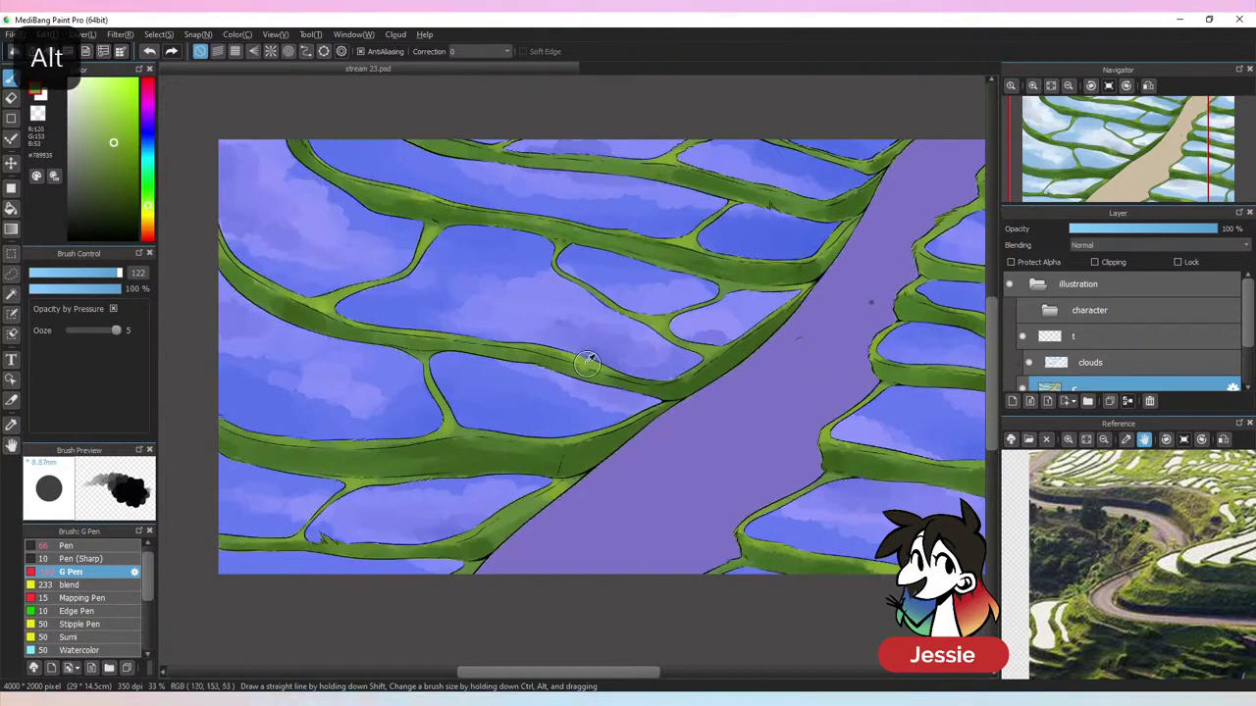
pyautogui.keyDown('alt'); pyautogui.click(419, 346); pyautogui.keyUp('alt')
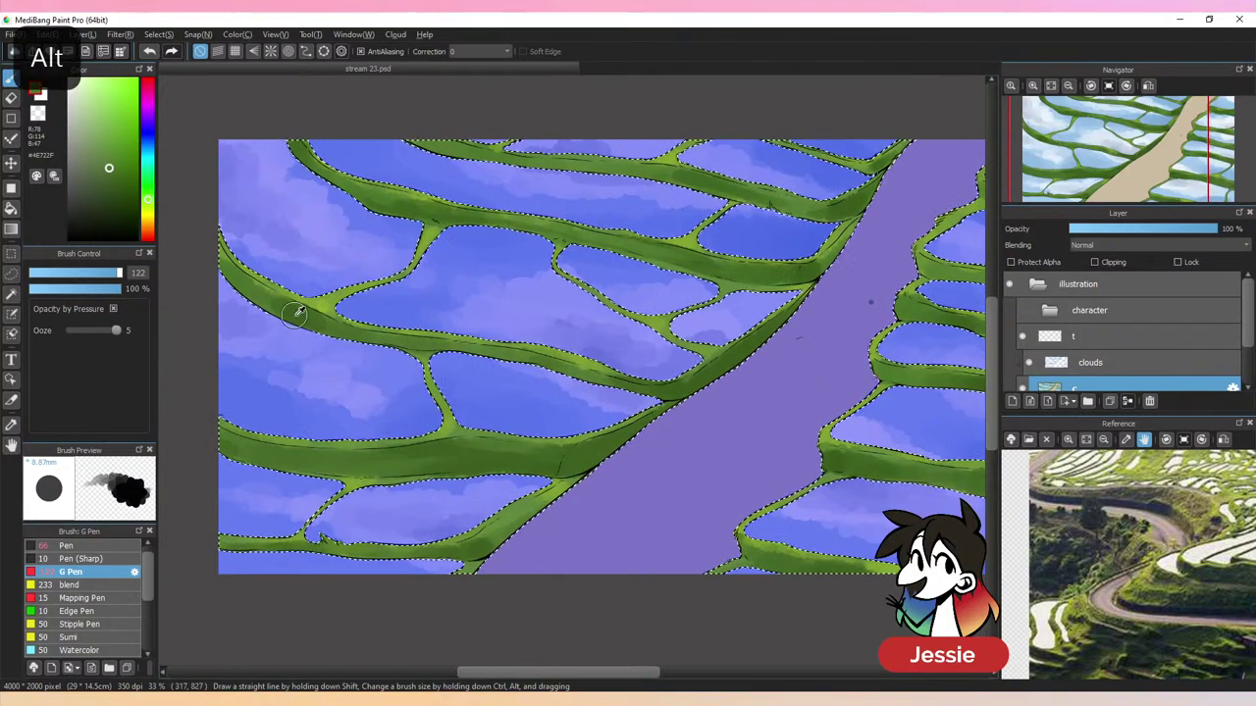
pyautogui.keyDown('alt'); pyautogui.click(218, 245); pyautogui.keyUp('alt')
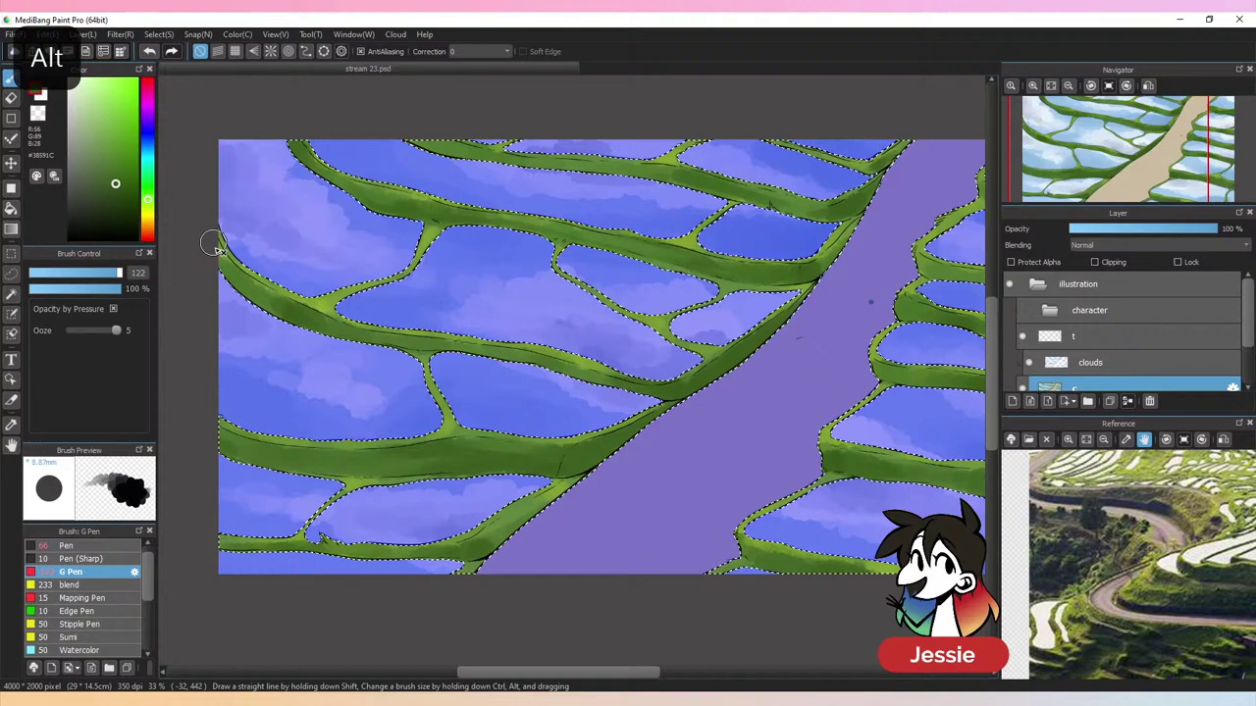
# Touch up the left end of the upper-left bank with sampled light green #7D9E33 and dark green #426825
pyautogui.keyDown('alt'); pyautogui.click(369, 193); pyautogui.keyUp('alt')
pyautogui.keyDown('alt'); pyautogui.click(422, 195); pyautogui.keyUp('alt')
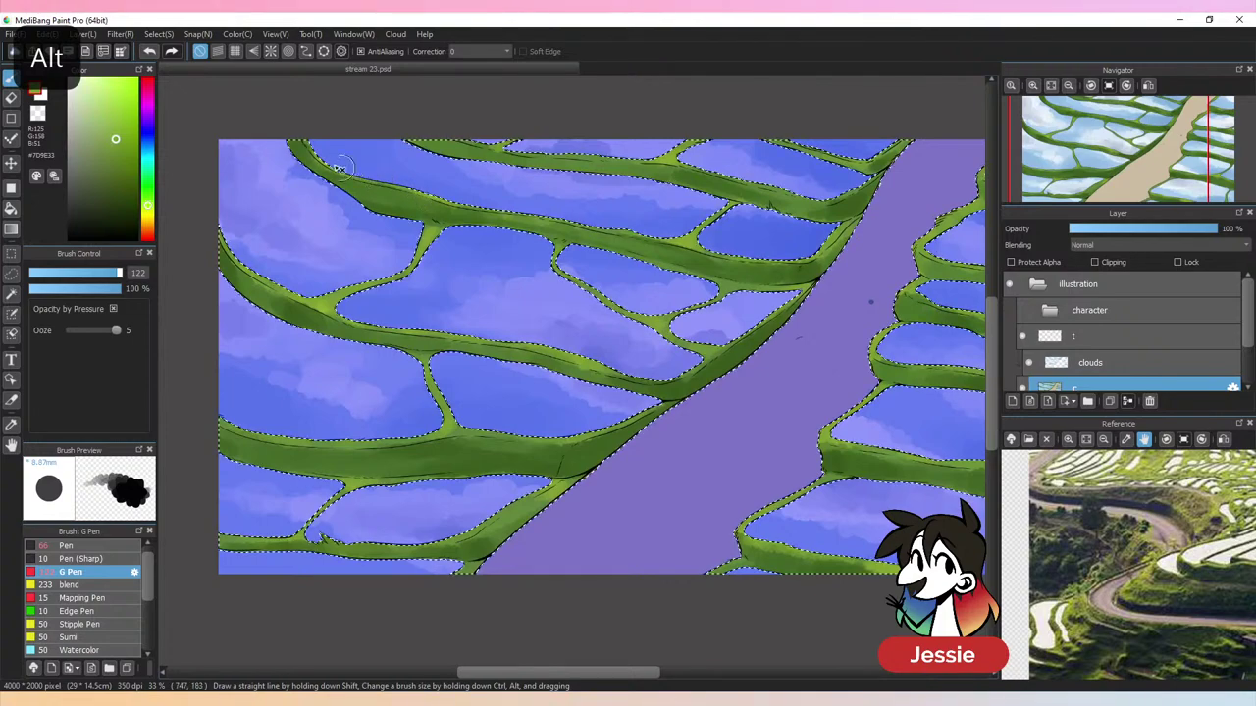
pyautogui.keyDown('alt'); pyautogui.click(312, 168); pyautogui.keyUp('alt')
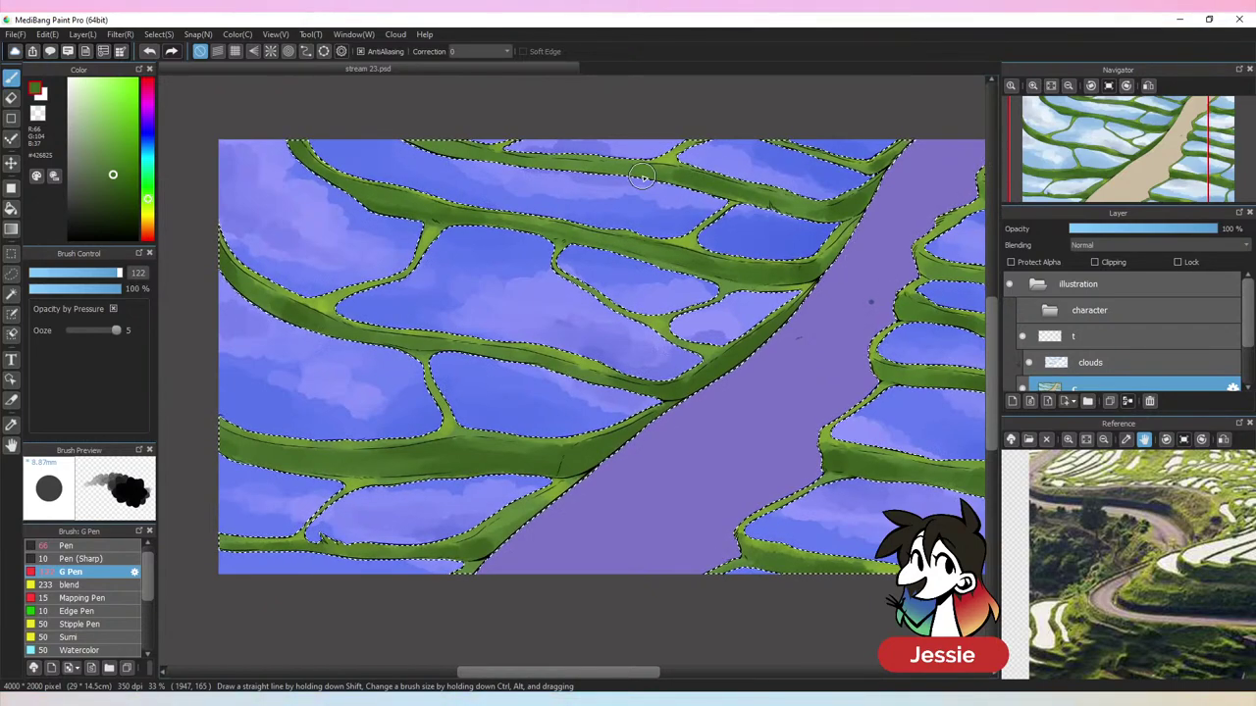
# Touch up the lower-left and far-left banks with light greens #7E9D32 and #80A030 and dark greens #486B28 and #385A1C
pyautogui.keyDown('alt'); pyautogui.click(455, 433); pyautogui.keyUp('alt')
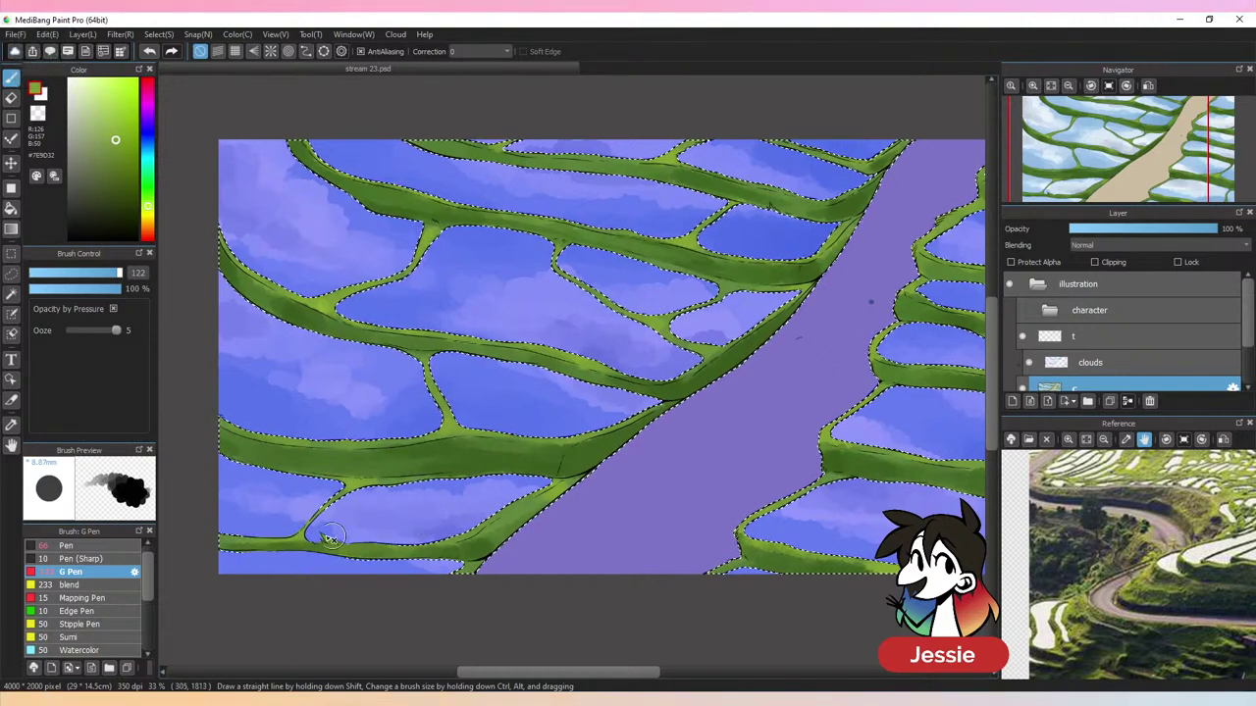
pyautogui.keyDown('alt'); pyautogui.click(464, 547); pyautogui.keyUp('alt')
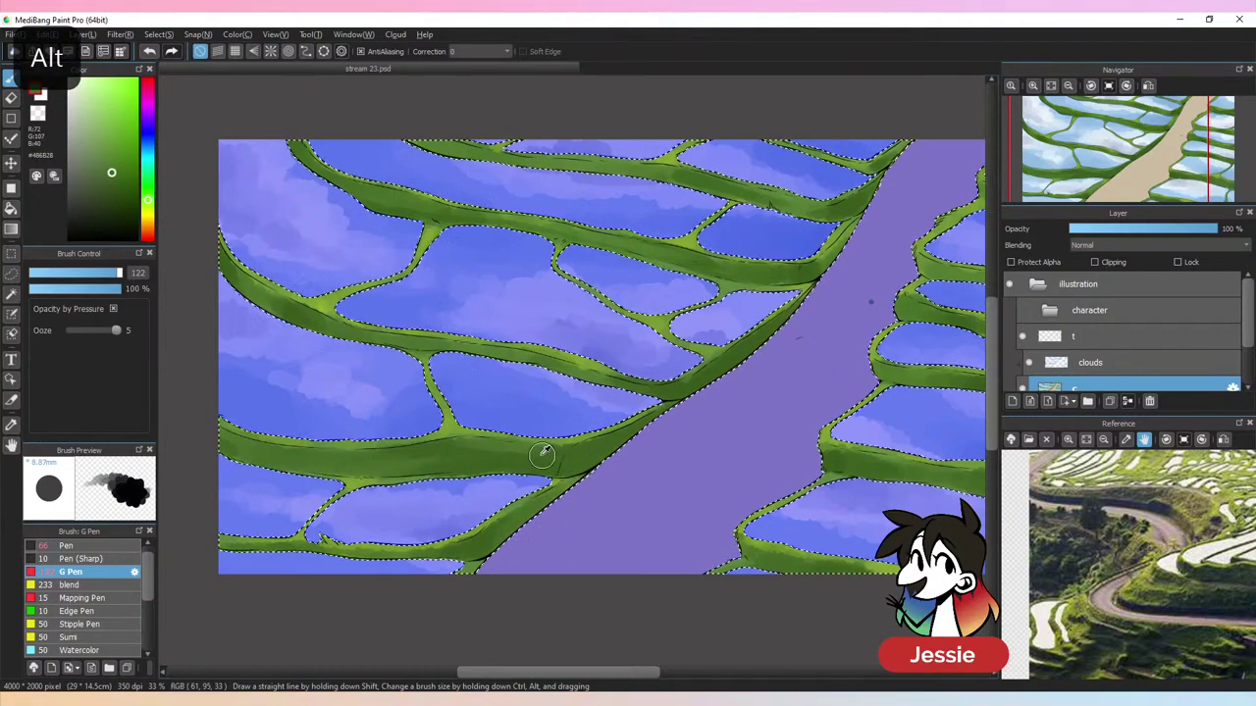
pyautogui.keyDown('alt'); pyautogui.click(556, 490); pyautogui.keyUp('alt')
pyautogui.moveTo(717, 504); pyautogui.dragTo(673, 552)
pyautogui.keyDown('alt'); pyautogui.click(189, 275); pyautogui.keyUp('alt')
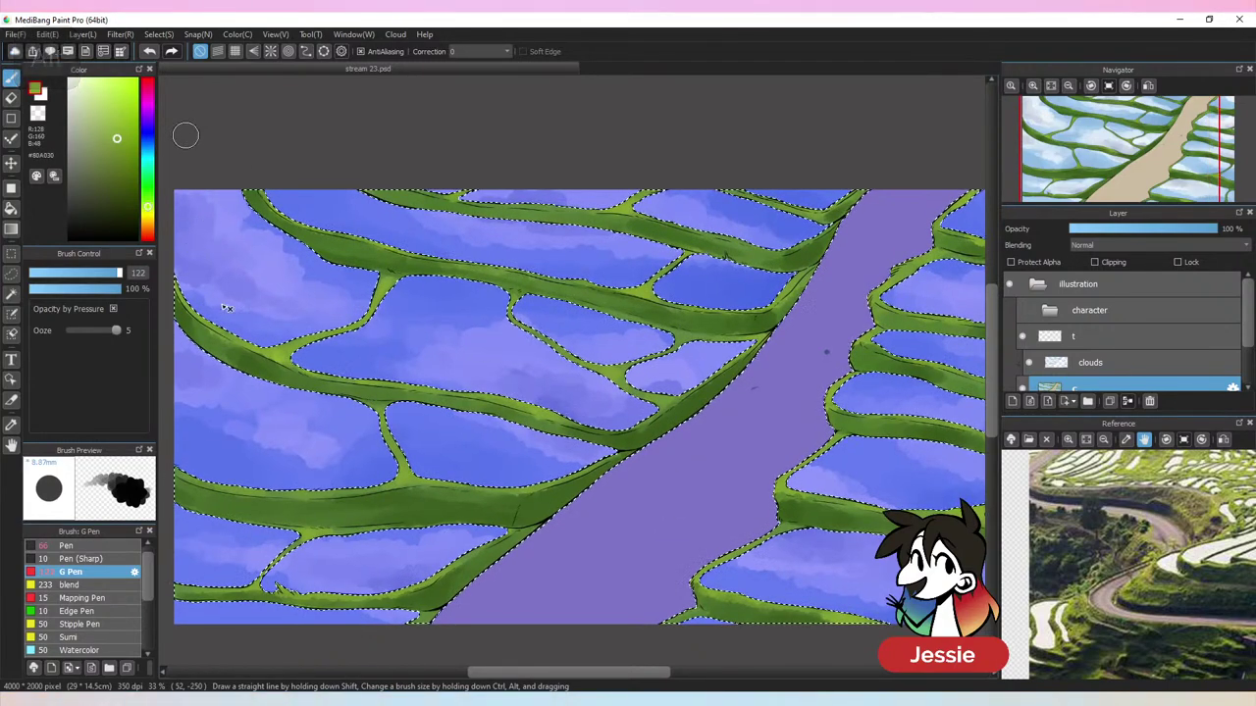
pyautogui.keyDown('alt'); pyautogui.click(234, 379); pyautogui.keyUp('alt')
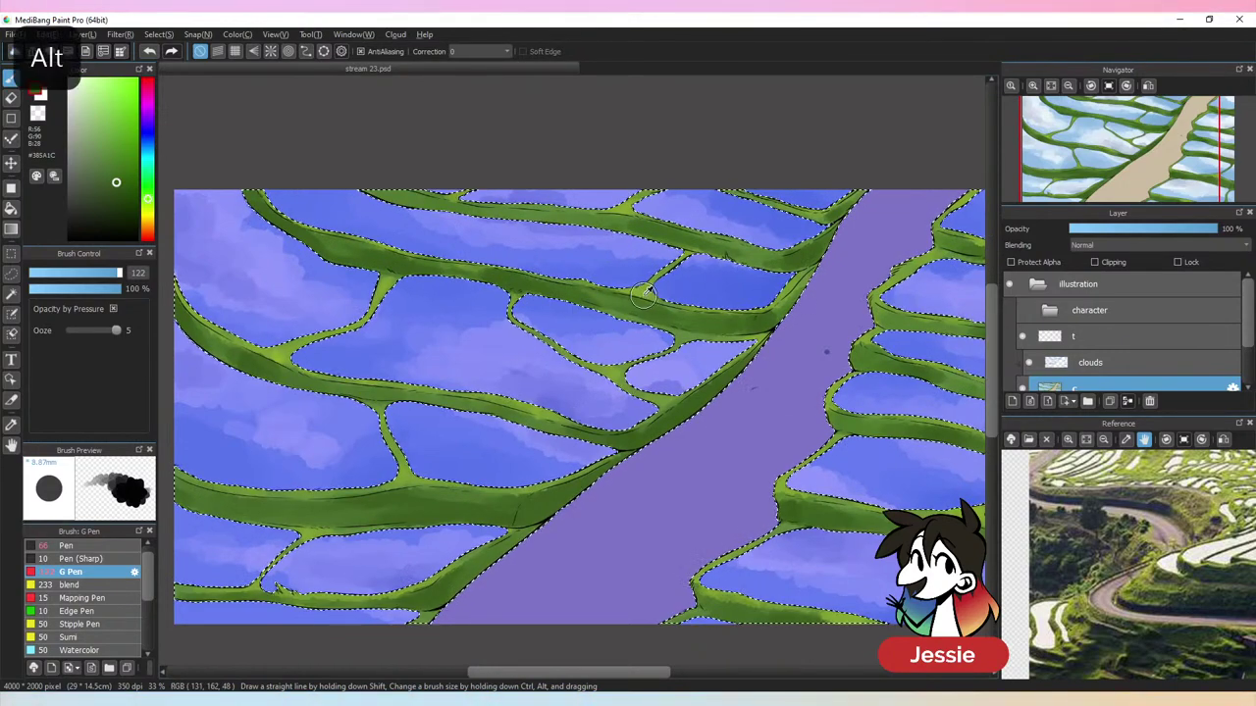
# Blend the upper-middle bank down to the path with light greens #83A230 and #84A230 and dark greens #3D6120, #395A1C and #3A5C1C
pyautogui.keyDown('alt'); pyautogui.click(554, 272); pyautogui.keyUp('alt')
pyautogui.keyDown('alt'); pyautogui.click(555, 286); pyautogui.keyUp('alt')
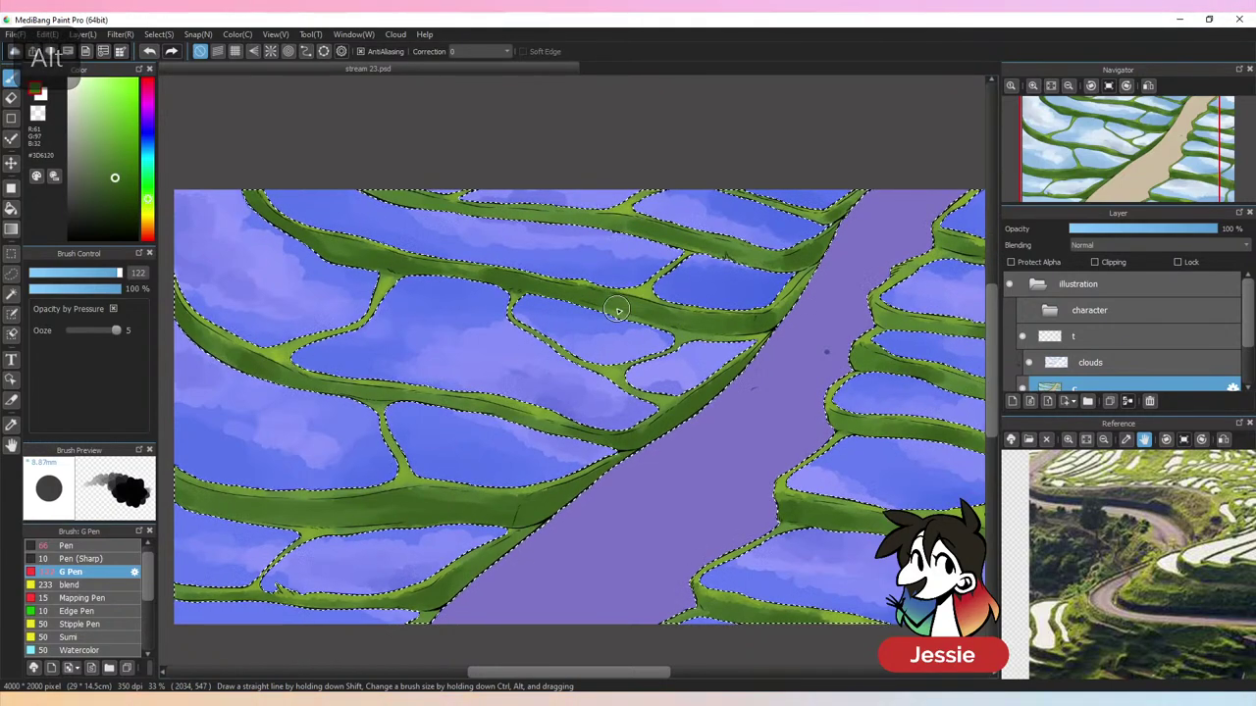
pyautogui.keyDown('alt'); pyautogui.click(593, 282); pyautogui.keyUp('alt')
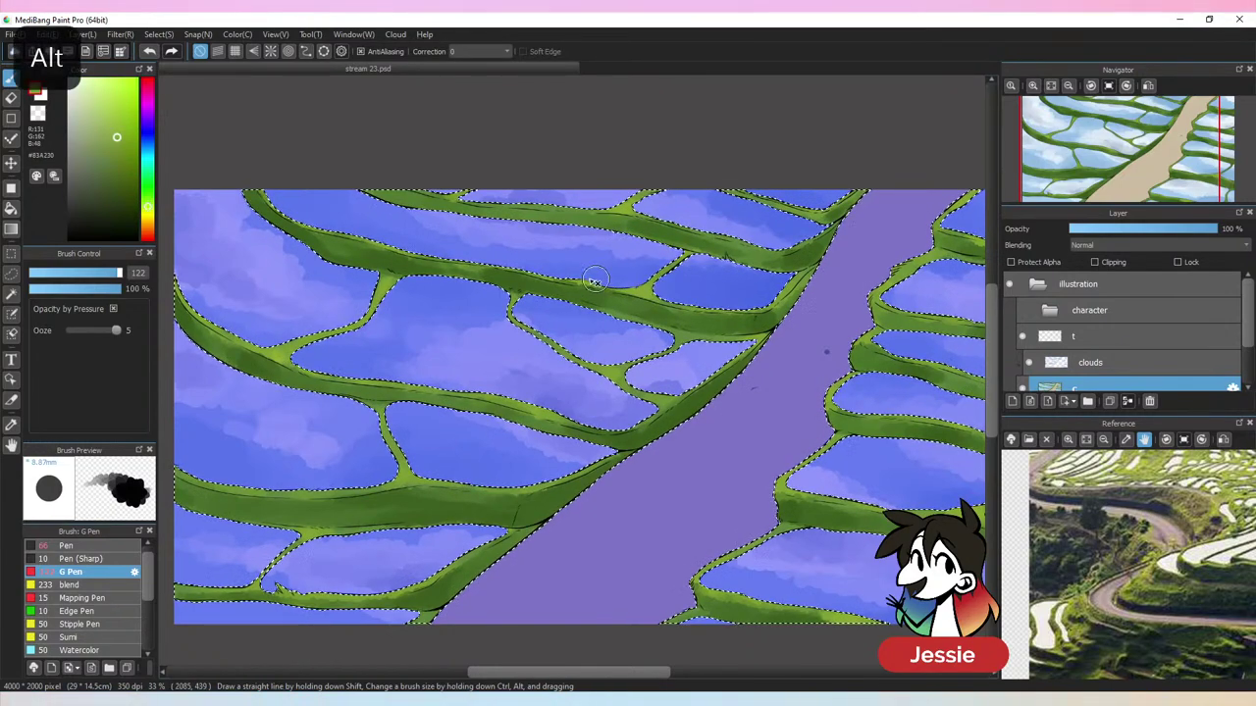
pyautogui.keyDown('alt'); pyautogui.click(745, 335); pyautogui.keyUp('alt')
pyautogui.keyDown('alt'); pyautogui.click(709, 328); pyautogui.keyUp('alt')
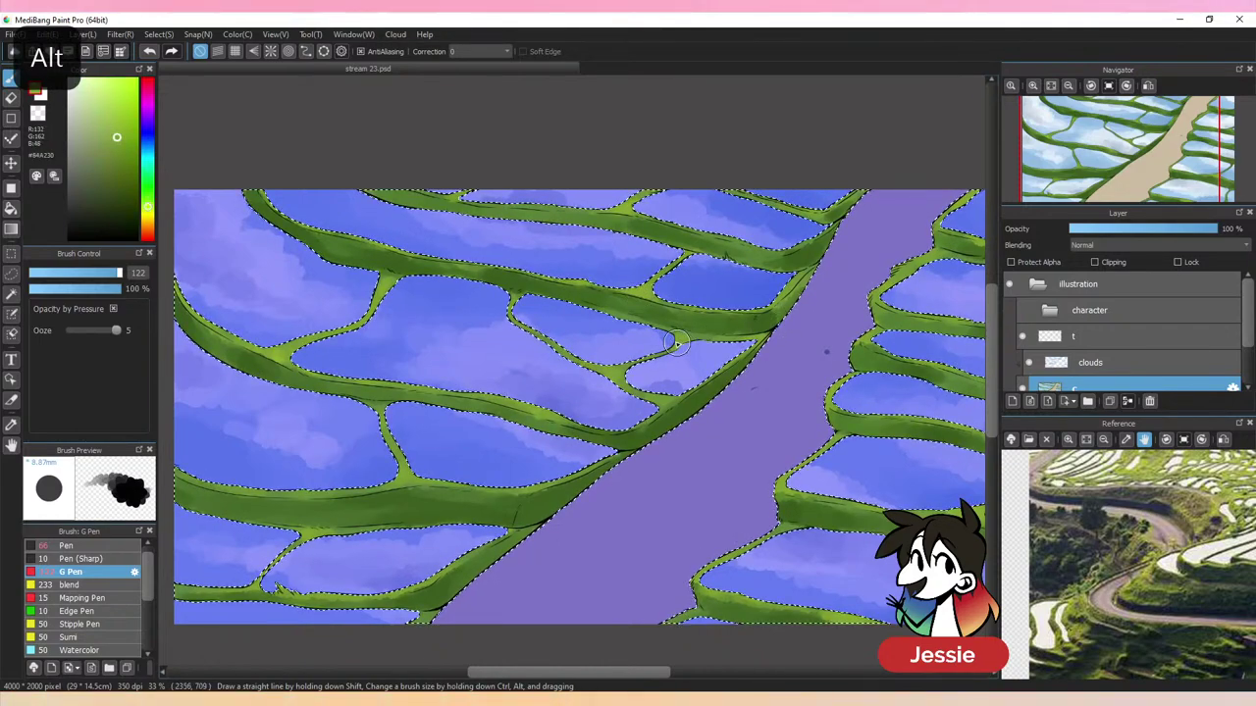
pyautogui.keyDown('alt'); pyautogui.click(783, 320); pyautogui.keyUp('alt')
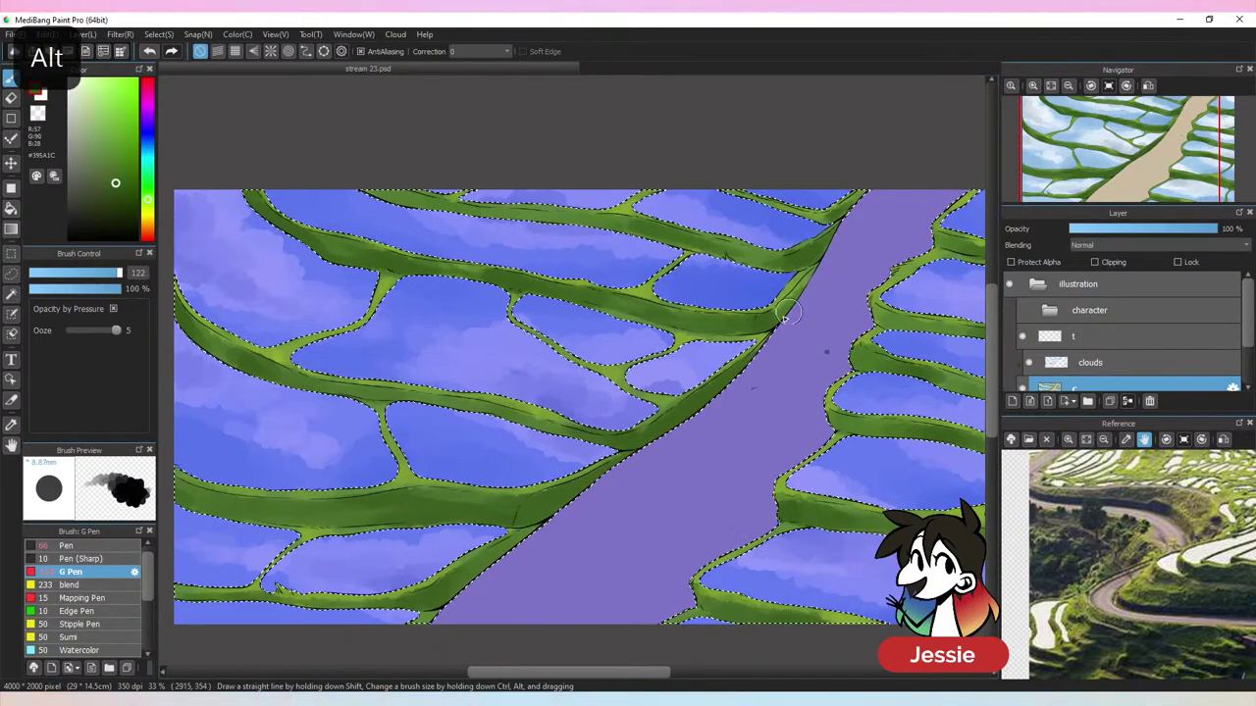
pyautogui.keyDown('alt'); pyautogui.click(816, 249); pyautogui.keyUp('alt')
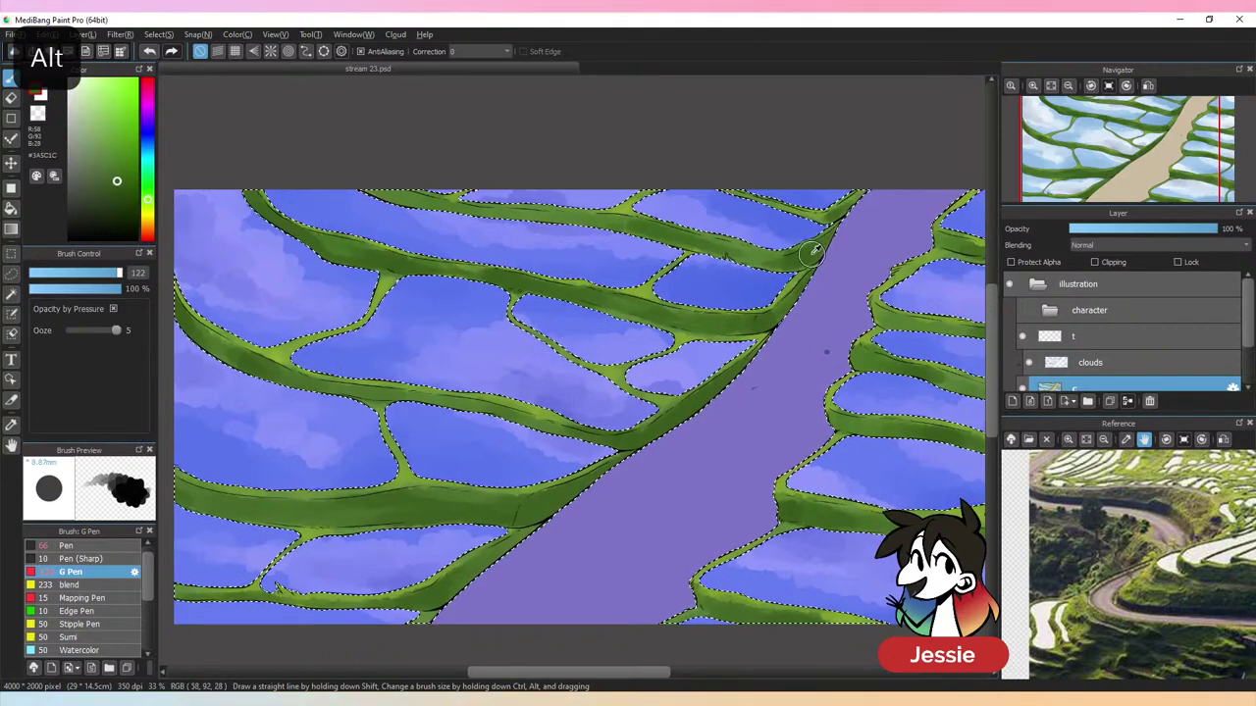
# Shade the topmost banks left of the path with light green #84A32F and dark green #3C5E1E, and check the whole illustration
pyautogui.keyDown('alt'); pyautogui.click(565, 209); pyautogui.keyUp('alt')
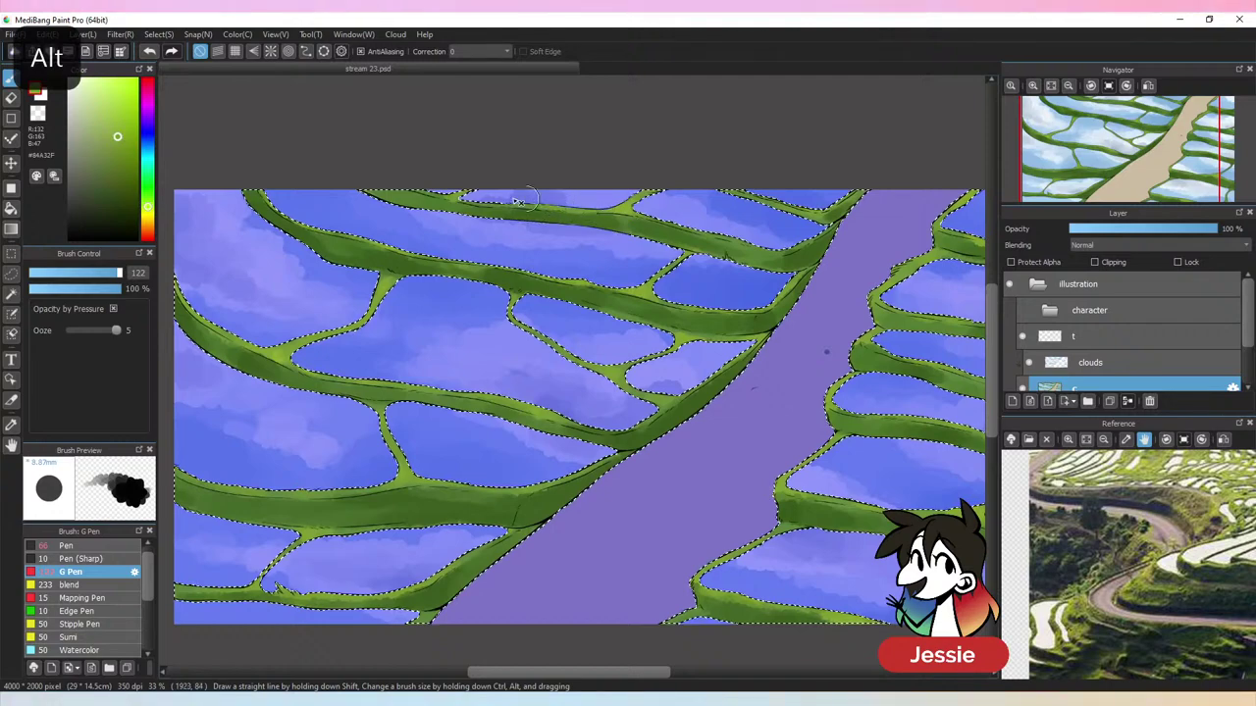
pyautogui.keyDown('alt'); pyautogui.click(588, 223); pyautogui.keyUp('alt')
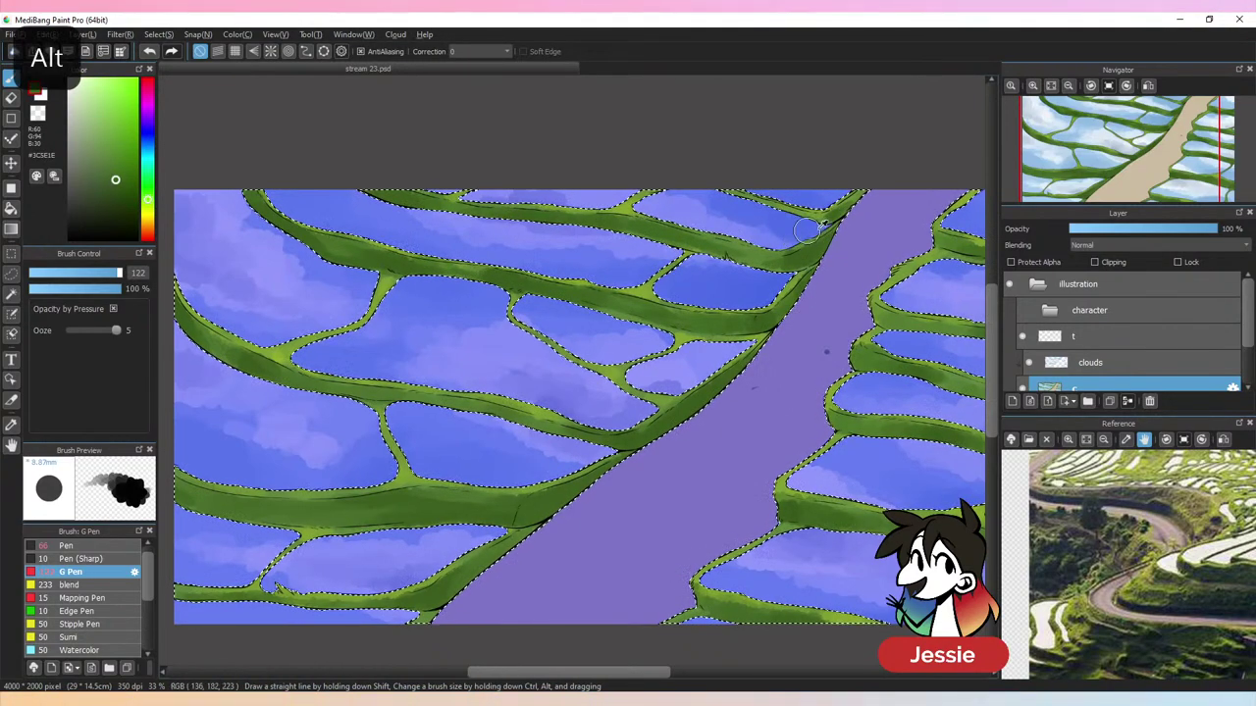
pyautogui.moveTo(816, 218); pyautogui.dragTo(797, 215)
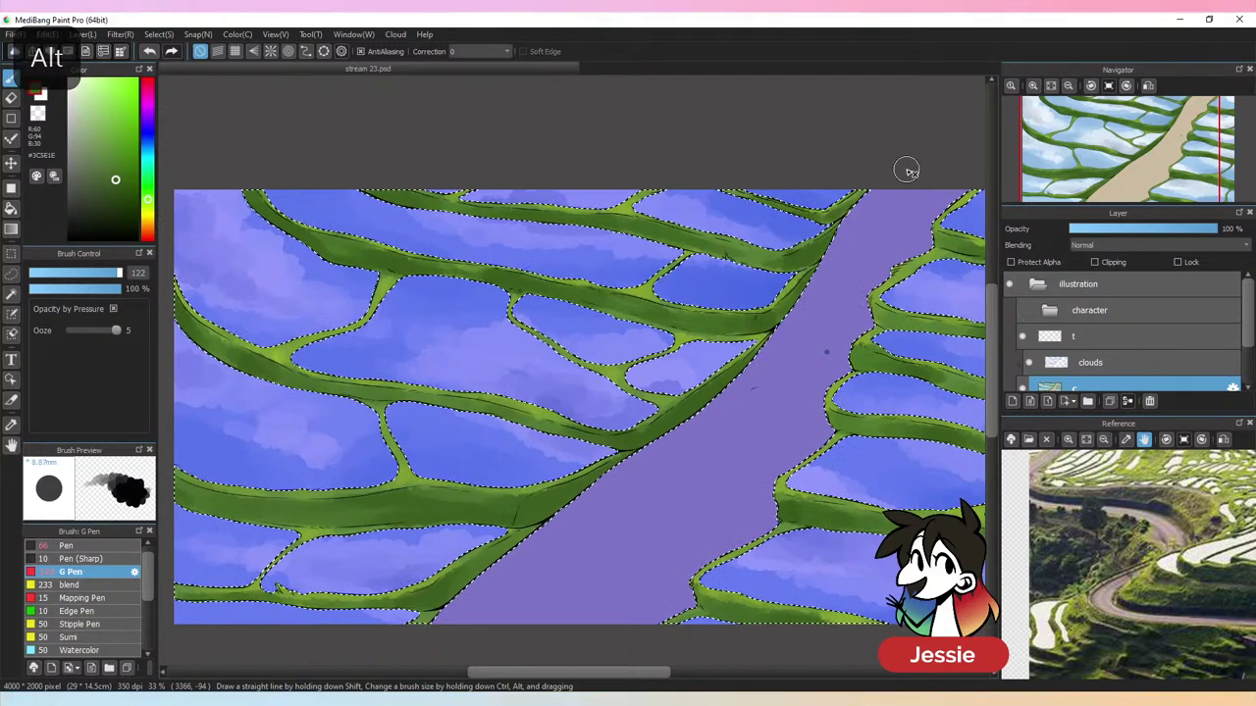
pyautogui.hotkey('ctrl', '-')
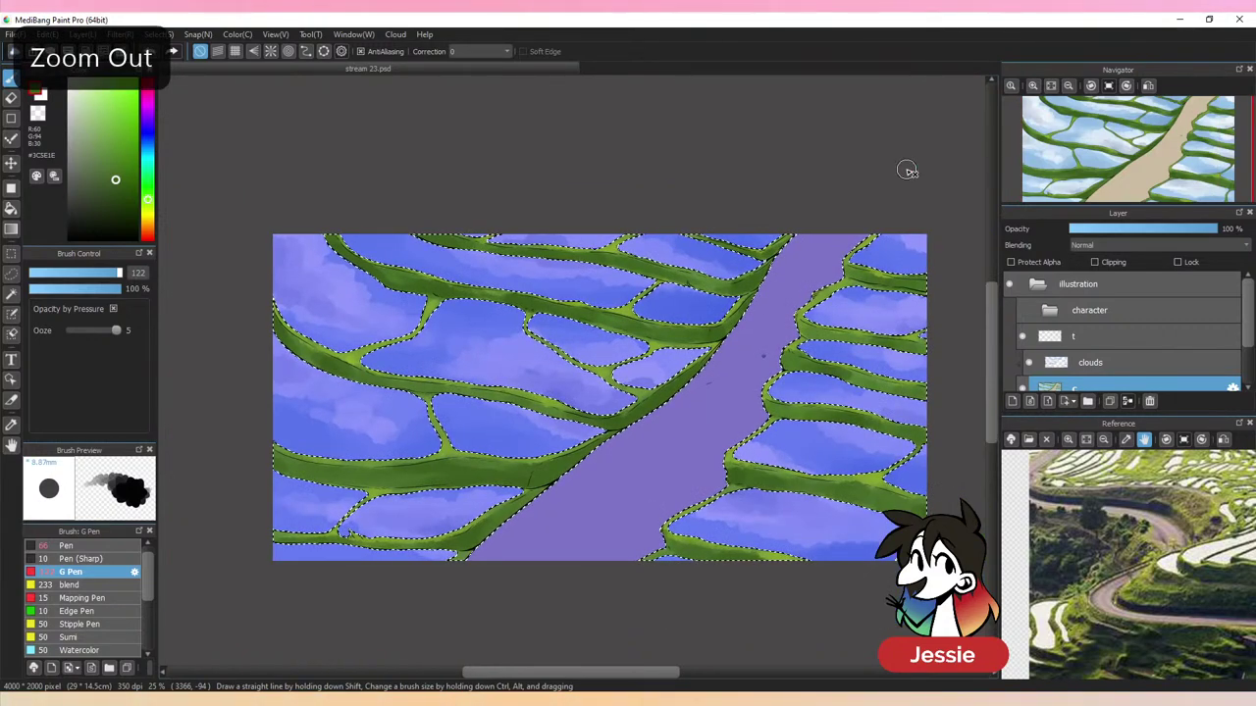
pyautogui.hotkey('ctrl', 'z')
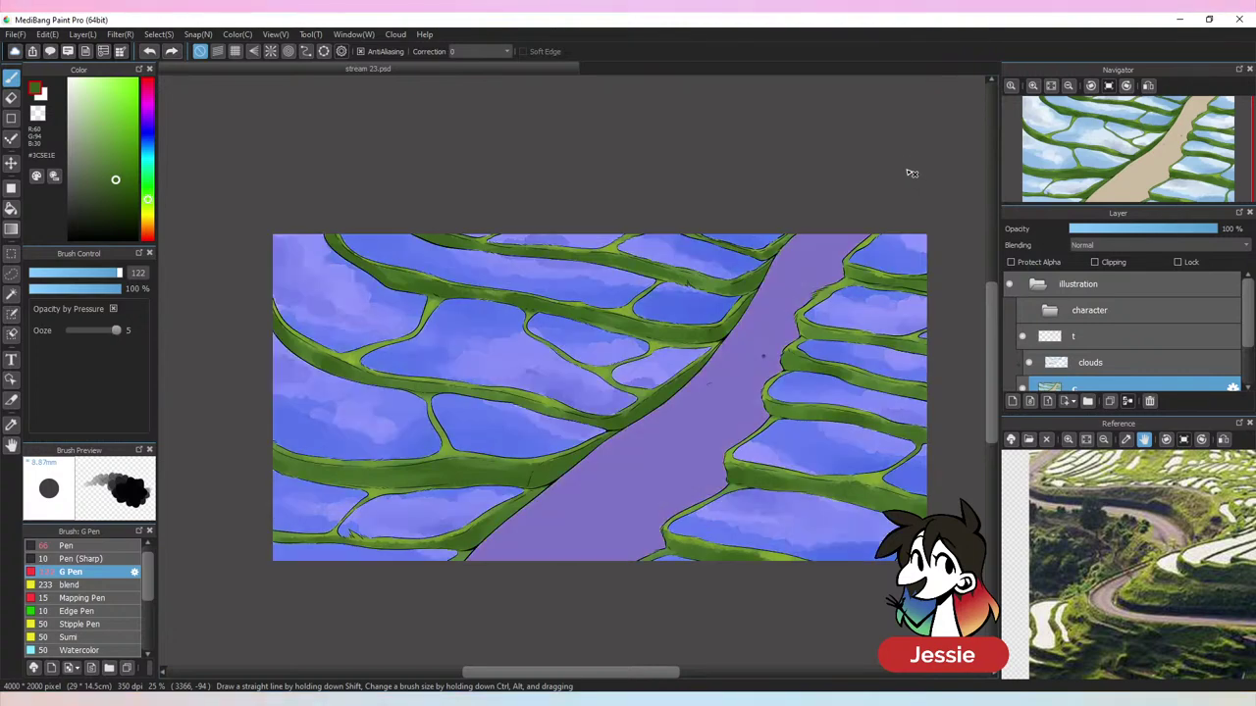
# Paint the thin ridge between the two lower-left pools with sampled light green #7E9D32
pyautogui.hotkey('ctrl', '+')
pyautogui.keyDown('alt'); pyautogui.click(377, 414); pyautogui.keyUp('alt')
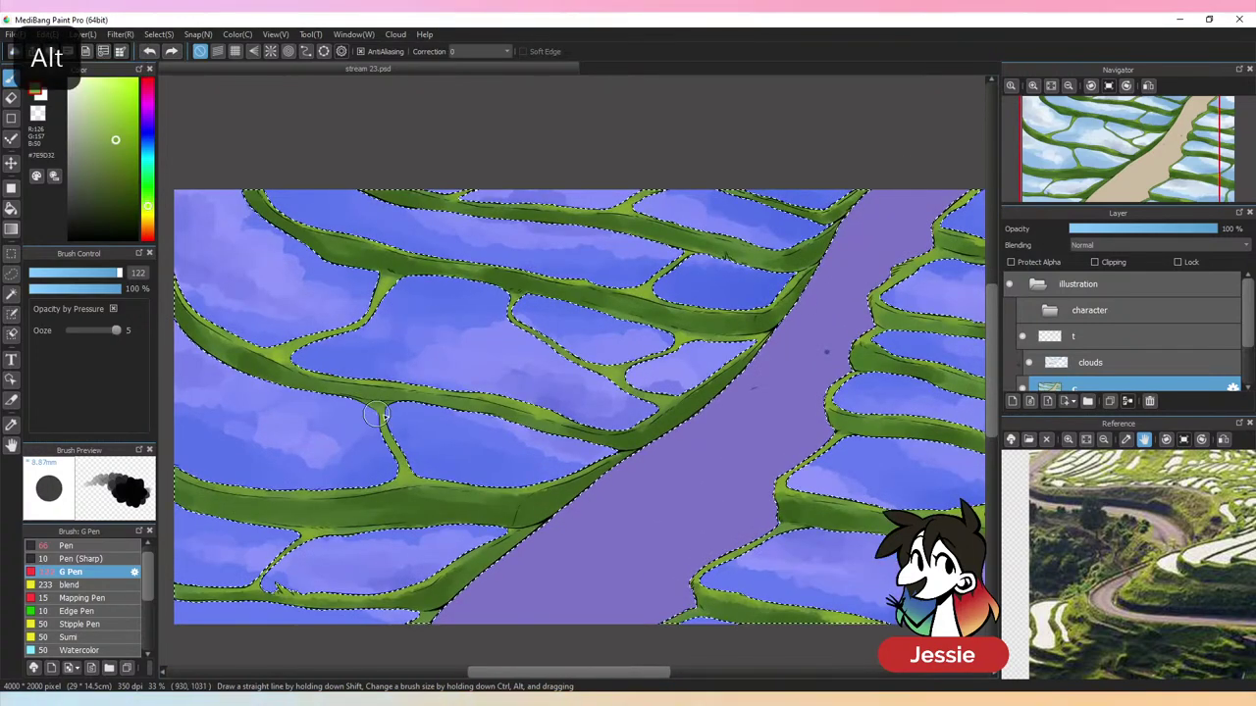
pyautogui.moveTo(358, 413); pyautogui.dragTo(400, 473)
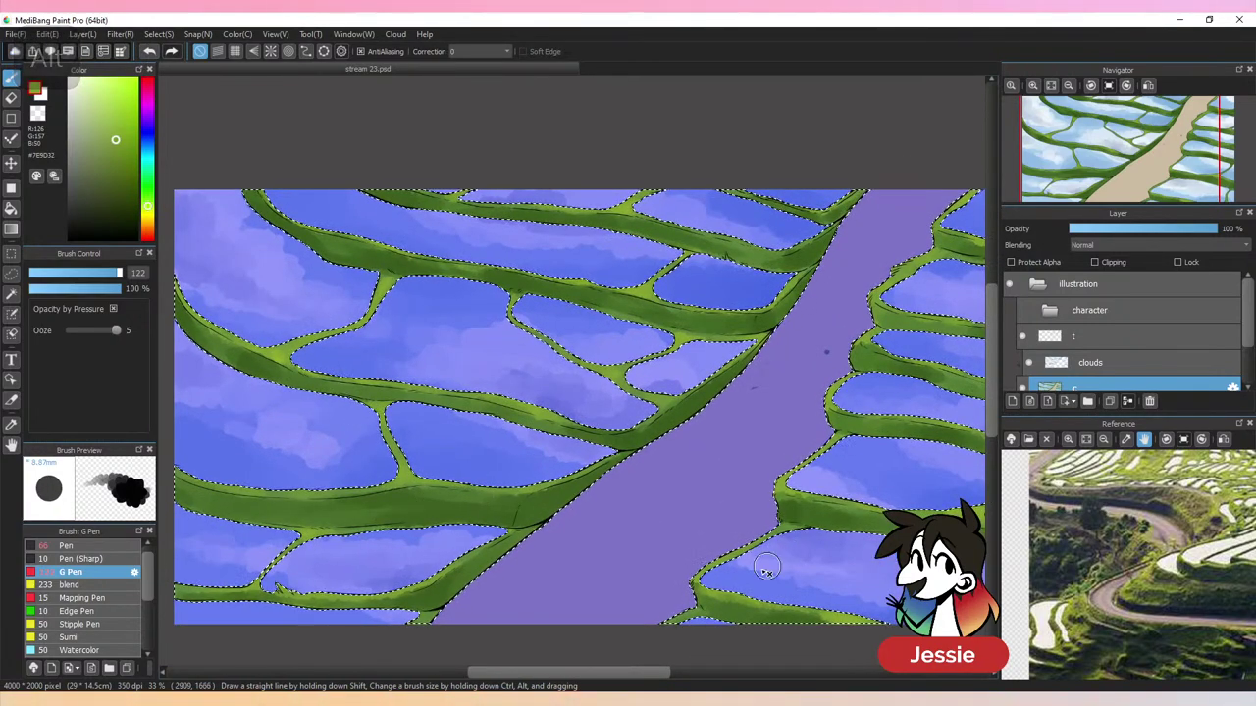
# Shade the banks on the right side of the path with light greens #86A530 and #84A331 and dark greens #37581A and #3A5C1D
pyautogui.hotkey('ctrl', 'd')
pyautogui.moveTo(826, 565); pyautogui.dragTo(677, 529)
pyautogui.hotkey('ctrl', 'z')
pyautogui.keyDown('alt'); pyautogui.click(797, 478); pyautogui.keyUp('alt')
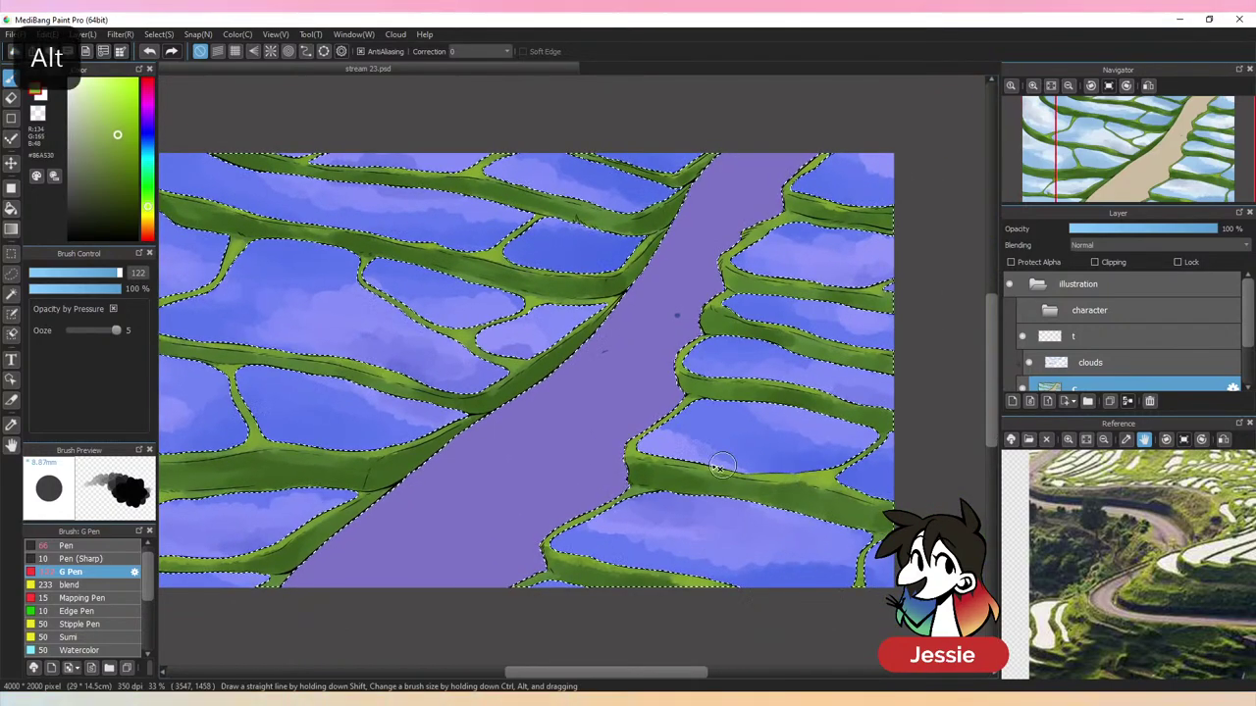
pyautogui.keyDown('alt'); pyautogui.click(649, 472); pyautogui.keyUp('alt')
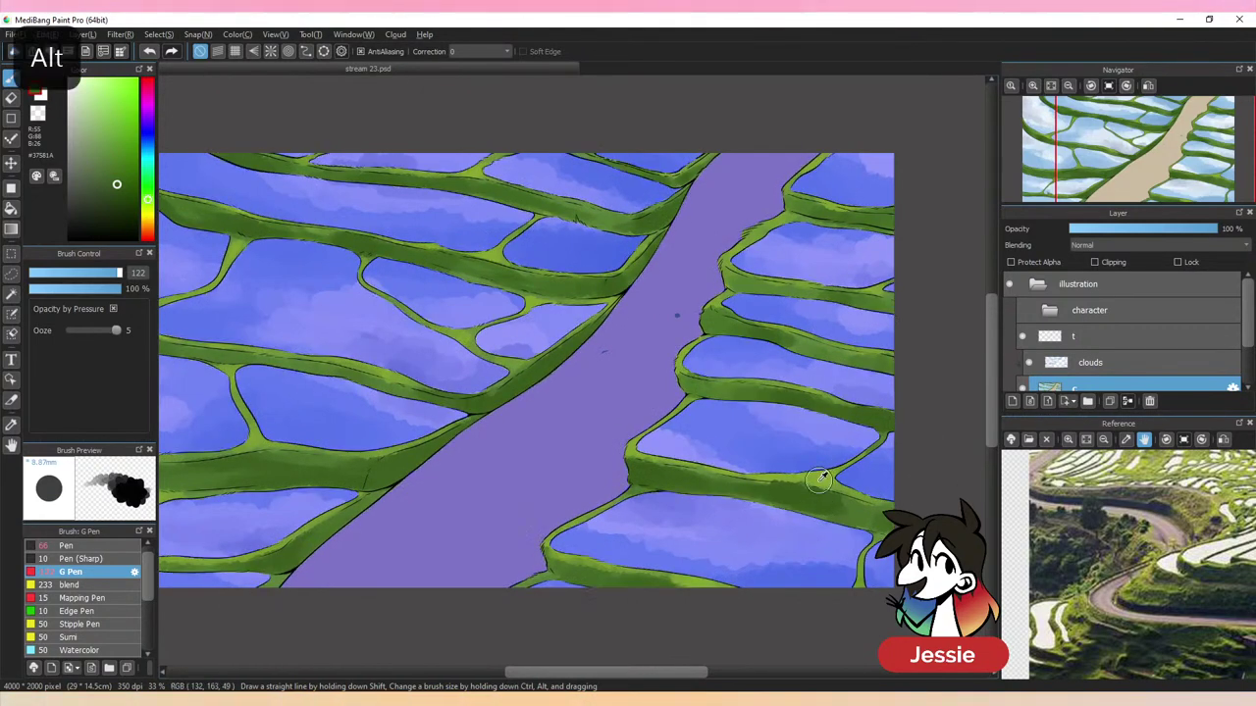
pyautogui.keyDown('alt'); pyautogui.click(775, 478); pyautogui.keyUp('alt')
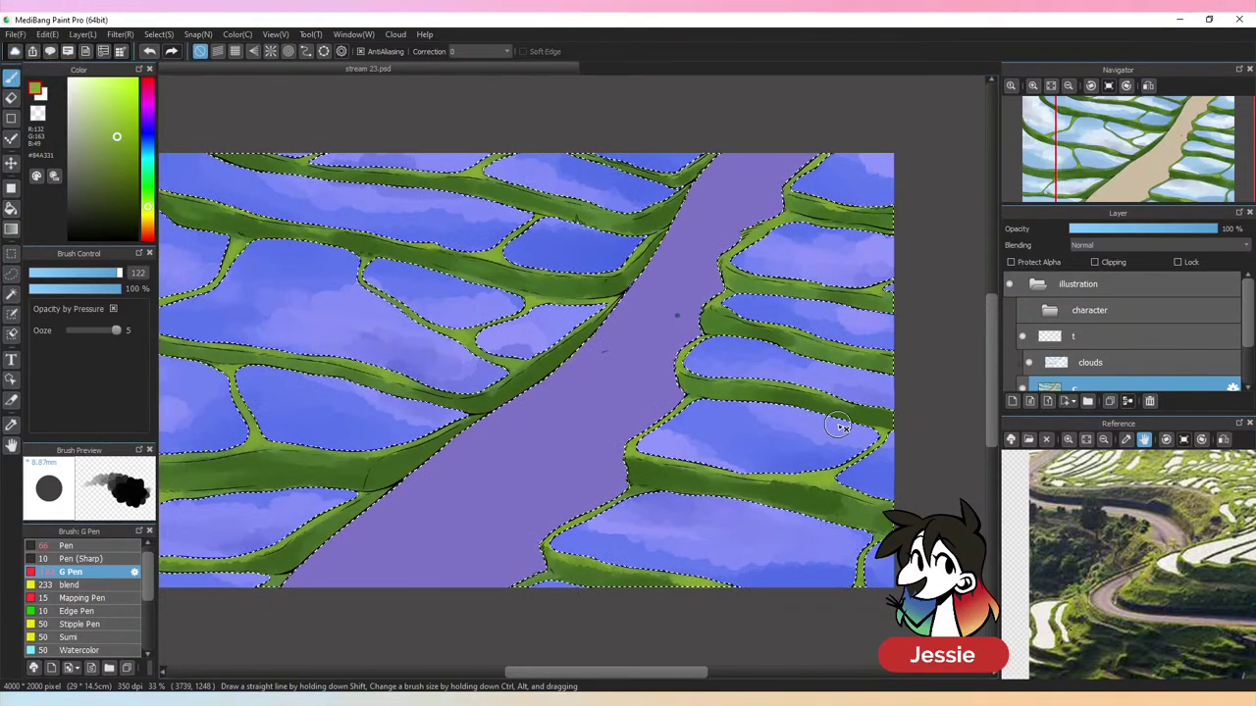
pyautogui.keyDown('alt'); pyautogui.click(771, 330); pyautogui.keyUp('alt')
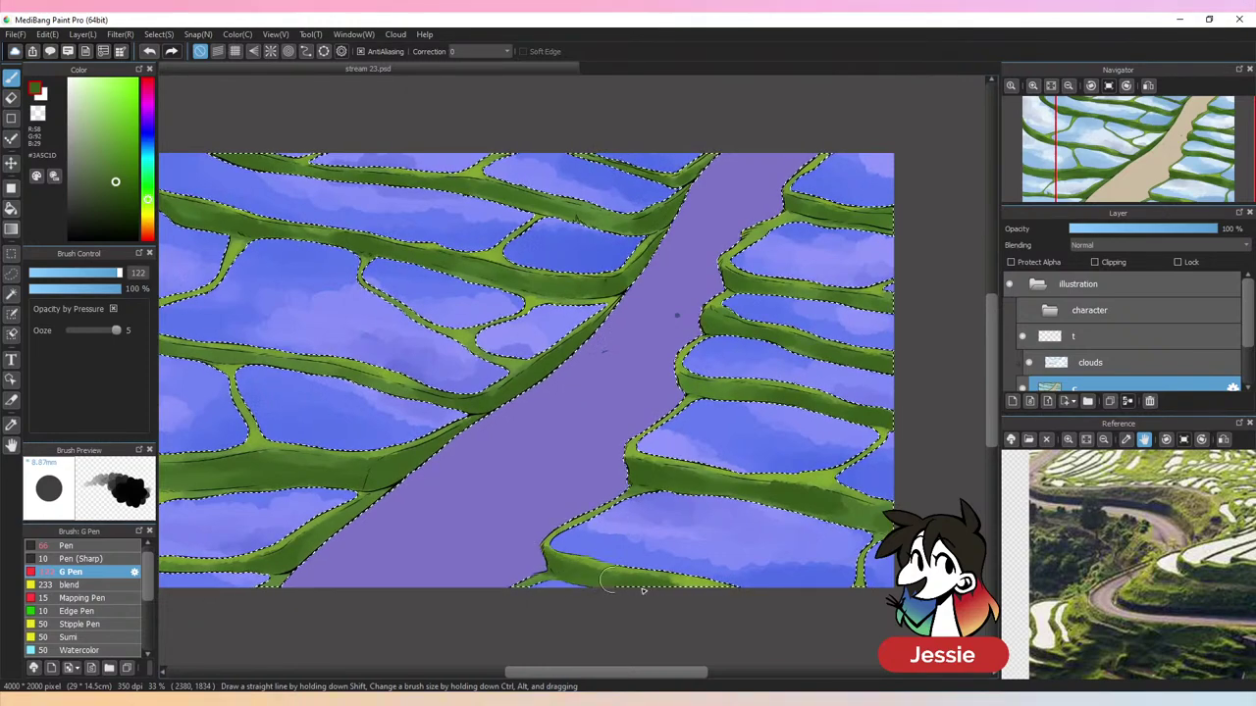
# Shade the long lower bank right of the path with sampled light green #85A330 and dark greens #4B6F2D and #37581A
pyautogui.hotkey('ctrl', '-')
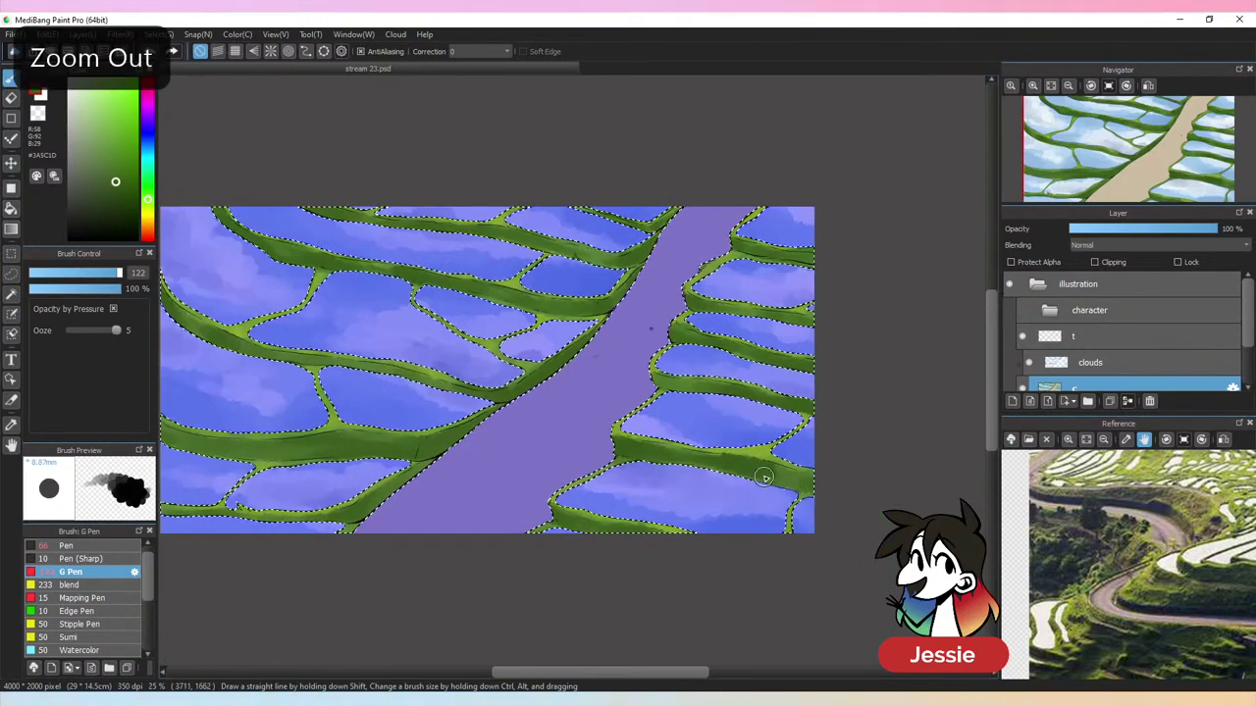
pyautogui.keyDown('alt'); pyautogui.click(723, 448); pyautogui.keyUp('alt')
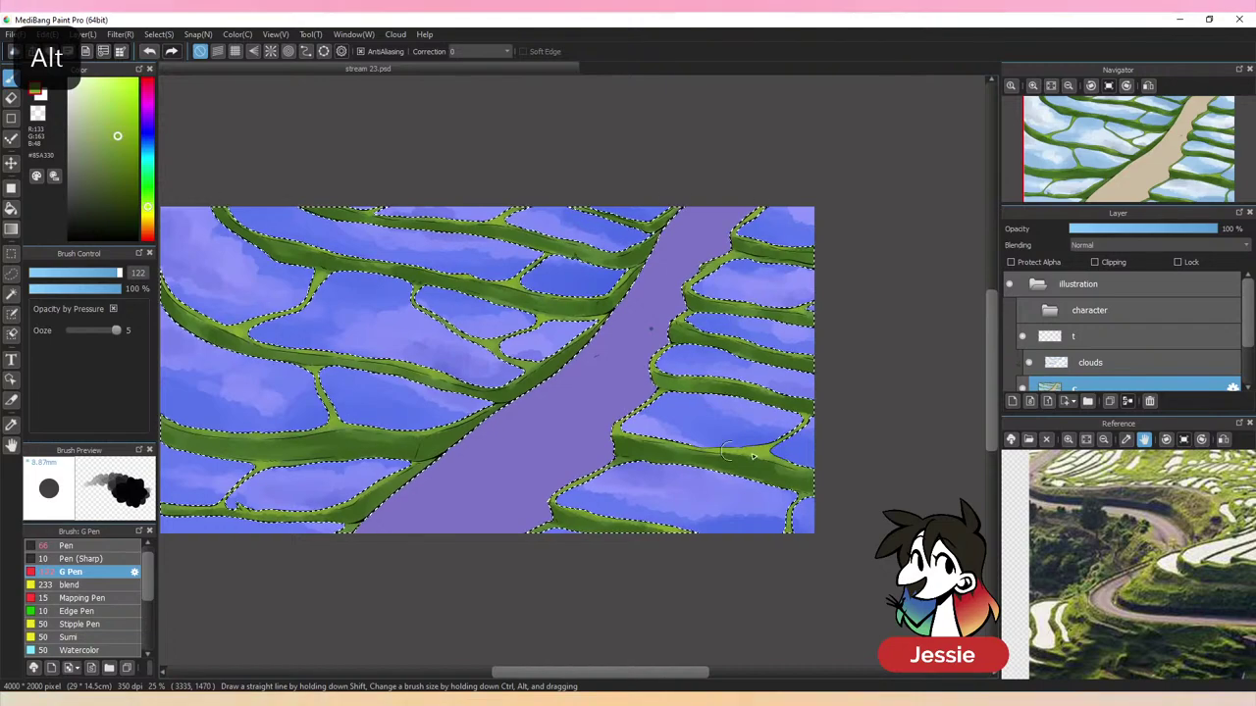
pyautogui.keyDown('alt'); pyautogui.click(720, 458); pyautogui.keyUp('alt')
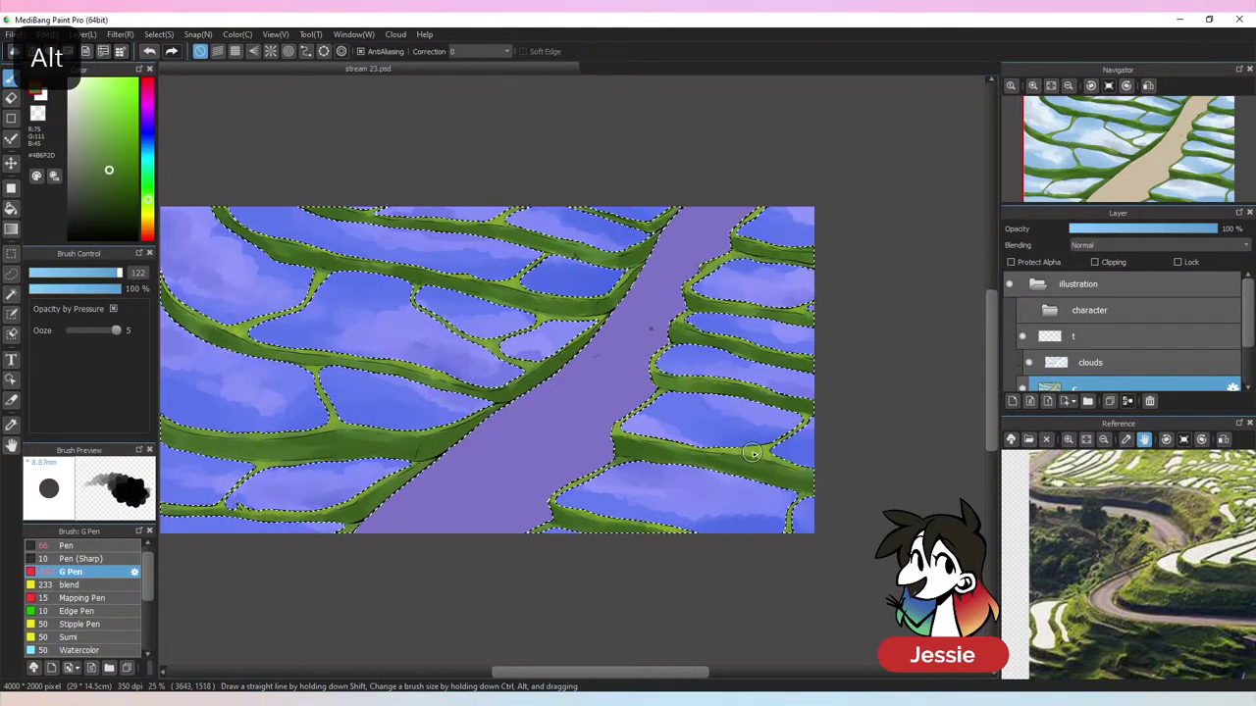
pyautogui.keyDown('alt'); pyautogui.click(780, 467); pyautogui.keyUp('alt')
pyautogui.keyDown('alt'); pyautogui.click(742, 472); pyautogui.keyUp('alt')
pyautogui.hotkey('ctrl', 'd')
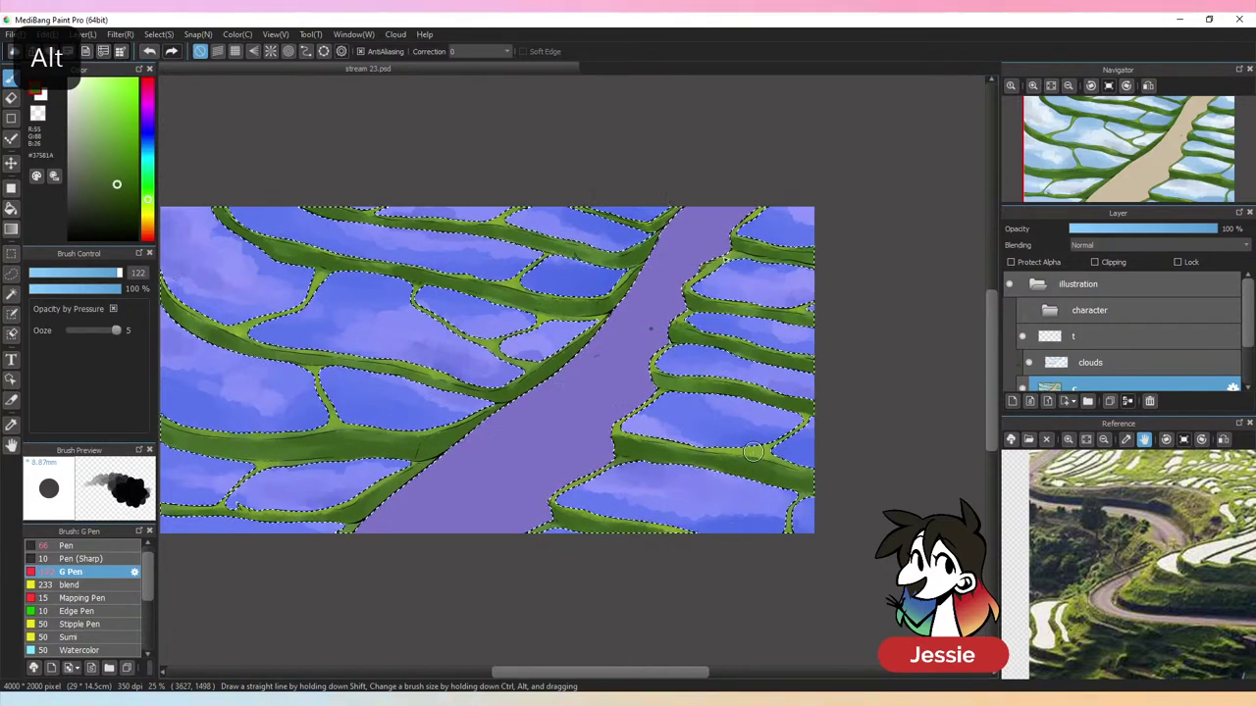
# Blend both ends of the long lower-right bank with light greens #85A330 and #7C9B2D and dark green #3B5D1E
pyautogui.keyDown('alt'); pyautogui.click(720, 473); pyautogui.keyUp('alt')
pyautogui.hotkey('ctrl', 'z')
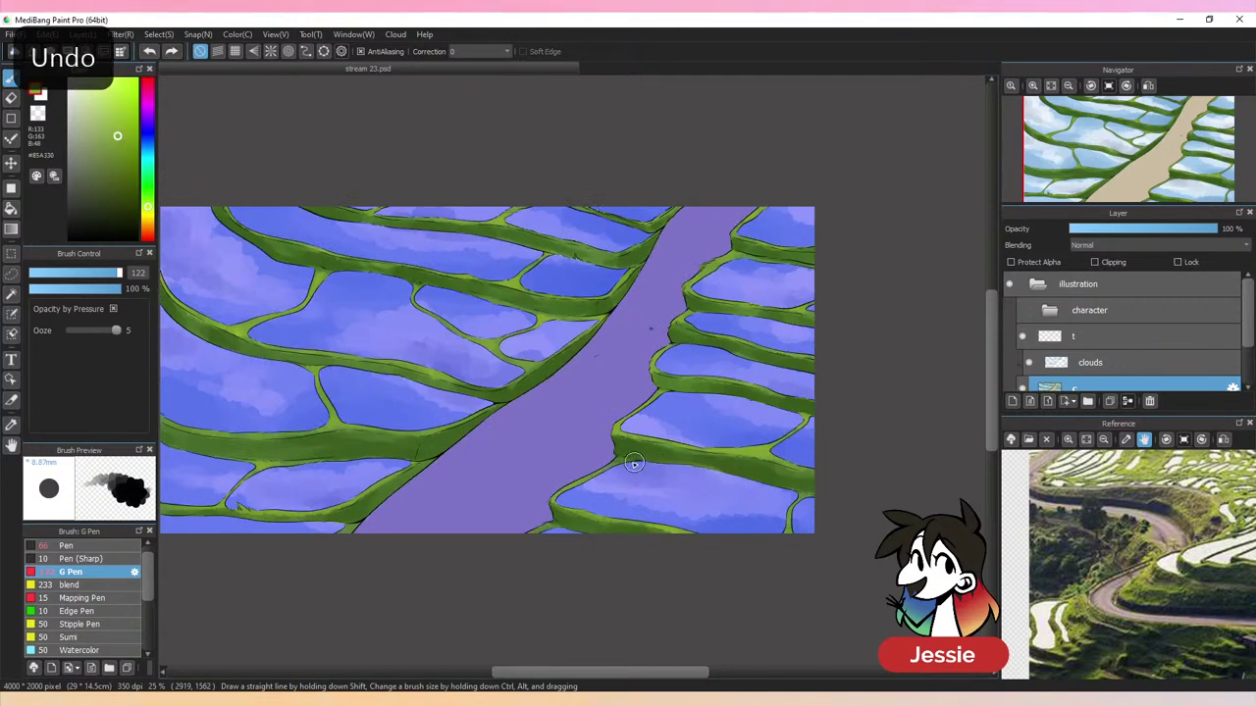
pyautogui.keyDown('alt'); pyautogui.click(705, 458); pyautogui.keyUp('alt')
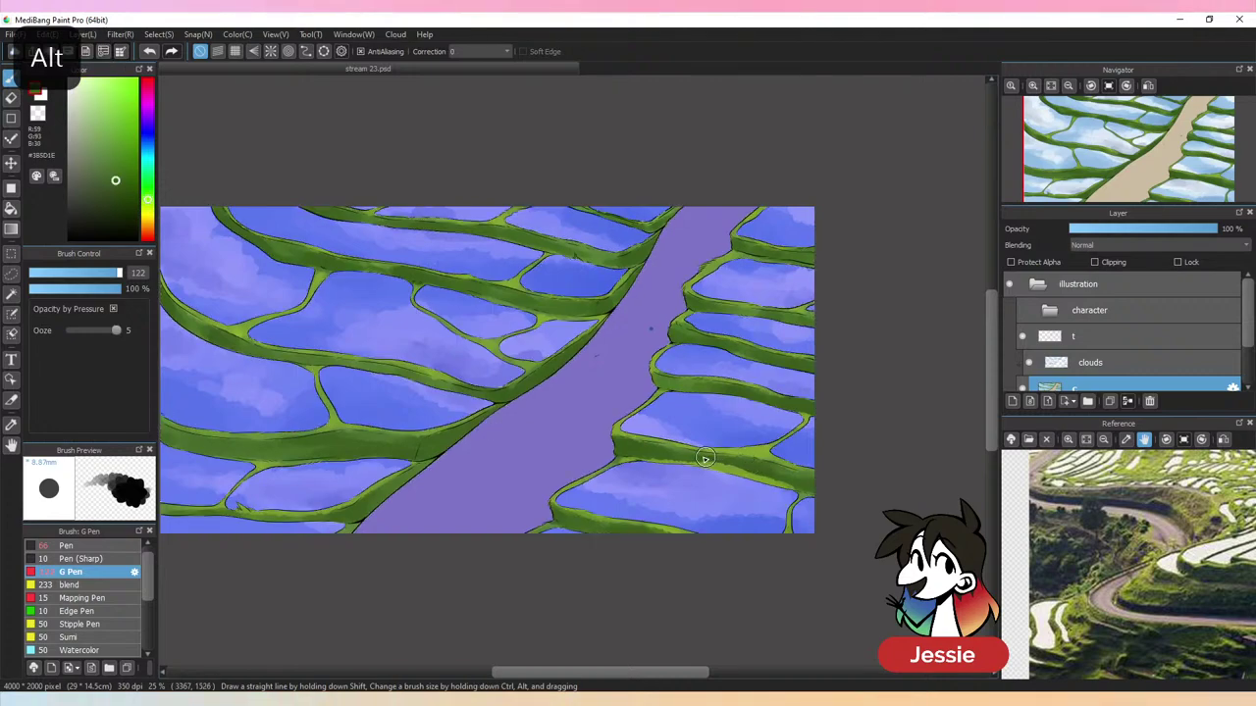
pyautogui.keyDown('alt'); pyautogui.click(773, 478); pyautogui.keyUp('alt')
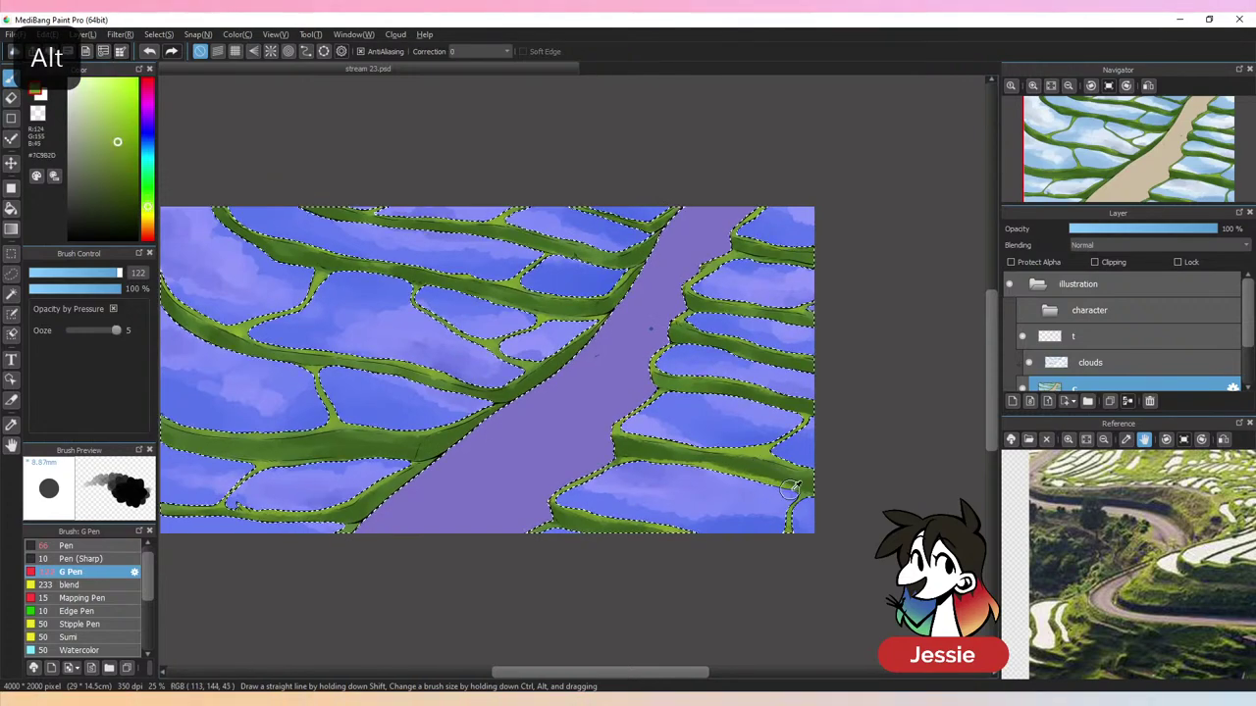
pyautogui.hotkey('ctrl', '-')
pyautogui.hotkey('ctrl', '+')
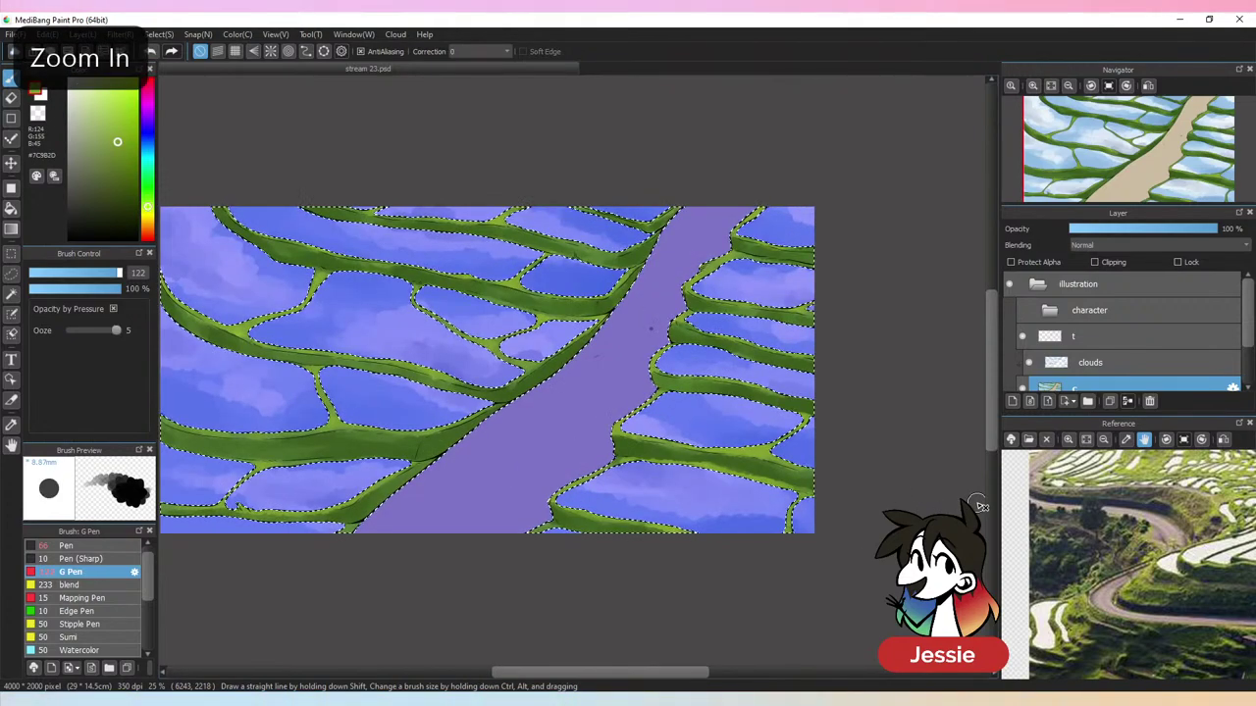
# Touch up the topmost bank right of the path with sampled green #456B26 and save the file
pyautogui.keyDown('alt'); pyautogui.click(785, 256); pyautogui.keyUp('alt')
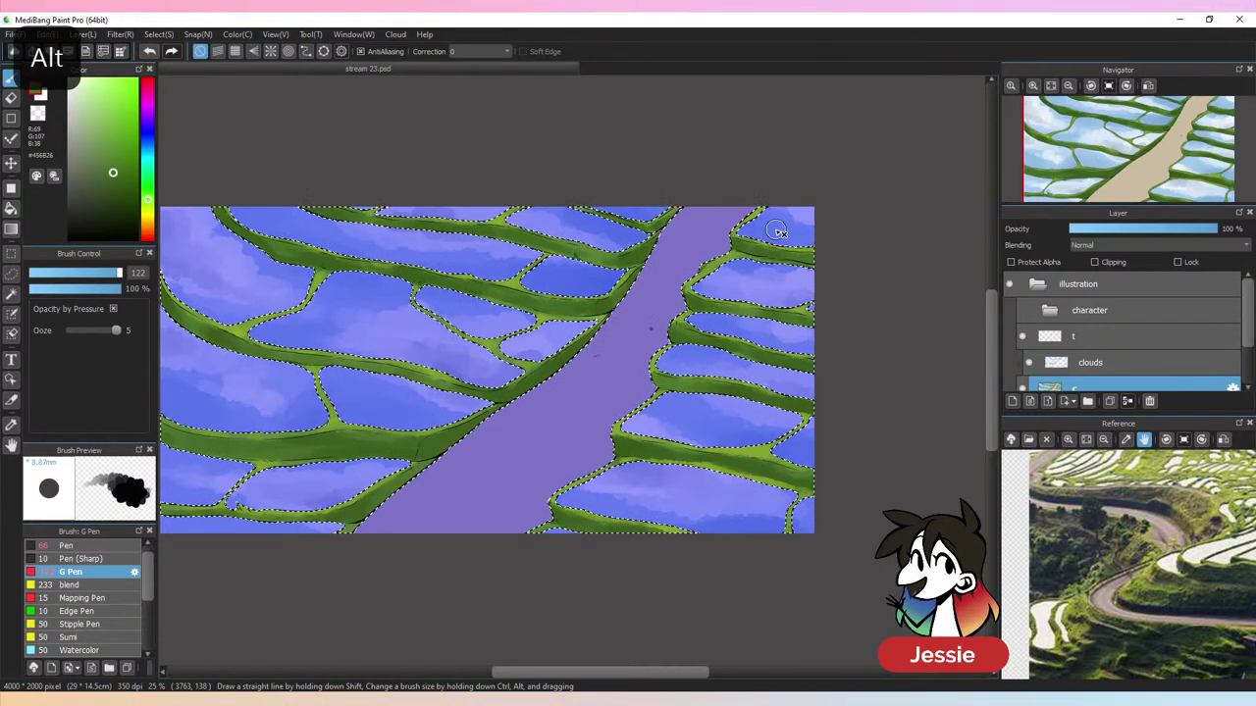
pyautogui.hotkey('ctrl', '-')
pyautogui.hotkey('ctrl', '+')
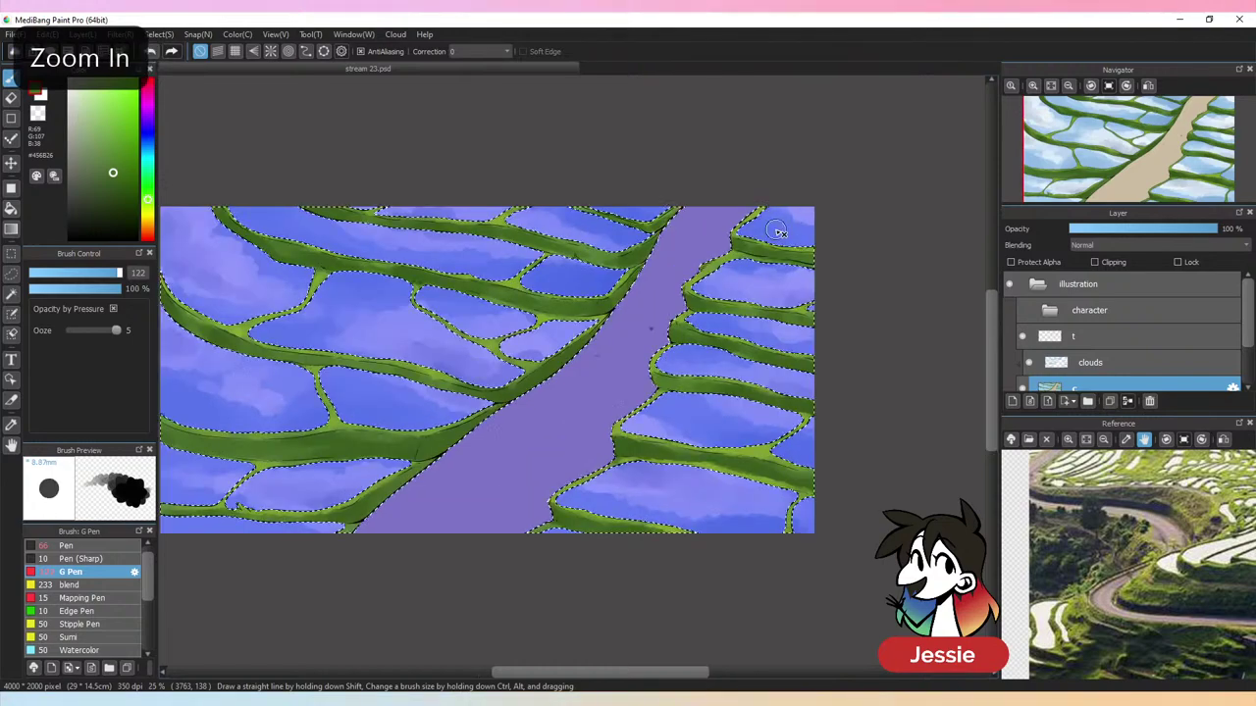
pyautogui.hotkey('ctrl', 's')
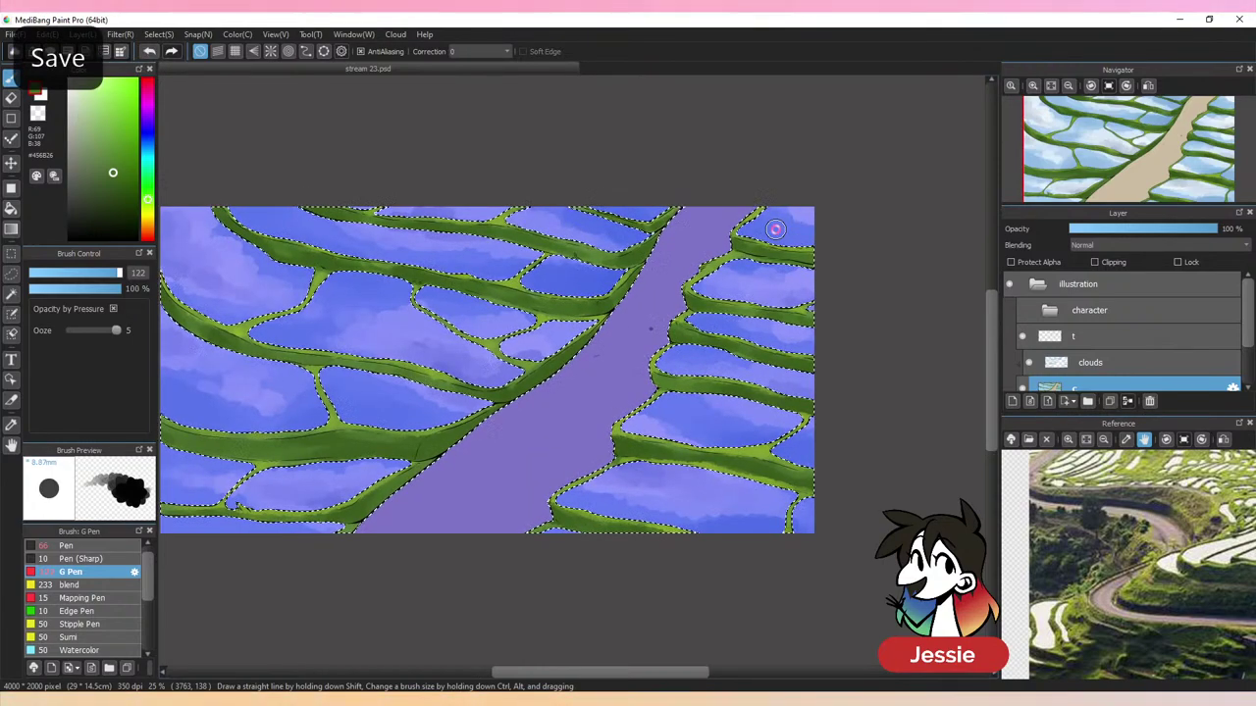
# Shade the topmost bank left of the path with light green #84A230 and dark green #4C6E27
pyautogui.hotkey('ctrl', '+')
pyautogui.keyDown('alt'); pyautogui.click(633, 159); pyautogui.keyUp('alt')
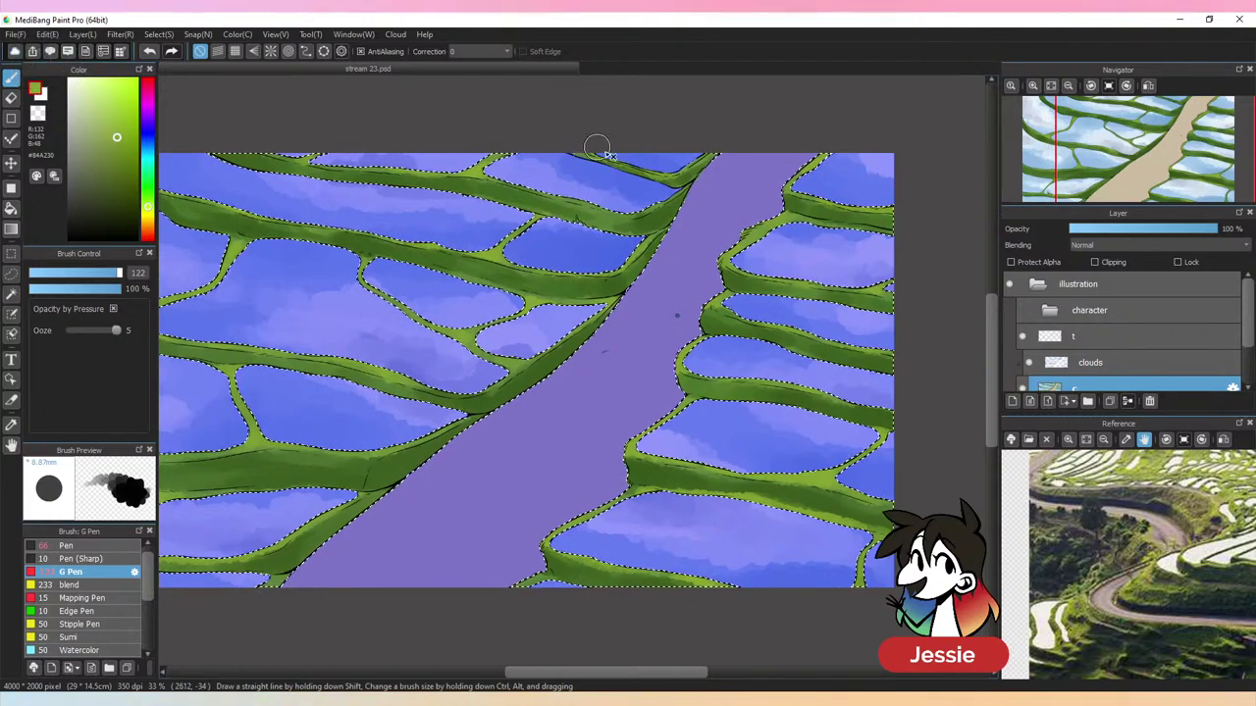
pyautogui.keyDown('alt'); pyautogui.click(716, 179); pyautogui.keyUp('alt')
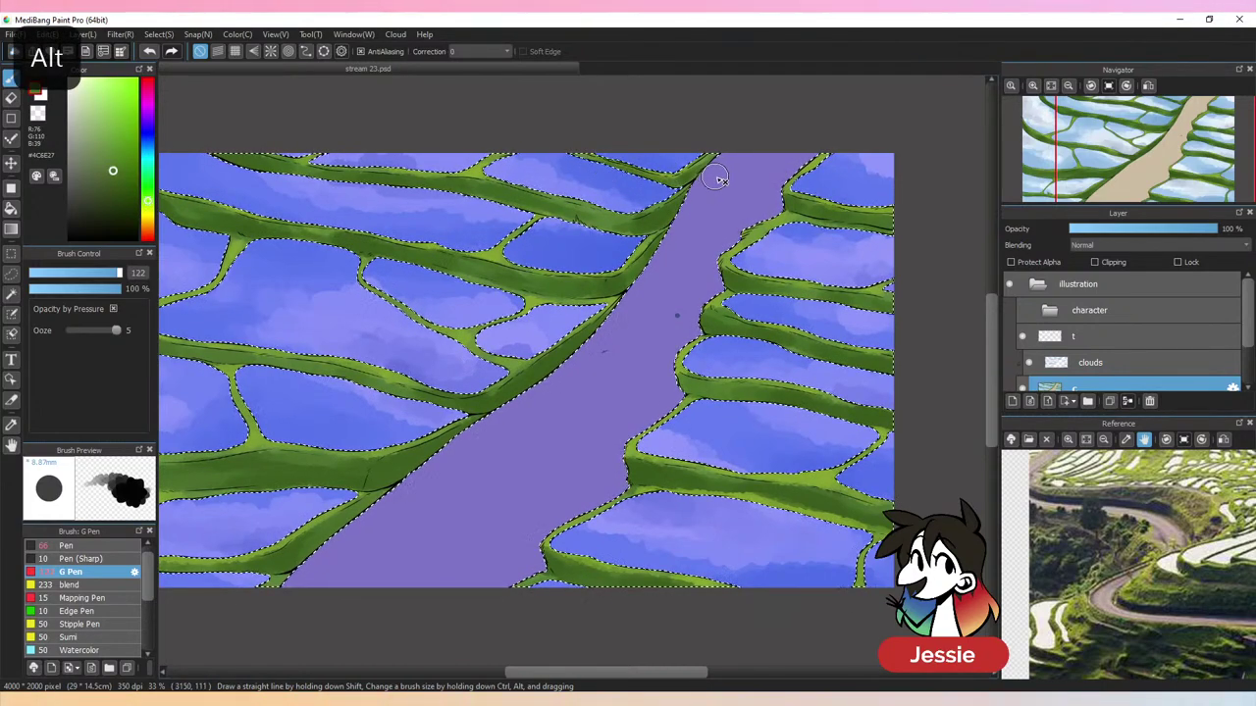
pyautogui.hotkey('ctrl', '-')
pyautogui.hotkey('ctrl', '-')
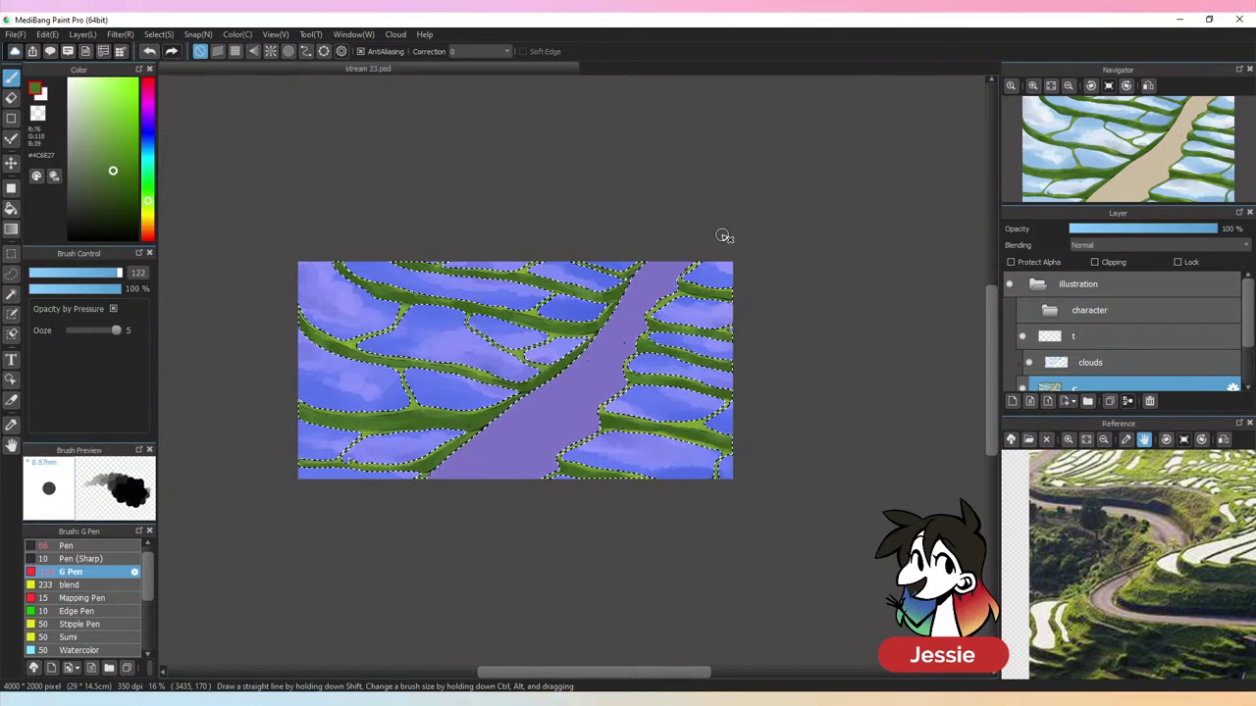
pyautogui.hotkey('ctrl', '+')
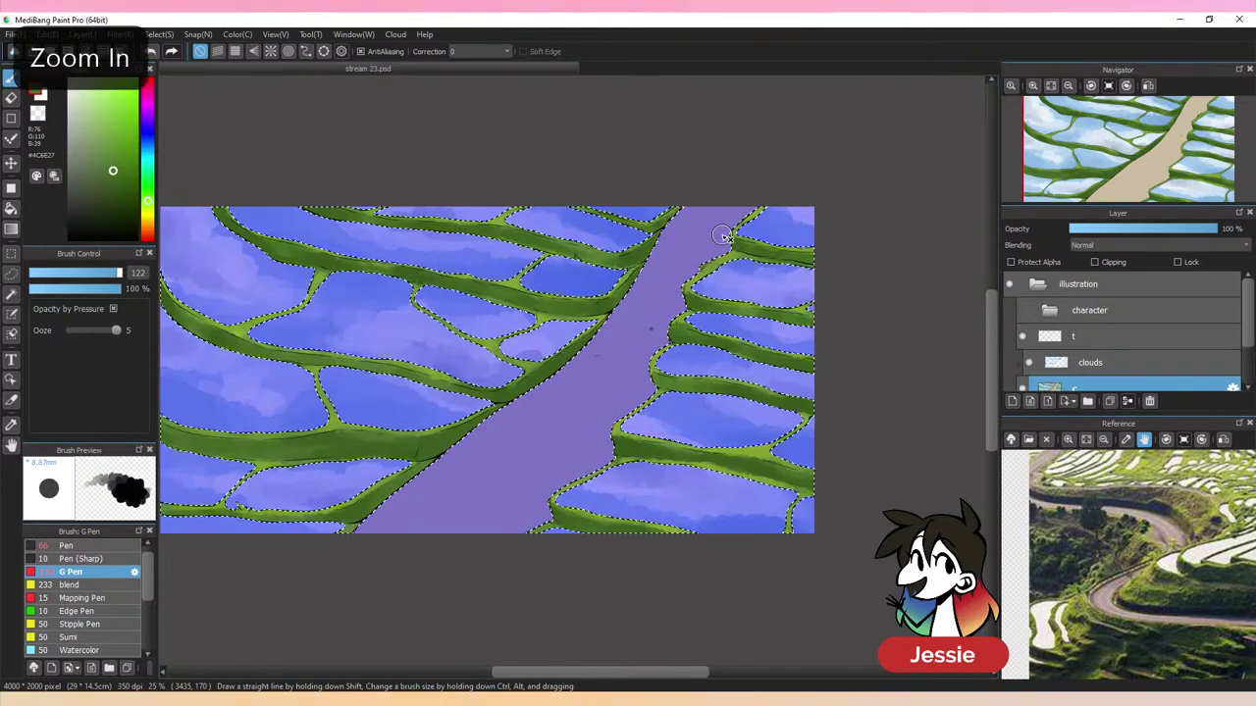
# Clear the selection and try painting over the stray specks on the path with sampled beige #CCBDA4
pyautogui.hotkey('ctrl', 'd')
pyautogui.hotkey('ctrl', '-')
pyautogui.hotkey('ctrl', '-')
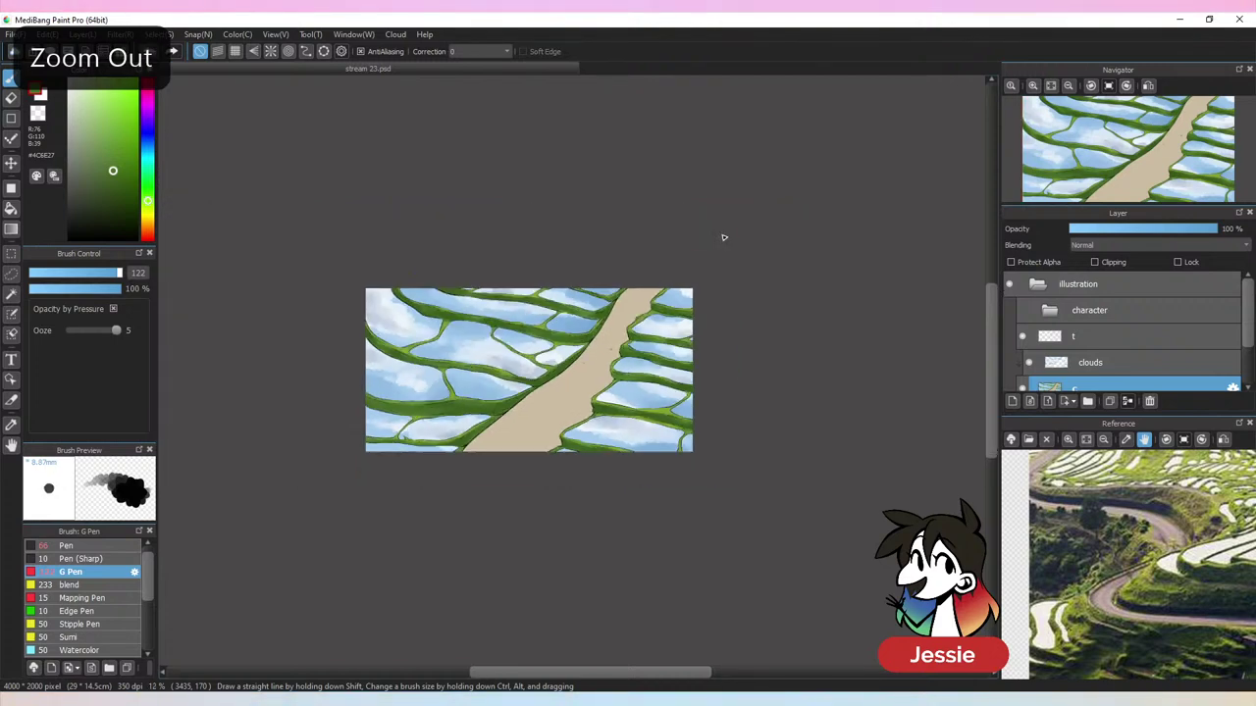
pyautogui.hotkey('ctrl', '+')
pyautogui.hotkey('ctrl', '+')
pyautogui.hotkey('ctrl', '+')
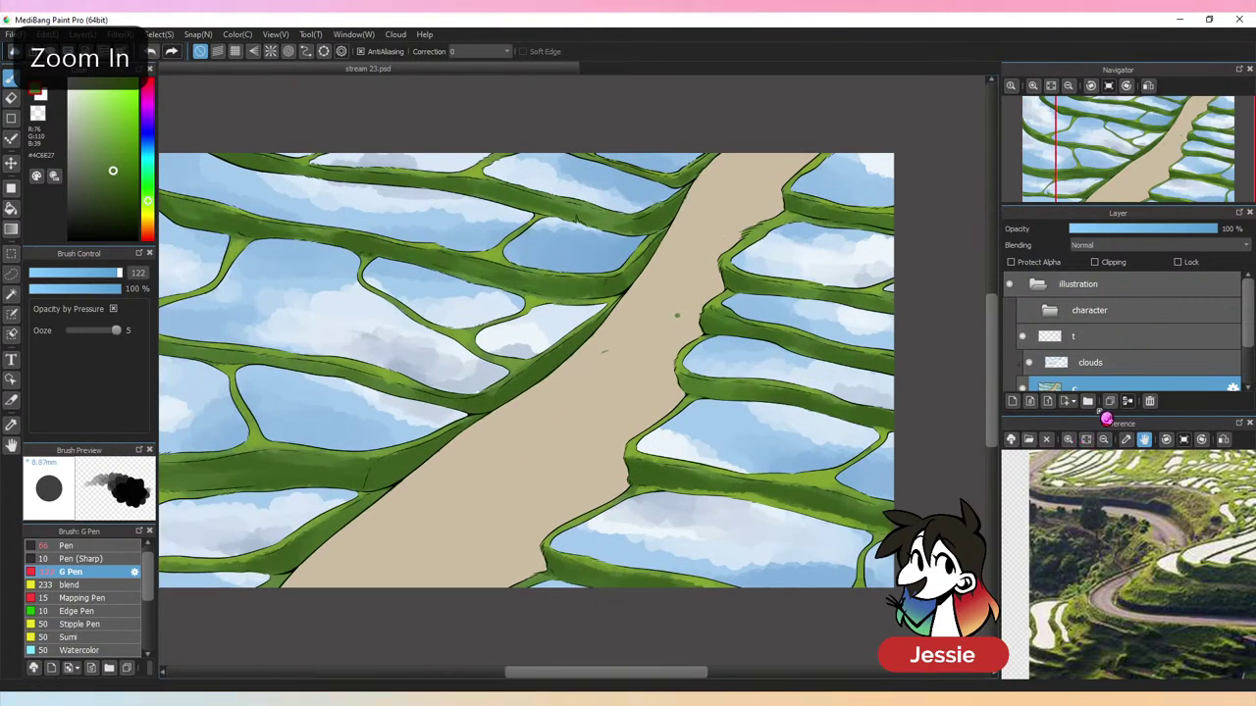
pyautogui.press('alt')
pyautogui.keyDown('alt'); pyautogui.click(677, 313); pyautogui.keyUp('alt')
pyautogui.hotkey('ctrl', '-')
pyautogui.hotkey('ctrl', '-')
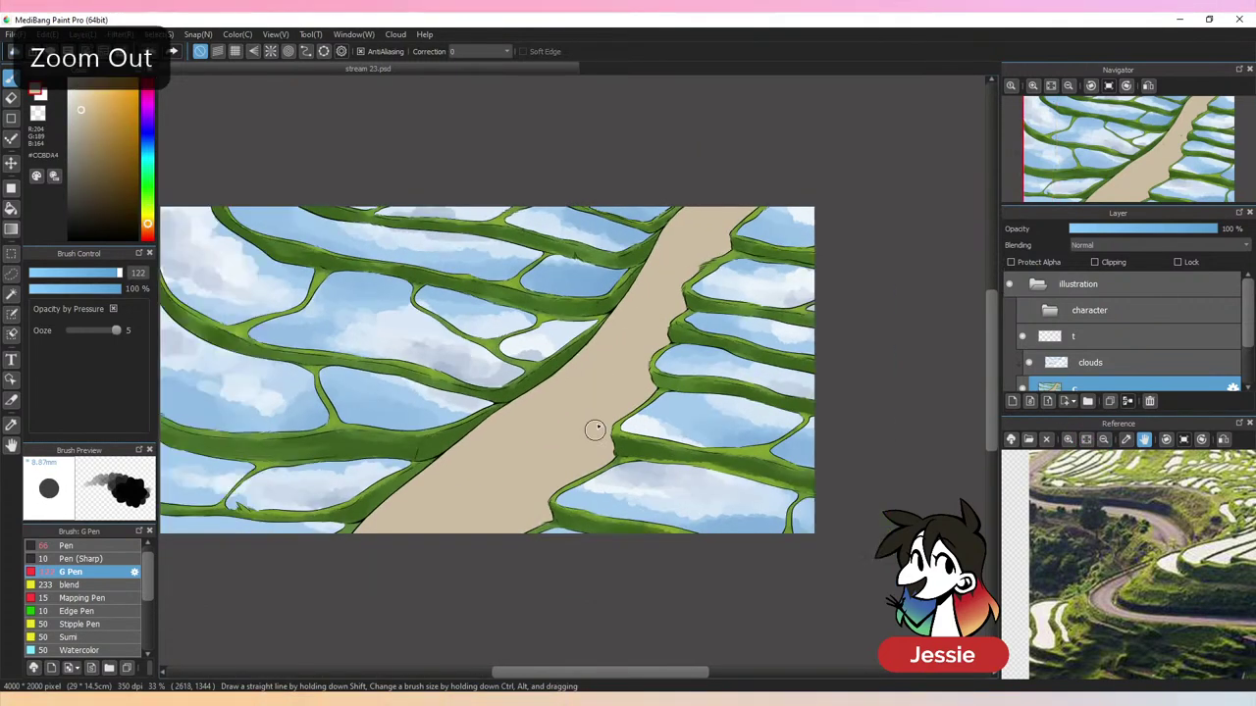
pyautogui.hotkey('ctrl', '+')
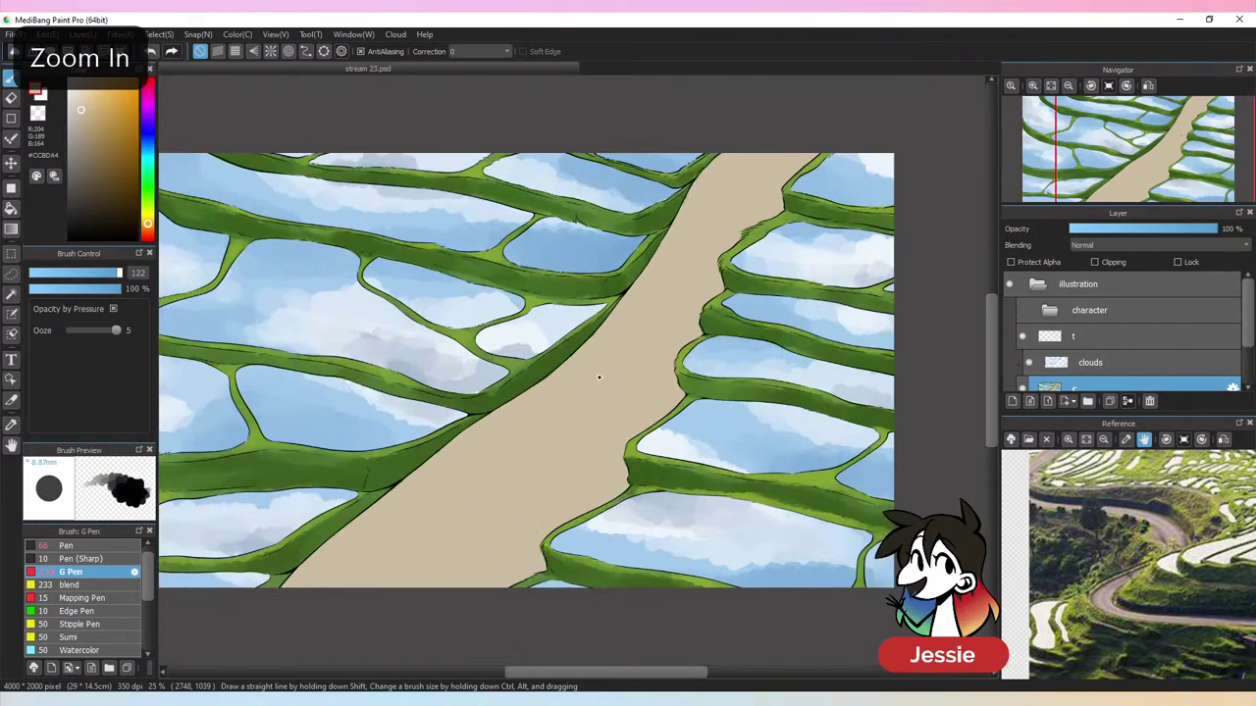
pyautogui.hotkey('ctrl', 'z')
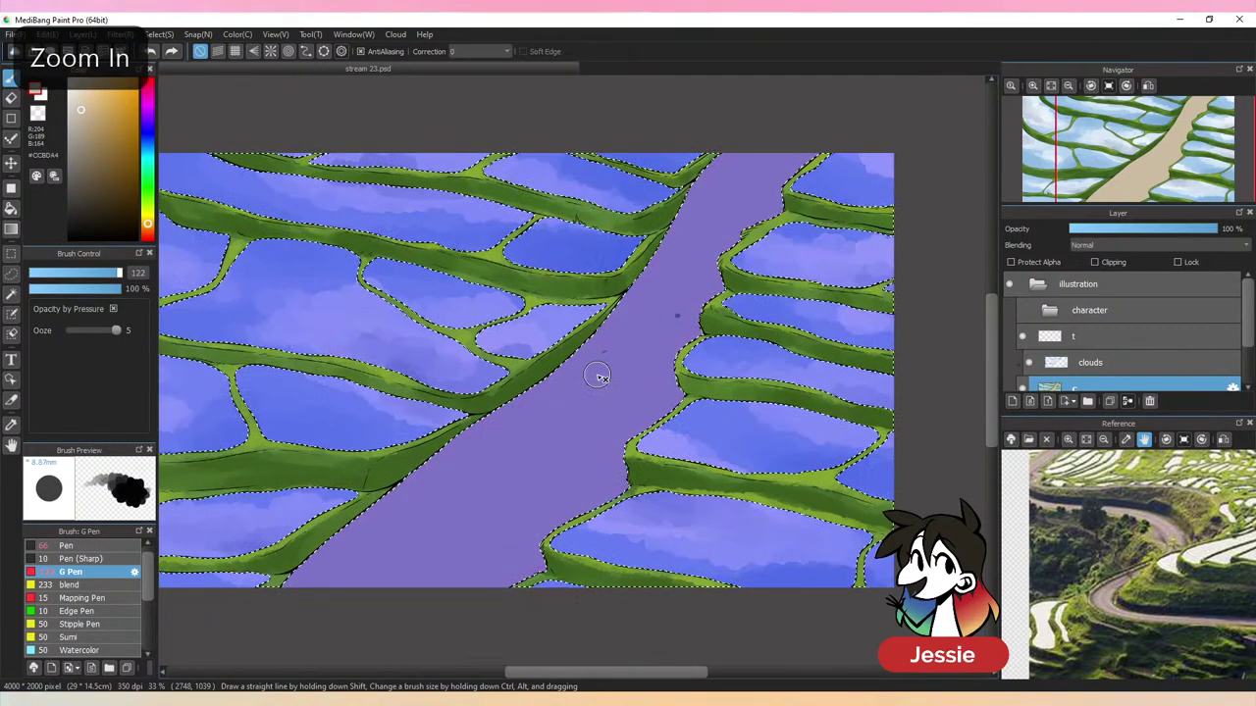
# Mix a lighter highlight green #A3BC4E from the sampled bank green #7B9B32 and set the brush size to 105
pyautogui.keyDown('alt'); pyautogui.click(257, 441); pyautogui.keyUp('alt')
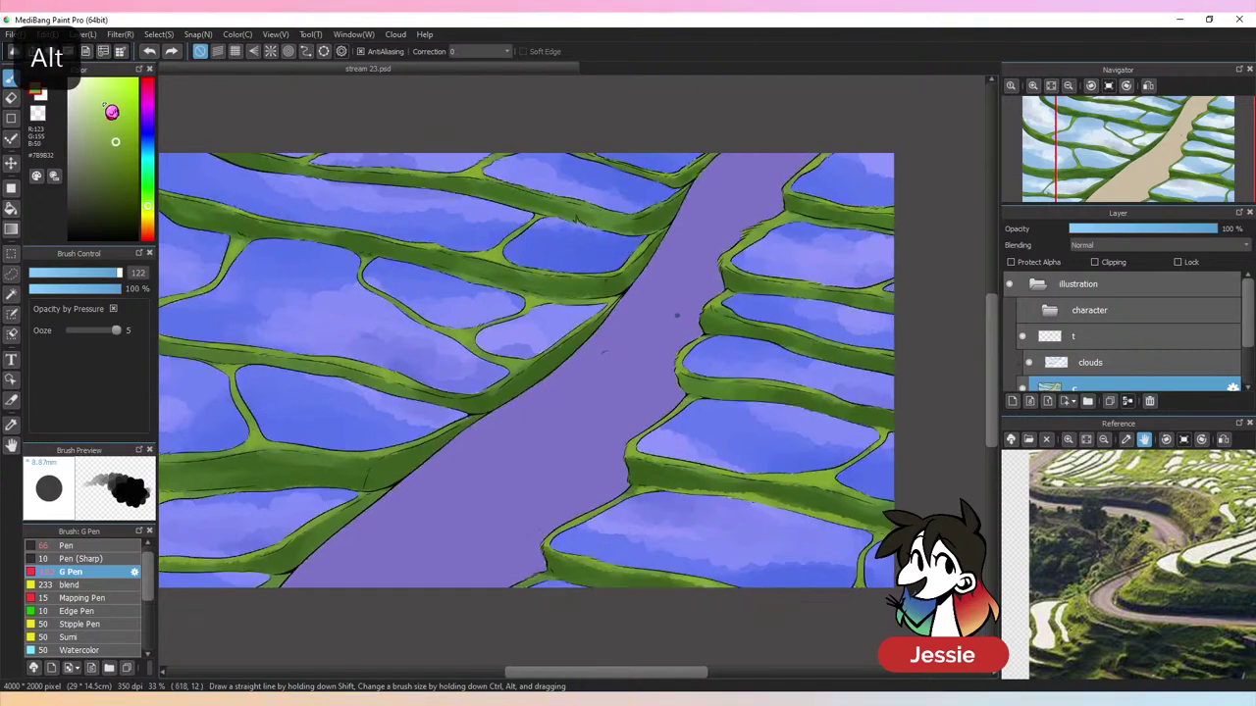
pyautogui.click(109, 121)
pyautogui.click(149, 208)
pyautogui.click(118, 273)
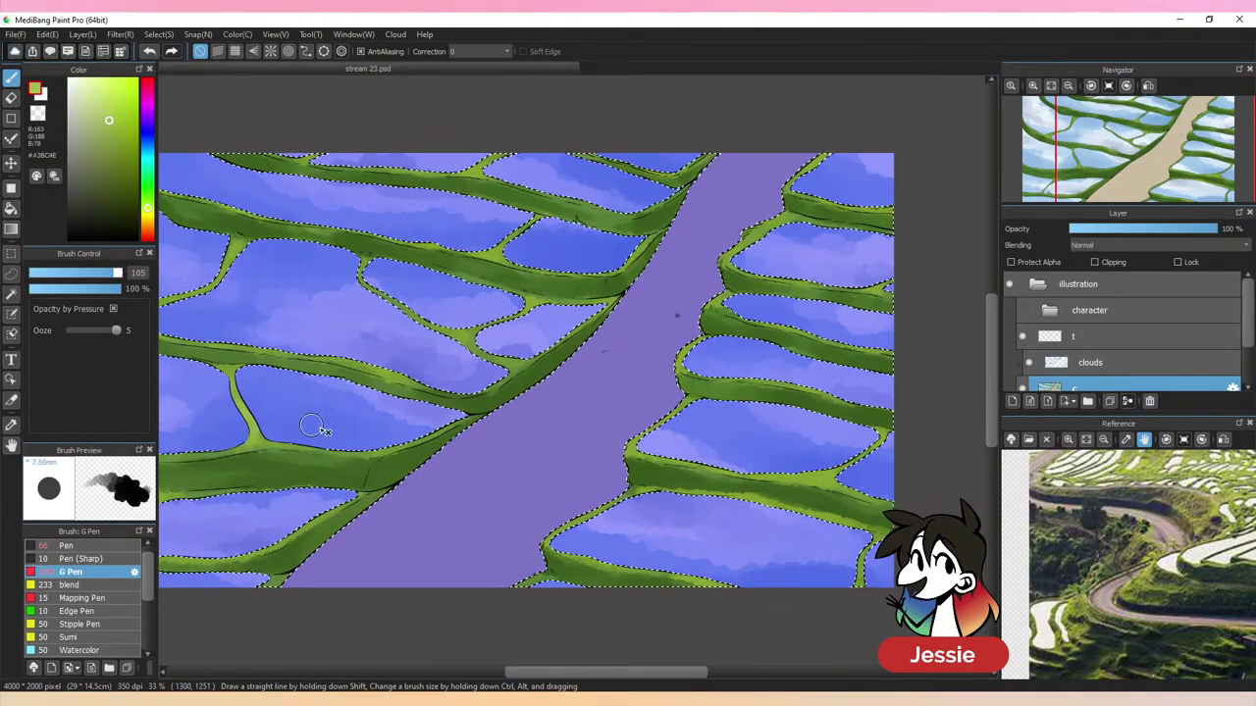
# Paint #A3BC4E highlights along the light edges of the banks and thin ridges left of the path
pyautogui.moveTo(522, 446); pyautogui.dragTo(732, 450)
pyautogui.hotkey('ctrl', 'y')
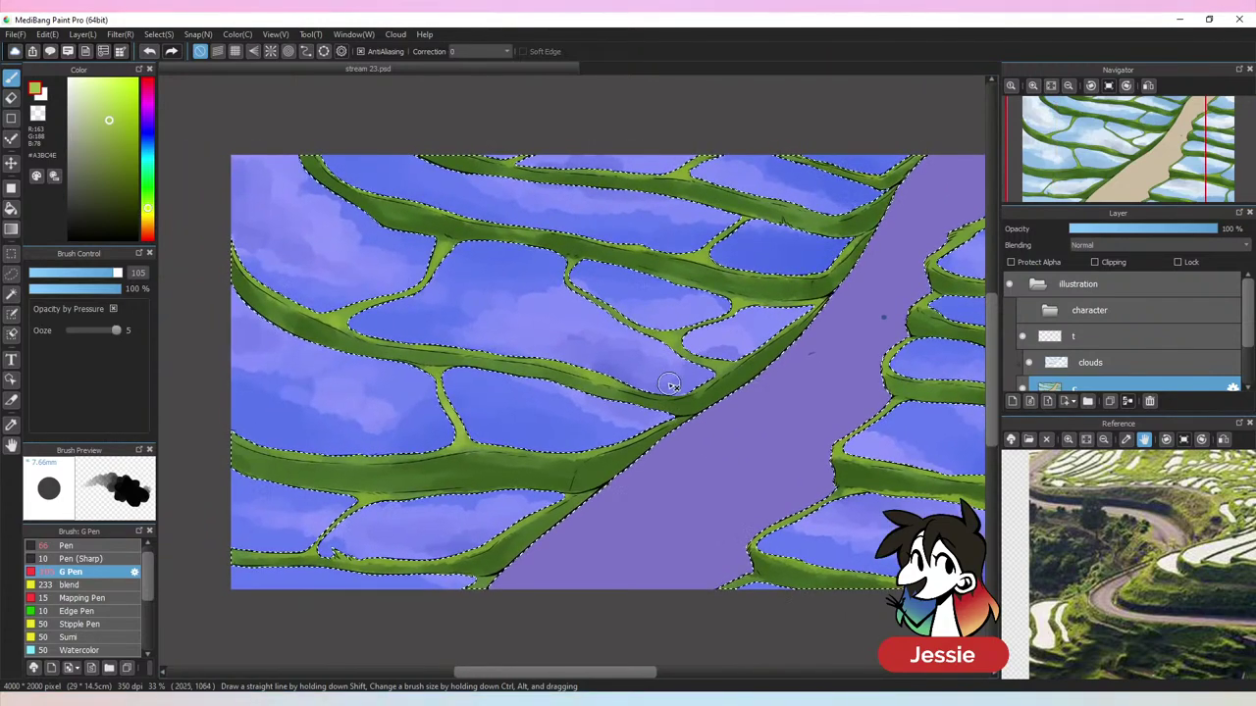
pyautogui.moveTo(664, 412); pyautogui.dragTo(631, 459)
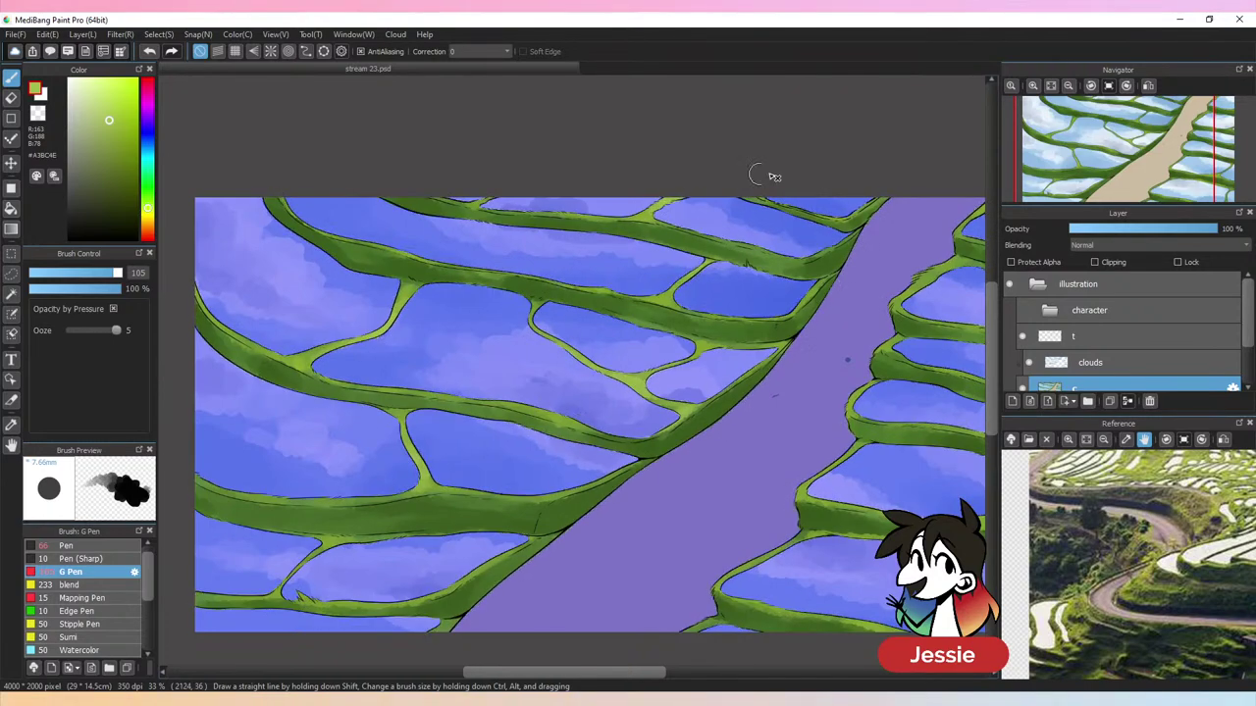
pyautogui.hotkey('ctrl', 'z')
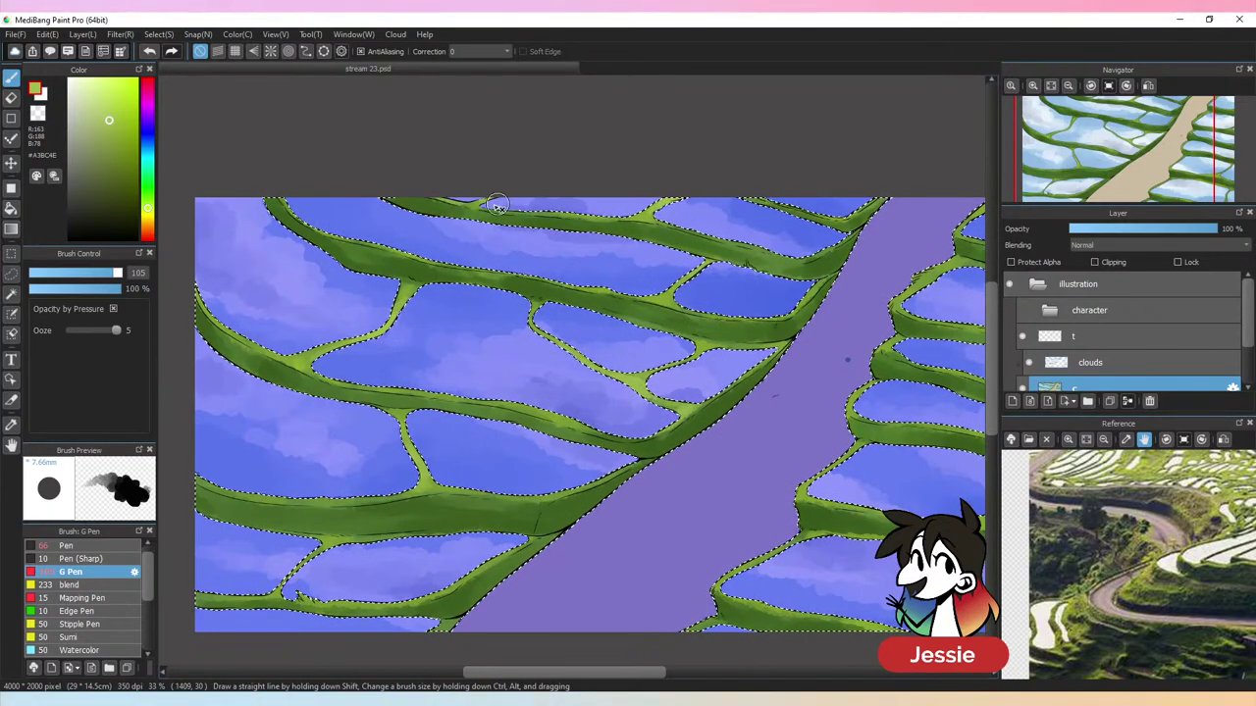
pyautogui.moveTo(498, 204); pyautogui.dragTo(536, 210)
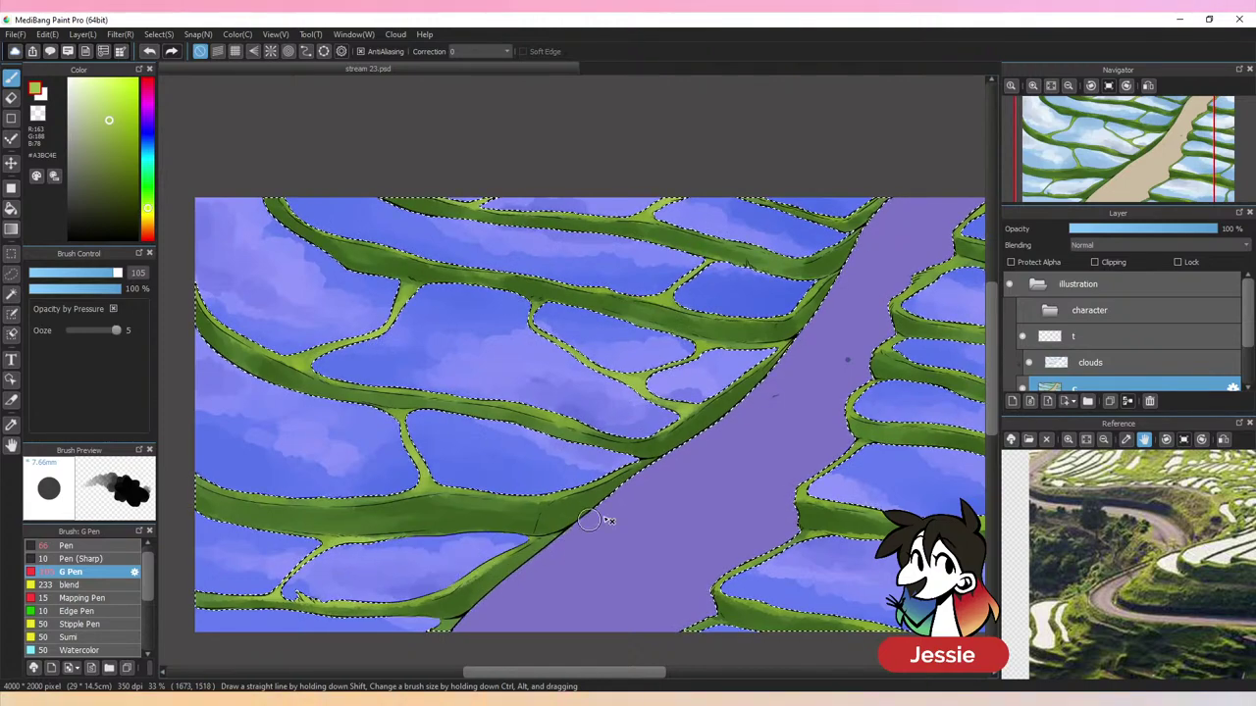
# Paint #A3BC4E highlights along the banks right of the path and check the whole illustration
pyautogui.moveTo(888, 582); pyautogui.dragTo(651, 544)
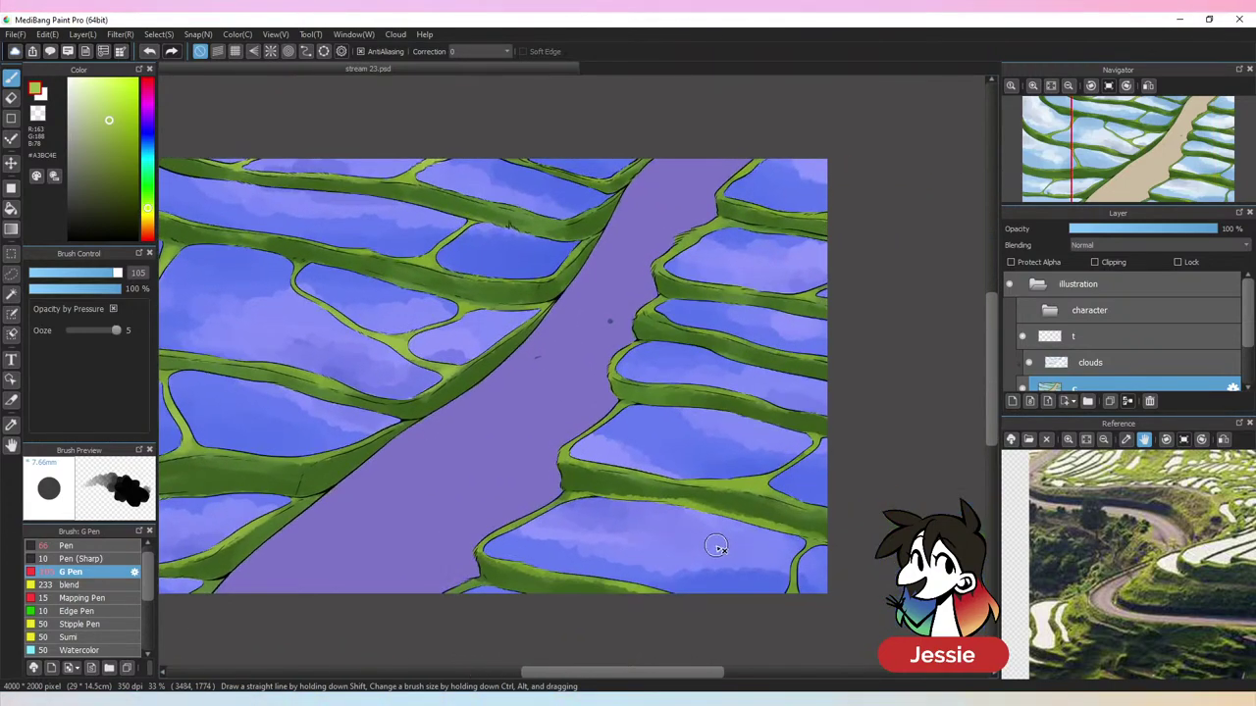
pyautogui.hotkey('ctrl', 'z')
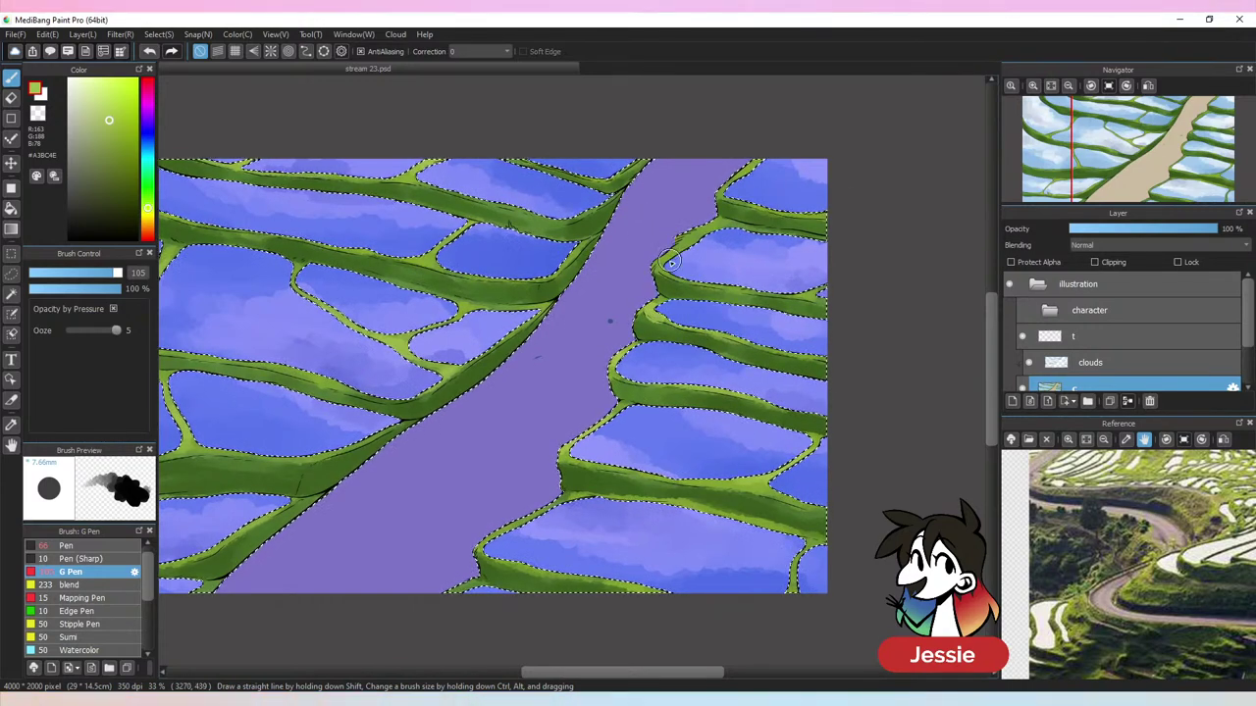
pyautogui.hotkey('ctrl', 'z')
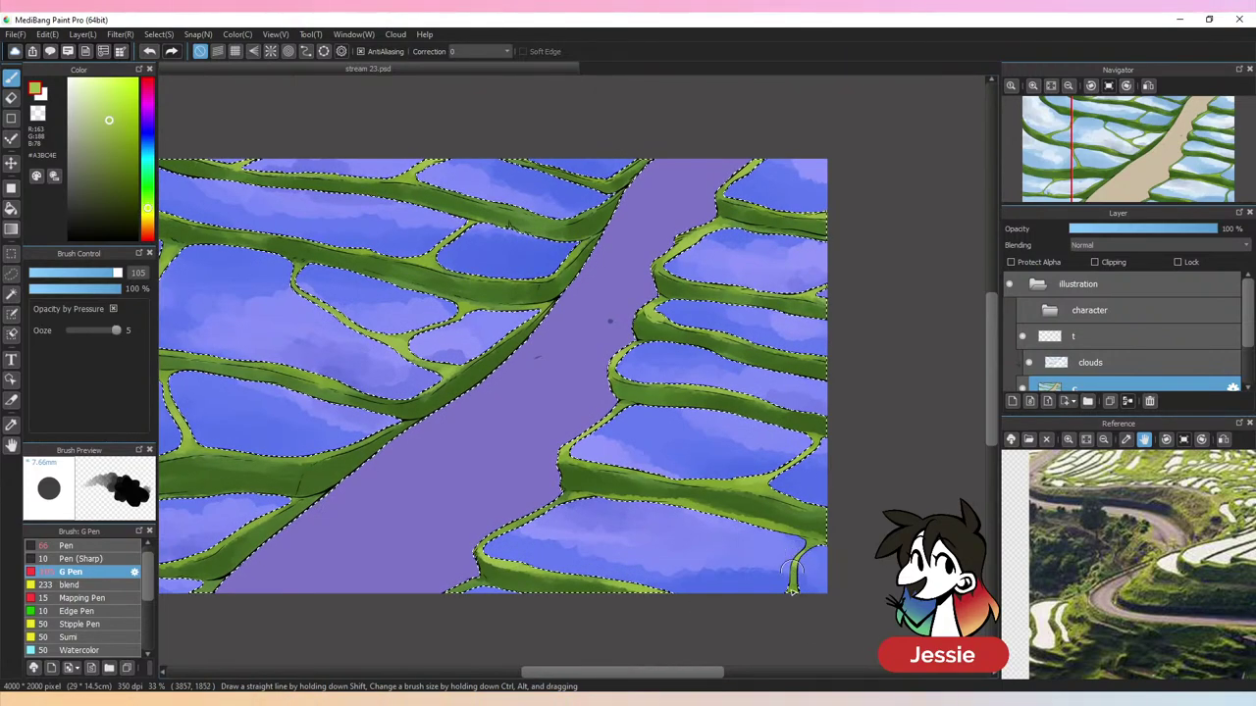
pyautogui.hotkey('ctrl', '-')
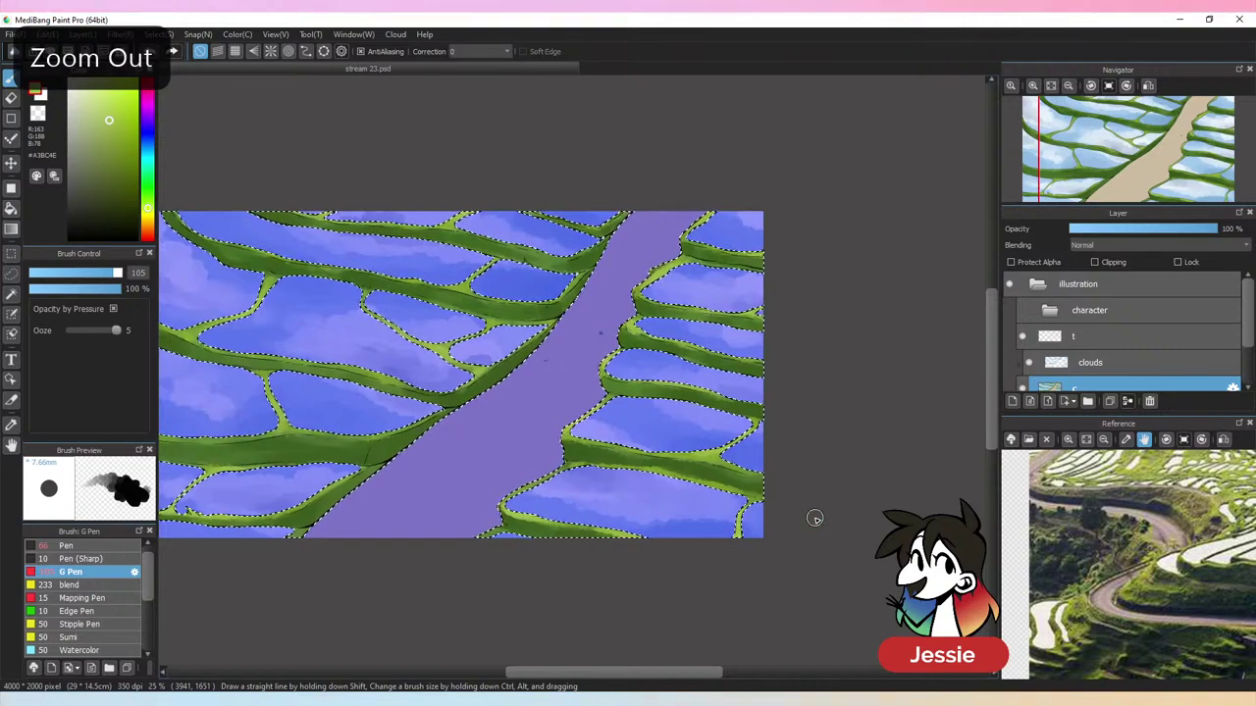
pyautogui.hotkey('ctrl', '-')
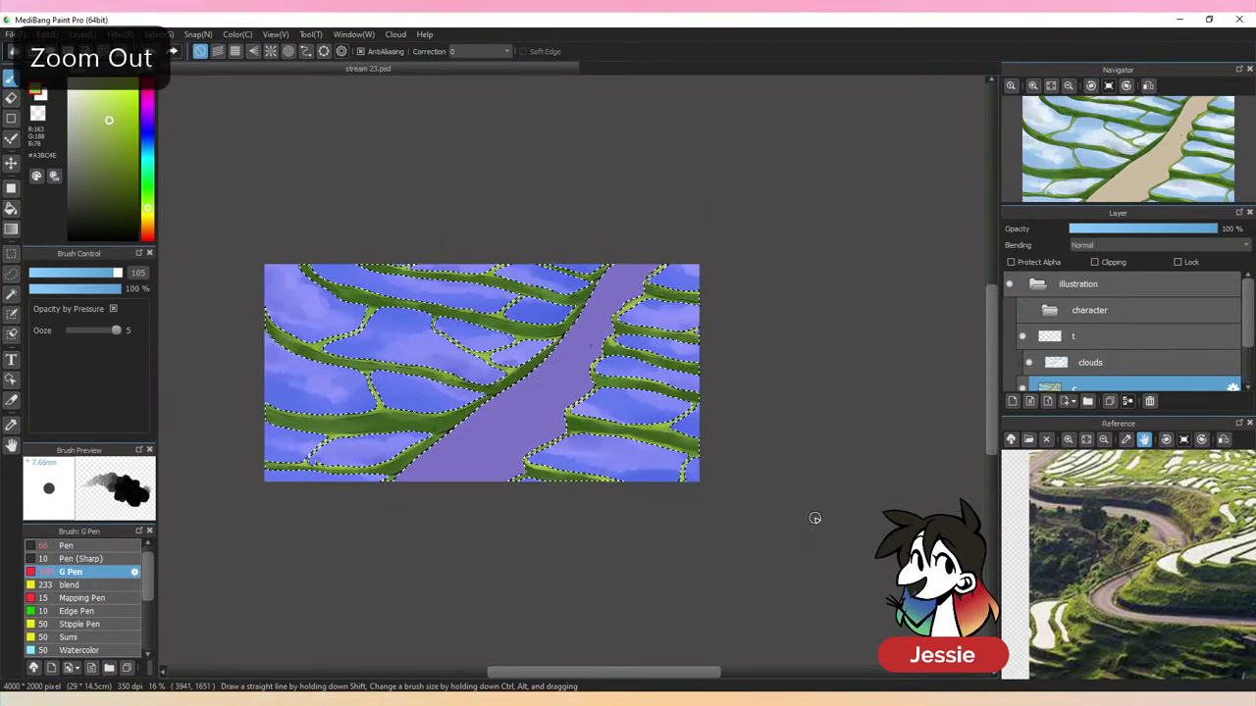
pyautogui.hotkey('ctrl', 'd')
pyautogui.hotkey('ctrl', '+')
pyautogui.hotkey('ctrl', '+')
pyautogui.hotkey('ctrl', 'z')
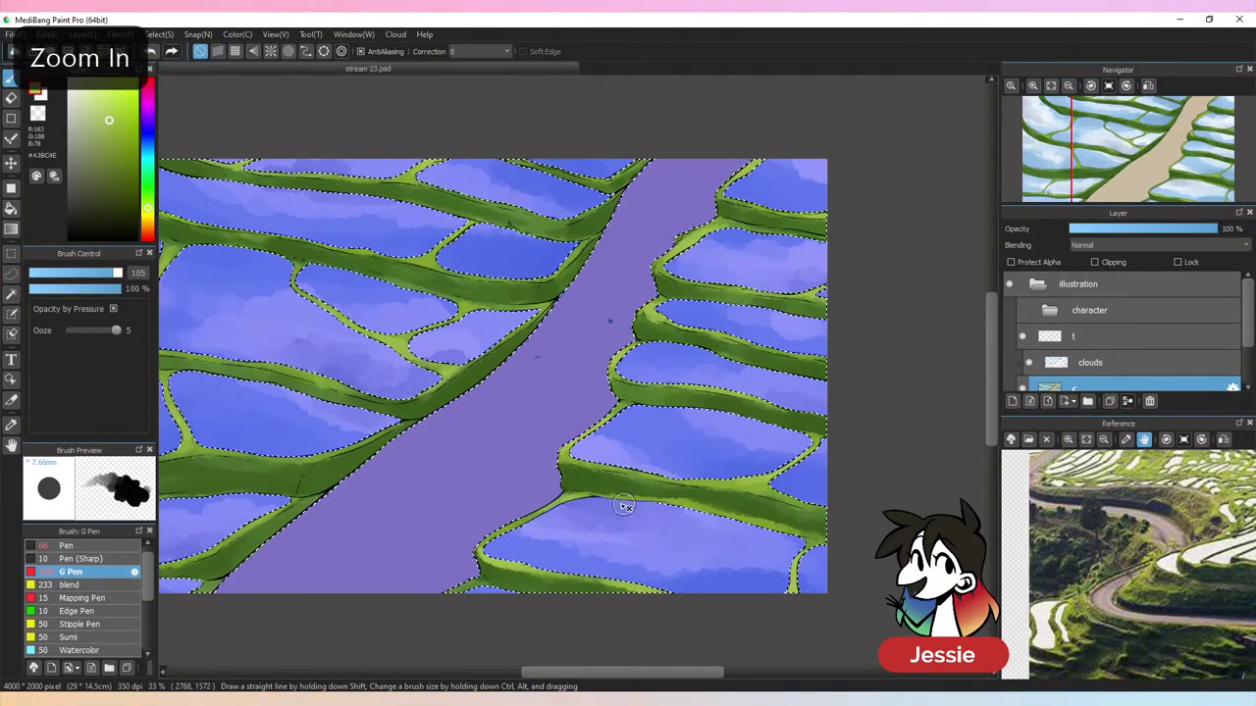
# Touch up the highlights on the upper-left banks with #A3BC4E
pyautogui.hotkey('ctrl', '-')
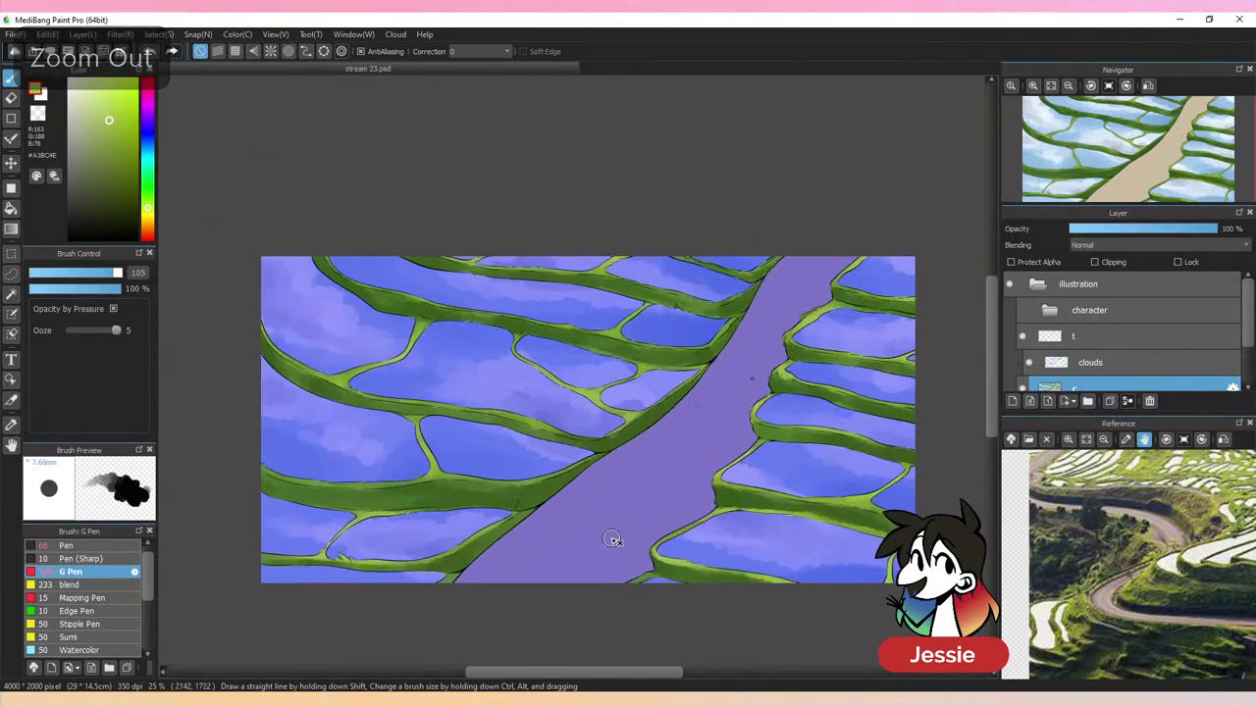
pyautogui.hotkey('ctrl', '+')
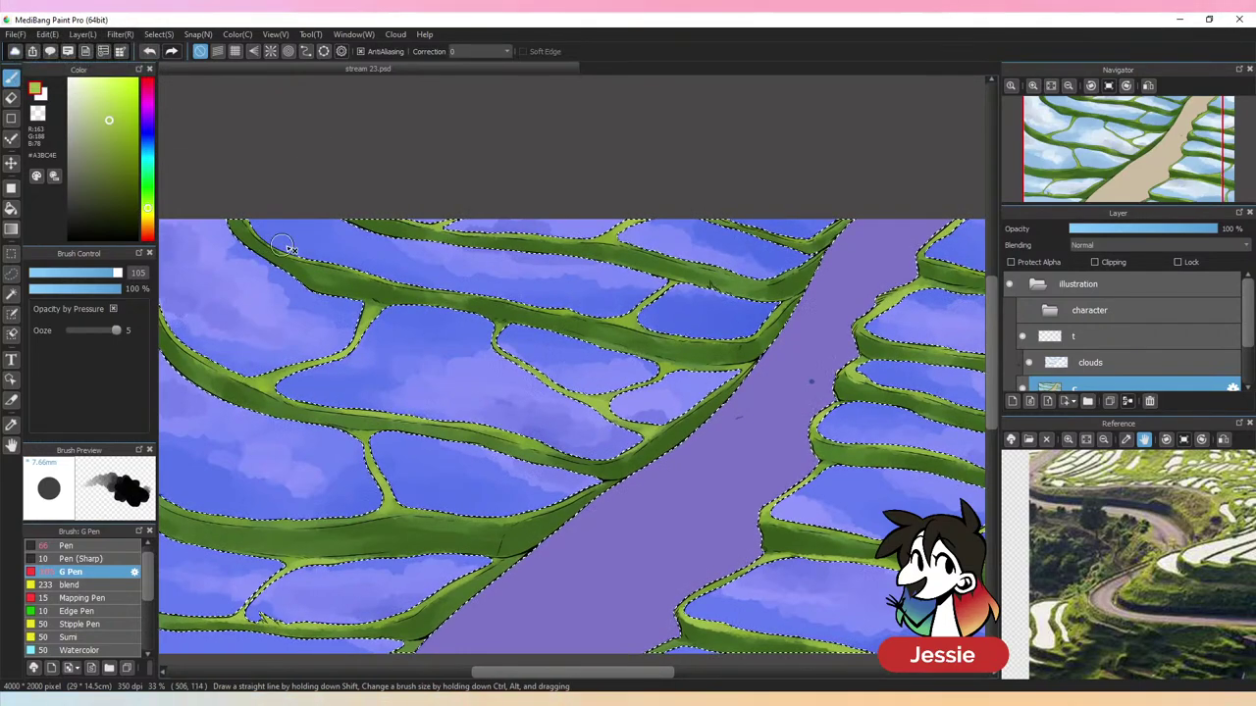
pyautogui.hotkey('ctrl', '-')
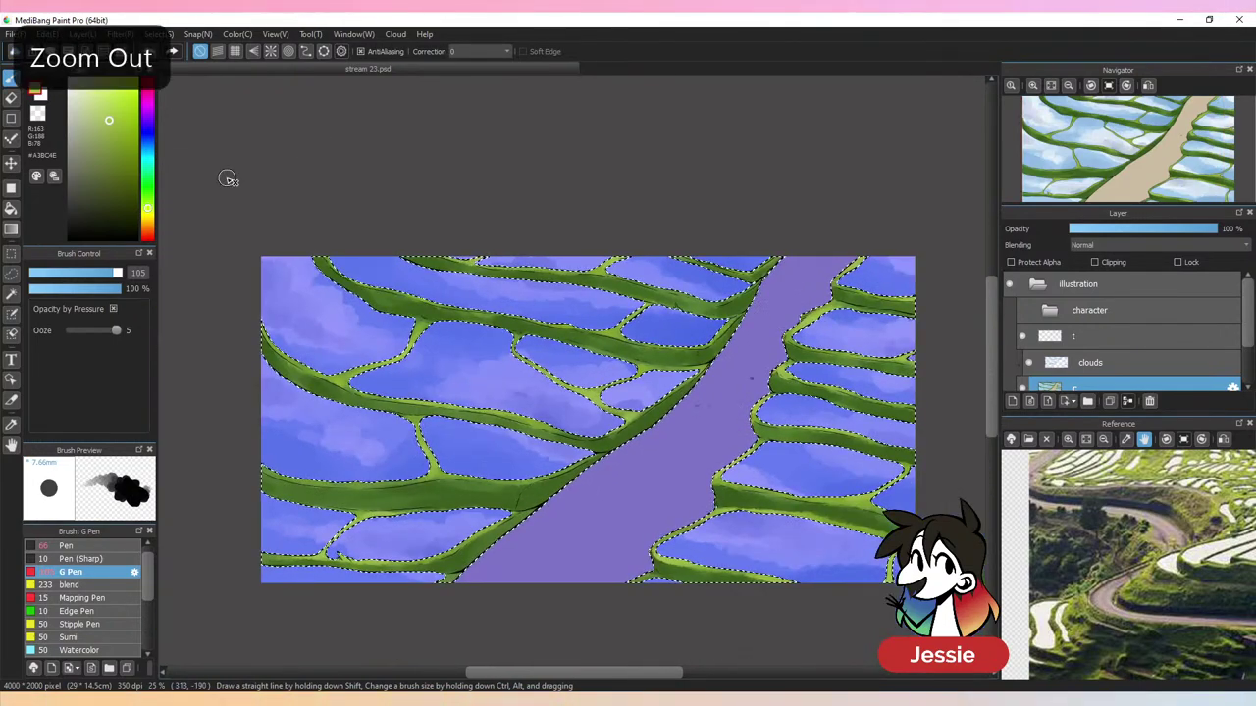
# Clear the selection of the terrace banks, check the whole illustration and save it
pyautogui.hotkey('ctrl', '+')
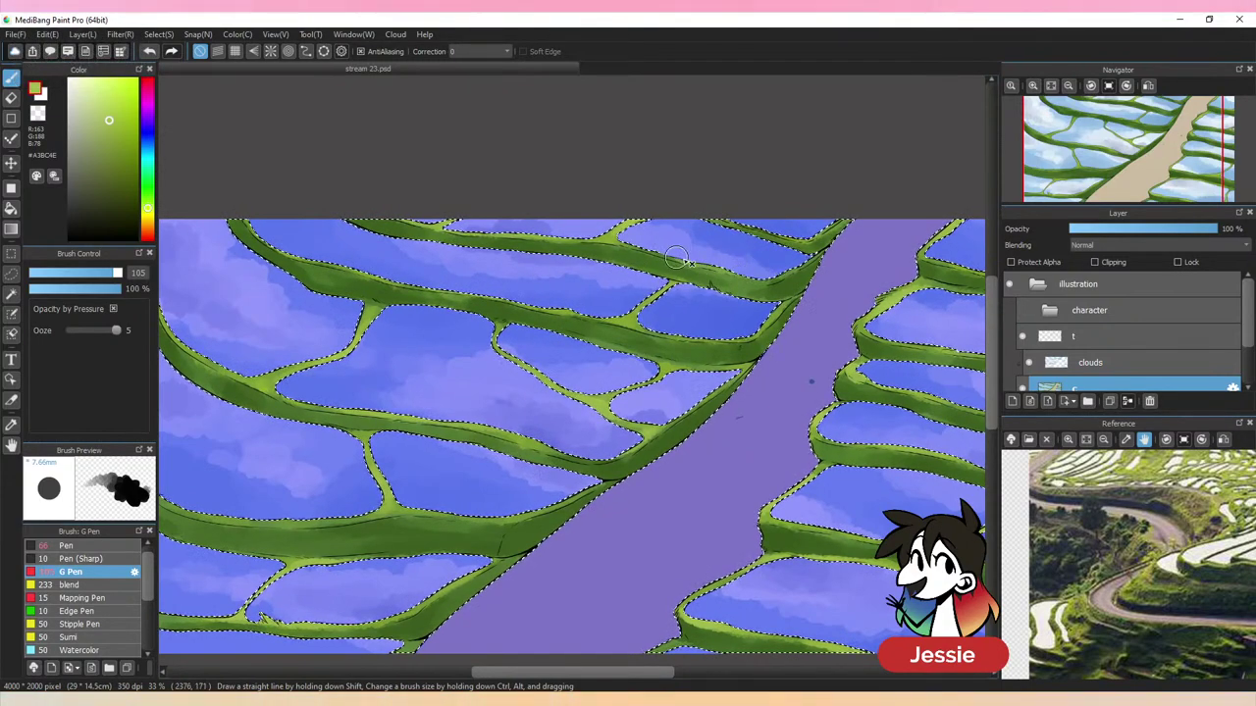
pyautogui.hotkey('ctrl', '-')
pyautogui.hotkey('ctrl', '-')
pyautogui.hotkey('ctrl', '-')
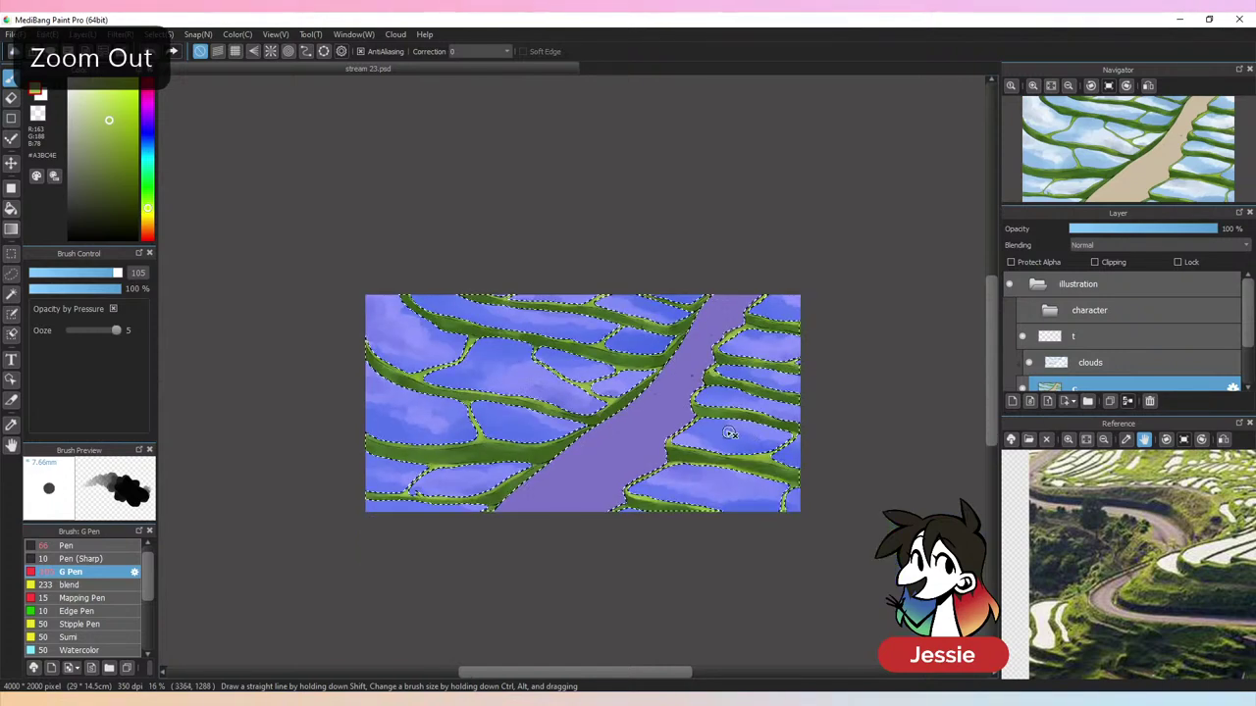
pyautogui.hotkey('ctrl', 'd')
pyautogui.hotkey('ctrl', '-')
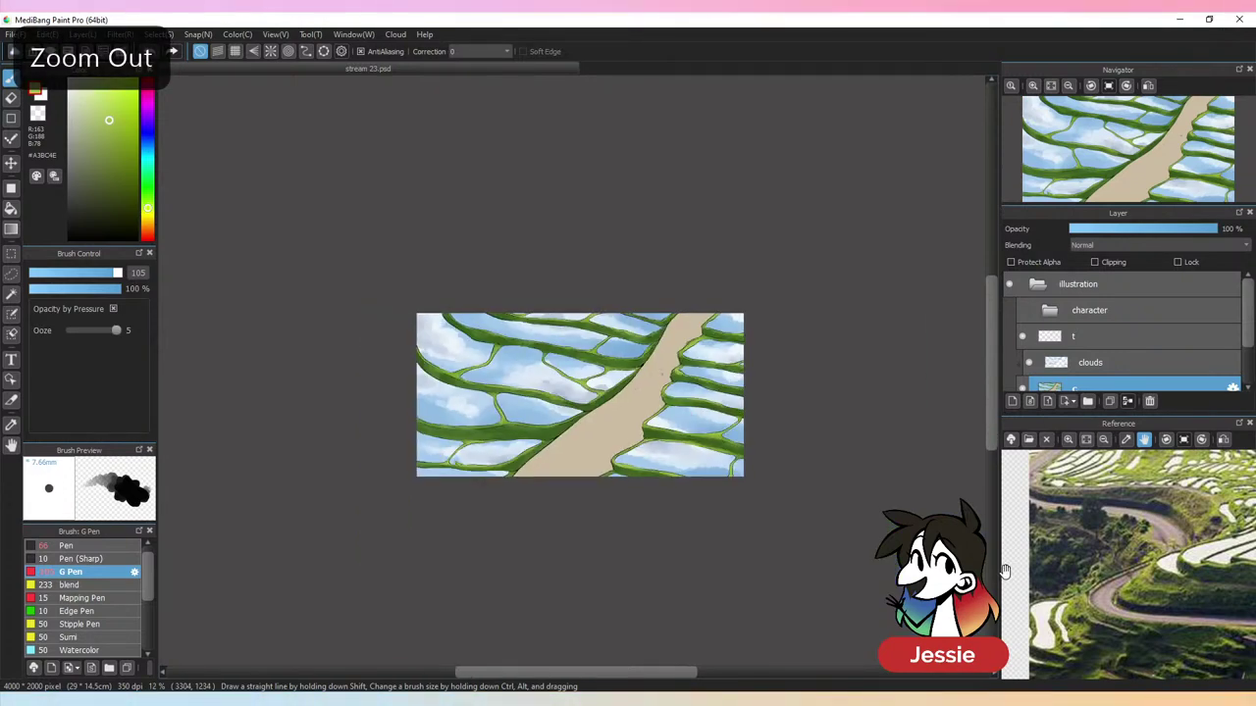
pyautogui.hotkey('ctrl', '+')
pyautogui.hotkey('ctrl', '+')
pyautogui.hotkey('ctrl', 's')
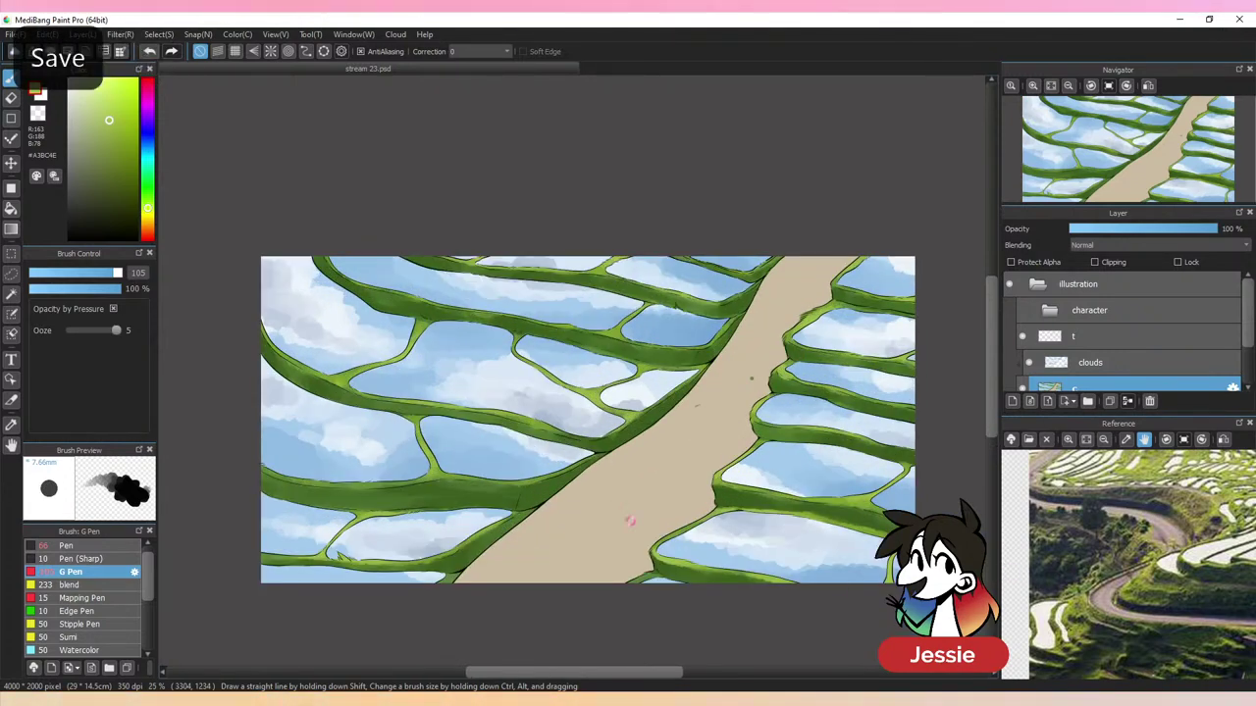
pyautogui.moveTo(746, 485); pyautogui.dragTo(665, 404)
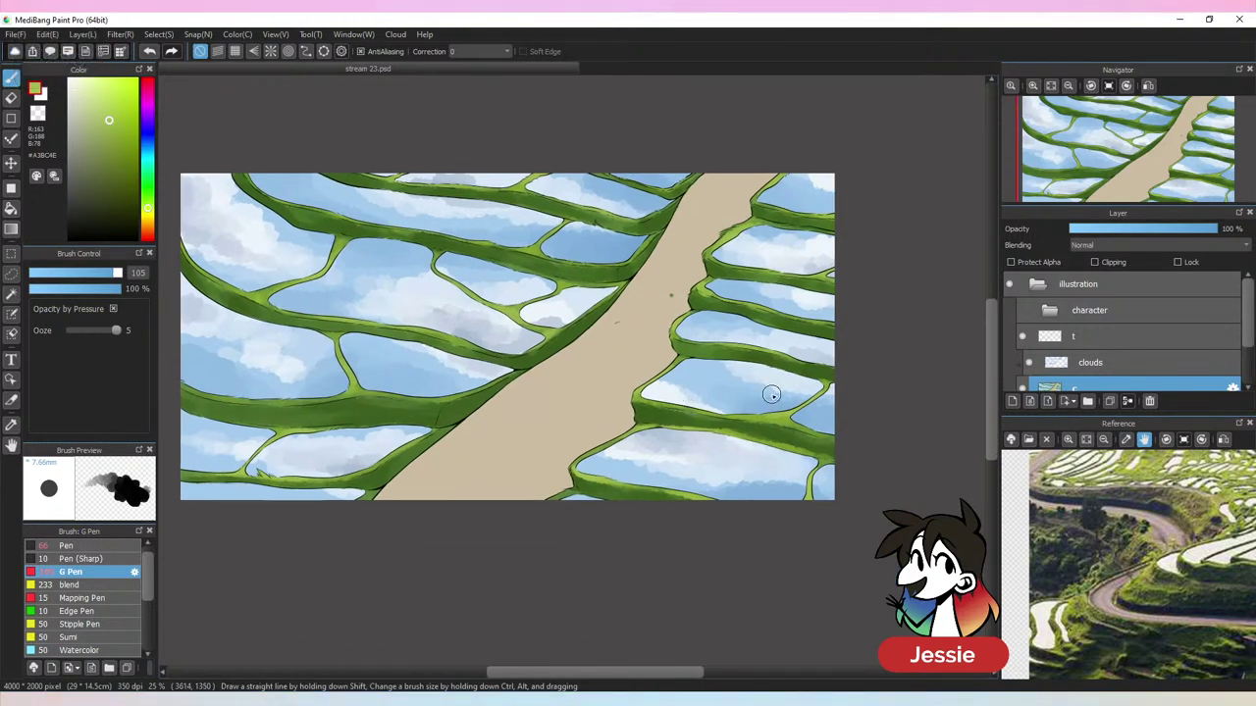
pyautogui.press('w')
pyautogui.click(574, 397)
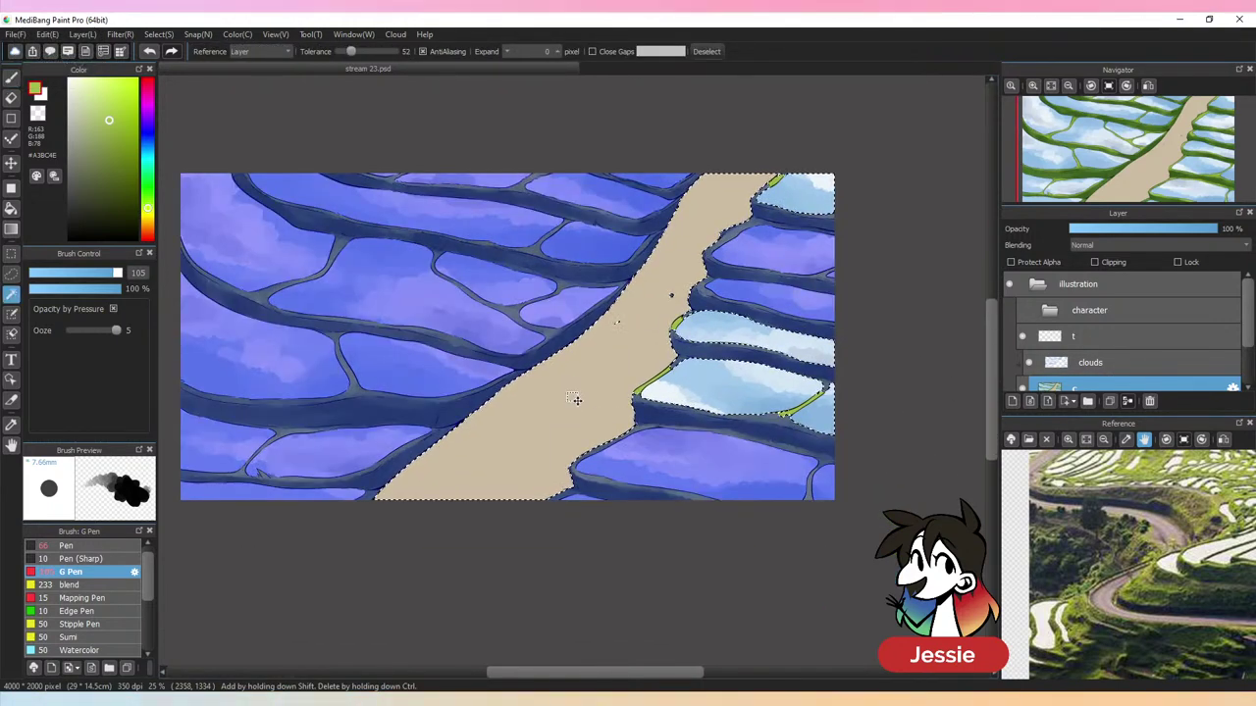
pyautogui.hotkey('ctrl', 'z')
pyautogui.press('b')
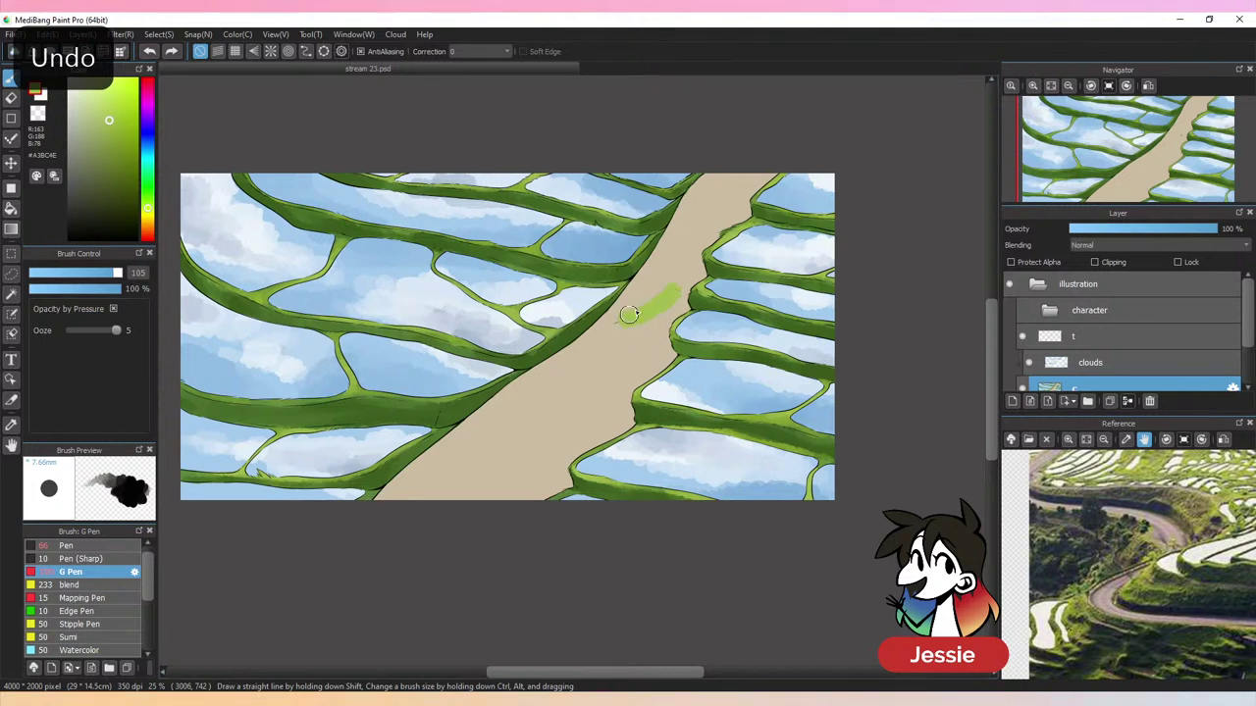
pyautogui.hotkey('ctrl', 'z')
# Cover the stray marks on the path with its sampled colour #CCBDA4 and select the path by colour at tolerance 36
pyautogui.keyDown('alt'); pyautogui.click(671, 288); pyautogui.keyUp('alt')
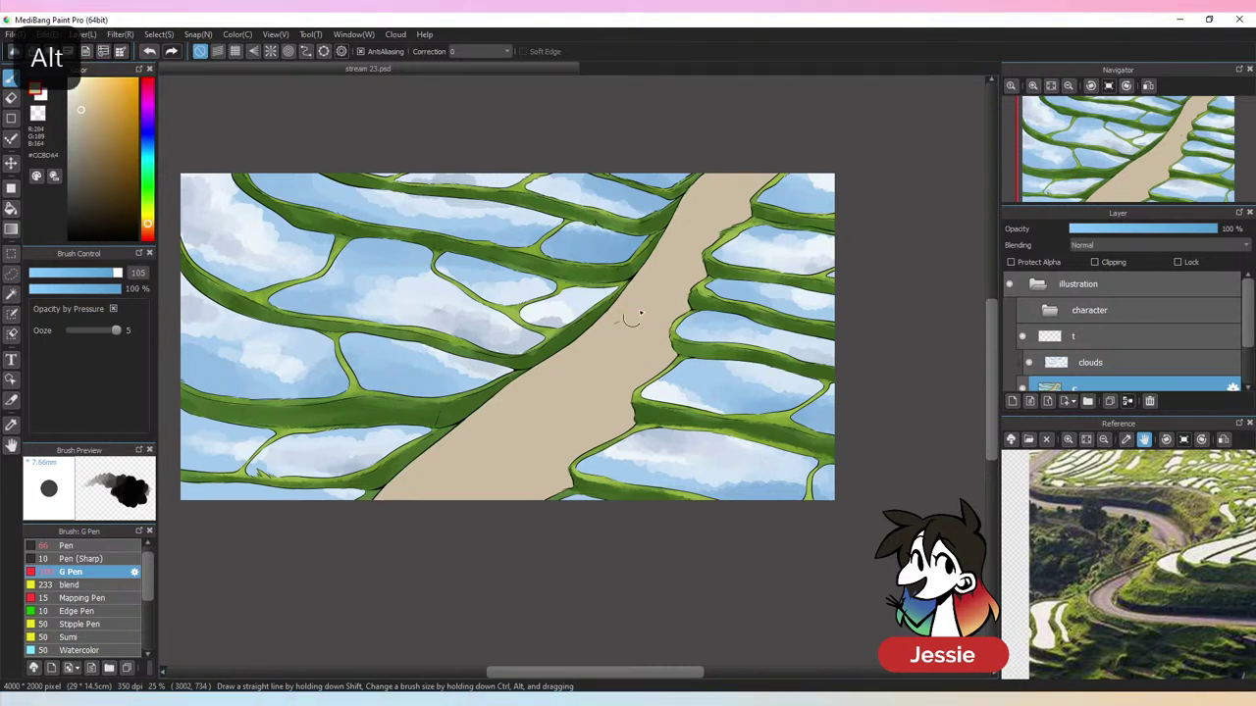
pyautogui.click(10, 293)
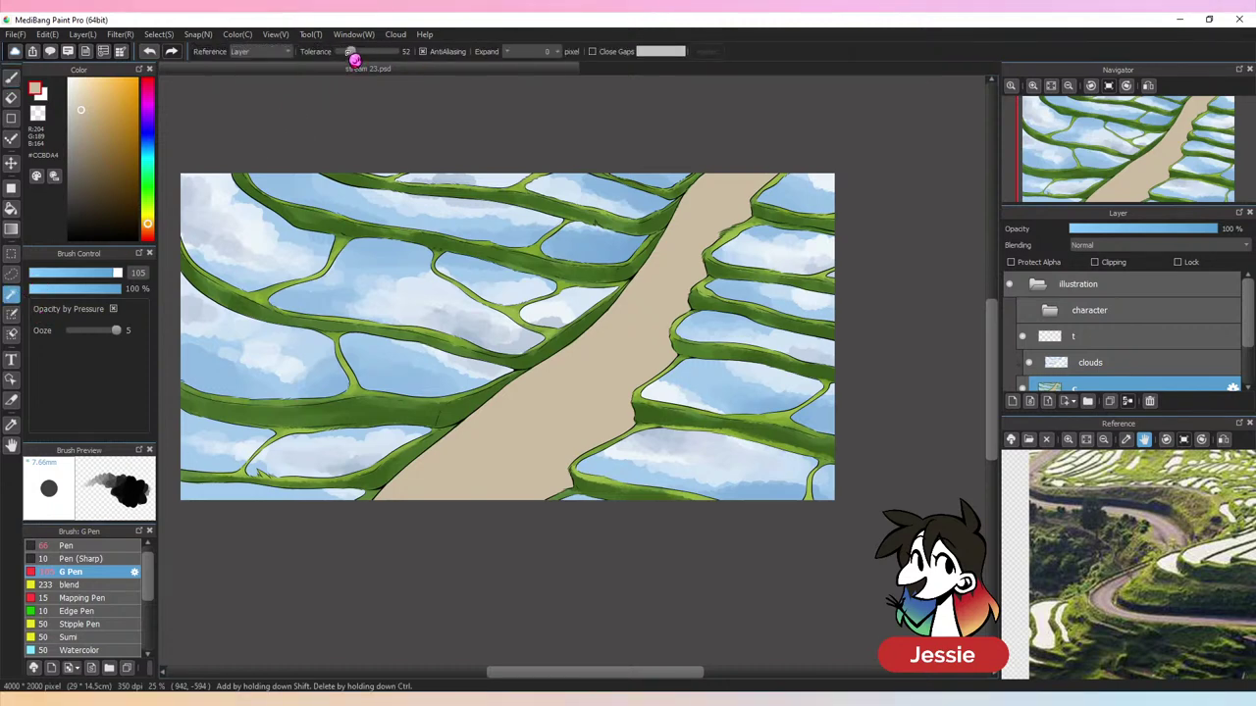
pyautogui.click(594, 386)
pyautogui.hotkey('ctrl', '-')
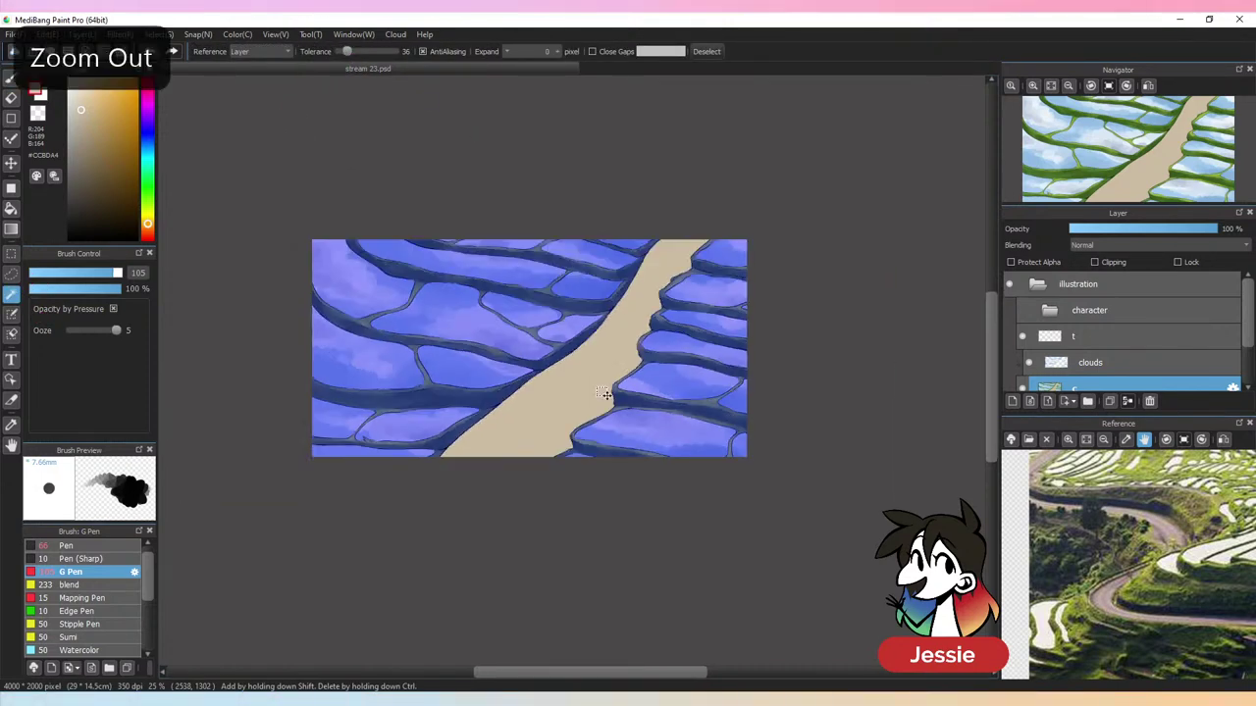
pyautogui.hotkey('ctrl', '+')
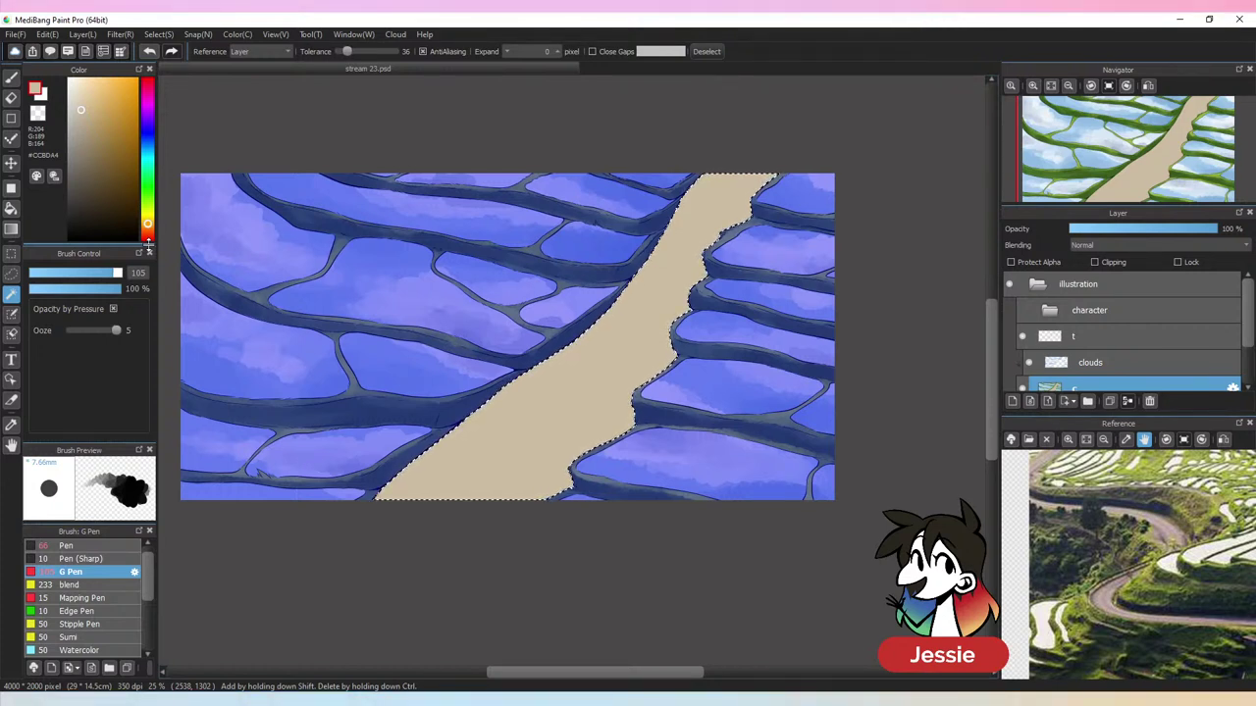
# Mix the dark grey-brown #766E61 and set the brush size to 198
pyautogui.press('alt')
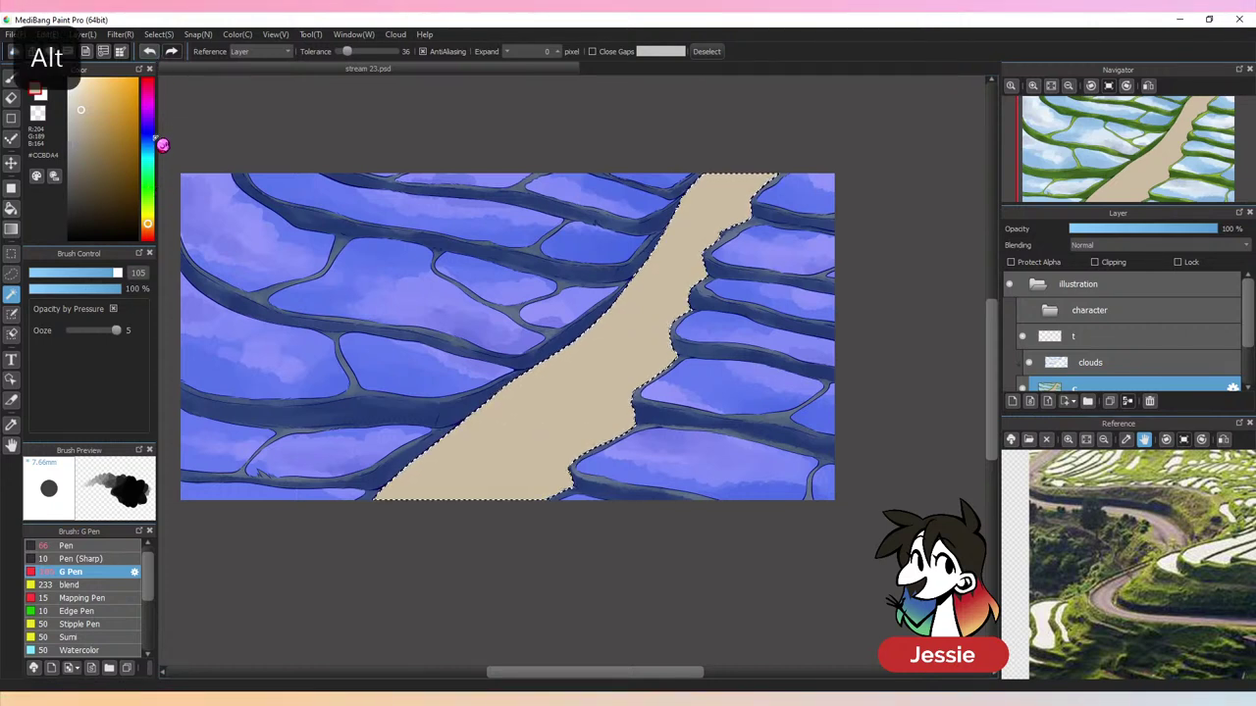
pyautogui.click(79, 165)
pyautogui.hotkey('ctrl', 'd')
pyautogui.click(121, 274)
pyautogui.click(652, 294)
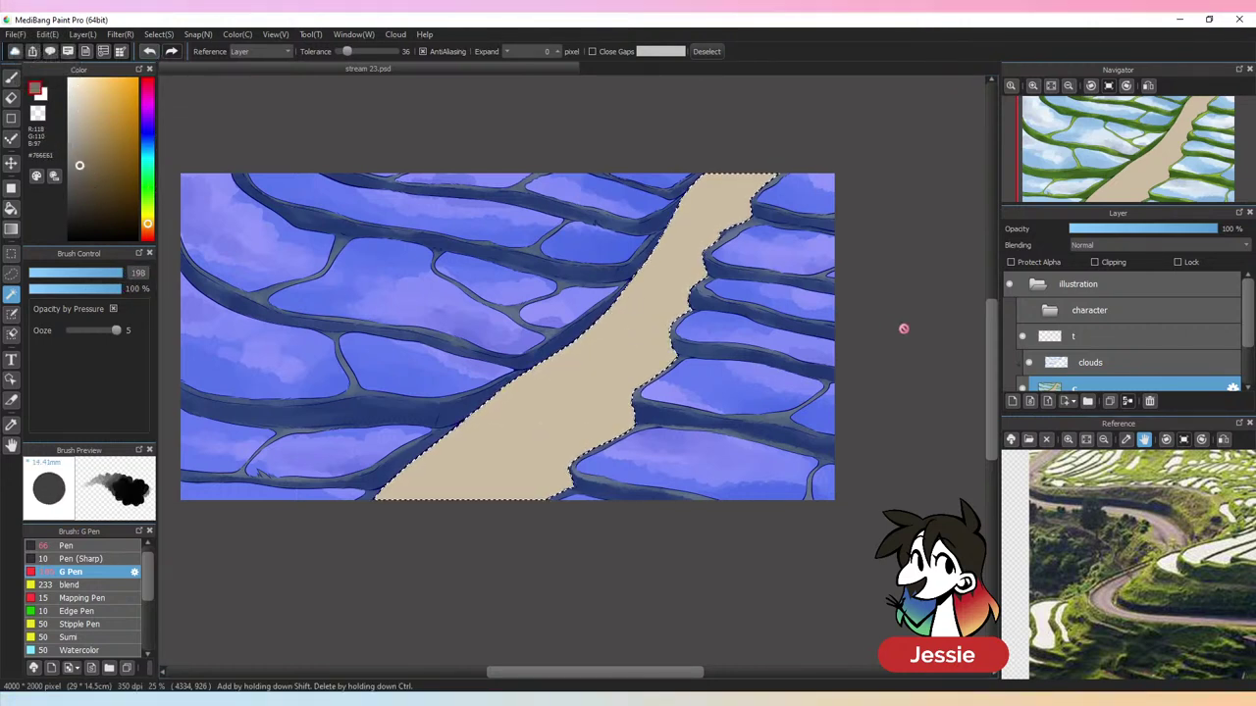
# Examine the winding road and its surroundings in the terrace reference photo
pyautogui.moveTo(1156, 589); pyautogui.dragTo(1060, 600)
pyautogui.hotkey('ctrl', 'Down')
pyautogui.hotkey('ctrl', 'Down')
pyautogui.hotkey('ctrl', 'Up')
pyautogui.hotkey('ctrl', 'Up')
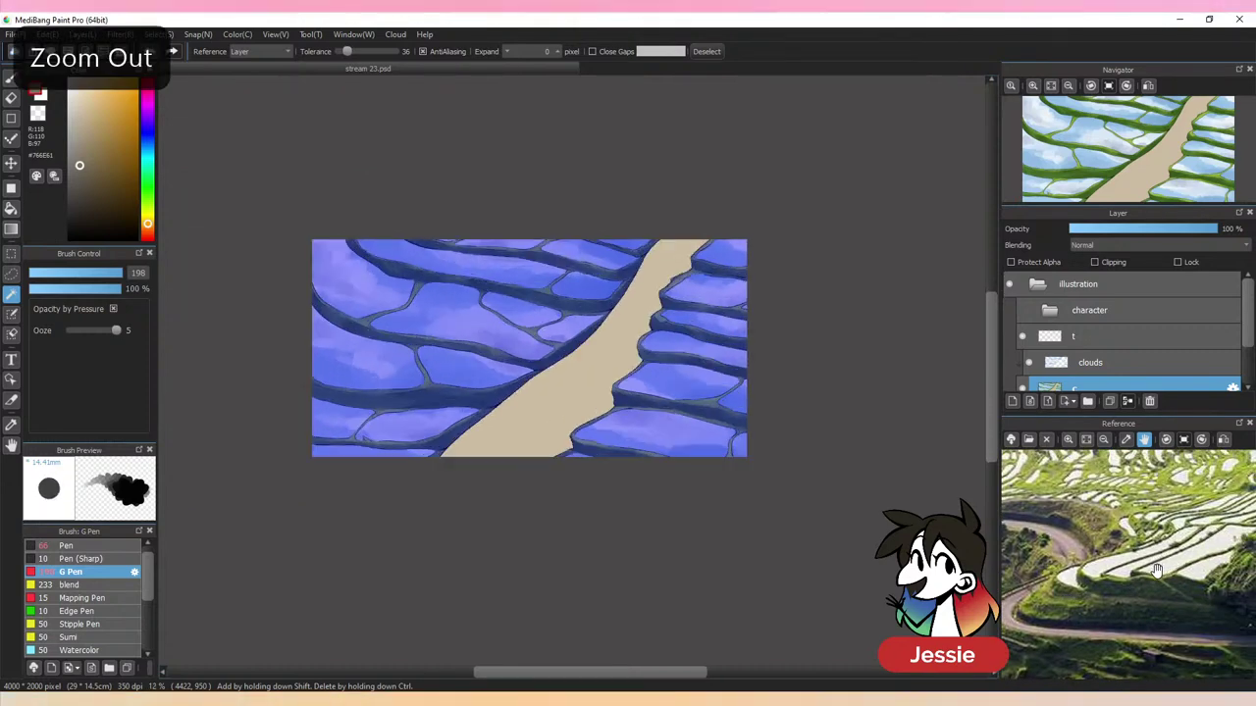
pyautogui.click(1107, 440)
pyautogui.click(1107, 440)
pyautogui.moveTo(1187, 577); pyautogui.dragTo(1168, 543)
pyautogui.click(1106, 441)
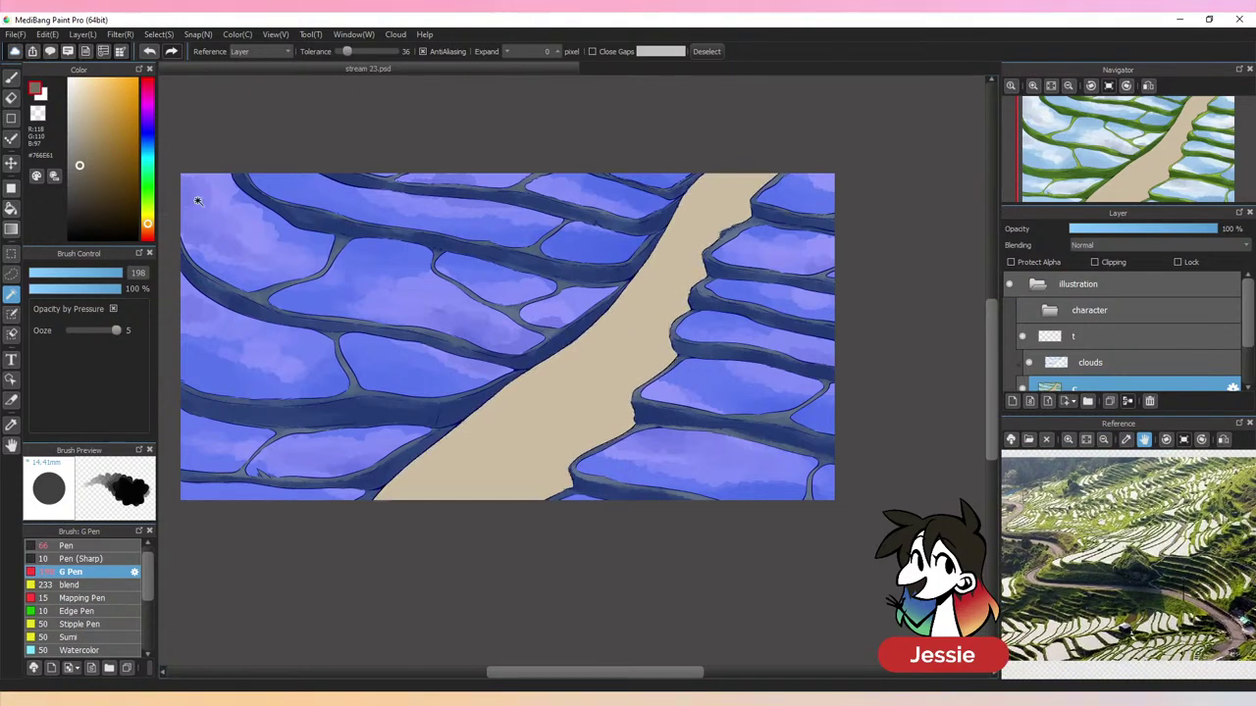
# Set the G Pen size to 750 and shade the upper half of the path with browns #B59A6A and #BDA987
pyautogui.click(11, 78)
pyautogui.click(121, 274)
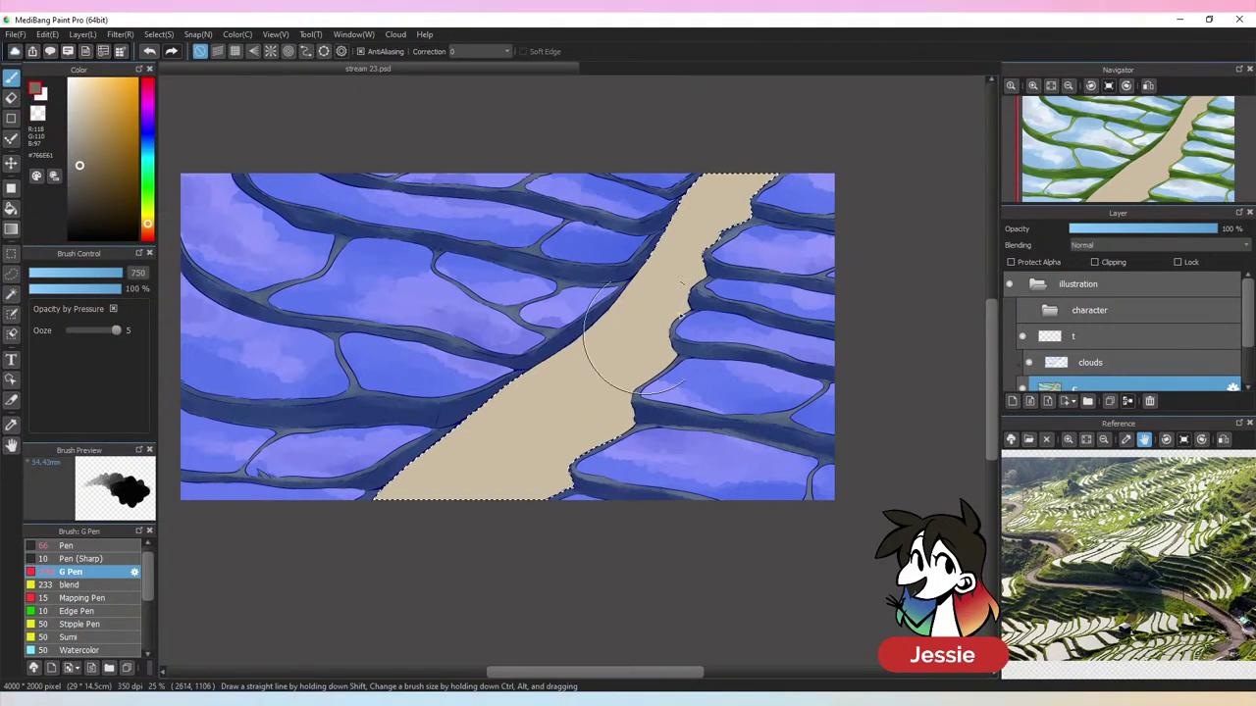
pyautogui.keyDown('alt'); pyautogui.click(664, 267); pyautogui.keyUp('alt')
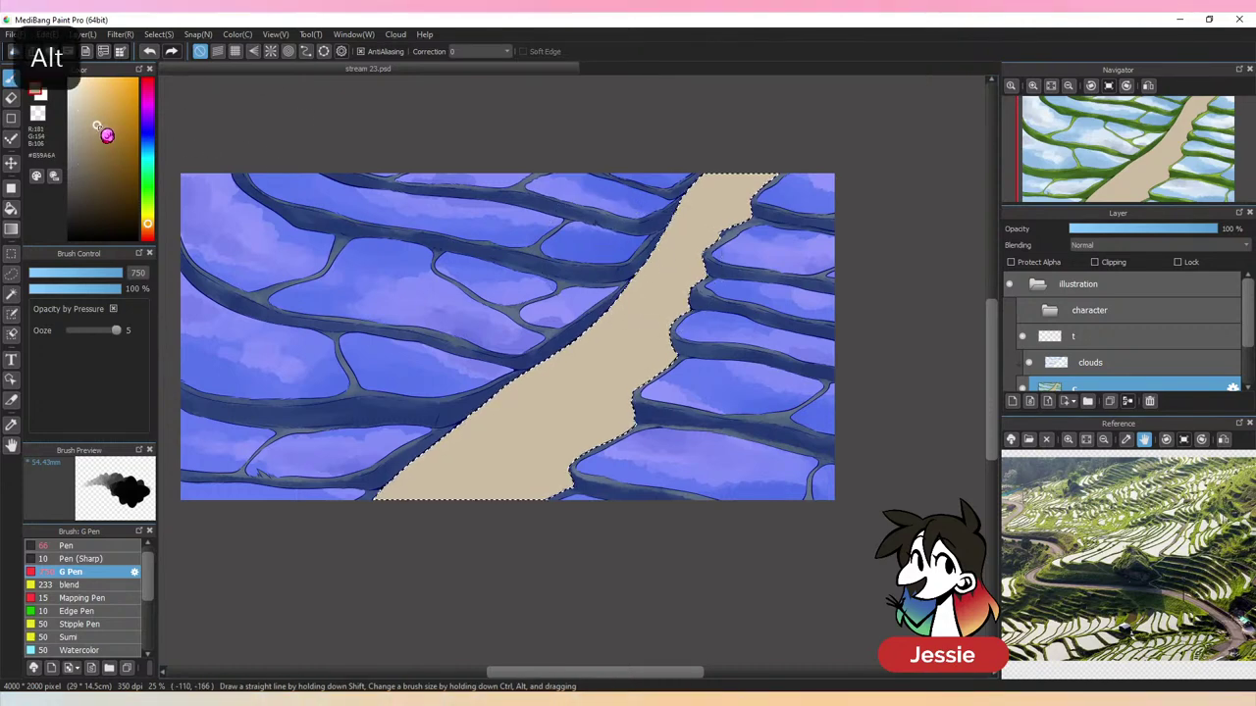
pyautogui.moveTo(705, 154); pyautogui.dragTo(654, 225)
pyautogui.moveTo(773, 169)
pyautogui.mouseDown()
pyautogui.moveTo(733, 229)
pyautogui.moveTo(659, 299)
pyautogui.mouseUp()
pyautogui.keyDown('alt'); pyautogui.click(704, 223); pyautogui.keyUp('alt')
pyautogui.moveTo(690, 246); pyautogui.dragTo(579, 372)
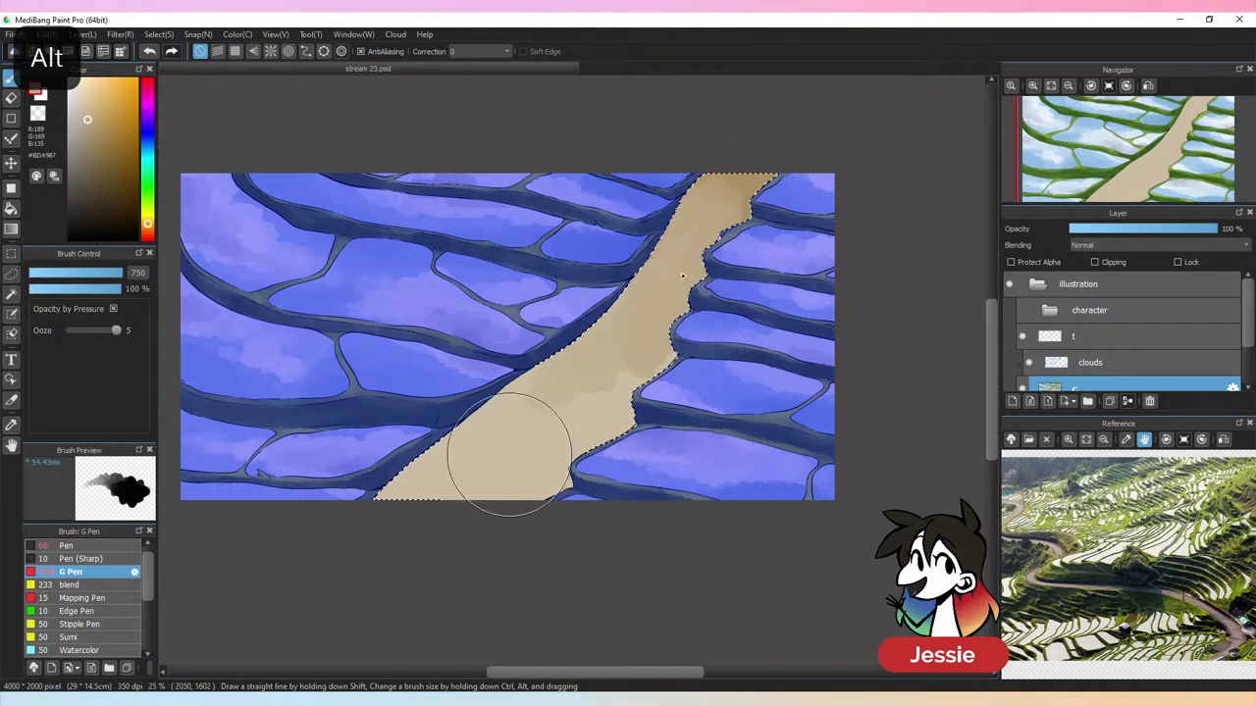
# Extend the brown shading down the path's left edge and blend the light #CCBDA4 into its lower part
pyautogui.keyDown('alt'); pyautogui.click(737, 178); pyautogui.keyUp('alt')
pyautogui.moveTo(730, 196)
pyautogui.mouseDown()
pyautogui.moveTo(608, 363)
pyautogui.moveTo(521, 376)
pyautogui.moveTo(392, 471)
pyautogui.mouseUp()
pyautogui.keyDown('alt'); pyautogui.click(702, 254); pyautogui.keyUp('alt')
pyautogui.keyDown('alt'); pyautogui.click(579, 410); pyautogui.keyUp('alt')
pyautogui.moveTo(575, 415); pyautogui.dragTo(507, 453)
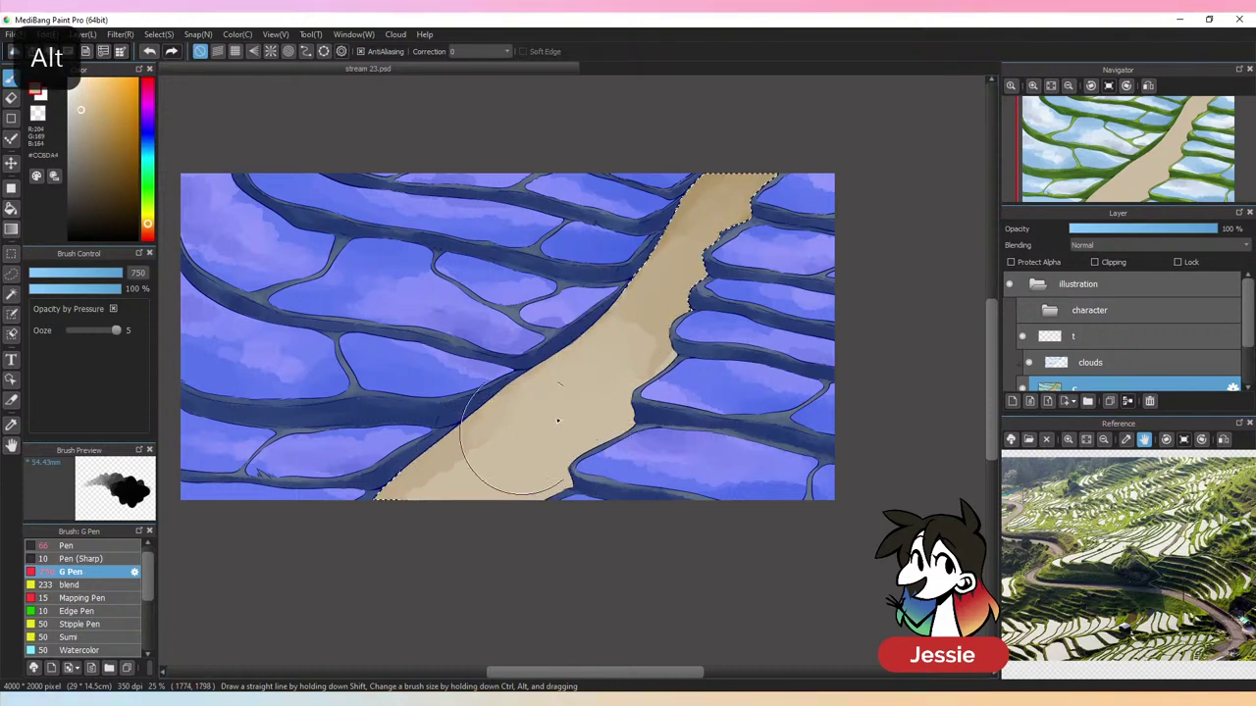
# Set the brush size to 290 and paint #B39C75 patches along the middle of the path, softening them with #CBBBA2
pyautogui.click(106, 275)
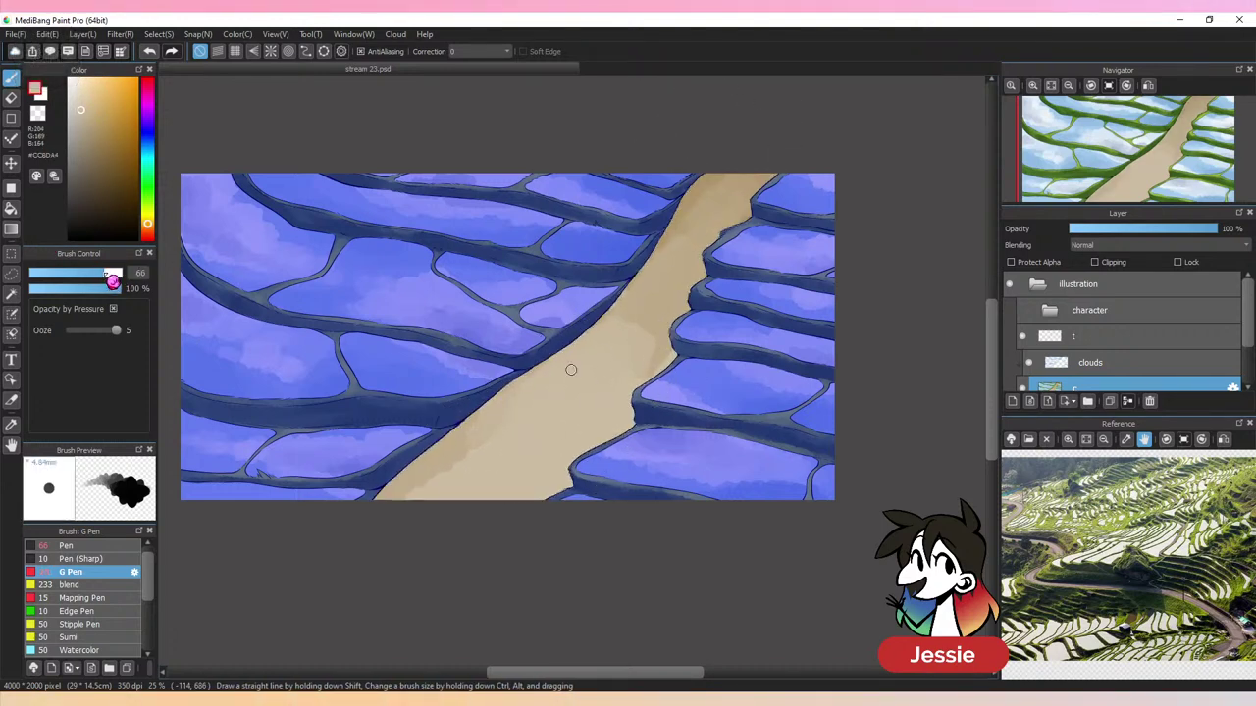
pyautogui.moveTo(106, 274); pyautogui.dragTo(144, 275)
pyautogui.keyDown('alt'); pyautogui.click(690, 225); pyautogui.keyUp('alt')
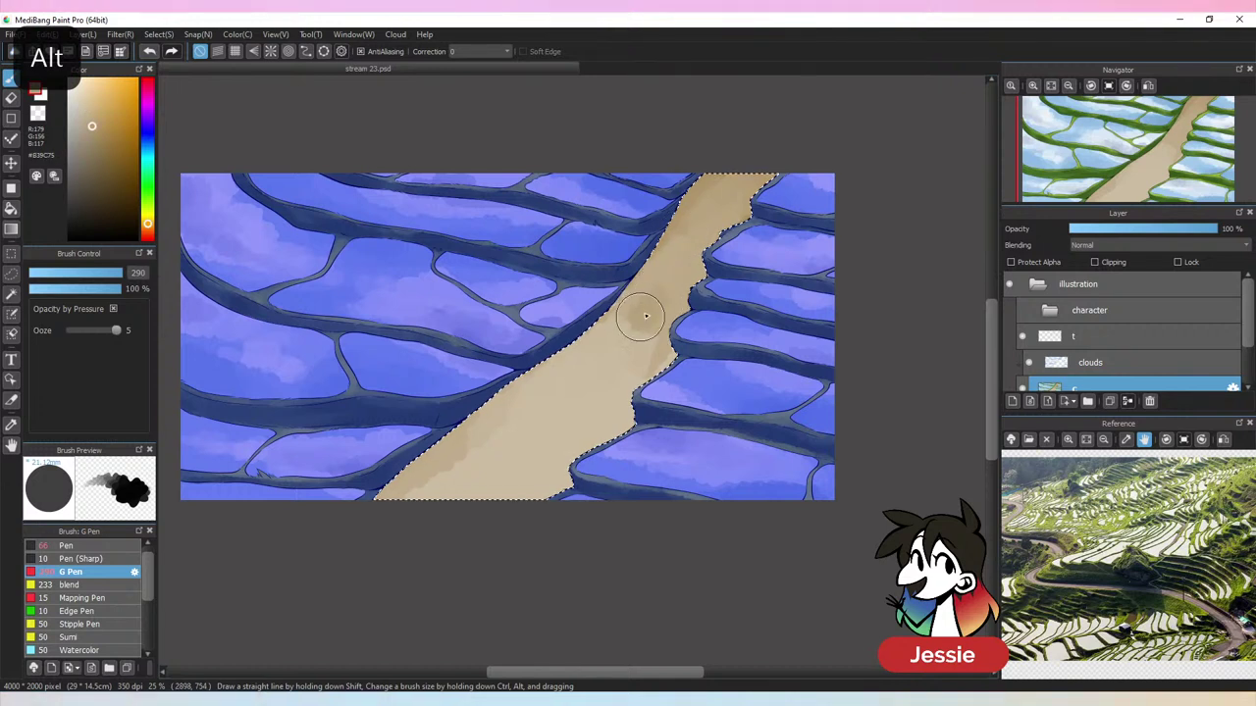
pyautogui.moveTo(569, 397); pyautogui.dragTo(506, 439)
pyautogui.keyDown('alt'); pyautogui.click(566, 372); pyautogui.keyUp('alt')
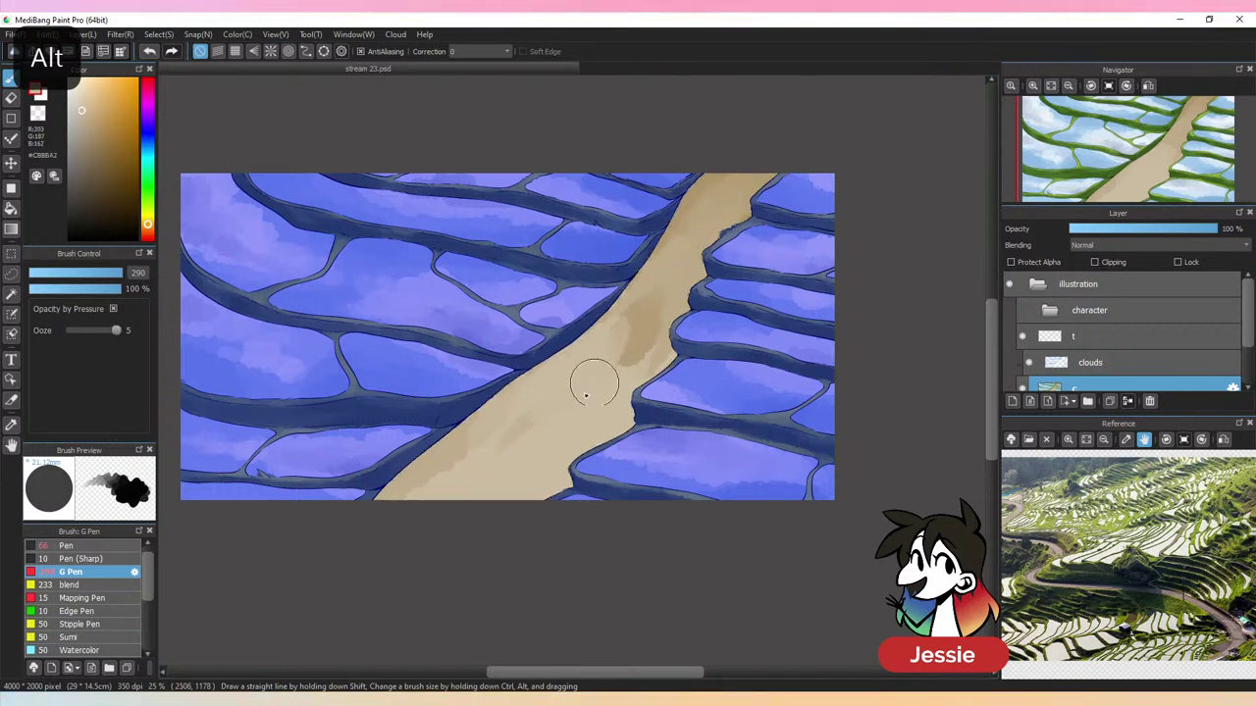
pyautogui.hotkey('ctrl', 'd')
# Shade the path's lower-right edge with sampled browns #B59F79 and #B5A07A and blend #BFAC8C into the bottom part
pyautogui.keyDown('alt'); pyautogui.click(605, 368); pyautogui.keyUp('alt')
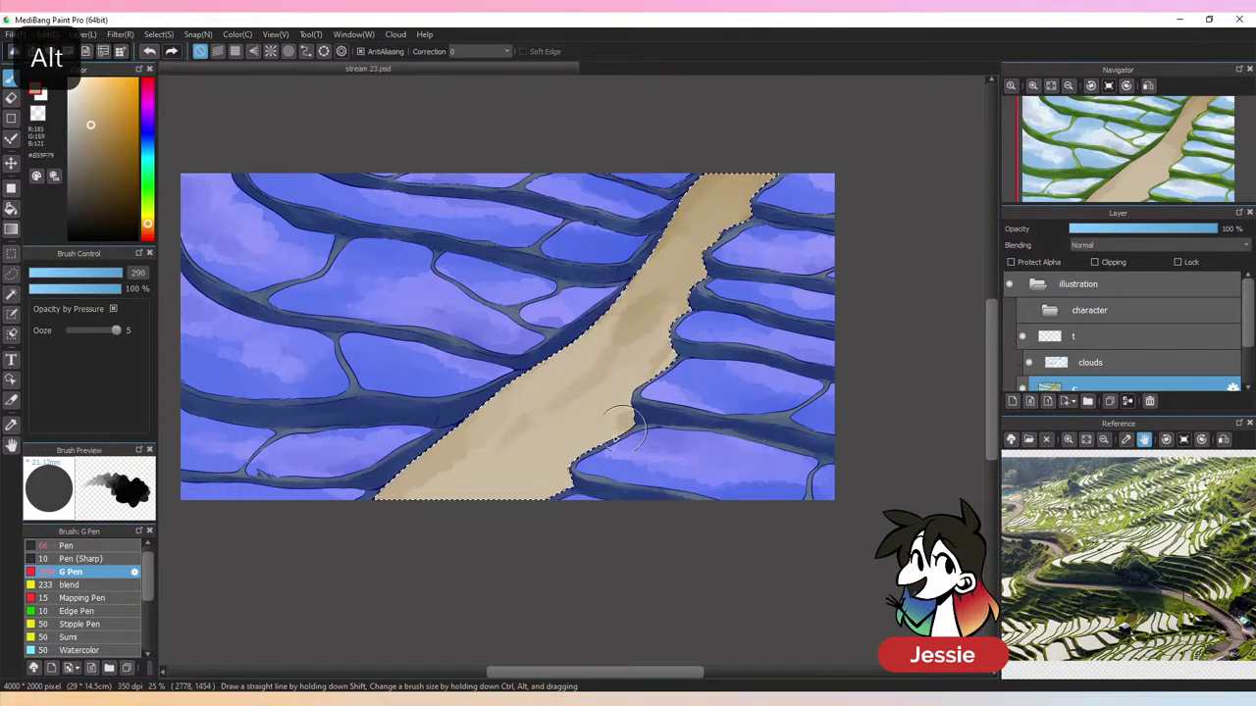
pyautogui.keyDown('alt'); pyautogui.click(507, 467); pyautogui.keyUp('alt')
pyautogui.moveTo(506, 466); pyautogui.dragTo(491, 501)
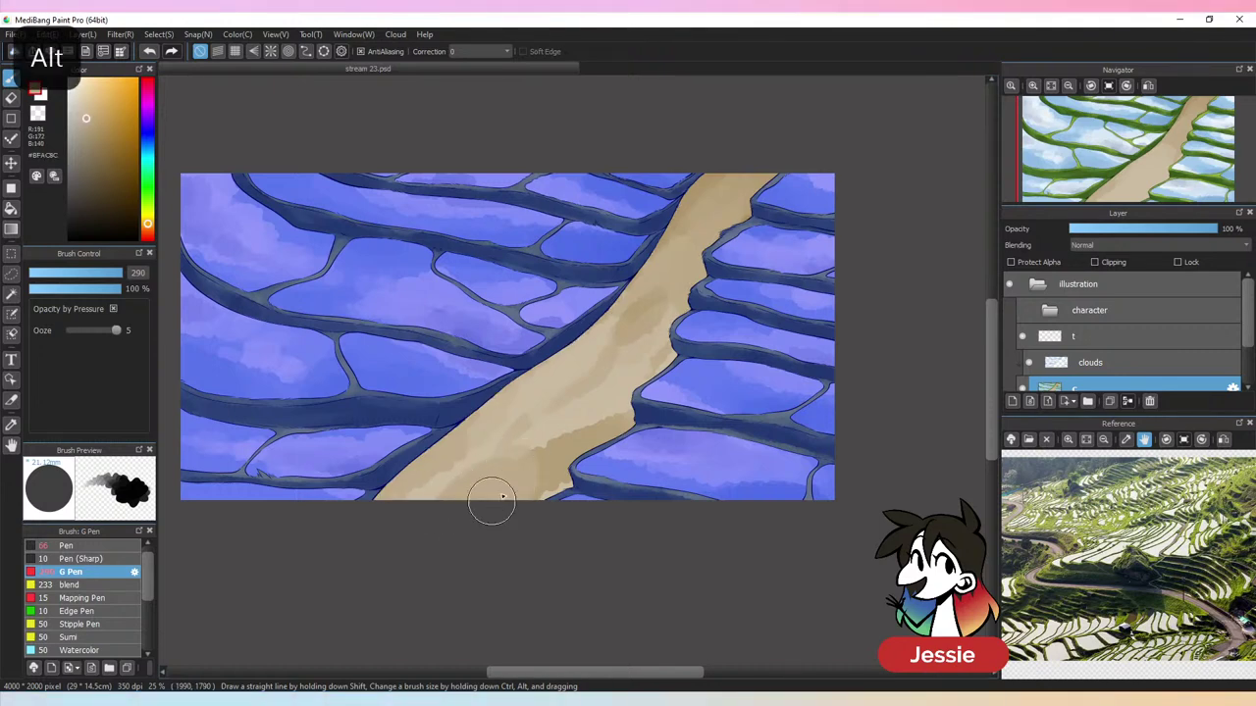
pyautogui.hotkey('ctrl', 'z')
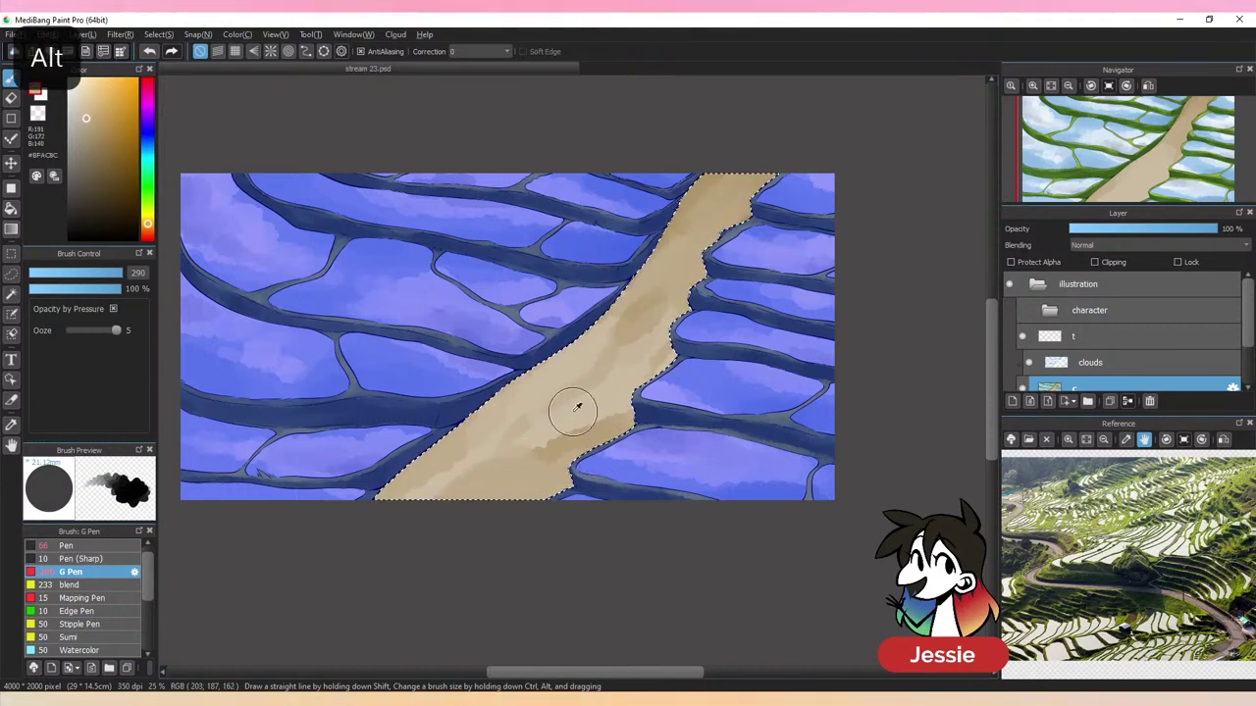
pyautogui.keyDown('alt'); pyautogui.click(525, 467); pyautogui.keyUp('alt')
pyautogui.hotkey('ctrl', 'd')
pyautogui.keyDown('alt'); pyautogui.click(589, 430); pyautogui.keyUp('alt')
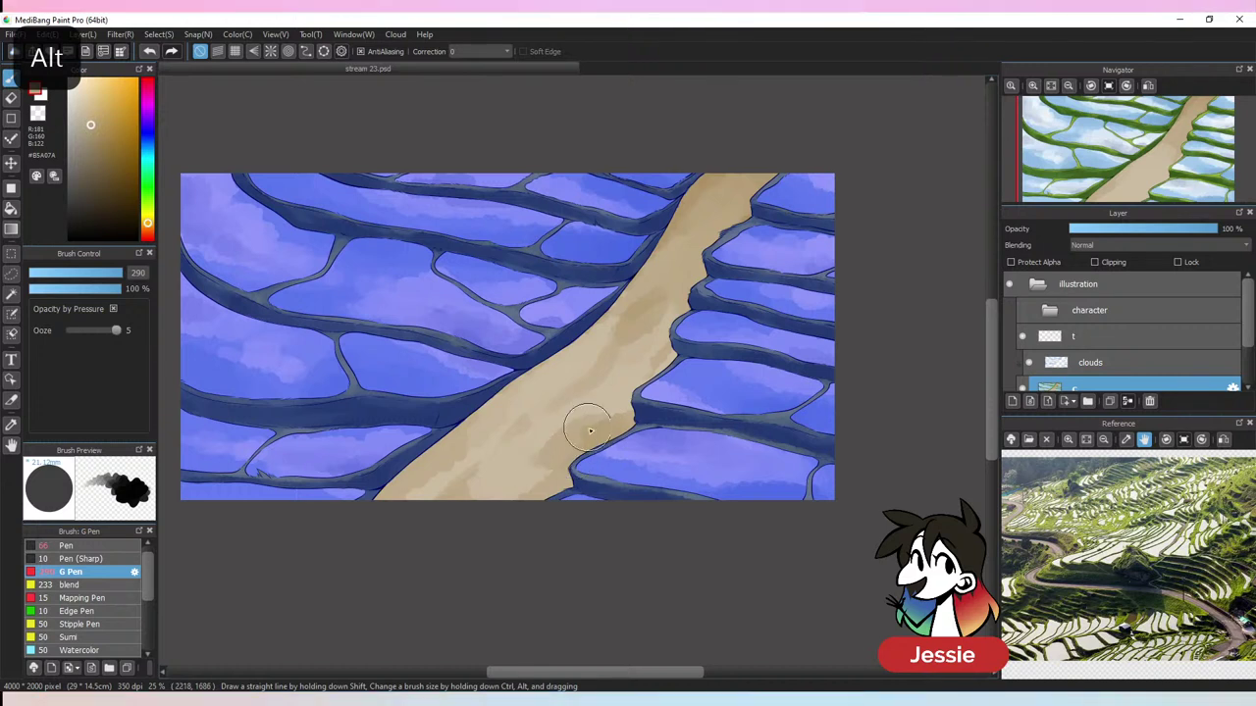
pyautogui.hotkey('ctrl', 'z')
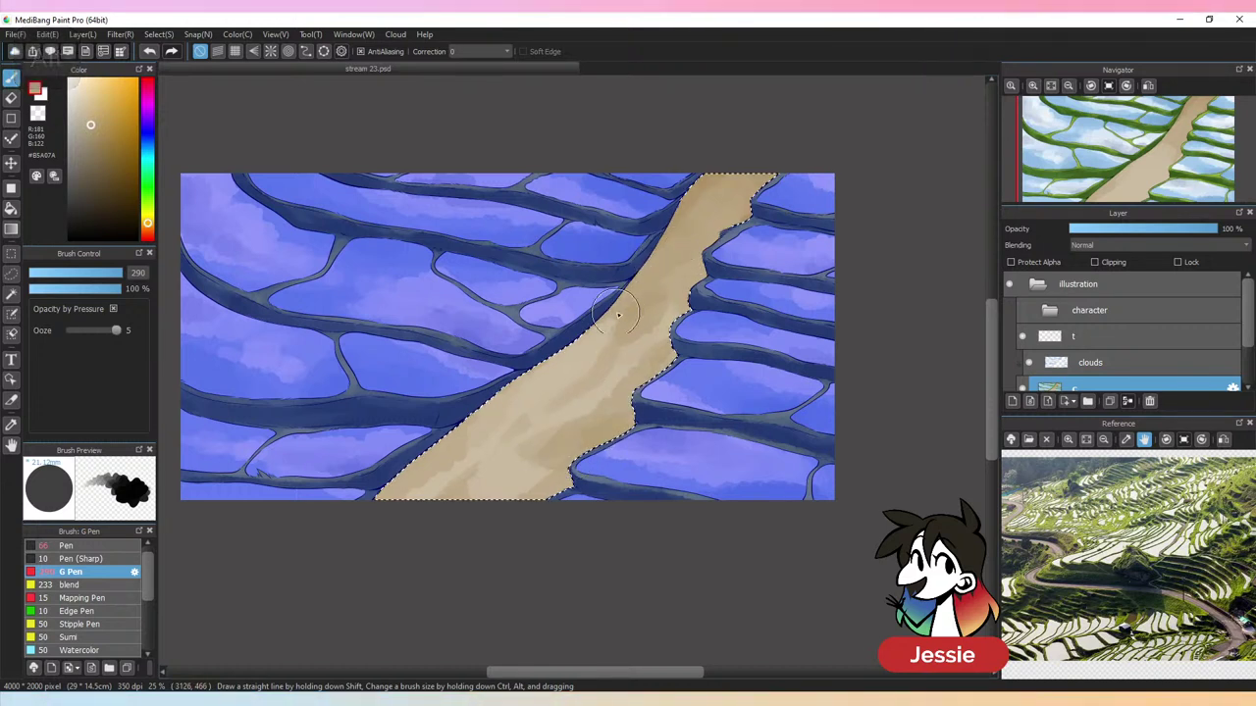
# Paint soft tonal variations over the middle and upper path with the sampled browns #BDA887 and #B8A17D
pyautogui.hotkey('ctrl', 'd')
pyautogui.keyDown('alt'); pyautogui.click(634, 354); pyautogui.keyUp('alt')
pyautogui.moveTo(653, 307)
pyautogui.mouseDown()
pyautogui.moveTo(661, 275)
pyautogui.moveTo(642, 282)
pyautogui.moveTo(695, 233)
pyautogui.mouseUp()
pyautogui.keyDown('alt'); pyautogui.click(694, 235); pyautogui.keyUp('alt')
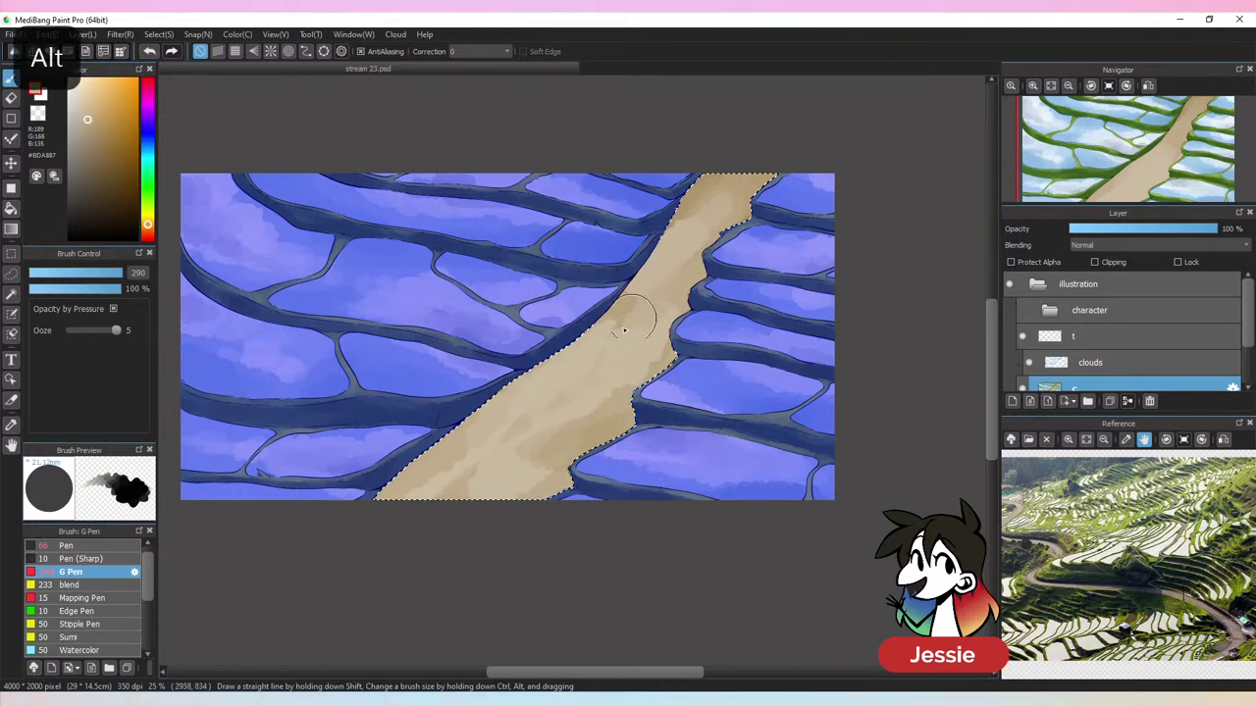
pyautogui.moveTo(685, 219)
pyautogui.mouseDown()
pyautogui.moveTo(761, 170)
pyautogui.moveTo(720, 185)
pyautogui.moveTo(710, 191)
pyautogui.moveTo(756, 163)
pyautogui.mouseUp()
pyautogui.keyDown('alt'); pyautogui.click(712, 196); pyautogui.keyUp('alt')
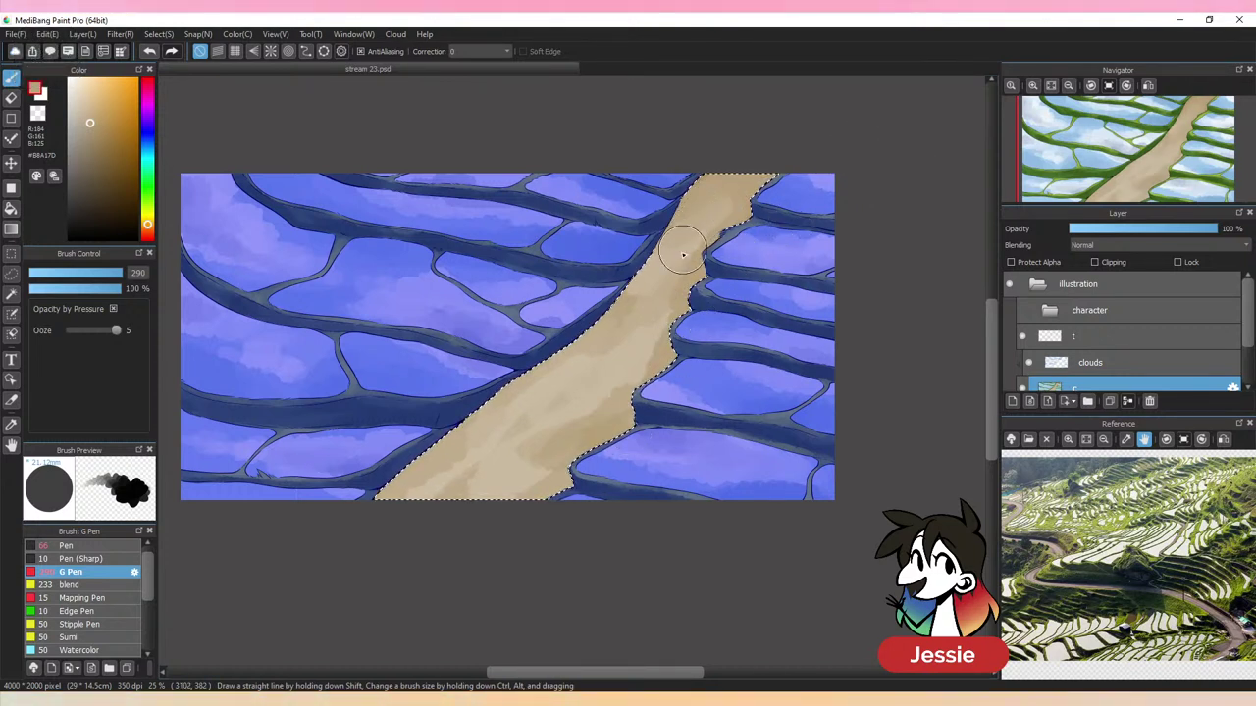
# Lighten the top of the path with #C6B59A and smooth its lower part and left edge with sampled #C8B89E and #C2AF90
pyautogui.keyDown('alt'); pyautogui.click(718, 214); pyautogui.keyUp('alt')
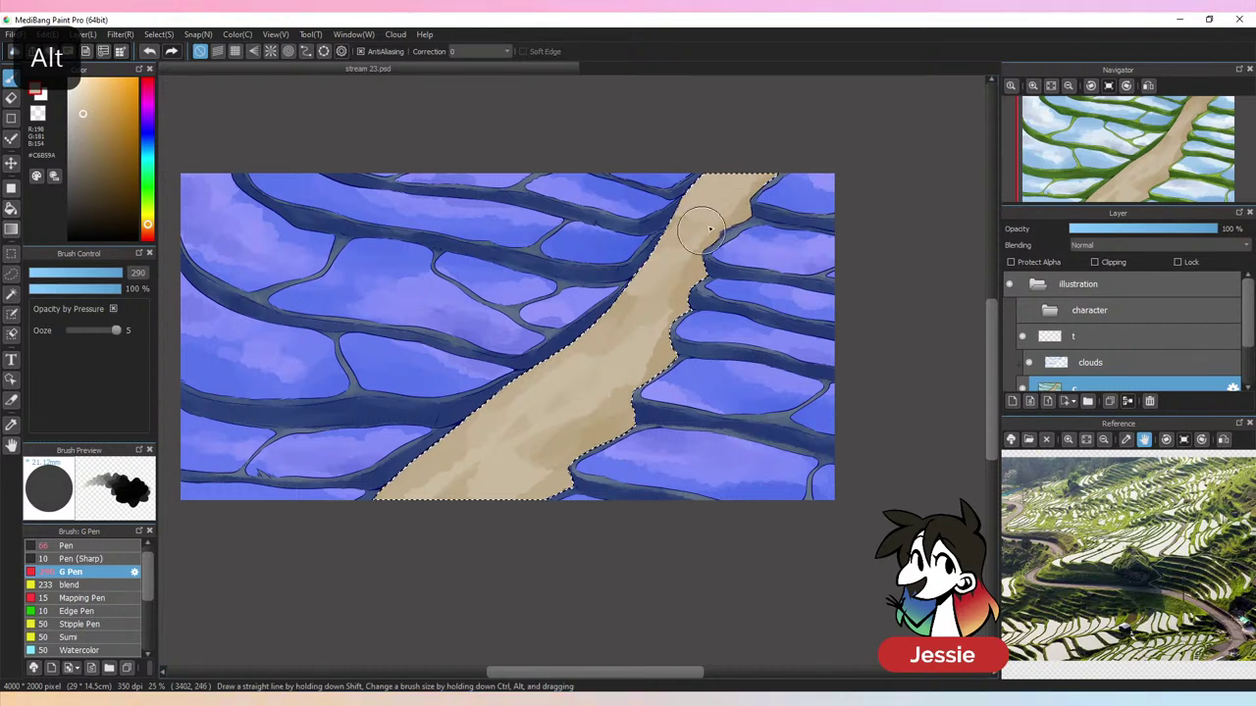
pyautogui.keyDown('alt'); pyautogui.click(628, 384); pyautogui.keyUp('alt')
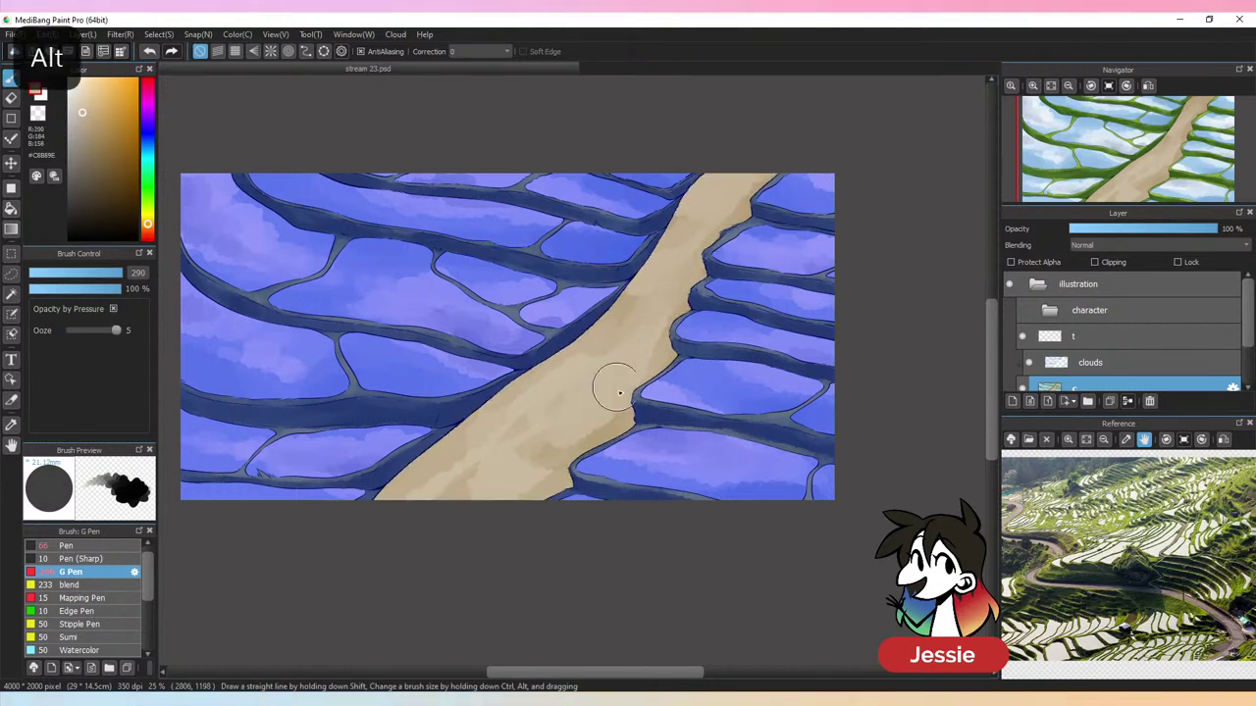
pyautogui.keyDown('alt'); pyautogui.click(554, 453); pyautogui.keyUp('alt')
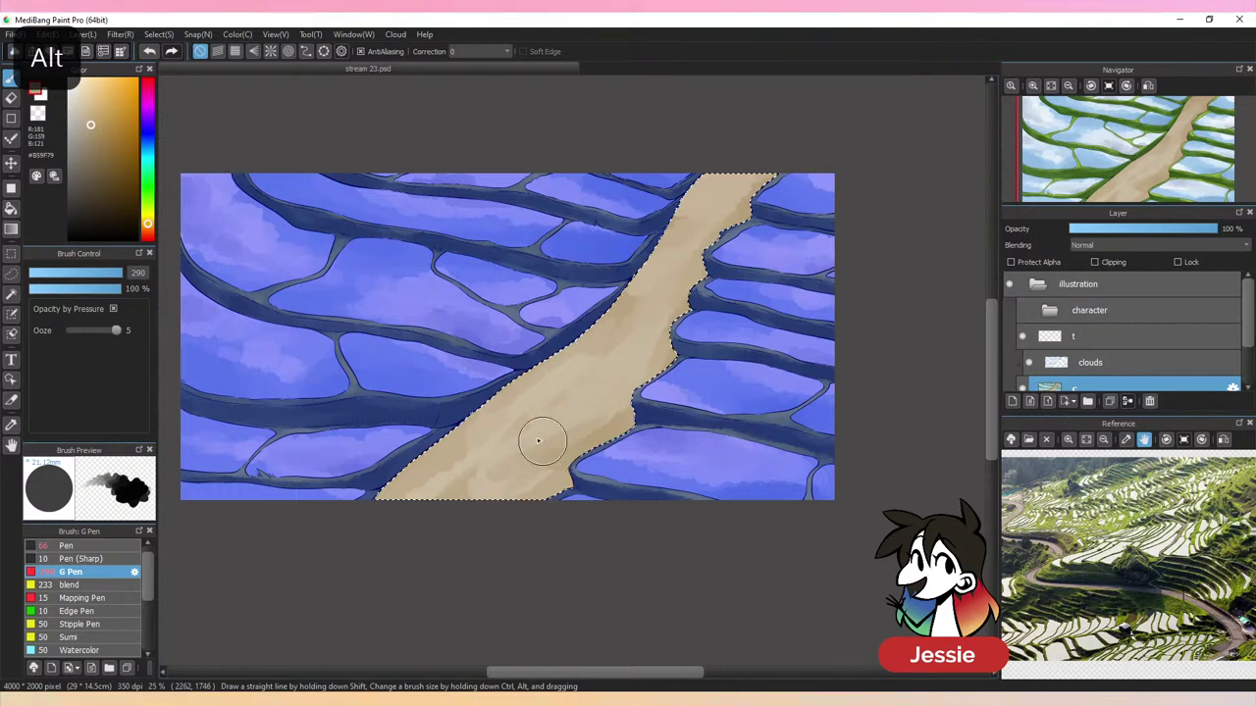
pyautogui.keyDown('alt'); pyautogui.click(512, 463); pyautogui.keyUp('alt')
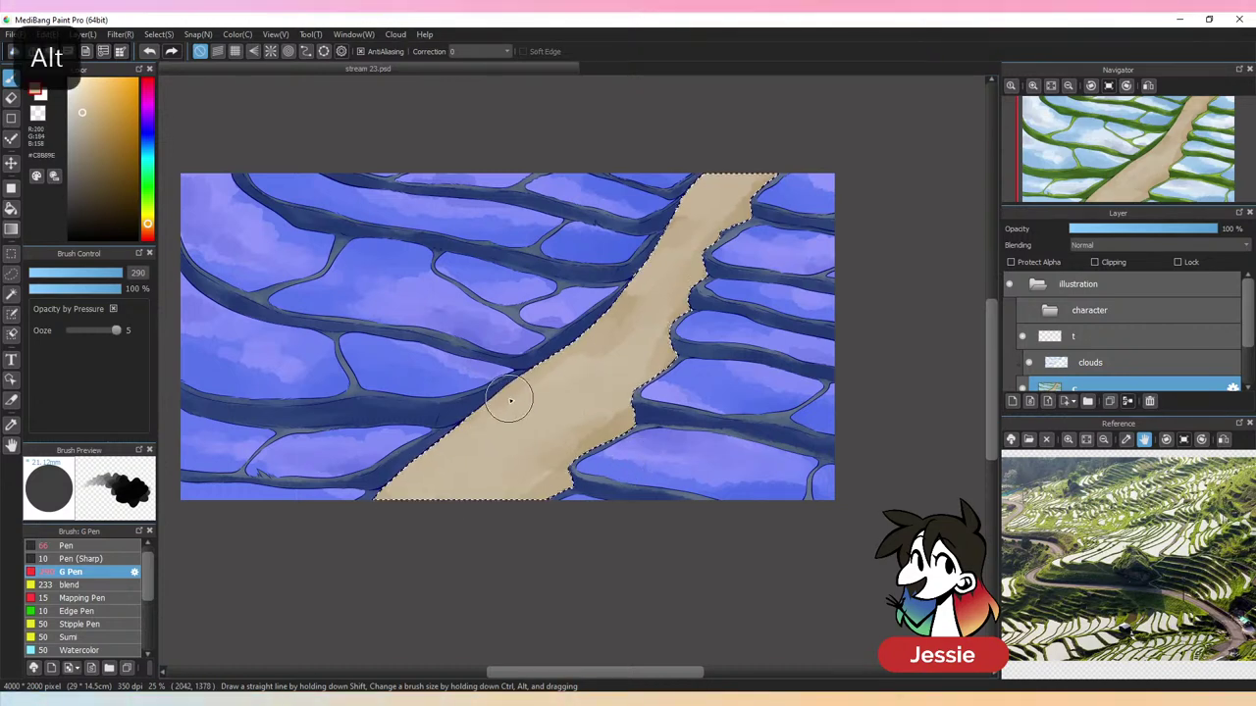
pyautogui.keyDown('alt'); pyautogui.click(456, 433); pyautogui.keyUp('alt')
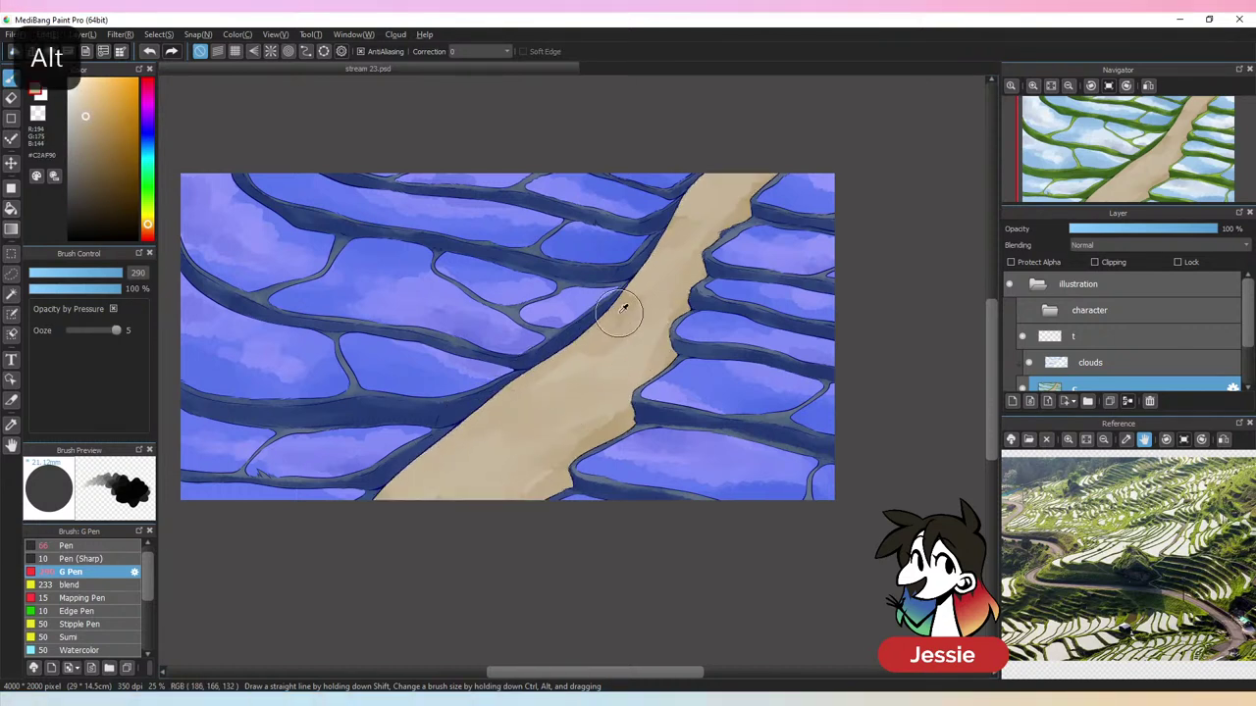
pyautogui.keyDown('alt'); pyautogui.click(660, 247); pyautogui.keyUp('alt')
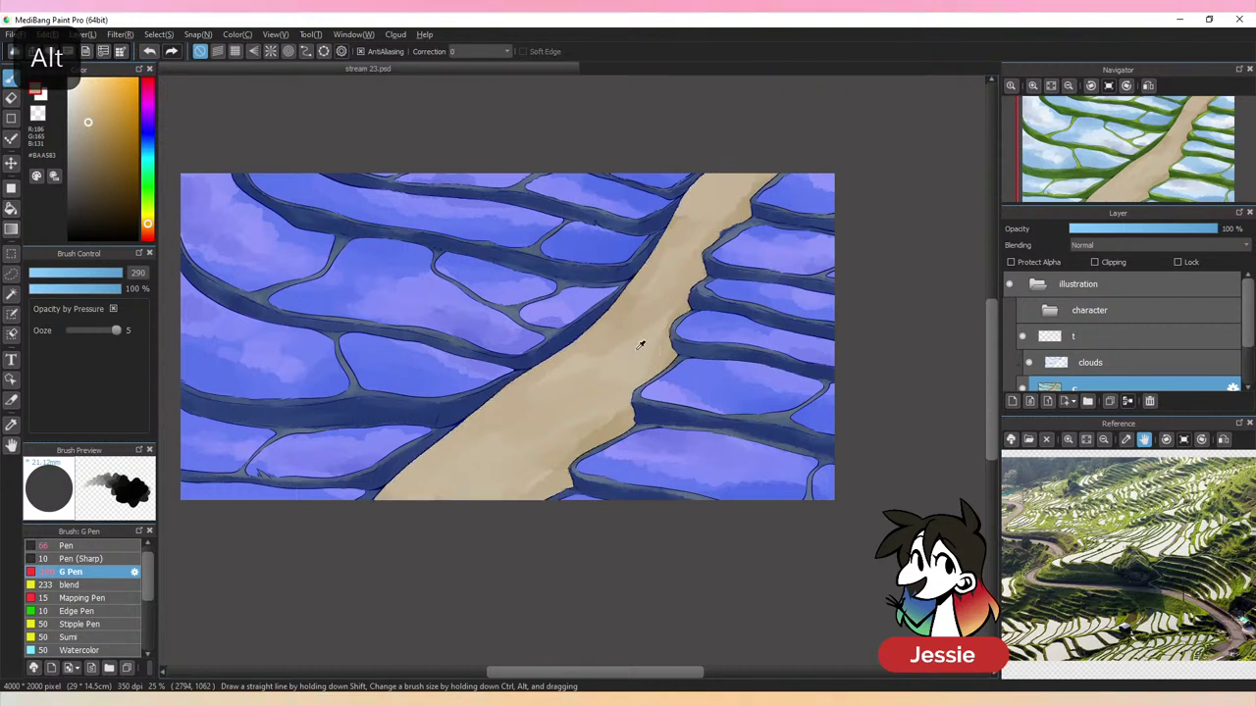
# Even out the middle and top of the path with the sampled tans #C7B79D, #BBA583 and #C5B499
pyautogui.keyDown('alt'); pyautogui.click(574, 374); pyautogui.keyUp('alt')
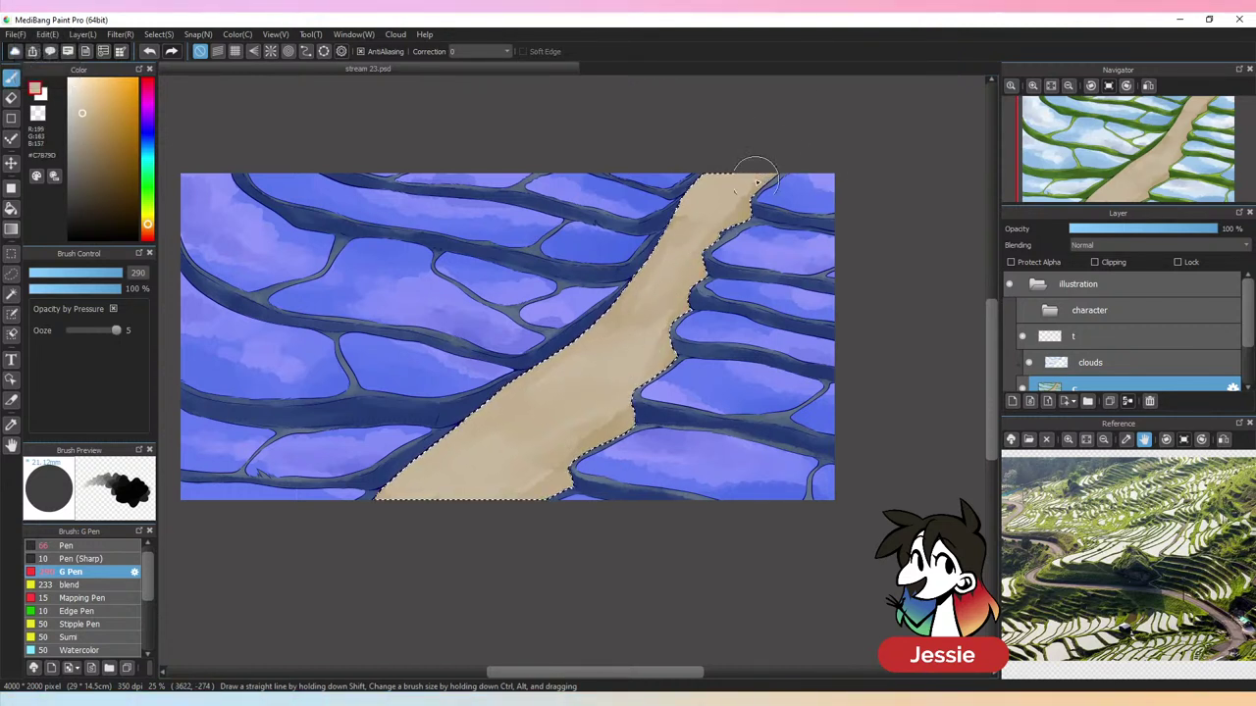
pyautogui.keyDown('alt'); pyautogui.click(732, 204); pyautogui.keyUp('alt')
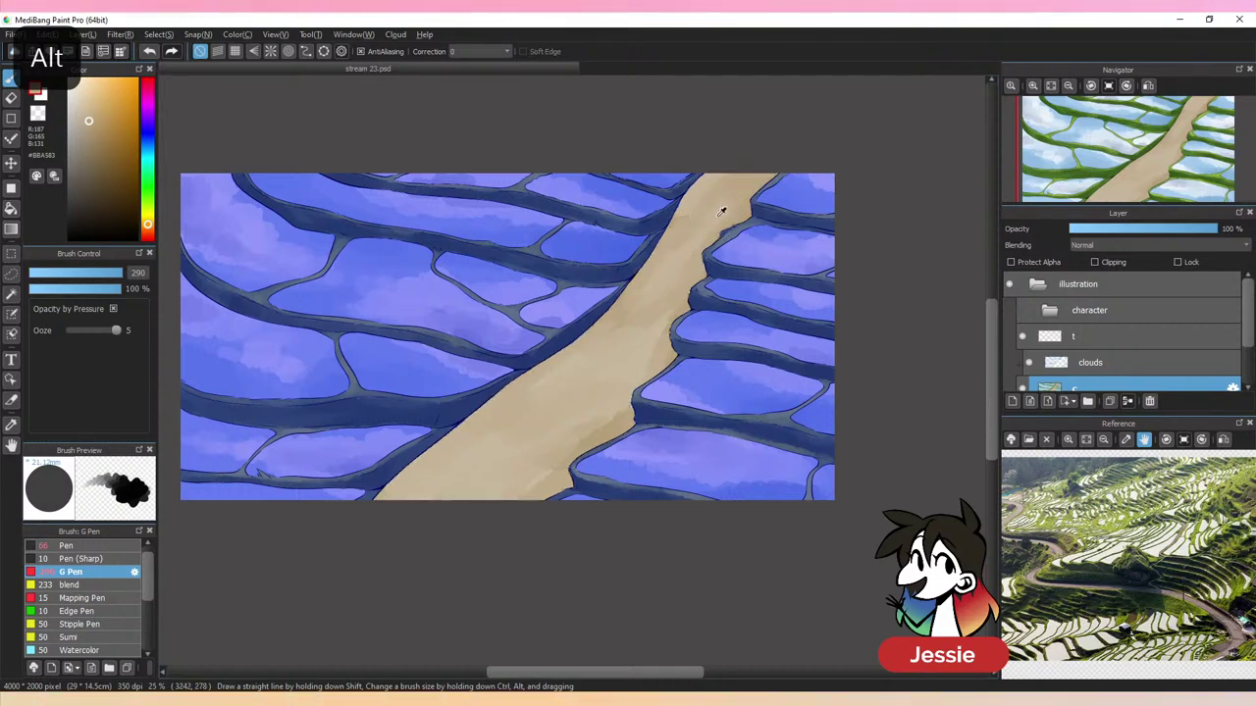
pyautogui.keyDown('alt'); pyautogui.click(719, 214); pyautogui.keyUp('alt')
pyautogui.hotkey('ctrl', '-')
pyautogui.hotkey('ctrl', '+')
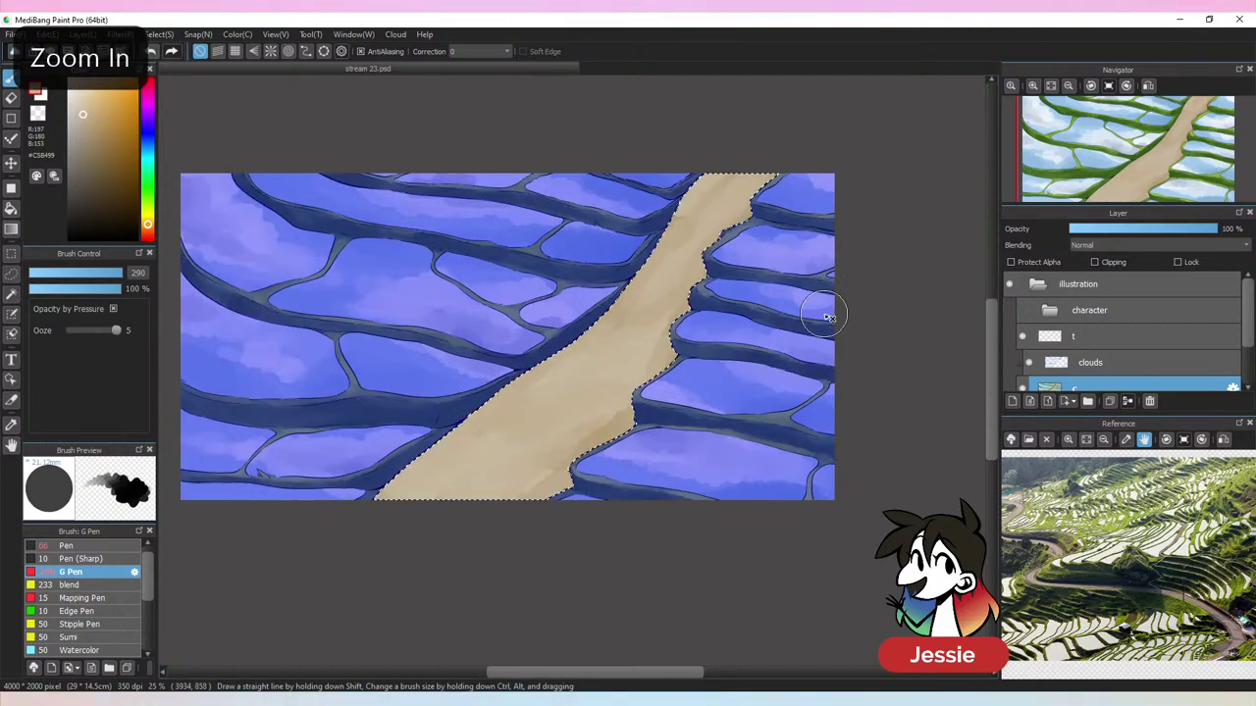
pyautogui.hotkey('ctrl', 'd')
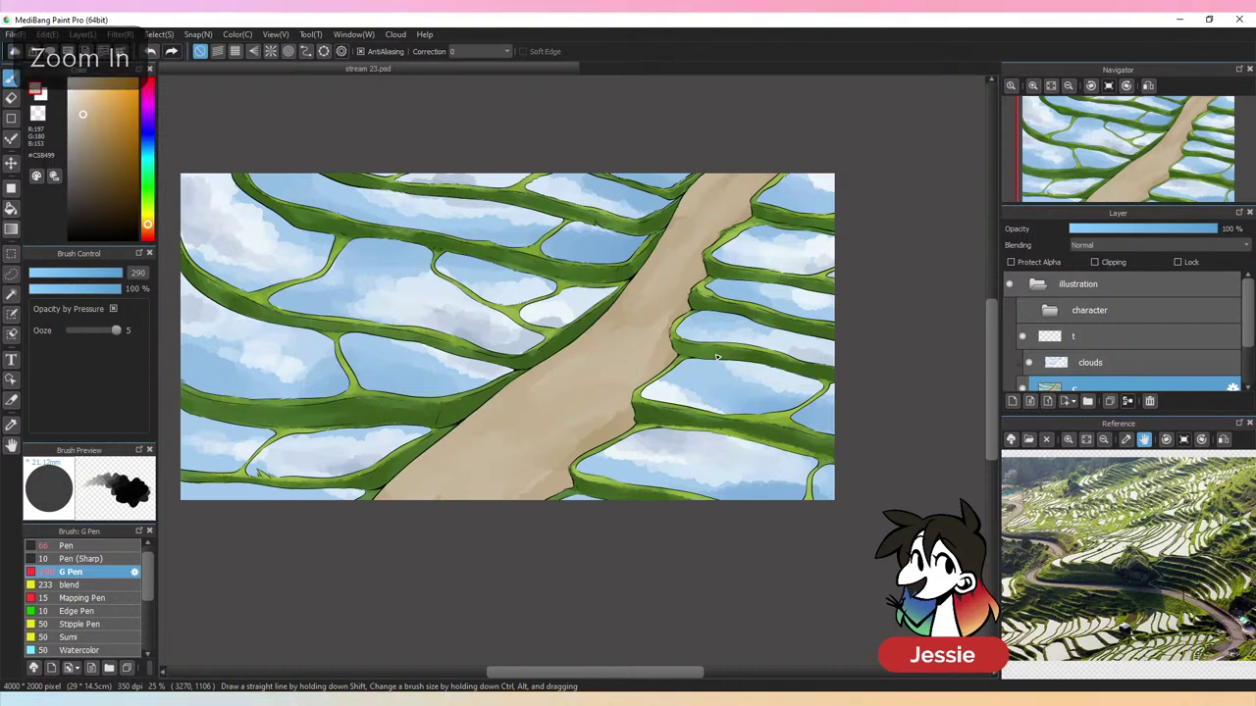
pyautogui.hotkey('ctrl', 'z')
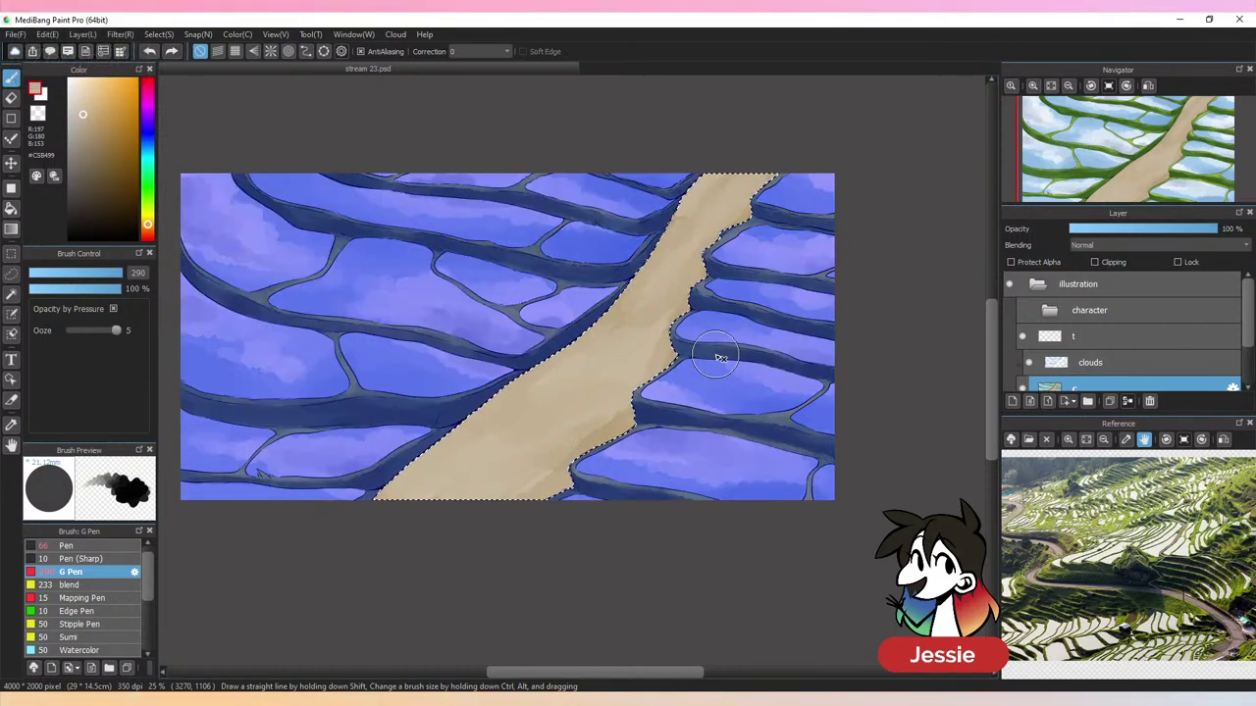
# Soften the dark patch on the path's lower-right side with sampled light tan #C8B89E
pyautogui.keyDown('alt'); pyautogui.click(617, 417); pyautogui.keyUp('alt')
pyautogui.moveTo(617, 417); pyautogui.dragTo(583, 440)
pyautogui.keyDown('alt'); pyautogui.click(636, 373); pyautogui.keyUp('alt')
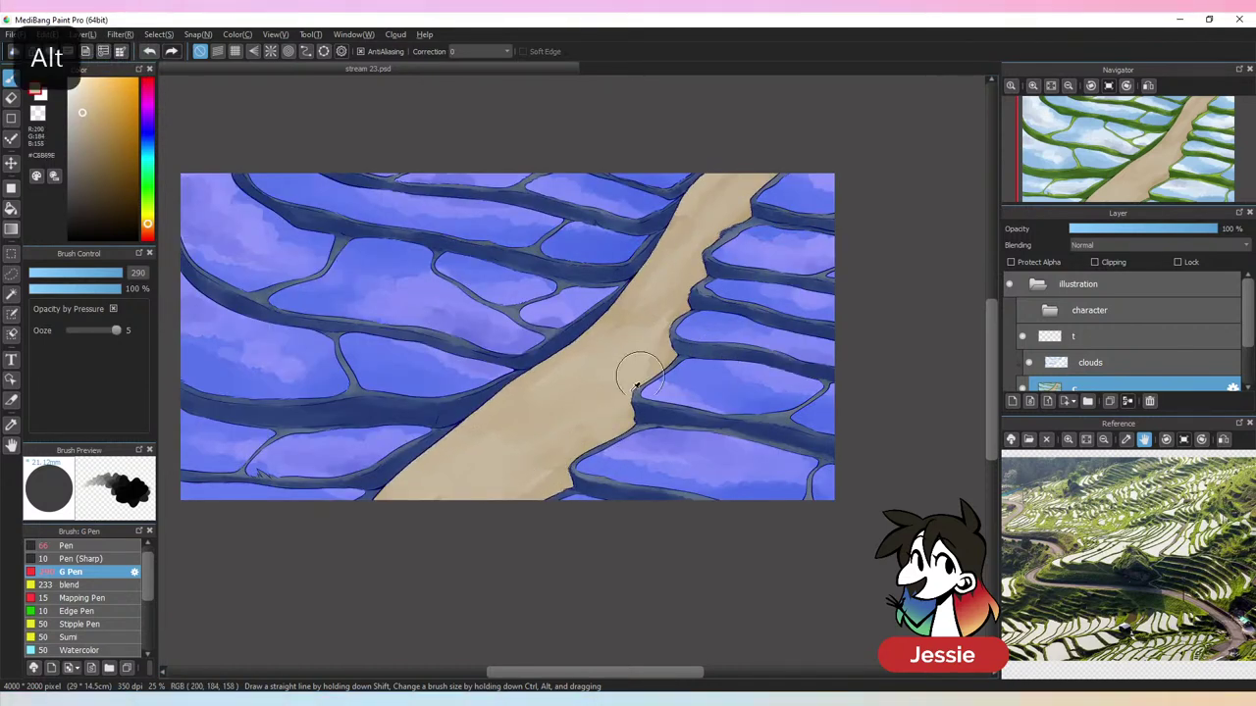
# Paint a grey-brown #7E7565 streak along the lower part of the path and soften it with sampled #C4B396
pyautogui.moveTo(98, 128); pyautogui.dragTo(83, 156)
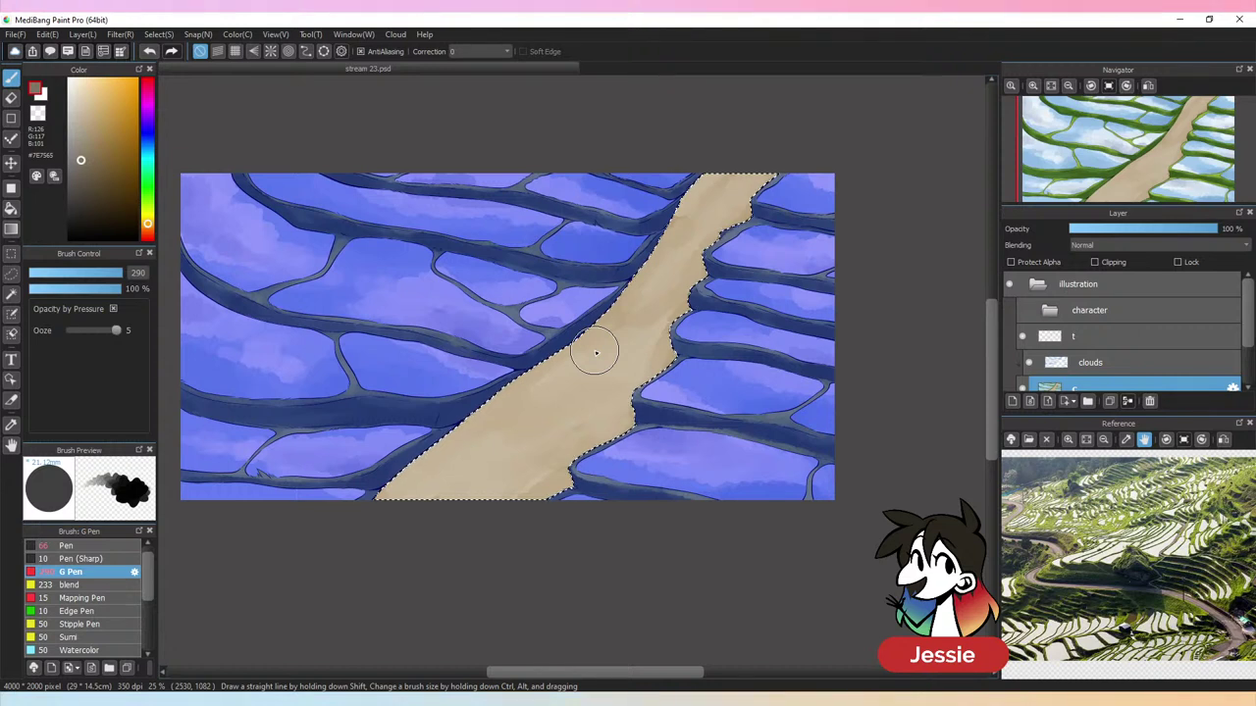
pyautogui.hotkey('ctrl', 'z')
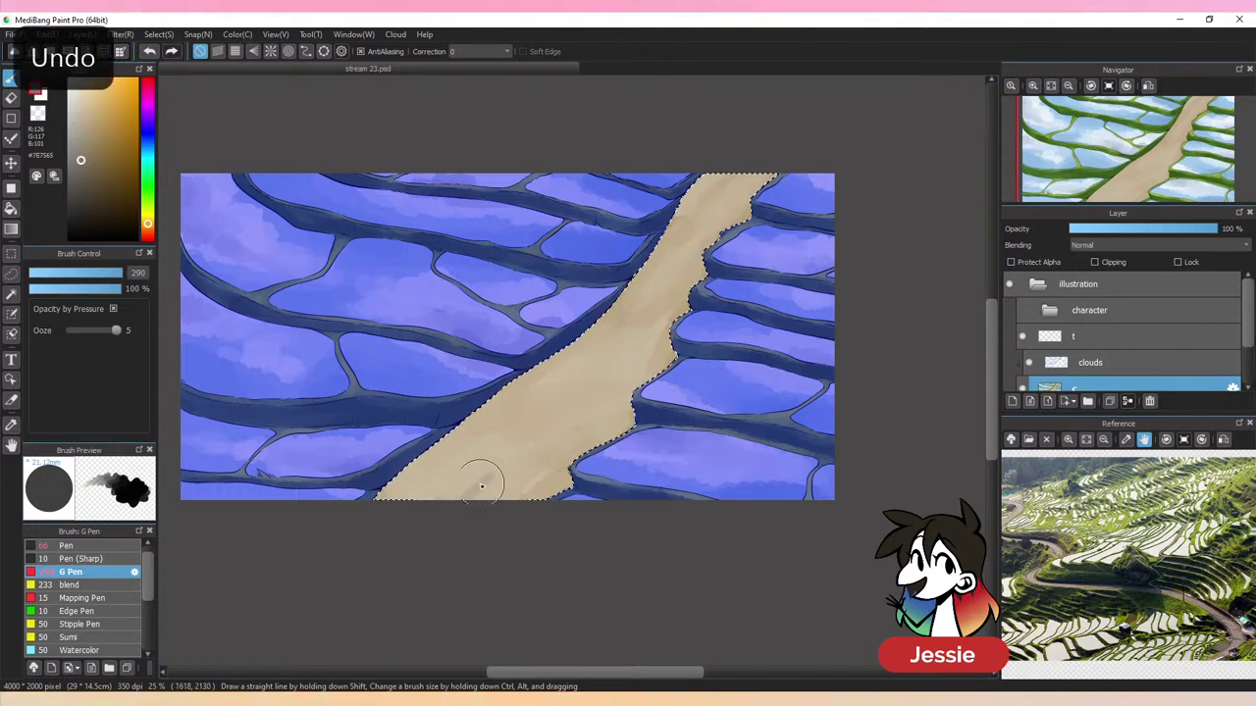
pyautogui.keyDown('alt'); pyautogui.click(554, 434); pyautogui.keyUp('alt')
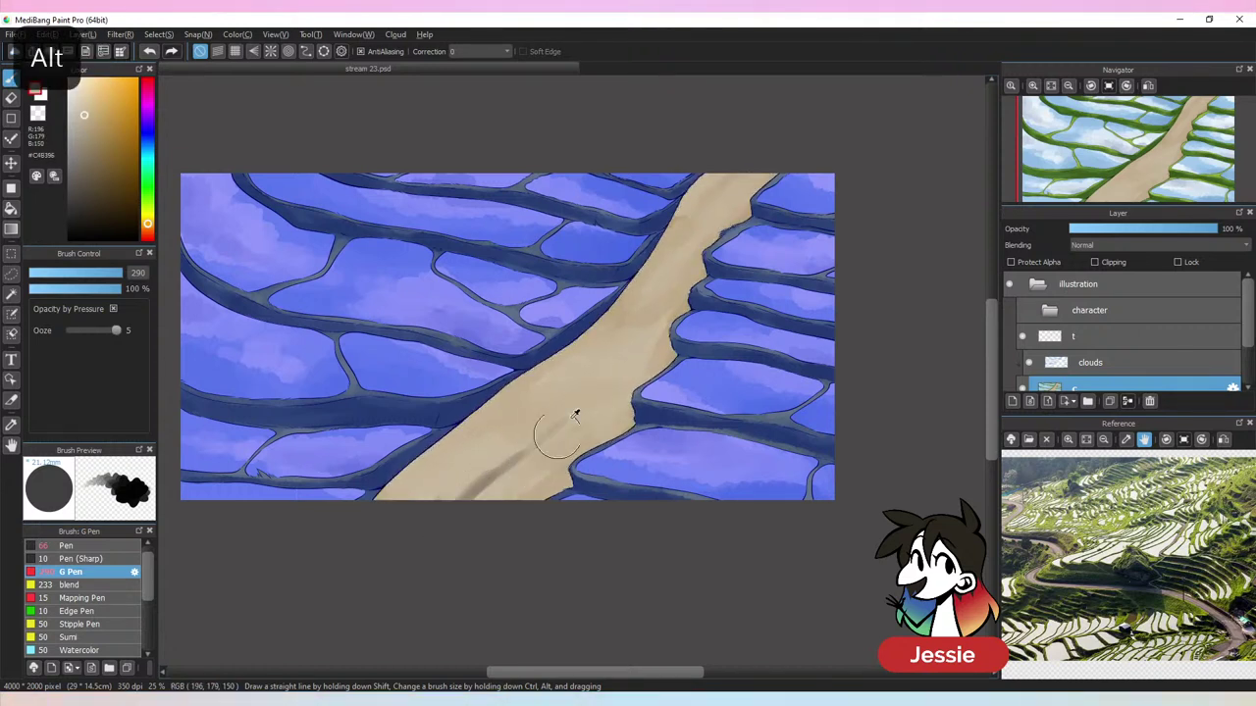
# Paint long #95753F streaks along the lower and middle path, softening them with sampled #C4B295
pyautogui.moveTo(92, 138); pyautogui.dragTo(108, 145)
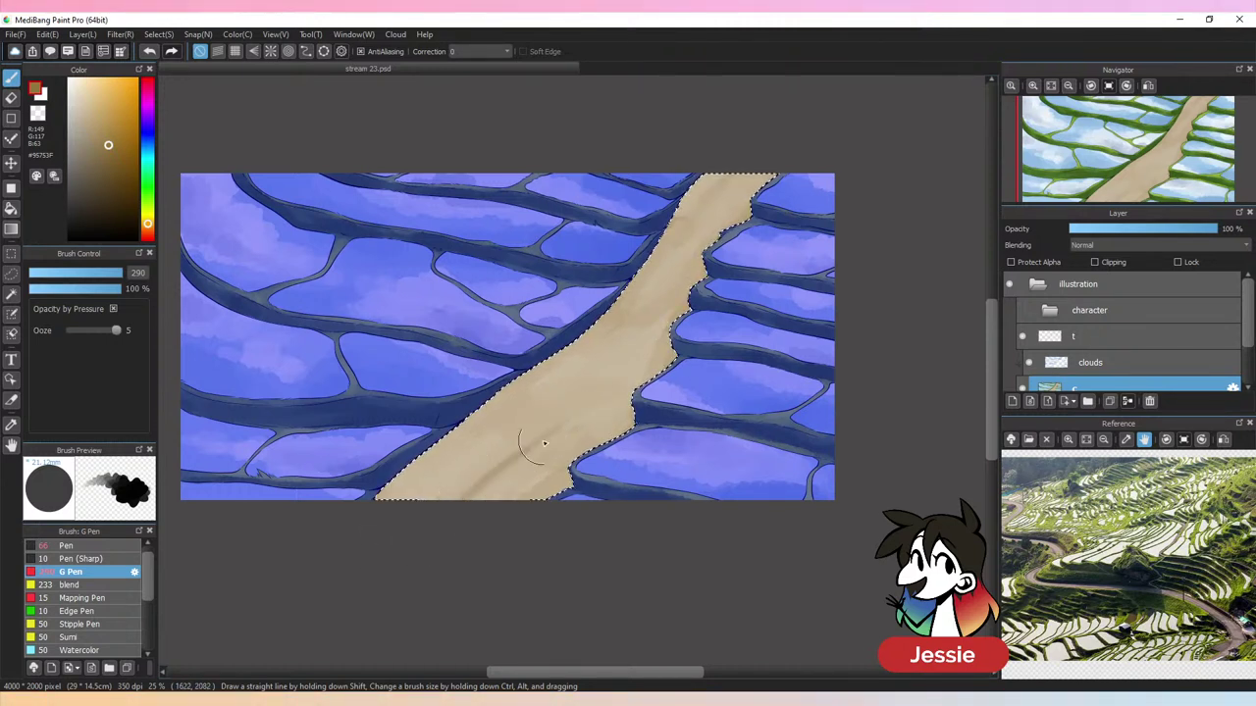
pyautogui.moveTo(544, 444); pyautogui.dragTo(644, 359)
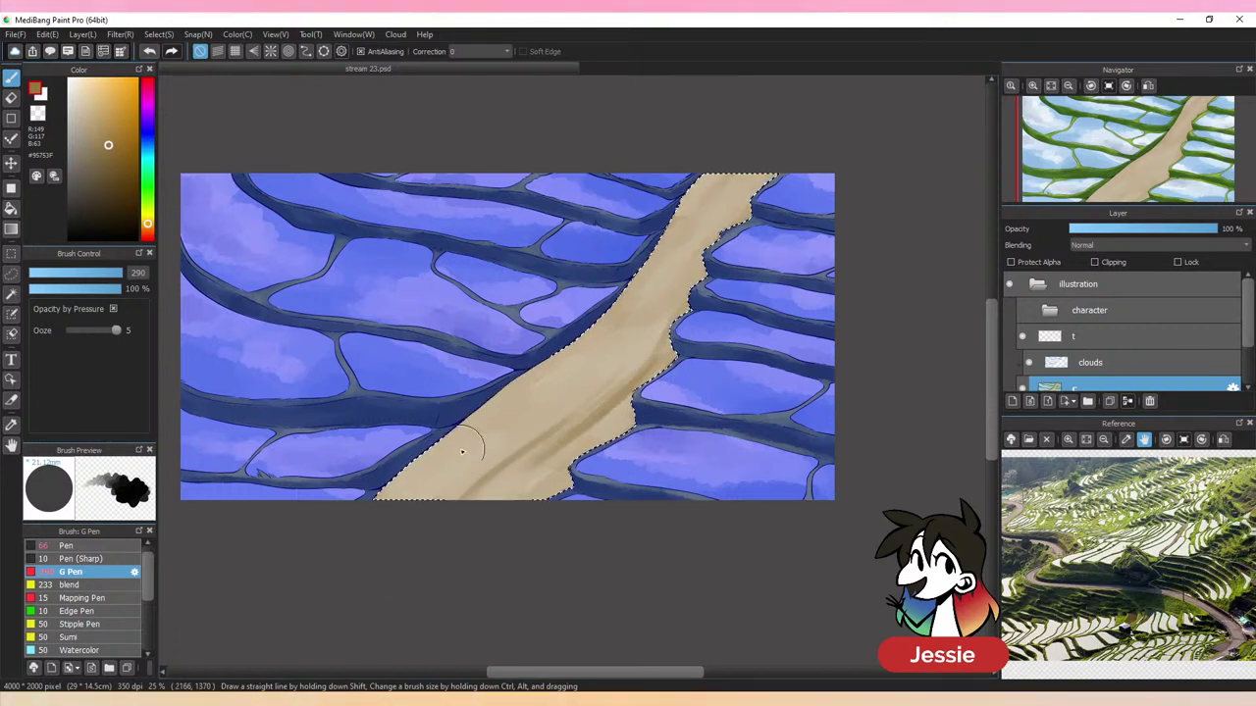
pyautogui.moveTo(558, 409)
pyautogui.mouseDown()
pyautogui.moveTo(455, 484)
pyautogui.moveTo(722, 241)
pyautogui.moveTo(588, 389)
pyautogui.mouseUp()
pyautogui.keyDown('alt'); pyautogui.click(525, 432); pyautogui.keyUp('alt')
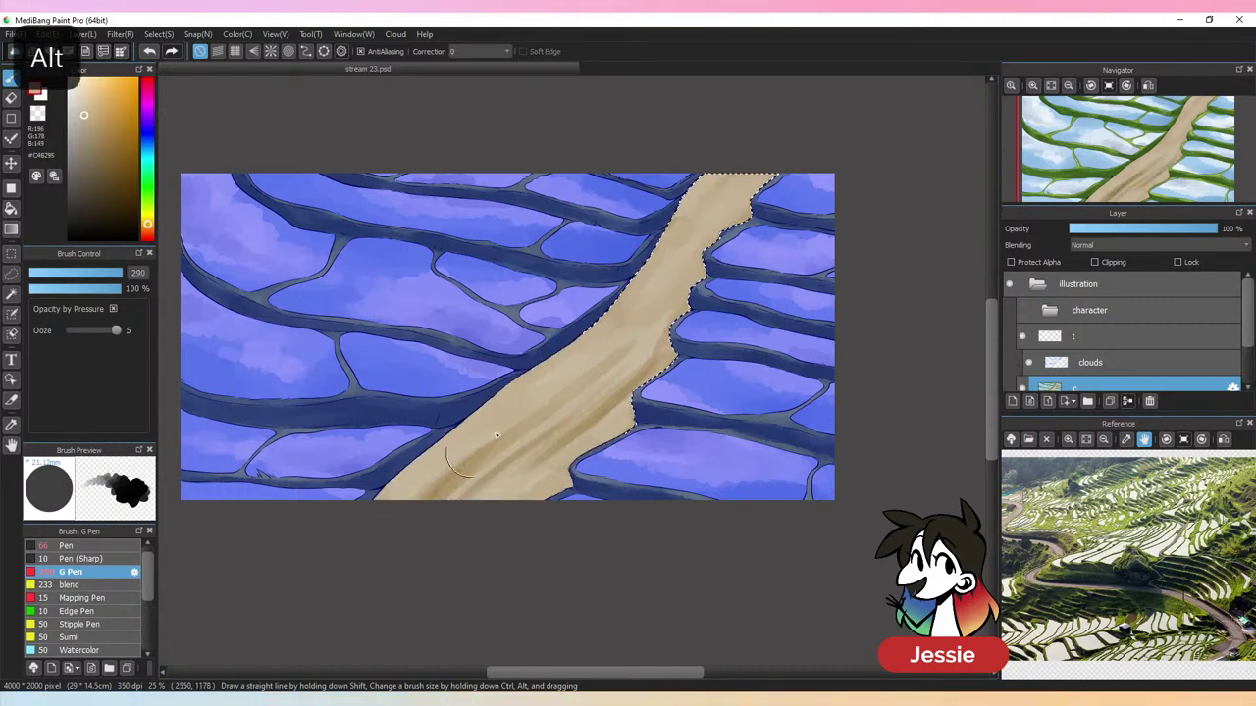
# Shade the path's lower part and right edge with sampled #A58A5D streaks and blend in #C9B99F
pyautogui.keyDown('alt'); pyautogui.click(606, 412); pyautogui.keyUp('alt')
pyautogui.moveTo(588, 424); pyautogui.dragTo(477, 510)
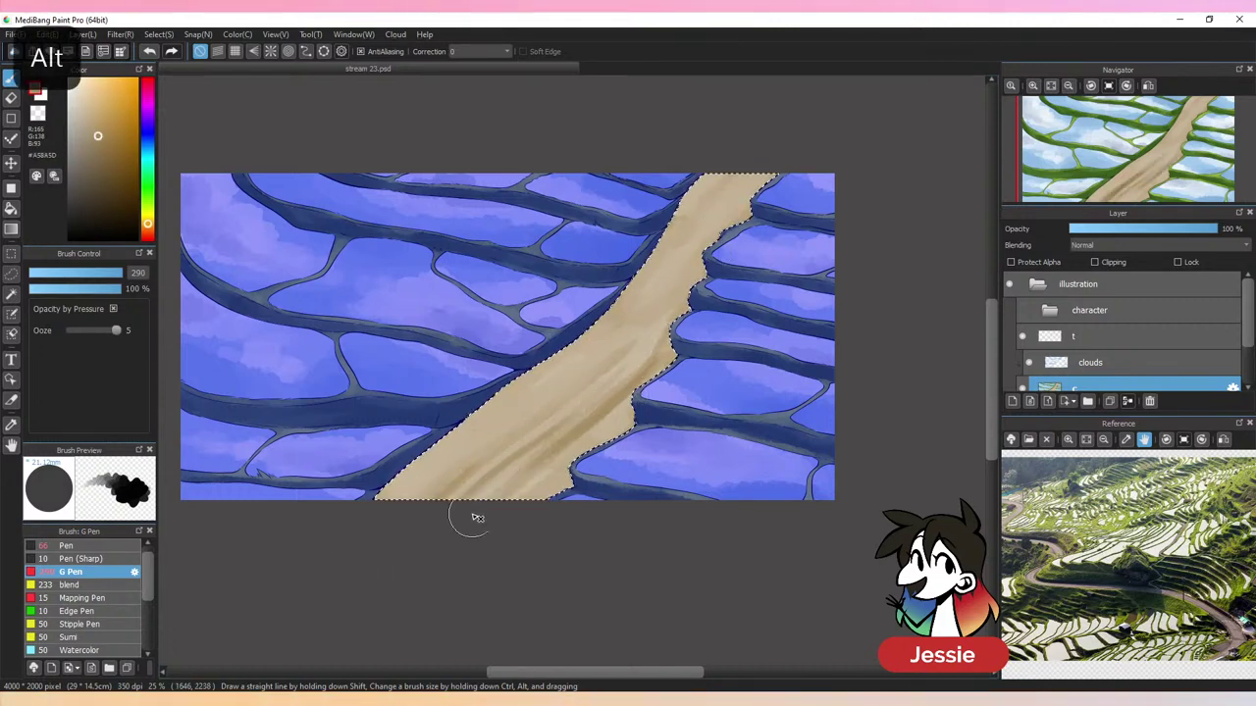
pyautogui.keyDown('alt'); pyautogui.click(559, 464); pyautogui.keyUp('alt')
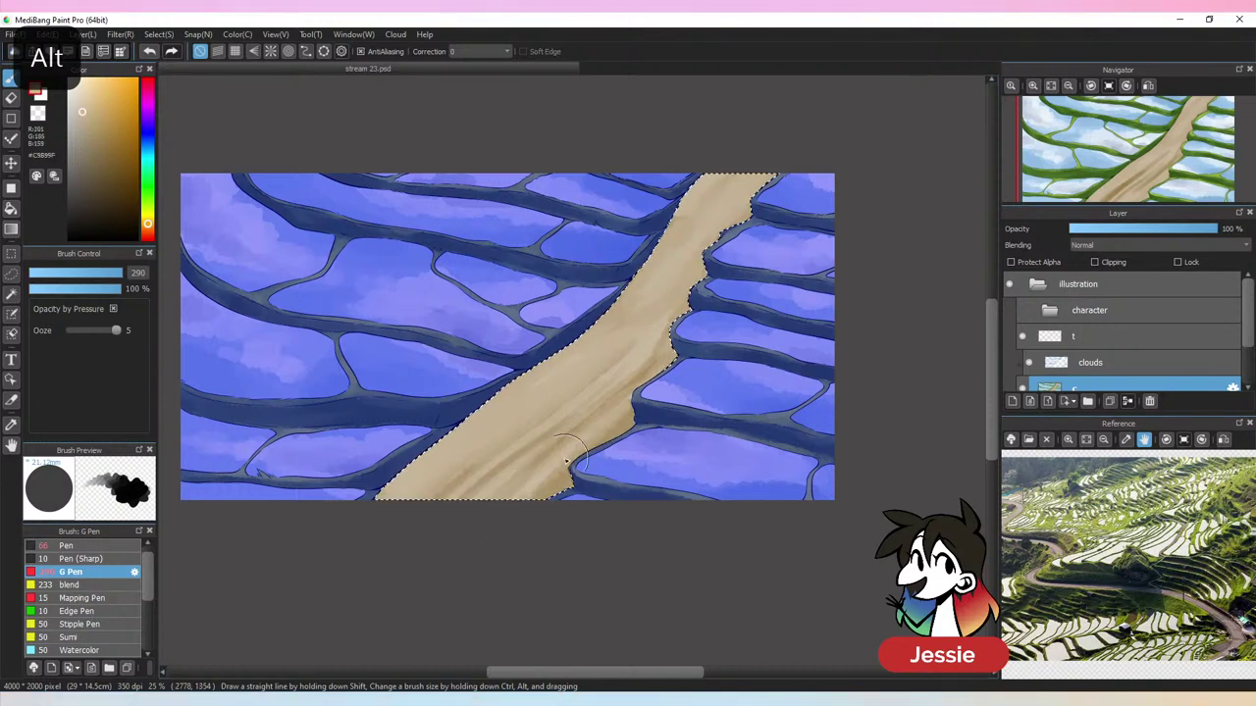
pyautogui.moveTo(678, 367)
pyautogui.mouseDown()
pyautogui.moveTo(621, 425)
pyautogui.moveTo(536, 457)
pyautogui.mouseUp()
# Extend the streaks through the upper part of the path with sampled browns #AD9670 and #B59F7C
pyautogui.keyDown('alt'); pyautogui.click(614, 364); pyautogui.keyUp('alt')
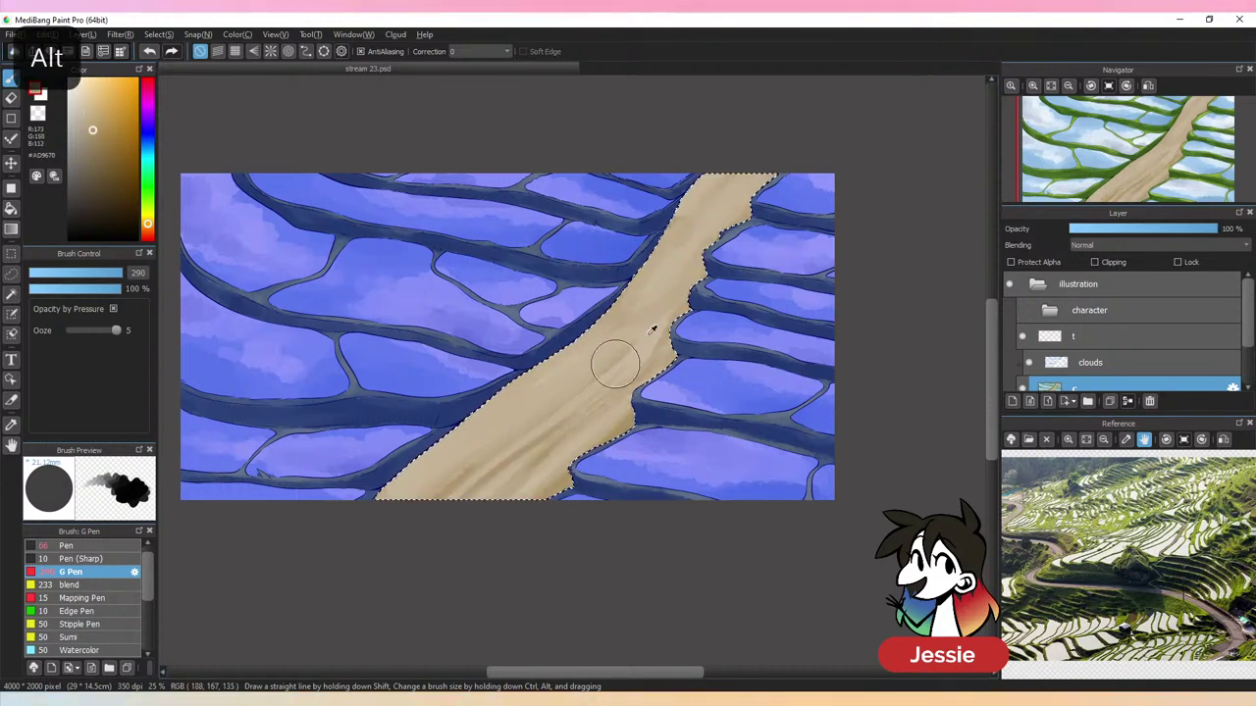
pyautogui.moveTo(791, 165)
pyautogui.mouseDown()
pyautogui.moveTo(720, 210)
pyautogui.moveTo(608, 382)
pyautogui.mouseUp()
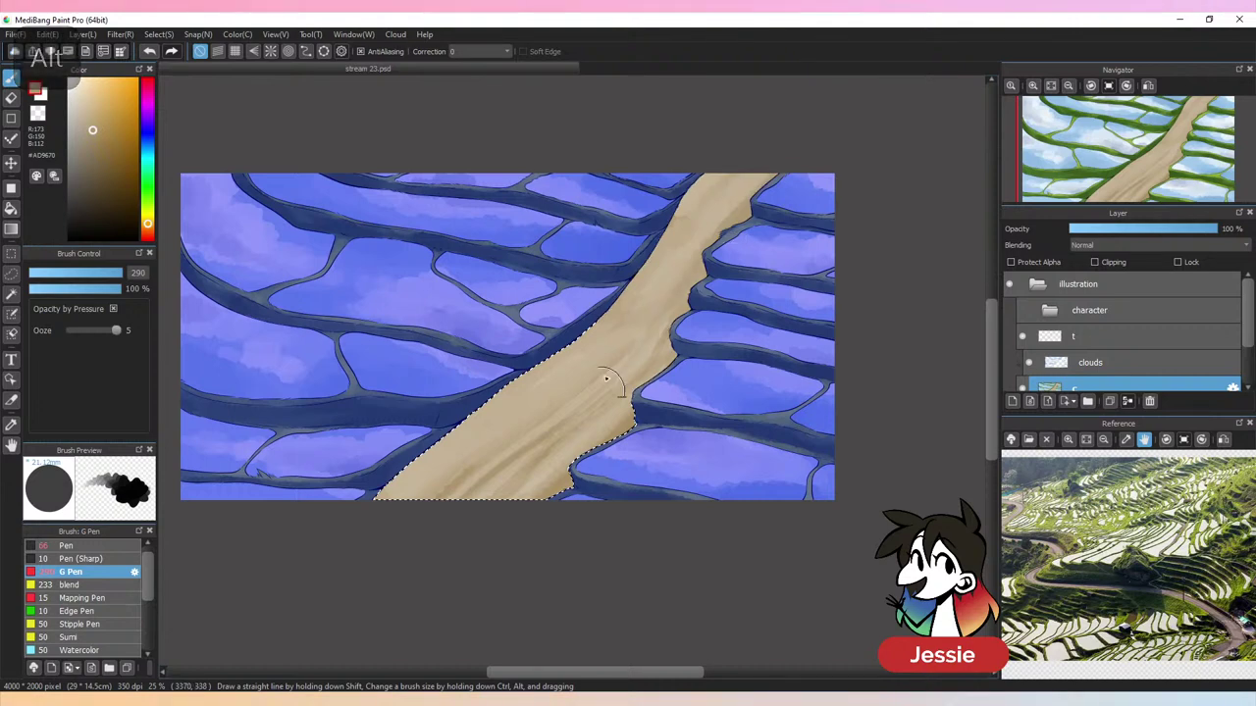
pyautogui.moveTo(706, 210); pyautogui.dragTo(684, 238)
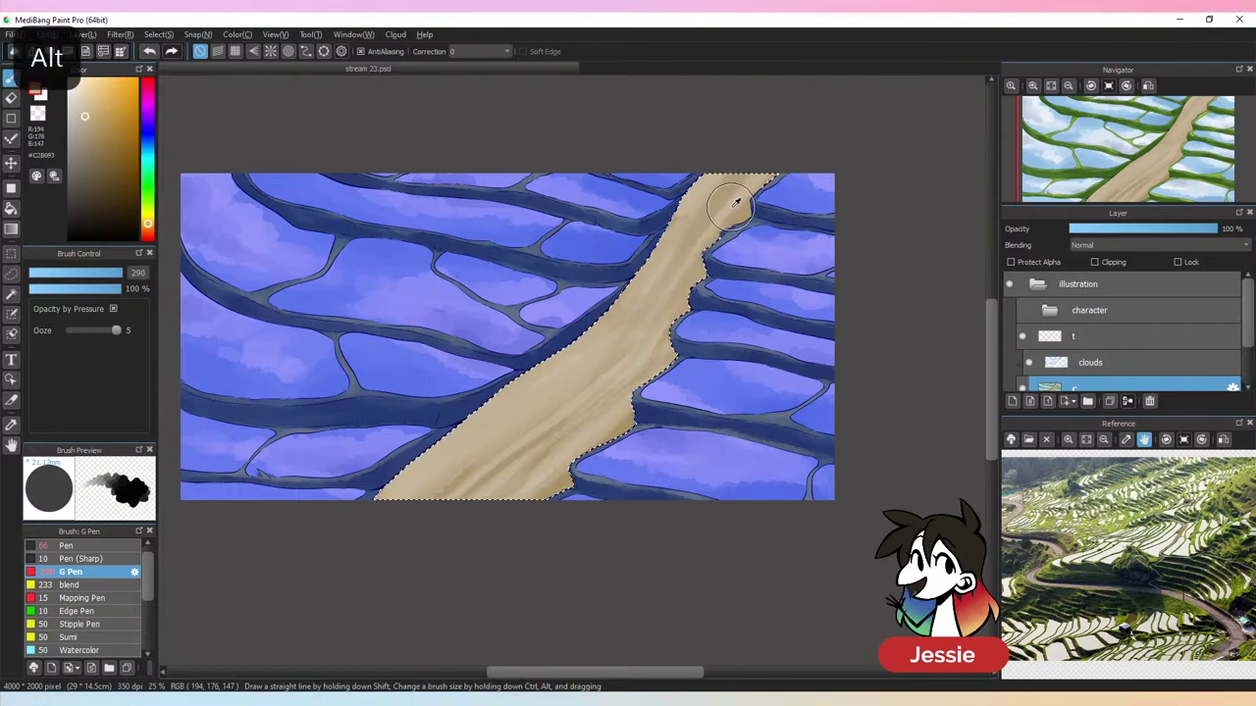
pyautogui.keyDown('alt'); pyautogui.click(657, 344); pyautogui.keyUp('alt')
# Blend the streaks in the lower path with sampled tans #C2B093 and #C3B295, and clear the selection
pyautogui.keyDown('alt'); pyautogui.click(491, 432); pyautogui.keyUp('alt')
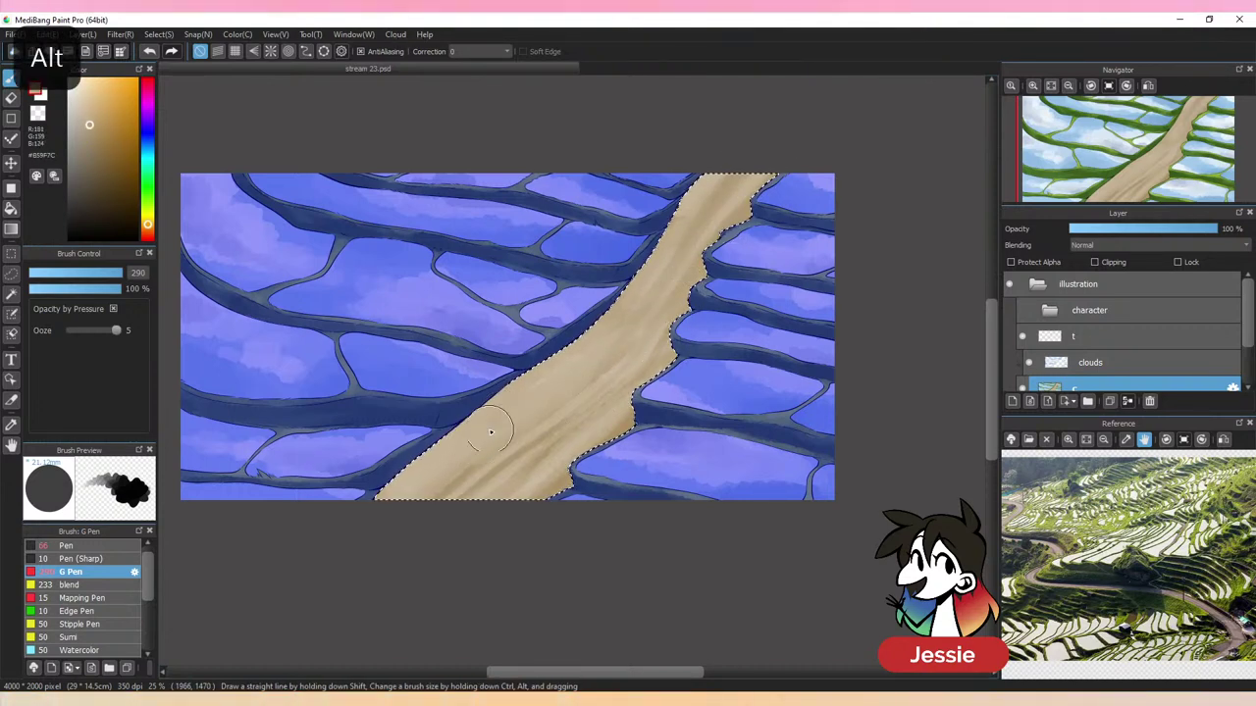
pyautogui.keyDown('alt'); pyautogui.click(477, 471); pyautogui.keyUp('alt')
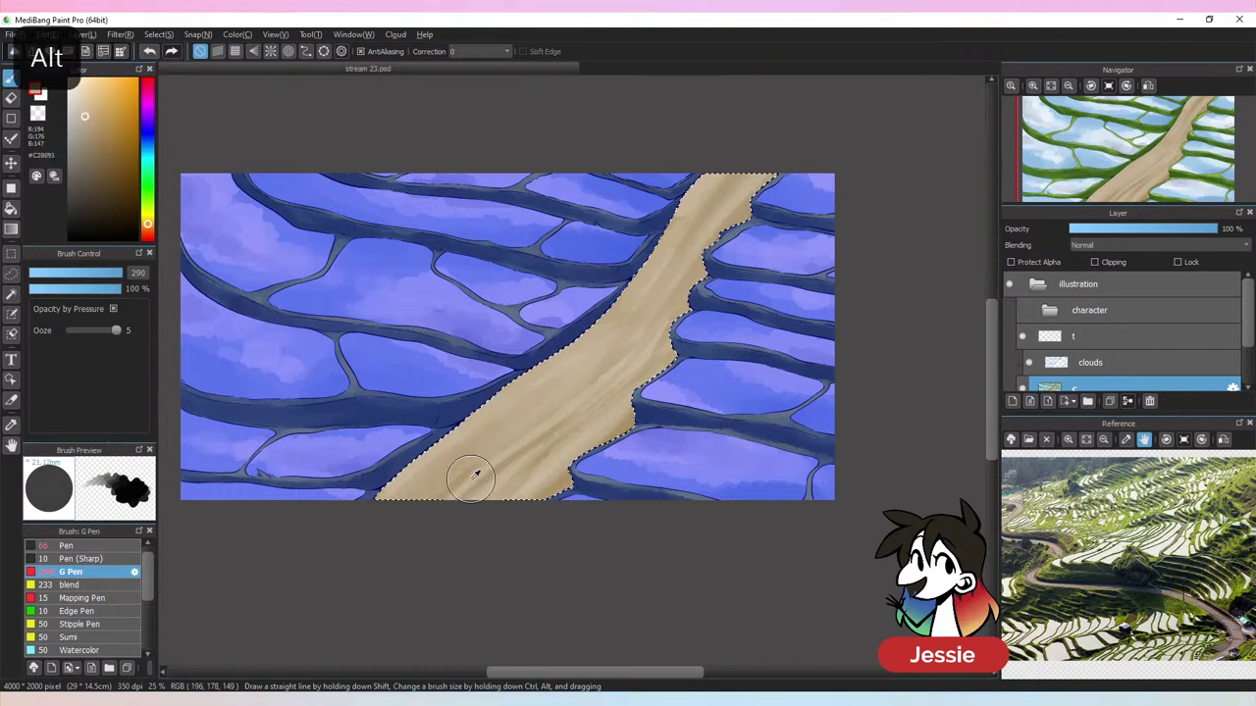
pyautogui.keyDown('alt'); pyautogui.click(552, 421); pyautogui.keyUp('alt')
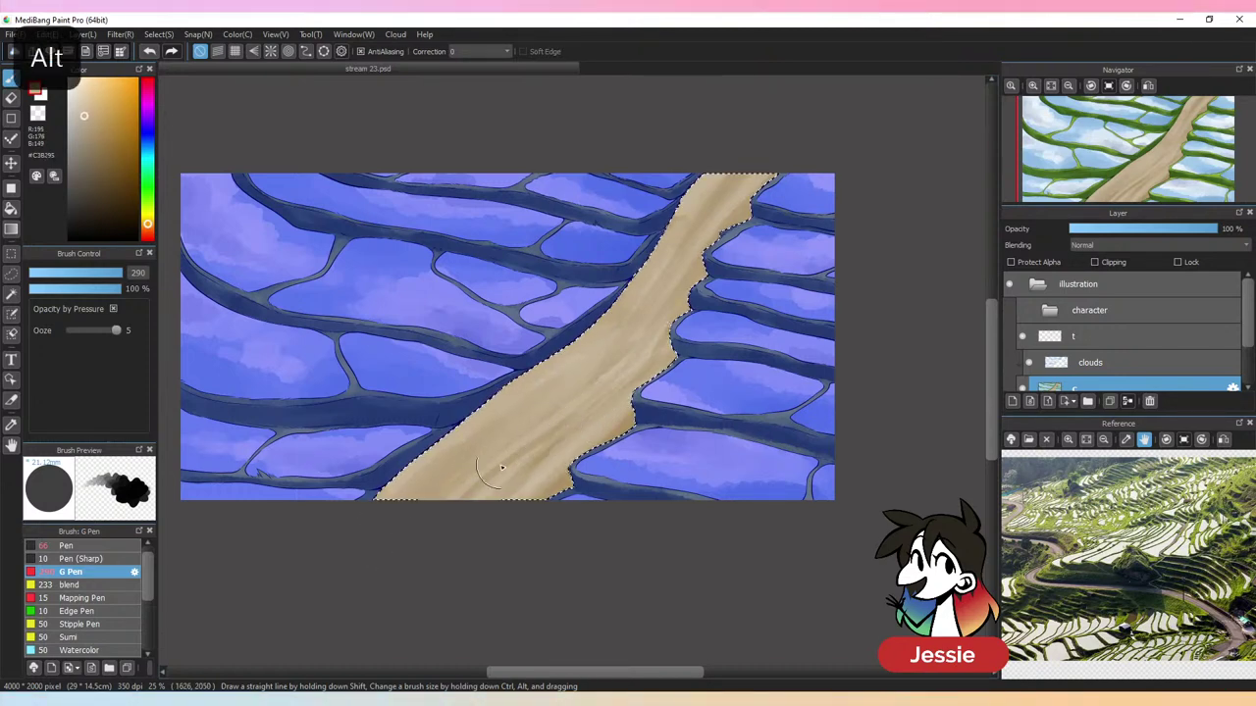
pyautogui.hotkey('ctrl', '-')
pyautogui.hotkey('ctrl', '+')
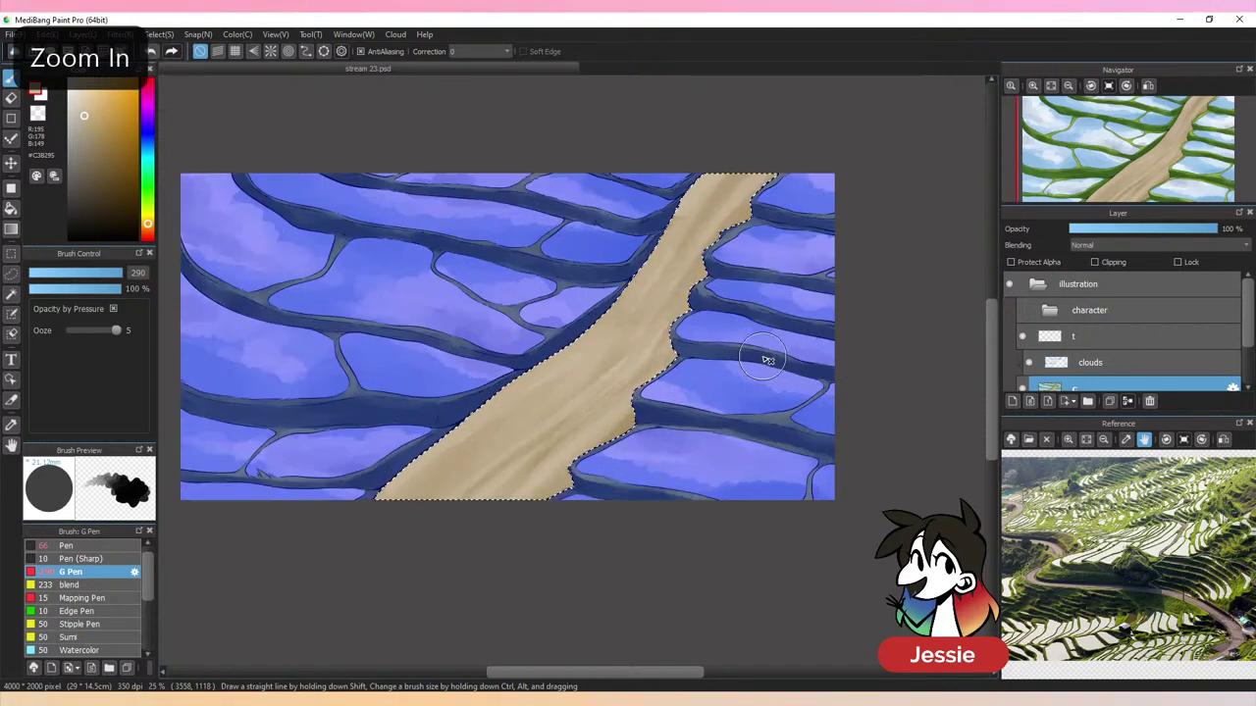
pyautogui.hotkey('ctrl', 'd')
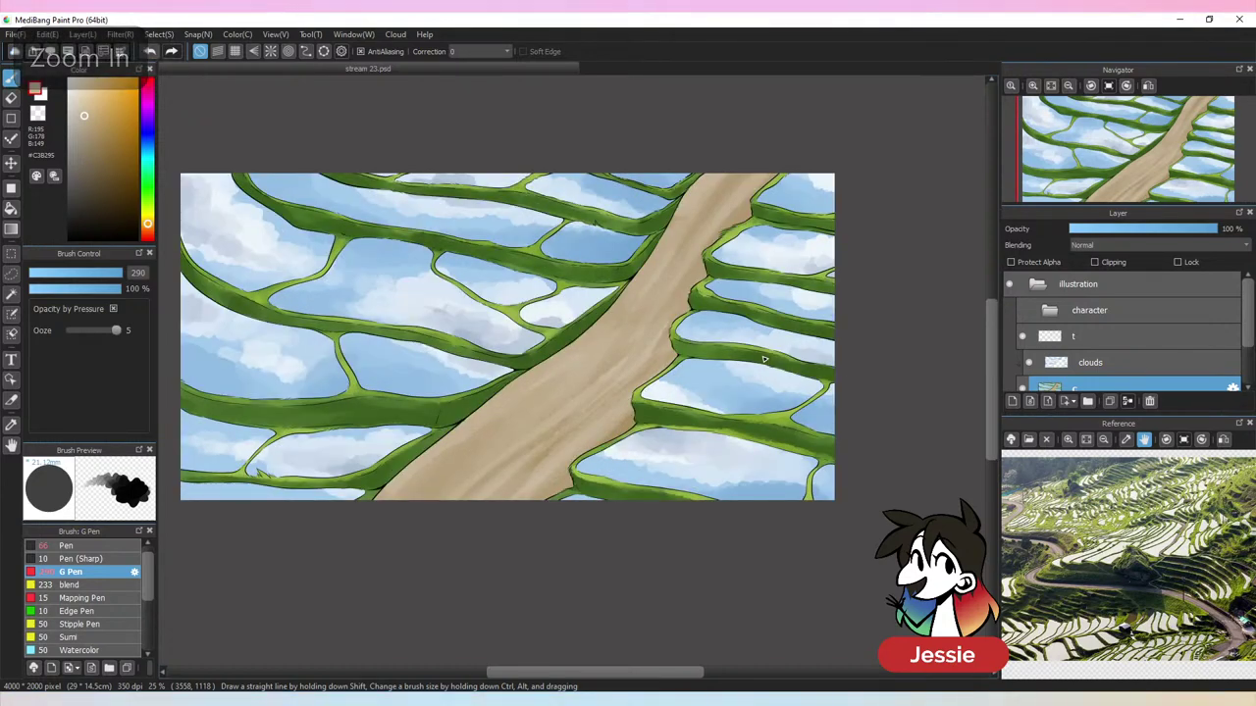
# Turn on Protect Alpha for layer t and recolor the line art beside the path with dark green #1F360C
pyautogui.hotkey('ctrl', '-')
pyautogui.hotkey('ctrl', '-')
pyautogui.hotkey('ctrl', '+')
pyautogui.click(1130, 337)
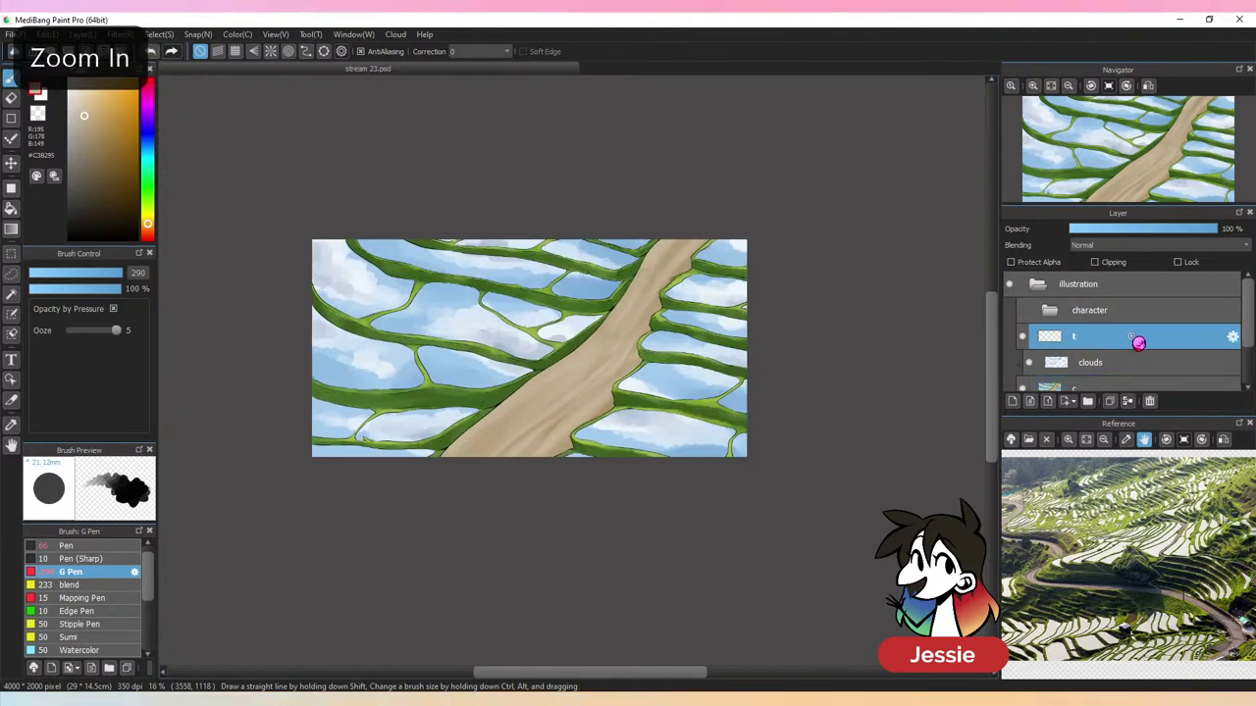
pyautogui.hotkey('ctrl', '+')
pyautogui.click(1056, 263)
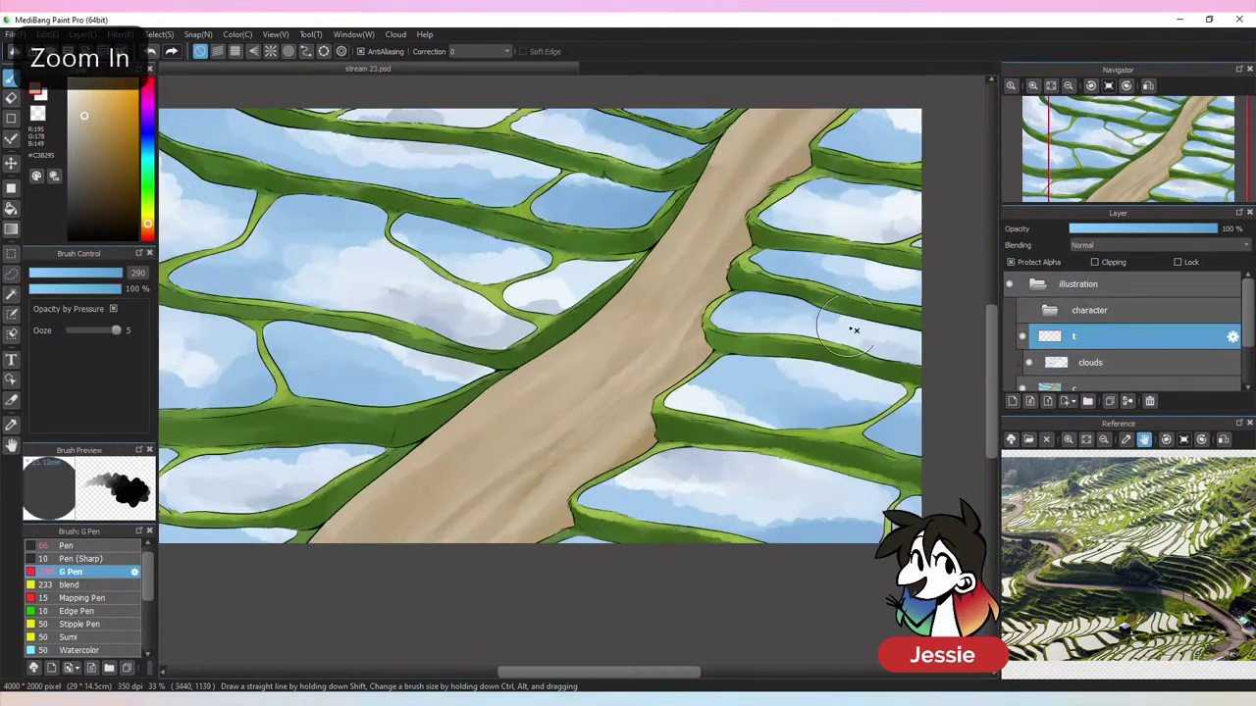
pyautogui.hotkey('ctrl', '+')
pyautogui.keyDown('alt'); pyautogui.click(563, 328); pyautogui.keyUp('alt')
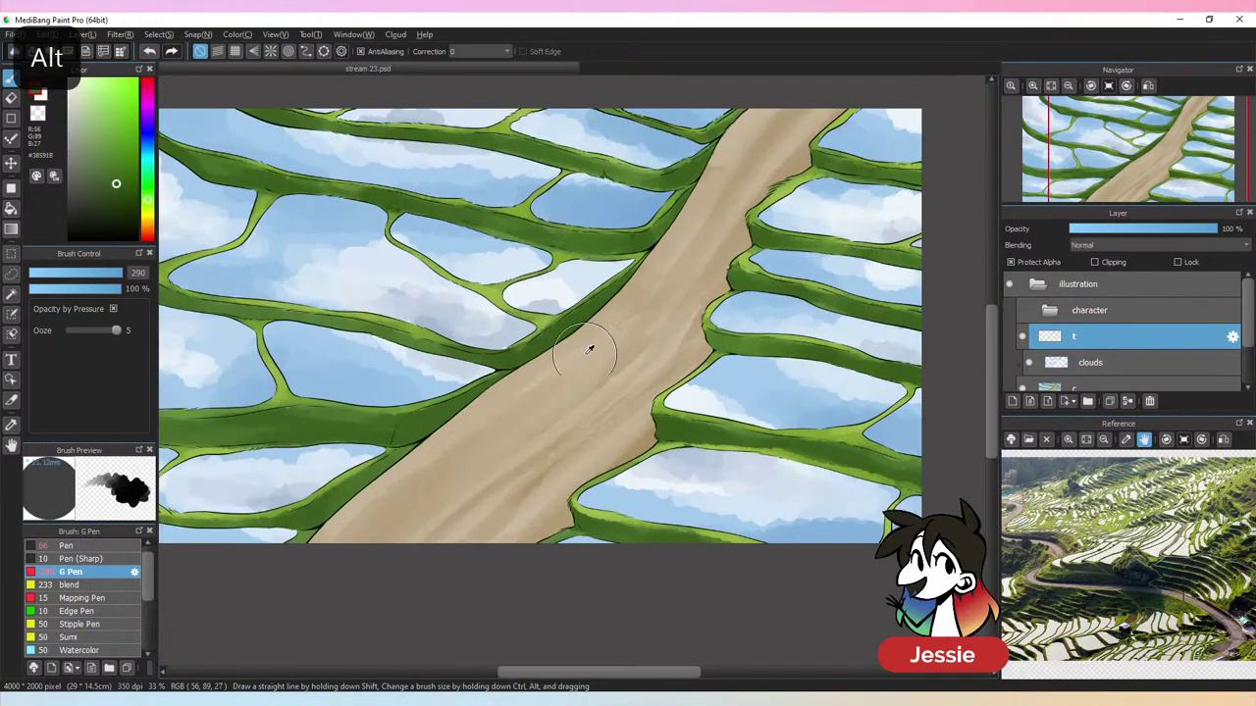
pyautogui.moveTo(113, 176); pyautogui.dragTo(121, 206)
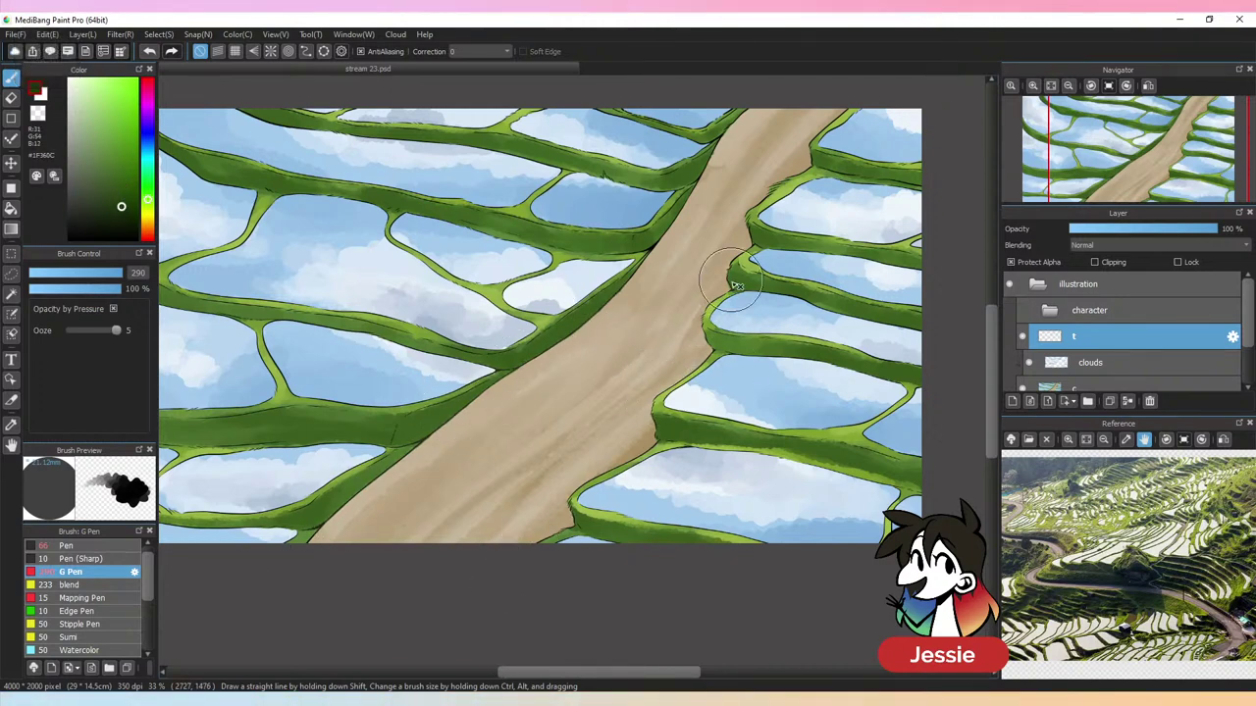
pyautogui.hotkey('ctrl', '-')
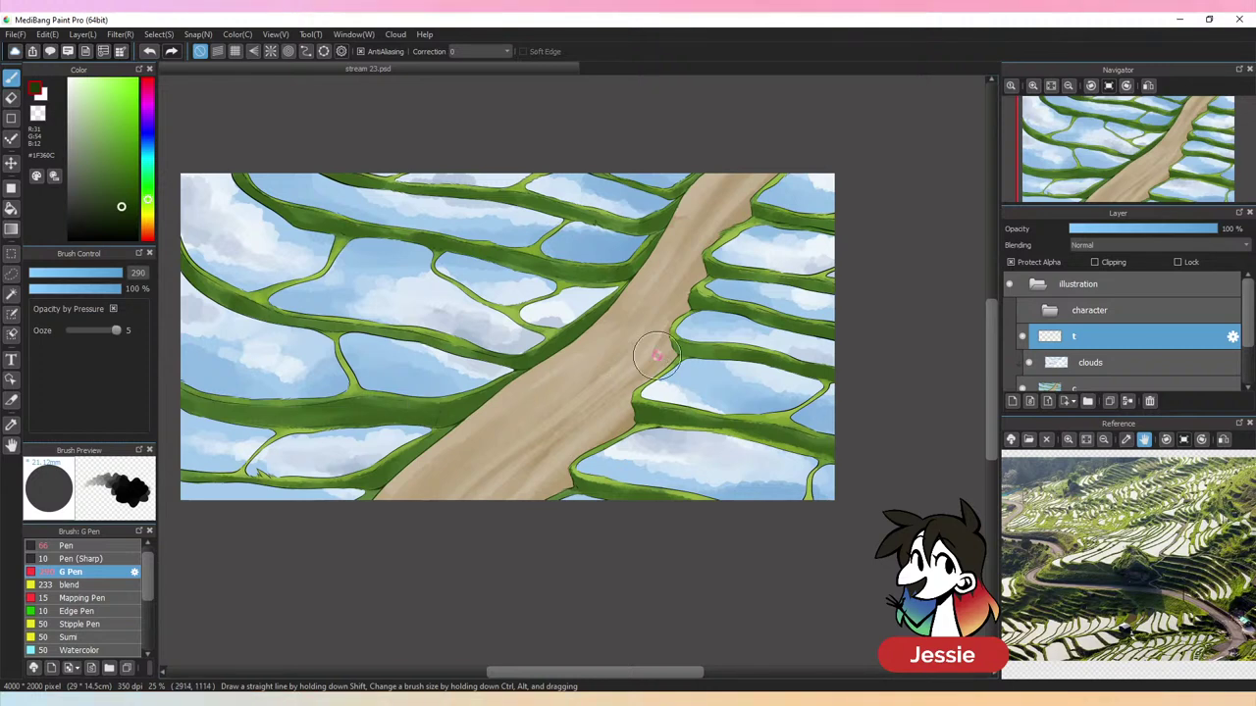
pyautogui.hotkey('ctrl', '+')
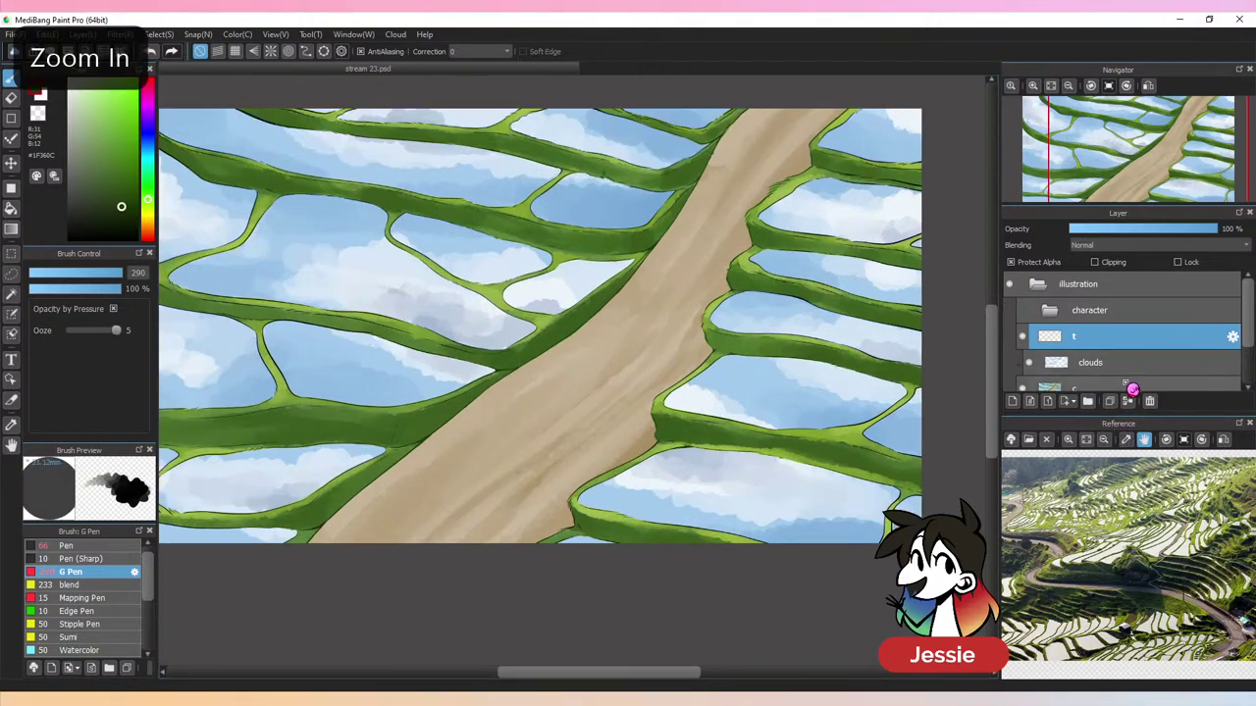
# Return to the color layer below the clouds layer, select the path with the Magic Wand, and sample brown #A99066
pyautogui.click(1133, 388)
pyautogui.hotkey('ctrl', '-')
pyautogui.hotkey('ctrl', '+')
pyautogui.scroll(-2, 990, 402)
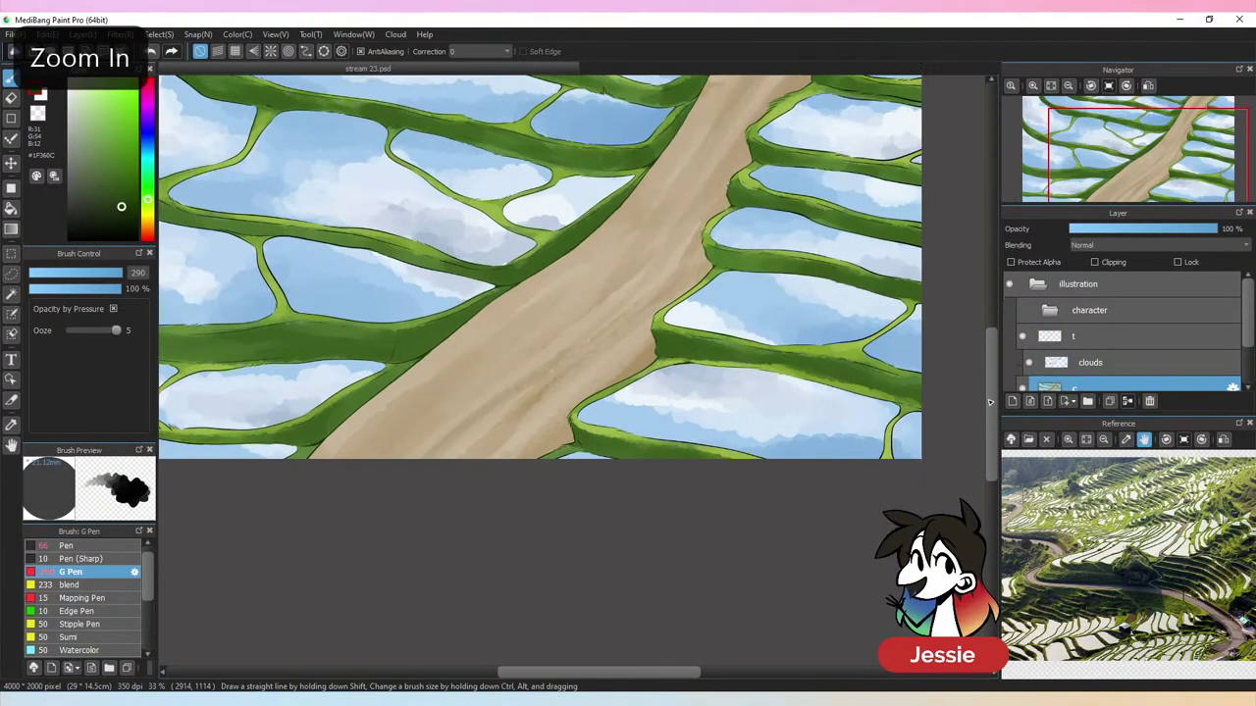
pyautogui.scroll(3, 989, 402)
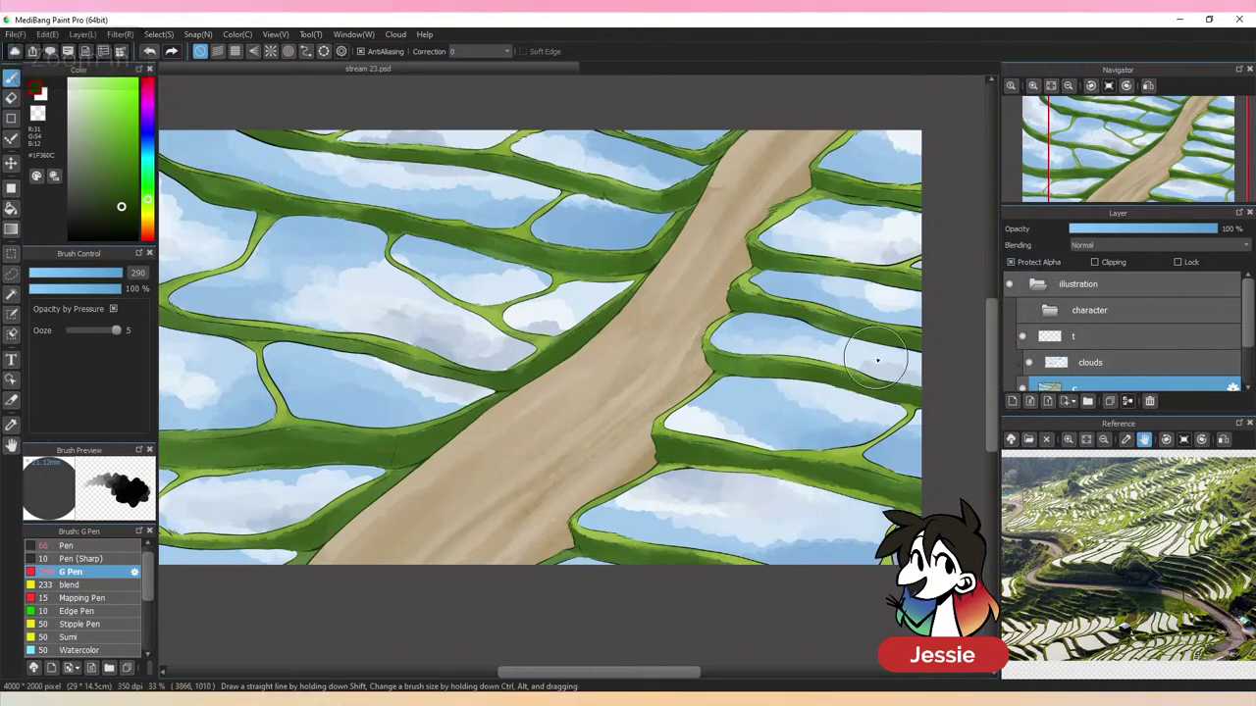
pyautogui.click(11, 293)
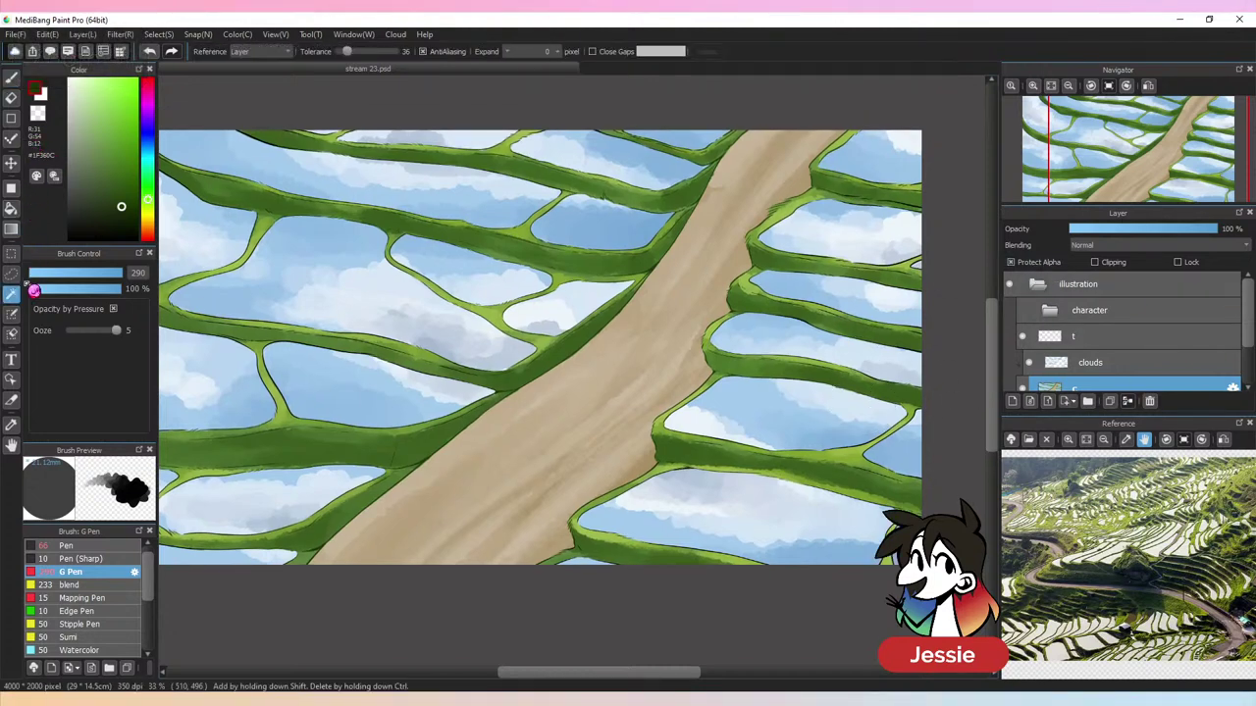
pyautogui.click(667, 386)
pyautogui.click(11, 77)
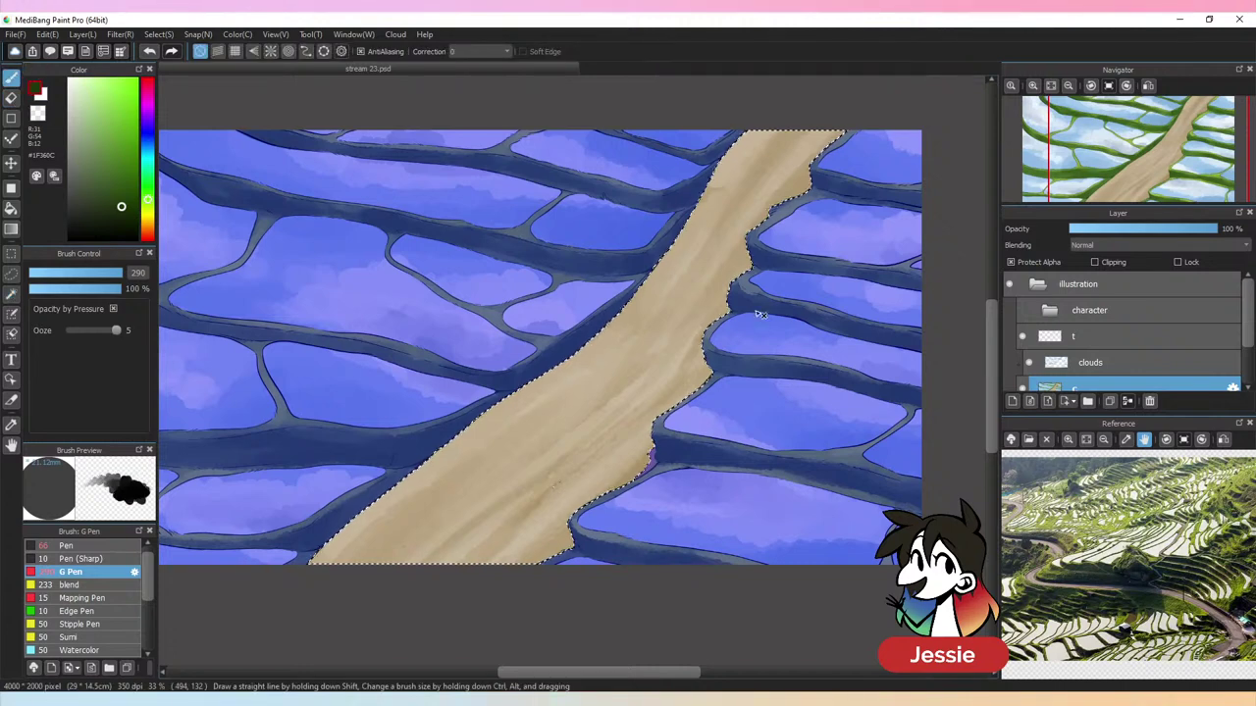
pyautogui.keyDown('alt'); pyautogui.click(628, 457); pyautogui.keyUp('alt')
pyautogui.hotkey('ctrl', '+')
pyautogui.hotkey('ctrl', '+')
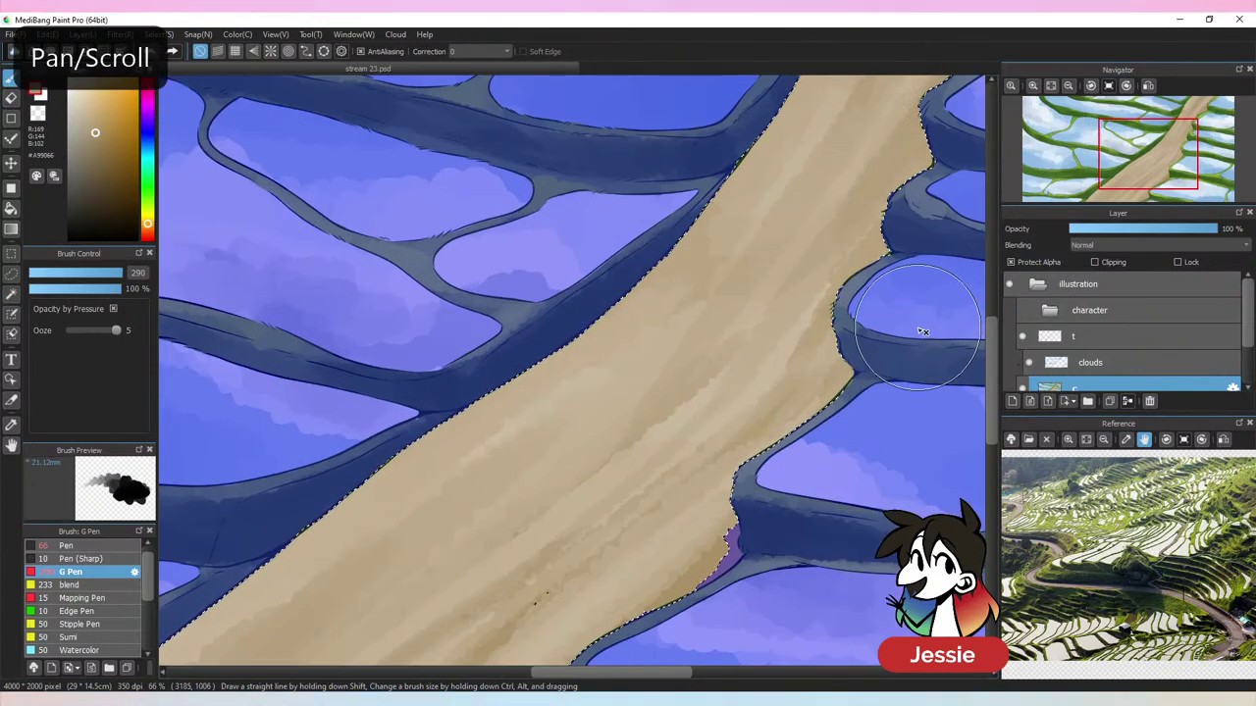
# Clear the selection, set the Magic Wand tolerance to 37, and select the path again
pyautogui.hotkey('ctrl', 'd')
pyautogui.press('w')
pyautogui.click(348, 51)
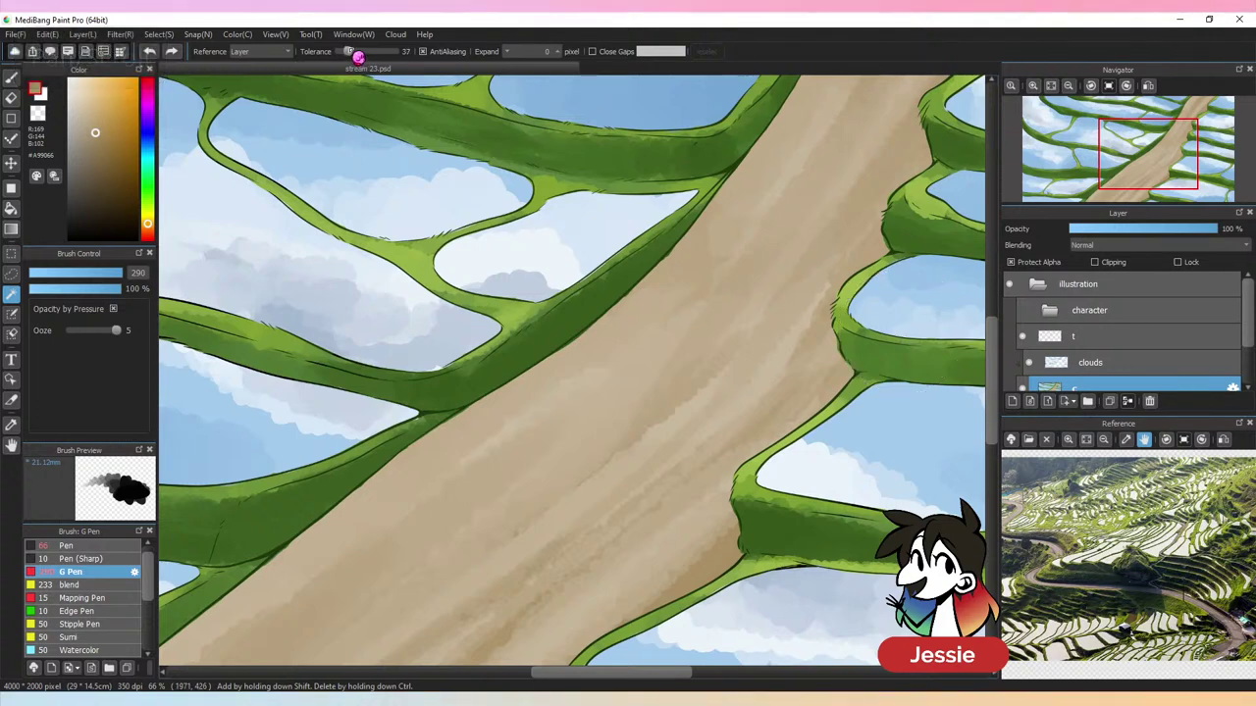
pyautogui.click(687, 328)
pyautogui.hotkey('ctrl', '-')
pyautogui.scroll(-1, 923, 342)
pyautogui.scroll(2, 586, 421)
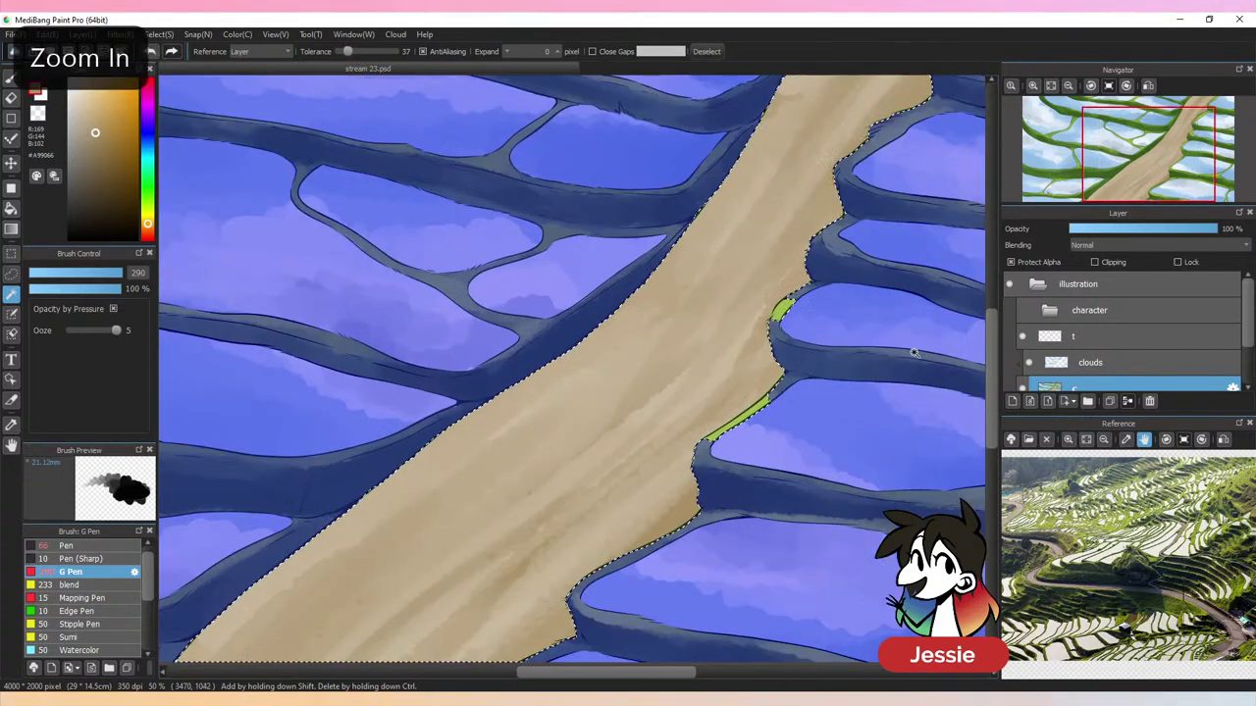
# Remove the two grass strips beside the path's right edge from the selection with the lasso
pyautogui.click(11, 274)
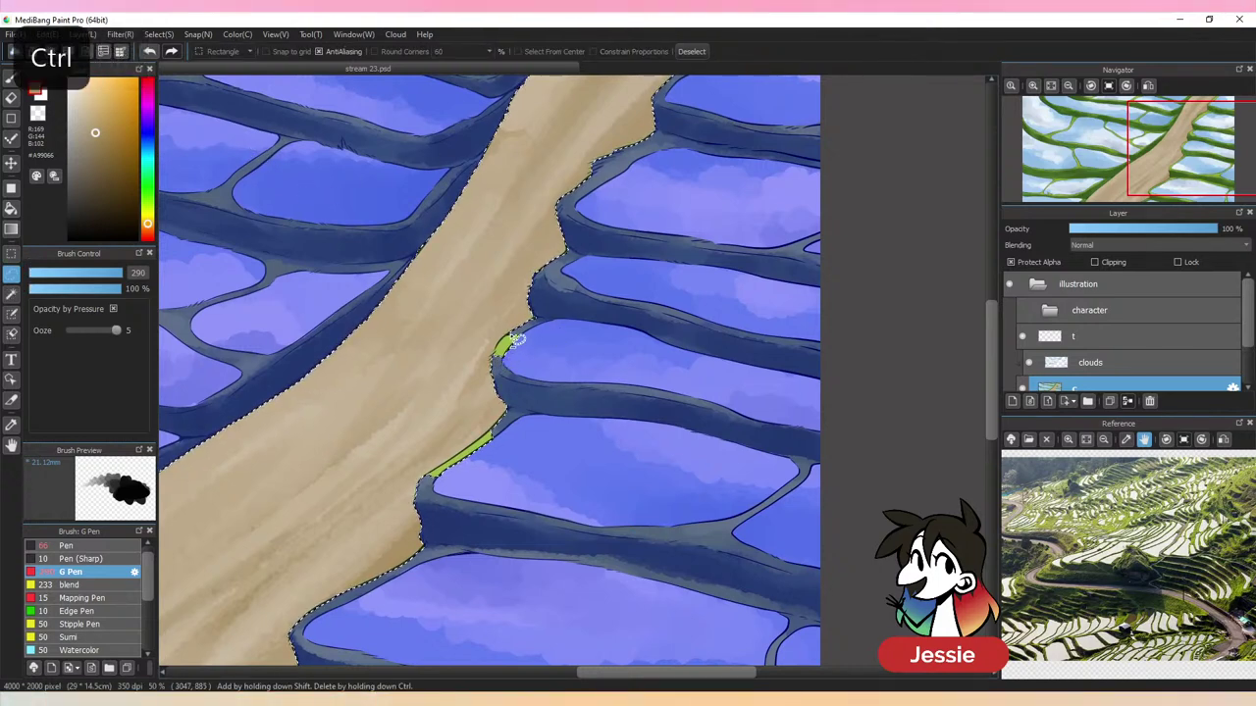
pyautogui.moveTo(504, 340); pyautogui.dragTo(497, 349)
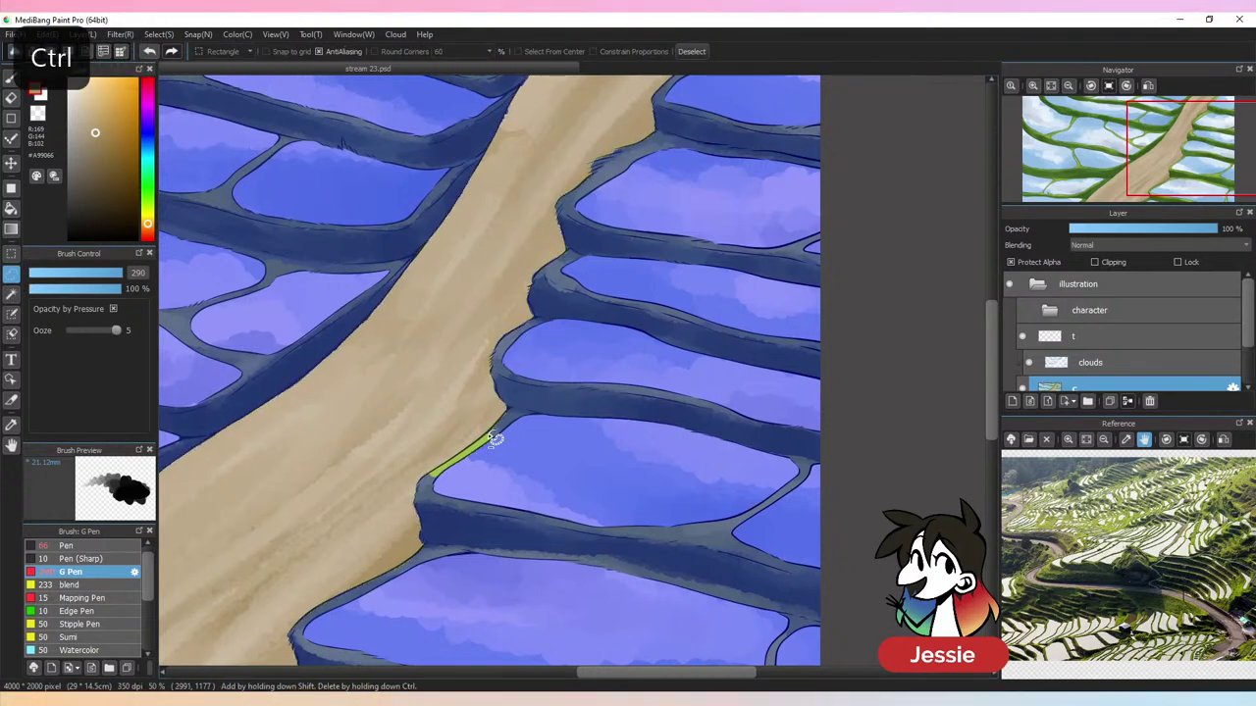
pyautogui.moveTo(511, 418); pyautogui.dragTo(475, 440)
# Shade the path's left edge with brown #997E4F using the G Pen at size 94, and save the file
pyautogui.hotkey('ctrl', 'Down')
pyautogui.hotkey('ctrl', 'Down')
pyautogui.moveTo(640, 414); pyautogui.dragTo(732, 411)
pyautogui.press('b')
pyautogui.keyDown('alt'); pyautogui.click(589, 453); pyautogui.keyUp('alt')
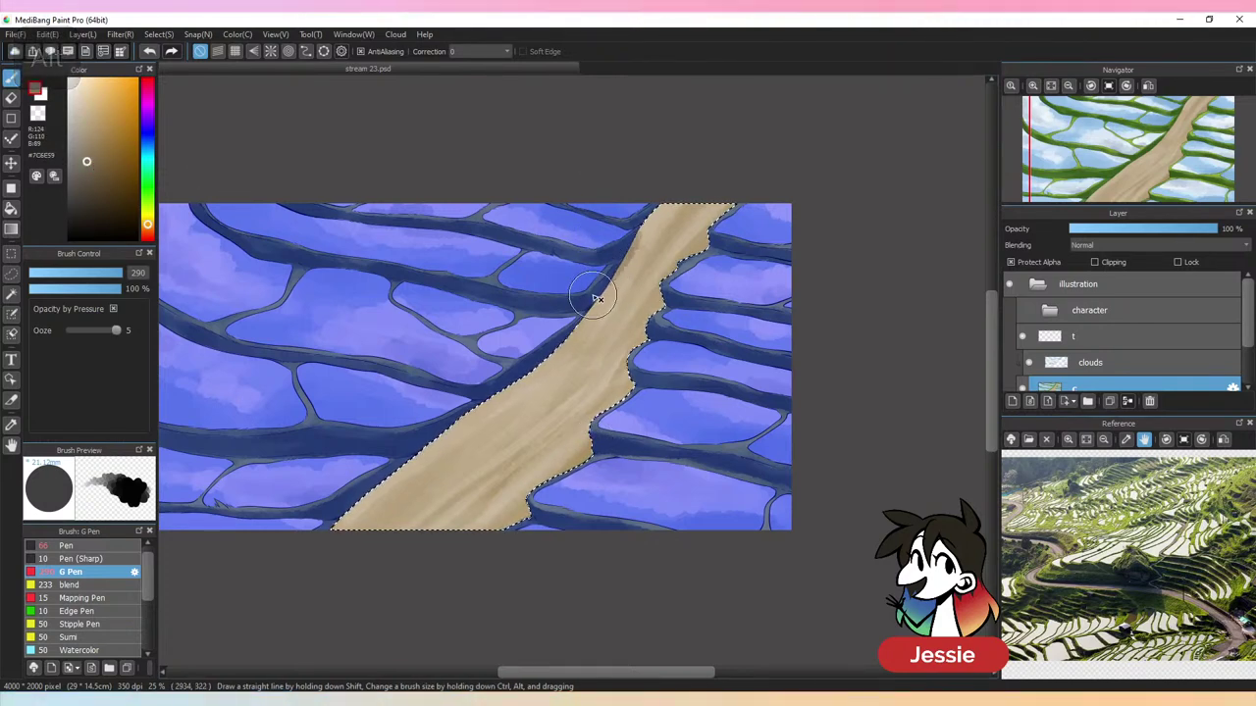
pyautogui.hotkey('ctrl', 'z')
pyautogui.click(110, 162)
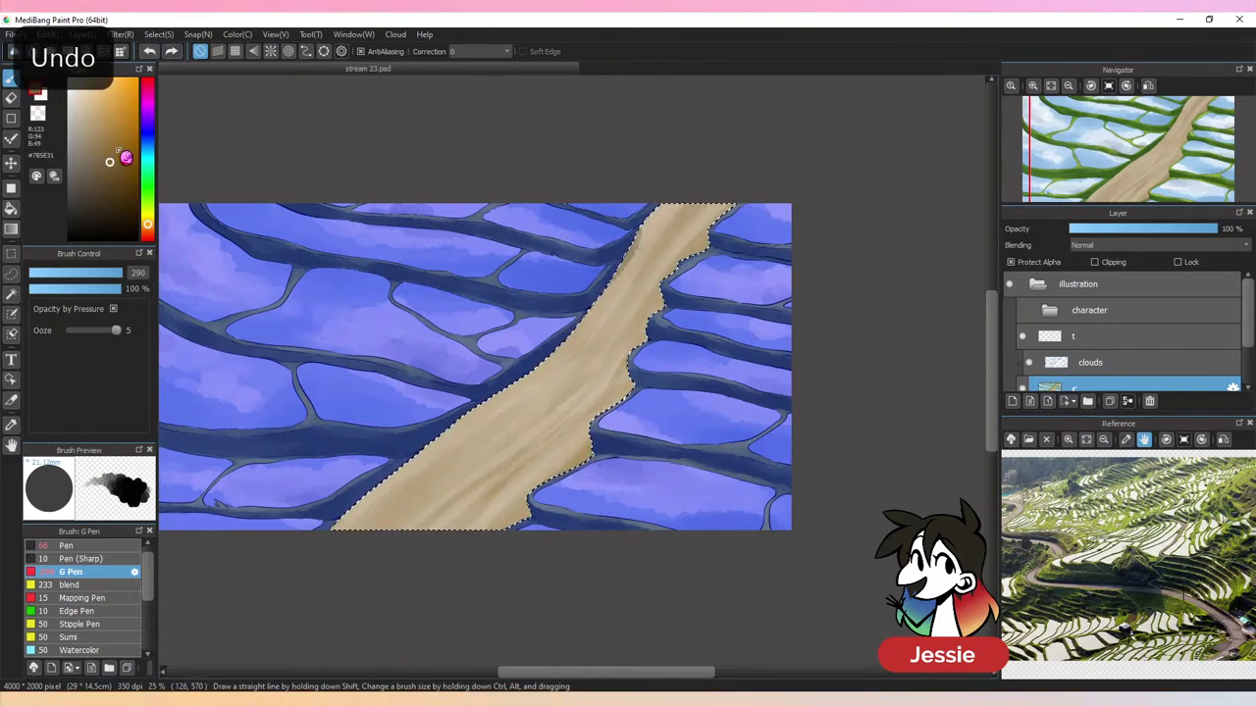
pyautogui.click(102, 142)
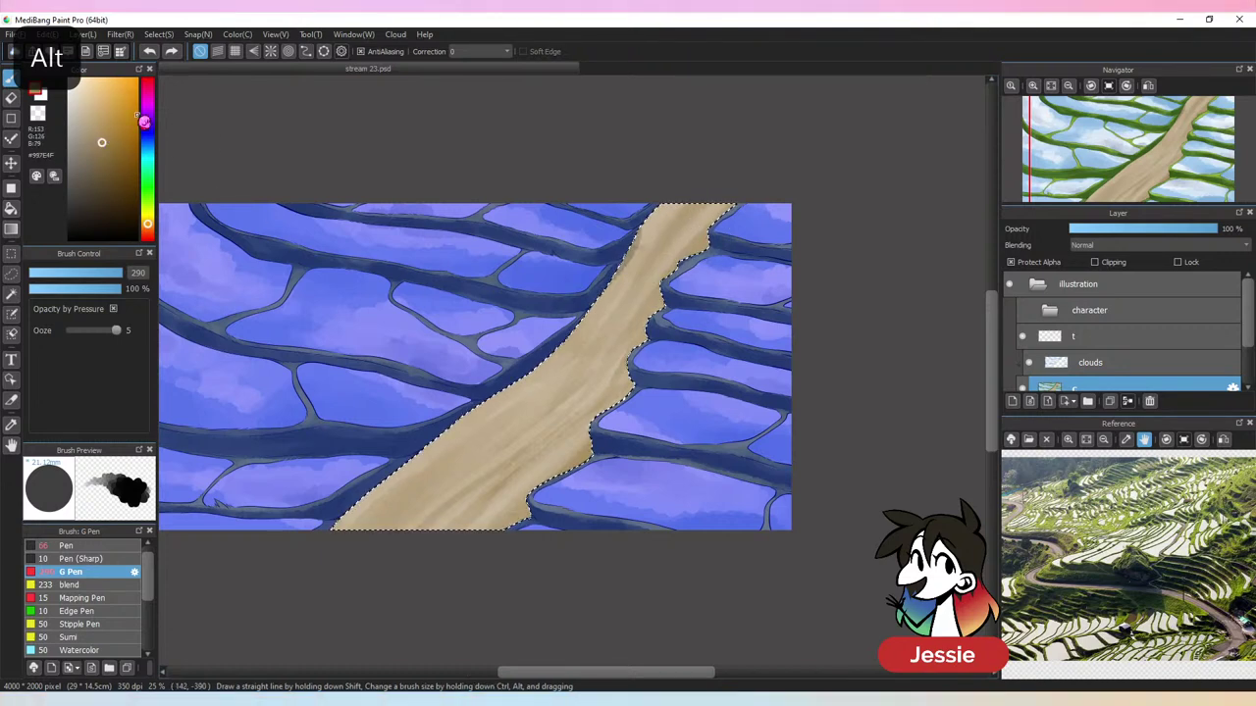
pyautogui.click(115, 272)
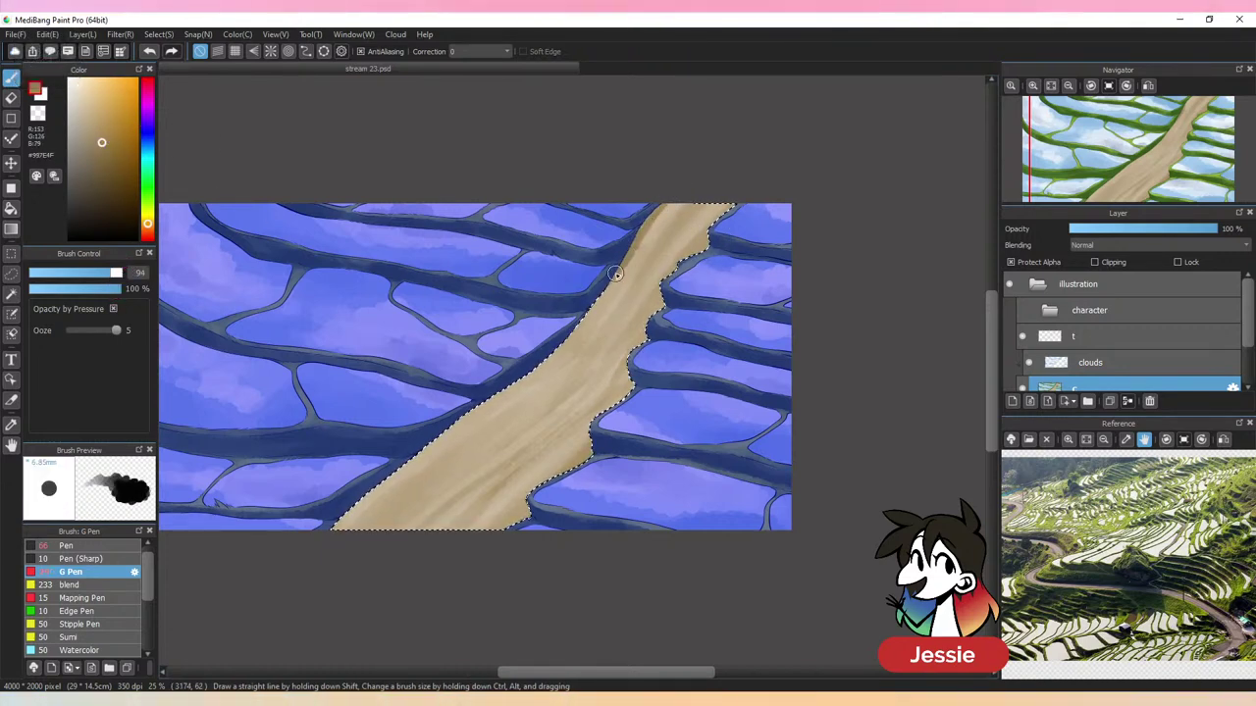
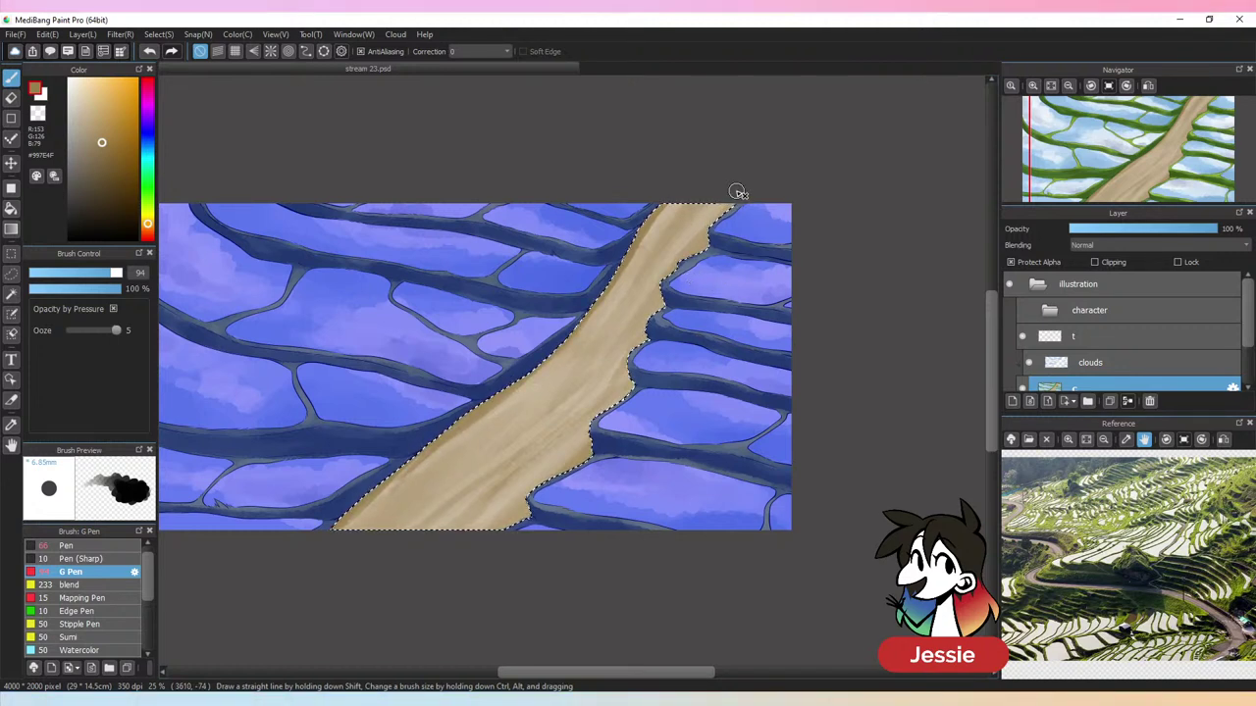
pyautogui.moveTo(581, 334); pyautogui.dragTo(653, 216)
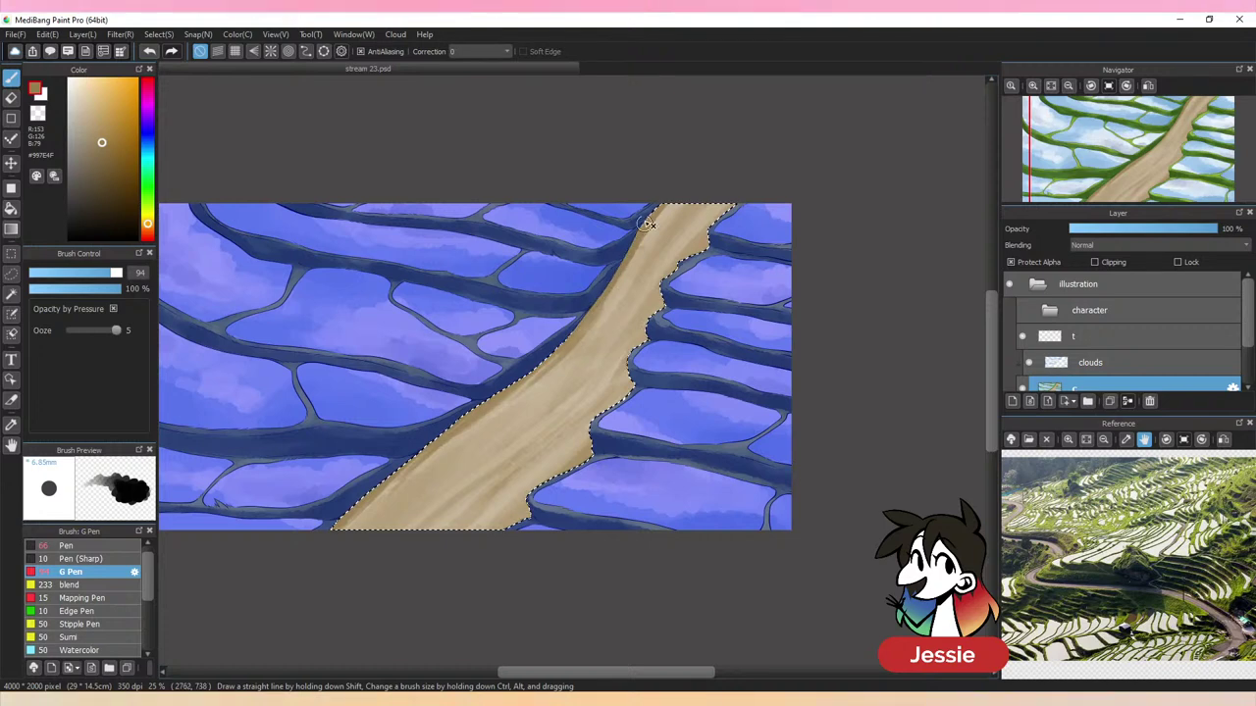
pyautogui.hotkey('ctrl', '-')
pyautogui.hotkey('ctrl', '+')
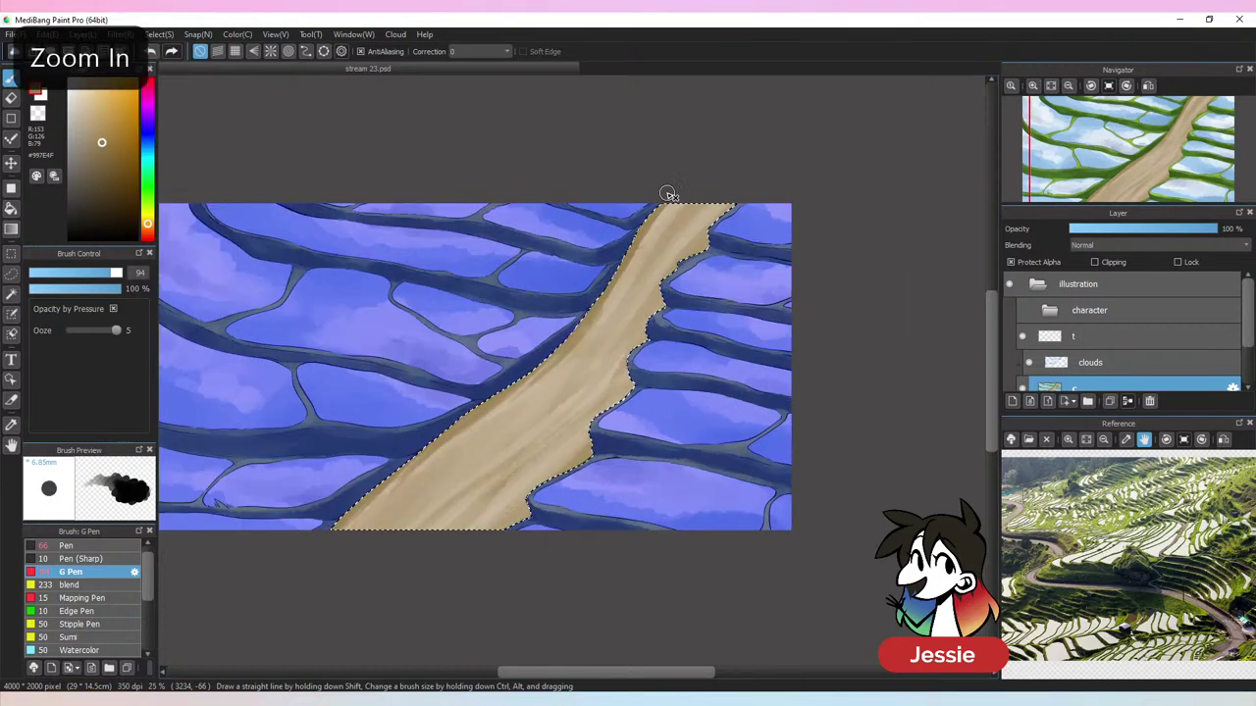
pyautogui.hotkey('ctrl', 's')
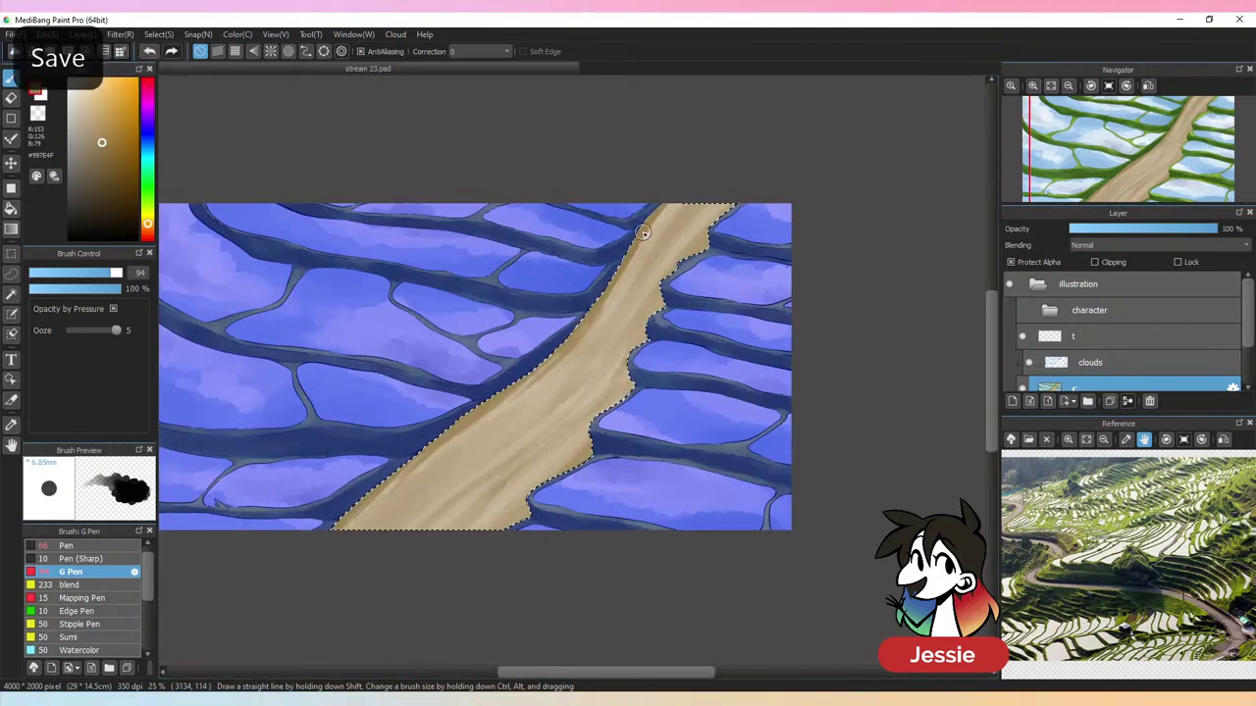
# Deepen the shading along the path's left edge with darker brown #7A6033, clear the selection, and save
pyautogui.click(108, 163)
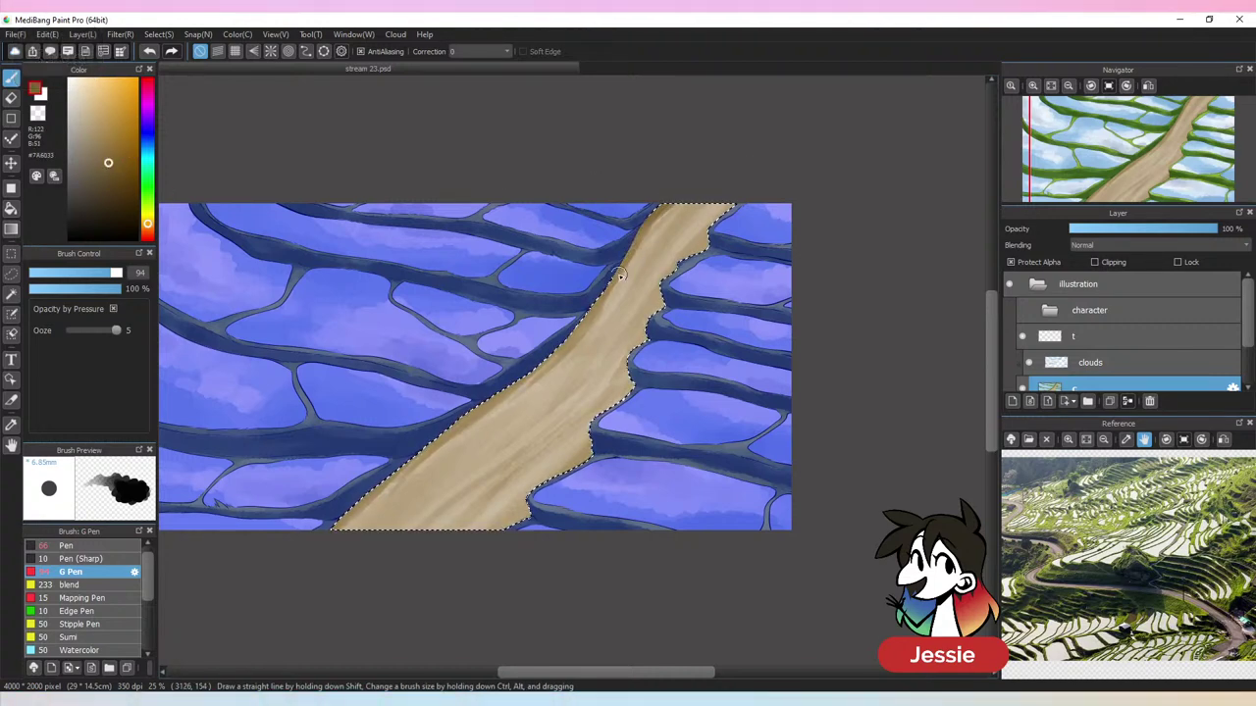
pyautogui.moveTo(514, 395)
pyautogui.mouseDown()
pyautogui.moveTo(550, 362)
pyautogui.moveTo(417, 458)
pyautogui.moveTo(552, 350)
pyautogui.moveTo(506, 399)
pyautogui.moveTo(471, 410)
pyautogui.moveTo(550, 354)
pyautogui.moveTo(609, 287)
pyautogui.moveTo(426, 451)
pyautogui.mouseUp()
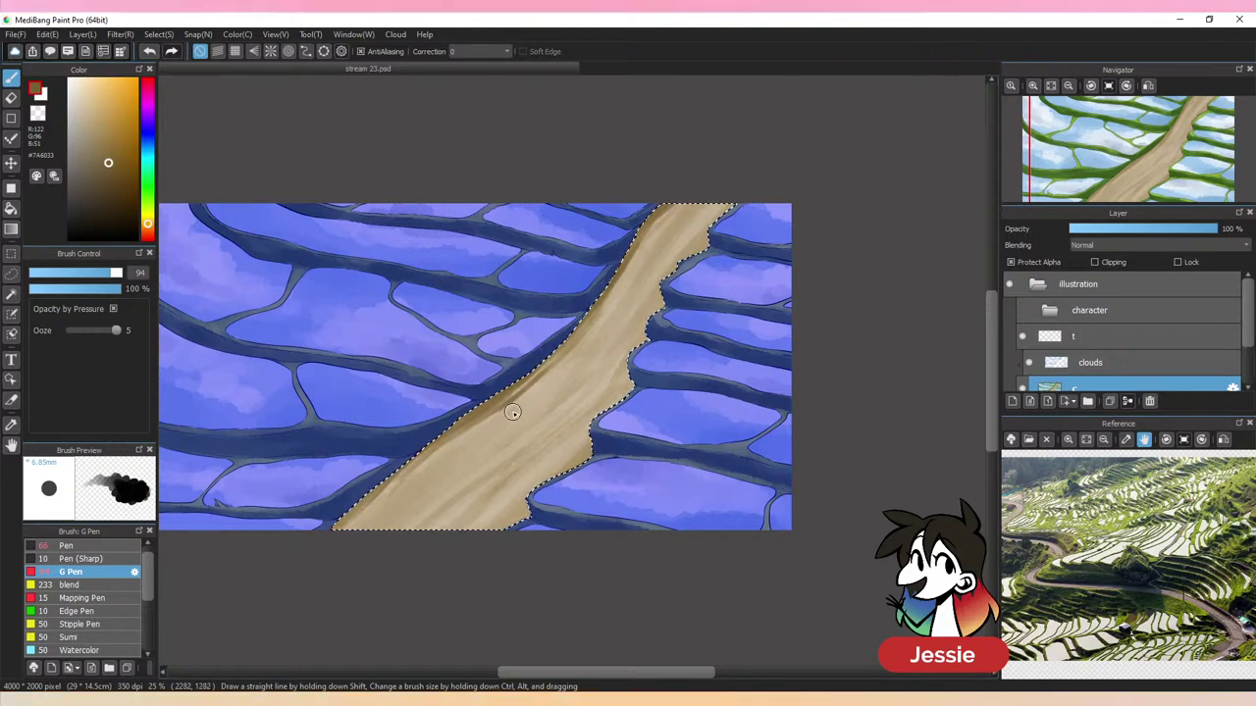
pyautogui.keyDown('alt'); pyautogui.click(478, 426); pyautogui.keyUp('alt')
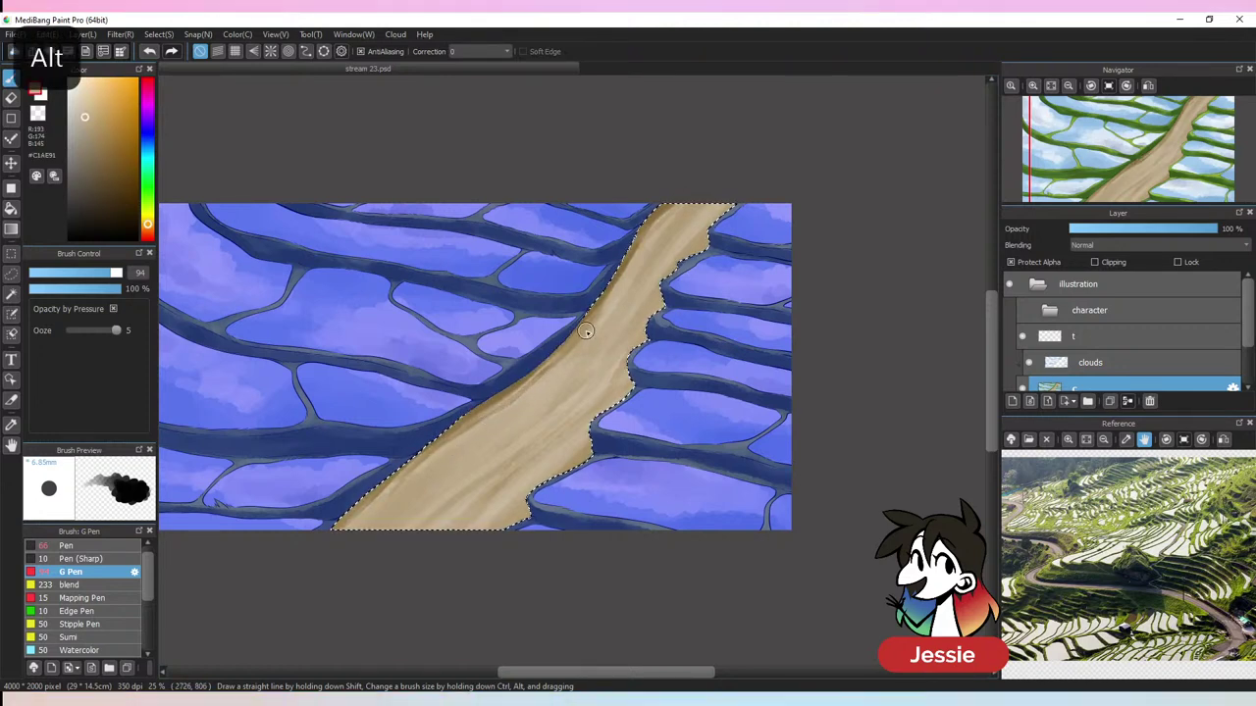
pyautogui.hotkey('ctrl', '-')
pyautogui.hotkey('ctrl', 'd')
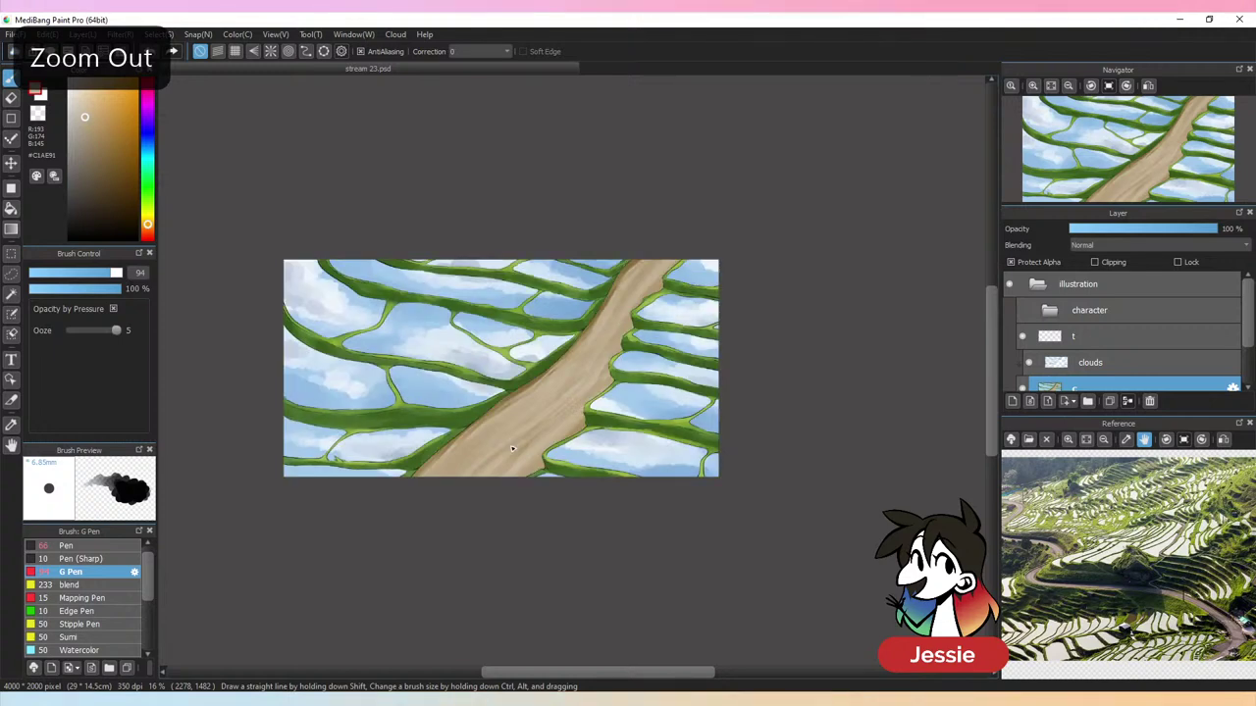
pyautogui.hotkey('ctrl', '+')
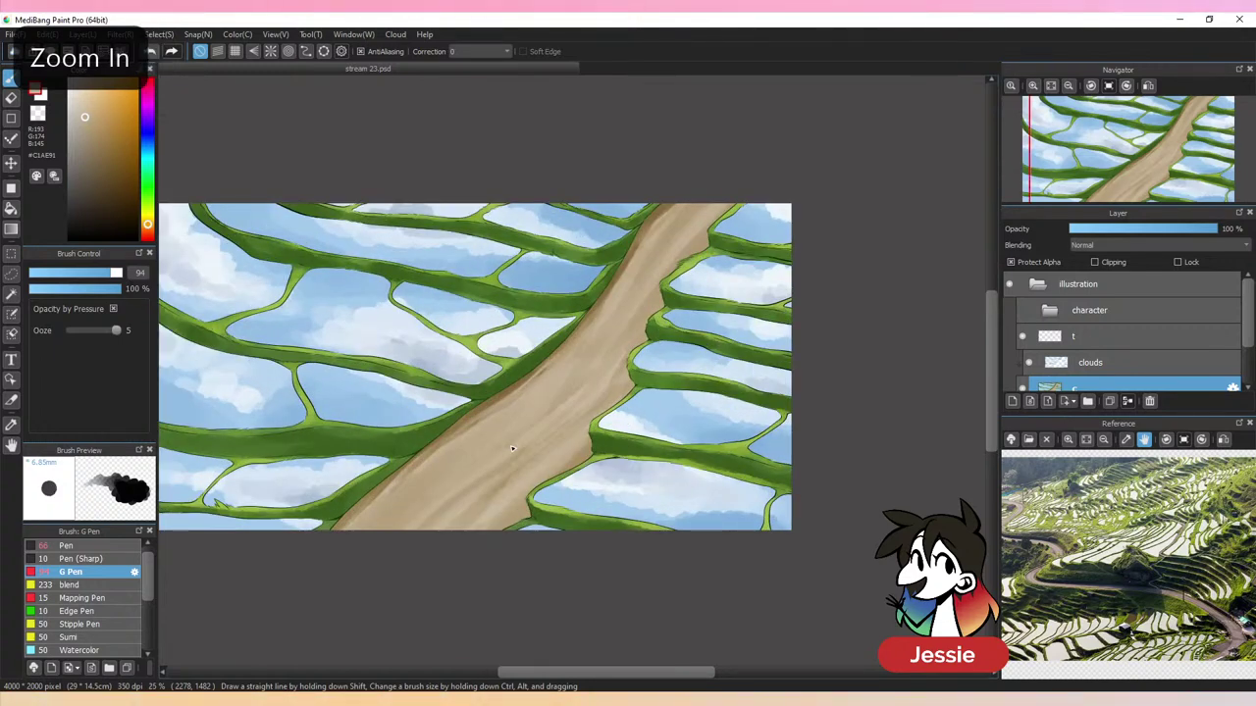
pyautogui.hotkey('ctrl', 's')
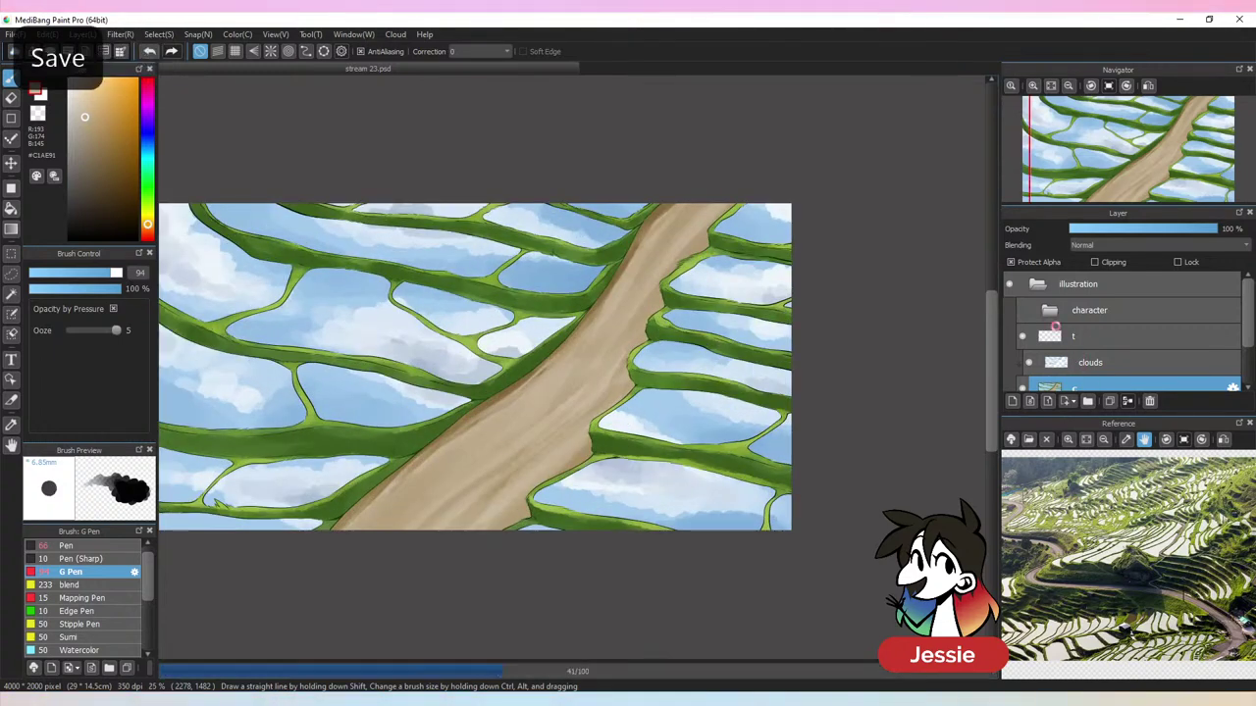
# Show and expand the character folder, and select color layer c below the clouds layer
pyautogui.click(1044, 319)
pyautogui.click(1048, 310)
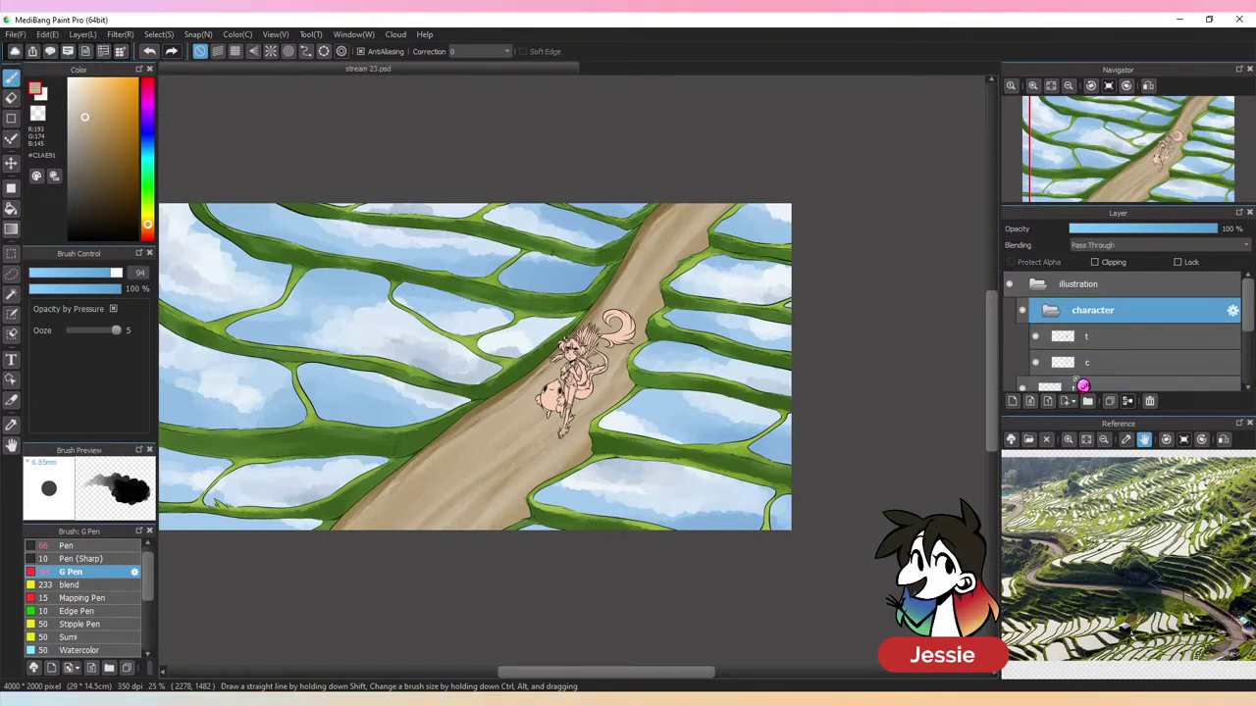
pyautogui.scroll(-3, 1100, 369)
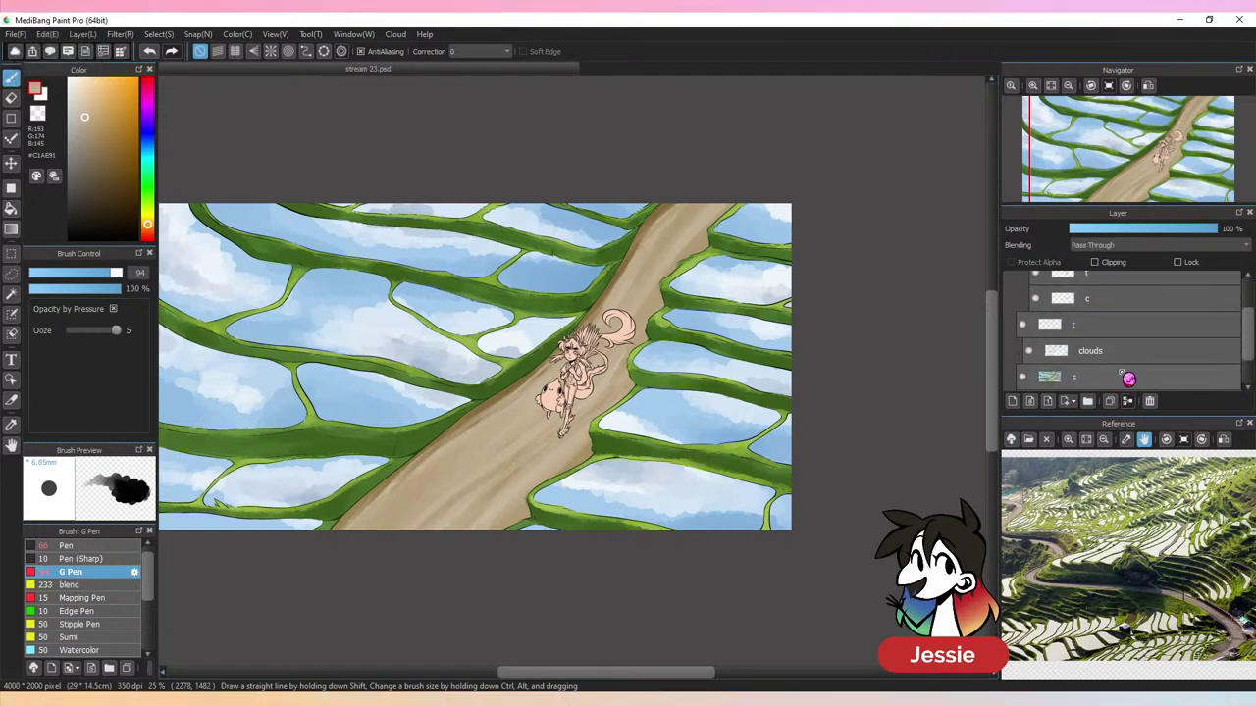
pyautogui.click(1124, 375)
# Try painting a dark brown #483A22 shadow on the path under the character's feet, and undo the strokes
pyautogui.hotkey('ctrl', '+')
pyautogui.hotkey('ctrl', '+')
pyautogui.hotkey('ctrl', '+')
pyautogui.moveTo(631, 476); pyautogui.dragTo(595, 373)
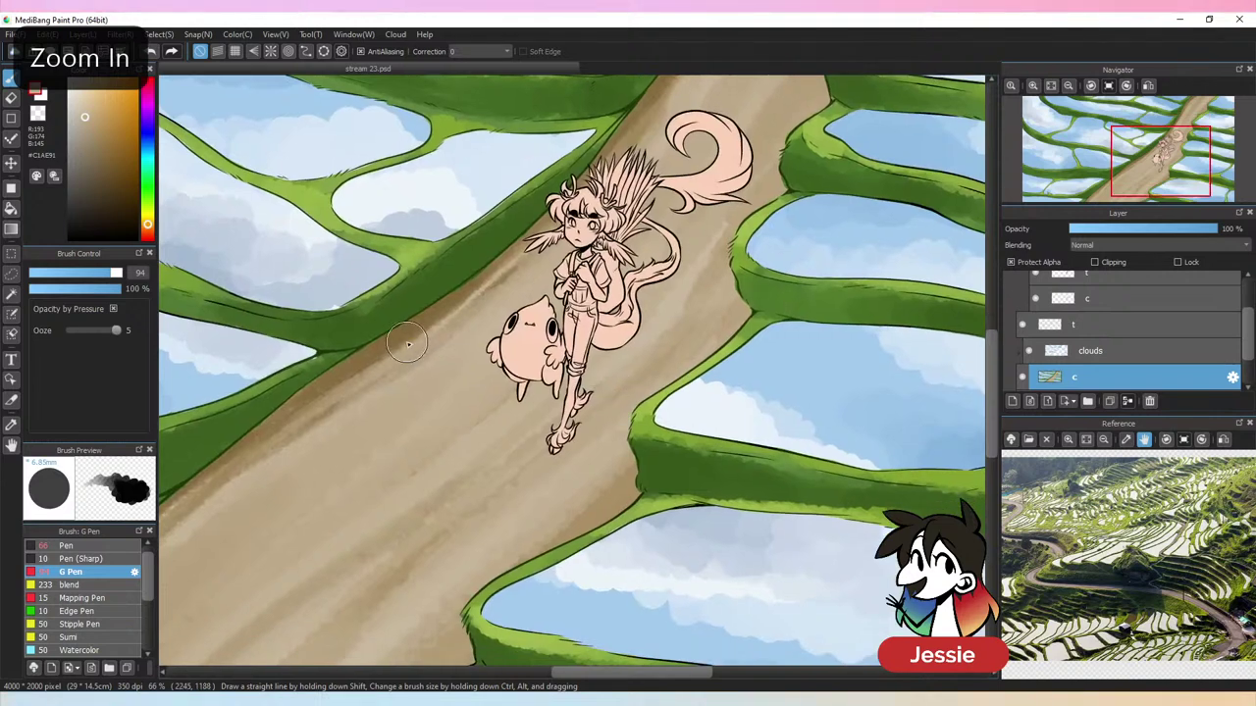
pyautogui.keyDown('alt'); pyautogui.click(412, 345); pyautogui.keyUp('alt')
pyautogui.click(105, 195)
pyautogui.click(95, 273)
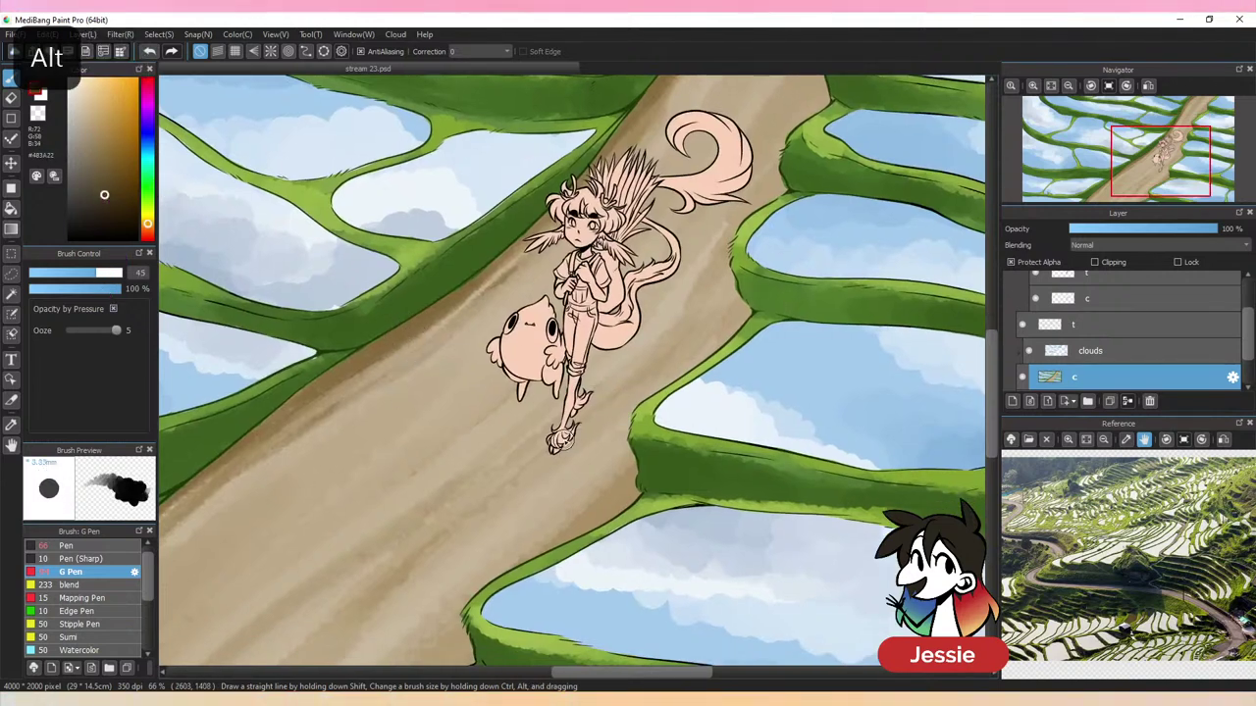
pyautogui.moveTo(551, 448)
pyautogui.mouseDown()
pyautogui.moveTo(596, 391)
pyautogui.moveTo(551, 429)
pyautogui.moveTo(596, 403)
pyautogui.mouseUp()
pyautogui.click(105, 273)
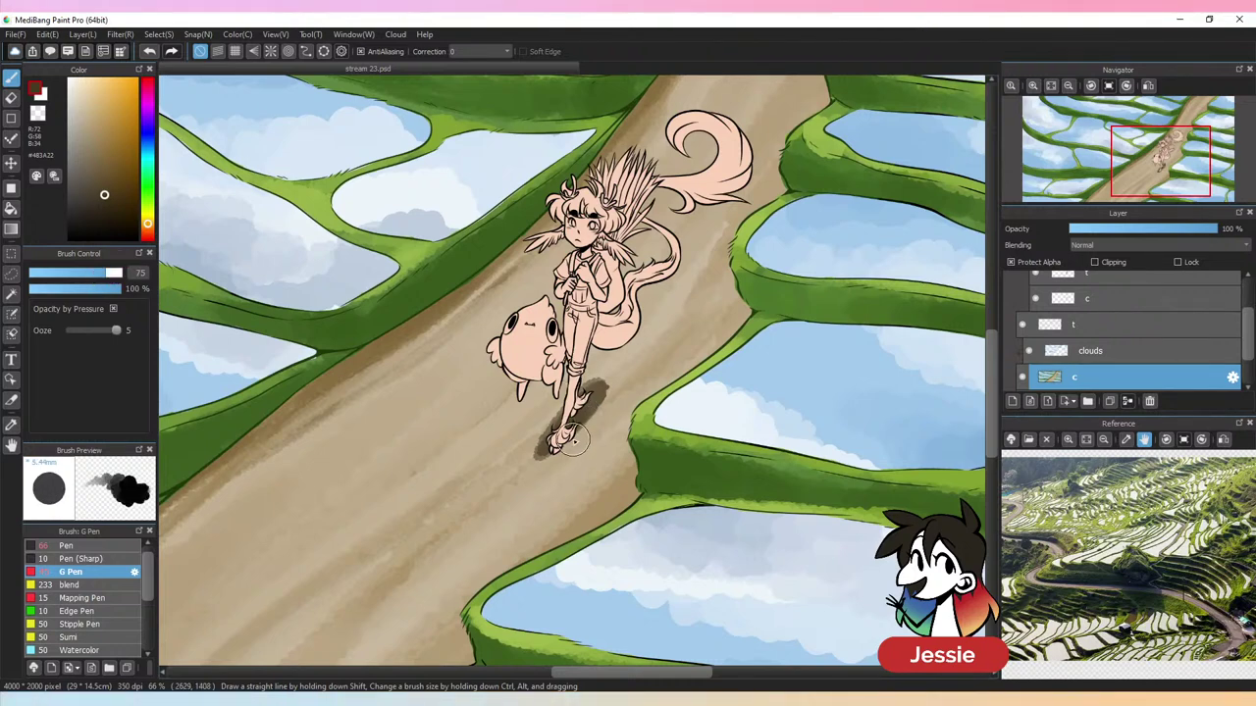
pyautogui.hotkey('ctrl', 'z')
pyautogui.hotkey('ctrl', 'z')
# Select color layer c inside the character folder and turn on Protect Alpha for it
pyautogui.moveTo(1249, 331); pyautogui.dragTo(1251, 324)
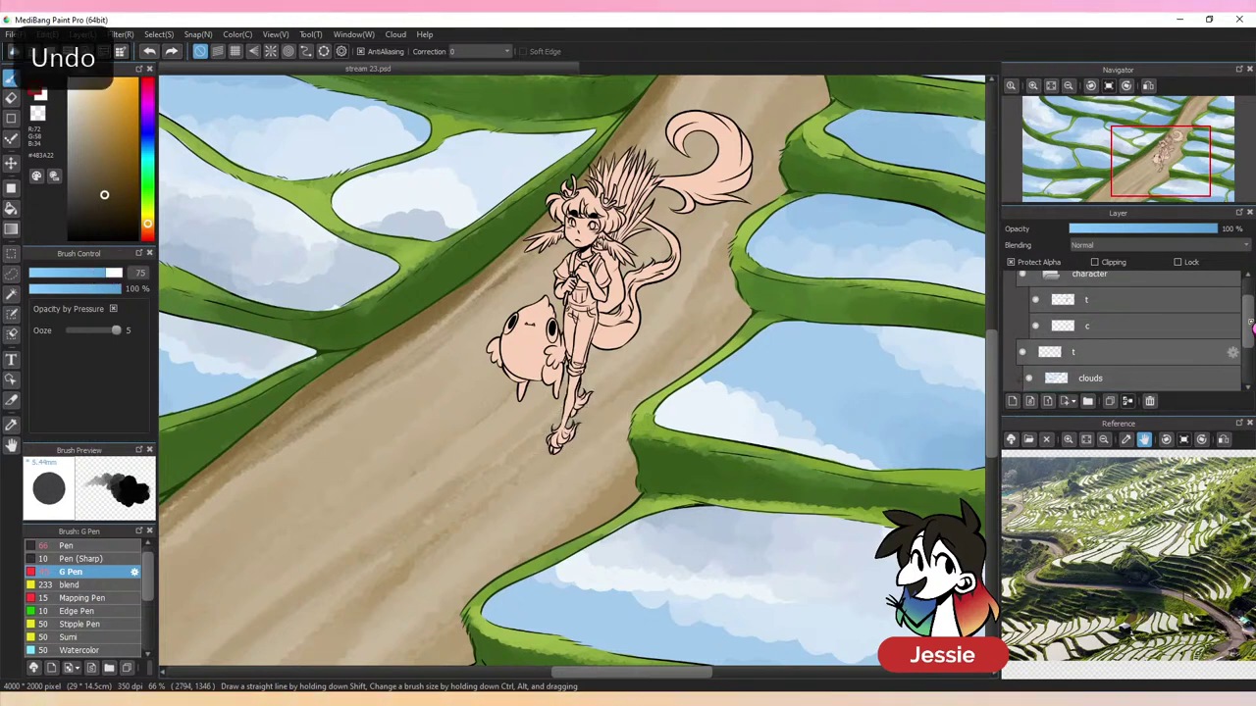
pyautogui.scroll(2, 1065, 353)
pyautogui.click(1146, 362)
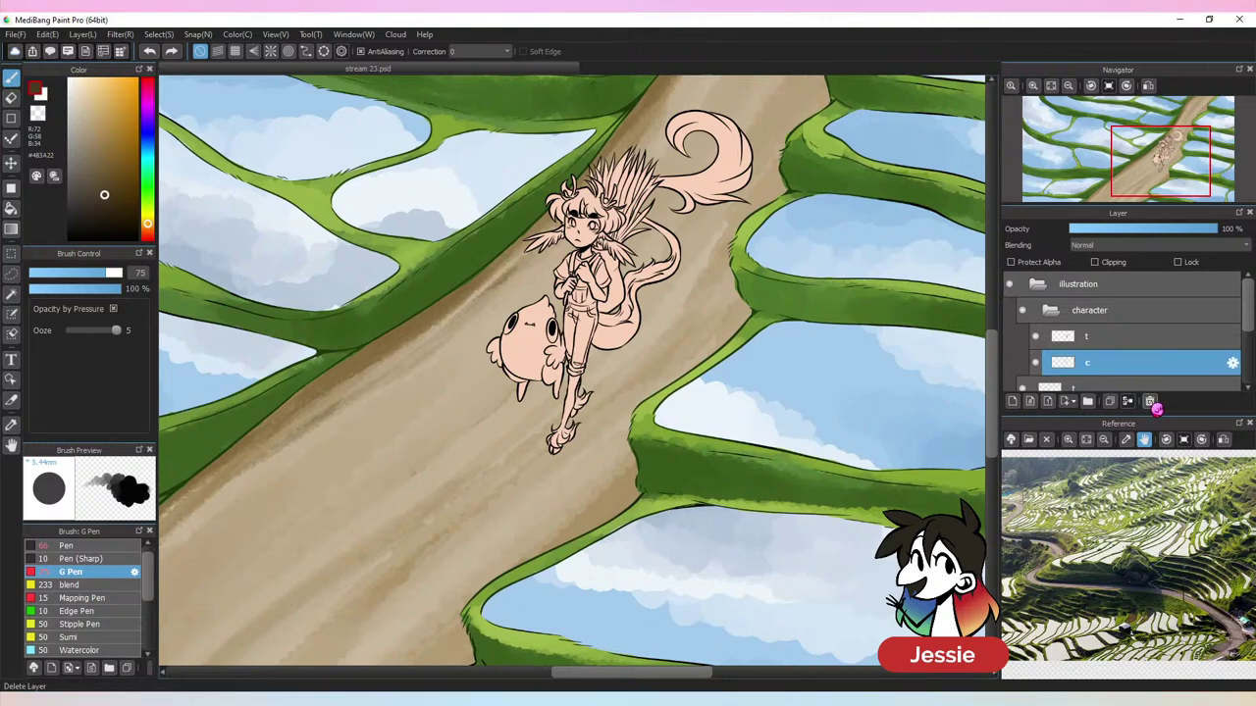
pyautogui.click(1054, 263)
pyautogui.scroll(2, 652, 380)
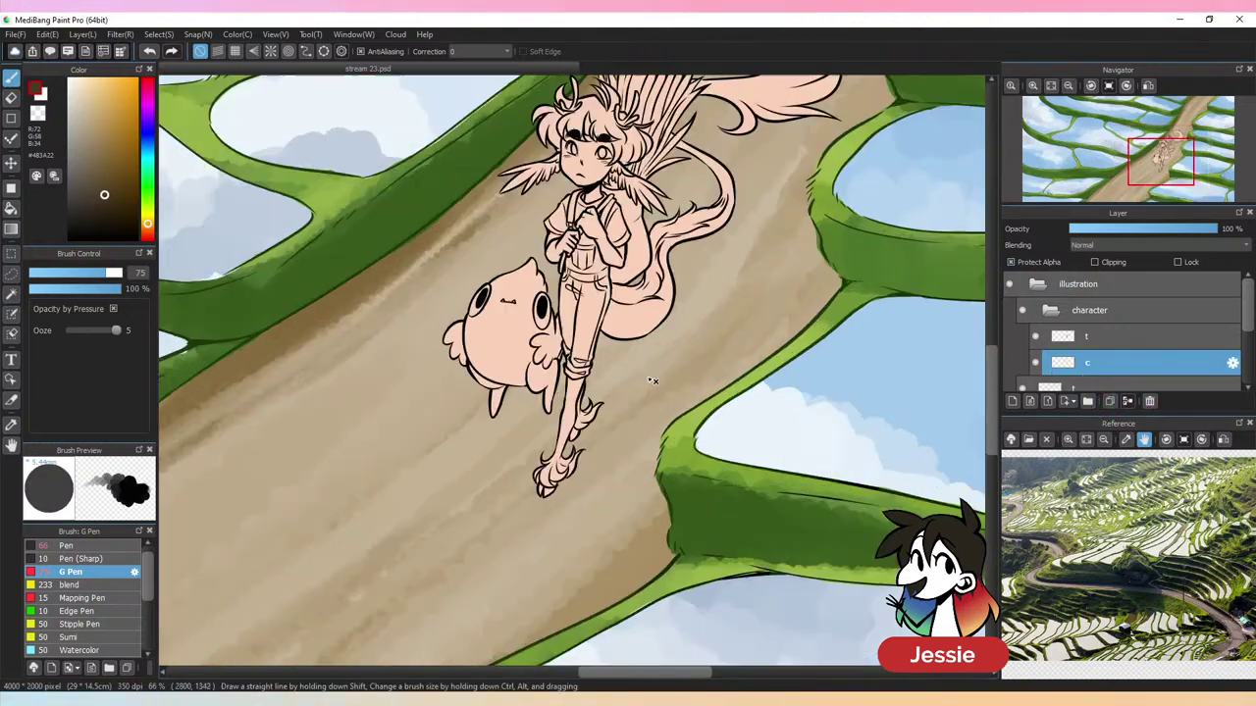
# Switch to the Bucket tool and choose dark brown #312B27 for the character's hair
pyautogui.hotkey('ctrl', '+')
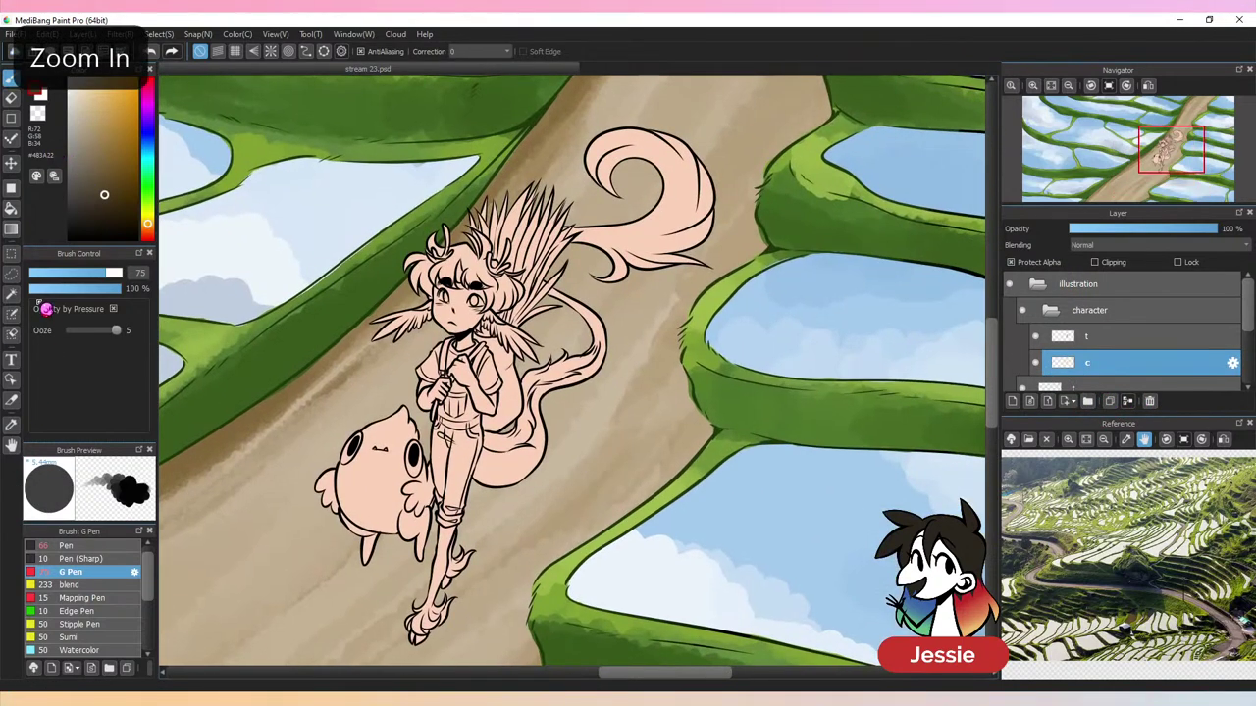
pyautogui.press('g')
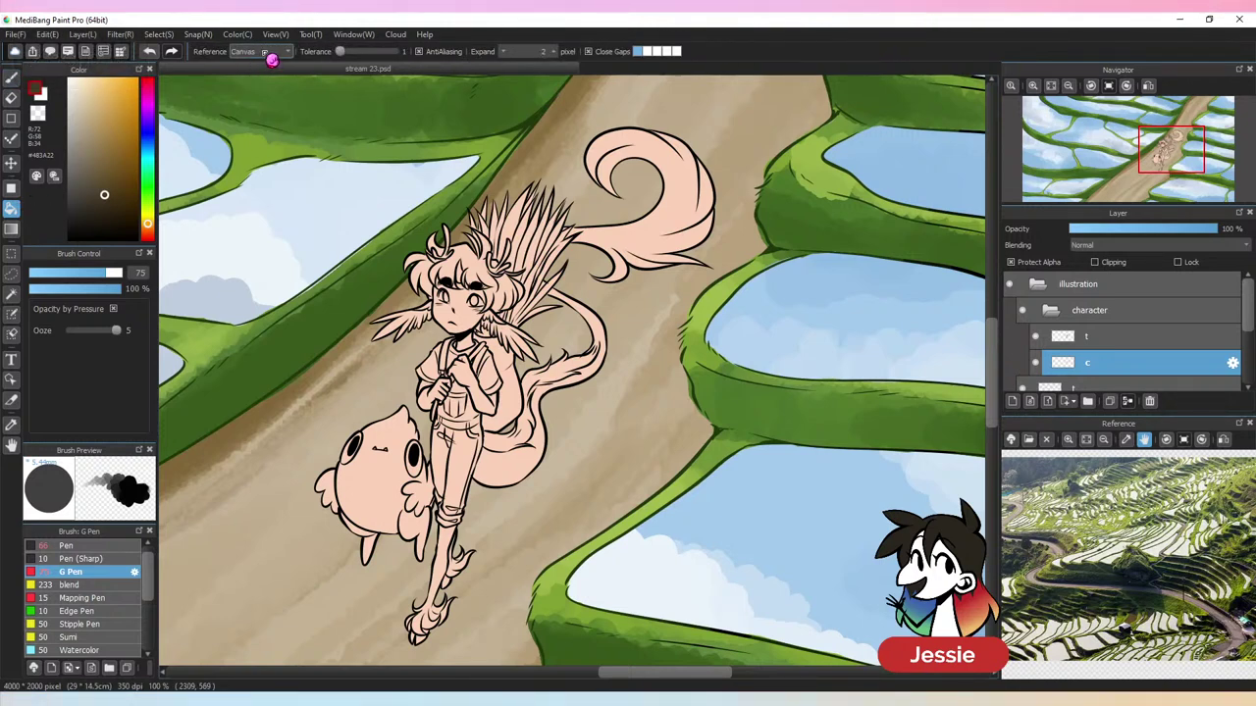
pyautogui.hotkey('ctrl', '+')
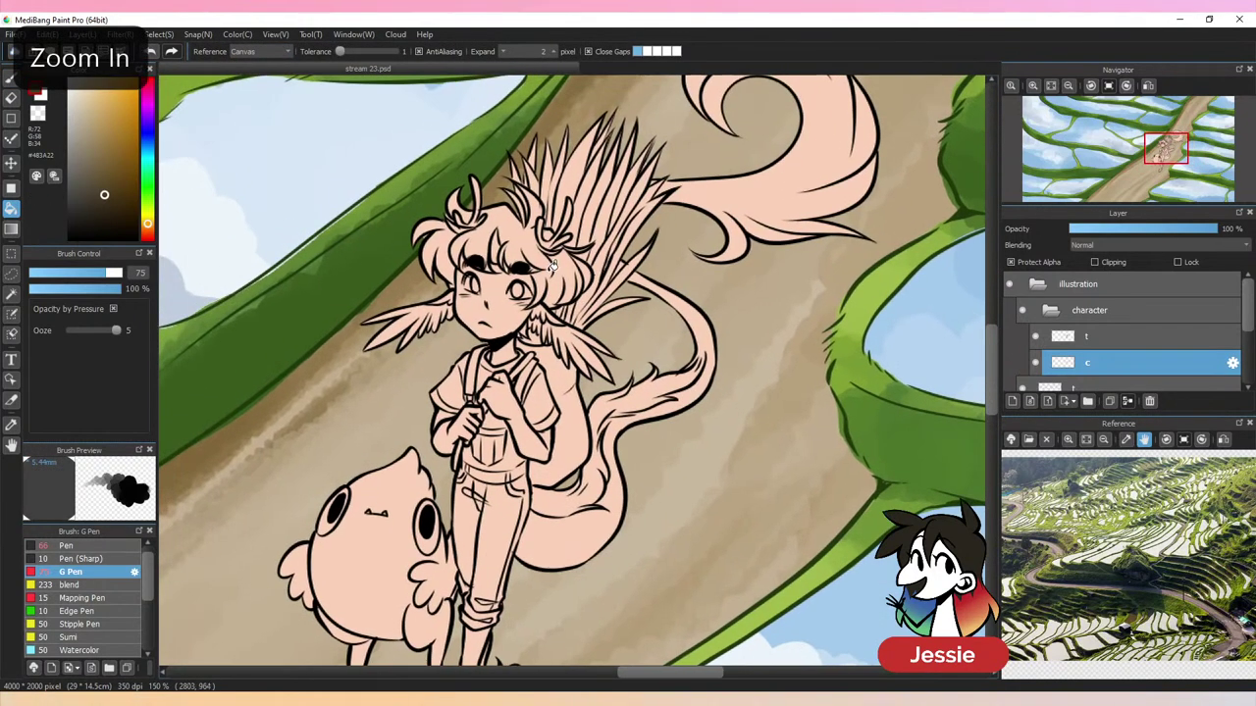
pyautogui.keyDown('alt'); pyautogui.click(509, 223); pyautogui.keyUp('alt')
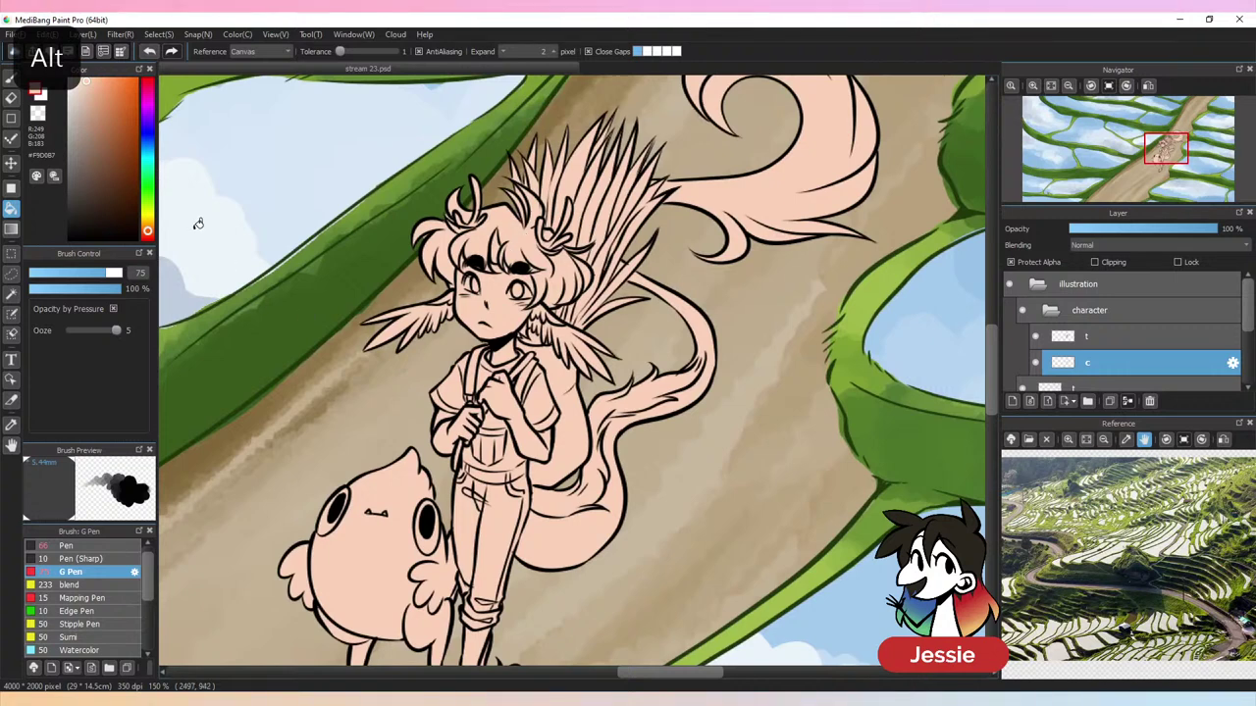
pyautogui.moveTo(86, 147); pyautogui.dragTo(82, 209)
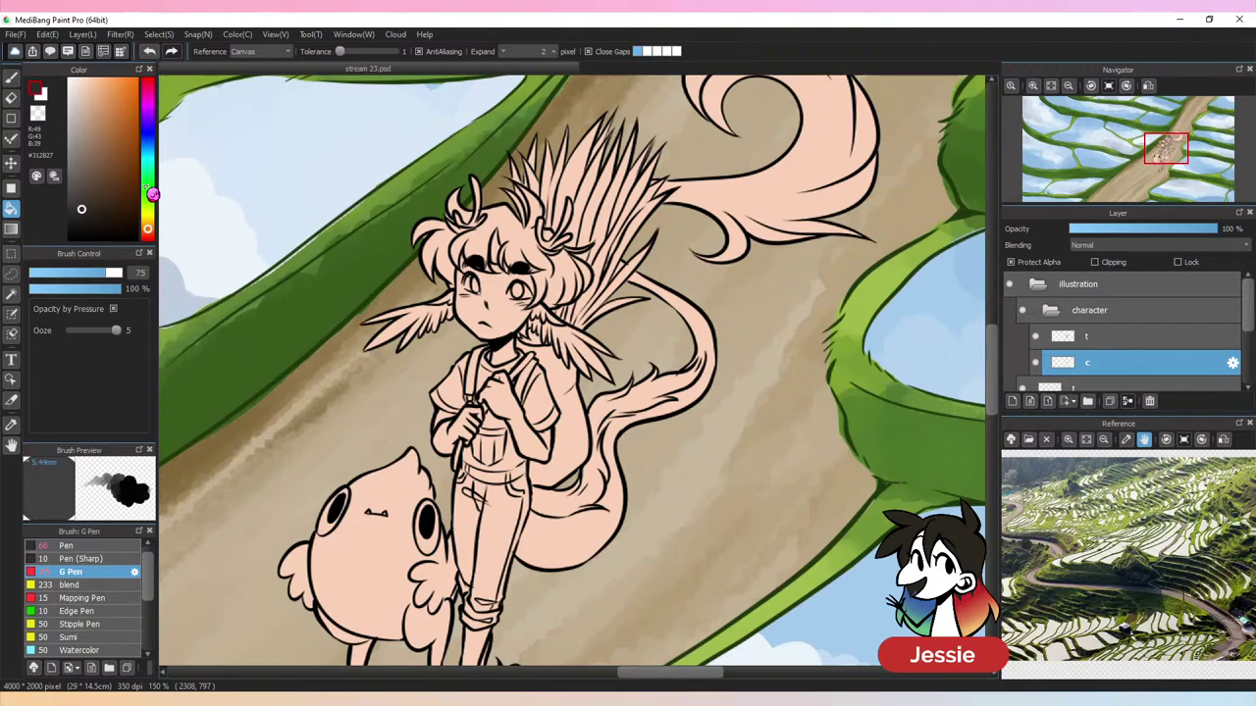
# Examine how the character sits in the whole illustration, and return to a close view of the character
pyautogui.hotkey('ctrl', '-')
pyautogui.hotkey('ctrl', '-')
pyautogui.hotkey('ctrl', '-')
pyautogui.hotkey('ctrl', '-')
pyautogui.hotkey('ctrl', '-')
pyautogui.hotkey('ctrl', '-')
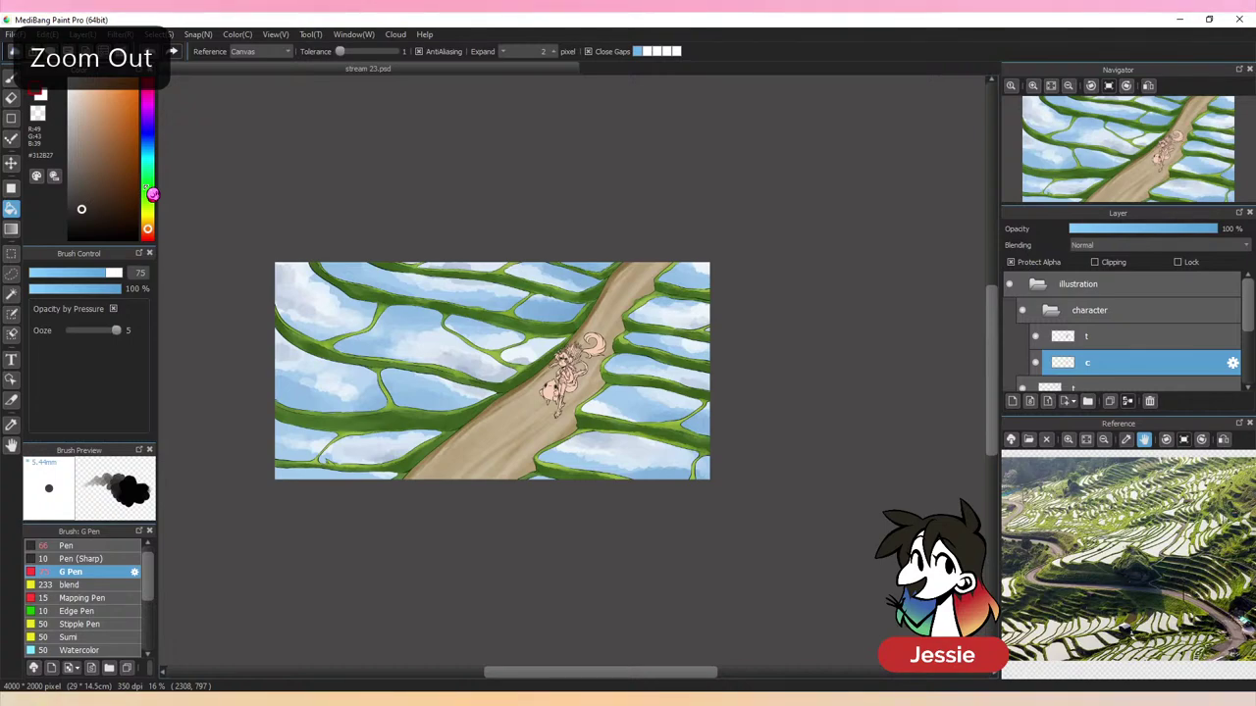
pyautogui.hotkey('ctrl', '+')
pyautogui.hotkey('ctrl', '+')
pyautogui.hotkey('ctrl', '+')
pyautogui.hotkey('ctrl', '+')
pyautogui.hotkey('ctrl', '+')
pyautogui.hotkey('ctrl', '+')
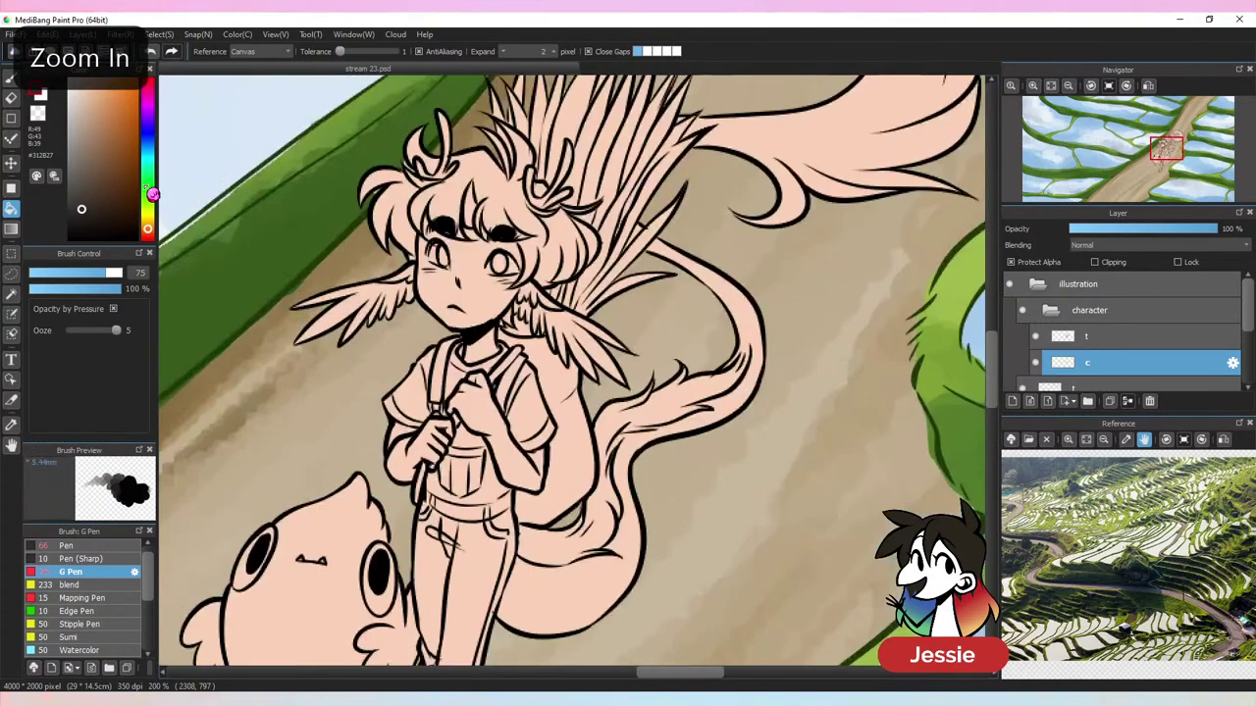
# Raise the Bucket tolerance to 25 and fill the character's fringe and side hair with dark brown #312B27
pyautogui.moveTo(575, 260); pyautogui.dragTo(685, 313)
pyautogui.click(624, 252)
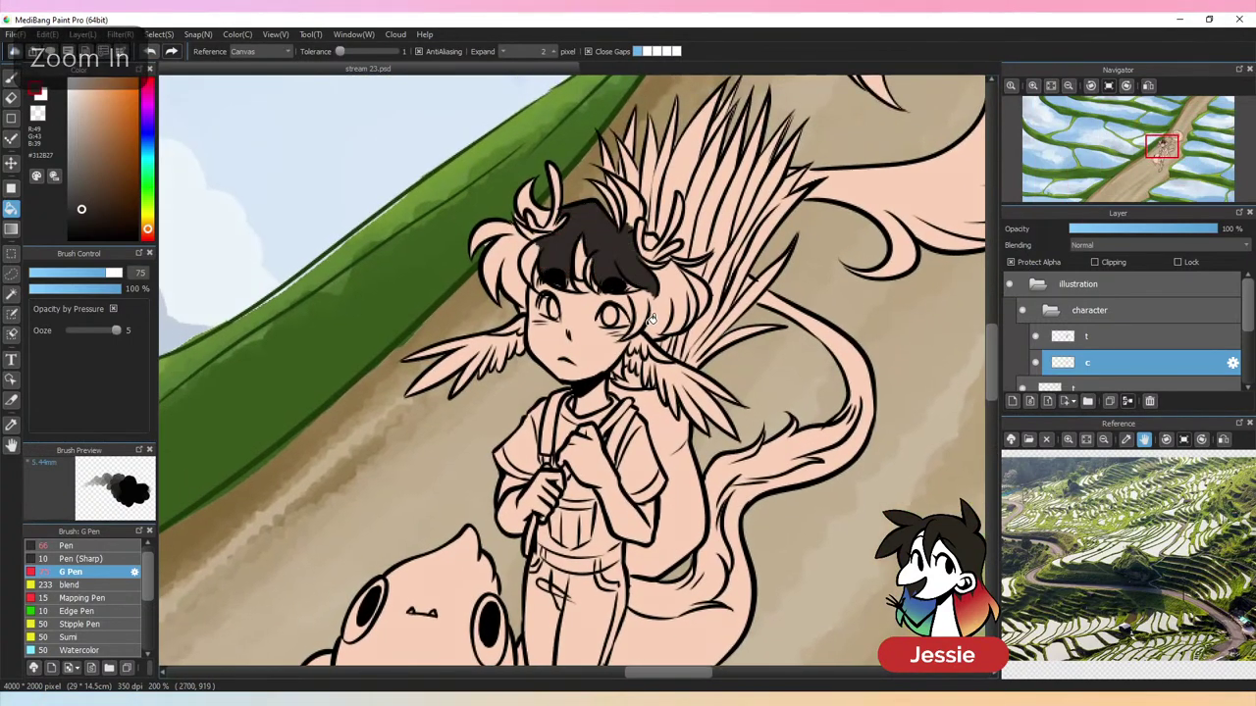
pyautogui.hotkey('ctrl', 'z')
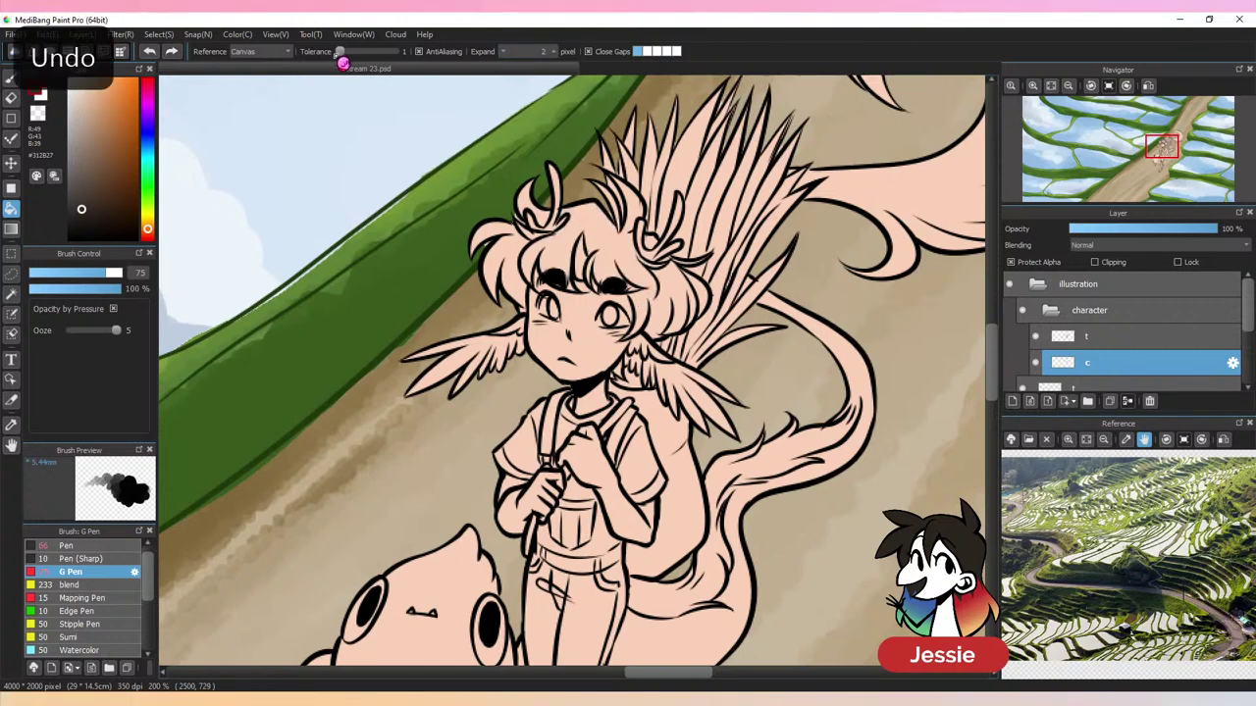
pyautogui.moveTo(342, 63); pyautogui.dragTo(356, 59)
pyautogui.click(628, 306)
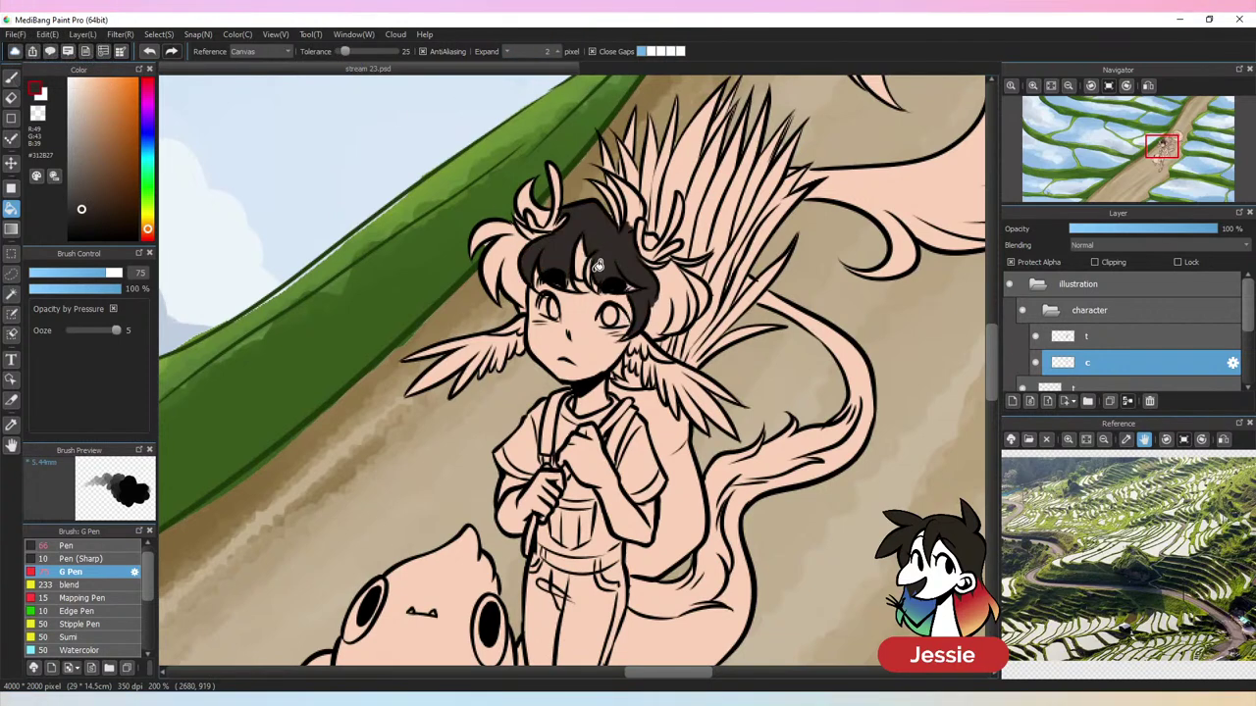
pyautogui.click(677, 283)
pyautogui.click(504, 266)
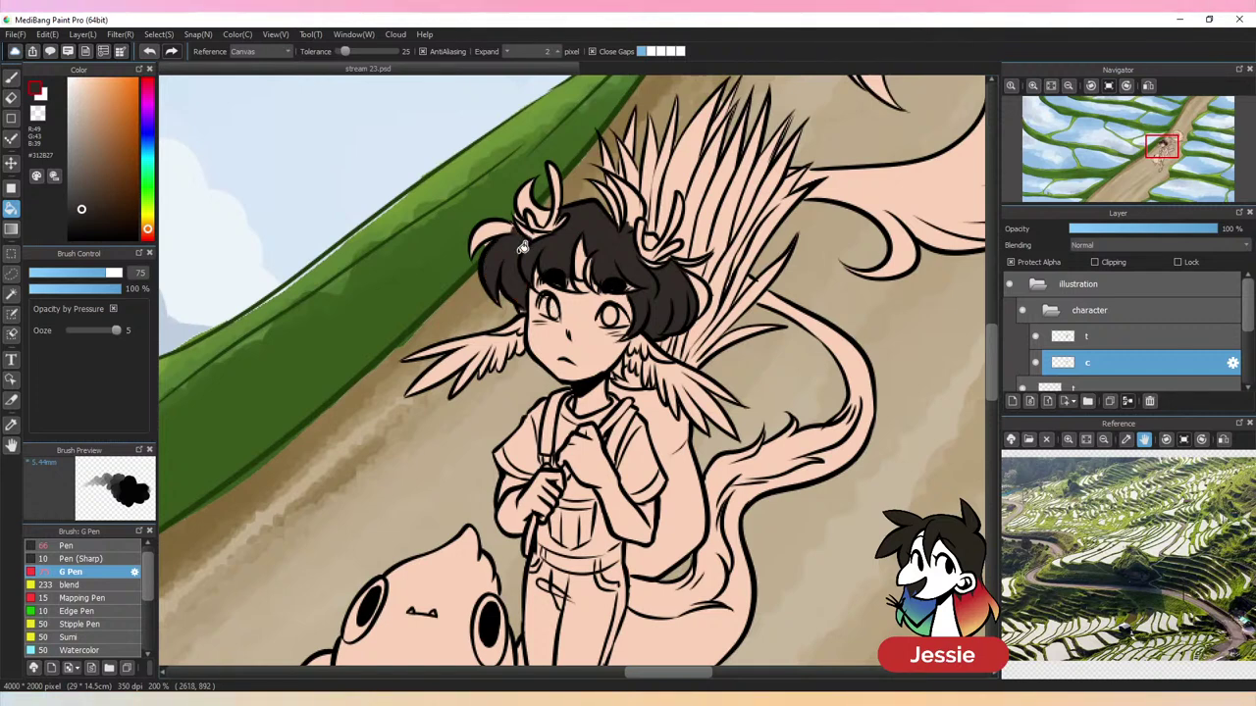
# Refill the curls on the outer side of the hair and fill the small tufts around the antlers with the same dark brown
pyautogui.hotkey('ctrl', 'z')
pyautogui.click(487, 234)
pyautogui.click(504, 265)
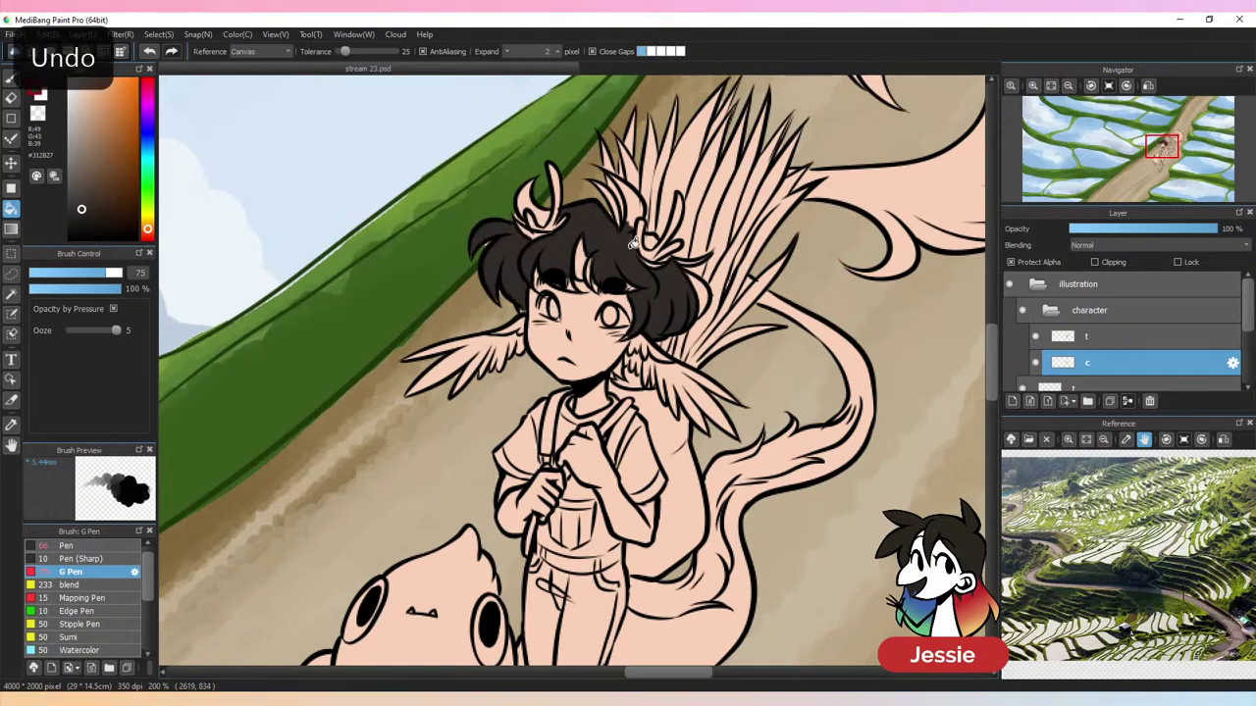
pyautogui.click(546, 218)
pyautogui.click(632, 207)
pyautogui.click(525, 202)
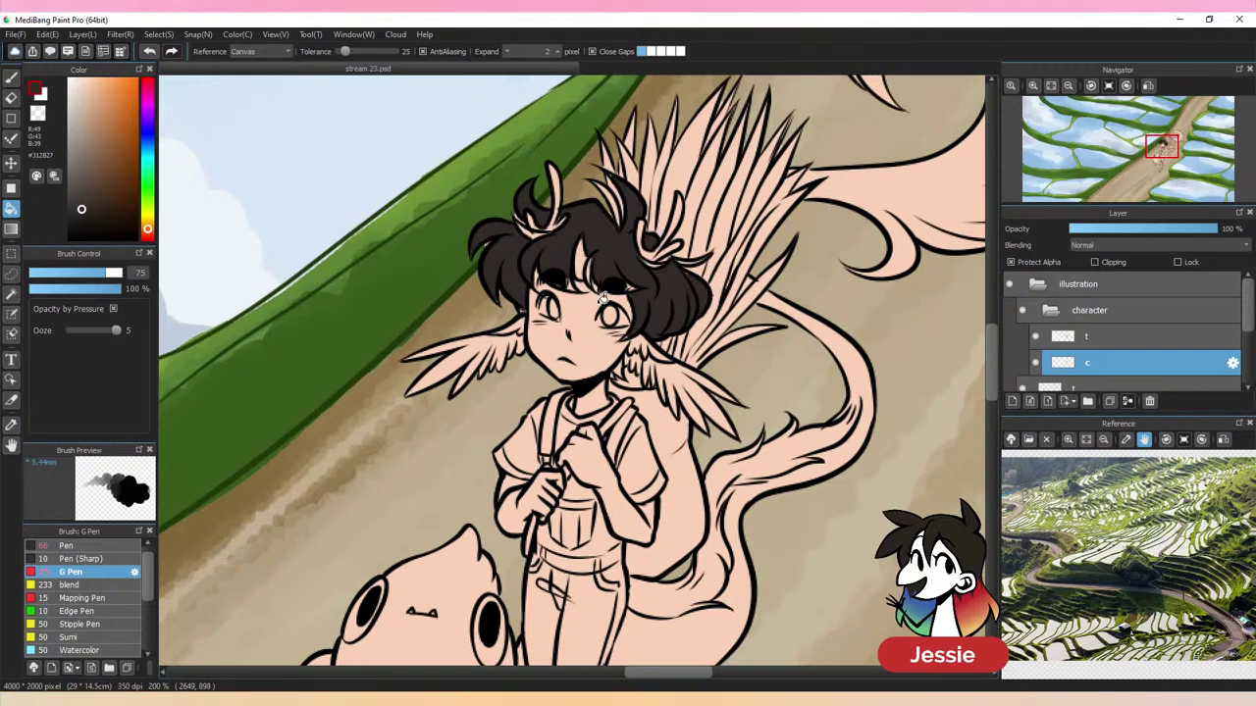
# Switch to the Pen brush at size 7 and touch up the unfilled edge of the fringe in dark brown
pyautogui.click(11, 76)
pyautogui.click(67, 545)
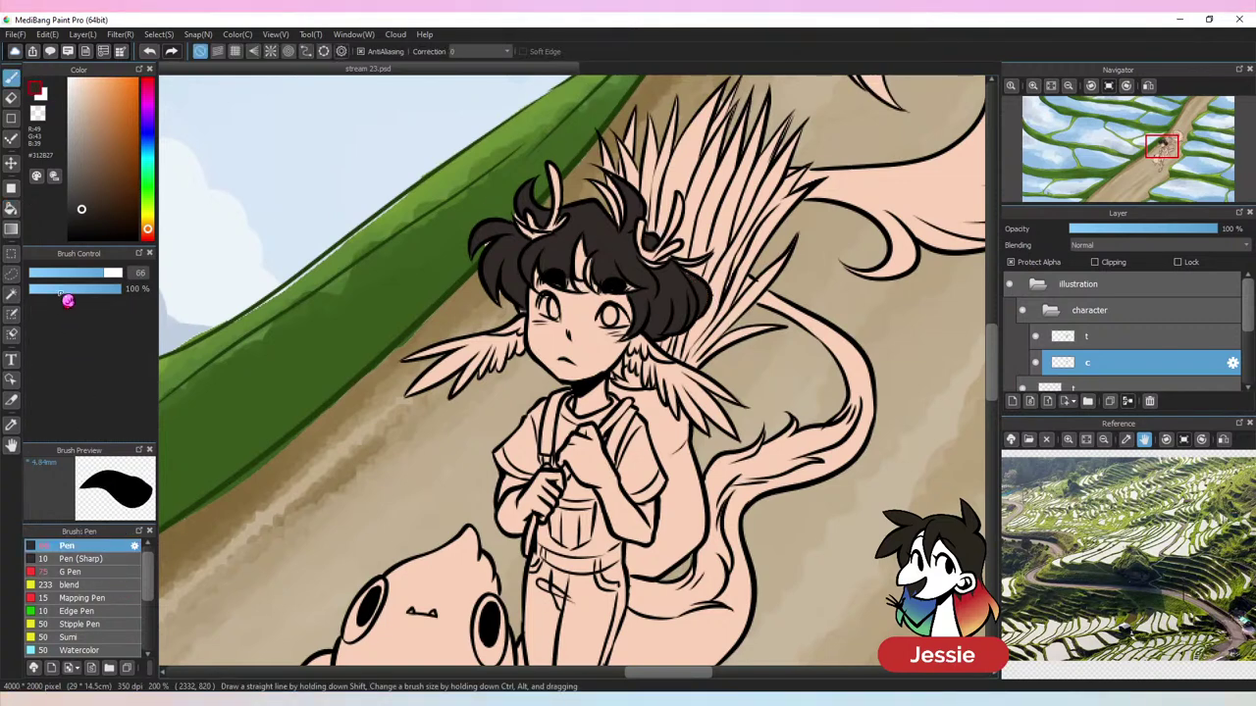
pyautogui.click(51, 273)
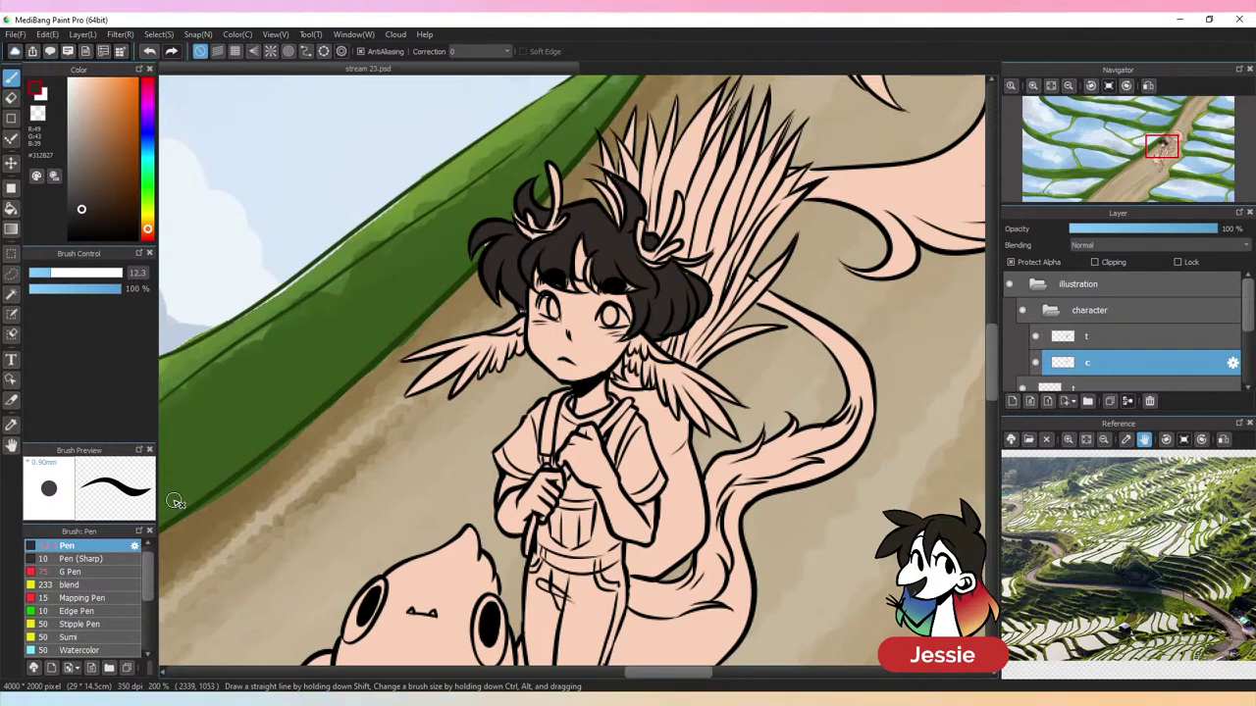
pyautogui.click(48, 274)
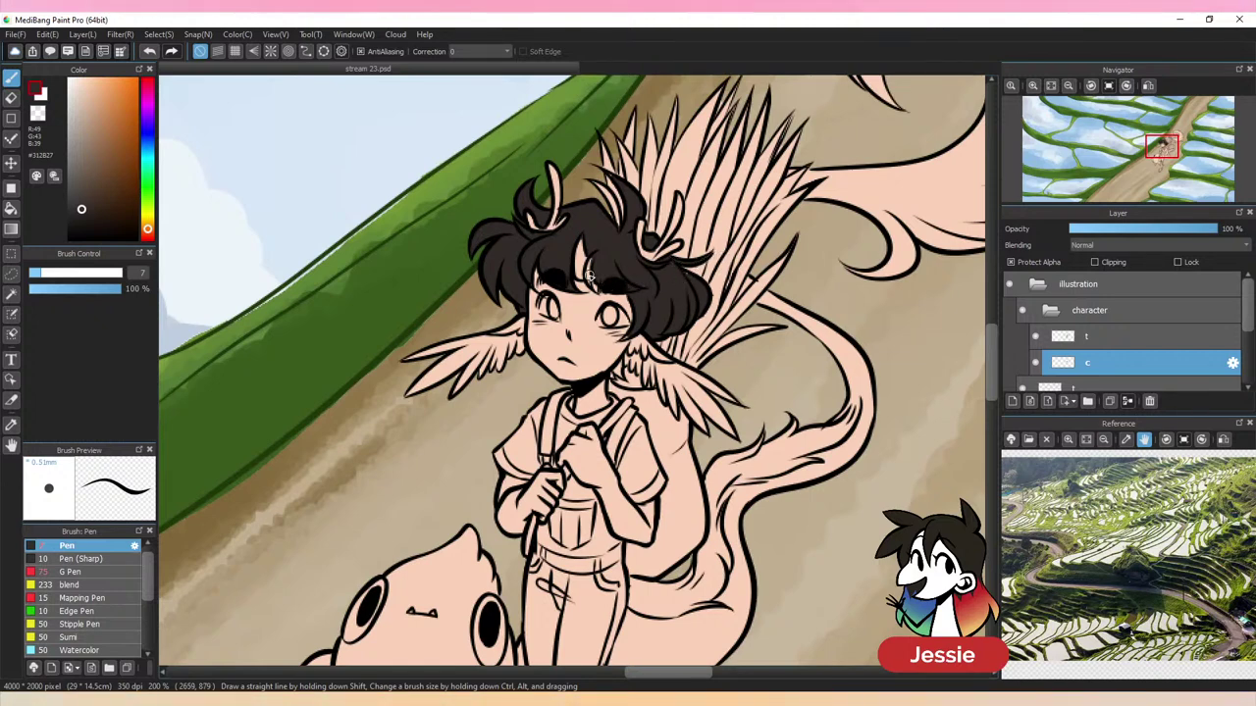
pyautogui.moveTo(589, 276); pyautogui.dragTo(586, 290)
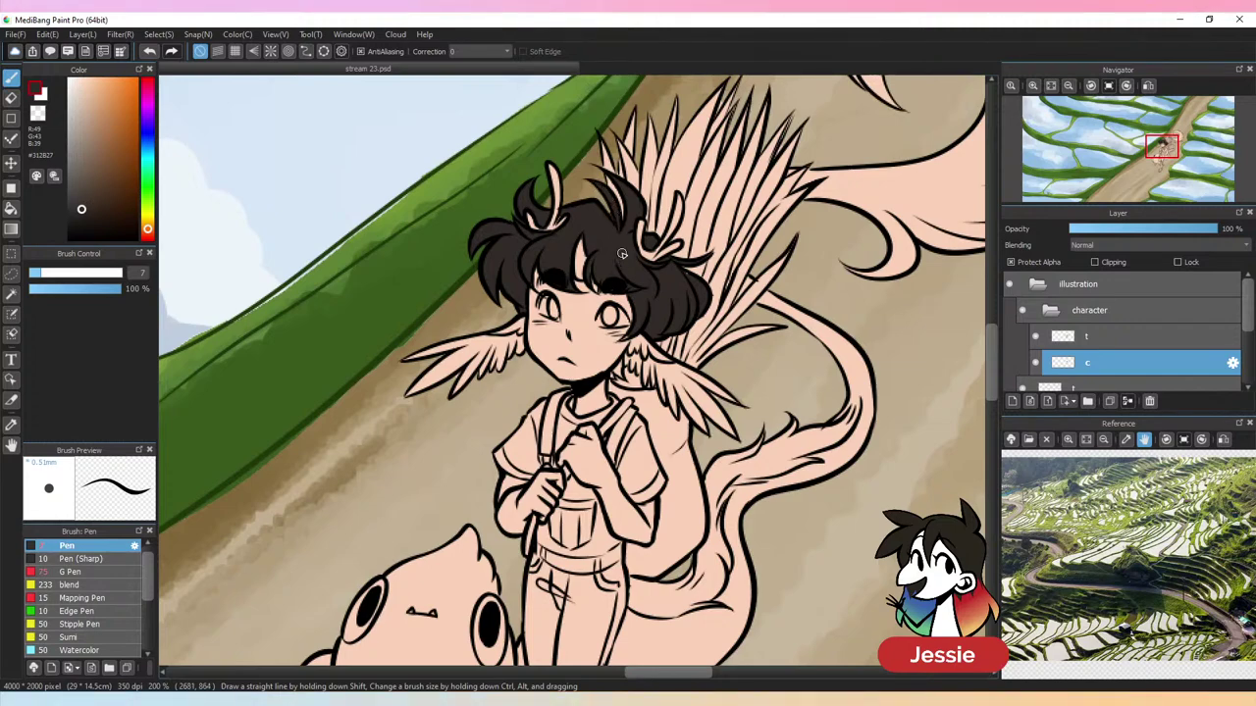
# Examine the dark hair against the whole illustration, and return to a close view of the character's face
pyautogui.hotkey('ctrl', '-')
pyautogui.hotkey('ctrl', '-')
pyautogui.hotkey('ctrl', '-')
pyautogui.hotkey('ctrl', '-')
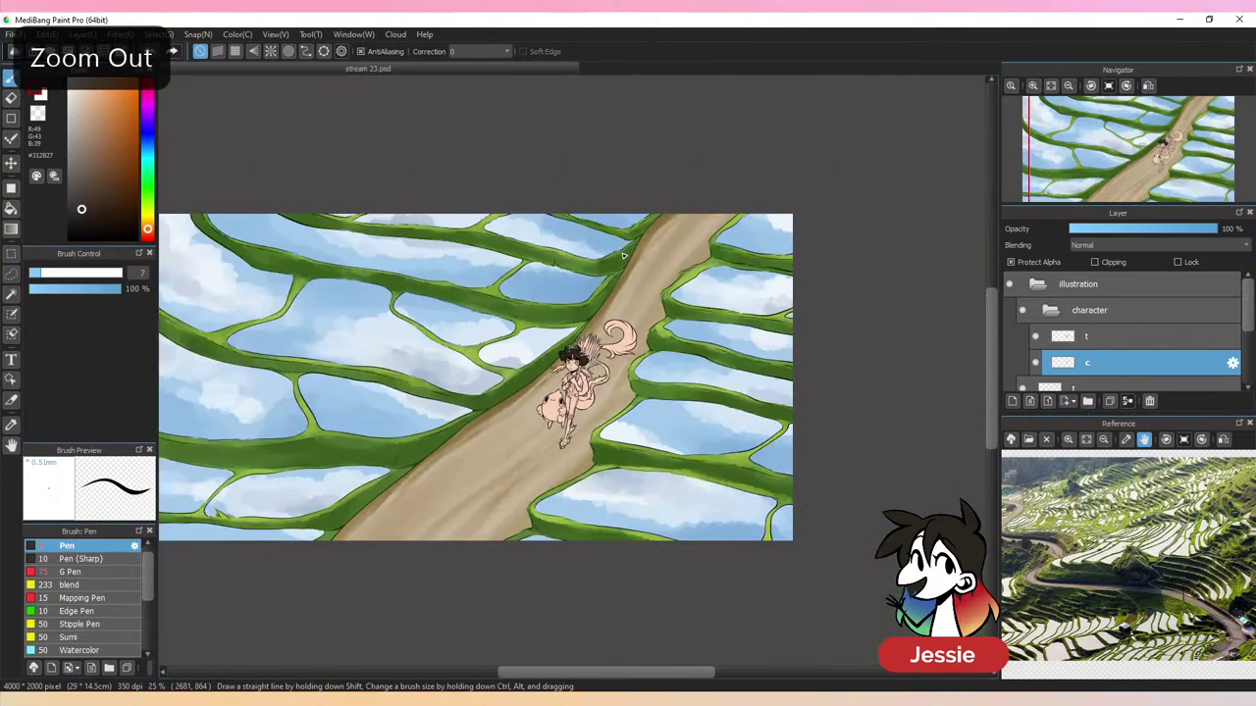
pyautogui.hotkey('ctrl', '-')
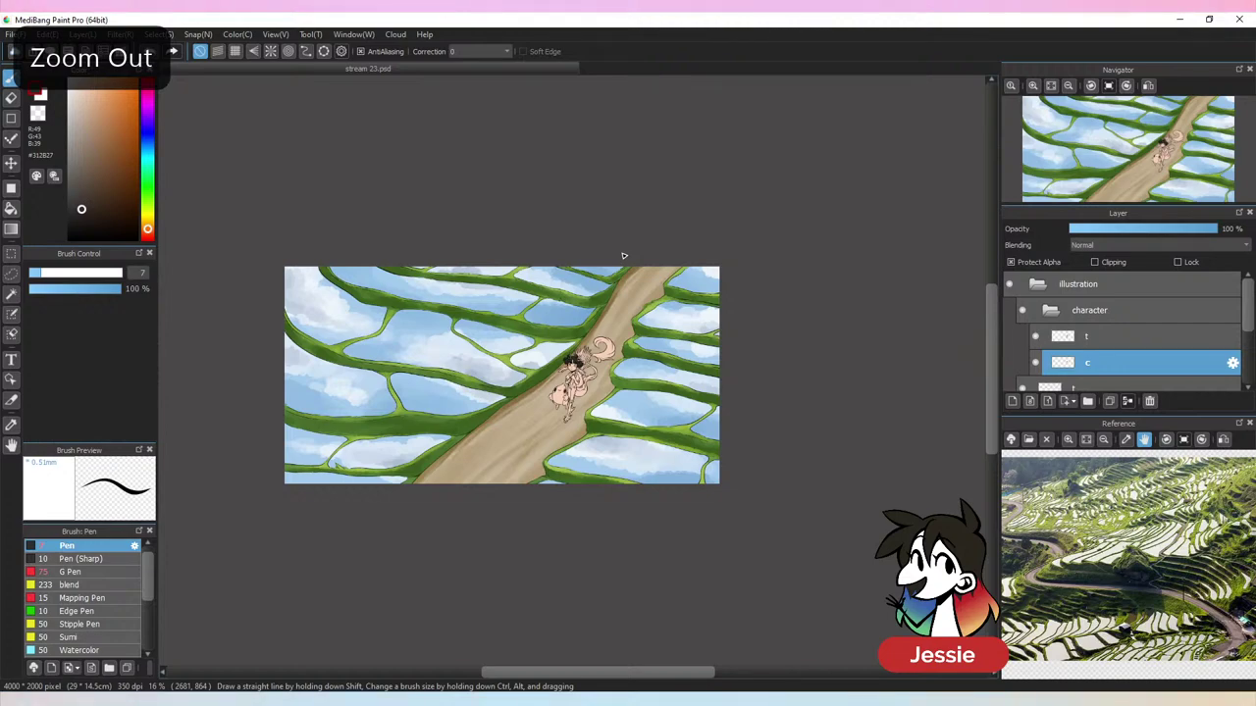
pyautogui.hotkey('ctrl', '+')
pyautogui.hotkey('ctrl', '+')
pyautogui.hotkey('ctrl', '+')
pyautogui.hotkey('ctrl', '+')
pyautogui.hotkey('ctrl', '+')
pyautogui.hotkey('ctrl', '+')
pyautogui.hotkey('ctrl', '+')
pyautogui.hotkey('ctrl', '+')
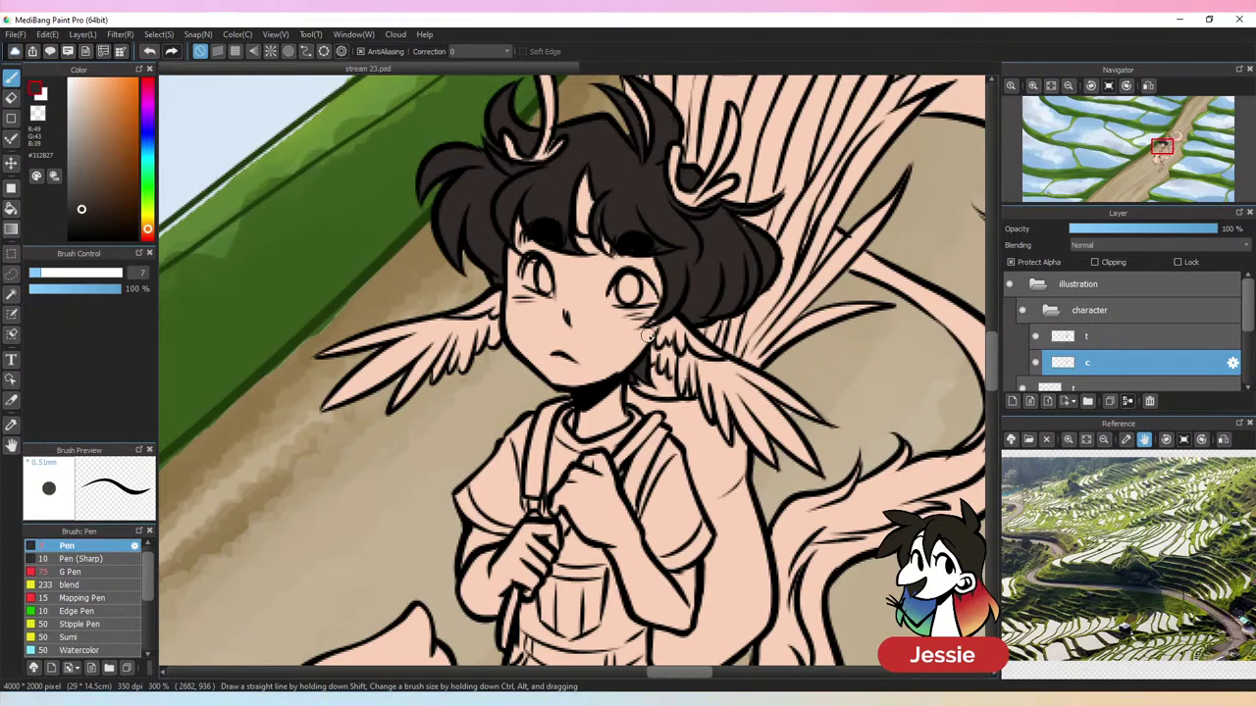
pyautogui.hotkey('ctrl', '-')
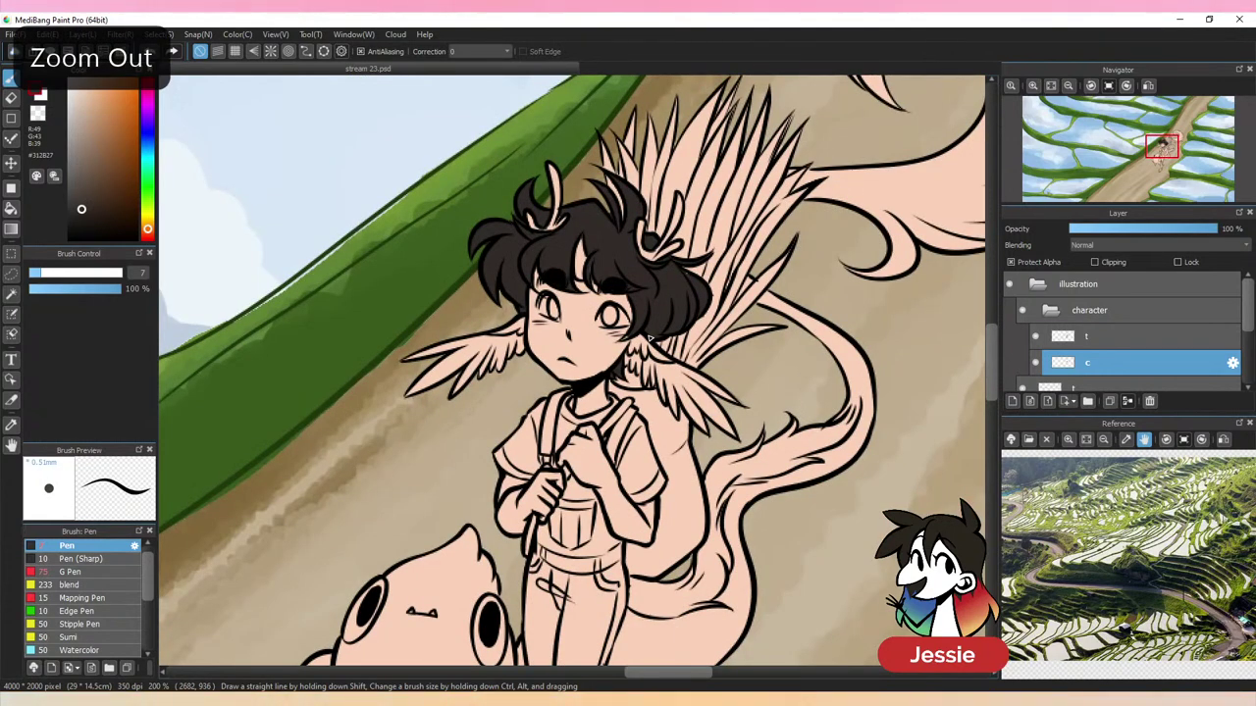
pyautogui.hotkey('ctrl', '-')
pyautogui.hotkey('ctrl', '+')
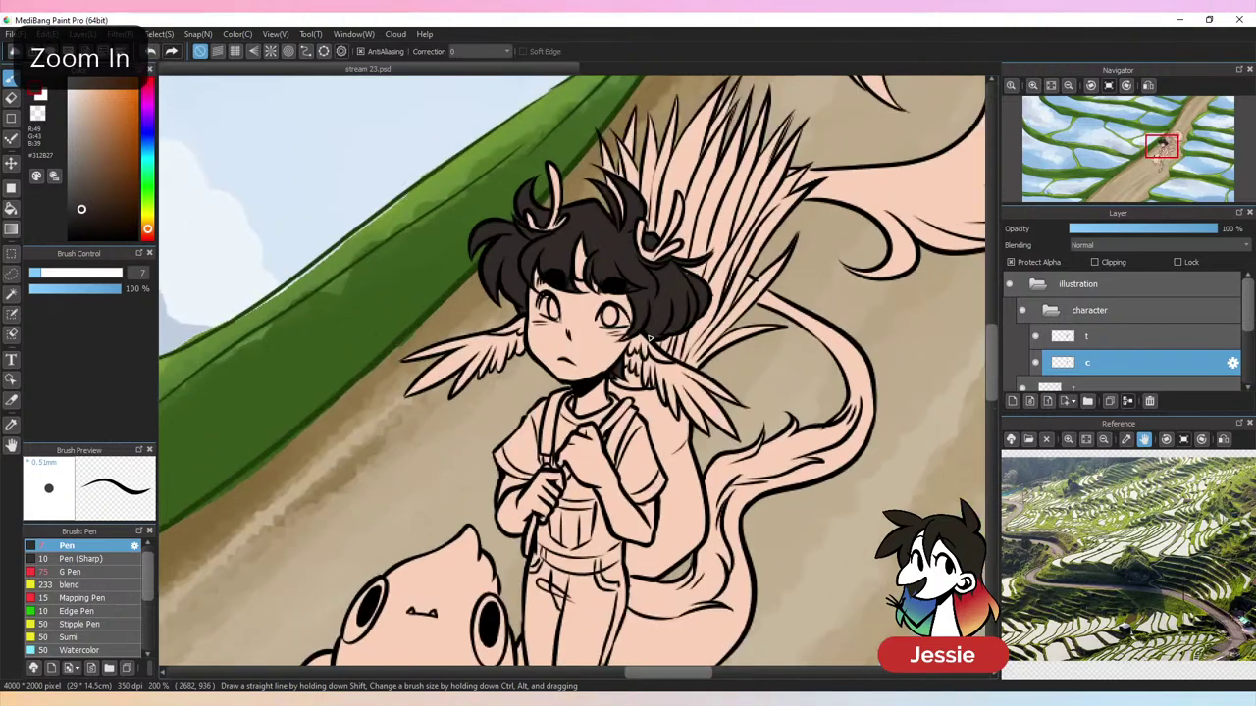
pyautogui.hotkey('ctrl', '+')
pyautogui.scroll(-3, 751, 485)
pyautogui.scroll(3, 719, 518)
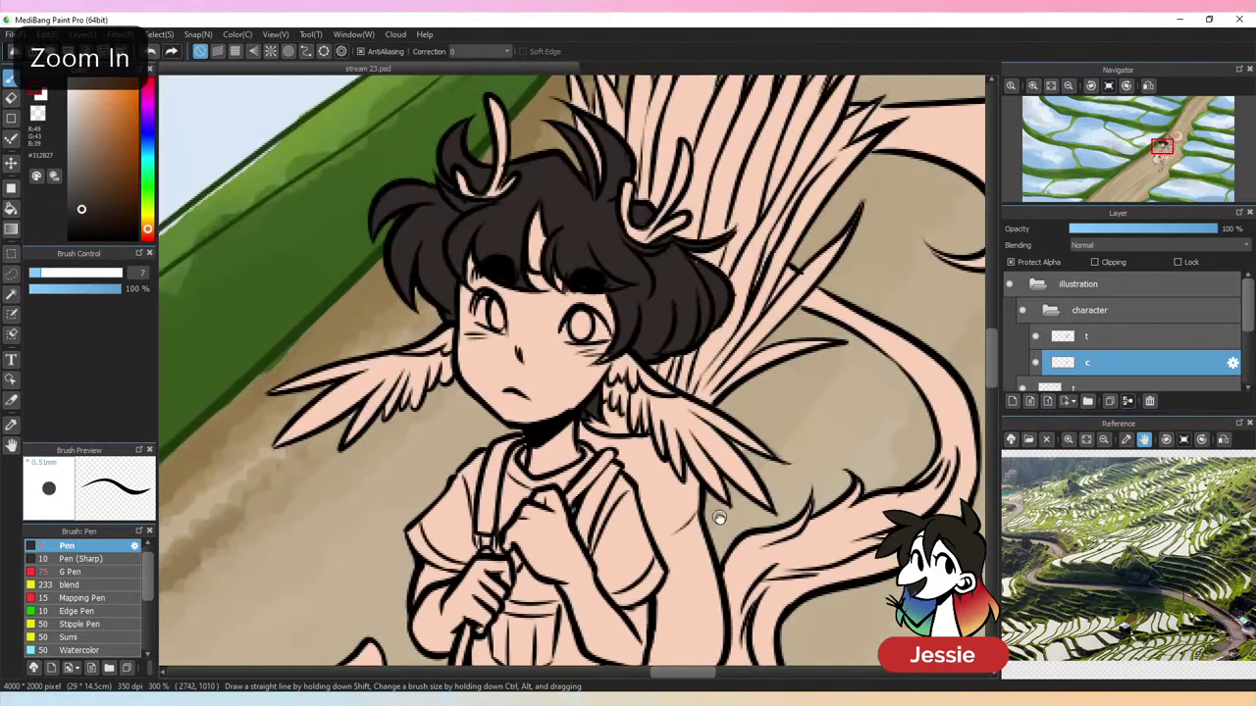
# Paint the whites of both eyes in white #FFFFFF
pyautogui.moveTo(112, 157); pyautogui.dragTo(50, 20)
pyautogui.moveTo(482, 322)
pyautogui.mouseDown()
pyautogui.moveTo(487, 293)
pyautogui.moveTo(499, 320)
pyautogui.mouseUp()
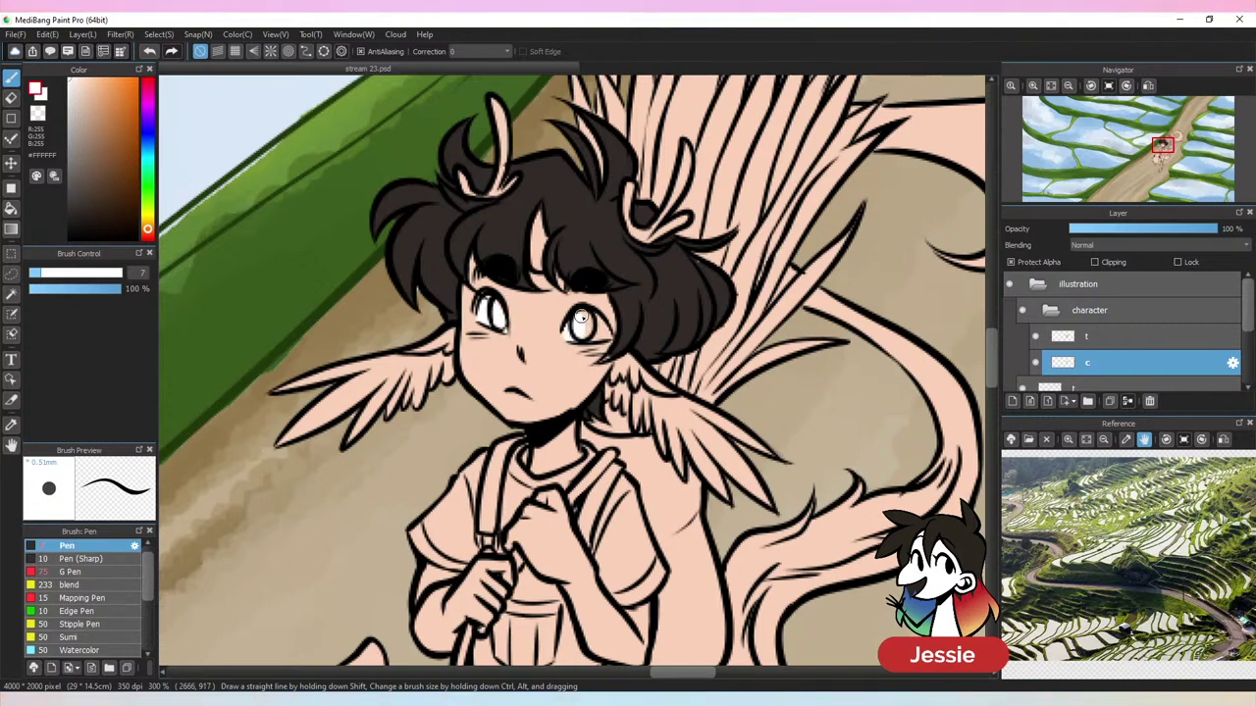
pyautogui.moveTo(581, 317); pyautogui.dragTo(595, 330)
# Choose light blue #75B2C7 and paint the irises of both eyes
pyautogui.moveTo(149, 161); pyautogui.dragTo(147, 152)
pyautogui.moveTo(73, 95)
pyautogui.mouseDown()
pyautogui.moveTo(93, 95)
pyautogui.moveTo(97, 113)
pyautogui.mouseUp()
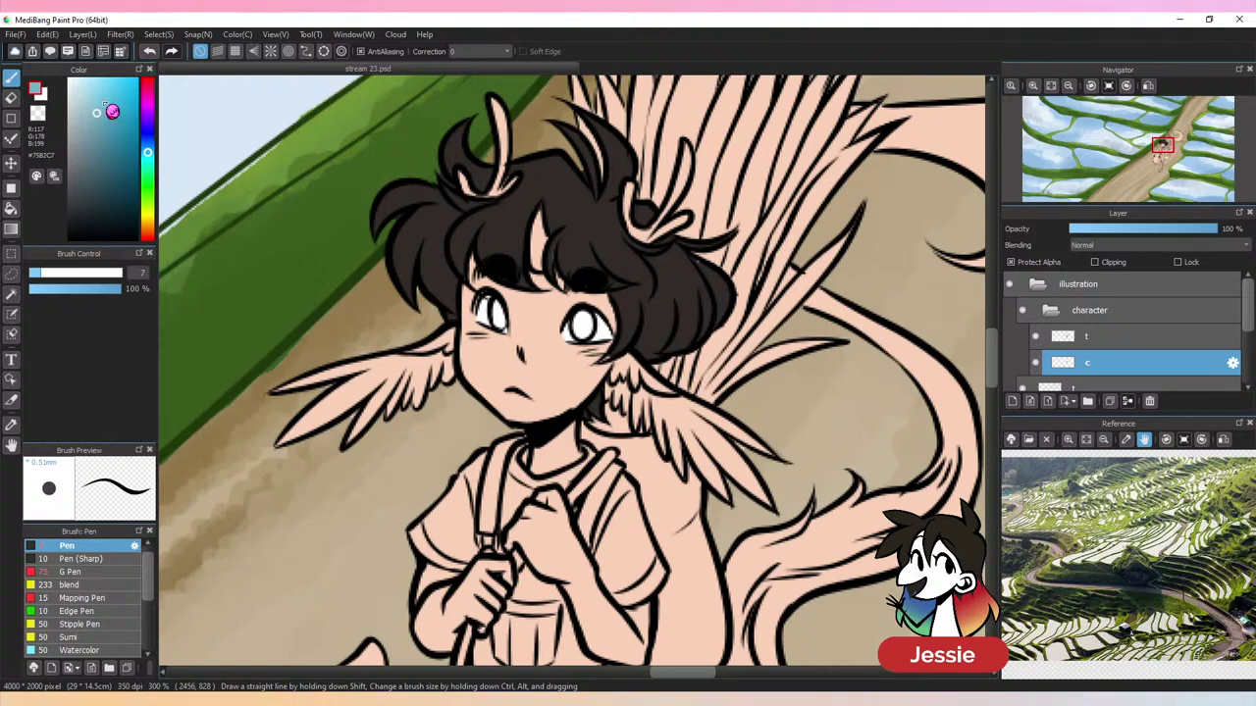
pyautogui.moveTo(496, 319); pyautogui.dragTo(499, 314)
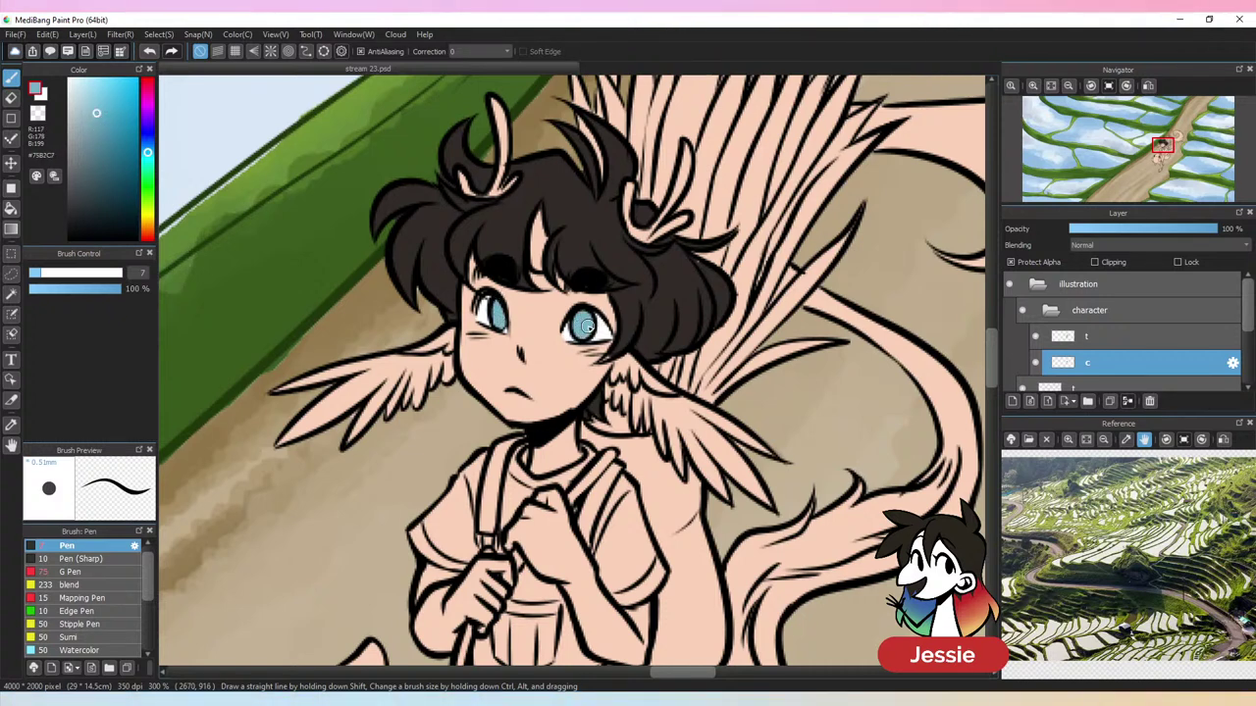
# Paint dark blue #152830 pupils in both eyes, and sample white from the eye for the highlights
pyautogui.moveTo(97, 127); pyautogui.dragTo(98, 148)
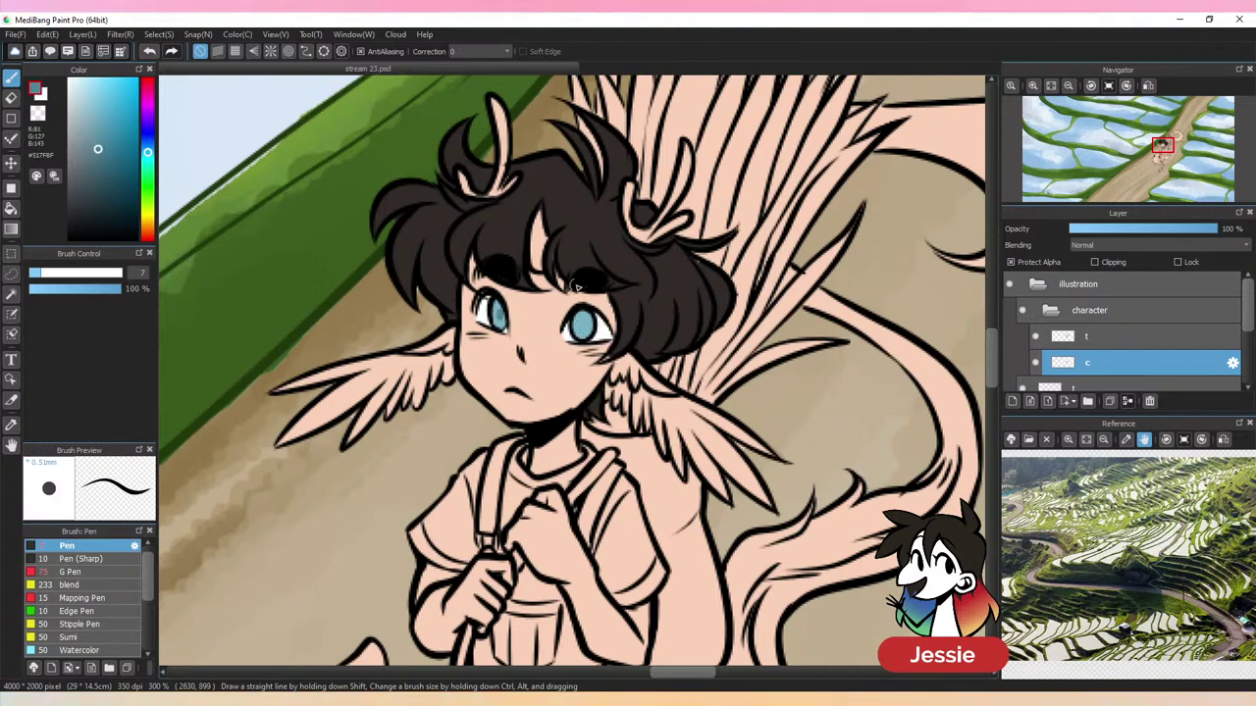
pyautogui.hotkey('ctrl', 'z')
pyautogui.click(107, 210)
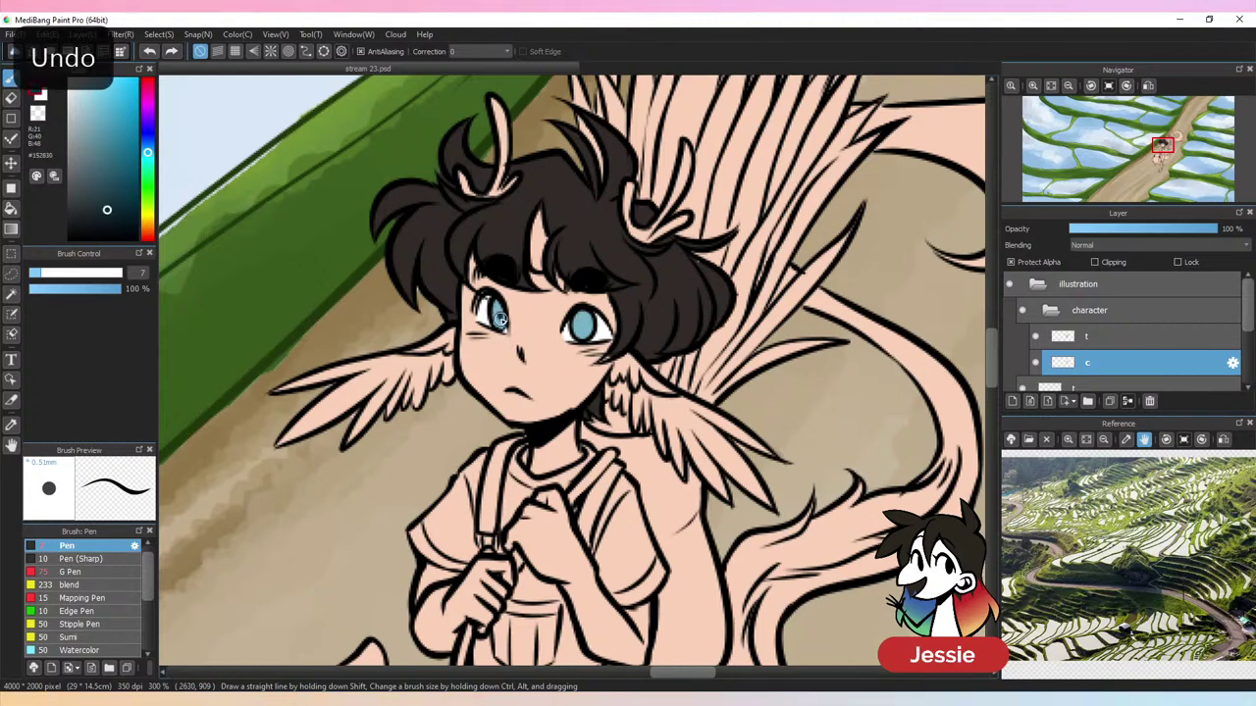
pyautogui.moveTo(498, 308); pyautogui.dragTo(499, 319)
pyautogui.moveTo(581, 316)
pyautogui.mouseDown()
pyautogui.moveTo(579, 329)
pyautogui.moveTo(584, 321)
pyautogui.mouseUp()
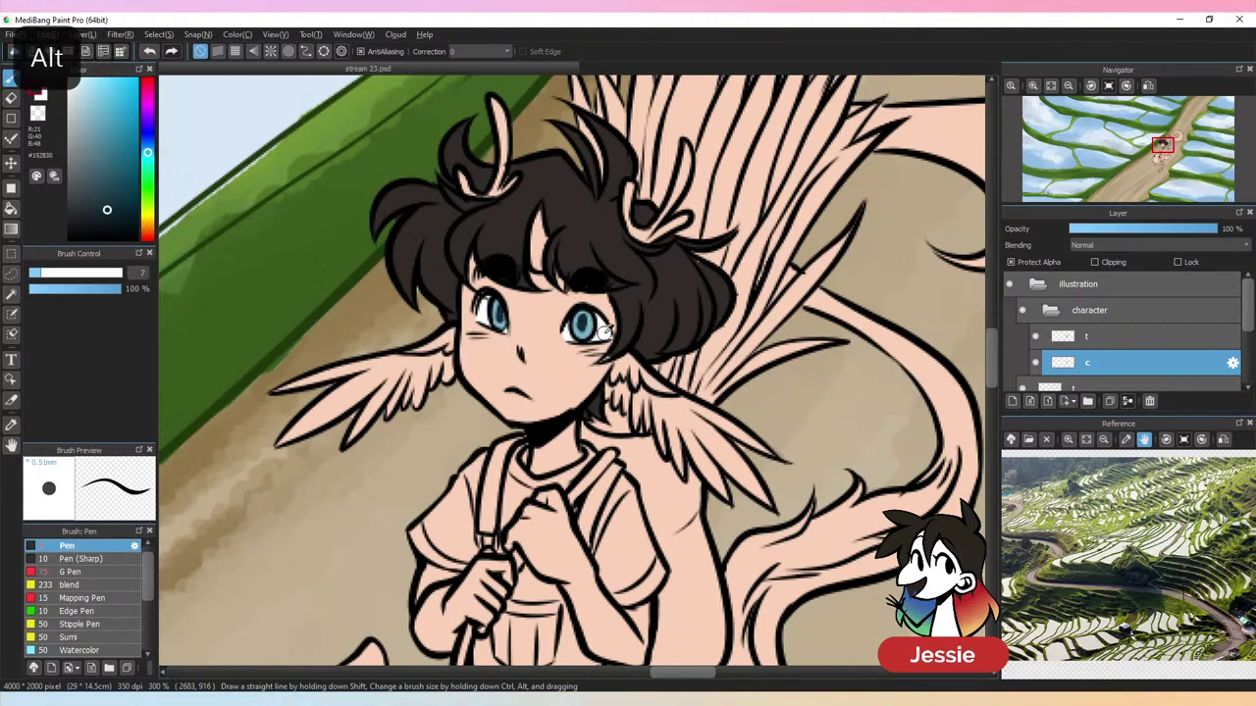
pyautogui.keyDown('alt'); pyautogui.click(585, 319); pyautogui.keyUp('alt')
pyautogui.hotkey('ctrl', '-')
pyautogui.hotkey('ctrl', '-')
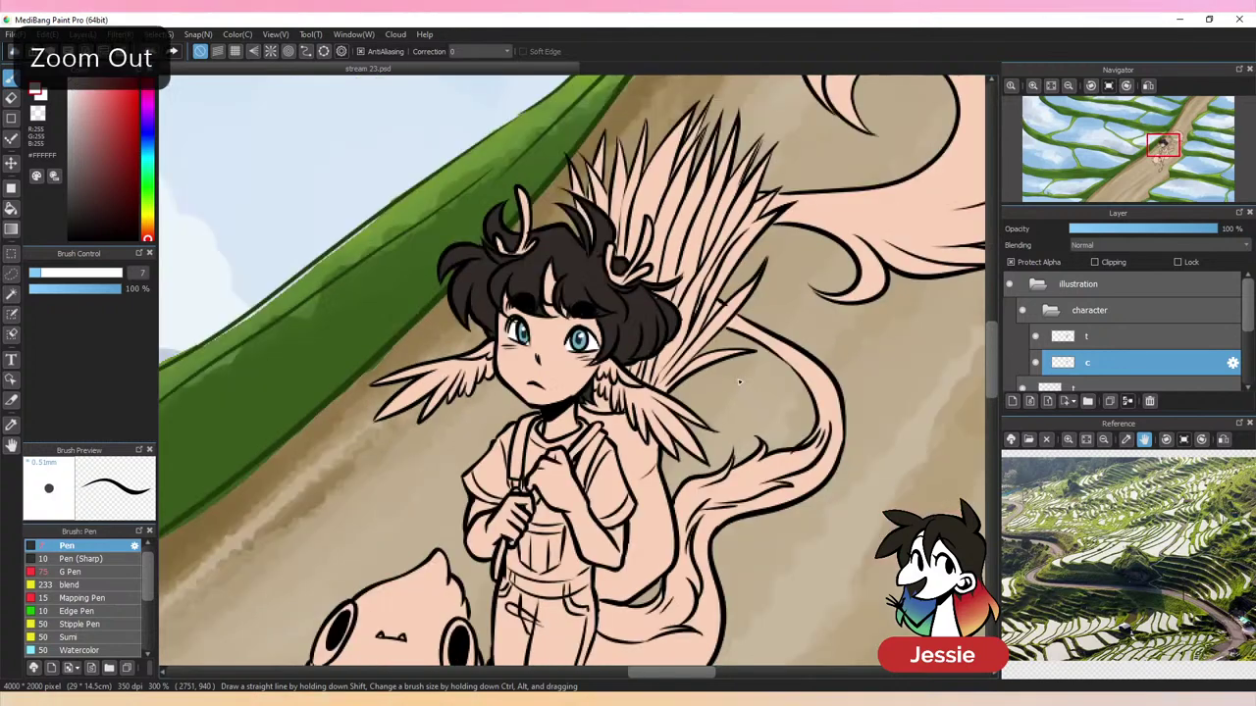
# Switch to the Bucket tool and choose tan #BA9C6B for the antlers
pyautogui.hotkey('ctrl', '+')
pyautogui.click(11, 209)
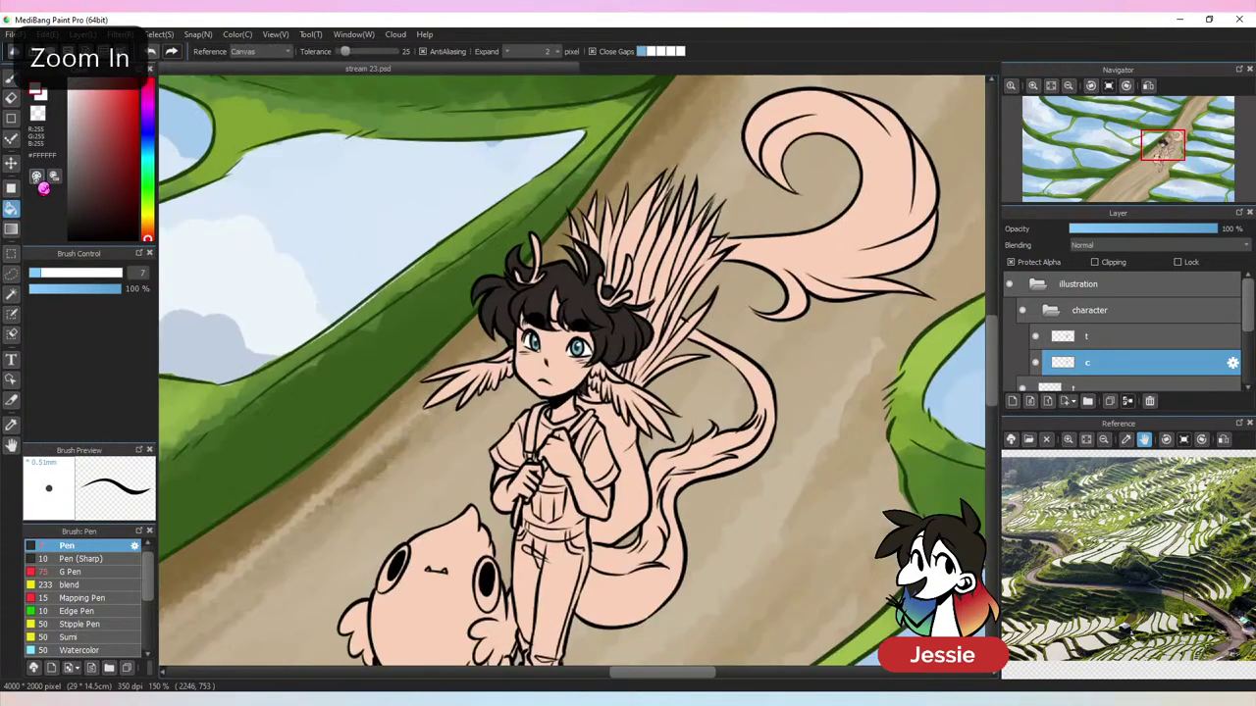
pyautogui.moveTo(148, 216); pyautogui.dragTo(148, 225)
pyautogui.click(93, 121)
pyautogui.hotkey('ctrl', '+')
pyautogui.hotkey('ctrl', '+')
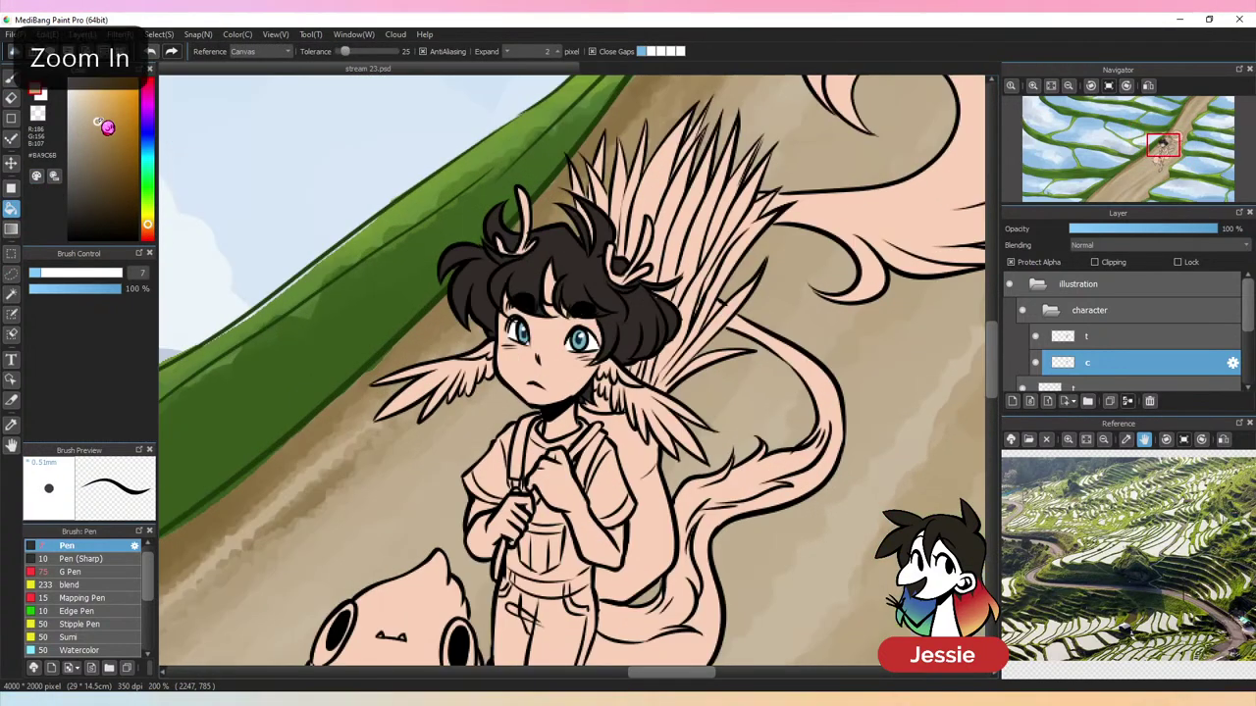
# Try filling one antler with tan #BA9C6B, and undo the fills
pyautogui.click(655, 228)
pyautogui.hotkey('ctrl', 'z')
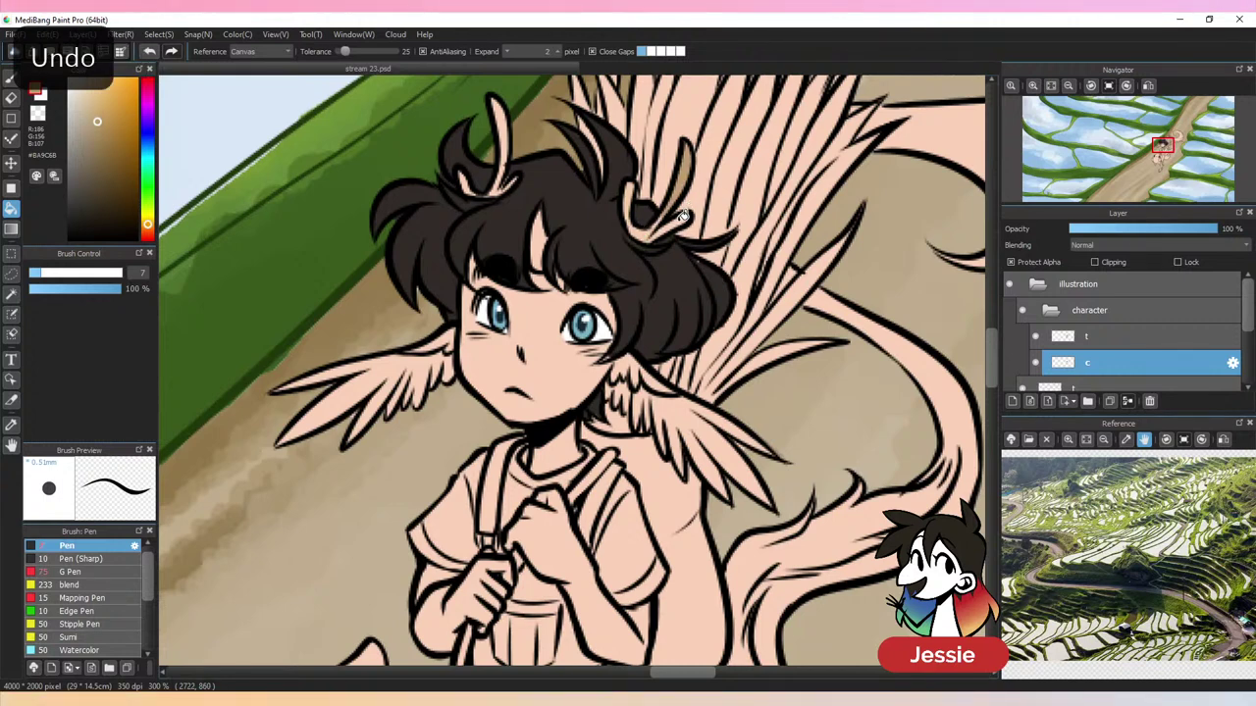
pyautogui.click(679, 222)
pyautogui.click(642, 212)
pyautogui.hotkey('ctrl', 'z')
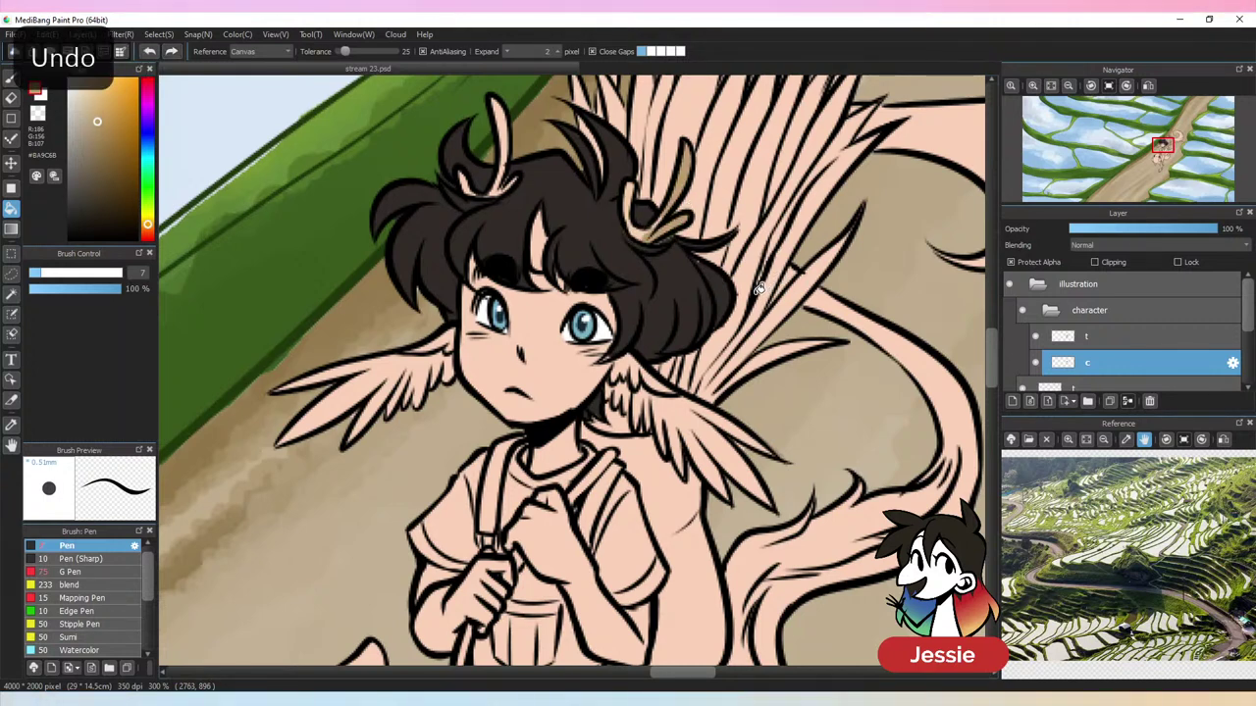
pyautogui.hotkey('ctrl', 'z')
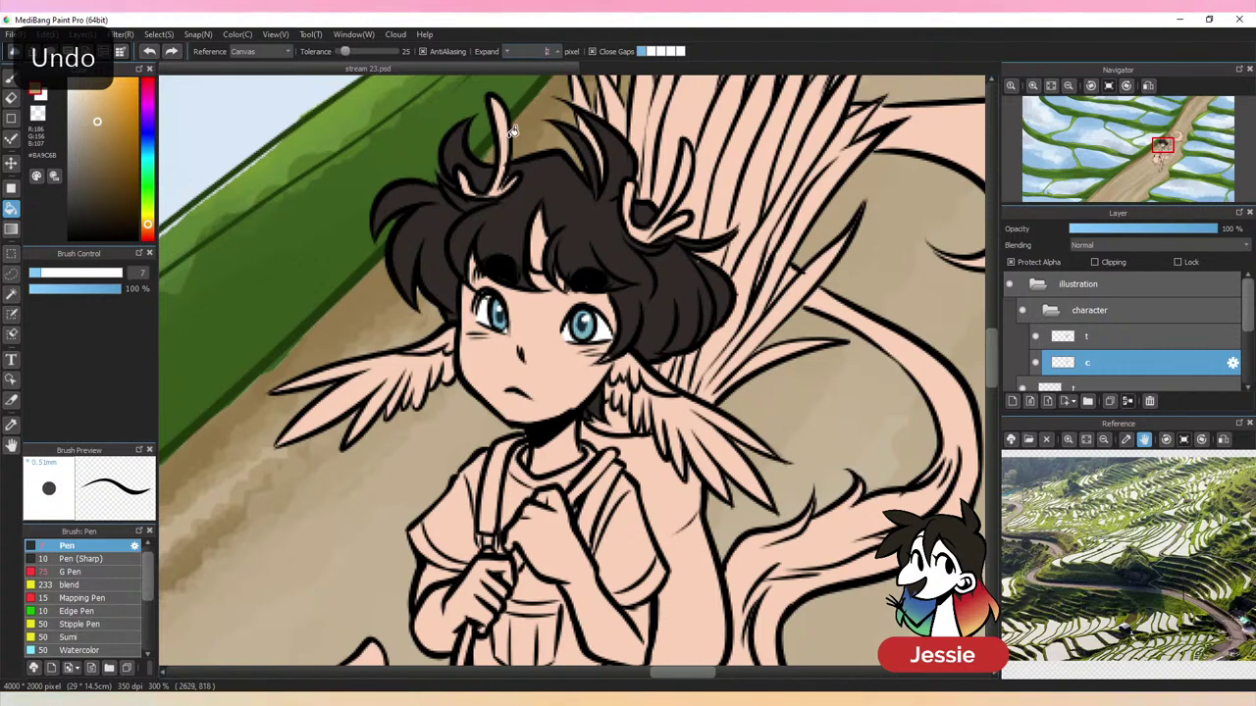
# Set the Bucket's Expand value to 0 pixels and fill both antlers with tan #BA9C6B
pyautogui.write('0')
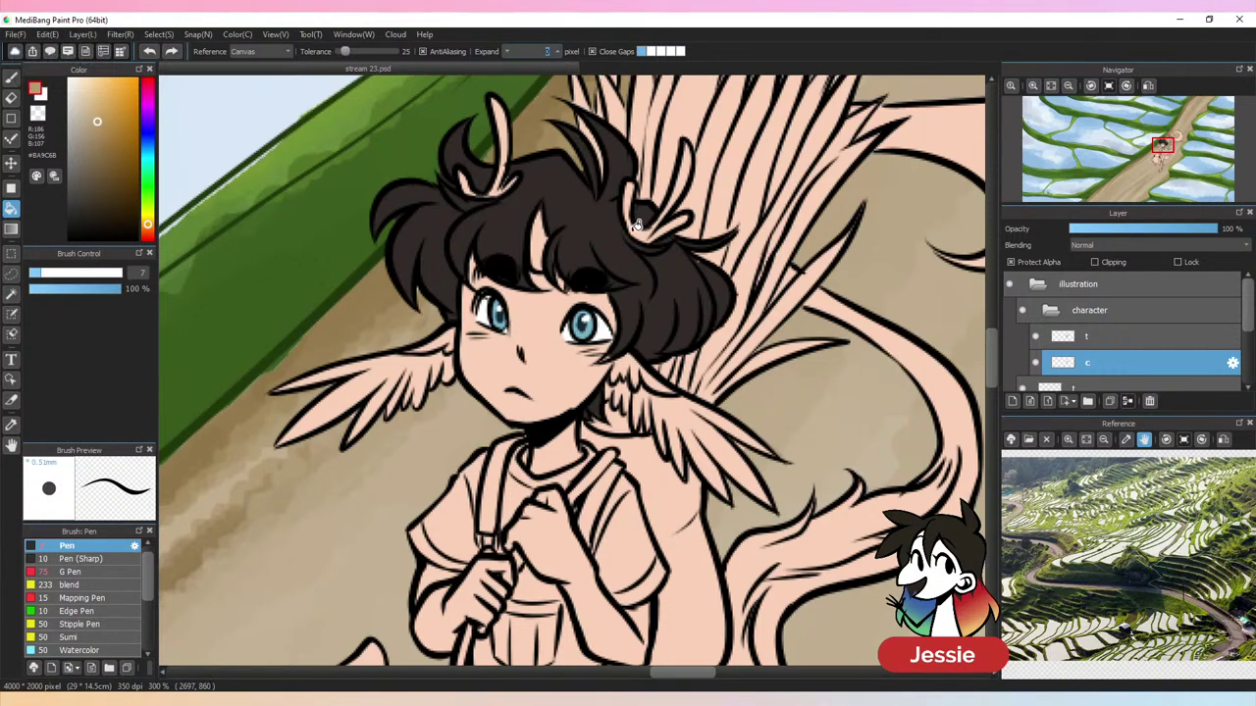
pyautogui.click(637, 224)
pyautogui.click(674, 227)
pyautogui.click(683, 180)
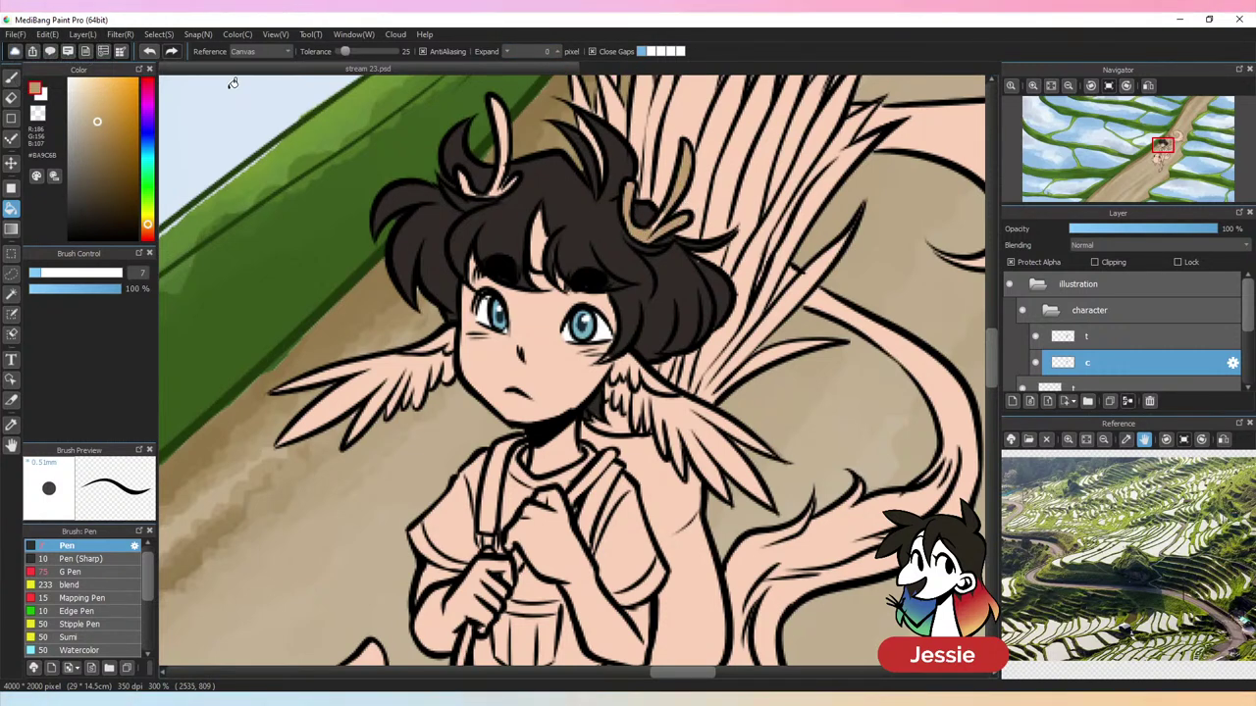
pyautogui.click(504, 157)
# Switch to the Pen brush and touch up the antler bases with the sampled hair brown and antler tan
pyautogui.click(15, 77)
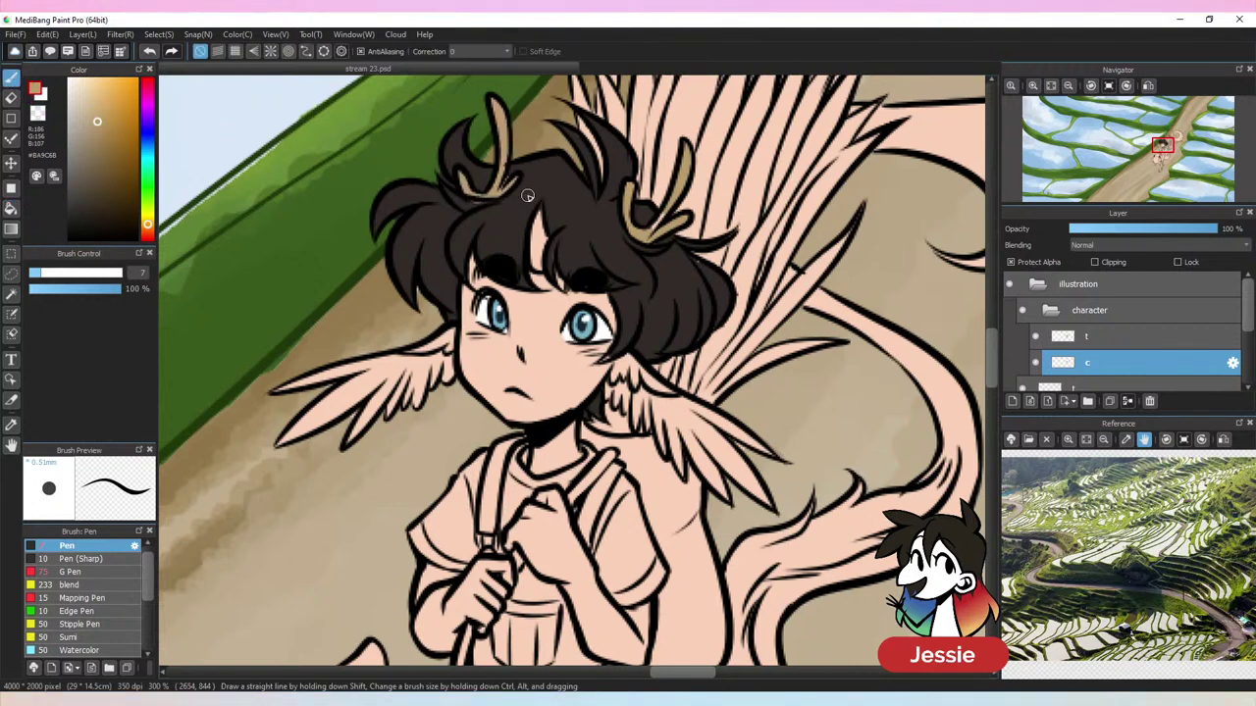
pyautogui.keyDown('alt'); pyautogui.click(521, 165); pyautogui.keyUp('alt')
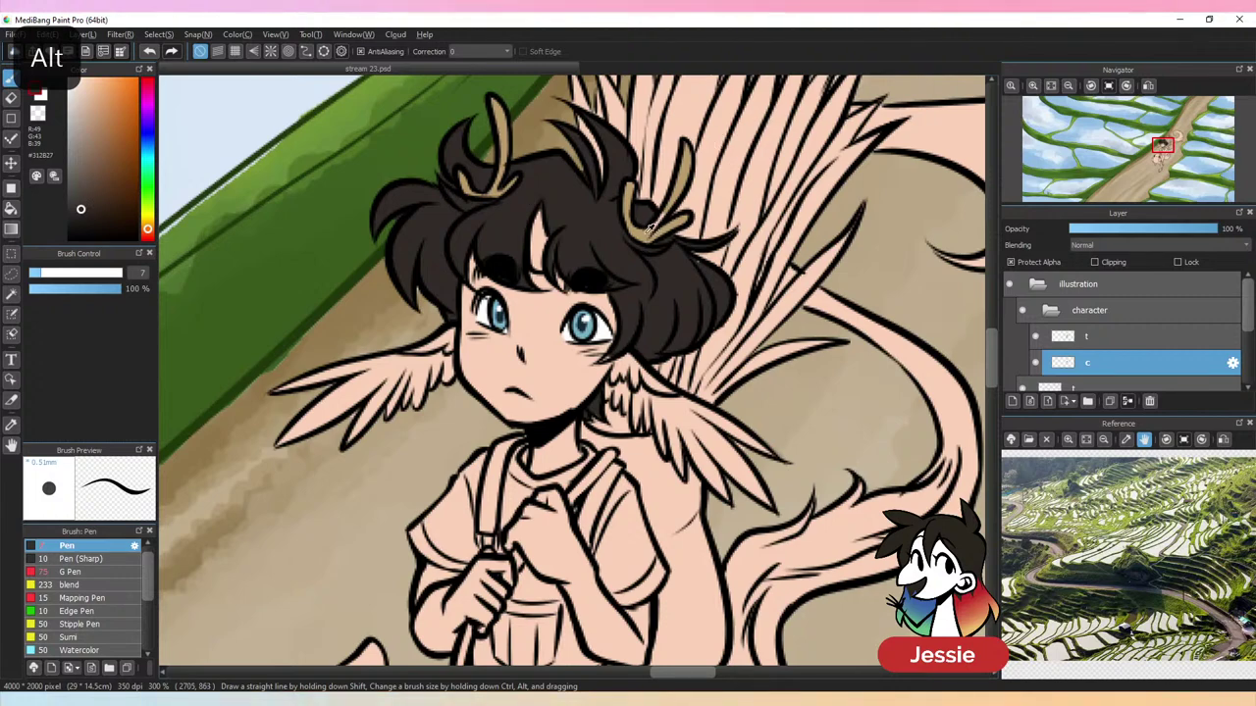
pyautogui.keyDown('alt'); pyautogui.click(665, 208); pyautogui.keyUp('alt')
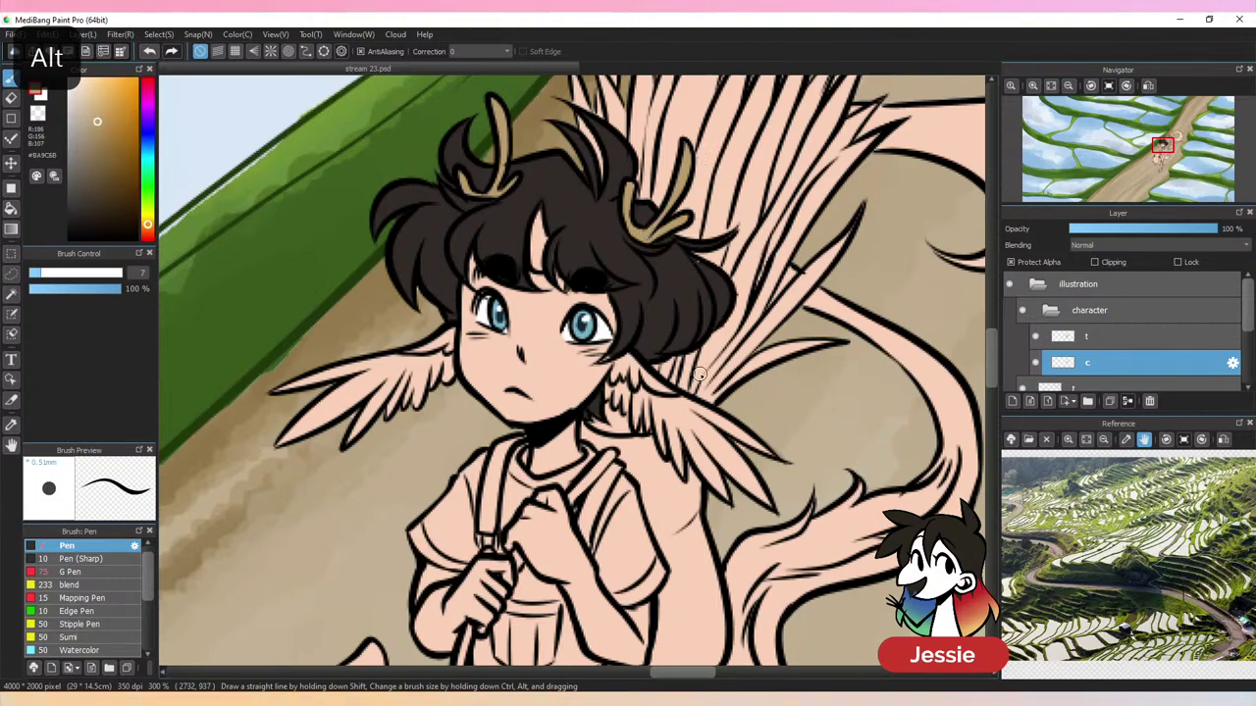
# Paint the lock of hair at the center of the forehead off-white #FEF8F5, and sample the hair brown #312B27
pyautogui.hotkey('ctrl', '-')
pyautogui.keyDown('alt'); pyautogui.click(420, 390); pyautogui.keyUp('alt')
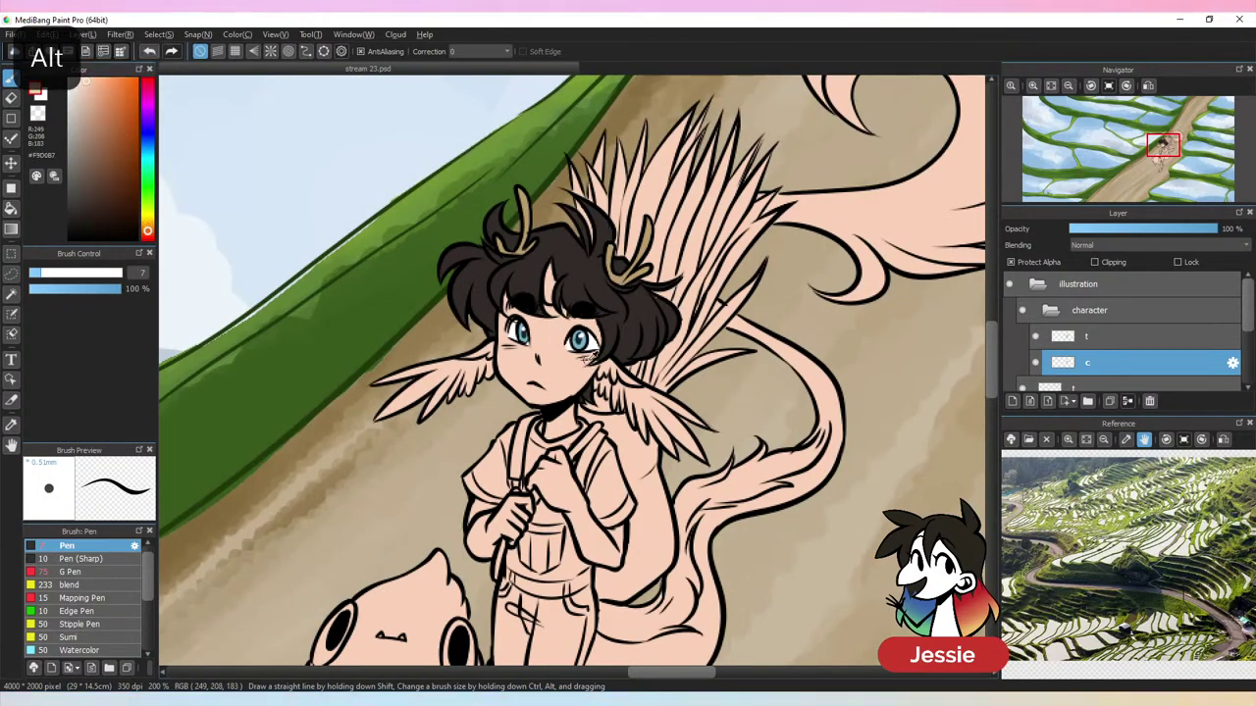
pyautogui.moveTo(92, 98); pyautogui.dragTo(77, 79)
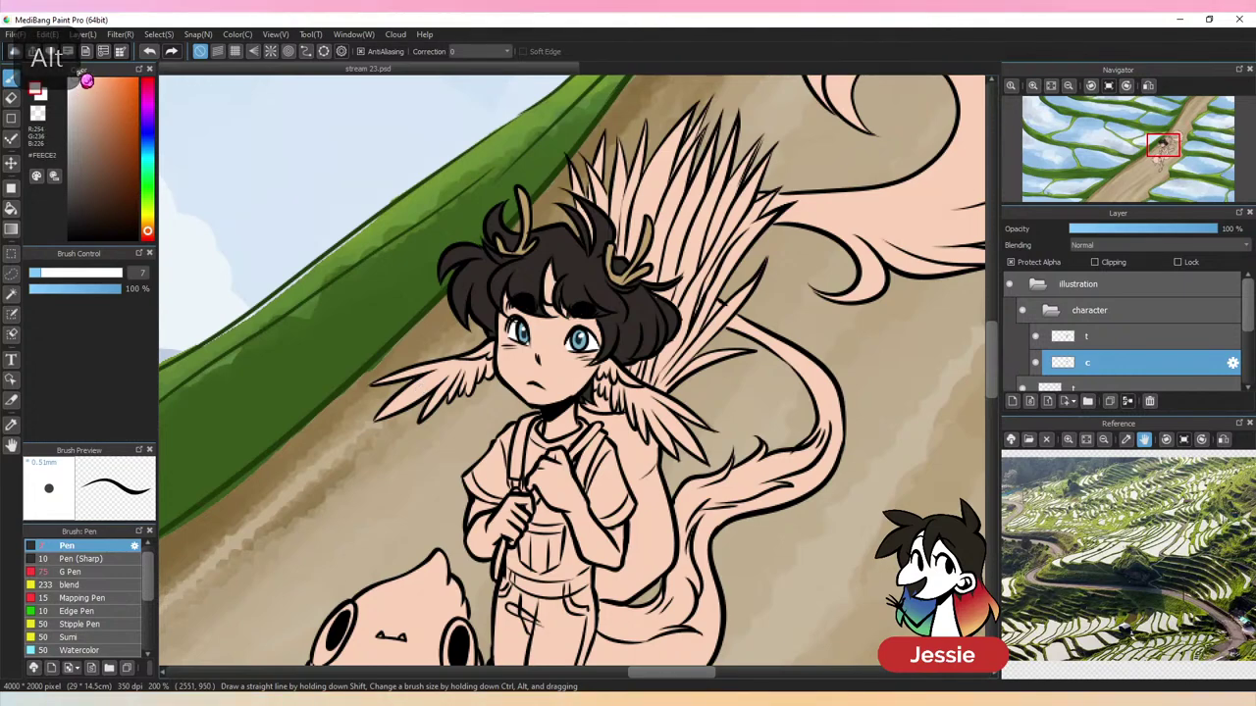
pyautogui.hotkey('ctrl', '+')
pyautogui.click(72, 81)
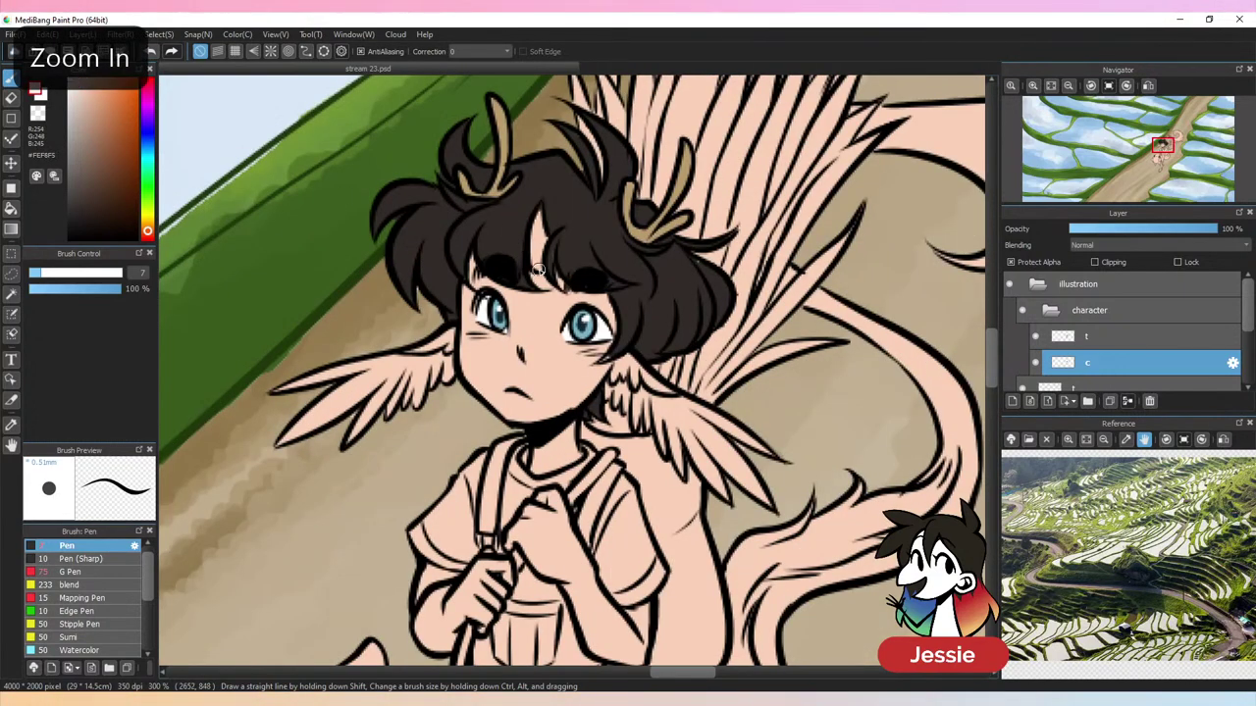
pyautogui.moveTo(538, 270); pyautogui.dragTo(537, 245)
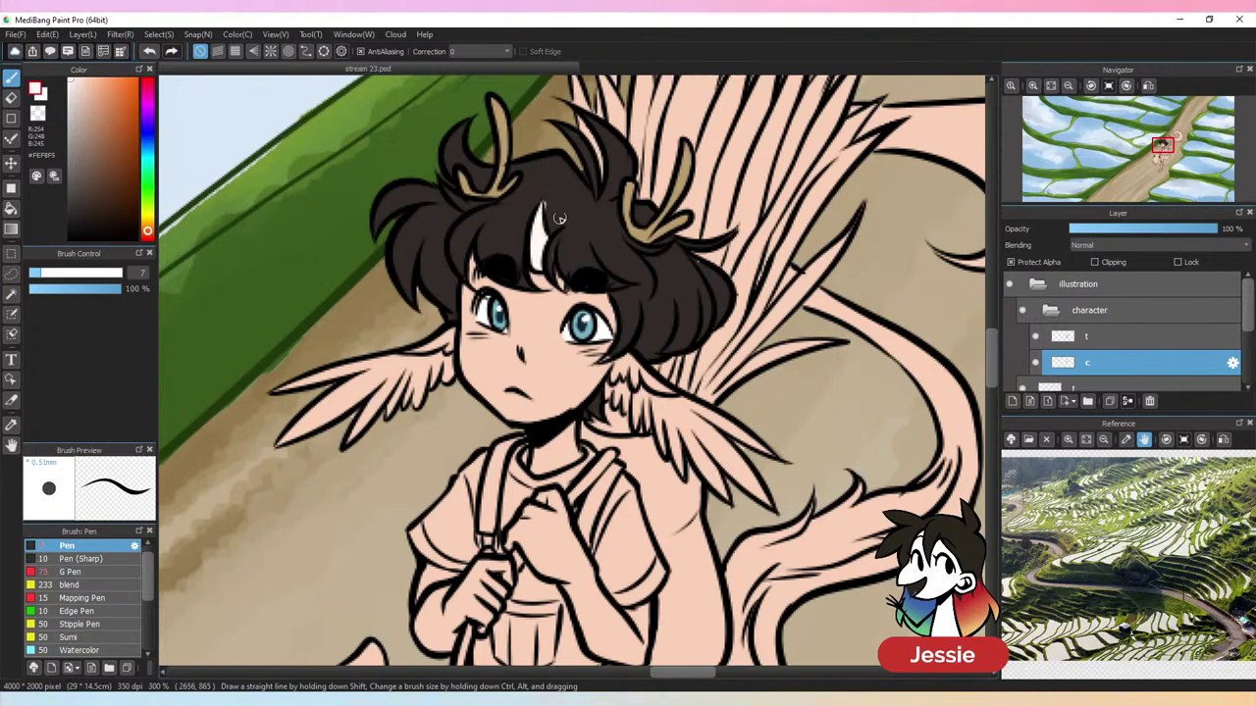
pyautogui.keyDown('alt'); pyautogui.click(558, 218); pyautogui.keyUp('alt')
# Check the character's hair, antlers and white forelock against the full terrace composition and up close
pyautogui.hotkey('ctrl', '-')
pyautogui.hotkey('ctrl', '-')
pyautogui.hotkey('ctrl', '-')
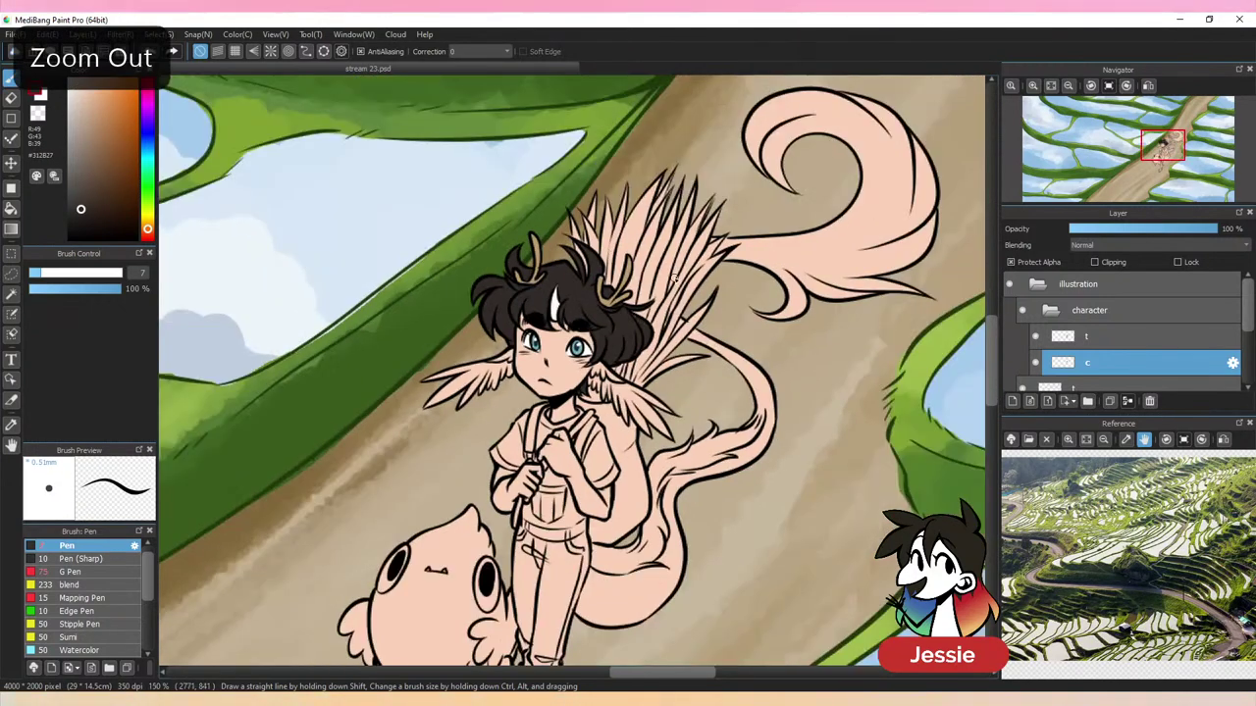
pyautogui.hotkey('ctrl', '+')
pyautogui.hotkey('ctrl', '-')
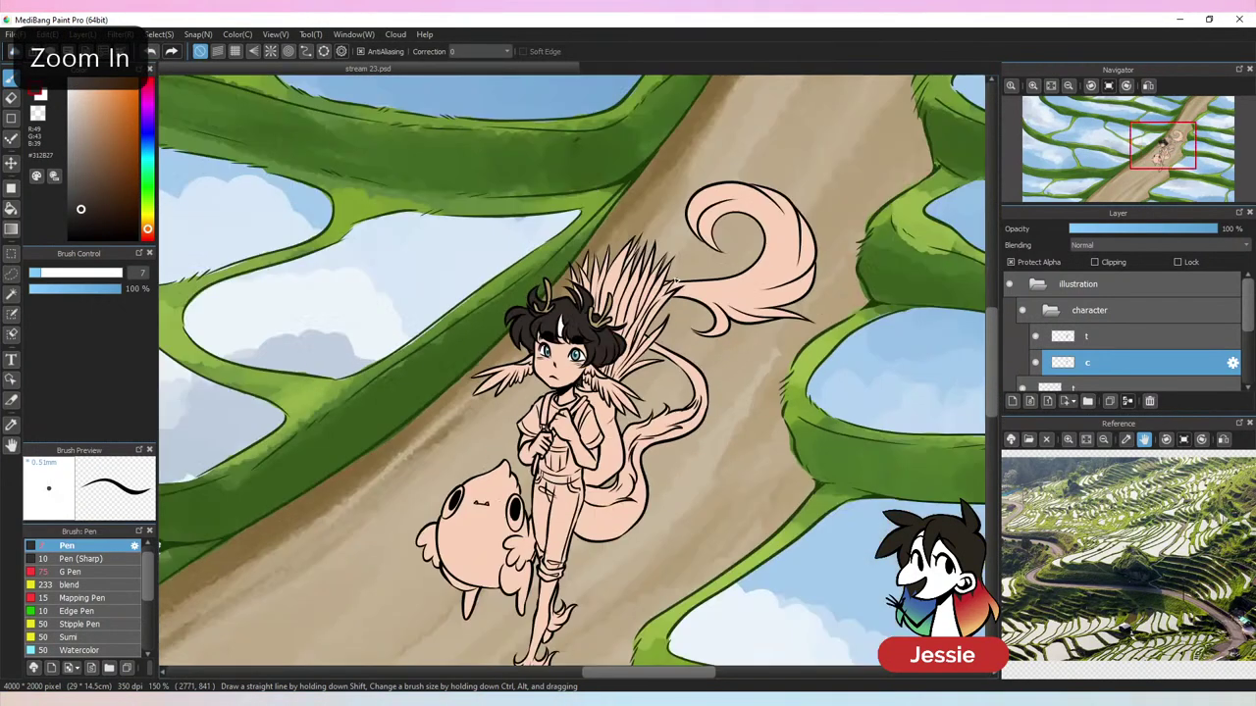
pyautogui.moveTo(907, 432); pyautogui.dragTo(834, 342)
pyautogui.hotkey('ctrl', '-')
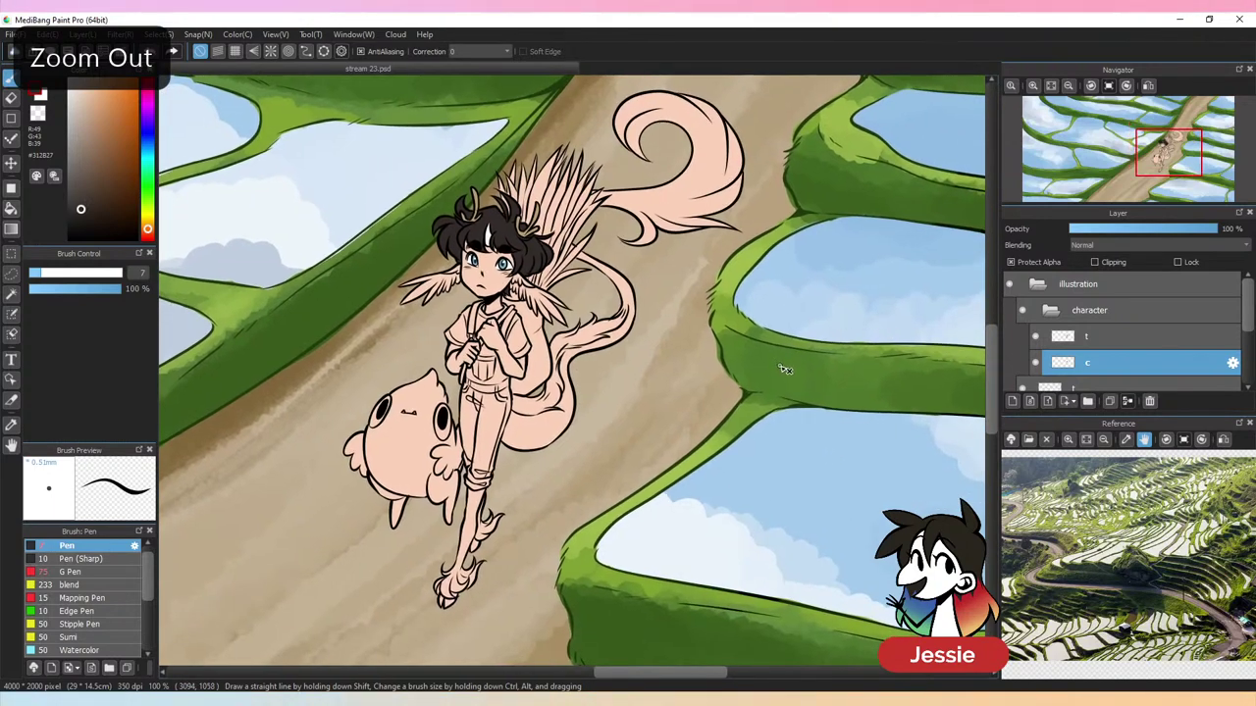
pyautogui.hotkey('ctrl', '-')
pyautogui.hotkey('ctrl', '-')
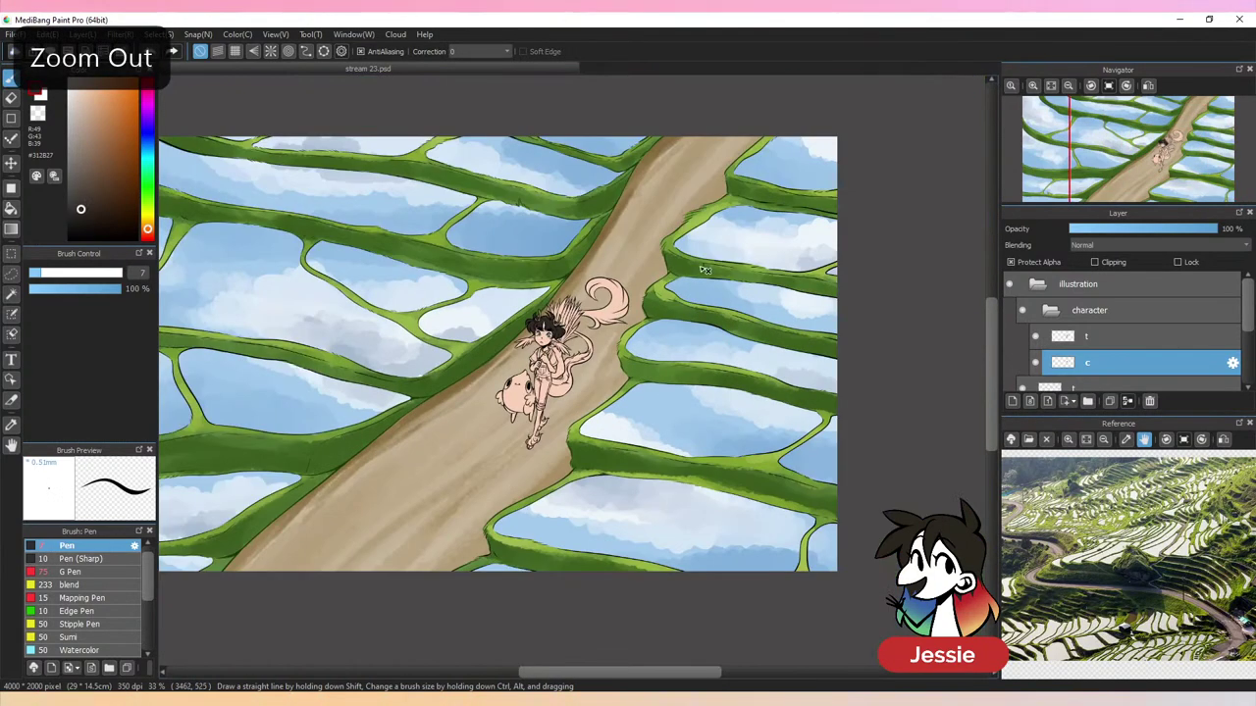
pyautogui.hotkey('ctrl', '-')
pyautogui.hotkey('ctrl', '-')
pyautogui.hotkey('ctrl', '+')
pyautogui.hotkey('ctrl', '+')
pyautogui.hotkey('ctrl', '+')
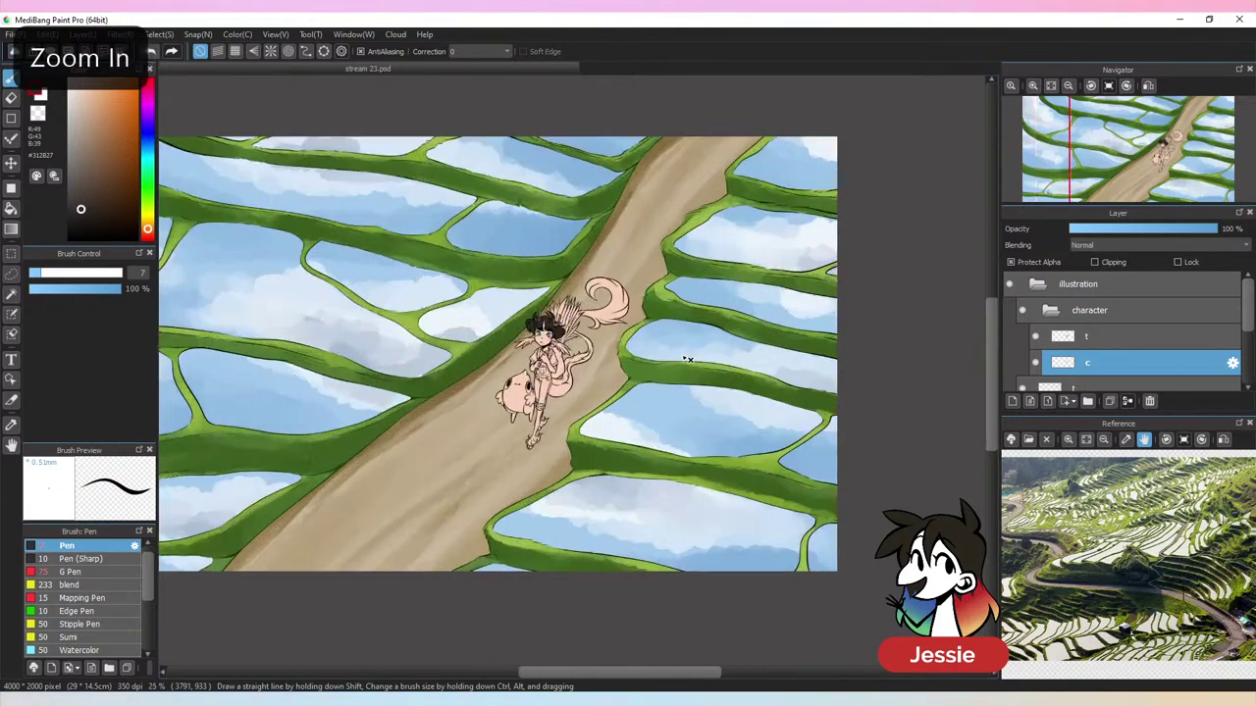
pyautogui.hotkey('ctrl', '+')
pyautogui.hotkey('ctrl', '+')
pyautogui.hotkey('ctrl', '+')
pyautogui.hotkey('ctrl', '+')
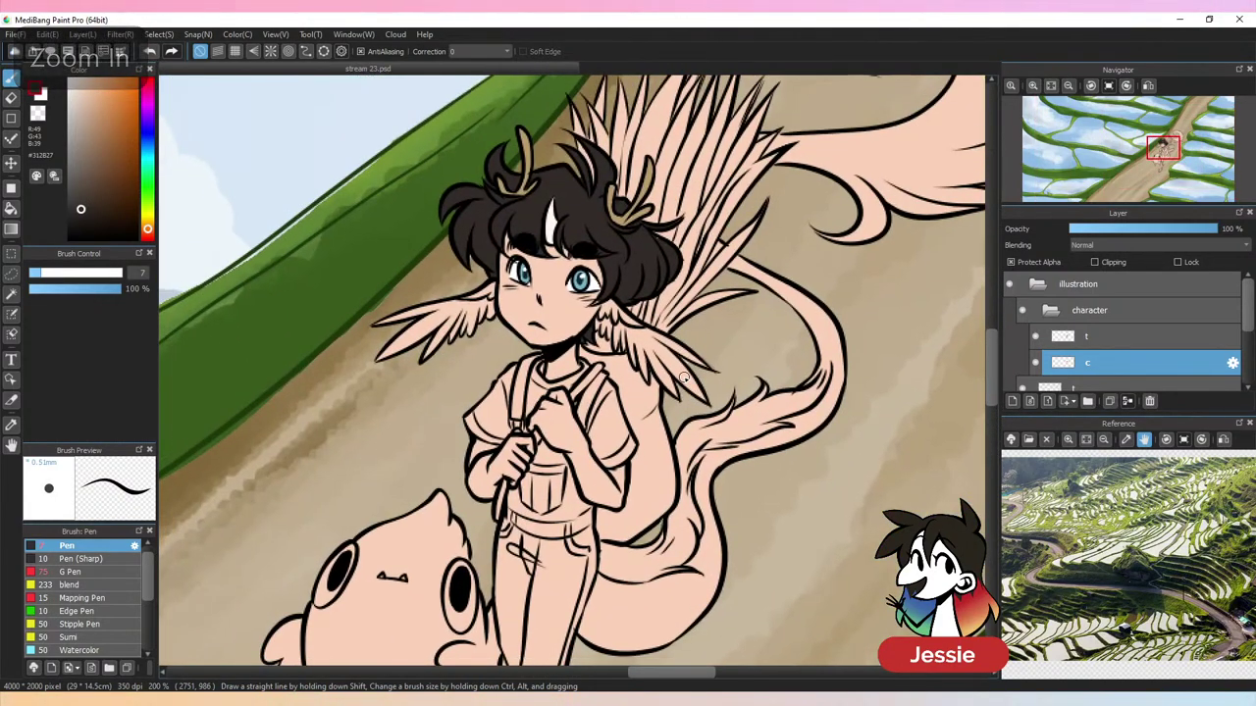
pyautogui.hotkey('ctrl', '+')
pyautogui.hotkey('ctrl', '+')
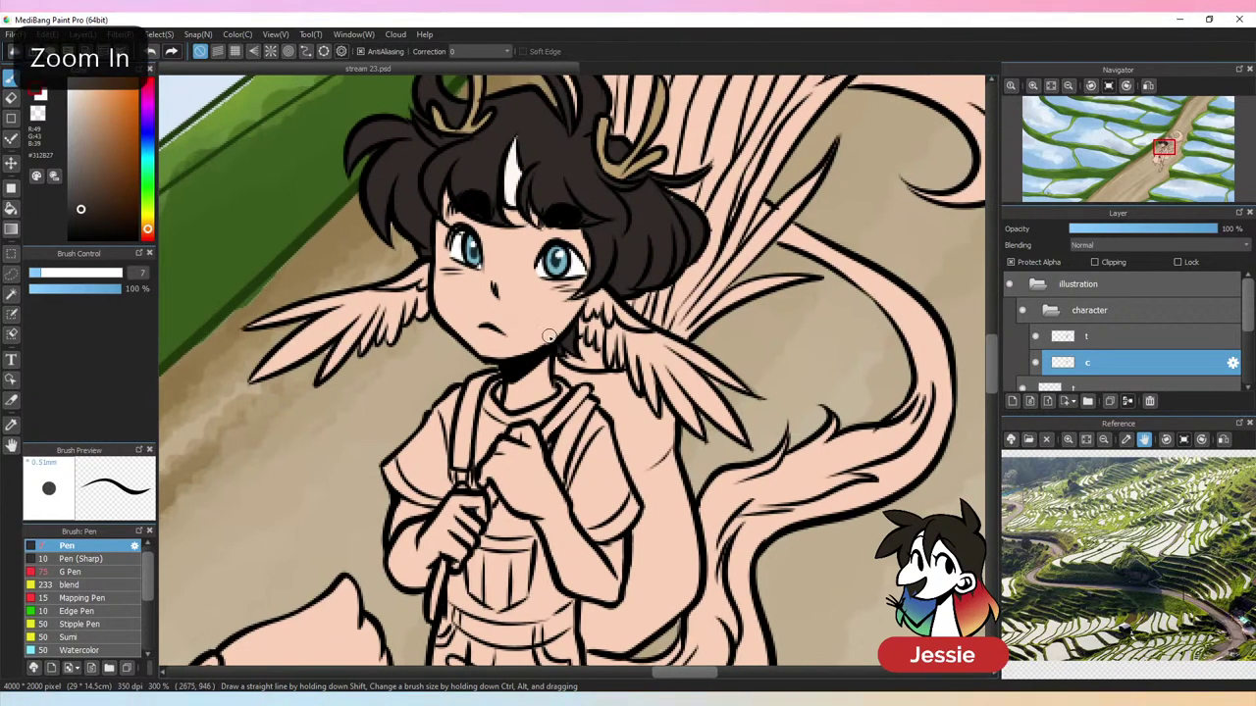
pyautogui.keyDown('alt'); pyautogui.click(549, 336); pyautogui.keyUp('alt')
pyautogui.click(1130, 341)
pyautogui.press('e')
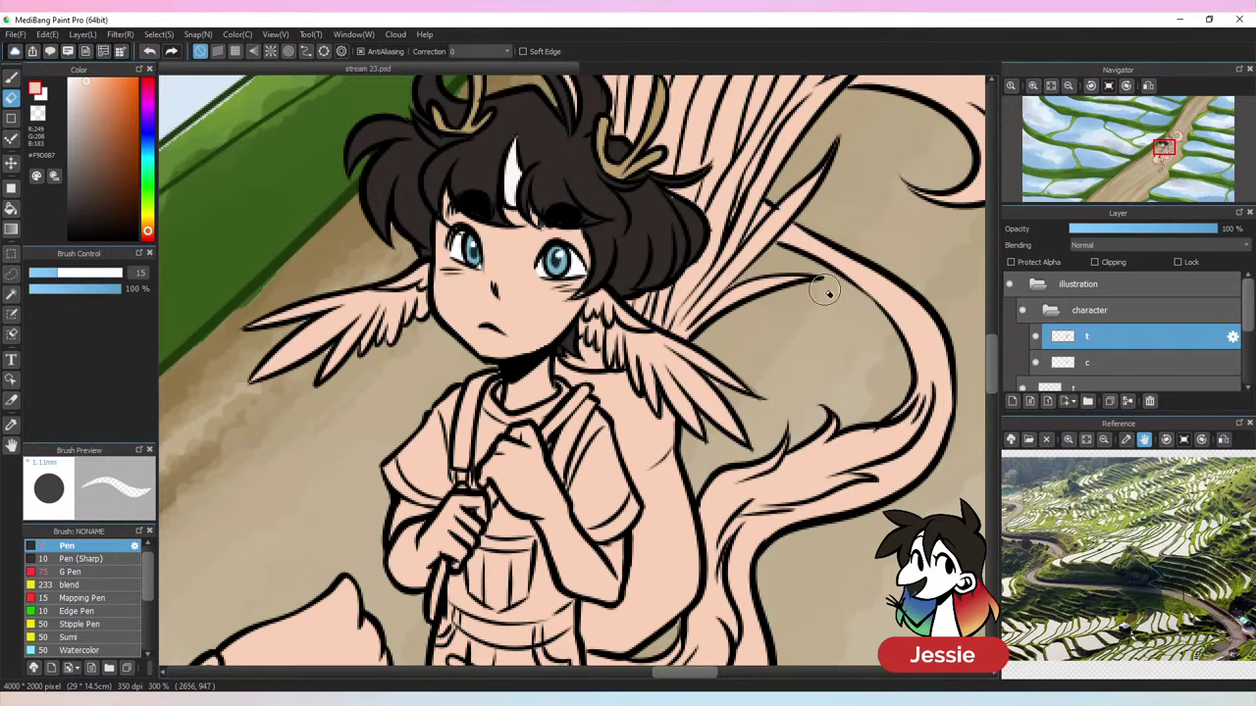
pyautogui.press('b')
pyautogui.click(1132, 361)
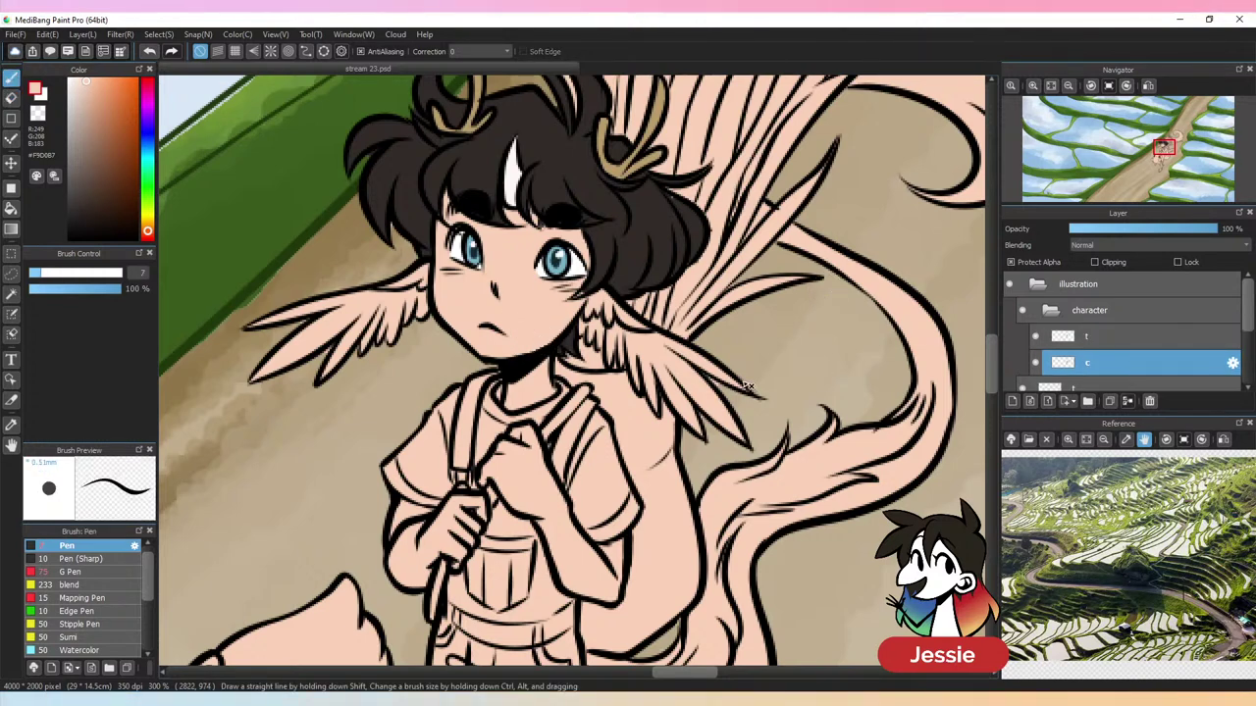
# Choose muted green #5A6E3E from a color sampled off the grass and paint the upper base of both head wings
pyautogui.keyDown('alt'); pyautogui.click(246, 109); pyautogui.keyUp('alt')
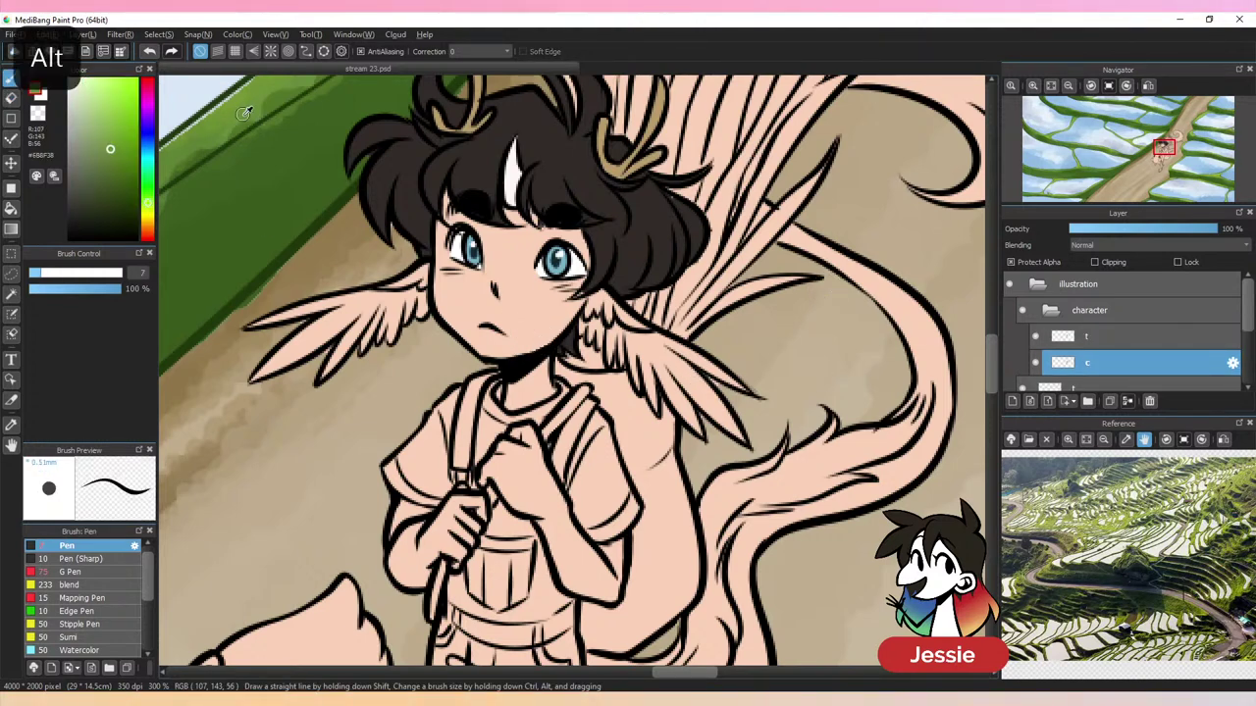
pyautogui.click(98, 170)
pyautogui.moveTo(605, 310)
pyautogui.mouseDown()
pyautogui.moveTo(588, 294)
pyautogui.moveTo(602, 312)
pyautogui.mouseUp()
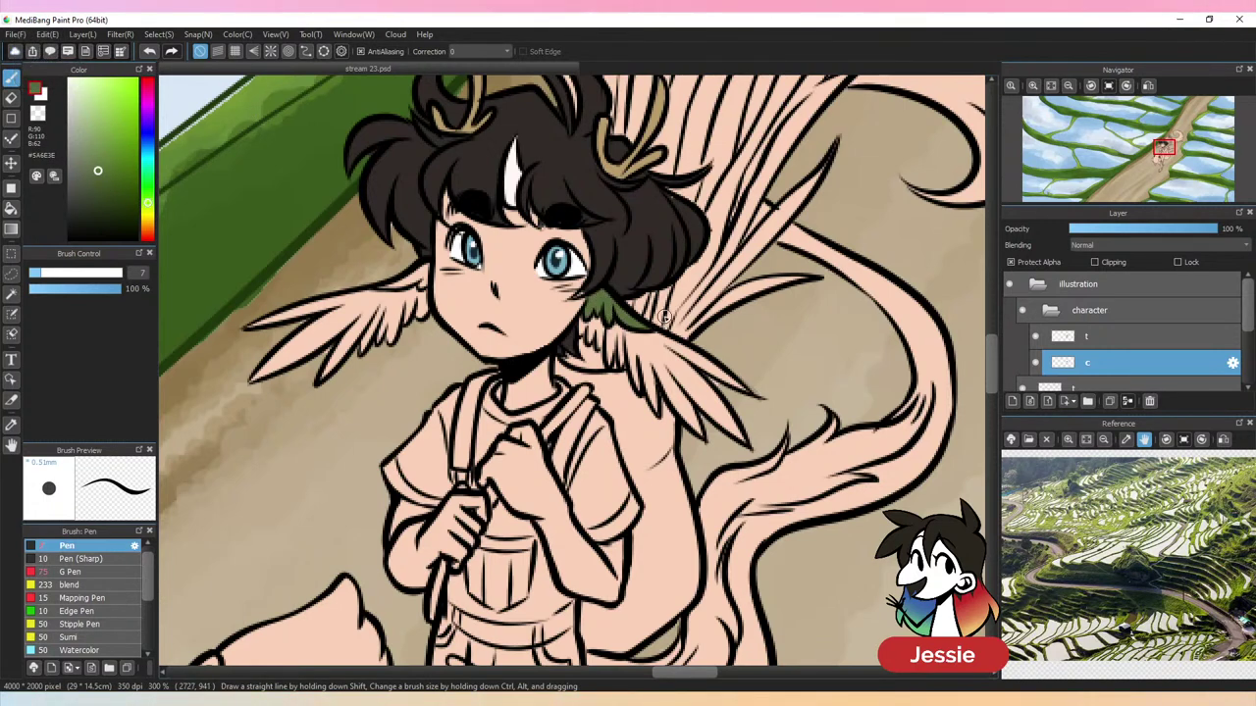
pyautogui.moveTo(416, 281); pyautogui.dragTo(424, 275)
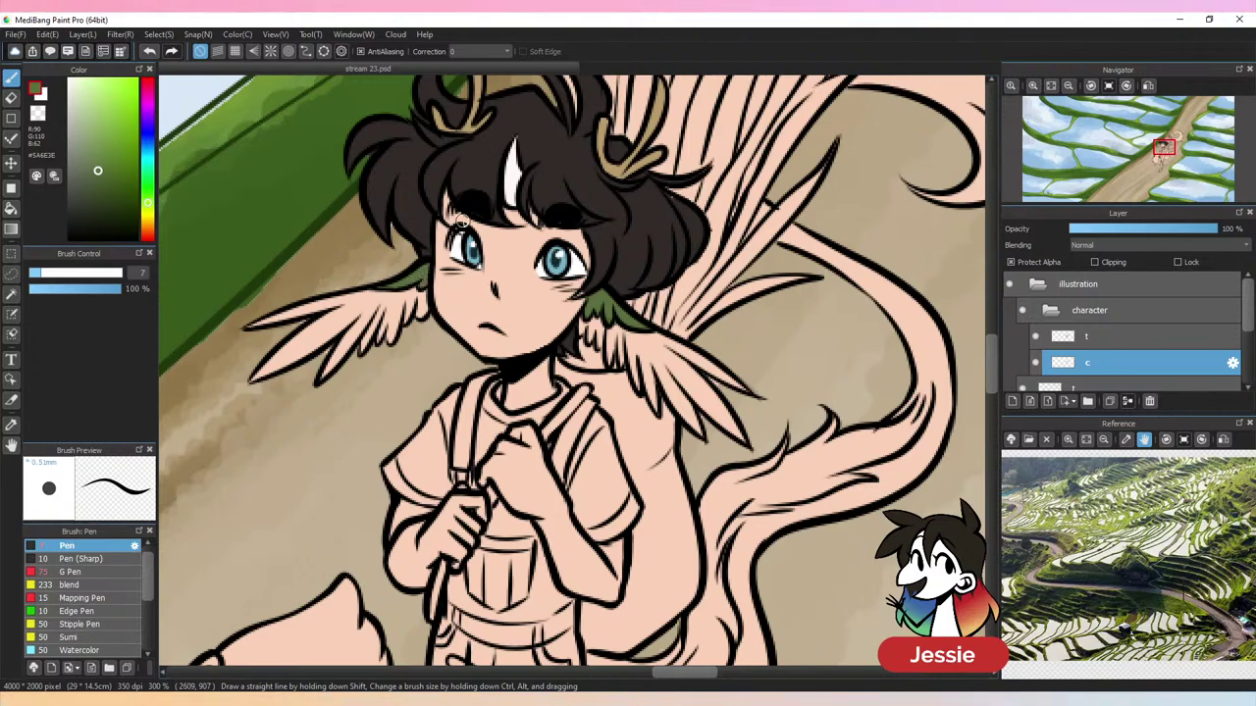
# Switch to the Bucket tool, choose pale yellow #EEE1B7 and fill the remaining feathers of the head wings
pyautogui.hotkey('ctrl', '-')
pyautogui.hotkey('ctrl', '-')
pyautogui.hotkey('ctrl', '+')
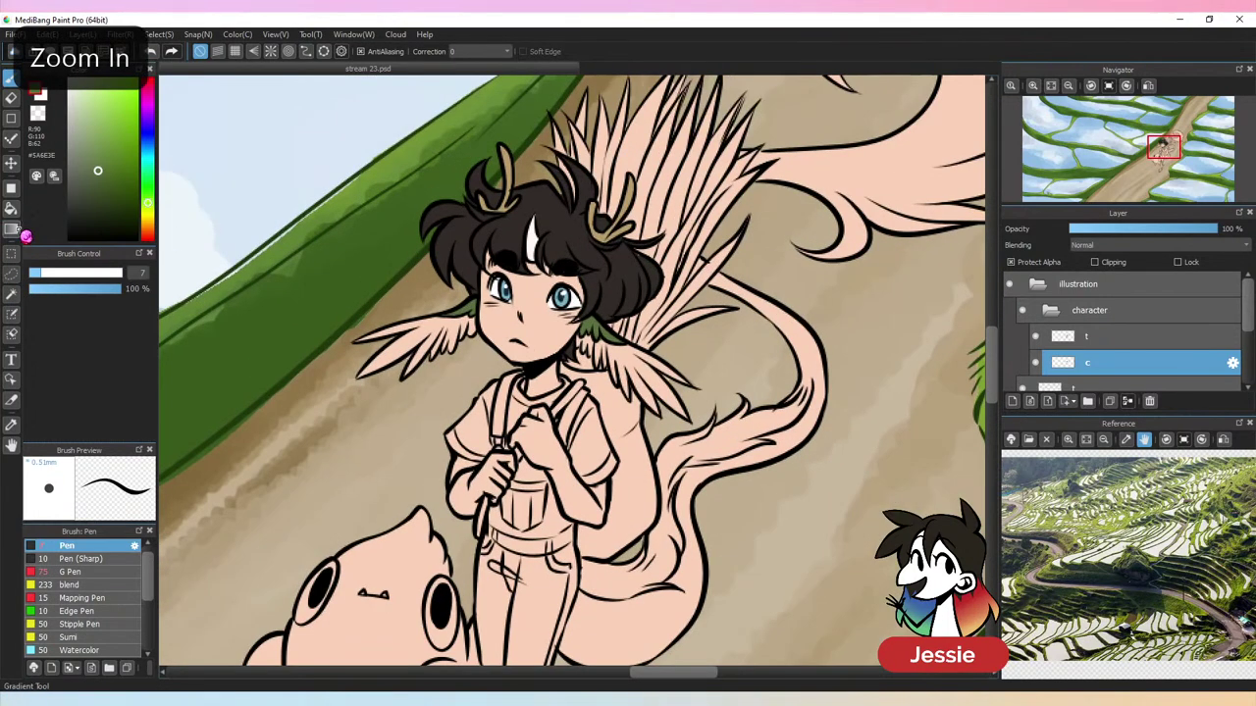
pyautogui.click(11, 208)
pyautogui.click(150, 214)
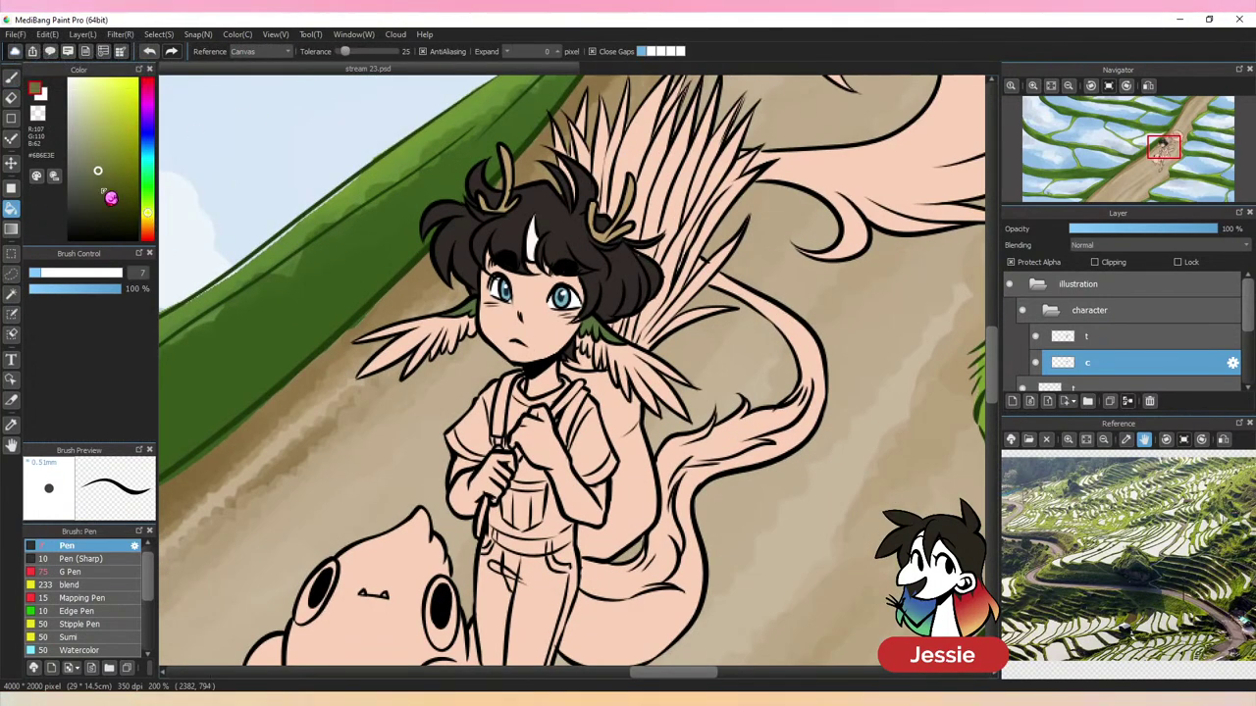
pyautogui.moveTo(146, 231); pyautogui.dragTo(148, 221)
pyautogui.click(85, 90)
pyautogui.click(85, 88)
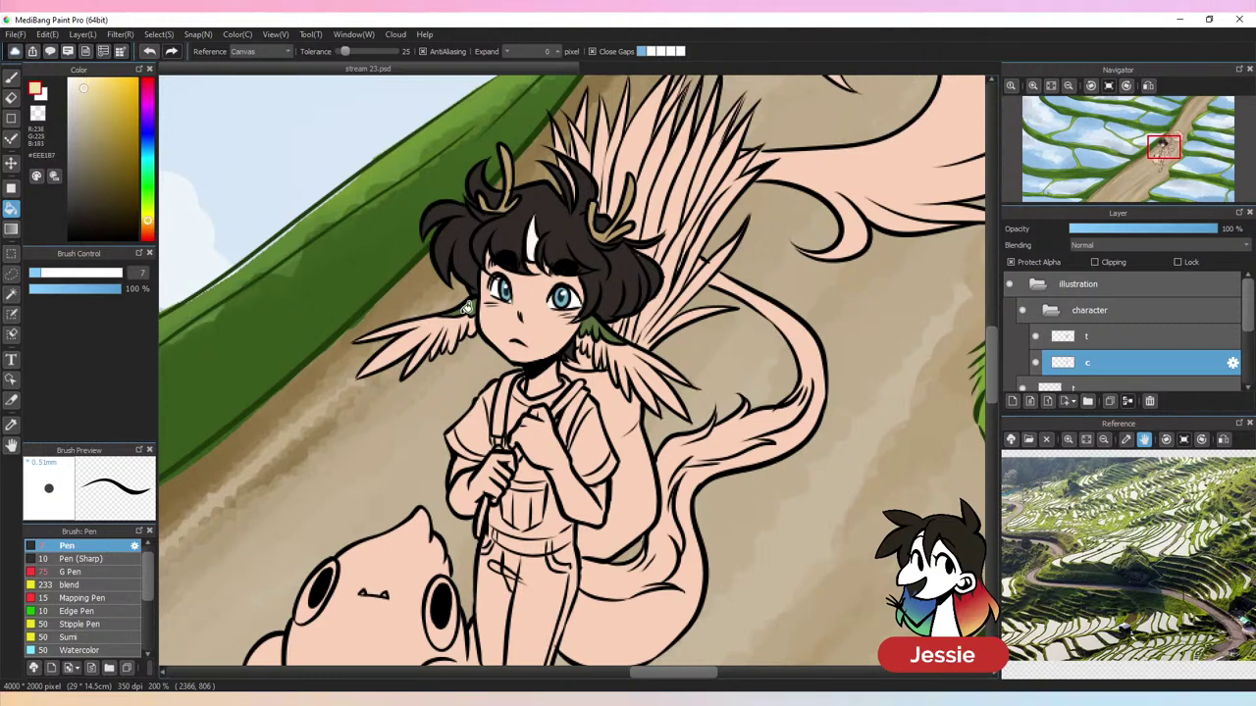
pyautogui.click(456, 317)
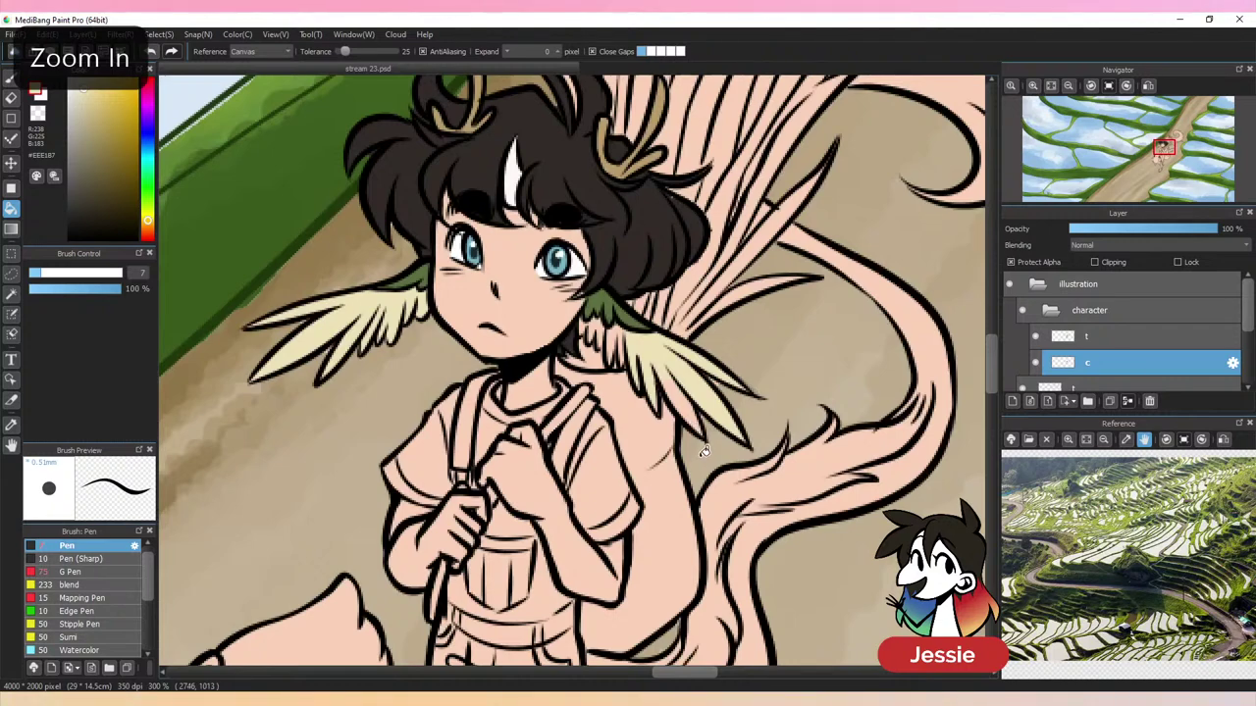
# Paint the feathers the bucket missed with the Pen brush in the same pale yellow, and save the illustration
pyautogui.press('b')
pyautogui.hotkey('ctrl', '+')
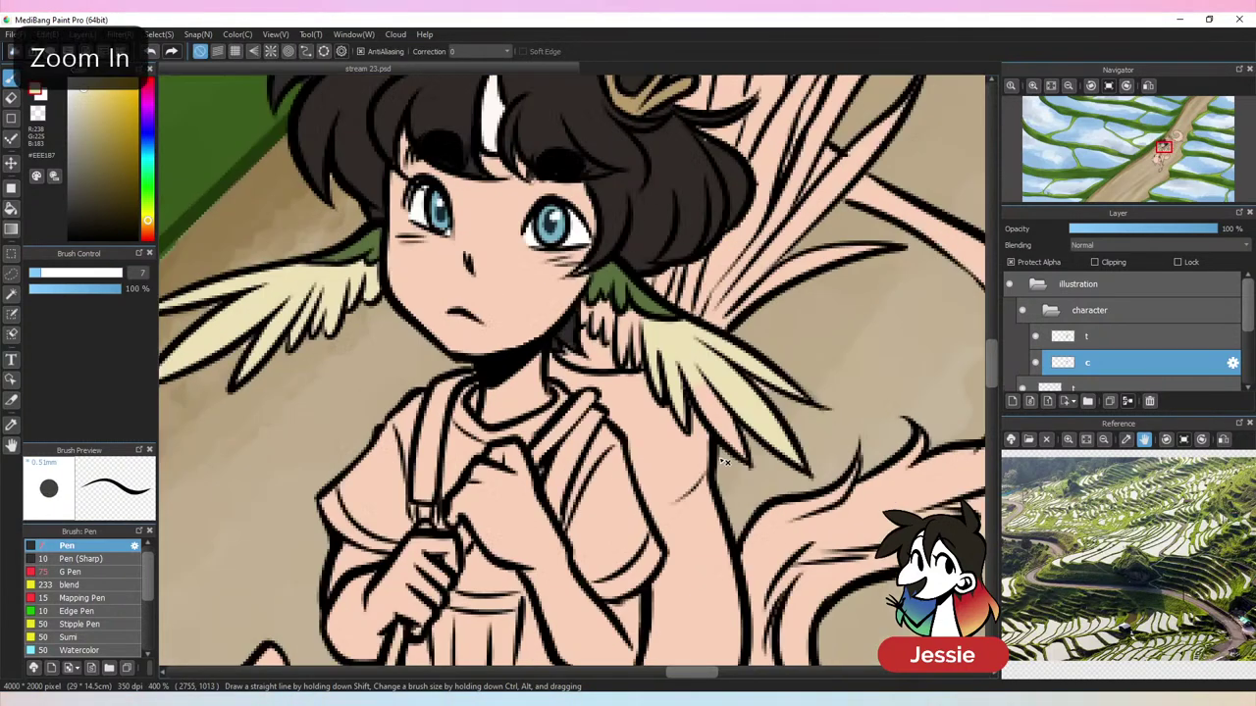
pyautogui.hotkey('ctrl', 's')
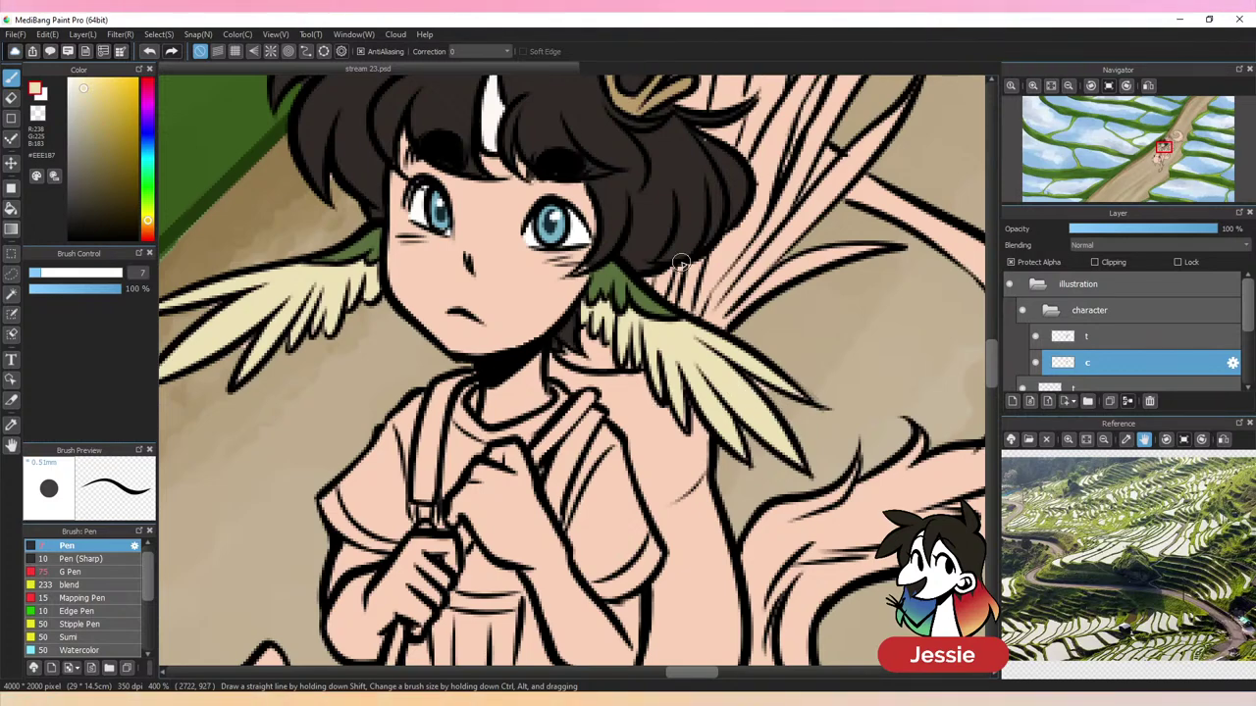
# Check the colored head wings within the whole illustration and save the file
pyautogui.hotkey('ctrl', '-')
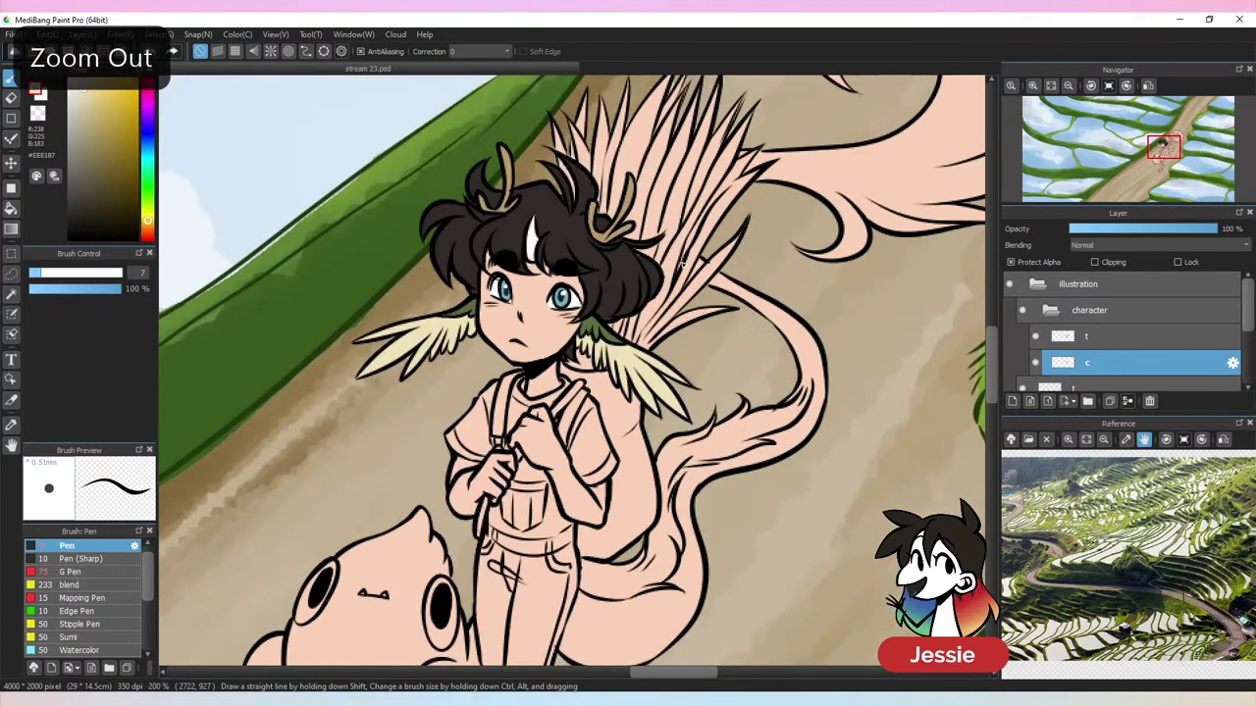
pyautogui.hotkey('ctrl', '-')
pyautogui.hotkey('ctrl', '-')
pyautogui.hotkey('ctrl', '-')
pyautogui.hotkey('ctrl', '-')
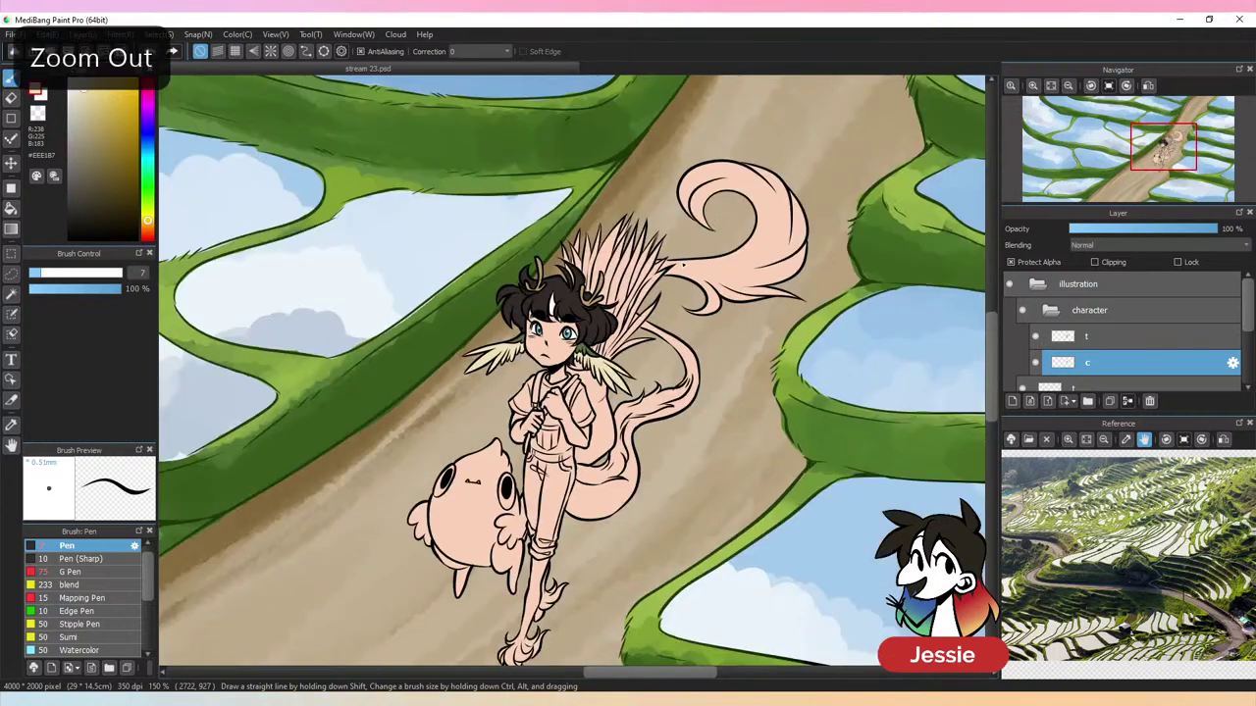
pyautogui.hotkey('ctrl', '-')
pyautogui.hotkey('ctrl', '-')
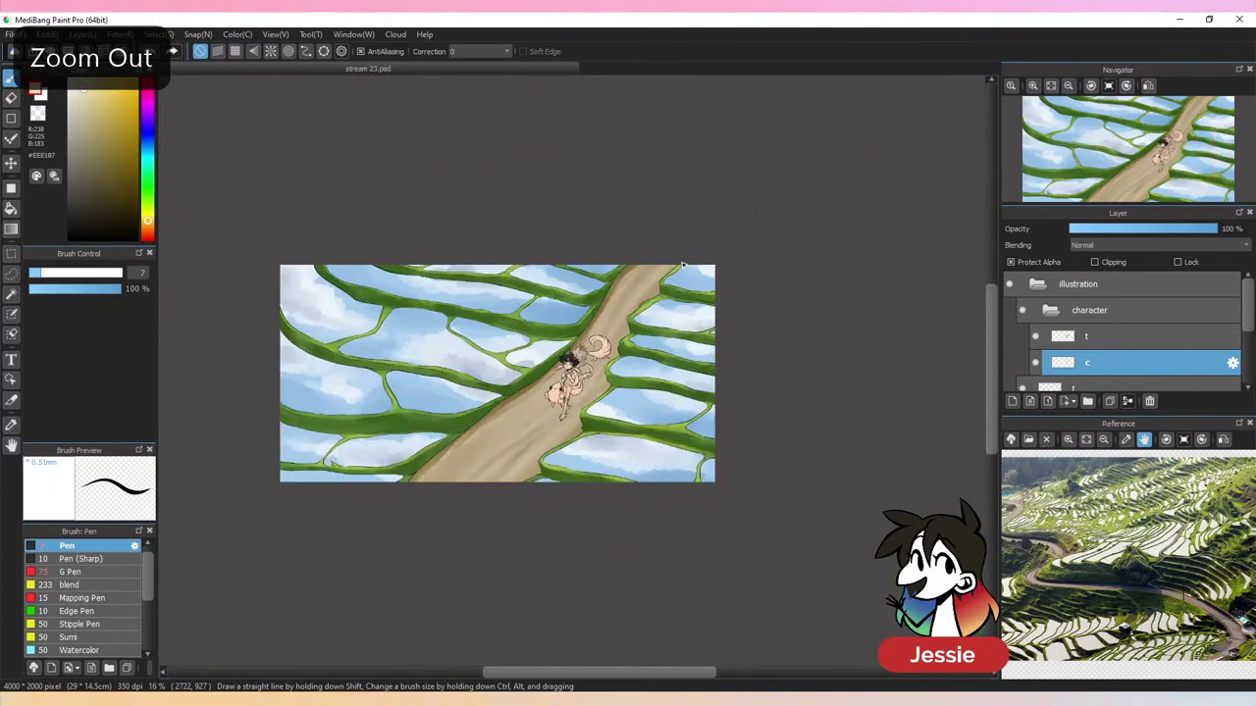
pyautogui.hotkey('ctrl', '+')
pyautogui.hotkey('ctrl', 's')
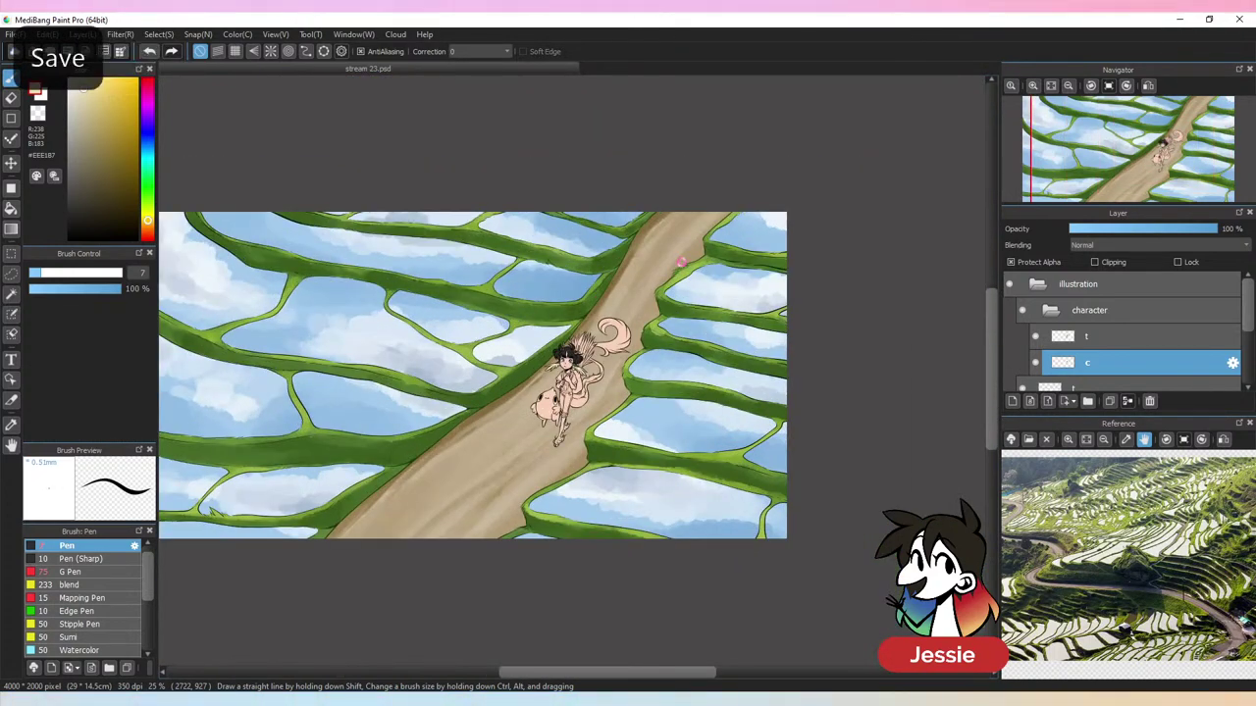
# Compare the character's flat colors up close and within the full terrace scene
pyautogui.hotkey('ctrl', '+')
pyautogui.hotkey('ctrl', '+')
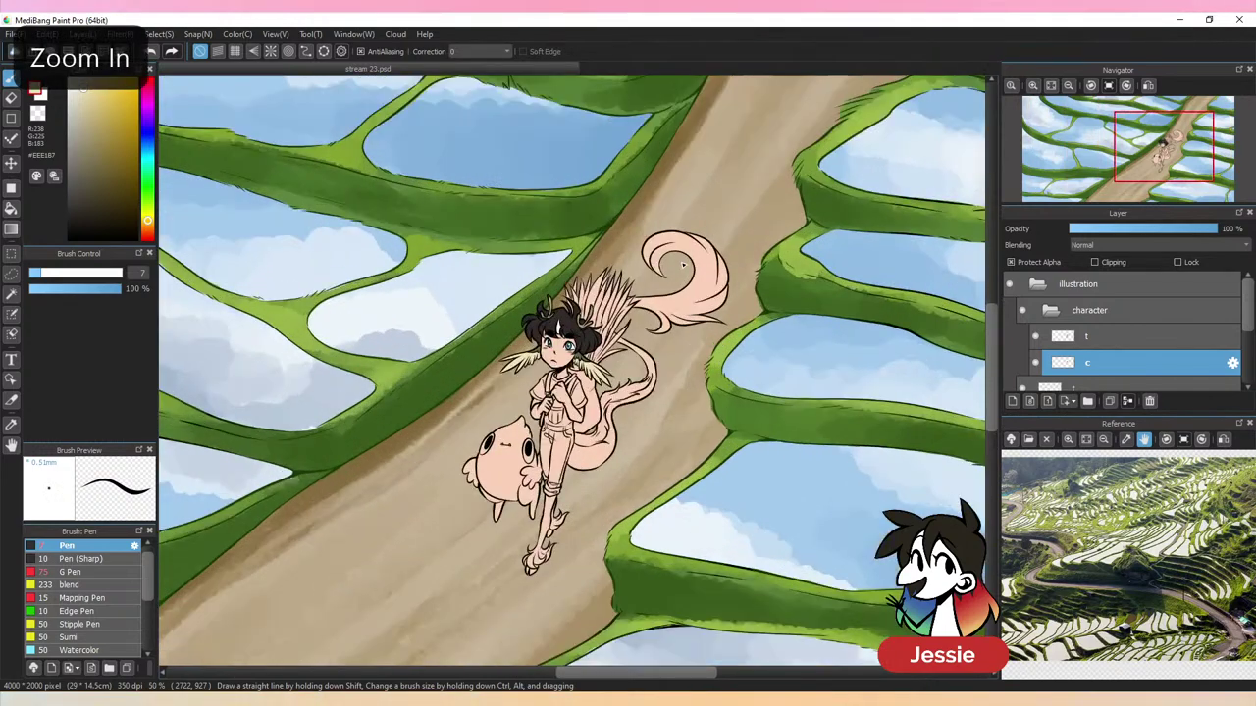
pyautogui.hotkey('ctrl', '+')
pyautogui.hotkey('ctrl', '+')
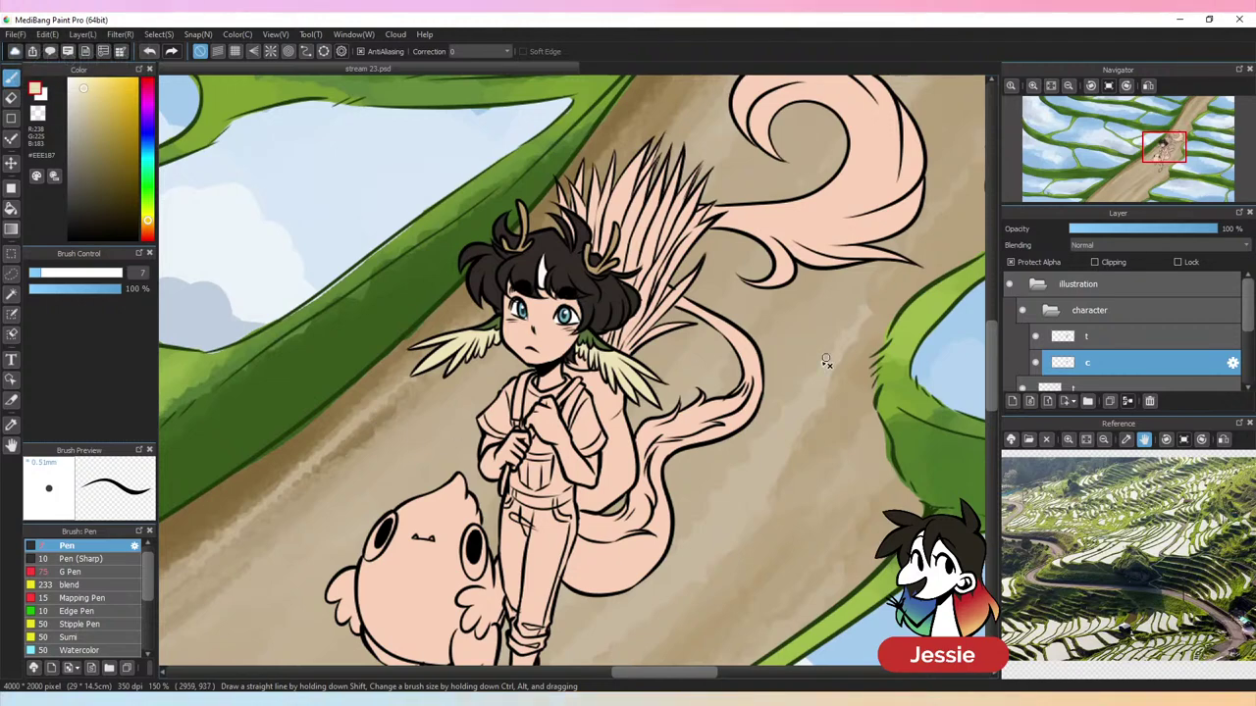
pyautogui.hotkey('ctrl', '-')
pyautogui.hotkey('ctrl', '-')
pyautogui.hotkey('ctrl', '-')
pyautogui.hotkey('ctrl', '-')
pyautogui.hotkey('ctrl', '-')
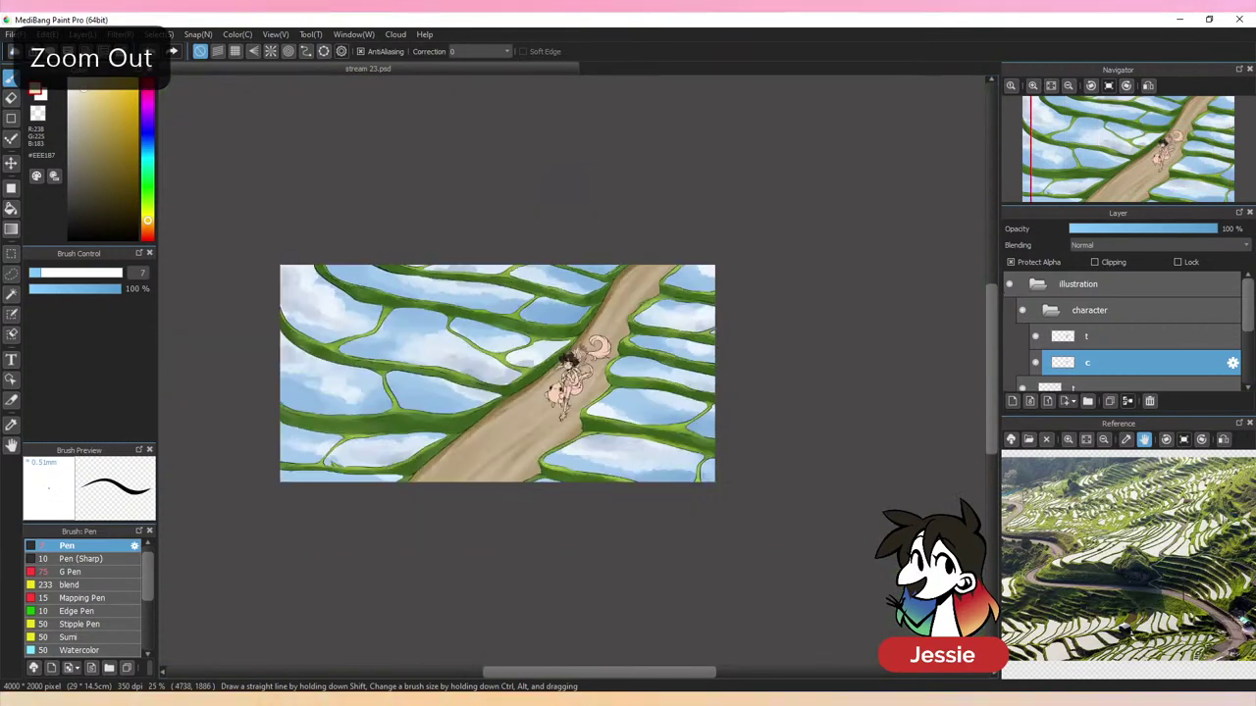
pyautogui.hotkey('ctrl', '+')
pyautogui.hotkey('ctrl', '+')
pyautogui.hotkey('ctrl', '+')
pyautogui.hotkey('ctrl', '+')
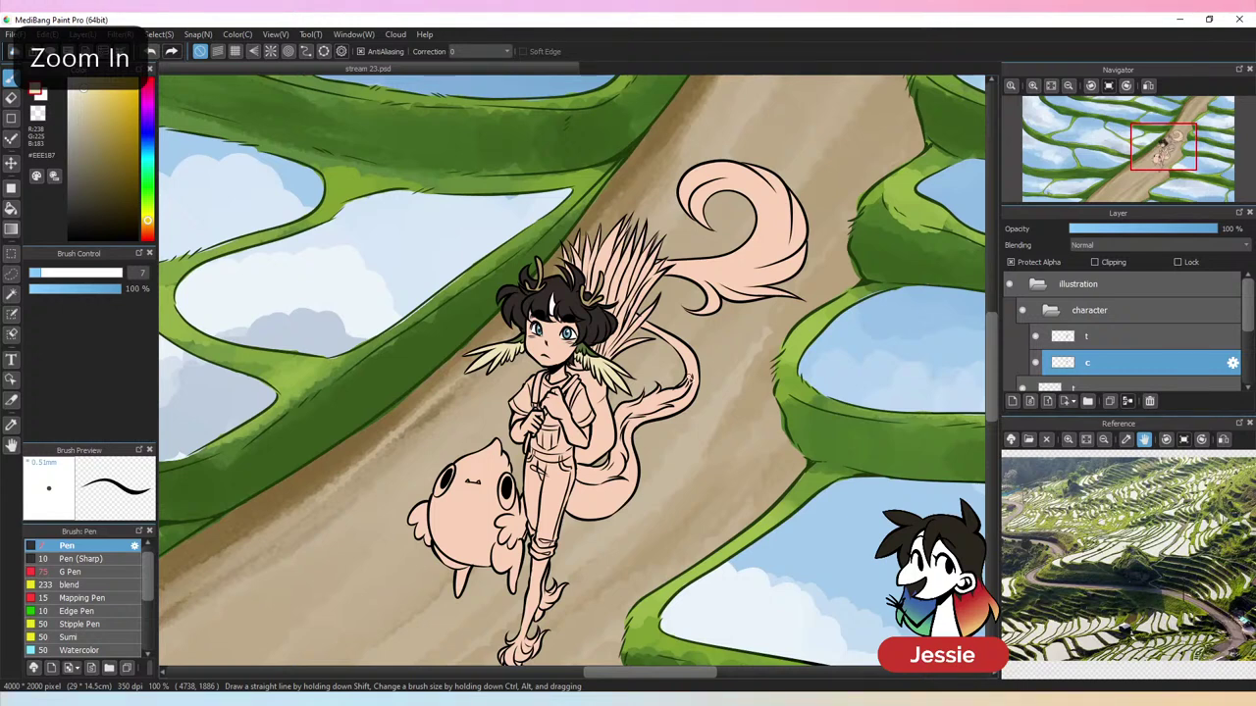
pyautogui.moveTo(688, 454); pyautogui.dragTo(610, 450)
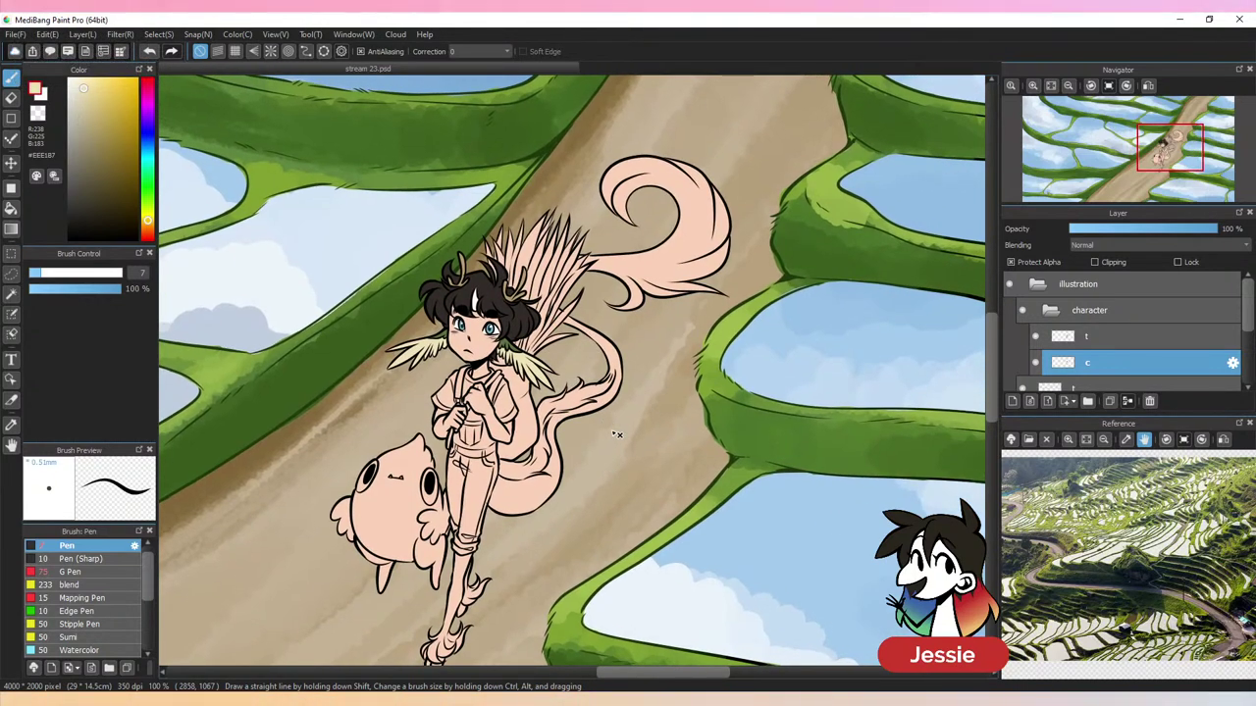
# Choose muted red #AA4B49 as the painting color and switch to the Bucket tool
pyautogui.hotkey('ctrl', '+')
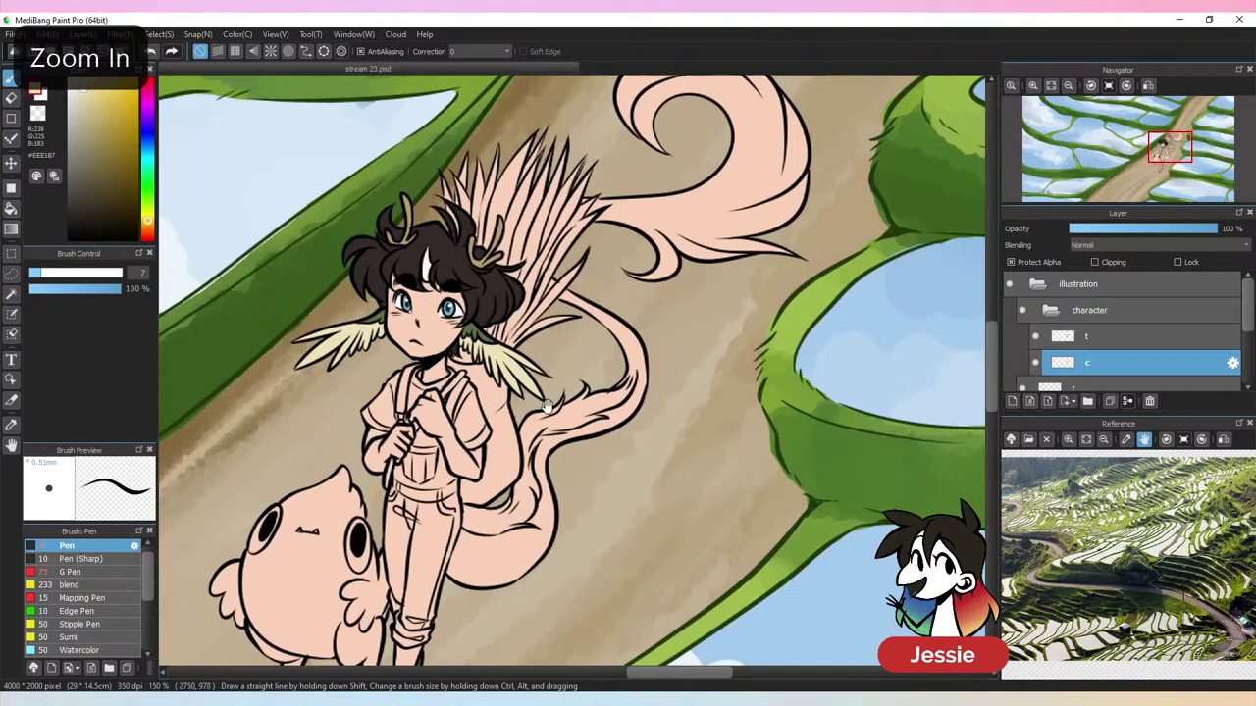
pyautogui.moveTo(642, 424); pyautogui.dragTo(701, 390)
pyautogui.hotkey('ctrl', '+')
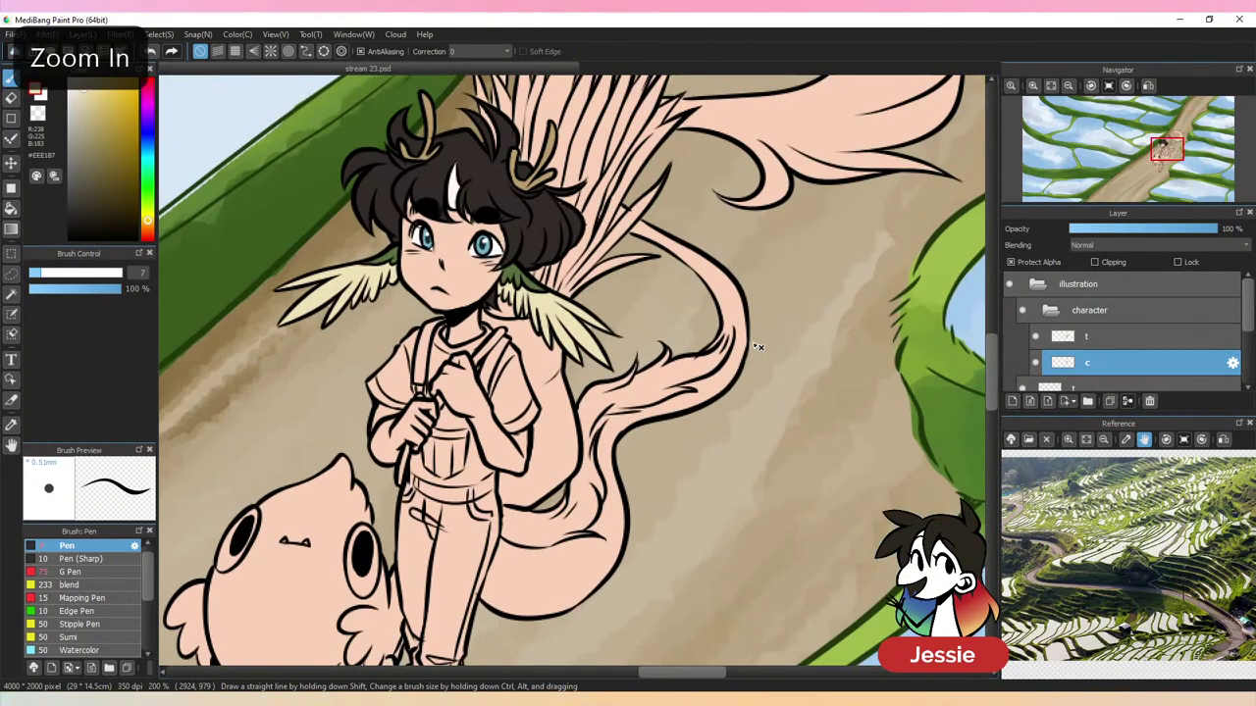
pyautogui.click(149, 240)
pyautogui.moveTo(114, 105); pyautogui.dragTo(108, 131)
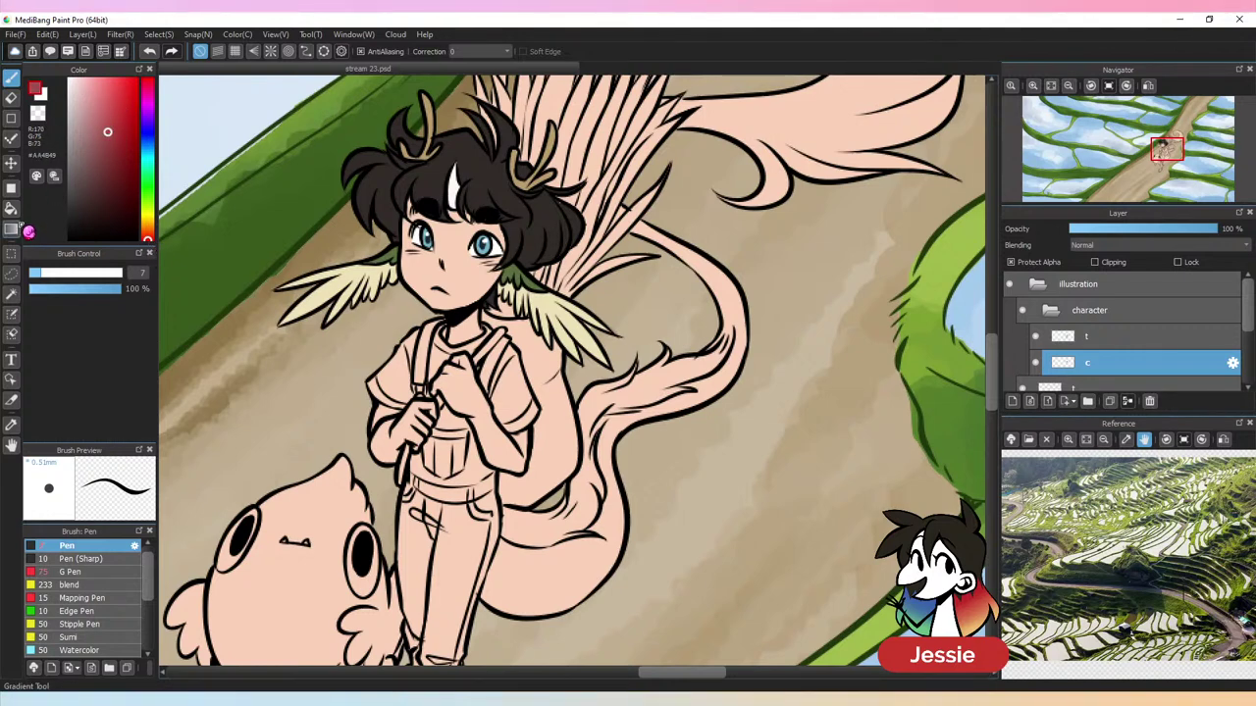
pyautogui.press('g')
# Fill the shirt's sleeves, front and collar with the red, using a Bucket tolerance of 49 and an expansion of 2 pixels
pyautogui.click(407, 377)
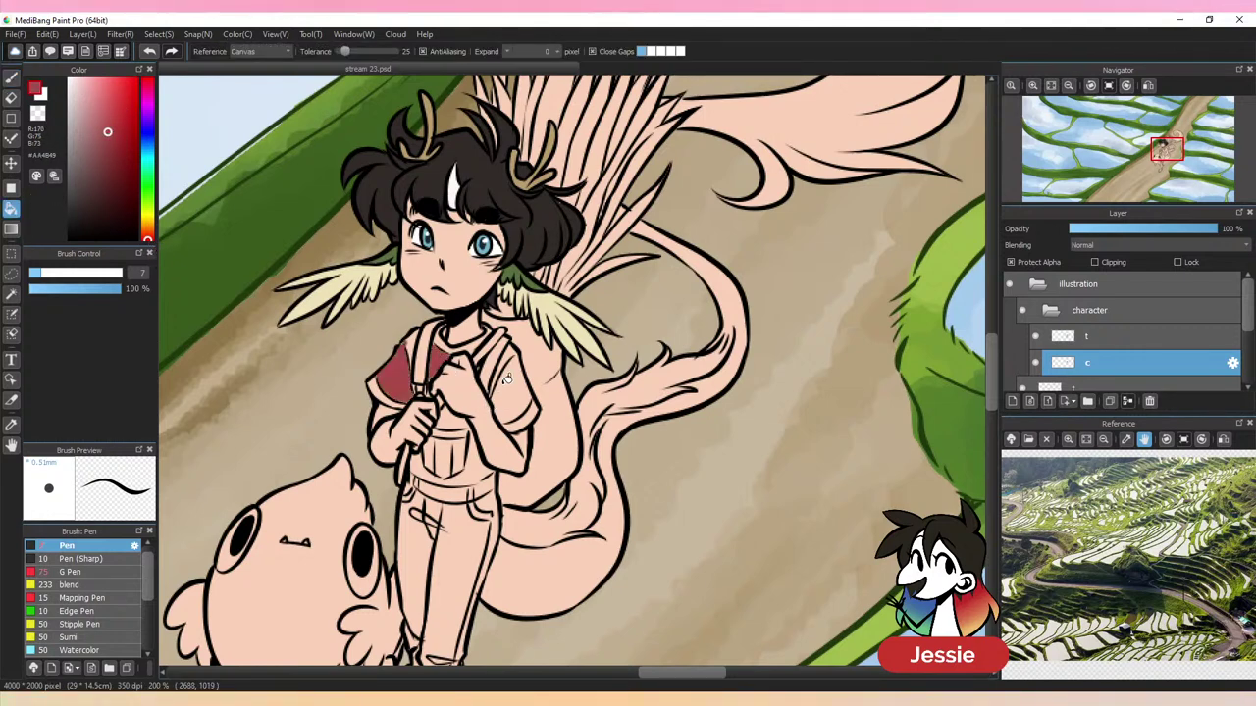
pyautogui.hotkey('ctrl', 'z')
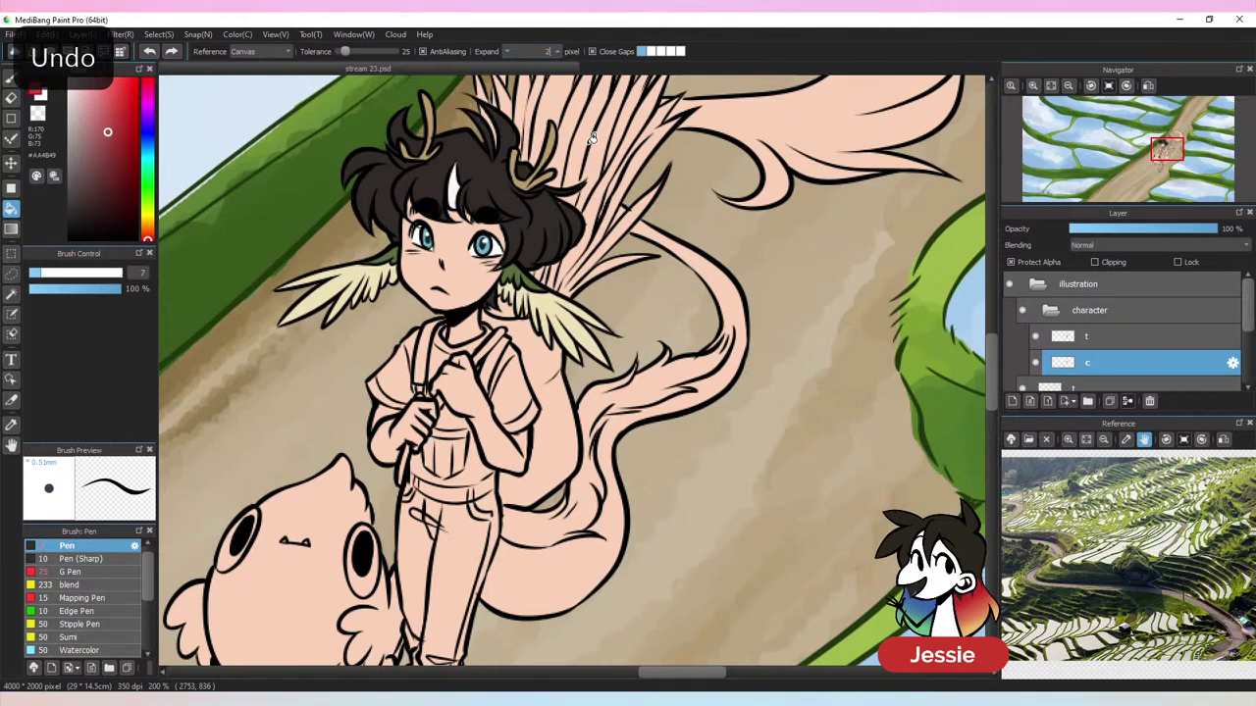
pyautogui.click(350, 51)
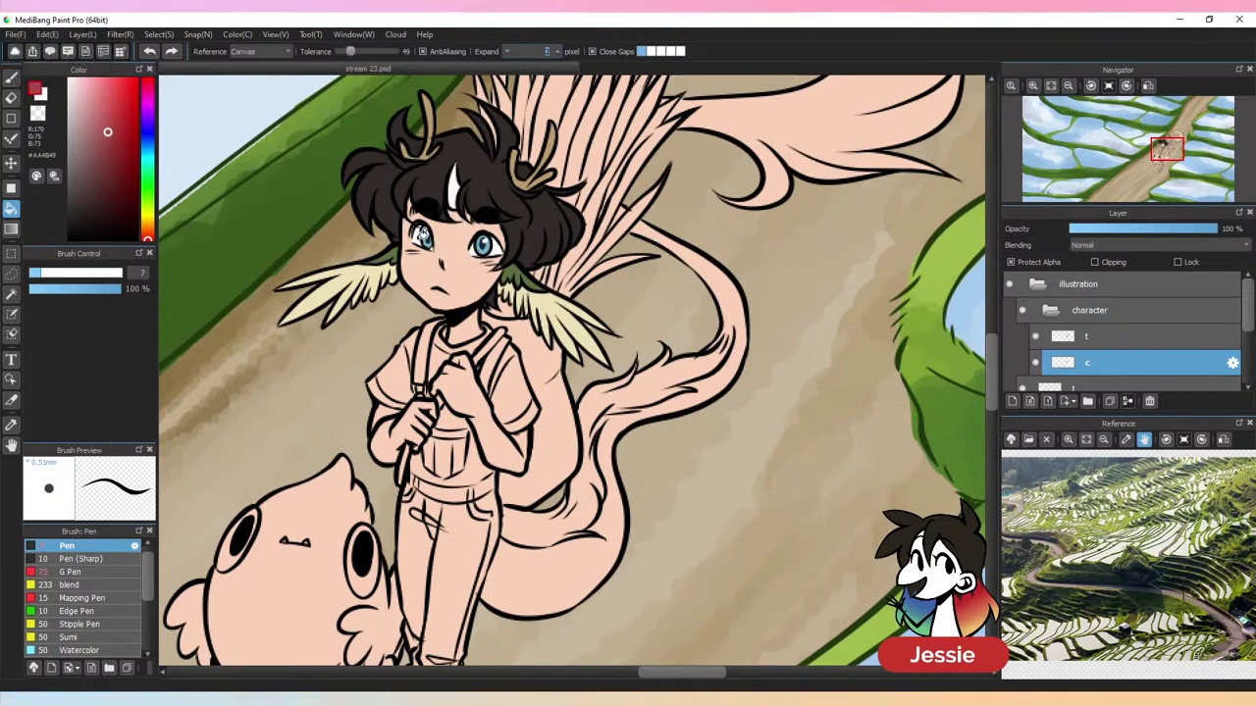
pyautogui.click(397, 373)
pyautogui.click(428, 341)
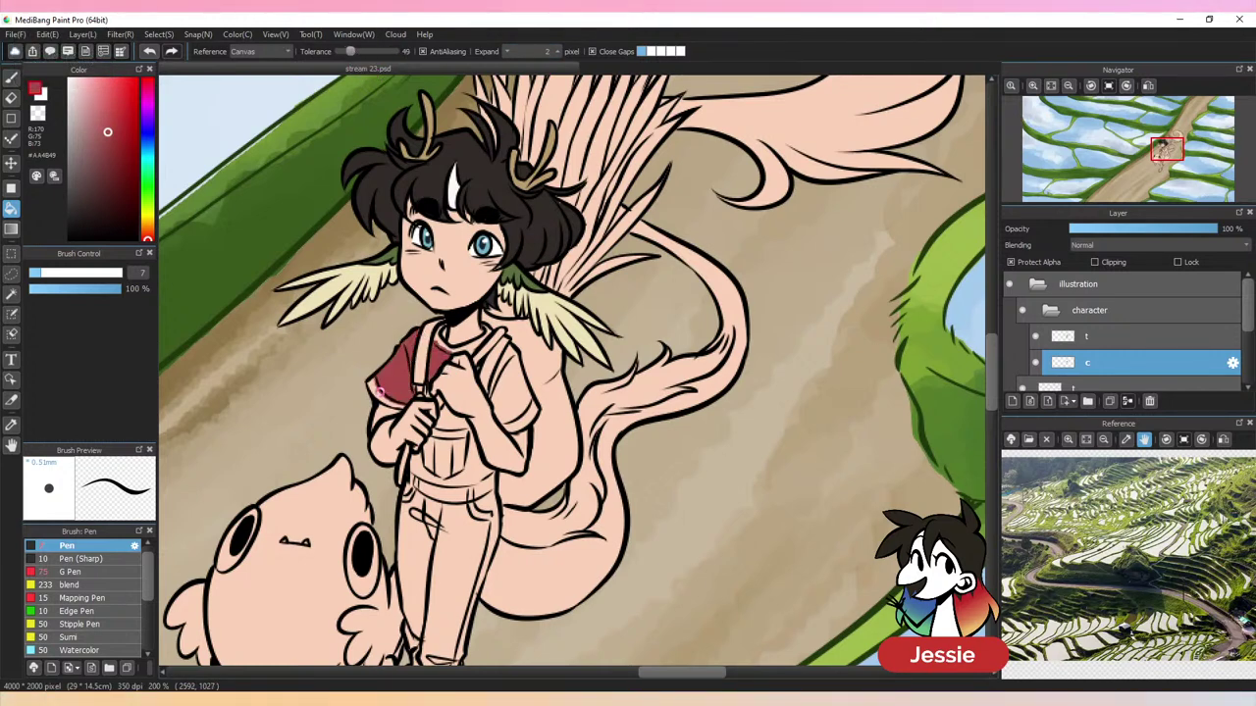
pyautogui.click(487, 366)
pyautogui.click(486, 345)
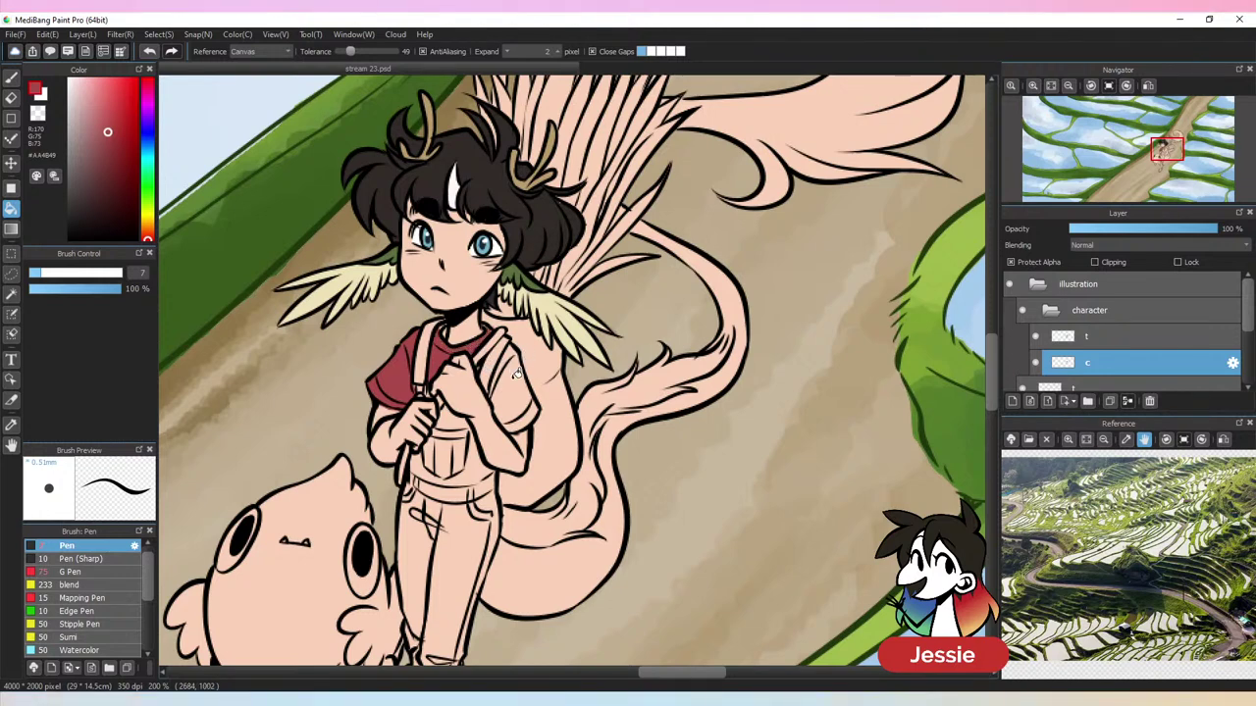
pyautogui.click(516, 384)
pyautogui.click(513, 350)
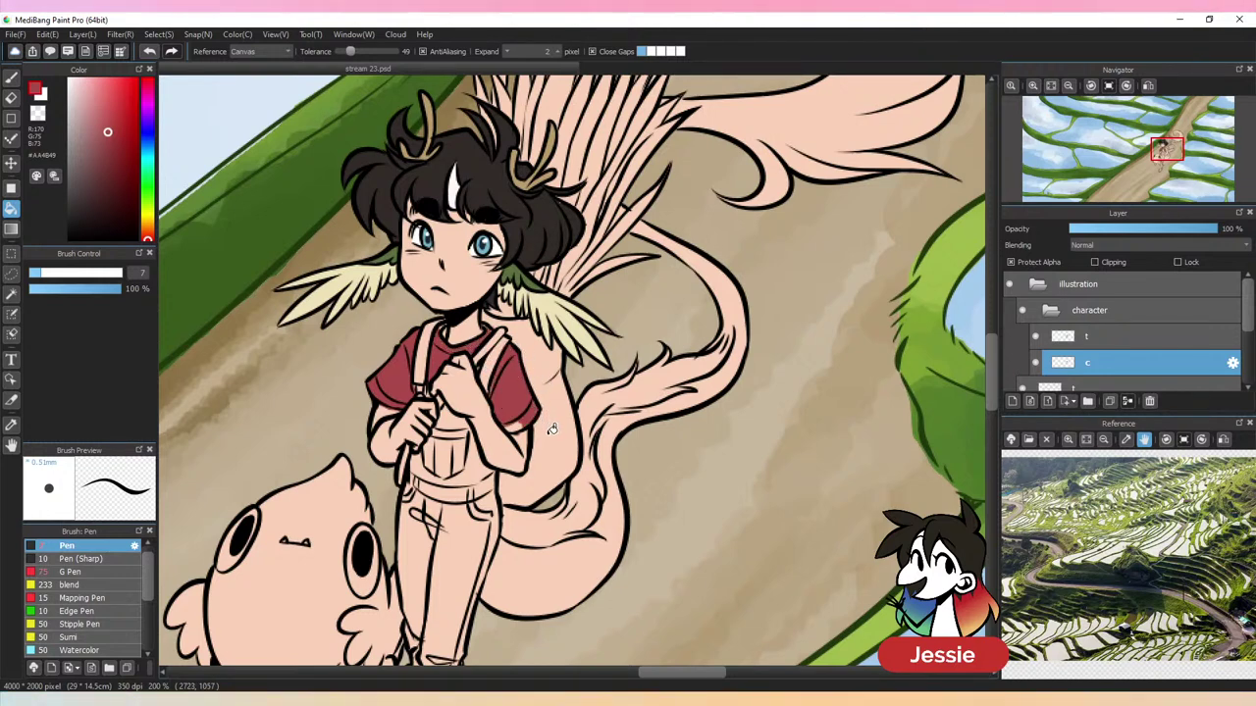
pyautogui.click(520, 428)
# Clean up the shirt collar and neck edges with the Pen brush, alternating the shirt red and skin tone #F9D0B7
pyautogui.press('b')
pyautogui.hotkey('ctrl', '+')
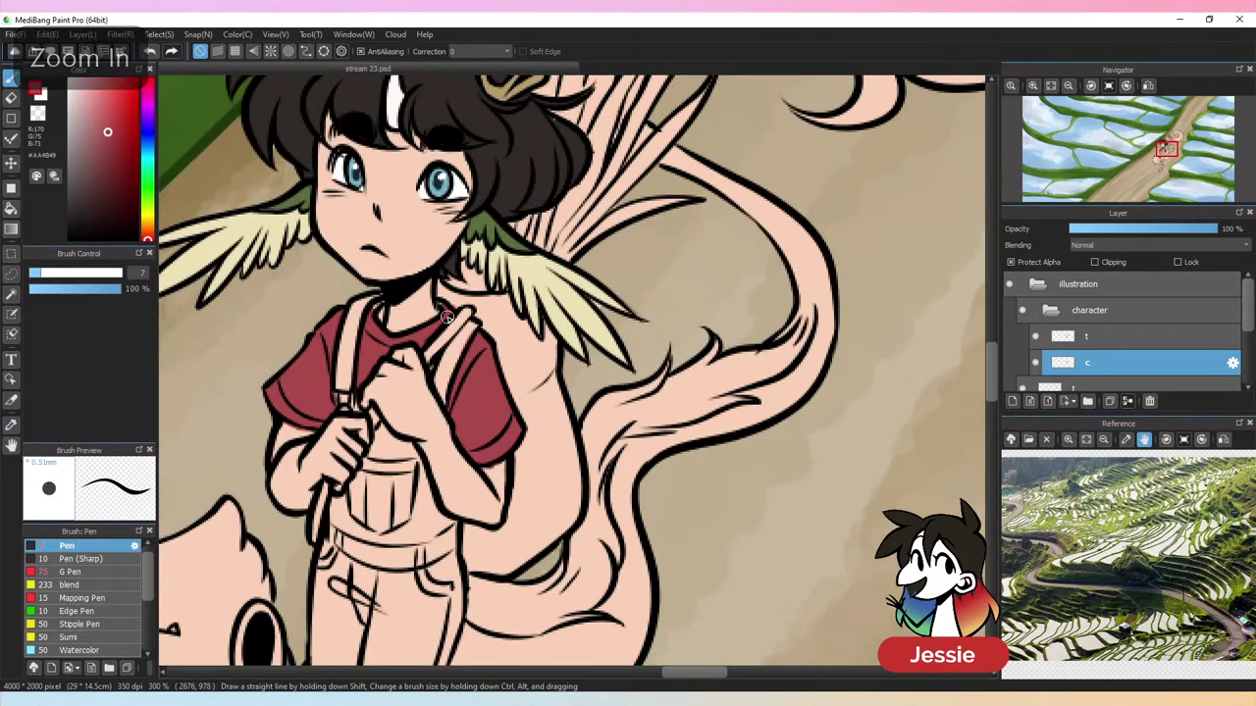
pyautogui.keyDown('alt'); pyautogui.click(388, 323); pyautogui.keyUp('alt')
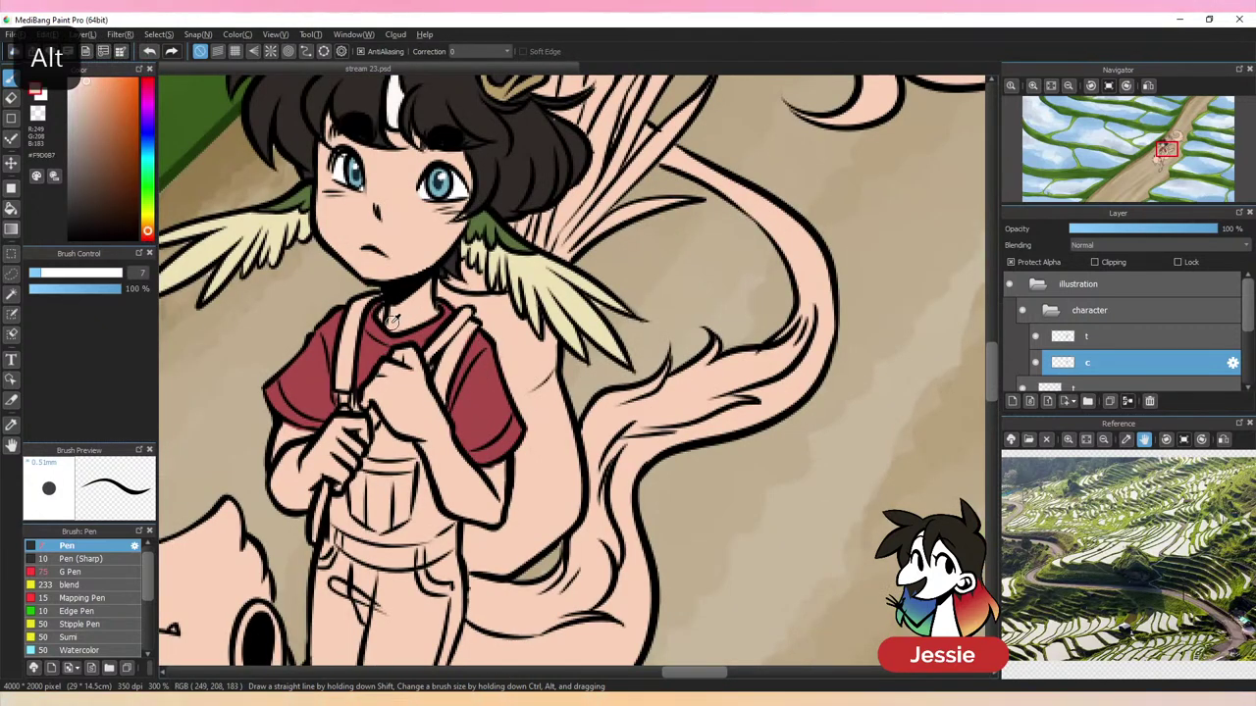
pyautogui.keyDown('alt'); pyautogui.click(449, 311); pyautogui.keyUp('alt')
pyautogui.keyDown('alt'); pyautogui.click(429, 309); pyautogui.keyUp('alt')
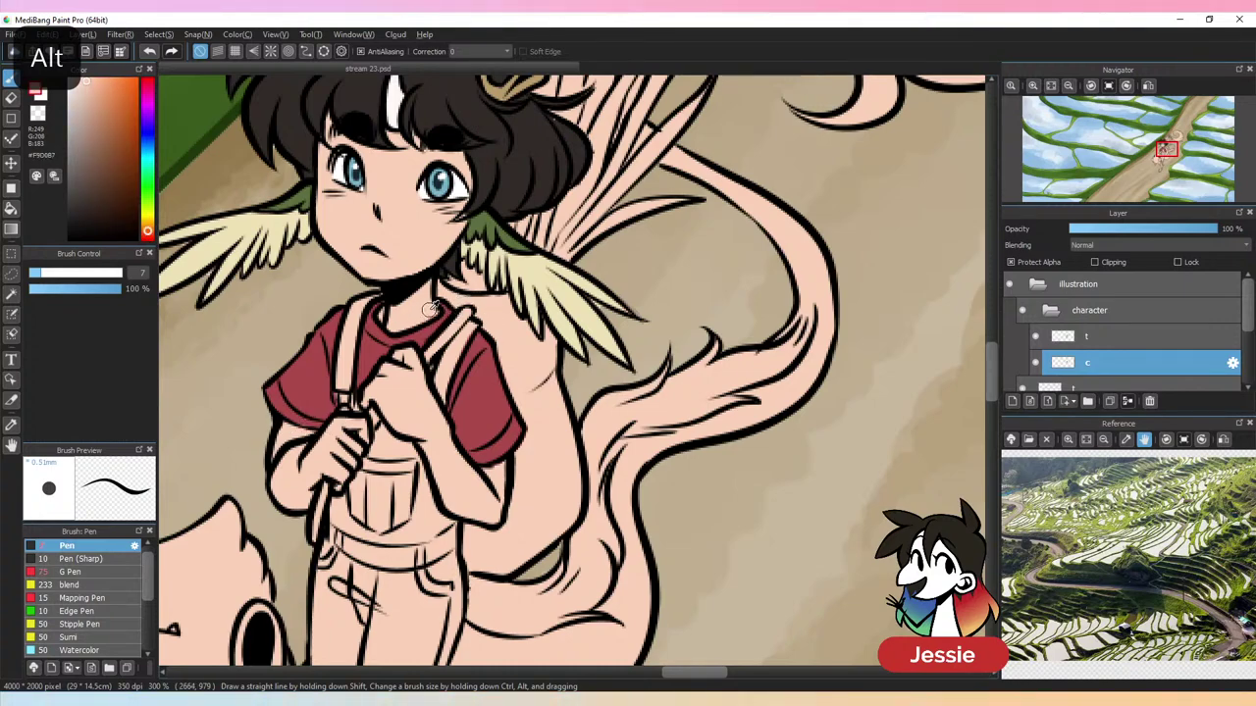
# Check the red shirt on the whole character and resample its red #AA4B49 for touch-ups around the suspender straps
pyautogui.hotkey('ctrl', '-')
pyautogui.hotkey('ctrl', '-')
pyautogui.hotkey('ctrl', '-')
pyautogui.hotkey('ctrl', '+')
pyautogui.hotkey('ctrl', '+')
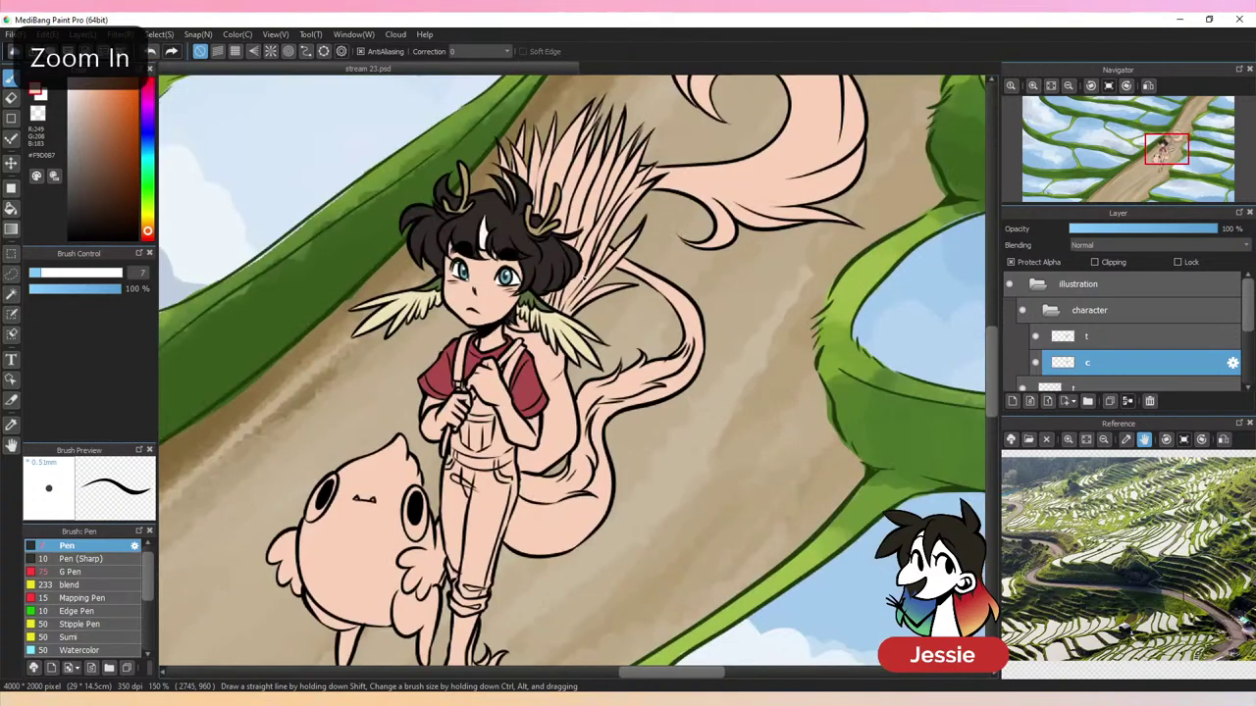
pyautogui.moveTo(547, 375); pyautogui.dragTo(628, 257)
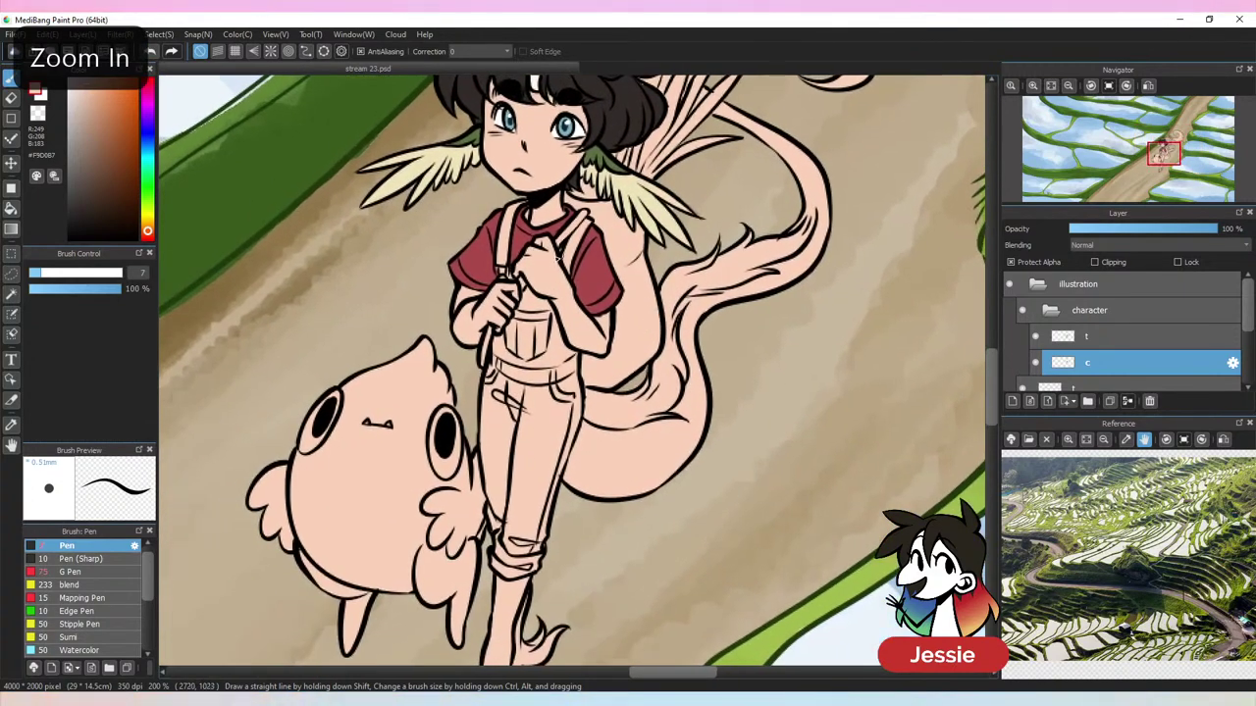
pyautogui.keyDown('alt'); pyautogui.click(504, 268); pyautogui.keyUp('alt')
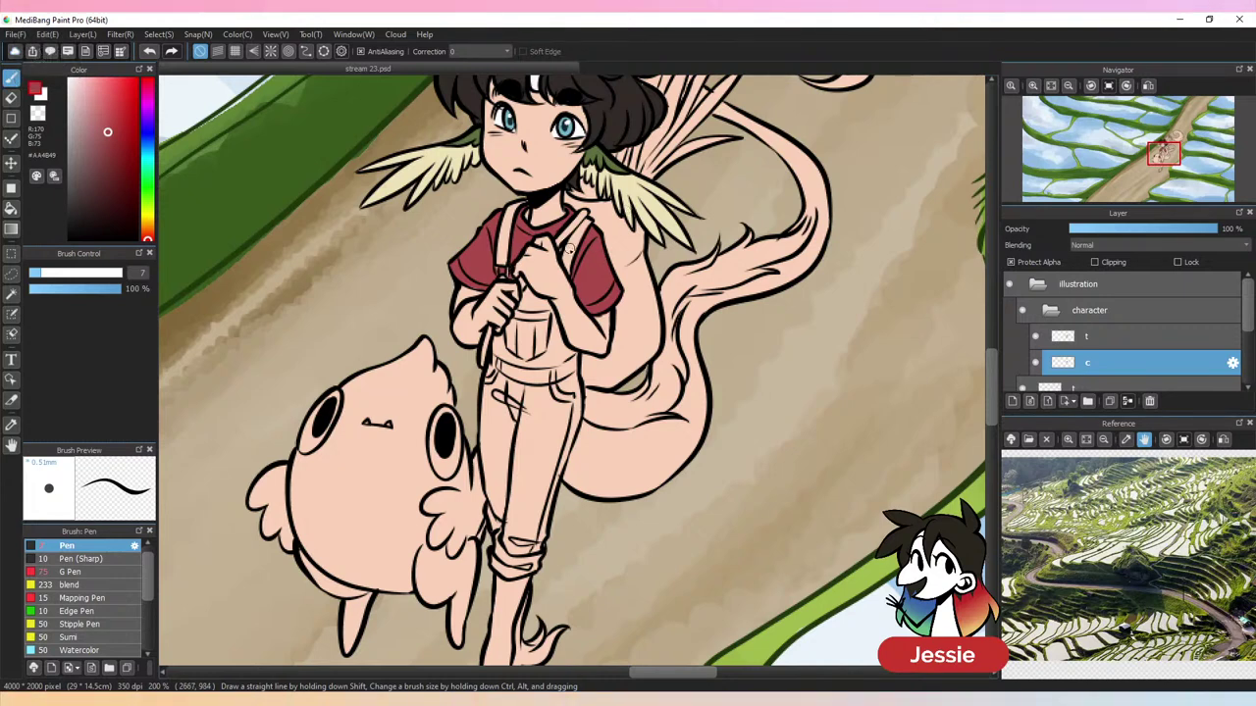
# Fill the overalls' waistband and the bib around its pocket with muted blue #849EA7 on layer c
pyautogui.moveTo(670, 120); pyautogui.dragTo(608, 137)
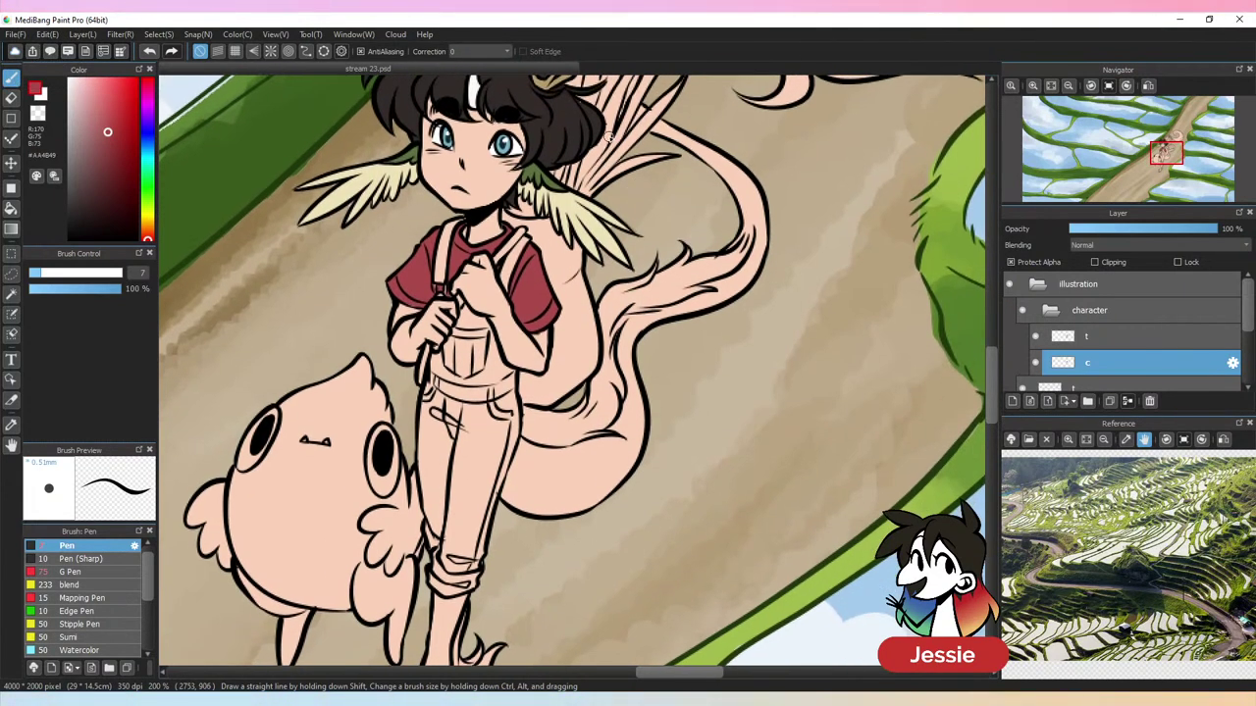
pyautogui.click(149, 147)
pyautogui.moveTo(99, 96); pyautogui.dragTo(83, 134)
pyautogui.click(82, 139)
pyautogui.click(148, 152)
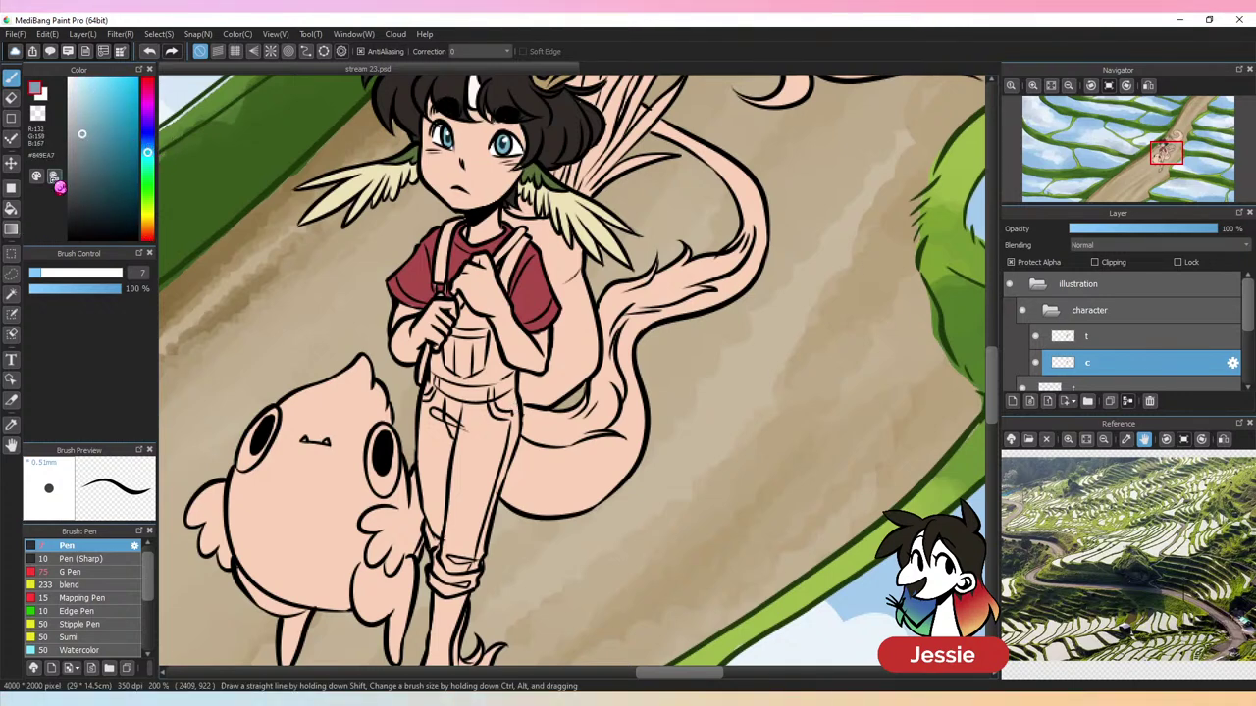
pyautogui.click(10, 208)
pyautogui.click(515, 387)
pyautogui.click(461, 392)
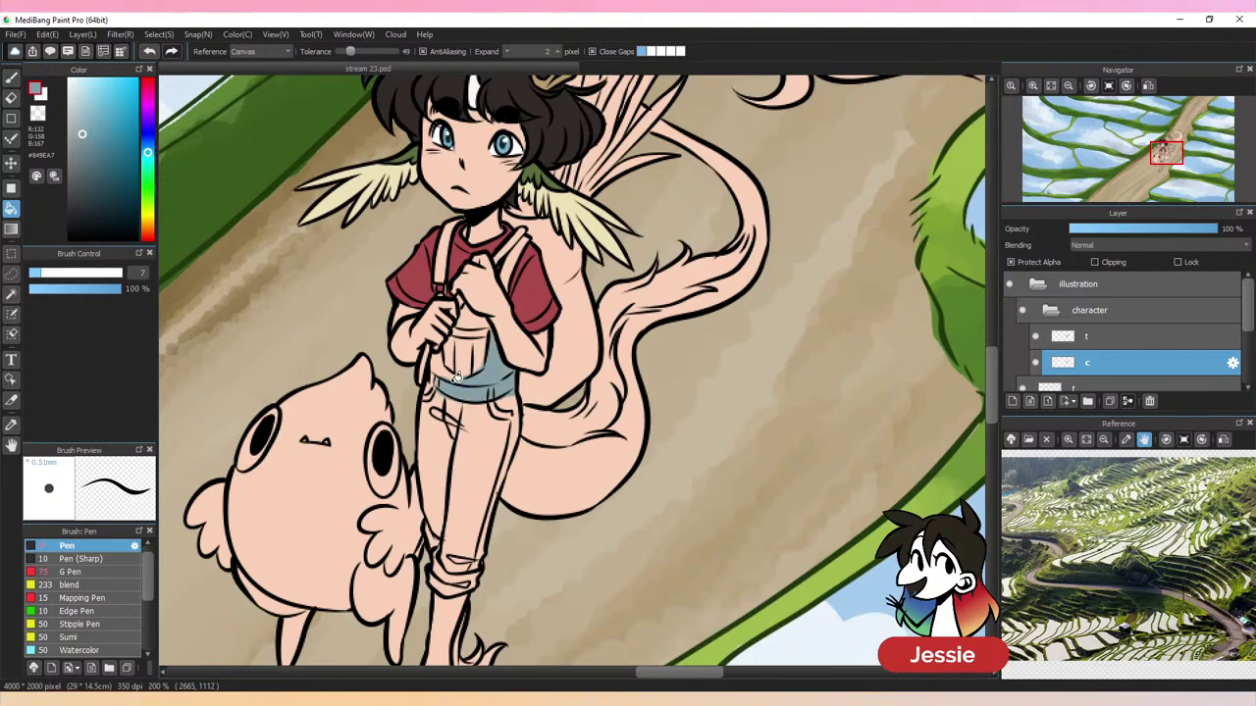
pyautogui.click(447, 368)
pyautogui.click(475, 324)
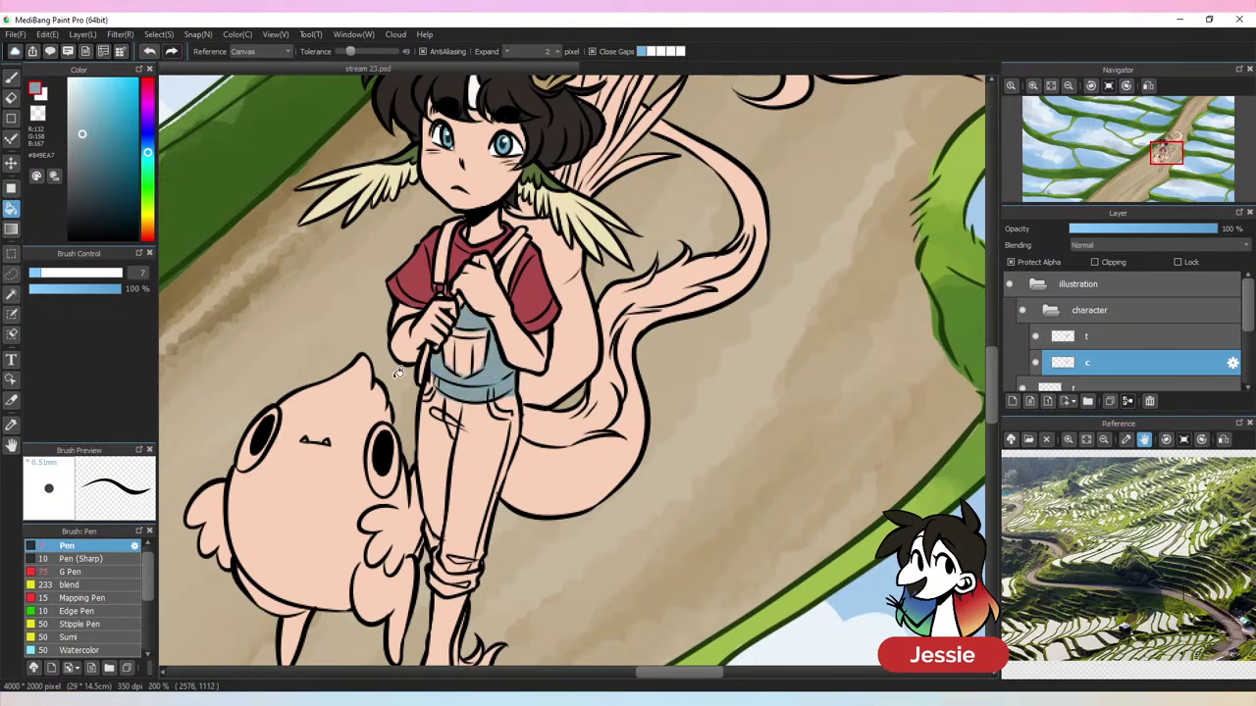
# Try filling the bib pocket blue, including with the fill reference set to Layer, undoing each attempt and restoring Canvas
pyautogui.click(479, 343)
pyautogui.hotkey('ctrl', 'z')
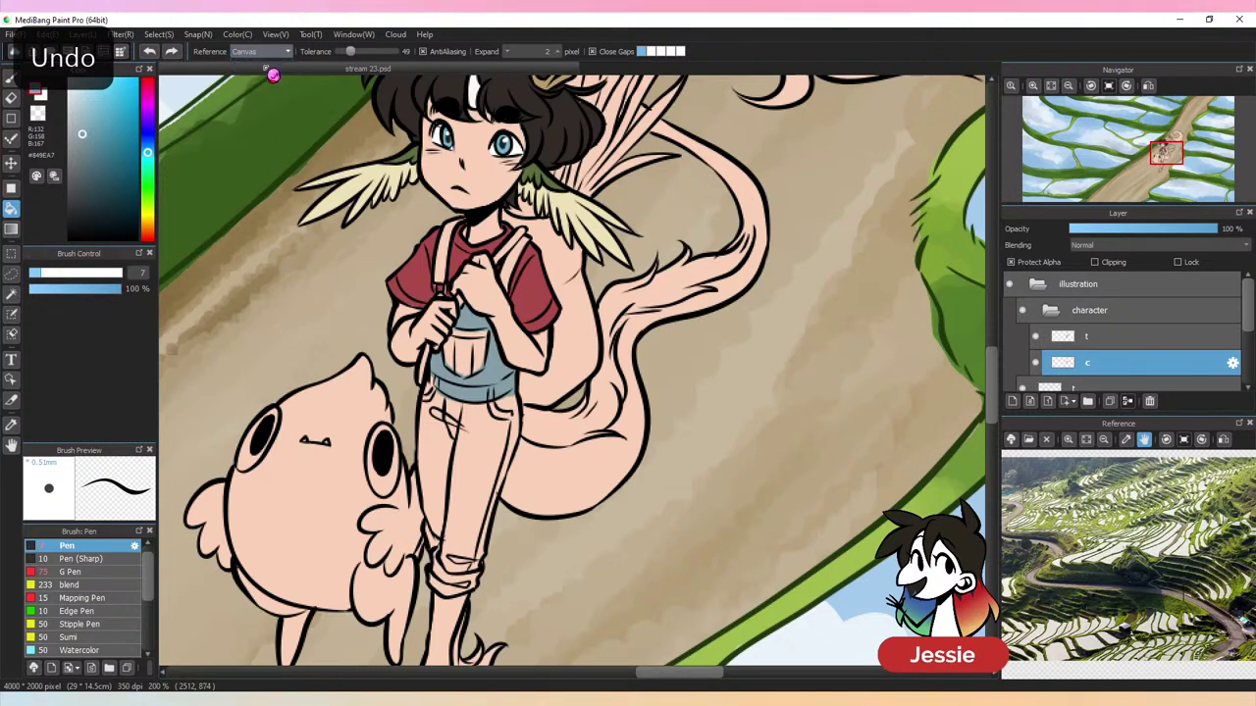
pyautogui.click(469, 342)
pyautogui.hotkey('ctrl', 'z')
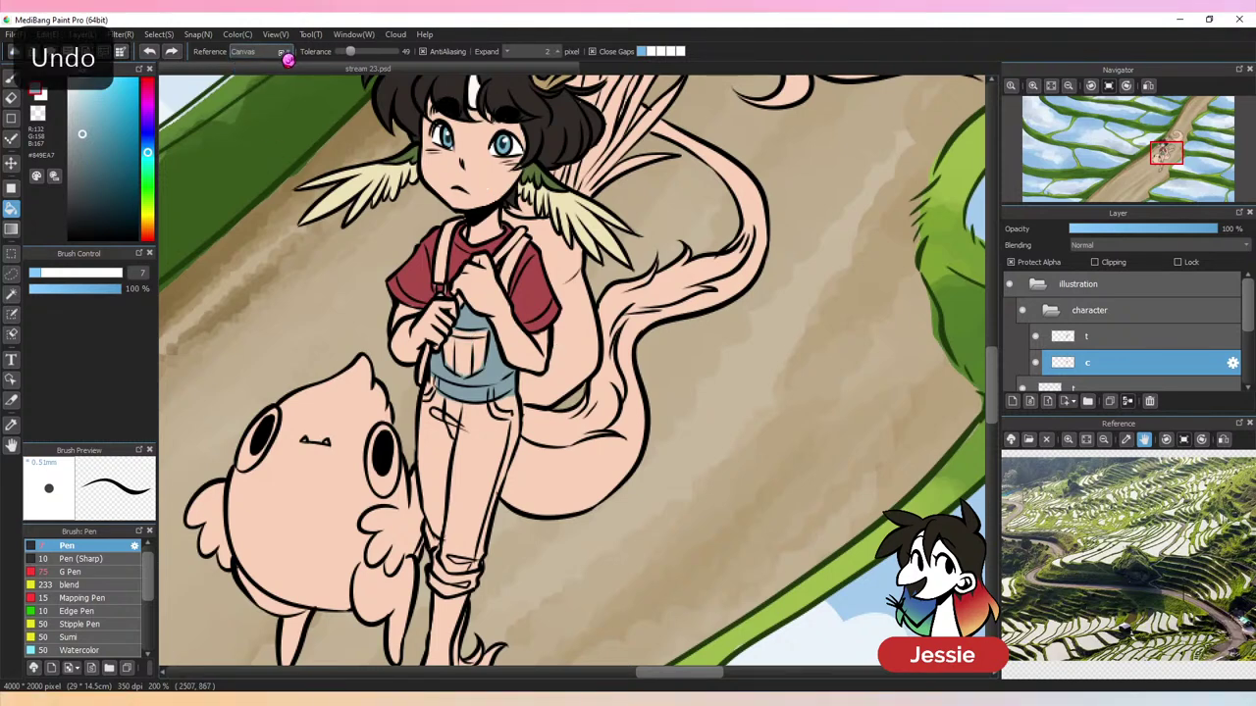
pyautogui.click(286, 52)
pyautogui.click(275, 75)
pyautogui.click(465, 359)
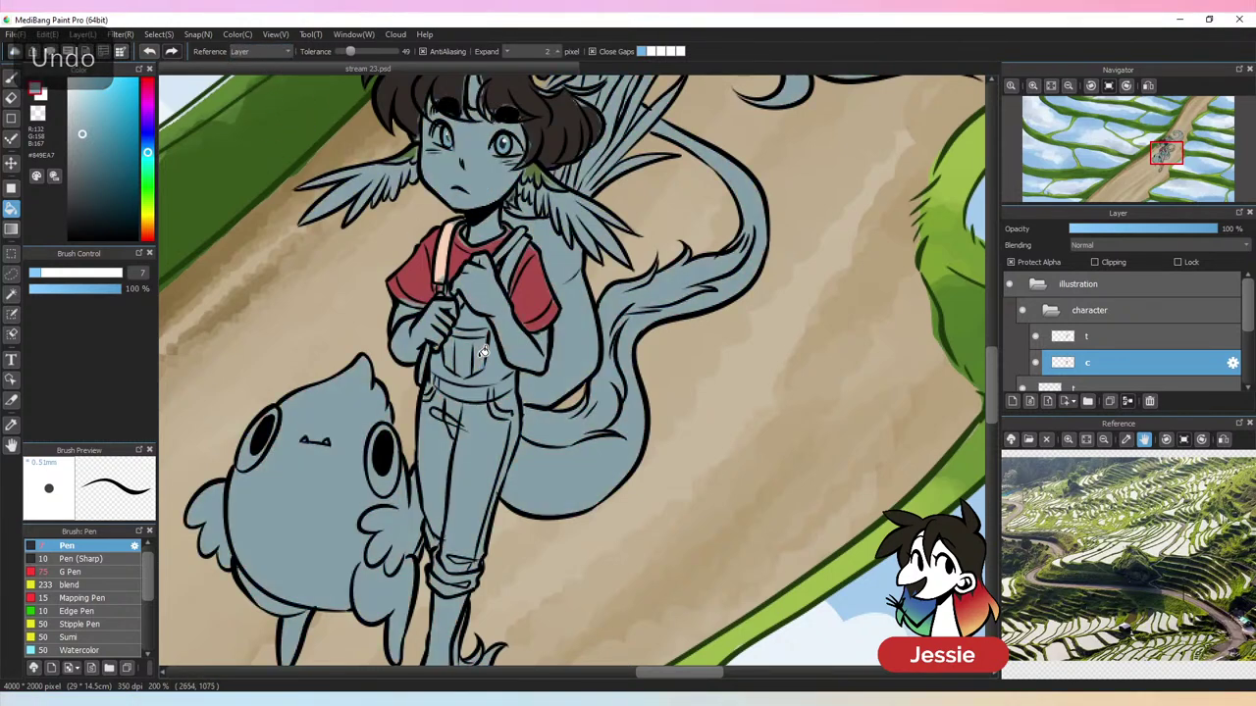
pyautogui.hotkey('ctrl', 'z')
pyautogui.click(258, 51)
pyautogui.click(260, 64)
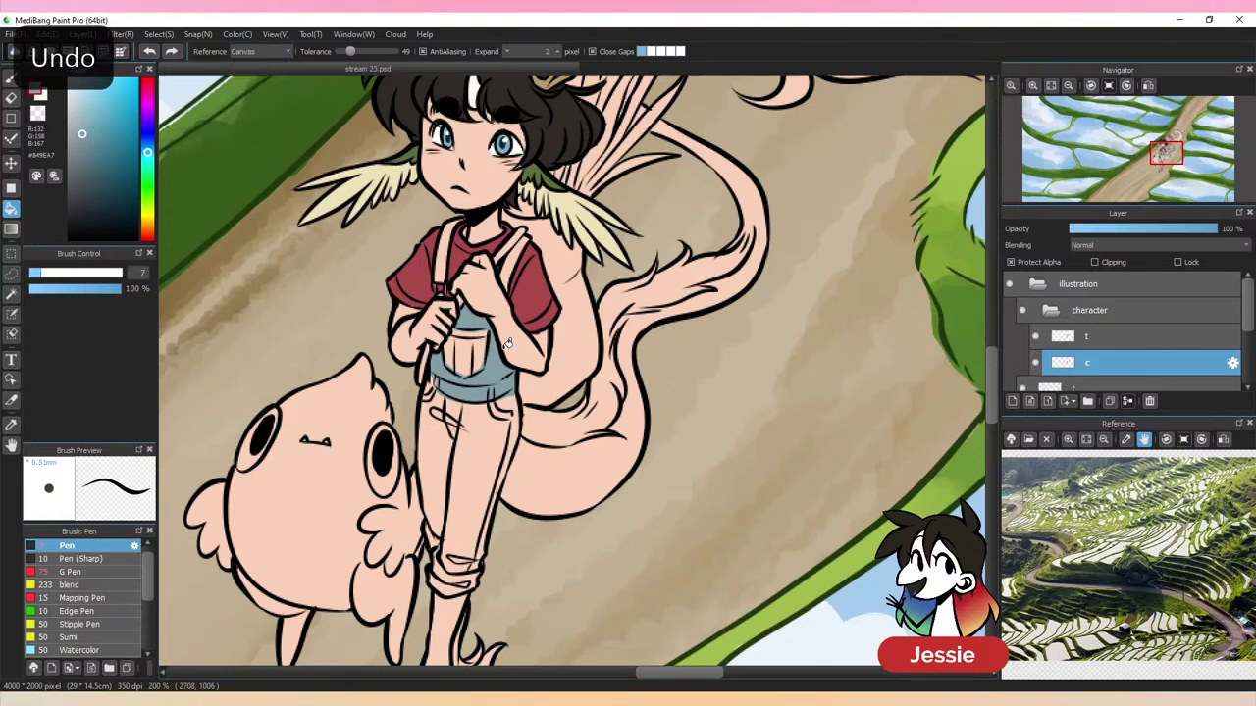
# Fill the bib pocket and both legs of the overalls with the same muted blue
pyautogui.click(469, 346)
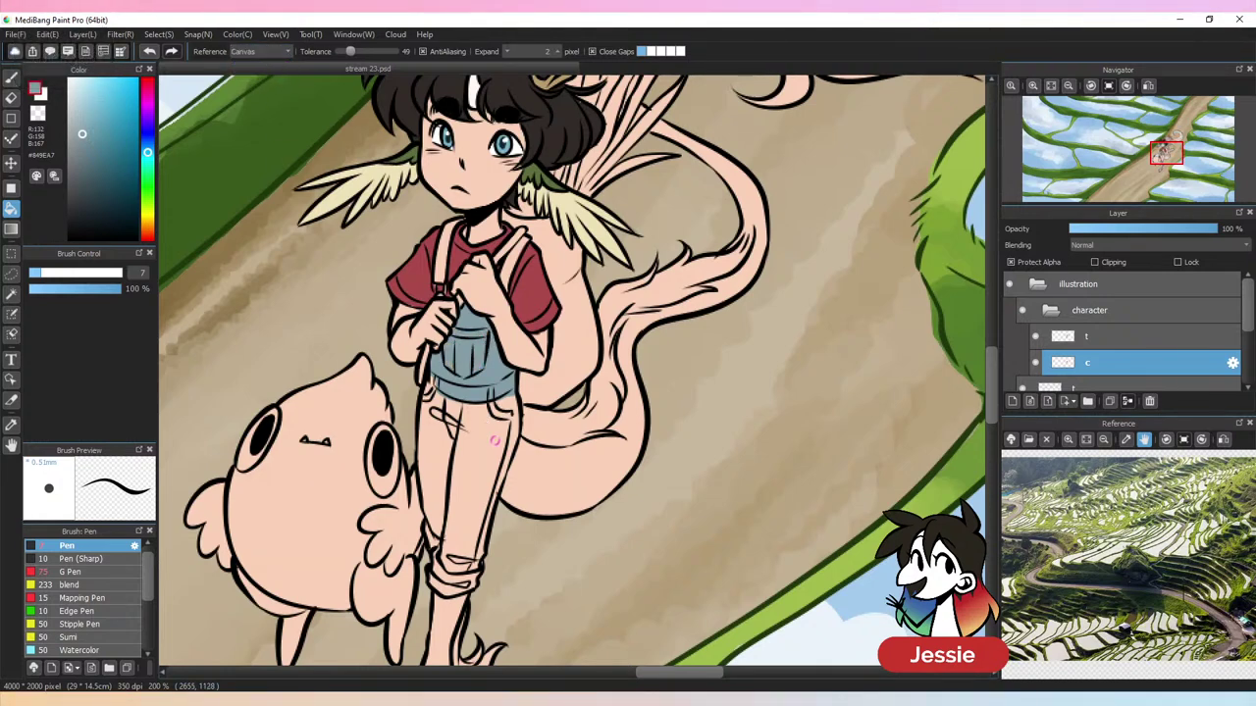
pyautogui.click(490, 444)
pyautogui.click(461, 420)
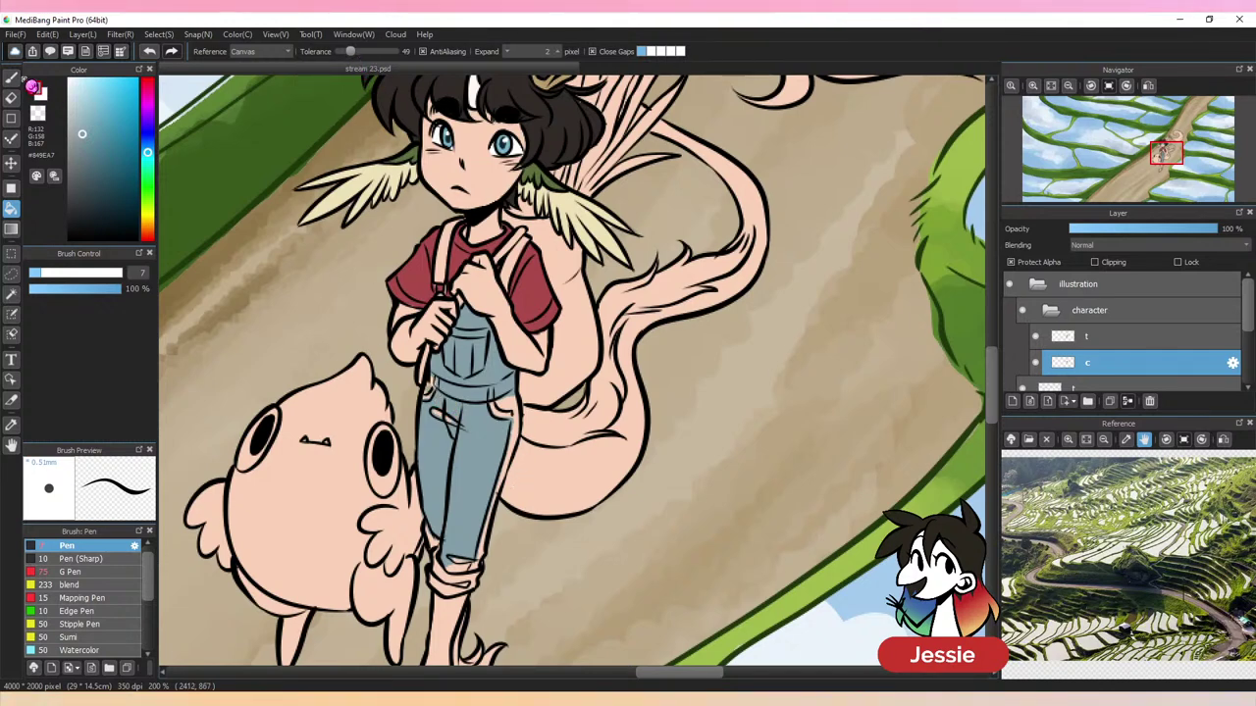
# Raise the fill tolerance to 106 and fill the hip pocket, side seam and lower leg gaps of the overalls
pyautogui.press('b')
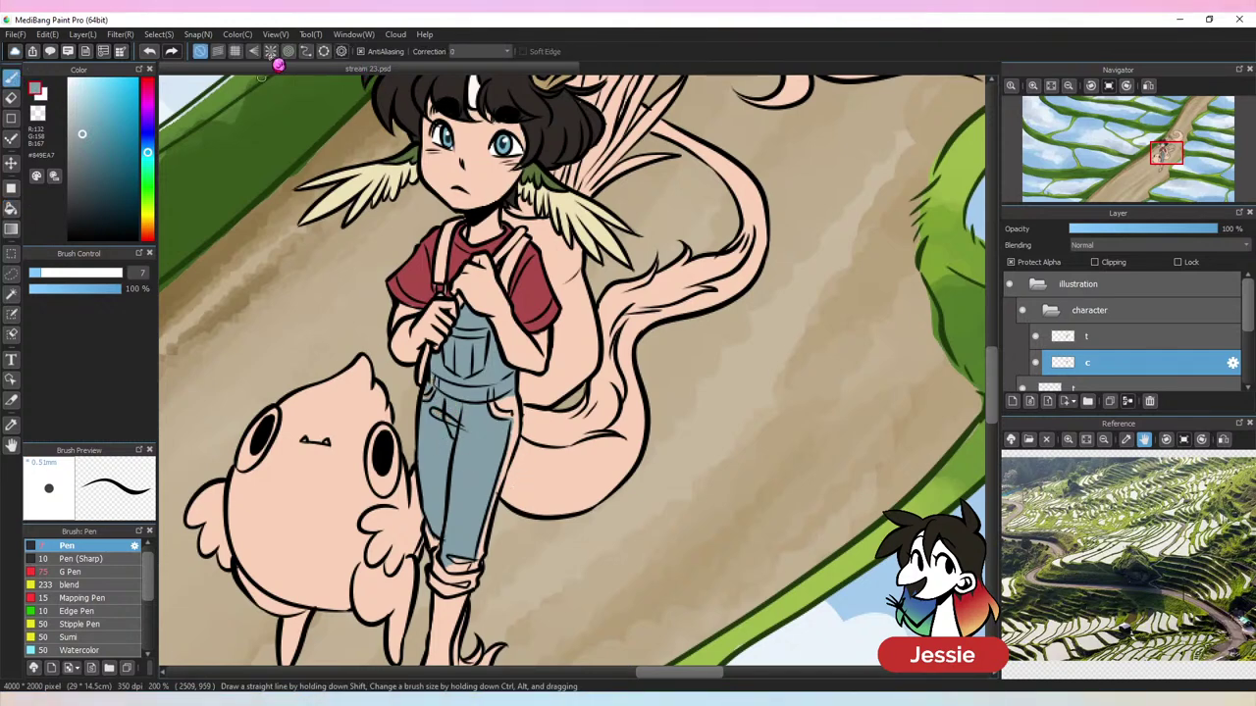
pyautogui.press('g')
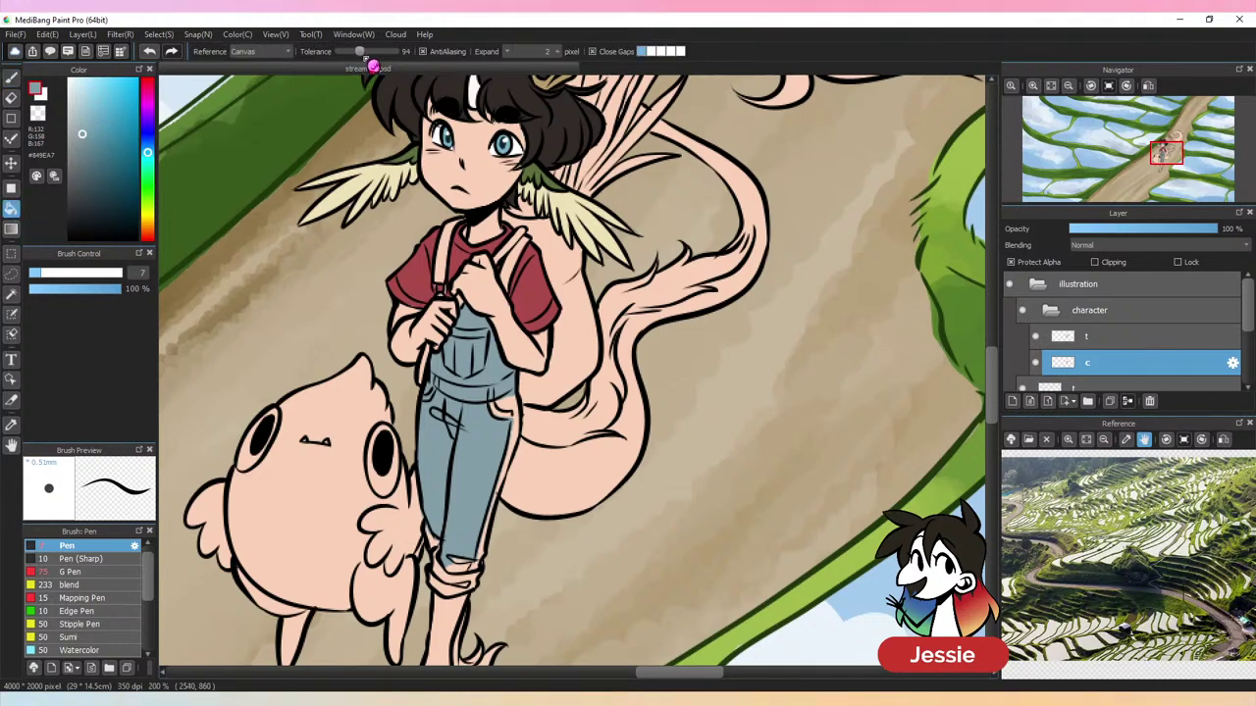
pyautogui.click(515, 412)
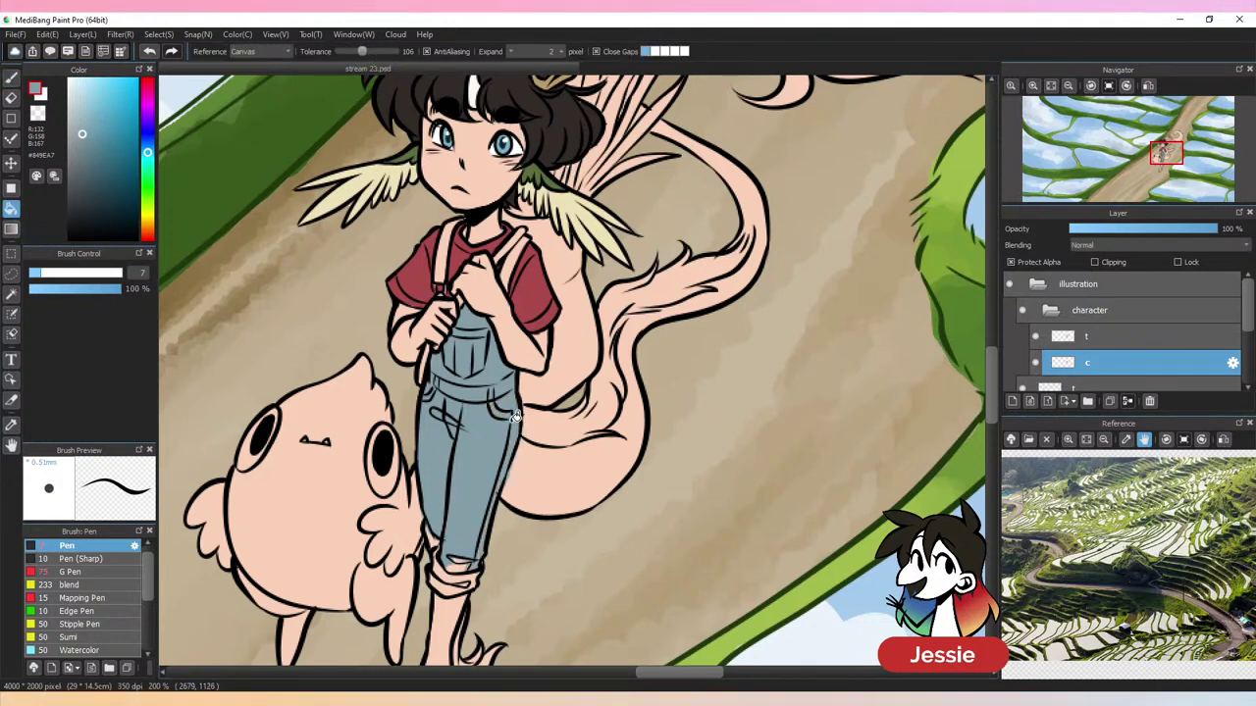
pyautogui.click(477, 558)
pyautogui.click(463, 569)
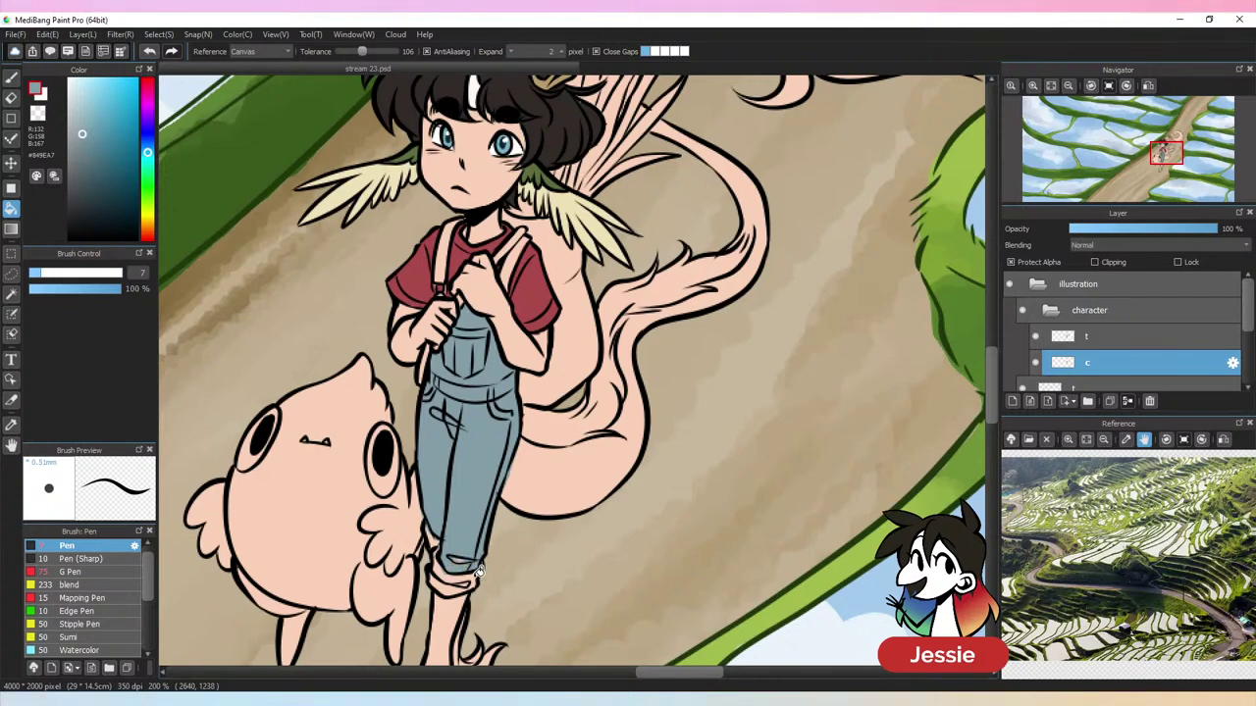
# Fill the overalls' shoulder straps with the muted blue
pyautogui.hotkey('ctrl', '-')
pyautogui.hotkey('ctrl', '-')
pyautogui.hotkey('ctrl', '+')
pyautogui.hotkey('ctrl', '+')
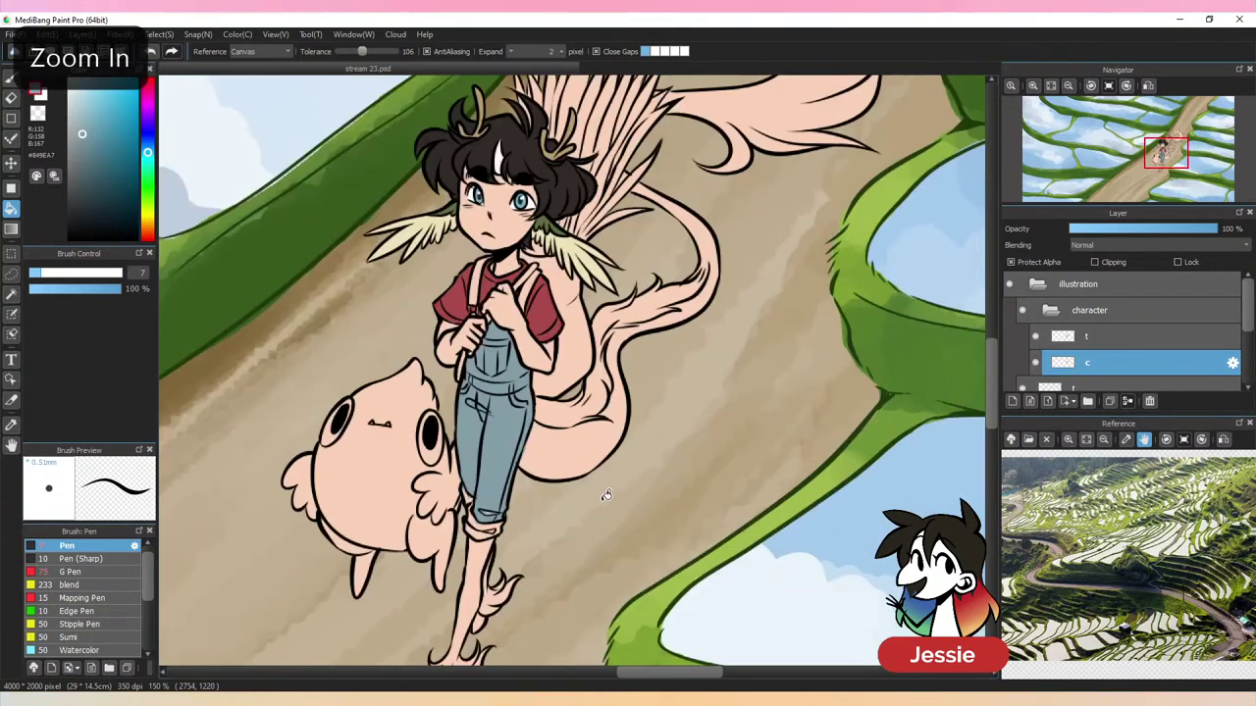
pyautogui.click(448, 247)
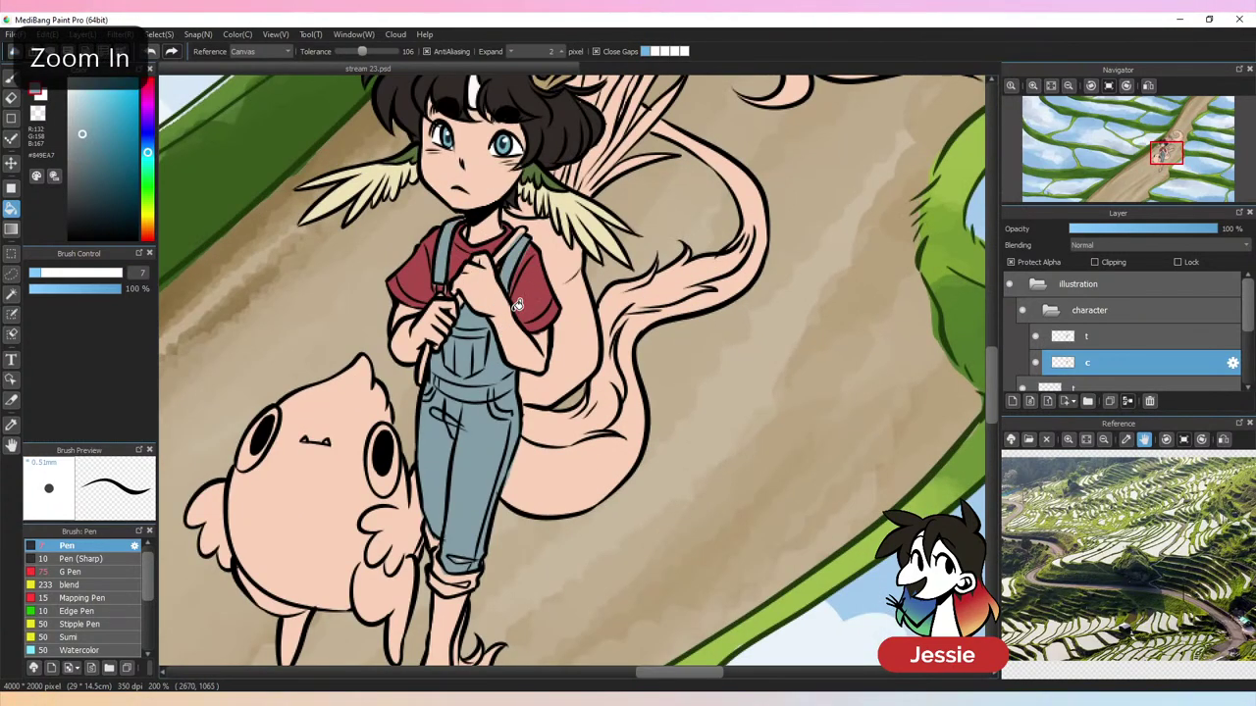
# Touch up the colour edges around the shirt and overall straps with the Pen, sampling the shirt's red and overalls' blue
pyautogui.press('b')
pyautogui.keyDown('alt'); pyautogui.click(515, 287); pyautogui.keyUp('alt')
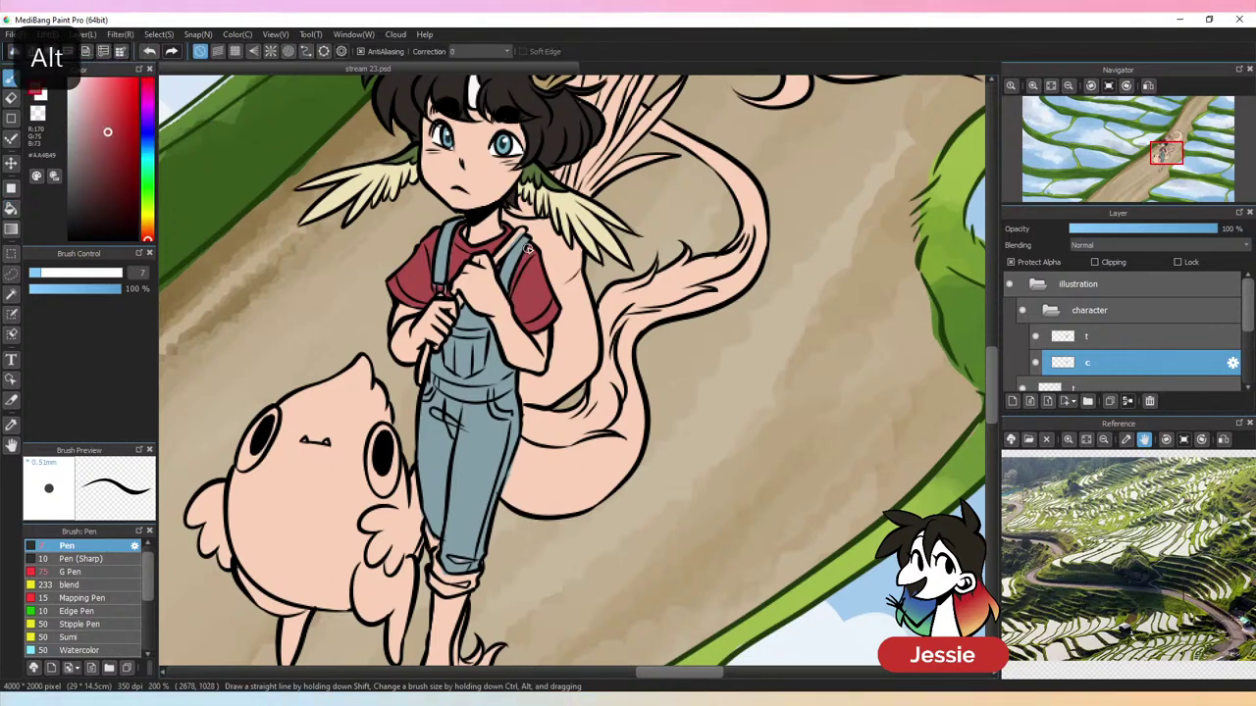
pyautogui.moveTo(600, 343); pyautogui.dragTo(614, 384)
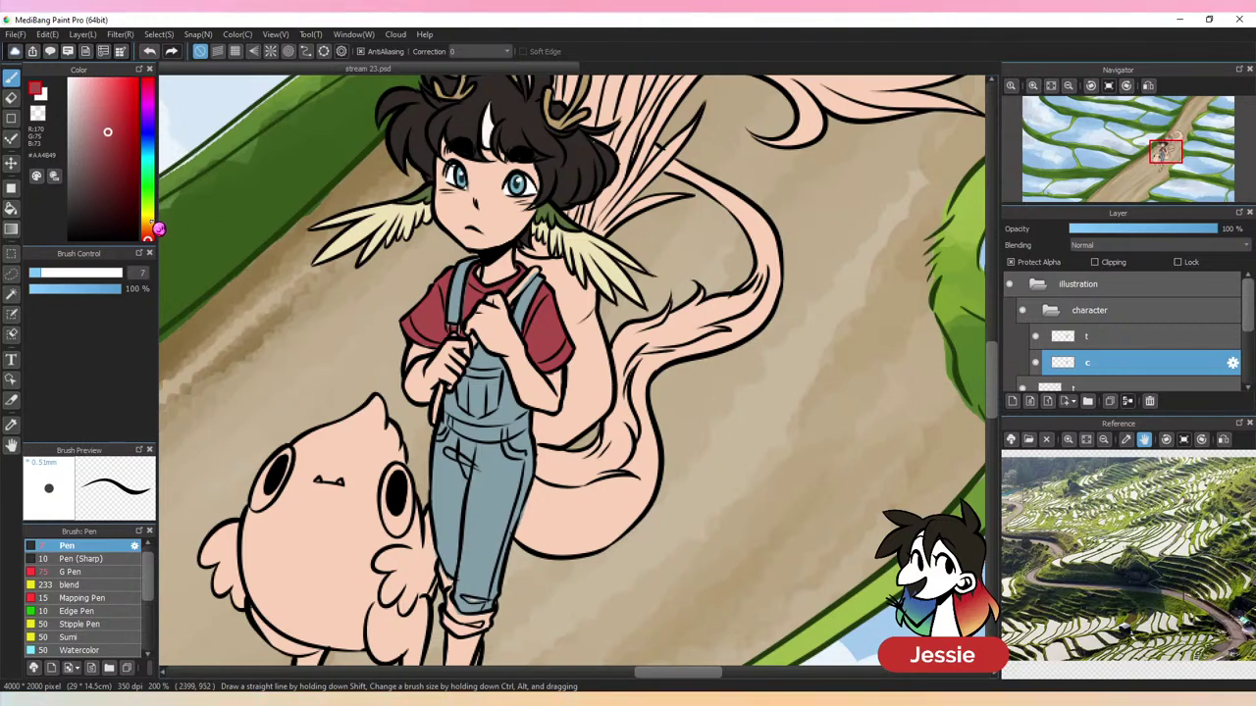
pyautogui.moveTo(158, 228); pyautogui.dragTo(149, 226)
pyautogui.moveTo(107, 131); pyautogui.dragTo(100, 82)
pyautogui.hotkey('ctrl', '+')
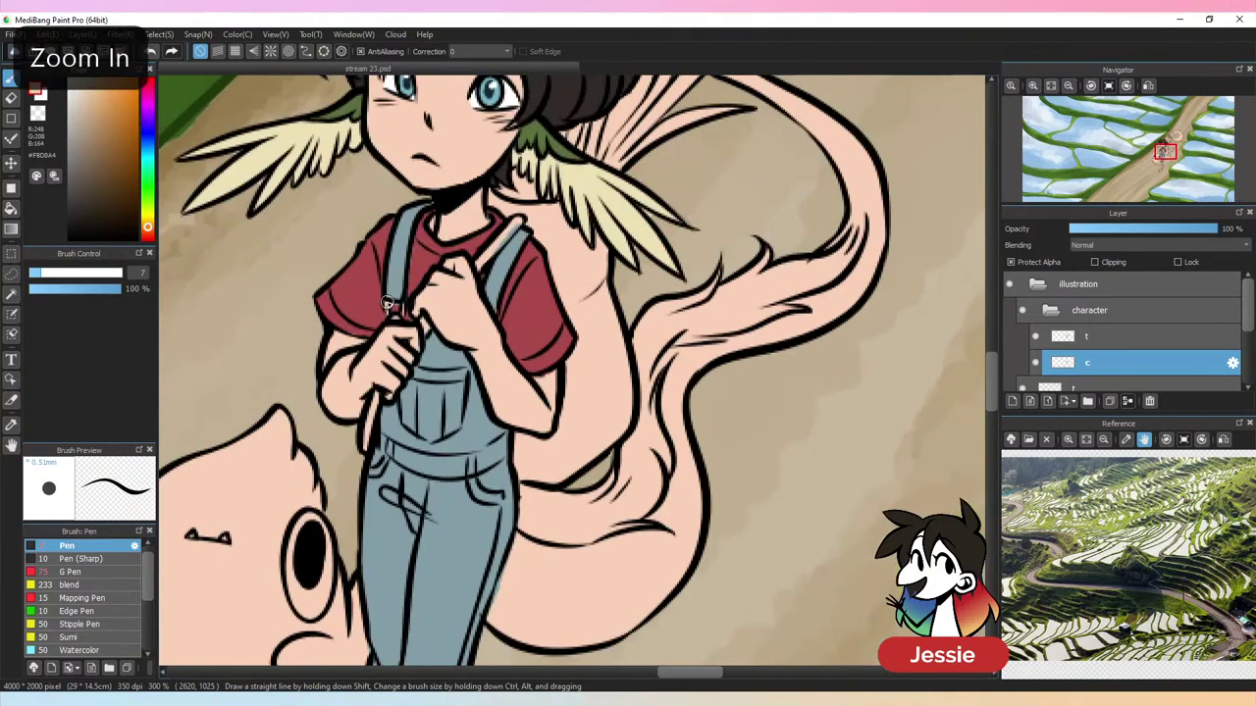
pyautogui.keyDown('alt'); pyautogui.click(391, 307); pyautogui.keyUp('alt')
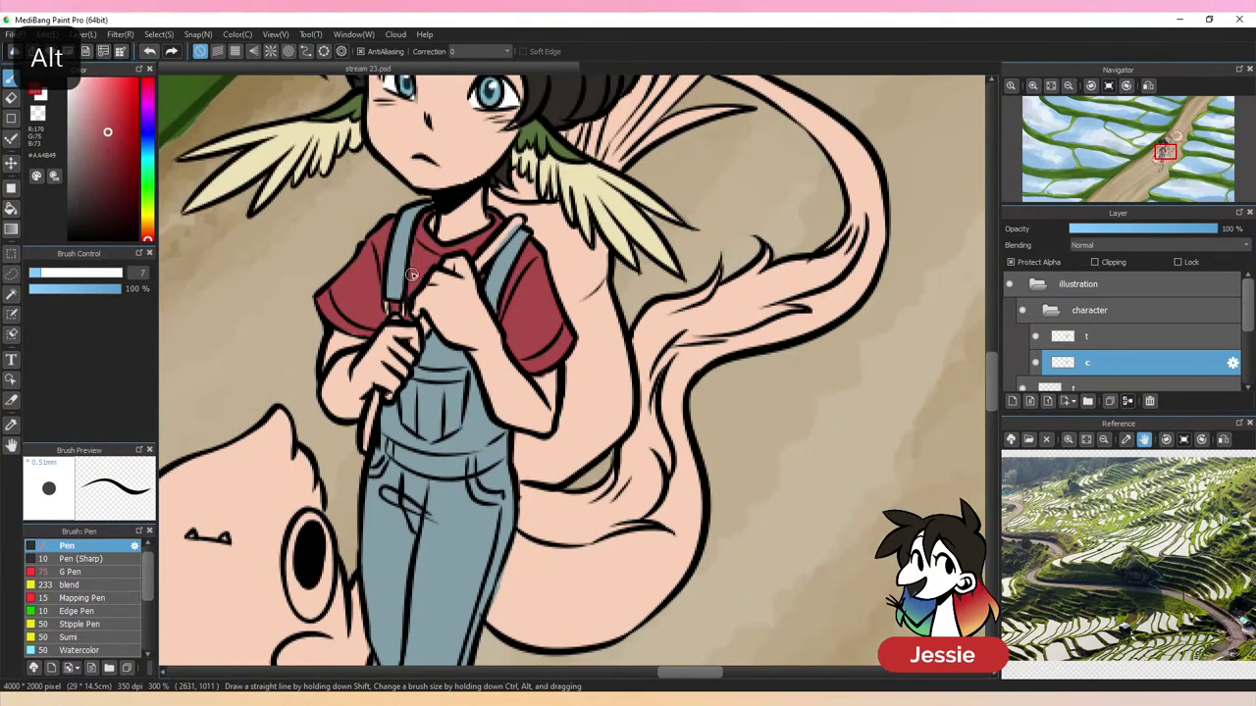
pyautogui.keyDown('alt'); pyautogui.click(438, 350); pyautogui.keyUp('alt')
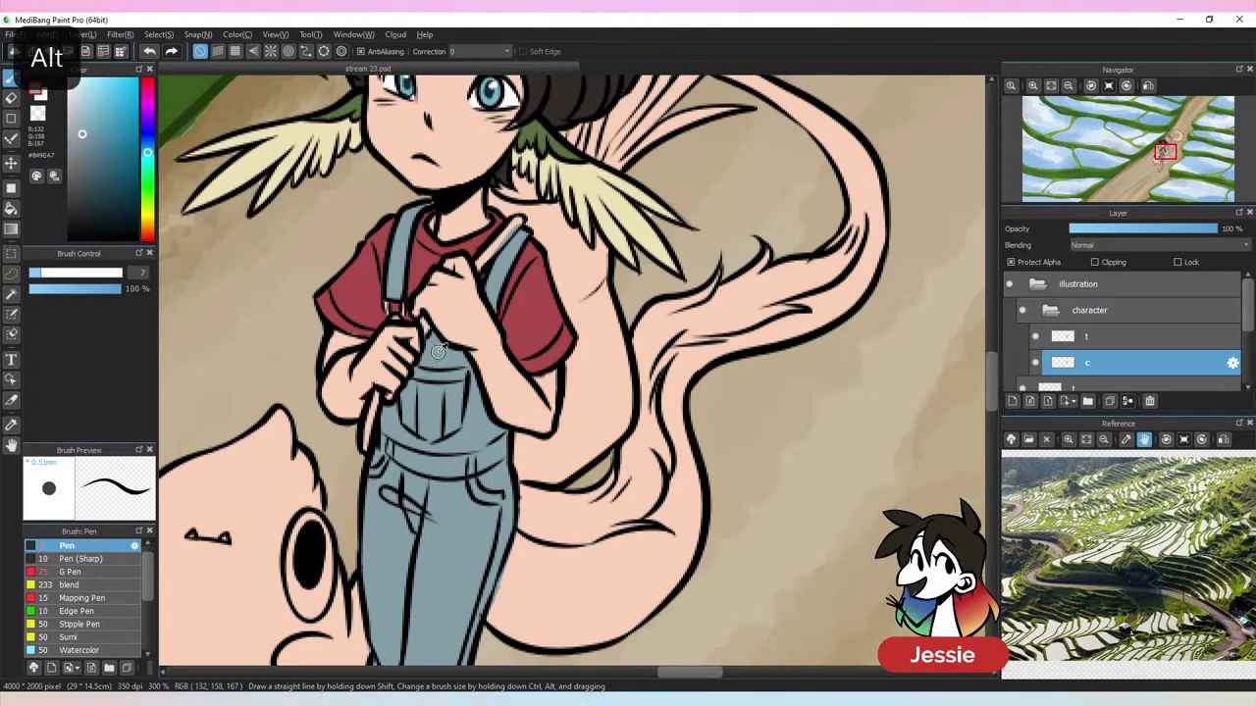
# Mix greyish brown #A28E82 and paint the narrow strap running from the shoulder through the character's hands
pyautogui.keyDown('alt'); pyautogui.click(461, 178); pyautogui.keyUp('alt')
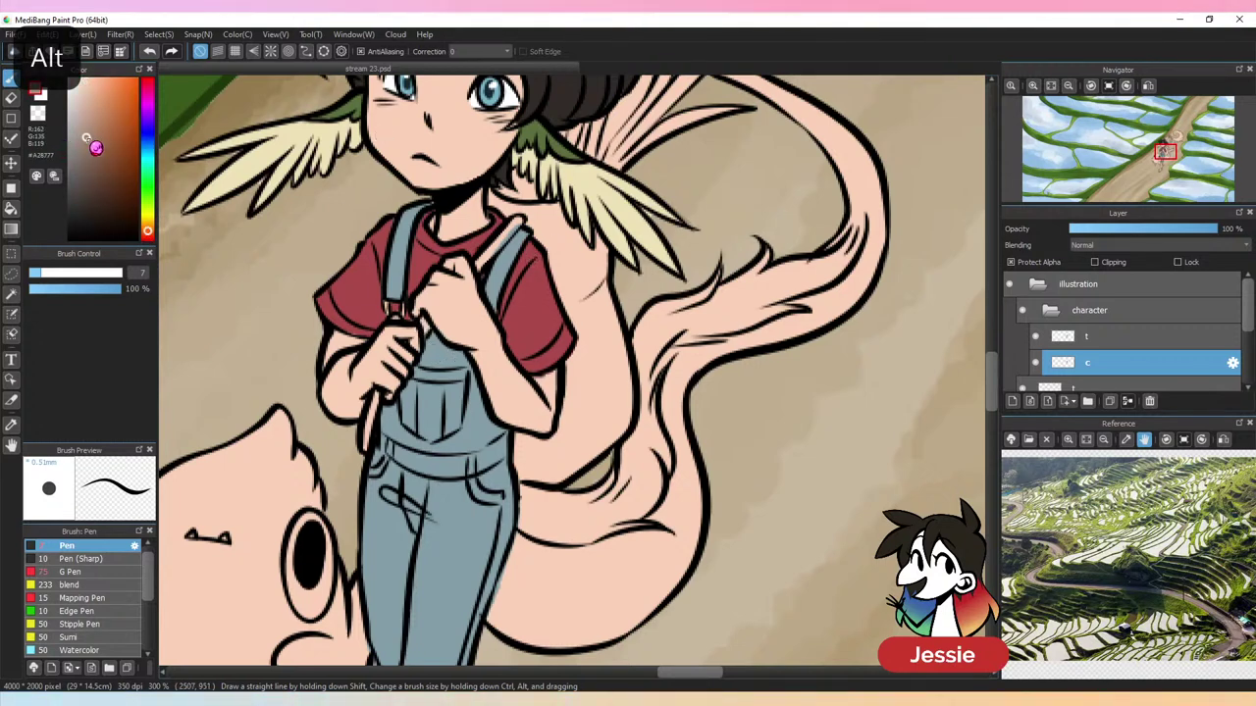
pyautogui.moveTo(473, 270); pyautogui.dragTo(521, 218)
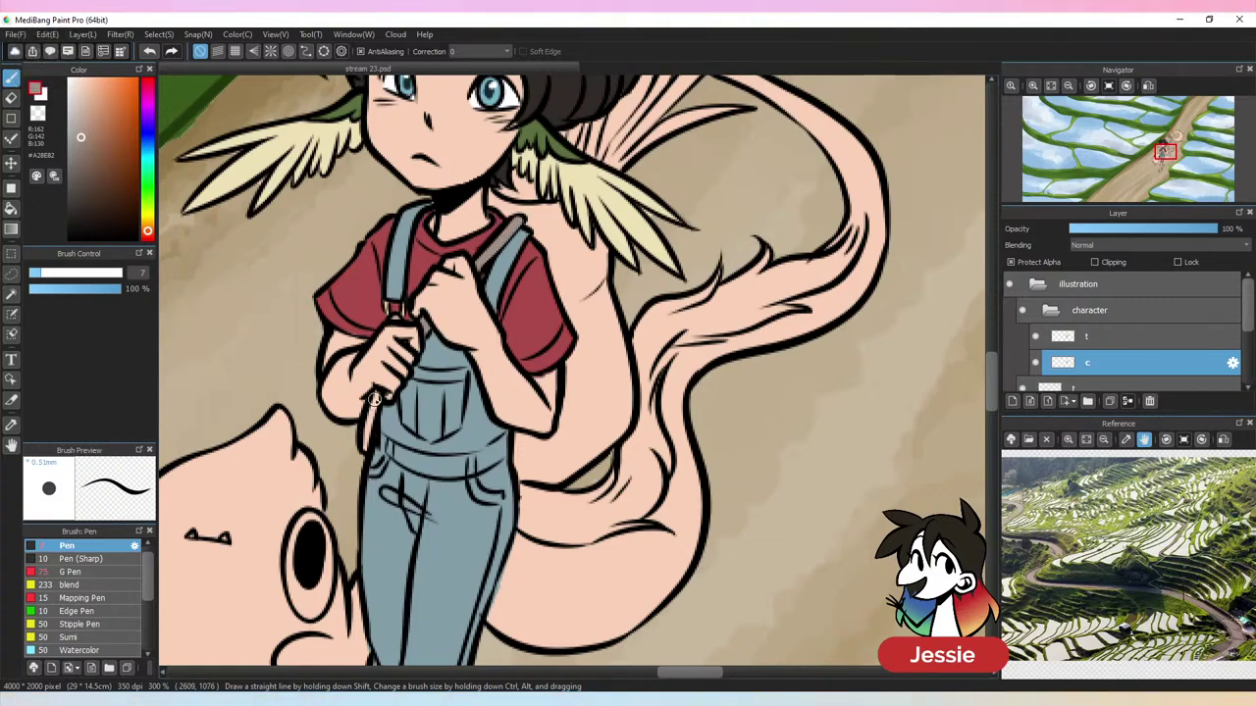
# Paint the rolled-up trouser cuff light blue #B8CED6 and sample the skin colour to tidy its edge
pyautogui.hotkey('ctrl', '-')
pyautogui.hotkey('ctrl', '-')
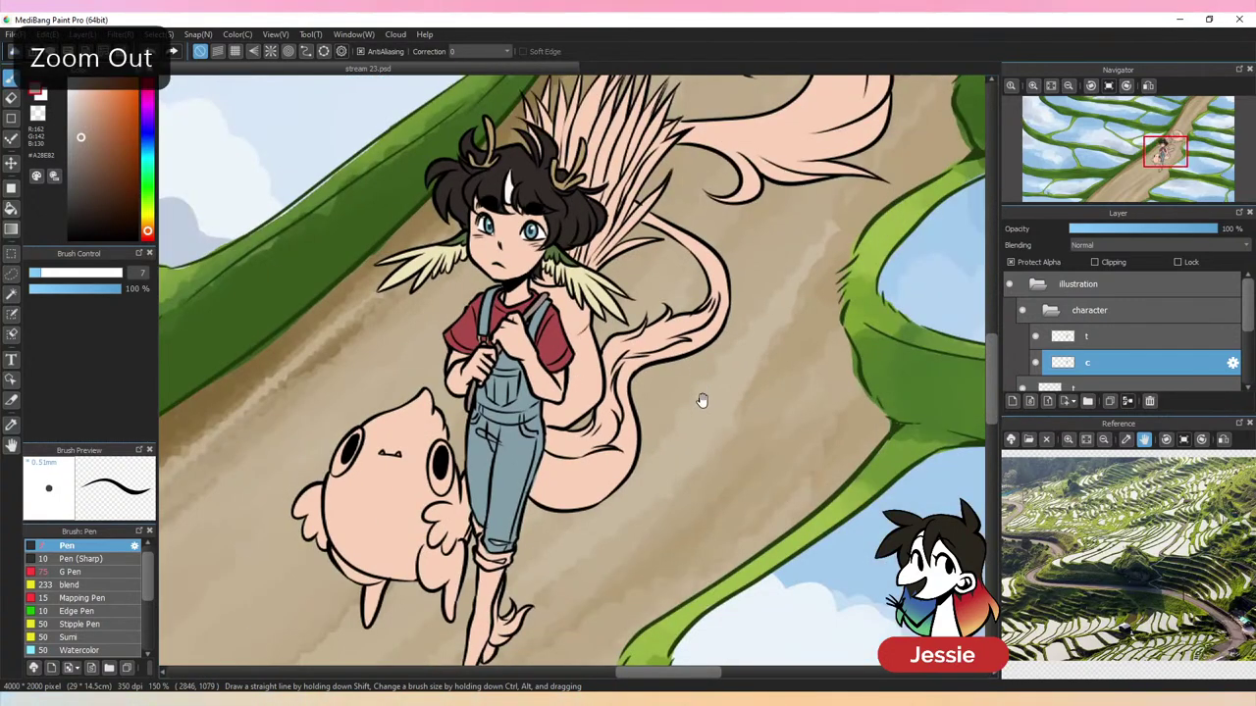
pyautogui.moveTo(702, 400); pyautogui.dragTo(594, 404)
pyautogui.hotkey('ctrl', '+')
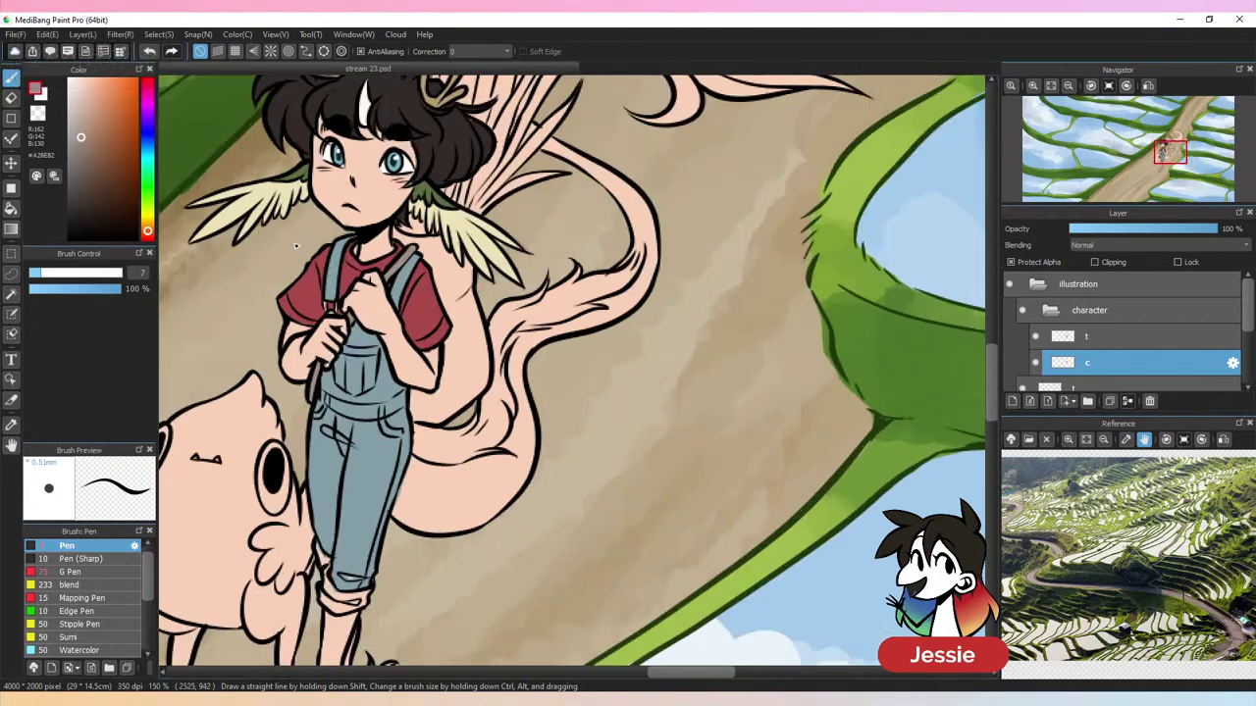
pyautogui.keyDown('alt'); pyautogui.click(353, 578); pyautogui.keyUp('alt')
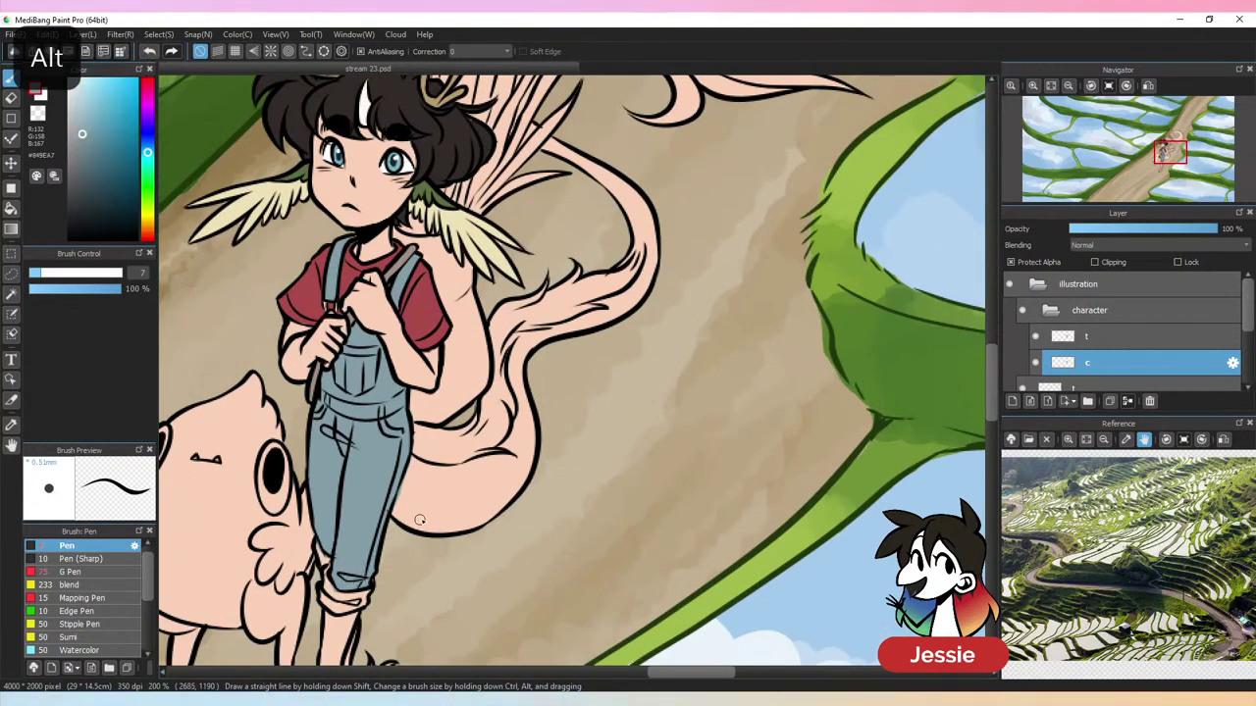
pyautogui.moveTo(473, 500); pyautogui.dragTo(545, 425)
pyautogui.click(77, 104)
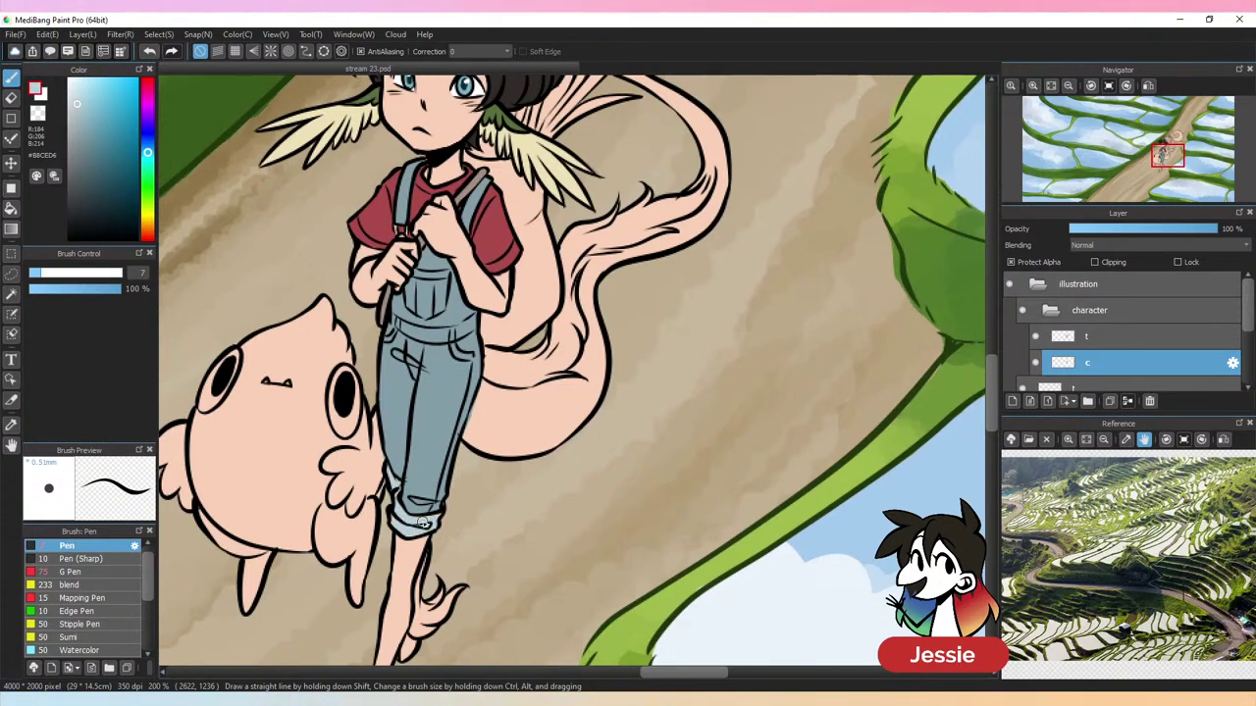
pyautogui.keyDown('alt'); pyautogui.click(424, 541); pyautogui.keyUp('alt')
pyautogui.hotkey('ctrl', '-')
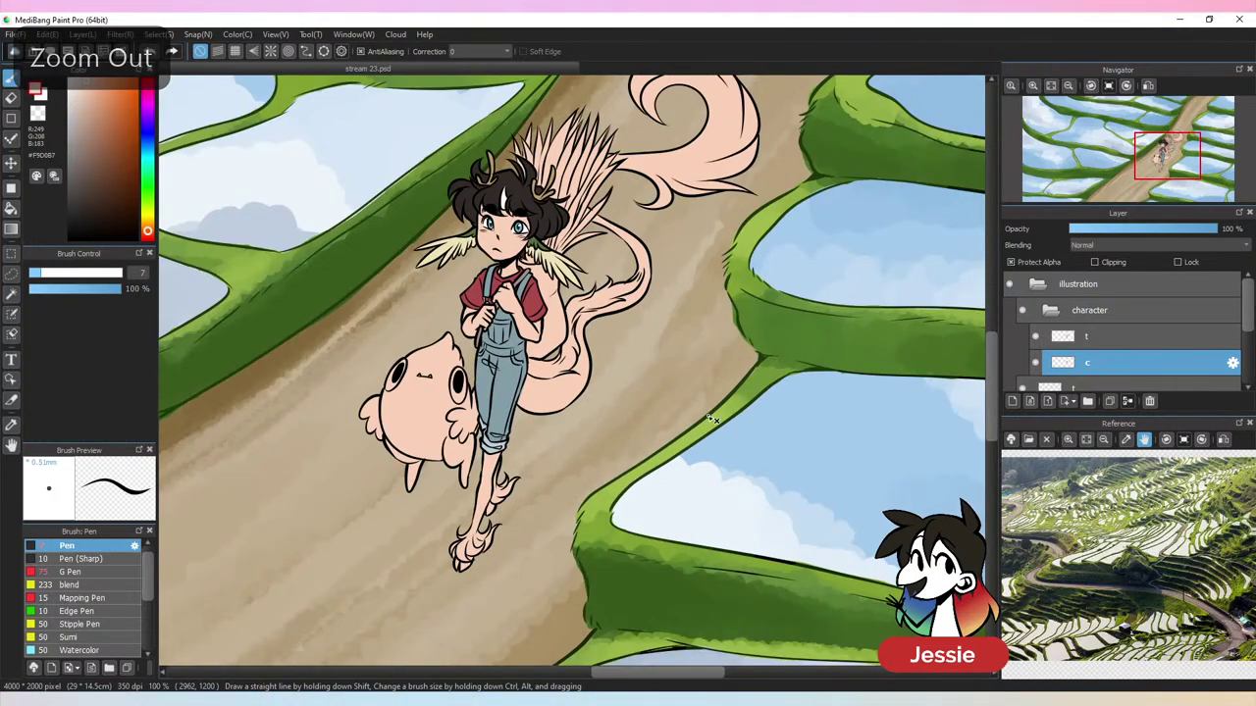
# Retouch the black outline on layer t where the tail meets the hip of the overalls, cleaning up with the Eraser
pyautogui.moveTo(596, 484); pyautogui.dragTo(546, 500)
pyautogui.click(1099, 336)
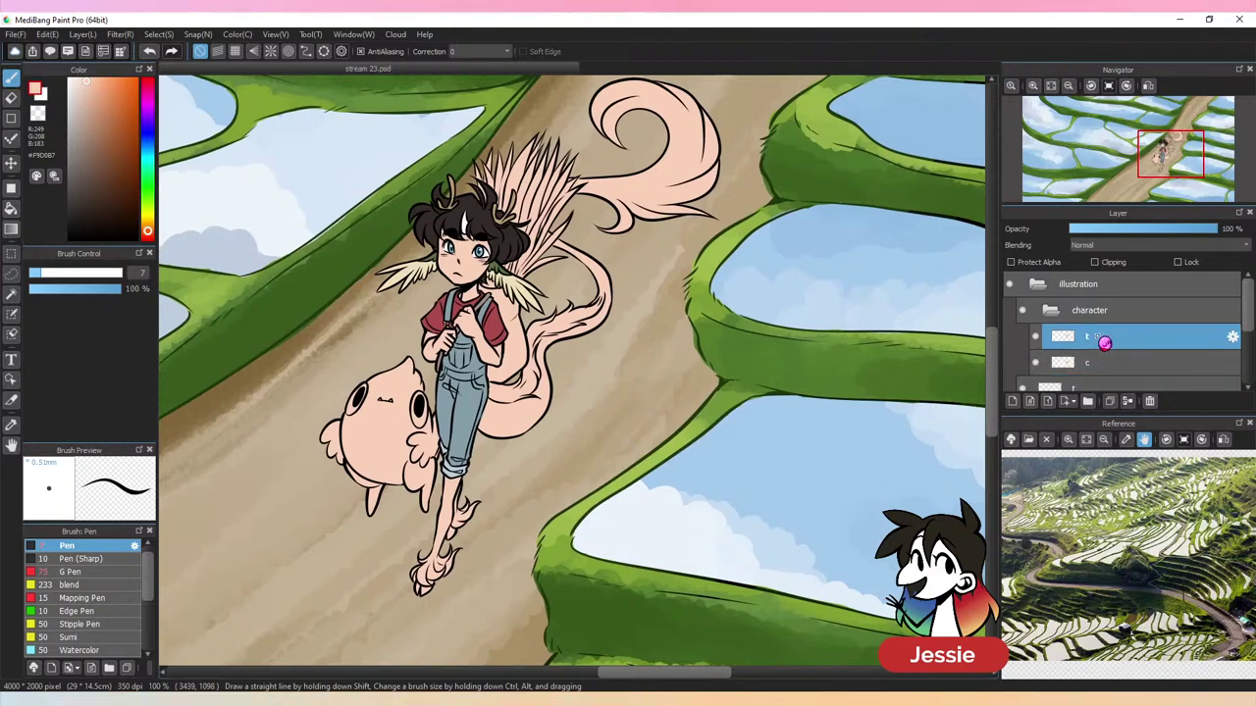
pyautogui.hotkey('ctrl', '+')
pyautogui.hotkey('ctrl', '+')
pyautogui.keyDown('alt'); pyautogui.click(365, 410); pyautogui.keyUp('alt')
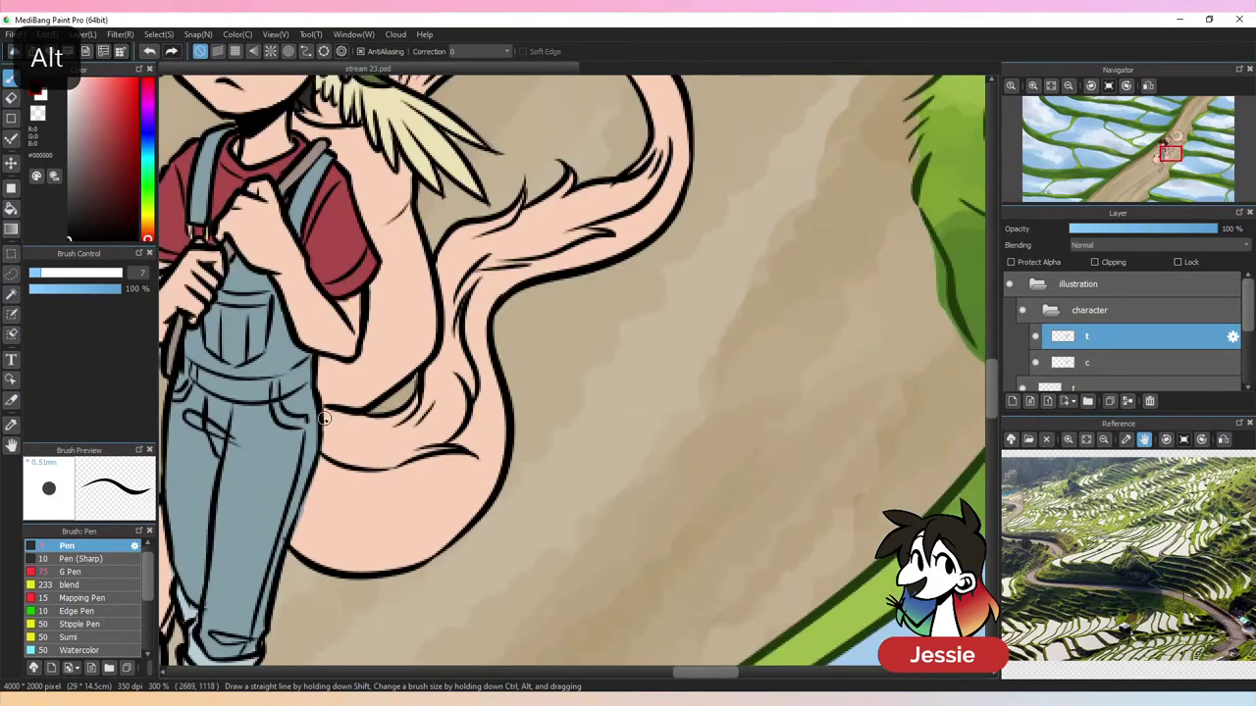
pyautogui.moveTo(324, 417)
pyautogui.mouseDown()
pyautogui.moveTo(367, 406)
pyautogui.moveTo(348, 402)
pyautogui.mouseUp()
pyautogui.press('e')
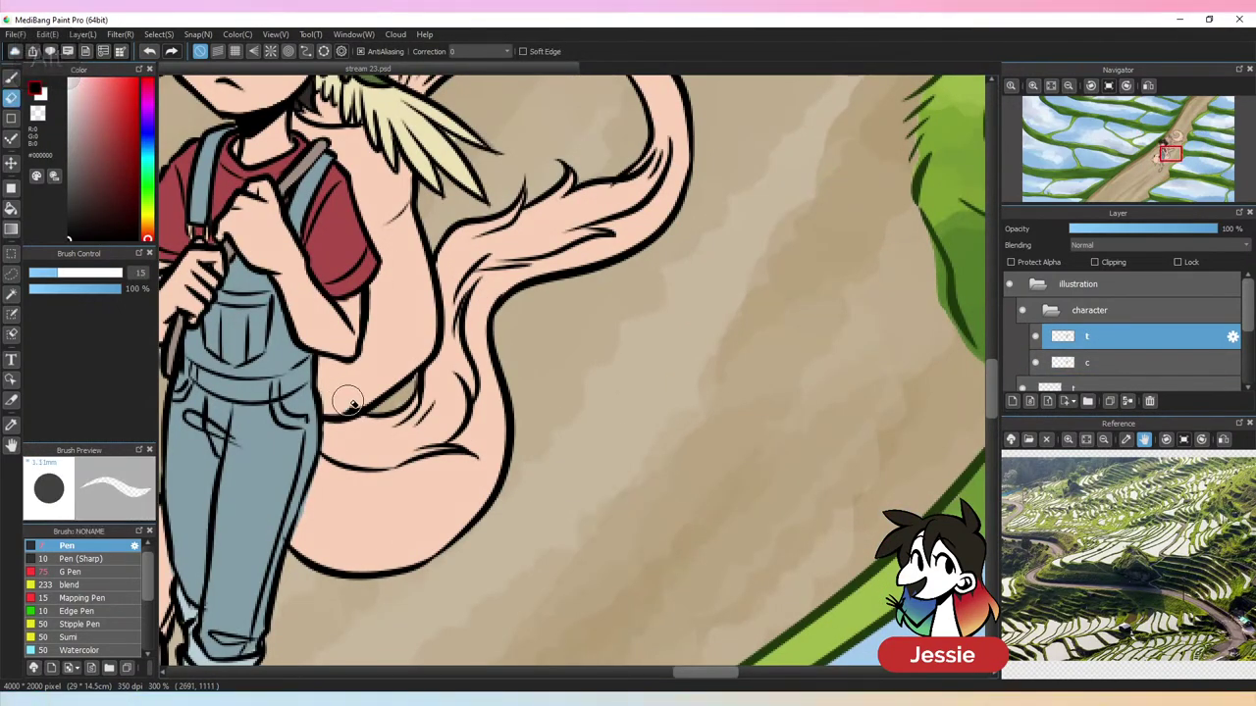
pyautogui.hotkey('ctrl', '-')
pyautogui.hotkey('ctrl', '-')
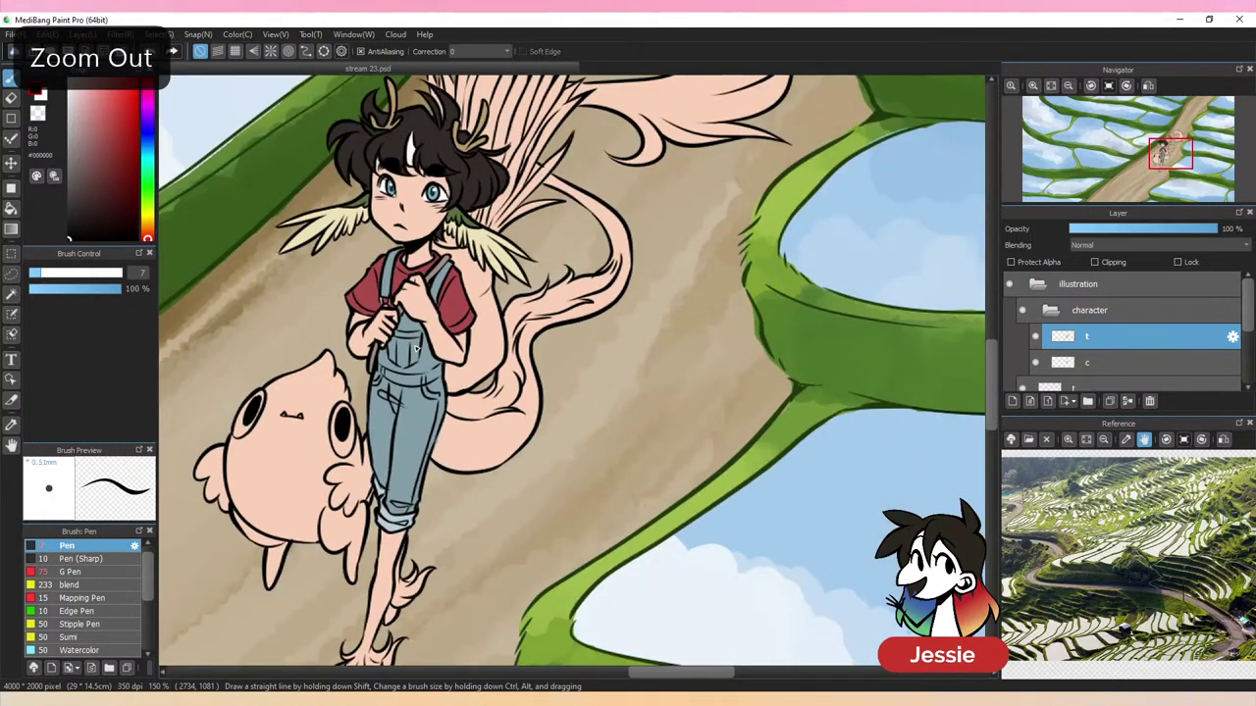
# On character layer c, mix tan #E0C698 and paint the straw bundle's lower stalks beside the hair with the Pen at size 12.7
pyautogui.click(1111, 364)
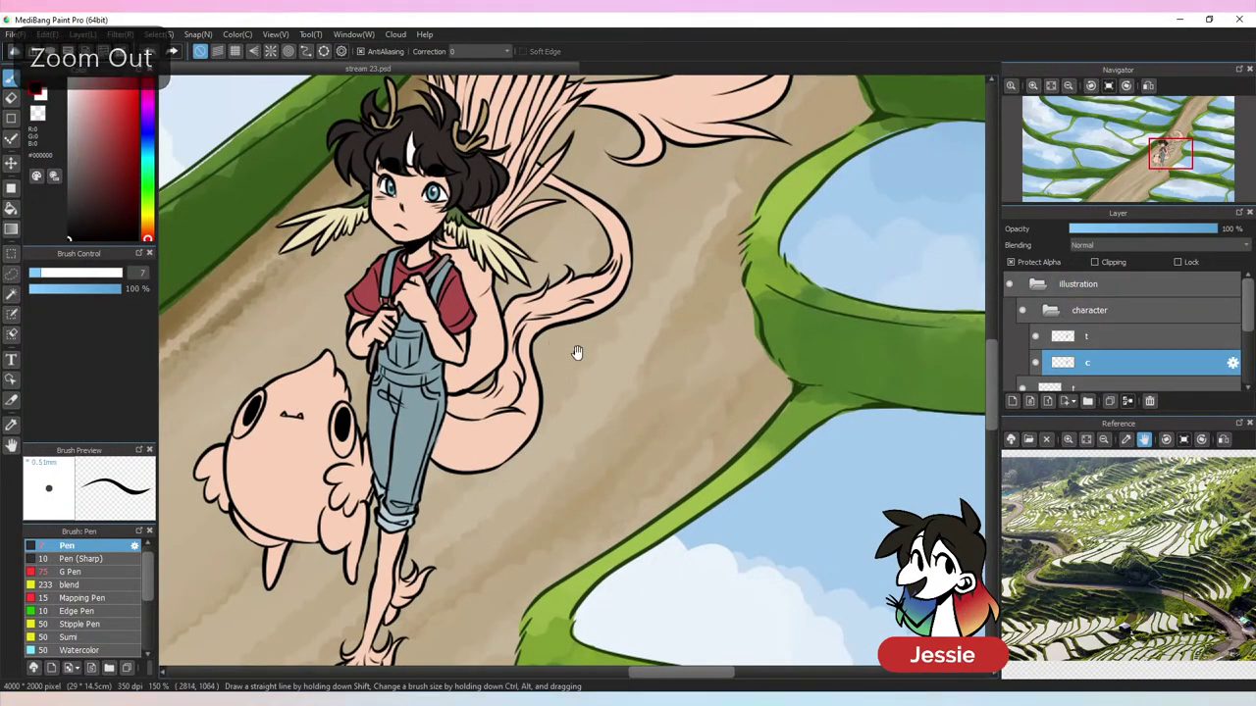
pyautogui.hotkey('ctrl', '+')
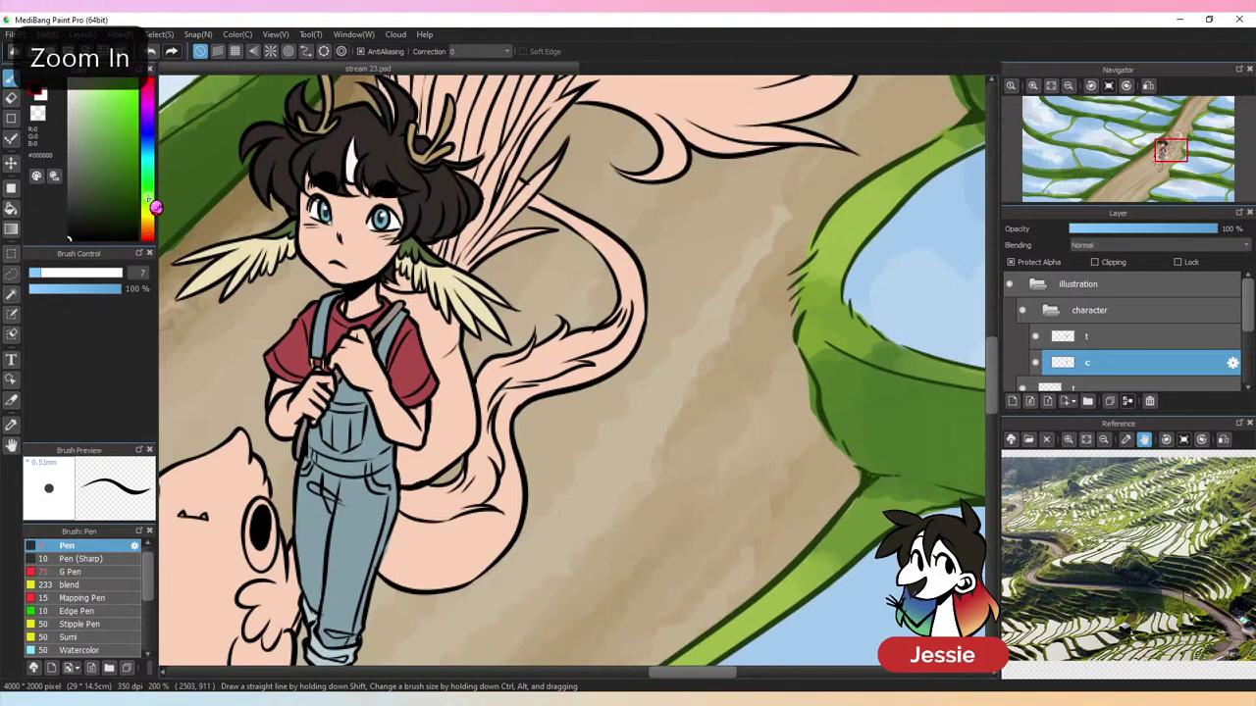
pyautogui.moveTo(149, 200); pyautogui.dragTo(148, 223)
pyautogui.click(89, 89)
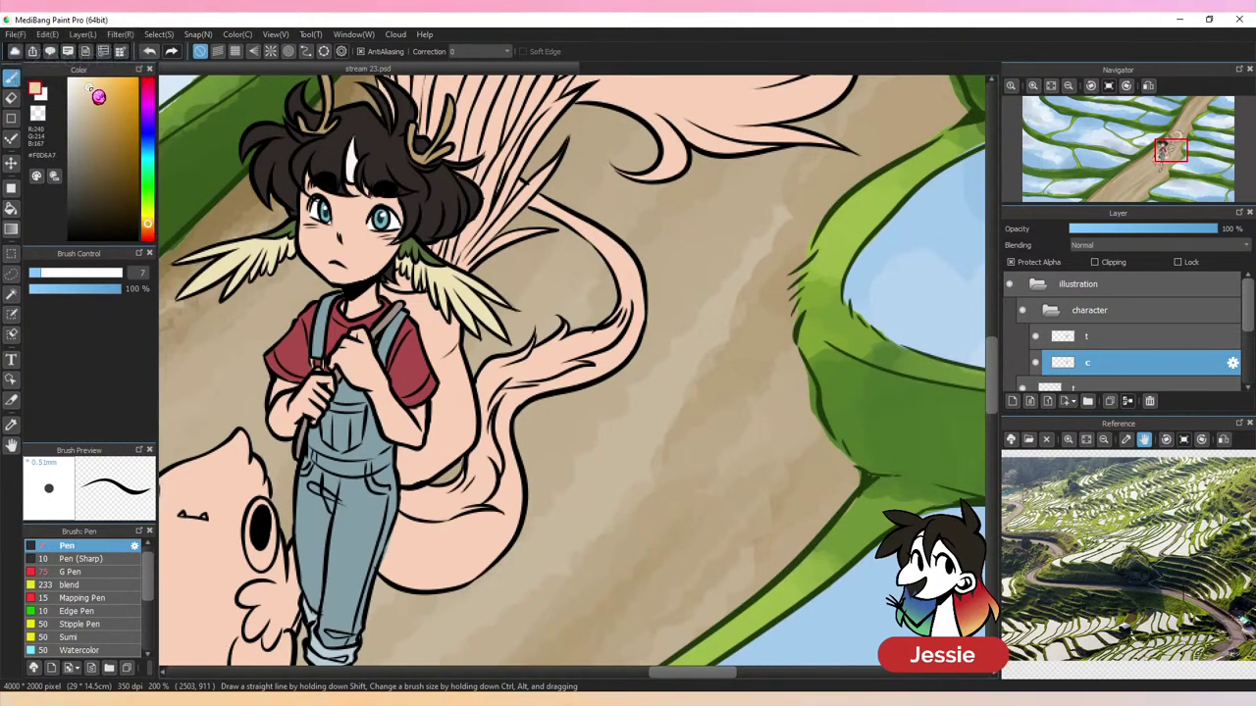
pyautogui.click(90, 97)
pyautogui.click(52, 272)
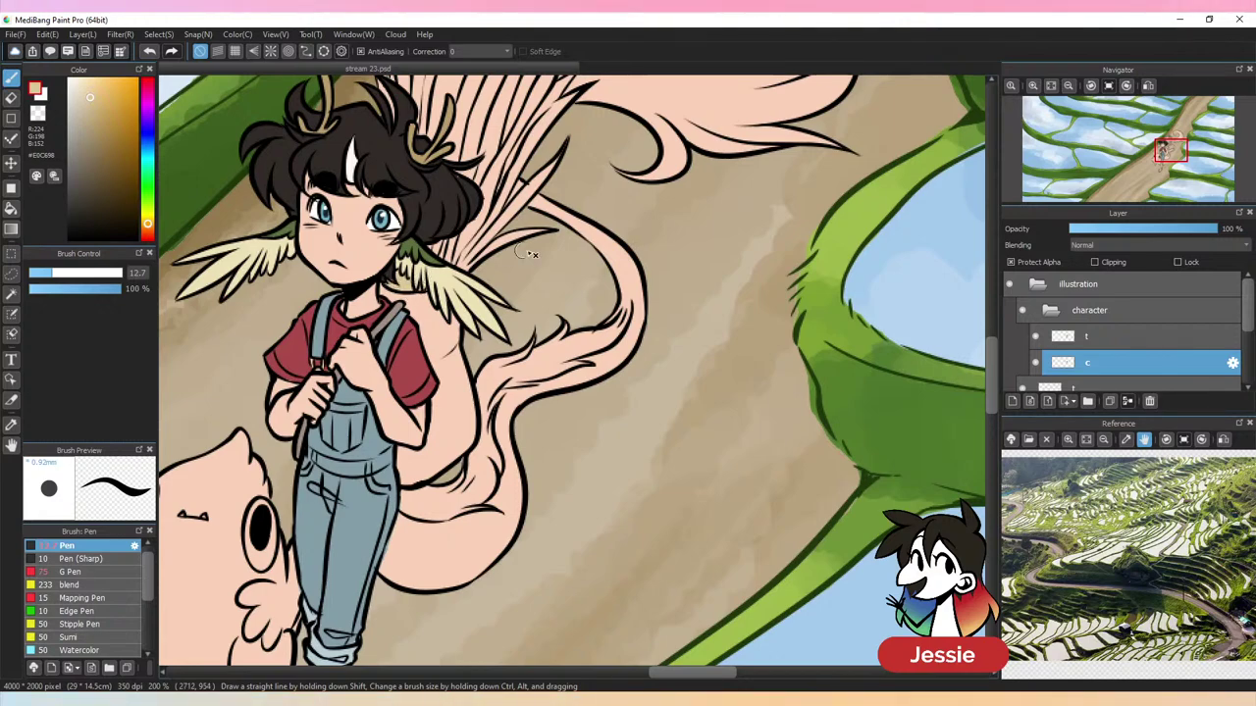
pyautogui.moveTo(545, 263)
pyautogui.mouseDown()
pyautogui.moveTo(569, 289)
pyautogui.moveTo(498, 428)
pyautogui.mouseUp()
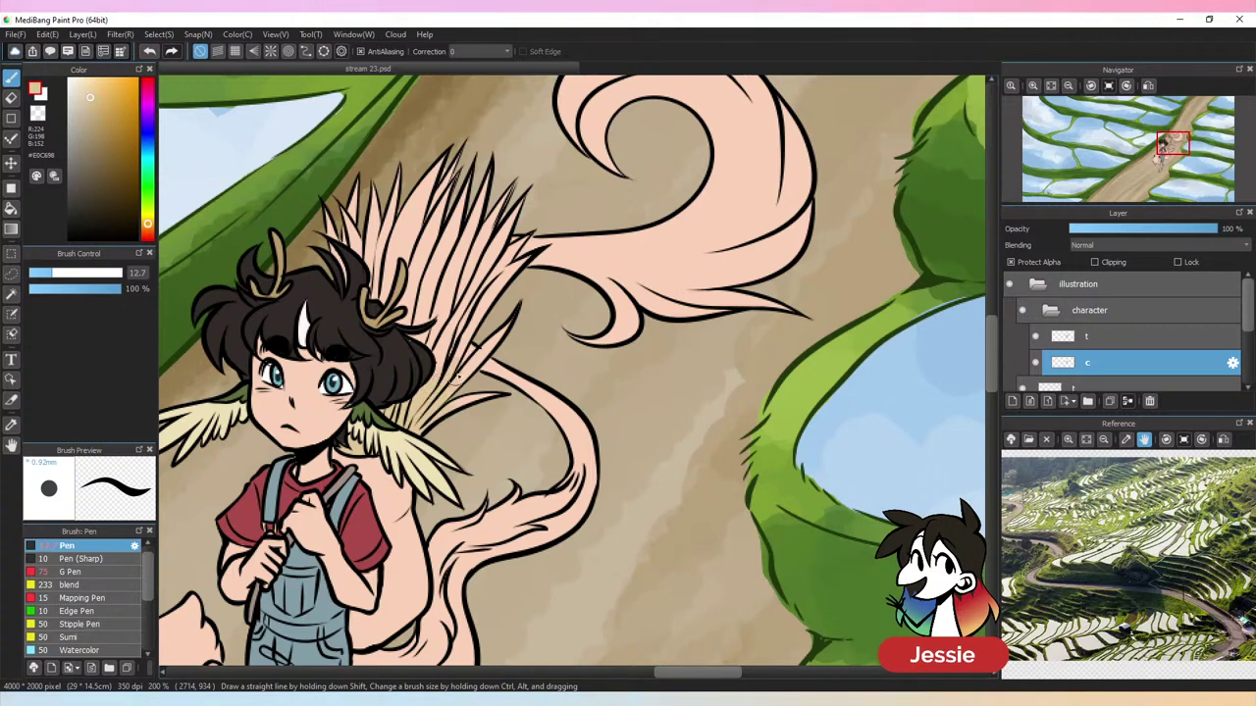
pyautogui.moveTo(477, 355)
pyautogui.mouseDown()
pyautogui.moveTo(513, 322)
pyautogui.moveTo(469, 353)
pyautogui.moveTo(453, 346)
pyautogui.moveTo(459, 321)
pyautogui.moveTo(443, 355)
pyautogui.moveTo(442, 339)
pyautogui.moveTo(472, 309)
pyautogui.moveTo(463, 344)
pyautogui.moveTo(485, 303)
pyautogui.mouseUp()
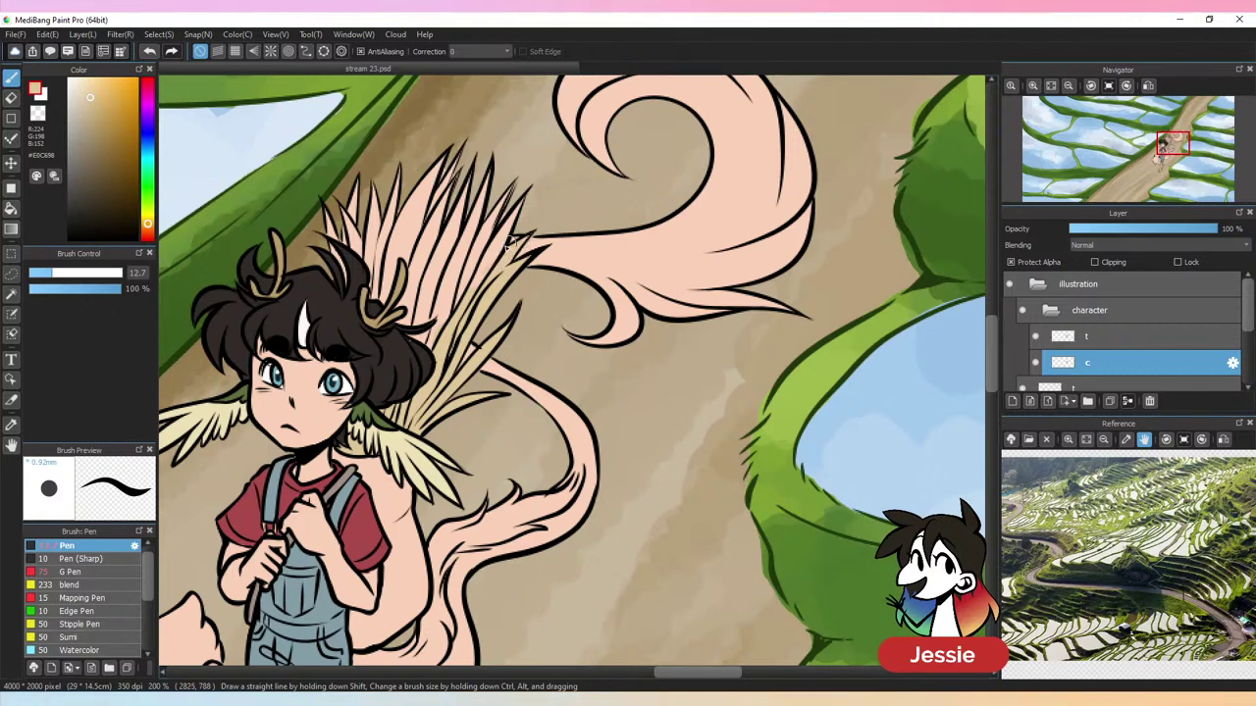
# Fill the remaining stalks of the straw bundle with tan, resampling the hair and straw colours to tidy their shared edge
pyautogui.moveTo(509, 243); pyautogui.dragTo(469, 298)
pyautogui.moveTo(522, 191)
pyautogui.mouseDown()
pyautogui.moveTo(471, 290)
pyautogui.moveTo(476, 168)
pyautogui.moveTo(434, 248)
pyautogui.moveTo(414, 218)
pyautogui.moveTo(407, 238)
pyautogui.mouseUp()
pyautogui.moveTo(332, 225)
pyautogui.mouseDown()
pyautogui.moveTo(363, 246)
pyautogui.moveTo(352, 203)
pyautogui.moveTo(382, 295)
pyautogui.moveTo(406, 215)
pyautogui.mouseUp()
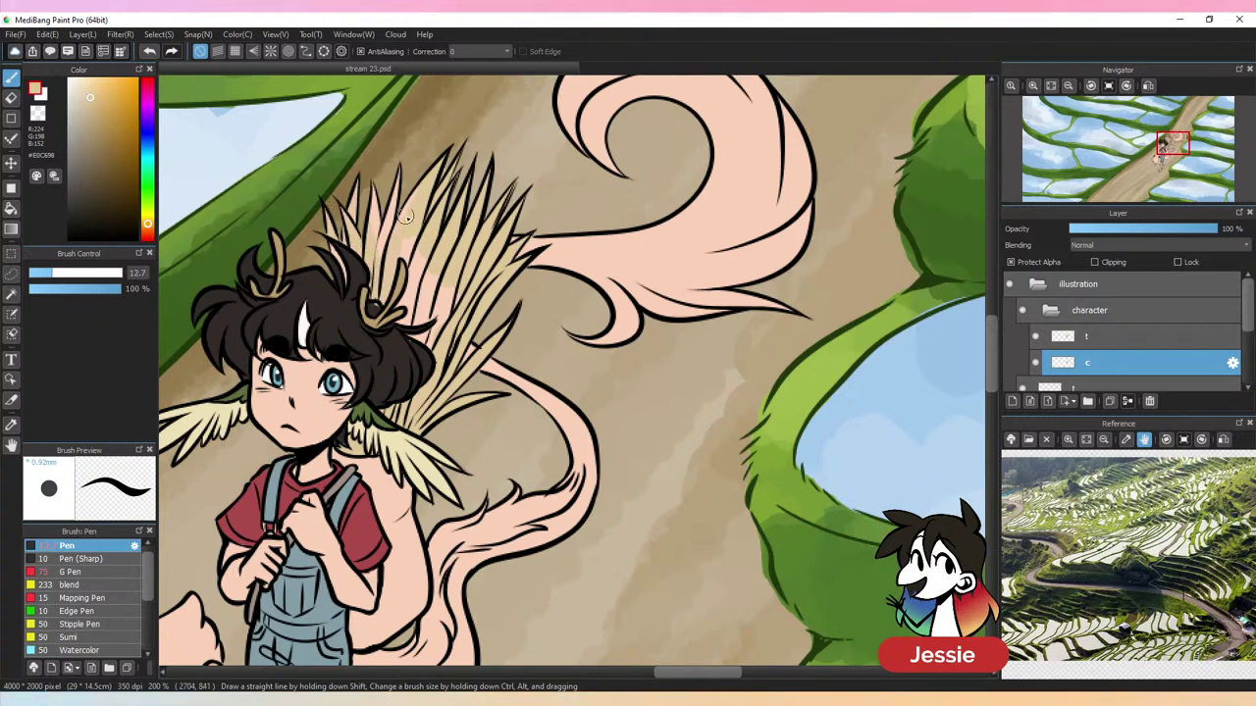
pyautogui.moveTo(389, 265); pyautogui.dragTo(404, 163)
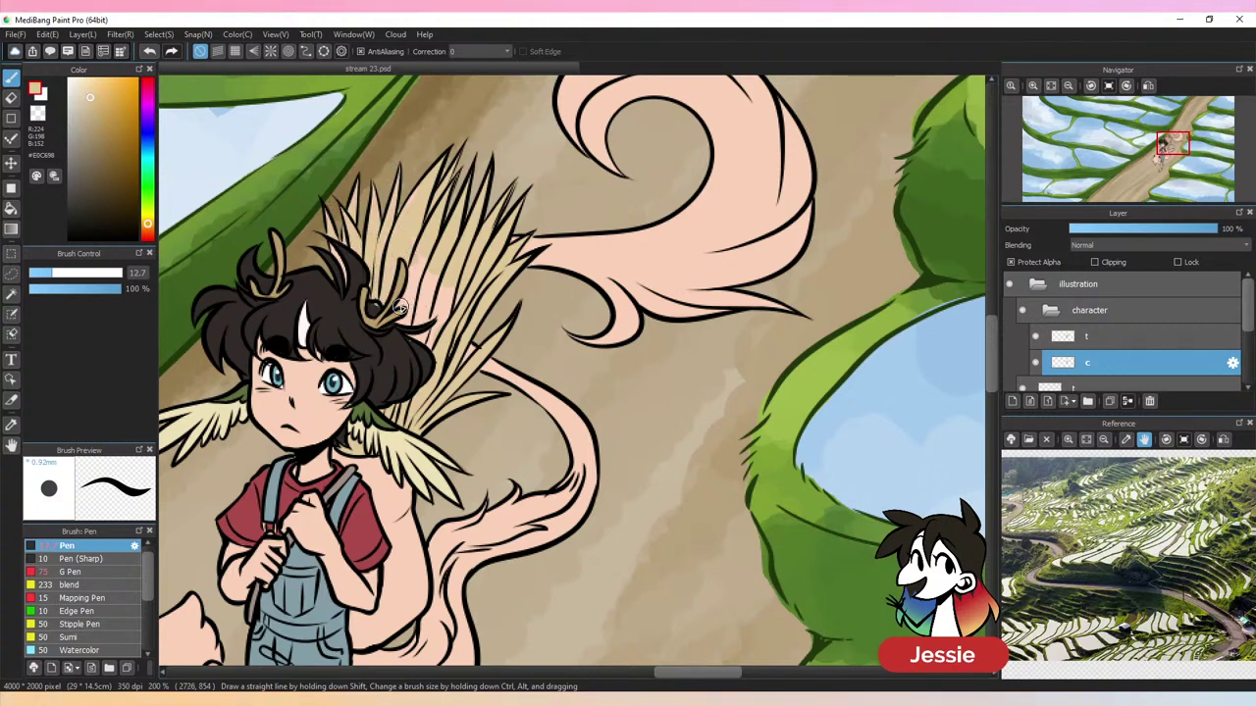
pyautogui.moveTo(402, 308)
pyautogui.mouseDown()
pyautogui.moveTo(417, 267)
pyautogui.moveTo(422, 317)
pyautogui.moveTo(443, 304)
pyautogui.moveTo(471, 332)
pyautogui.mouseUp()
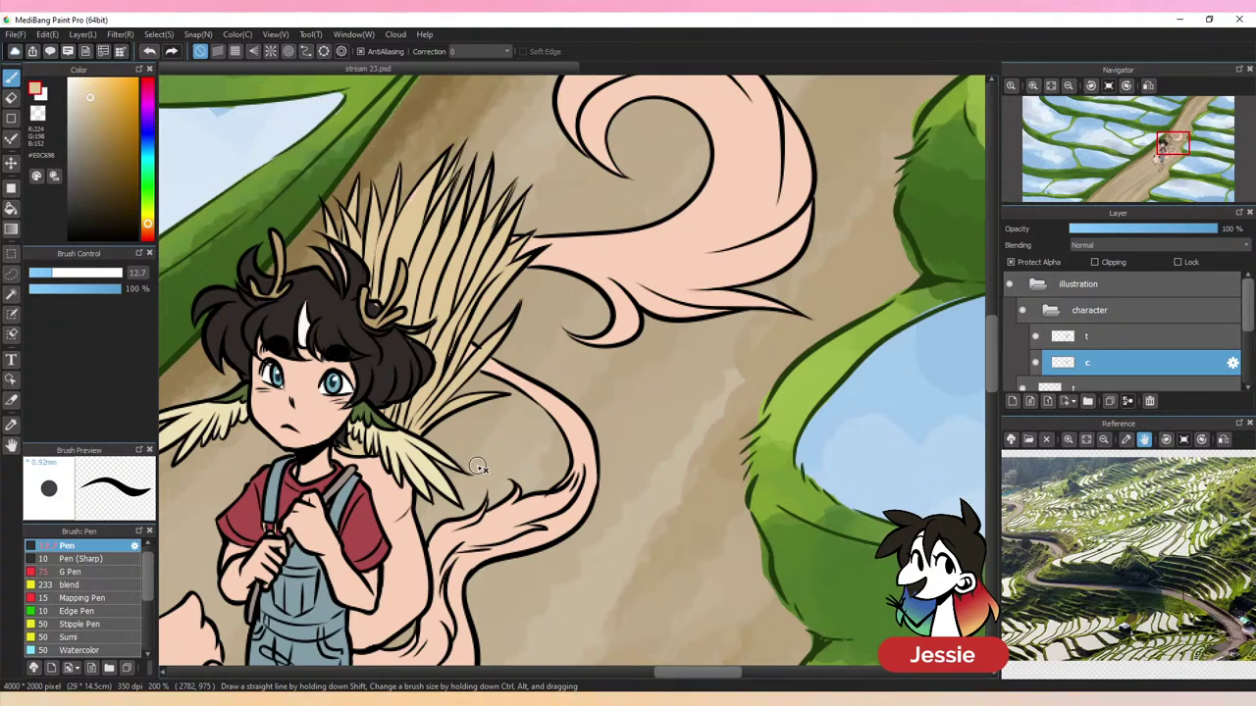
pyautogui.hotkey('ctrl', '+')
pyautogui.keyDown('alt'); pyautogui.click(338, 331); pyautogui.keyUp('alt')
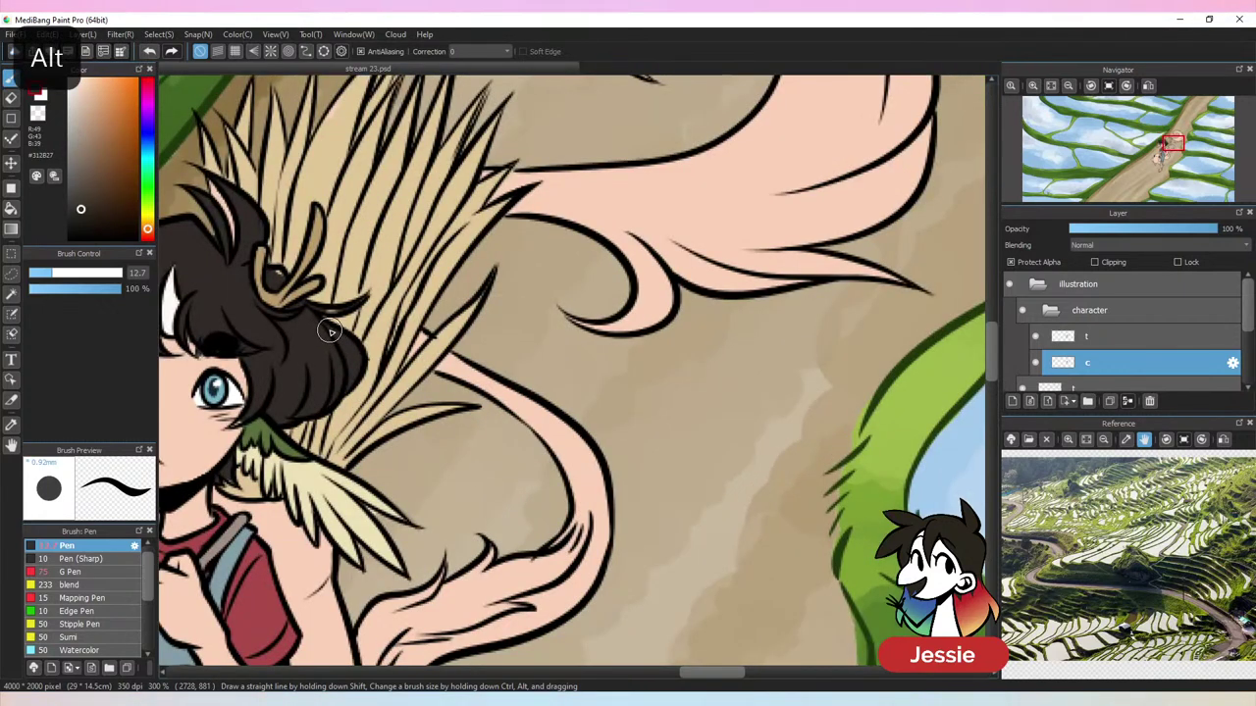
pyautogui.keyDown('alt'); pyautogui.click(268, 177); pyautogui.keyUp('alt')
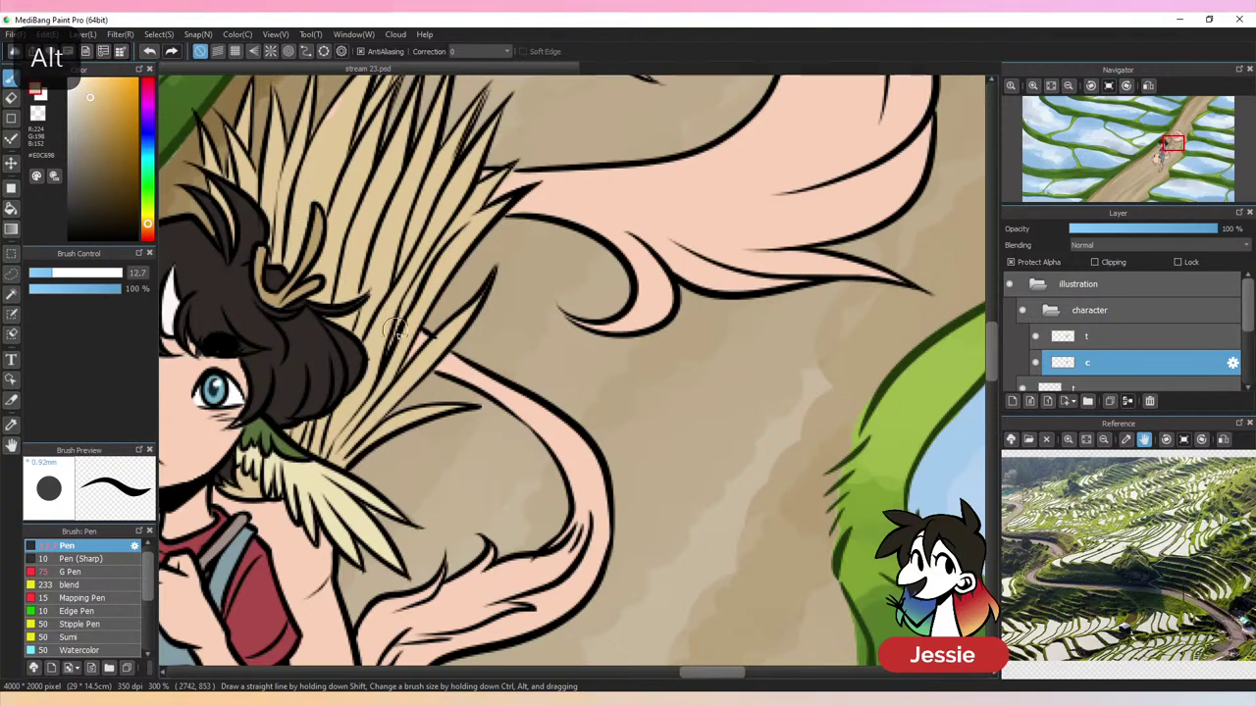
# Mix greyish brown #957F6D and paint the backpack behind the character's shoulder and arm
pyautogui.hotkey('ctrl', '-')
pyautogui.hotkey('ctrl', '-')
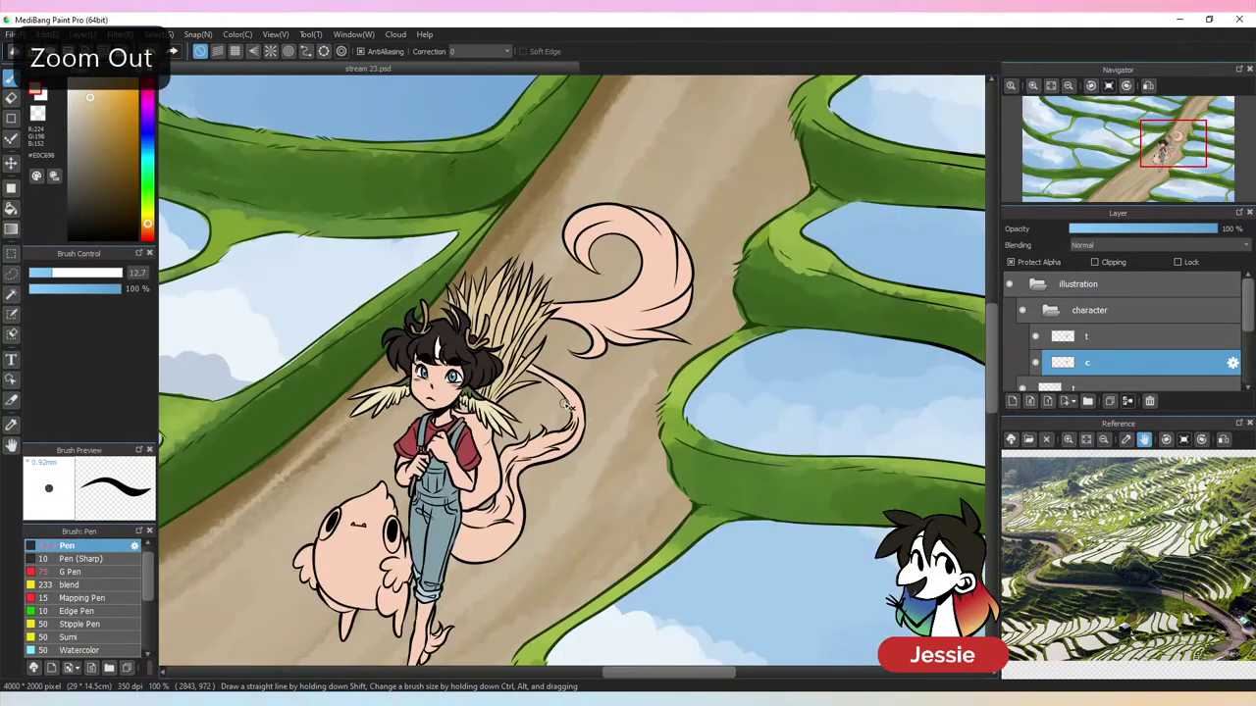
pyautogui.hotkey('ctrl', '+')
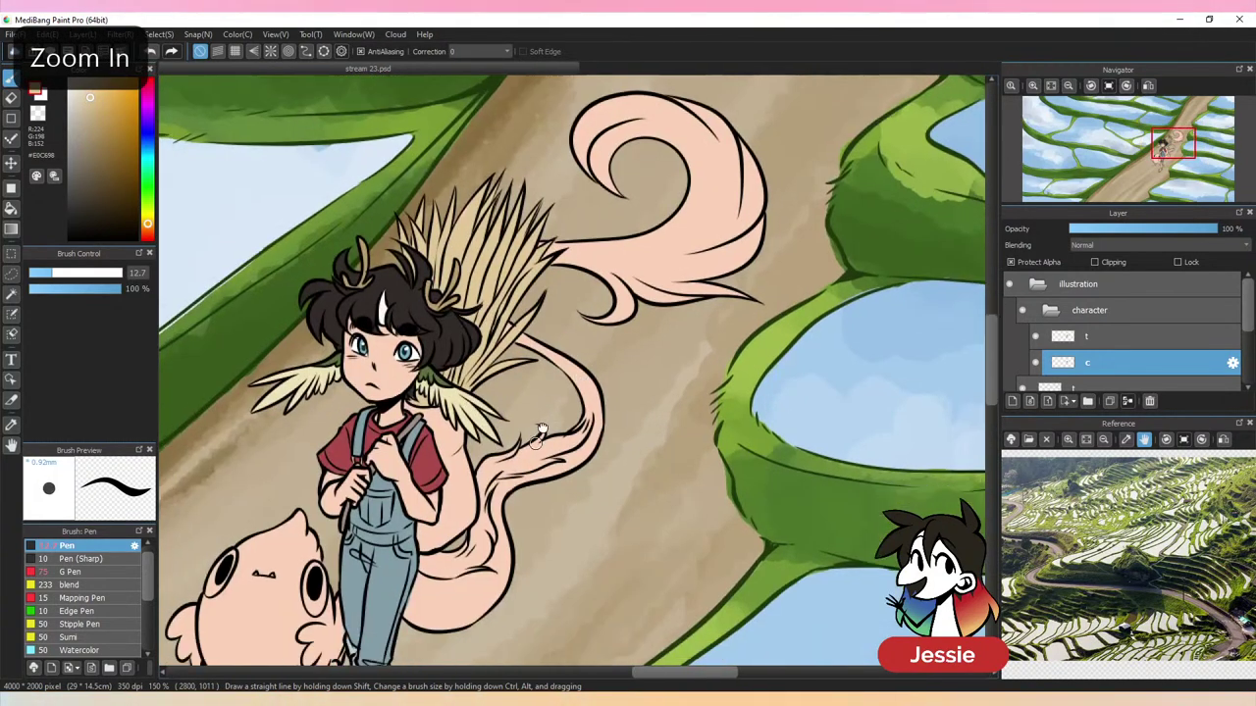
pyautogui.hotkey('ctrl', '+')
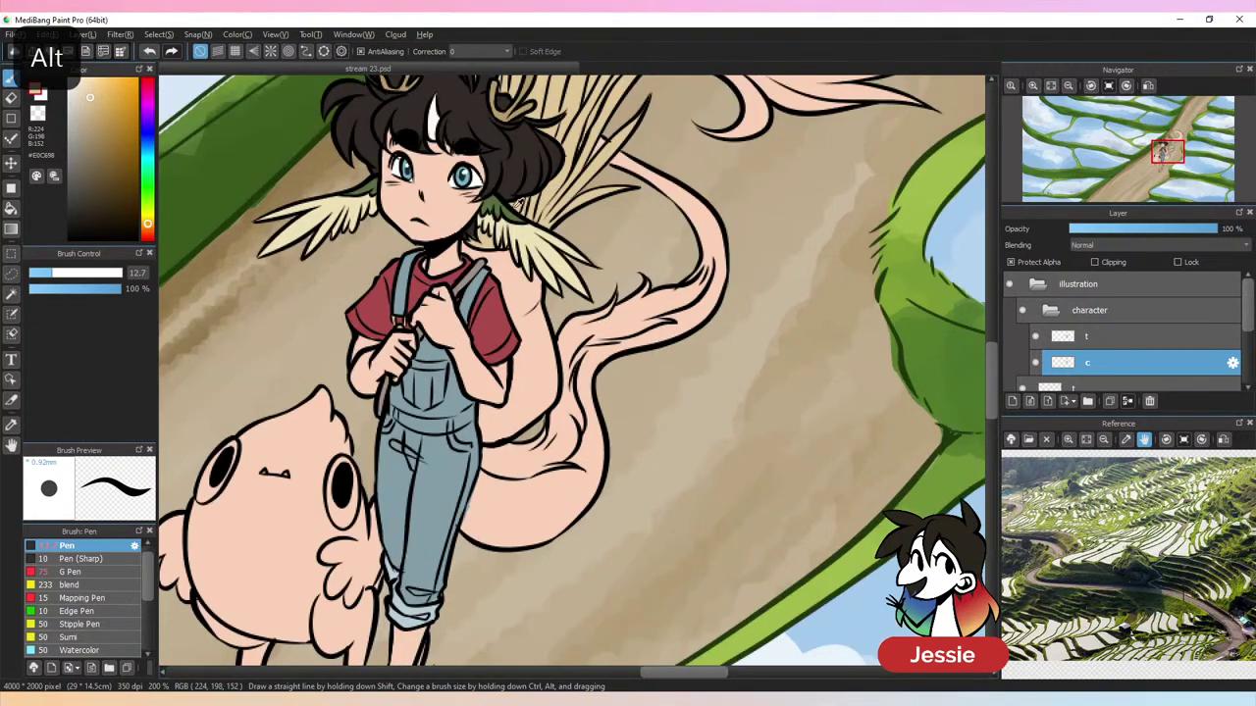
pyautogui.click(92, 182)
pyautogui.click(148, 228)
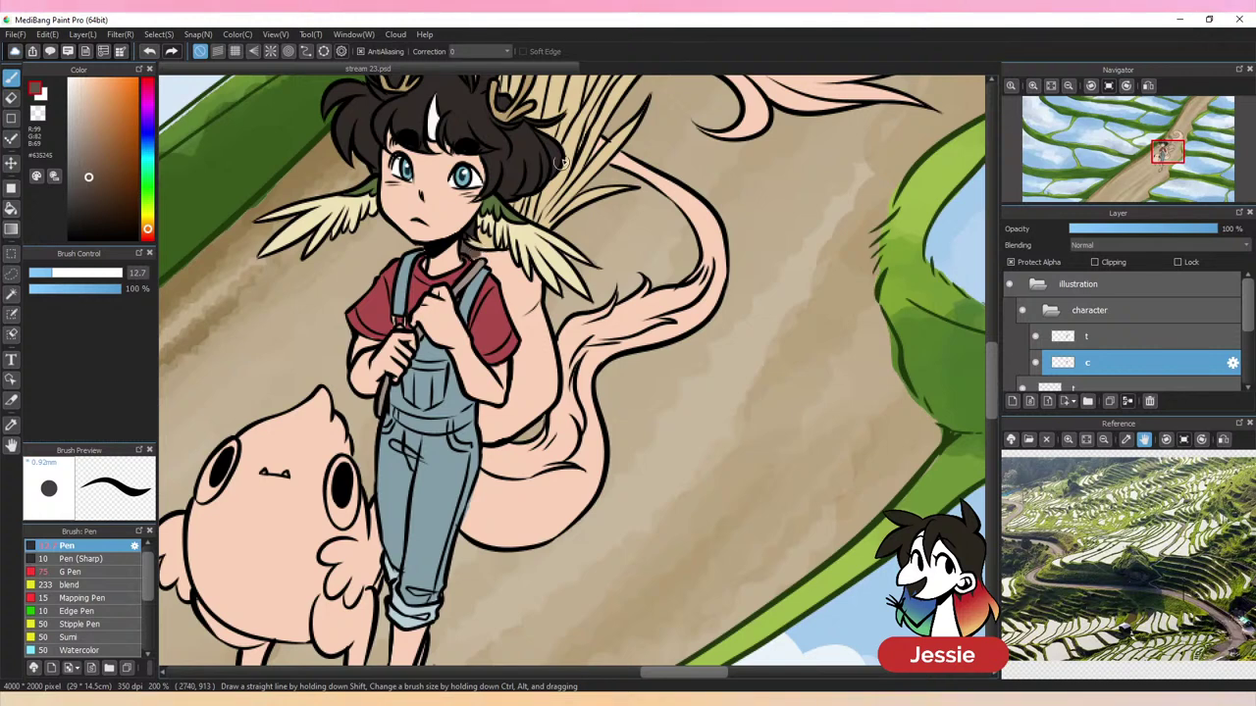
pyautogui.hotkey('ctrl', 'z')
pyautogui.click(86, 144)
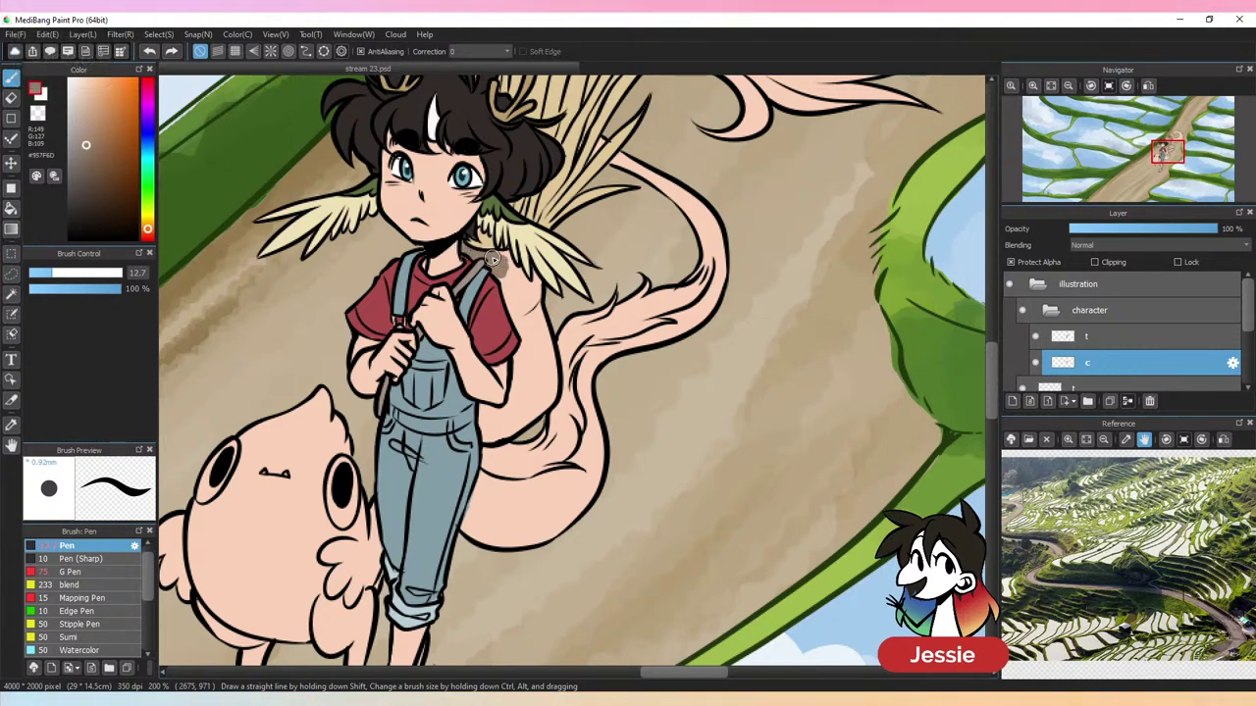
pyautogui.moveTo(509, 291); pyautogui.dragTo(520, 333)
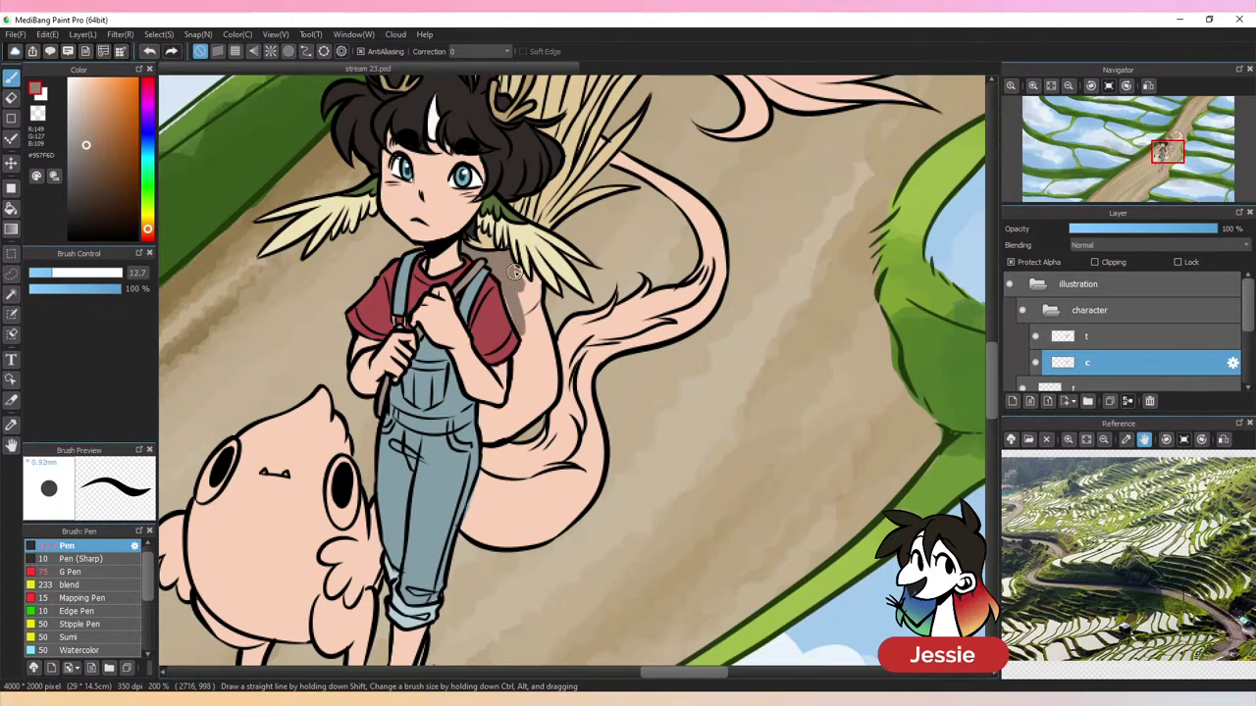
pyautogui.moveTo(514, 271)
pyautogui.mouseDown()
pyautogui.moveTo(514, 314)
pyautogui.moveTo(512, 292)
pyautogui.moveTo(531, 308)
pyautogui.moveTo(532, 274)
pyautogui.moveTo(528, 388)
pyautogui.moveTo(537, 343)
pyautogui.mouseUp()
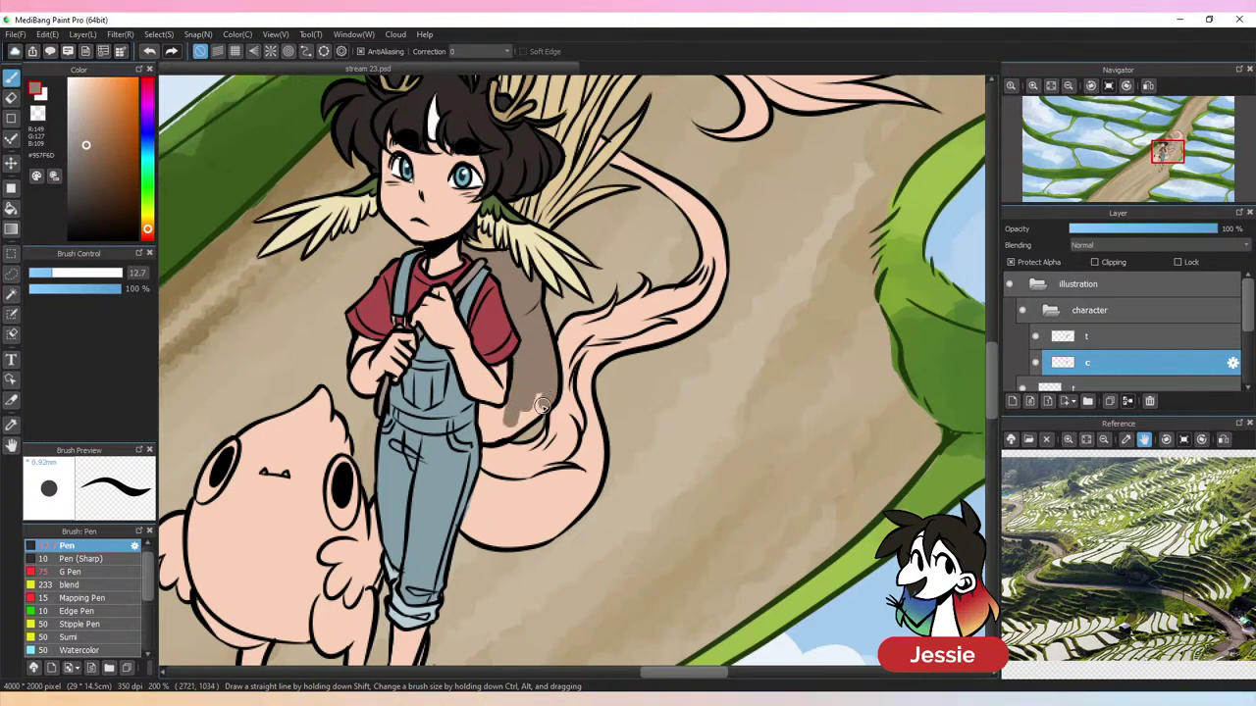
pyautogui.moveTo(538, 405); pyautogui.dragTo(537, 401)
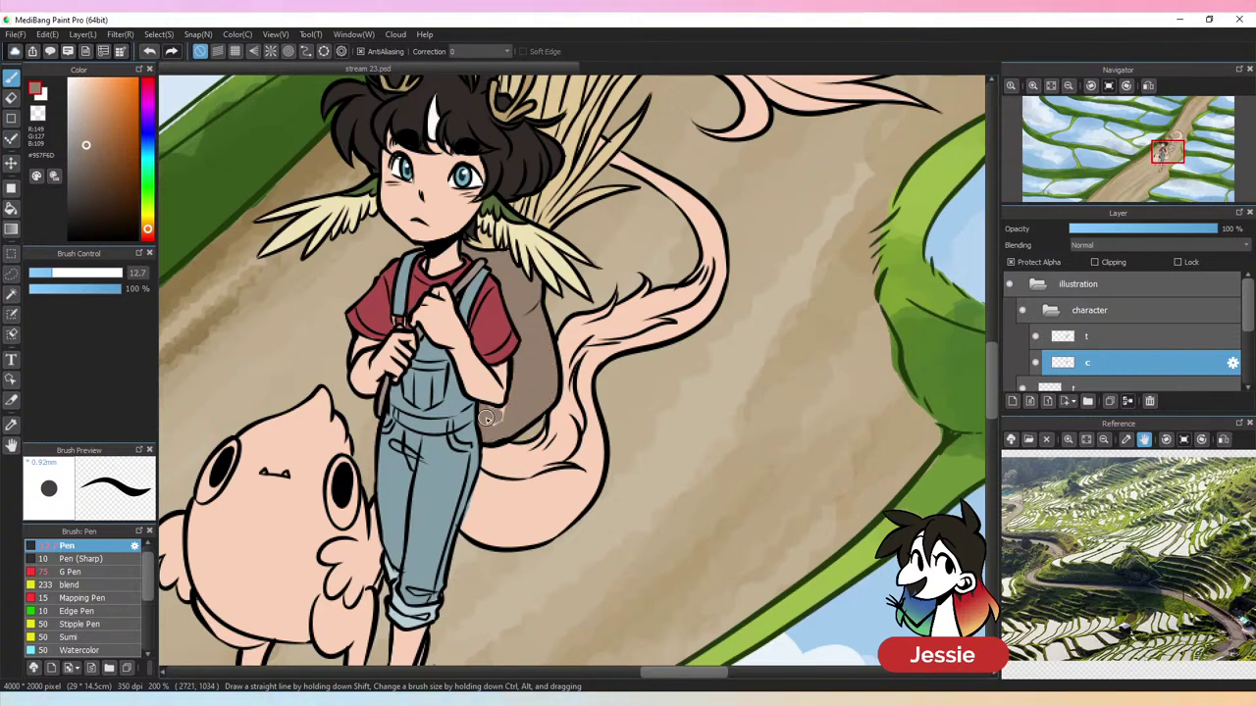
# Sample dark green #5A6E3E from the ear wing and bucket-fill the smooth part of the tail with it
pyautogui.hotkey('ctrl', 'Down')
pyautogui.hotkey('ctrl', 'Down')
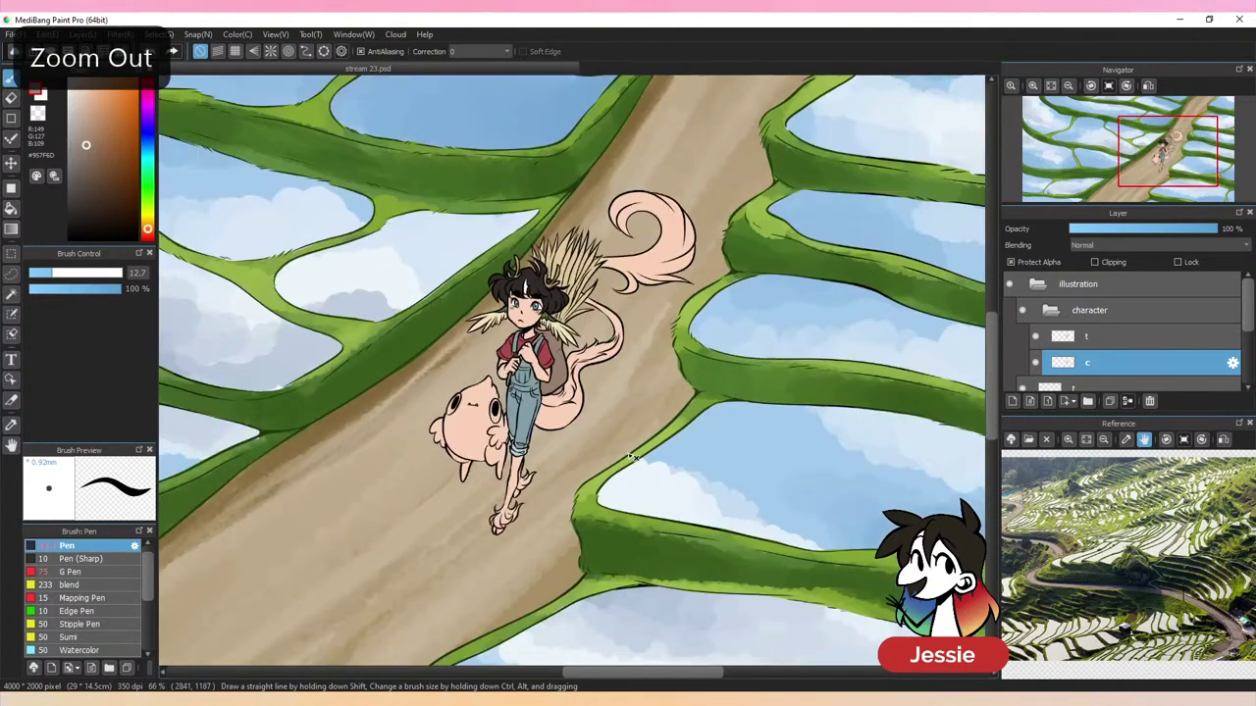
pyautogui.hotkey('ctrl', '+')
pyautogui.hotkey('ctrl', '+')
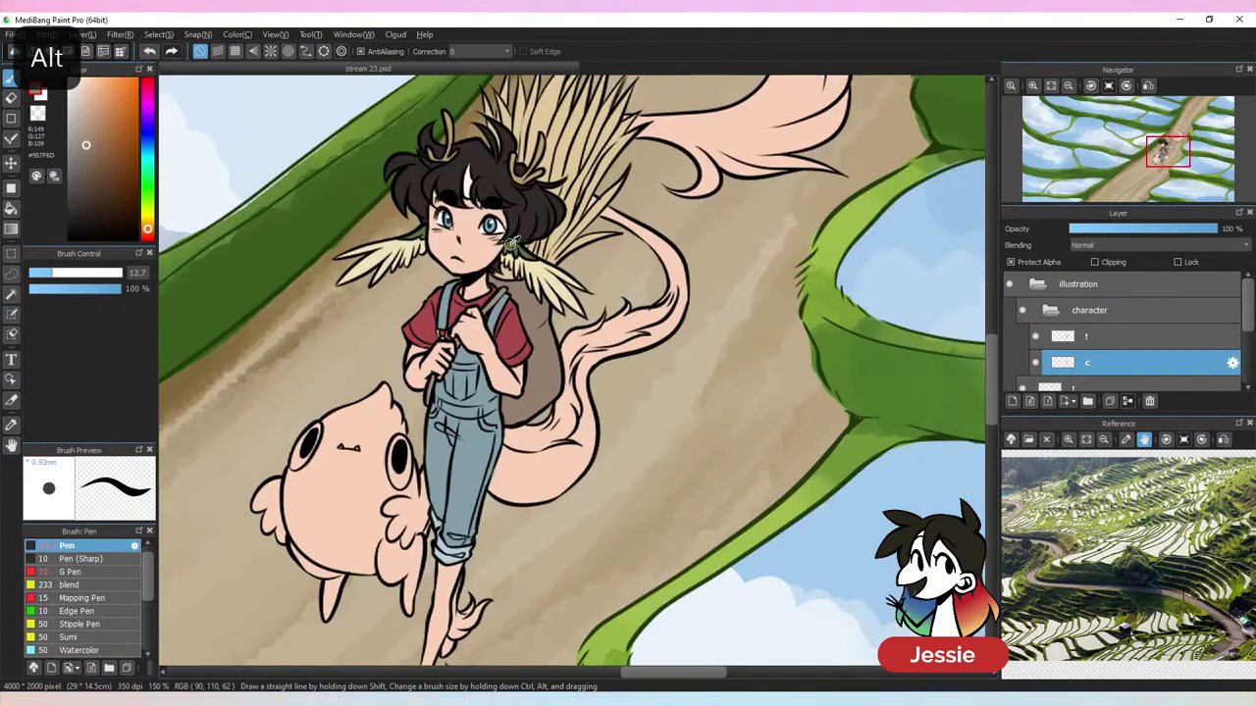
pyautogui.keyDown('alt'); pyautogui.click(455, 358); pyautogui.keyUp('alt')
pyautogui.hotkey('ctrl', 'Up')
pyautogui.moveTo(508, 491); pyautogui.dragTo(422, 406)
pyautogui.press('g')
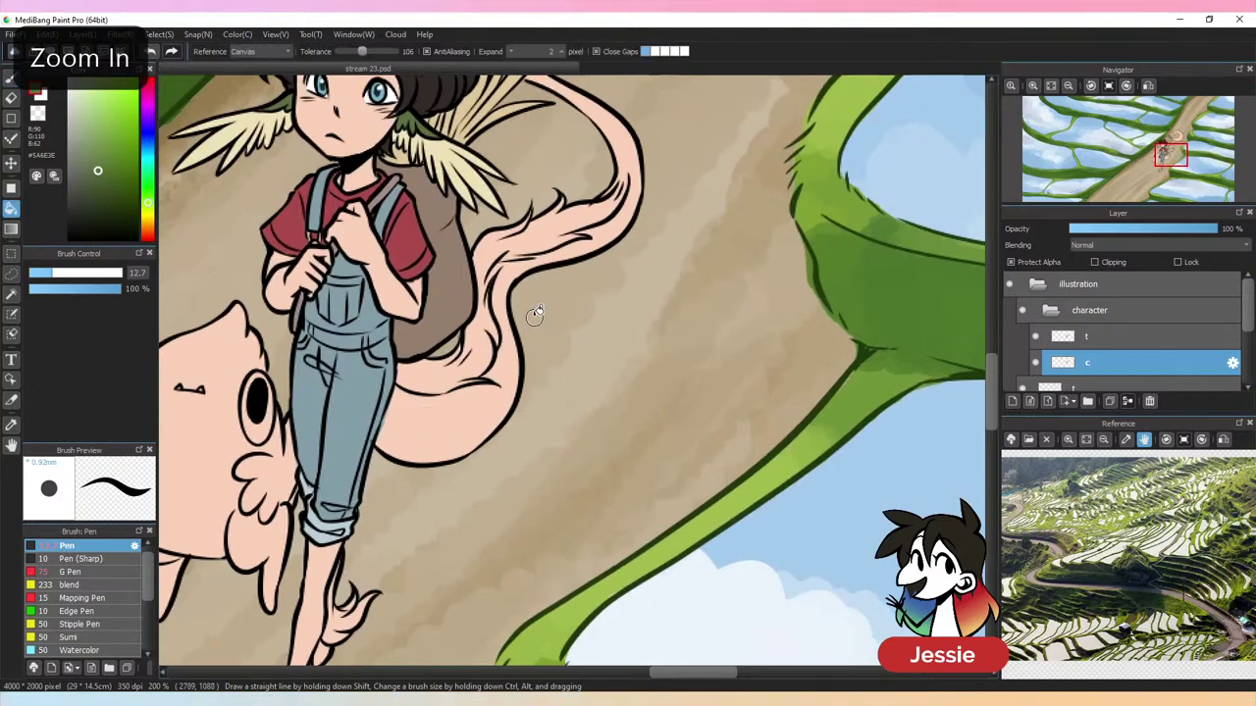
pyautogui.click(500, 412)
# Touch up the tail's green with the Pen where it passes behind the straw bundle, undoing a stray stroke
pyautogui.hotkey('ctrl', '-')
pyautogui.hotkey('ctrl', '-')
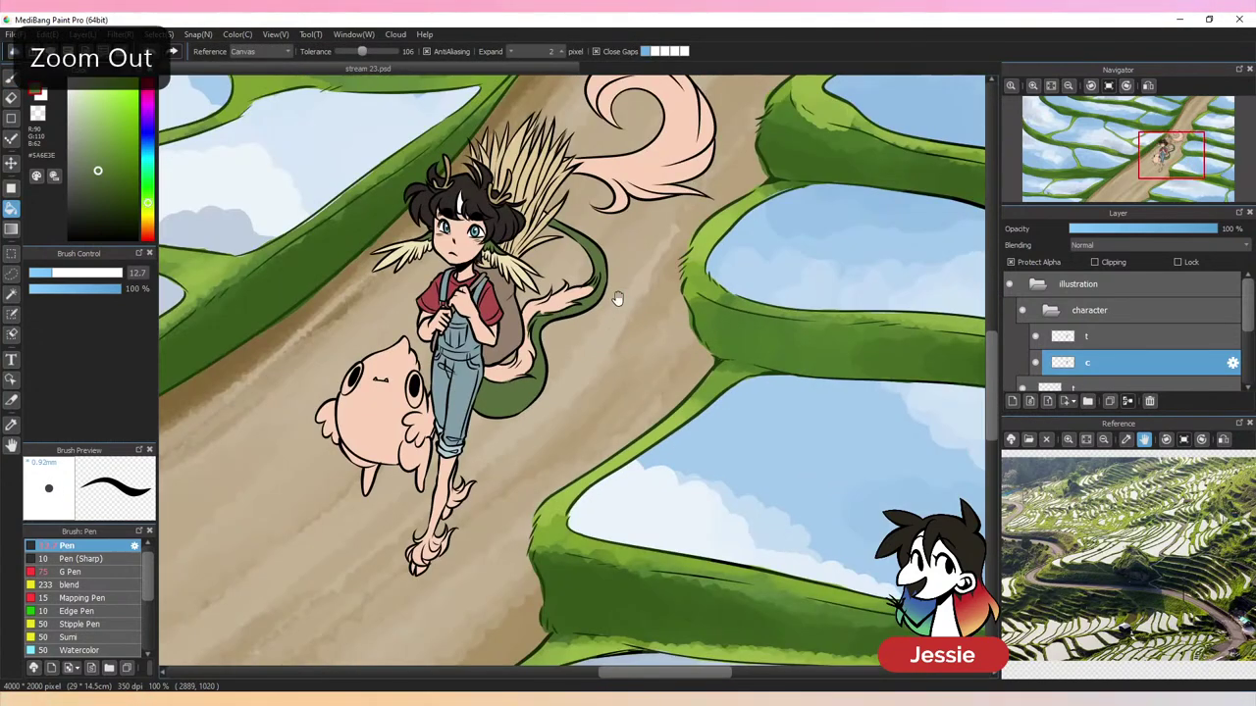
pyautogui.moveTo(617, 294); pyautogui.dragTo(566, 431)
pyautogui.hotkey('ctrl', '+')
pyautogui.hotkey('ctrl', '+')
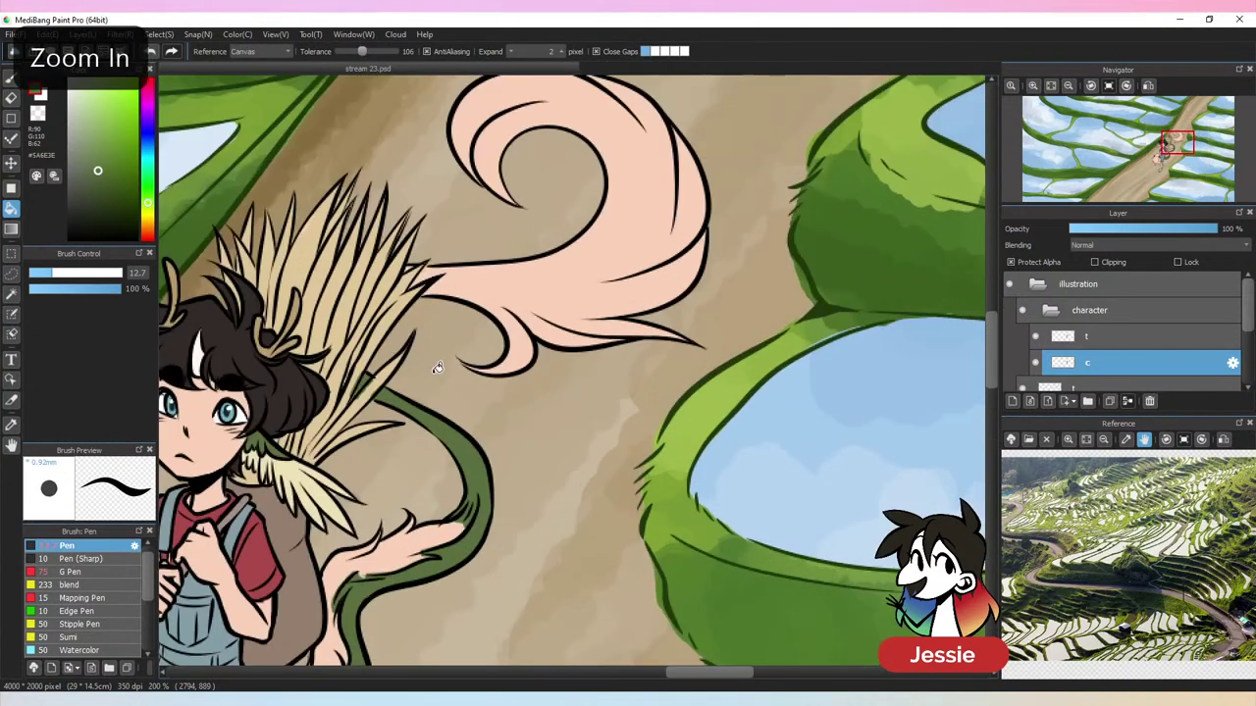
pyautogui.click(10, 78)
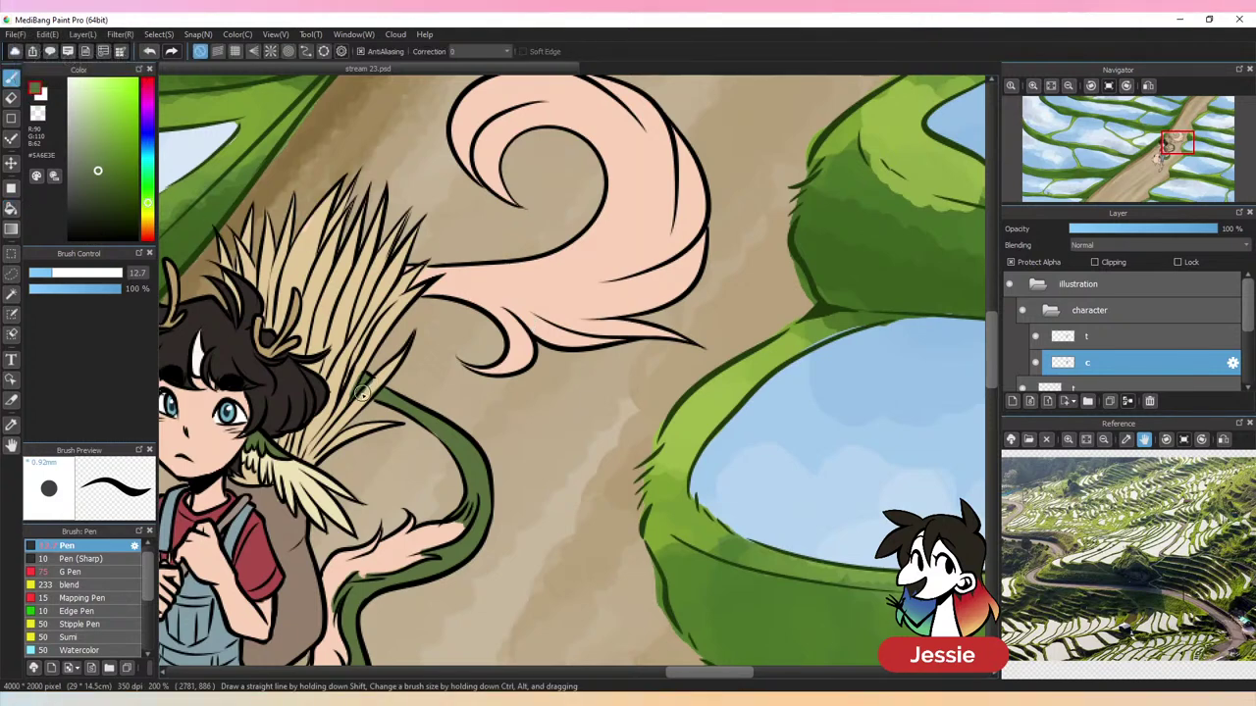
pyautogui.hotkey('ctrl', 'z')
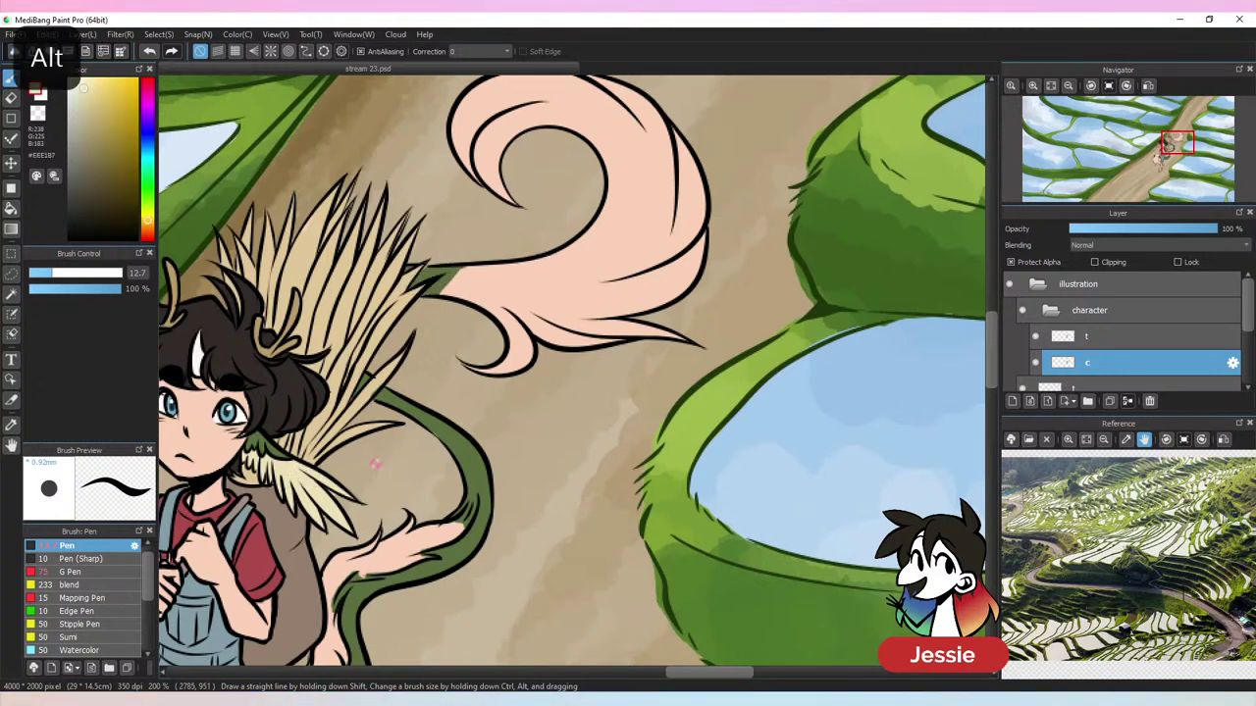
# Paint the large curled tuft at the tail's end cream #EEE1B7 with the Pen at size 63
pyautogui.hotkey('ctrl', '-')
pyautogui.click(102, 274)
pyautogui.moveTo(490, 300)
pyautogui.mouseDown()
pyautogui.moveTo(519, 285)
pyautogui.moveTo(554, 282)
pyautogui.moveTo(584, 367)
pyautogui.moveTo(624, 334)
pyautogui.moveTo(624, 214)
pyautogui.moveTo(541, 210)
pyautogui.mouseUp()
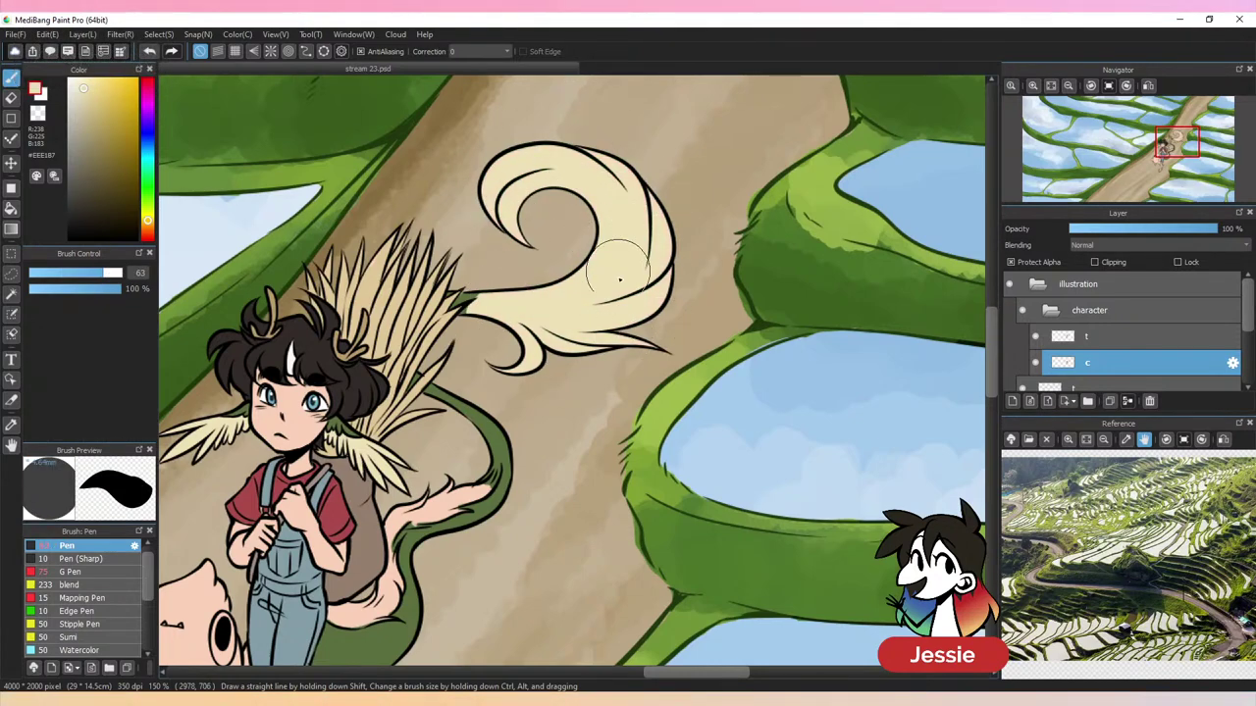
# Paint the fur running along the tail beside the backpack cream with the Pen at size 25
pyautogui.moveTo(547, 454); pyautogui.dragTo(649, 239)
pyautogui.hotkey('ctrl', '+')
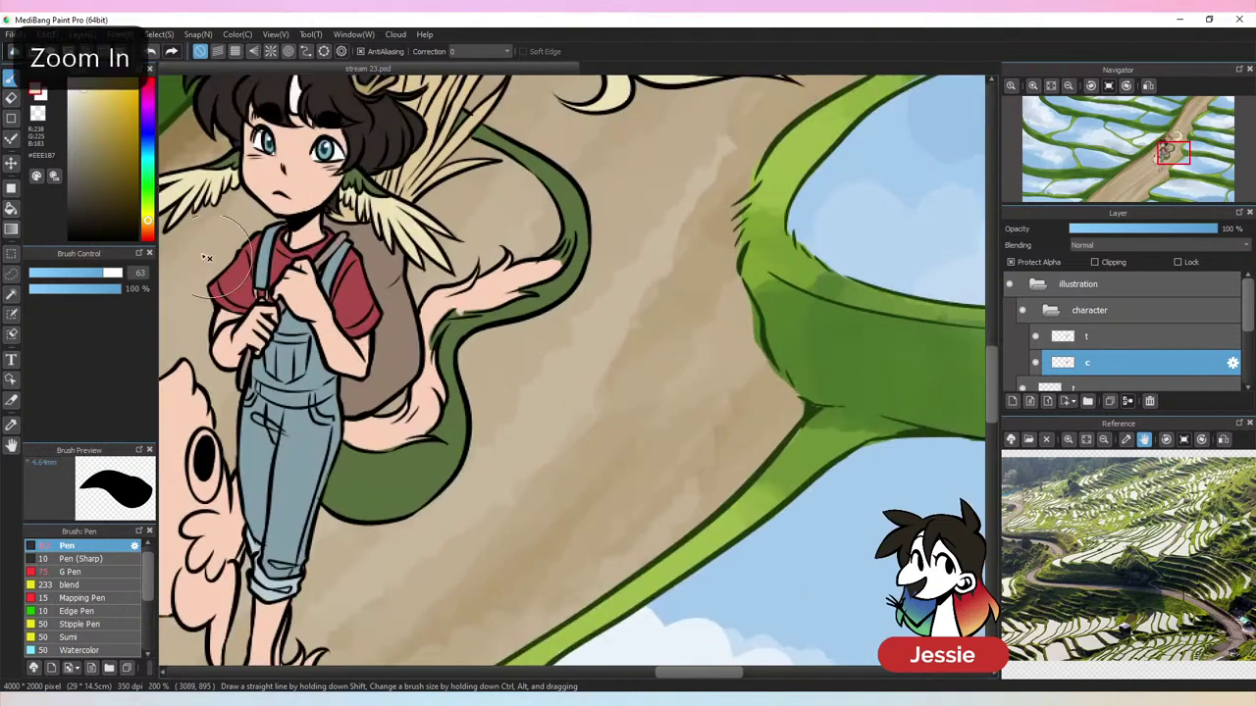
pyautogui.click(104, 275)
pyautogui.moveTo(357, 431); pyautogui.dragTo(426, 430)
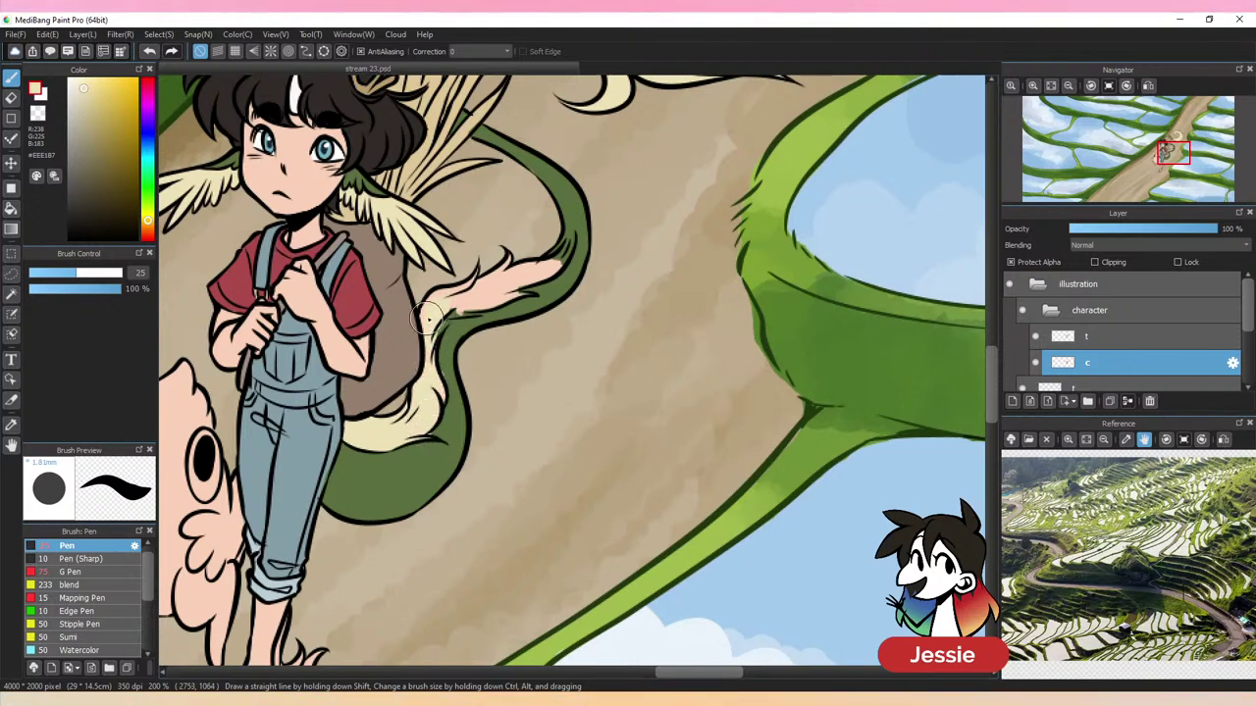
pyautogui.moveTo(427, 318)
pyautogui.mouseDown()
pyautogui.moveTo(515, 295)
pyautogui.moveTo(490, 287)
pyautogui.moveTo(528, 247)
pyautogui.moveTo(562, 257)
pyautogui.moveTo(570, 236)
pyautogui.moveTo(542, 268)
pyautogui.mouseUp()
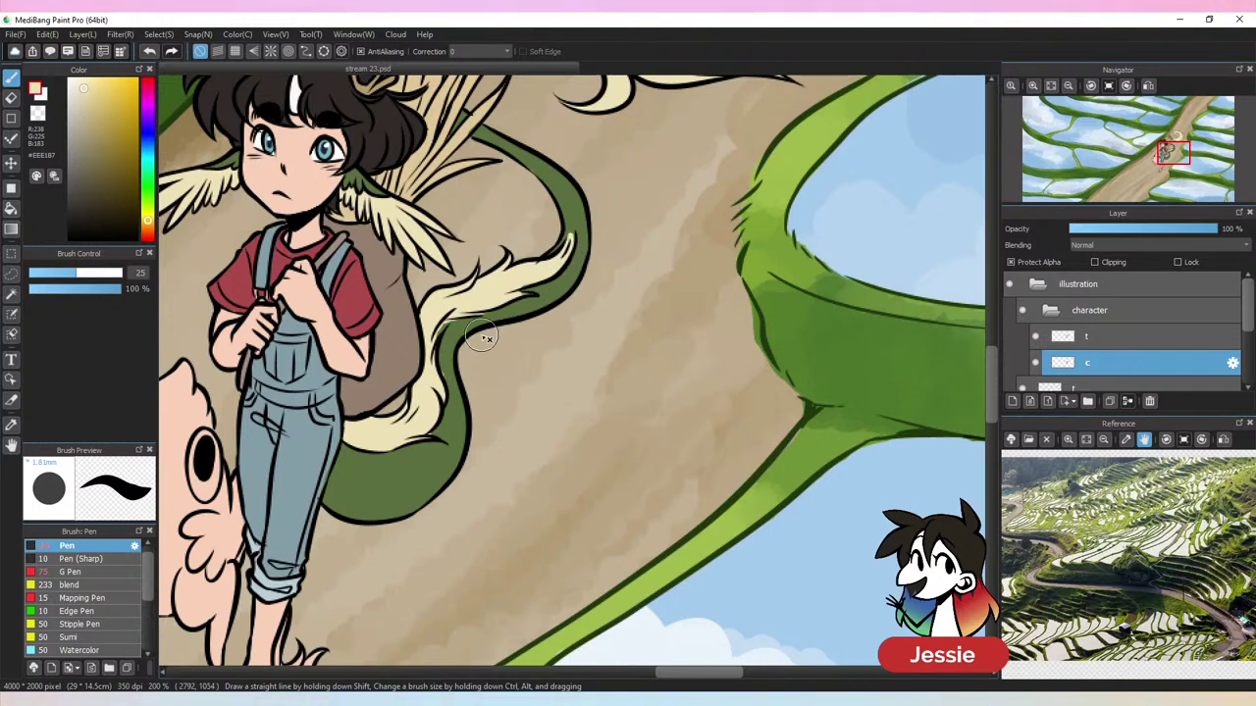
# Refine the border between the tail's cream fur and green skin with the Pen at size 15, sampling both colours
pyautogui.click(58, 272)
pyautogui.hotkey('ctrl', 'Up')
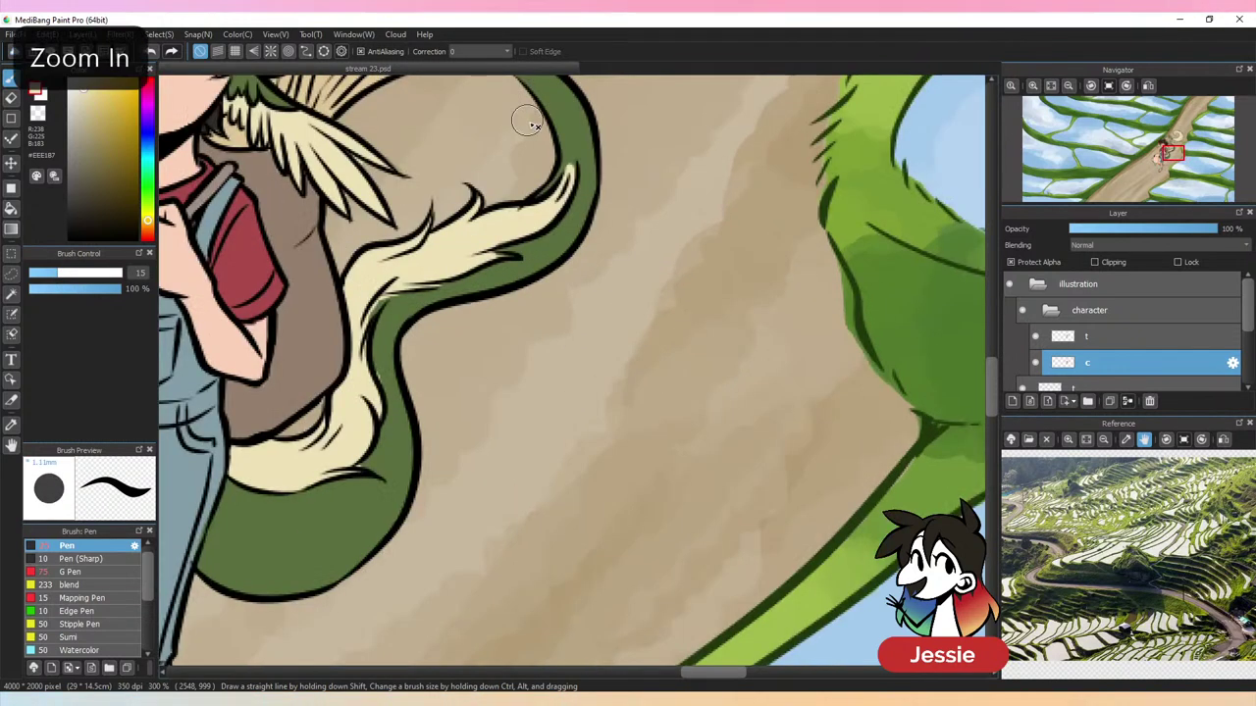
pyautogui.keyDown('alt'); pyautogui.click(560, 169); pyautogui.keyUp('alt')
pyautogui.moveTo(559, 168); pyautogui.dragTo(570, 139)
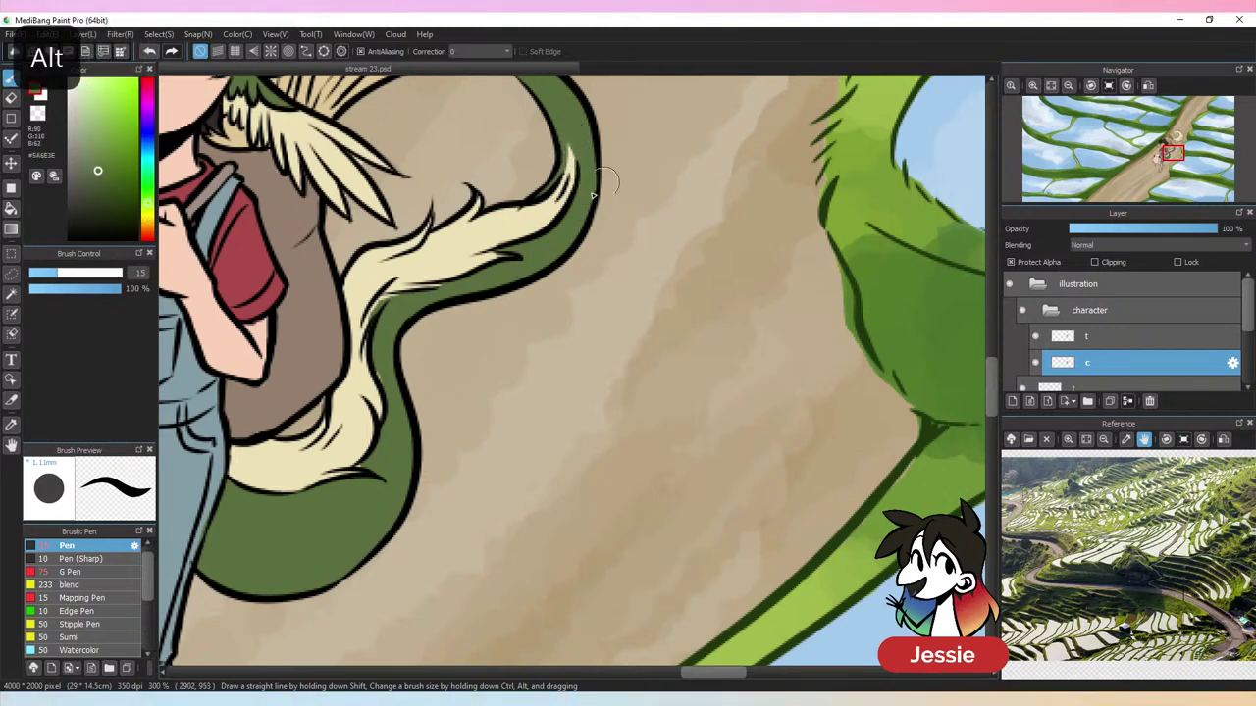
pyautogui.keyDown('alt'); pyautogui.click(369, 314); pyautogui.keyUp('alt')
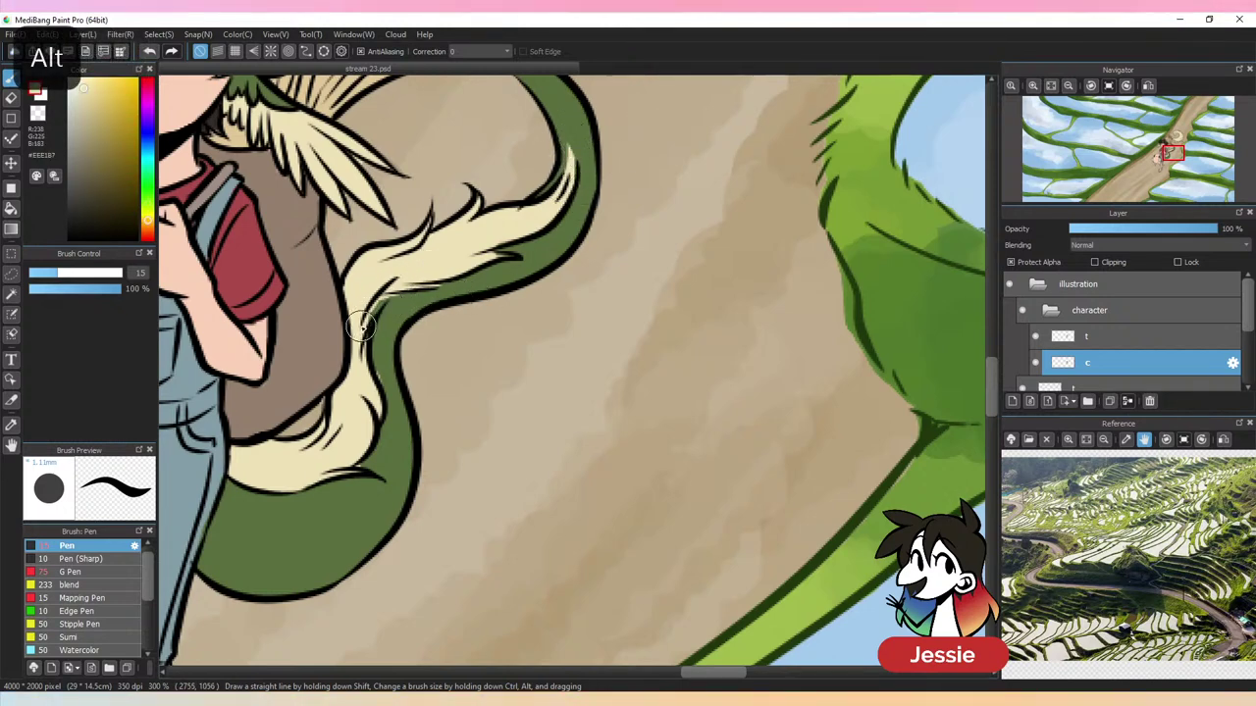
pyautogui.keyDown('alt'); pyautogui.click(425, 295); pyautogui.keyUp('alt')
pyautogui.moveTo(370, 330); pyautogui.dragTo(423, 299)
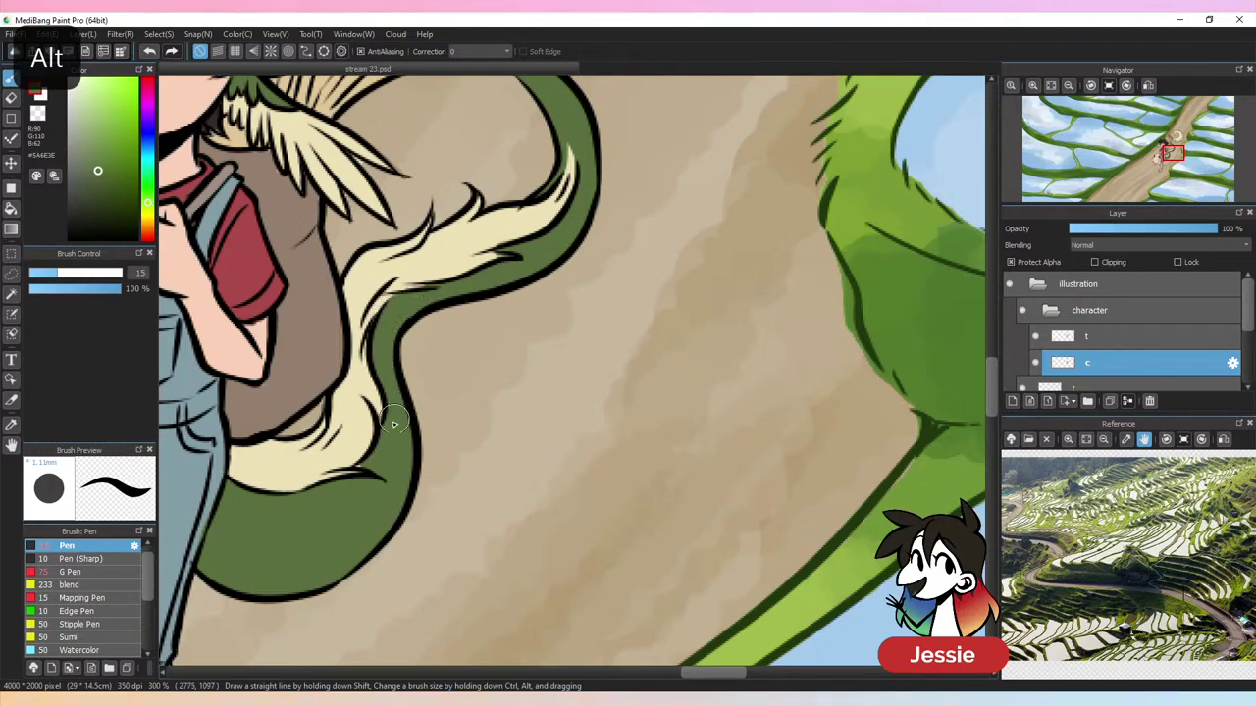
pyautogui.moveTo(377, 461); pyautogui.dragTo(356, 468)
pyautogui.hotkey('ctrl', 'Down')
pyautogui.hotkey('ctrl', 'Down')
pyautogui.hotkey('ctrl', 'Down')
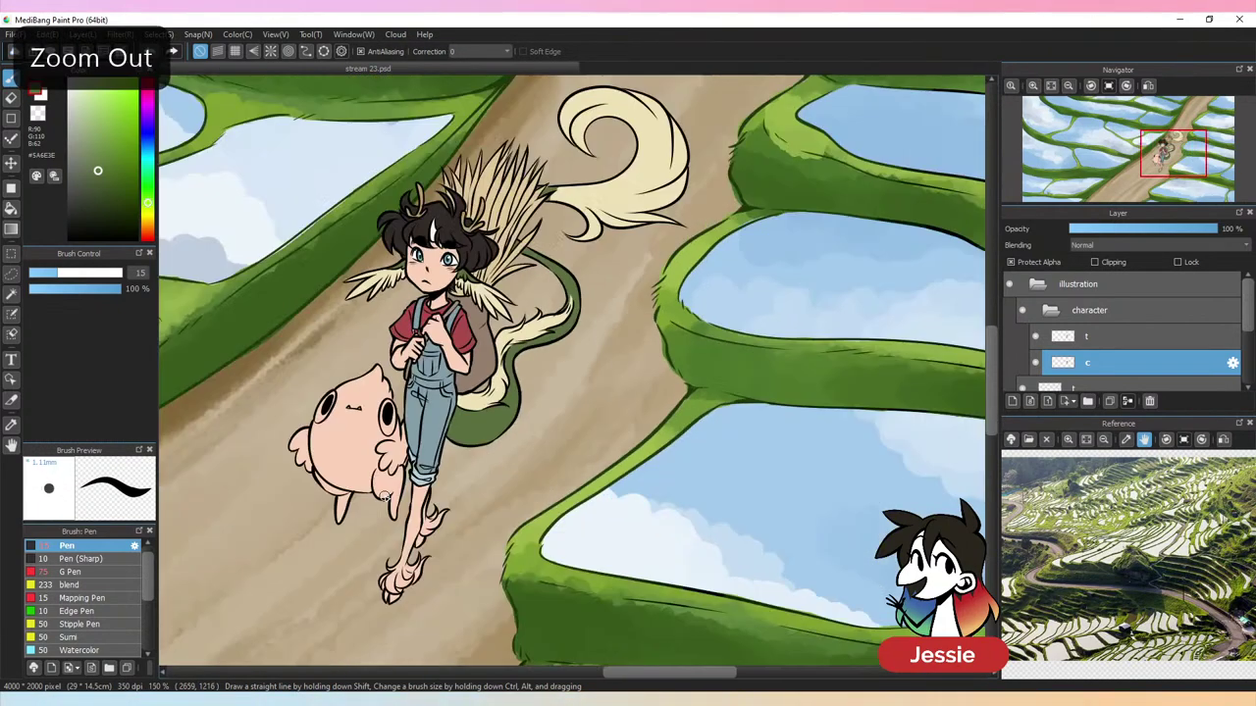
# Try painting the small round creature beside the character red #BA4744 with the Pen at size 32, sampling the shirt's colour
pyautogui.hotkey('ctrl', '-')
pyautogui.hotkey('ctrl', '-')
pyautogui.hotkey('ctrl', '-')
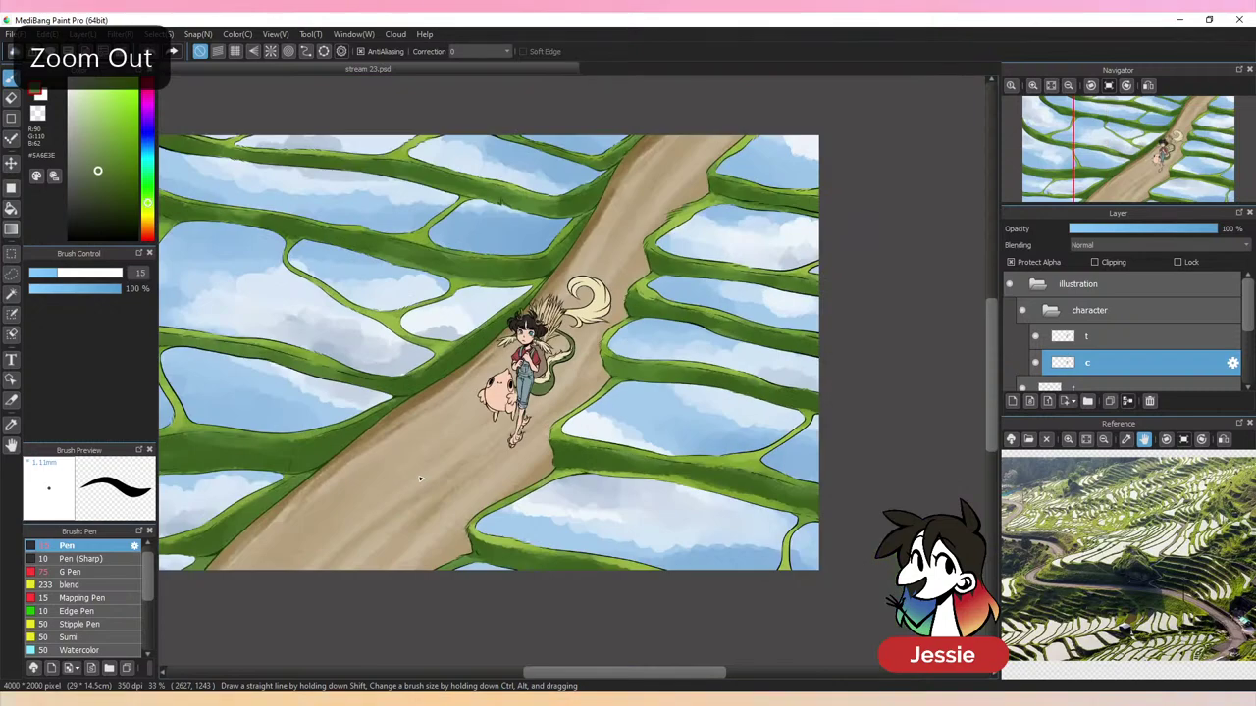
pyautogui.hotkey('ctrl', '+')
pyautogui.hotkey('ctrl', '+')
pyautogui.hotkey('ctrl', '+')
pyautogui.hotkey('ctrl', '+')
pyautogui.hotkey('ctrl', '+')
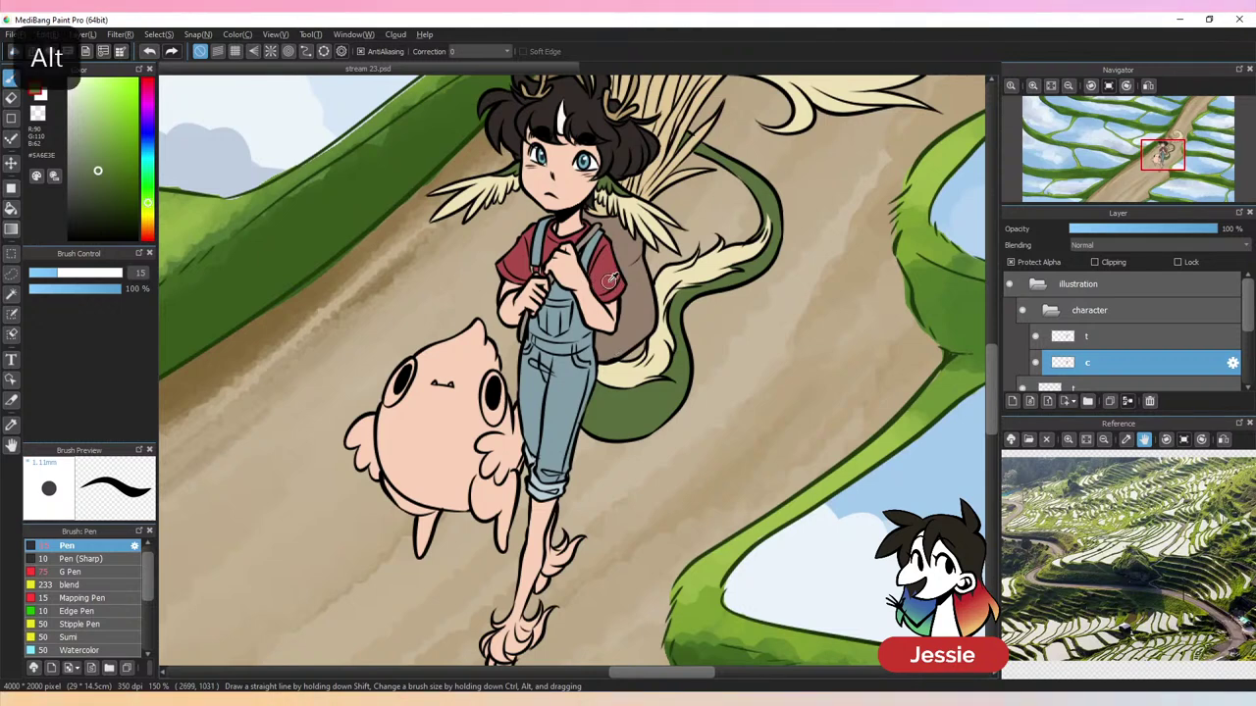
pyautogui.keyDown('alt'); pyautogui.click(610, 281); pyautogui.keyUp('alt')
pyautogui.click(112, 121)
pyautogui.click(84, 273)
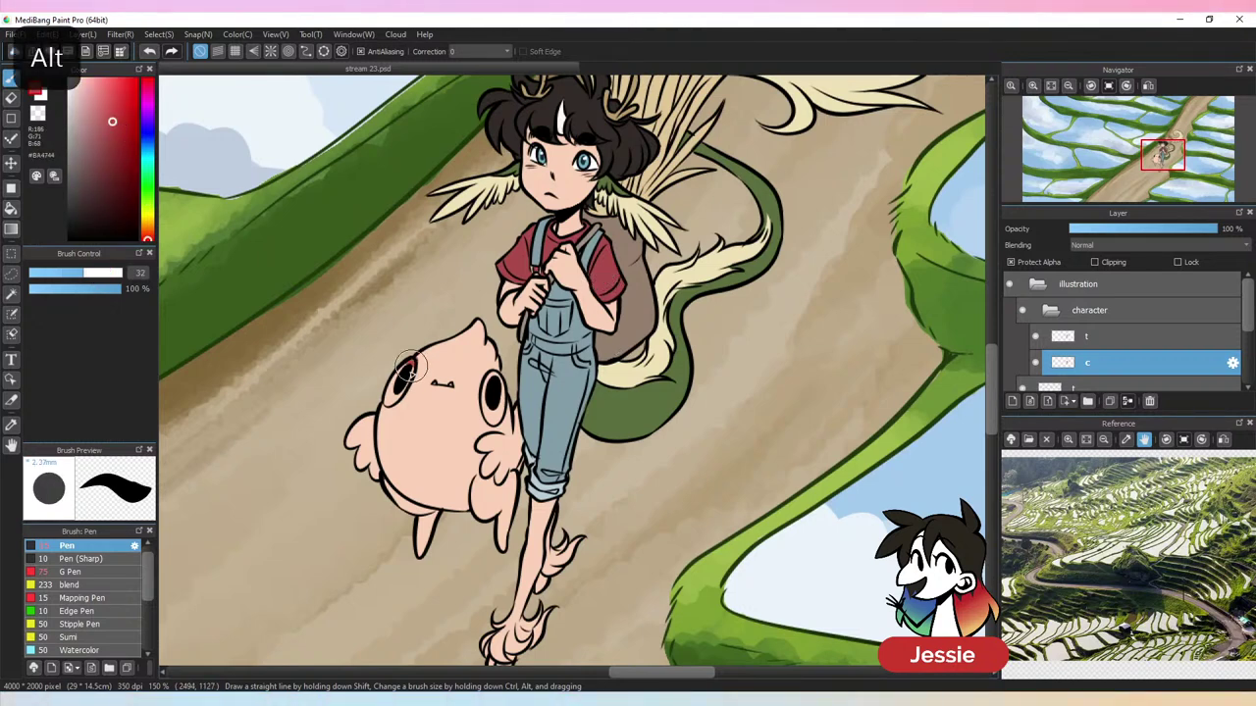
pyautogui.moveTo(388, 358)
pyautogui.mouseDown()
pyautogui.moveTo(366, 479)
pyautogui.moveTo(417, 393)
pyautogui.moveTo(462, 364)
pyautogui.moveTo(466, 528)
pyautogui.mouseUp()
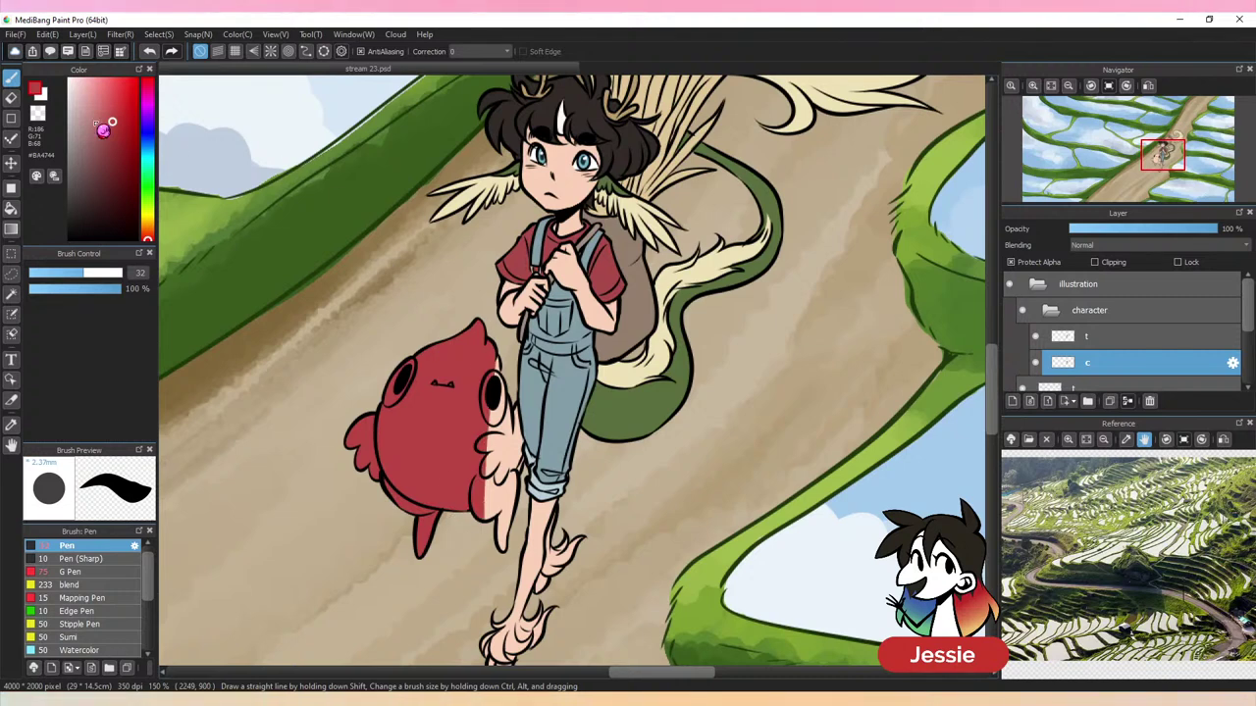
# Paint the small round creature's whole body pink #E59593 with the Pen at size 32
pyautogui.click(92, 93)
pyautogui.moveTo(387, 387)
pyautogui.mouseDown()
pyautogui.moveTo(370, 522)
pyautogui.moveTo(420, 577)
pyautogui.moveTo(406, 411)
pyautogui.moveTo(352, 405)
pyautogui.moveTo(426, 559)
pyautogui.moveTo(453, 537)
pyautogui.moveTo(442, 451)
pyautogui.moveTo(455, 393)
pyautogui.moveTo(478, 365)
pyautogui.moveTo(511, 410)
pyautogui.moveTo(498, 566)
pyautogui.mouseUp()
pyautogui.hotkey('ctrl', '-')
pyautogui.hotkey('ctrl', '-')
pyautogui.hotkey('ctrl', '-')
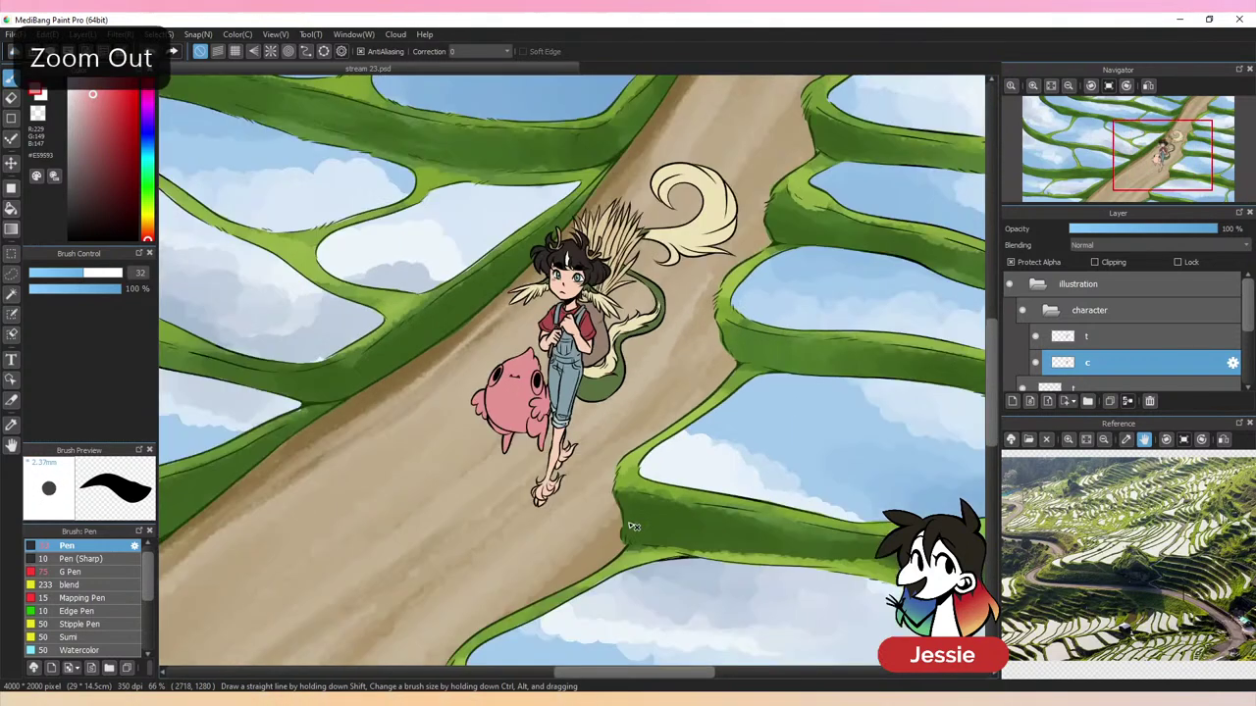
# Paint the fur tufts on both of the character's feet cream #EEE1B7 with the Pen, sampling the tail's fur
pyautogui.hotkey('ctrl', '+')
pyautogui.hotkey('ctrl', '+')
pyautogui.hotkey('ctrl', '+')
pyautogui.hotkey('ctrl', '+')
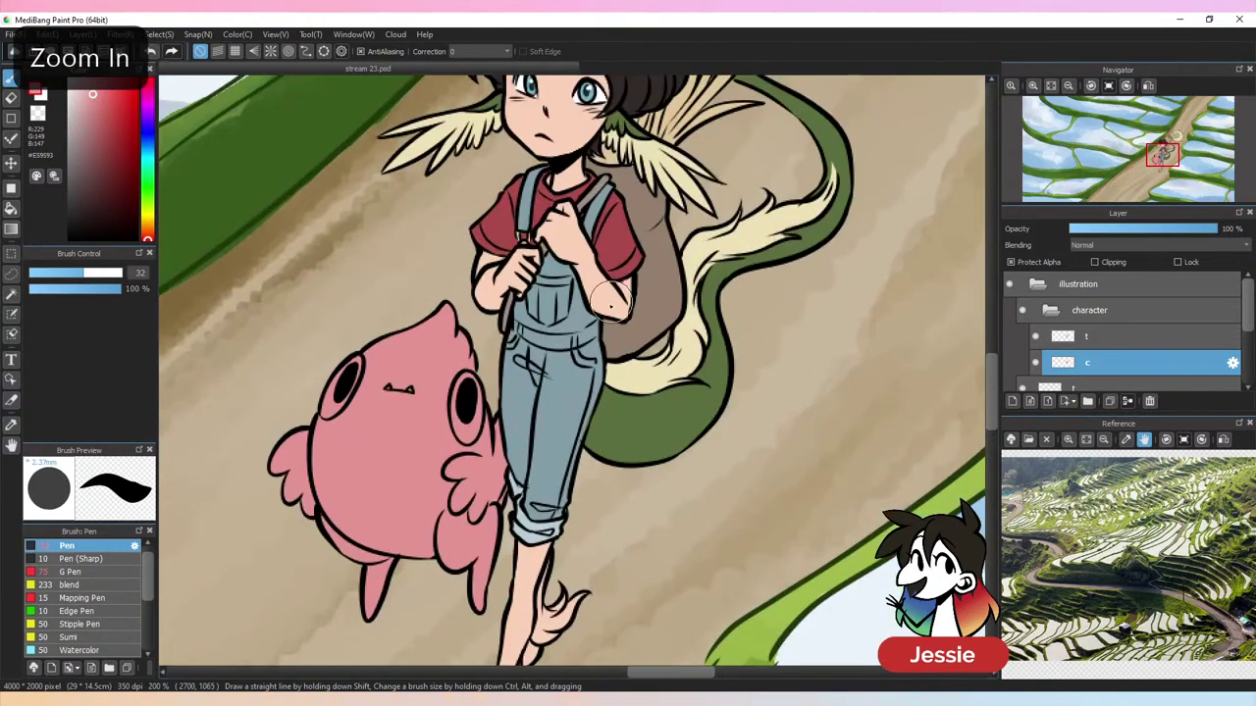
pyautogui.keyDown('alt'); pyautogui.click(647, 377); pyautogui.keyUp('alt')
pyautogui.moveTo(609, 519); pyautogui.dragTo(677, 318)
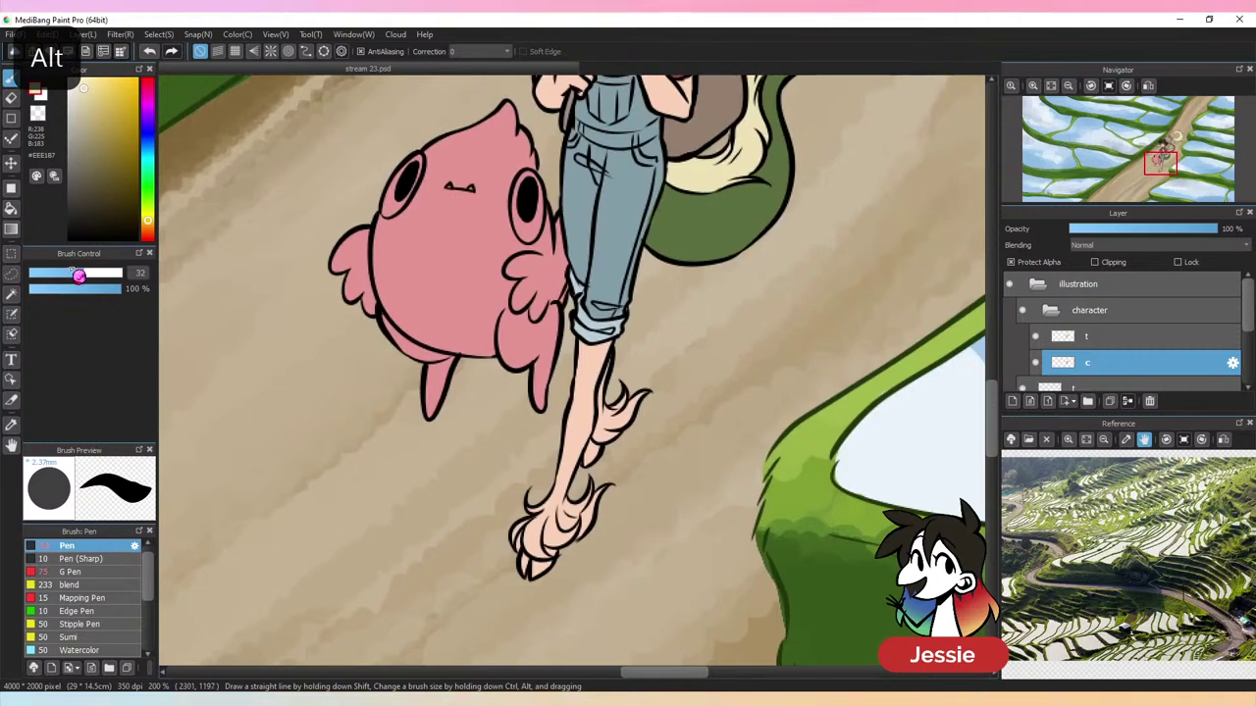
pyautogui.moveTo(551, 512)
pyautogui.mouseDown()
pyautogui.moveTo(526, 534)
pyautogui.moveTo(556, 546)
pyautogui.moveTo(554, 521)
pyautogui.moveTo(602, 490)
pyautogui.moveTo(568, 542)
pyautogui.moveTo(609, 422)
pyautogui.mouseUp()
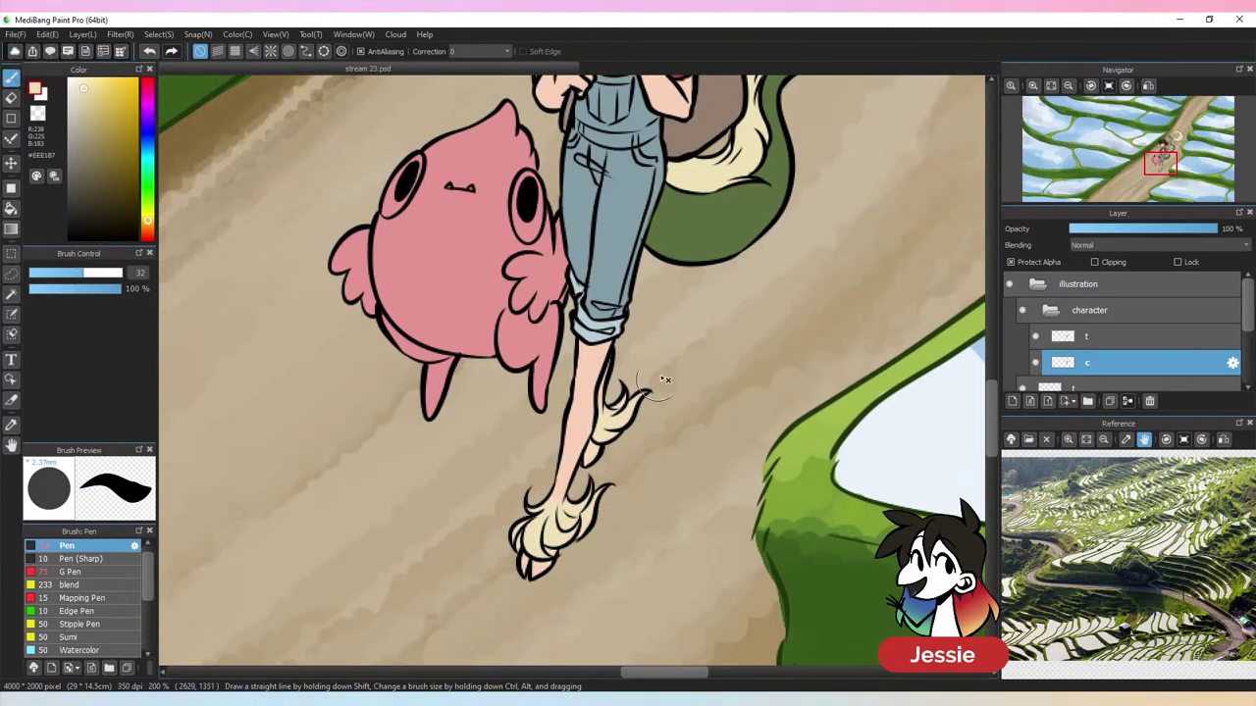
# Try painting a peach belly patch on the pink creature with the character's skin colour
pyautogui.keyDown('alt'); pyautogui.click(592, 436); pyautogui.keyUp('alt')
pyautogui.moveTo(458, 284)
pyautogui.mouseDown()
pyautogui.moveTo(411, 322)
pyautogui.moveTo(455, 307)
pyautogui.mouseUp()
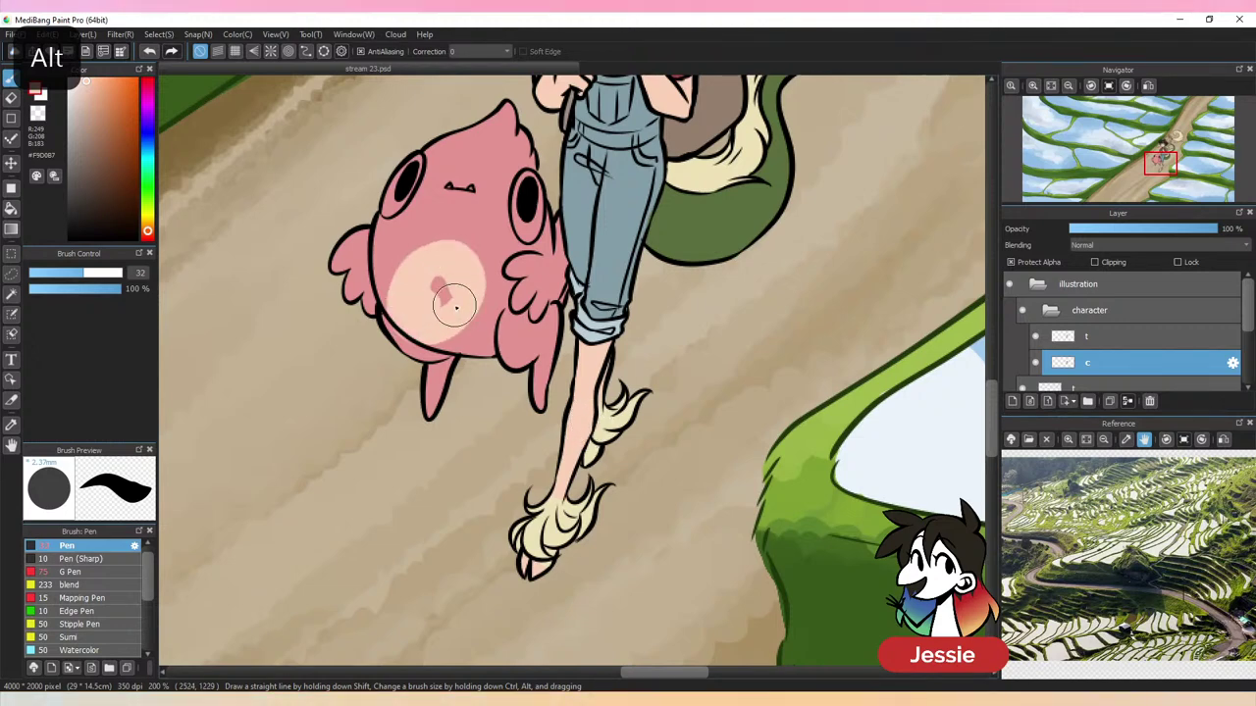
pyautogui.hotkey('ctrl', 'z')
# Enable Opacity by Pressure for the Pen at size 33 and blend the leg skin into the cream foot fur with sampled colours
pyautogui.keyDown('alt'); pyautogui.click(576, 547); pyautogui.keyUp('alt')
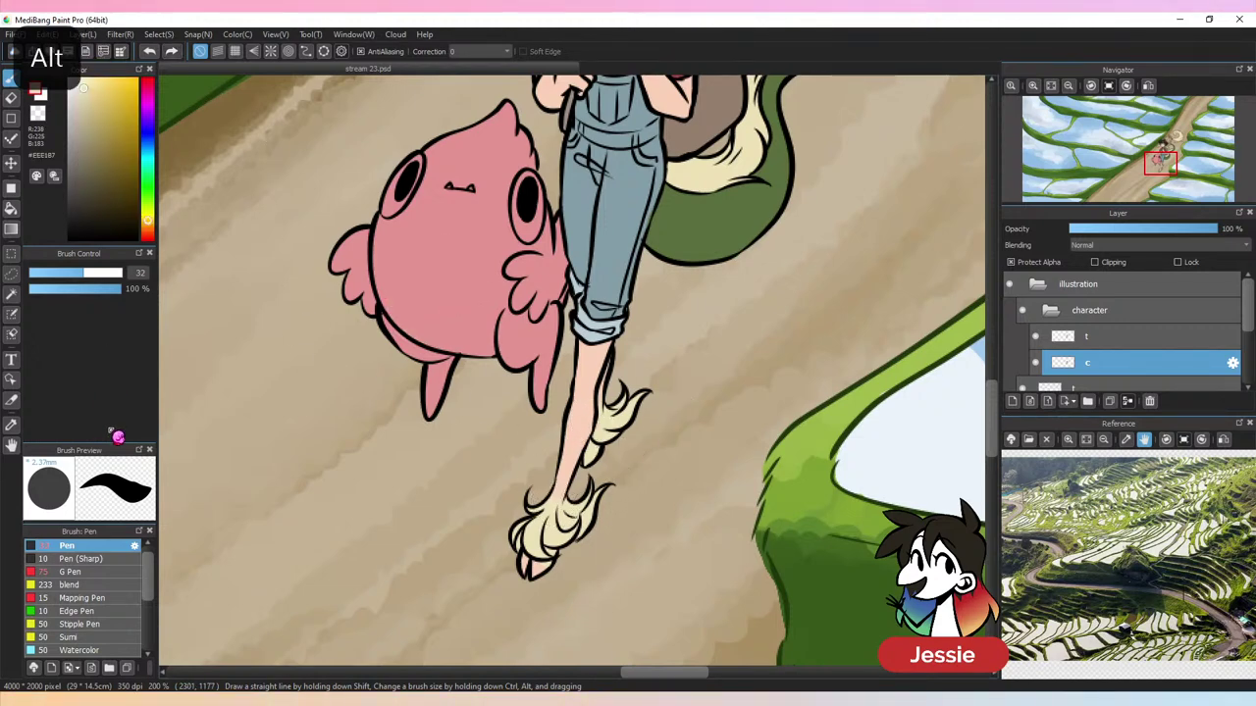
pyautogui.click(135, 546)
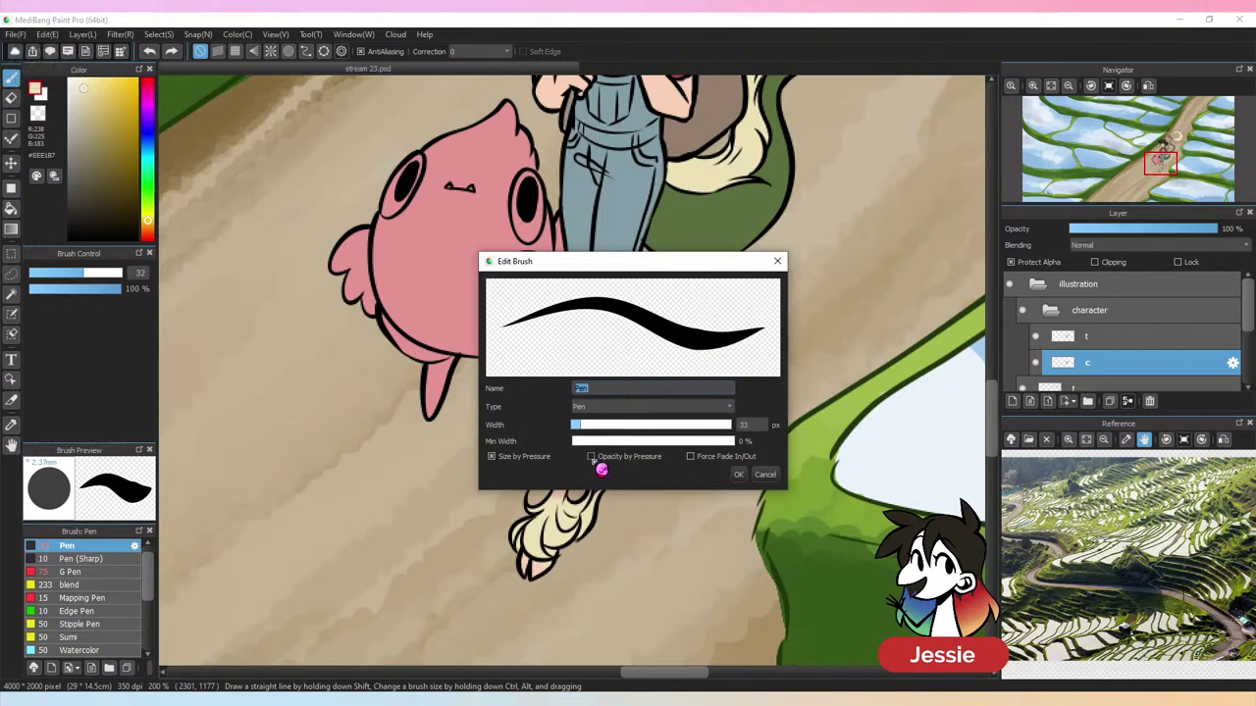
pyautogui.click(739, 474)
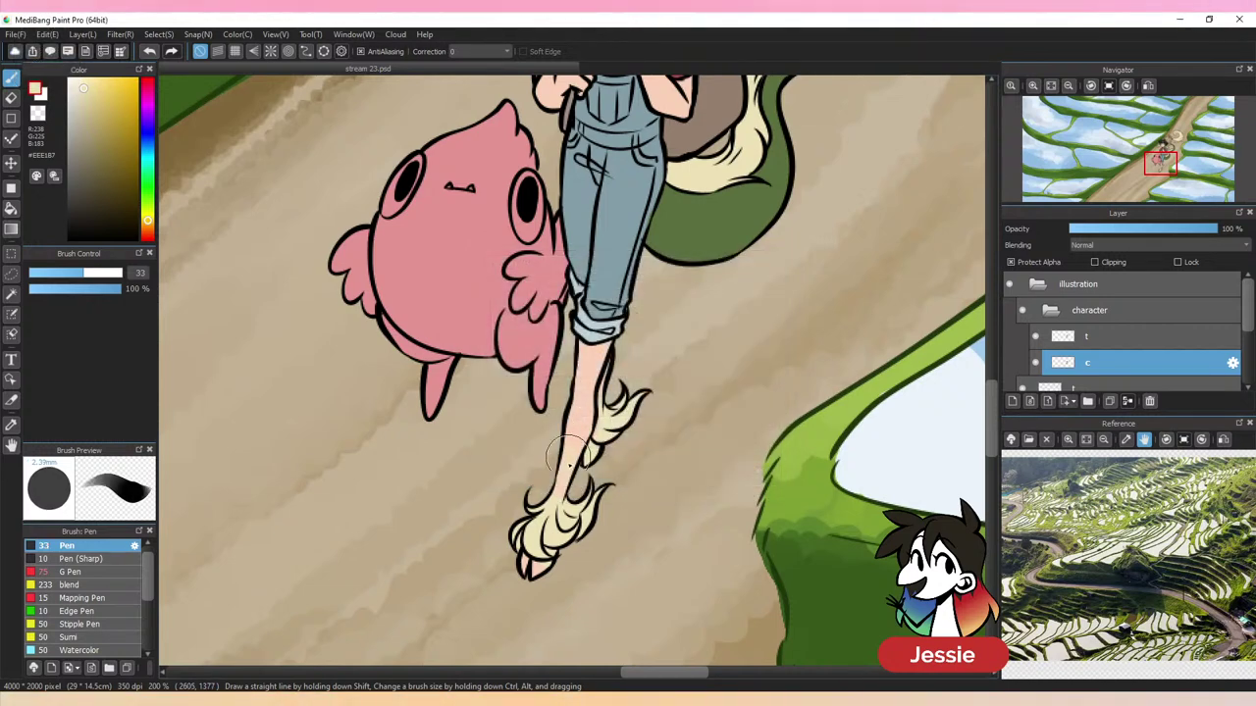
pyautogui.keyDown('alt'); pyautogui.click(578, 418); pyautogui.keyUp('alt')
pyautogui.keyDown('alt'); pyautogui.click(586, 400); pyautogui.keyUp('alt')
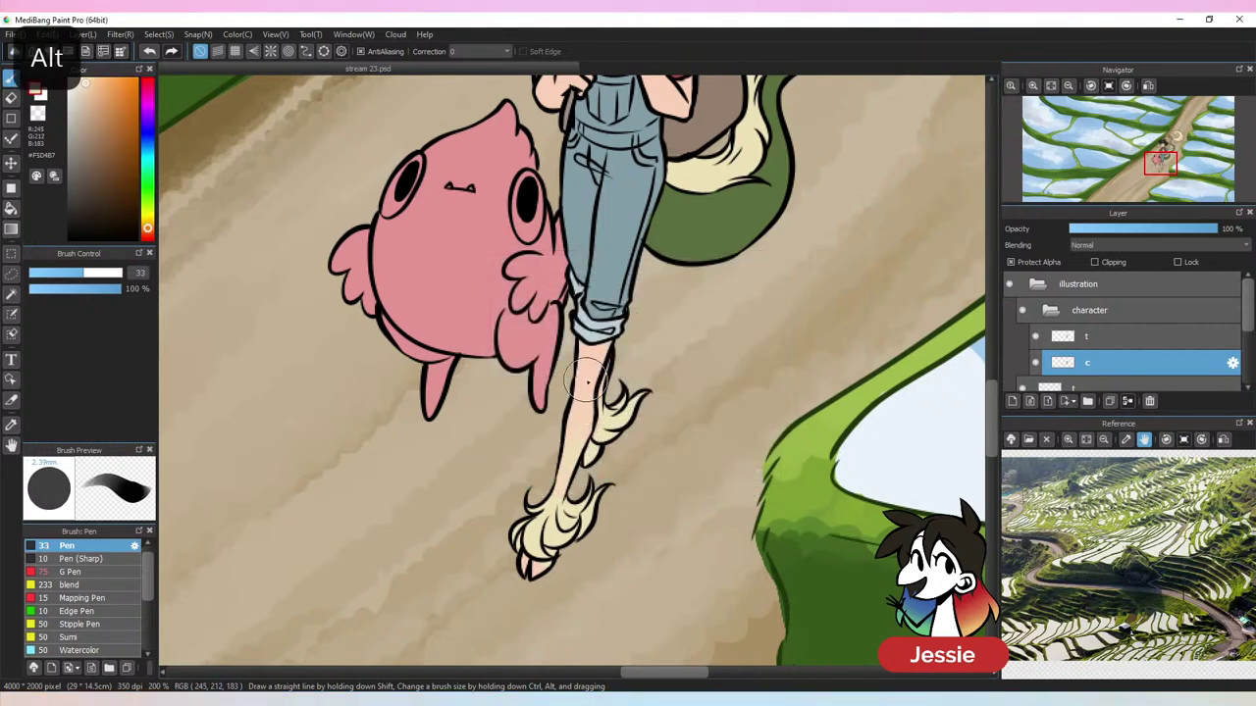
pyautogui.moveTo(598, 428)
pyautogui.mouseDown()
pyautogui.moveTo(584, 459)
pyautogui.moveTo(597, 447)
pyautogui.mouseUp()
pyautogui.keyDown('alt'); pyautogui.click(612, 427); pyautogui.keyUp('alt')
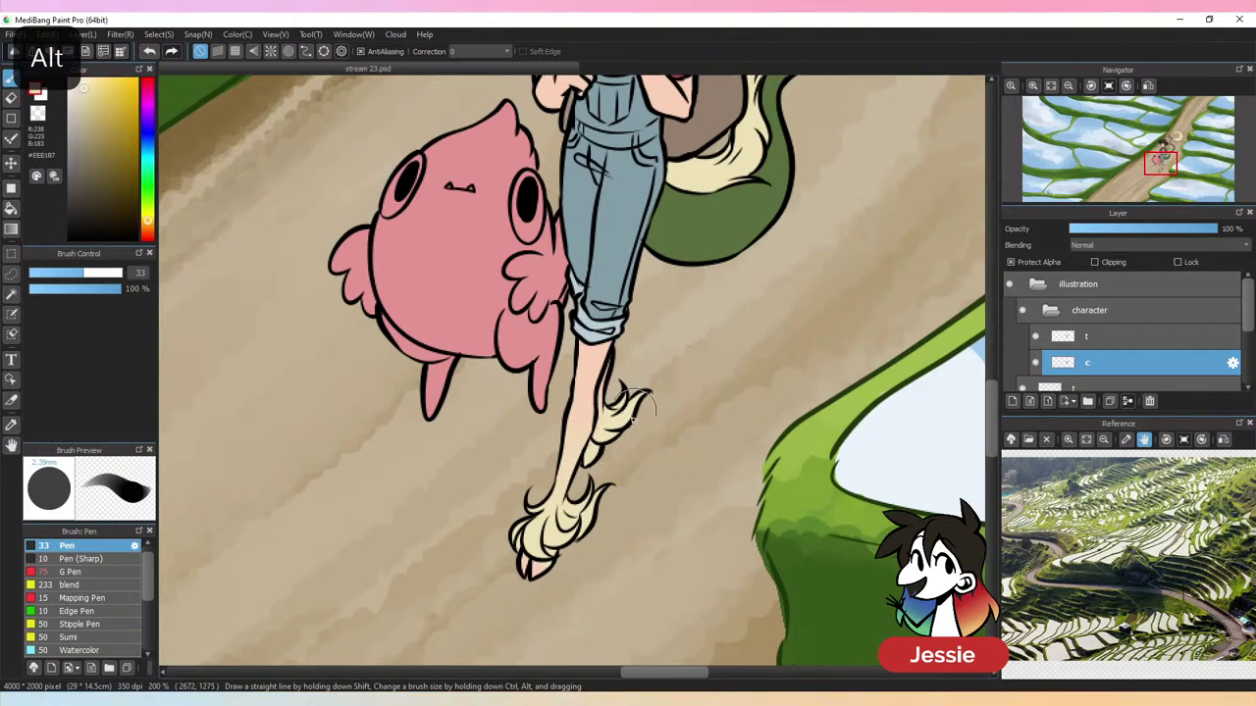
# Paint both hooves dark brown #312B27, sampled from the hair, with the Pen at size 13.3 and Opacity by Pressure off
pyautogui.hotkey('ctrl', '-')
pyautogui.hotkey('ctrl', '+')
pyautogui.hotkey('ctrl', '+')
pyautogui.hotkey('ctrl', '+')
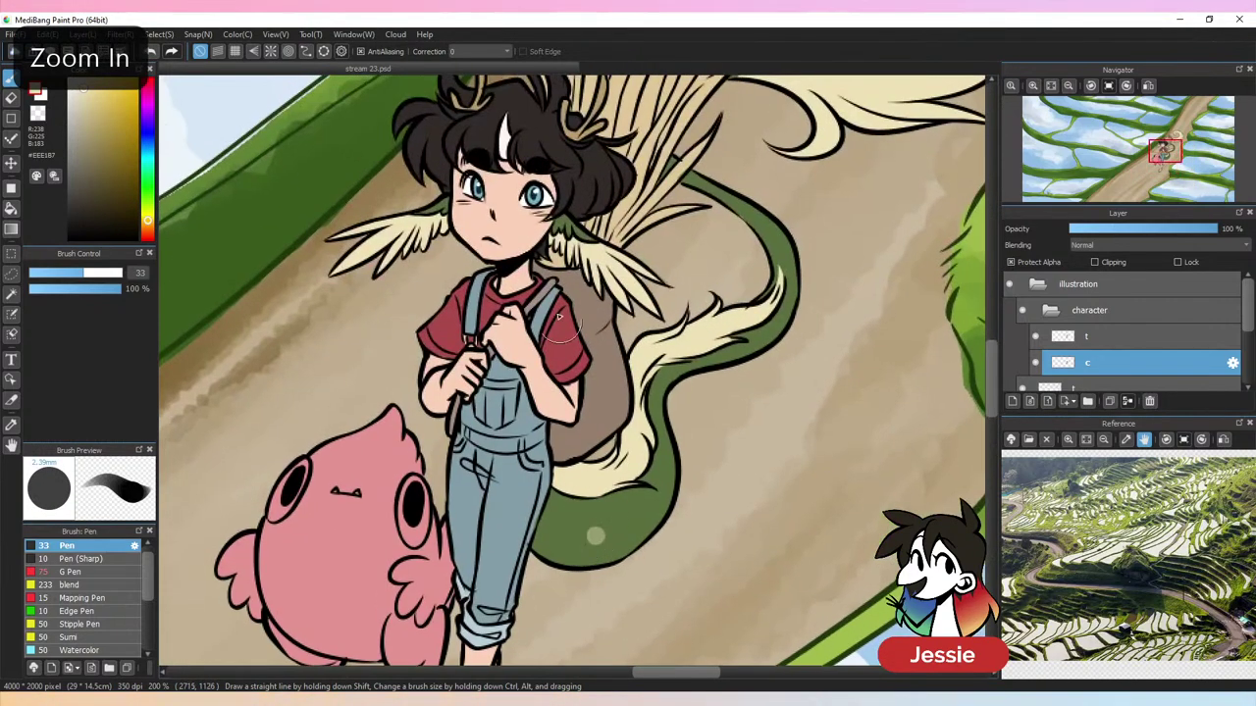
pyautogui.keyDown('alt'); pyautogui.click(584, 186); pyautogui.keyUp('alt')
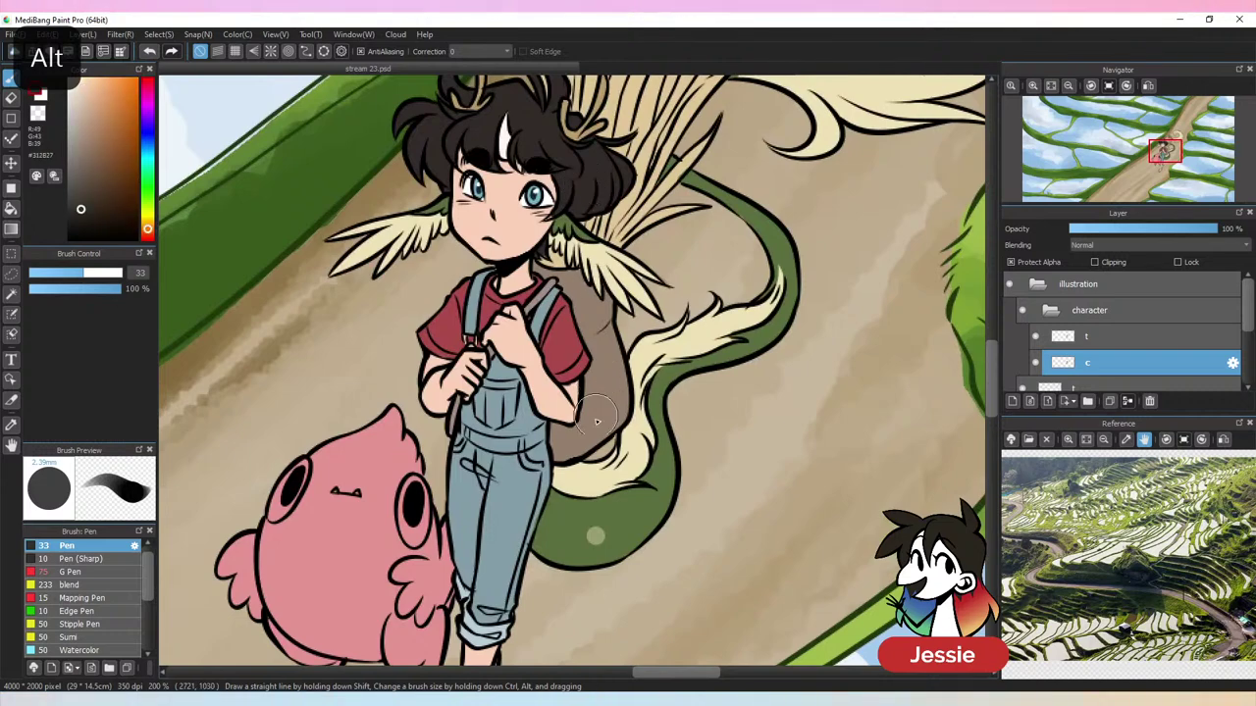
pyautogui.moveTo(615, 508); pyautogui.dragTo(614, 339)
pyautogui.moveTo(550, 647); pyautogui.dragTo(637, 341)
pyautogui.click(54, 273)
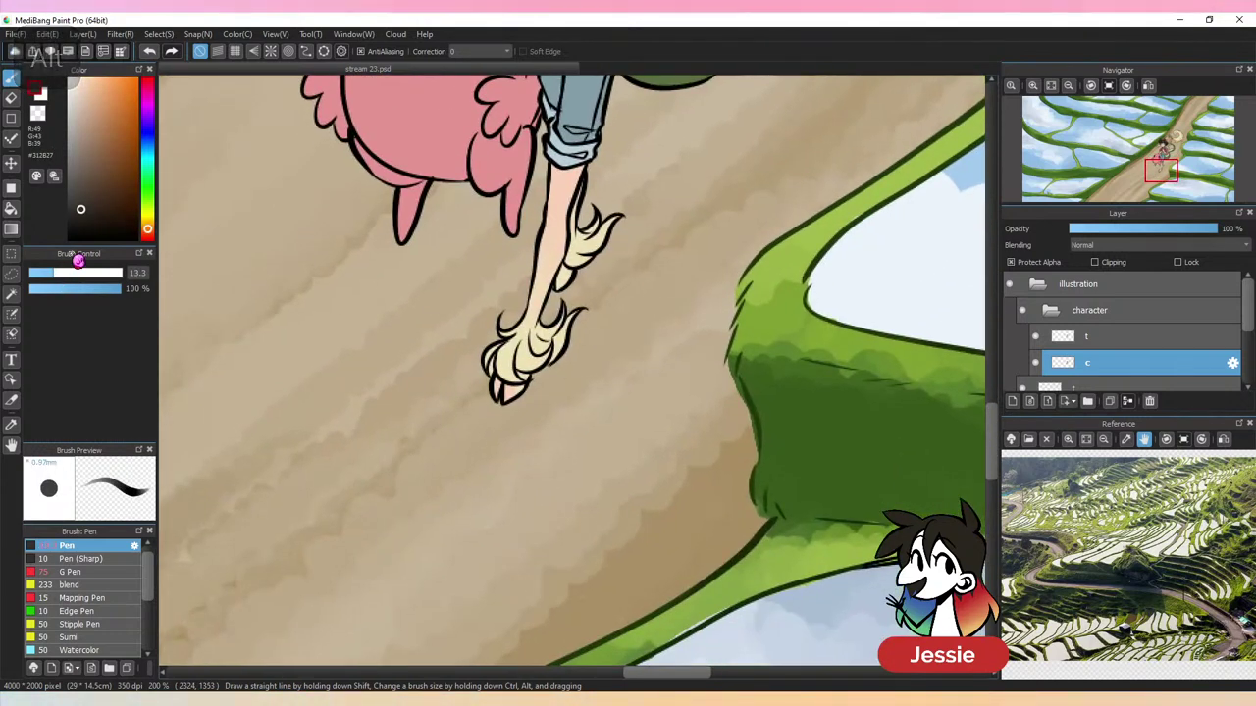
pyautogui.hotkey('ctrl', '+')
pyautogui.click(136, 546)
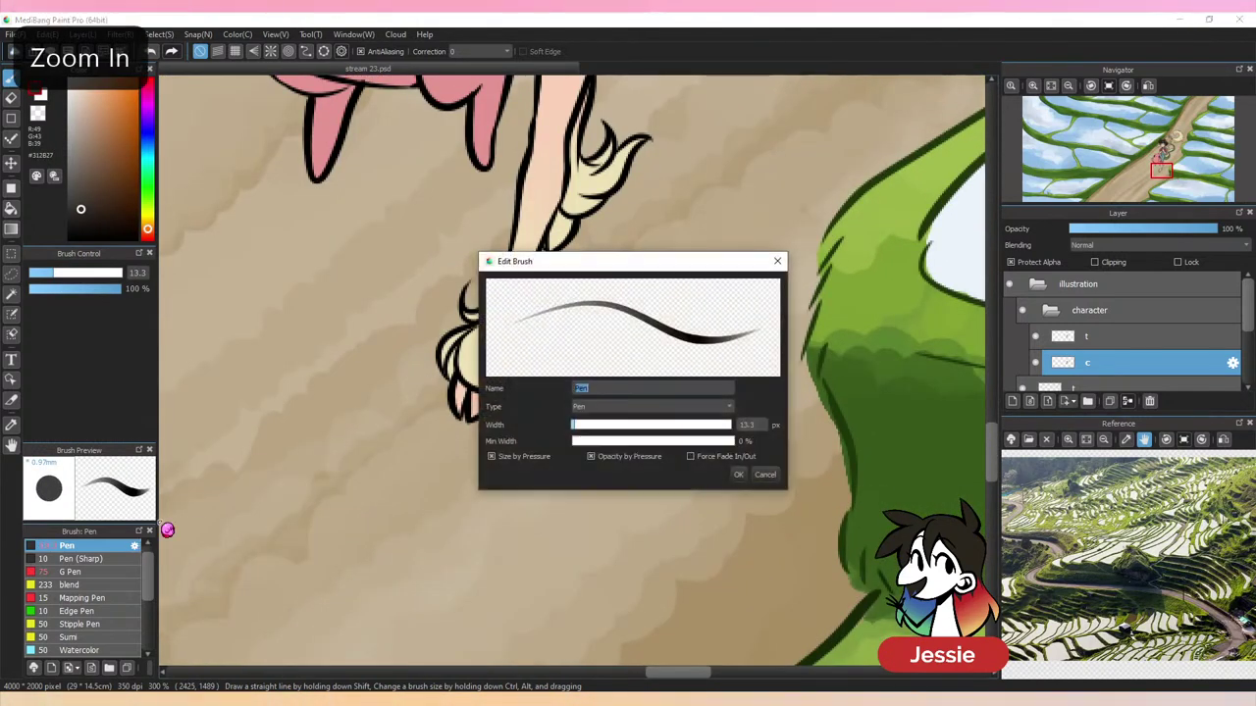
pyautogui.click(737, 473)
pyautogui.hotkey('ctrl', '+')
pyautogui.moveTo(408, 390)
pyautogui.mouseDown()
pyautogui.moveTo(416, 393)
pyautogui.moveTo(439, 418)
pyautogui.moveTo(431, 406)
pyautogui.moveTo(460, 416)
pyautogui.moveTo(484, 398)
pyautogui.mouseUp()
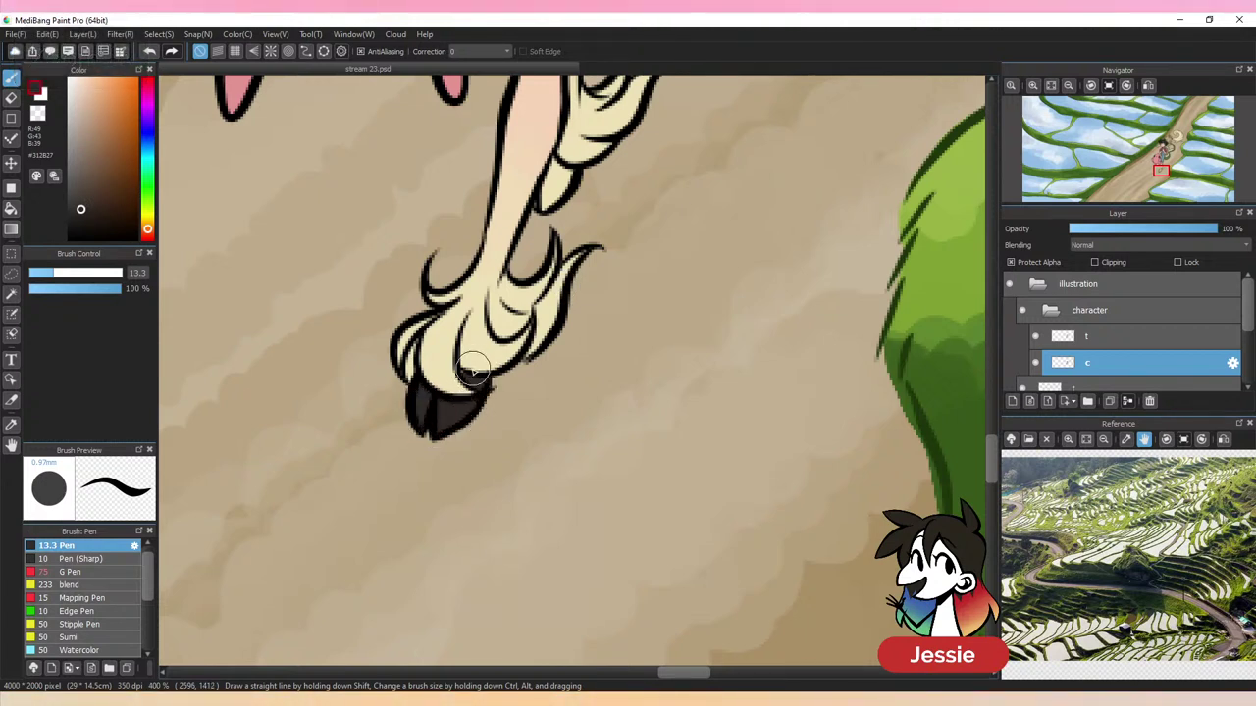
pyautogui.moveTo(569, 166)
pyautogui.mouseDown()
pyautogui.moveTo(539, 211)
pyautogui.moveTo(556, 174)
pyautogui.moveTo(588, 230)
pyautogui.mouseUp()
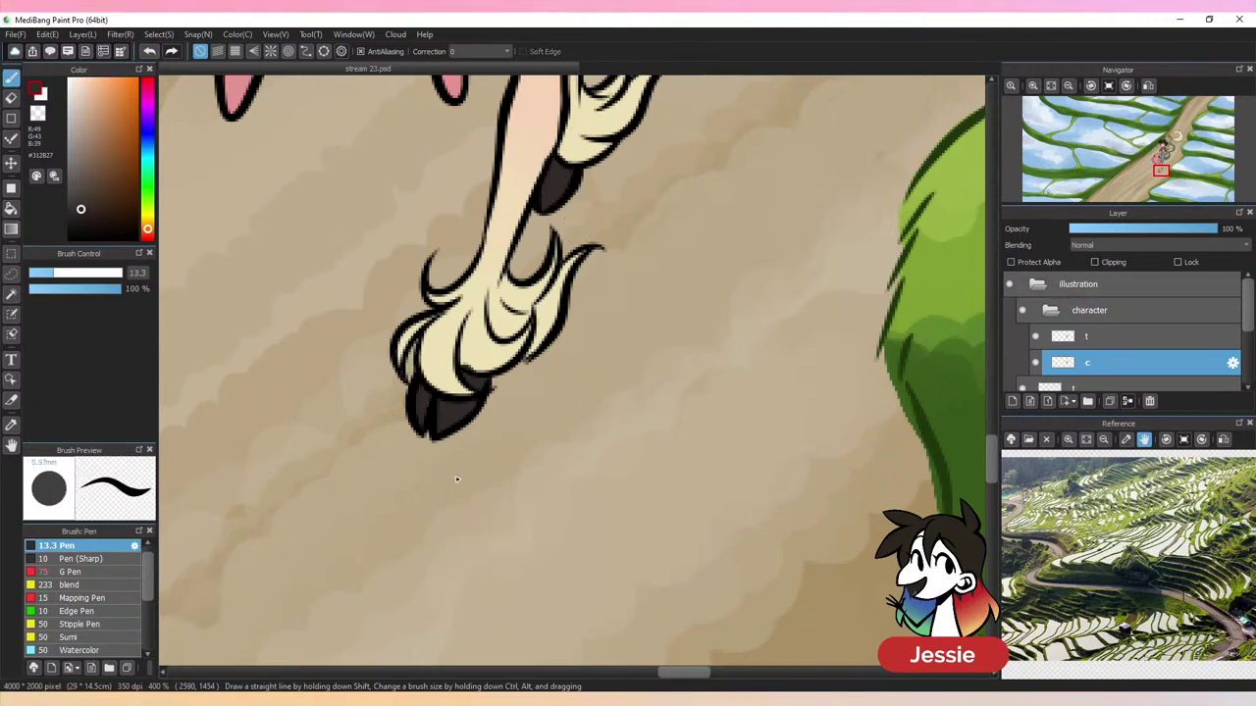
# Re-enable Protect Alpha on the character's colour layer
pyautogui.hotkey('ctrl', '-')
pyautogui.hotkey('ctrl', '-')
pyautogui.hotkey('ctrl', '-')
pyautogui.click(1041, 263)
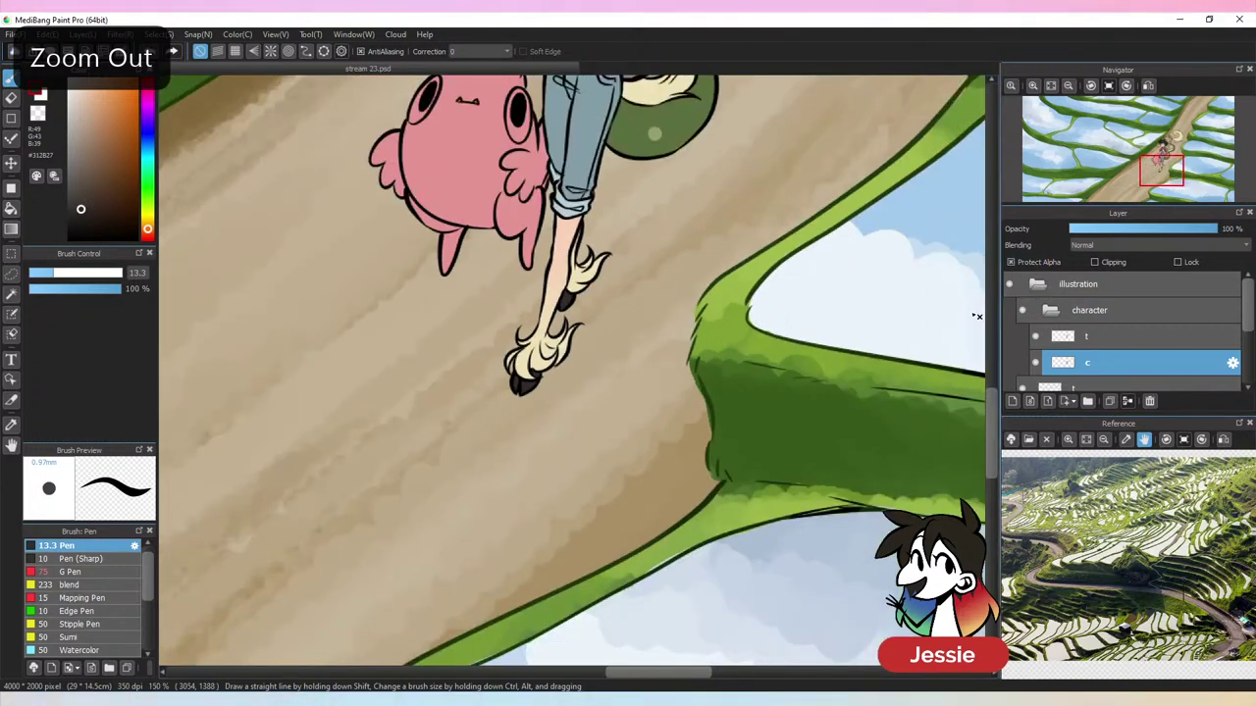
# Cover the stray light dot on the lower curve of the tail with its sampled green #5A6E3E
pyautogui.hotkey('ctrl', '-')
pyautogui.moveTo(723, 277); pyautogui.dragTo(695, 406)
pyautogui.hotkey('ctrl', '+')
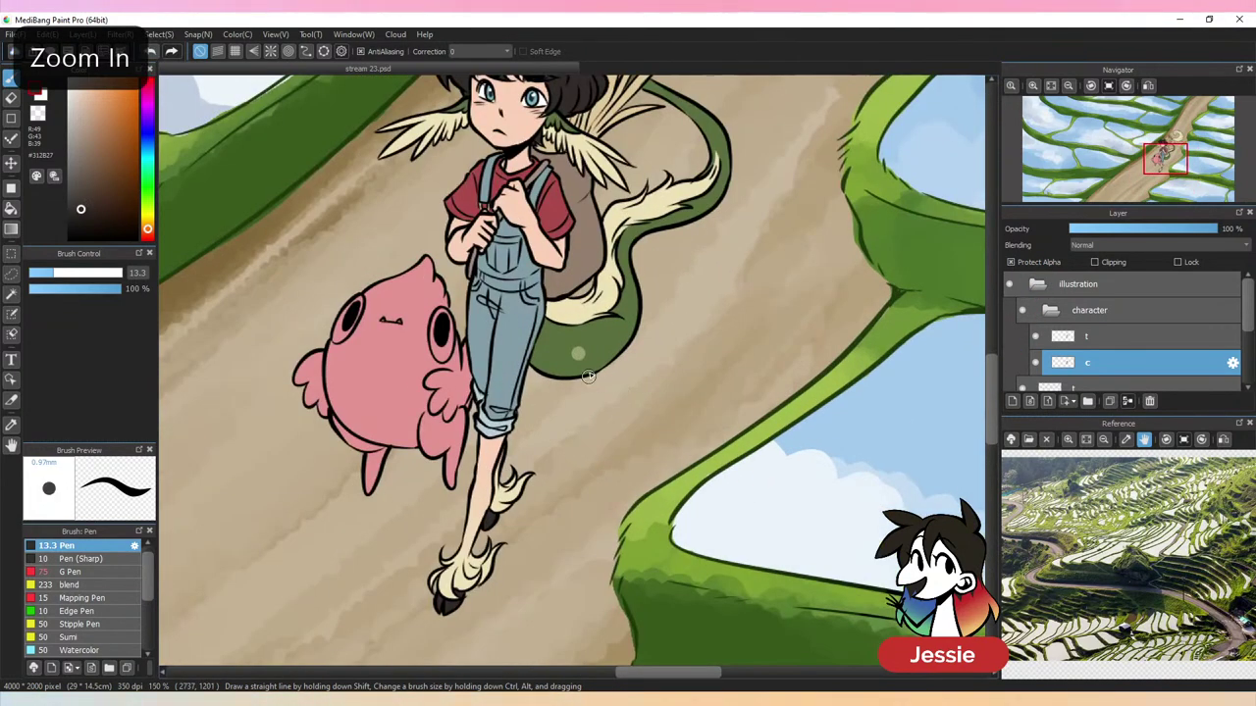
pyautogui.keyDown('alt'); pyautogui.click(578, 361); pyautogui.keyUp('alt')
pyautogui.hotkey('ctrl', '-')
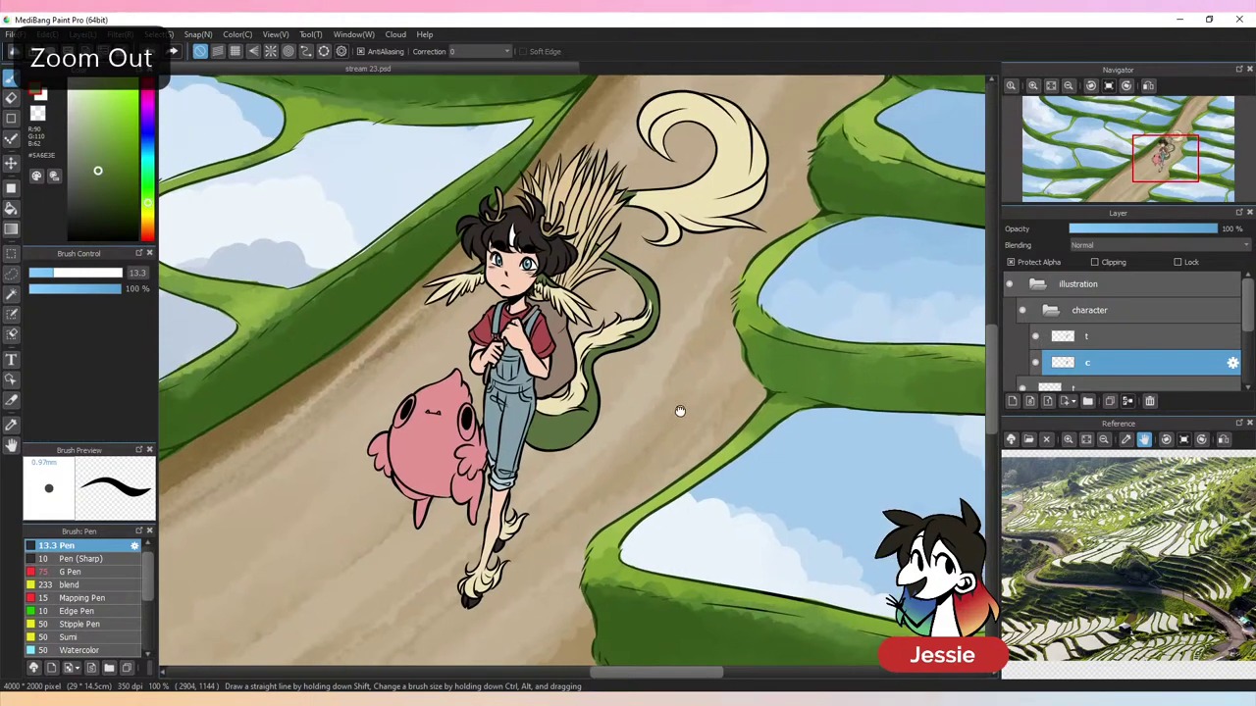
# Blend green into the upper edge of the tail's curled cream tuft with the Pen at size 30 and Opacity by Pressure on
pyautogui.hotkey('ctrl', '+')
pyautogui.moveTo(746, 266); pyautogui.dragTo(645, 453)
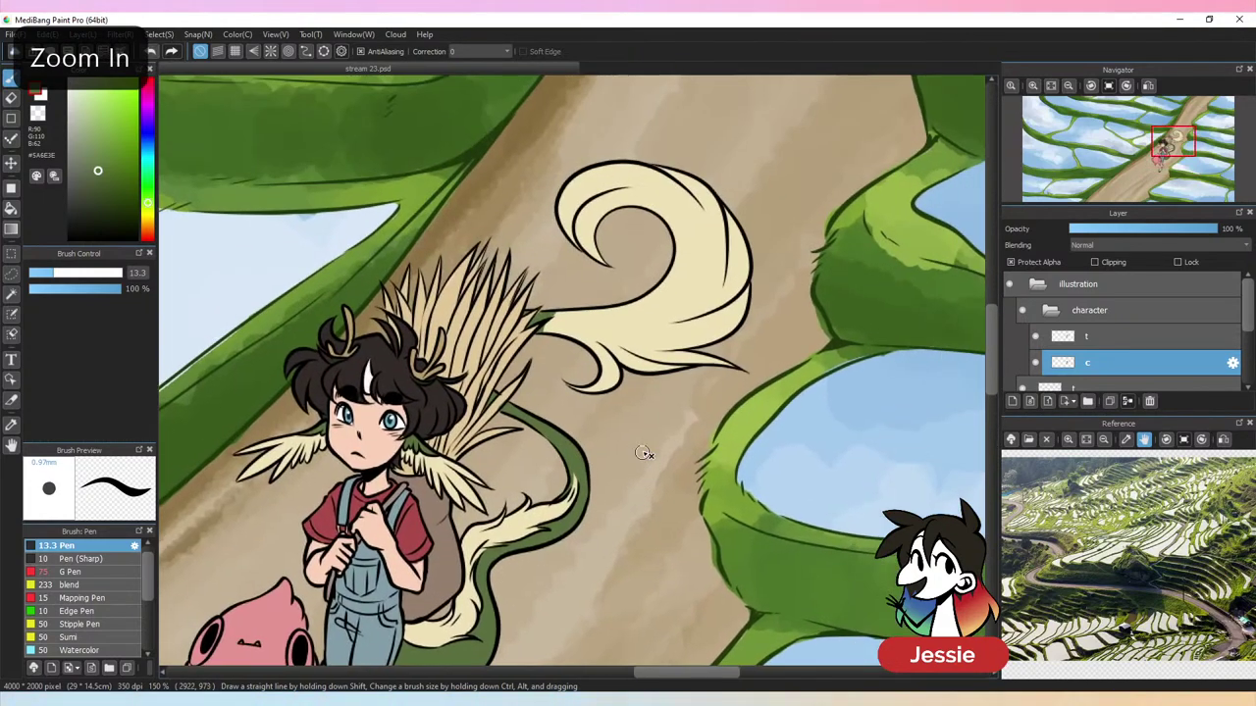
pyautogui.hotkey('ctrl', '+')
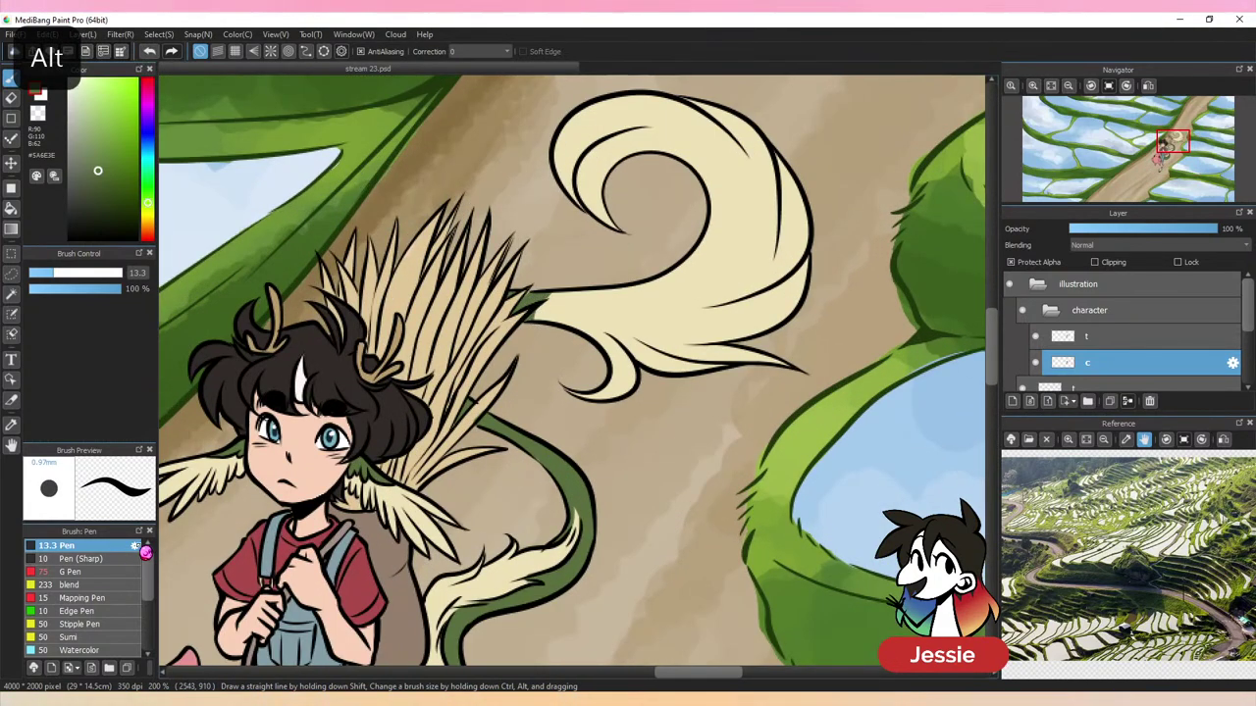
pyautogui.click(136, 547)
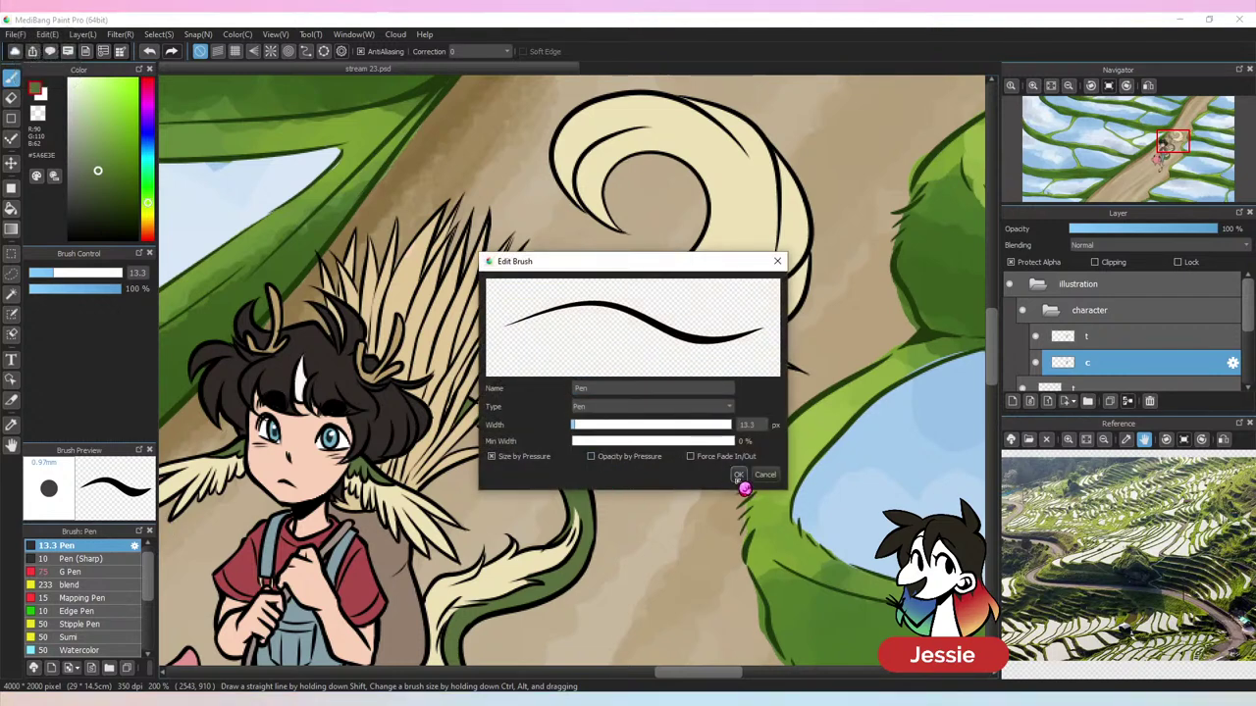
pyautogui.click(649, 458)
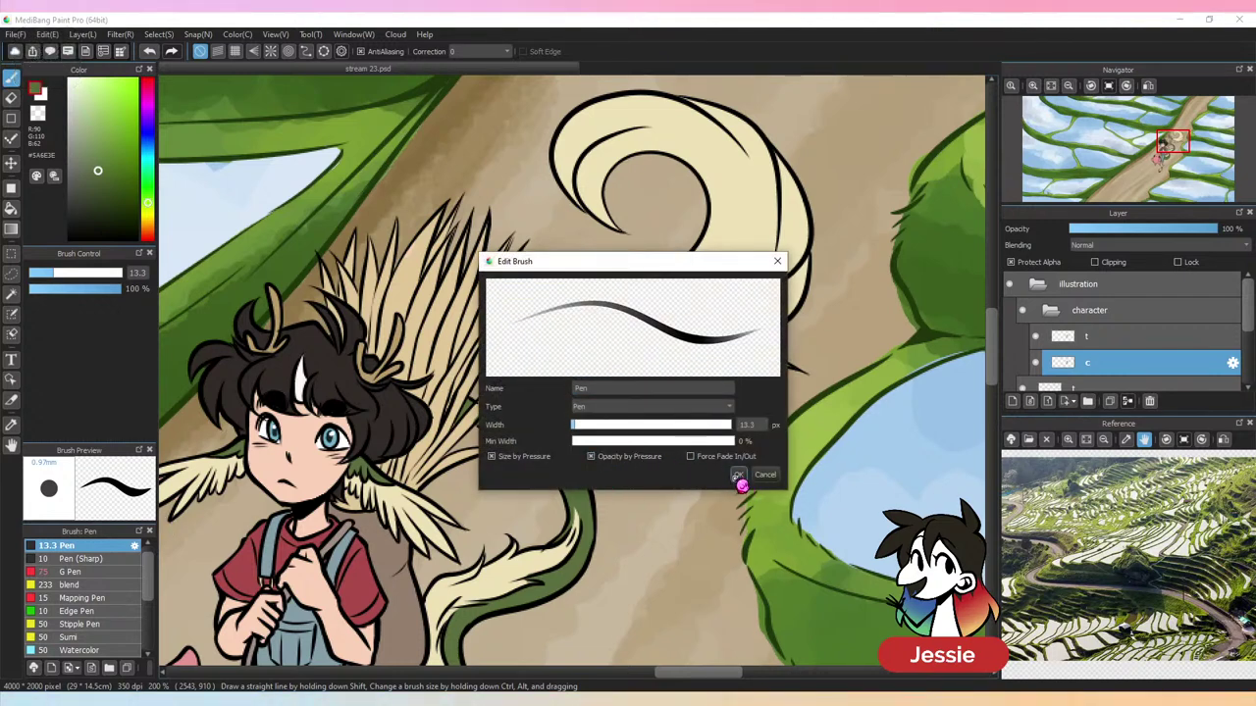
pyautogui.click(739, 475)
pyautogui.click(82, 273)
pyautogui.moveTo(540, 319); pyautogui.dragTo(653, 287)
pyautogui.keyDown('alt'); pyautogui.click(594, 307); pyautogui.keyUp('alt')
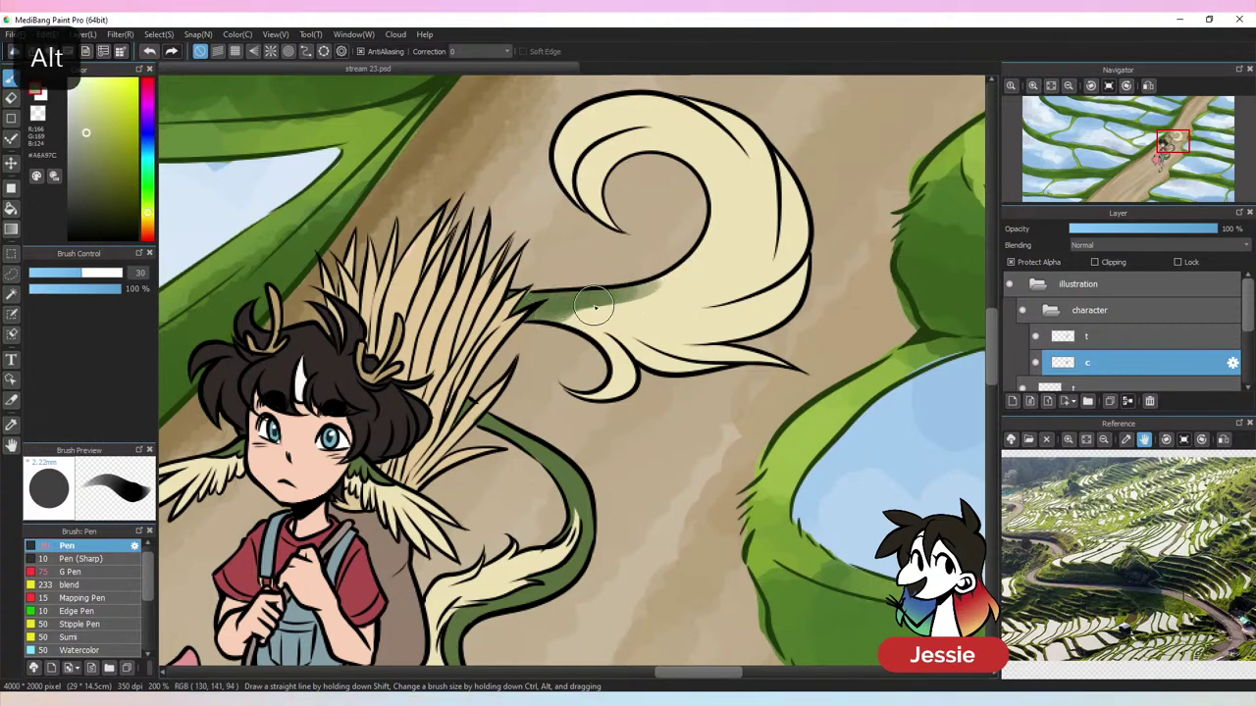
pyautogui.keyDown('alt'); pyautogui.click(675, 276); pyautogui.keyUp('alt')
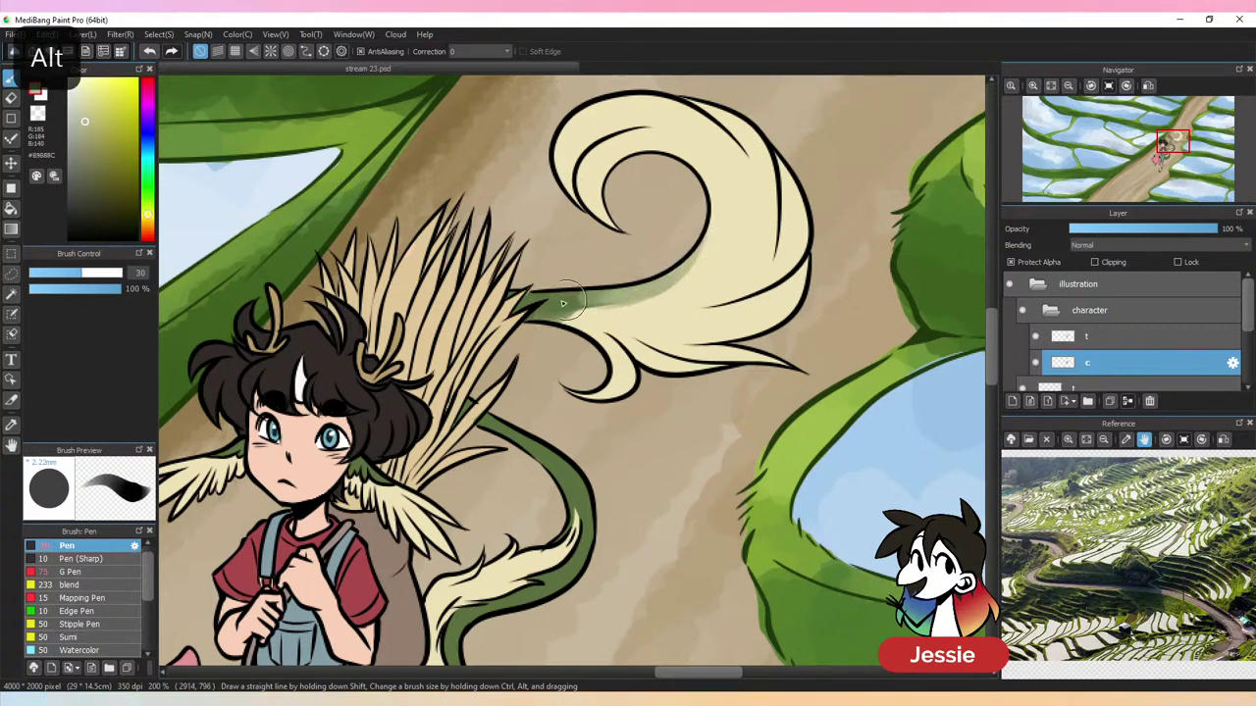
pyautogui.keyDown('alt'); pyautogui.click(616, 301); pyautogui.keyUp('alt')
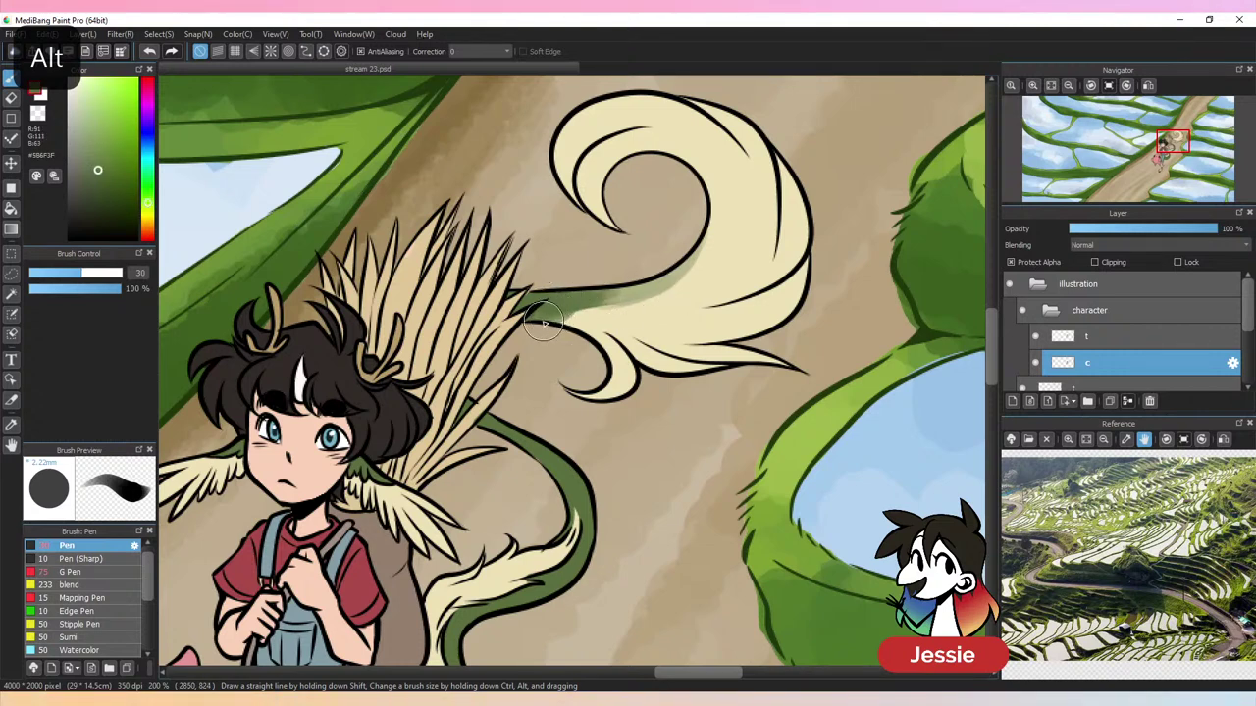
# Blend green into the lower edge of the tail tuft's base, sampling the intermediate green and cream tones
pyautogui.moveTo(543, 323); pyautogui.dragTo(626, 351)
pyautogui.moveTo(534, 325); pyautogui.dragTo(612, 373)
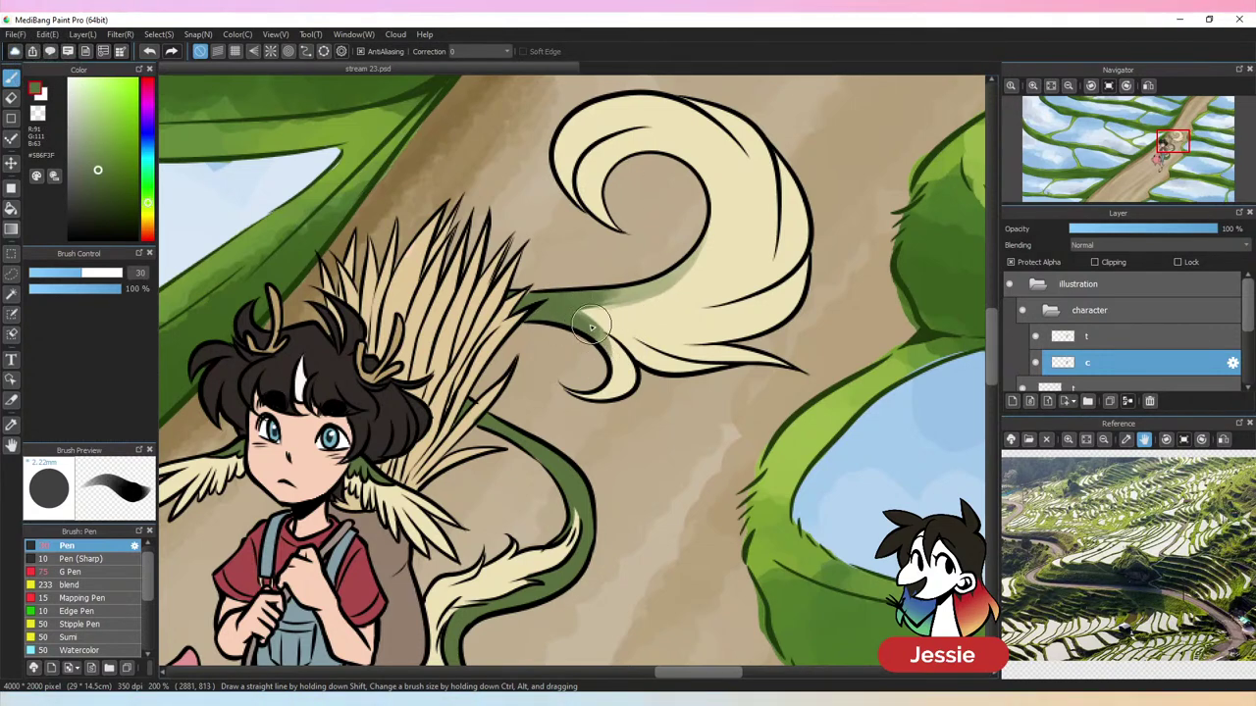
pyautogui.keyDown('alt'); pyautogui.click(589, 316); pyautogui.keyUp('alt')
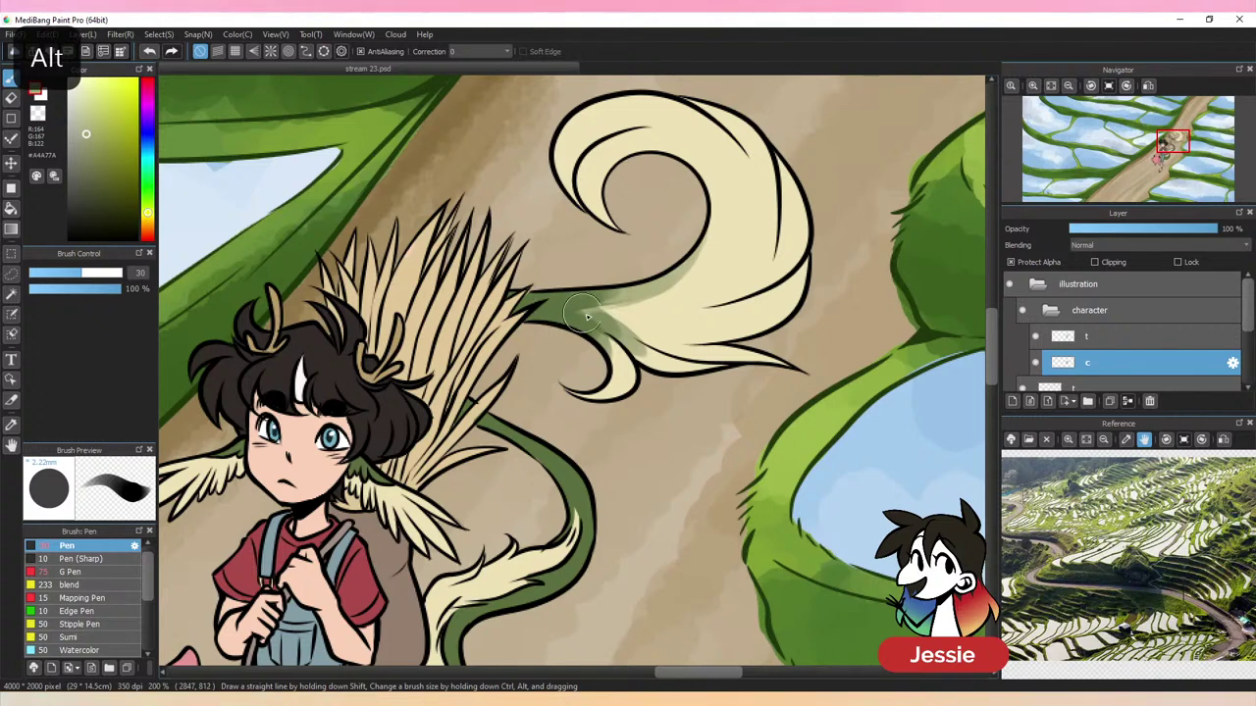
pyautogui.keyDown('alt'); pyautogui.click(655, 355); pyautogui.keyUp('alt')
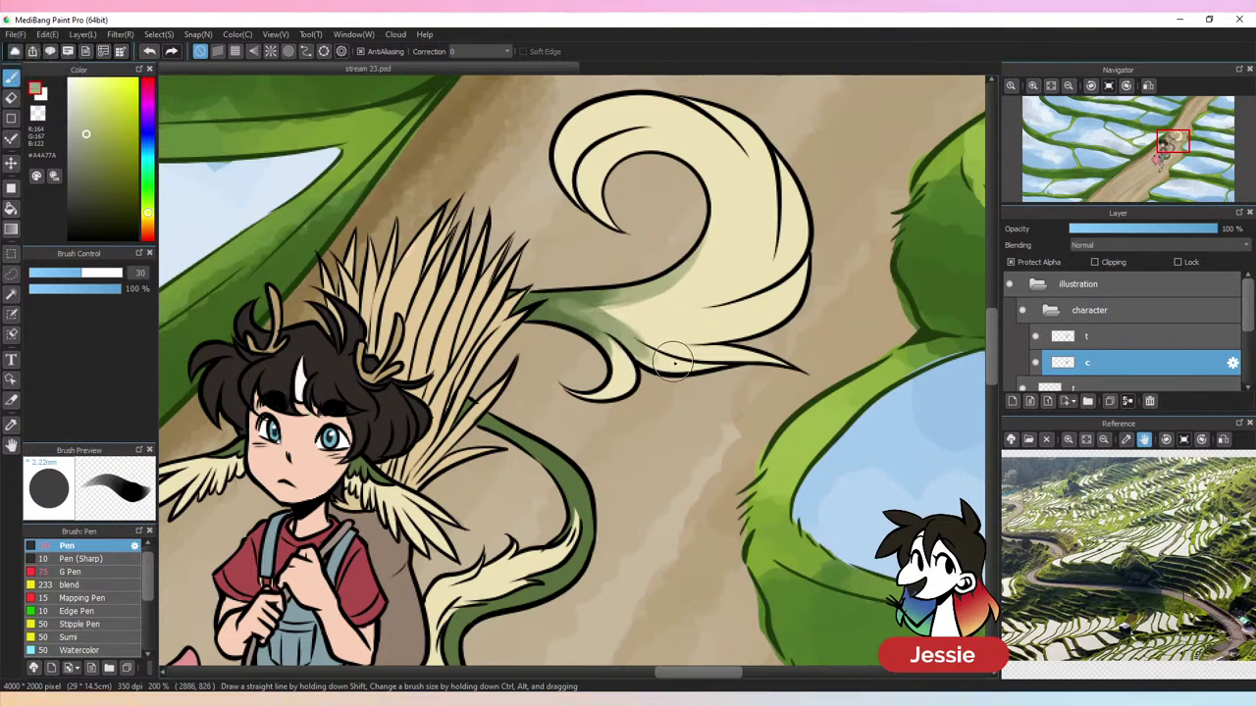
pyautogui.keyDown('alt'); pyautogui.click(650, 335); pyautogui.keyUp('alt')
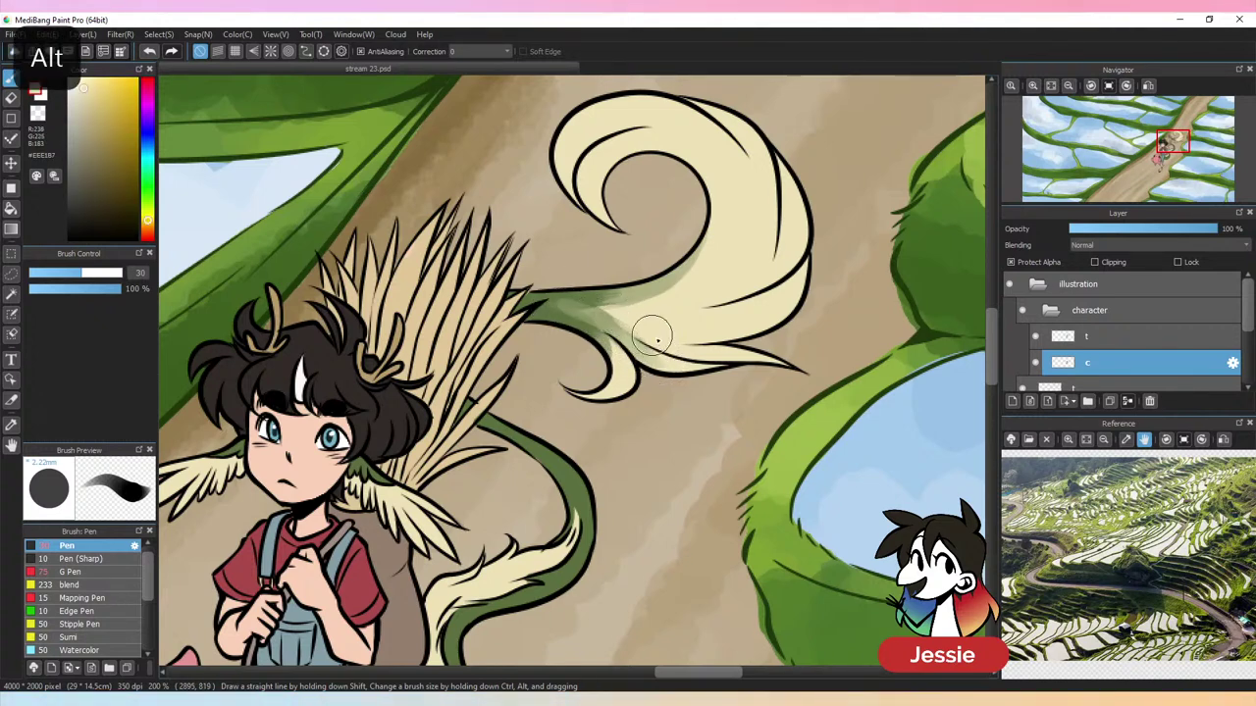
# Shade the small curl beneath the tail tuft with a soft sampled green fading into the cream
pyautogui.keyDown('alt'); pyautogui.click(599, 336); pyautogui.keyUp('alt')
pyautogui.moveTo(579, 329)
pyautogui.mouseDown()
pyautogui.moveTo(594, 387)
pyautogui.moveTo(627, 383)
pyautogui.moveTo(622, 360)
pyautogui.moveTo(607, 396)
pyautogui.mouseUp()
pyautogui.keyDown('alt'); pyautogui.click(630, 381); pyautogui.keyUp('alt')
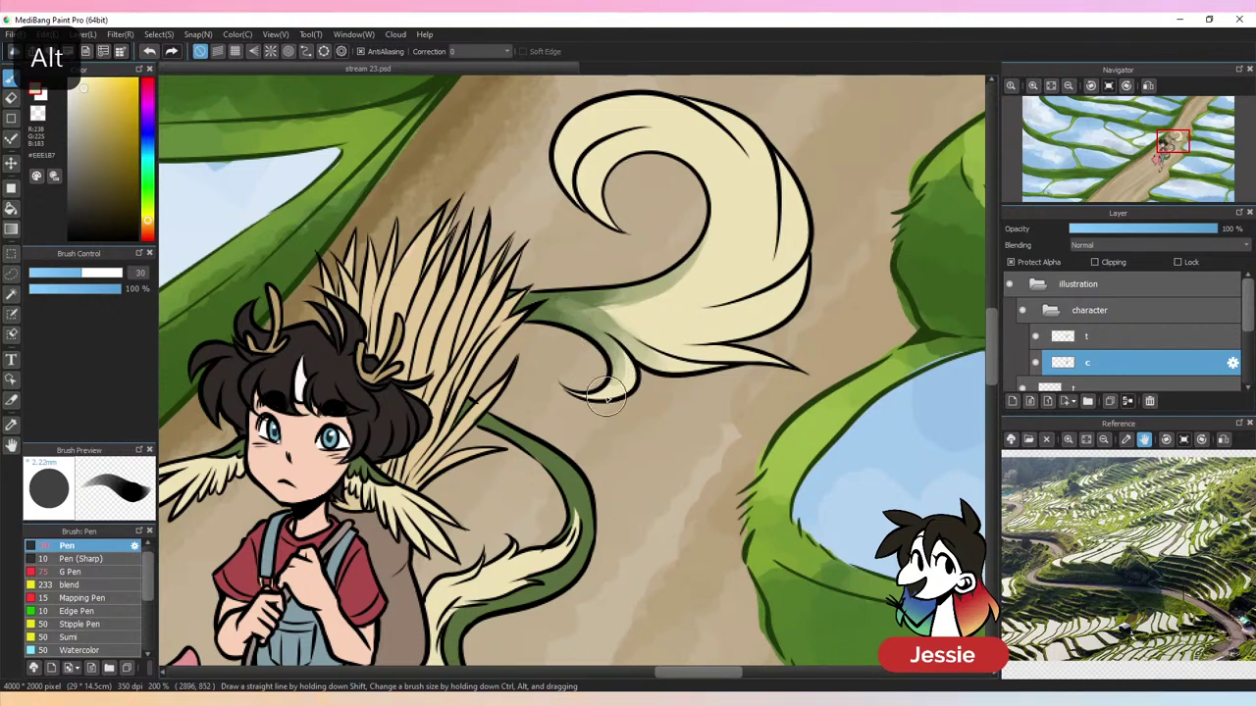
# Refine the green fade along the upper edge of the tail's curled tuft, sampling its mid green, darker green and cream
pyautogui.keyDown('alt'); pyautogui.click(564, 312); pyautogui.keyUp('alt')
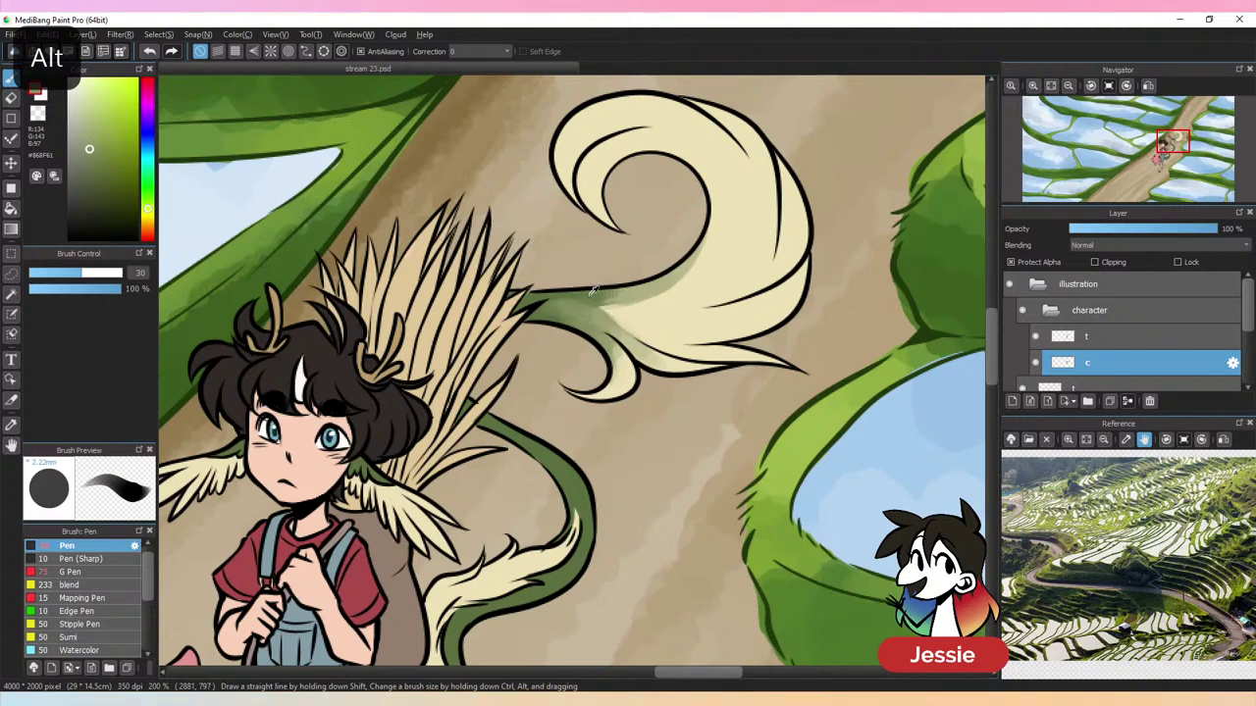
pyautogui.keyDown('alt'); pyautogui.click(555, 297); pyautogui.keyUp('alt')
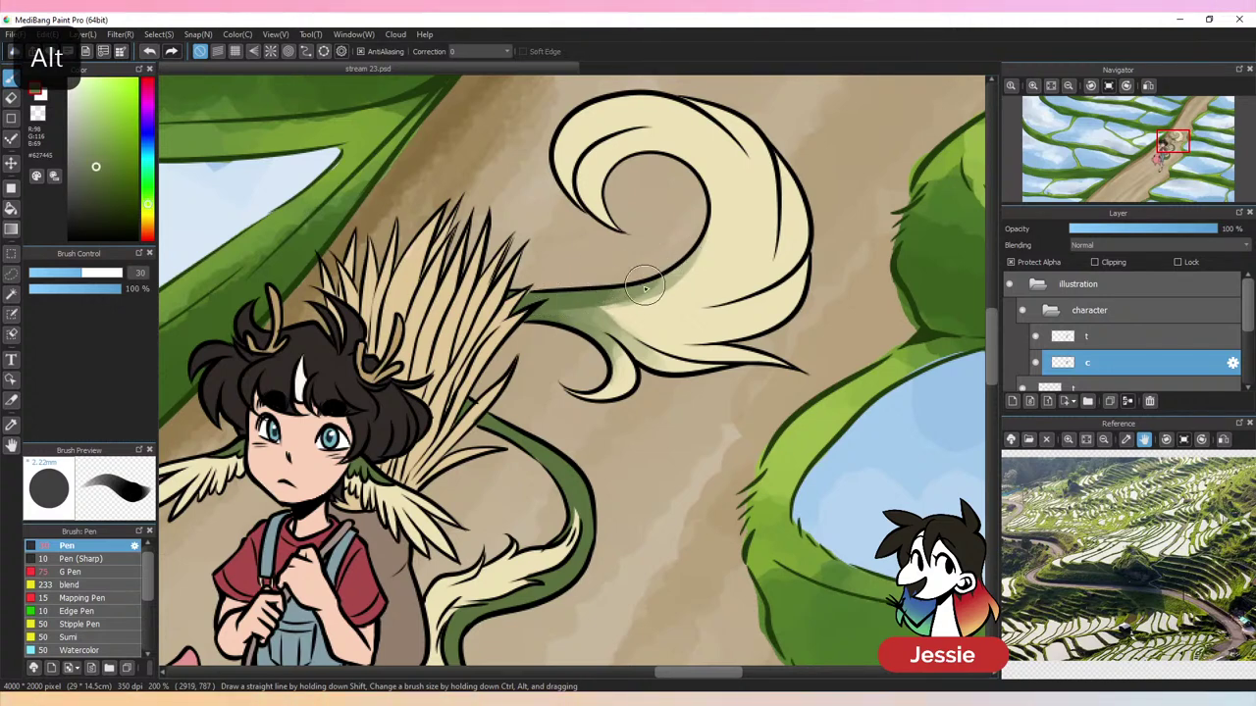
pyautogui.keyDown('alt'); pyautogui.click(677, 270); pyautogui.keyUp('alt')
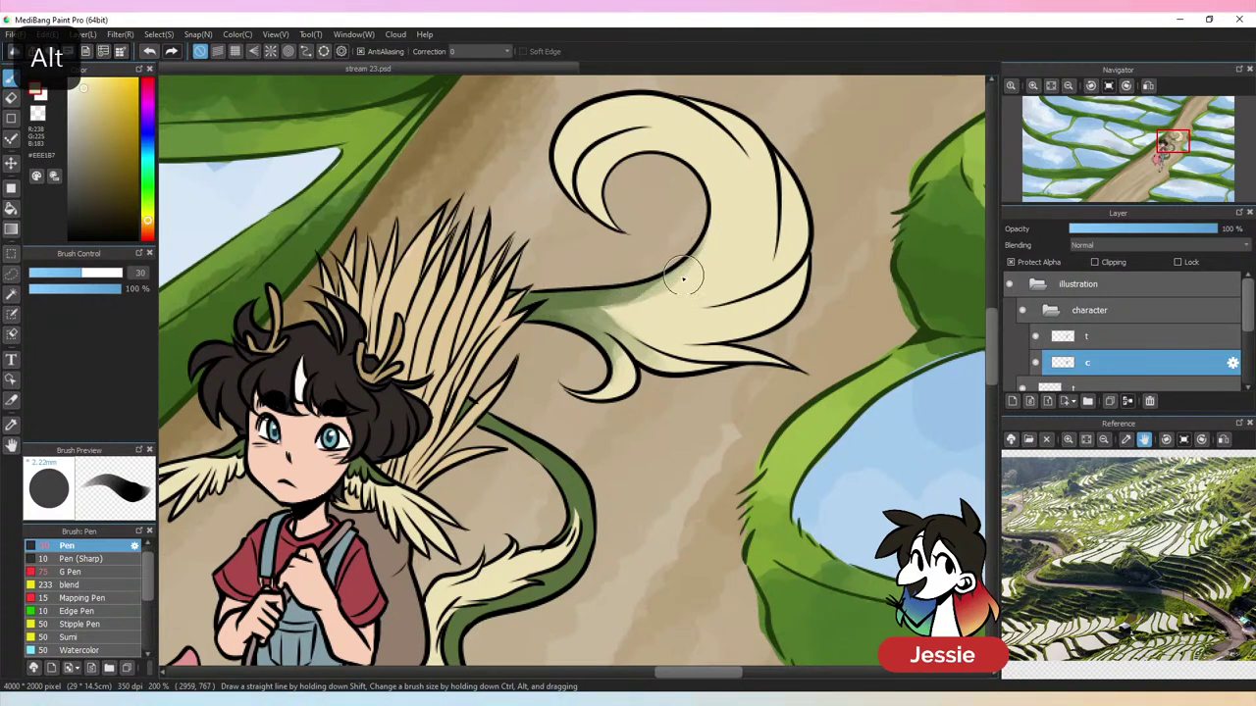
pyautogui.hotkey('ctrl', '-')
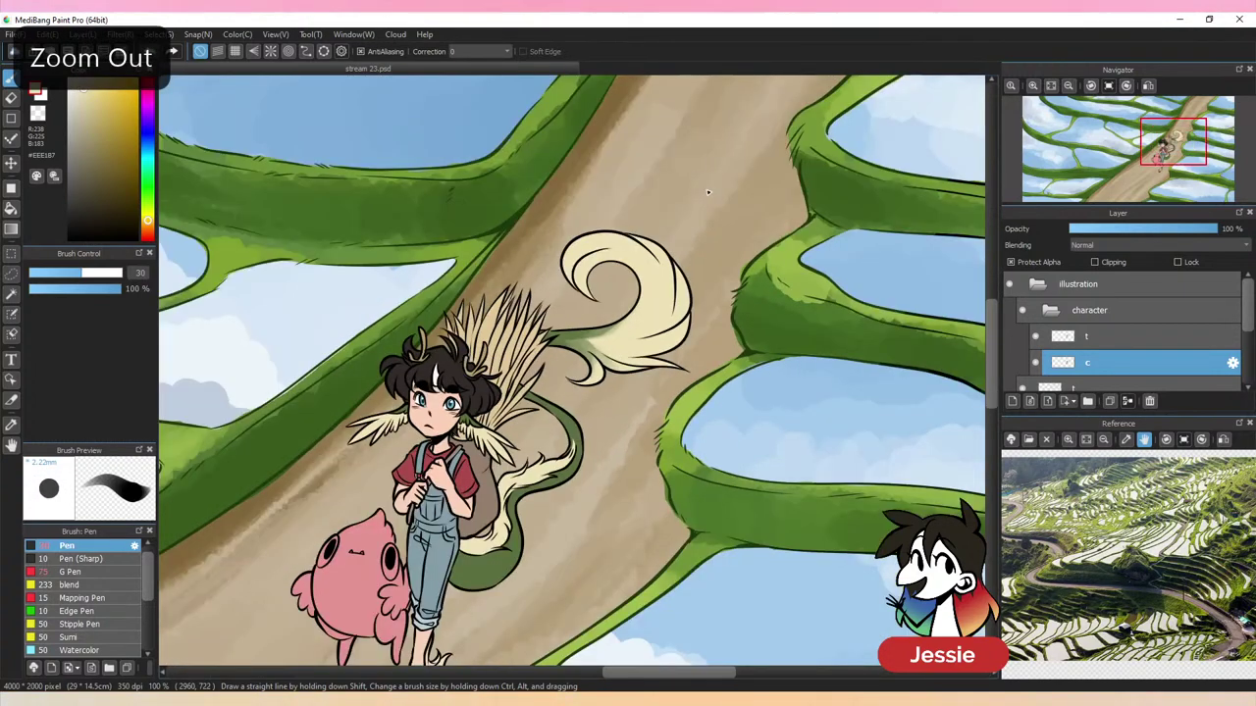
# Reduce the Pen to size 19 and streak sampled greens and intermediate tones into the cream at the tail tuft's base
pyautogui.hotkey('ctrl', '+')
pyautogui.moveTo(86, 282); pyautogui.dragTo(66, 276)
pyautogui.press('alt')
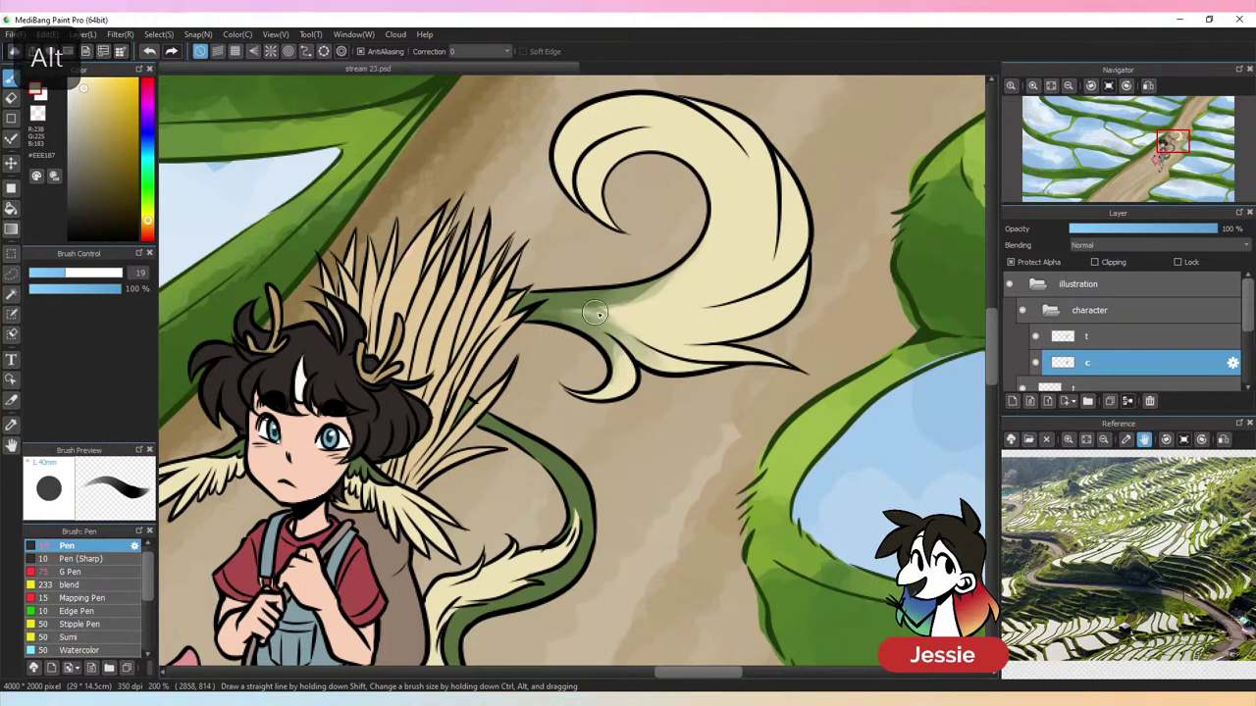
pyautogui.keyDown('alt'); pyautogui.click(596, 322); pyautogui.keyUp('alt')
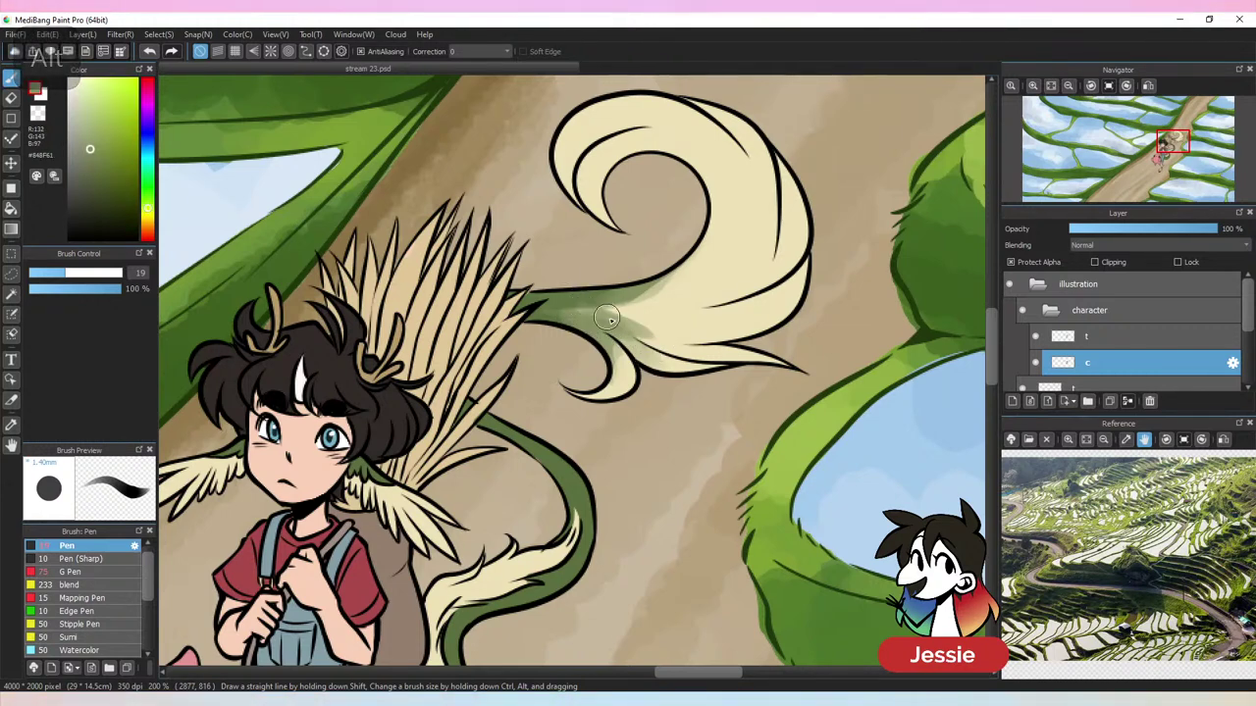
pyautogui.keyDown('alt'); pyautogui.click(579, 310); pyautogui.keyUp('alt')
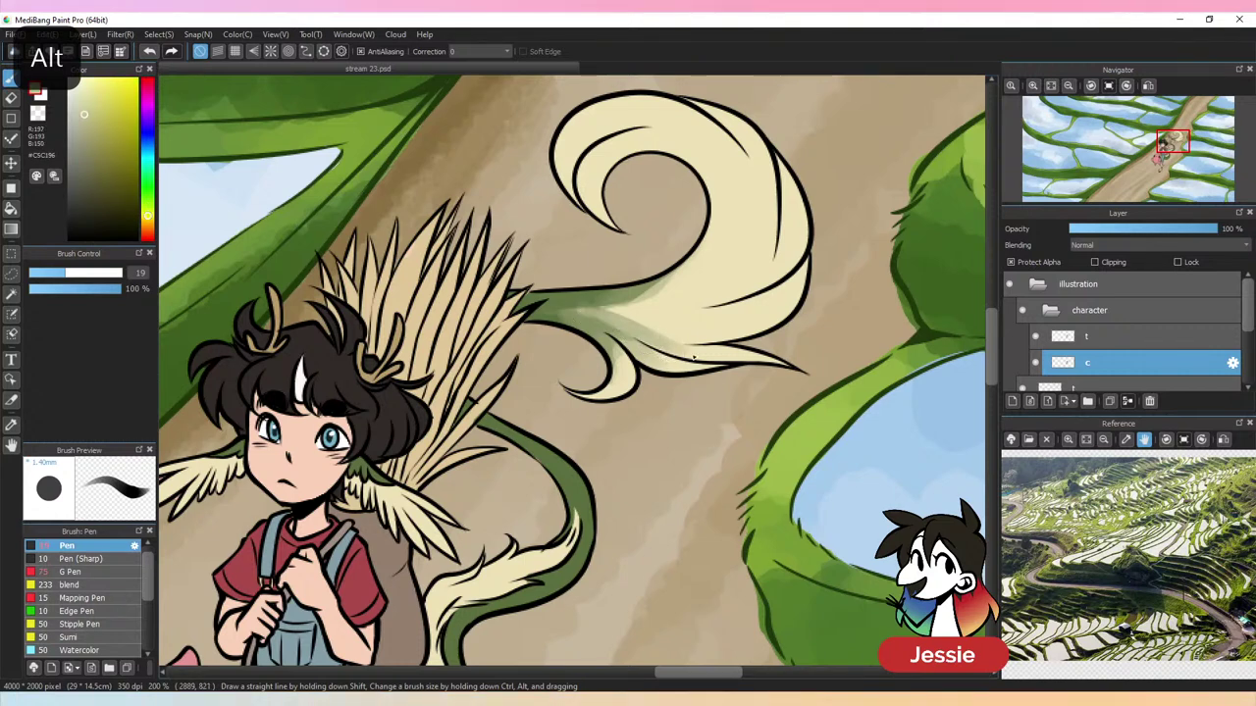
pyautogui.keyDown('alt'); pyautogui.click(611, 309); pyautogui.keyUp('alt')
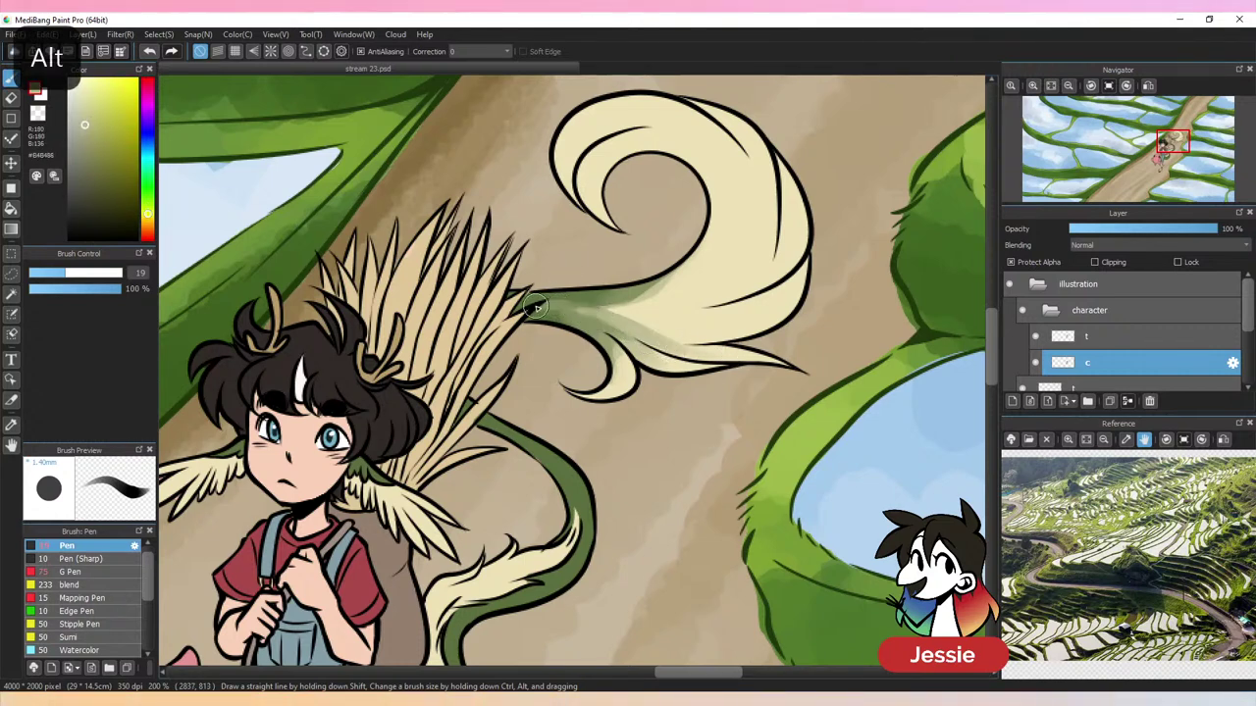
pyautogui.keyDown('alt'); pyautogui.click(544, 300); pyautogui.keyUp('alt')
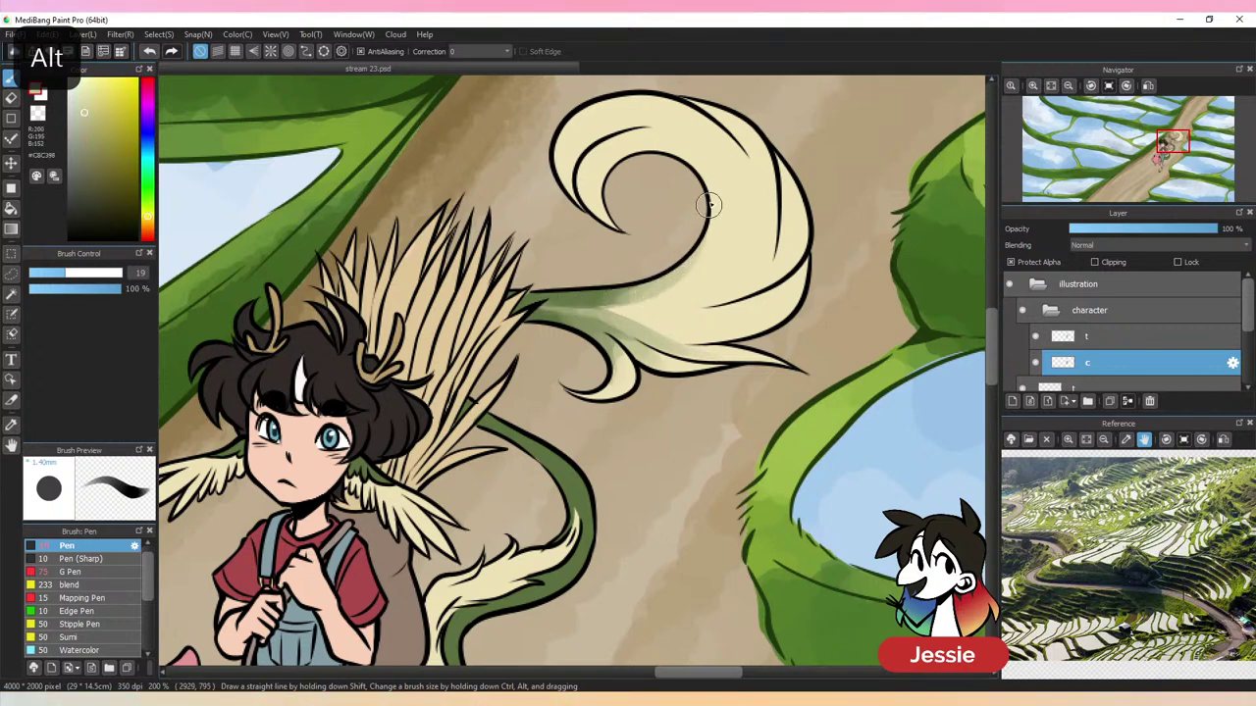
# Smooth the green-to-cream transition on the inner upper edge of the tail tuft with sampled intermediate tones
pyautogui.keyDown('alt'); pyautogui.click(627, 293); pyautogui.keyUp('alt')
pyautogui.keyDown('alt'); pyautogui.click(592, 299); pyautogui.keyUp('alt')
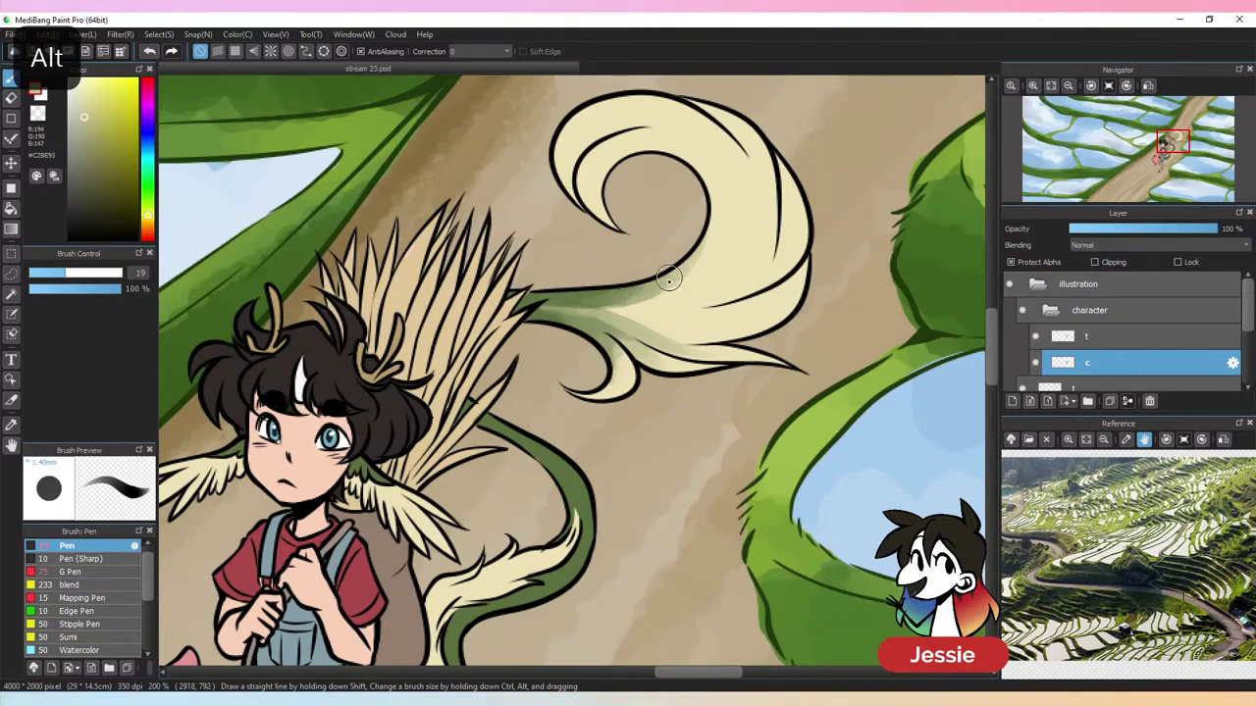
pyautogui.keyDown('alt'); pyautogui.click(624, 297); pyautogui.keyUp('alt')
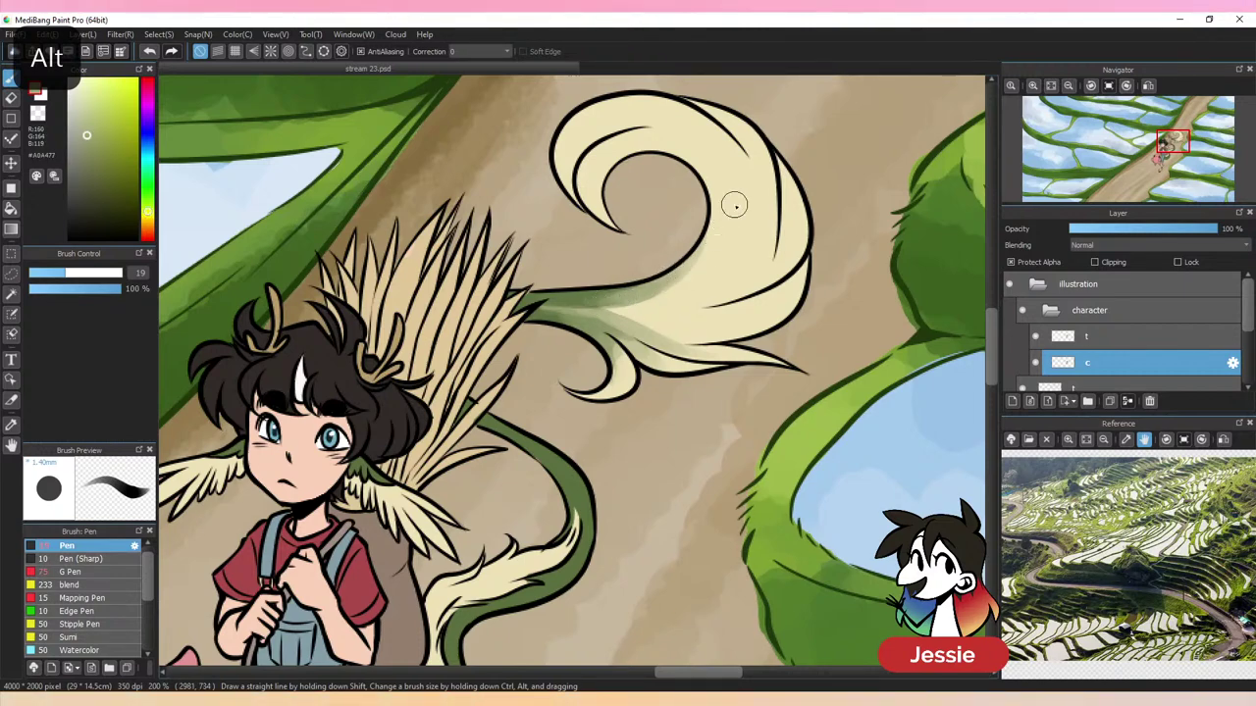
pyautogui.hotkey('ctrl', '-')
pyautogui.hotkey('ctrl', '+')
# Refine the shading of the small curl beneath the tail tuft with green tones sampled from it
pyautogui.keyDown('alt'); pyautogui.click(616, 361); pyautogui.keyUp('alt')
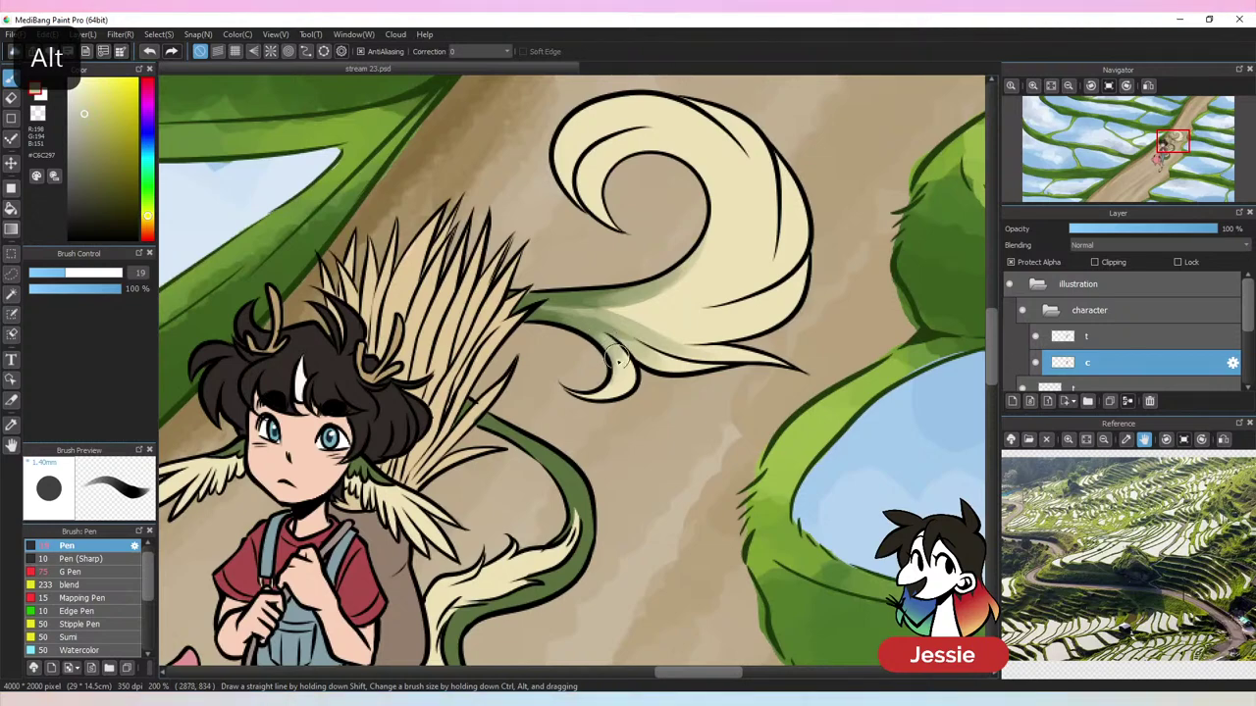
pyautogui.keyDown('alt'); pyautogui.click(619, 374); pyautogui.keyUp('alt')
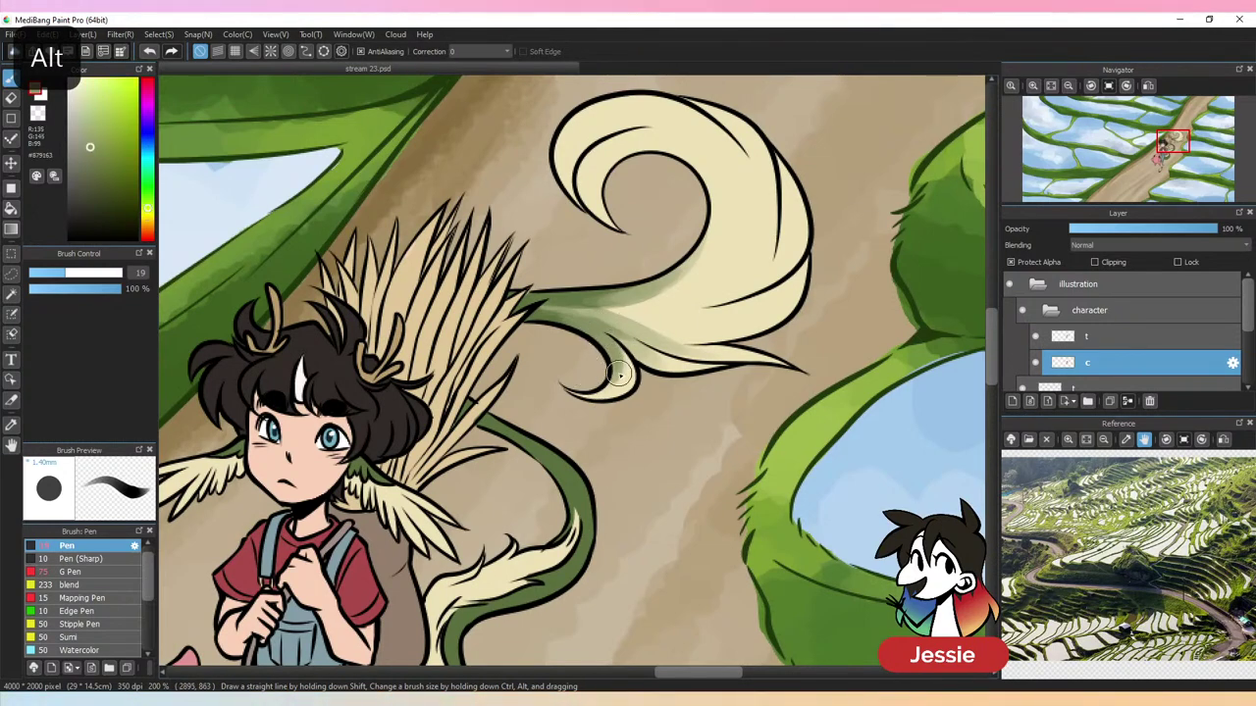
pyautogui.keyDown('alt'); pyautogui.click(619, 375); pyautogui.keyUp('alt')
pyautogui.moveTo(619, 375); pyautogui.dragTo(594, 391)
pyautogui.hotkey('ctrl', '-')
pyautogui.hotkey('ctrl', '-')
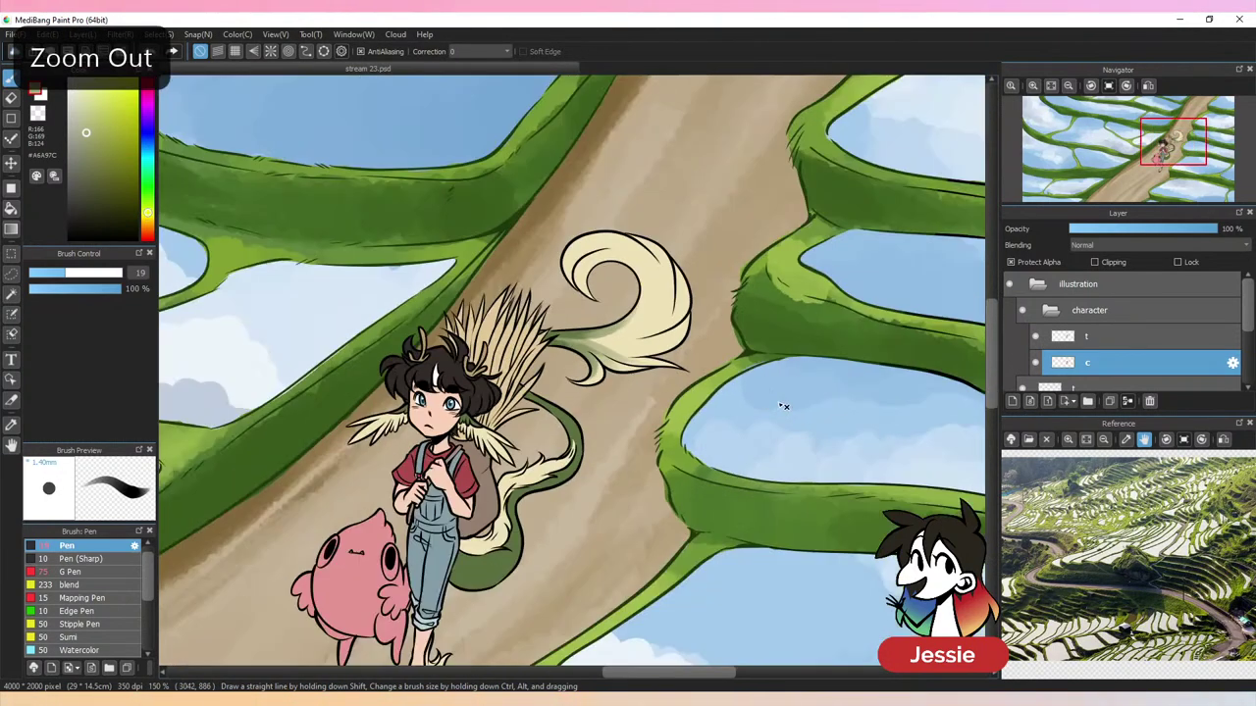
pyautogui.hotkey('ctrl', '+')
pyautogui.hotkey('ctrl', '+')
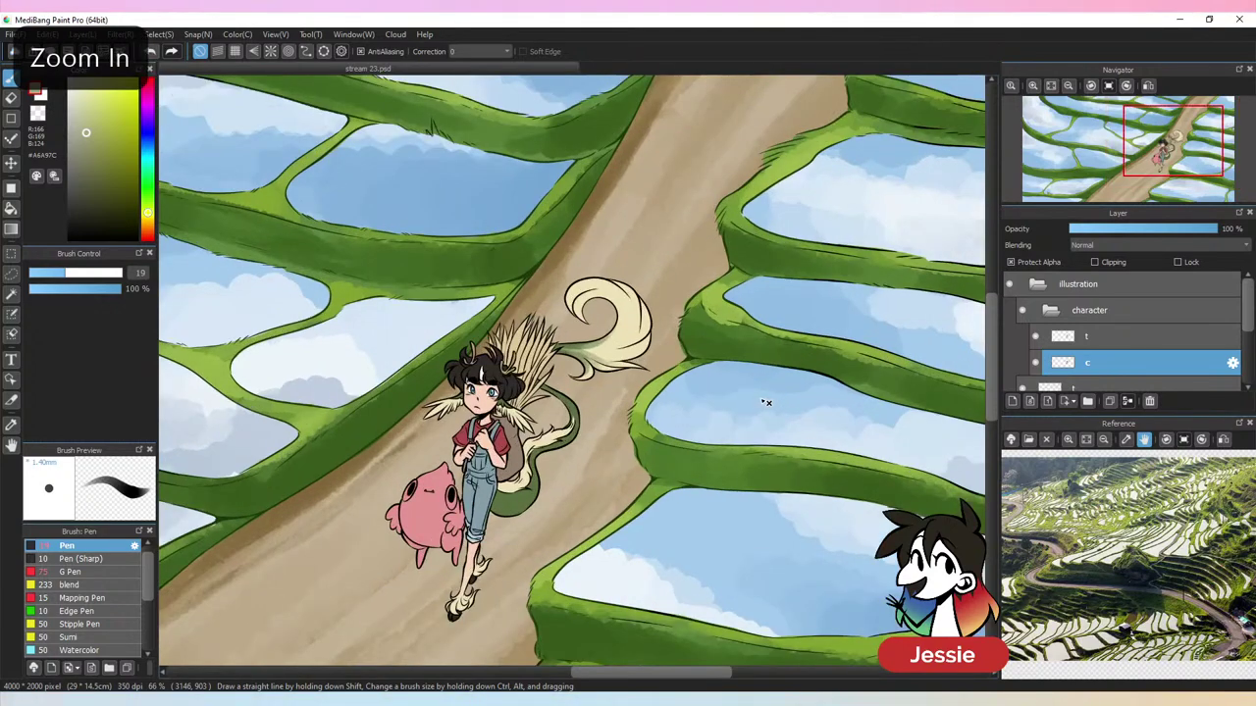
# Soften the cream fur tip into the green at the tail's middle bend, sampling intermediate tones and green #5A6E3E
pyautogui.keyDown('alt'); pyautogui.click(581, 499); pyautogui.keyUp('alt')
pyautogui.moveTo(579, 499)
pyautogui.mouseDown()
pyautogui.moveTo(544, 545)
pyautogui.moveTo(562, 554)
pyautogui.moveTo(525, 572)
pyautogui.moveTo(560, 559)
pyautogui.moveTo(574, 509)
pyautogui.mouseUp()
pyautogui.keyDown('alt'); pyautogui.click(561, 551); pyautogui.keyUp('alt')
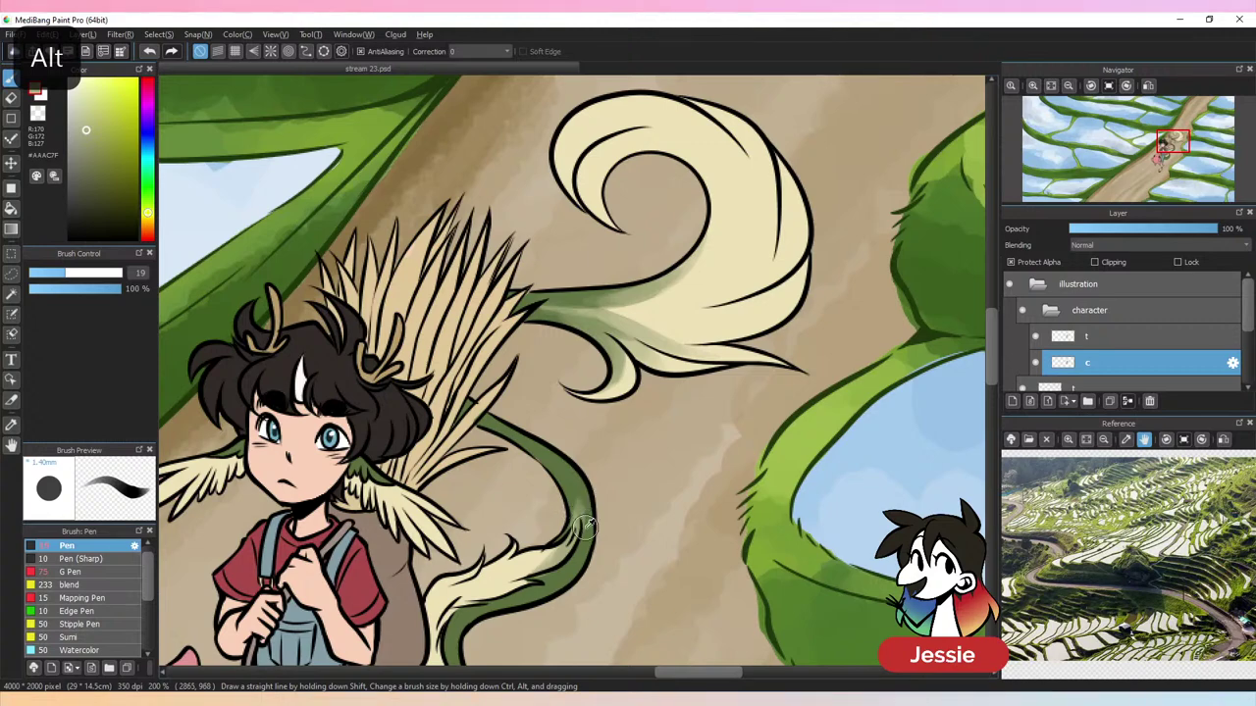
pyautogui.keyDown('alt'); pyautogui.click(585, 527); pyautogui.keyUp('alt')
pyautogui.hotkey('ctrl', '-')
pyautogui.hotkey('ctrl', '-')
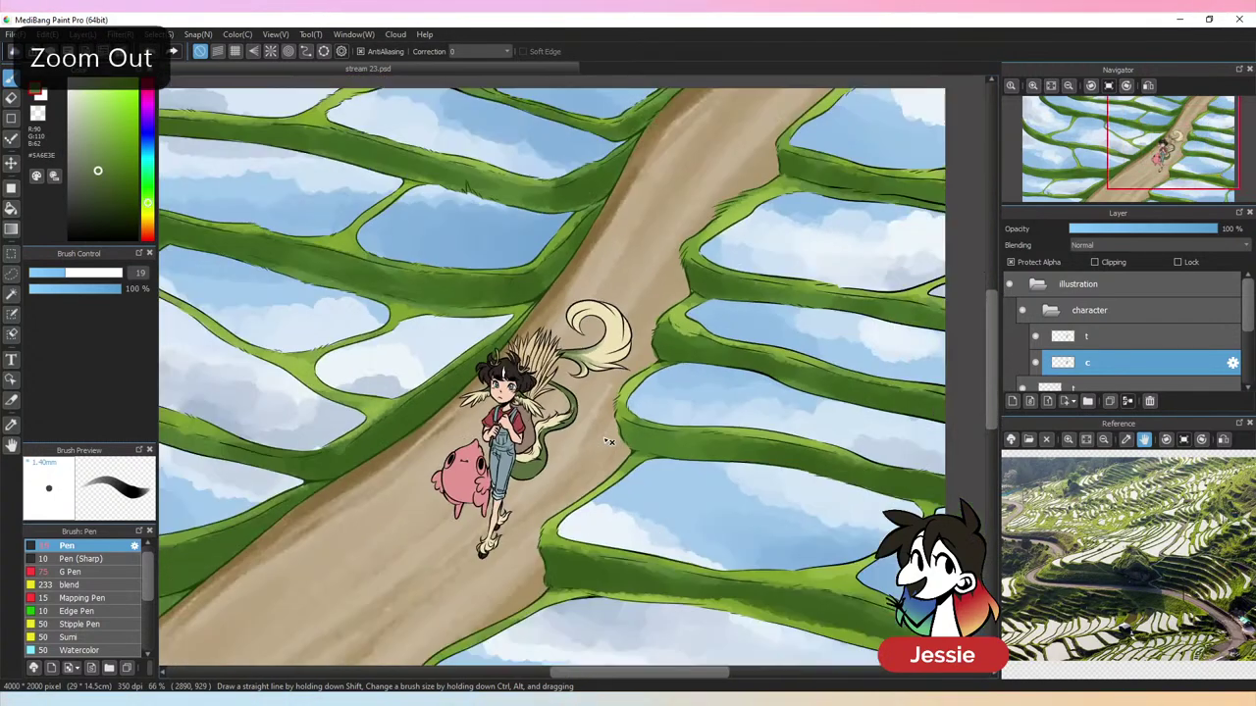
# Turn off the Pen's Opacity by Pressure and paint the whites of both the pink companion's eyes with #FFFFFF
pyautogui.hotkey('ctrl', '+')
pyautogui.hotkey('ctrl', '+')
pyautogui.hotkey('ctrl', '+')
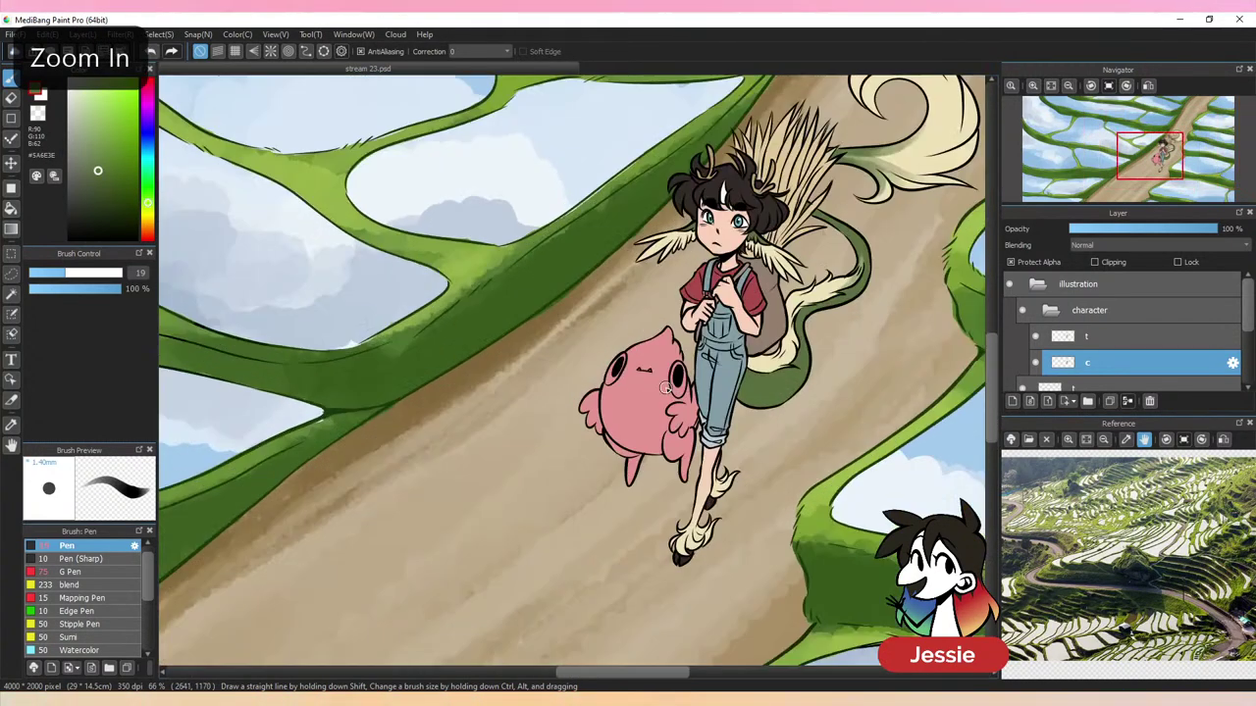
pyautogui.hotkey('ctrl', '+')
pyautogui.hotkey('ctrl', '+')
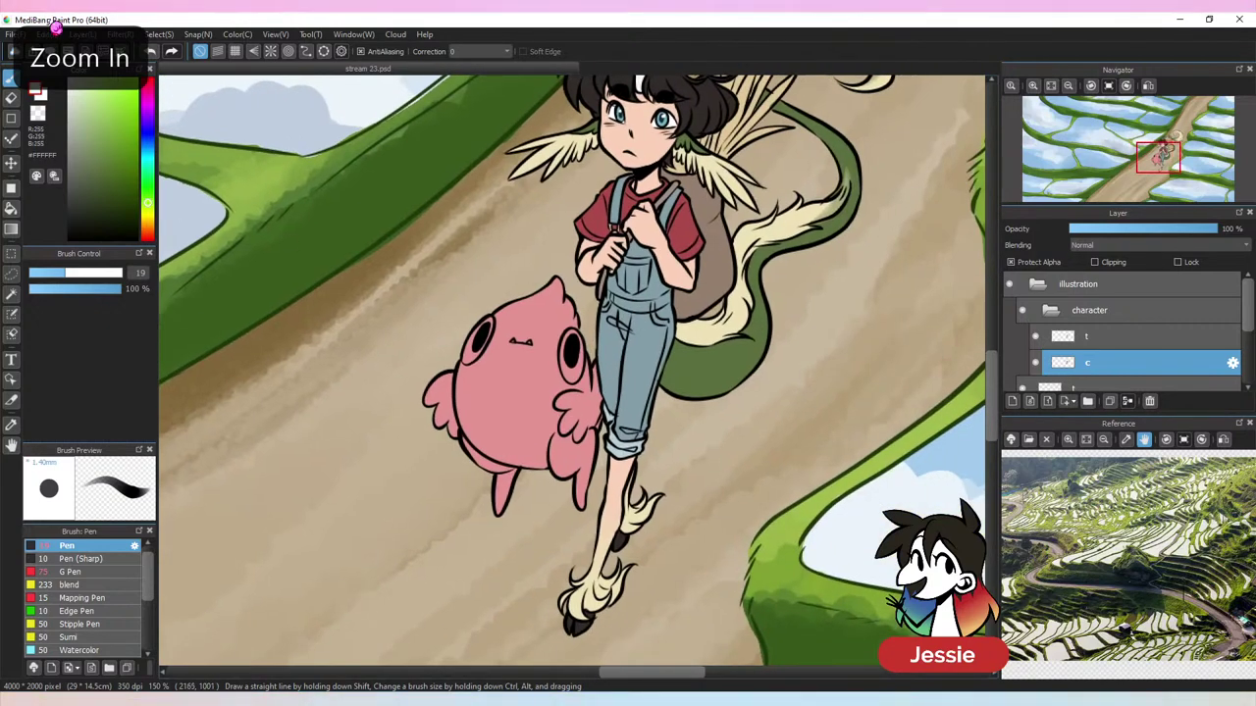
pyautogui.hotkey('ctrl', '+')
pyautogui.click(135, 547)
pyautogui.click(630, 458)
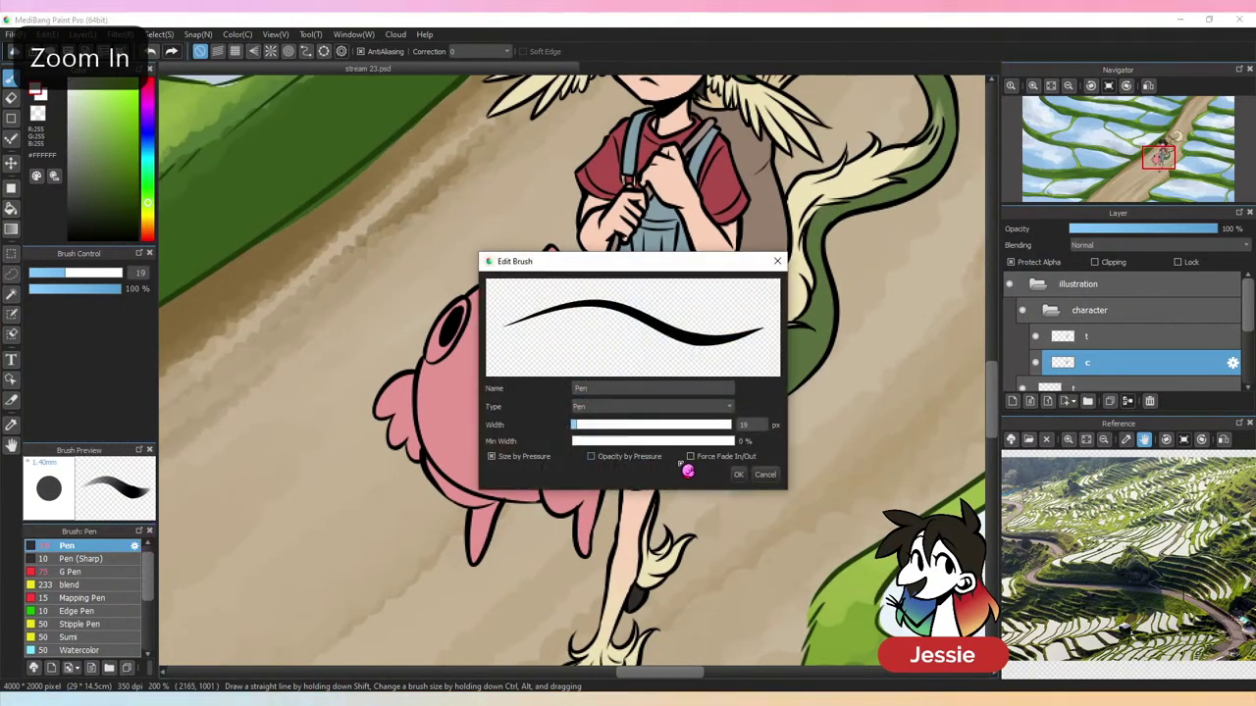
pyautogui.click(743, 475)
pyautogui.click(436, 345)
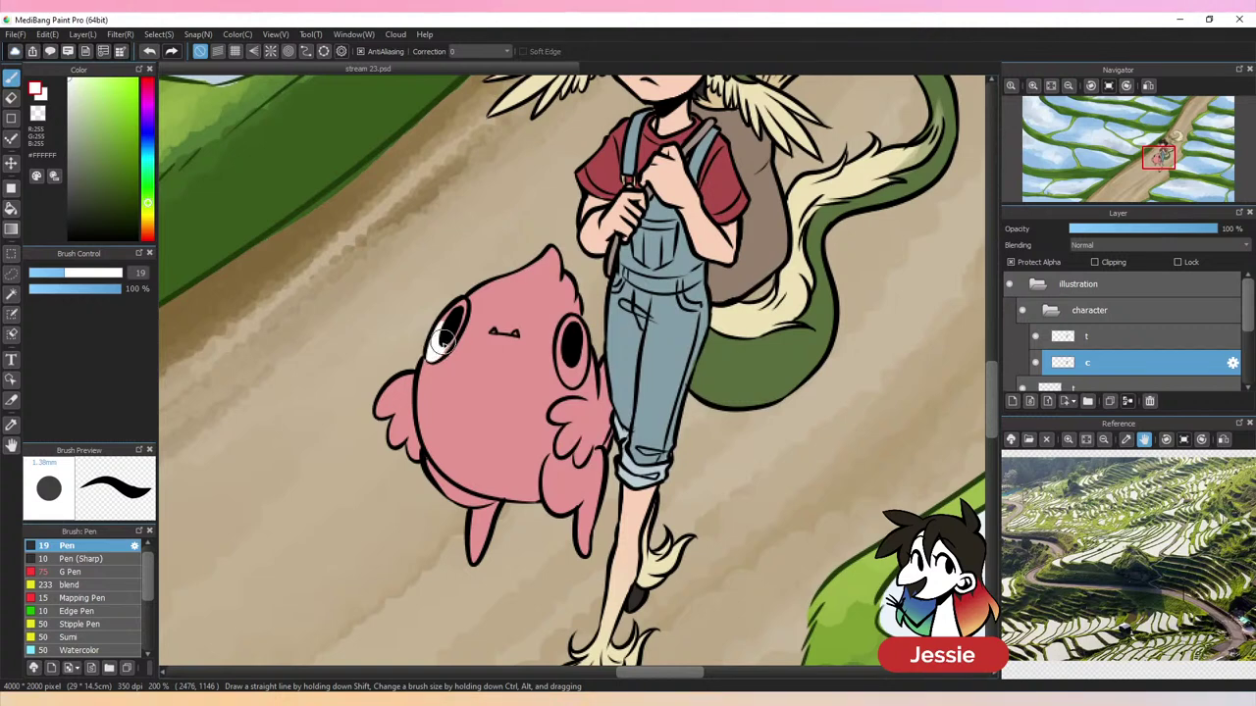
pyautogui.moveTo(443, 342); pyautogui.dragTo(459, 310)
pyautogui.moveTo(568, 348)
pyautogui.mouseDown()
pyautogui.moveTo(570, 325)
pyautogui.moveTo(557, 354)
pyautogui.moveTo(574, 369)
pyautogui.moveTo(577, 333)
pyautogui.moveTo(580, 367)
pyautogui.mouseUp()
pyautogui.hotkey('ctrl', 'Up')
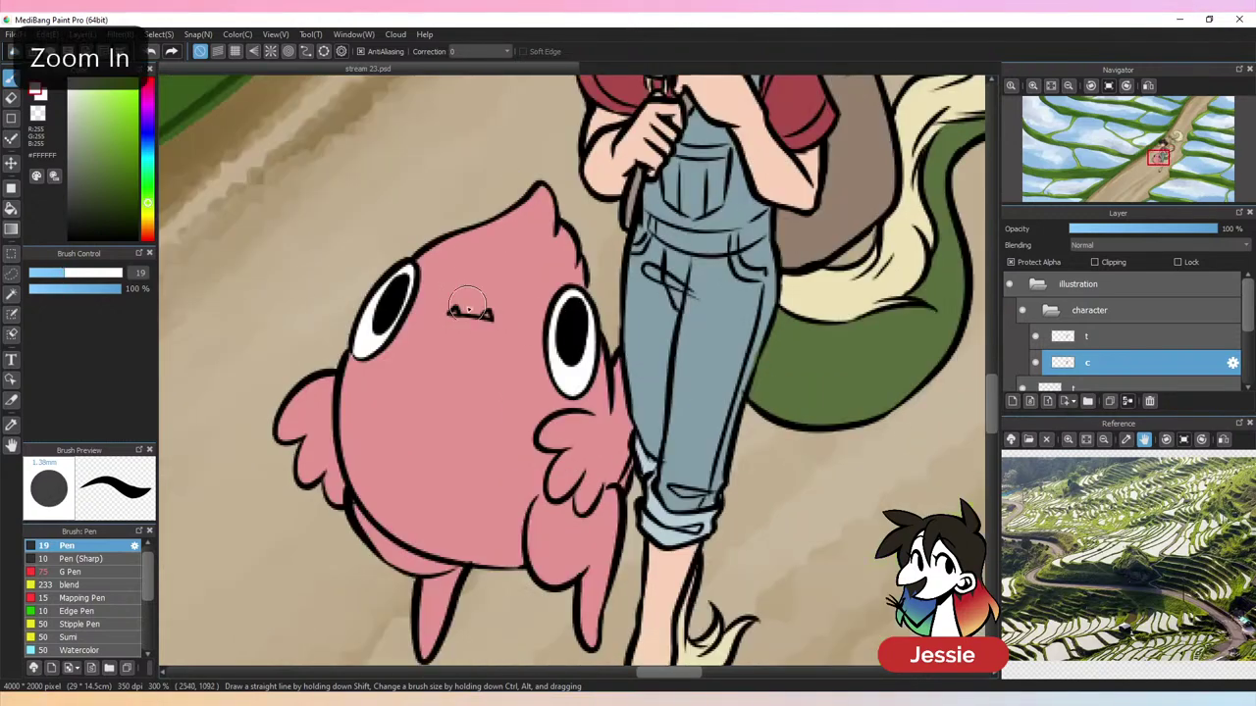
# Save the illustration and review the whole picture
pyautogui.hotkey('ctrl', '-')
pyautogui.hotkey('ctrl', '-')
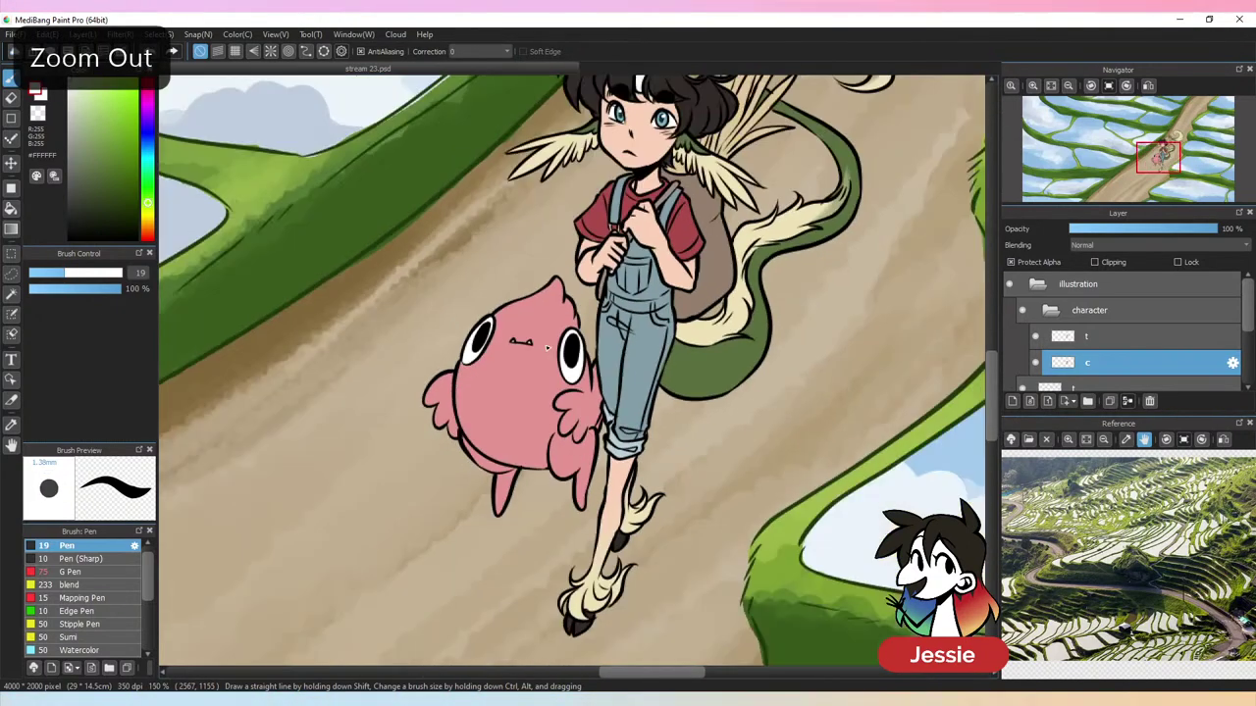
pyautogui.hotkey('ctrl', '-')
pyautogui.hotkey('ctrl', 's')
pyautogui.hotkey('ctrl', '-')
pyautogui.hotkey('ctrl', '-')
pyautogui.hotkey('ctrl', '-')
pyautogui.hotkey('ctrl', '-')
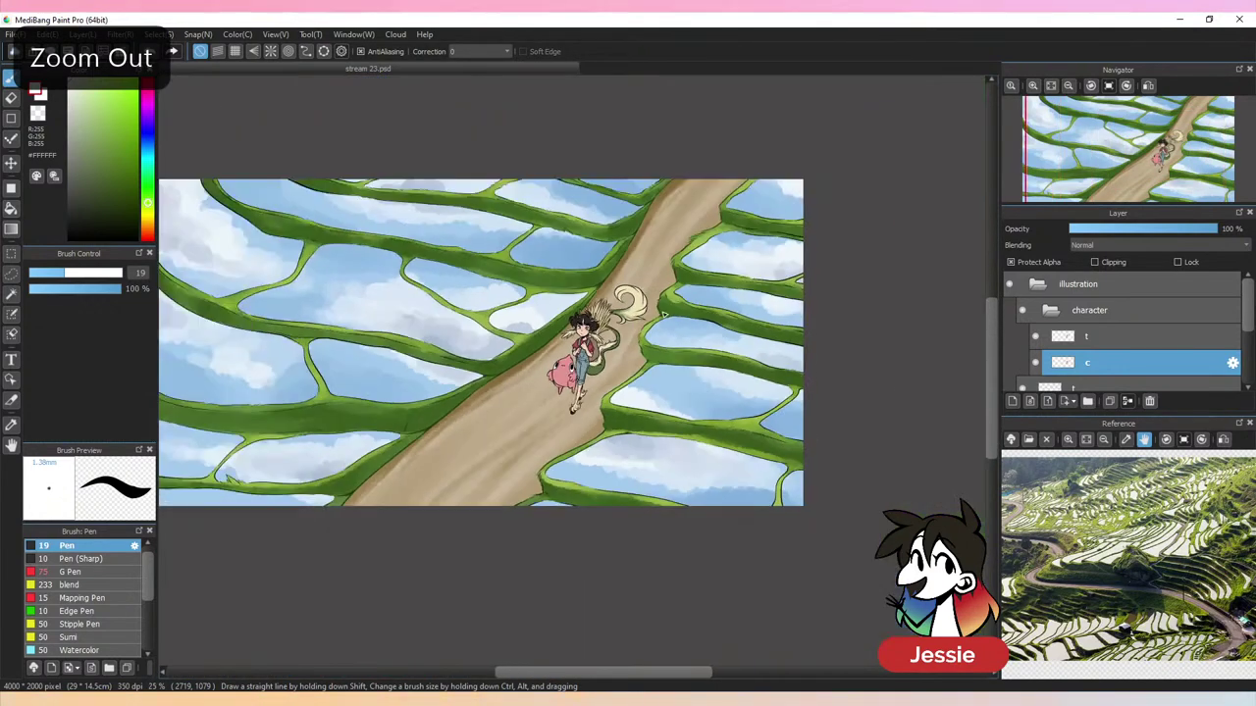
pyautogui.hotkey('ctrl', '+')
pyautogui.moveTo(558, 330); pyautogui.dragTo(732, 339)
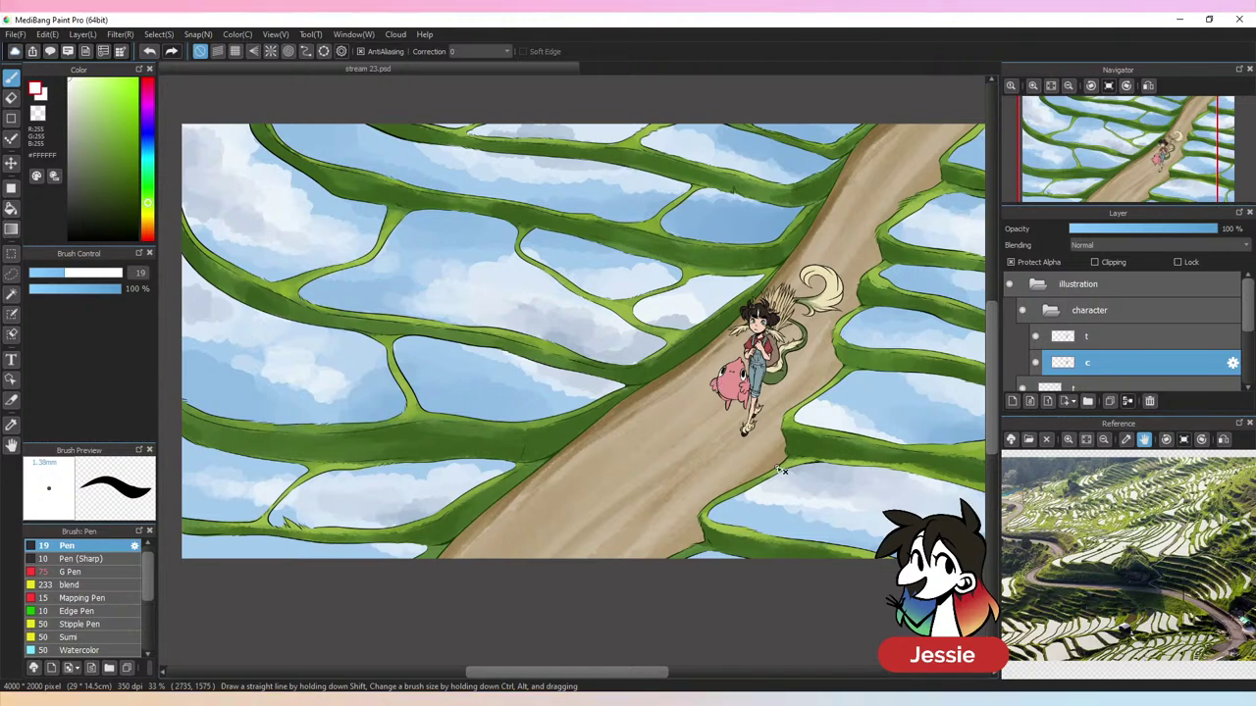
# Add a new layer above the character's colour layer c, set it to Clipping and name it sh
pyautogui.hotkey('ctrl', '+')
pyautogui.moveTo(747, 509); pyautogui.dragTo(569, 507)
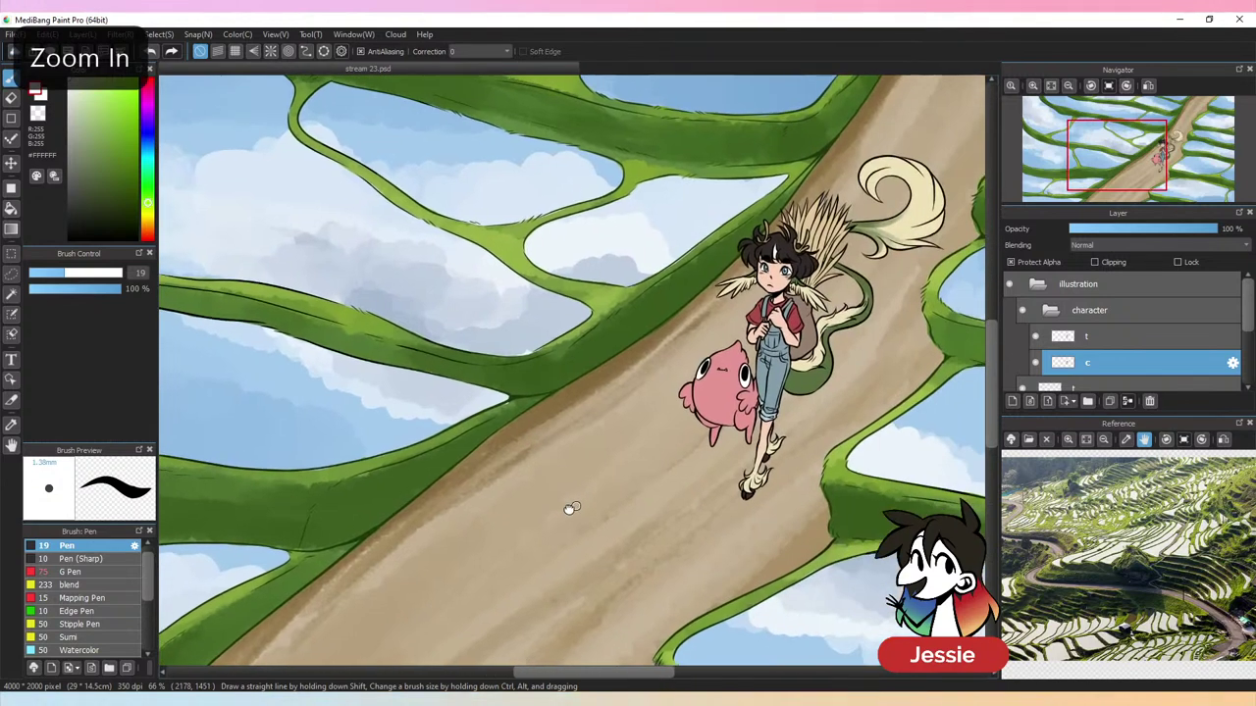
pyautogui.moveTo(798, 482); pyautogui.dragTo(652, 449)
pyautogui.hotkey('ctrl', '+')
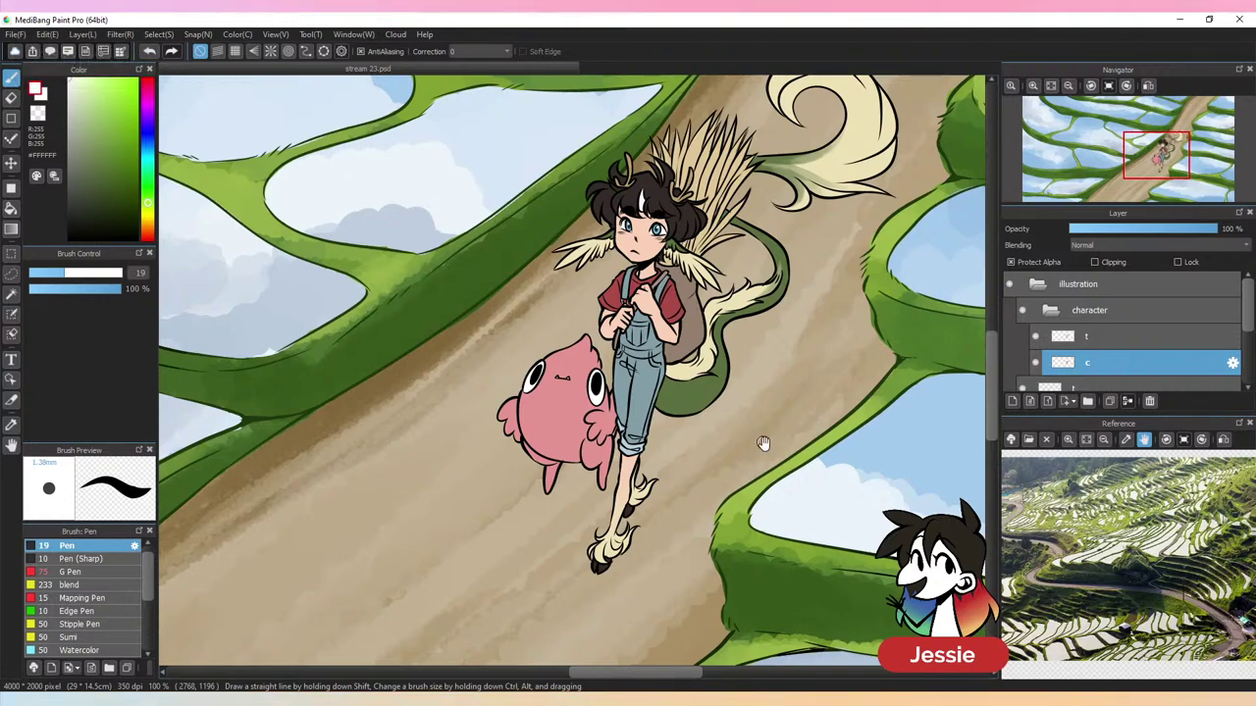
pyautogui.moveTo(763, 444); pyautogui.dragTo(614, 554)
pyautogui.hotkey('ctrl', '+')
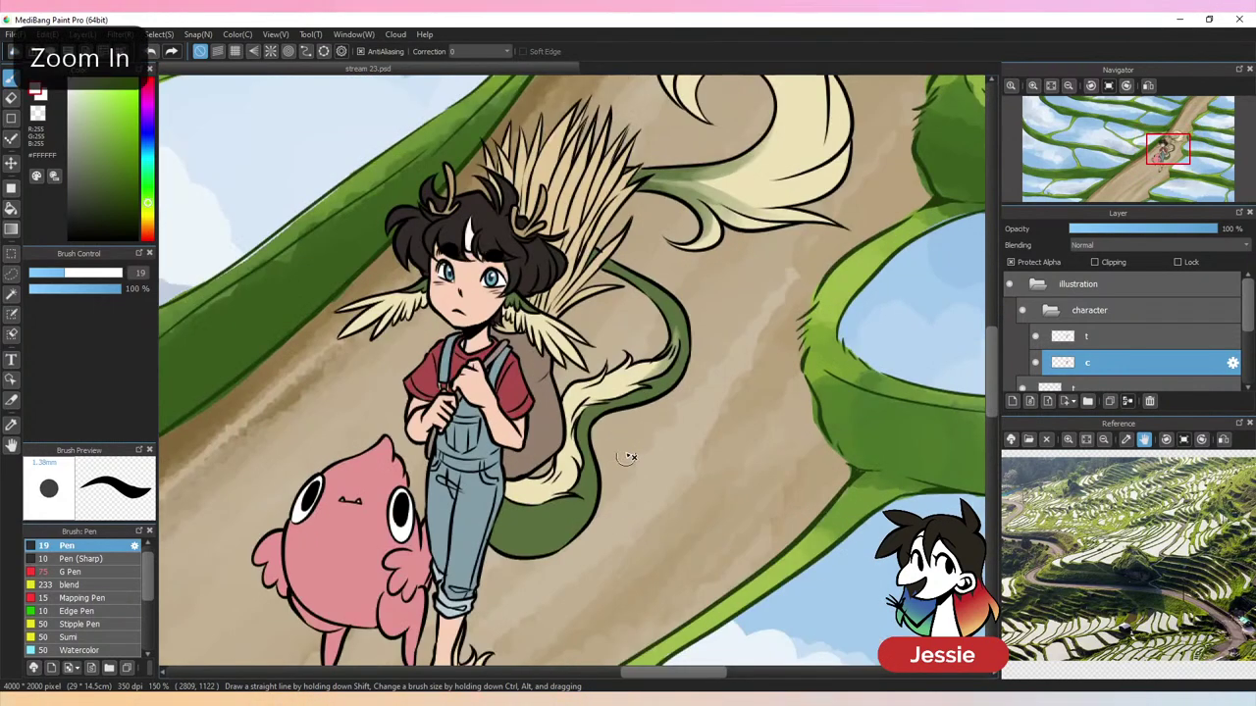
pyautogui.moveTo(577, 328); pyautogui.dragTo(726, 393)
pyautogui.click(1044, 400)
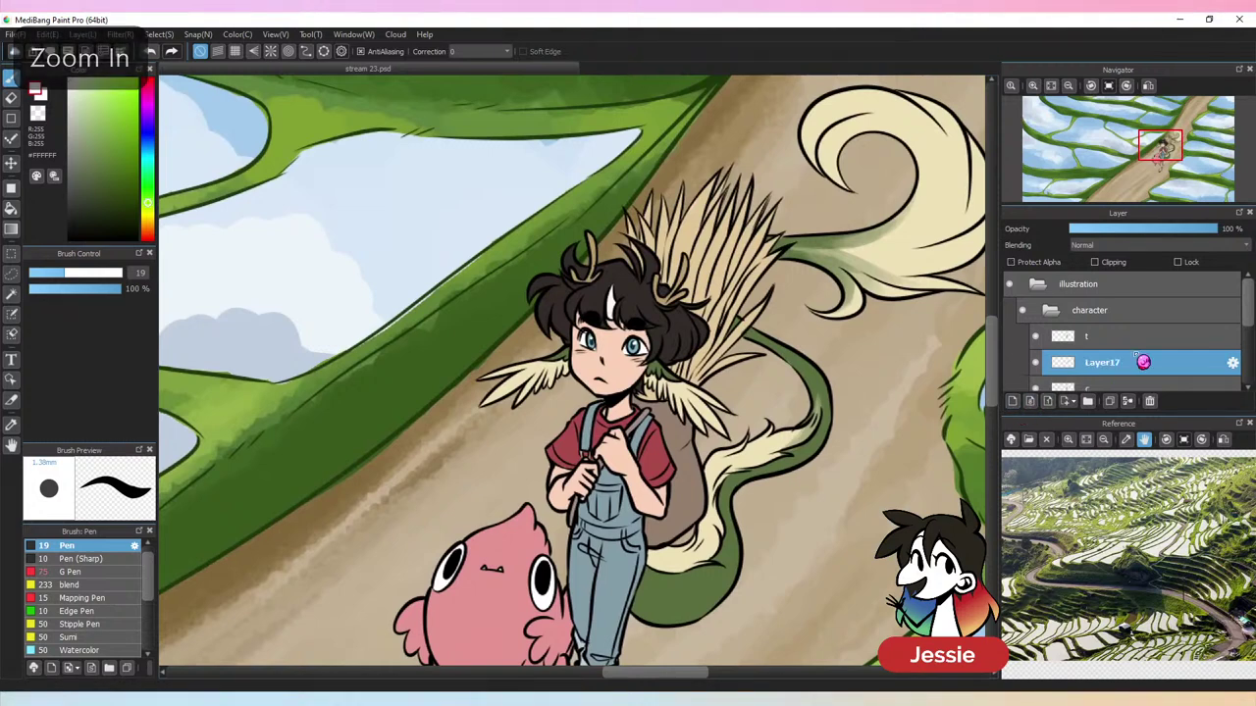
pyautogui.click(1095, 262)
pyautogui.click(1125, 400)
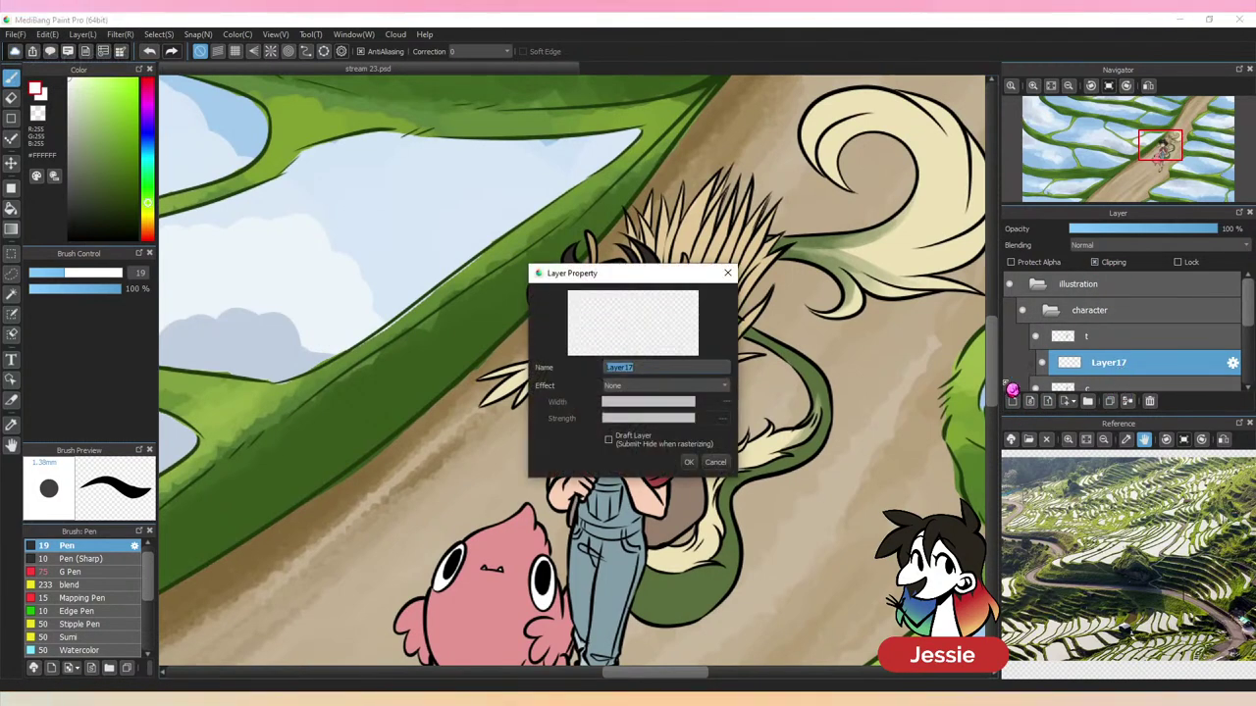
pyautogui.write('sh')
pyautogui.press('Return')
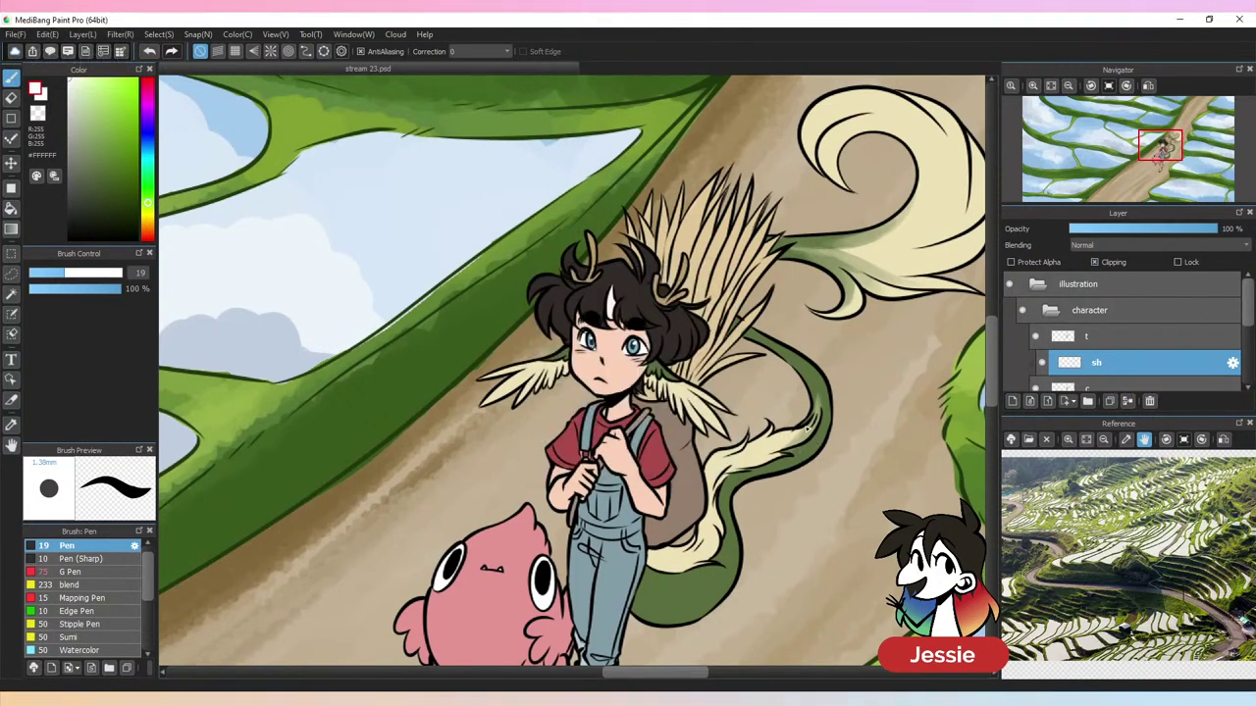
# Paint shadows on both sides of the character's hair, the white streak and the forehead in #9FABC7 with the Pen at size 14.3
pyautogui.hotkey('ctrl', '+')
pyautogui.click(148, 140)
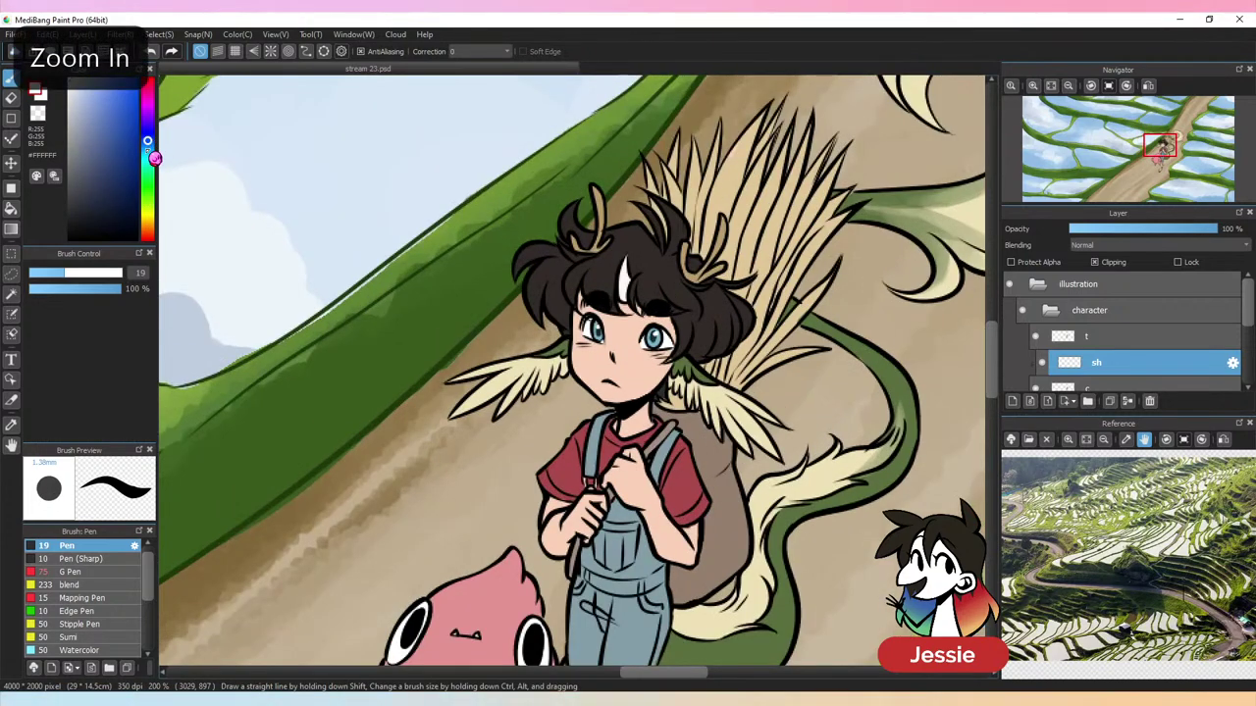
pyautogui.click(82, 113)
pyautogui.click(56, 273)
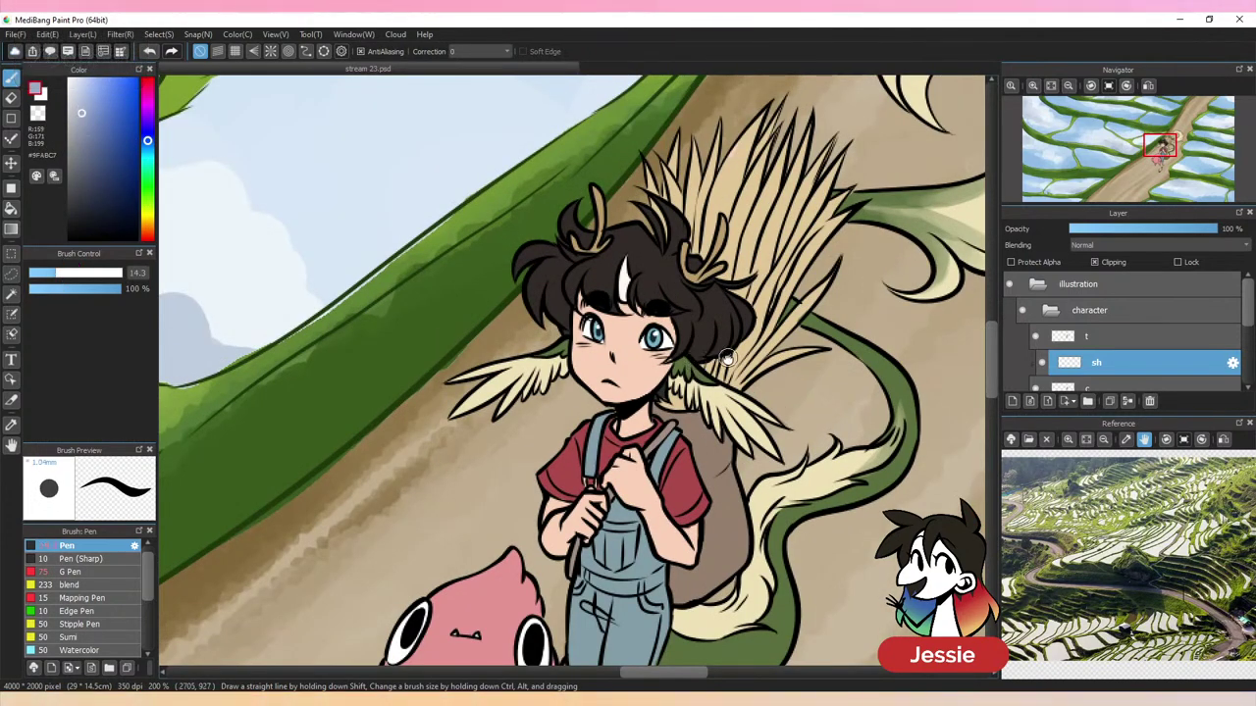
pyautogui.moveTo(727, 358)
pyautogui.mouseDown()
pyautogui.moveTo(546, 414)
pyautogui.moveTo(548, 386)
pyautogui.moveTo(562, 408)
pyautogui.moveTo(557, 399)
pyautogui.moveTo(584, 392)
pyautogui.moveTo(567, 416)
pyautogui.moveTo(606, 371)
pyautogui.mouseUp()
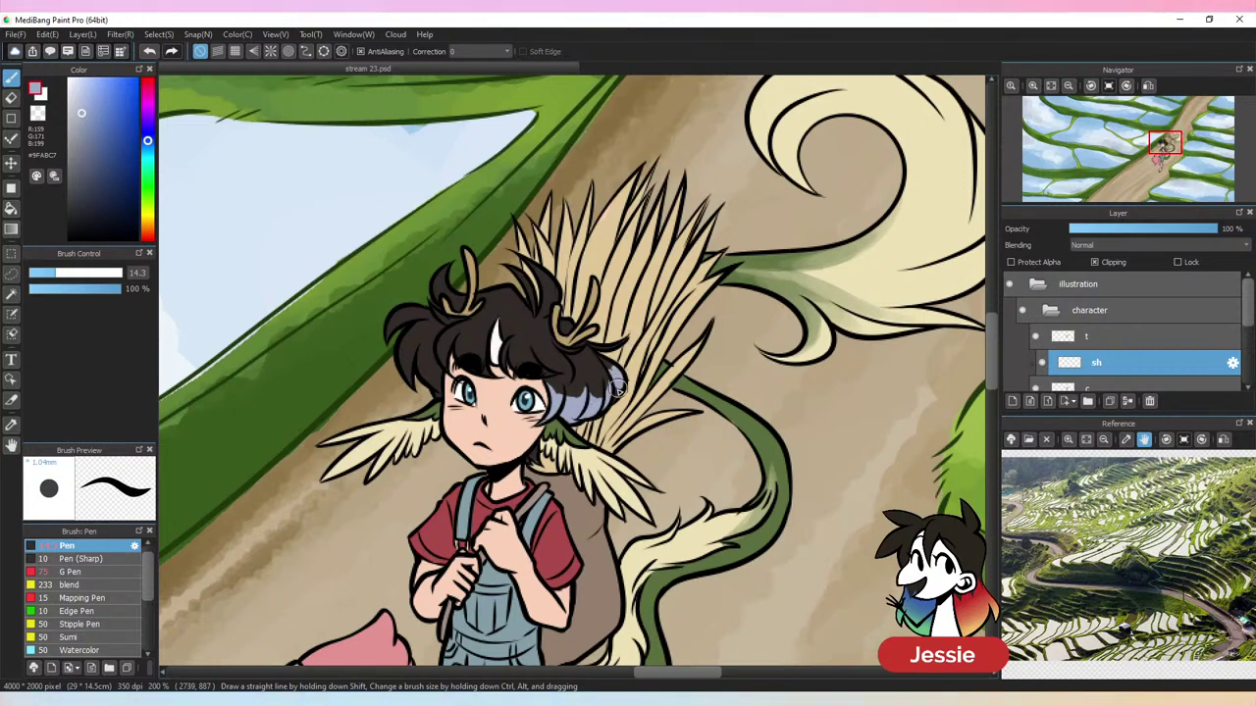
pyautogui.press('e')
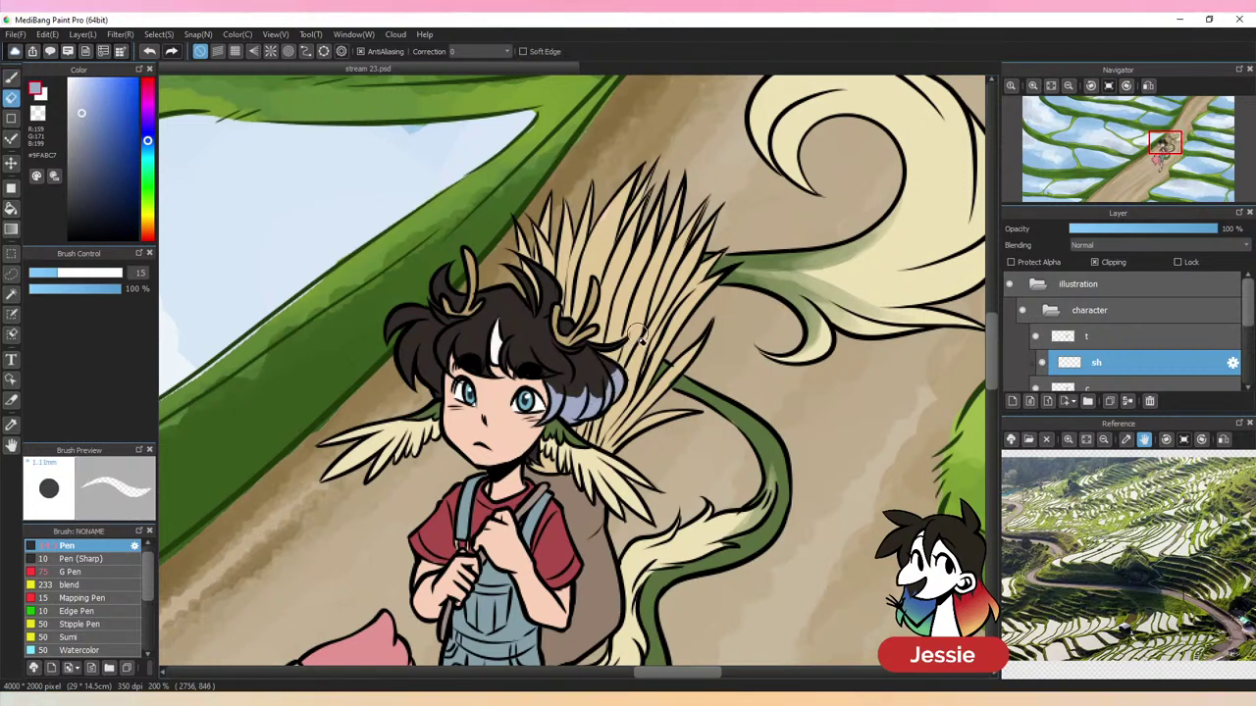
pyautogui.press('b')
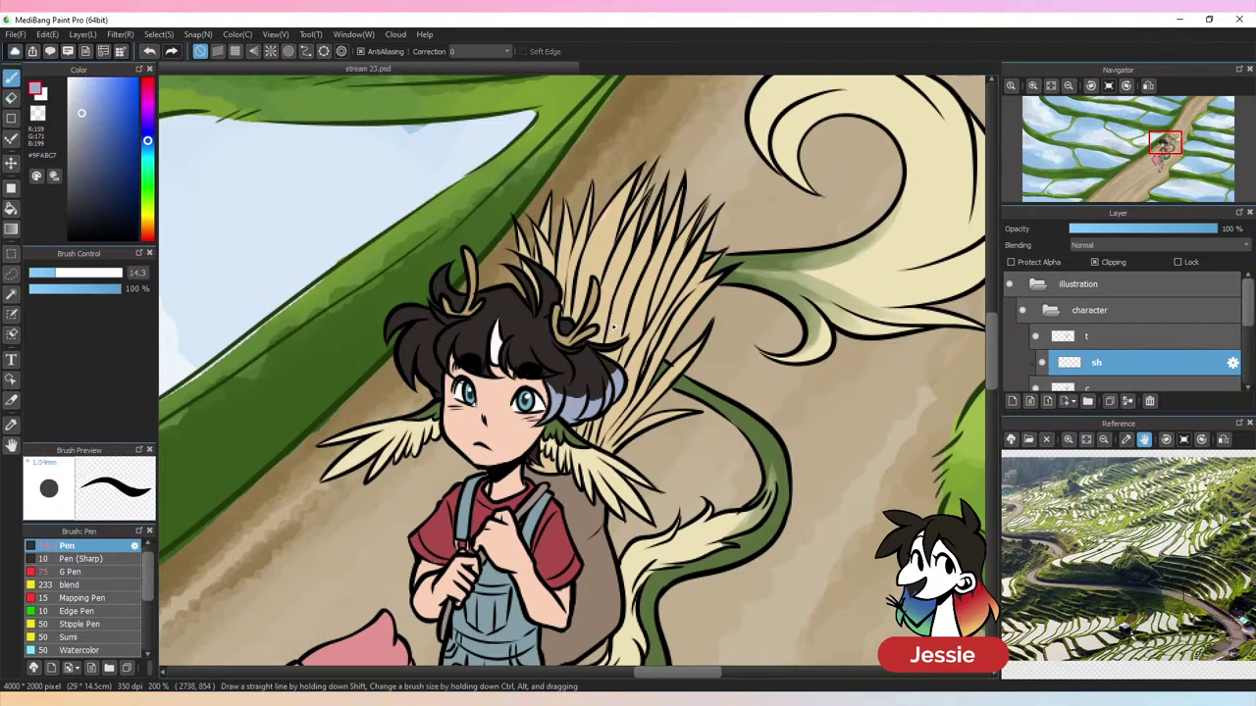
pyautogui.moveTo(404, 312)
pyautogui.mouseDown()
pyautogui.moveTo(390, 363)
pyautogui.moveTo(409, 307)
pyautogui.moveTo(398, 321)
pyautogui.moveTo(409, 321)
pyautogui.moveTo(410, 375)
pyautogui.moveTo(399, 341)
pyautogui.moveTo(434, 387)
pyautogui.mouseUp()
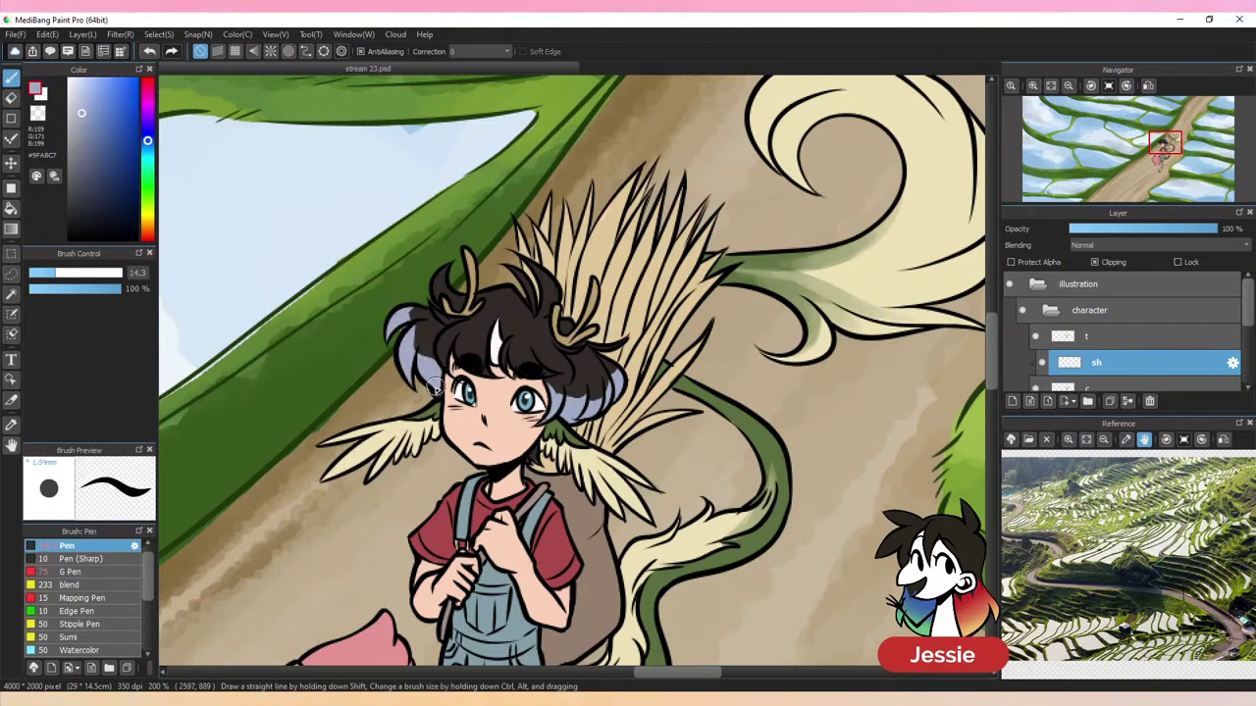
pyautogui.moveTo(441, 334)
pyautogui.mouseDown()
pyautogui.moveTo(444, 355)
pyautogui.moveTo(440, 339)
pyautogui.mouseUp()
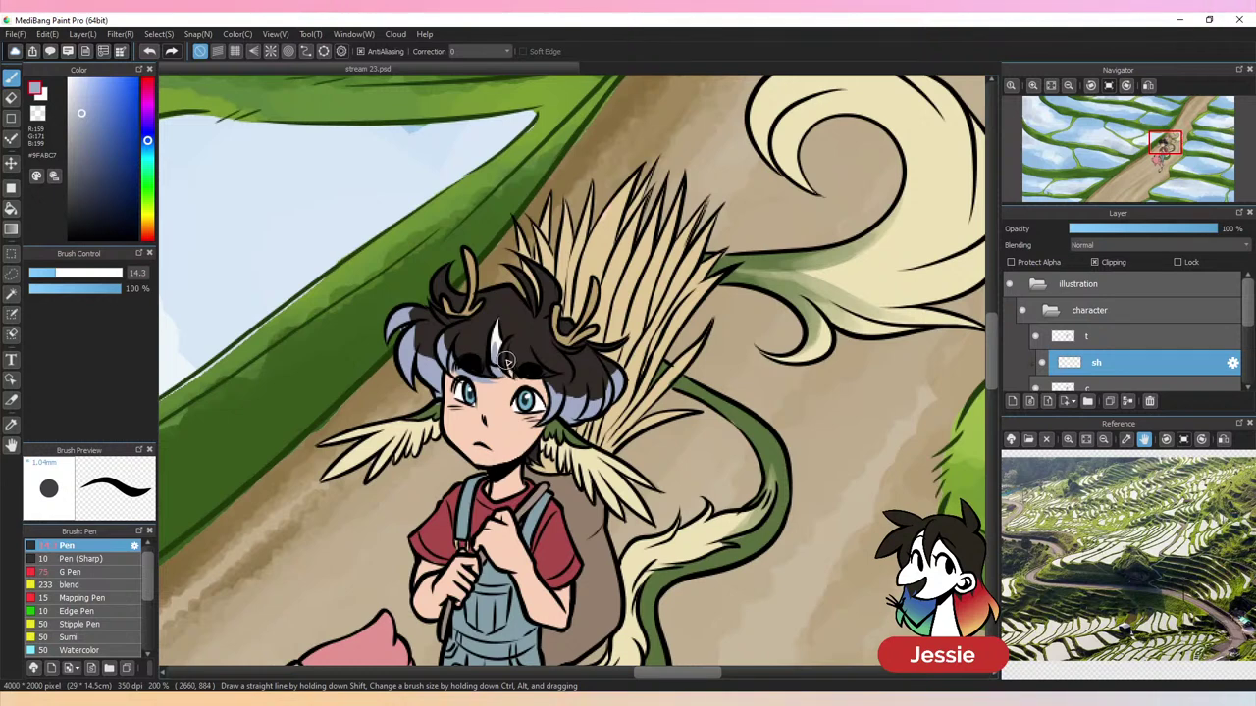
pyautogui.moveTo(506, 365); pyautogui.dragTo(530, 379)
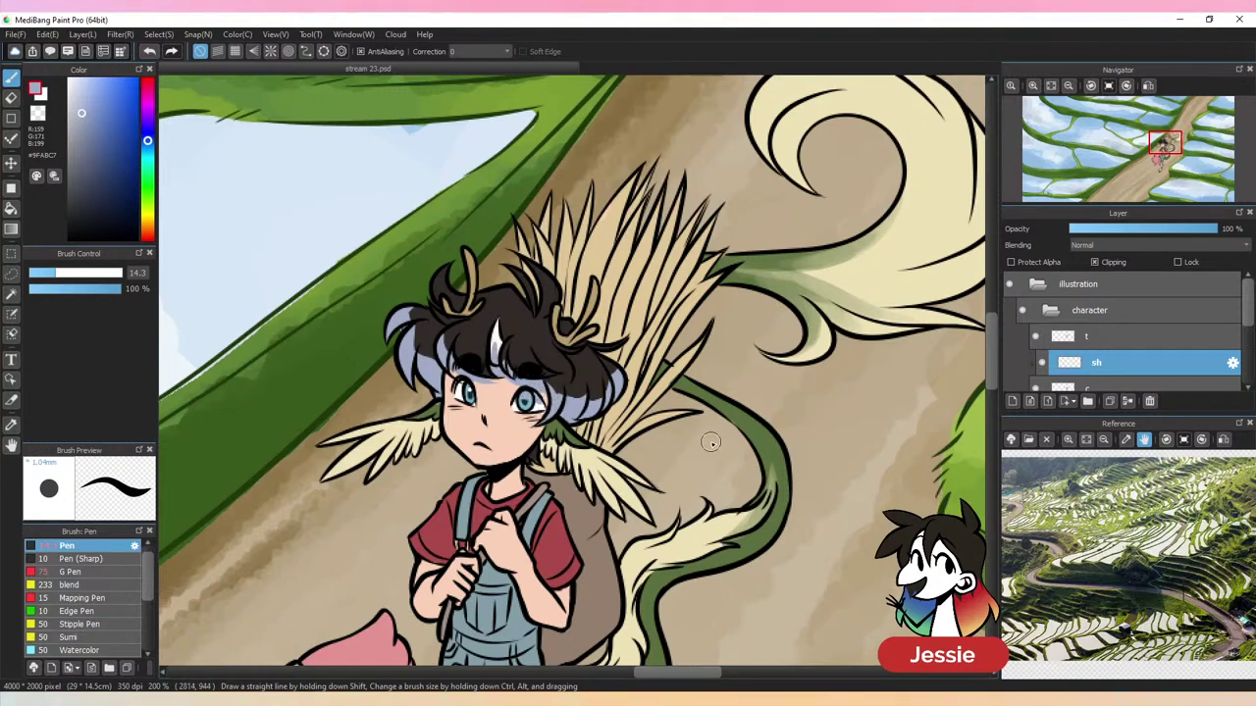
# Try the Add blending mode on the sh layer, and settle on Multiply
pyautogui.click(1155, 245)
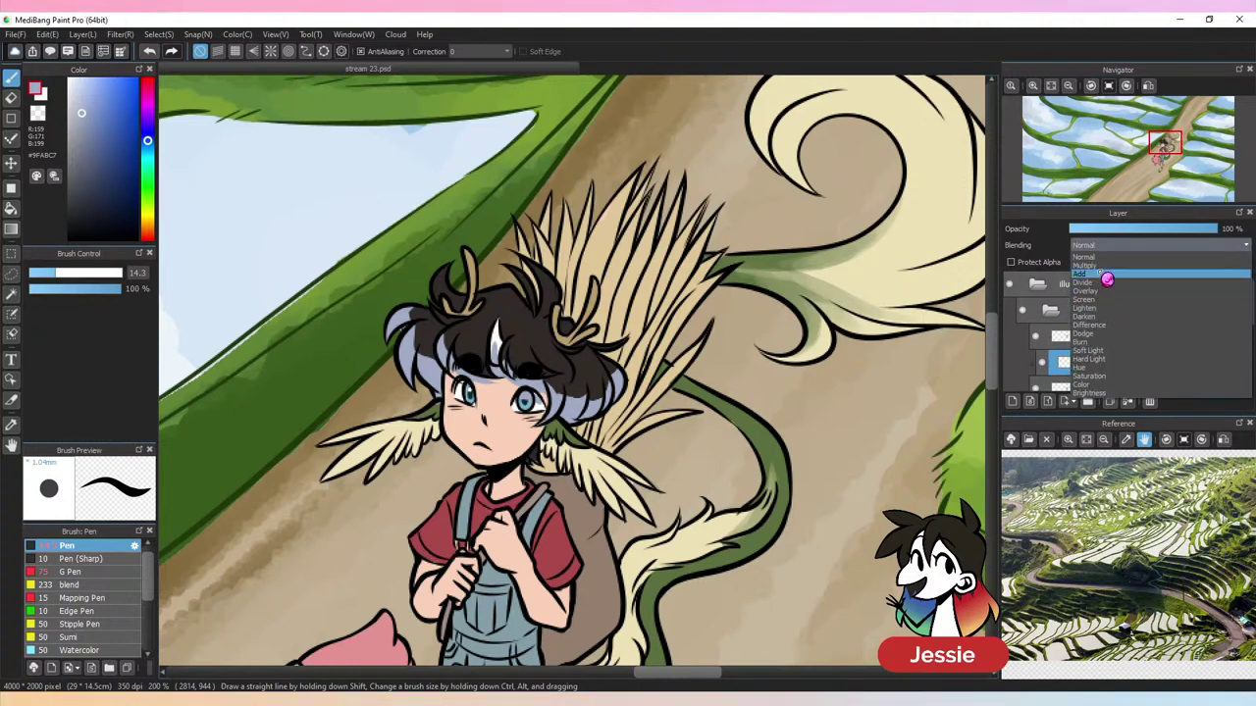
pyautogui.click(1106, 274)
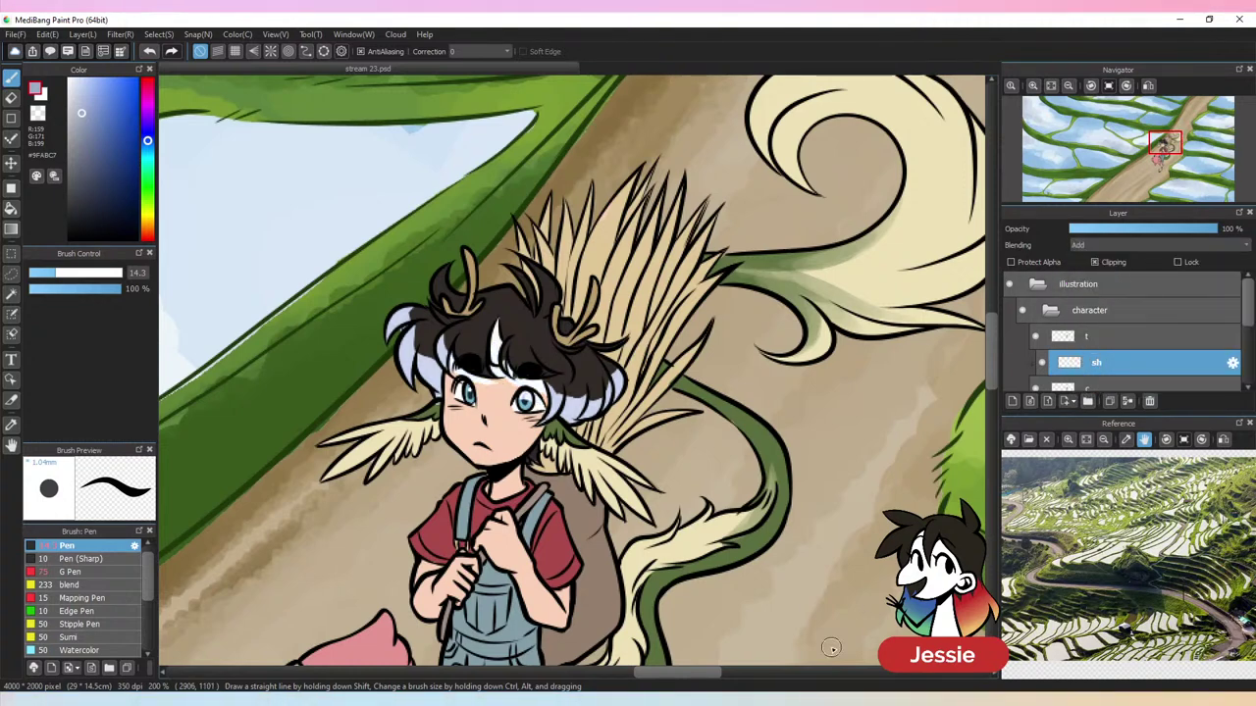
pyautogui.click(1133, 247)
pyautogui.click(1111, 274)
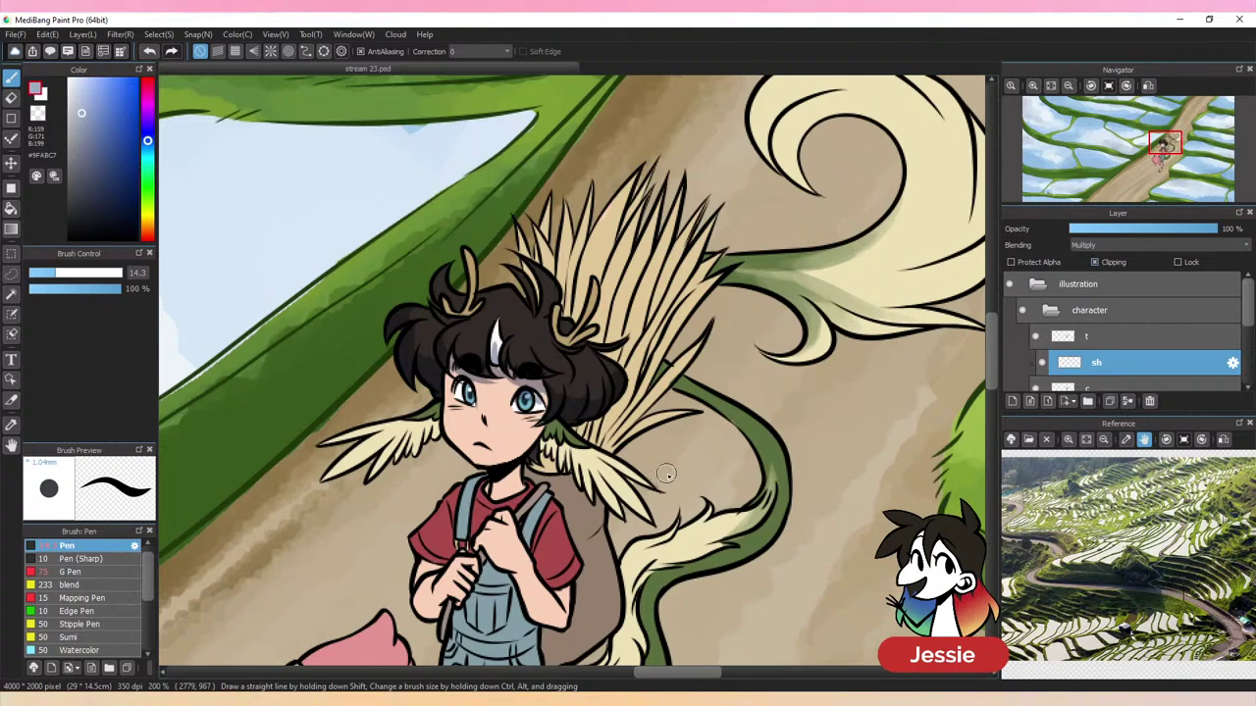
# Turn on Protect Alpha for the sh layer and recolour its existing shadows to #576482 with the Pen at size 295
pyautogui.click(91, 157)
pyautogui.moveTo(469, 330)
pyautogui.mouseDown()
pyautogui.moveTo(451, 438)
pyautogui.moveTo(421, 370)
pyautogui.mouseUp()
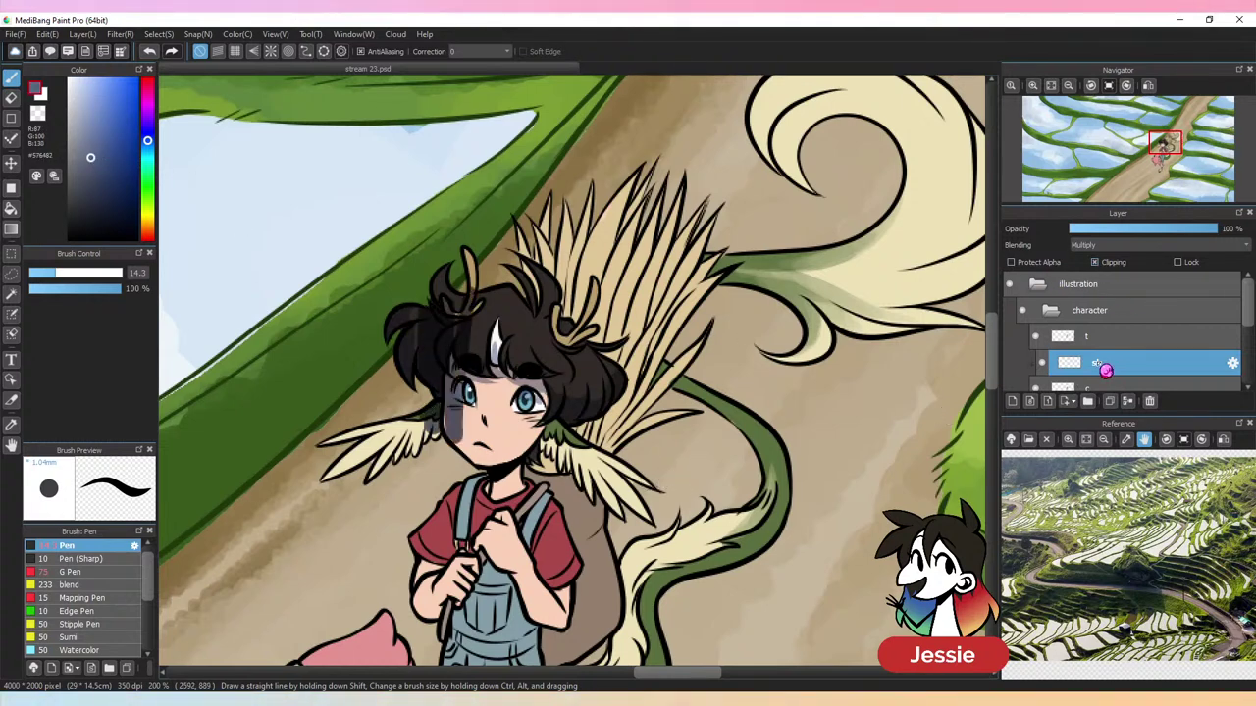
pyautogui.hotkey('ctrl', 'z')
pyautogui.click(119, 273)
pyautogui.moveTo(344, 365); pyautogui.dragTo(579, 412)
pyautogui.hotkey('ctrl', '-')
pyautogui.hotkey('ctrl', '+')
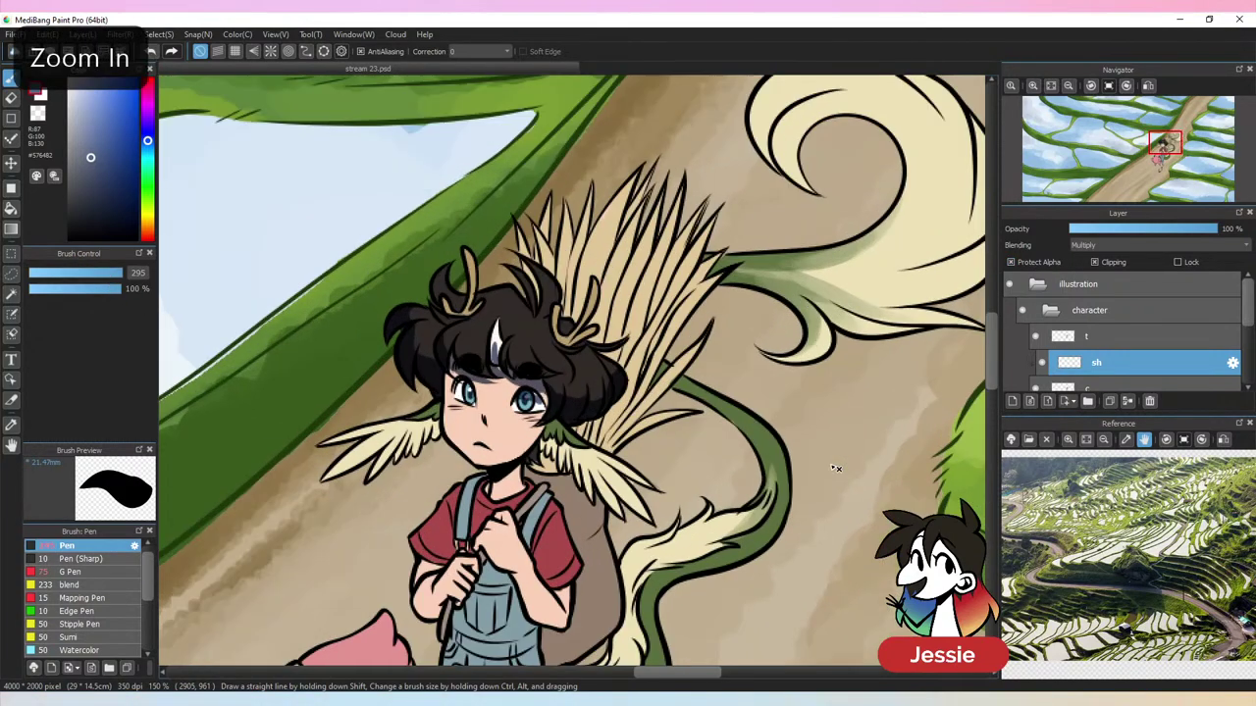
# Reduce the Pen's size to 12.7 and erase part of the shadow over the iris of the character's right-hand eye
pyautogui.click(84, 274)
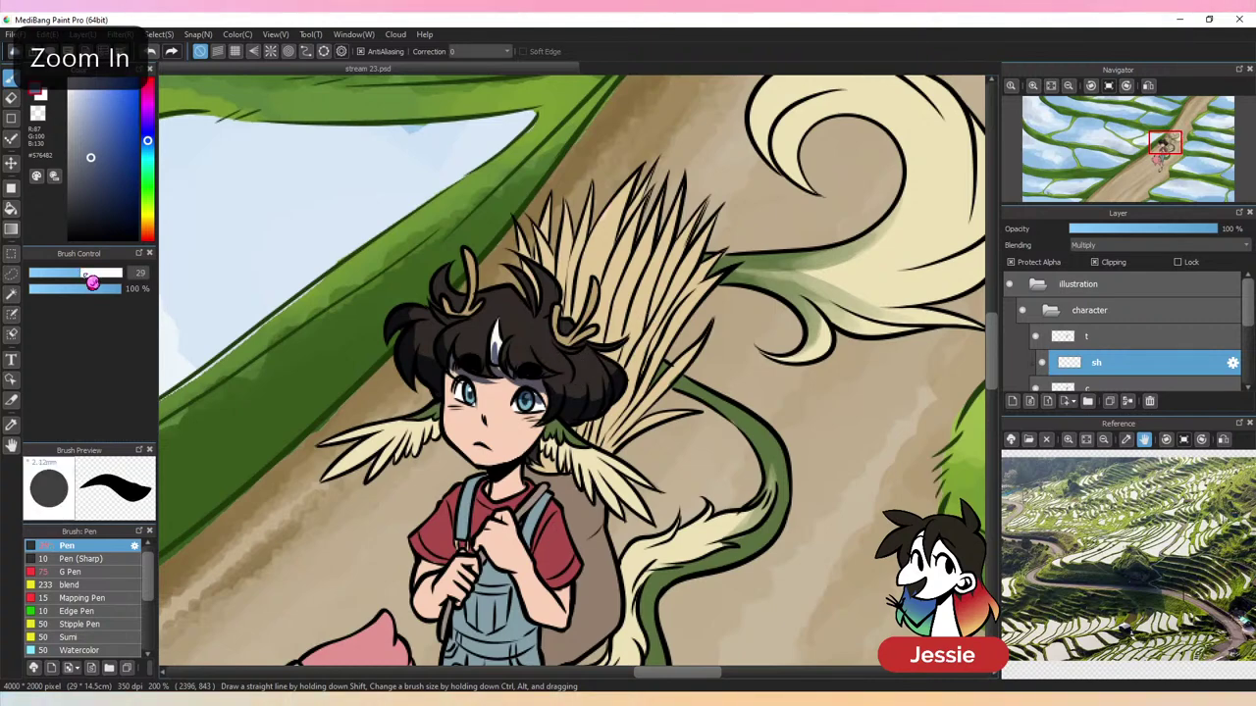
pyautogui.click(54, 274)
pyautogui.hotkey('ctrl', '+')
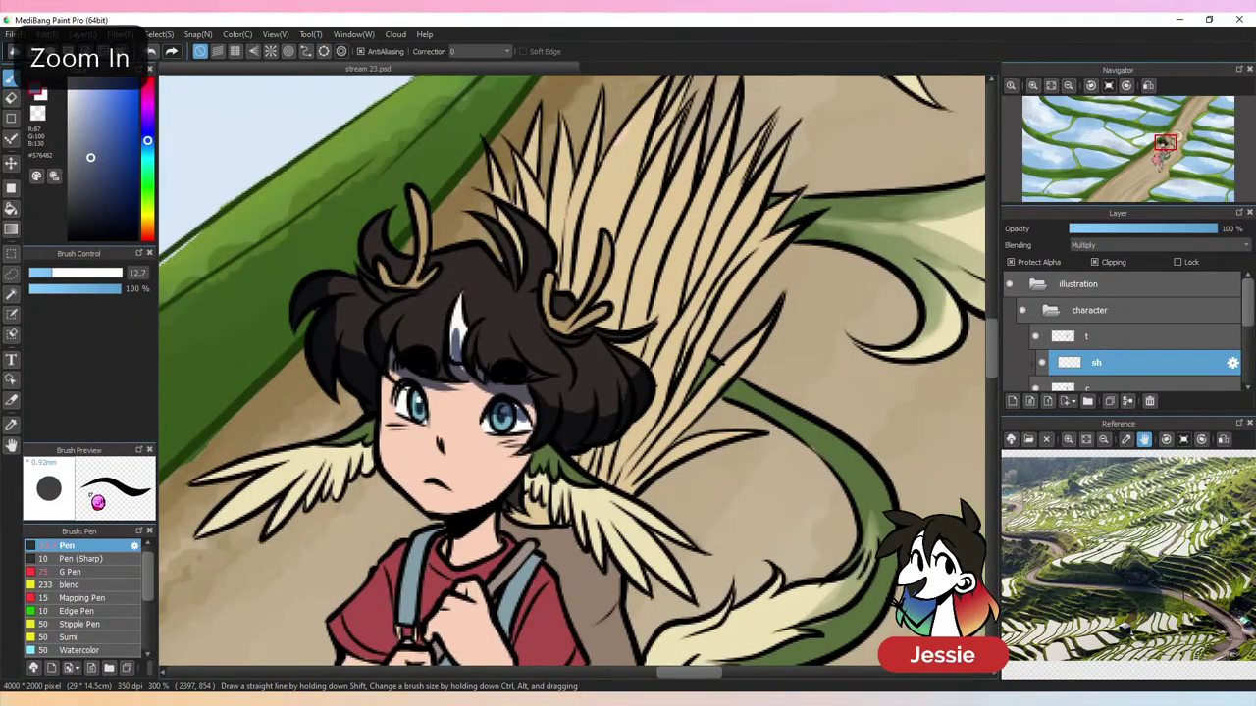
pyautogui.hotkey('ctrl', '+')
pyautogui.press('e')
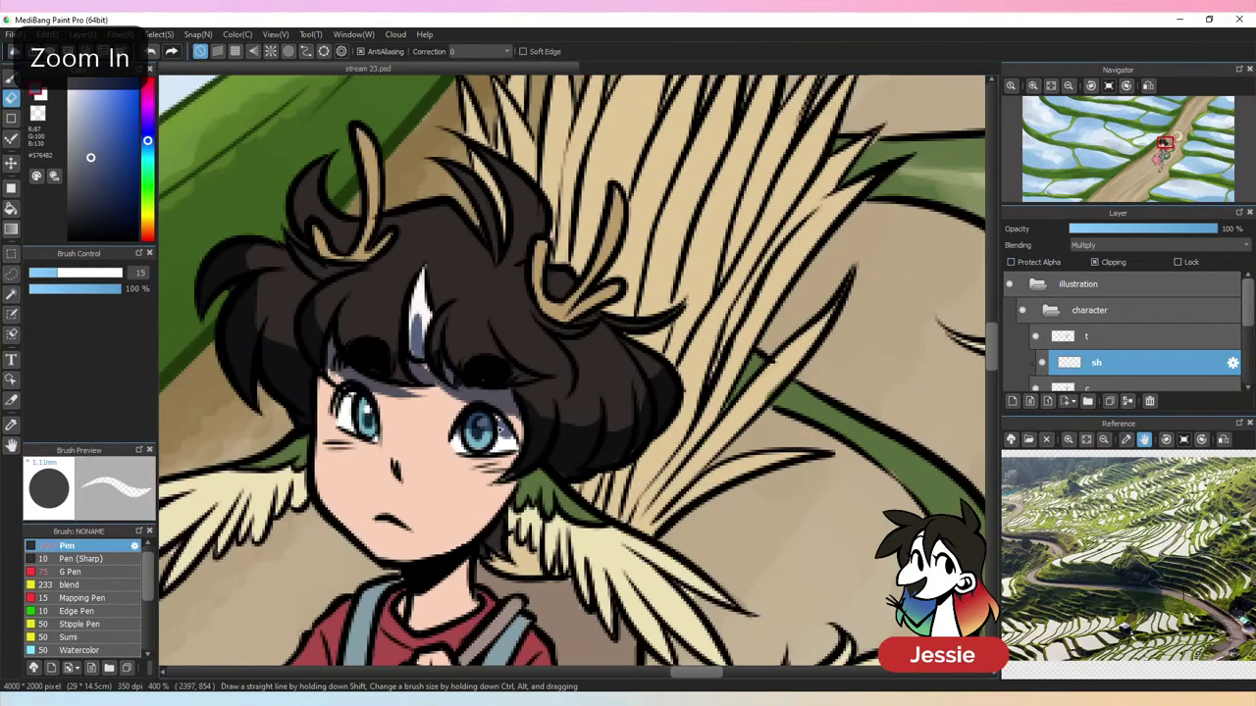
pyautogui.moveTo(483, 420)
pyautogui.mouseDown()
pyautogui.moveTo(491, 429)
pyautogui.moveTo(482, 421)
pyautogui.mouseUp()
pyautogui.press('b')
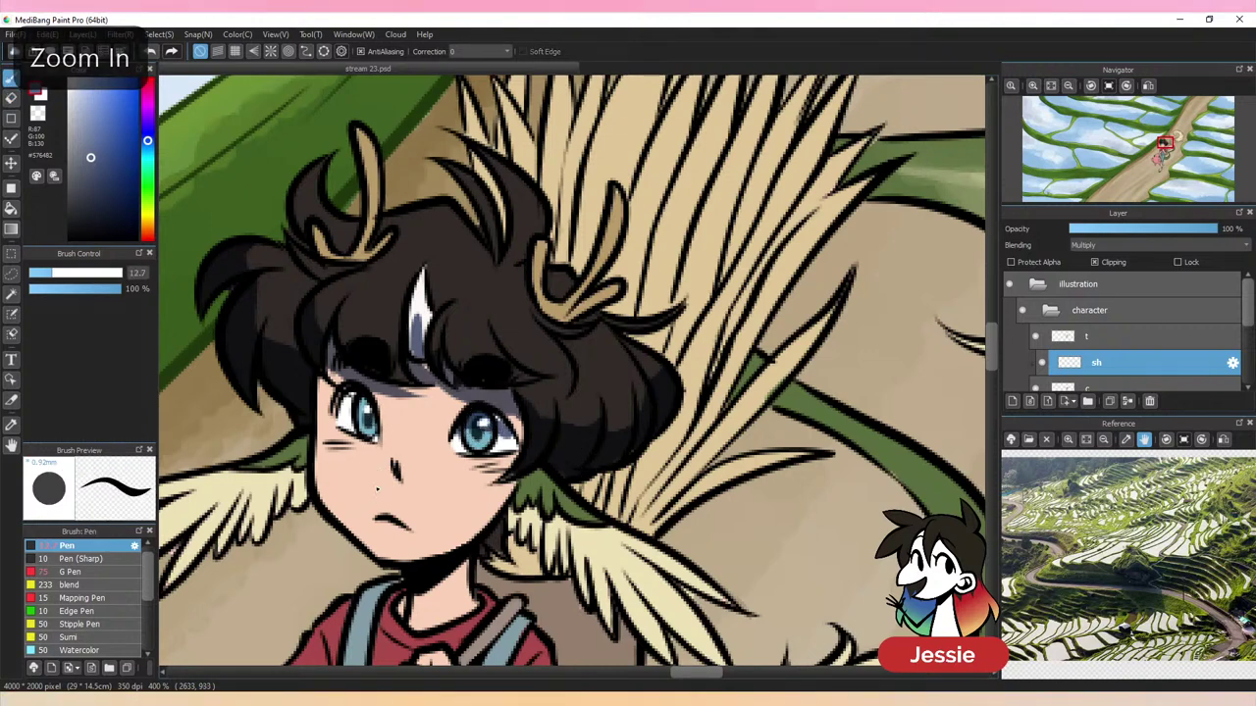
# Shade the upper part of the character's left-hand eye and taper the shadow on the white hair streak with the Pen at size 9
pyautogui.click(47, 273)
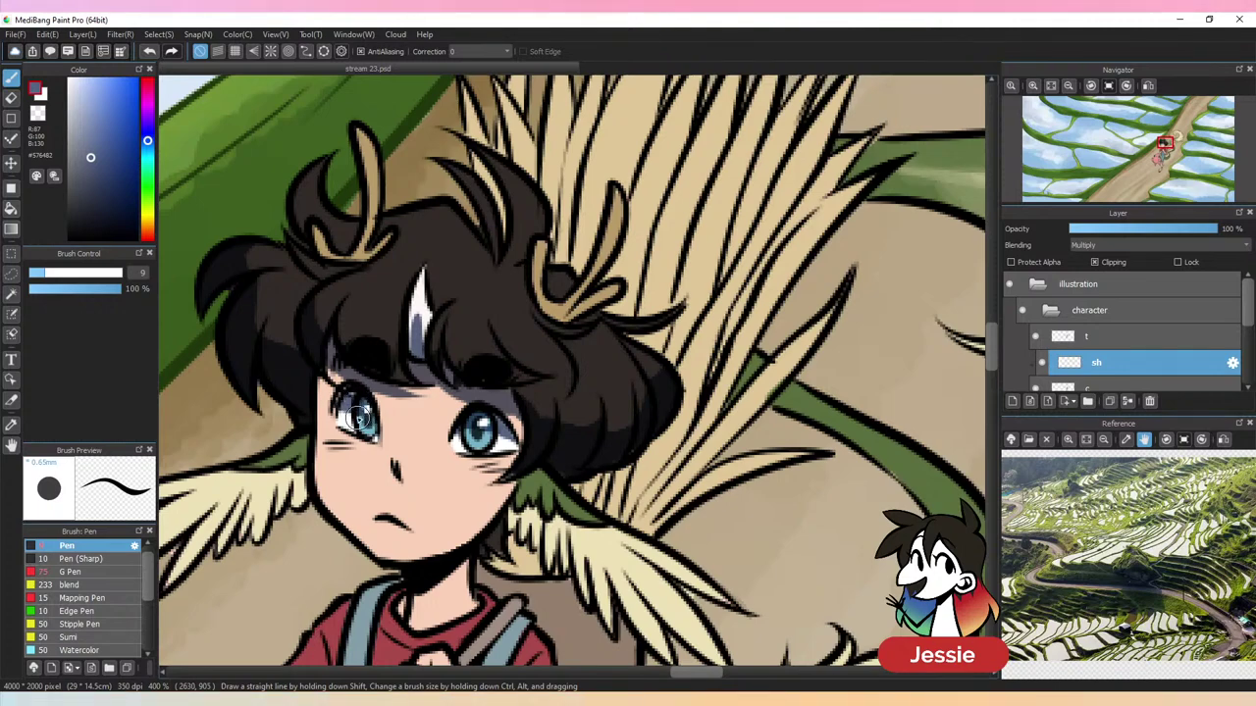
pyautogui.hotkey('ctrl', '-')
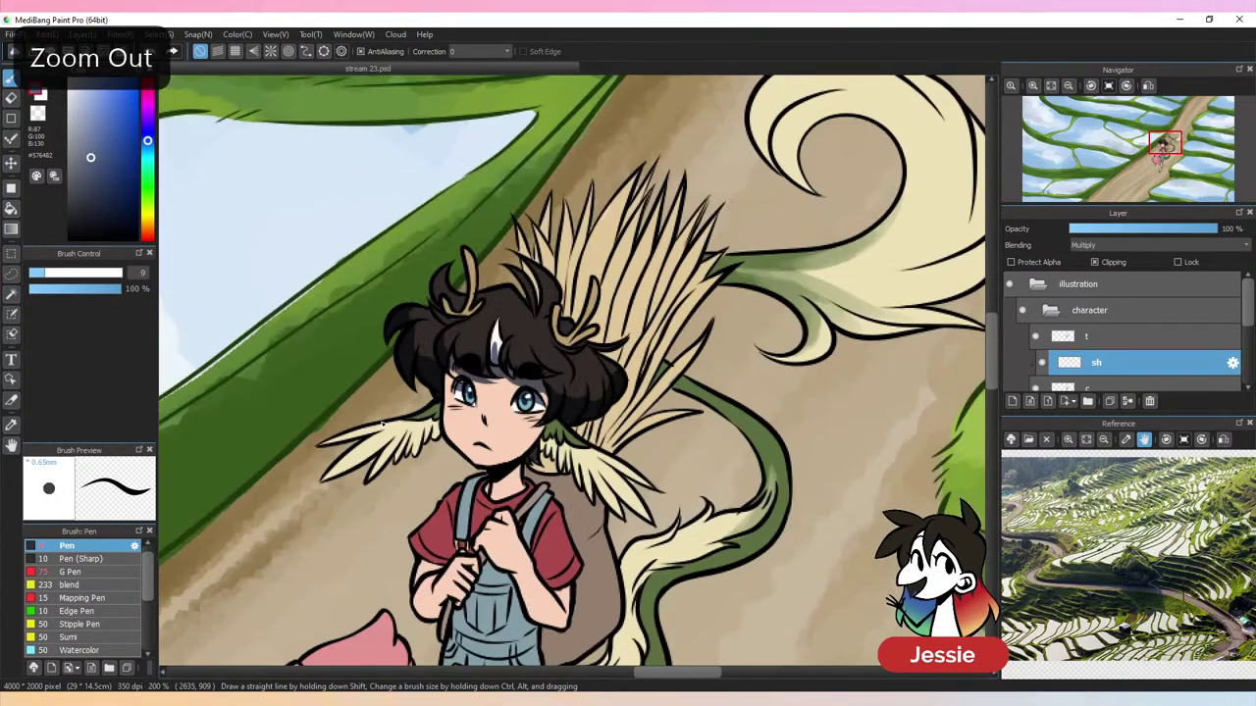
pyautogui.hotkey('ctrl', '+')
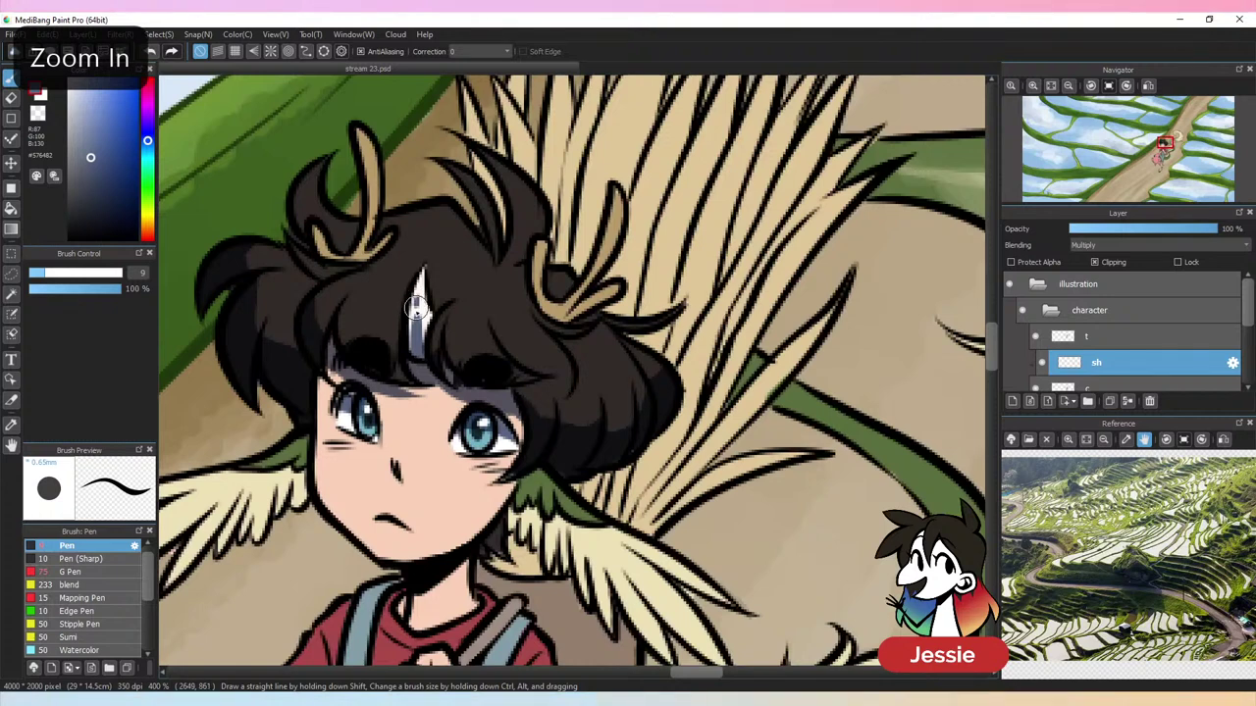
pyautogui.moveTo(416, 308)
pyautogui.mouseDown()
pyautogui.moveTo(424, 349)
pyautogui.moveTo(413, 361)
pyautogui.mouseUp()
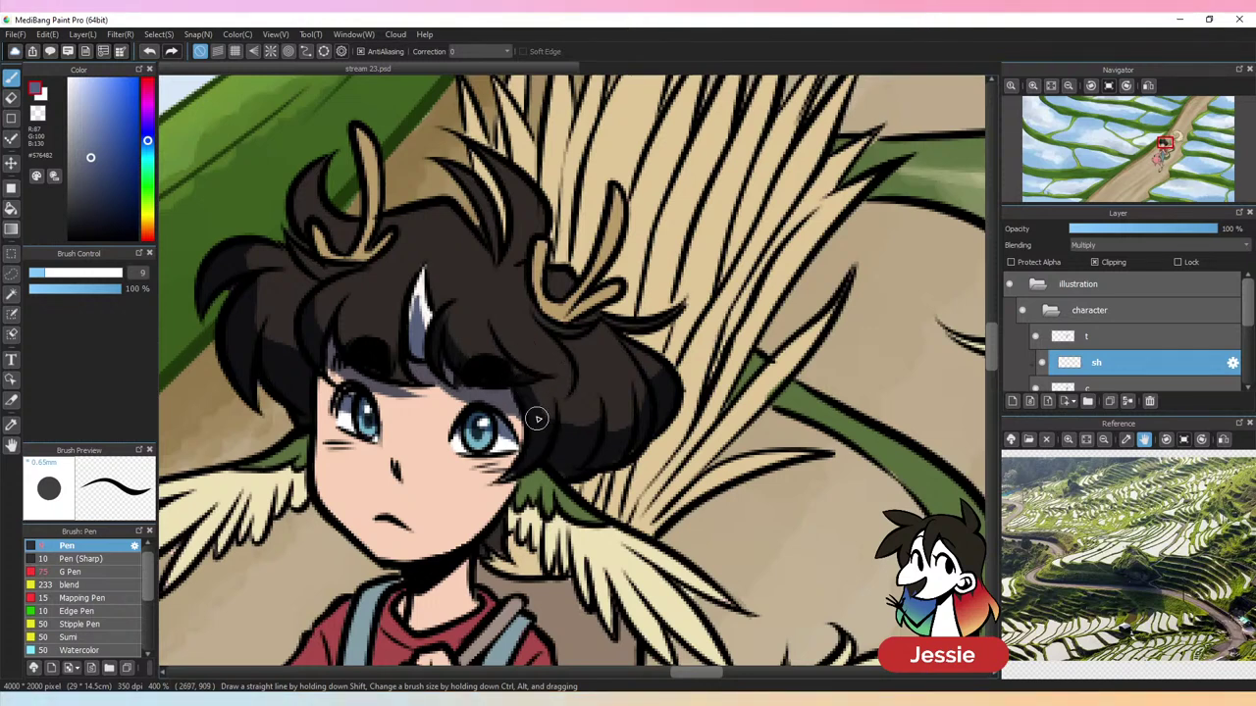
# Paint a shadow down the edge of the cheek beside the right-hand hair
pyautogui.moveTo(507, 475)
pyautogui.mouseDown()
pyautogui.moveTo(525, 454)
pyautogui.moveTo(505, 485)
pyautogui.mouseUp()
pyautogui.moveTo(517, 435)
pyautogui.mouseDown()
pyautogui.moveTo(485, 525)
pyautogui.moveTo(526, 449)
pyautogui.moveTo(526, 466)
pyautogui.moveTo(505, 559)
pyautogui.mouseUp()
pyautogui.hotkey('ctrl', '-')
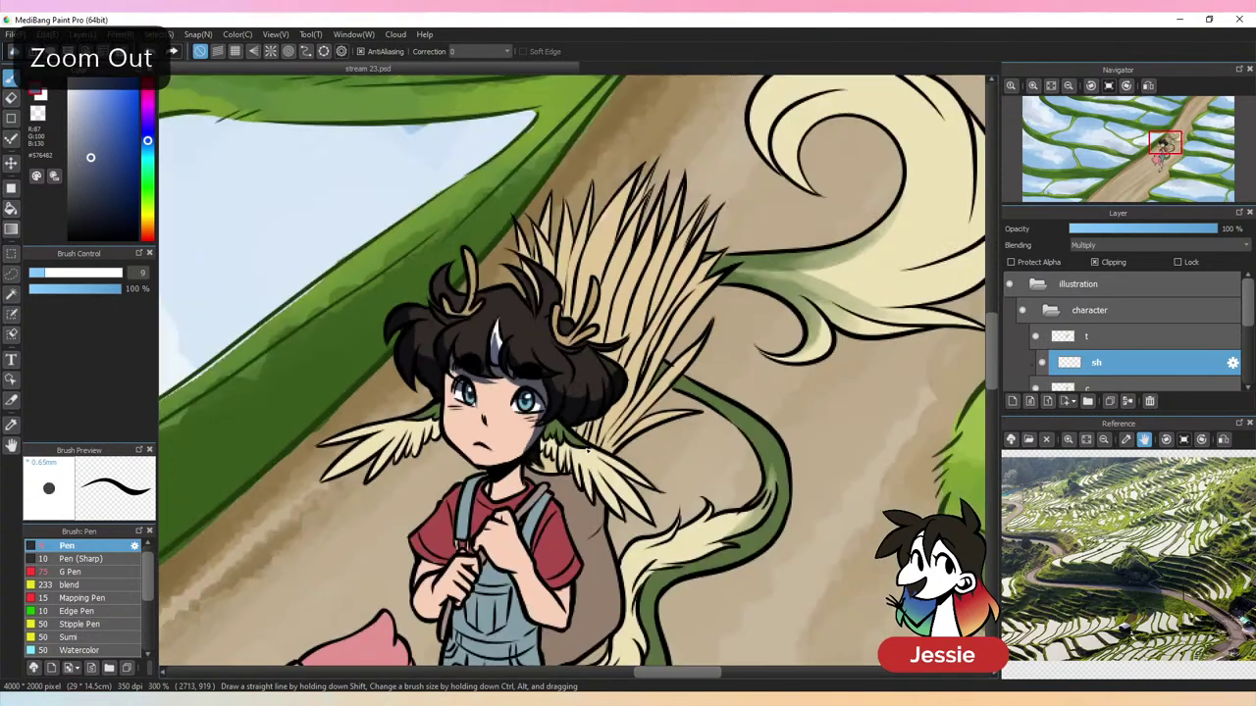
pyautogui.hotkey('ctrl', '+')
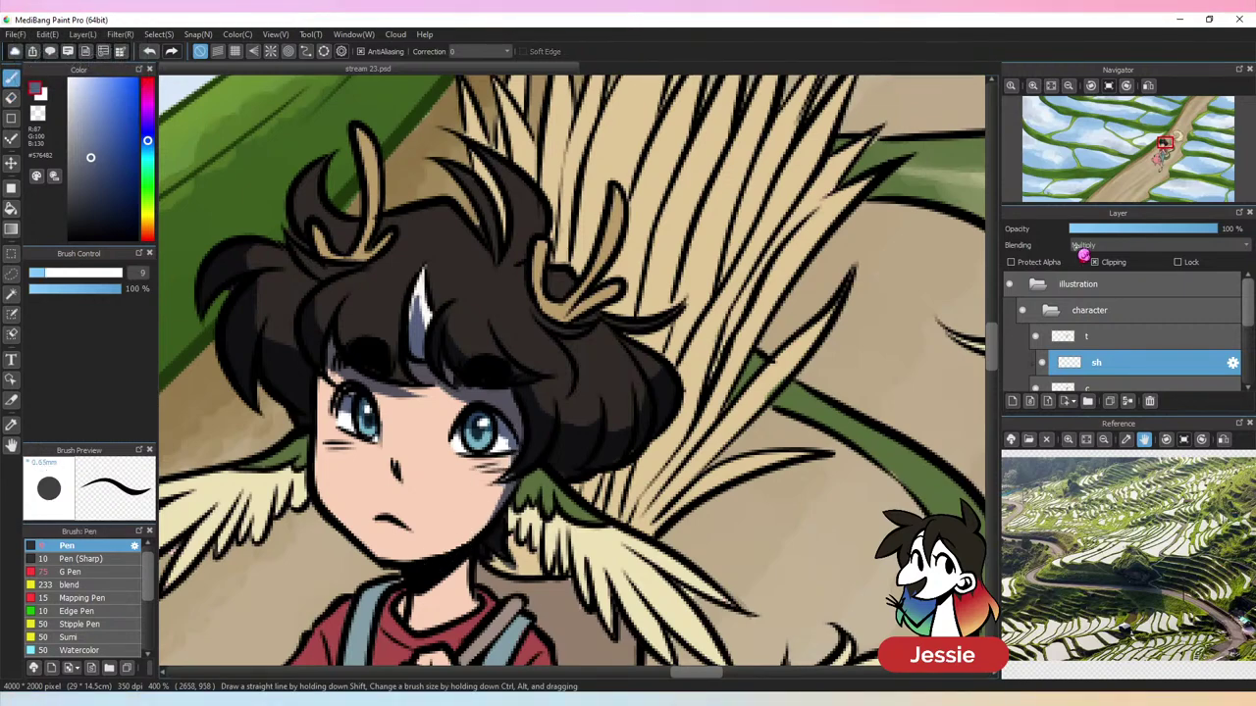
# Turn on the Pen's Opacity by Pressure, set its size to 19 and soften the forehead shadow with #9EA9CD under Protect Alpha
pyautogui.click(134, 545)
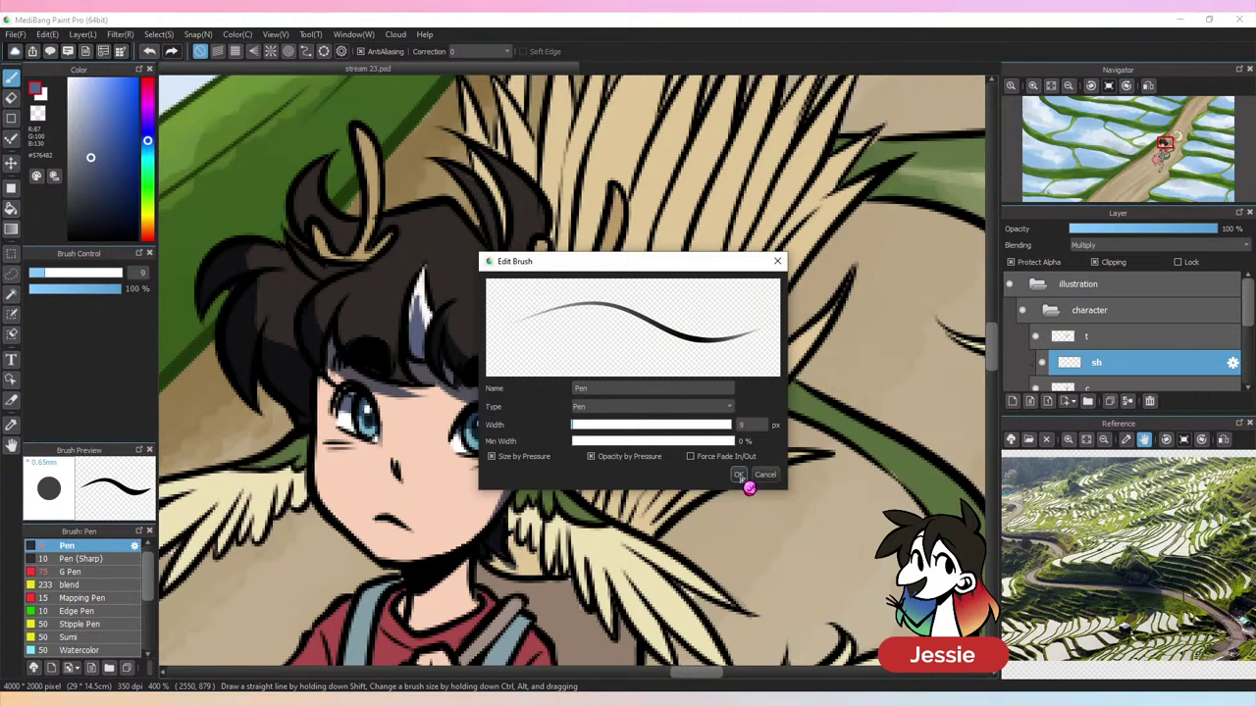
pyautogui.click(739, 475)
pyautogui.click(64, 272)
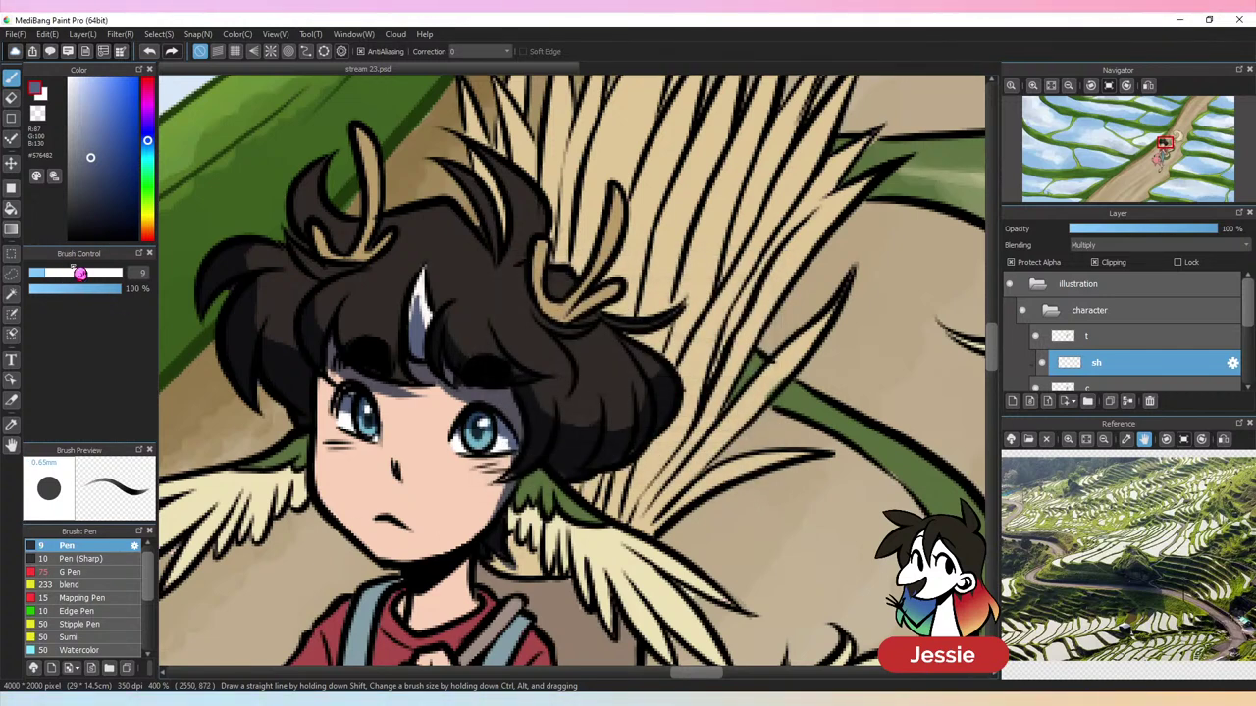
pyautogui.click(81, 118)
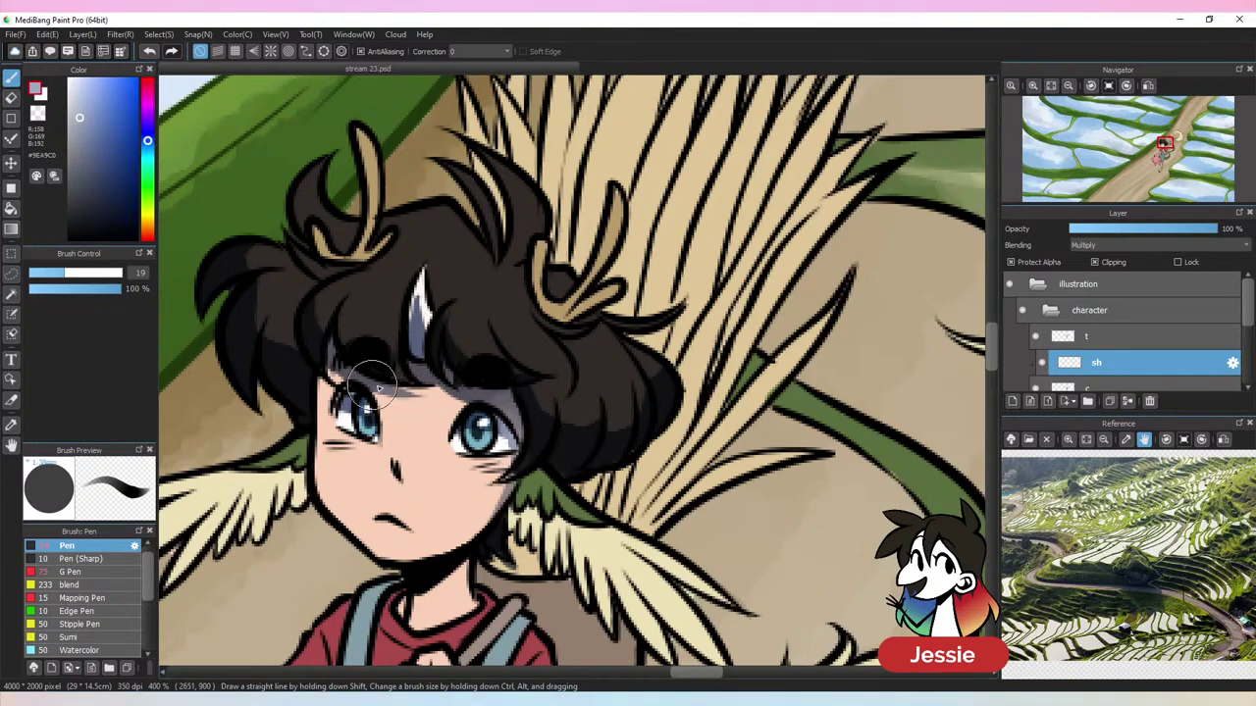
pyautogui.hotkey('ctrl', '-')
pyautogui.hotkey('ctrl', '-')
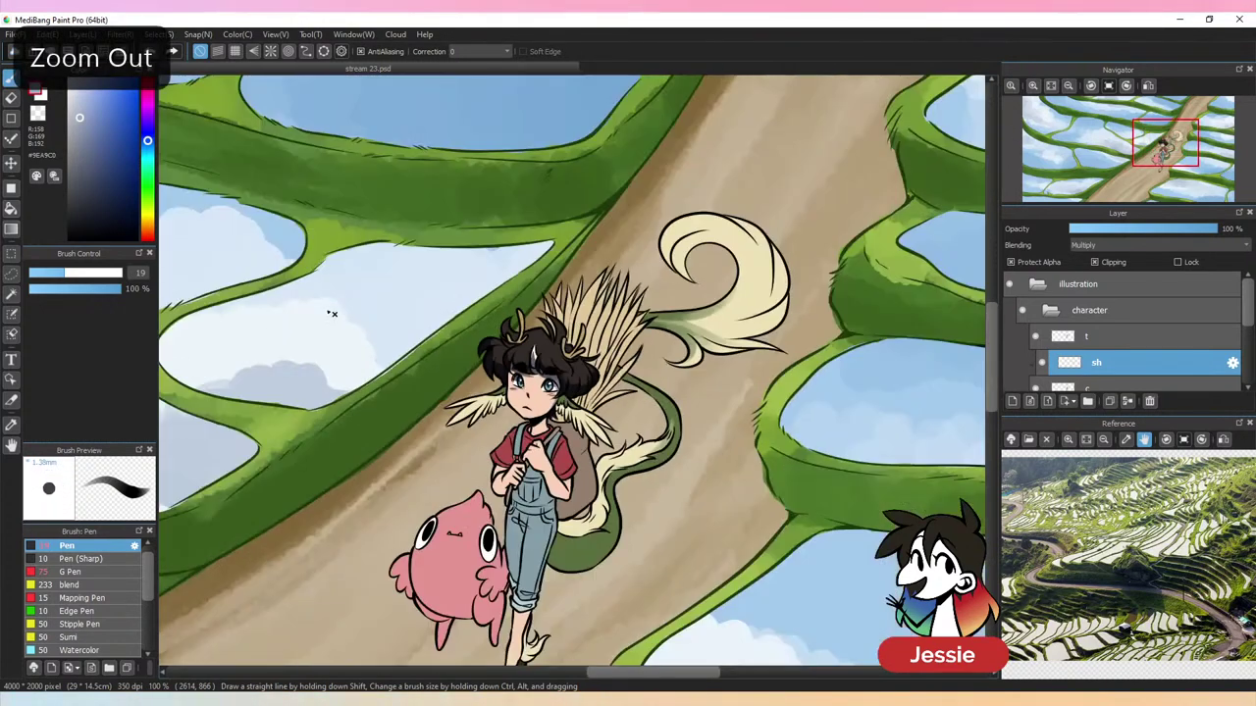
pyautogui.hotkey('ctrl', '+')
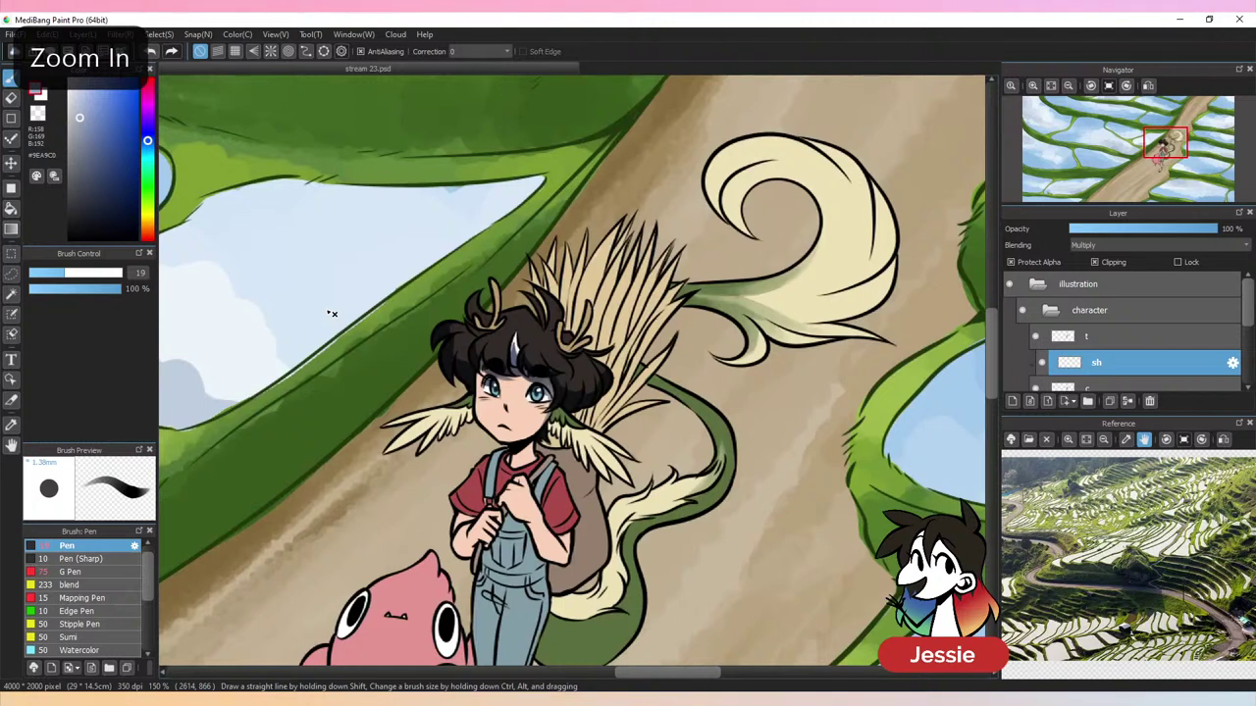
# Switch the sh layer briefly to Normal to sample the hair's shadow colour #576482, and restore Multiply
pyautogui.click(1094, 246)
pyautogui.click(1096, 259)
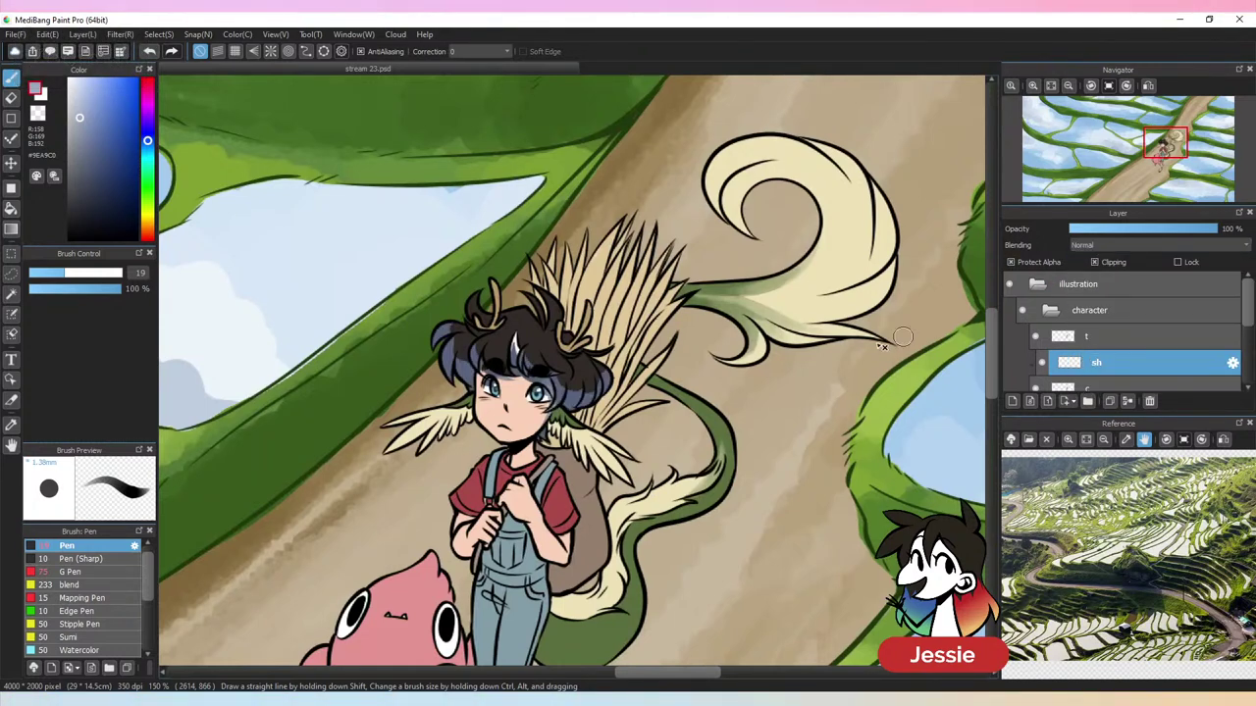
pyautogui.keyDown('alt'); pyautogui.click(576, 403); pyautogui.keyUp('alt')
pyautogui.hotkey('ctrl', 'z')
pyautogui.hotkey('ctrl', '+')
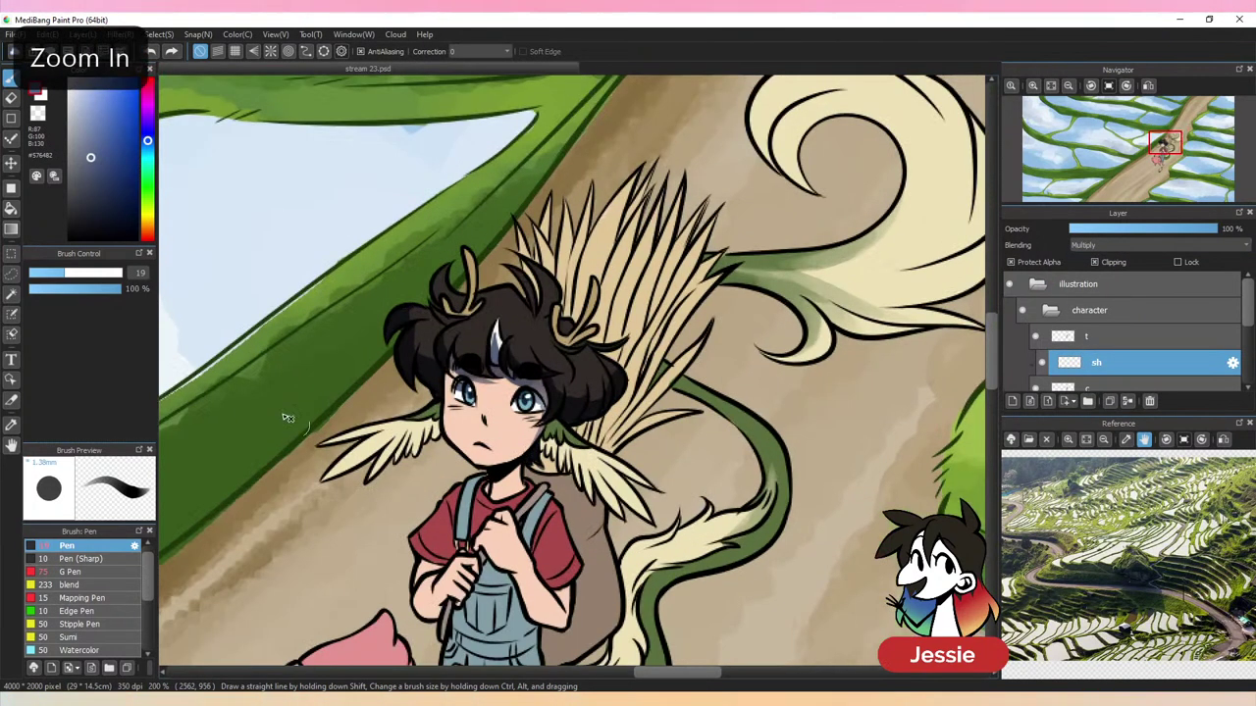
# With Protect Alpha and Opacity by Pressure off and the Pen at size 13.3, shade the inner feathers of both head wings with #687896
pyautogui.click(135, 545)
pyautogui.click(663, 458)
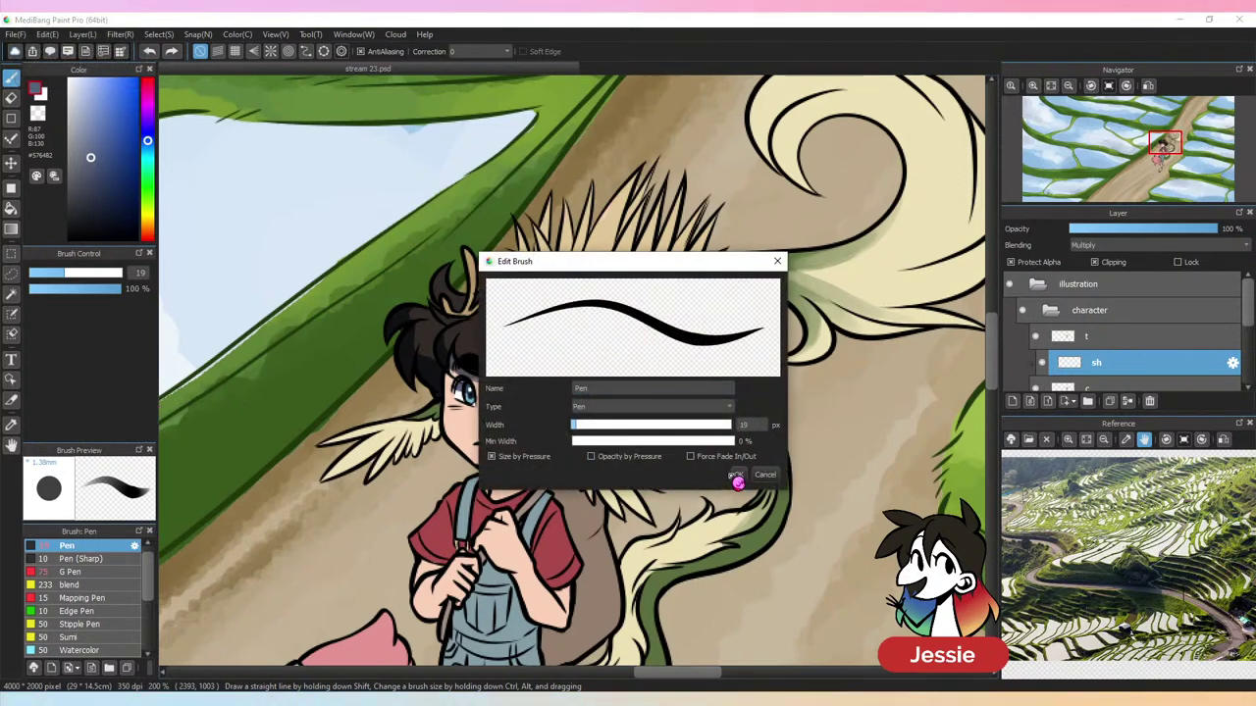
pyautogui.click(738, 474)
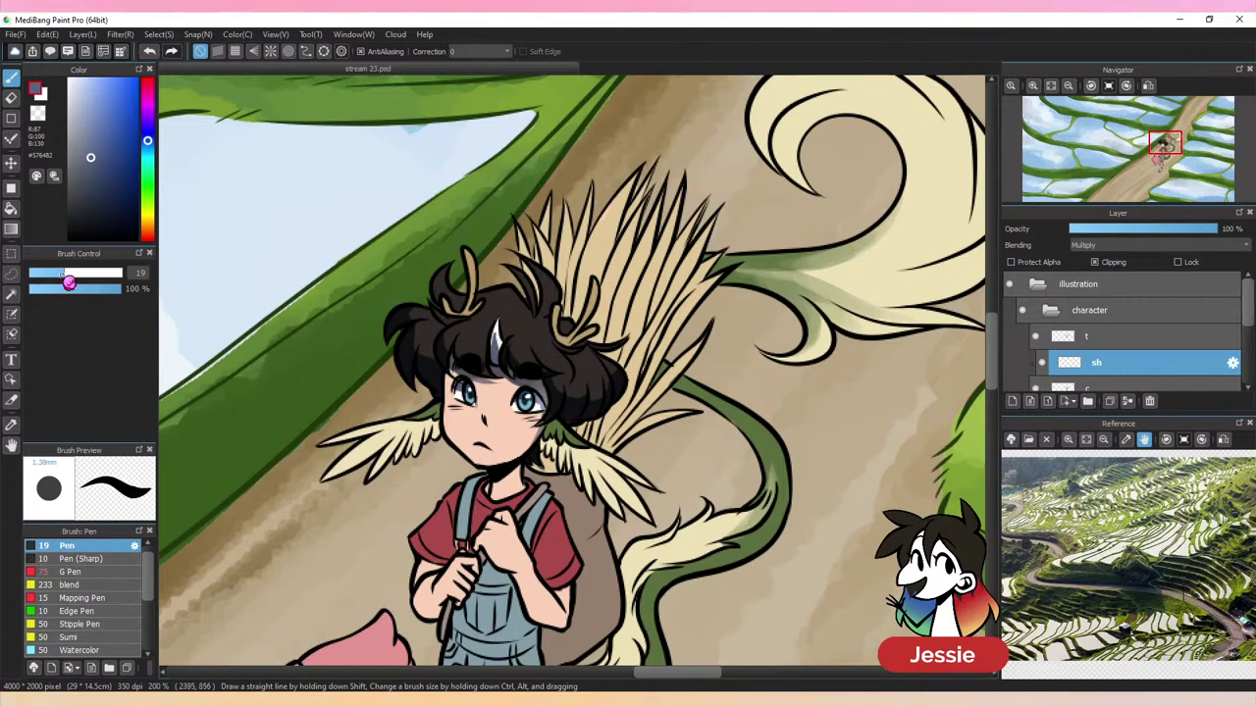
pyautogui.moveTo(63, 275); pyautogui.dragTo(53, 274)
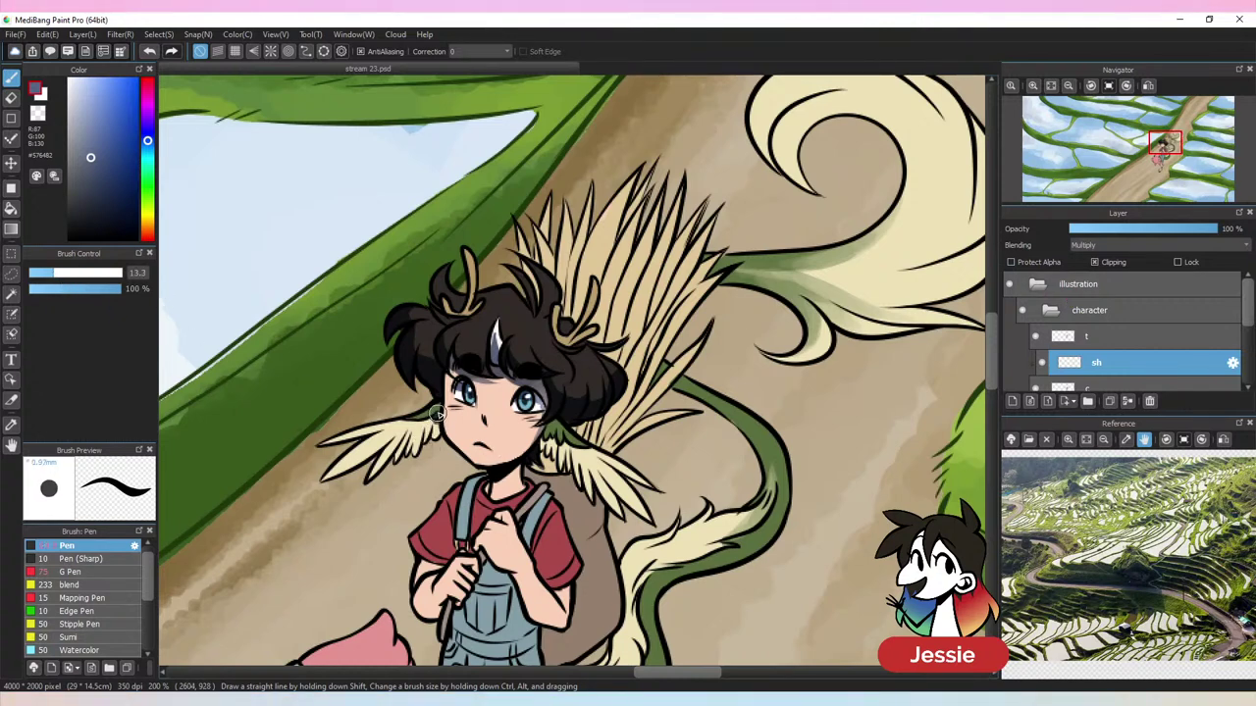
pyautogui.click(87, 143)
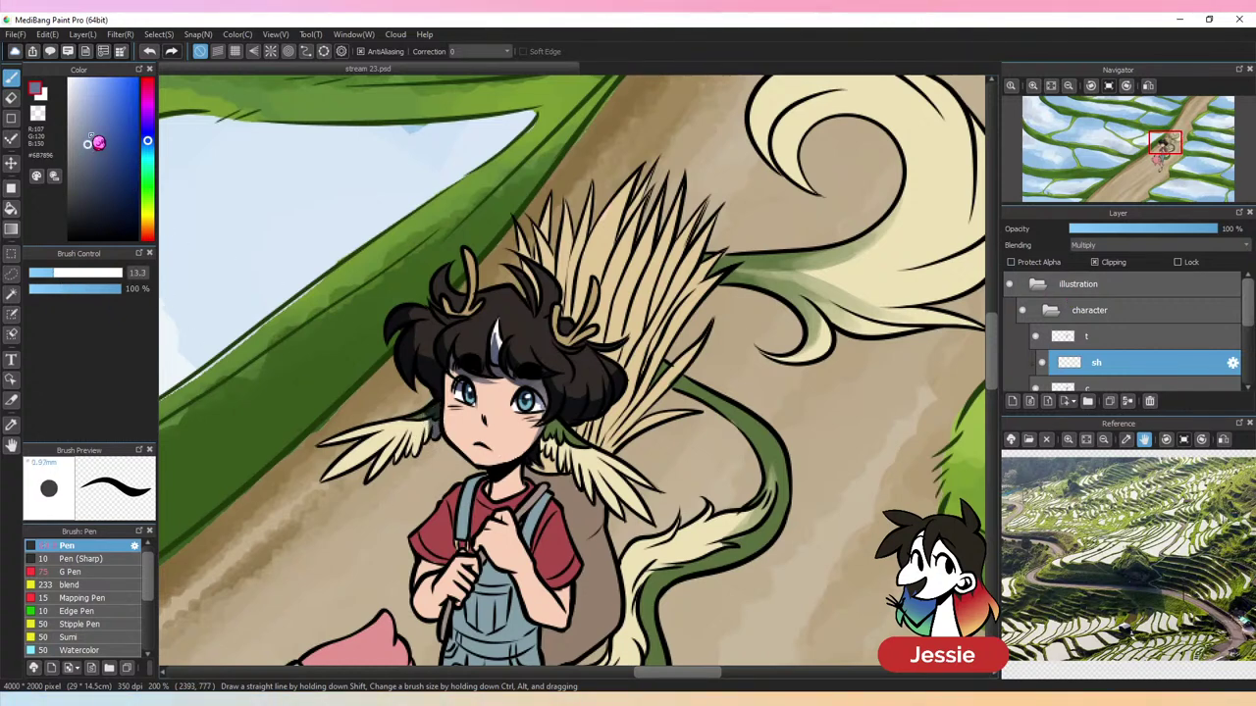
pyautogui.moveTo(393, 422); pyautogui.dragTo(427, 425)
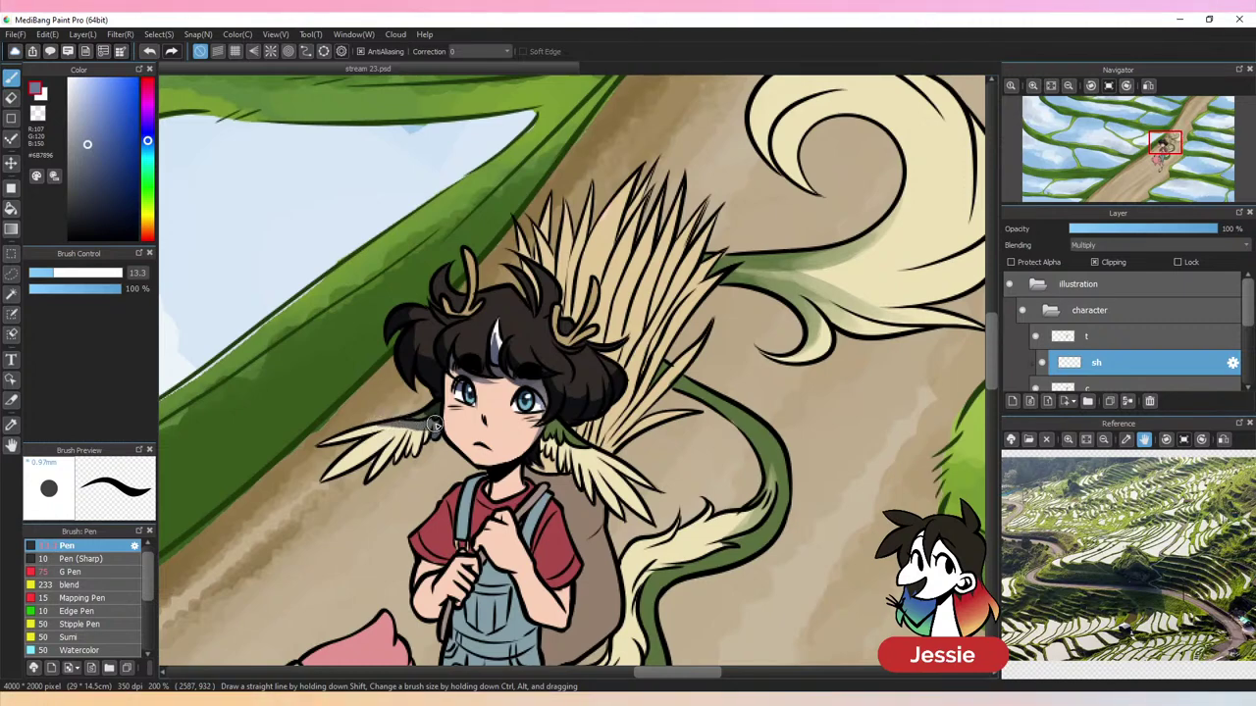
pyautogui.hotkey('ctrl', '-')
pyautogui.hotkey('ctrl', '+')
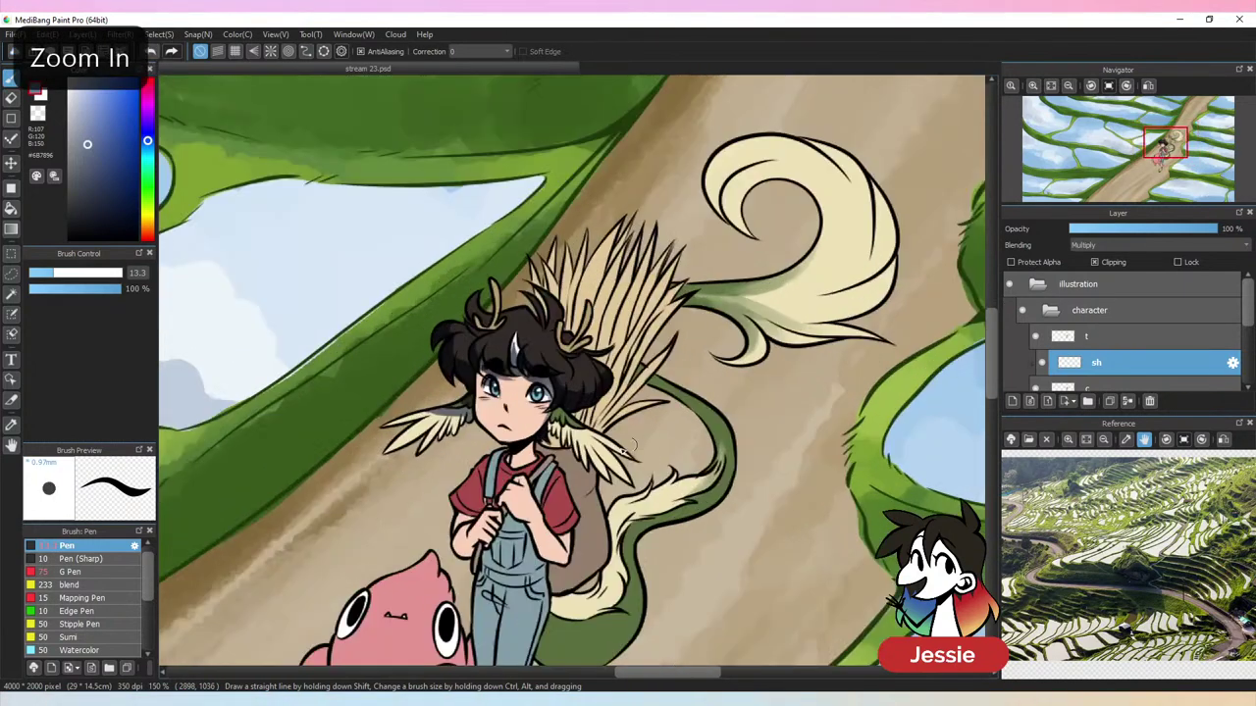
pyautogui.hotkey('ctrl', '+')
pyautogui.moveTo(558, 423)
pyautogui.mouseDown()
pyautogui.moveTo(554, 446)
pyautogui.moveTo(608, 463)
pyautogui.mouseUp()
pyautogui.moveTo(547, 431); pyautogui.dragTo(564, 449)
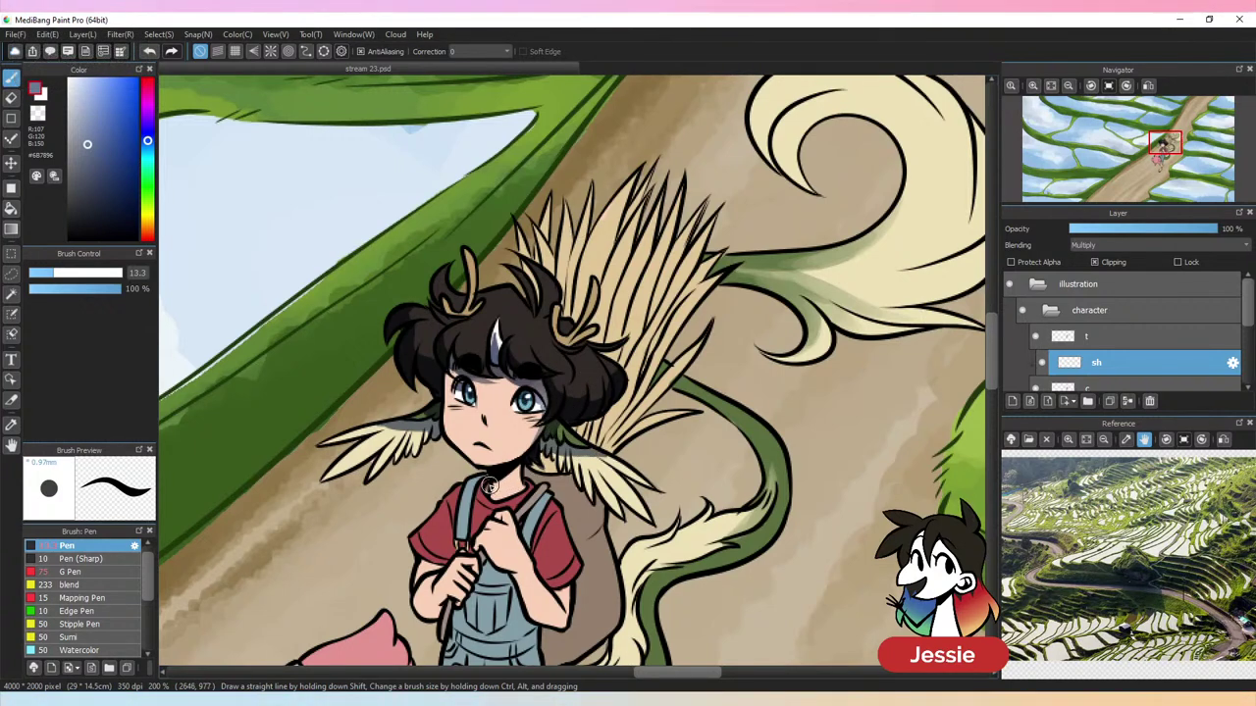
# Paint shadows on the neck and across the backpack behind the character's arm
pyautogui.moveTo(491, 485)
pyautogui.mouseDown()
pyautogui.moveTo(518, 469)
pyautogui.moveTo(570, 515)
pyautogui.mouseUp()
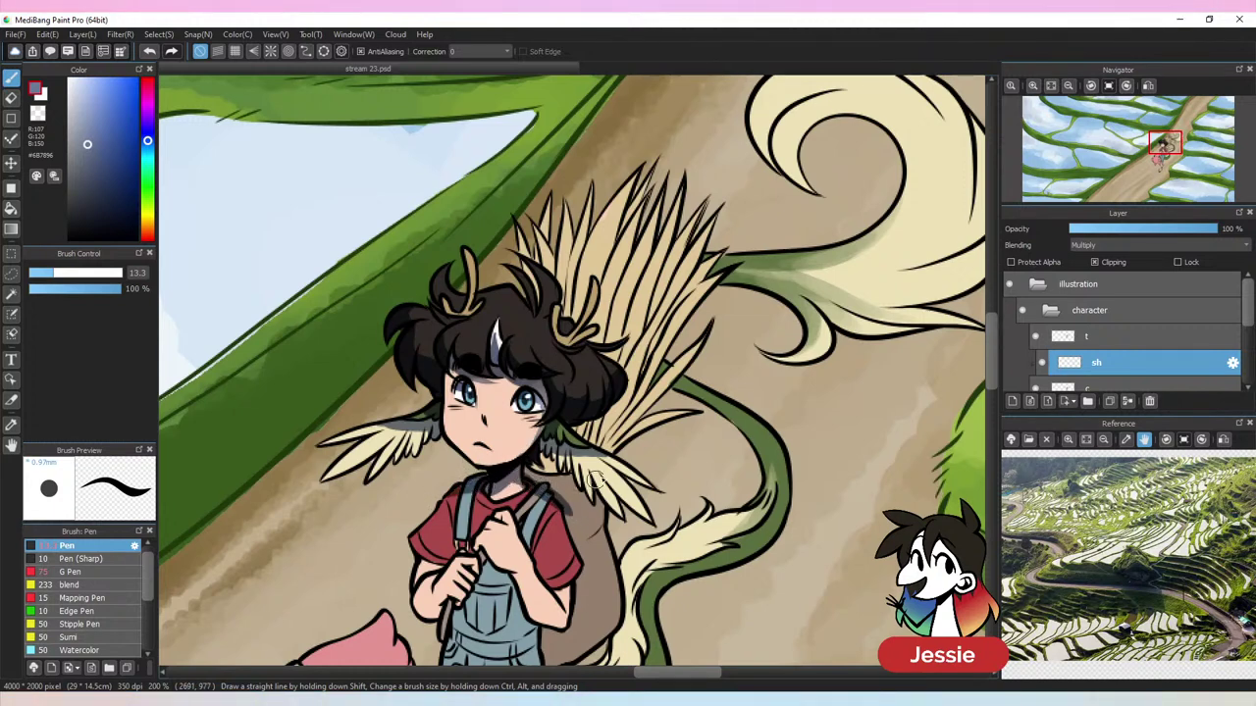
pyautogui.moveTo(535, 474)
pyautogui.mouseDown()
pyautogui.moveTo(550, 466)
pyautogui.moveTo(565, 492)
pyautogui.mouseUp()
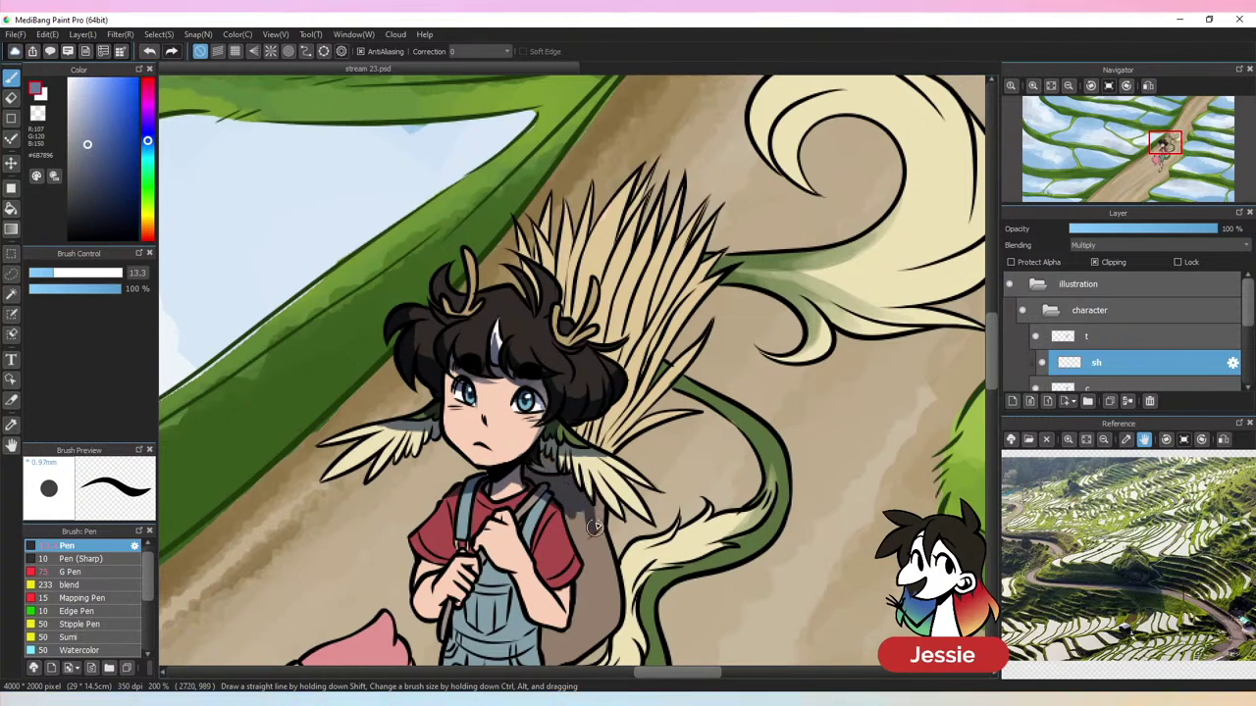
pyautogui.moveTo(596, 500)
pyautogui.mouseDown()
pyautogui.moveTo(594, 530)
pyautogui.moveTo(578, 515)
pyautogui.mouseUp()
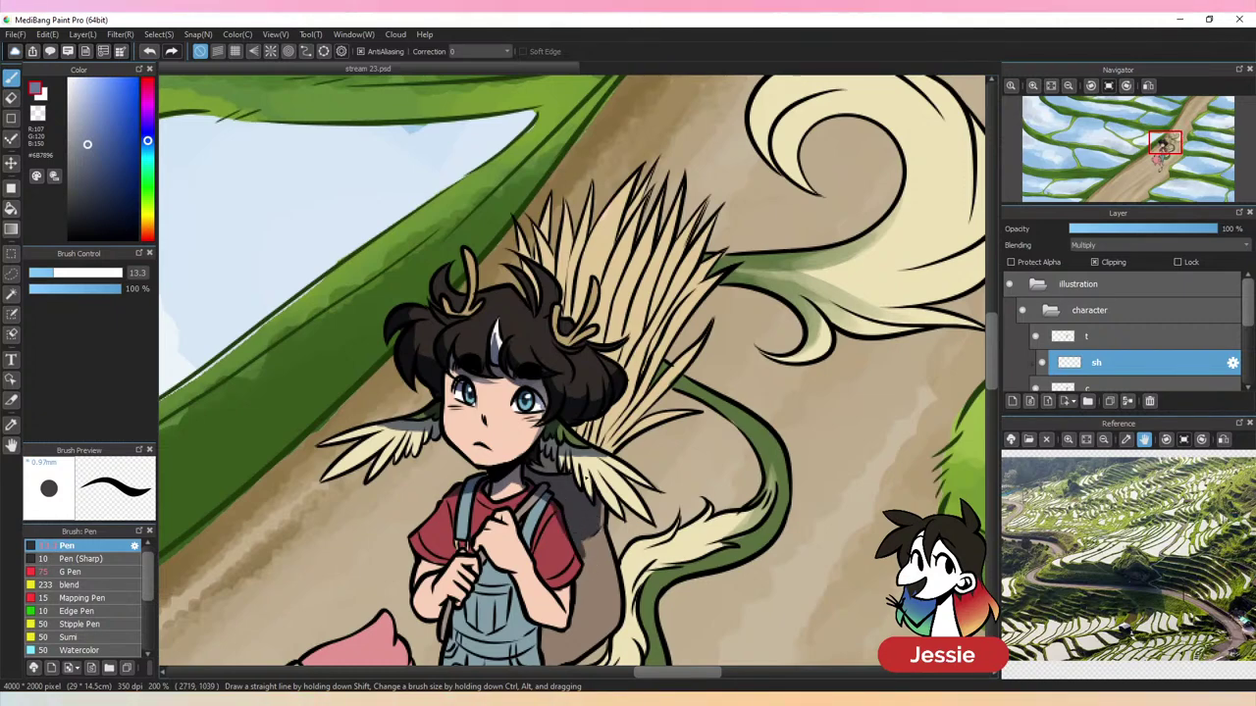
pyautogui.hotkey('ctrl', '-')
pyautogui.scroll(-2, 656, 539)
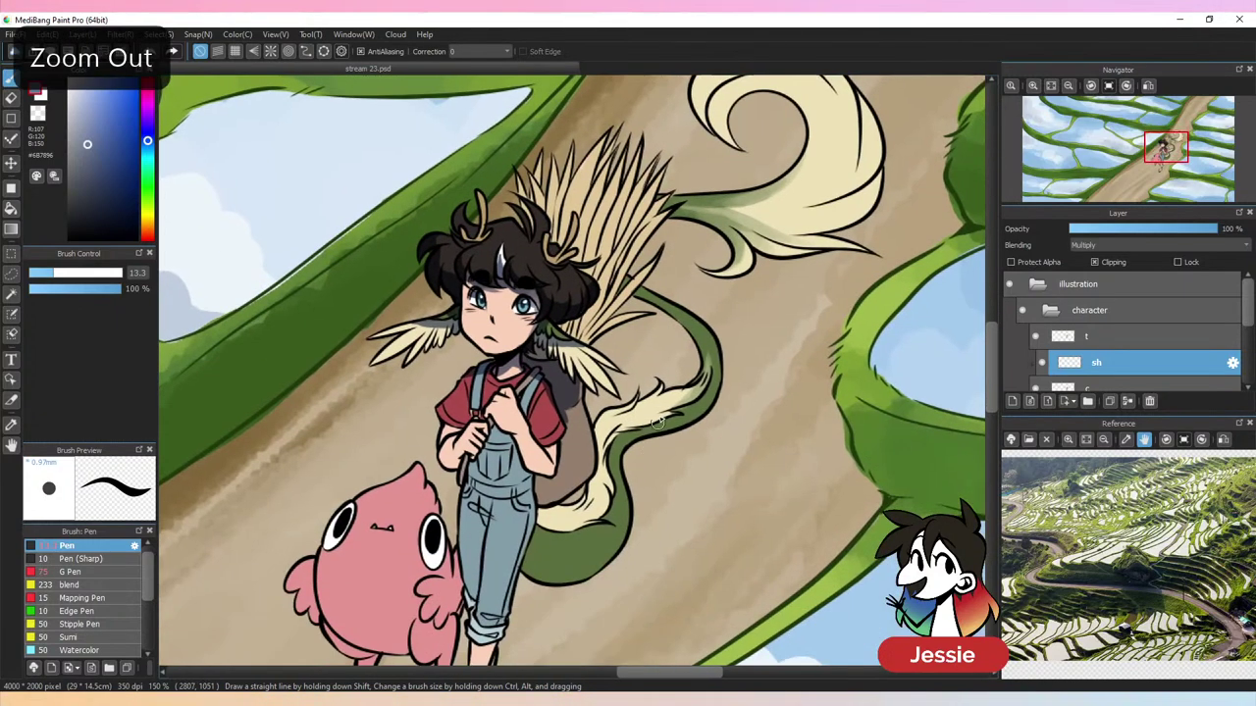
pyautogui.hotkey('ctrl', '+')
pyautogui.moveTo(567, 417)
pyautogui.mouseDown()
pyautogui.moveTo(578, 412)
pyautogui.moveTo(581, 461)
pyautogui.moveTo(581, 436)
pyautogui.moveTo(559, 531)
pyautogui.moveTo(528, 514)
pyautogui.moveTo(562, 487)
pyautogui.mouseUp()
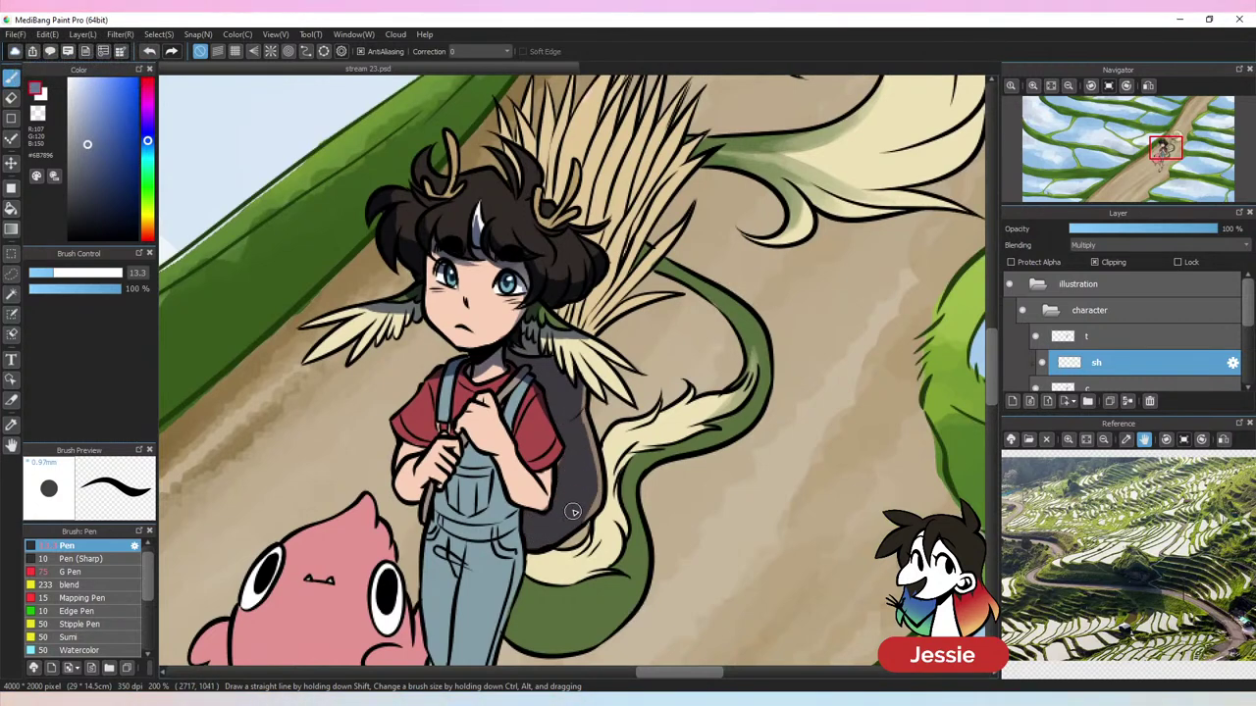
# Lighten the existing wing, neck and backpack shadows on the sh layer with #97A2B9
pyautogui.hotkey('ctrl', '-')
pyautogui.hotkey('ctrl', '-')
pyautogui.hotkey('ctrl', '-')
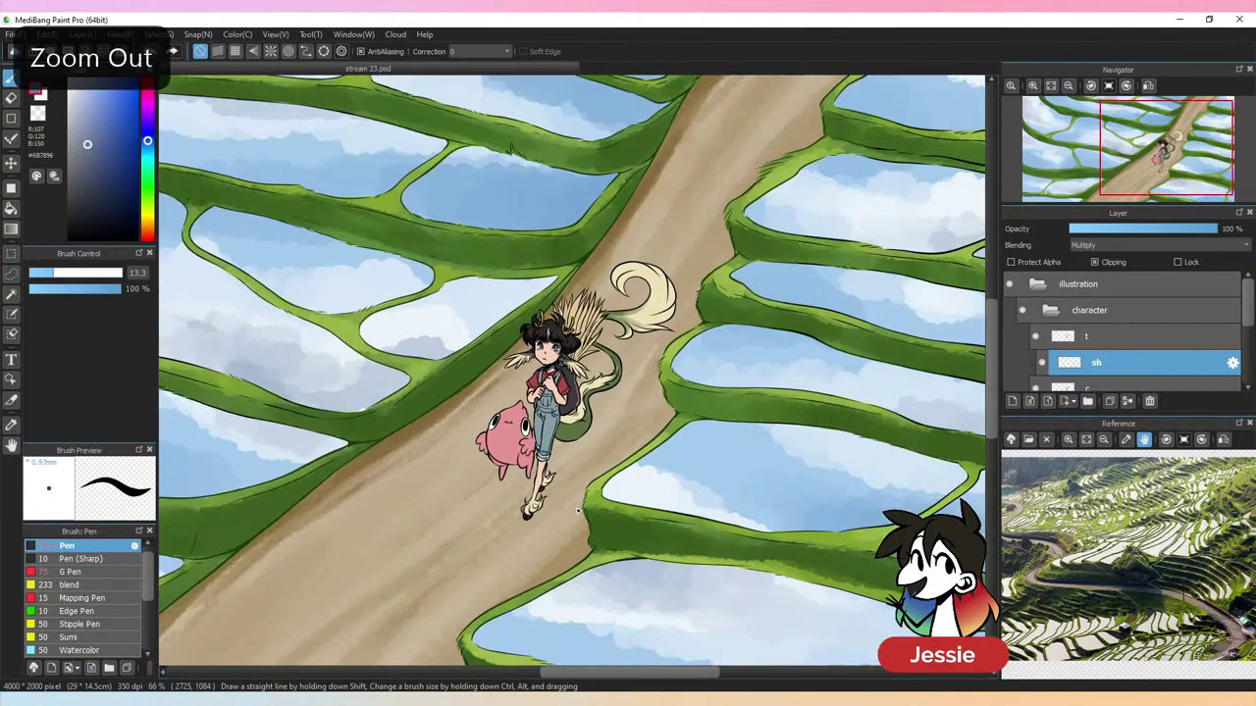
pyautogui.hotkey('ctrl', '+')
pyautogui.hotkey('ctrl', '+')
pyautogui.click(80, 122)
pyautogui.hotkey('ctrl', '+')
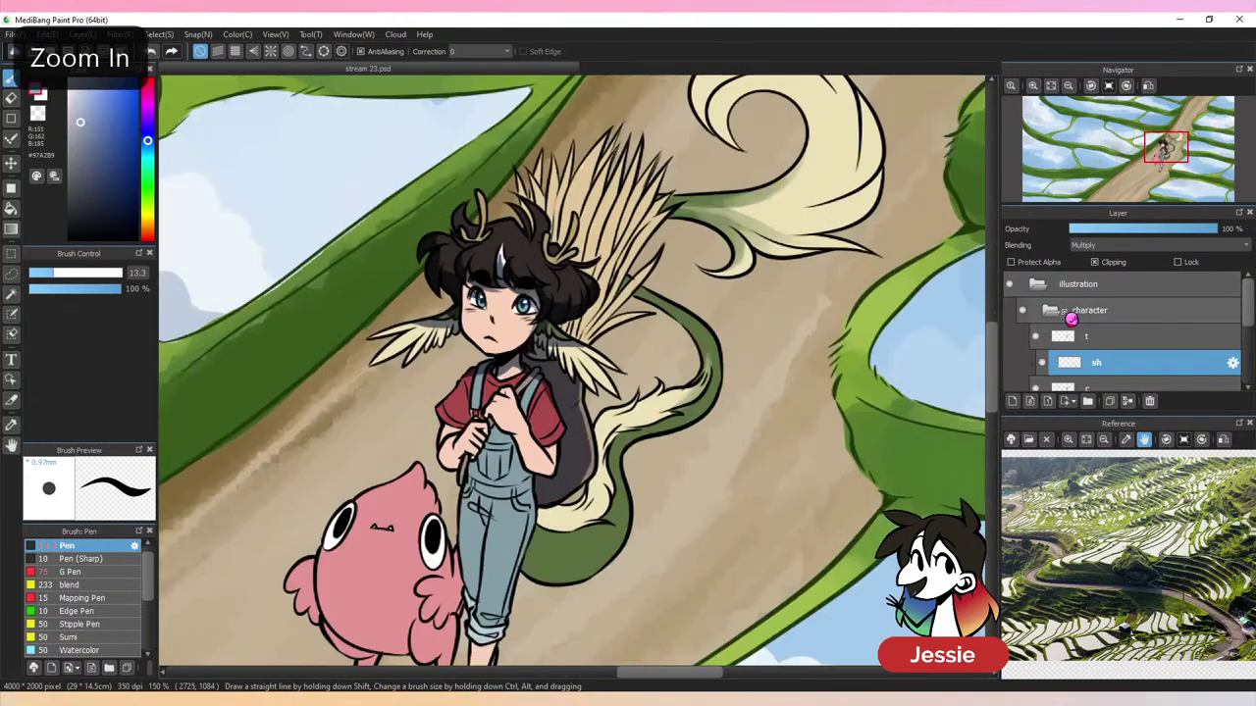
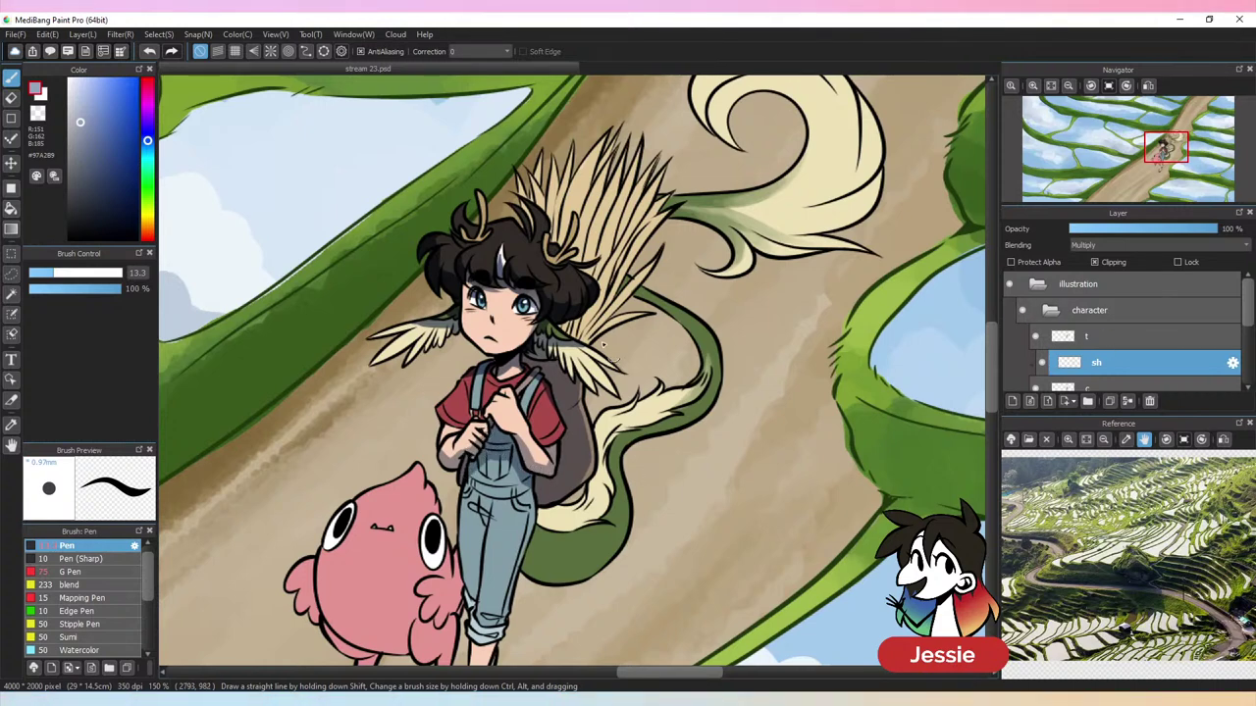
# Shade the underside of the green tail, the far leg of the overalls and the skin below the rolled cuff
pyautogui.scroll(-3, 961, 431)
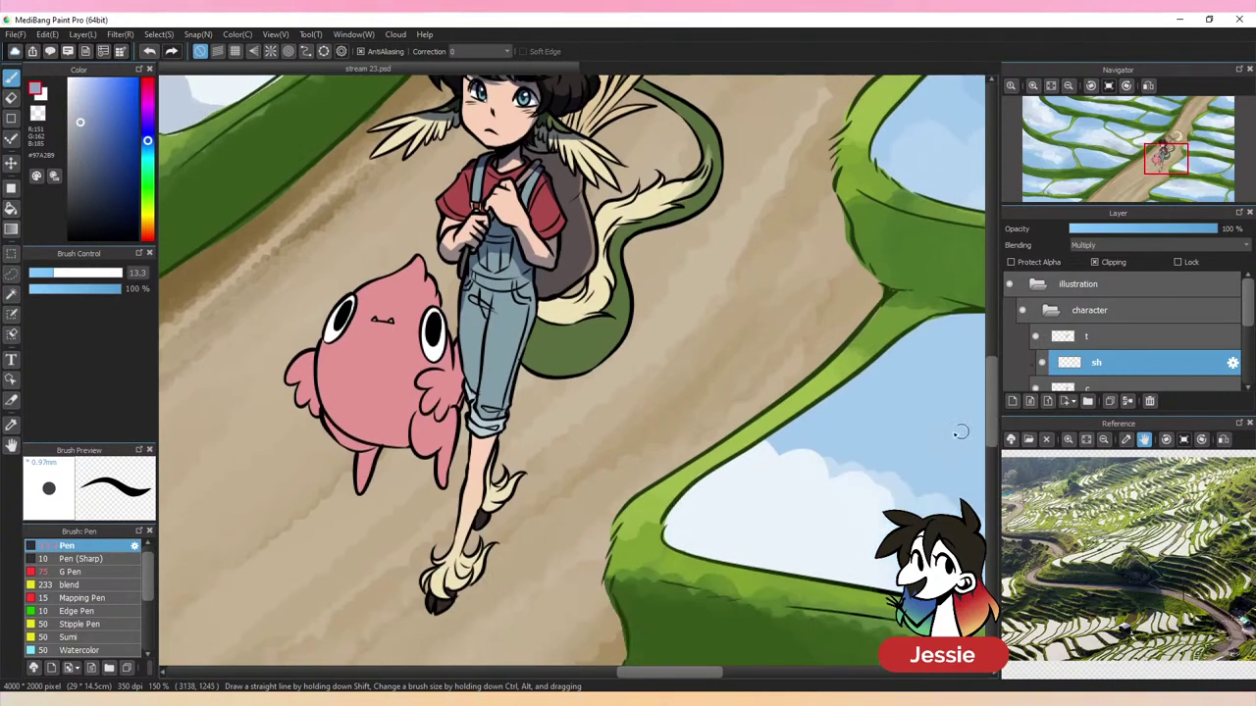
pyautogui.moveTo(524, 314)
pyautogui.mouseDown()
pyautogui.moveTo(573, 320)
pyautogui.moveTo(551, 314)
pyautogui.moveTo(608, 274)
pyautogui.moveTo(592, 315)
pyautogui.moveTo(570, 318)
pyautogui.moveTo(597, 322)
pyautogui.moveTo(614, 287)
pyautogui.moveTo(610, 246)
pyautogui.moveTo(612, 307)
pyautogui.moveTo(558, 334)
pyautogui.moveTo(604, 317)
pyautogui.moveTo(615, 292)
pyautogui.moveTo(554, 331)
pyautogui.moveTo(604, 325)
pyautogui.moveTo(582, 341)
pyautogui.moveTo(580, 383)
pyautogui.moveTo(536, 343)
pyautogui.mouseUp()
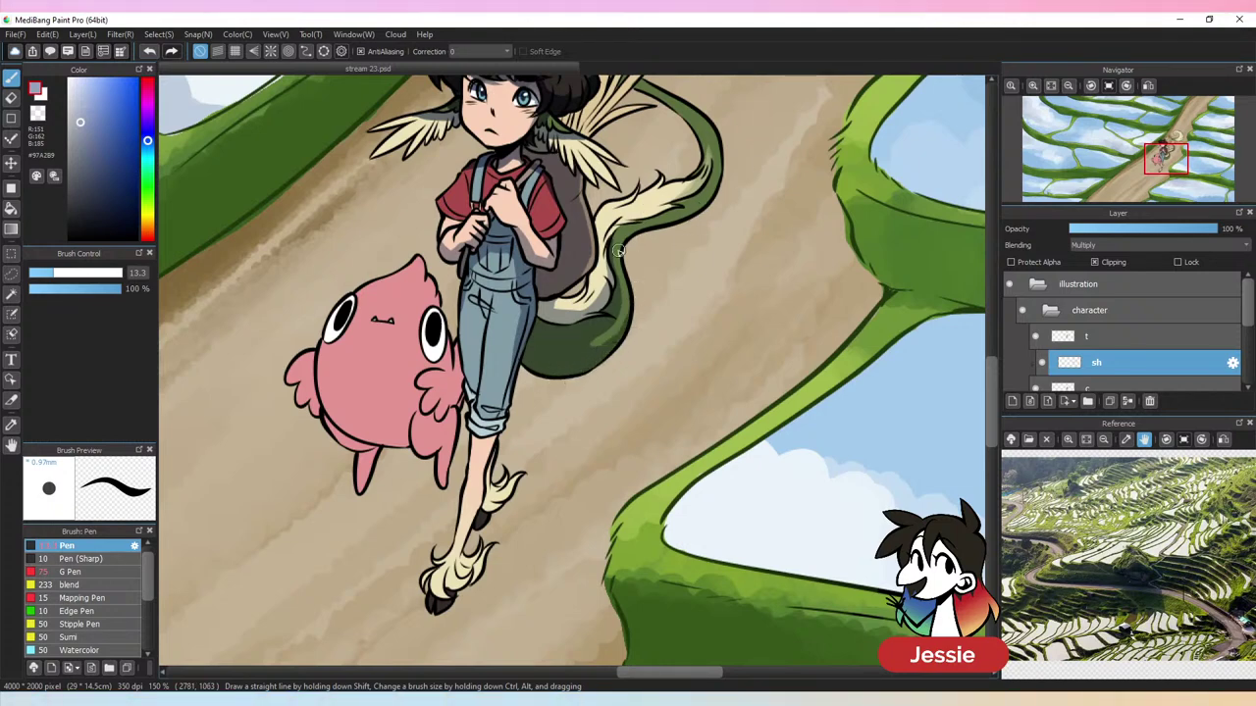
pyautogui.moveTo(613, 255)
pyautogui.mouseDown()
pyautogui.moveTo(613, 235)
pyautogui.moveTo(698, 187)
pyautogui.mouseUp()
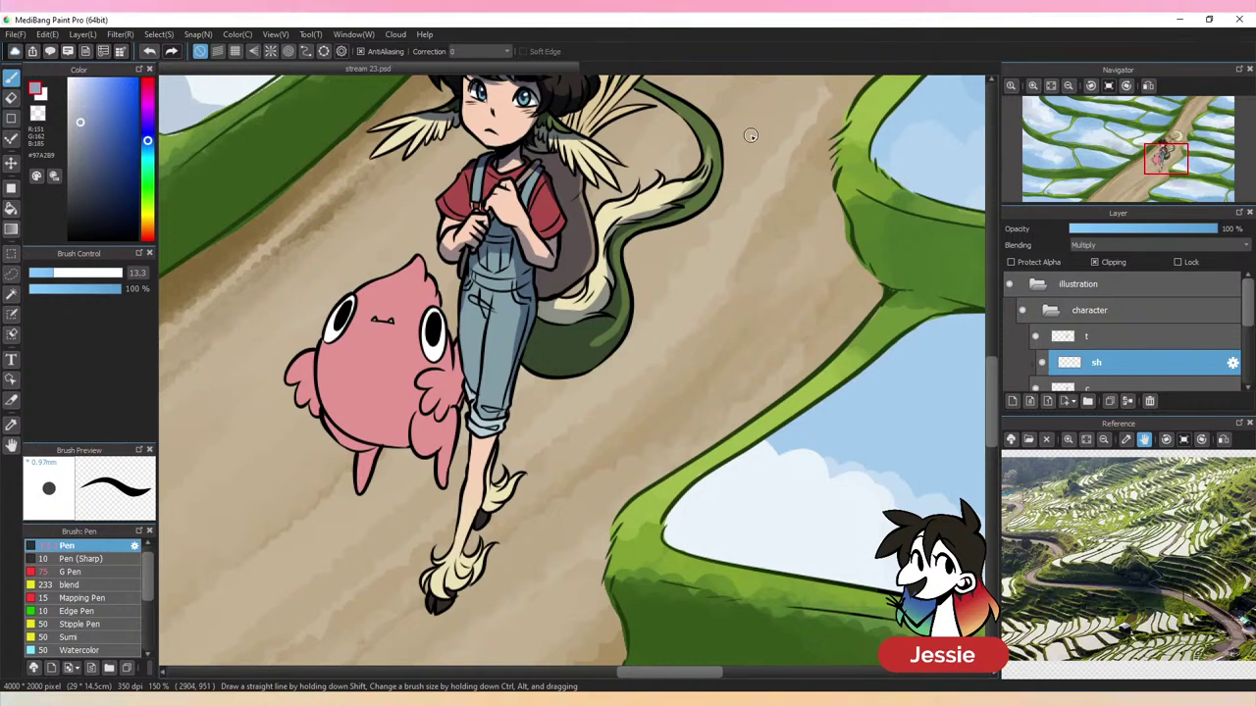
pyautogui.moveTo(483, 323); pyautogui.dragTo(468, 382)
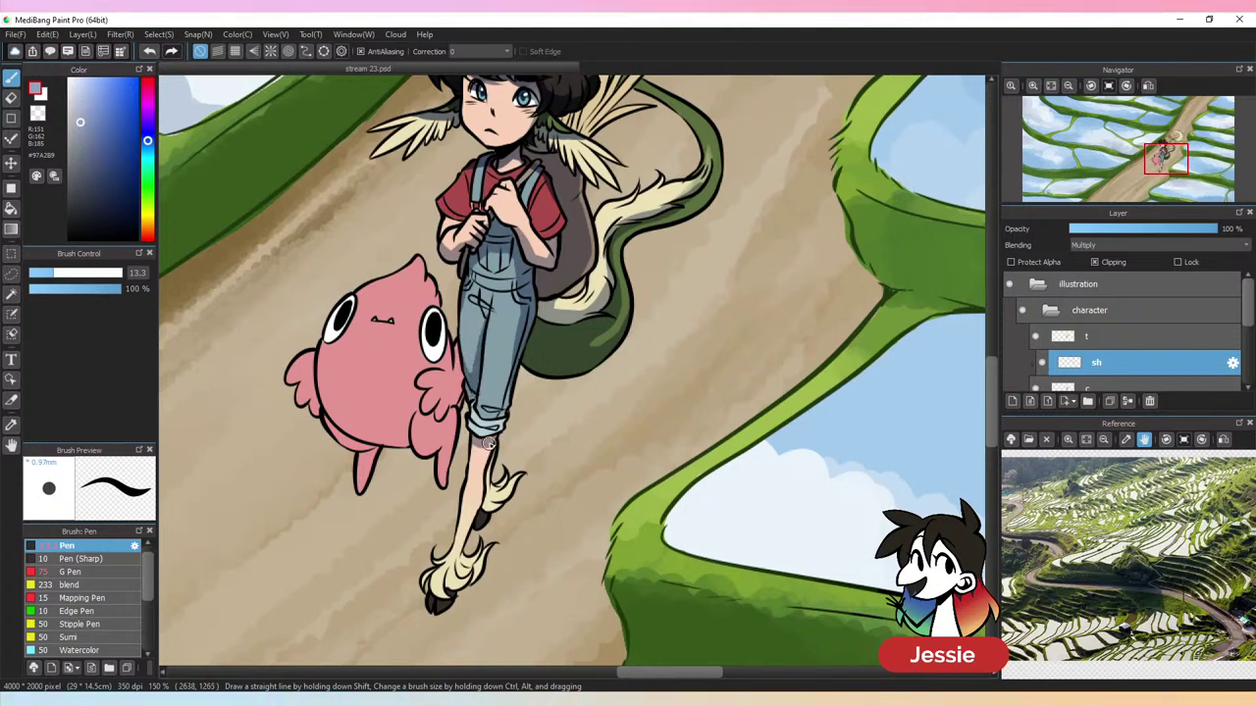
pyautogui.hotkey('ctrl', '-')
pyautogui.hotkey('ctrl', '-')
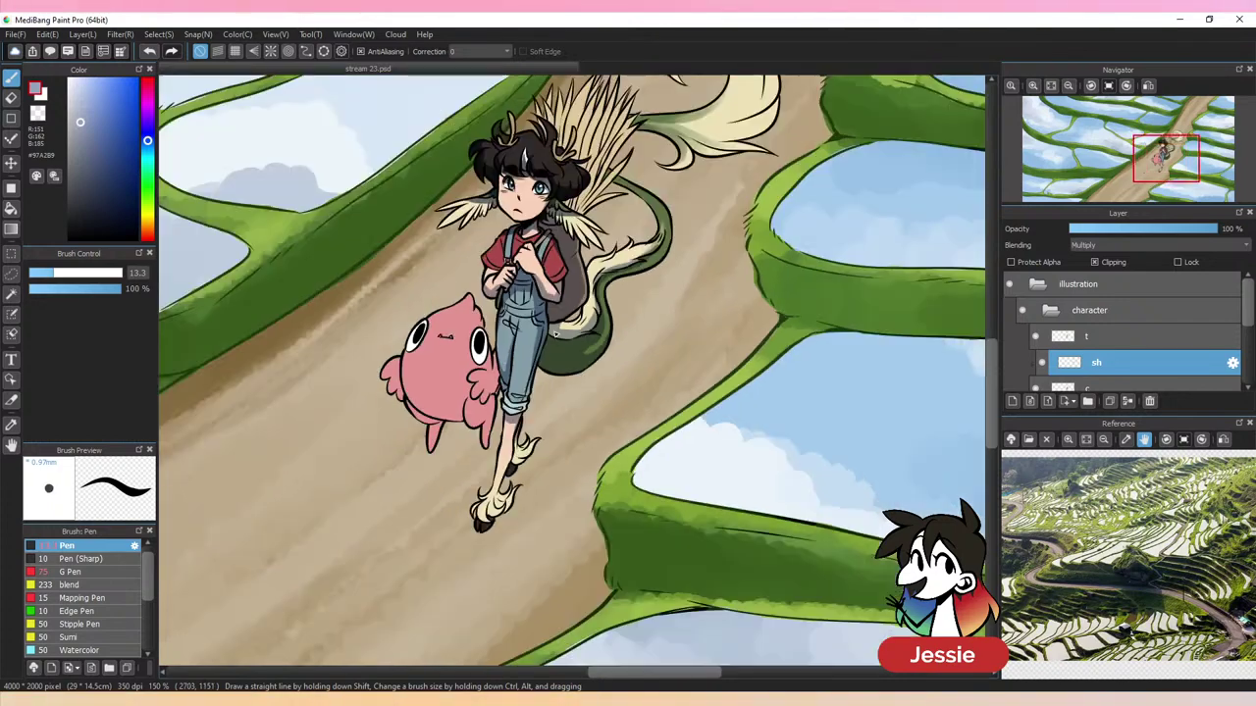
pyautogui.hotkey('ctrl', '+')
pyautogui.hotkey('ctrl', '+')
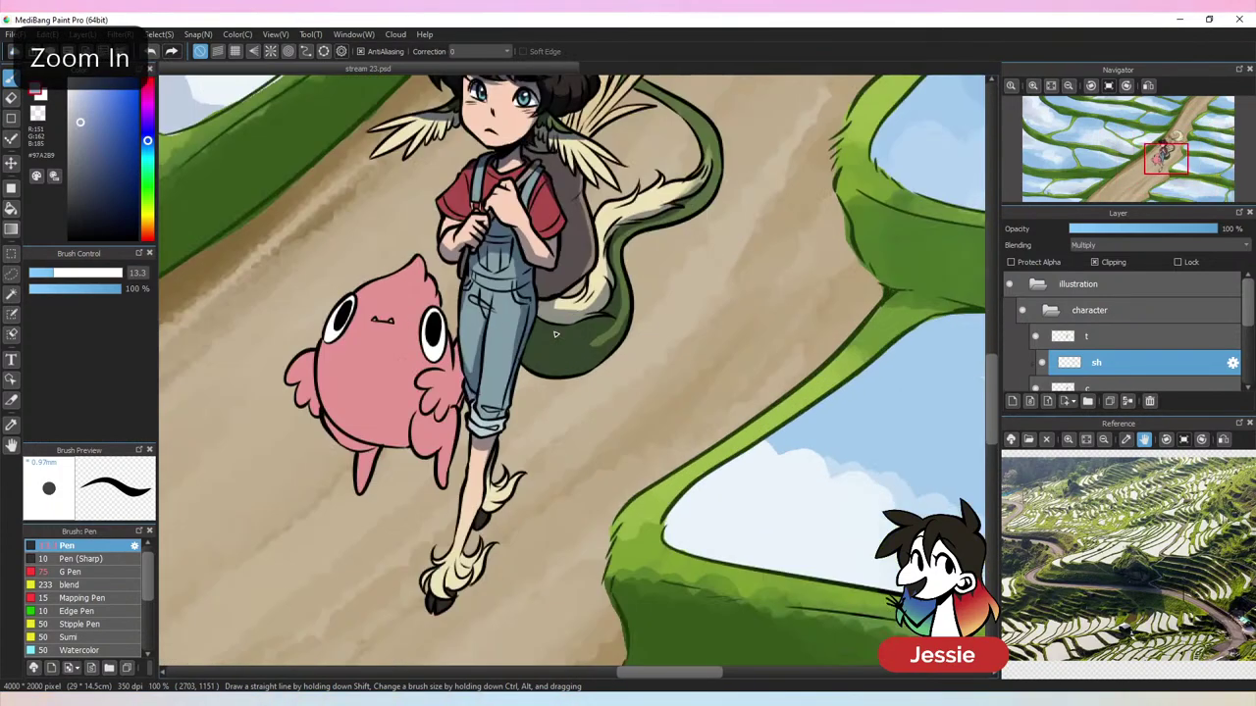
# Shade the lower part of the straw-coloured fan behind the character's head
pyautogui.scroll(5, 554, 335)
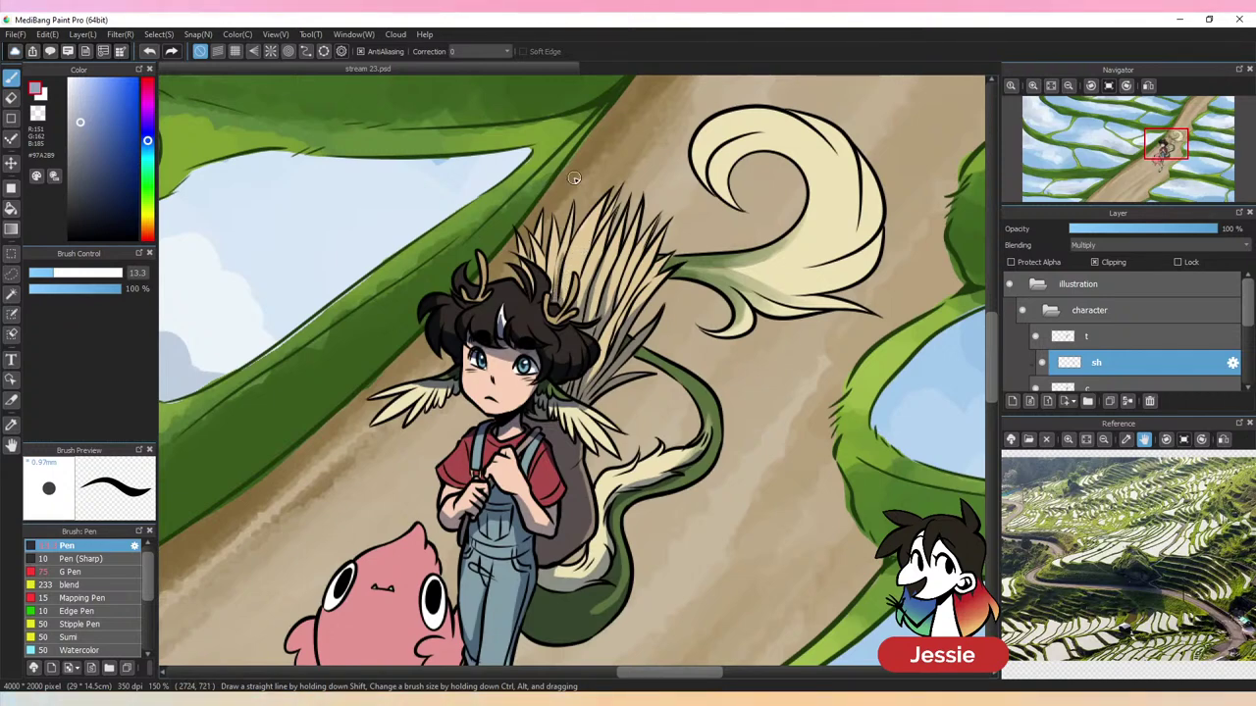
pyautogui.hotkey('ctrl', '-')
pyautogui.hotkey('ctrl', '-')
pyautogui.hotkey('ctrl', '-')
pyautogui.hotkey('ctrl', '+')
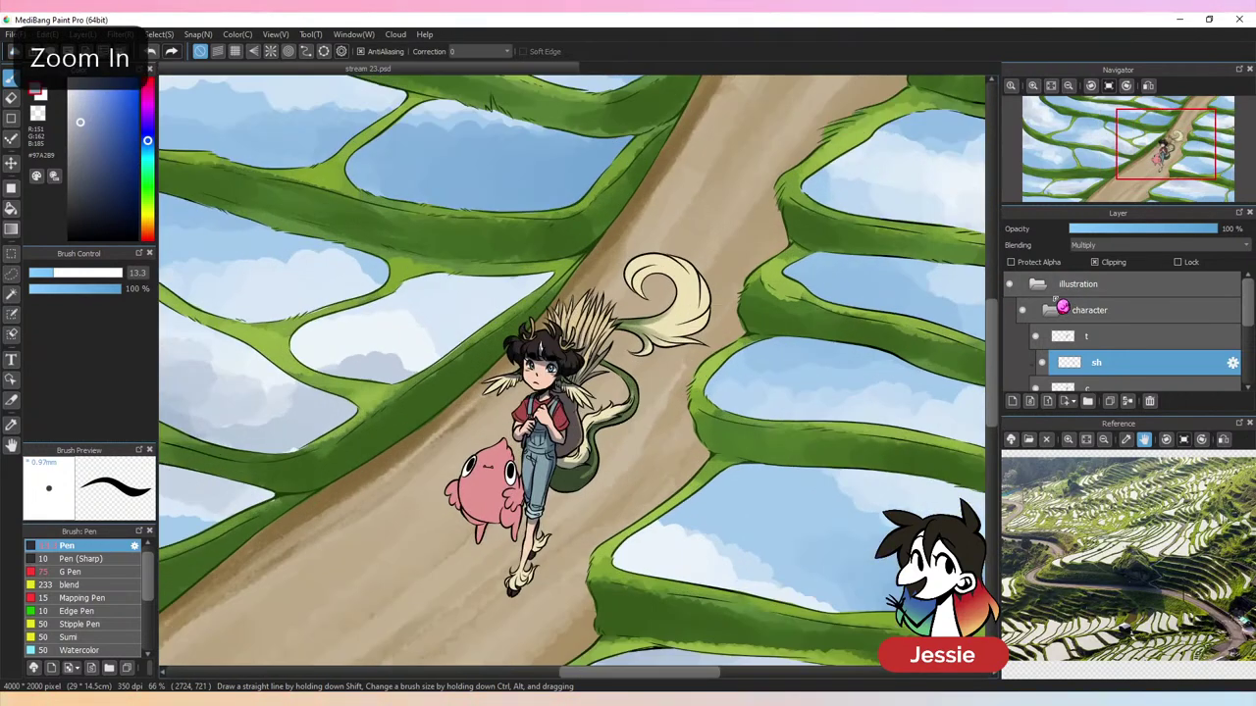
# Shift all shadows on the sh layer to purplish #A097B9 with the Pen at size 1000 under Protect Alpha
pyautogui.click(150, 120)
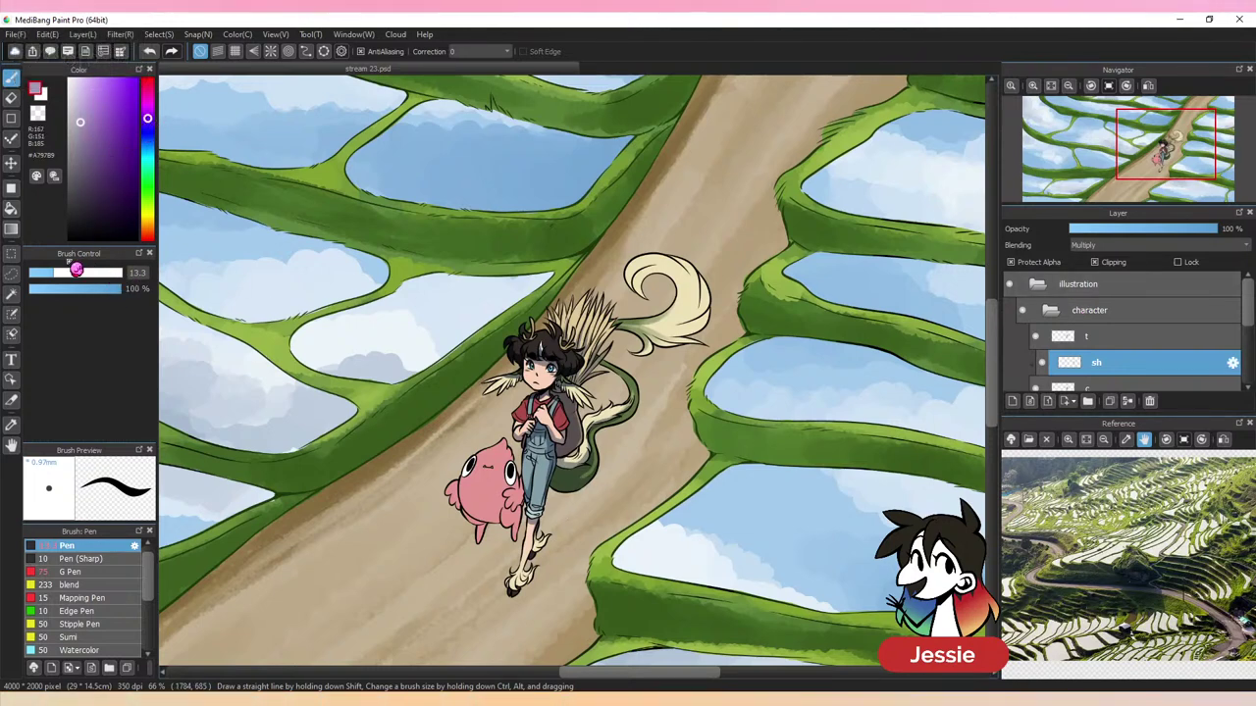
pyautogui.moveTo(76, 269); pyautogui.dragTo(122, 272)
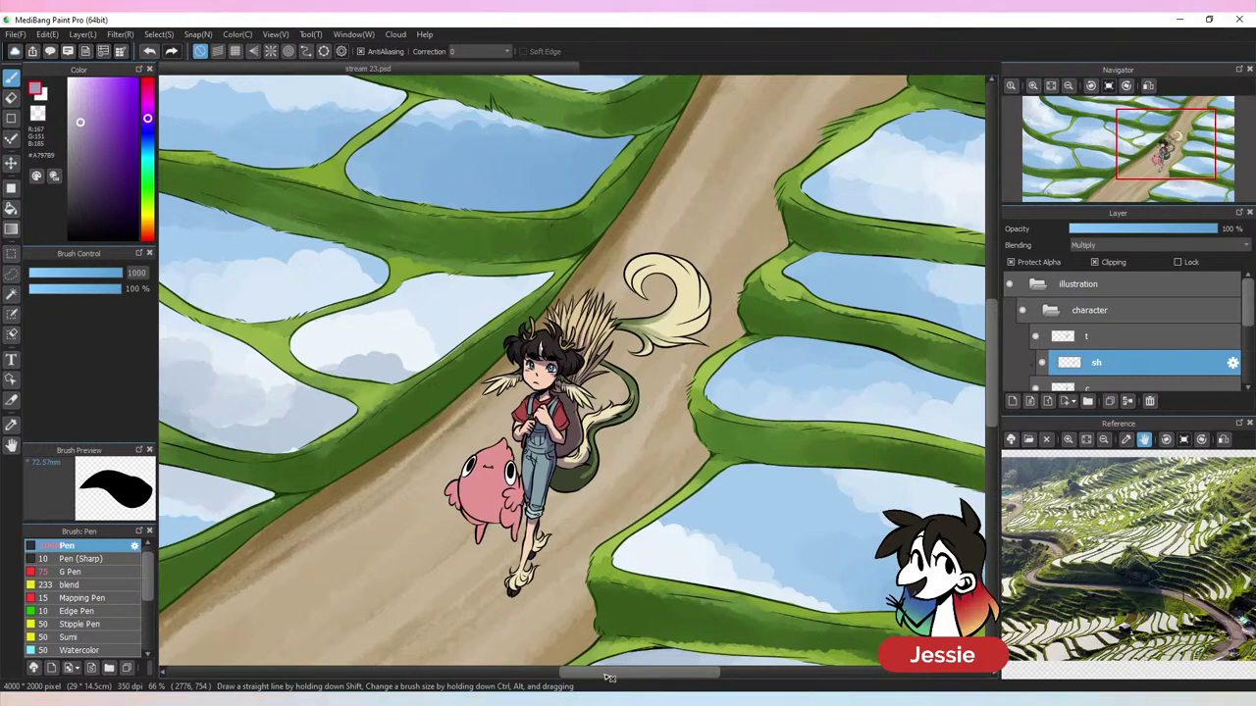
pyautogui.hotkey('ctrl', '-')
pyautogui.hotkey('ctrl', '-')
pyautogui.hotkey('ctrl', '+')
pyautogui.hotkey('ctrl', '+')
pyautogui.hotkey('ctrl', '+')
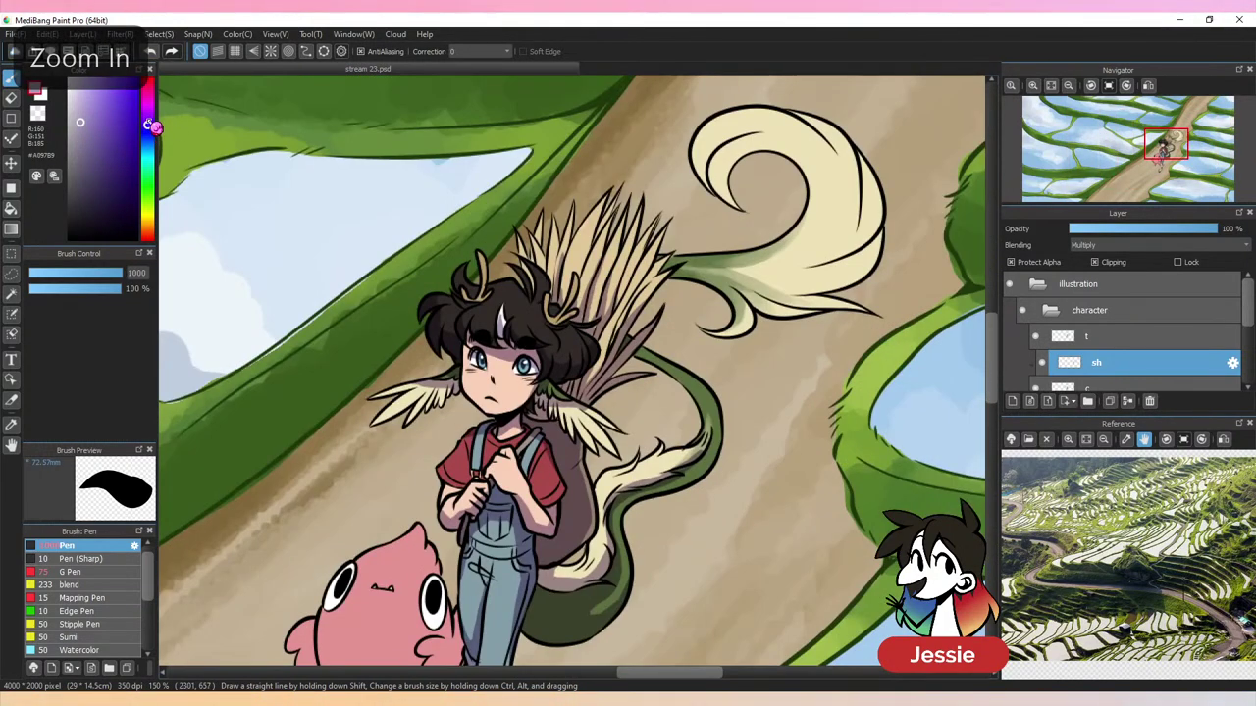
pyautogui.hotkey('ctrl', '-')
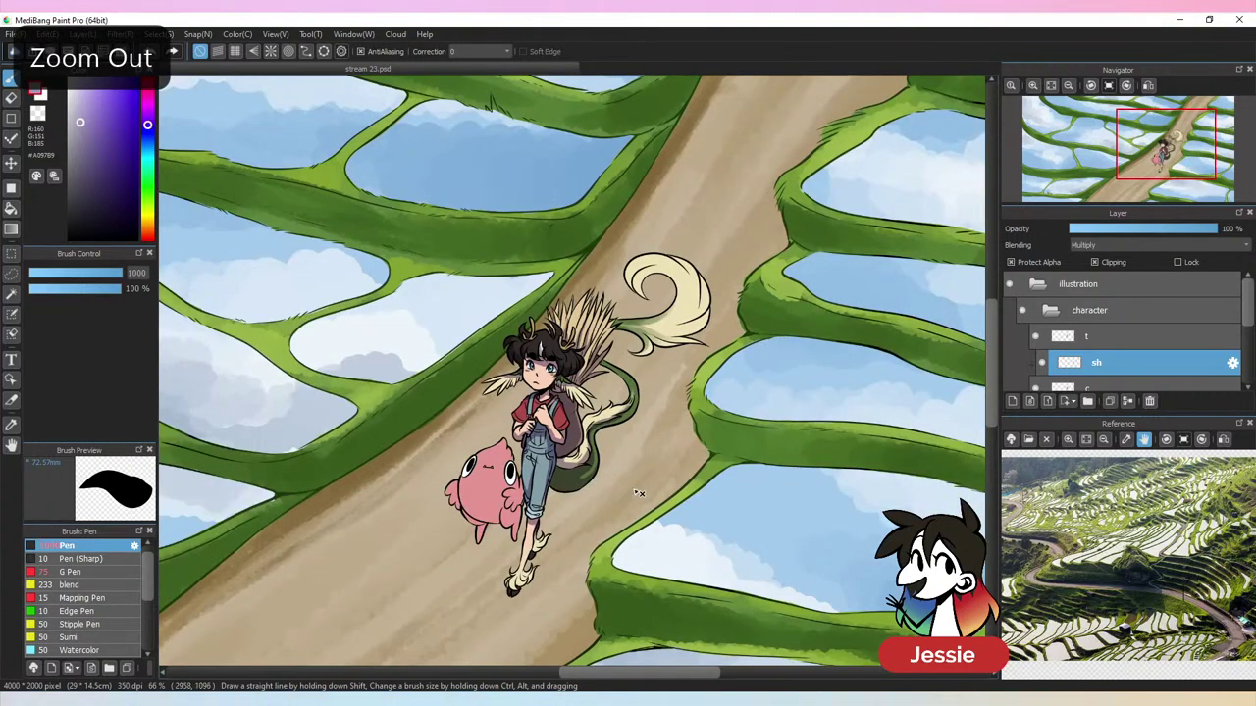
pyautogui.hotkey('ctrl', '+')
pyautogui.hotkey('ctrl', '+')
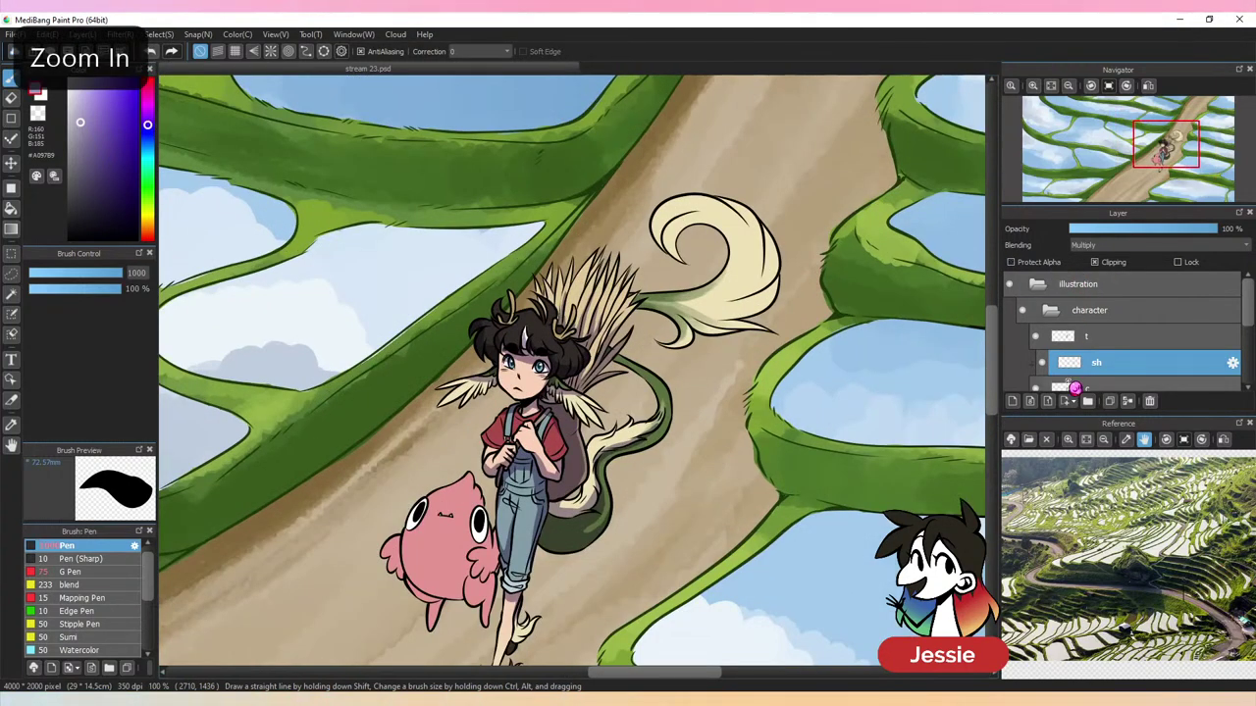
# With the Pen at size 12.7 and Protect Alpha off, shade the pink companion's wings, lower body and legs
pyautogui.click(71, 267)
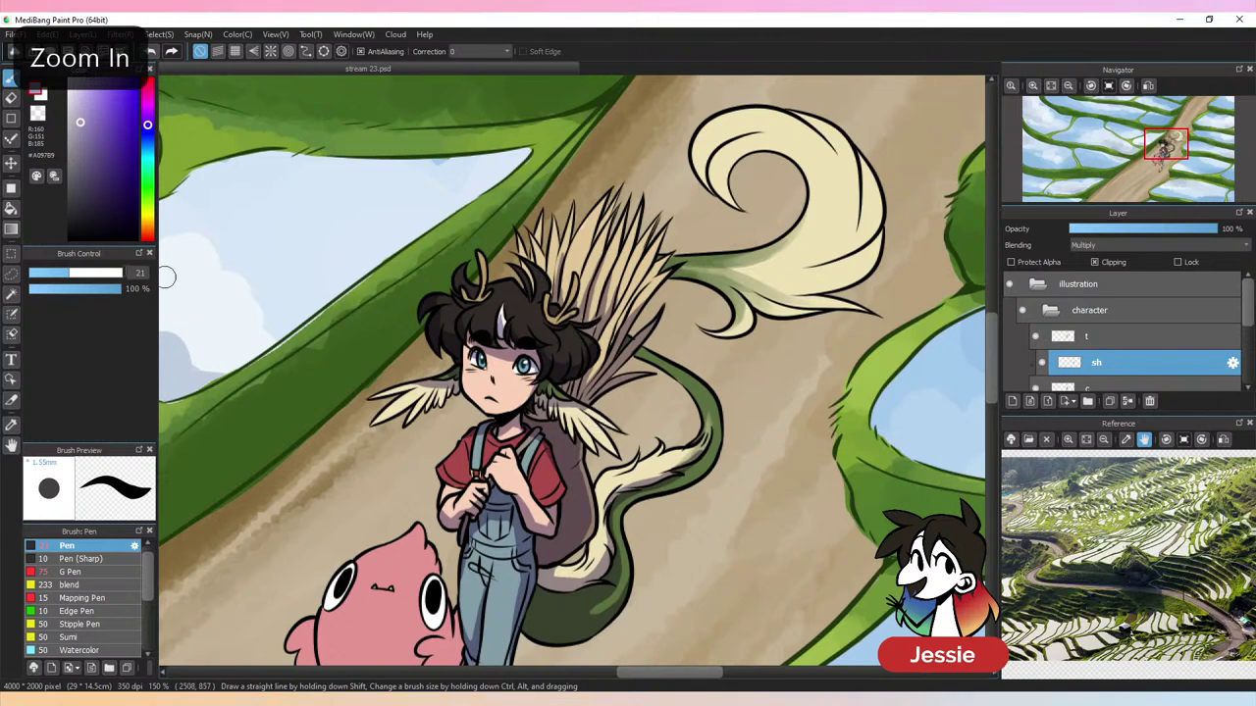
pyautogui.click(52, 273)
pyautogui.moveTo(714, 488)
pyautogui.mouseDown()
pyautogui.moveTo(703, 395)
pyautogui.moveTo(732, 429)
pyautogui.moveTo(799, 357)
pyautogui.mouseUp()
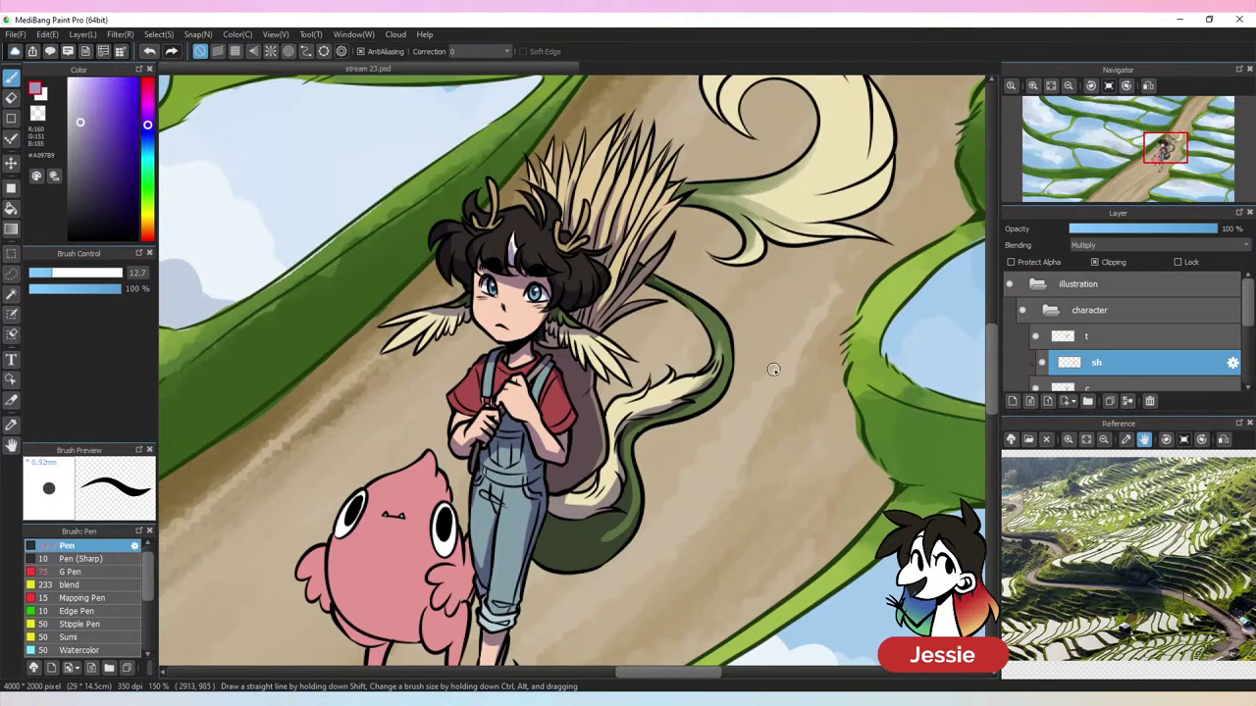
pyautogui.moveTo(659, 457); pyautogui.dragTo(753, 280)
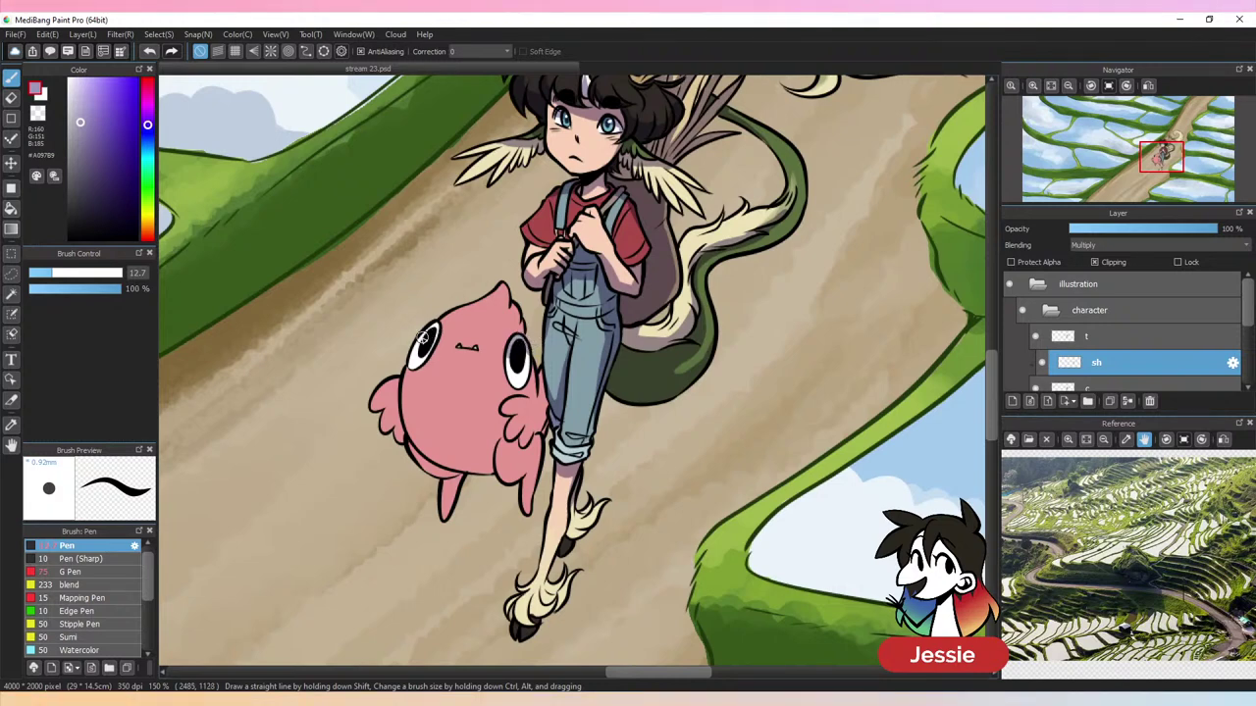
pyautogui.moveTo(394, 422)
pyautogui.mouseDown()
pyautogui.moveTo(387, 434)
pyautogui.moveTo(391, 413)
pyautogui.mouseUp()
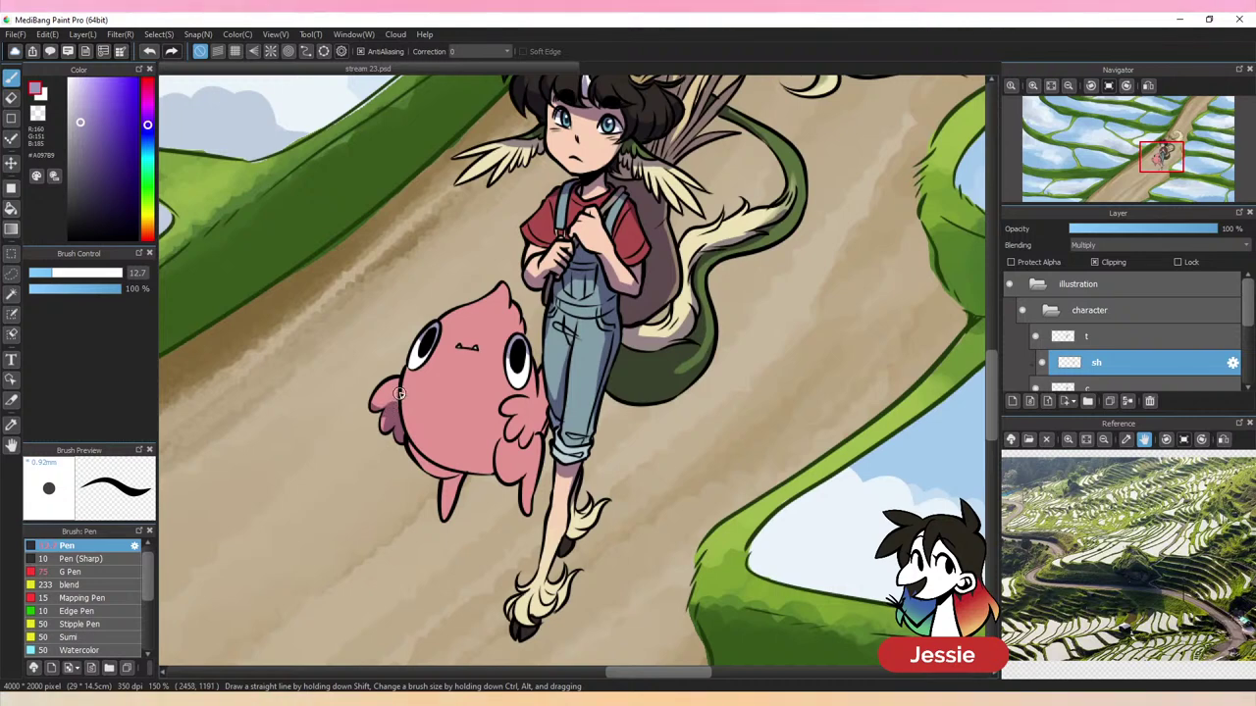
pyautogui.moveTo(400, 410)
pyautogui.mouseDown()
pyautogui.moveTo(426, 457)
pyautogui.moveTo(407, 432)
pyautogui.moveTo(490, 457)
pyautogui.moveTo(450, 458)
pyautogui.moveTo(466, 469)
pyautogui.moveTo(496, 439)
pyautogui.moveTo(459, 457)
pyautogui.moveTo(489, 454)
pyautogui.moveTo(499, 473)
pyautogui.moveTo(501, 439)
pyautogui.moveTo(506, 473)
pyautogui.moveTo(536, 449)
pyautogui.moveTo(519, 506)
pyautogui.moveTo(537, 471)
pyautogui.moveTo(514, 471)
pyautogui.moveTo(525, 441)
pyautogui.moveTo(503, 435)
pyautogui.moveTo(539, 443)
pyautogui.mouseUp()
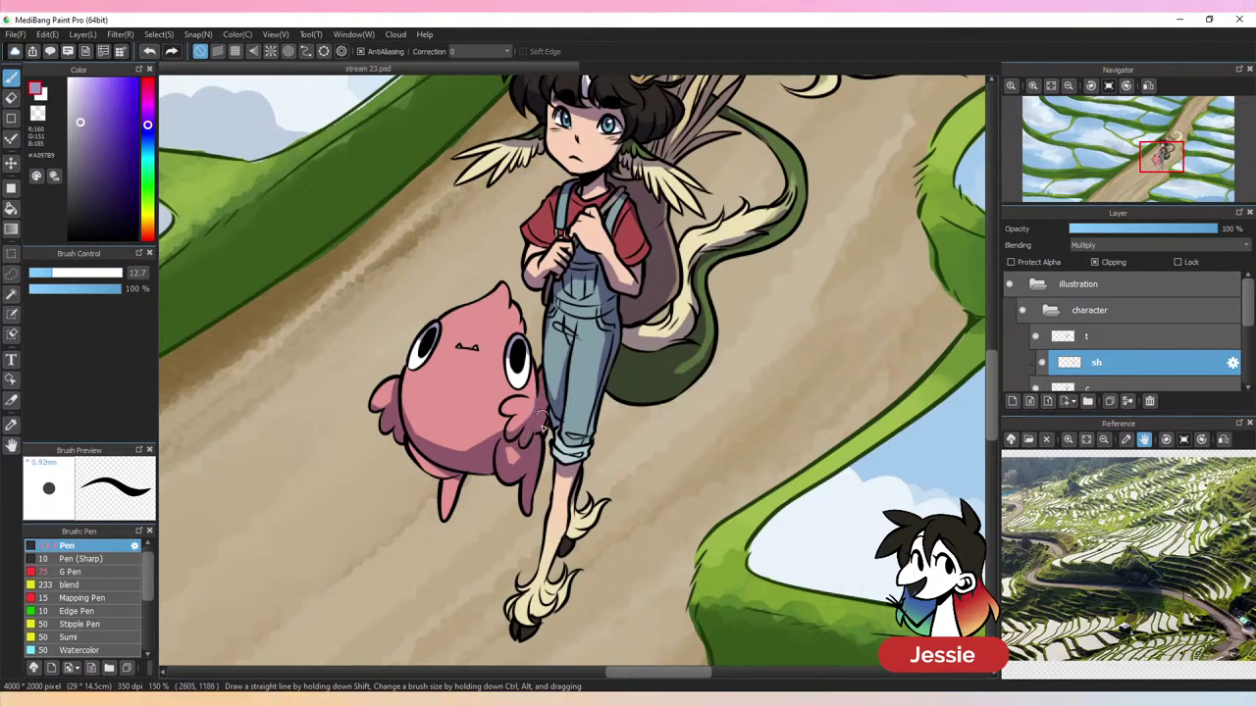
pyautogui.moveTo(413, 457); pyautogui.dragTo(446, 518)
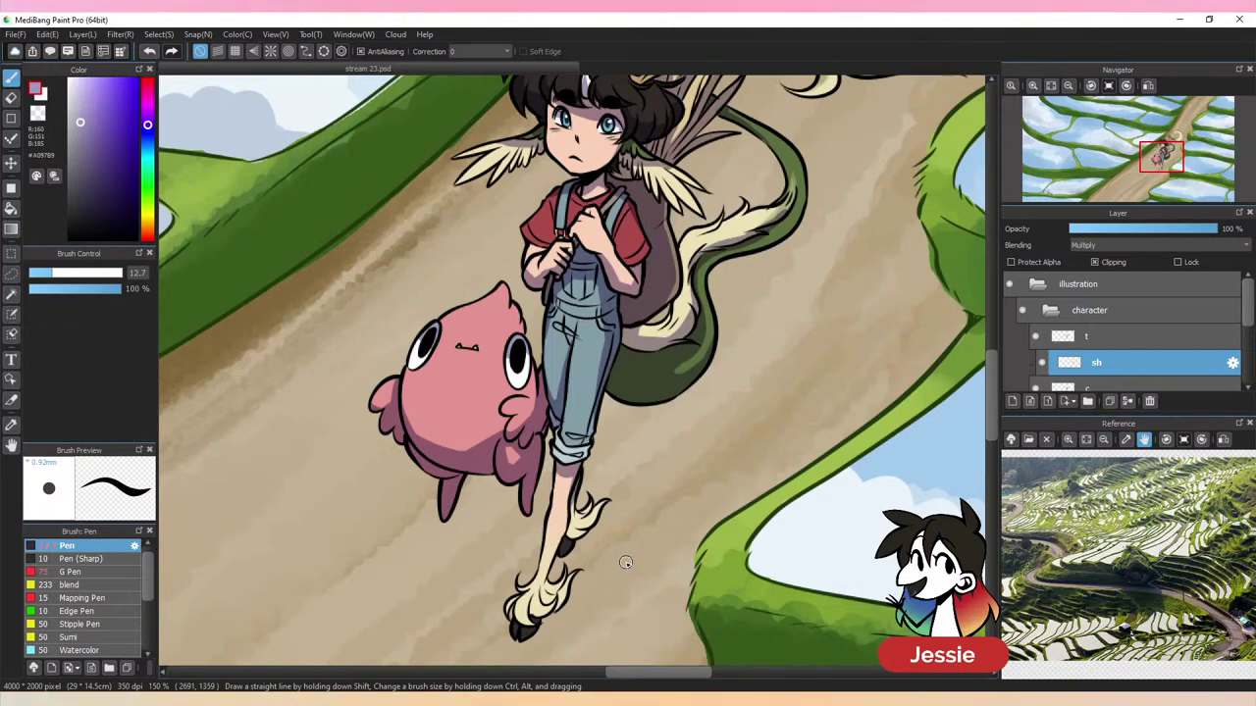
pyautogui.moveTo(699, 442); pyautogui.dragTo(562, 546)
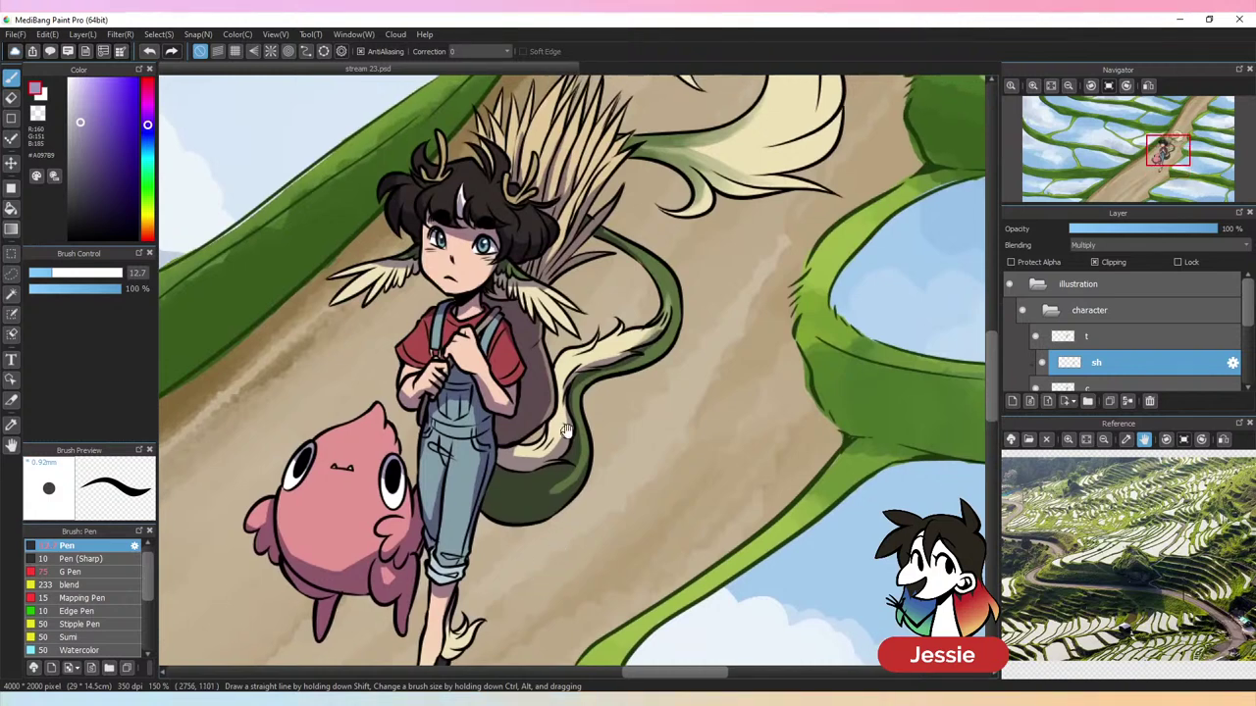
# Shade the small lower curl and the underside of the character's cream tail tuft on the sh layer
pyautogui.moveTo(619, 395); pyautogui.dragTo(631, 465)
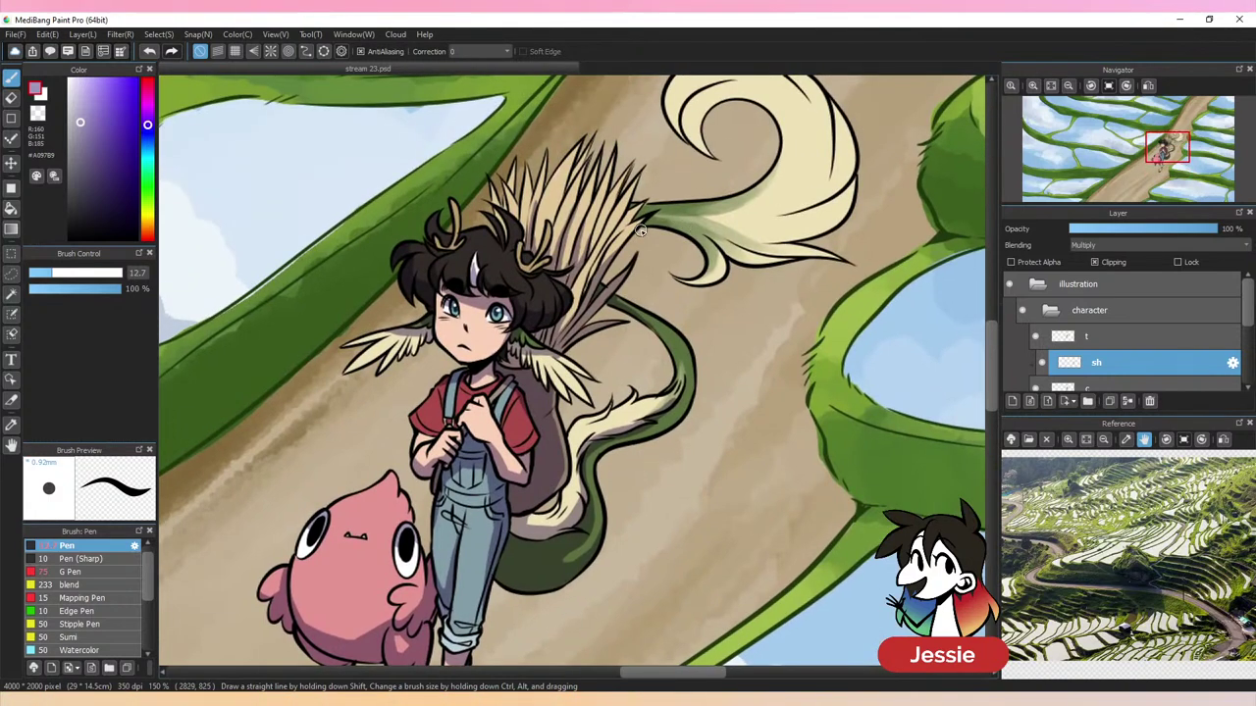
pyautogui.hotkey('ctrl', 'z')
pyautogui.moveTo(713, 273); pyautogui.dragTo(686, 279)
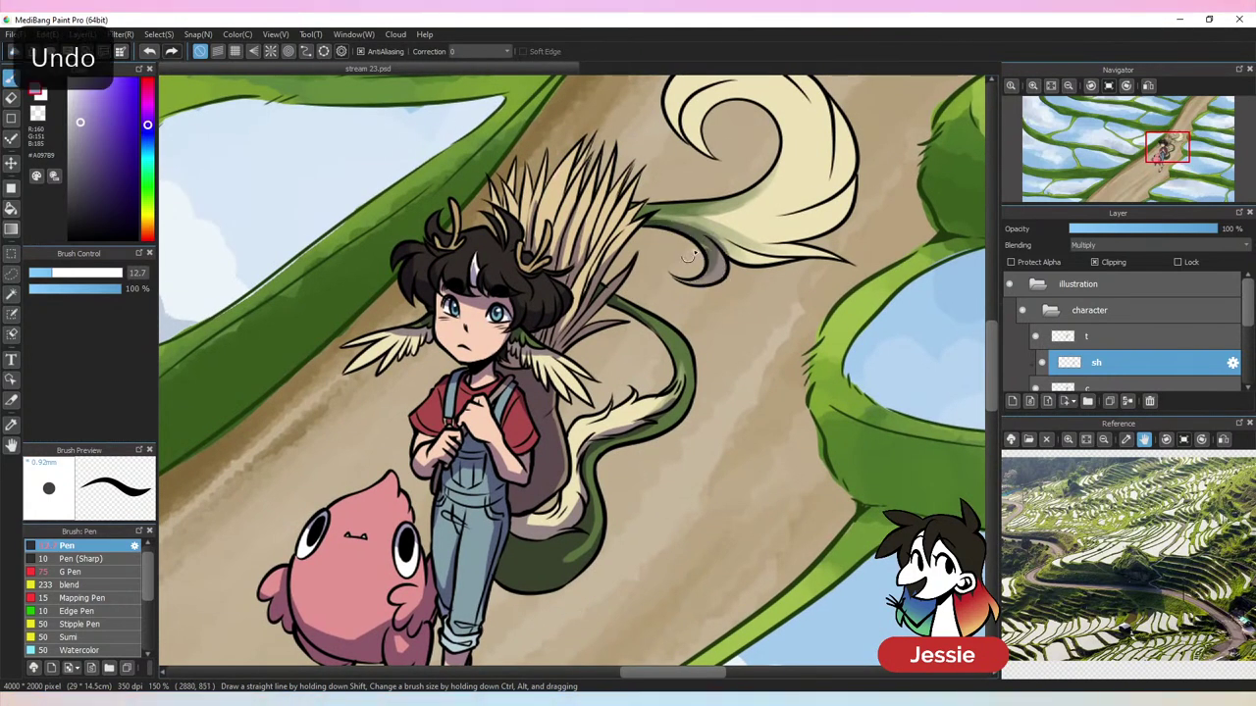
pyautogui.moveTo(700, 233); pyautogui.dragTo(832, 236)
pyautogui.moveTo(855, 191)
pyautogui.mouseDown()
pyautogui.moveTo(752, 259)
pyautogui.moveTo(833, 255)
pyautogui.mouseUp()
pyautogui.hotkey('ctrl', '-')
pyautogui.hotkey('ctrl', '-')
pyautogui.hotkey('ctrl', '-')
pyautogui.hotkey('ctrl', '-')
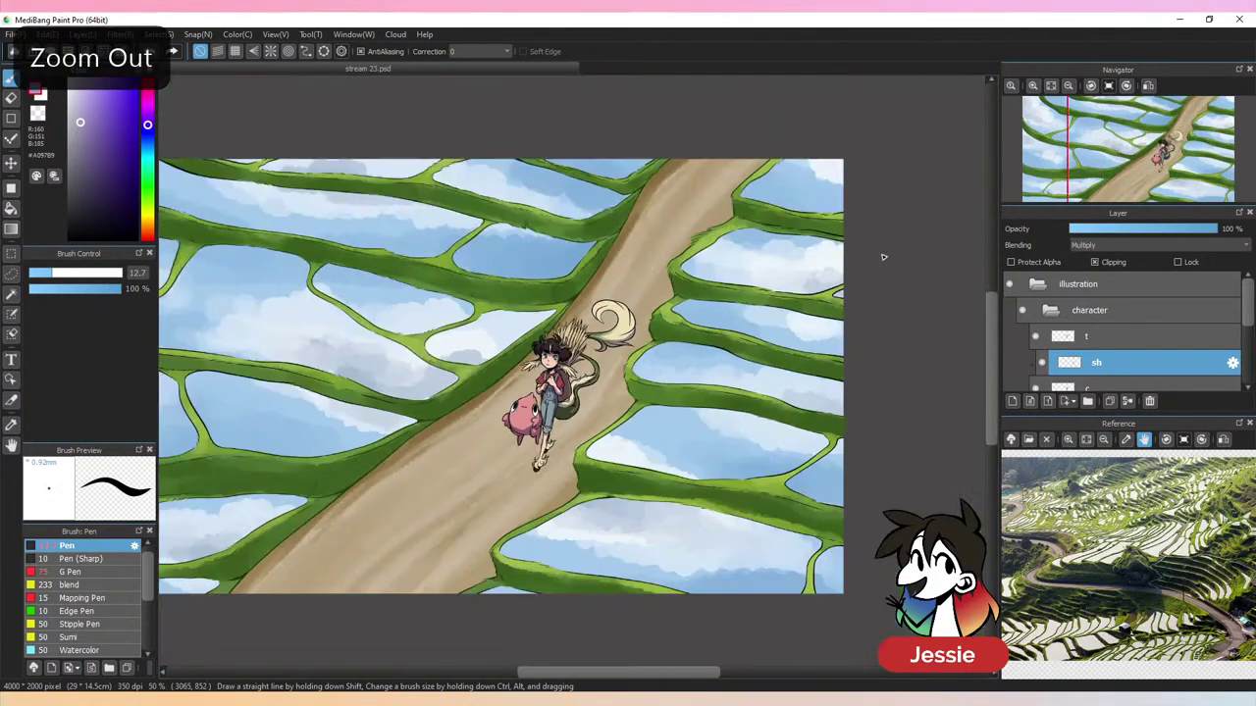
pyautogui.hotkey('ctrl', '+')
pyautogui.hotkey('ctrl', '+')
# Add a new layer and place it inside the character folder directly below the c layer
pyautogui.moveTo(1246, 322); pyautogui.dragTo(1241, 345)
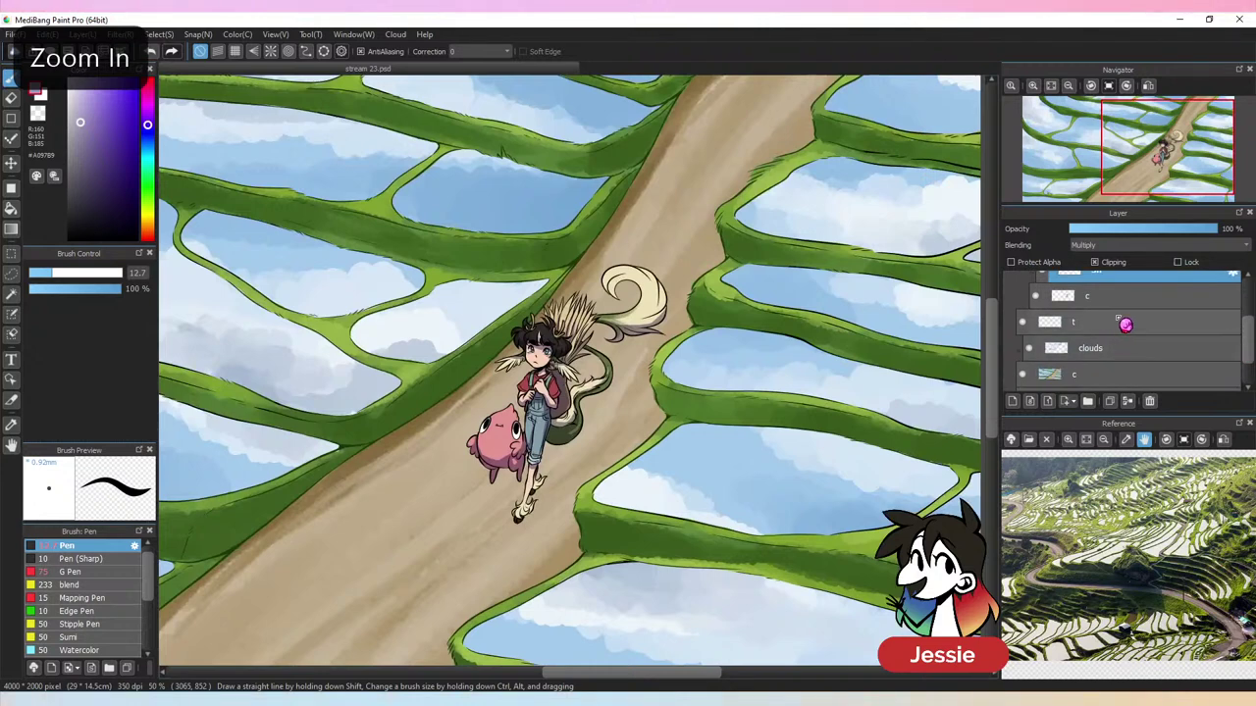
pyautogui.click(1120, 320)
pyautogui.click(1011, 401)
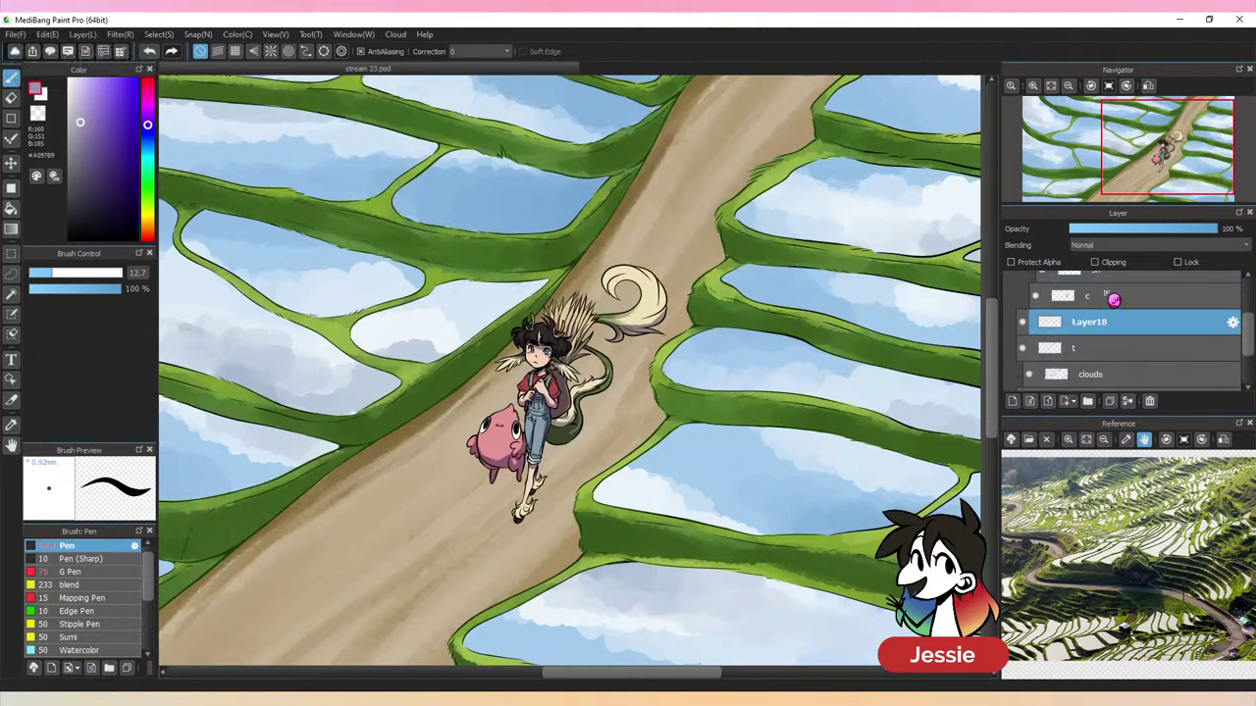
pyautogui.scroll(2, 1227, 353)
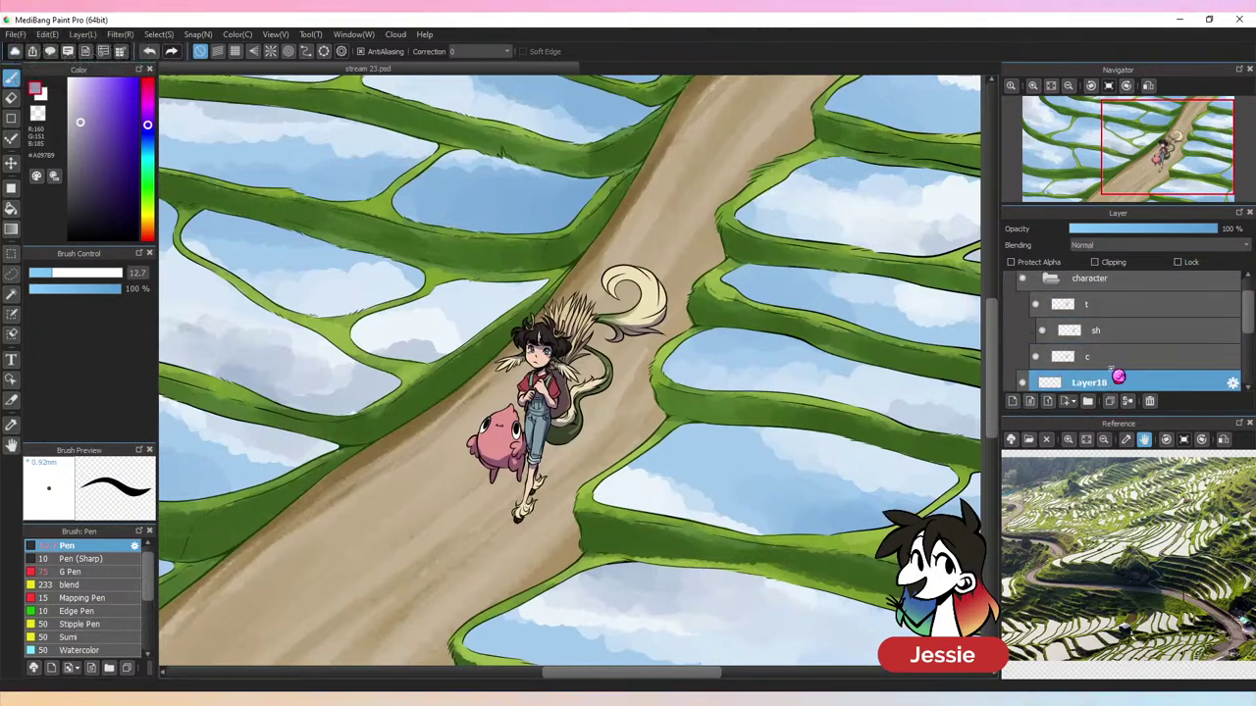
pyautogui.moveTo(1112, 376); pyautogui.dragTo(1118, 298)
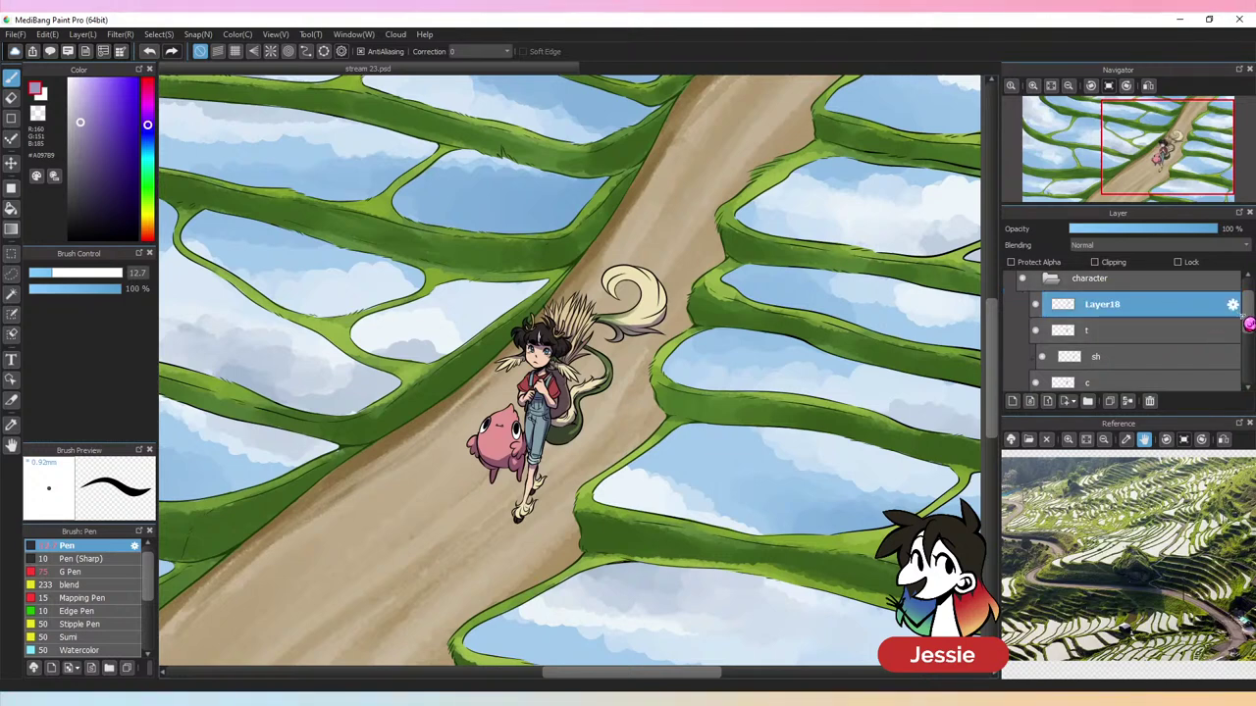
pyautogui.moveTo(1242, 317); pyautogui.dragTo(1242, 321)
pyautogui.moveTo(1109, 326); pyautogui.dragTo(1116, 291)
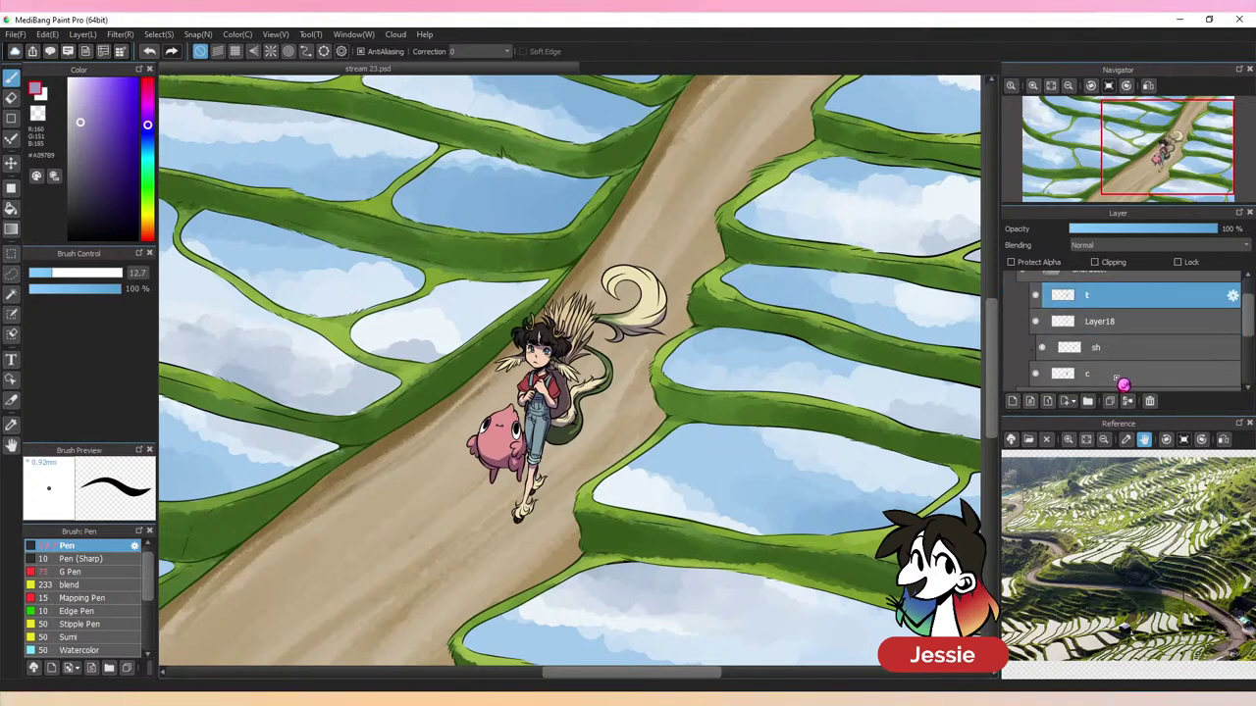
pyautogui.moveTo(1119, 381); pyautogui.dragTo(1123, 322)
pyautogui.click(1144, 375)
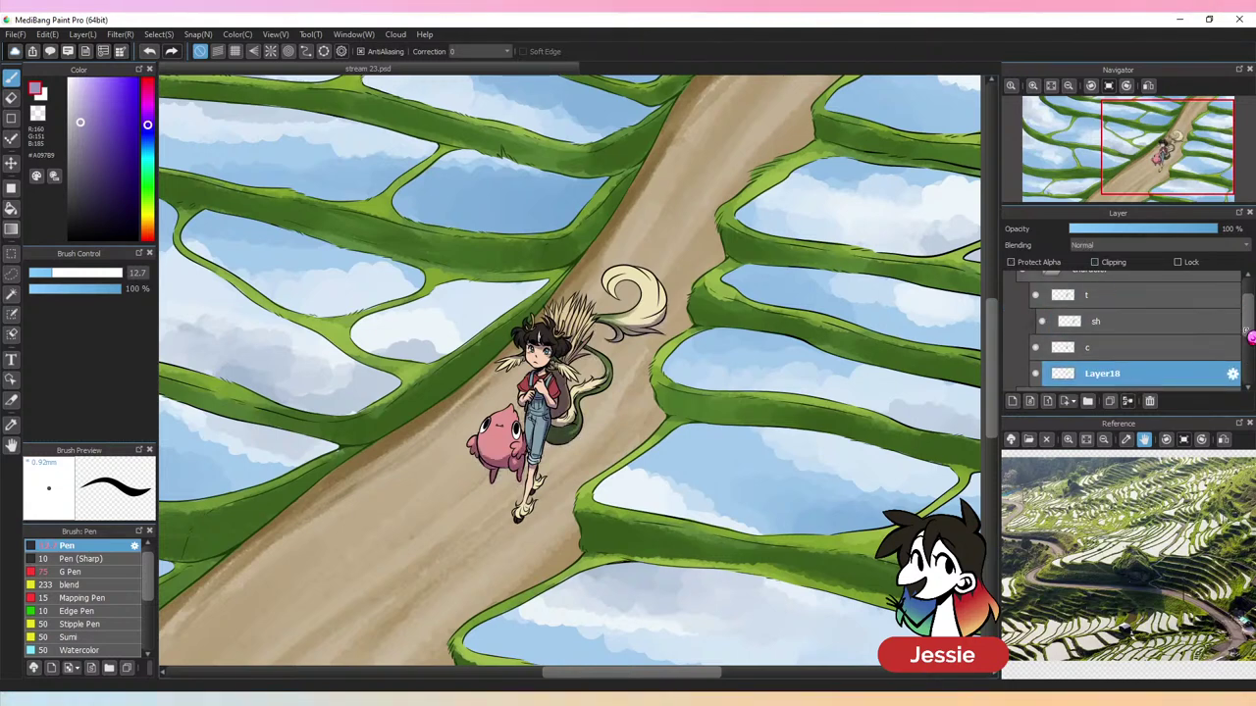
# Rename the new layer below c as "shadow under"
pyautogui.scroll(-1, 1223, 331)
pyautogui.doubleClick(1106, 355)
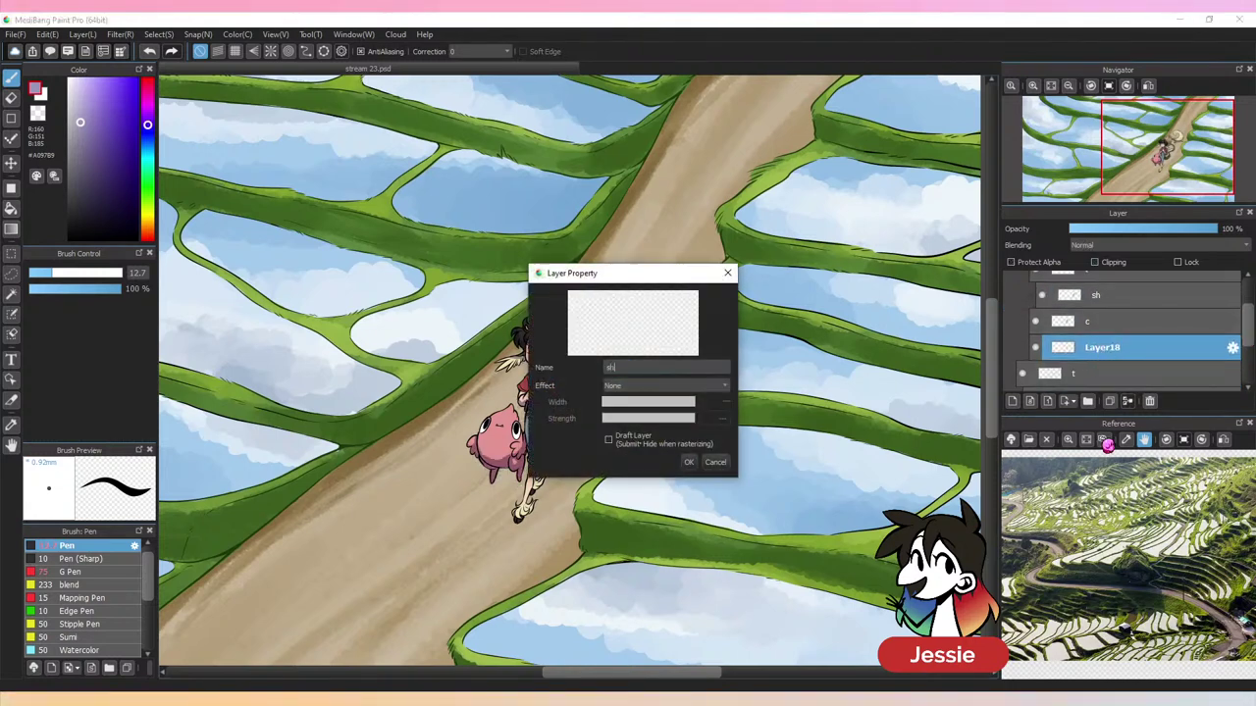
pyautogui.write('shadow under')
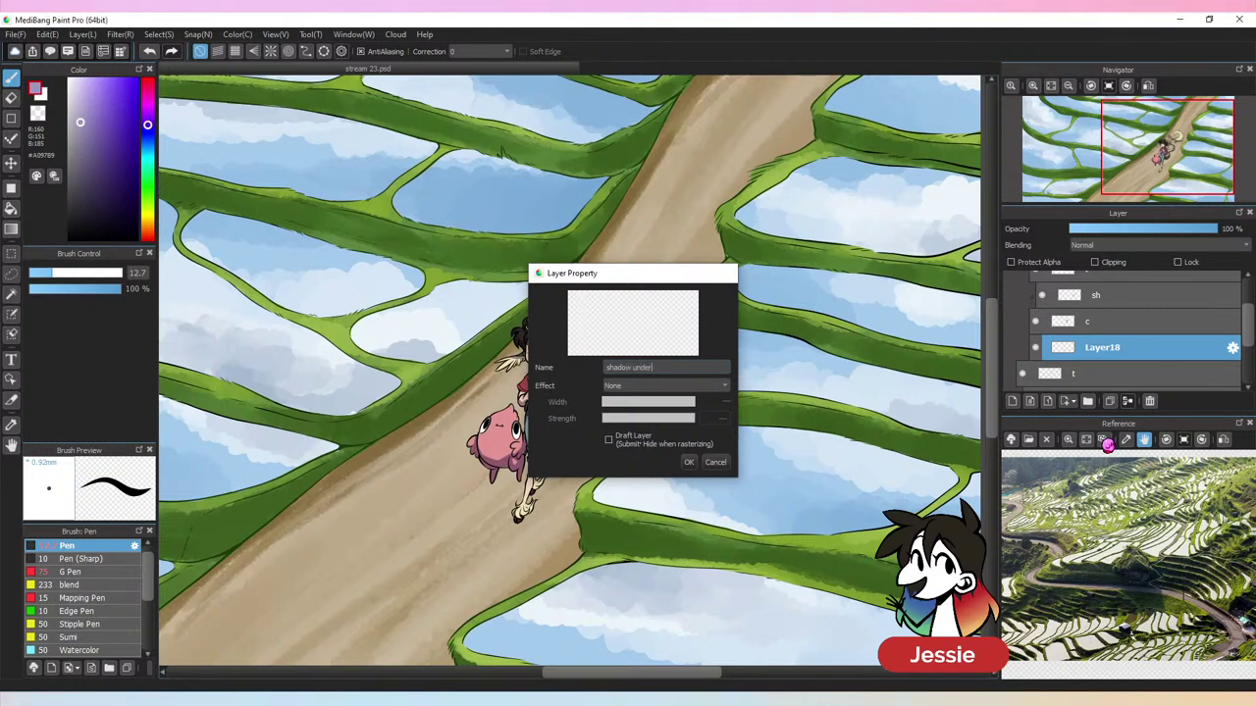
pyautogui.press('Return')
# With the Pen at size 18 and the layer set to Multiply, paint cast shadows on the path beneath the character, tail and pink companion
pyautogui.scroll(2, 581, 424)
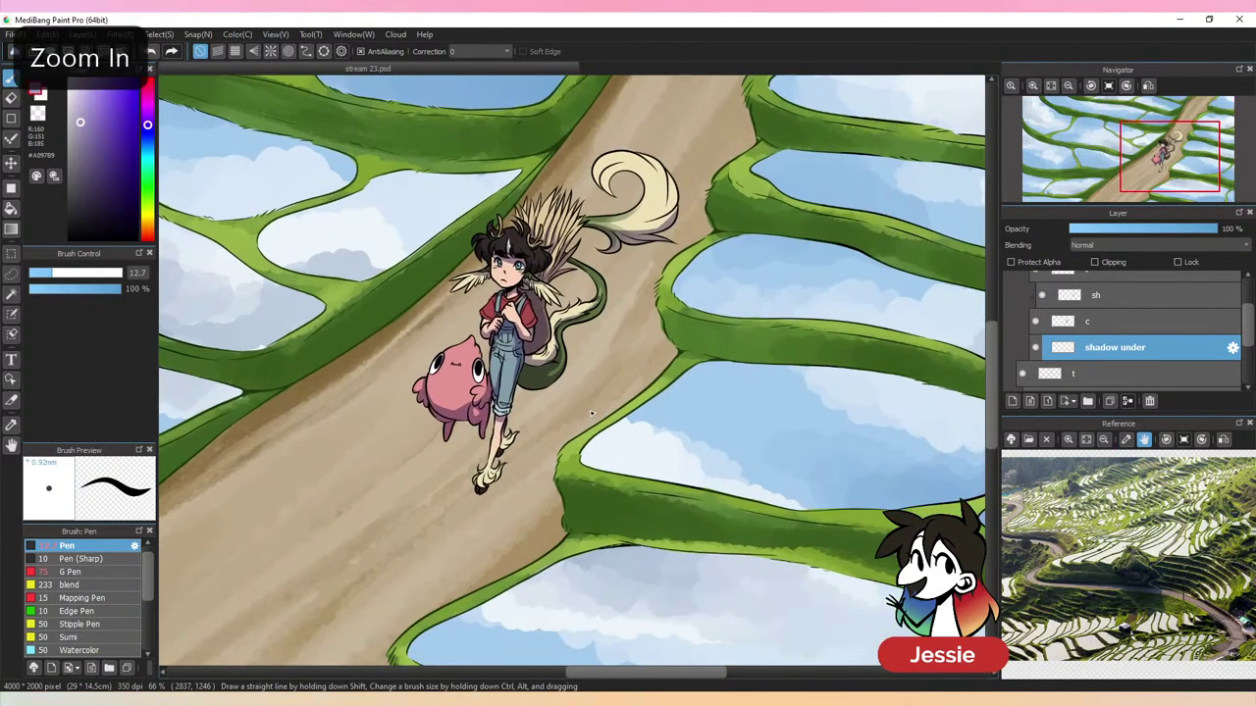
pyautogui.click(62, 274)
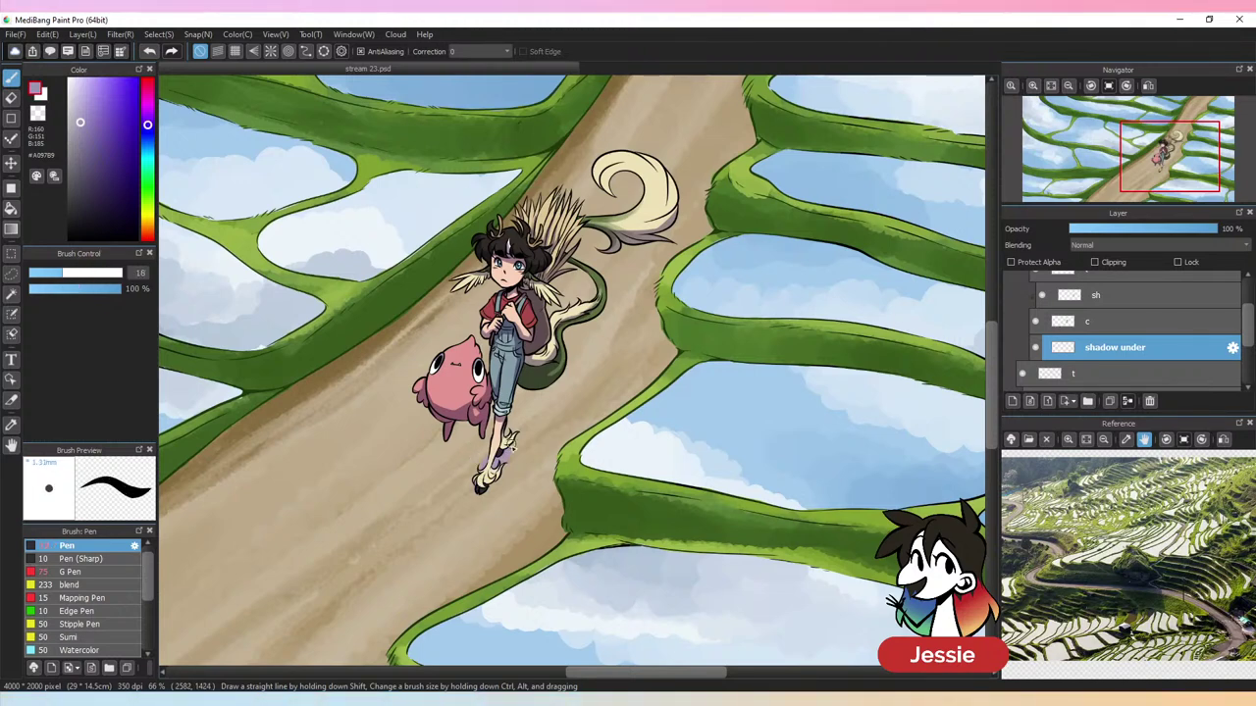
pyautogui.click(1138, 246)
pyautogui.click(1107, 280)
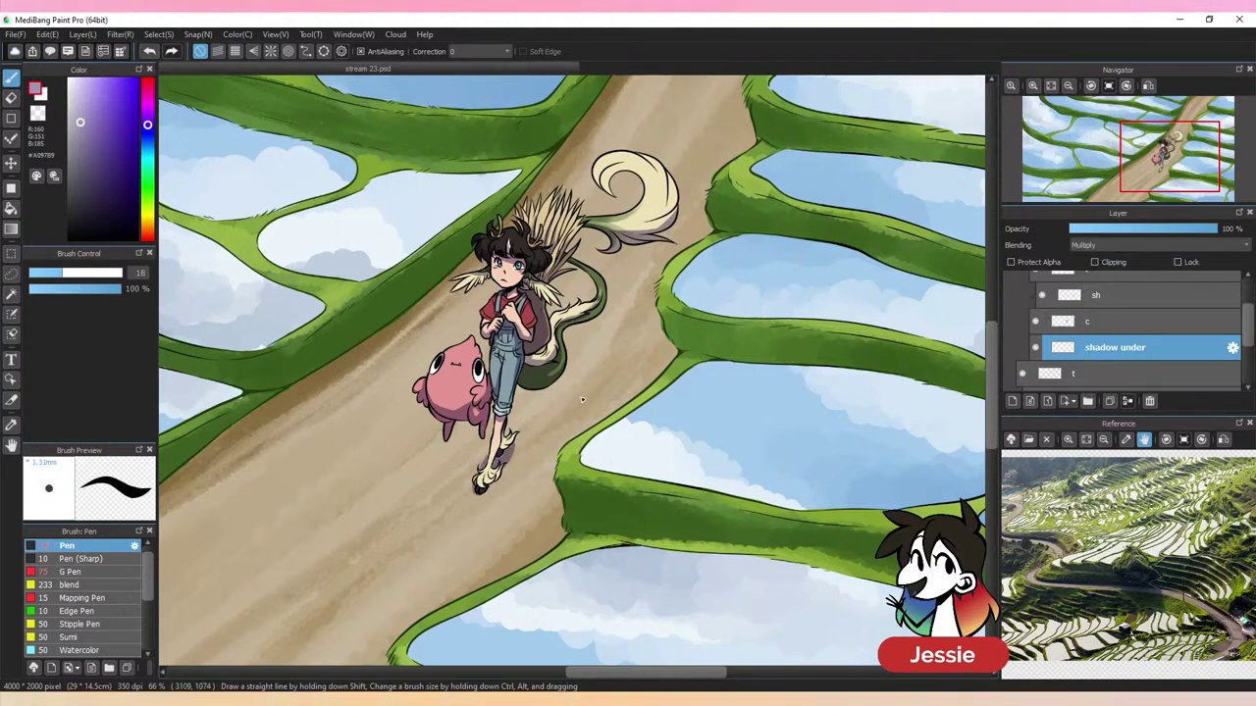
pyautogui.moveTo(482, 493)
pyautogui.mouseDown()
pyautogui.moveTo(521, 439)
pyautogui.moveTo(511, 462)
pyautogui.moveTo(538, 387)
pyautogui.moveTo(525, 438)
pyautogui.moveTo(583, 352)
pyautogui.moveTo(526, 437)
pyautogui.moveTo(565, 346)
pyautogui.mouseUp()
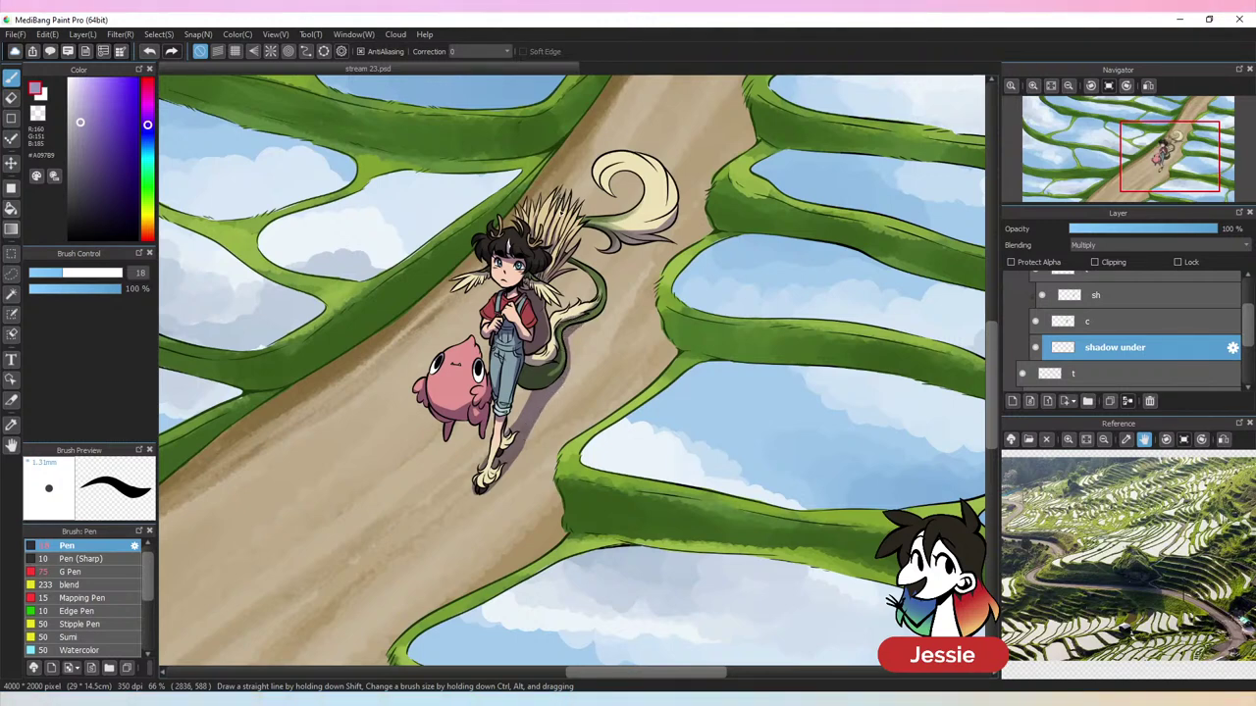
pyautogui.moveTo(566, 265); pyautogui.dragTo(585, 274)
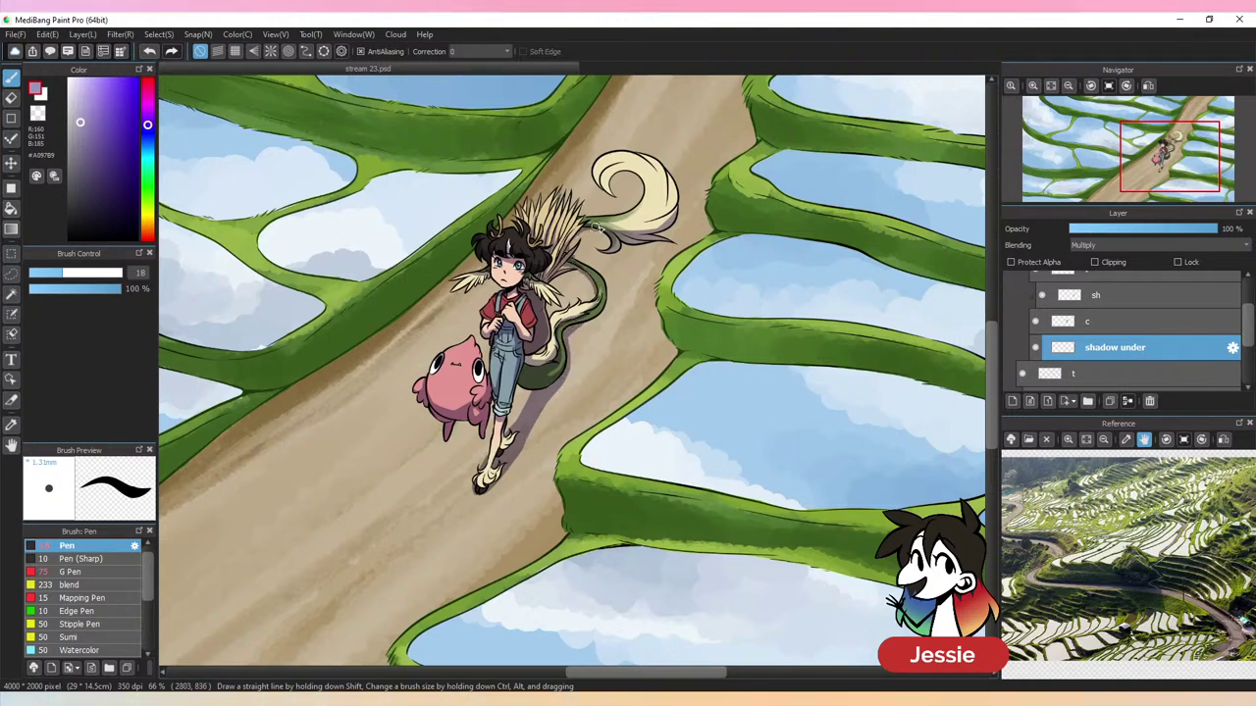
pyautogui.moveTo(596, 226); pyautogui.dragTo(602, 234)
pyautogui.moveTo(608, 185); pyautogui.dragTo(629, 173)
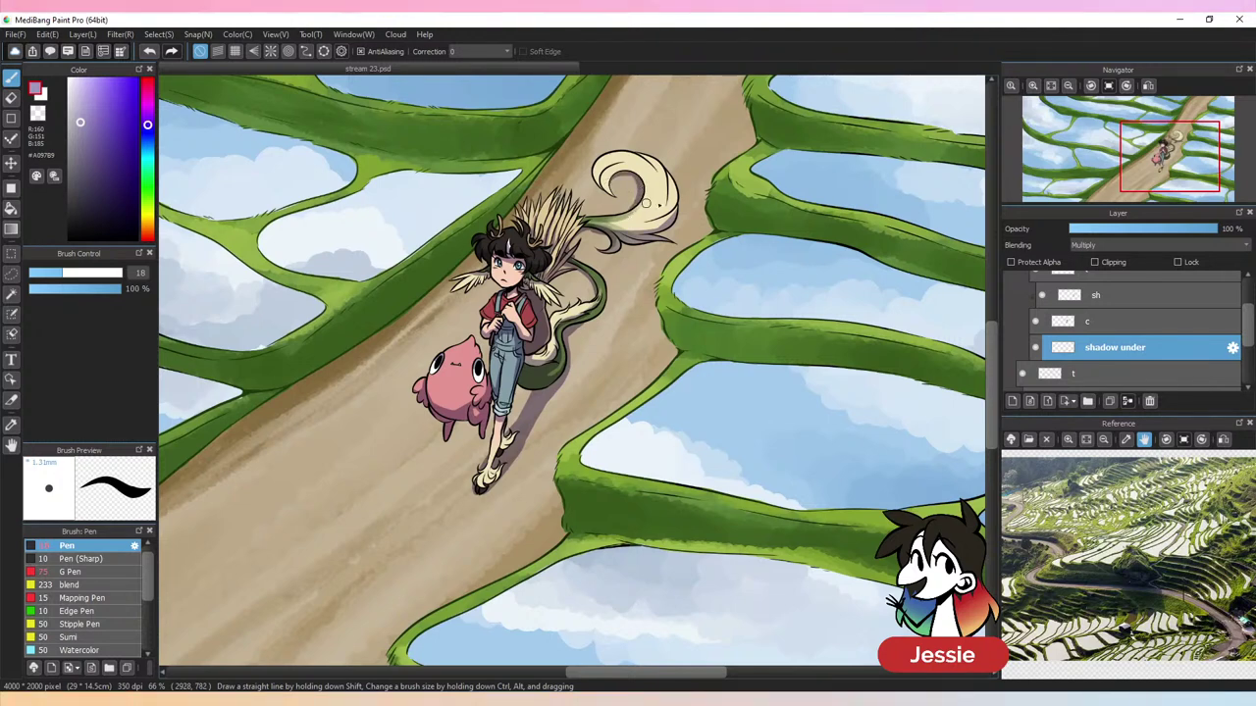
pyautogui.moveTo(618, 245)
pyautogui.mouseDown()
pyautogui.moveTo(658, 240)
pyautogui.moveTo(612, 241)
pyautogui.mouseUp()
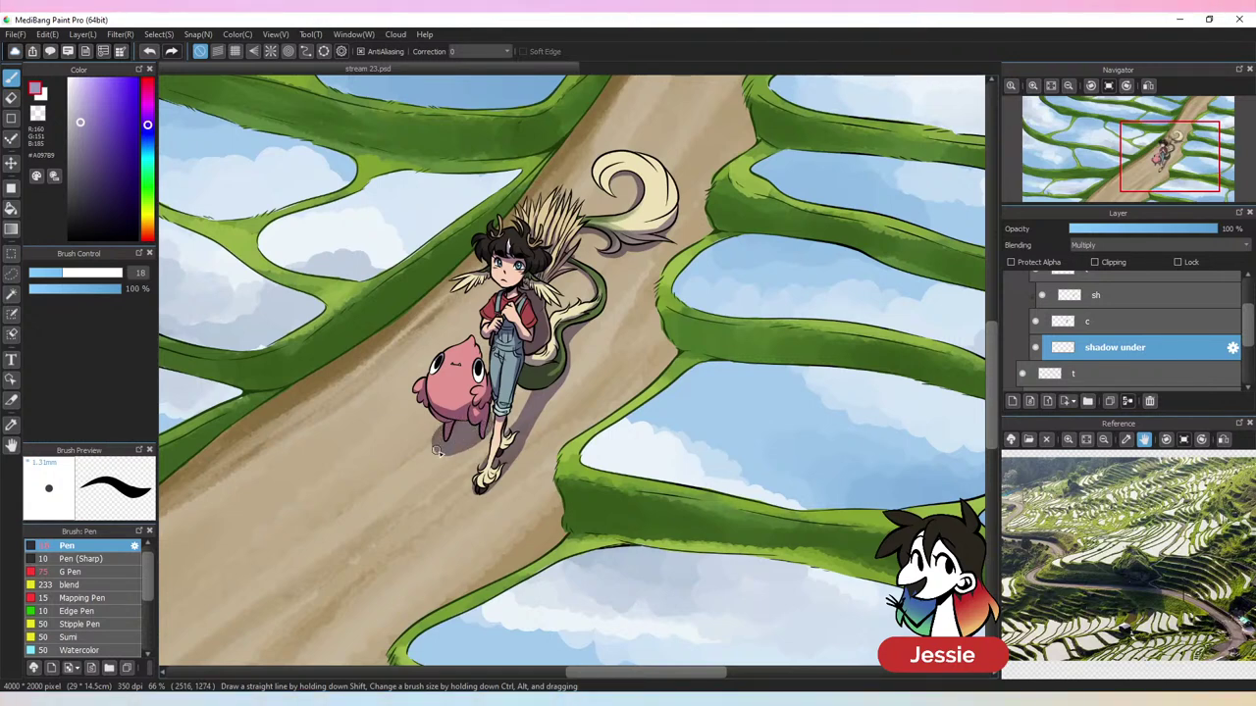
# Save the illustration with the cast shadows added
pyautogui.hotkey('ctrl', '-')
pyautogui.hotkey('ctrl', '-')
pyautogui.hotkey('ctrl', '-')
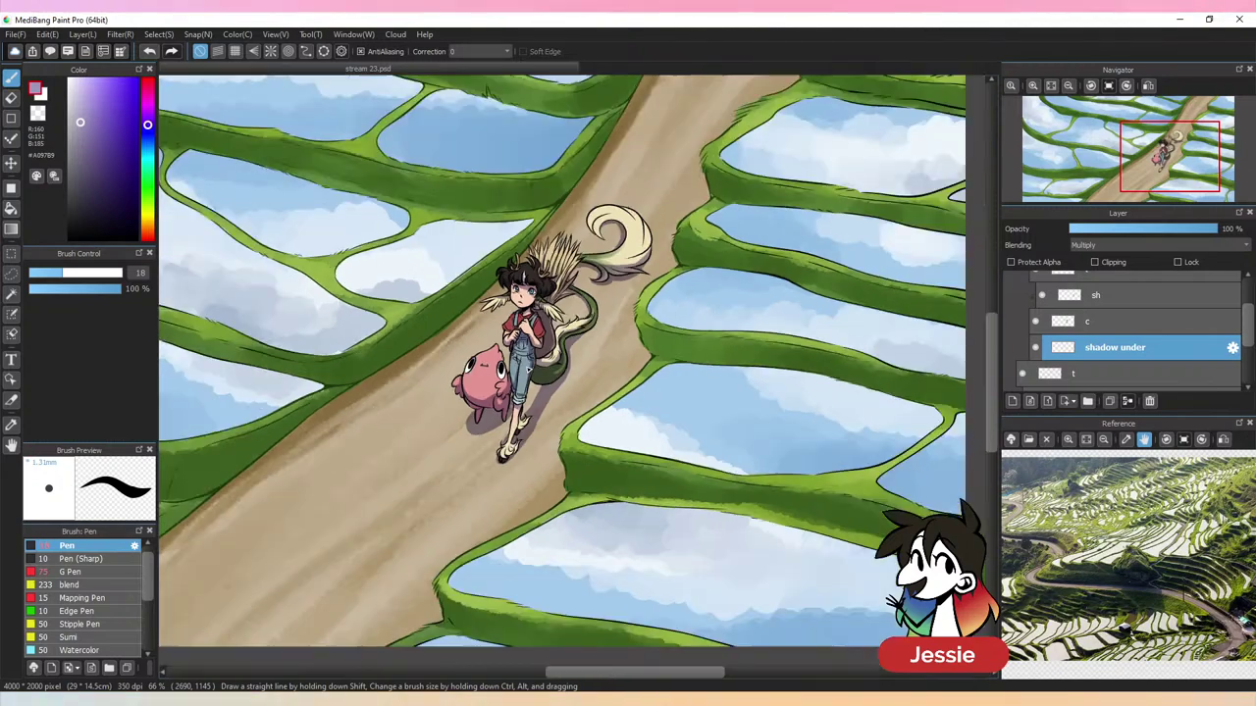
pyautogui.hotkey('ctrl', 's')
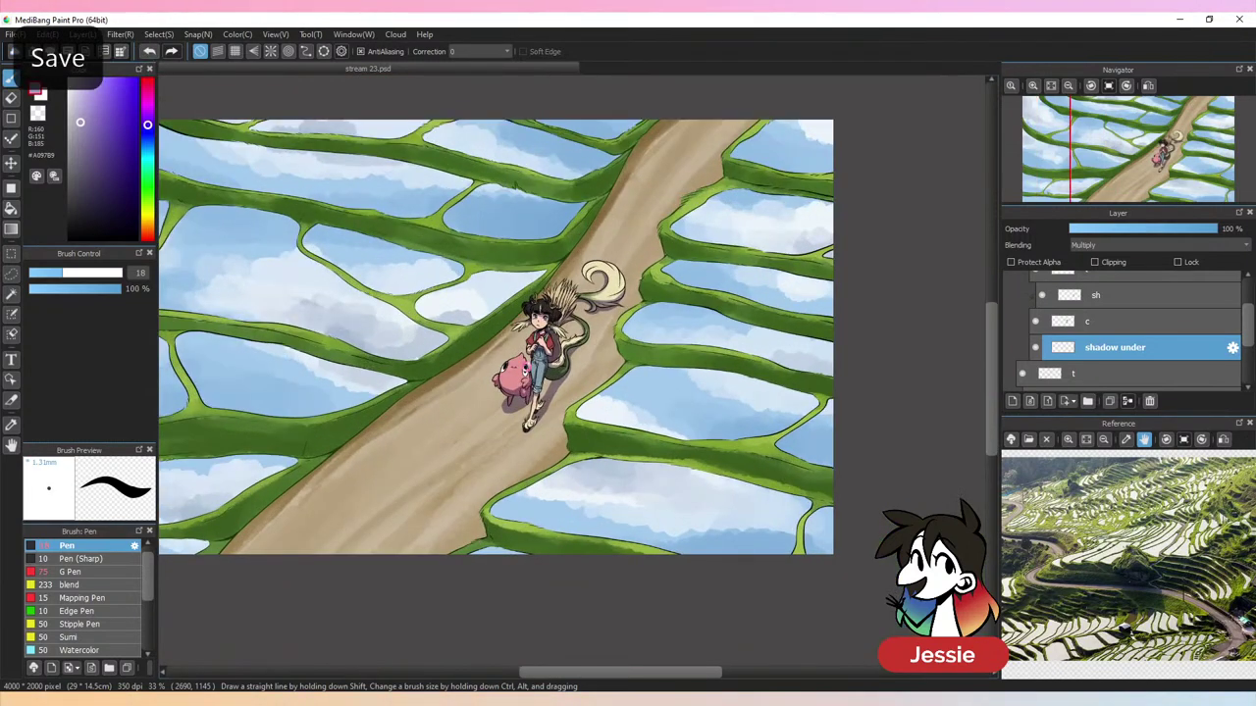
# Add a clipping layer directly above the character's c layer and name it b
pyautogui.hotkey('ctrl', '+')
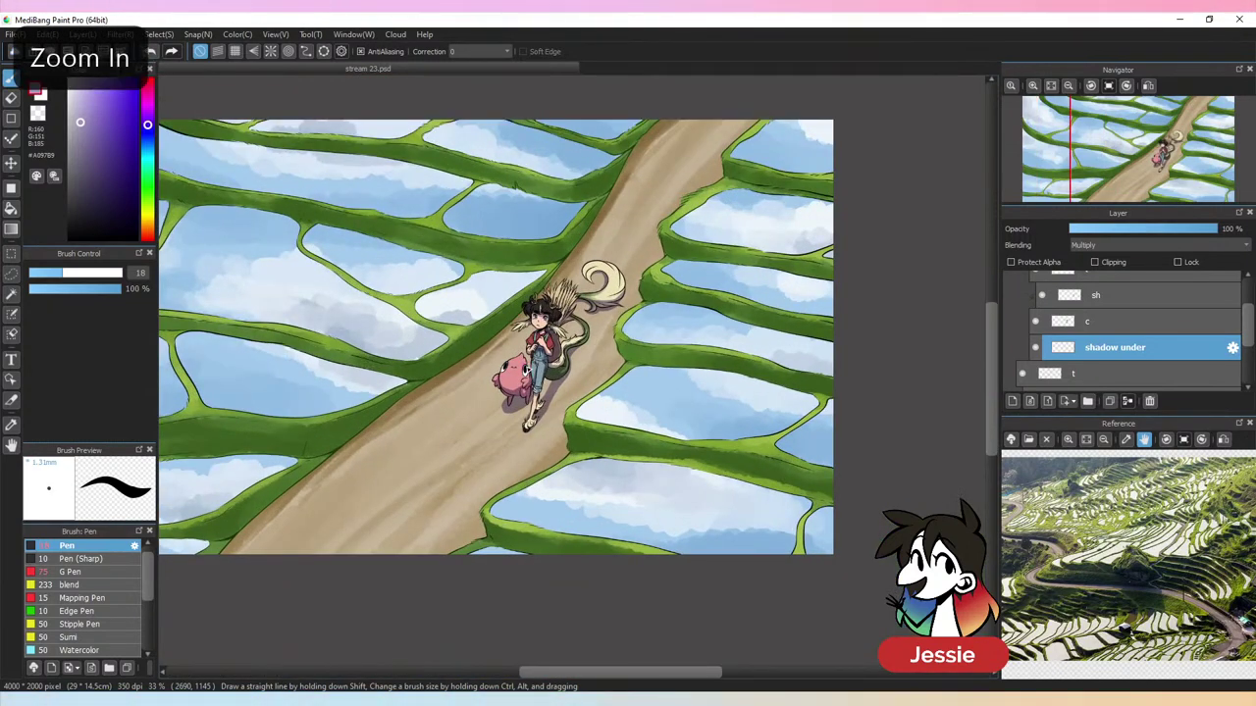
pyautogui.hotkey('ctrl', '+')
pyautogui.hotkey('ctrl', '+')
pyautogui.hotkey('ctrl', '+')
pyautogui.hotkey('ctrl', '+')
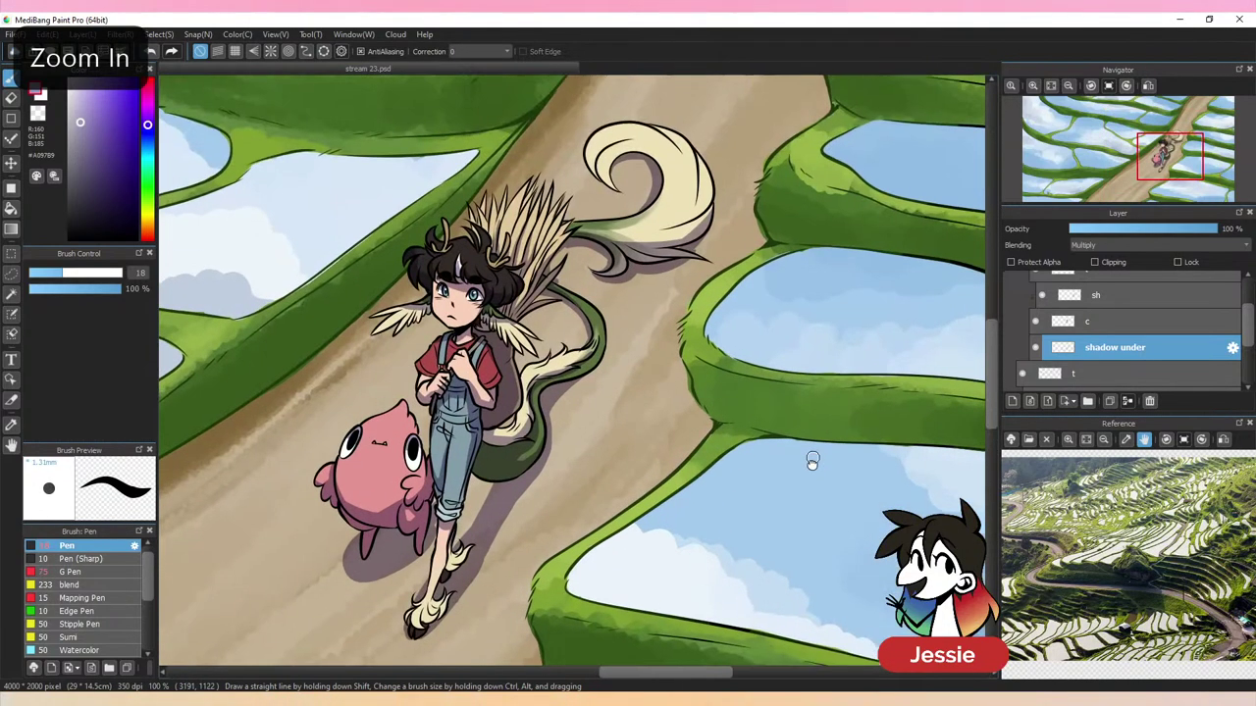
pyautogui.moveTo(812, 461); pyautogui.dragTo(815, 467)
pyautogui.click(1154, 324)
pyautogui.click(1013, 401)
pyautogui.doubleClick(1119, 328)
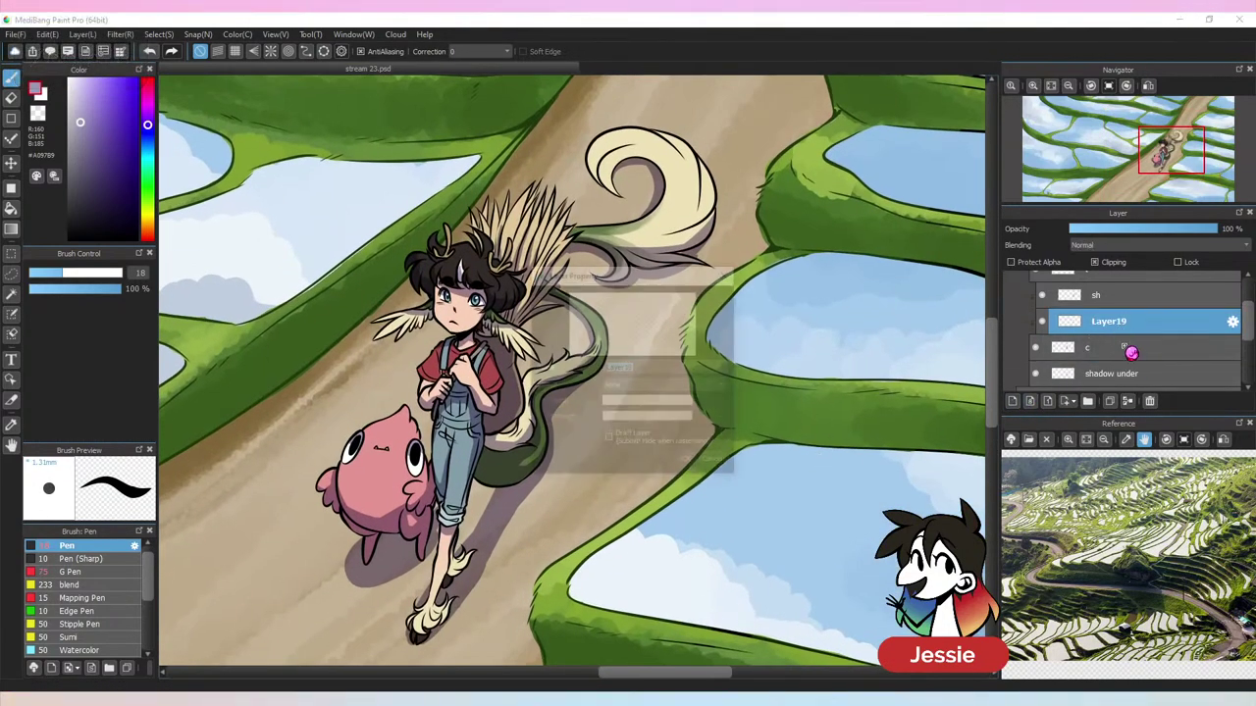
pyautogui.write('b')
pyautogui.press('Return')
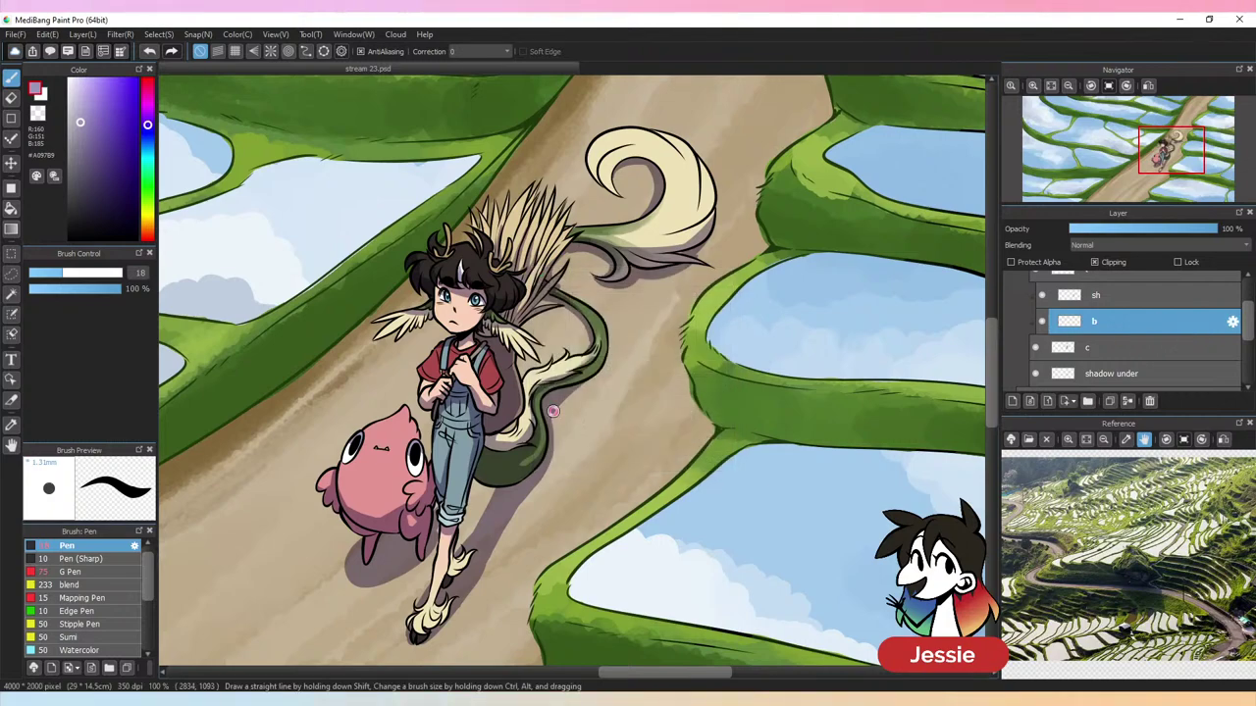
# With the G Pen at size 18 and reddish #E88D75, start the blush on the character's nose and cheek on layer b
pyautogui.hotkey('ctrl', '+')
pyautogui.hotkey('ctrl', '+')
pyautogui.moveTo(564, 317); pyautogui.dragTo(765, 464)
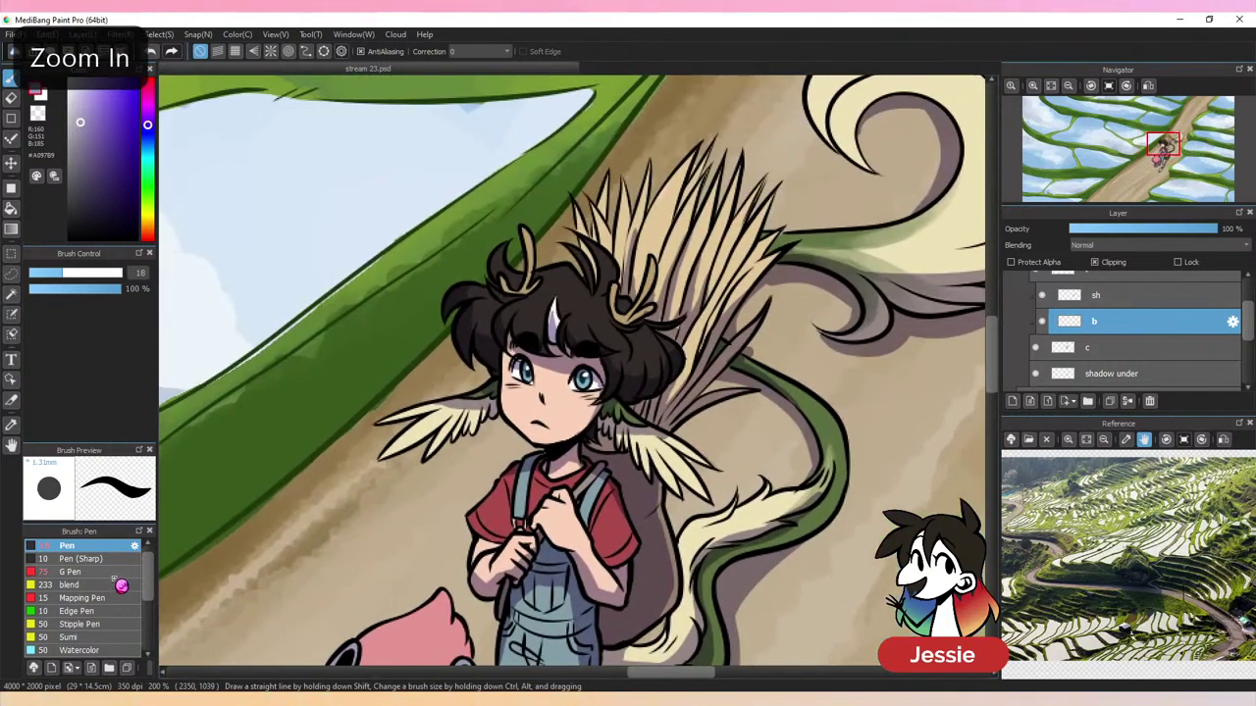
pyautogui.click(71, 571)
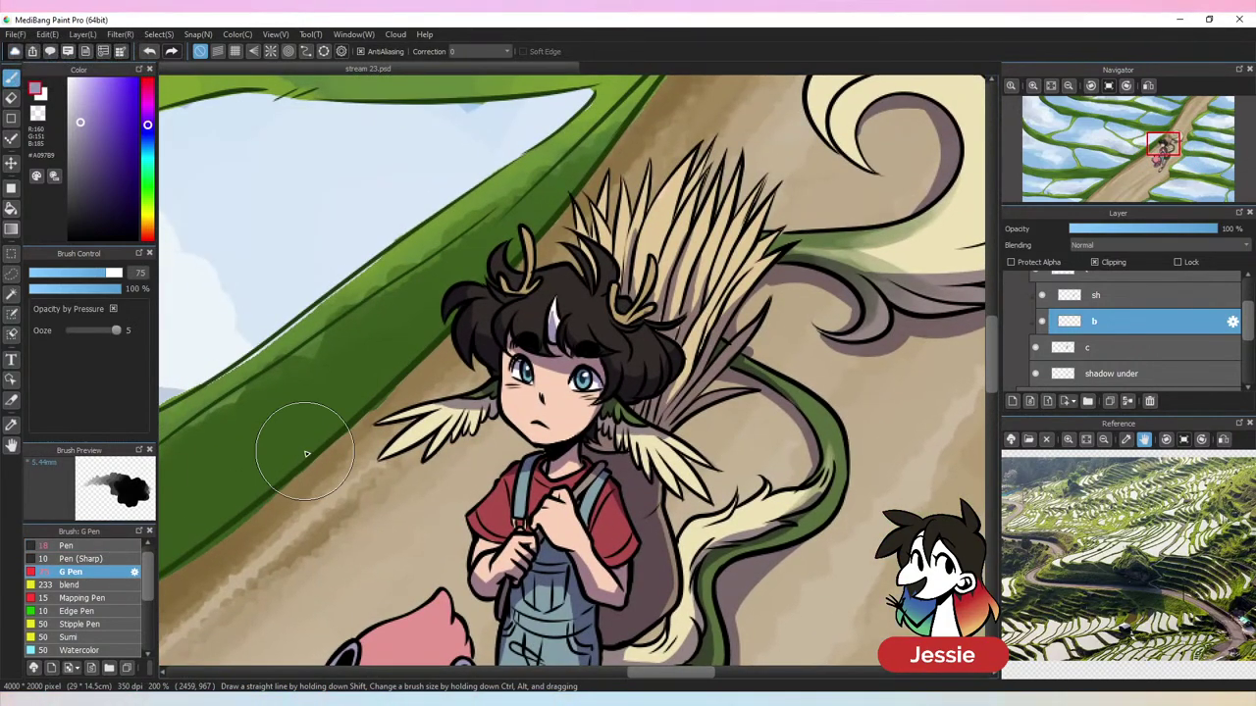
pyautogui.keyDown('alt'); pyautogui.click(563, 411); pyautogui.keyUp('alt')
pyautogui.click(64, 273)
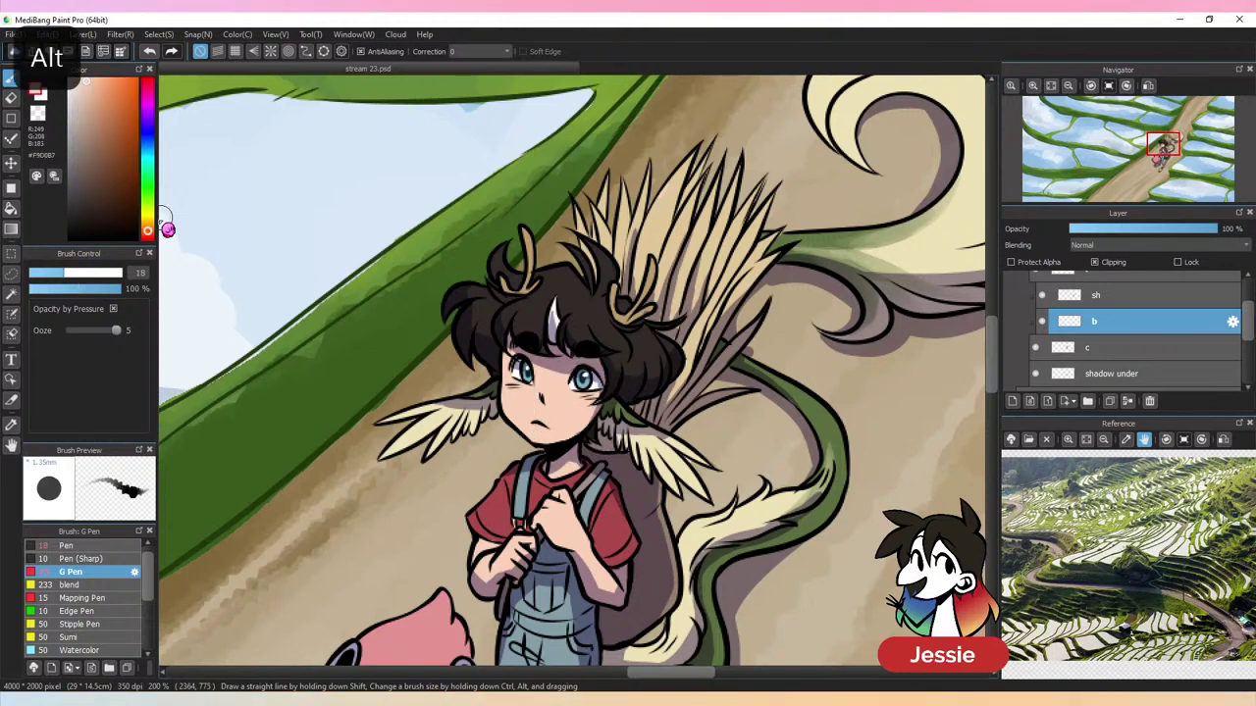
pyautogui.click(148, 236)
pyautogui.click(102, 91)
pyautogui.hotkey('ctrl', 'Up')
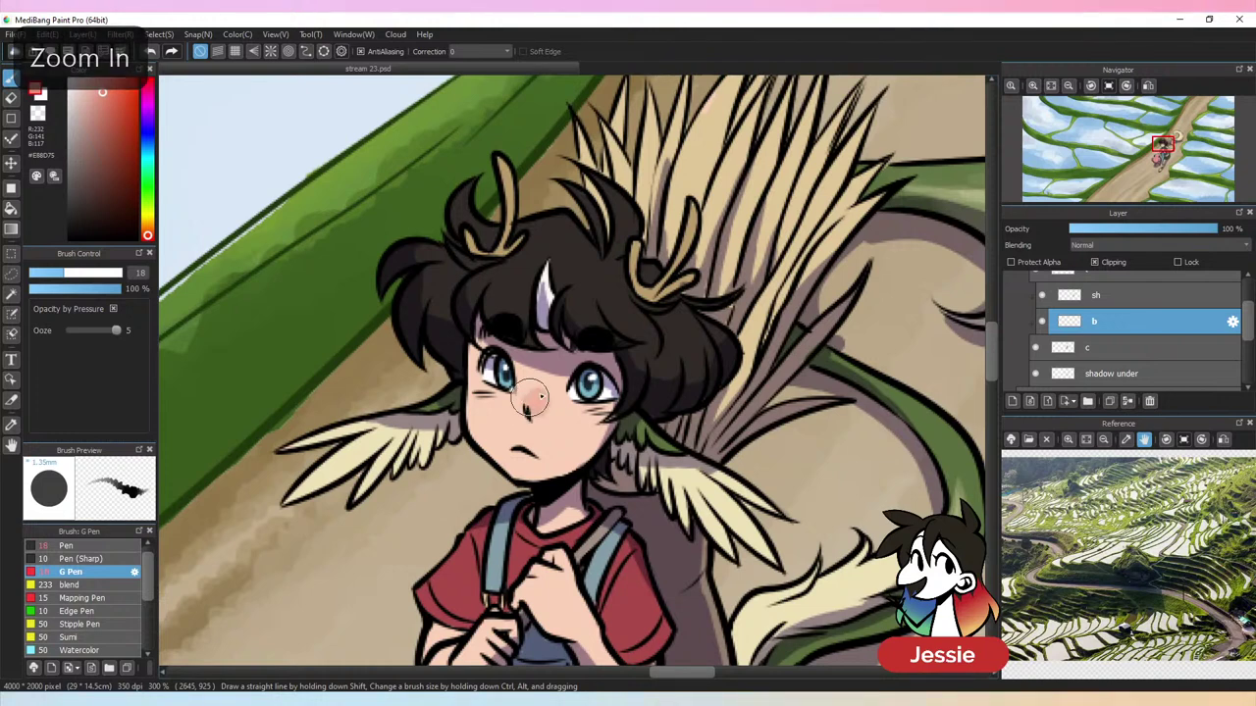
pyautogui.keyDown('alt'); pyautogui.click(529, 405); pyautogui.keyUp('alt')
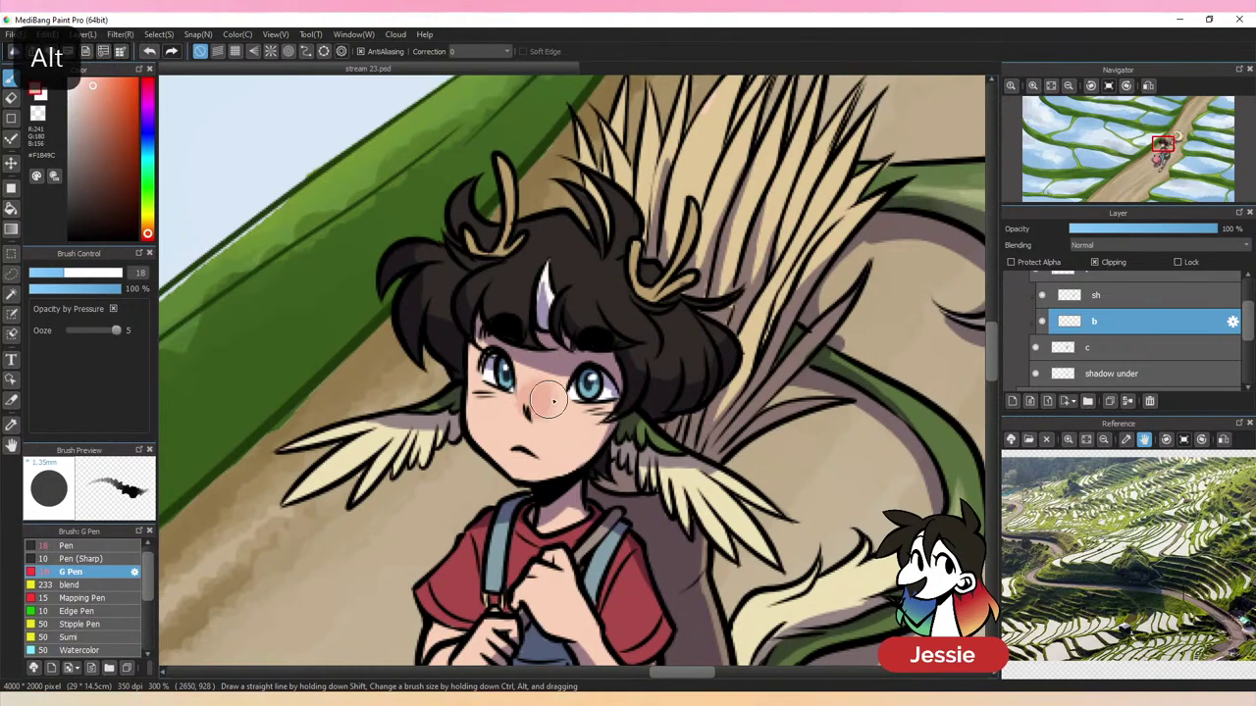
pyautogui.moveTo(575, 422); pyautogui.dragTo(589, 435)
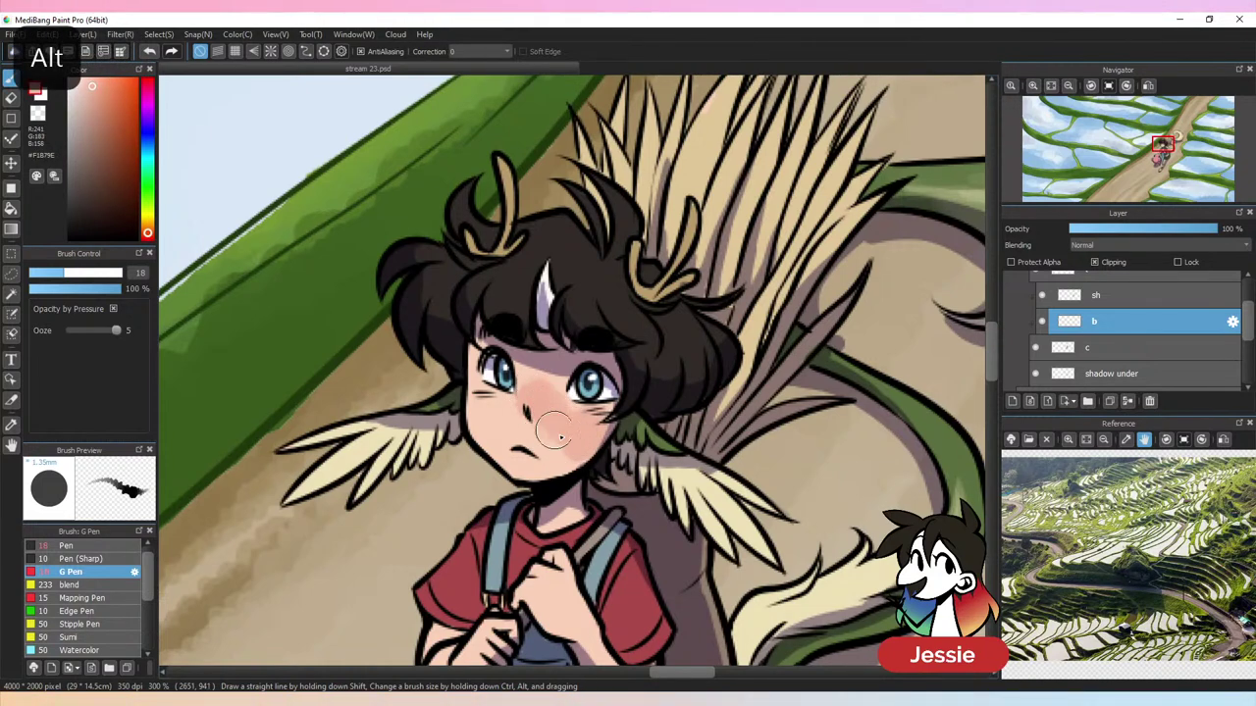
# Blend the blush over the cheeks, nose bridge and area beside the mouth, using skin tones sampled from the character's face
pyautogui.keyDown('alt'); pyautogui.click(578, 456); pyautogui.keyUp('alt')
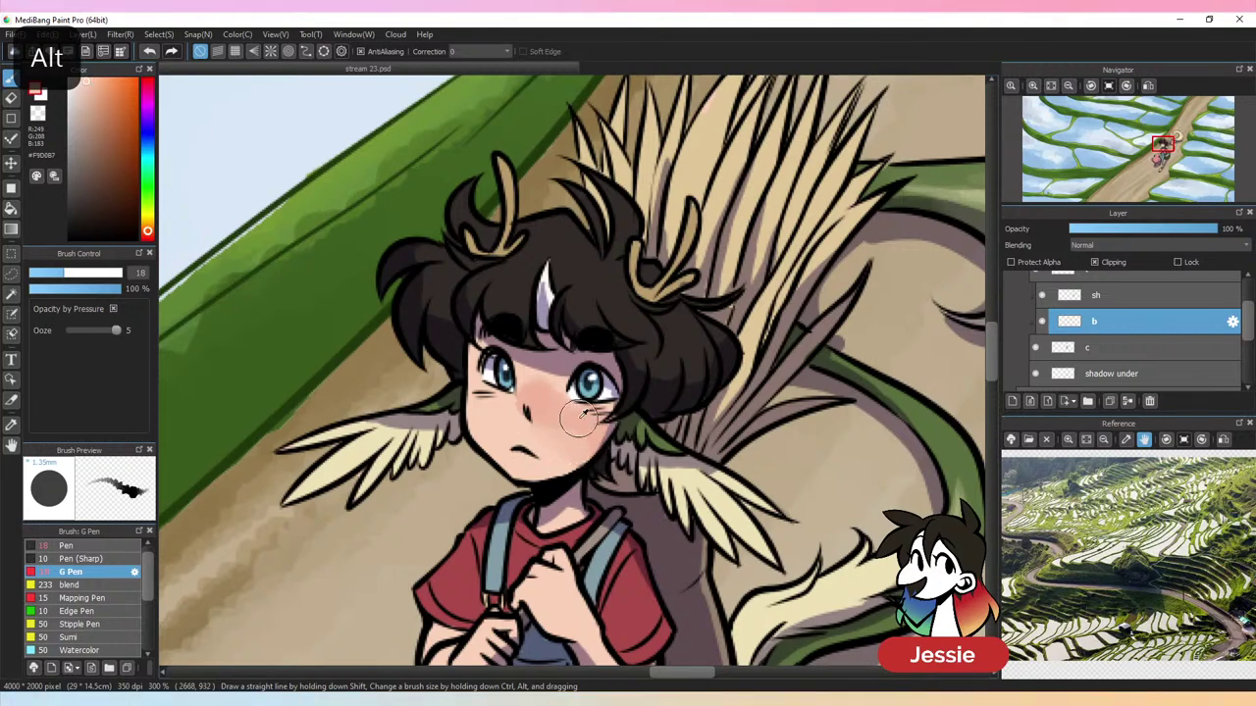
pyautogui.keyDown('alt'); pyautogui.click(579, 410); pyautogui.keyUp('alt')
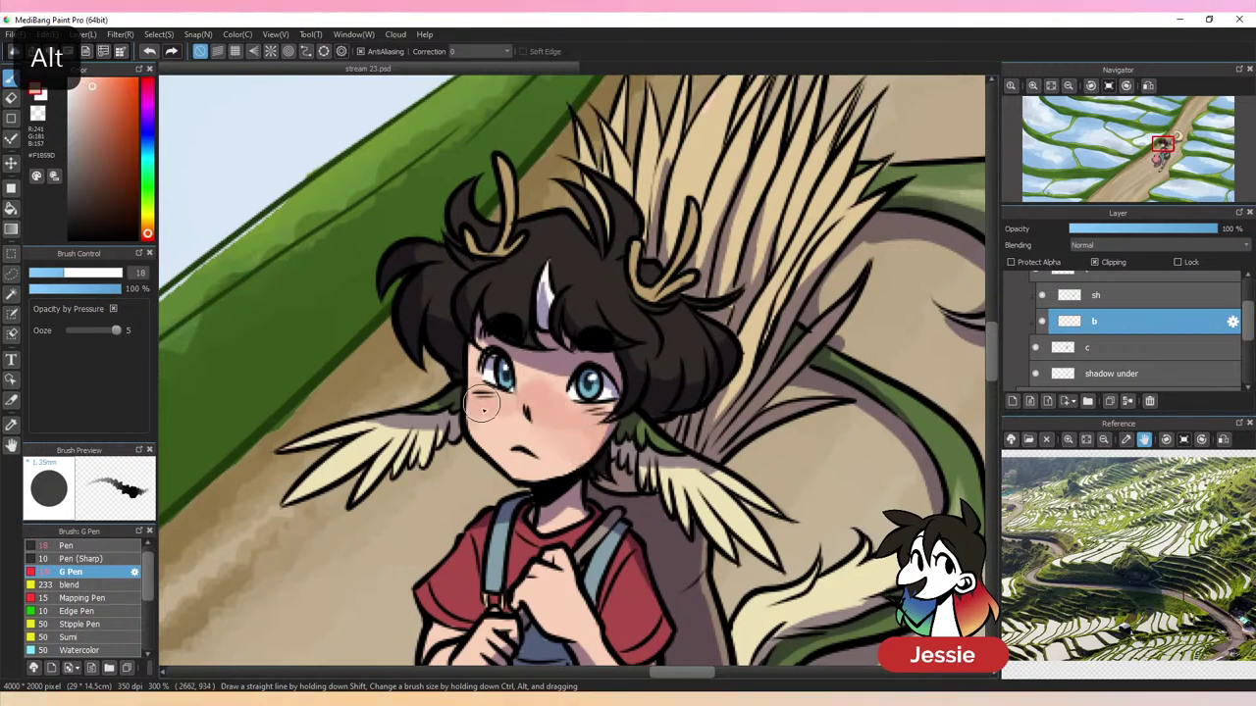
pyautogui.keyDown('alt'); pyautogui.click(501, 415); pyautogui.keyUp('alt')
pyautogui.keyDown('alt'); pyautogui.click(530, 385); pyautogui.keyUp('alt')
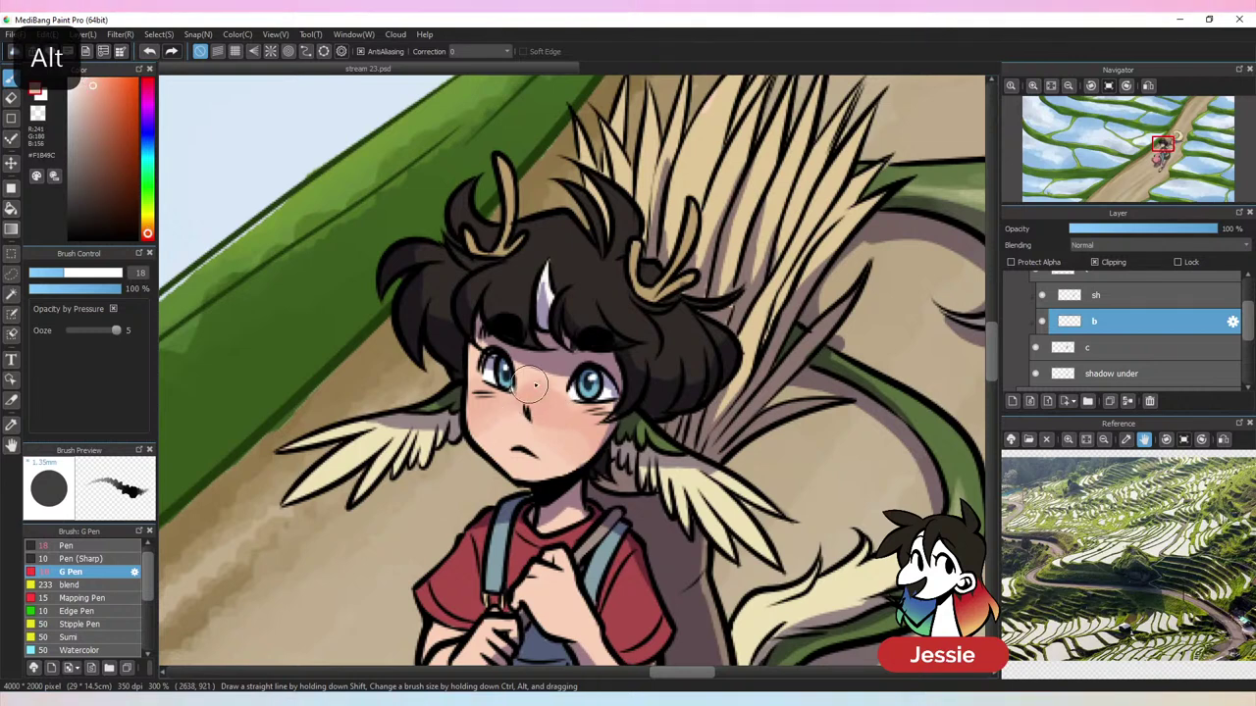
pyautogui.keyDown('alt'); pyautogui.click(554, 440); pyautogui.keyUp('alt')
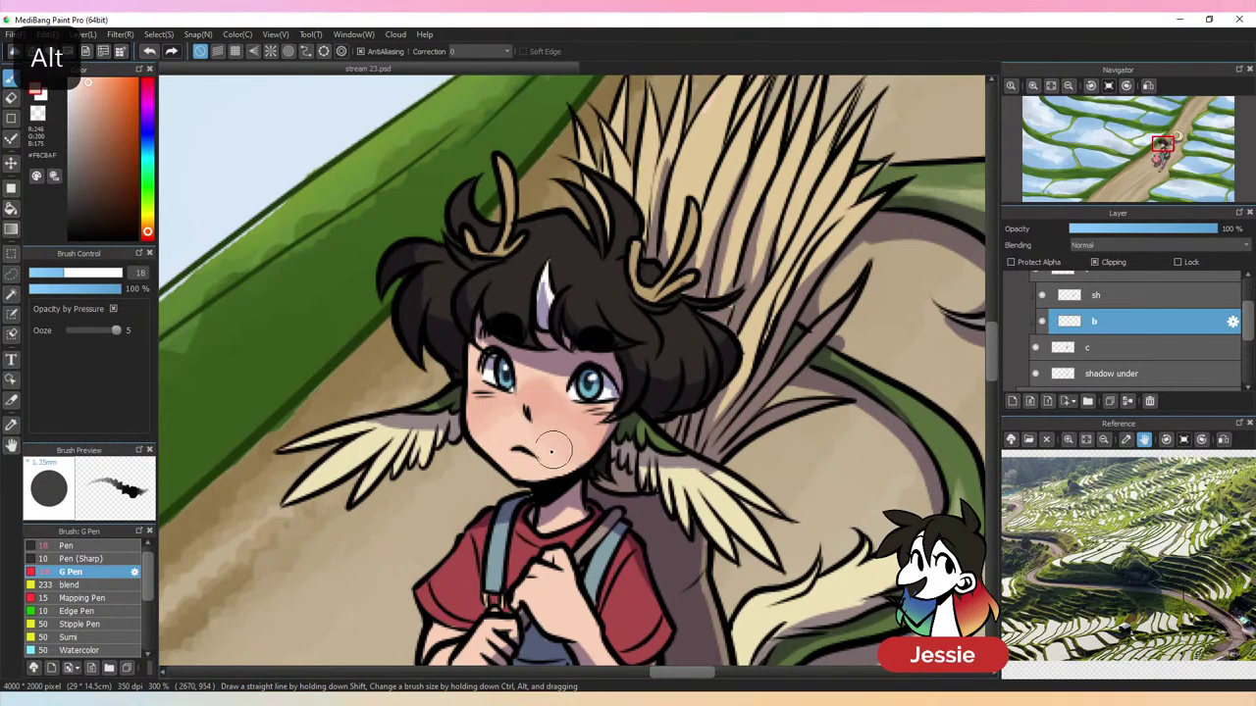
pyautogui.keyDown('alt'); pyautogui.click(569, 466); pyautogui.keyUp('alt')
pyautogui.keyDown('alt'); pyautogui.click(541, 435); pyautogui.keyUp('alt')
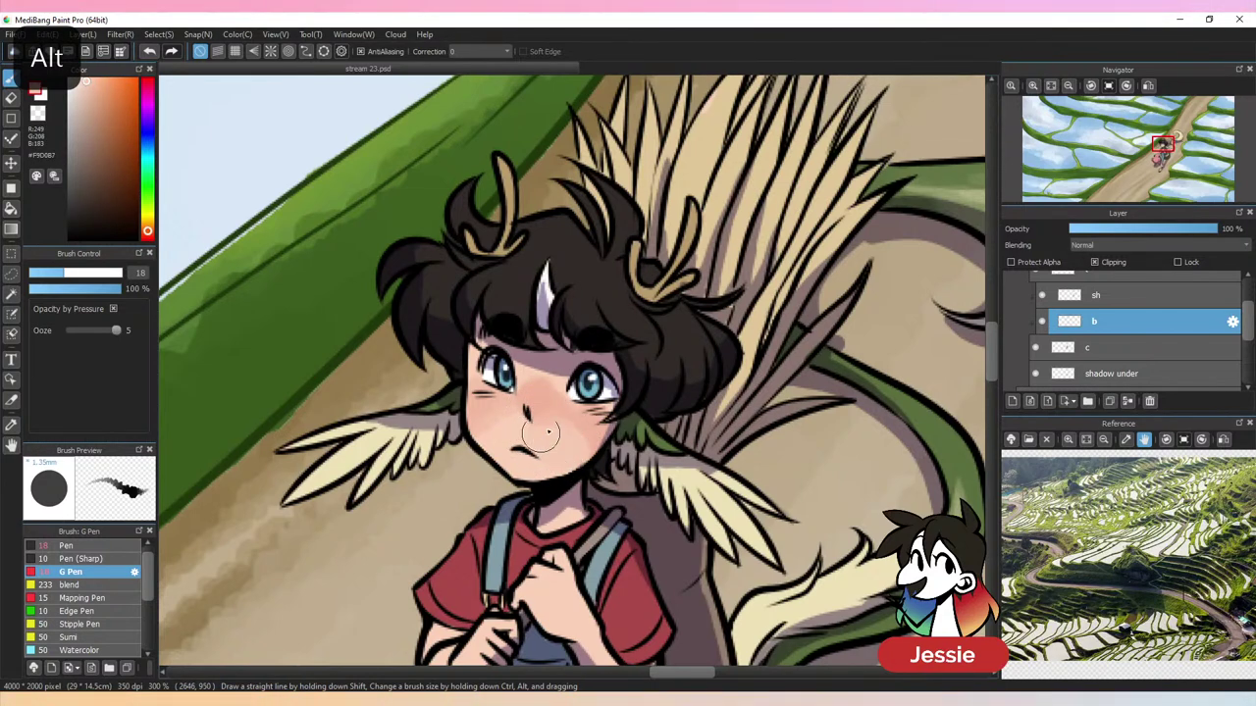
# Refine the transition between the blush and the skin around the eyes and nose with freshly sampled tones
pyautogui.keyDown('alt'); pyautogui.click(577, 398); pyautogui.keyUp('alt')
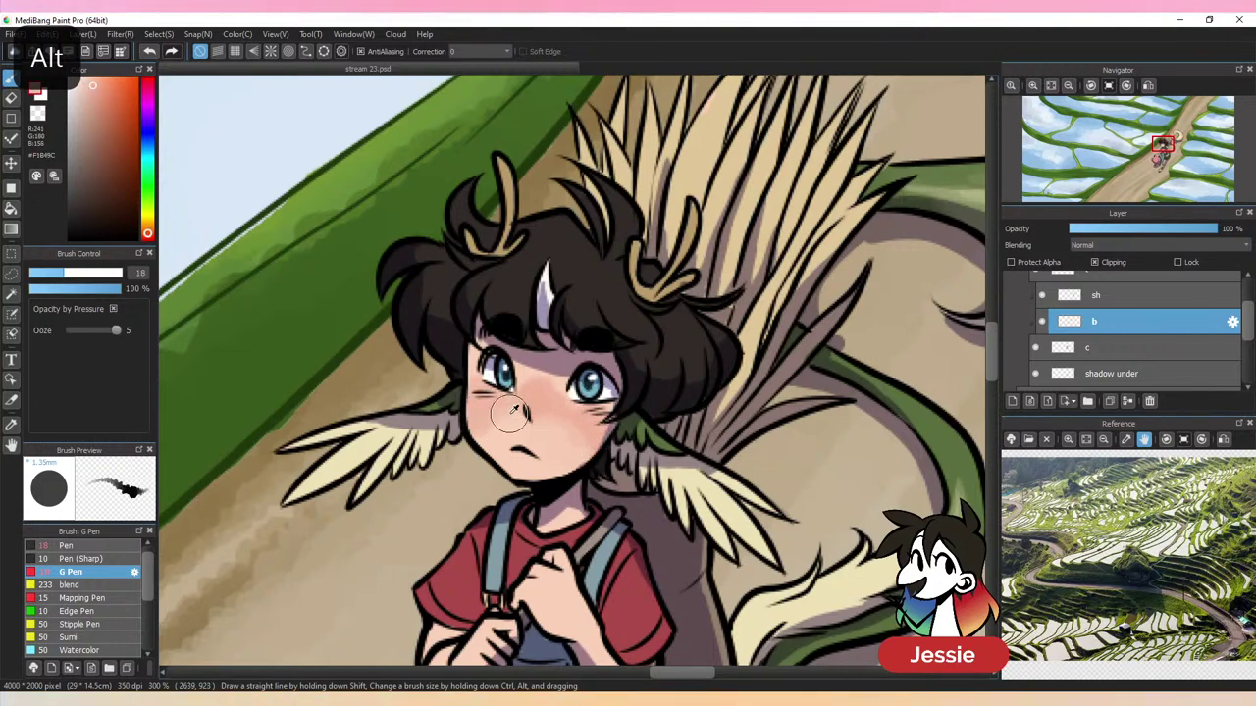
pyautogui.keyDown('alt'); pyautogui.click(508, 417); pyautogui.keyUp('alt')
pyautogui.keyDown('alt'); pyautogui.click(542, 393); pyautogui.keyUp('alt')
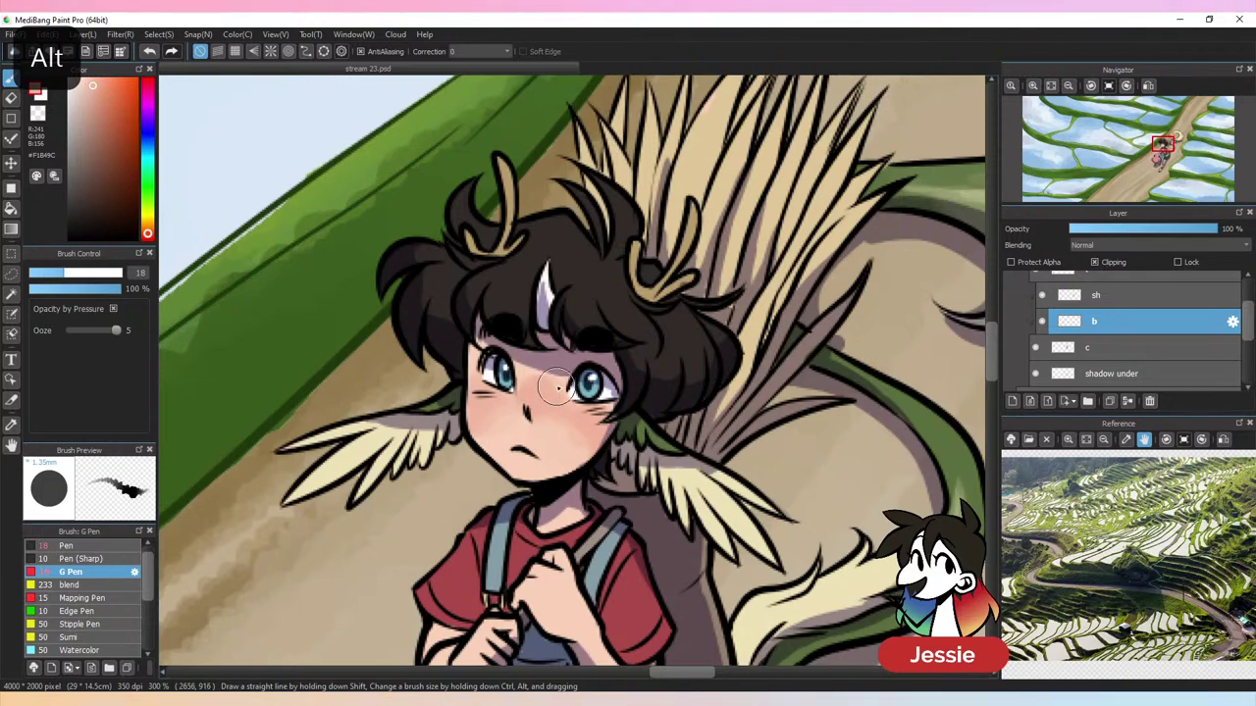
pyautogui.keyDown('alt'); pyautogui.click(539, 384); pyautogui.keyUp('alt')
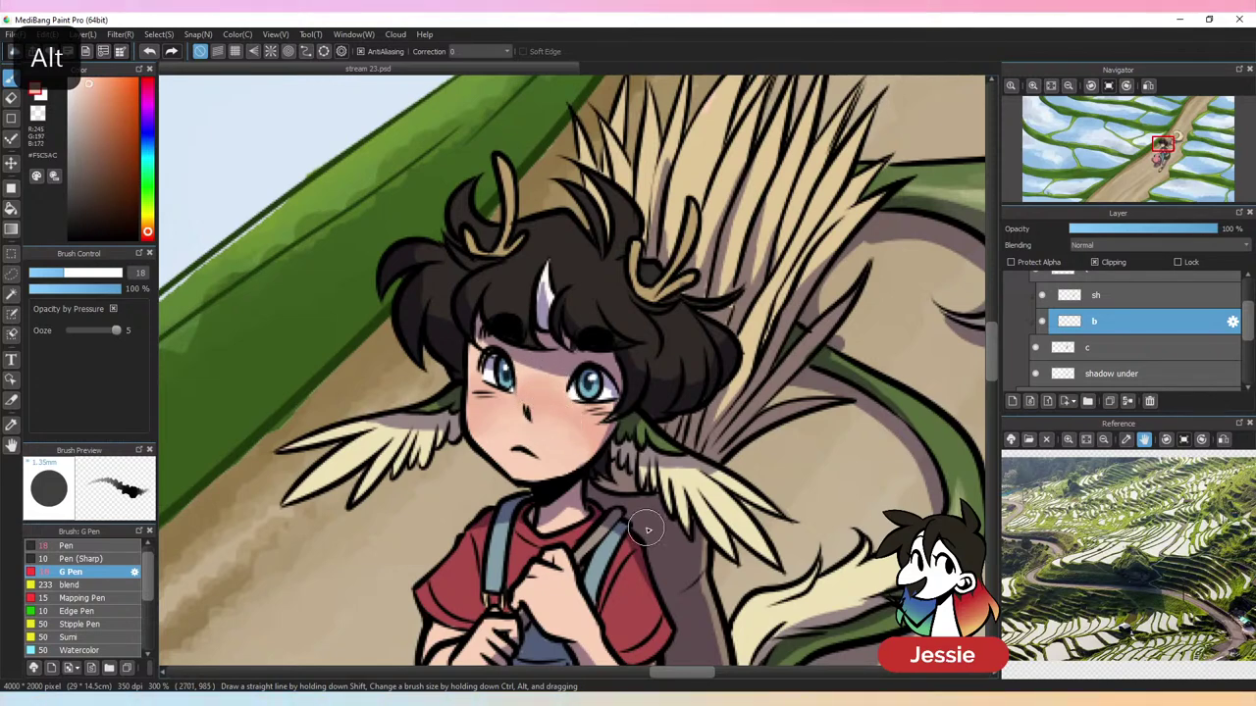
pyautogui.hotkey('ctrl', '-')
pyautogui.hotkey('ctrl', '-')
pyautogui.hotkey('ctrl', '-')
pyautogui.hotkey('ctrl', '-')
pyautogui.hotkey('ctrl', '+')
pyautogui.hotkey('ctrl', '+')
pyautogui.hotkey('ctrl', '+')
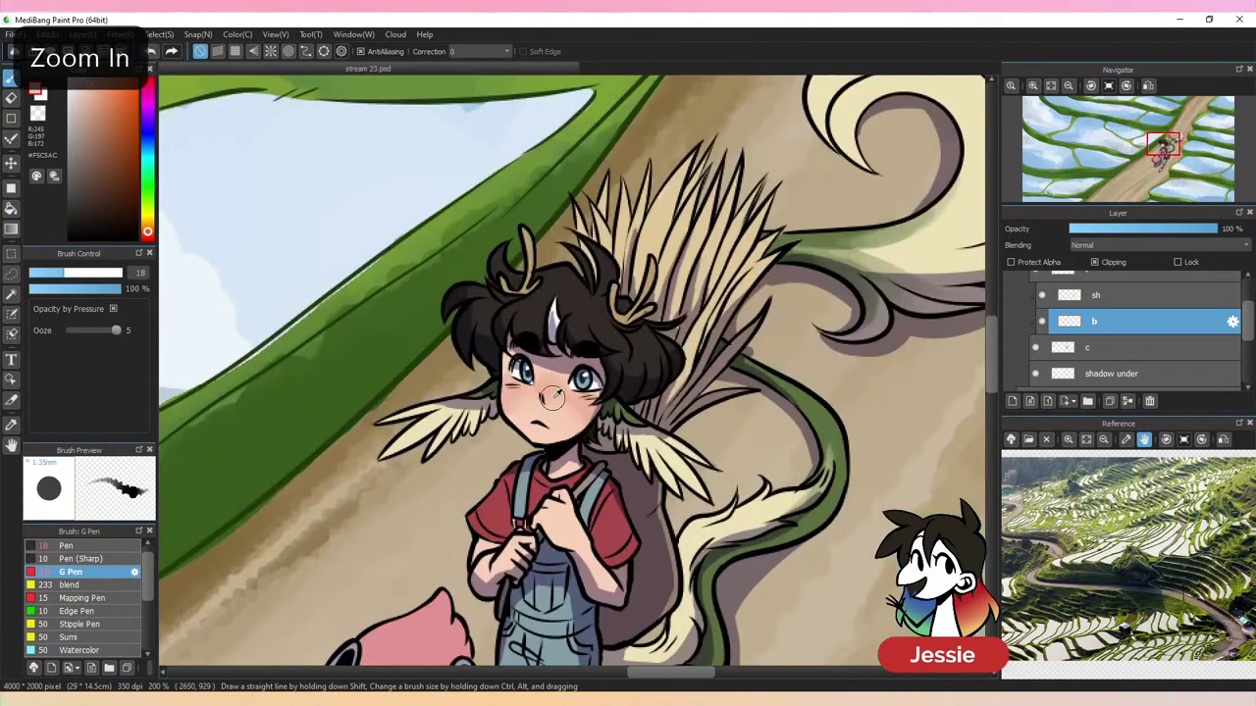
pyautogui.keyDown('alt'); pyautogui.click(552, 396); pyautogui.keyUp('alt')
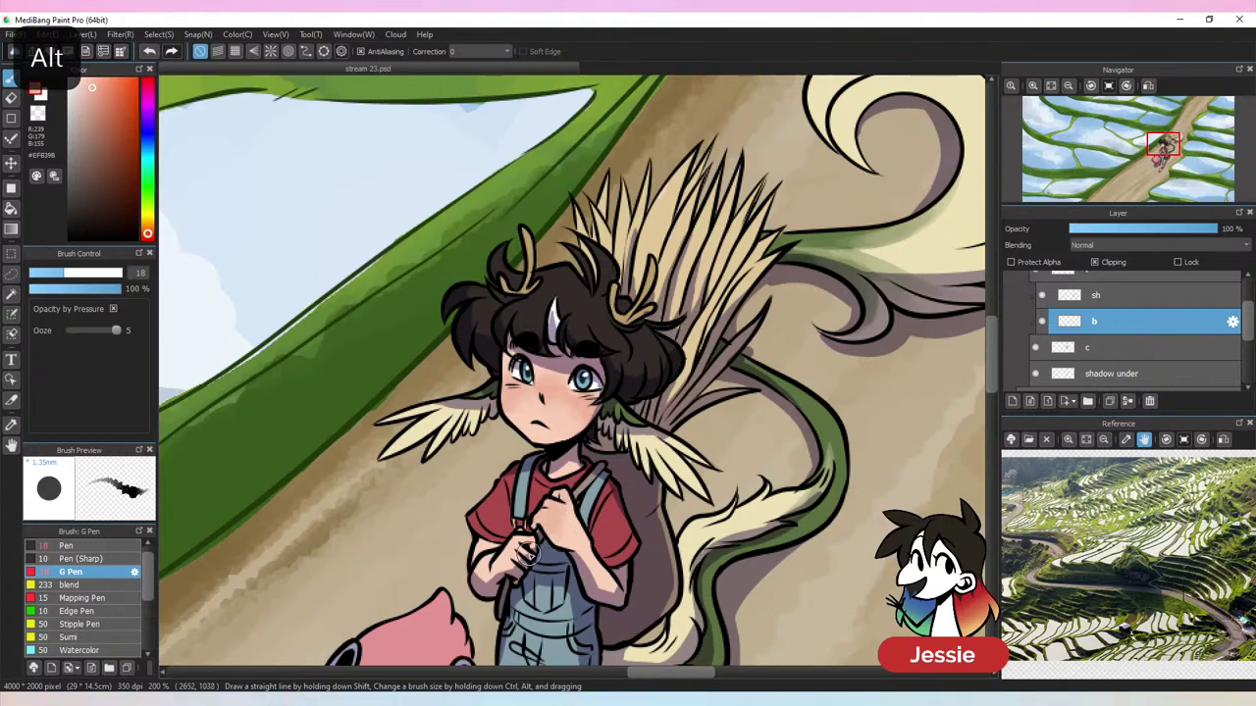
# Examine the blushed face in the context of the path, tail and surrounding terraces
pyautogui.hotkey('ctrl', '-')
pyautogui.hotkey('ctrl', '-')
pyautogui.hotkey('ctrl', '-')
pyautogui.hotkey('ctrl', '-')
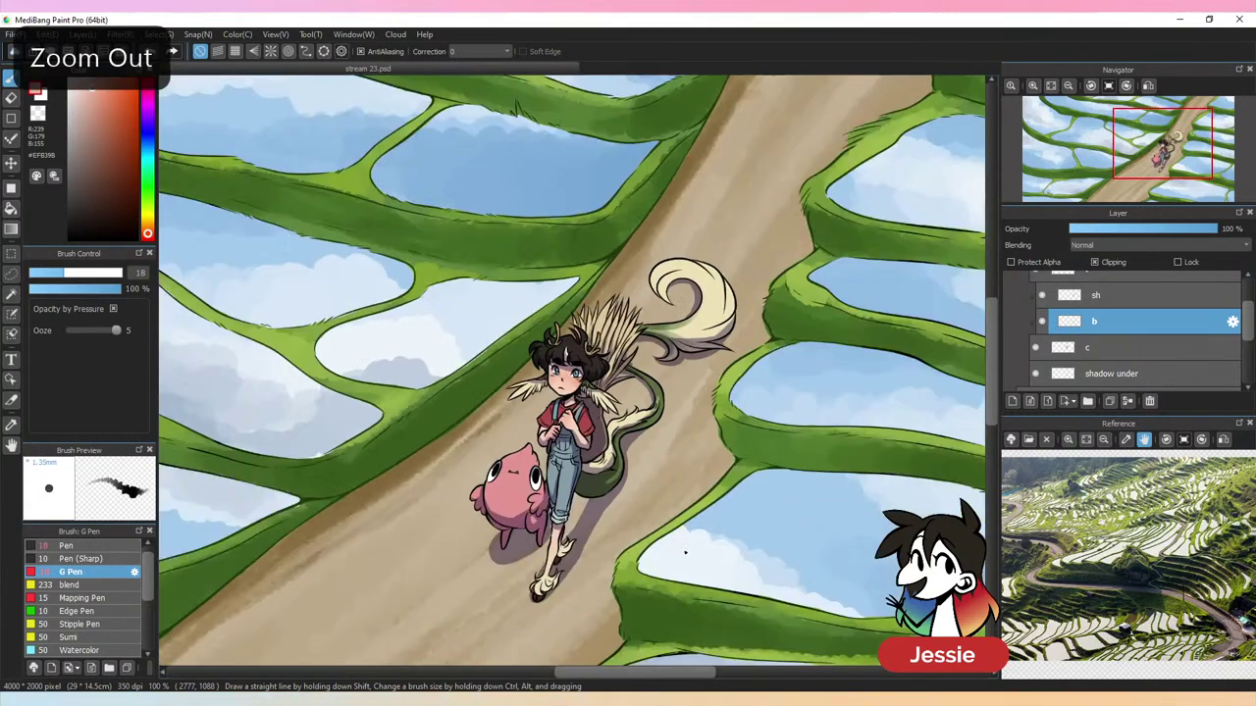
pyautogui.moveTo(690, 466); pyautogui.dragTo(735, 401)
pyautogui.hotkey('ctrl', '-')
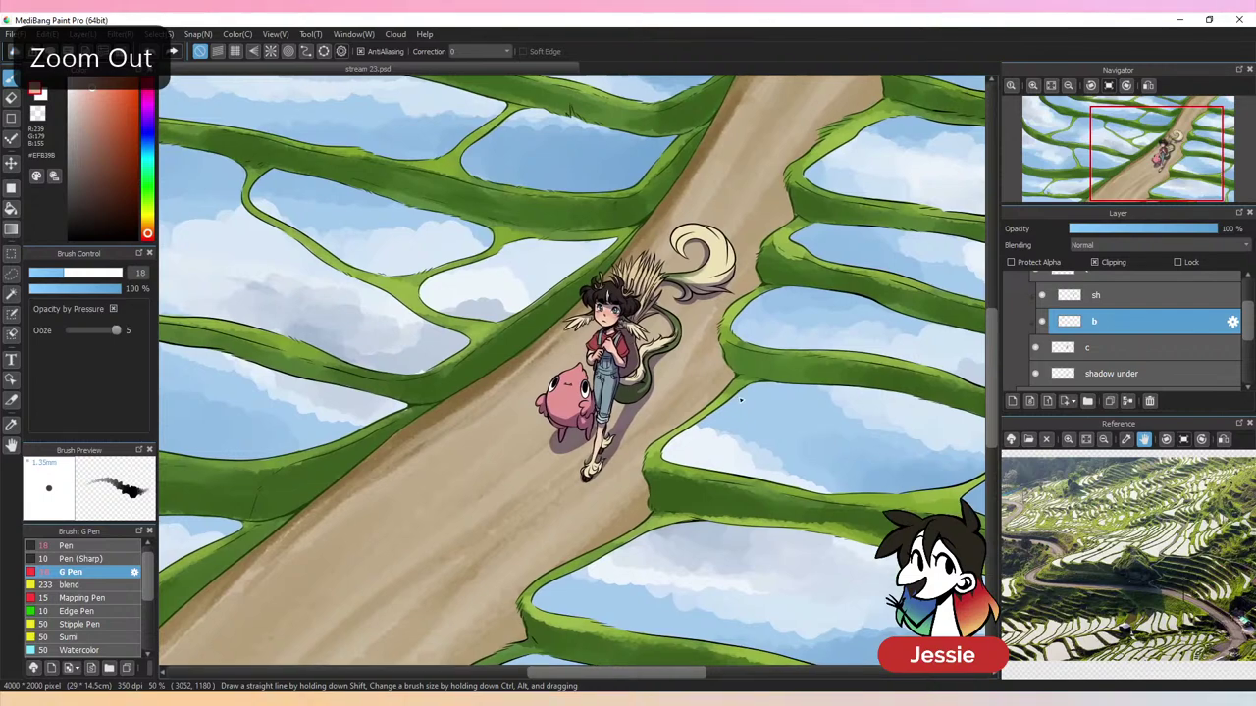
pyautogui.hotkey('ctrl', '+')
pyautogui.hotkey('ctrl', '+')
pyautogui.hotkey('ctrl', '+')
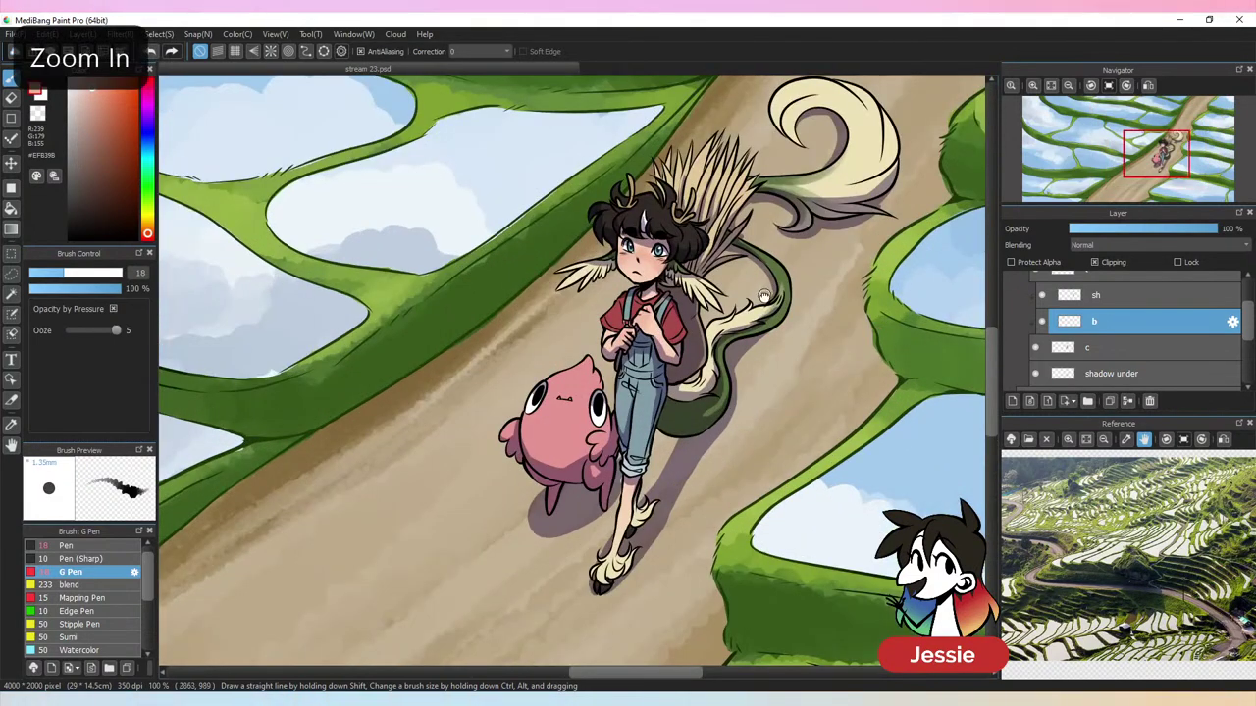
pyautogui.moveTo(774, 286); pyautogui.dragTo(631, 404)
# Add a clipping layer directly above the character's sh layer and name it li
pyautogui.click(1130, 295)
pyautogui.click(1013, 401)
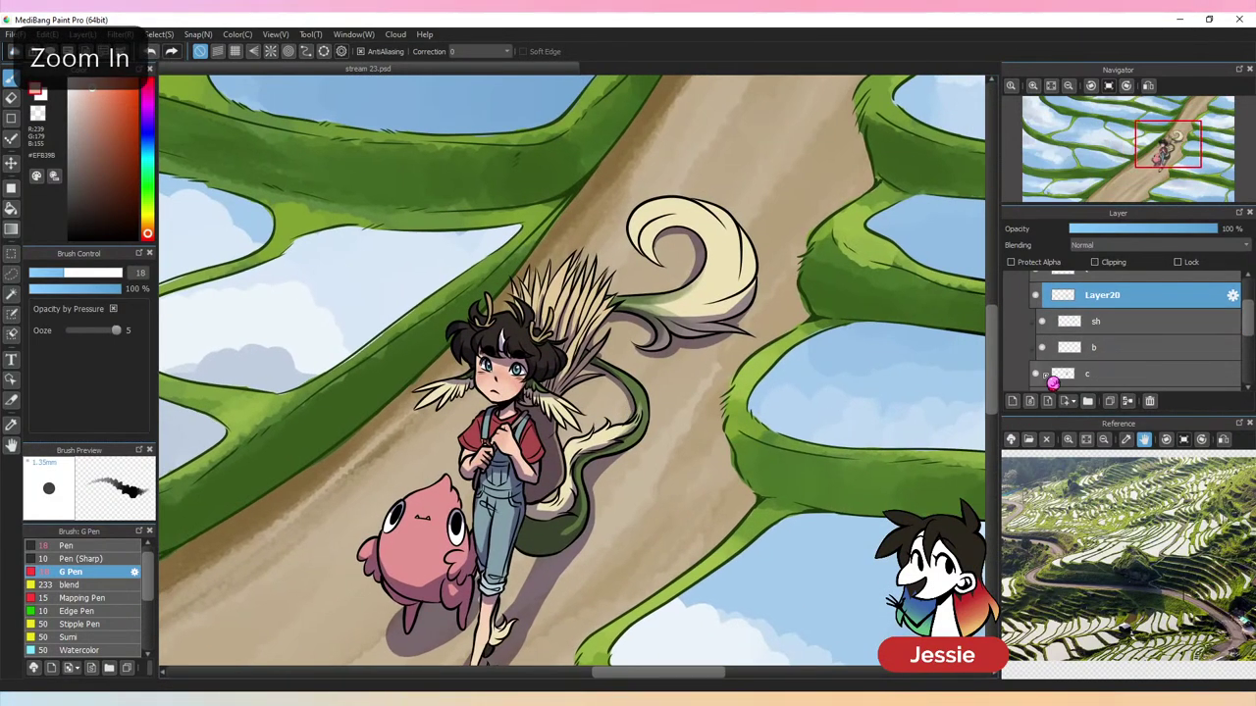
pyautogui.click(1110, 263)
pyautogui.doubleClick(1120, 300)
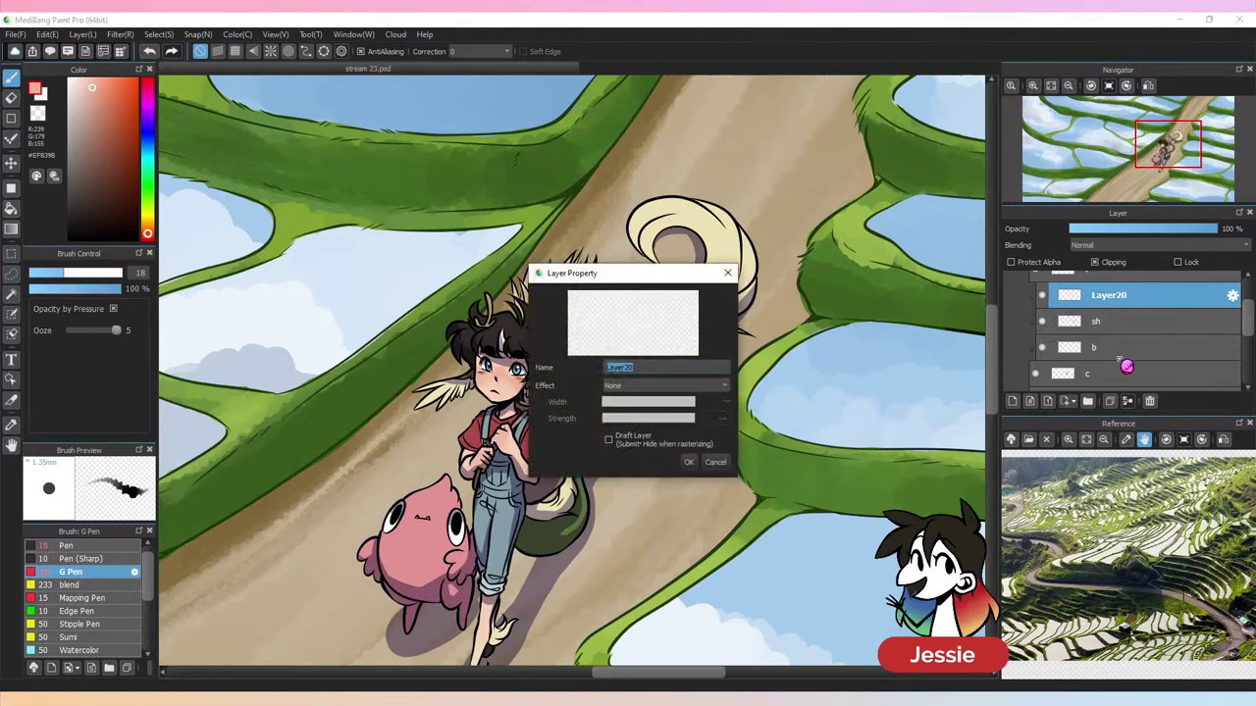
pyautogui.write('b')
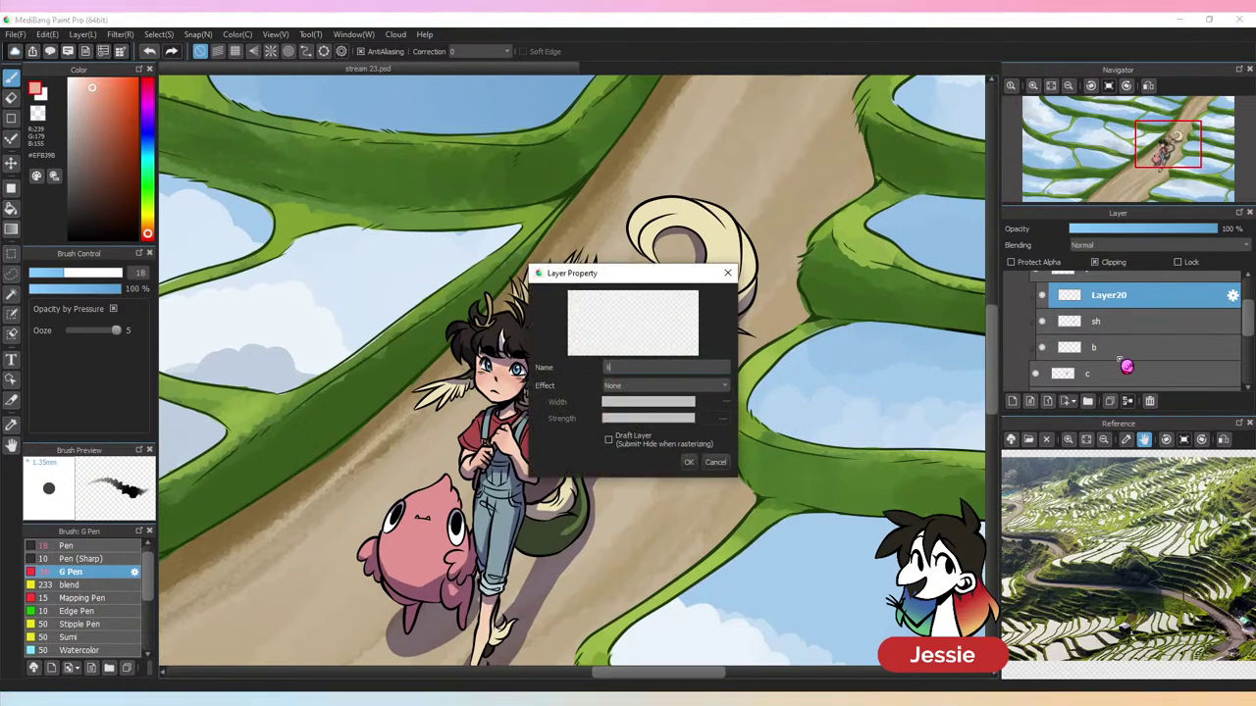
pyautogui.press('Return')
# With the Pen at size 7.7 and light brown #B39176, paint broken highlight strokes across the top of the character's hair
pyautogui.hotkey('ctrl', '+')
pyautogui.hotkey('ctrl', '+')
pyautogui.hotkey('ctrl', '+')
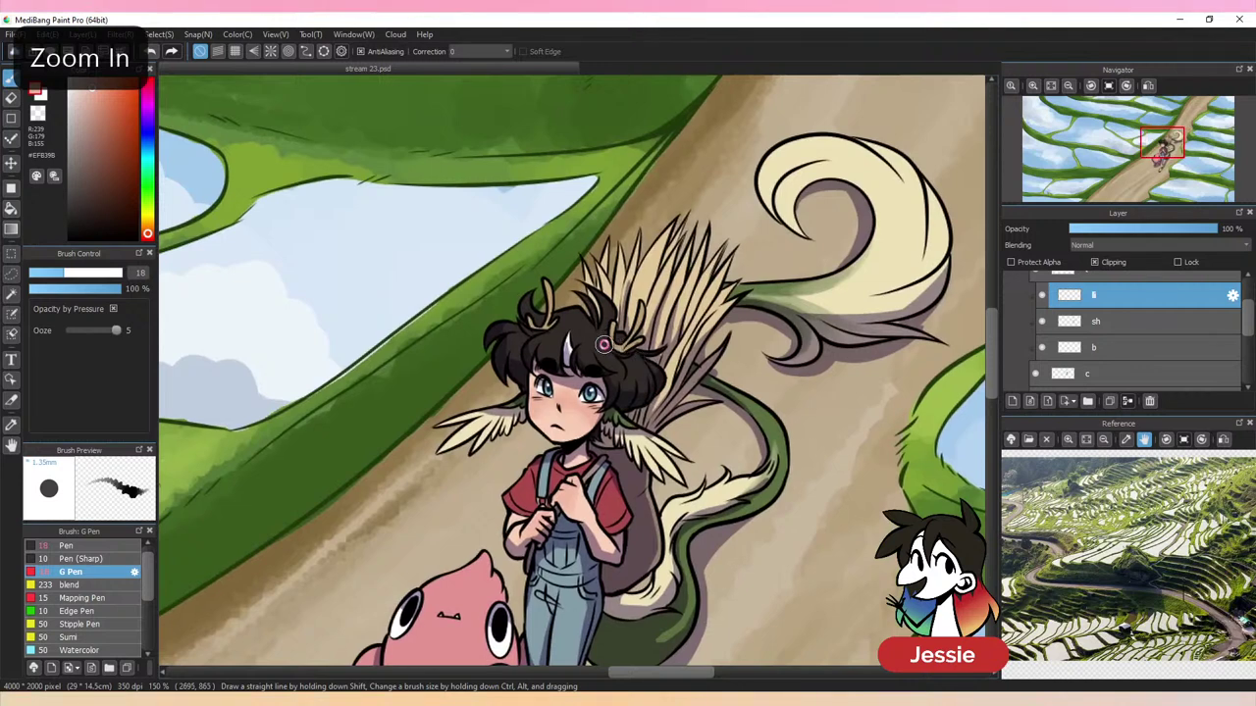
pyautogui.hotkey('ctrl', '+')
pyautogui.keyDown('alt'); pyautogui.click(584, 318); pyautogui.keyUp('alt')
pyautogui.click(91, 126)
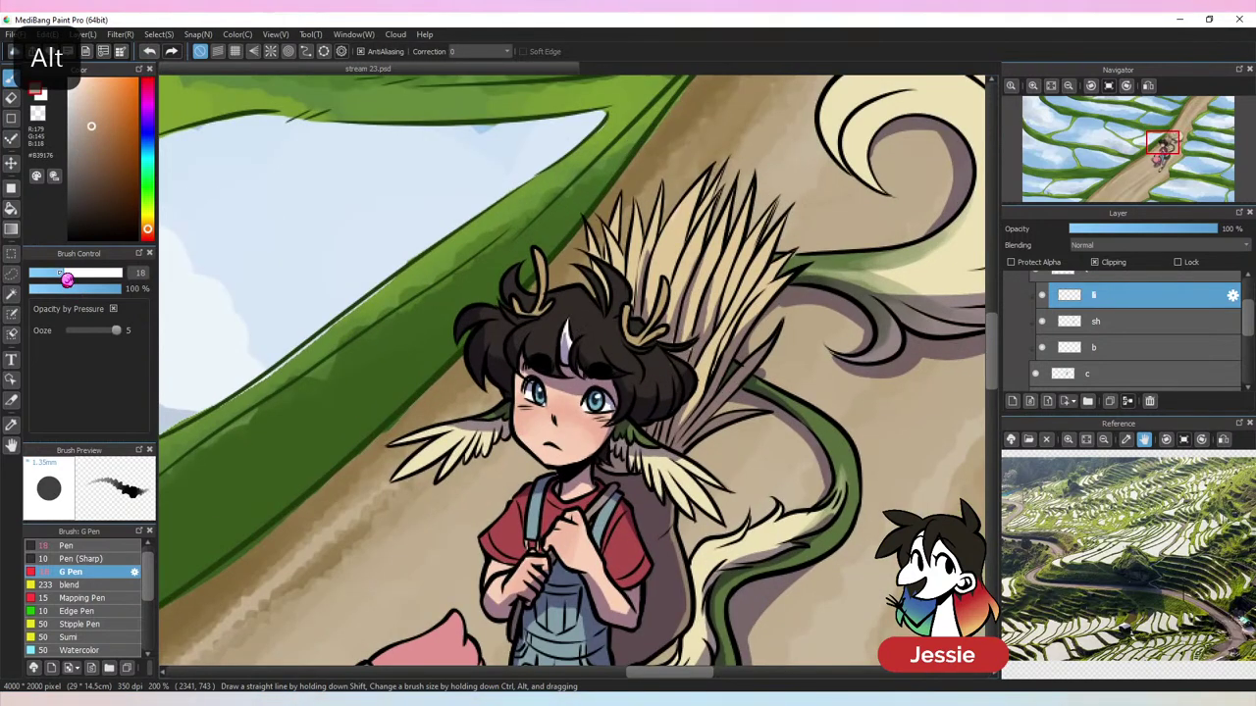
pyautogui.moveTo(66, 280); pyautogui.dragTo(46, 277)
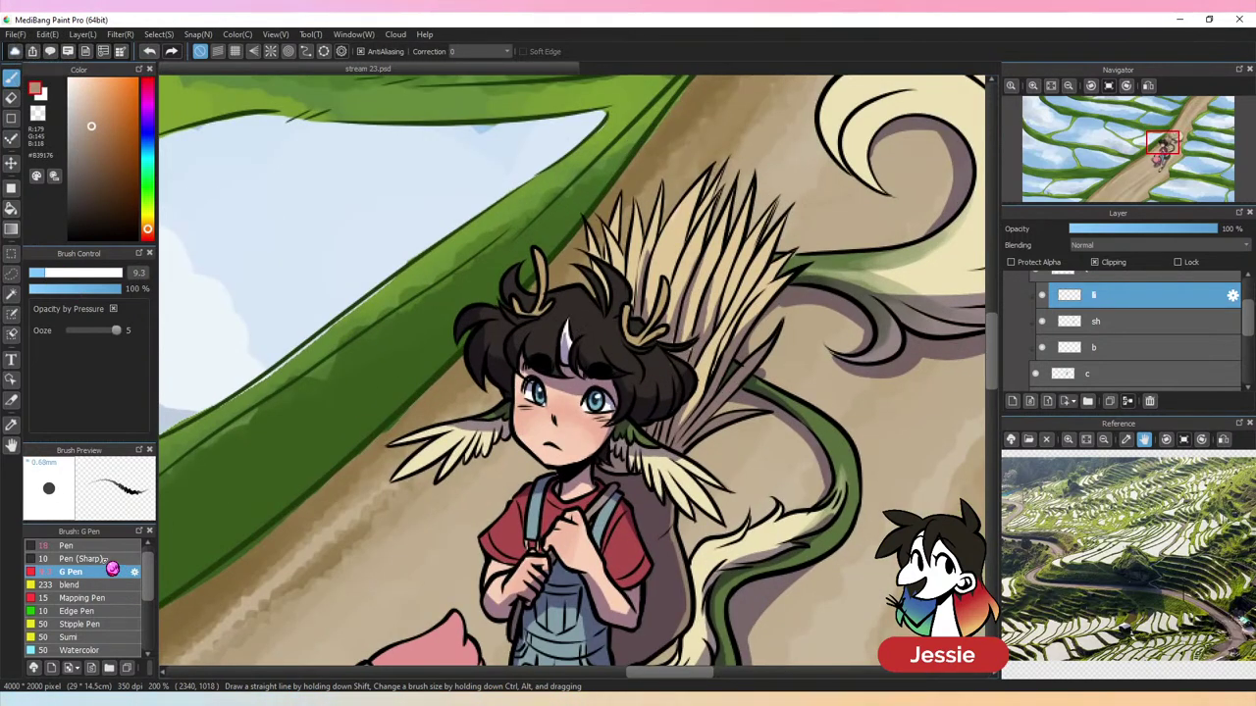
pyautogui.click(78, 545)
pyautogui.moveTo(64, 272); pyautogui.dragTo(44, 273)
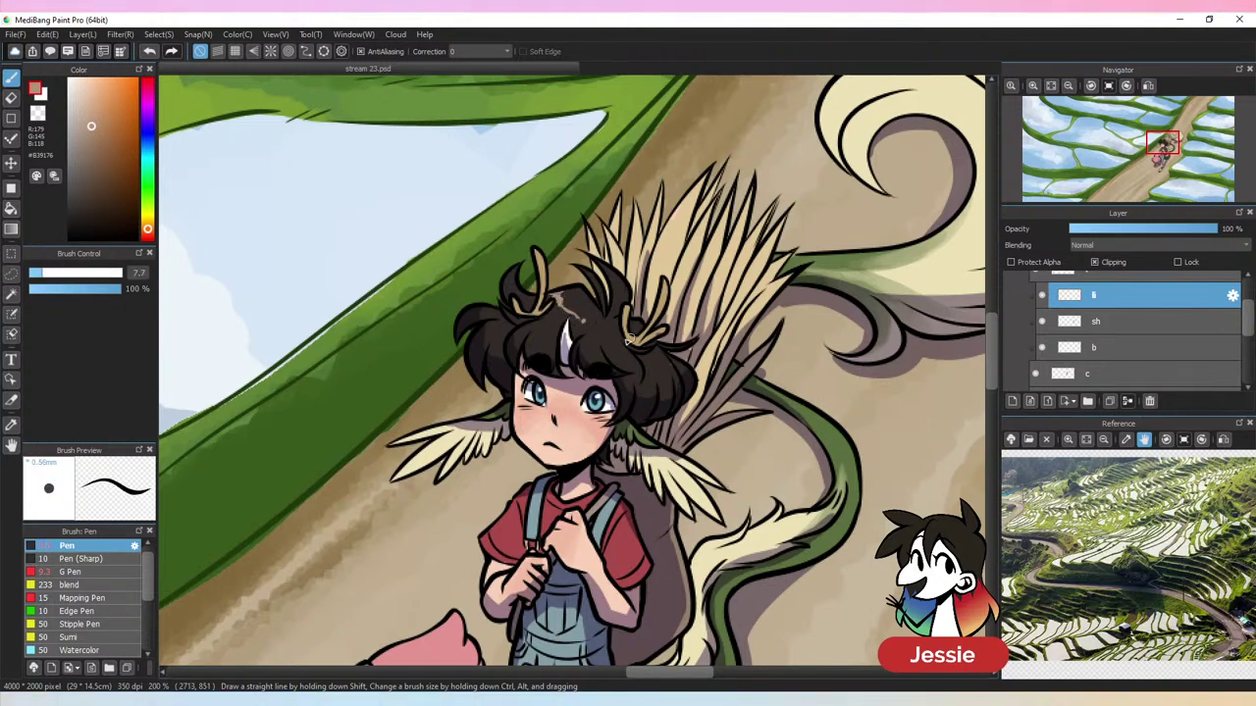
pyautogui.hotkey('ctrl', '-')
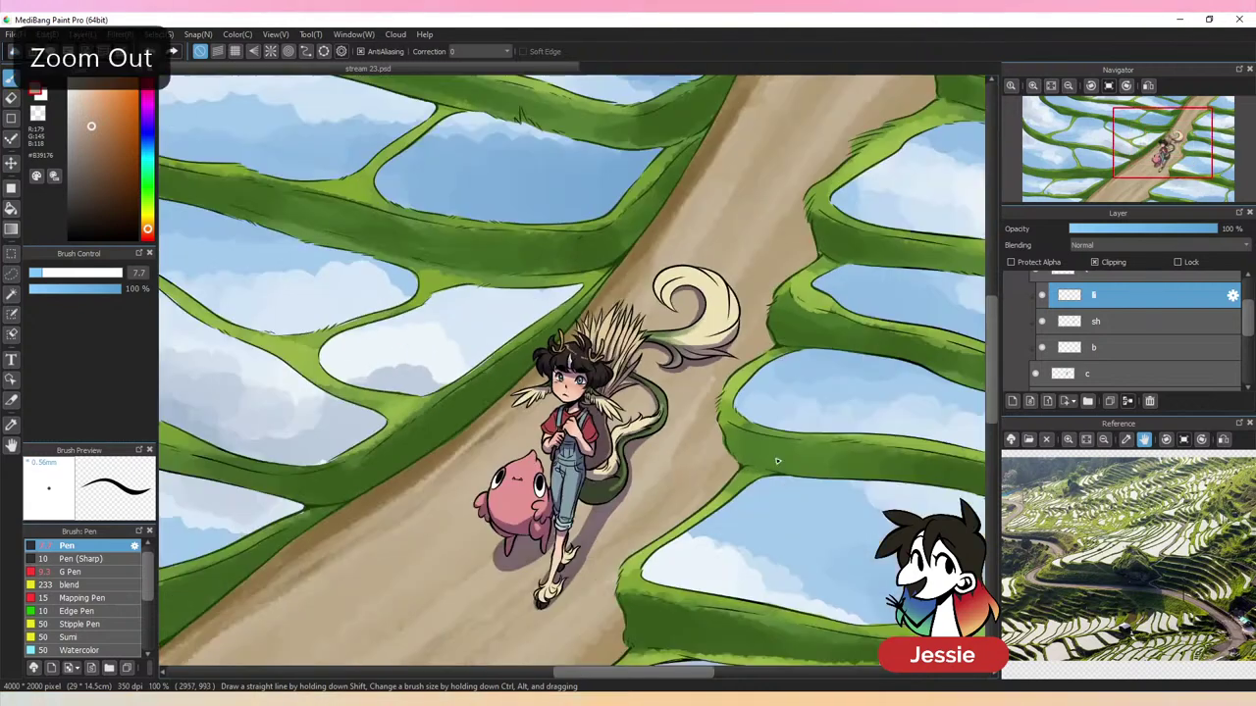
# Pick near-white #FFF8F4 based on a sampled skin tone and add a small highlight on the character's nose
pyautogui.hotkey('ctrl', '+')
pyautogui.hotkey('ctrl', '+')
pyautogui.hotkey('ctrl', '+')
pyautogui.hotkey('ctrl', '+')
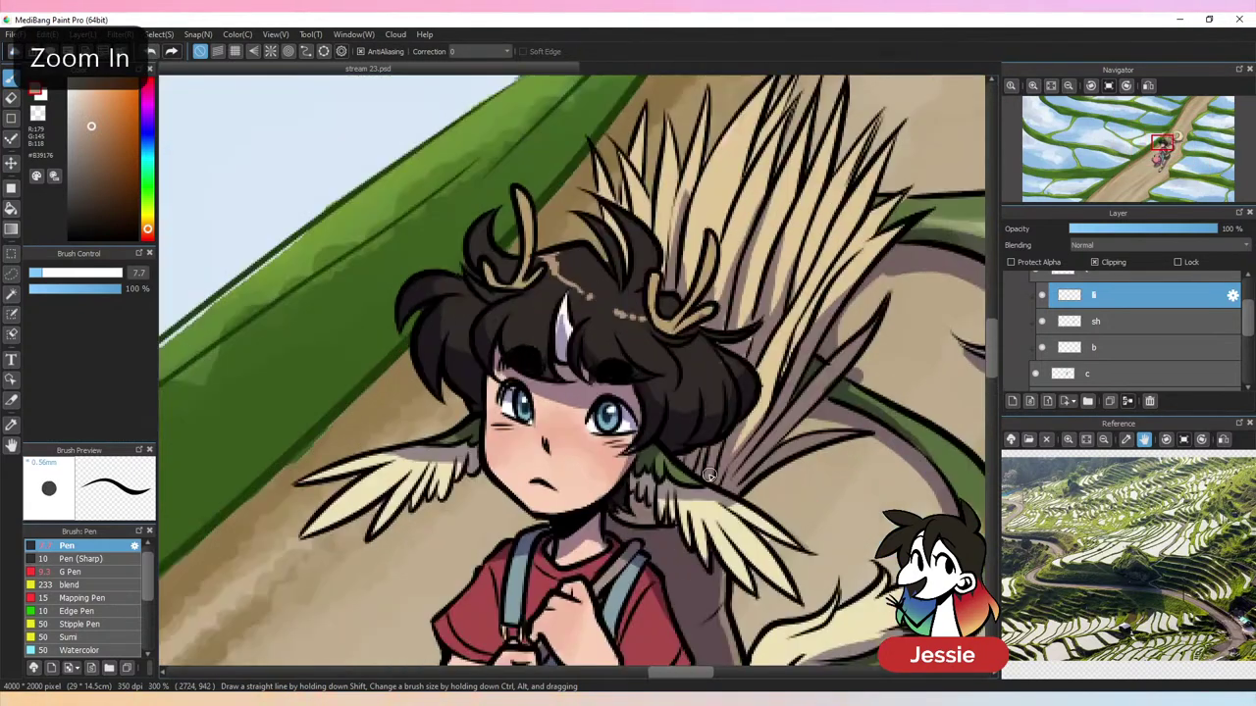
pyautogui.press('alt')
pyautogui.keyDown('alt'); pyautogui.click(572, 501); pyautogui.keyUp('alt')
pyautogui.moveTo(86, 124); pyautogui.dragTo(70, 79)
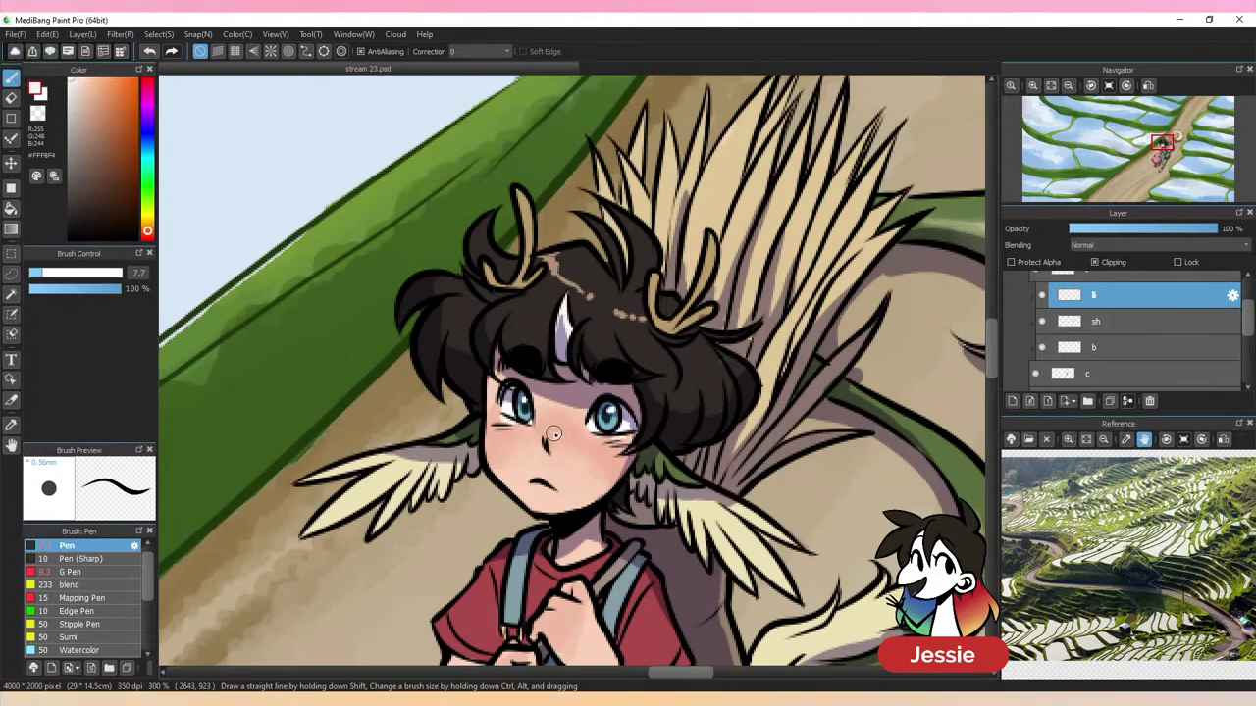
pyautogui.hotkey('ctrl', '-')
pyautogui.hotkey('ctrl', '-')
pyautogui.hotkey('ctrl', '+')
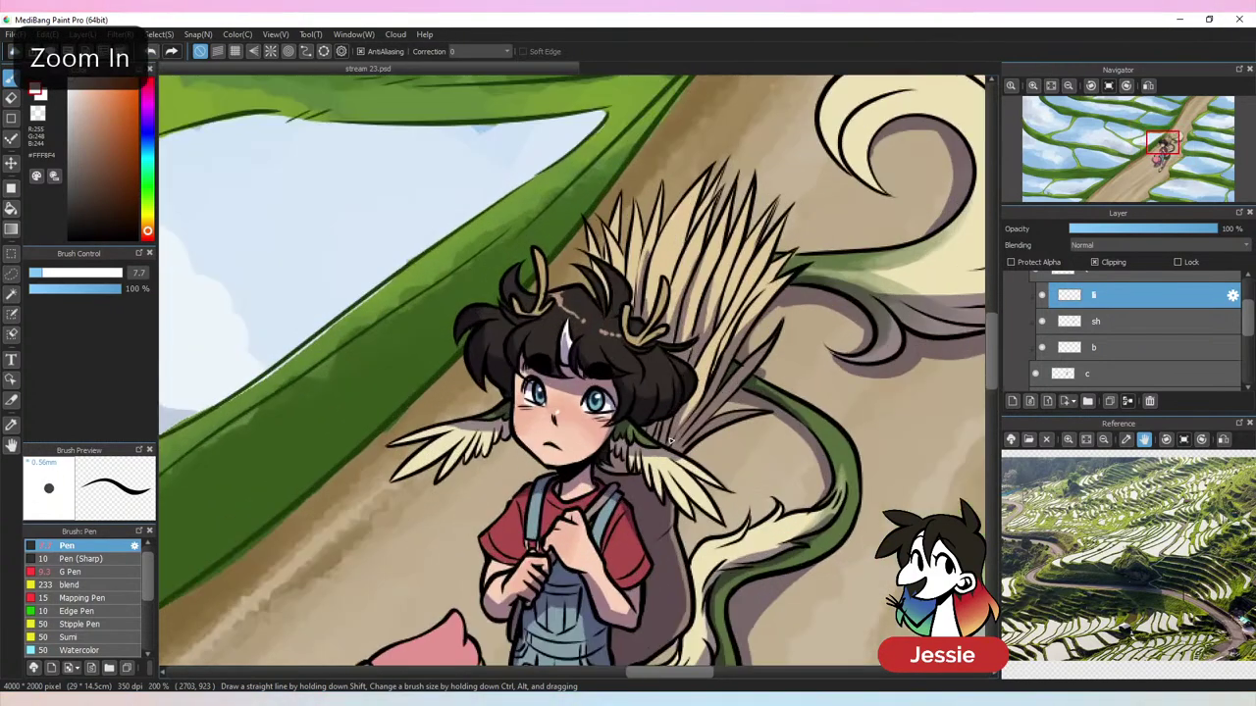
pyautogui.hotkey('ctrl', '-')
pyautogui.hotkey('ctrl', '-')
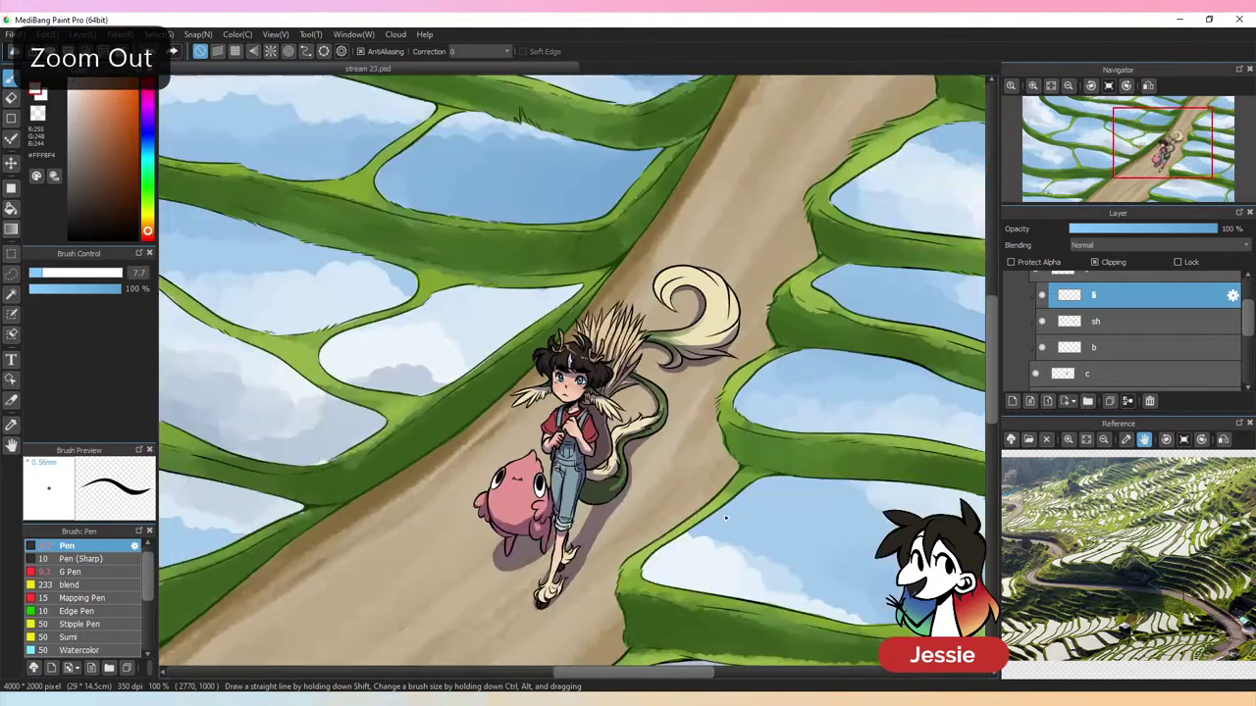
# Examine the character's hair and face highlights up close and within the wider scene
pyautogui.hotkey('ctrl', '+')
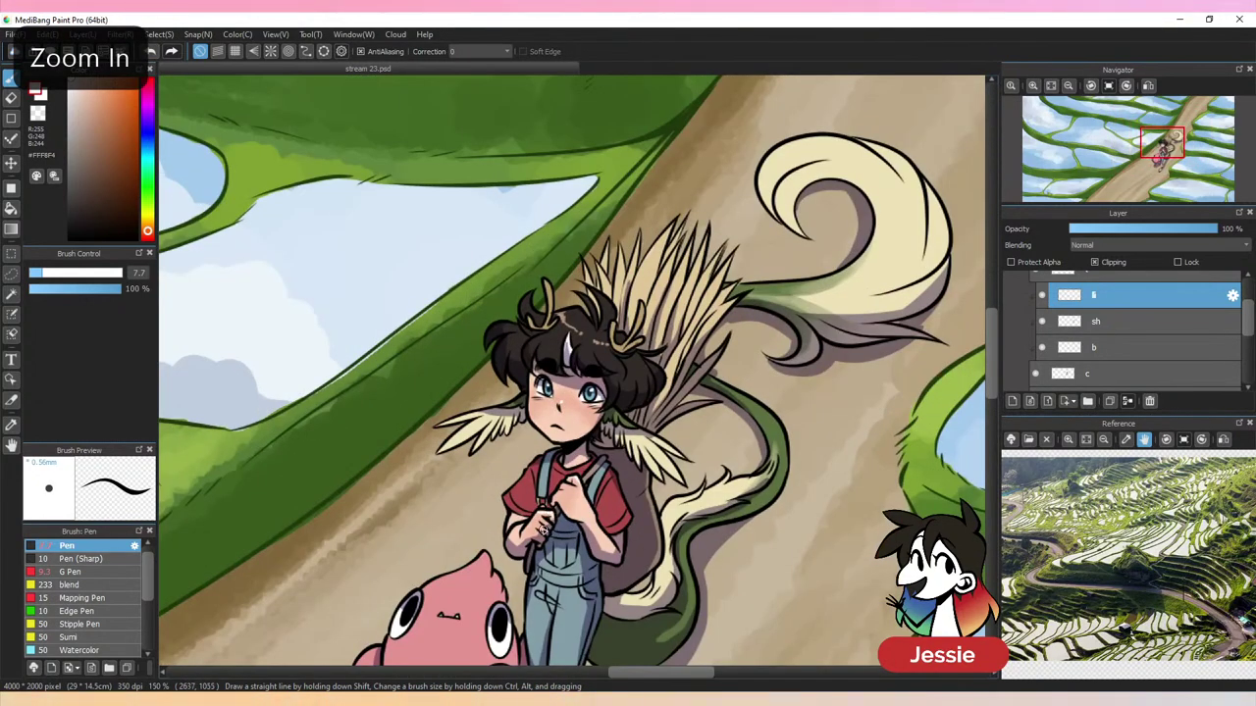
pyautogui.hotkey('ctrl', '-')
pyautogui.hotkey('ctrl', '-')
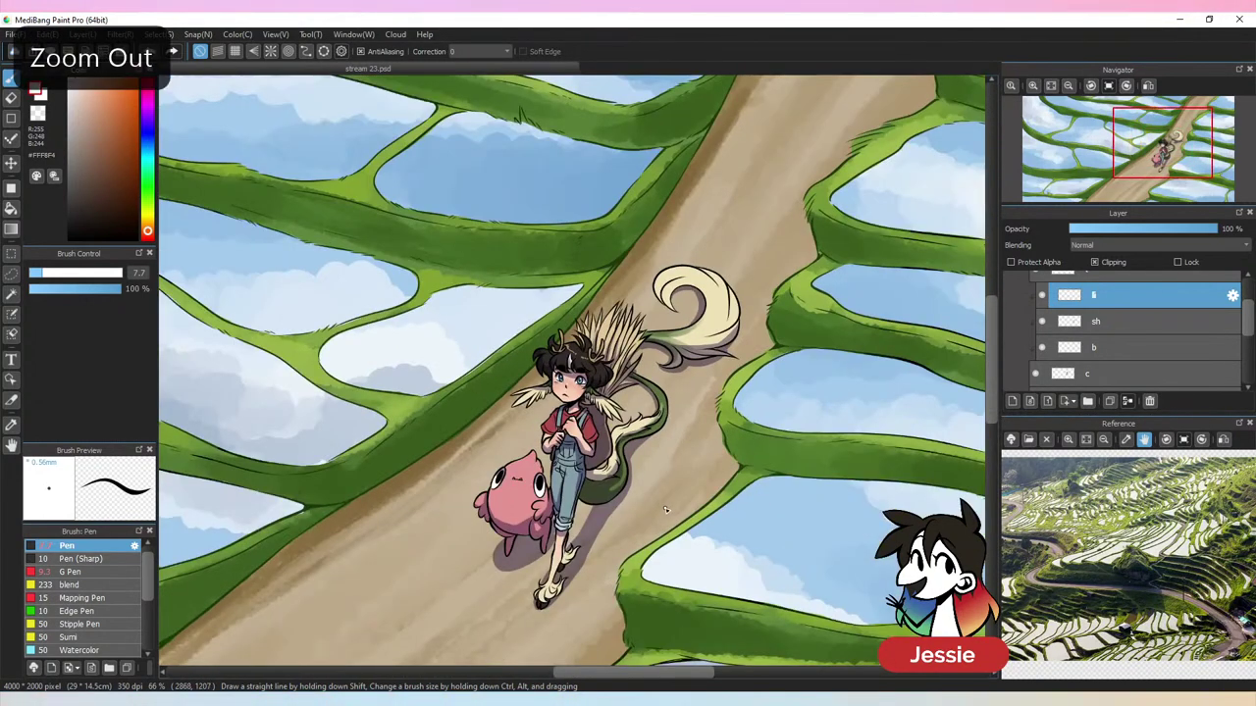
pyautogui.hotkey('ctrl', '+')
pyautogui.hotkey('ctrl', '+')
pyautogui.hotkey('ctrl', '+')
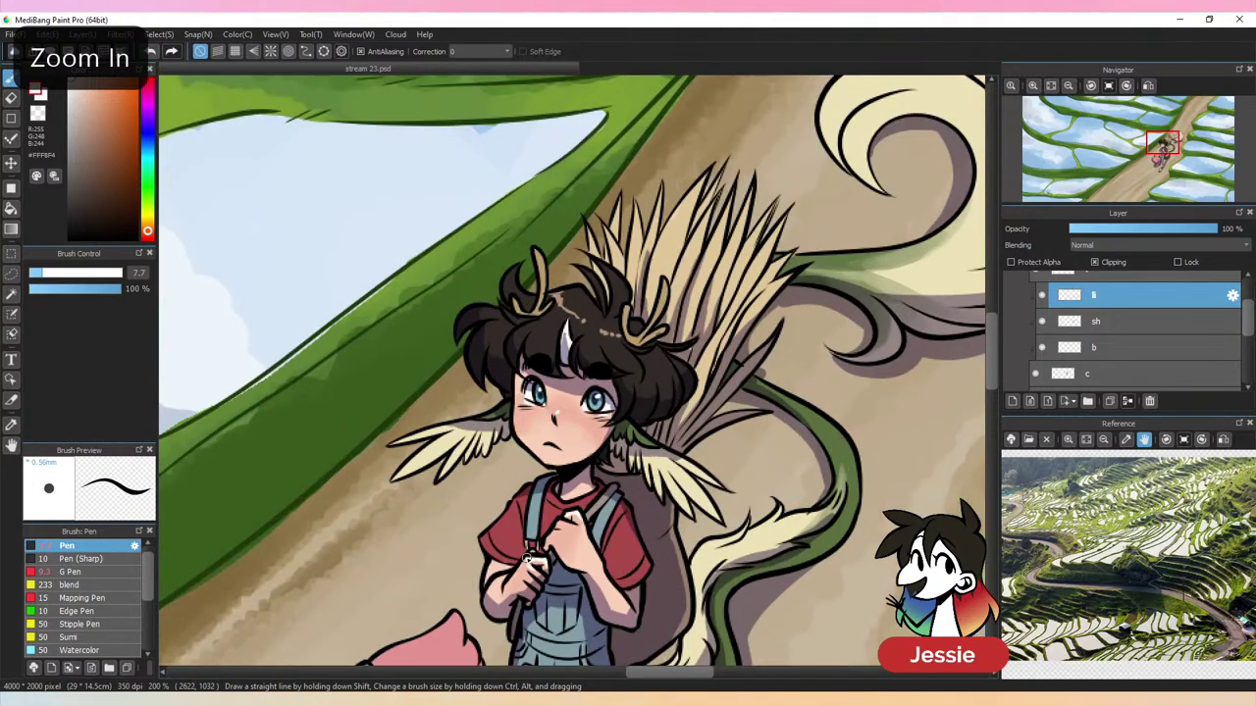
pyautogui.hotkey('ctrl', '-')
pyautogui.hotkey('ctrl', '-')
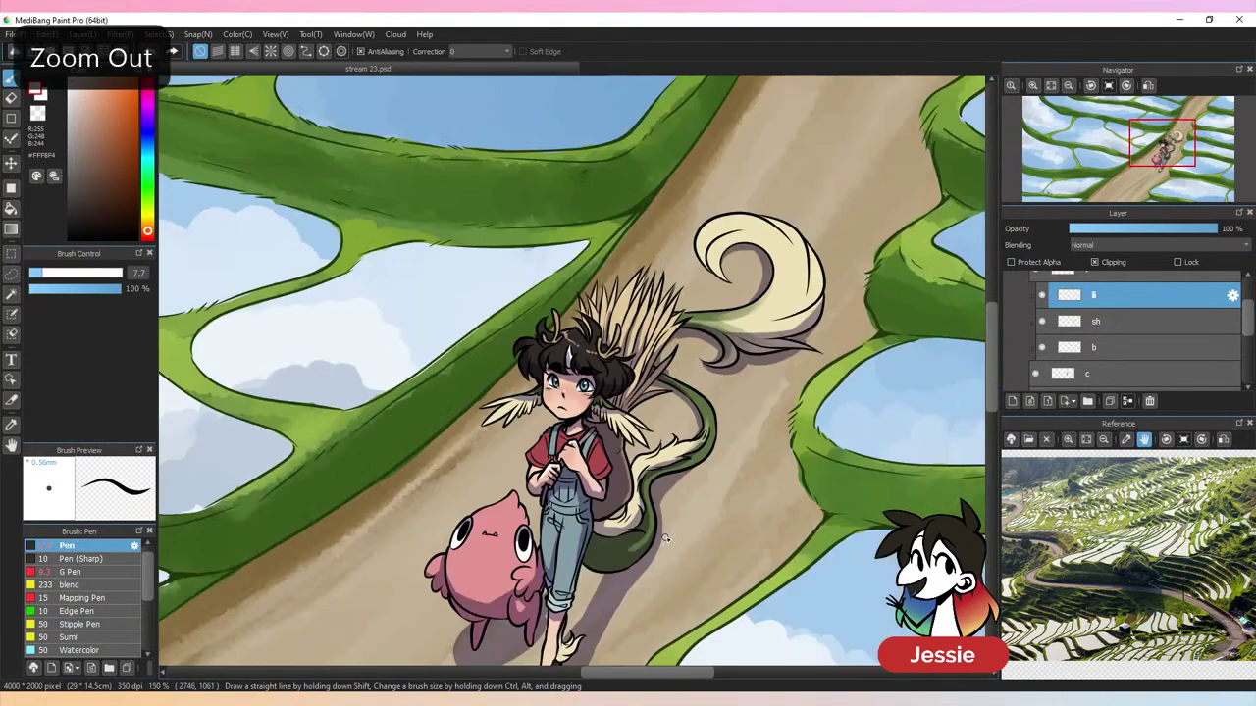
pyautogui.hotkey('ctrl', '-')
pyautogui.hotkey('ctrl', '-')
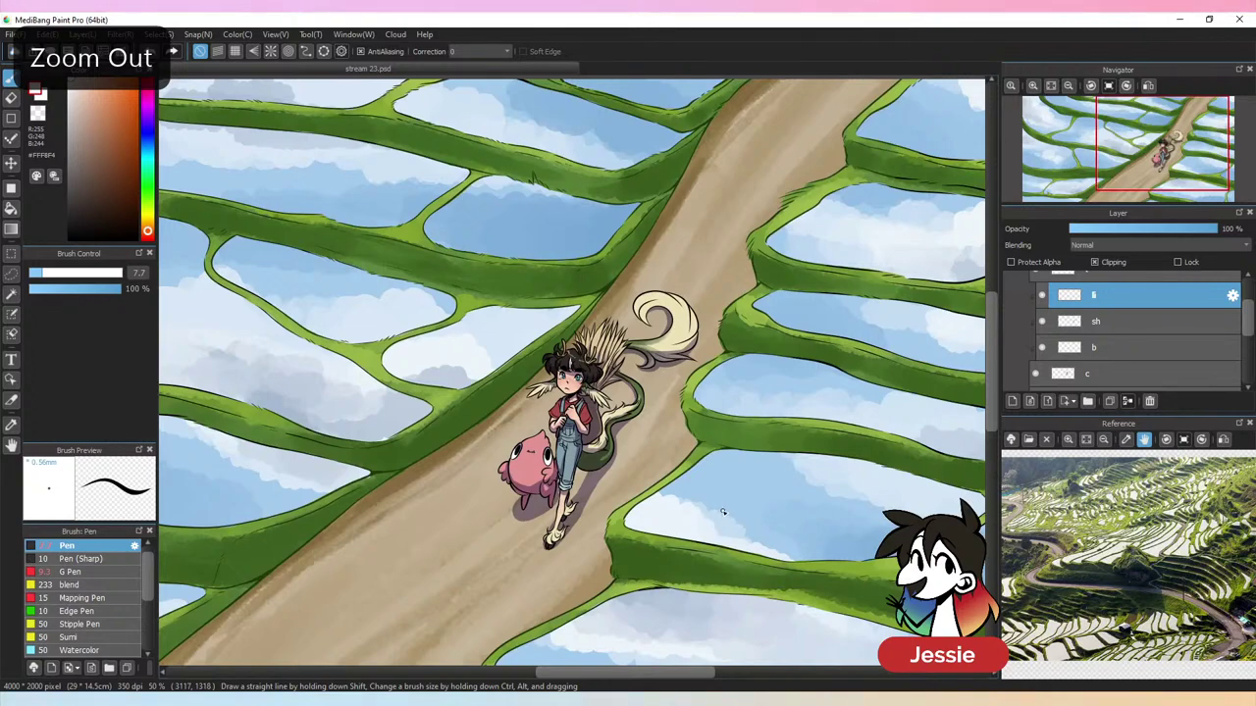
# Sample the pink companion's body colour, lighten it to #F8CECD and paint a highlight along the top of its head
pyautogui.hotkey('ctrl', '+')
pyautogui.hotkey('ctrl', '+')
pyautogui.hotkey('ctrl', '+')
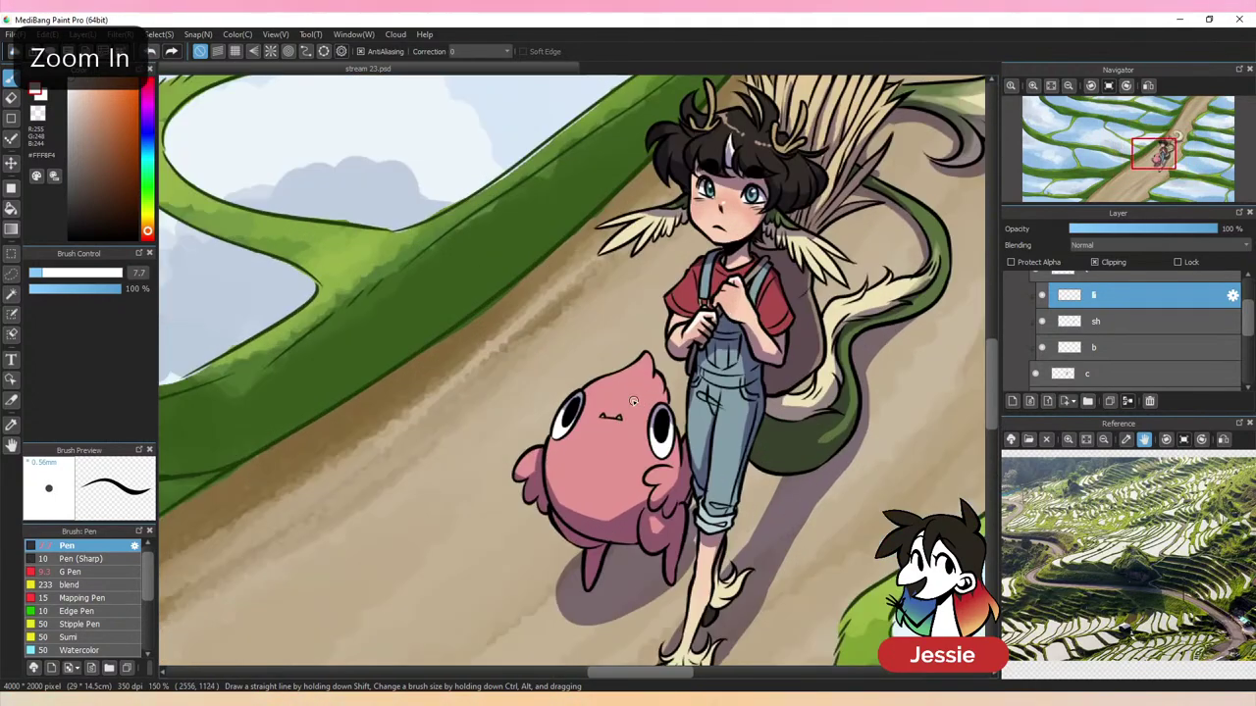
pyautogui.keyDown('alt'); pyautogui.click(633, 402); pyautogui.keyUp('alt')
pyautogui.click(82, 81)
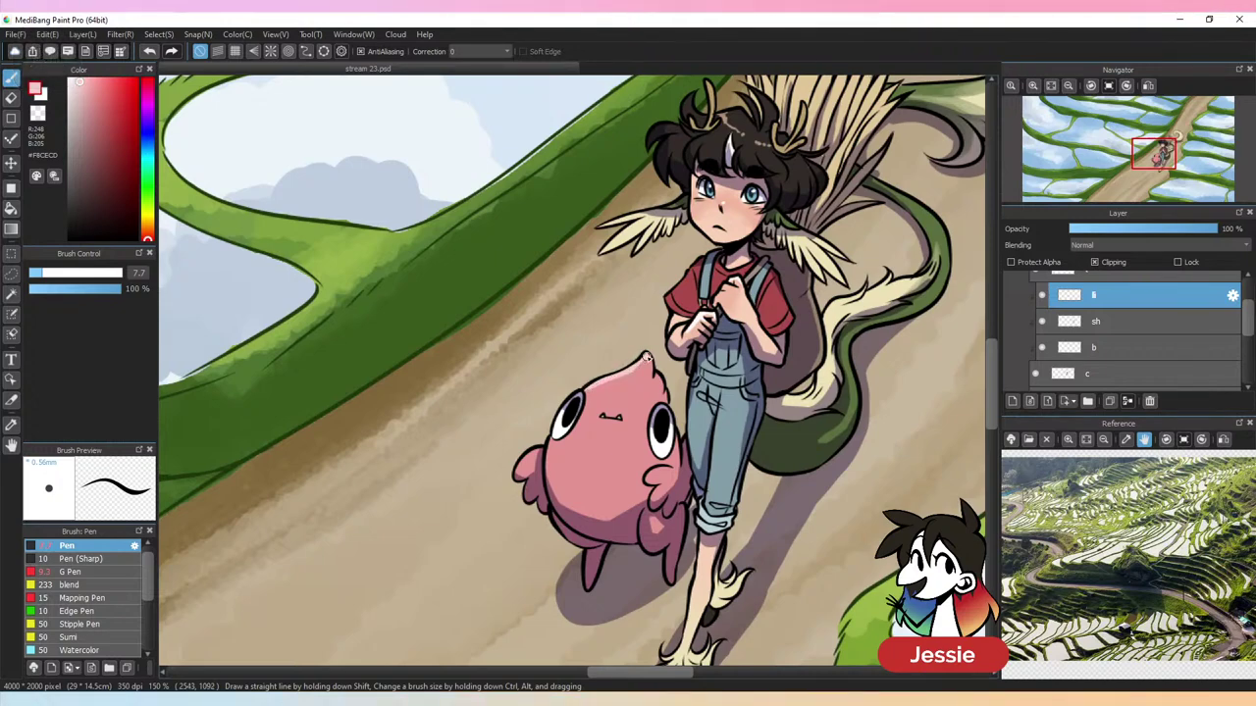
pyautogui.hotkey('ctrl', '-')
pyautogui.hotkey('ctrl', '-')
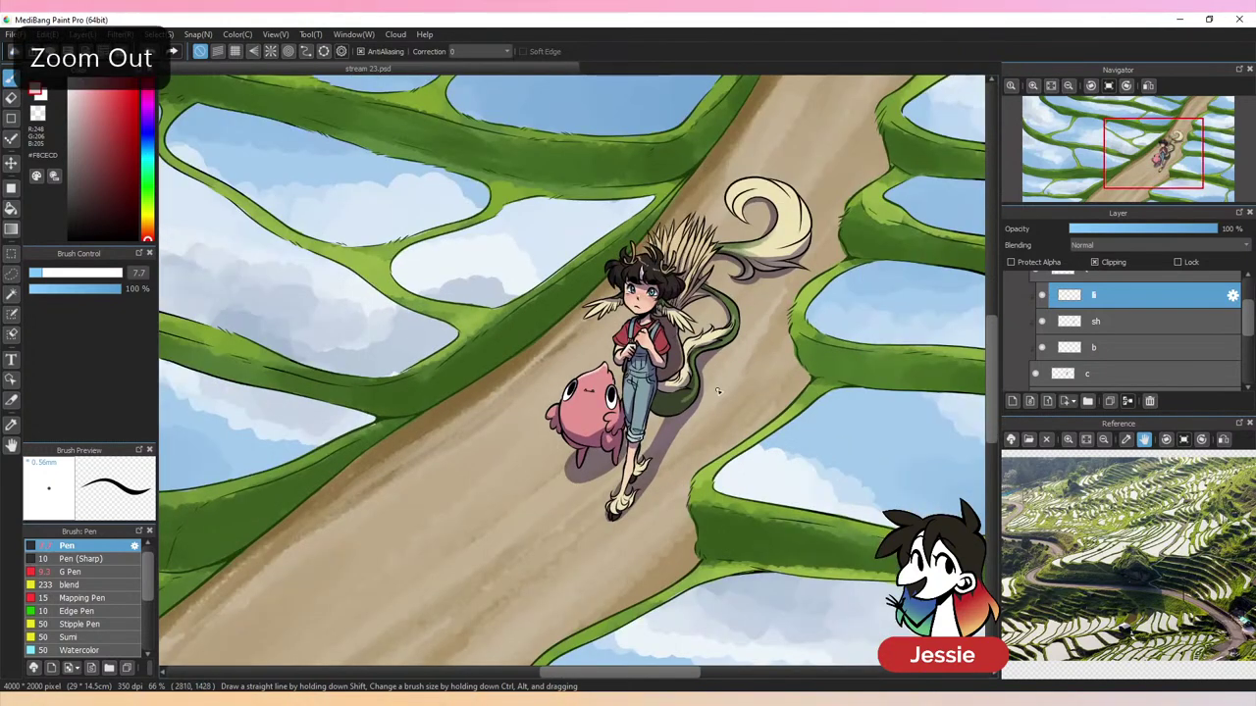
pyautogui.hotkey('ctrl', '+')
pyautogui.hotkey('ctrl', '+')
pyautogui.hotkey('ctrl', '-')
pyautogui.hotkey('ctrl', '-')
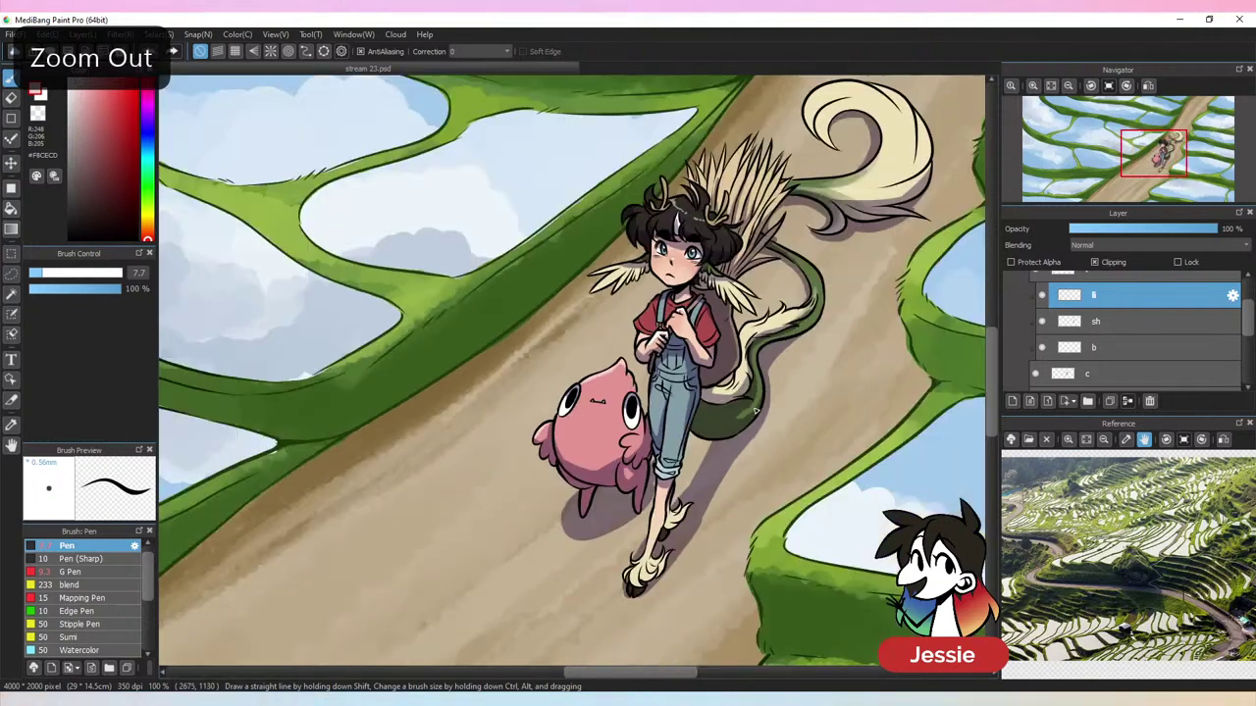
pyautogui.hotkey('ctrl', '+')
pyautogui.hotkey('ctrl', '+')
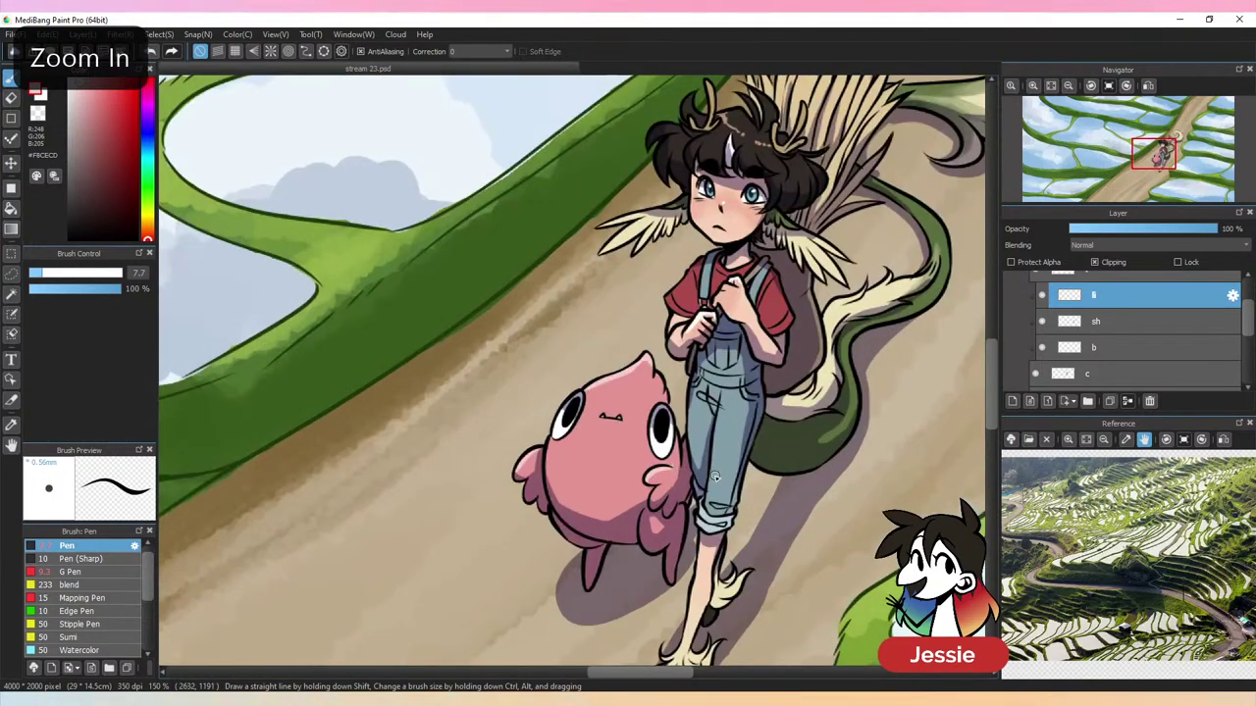
# Sample the cream of the character's curled tail tip, lighten it to #F9F3E2 and paint highlights along the curl
pyautogui.hotkey('ctrl', '-')
pyautogui.hotkey('ctrl', '-')
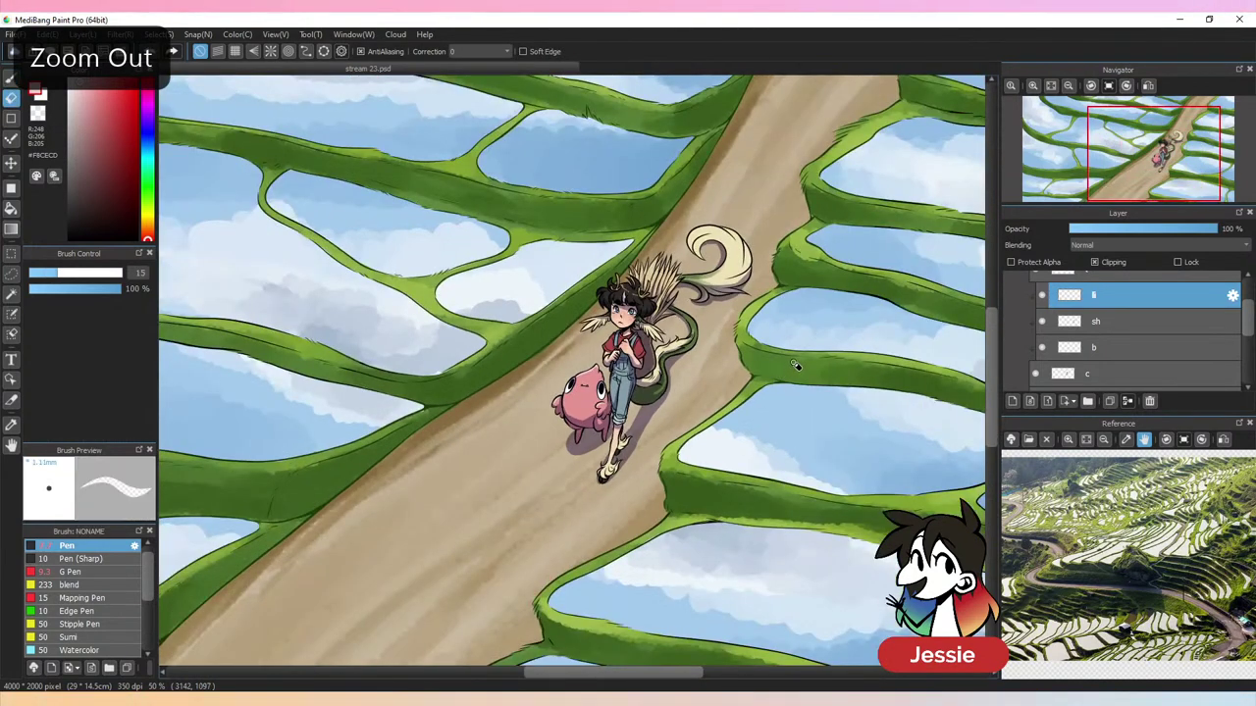
pyautogui.moveTo(792, 392)
pyautogui.mouseDown()
pyautogui.moveTo(715, 454)
pyautogui.moveTo(700, 433)
pyautogui.mouseUp()
pyautogui.press('b')
pyautogui.hotkey('ctrl', '+')
pyautogui.hotkey('ctrl', '+')
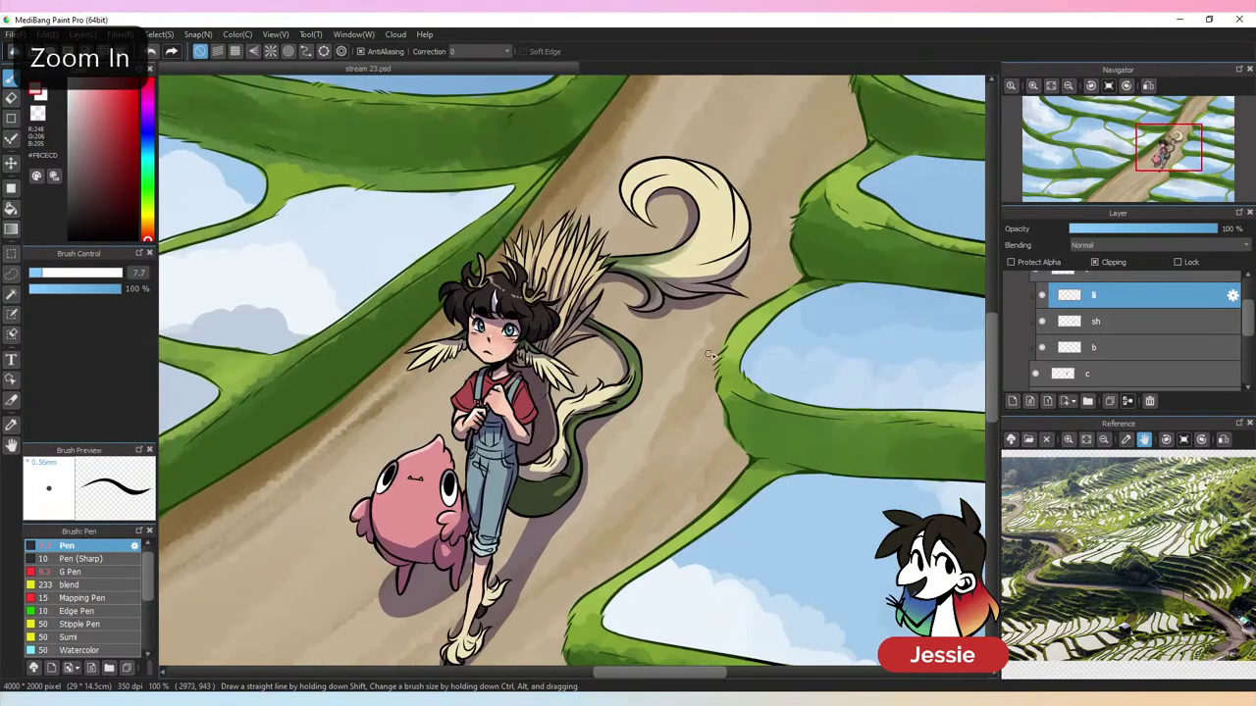
pyautogui.hotkey('ctrl', '+')
pyautogui.keyDown('alt'); pyautogui.click(625, 348); pyautogui.keyUp('alt')
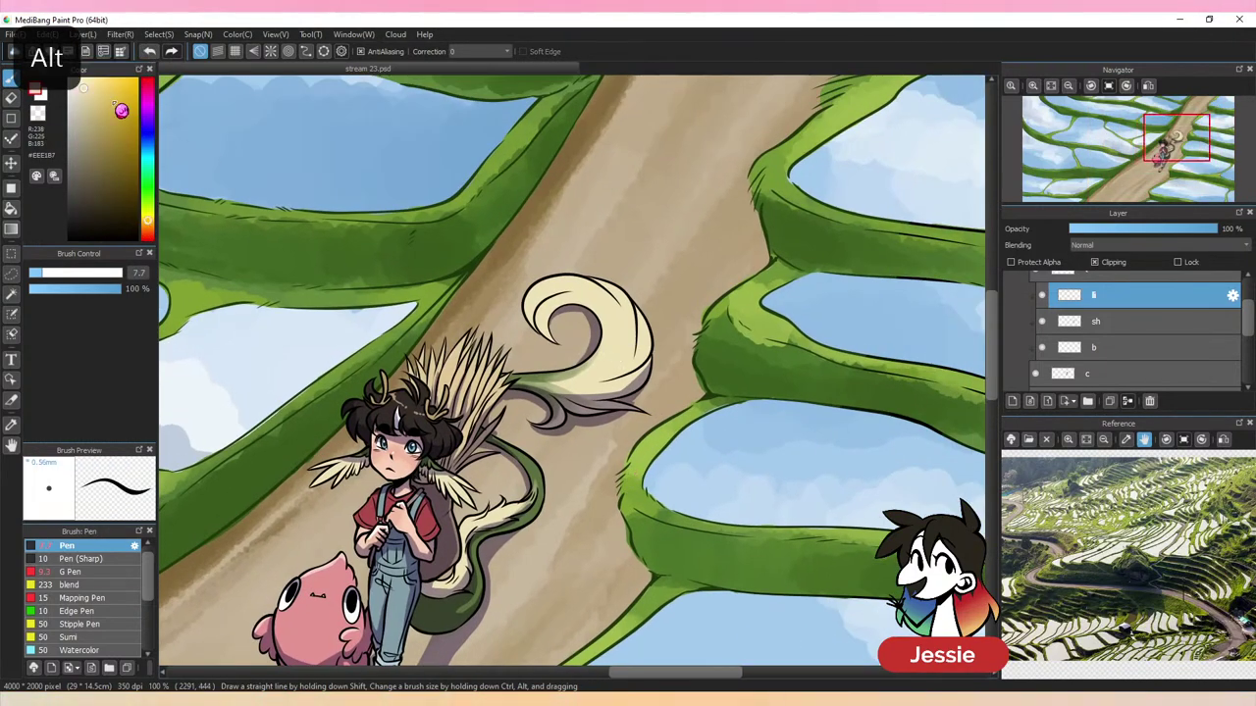
pyautogui.click(76, 84)
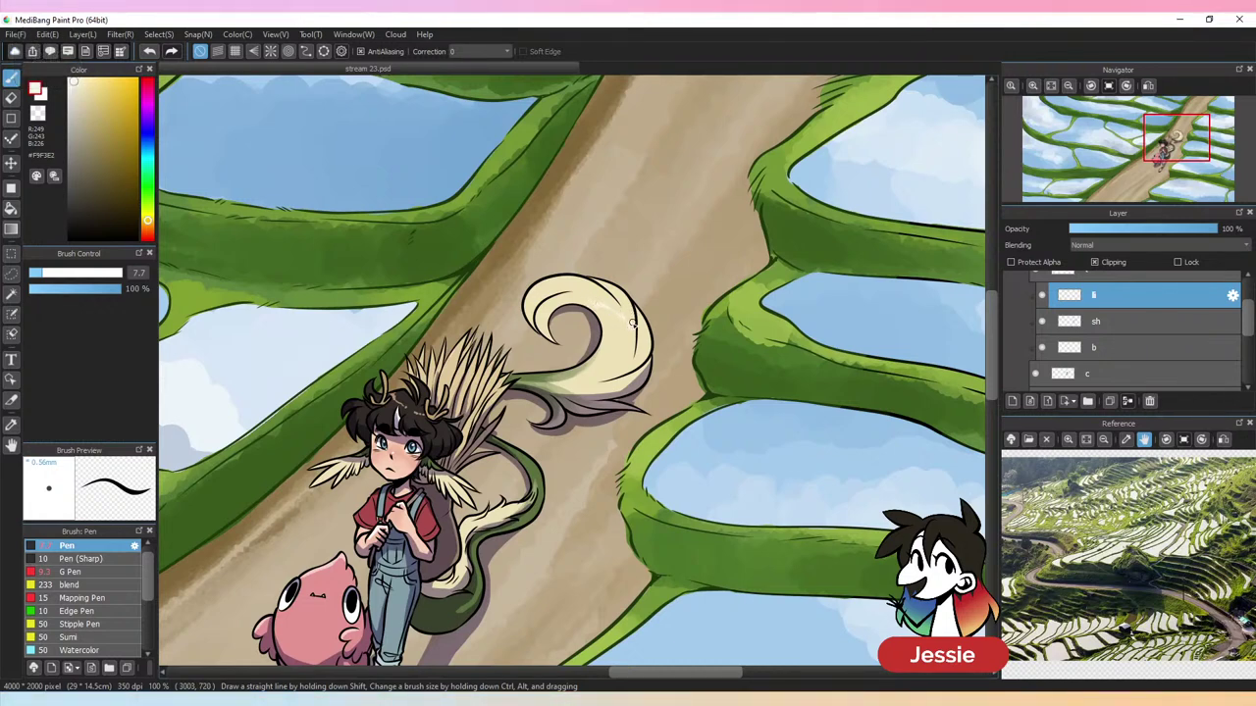
pyautogui.hotkey('ctrl', '-')
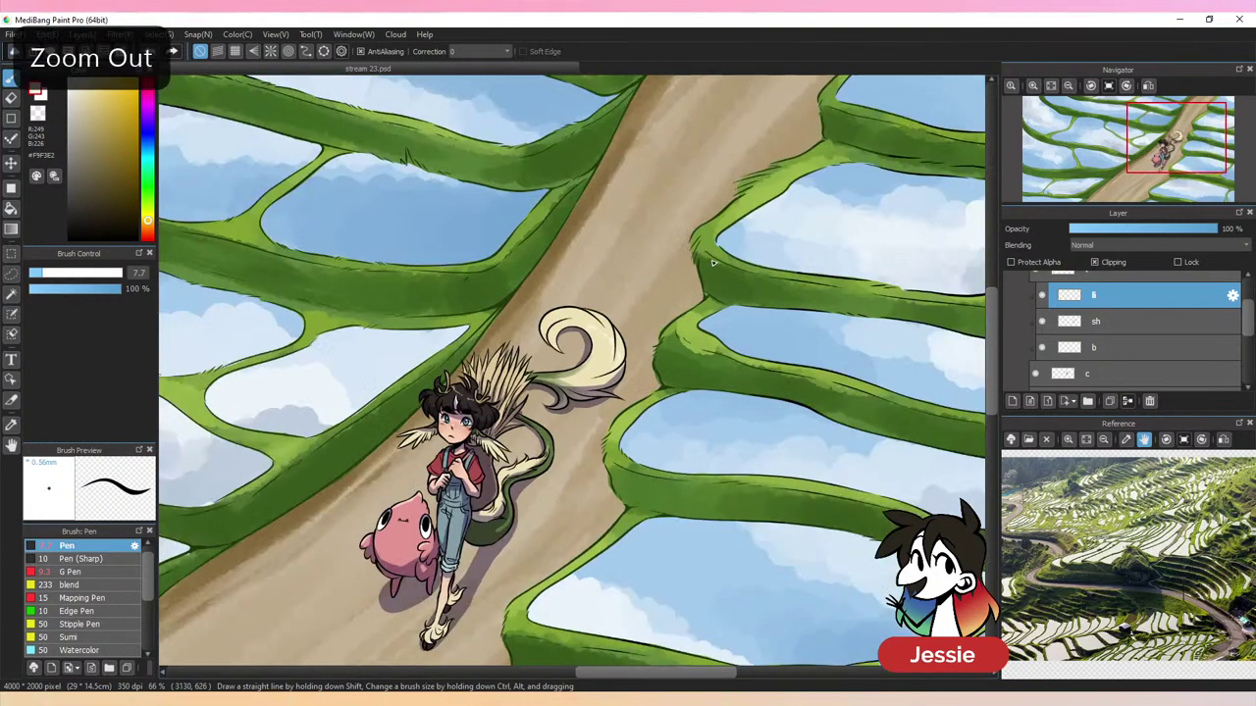
pyautogui.hotkey('ctrl', '+')
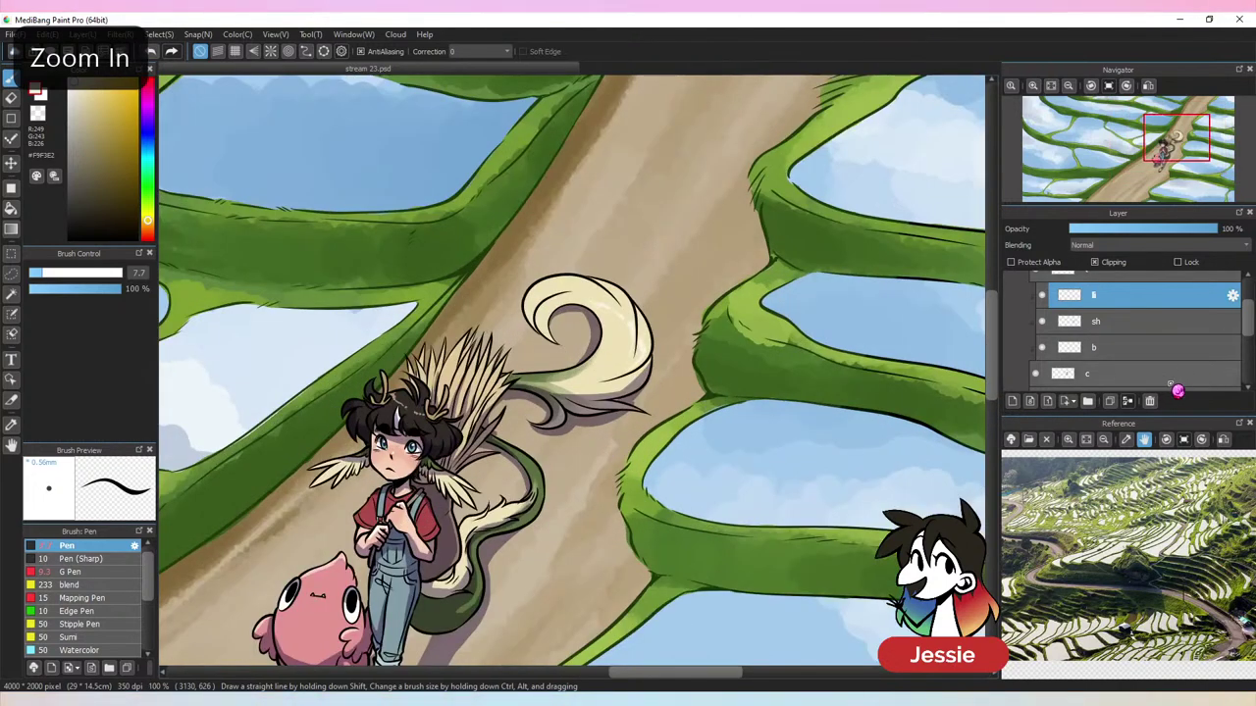
# On layer c, shade the curled tail tip in muted tan #B9AC83 with the G Pen at size 58
pyautogui.scroll(-1, 1182, 388)
pyautogui.click(1172, 332)
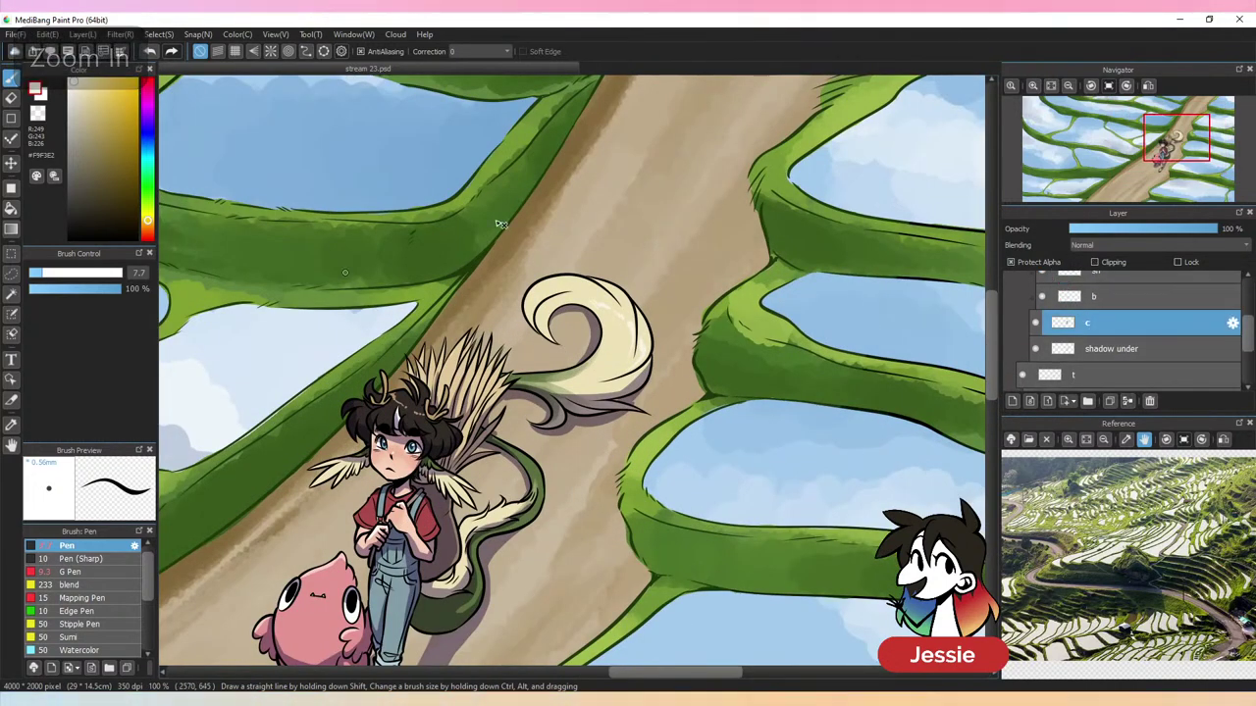
pyautogui.keyDown('alt'); pyautogui.click(541, 286); pyautogui.keyUp('alt')
pyautogui.click(87, 122)
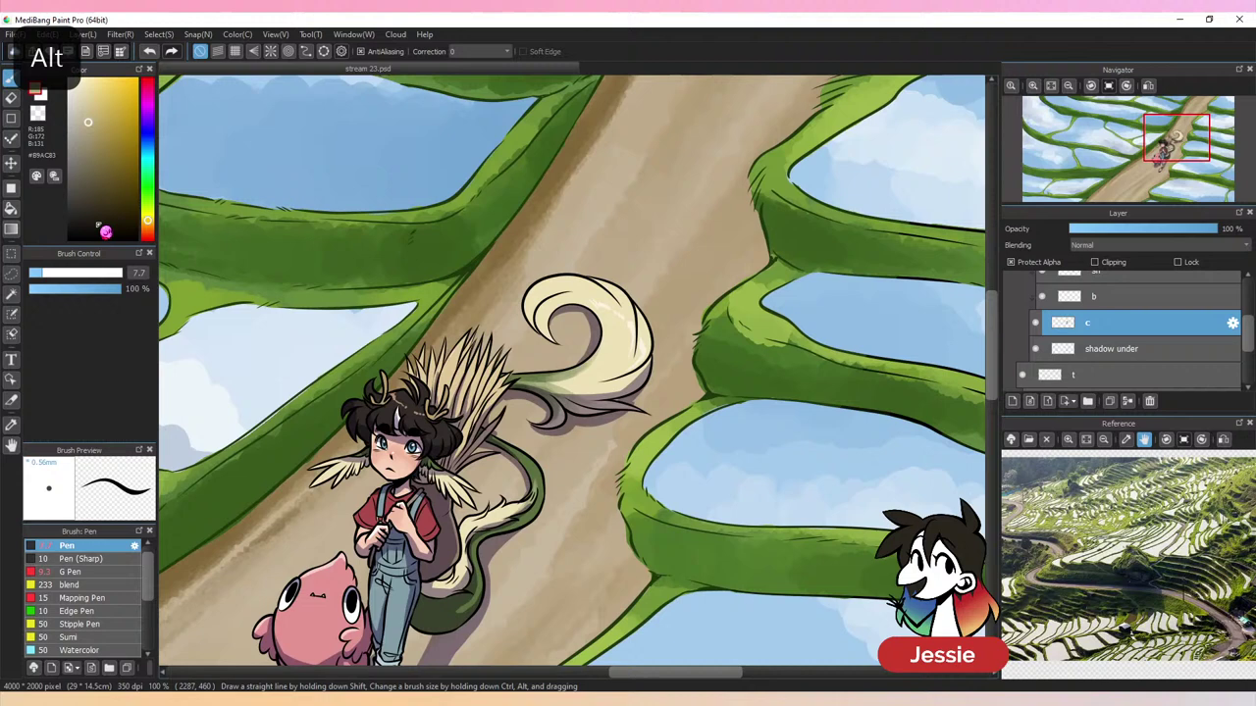
pyautogui.click(84, 571)
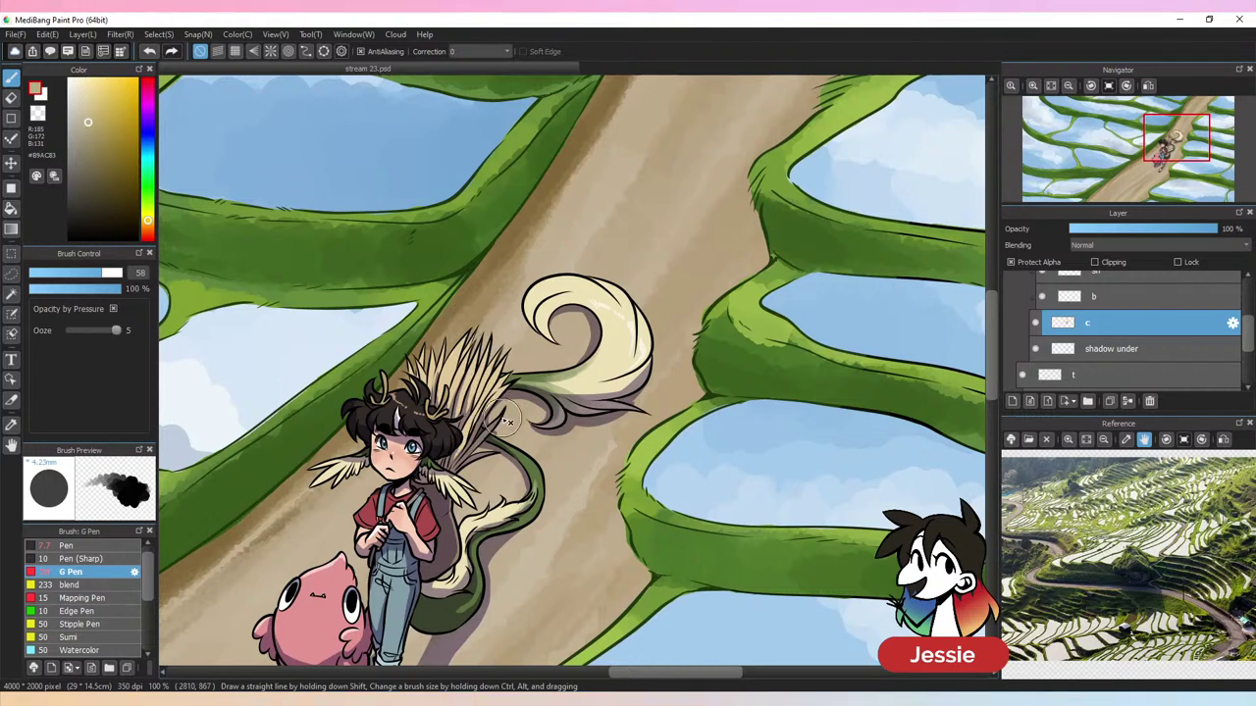
# Set the G Pen's Ooze to 3 and blend the tail's shading with tones sampled from the curl, undoing a stray stroke
pyautogui.keyDown('alt'); pyautogui.click(594, 316); pyautogui.keyUp('alt')
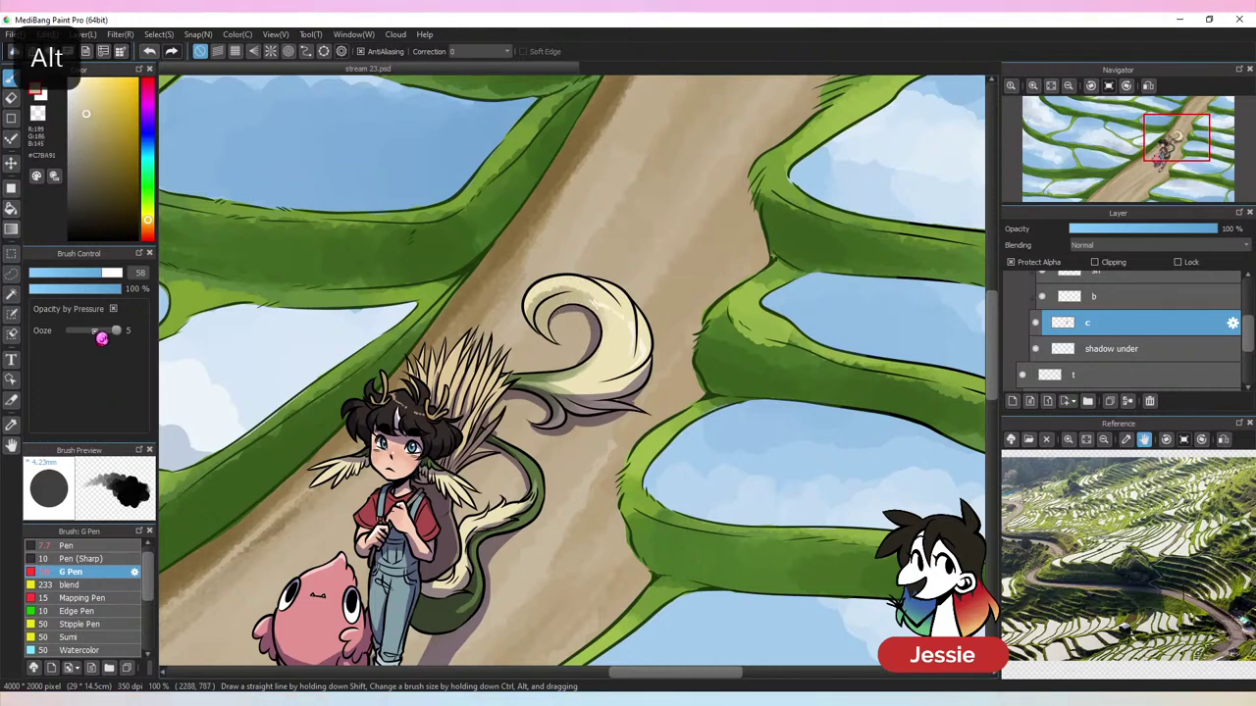
pyautogui.moveTo(115, 333); pyautogui.dragTo(97, 332)
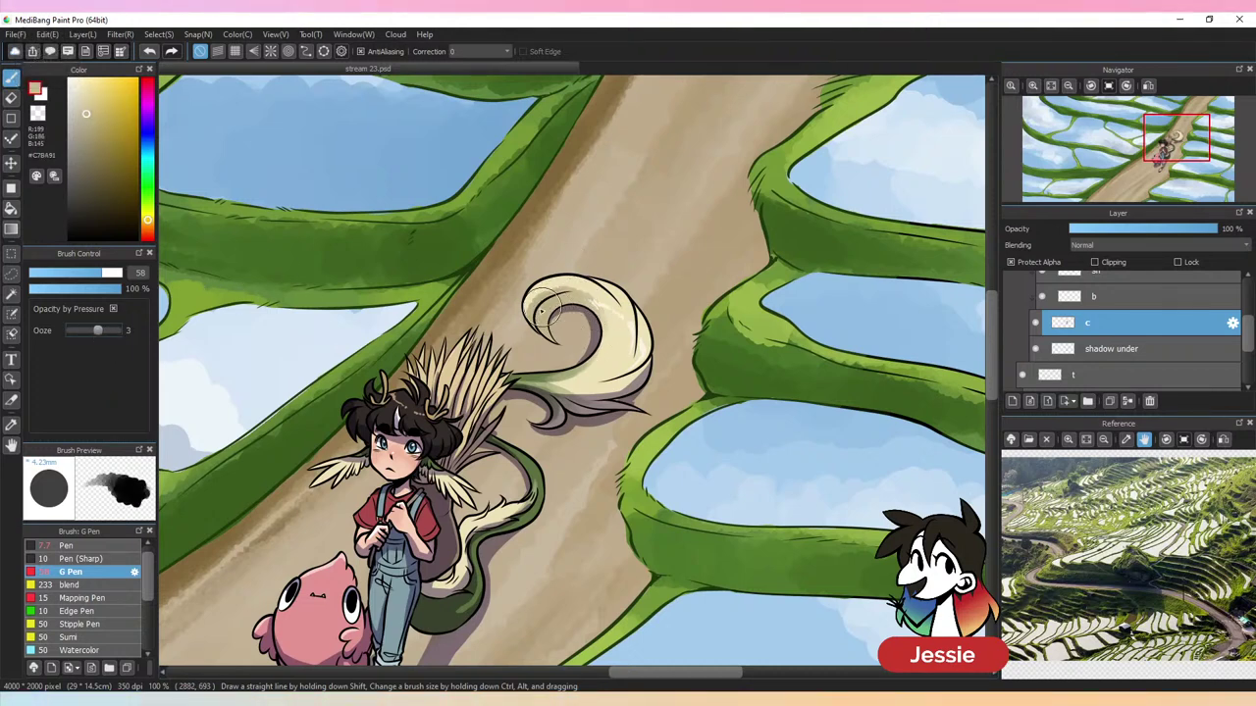
pyautogui.keyDown('alt'); pyautogui.click(587, 370); pyautogui.keyUp('alt')
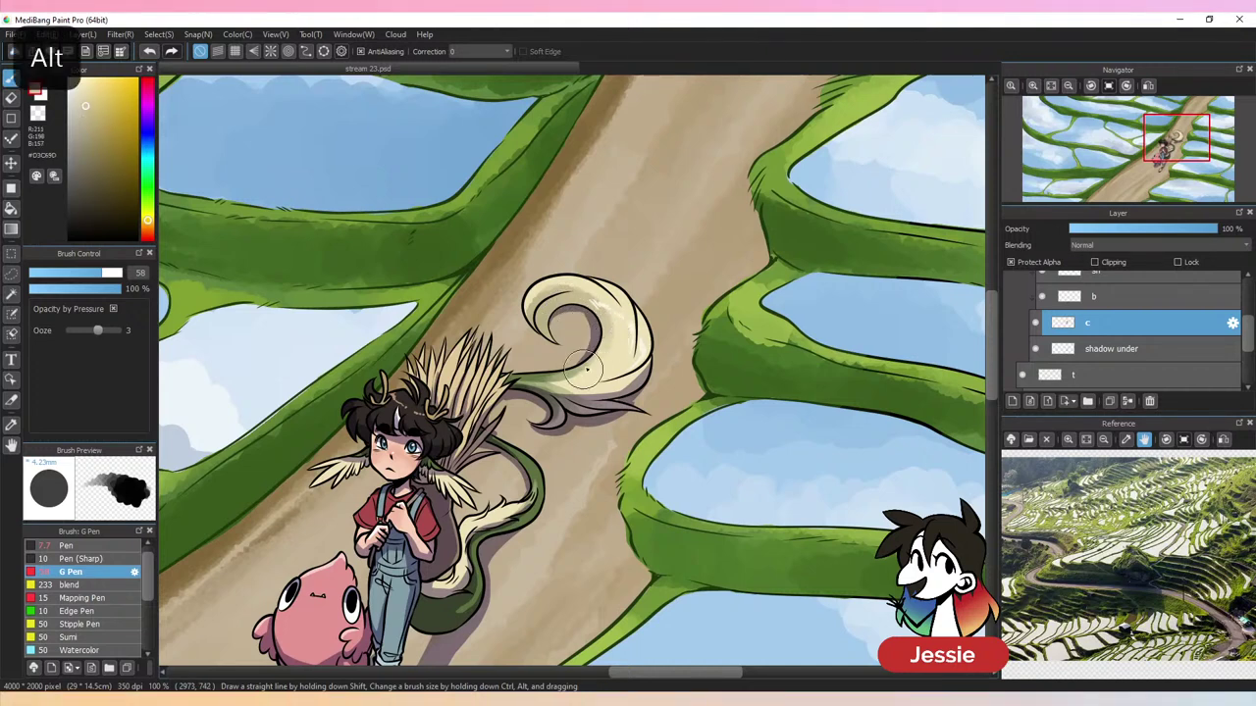
pyautogui.keyDown('alt'); pyautogui.click(575, 276); pyautogui.keyUp('alt')
pyautogui.hotkey('ctrl', 'z')
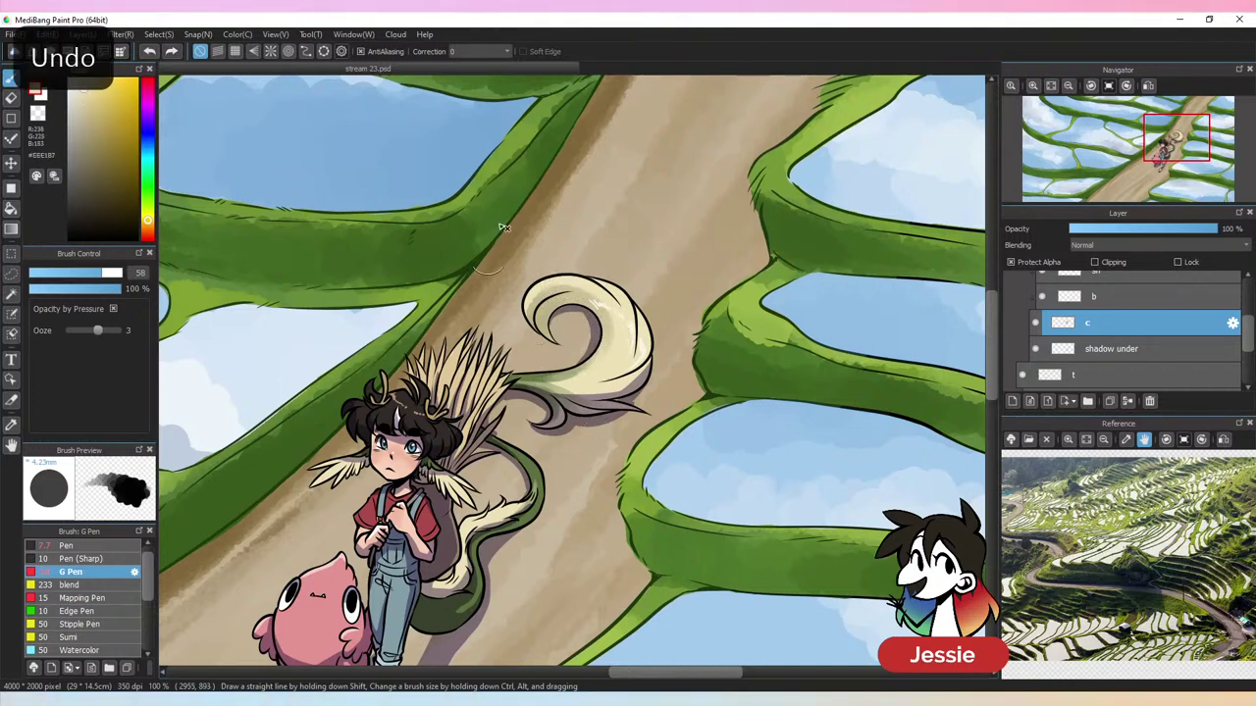
pyautogui.keyDown('alt'); pyautogui.click(543, 324); pyautogui.keyUp('alt')
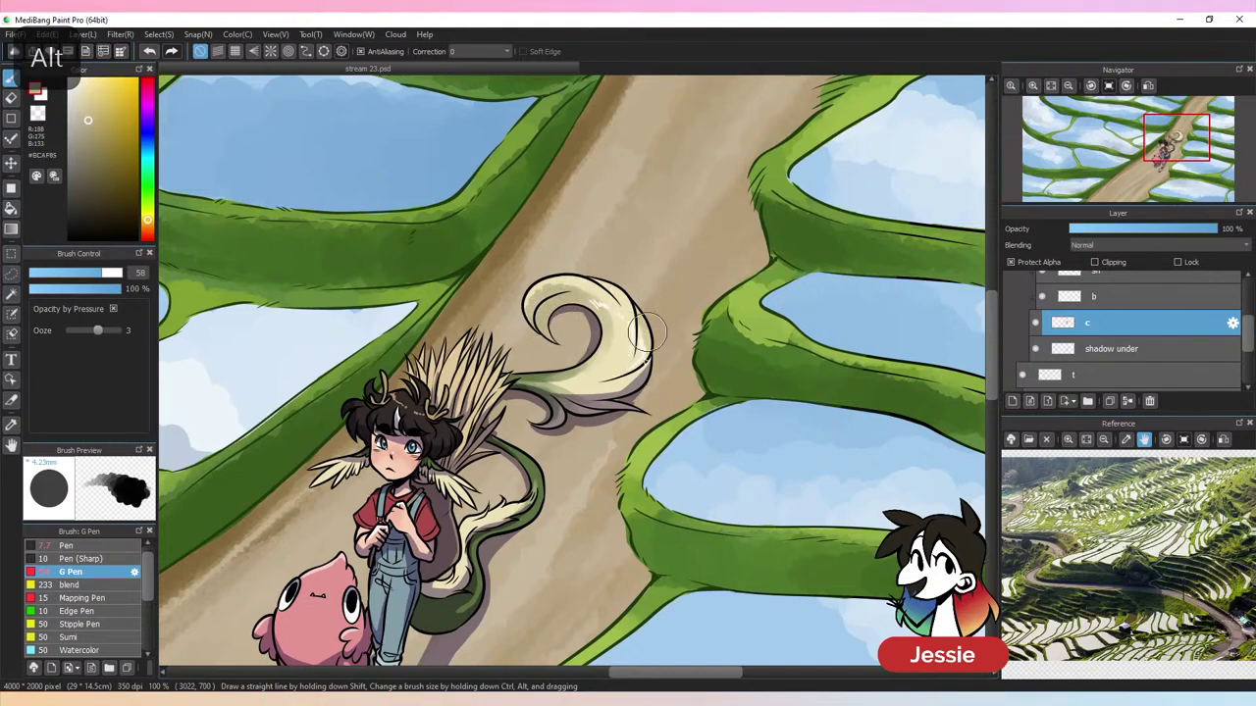
# Examine the tail's highlights and shading up close and against the whole illustration
pyautogui.hotkey('ctrl', '-')
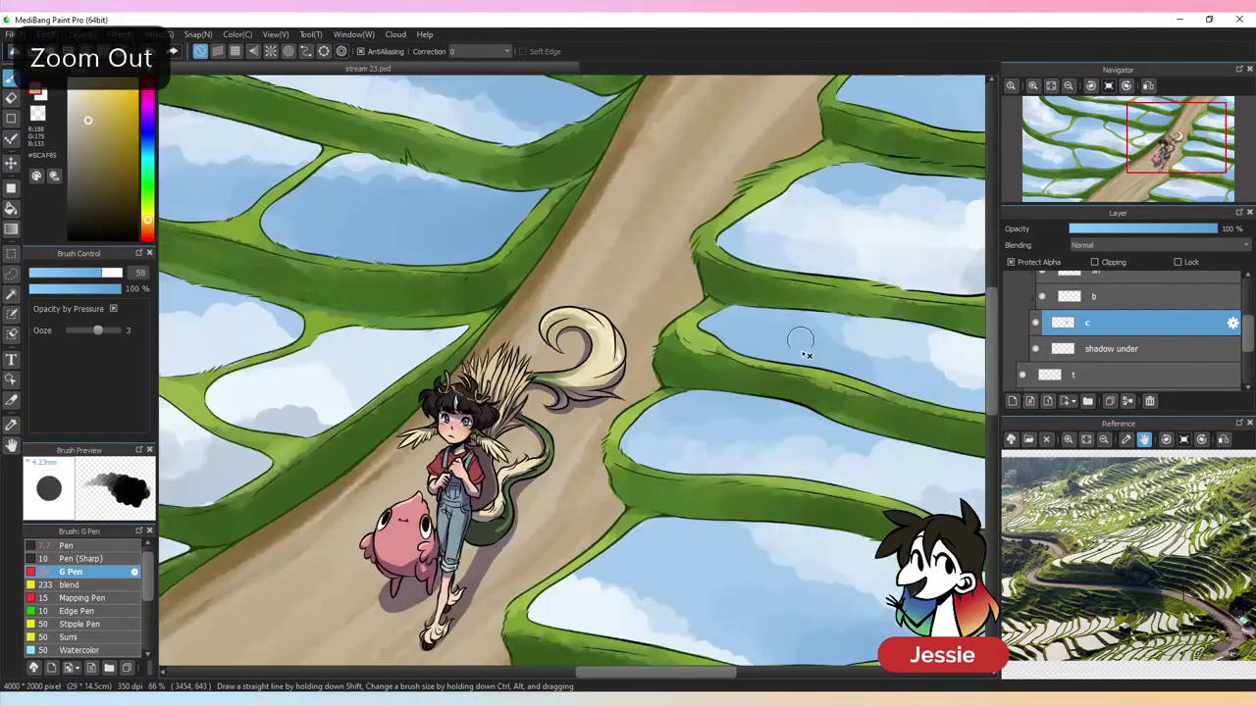
pyautogui.hotkey('ctrl', '-')
pyautogui.hotkey('ctrl', '-')
pyautogui.hotkey('ctrl', '+')
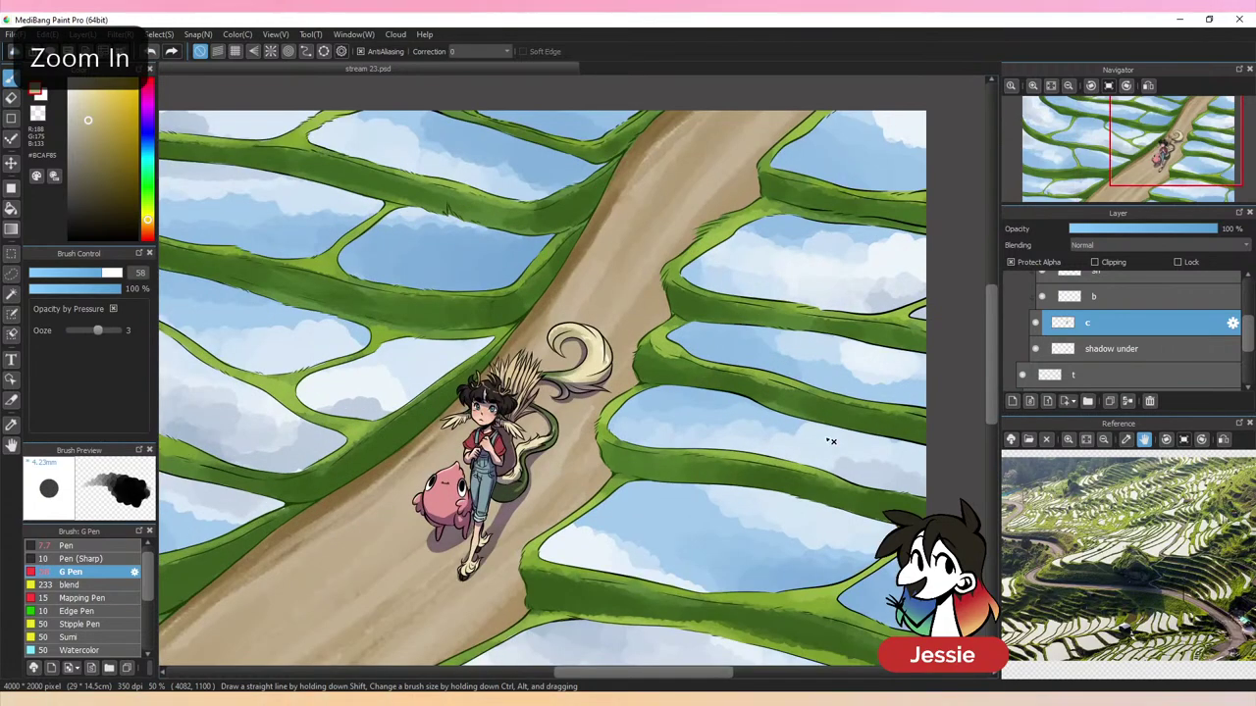
pyautogui.hotkey('ctrl', '+')
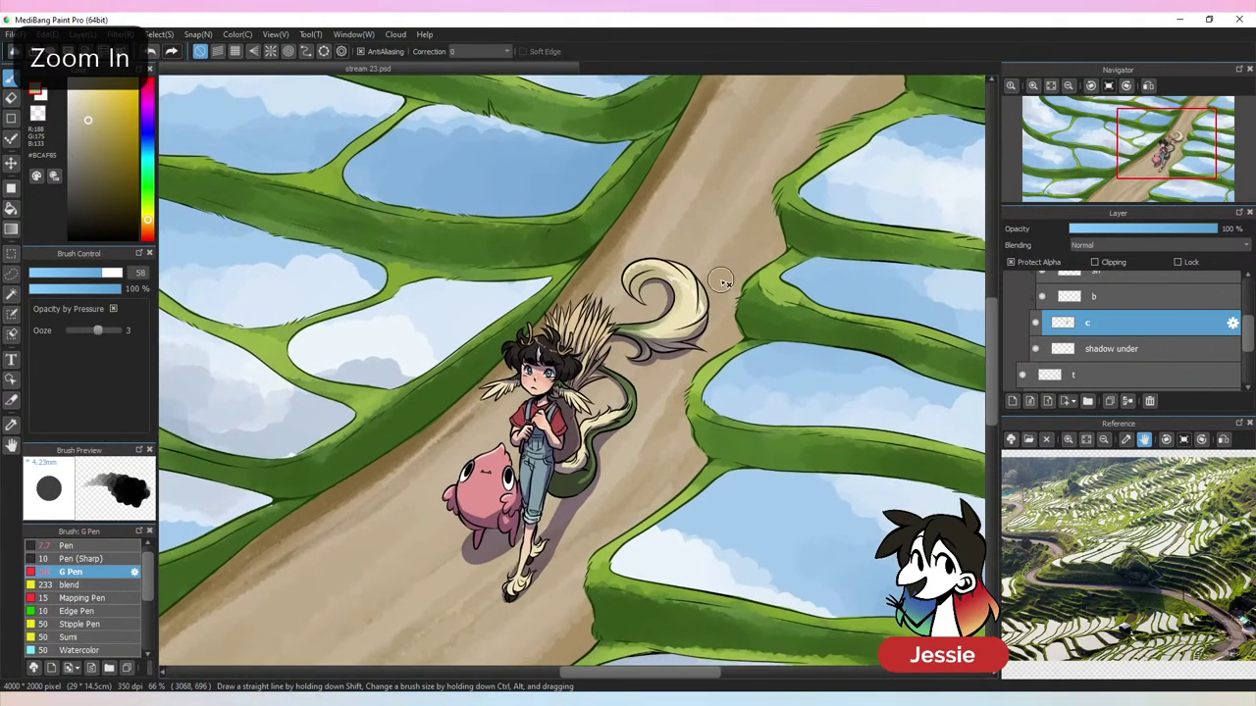
pyautogui.hotkey('ctrl', '-')
pyautogui.hotkey('ctrl', '-')
pyautogui.hotkey('ctrl', '-')
pyautogui.hotkey('ctrl', '-')
pyautogui.hotkey('ctrl', '+')
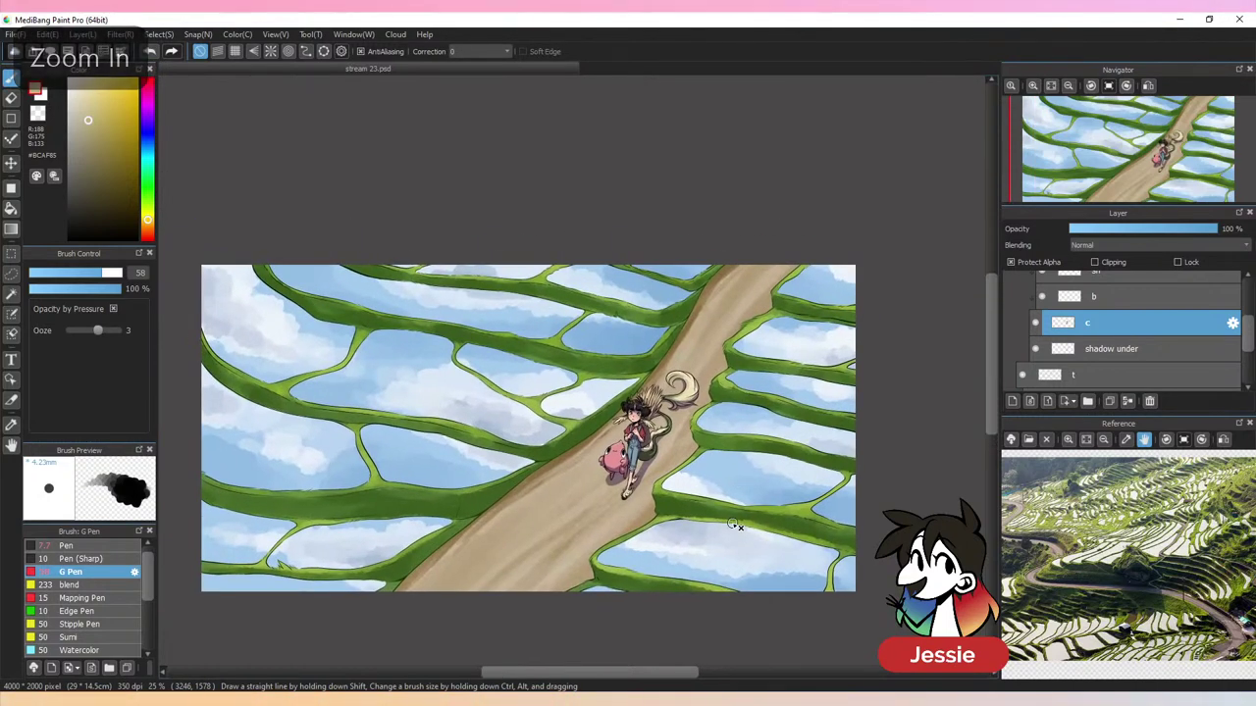
# Save the illustration
pyautogui.hotkey('ctrl', 's')
pyautogui.hotkey('ctrl', '+')
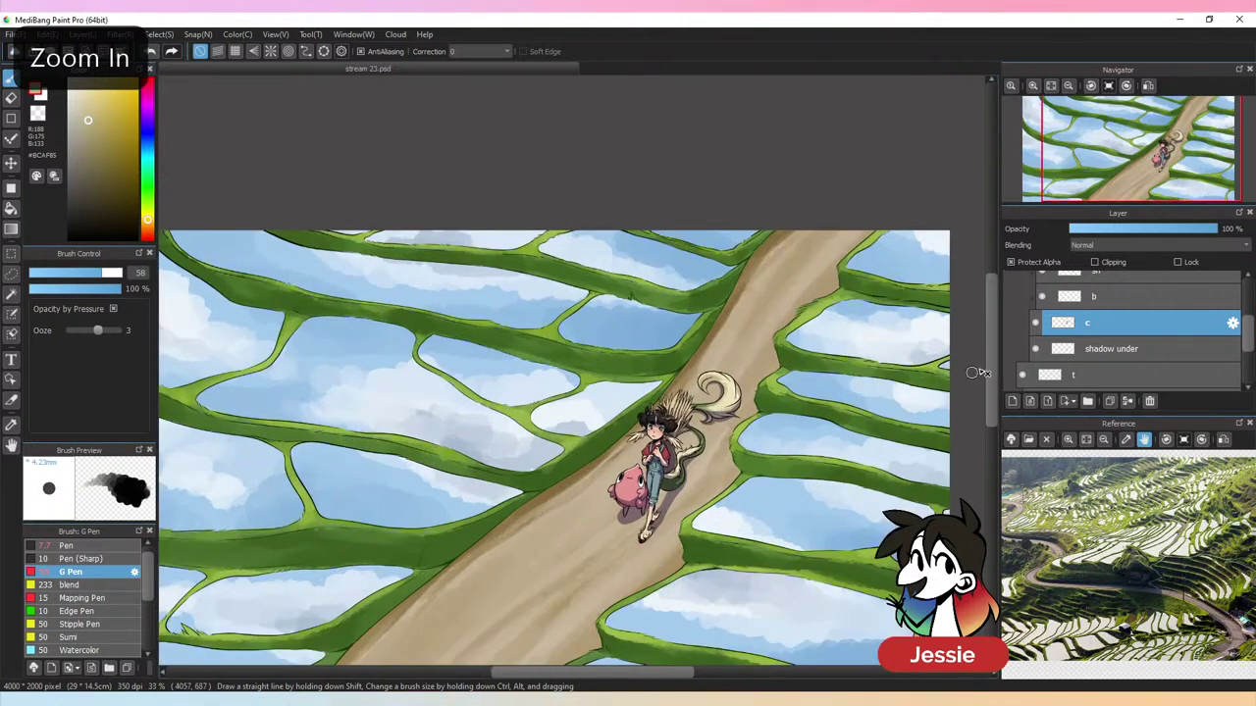
pyautogui.hotkey('ctrl', '-')
# Collapse the illustration folder and add a layer named overlay above it
pyautogui.moveTo(1246, 354); pyautogui.dragTo(1246, 306)
pyautogui.click(1205, 292)
pyautogui.click(1037, 286)
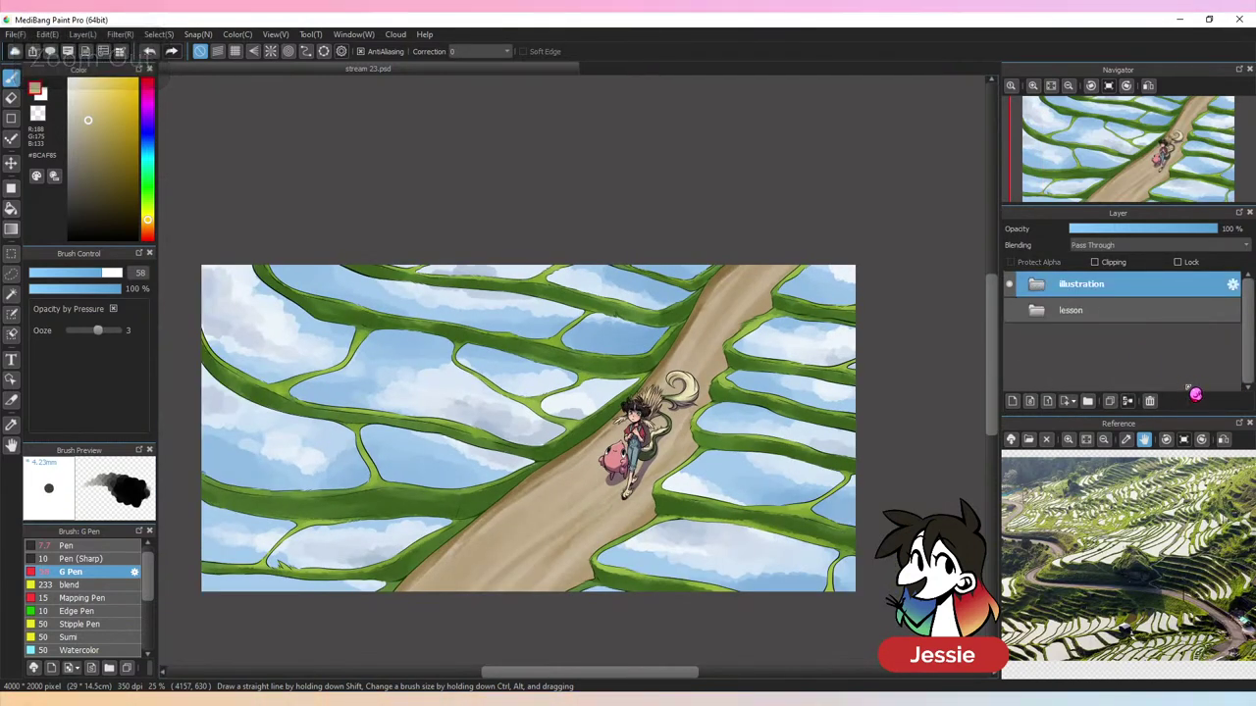
pyautogui.click(1031, 400)
pyautogui.doubleClick(1100, 289)
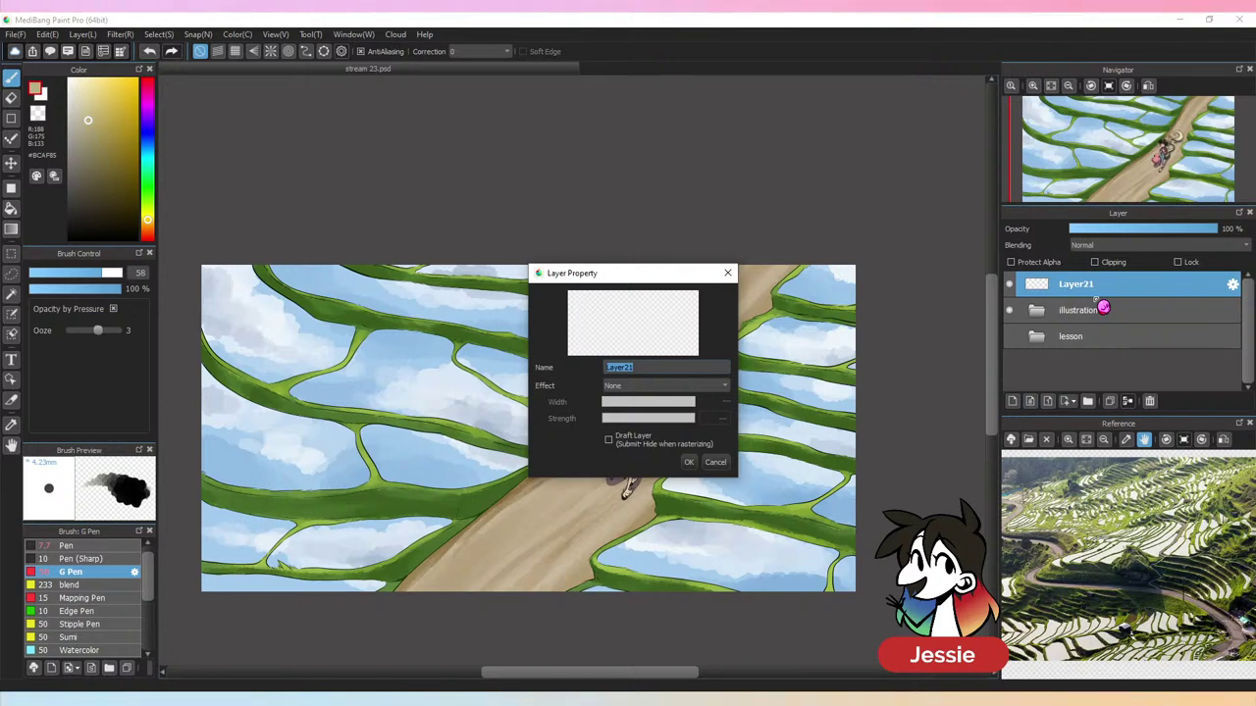
pyautogui.write('overlay')
pyautogui.press('Return')
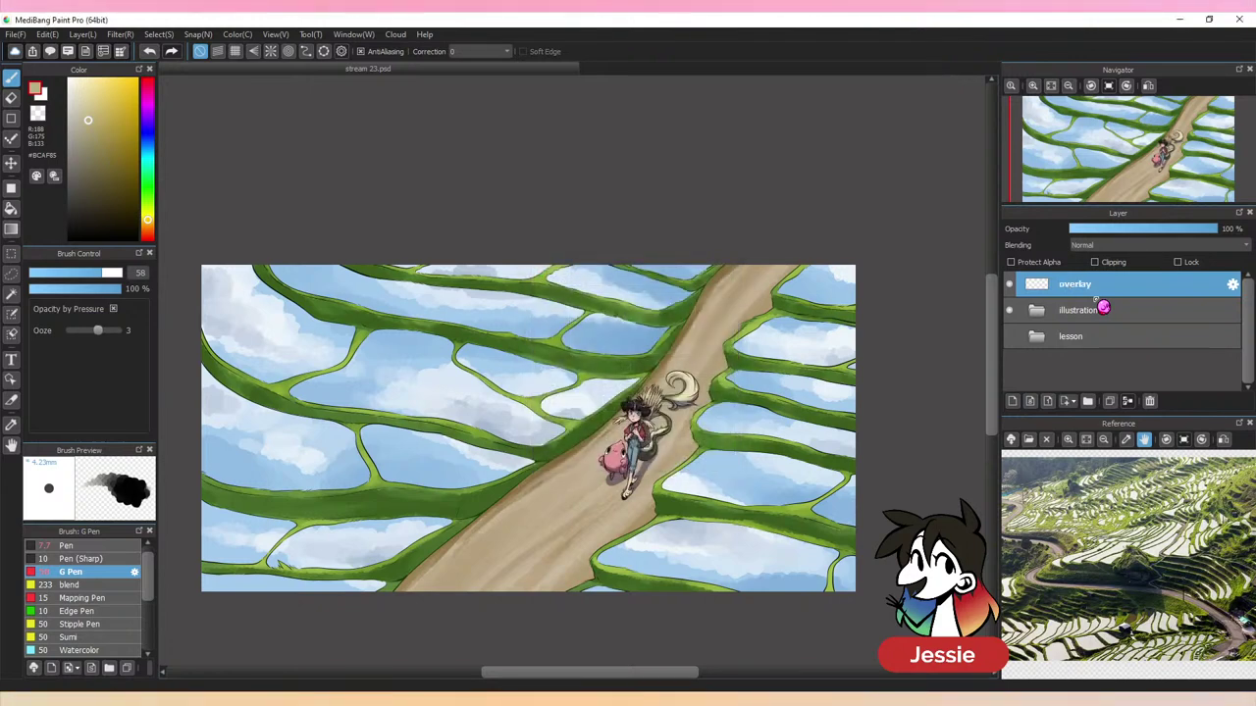
# Fill the whole overlay layer with orange #F09356 using the Bucket tool with its reference set to Layer
pyautogui.click(11, 208)
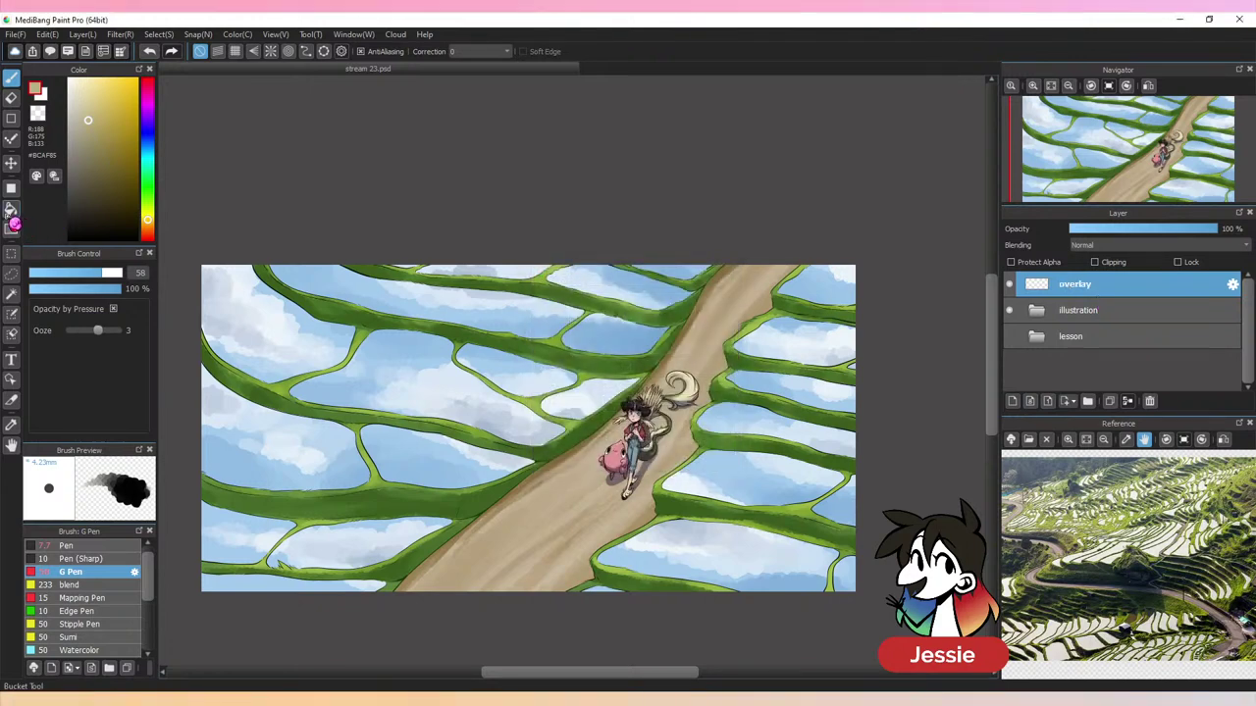
pyautogui.click(97, 91)
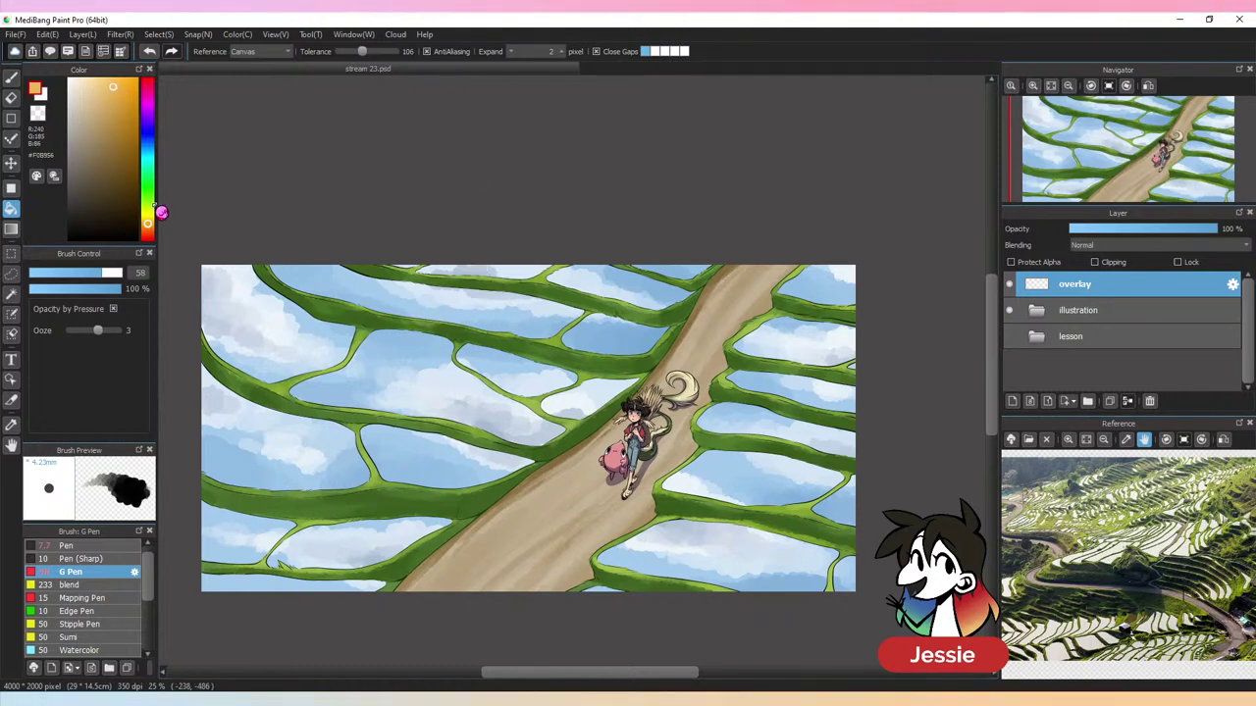
pyautogui.moveTo(161, 212); pyautogui.dragTo(149, 234)
pyautogui.click(449, 310)
pyautogui.hotkey('ctrl', 'z')
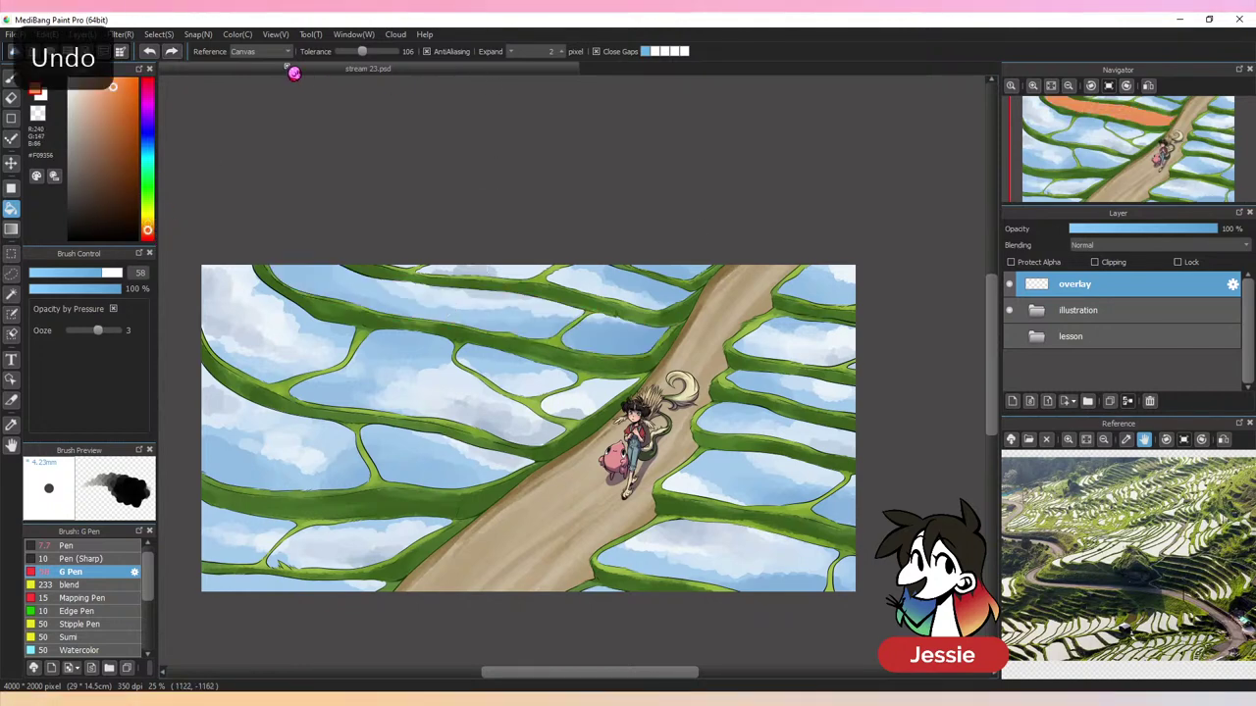
pyautogui.click(275, 51)
pyautogui.click(277, 75)
pyautogui.click(449, 309)
# Set the overlay layer's blending to Overlay and its opacity to 25%
pyautogui.click(1136, 246)
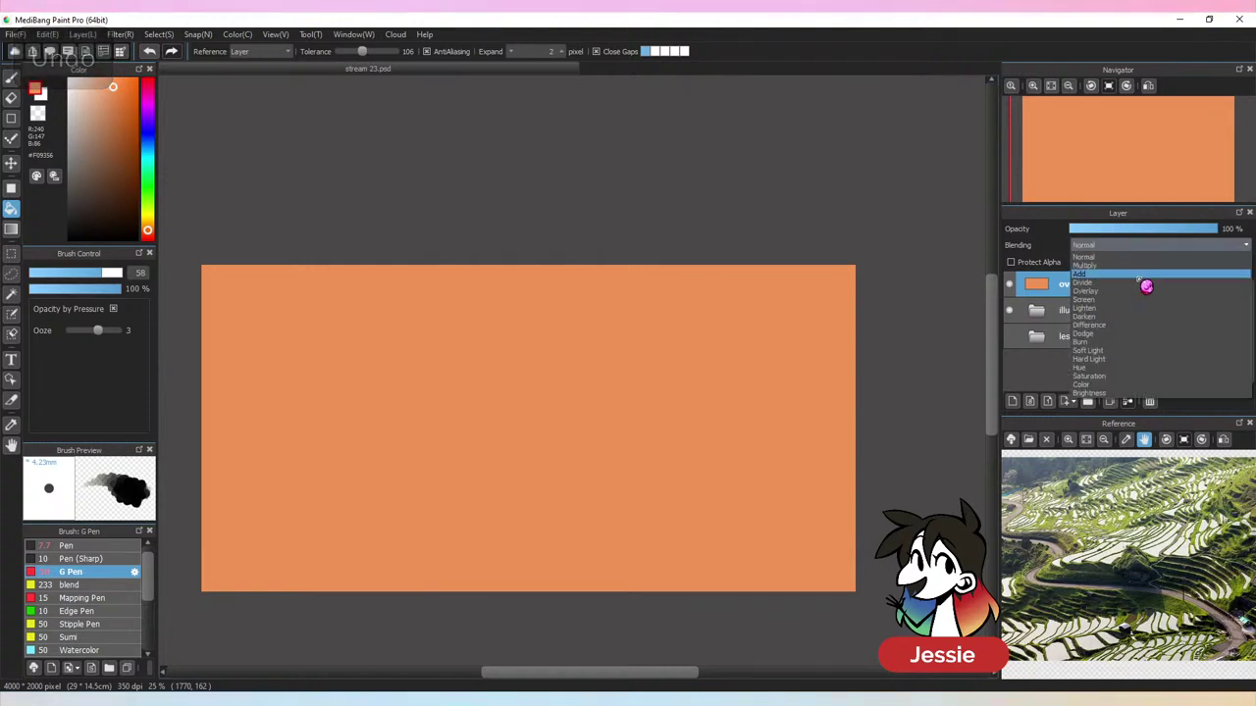
pyautogui.click(1108, 291)
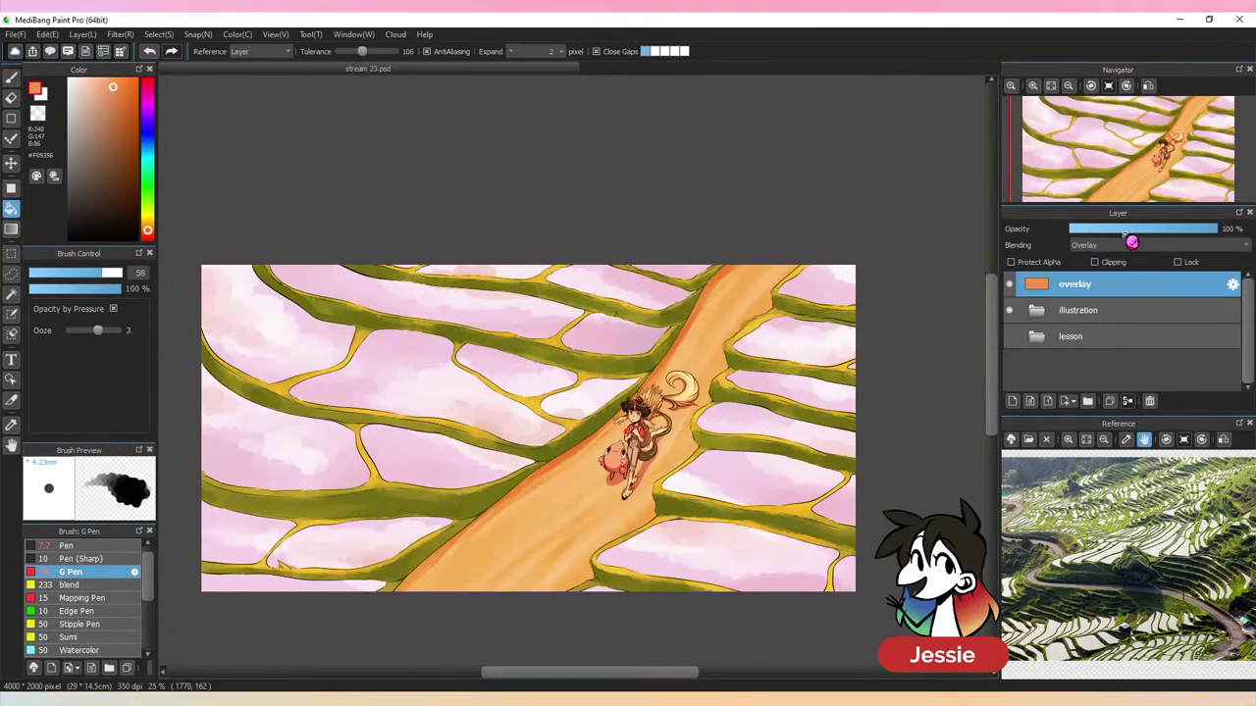
pyautogui.moveTo(1131, 241); pyautogui.dragTo(1109, 237)
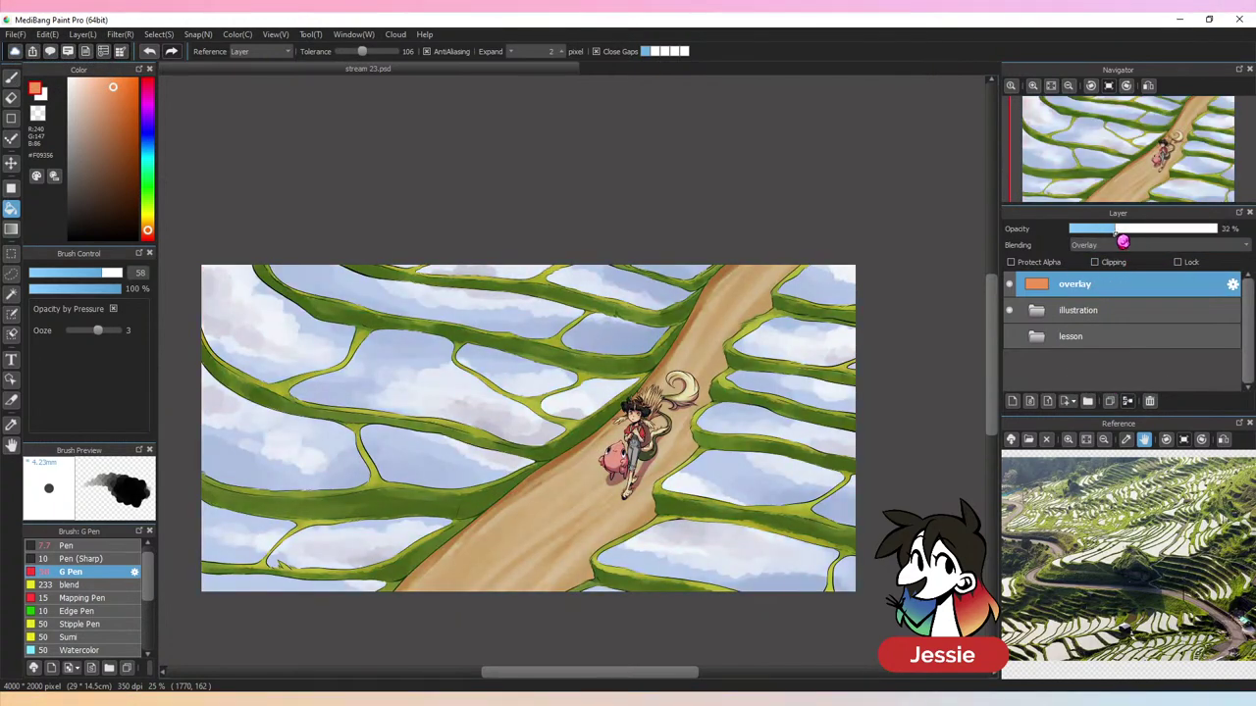
pyautogui.hotkey('ctrl', '+')
pyautogui.hotkey('ctrl', '-')
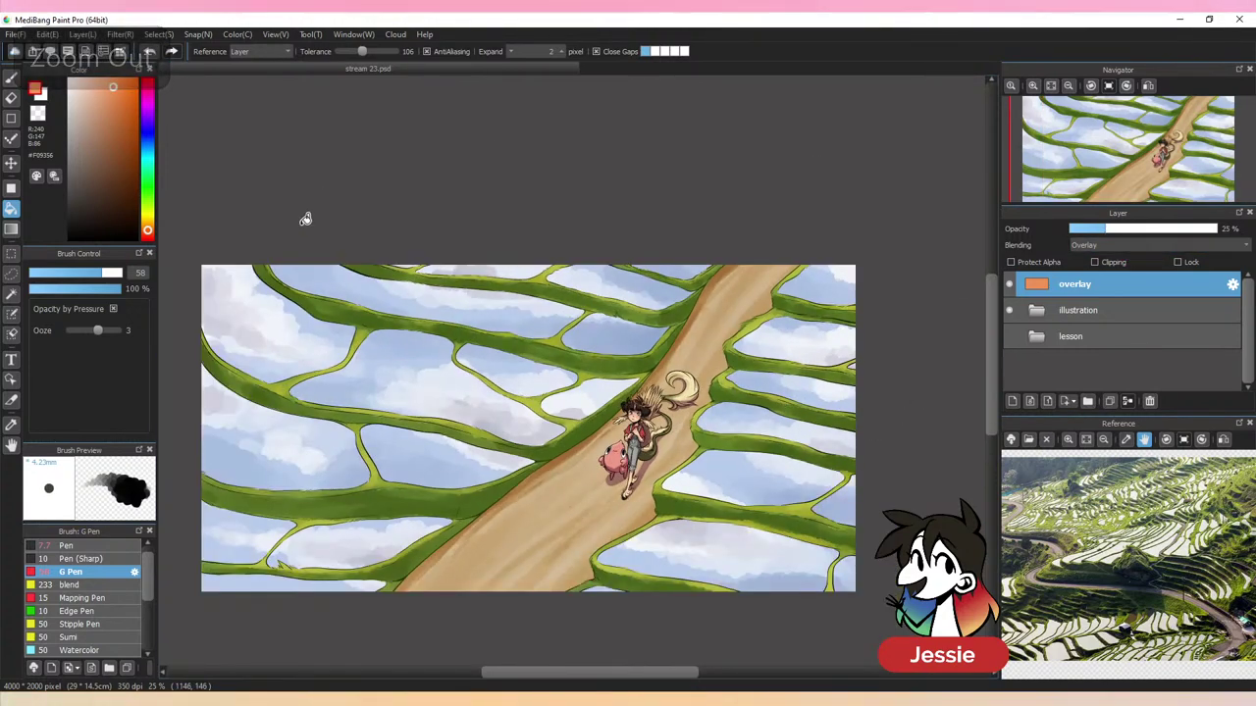
# Try a green tint by refilling the overlay layer with #45862C and check it on the scene
pyautogui.click(155, 175)
pyautogui.click(114, 152)
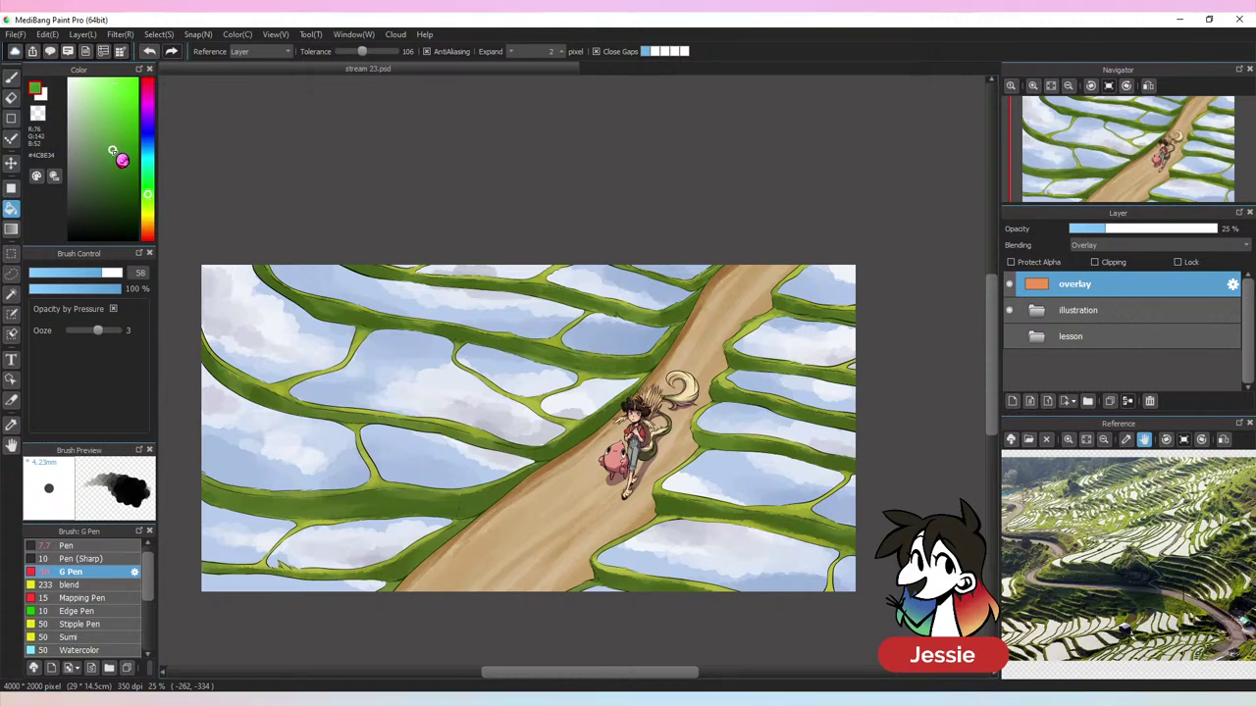
pyautogui.click(416, 349)
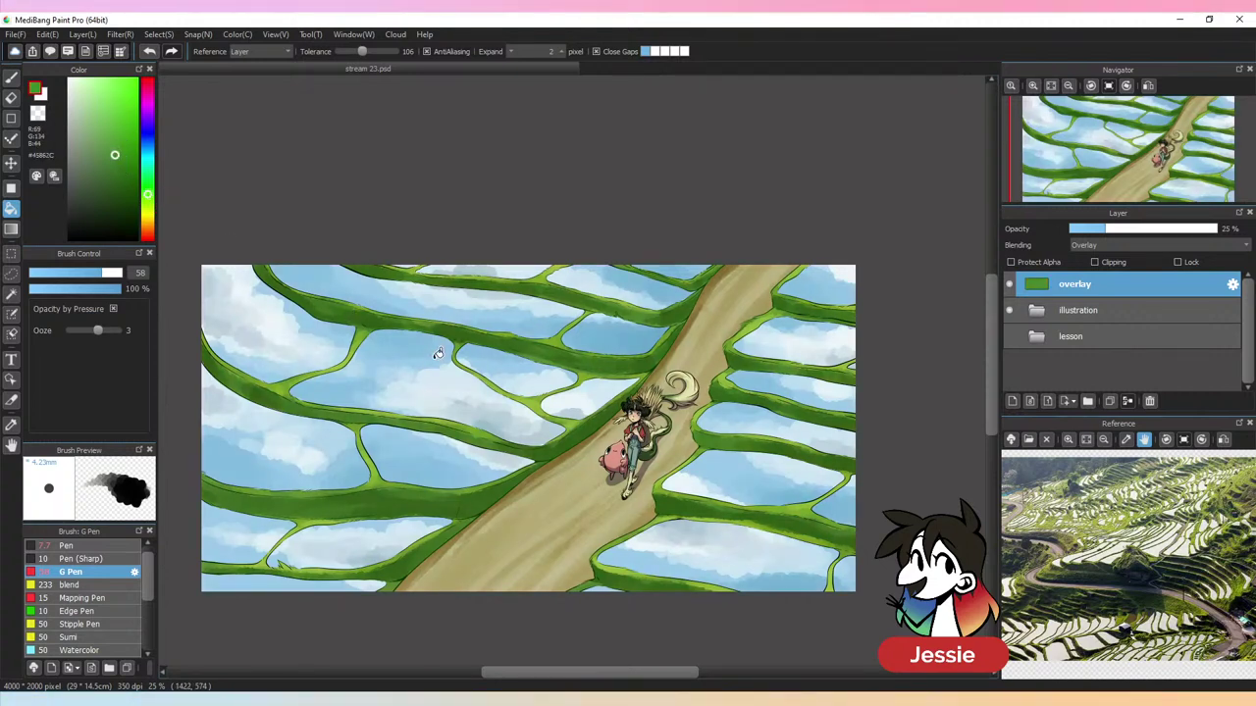
pyautogui.hotkey('ctrl', '+')
pyautogui.hotkey('ctrl', '-')
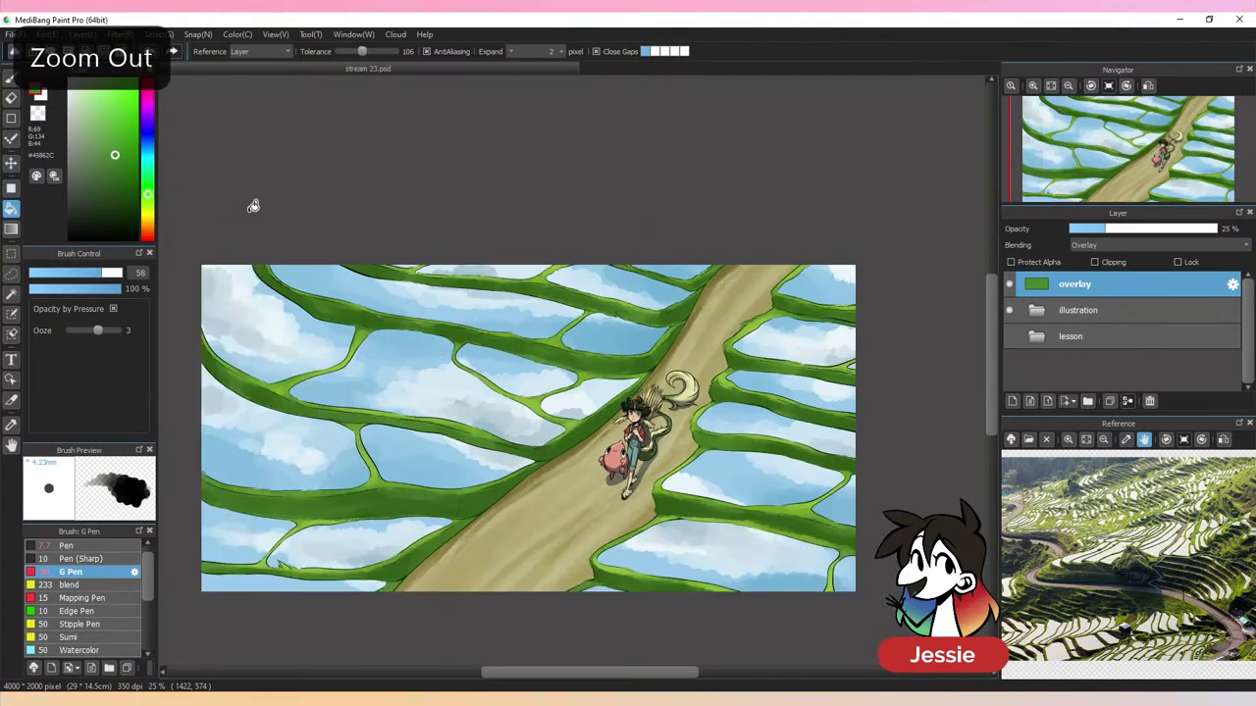
# Refill the overlay layer with dark green #2D4C22 and set its opacity to 27%
pyautogui.click(114, 196)
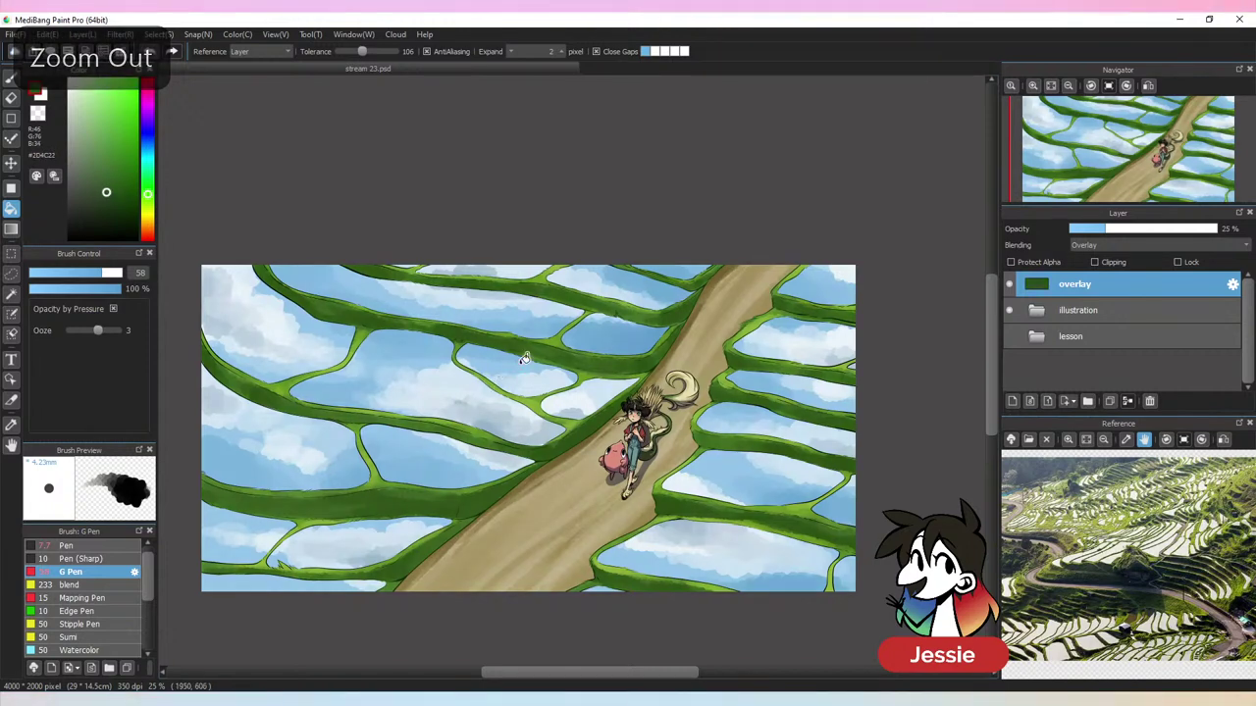
pyautogui.hotkey('ctrl', '+')
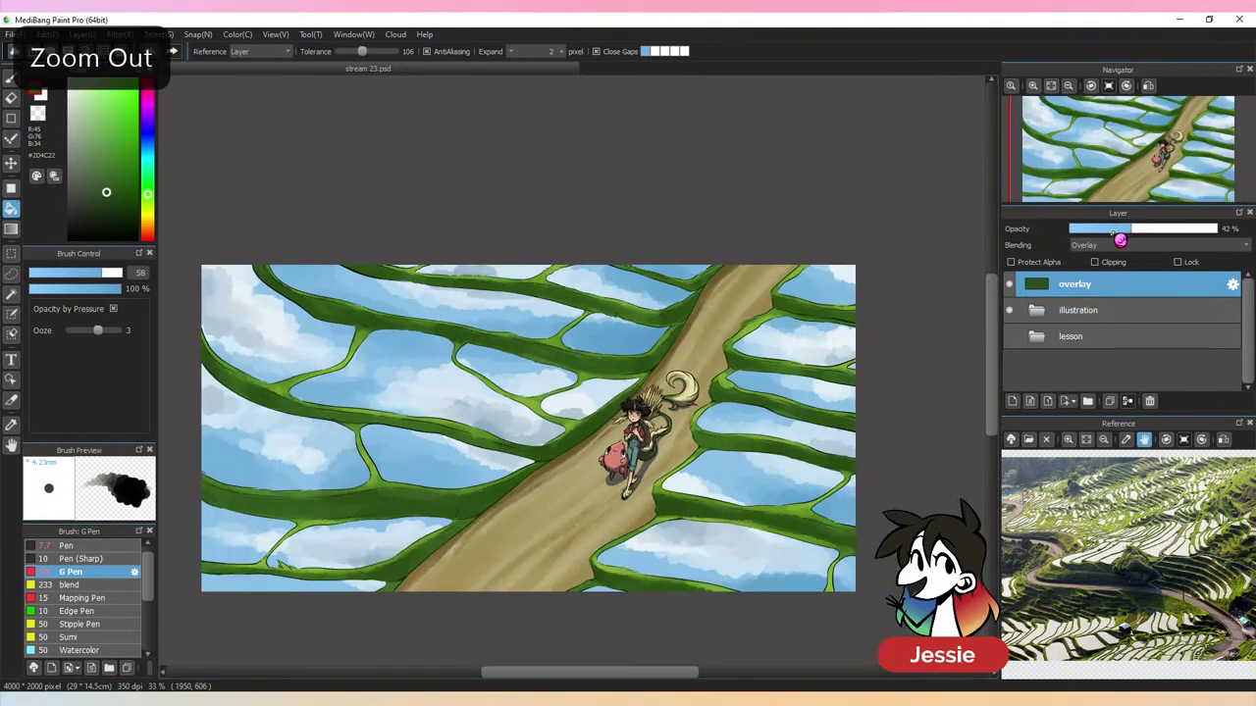
pyautogui.hotkey('ctrl', '-')
pyautogui.moveTo(1119, 242); pyautogui.dragTo(1120, 236)
pyautogui.moveTo(1110, 233); pyautogui.dragTo(1109, 234)
# Try a blue tint by refilling the overlay layer with #5D9FD9 using the Bucket tool
pyautogui.moveTo(160, 171); pyautogui.dragTo(147, 146)
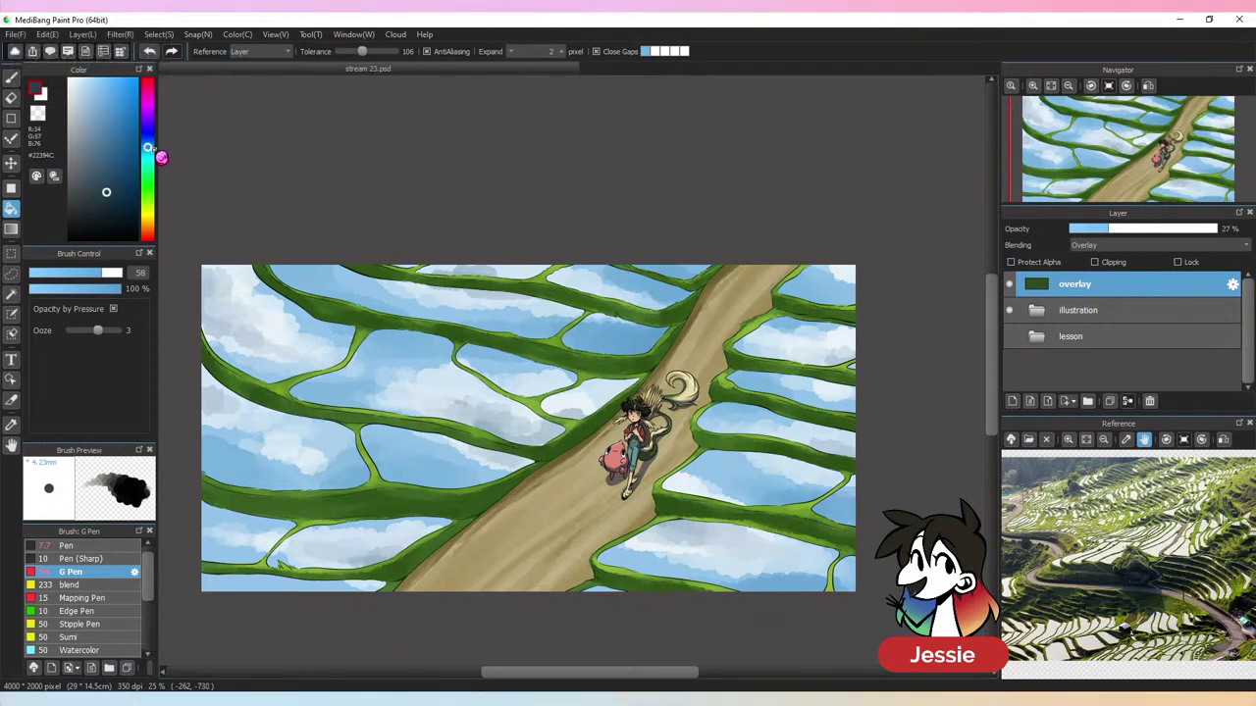
pyautogui.click(108, 102)
pyautogui.click(487, 309)
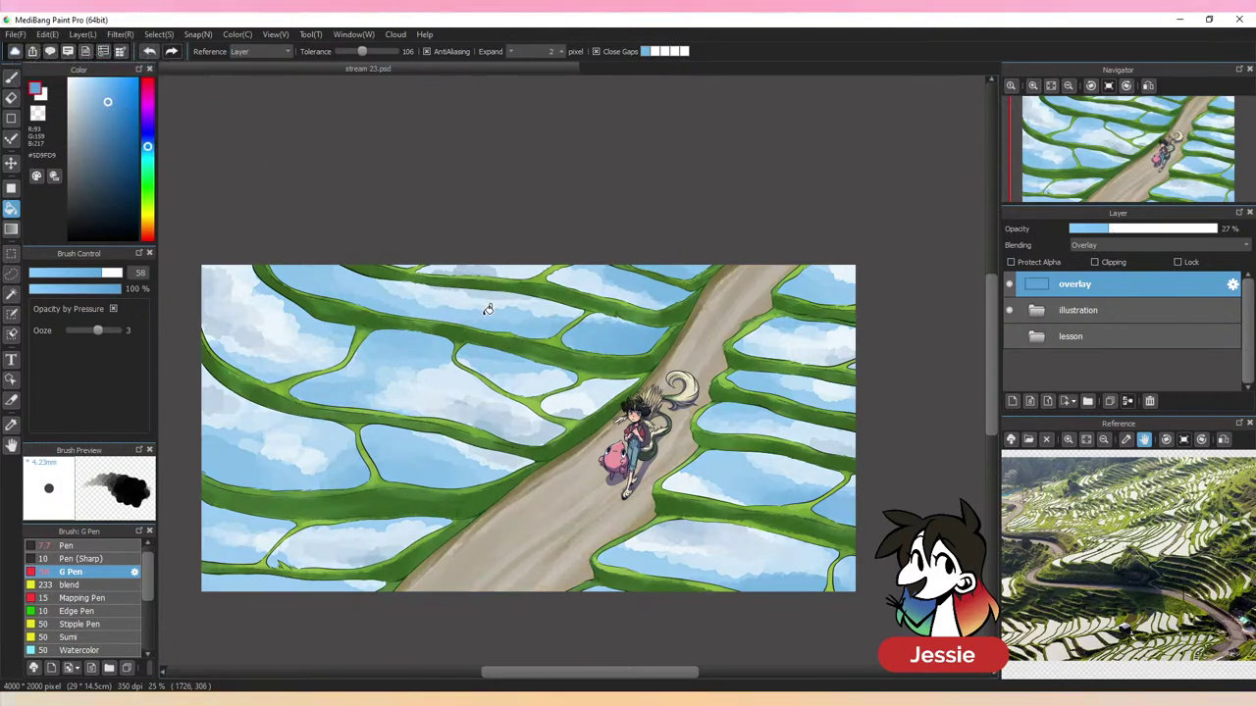
# Refill the overlay layer with orange #D98F5D at 23% opacity and save the file
pyautogui.moveTo(147, 100); pyautogui.dragTo(147, 230)
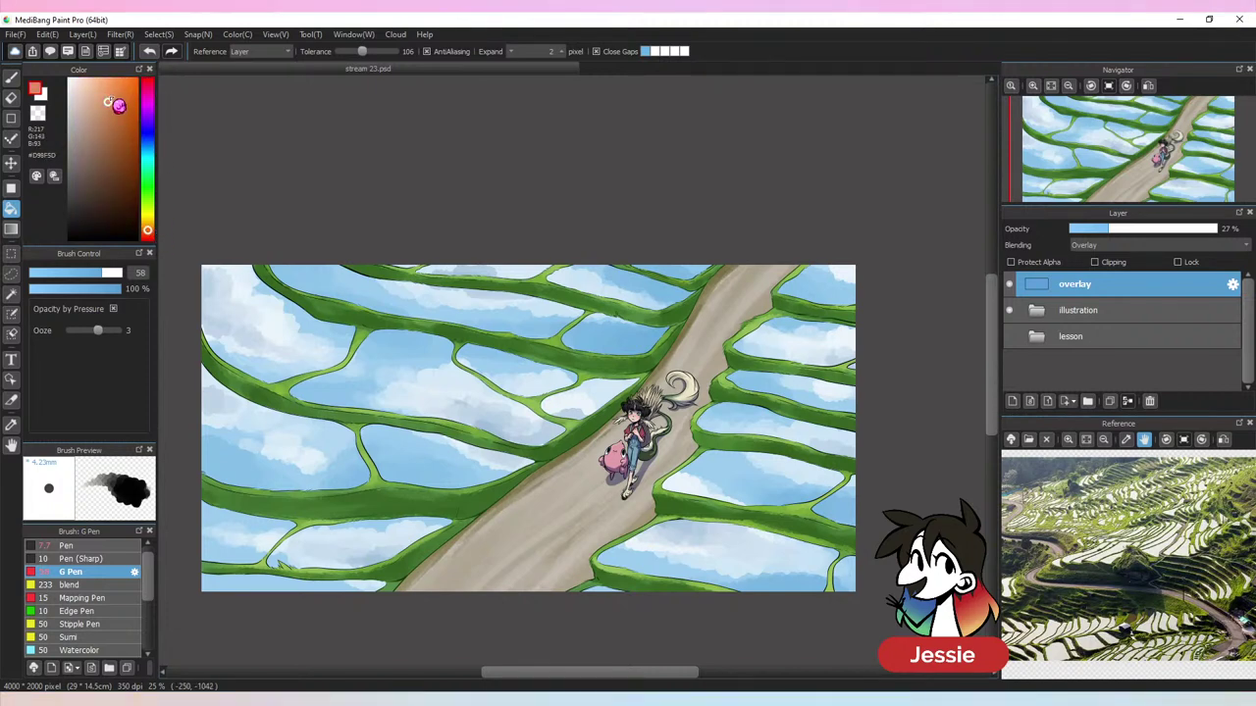
pyautogui.hotkey('ctrl', '+')
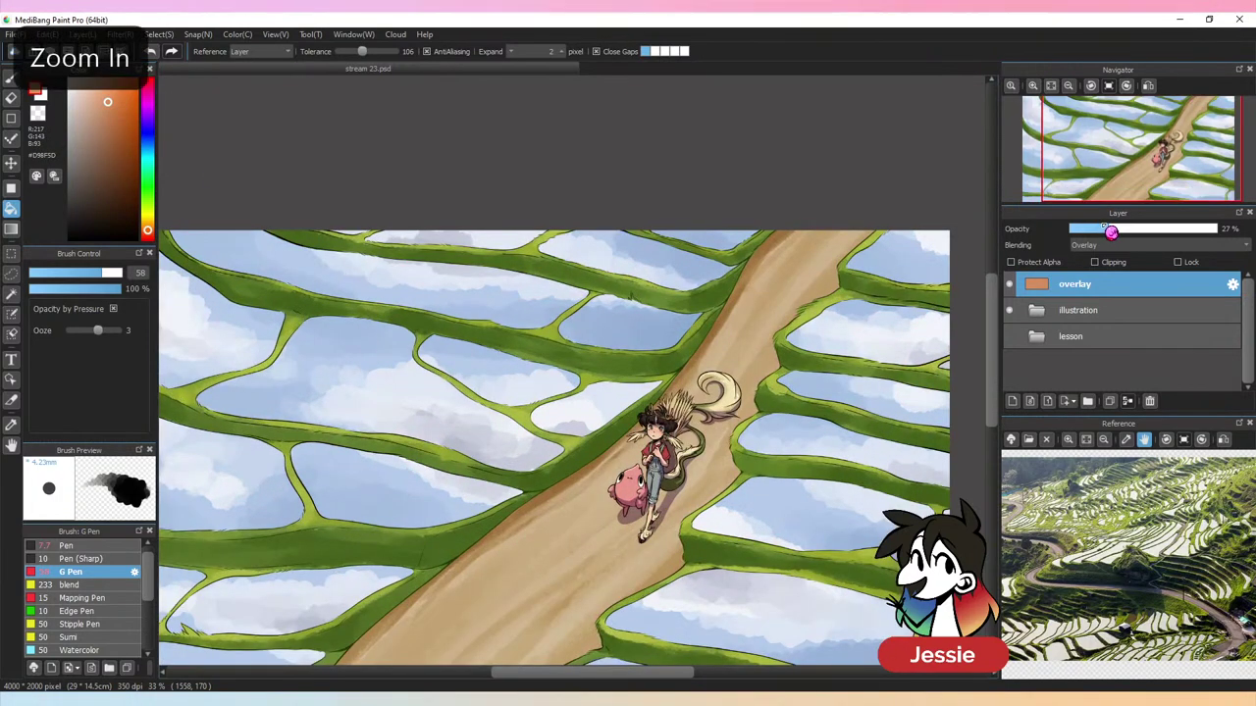
pyautogui.moveTo(1113, 235)
pyautogui.mouseDown()
pyautogui.moveTo(1141, 241)
pyautogui.moveTo(1099, 232)
pyautogui.moveTo(1114, 237)
pyautogui.mouseUp()
pyautogui.hotkey('ctrl', '-')
pyautogui.hotkey('ctrl', '+')
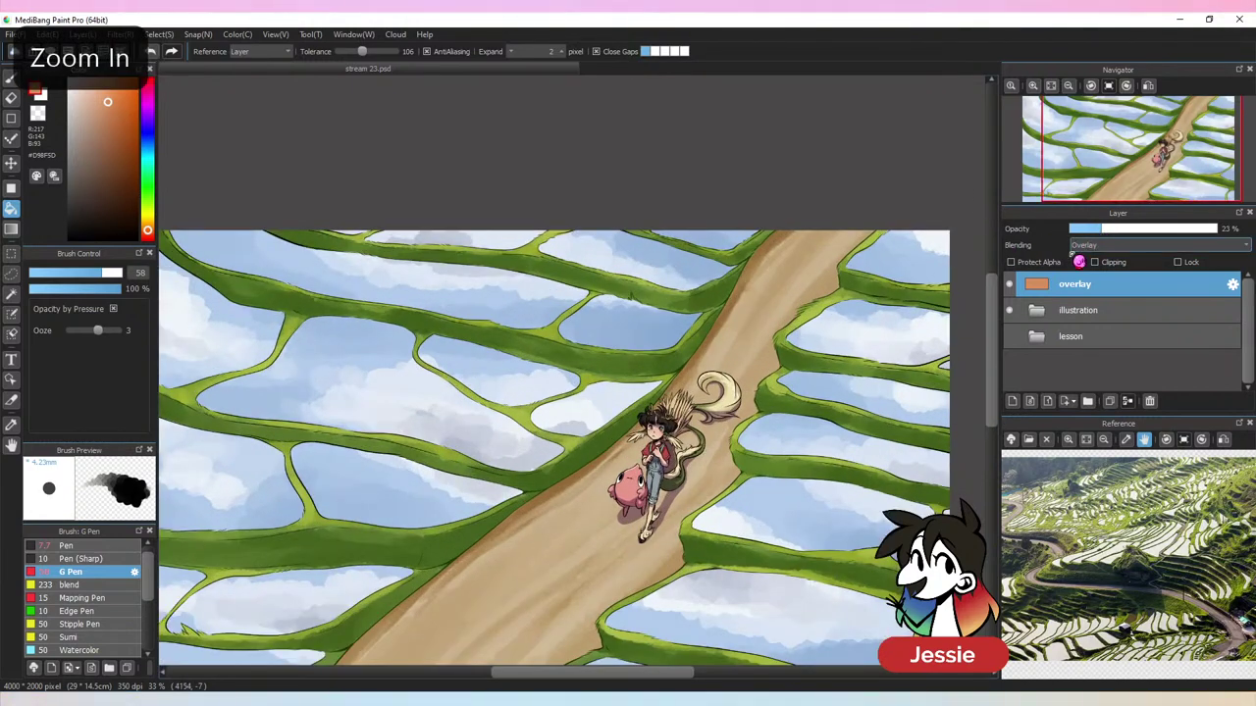
pyautogui.hotkey('ctrl', '-')
pyautogui.hotkey('ctrl', 's')
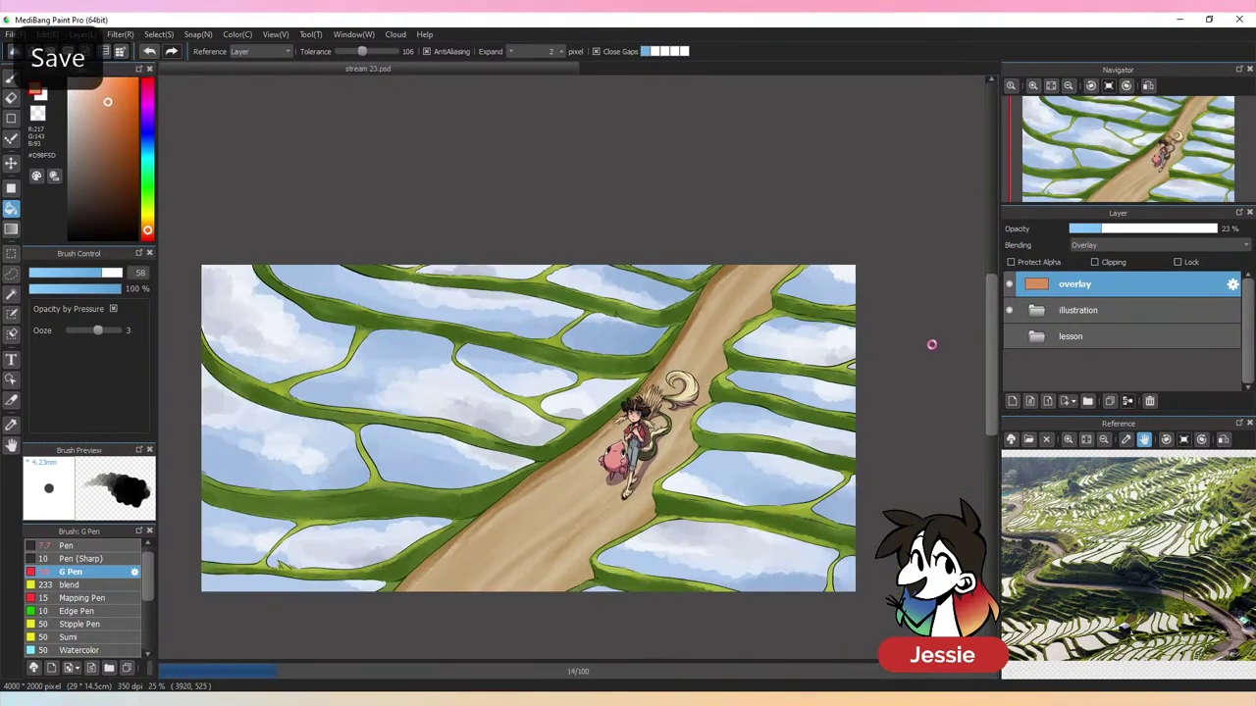
# Compare the scene with and without the overlay layer, leaving it hidden, and expand the illustration folder
pyautogui.hotkey('ctrl', '+')
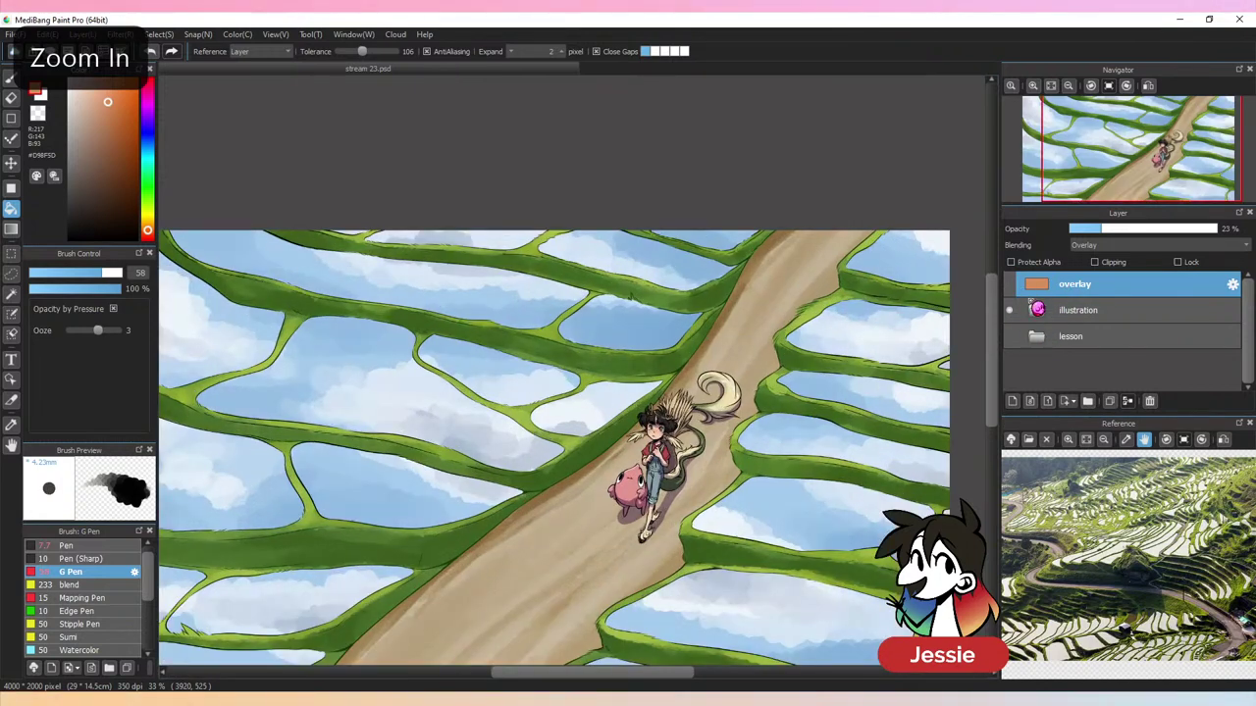
pyautogui.click(1037, 310)
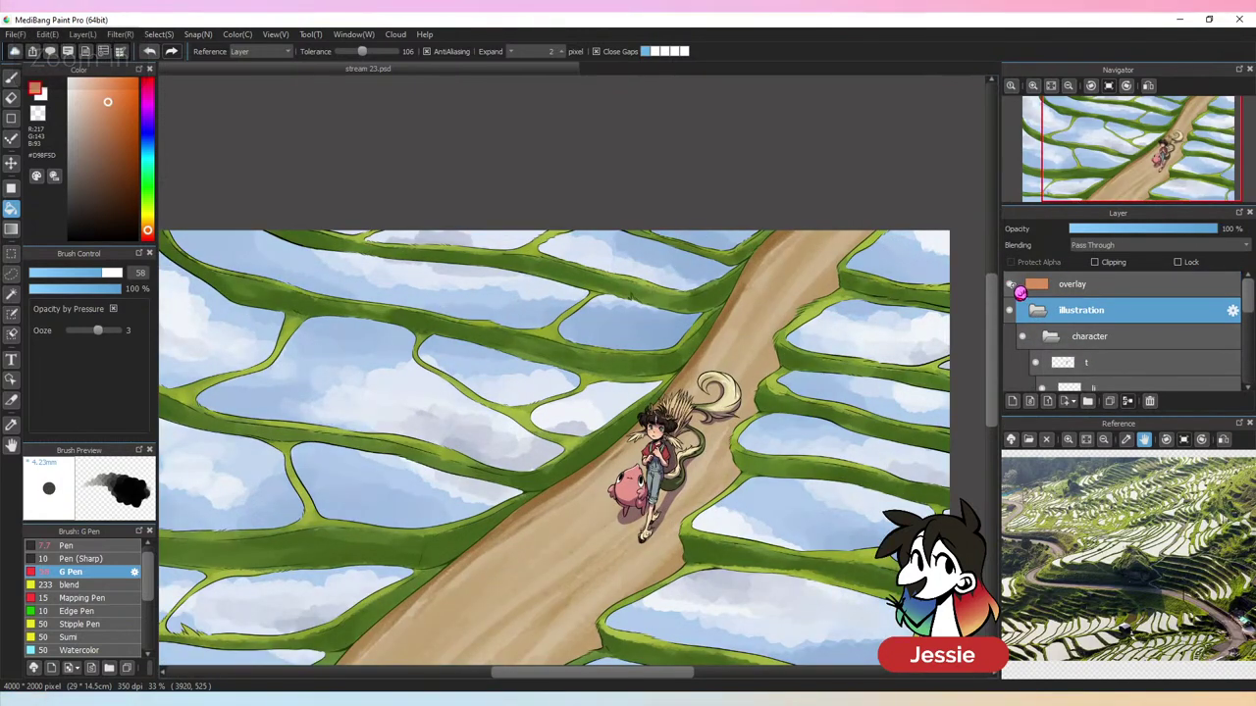
pyautogui.hotkey('ctrl', '-')
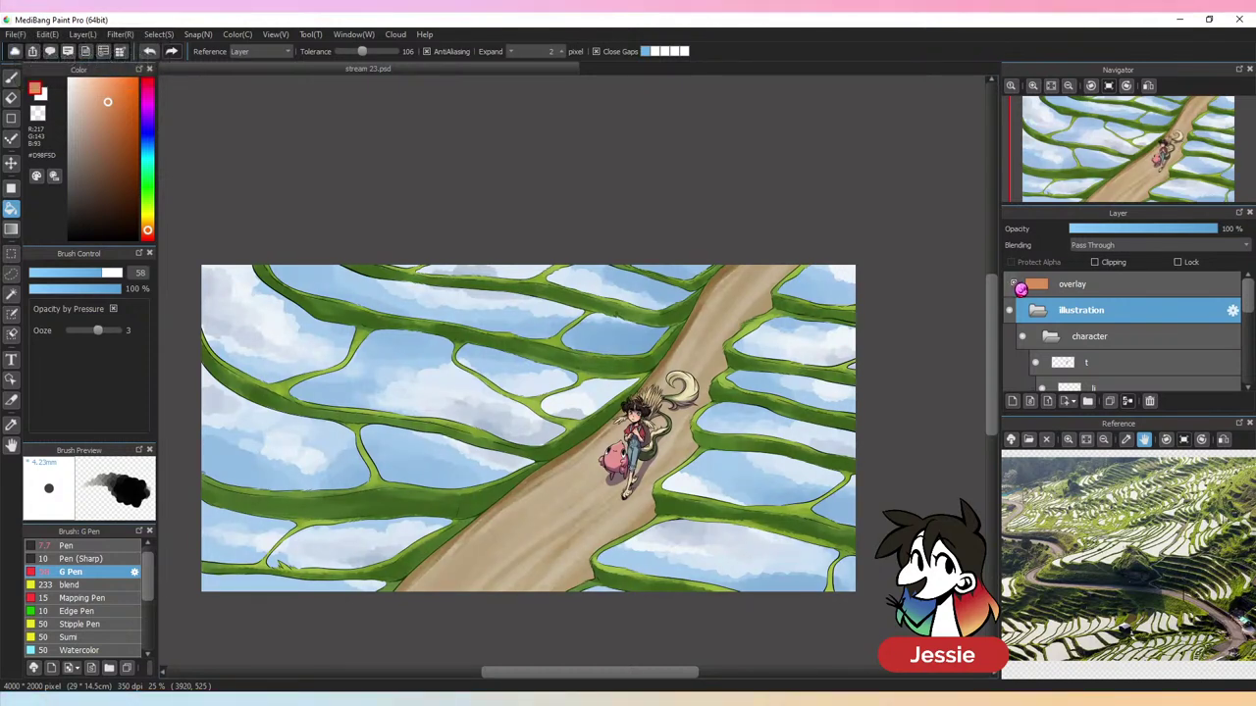
pyautogui.hotkey('ctrl', '+')
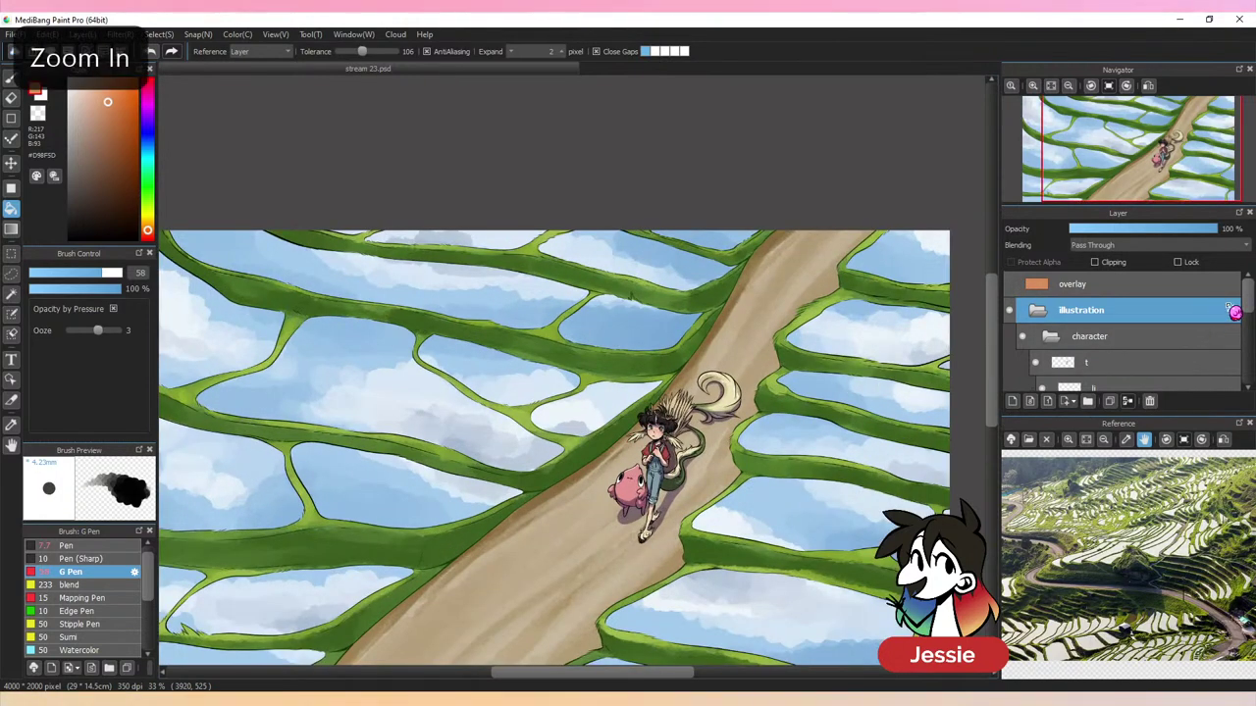
# Collapse the character folder and make the colour layer c below the clouds layer active
pyautogui.moveTo(1246, 302)
pyautogui.mouseDown()
pyautogui.moveTo(1246, 343)
pyautogui.moveTo(1246, 319)
pyautogui.mouseUp()
pyautogui.click(1048, 282)
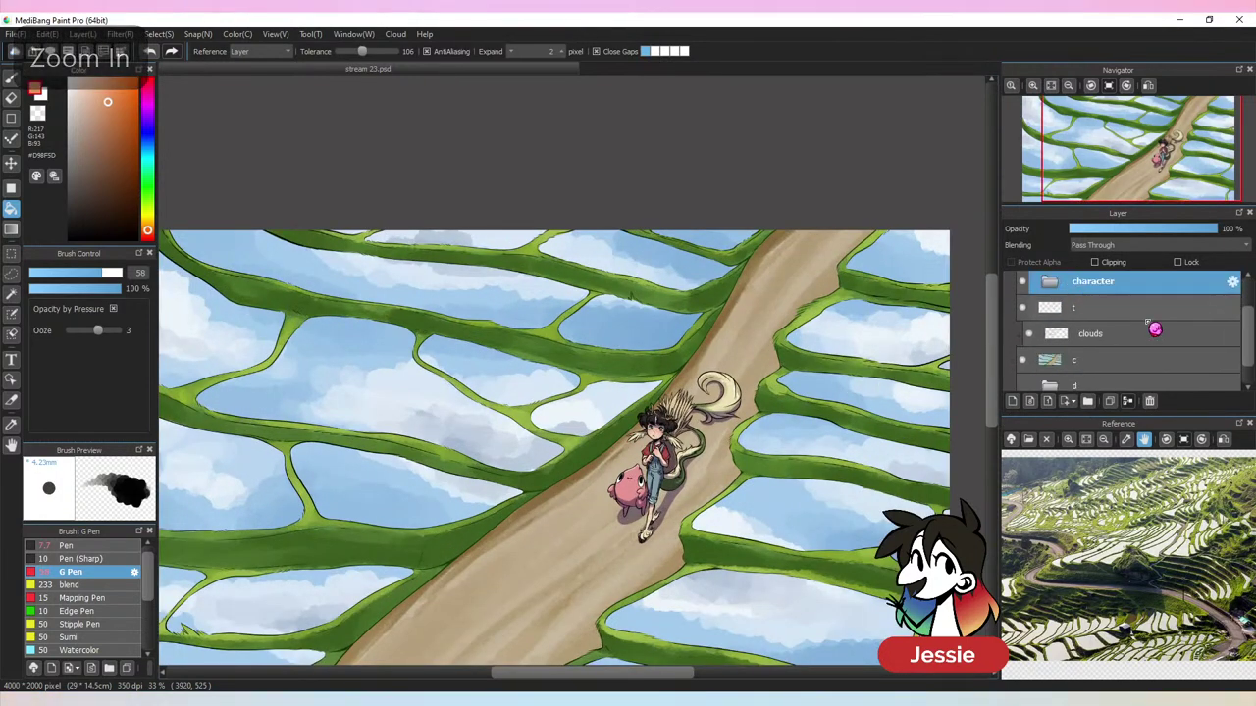
pyautogui.click(1132, 363)
pyautogui.click(1026, 361)
pyautogui.click(1026, 363)
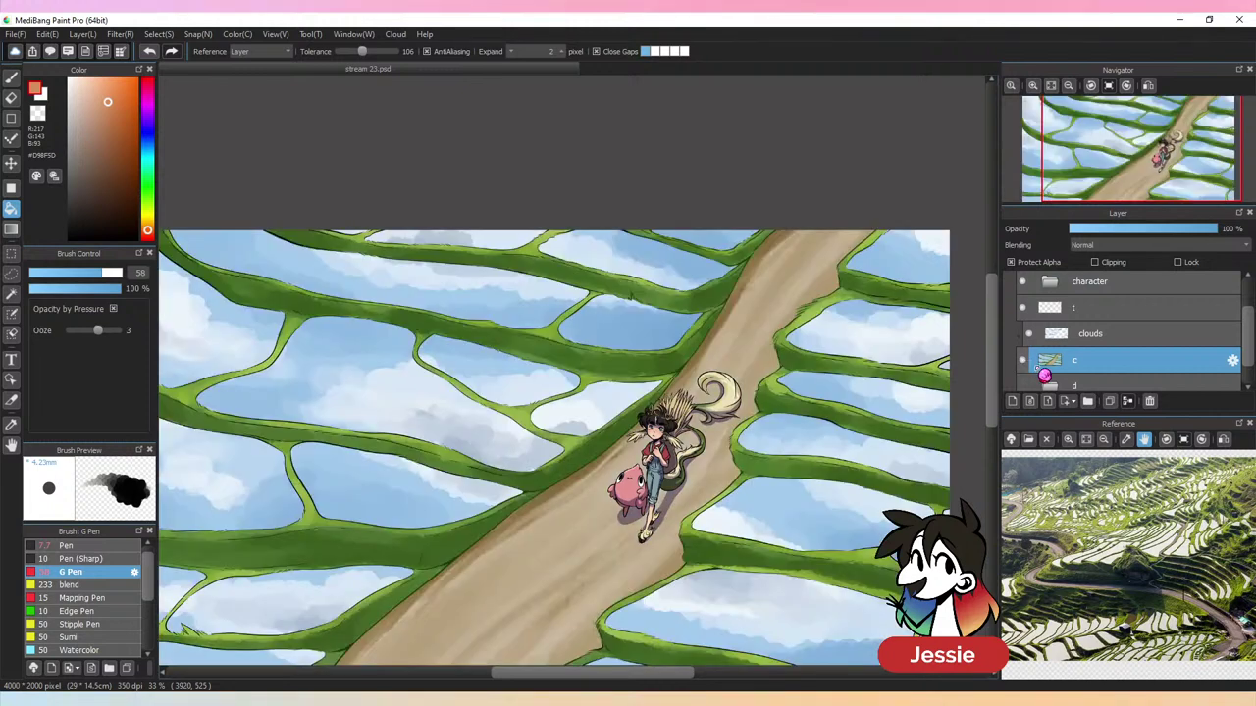
pyautogui.hotkey('ctrl', '+')
pyautogui.hotkey('ctrl', '-')
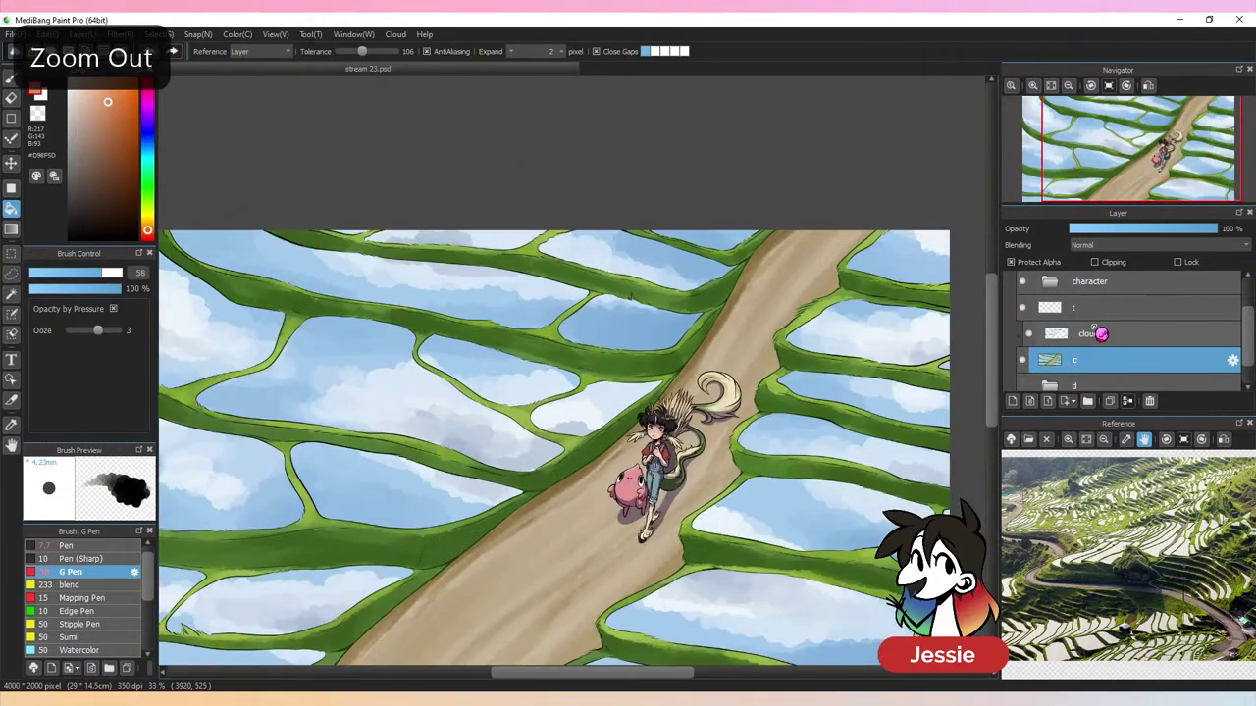
# Try to select the green terrace banks on layer c with the Magic Wand at several tolerances, including 103 and 58
pyautogui.click(11, 291)
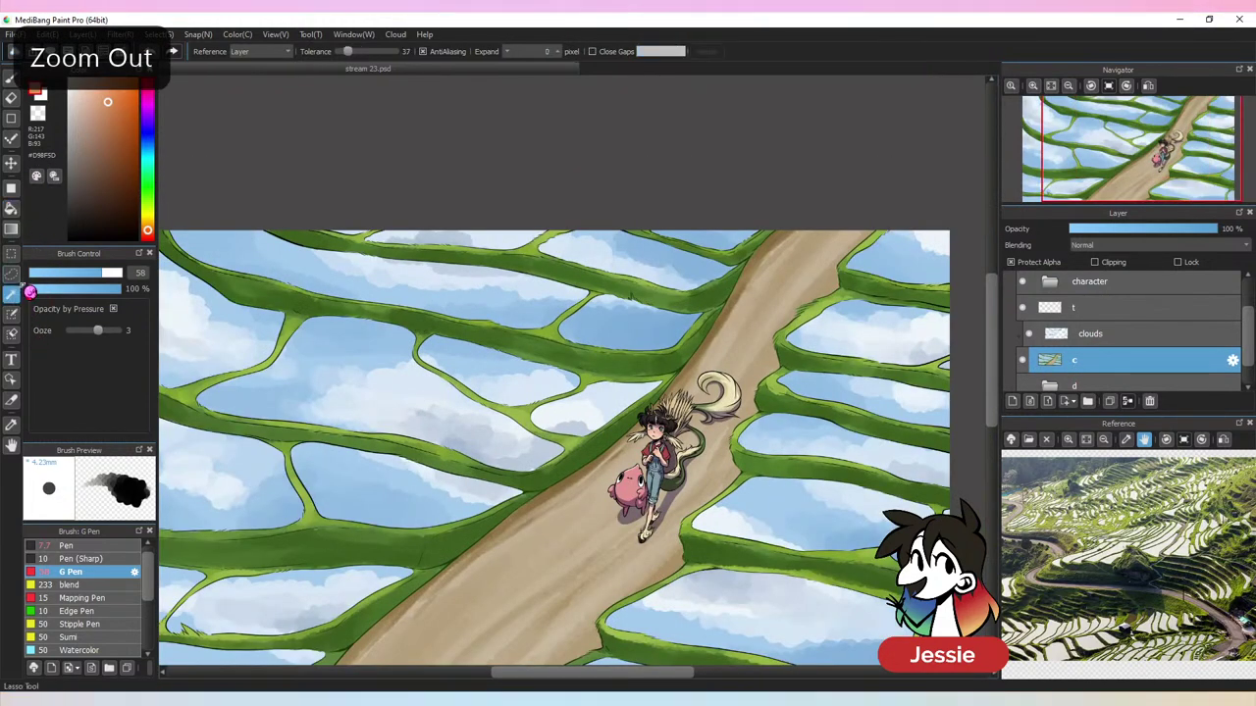
pyautogui.click(659, 361)
pyautogui.hotkey('ctrl', 'z')
pyautogui.moveTo(363, 59); pyautogui.dragTo(365, 54)
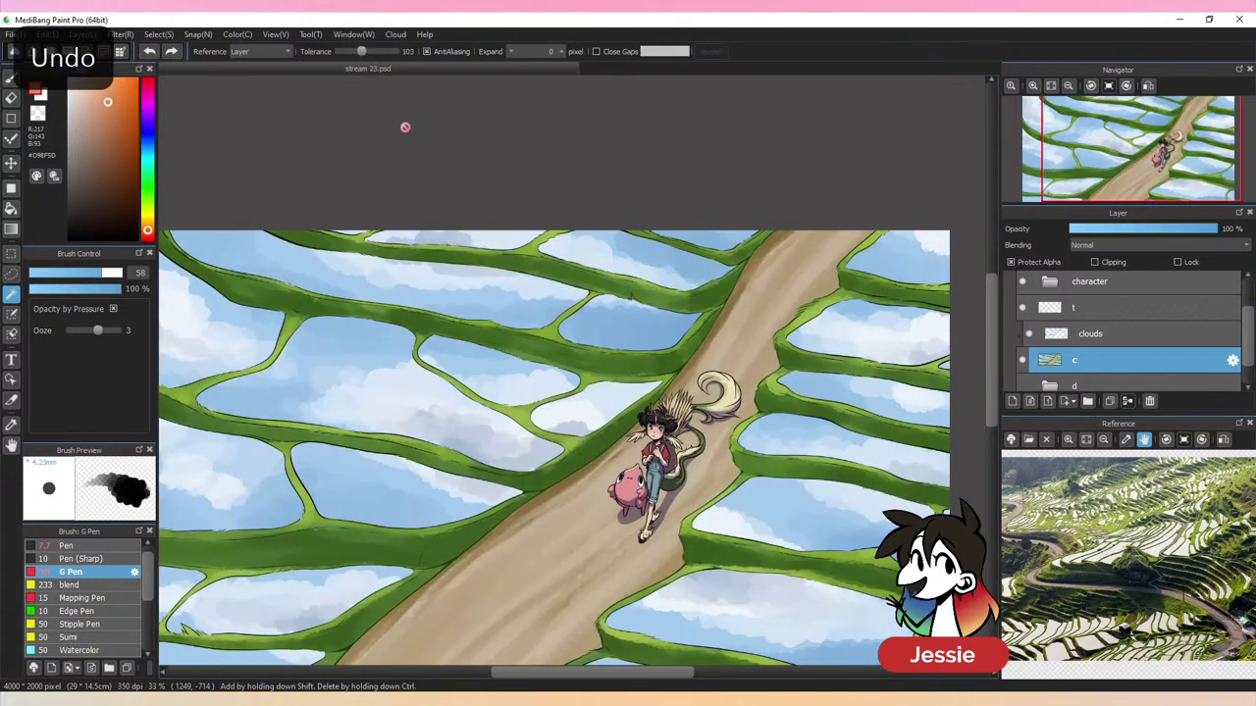
pyautogui.click(761, 384)
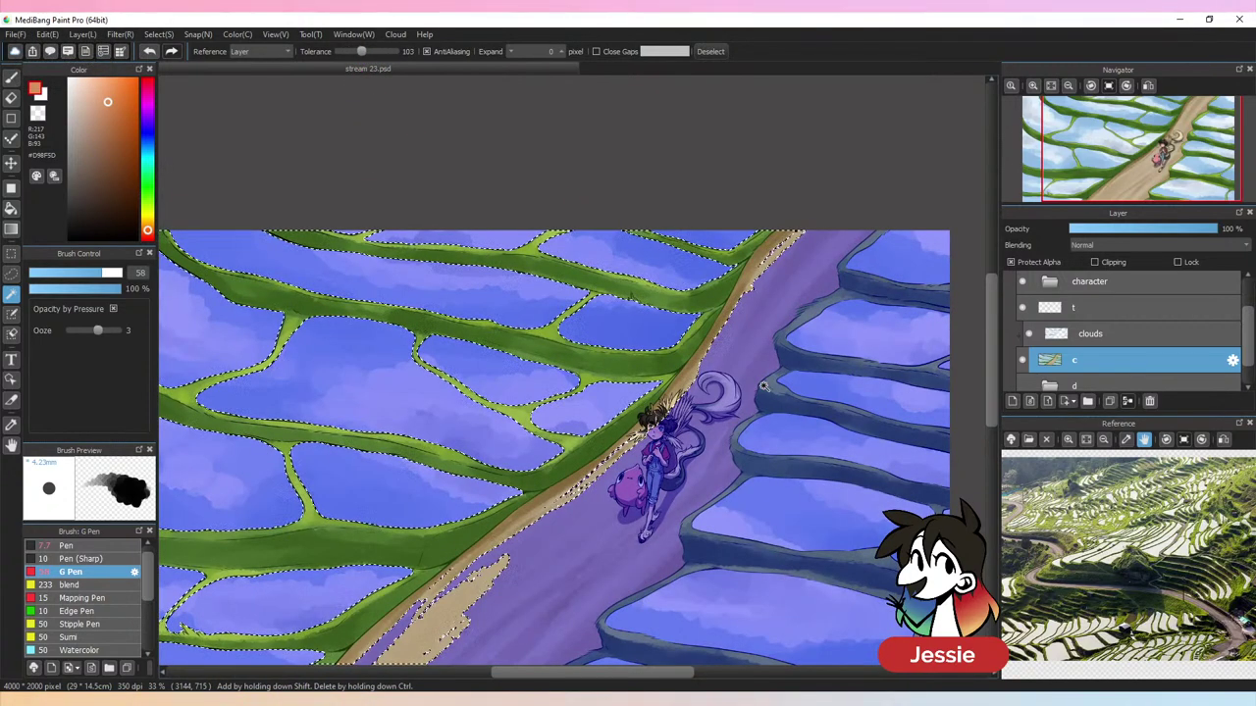
pyautogui.hotkey('ctrl', 'z')
pyautogui.moveTo(361, 52); pyautogui.dragTo(355, 57)
pyautogui.click(674, 377)
pyautogui.hotkey('ctrl', 'z')
pyautogui.click(654, 359)
pyautogui.hotkey('ctrl', 'z')
pyautogui.click(700, 359)
pyautogui.hotkey('ctrl', 'z')
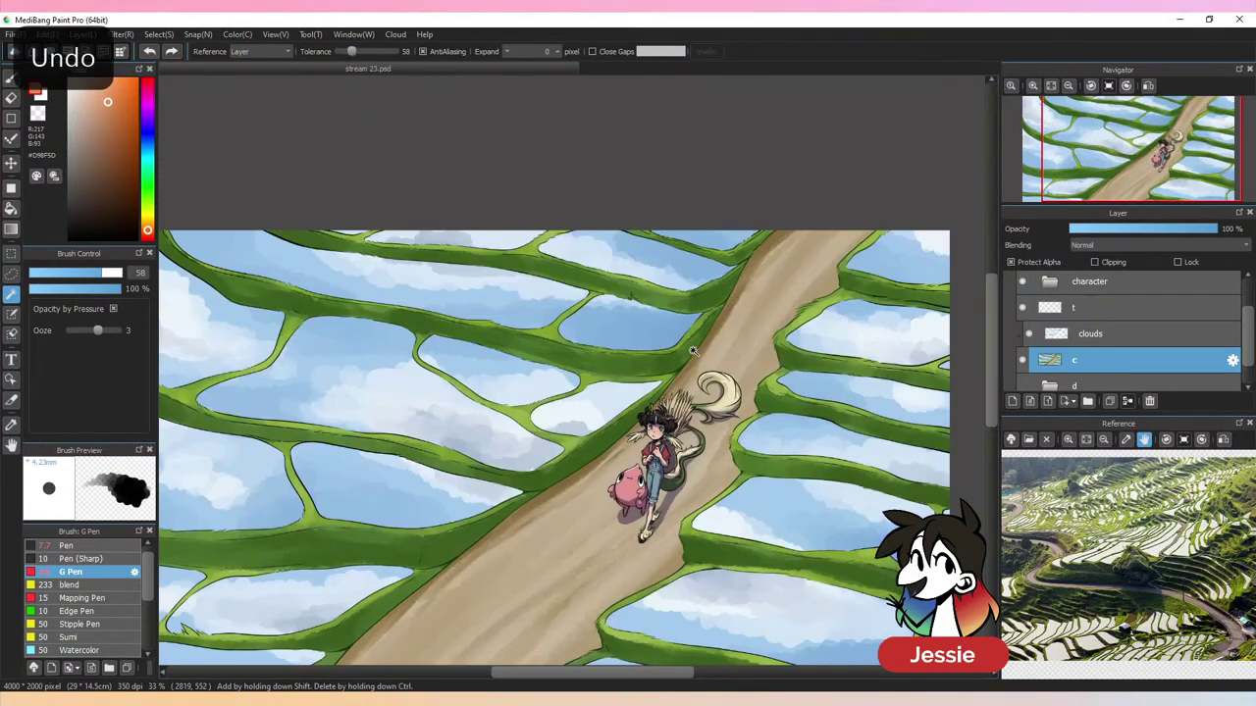
# Paint sampled greens over the terrace bank beside the path, covering the brown spot, with the G Pen at size 111 and 88% opacity
pyautogui.hotkey('ctrl', '+')
pyautogui.press('b')
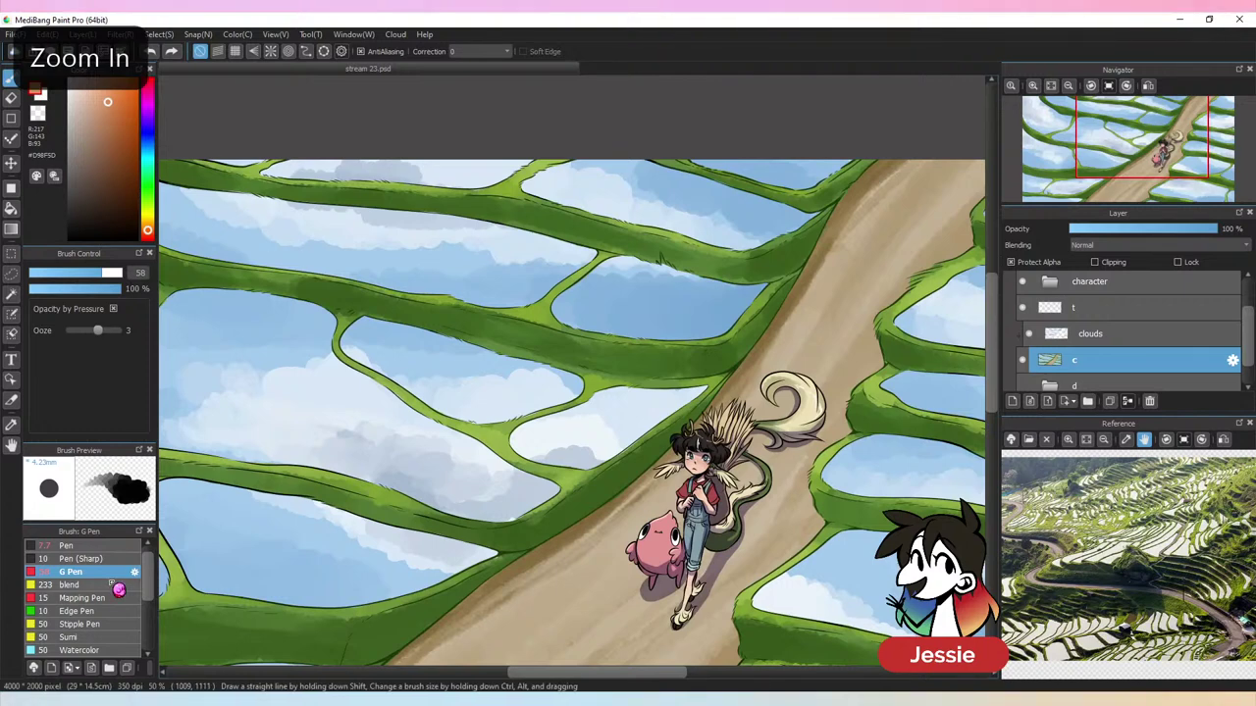
pyautogui.moveTo(543, 486)
pyautogui.mouseDown()
pyautogui.moveTo(673, 306)
pyautogui.moveTo(660, 307)
pyautogui.mouseUp()
pyautogui.keyDown('alt'); pyautogui.click(580, 414); pyautogui.keyUp('alt')
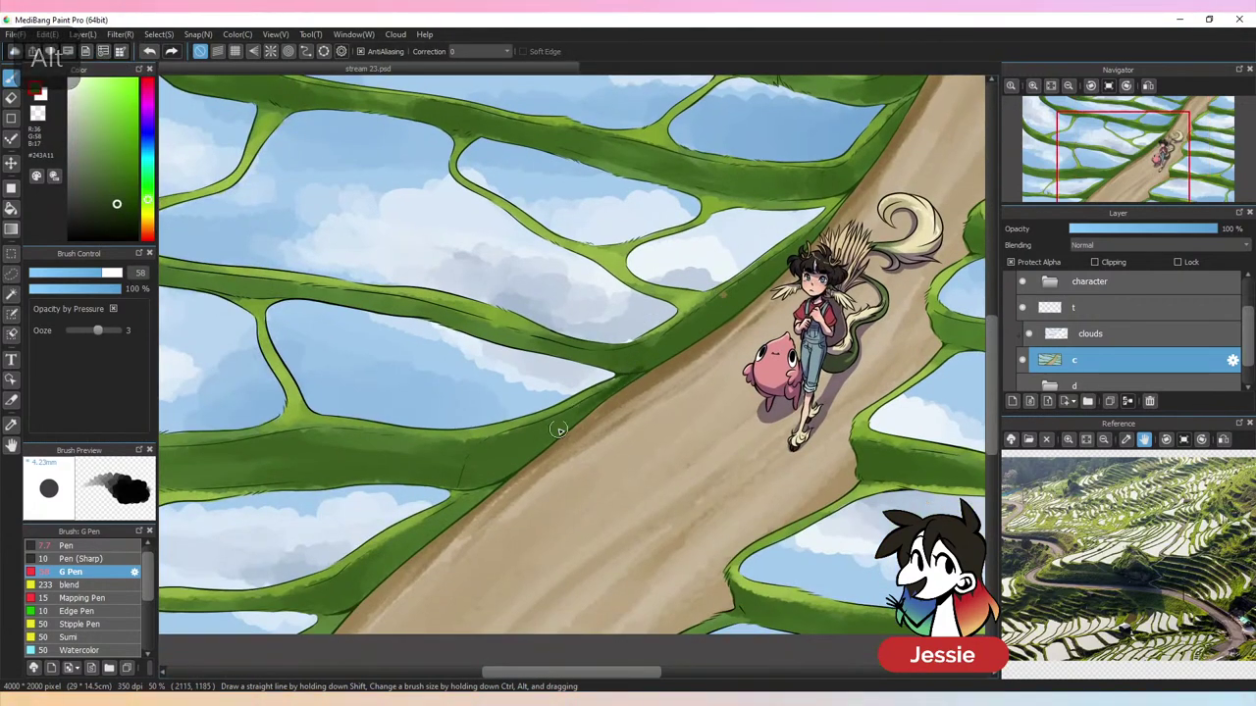
pyautogui.click(112, 289)
pyautogui.moveTo(111, 272); pyautogui.dragTo(116, 272)
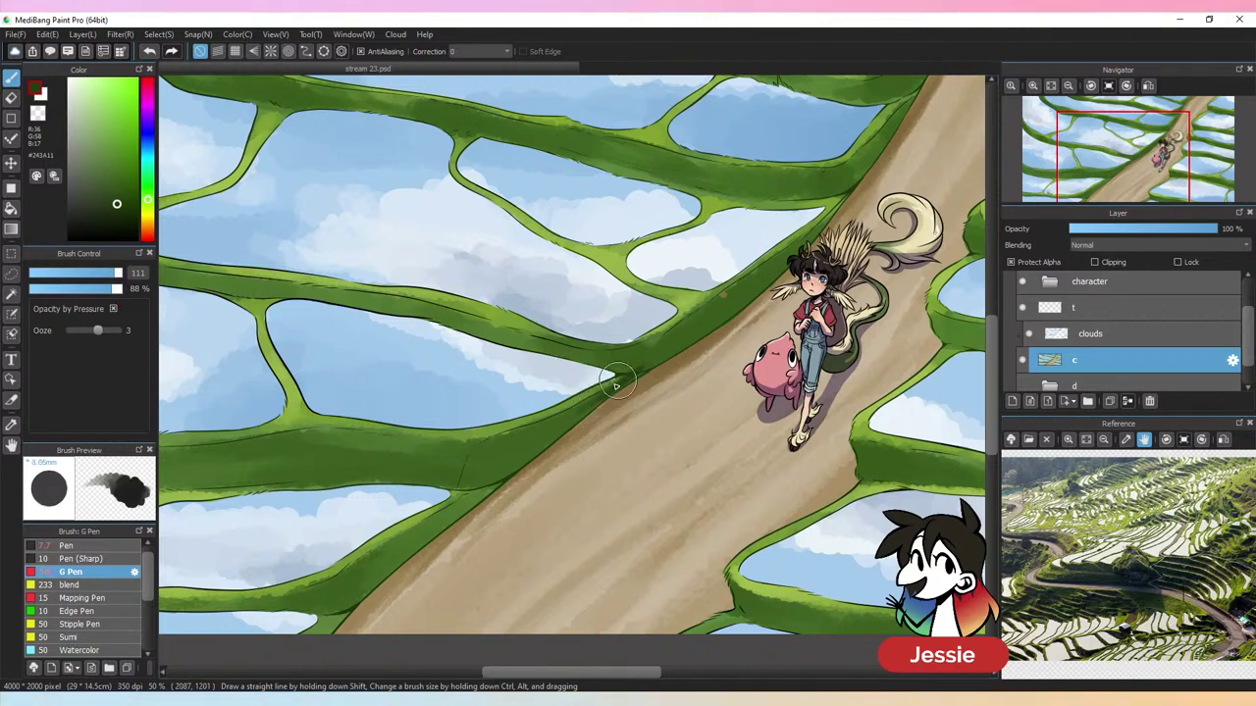
pyautogui.keyDown('alt'); pyautogui.click(622, 363); pyautogui.keyUp('alt')
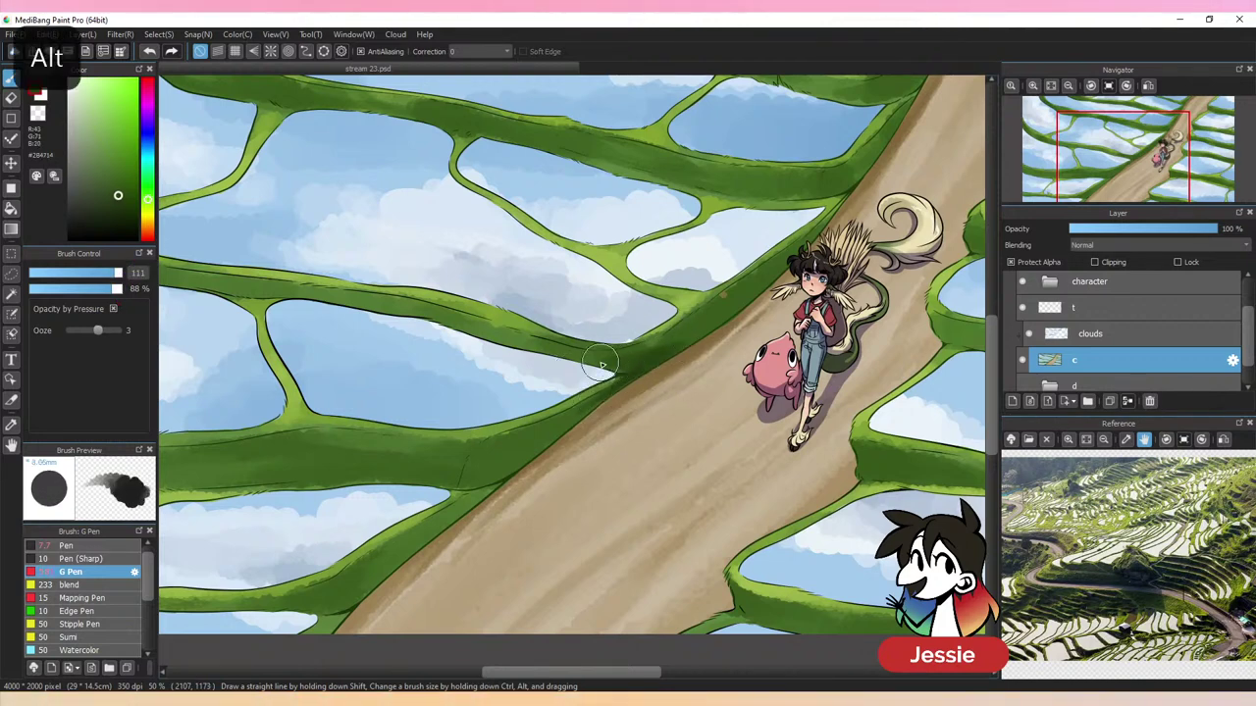
pyautogui.keyDown('alt'); pyautogui.click(737, 297); pyautogui.keyUp('alt')
pyautogui.moveTo(732, 294); pyautogui.dragTo(723, 303)
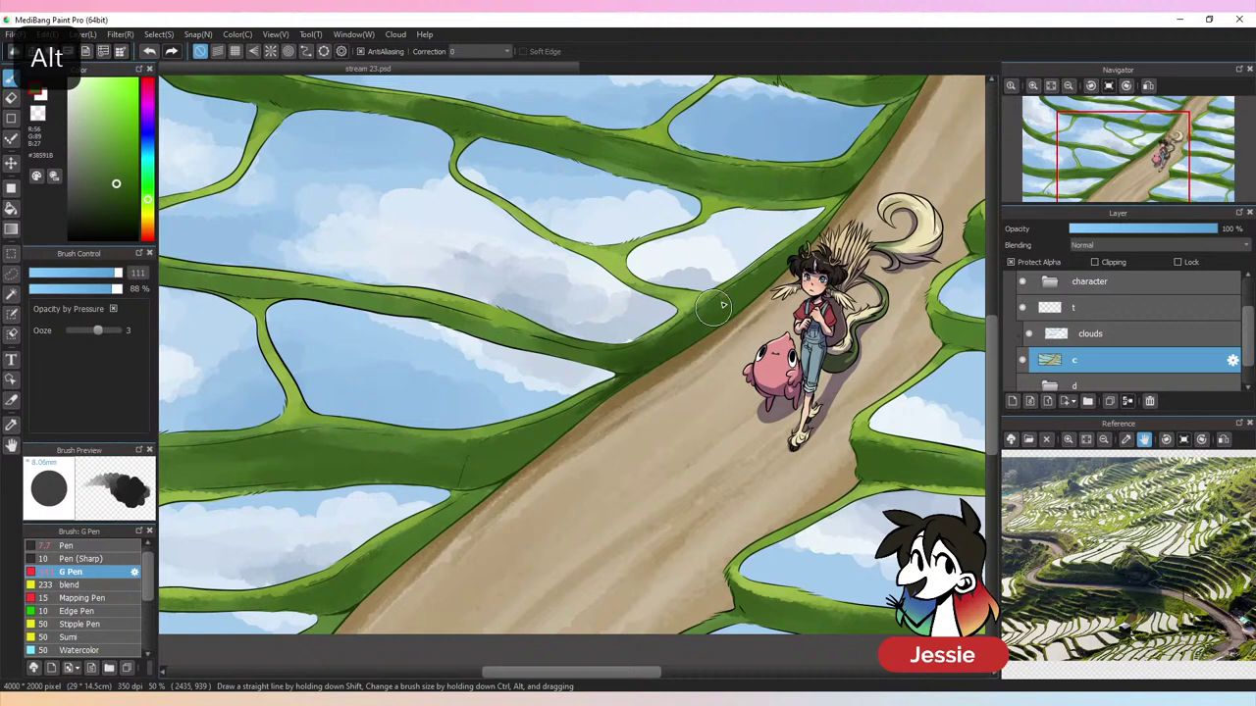
# Deepen the terrace banks where they meet the path with dark green #263D11, using G Pen sizes 24 and 55
pyautogui.keyDown('alt'); pyautogui.click(633, 378); pyautogui.keyUp('alt')
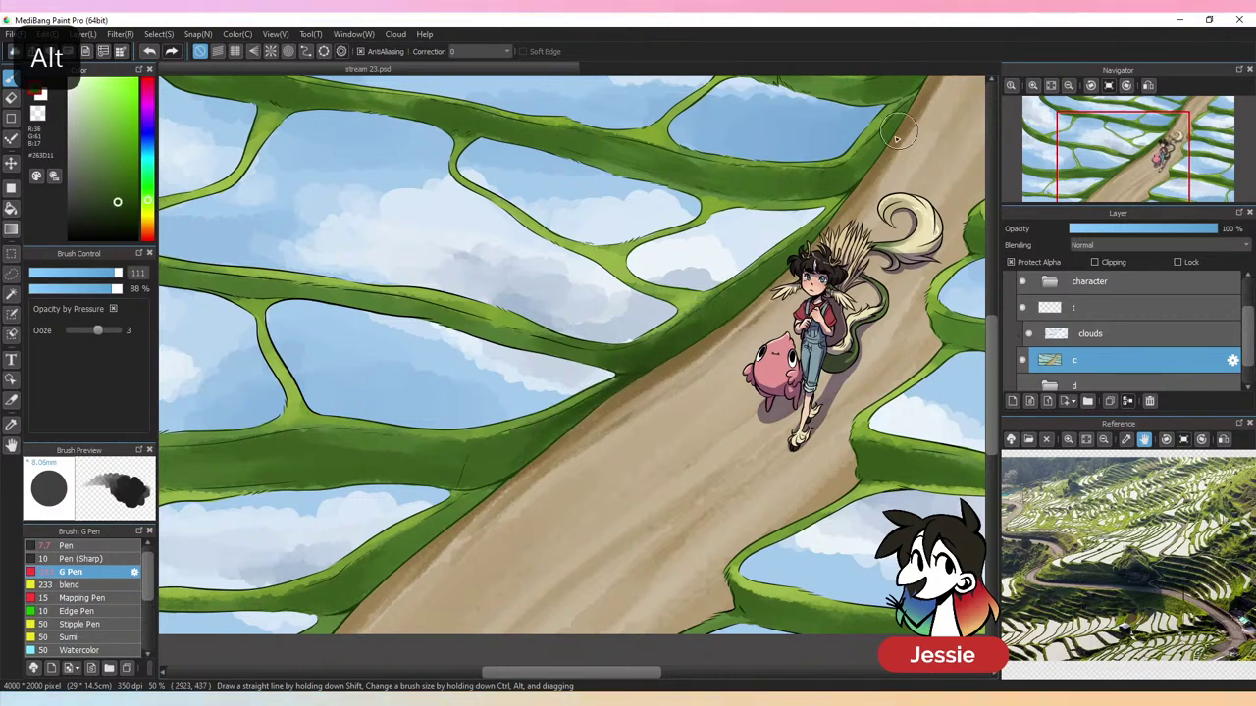
pyautogui.click(76, 273)
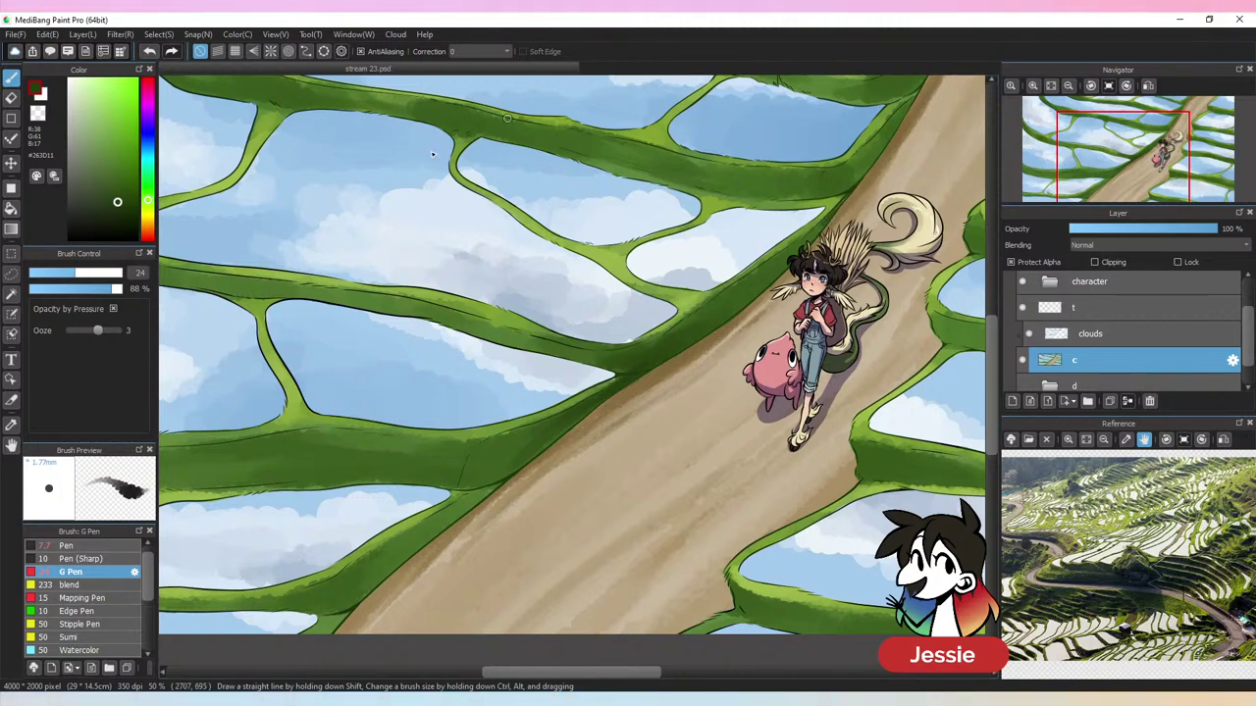
pyautogui.click(104, 273)
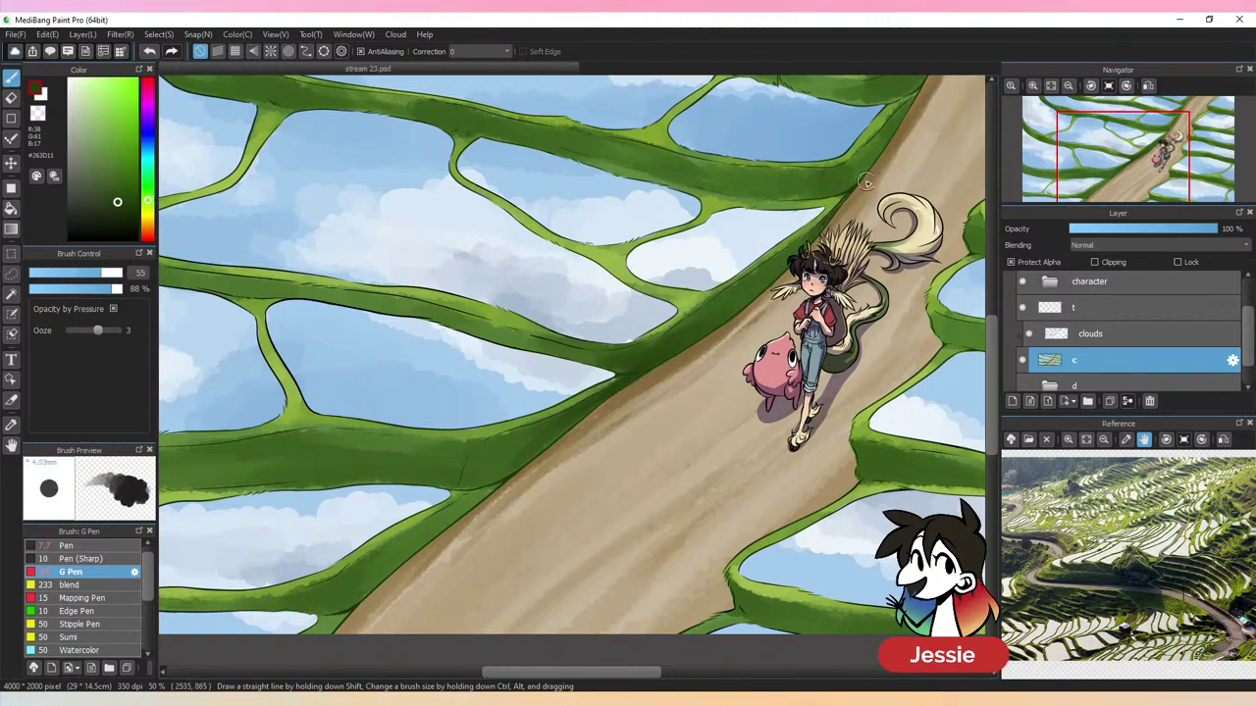
pyautogui.hotkey('ctrl', '-')
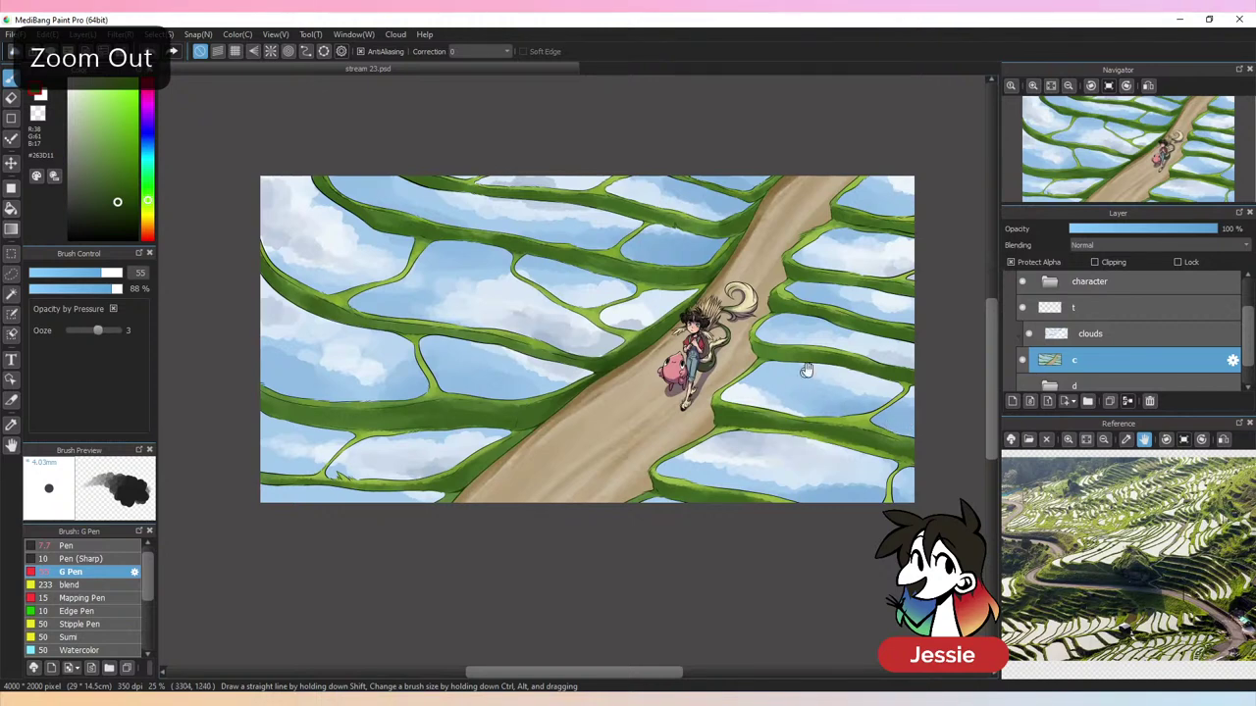
pyautogui.moveTo(806, 369); pyautogui.dragTo(692, 428)
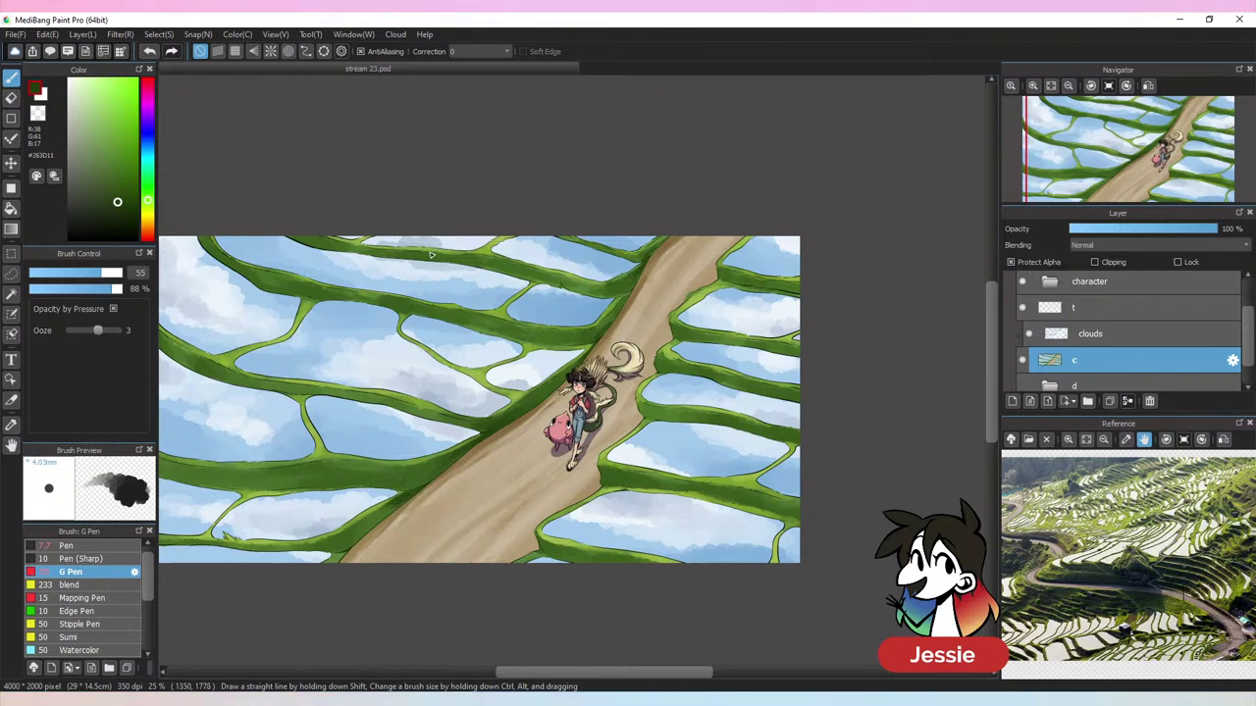
# Touch up the terrace banks with a size 97 G Pen and sampled green #3F5F22, and save the file
pyautogui.click(111, 273)
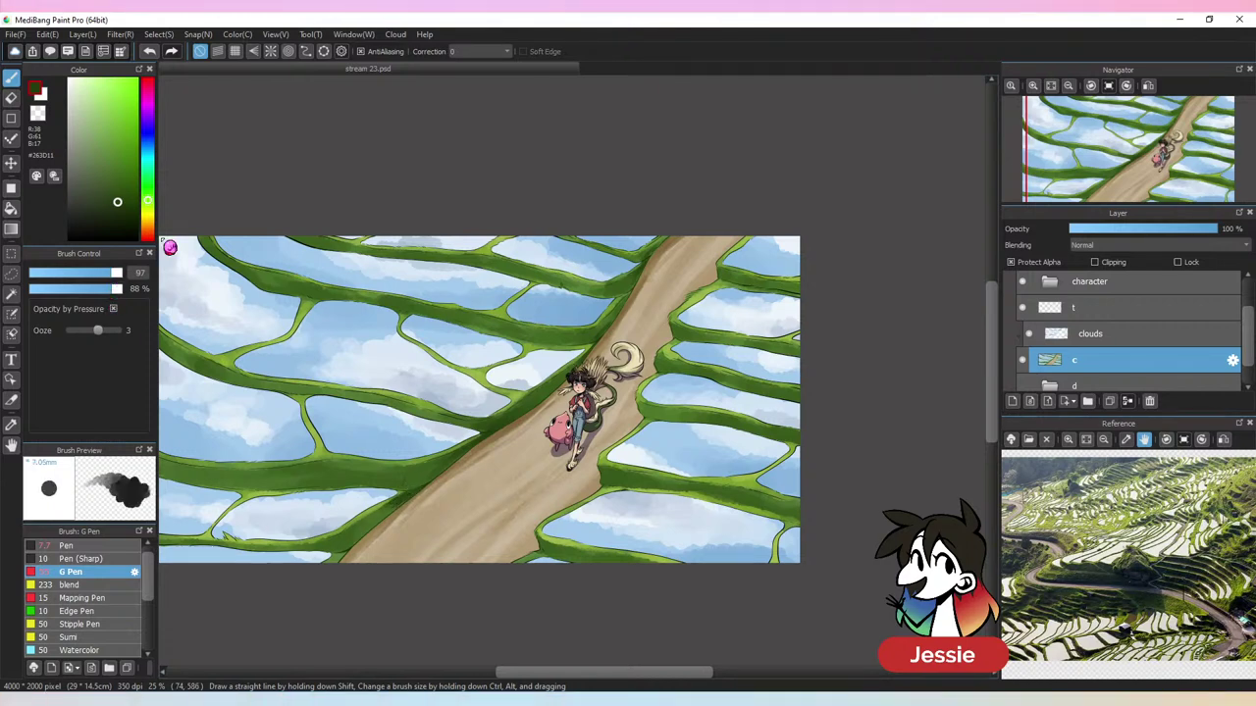
pyautogui.keyDown('alt'); pyautogui.click(376, 524); pyautogui.keyUp('alt')
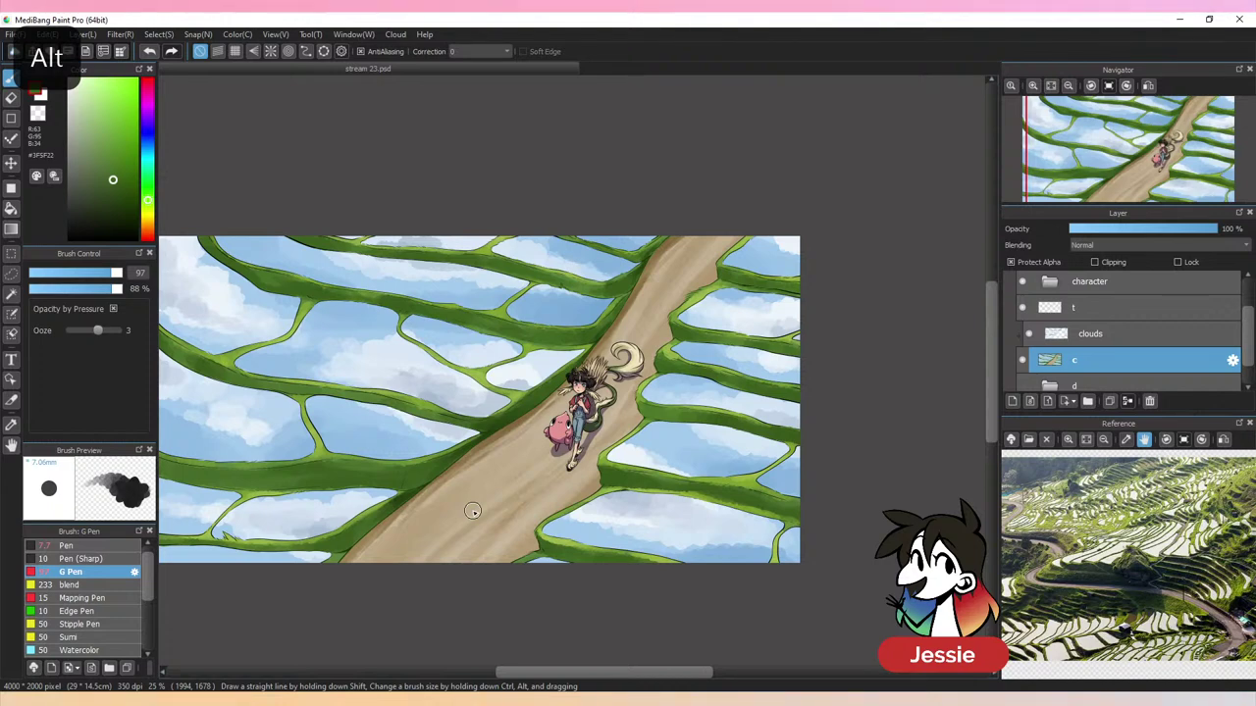
pyautogui.hotkey('ctrl', '-')
pyautogui.hotkey('ctrl', '+')
pyautogui.hotkey('ctrl', 's')
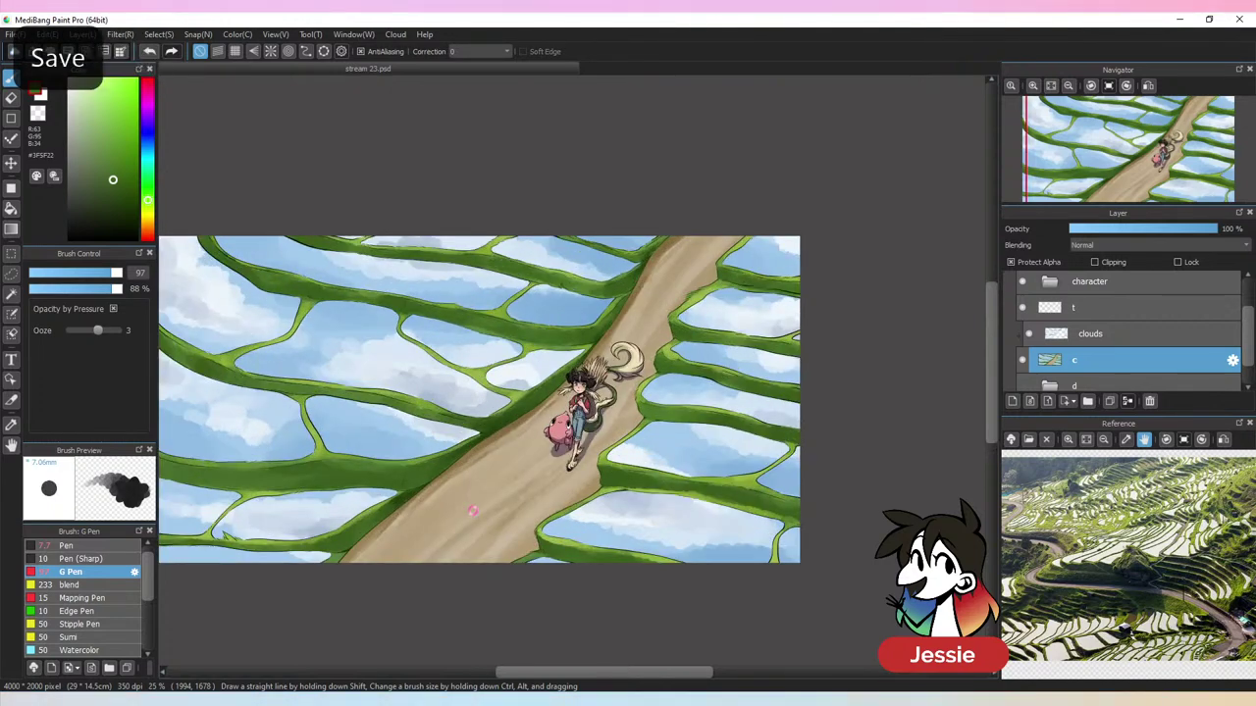
# Show the overlay layer again and check the whole scene with its tint
pyautogui.moveTo(677, 442); pyautogui.dragTo(816, 454)
pyautogui.scroll(2, 1044, 309)
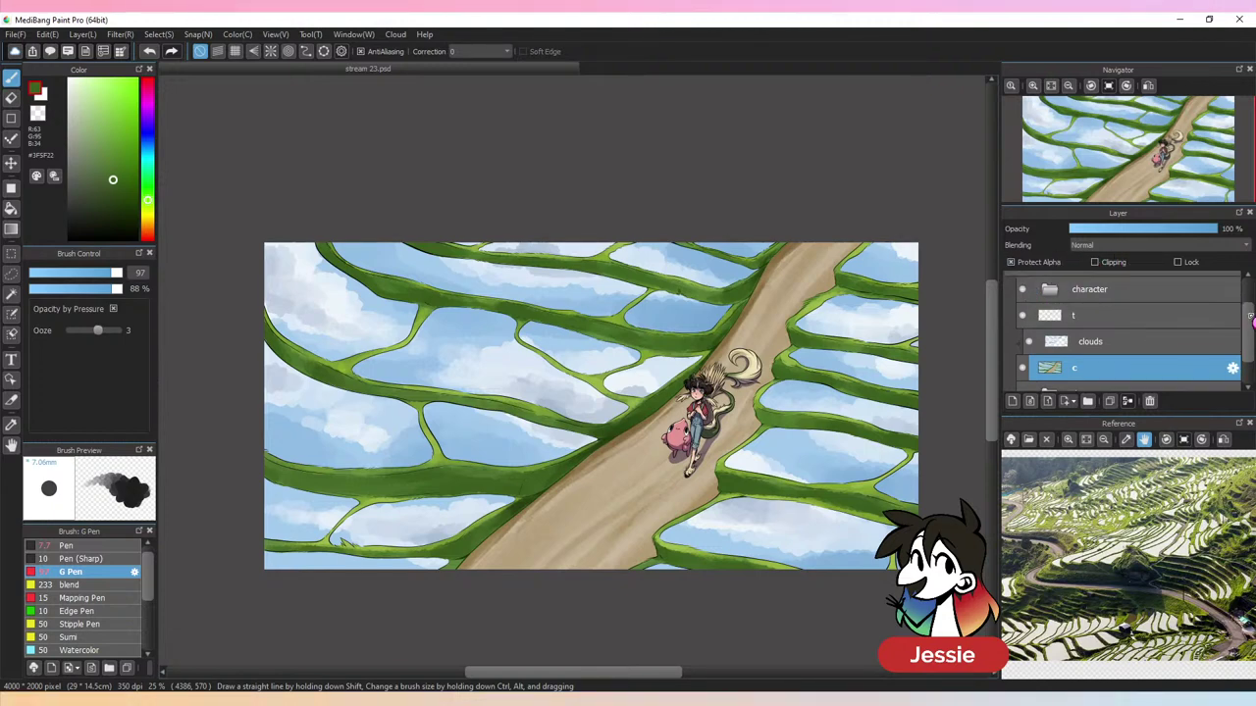
pyautogui.click(1009, 284)
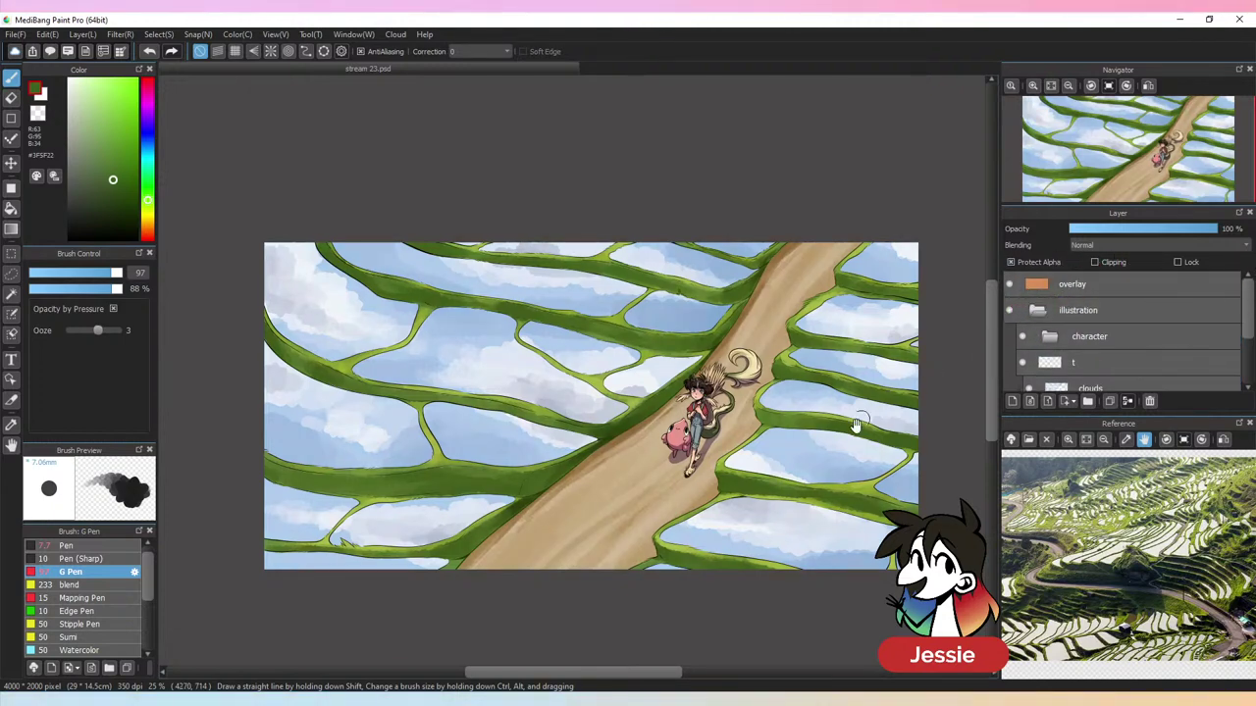
pyautogui.moveTo(855, 425); pyautogui.dragTo(827, 417)
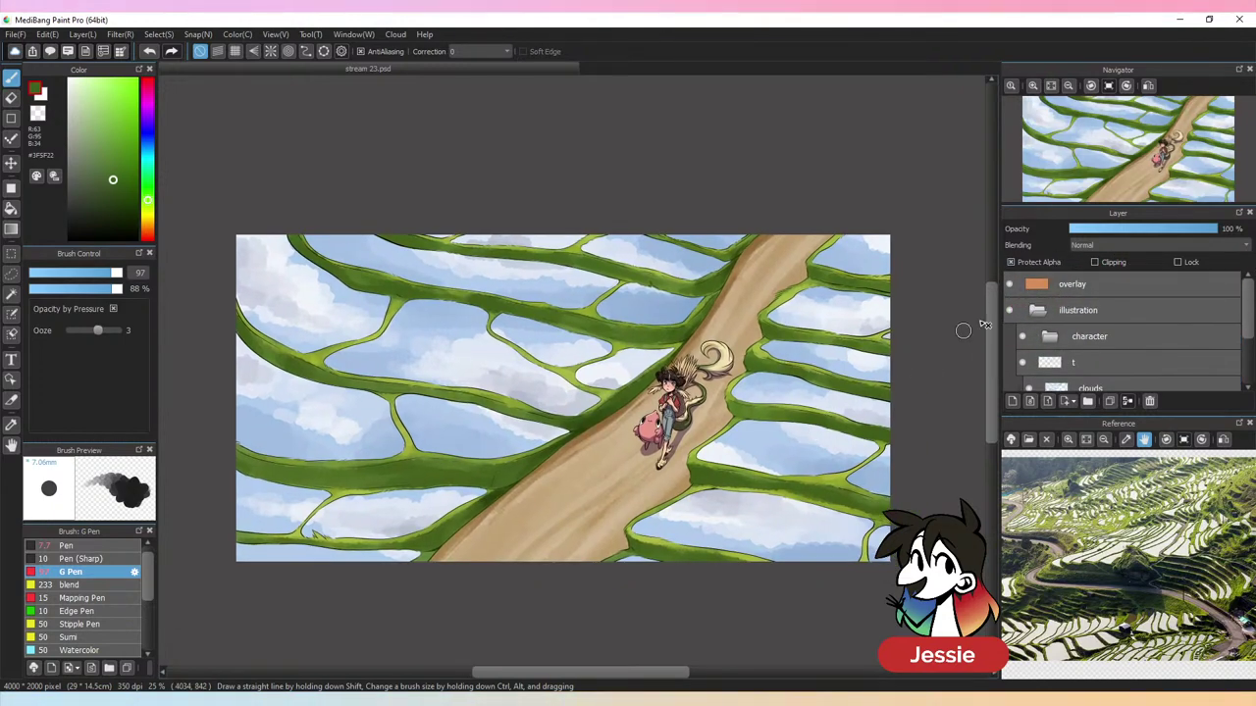
# Refill the overlay layer with pale yellow #F5D785 at 26% opacity, and save the file
pyautogui.click(1023, 285)
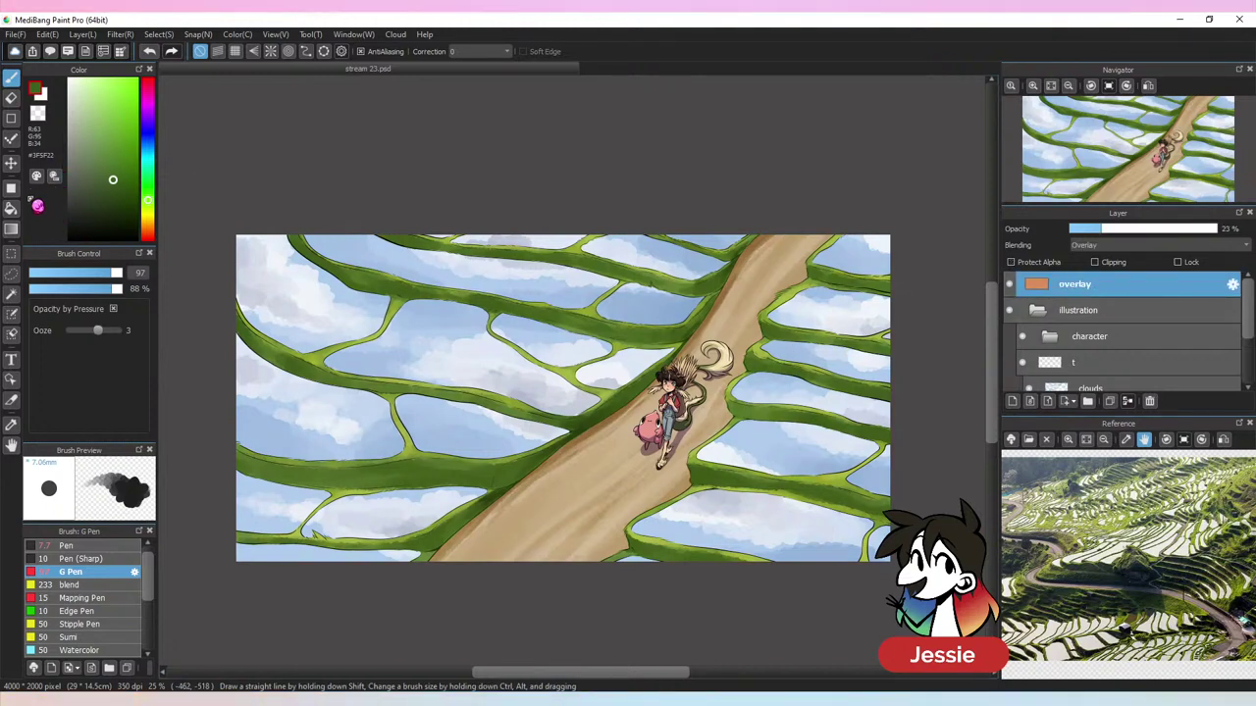
pyautogui.click(10, 208)
pyautogui.click(151, 229)
pyautogui.click(100, 85)
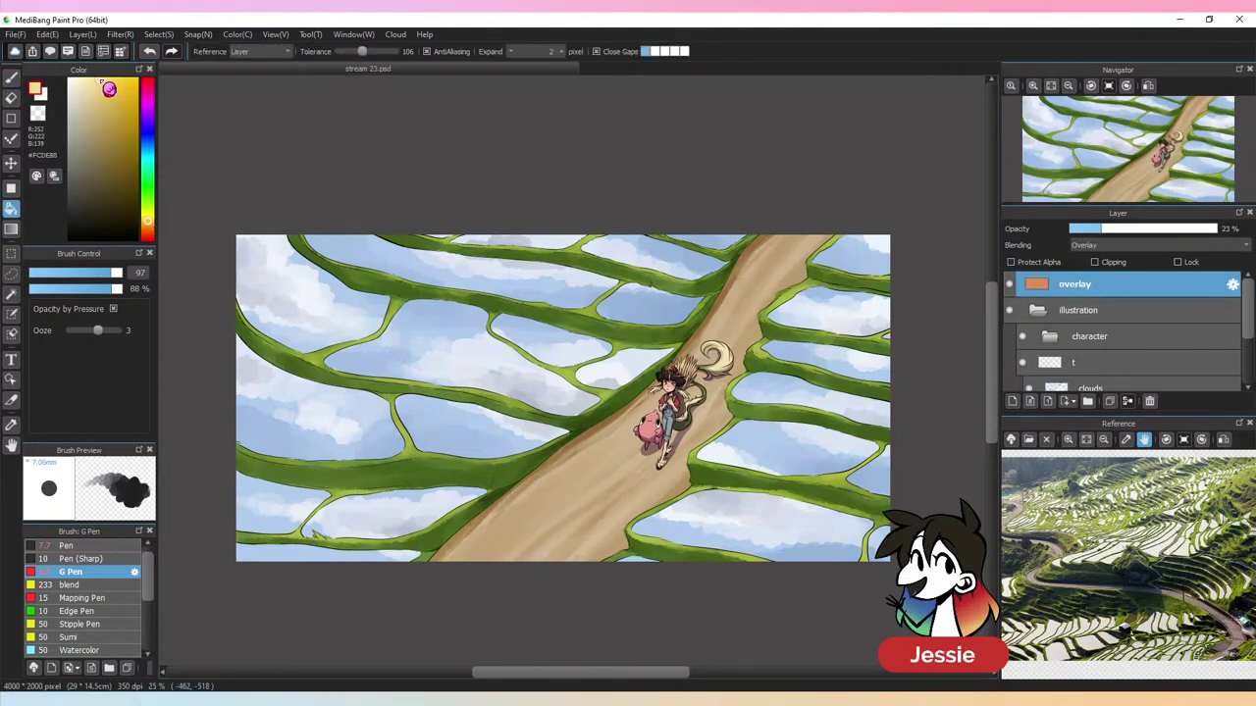
pyautogui.click(415, 302)
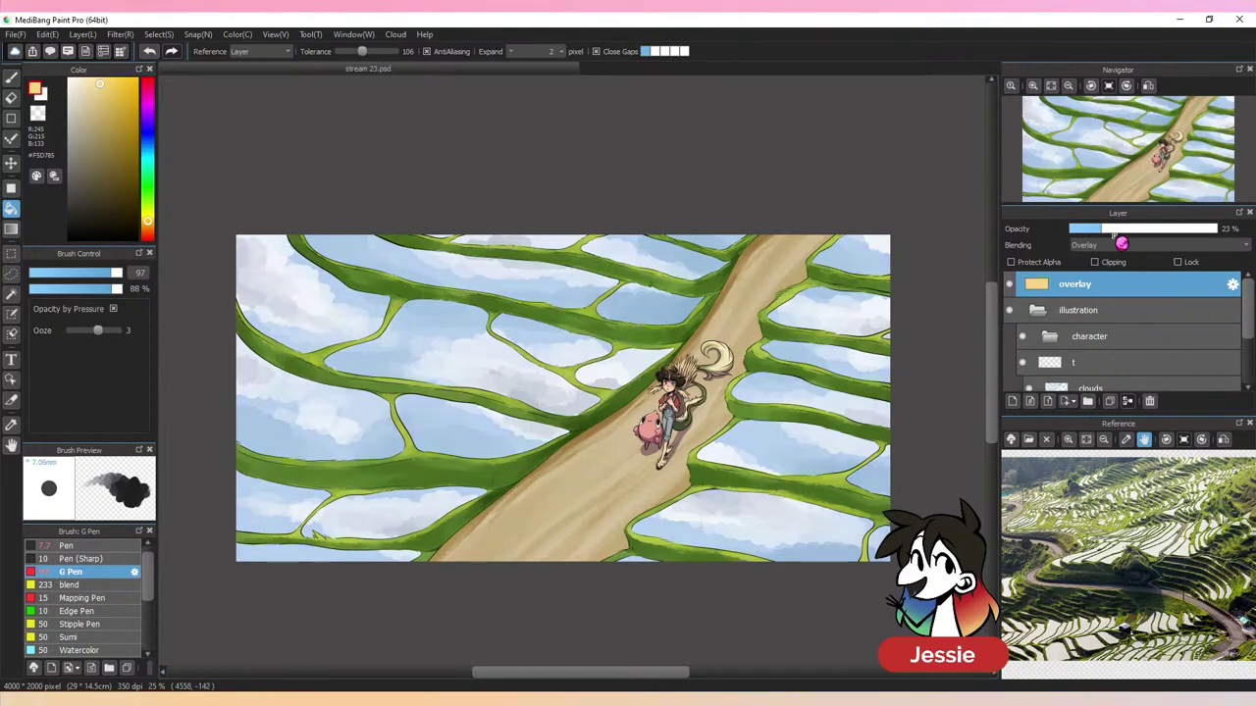
pyautogui.moveTo(1135, 235); pyautogui.dragTo(1124, 236)
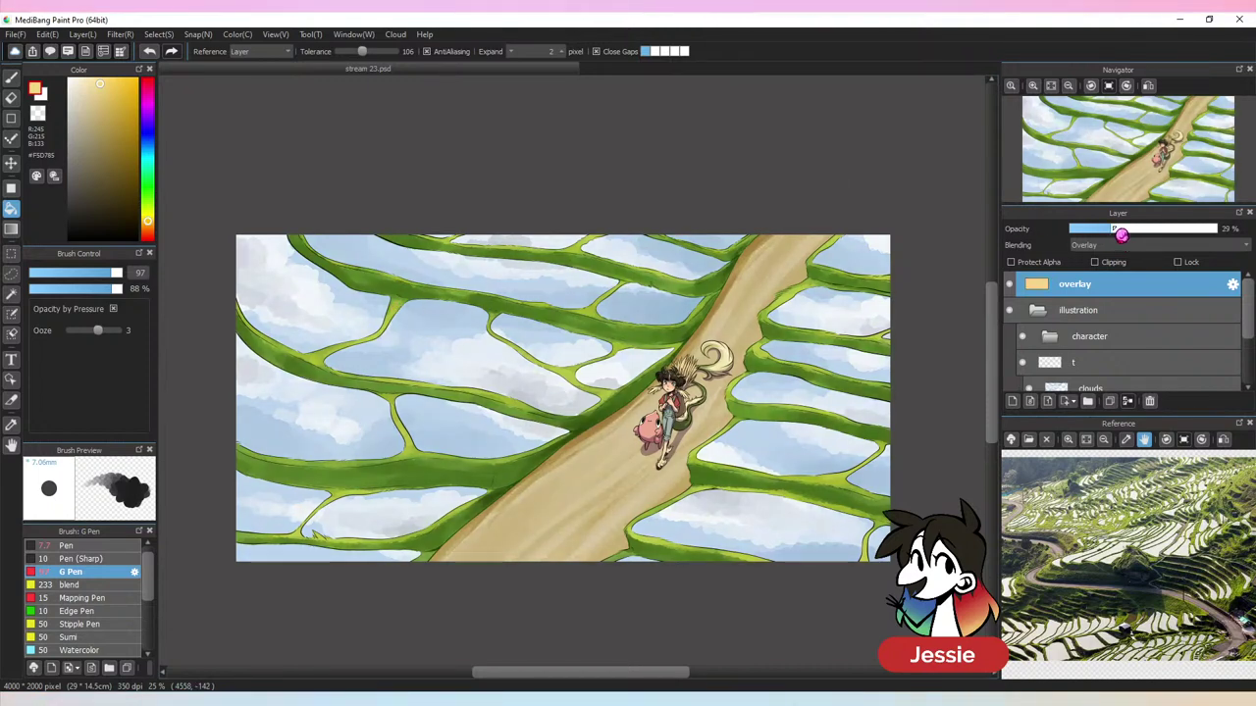
pyautogui.hotkey('ctrl', 's')
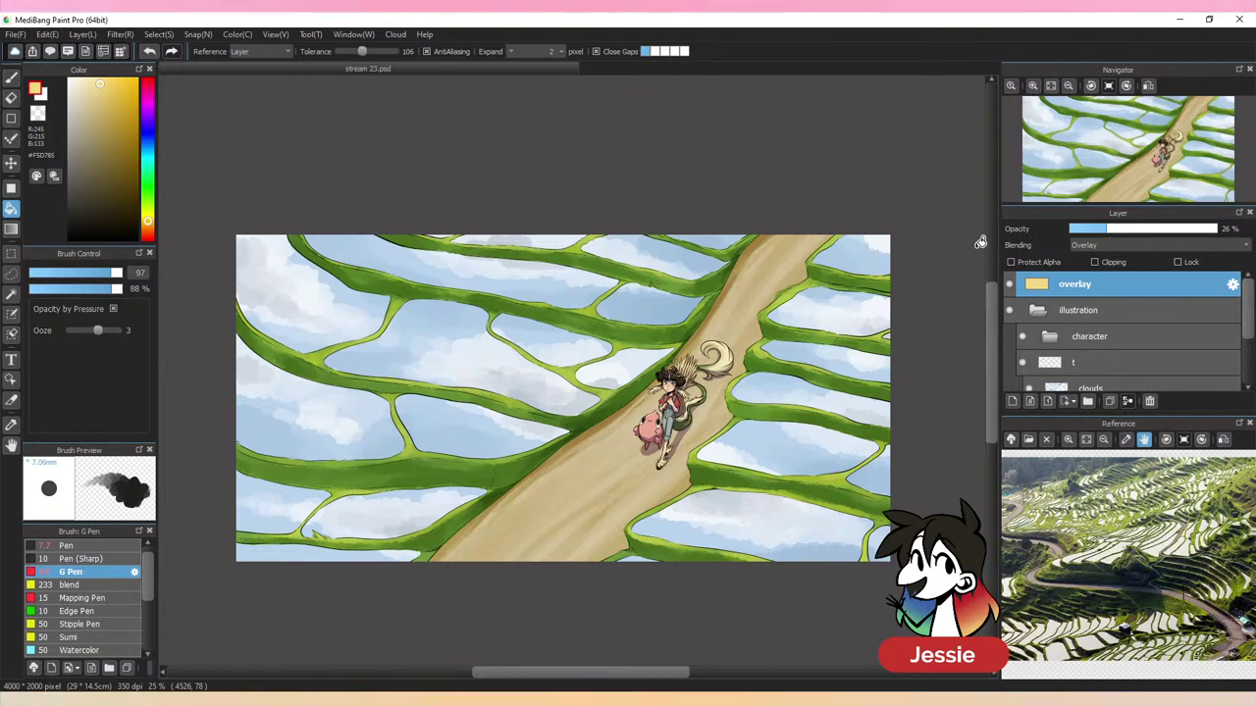
# Collapse the illustration layer folder and save the file
pyautogui.click(1037, 311)
pyautogui.hotkey('ctrl', '-')
pyautogui.hotkey('ctrl', '+')
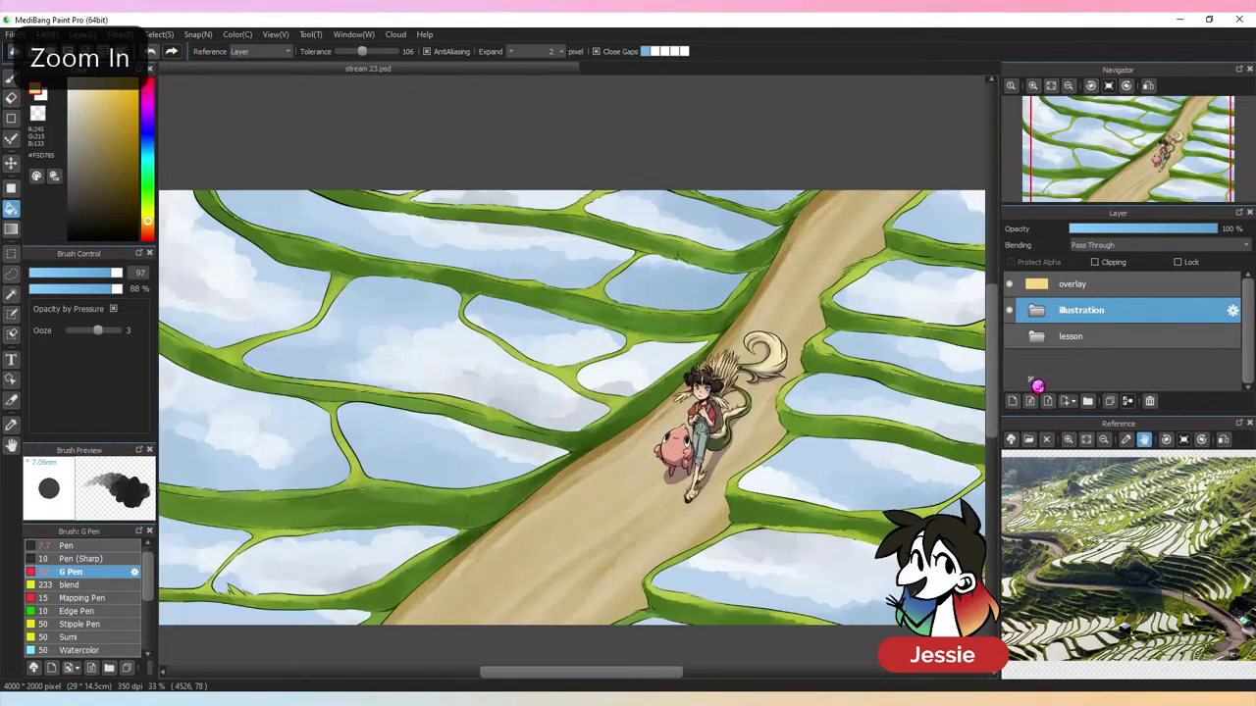
pyautogui.hotkey('ctrl', '-')
pyautogui.hotkey('ctrl', 's')
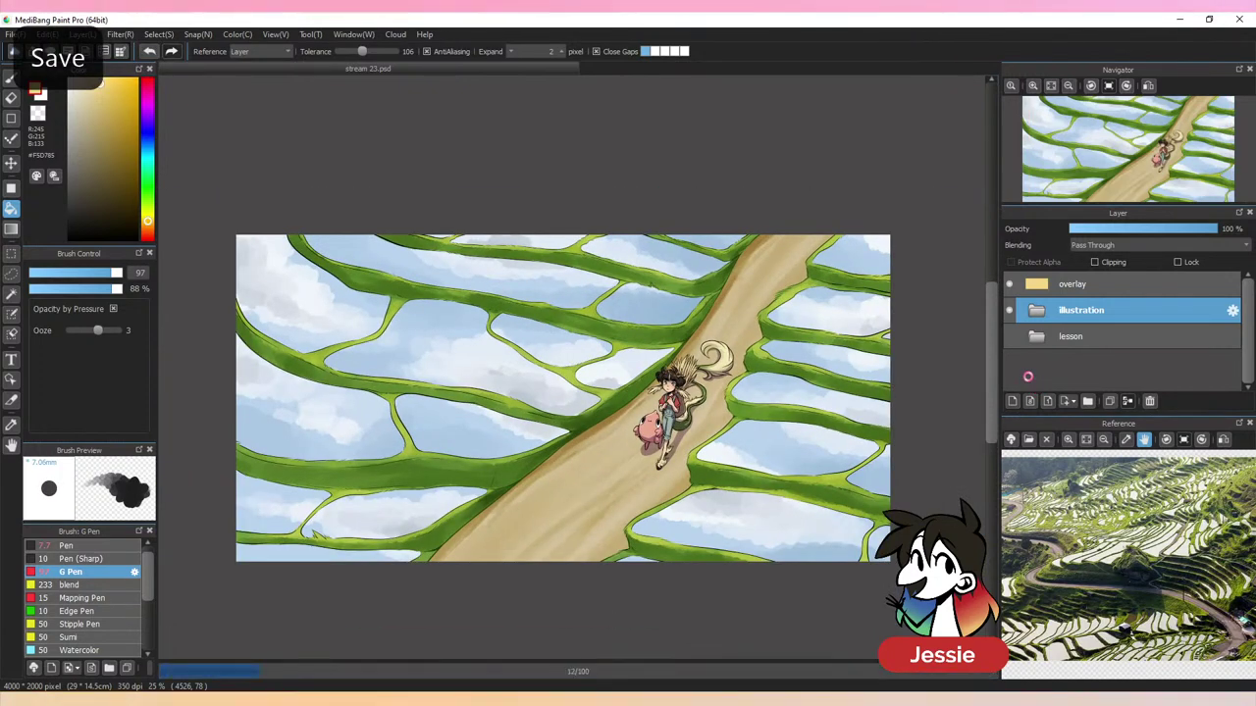
pyautogui.hotkey('ctrl', '+')
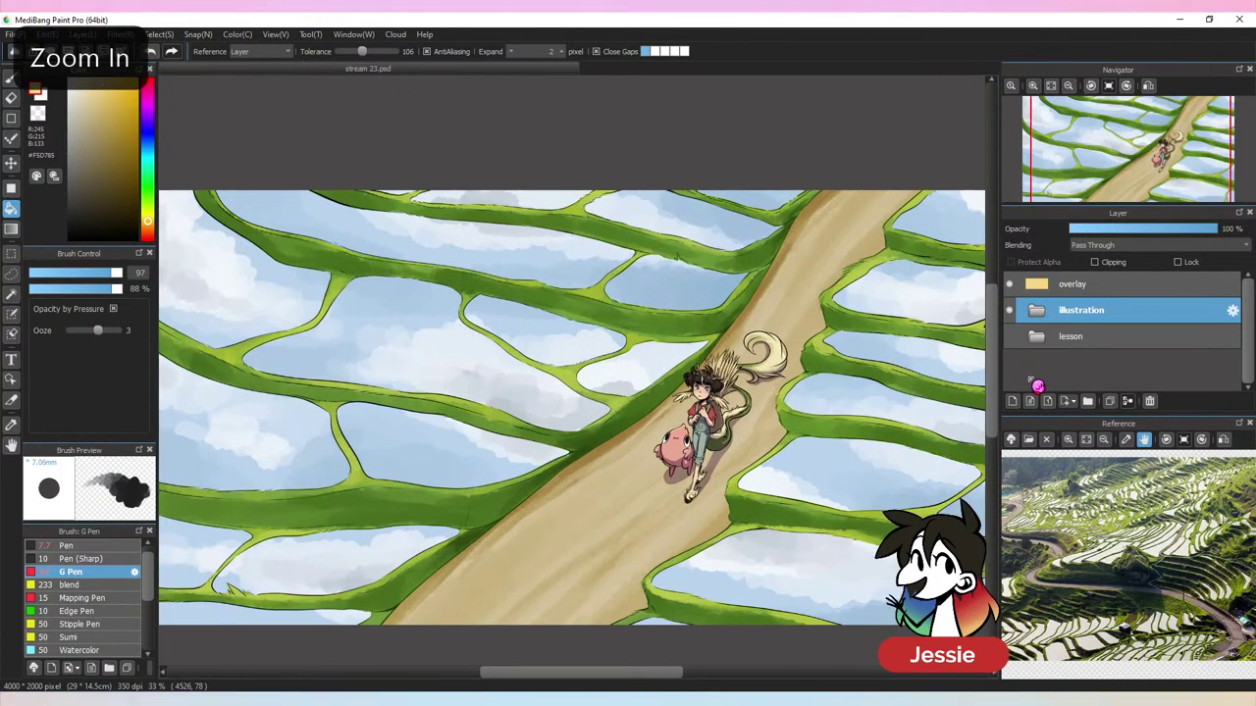
pyautogui.hotkey('ctrl', '-')
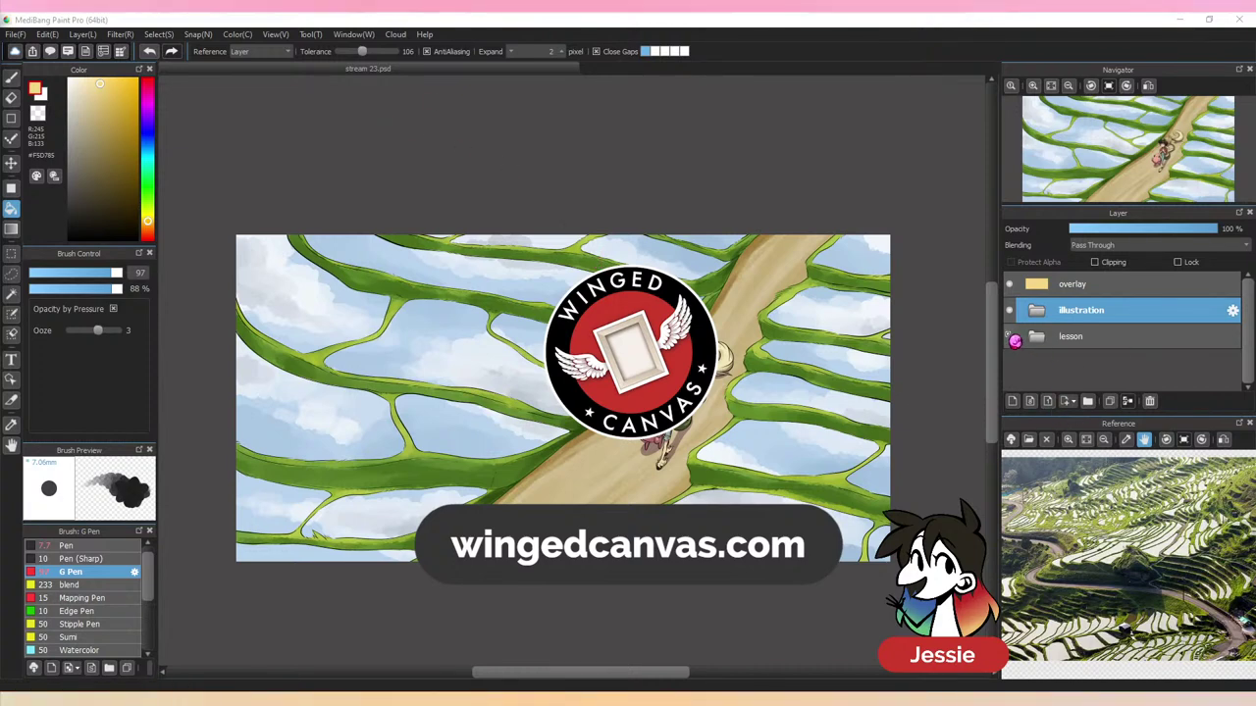
# Check the illustration folder's visibility and look through the layers inside it
pyautogui.click(1012, 312)
pyautogui.click(1011, 312)
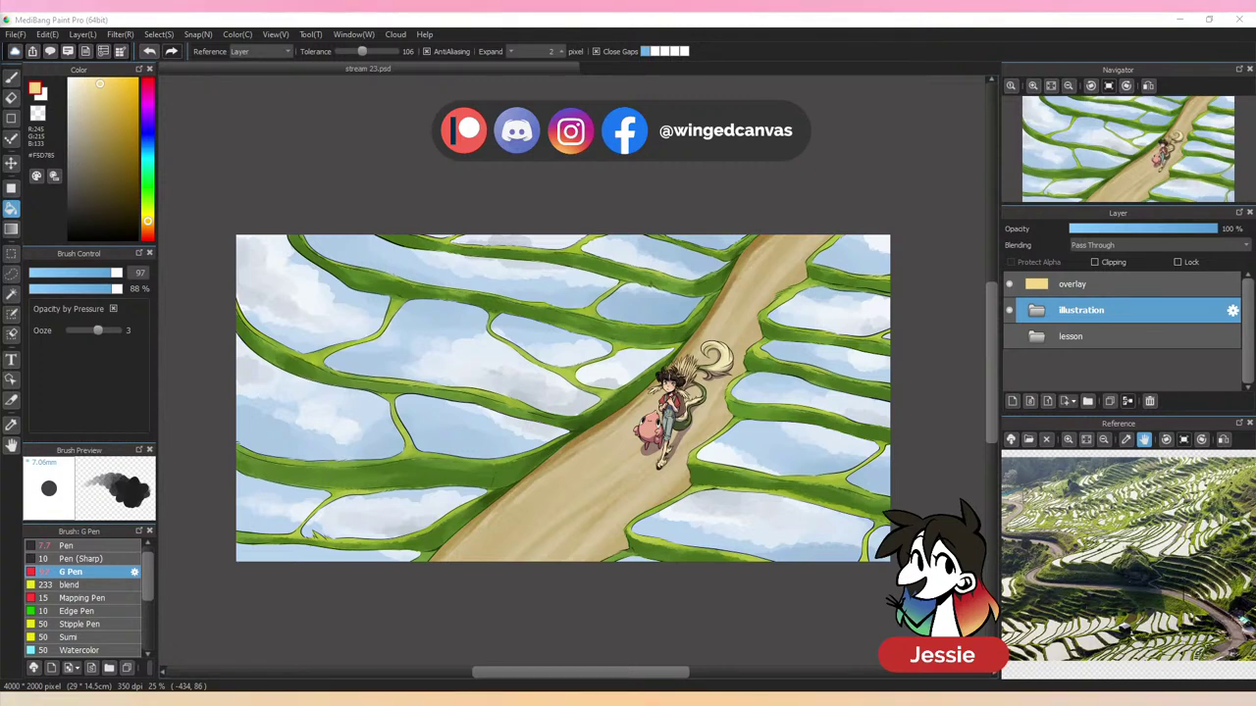
pyautogui.click(1036, 310)
pyautogui.scroll(-2, 1070, 360)
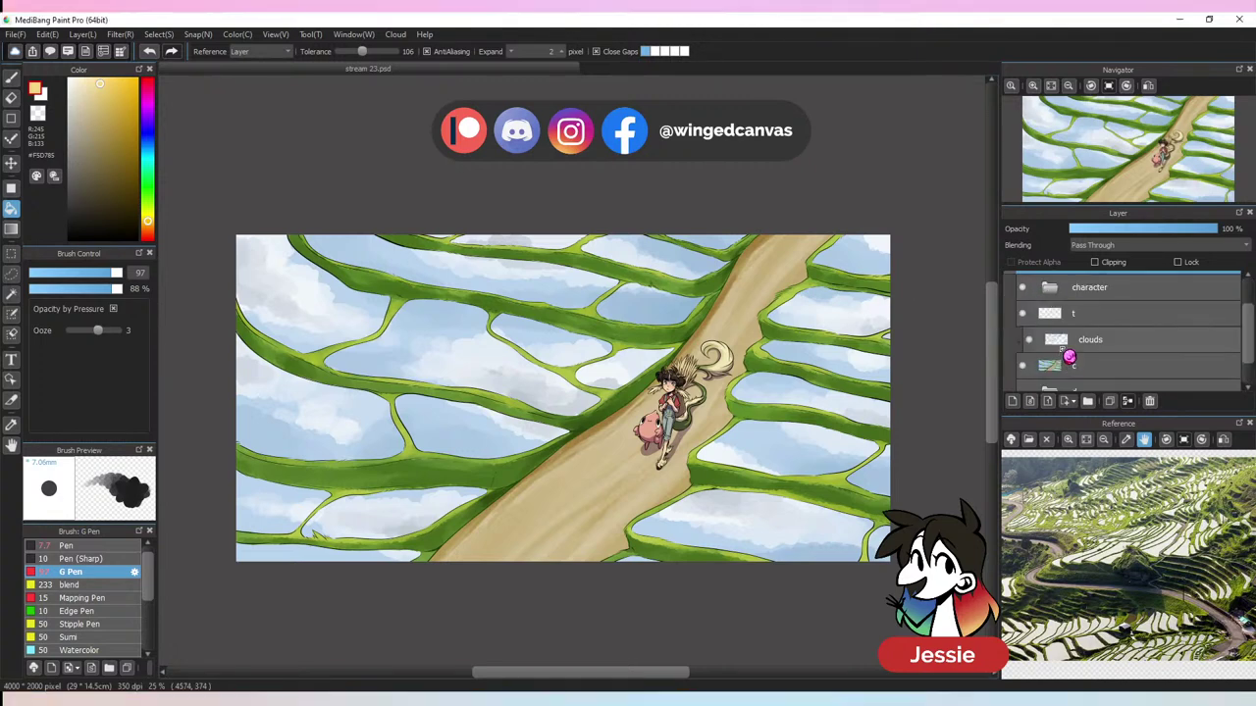
pyautogui.scroll(3, 1069, 359)
pyautogui.click(1036, 310)
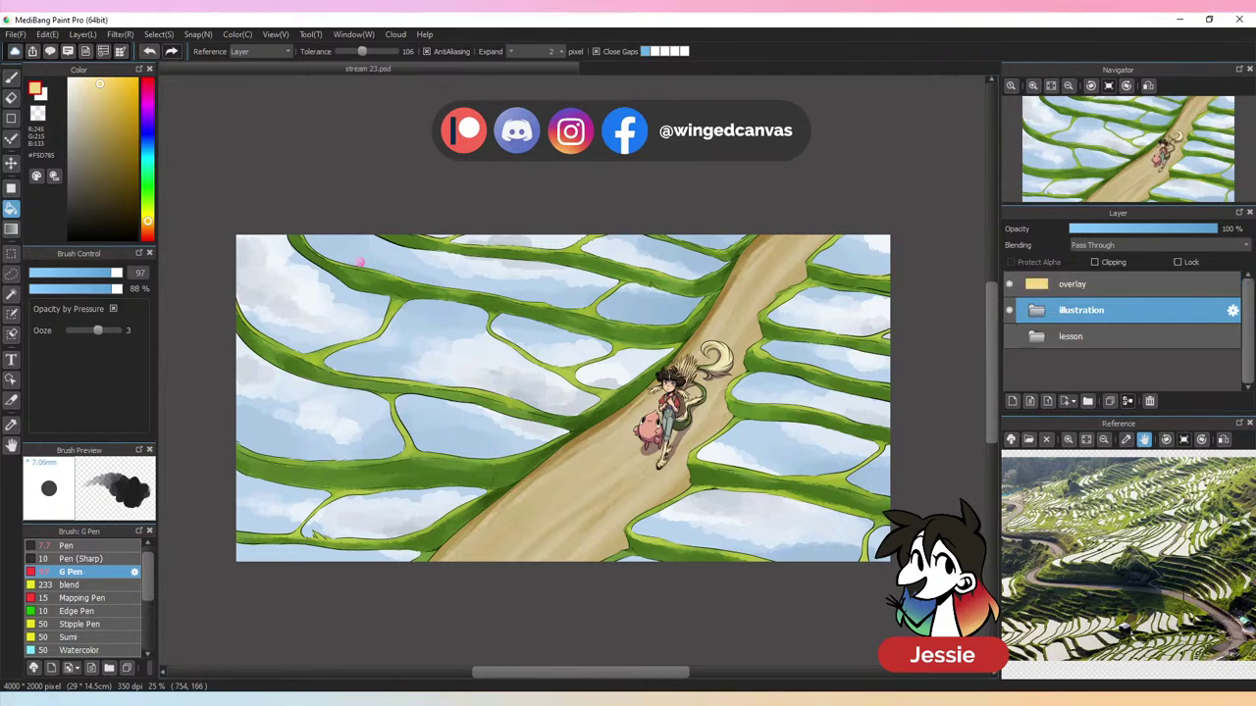